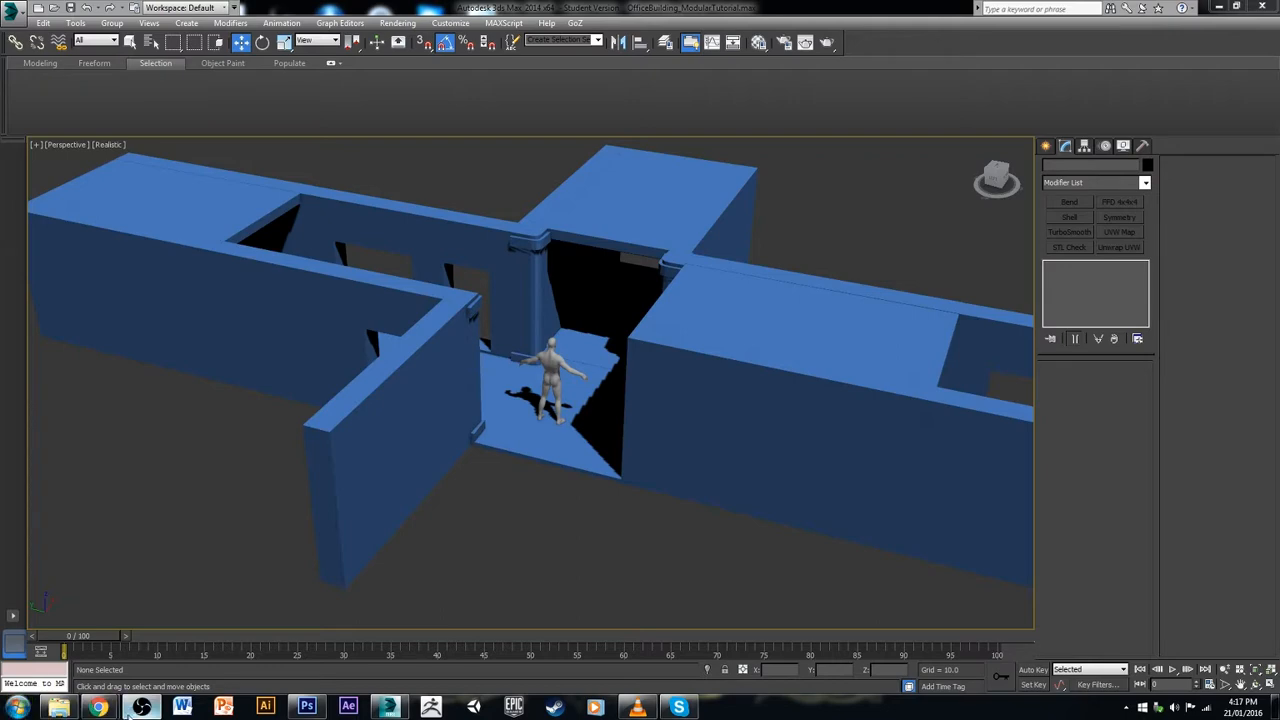
Step: Switch to Chrome and review the saved reference photos of the office stairwell and the glazed office interior
{"action": "mouse_move", "coordinate": [111, 711]}
{"action": "left_click", "coordinate": [85, 640]}
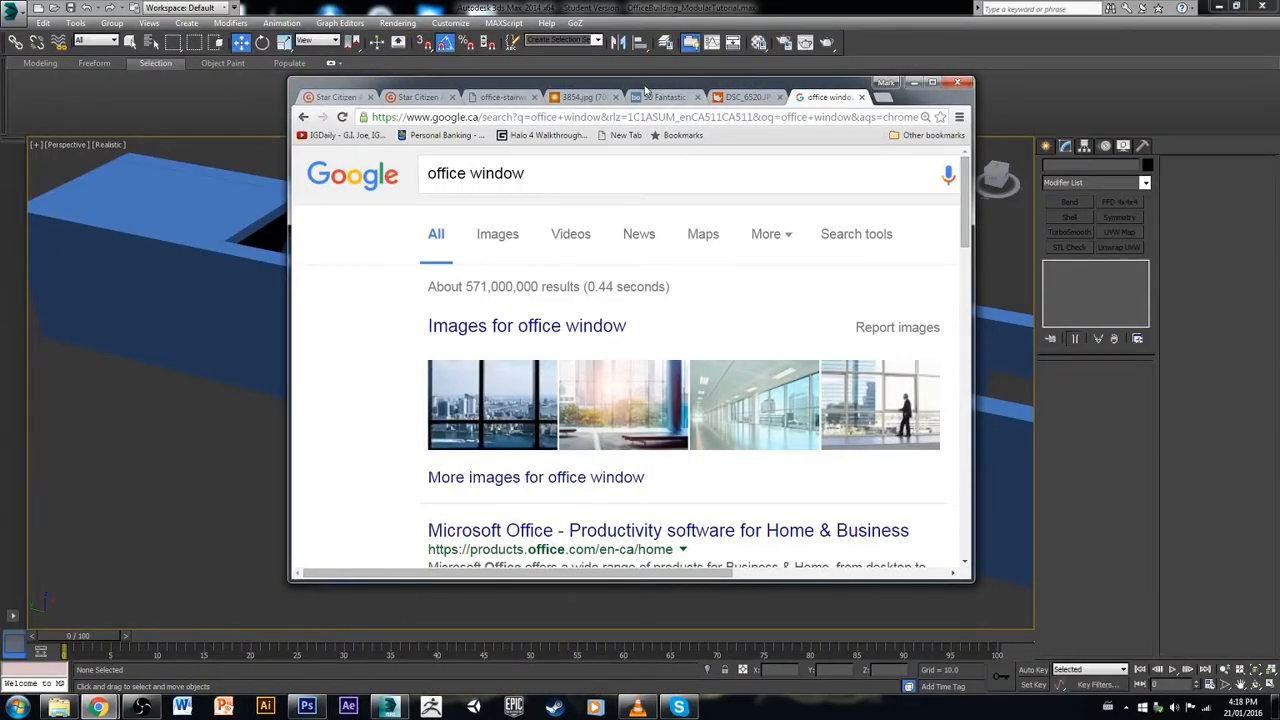
{"action": "left_click", "coordinate": [590, 96]}
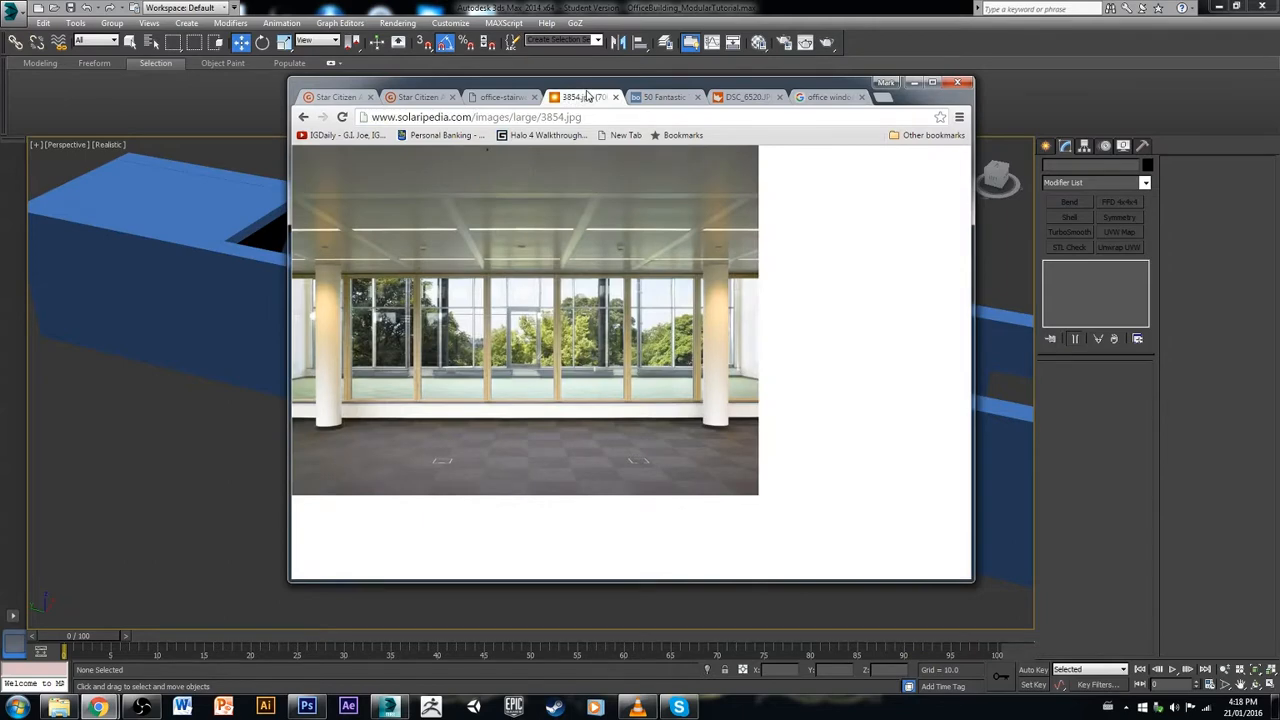
{"action": "left_click", "coordinate": [527, 97]}
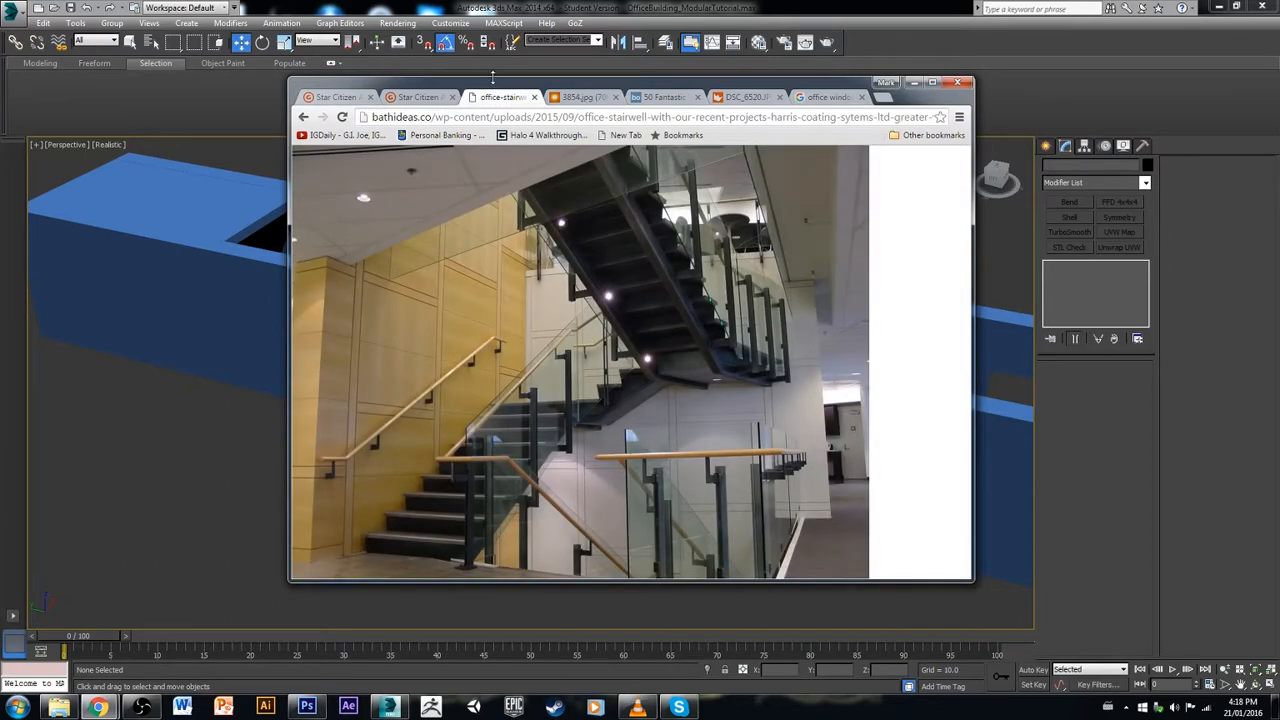
{"action": "left_click_drag", "start_coordinate": [492, 77], "coordinate": [513, 10]}
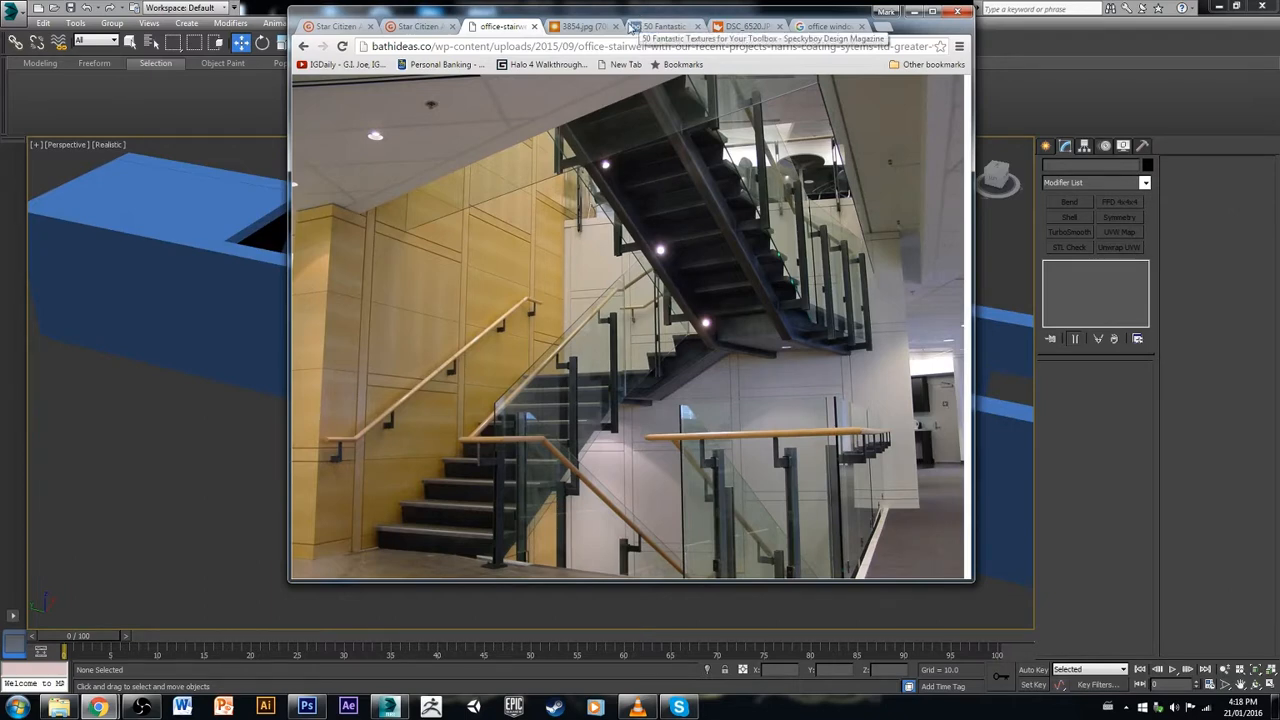
{"action": "left_click", "coordinate": [590, 28]}
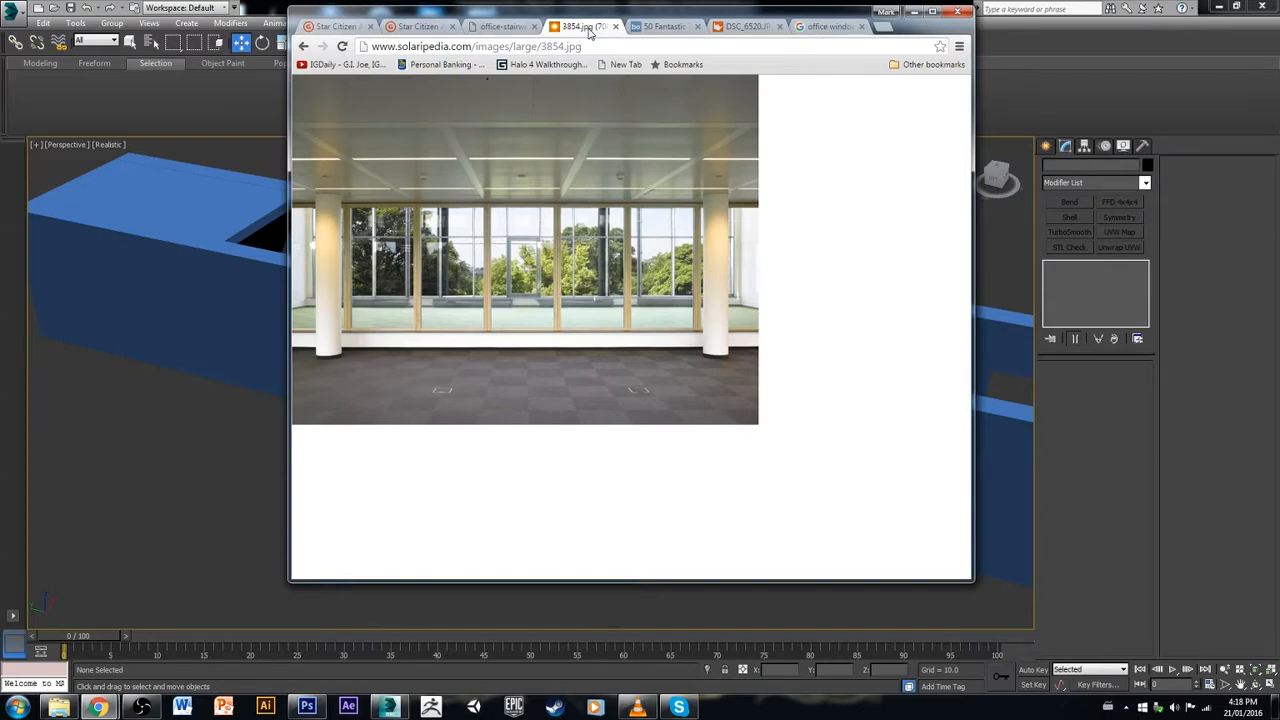
Step: Open the image results for "office window" and preview the windorltd.com photo of floor-to-ceiling office windows
{"action": "left_click", "coordinate": [818, 26]}
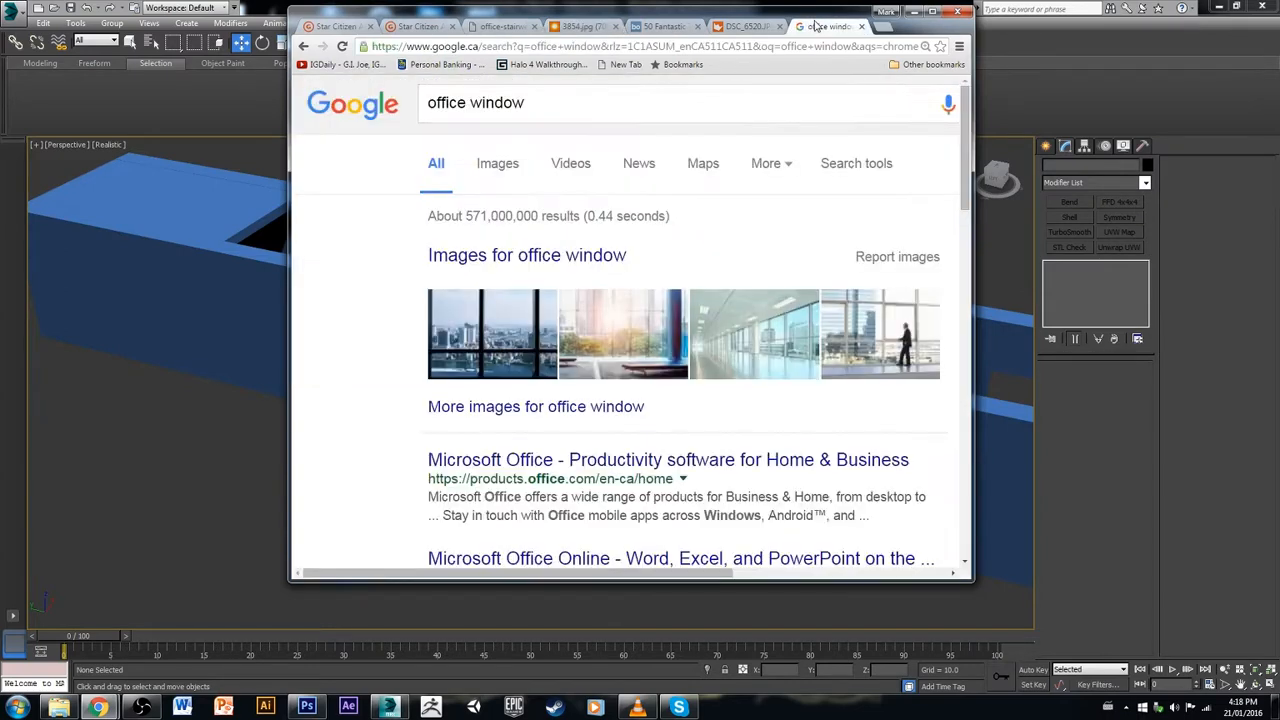
{"action": "left_click", "coordinate": [502, 165]}
{"action": "scroll", "coordinate": [522, 320], "scroll_direction": "down", "scroll_amount": 2}
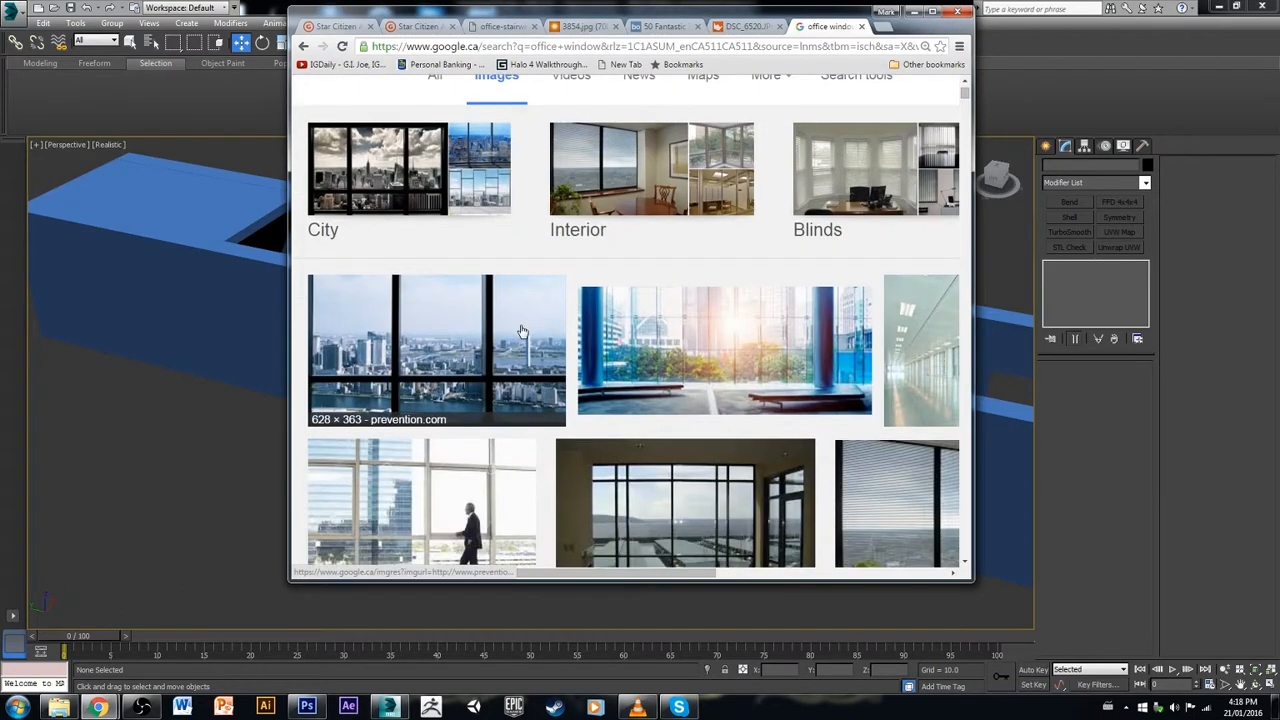
{"action": "left_click", "coordinate": [522, 330]}
{"action": "left_click", "coordinate": [505, 131]}
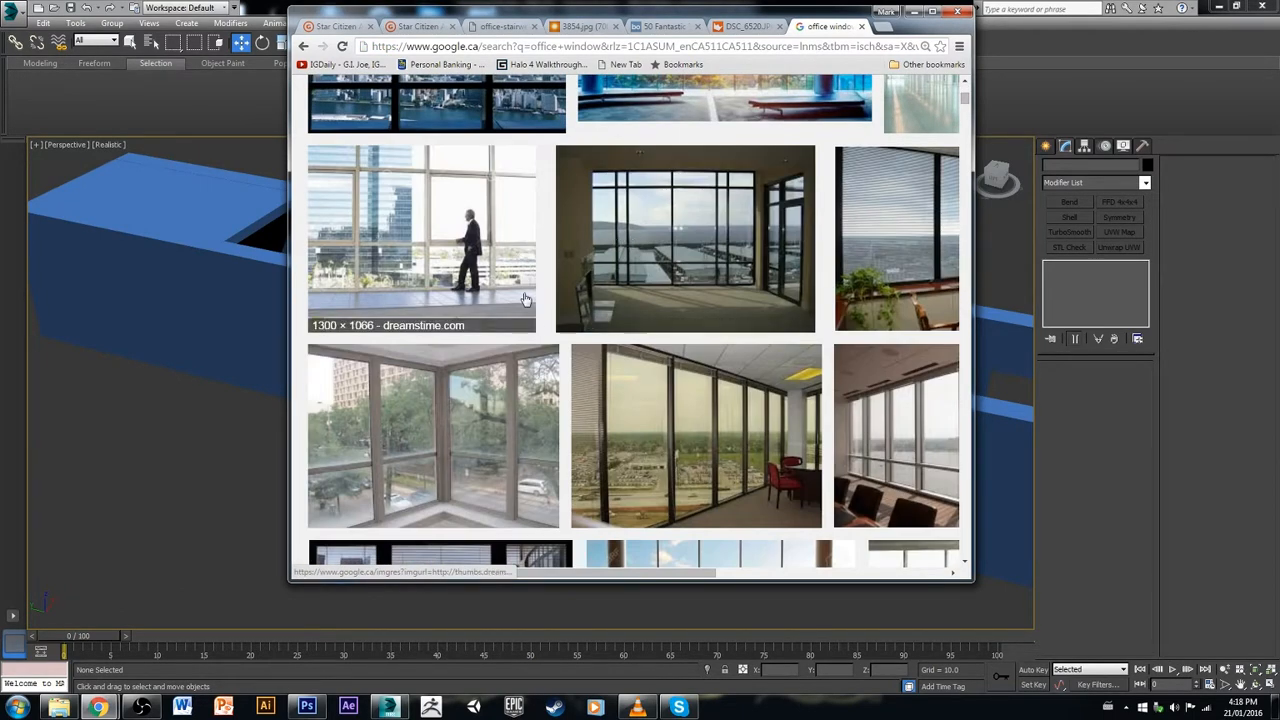
{"action": "scroll", "coordinate": [525, 299], "scroll_direction": "down", "scroll_amount": 2}
{"action": "left_click", "coordinate": [605, 280]}
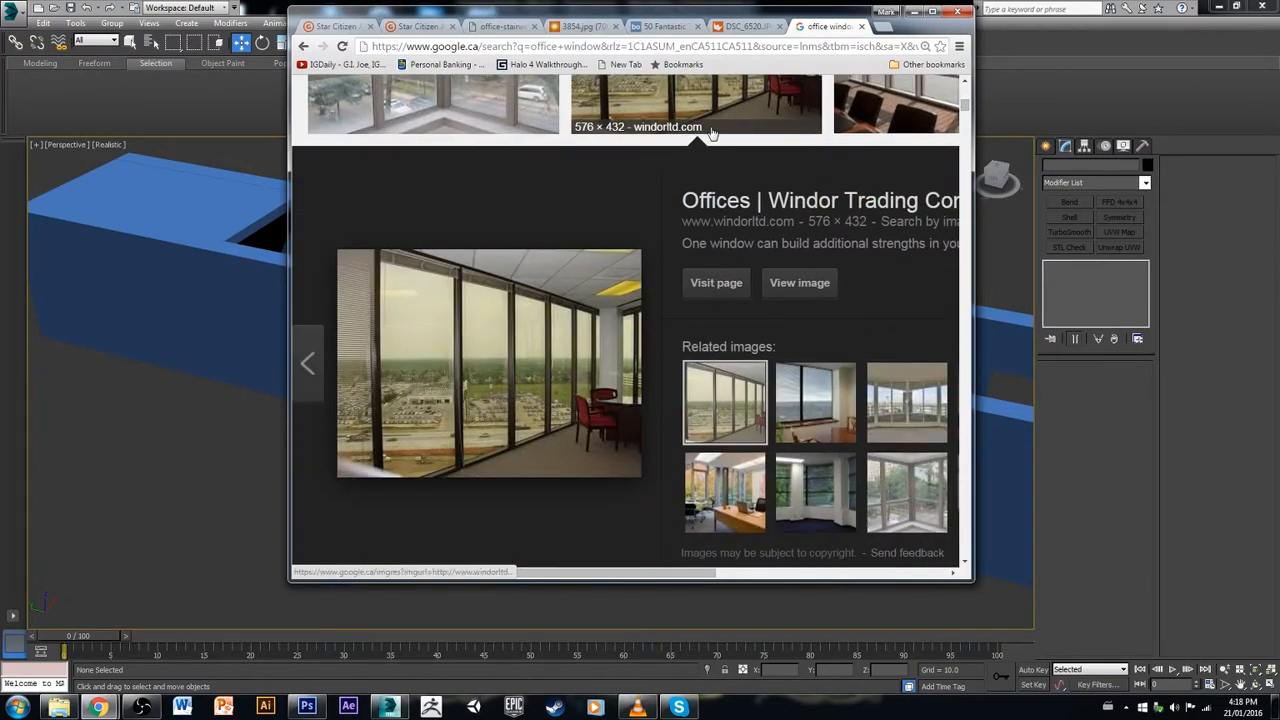
Step: Compare related office window images, including the Thermolite secondary window and the Lab of the Year office, and close the preview
{"action": "left_click", "coordinate": [800, 398]}
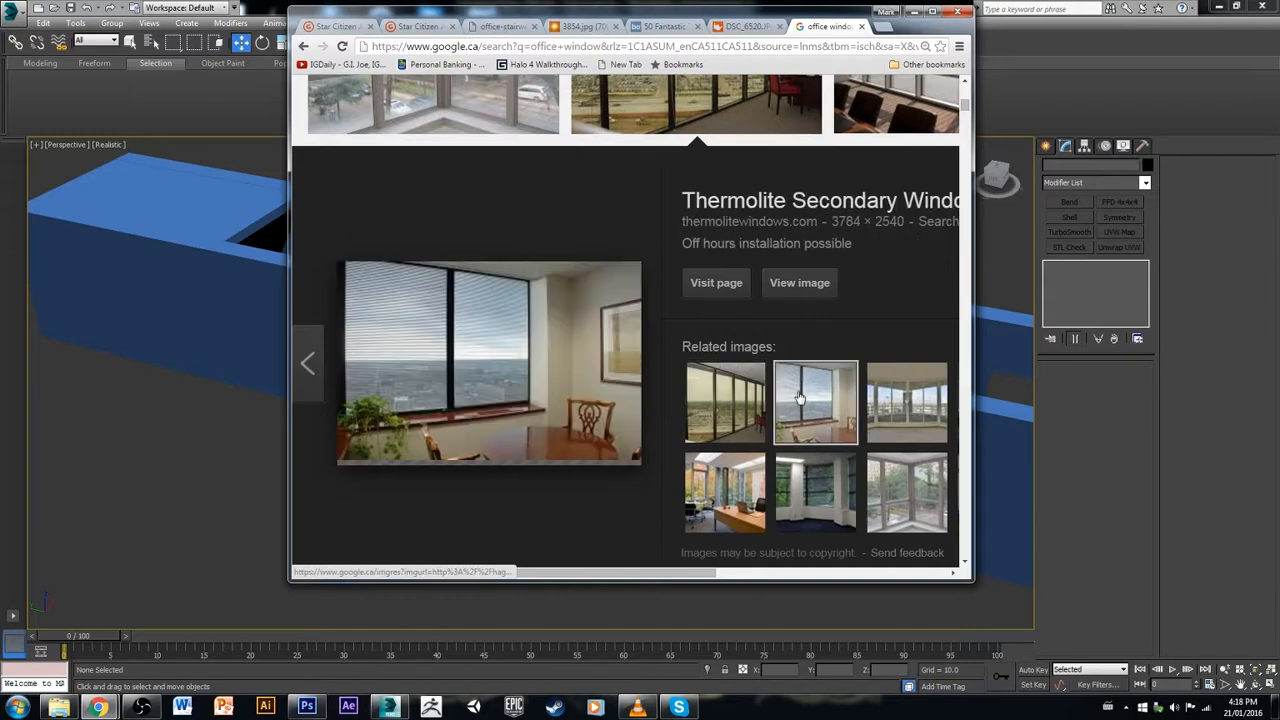
{"action": "left_click", "coordinate": [755, 408]}
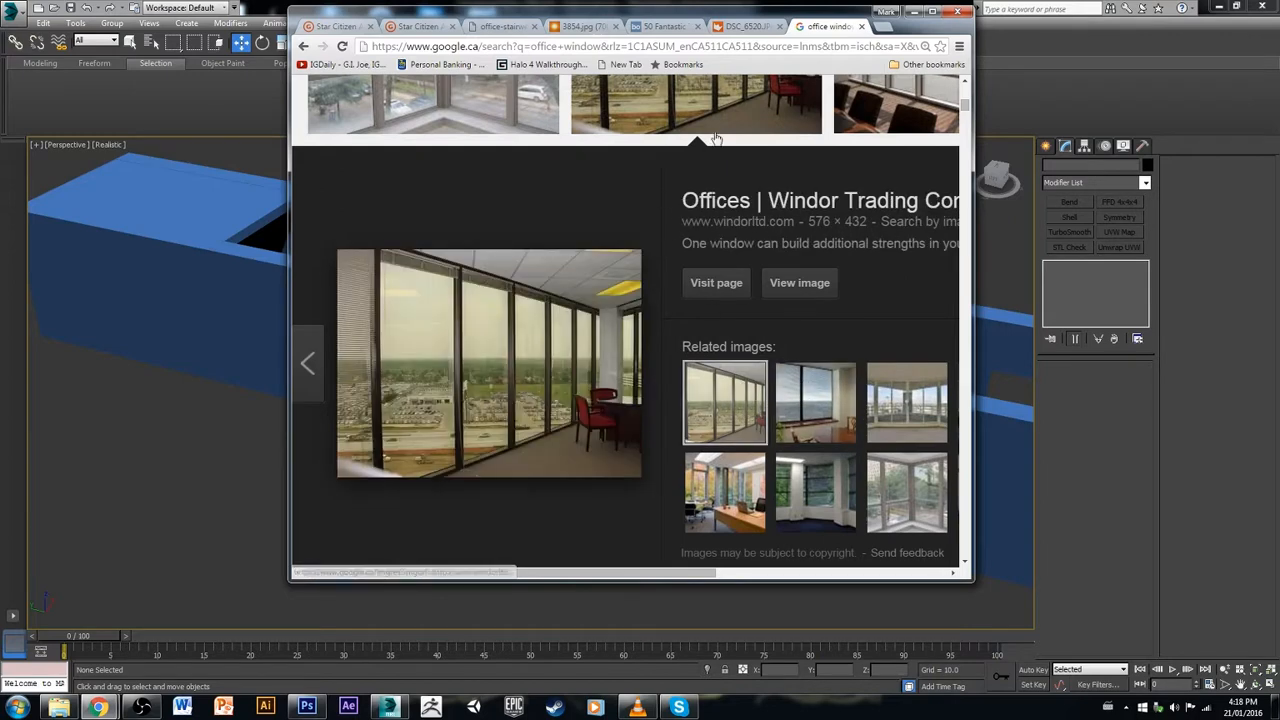
{"action": "left_click", "coordinate": [717, 130]}
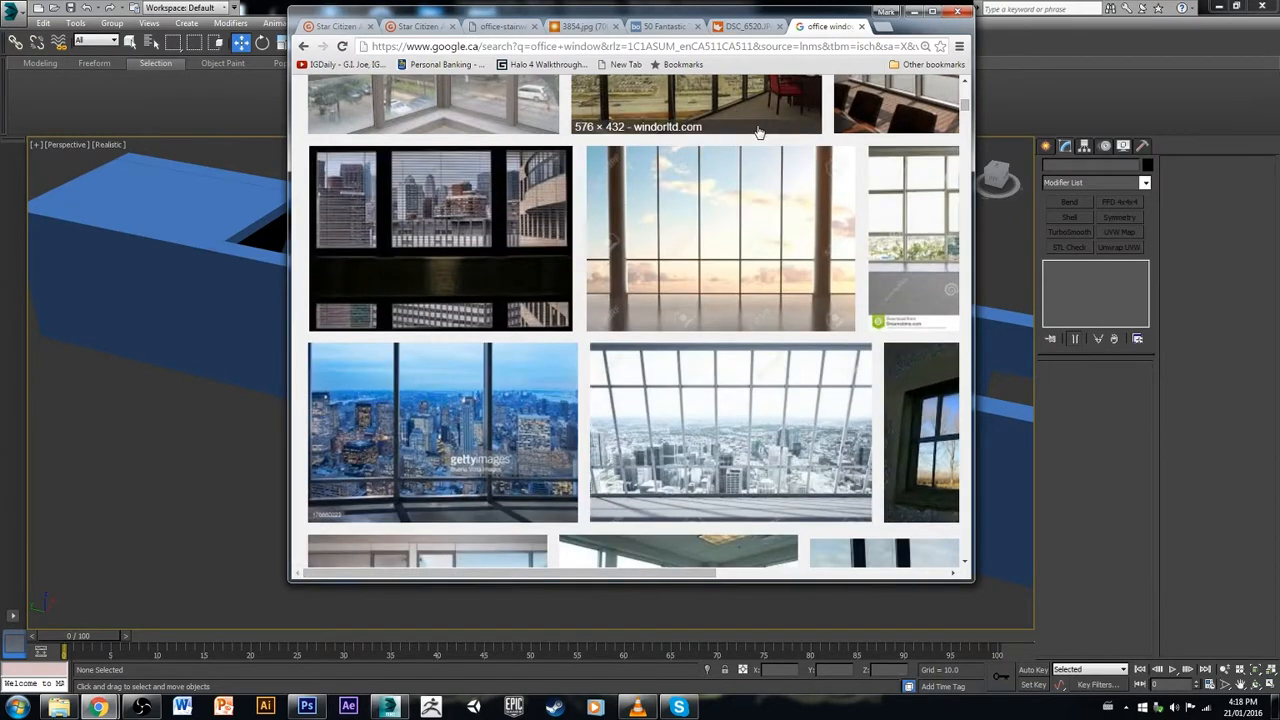
{"action": "left_click", "coordinate": [764, 124]}
{"action": "left_click", "coordinate": [816, 428]}
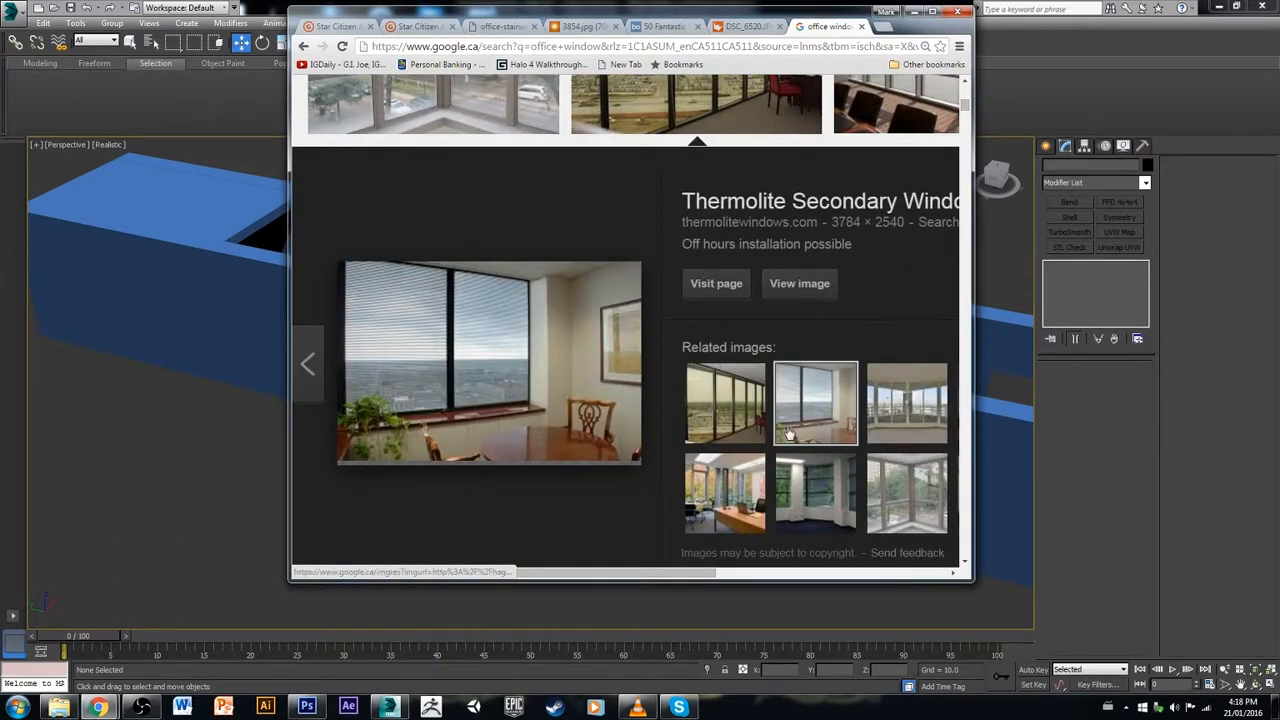
{"action": "left_click", "coordinate": [715, 480]}
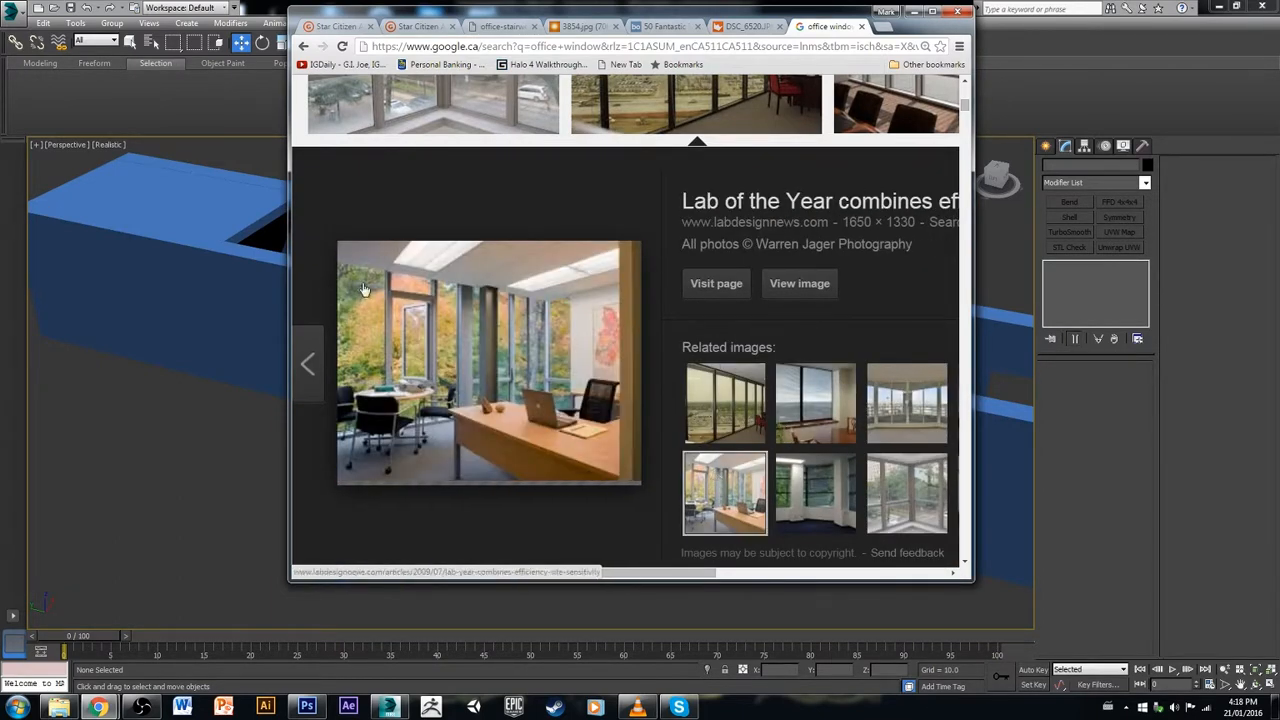
{"action": "left_click", "coordinate": [705, 105]}
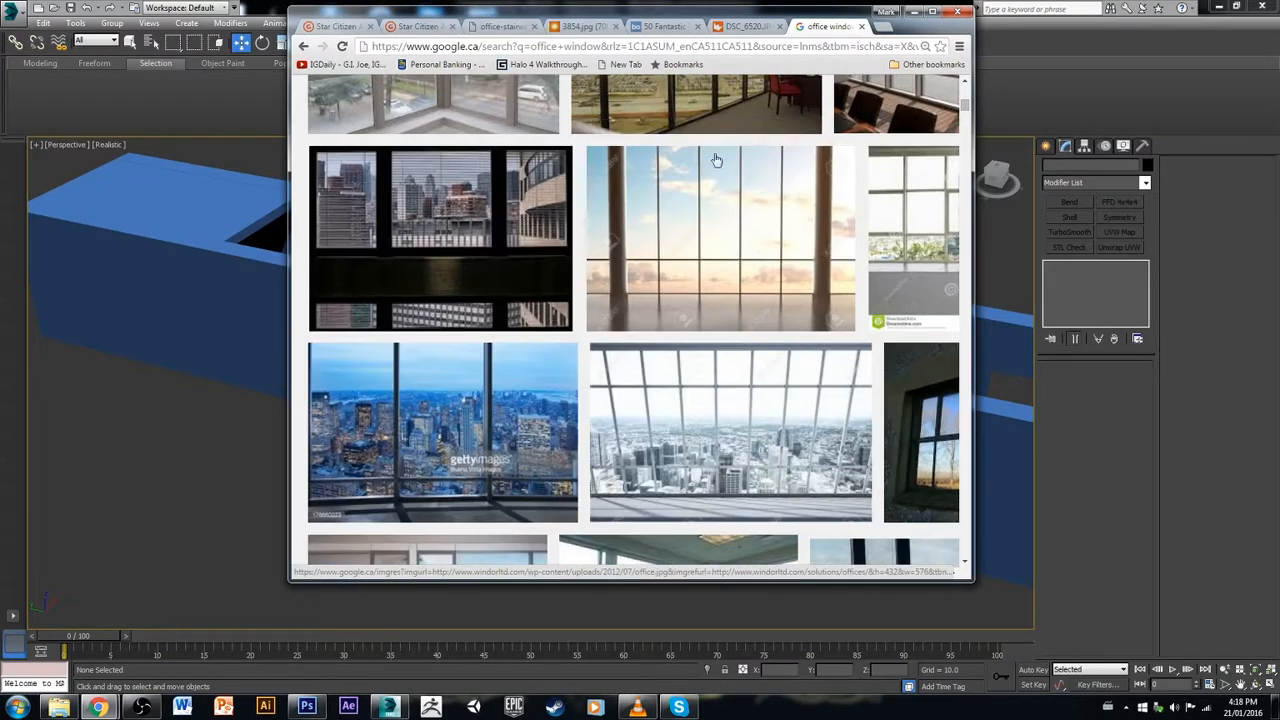
Step: Browse further down the office window images, close the search page and return to 3ds Max
{"action": "scroll", "coordinate": [700, 250], "scroll_direction": "down", "scroll_amount": 8}
{"action": "scroll", "coordinate": [688, 315], "scroll_direction": "down", "scroll_amount": 7}
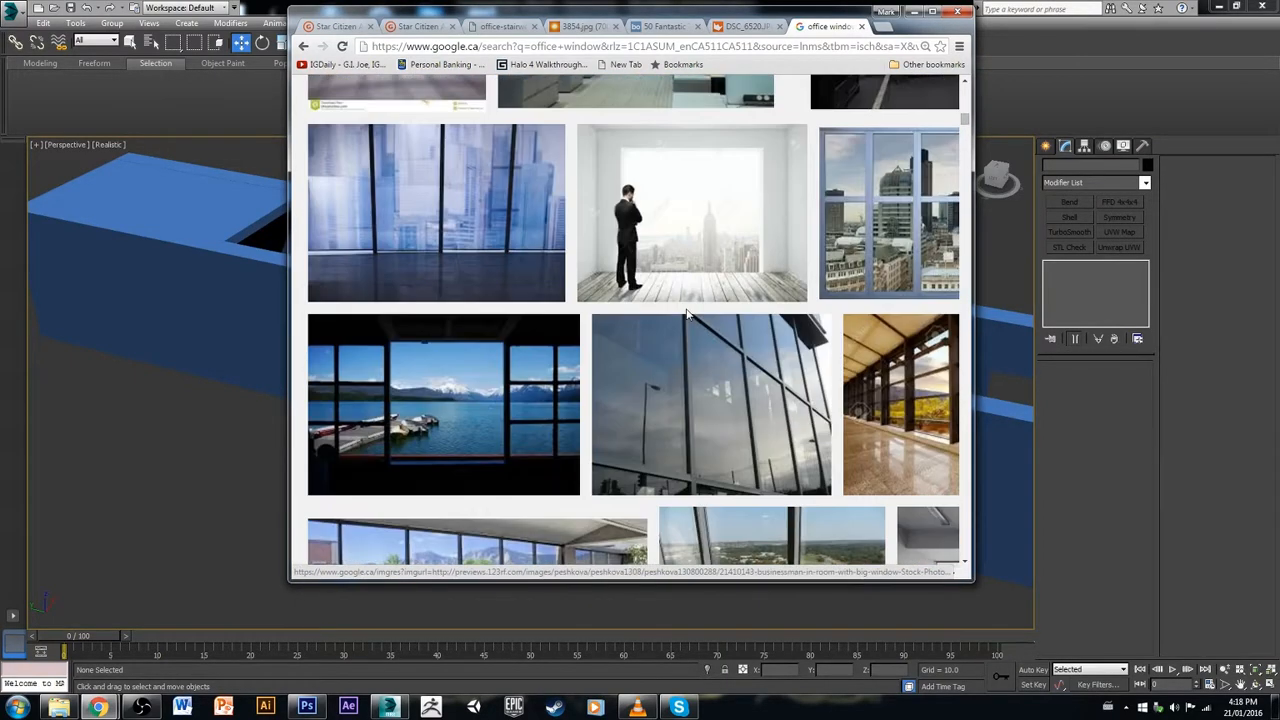
{"action": "scroll", "coordinate": [660, 376], "scroll_direction": "down", "scroll_amount": 5}
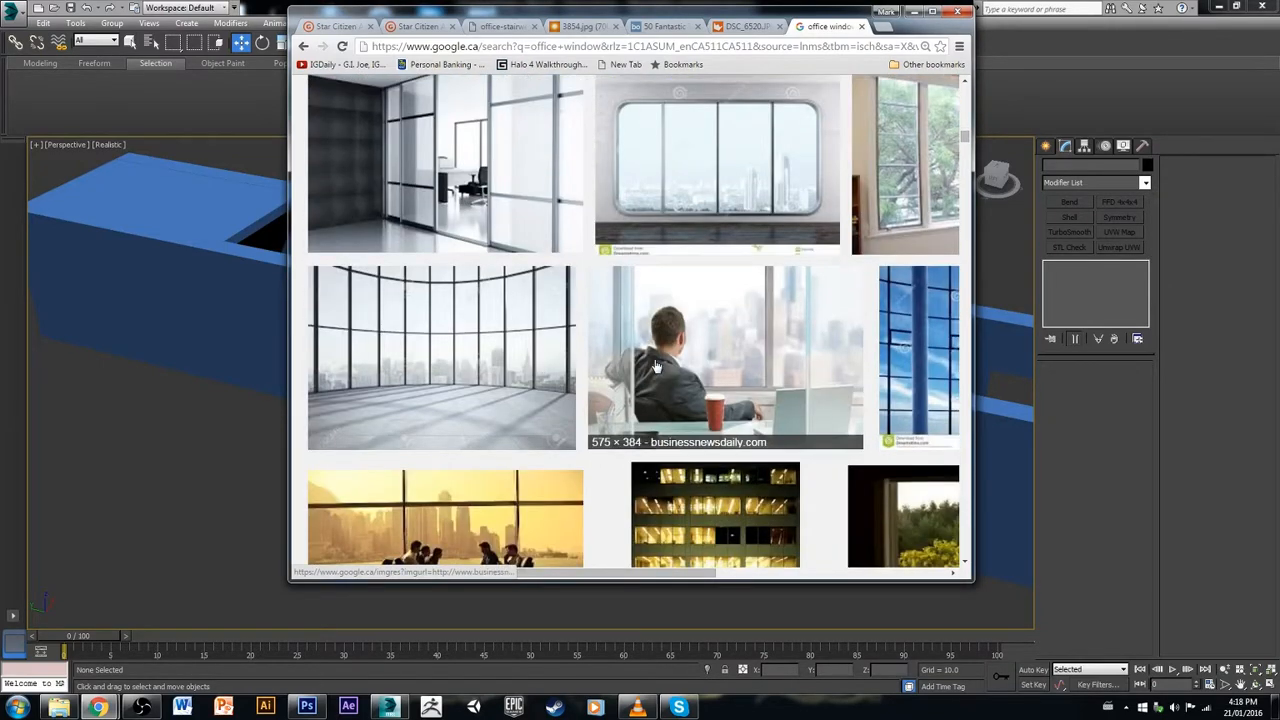
{"action": "scroll", "coordinate": [660, 360], "scroll_direction": "down", "scroll_amount": 4}
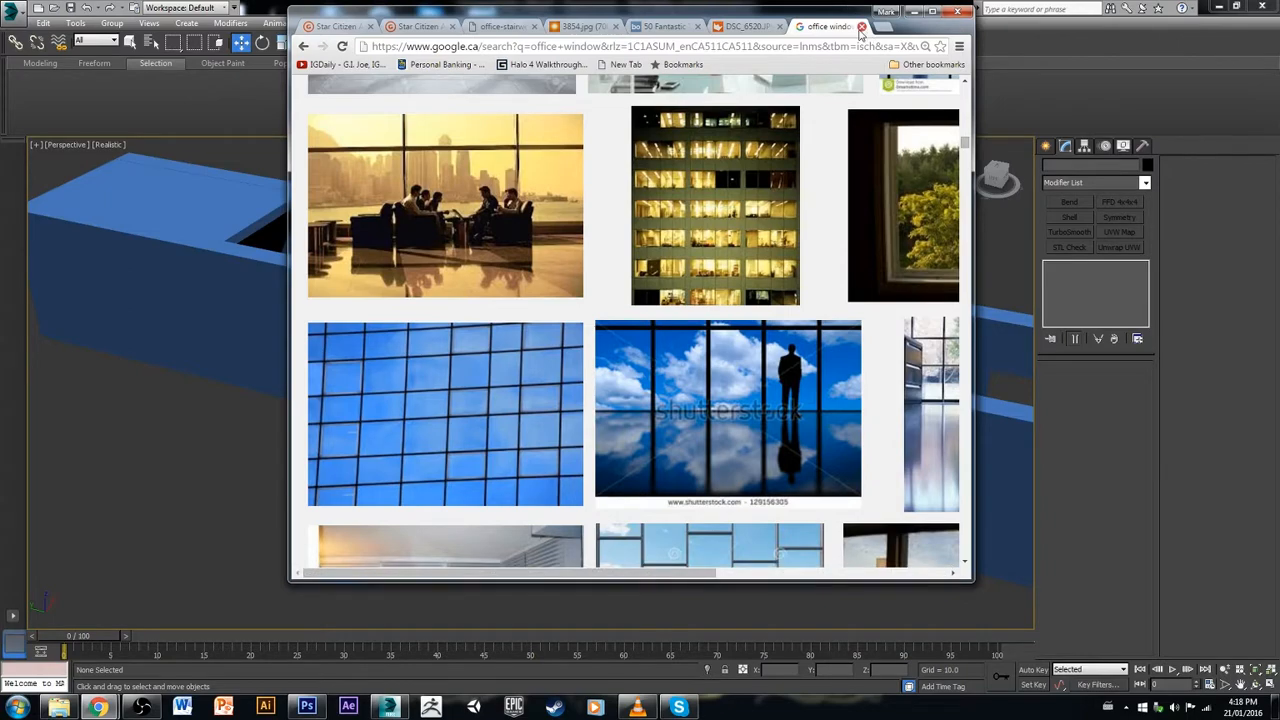
{"action": "left_click", "coordinate": [861, 28]}
{"action": "left_click", "coordinate": [914, 12]}
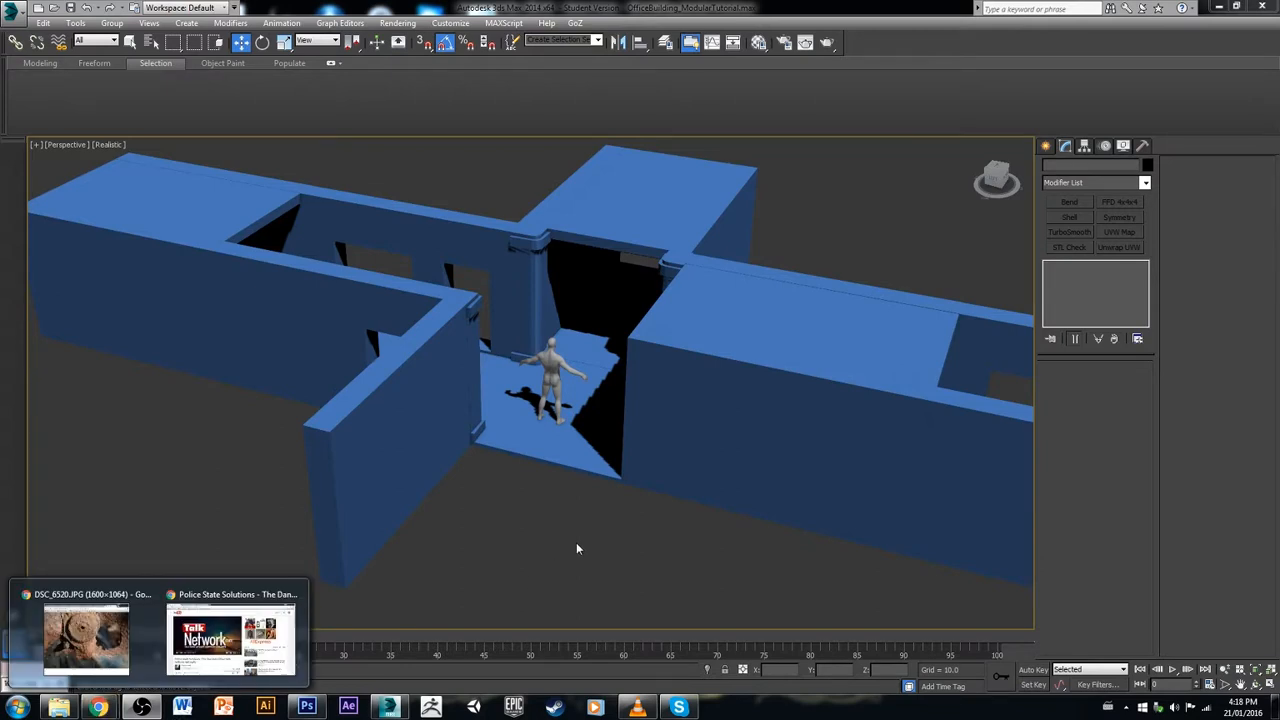
Step: Examine the modular office layout, checking how the door-and-window wall, corner columns, ceiling and floor pieces fit together
{"action": "middle_click_drag", "start_coordinate": [576, 548], "coordinate": [513, 540], "text": "alt"}
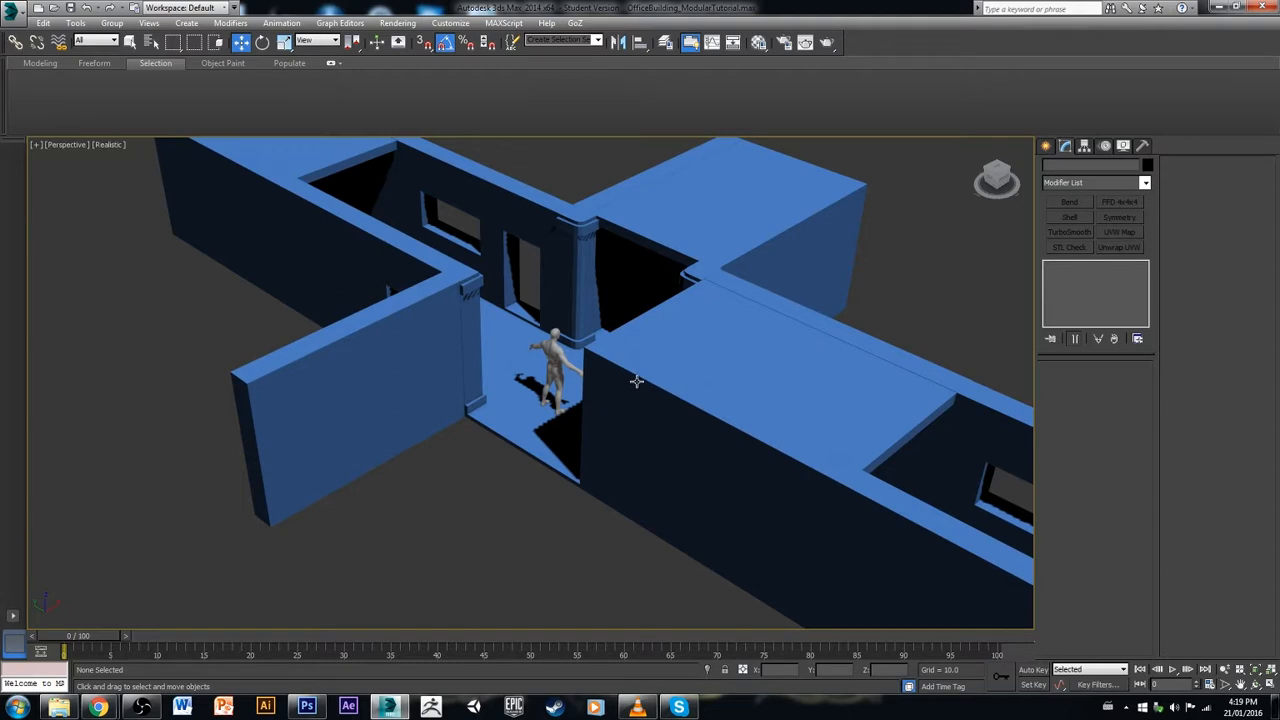
{"action": "scroll", "coordinate": [700, 238], "scroll_direction": "down", "scroll_amount": 5}
{"action": "middle_click_drag", "start_coordinate": [700, 238], "coordinate": [750, 358], "text": "alt"}
{"action": "scroll", "coordinate": [654, 312], "scroll_direction": "up", "scroll_amount": 4}
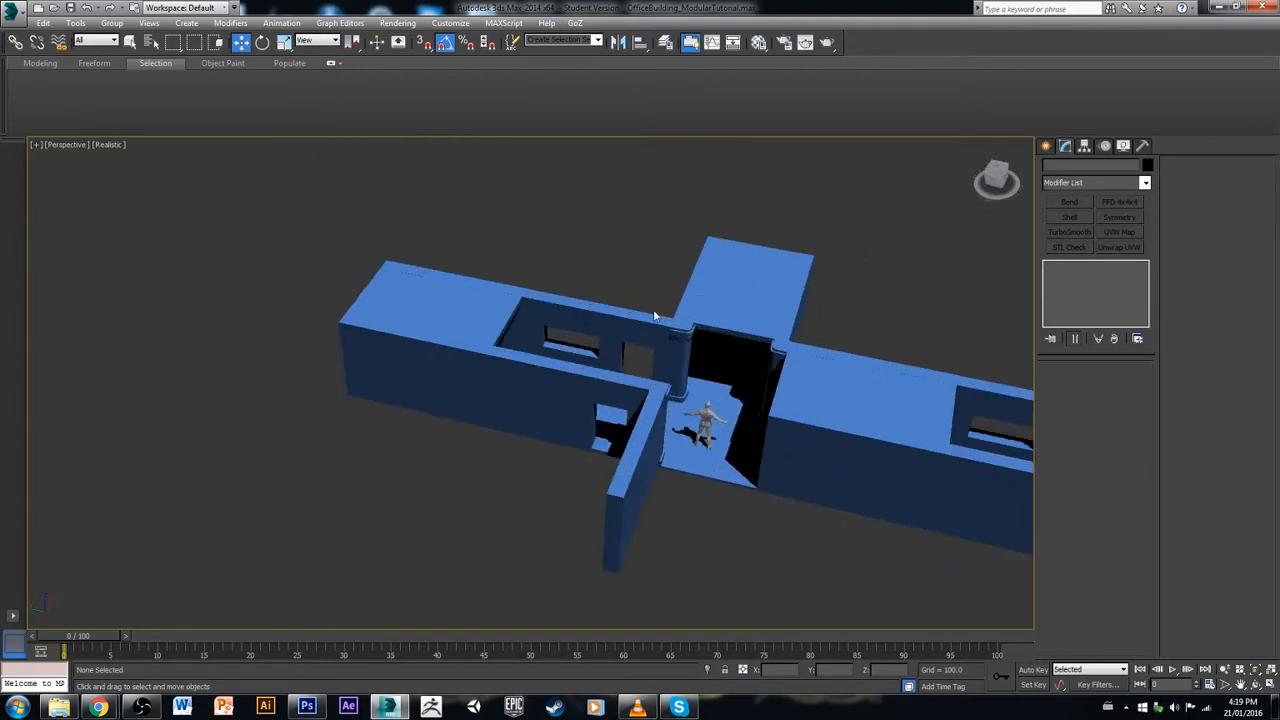
{"action": "scroll", "coordinate": [654, 316], "scroll_direction": "up", "scroll_amount": 1}
{"action": "middle_click_drag", "start_coordinate": [654, 316], "coordinate": [556, 285]}
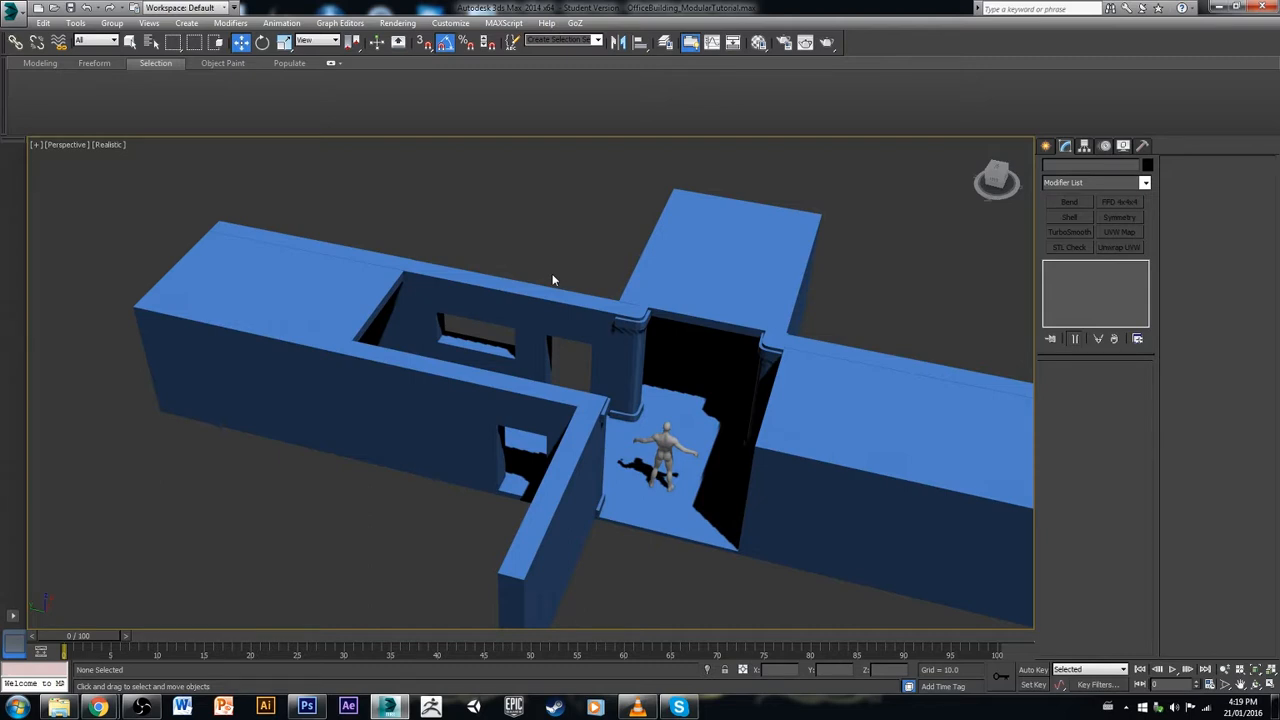
{"action": "left_click", "coordinate": [529, 306]}
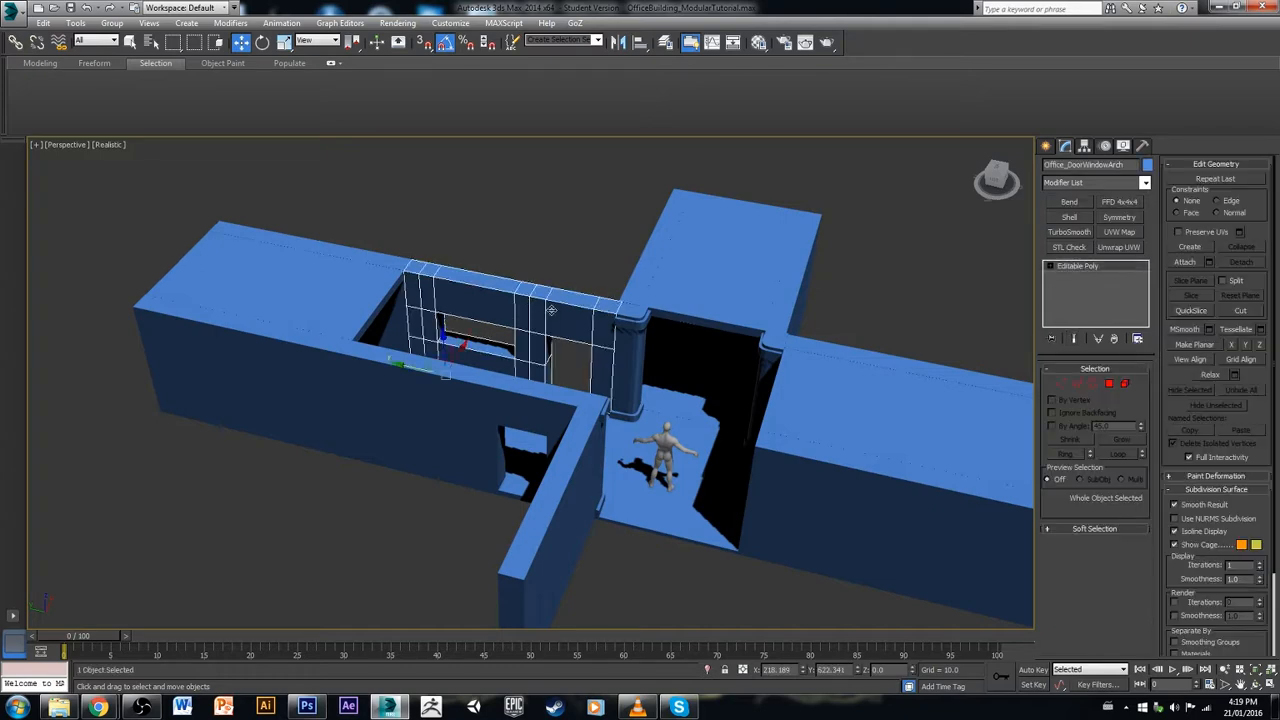
{"action": "left_click", "coordinate": [636, 304]}
{"action": "left_click", "coordinate": [645, 291]}
{"action": "left_click", "coordinate": [676, 291]}
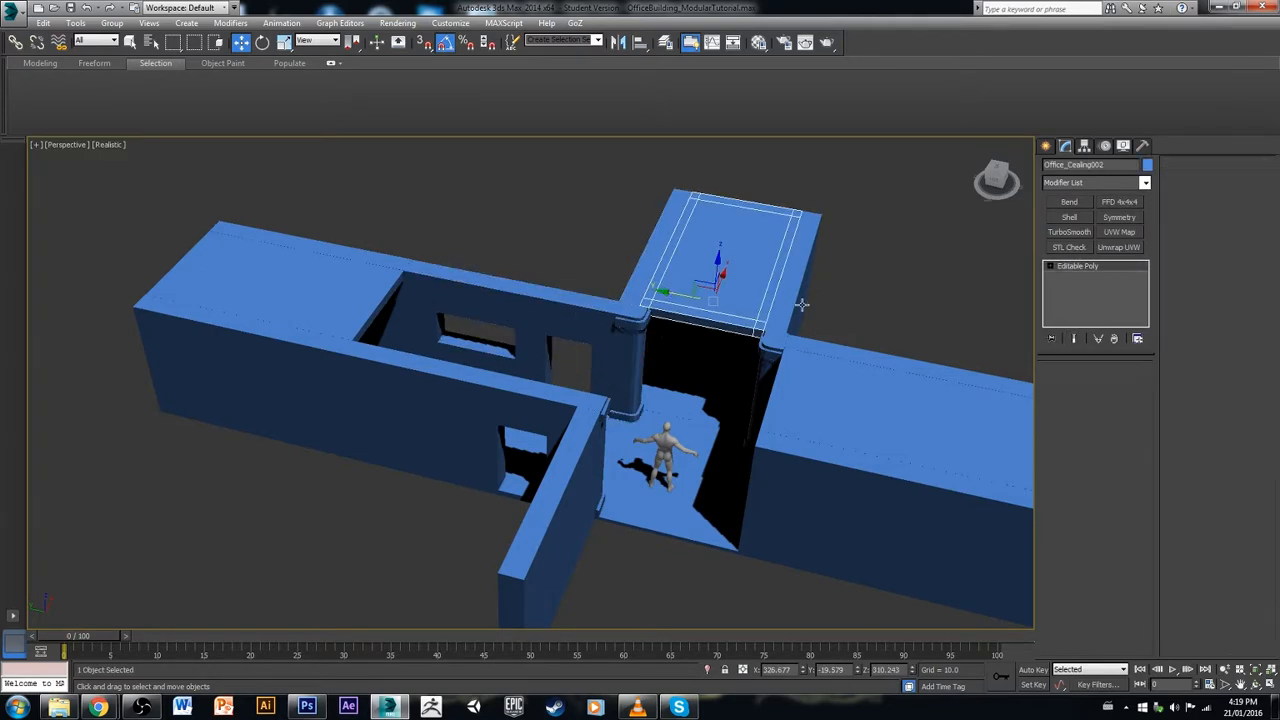
{"action": "left_click", "coordinate": [800, 305]}
{"action": "left_click", "coordinate": [731, 364]}
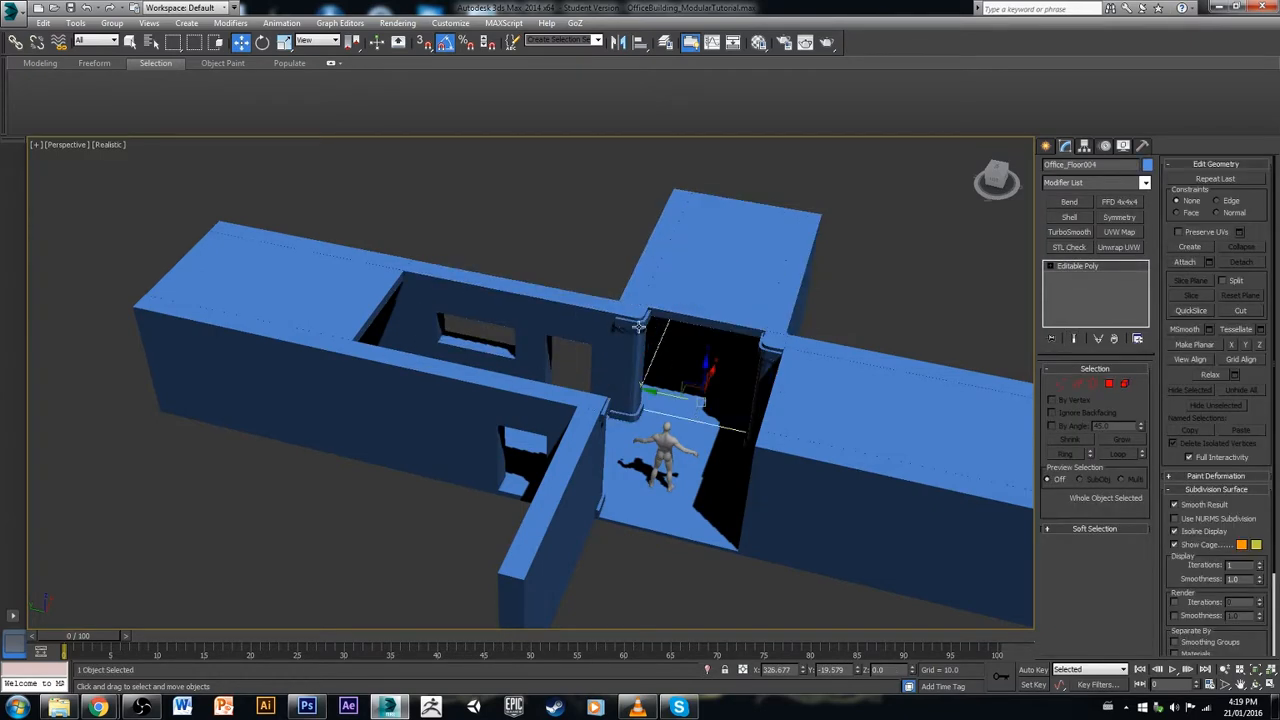
{"action": "left_click", "coordinate": [621, 332]}
{"action": "left_click", "coordinate": [555, 329]}
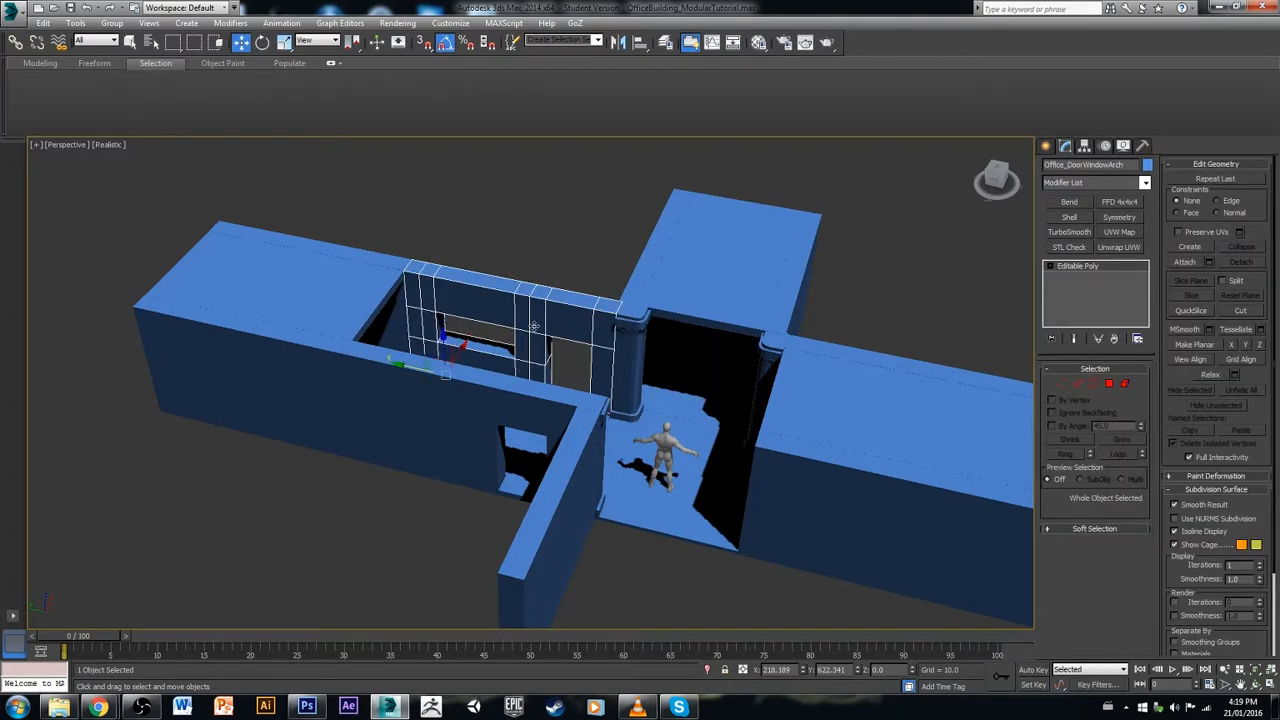
{"action": "left_click", "coordinate": [528, 413]}
{"action": "left_click", "coordinate": [523, 337]}
{"action": "left_click", "coordinate": [500, 414]}
{"action": "left_click", "coordinate": [551, 345]}
{"action": "left_click", "coordinate": [563, 362]}
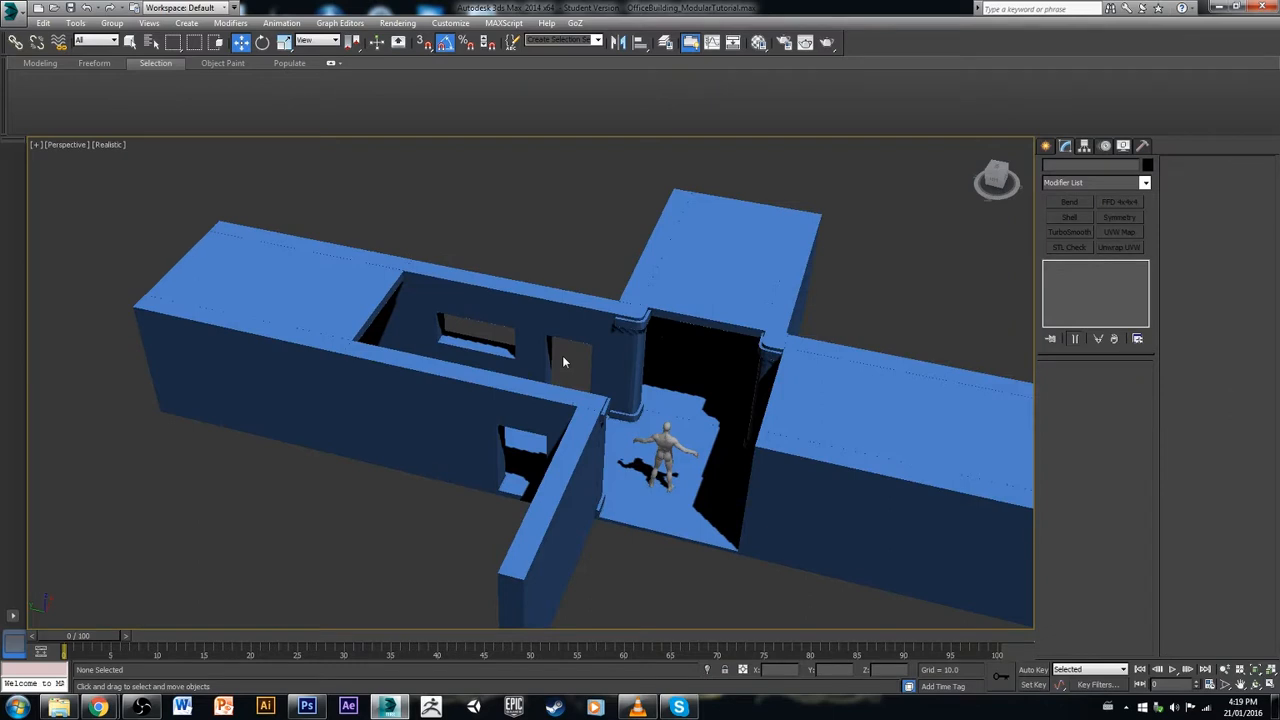
Step: Select the door-and-window wall and view the building from its outer side to check the space beside it
{"action": "left_click", "coordinate": [562, 342]}
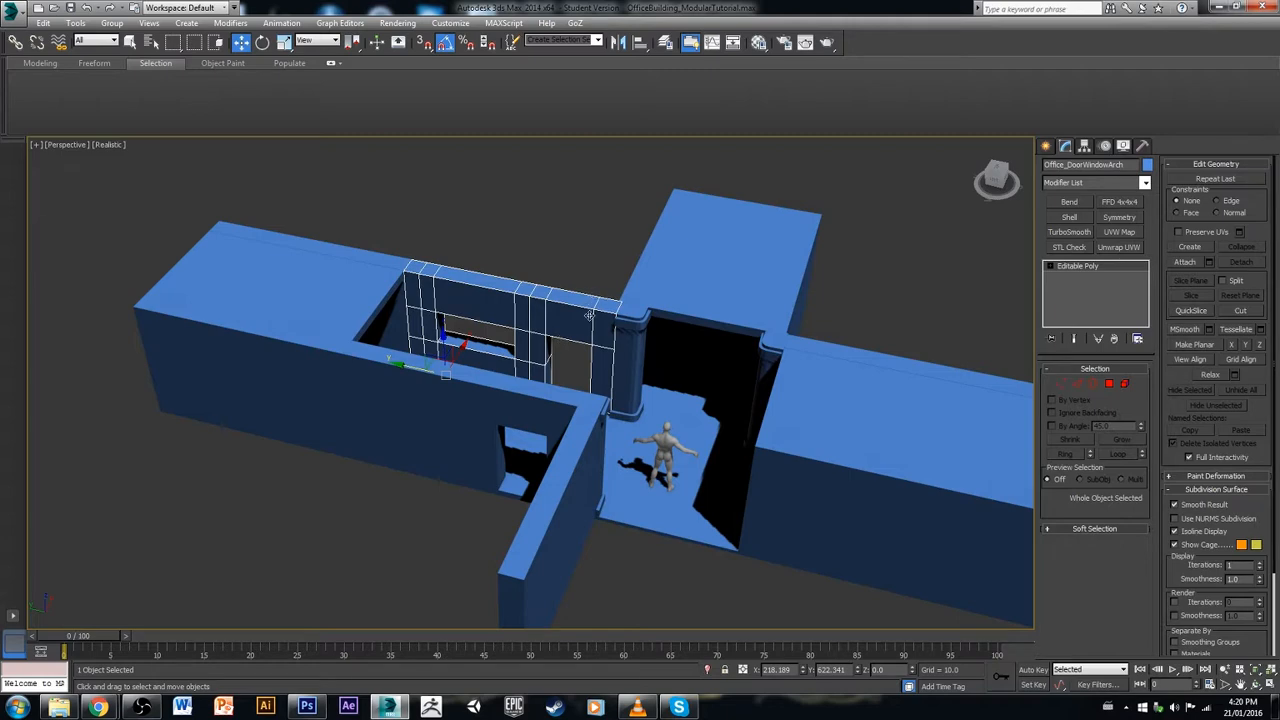
{"action": "middle_click_drag", "start_coordinate": [588, 305], "coordinate": [940, 332], "text": "alt"}
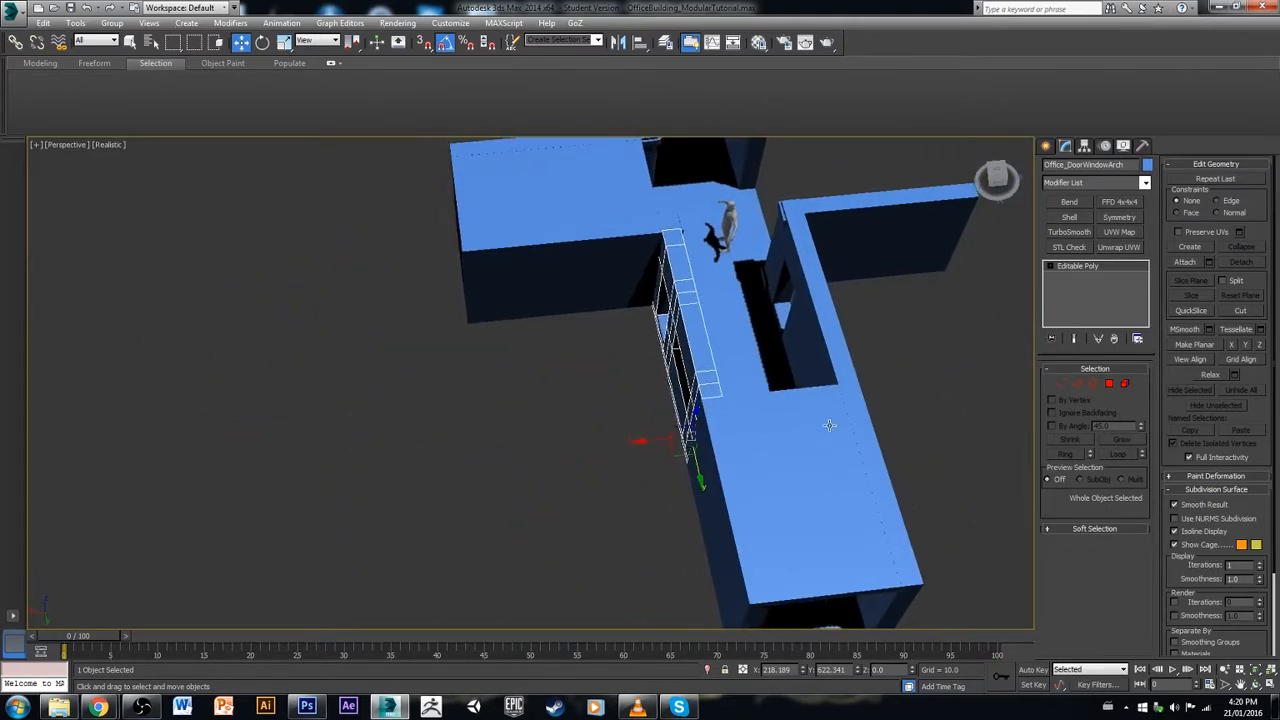
{"action": "scroll", "coordinate": [830, 425], "scroll_direction": "down", "scroll_amount": 4}
{"action": "middle_click_drag", "start_coordinate": [825, 416], "coordinate": [660, 318]}
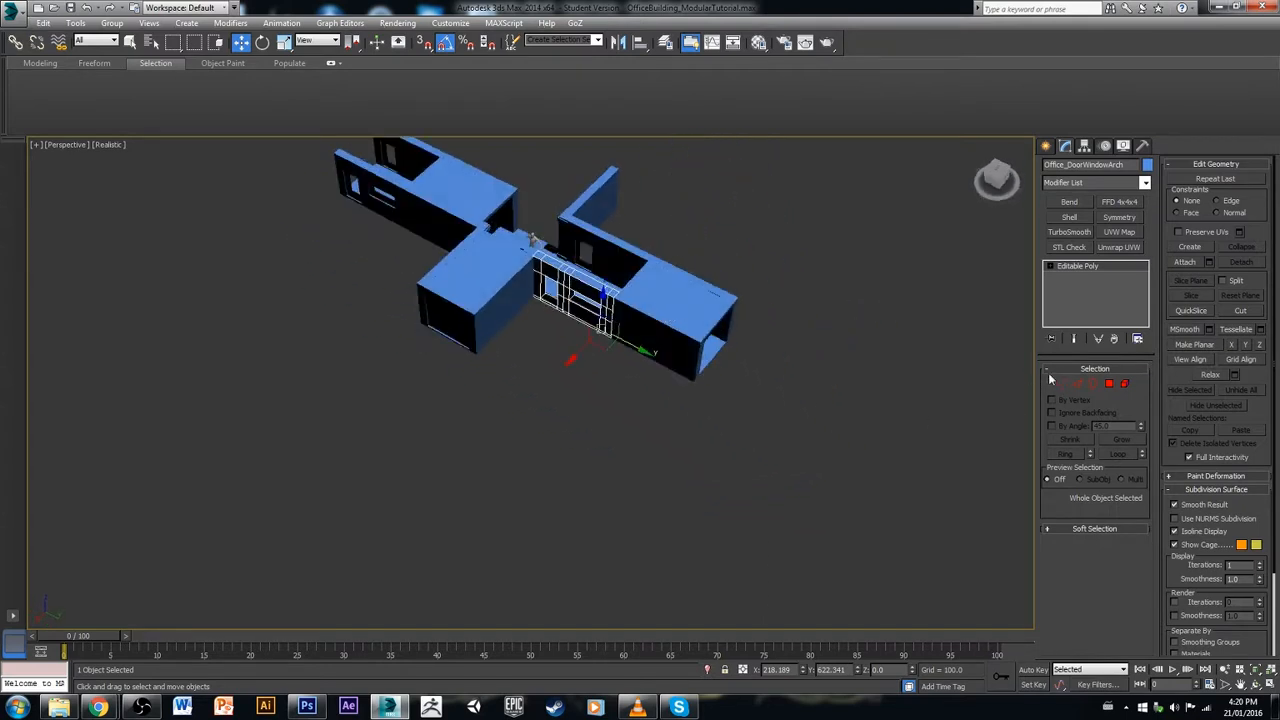
Step: Start a Box primitive and set up an Orthographic viewport beside the Perspective view
{"action": "left_click", "coordinate": [1046, 145]}
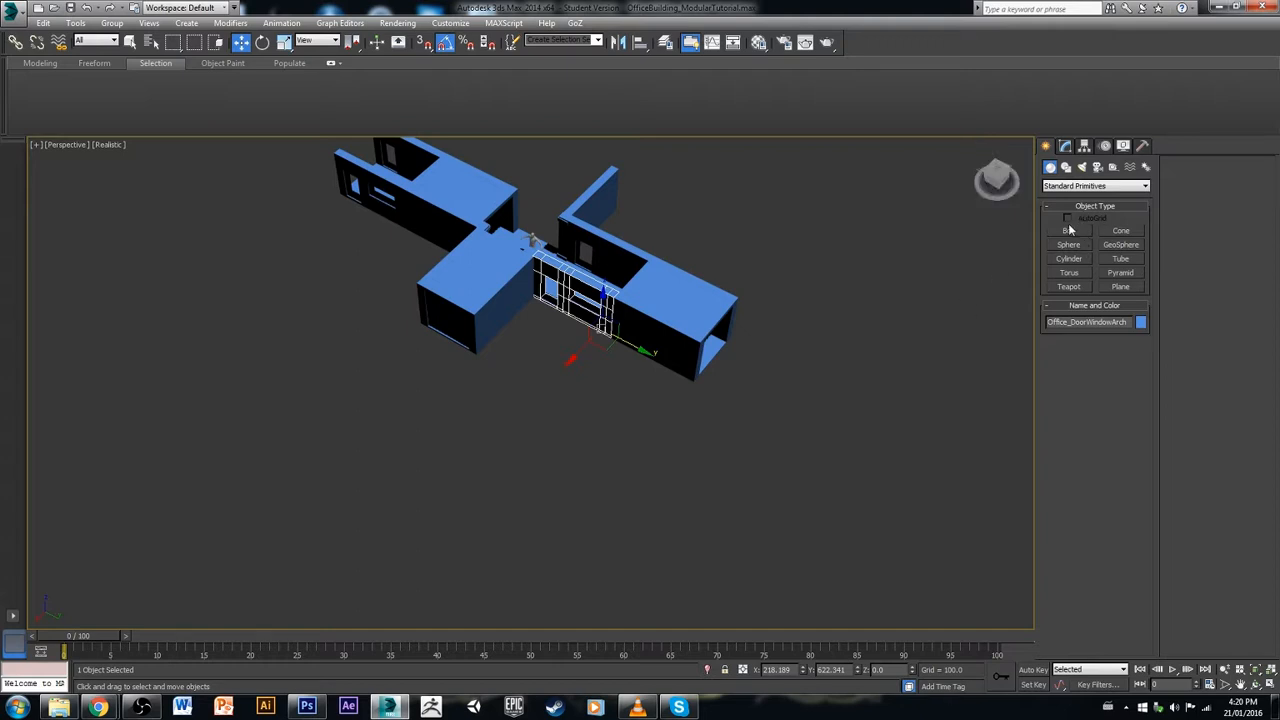
{"action": "left_click", "coordinate": [1062, 231]}
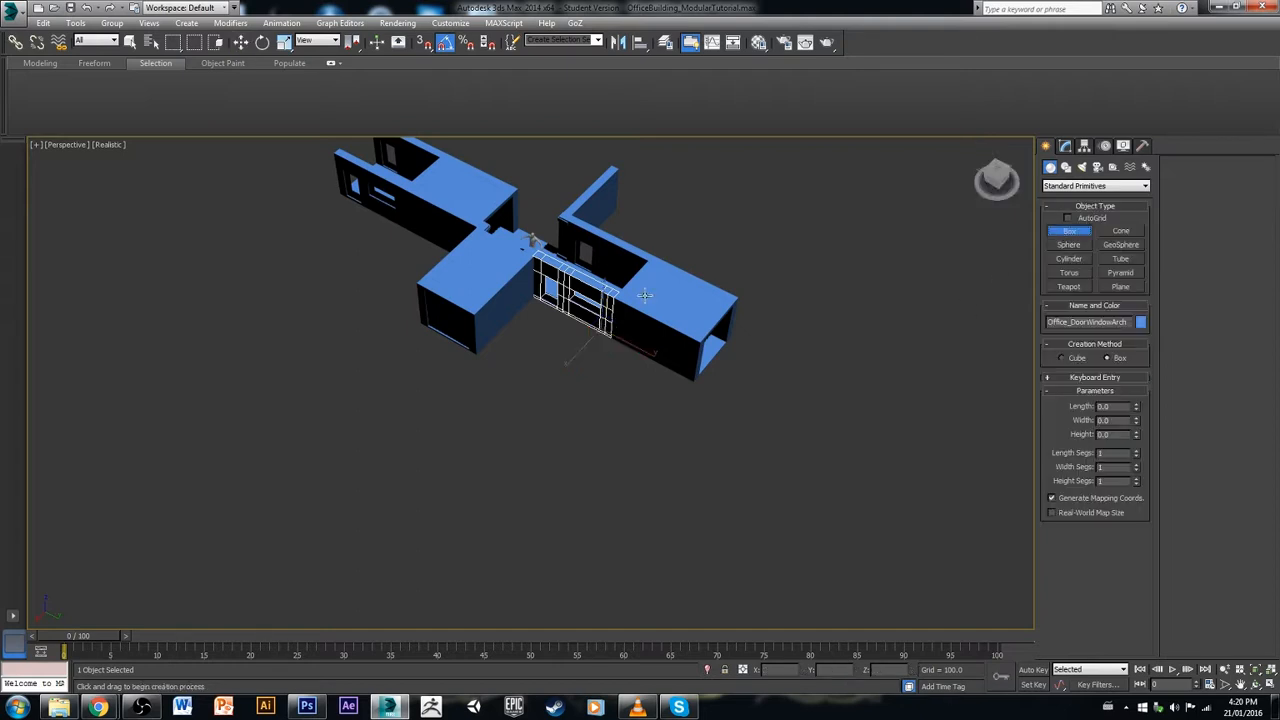
{"action": "middle_click_drag", "start_coordinate": [594, 369], "coordinate": [614, 314]}
{"action": "scroll", "coordinate": [708, 372], "scroll_direction": "up", "scroll_amount": 5}
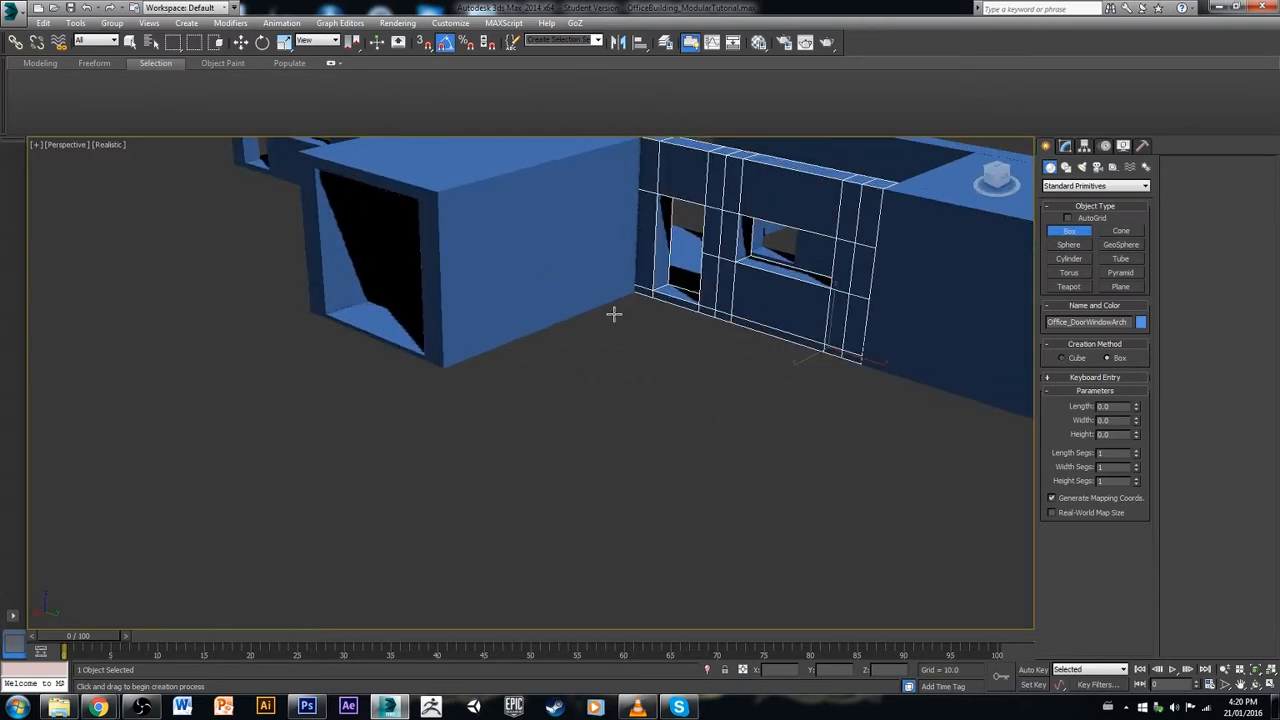
{"action": "left_click", "coordinate": [58, 144]}
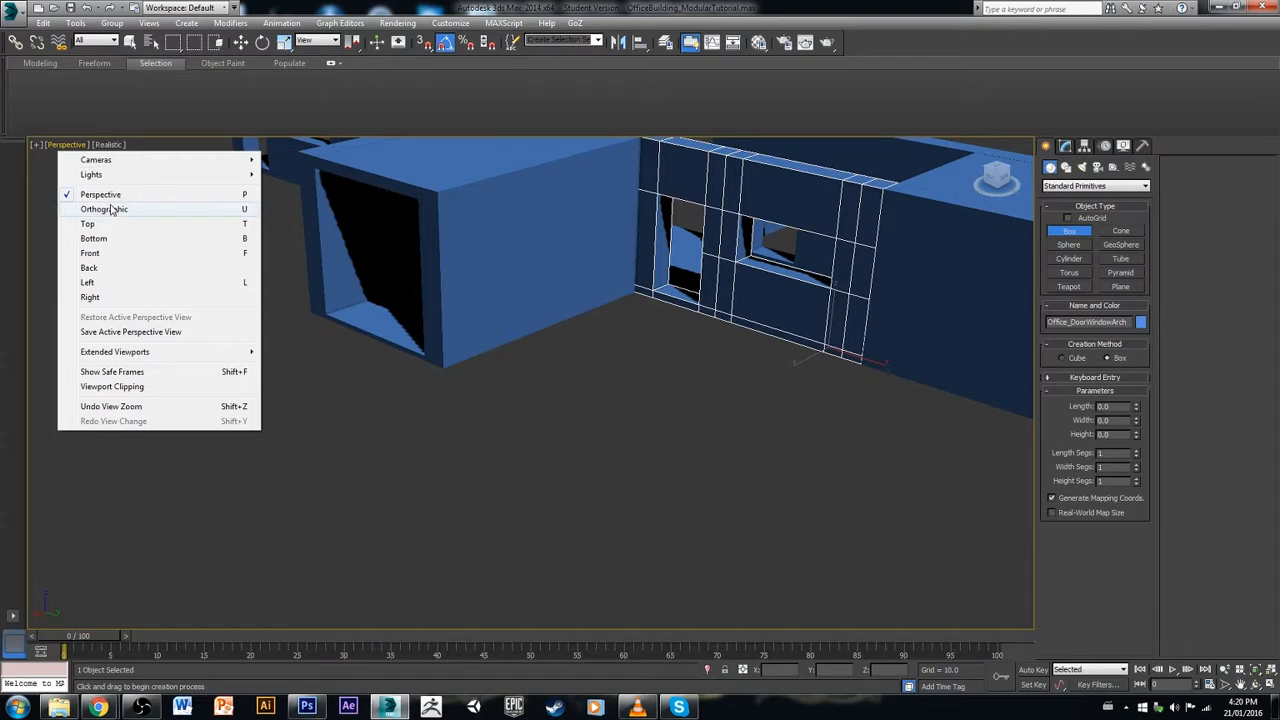
{"action": "left_click", "coordinate": [103, 209]}
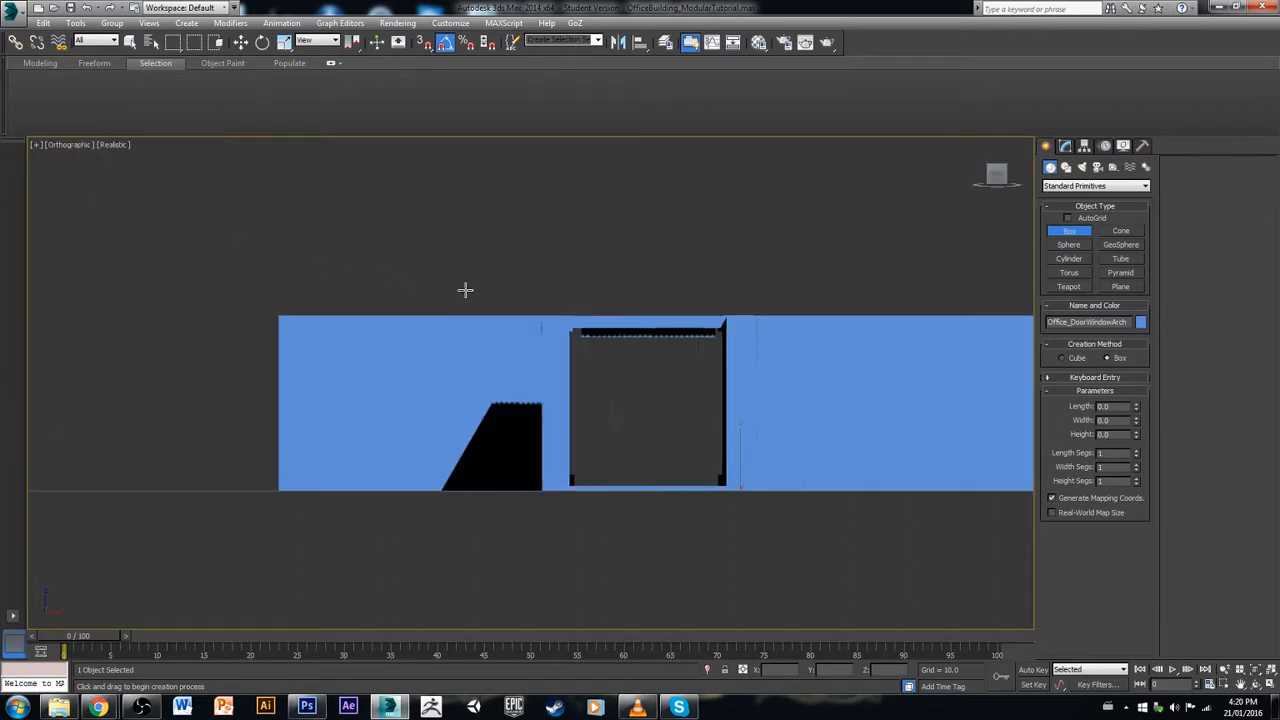
{"action": "key", "text": "alt+w"}
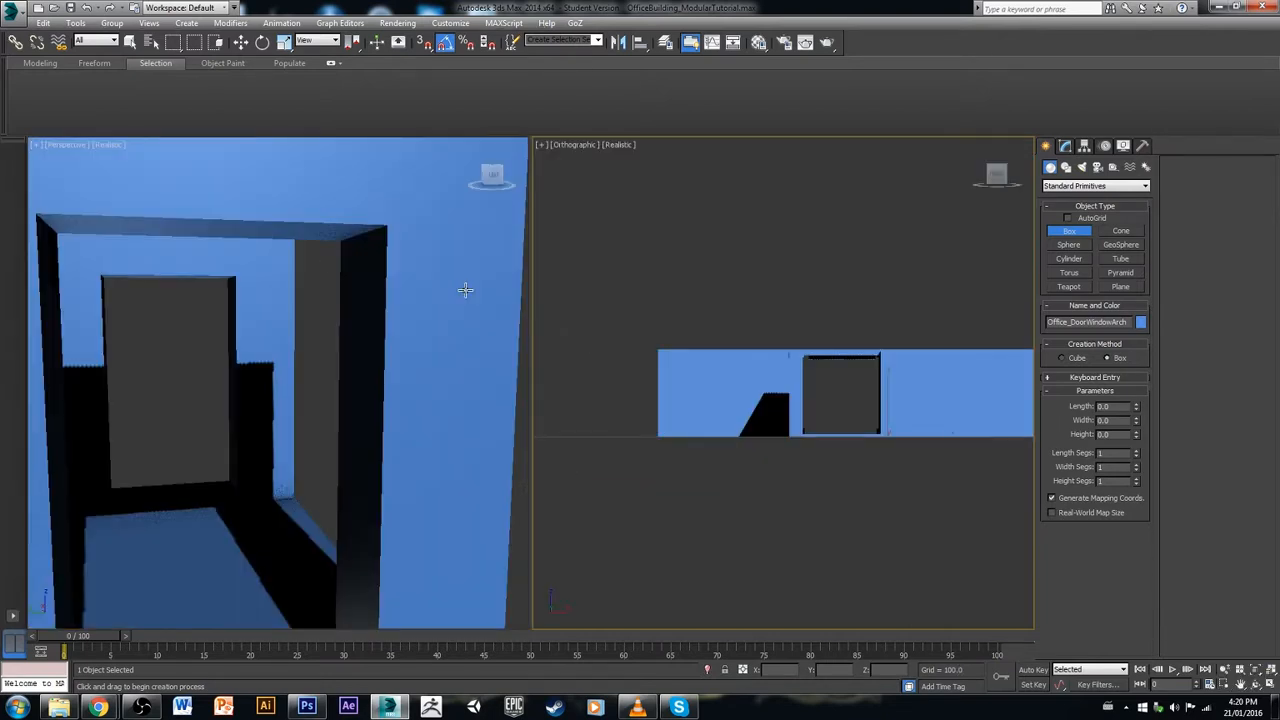
Step: Frame the whole building in the Perspective viewport and set the orthographic viewport to the Front view
{"action": "scroll", "coordinate": [466, 303], "scroll_direction": "down", "scroll_amount": 10}
{"action": "middle_click_drag", "start_coordinate": [452, 315], "coordinate": [469, 362], "text": "alt"}
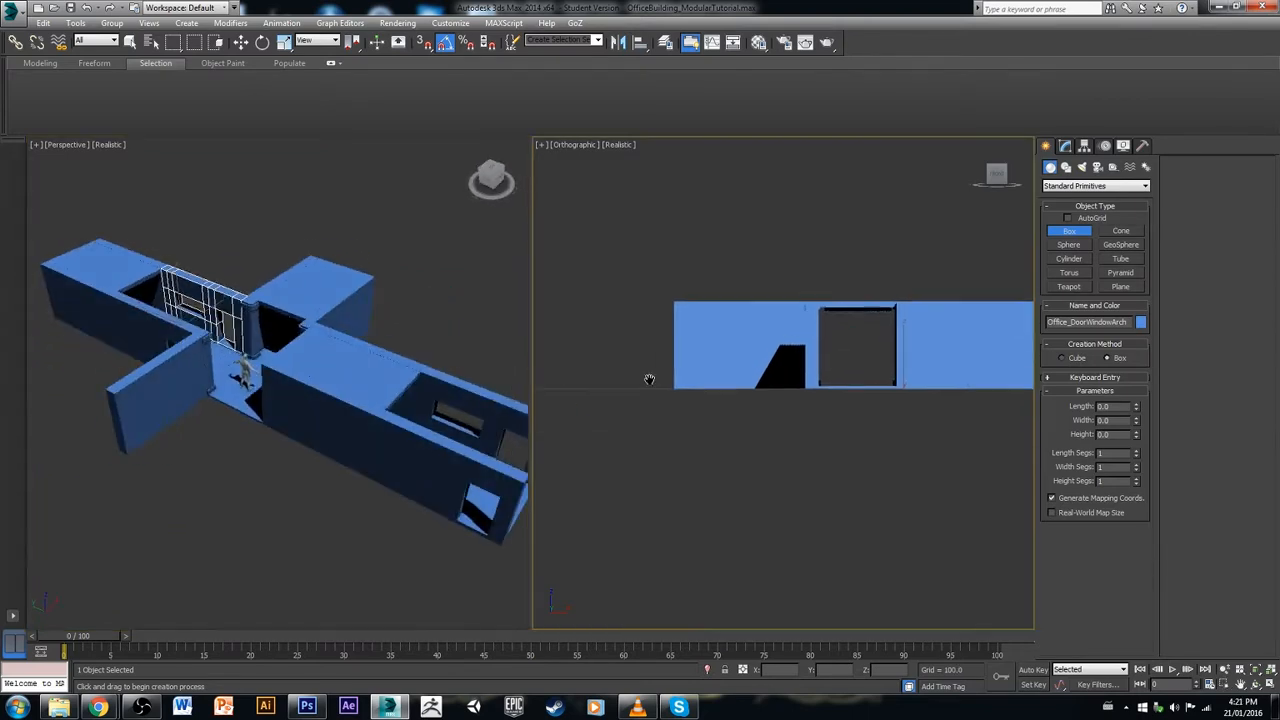
{"action": "middle_click_drag", "start_coordinate": [649, 374], "coordinate": [652, 306], "text": "alt"}
{"action": "scroll", "coordinate": [809, 362], "scroll_direction": "up", "scroll_amount": 2}
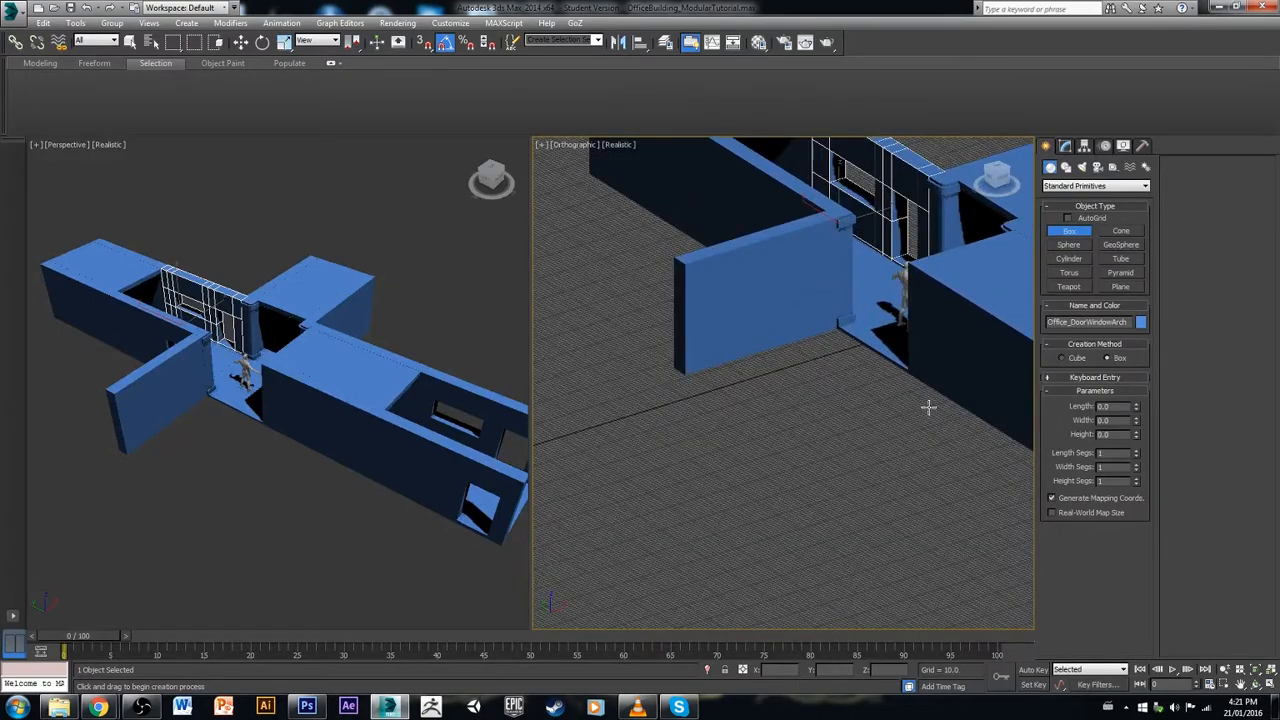
{"action": "middle_click_drag", "start_coordinate": [929, 406], "coordinate": [968, 387], "text": "alt"}
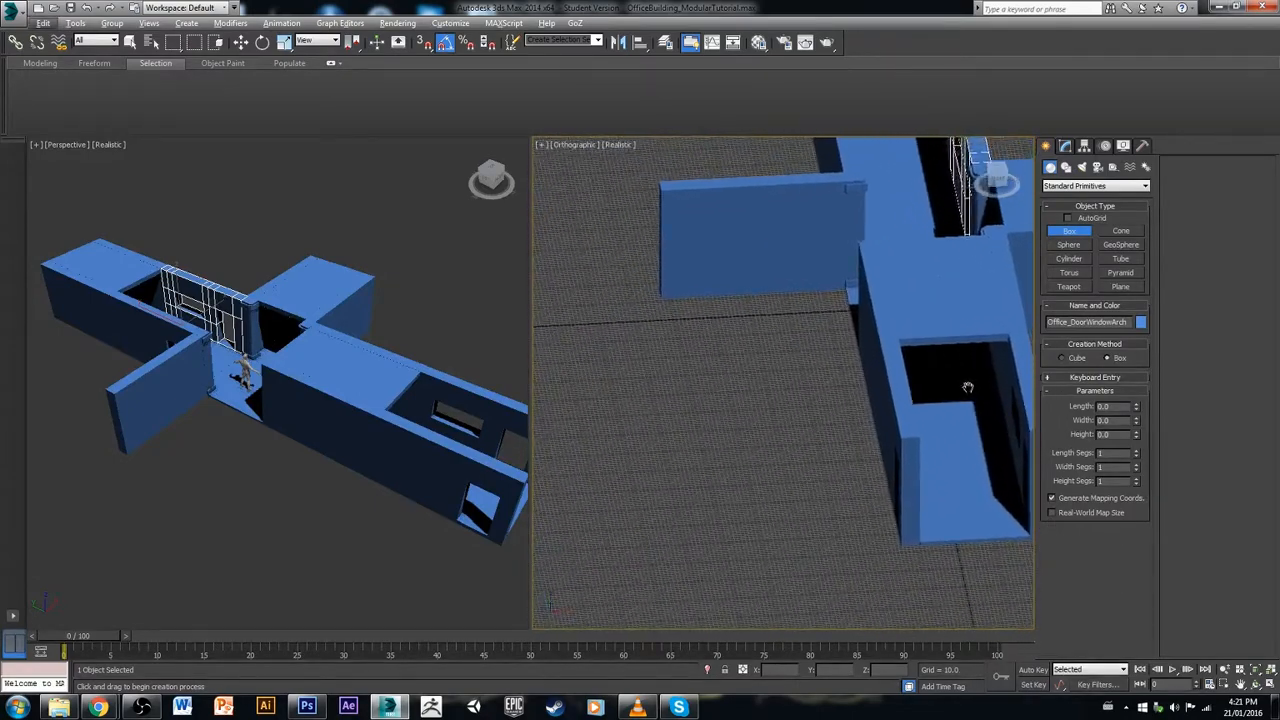
{"action": "left_click", "coordinate": [998, 178]}
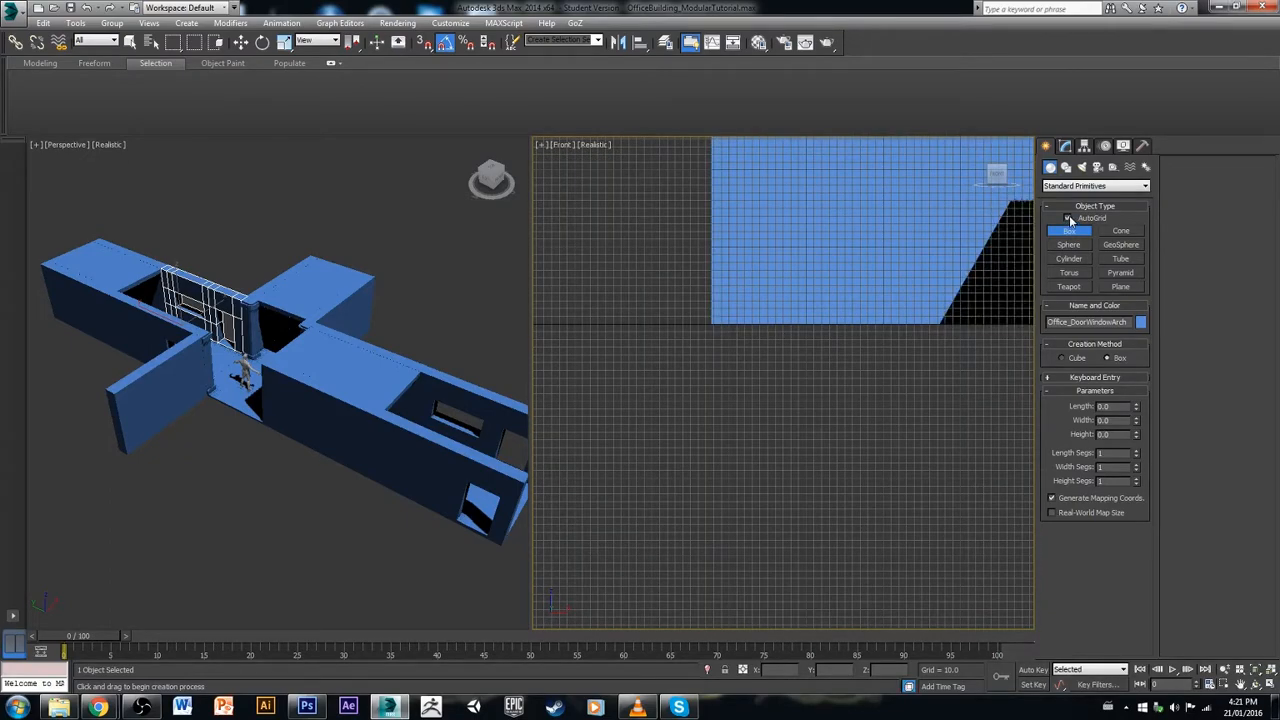
Step: With AutoGrid on and the grid hidden, draw a floor box about 28 × 477 × 646 from the projecting wall's lower outer corner
{"action": "left_click", "coordinate": [1068, 219]}
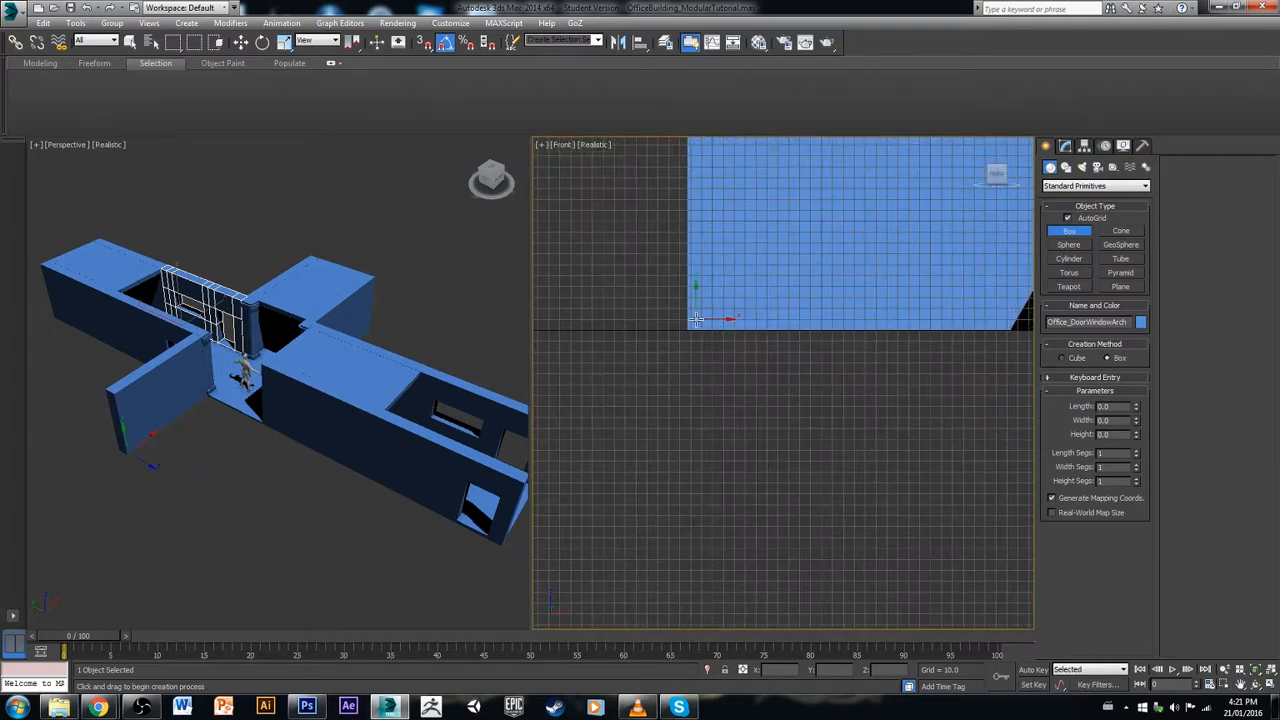
{"action": "key", "text": "g"}
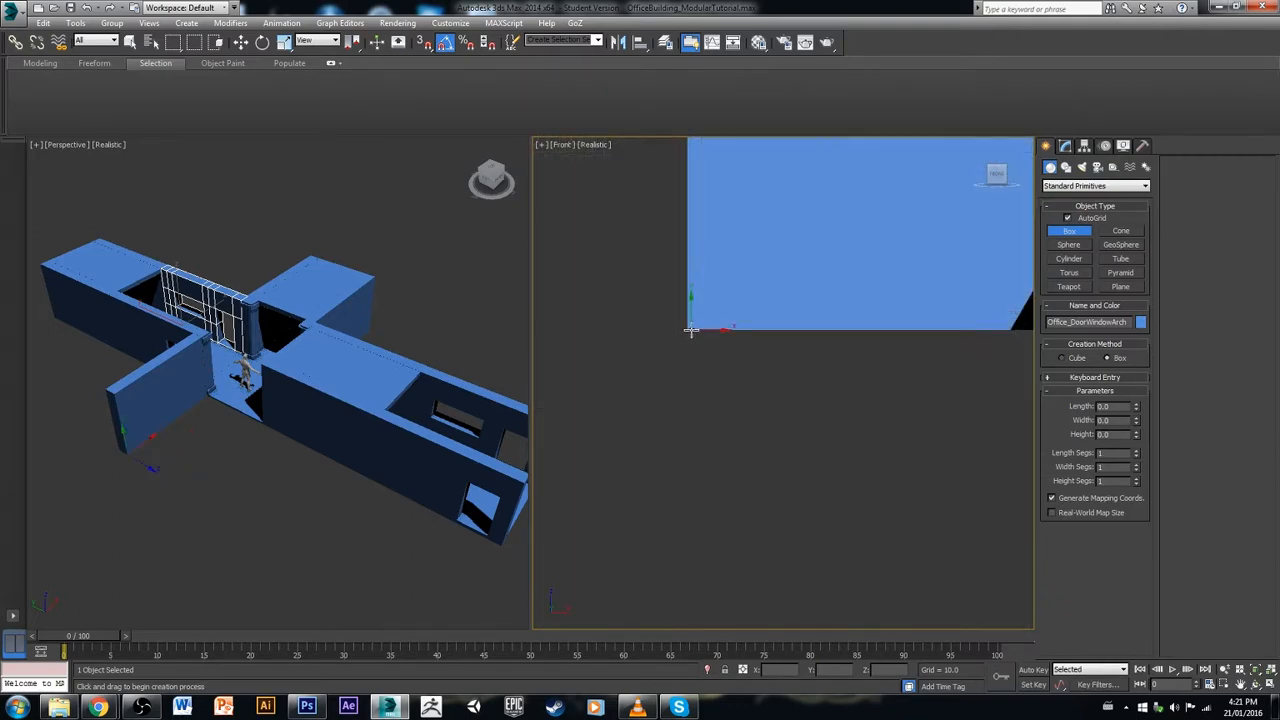
{"action": "left_click_drag", "start_coordinate": [688, 330], "coordinate": [1210, 300]}
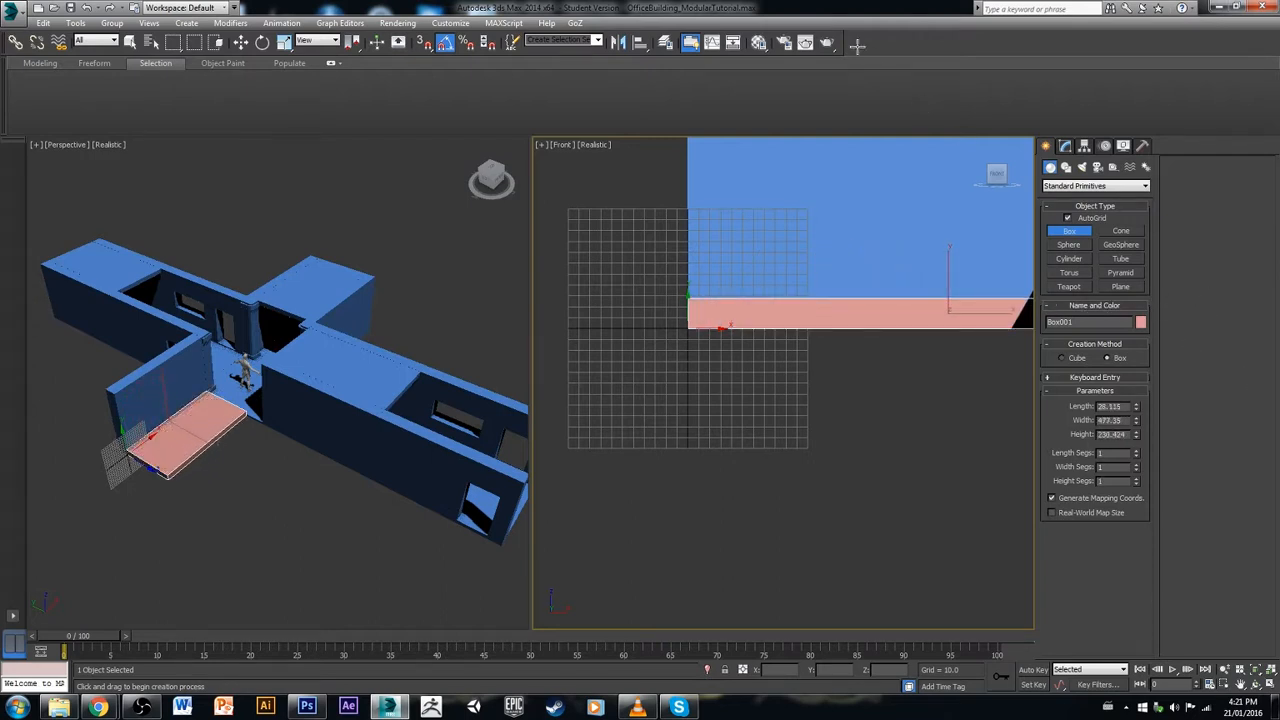
{"action": "left_click", "coordinate": [623, 110]}
{"action": "middle_click_drag", "start_coordinate": [686, 251], "coordinate": [758, 314], "text": "alt"}
{"action": "scroll", "coordinate": [772, 325], "scroll_direction": "down", "scroll_amount": 5}
{"action": "middle_click_drag", "start_coordinate": [776, 393], "coordinate": [687, 430]}
{"action": "left_click_drag", "start_coordinate": [1136, 436], "coordinate": [1070, 250]}
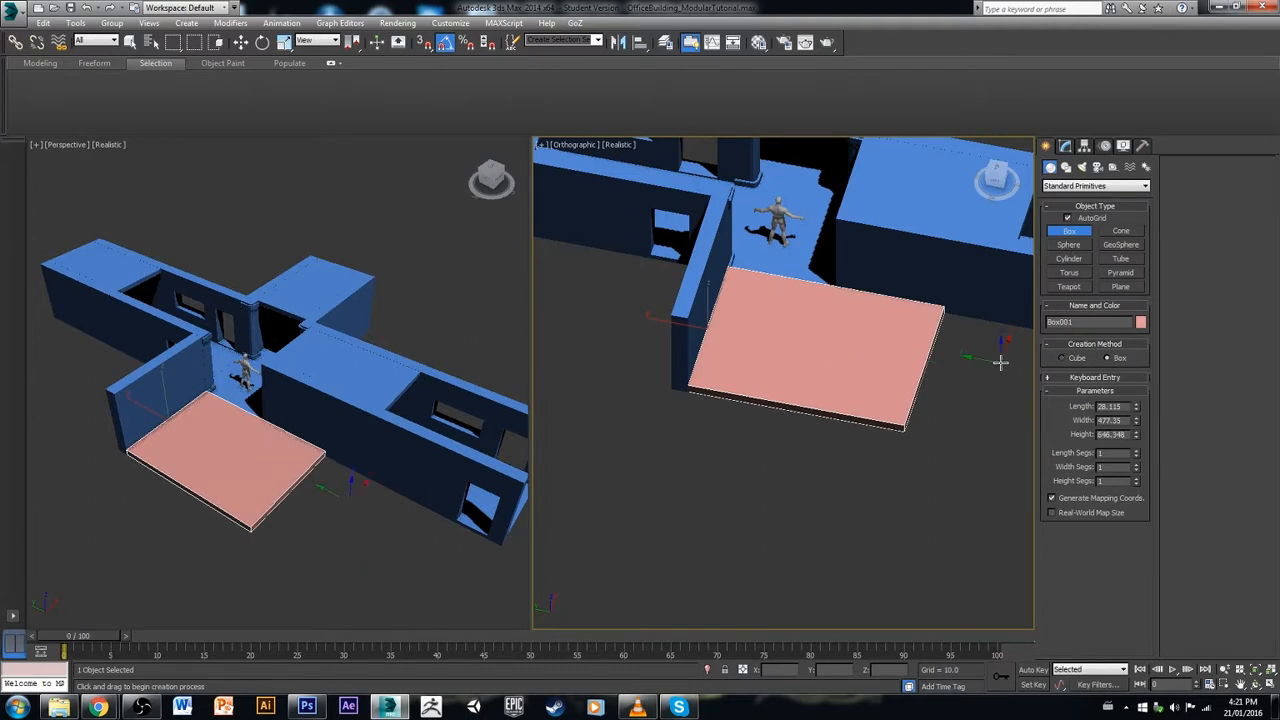
{"action": "middle_click_drag", "start_coordinate": [985, 368], "coordinate": [883, 377]}
{"action": "scroll", "coordinate": [878, 390], "scroll_direction": "down", "scroll_amount": 3}
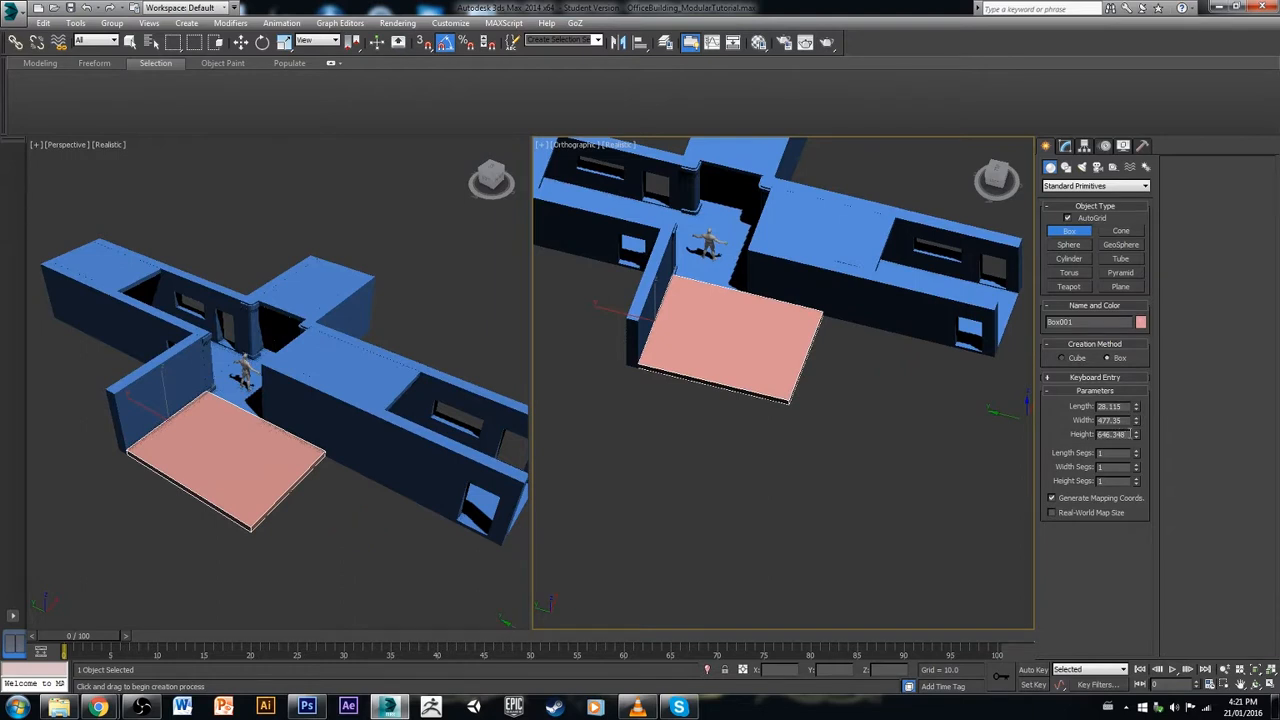
Step: Set the floor box's length to 28, width to 477 and height to 646
{"action": "double_click", "coordinate": [1130, 434]}
{"action": "left_click", "coordinate": [1128, 421]}
{"action": "left_click_drag", "start_coordinate": [1137, 422], "coordinate": [1140, 313]}
{"action": "key", "text": "ctrl+z"}
{"action": "key", "text": "ctrl+z"}
{"action": "double_click", "coordinate": [1124, 405]}
{"action": "left_click", "coordinate": [1131, 424]}
{"action": "key", "text": "Return"}
{"action": "left_click", "coordinate": [1122, 437]}
{"action": "left_click", "coordinate": [1066, 147]}
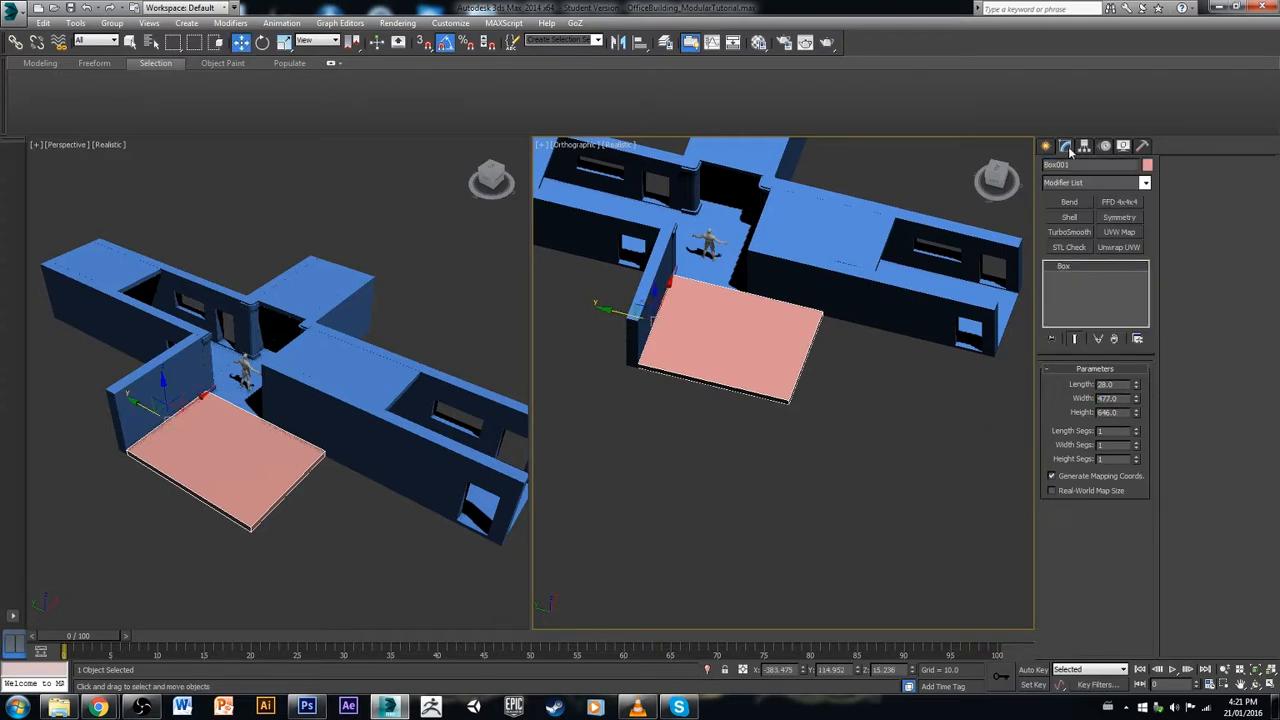
Step: Convert the floor box to an Editable Poly
{"action": "right_click", "coordinate": [1086, 274]}
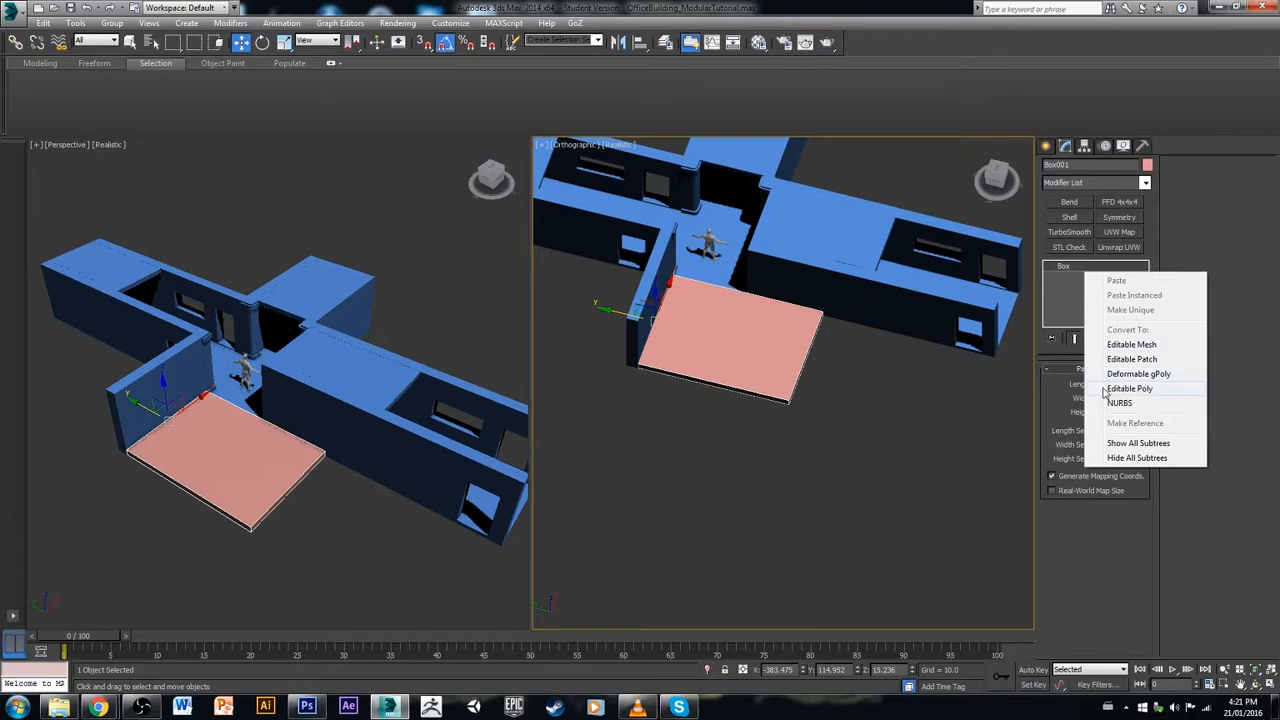
{"action": "left_click", "coordinate": [1104, 390]}
{"action": "middle_click_drag", "start_coordinate": [883, 400], "coordinate": [911, 430]}
{"action": "scroll", "coordinate": [911, 430], "scroll_direction": "up", "scroll_amount": 3}
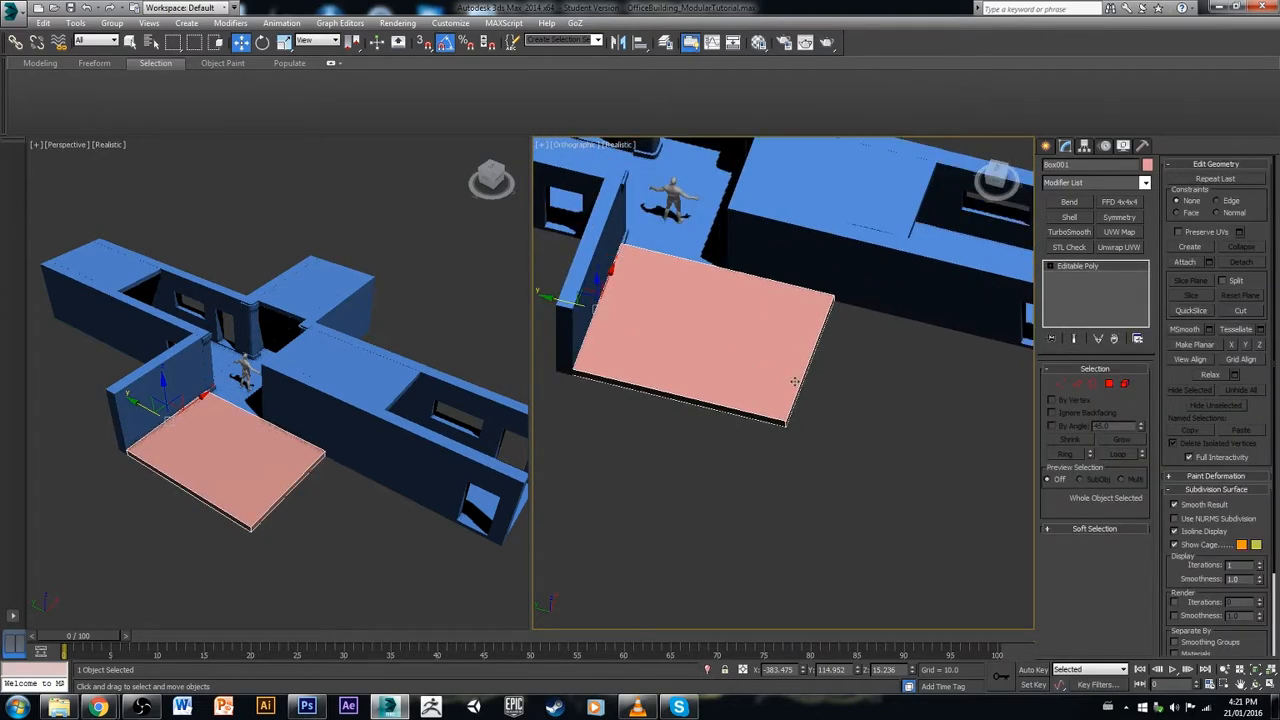
{"action": "middle_click_drag", "start_coordinate": [794, 381], "coordinate": [887, 378], "text": "alt"}
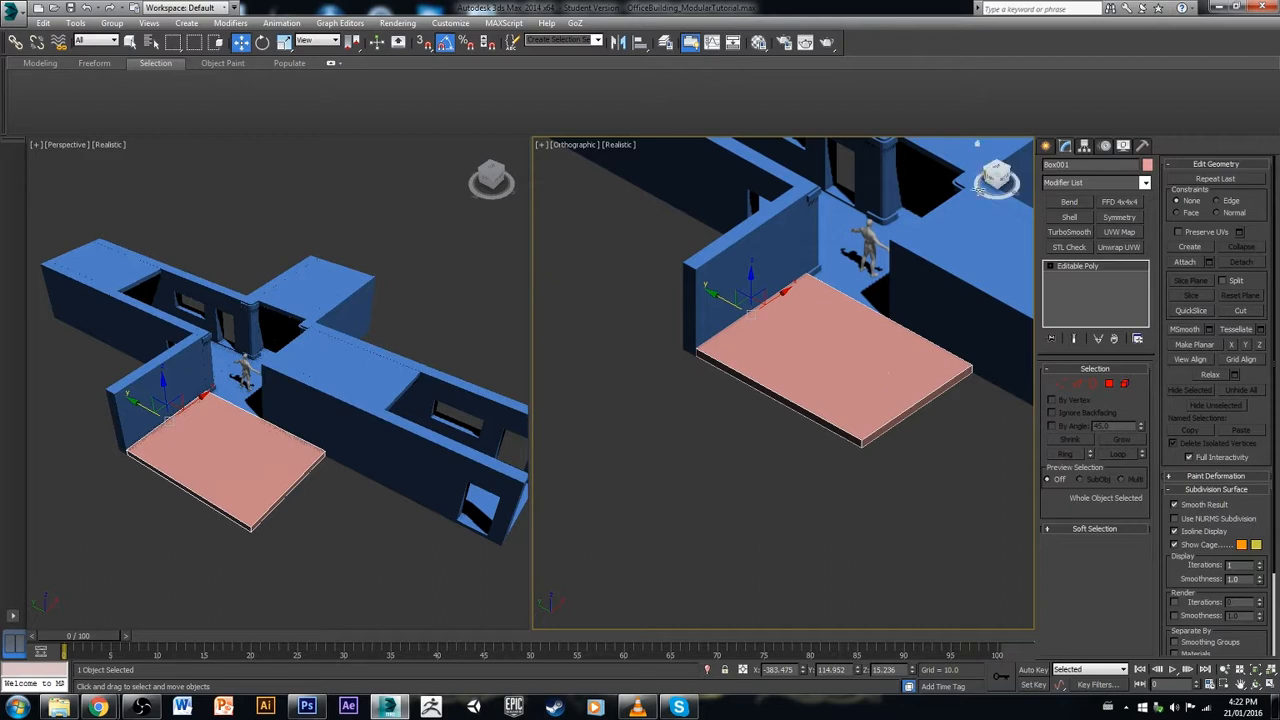
Step: Rename the floor box as Room
{"action": "left_click", "coordinate": [1062, 166]}
{"action": "key", "text": "BackSpace"}
{"action": "type", "text": "Room"}
{"action": "middle_click_drag", "start_coordinate": [884, 337], "coordinate": [814, 342], "text": "alt"}
{"action": "left_click", "coordinate": [1062, 384]}
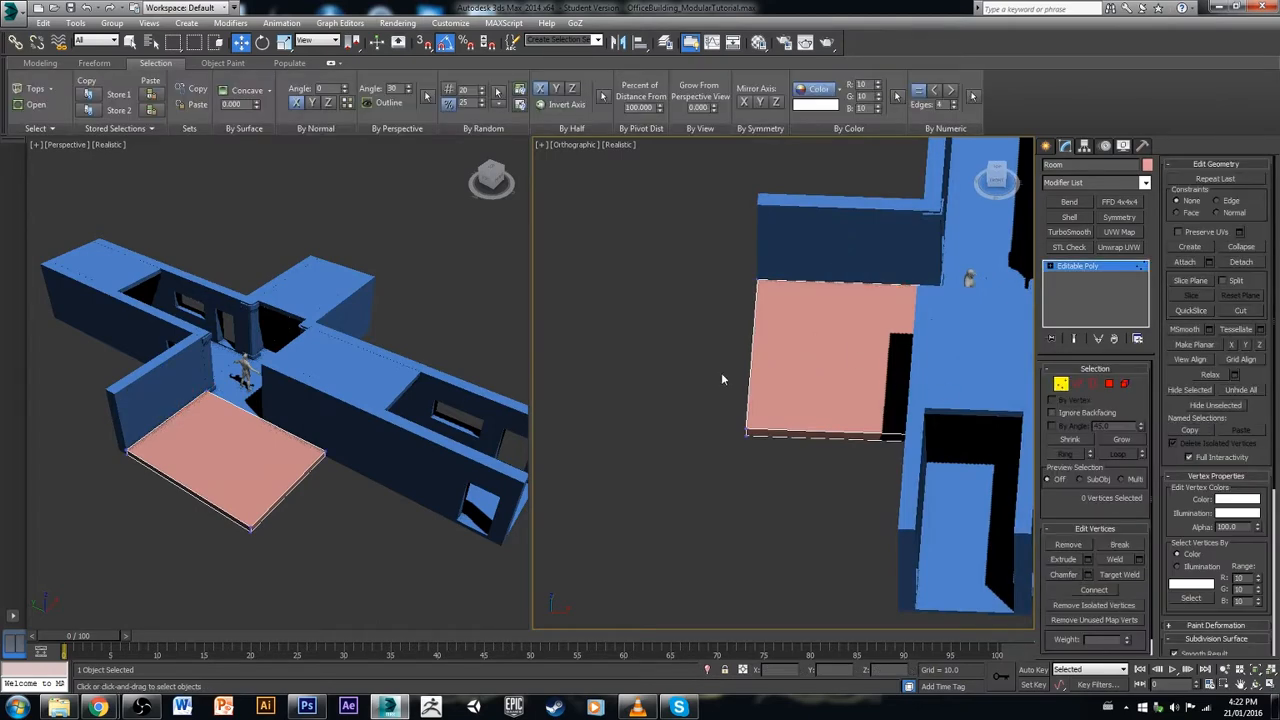
{"action": "left_click_drag", "start_coordinate": [714, 244], "coordinate": [794, 520]}
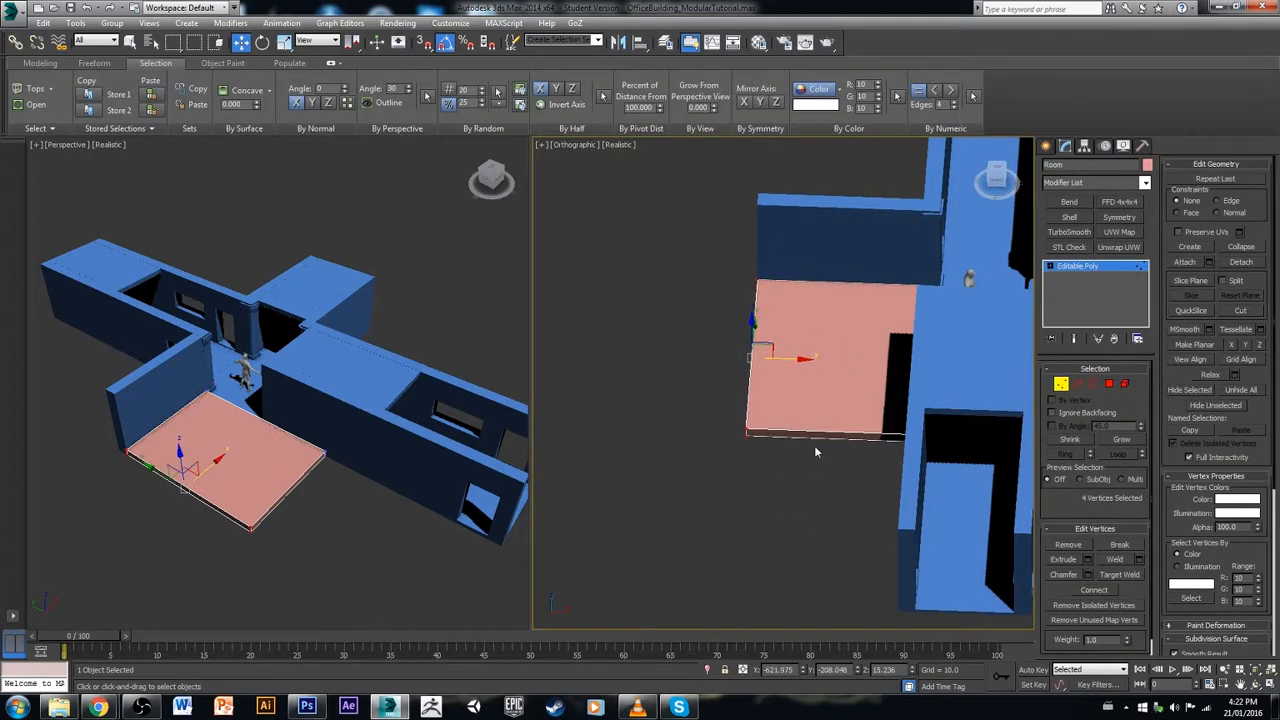
{"action": "middle_click_drag", "start_coordinate": [814, 449], "coordinate": [912, 443], "text": "alt"}
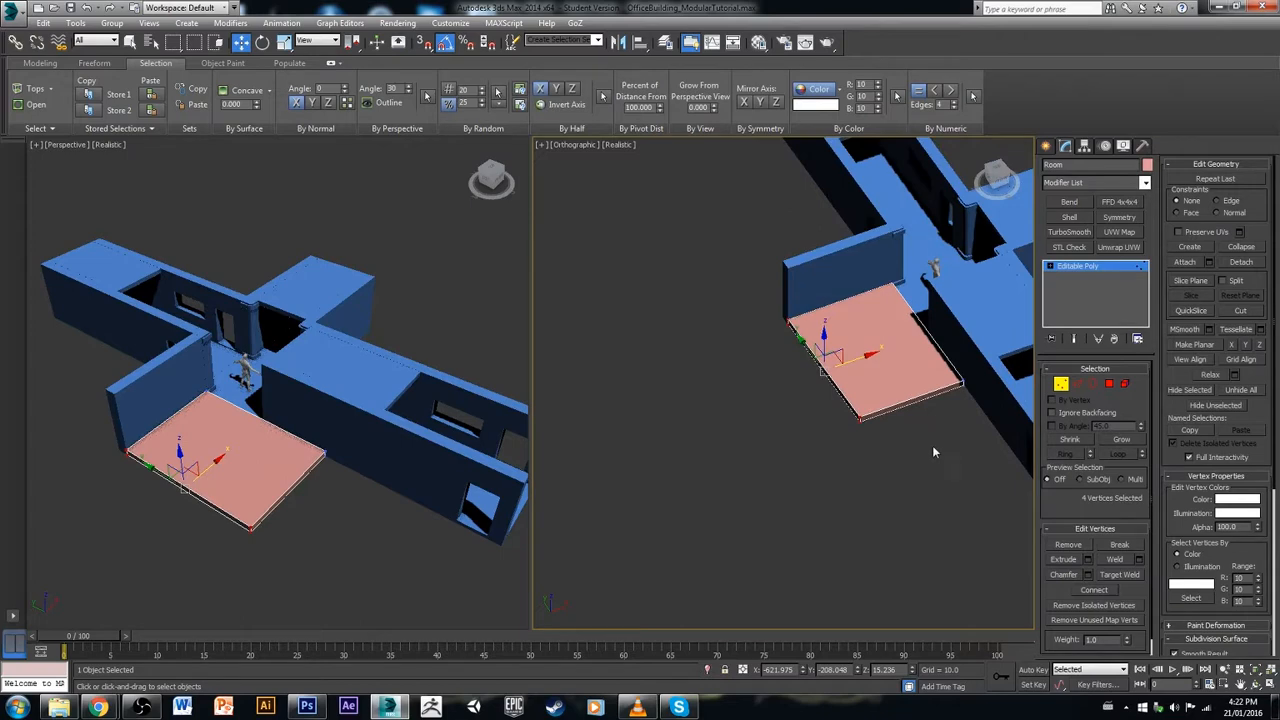
{"action": "left_click", "coordinate": [1060, 385]}
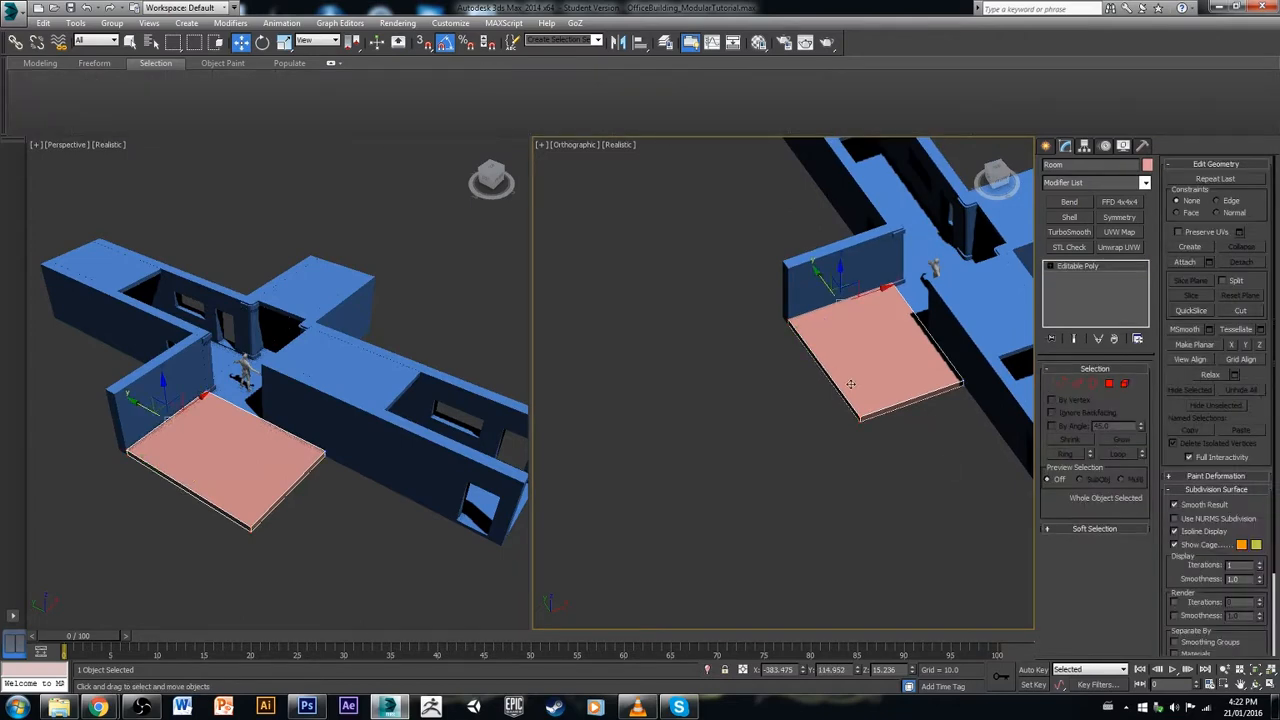
Step: Clone the Room slab outward along its X axis as two copies placed edge to edge
{"action": "mouse_move", "coordinate": [862, 296]}
{"action": "left_mouse_down", "text": "shift"}
{"action": "mouse_move", "coordinate": [748, 340]}
{"action": "mouse_move", "coordinate": [771, 334]}
{"action": "left_mouse_up", "text": "shift"}
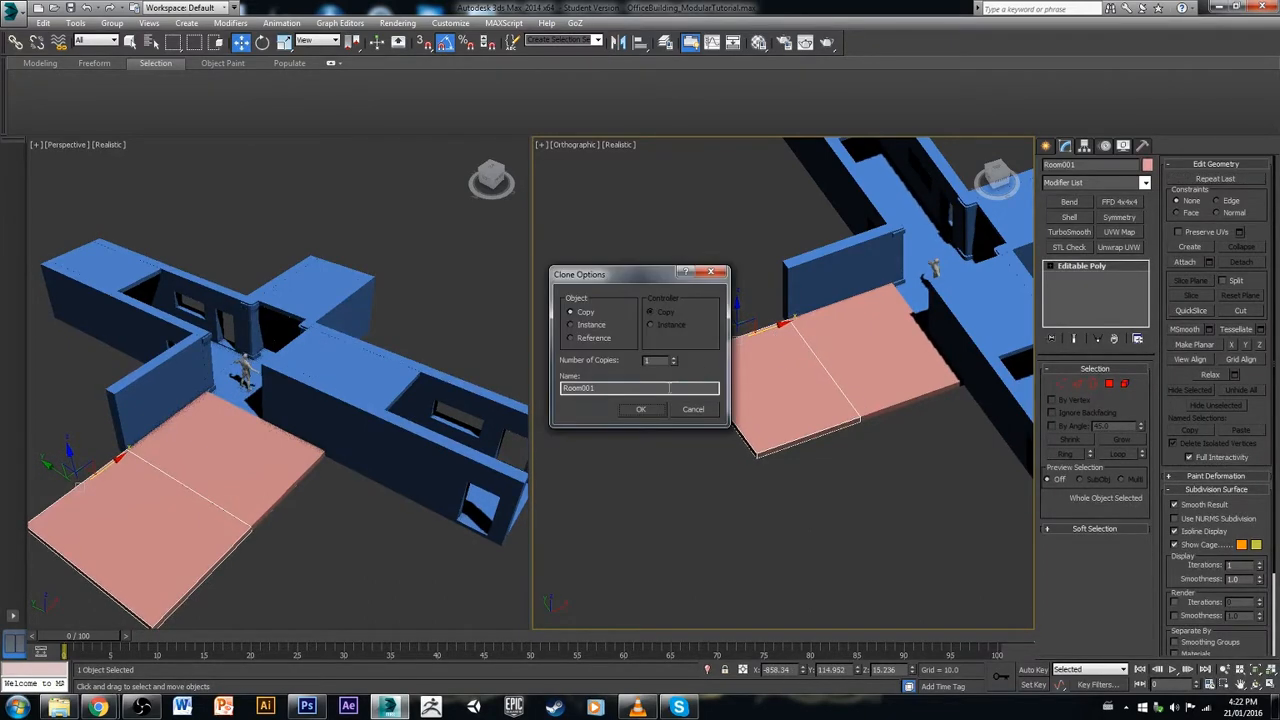
{"action": "left_click", "coordinate": [674, 357]}
{"action": "left_click", "coordinate": [642, 409]}
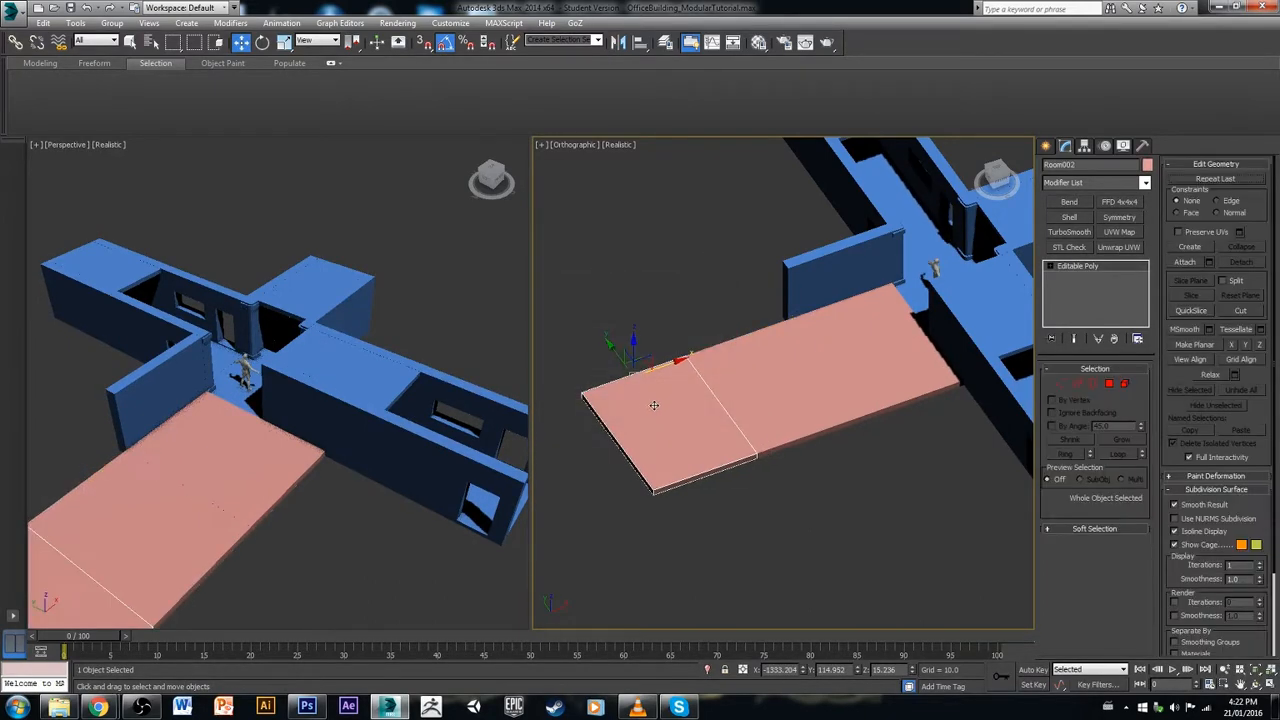
Step: Examine the row of three floor slabs from different angles, selecting each to check how they line up
{"action": "left_click", "coordinate": [786, 403]}
{"action": "middle_click_drag", "start_coordinate": [793, 404], "coordinate": [757, 391], "text": "alt"}
{"action": "left_click", "coordinate": [887, 387]}
{"action": "left_click", "coordinate": [817, 397]}
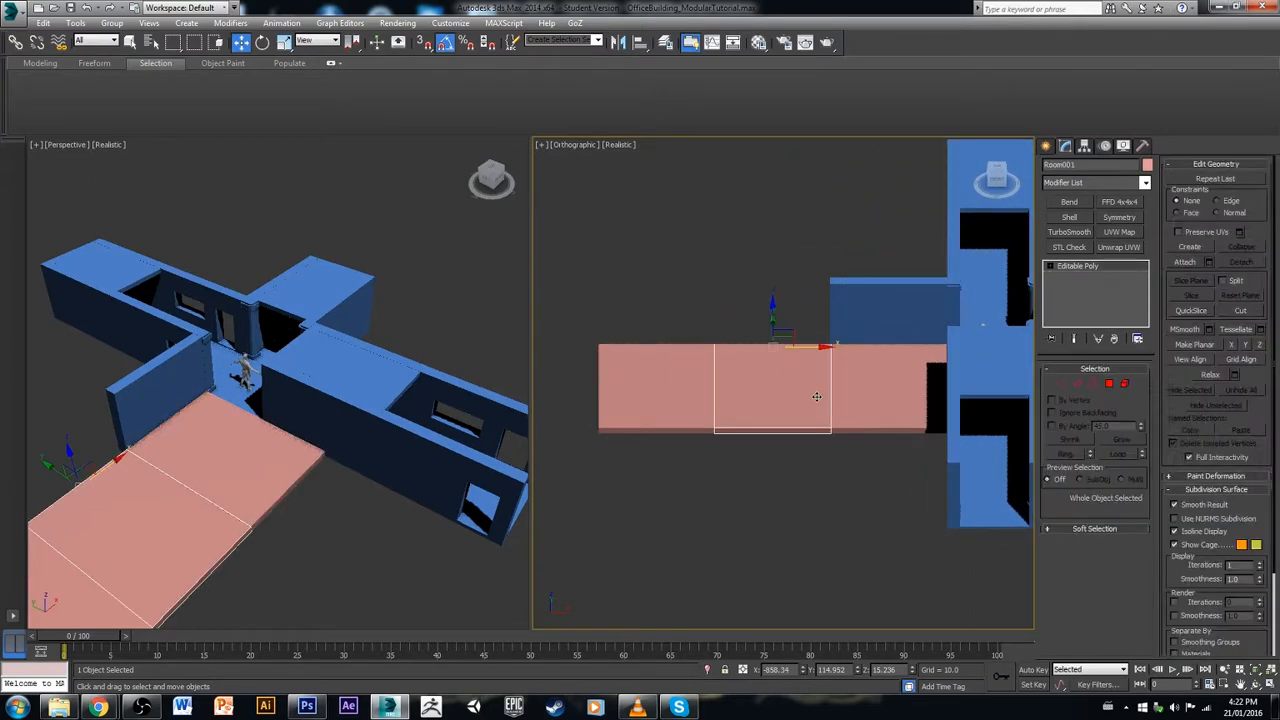
{"action": "left_click", "coordinate": [674, 397]}
{"action": "middle_click_drag", "start_coordinate": [688, 410], "coordinate": [802, 447], "text": "alt"}
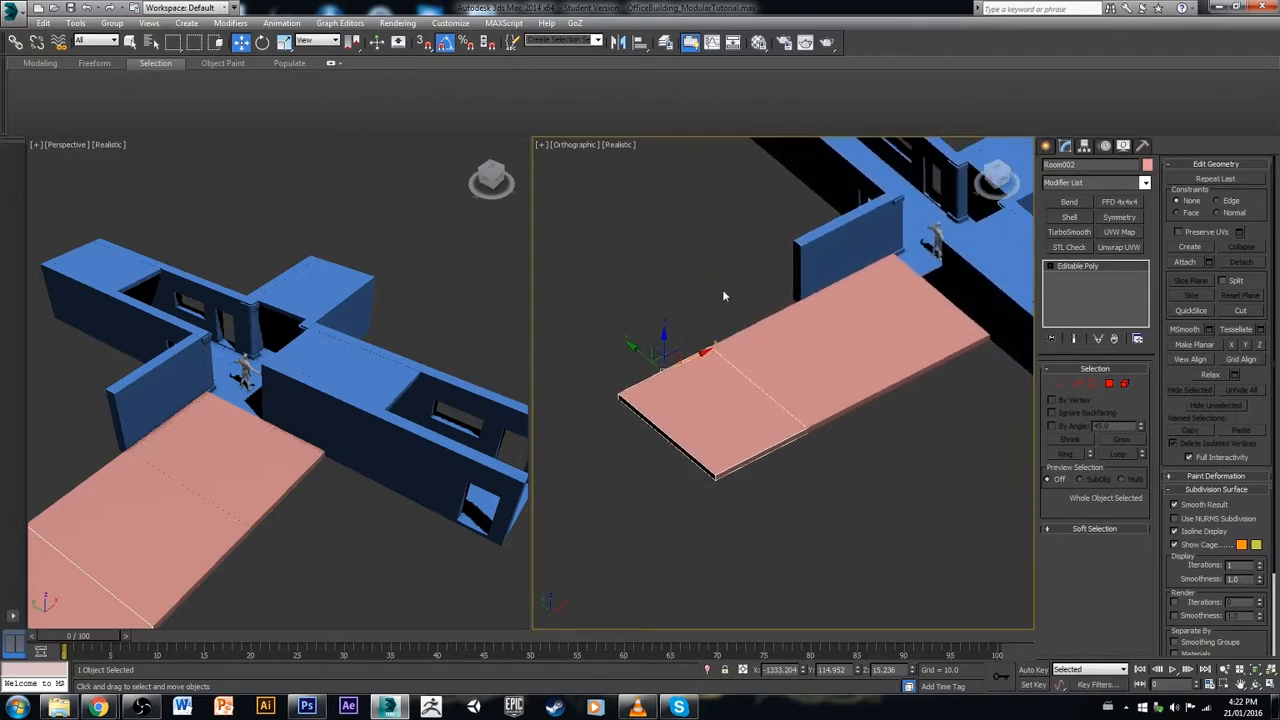
{"action": "left_click", "coordinate": [781, 390]}
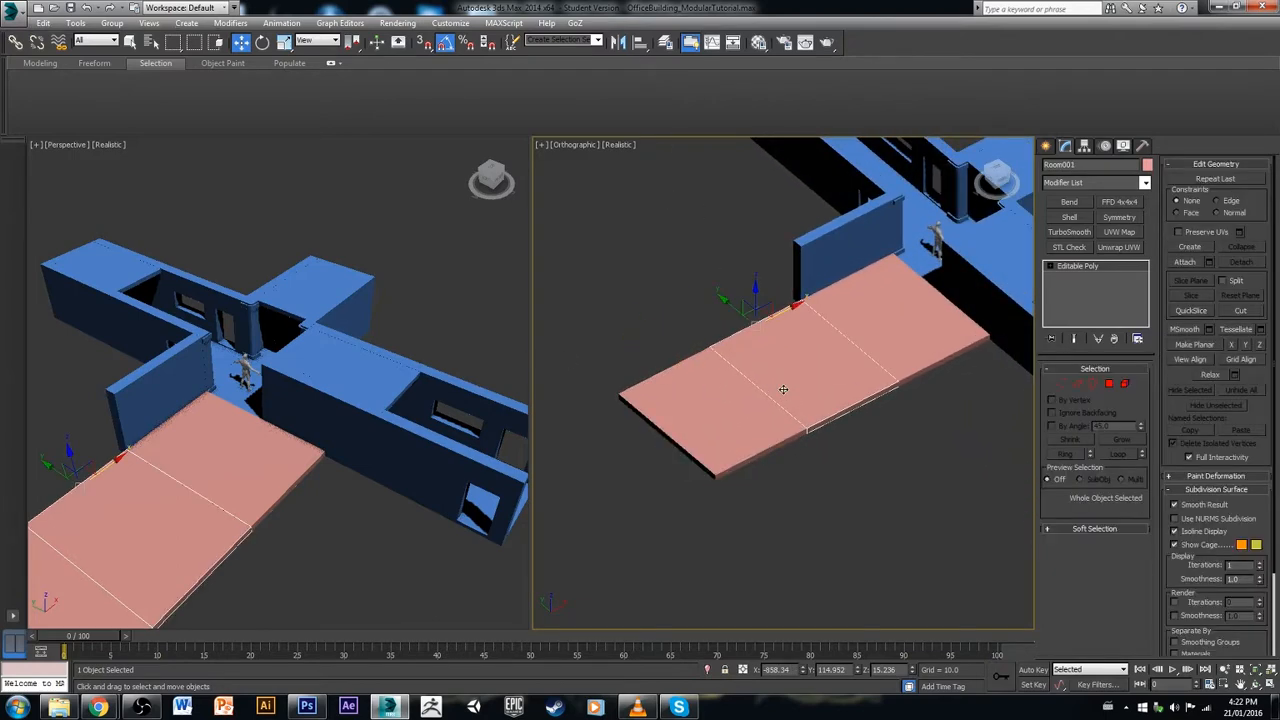
{"action": "left_click", "coordinate": [737, 425]}
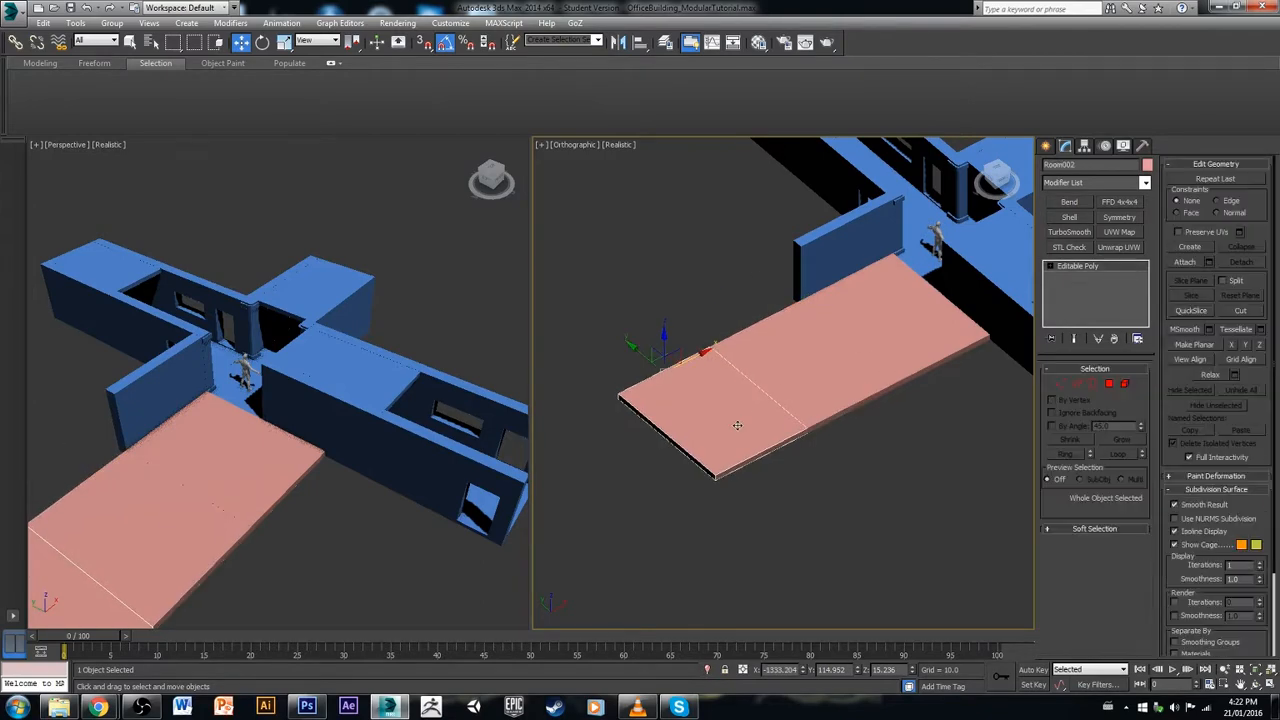
Step: Delete the two cloned floor slabs, Room001 and Room002
{"action": "left_click", "coordinate": [784, 401]}
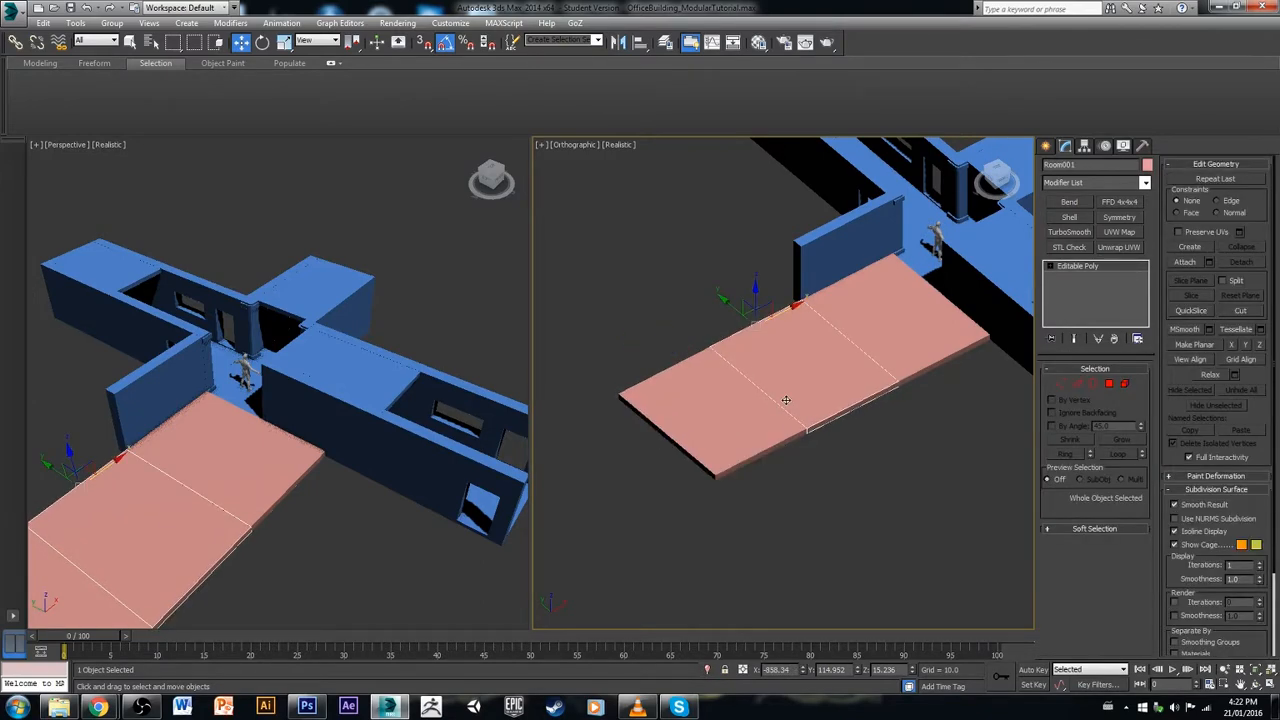
{"action": "key", "text": "Delete"}
{"action": "left_click", "coordinate": [744, 409]}
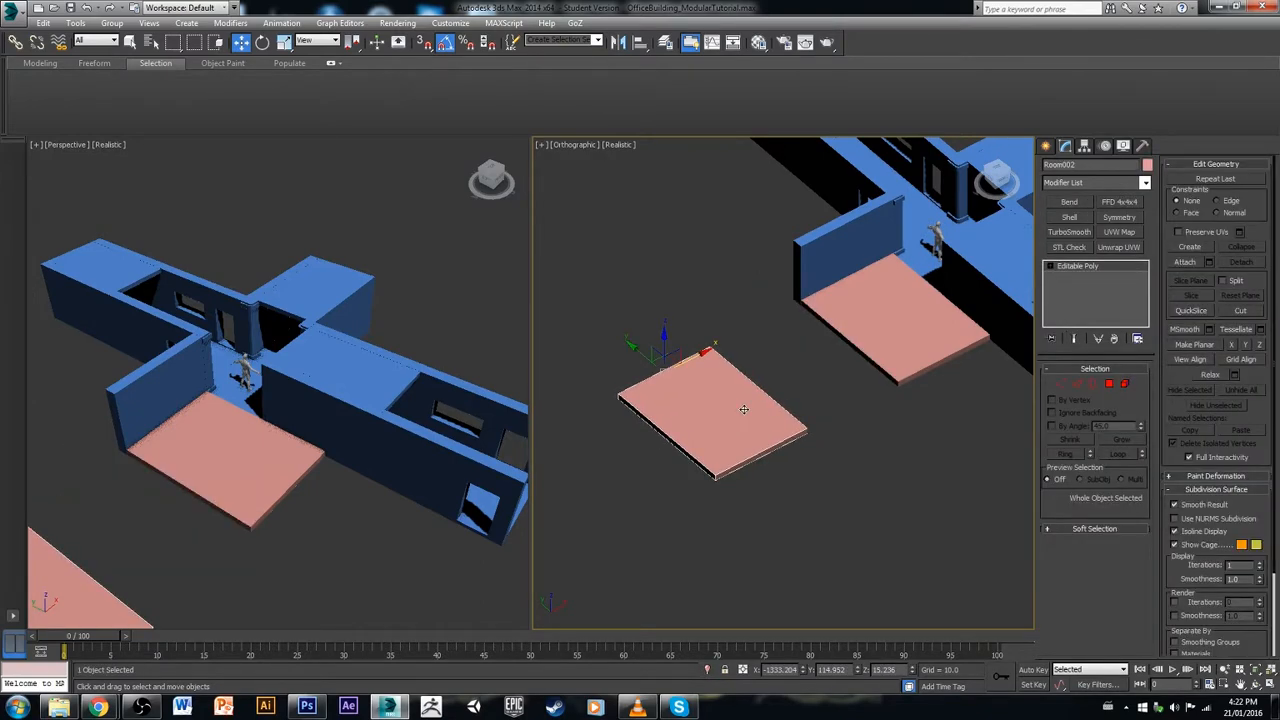
{"action": "key", "text": "Delete"}
Step: Select the remaining floor slab beside the wall and rename it StarwellFloor
{"action": "left_click", "coordinate": [862, 335]}
{"action": "middle_click_drag", "start_coordinate": [862, 335], "coordinate": [868, 386]}
{"action": "scroll", "coordinate": [853, 368], "scroll_direction": "up", "scroll_amount": 2}
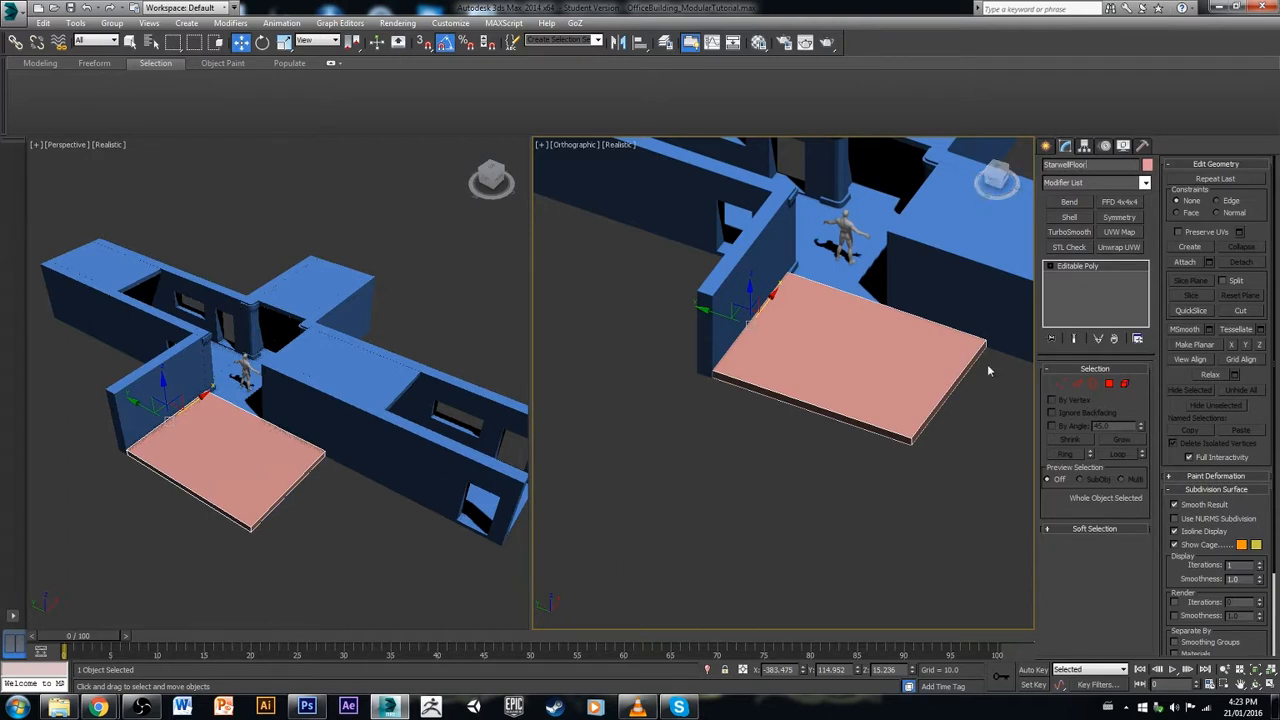
Step: Examine how the StarwellFloor slab meets the adjoining wall and the office's short floor, selecting each piece in turn
{"action": "left_click", "coordinate": [1025, 404]}
{"action": "left_click", "coordinate": [940, 392]}
{"action": "scroll", "coordinate": [940, 392], "scroll_direction": "up", "scroll_amount": 2}
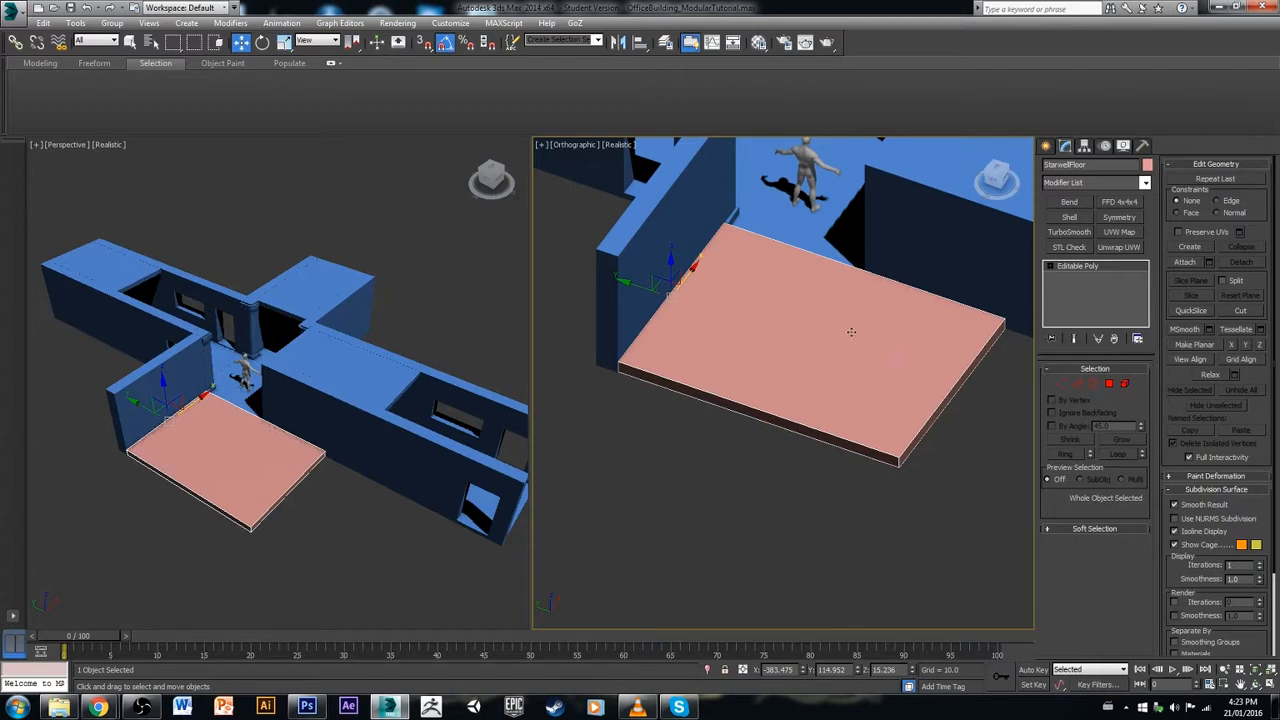
{"action": "scroll", "coordinate": [703, 216], "scroll_direction": "down", "scroll_amount": 4}
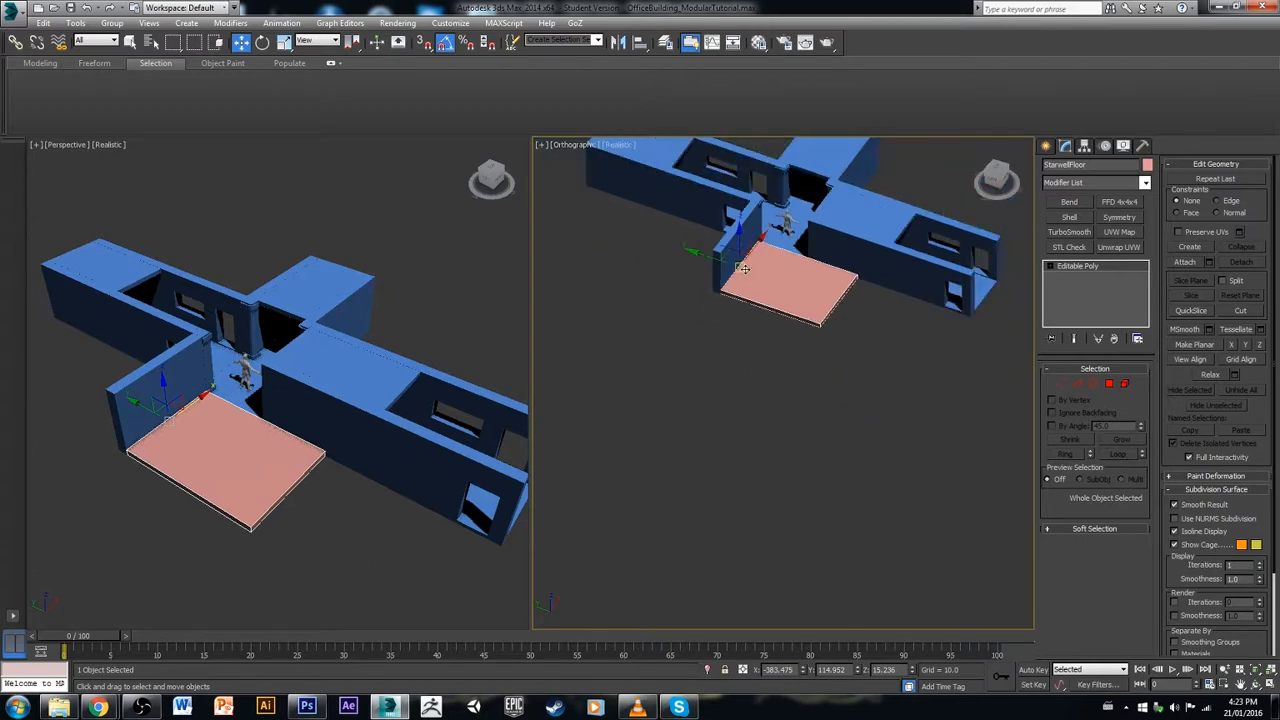
{"action": "left_click", "coordinate": [733, 208]}
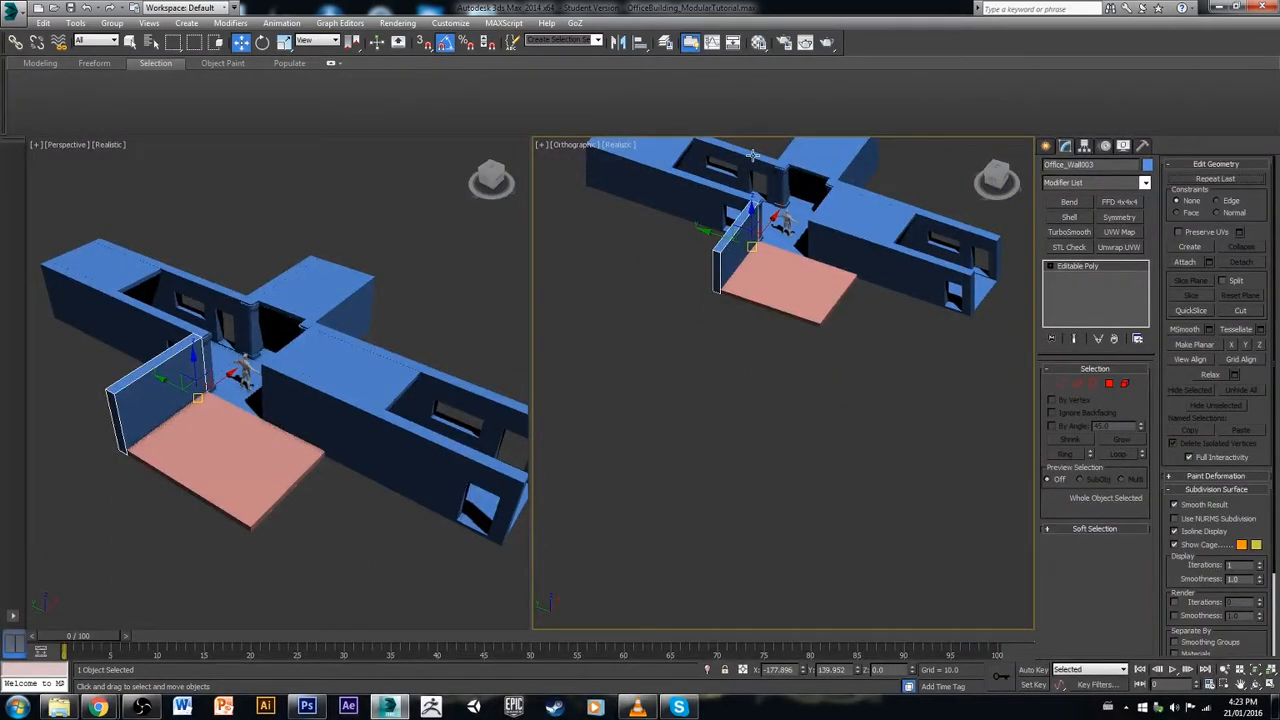
{"action": "scroll", "coordinate": [756, 270], "scroll_direction": "up", "scroll_amount": 5}
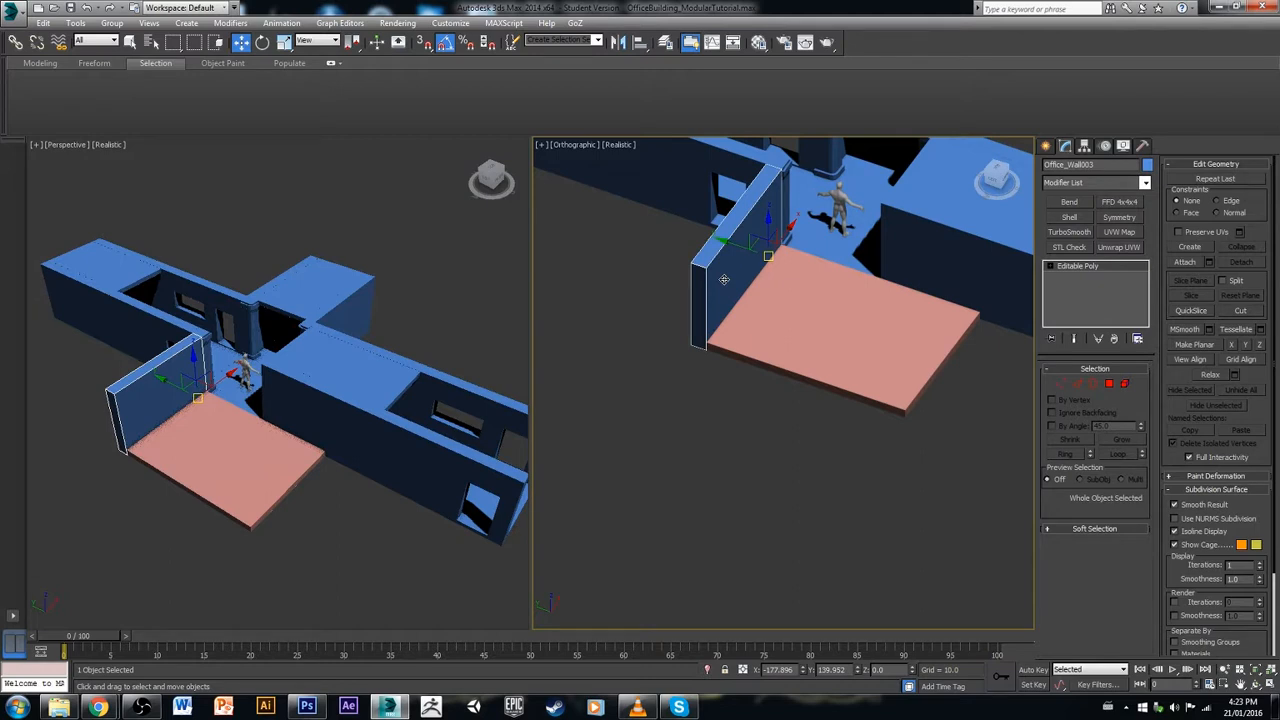
{"action": "left_click", "coordinate": [799, 338]}
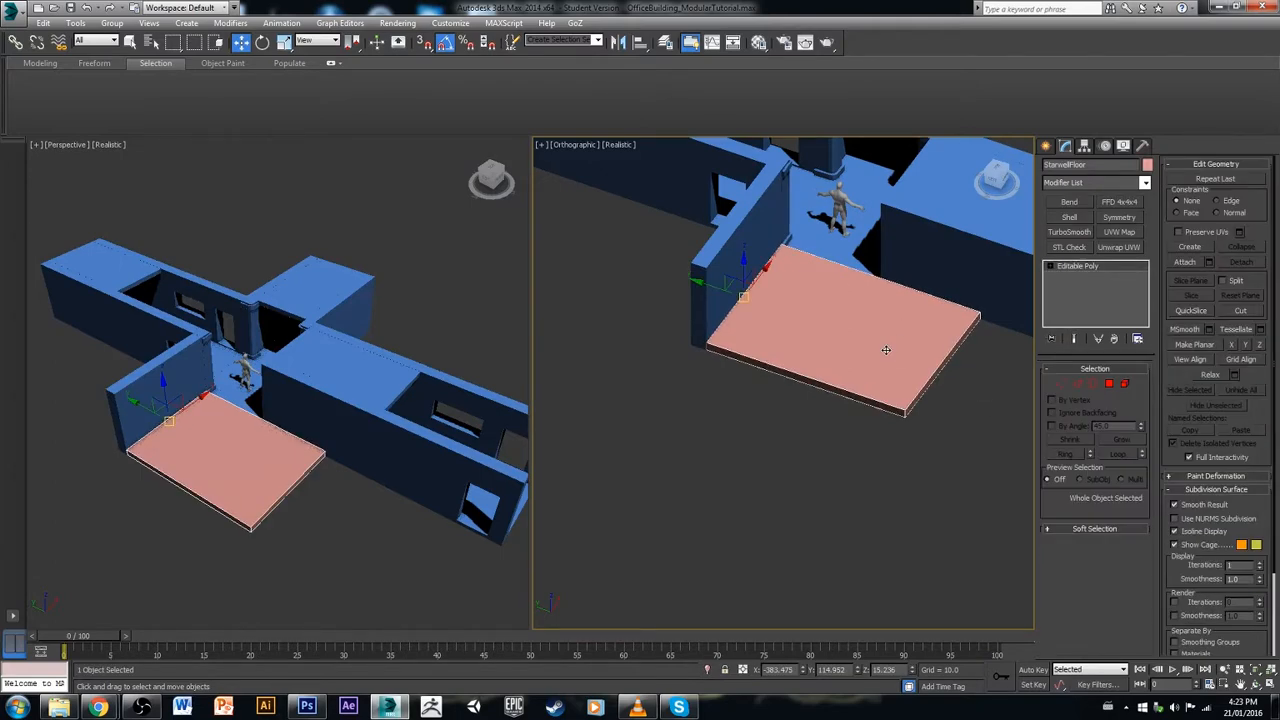
{"action": "left_click", "coordinate": [843, 206]}
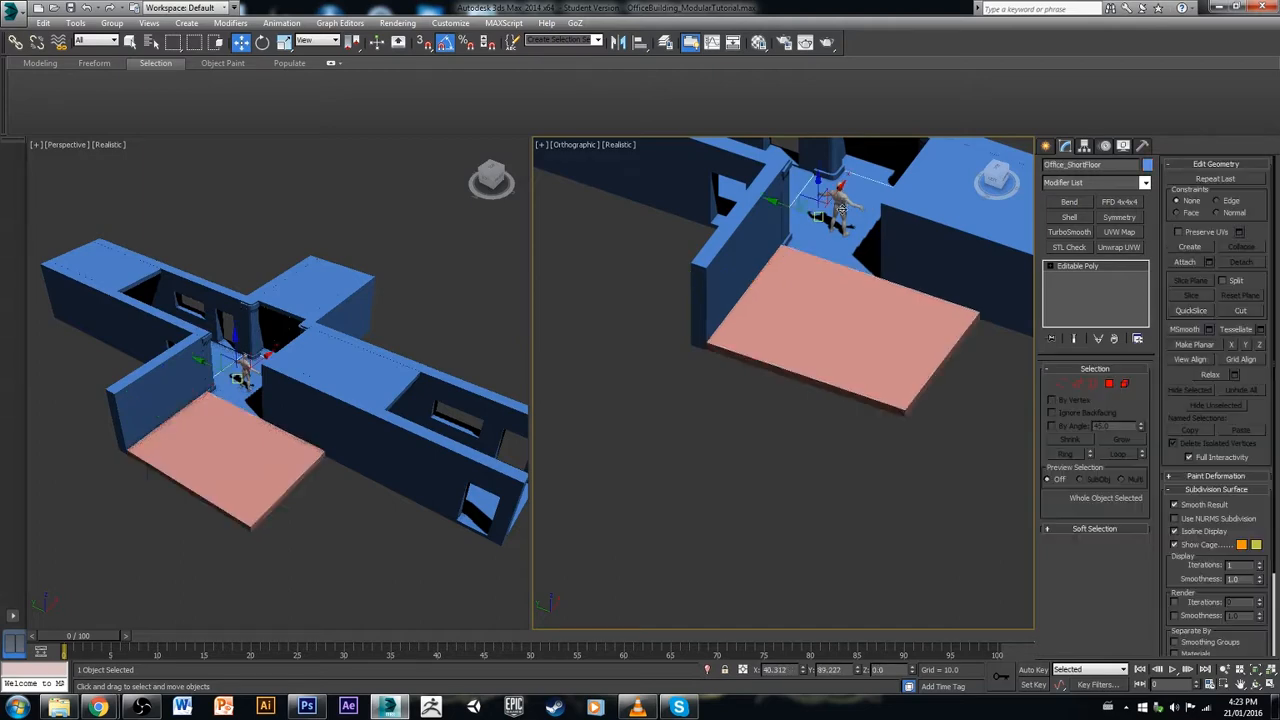
Step: In the Left view, lower the StarwellFloor slab's upper vertices with vertex snapping to the top level of the existing office floor
{"action": "middle_click_drag", "start_coordinate": [843, 210], "coordinate": [834, 340], "text": "alt"}
{"action": "scroll", "coordinate": [963, 243], "scroll_direction": "up", "scroll_amount": 2}
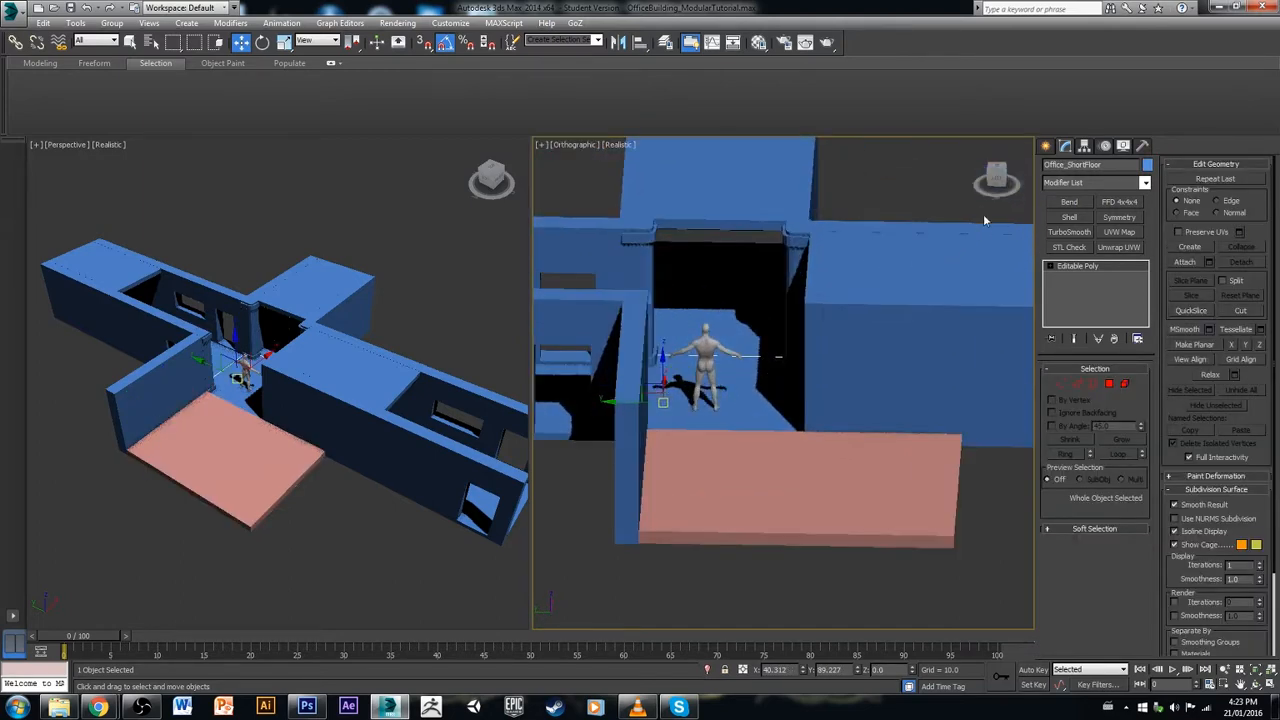
{"action": "left_click", "coordinate": [996, 182]}
{"action": "scroll", "coordinate": [780, 425], "scroll_direction": "up", "scroll_amount": 3}
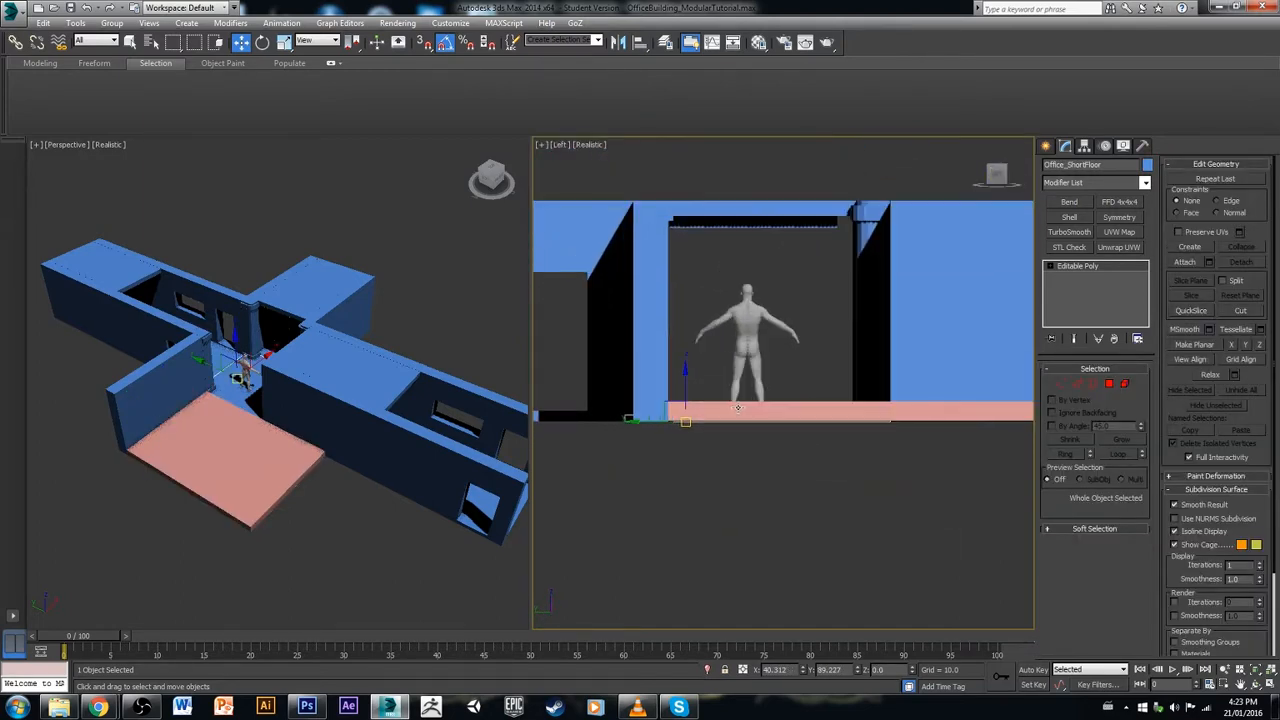
{"action": "left_click", "coordinate": [748, 407]}
{"action": "left_click", "coordinate": [1061, 383]}
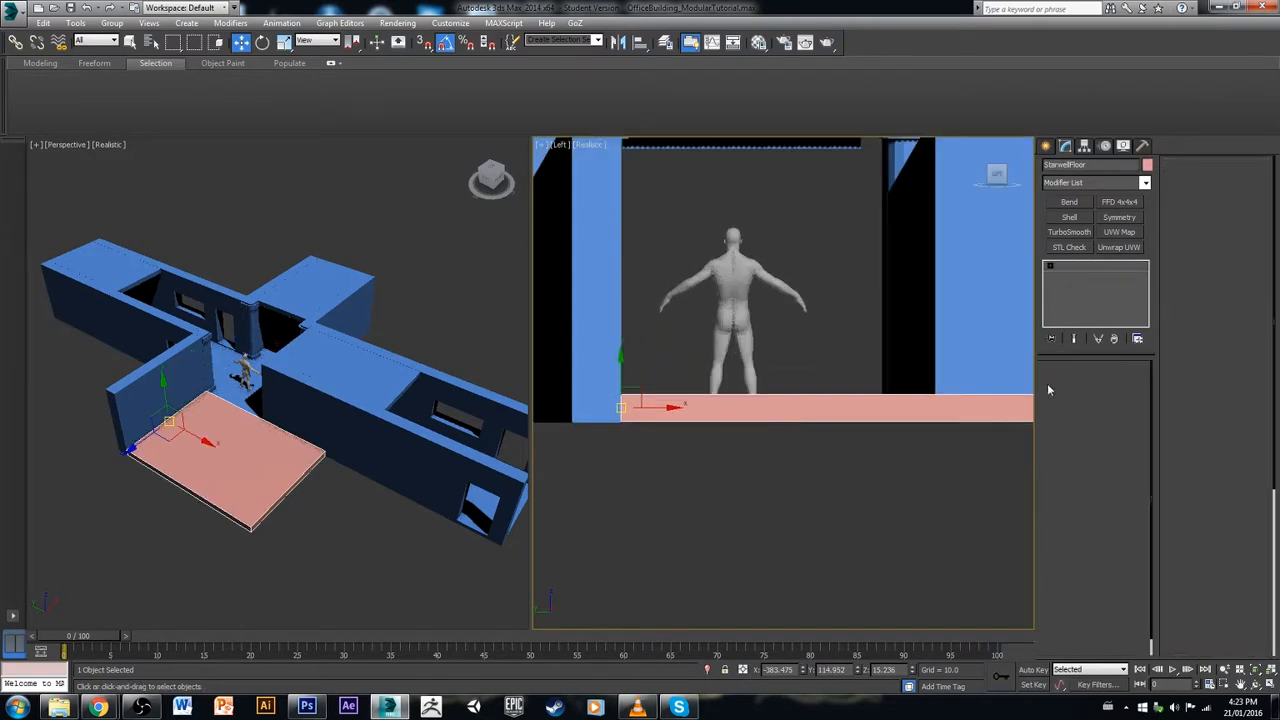
{"action": "scroll", "coordinate": [908, 425], "scroll_direction": "down", "scroll_amount": 1}
{"action": "middle_click_drag", "start_coordinate": [912, 434], "coordinate": [781, 440]}
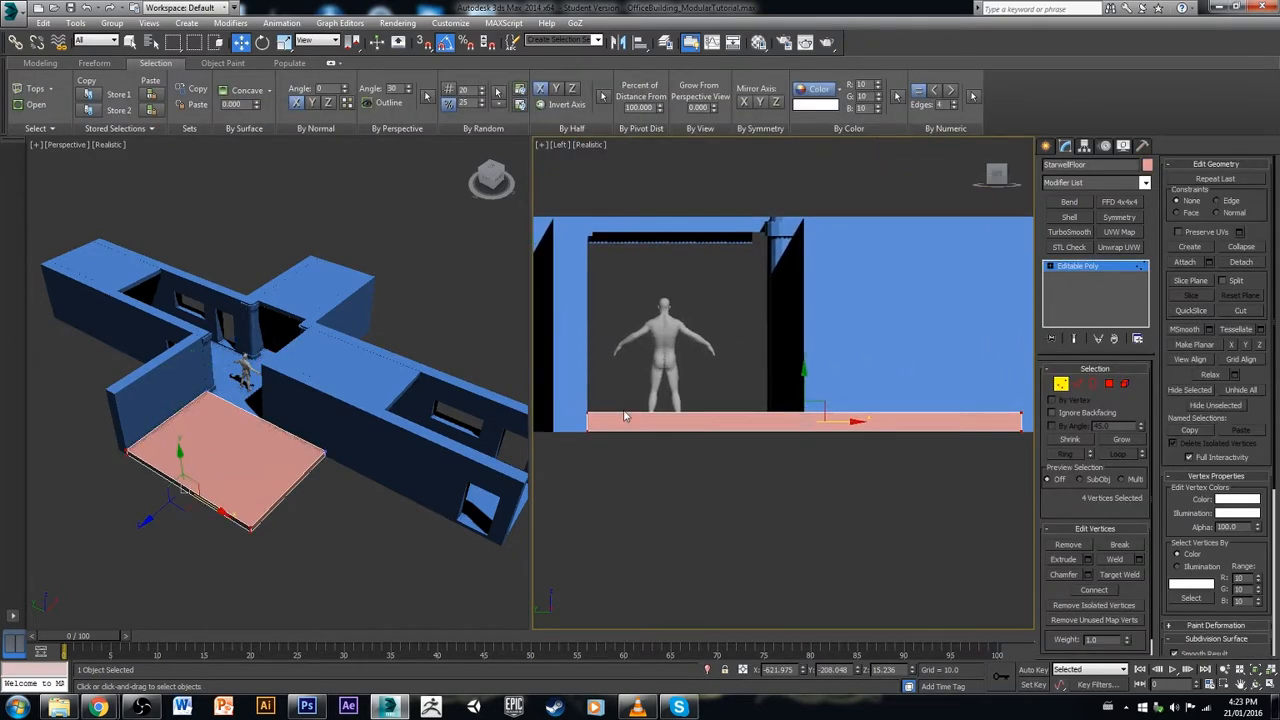
{"action": "left_click", "coordinate": [576, 388]}
{"action": "left_click_drag", "start_coordinate": [838, 400], "coordinate": [1030, 418]}
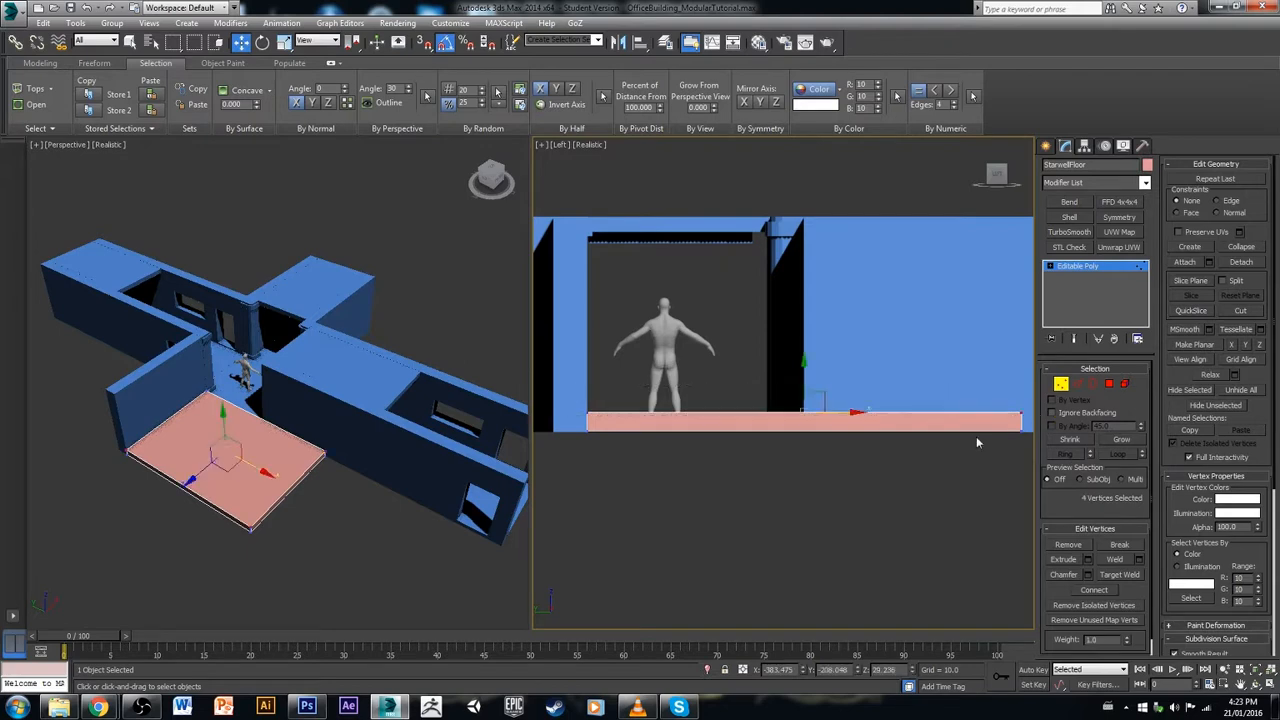
{"action": "middle_click_drag", "start_coordinate": [776, 432], "coordinate": [845, 402]}
{"action": "scroll", "coordinate": [845, 403], "scroll_direction": "up", "scroll_amount": 2}
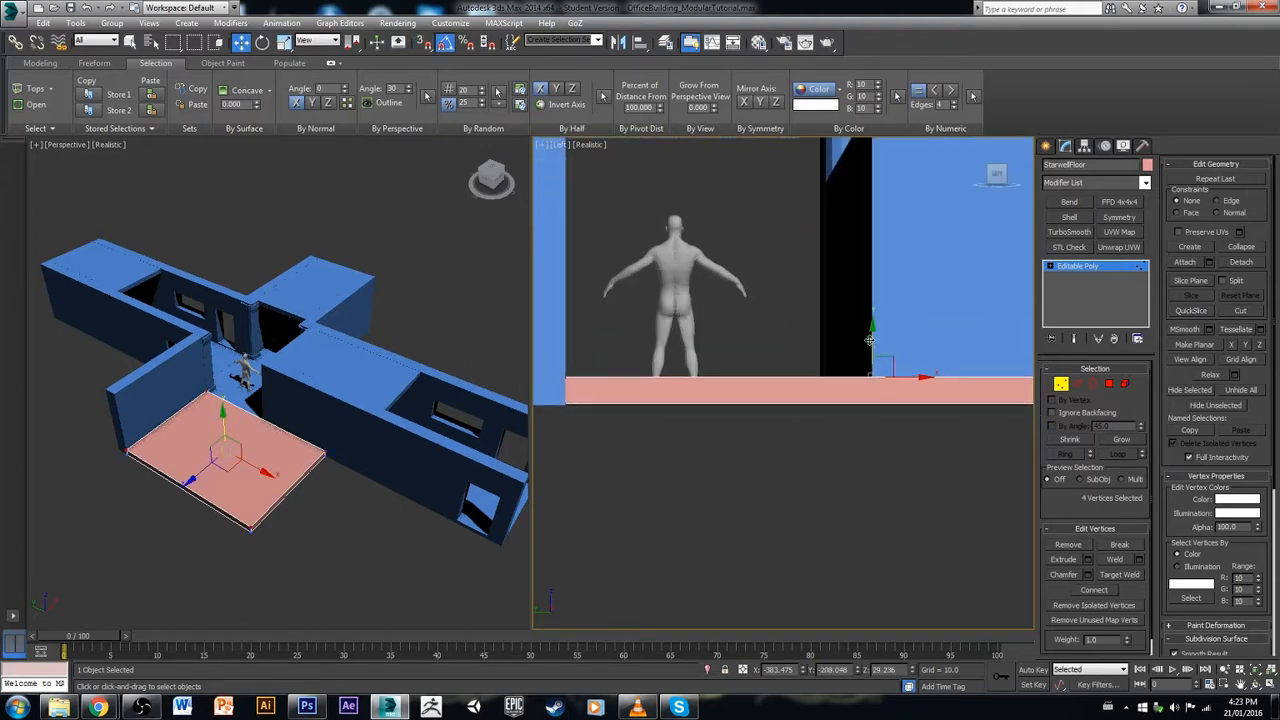
{"action": "key", "text": "s"}
{"action": "left_click_drag", "start_coordinate": [870, 340], "coordinate": [820, 395]}
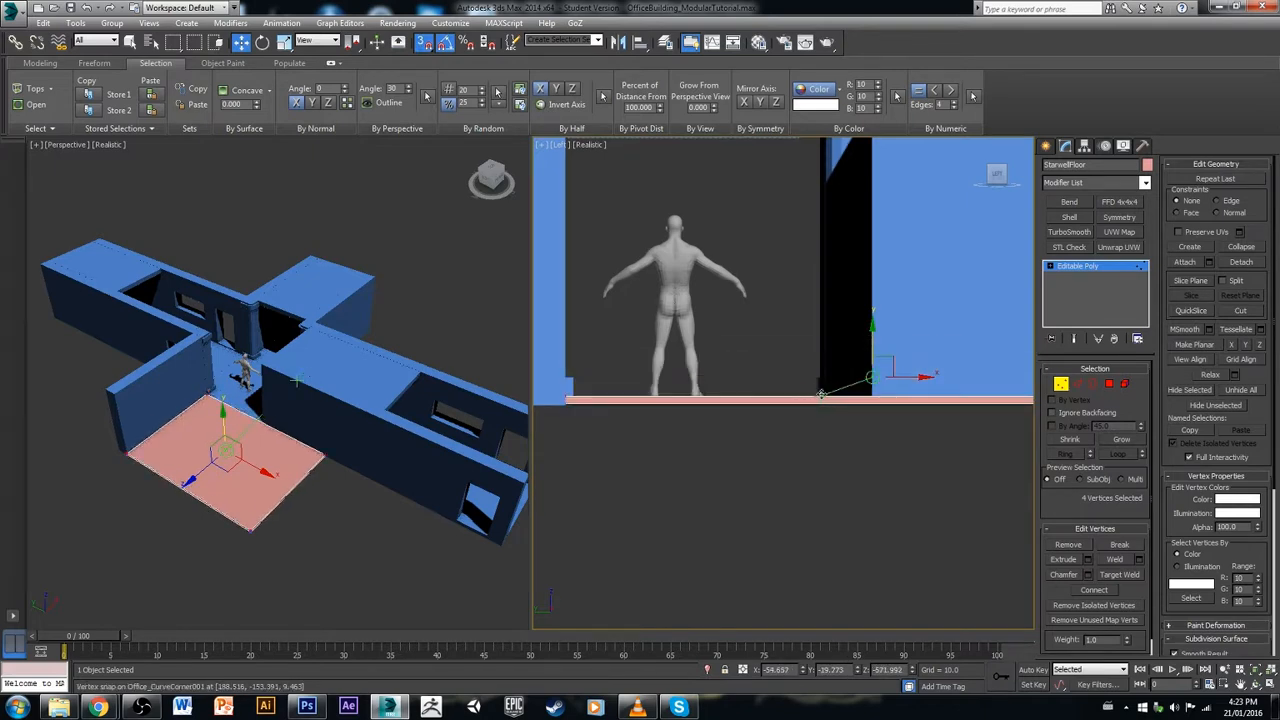
Step: Clear the vertex selection, leave vertex editing and inspect the joint between the thinned slab and the office's short floor
{"action": "middle_click_drag", "start_coordinate": [835, 385], "coordinate": [749, 535], "text": "alt"}
{"action": "scroll", "coordinate": [774, 449], "scroll_direction": "down", "scroll_amount": 5}
{"action": "left_click", "coordinate": [749, 535]}
{"action": "scroll", "coordinate": [800, 413], "scroll_direction": "up", "scroll_amount": 3}
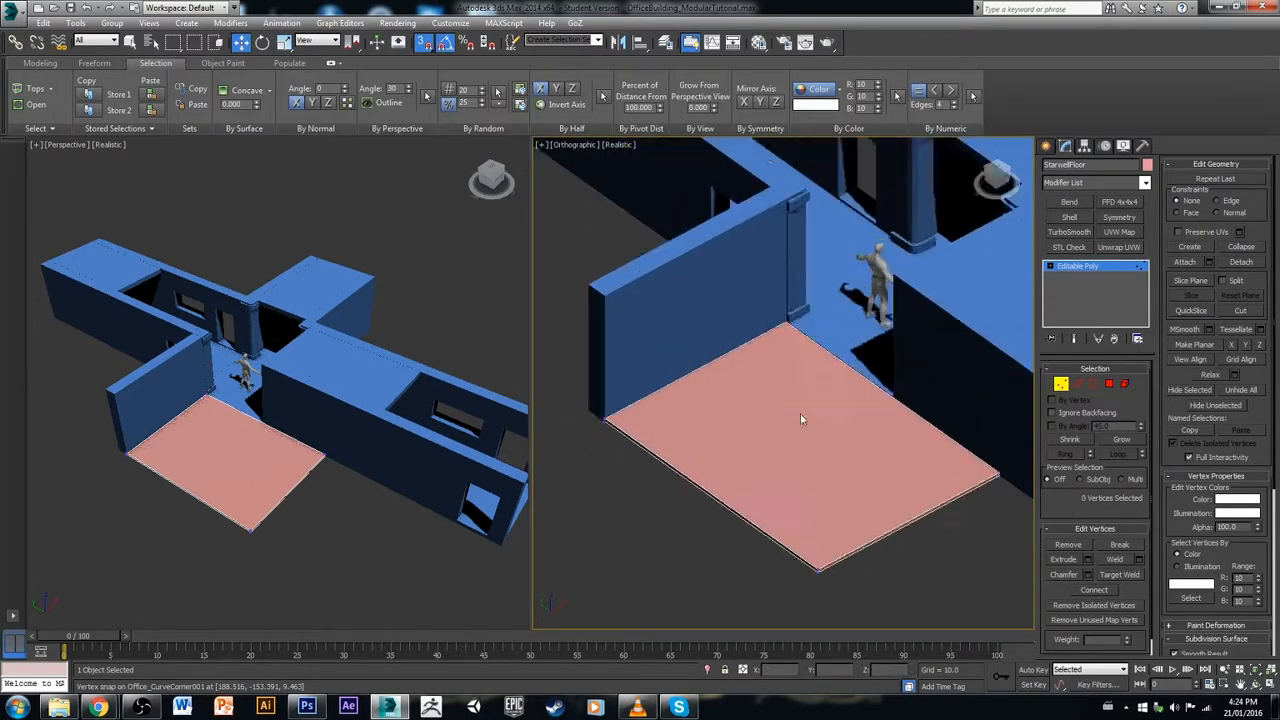
{"action": "scroll", "coordinate": [830, 404], "scroll_direction": "up", "scroll_amount": 2}
{"action": "left_click", "coordinate": [1062, 388]}
{"action": "left_click", "coordinate": [880, 338]}
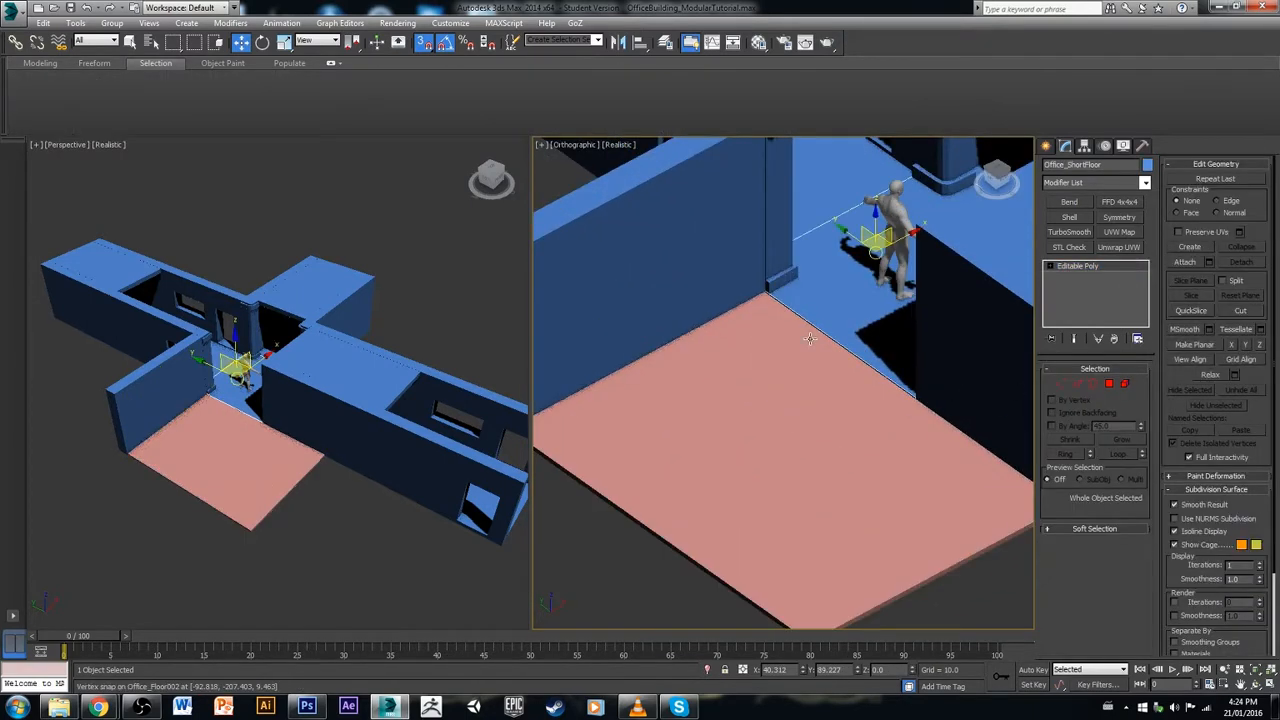
{"action": "scroll", "coordinate": [877, 380], "scroll_direction": "up", "scroll_amount": 4}
{"action": "left_click", "coordinate": [903, 400]}
{"action": "scroll", "coordinate": [944, 404], "scroll_direction": "down", "scroll_amount": 6}
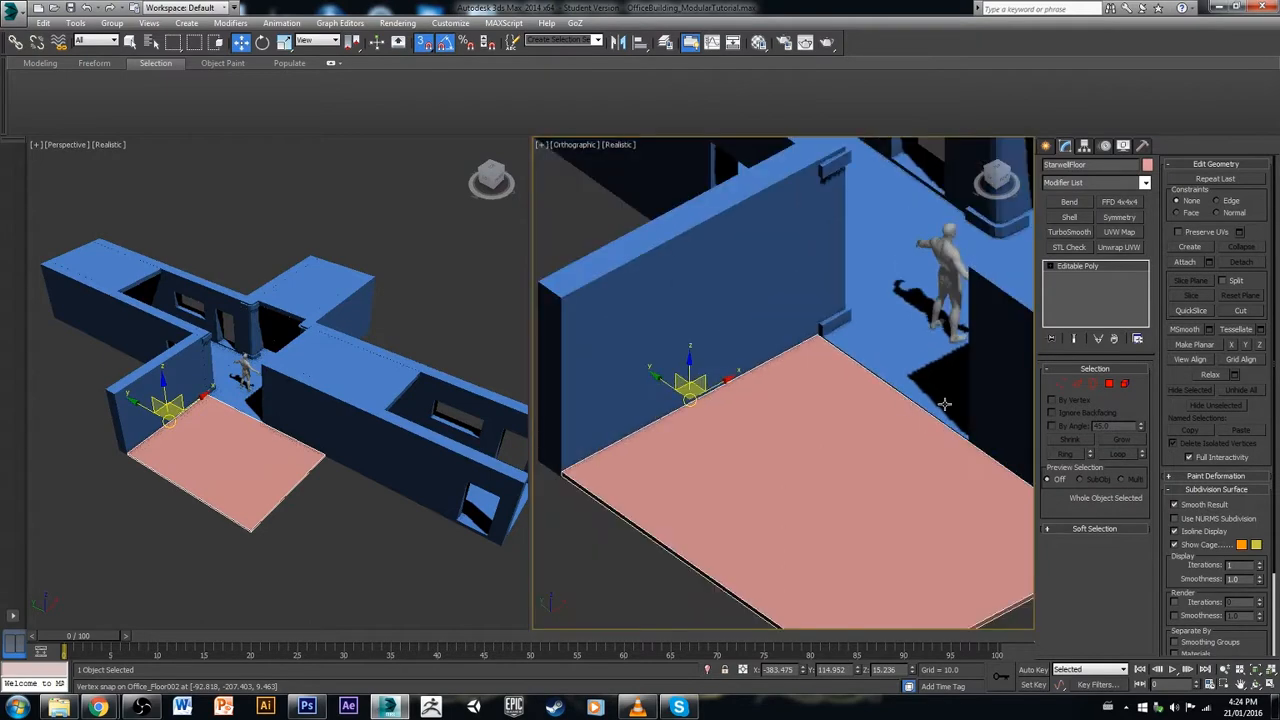
Step: Snap the StarwellFloor's top polygon vertically to the base vertex of the wall corner, then leave polygon editing and deselect the slab
{"action": "left_click", "coordinate": [1109, 383]}
{"action": "left_click", "coordinate": [865, 452]}
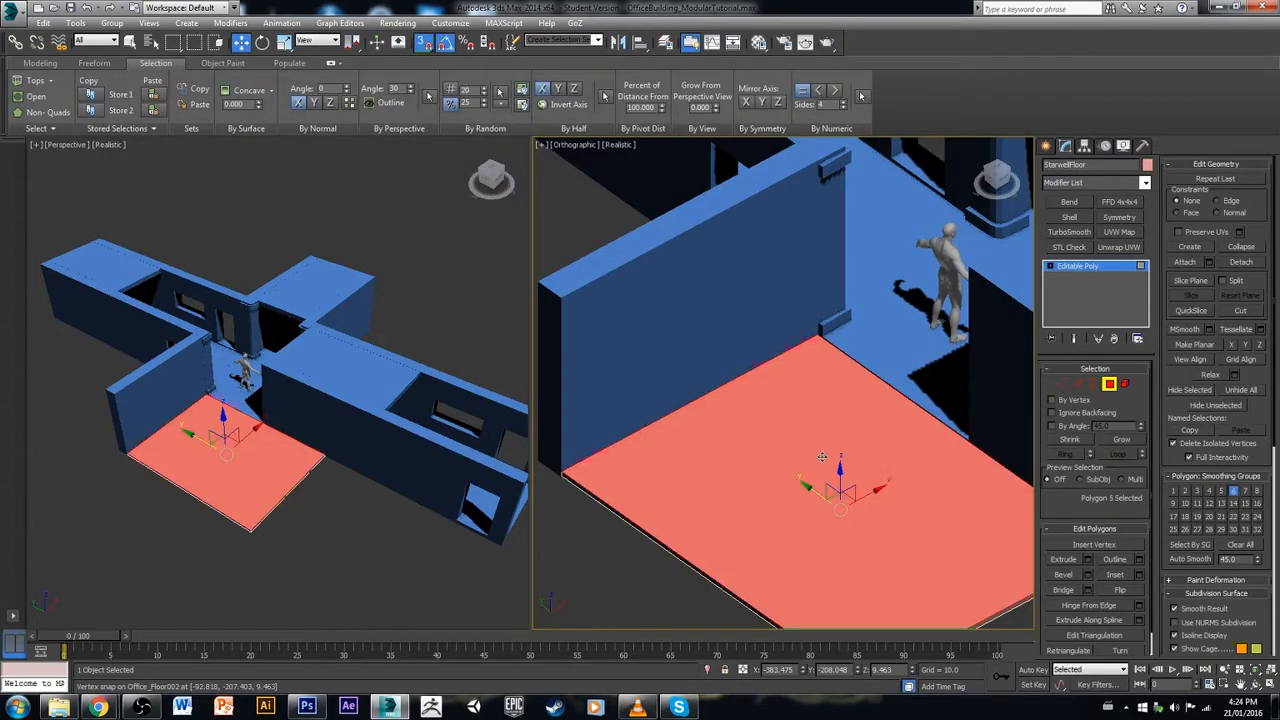
{"action": "mouse_move", "coordinate": [840, 490]}
{"action": "left_mouse_down"}
{"action": "mouse_move", "coordinate": [820, 345]}
{"action": "mouse_move", "coordinate": [850, 323]}
{"action": "left_mouse_up"}
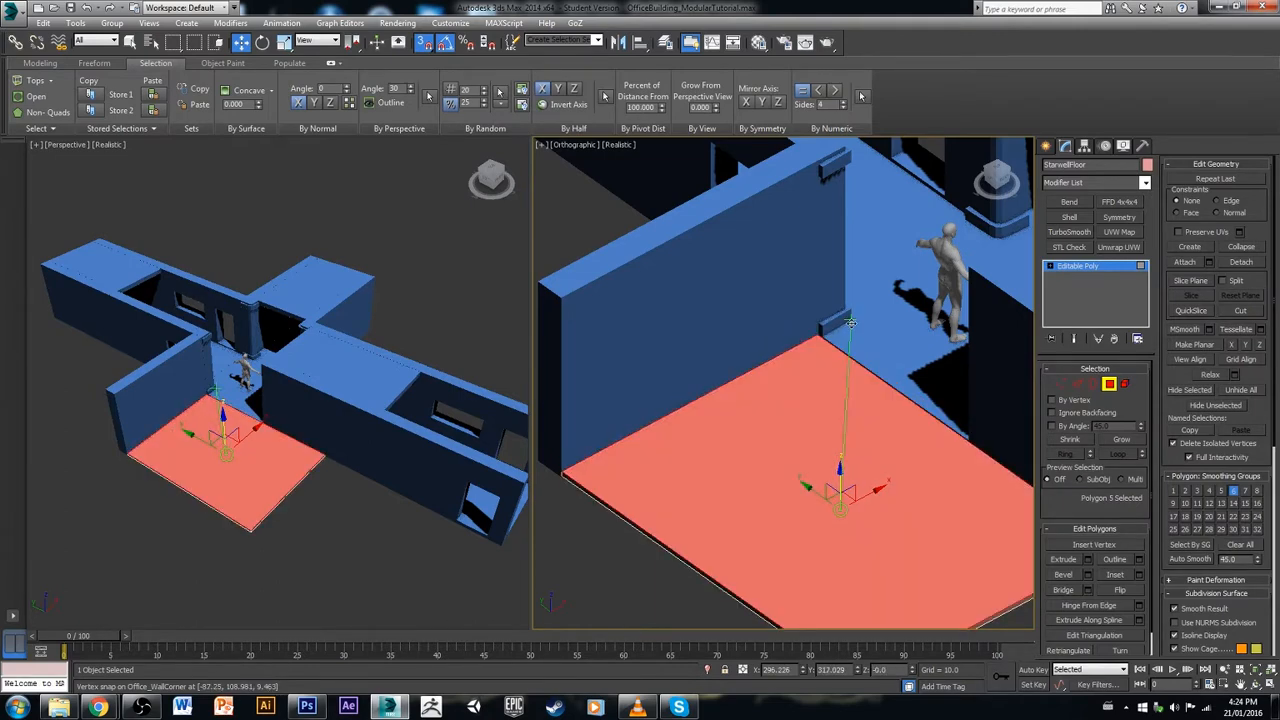
{"action": "left_click_drag", "start_coordinate": [850, 316], "coordinate": [850, 320]}
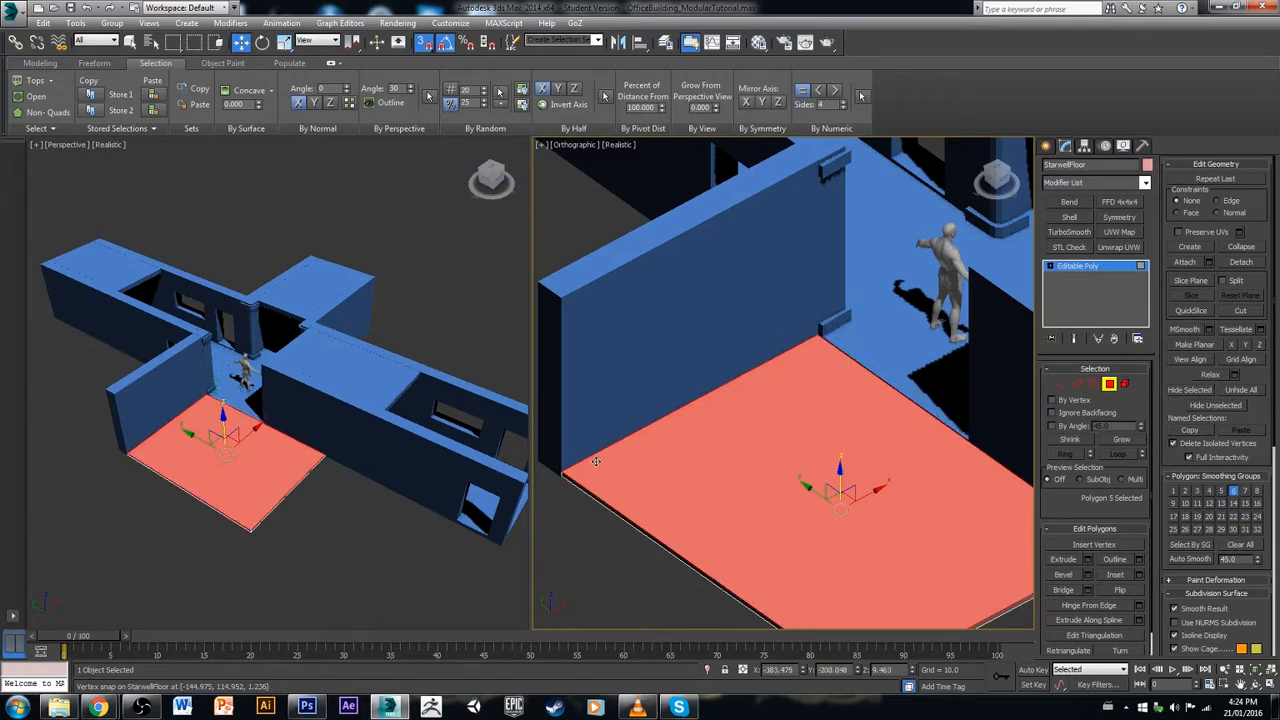
{"action": "left_click", "coordinate": [608, 543]}
{"action": "scroll", "coordinate": [920, 430], "scroll_direction": "up", "scroll_amount": 2}
{"action": "mouse_move", "coordinate": [955, 432]}
{"action": "middle_mouse_down", "text": "alt"}
{"action": "mouse_move", "coordinate": [1020, 390]}
{"action": "mouse_move", "coordinate": [960, 430]}
{"action": "middle_mouse_up", "text": "alt"}
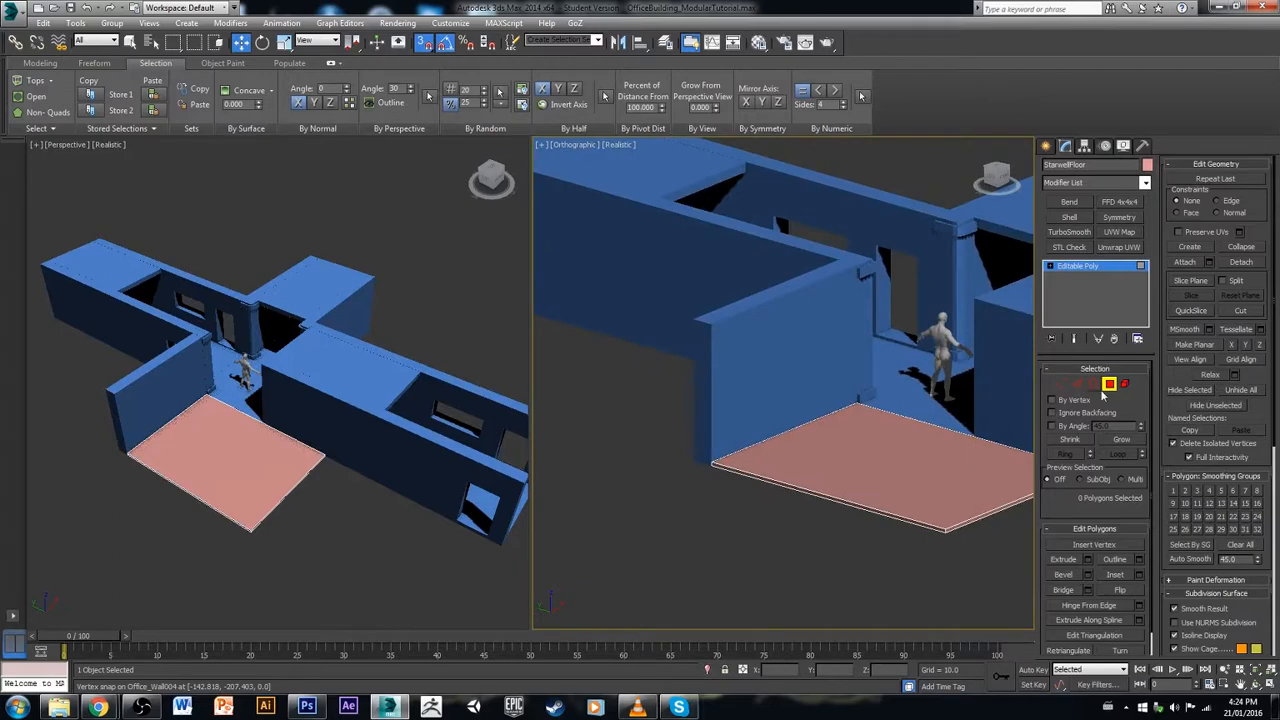
{"action": "left_click", "coordinate": [1109, 385]}
{"action": "left_click", "coordinate": [777, 532]}
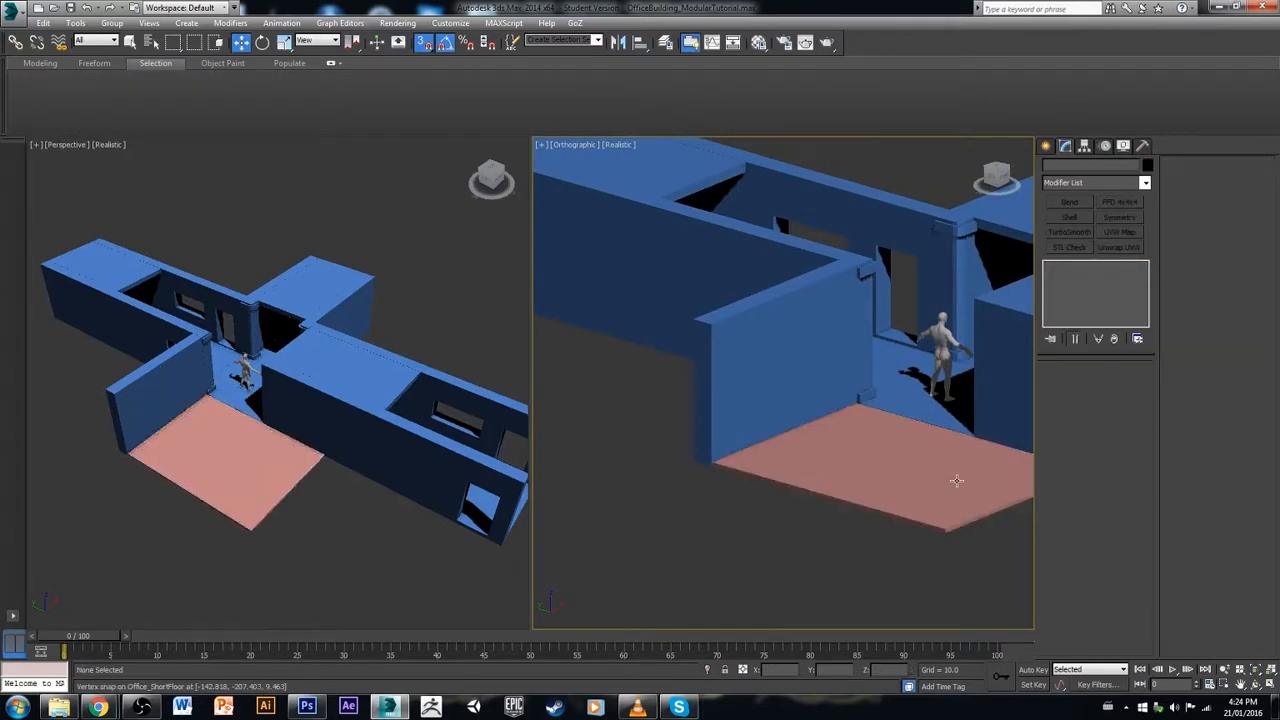
Step: Create an AutoGrid box on the stairwell floor, about 43 long, 224 wide and 24 high, as the first stair step
{"action": "middle_click_drag", "start_coordinate": [956, 481], "coordinate": [751, 451], "text": "alt"}
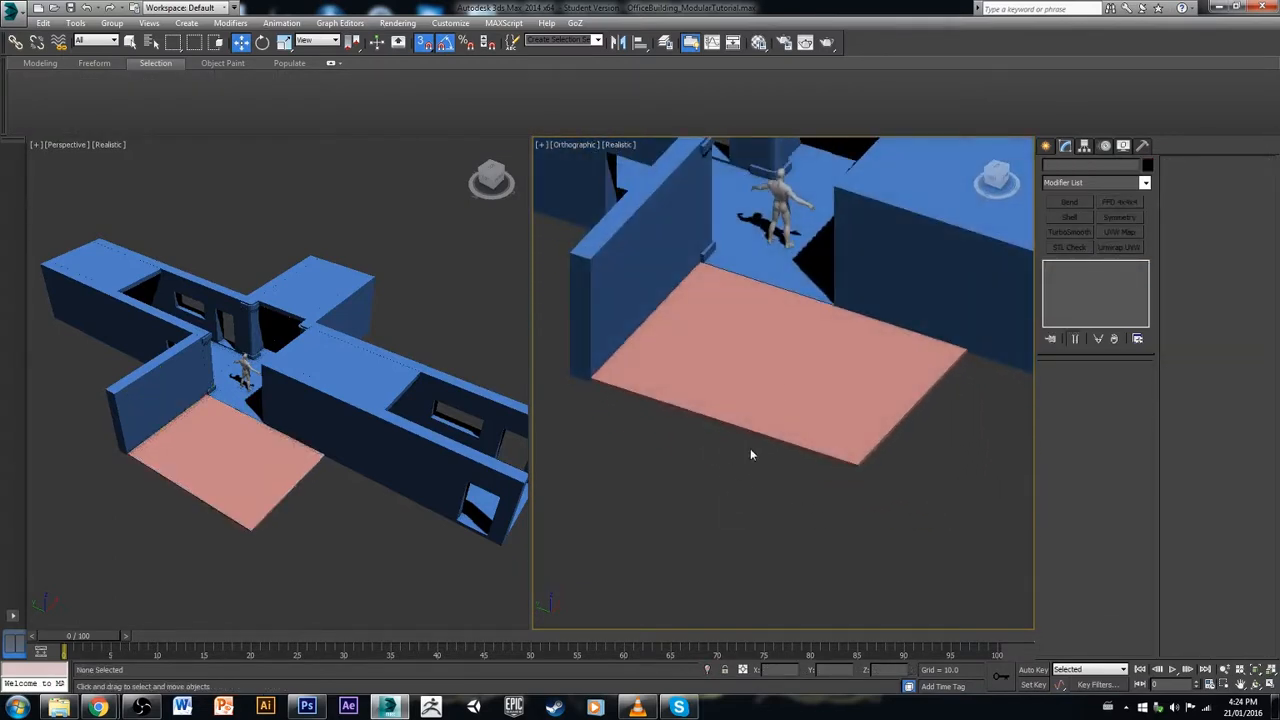
{"action": "left_click", "coordinate": [788, 390]}
{"action": "left_click", "coordinate": [1046, 146]}
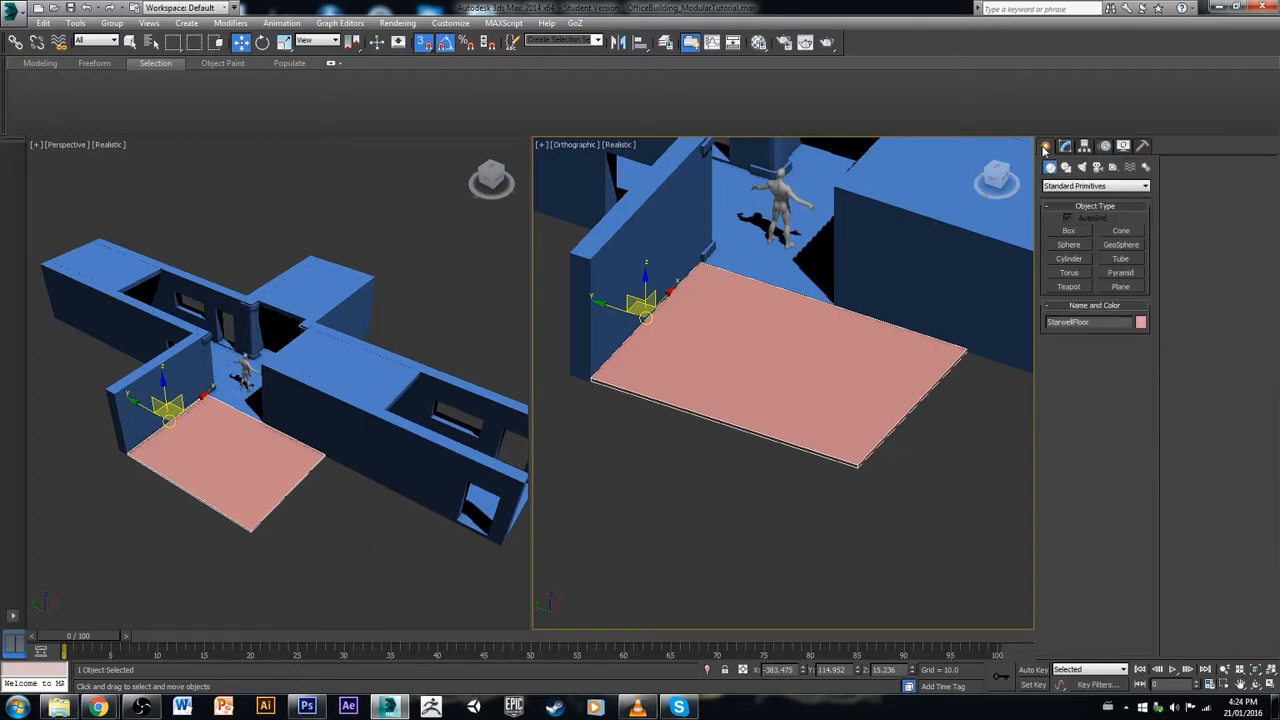
{"action": "left_click", "coordinate": [1069, 234]}
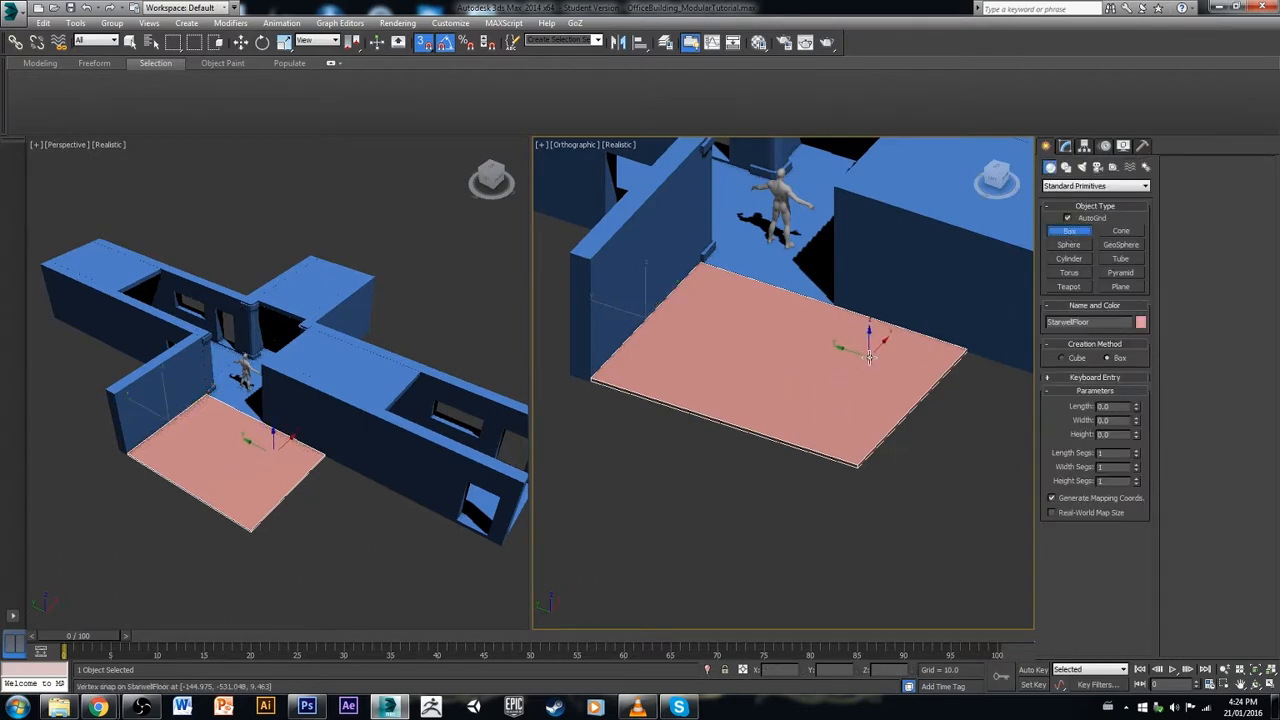
{"action": "left_click_drag", "start_coordinate": [826, 355], "coordinate": [786, 400]}
{"action": "left_click", "coordinate": [786, 393]}
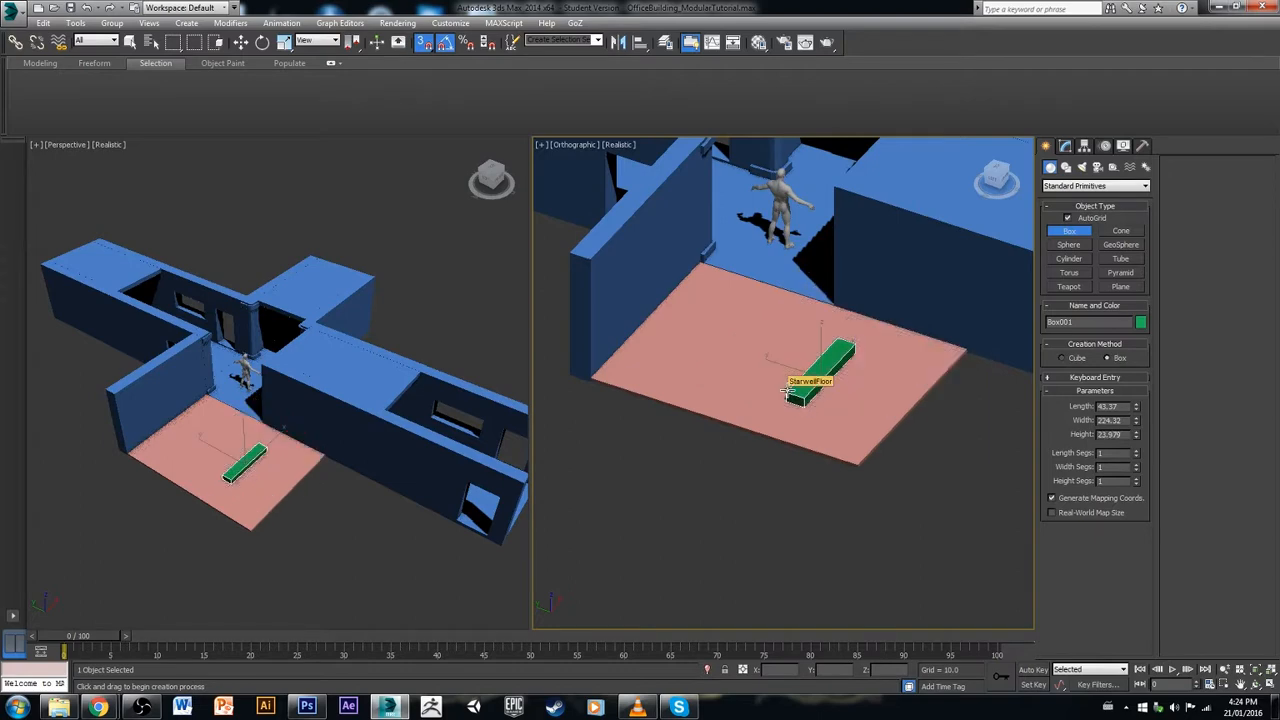
{"action": "key", "text": "w"}
Step: Turn off snapping and move the UE4_Character_Ref figure onto the stairwell floor beside the green box
{"action": "left_click", "coordinate": [782, 272]}
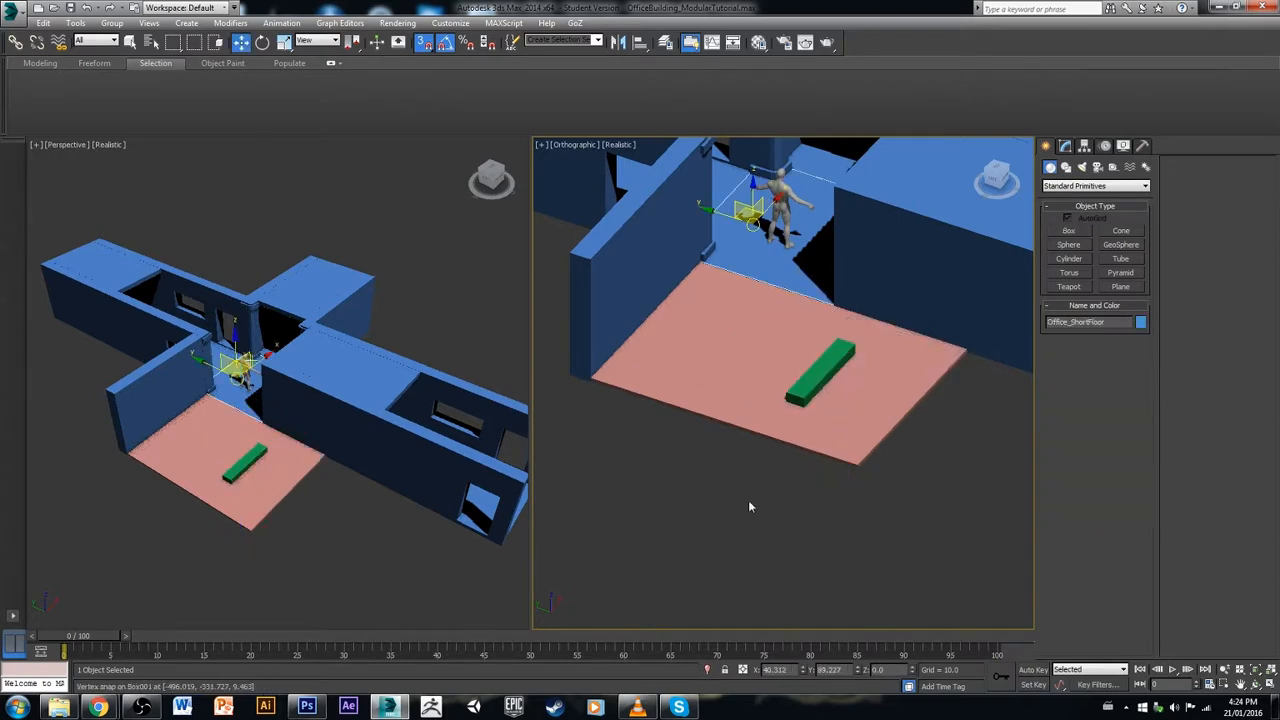
{"action": "right_click", "coordinate": [717, 520]}
{"action": "left_click", "coordinate": [802, 429]}
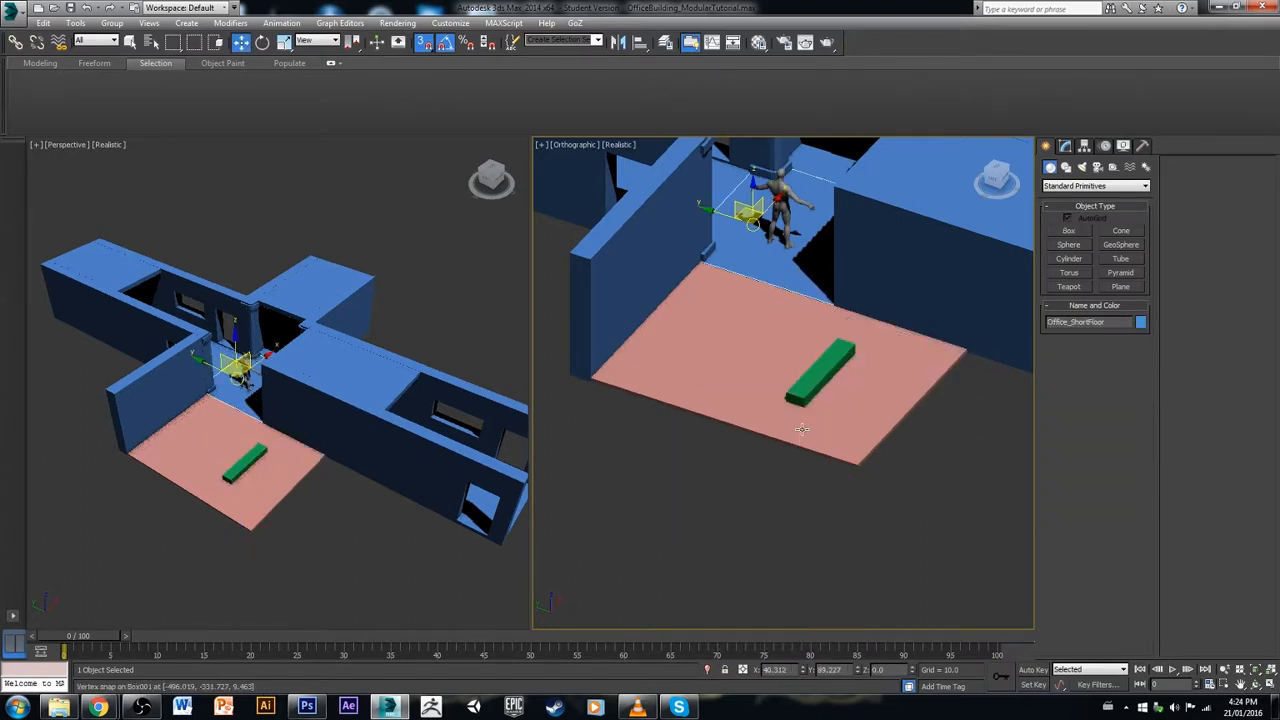
{"action": "left_click", "coordinate": [786, 232]}
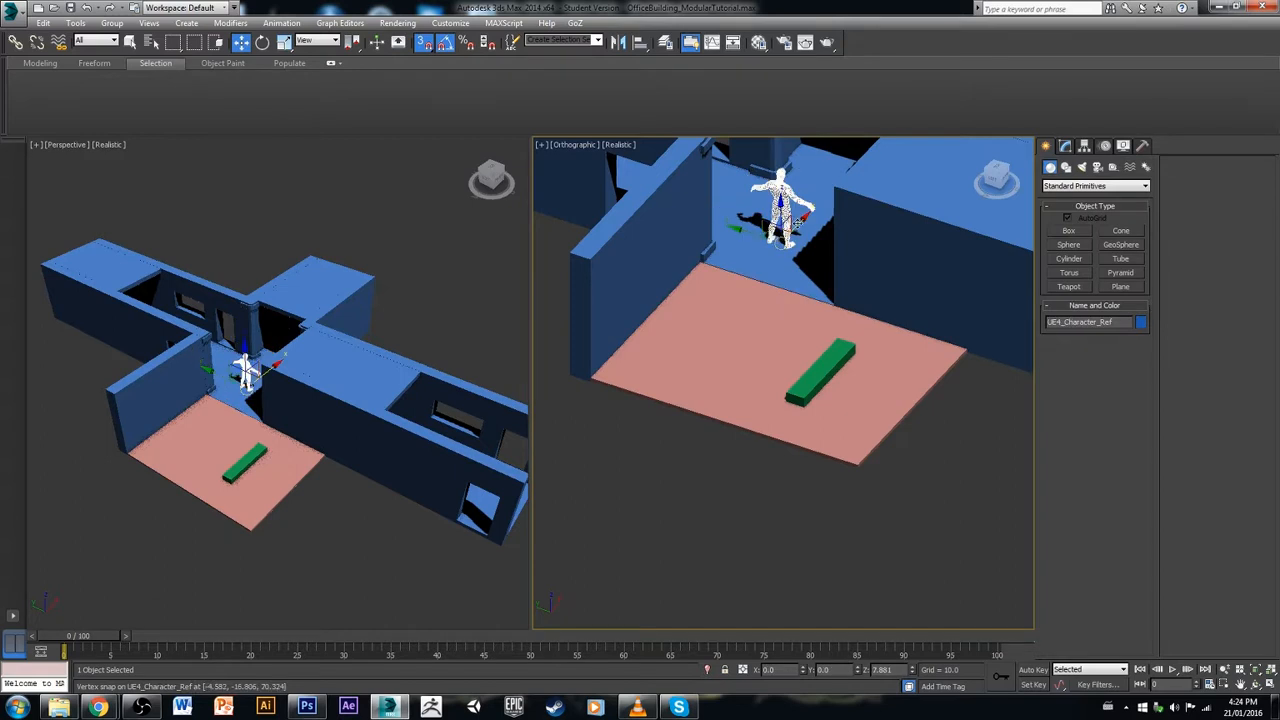
{"action": "key", "text": "s"}
{"action": "left_click_drag", "start_coordinate": [742, 228], "coordinate": [760, 348]}
{"action": "middle_click_drag", "start_coordinate": [858, 448], "coordinate": [888, 460], "text": "alt"}
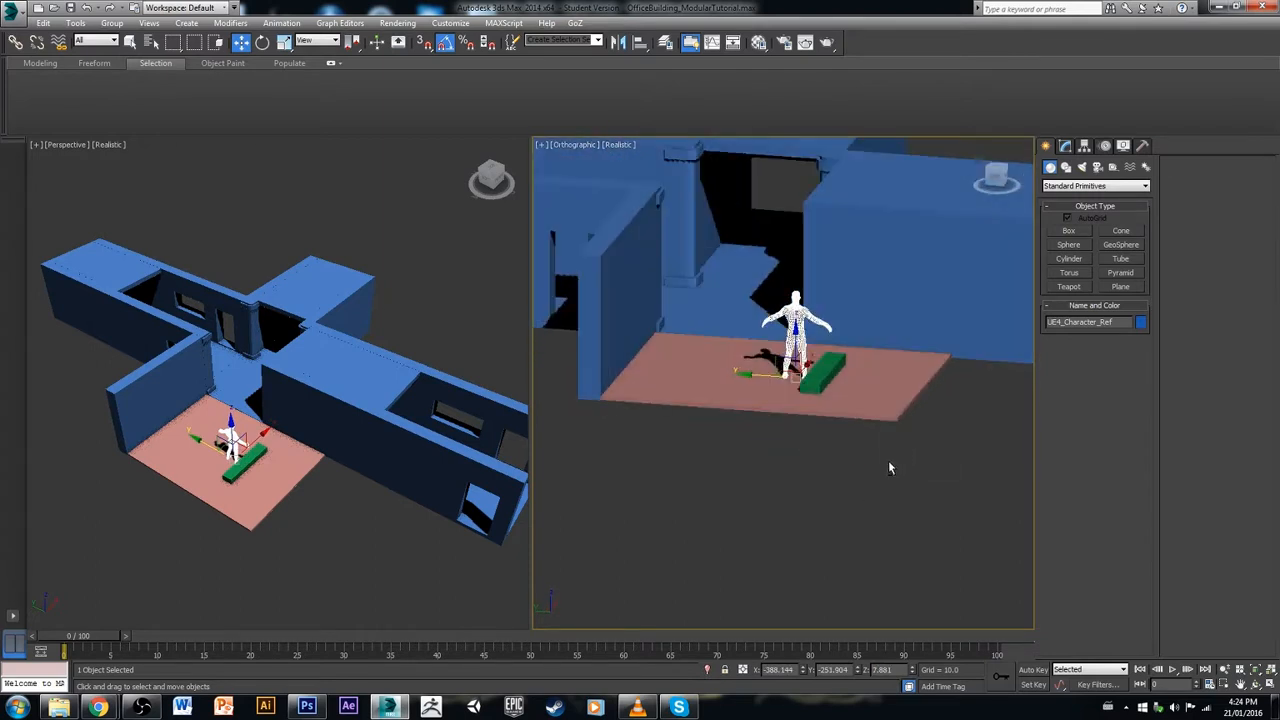
Step: In the Left view, lower the green box about 0.86 units into the stairwell floor and compare its height with the figure's feet
{"action": "left_click", "coordinate": [828, 368]}
{"action": "mouse_move", "coordinate": [830, 370]}
{"action": "middle_mouse_down", "text": "alt"}
{"action": "mouse_move", "coordinate": [850, 340]}
{"action": "mouse_move", "coordinate": [845, 372]}
{"action": "middle_mouse_up", "text": "alt"}
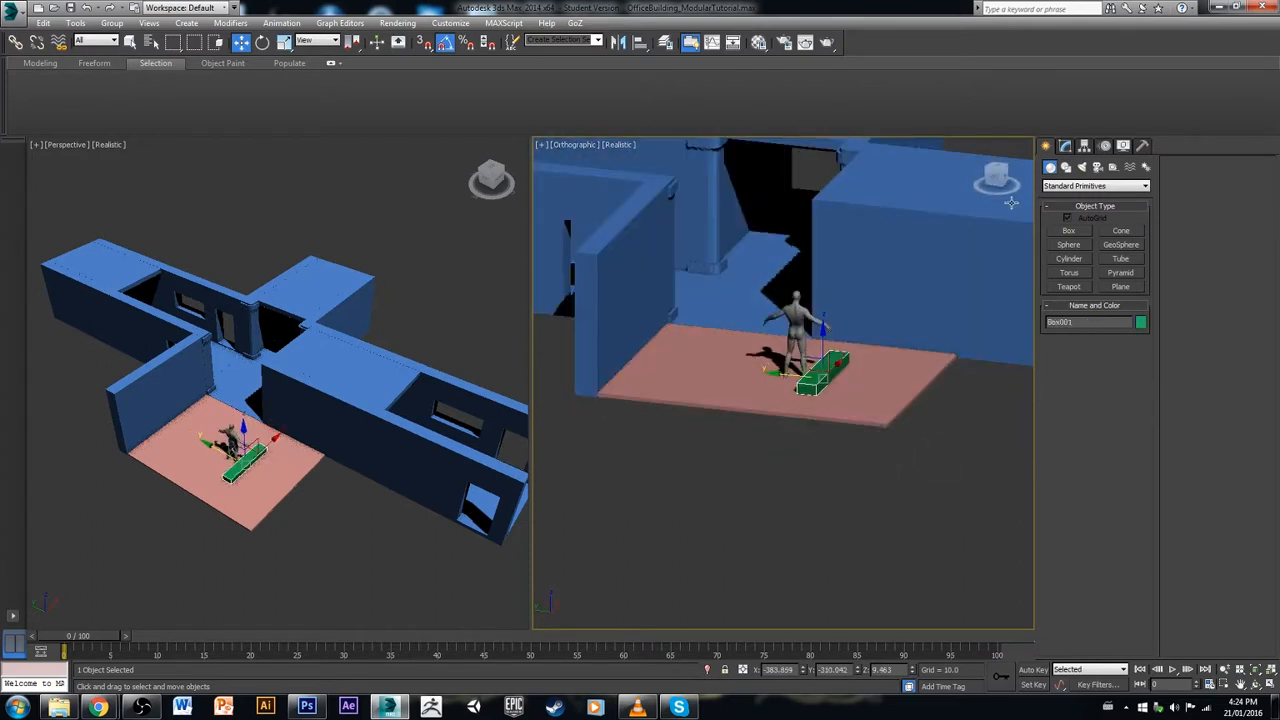
{"action": "left_click", "coordinate": [1065, 148]}
{"action": "middle_click_drag", "start_coordinate": [960, 294], "coordinate": [958, 296], "text": "alt"}
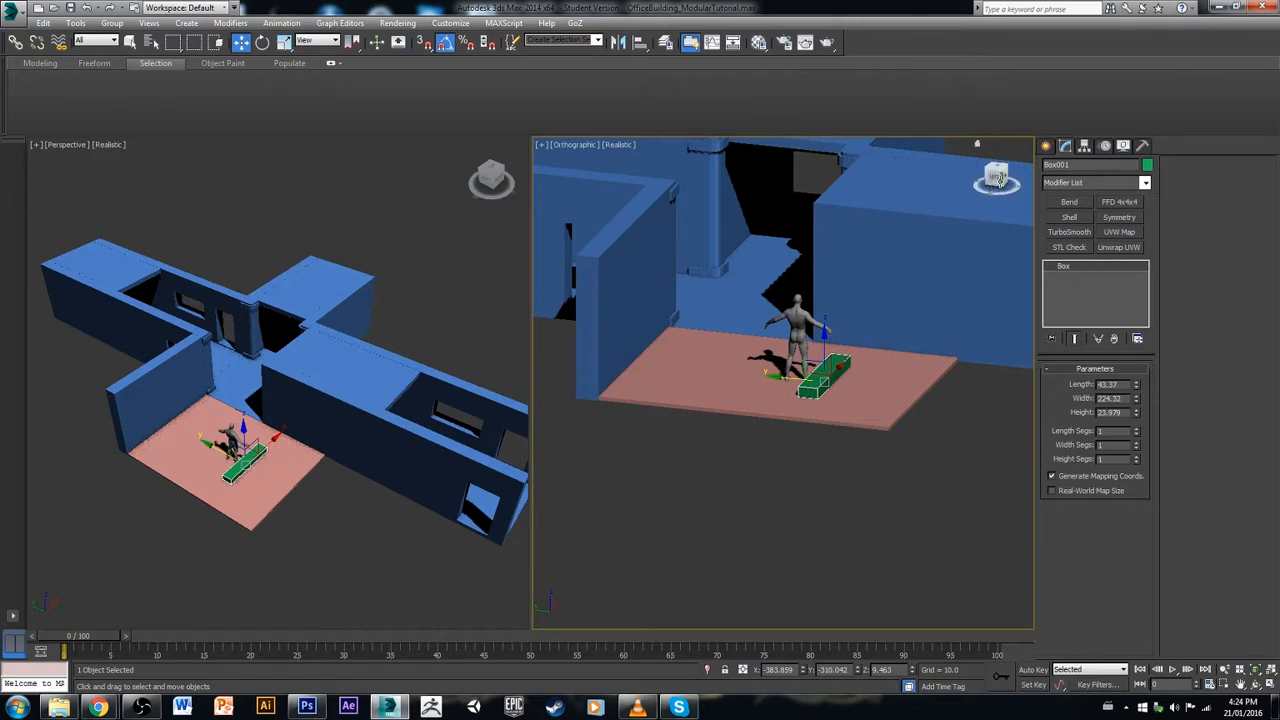
{"action": "key", "text": "l"}
{"action": "scroll", "coordinate": [881, 413], "scroll_direction": "up", "scroll_amount": 6}
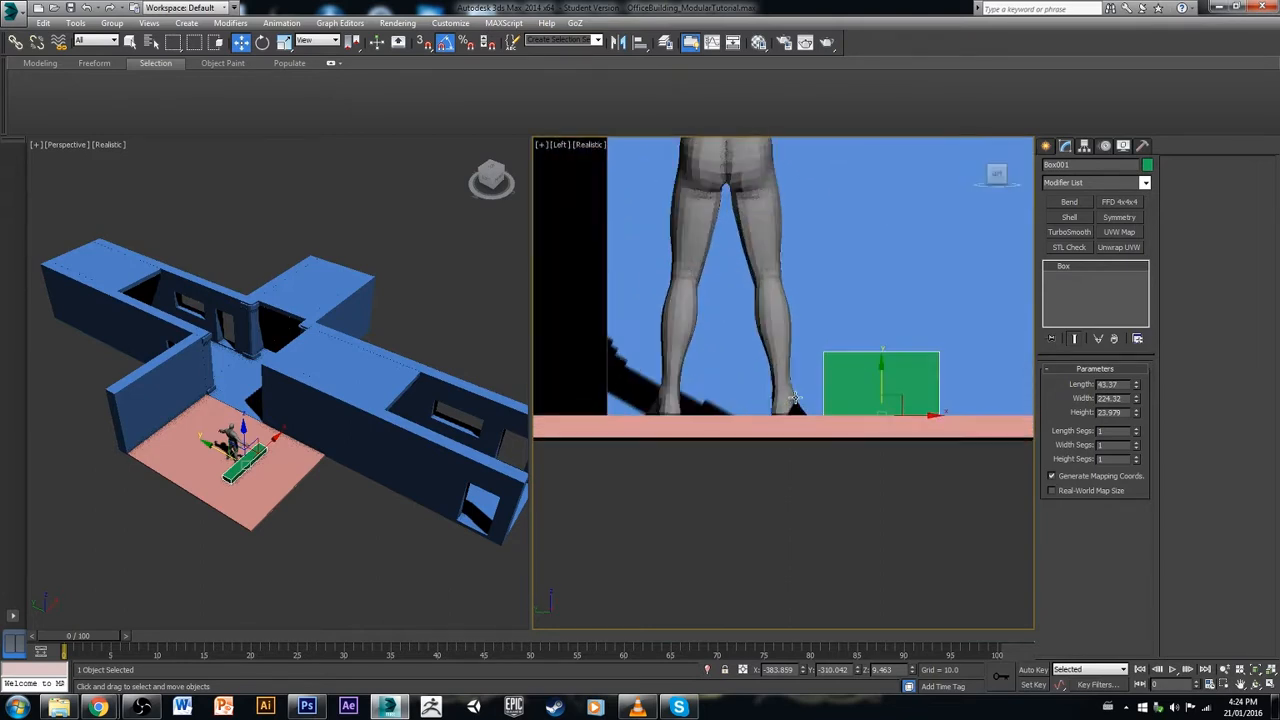
{"action": "mouse_move", "coordinate": [958, 398]}
{"action": "left_mouse_down"}
{"action": "mouse_move", "coordinate": [958, 386]}
{"action": "mouse_move", "coordinate": [957, 397]}
{"action": "left_mouse_up"}
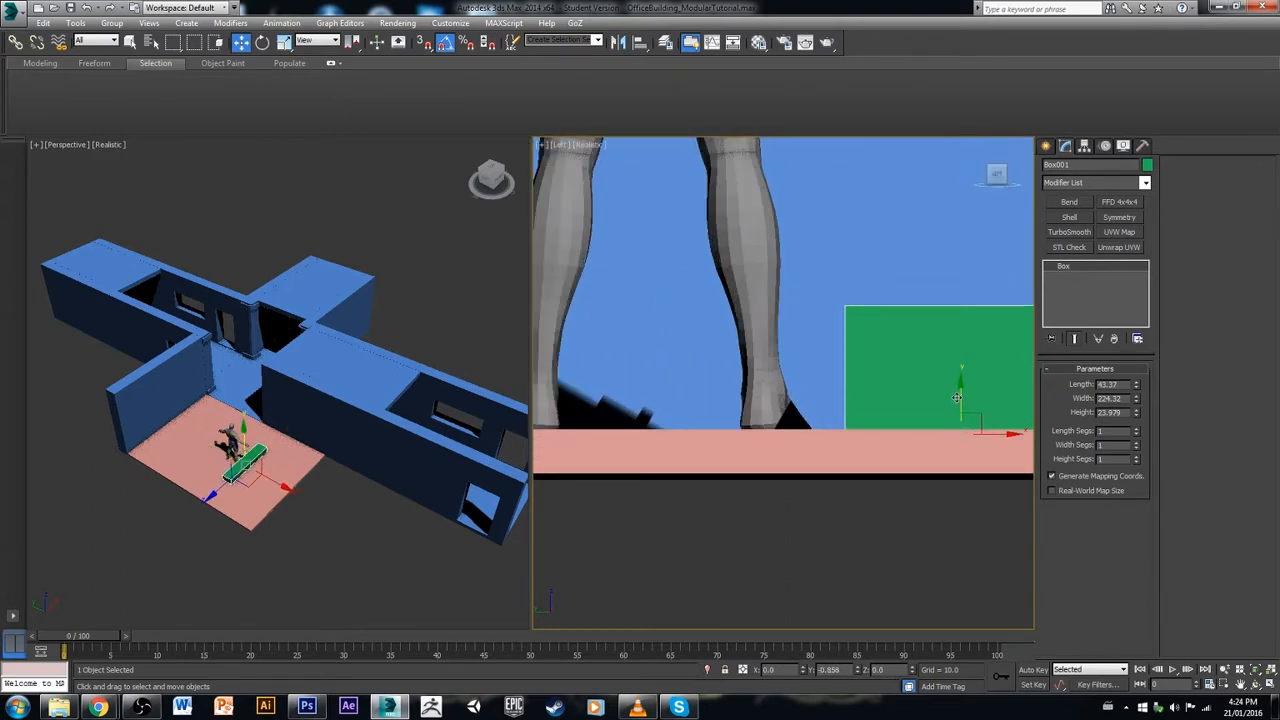
{"action": "middle_click_drag", "start_coordinate": [957, 398], "coordinate": [884, 398]}
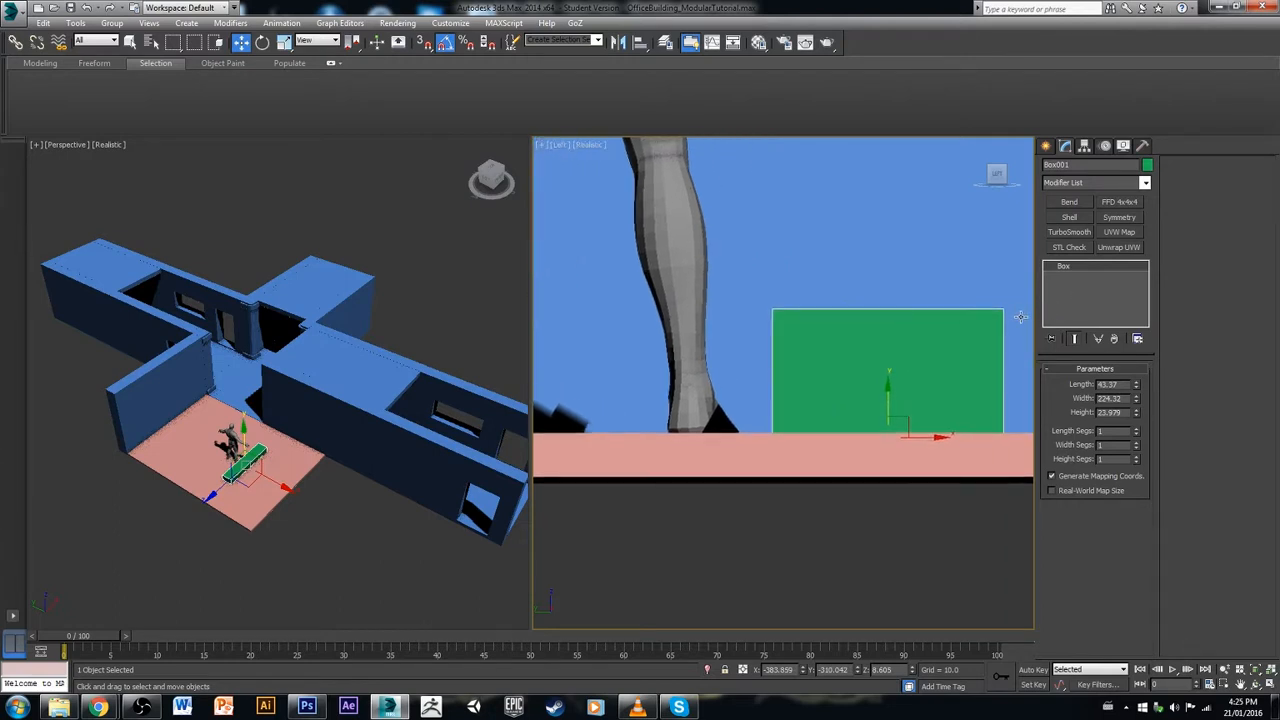
{"action": "scroll", "coordinate": [772, 374], "scroll_direction": "down", "scroll_amount": 5}
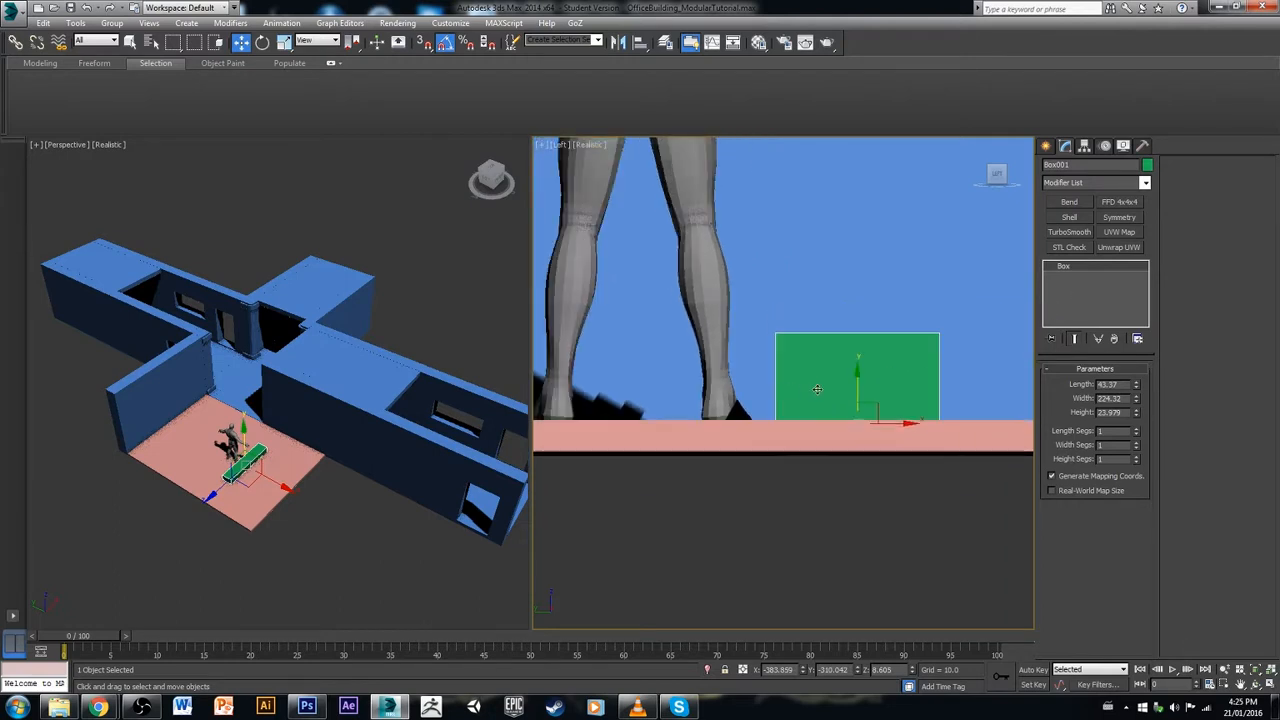
Step: Set the green box's height to 16 and deselect it
{"action": "right_click", "coordinate": [1089, 300]}
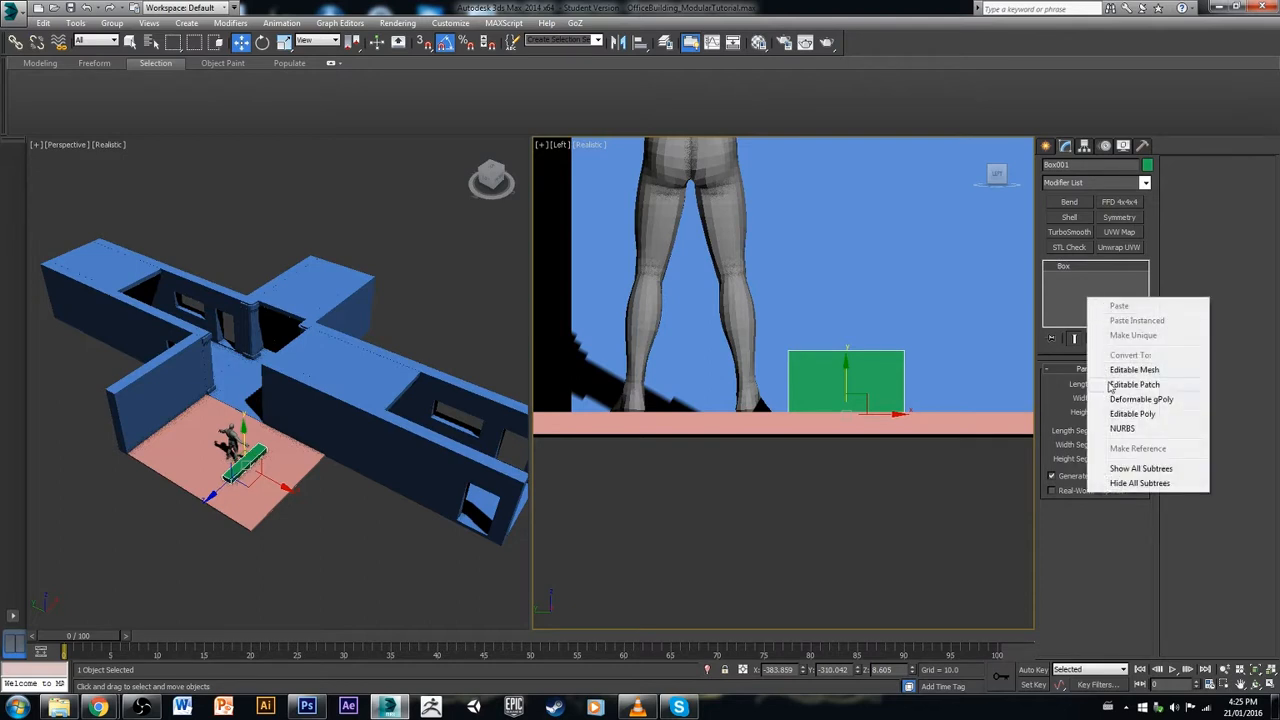
{"action": "left_click", "coordinate": [1049, 289]}
{"action": "mouse_move", "coordinate": [1137, 418]}
{"action": "left_mouse_down"}
{"action": "mouse_move", "coordinate": [1137, 447]}
{"action": "mouse_move", "coordinate": [1146, 426]}
{"action": "mouse_move", "coordinate": [1156, 431]}
{"action": "left_mouse_up"}
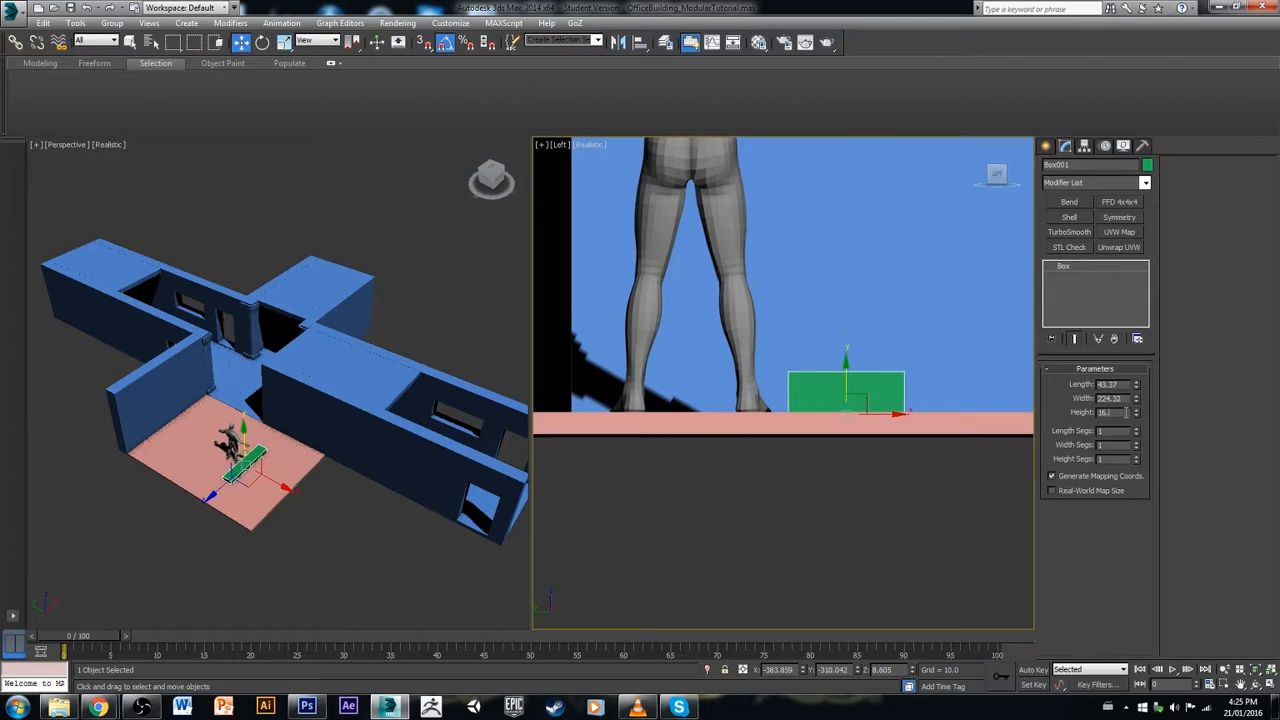
{"action": "key", "text": "Return"}
{"action": "left_click", "coordinate": [869, 549]}
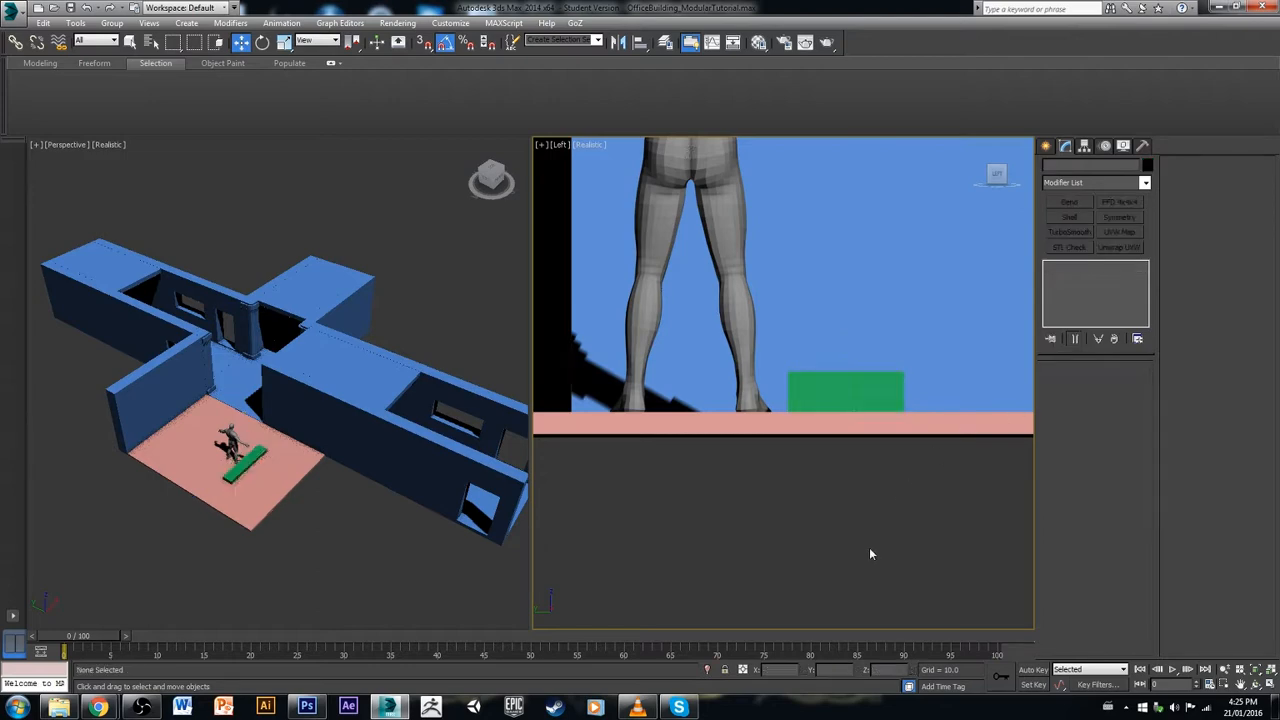
Step: Measure the dimensions of the UE4_Character_Ref figure and the green box with the Measure utility
{"action": "left_click", "coordinate": [845, 388]}
{"action": "left_click", "coordinate": [725, 348]}
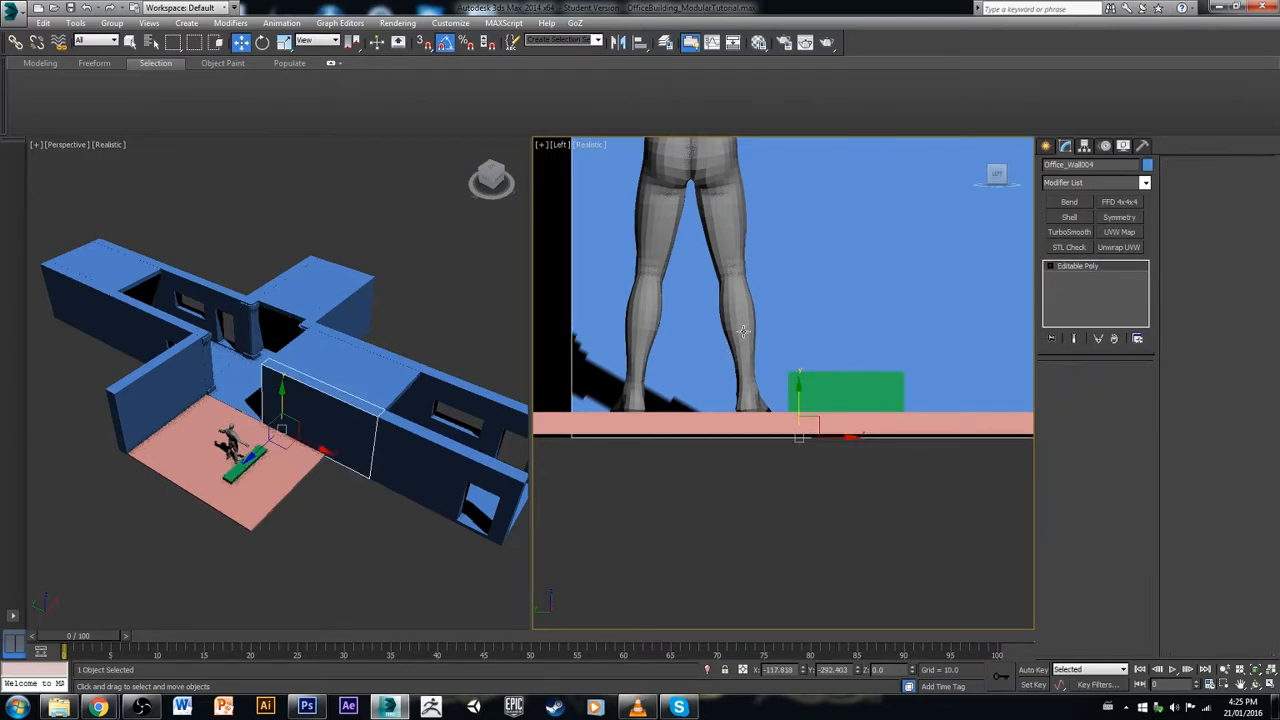
{"action": "left_click", "coordinate": [1143, 146]}
{"action": "scroll", "coordinate": [928, 261], "scroll_direction": "down", "scroll_amount": 5}
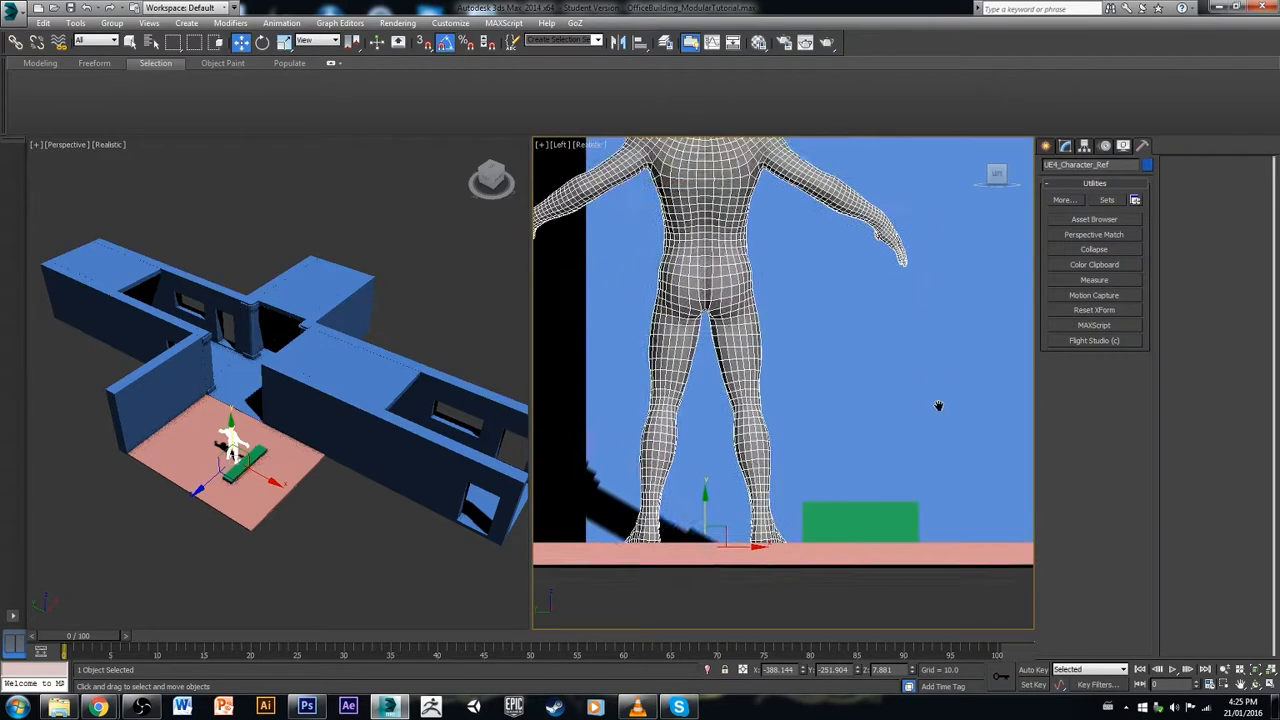
{"action": "middle_click_drag", "start_coordinate": [839, 528], "coordinate": [872, 463], "text": "alt"}
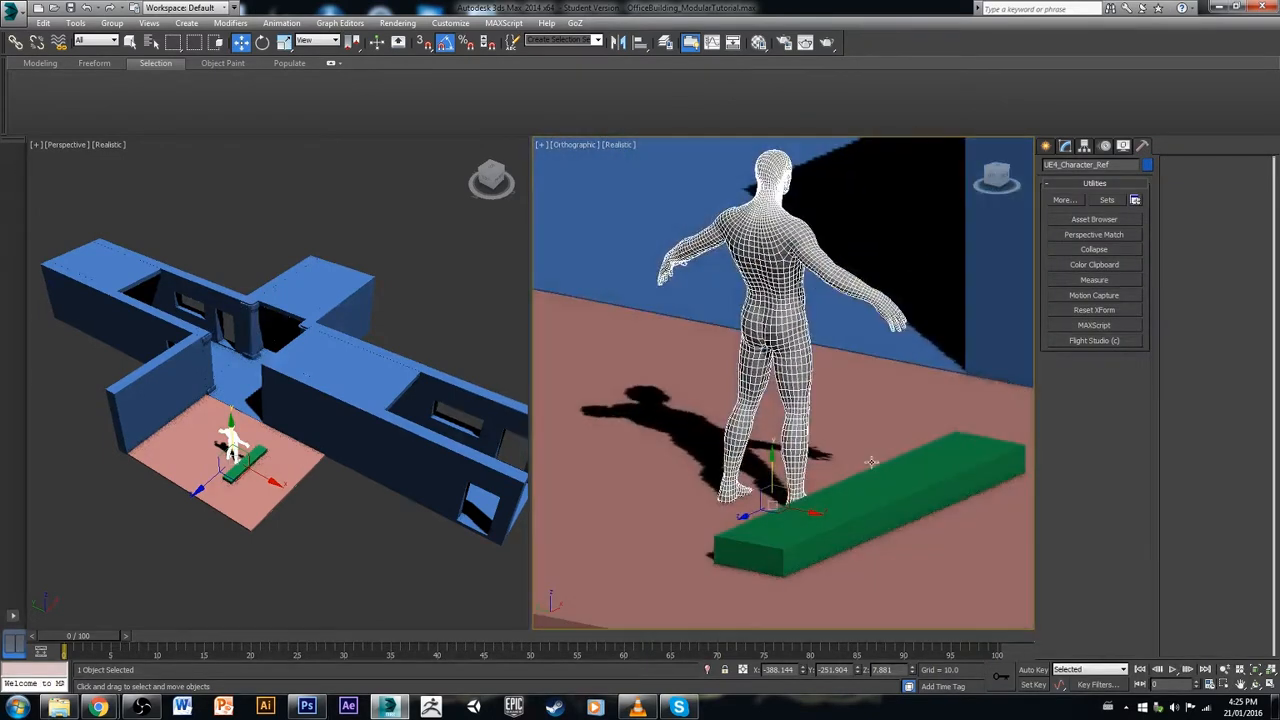
{"action": "left_click", "coordinate": [1097, 280]}
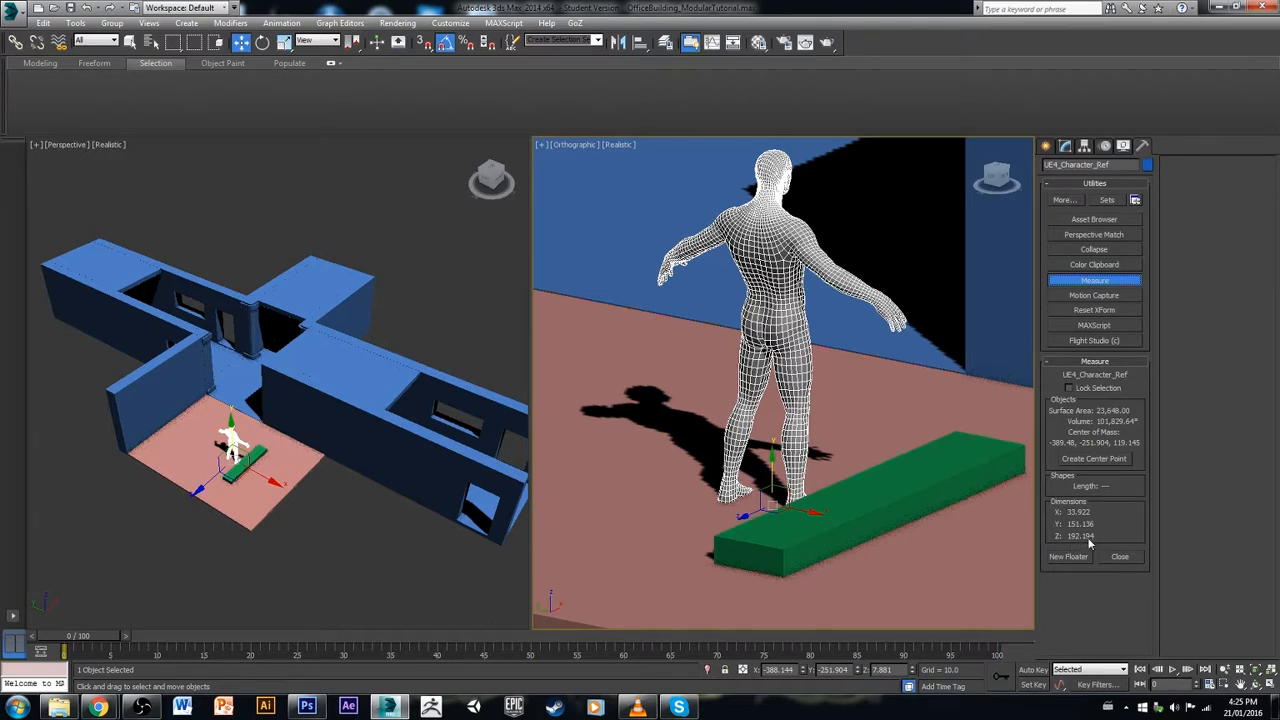
{"action": "left_click", "coordinate": [911, 521]}
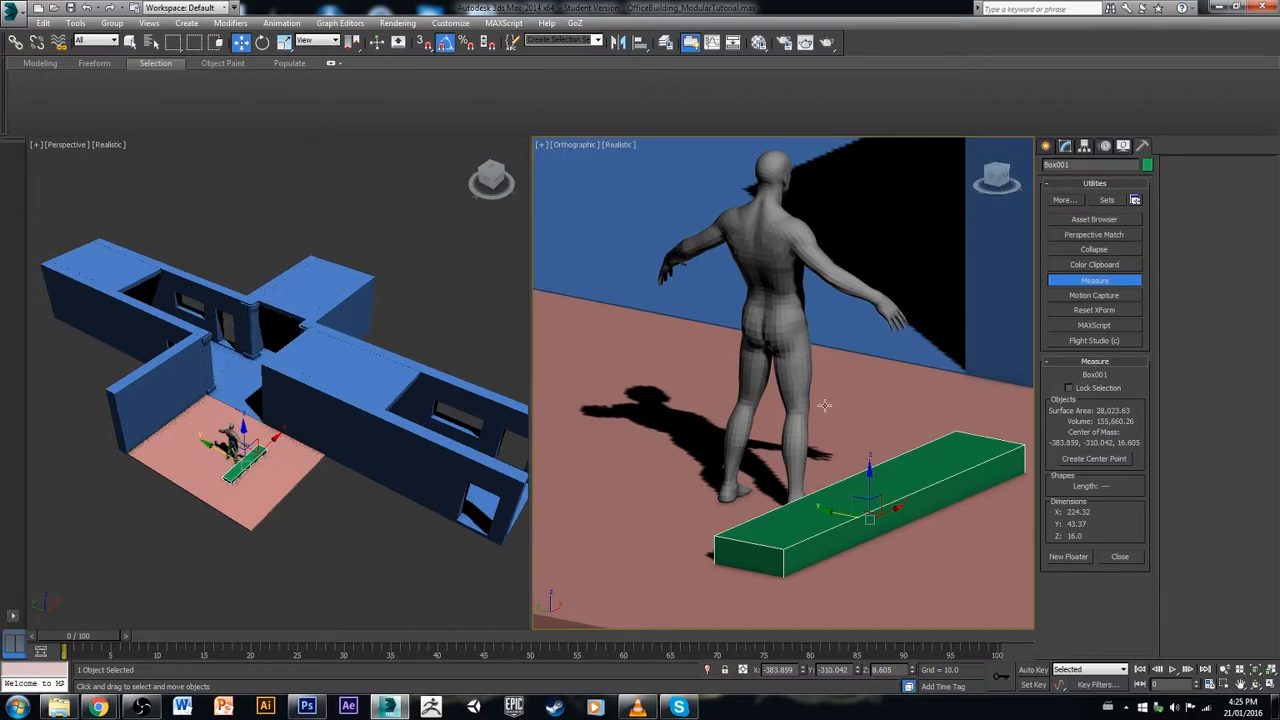
{"action": "left_click", "coordinate": [804, 373]}
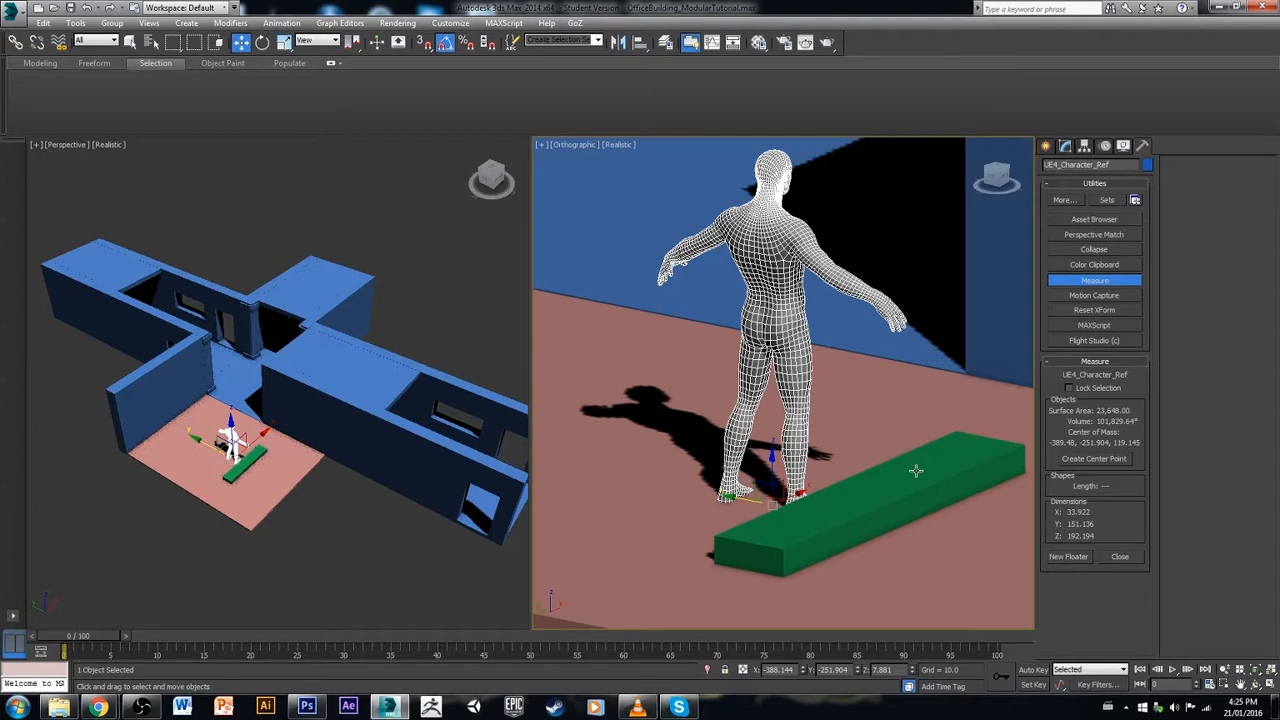
Step: Switch to Chrome, calculate 192/6 in a new tab, and return to 3ds Max
{"action": "mouse_move", "coordinate": [111, 710]}
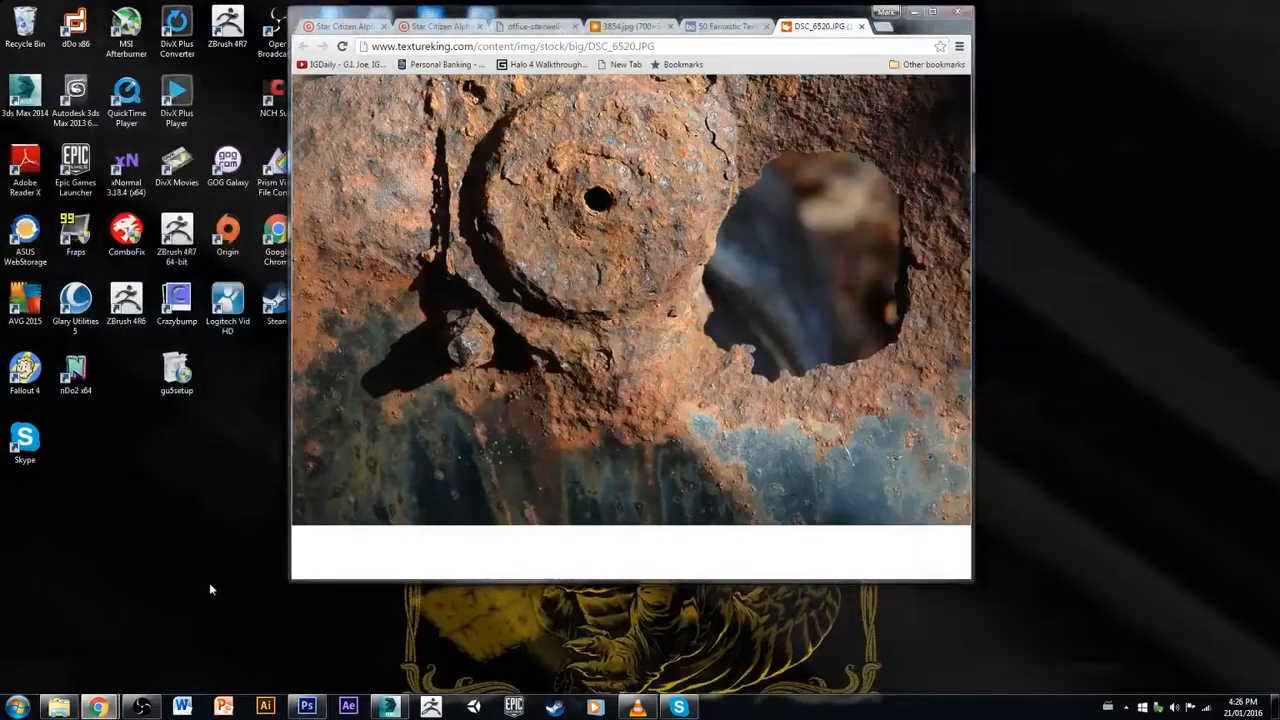
{"action": "left_click", "coordinate": [86, 637]}
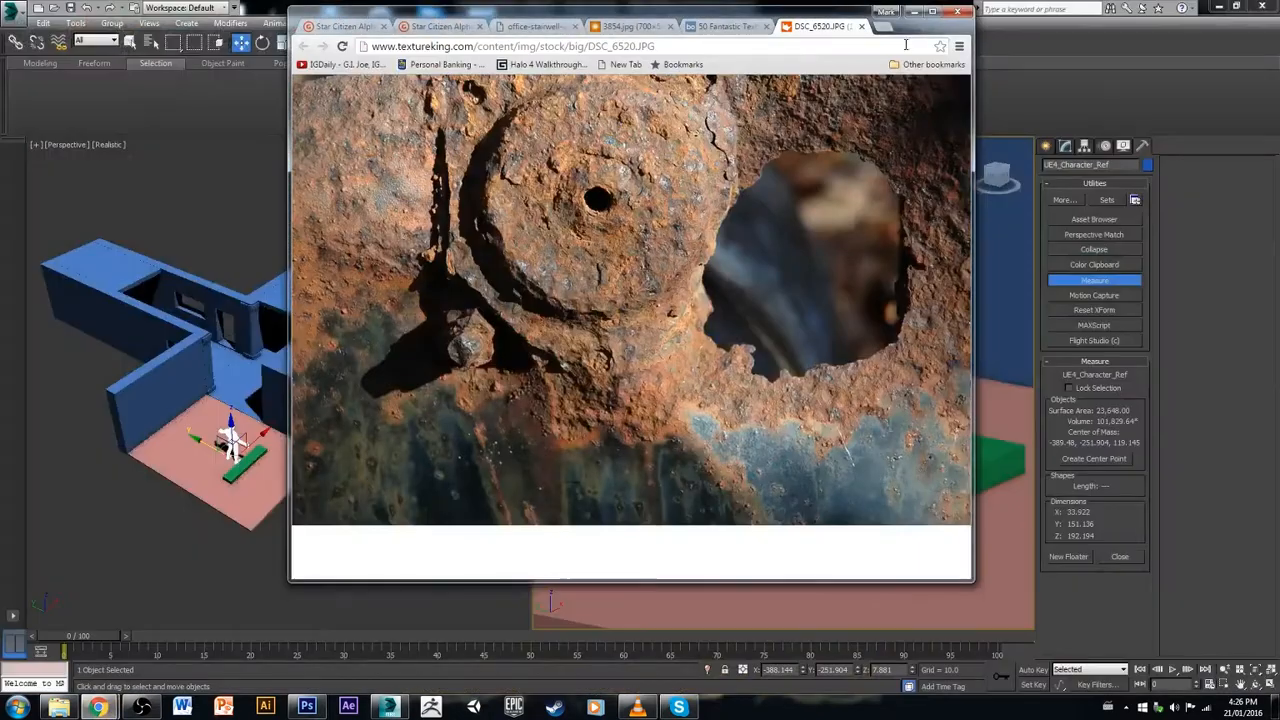
{"action": "left_click", "coordinate": [882, 26]}
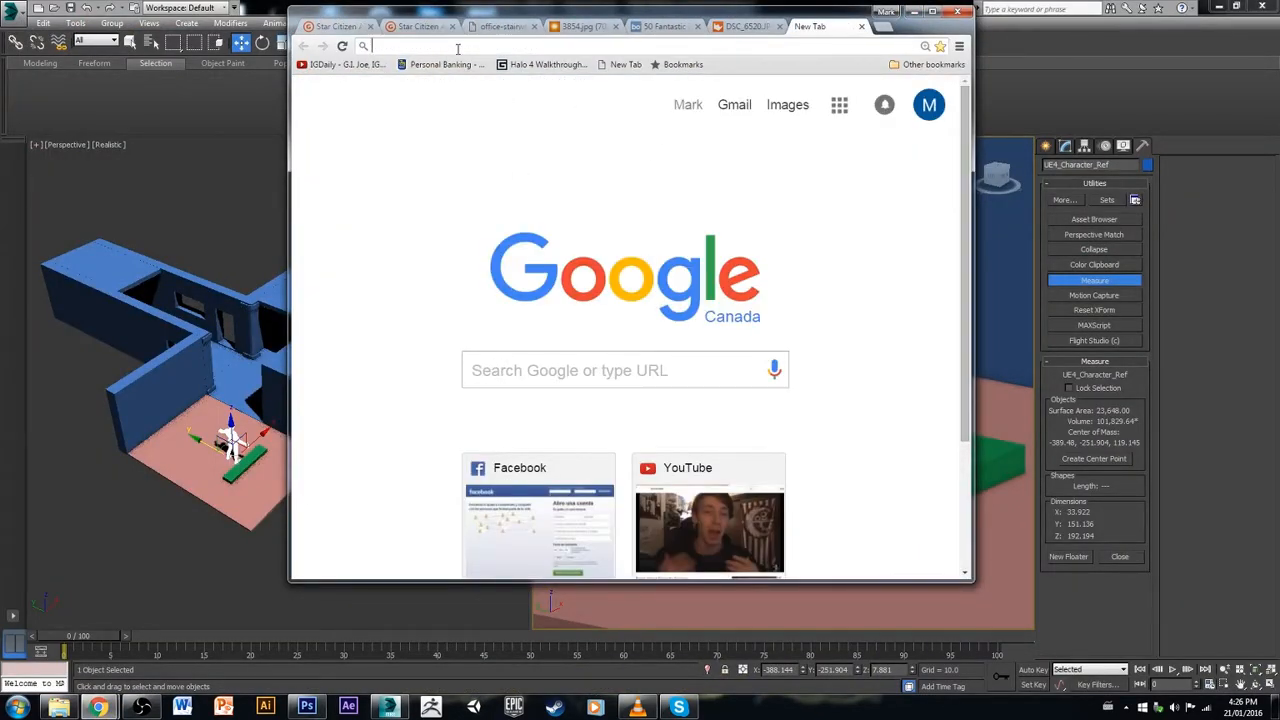
{"action": "type", "text": "19"}
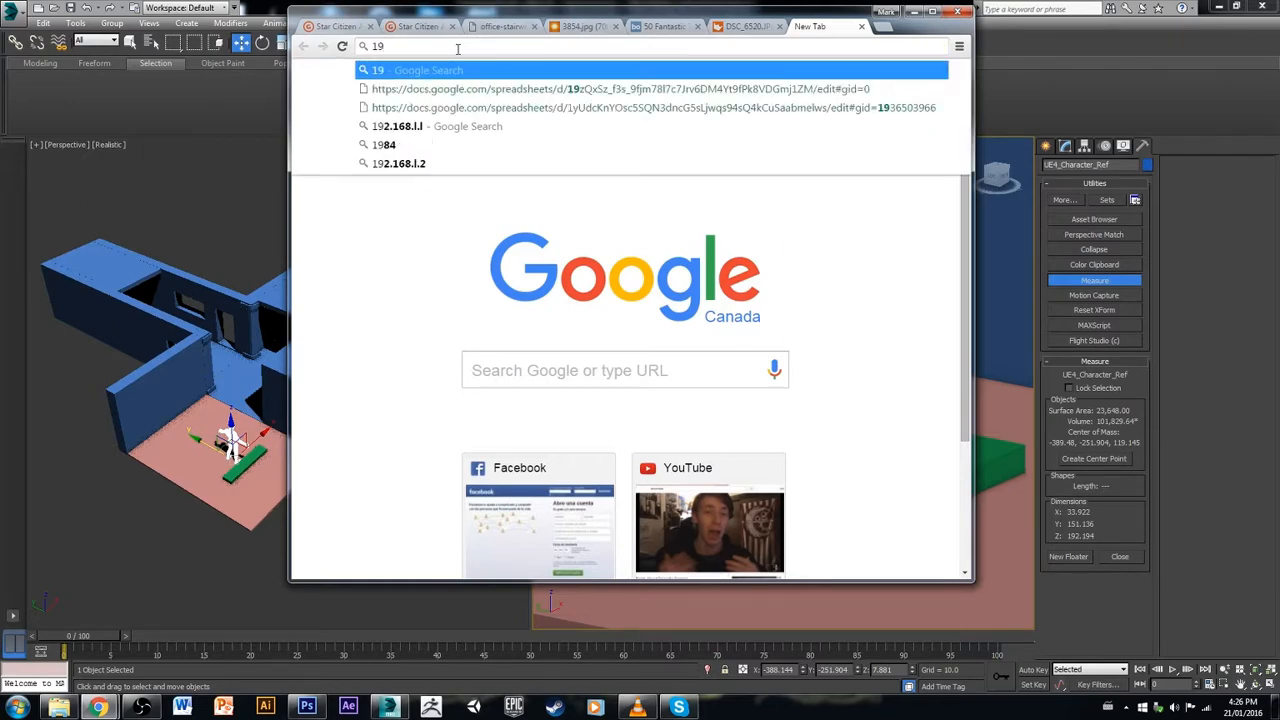
{"action": "type", "text": "2/"}
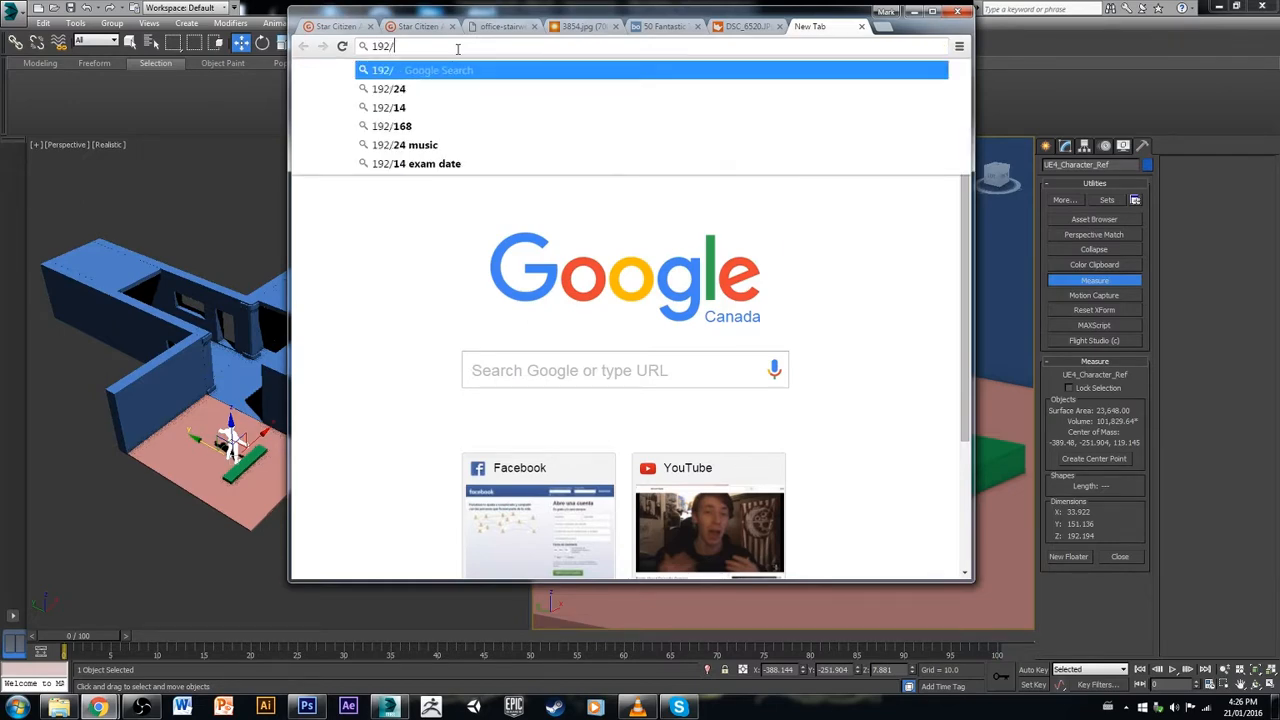
{"action": "type", "text": "6"}
{"action": "key", "text": "Down"}
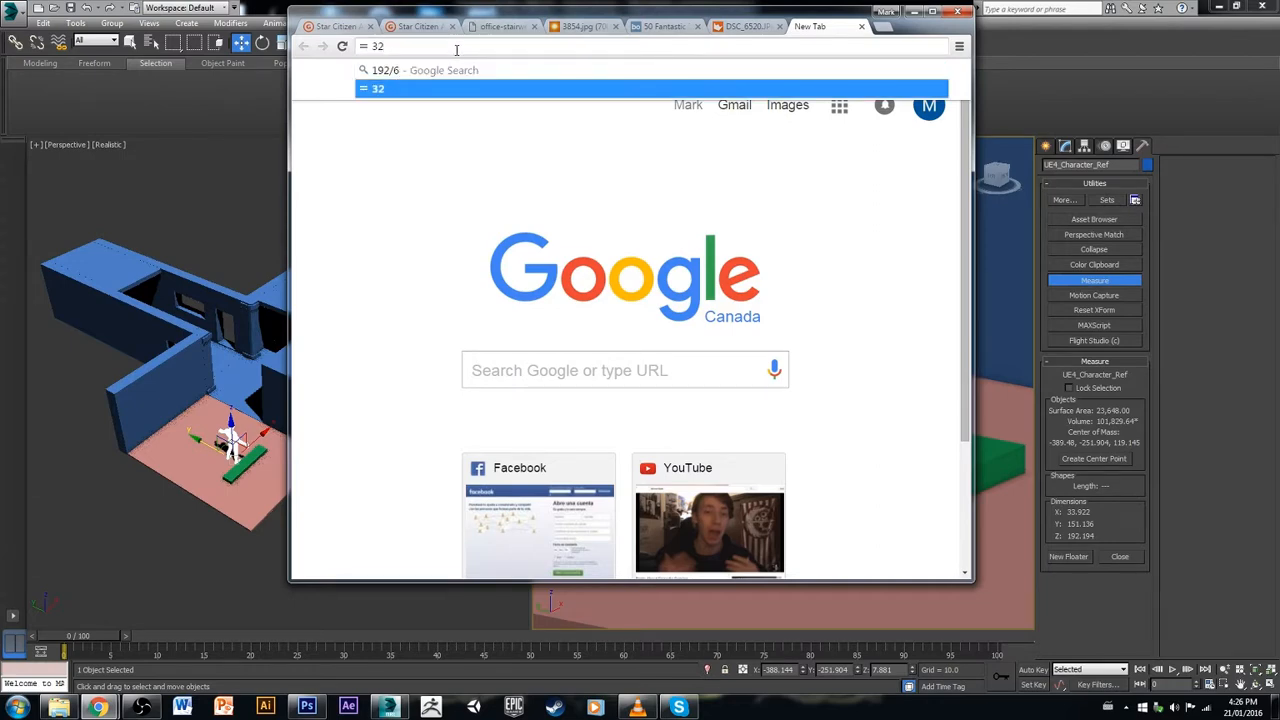
{"action": "left_click", "coordinate": [914, 11]}
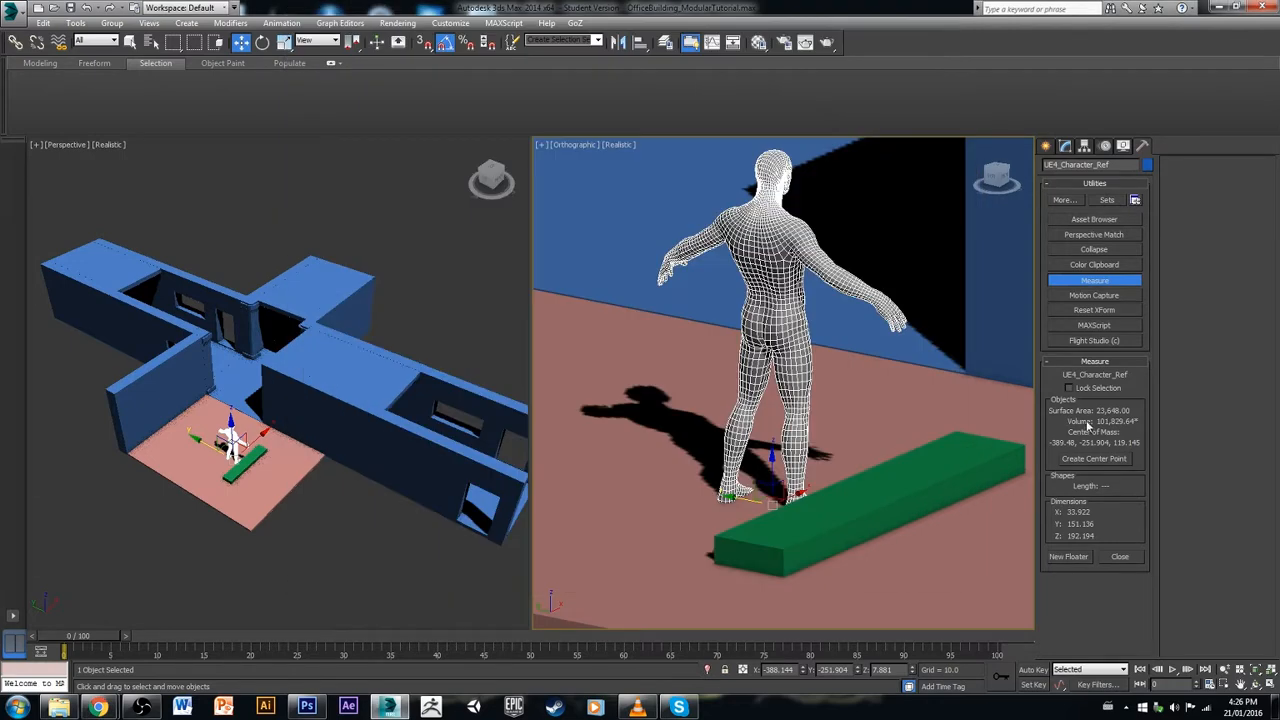
Step: Set the green box's height to 32 and view it beside the figure
{"action": "left_click", "coordinate": [958, 482]}
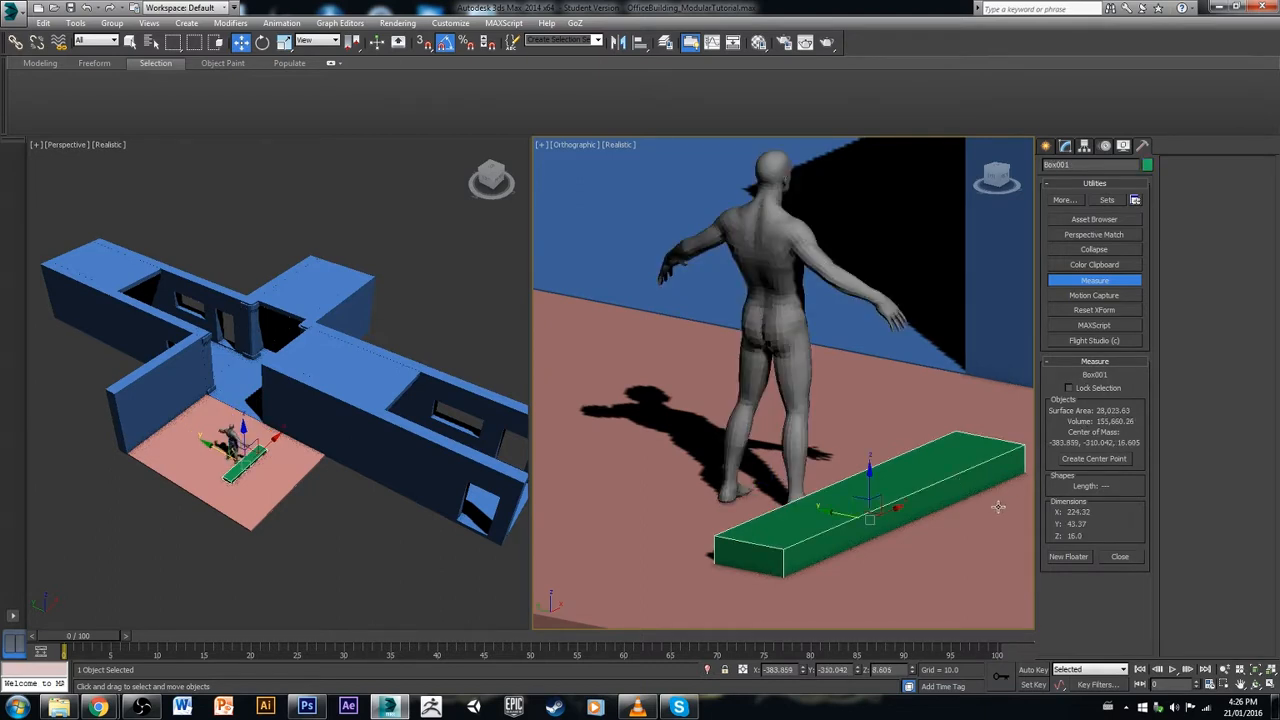
{"action": "left_click", "coordinate": [1064, 147]}
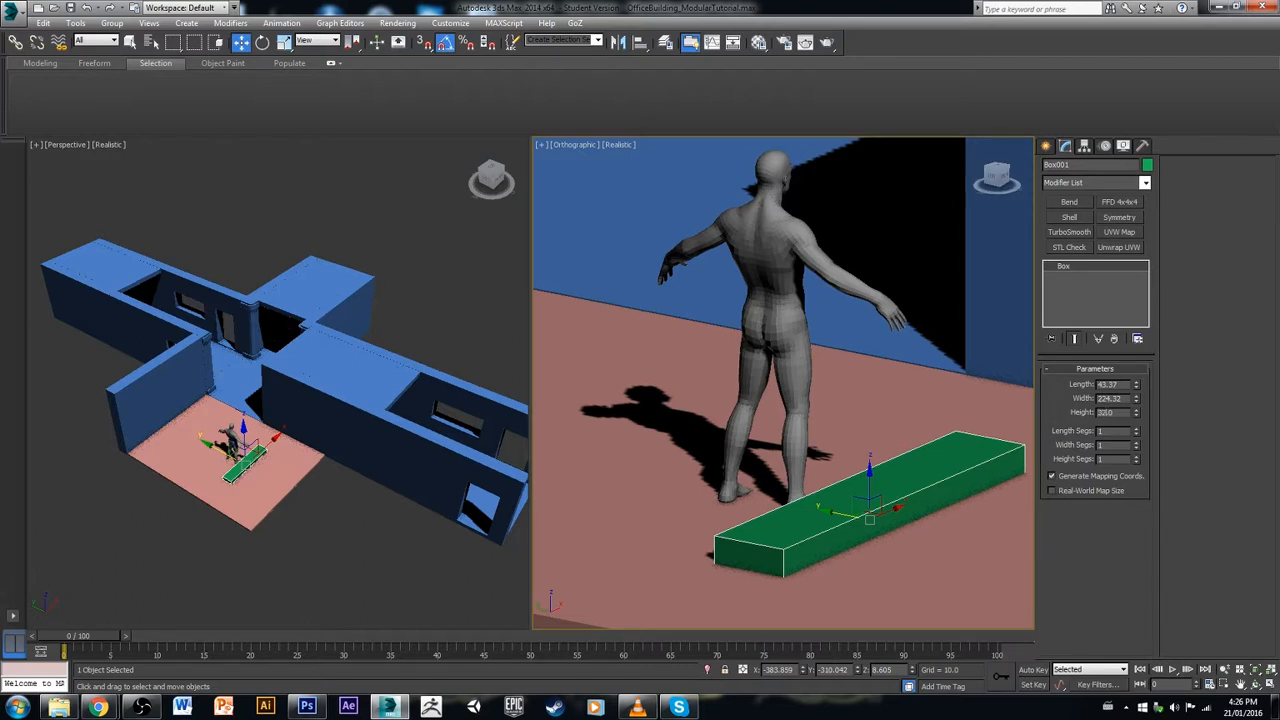
{"action": "key", "text": "Return"}
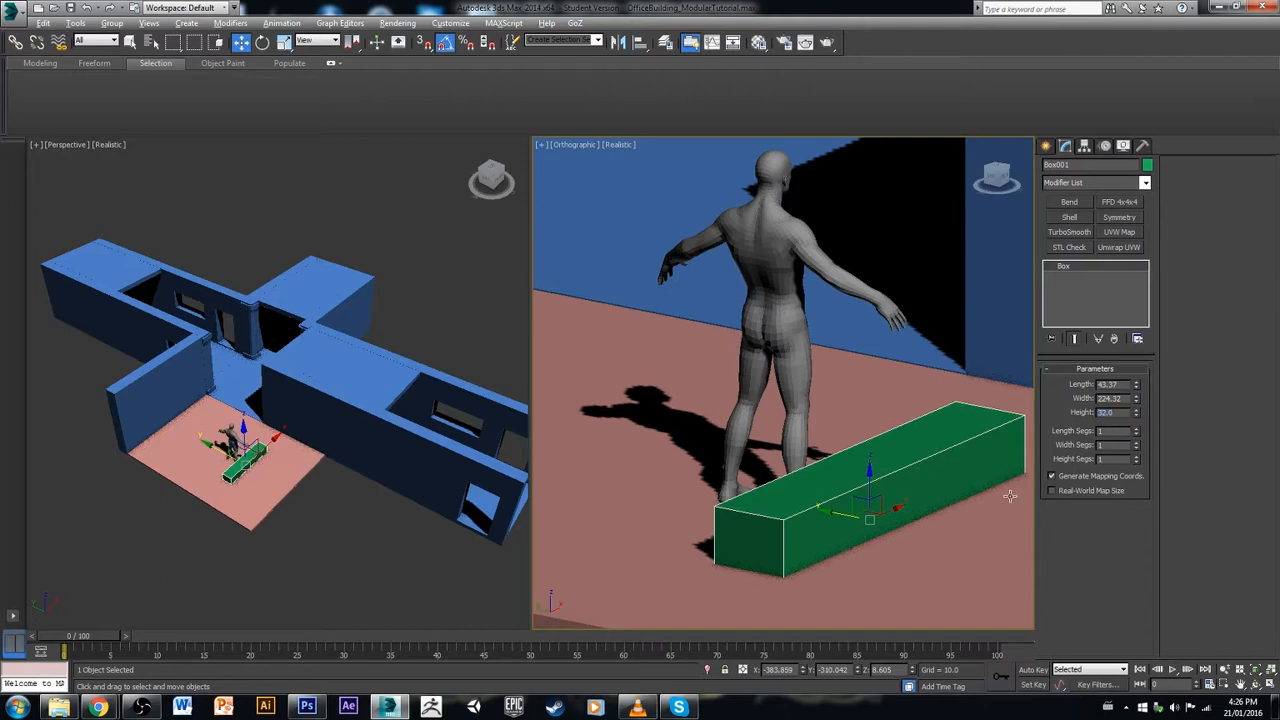
{"action": "middle_click_drag", "start_coordinate": [1008, 494], "coordinate": [1040, 538], "text": "alt"}
{"action": "scroll", "coordinate": [1005, 498], "scroll_direction": "down", "scroll_amount": 3}
{"action": "middle_click_drag", "start_coordinate": [1040, 538], "coordinate": [873, 459]}
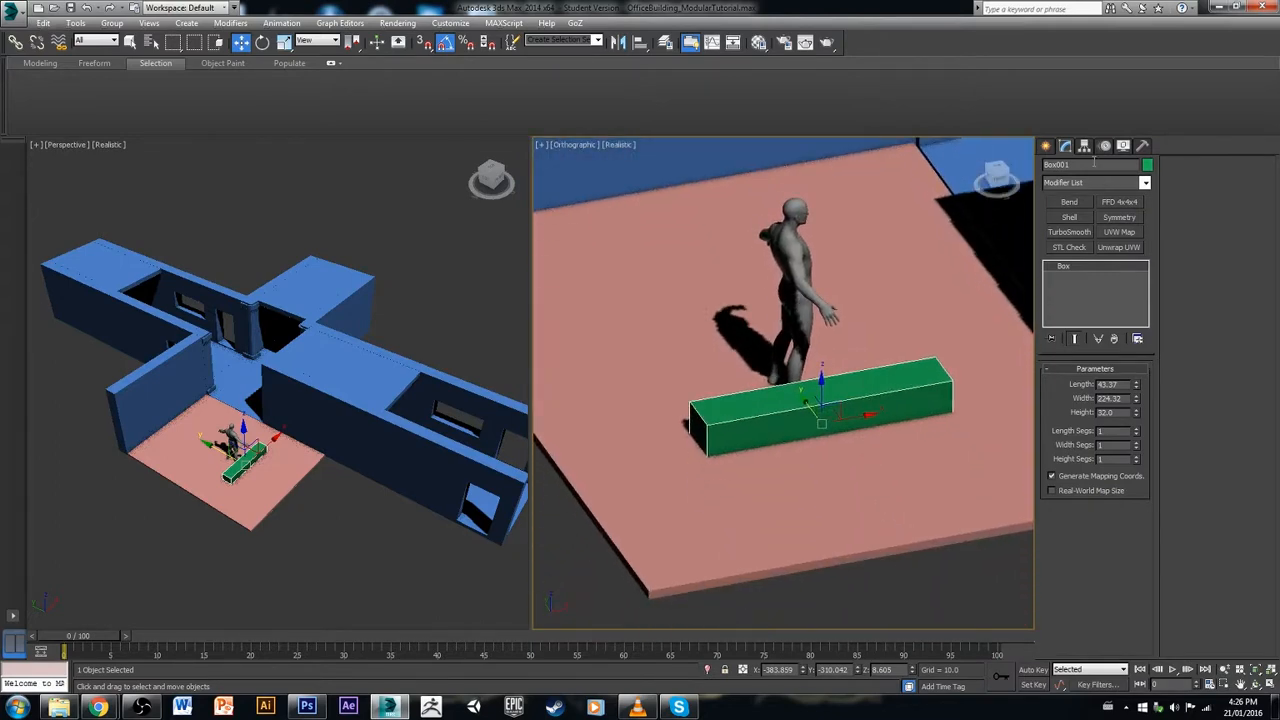
Step: Rename the green box as Stairs and check its name against the floor slab's name
{"action": "double_click", "coordinate": [1094, 163]}
{"action": "key", "text": "BackSpace"}
{"action": "left_click", "coordinate": [939, 475]}
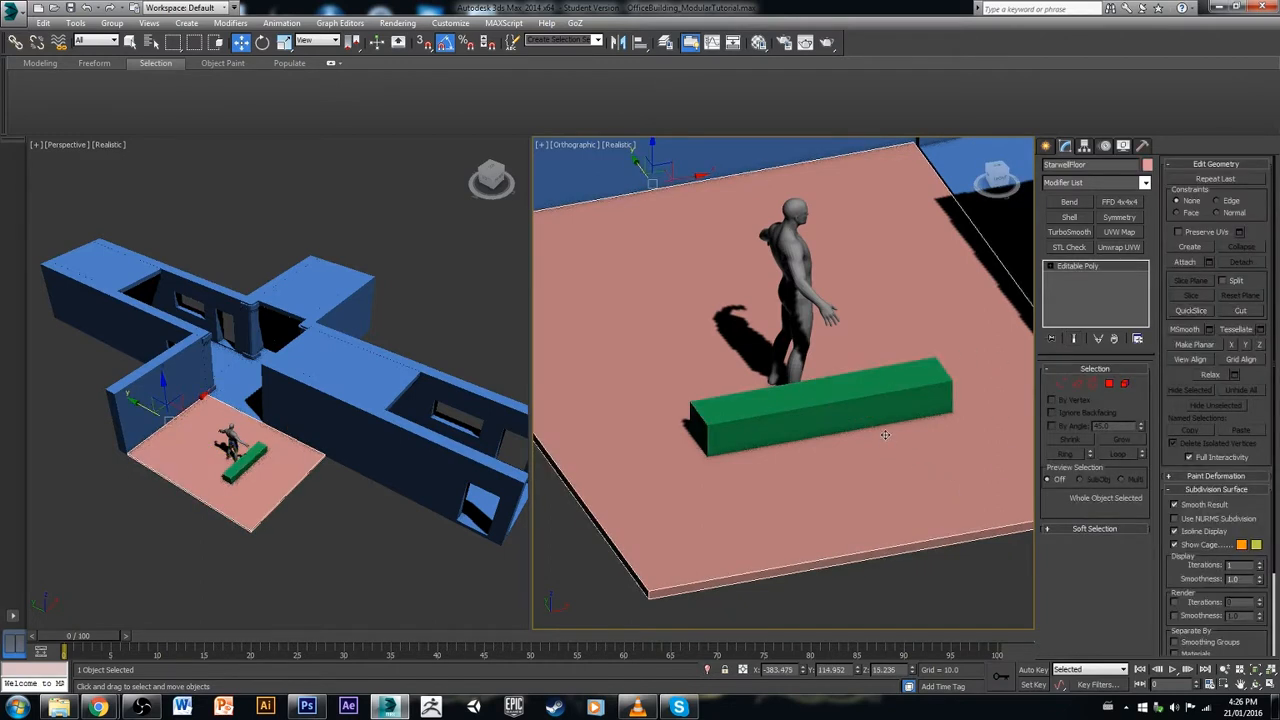
{"action": "left_click", "coordinate": [876, 367]}
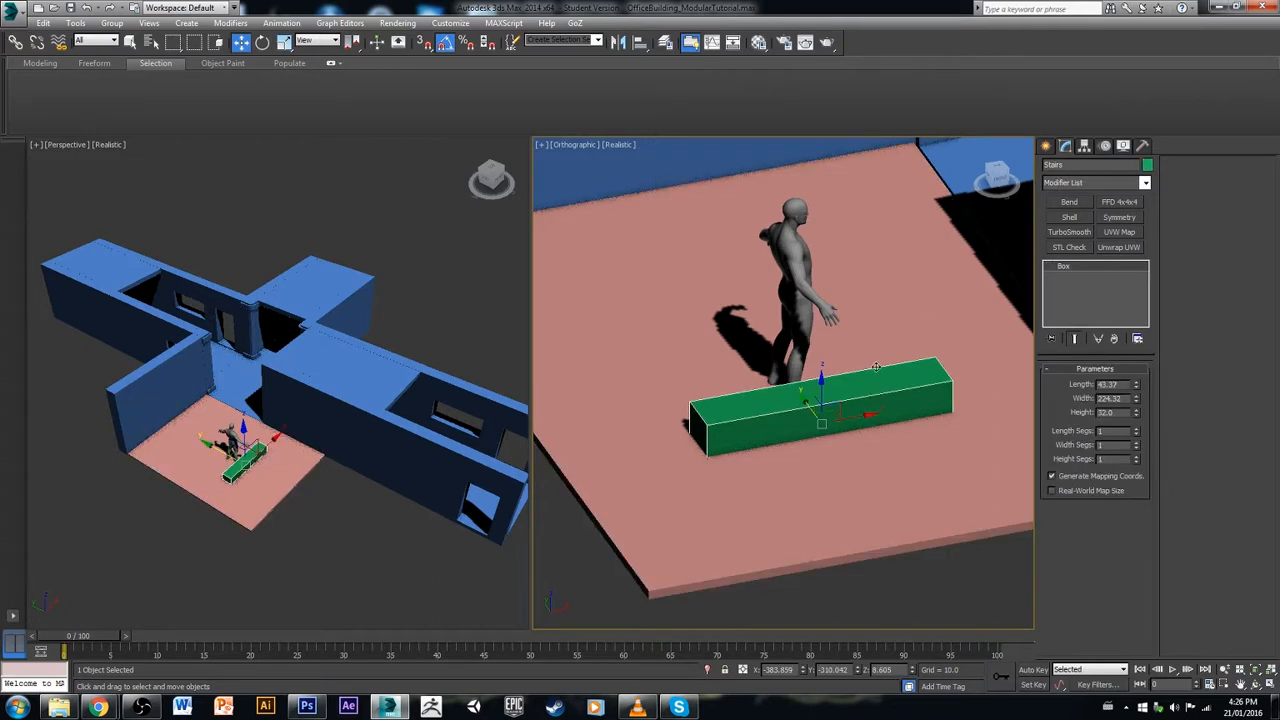
{"action": "left_click", "coordinate": [936, 348]}
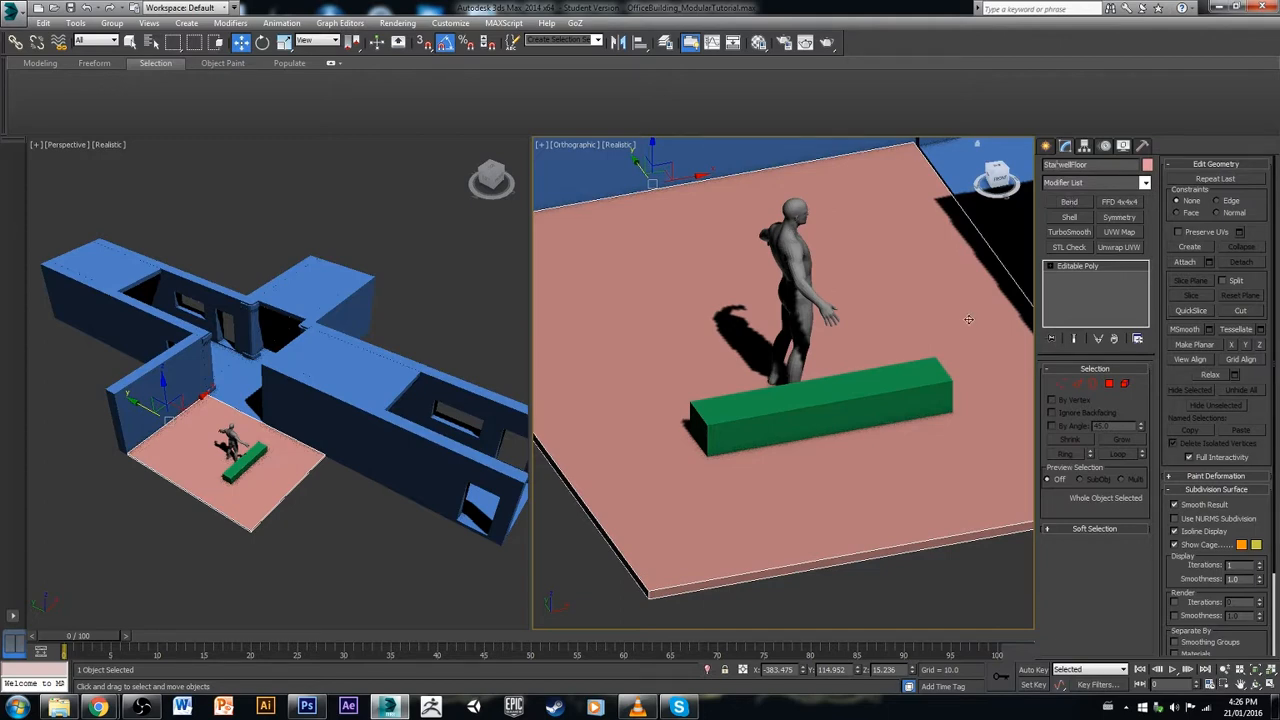
{"action": "left_click", "coordinate": [911, 393]}
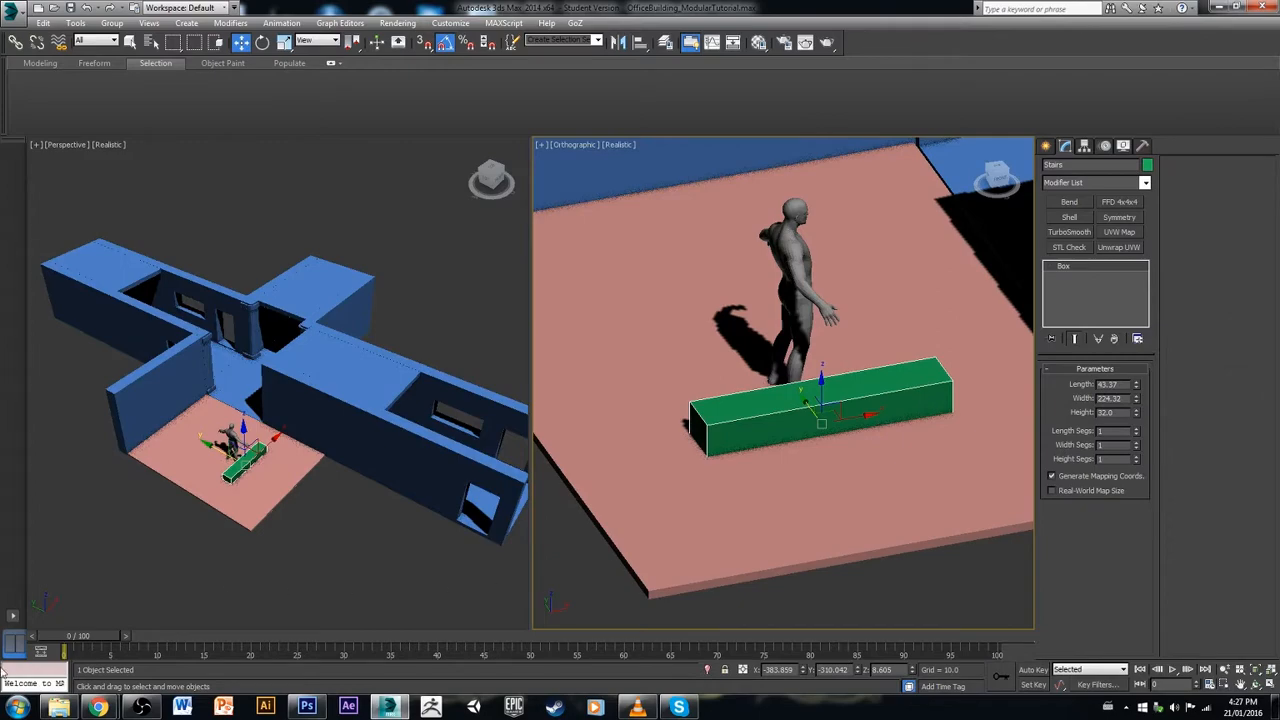
Step: Switch to Chrome, examine the office stairwell reference photo among the open tabs, and return to 3ds Max
{"action": "mouse_move", "coordinate": [97, 707]}
{"action": "mouse_move", "coordinate": [230, 635]}
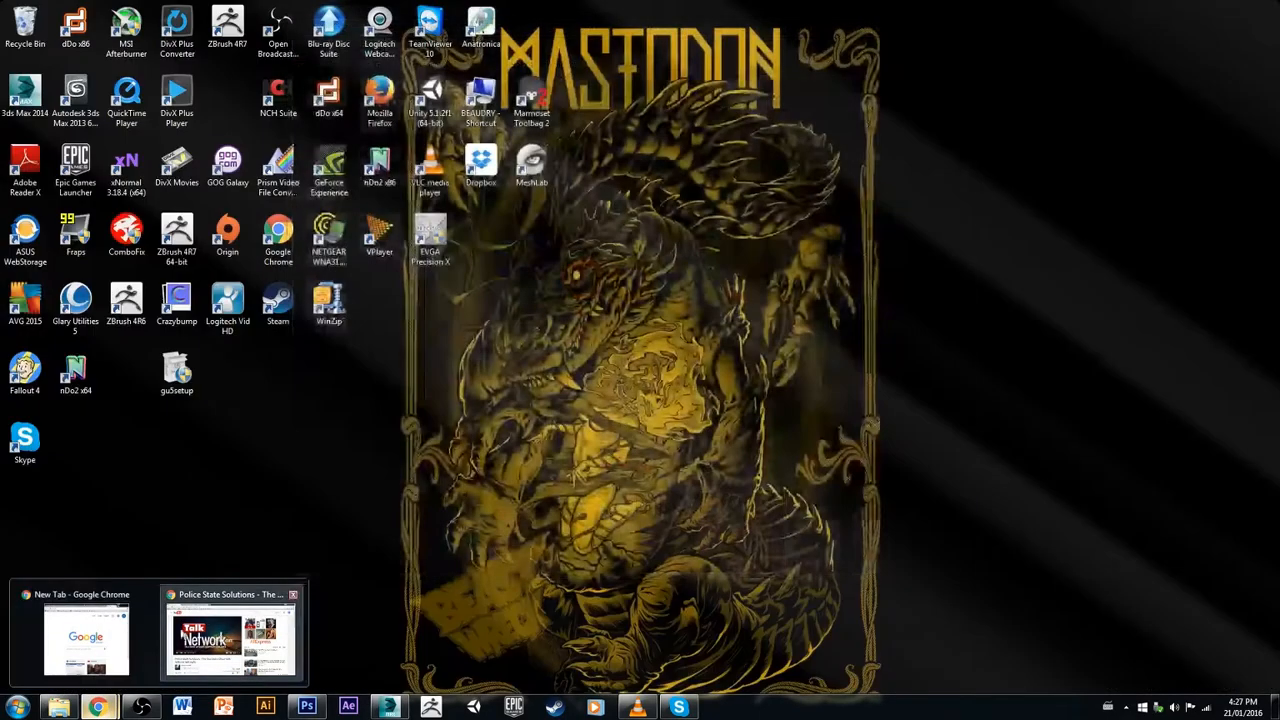
{"action": "left_click", "coordinate": [86, 637]}
{"action": "left_click", "coordinate": [592, 26]}
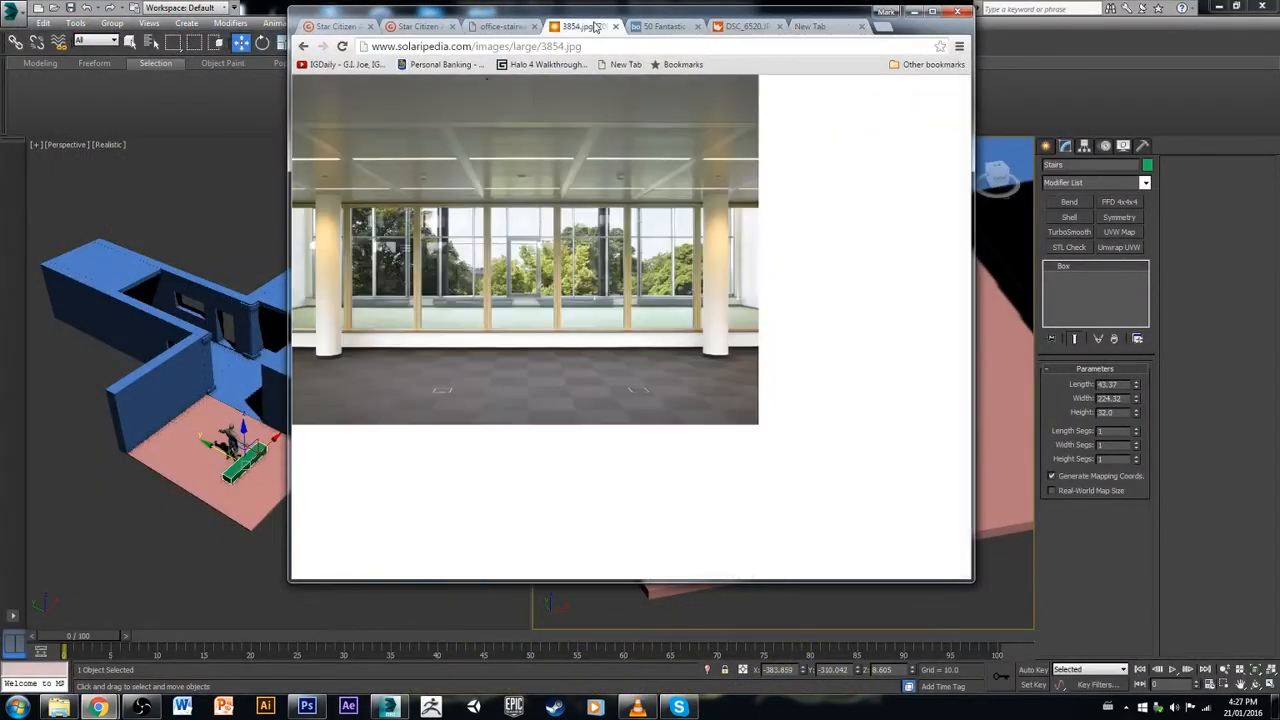
{"action": "left_click", "coordinate": [735, 27]}
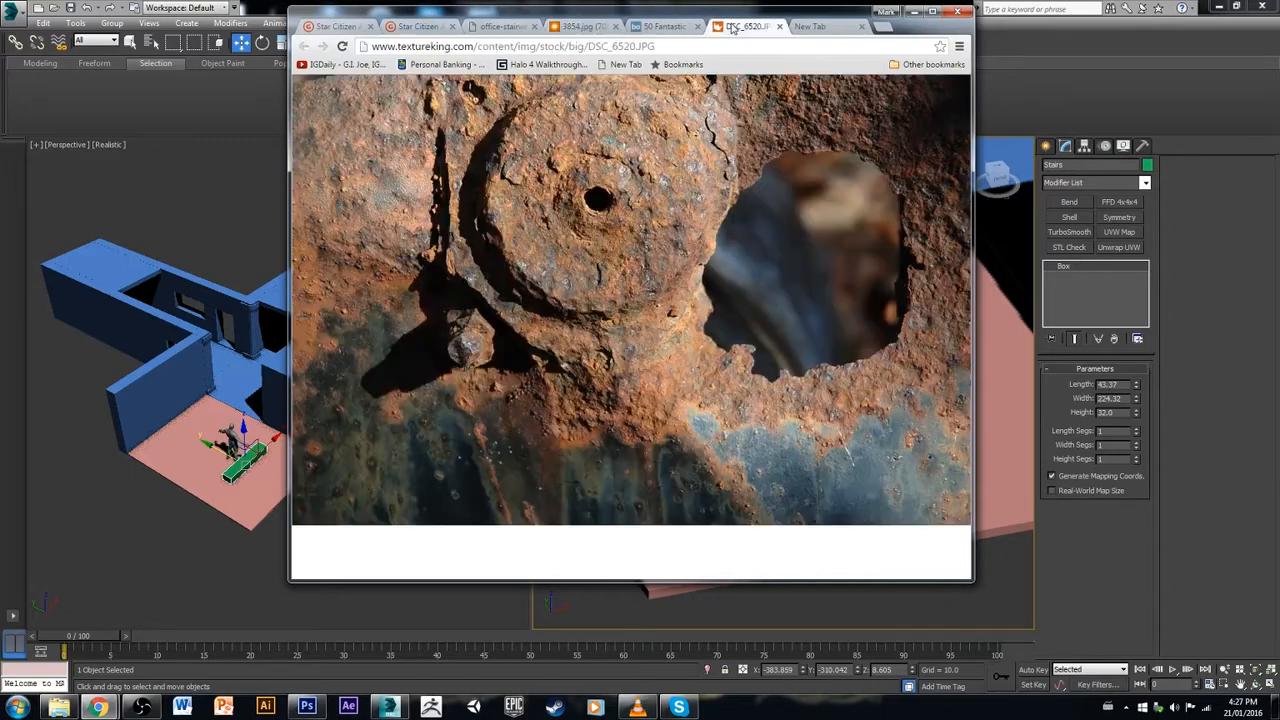
{"action": "left_click", "coordinate": [496, 30]}
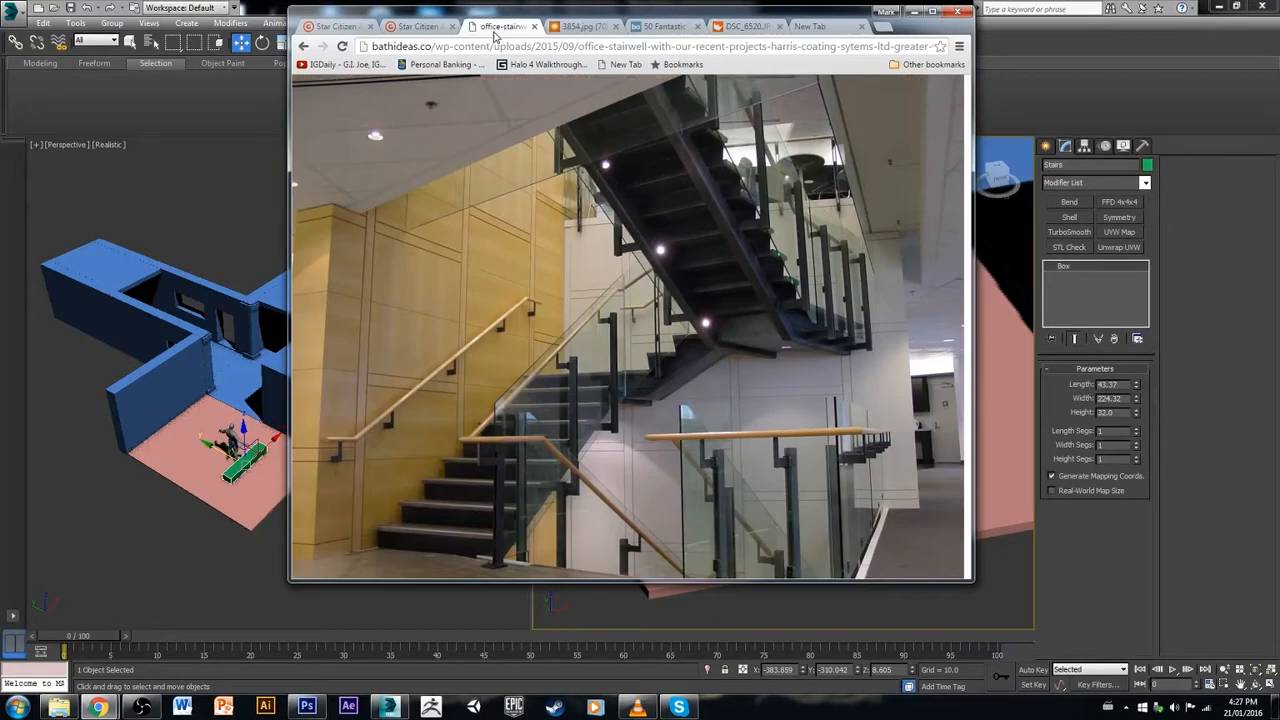
{"action": "left_click", "coordinate": [913, 11]}
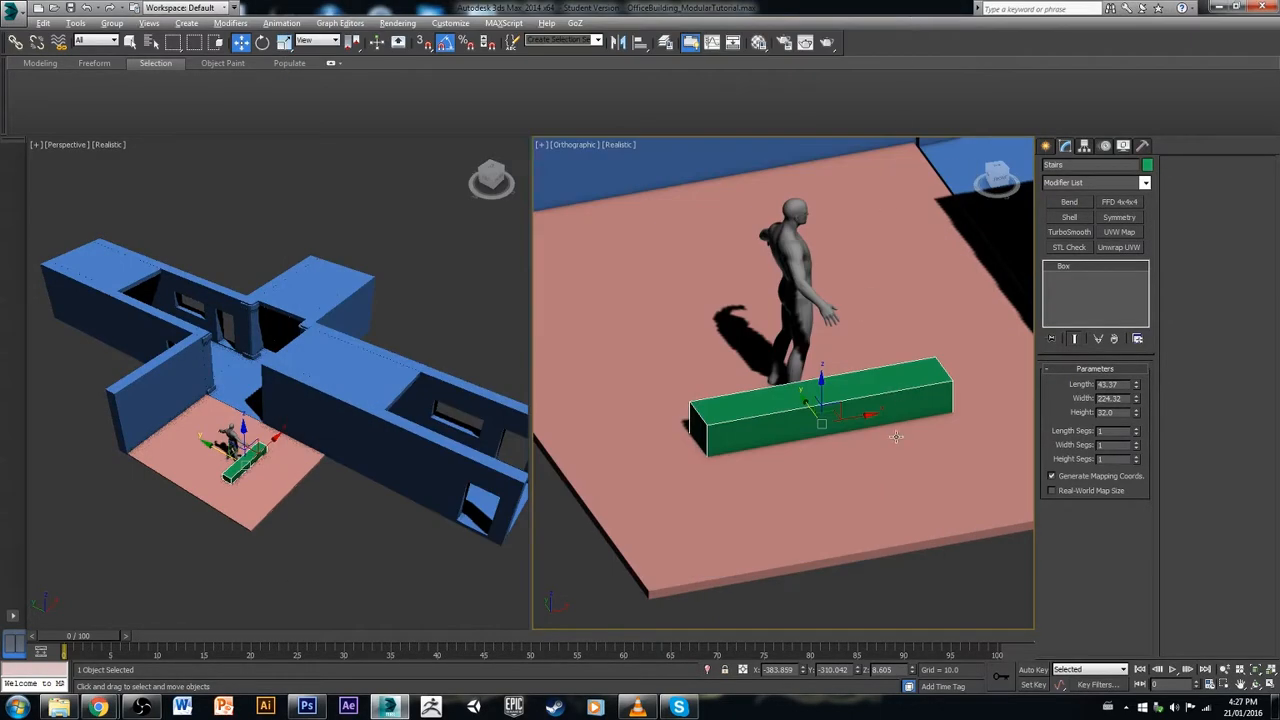
Step: Move the Stairs box along the Y axis past the figure to about Y -76
{"action": "middle_click_drag", "start_coordinate": [893, 437], "coordinate": [978, 397], "text": "alt"}
{"action": "left_click", "coordinate": [994, 174]}
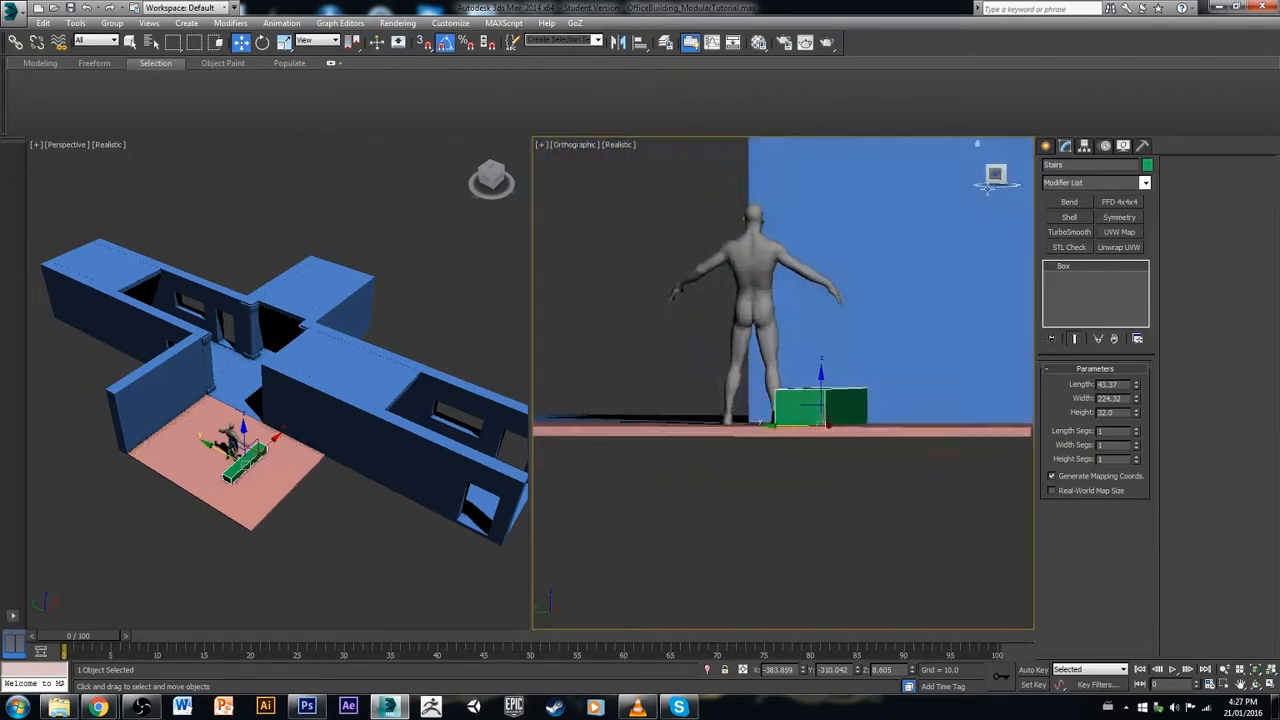
{"action": "middle_click_drag", "start_coordinate": [857, 427], "coordinate": [950, 438]}
{"action": "scroll", "coordinate": [879, 457], "scroll_direction": "up", "scroll_amount": 2}
{"action": "scroll", "coordinate": [879, 457], "scroll_direction": "down", "scroll_amount": 2}
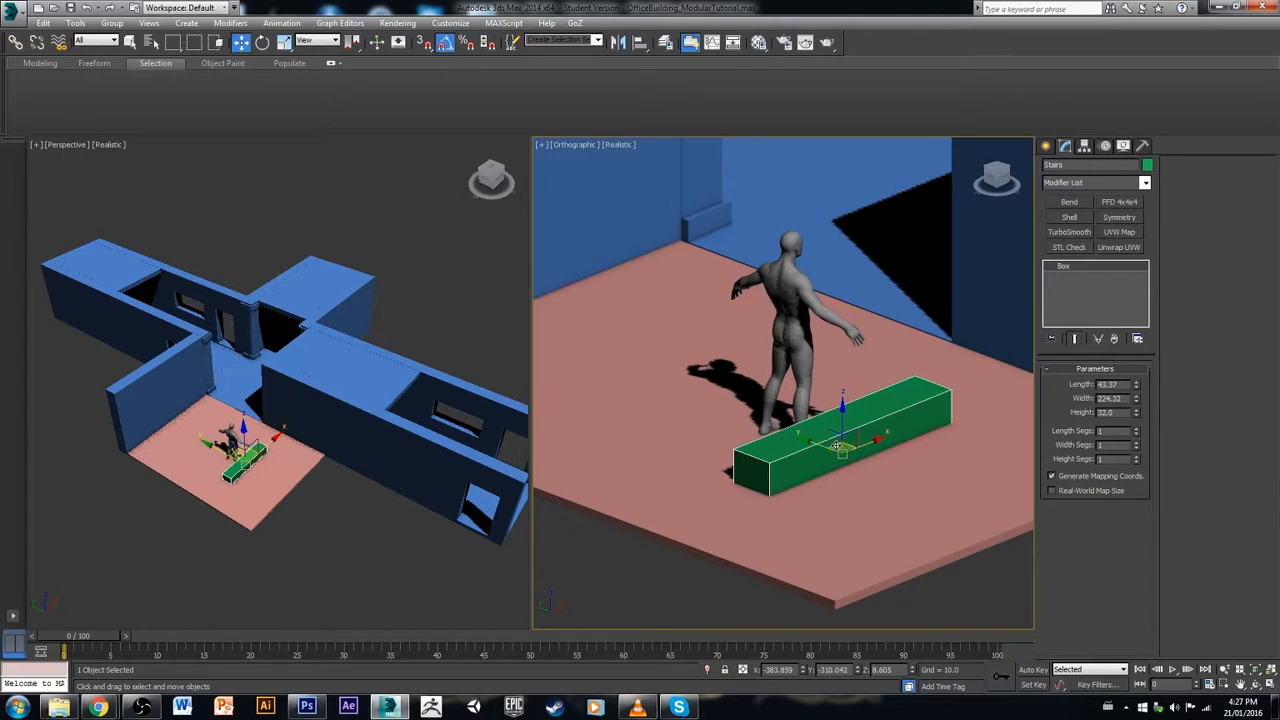
{"action": "left_click_drag", "start_coordinate": [817, 444], "coordinate": [621, 384]}
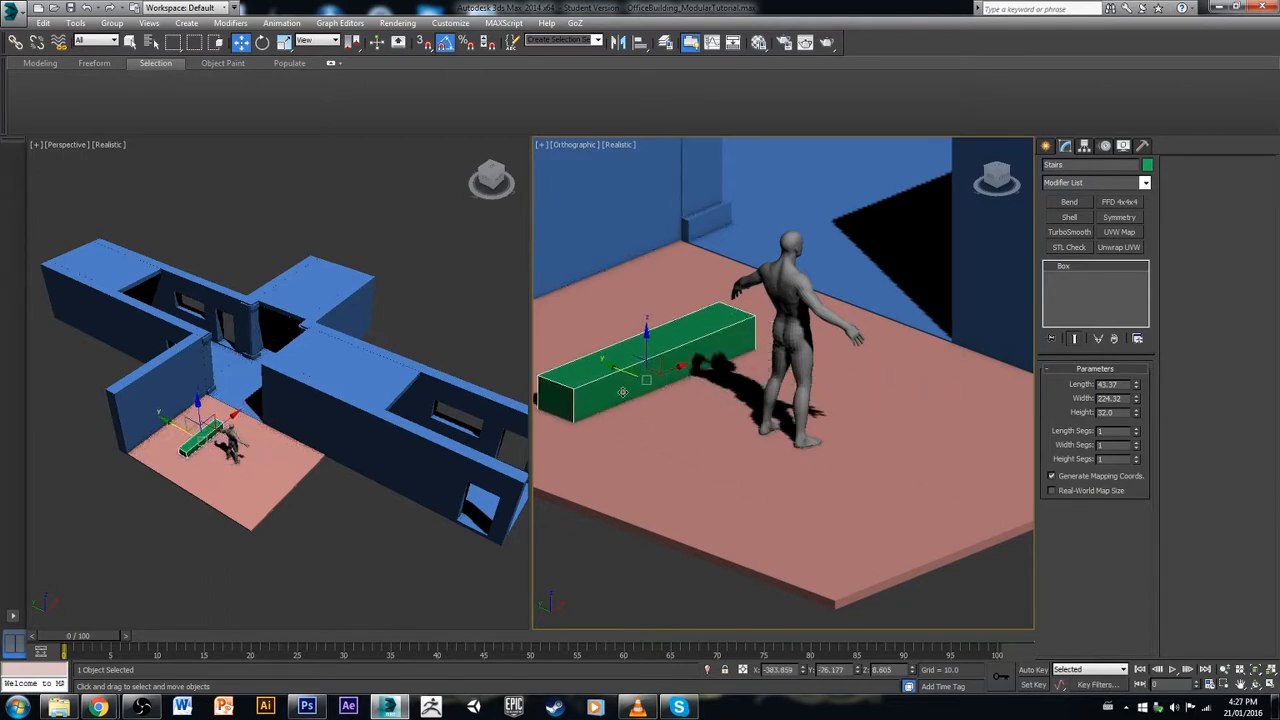
Step: Draw an open Straight Stair across the floor slab by the figure, about 293 long, 389 wide and 97 high
{"action": "left_click", "coordinate": [620, 591]}
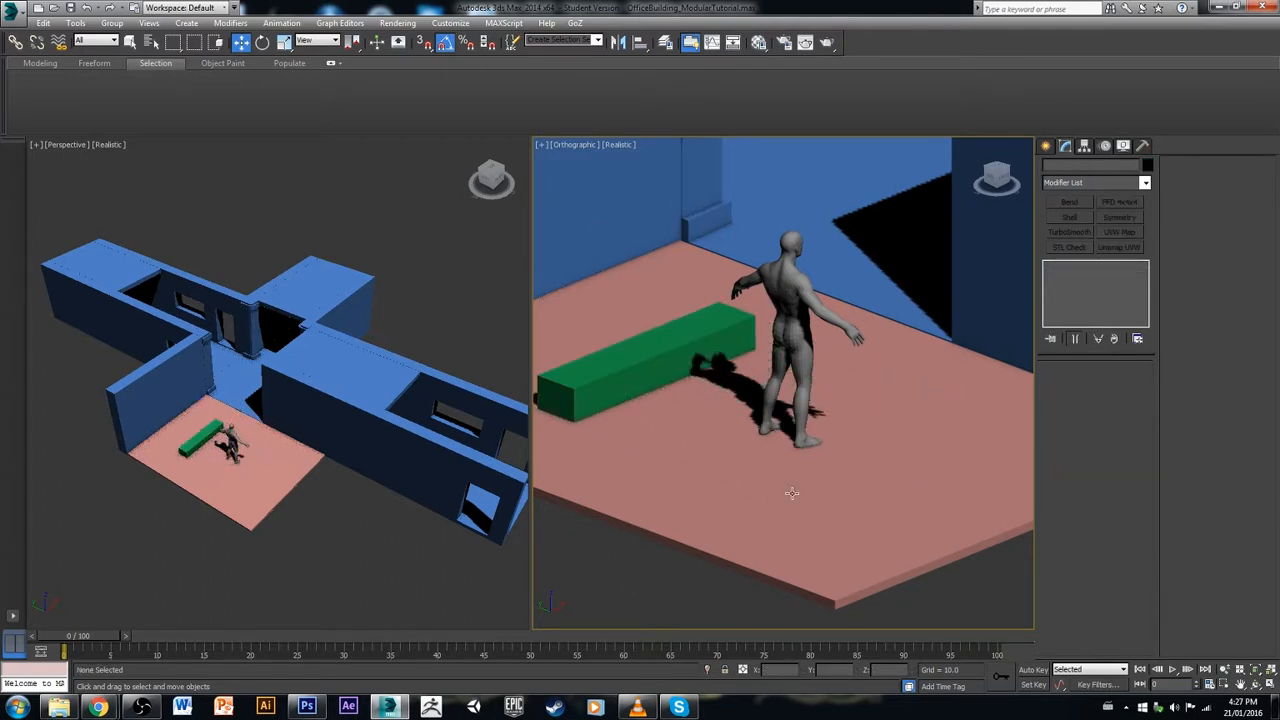
{"action": "left_click", "coordinate": [1046, 145]}
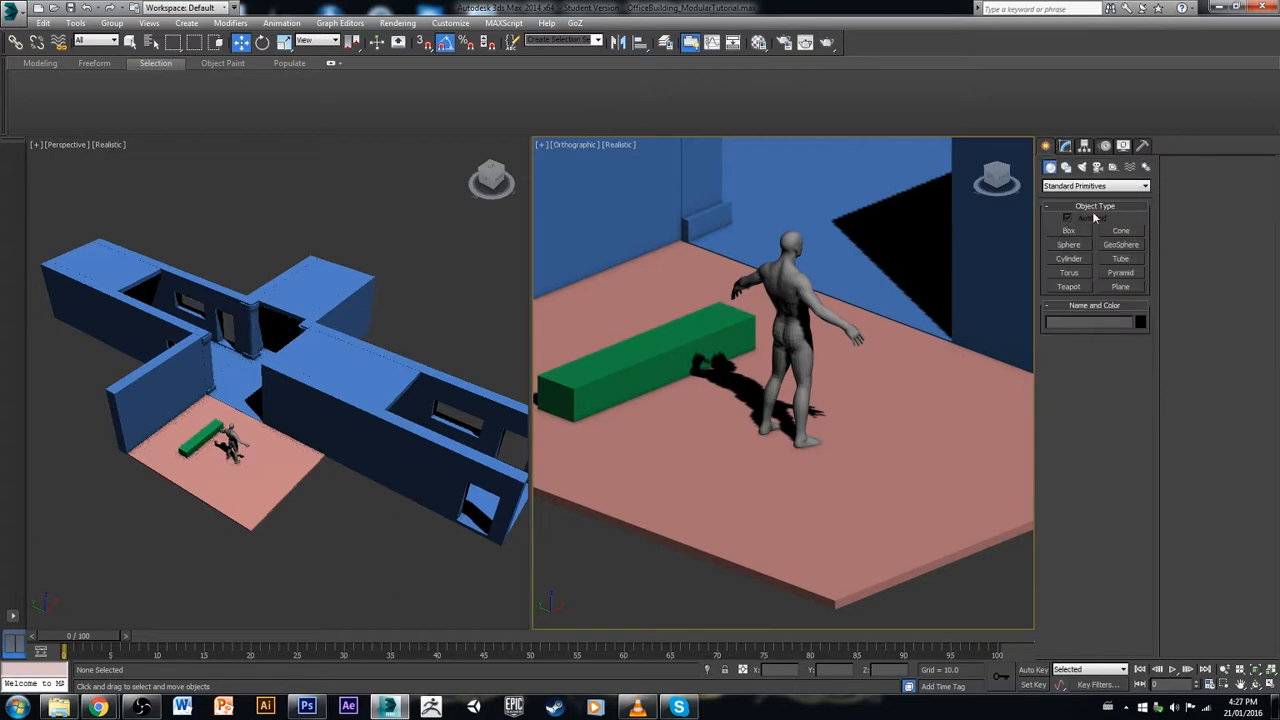
{"action": "left_click", "coordinate": [1078, 187]}
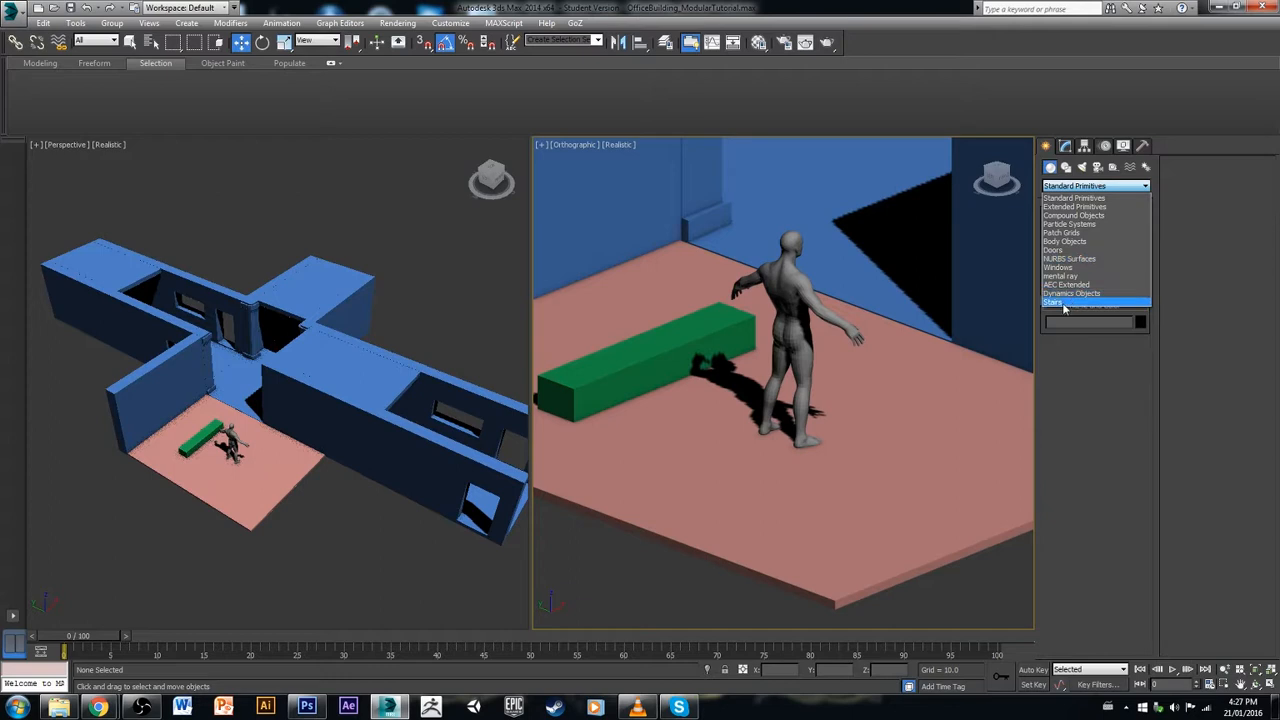
{"action": "left_click", "coordinate": [1106, 190]}
{"action": "left_click", "coordinate": [1123, 187]}
{"action": "left_click", "coordinate": [1056, 301]}
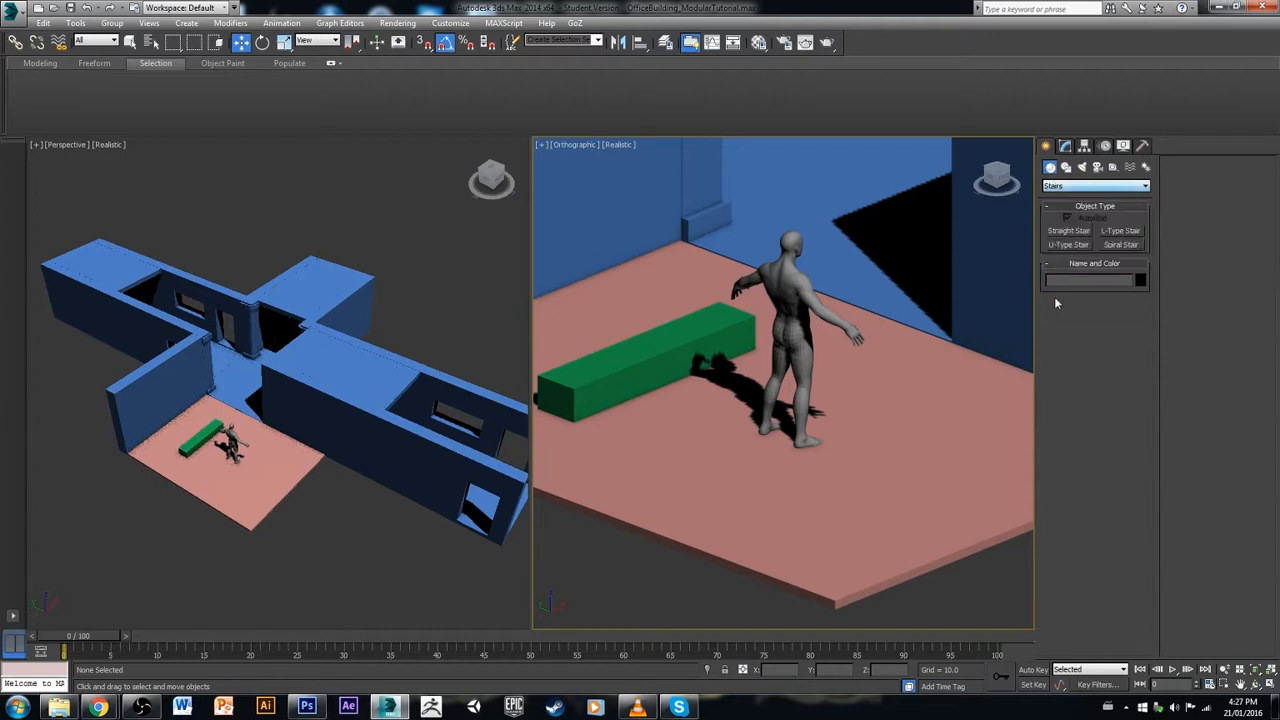
{"action": "left_click", "coordinate": [1068, 231]}
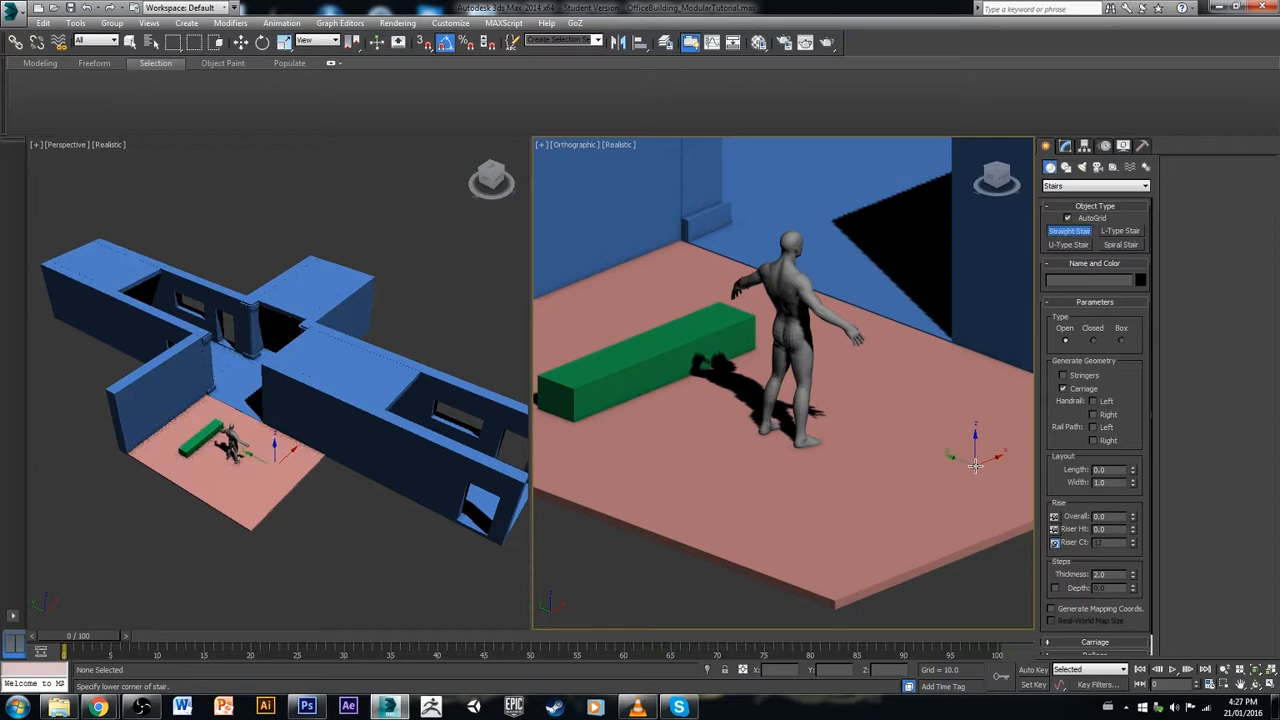
{"action": "left_click_drag", "start_coordinate": [975, 463], "coordinate": [810, 420]}
{"action": "left_click", "coordinate": [644, 157]}
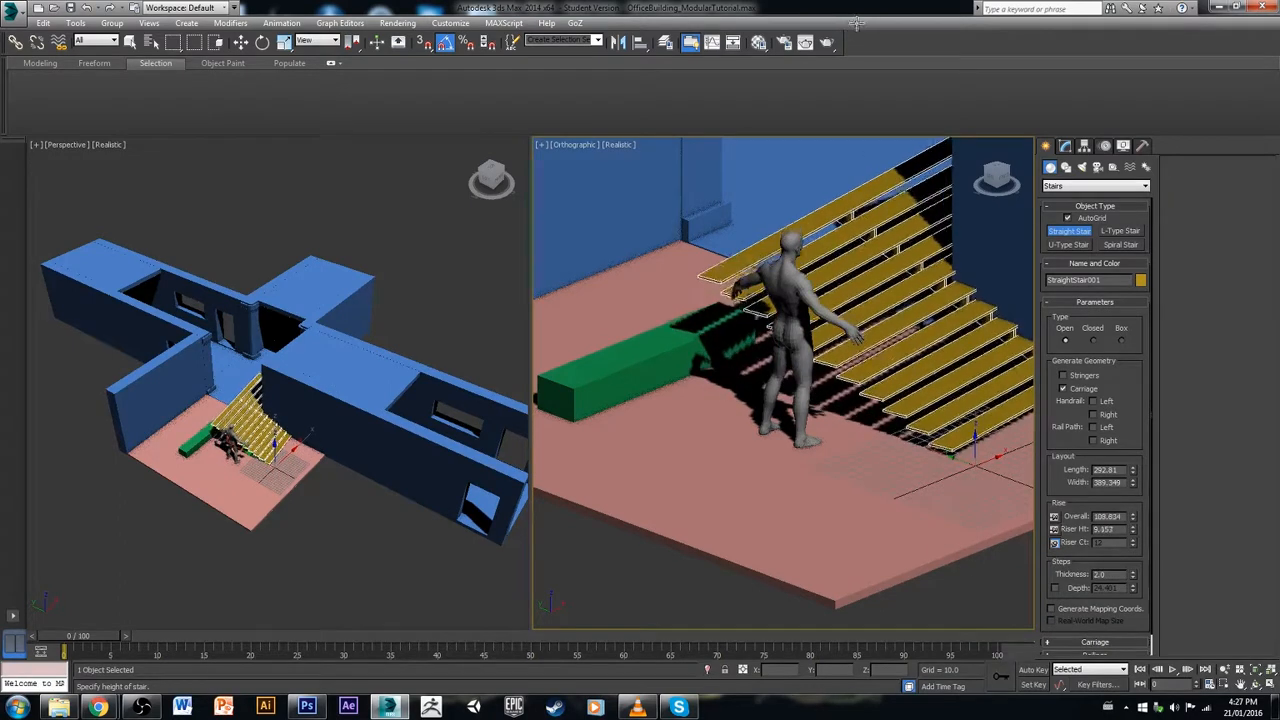
{"action": "left_click", "coordinate": [885, 240]}
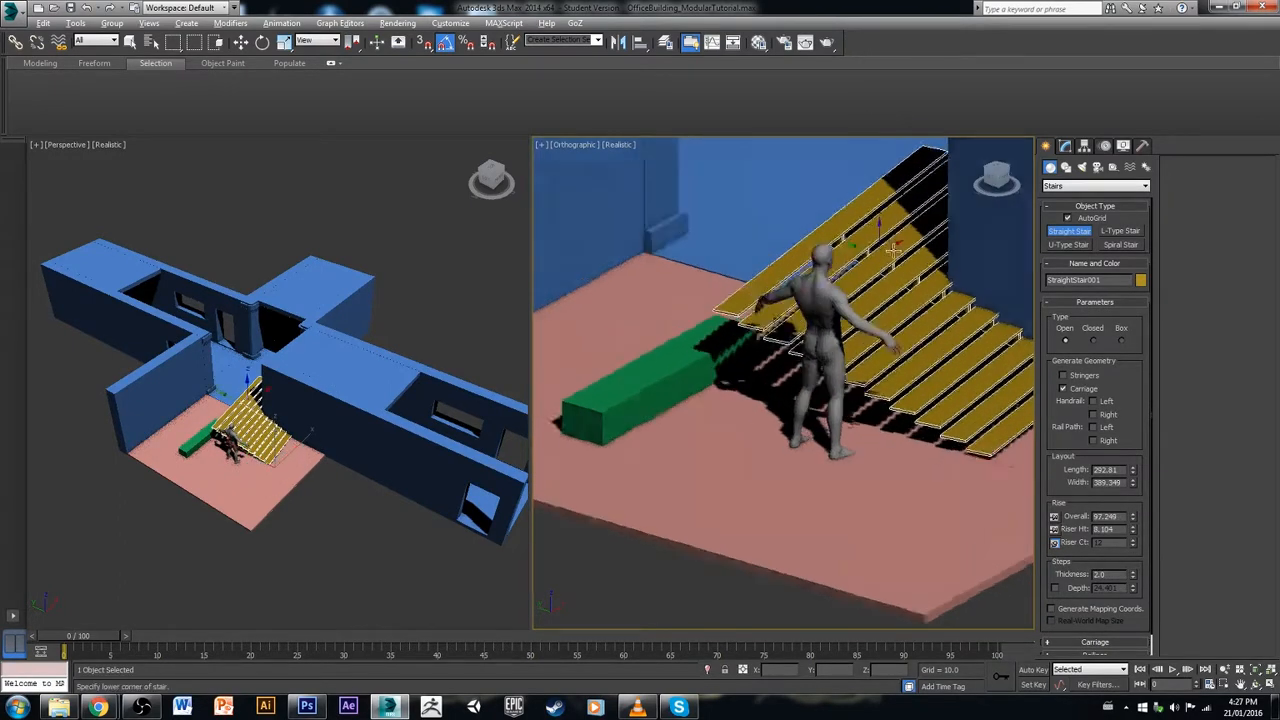
Step: Try adjusting the straight stair's length, undo that change, and delete the stair
{"action": "middle_click_drag", "start_coordinate": [893, 252], "coordinate": [814, 277], "text": "alt"}
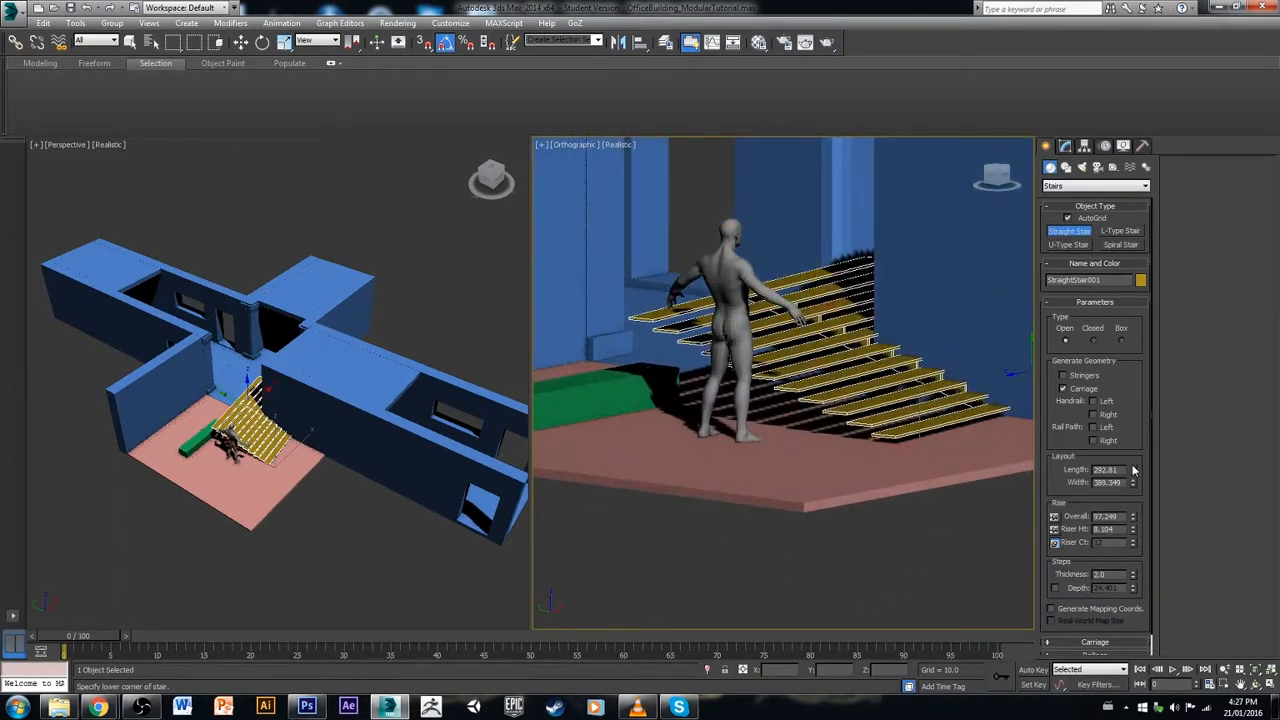
{"action": "left_click_drag", "start_coordinate": [1134, 470], "coordinate": [1134, 459]}
{"action": "key", "text": "ctrl+z"}
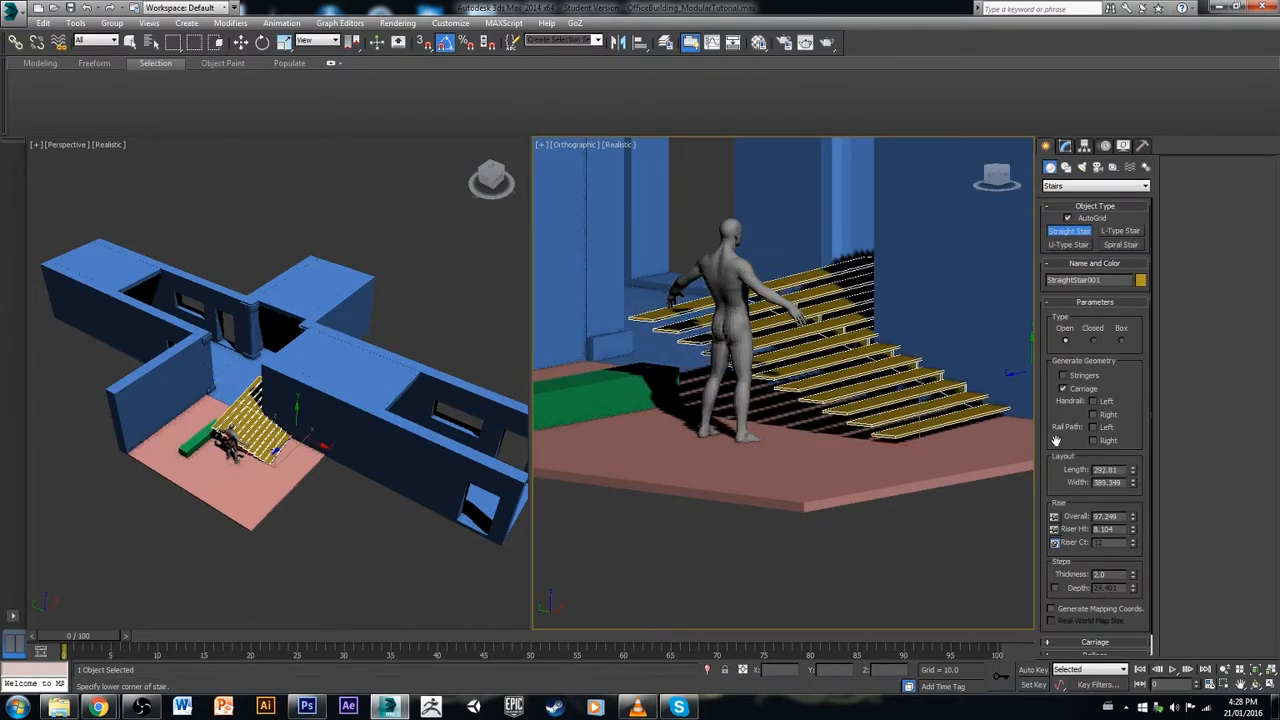
{"action": "middle_click_drag", "start_coordinate": [1020, 420], "coordinate": [761, 542], "text": "alt"}
{"action": "key", "text": "Delete"}
Step: Draw a new straight stair beside the figure, about 490 long and 157 wide, and raise its overall rise to about 278.3
{"action": "left_click_drag", "start_coordinate": [779, 553], "coordinate": [785, 183]}
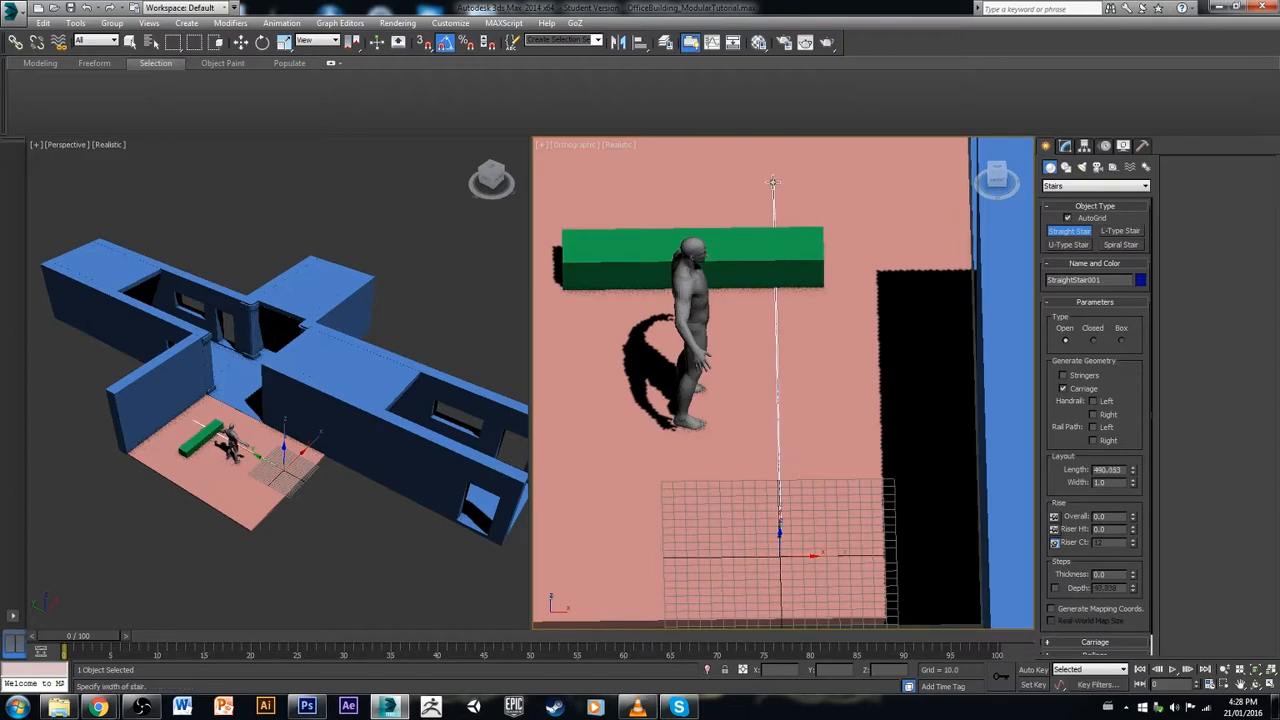
{"action": "left_click", "coordinate": [957, 172]}
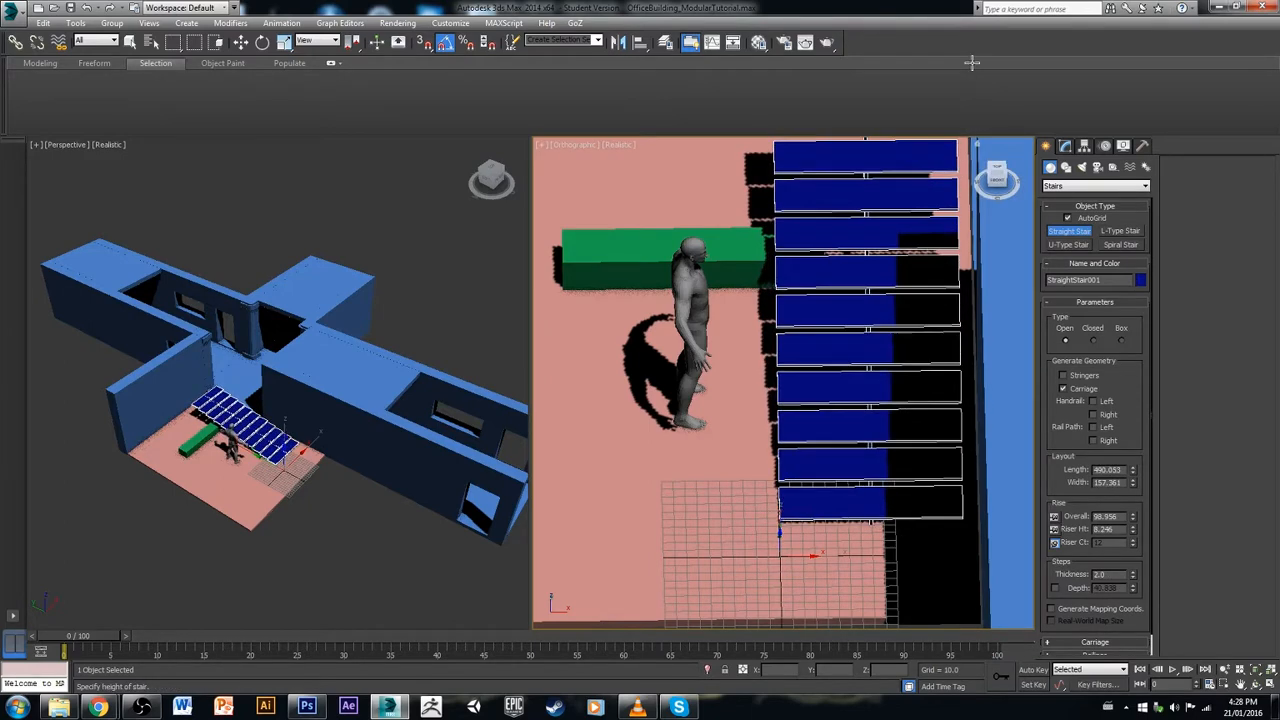
{"action": "left_click", "coordinate": [903, 243]}
{"action": "middle_click_drag", "start_coordinate": [879, 349], "coordinate": [954, 382], "text": "alt"}
{"action": "left_click_drag", "start_coordinate": [1133, 517], "coordinate": [1132, 421]}
{"action": "mouse_move", "coordinate": [1132, 516]}
{"action": "left_mouse_down"}
{"action": "mouse_move", "coordinate": [1121, 465]}
{"action": "mouse_move", "coordinate": [1131, 522]}
{"action": "left_mouse_up"}
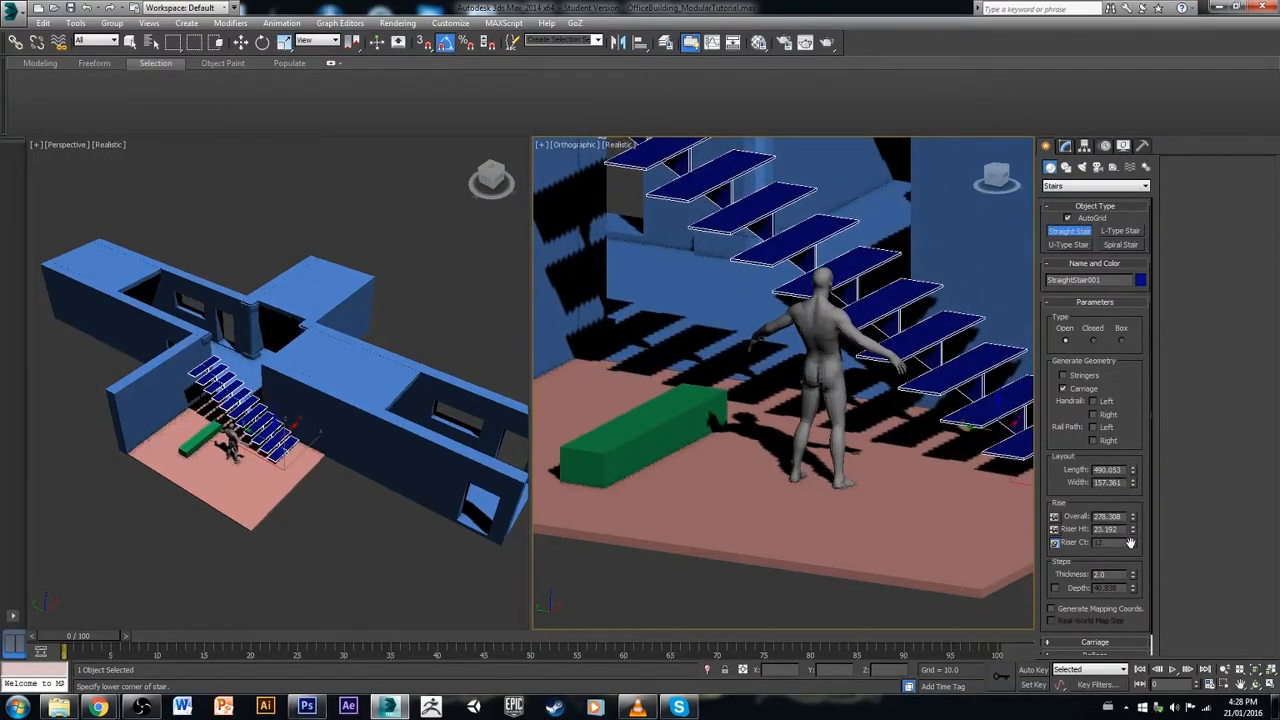
Step: Expand the carriage, railing and stringer settings, then set the stair's length to 514.555 and width to 154.213
{"action": "scroll", "coordinate": [1115, 600], "scroll_direction": "down", "scroll_amount": 1}
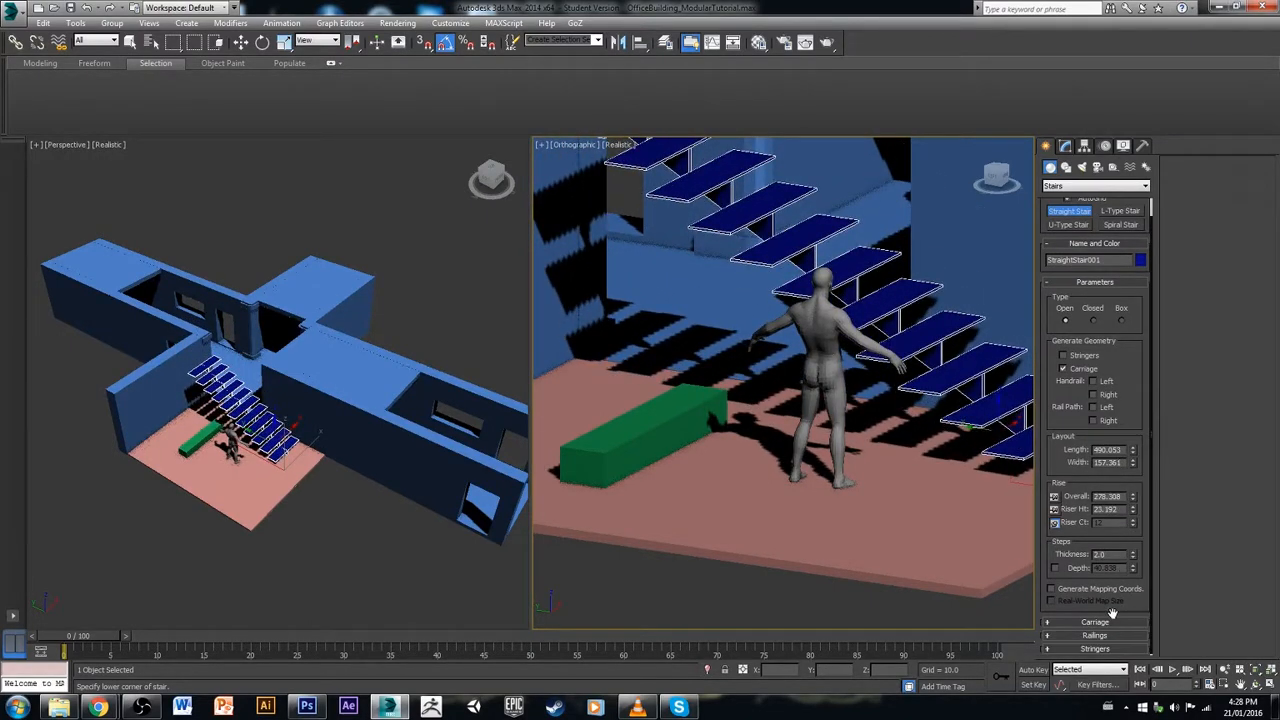
{"action": "left_click", "coordinate": [1107, 623]}
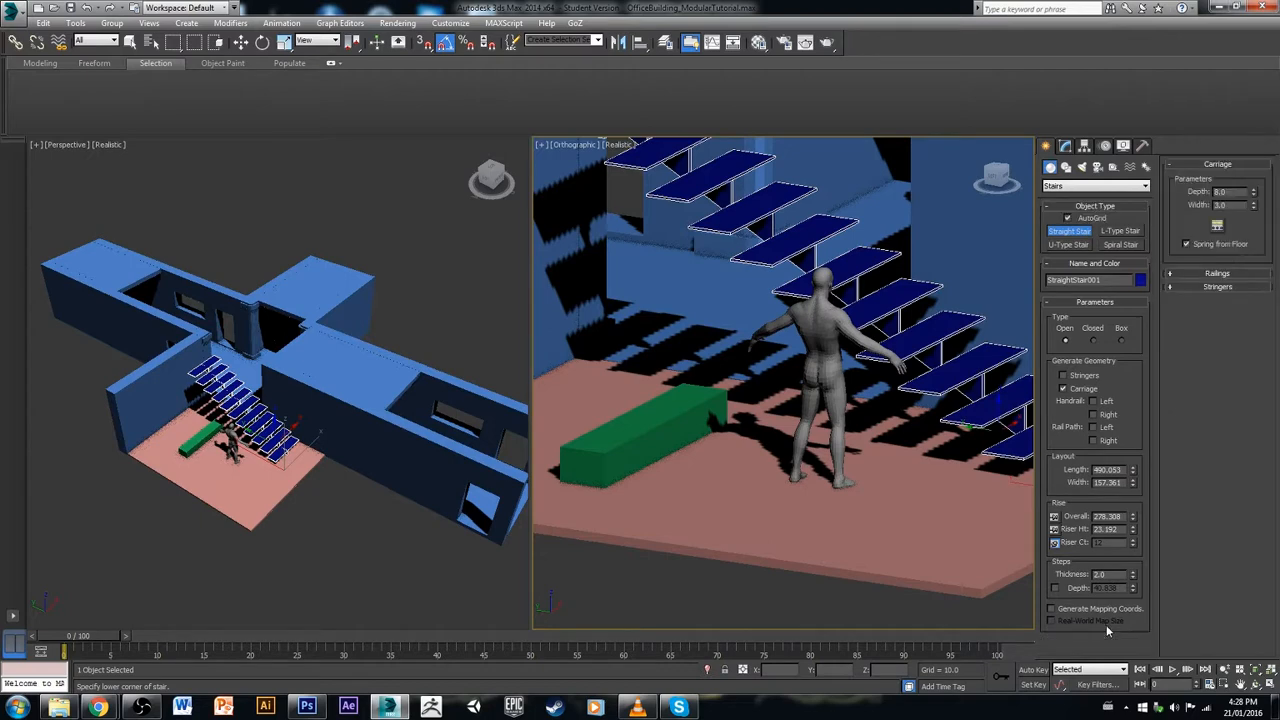
{"action": "left_click", "coordinate": [1219, 275]}
{"action": "left_click", "coordinate": [1219, 372]}
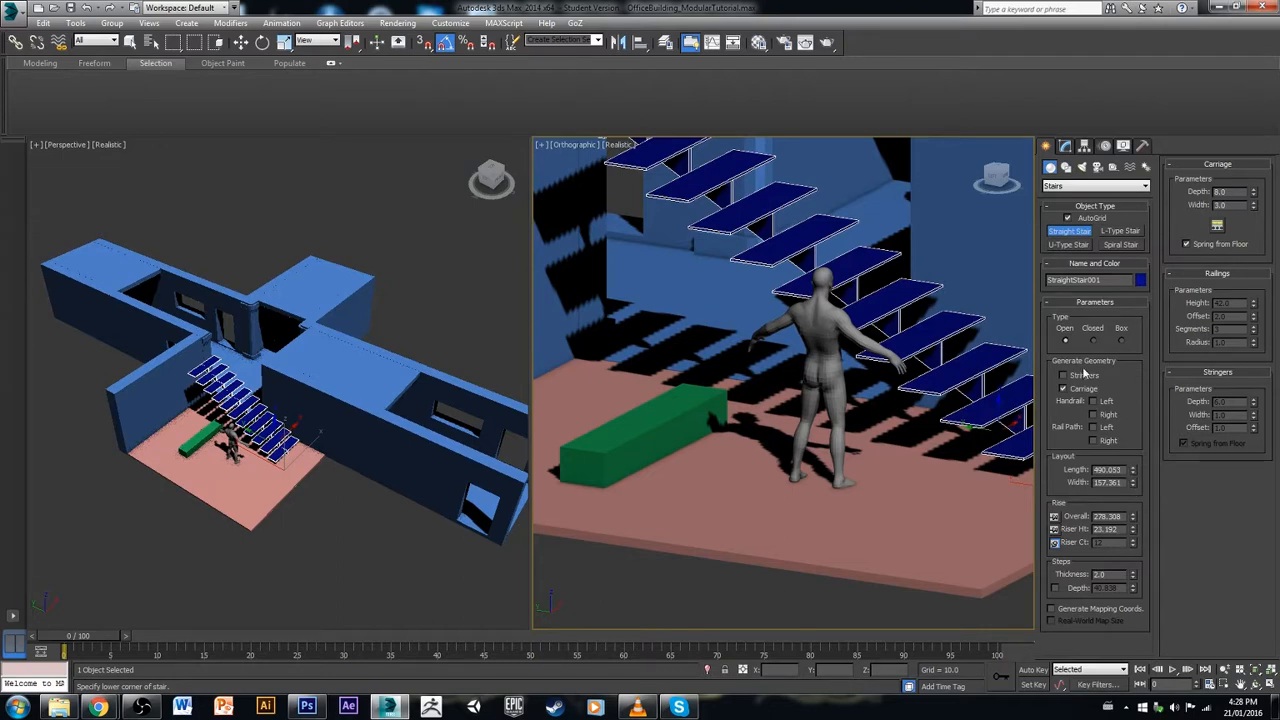
{"action": "left_click_drag", "start_coordinate": [1134, 470], "coordinate": [1133, 462]}
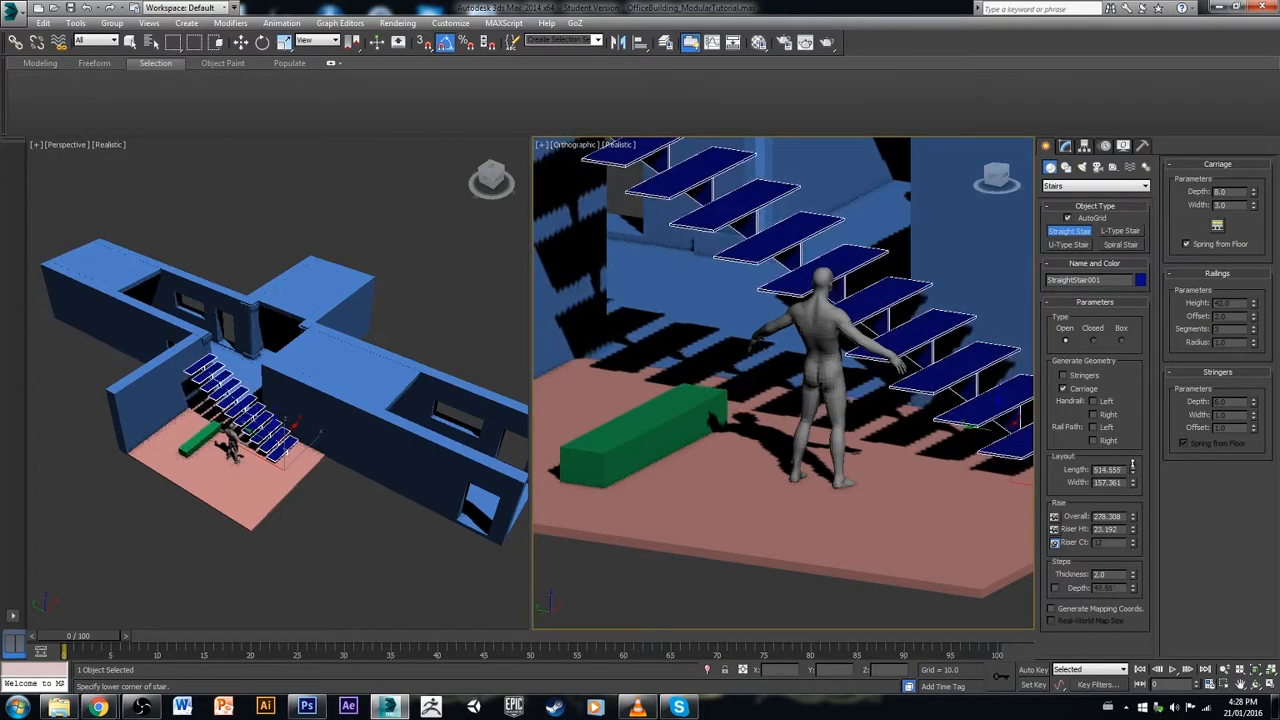
{"action": "left_click", "coordinate": [1133, 482]}
{"action": "left_click", "coordinate": [1133, 486]}
{"action": "left_click", "coordinate": [1133, 486]}
{"action": "left_click", "coordinate": [1133, 486]}
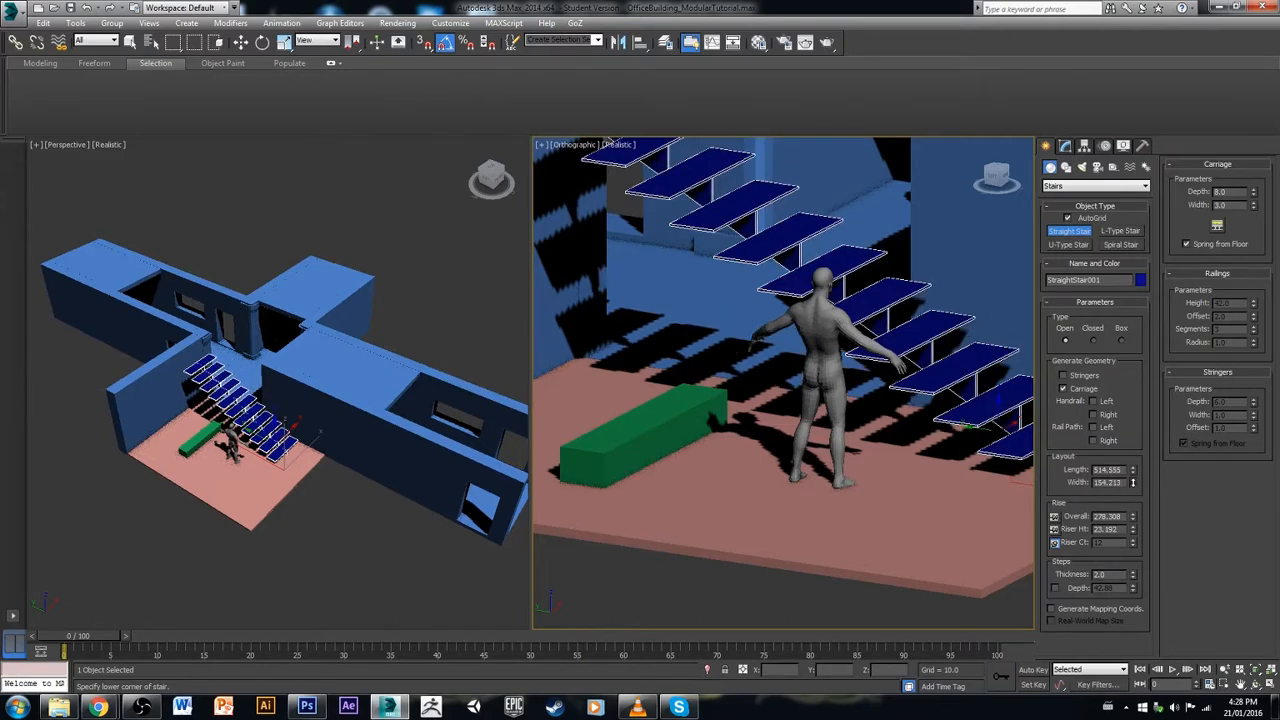
Step: Preview the stair with stringers and as the Closed and Box types, restoring the Open type without stringers
{"action": "left_click", "coordinate": [1064, 375]}
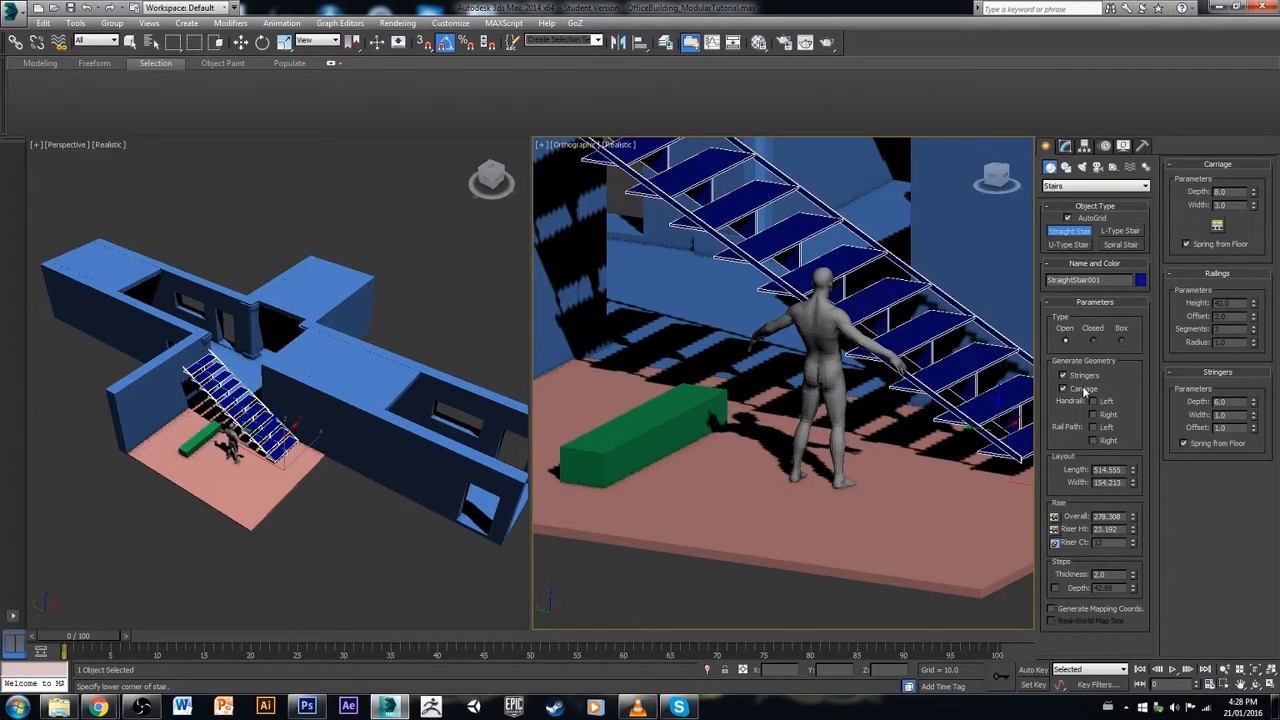
{"action": "left_click", "coordinate": [1083, 377]}
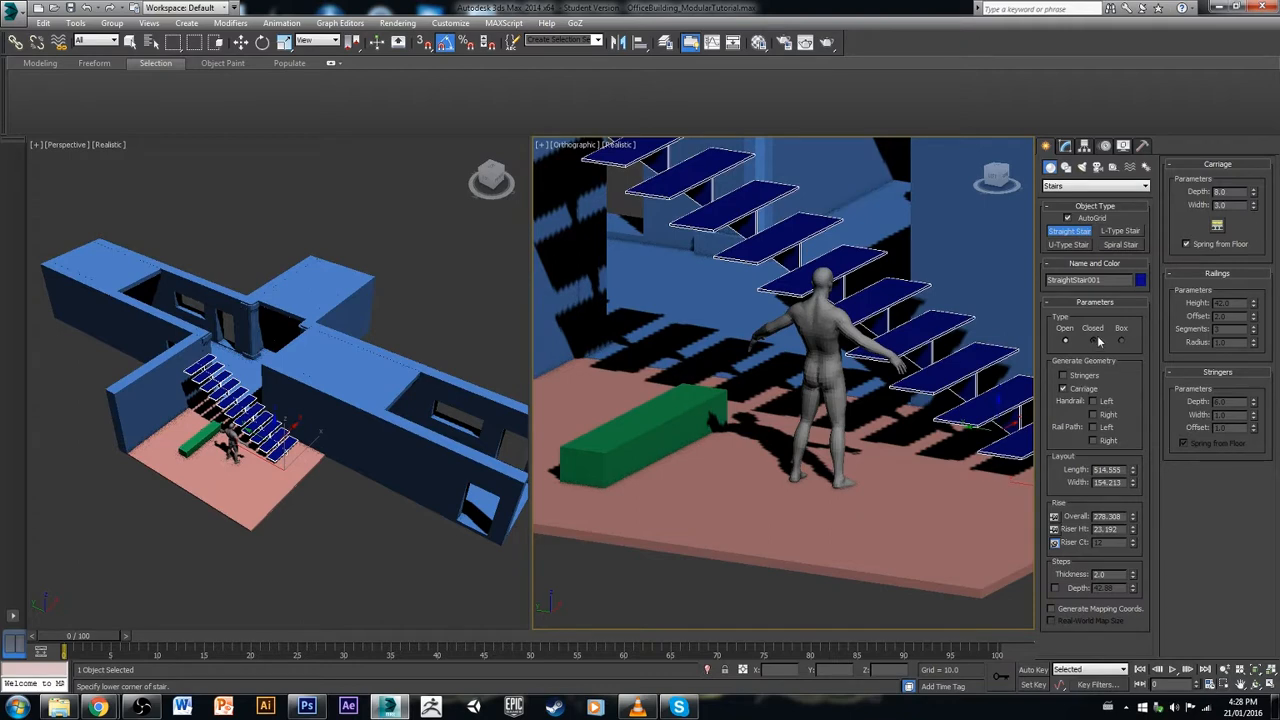
{"action": "left_click", "coordinate": [1095, 341]}
{"action": "left_click", "coordinate": [1122, 342]}
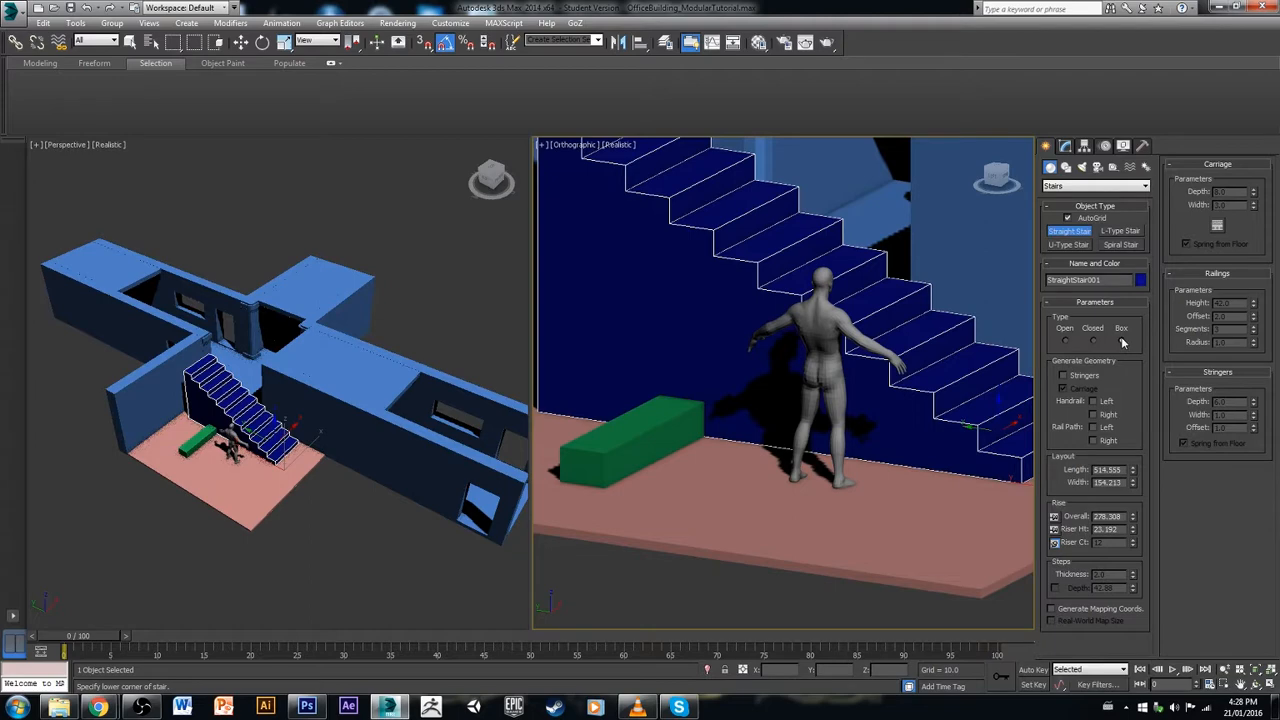
{"action": "left_click", "coordinate": [1068, 342]}
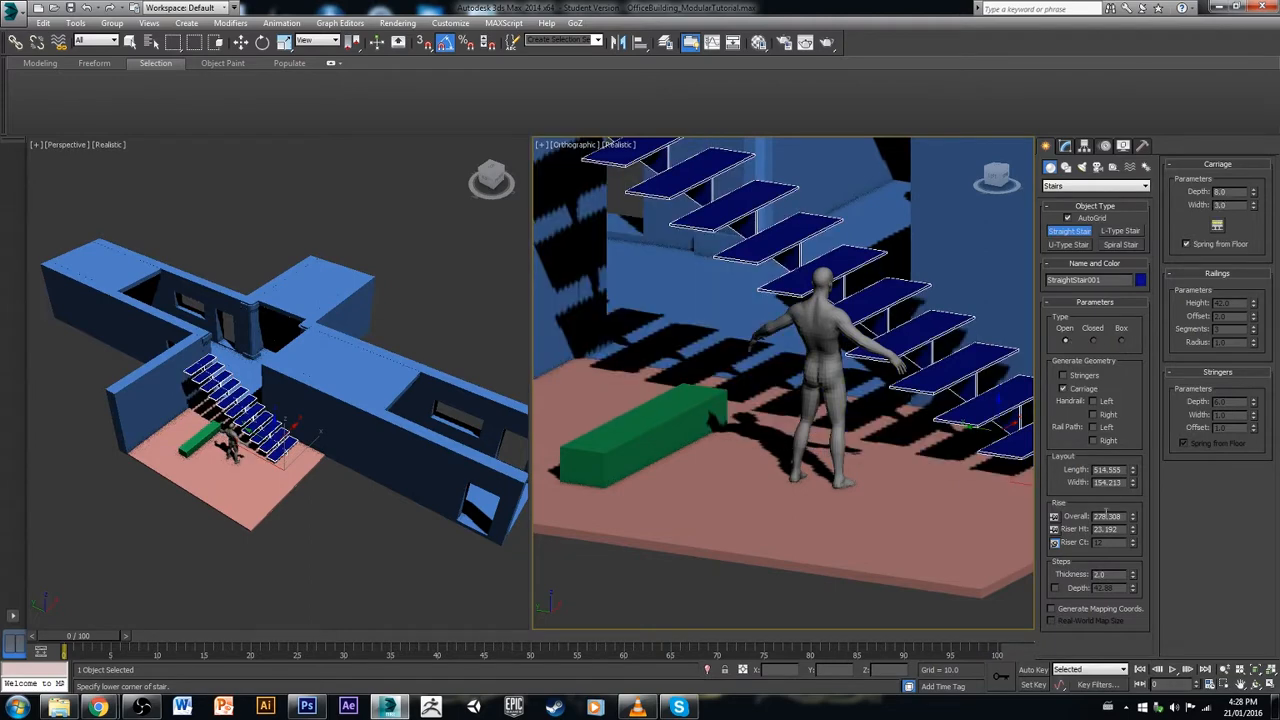
Step: Set the stair's step thickness to 0 and enable mapping coordinate generation and real-world map size
{"action": "right_click", "coordinate": [1134, 578]}
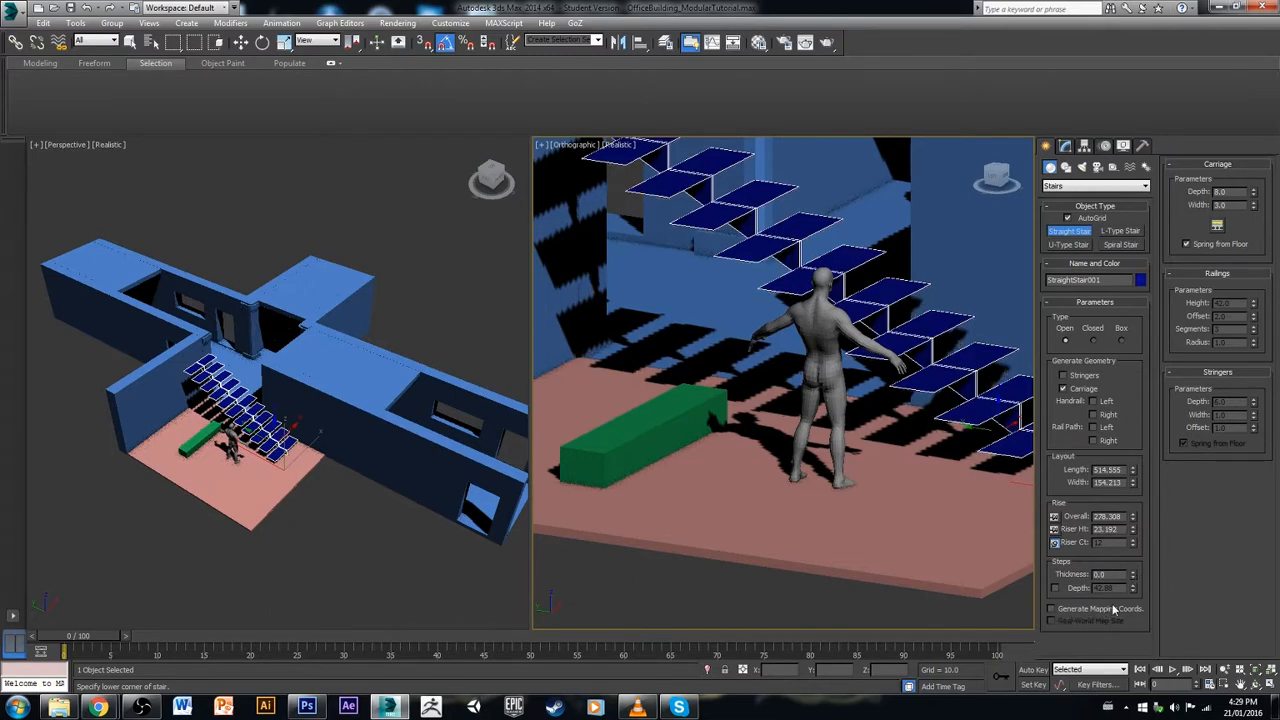
{"action": "left_click", "coordinate": [1113, 610]}
{"action": "left_click", "coordinate": [1113, 610]}
{"action": "left_click", "coordinate": [1110, 612]}
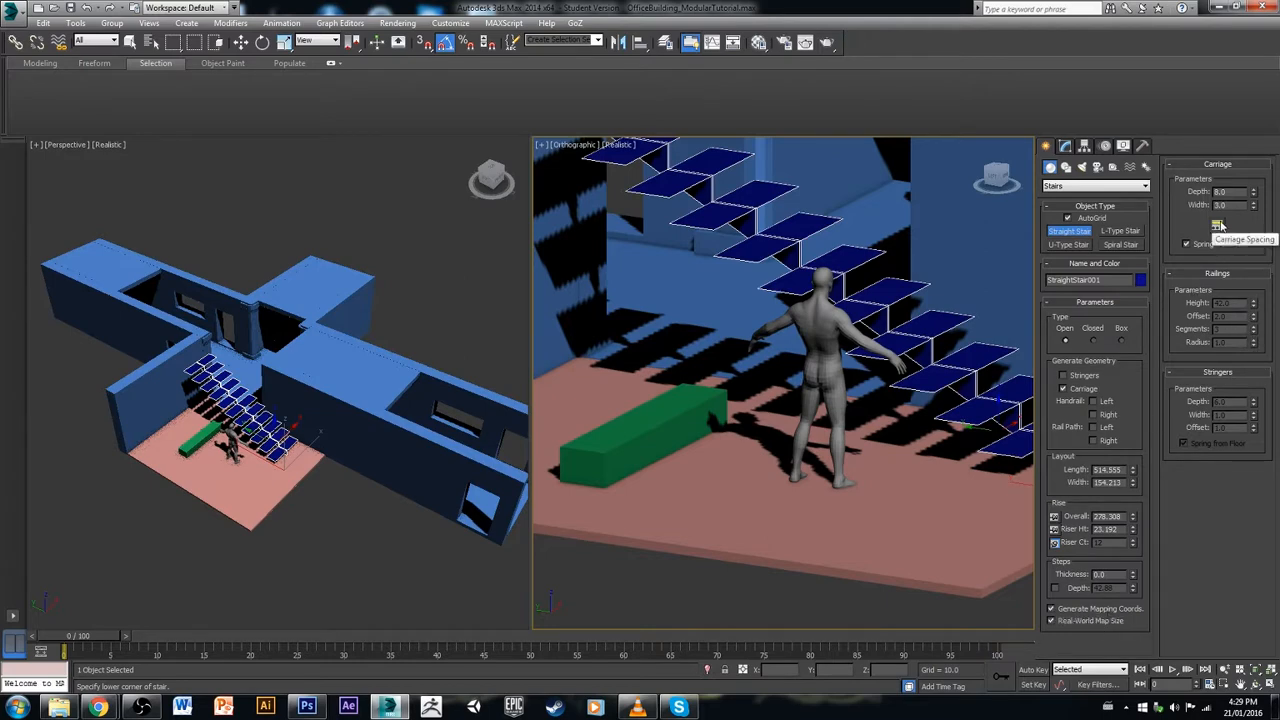
Step: Show the straight stair's modify parameters, then delete the stair
{"action": "left_click", "coordinate": [1065, 148]}
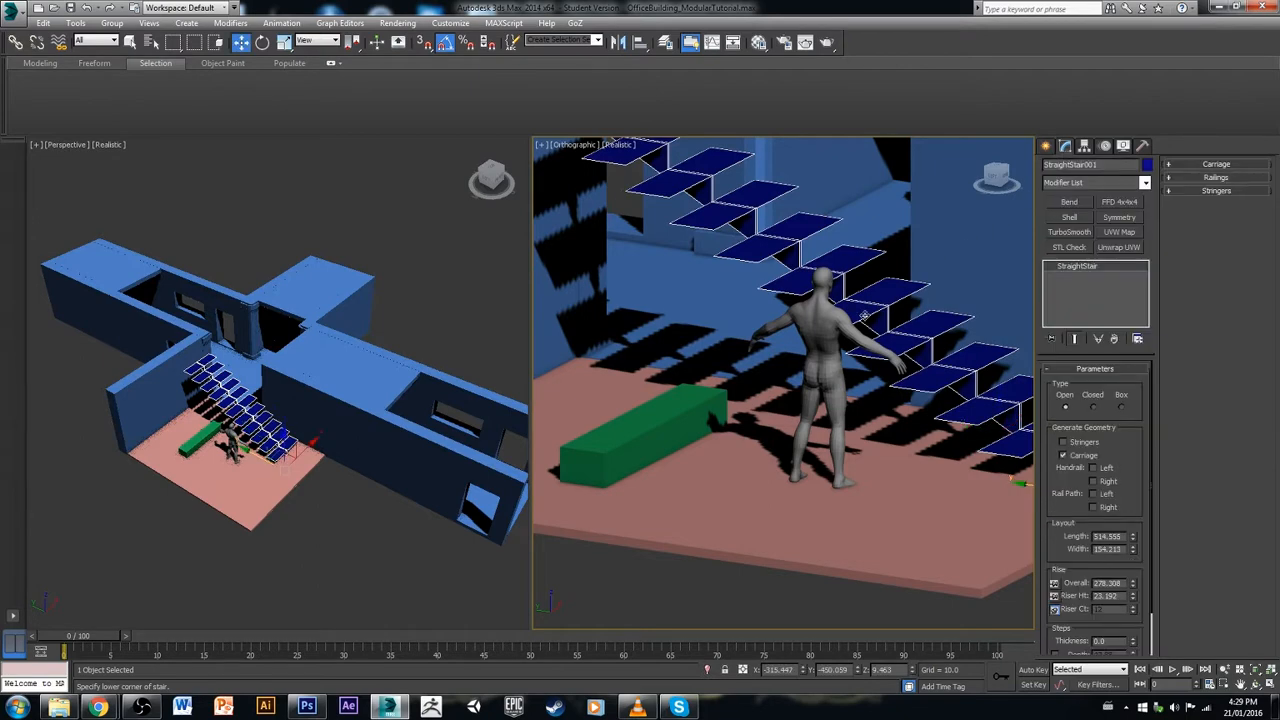
{"action": "scroll", "coordinate": [908, 404], "scroll_direction": "down", "scroll_amount": 5}
{"action": "key", "text": "Delete"}
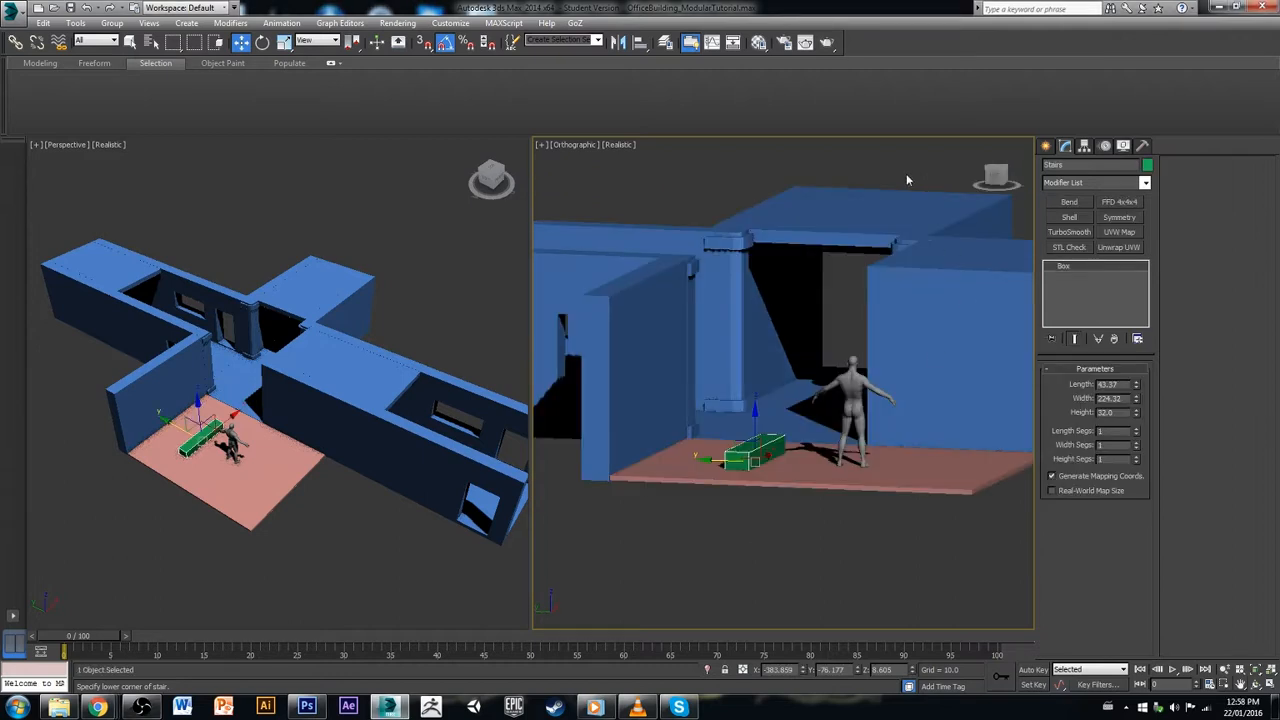
Step: In the Left view, move the green Stairs box along the slab toward the figure to about Y -169
{"action": "left_click", "coordinate": [997, 182]}
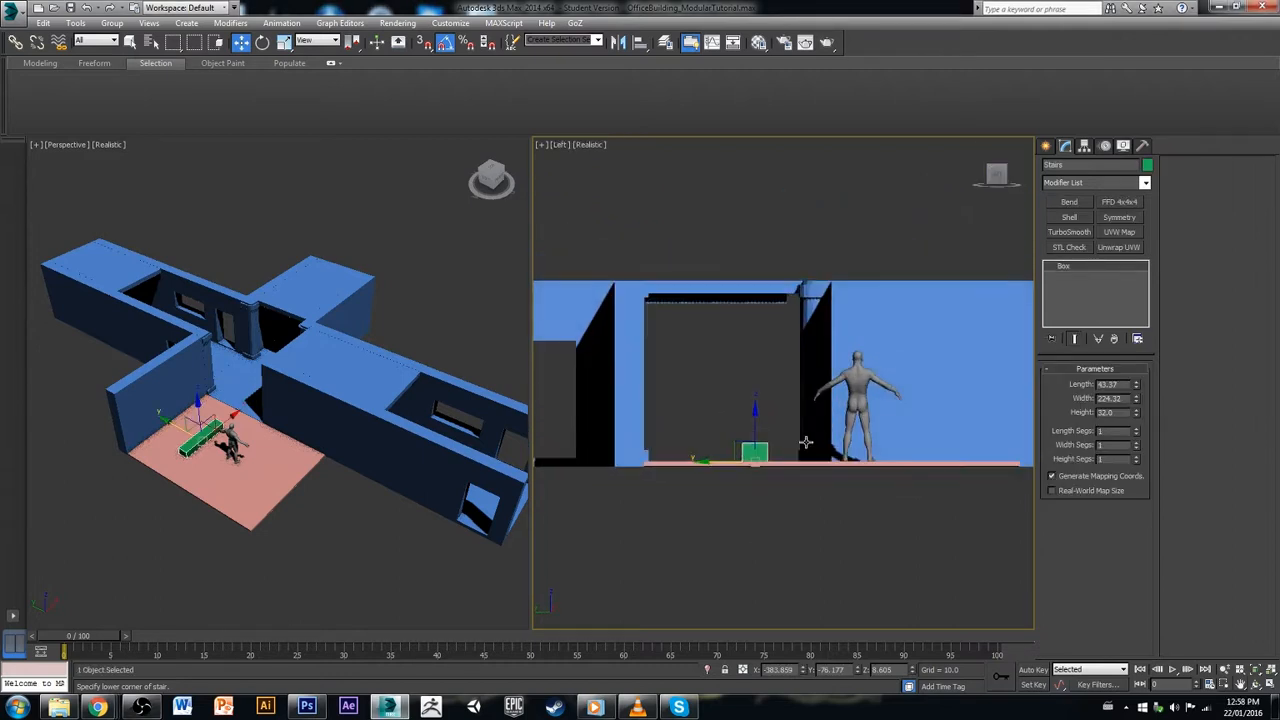
{"action": "scroll", "coordinate": [762, 487], "scroll_direction": "up", "scroll_amount": 4}
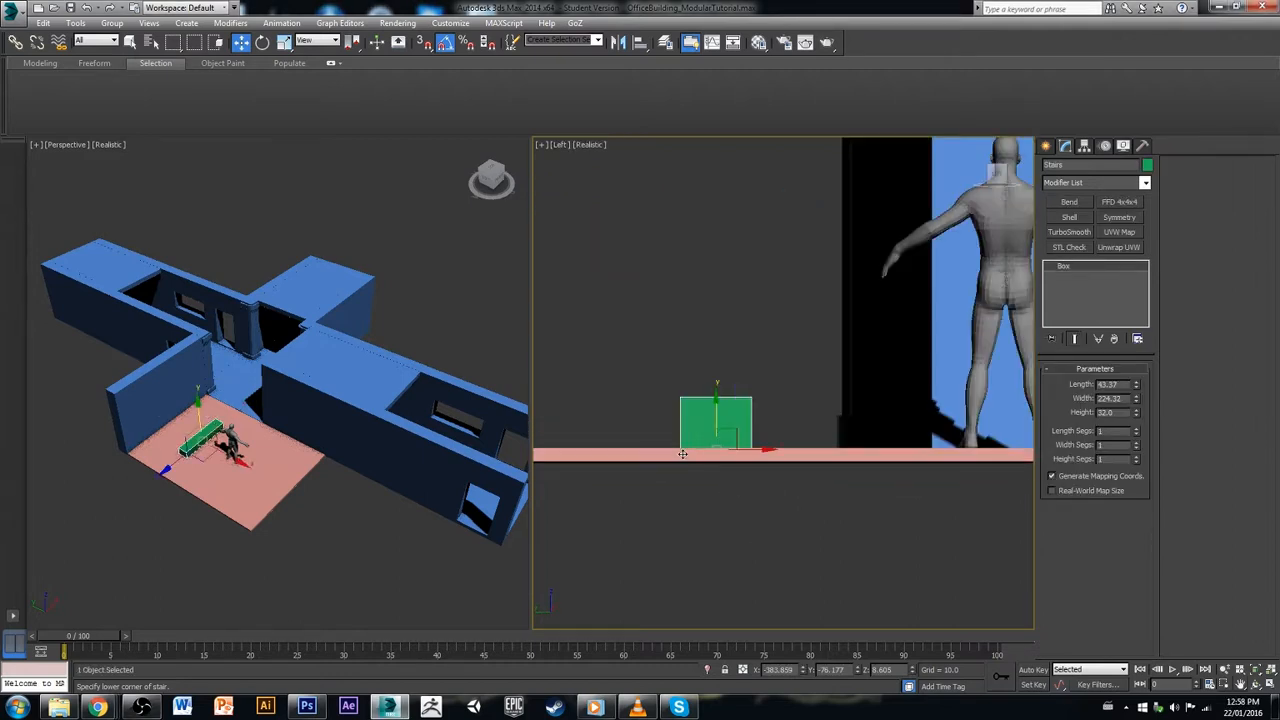
{"action": "left_click_drag", "start_coordinate": [770, 450], "coordinate": [909, 451]}
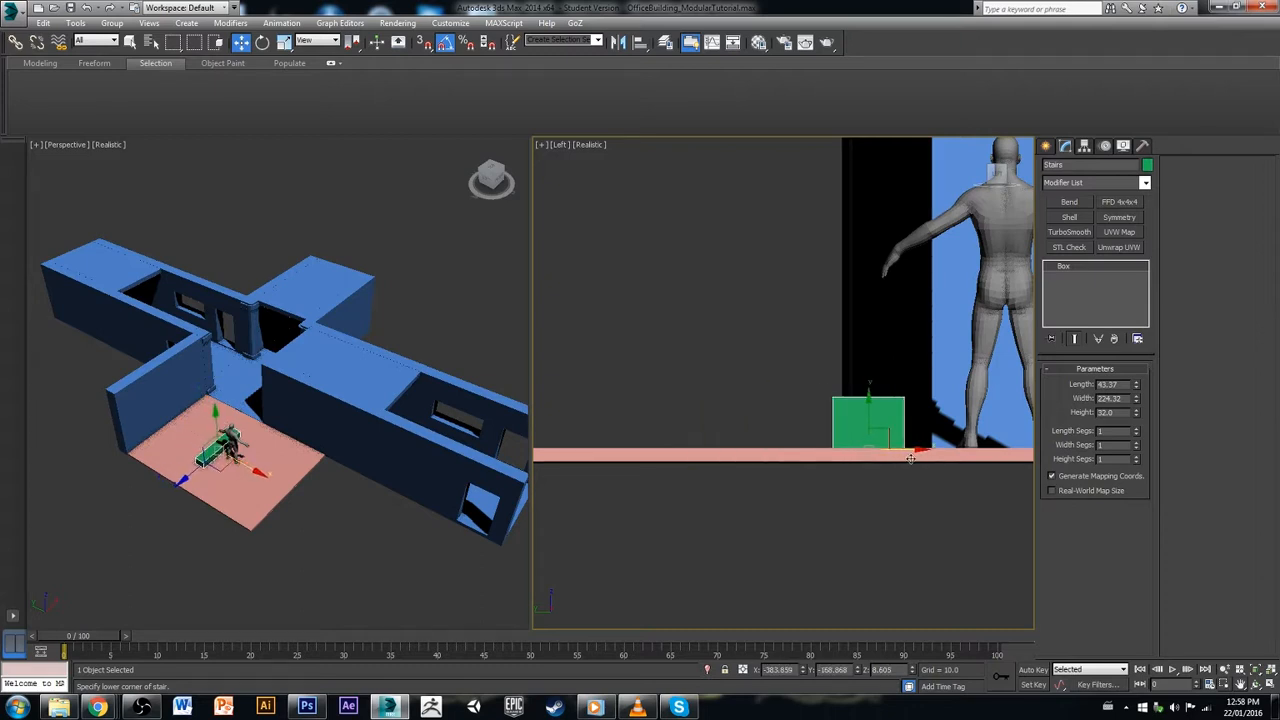
{"action": "scroll", "coordinate": [910, 458], "scroll_direction": "down", "scroll_amount": 4}
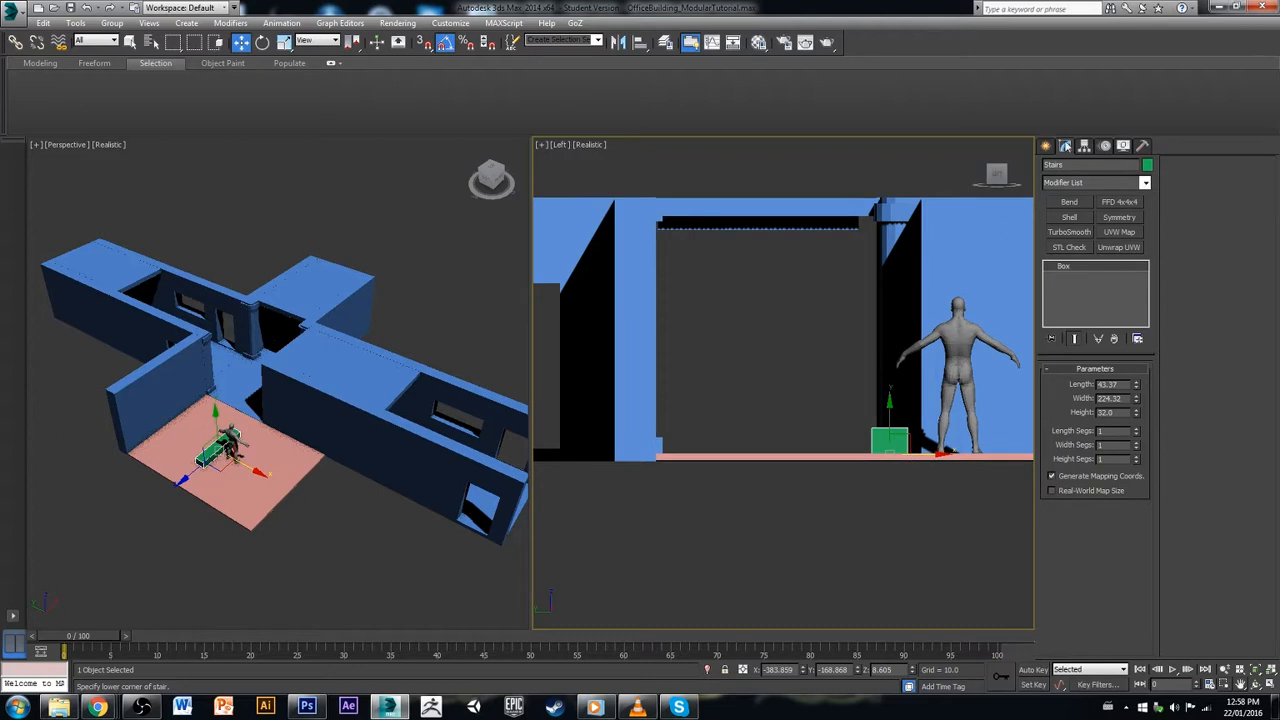
{"action": "left_click", "coordinate": [1046, 146]}
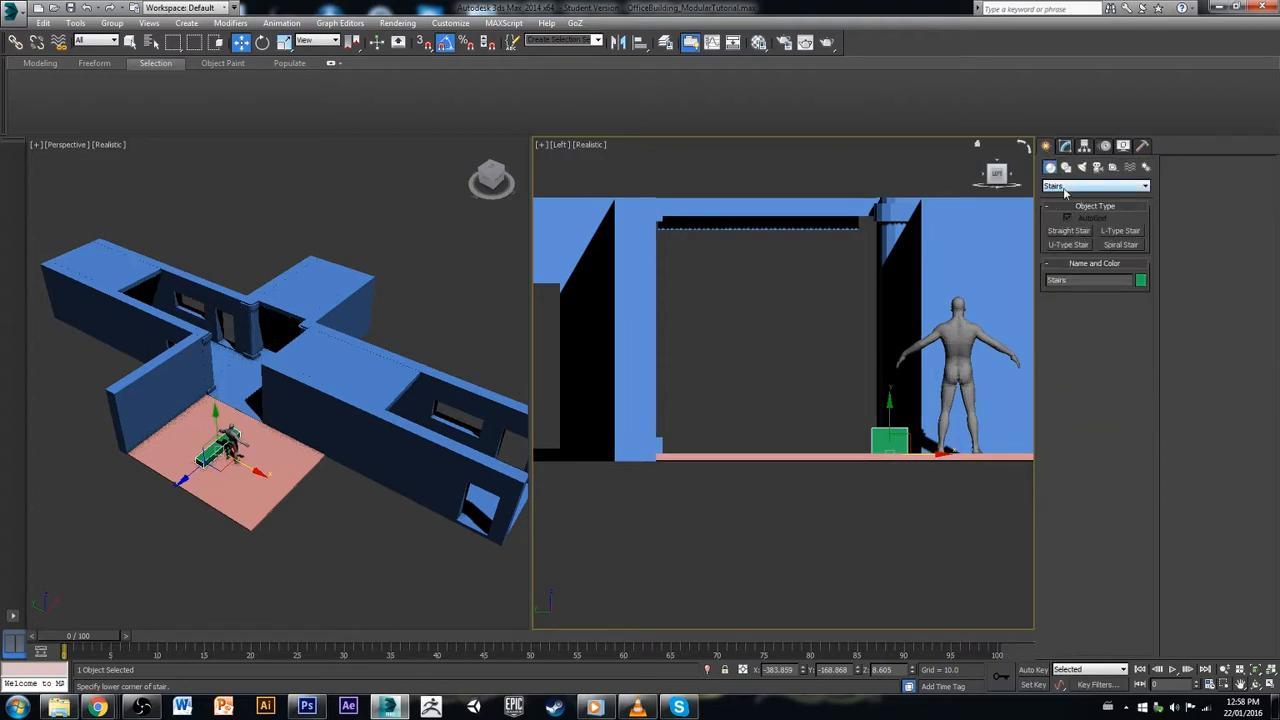
{"action": "left_click", "coordinate": [1065, 147]}
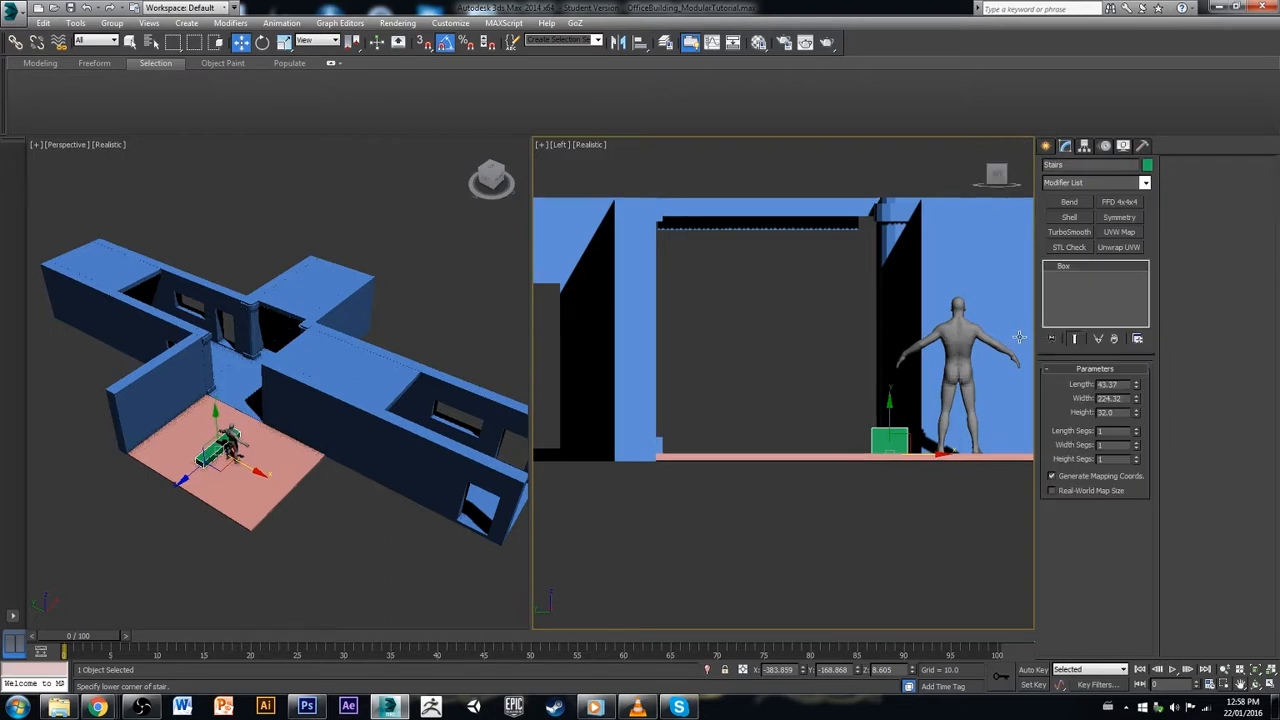
Step: Clone the Stairs box diagonally upward to about Y -126, Z 40, corner to corner, with multiple copies forming a flight of steps
{"action": "scroll", "coordinate": [895, 474], "scroll_direction": "up", "scroll_amount": 2}
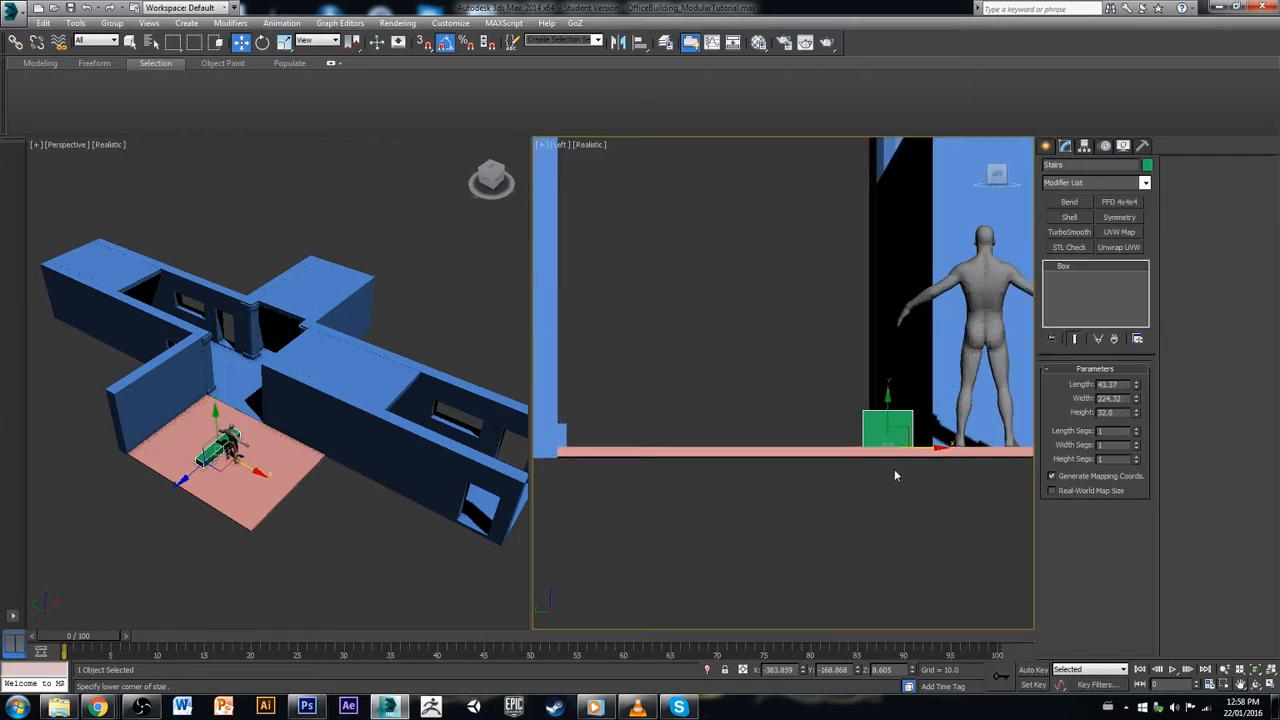
{"action": "scroll", "coordinate": [930, 438], "scroll_direction": "up", "scroll_amount": 2}
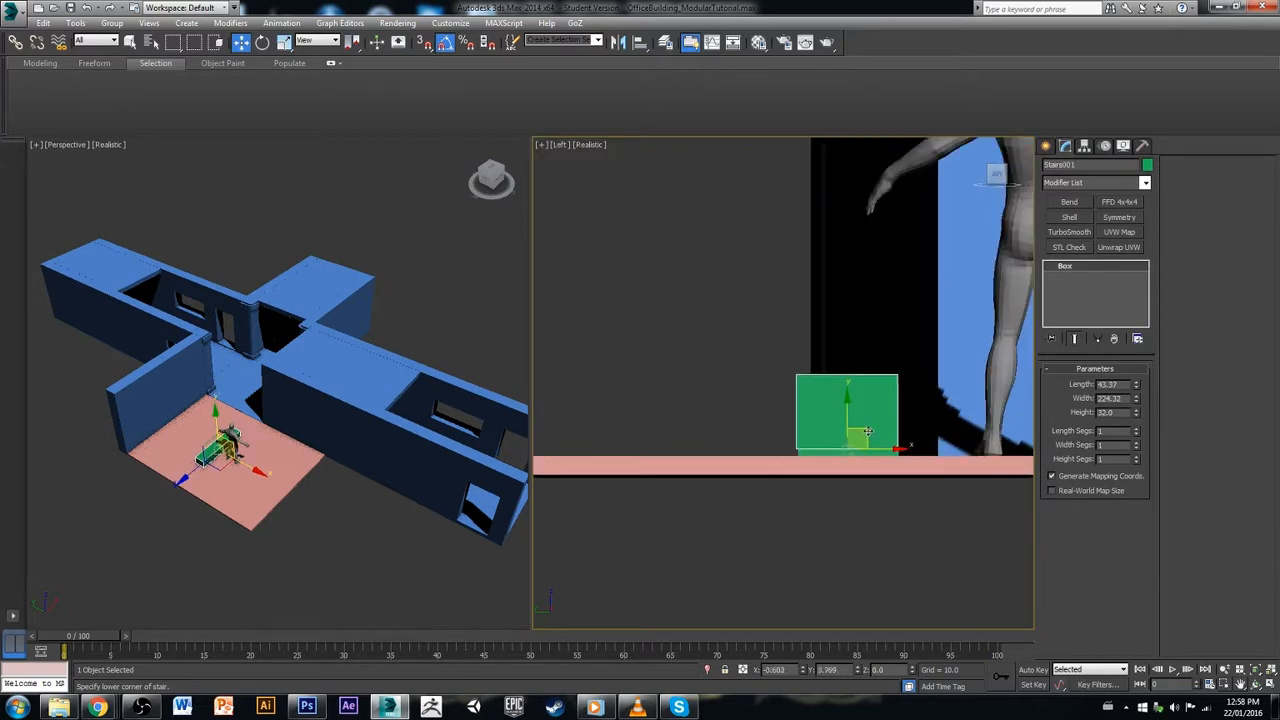
{"action": "mouse_move", "coordinate": [869, 441]}
{"action": "left_mouse_down", "text": "shift"}
{"action": "mouse_move", "coordinate": [775, 330]}
{"action": "mouse_move", "coordinate": [767, 367]}
{"action": "left_mouse_up", "text": "shift"}
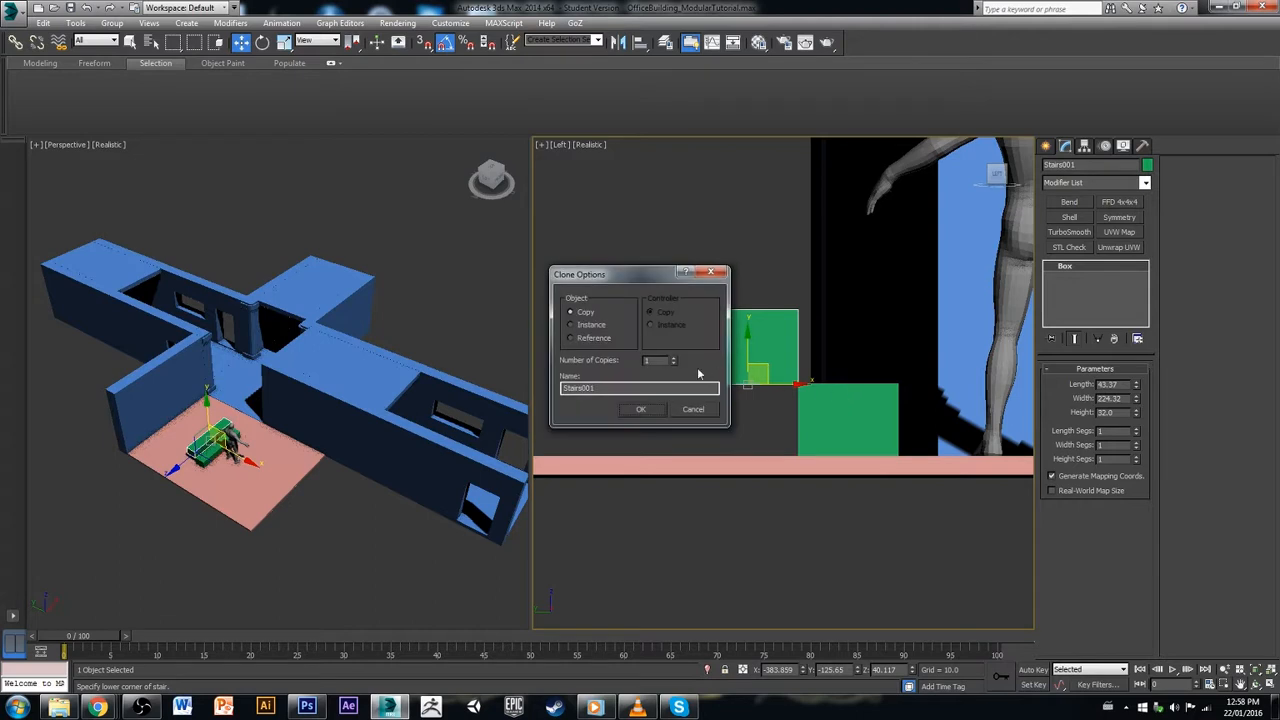
{"action": "left_click", "coordinate": [624, 390]}
{"action": "left_click_drag", "start_coordinate": [671, 357], "coordinate": [674, 364]}
{"action": "left_click", "coordinate": [652, 408]}
{"action": "left_click", "coordinate": [717, 396]}
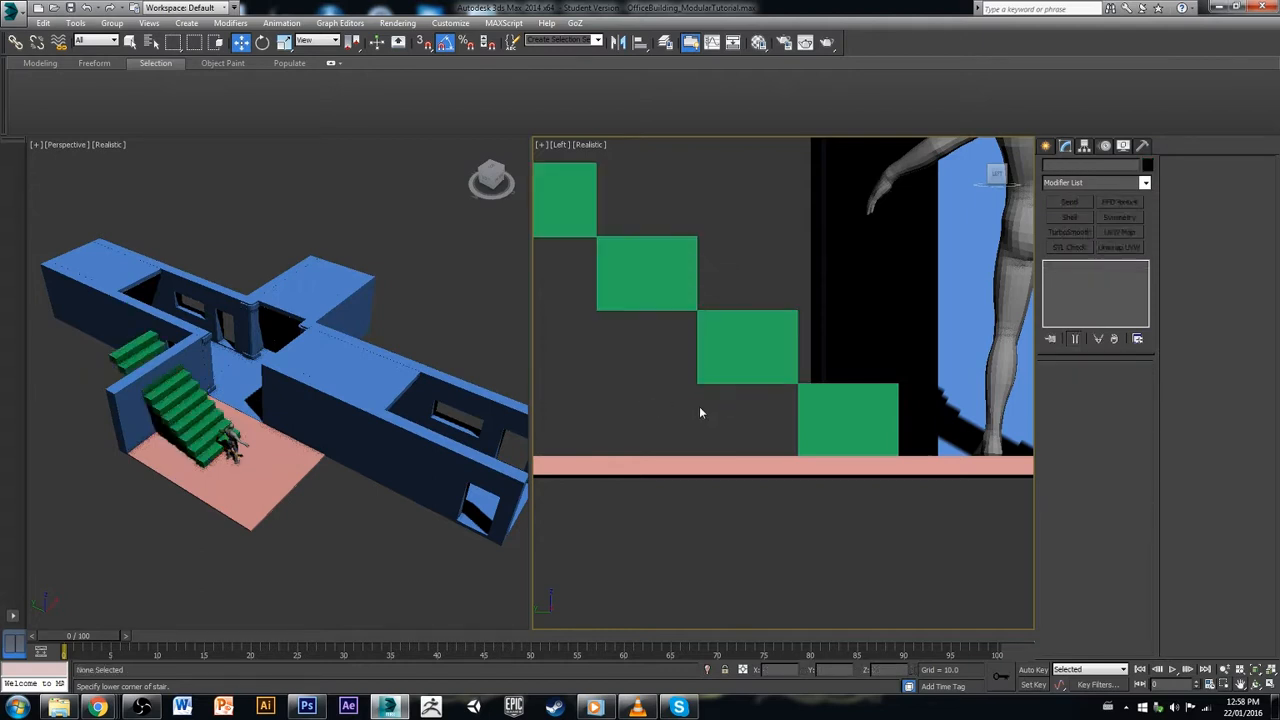
Step: Turn on see-through display for the wall that the stairs pass through
{"action": "scroll", "coordinate": [699, 400], "scroll_direction": "down", "scroll_amount": 5}
{"action": "scroll", "coordinate": [695, 370], "scroll_direction": "down", "scroll_amount": 6}
{"action": "middle_click_drag", "start_coordinate": [694, 371], "coordinate": [762, 413]}
{"action": "middle_click_drag", "start_coordinate": [762, 413], "coordinate": [793, 409]}
{"action": "scroll", "coordinate": [793, 409], "scroll_direction": "up", "scroll_amount": 4}
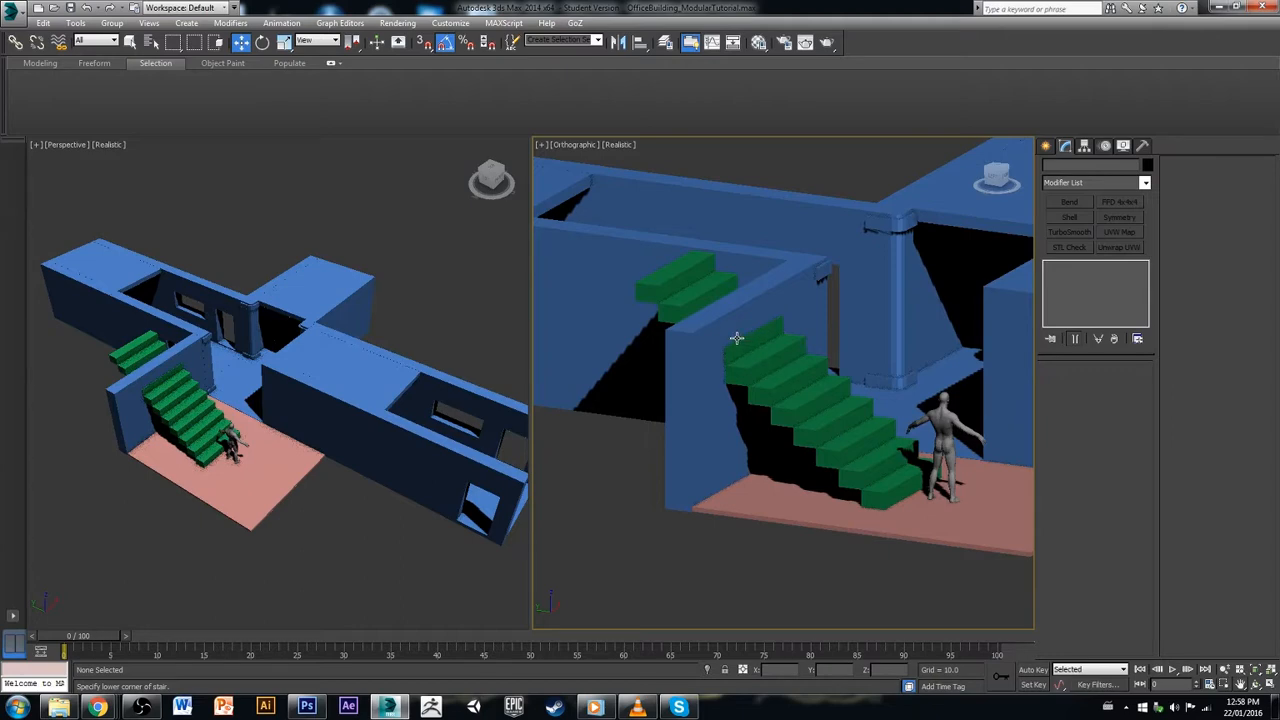
{"action": "left_click", "coordinate": [696, 344]}
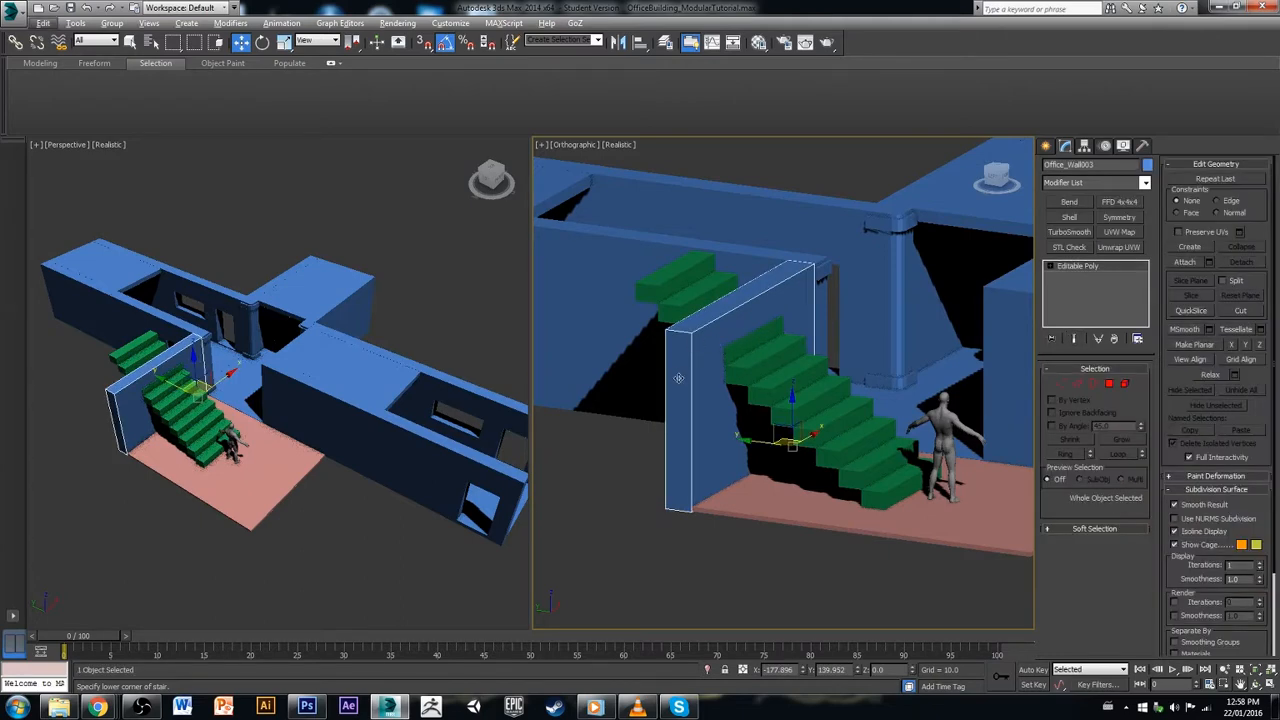
{"action": "key", "text": "alt+x"}
{"action": "middle_click_drag", "start_coordinate": [710, 414], "coordinate": [745, 416], "text": "alt"}
Step: Move the nine lowest steps along the floor until clear of the see-through wall, and delete the leftover steps beyond it
{"action": "left_click", "coordinate": [924, 456]}
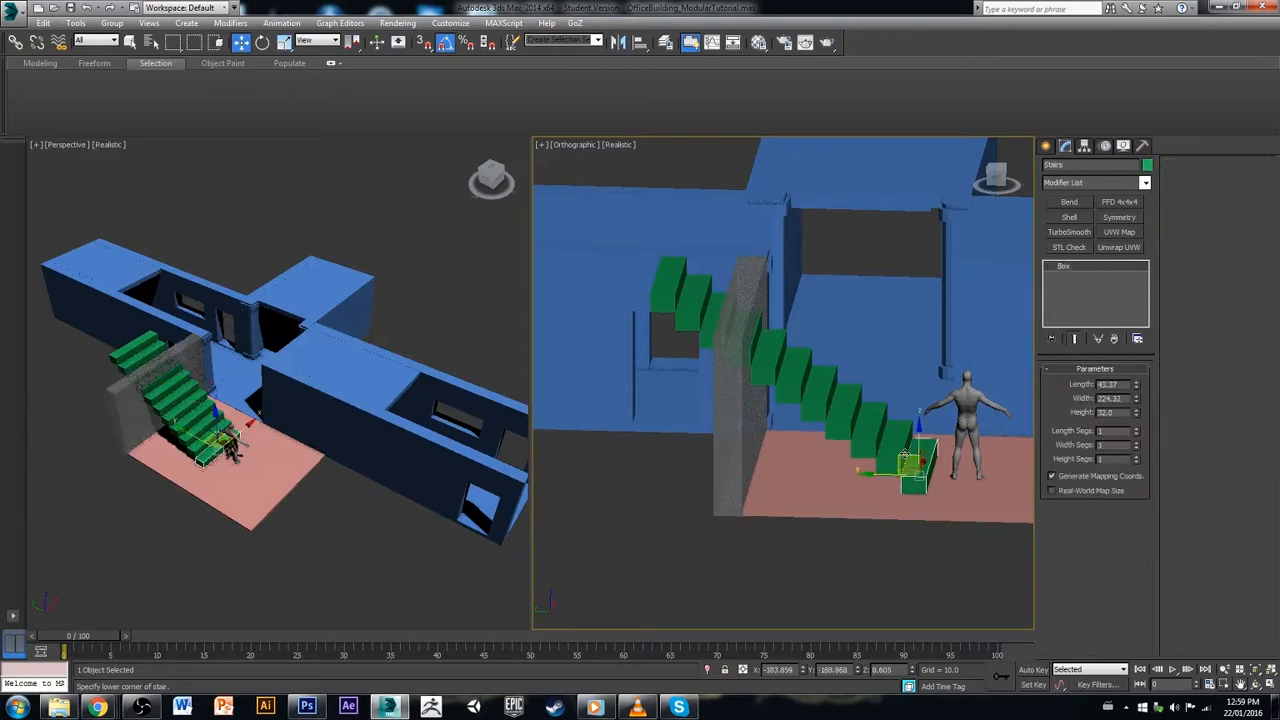
{"action": "left_click", "coordinate": [899, 438], "text": "ctrl"}
{"action": "left_click", "coordinate": [873, 420], "text": "ctrl"}
{"action": "left_click", "coordinate": [848, 404], "text": "ctrl"}
{"action": "left_click", "coordinate": [823, 392], "text": "ctrl"}
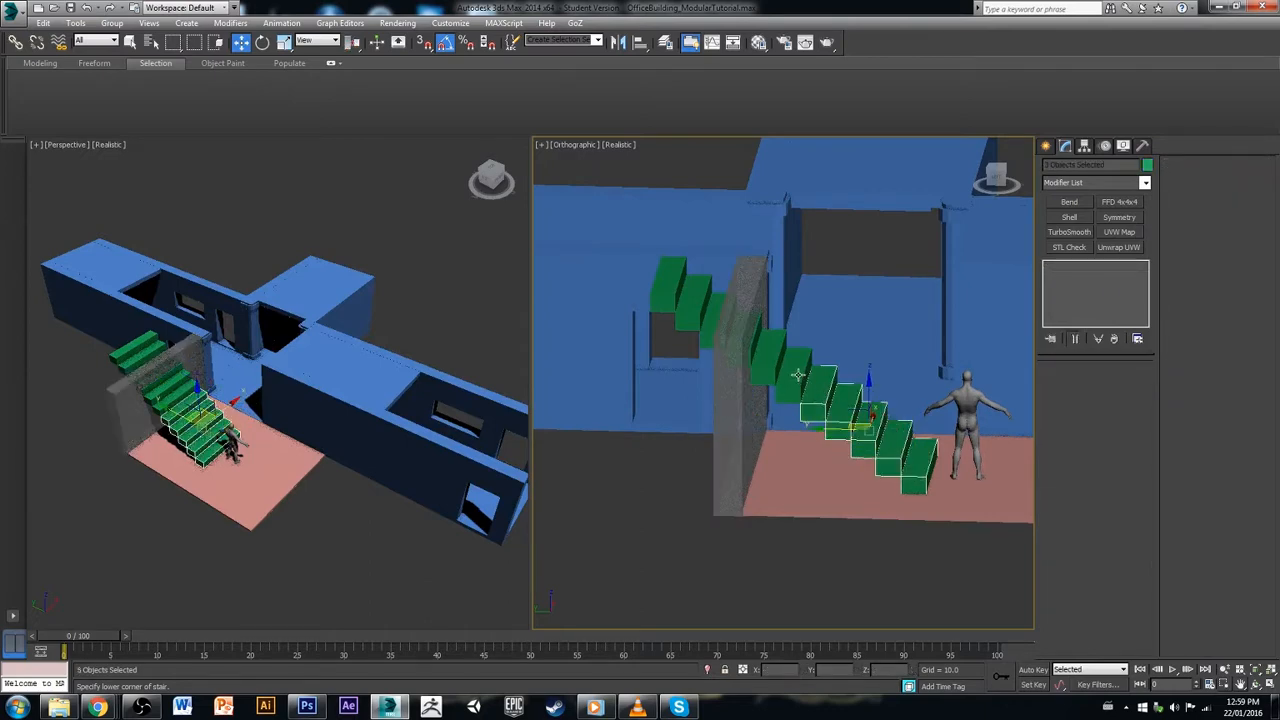
{"action": "left_click", "coordinate": [798, 375], "text": "ctrl"}
{"action": "left_click", "coordinate": [775, 358], "text": "ctrl"}
{"action": "left_click", "coordinate": [753, 345], "text": "ctrl"}
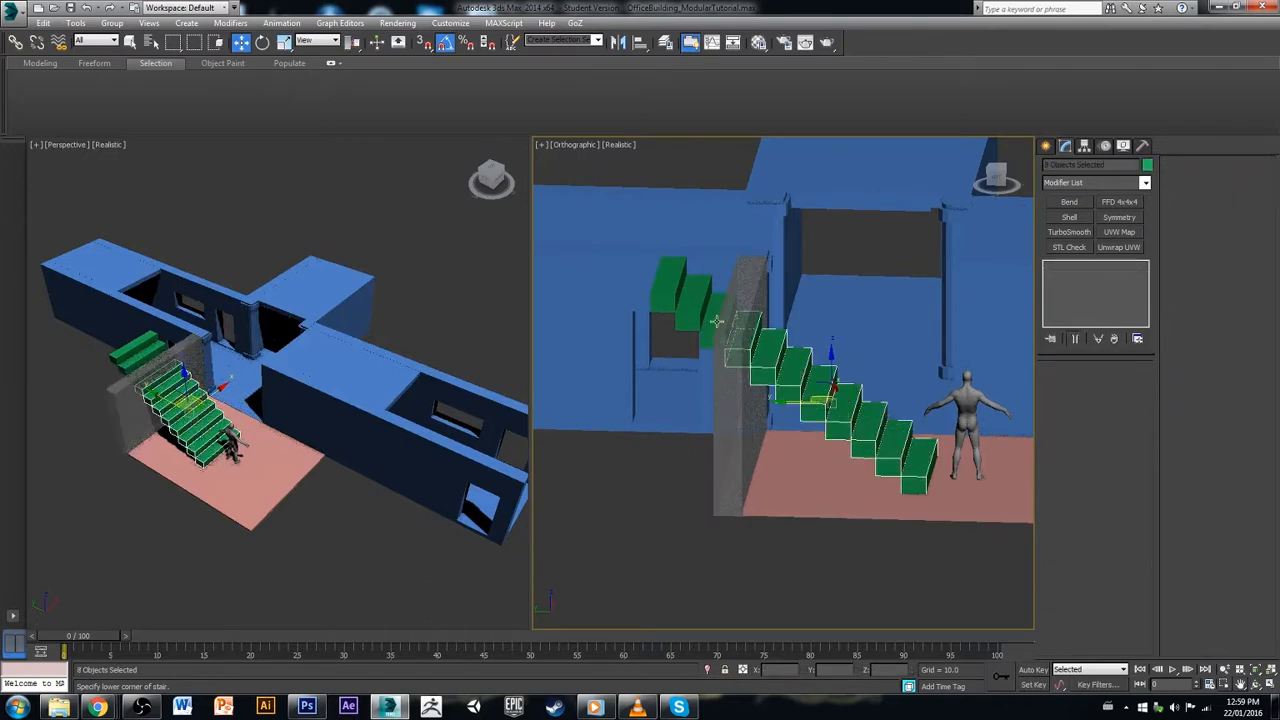
{"action": "left_click", "coordinate": [717, 320], "text": "ctrl"}
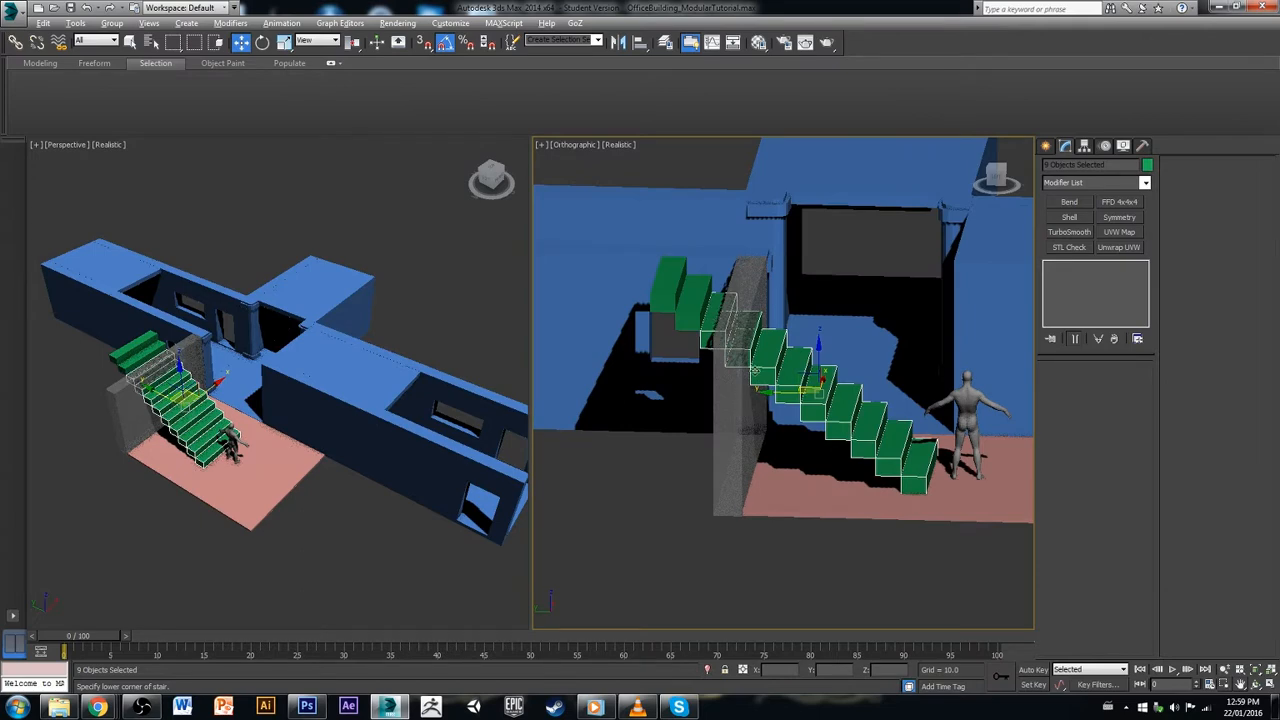
{"action": "middle_click_drag", "start_coordinate": [716, 335], "coordinate": [735, 383], "text": "alt"}
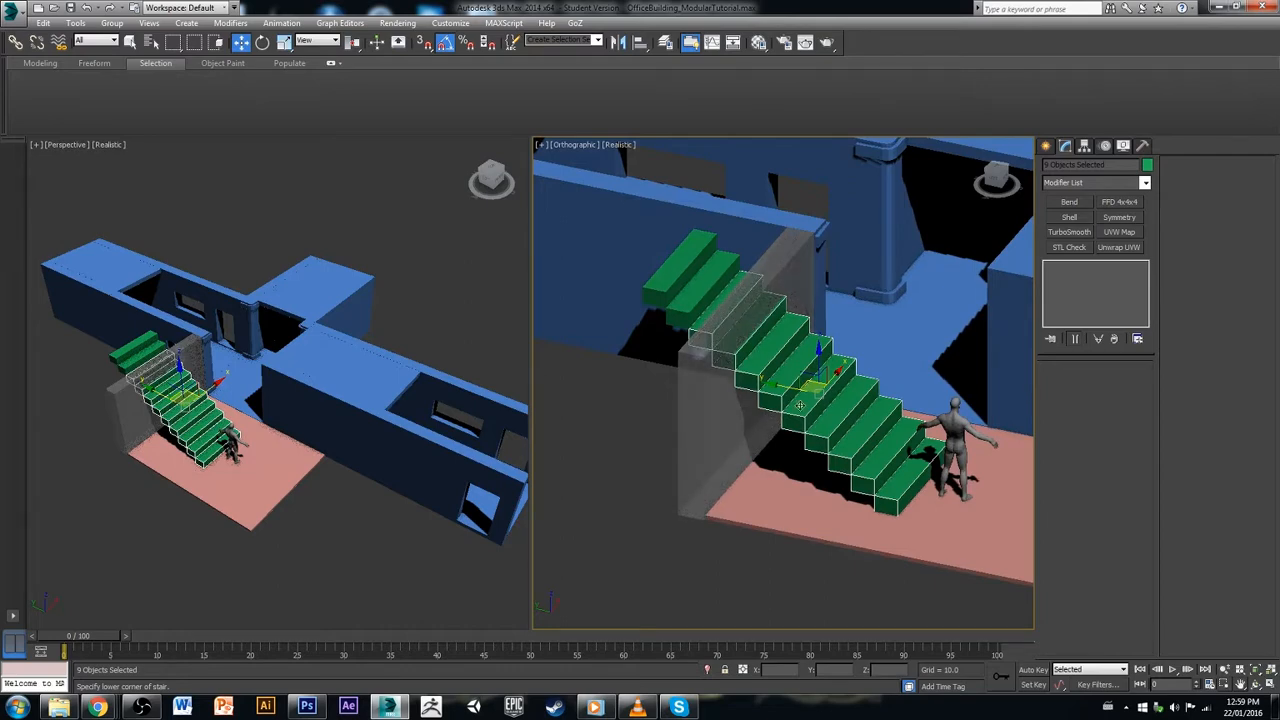
{"action": "left_click_drag", "start_coordinate": [800, 406], "coordinate": [917, 433]}
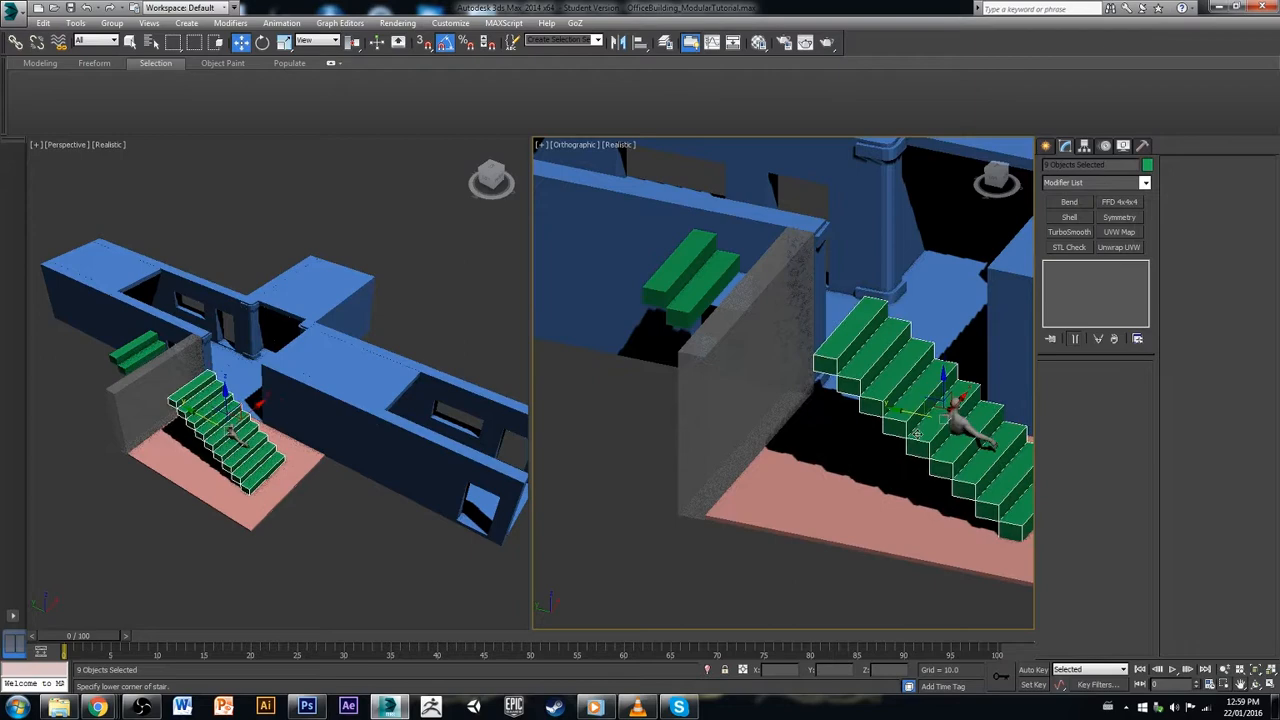
{"action": "left_click", "coordinate": [700, 295]}
{"action": "key", "text": "Delete"}
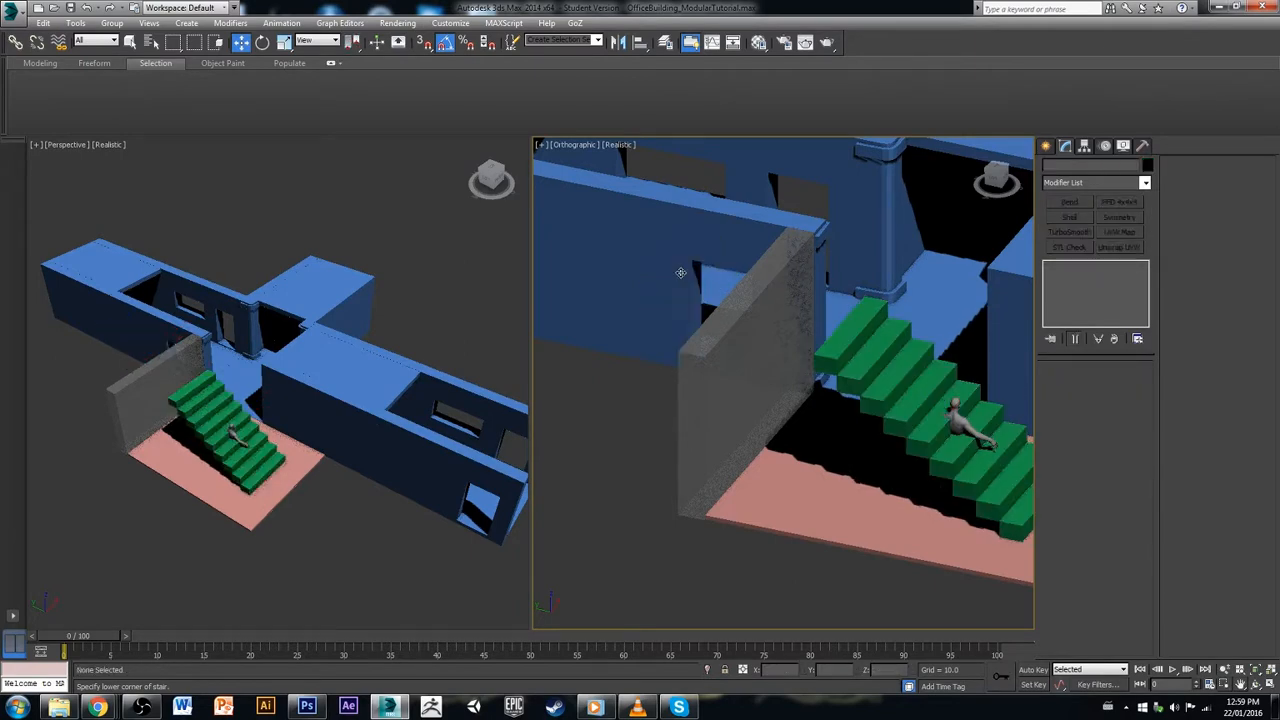
Step: Move all nine steps sideways, past the figure, to the pink floor slab's outer edge
{"action": "left_click", "coordinate": [930, 425]}
{"action": "middle_click_drag", "start_coordinate": [937, 459], "coordinate": [746, 403], "text": "alt"}
{"action": "left_click", "coordinate": [877, 436]}
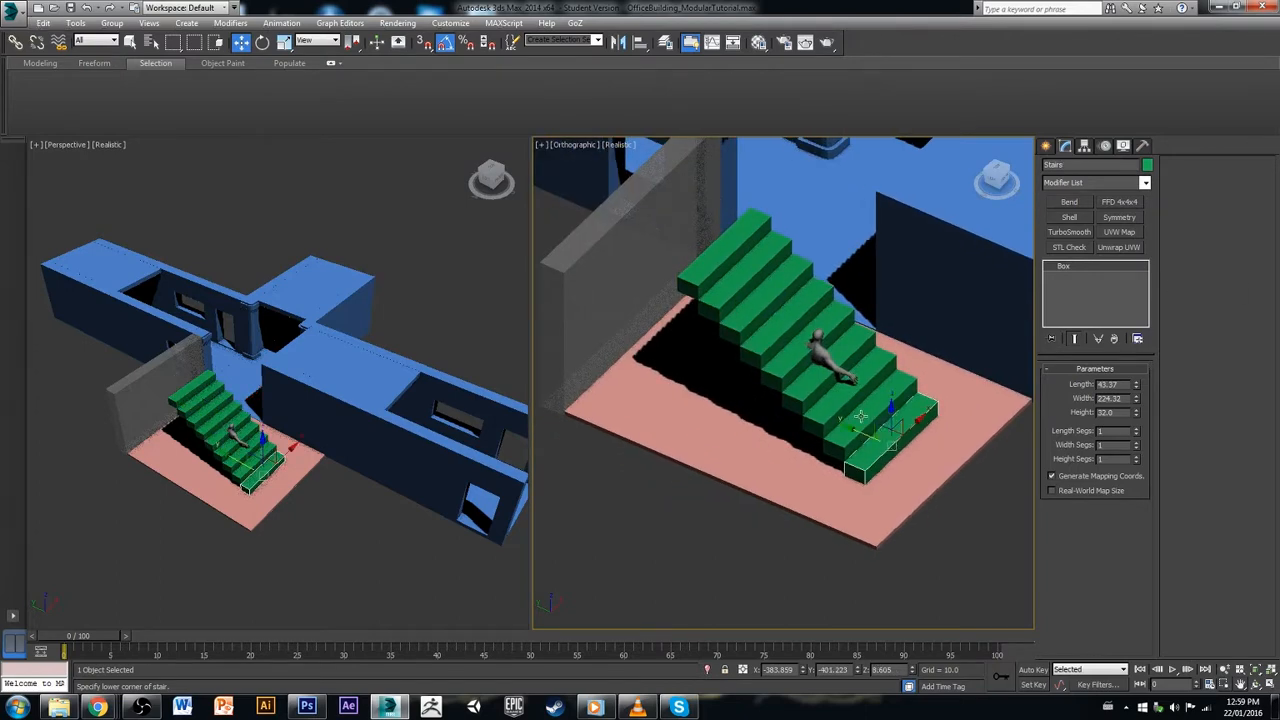
{"action": "left_click", "coordinate": [821, 402], "text": "ctrl"}
{"action": "left_click", "coordinate": [809, 382], "text": "ctrl"}
{"action": "left_click", "coordinate": [799, 366], "text": "ctrl"}
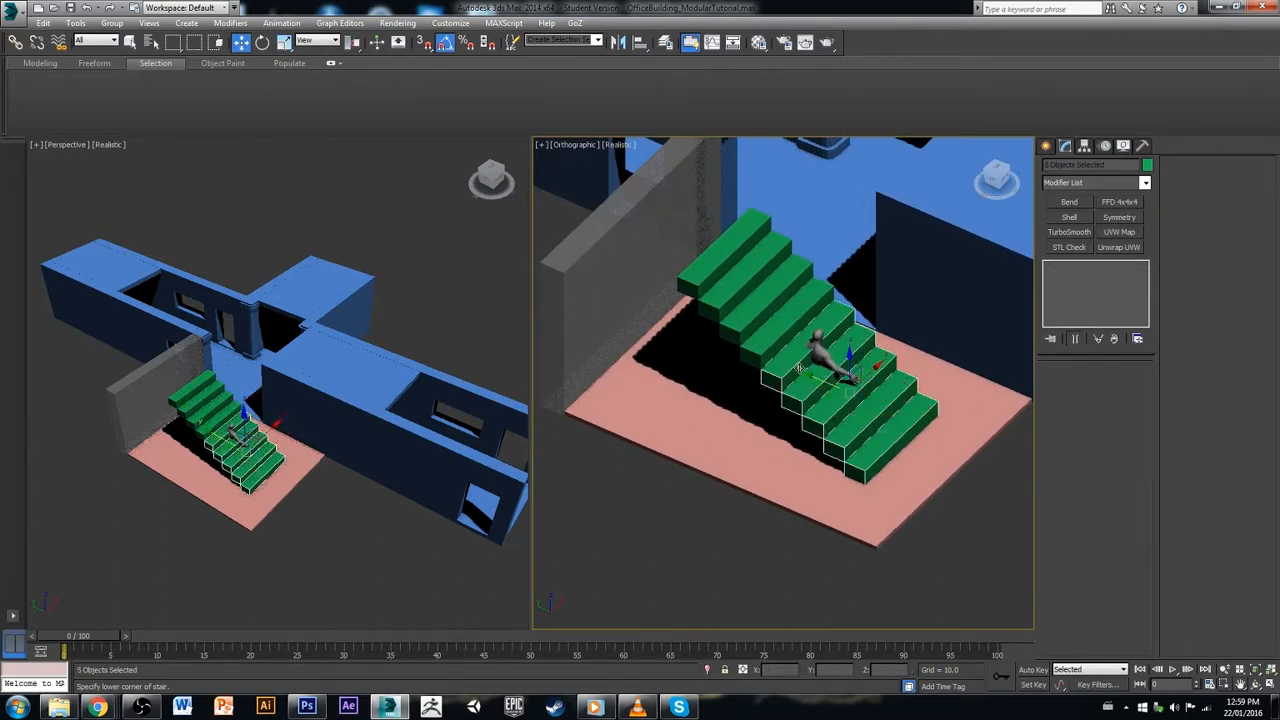
{"action": "left_click", "coordinate": [768, 329], "text": "ctrl"}
{"action": "left_click", "coordinate": [746, 306], "text": "ctrl"}
{"action": "left_click", "coordinate": [734, 284], "text": "ctrl"}
{"action": "left_click", "coordinate": [724, 268], "text": "ctrl"}
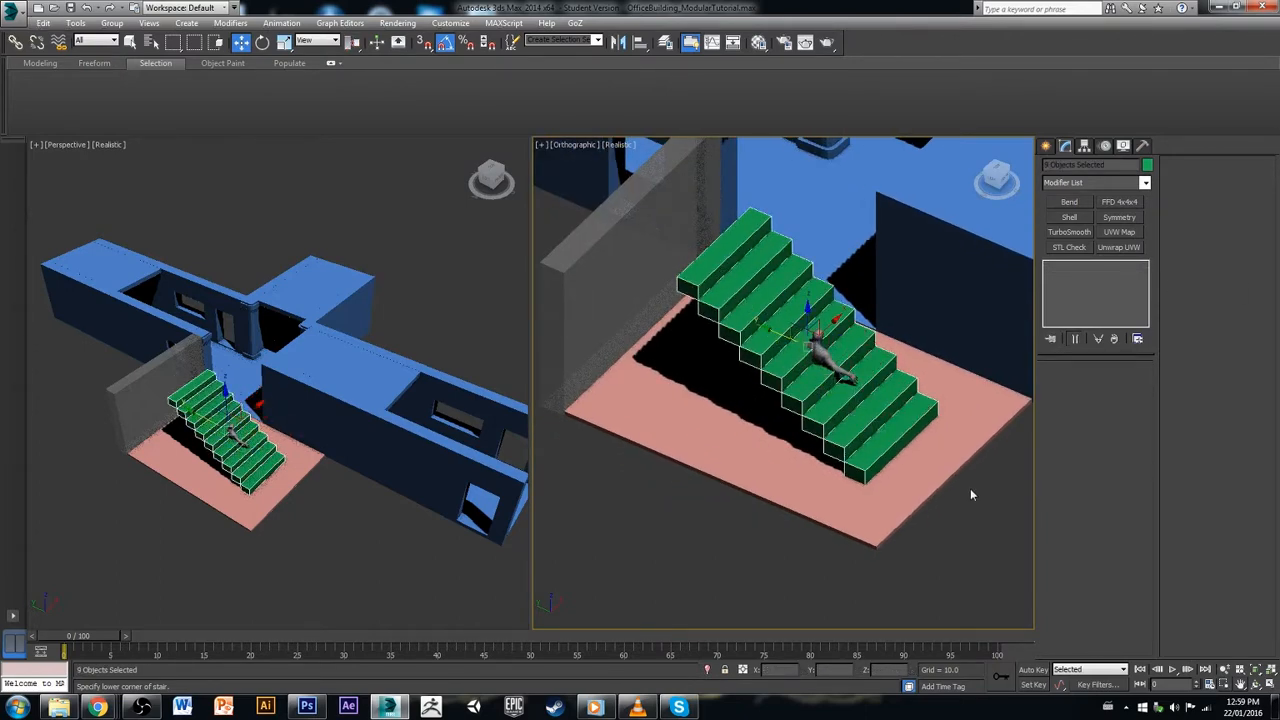
{"action": "left_click_drag", "start_coordinate": [843, 334], "coordinate": [778, 379]}
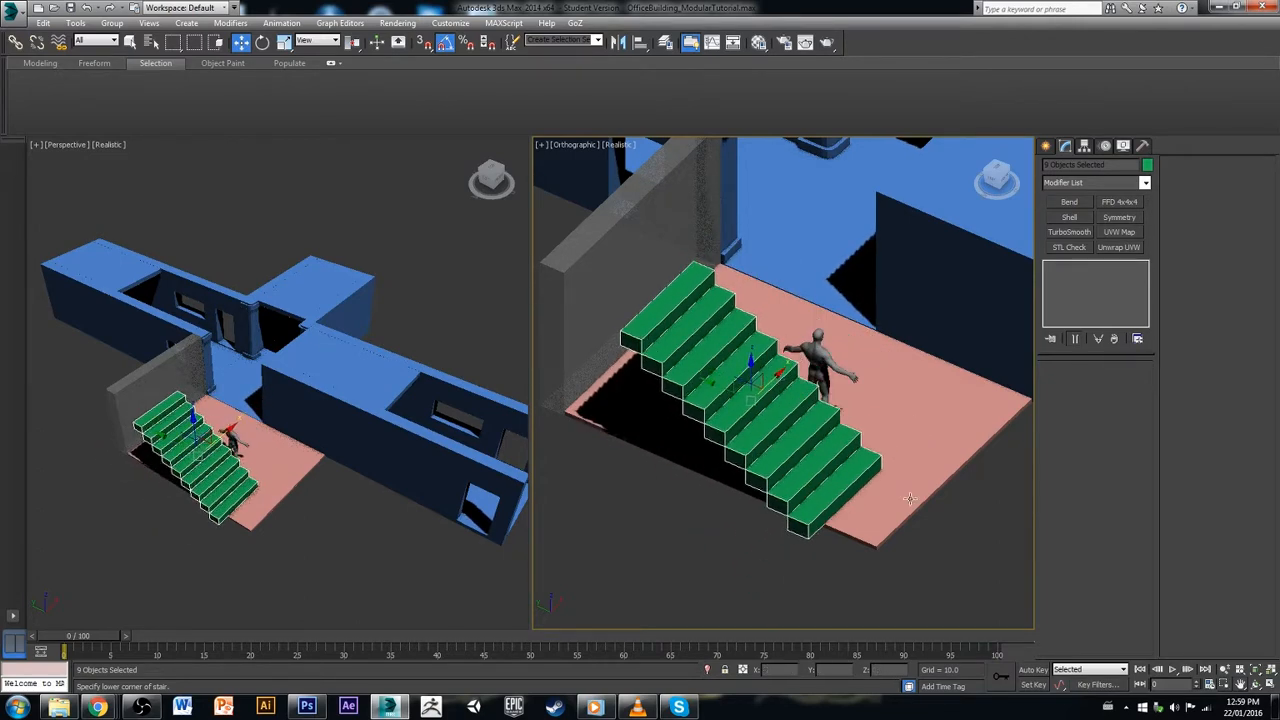
Step: Isolate the nine steps together with the figure, the floor slab and the see-through wall
{"action": "middle_click_drag", "start_coordinate": [899, 507], "coordinate": [821, 510], "text": "alt"}
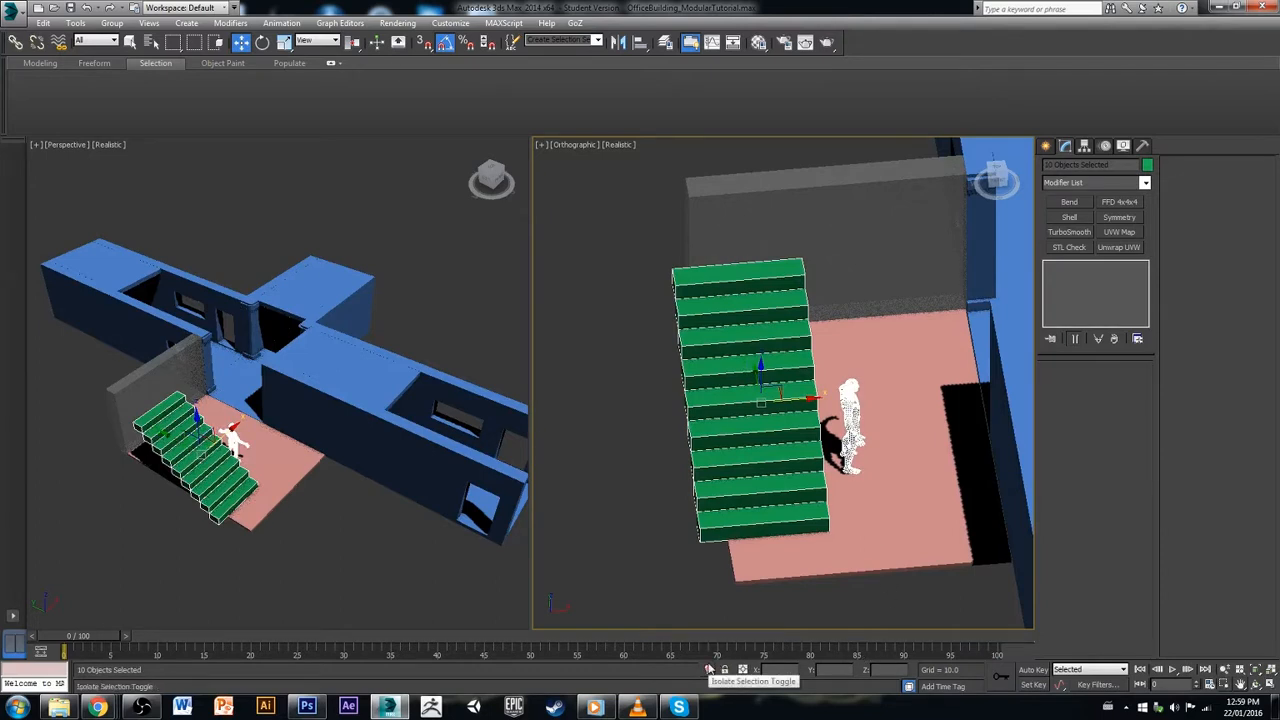
{"action": "left_click", "coordinate": [814, 569], "text": "ctrl"}
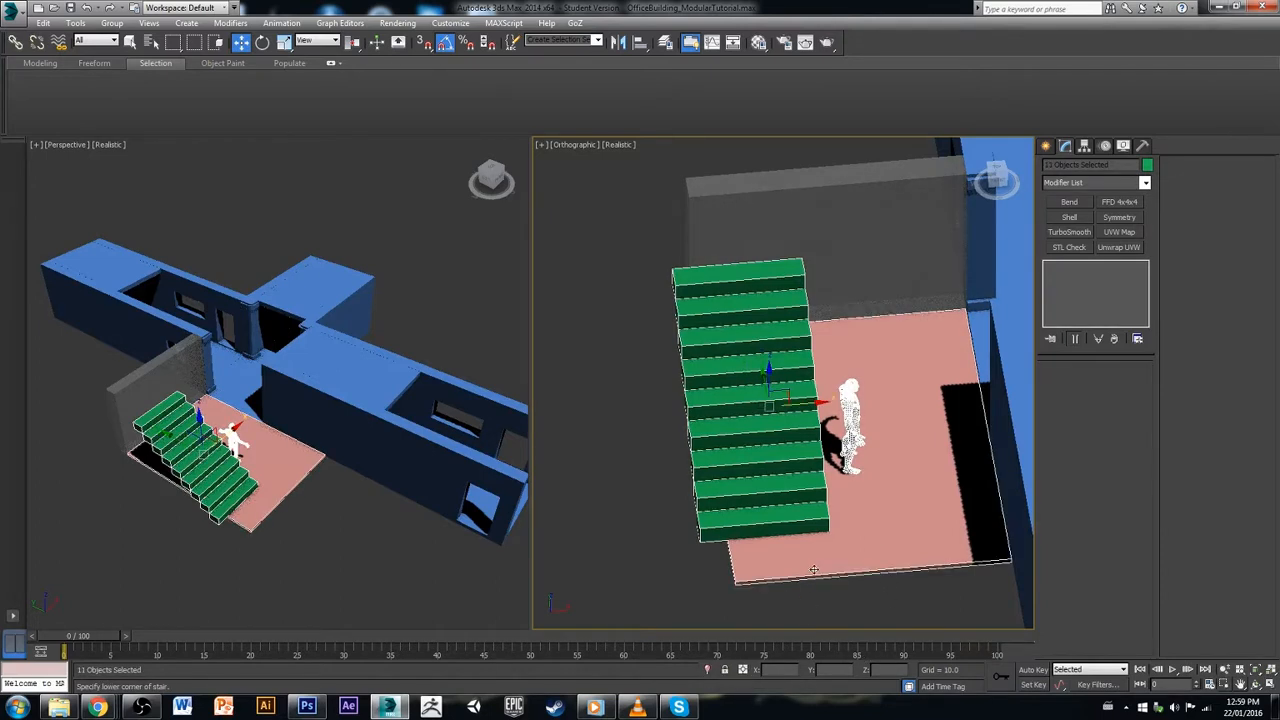
{"action": "left_click", "coordinate": [906, 244], "text": "ctrl"}
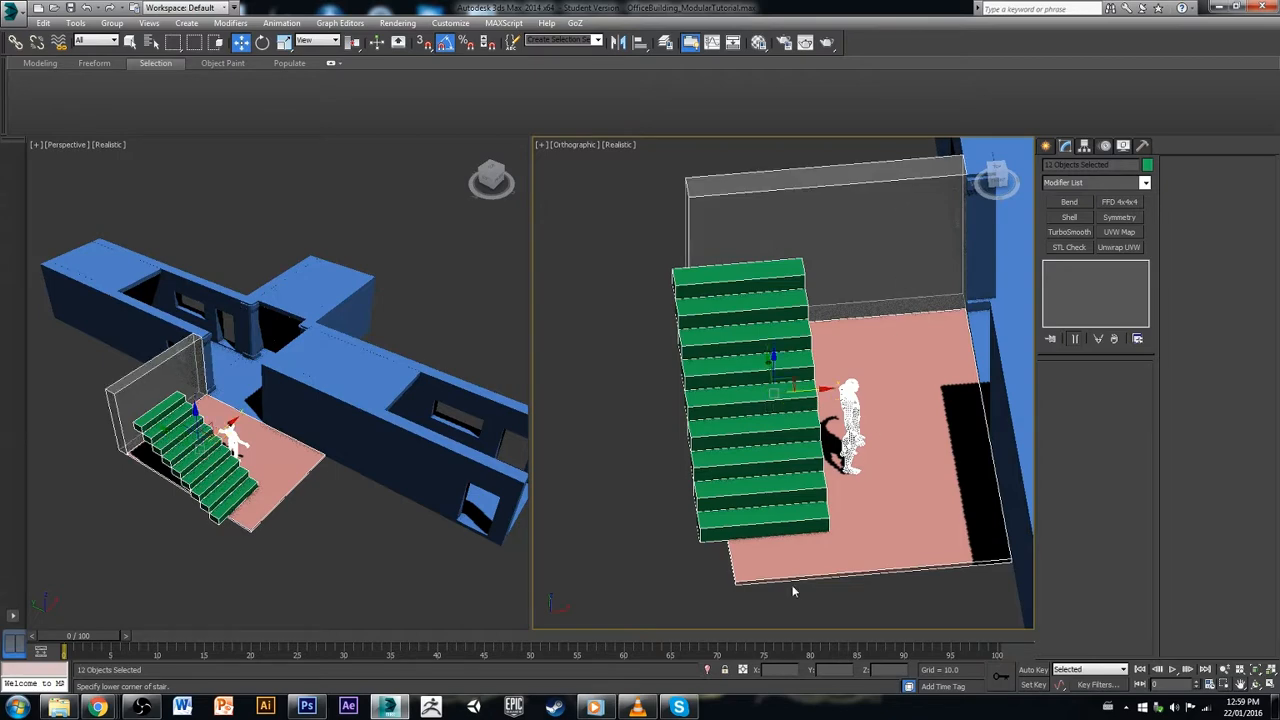
{"action": "left_click", "coordinate": [708, 670]}
{"action": "left_click", "coordinate": [913, 386]}
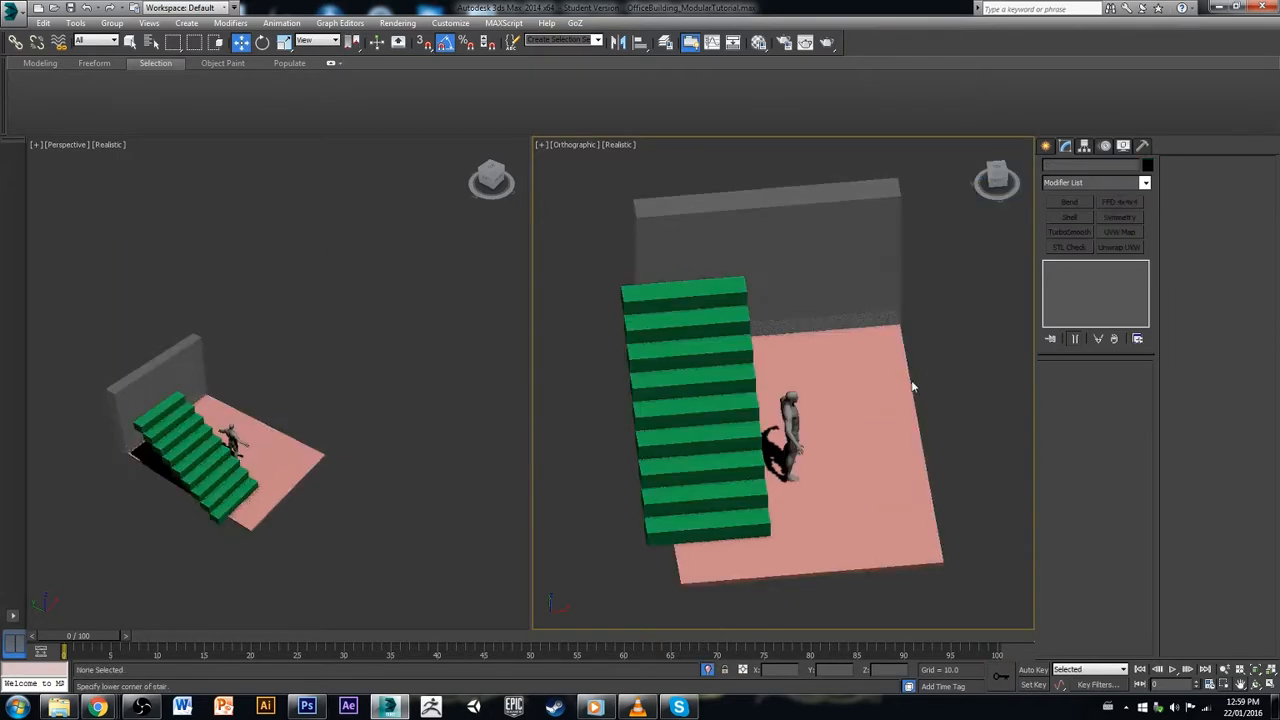
Step: Compare the bottom step and the whole flight with the figure's size in both viewports
{"action": "middle_click_drag", "start_coordinate": [796, 457], "coordinate": [842, 447], "text": "alt"}
{"action": "left_click", "coordinate": [819, 491]}
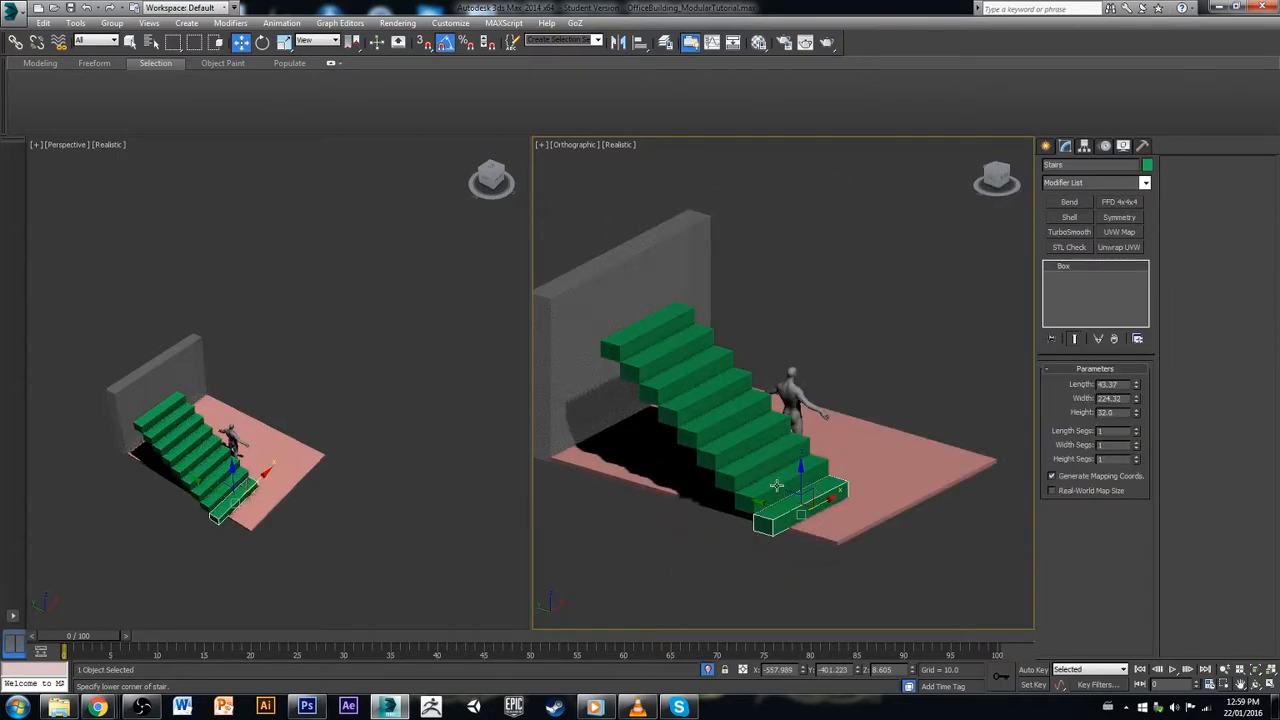
{"action": "scroll", "coordinate": [767, 484], "scroll_direction": "up", "scroll_amount": 4}
{"action": "middle_click_drag", "start_coordinate": [767, 484], "coordinate": [885, 514], "text": "alt"}
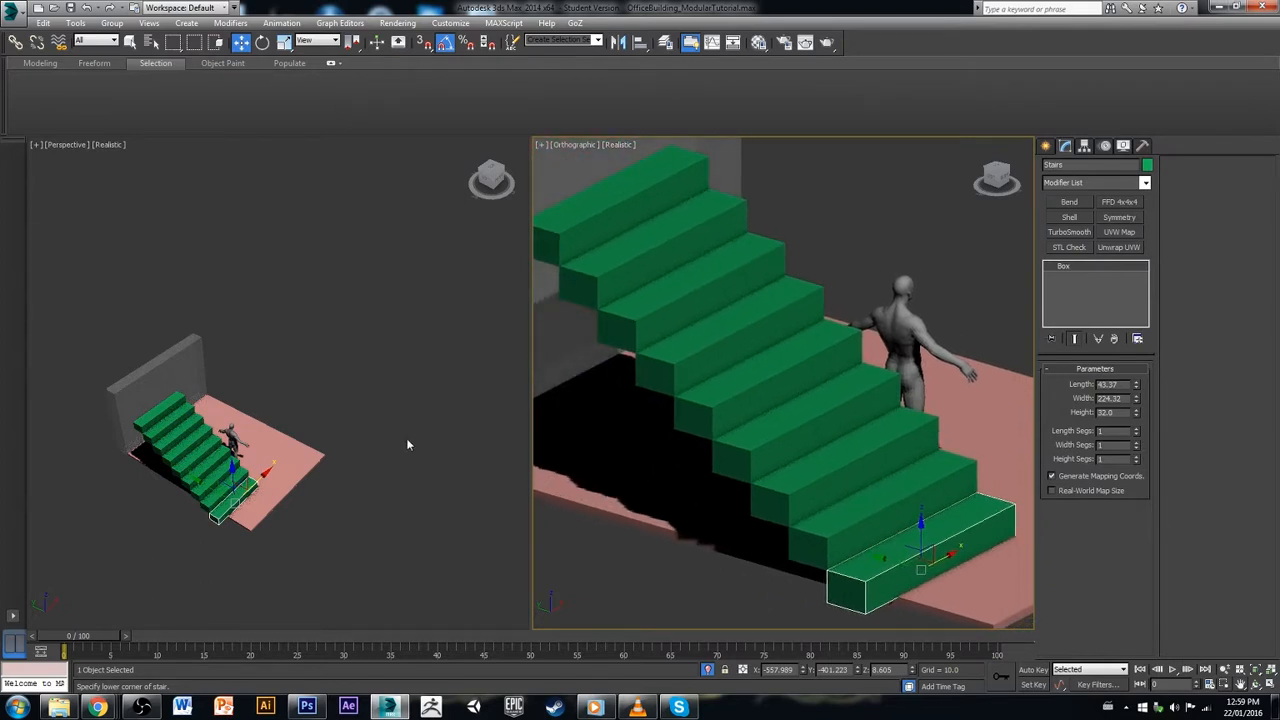
{"action": "middle_click_drag", "start_coordinate": [407, 444], "coordinate": [252, 351], "text": "alt"}
{"action": "scroll", "coordinate": [220, 351], "scroll_direction": "up", "scroll_amount": 5}
{"action": "scroll", "coordinate": [211, 361], "scroll_direction": "down", "scroll_amount": 5}
{"action": "scroll", "coordinate": [236, 343], "scroll_direction": "up", "scroll_amount": 3}
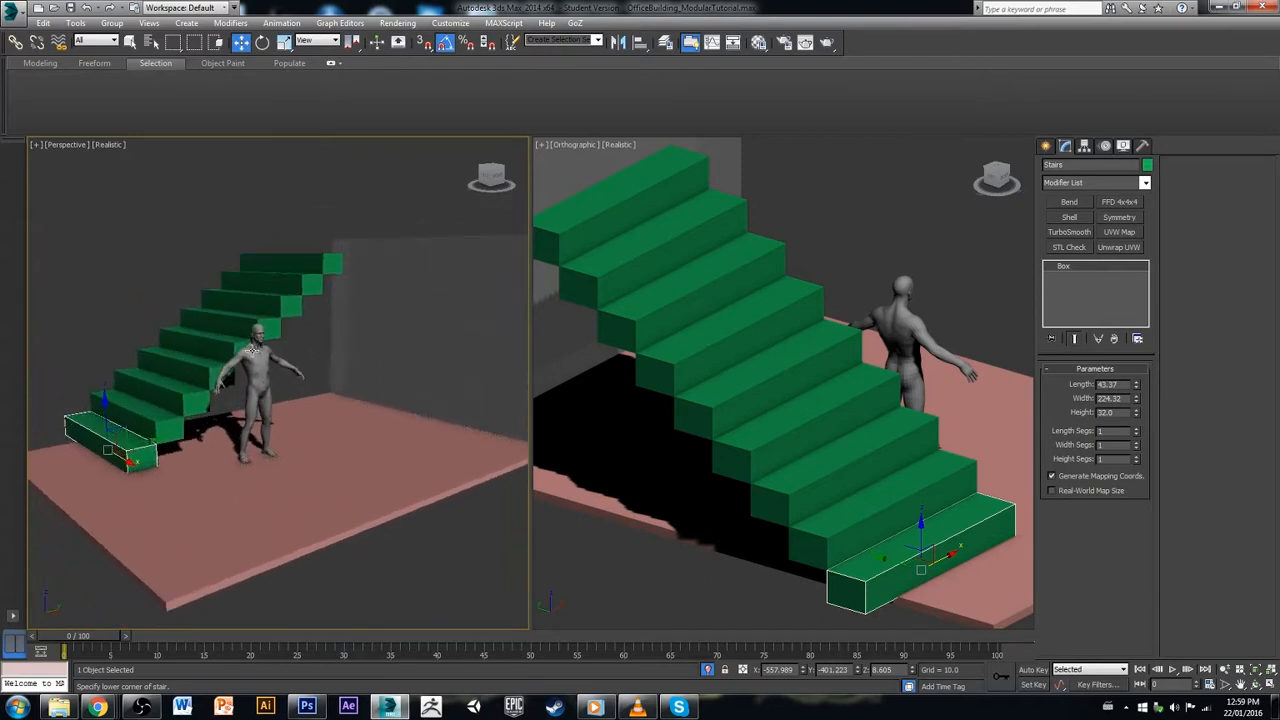
{"action": "middle_click_drag", "start_coordinate": [799, 463], "coordinate": [792, 477]}
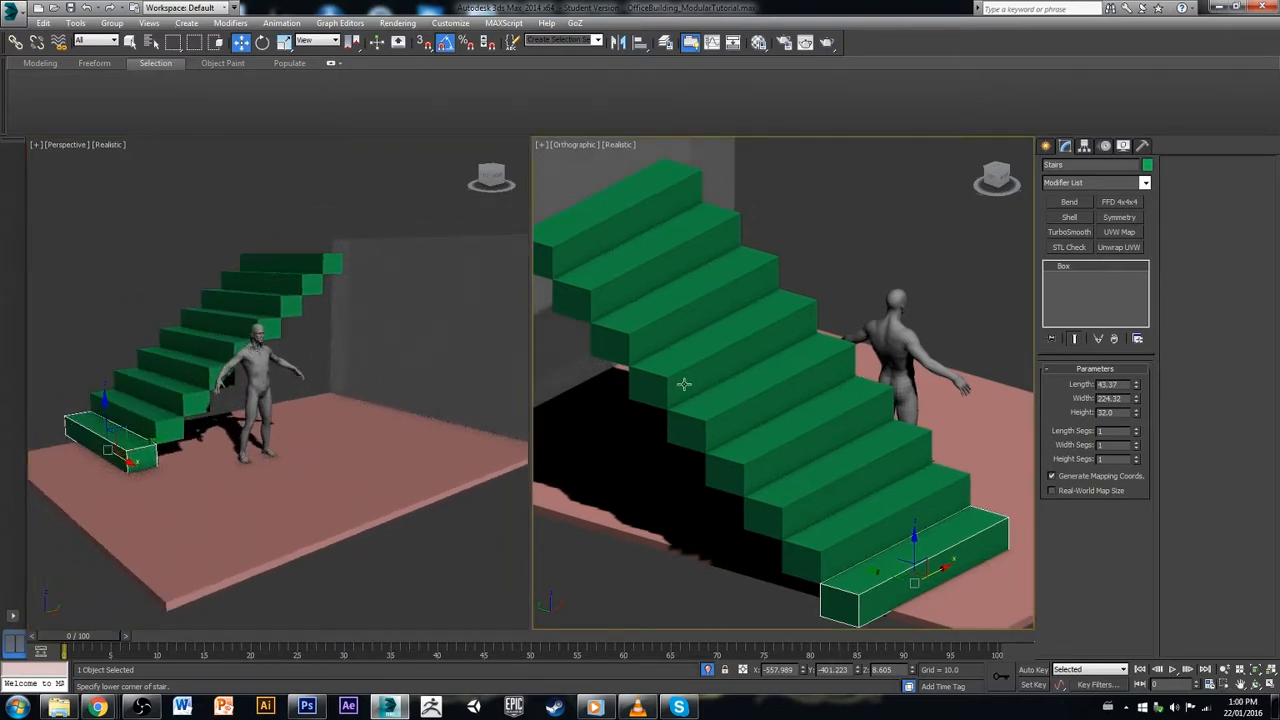
Step: Maximize the orthographic viewport, with the whole flight of steps in view from the side
{"action": "key", "text": "alt+w"}
{"action": "scroll", "coordinate": [716, 434], "scroll_direction": "down", "scroll_amount": 6}
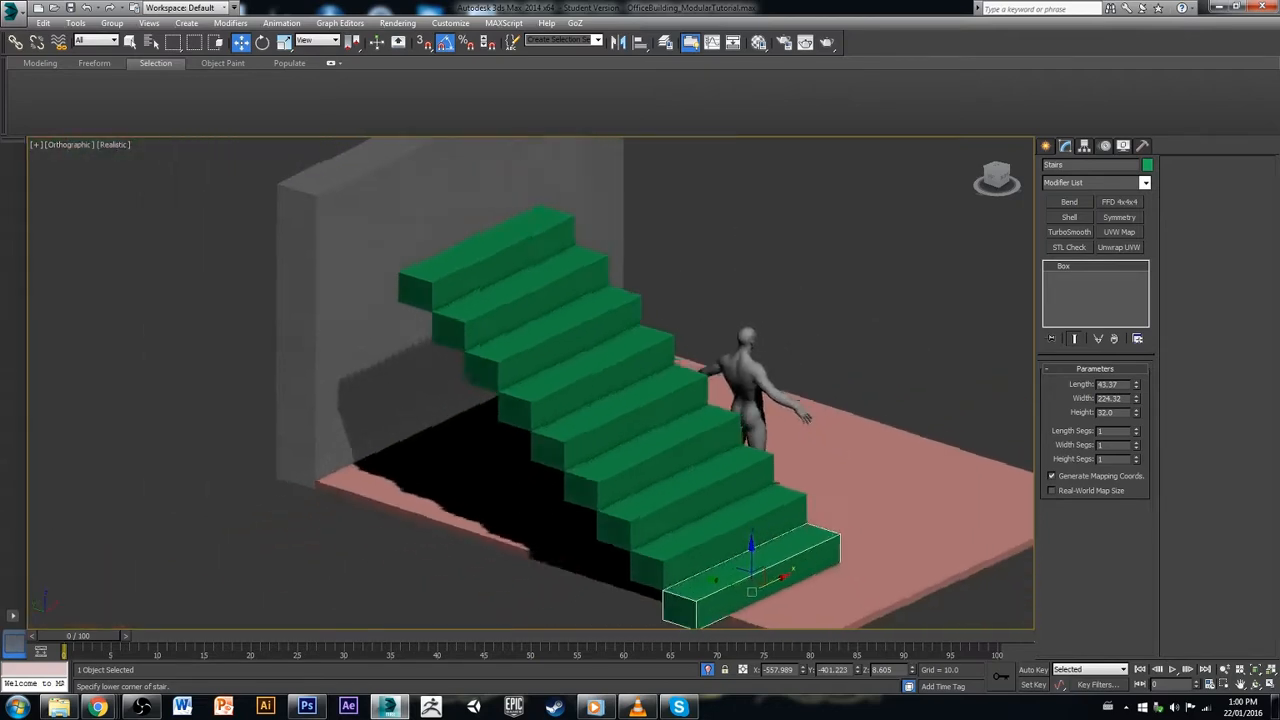
{"action": "middle_click_drag", "start_coordinate": [716, 434], "coordinate": [410, 505], "text": "alt"}
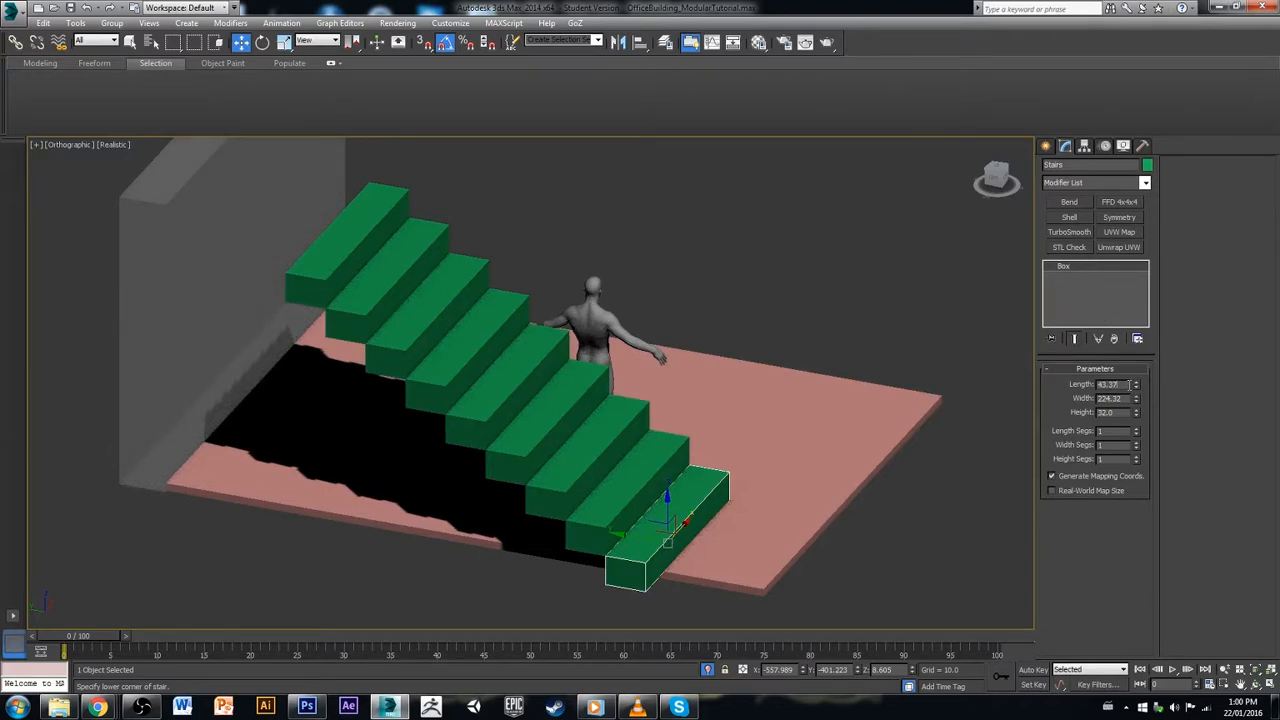
Step: Examine the lowest steps' box parameters and how the steps line up along the flight
{"action": "left_click", "coordinate": [660, 463], "text": "ctrl"}
{"action": "left_click", "coordinate": [601, 439], "text": "ctrl"}
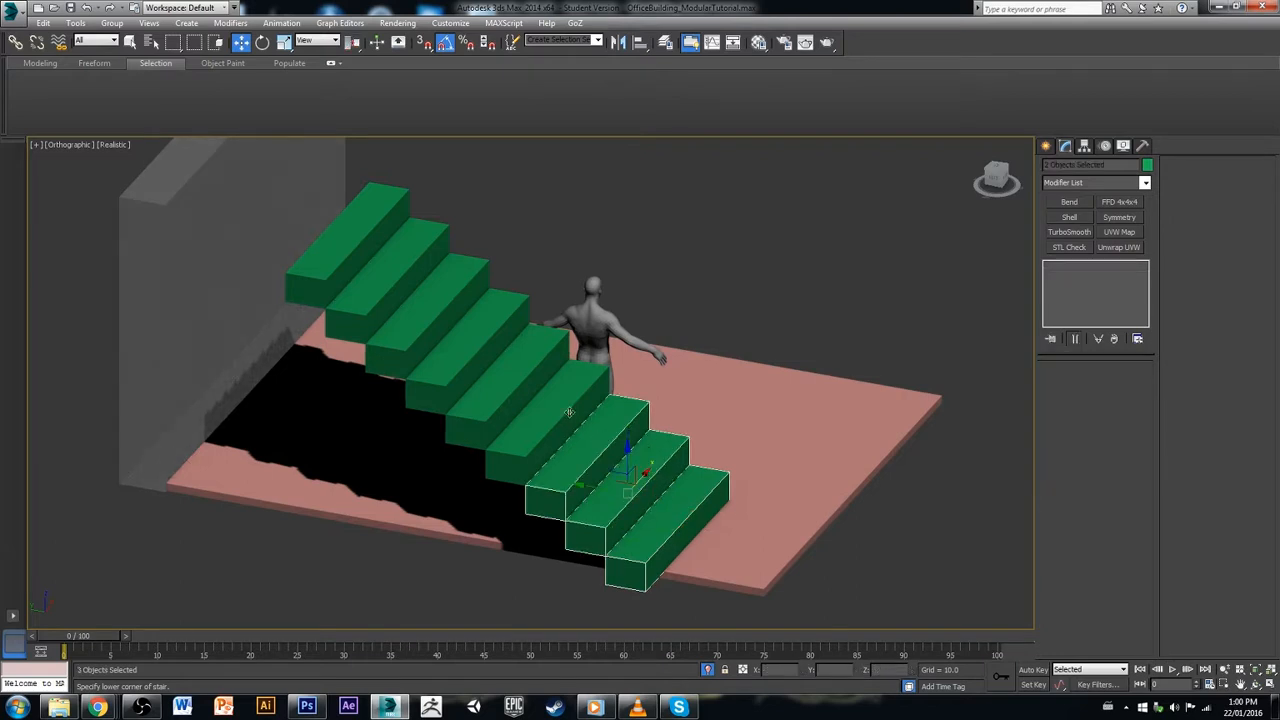
{"action": "left_click", "coordinate": [547, 391], "text": "ctrl"}
{"action": "left_click", "coordinate": [615, 548]}
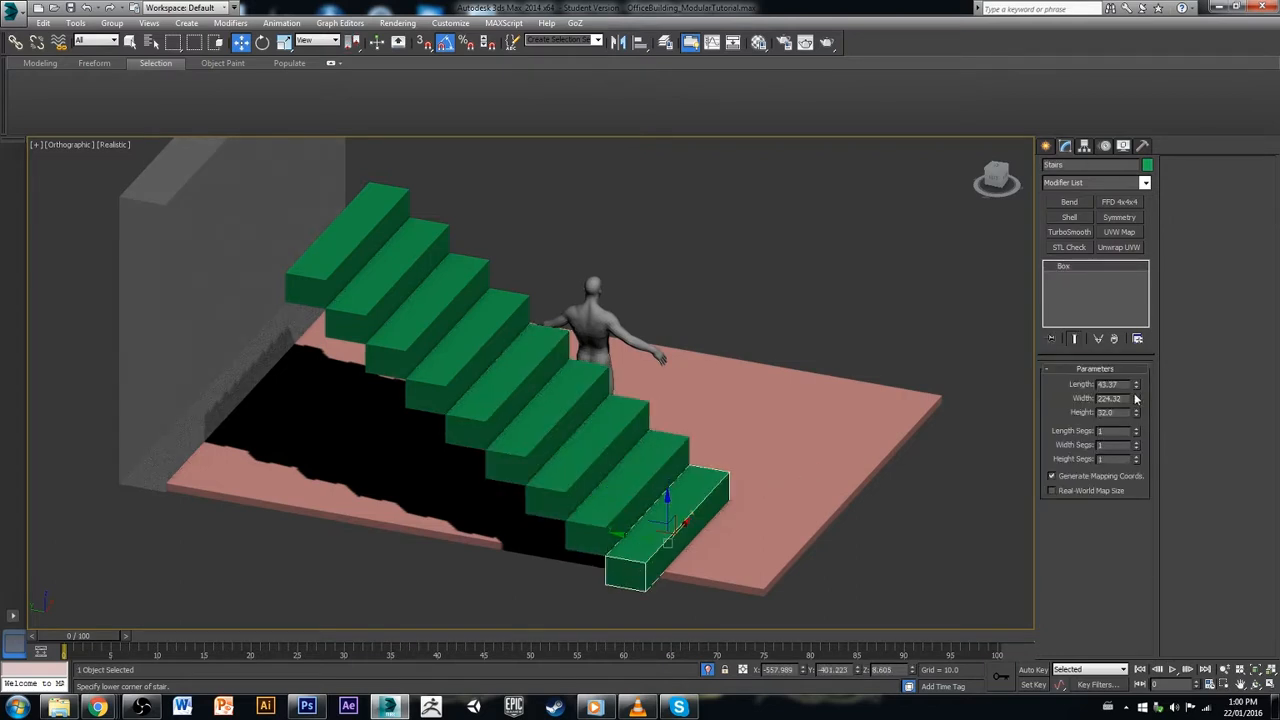
{"action": "left_click", "coordinate": [608, 493]}
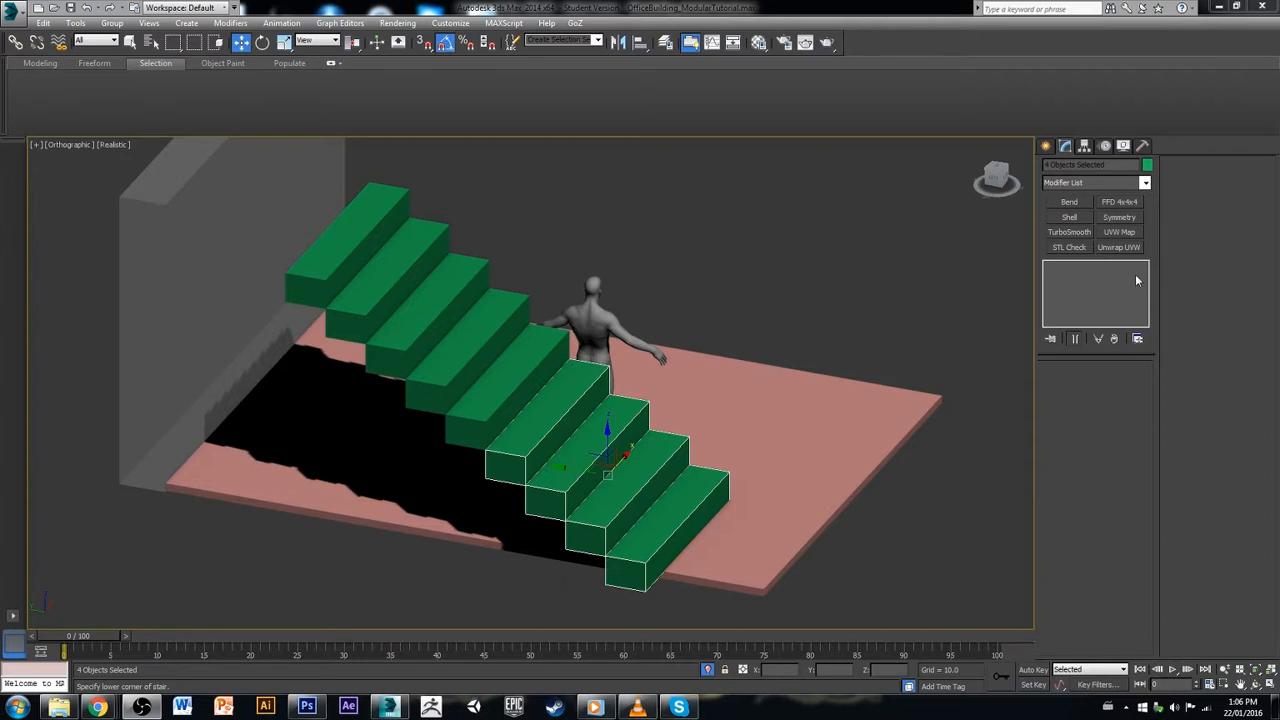
{"action": "left_click", "coordinate": [858, 223]}
{"action": "left_click", "coordinate": [655, 555]}
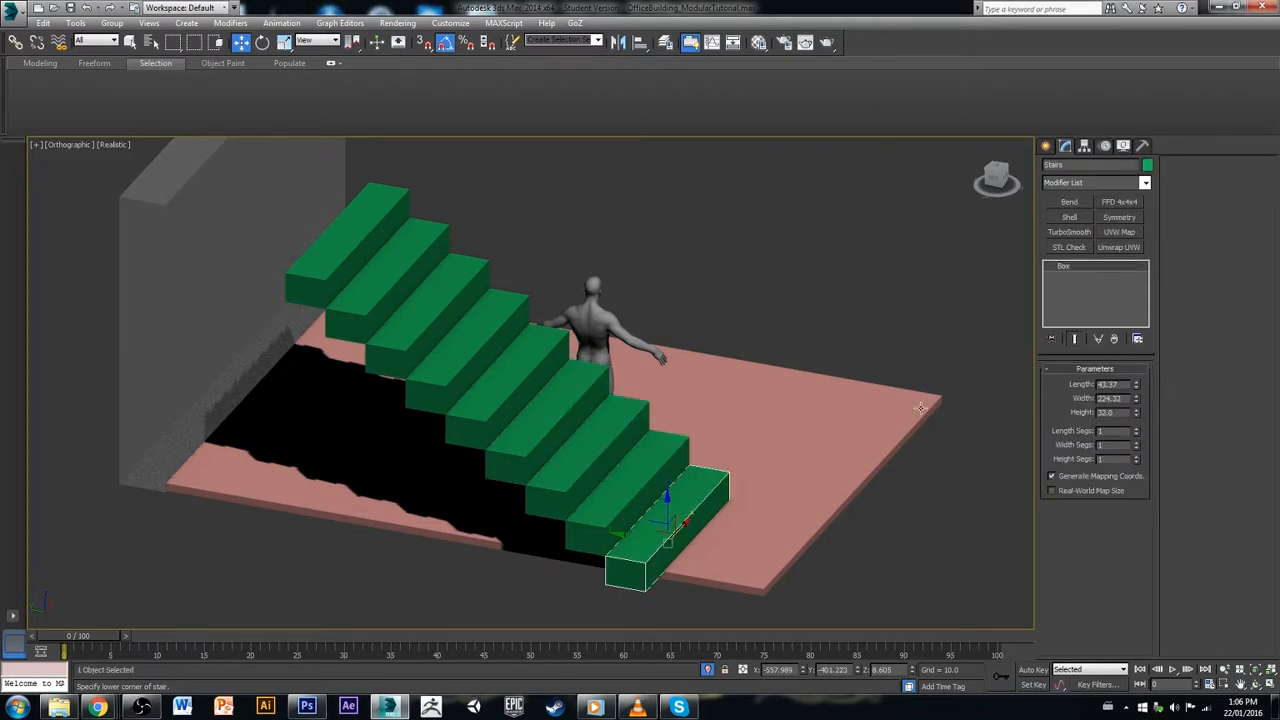
{"action": "middle_click_drag", "start_coordinate": [872, 473], "coordinate": [822, 511], "text": "alt"}
{"action": "left_click", "coordinate": [694, 447]}
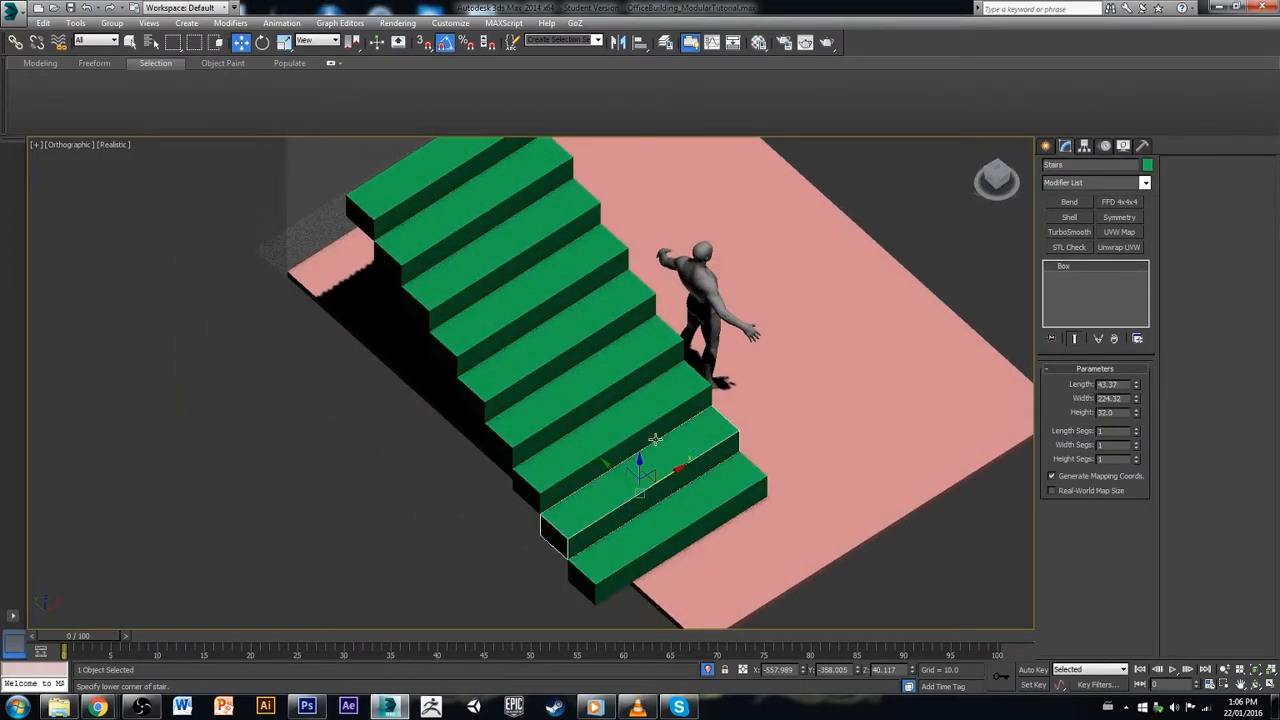
{"action": "left_click", "coordinate": [706, 490]}
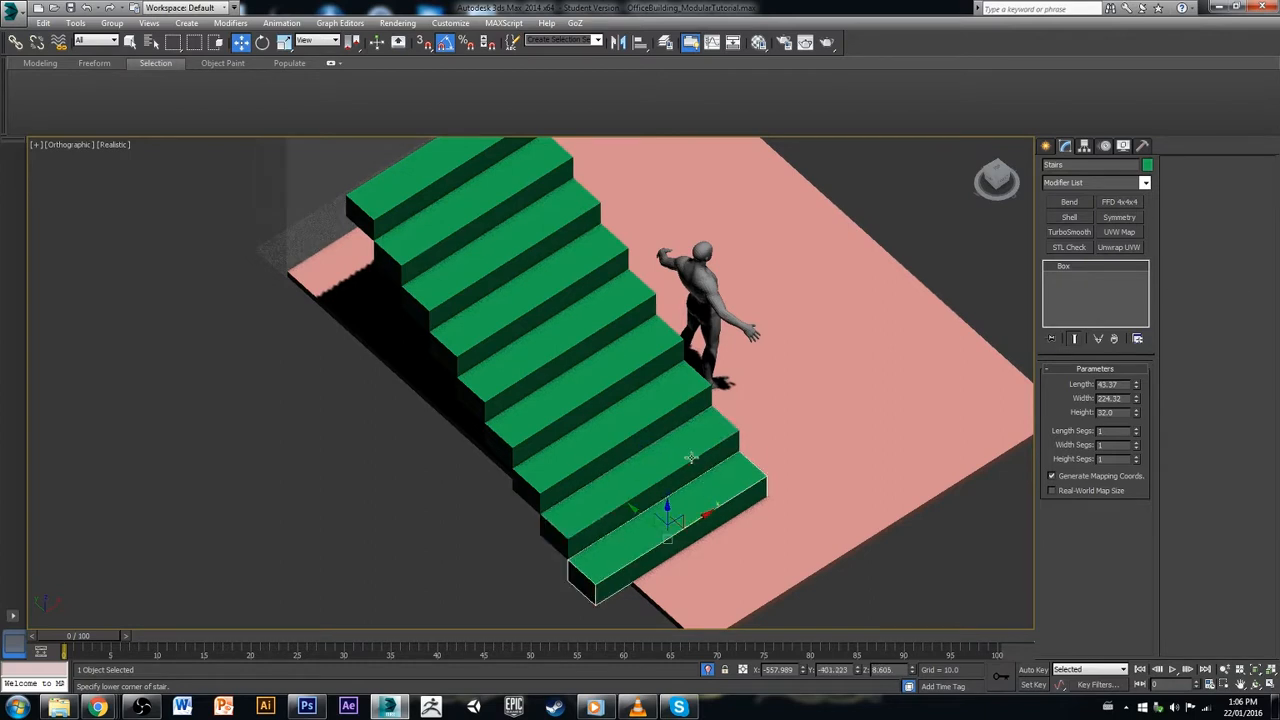
{"action": "scroll", "coordinate": [690, 458], "scroll_direction": "down", "scroll_amount": 3}
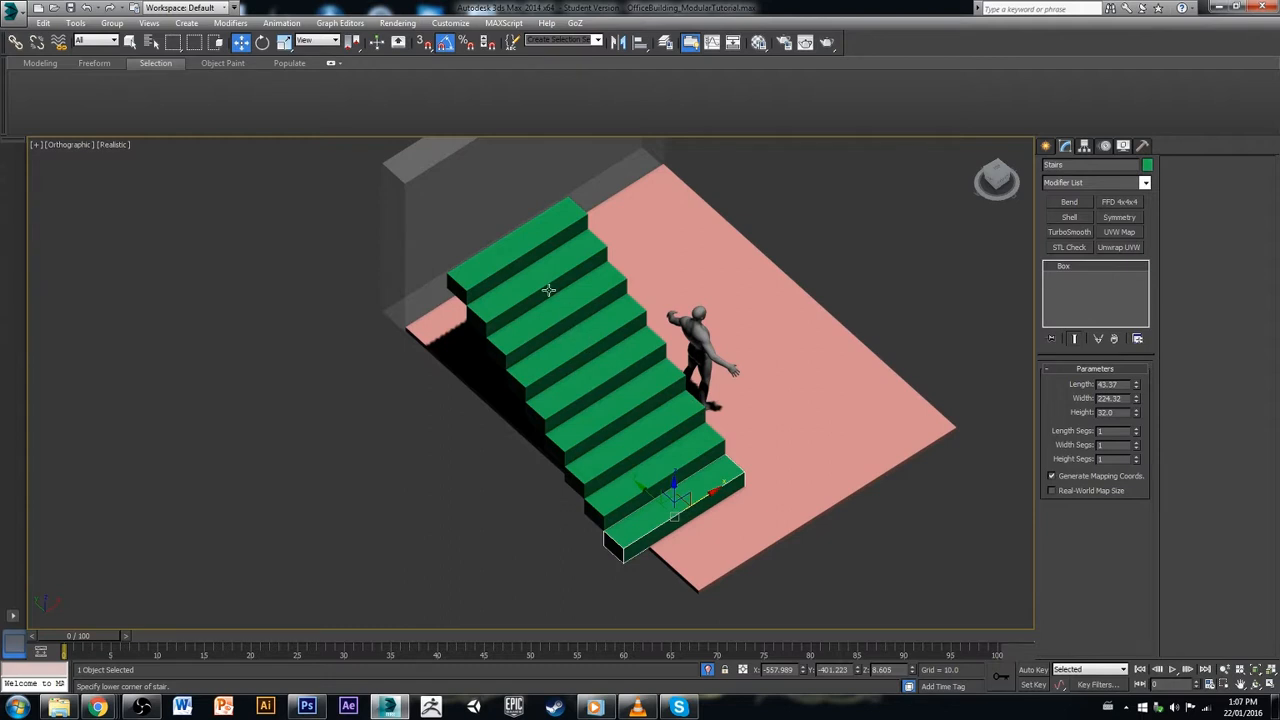
{"action": "middle_click_drag", "start_coordinate": [685, 559], "coordinate": [739, 515], "text": "alt"}
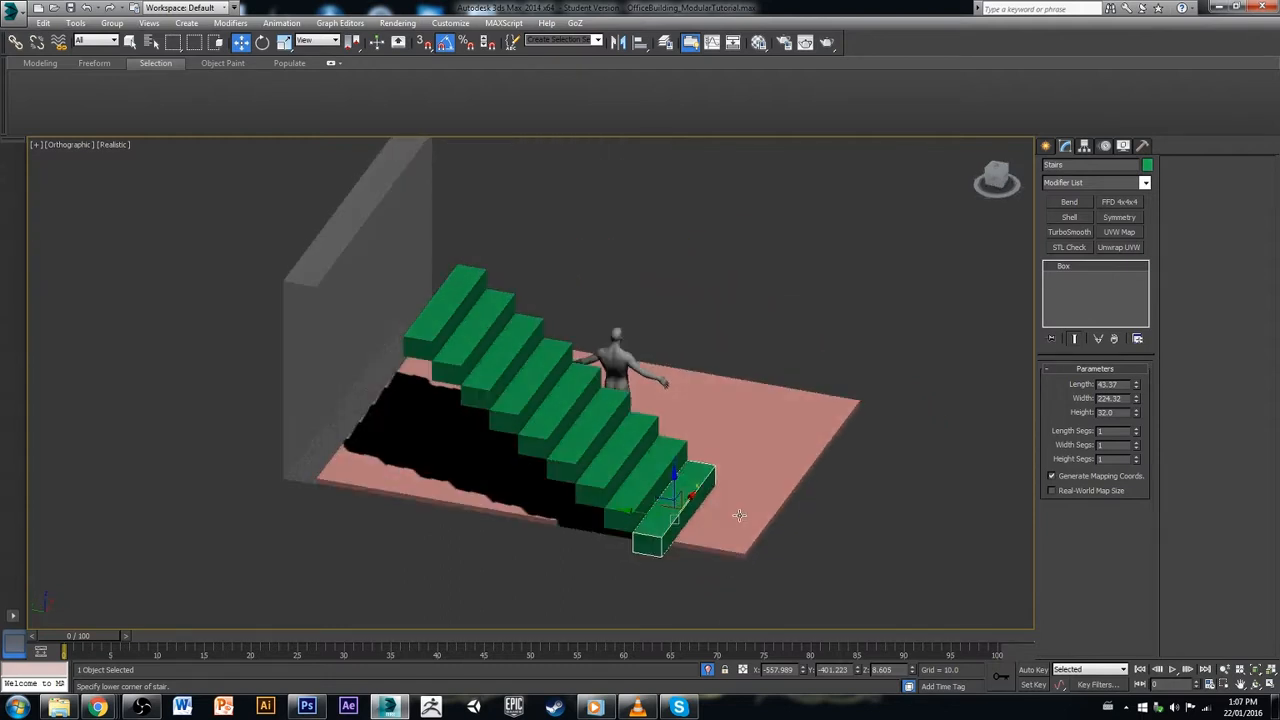
Step: Delete the eight upper steps, keeping only the bottom box on the floor slab
{"action": "left_click", "coordinate": [621, 475]}
{"action": "left_click", "coordinate": [636, 480]}
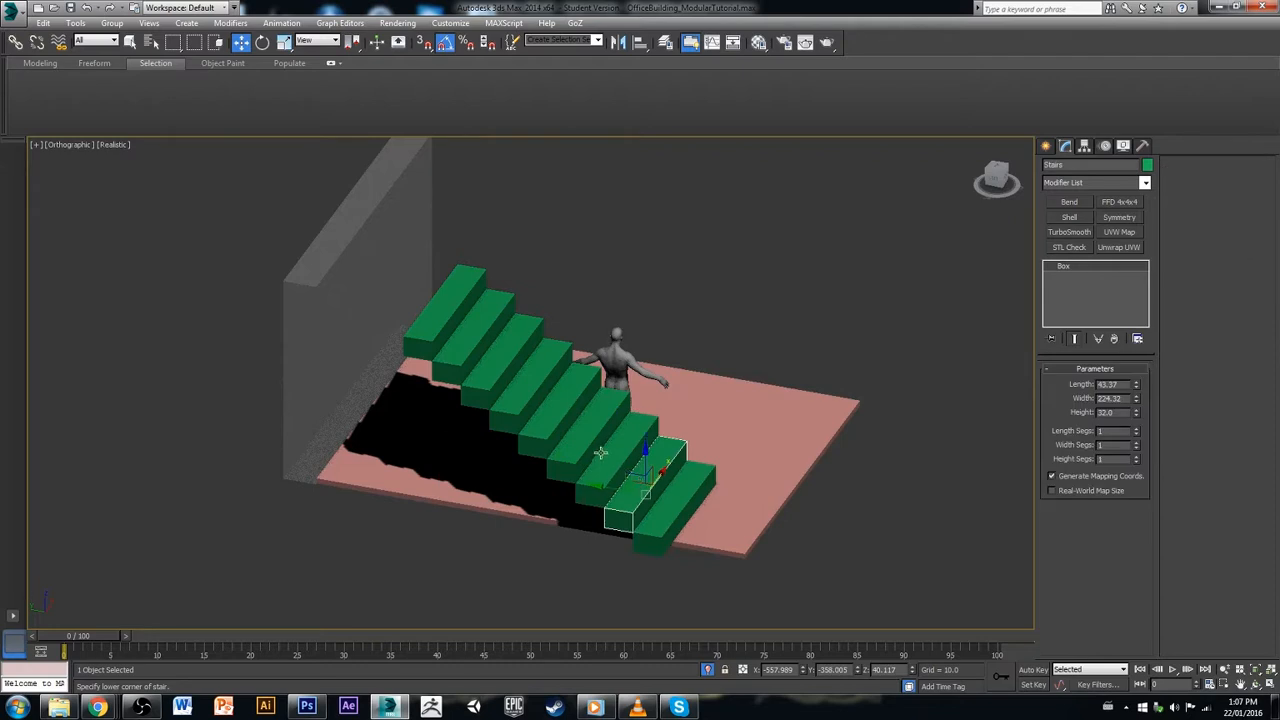
{"action": "left_click", "coordinate": [602, 454], "text": "ctrl"}
{"action": "left_click", "coordinate": [557, 414], "text": "ctrl"}
{"action": "left_click", "coordinate": [579, 433], "text": "ctrl"}
{"action": "left_click", "coordinate": [538, 394], "text": "ctrl"}
{"action": "left_click", "coordinate": [506, 368], "text": "ctrl"}
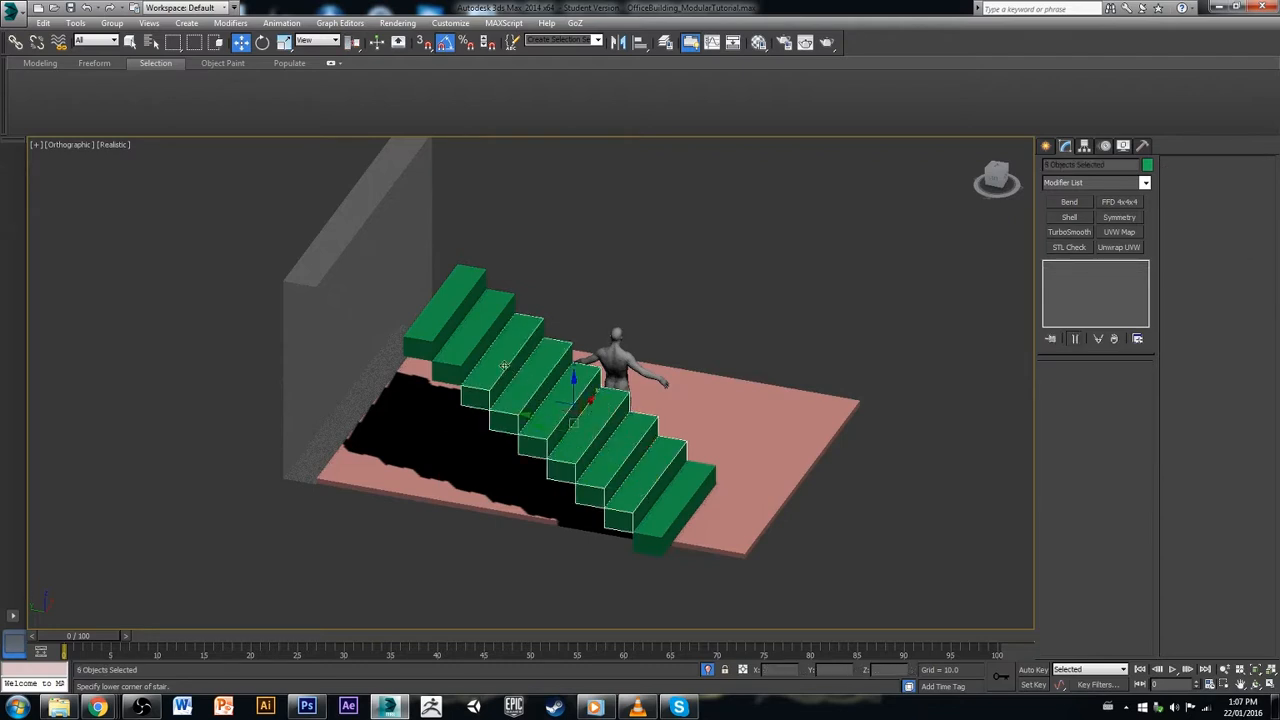
{"action": "left_click", "coordinate": [470, 341], "text": "ctrl"}
{"action": "left_click", "coordinate": [455, 328], "text": "ctrl"}
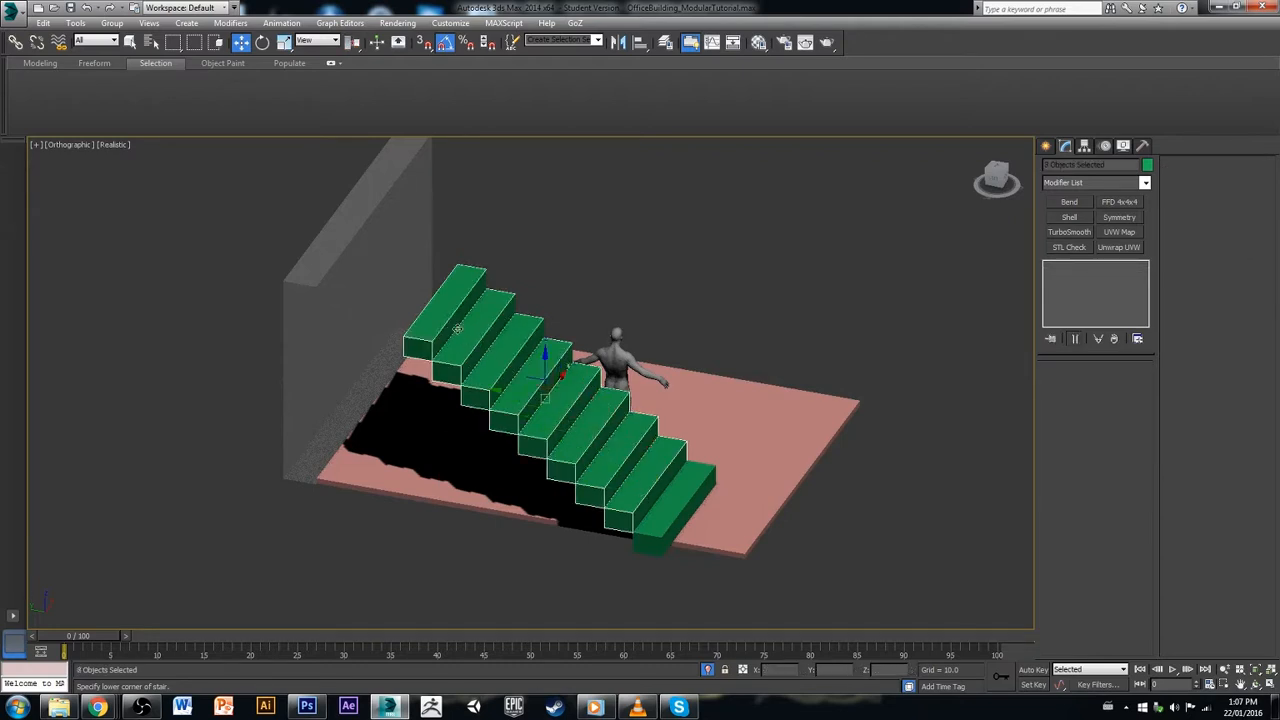
{"action": "key", "text": "Delete"}
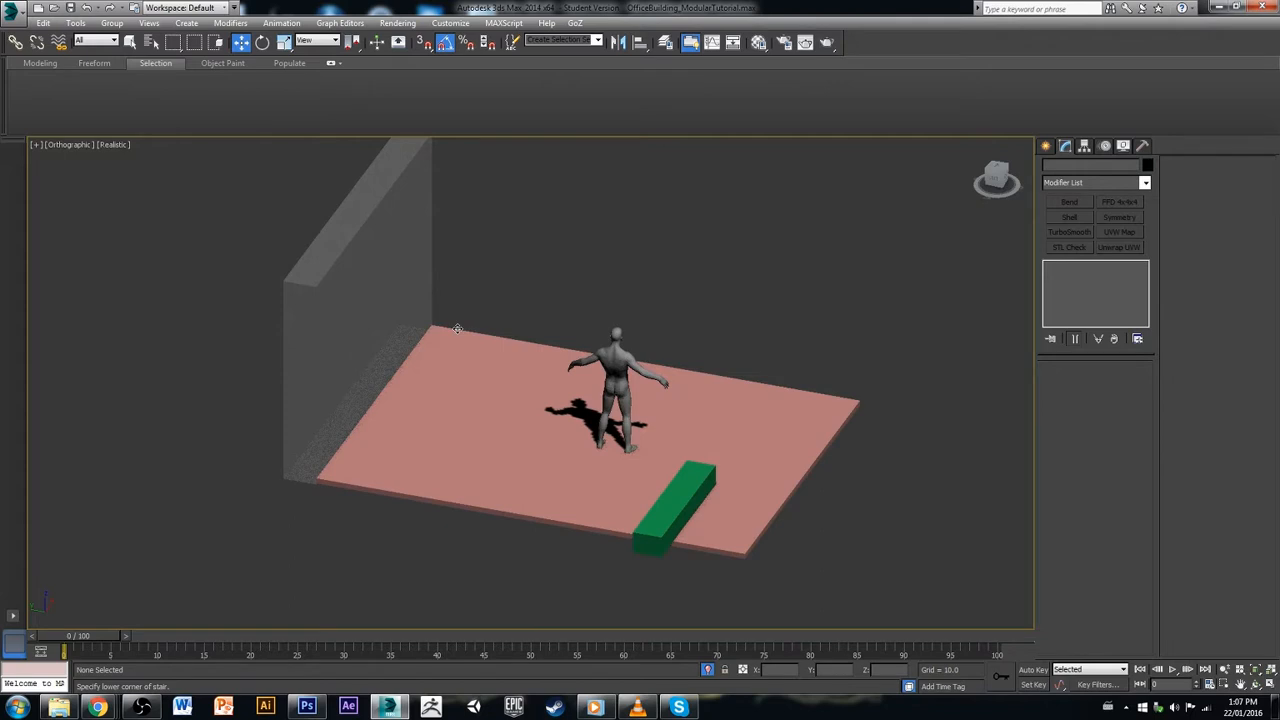
Step: Set the bottom step box's width to 224 and convert the box to an editable poly
{"action": "left_click", "coordinate": [681, 504]}
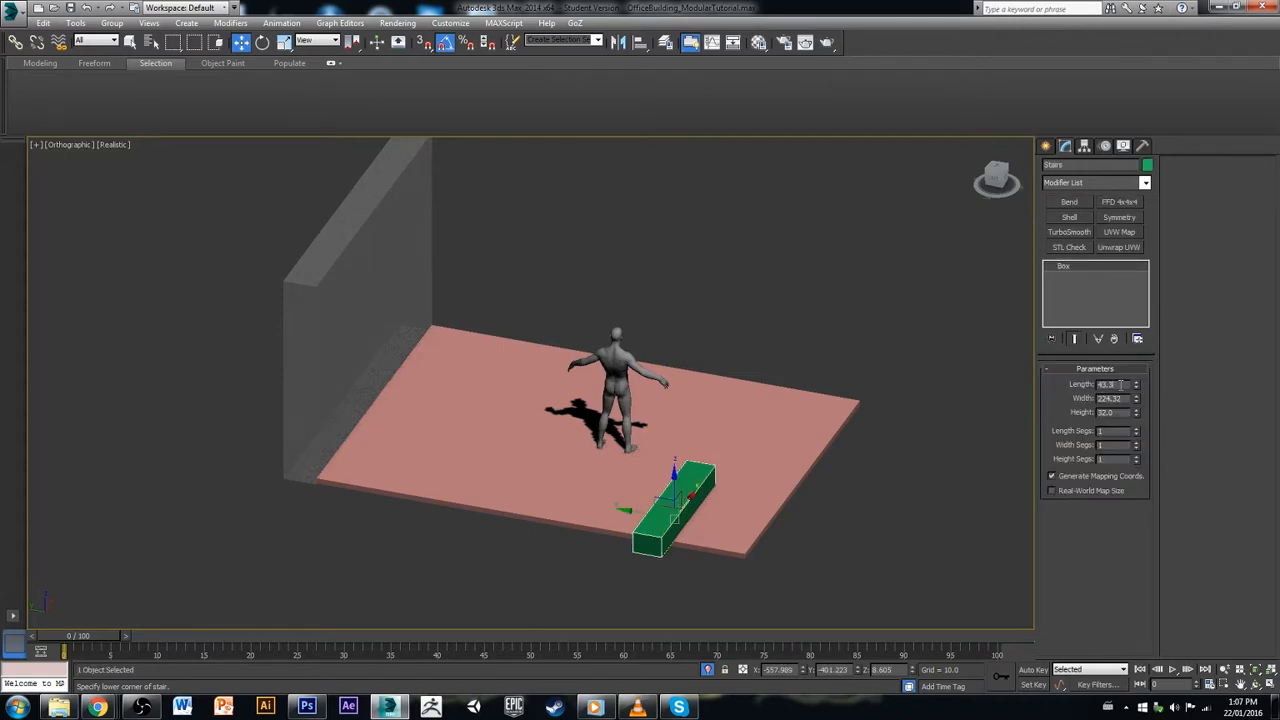
{"action": "double_click", "coordinate": [1120, 384]}
{"action": "double_click", "coordinate": [1127, 398]}
{"action": "type", "text": "224.0"}
{"action": "key", "text": "Return"}
{"action": "right_click", "coordinate": [1100, 289]}
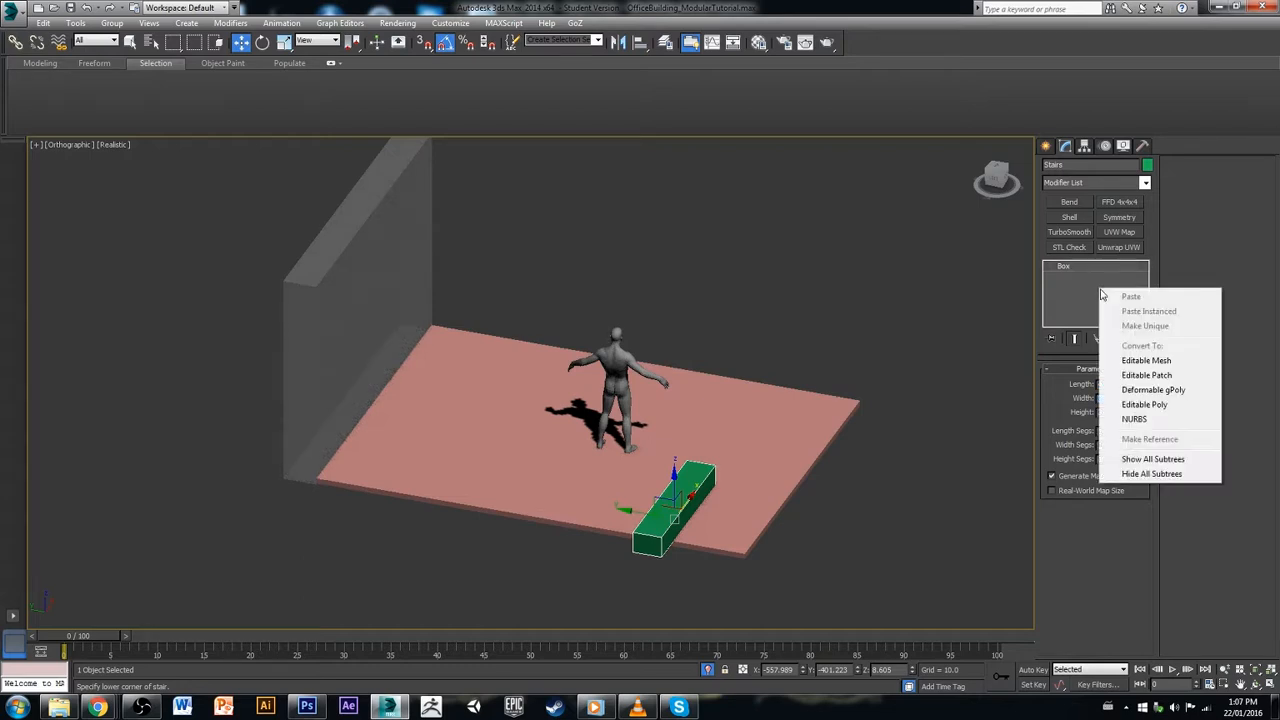
{"action": "left_click", "coordinate": [1145, 404]}
Step: Clone the bottom step in the left view as eight copies, each offset up and back so the boxes meet corner to corner
{"action": "left_click", "coordinate": [990, 184]}
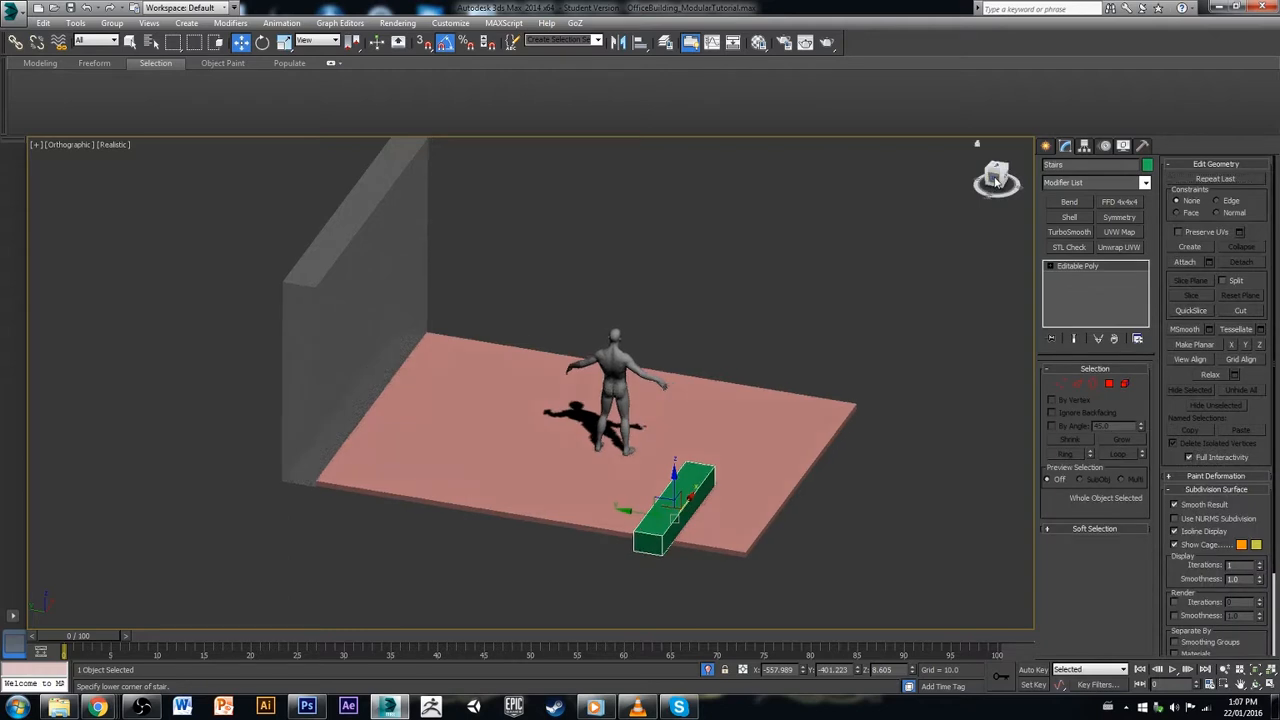
{"action": "middle_click_drag", "start_coordinate": [732, 548], "coordinate": [775, 534]}
{"action": "scroll", "coordinate": [735, 507], "scroll_direction": "up", "scroll_amount": 5}
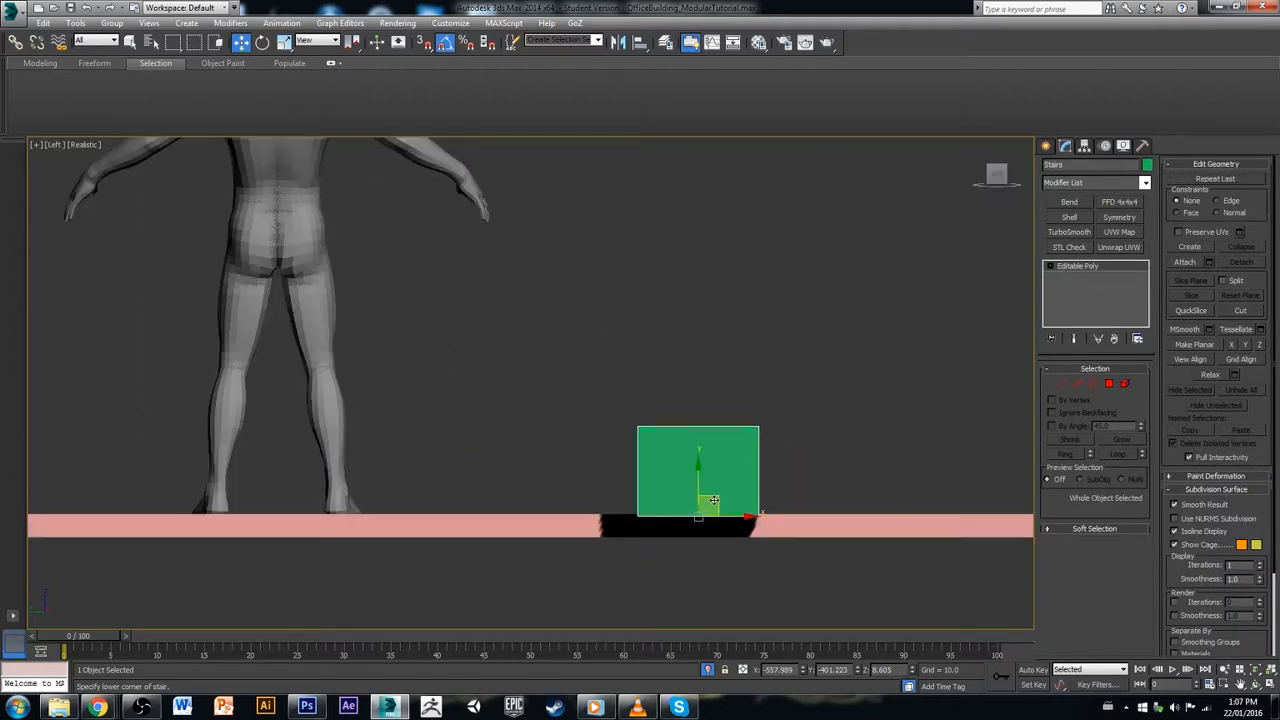
{"action": "left_click_drag", "start_coordinate": [712, 500], "coordinate": [593, 408], "text": "shift"}
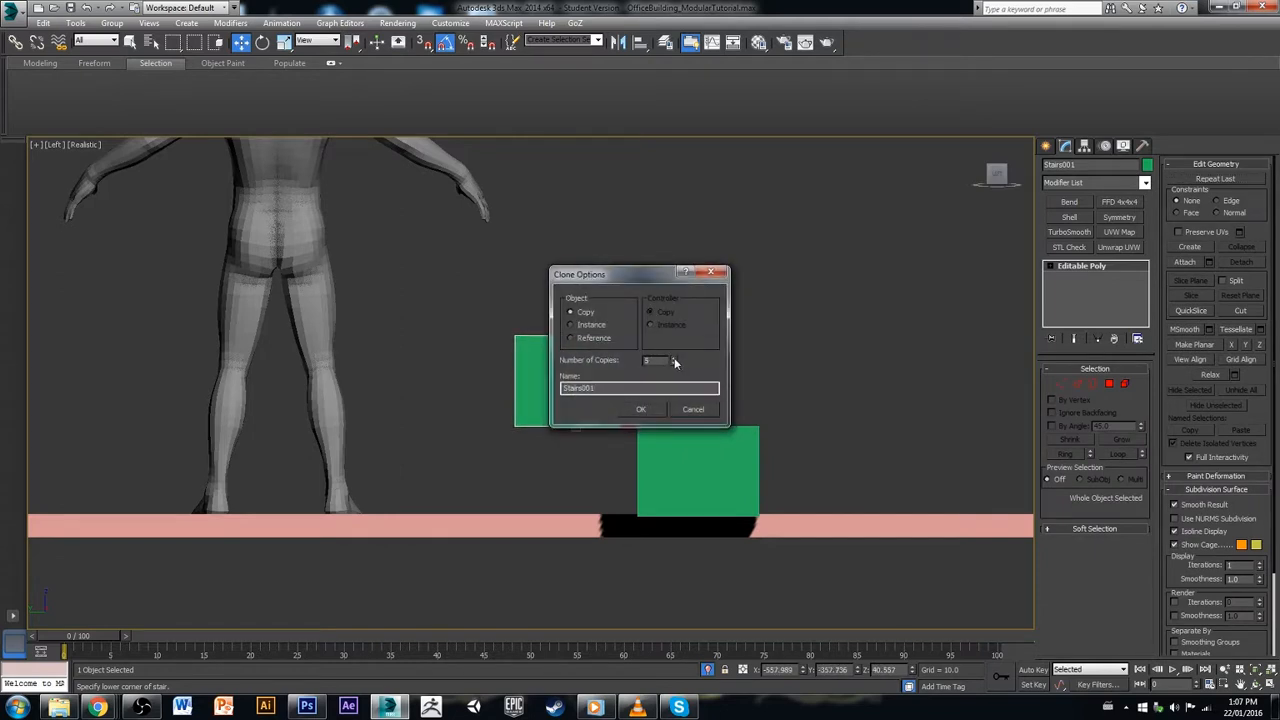
{"action": "left_click", "coordinate": [641, 409]}
{"action": "scroll", "coordinate": [743, 517], "scroll_direction": "down", "scroll_amount": 4}
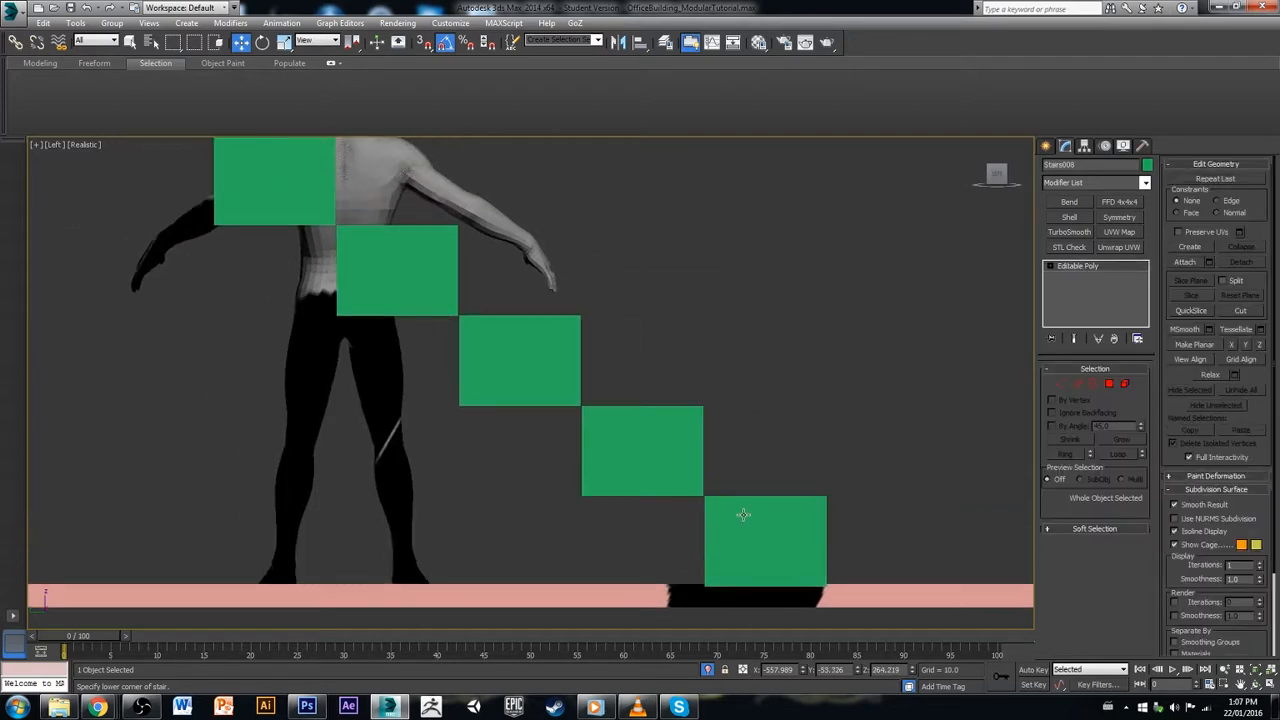
Step: Attach the eight upper steps to the bottom step so the flight becomes a single editable poly
{"action": "middle_click_drag", "start_coordinate": [758, 517], "coordinate": [723, 453], "text": "alt"}
{"action": "left_click", "coordinate": [733, 489]}
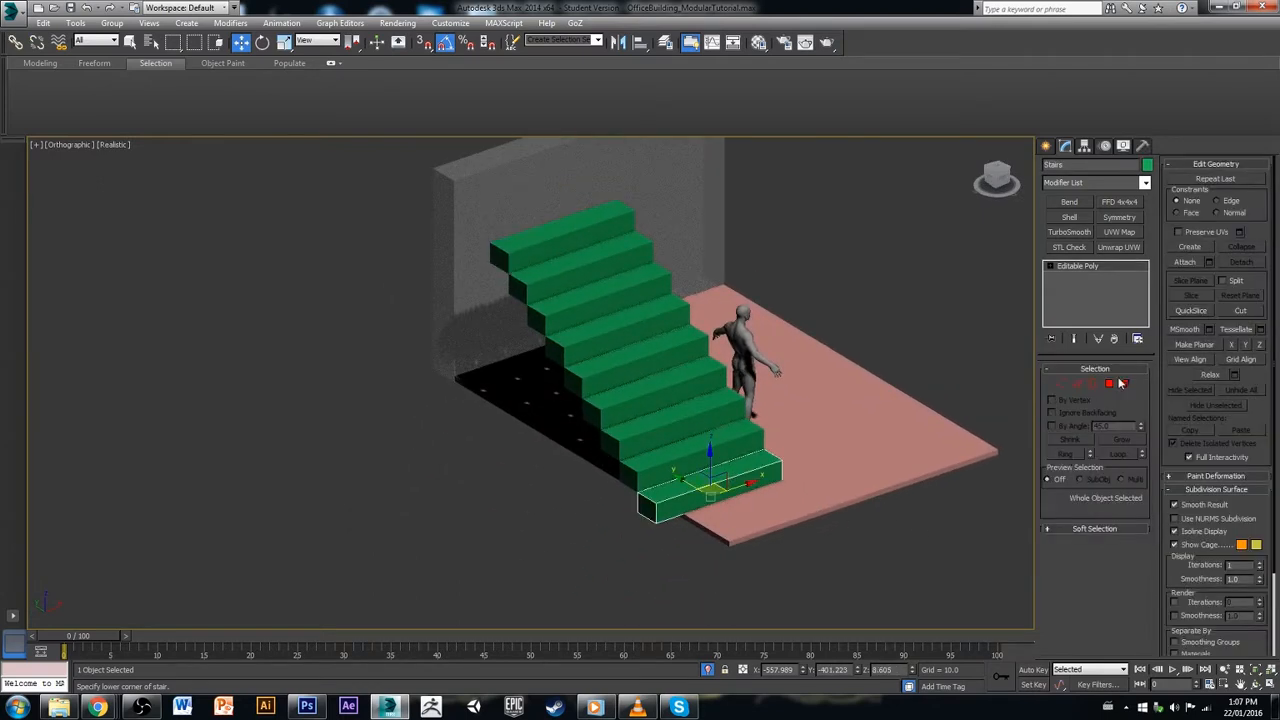
{"action": "left_click", "coordinate": [1186, 262]}
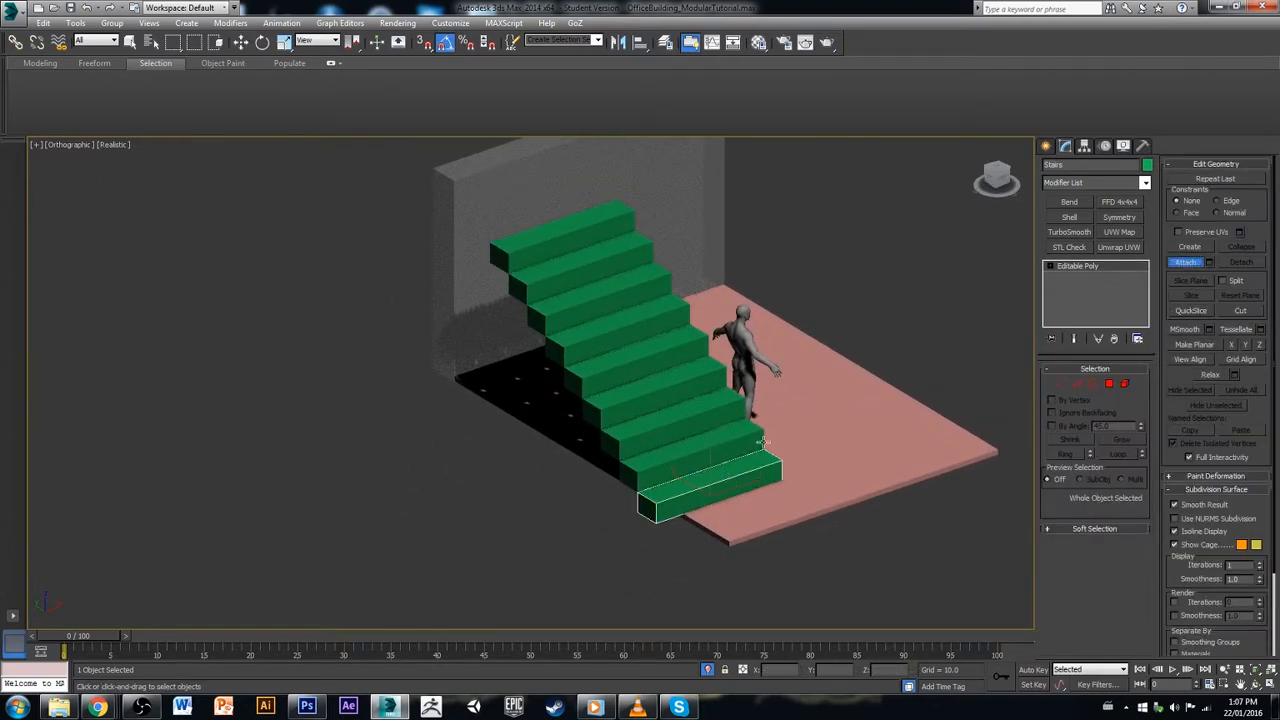
{"action": "left_click", "coordinate": [674, 448]}
{"action": "left_click", "coordinate": [648, 420]}
{"action": "left_click", "coordinate": [628, 392]}
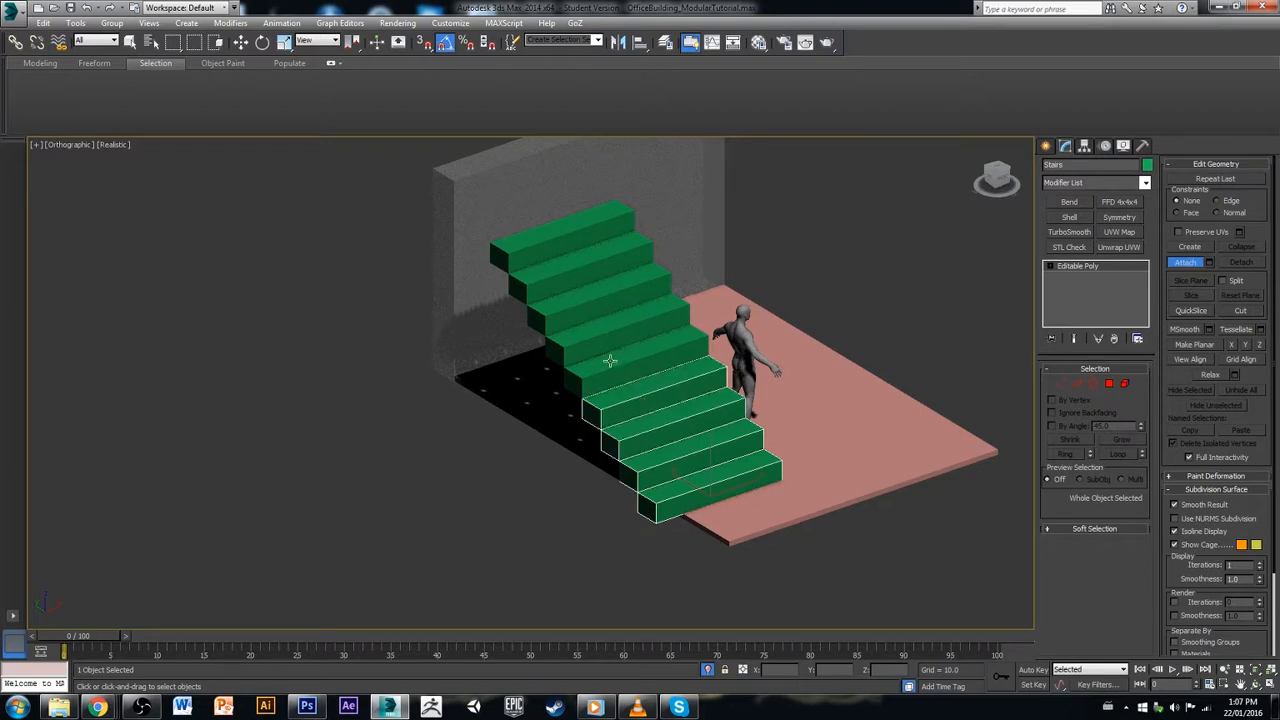
{"action": "left_click", "coordinate": [606, 362]}
{"action": "left_click", "coordinate": [590, 337]}
{"action": "left_click", "coordinate": [577, 313]}
{"action": "left_click", "coordinate": [563, 271]}
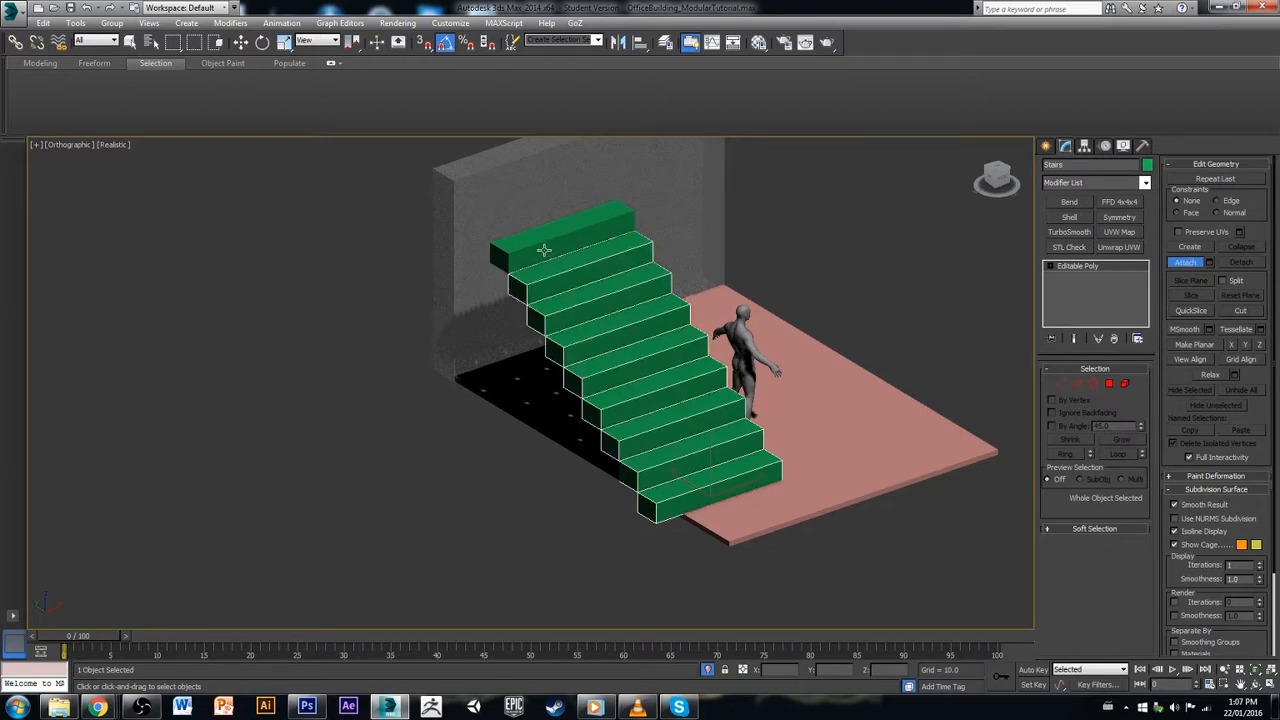
{"action": "left_click", "coordinate": [543, 249]}
{"action": "key", "text": "w"}
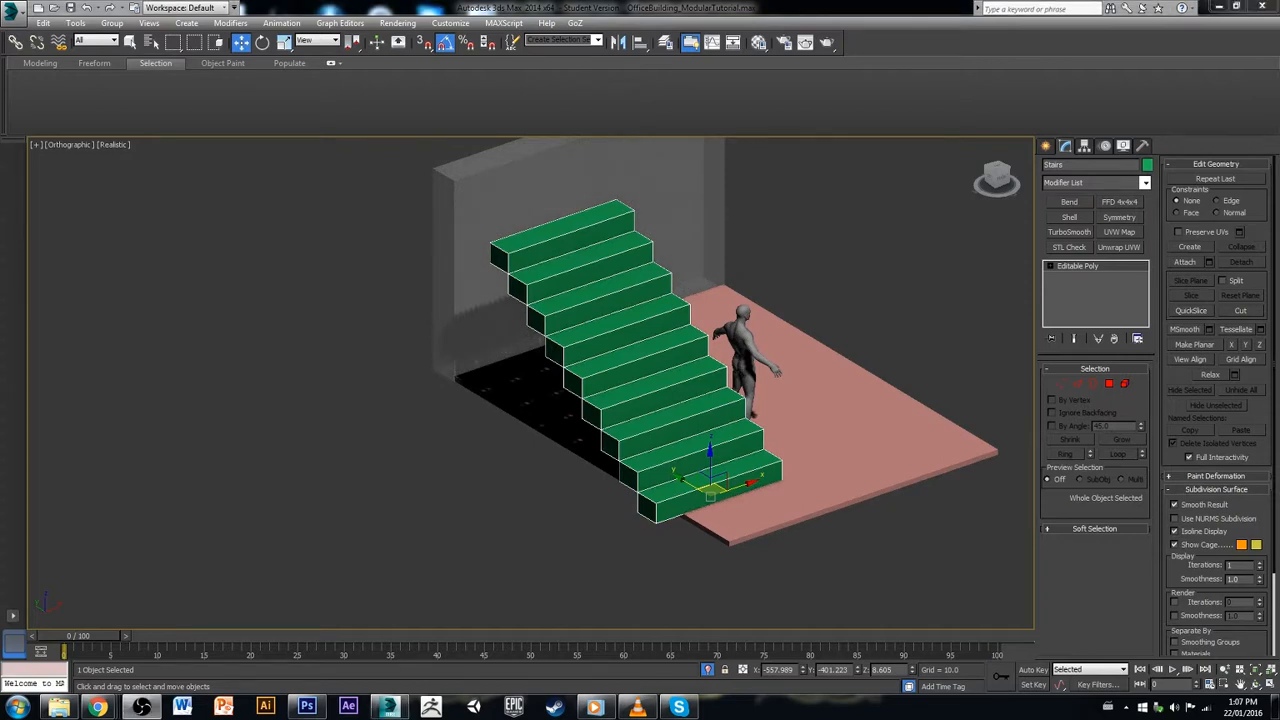
Step: Delete the underside polygon of the second step and the back polygon of the bottom step
{"action": "middle_click_drag", "start_coordinate": [703, 526], "coordinate": [723, 548], "text": "alt"}
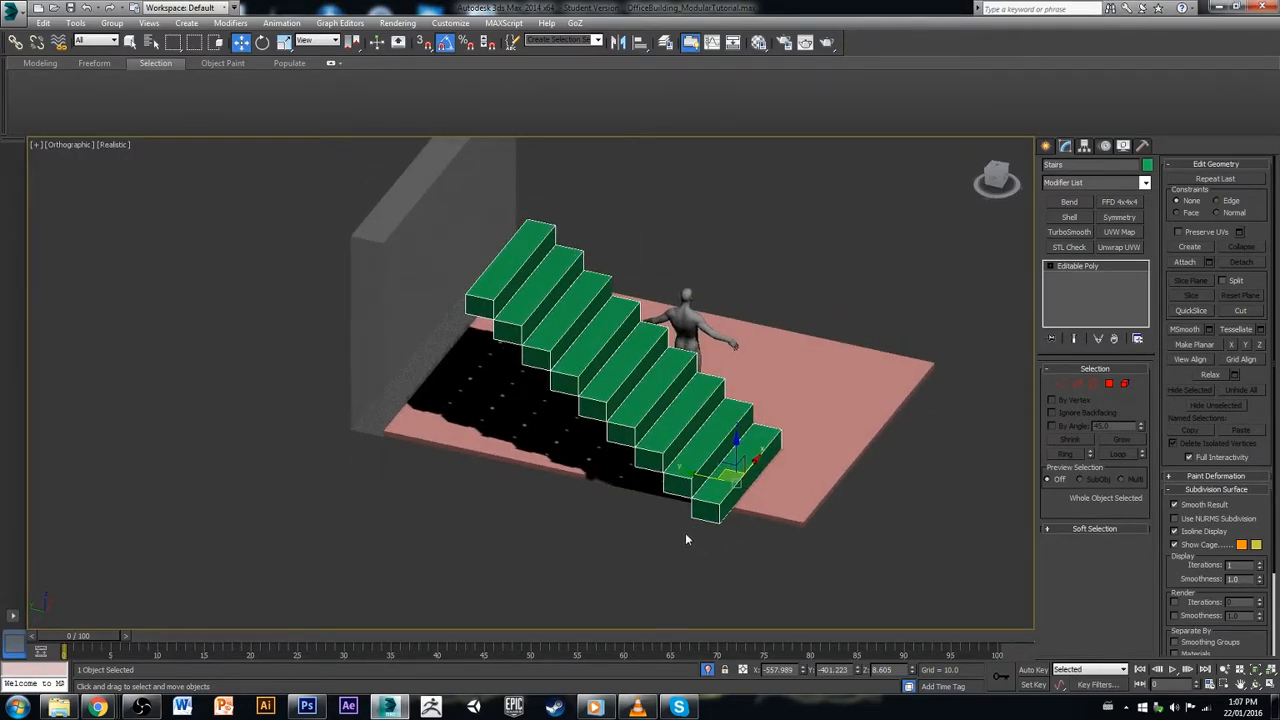
{"action": "scroll", "coordinate": [685, 539], "scroll_direction": "up", "scroll_amount": 3}
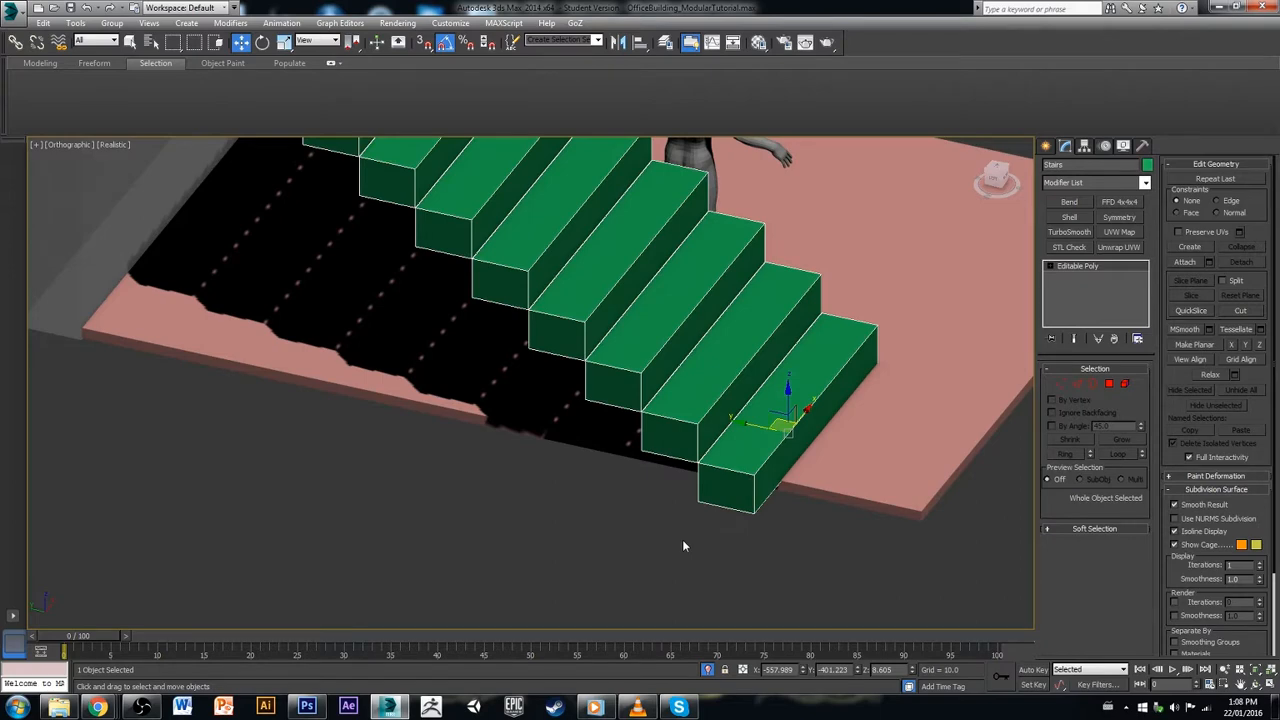
{"action": "scroll", "coordinate": [683, 542], "scroll_direction": "down", "scroll_amount": 3}
{"action": "middle_click_drag", "start_coordinate": [683, 545], "coordinate": [781, 496], "text": "alt"}
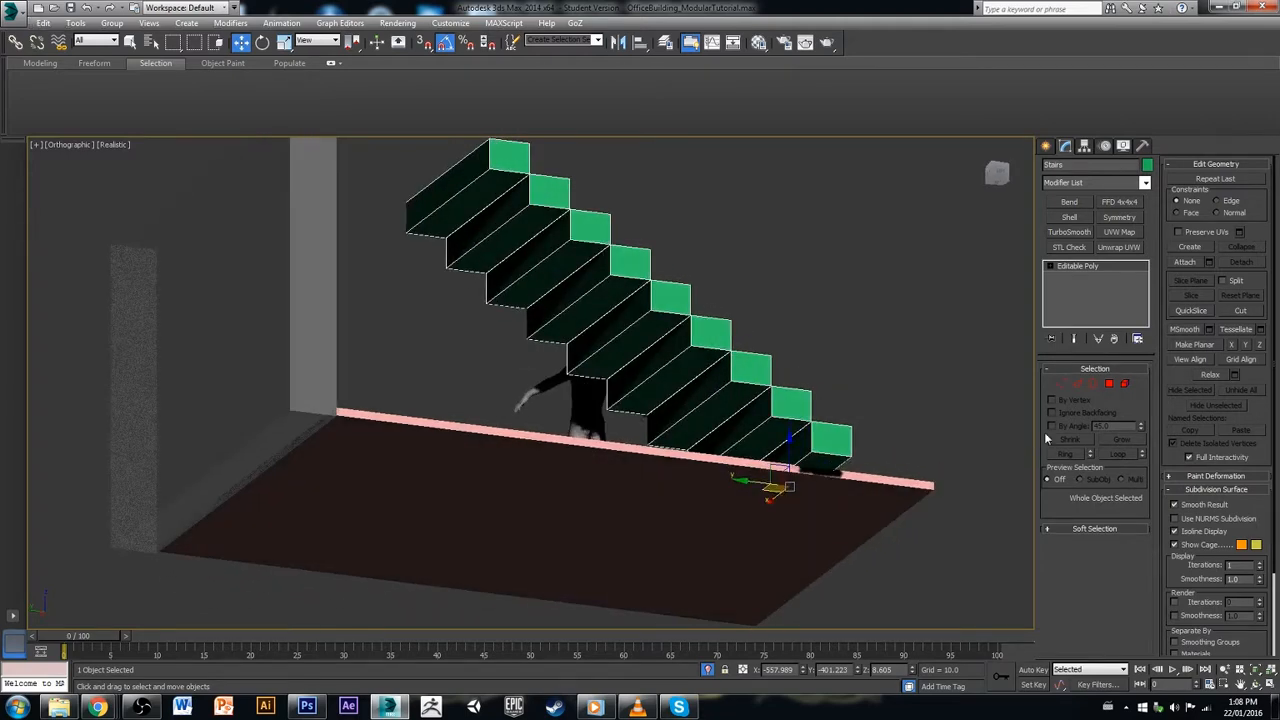
{"action": "left_click", "coordinate": [1109, 385]}
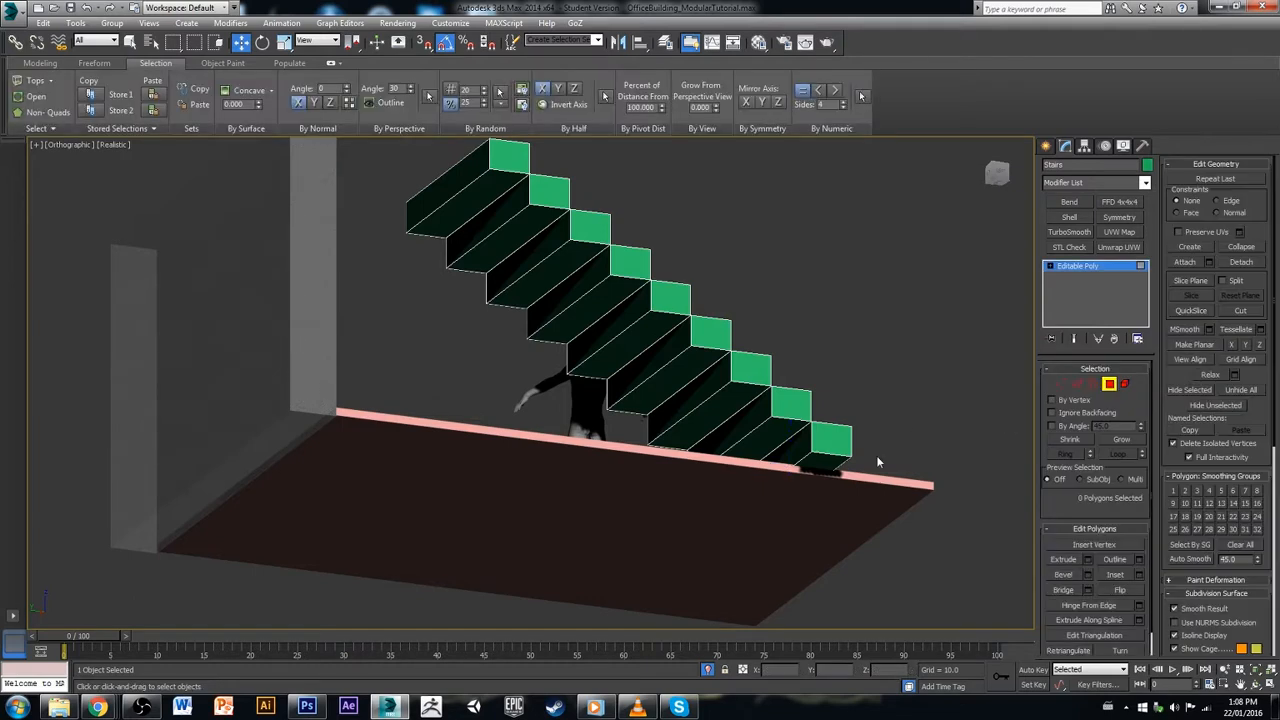
{"action": "left_click", "coordinate": [802, 430]}
{"action": "left_click", "coordinate": [797, 429], "text": "ctrl"}
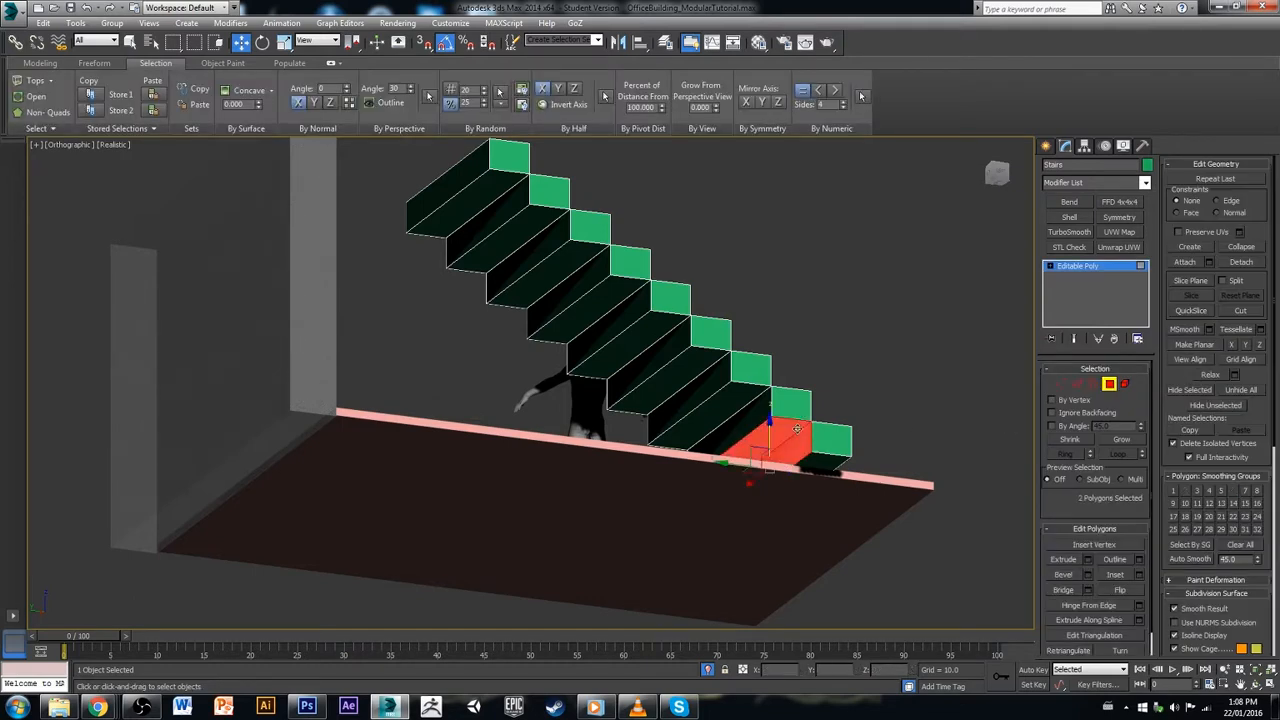
{"action": "middle_click_drag", "start_coordinate": [797, 429], "coordinate": [774, 440], "text": "alt"}
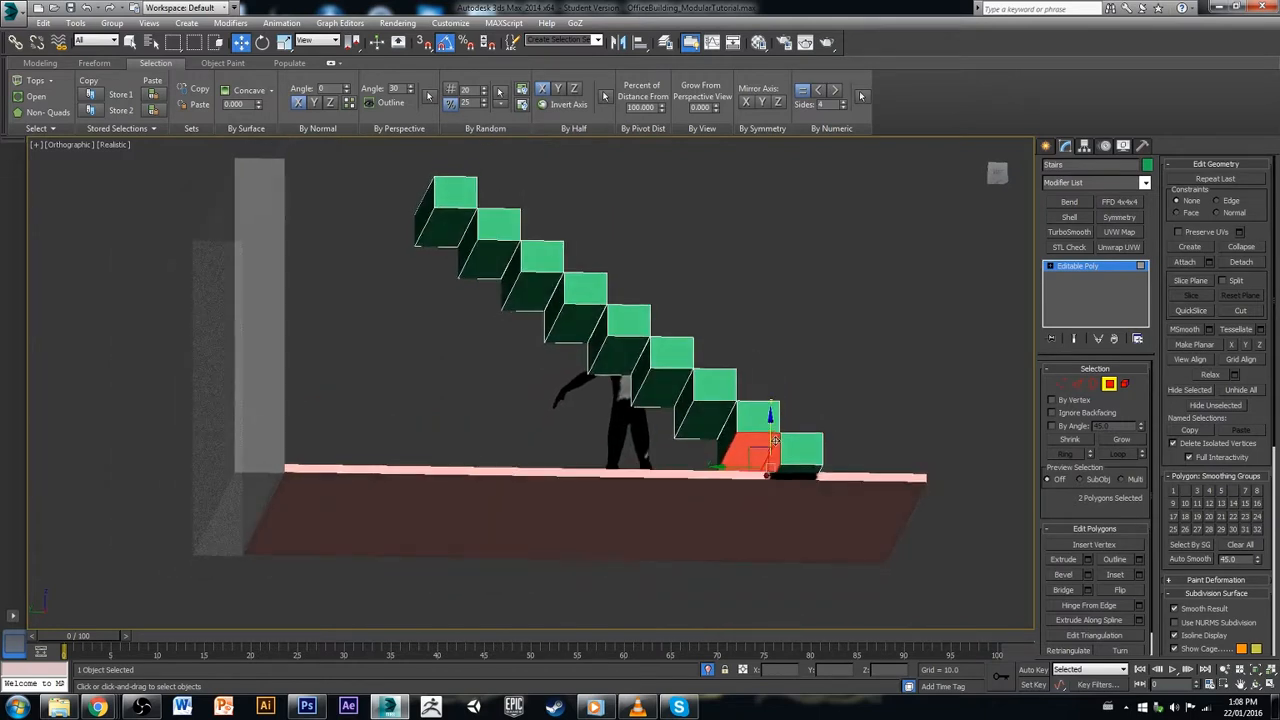
{"action": "key", "text": "Delete"}
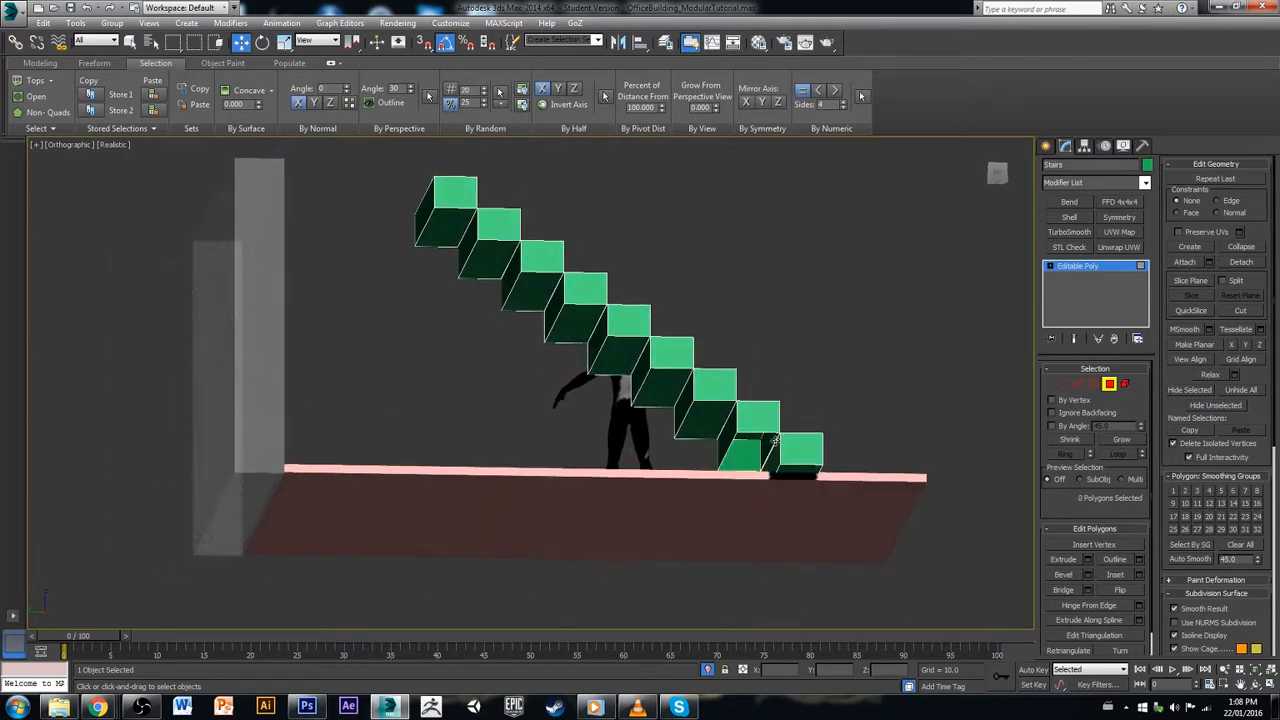
Step: Delete the underside polygon of the fourth step and the back polygon of the third step
{"action": "middle_click_drag", "start_coordinate": [708, 427], "coordinate": [757, 442]}
{"action": "left_click", "coordinate": [730, 415]}
{"action": "left_click", "coordinate": [690, 390], "text": "ctrl"}
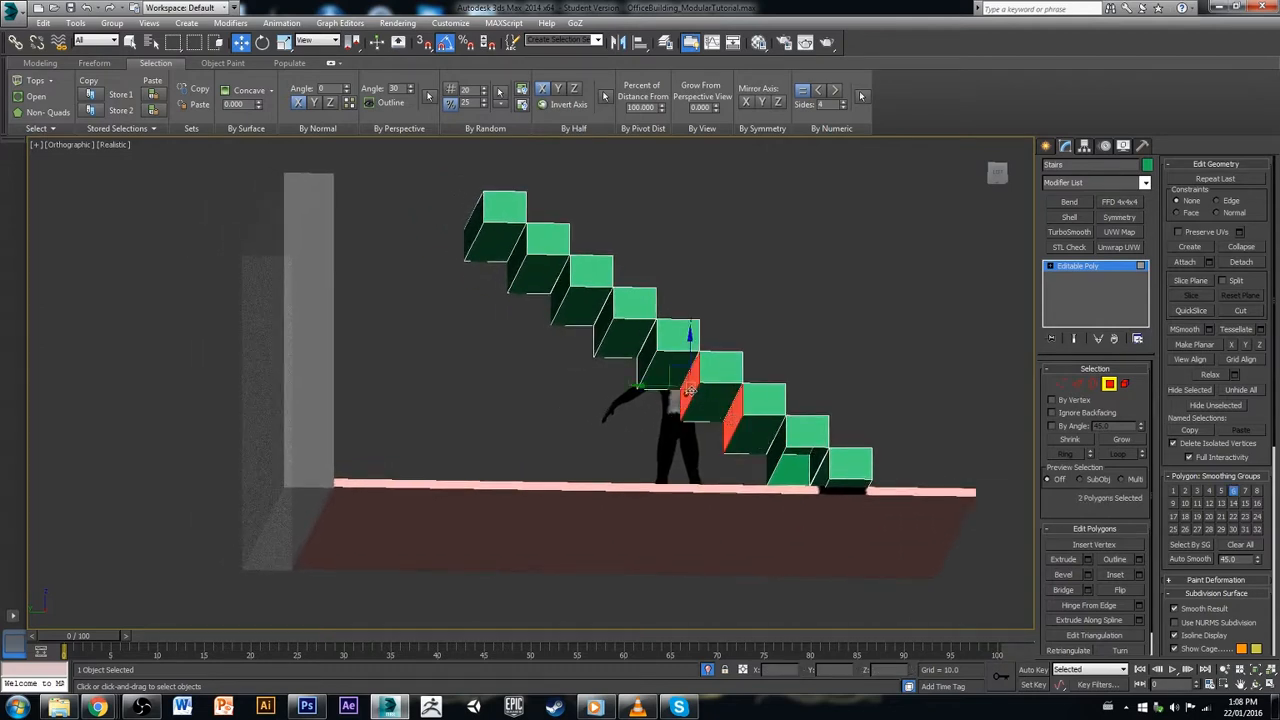
{"action": "left_click", "coordinate": [729, 411]}
{"action": "left_click", "coordinate": [710, 390], "text": "ctrl"}
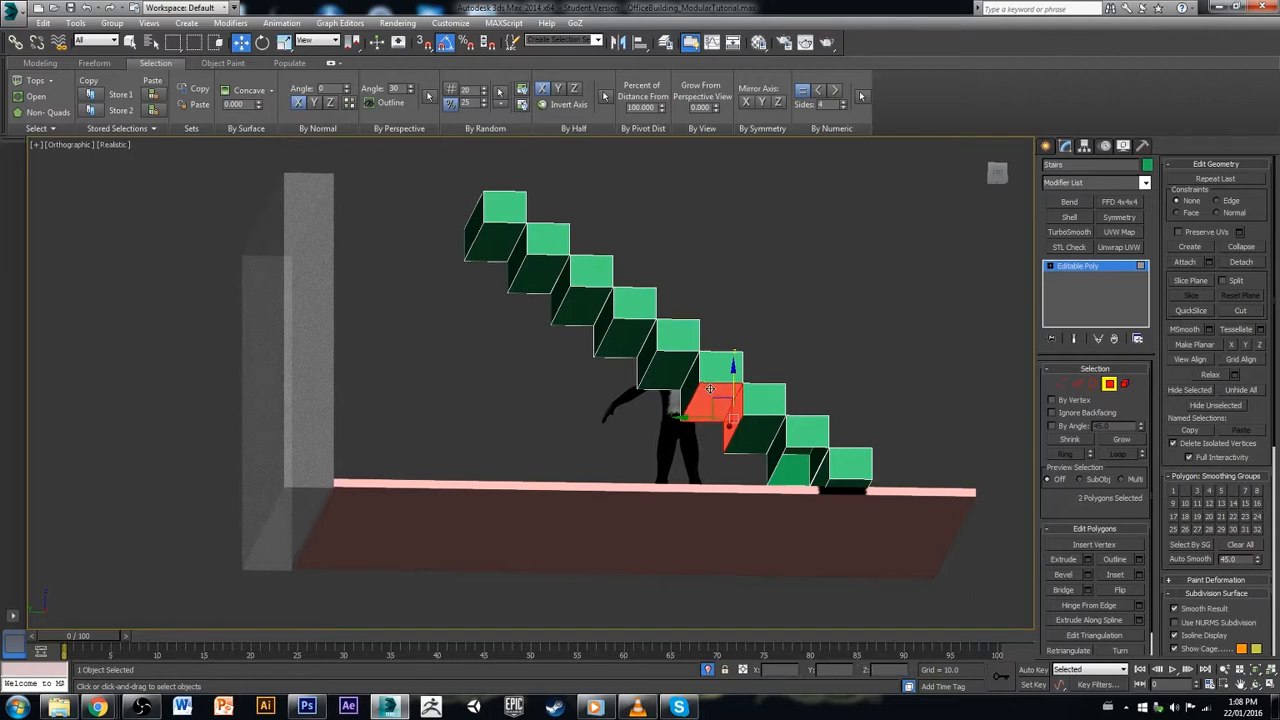
{"action": "key", "text": "Delete"}
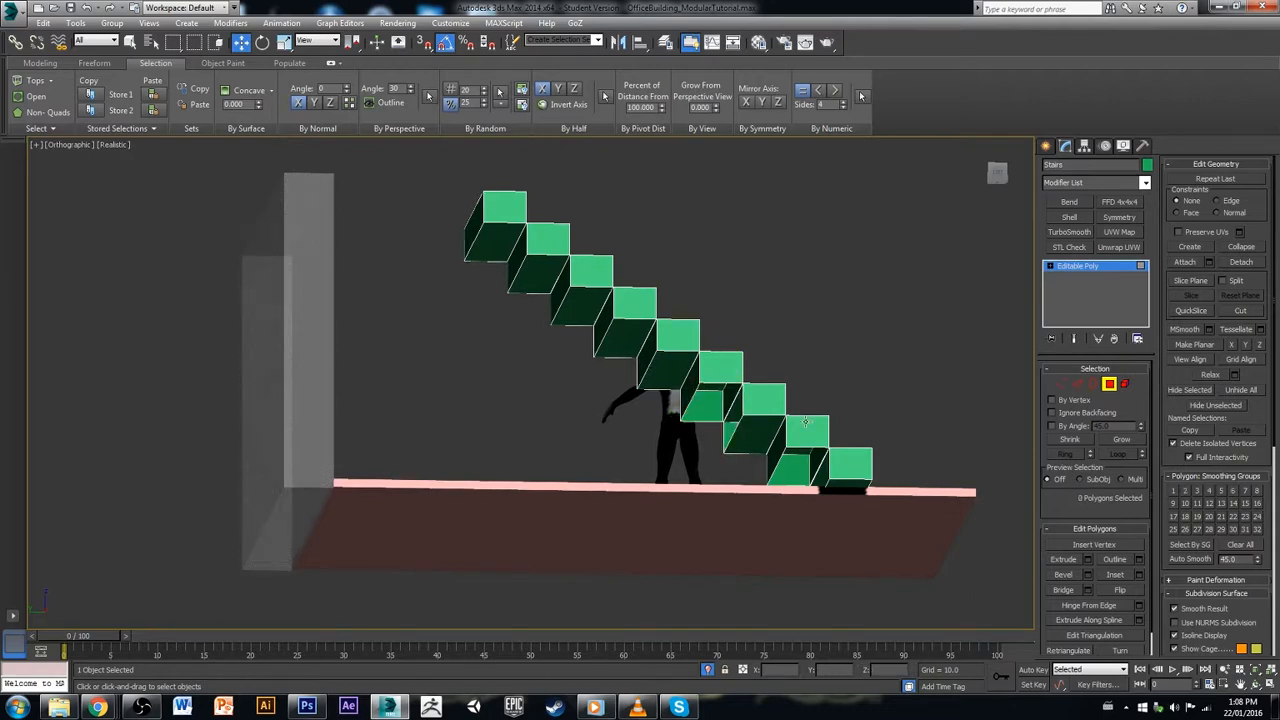
Step: Delete the underside polygon of the sixth step and the back polygon of the fifth step
{"action": "middle_click_drag", "start_coordinate": [810, 419], "coordinate": [866, 453]}
{"action": "left_click", "coordinate": [720, 405]}
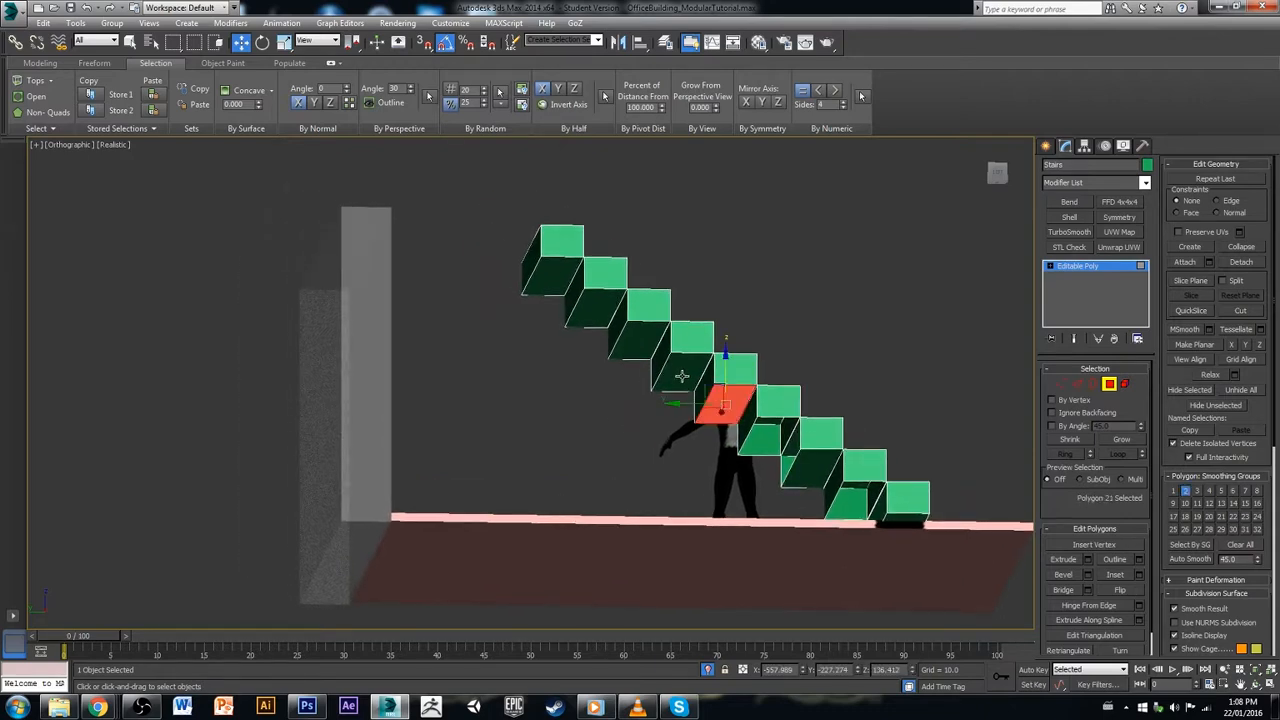
{"action": "left_click", "coordinate": [681, 375], "text": "ctrl"}
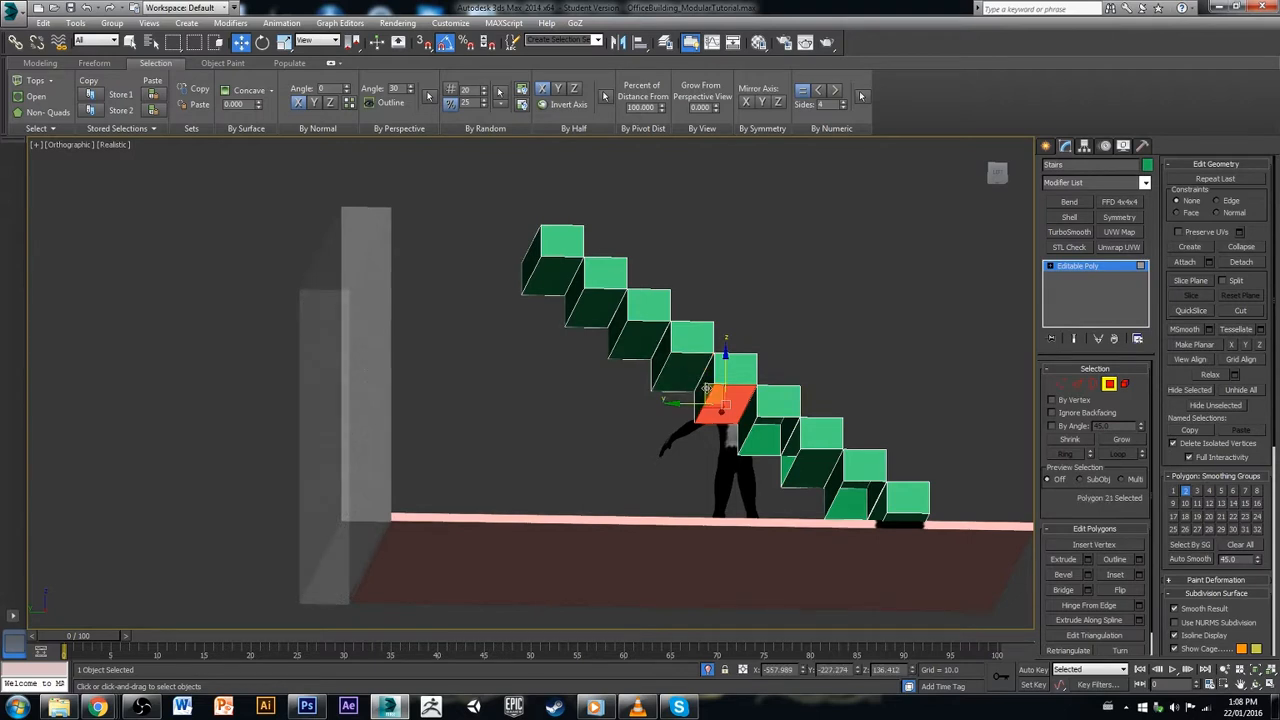
{"action": "key", "text": "Delete"}
{"action": "left_click", "coordinate": [678, 380]}
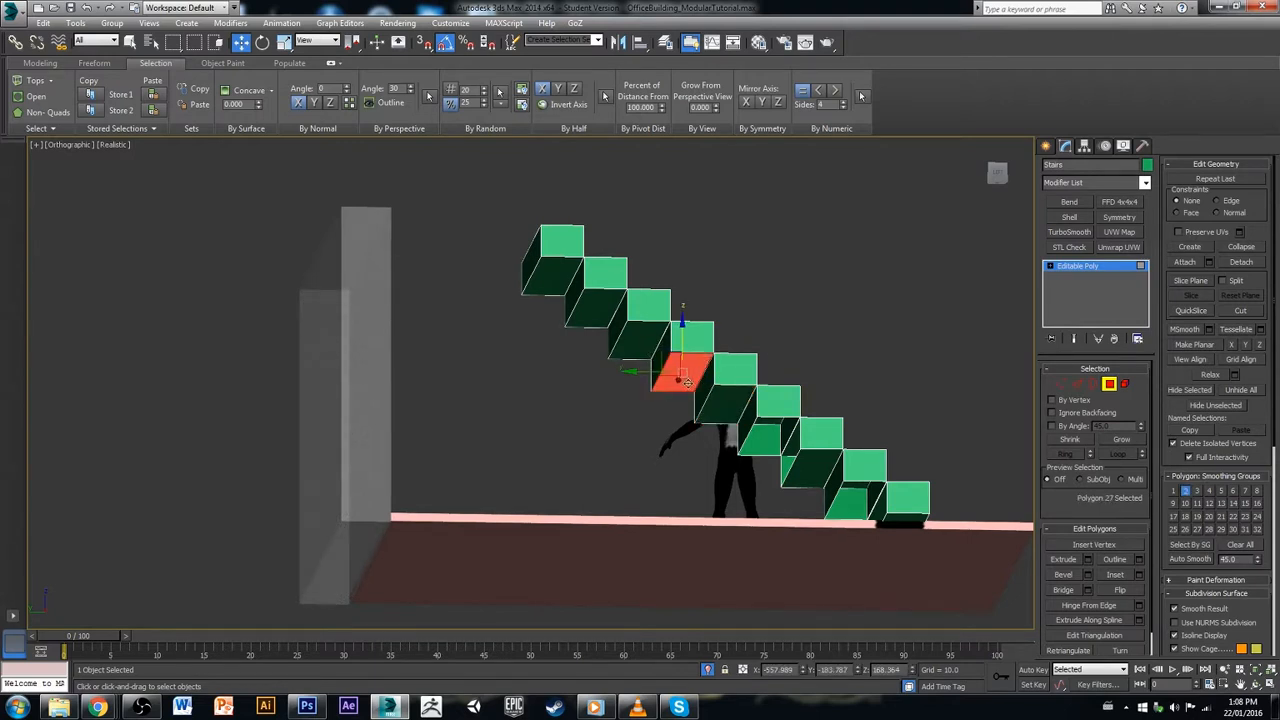
{"action": "left_click", "coordinate": [705, 397], "text": "ctrl"}
{"action": "middle_click_drag", "start_coordinate": [705, 399], "coordinate": [754, 442], "text": "alt"}
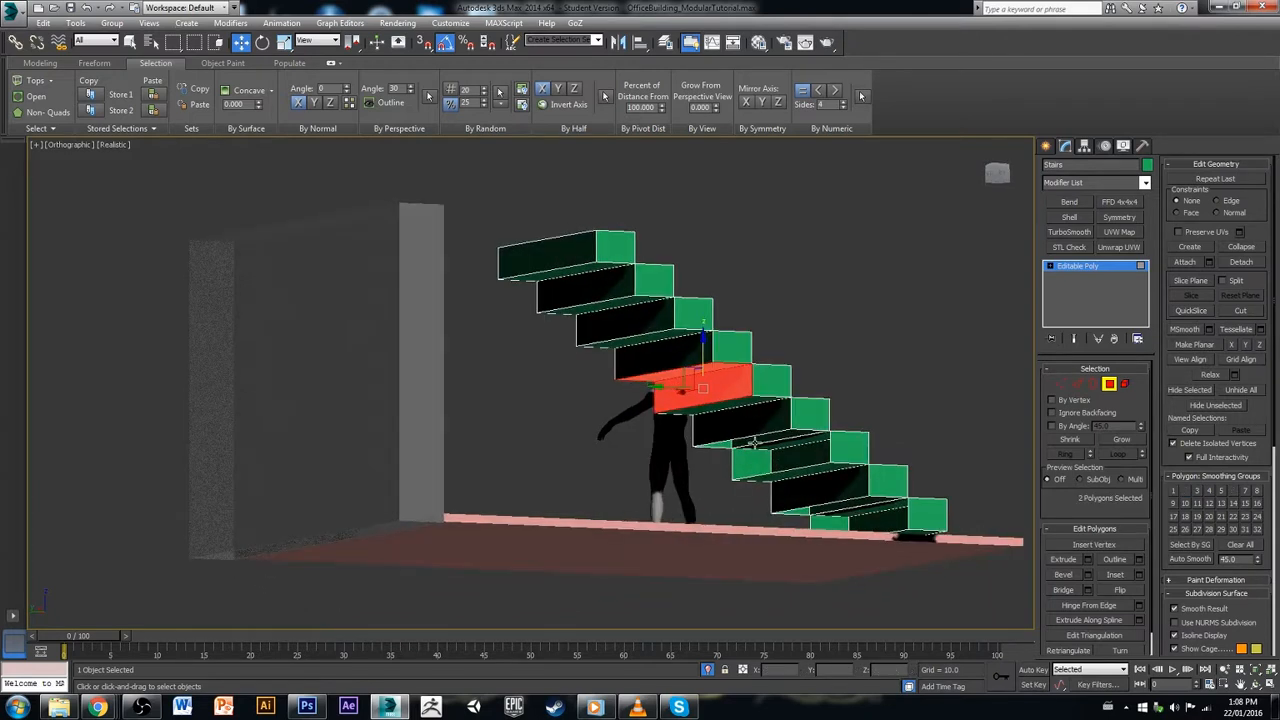
{"action": "key", "text": "ctrl+d"}
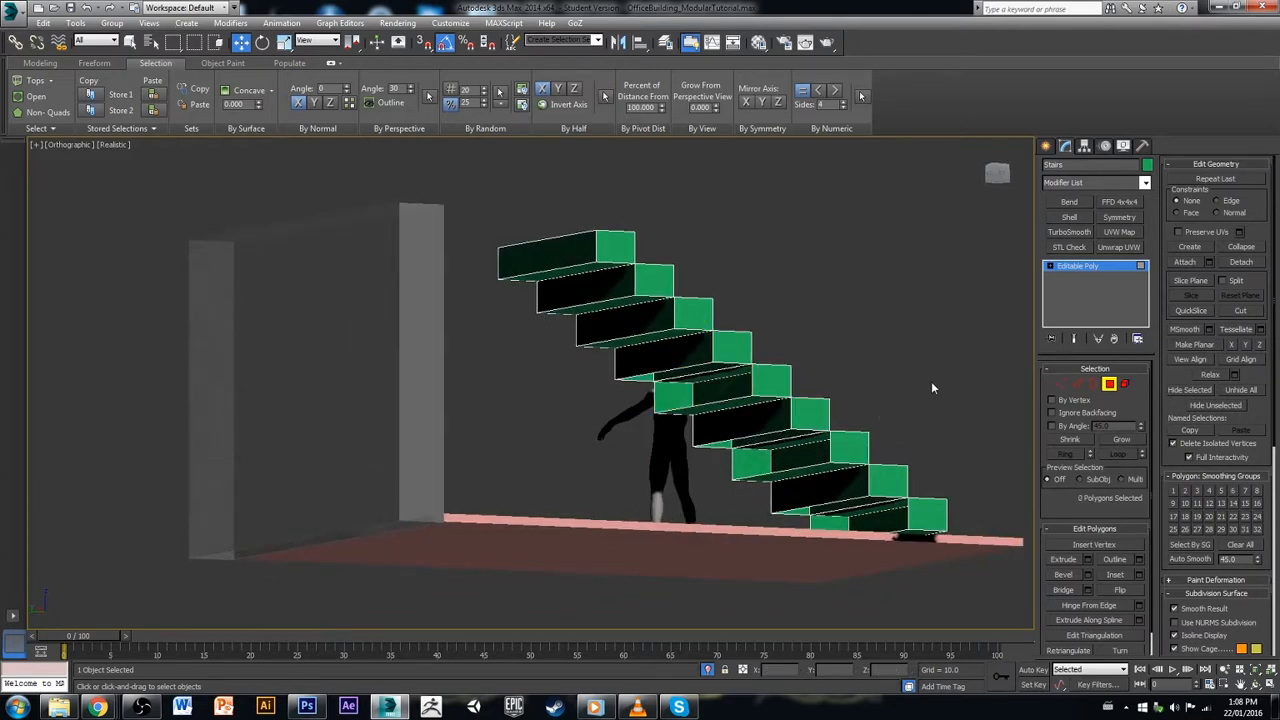
Step: Weld the vertices where the fifth and sixth steps meet with a threshold of 5.11, and clear the vertex selection
{"action": "left_click", "coordinate": [998, 172]}
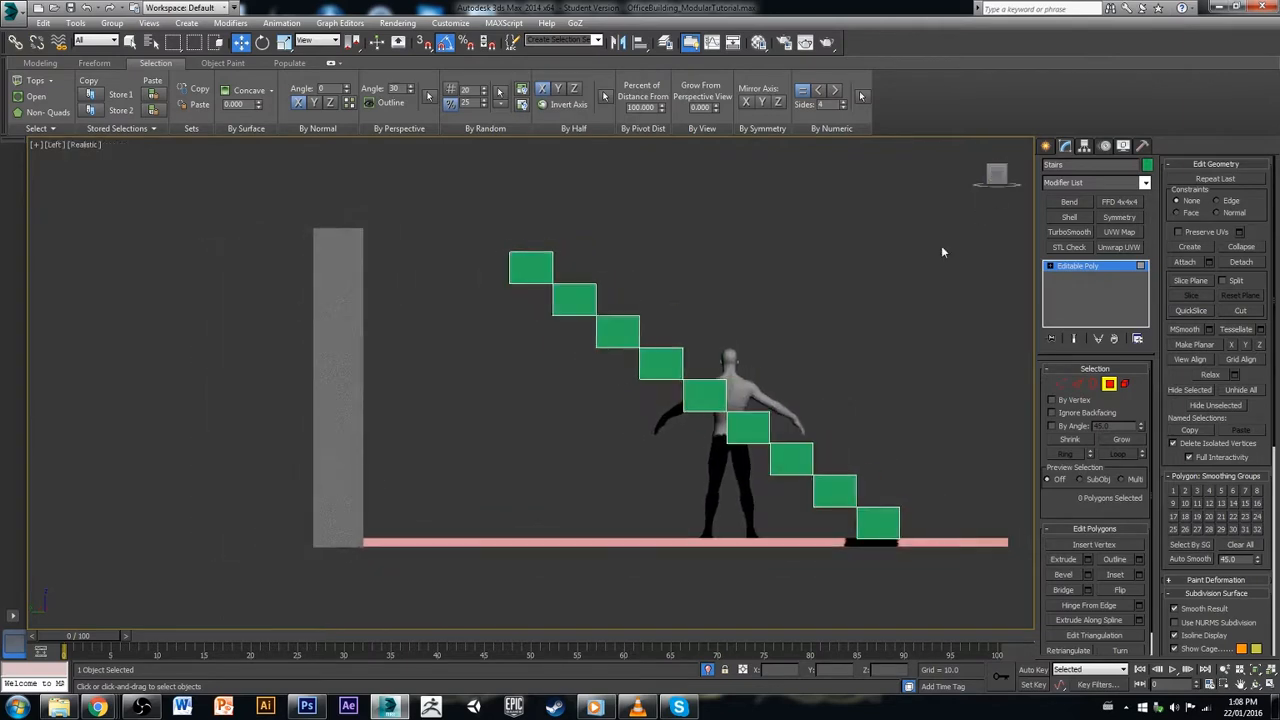
{"action": "scroll", "coordinate": [650, 378], "scroll_direction": "up", "scroll_amount": 4}
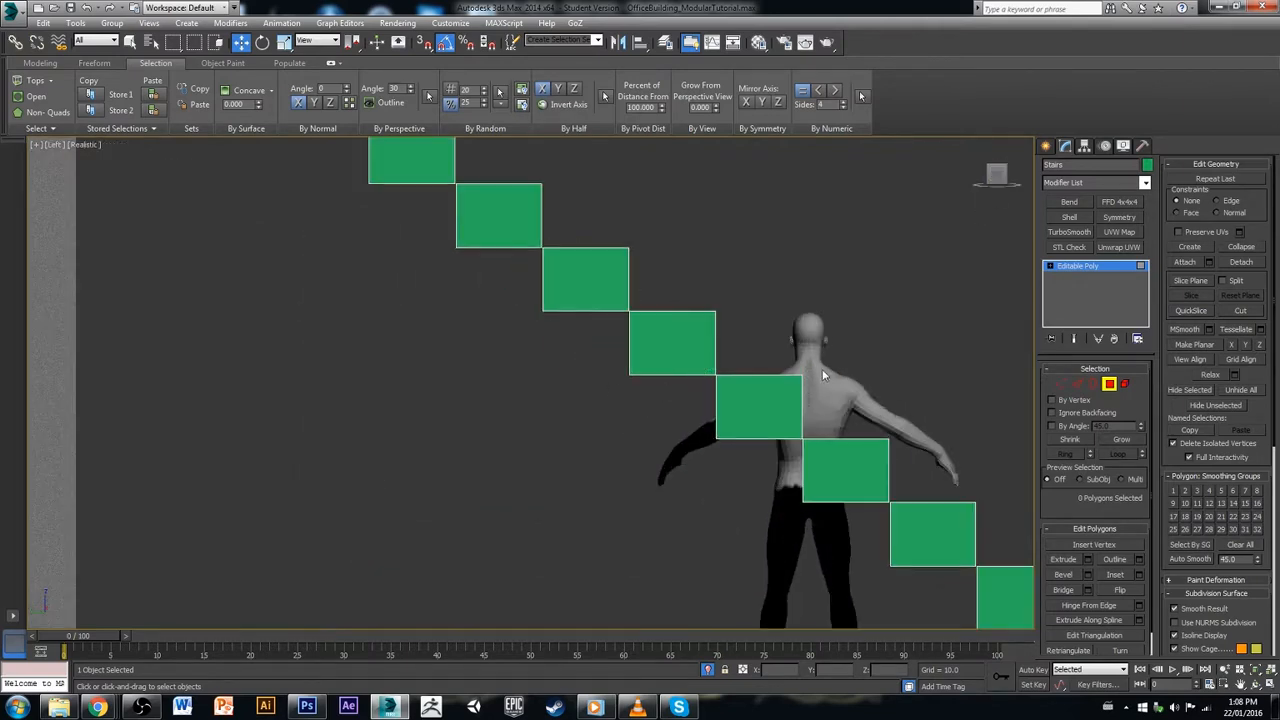
{"action": "key", "text": "1"}
{"action": "left_click_drag", "start_coordinate": [705, 365], "coordinate": [740, 405]}
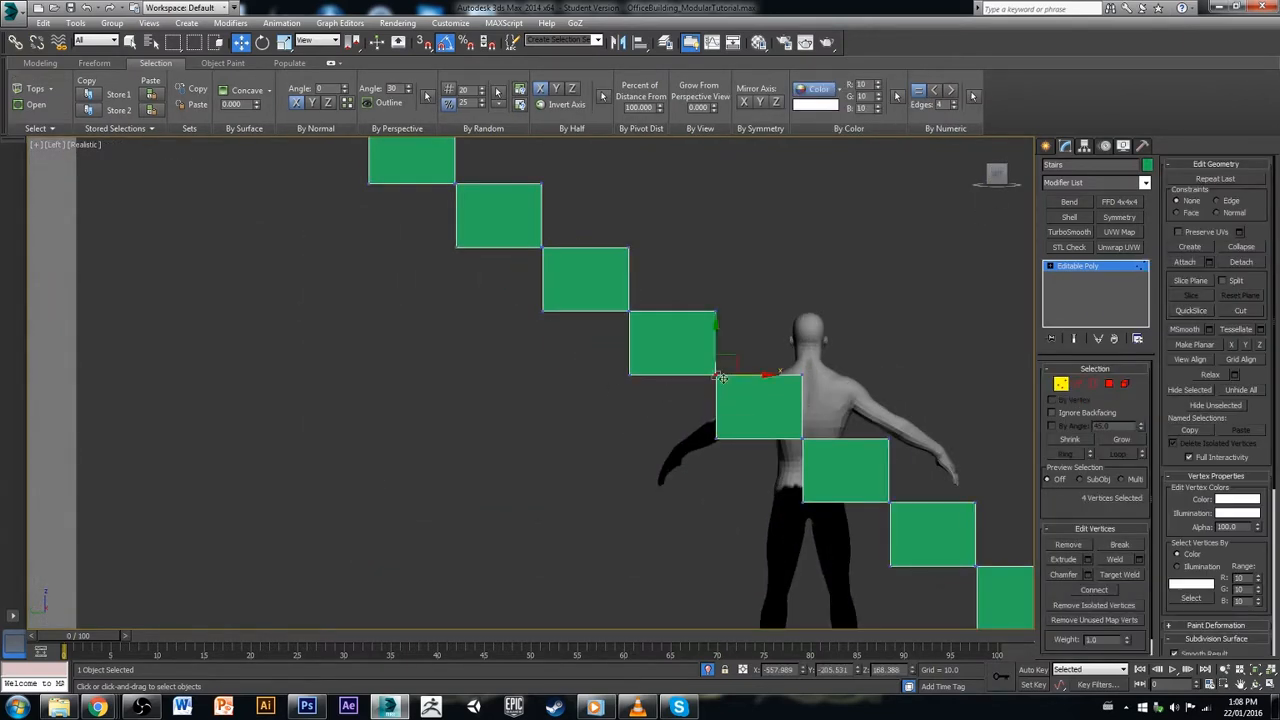
{"action": "scroll", "coordinate": [729, 343], "scroll_direction": "up", "scroll_amount": 4}
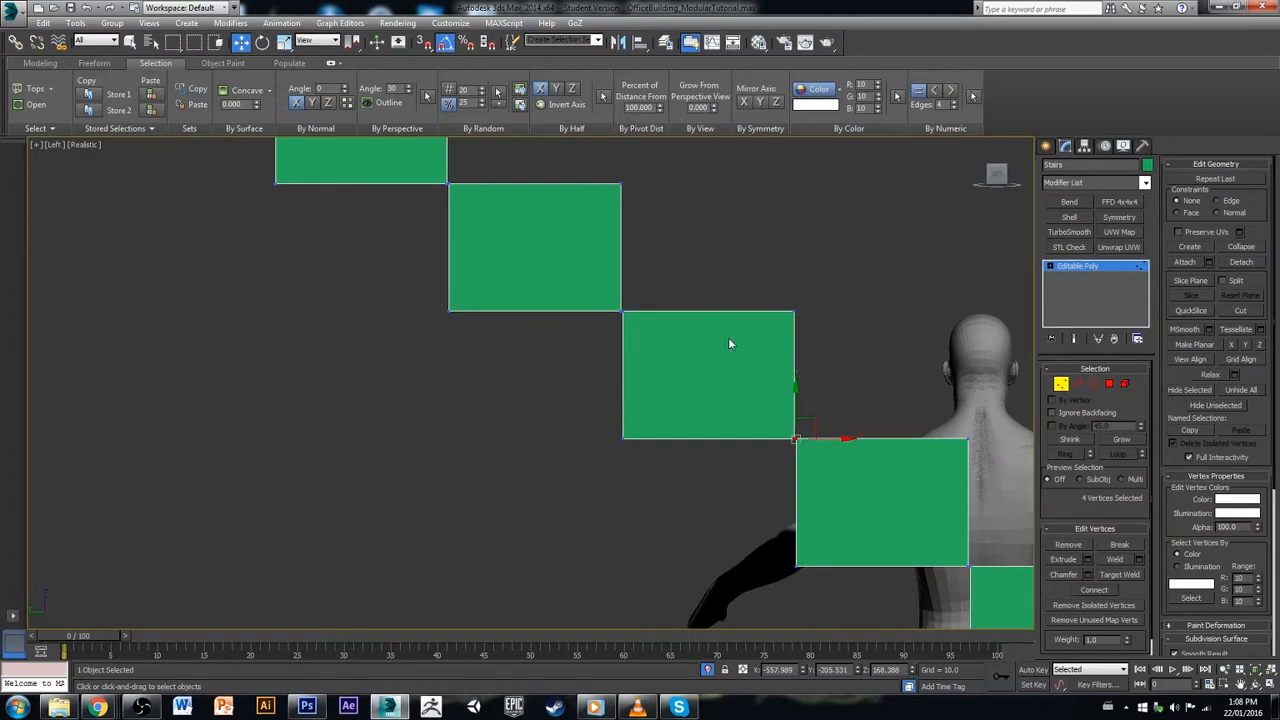
{"action": "left_click", "coordinate": [1139, 559]}
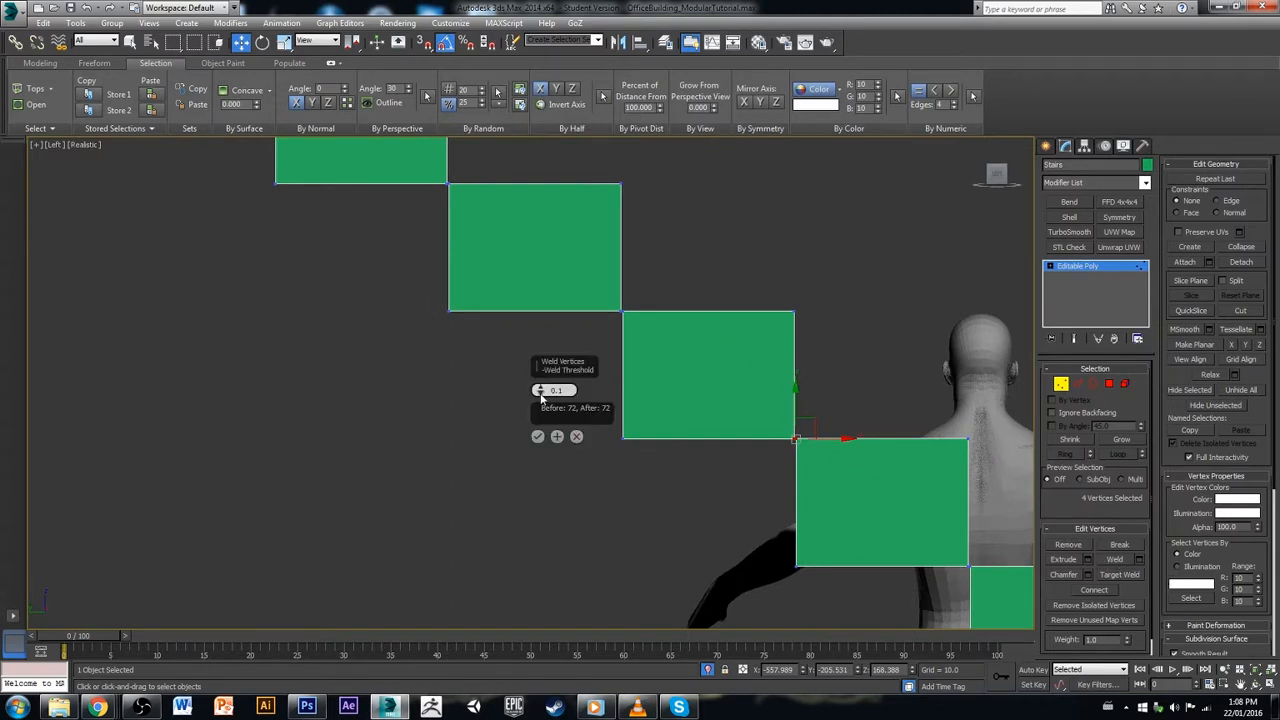
{"action": "left_click_drag", "start_coordinate": [540, 392], "coordinate": [540, 380]}
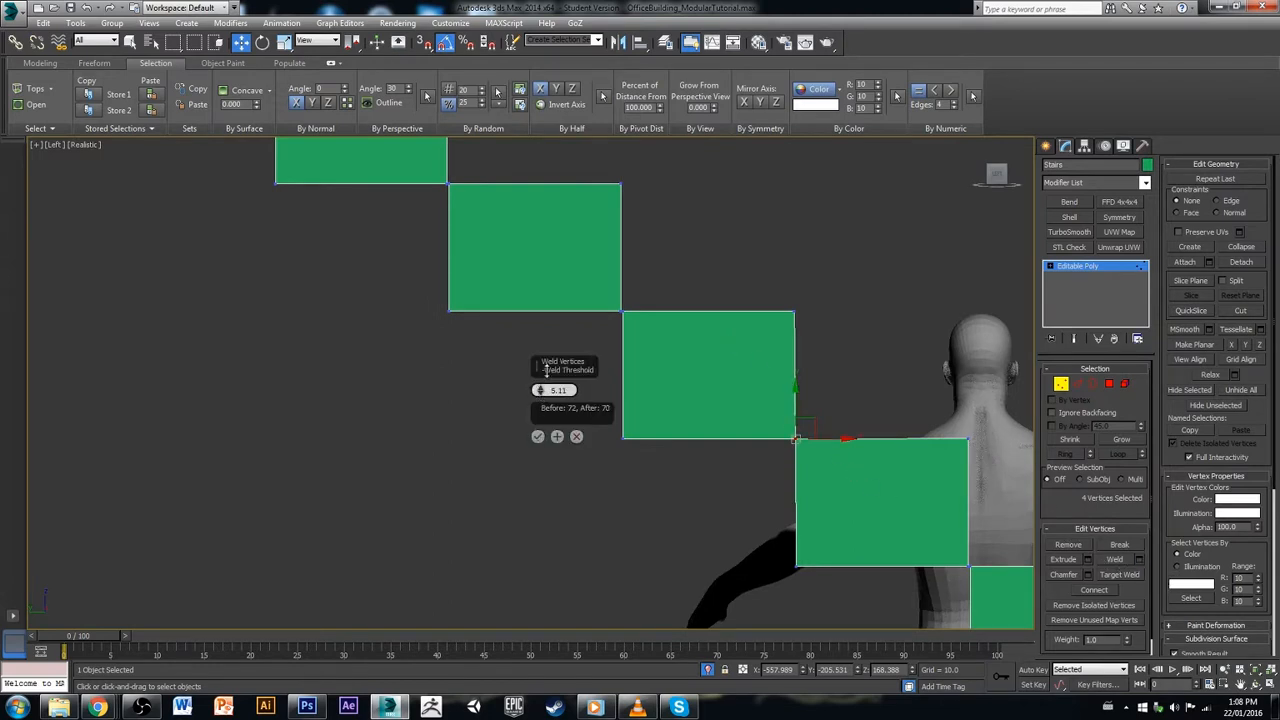
{"action": "left_click", "coordinate": [540, 437]}
{"action": "middle_click_drag", "start_coordinate": [740, 495], "coordinate": [565, 370]}
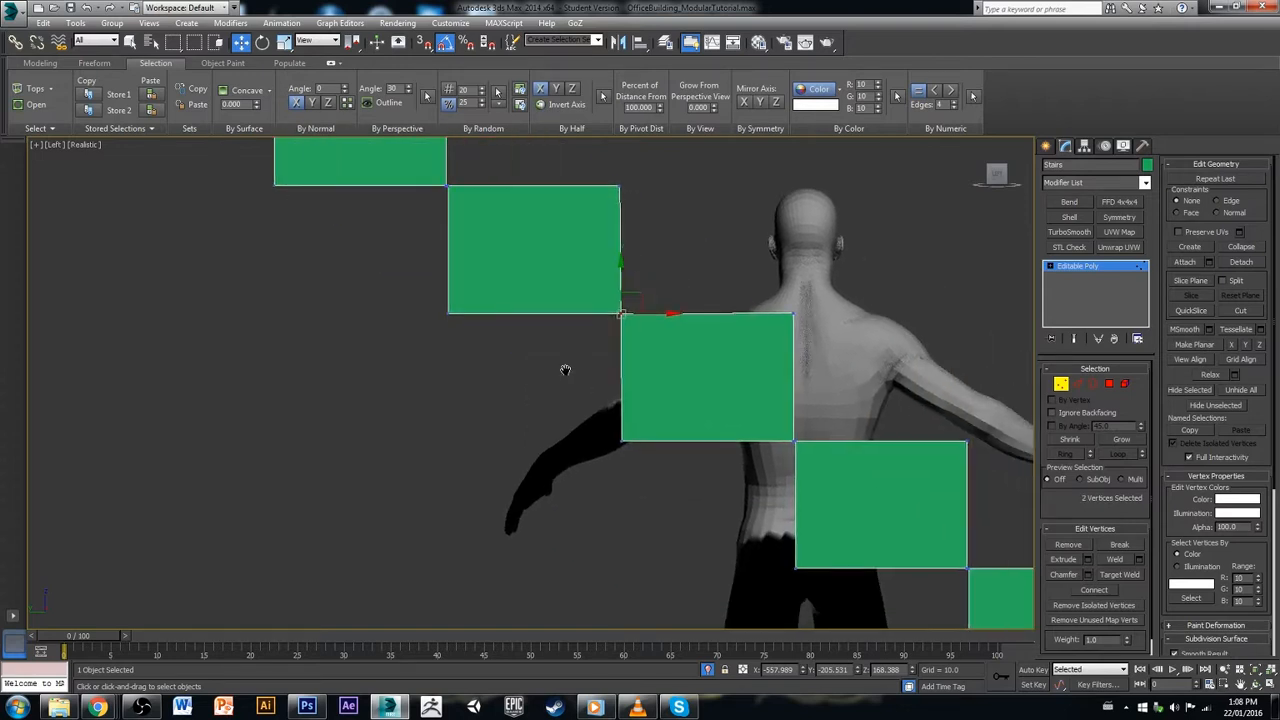
{"action": "scroll", "coordinate": [615, 447], "scroll_direction": "down", "scroll_amount": 2}
{"action": "middle_click_drag", "start_coordinate": [638, 428], "coordinate": [598, 393]}
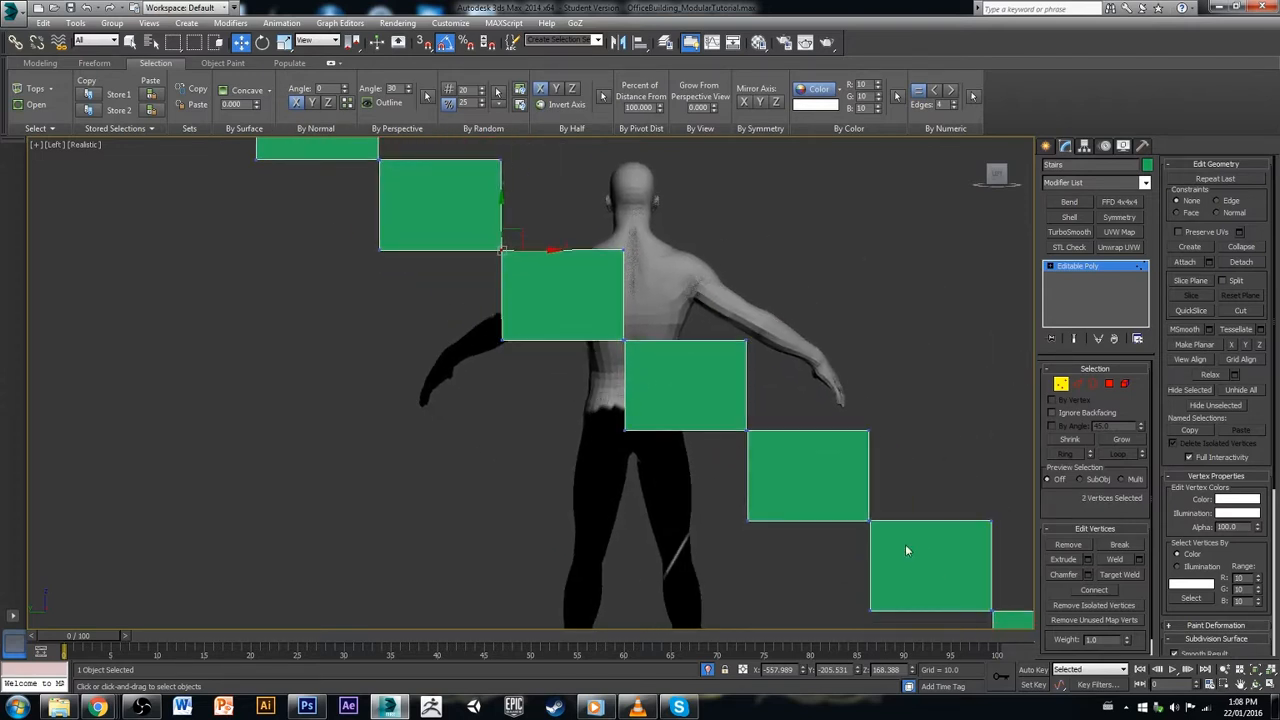
{"action": "middle_click_drag", "start_coordinate": [905, 550], "coordinate": [686, 412]}
{"action": "left_click", "coordinate": [844, 438]}
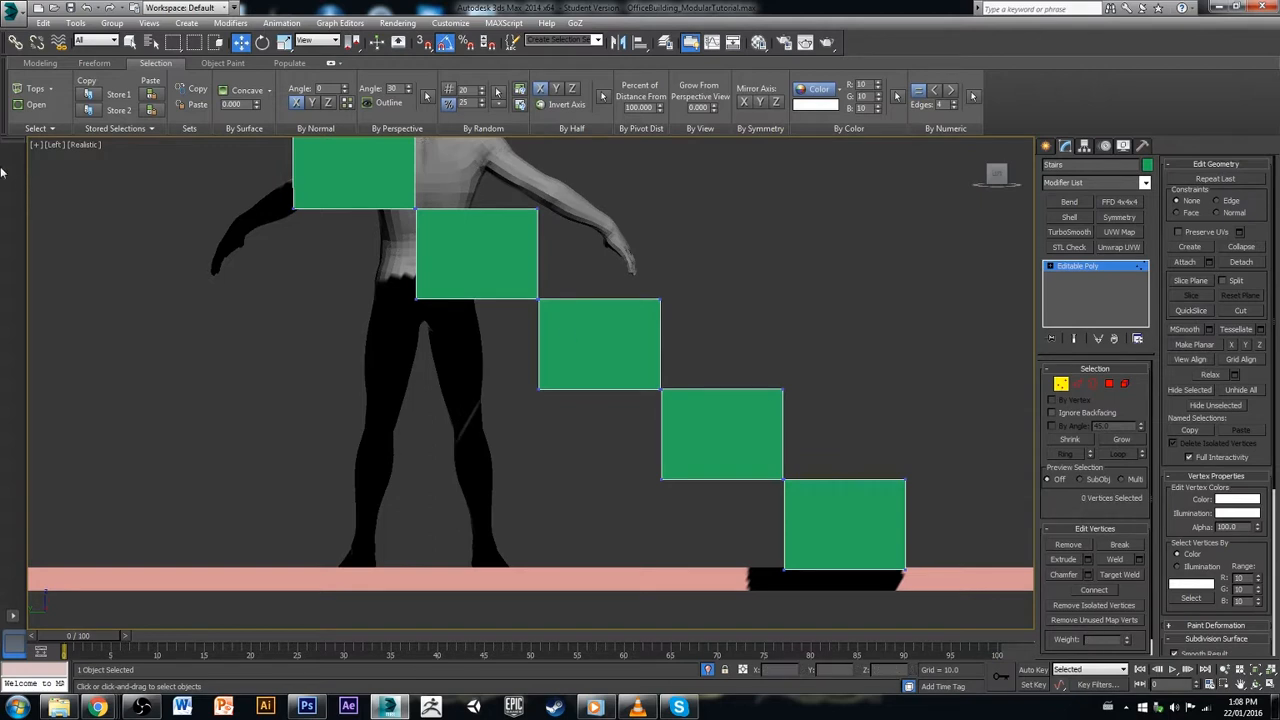
Step: Display the scene's polygon, triangle and vertex statistics in the viewport
{"action": "left_click", "coordinate": [41, 146]}
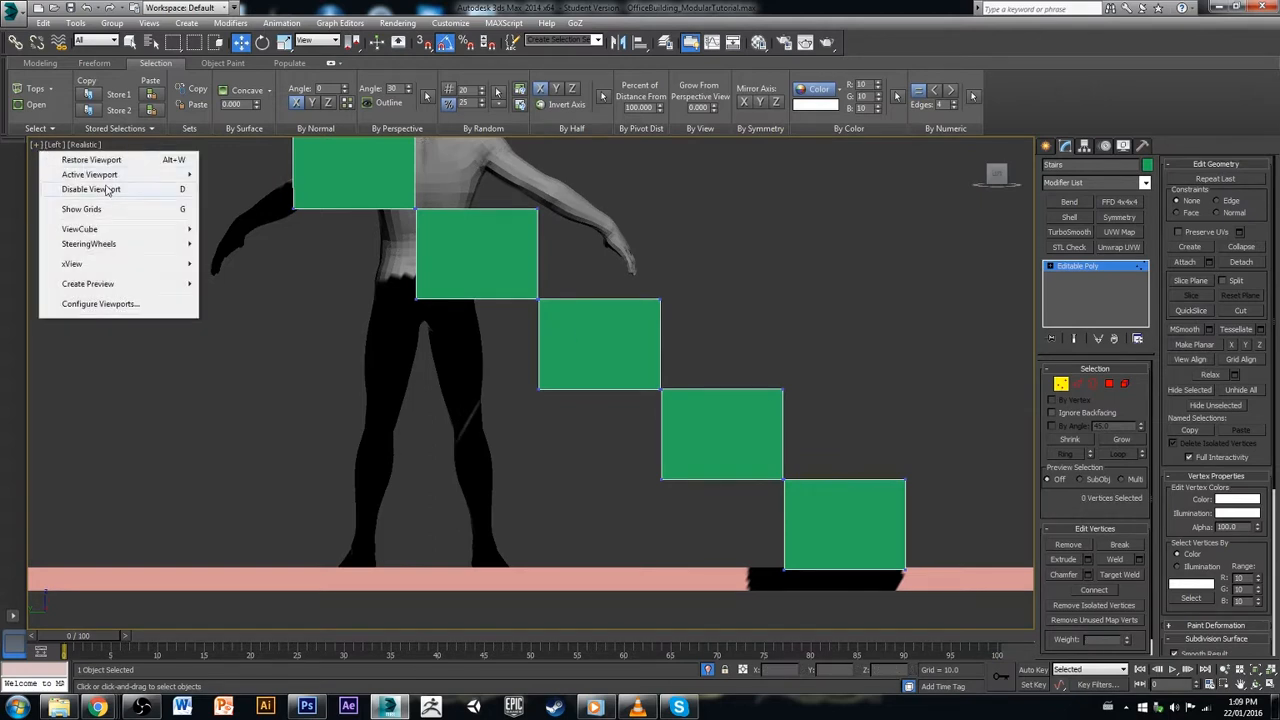
{"action": "left_click", "coordinate": [58, 146]}
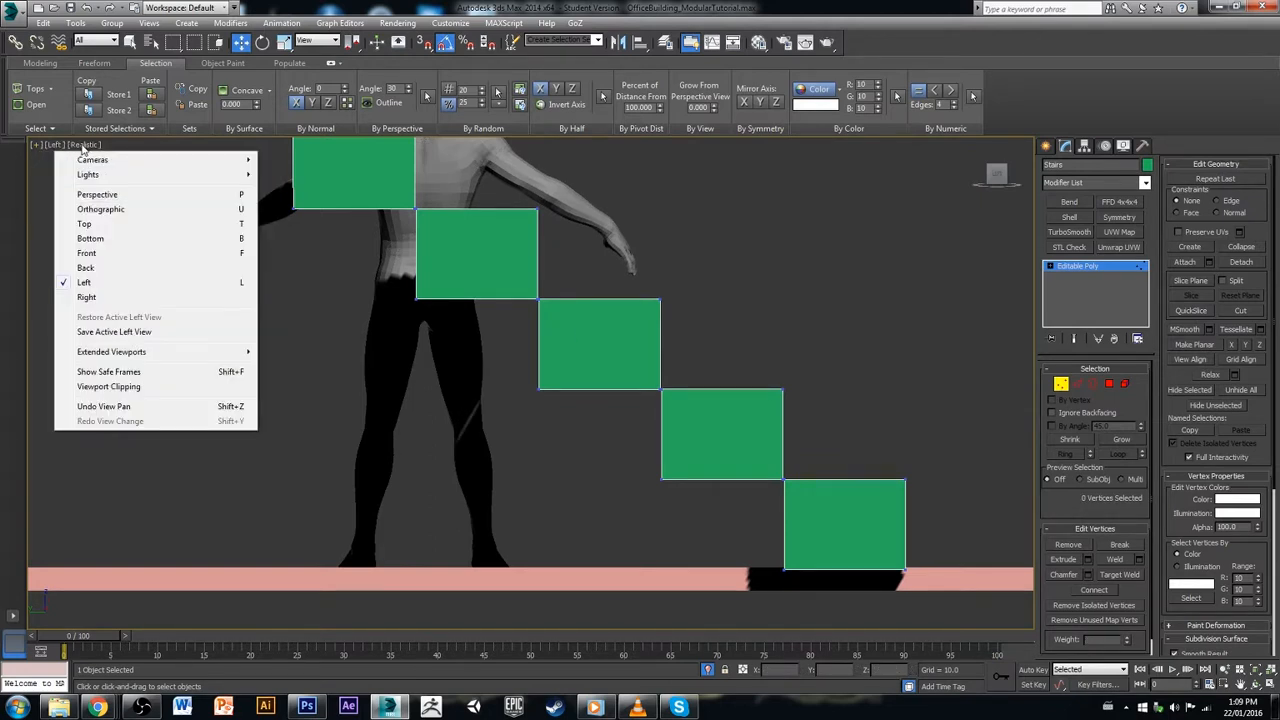
{"action": "left_click", "coordinate": [86, 146]}
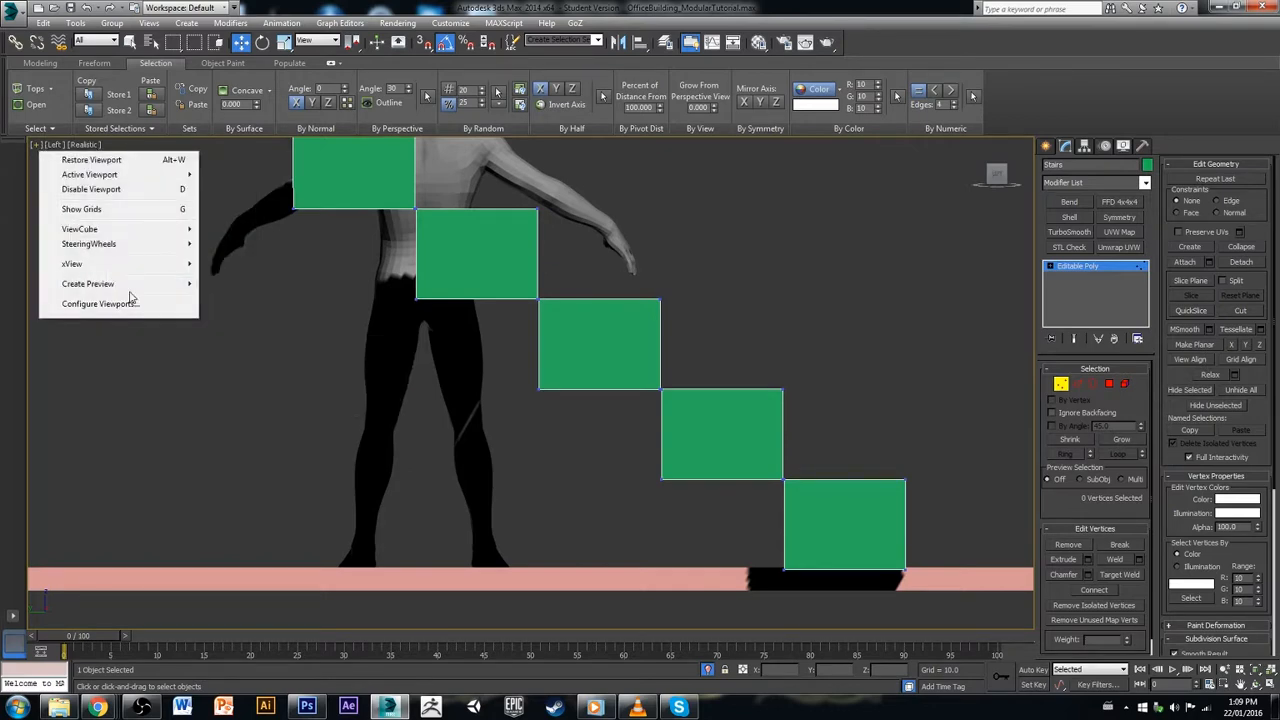
{"action": "mouse_move", "coordinate": [165, 264]}
{"action": "left_click", "coordinate": [251, 263]}
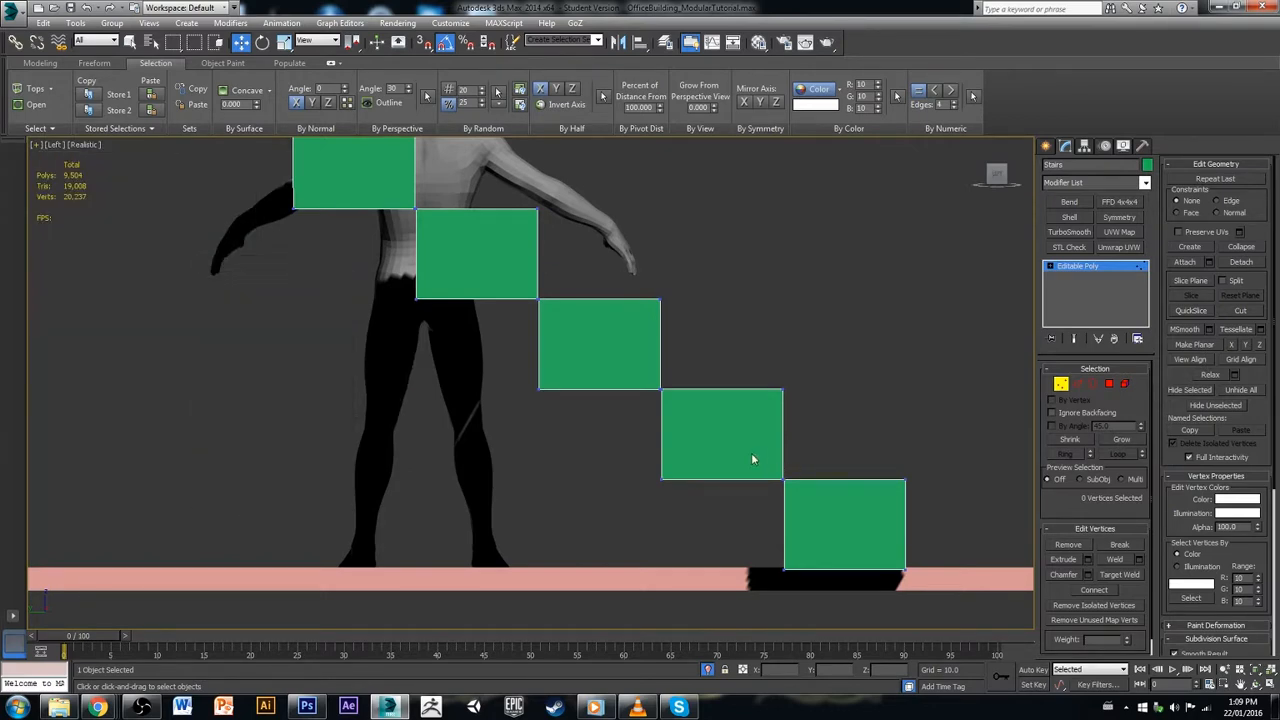
Step: Weld the vertices at both ends of the joint between the first and second steps, and clear the vertex selection
{"action": "middle_click_drag", "start_coordinate": [751, 457], "coordinate": [714, 434]}
{"action": "scroll", "coordinate": [746, 452], "scroll_direction": "down", "scroll_amount": 3}
{"action": "mouse_move", "coordinate": [740, 481]}
{"action": "middle_mouse_down", "text": "alt"}
{"action": "mouse_move", "coordinate": [703, 503]}
{"action": "mouse_move", "coordinate": [766, 459]}
{"action": "mouse_move", "coordinate": [742, 458]}
{"action": "middle_mouse_up", "text": "alt"}
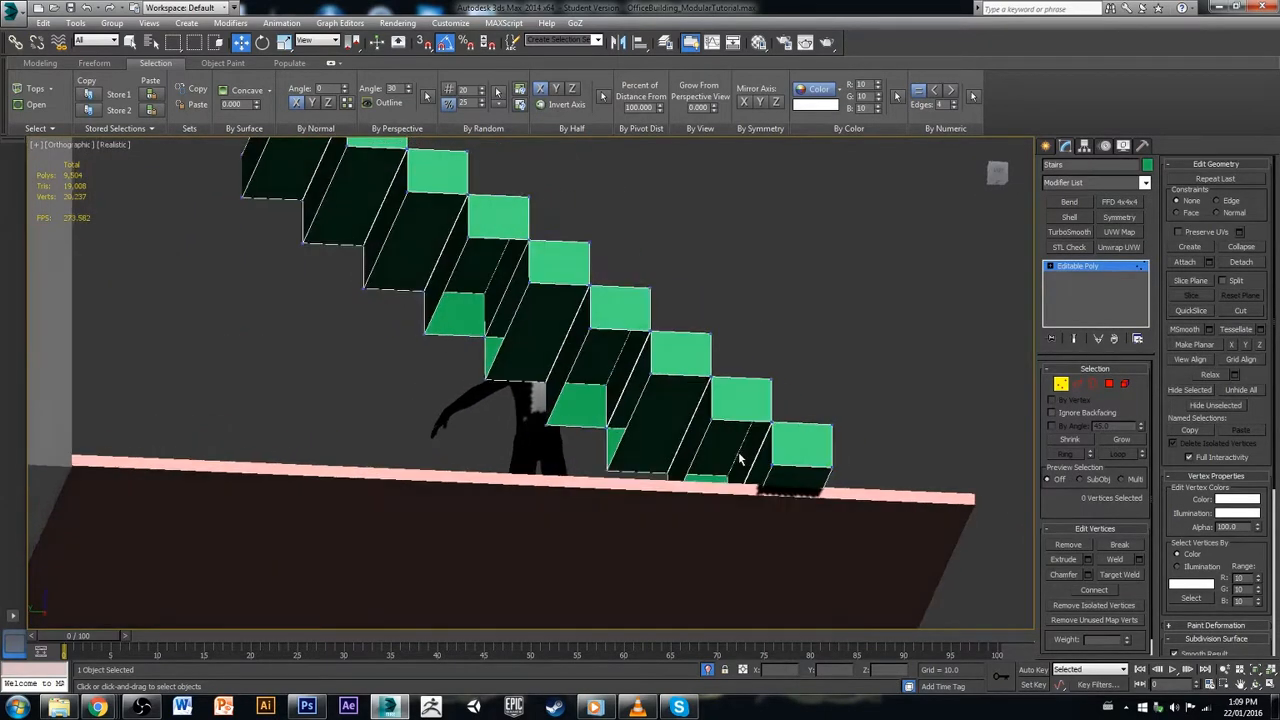
{"action": "scroll", "coordinate": [767, 447], "scroll_direction": "up", "scroll_amount": 6}
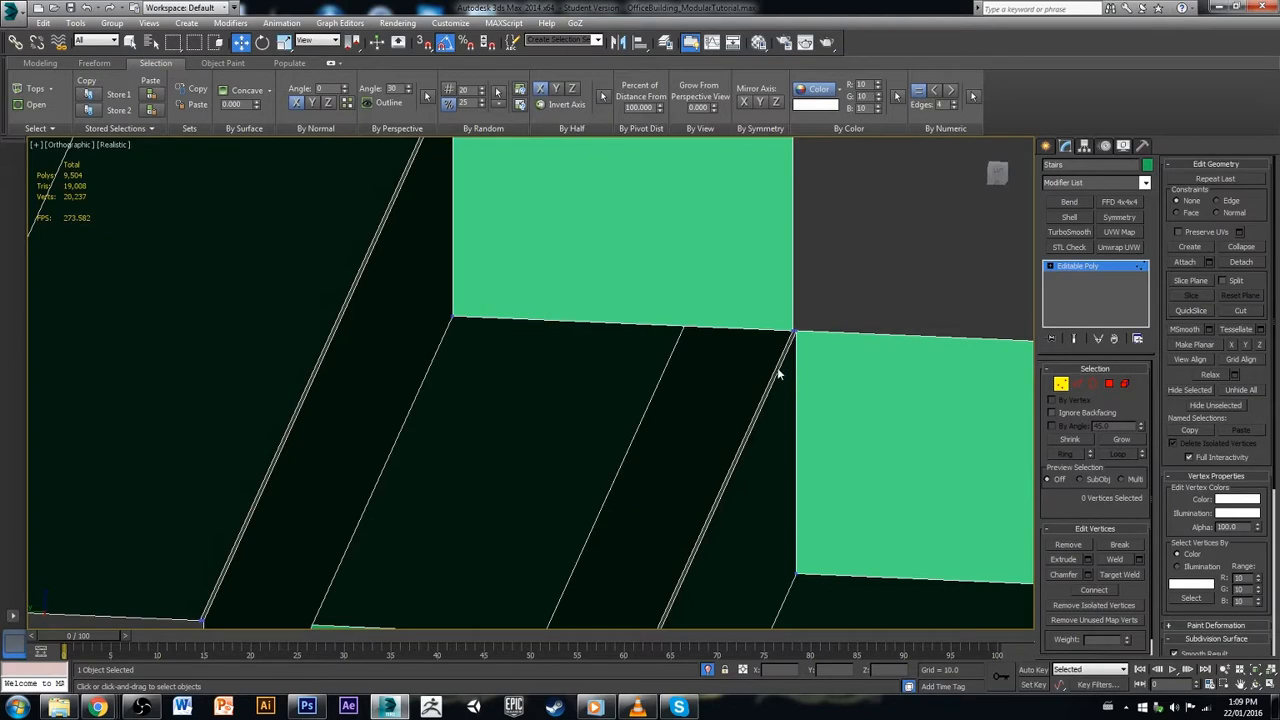
{"action": "left_click_drag", "start_coordinate": [772, 322], "coordinate": [835, 380]}
{"action": "scroll", "coordinate": [823, 393], "scroll_direction": "down", "scroll_amount": 5}
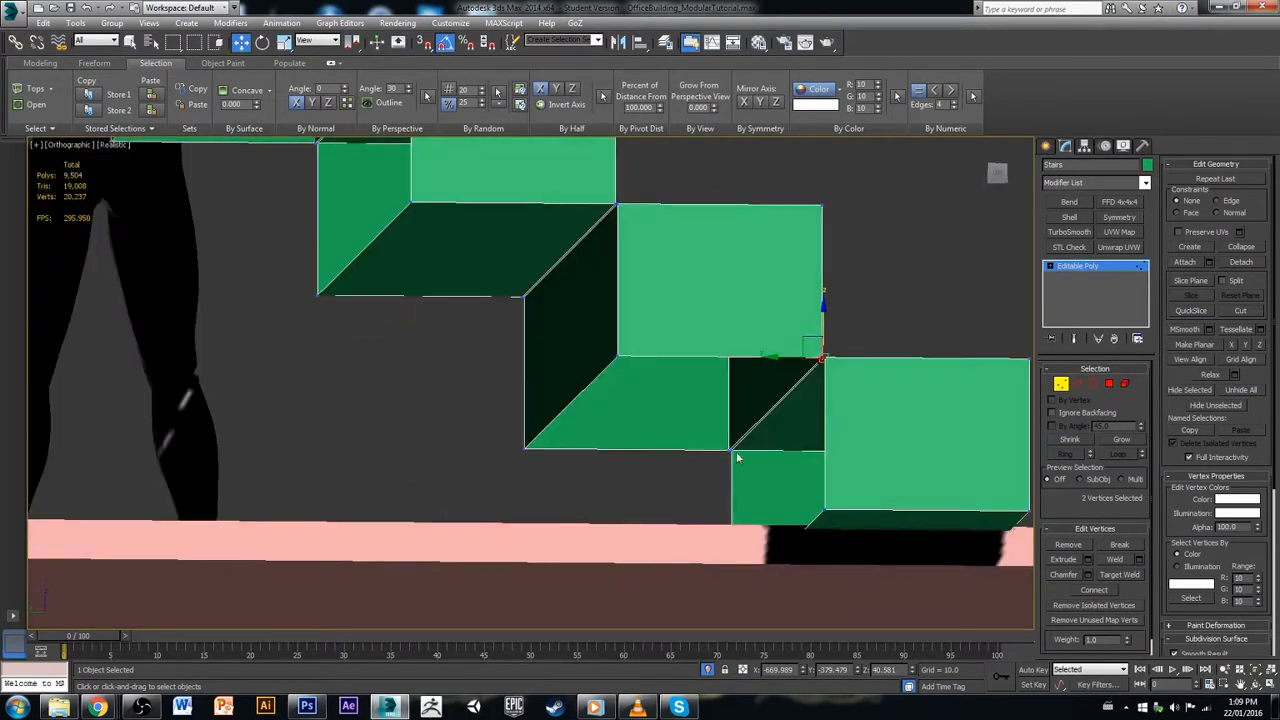
{"action": "left_click_drag", "start_coordinate": [724, 441], "coordinate": [755, 462], "text": "ctrl"}
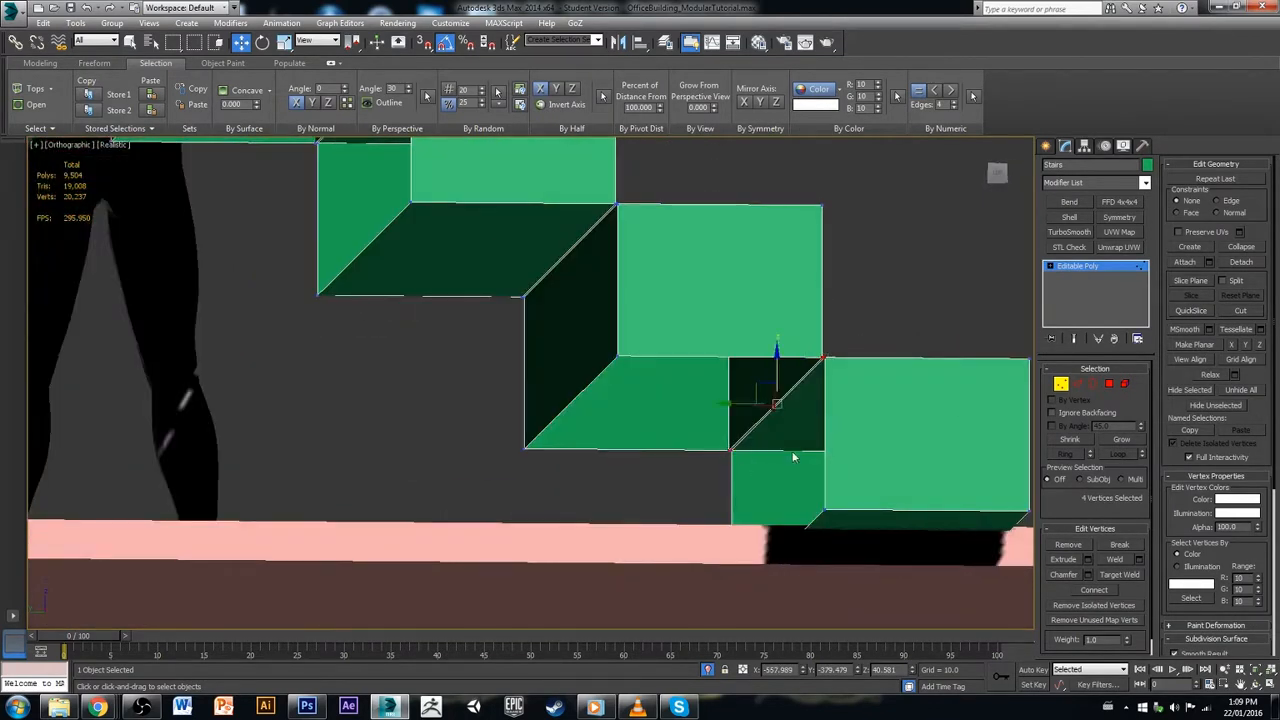
{"action": "left_click", "coordinate": [1114, 561]}
{"action": "left_click", "coordinate": [884, 318]}
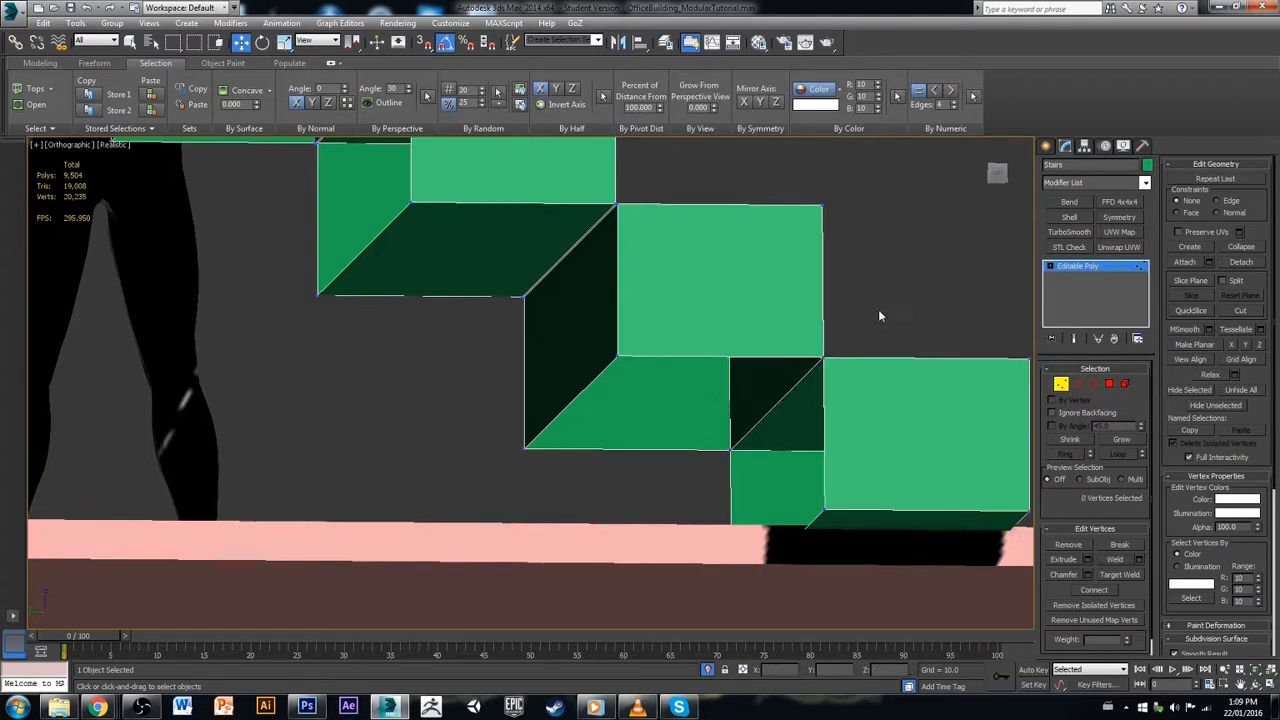
Step: Turn on the xView open-edges highlight for the stairs
{"action": "scroll", "coordinate": [858, 380], "scroll_direction": "down", "scroll_amount": 4}
{"action": "left_click", "coordinate": [36, 145]}
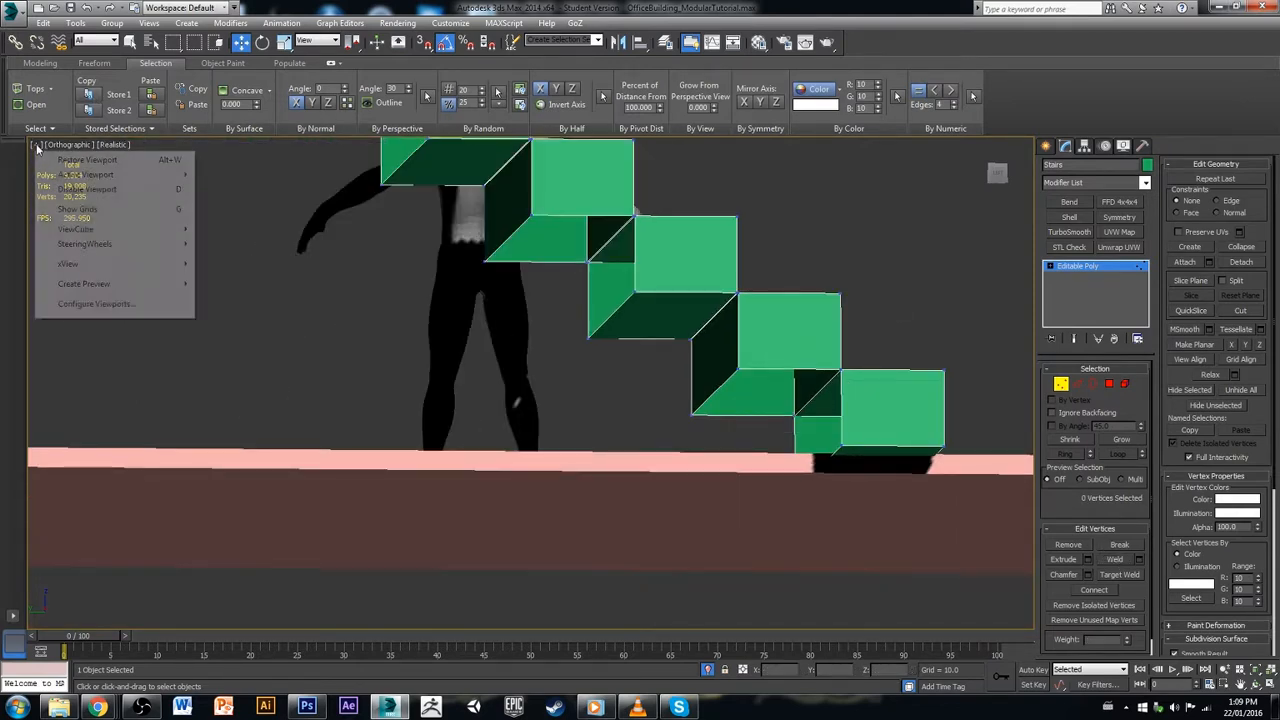
{"action": "mouse_move", "coordinate": [99, 268]}
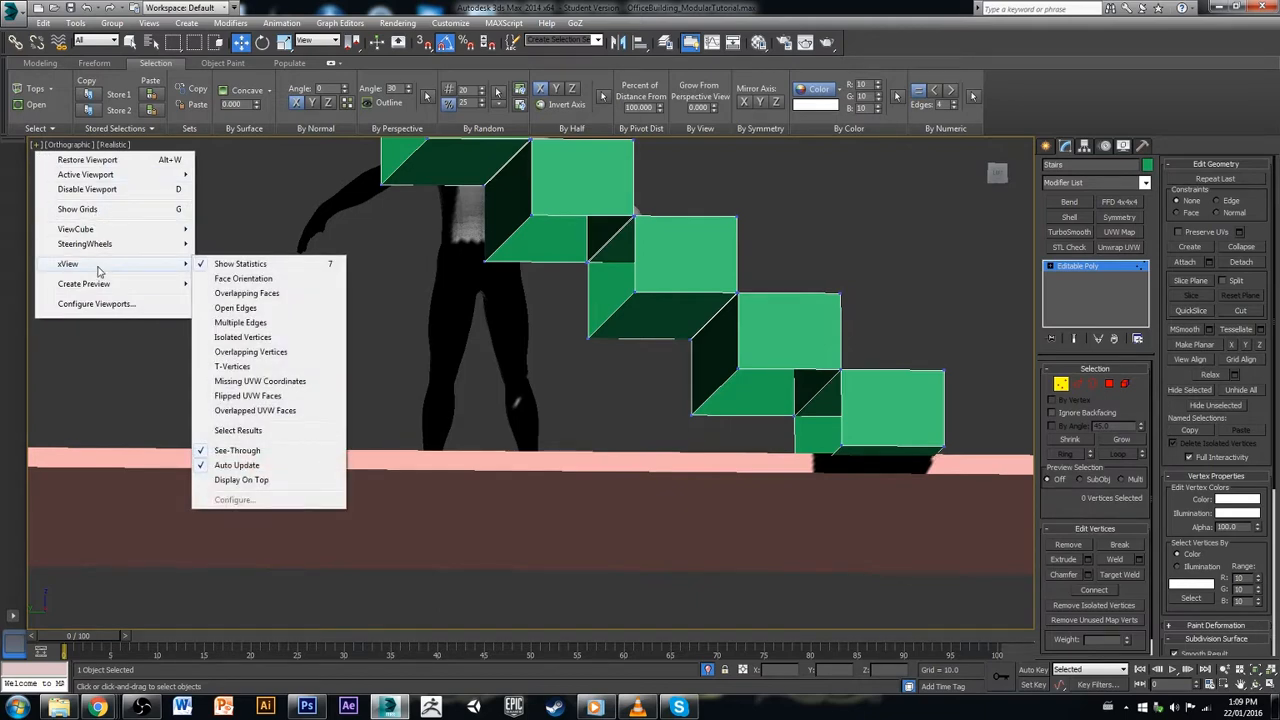
{"action": "left_click", "coordinate": [235, 308]}
Step: Weld the vertices where the third and fourth steps meet, and clear the vertex selection
{"action": "mouse_move", "coordinate": [607, 351]}
{"action": "middle_mouse_down"}
{"action": "mouse_move", "coordinate": [629, 400]}
{"action": "mouse_move", "coordinate": [616, 414]}
{"action": "mouse_move", "coordinate": [618, 346]}
{"action": "middle_mouse_up"}
{"action": "scroll", "coordinate": [621, 392], "scroll_direction": "down", "scroll_amount": 3}
{"action": "left_click_drag", "start_coordinate": [607, 305], "coordinate": [638, 345]}
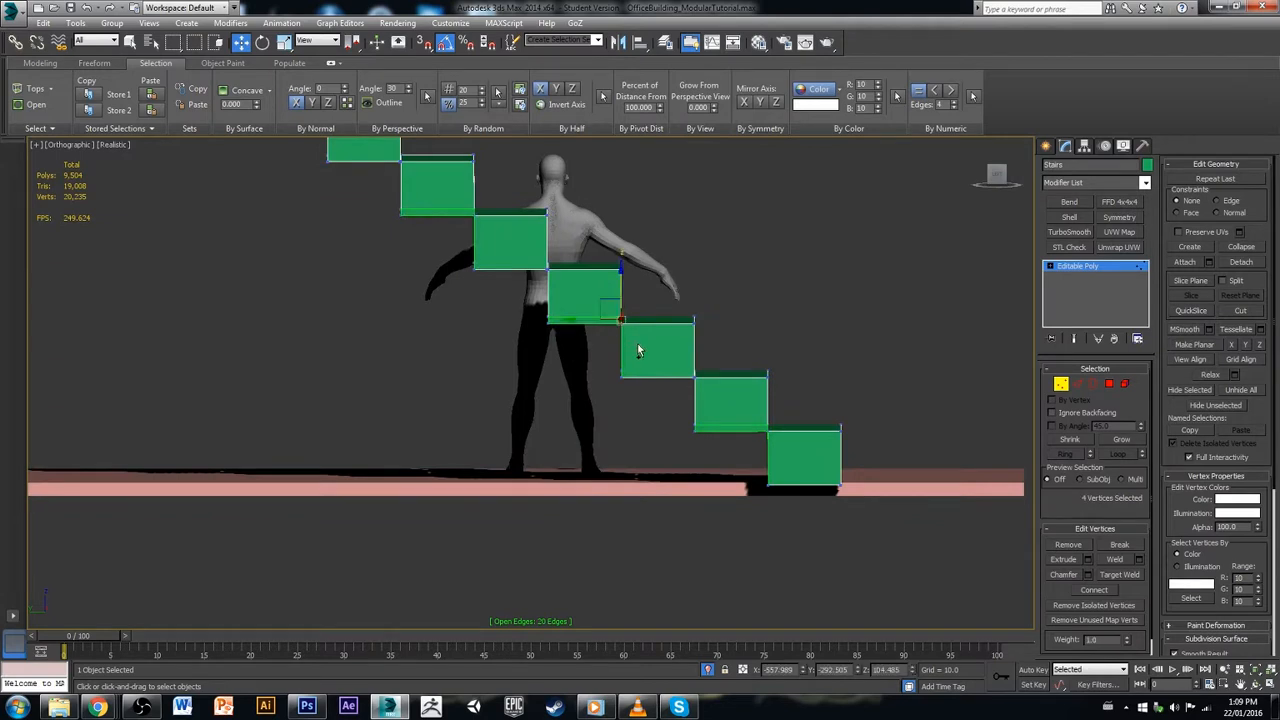
{"action": "middle_click_drag", "start_coordinate": [864, 405], "coordinate": [789, 411], "text": "alt"}
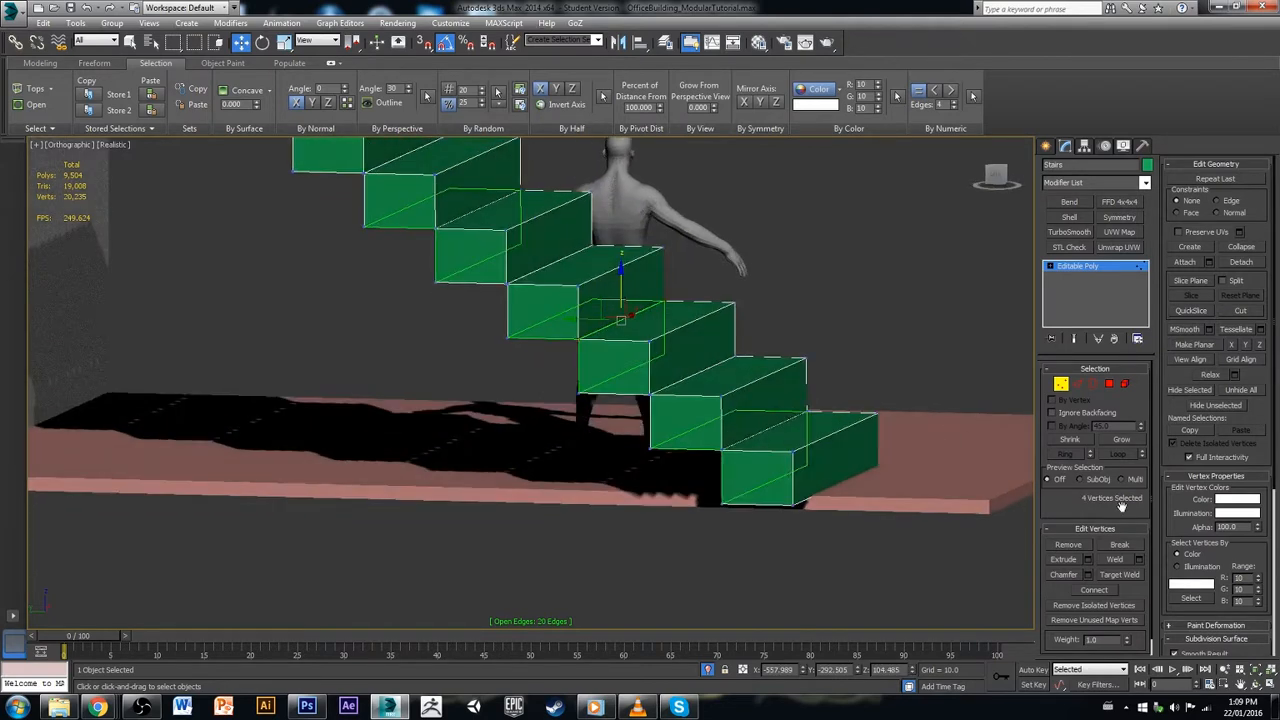
{"action": "left_click", "coordinate": [1116, 560]}
{"action": "middle_click_drag", "start_coordinate": [826, 451], "coordinate": [868, 428], "text": "alt"}
{"action": "left_click", "coordinate": [870, 374]}
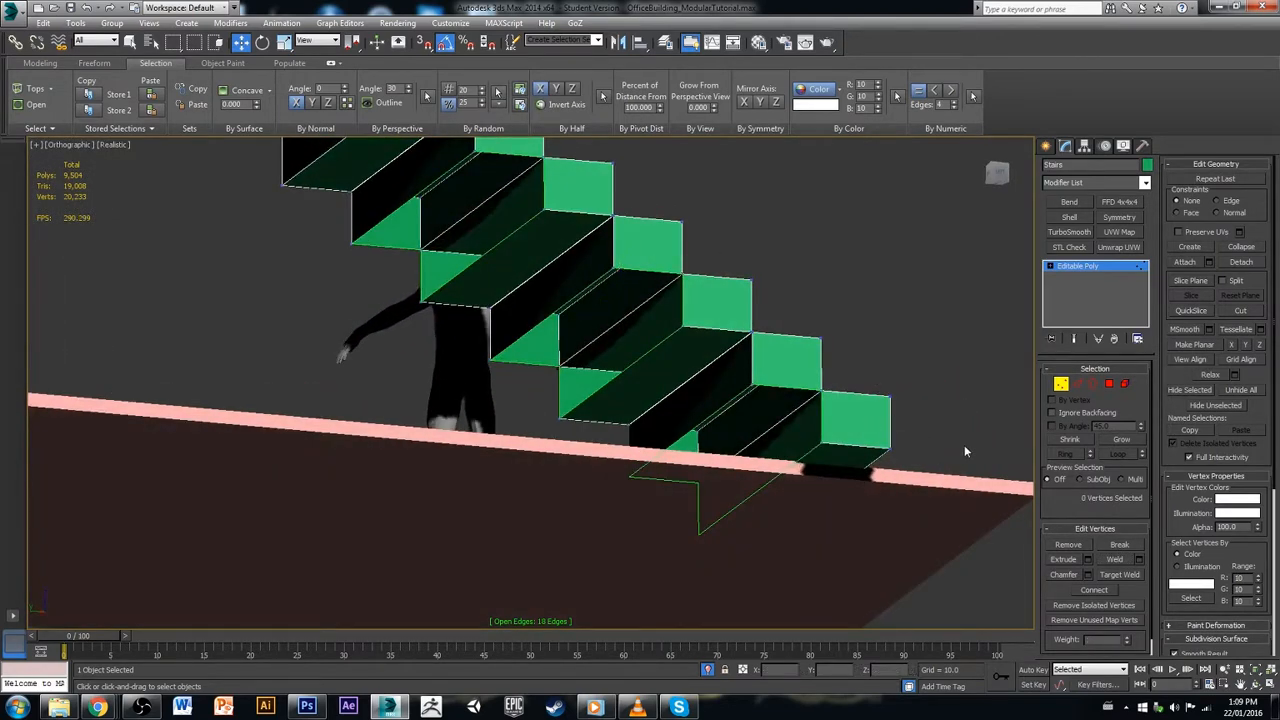
Step: Delete the underside polygons of the third, fifth, seventh, eighth and ninth steps and the back polygons of the second, fourth, sixth, seventh and eighth
{"action": "middle_click_drag", "start_coordinate": [965, 446], "coordinate": [940, 440], "text": "alt"}
{"action": "scroll", "coordinate": [936, 460], "scroll_direction": "down", "scroll_amount": 3}
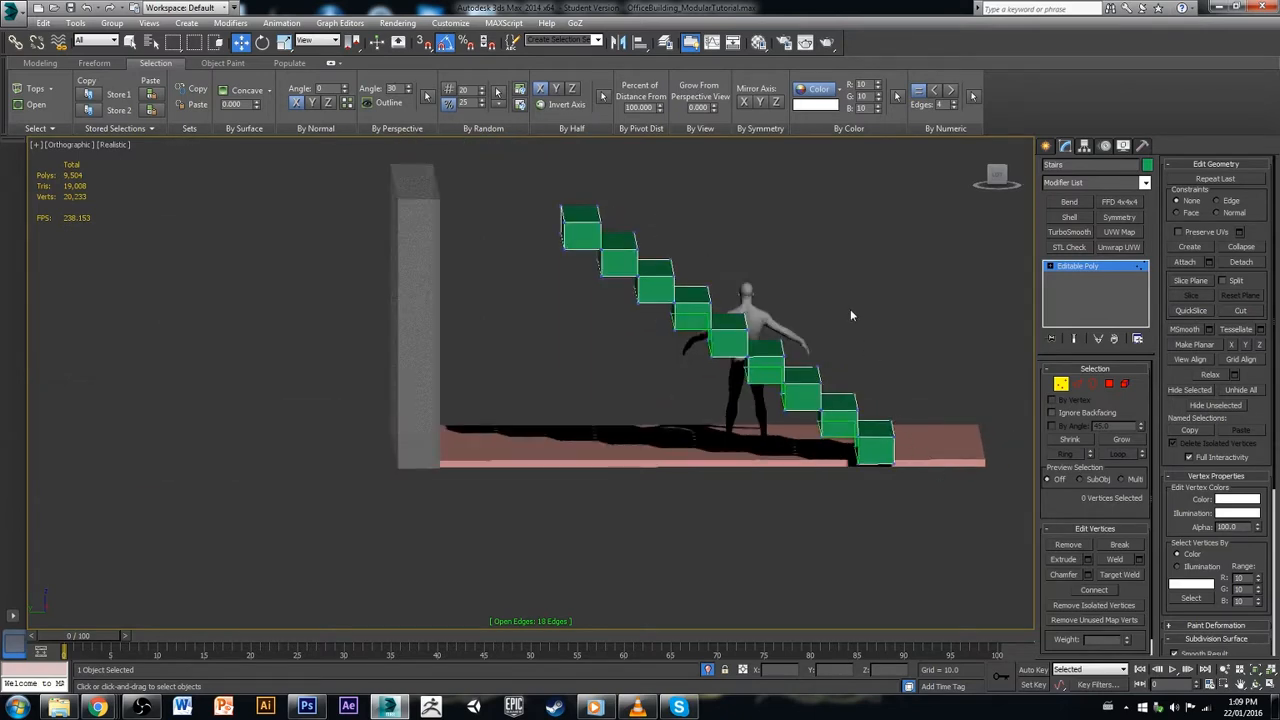
{"action": "middle_click_drag", "start_coordinate": [857, 363], "coordinate": [898, 321], "text": "alt"}
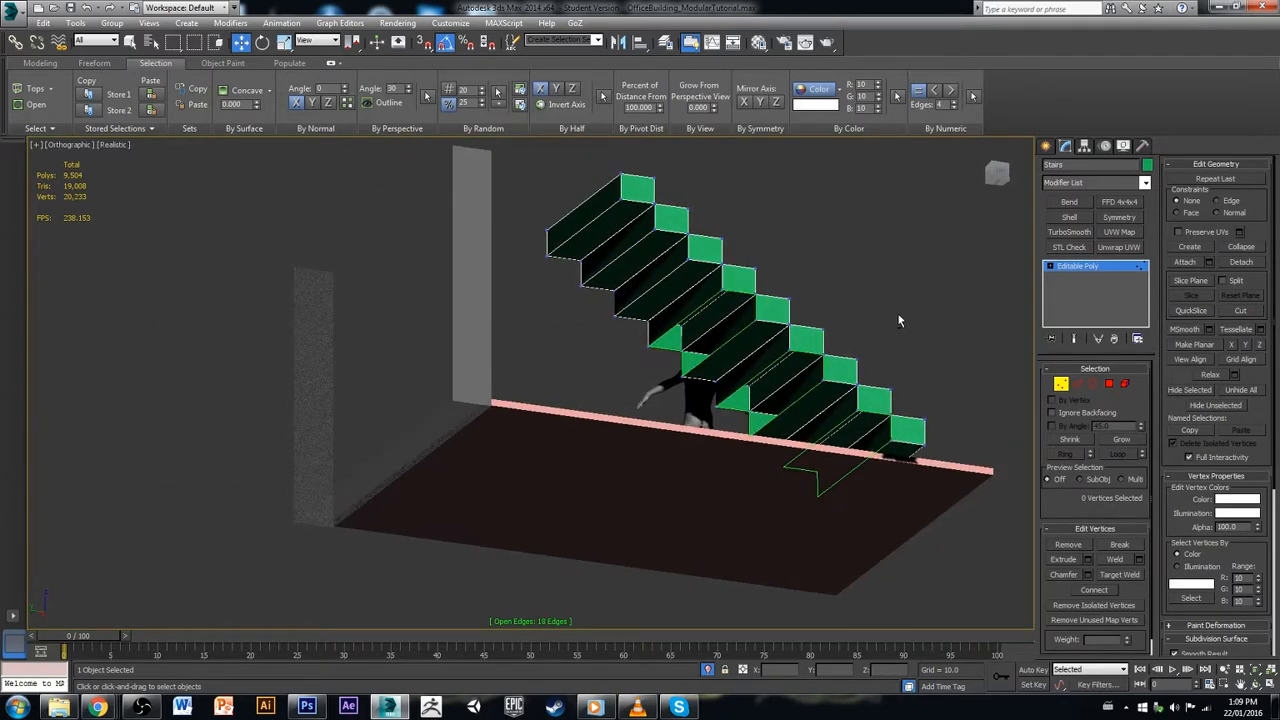
{"action": "scroll", "coordinate": [733, 342], "scroll_direction": "up", "scroll_amount": 2}
{"action": "left_click", "coordinate": [1109, 384]}
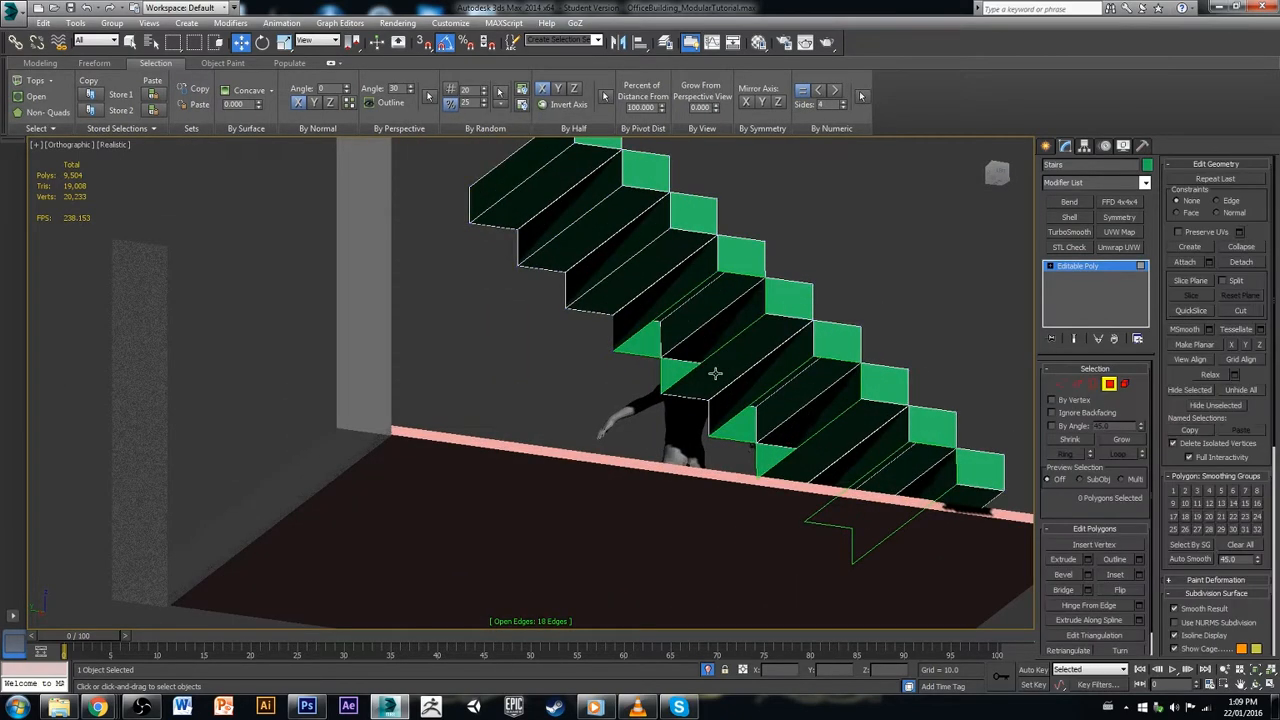
{"action": "left_click", "coordinate": [760, 382]}
{"action": "left_click", "coordinate": [750, 343], "text": "ctrl"}
{"action": "left_click", "coordinate": [856, 433], "text": "ctrl"}
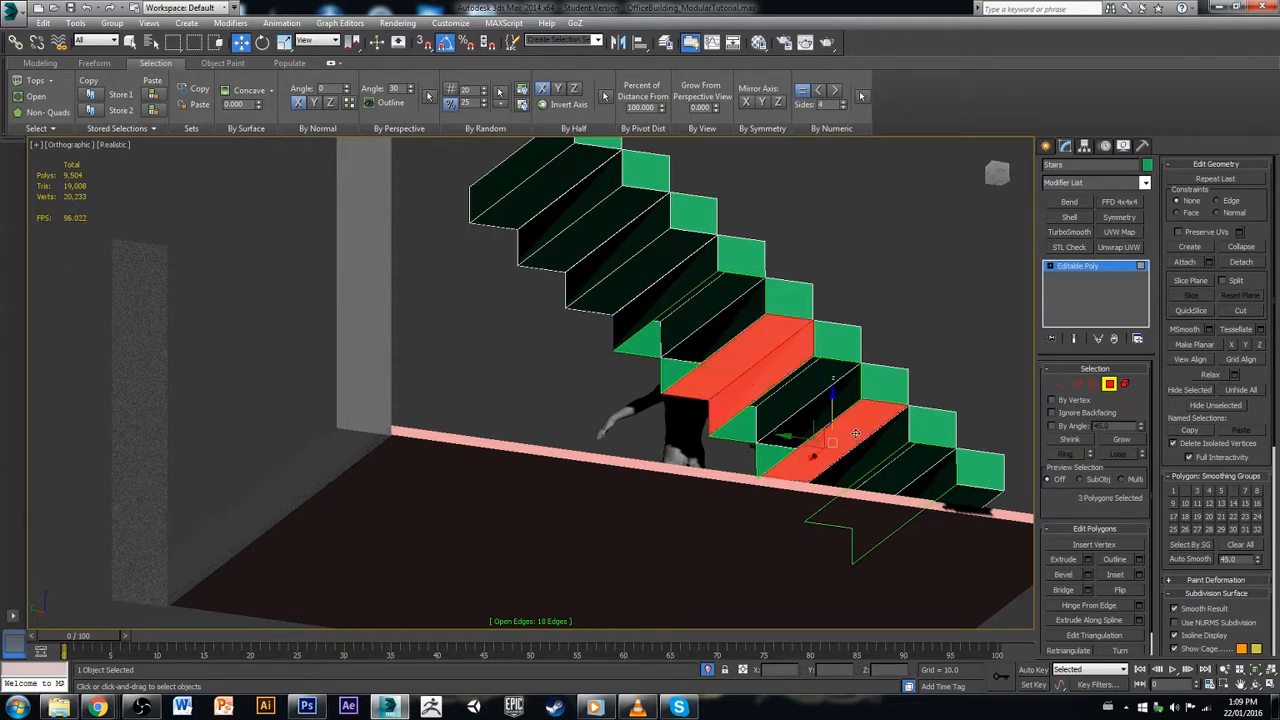
{"action": "left_click", "coordinate": [873, 440], "text": "ctrl"}
{"action": "mouse_move", "coordinate": [873, 440]}
{"action": "middle_mouse_down", "text": "alt"}
{"action": "mouse_move", "coordinate": [820, 486]}
{"action": "mouse_move", "coordinate": [863, 450]}
{"action": "mouse_move", "coordinate": [874, 465]}
{"action": "middle_mouse_up", "text": "alt"}
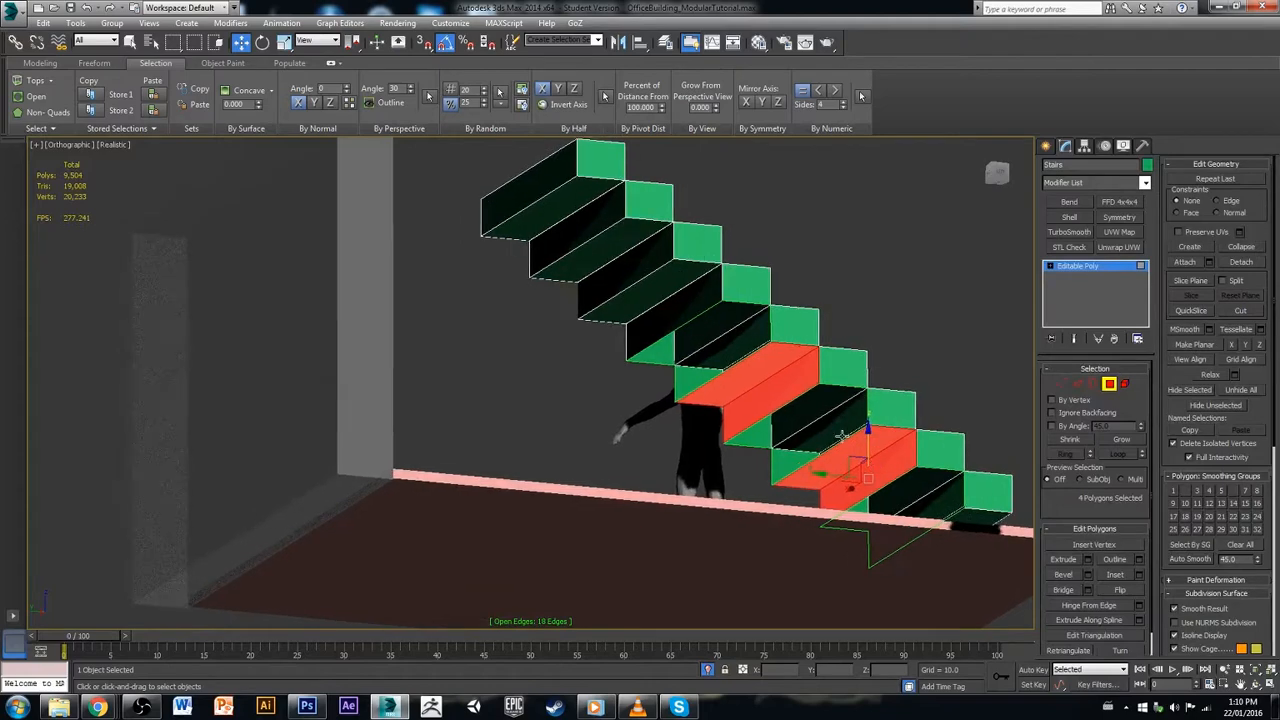
{"action": "left_click", "coordinate": [685, 293], "text": "ctrl"}
{"action": "left_click", "coordinate": [636, 262], "text": "ctrl"}
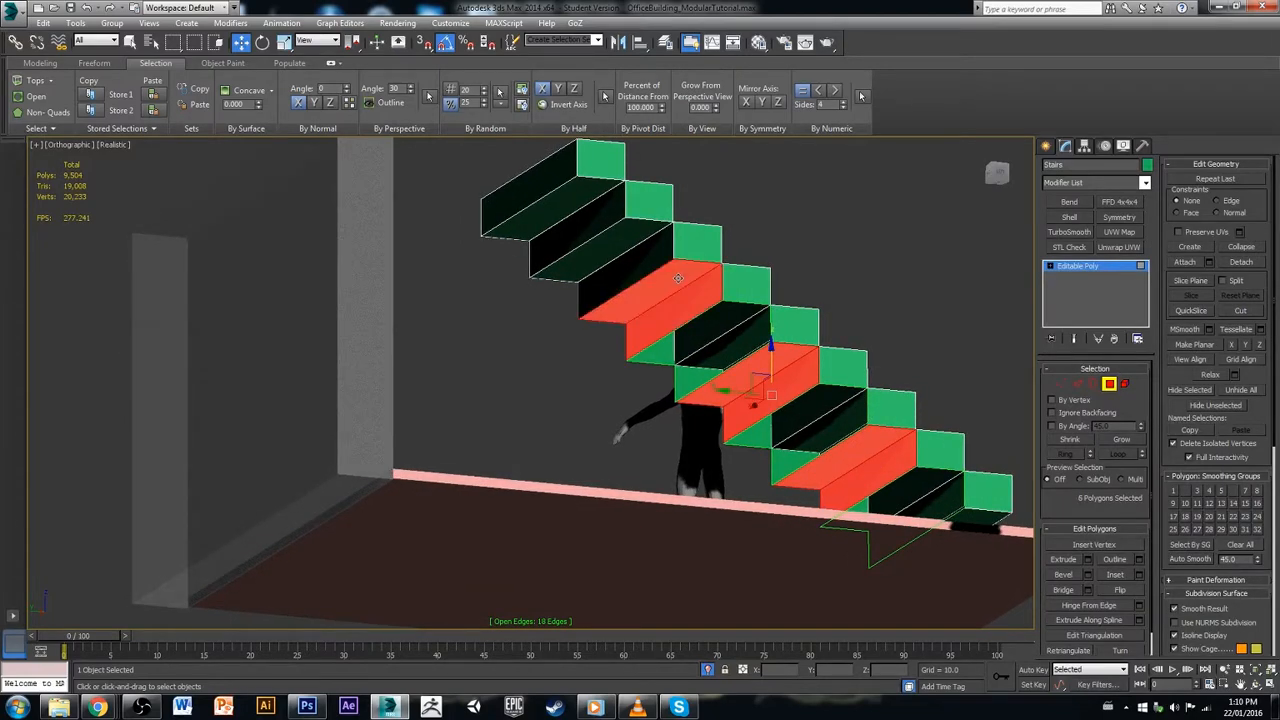
{"action": "left_click", "coordinate": [619, 248], "text": "ctrl"}
{"action": "left_click", "coordinate": [657, 277], "text": "ctrl"}
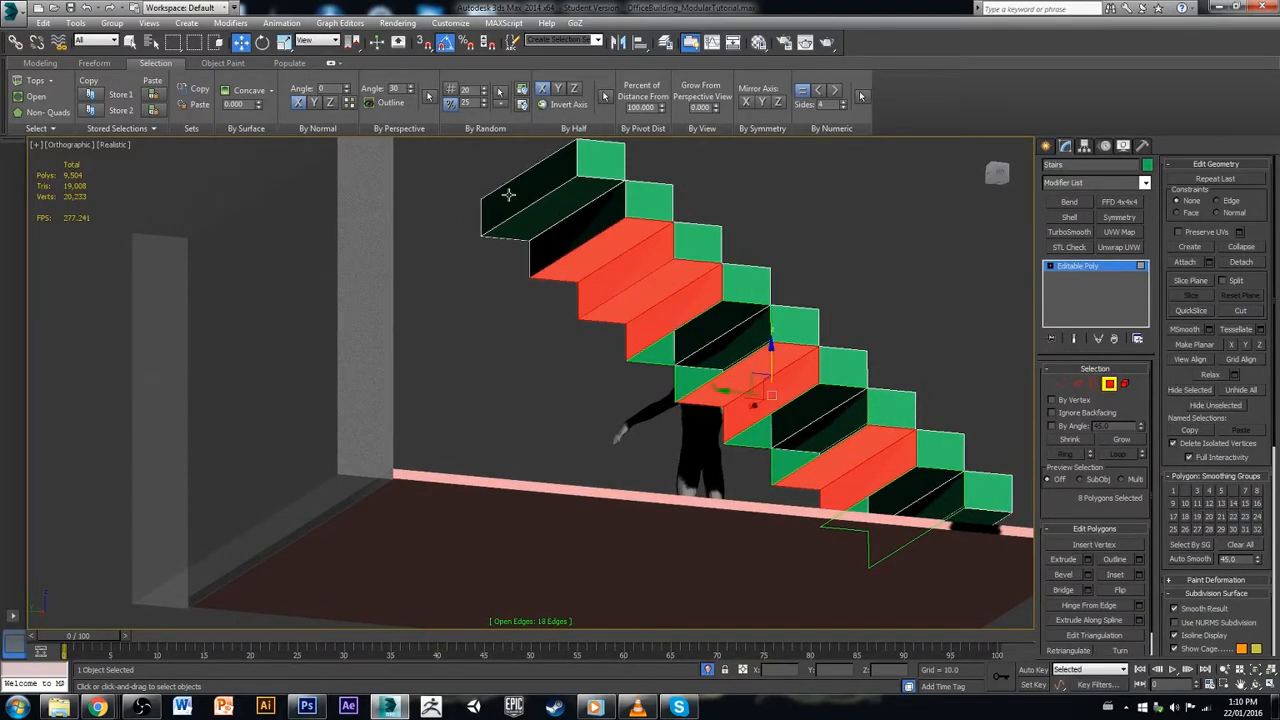
{"action": "left_click", "coordinate": [566, 208], "text": "ctrl"}
{"action": "left_click", "coordinate": [610, 213], "text": "ctrl"}
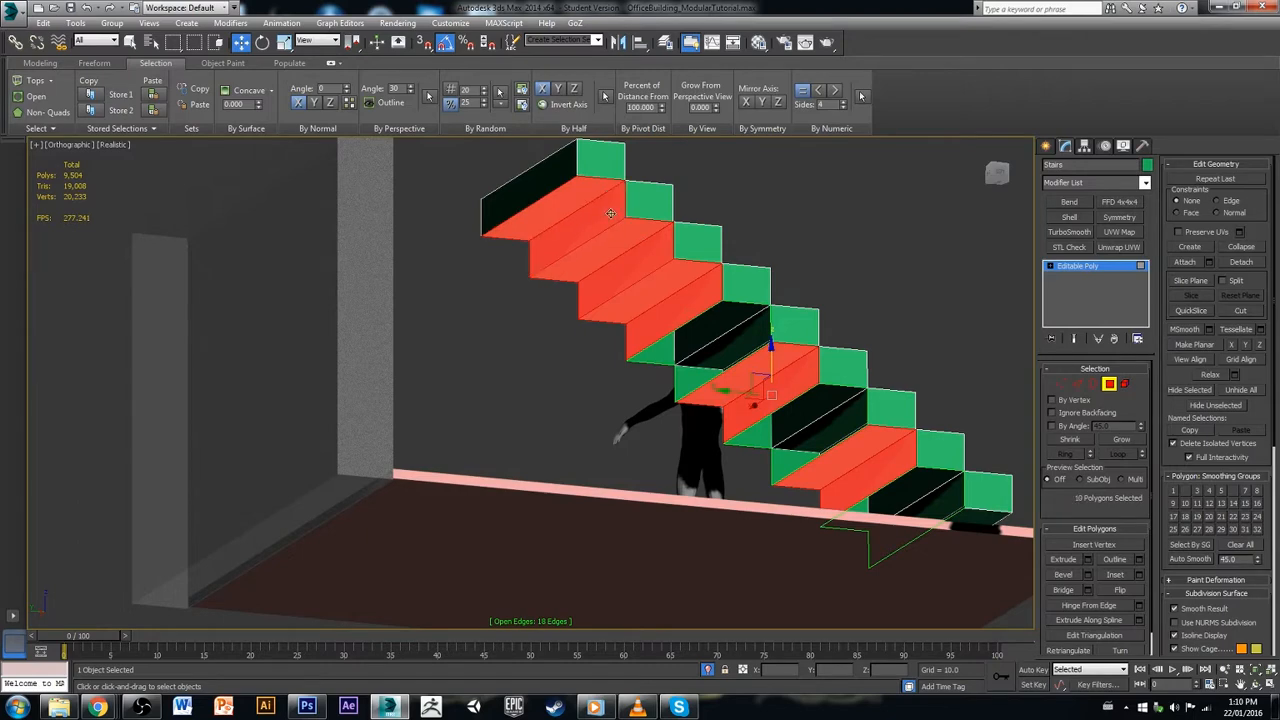
{"action": "key", "text": "Delete"}
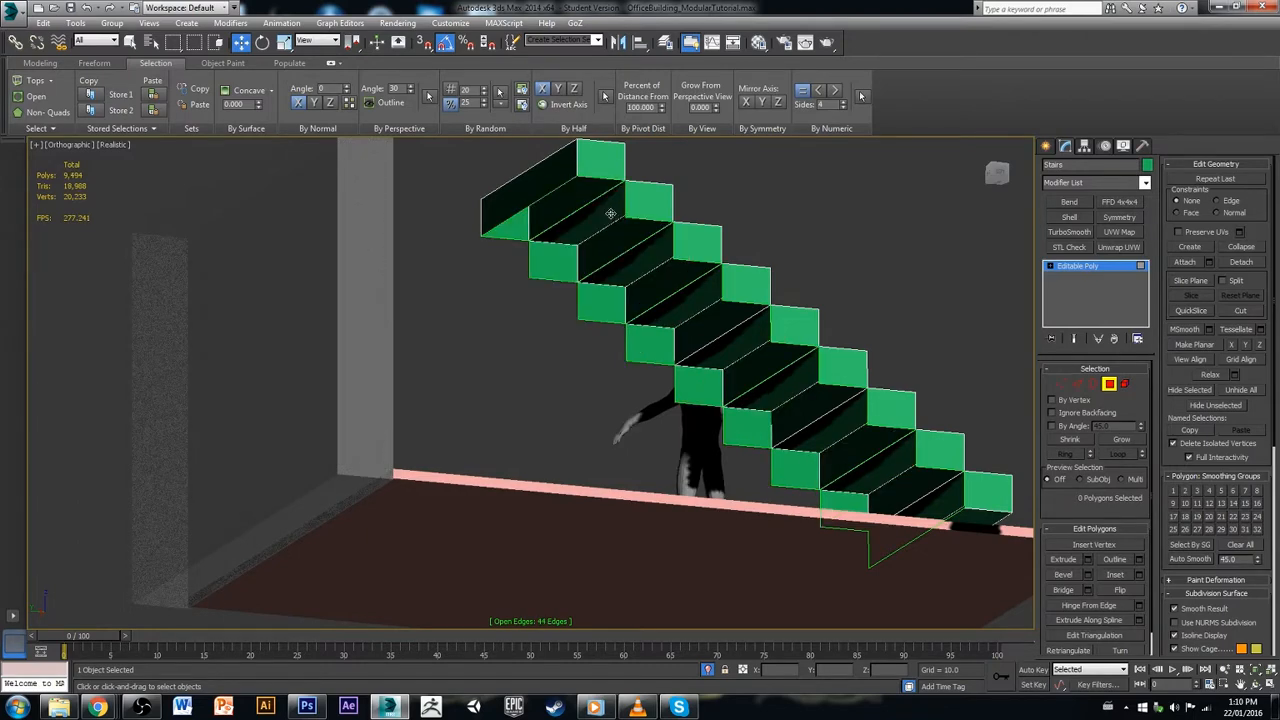
Step: Weld the vertices at the remaining joints between steps along the flight with a threshold of 5.11, and clear the selection
{"action": "middle_click_drag", "start_coordinate": [610, 213], "coordinate": [897, 418], "text": "alt"}
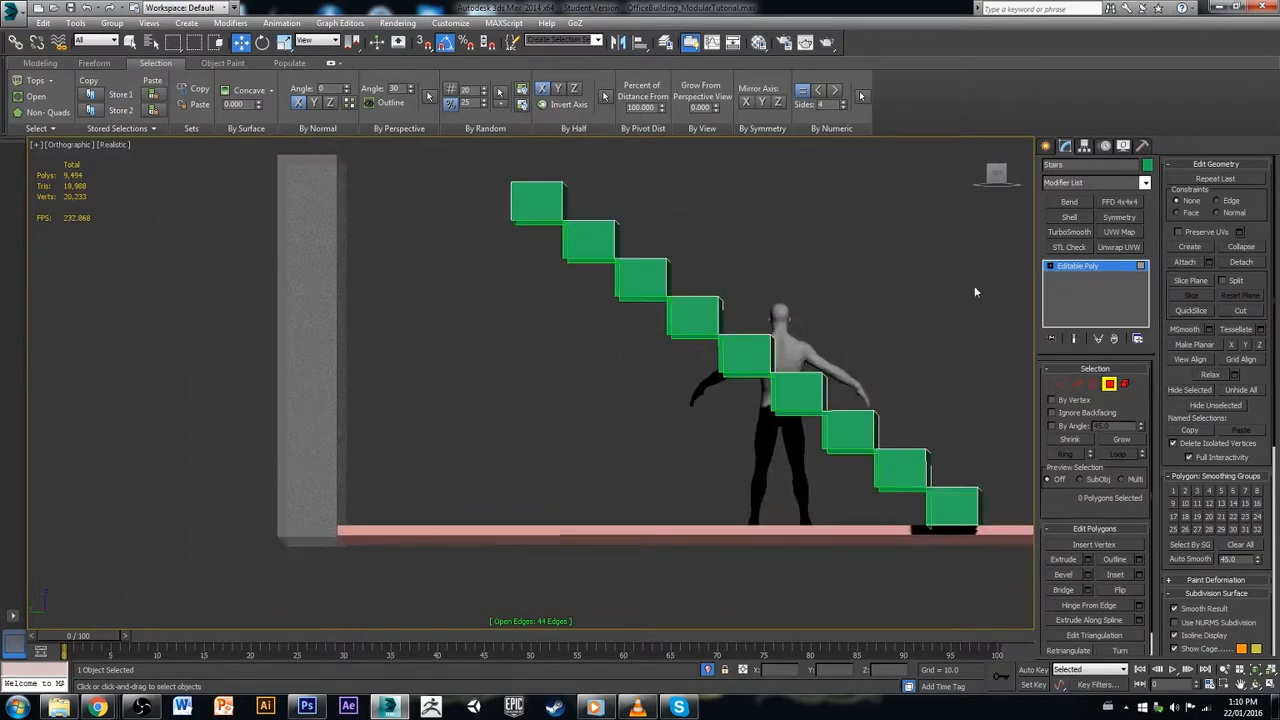
{"action": "left_click", "coordinate": [995, 175]}
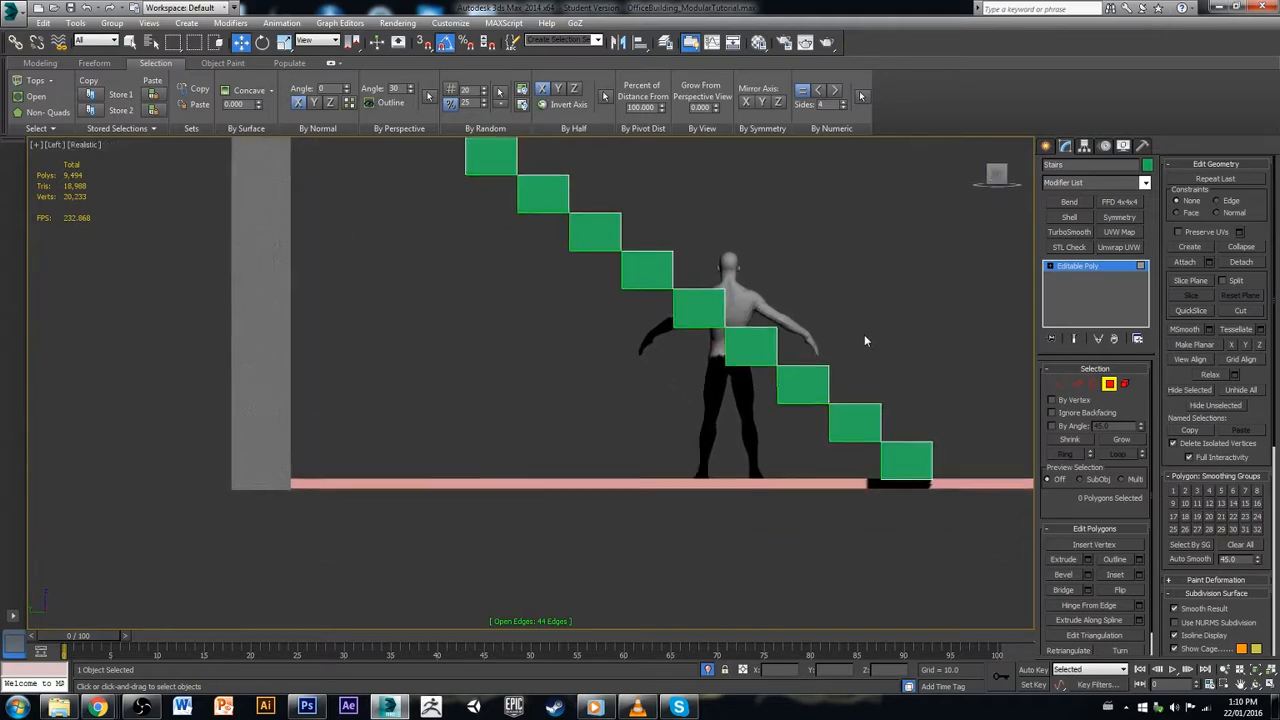
{"action": "left_click", "coordinate": [1062, 385]}
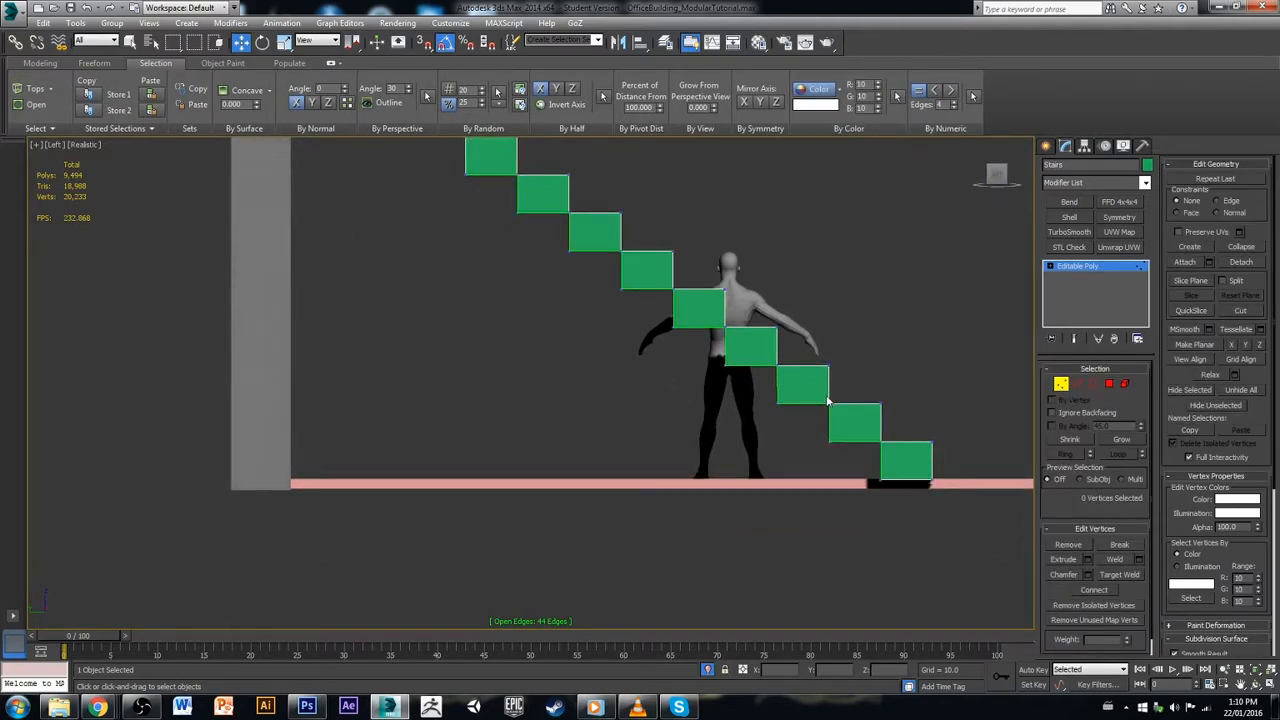
{"action": "left_click_drag", "start_coordinate": [830, 413], "coordinate": [800, 390]}
{"action": "scroll", "coordinate": [755, 354], "scroll_direction": "up", "scroll_amount": 4}
{"action": "left_click_drag", "start_coordinate": [677, 284], "coordinate": [690, 304], "text": "ctrl"}
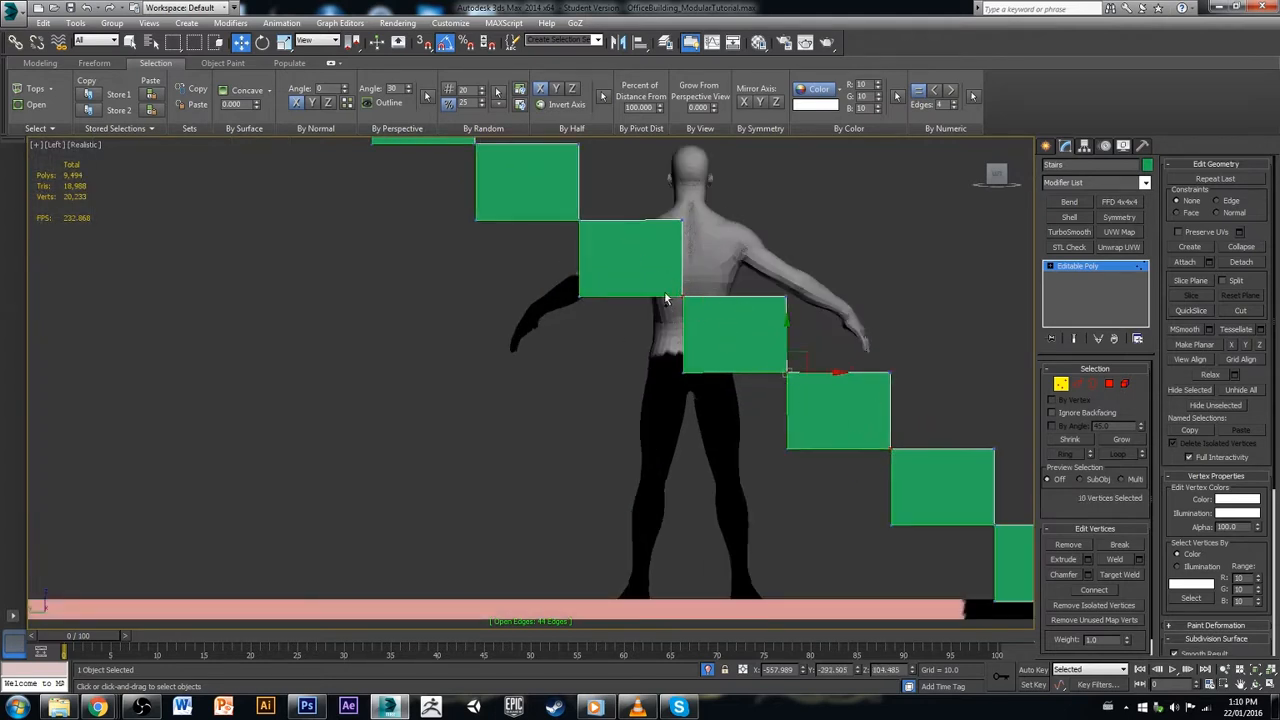
{"action": "middle_click_drag", "start_coordinate": [664, 291], "coordinate": [688, 337]}
{"action": "left_click", "coordinate": [665, 323], "text": "ctrl"}
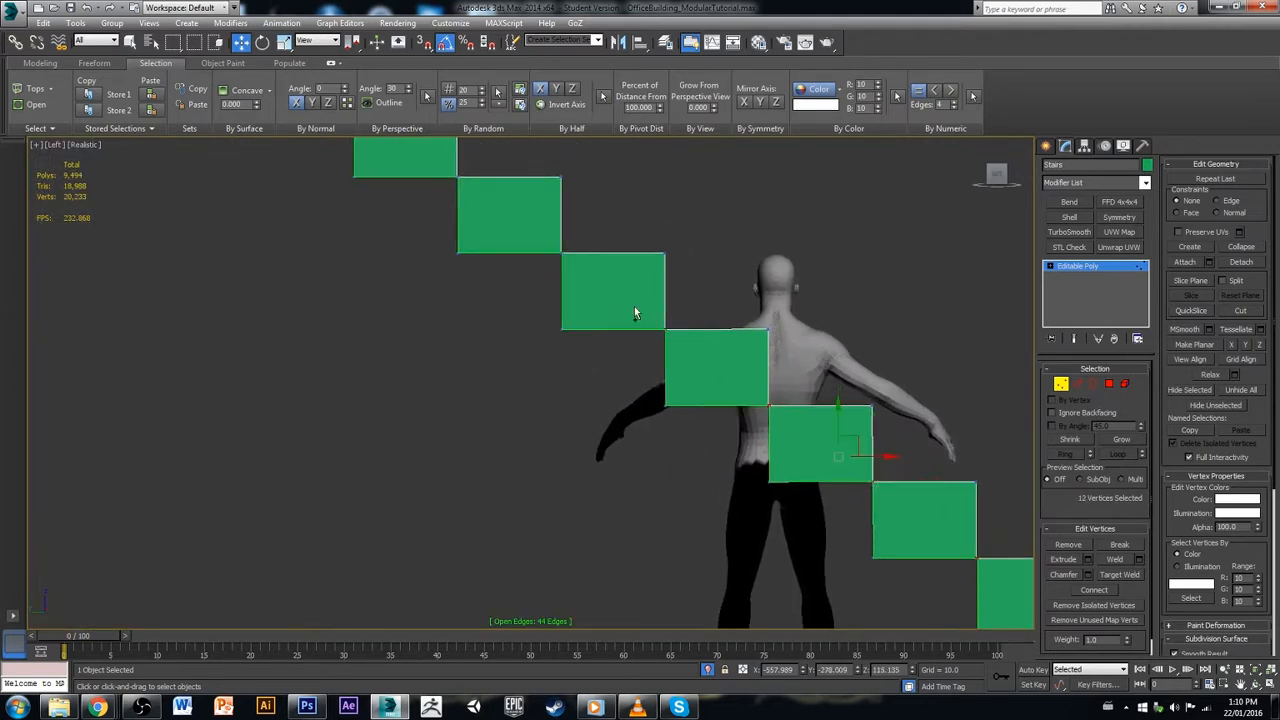
{"action": "middle_click_drag", "start_coordinate": [612, 288], "coordinate": [666, 356]}
{"action": "left_click_drag", "start_coordinate": [607, 313], "coordinate": [641, 346], "text": "ctrl"}
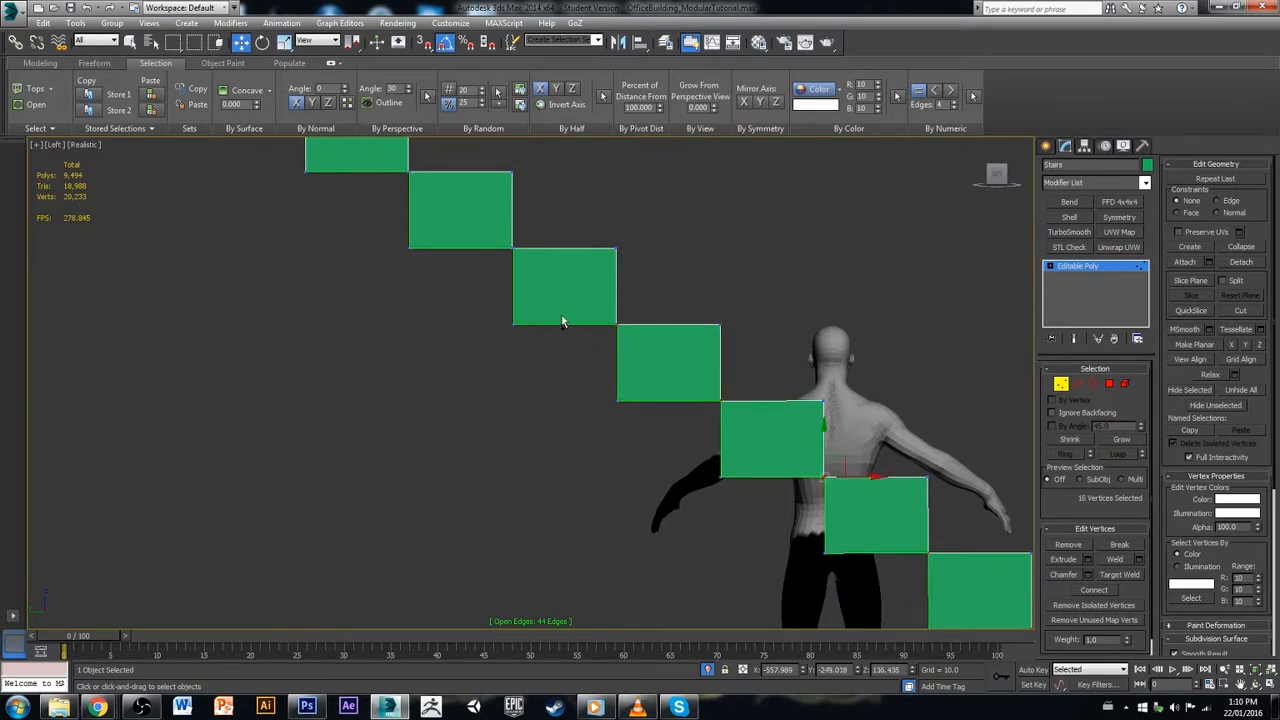
{"action": "middle_click_drag", "start_coordinate": [563, 320], "coordinate": [678, 405]}
{"action": "left_click_drag", "start_coordinate": [624, 329], "coordinate": [656, 360], "text": "ctrl"}
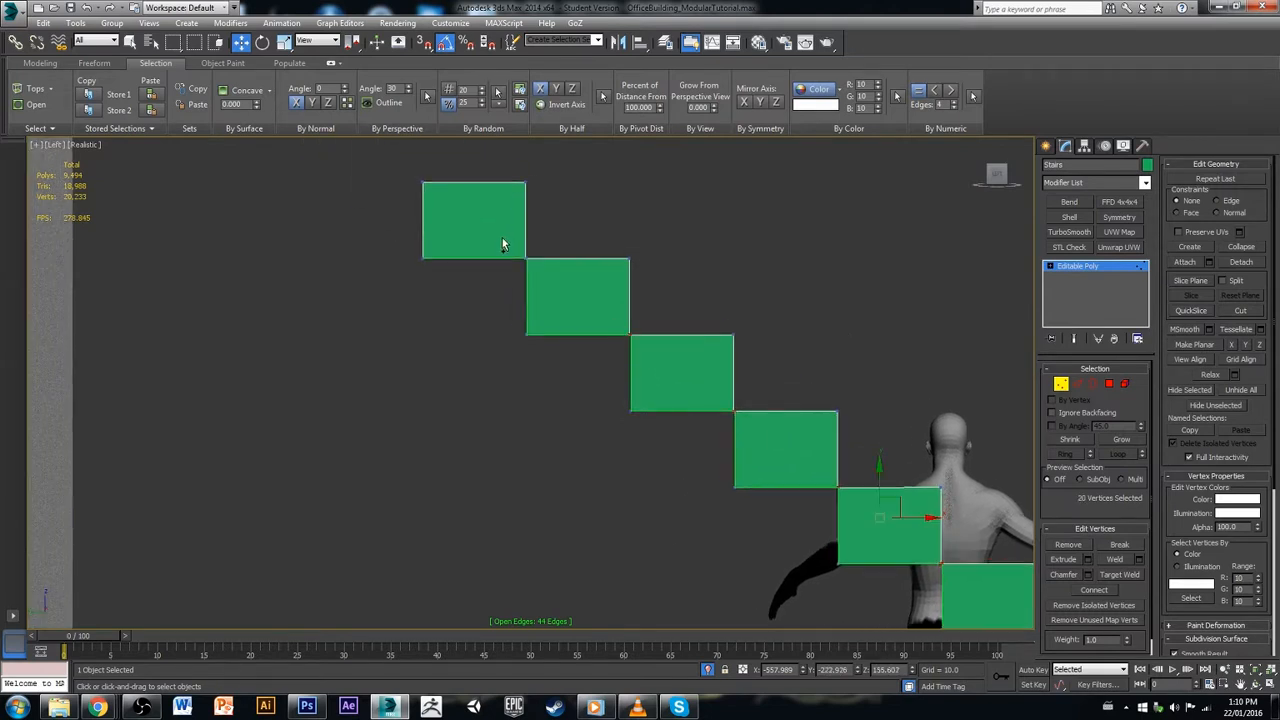
{"action": "left_click_drag", "start_coordinate": [505, 243], "coordinate": [550, 286], "text": "ctrl"}
{"action": "scroll", "coordinate": [603, 334], "scroll_direction": "down", "scroll_amount": 3}
{"action": "middle_click_drag", "start_coordinate": [693, 392], "coordinate": [553, 319]}
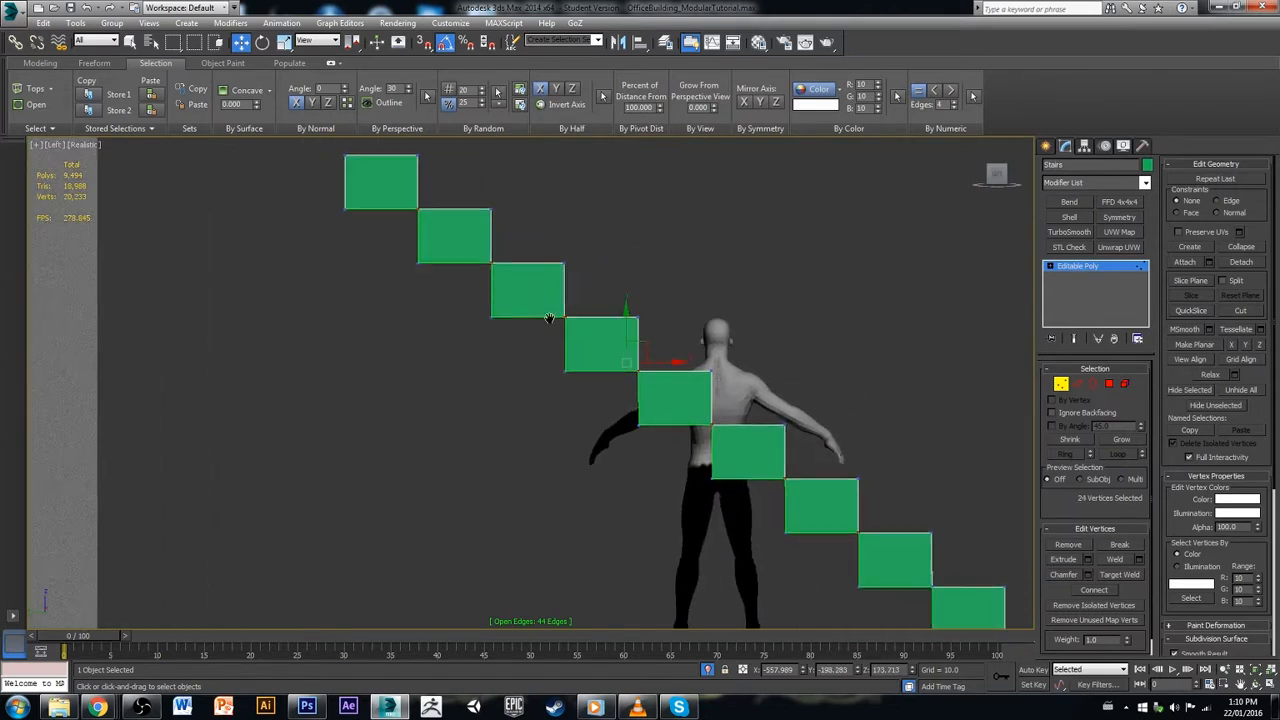
{"action": "scroll", "coordinate": [600, 348], "scroll_direction": "down", "scroll_amount": 3}
{"action": "middle_click_drag", "start_coordinate": [572, 367], "coordinate": [559, 352]}
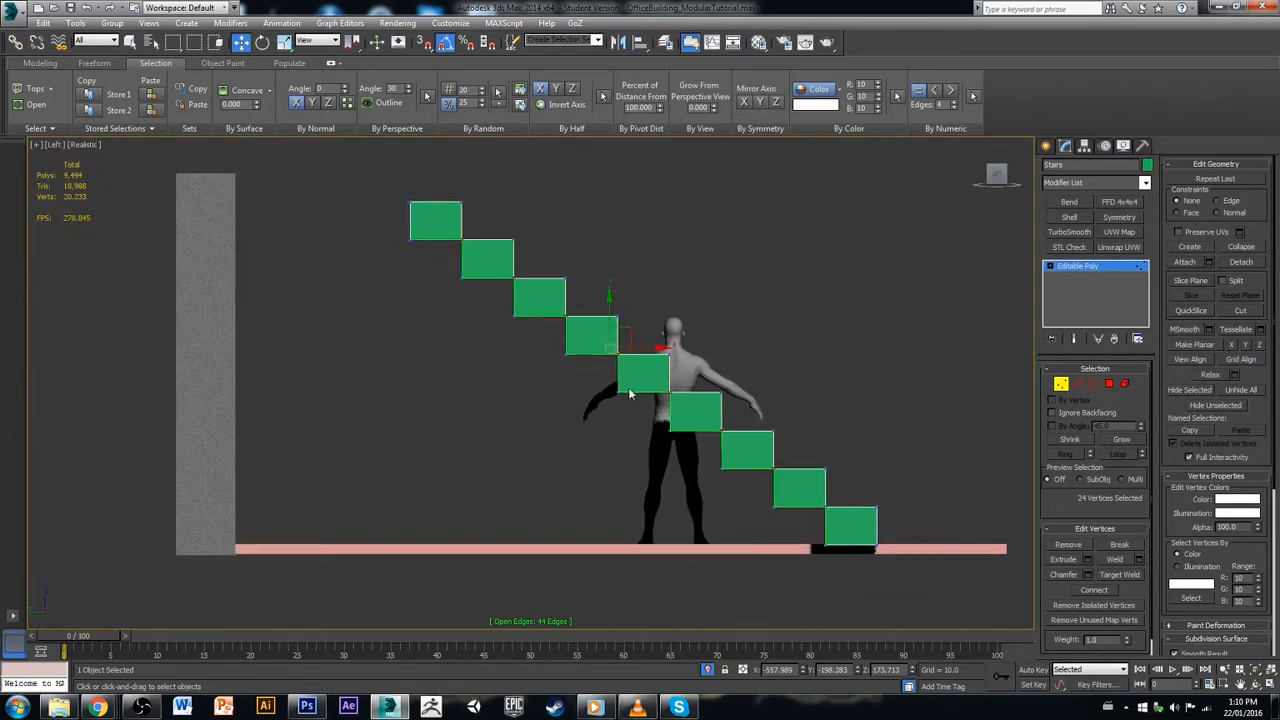
{"action": "middle_click_drag", "start_coordinate": [649, 399], "coordinate": [602, 428], "text": "alt"}
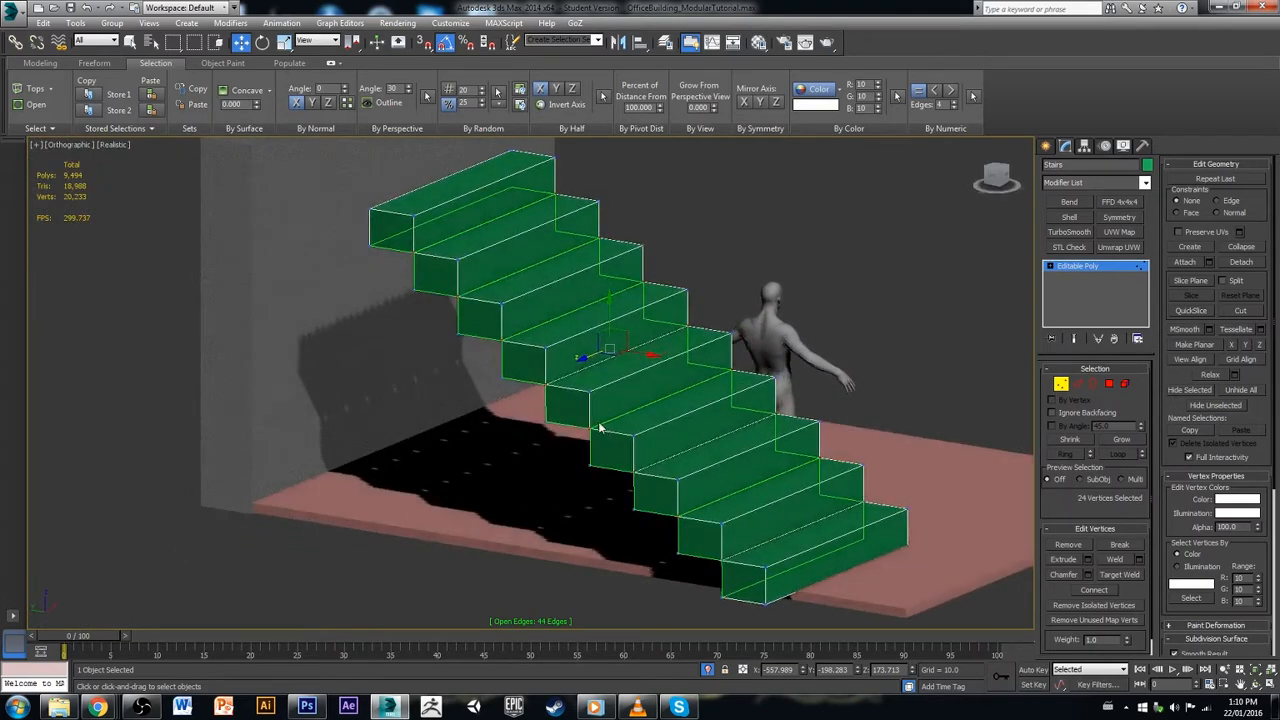
{"action": "left_click", "coordinate": [1137, 560]}
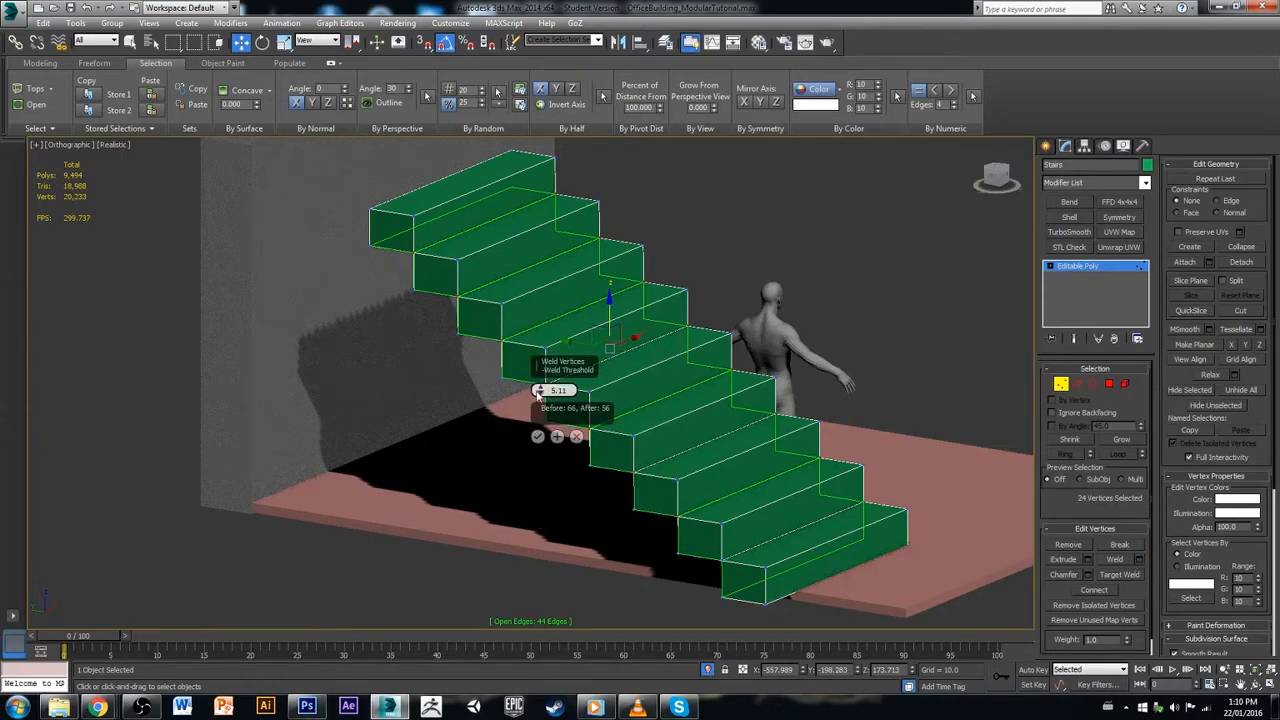
{"action": "right_click", "coordinate": [538, 391]}
{"action": "left_click", "coordinate": [539, 436]}
{"action": "left_click", "coordinate": [818, 322]}
{"action": "mouse_move", "coordinate": [797, 419]}
{"action": "middle_mouse_down", "text": "alt"}
{"action": "mouse_move", "coordinate": [734, 419]}
{"action": "mouse_move", "coordinate": [786, 421]}
{"action": "middle_mouse_up", "text": "alt"}
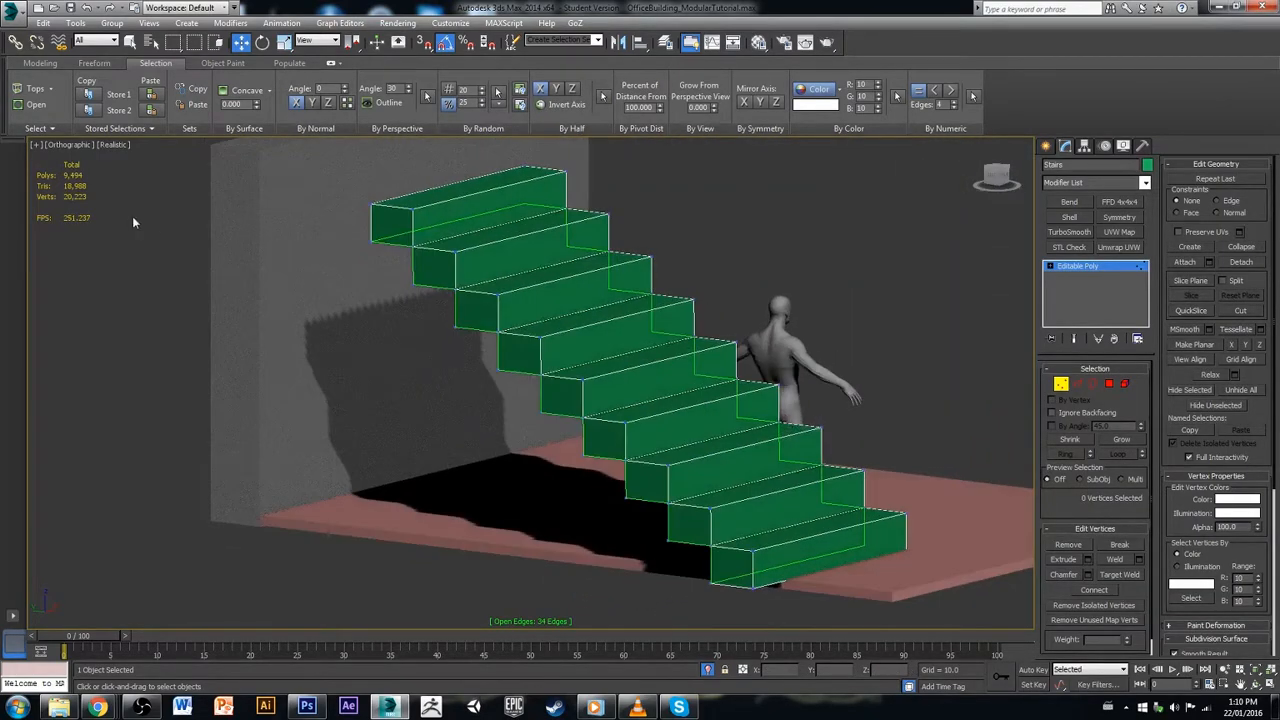
Step: Turn off the xView open-edges highlight for the stairs
{"action": "mouse_move", "coordinate": [477, 299]}
{"action": "middle_mouse_down", "text": "alt"}
{"action": "mouse_move", "coordinate": [503, 300]}
{"action": "mouse_move", "coordinate": [507, 320]}
{"action": "mouse_move", "coordinate": [480, 322]}
{"action": "middle_mouse_up", "text": "alt"}
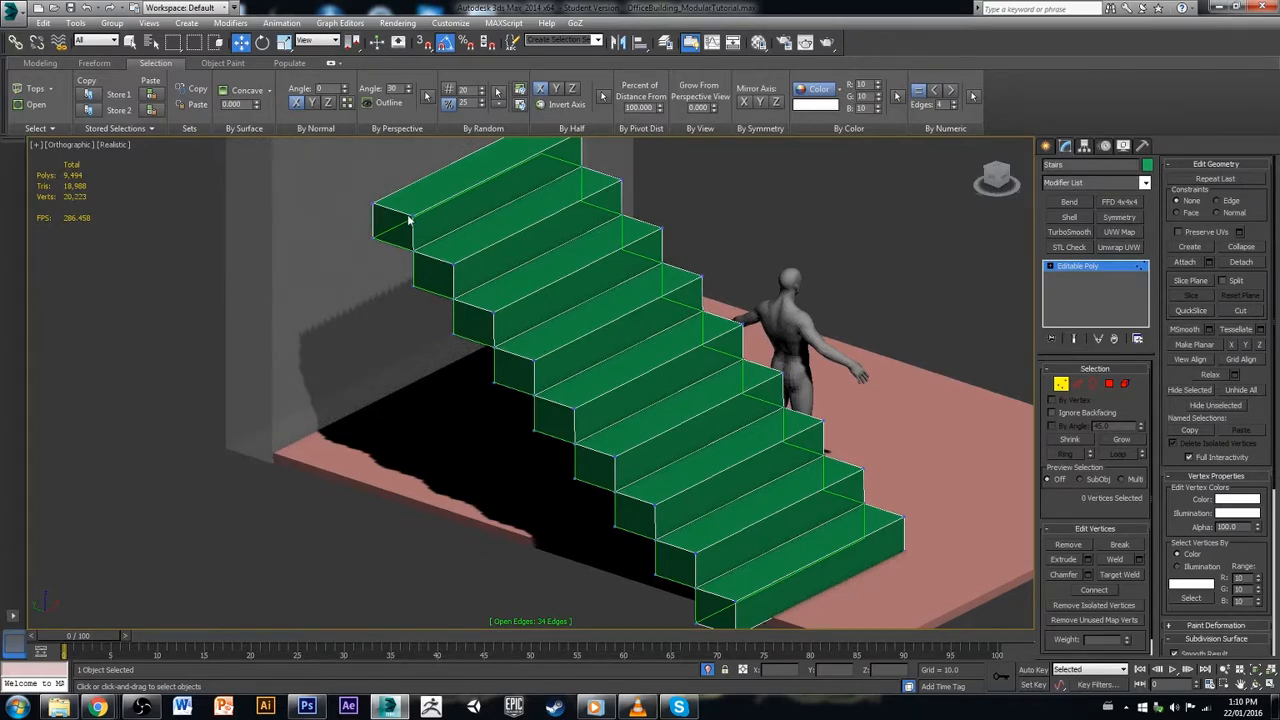
{"action": "middle_click_drag", "start_coordinate": [408, 220], "coordinate": [485, 213], "text": "alt"}
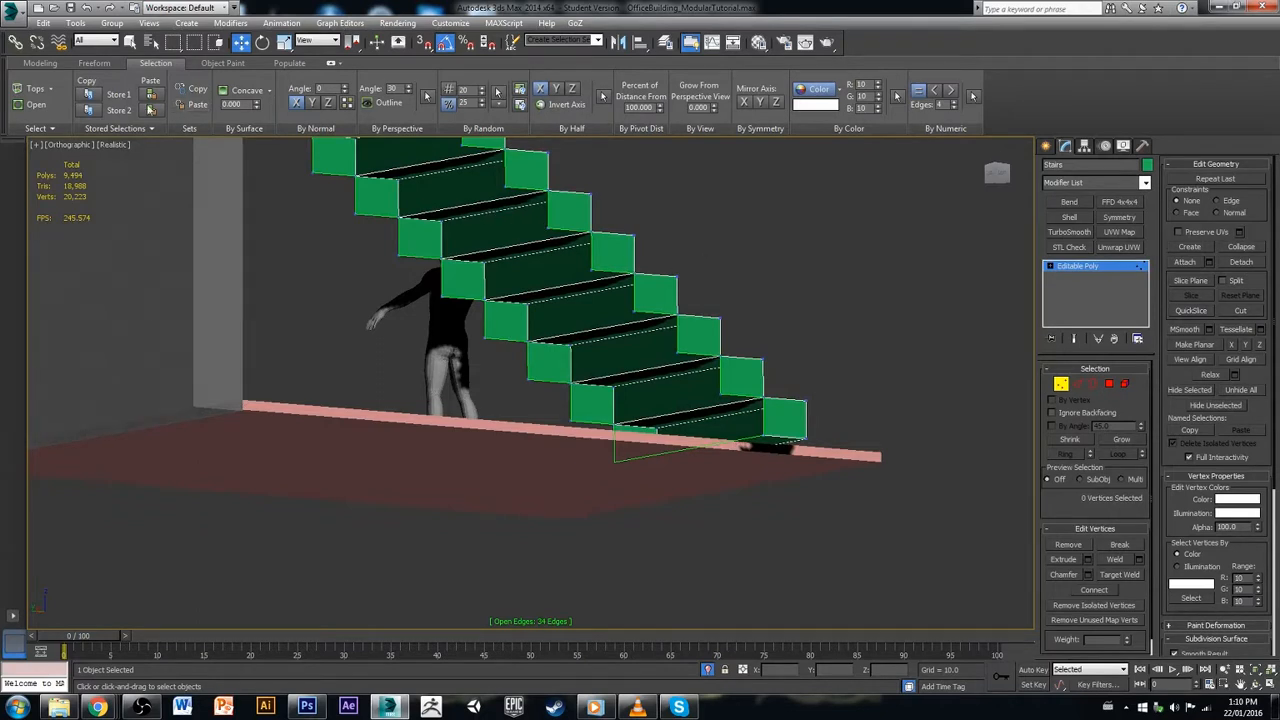
{"action": "left_click", "coordinate": [36, 145]}
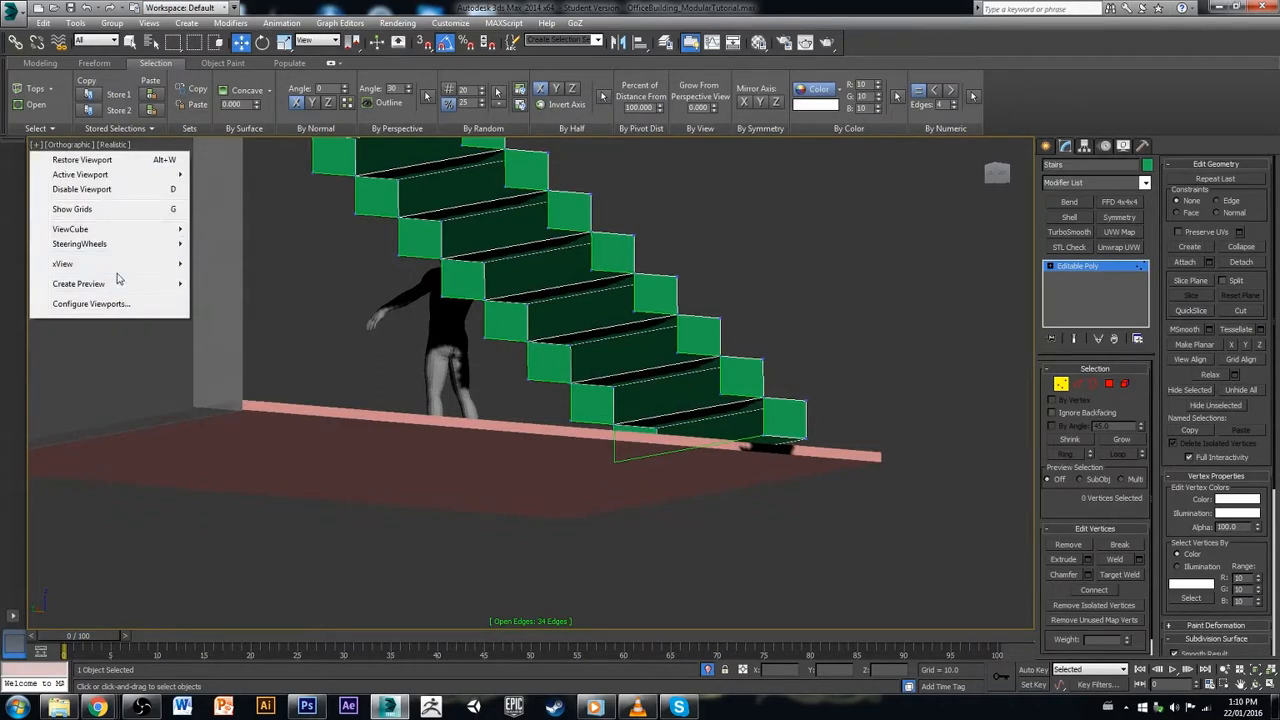
{"action": "mouse_move", "coordinate": [122, 265]}
{"action": "left_click", "coordinate": [268, 310]}
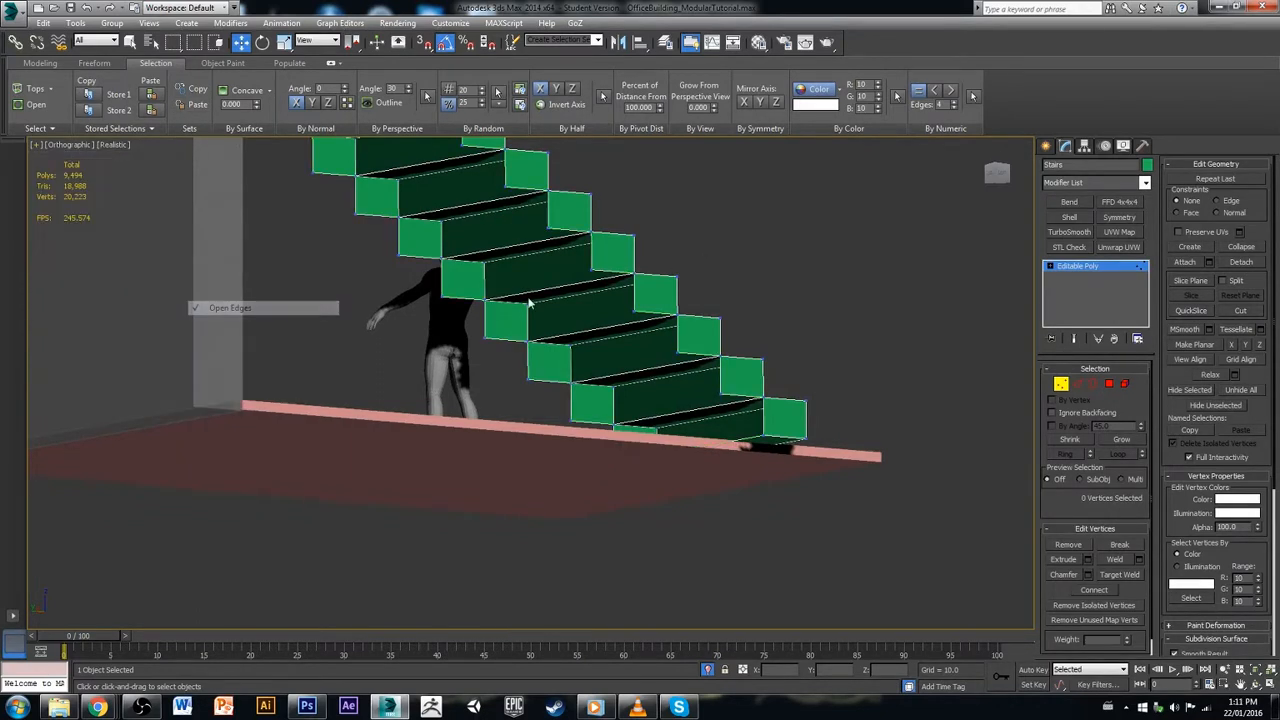
Step: Test the welded joints by moving three edges between the steps, undoing each move, and clear the edge selection
{"action": "middle_click_drag", "start_coordinate": [530, 303], "coordinate": [556, 397], "text": "alt"}
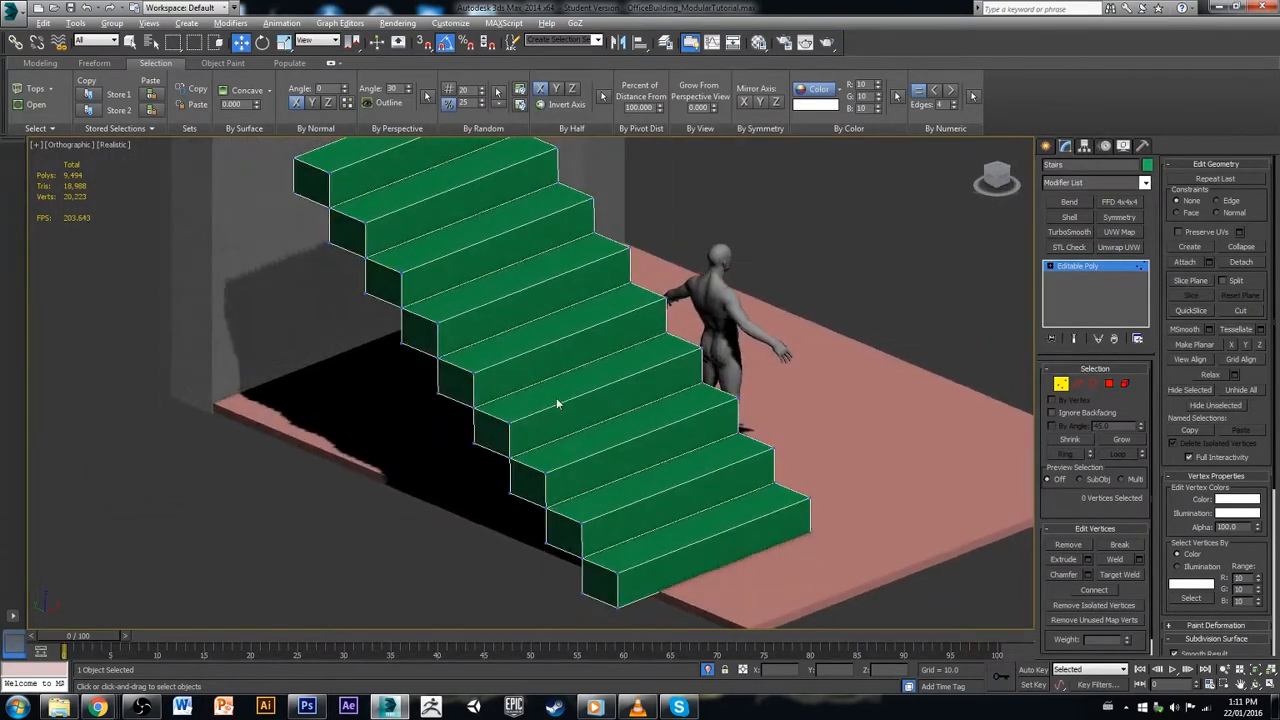
{"action": "left_click", "coordinate": [1077, 384]}
{"action": "left_click", "coordinate": [645, 404]}
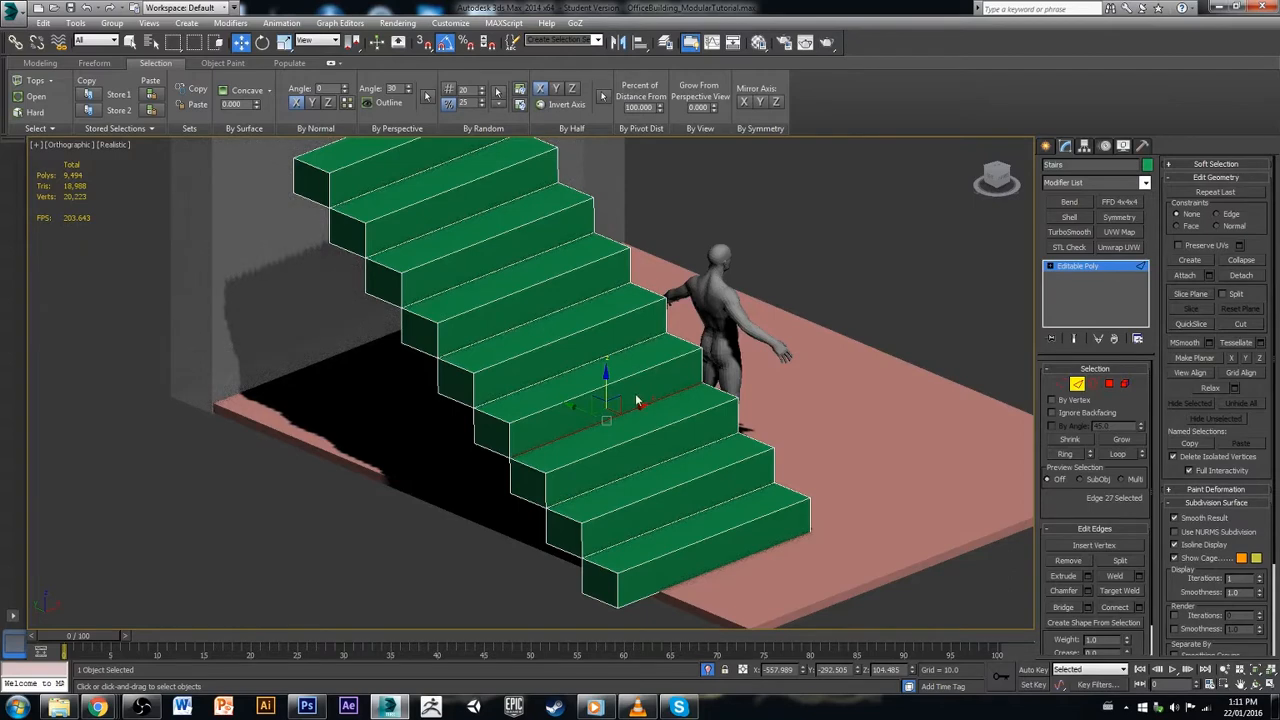
{"action": "left_click_drag", "start_coordinate": [599, 405], "coordinate": [623, 391]}
{"action": "key", "text": "ctrl+z"}
{"action": "middle_click_drag", "start_coordinate": [686, 403], "coordinate": [697, 409], "text": "alt"}
{"action": "left_click", "coordinate": [699, 444]}
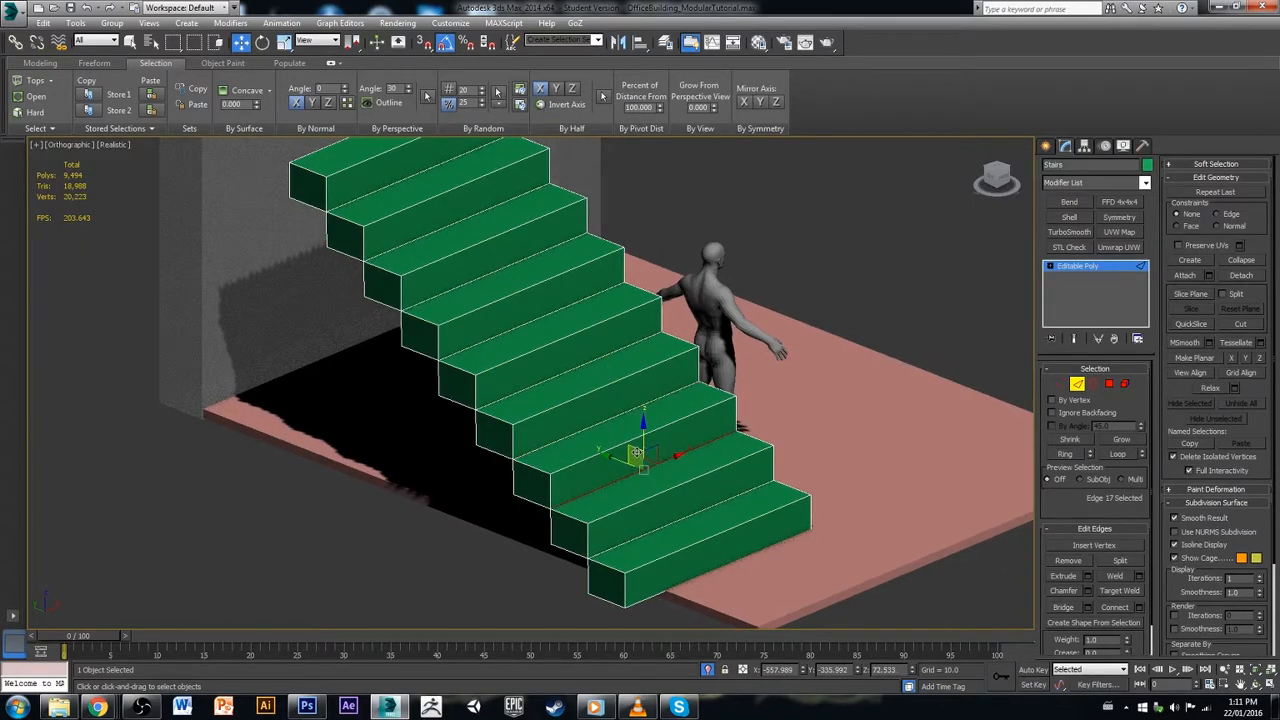
{"action": "left_click_drag", "start_coordinate": [637, 453], "coordinate": [657, 434]}
{"action": "key", "text": "ctrl+z"}
{"action": "left_click", "coordinate": [520, 331]}
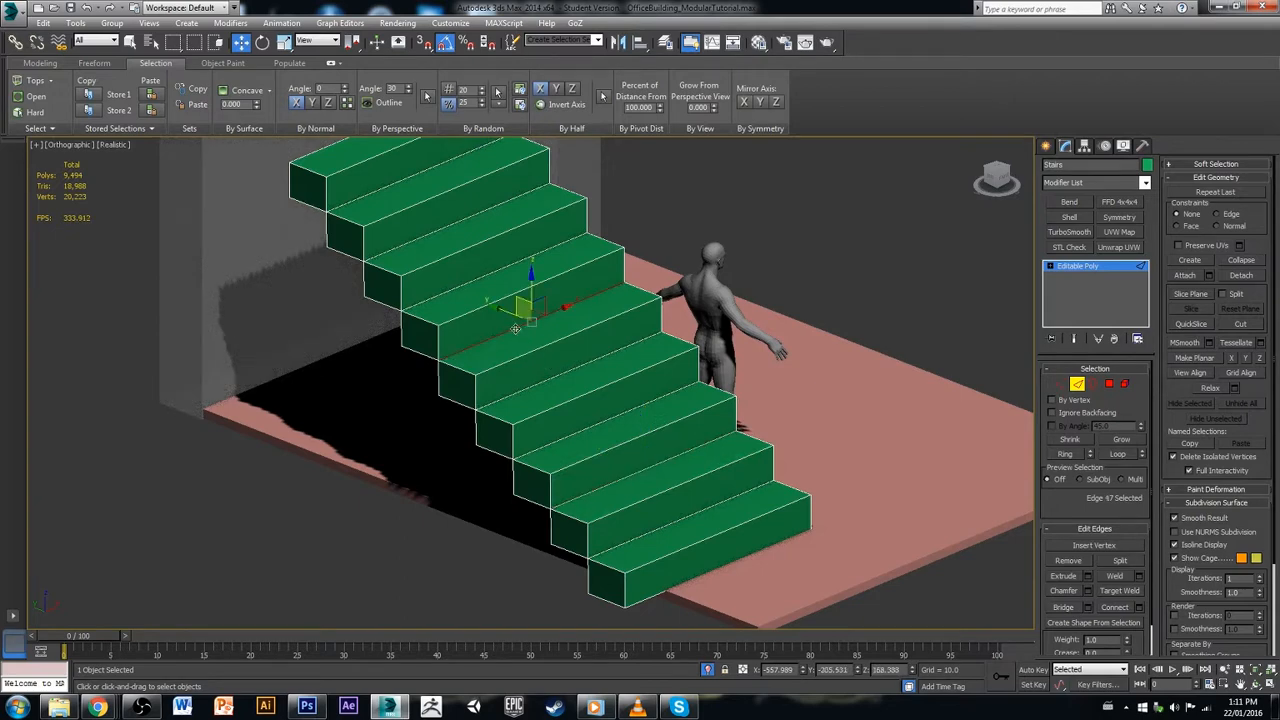
{"action": "left_click_drag", "start_coordinate": [517, 300], "coordinate": [547, 282]}
{"action": "key", "text": "ctrl+z"}
{"action": "middle_click_drag", "start_coordinate": [664, 361], "coordinate": [754, 362], "text": "alt"}
{"action": "left_click", "coordinate": [798, 252]}
{"action": "scroll", "coordinate": [747, 337], "scroll_direction": "down", "scroll_amount": 2}
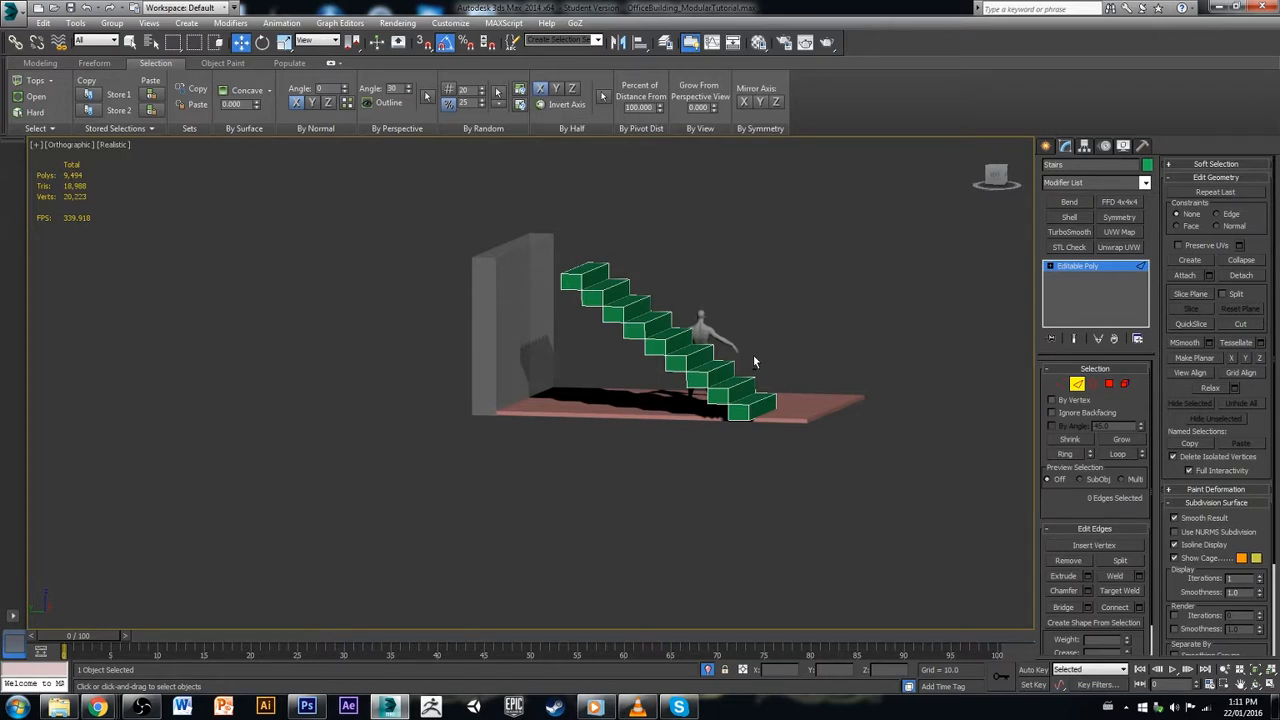
Step: Extend the lowest step's rear bottom edge into a flat base strip, snapped directly below the top step's back edge, and clear the selection
{"action": "middle_click_drag", "start_coordinate": [754, 361], "coordinate": [729, 371], "text": "alt"}
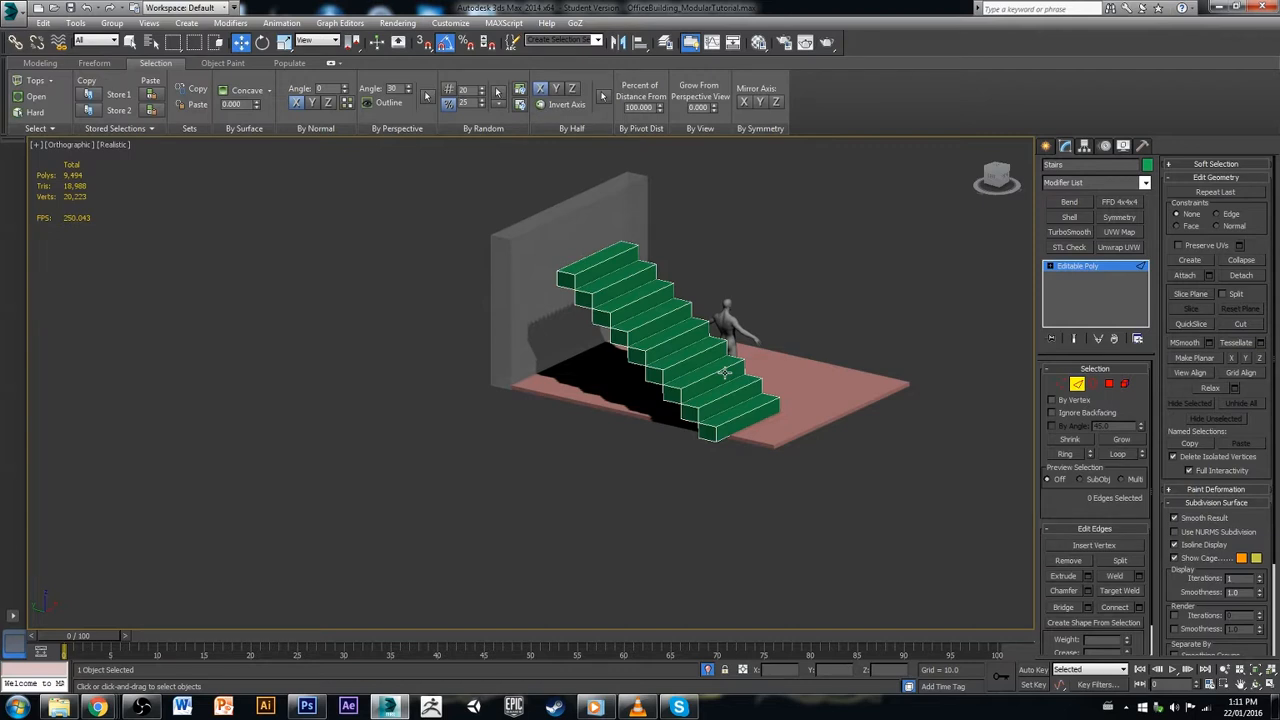
{"action": "middle_click_drag", "start_coordinate": [724, 372], "coordinate": [787, 406], "text": "alt"}
{"action": "scroll", "coordinate": [760, 415], "scroll_direction": "up", "scroll_amount": 5}
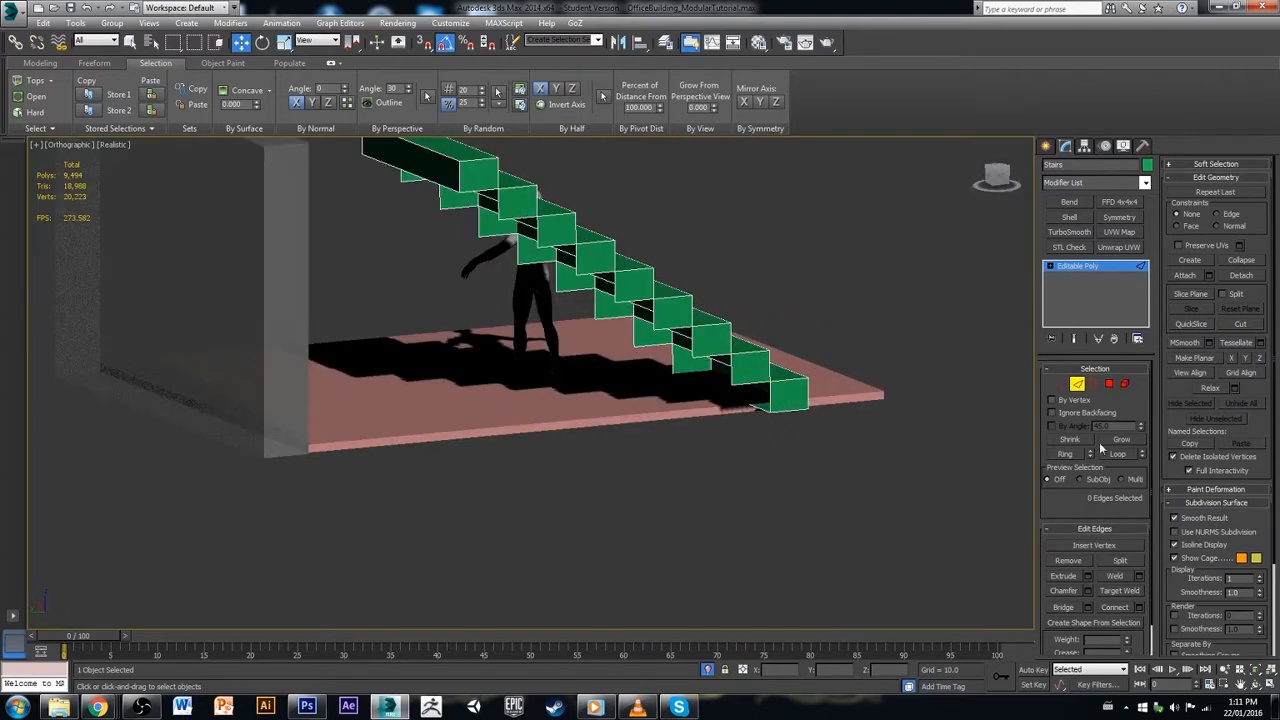
{"action": "left_click", "coordinate": [739, 406]}
{"action": "middle_click_drag", "start_coordinate": [739, 406], "coordinate": [773, 460], "text": "alt"}
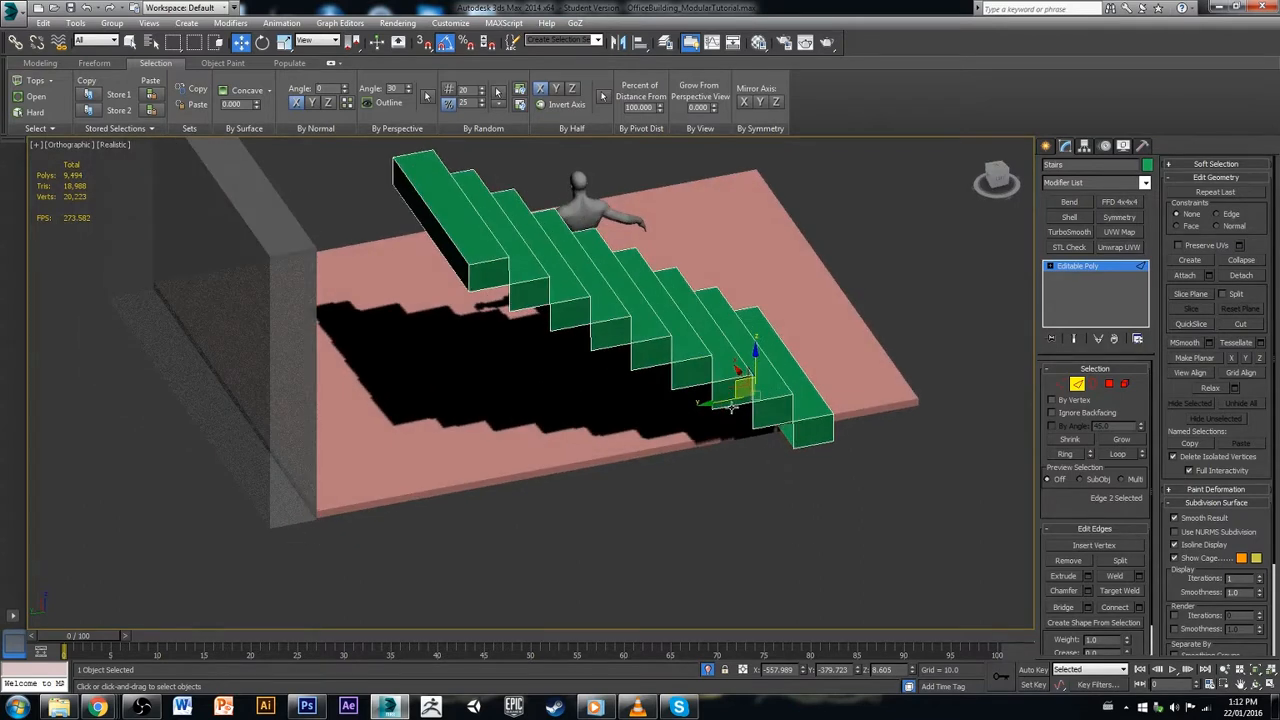
{"action": "left_click_drag", "start_coordinate": [722, 404], "coordinate": [466, 292], "text": "shift"}
{"action": "key", "text": "s"}
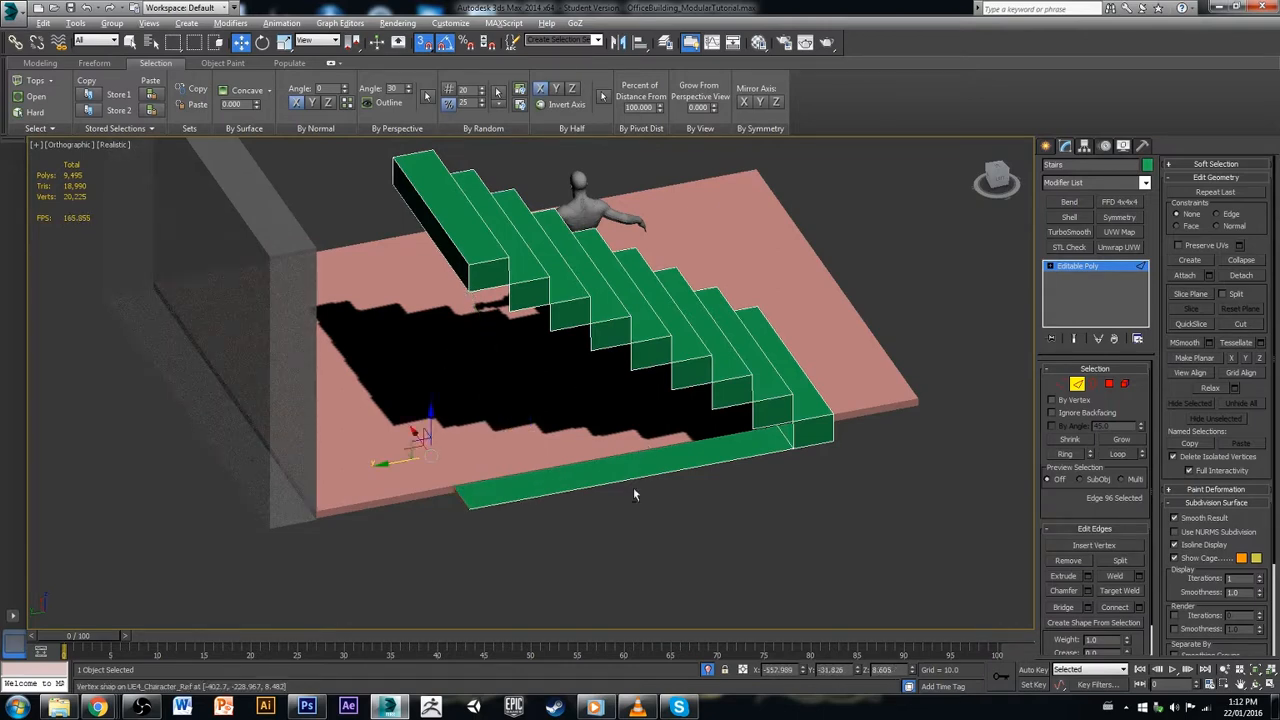
{"action": "middle_click_drag", "start_coordinate": [633, 487], "coordinate": [690, 554], "text": "alt"}
{"action": "left_click", "coordinate": [700, 527]}
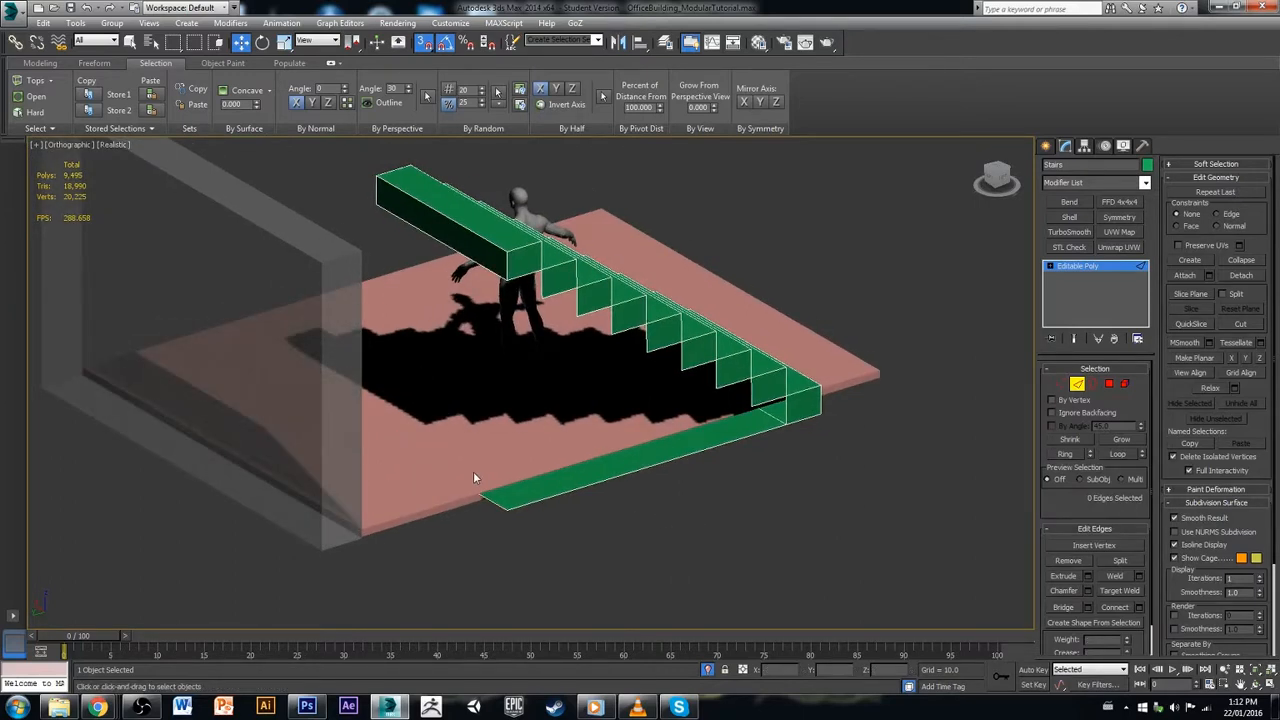
Step: Bridge the base strip's far edge to the top step's lower back edge to form the rear wall, and isolate the stairs
{"action": "left_click", "coordinate": [484, 499]}
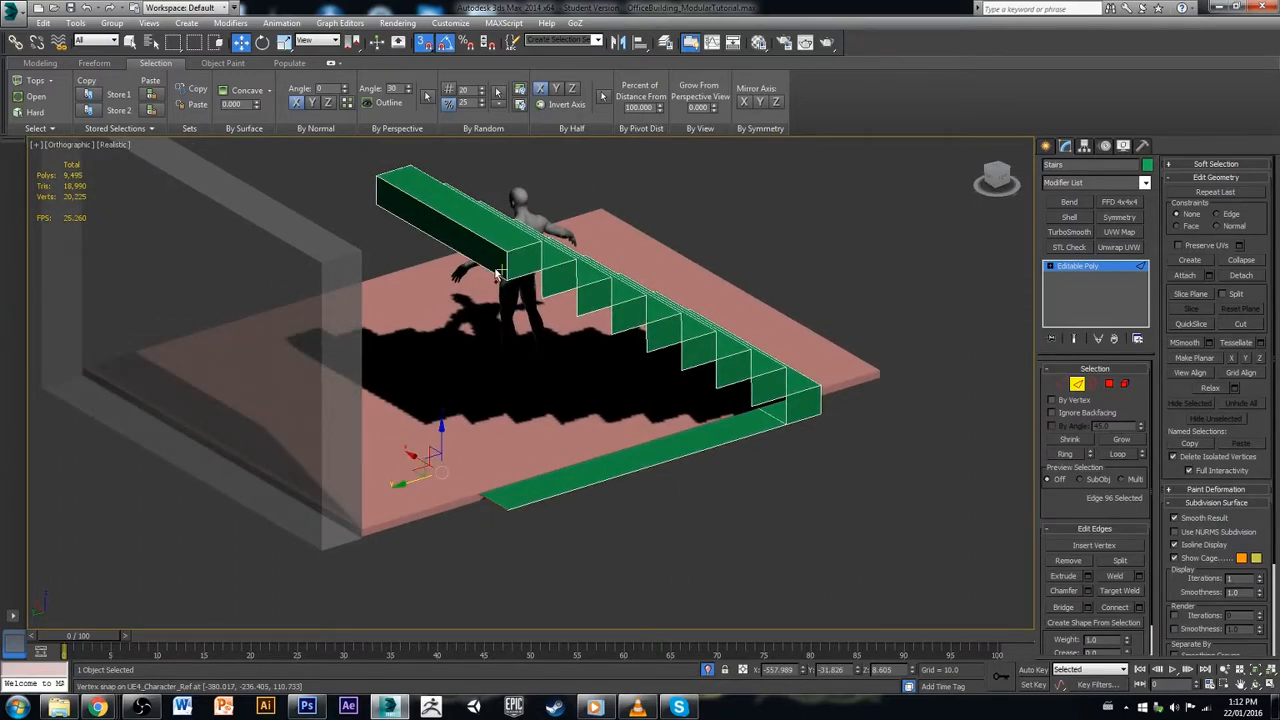
{"action": "left_click", "coordinate": [490, 275]}
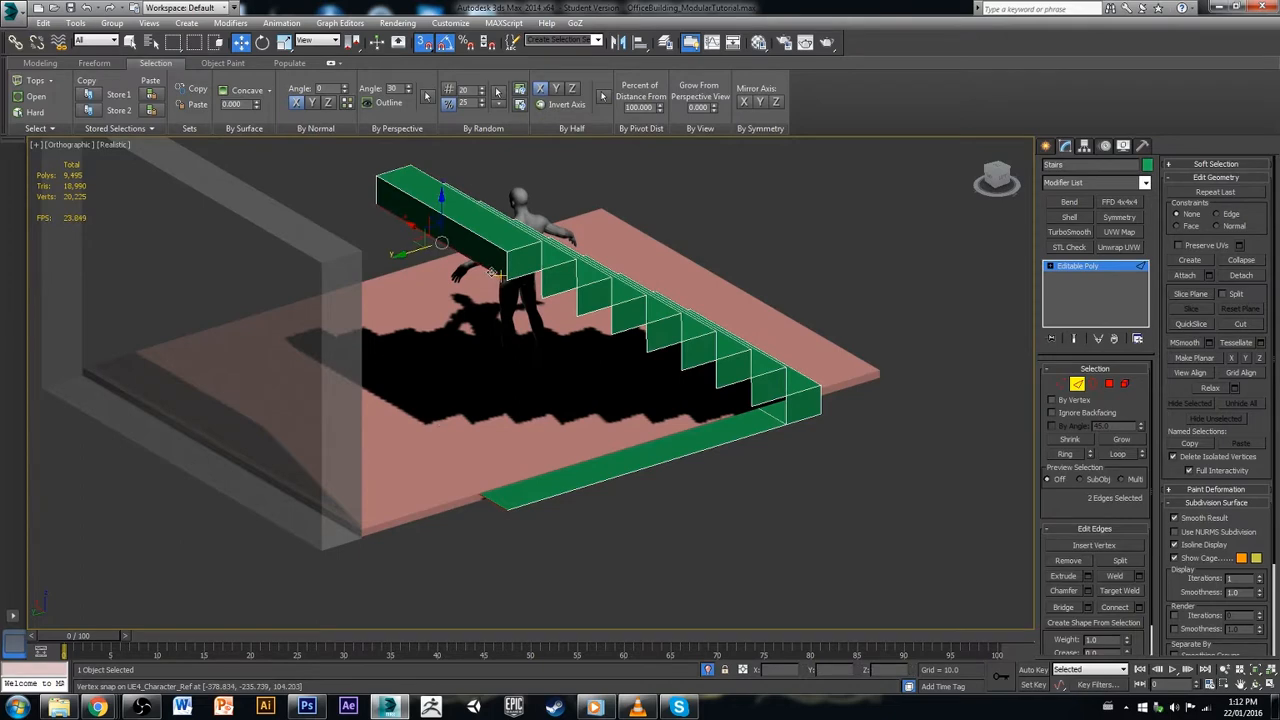
{"action": "left_click", "coordinate": [1063, 607]}
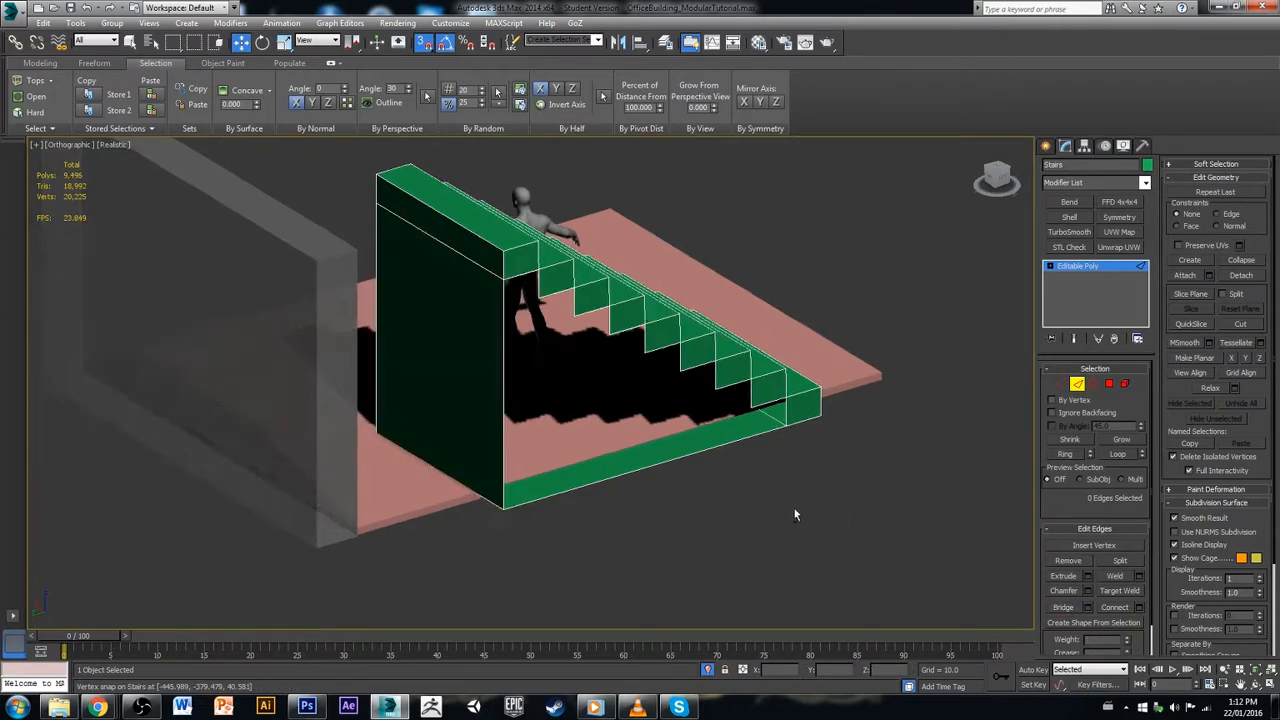
{"action": "middle_click_drag", "start_coordinate": [794, 515], "coordinate": [716, 519], "text": "alt"}
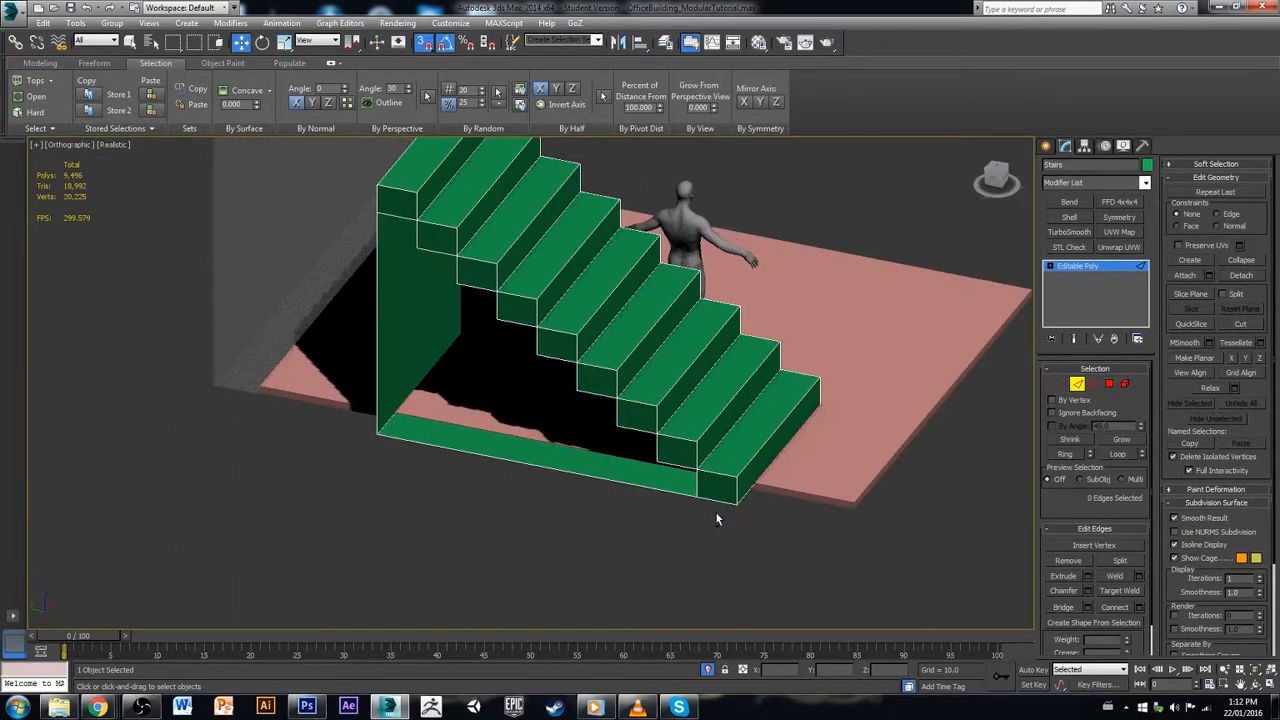
{"action": "scroll", "coordinate": [716, 515], "scroll_direction": "down", "scroll_amount": 5}
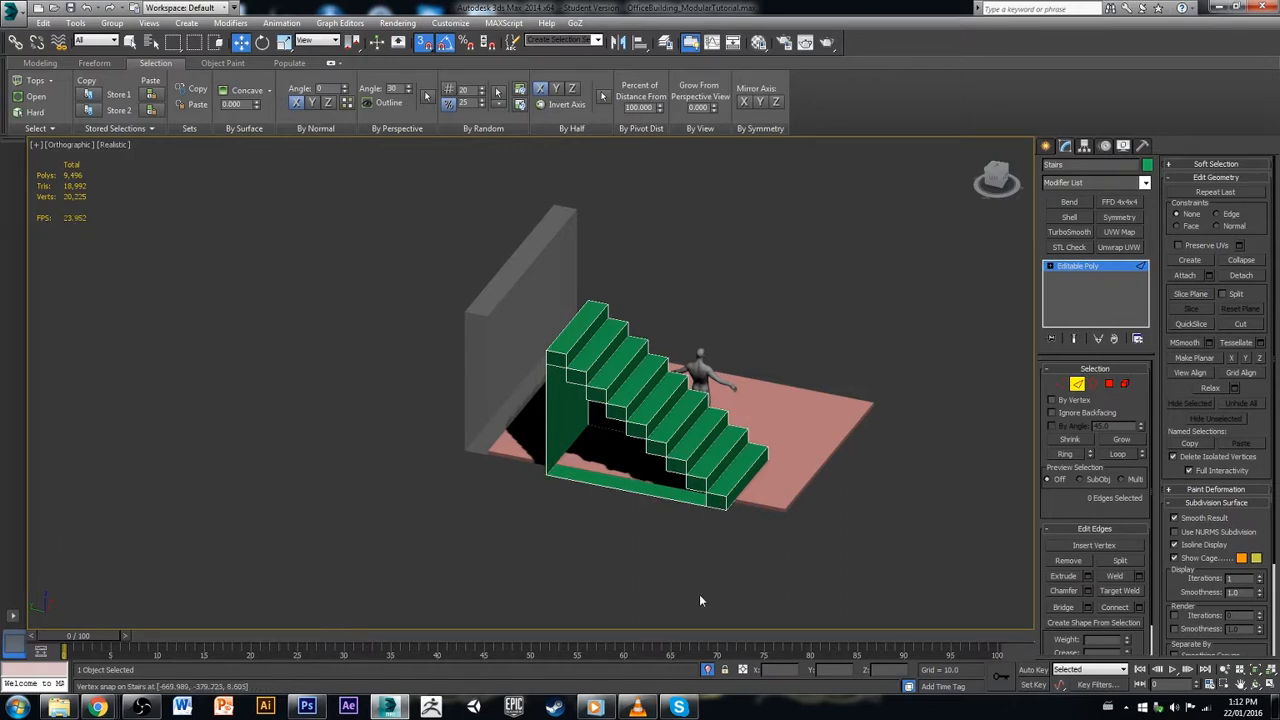
{"action": "left_click", "coordinate": [710, 671]}
{"action": "left_click", "coordinate": [710, 671]}
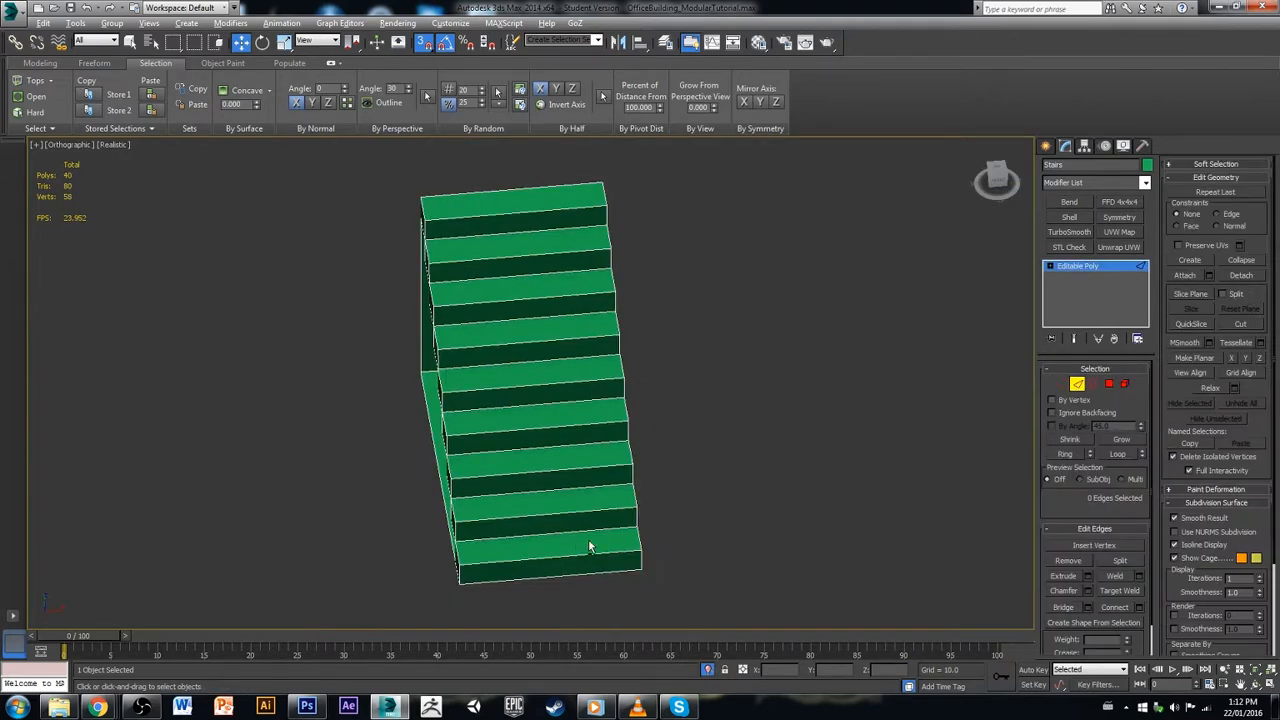
Step: Place a slice plane on the large base polygon and rotate it upright, parallel to the risers
{"action": "middle_click_drag", "start_coordinate": [589, 540], "coordinate": [860, 434], "text": "alt"}
{"action": "left_click", "coordinate": [1109, 385]}
{"action": "left_click", "coordinate": [700, 517]}
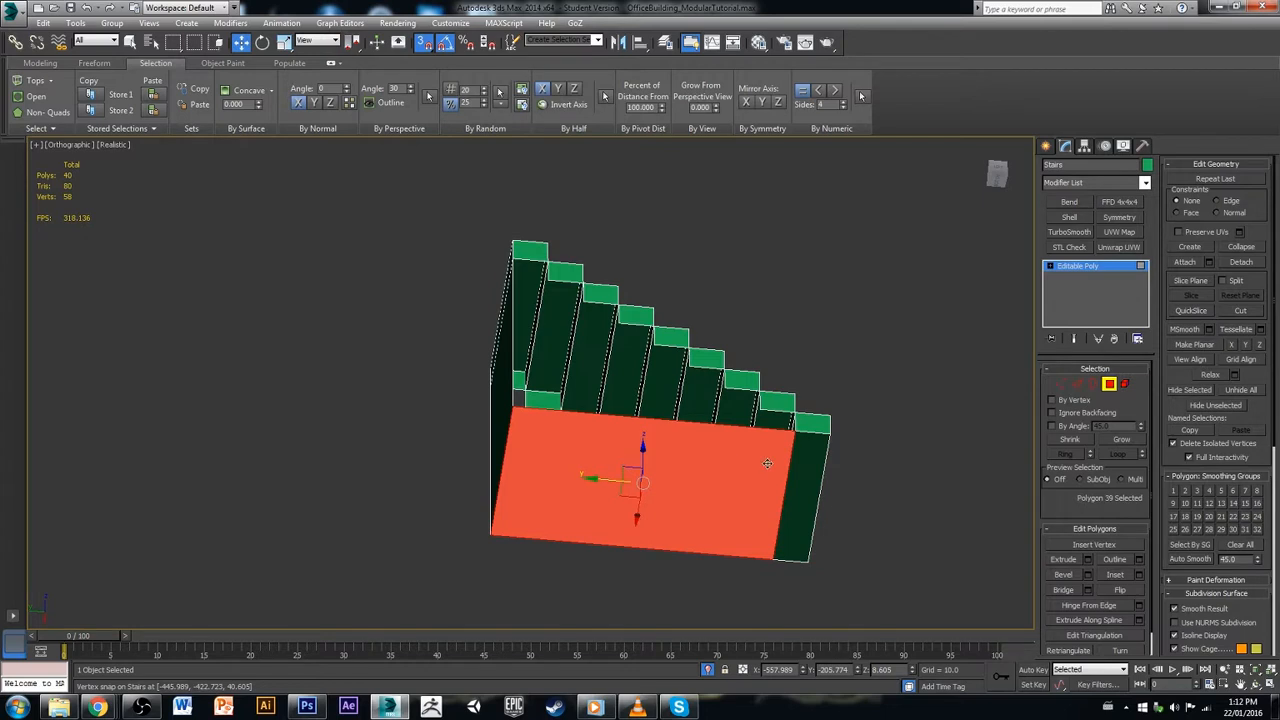
{"action": "left_click", "coordinate": [1192, 281]}
{"action": "middle_click_drag", "start_coordinate": [1001, 420], "coordinate": [935, 456], "text": "alt"}
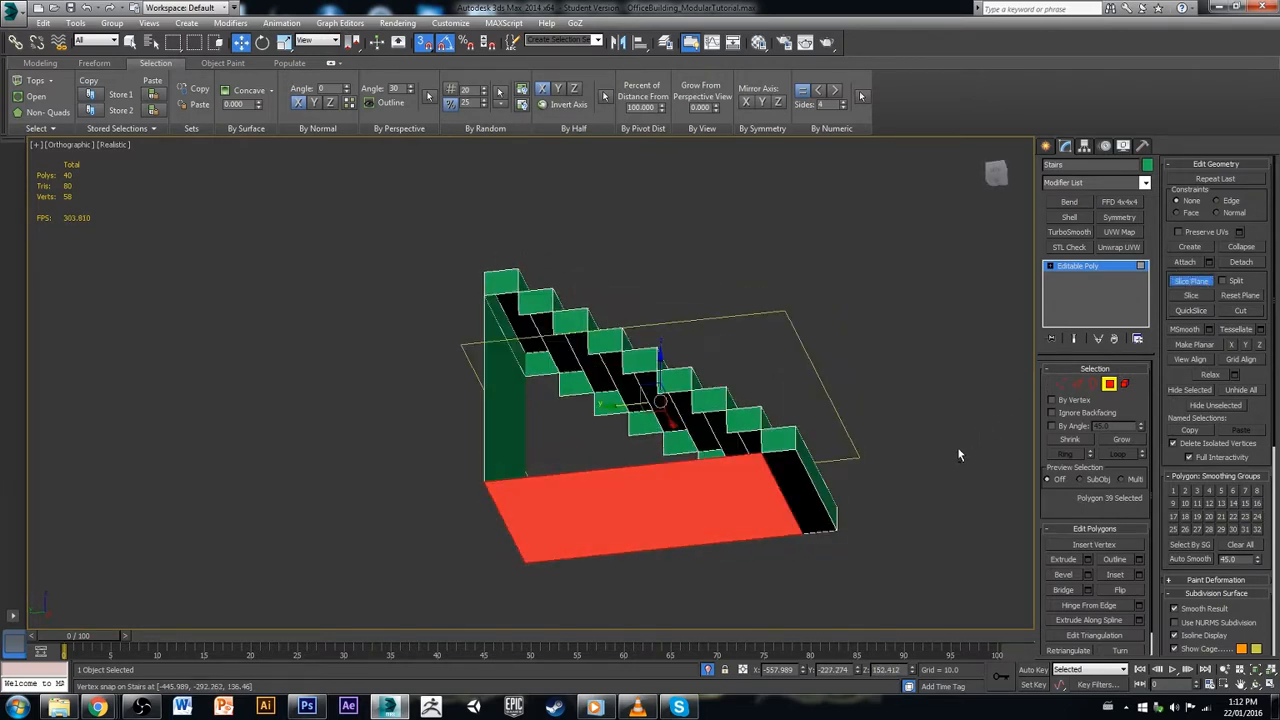
{"action": "key", "text": "e"}
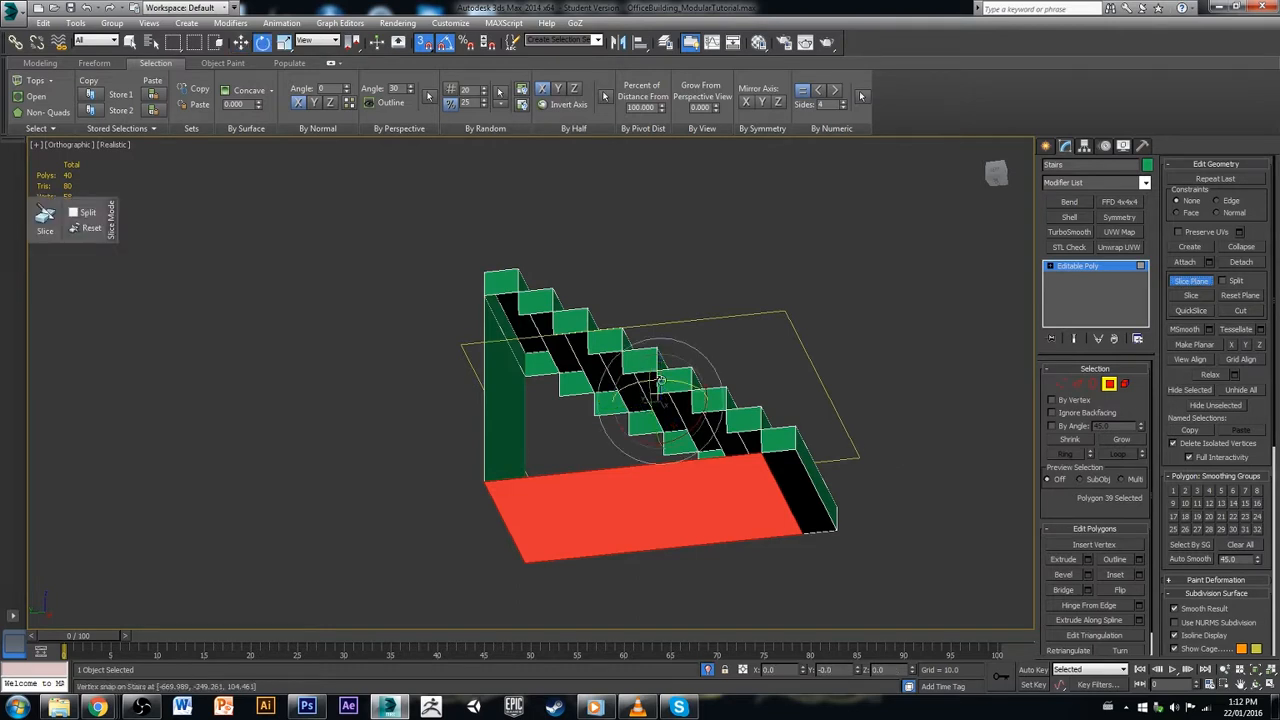
{"action": "left_click_drag", "start_coordinate": [670, 443], "coordinate": [732, 413]}
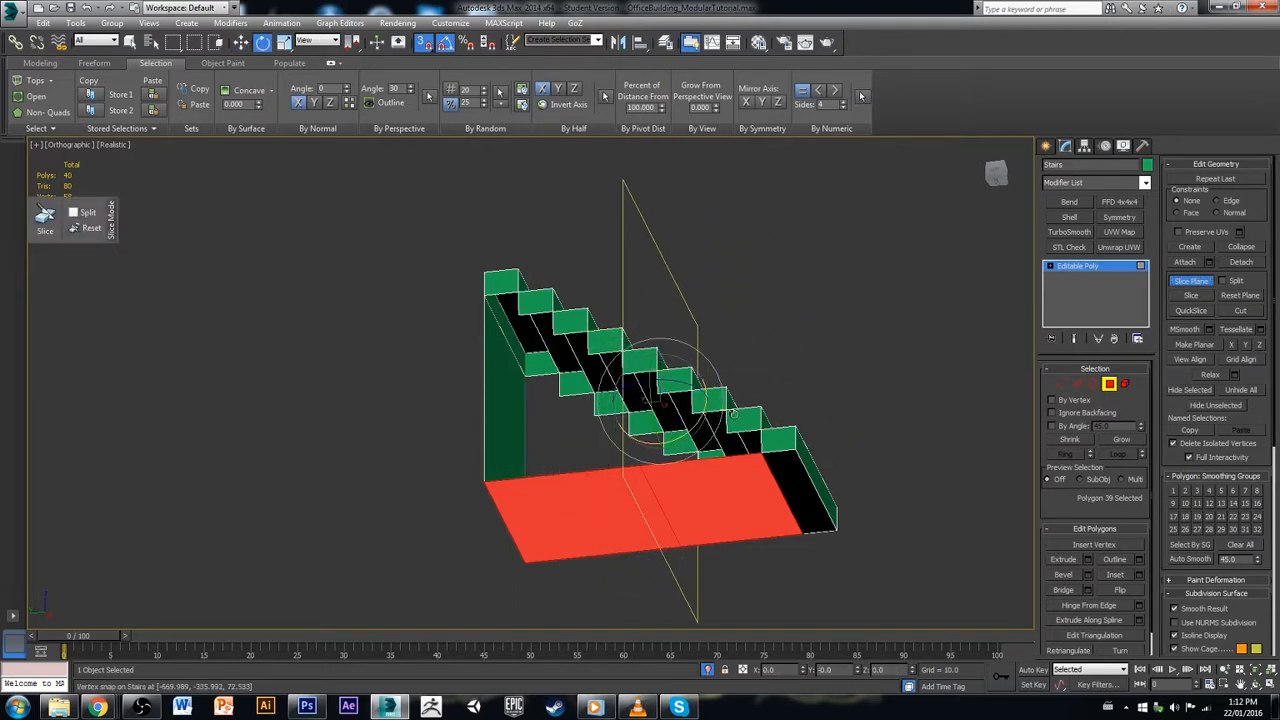
Step: Slice the base polygon in line with the joints between the fourth and fifth, third and fourth, and second and third steps from the floor
{"action": "middle_click_drag", "start_coordinate": [766, 358], "coordinate": [790, 428], "text": "alt"}
{"action": "key", "text": "w"}
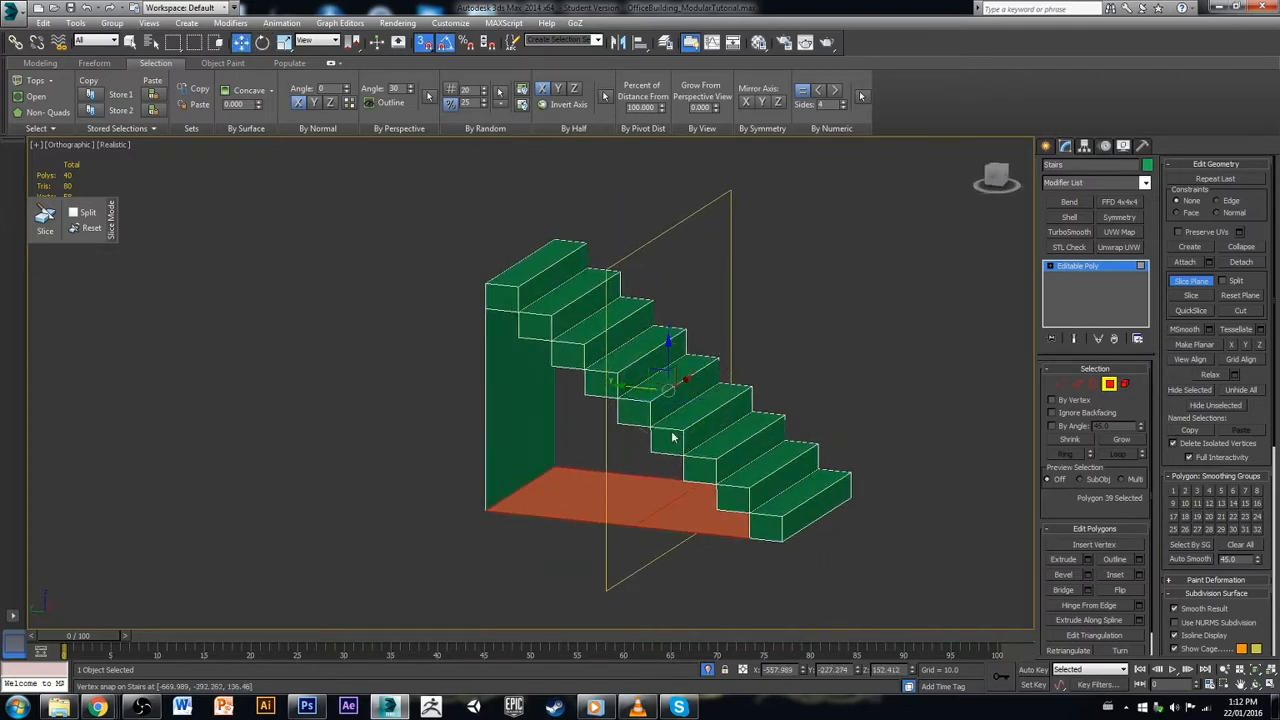
{"action": "scroll", "coordinate": [660, 420], "scroll_direction": "up", "scroll_amount": 2}
{"action": "left_click_drag", "start_coordinate": [647, 376], "coordinate": [652, 433]}
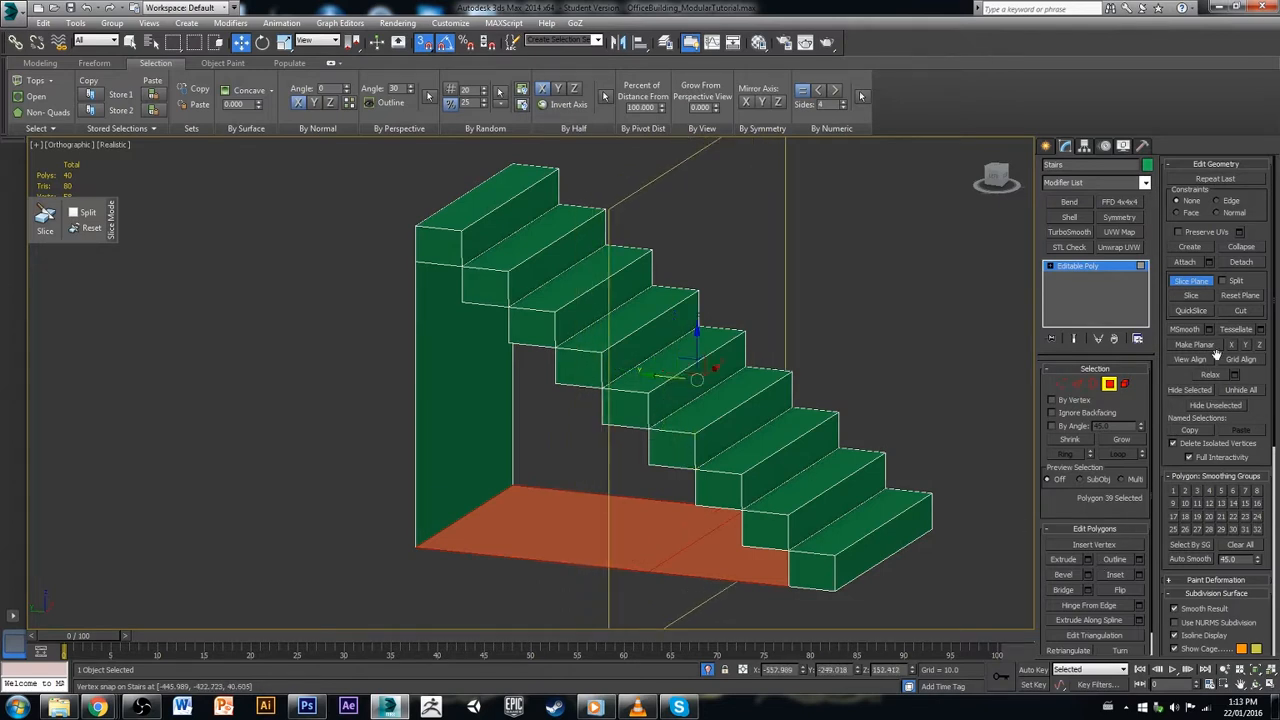
{"action": "left_click", "coordinate": [1188, 298]}
{"action": "left_click_drag", "start_coordinate": [669, 376], "coordinate": [698, 429]}
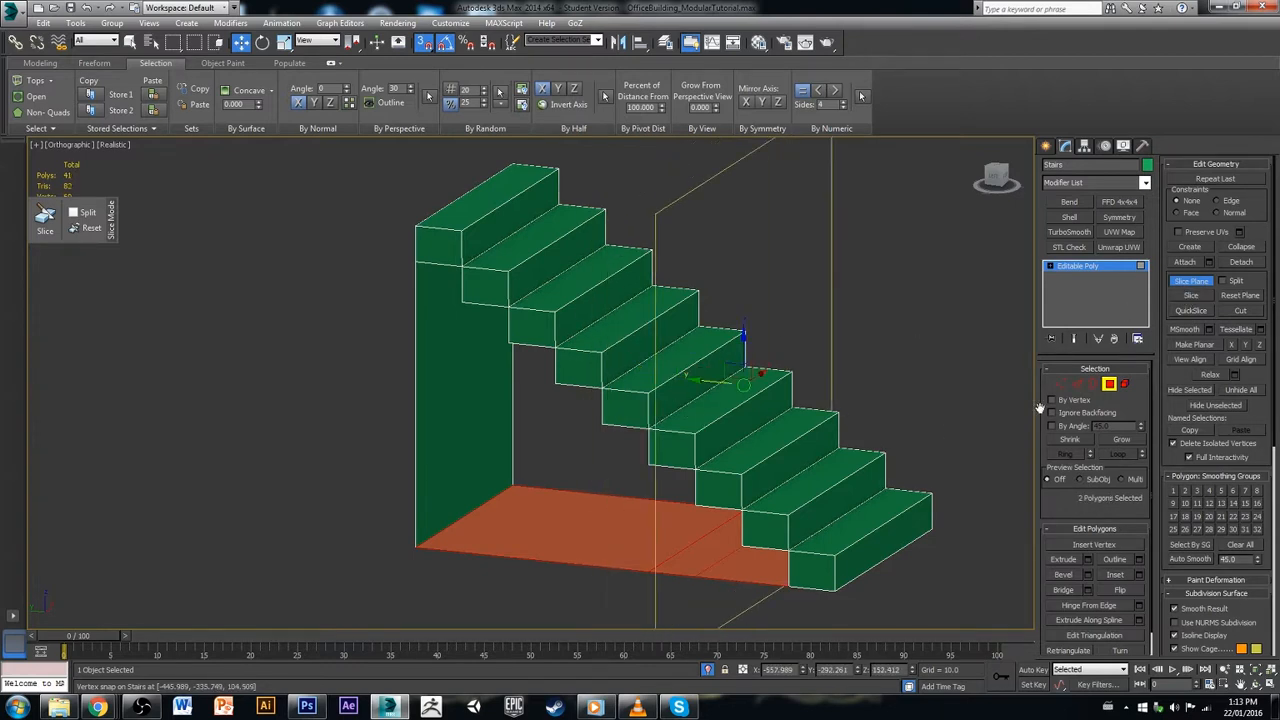
{"action": "left_click", "coordinate": [1190, 296]}
{"action": "left_click_drag", "start_coordinate": [707, 382], "coordinate": [738, 472]}
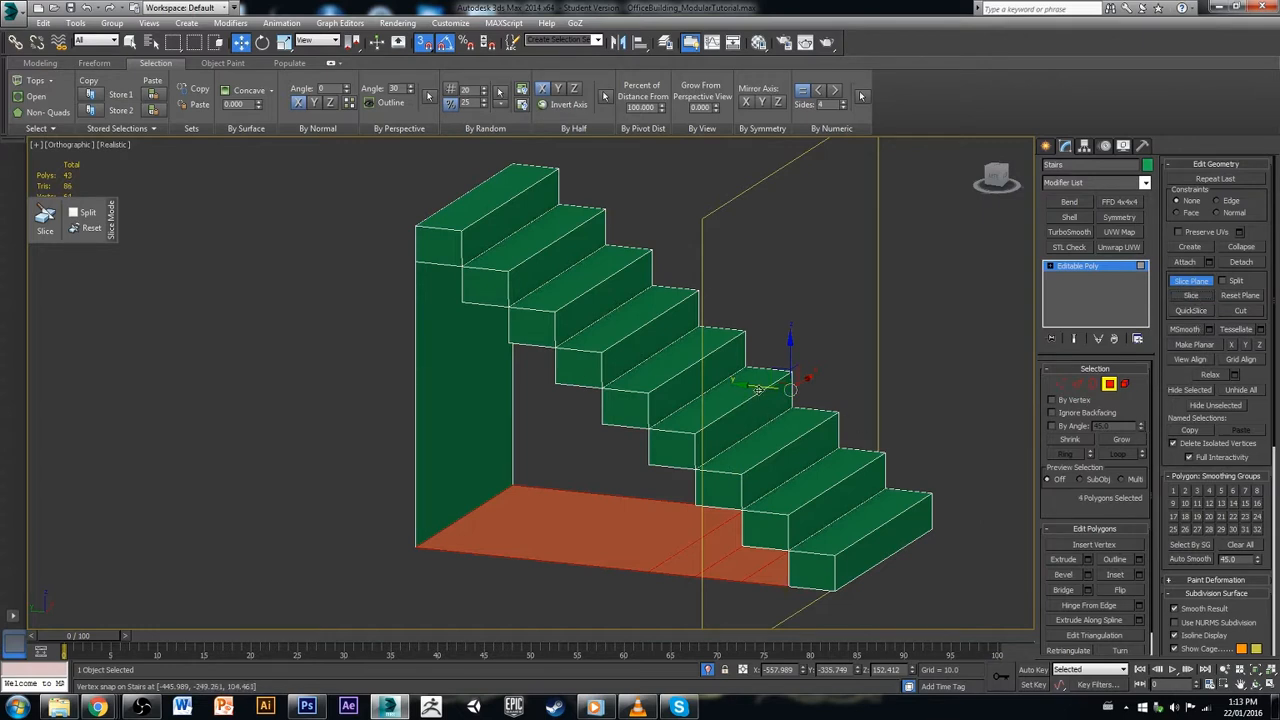
Step: Slice the base polygons in line with the joints between the fifth and sixth, sixth and seventh, and seventh and eighth steps
{"action": "left_click_drag", "start_coordinate": [758, 387], "coordinate": [784, 518]}
{"action": "middle_click_drag", "start_coordinate": [788, 560], "coordinate": [805, 482], "text": "alt"}
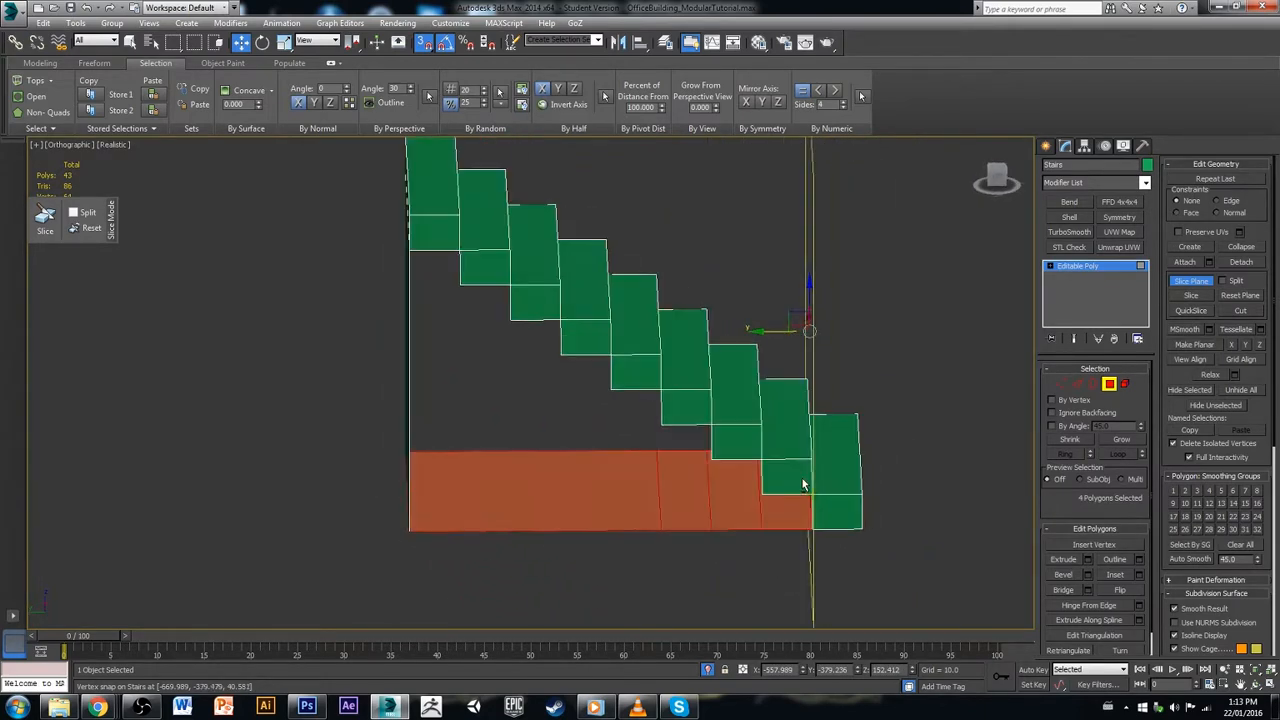
{"action": "left_click_drag", "start_coordinate": [777, 333], "coordinate": [562, 324]}
{"action": "left_click", "coordinate": [1186, 296]}
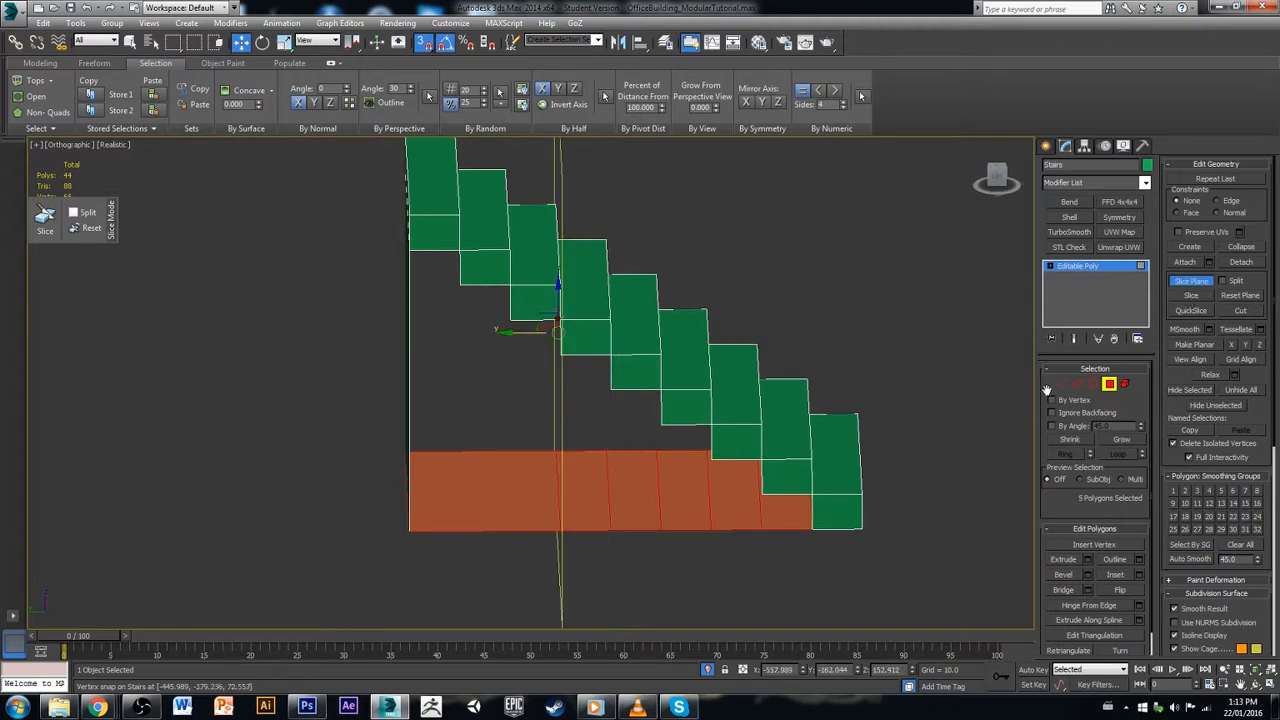
{"action": "left_click", "coordinate": [1190, 296]}
{"action": "left_click_drag", "start_coordinate": [517, 333], "coordinate": [512, 288]}
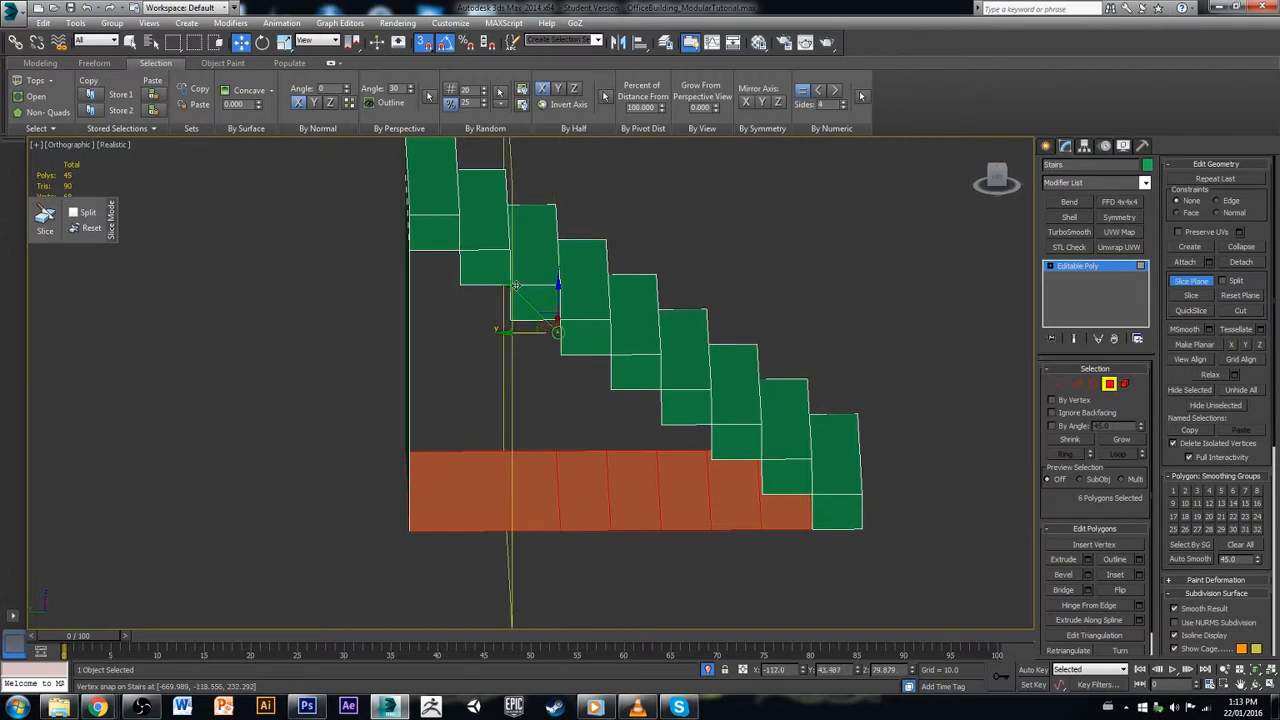
{"action": "left_click", "coordinate": [1190, 296]}
Step: Slice the base where the eighth and ninth steps meet, and leave slicing for edge level with nothing selected
{"action": "middle_click_drag", "start_coordinate": [540, 264], "coordinate": [543, 405], "text": "alt"}
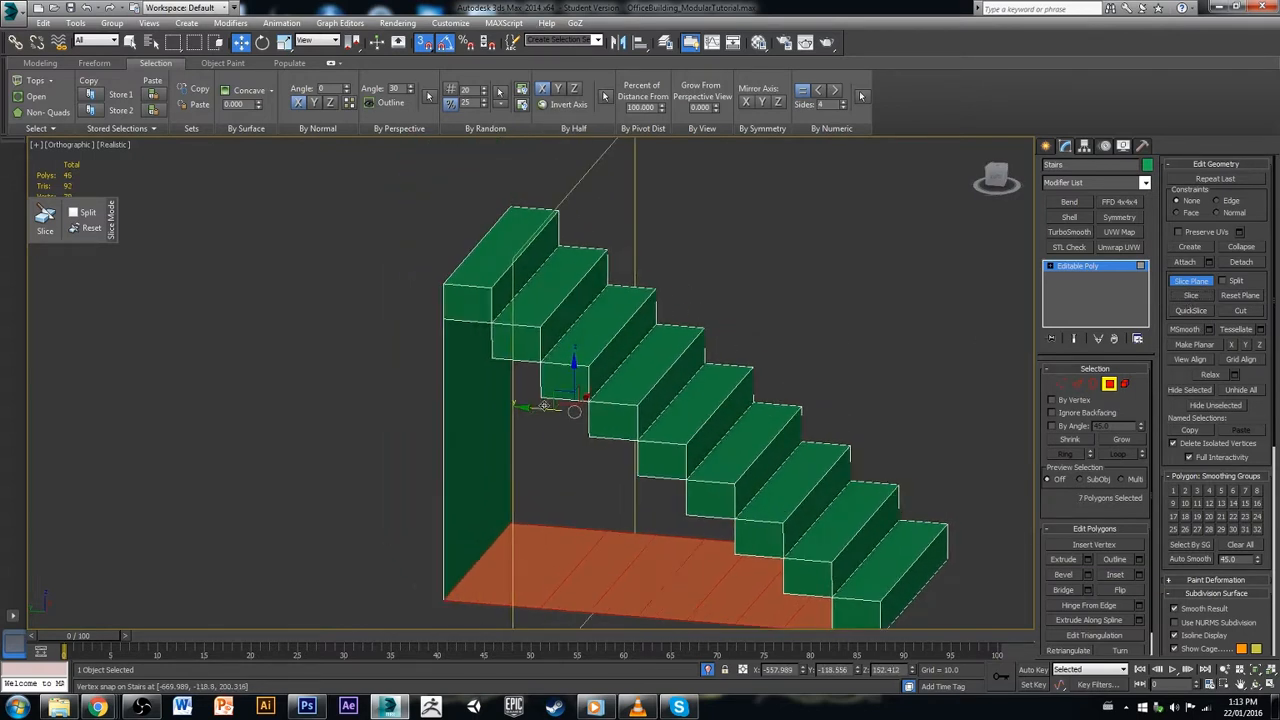
{"action": "left_click_drag", "start_coordinate": [538, 406], "coordinate": [492, 332]}
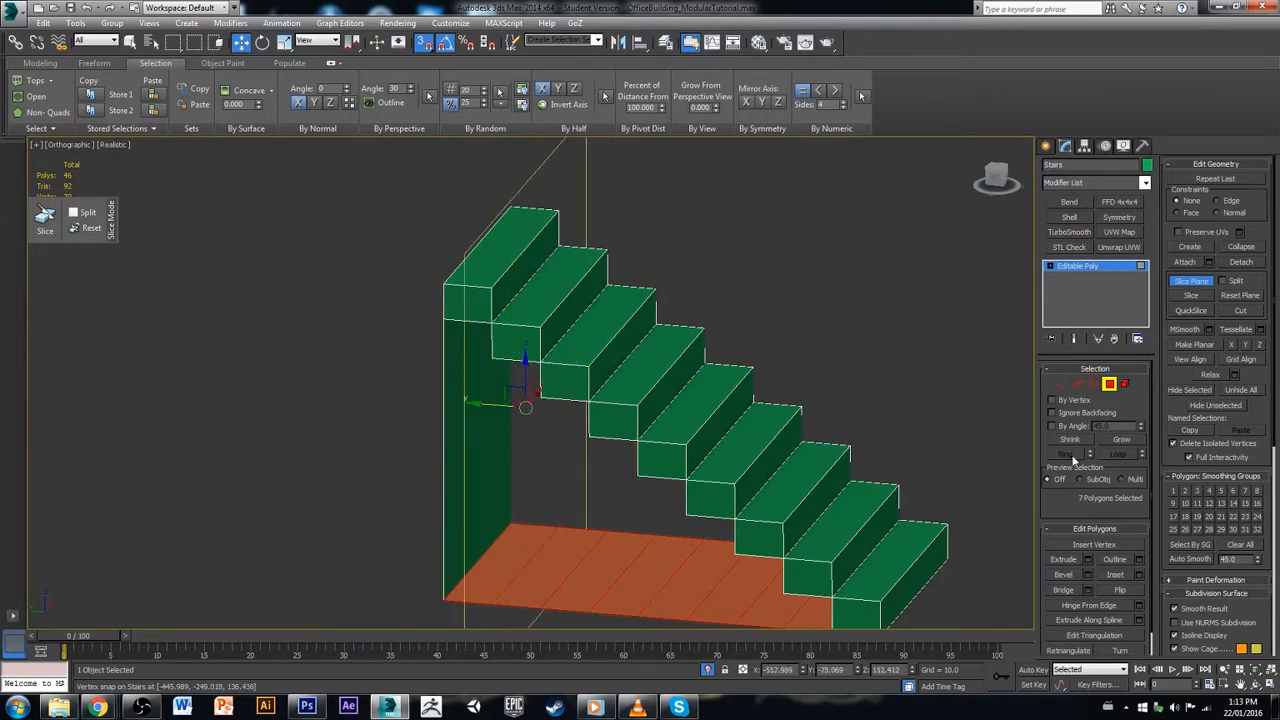
{"action": "left_click", "coordinate": [1190, 281]}
{"action": "left_click", "coordinate": [633, 498]}
{"action": "middle_click_drag", "start_coordinate": [633, 498], "coordinate": [634, 423], "text": "alt"}
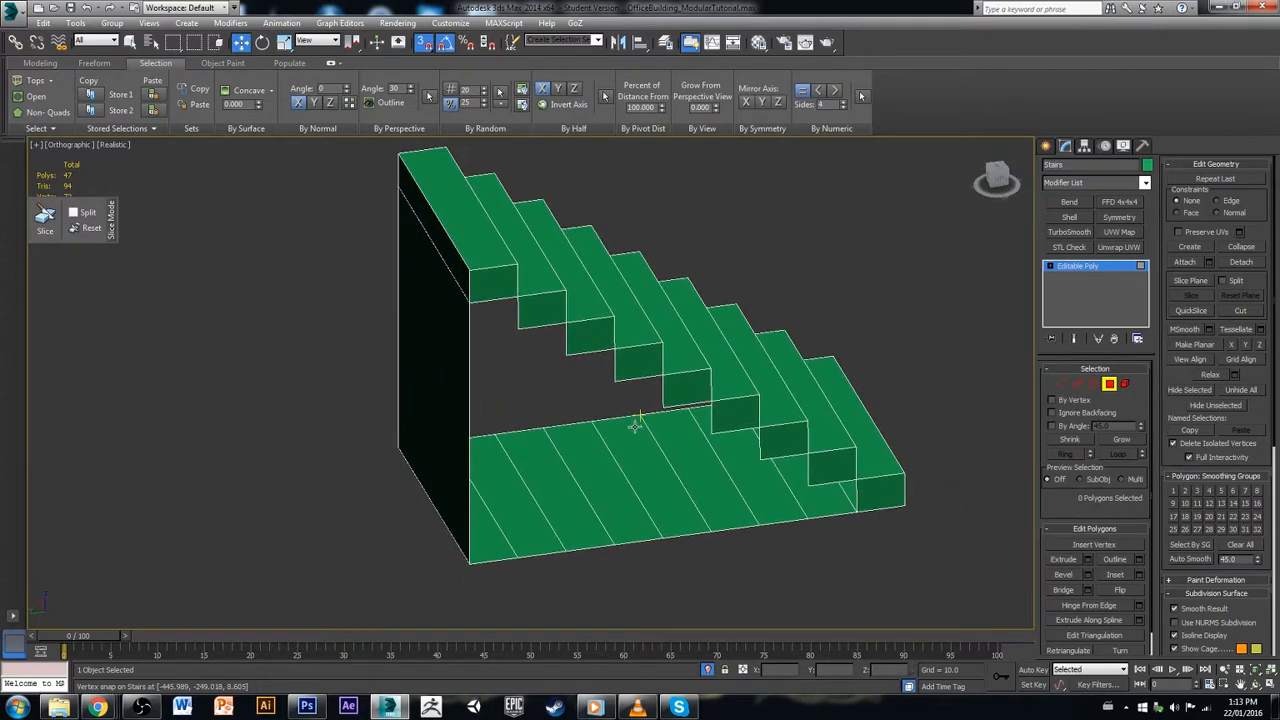
{"action": "key", "text": "2"}
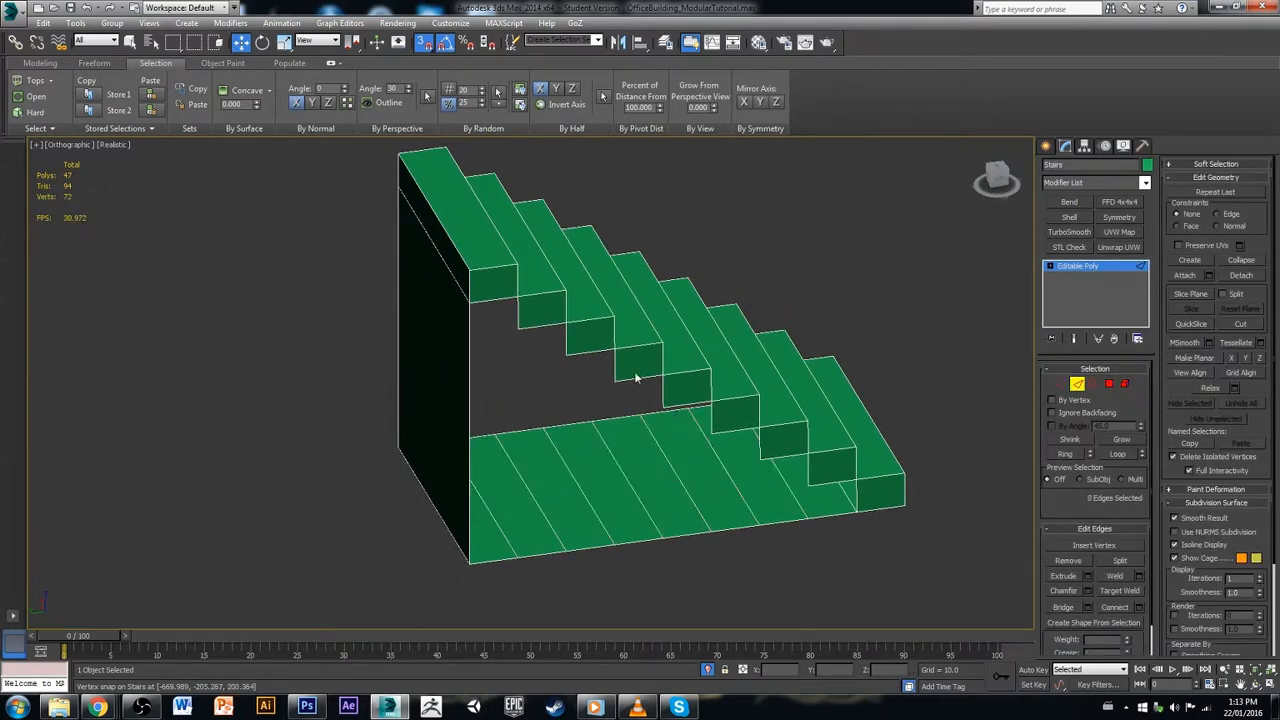
Step: Select the large polygon on the back of the stairs, place a slice plane on it and rotate the plane horizontal
{"action": "middle_click_drag", "start_coordinate": [634, 378], "coordinate": [1040, 392], "text": "alt"}
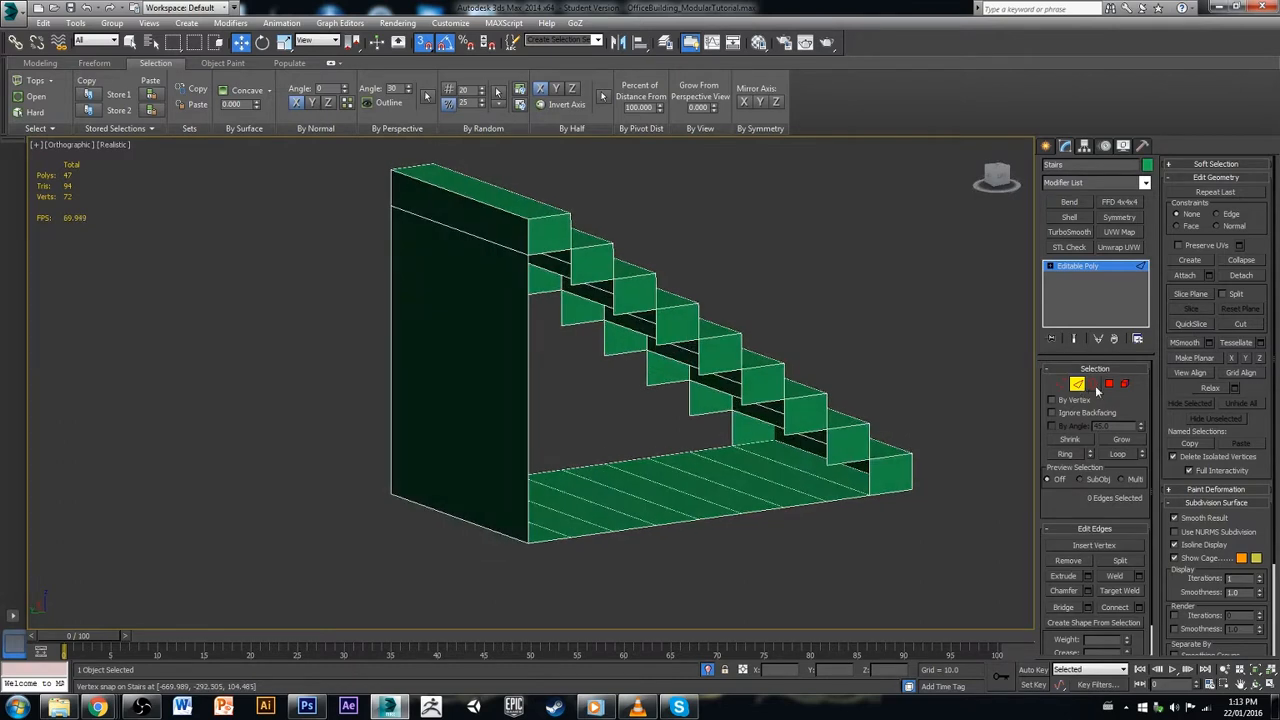
{"action": "left_click", "coordinate": [1107, 385]}
{"action": "left_click", "coordinate": [466, 337]}
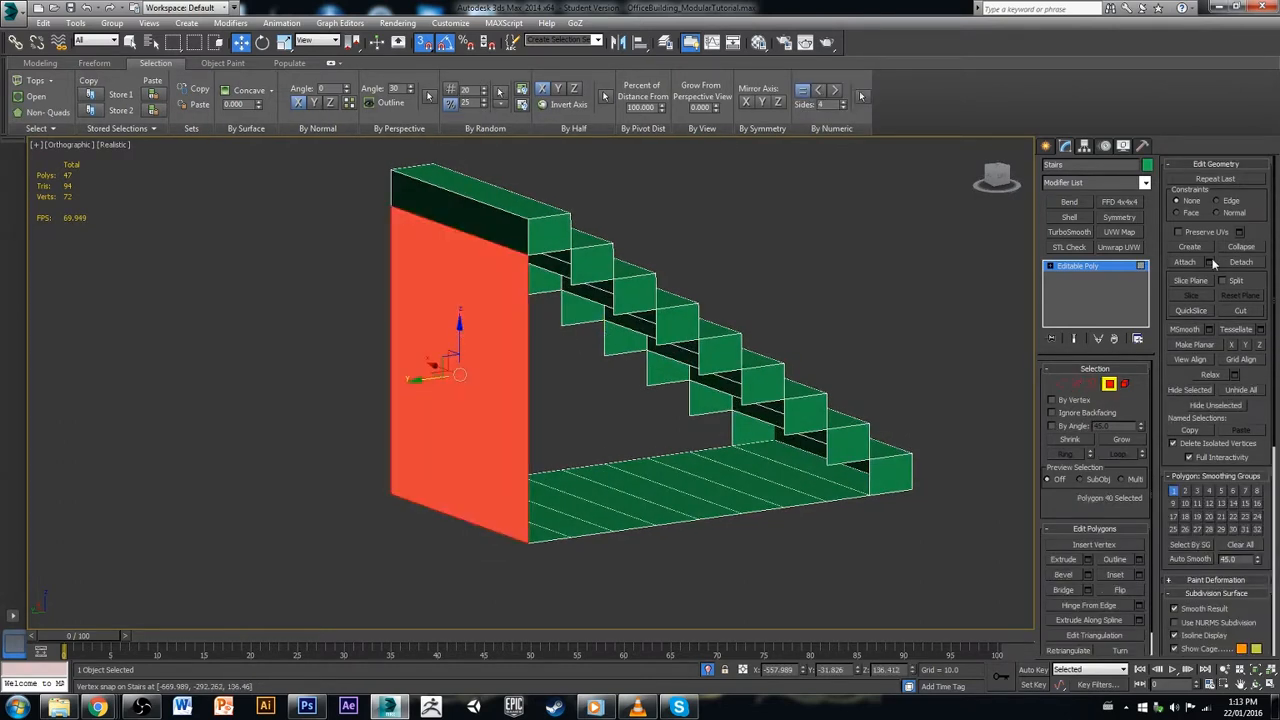
{"action": "left_click", "coordinate": [1191, 281]}
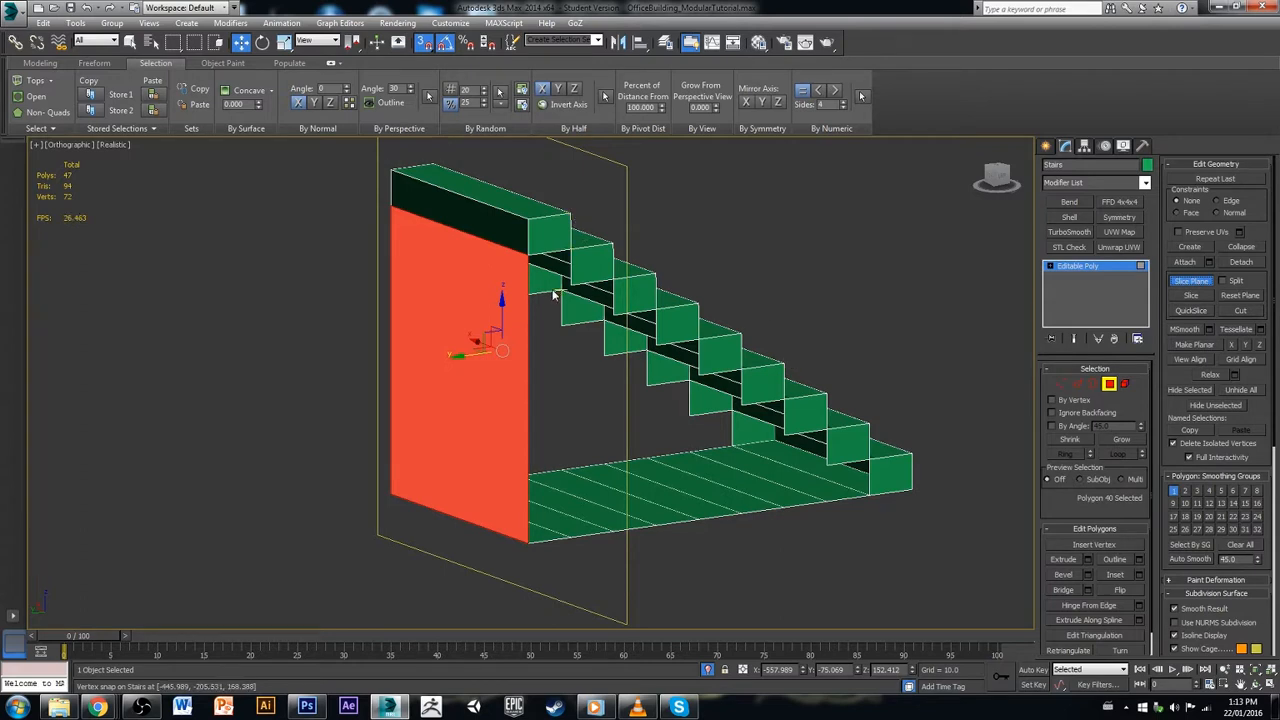
{"action": "key", "text": "e"}
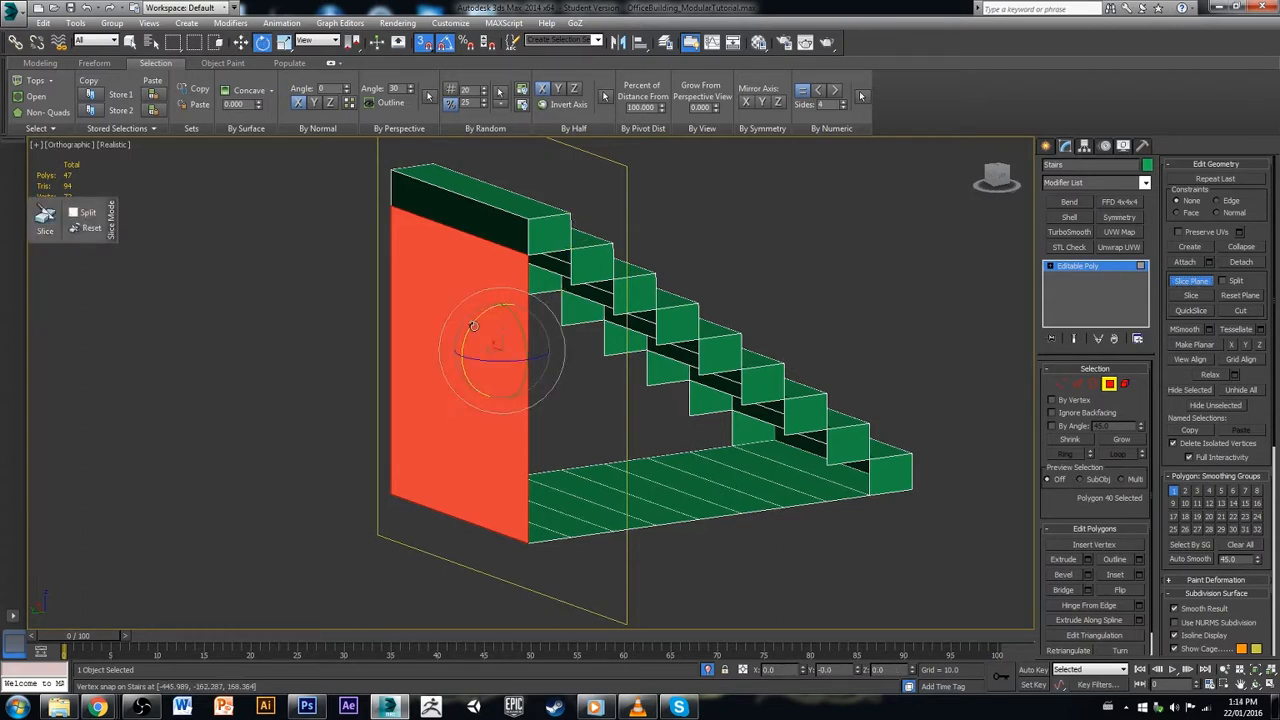
{"action": "left_click_drag", "start_coordinate": [473, 325], "coordinate": [557, 312]}
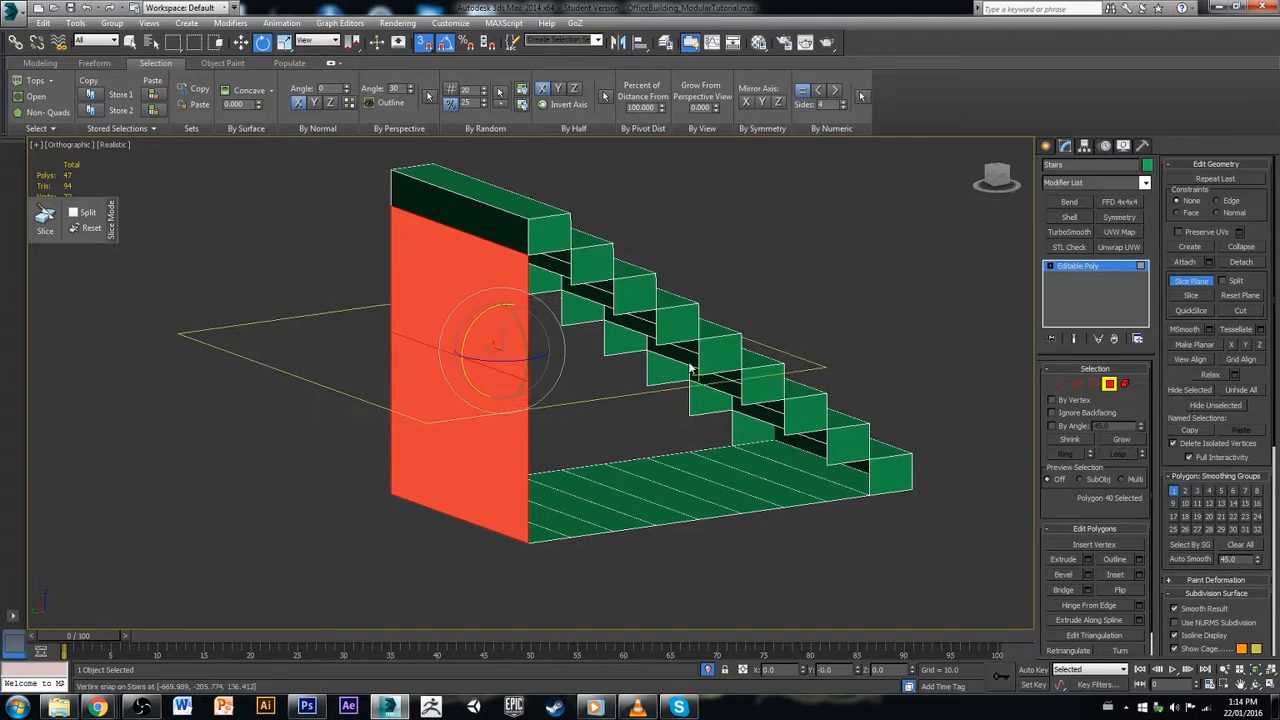
Step: Slice the back polygon level with the joints between the second and third, third and fourth, and fourth and fifth steps from the top
{"action": "key", "text": "w"}
{"action": "middle_click_drag", "start_coordinate": [770, 437], "coordinate": [831, 476], "text": "alt"}
{"action": "left_click_drag", "start_coordinate": [578, 353], "coordinate": [620, 333]}
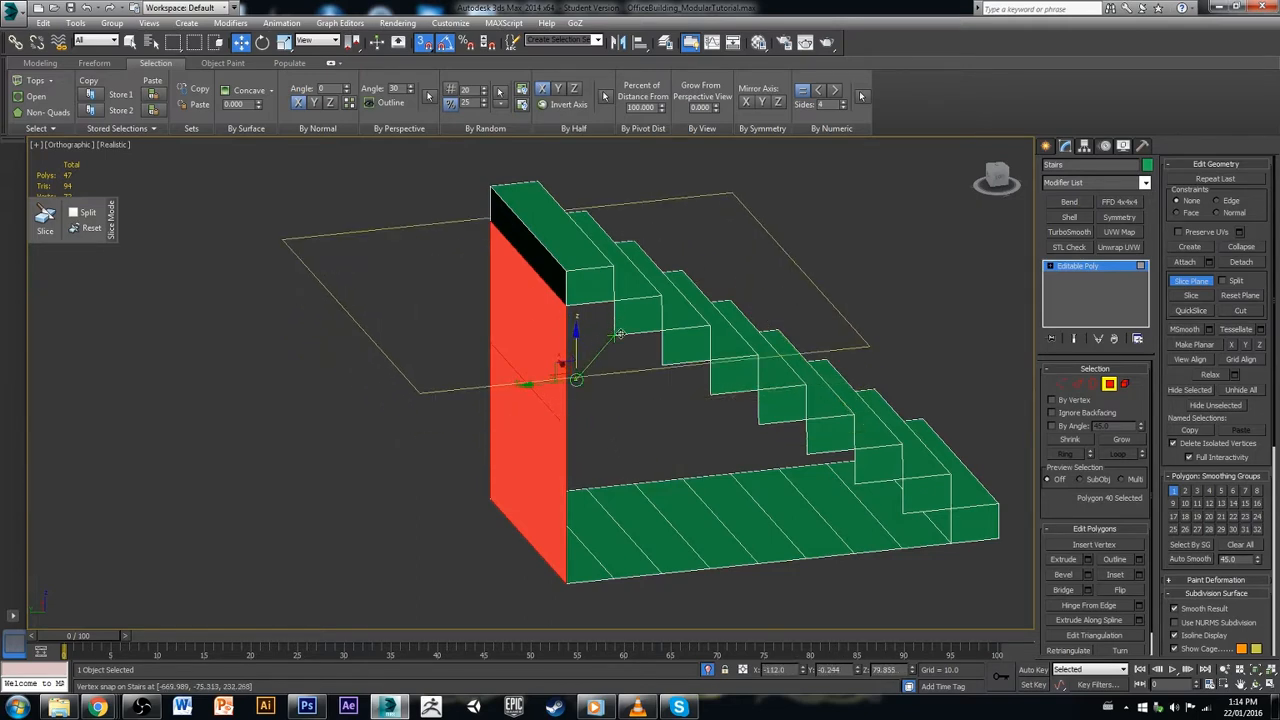
{"action": "middle_click_drag", "start_coordinate": [638, 394], "coordinate": [665, 400], "text": "alt"}
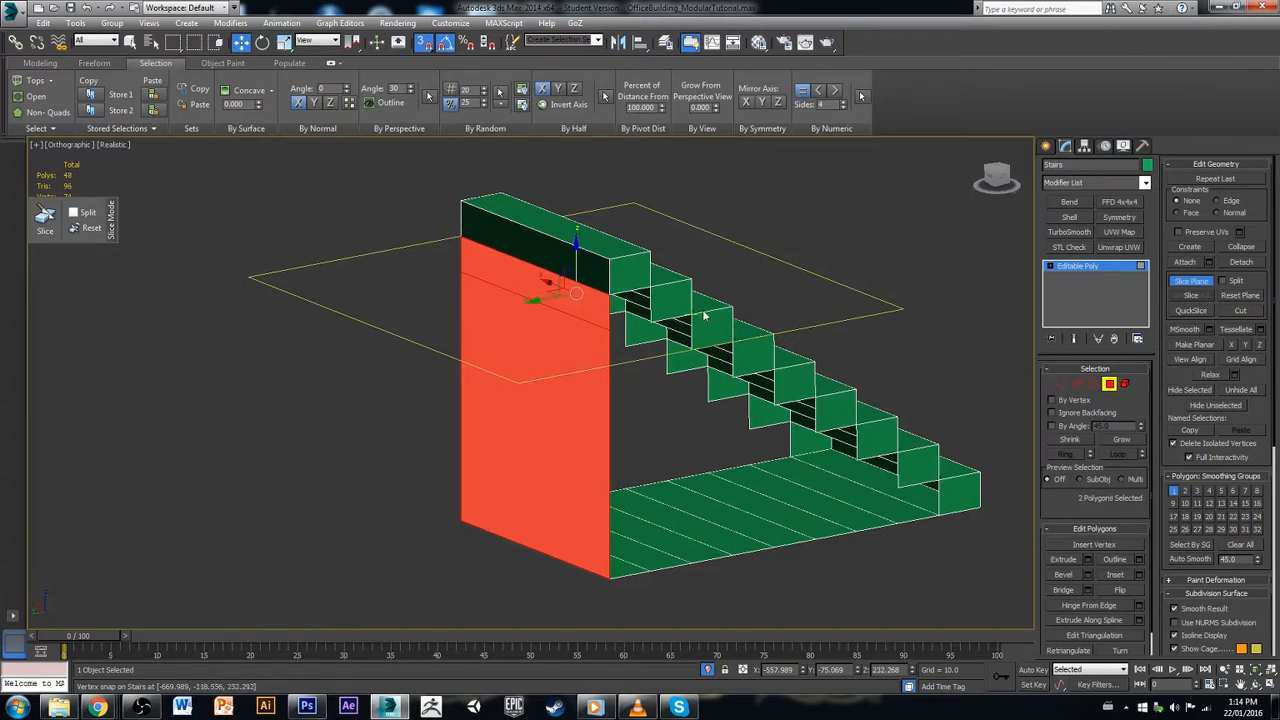
{"action": "left_click_drag", "start_coordinate": [578, 252], "coordinate": [693, 347]}
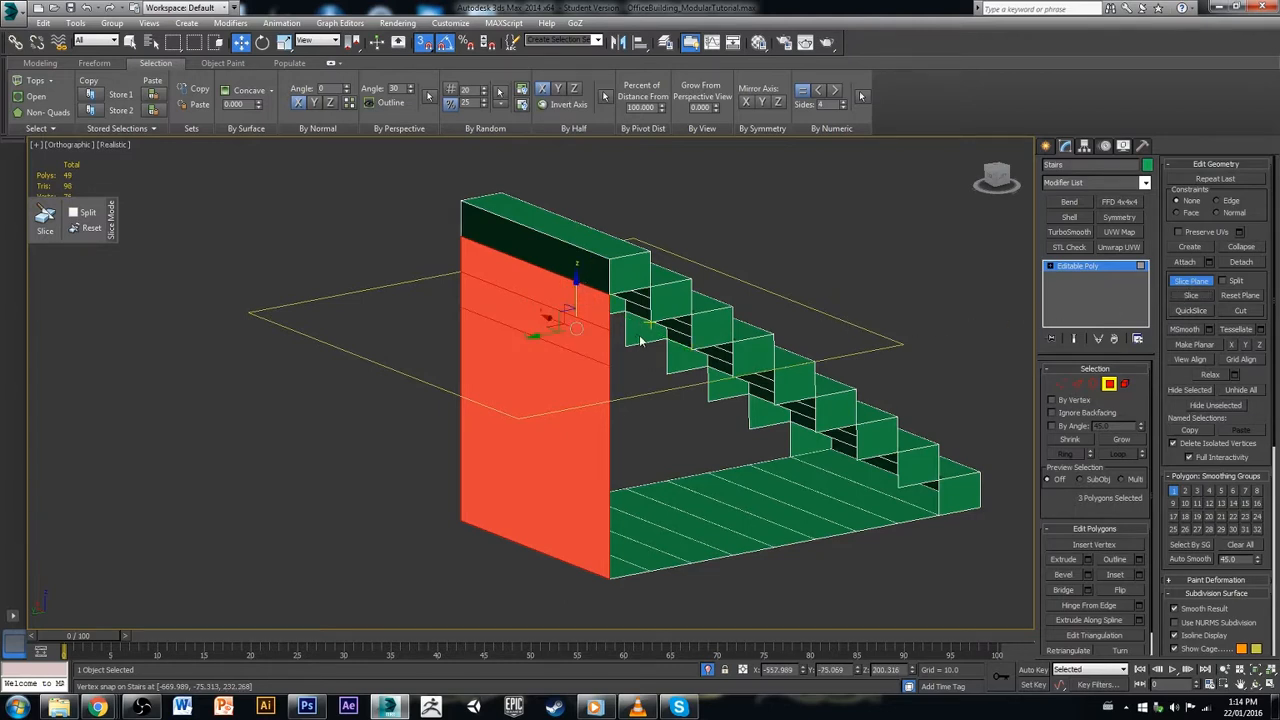
{"action": "left_click_drag", "start_coordinate": [577, 296], "coordinate": [737, 380]}
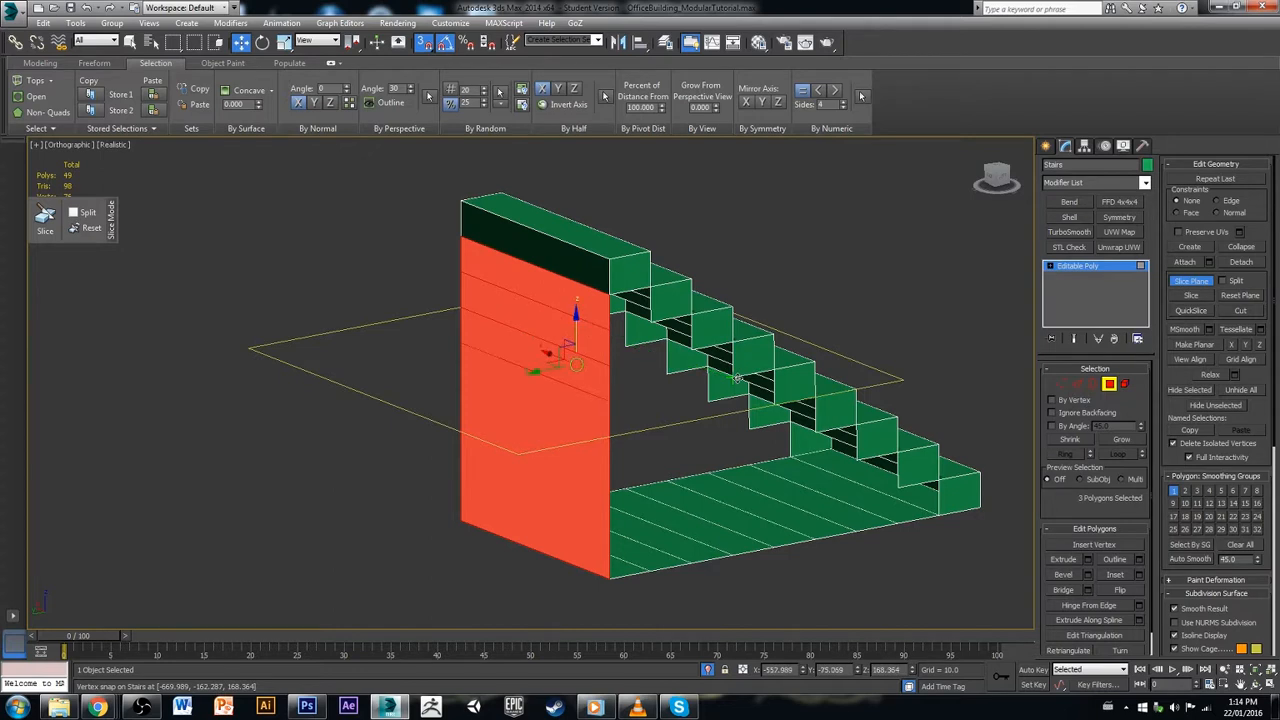
{"action": "left_click", "coordinate": [1191, 295]}
Step: Slice the back polygons level with the joints between the fifth and sixth, sixth and seventh, and seventh and eighth steps from the top
{"action": "left_click_drag", "start_coordinate": [575, 320], "coordinate": [778, 396]}
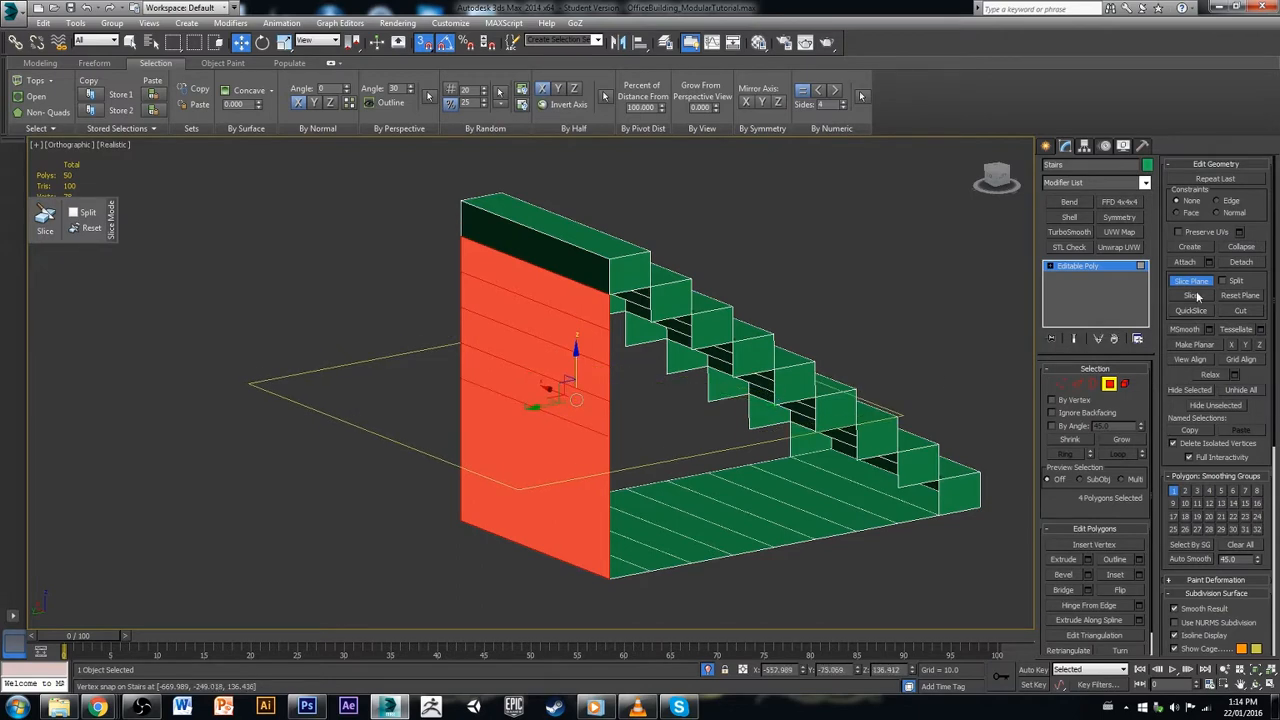
{"action": "middle_click_drag", "start_coordinate": [676, 381], "coordinate": [700, 372], "text": "alt"}
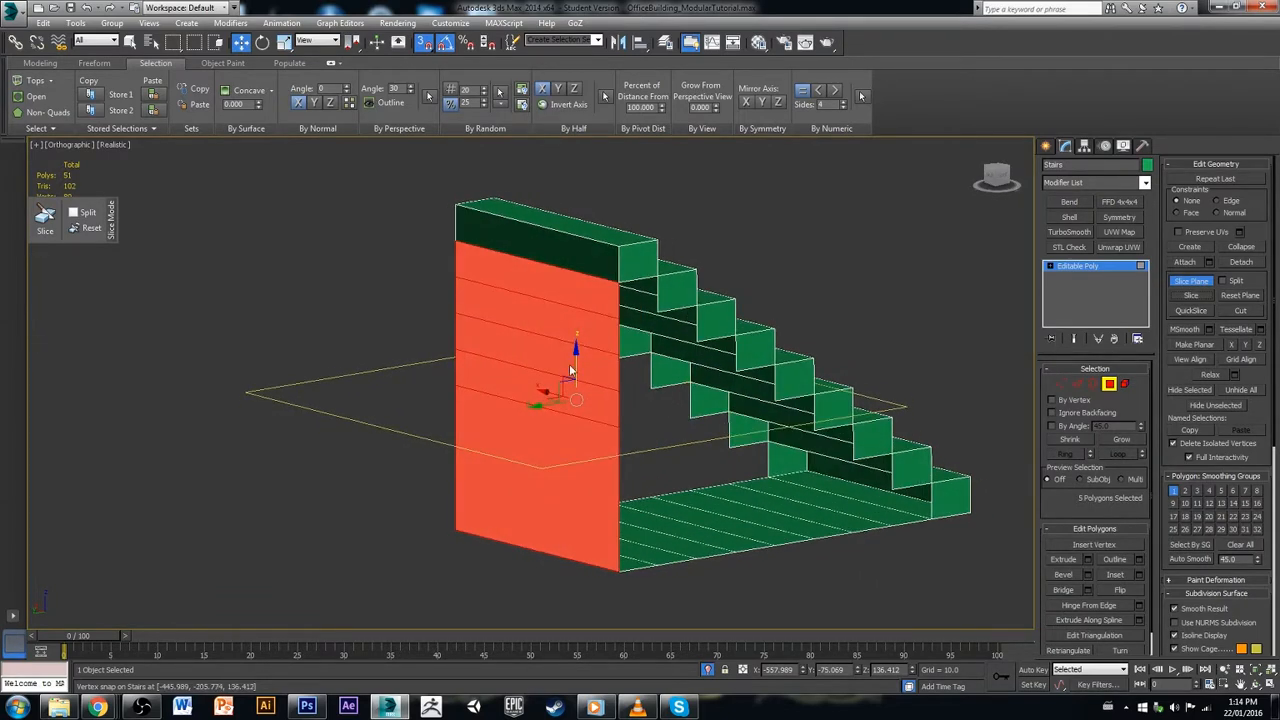
{"action": "left_click_drag", "start_coordinate": [575, 362], "coordinate": [811, 427]}
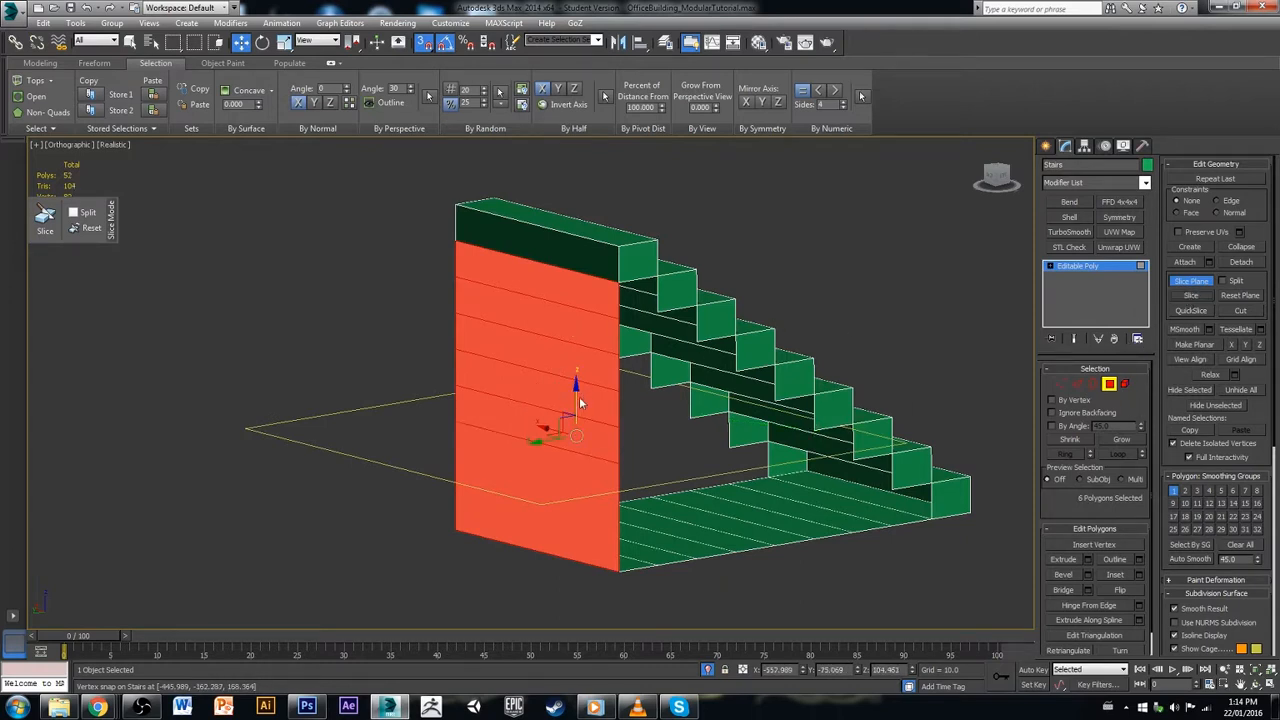
{"action": "left_click_drag", "start_coordinate": [579, 402], "coordinate": [812, 429]}
{"action": "left_click_drag", "start_coordinate": [575, 400], "coordinate": [851, 456]}
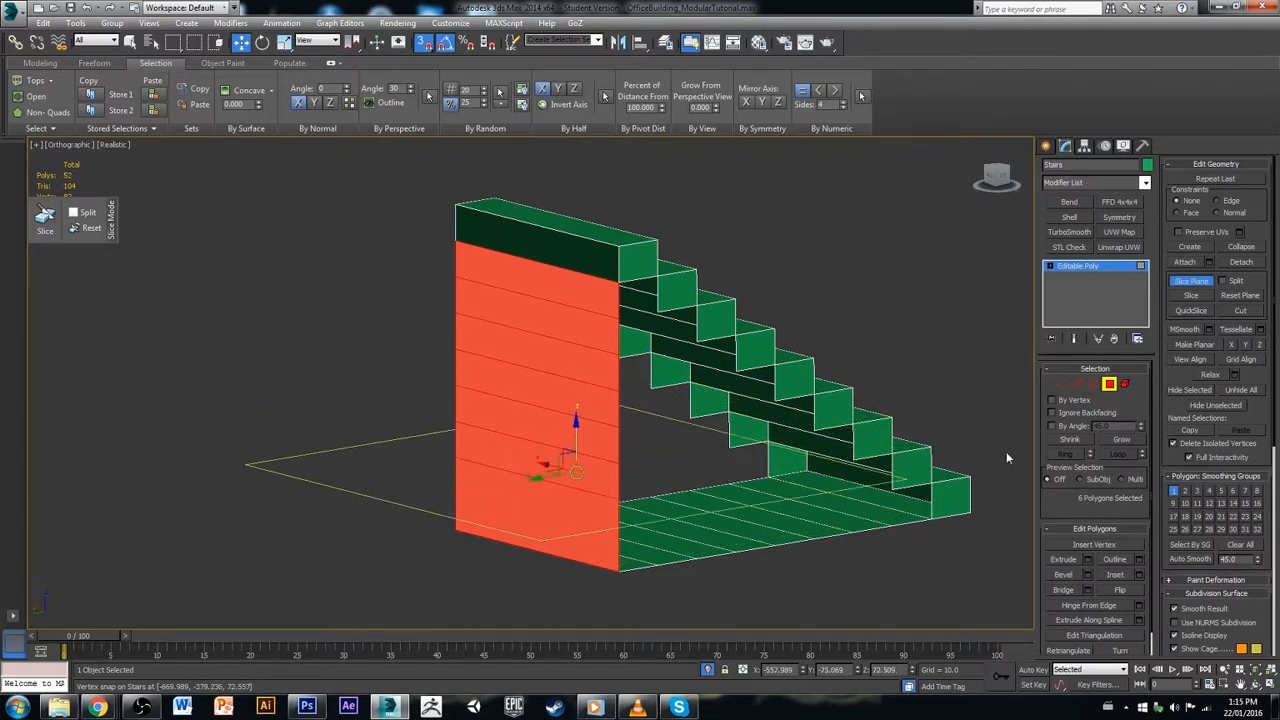
{"action": "left_click", "coordinate": [1190, 296]}
Step: Slice the back level with the joint between the lowest two steps, leave slicing and deselect the polygons
{"action": "left_click_drag", "start_coordinate": [575, 432], "coordinate": [852, 463]}
{"action": "left_click_drag", "start_coordinate": [573, 433], "coordinate": [897, 490]}
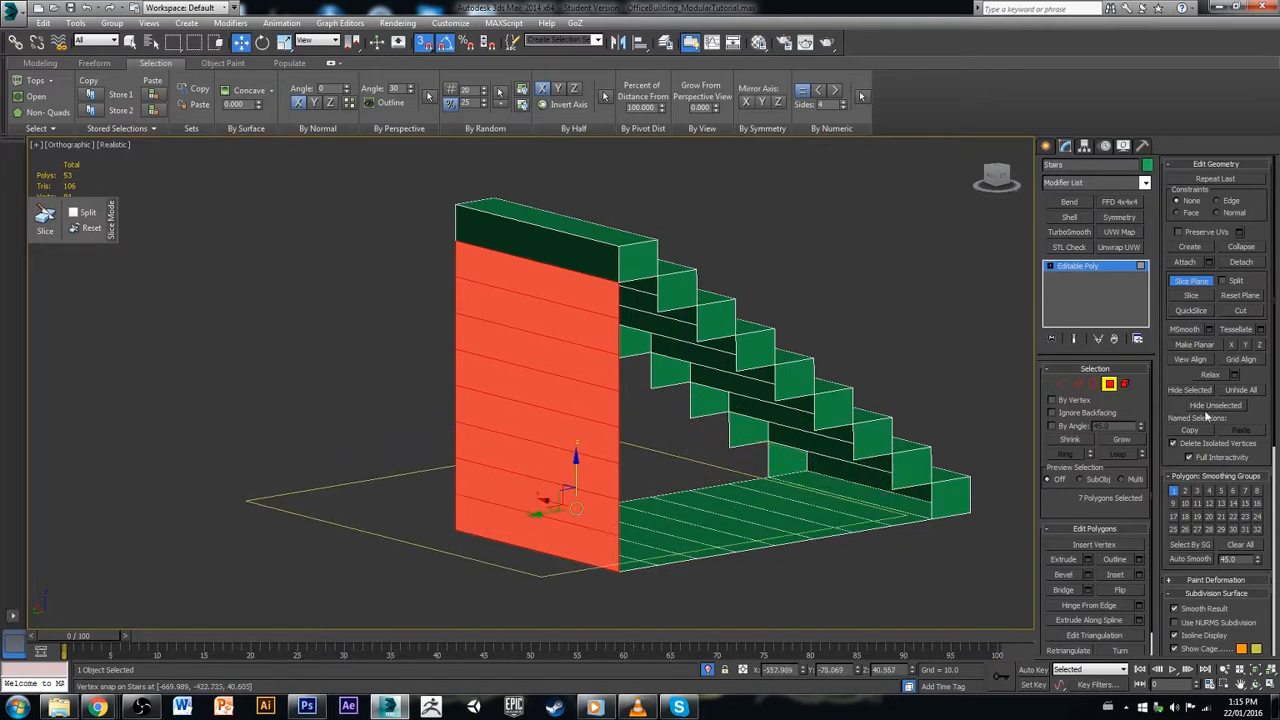
{"action": "left_click", "coordinate": [1188, 297]}
{"action": "left_click_drag", "start_coordinate": [577, 476], "coordinate": [891, 493]}
{"action": "left_click_drag", "start_coordinate": [575, 473], "coordinate": [930, 517]}
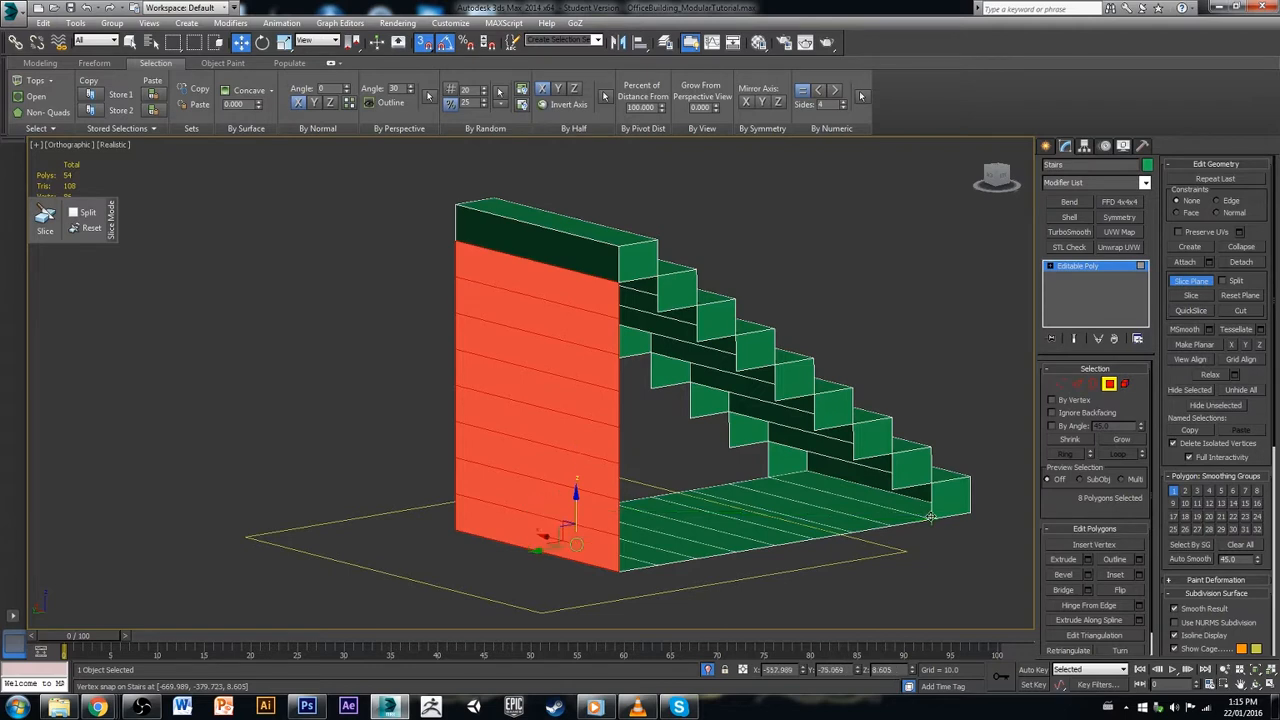
{"action": "left_click", "coordinate": [1200, 284]}
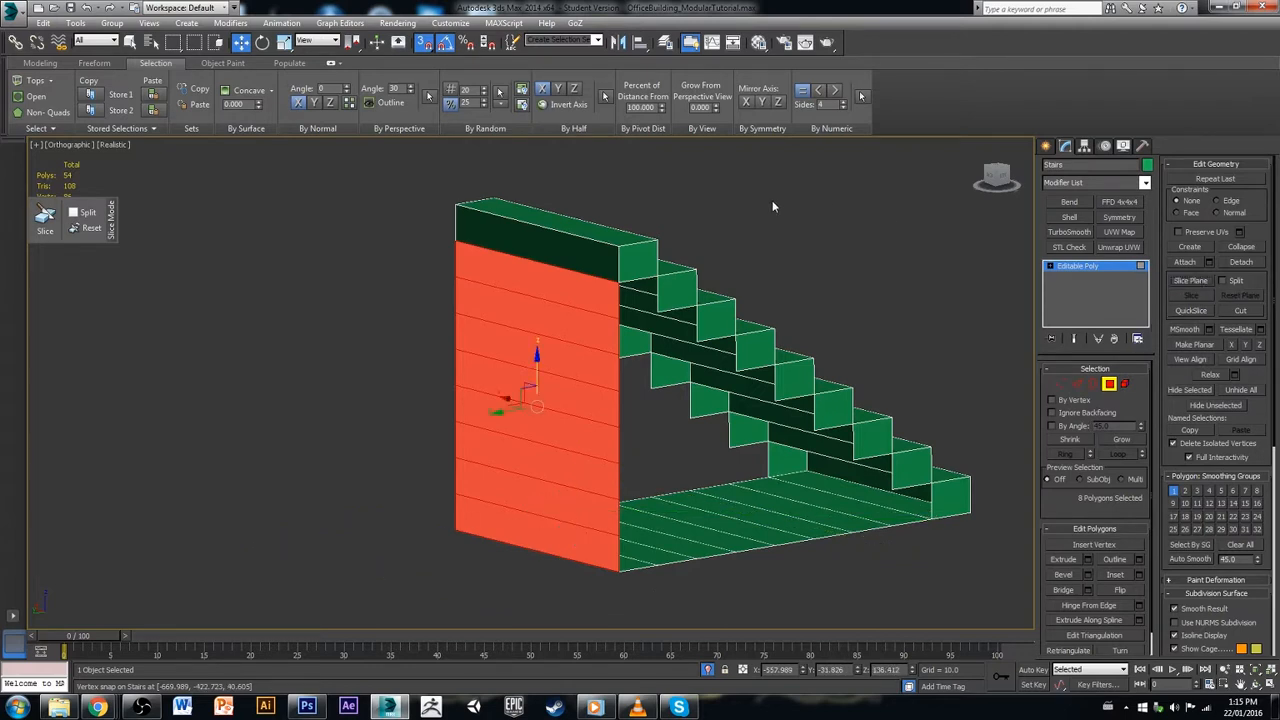
{"action": "left_click", "coordinate": [773, 201]}
{"action": "middle_click_drag", "start_coordinate": [830, 364], "coordinate": [822, 365], "text": "alt"}
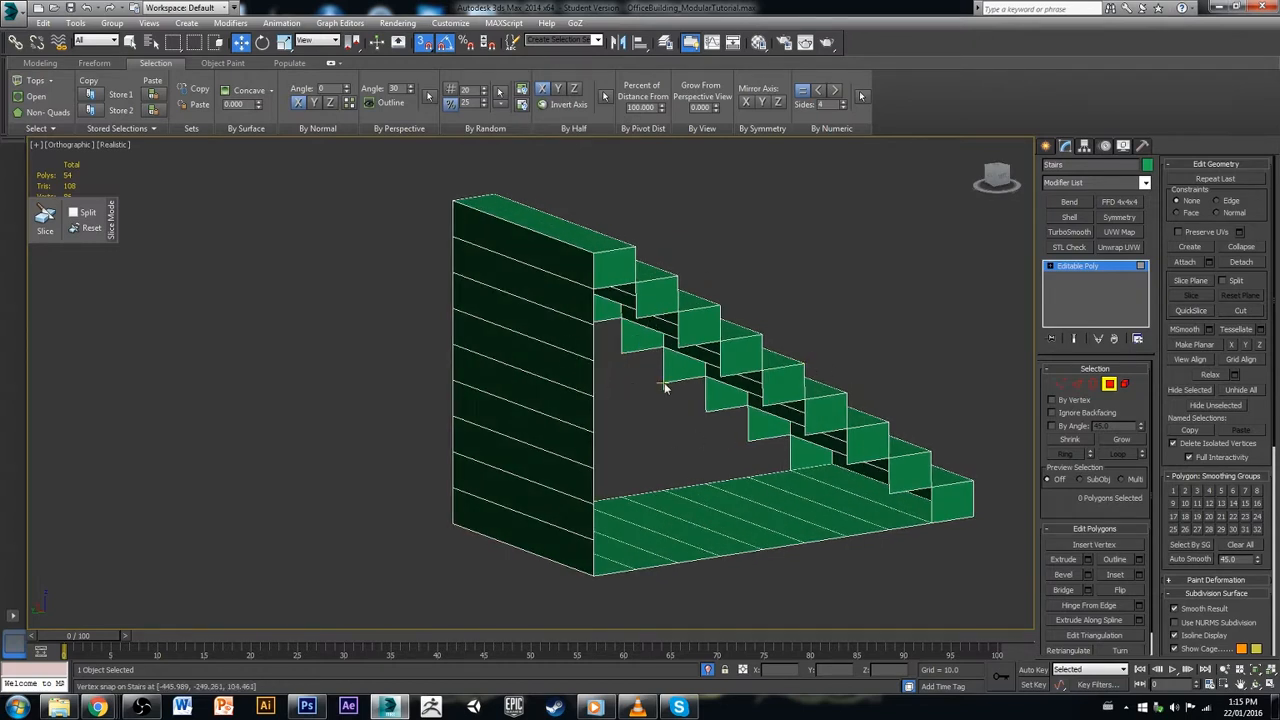
Step: Select the whole ring of edges running across the stairs' width and connect them with one segment
{"action": "left_click", "coordinate": [1078, 384]}
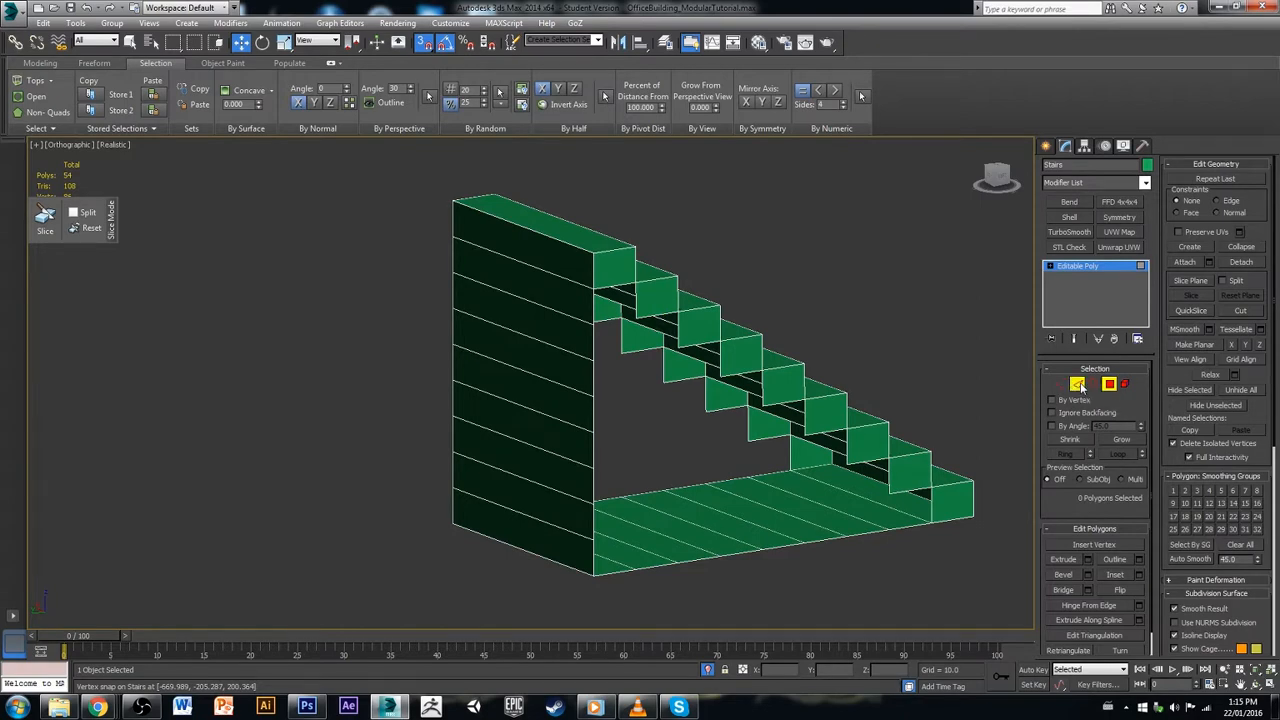
{"action": "middle_click_drag", "start_coordinate": [683, 354], "coordinate": [794, 398], "text": "alt"}
{"action": "left_click", "coordinate": [652, 312]}
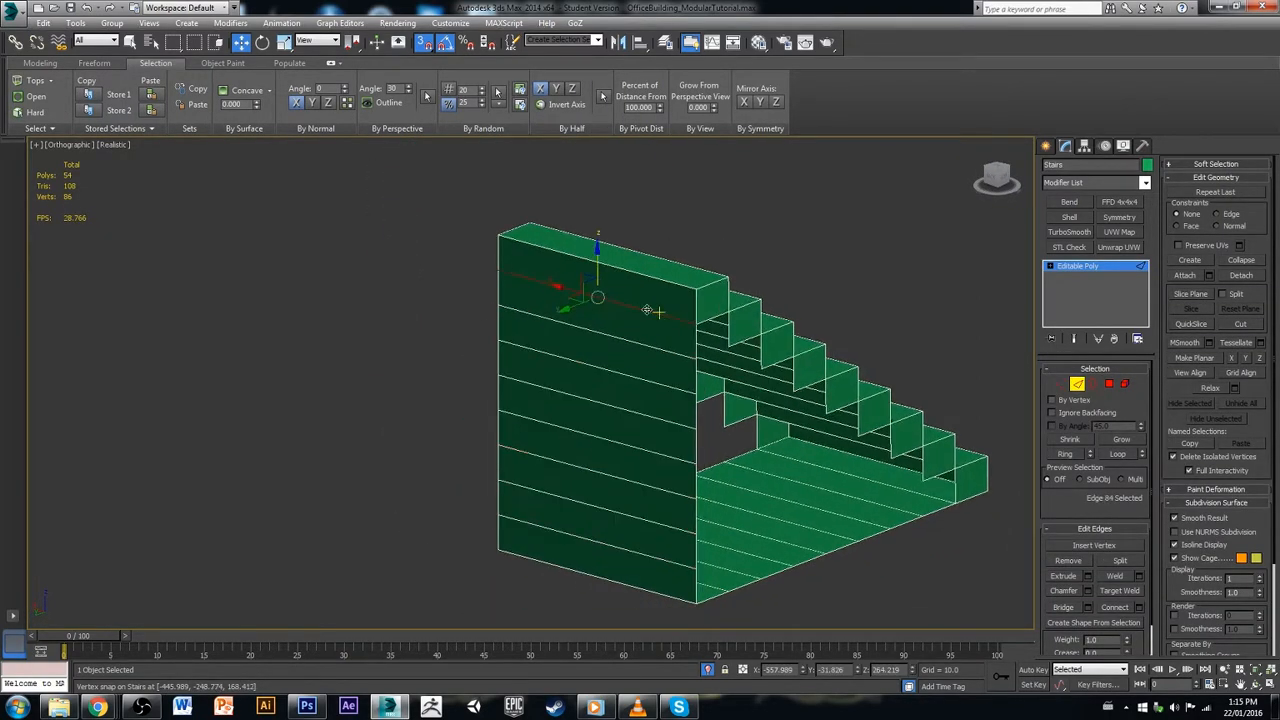
{"action": "left_click", "coordinate": [652, 347], "text": "shift"}
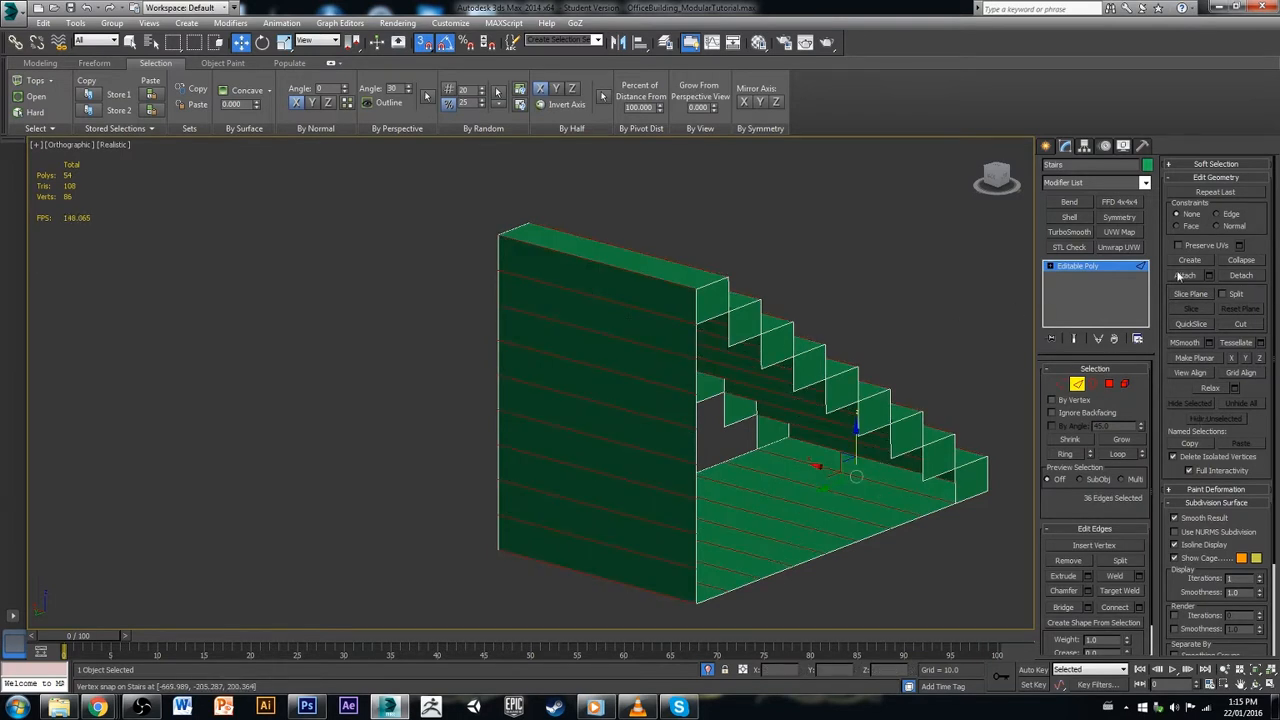
{"action": "left_click", "coordinate": [1138, 608]}
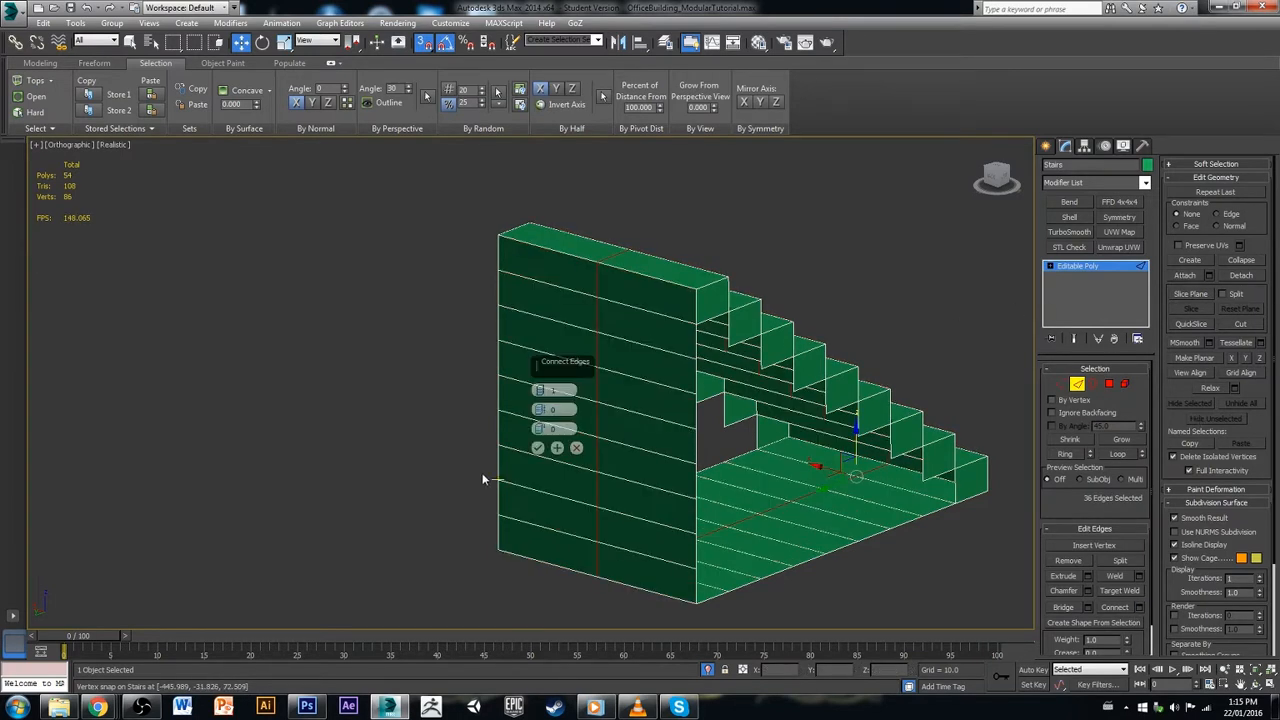
{"action": "left_click", "coordinate": [539, 448]}
Step: Select all polygons of the stairs' right-hand half, as seen facing up the steps, including its back and base
{"action": "middle_click_drag", "start_coordinate": [497, 448], "coordinate": [565, 423], "text": "alt"}
{"action": "key", "text": "4"}
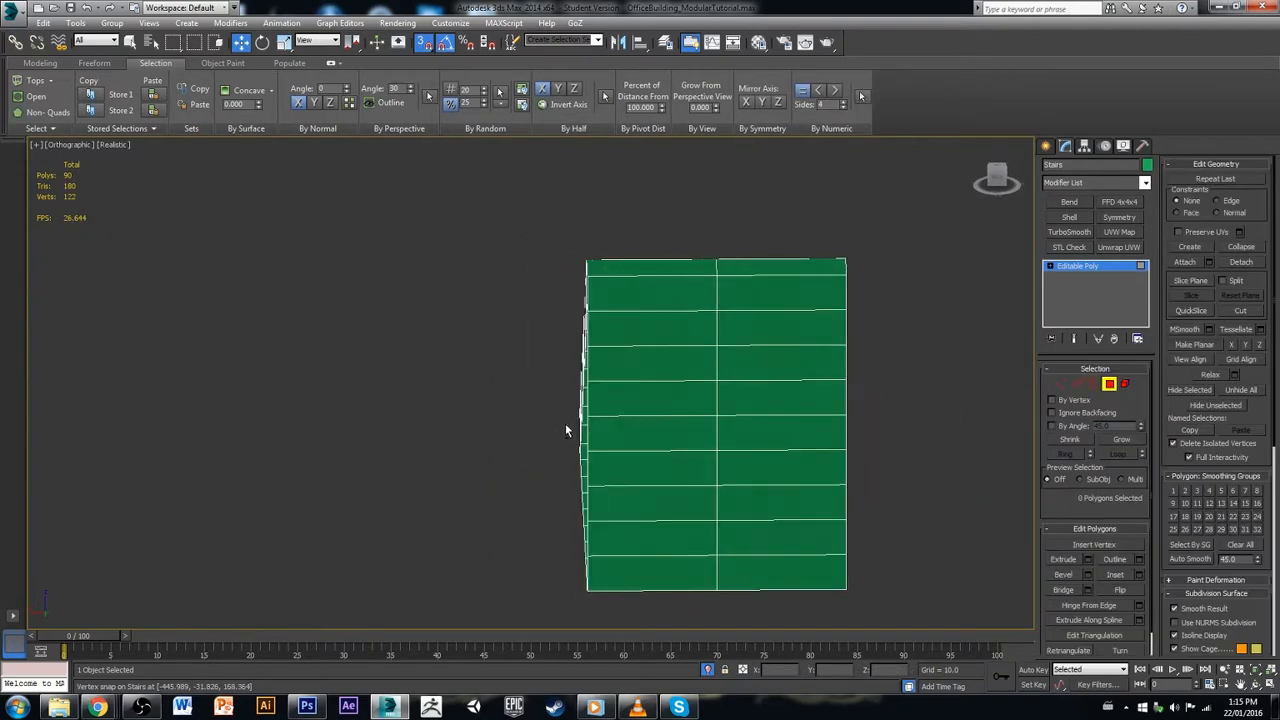
{"action": "left_click_drag", "start_coordinate": [549, 251], "coordinate": [617, 620]}
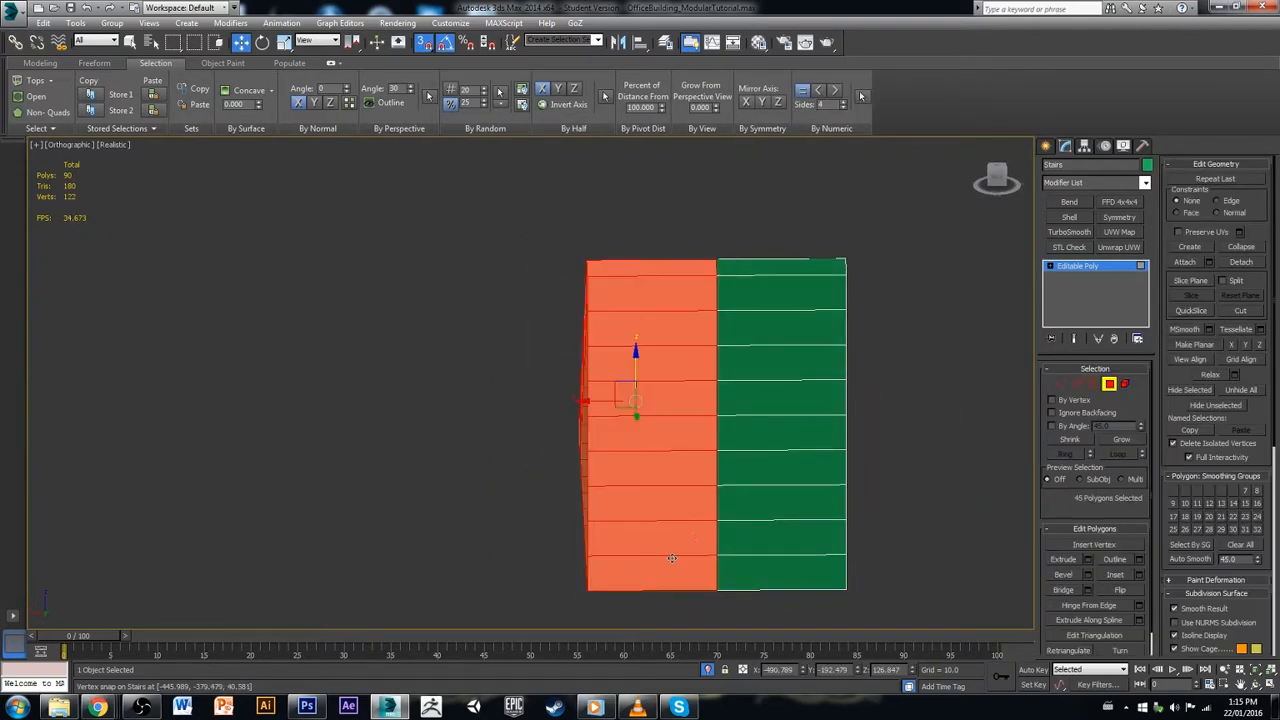
{"action": "middle_click_drag", "start_coordinate": [691, 537], "coordinate": [933, 547], "text": "alt"}
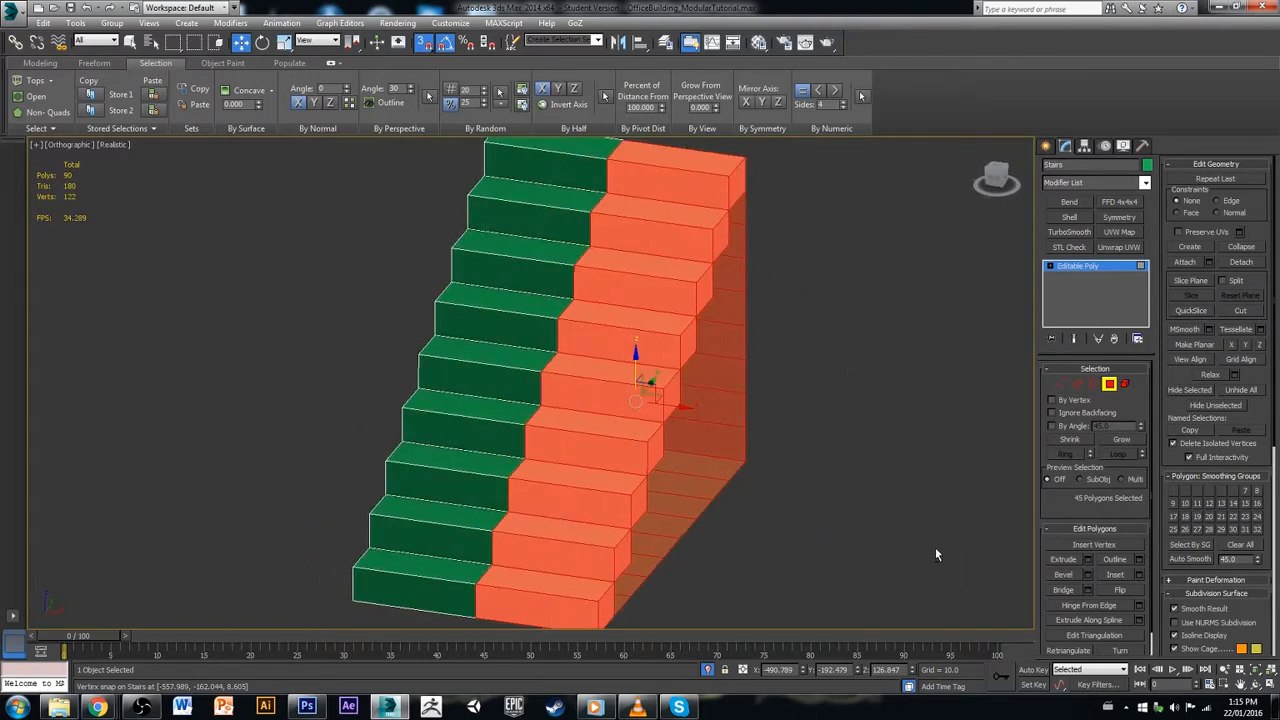
Step: Delete the selected half of the stairs and rebuild it with a Symmetry modifier on the X axis, flipped
{"action": "key", "text": "Delete"}
{"action": "middle_click_drag", "start_coordinate": [636, 523], "coordinate": [594, 534], "text": "alt"}
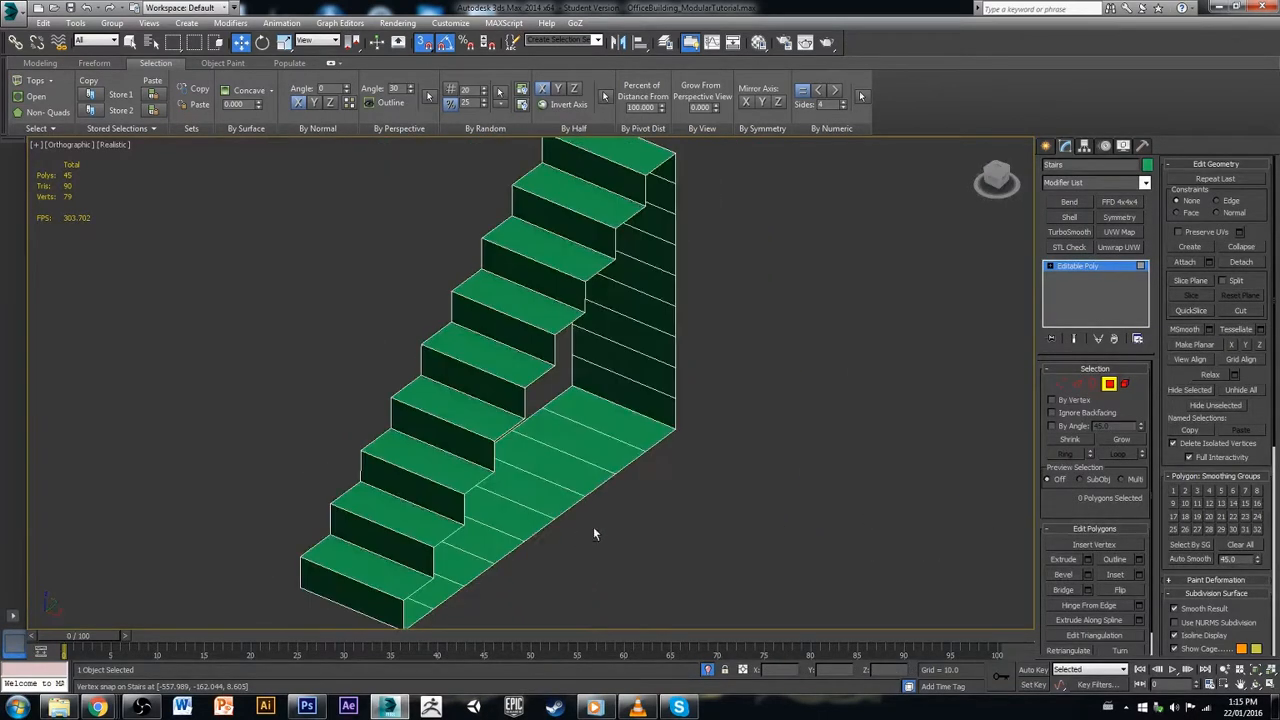
{"action": "left_click", "coordinate": [1110, 384]}
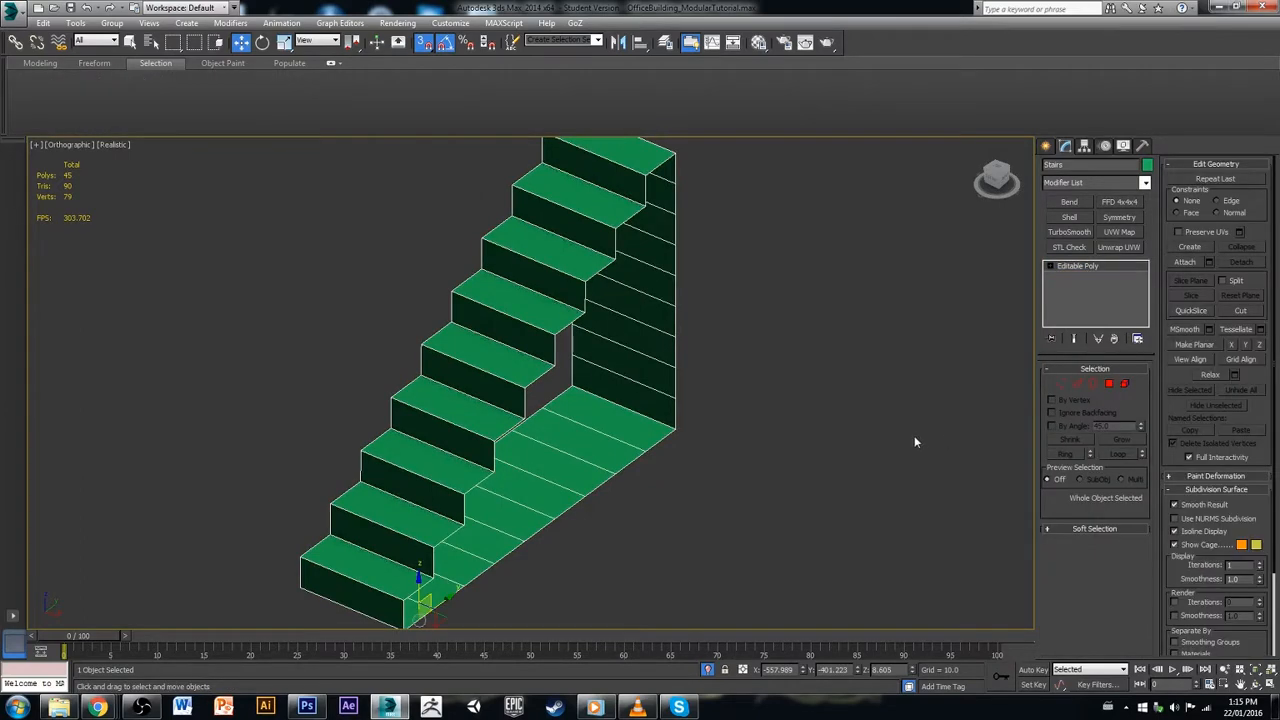
{"action": "scroll", "coordinate": [849, 443], "scroll_direction": "down", "scroll_amount": 2}
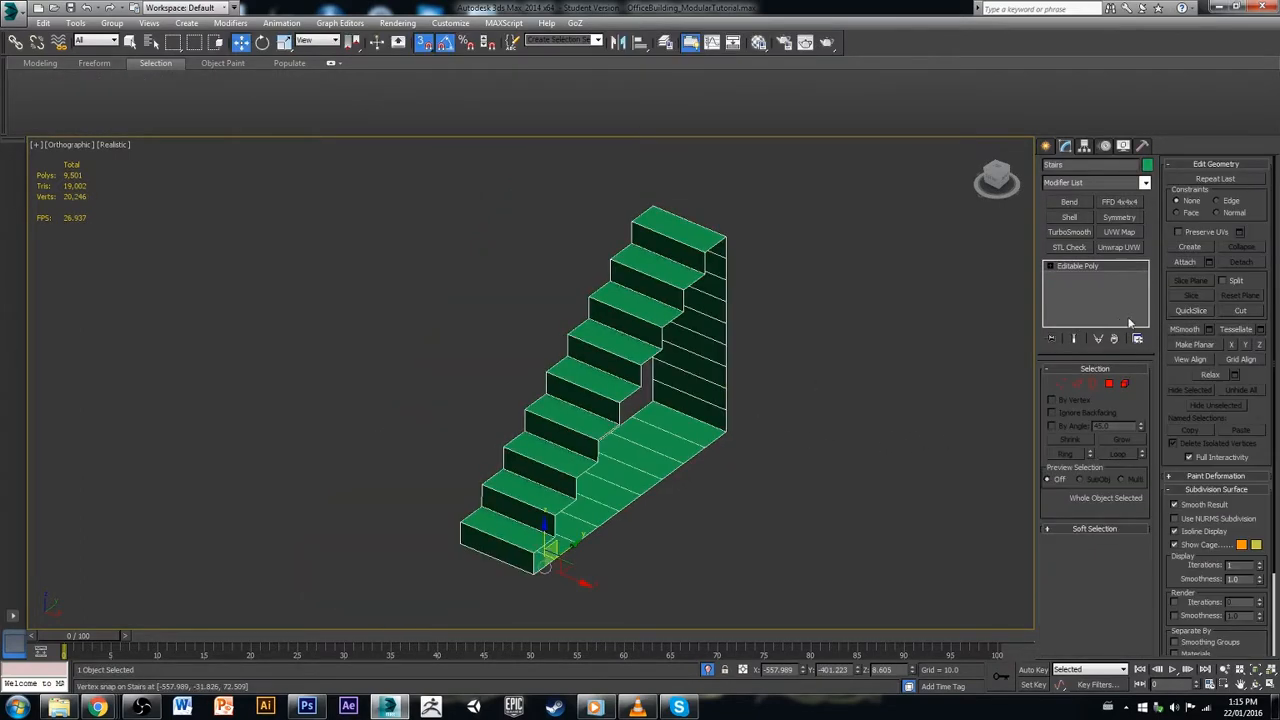
{"action": "left_click", "coordinate": [1127, 218]}
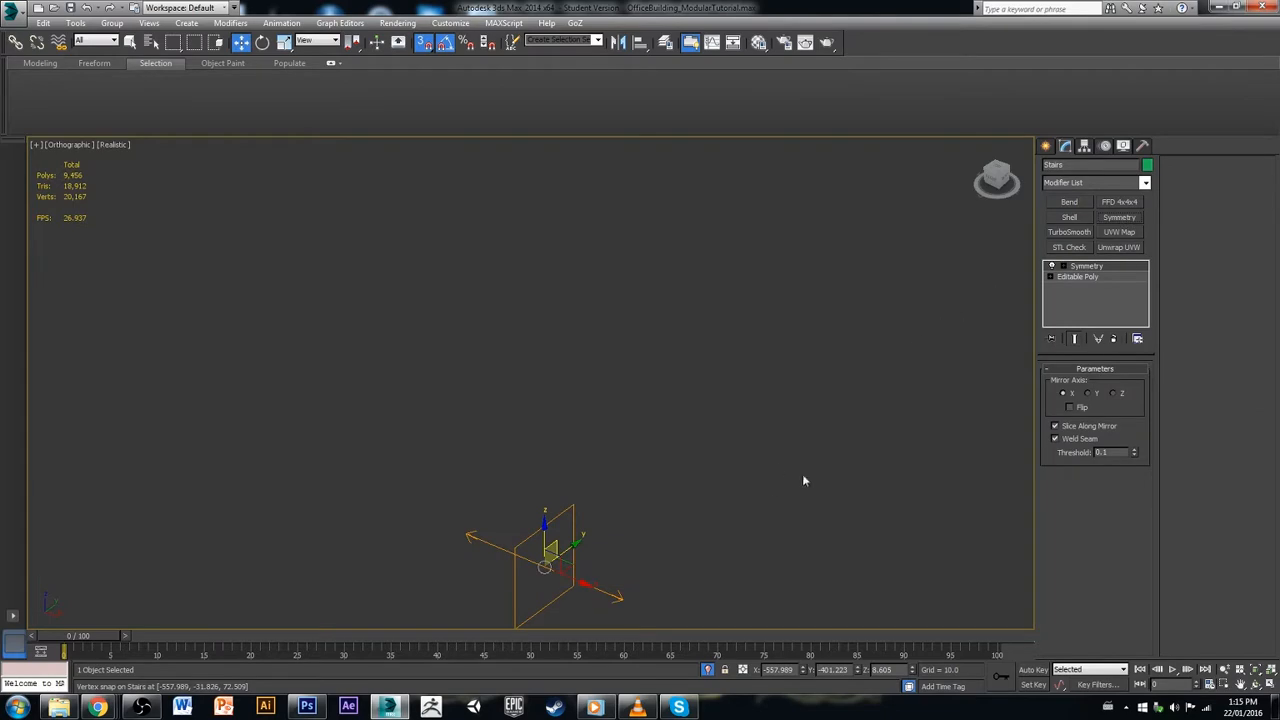
{"action": "left_click", "coordinate": [1078, 408]}
{"action": "middle_click_drag", "start_coordinate": [831, 482], "coordinate": [976, 328], "text": "alt"}
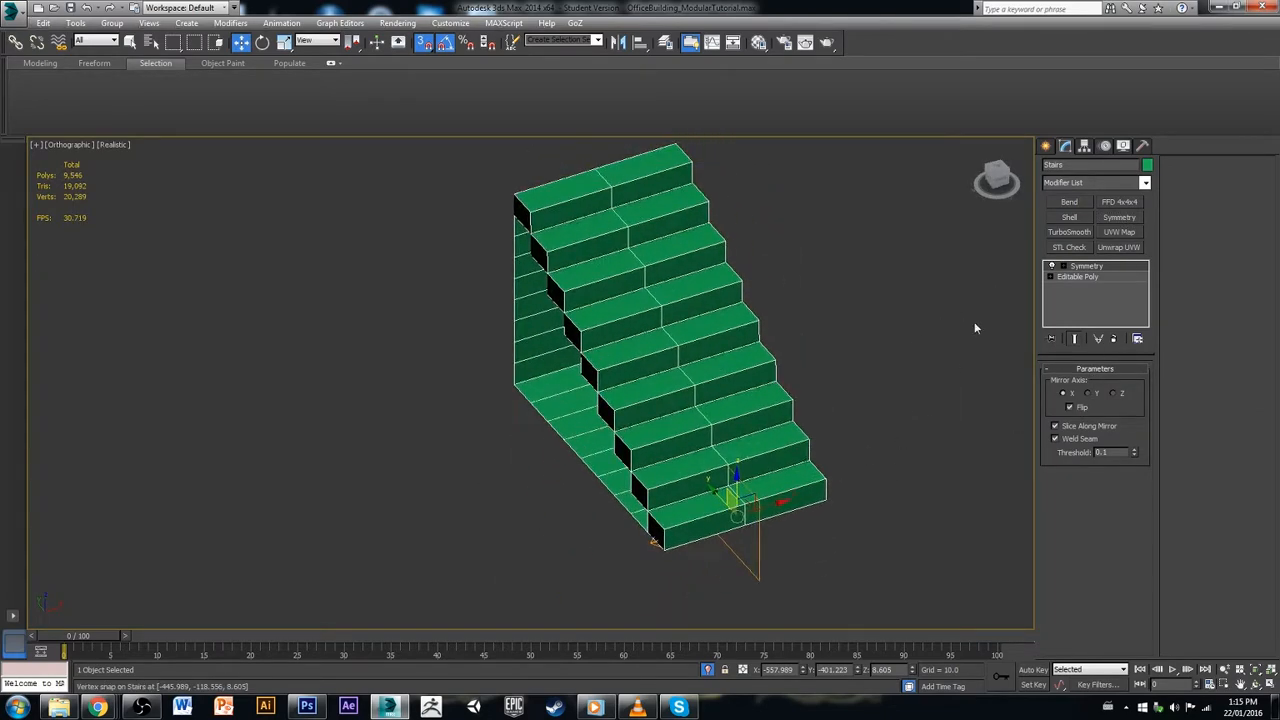
Step: Reposition the Symmetry mirror plane along X, with snapping off, so the two stair halves meet without a gap
{"action": "left_click", "coordinate": [1052, 266]}
{"action": "left_click", "coordinate": [1087, 277]}
{"action": "left_click_drag", "start_coordinate": [745, 516], "coordinate": [763, 536]}
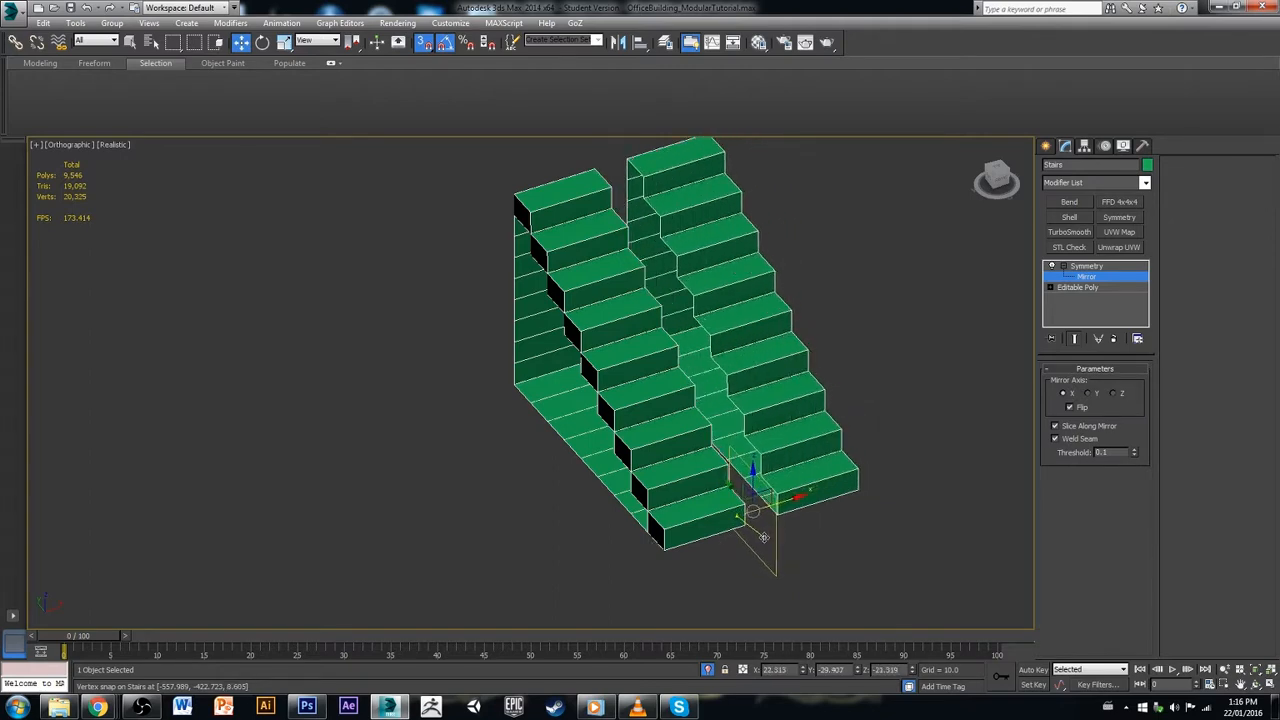
{"action": "mouse_move", "coordinate": [775, 556]}
{"action": "middle_mouse_down", "text": "alt"}
{"action": "mouse_move", "coordinate": [803, 556]}
{"action": "mouse_move", "coordinate": [792, 556]}
{"action": "middle_mouse_up", "text": "alt"}
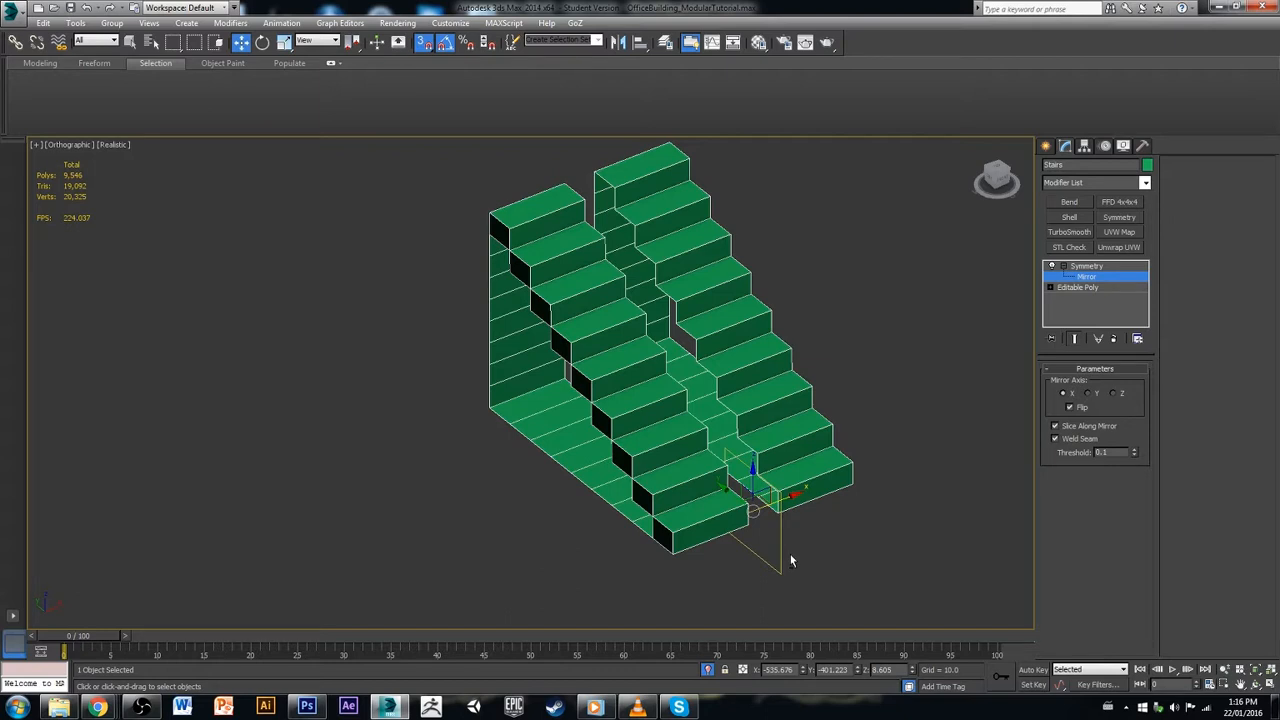
{"action": "scroll", "coordinate": [780, 527], "scroll_direction": "up", "scroll_amount": 2}
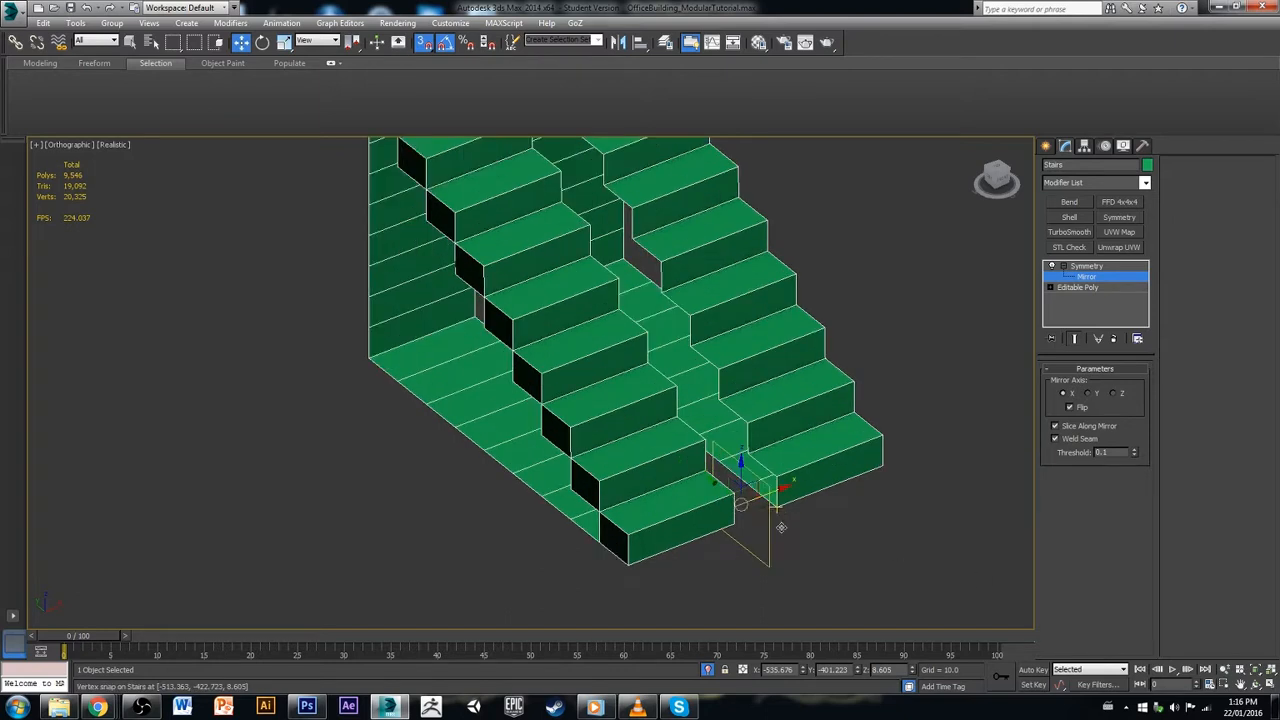
{"action": "middle_click_drag", "start_coordinate": [780, 527], "coordinate": [745, 537], "text": "alt"}
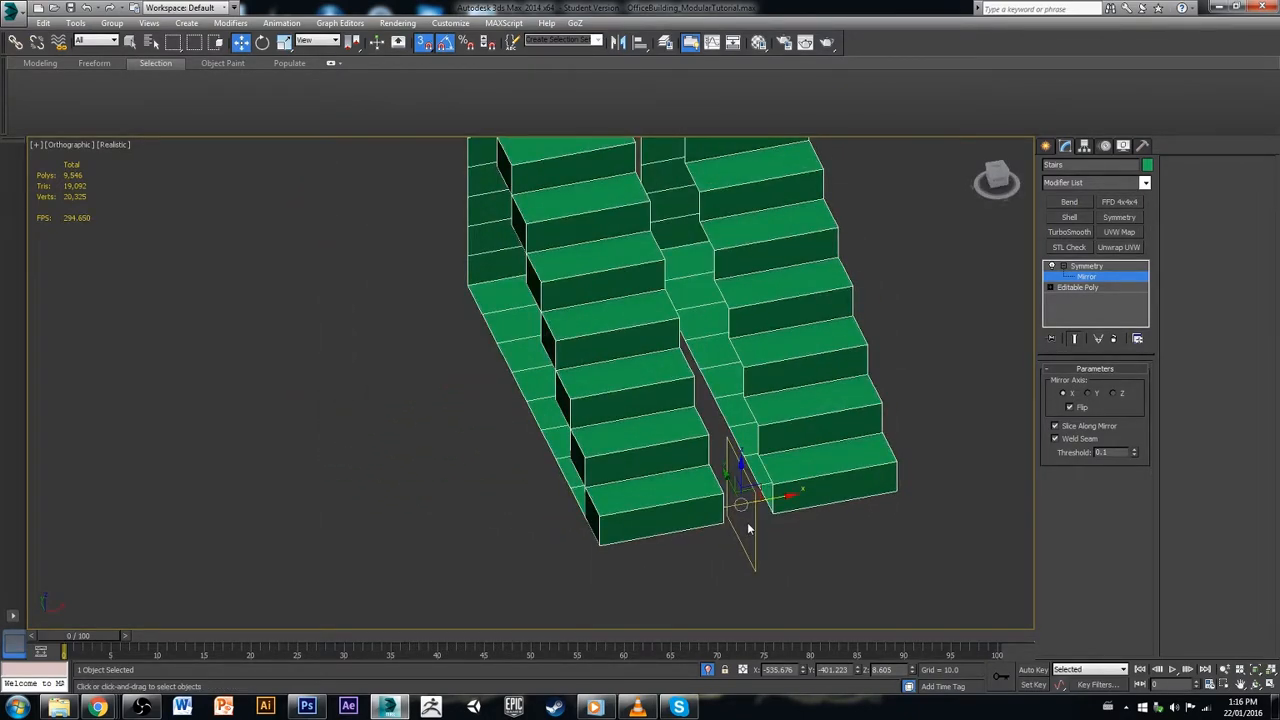
{"action": "mouse_move", "coordinate": [780, 528]}
{"action": "middle_mouse_down", "text": "alt"}
{"action": "mouse_move", "coordinate": [757, 541]}
{"action": "mouse_move", "coordinate": [767, 530]}
{"action": "middle_mouse_up", "text": "alt"}
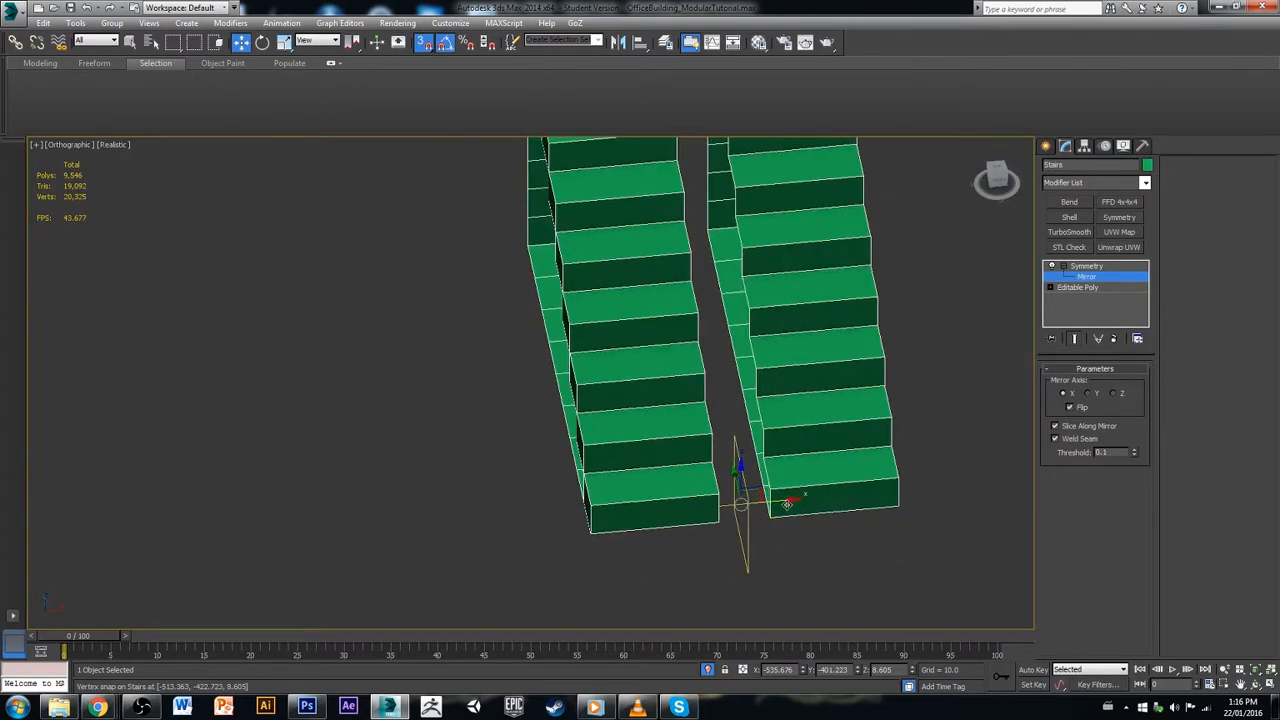
{"action": "key", "text": "s"}
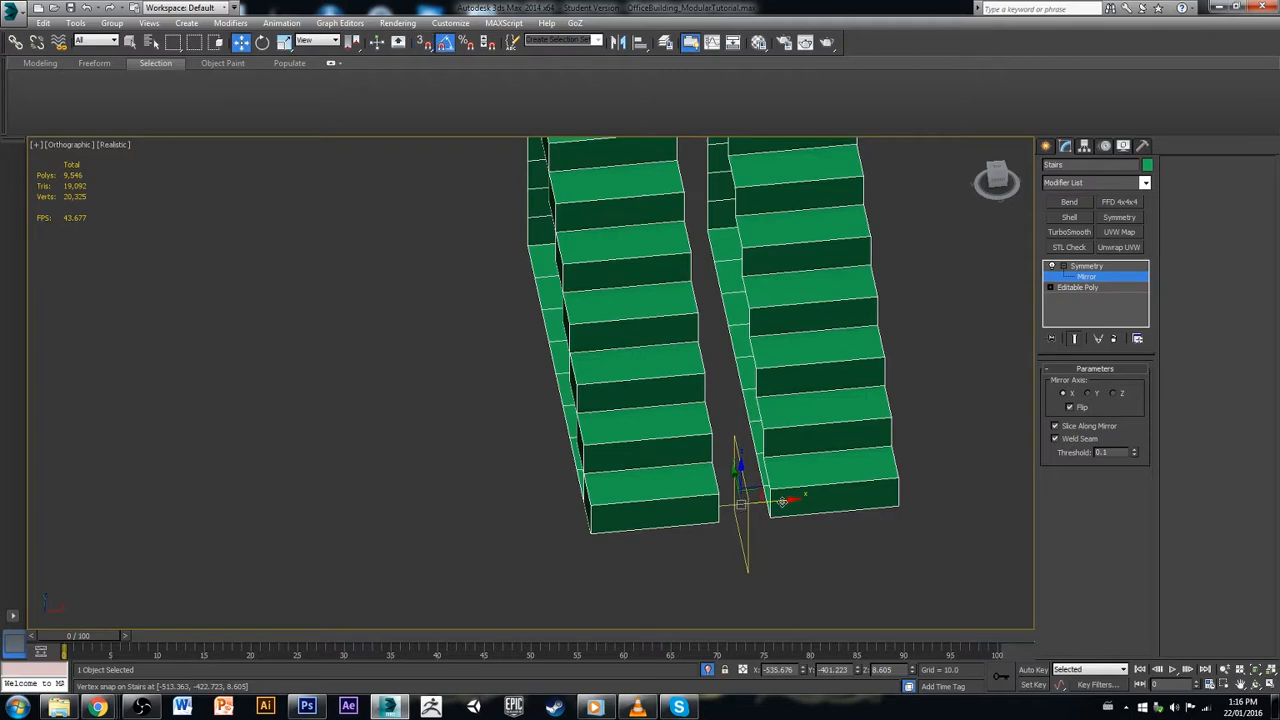
{"action": "left_click_drag", "start_coordinate": [782, 501], "coordinate": [753, 507]}
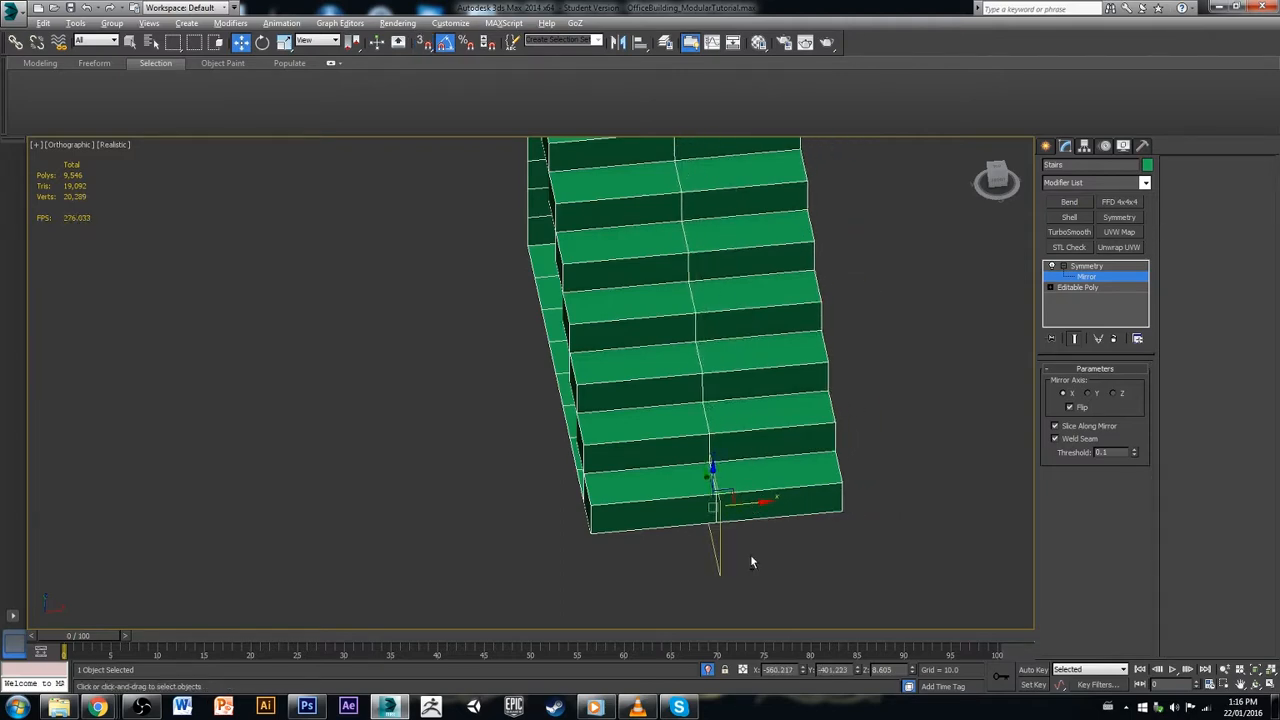
Step: In the base Editable Poly, bridge the two open edges beneath the second-lowest step on the side of the stairs
{"action": "middle_click_drag", "start_coordinate": [750, 556], "coordinate": [998, 545], "text": "alt"}
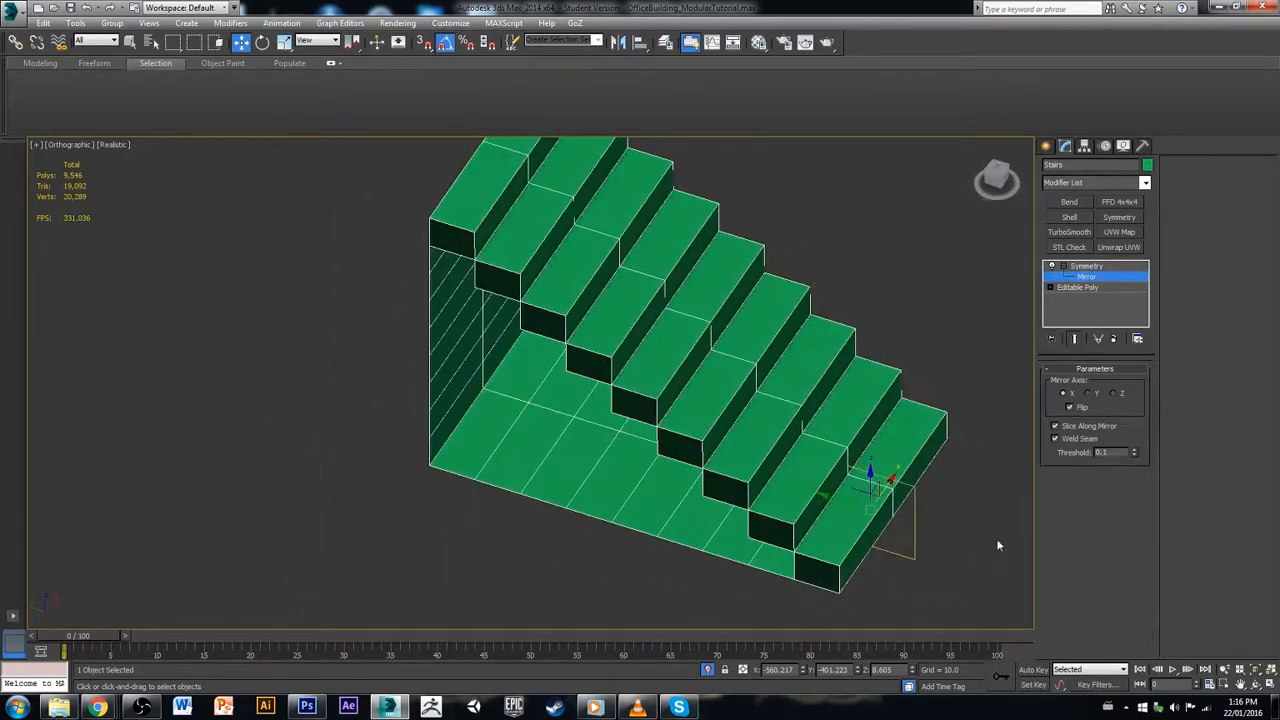
{"action": "left_click", "coordinate": [1079, 287]}
{"action": "left_click", "coordinate": [1078, 338]}
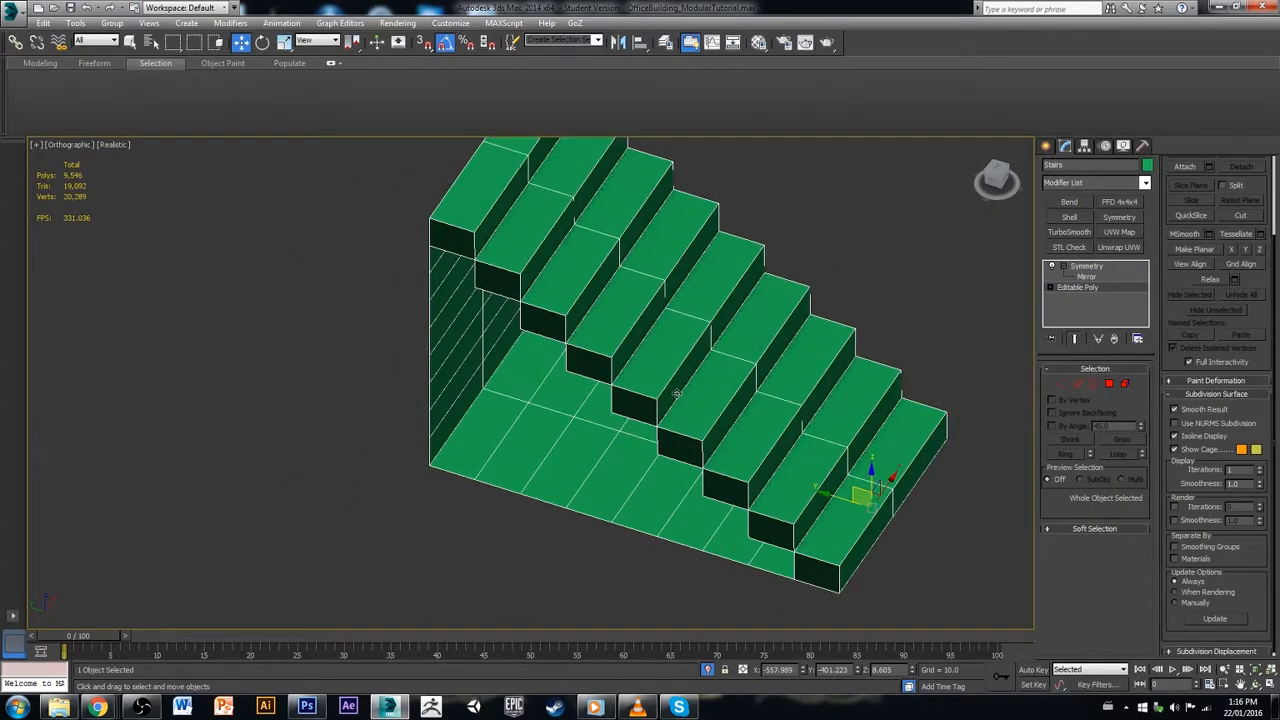
{"action": "left_click", "coordinate": [1077, 383]}
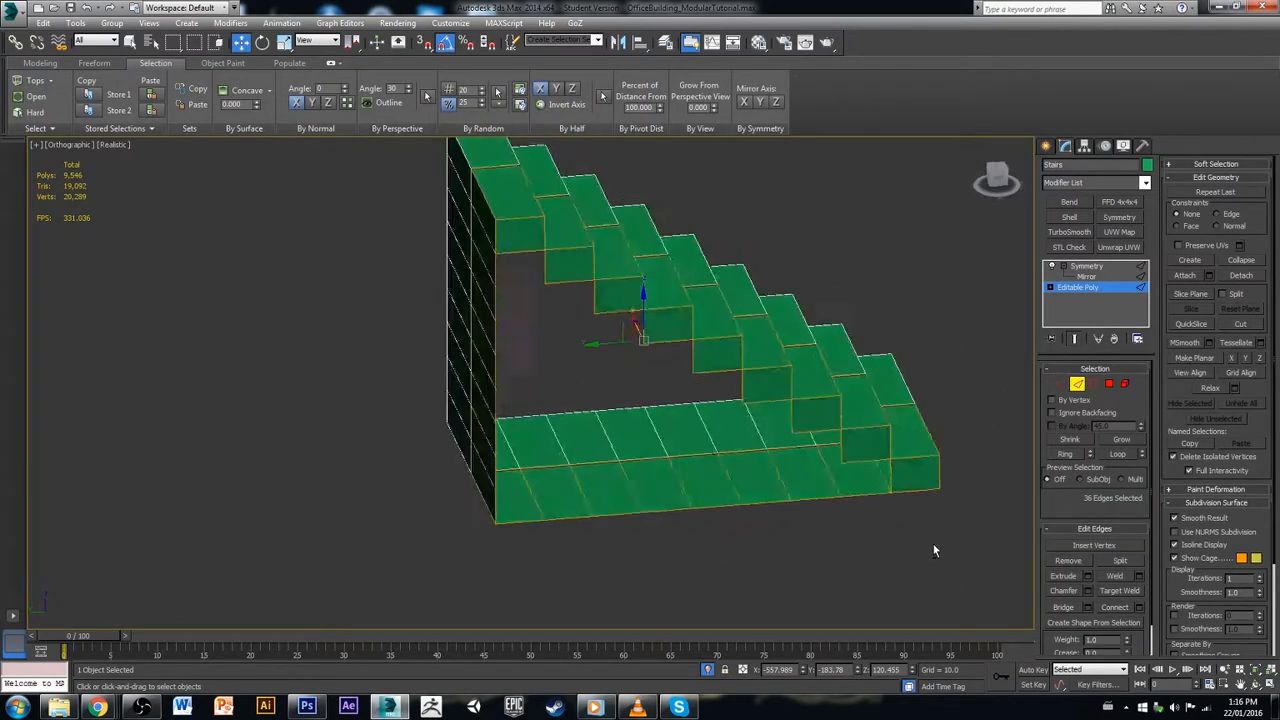
{"action": "middle_click_drag", "start_coordinate": [933, 550], "coordinate": [876, 503], "text": "alt"}
{"action": "left_click", "coordinate": [889, 438]}
{"action": "left_click", "coordinate": [886, 471], "text": "ctrl"}
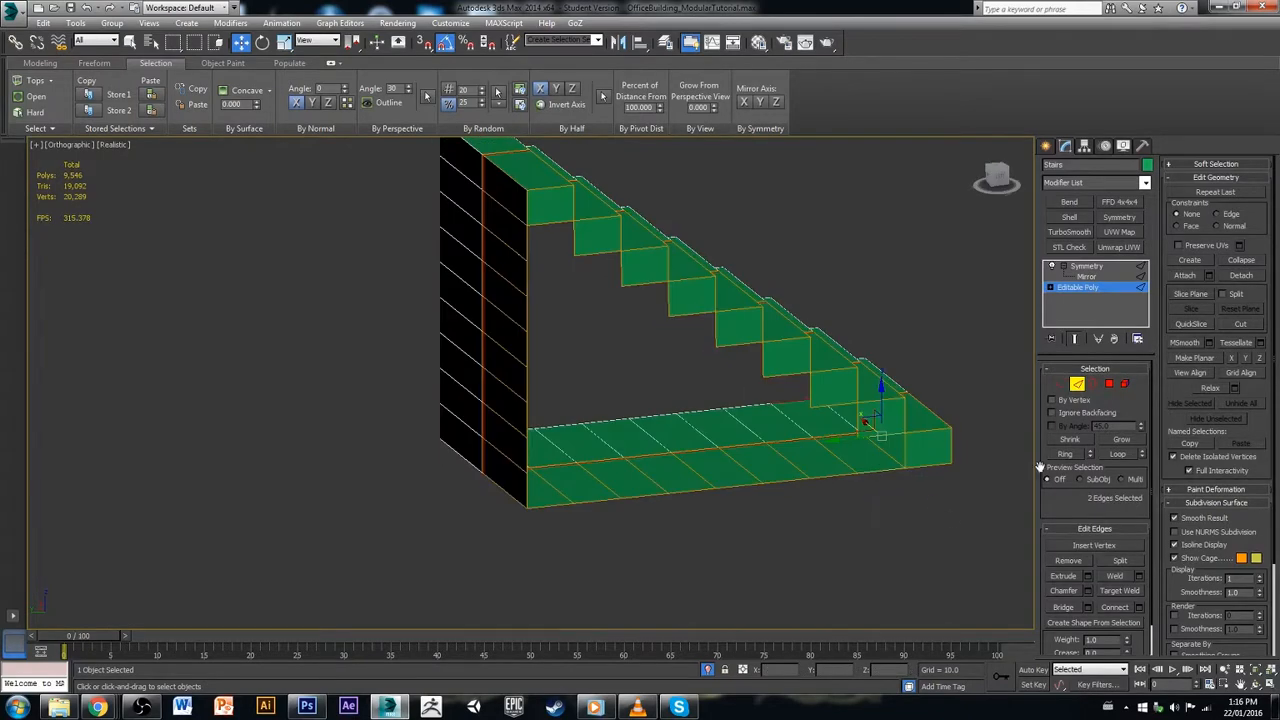
{"action": "left_click", "coordinate": [1062, 607]}
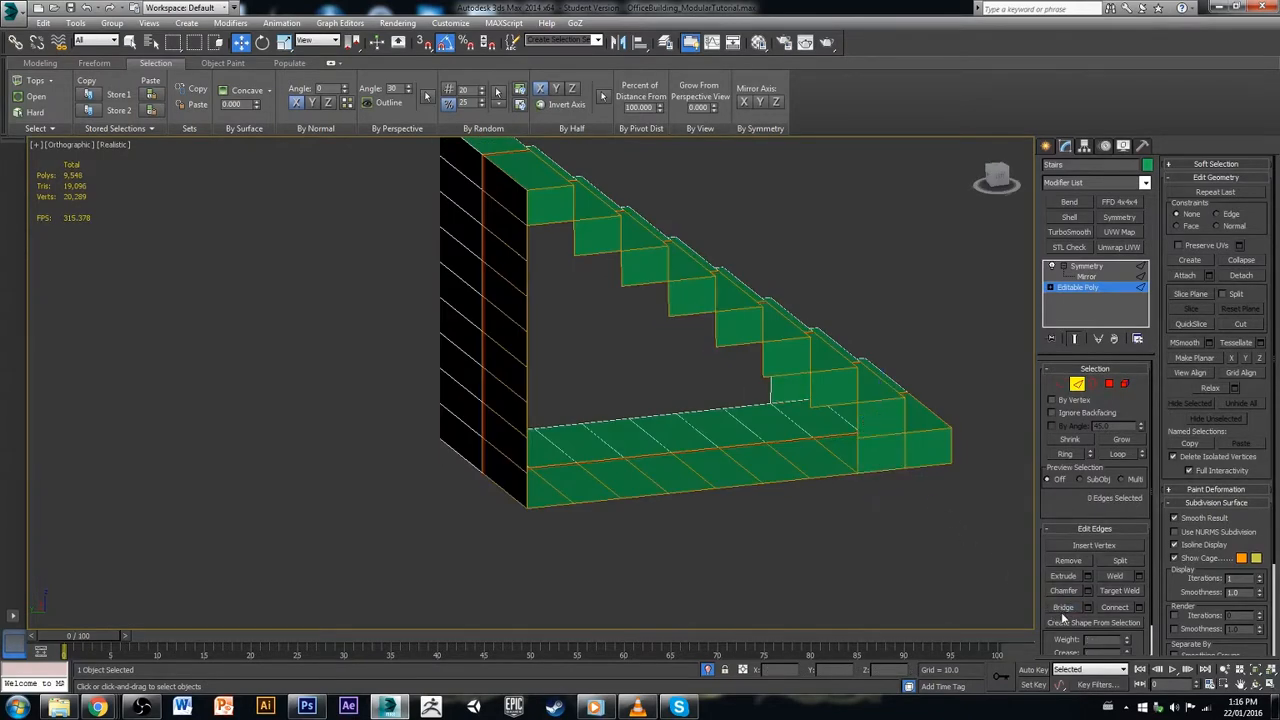
Step: Bridge each remaining step's lower edge to the base edge below it, filling the open side of the stairs with tall polygons
{"action": "left_click", "coordinate": [1063, 609]}
{"action": "left_click", "coordinate": [820, 475]}
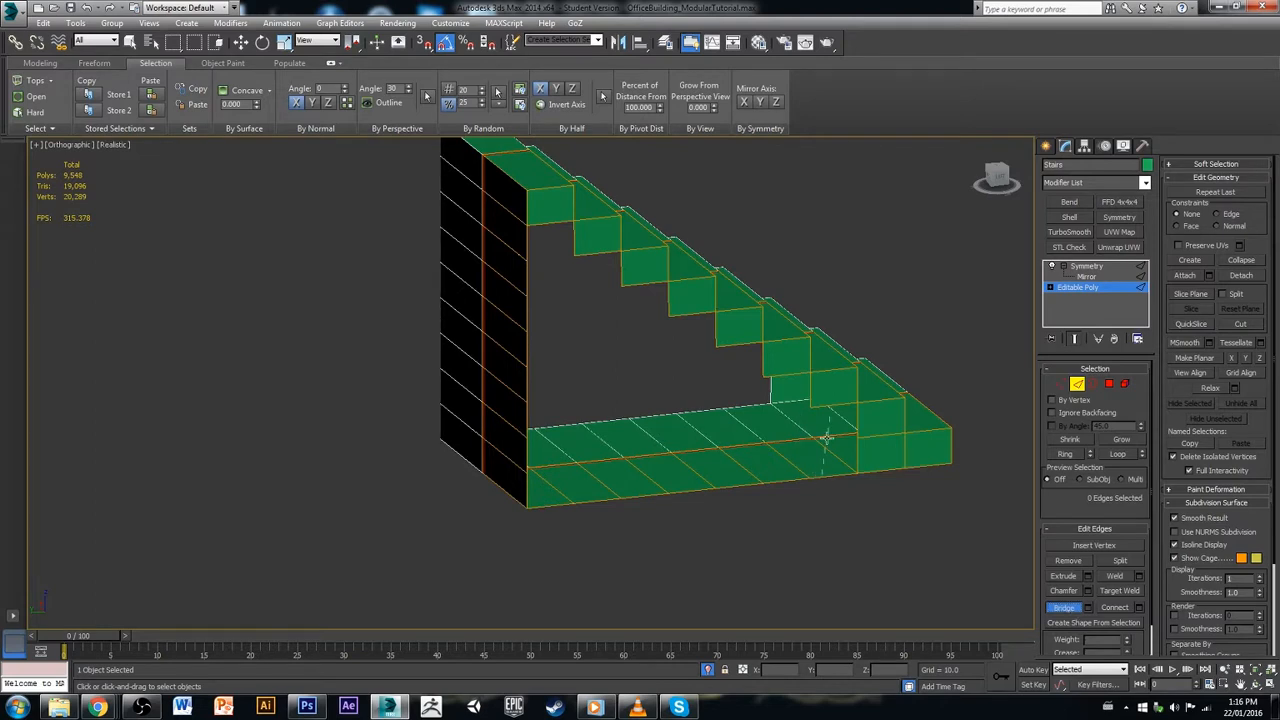
{"action": "left_click", "coordinate": [807, 400]}
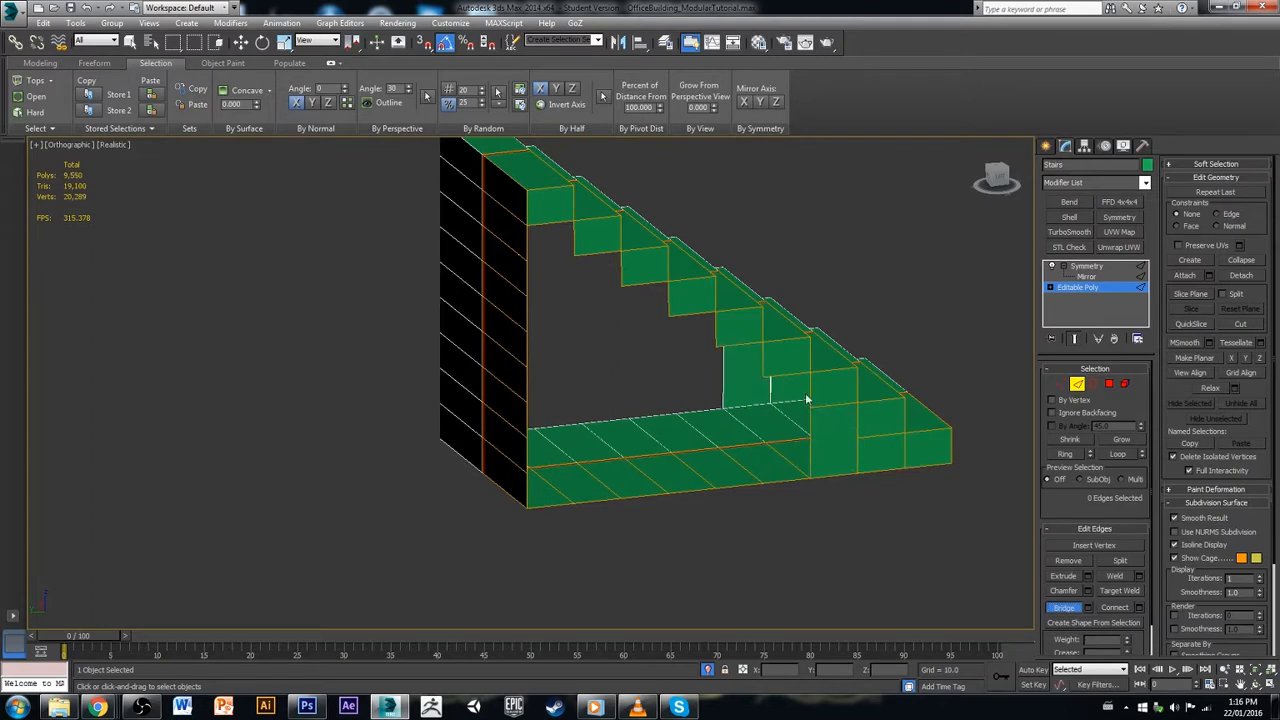
{"action": "left_click", "coordinate": [788, 482]}
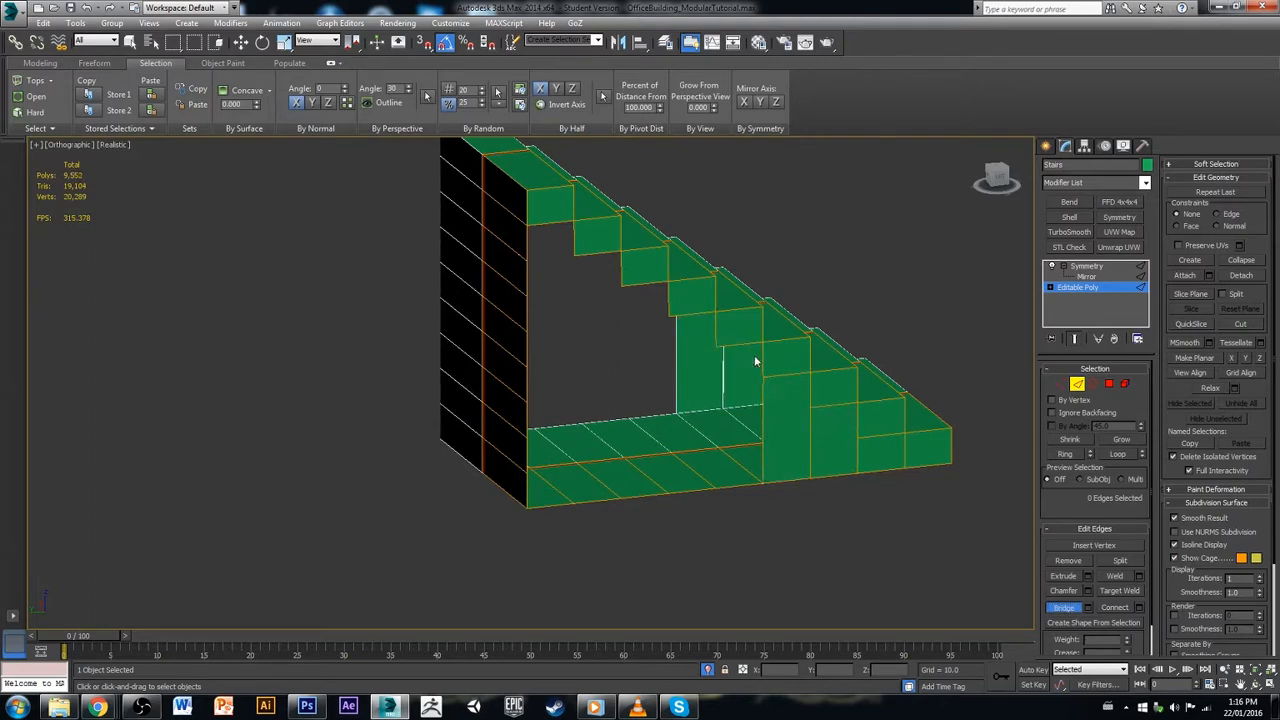
{"action": "left_click", "coordinate": [728, 485]}
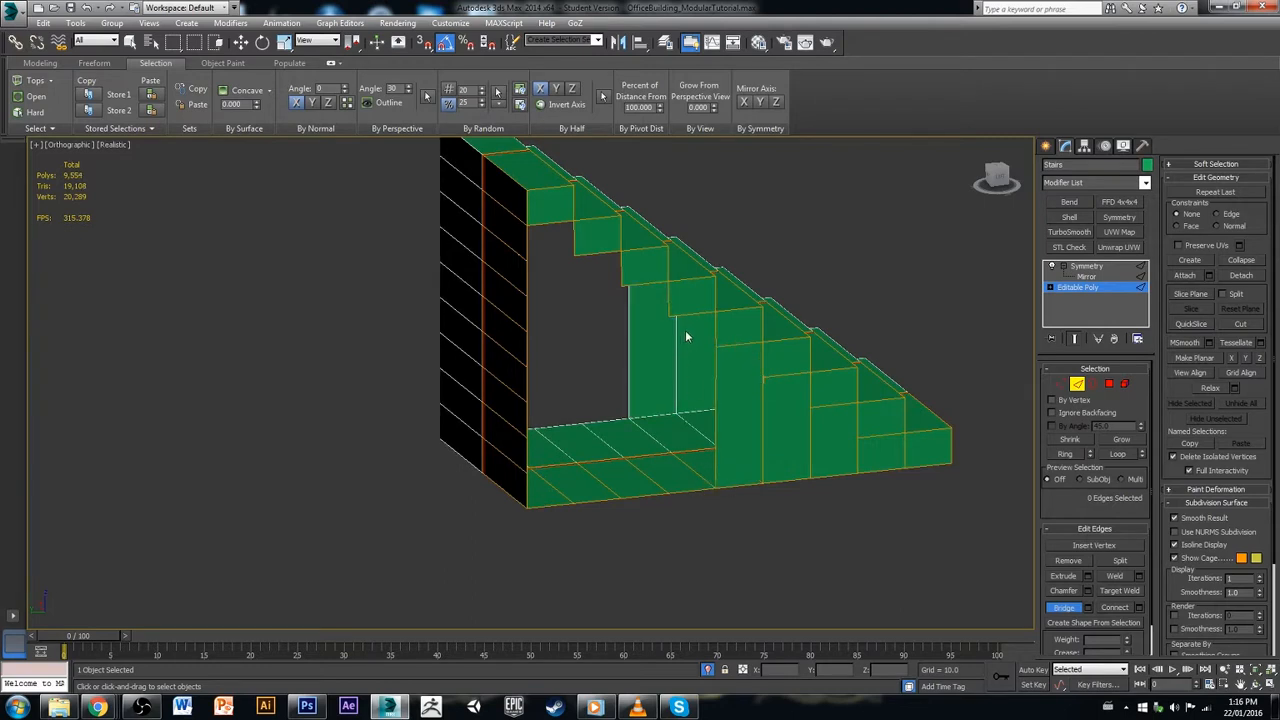
{"action": "left_click", "coordinate": [690, 489]}
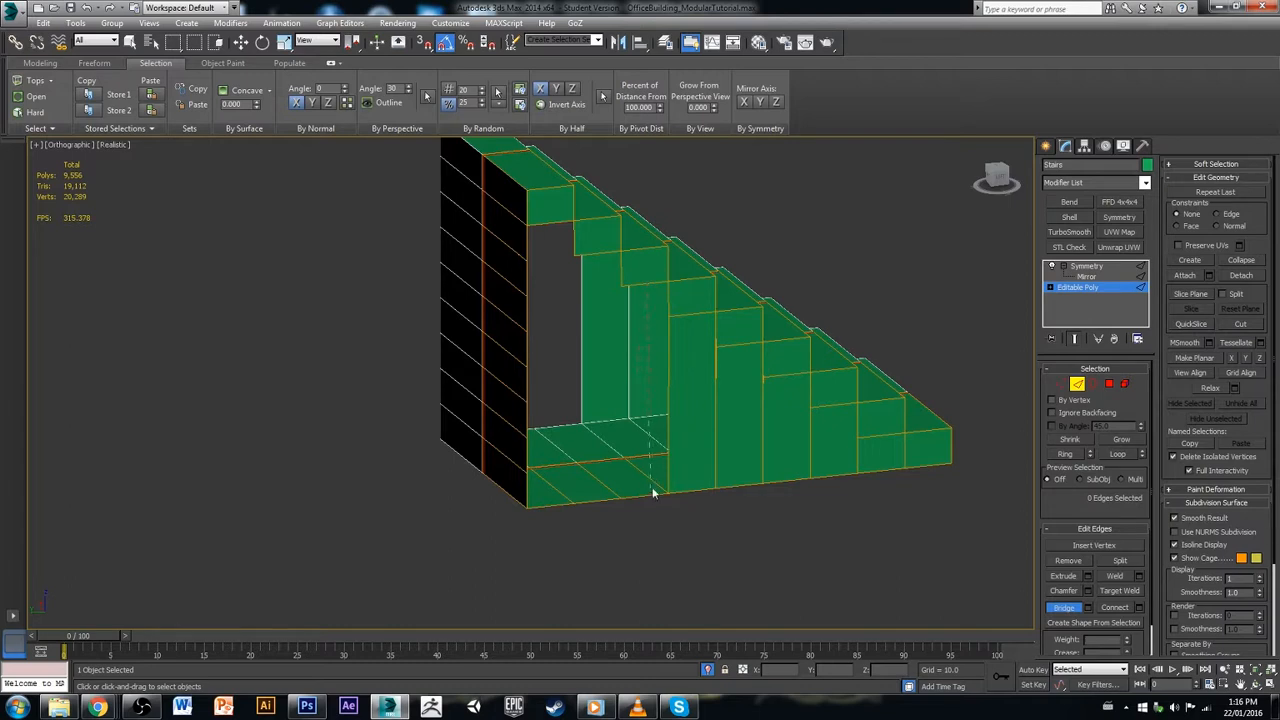
{"action": "left_click", "coordinate": [646, 494]}
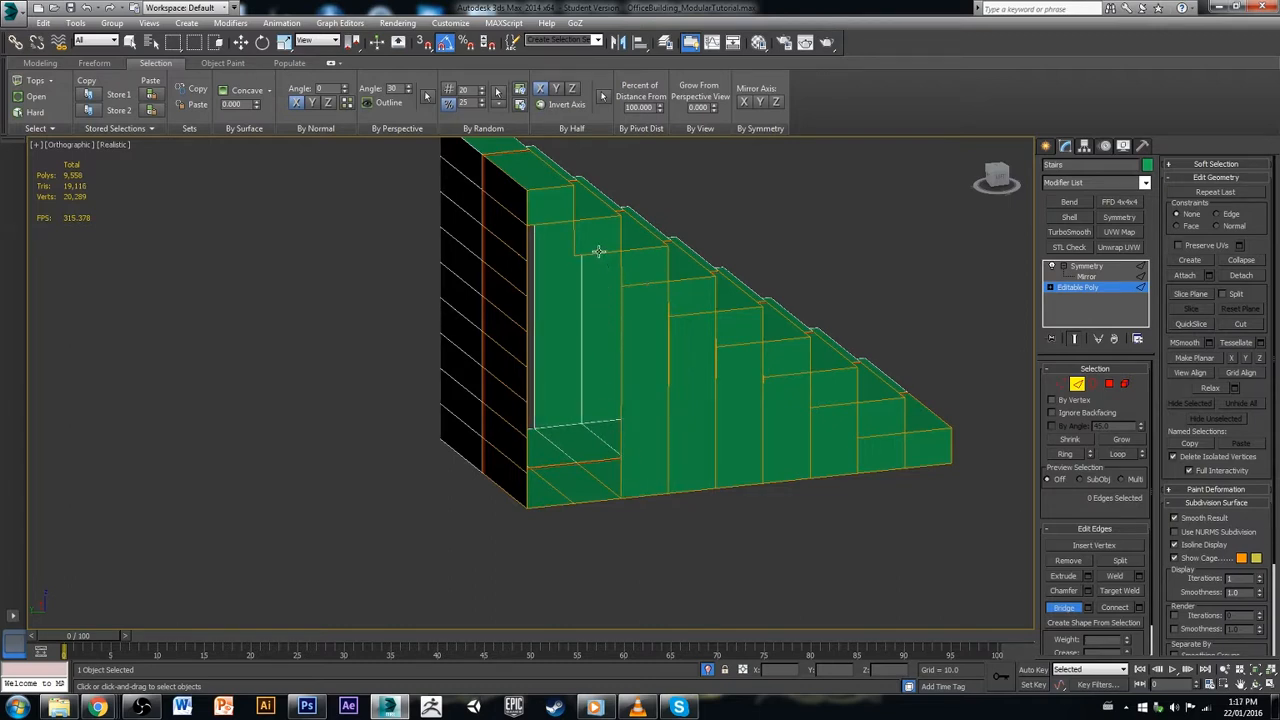
{"action": "left_click", "coordinate": [603, 500]}
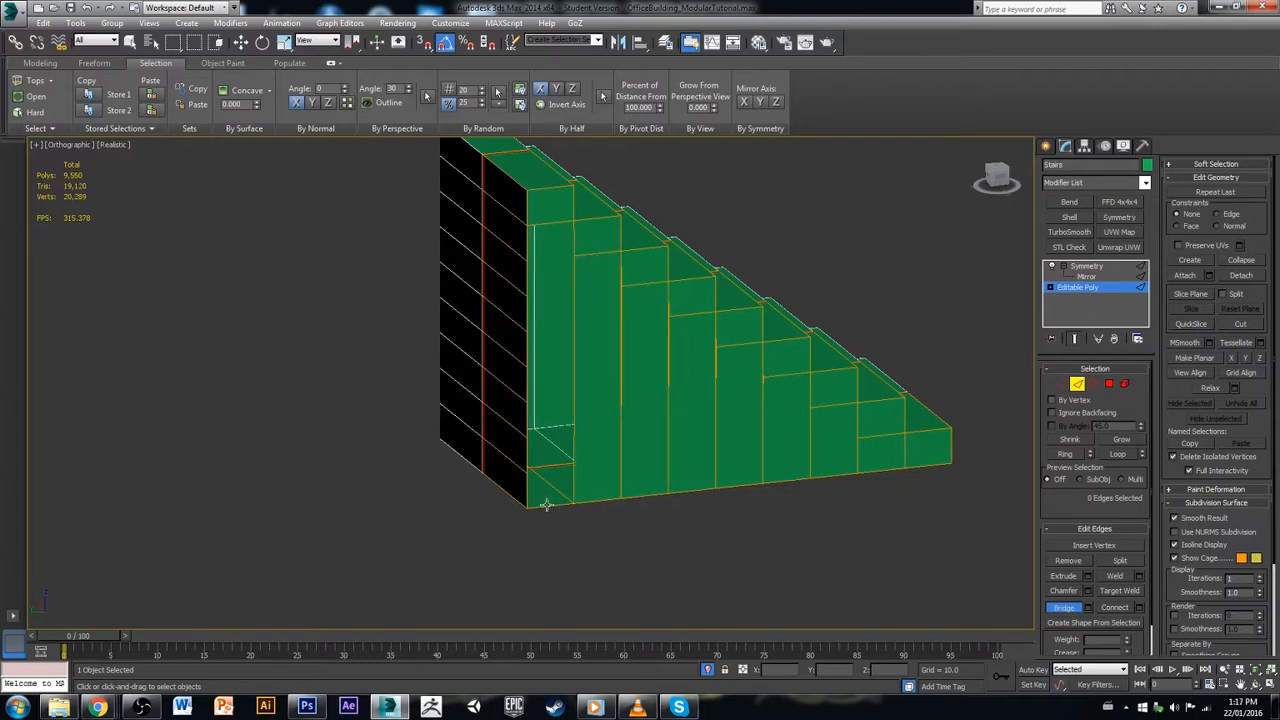
{"action": "left_click", "coordinate": [557, 221]}
{"action": "key", "text": "w"}
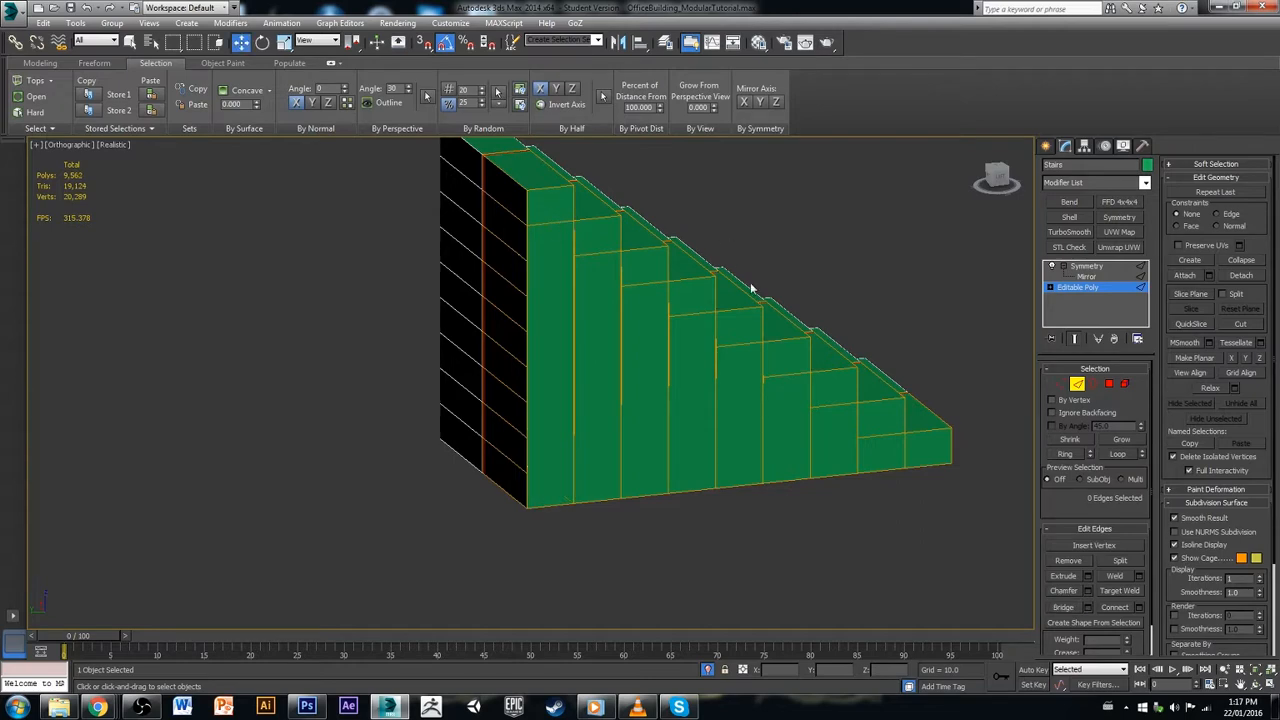
Step: Delete the seven tall side polygons beneath the upper steps, keeping the one under the second-lowest step
{"action": "middle_click_drag", "start_coordinate": [764, 343], "coordinate": [818, 413], "text": "alt"}
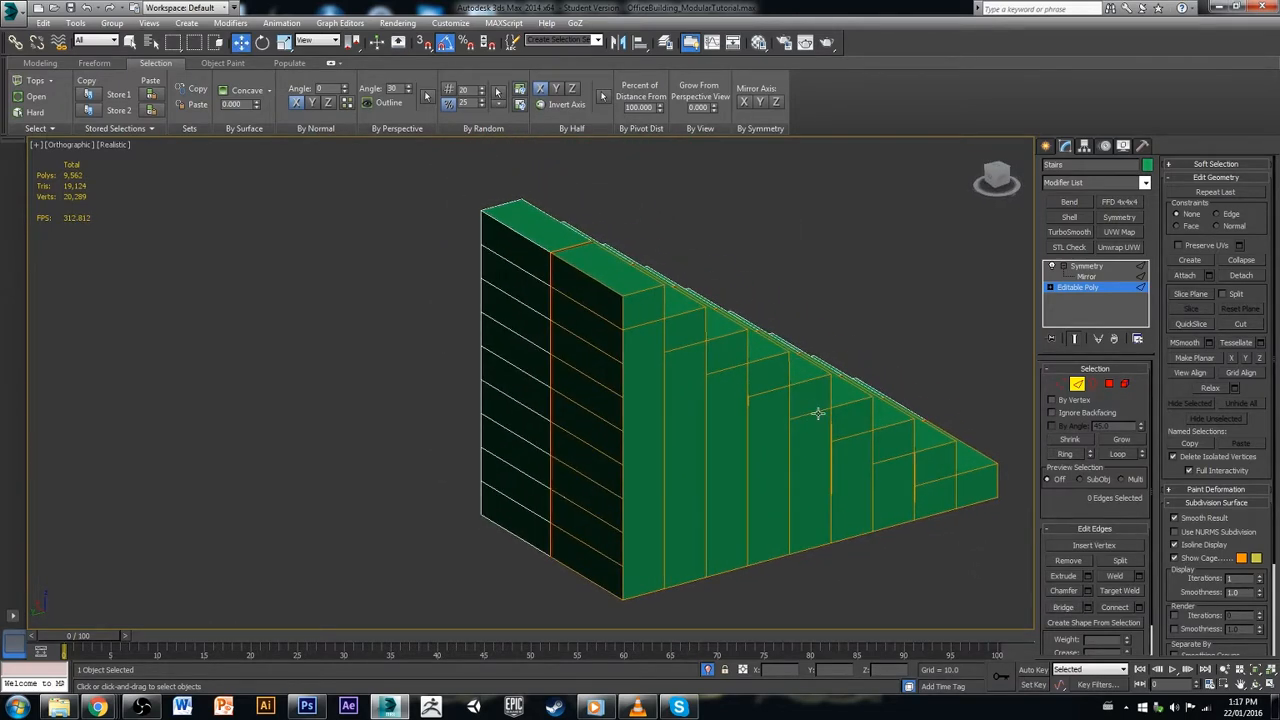
{"action": "left_click", "coordinate": [1110, 385]}
{"action": "left_click", "coordinate": [640, 428]}
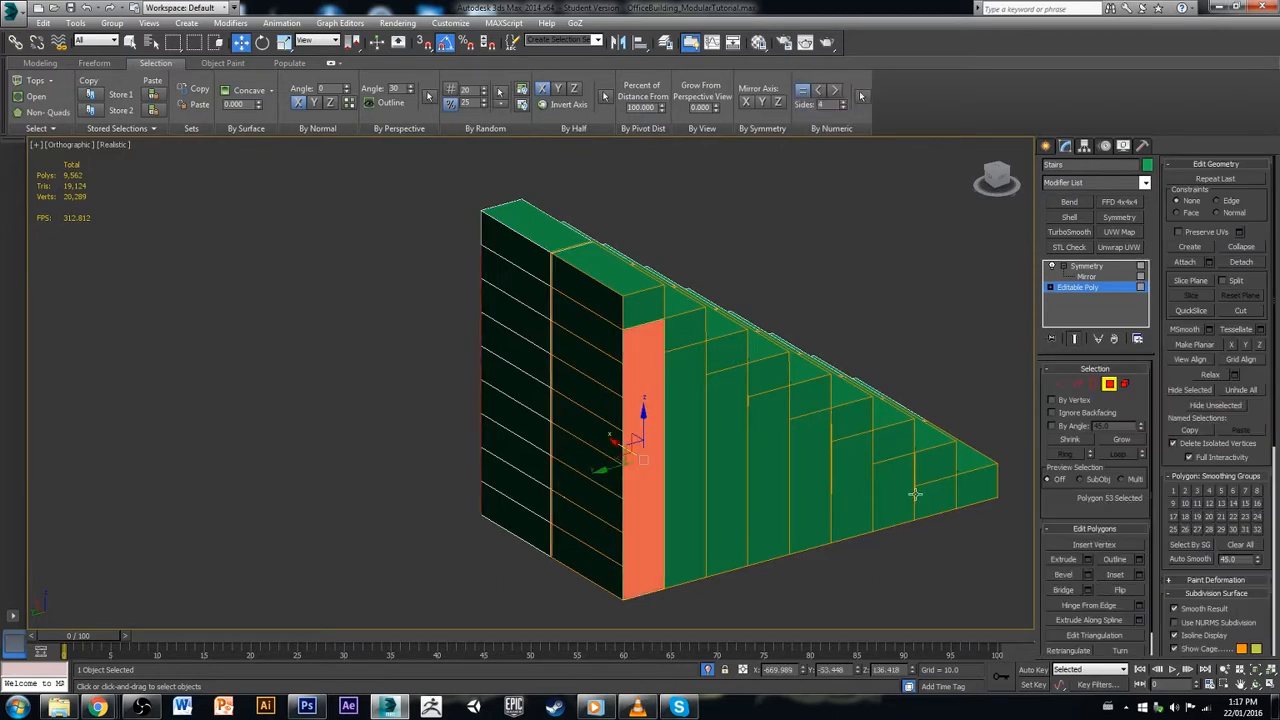
{"action": "left_click", "coordinate": [891, 491]}
{"action": "left_click", "coordinate": [854, 482], "text": "ctrl"}
{"action": "left_click", "coordinate": [825, 488], "text": "ctrl"}
{"action": "left_click", "coordinate": [767, 455], "text": "ctrl"}
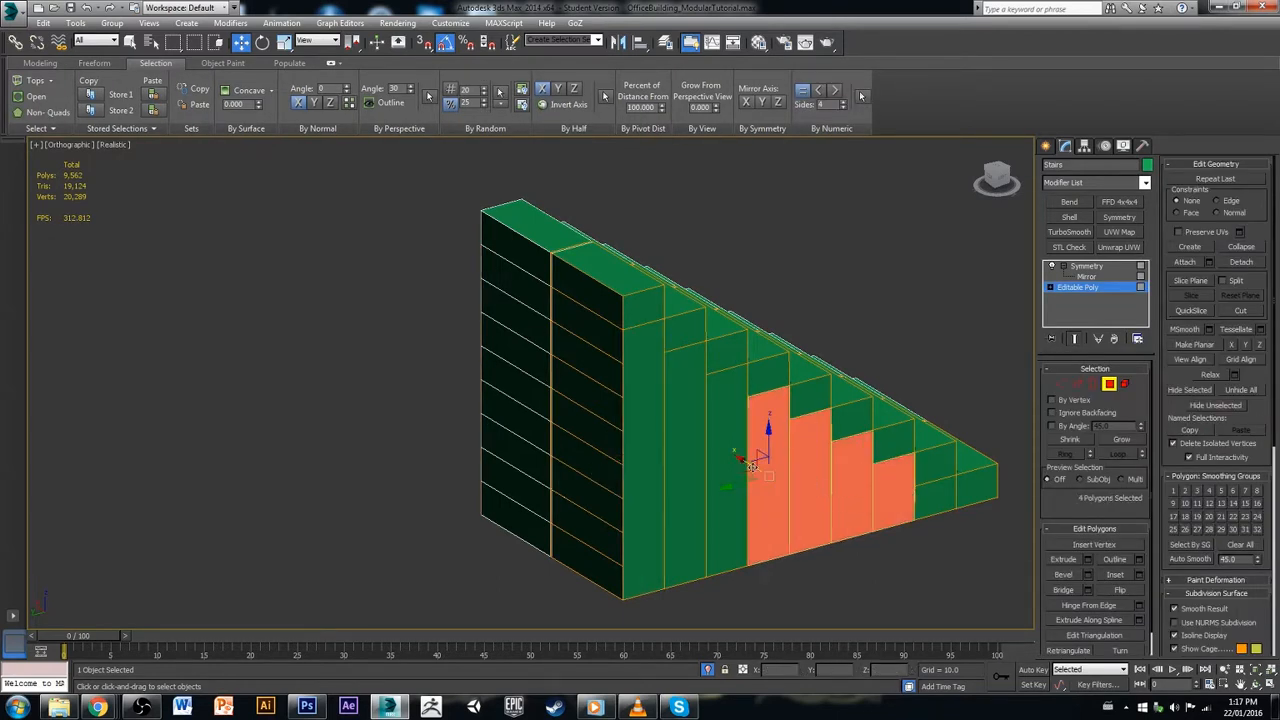
{"action": "left_click", "coordinate": [727, 460], "text": "ctrl"}
{"action": "left_click", "coordinate": [686, 448], "text": "ctrl"}
{"action": "left_click", "coordinate": [654, 435], "text": "ctrl"}
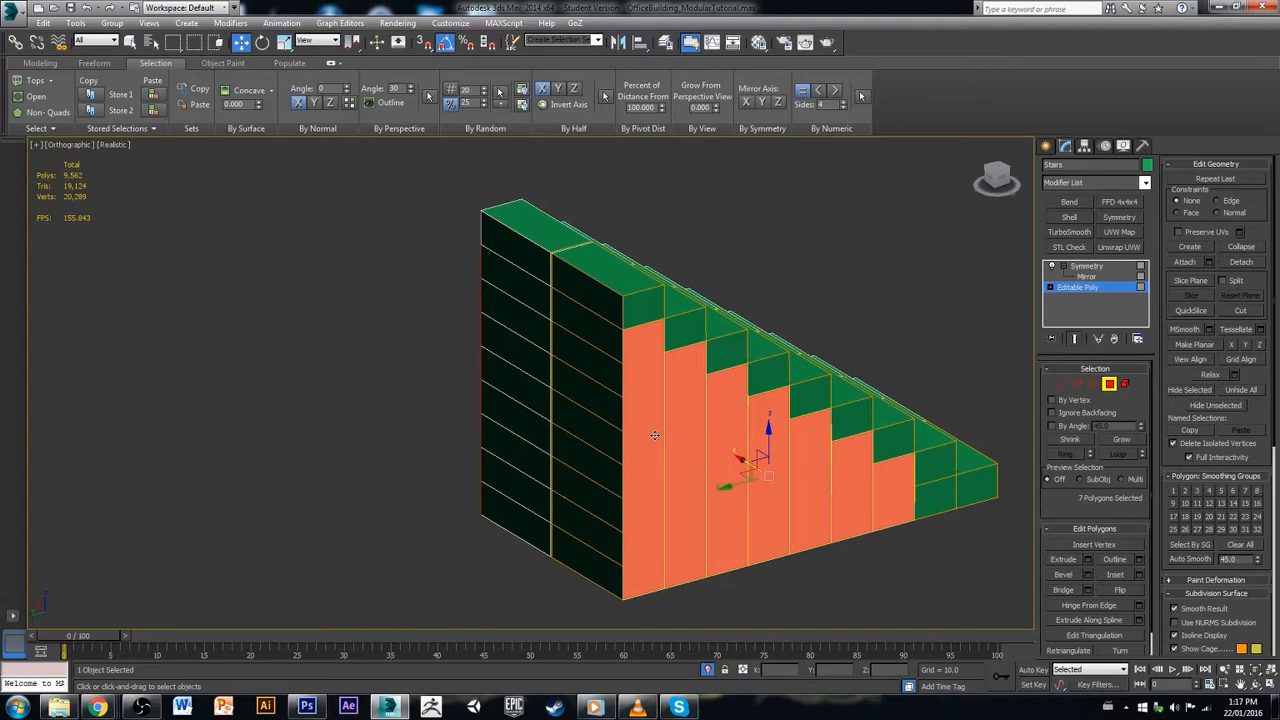
{"action": "key", "text": "Delete"}
{"action": "left_click", "coordinate": [936, 480]}
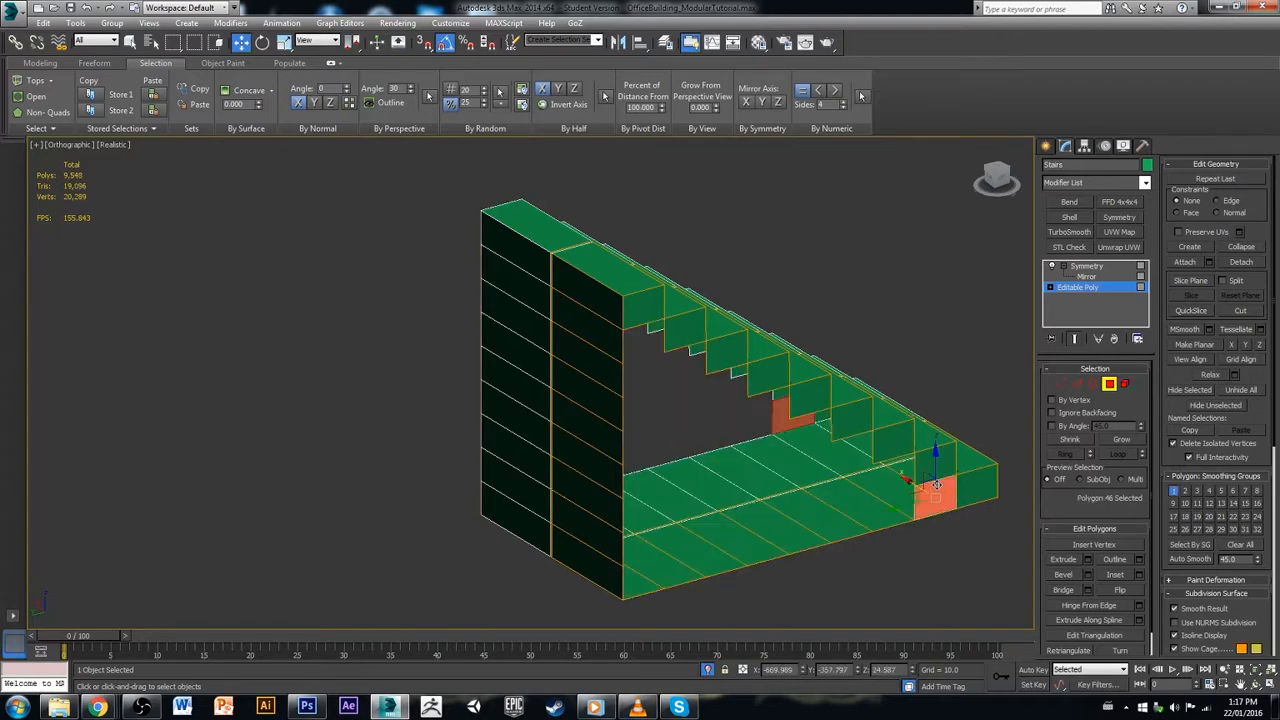
{"action": "scroll", "coordinate": [939, 493], "scroll_direction": "up", "scroll_amount": 4}
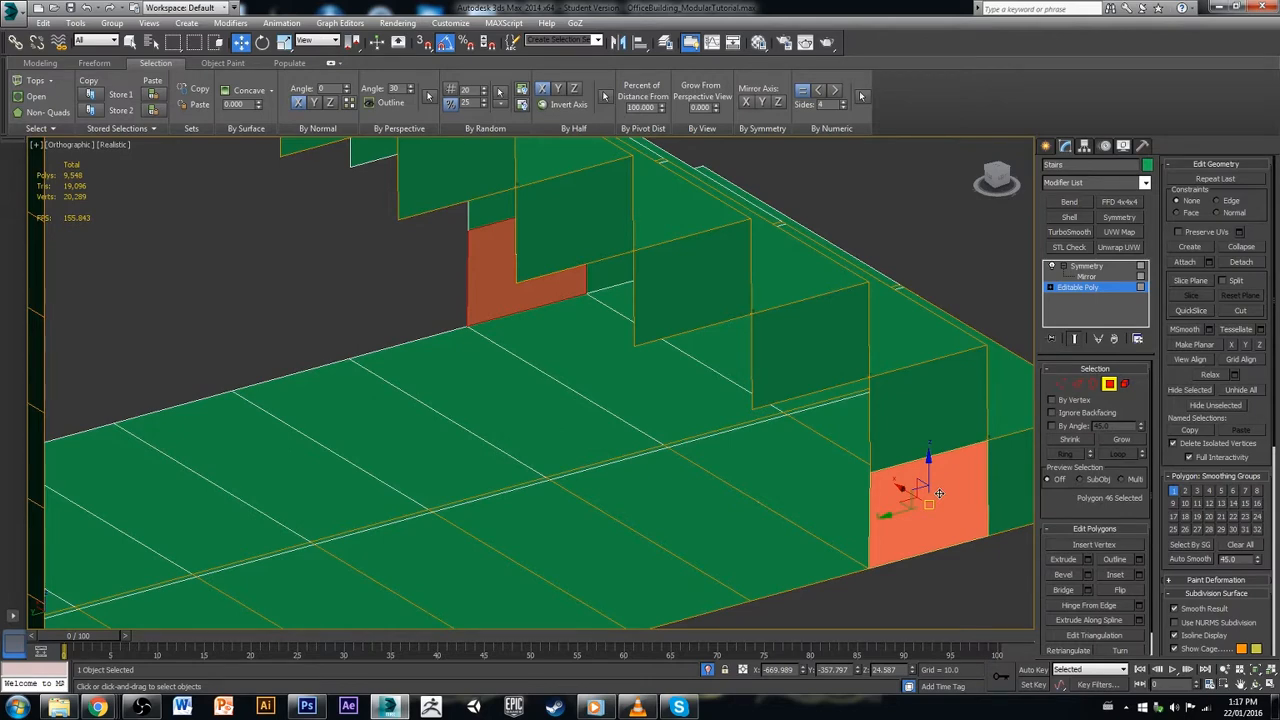
{"action": "scroll", "coordinate": [939, 493], "scroll_direction": "down", "scroll_amount": 3}
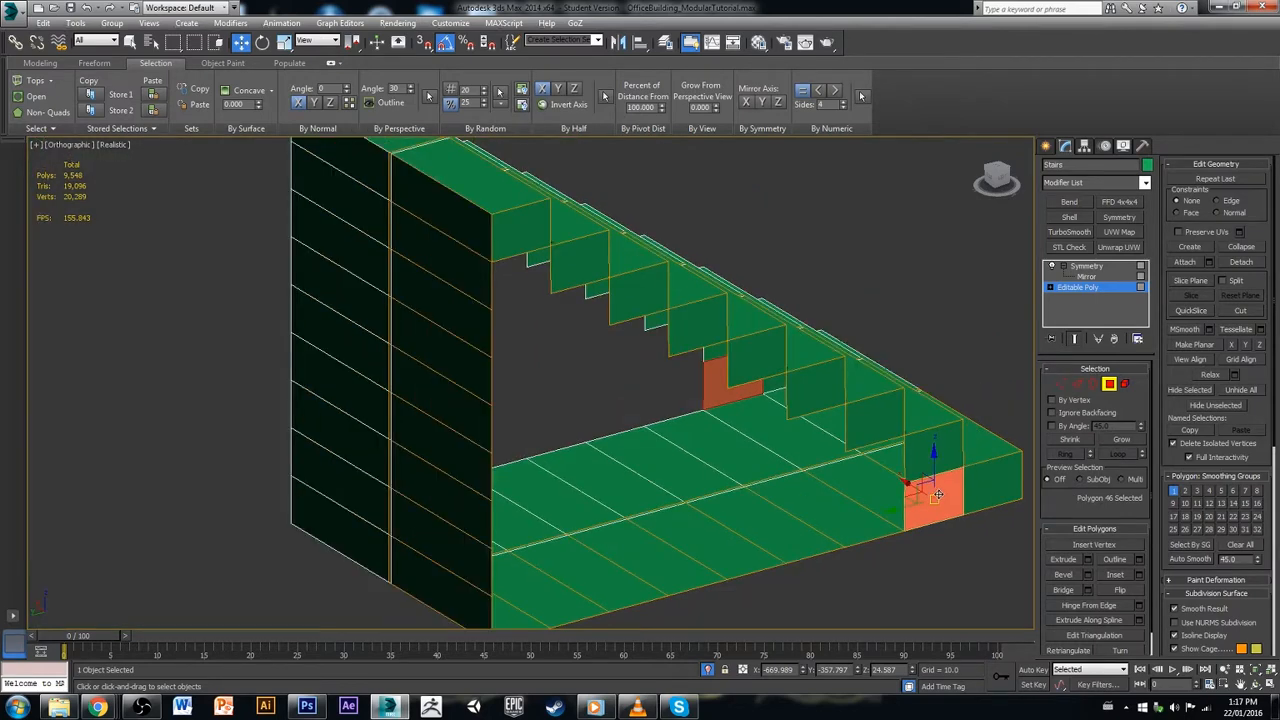
Step: Extend the two stacked vertical edges on the open side of the stairs by one step depth, snapping to the next step's corner
{"action": "middle_click_drag", "start_coordinate": [939, 494], "coordinate": [927, 498], "text": "alt"}
{"action": "middle_click_drag", "start_coordinate": [927, 498], "coordinate": [873, 467]}
{"action": "left_click", "coordinate": [959, 576]}
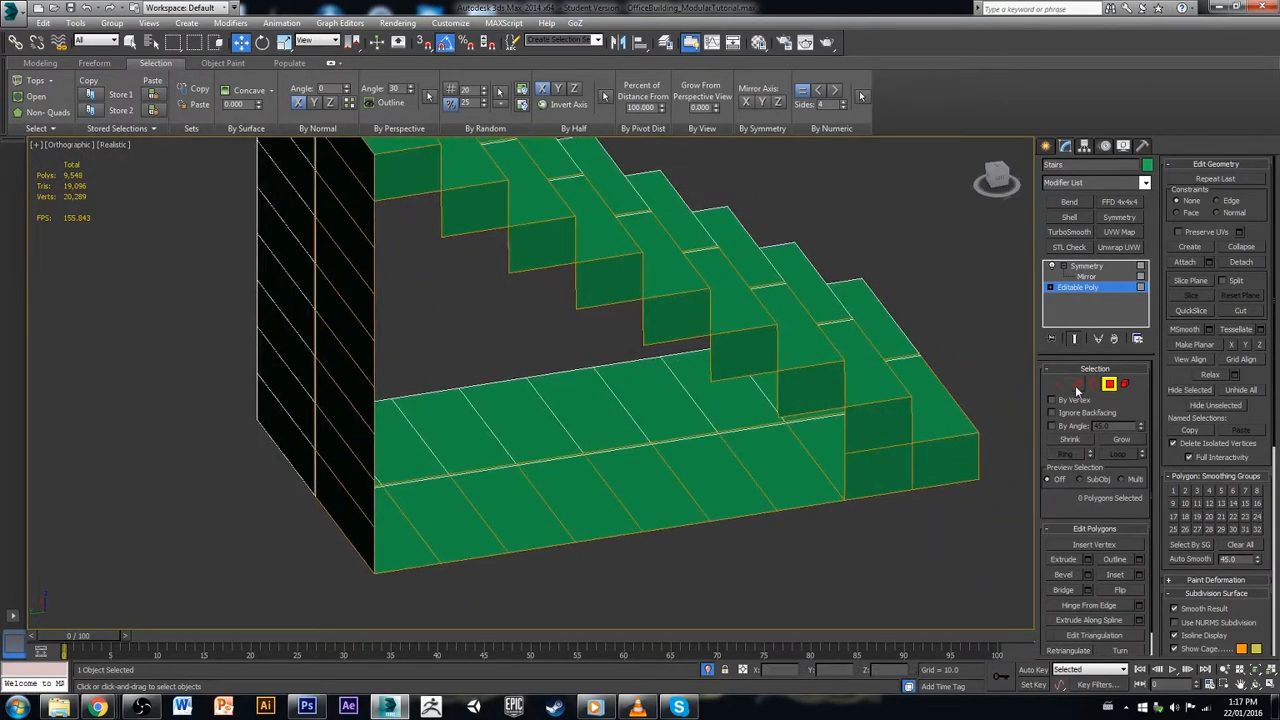
{"action": "left_click", "coordinate": [1077, 385]}
{"action": "double_click", "coordinate": [844, 449]}
{"action": "left_click", "coordinate": [844, 465], "text": "ctrl"}
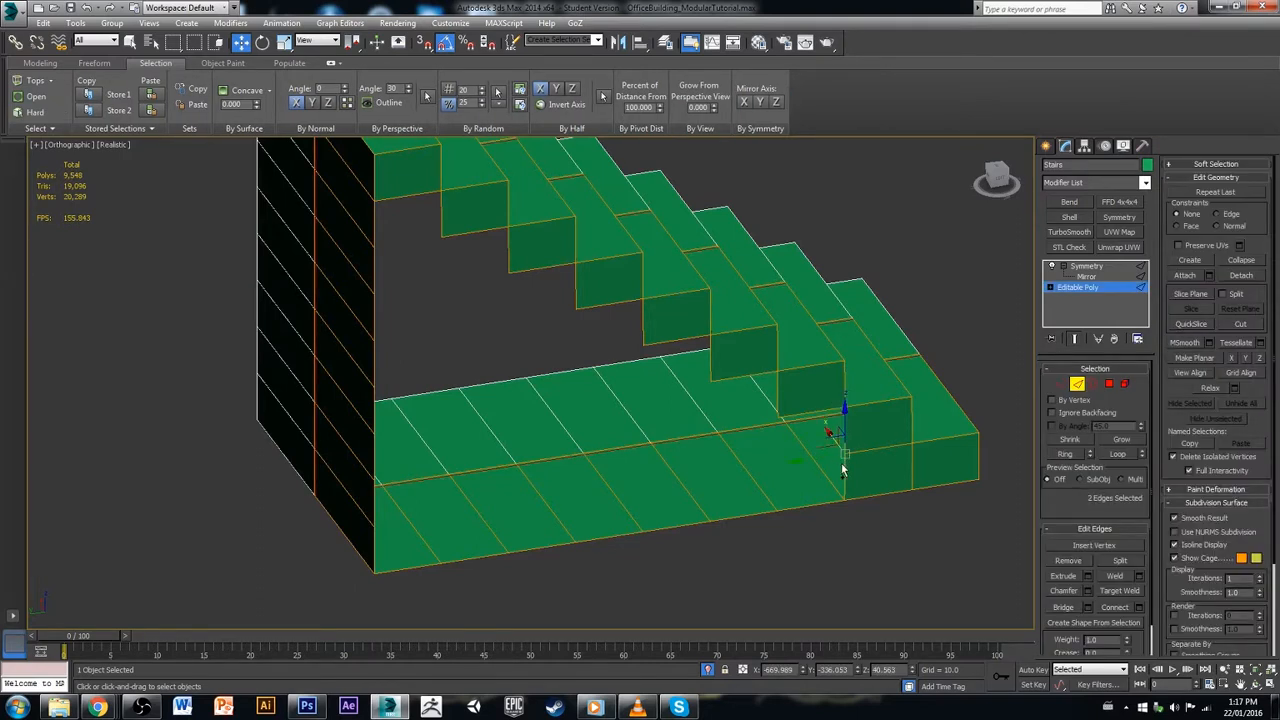
{"action": "mouse_move", "coordinate": [817, 459]}
{"action": "left_mouse_down", "text": "shift"}
{"action": "mouse_move", "coordinate": [784, 466]}
{"action": "mouse_move", "coordinate": [763, 447]}
{"action": "mouse_move", "coordinate": [775, 460]}
{"action": "mouse_move", "coordinate": [796, 452]}
{"action": "left_mouse_up", "text": "shift"}
{"action": "key", "text": "s"}
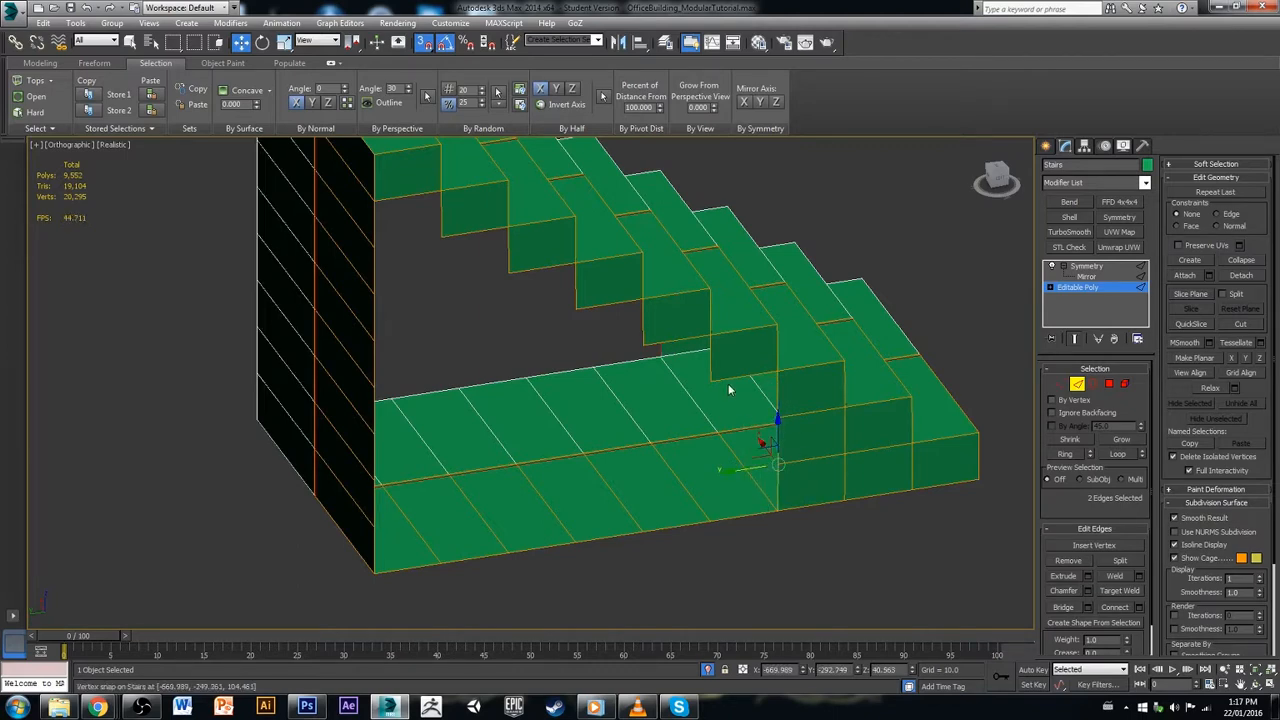
Step: Extend the three stacked vertical edges on the open side of the stairs by one step depth, snapping to the next step's corner
{"action": "left_click", "coordinate": [779, 393]}
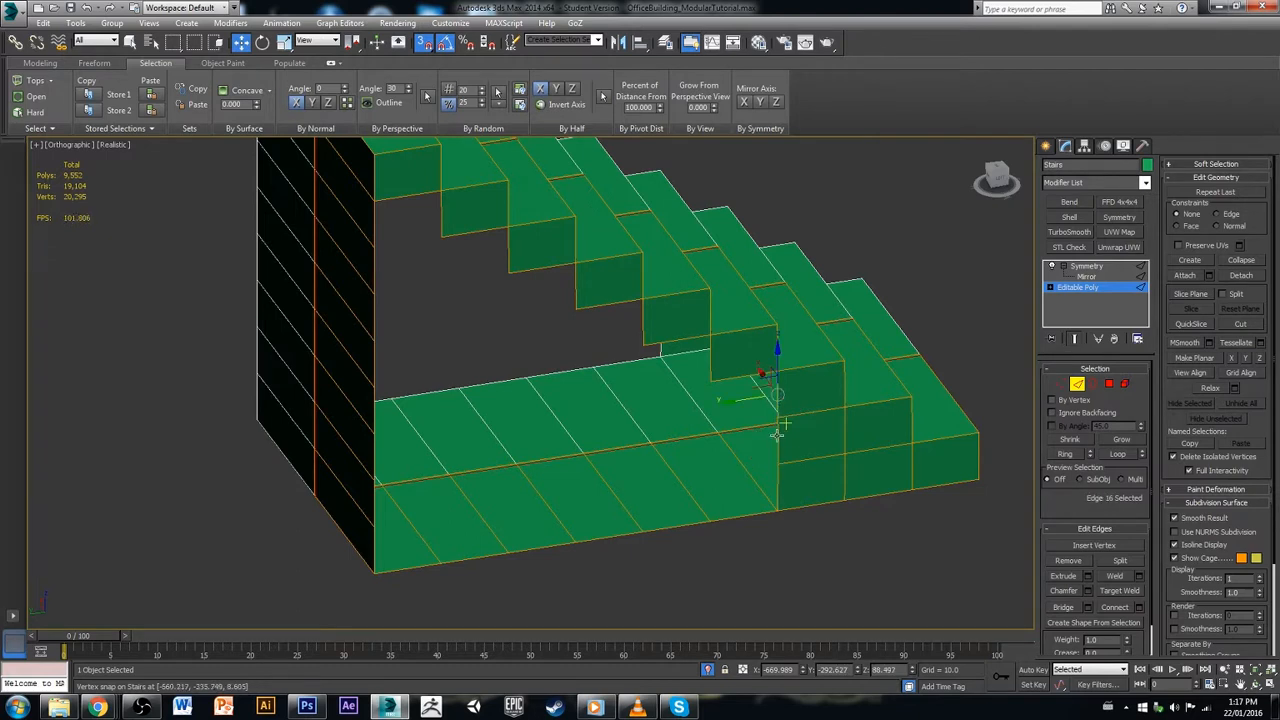
{"action": "left_click", "coordinate": [775, 431], "text": "ctrl"}
{"action": "left_click", "coordinate": [776, 484], "text": "ctrl"}
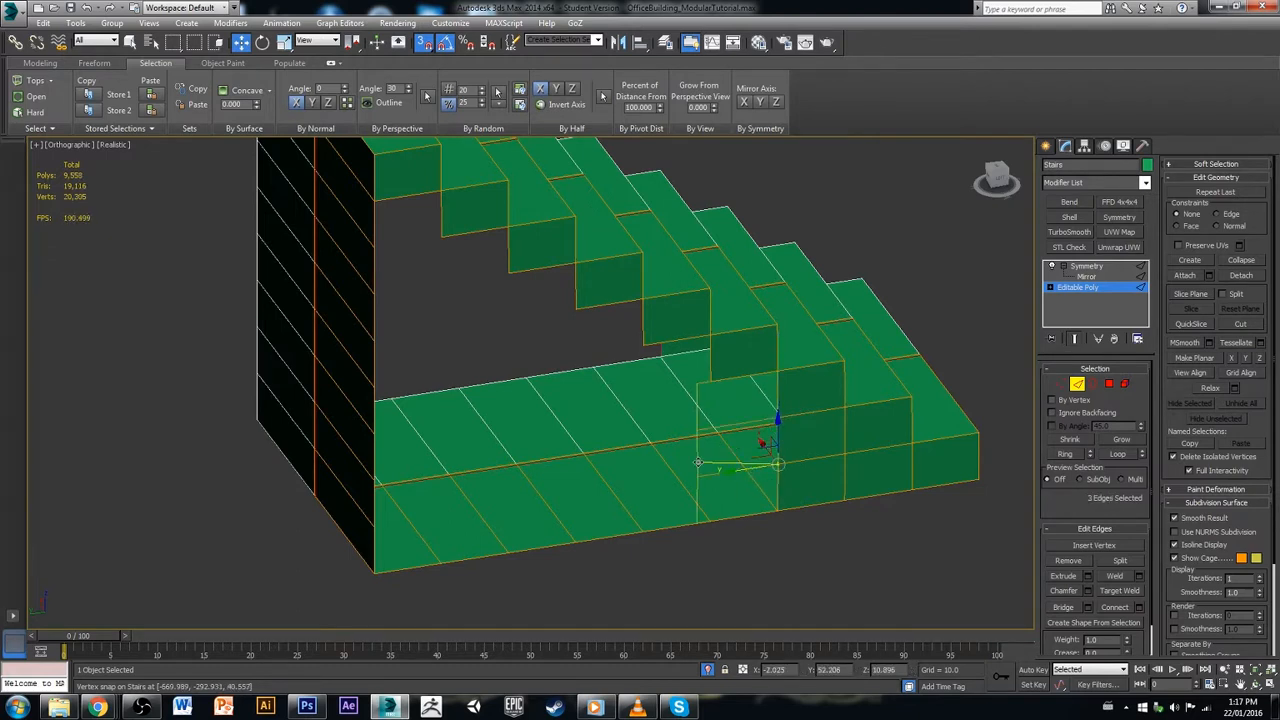
{"action": "left_click_drag", "start_coordinate": [751, 470], "coordinate": [707, 463], "text": "shift"}
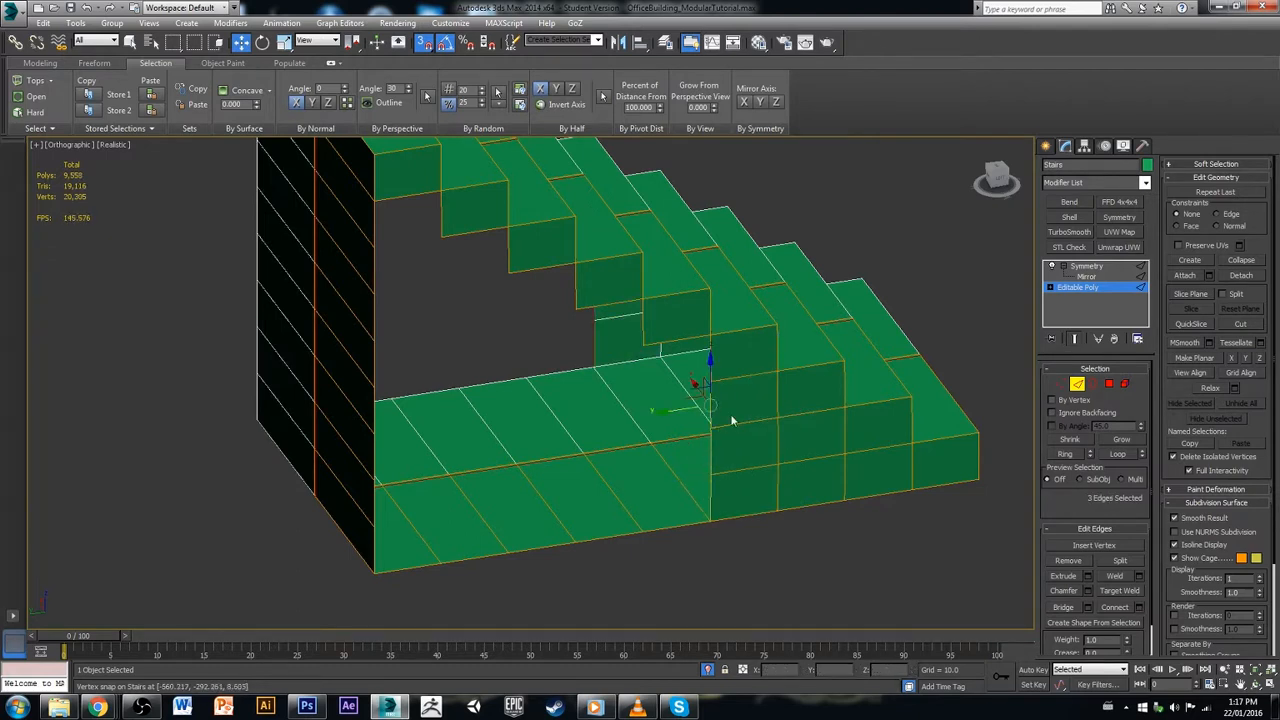
Step: Extend the four stacked vertical edges at the open side's new border by one step depth, snapping to the next step's lower corner
{"action": "left_click", "coordinate": [709, 357]}
{"action": "left_click", "coordinate": [711, 406], "text": "ctrl"}
{"action": "left_click", "coordinate": [711, 456], "text": "ctrl"}
{"action": "left_click", "coordinate": [710, 503], "text": "ctrl"}
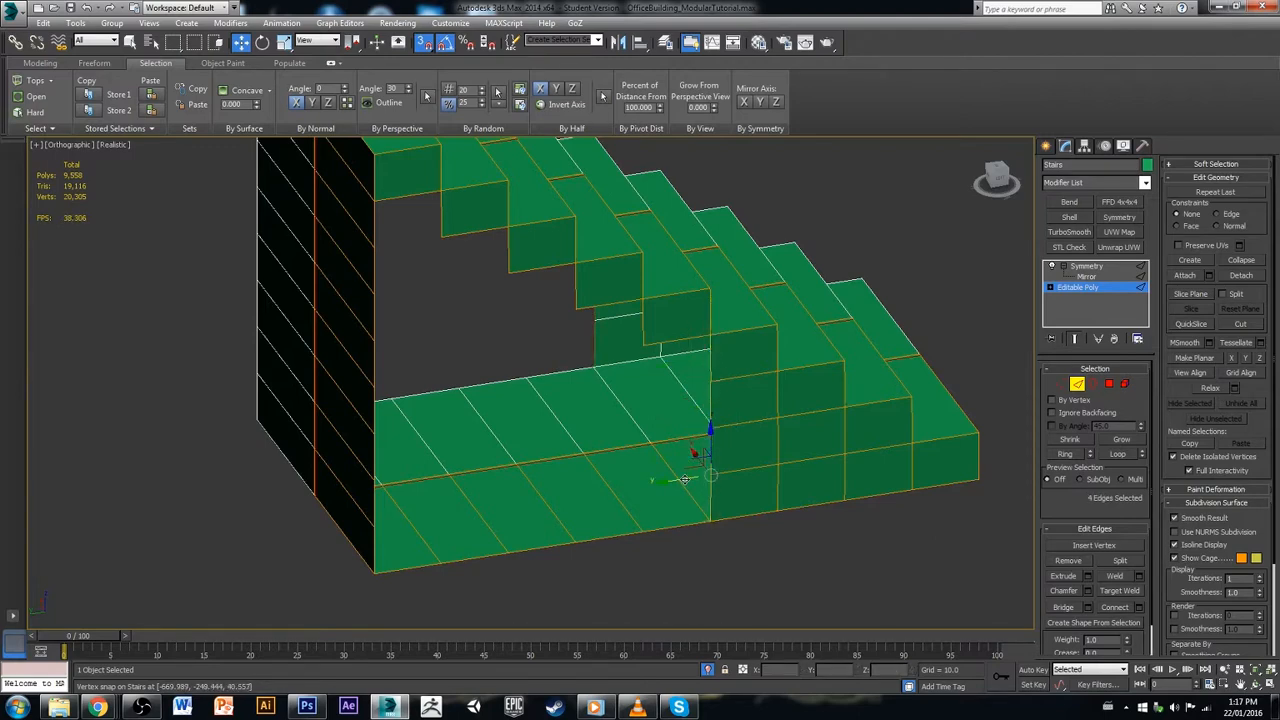
{"action": "left_click_drag", "start_coordinate": [709, 475], "coordinate": [640, 344], "text": "shift"}
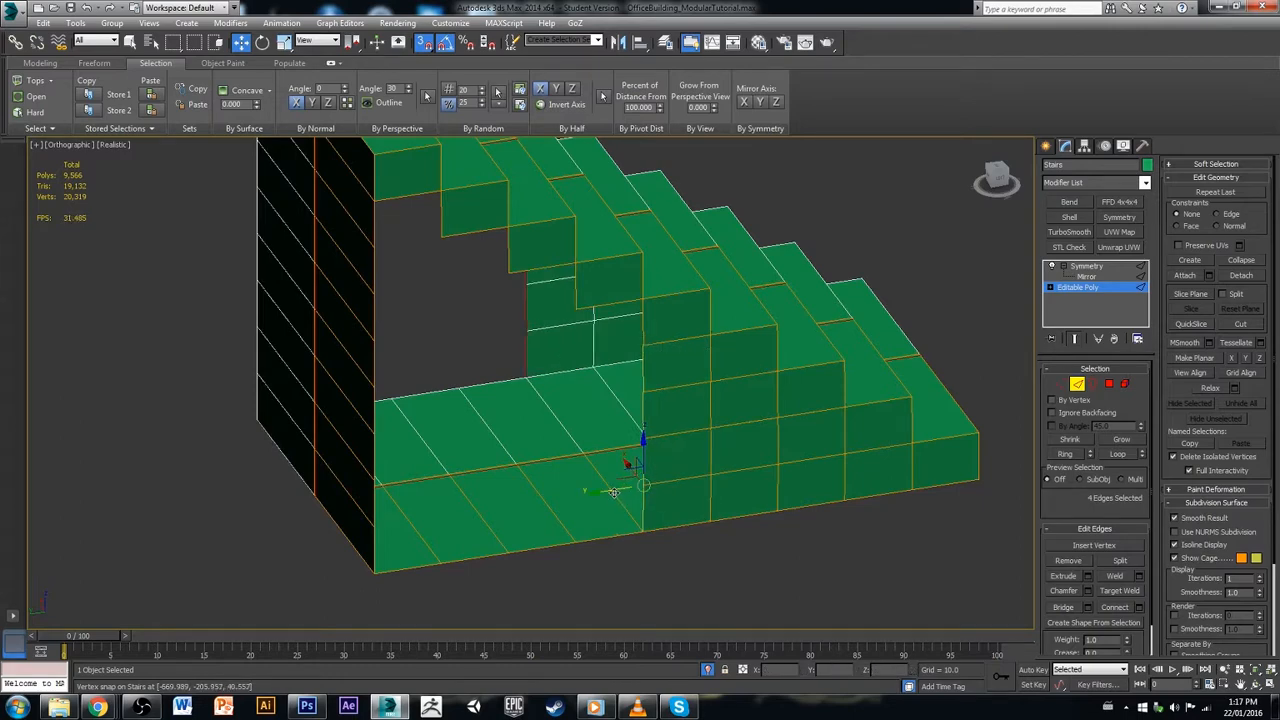
Step: Add the exposed step edge to the selection and extend all five stacked vertical edges to the next step's corner
{"action": "left_click", "coordinate": [643, 324], "text": "ctrl"}
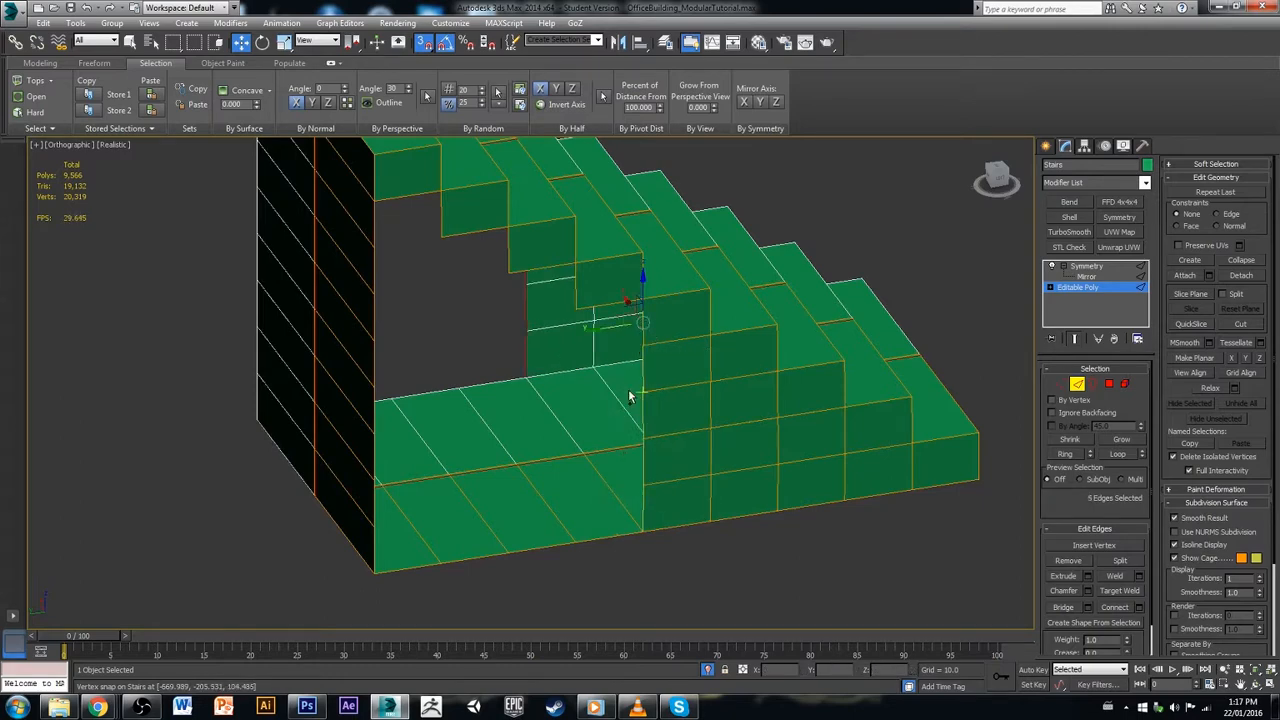
{"action": "left_click_drag", "start_coordinate": [622, 325], "coordinate": [578, 311], "text": "shift"}
{"action": "middle_click_drag", "start_coordinate": [568, 392], "coordinate": [719, 431]}
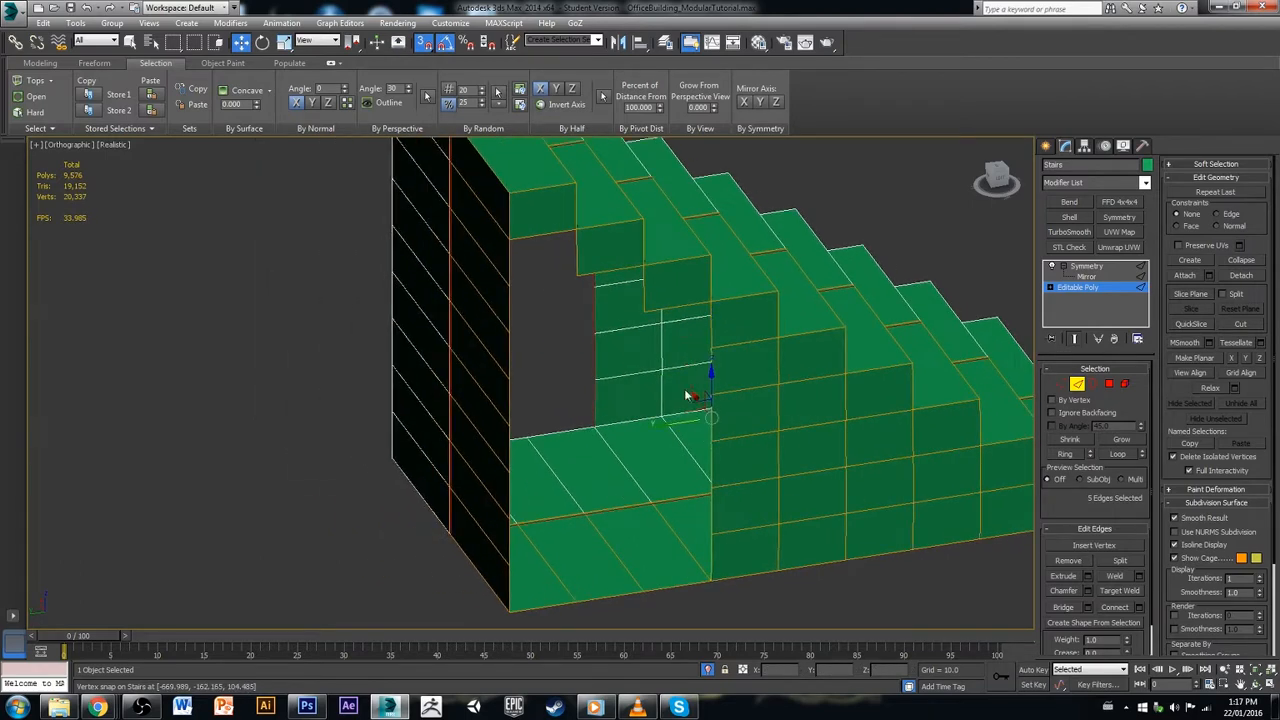
Step: Extend the six stacked vertical edges, including the exposed step edge, by one step depth to the next step's corner
{"action": "left_click_drag", "start_coordinate": [710, 418], "coordinate": [645, 310], "text": "shift"}
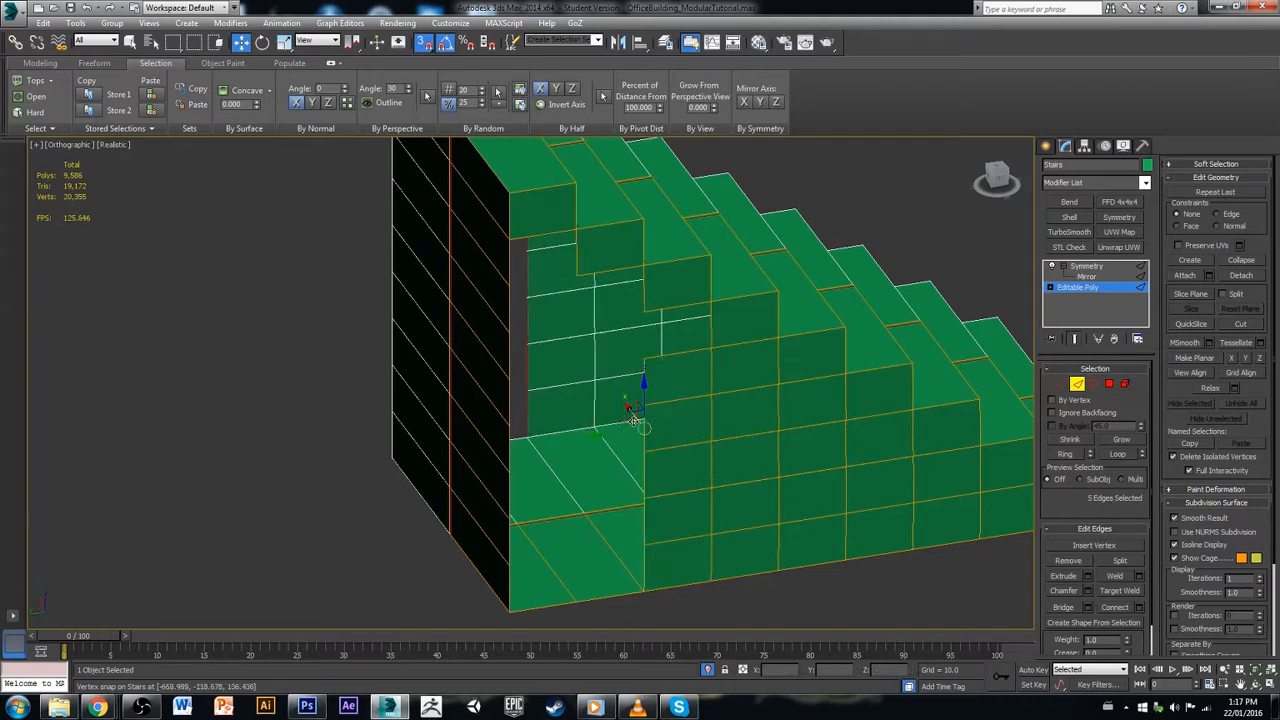
{"action": "key", "text": "ctrl+z"}
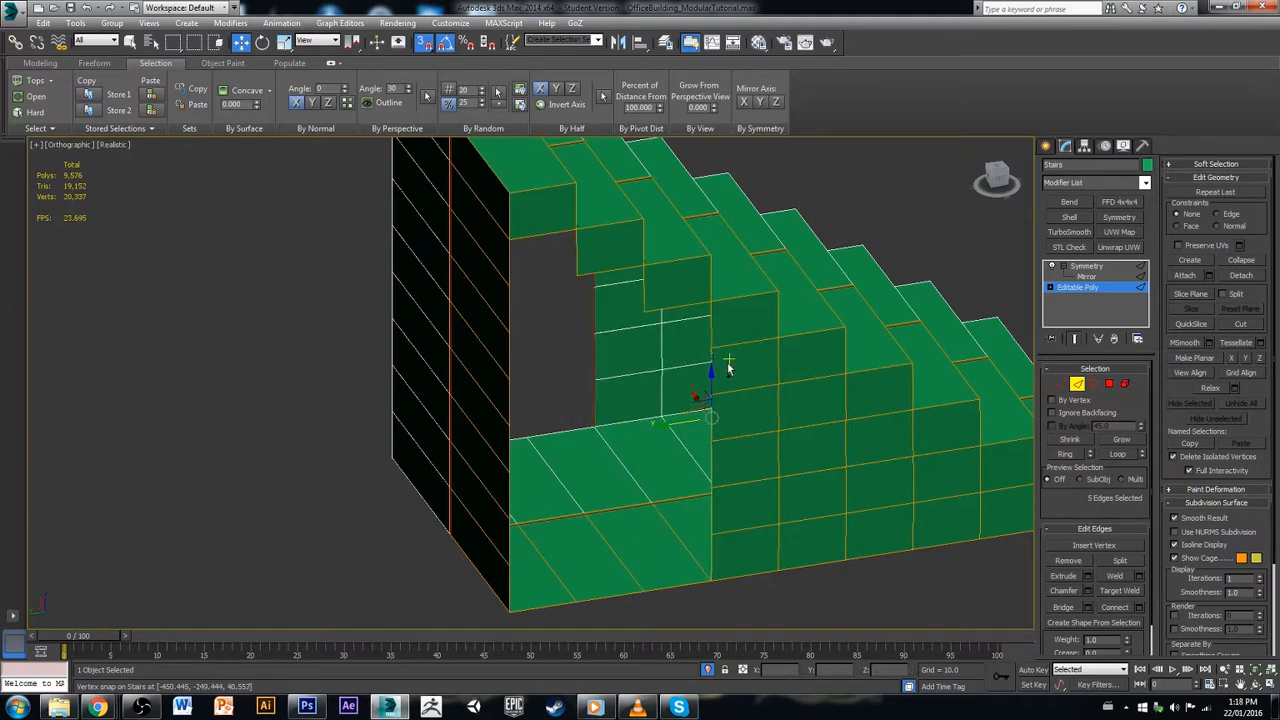
{"action": "left_click", "coordinate": [712, 328], "text": "ctrl"}
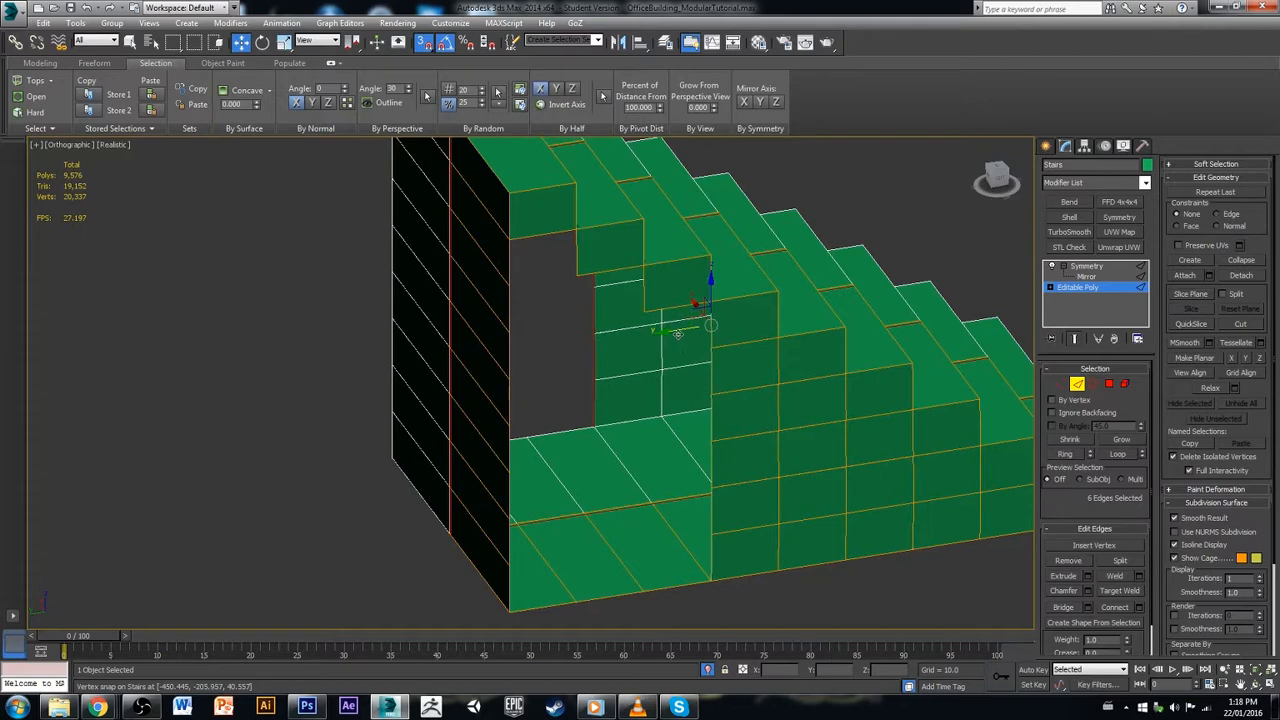
{"action": "left_click_drag", "start_coordinate": [677, 334], "coordinate": [644, 310], "text": "shift"}
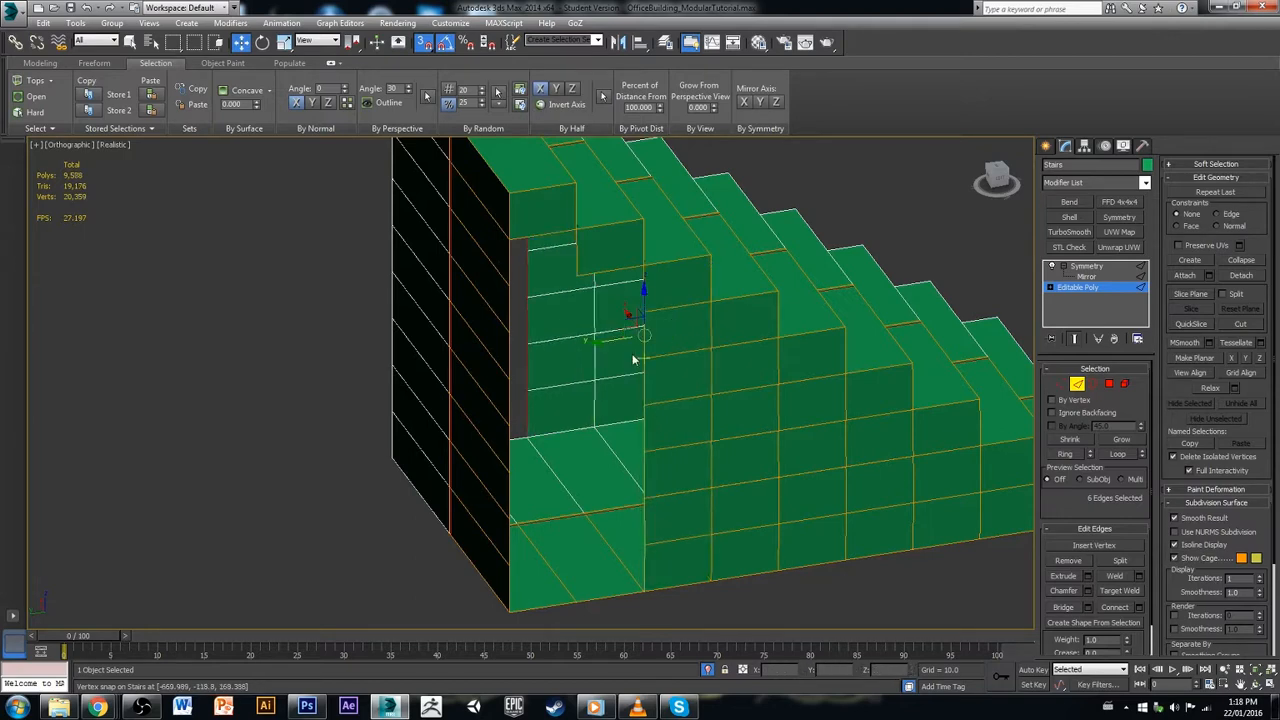
Step: Extend seven and then eight stacked vertical edges by one step depth each, closing the side up to the back corner
{"action": "left_click", "coordinate": [643, 277], "text": "ctrl"}
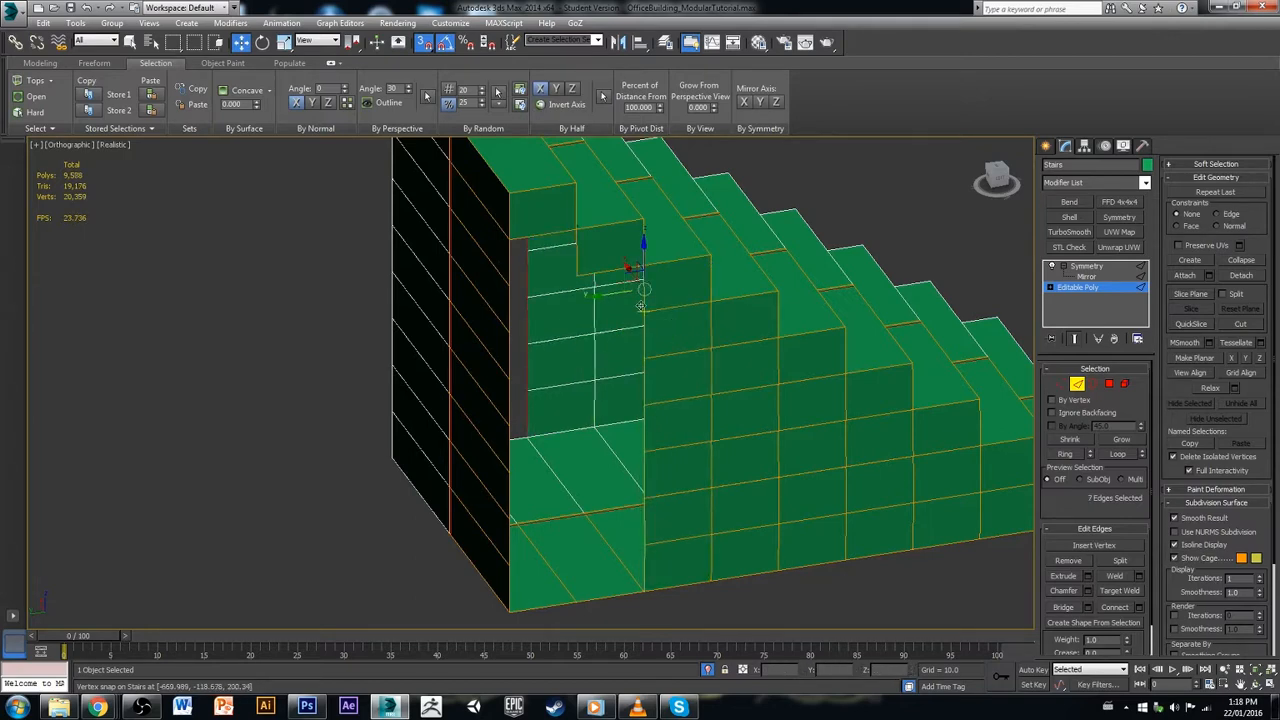
{"action": "left_click_drag", "start_coordinate": [615, 295], "coordinate": [572, 277], "text": "shift"}
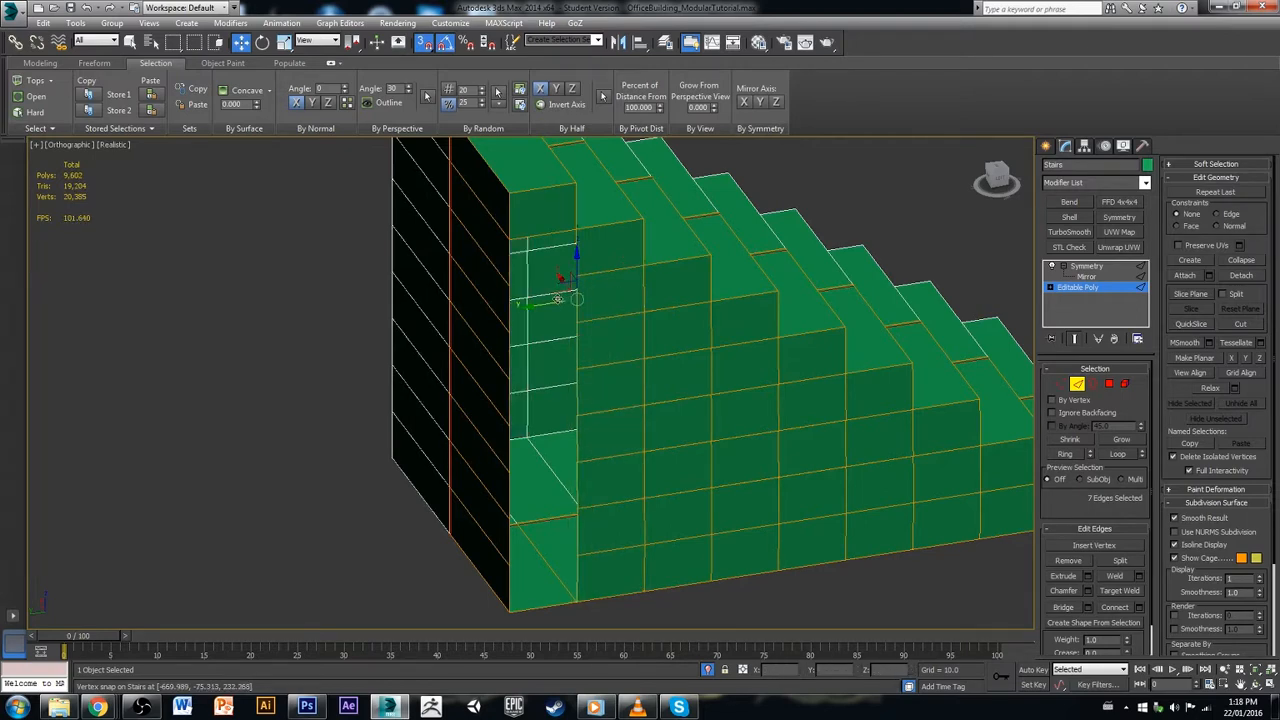
{"action": "left_click", "coordinate": [577, 249], "text": "ctrl"}
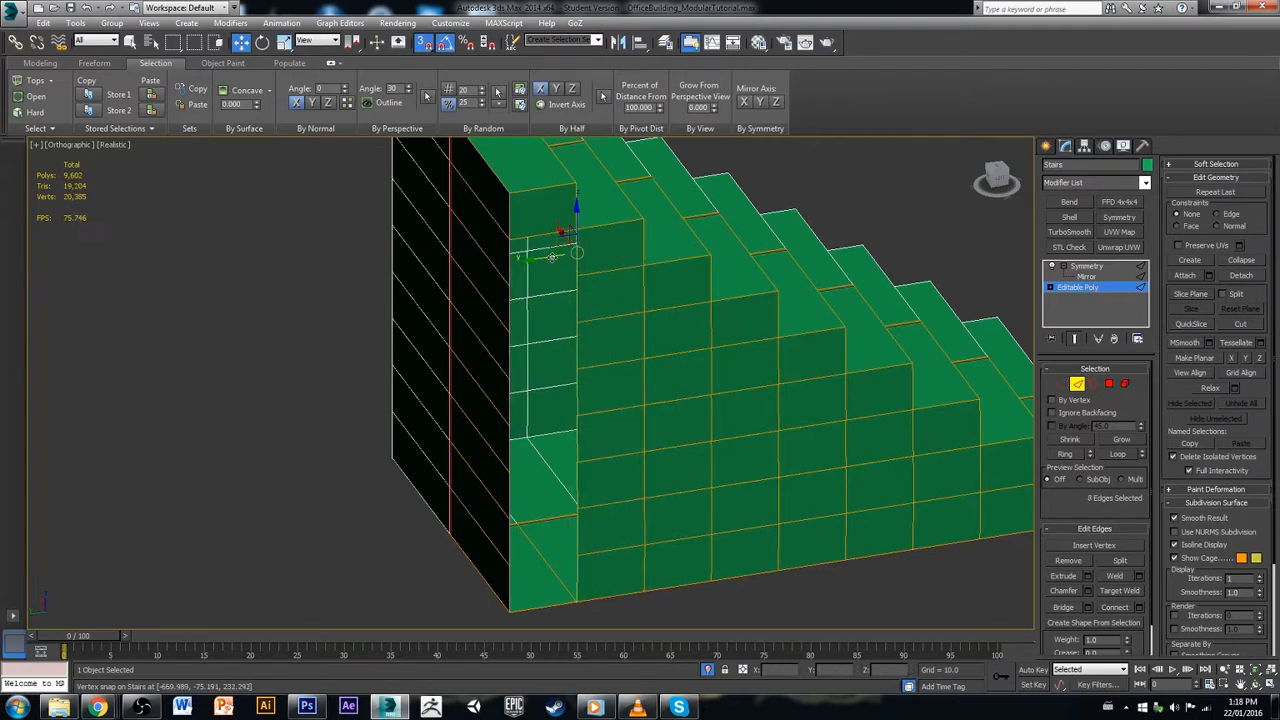
{"action": "left_click_drag", "start_coordinate": [552, 257], "coordinate": [509, 240], "text": "shift"}
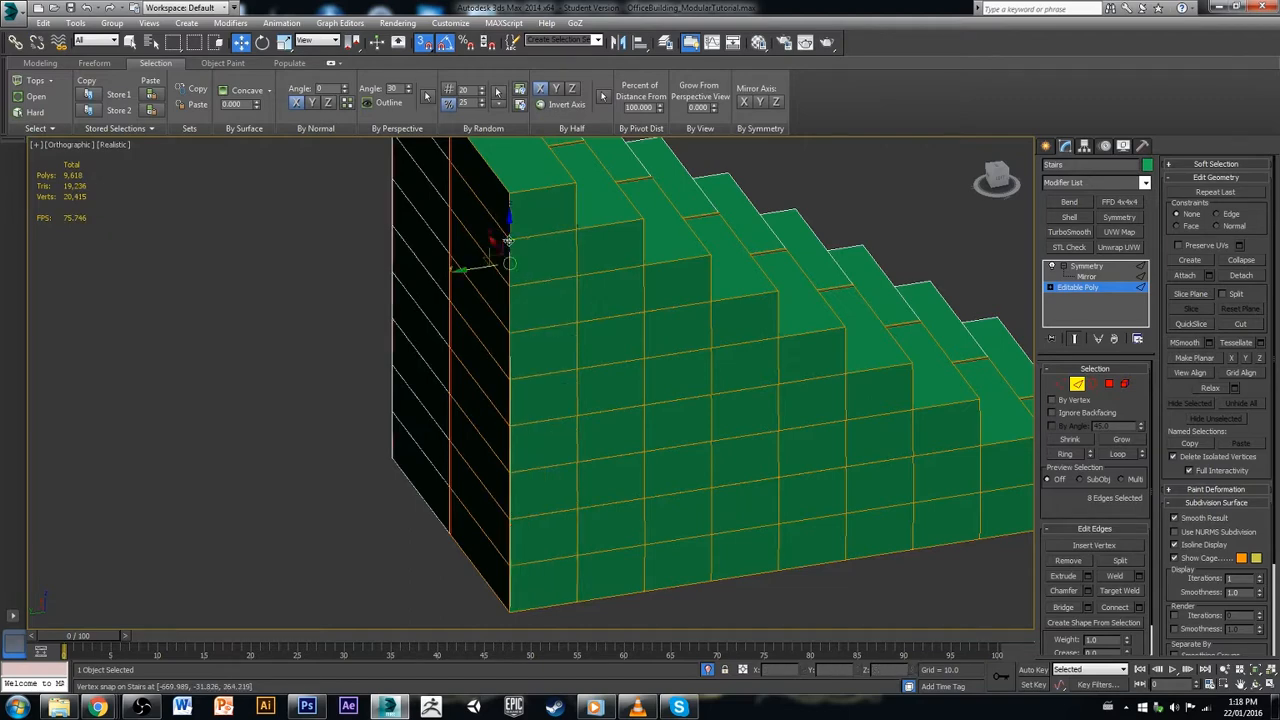
Step: Switch to vertex editing and highlight the model's open edges with the xView Open Edges check
{"action": "left_click", "coordinate": [1061, 384]}
{"action": "left_click", "coordinate": [320, 190]}
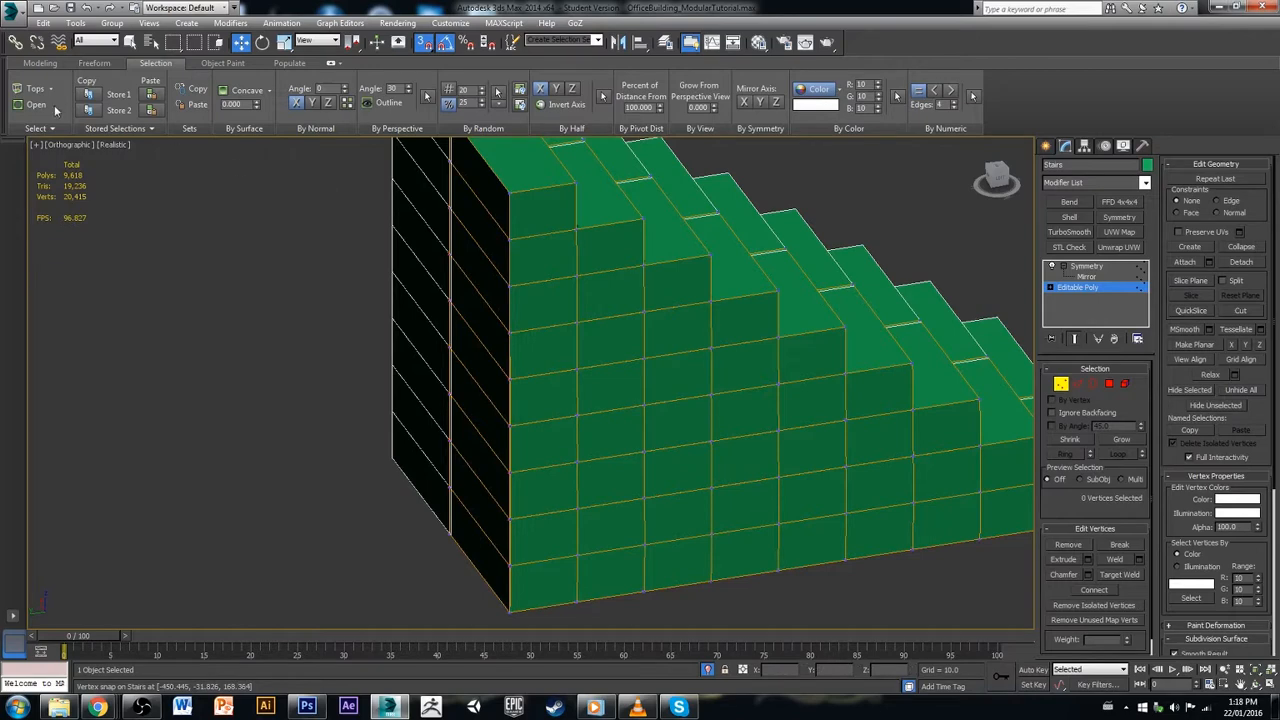
{"action": "left_click", "coordinate": [32, 145]}
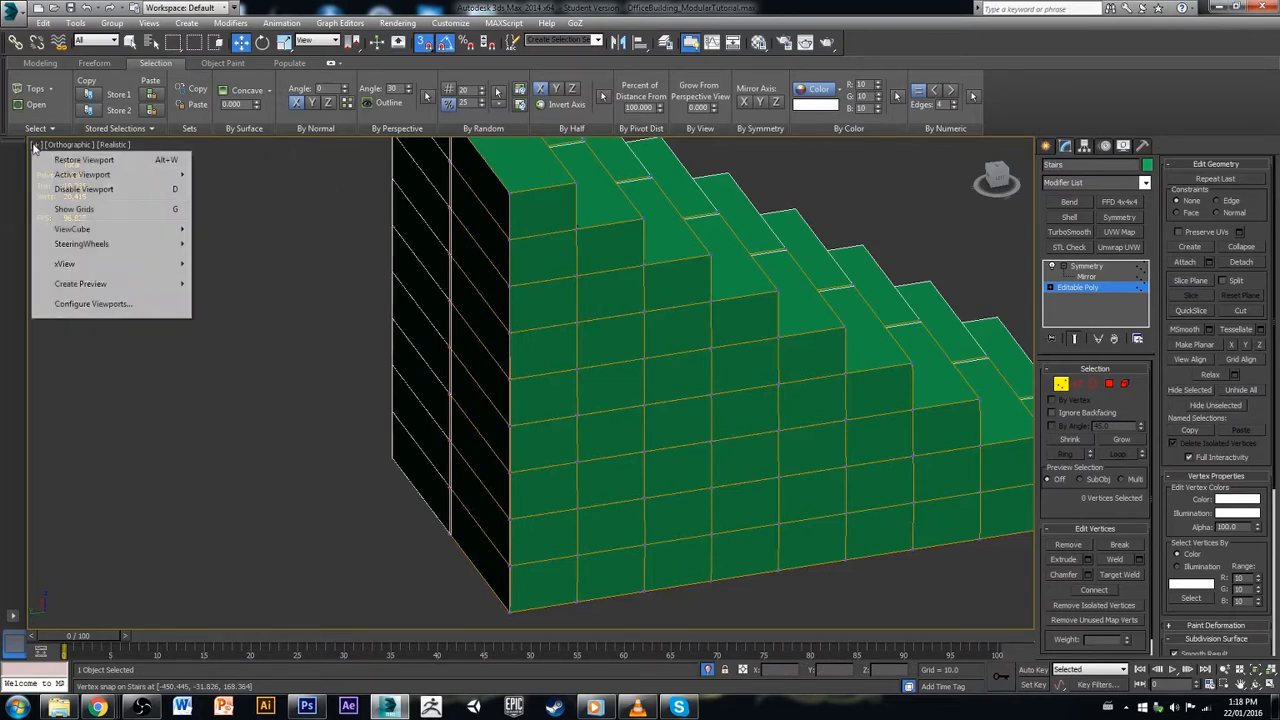
{"action": "mouse_move", "coordinate": [58, 270]}
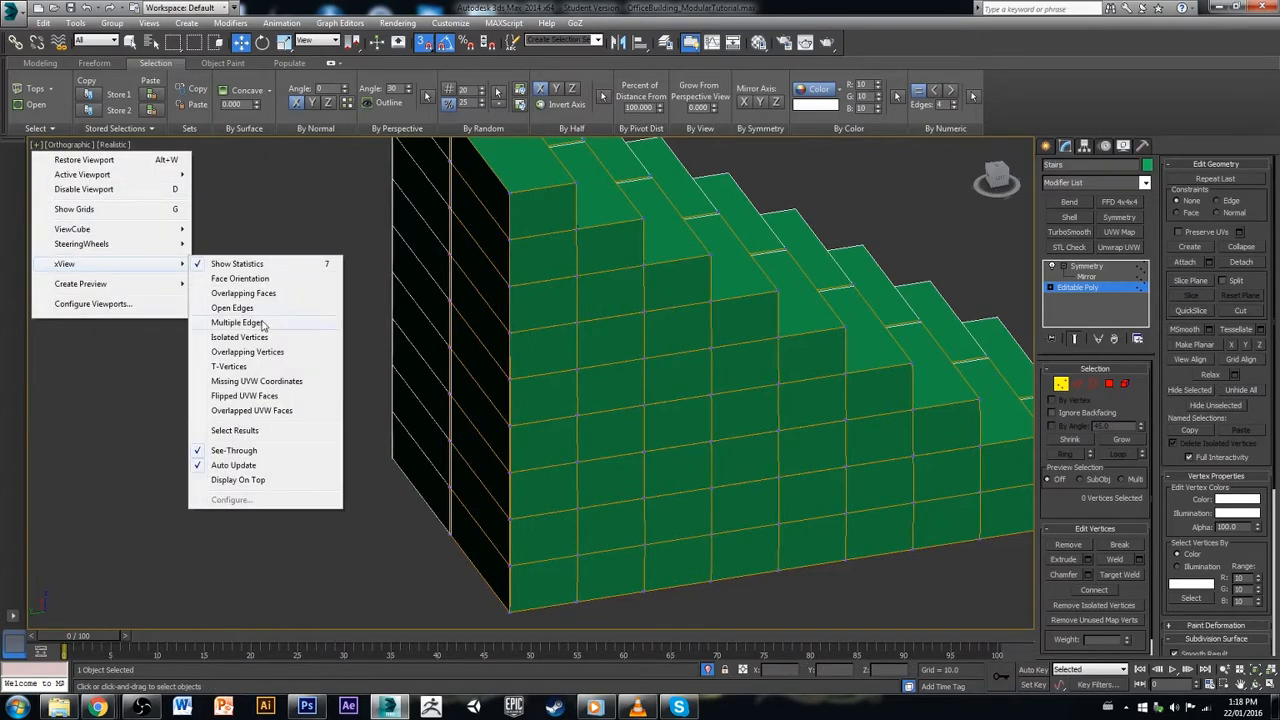
{"action": "left_click", "coordinate": [232, 307]}
{"action": "middle_click_drag", "start_coordinate": [631, 430], "coordinate": [558, 450], "text": "alt"}
{"action": "scroll", "coordinate": [678, 364], "scroll_direction": "up", "scroll_amount": 3}
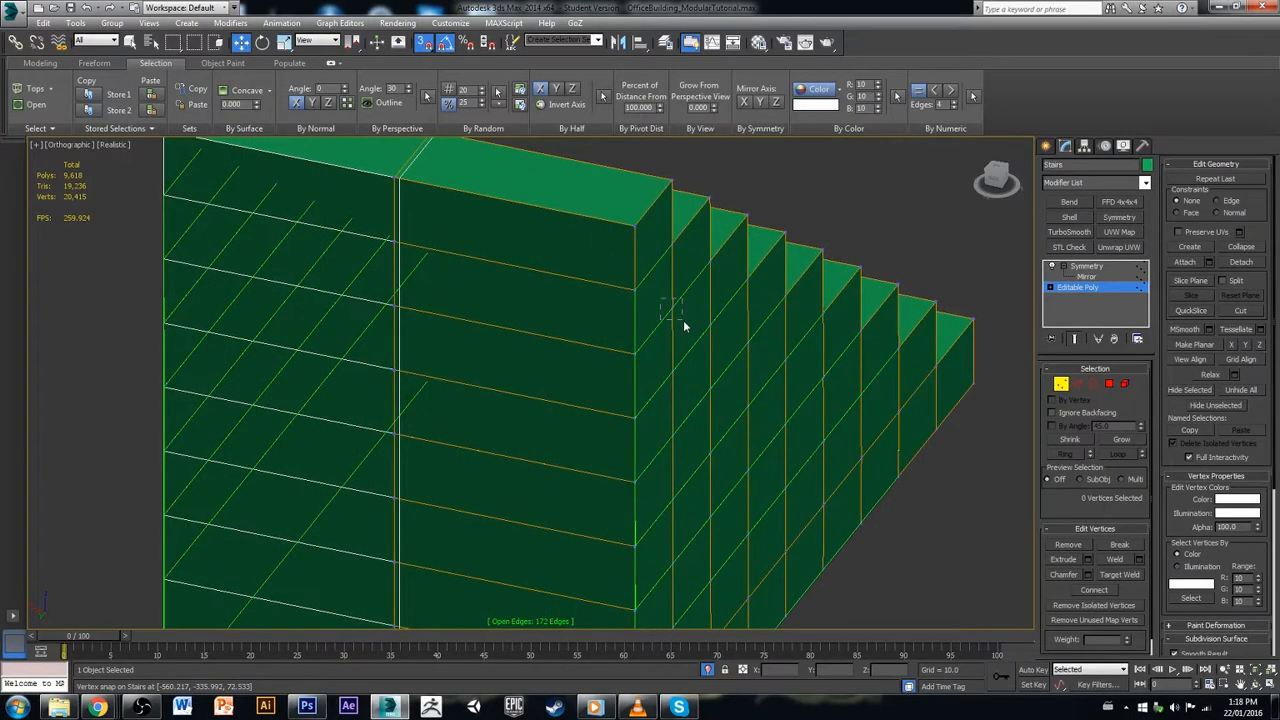
Step: Weld the side vertices along the first vertical line in from the back corner with a 2.439 threshold, leaving out the centre-line vertices
{"action": "left_click_drag", "start_coordinate": [683, 323], "coordinate": [685, 325]}
{"action": "middle_click_drag", "start_coordinate": [763, 409], "coordinate": [666, 423], "text": "alt"}
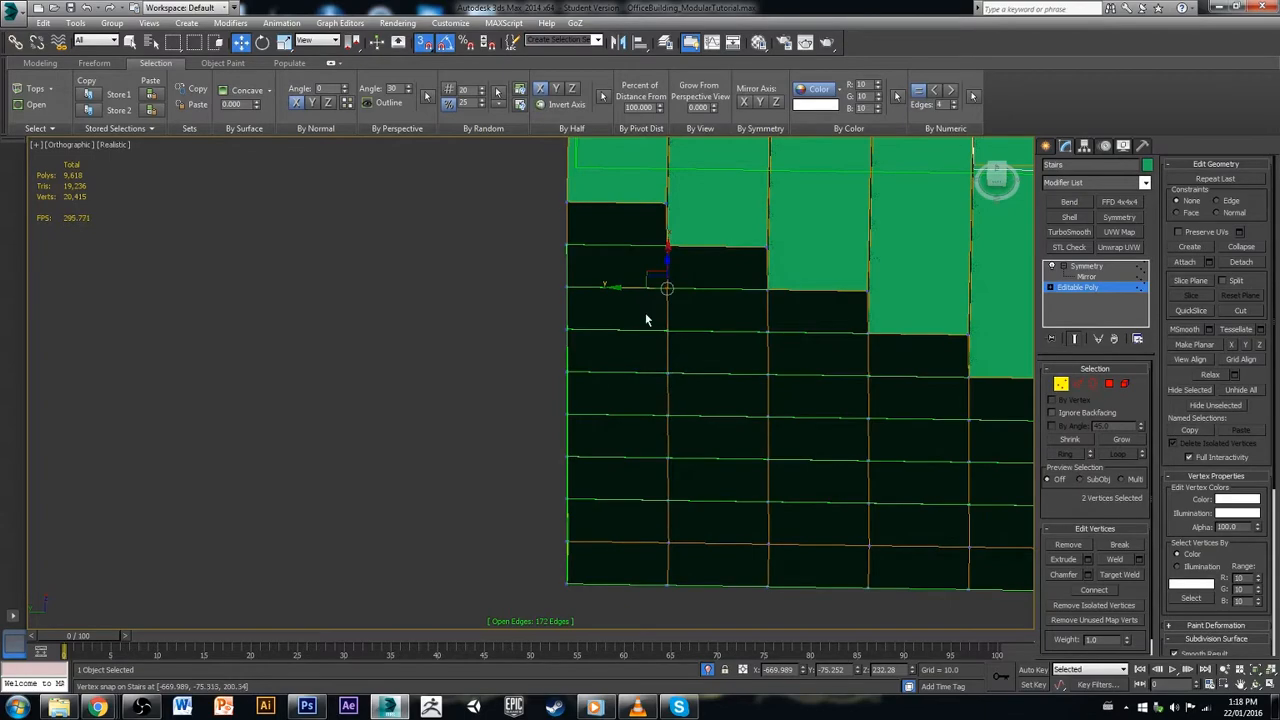
{"action": "left_click_drag", "start_coordinate": [684, 425], "coordinate": [691, 592]}
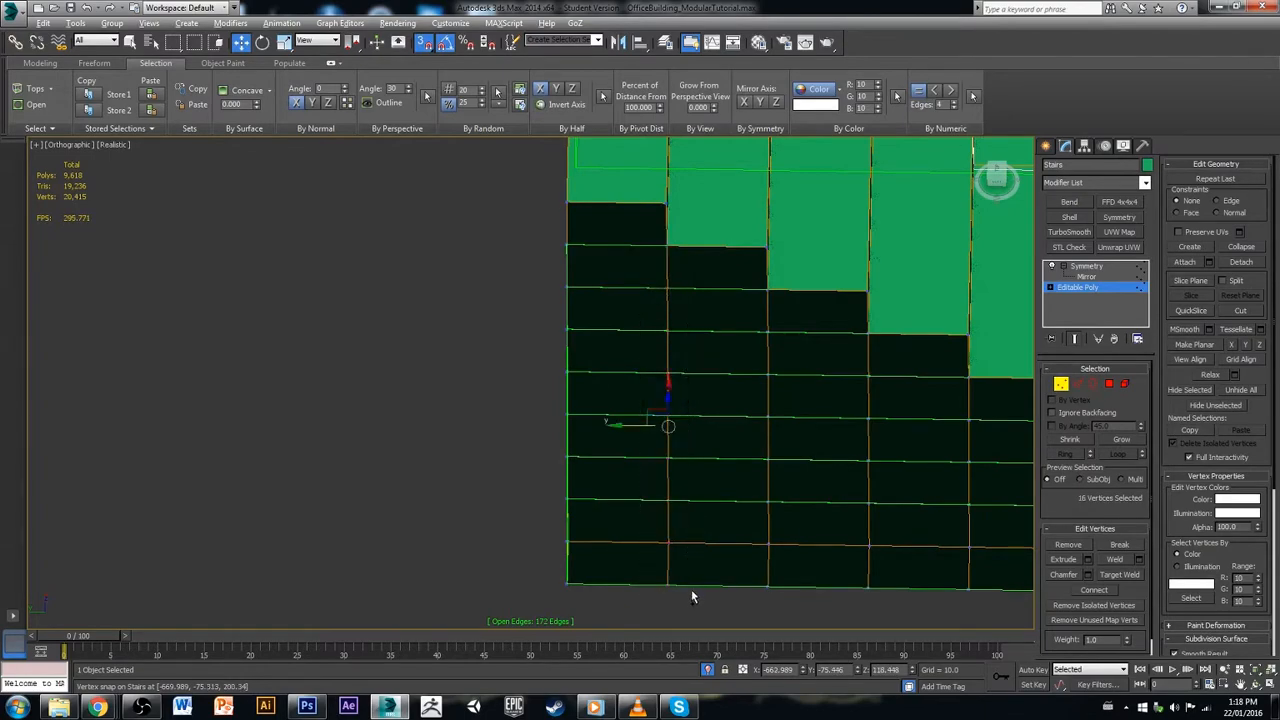
{"action": "middle_click_drag", "start_coordinate": [691, 592], "coordinate": [846, 445], "text": "alt"}
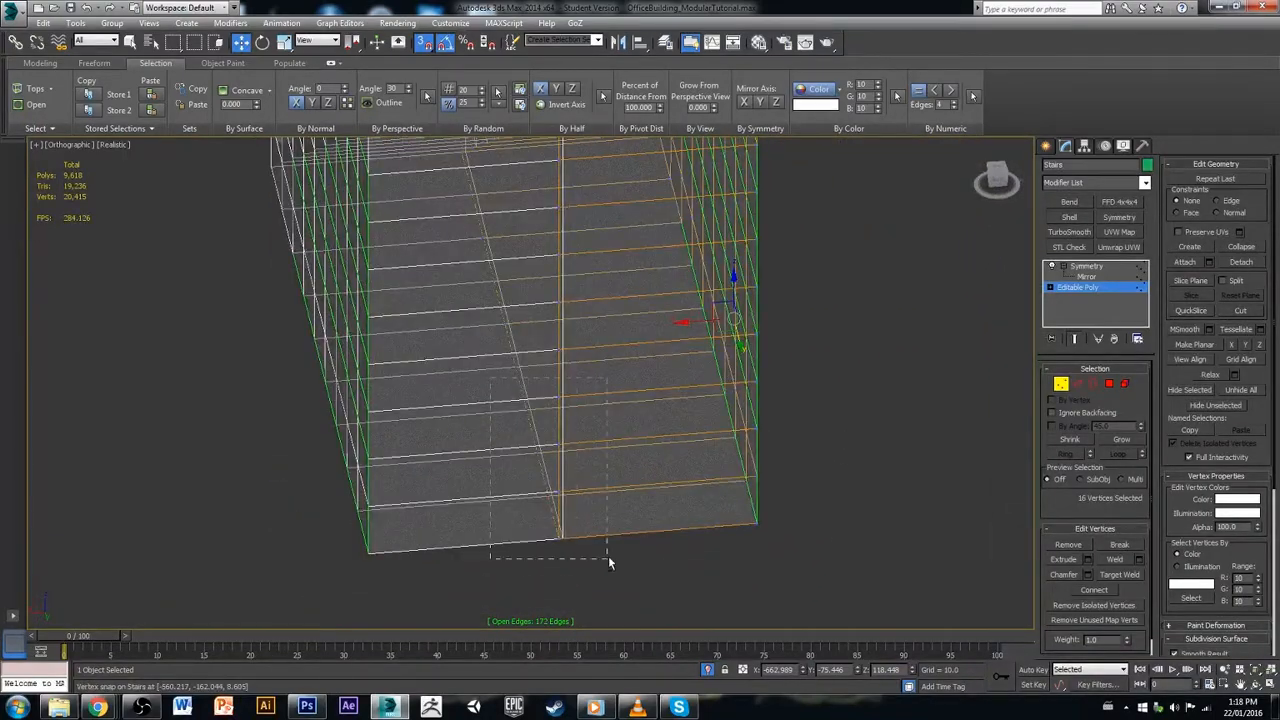
{"action": "left_click_drag", "start_coordinate": [609, 563], "coordinate": [612, 560], "text": "alt"}
{"action": "mouse_move", "coordinate": [654, 529]}
{"action": "middle_mouse_down", "text": "alt"}
{"action": "mouse_move", "coordinate": [669, 506]}
{"action": "mouse_move", "coordinate": [648, 475]}
{"action": "mouse_move", "coordinate": [656, 518]}
{"action": "middle_mouse_up", "text": "alt"}
{"action": "left_click", "coordinate": [997, 178]}
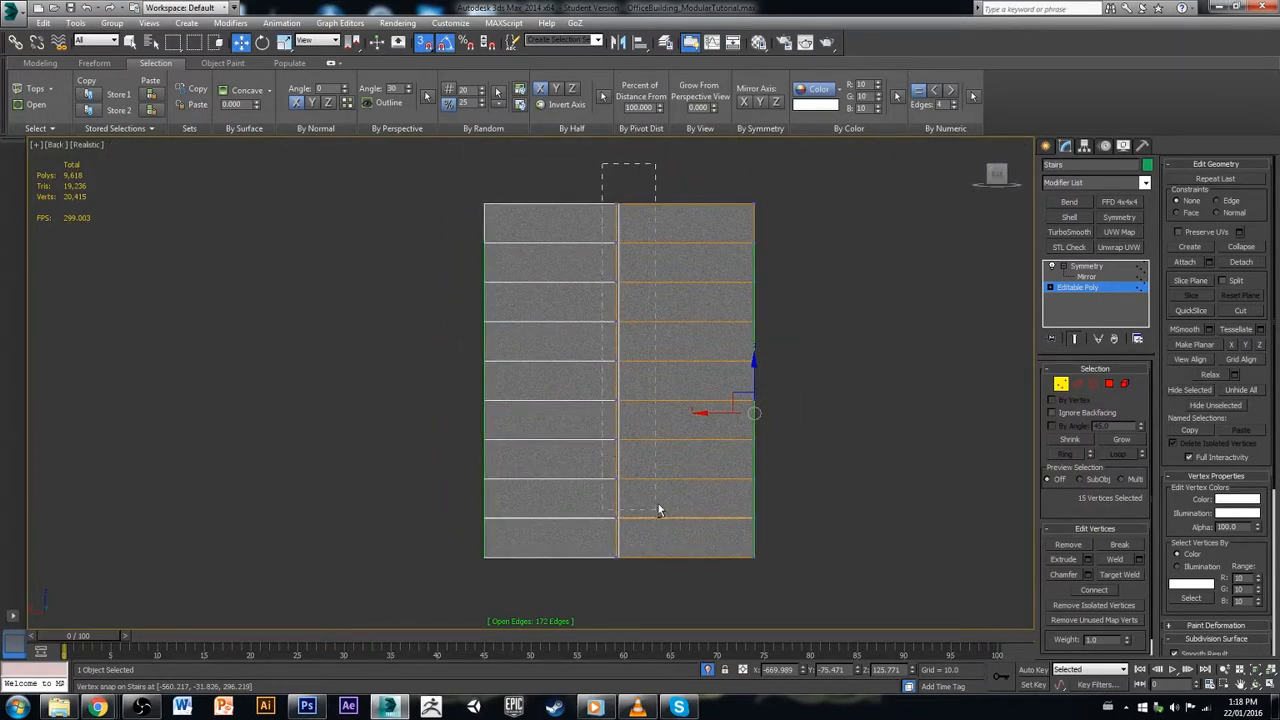
{"action": "left_click_drag", "start_coordinate": [658, 504], "coordinate": [656, 572]}
{"action": "middle_click_drag", "start_coordinate": [855, 387], "coordinate": [689, 434], "text": "alt"}
{"action": "scroll", "coordinate": [688, 427], "scroll_direction": "up", "scroll_amount": 3}
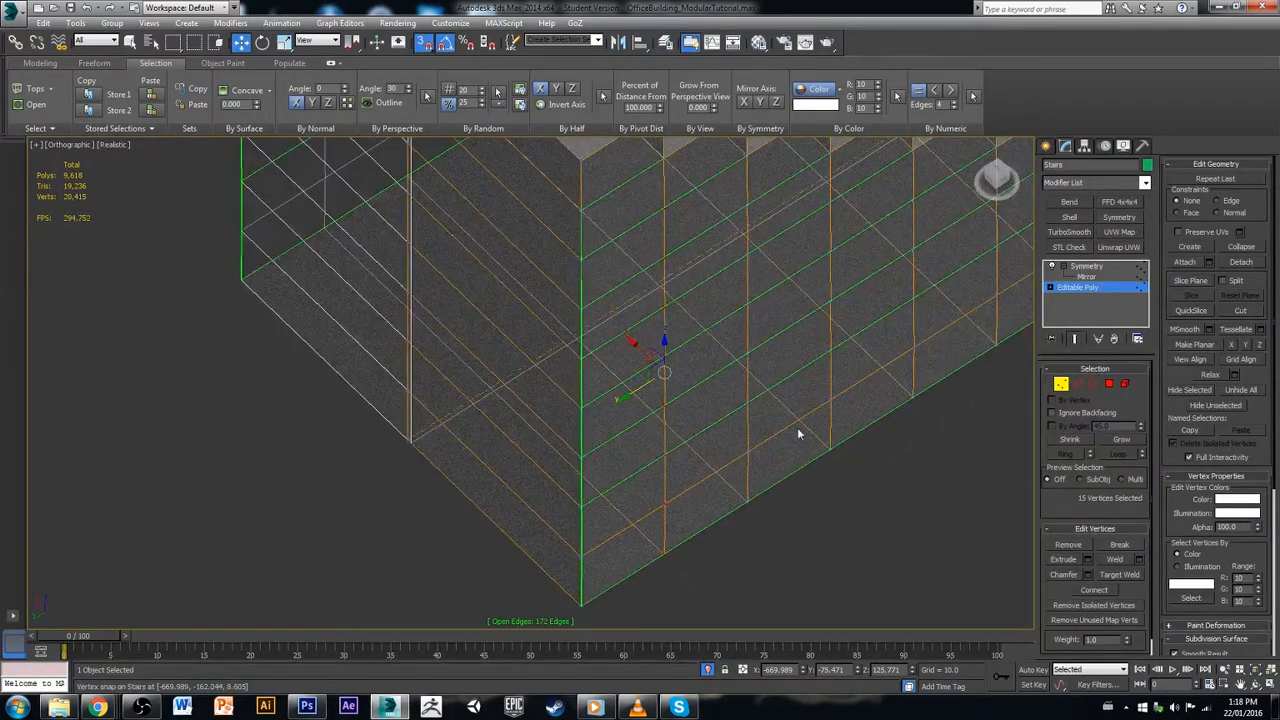
{"action": "middle_click_drag", "start_coordinate": [797, 427], "coordinate": [792, 488], "text": "alt"}
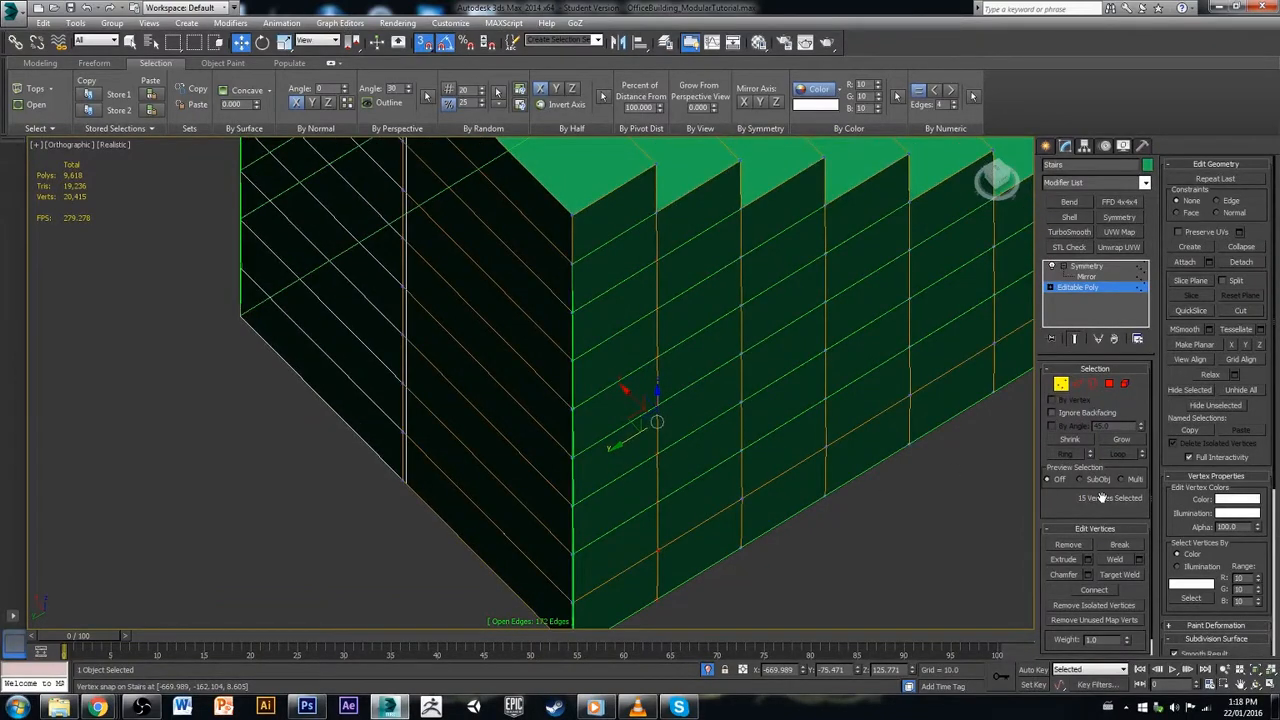
{"action": "left_click", "coordinate": [1140, 561]}
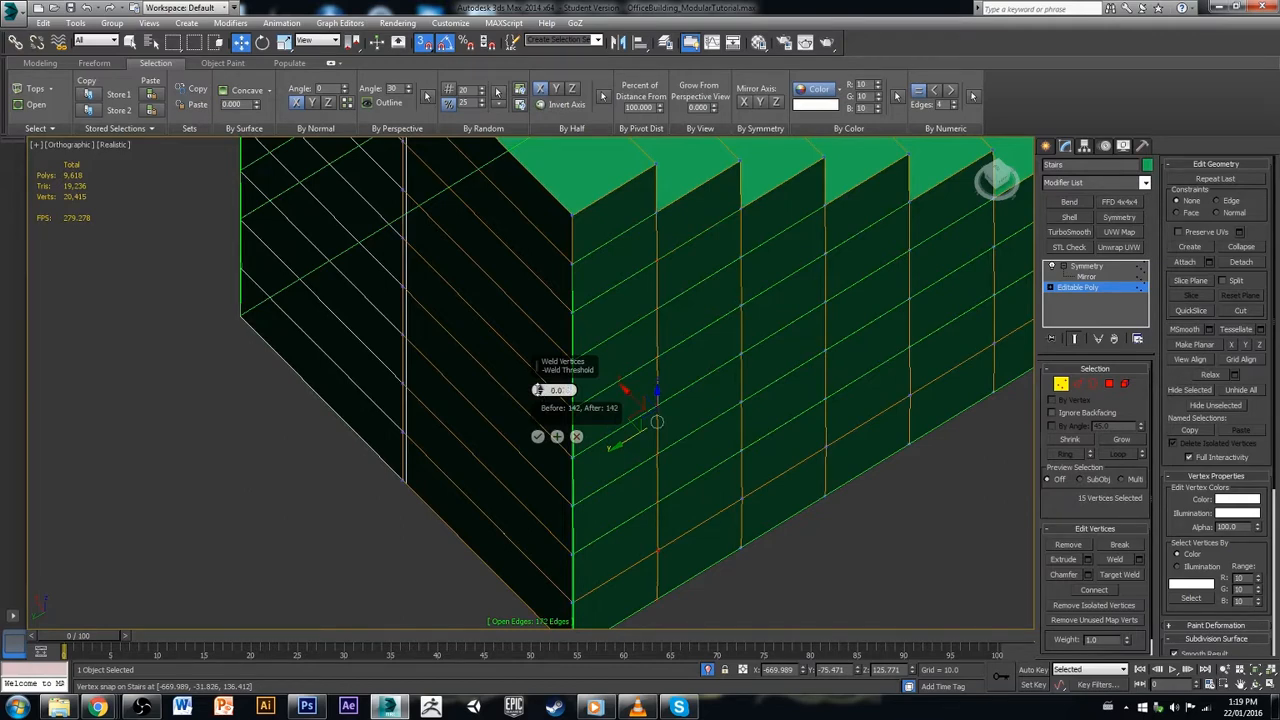
{"action": "mouse_move", "coordinate": [538, 390]}
{"action": "left_mouse_down"}
{"action": "mouse_move", "coordinate": [538, 361]}
{"action": "mouse_move", "coordinate": [538, 384]}
{"action": "left_mouse_up"}
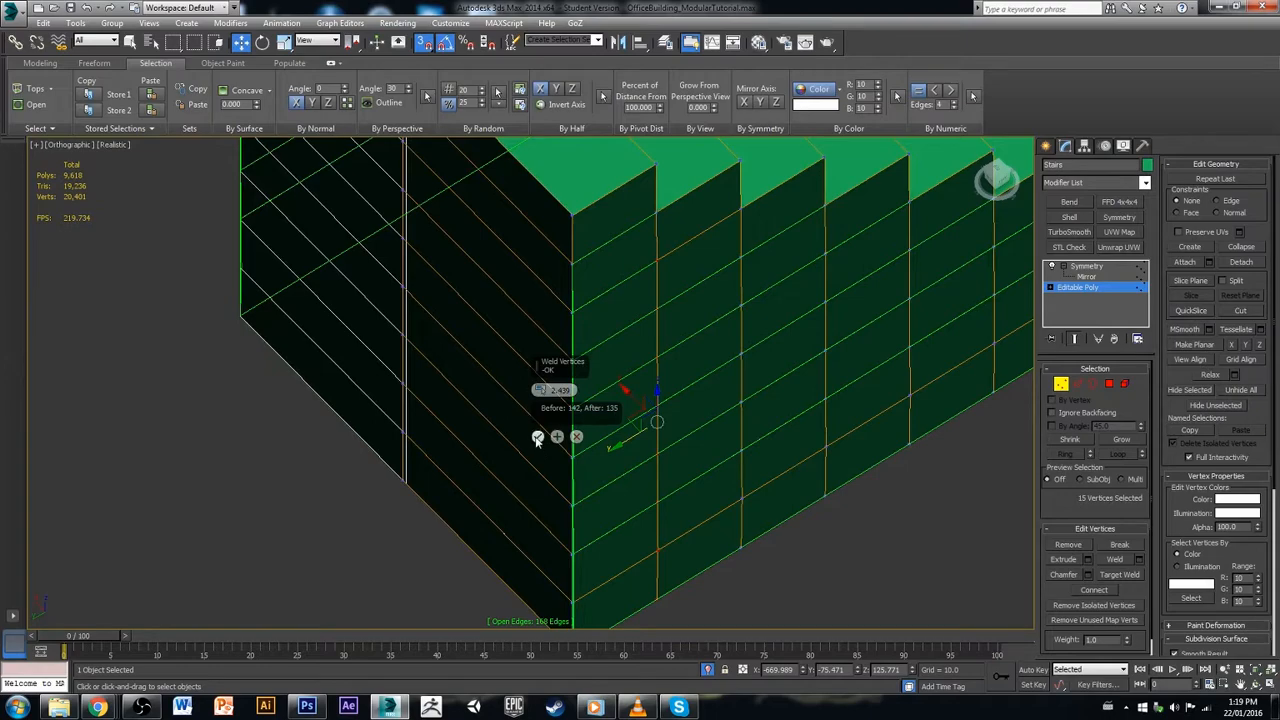
{"action": "left_click", "coordinate": [538, 437]}
{"action": "left_click", "coordinate": [777, 429]}
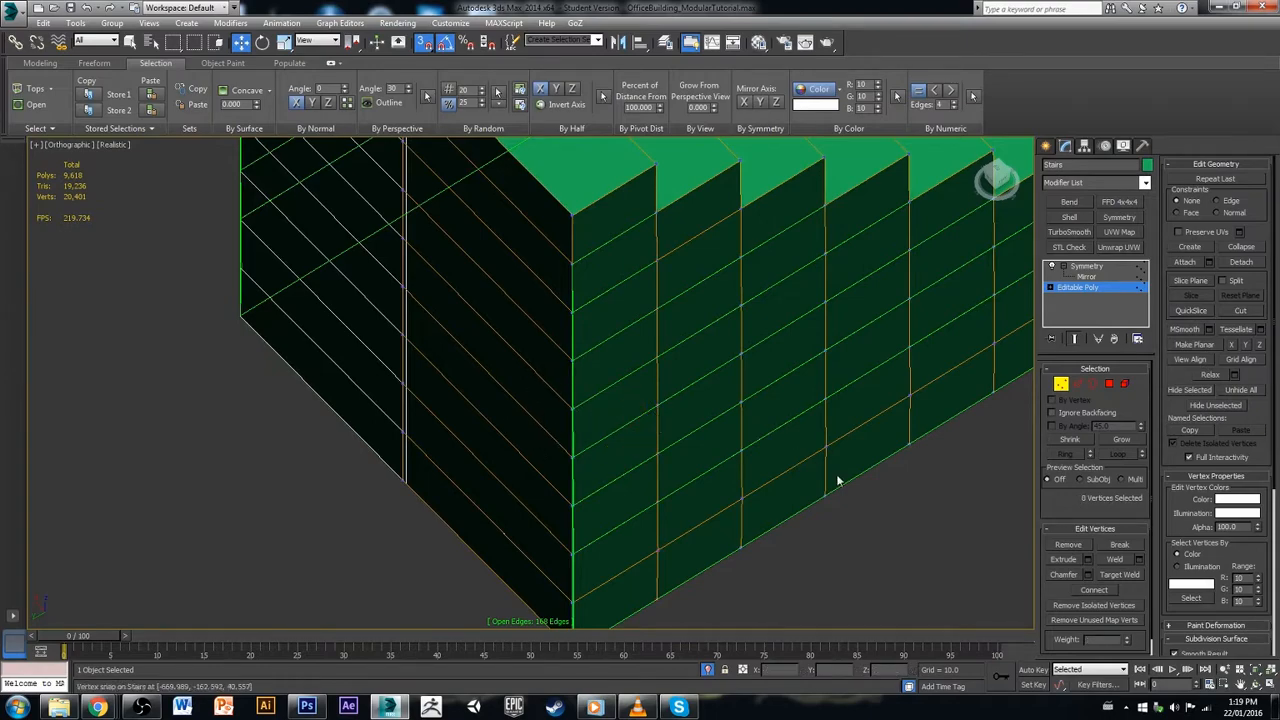
Step: Weld the overlapping side vertices along the second vertical line in from the back corner
{"action": "scroll", "coordinate": [838, 480], "scroll_direction": "down", "scroll_amount": 2}
{"action": "mouse_move", "coordinate": [838, 480]}
{"action": "middle_mouse_down", "text": "alt"}
{"action": "mouse_move", "coordinate": [797, 484]}
{"action": "mouse_move", "coordinate": [782, 530]}
{"action": "middle_mouse_up", "text": "alt"}
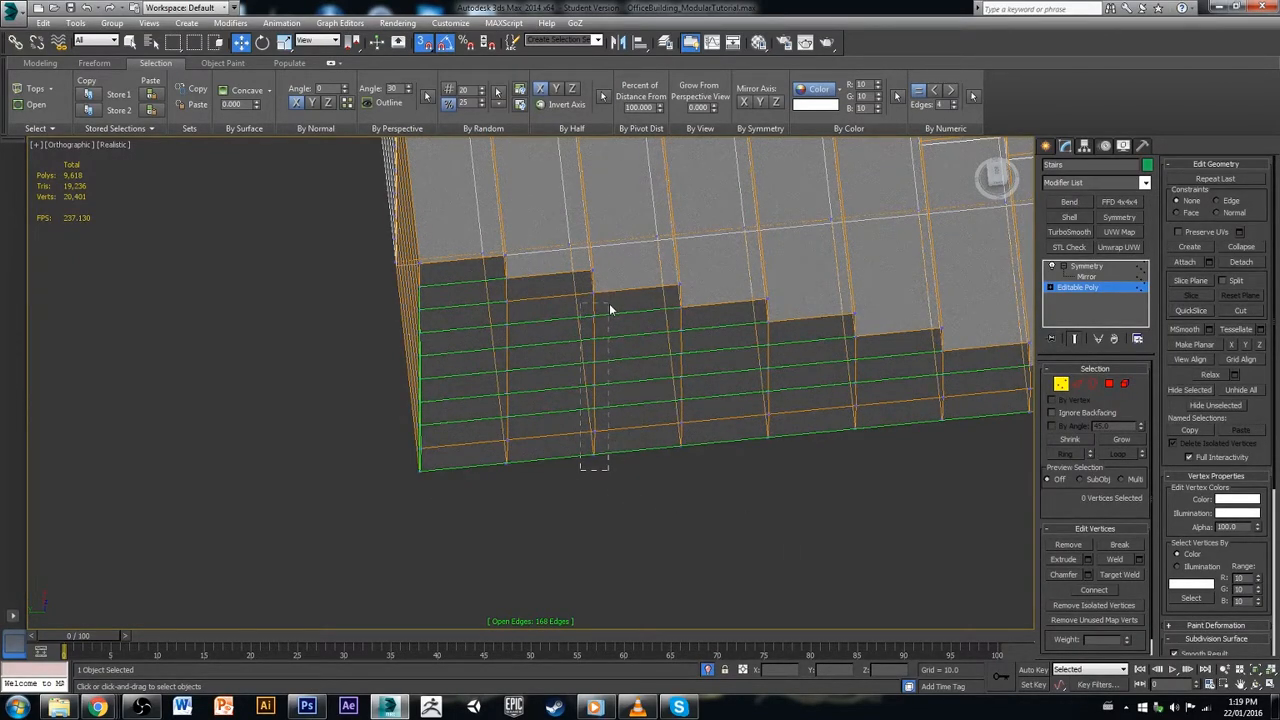
{"action": "left_click_drag", "start_coordinate": [609, 303], "coordinate": [609, 303]}
{"action": "mouse_move", "coordinate": [629, 390]}
{"action": "middle_mouse_down", "text": "alt"}
{"action": "mouse_move", "coordinate": [646, 416]}
{"action": "mouse_move", "coordinate": [666, 416]}
{"action": "mouse_move", "coordinate": [657, 400]}
{"action": "mouse_move", "coordinate": [652, 414]}
{"action": "middle_mouse_up", "text": "alt"}
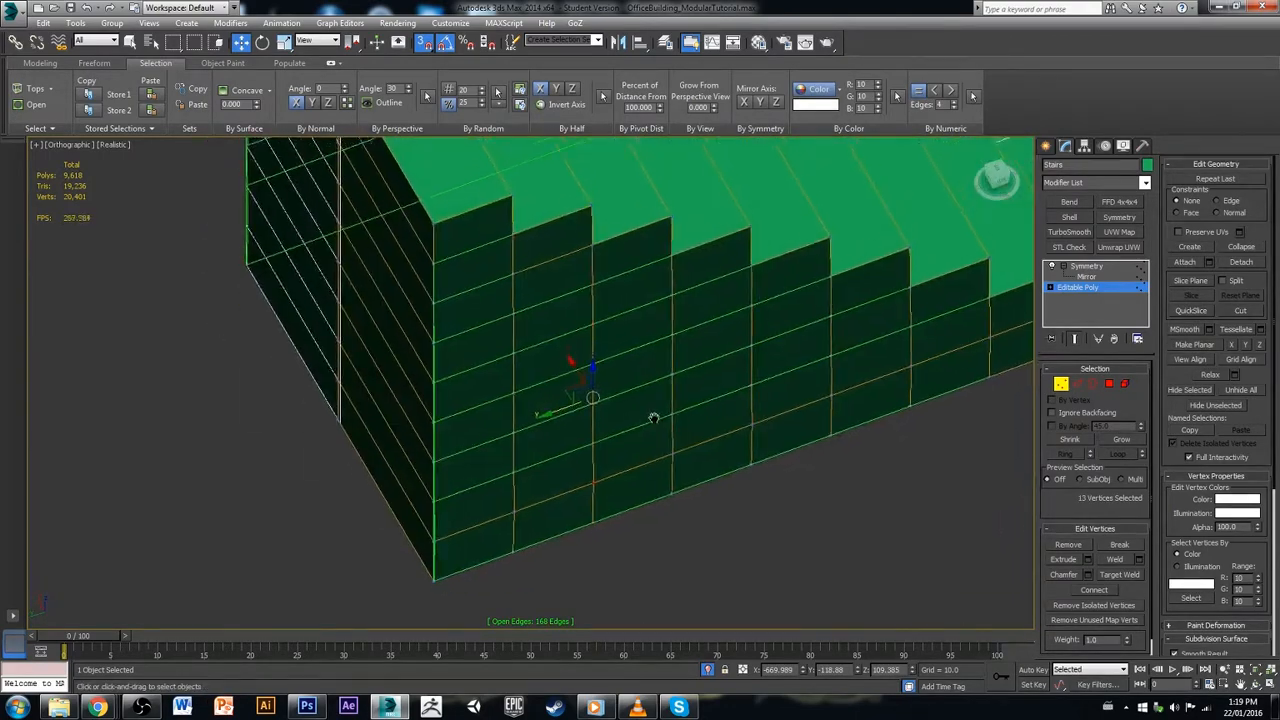
{"action": "left_click", "coordinate": [1121, 559]}
Step: Turn on see-through display and weld the side vertices along the third vertical line in from the back corner, leaving out the centre-line vertex
{"action": "middle_click_drag", "start_coordinate": [877, 511], "coordinate": [834, 513], "text": "alt"}
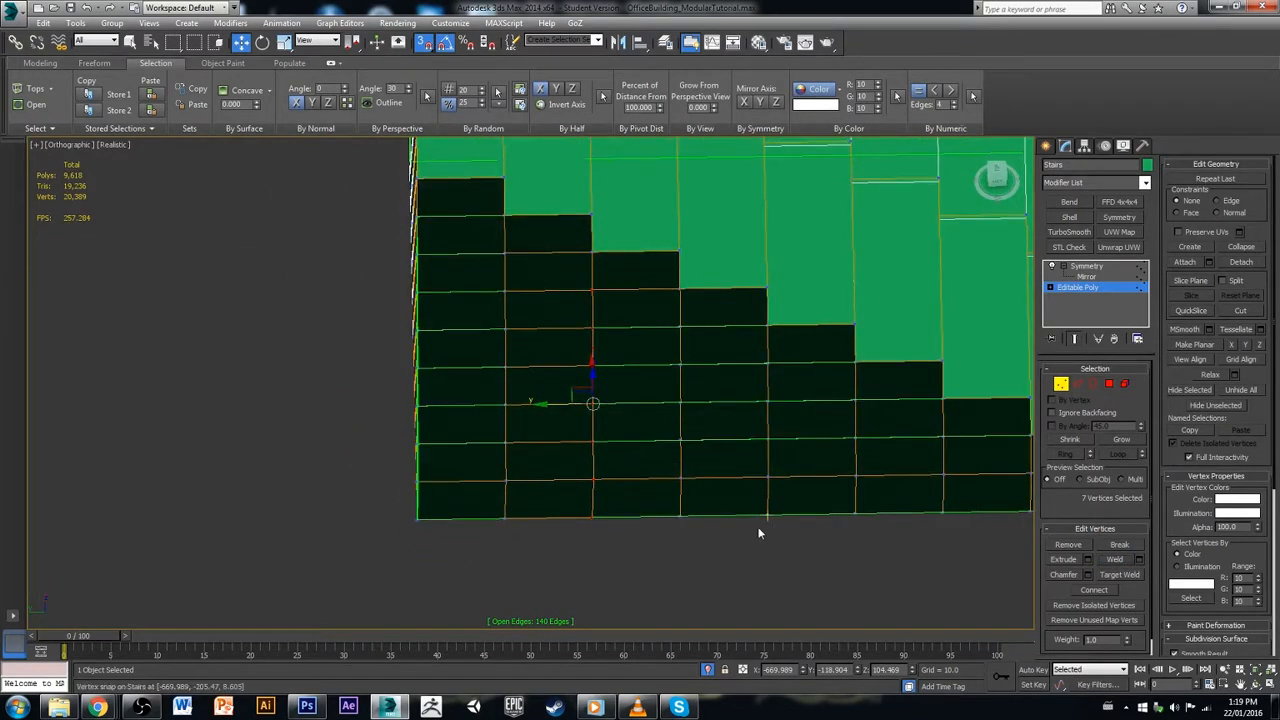
{"action": "key", "text": "alt+x"}
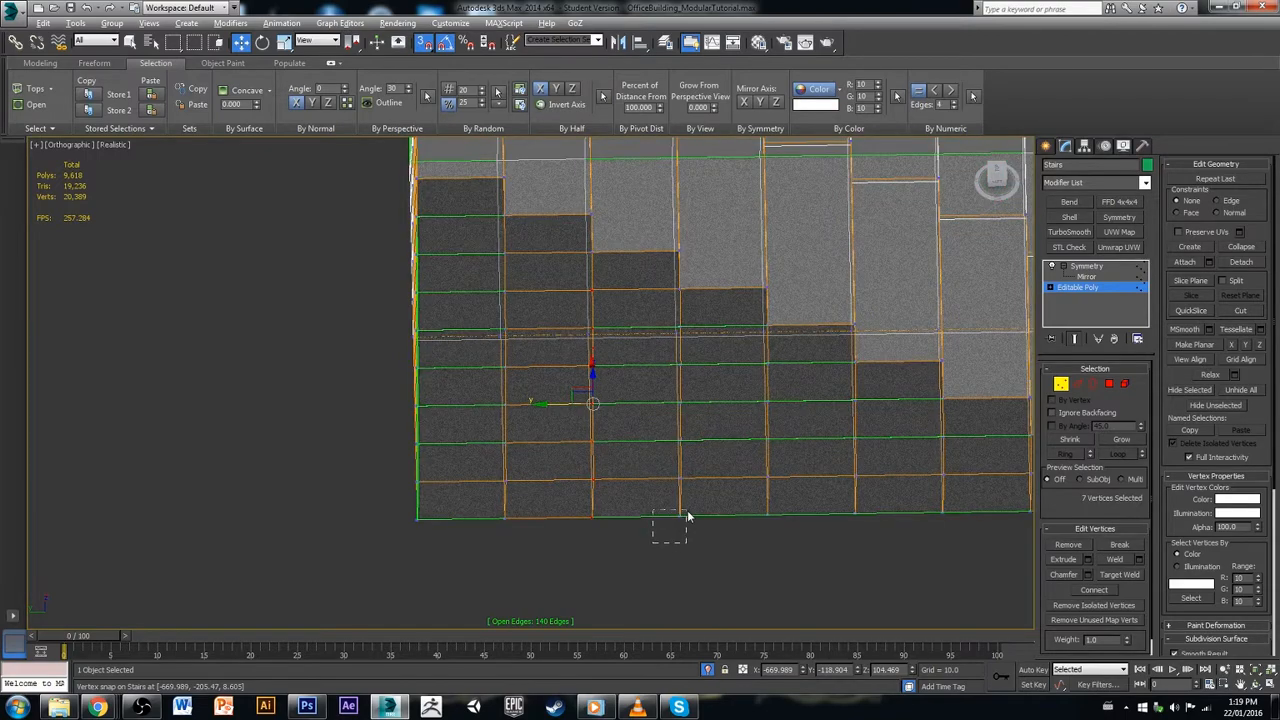
{"action": "left_click_drag", "start_coordinate": [700, 395], "coordinate": [706, 320]}
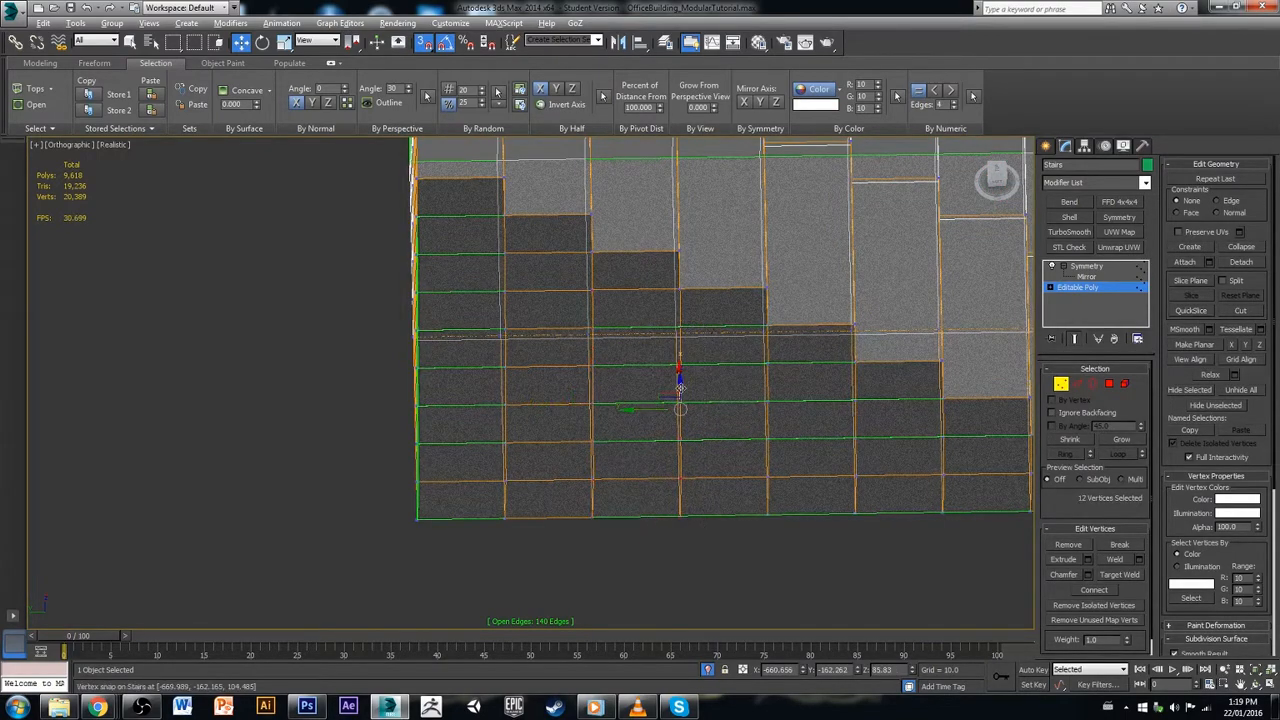
{"action": "middle_click_drag", "start_coordinate": [706, 320], "coordinate": [589, 329], "text": "alt"}
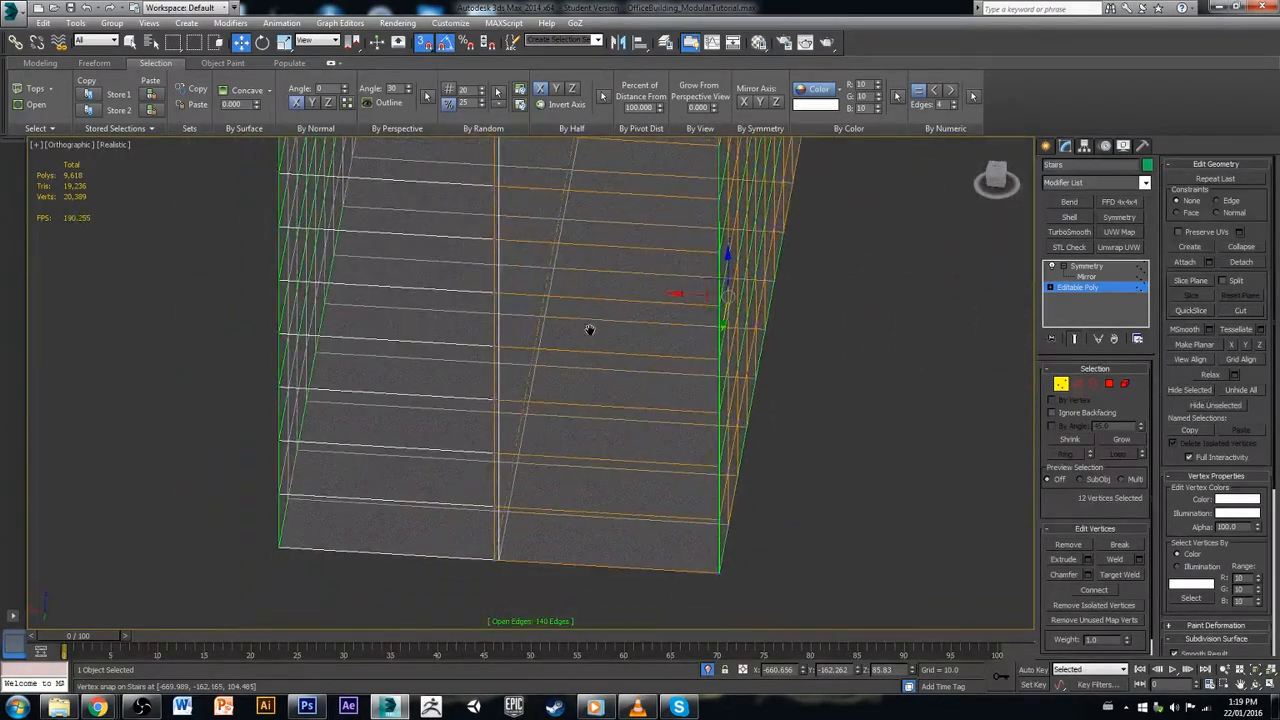
{"action": "left_click_drag", "start_coordinate": [560, 488], "coordinate": [560, 488]}
{"action": "middle_click_drag", "start_coordinate": [656, 423], "coordinate": [578, 546], "text": "alt"}
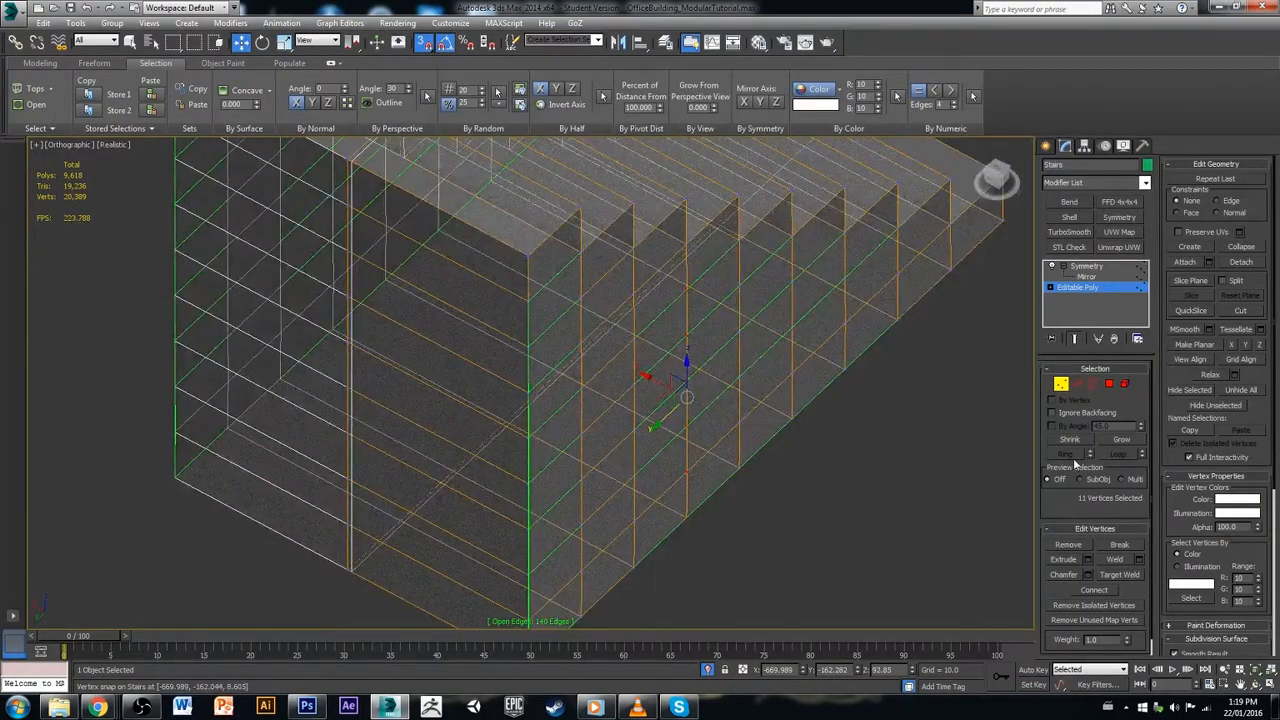
{"action": "left_click", "coordinate": [1116, 558]}
{"action": "left_click", "coordinate": [818, 490]}
Step: Weld the overlapping side vertices along the fourth and fifth vertical lines in from the back corner
{"action": "mouse_move", "coordinate": [818, 490]}
{"action": "middle_mouse_down", "text": "alt"}
{"action": "mouse_move", "coordinate": [802, 496]}
{"action": "mouse_move", "coordinate": [789, 458]}
{"action": "middle_mouse_up", "text": "alt"}
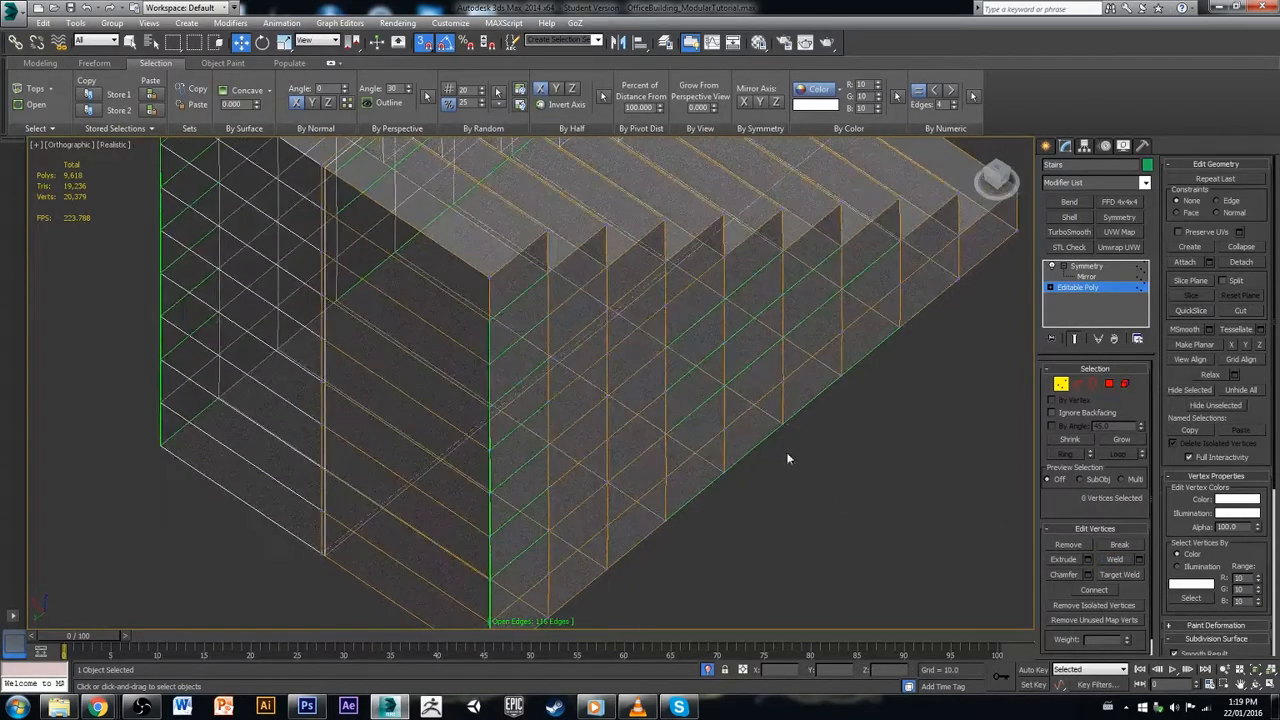
{"action": "left_click_drag", "start_coordinate": [729, 481], "coordinate": [714, 502]}
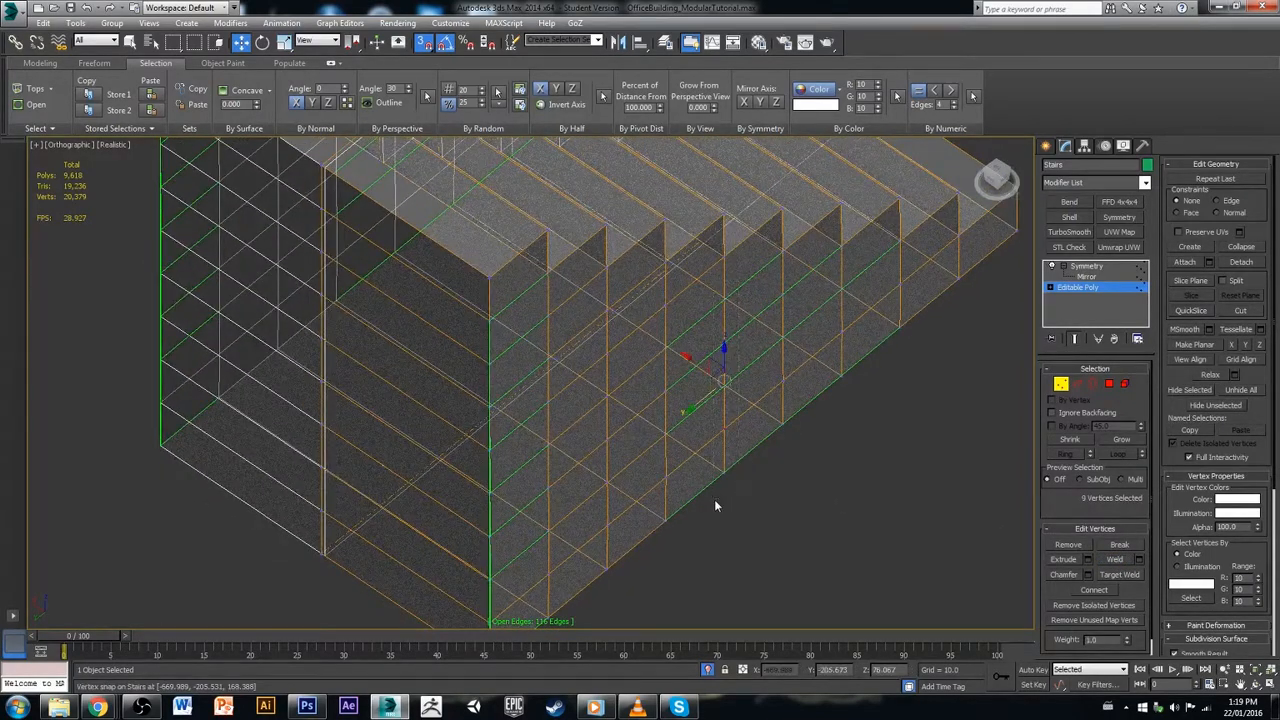
{"action": "middle_click_drag", "start_coordinate": [834, 414], "coordinate": [785, 453]}
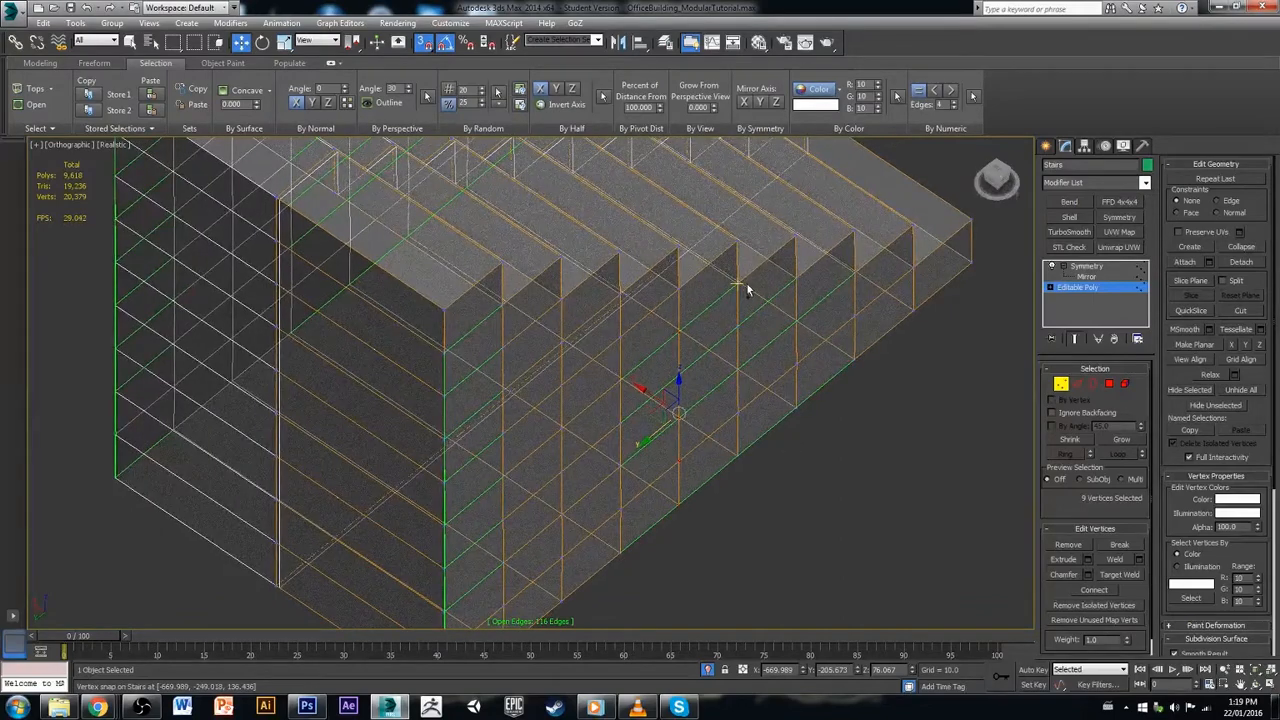
{"action": "left_click_drag", "start_coordinate": [753, 274], "coordinate": [728, 468], "text": "ctrl"}
{"action": "middle_click_drag", "start_coordinate": [825, 459], "coordinate": [800, 468], "text": "alt"}
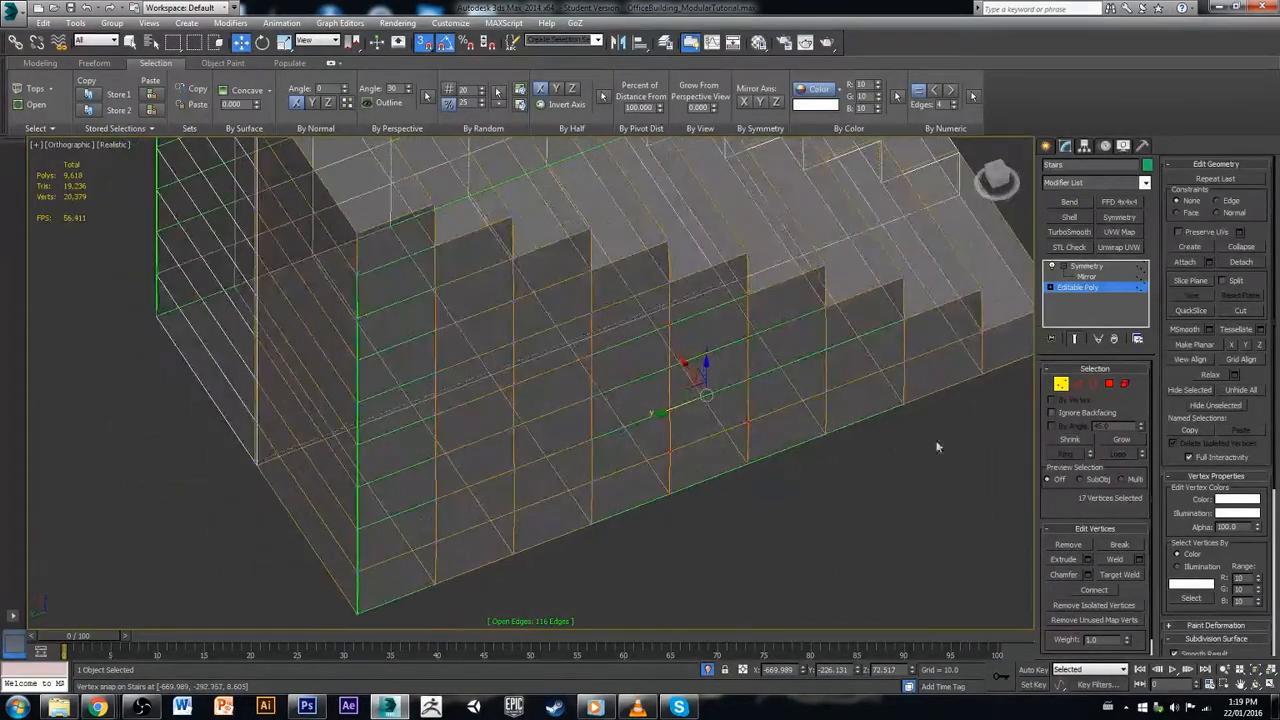
{"action": "left_click", "coordinate": [1117, 558]}
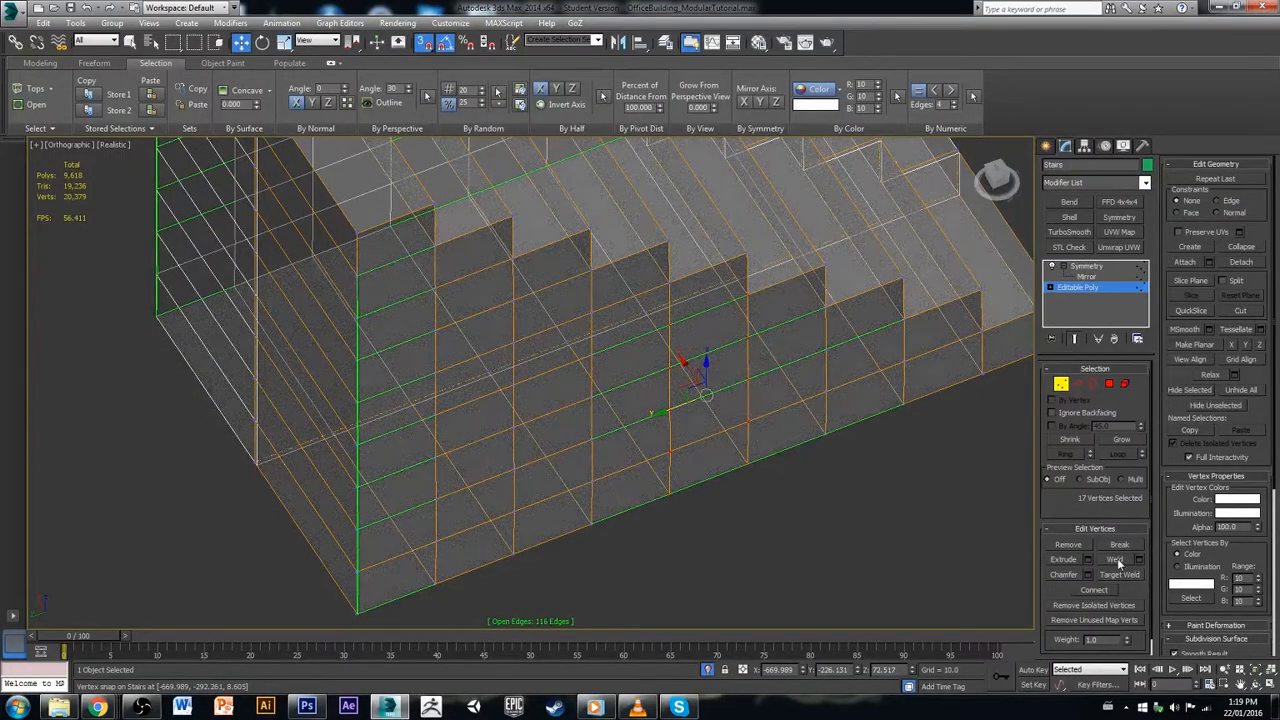
{"action": "left_click", "coordinate": [915, 508]}
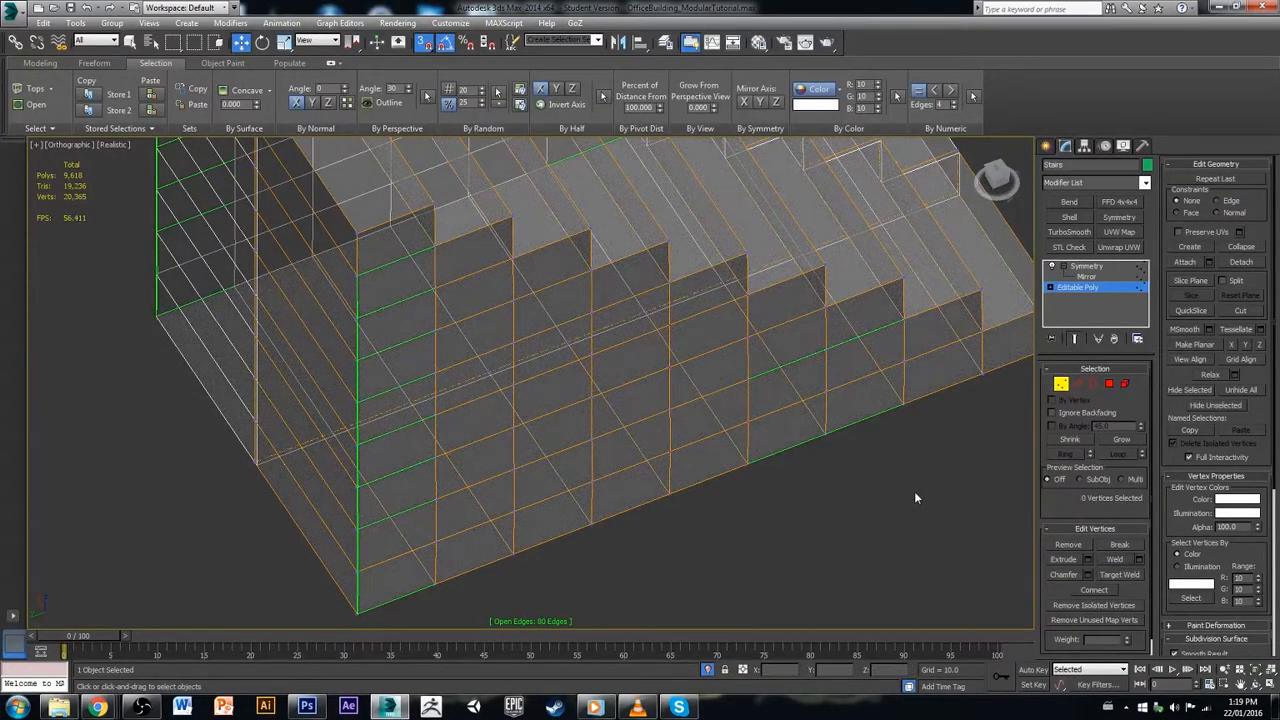
Step: Weld the remaining overlapping side vertices along the sixth vertical line in from the back corner
{"action": "middle_click_drag", "start_coordinate": [914, 497], "coordinate": [804, 441], "text": "alt"}
{"action": "left_click_drag", "start_coordinate": [789, 362], "coordinate": [814, 390]}
{"action": "middle_click_drag", "start_coordinate": [847, 435], "coordinate": [829, 415], "text": "alt"}
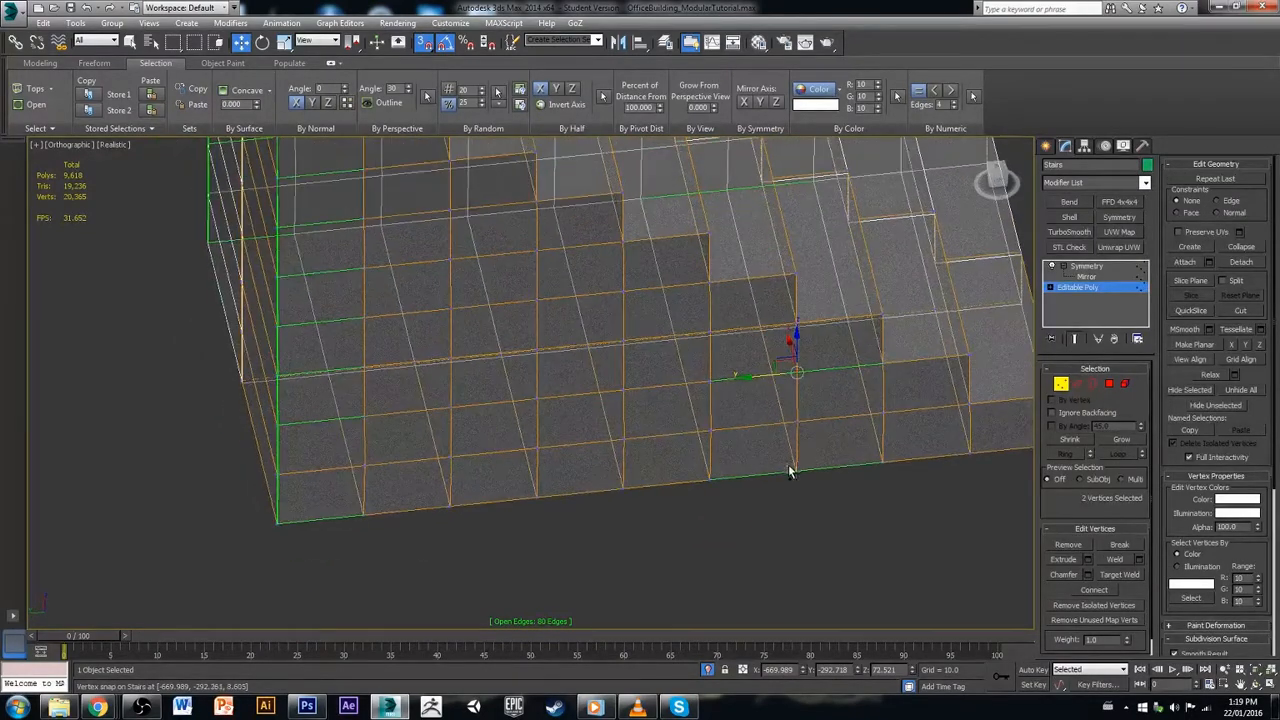
{"action": "left_click", "coordinate": [789, 468], "text": "ctrl"}
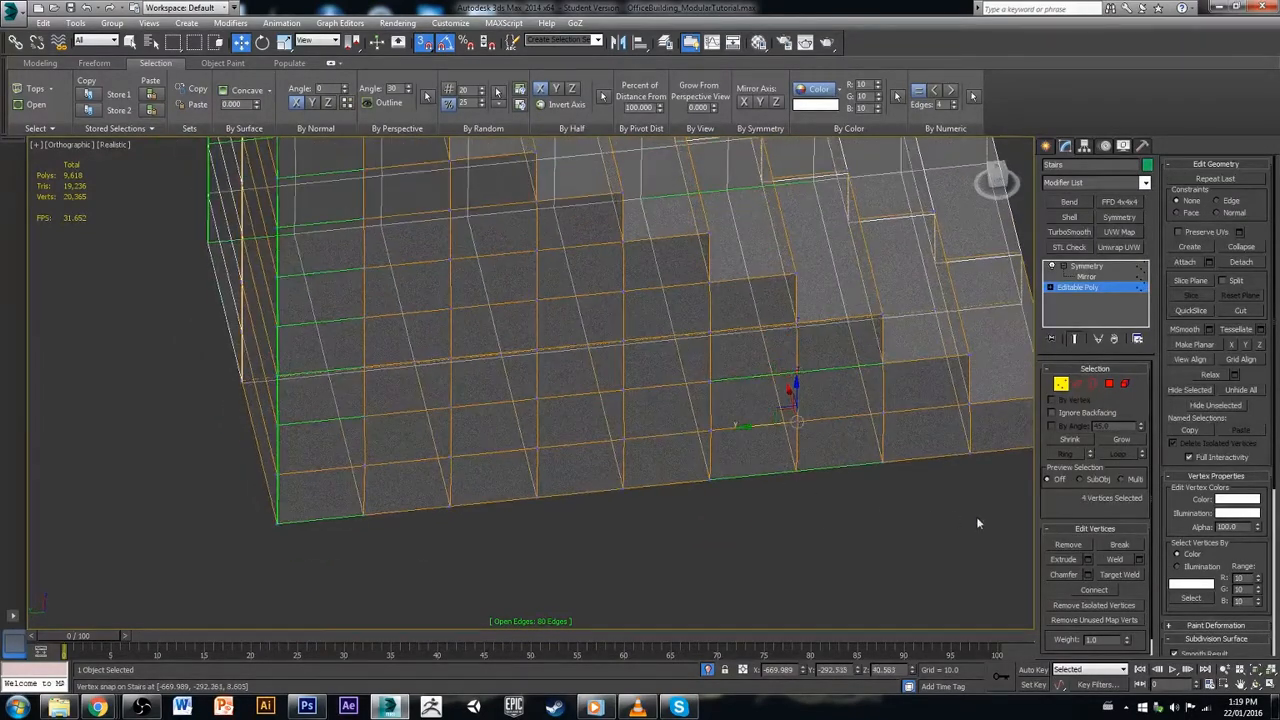
{"action": "left_click", "coordinate": [1120, 560]}
{"action": "left_click", "coordinate": [865, 490]}
Step: Weld all overlapping vertices along the staircase's vertical back corner edge, including the lowest corner vertices
{"action": "scroll", "coordinate": [868, 487], "scroll_direction": "down", "scroll_amount": 4}
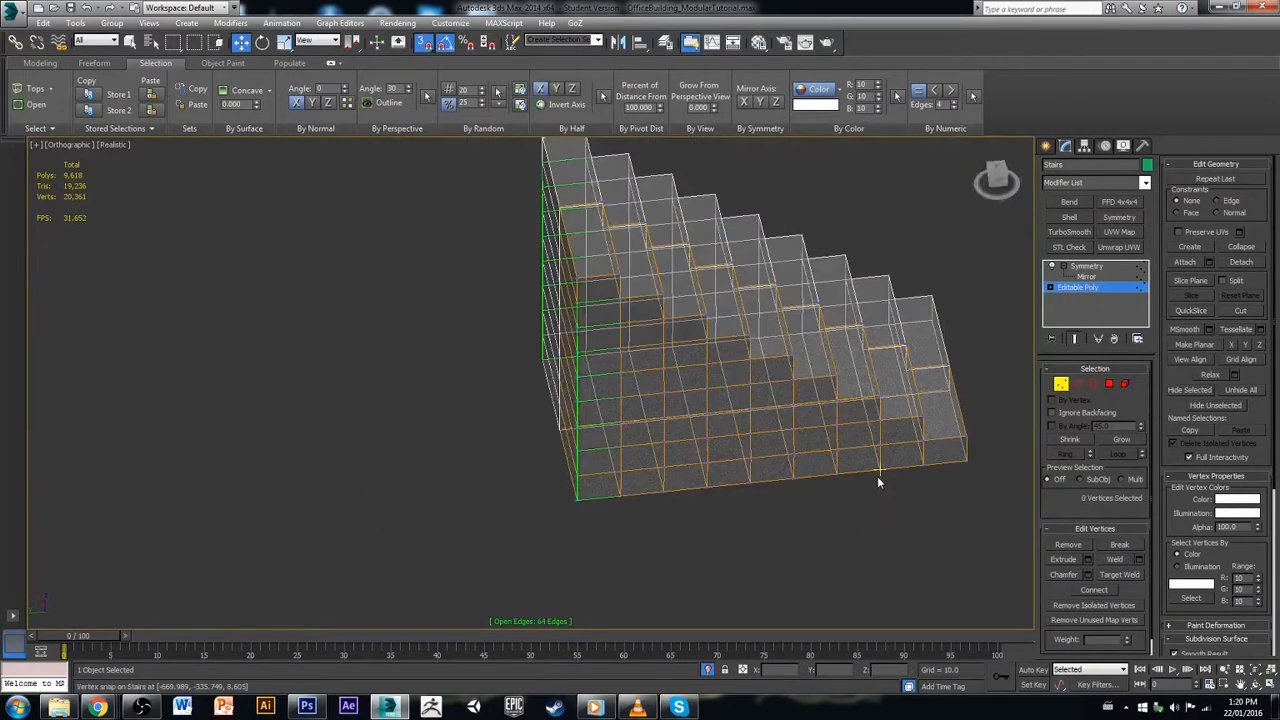
{"action": "mouse_move", "coordinate": [877, 476]}
{"action": "middle_mouse_down", "text": "alt"}
{"action": "mouse_move", "coordinate": [848, 429]}
{"action": "mouse_move", "coordinate": [848, 451]}
{"action": "mouse_move", "coordinate": [897, 469]}
{"action": "middle_mouse_up", "text": "alt"}
{"action": "middle_click_drag", "start_coordinate": [651, 480], "coordinate": [689, 369], "text": "alt"}
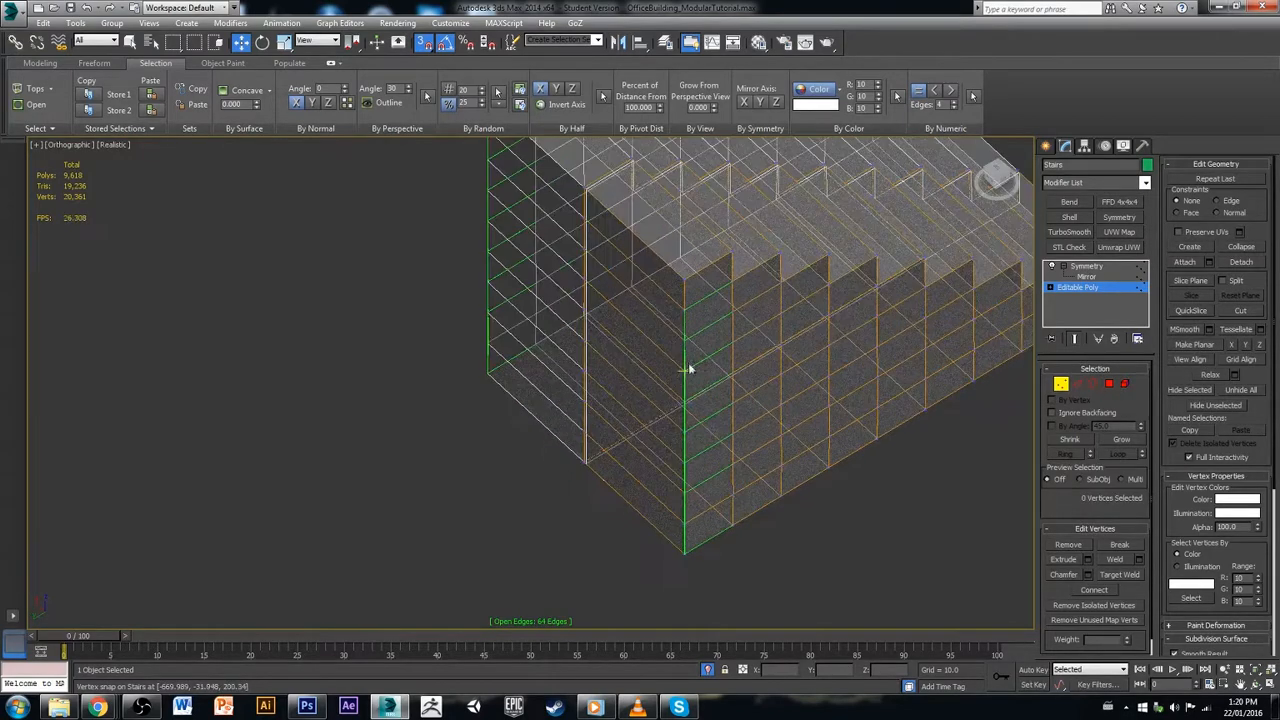
{"action": "left_click_drag", "start_coordinate": [689, 378], "coordinate": [692, 377]}
{"action": "scroll", "coordinate": [690, 411], "scroll_direction": "up", "scroll_amount": 3}
{"action": "middle_click_drag", "start_coordinate": [690, 416], "coordinate": [711, 436], "text": "alt"}
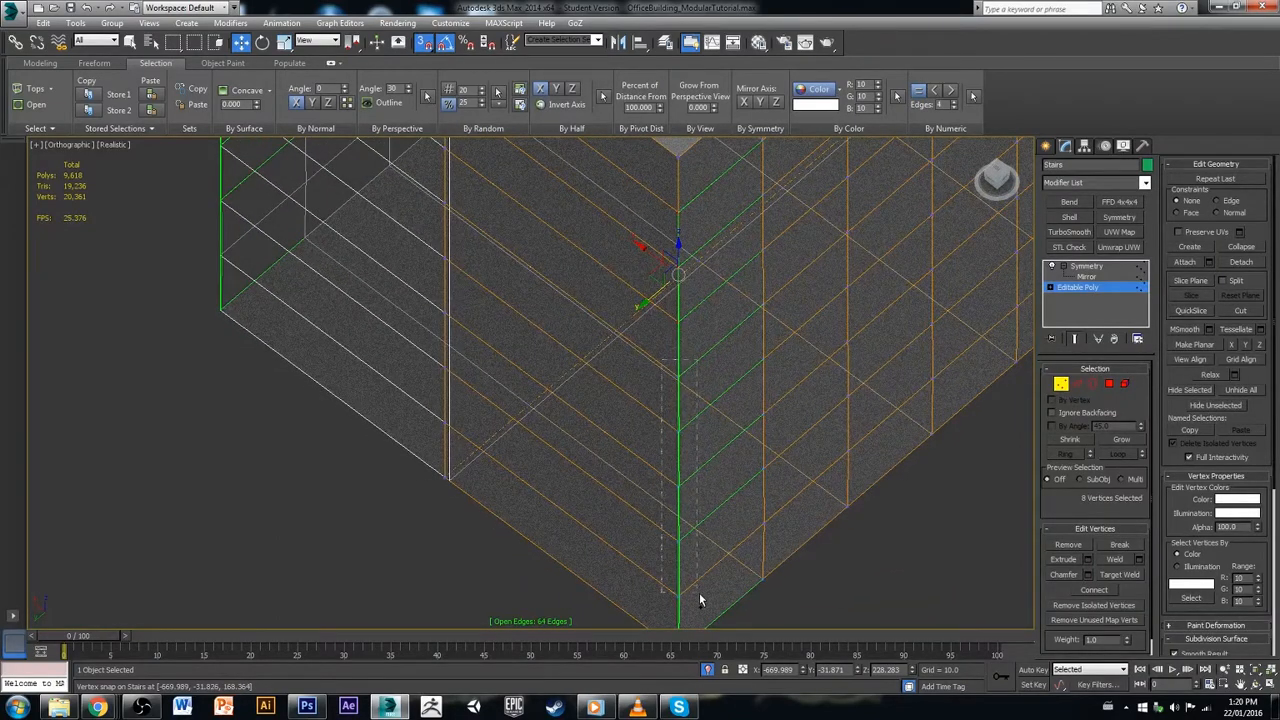
{"action": "left_click_drag", "start_coordinate": [700, 600], "coordinate": [700, 605]}
{"action": "middle_click_drag", "start_coordinate": [700, 605], "coordinate": [698, 552], "text": "alt"}
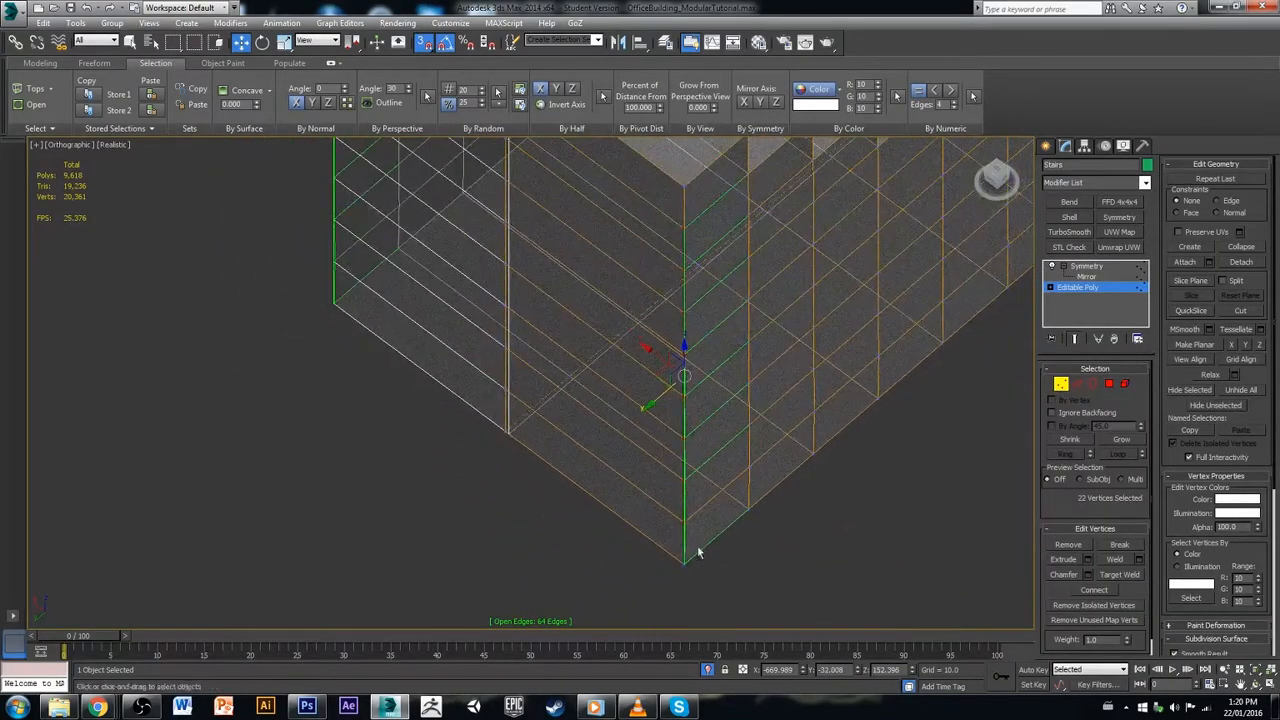
{"action": "left_click", "coordinate": [686, 561], "text": "ctrl"}
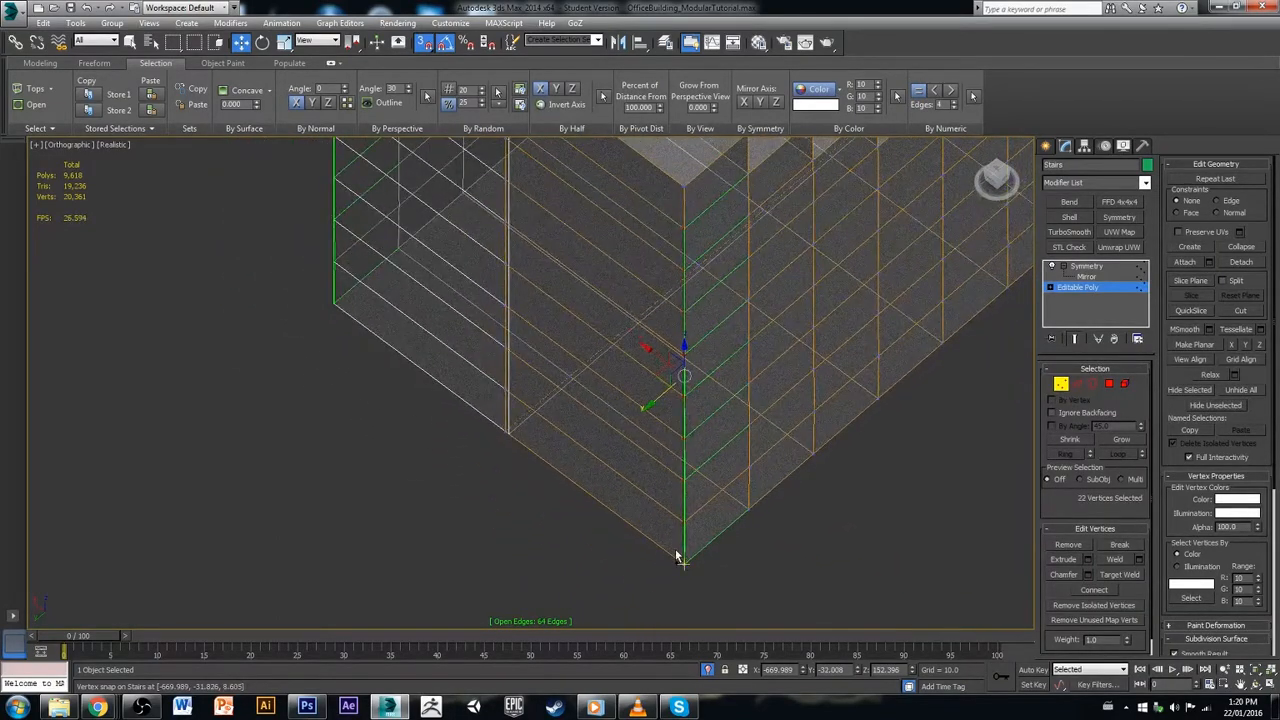
{"action": "left_click", "coordinate": [1118, 559]}
{"action": "left_click", "coordinate": [857, 479]}
Step: Turn off see-through display and collapse the whole modifier stack of the Stairs object, baking in the Symmetry
{"action": "scroll", "coordinate": [854, 431], "scroll_direction": "down", "scroll_amount": 3}
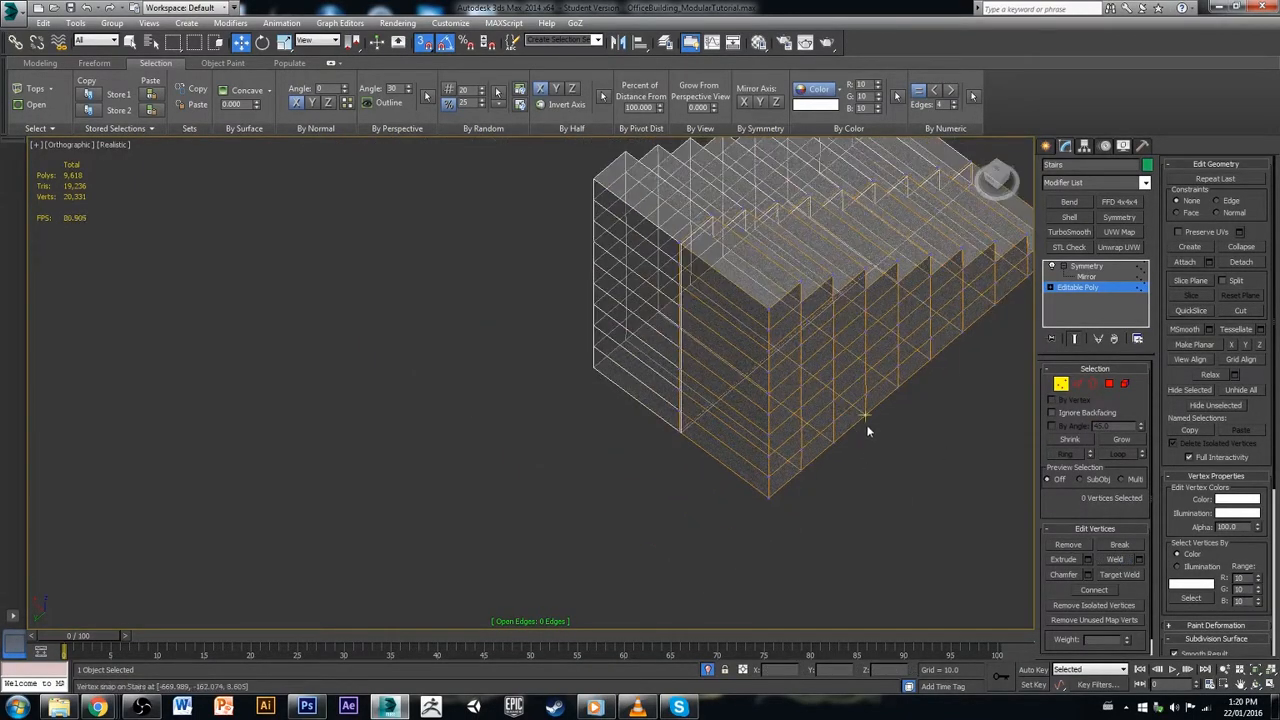
{"action": "middle_click_drag", "start_coordinate": [873, 427], "coordinate": [720, 528]}
{"action": "key", "text": "alt+x"}
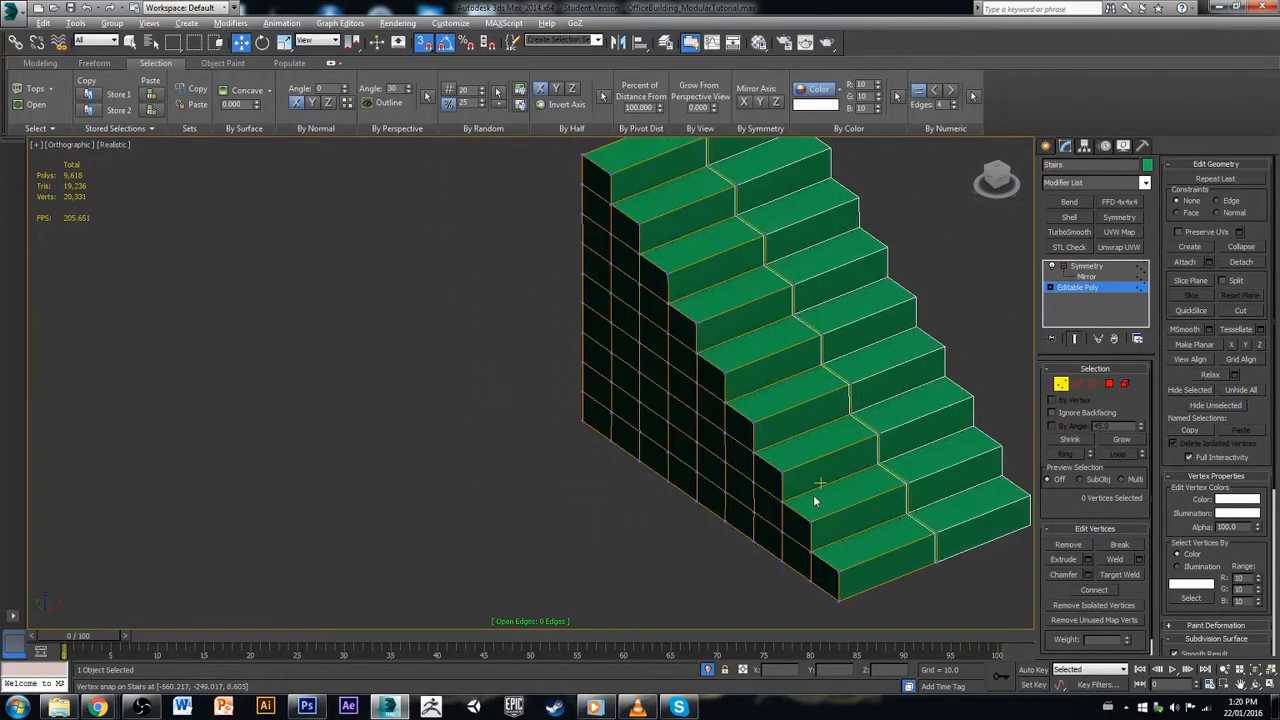
{"action": "middle_click_drag", "start_coordinate": [892, 460], "coordinate": [743, 485]}
{"action": "scroll", "coordinate": [884, 497], "scroll_direction": "down", "scroll_amount": 2}
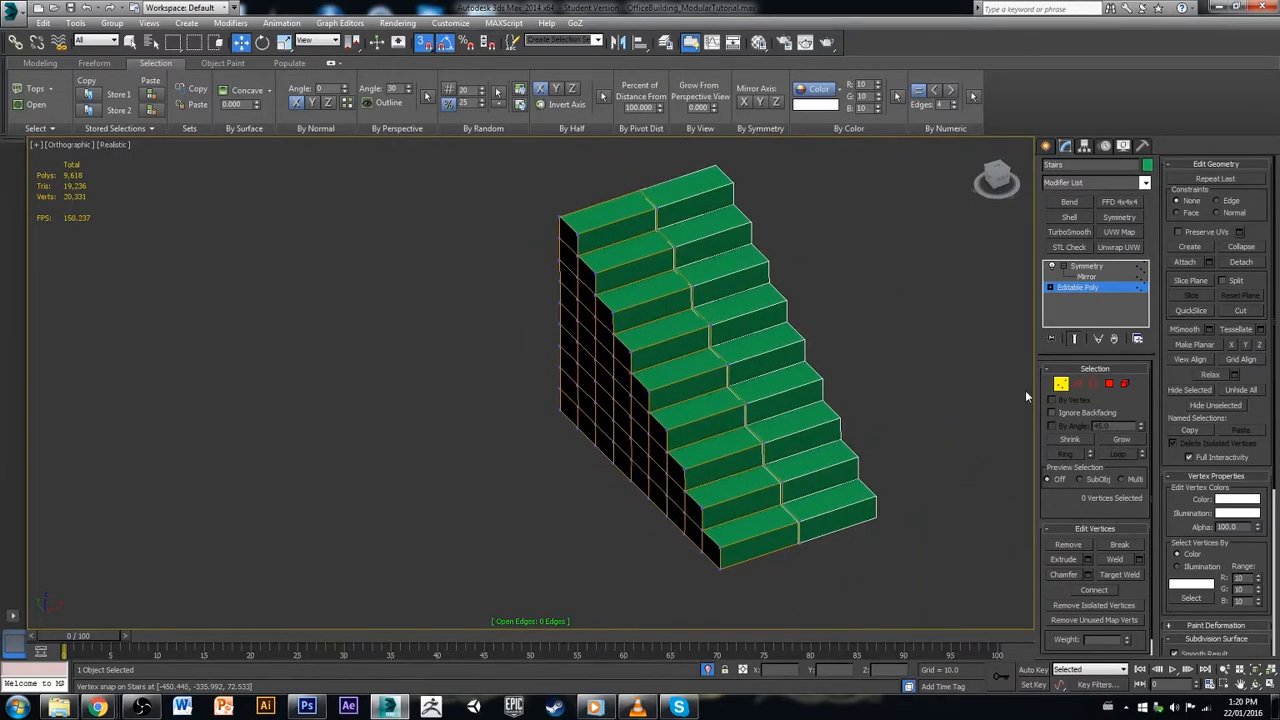
{"action": "left_click", "coordinate": [1076, 384]}
{"action": "left_click", "coordinate": [1077, 384]}
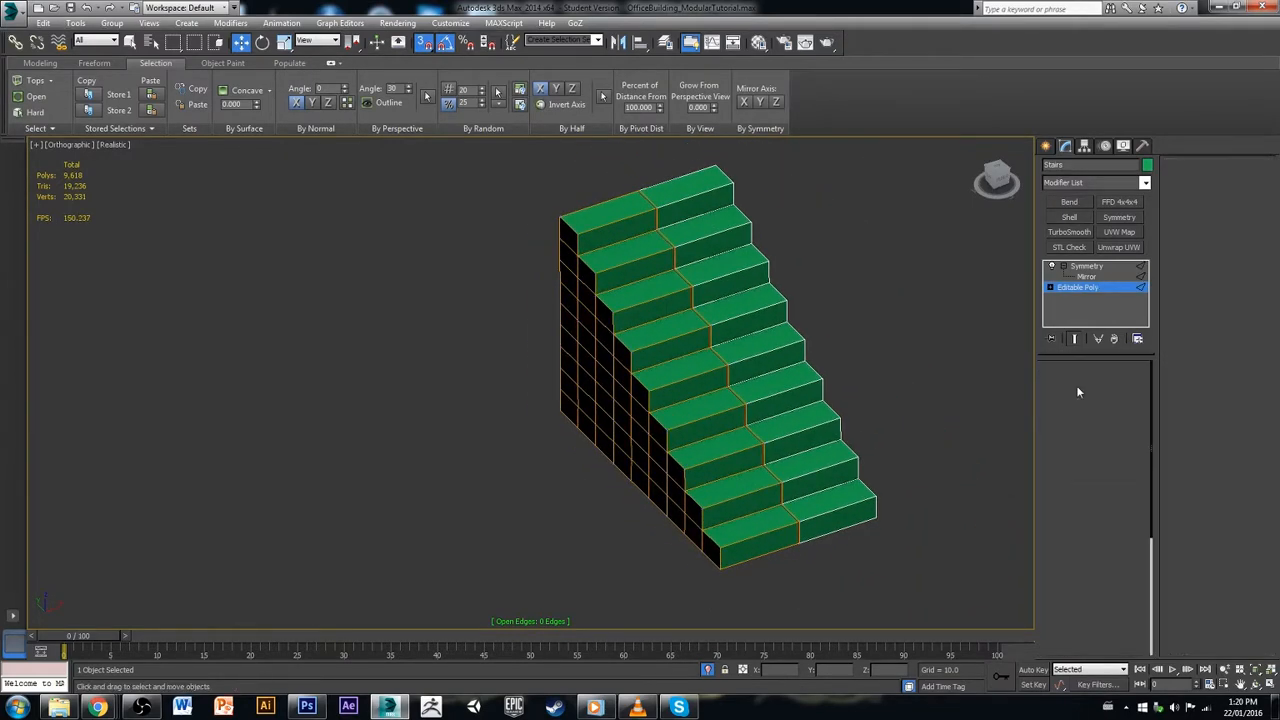
{"action": "left_click", "coordinate": [1092, 266]}
{"action": "right_click", "coordinate": [1090, 314]}
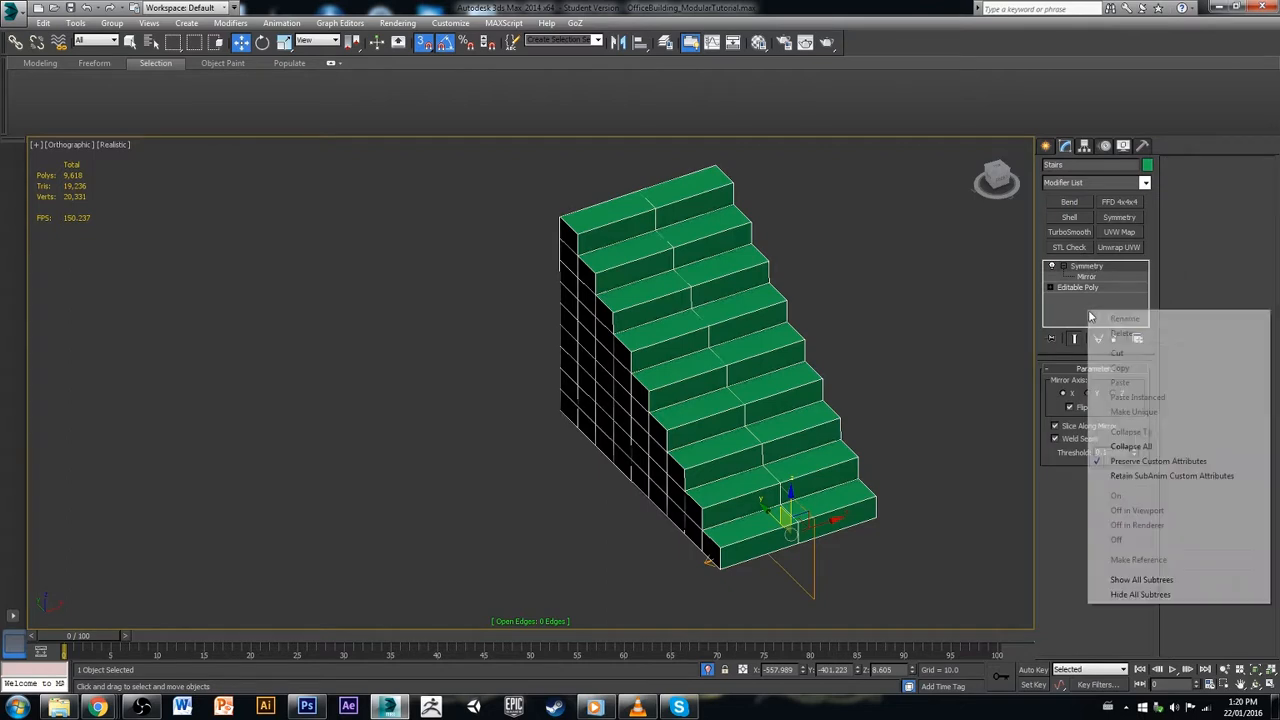
{"action": "left_click", "coordinate": [1147, 446]}
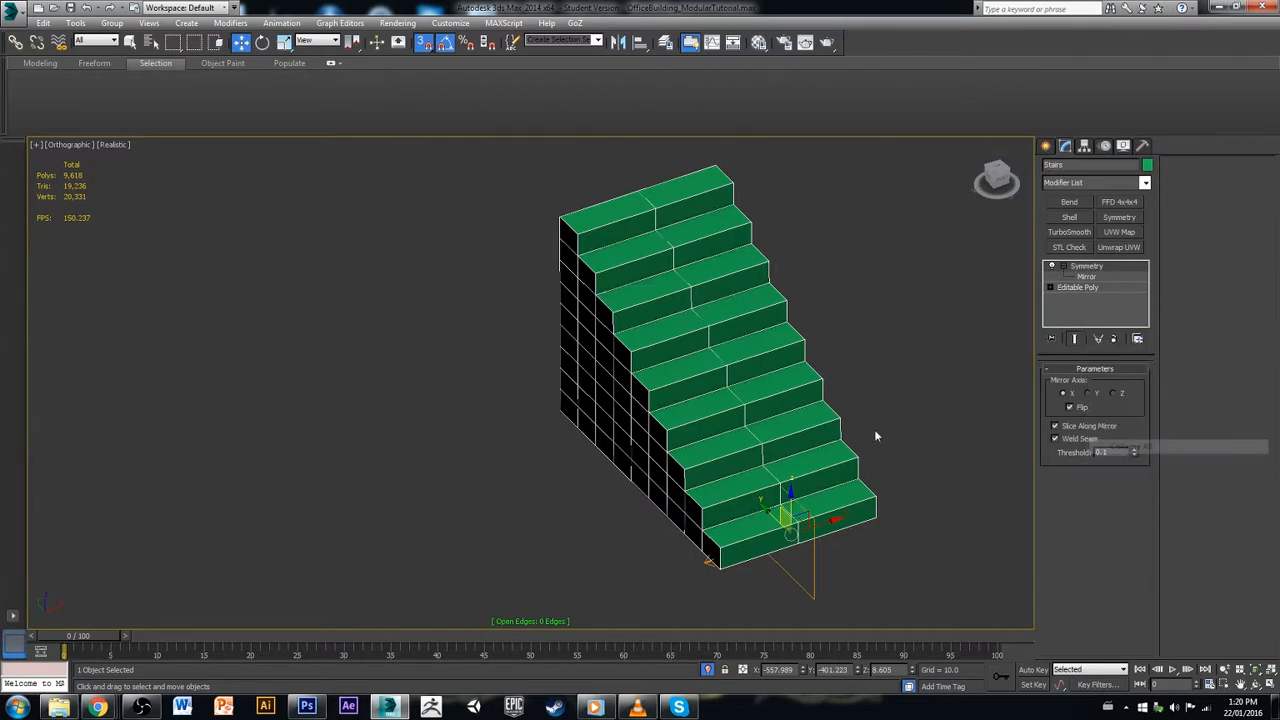
Step: Select the centre edge loop running through the steps and remove it together with its vertices
{"action": "left_click", "coordinate": [705, 392]}
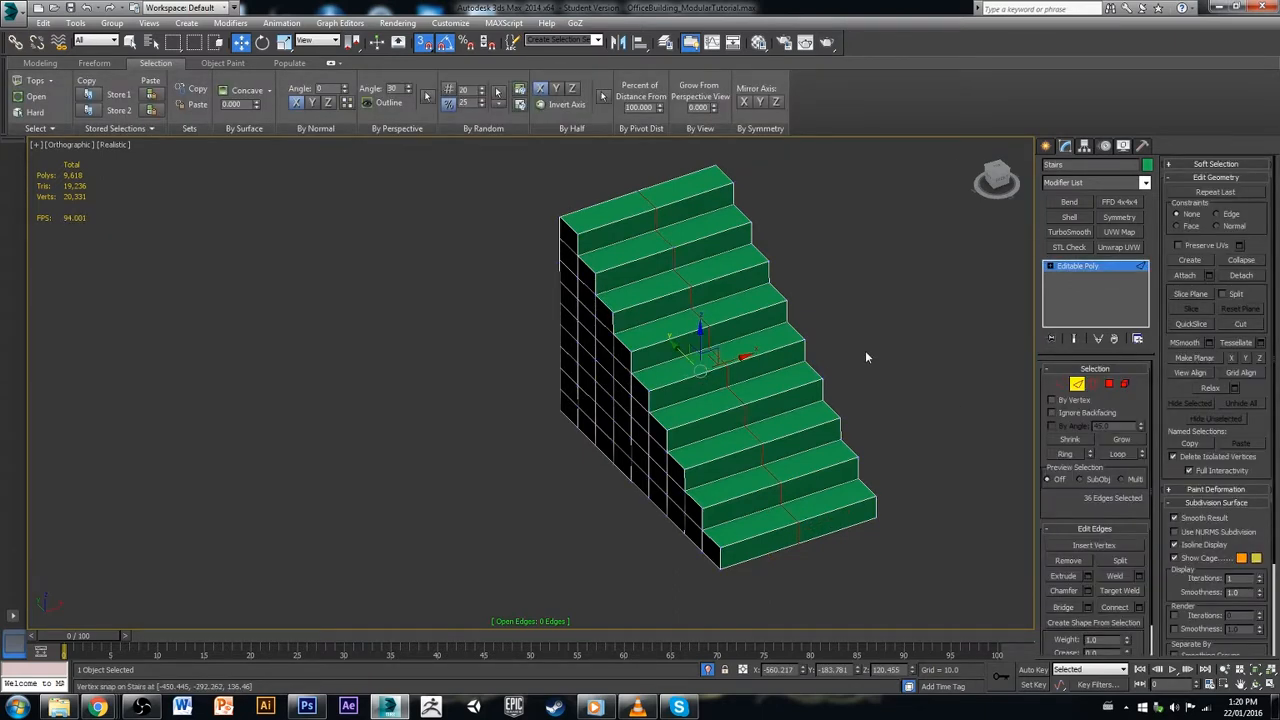
{"action": "key", "text": "ctrl+BackSpace"}
{"action": "middle_click_drag", "start_coordinate": [866, 352], "coordinate": [966, 386], "text": "alt"}
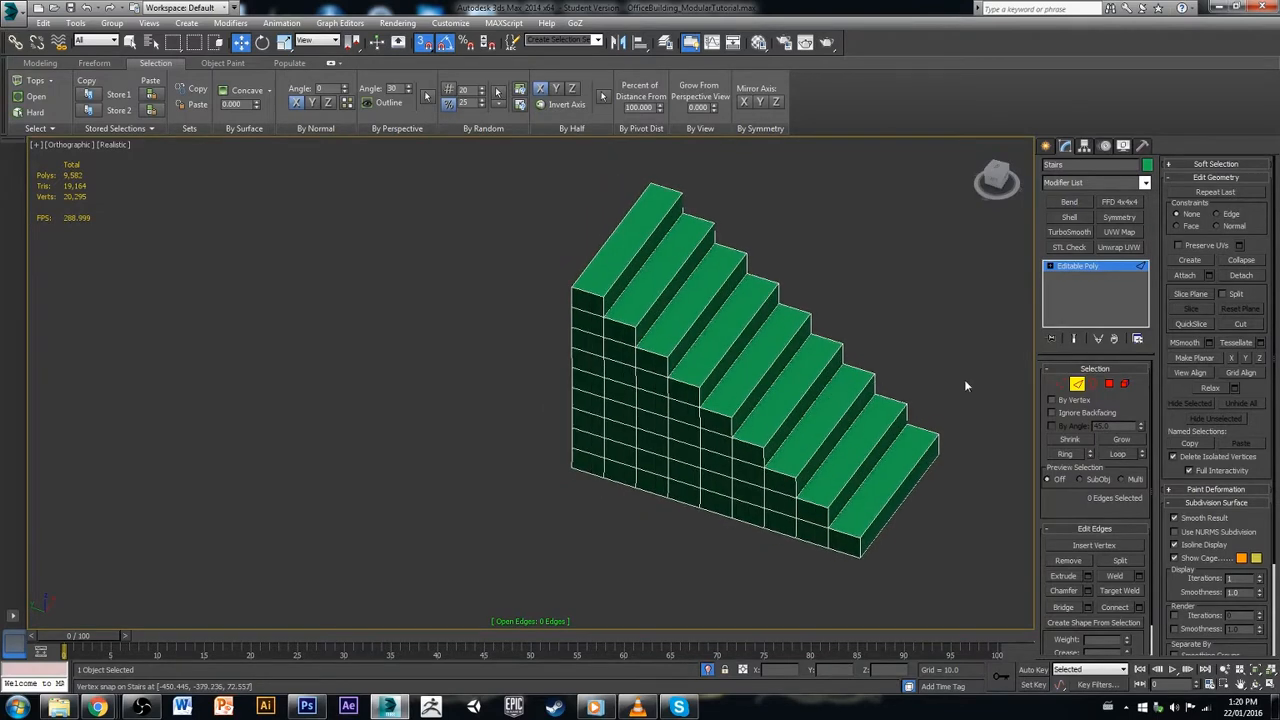
{"action": "left_click", "coordinate": [1108, 383]}
{"action": "left_click", "coordinate": [845, 538]}
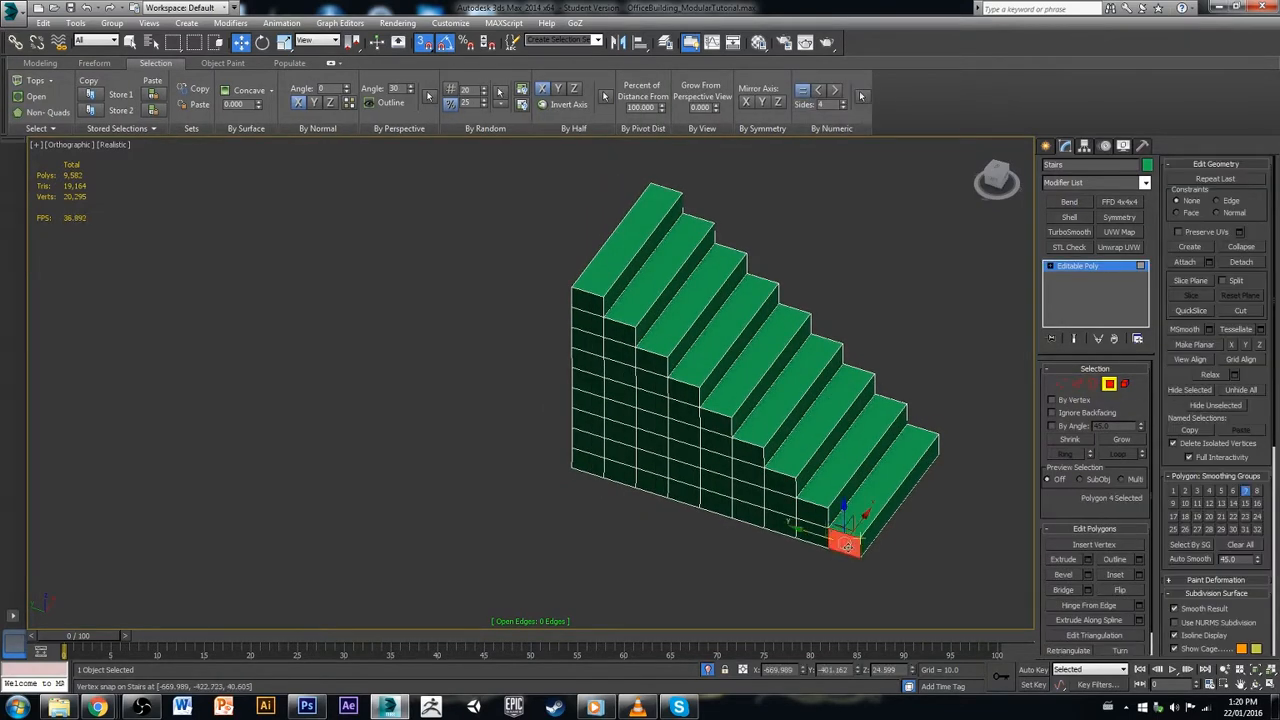
{"action": "left_click", "coordinate": [817, 537], "text": "ctrl"}
{"action": "left_click", "coordinate": [812, 510], "text": "ctrl"}
{"action": "left_click", "coordinate": [779, 514], "text": "ctrl"}
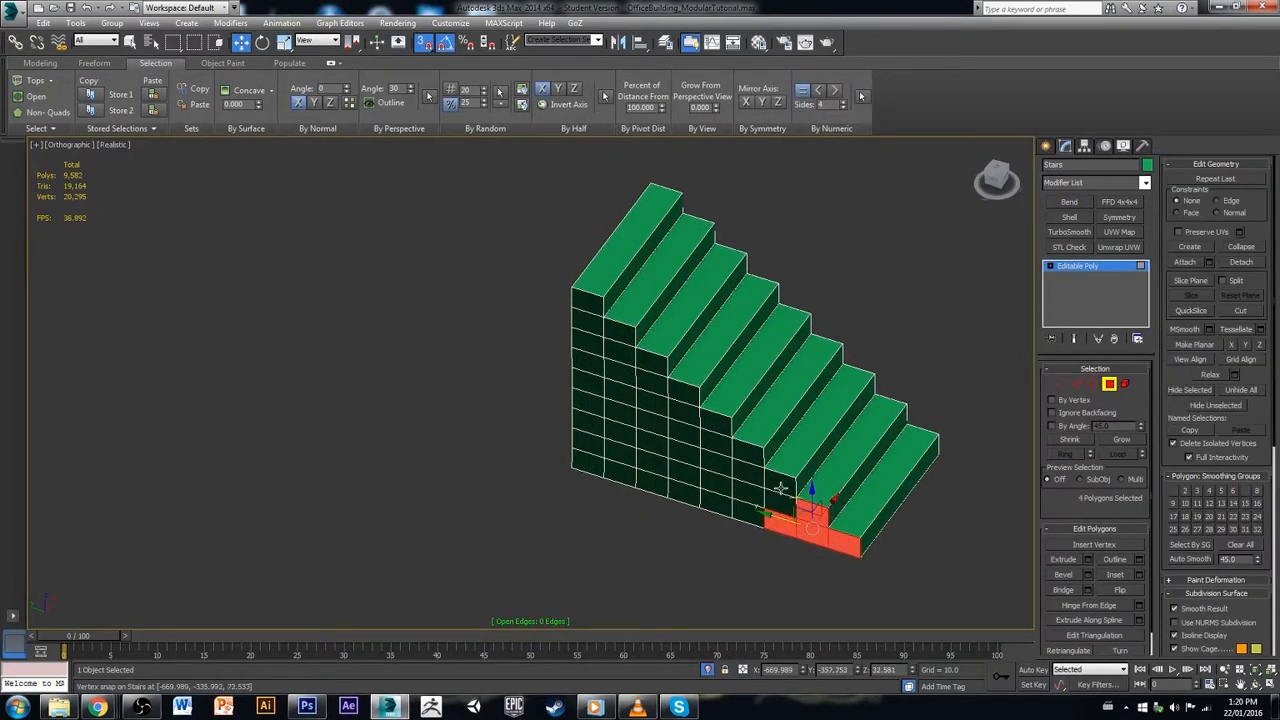
{"action": "left_click", "coordinate": [779, 488], "text": "ctrl"}
{"action": "left_click", "coordinate": [776, 506], "text": "ctrl"}
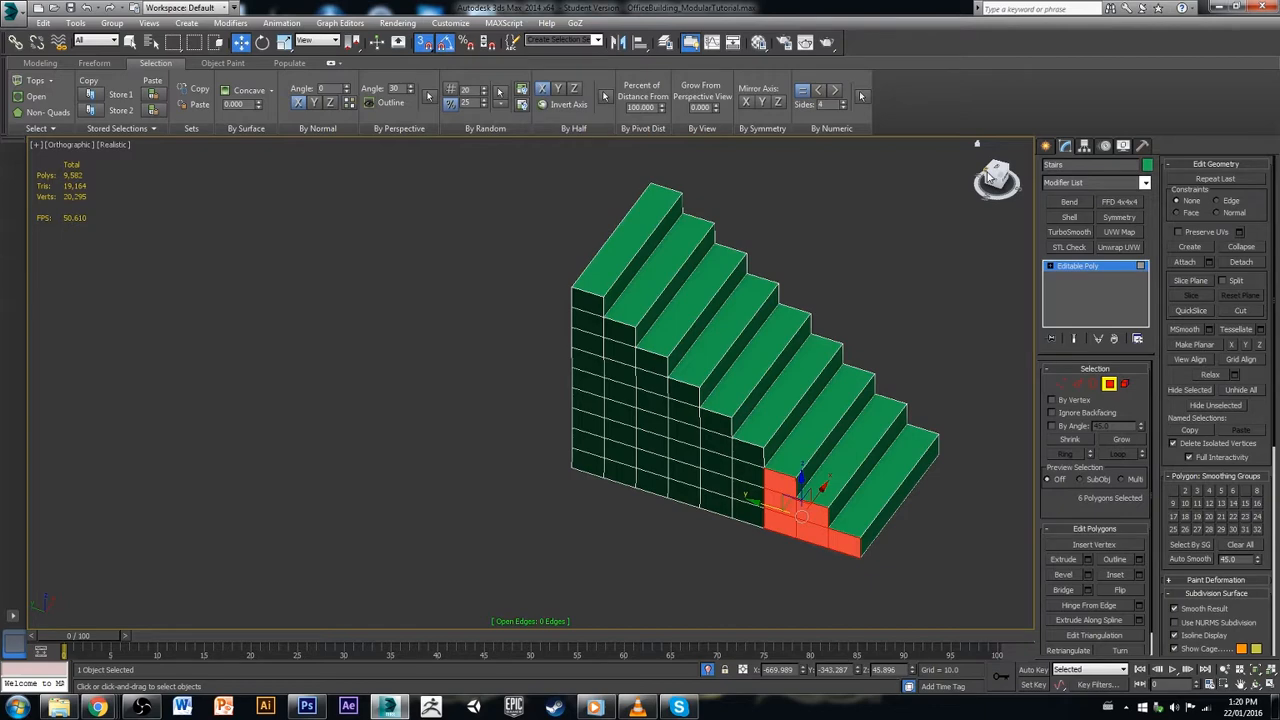
{"action": "left_click", "coordinate": [909, 248]}
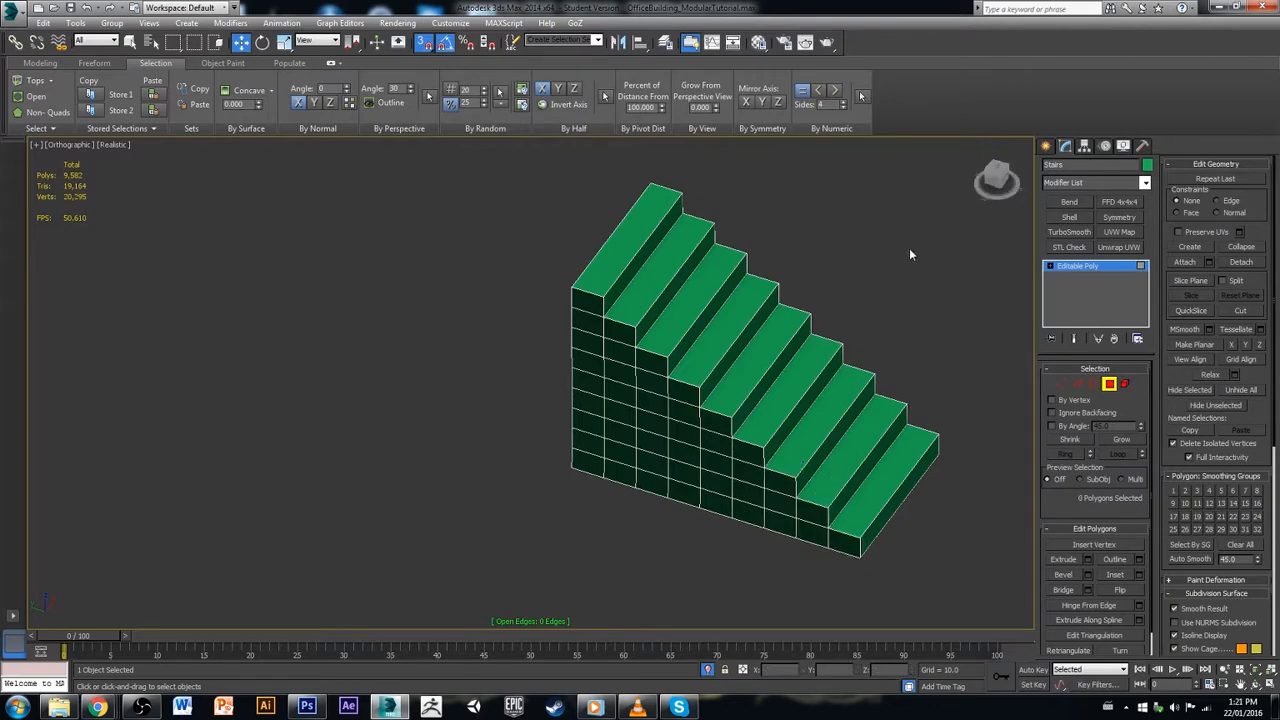
Step: Select the whole staircase element as polygons and deselect the treads, risers, back and underside, keeping only the two side walls selected
{"action": "middle_click_drag", "start_coordinate": [909, 248], "coordinate": [878, 451], "text": "alt"}
{"action": "left_click", "coordinate": [1124, 384]}
{"action": "left_click", "coordinate": [689, 376]}
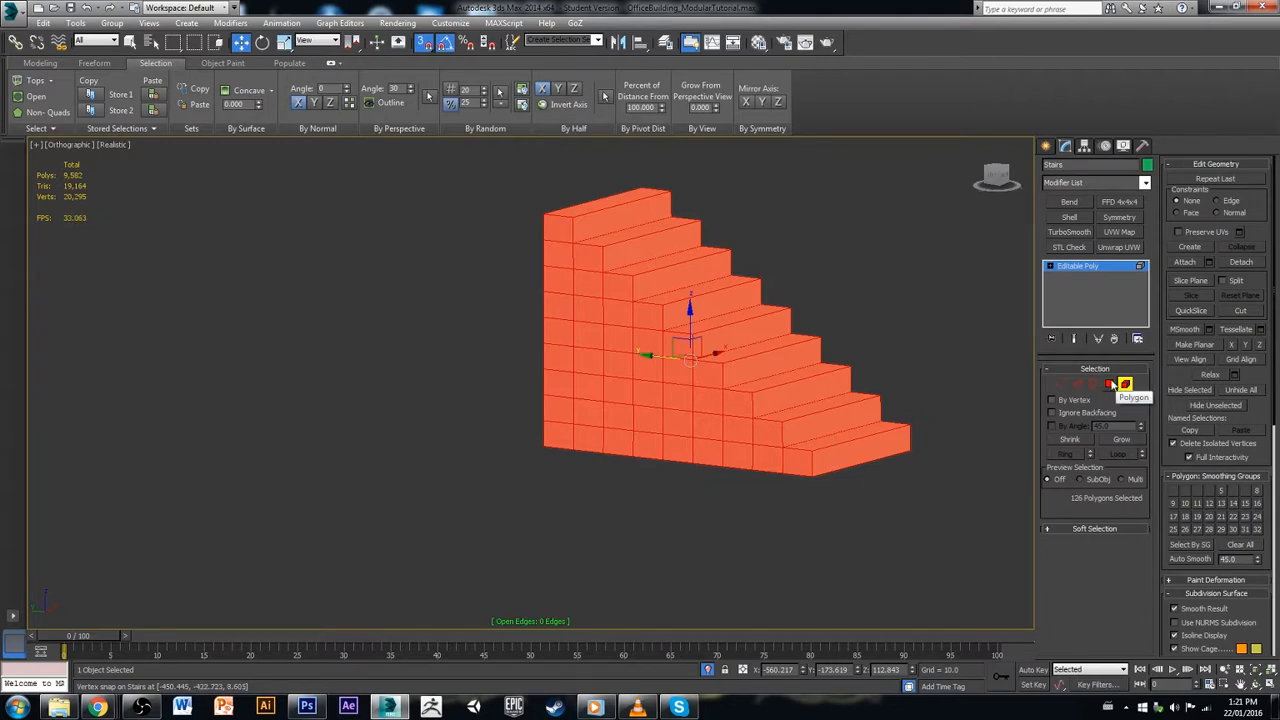
{"action": "left_click", "coordinate": [1109, 384]}
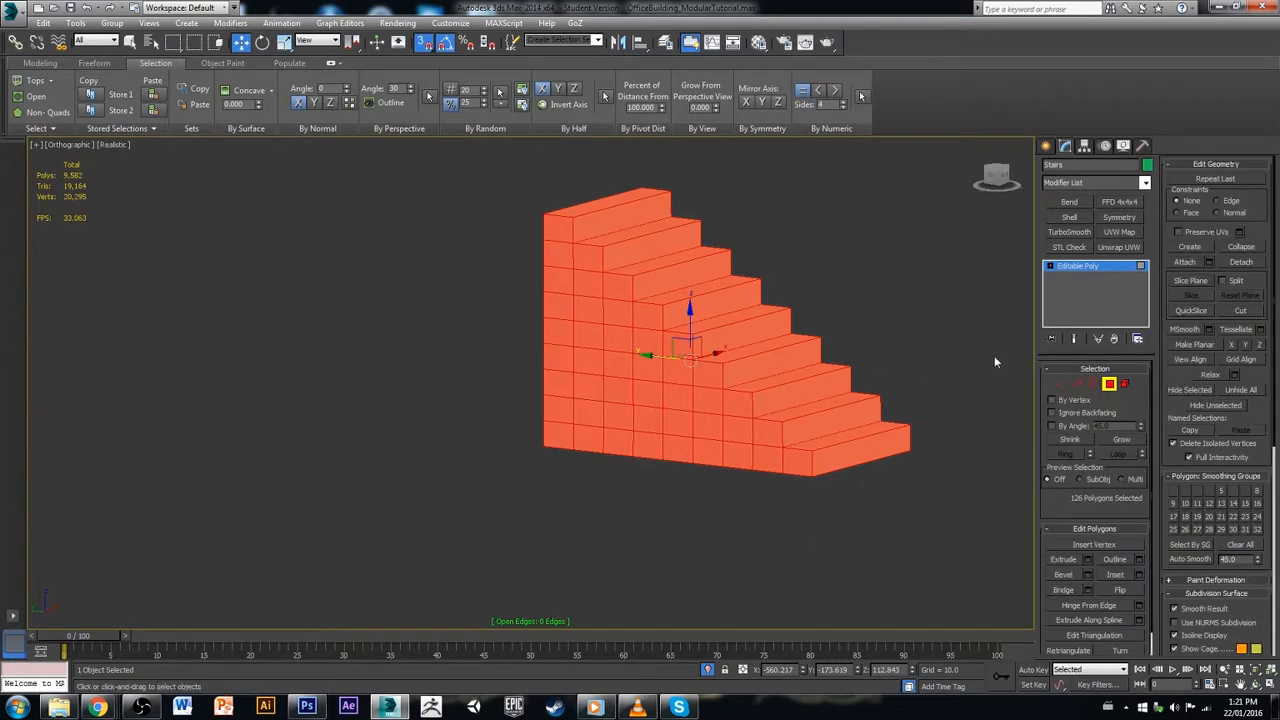
{"action": "middle_click_drag", "start_coordinate": [994, 355], "coordinate": [901, 447], "text": "alt"}
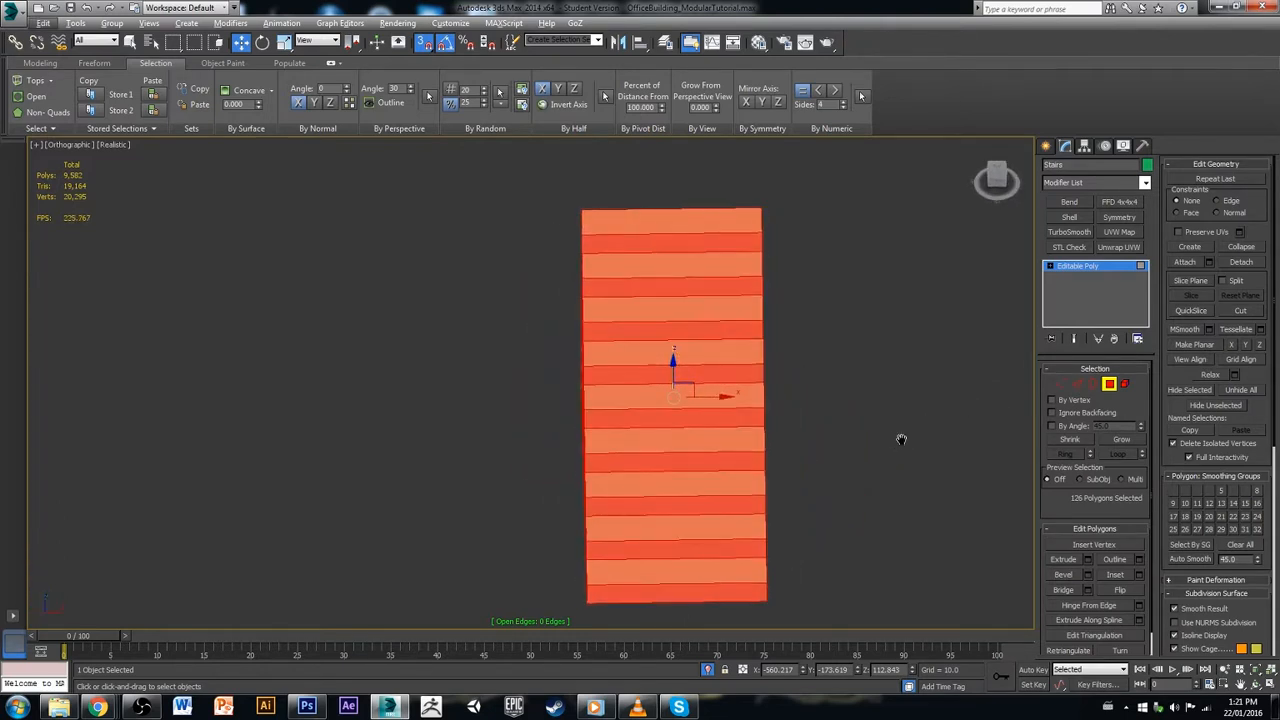
{"action": "scroll", "coordinate": [902, 446], "scroll_direction": "down", "scroll_amount": 1}
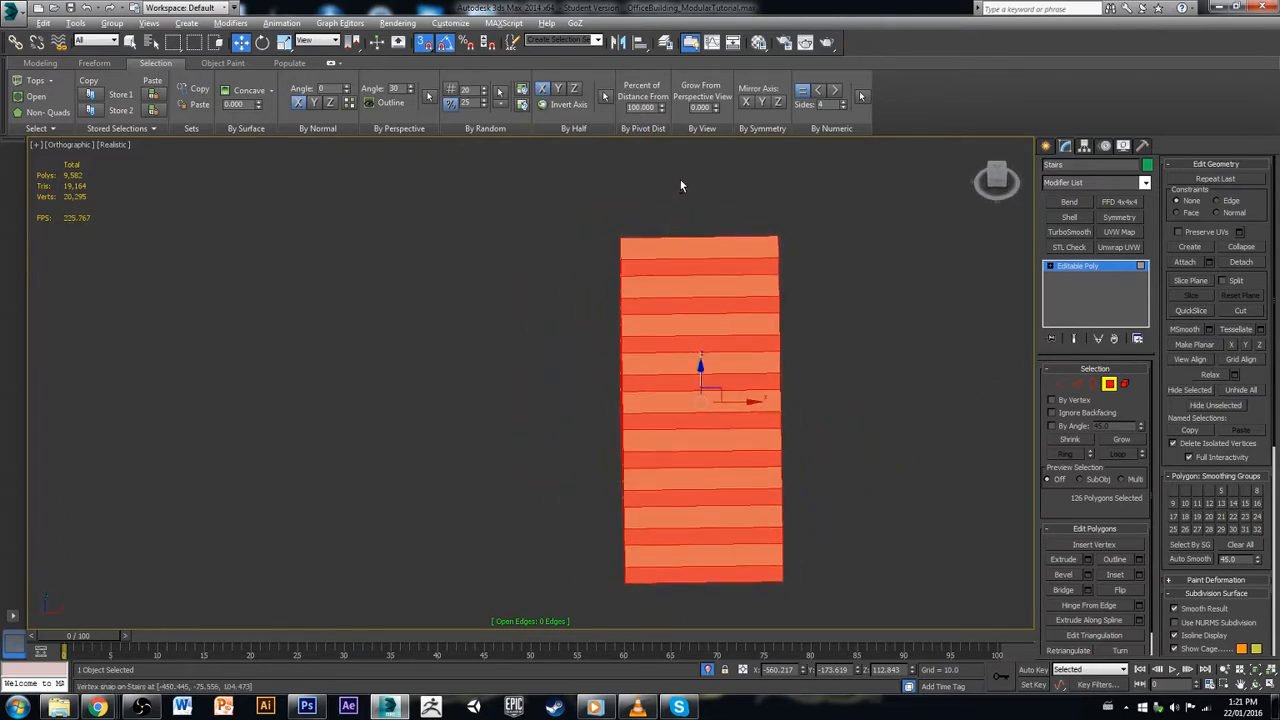
{"action": "left_click_drag", "start_coordinate": [722, 621], "coordinate": [726, 617], "text": "alt"}
{"action": "middle_click_drag", "start_coordinate": [671, 430], "coordinate": [760, 403], "text": "alt"}
{"action": "scroll", "coordinate": [760, 420], "scroll_direction": "up", "scroll_amount": 4}
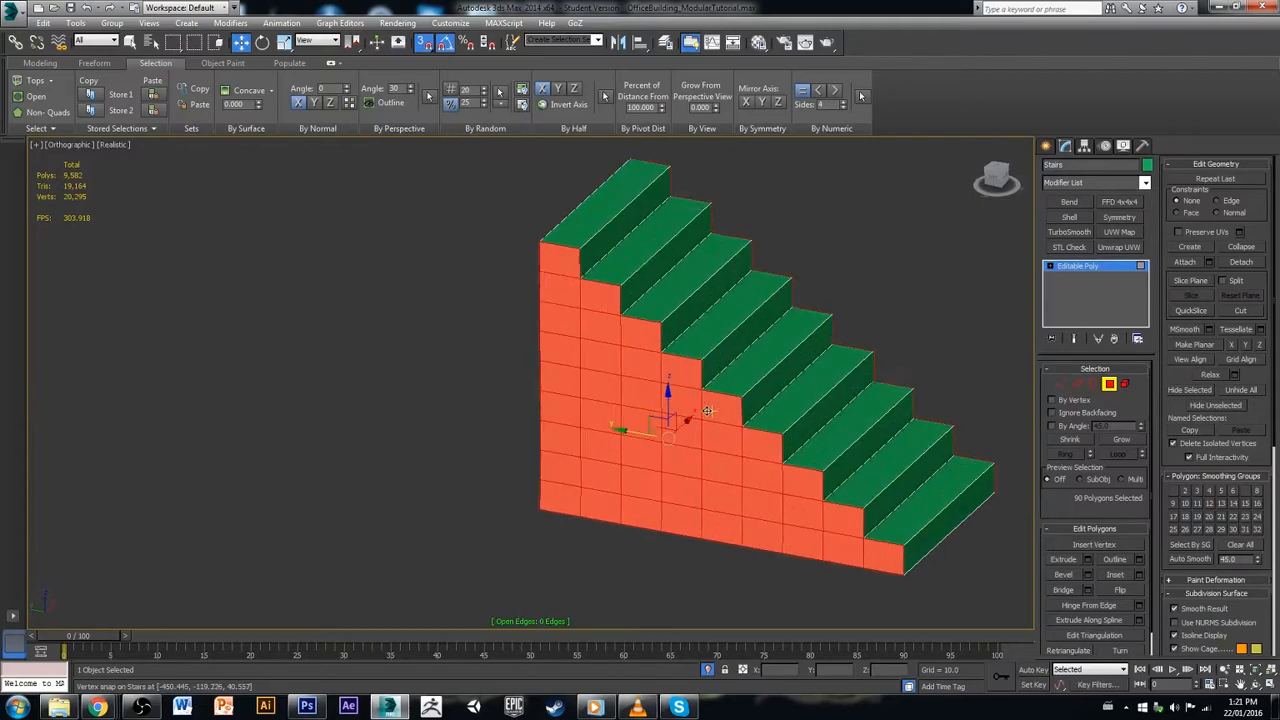
Step: Extrude the selected side walls of the staircase outward by 43.35
{"action": "middle_click_drag", "start_coordinate": [760, 452], "coordinate": [836, 428], "text": "alt"}
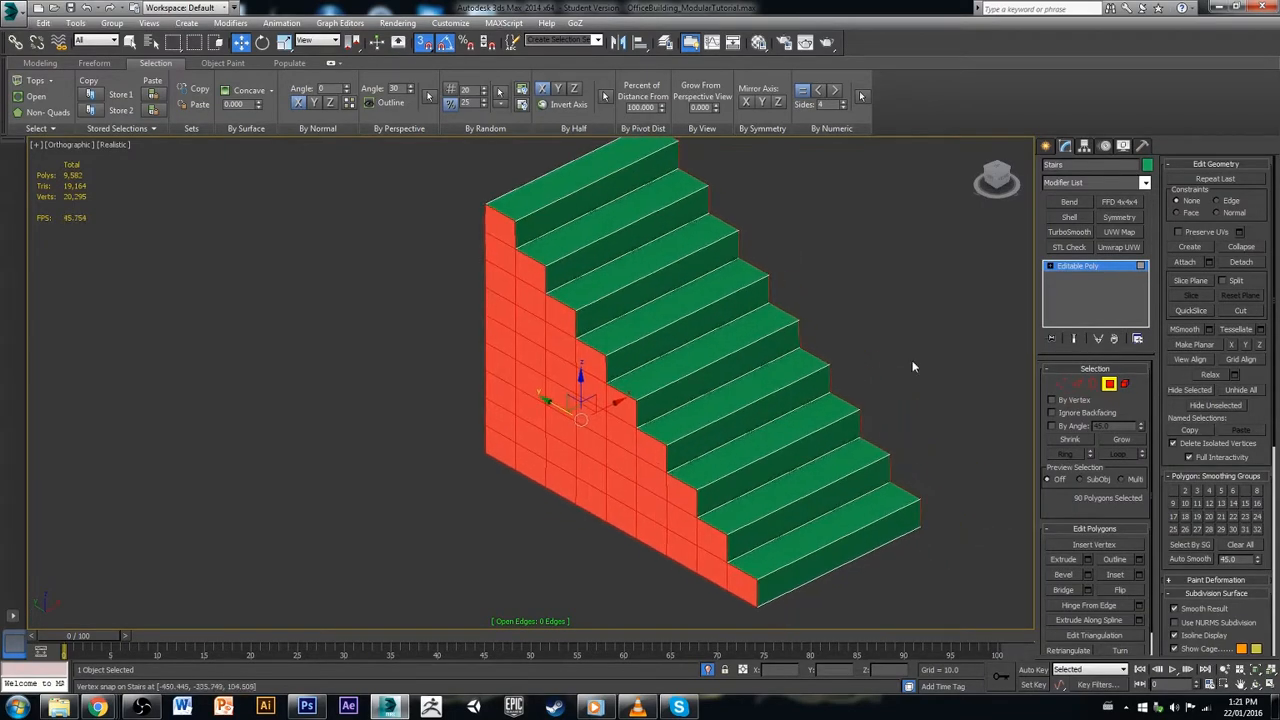
{"action": "left_click", "coordinate": [1088, 562]}
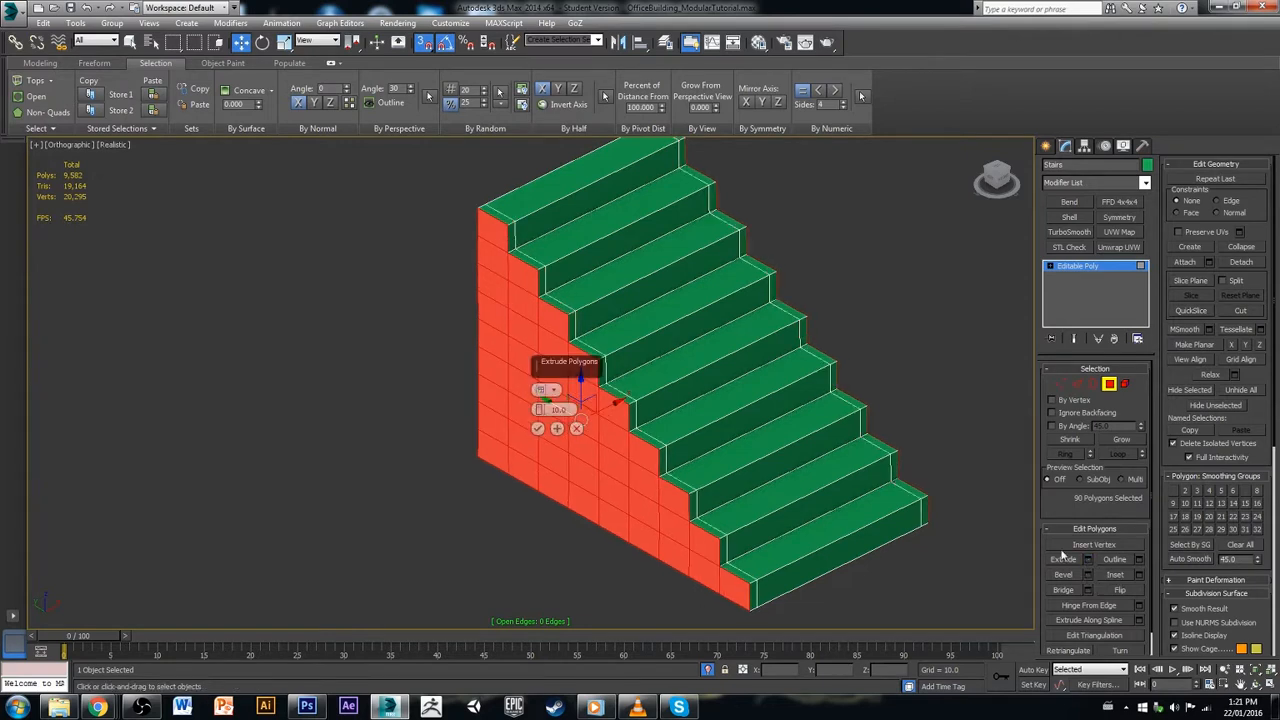
{"action": "left_click_drag", "start_coordinate": [540, 409], "coordinate": [556, 374]}
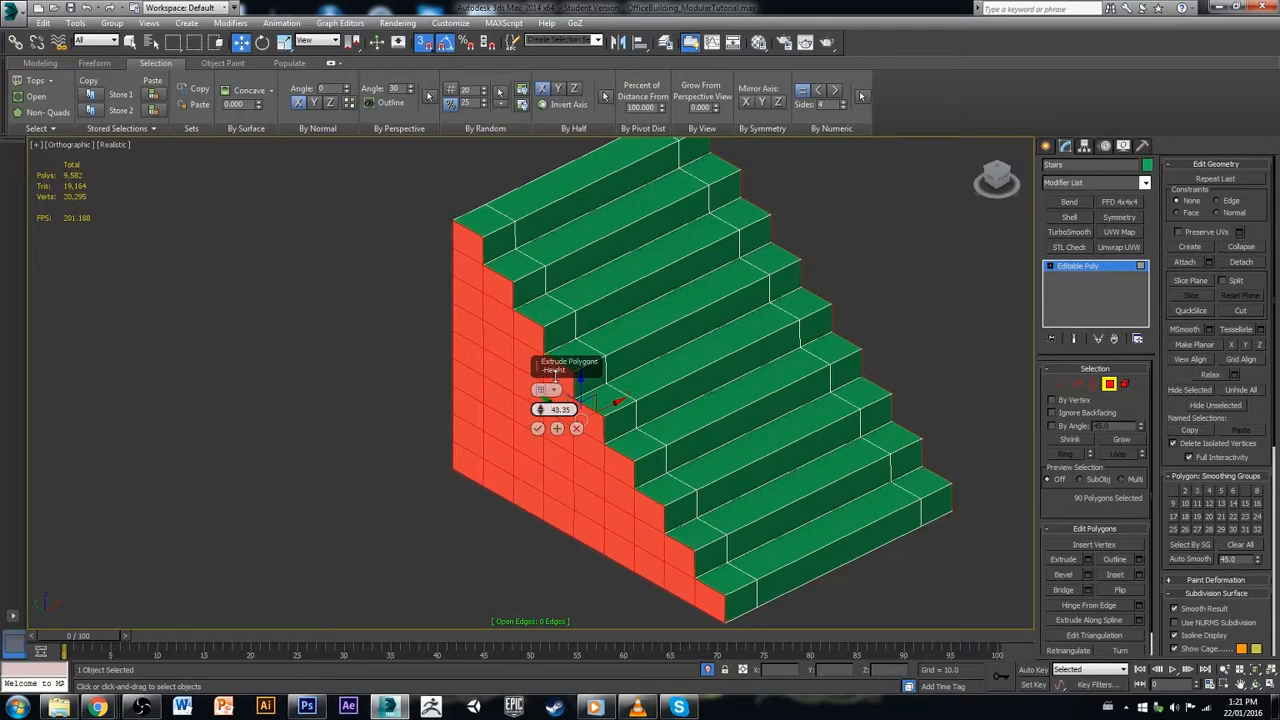
{"action": "left_click", "coordinate": [538, 429]}
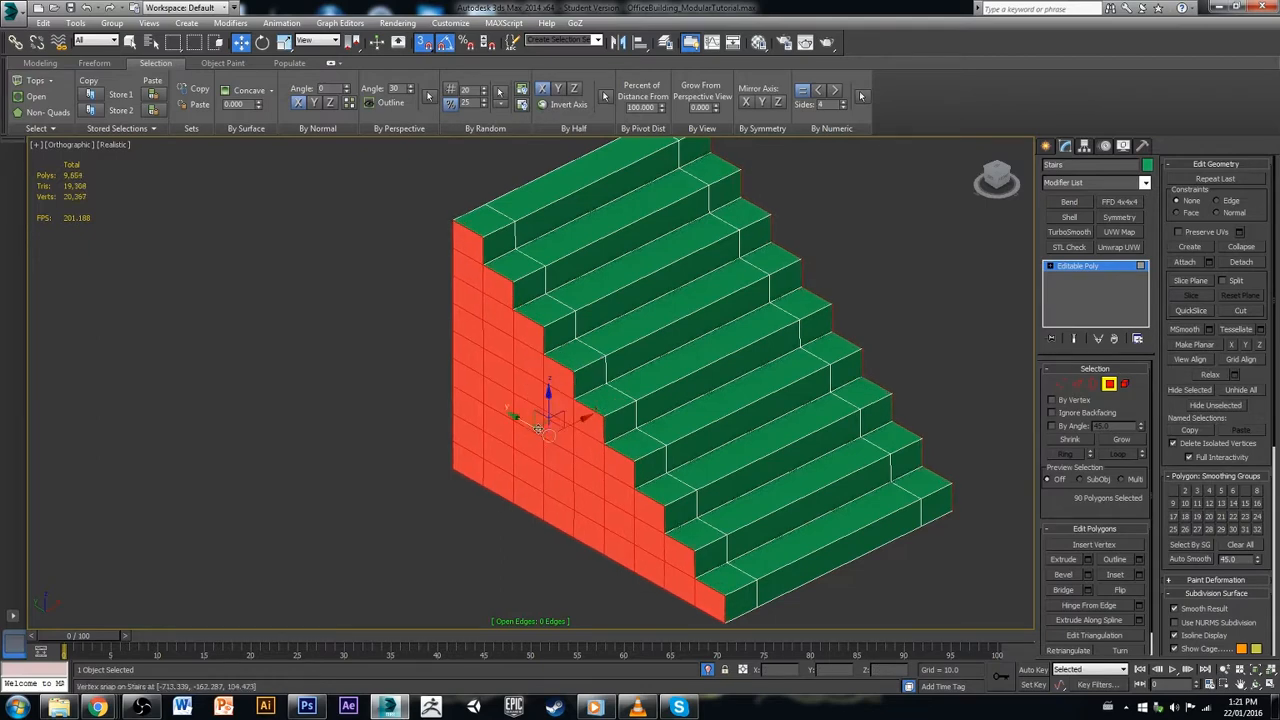
Step: Select the tread and riser polygons of the three uppermost steps on one of the newly extruded side strips
{"action": "left_click", "coordinate": [491, 222]}
{"action": "left_click", "coordinate": [507, 246], "text": "ctrl"}
{"action": "left_click", "coordinate": [520, 266], "text": "ctrl"}
{"action": "left_click", "coordinate": [537, 288], "text": "ctrl"}
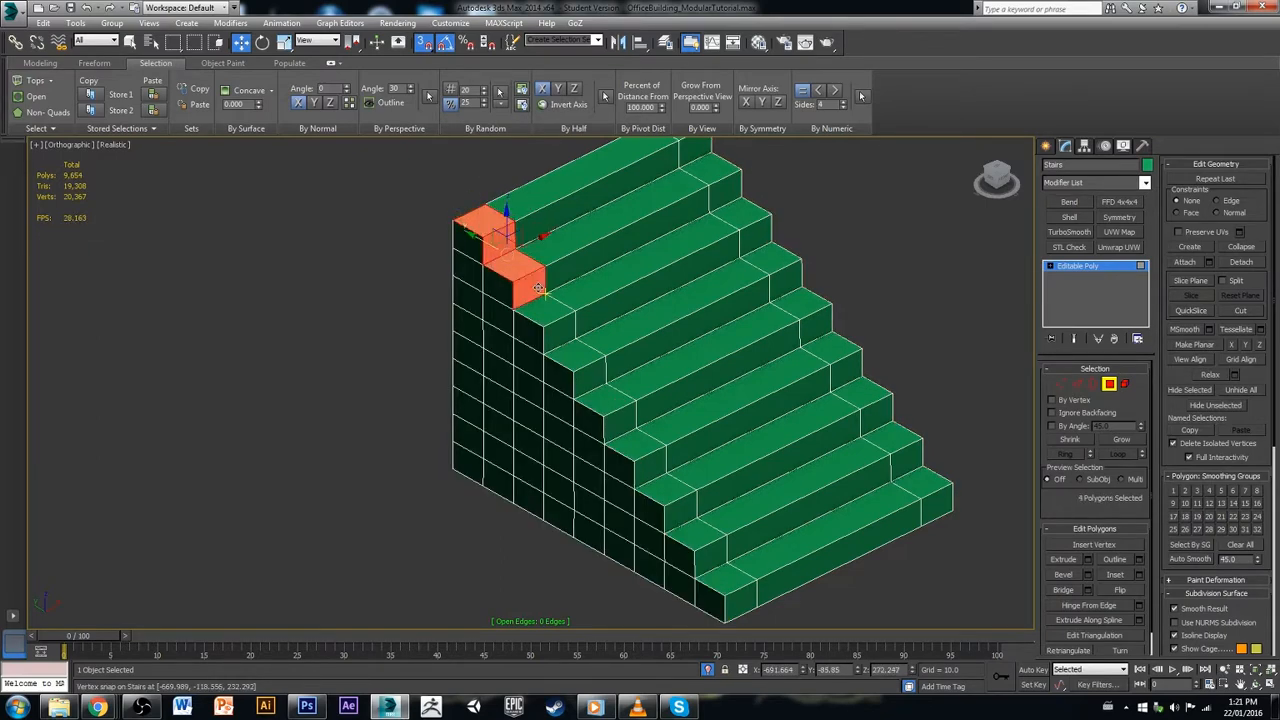
{"action": "left_click", "coordinate": [566, 322], "text": "ctrl"}
{"action": "left_click", "coordinate": [560, 333], "text": "ctrl"}
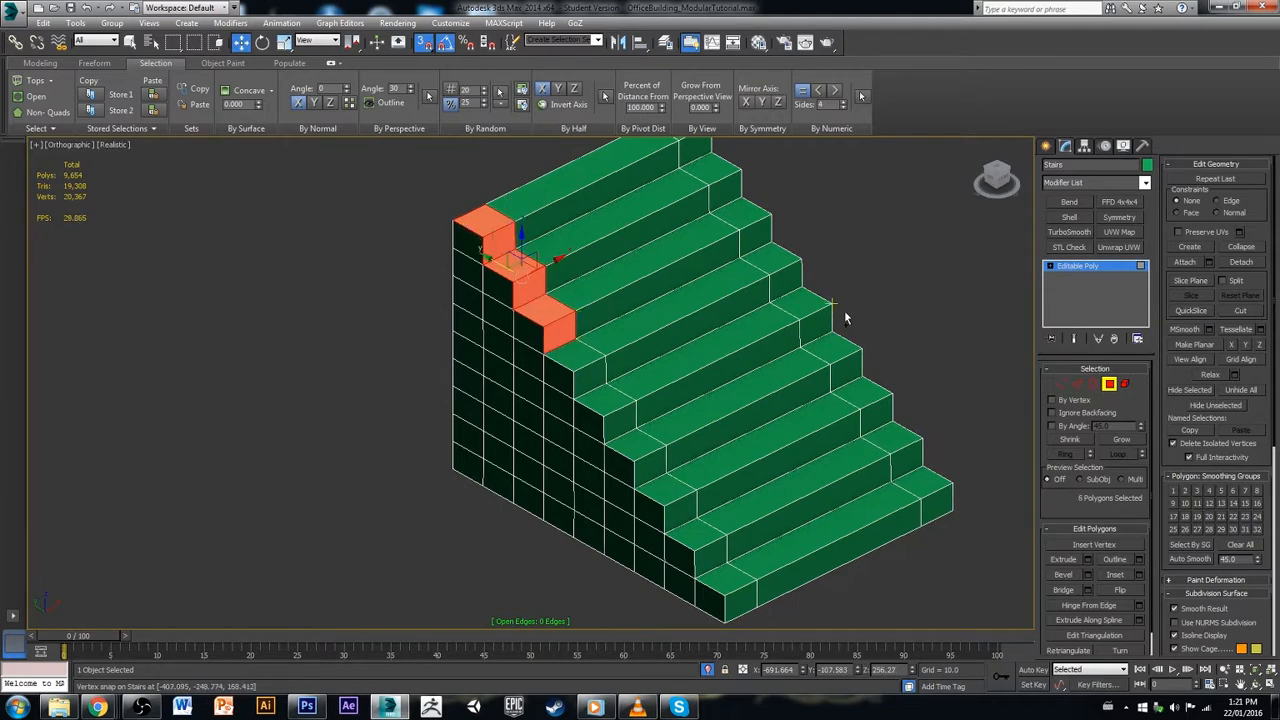
Step: Add all tread and riser polygons of the opposite side strip, from the top step down to the lowest tread, to the selection
{"action": "middle_click_drag", "start_coordinate": [845, 318], "coordinate": [831, 371], "text": "alt"}
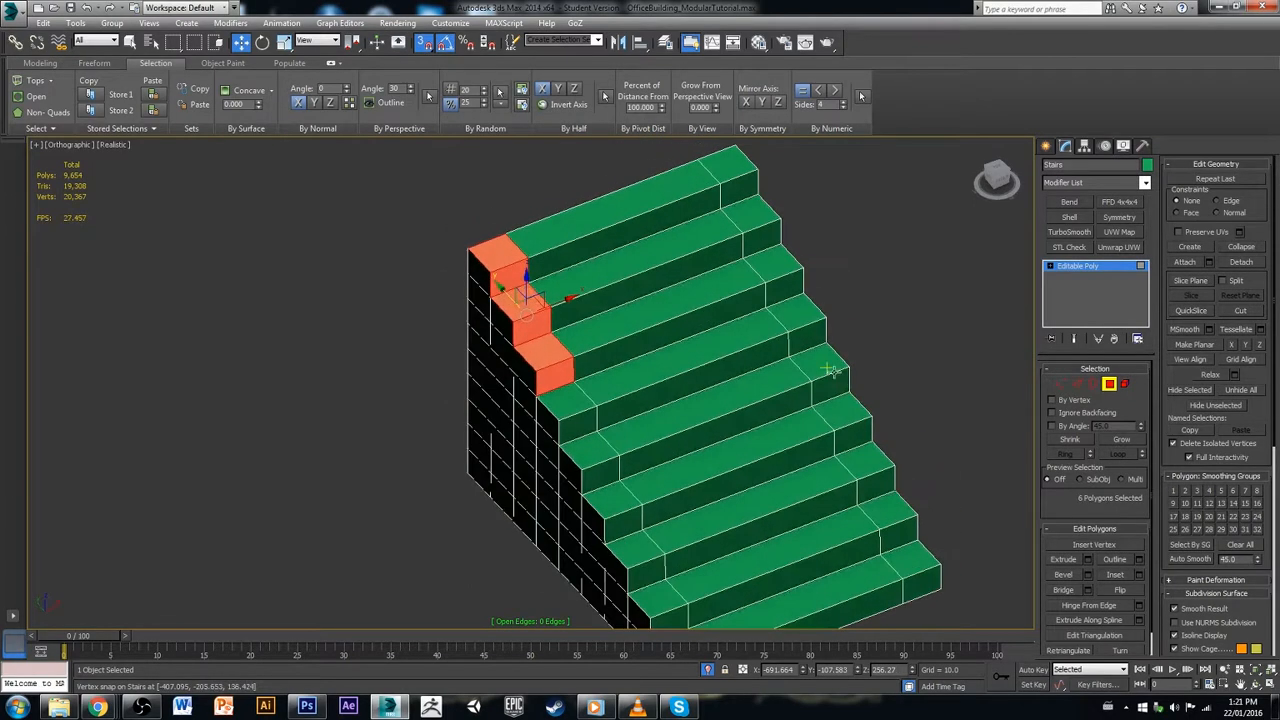
{"action": "left_click", "coordinate": [735, 163], "text": "ctrl"}
{"action": "left_click", "coordinate": [749, 192], "text": "ctrl"}
{"action": "left_click", "coordinate": [760, 213], "text": "ctrl"}
{"action": "left_click", "coordinate": [765, 238], "text": "ctrl"}
{"action": "left_click", "coordinate": [776, 262], "text": "ctrl"}
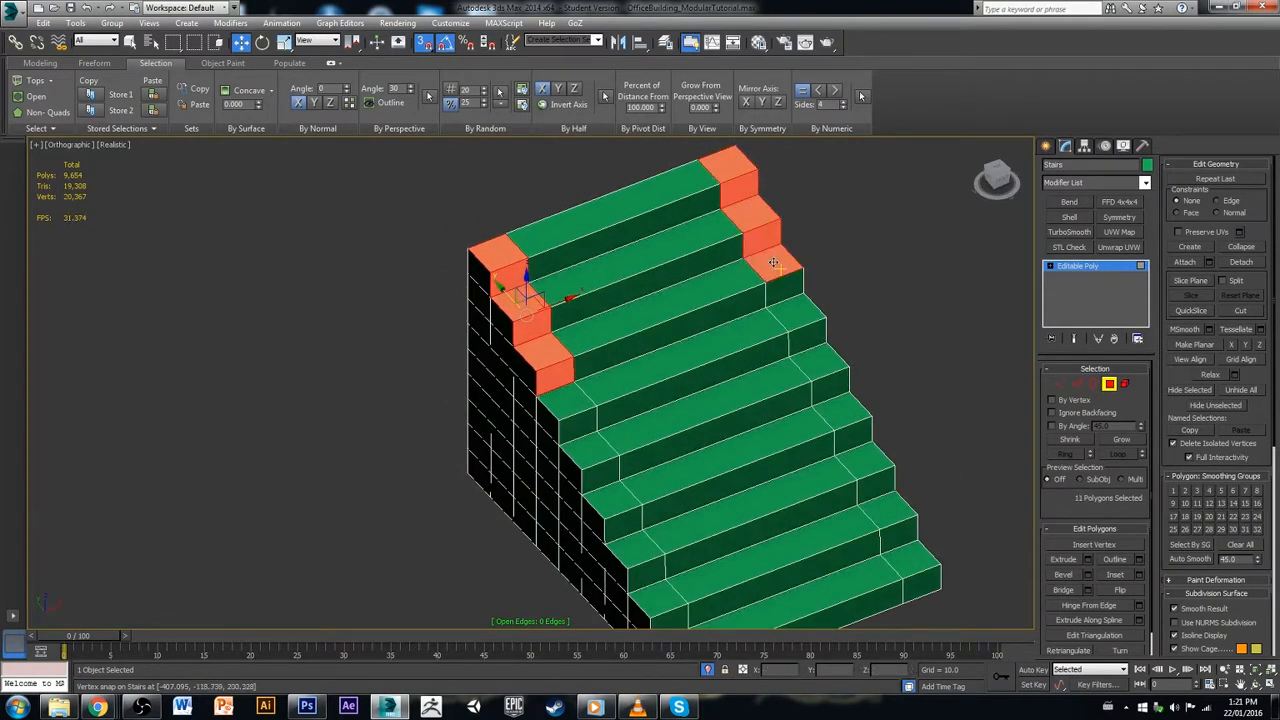
{"action": "left_click", "coordinate": [788, 288], "text": "ctrl"}
{"action": "left_click", "coordinate": [799, 312], "text": "ctrl"}
{"action": "left_click", "coordinate": [808, 338], "text": "ctrl"}
{"action": "left_click", "coordinate": [818, 363], "text": "ctrl"}
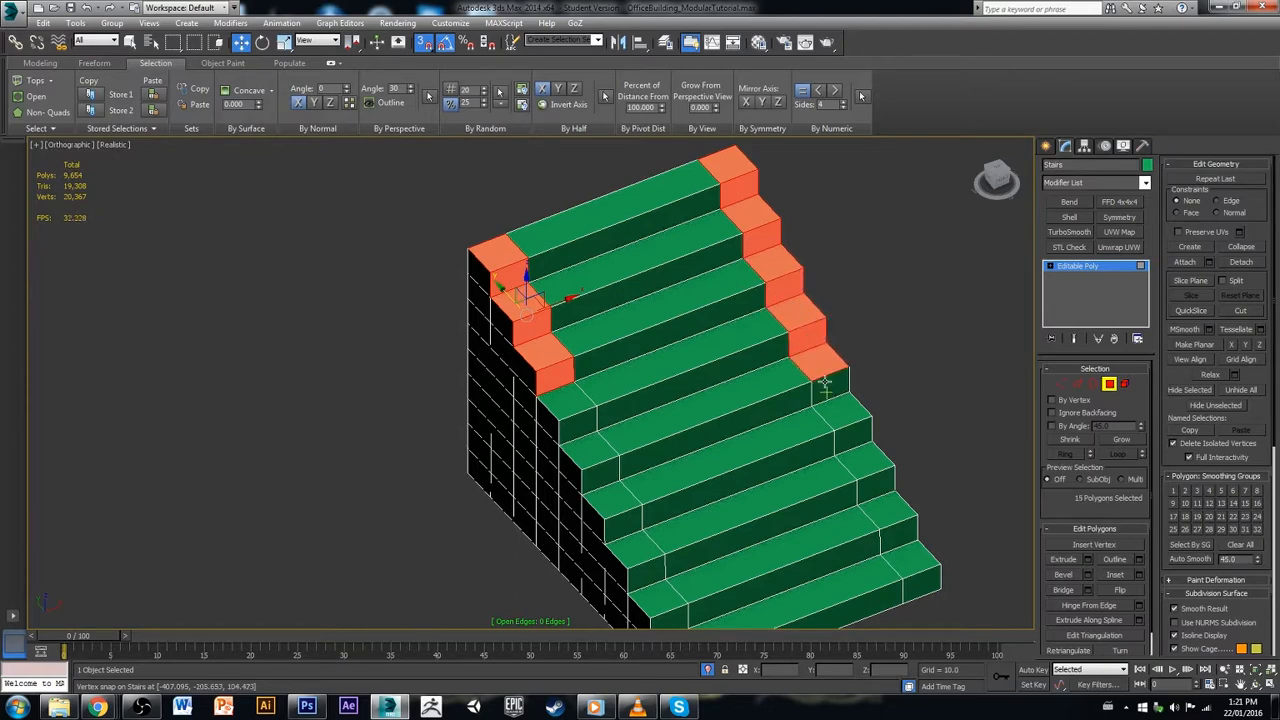
{"action": "left_click", "coordinate": [828, 392], "text": "ctrl"}
{"action": "left_click", "coordinate": [839, 418], "text": "ctrl"}
{"action": "left_click", "coordinate": [849, 443], "text": "ctrl"}
{"action": "left_click", "coordinate": [860, 466], "text": "ctrl"}
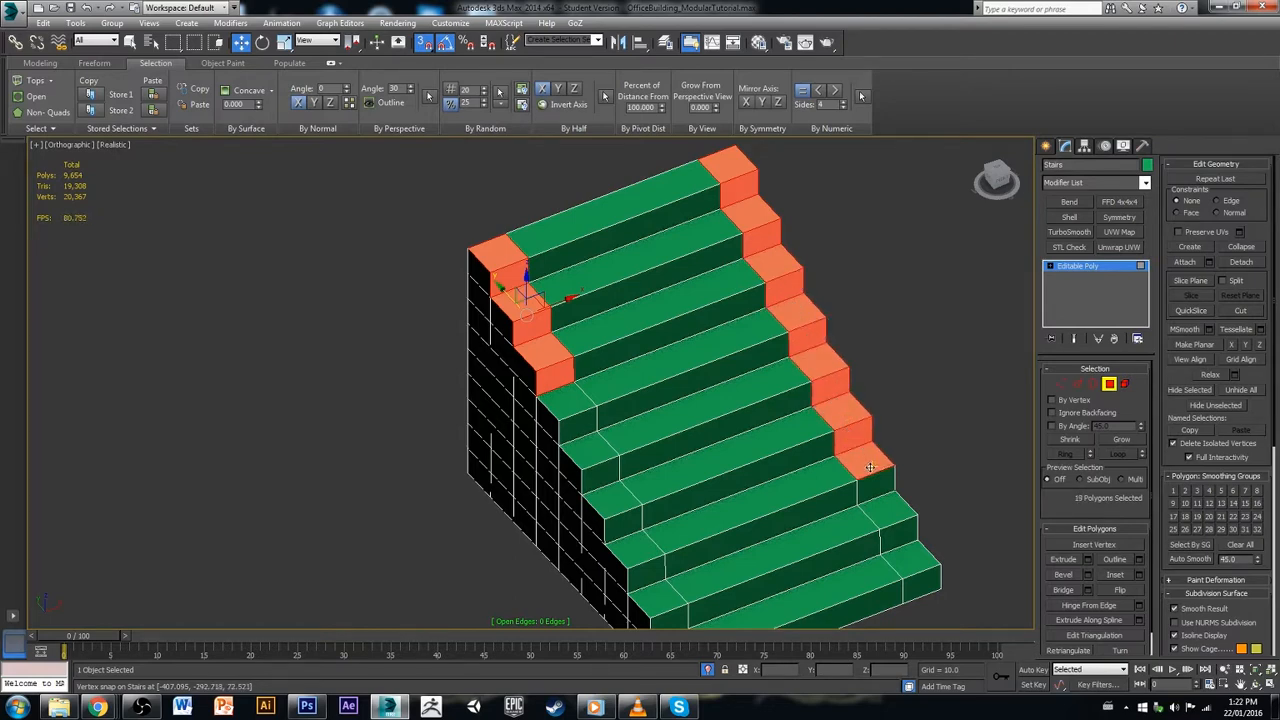
{"action": "left_click", "coordinate": [877, 489], "text": "ctrl"}
{"action": "left_click", "coordinate": [888, 505], "text": "ctrl"}
{"action": "left_click", "coordinate": [900, 530], "text": "ctrl"}
{"action": "left_click", "coordinate": [915, 560], "text": "ctrl"}
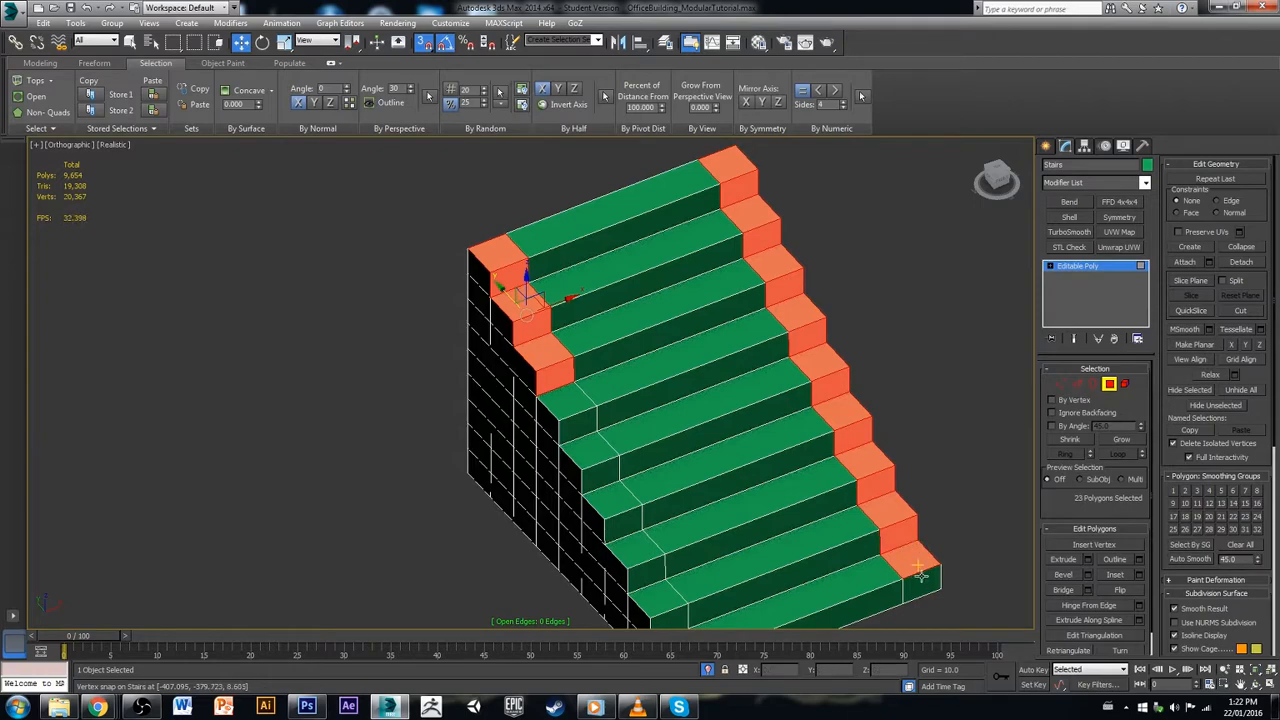
Step: Add the remaining tread and riser polygons of the first side strip, from the lowest tread upward, leaving out the lowest riser
{"action": "middle_click_drag", "start_coordinate": [910, 568], "coordinate": [955, 458]}
{"action": "left_click", "coordinate": [735, 545], "text": "ctrl"}
{"action": "left_click", "coordinate": [718, 515], "text": "ctrl"}
{"action": "left_click", "coordinate": [707, 492], "text": "ctrl"}
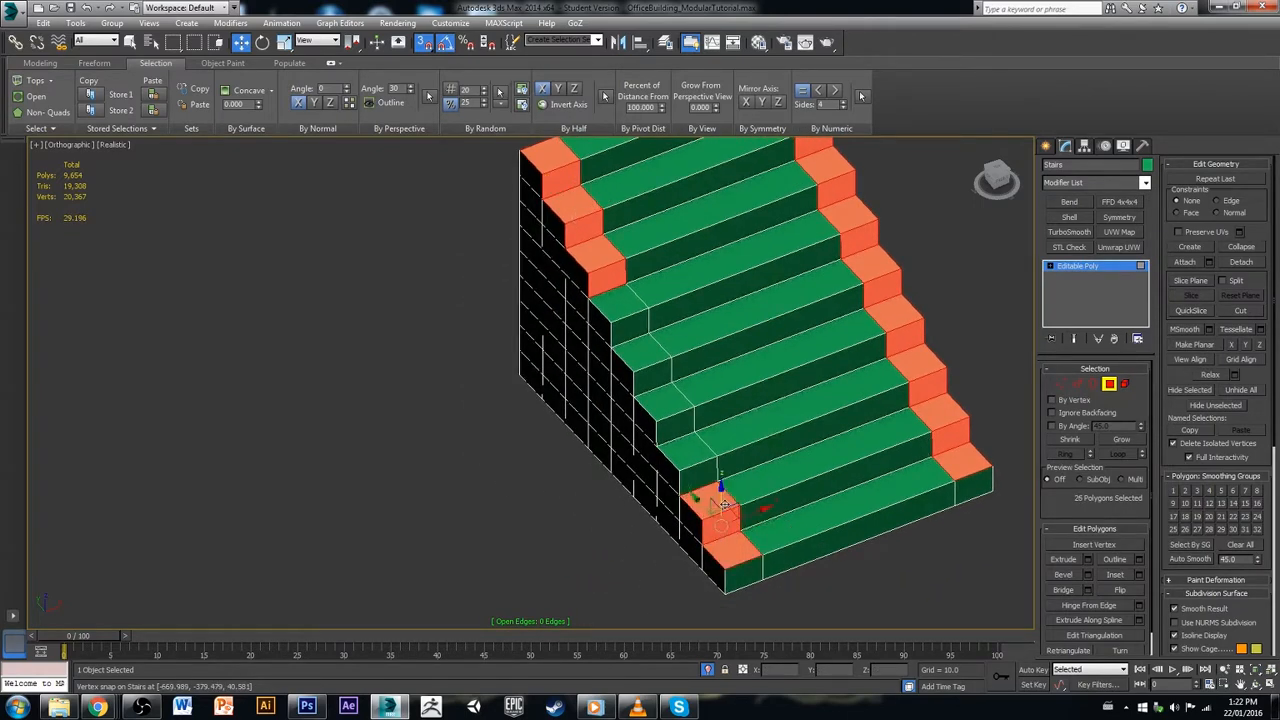
{"action": "left_click", "coordinate": [697, 470], "text": "ctrl"}
{"action": "left_click", "coordinate": [688, 447], "text": "ctrl"}
{"action": "left_click", "coordinate": [677, 420], "text": "ctrl"}
{"action": "left_click", "coordinate": [666, 398], "text": "ctrl"}
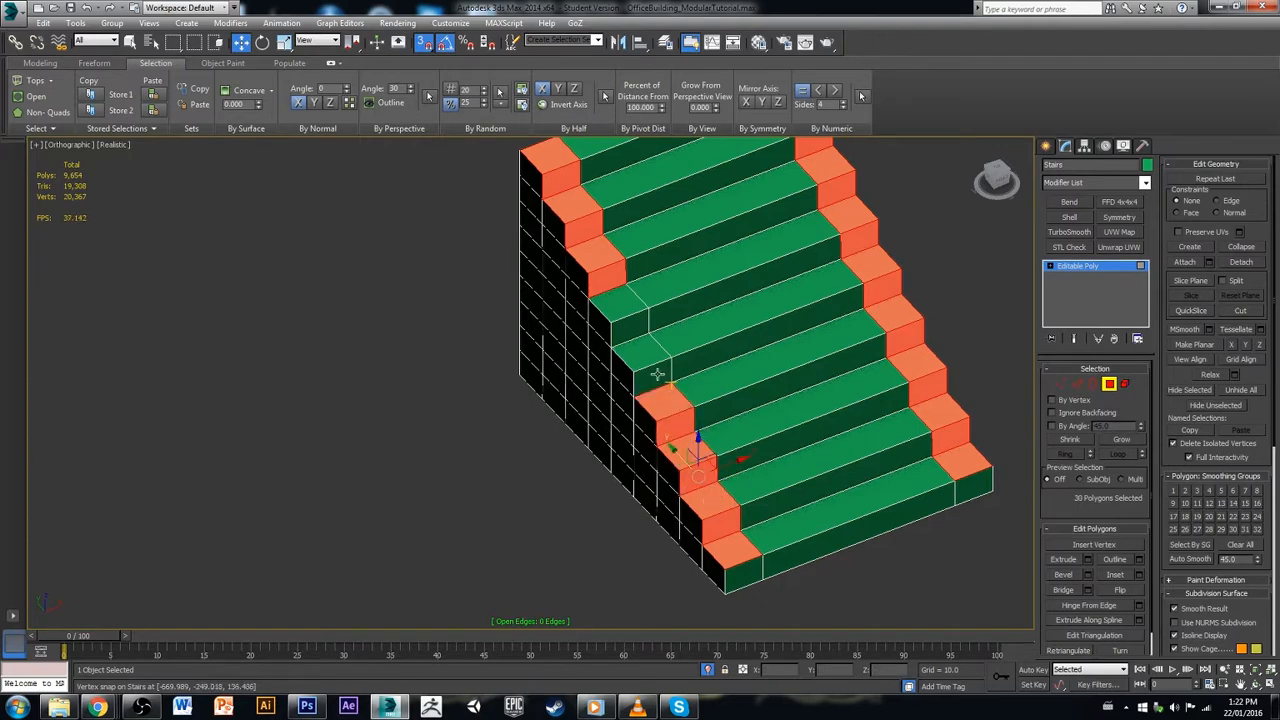
{"action": "left_click", "coordinate": [656, 376], "text": "ctrl"}
{"action": "left_click", "coordinate": [645, 353], "text": "ctrl"}
{"action": "left_click", "coordinate": [636, 330], "text": "ctrl"}
{"action": "left_click", "coordinate": [626, 308], "text": "ctrl"}
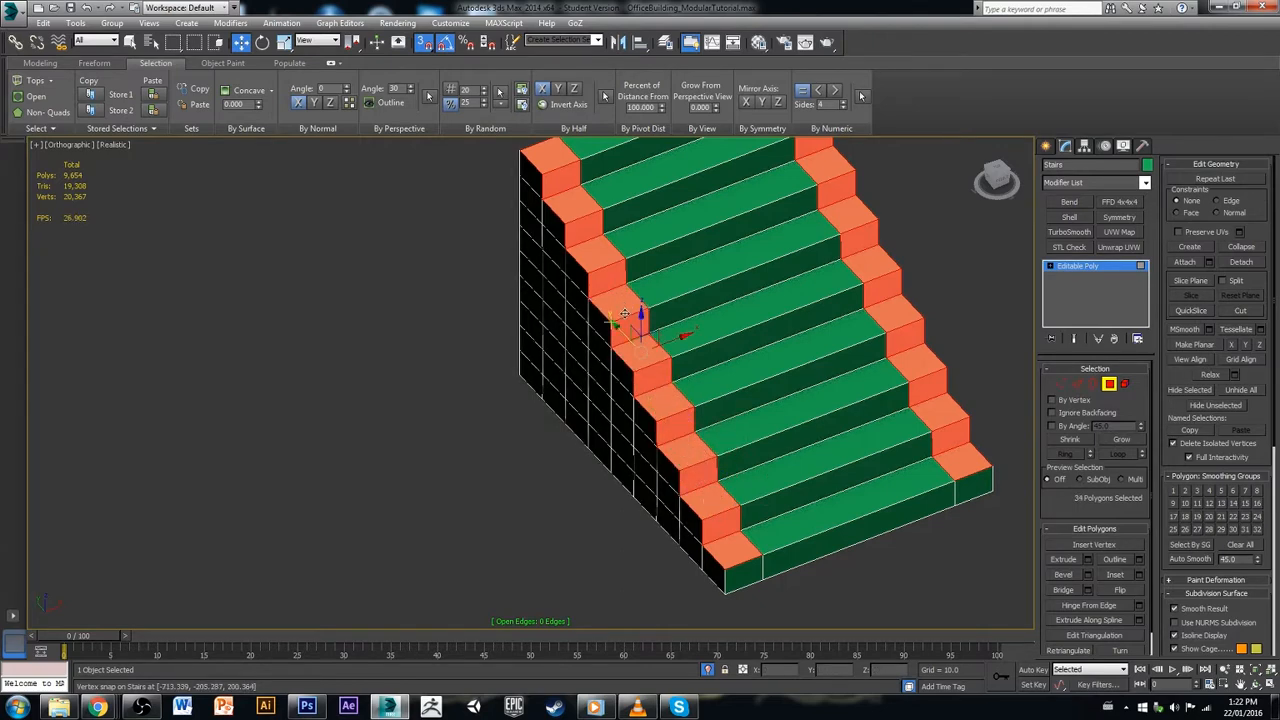
{"action": "middle_click_drag", "start_coordinate": [624, 313], "coordinate": [596, 359]}
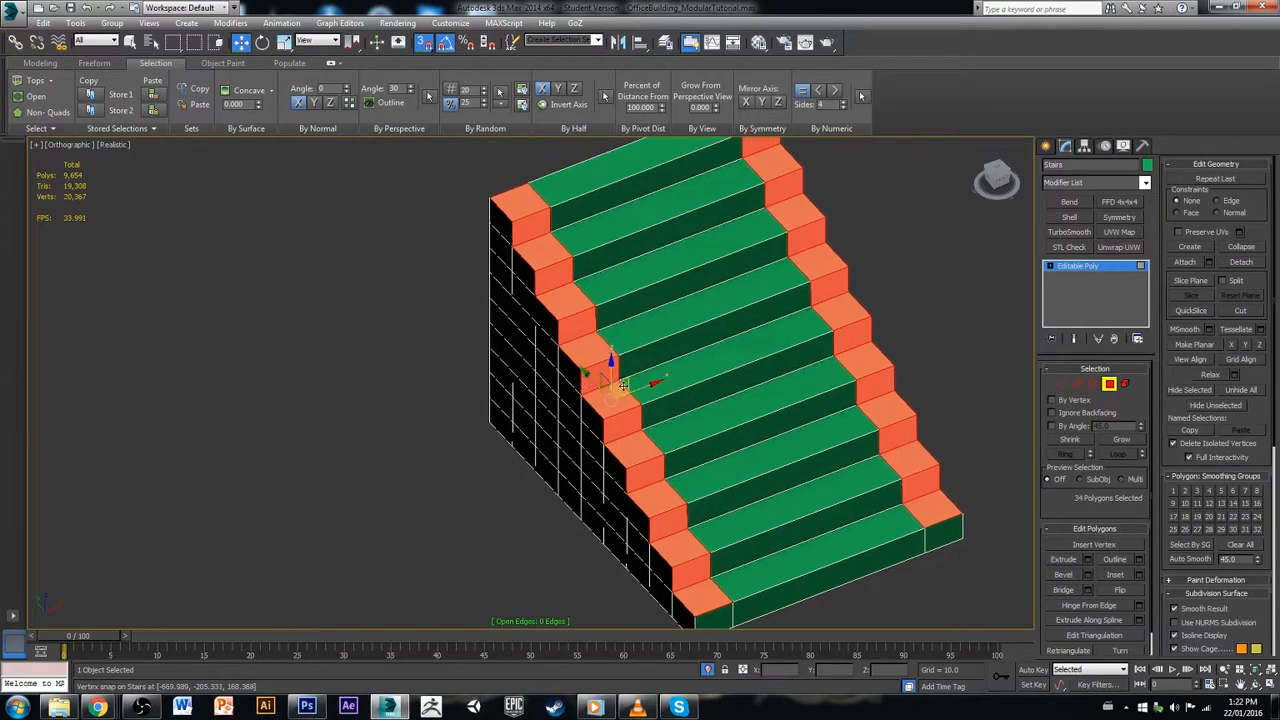
Step: Try flattening the selected side strips with Make Planar before extruding them, and undo each attempt
{"action": "left_click", "coordinate": [94, 62]}
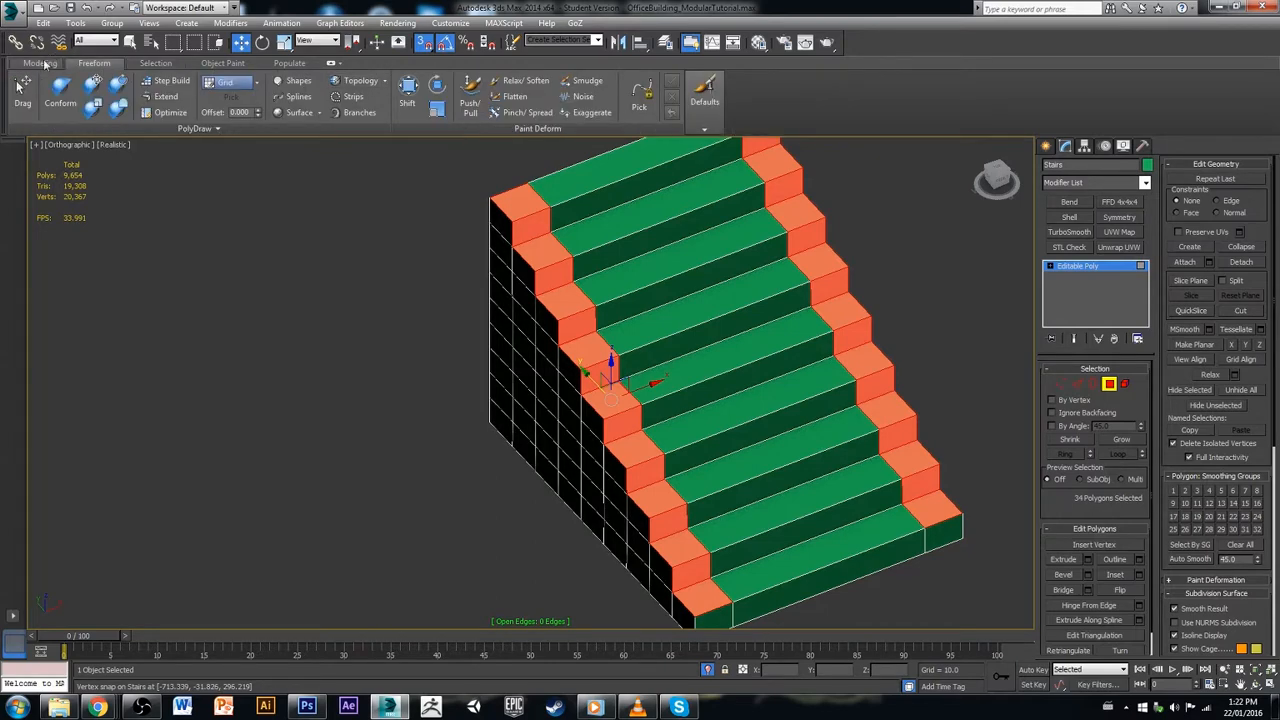
{"action": "left_click", "coordinate": [40, 62]}
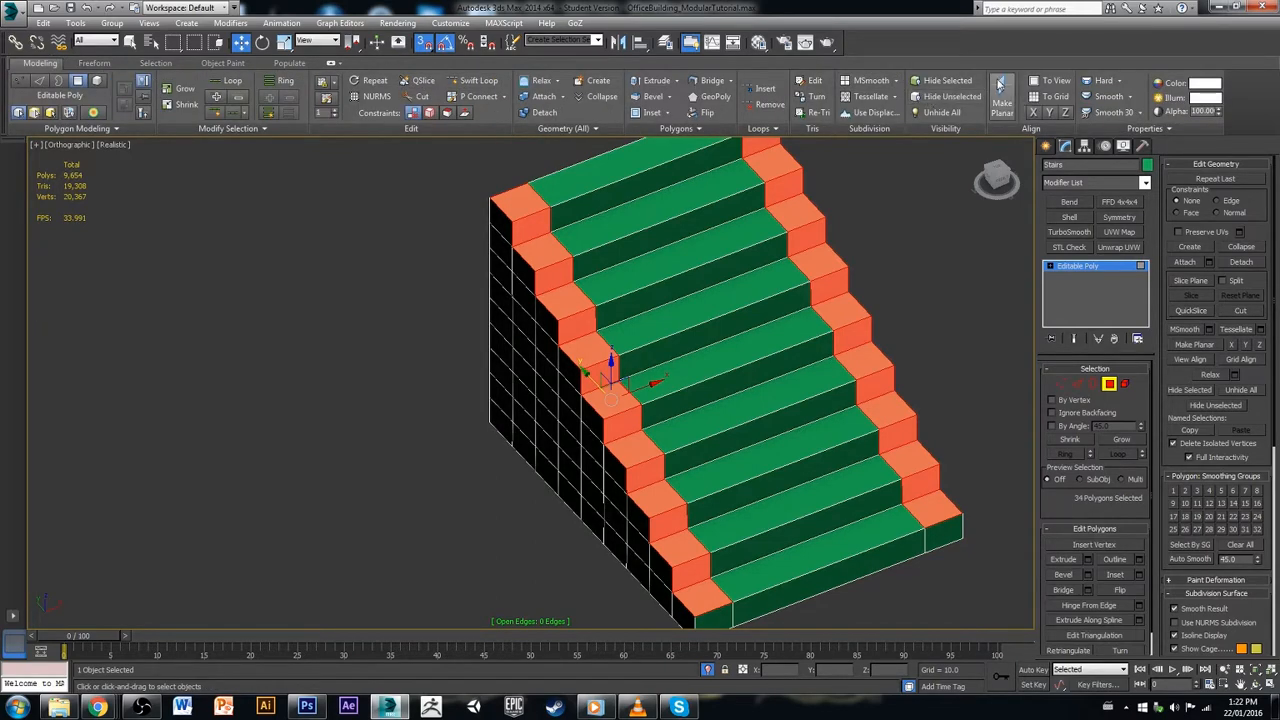
{"action": "left_click", "coordinate": [1000, 93]}
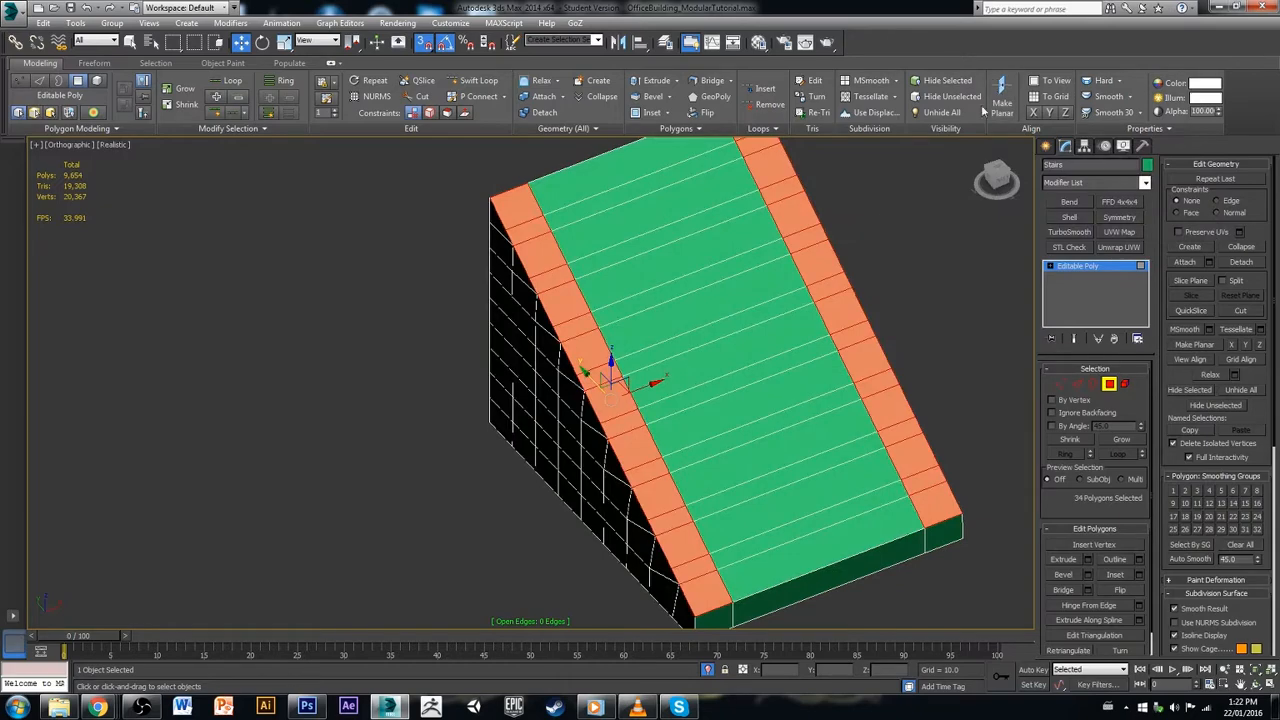
{"action": "middle_click_drag", "start_coordinate": [816, 299], "coordinate": [842, 316], "text": "alt"}
{"action": "key", "text": "ctrl+z"}
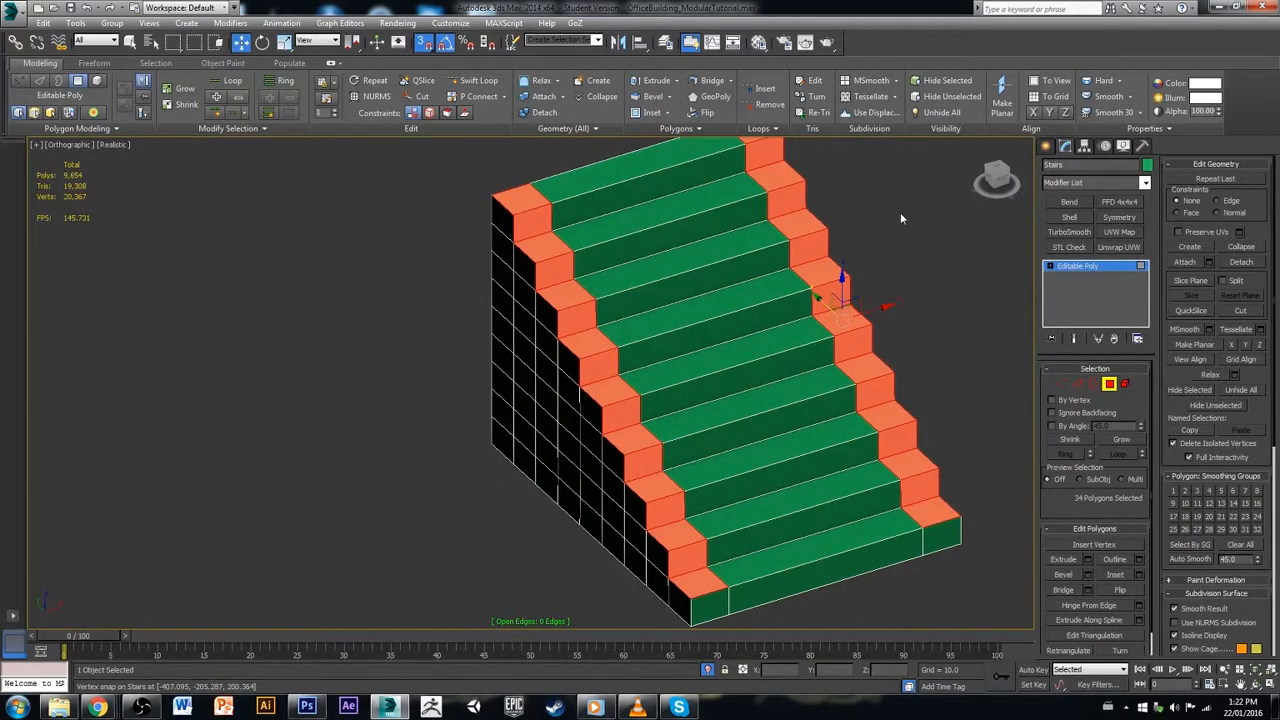
{"action": "left_click", "coordinate": [1004, 98]}
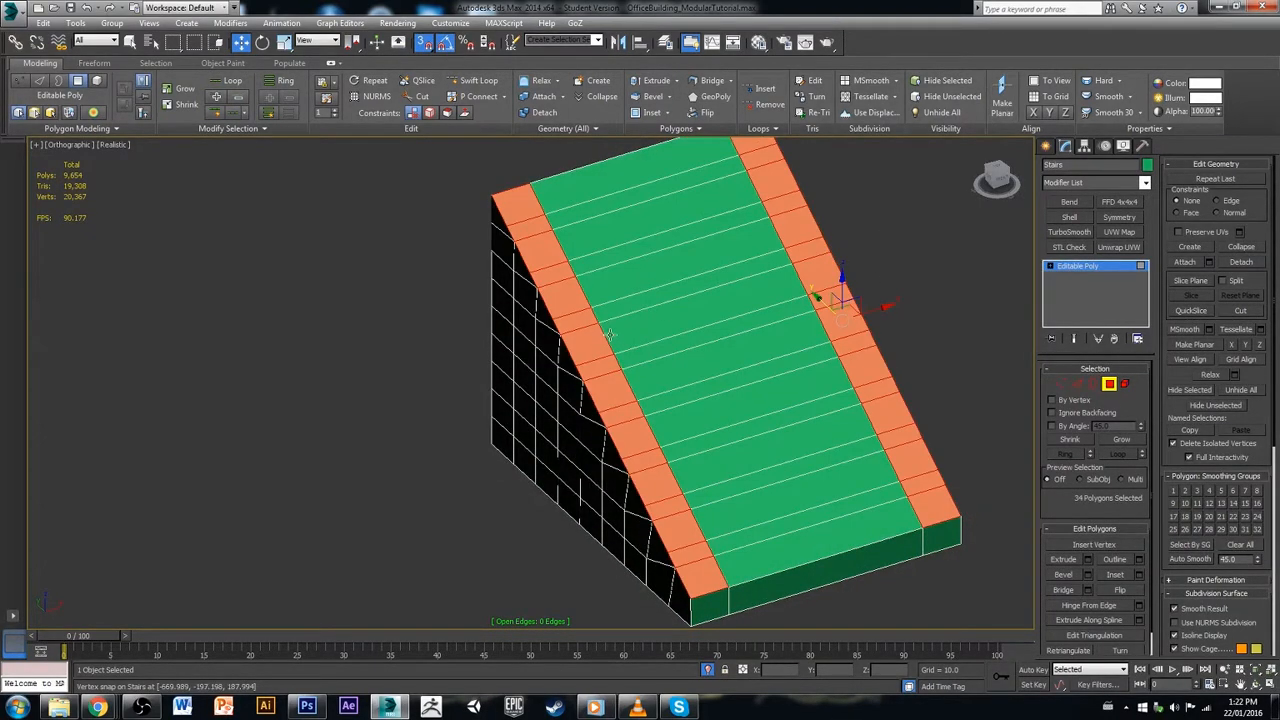
{"action": "middle_click_drag", "start_coordinate": [790, 432], "coordinate": [986, 438], "text": "alt"}
{"action": "key", "text": "ctrl+z"}
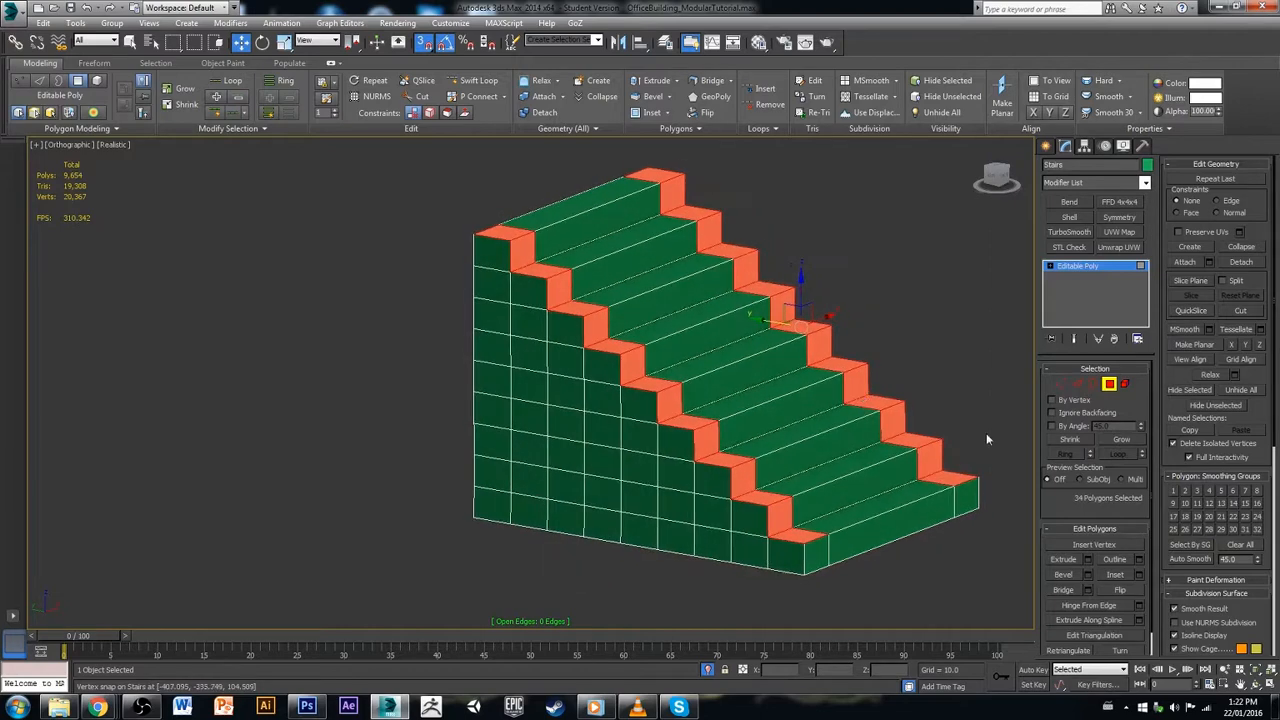
Step: Extrude both selected stepped side strips along their local normals by about 6.73
{"action": "left_click", "coordinate": [1089, 560]}
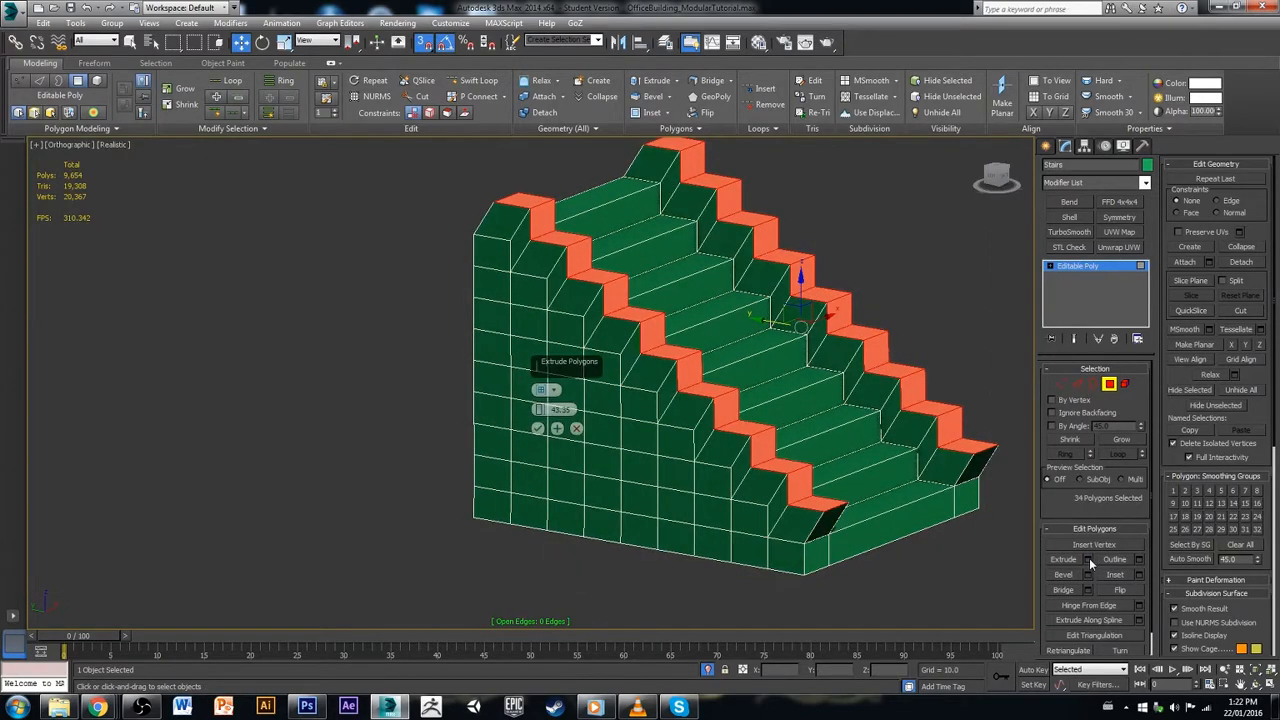
{"action": "left_click", "coordinate": [550, 391]}
{"action": "left_click", "coordinate": [590, 411]}
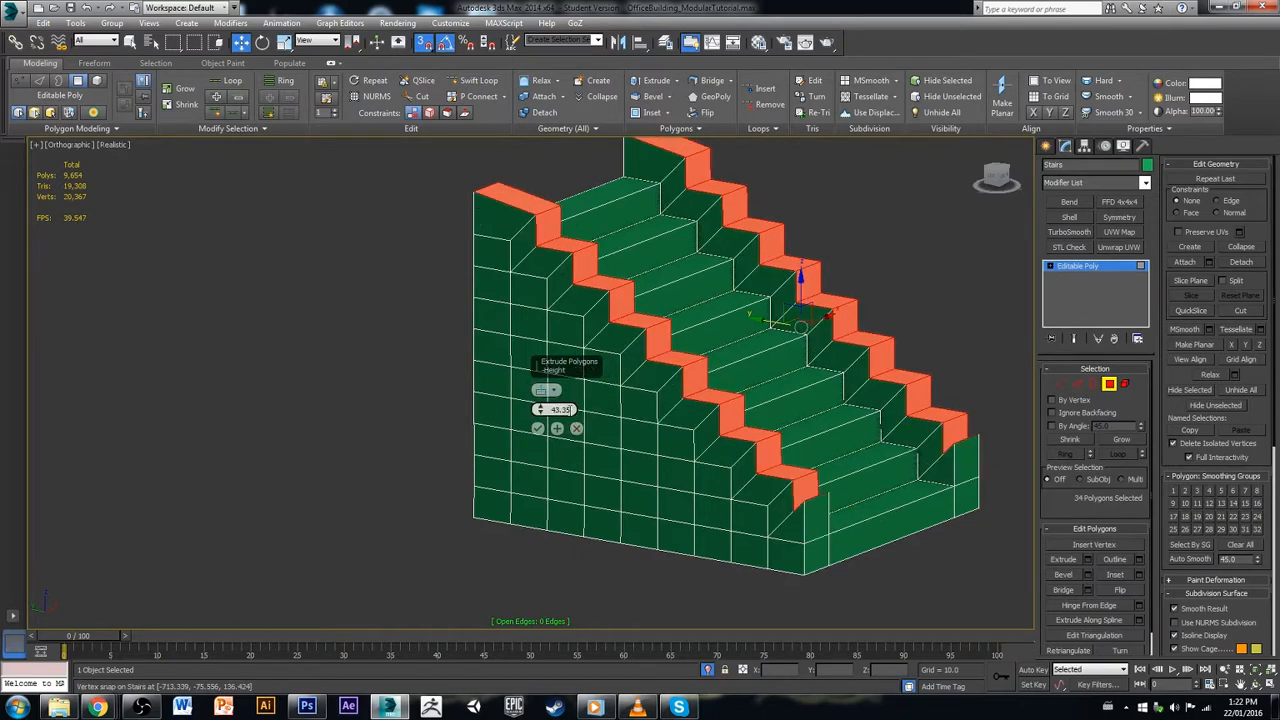
{"action": "left_click_drag", "start_coordinate": [540, 410], "coordinate": [566, 449]}
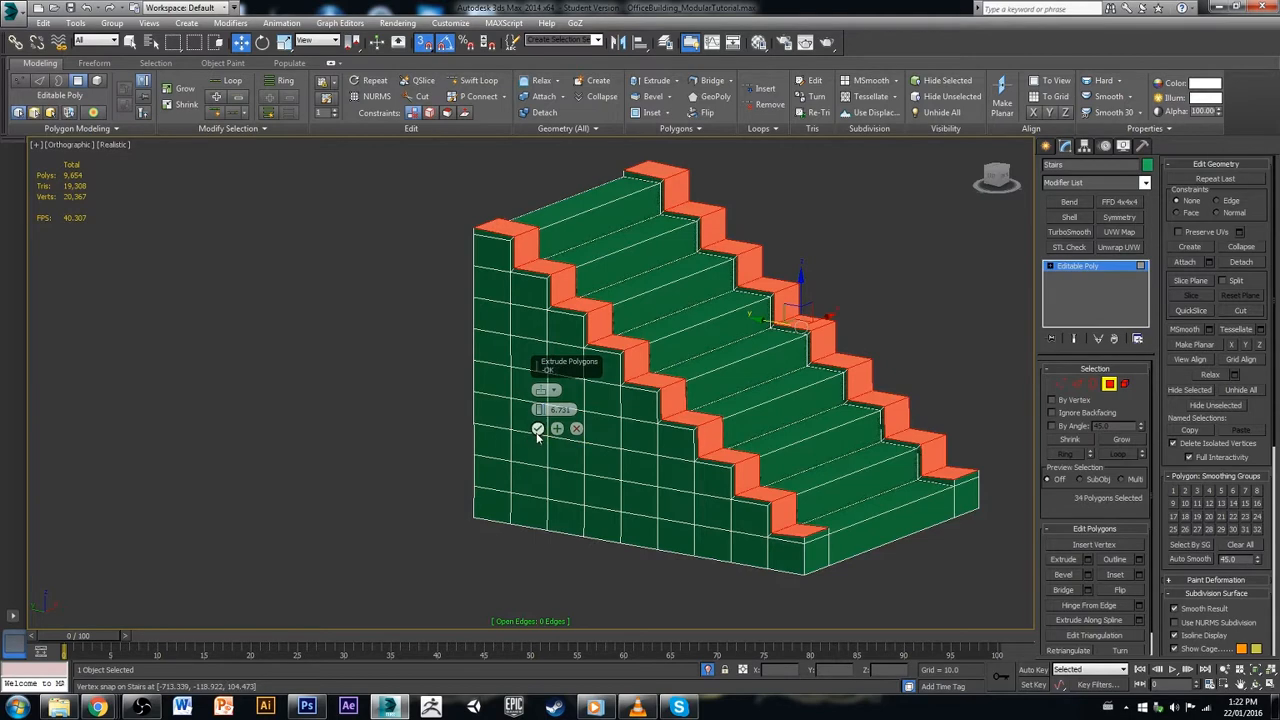
{"action": "left_click", "coordinate": [538, 430]}
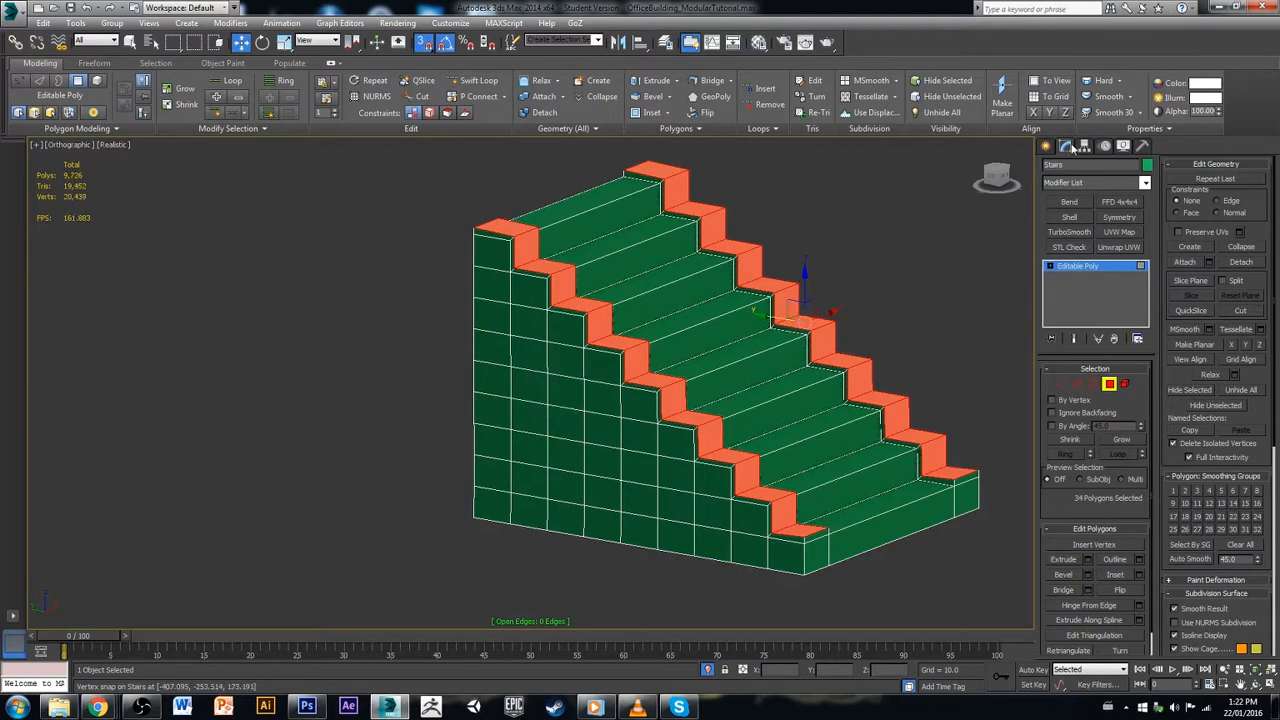
Step: Make the extruded side strips planar, raise them along Z above the steps as sloping side walls, and turn snapping off
{"action": "left_click", "coordinate": [1001, 103]}
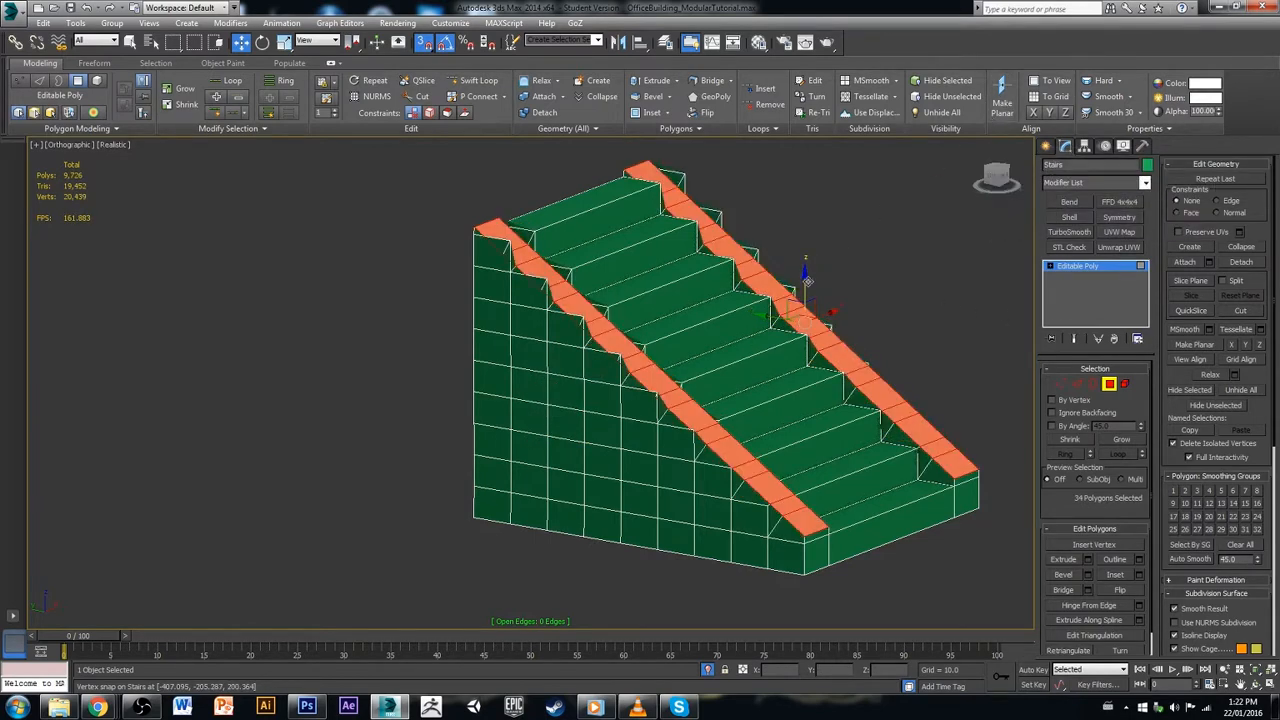
{"action": "left_click_drag", "start_coordinate": [806, 280], "coordinate": [834, 252]}
{"action": "key", "text": "s"}
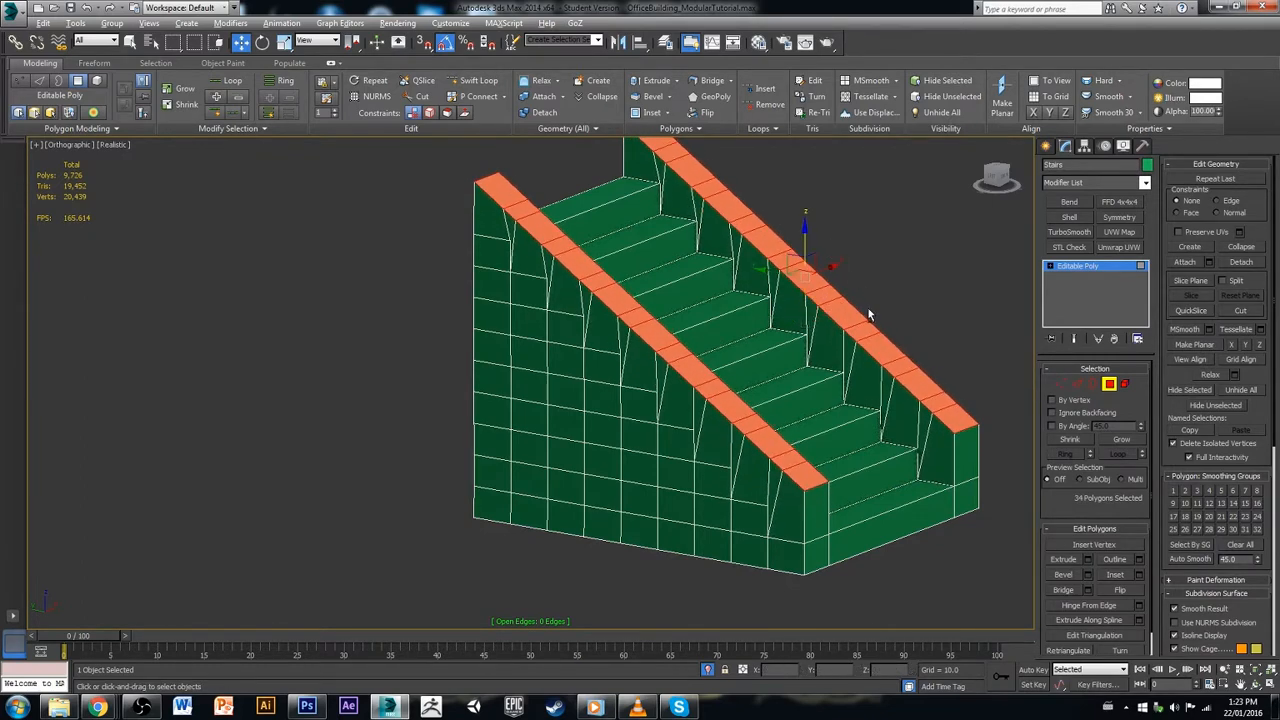
Step: Raise the sloping top faces of both side walls slightly further along Z in two small moves, and clear the selection
{"action": "mouse_move", "coordinate": [869, 313]}
{"action": "middle_mouse_down", "text": "alt"}
{"action": "mouse_move", "coordinate": [735, 312]}
{"action": "mouse_move", "coordinate": [843, 288]}
{"action": "mouse_move", "coordinate": [857, 299]}
{"action": "middle_mouse_up", "text": "alt"}
{"action": "left_click_drag", "start_coordinate": [816, 272], "coordinate": [830, 258]}
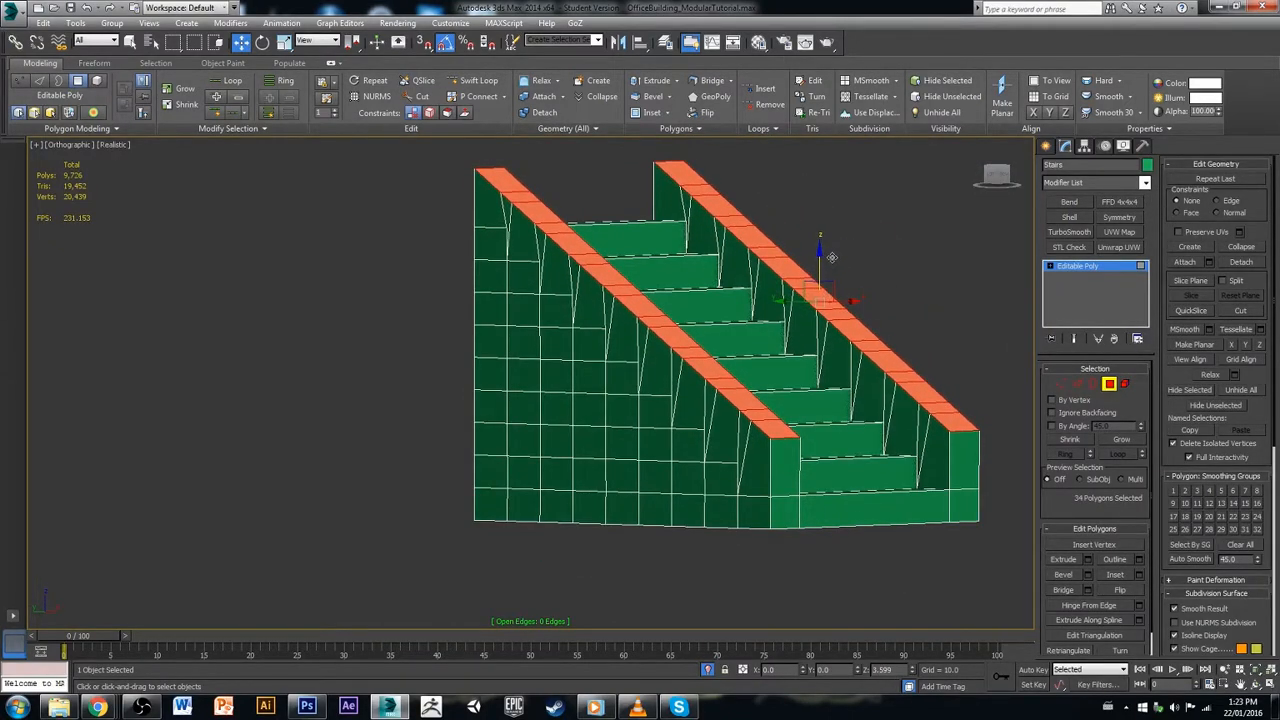
{"action": "mouse_move", "coordinate": [837, 302]}
{"action": "middle_mouse_down", "text": "alt"}
{"action": "mouse_move", "coordinate": [846, 323]}
{"action": "mouse_move", "coordinate": [825, 296]}
{"action": "middle_mouse_up", "text": "alt"}
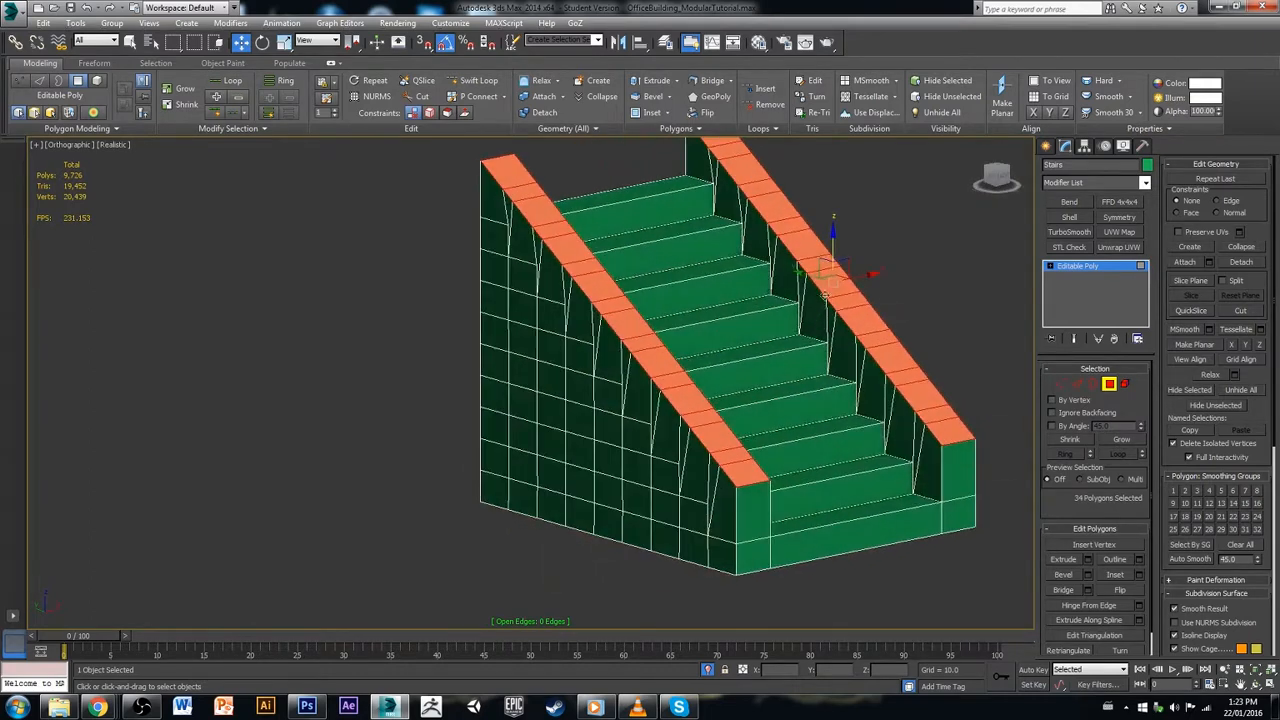
{"action": "left_click_drag", "start_coordinate": [832, 256], "coordinate": [841, 238]}
{"action": "left_click", "coordinate": [879, 218]}
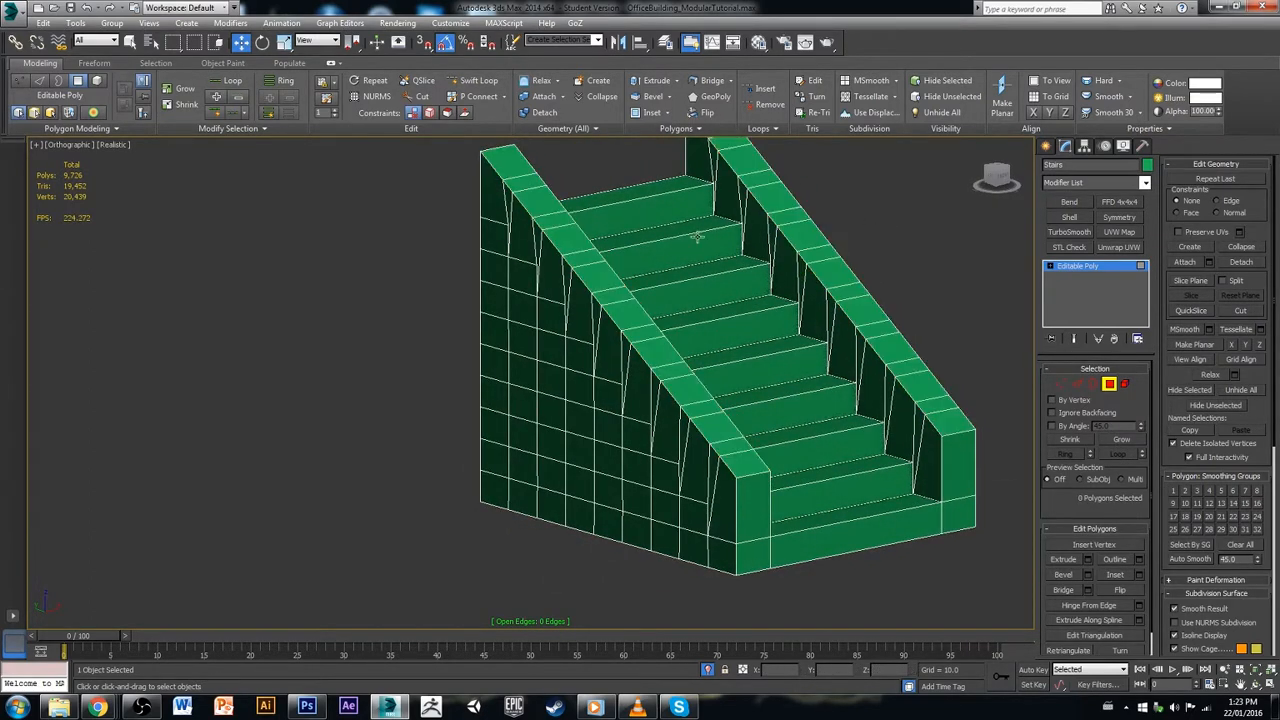
Step: Select the horizontal edges across all the steps and connect them with one segment to form a centre edge loop
{"action": "middle_click_drag", "start_coordinate": [685, 240], "coordinate": [738, 290]}
{"action": "left_click", "coordinate": [1077, 384]}
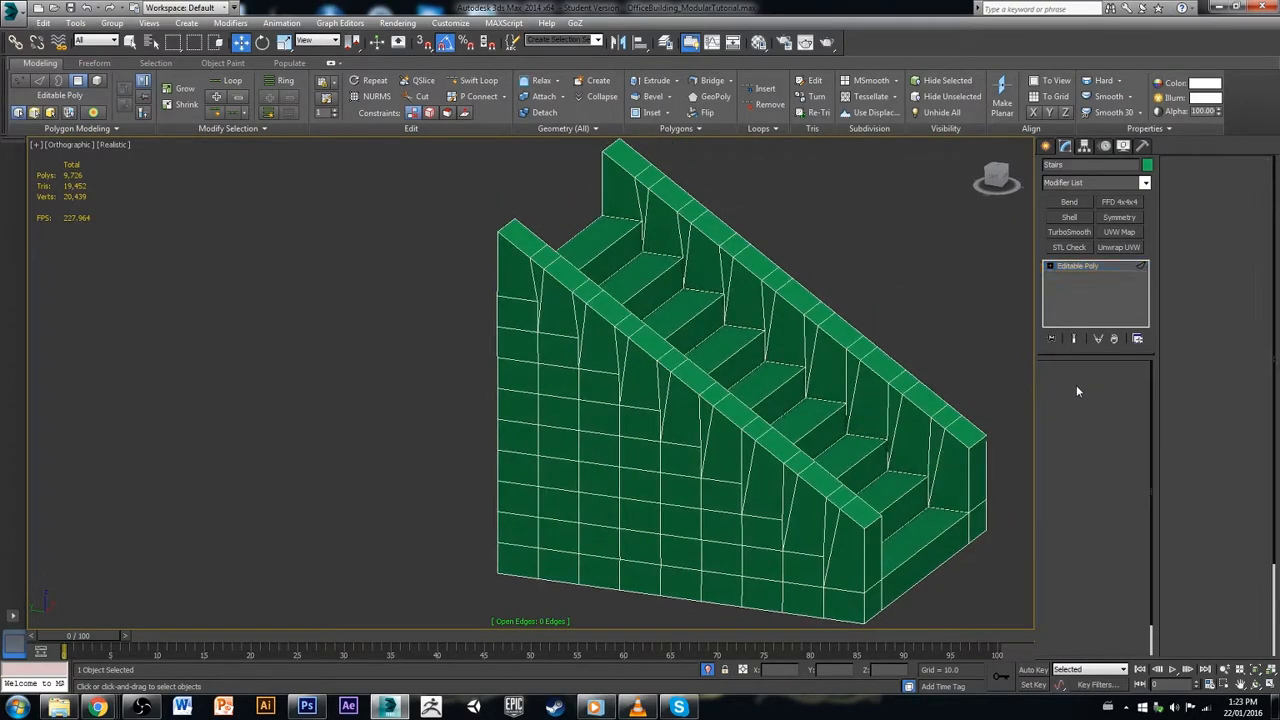
{"action": "left_click", "coordinate": [845, 500]}
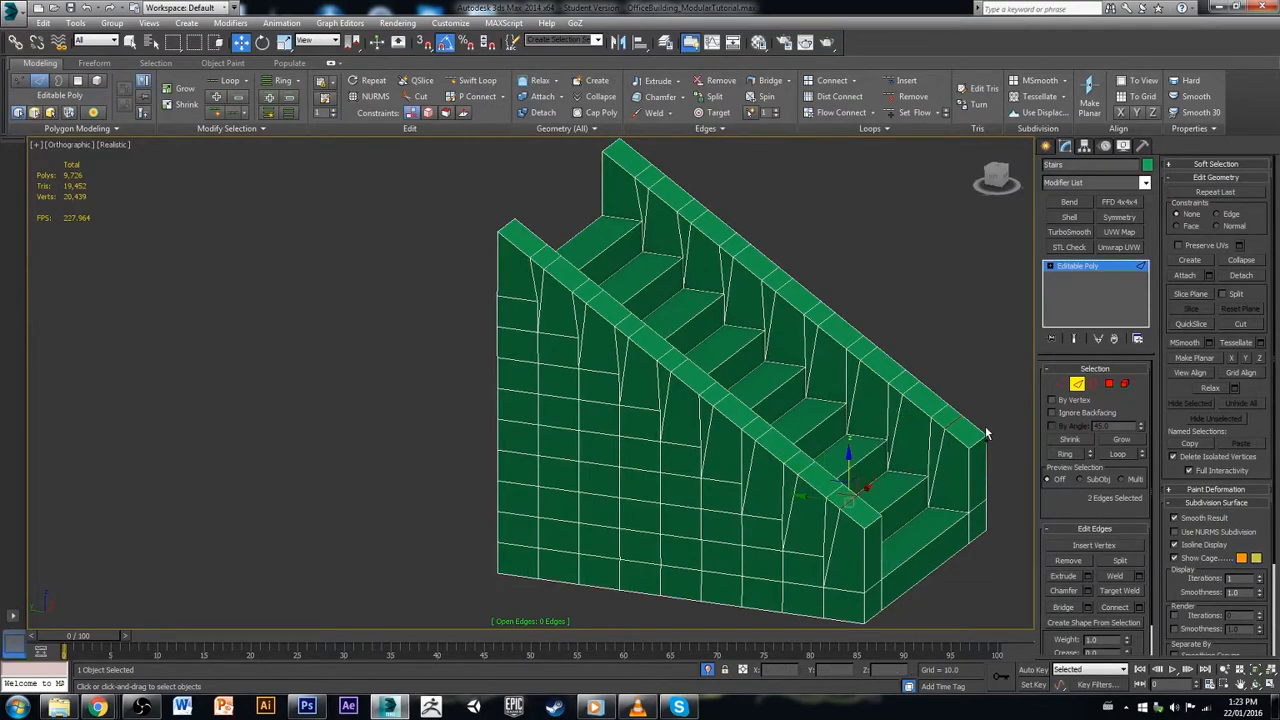
{"action": "middle_click_drag", "start_coordinate": [985, 434], "coordinate": [763, 496], "text": "alt"}
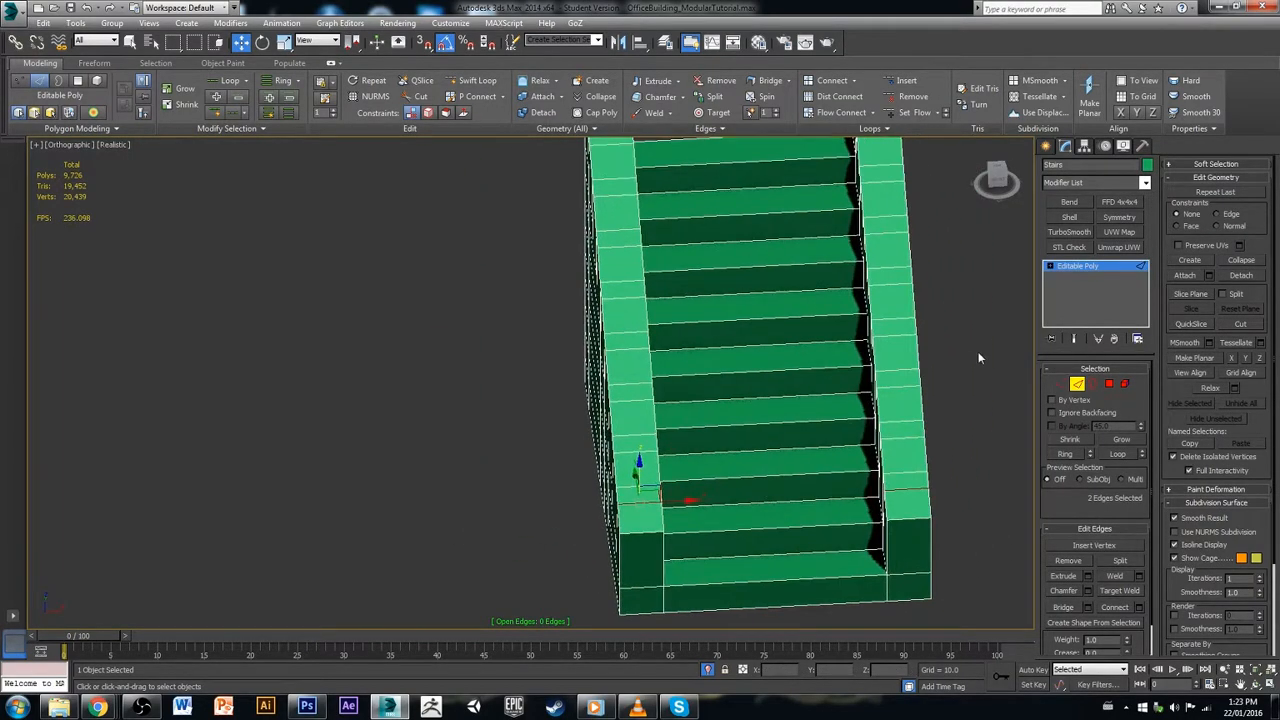
{"action": "left_click", "coordinate": [803, 476]}
{"action": "left_click", "coordinate": [790, 422], "text": "shift"}
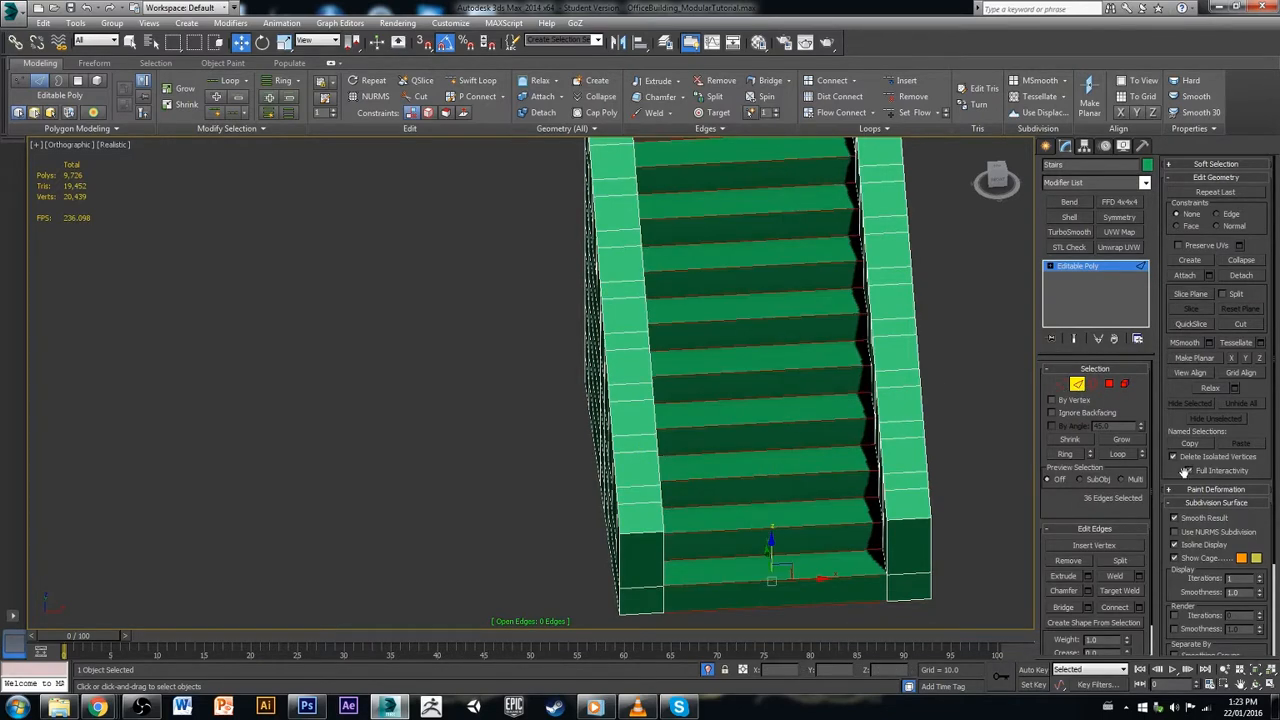
{"action": "left_click", "coordinate": [1139, 608]}
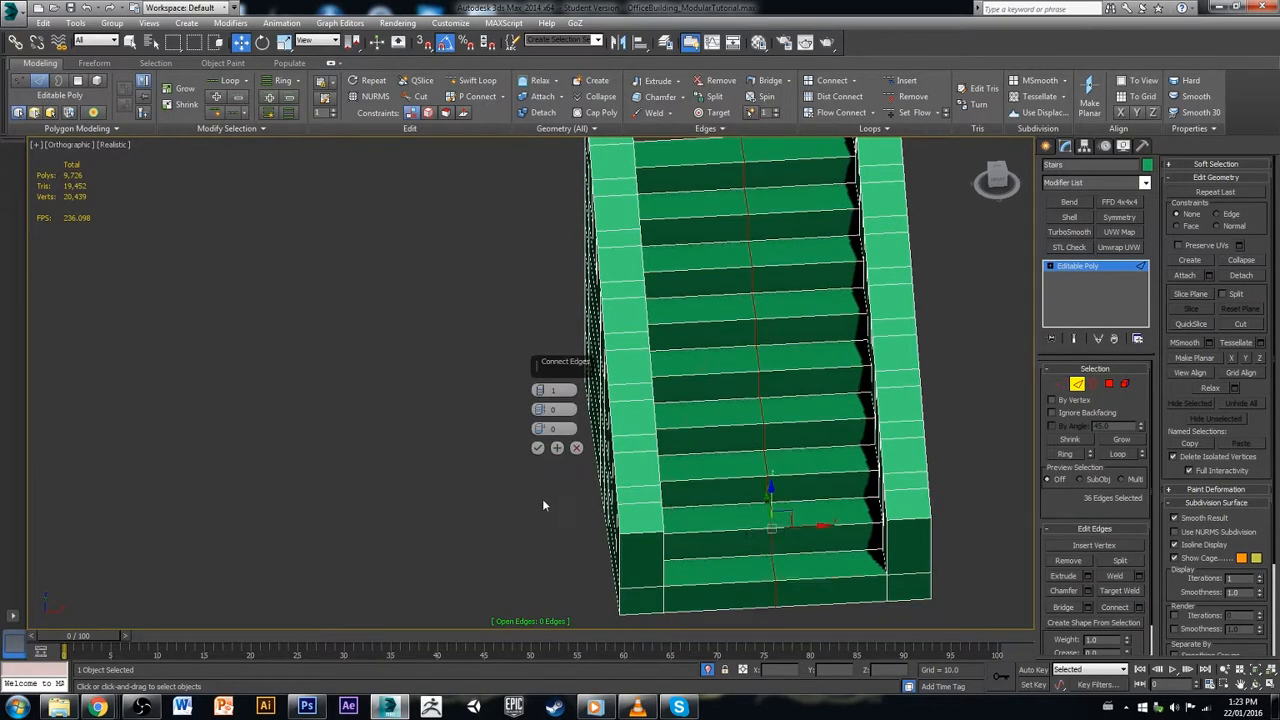
{"action": "left_click", "coordinate": [538, 448]}
Step: Select all polygons on one side of the stairs' centre loop, including that side wall, and delete them
{"action": "middle_click_drag", "start_coordinate": [586, 504], "coordinate": [610, 528], "text": "alt"}
{"action": "left_click", "coordinate": [1109, 384]}
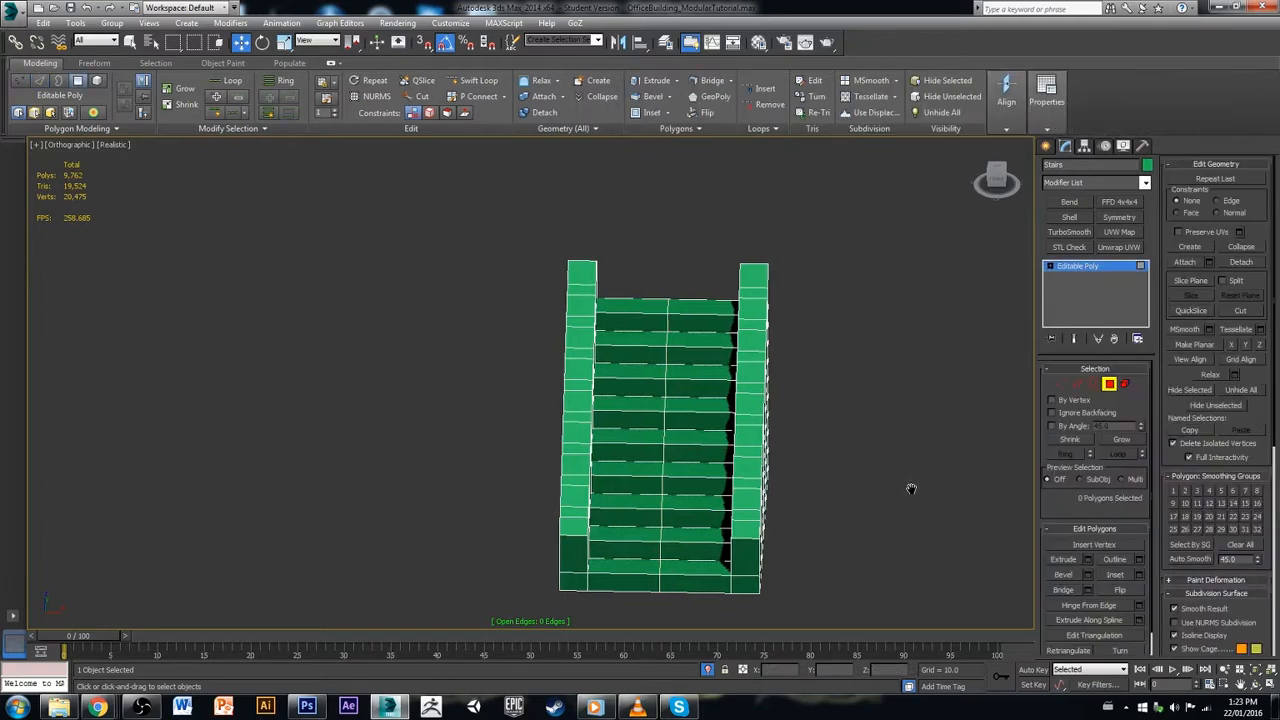
{"action": "middle_click_drag", "start_coordinate": [908, 486], "coordinate": [930, 477], "text": "alt"}
{"action": "left_click_drag", "start_coordinate": [794, 216], "coordinate": [716, 604]}
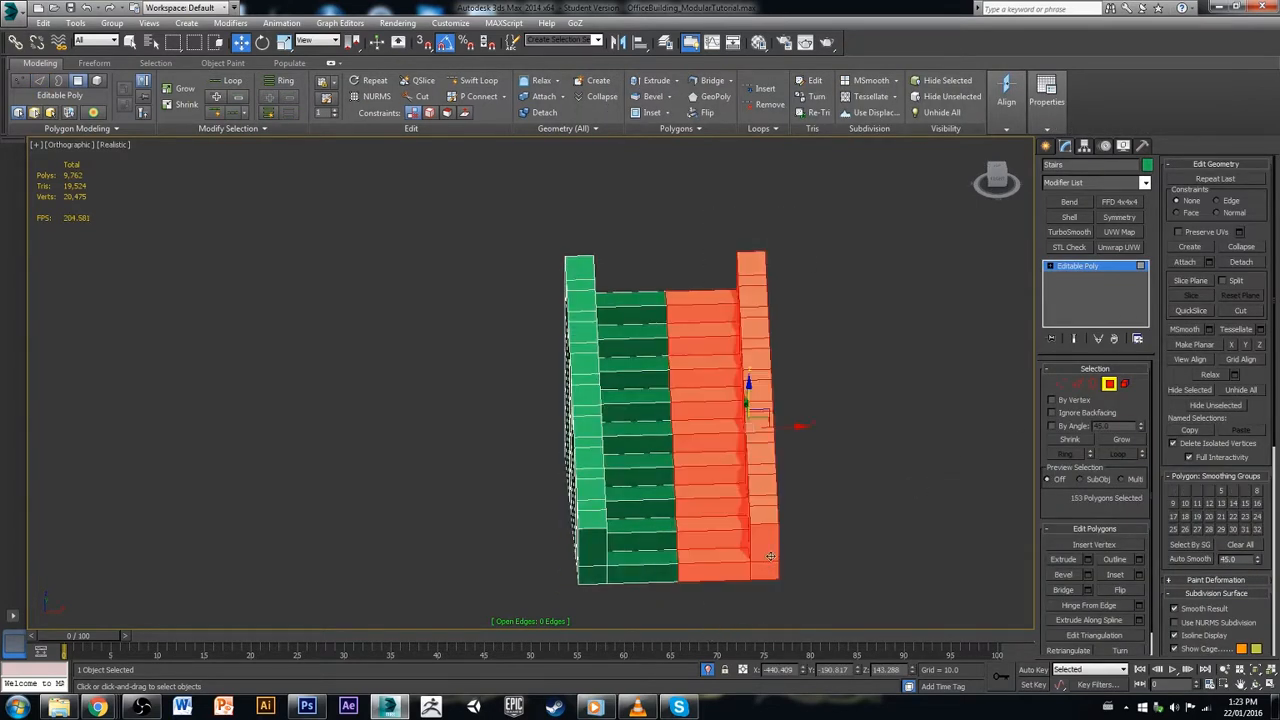
{"action": "key", "text": "Delete"}
{"action": "middle_click_drag", "start_coordinate": [771, 559], "coordinate": [1018, 376], "text": "alt"}
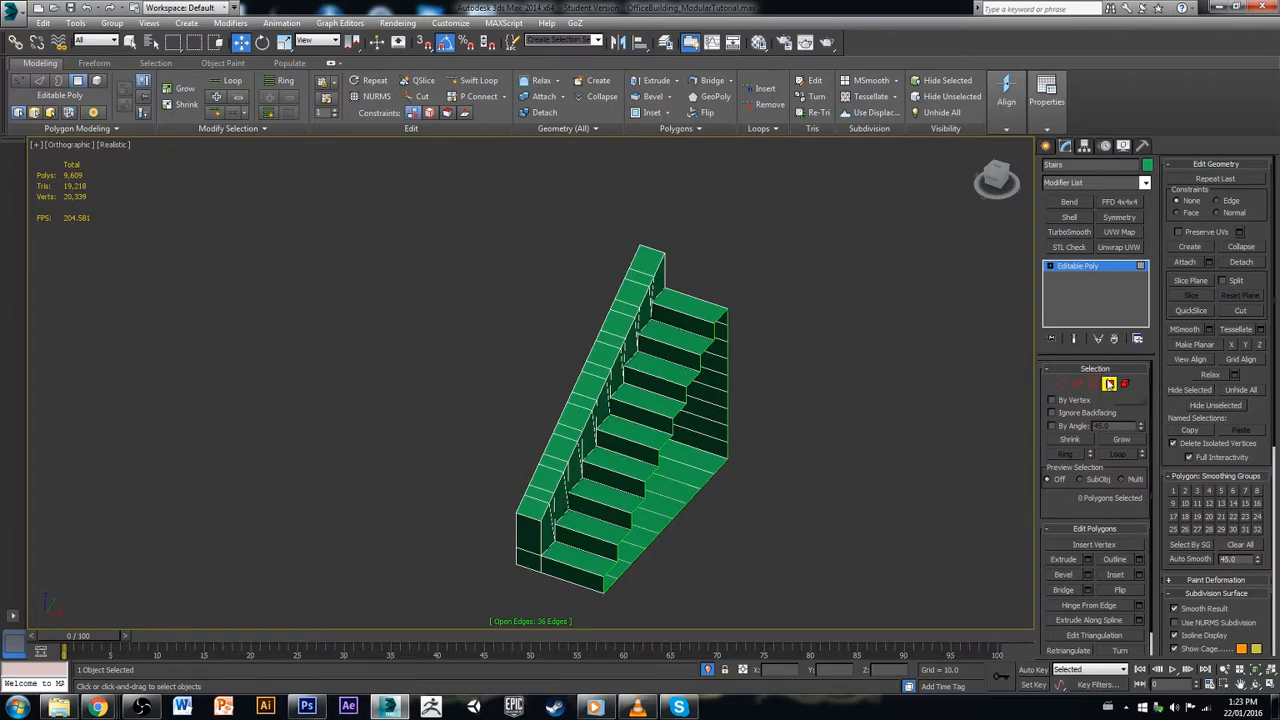
Step: Apply a Symmetry modifier to the half staircase, mirrored on the X axis with Flip enabled
{"action": "left_click", "coordinate": [1109, 384]}
{"action": "left_click", "coordinate": [1119, 217]}
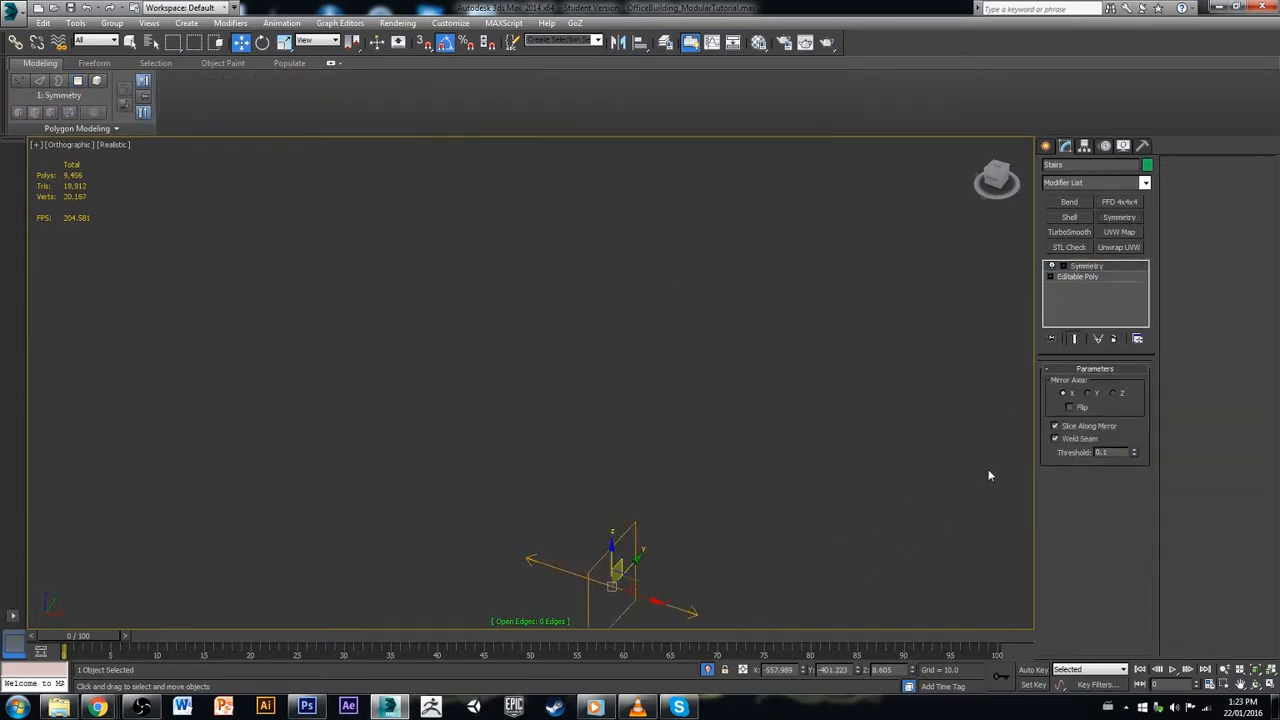
{"action": "left_click", "coordinate": [1071, 408]}
{"action": "middle_click_drag", "start_coordinate": [774, 511], "coordinate": [833, 410], "text": "alt"}
{"action": "middle_click_drag", "start_coordinate": [820, 466], "coordinate": [989, 335], "text": "alt"}
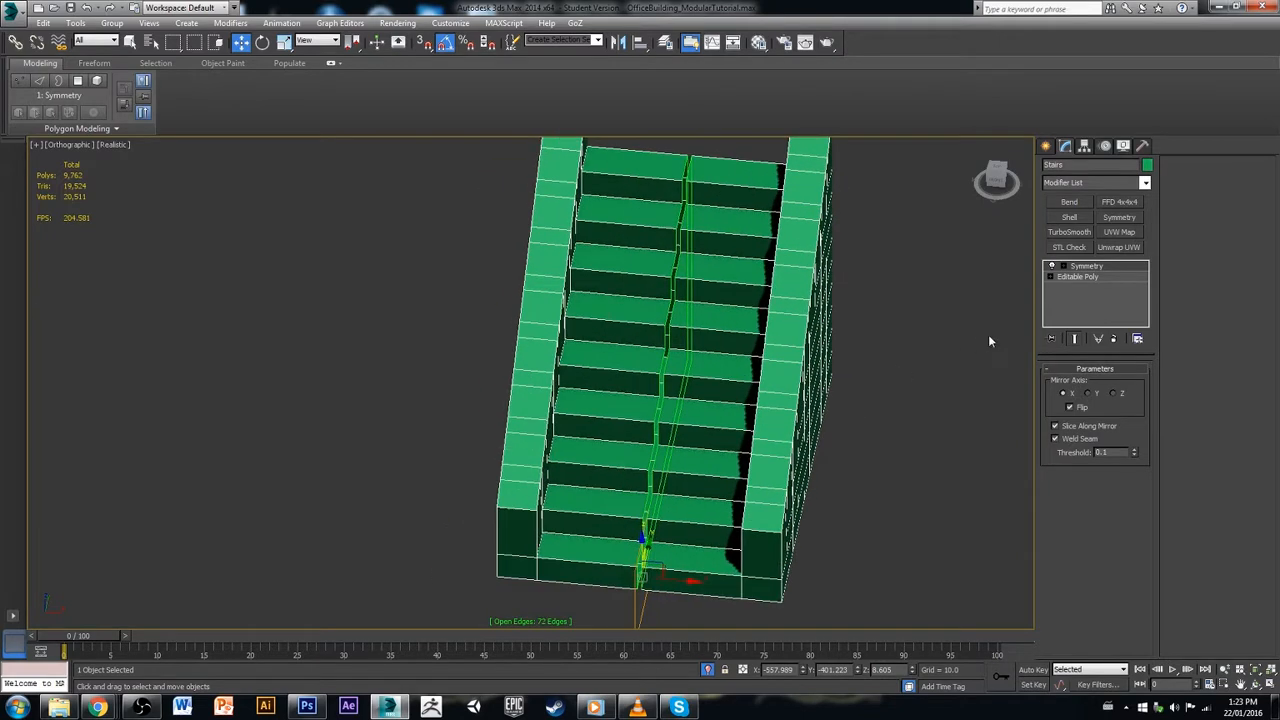
Step: Move the Symmetry mirror plane along X to about -562.4 so the two stair halves meet at the centre
{"action": "left_click", "coordinate": [1063, 266]}
{"action": "left_click", "coordinate": [1083, 277]}
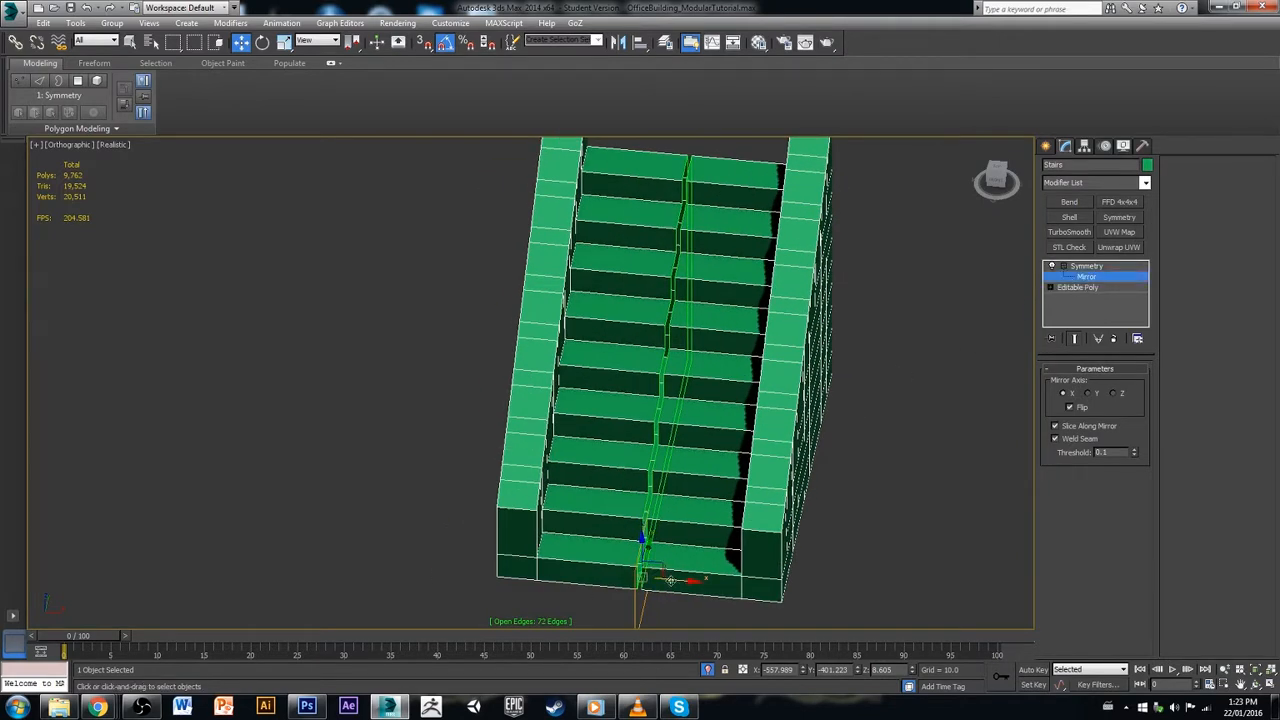
{"action": "left_click_drag", "start_coordinate": [666, 577], "coordinate": [669, 582]}
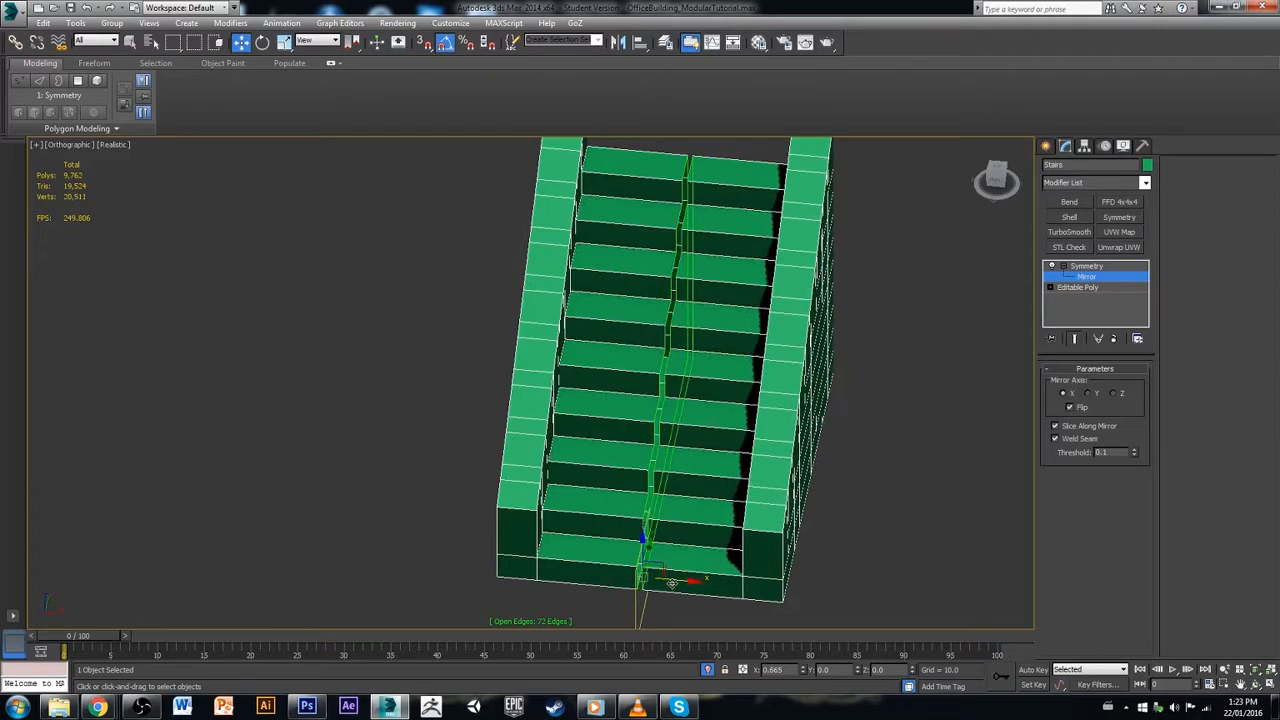
{"action": "middle_click_drag", "start_coordinate": [669, 582], "coordinate": [936, 530], "text": "alt"}
Step: Return to edge editing on the base Editable Poly with the Symmetry end result shown
{"action": "left_click", "coordinate": [1080, 287]}
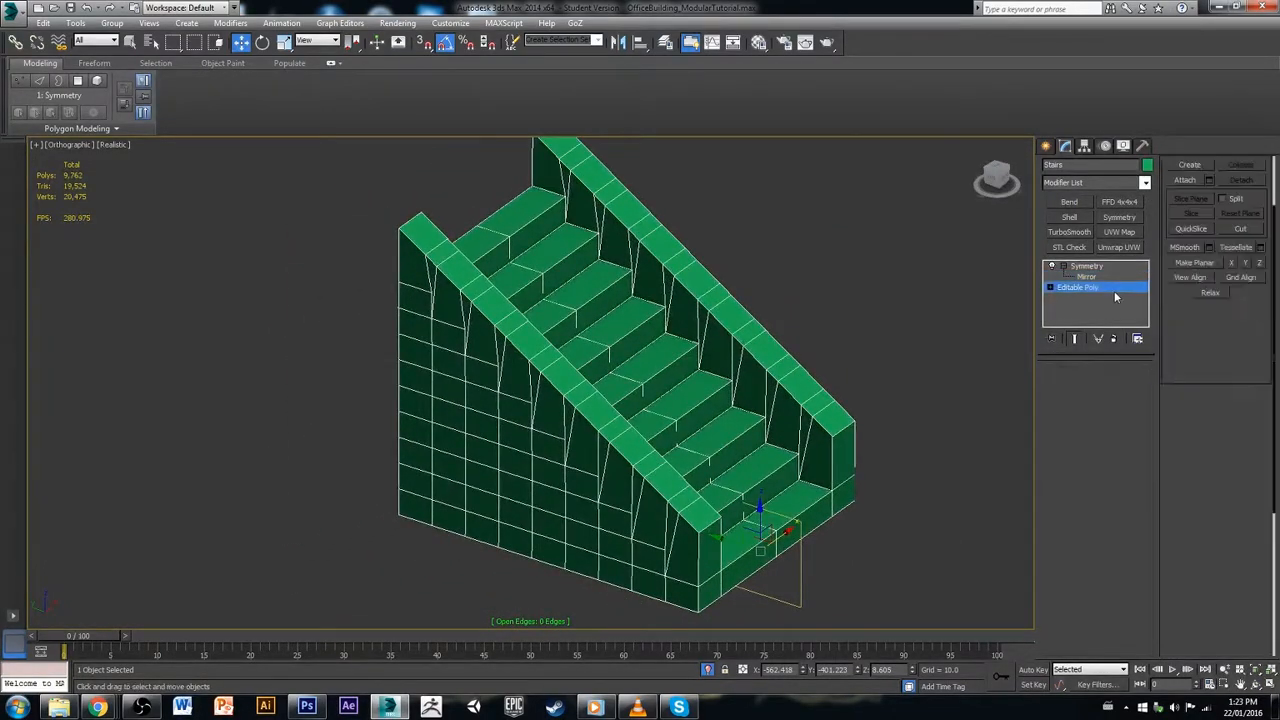
{"action": "left_click", "coordinate": [1082, 384]}
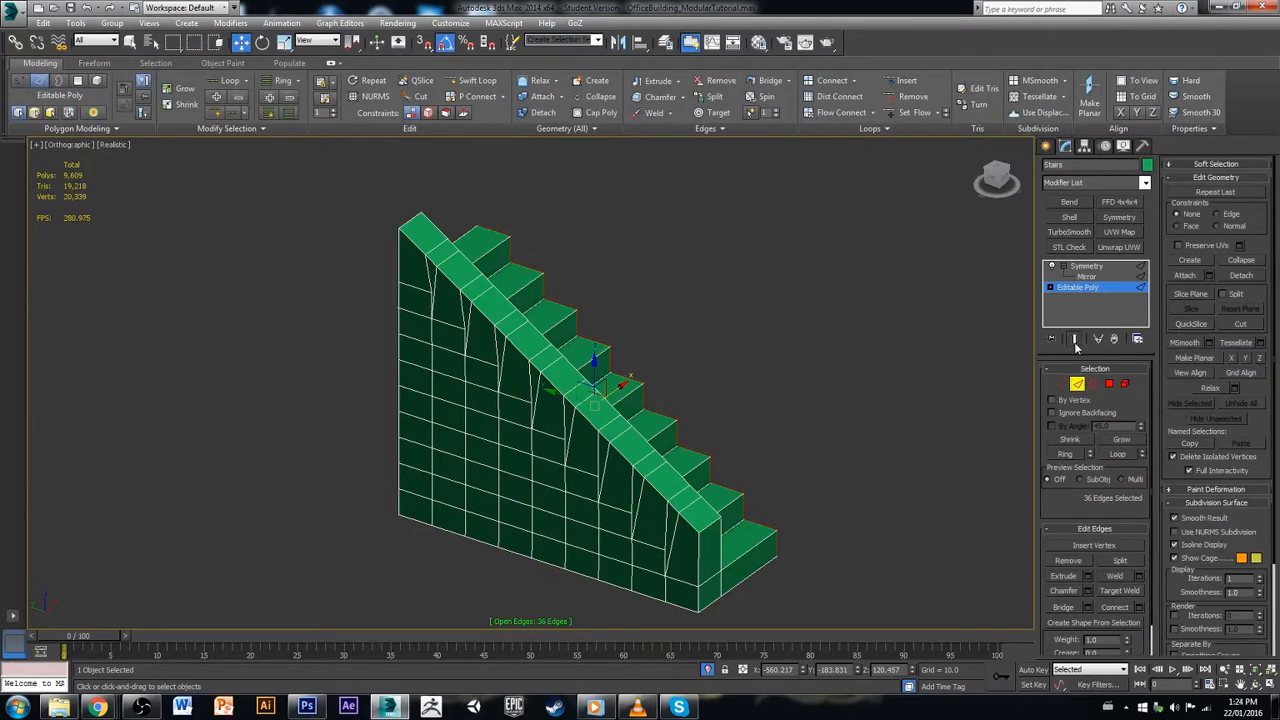
{"action": "left_click", "coordinate": [1075, 342]}
{"action": "mouse_move", "coordinate": [797, 468]}
{"action": "middle_mouse_down", "text": "alt"}
{"action": "mouse_move", "coordinate": [785, 473]}
{"action": "mouse_move", "coordinate": [803, 480]}
{"action": "middle_mouse_up", "text": "alt"}
{"action": "scroll", "coordinate": [684, 499], "scroll_direction": "up", "scroll_amount": 3}
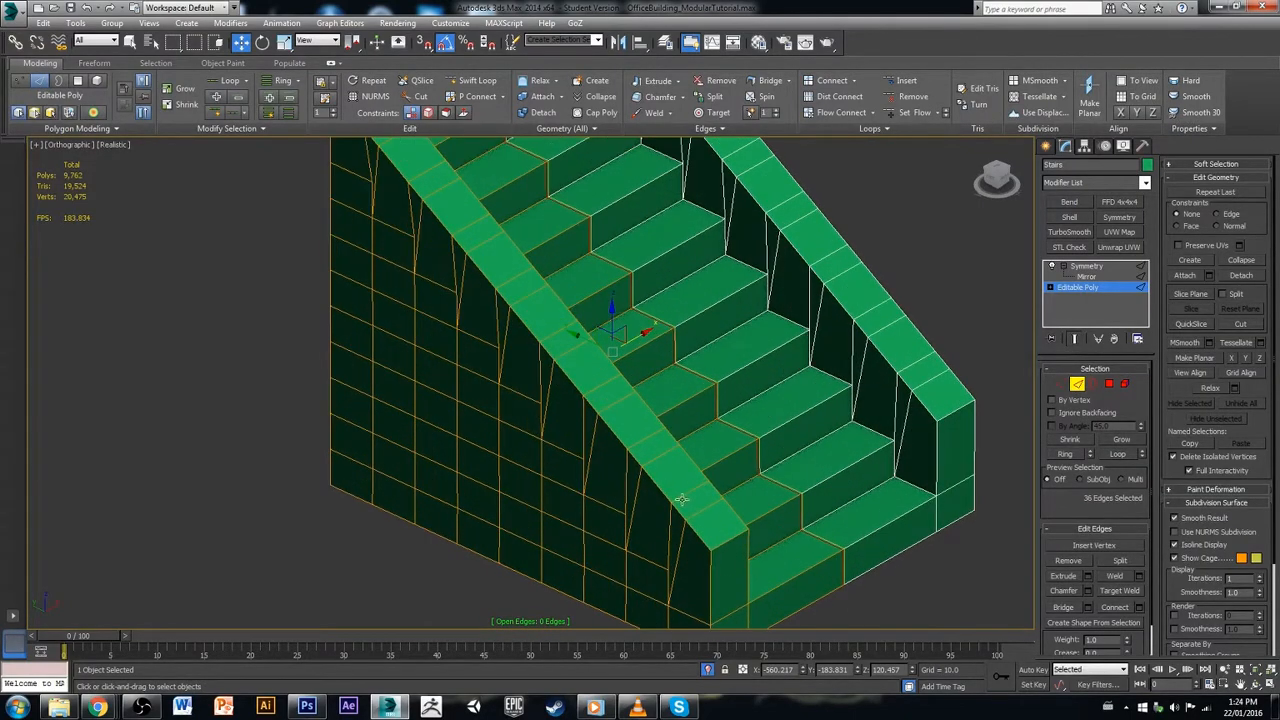
Step: Select the six lowest cross edges on the sloping top of the original side wall
{"action": "left_click", "coordinate": [693, 505]}
{"action": "left_click", "coordinate": [681, 496], "text": "ctrl"}
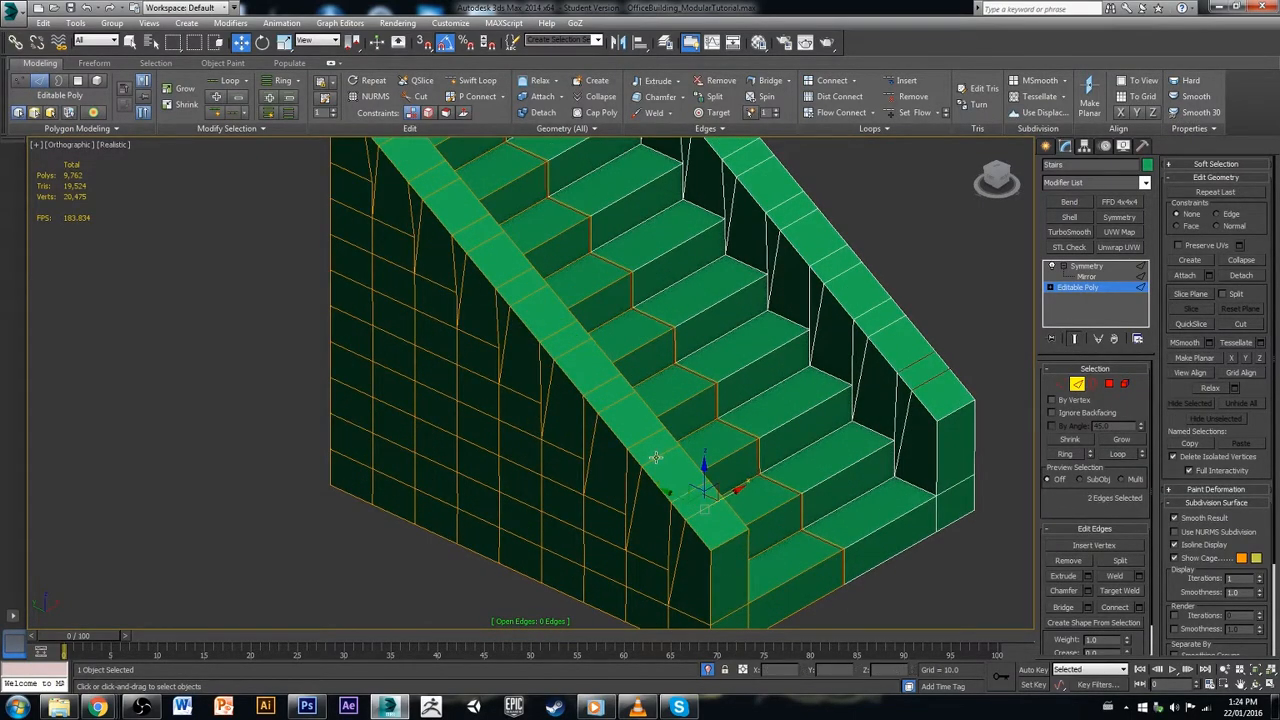
{"action": "left_click", "coordinate": [656, 458], "text": "ctrl"}
{"action": "left_click", "coordinate": [640, 440], "text": "ctrl"}
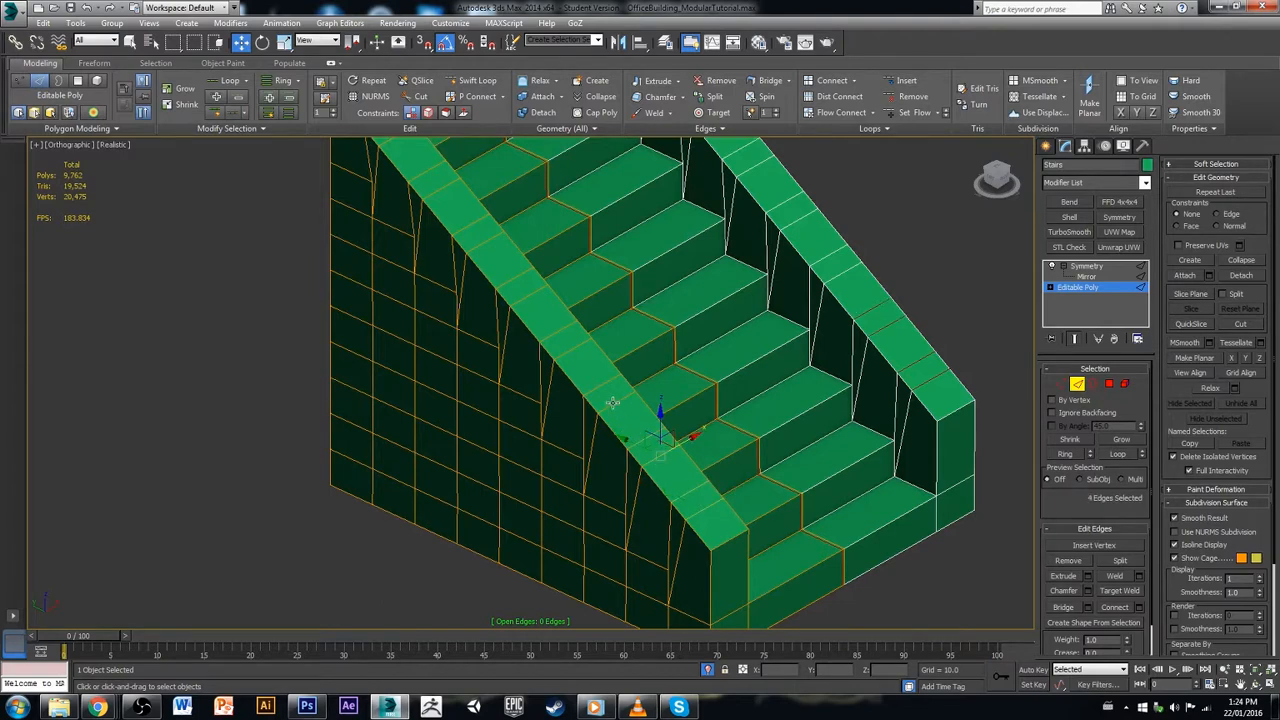
{"action": "left_click", "coordinate": [598, 390], "text": "ctrl"}
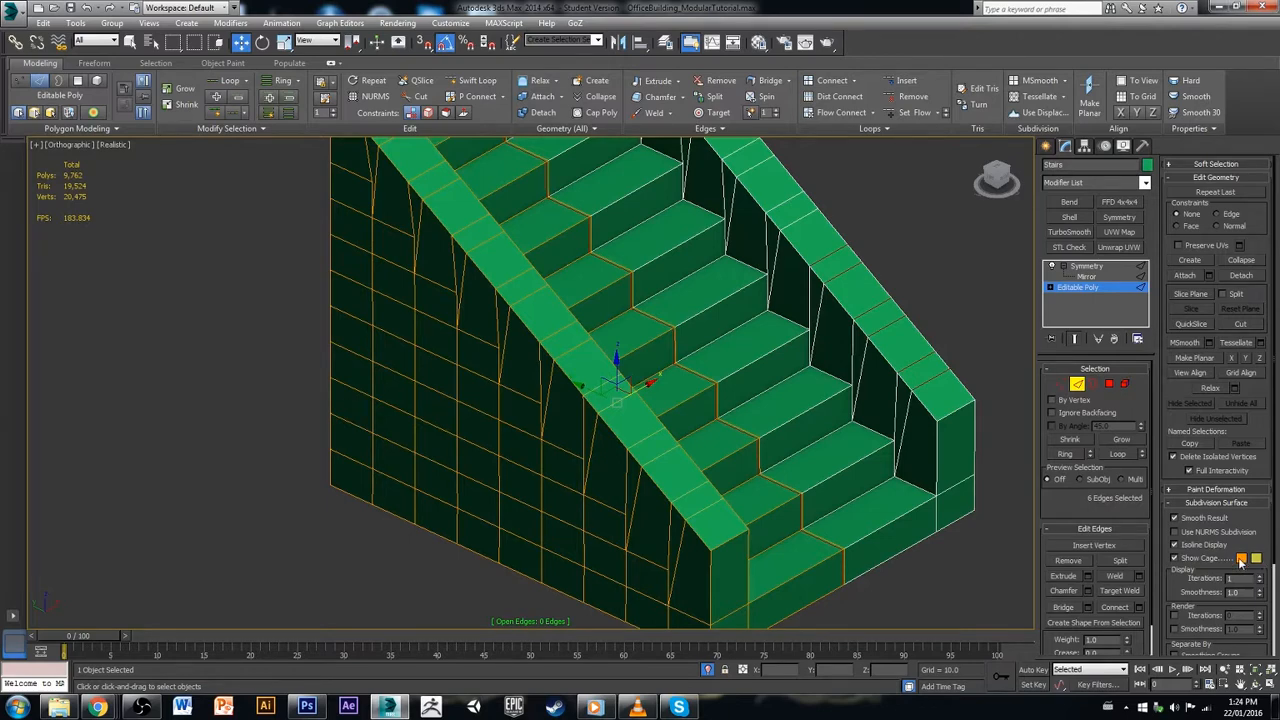
Step: Change the cage colour to white and the selected-cage colour to red (255, 70, 70)
{"action": "left_click", "coordinate": [1241, 560]}
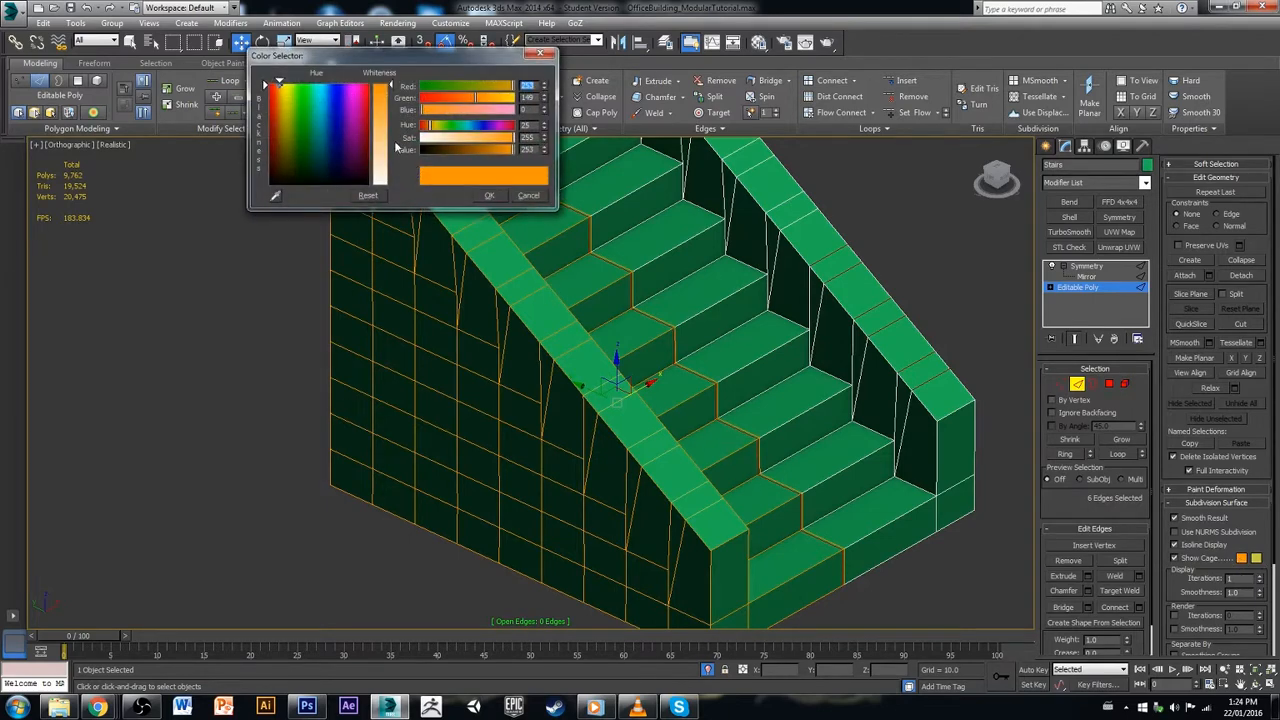
{"action": "left_click_drag", "start_coordinate": [388, 95], "coordinate": [392, 186]}
{"action": "left_click", "coordinate": [489, 196]}
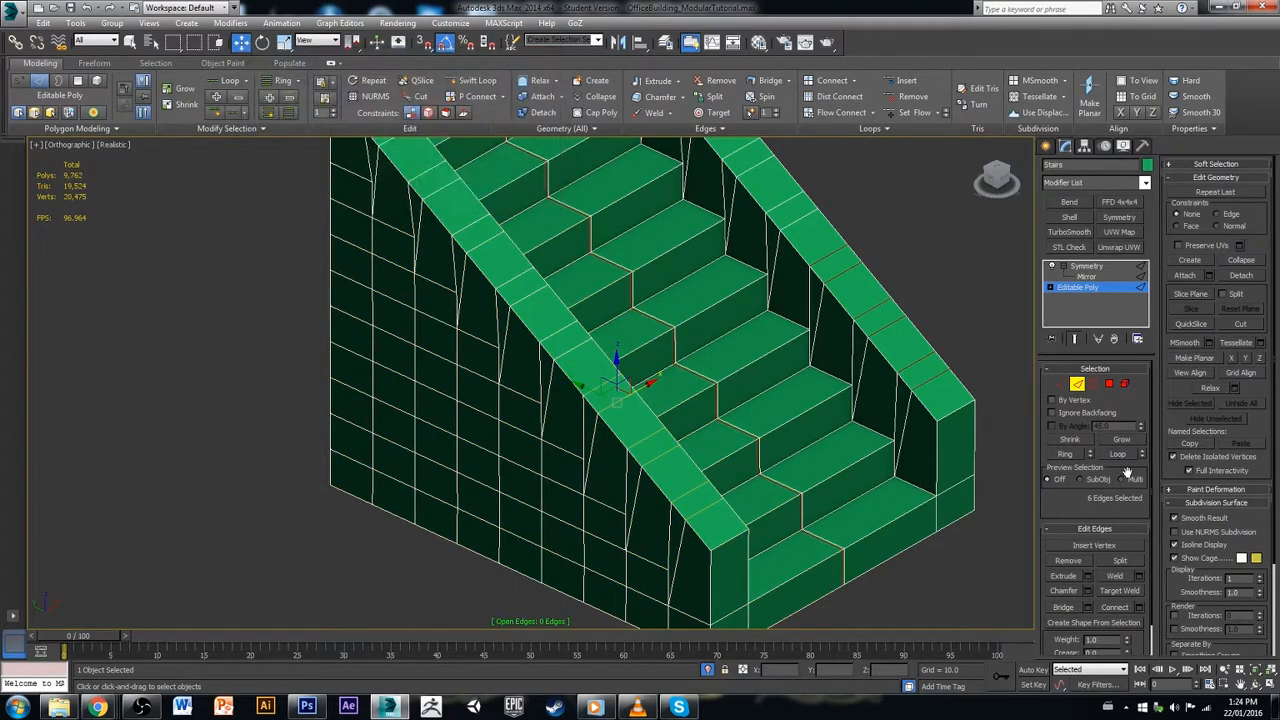
{"action": "left_click", "coordinate": [1256, 559]}
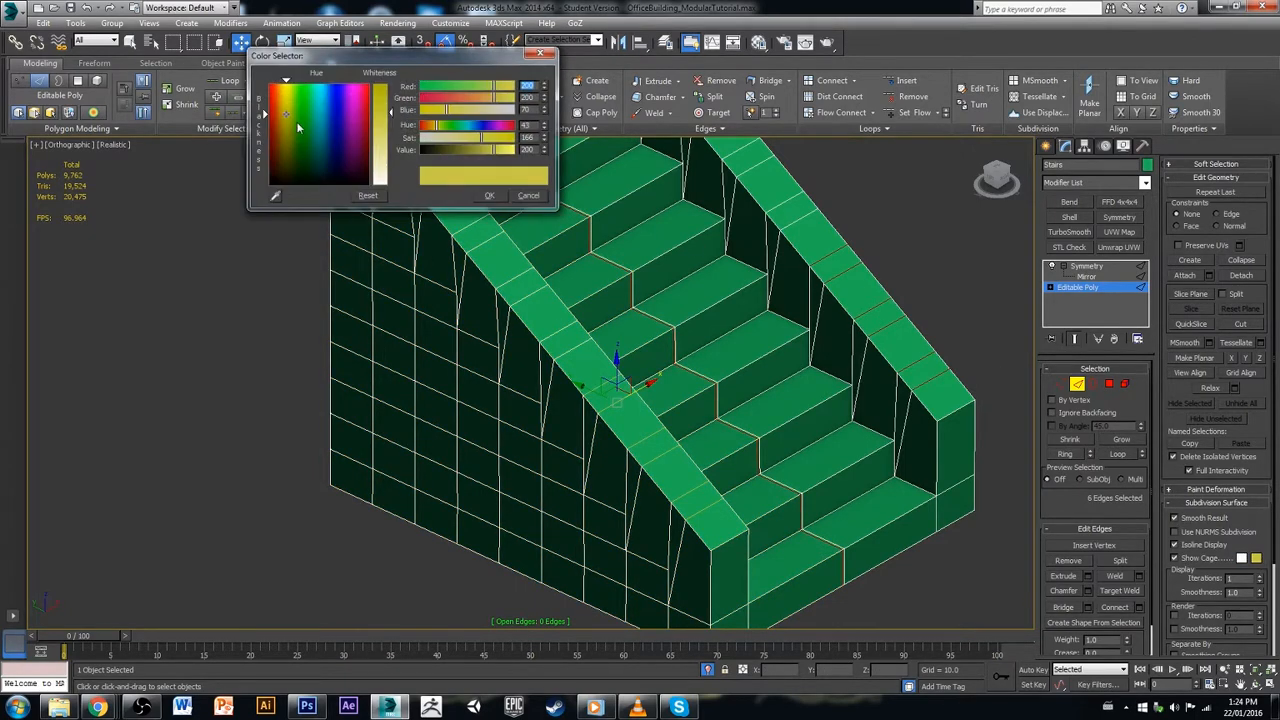
{"action": "left_click_drag", "start_coordinate": [293, 113], "coordinate": [272, 112]}
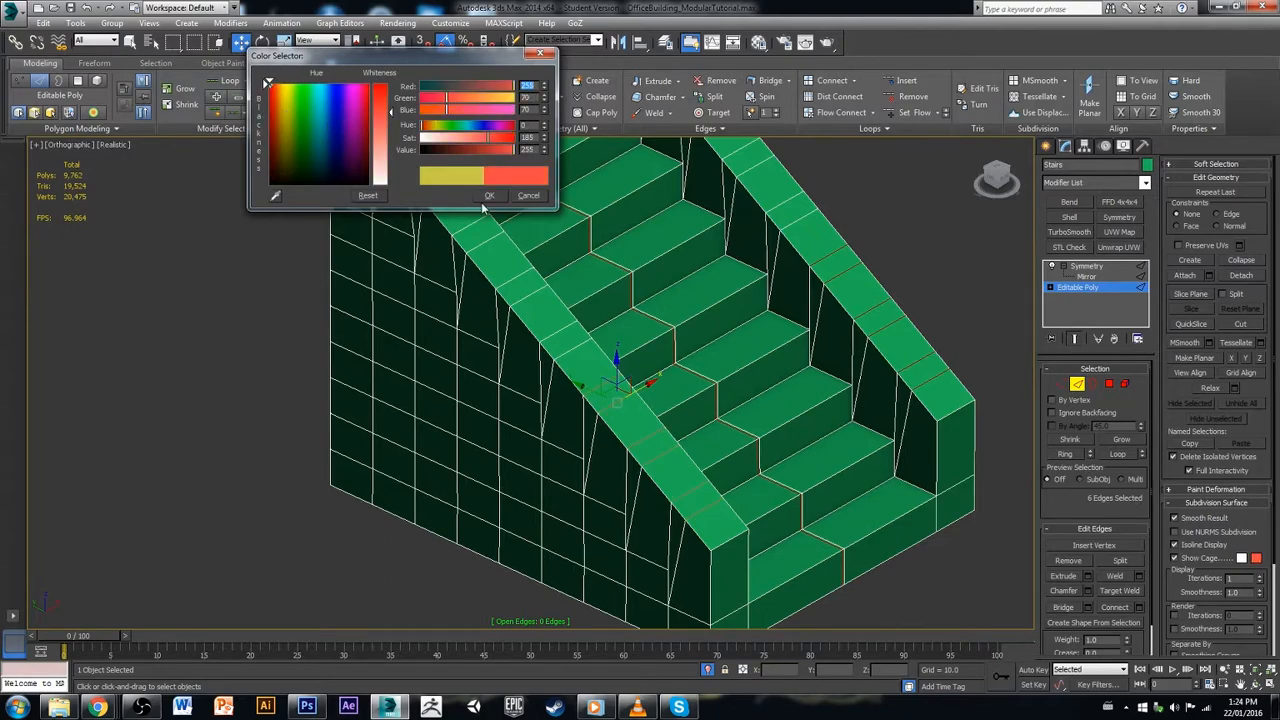
{"action": "left_click", "coordinate": [489, 196]}
Step: Add the remaining cross edges up to the upper end of the wall's sloping top to the edge selection
{"action": "middle_click_drag", "start_coordinate": [879, 368], "coordinate": [945, 404]}
{"action": "middle_click_drag", "start_coordinate": [945, 404], "coordinate": [941, 421], "text": "alt"}
{"action": "left_click", "coordinate": [660, 386], "text": "ctrl"}
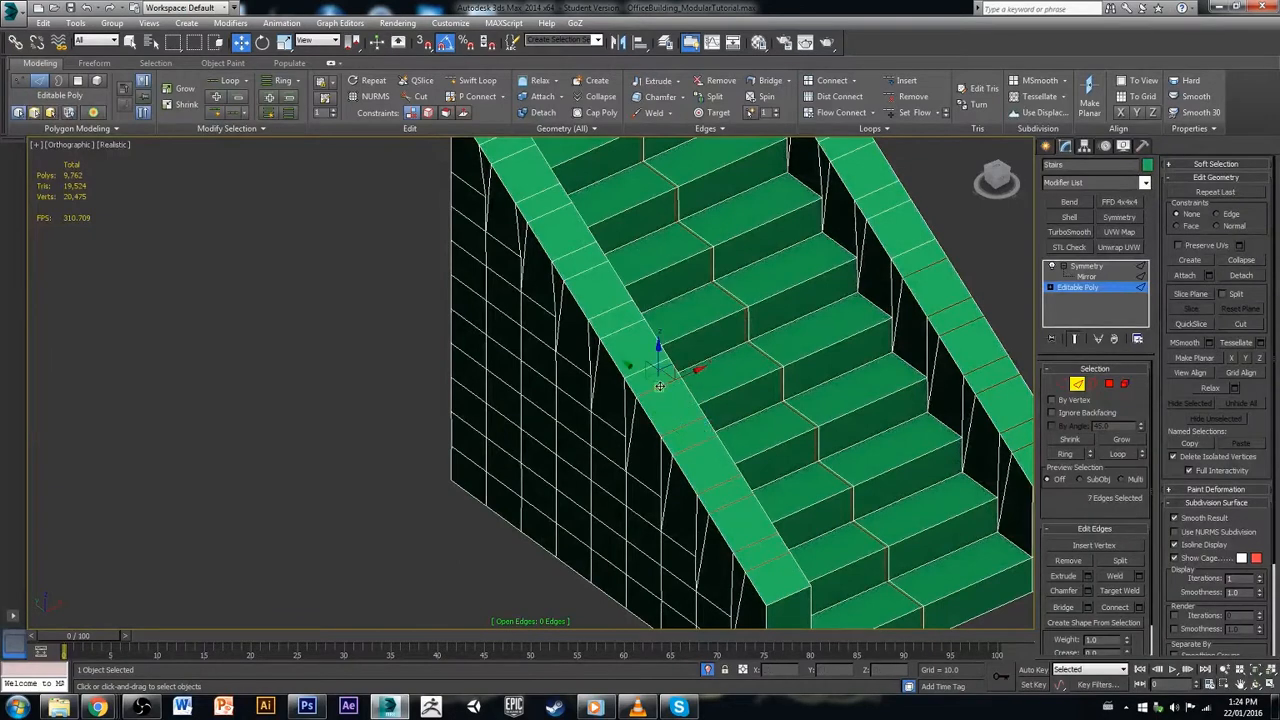
{"action": "left_click", "coordinate": [606, 331], "text": "ctrl"}
{"action": "left_click", "coordinate": [617, 331], "text": "ctrl"}
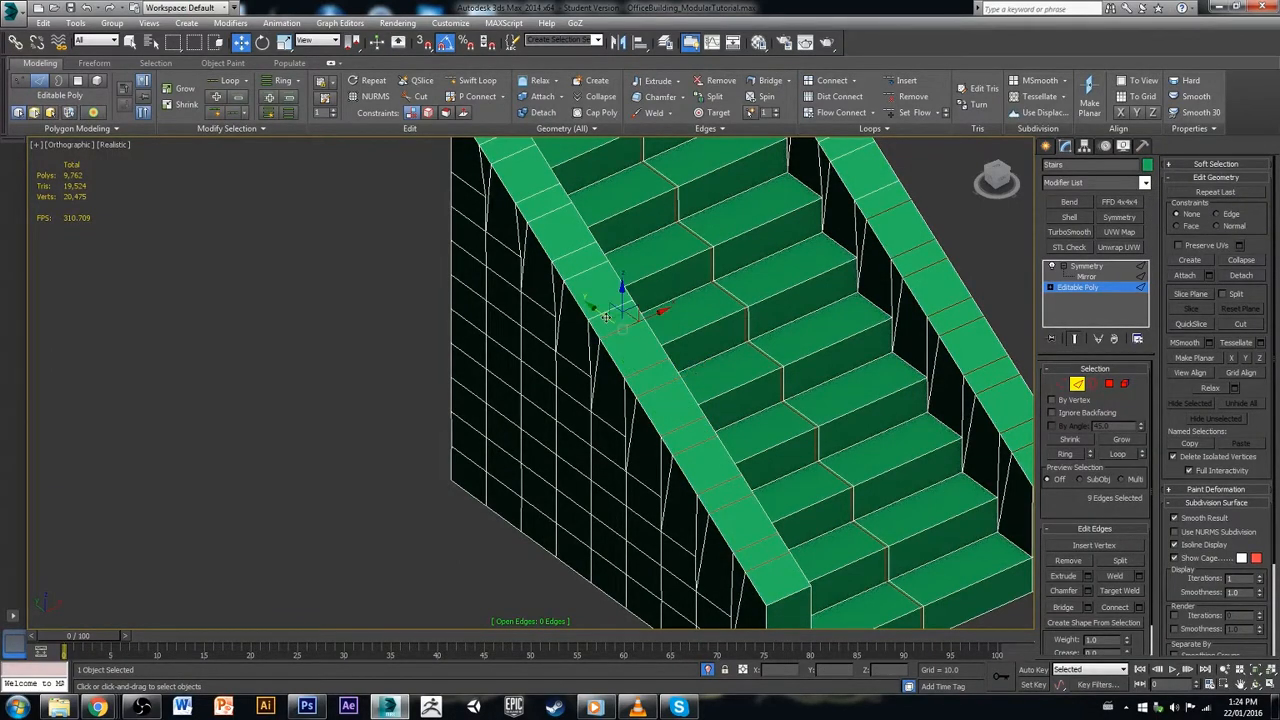
{"action": "left_click", "coordinate": [606, 315], "text": "ctrl"}
{"action": "left_click", "coordinate": [586, 273], "text": "ctrl"}
{"action": "left_click", "coordinate": [578, 252], "text": "ctrl"}
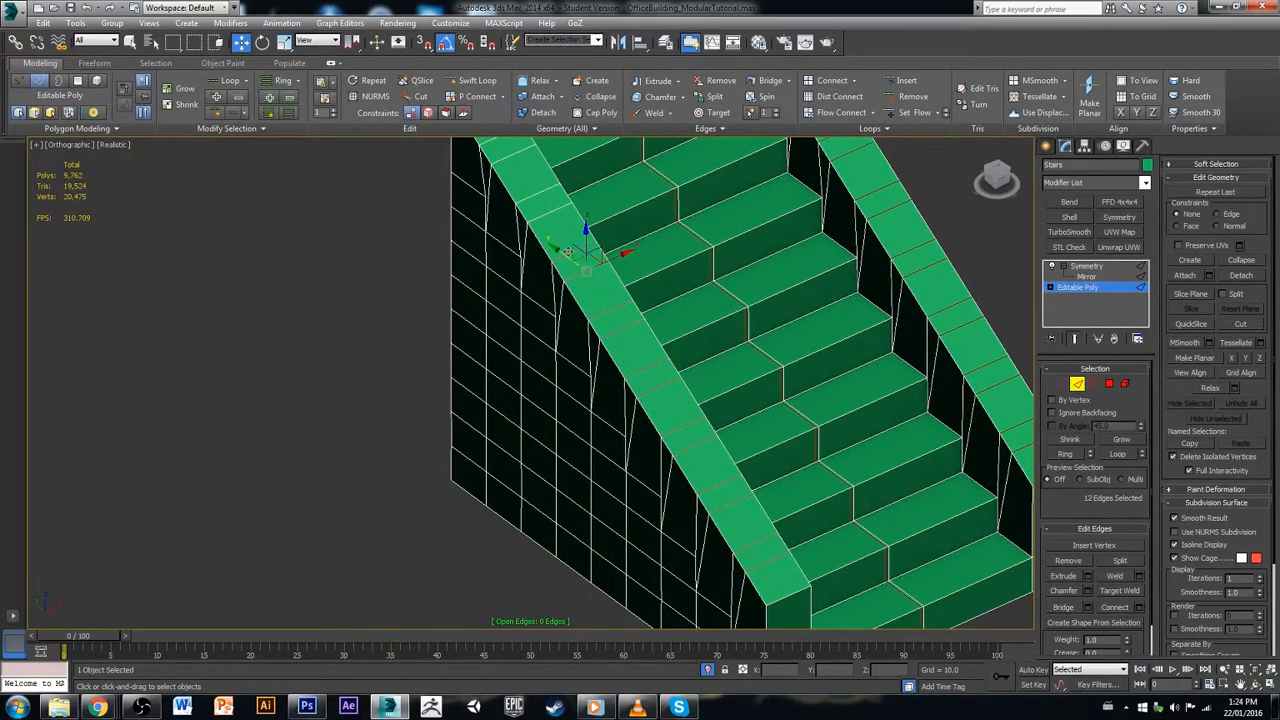
{"action": "middle_click_drag", "start_coordinate": [582, 248], "coordinate": [599, 323]}
{"action": "left_click", "coordinate": [605, 304], "text": "ctrl"}
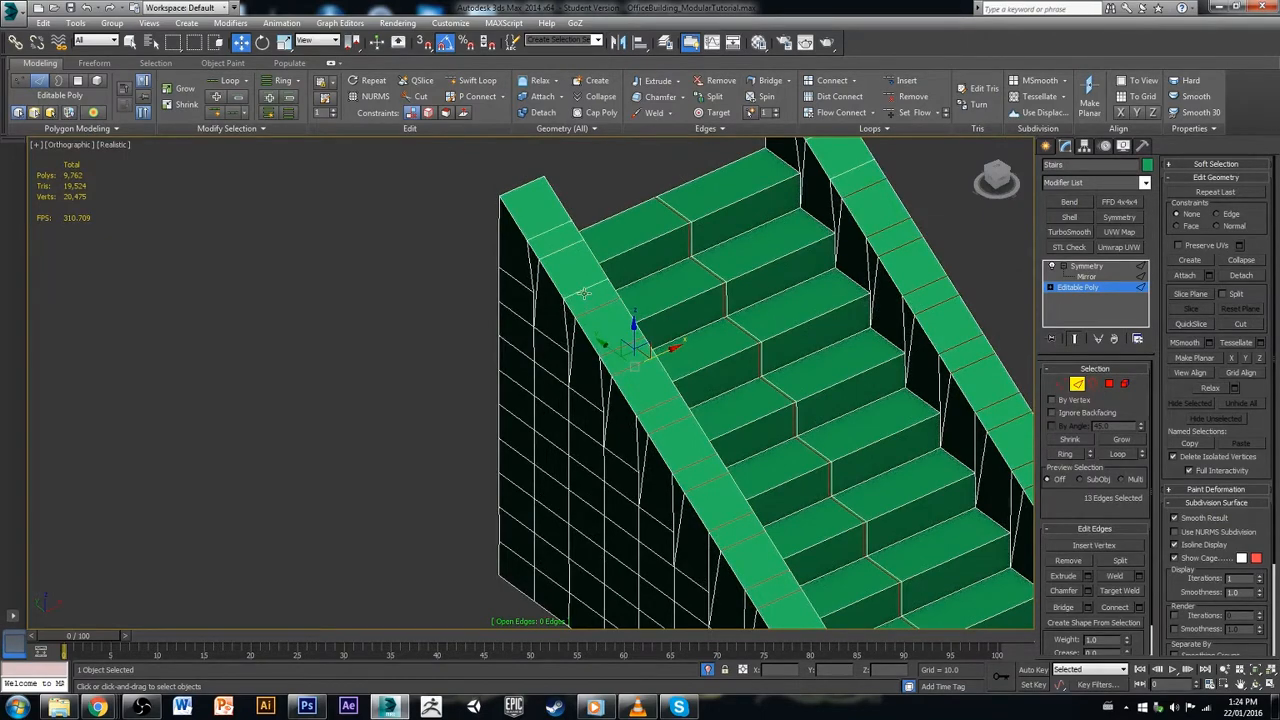
{"action": "left_click", "coordinate": [581, 291], "text": "ctrl"}
{"action": "left_click", "coordinate": [547, 233], "text": "ctrl"}
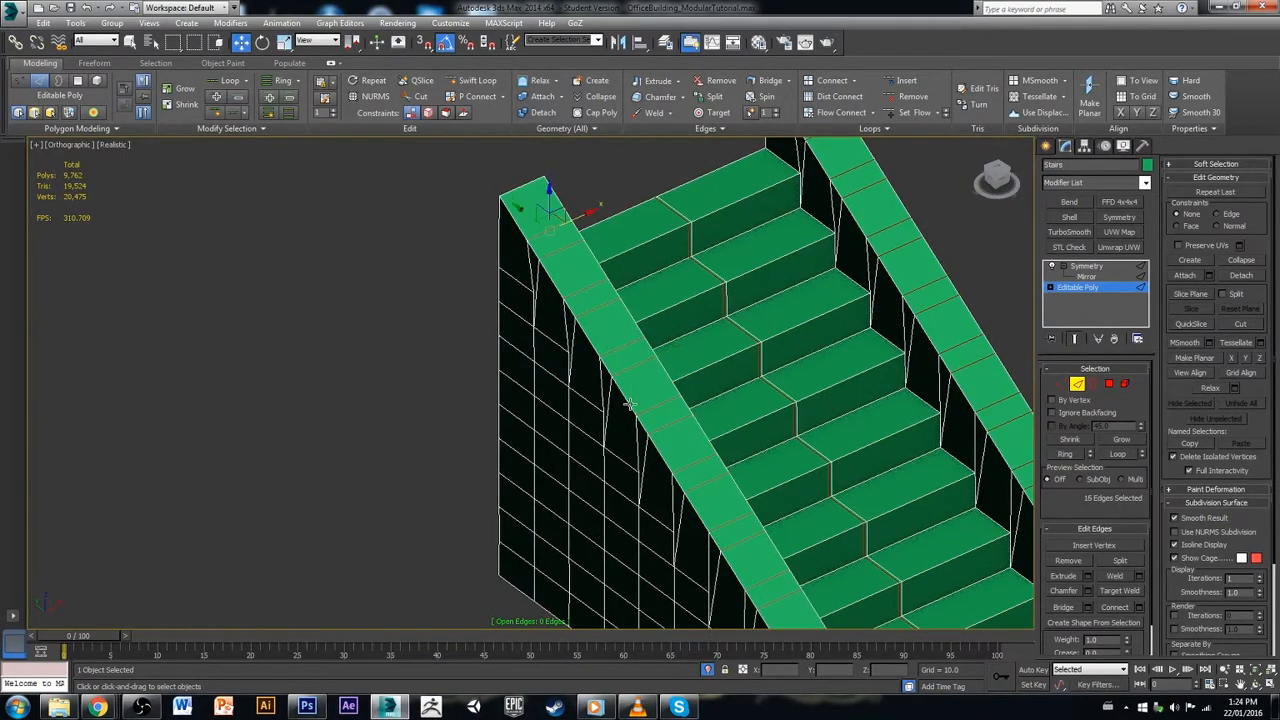
Step: Try scaling the selected cross edges on the side wall's sloping top
{"action": "middle_click_drag", "start_coordinate": [632, 409], "coordinate": [668, 399], "text": "alt"}
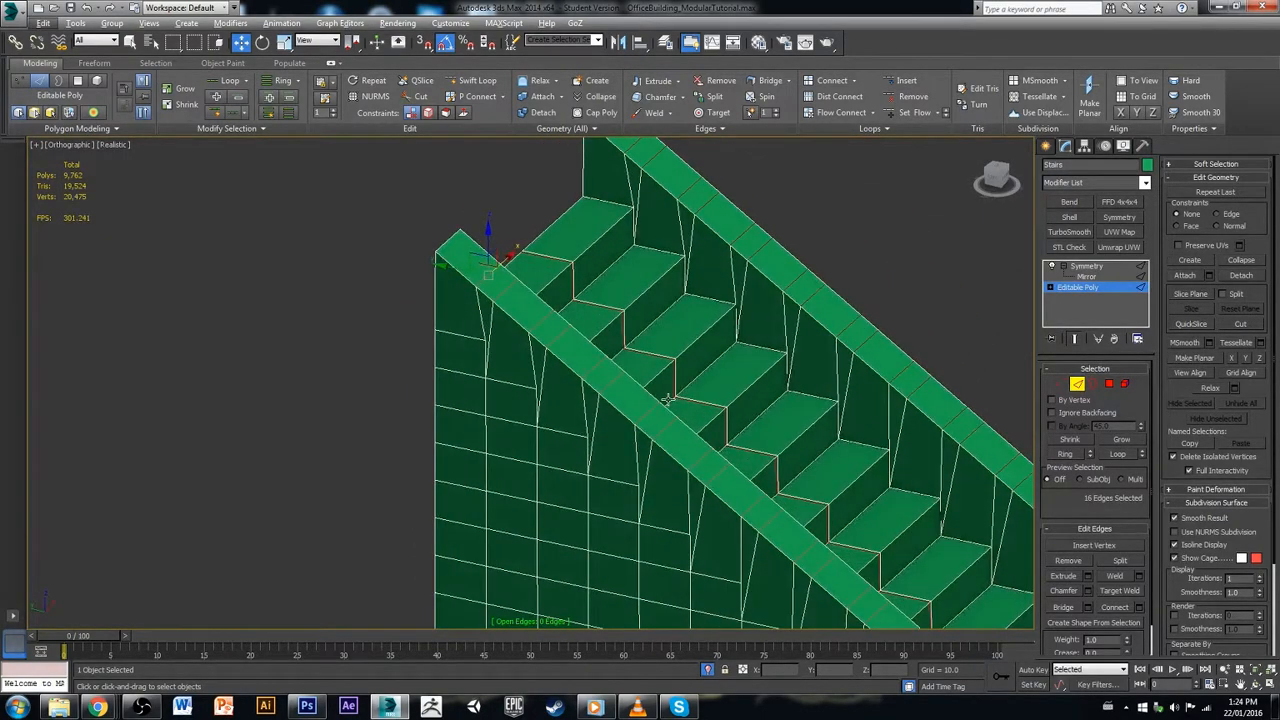
{"action": "key", "text": "r"}
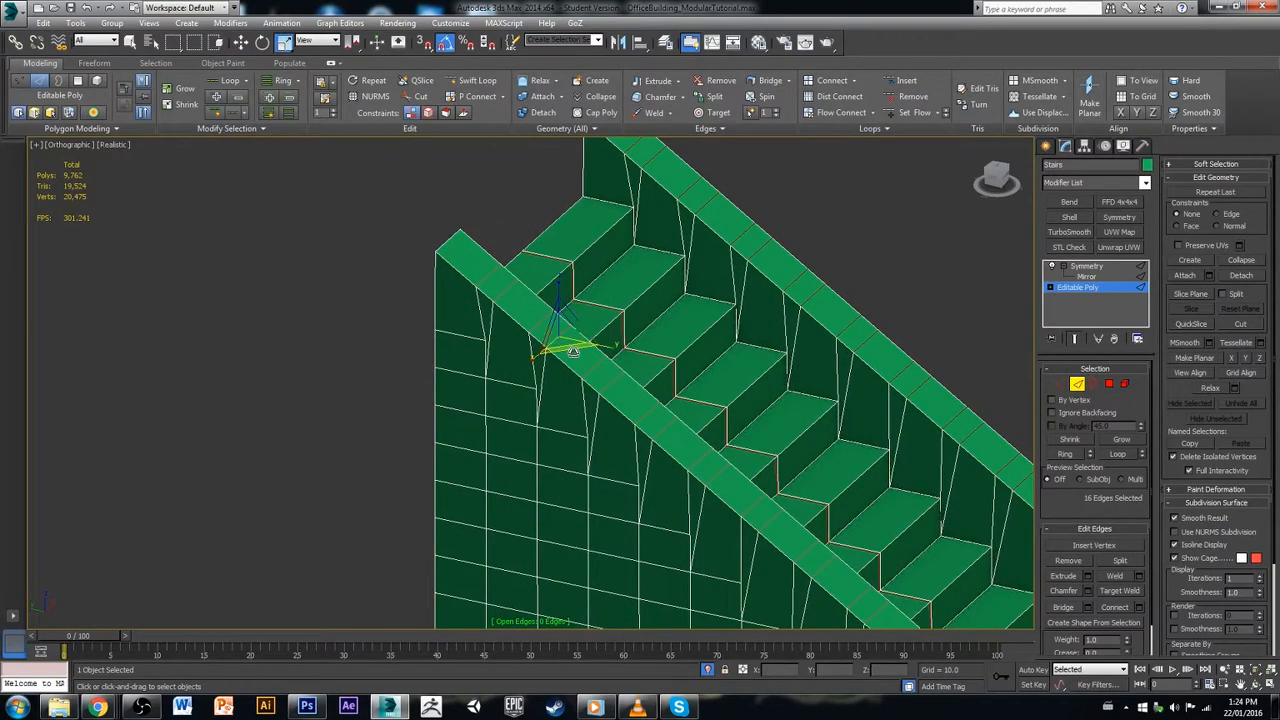
{"action": "left_click_drag", "start_coordinate": [574, 353], "coordinate": [611, 358]}
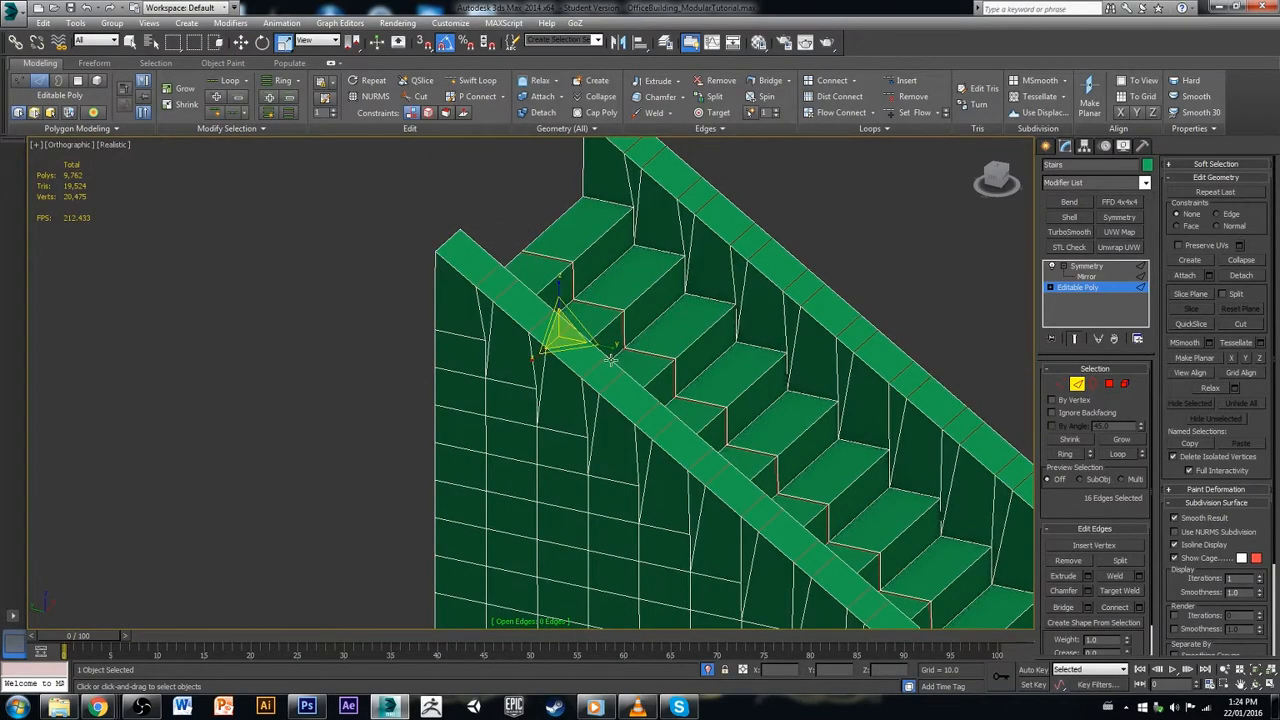
{"action": "middle_click_drag", "start_coordinate": [707, 412], "coordinate": [692, 424], "text": "alt"}
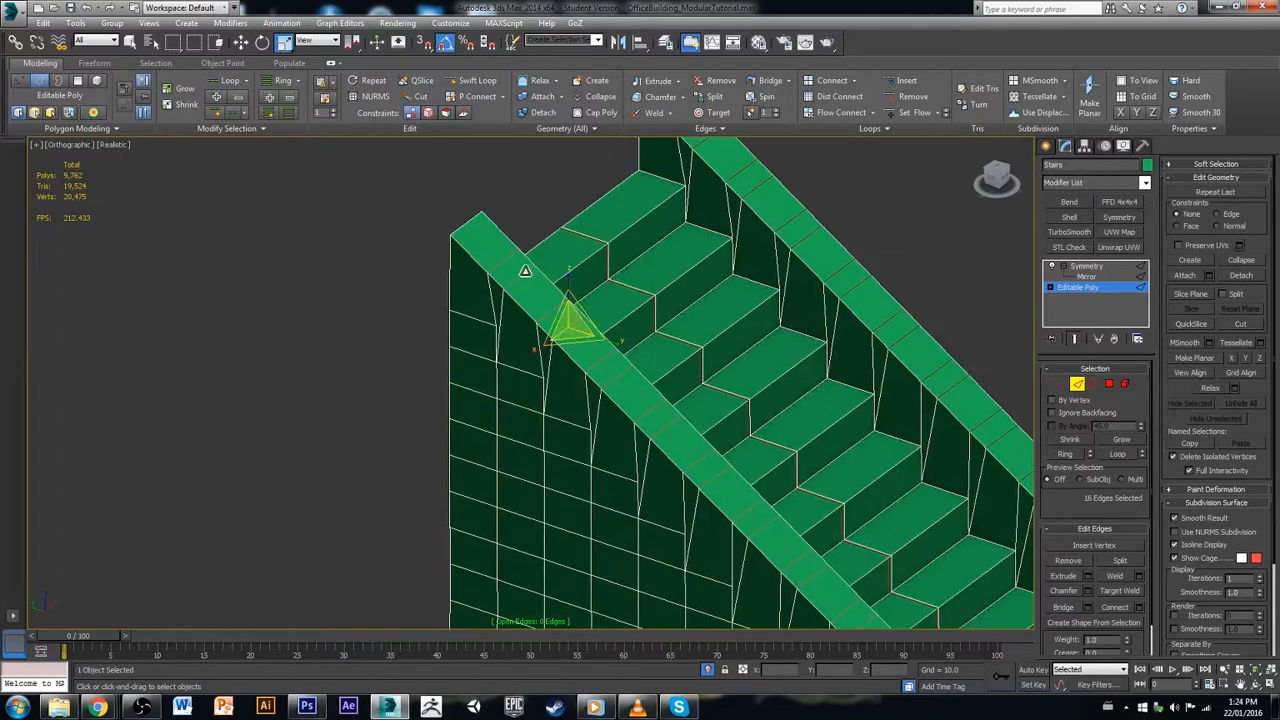
Step: In the Left view, select the four vertices of the uppermost close edge pair on the side wall's sloping top
{"action": "left_click", "coordinate": [523, 275]}
{"action": "middle_click_drag", "start_coordinate": [523, 278], "coordinate": [864, 237], "text": "alt"}
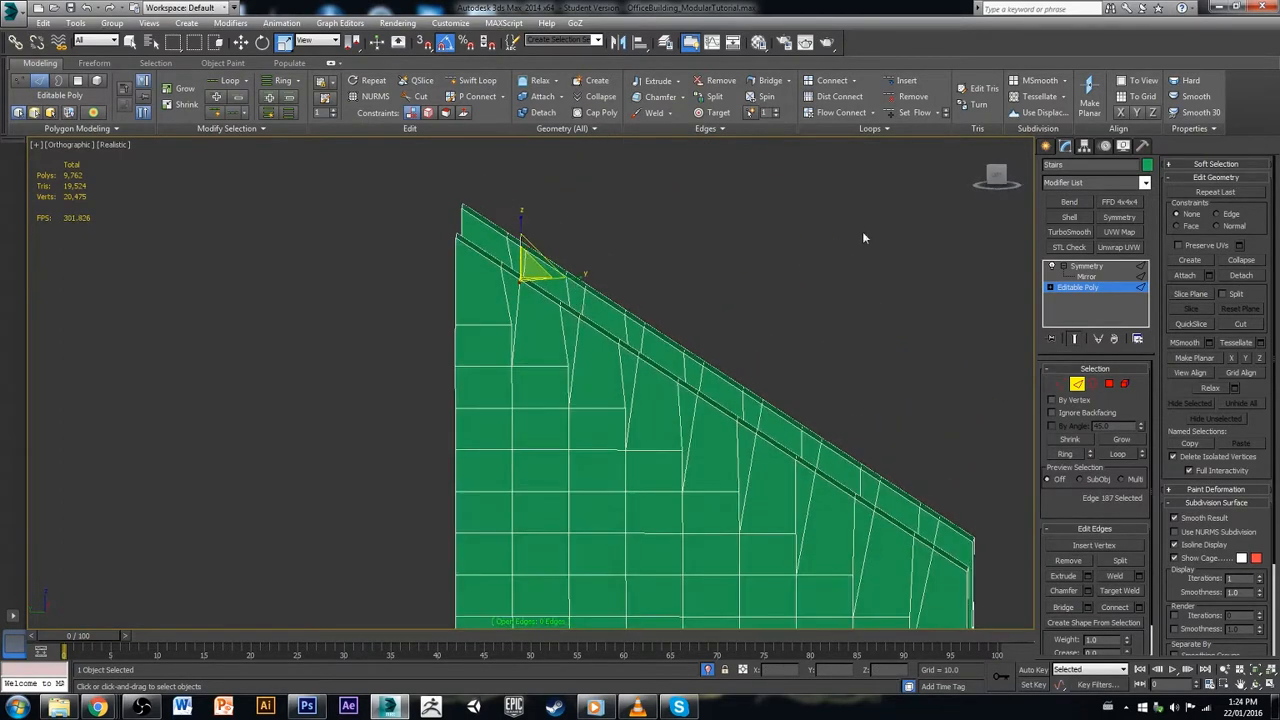
{"action": "left_click", "coordinate": [1003, 176]}
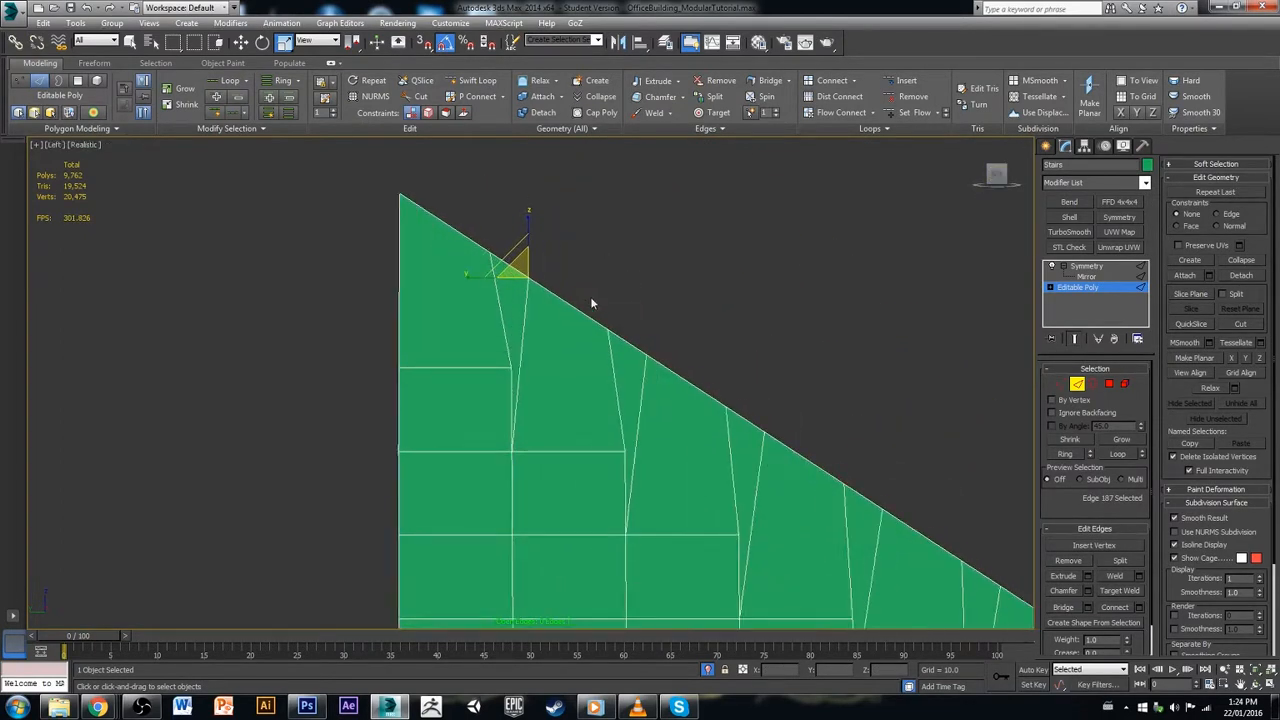
{"action": "middle_click_drag", "start_coordinate": [591, 303], "coordinate": [712, 327]}
{"action": "scroll", "coordinate": [654, 297], "scroll_direction": "up", "scroll_amount": 3}
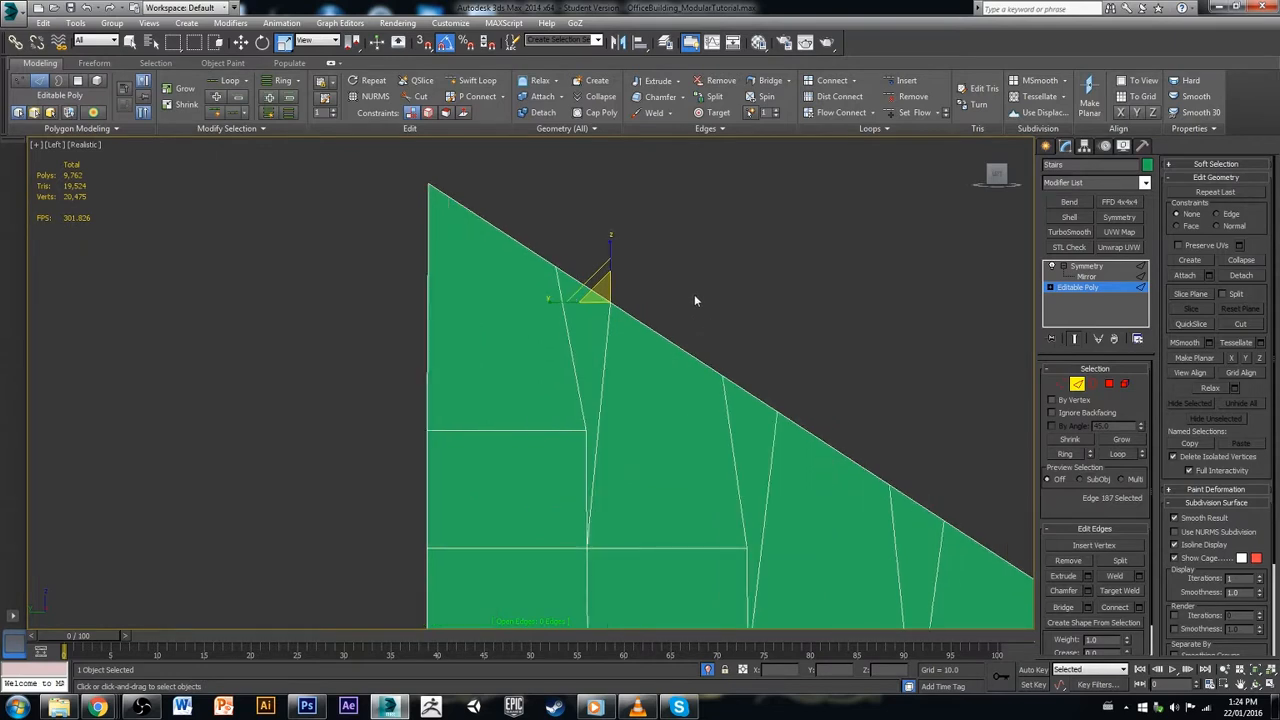
{"action": "left_click", "coordinate": [694, 294]}
{"action": "left_click", "coordinate": [1061, 384]}
{"action": "left_click_drag", "start_coordinate": [611, 237], "coordinate": [512, 352]}
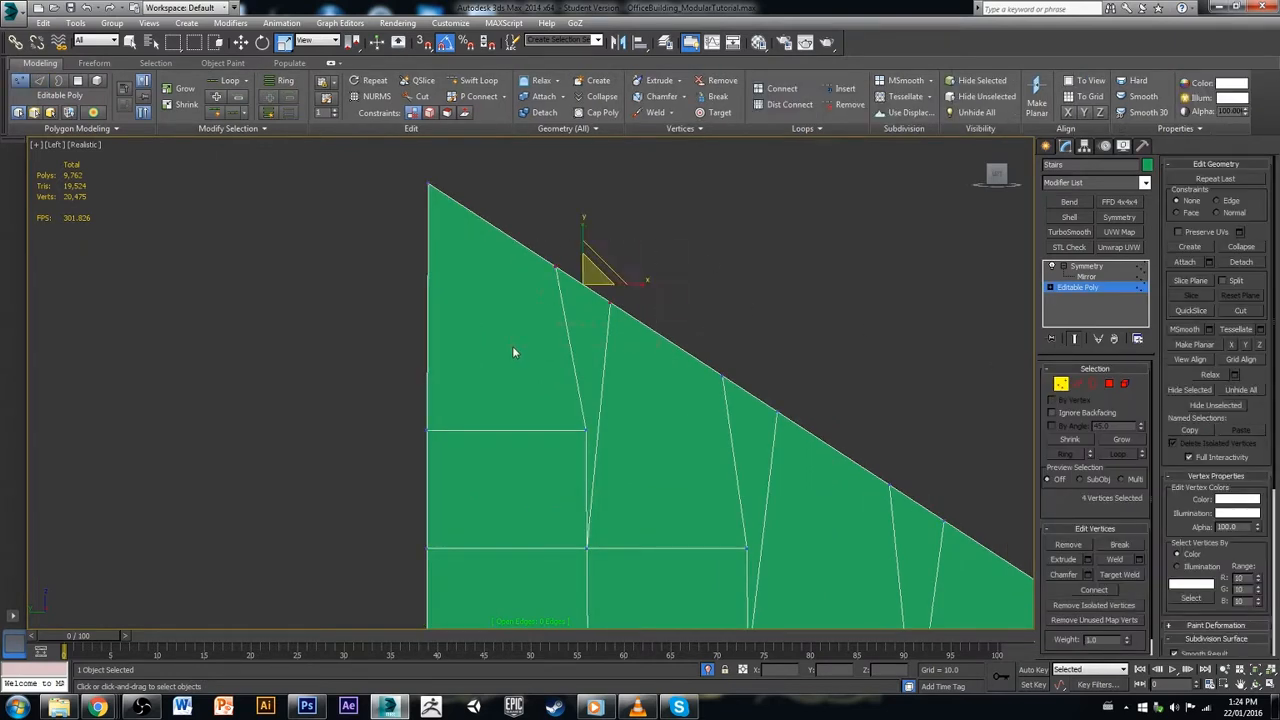
Step: Try scaling the selected vertices apart to about 166% along Y in the Top view, using the Screen coordinate system
{"action": "scroll", "coordinate": [606, 313], "scroll_direction": "up", "scroll_amount": 2}
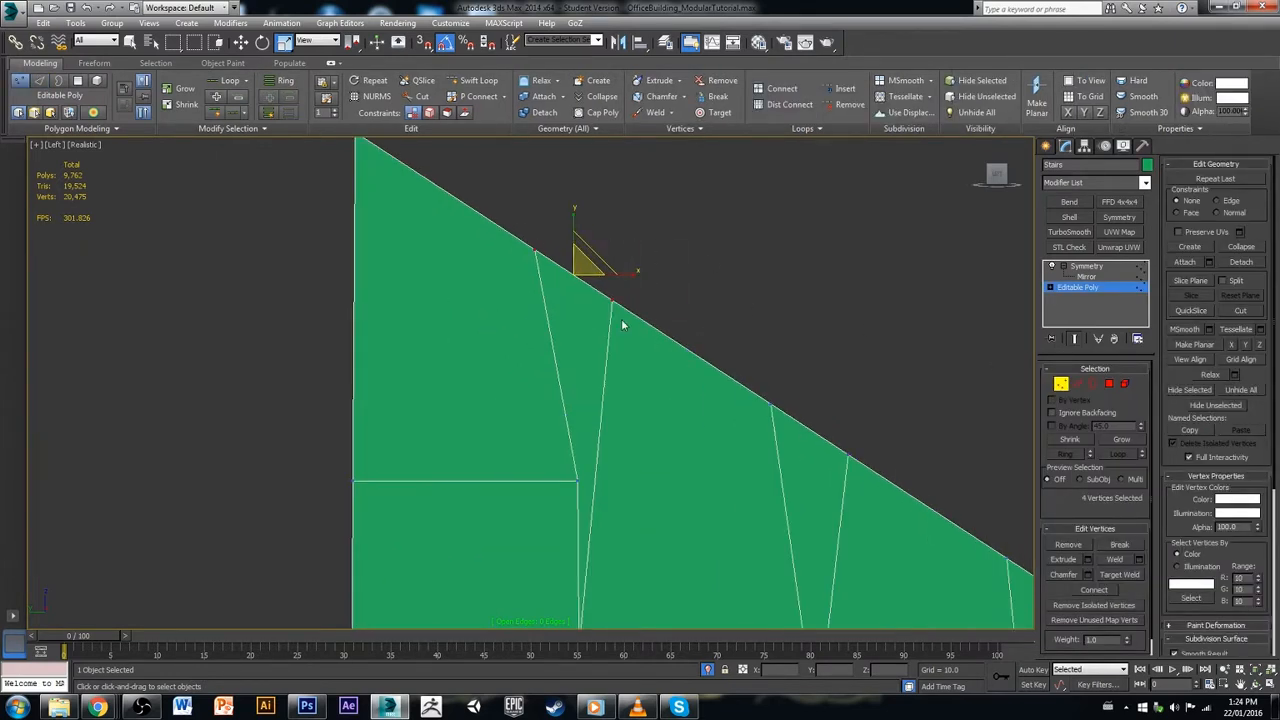
{"action": "middle_click_drag", "start_coordinate": [623, 323], "coordinate": [683, 485], "text": "alt"}
{"action": "left_click", "coordinate": [997, 174]}
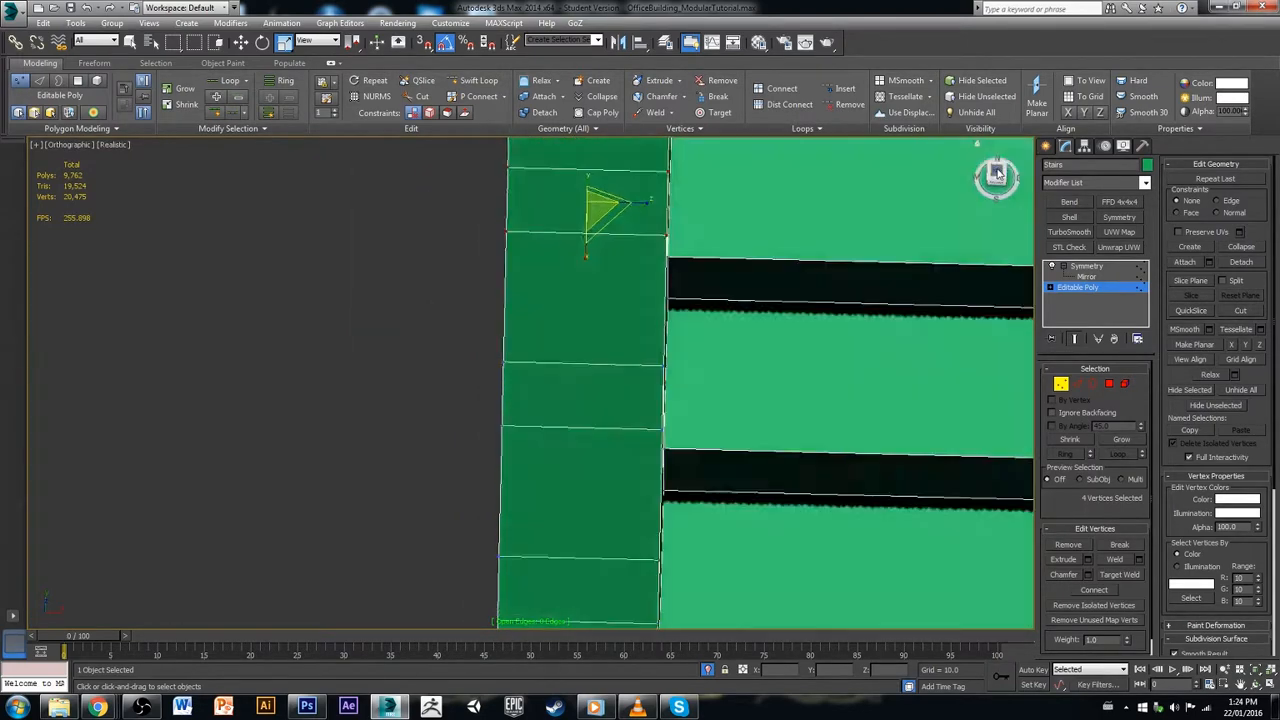
{"action": "middle_click_drag", "start_coordinate": [849, 269], "coordinate": [749, 423]}
{"action": "scroll", "coordinate": [851, 343], "scroll_direction": "down", "scroll_amount": 3}
{"action": "scroll", "coordinate": [698, 308], "scroll_direction": "up", "scroll_amount": 2}
{"action": "middle_click_drag", "start_coordinate": [724, 254], "coordinate": [708, 358]}
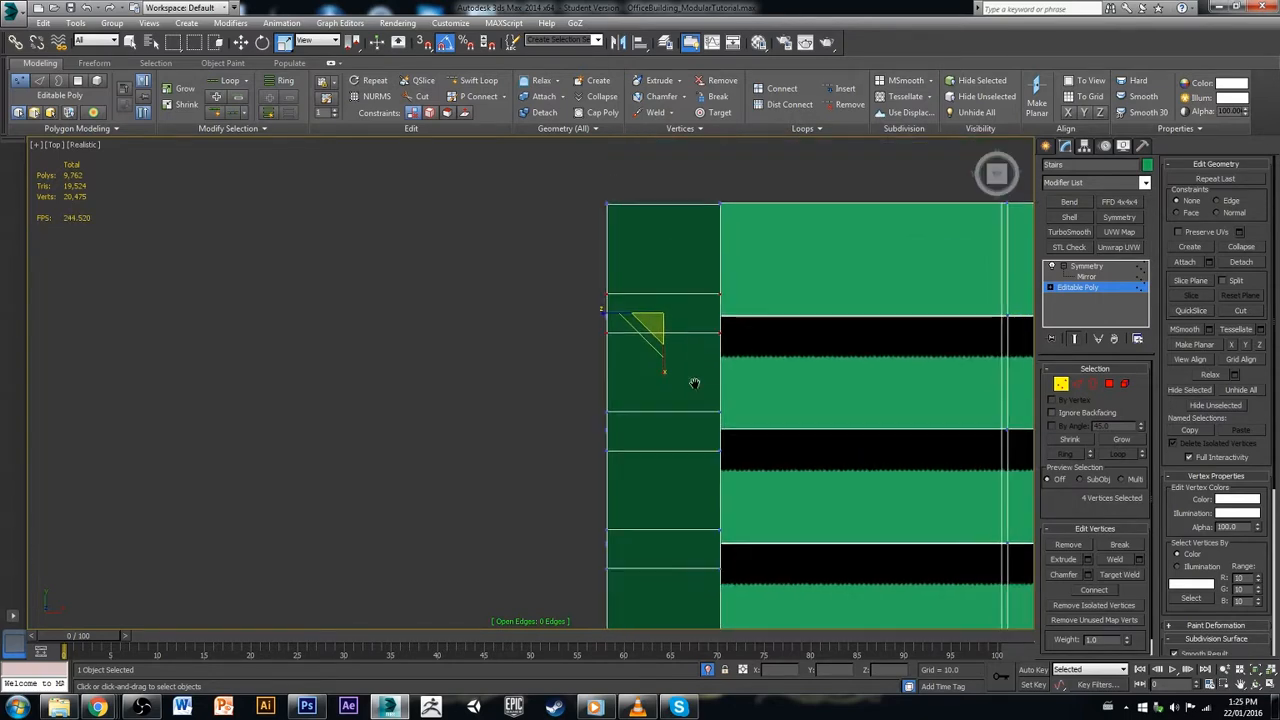
{"action": "right_click", "coordinate": [708, 358], "text": "alt"}
{"action": "left_click", "coordinate": [752, 320]}
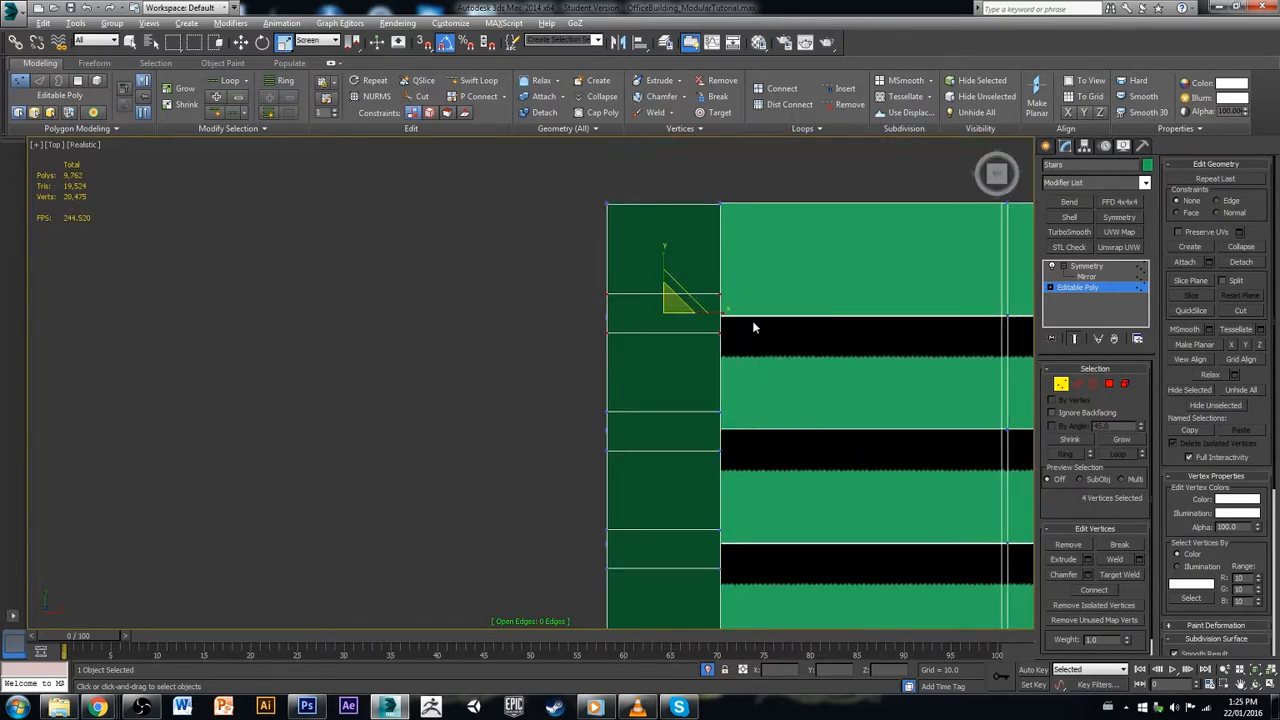
{"action": "left_click_drag", "start_coordinate": [666, 257], "coordinate": [673, 223]}
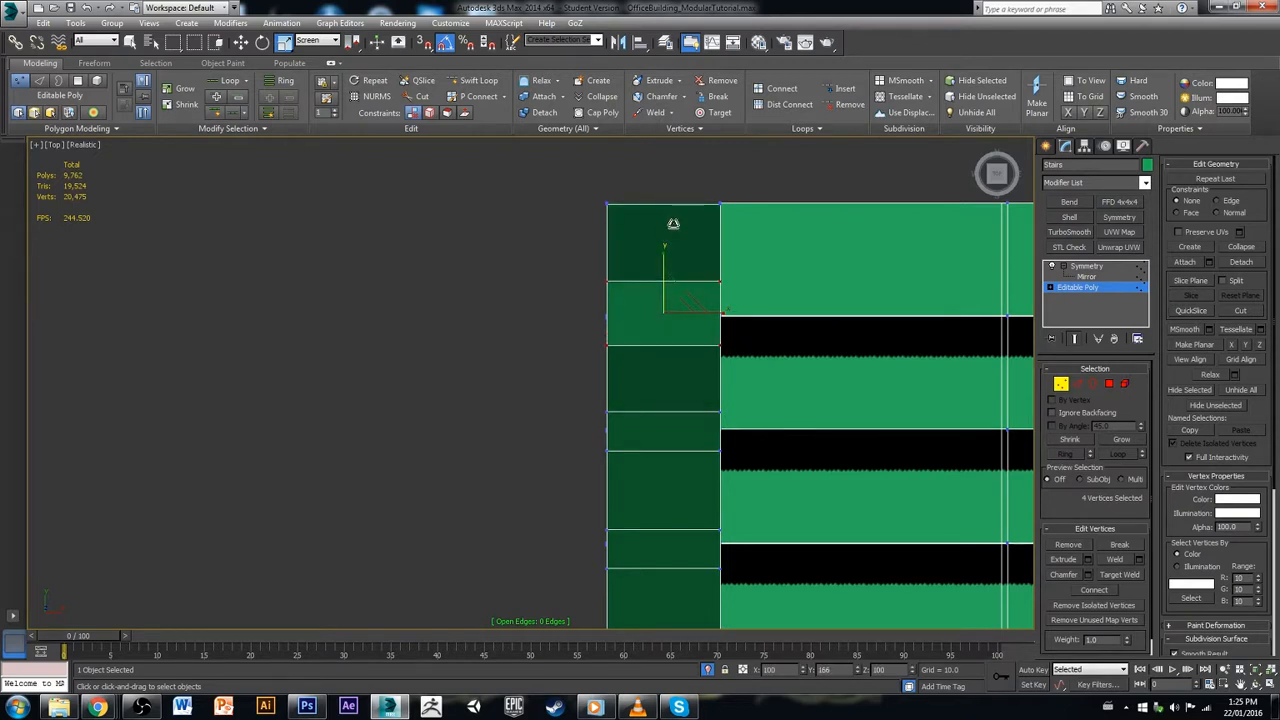
Step: Check the scaled vertices in the Perspective view beside the Top view, and undo the last scale
{"action": "middle_click_drag", "start_coordinate": [735, 465], "coordinate": [703, 431]}
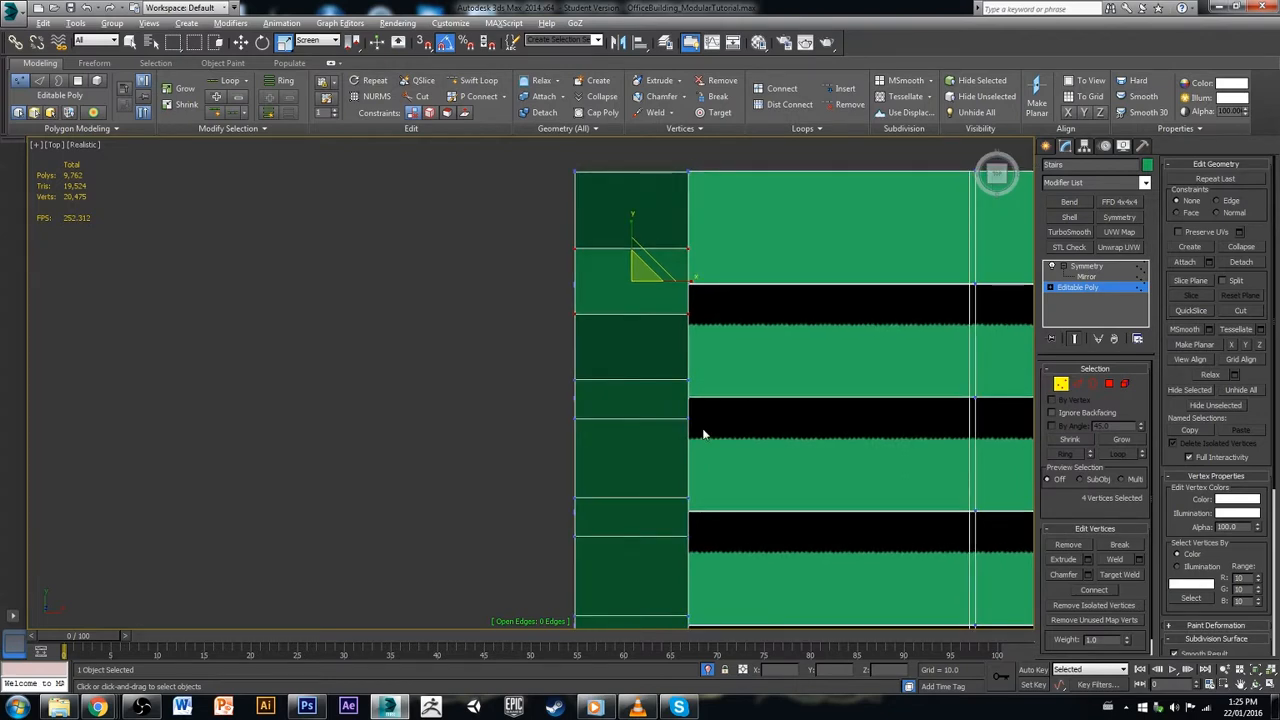
{"action": "key", "text": "alt+w"}
{"action": "middle_click_drag", "start_coordinate": [415, 348], "coordinate": [594, 386], "text": "alt"}
{"action": "middle_click_drag", "start_coordinate": [356, 370], "coordinate": [284, 358]}
{"action": "scroll", "coordinate": [249, 359], "scroll_direction": "up", "scroll_amount": 5}
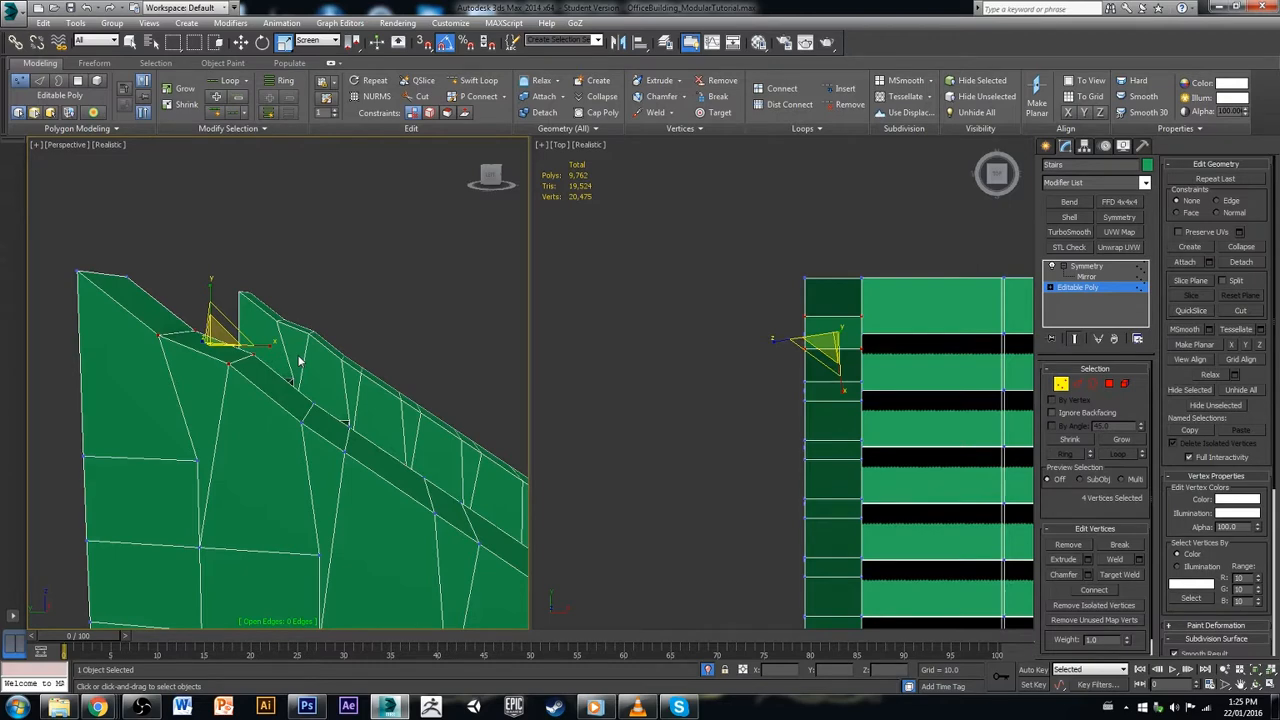
{"action": "key", "text": "ctrl+z"}
Step: Set the scaling reference coordinate system to World for the selected wall-top vertices
{"action": "scroll", "coordinate": [351, 357], "scroll_direction": "down", "scroll_amount": 4}
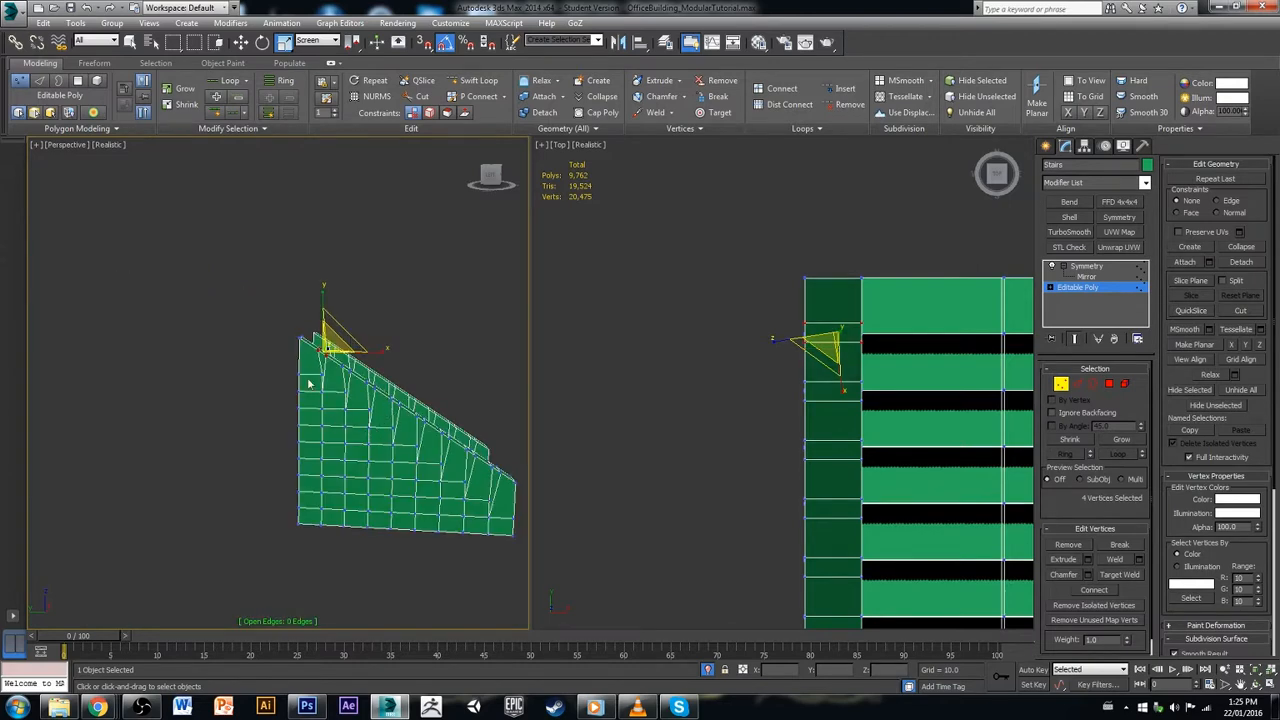
{"action": "scroll", "coordinate": [309, 383], "scroll_direction": "up", "scroll_amount": 5}
{"action": "middle_click_drag", "start_coordinate": [420, 403], "coordinate": [400, 382]}
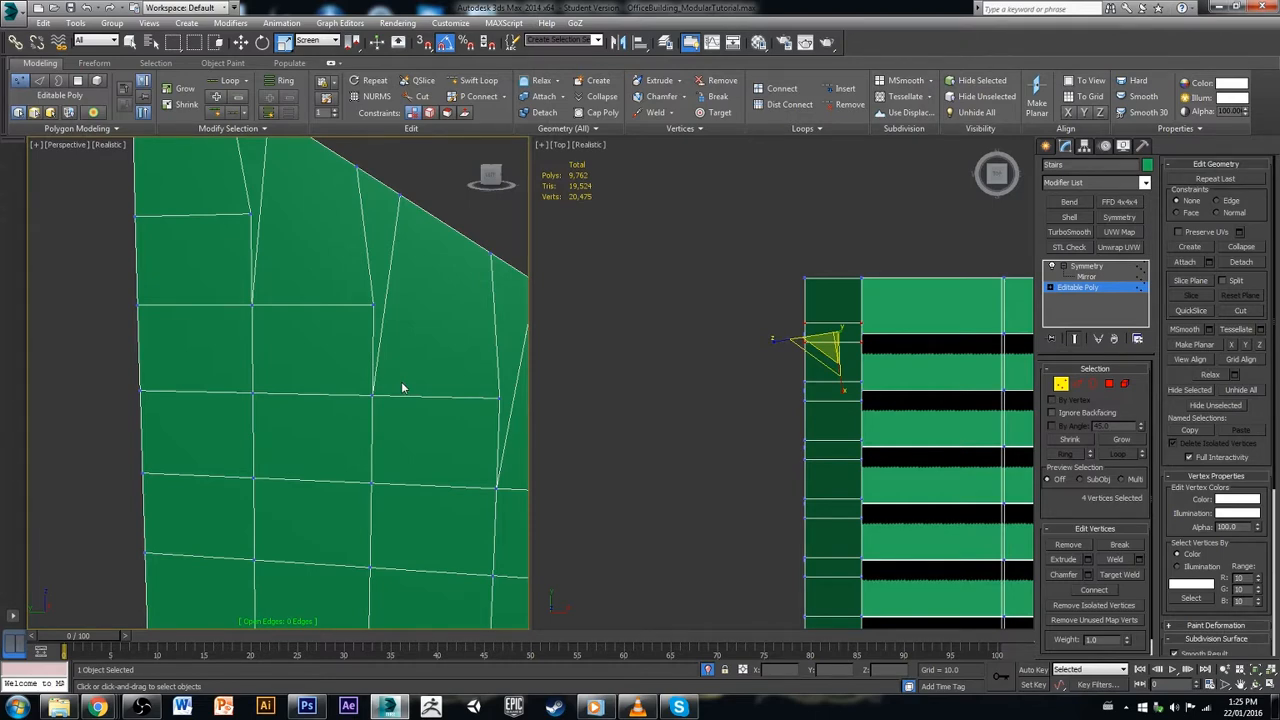
{"action": "middle_click_drag", "start_coordinate": [297, 311], "coordinate": [308, 334]}
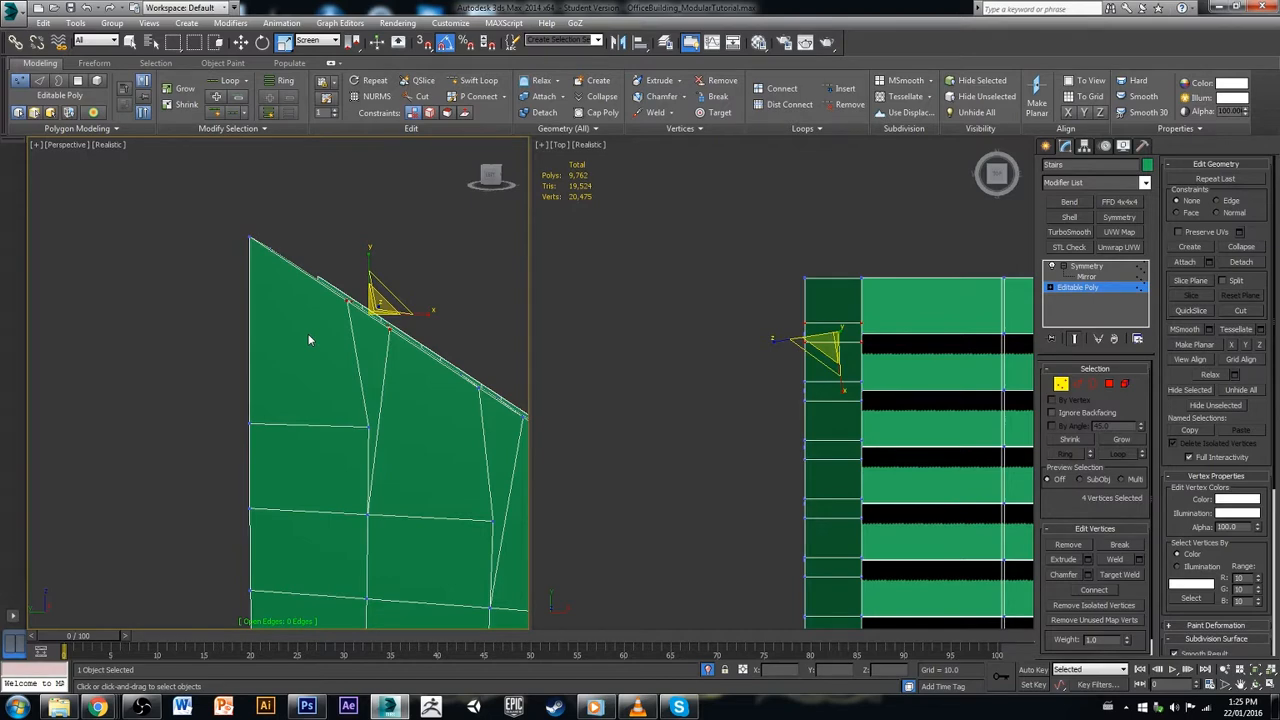
{"action": "middle_click_drag", "start_coordinate": [393, 372], "coordinate": [437, 331], "text": "alt"}
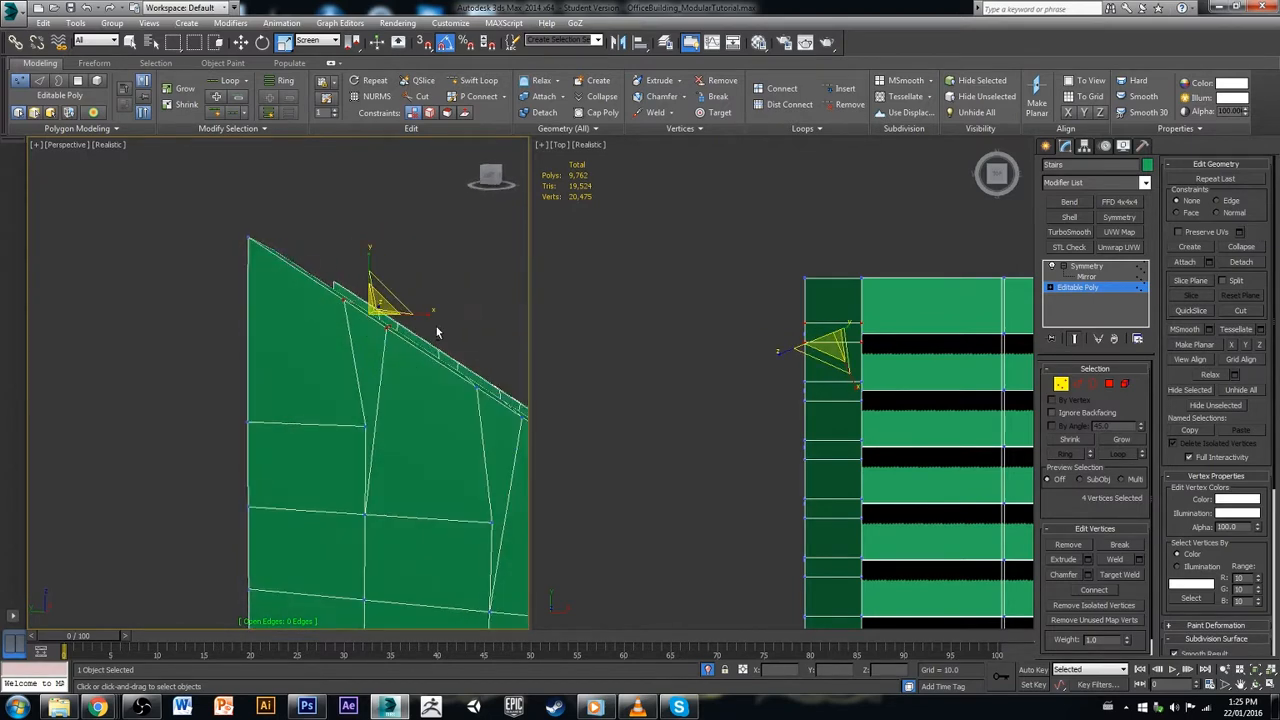
{"action": "right_click", "coordinate": [443, 303]}
{"action": "left_click", "coordinate": [480, 268]}
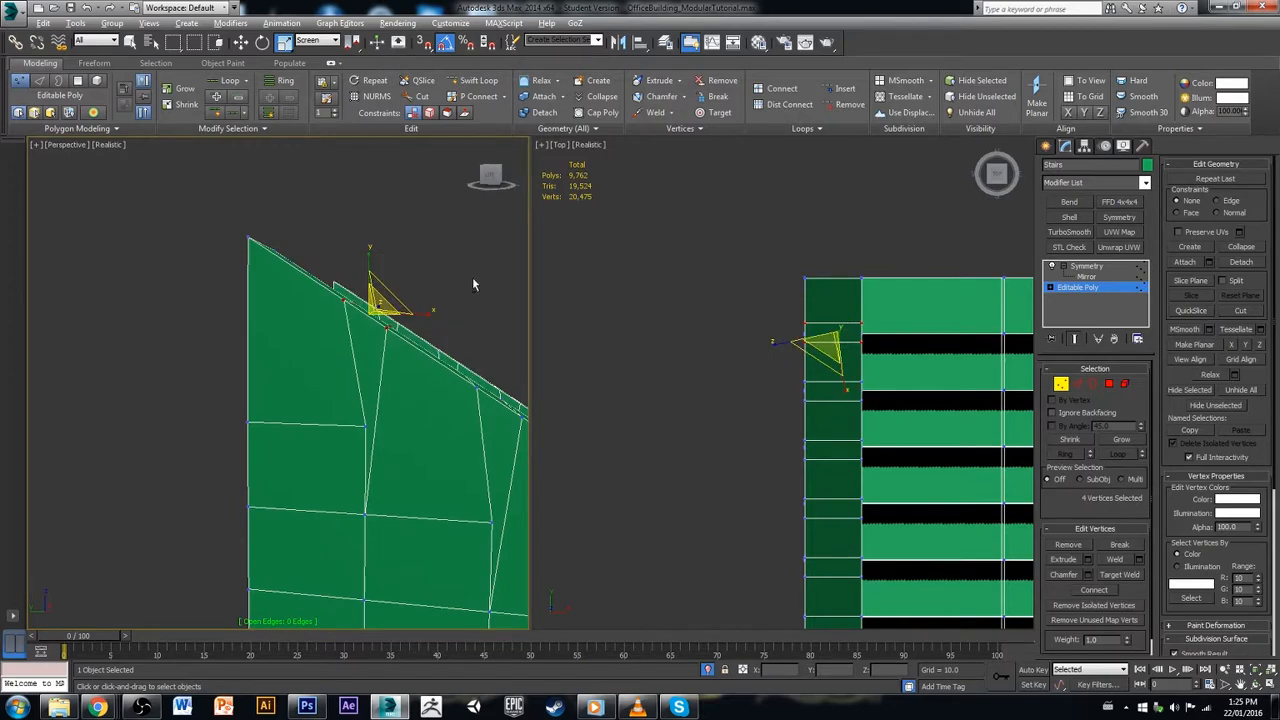
{"action": "right_click", "coordinate": [472, 277]}
{"action": "left_click", "coordinate": [510, 219]}
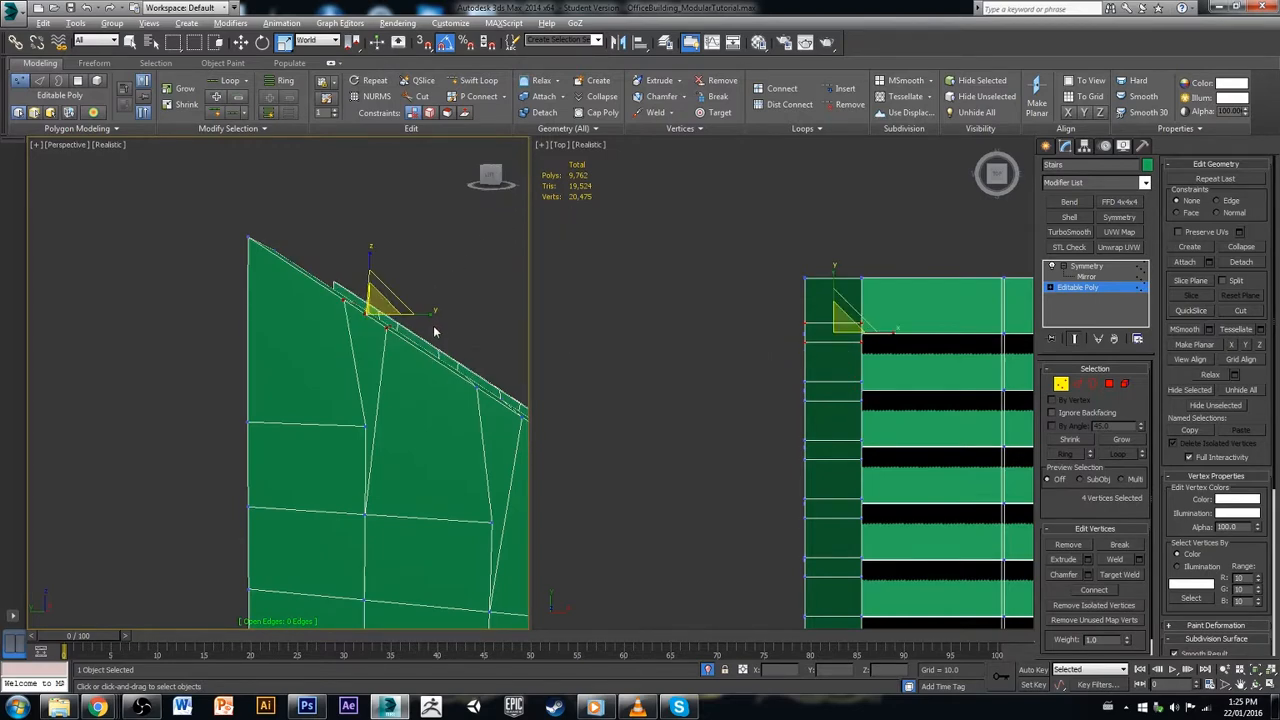
Step: Switch the stairs from vertex to polygon level and set the By Numeric side comparison to greater than
{"action": "middle_click_drag", "start_coordinate": [433, 325], "coordinate": [411, 364], "text": "alt"}
{"action": "middle_click_drag", "start_coordinate": [391, 369], "coordinate": [420, 338], "text": "alt"}
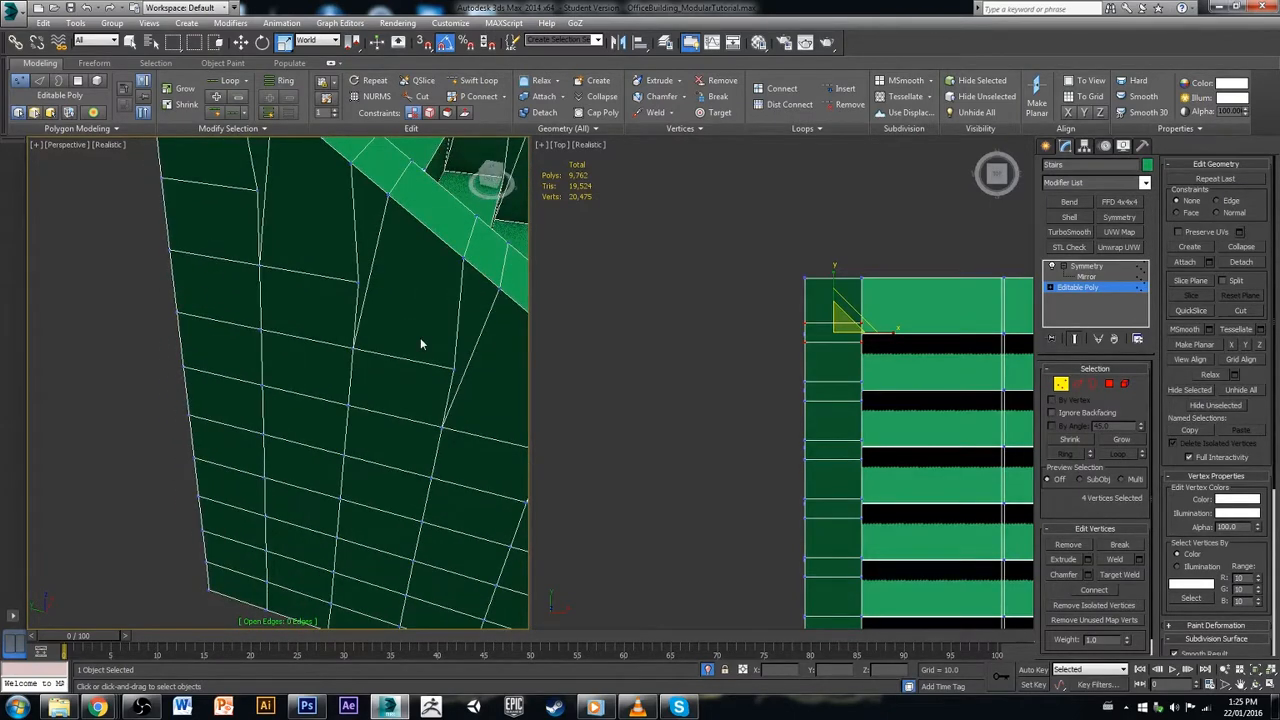
{"action": "scroll", "coordinate": [421, 343], "scroll_direction": "down", "scroll_amount": 8}
{"action": "middle_click_drag", "start_coordinate": [434, 340], "coordinate": [290, 346], "text": "alt"}
{"action": "left_click", "coordinate": [900, 437]}
{"action": "left_click", "coordinate": [1061, 383]}
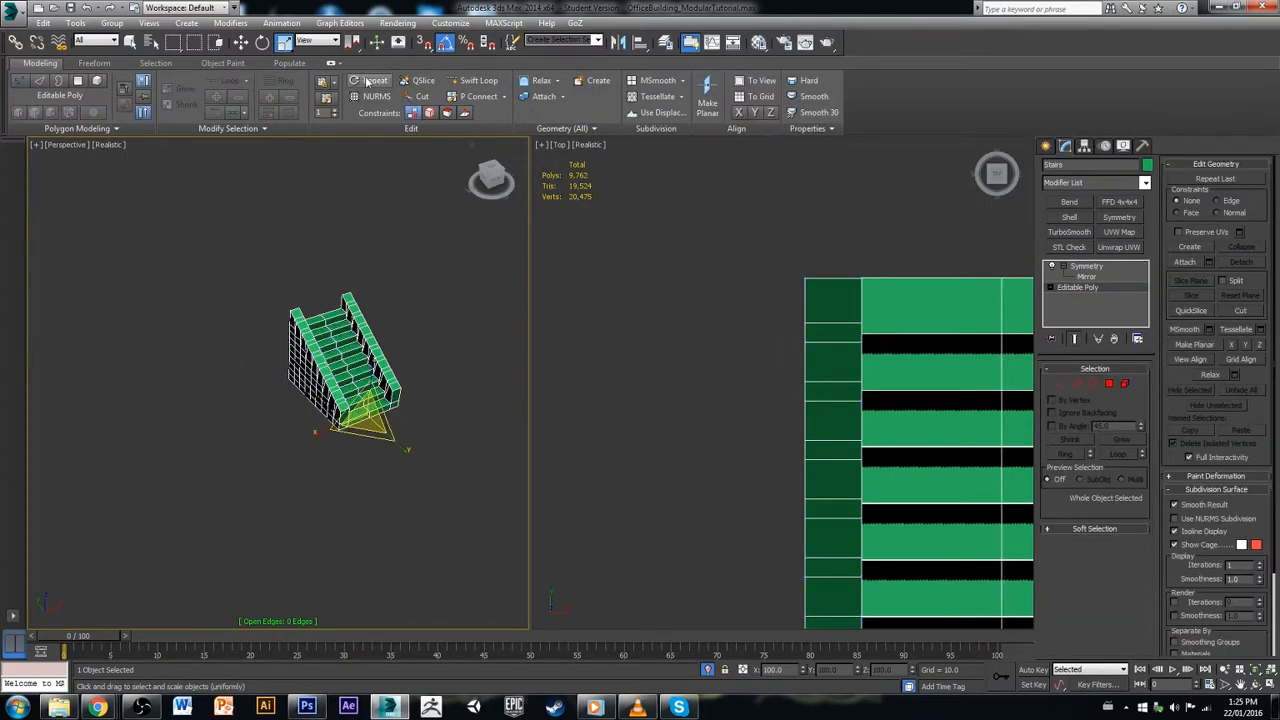
{"action": "left_click", "coordinate": [177, 67]}
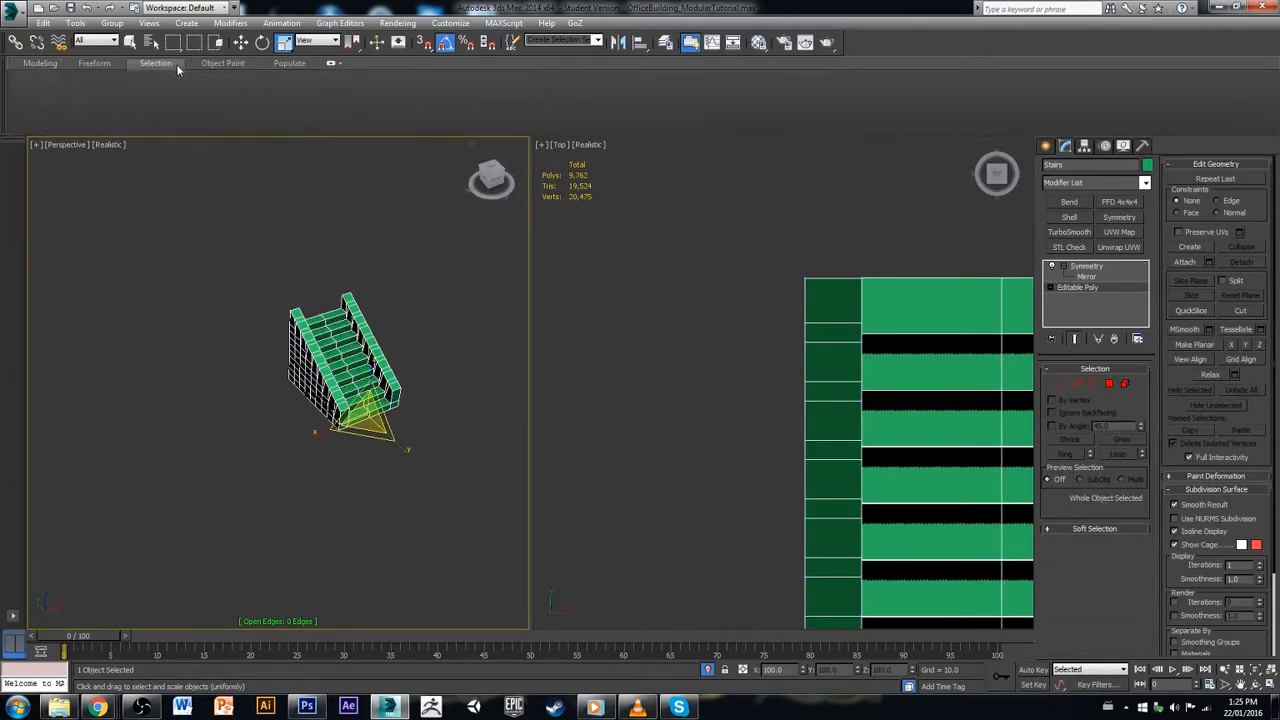
{"action": "left_click", "coordinate": [95, 65]}
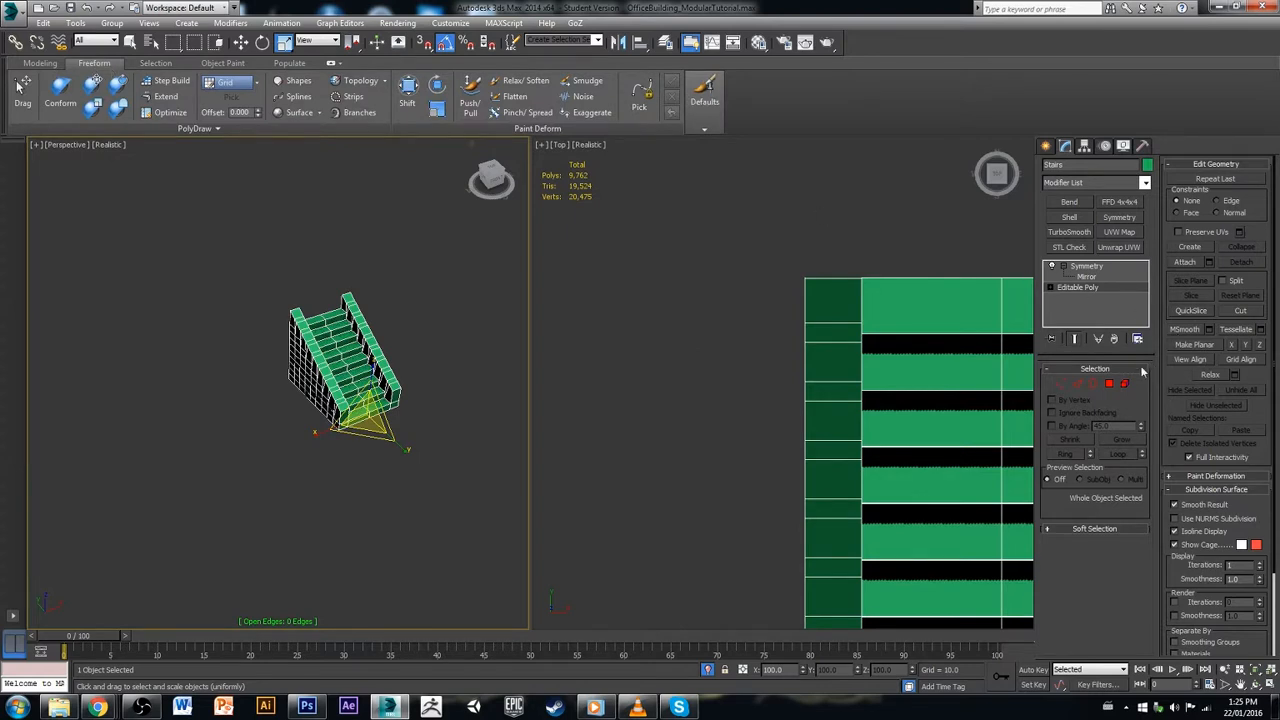
{"action": "left_click", "coordinate": [1109, 384]}
{"action": "left_click", "coordinate": [160, 65]}
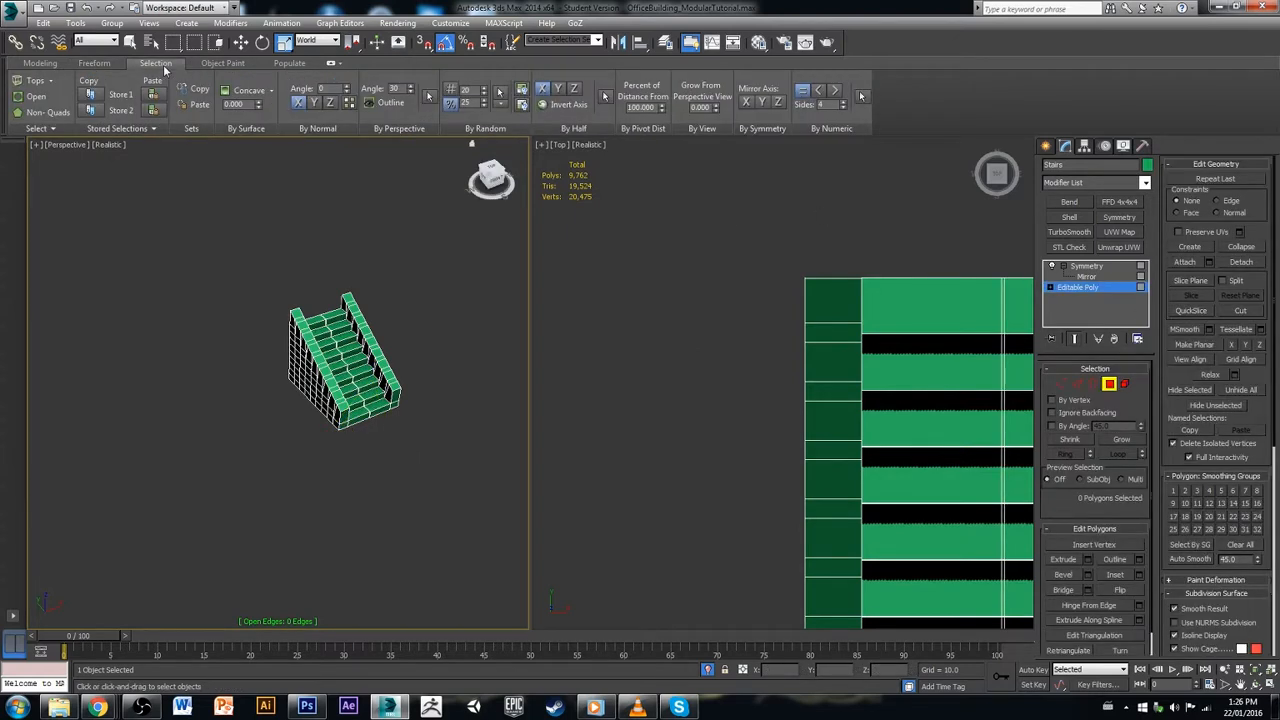
{"action": "left_click", "coordinate": [834, 91]}
Step: Examine the polygon layout of the side wall, especially the uneven faces below its sloping top
{"action": "middle_click_drag", "start_coordinate": [390, 370], "coordinate": [387, 518], "text": "alt"}
{"action": "scroll", "coordinate": [346, 371], "scroll_direction": "up", "scroll_amount": 8}
{"action": "scroll", "coordinate": [345, 386], "scroll_direction": "down", "scroll_amount": 3}
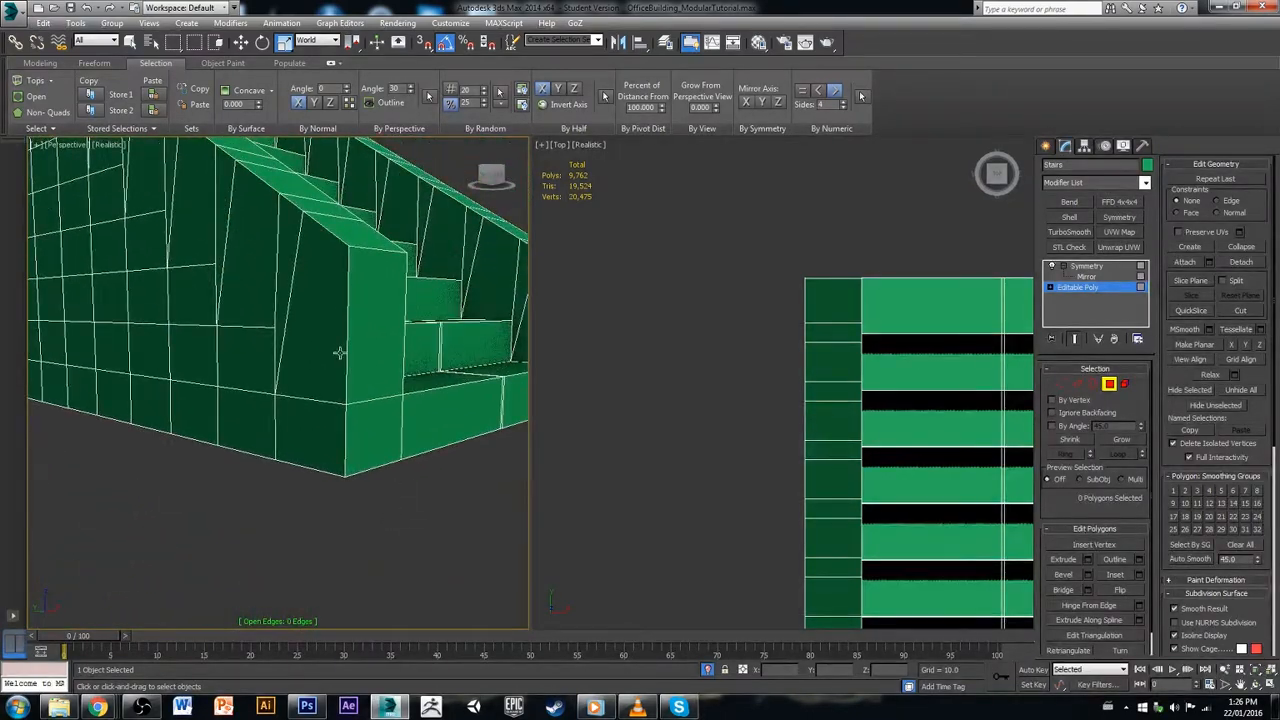
{"action": "scroll", "coordinate": [340, 353], "scroll_direction": "down", "scroll_amount": 6}
{"action": "middle_click_drag", "start_coordinate": [344, 345], "coordinate": [345, 358], "text": "alt"}
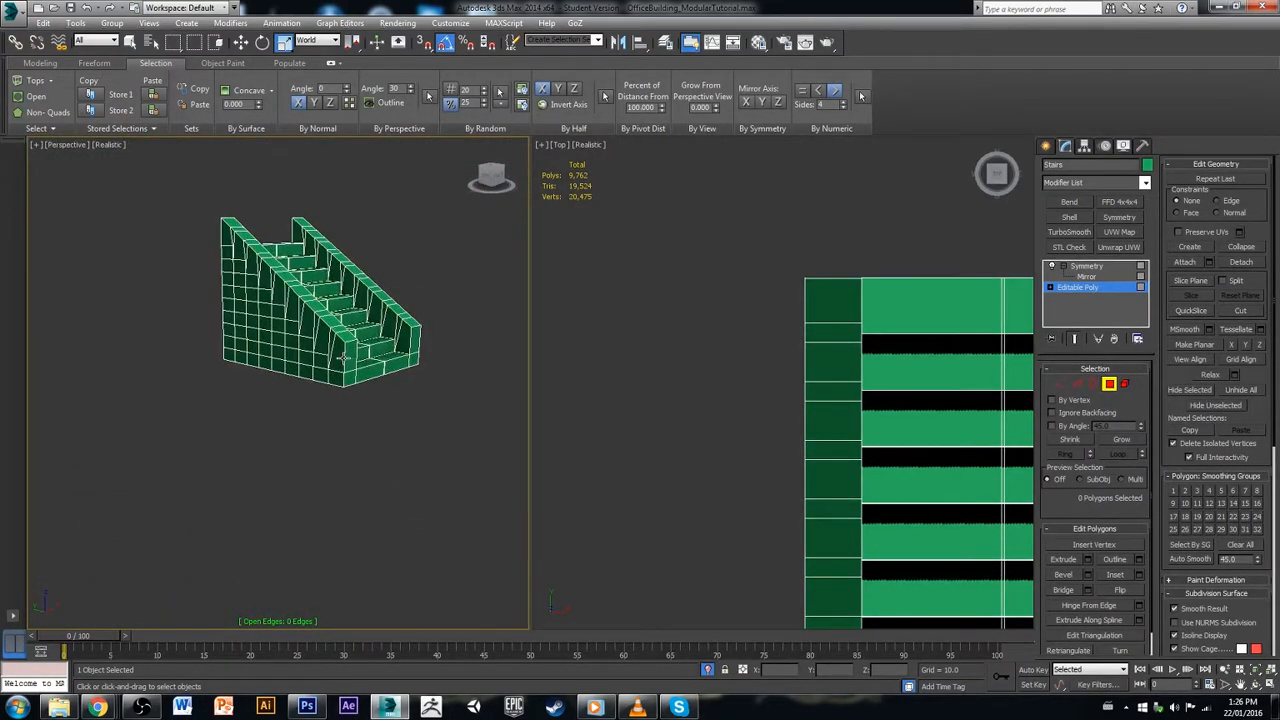
{"action": "scroll", "coordinate": [335, 345], "scroll_direction": "up", "scroll_amount": 5}
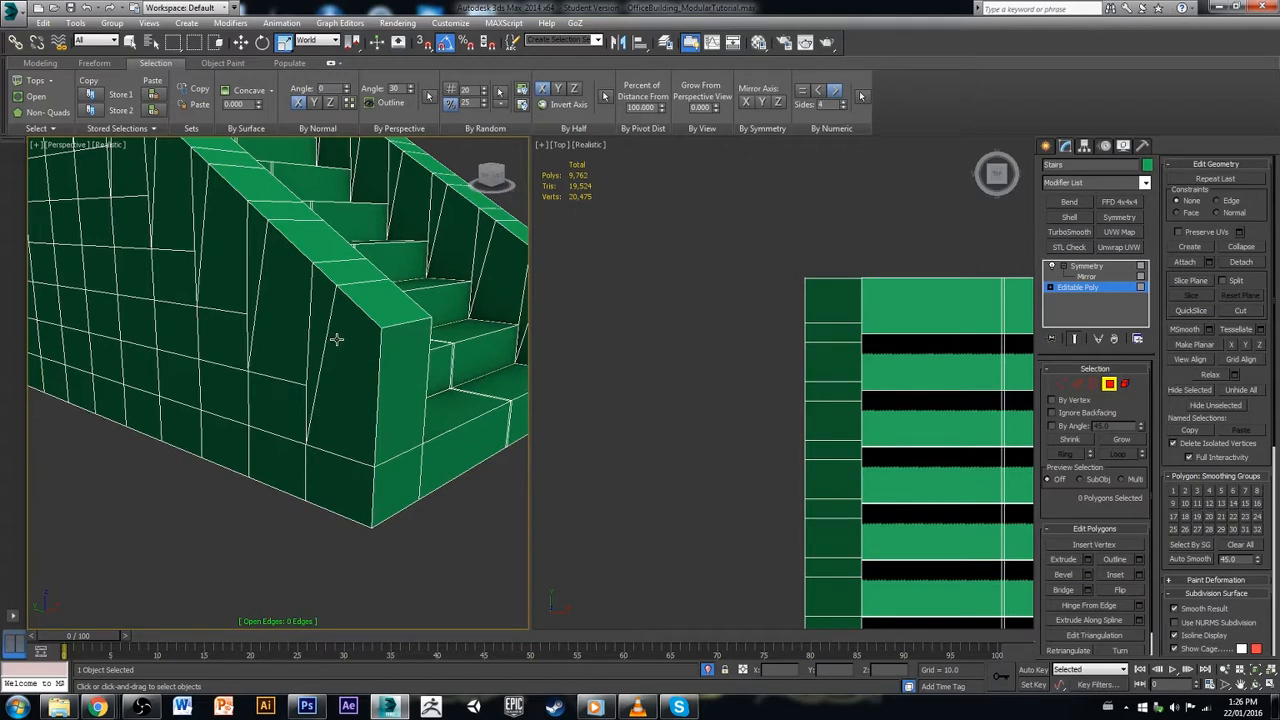
{"action": "scroll", "coordinate": [337, 340], "scroll_direction": "down", "scroll_amount": 5}
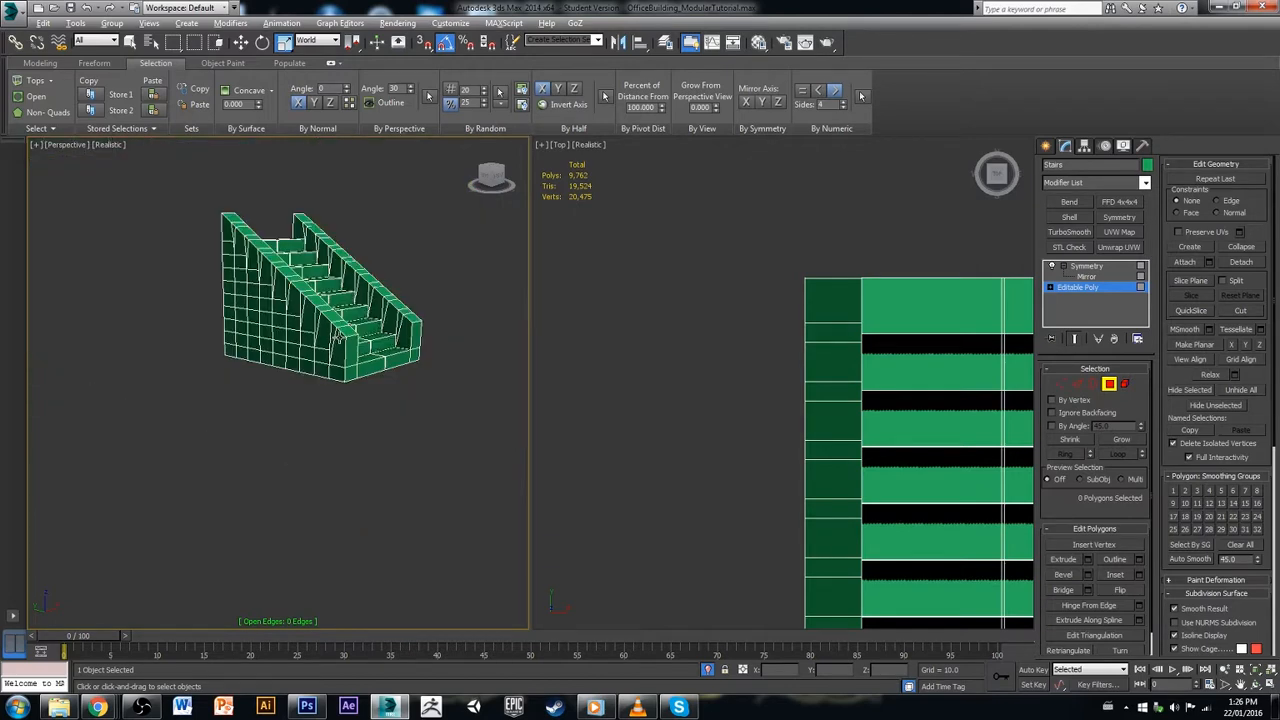
{"action": "mouse_move", "coordinate": [338, 338]}
{"action": "middle_mouse_down", "text": "alt"}
{"action": "mouse_move", "coordinate": [377, 340]}
{"action": "mouse_move", "coordinate": [334, 345]}
{"action": "middle_mouse_up", "text": "alt"}
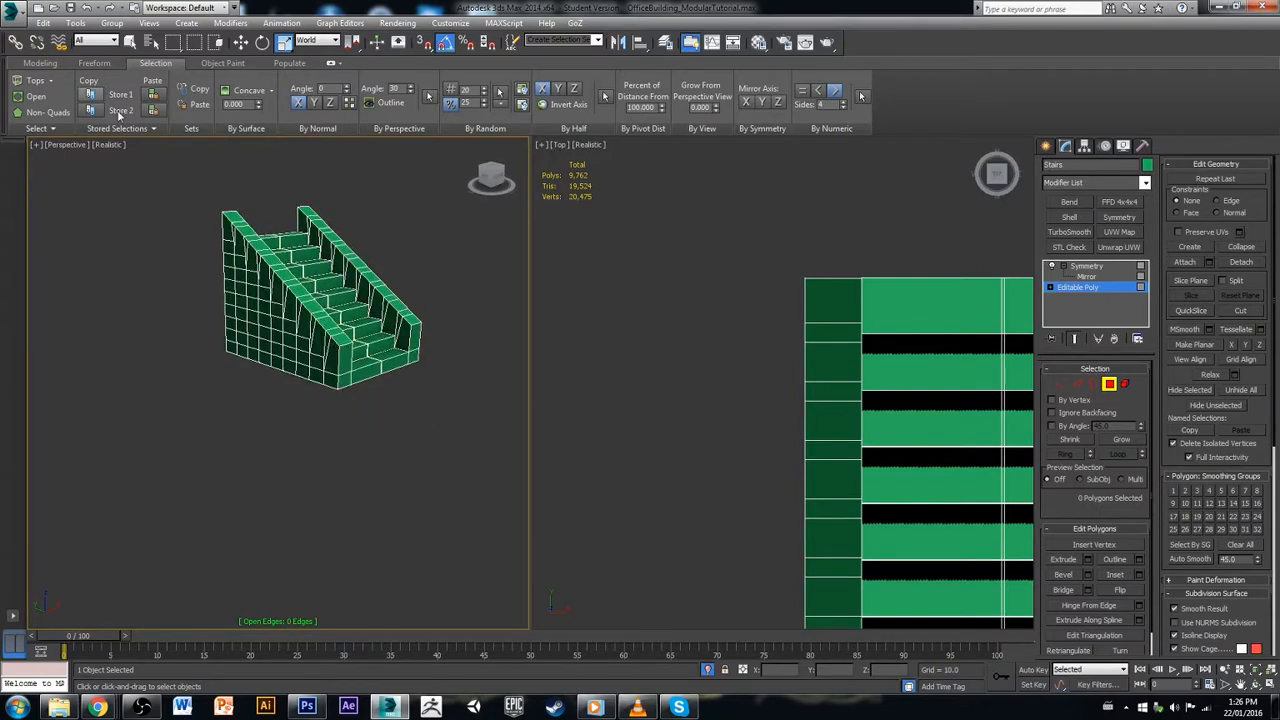
Step: Undo the command history back to the stairs before the side walls were extruded, with the stepped side strips selected
{"action": "left_click", "coordinate": [97, 8]}
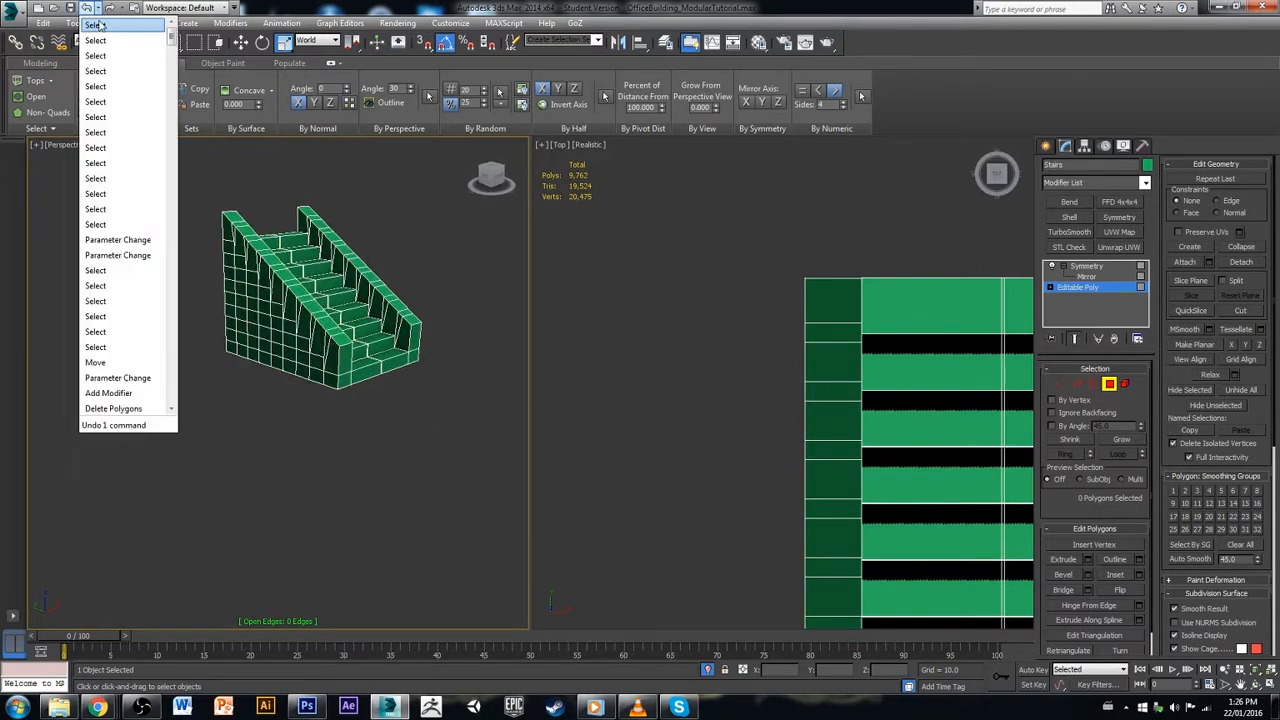
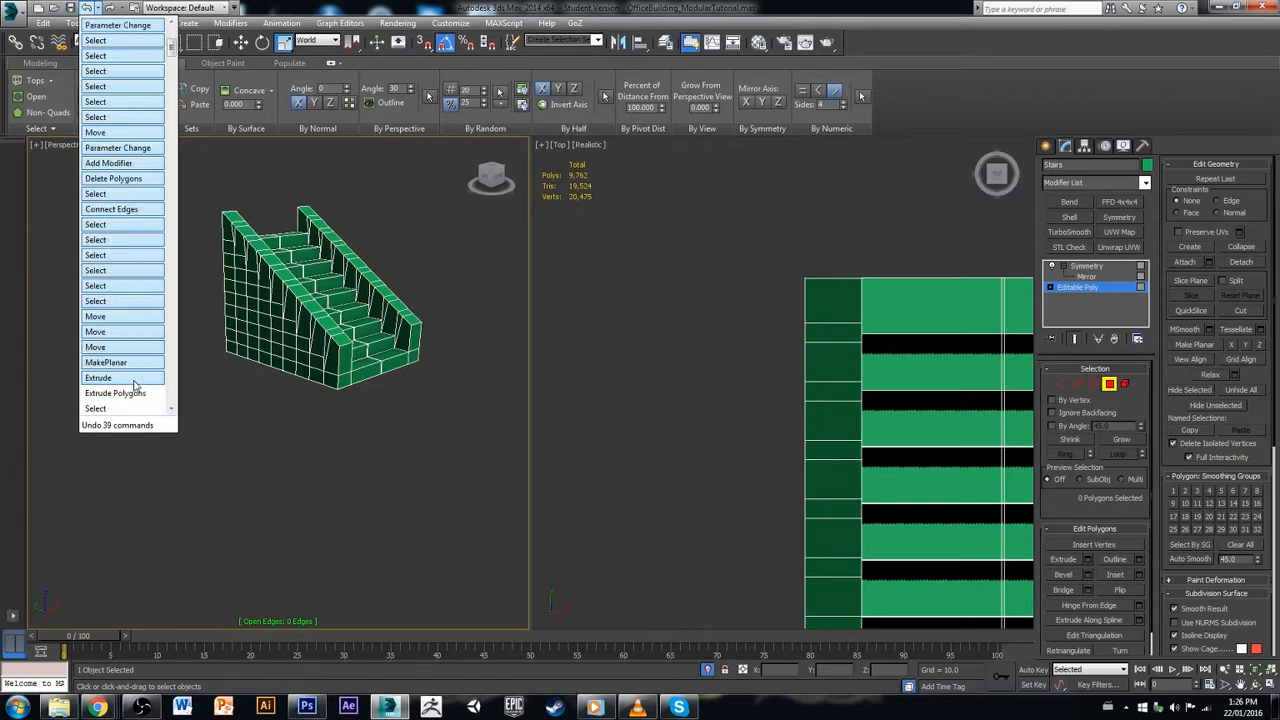
{"action": "left_click", "coordinate": [139, 363]}
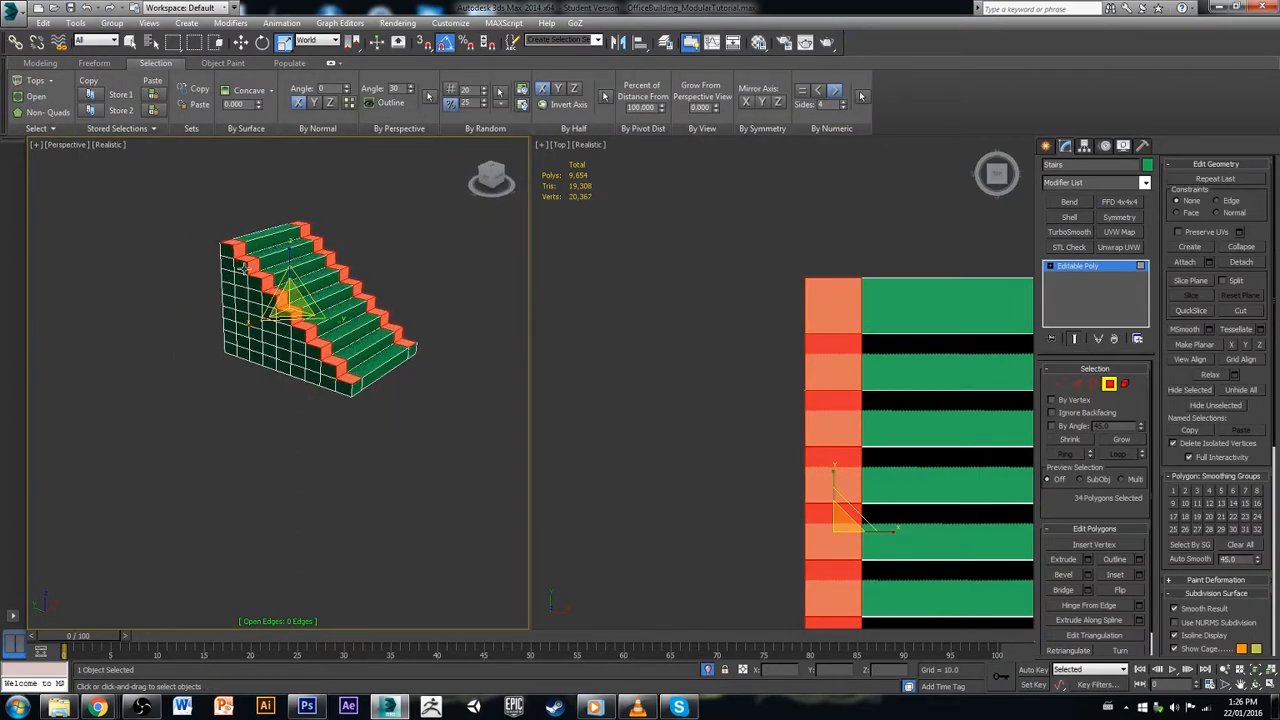
{"action": "scroll", "coordinate": [310, 265], "scroll_direction": "up", "scroll_amount": 5}
{"action": "scroll", "coordinate": [344, 259], "scroll_direction": "down", "scroll_amount": 5}
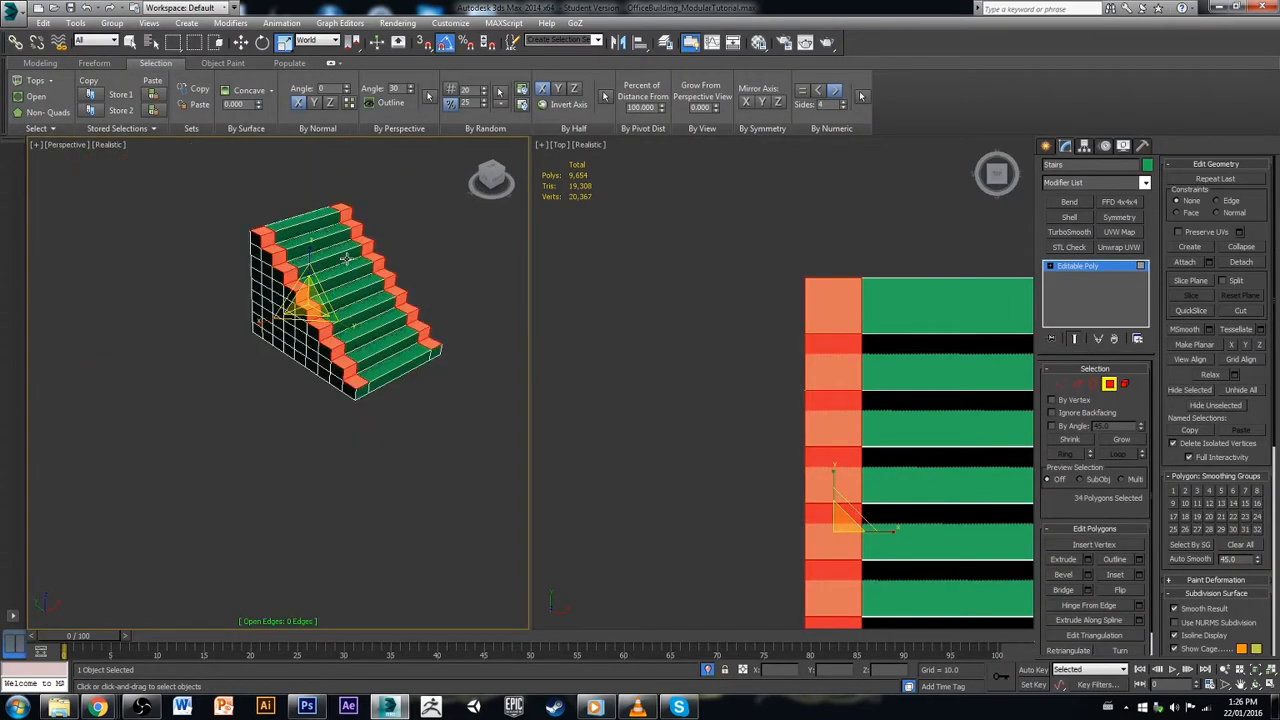
Step: Extrude the selected stepped strips along both sides of the stairs by Local Normal, reducing the proposed height
{"action": "left_click", "coordinate": [1089, 559]}
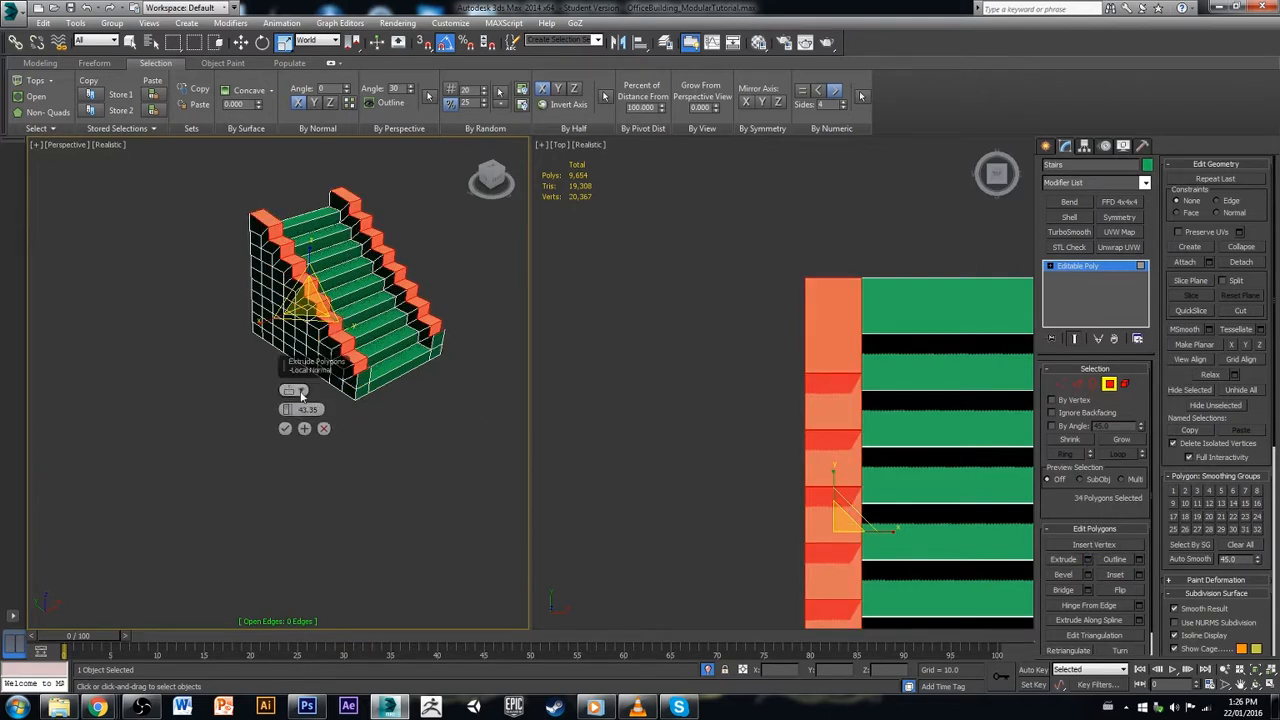
{"action": "left_click_drag", "start_coordinate": [289, 410], "coordinate": [313, 442]}
{"action": "left_click", "coordinate": [285, 428]}
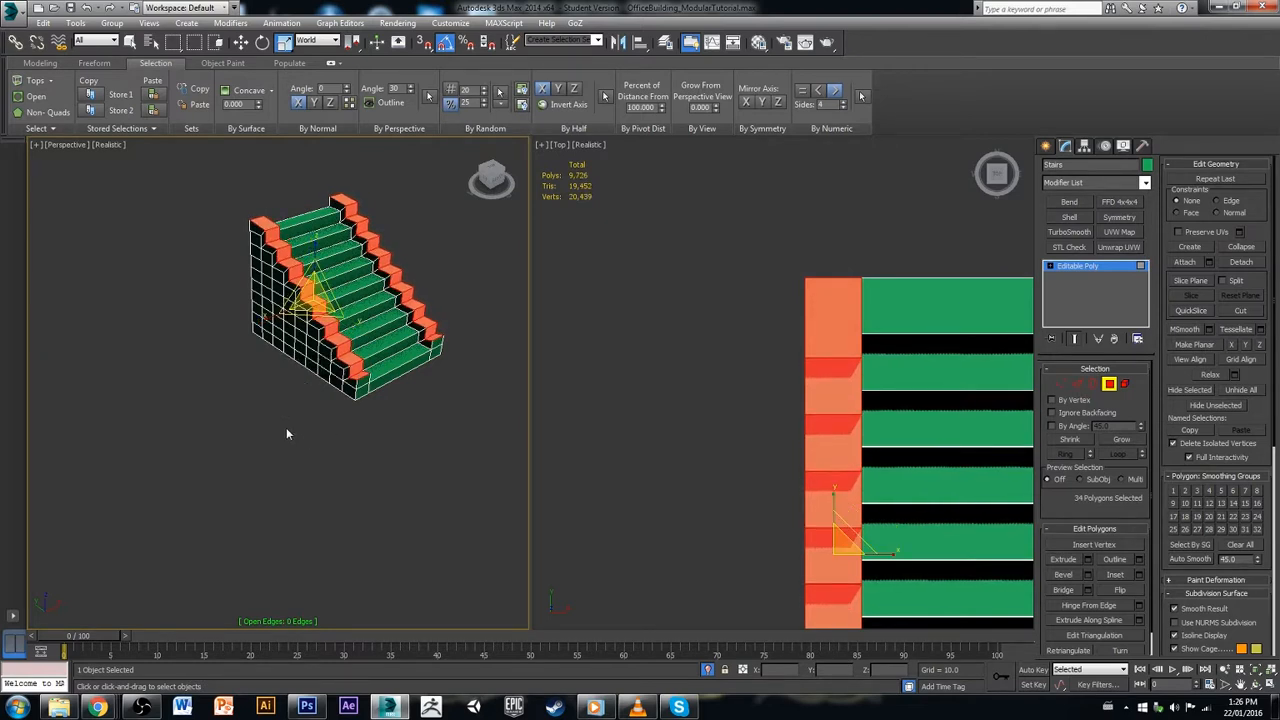
Step: Move the extruded side-strip polygons straight up along Z to raise both side walls above the steps
{"action": "key", "text": "w"}
{"action": "left_click_drag", "start_coordinate": [316, 265], "coordinate": [317, 248]}
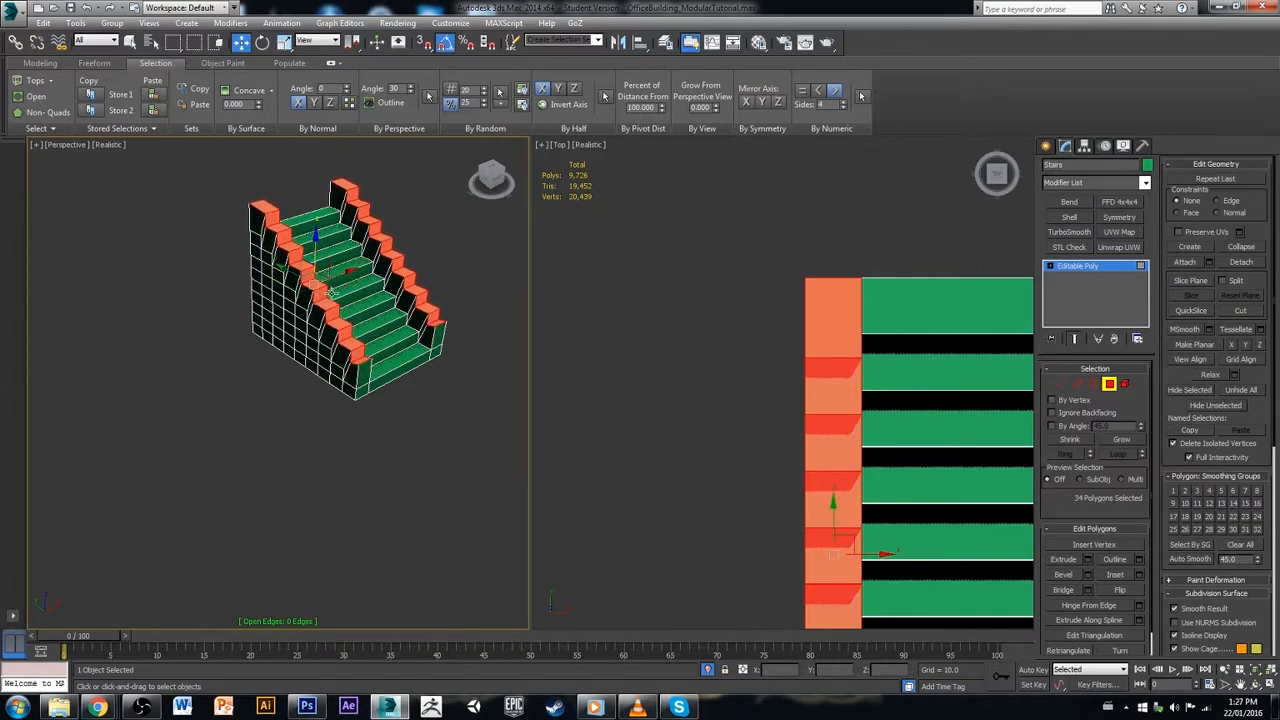
{"action": "middle_click_drag", "start_coordinate": [332, 292], "coordinate": [350, 272], "text": "alt"}
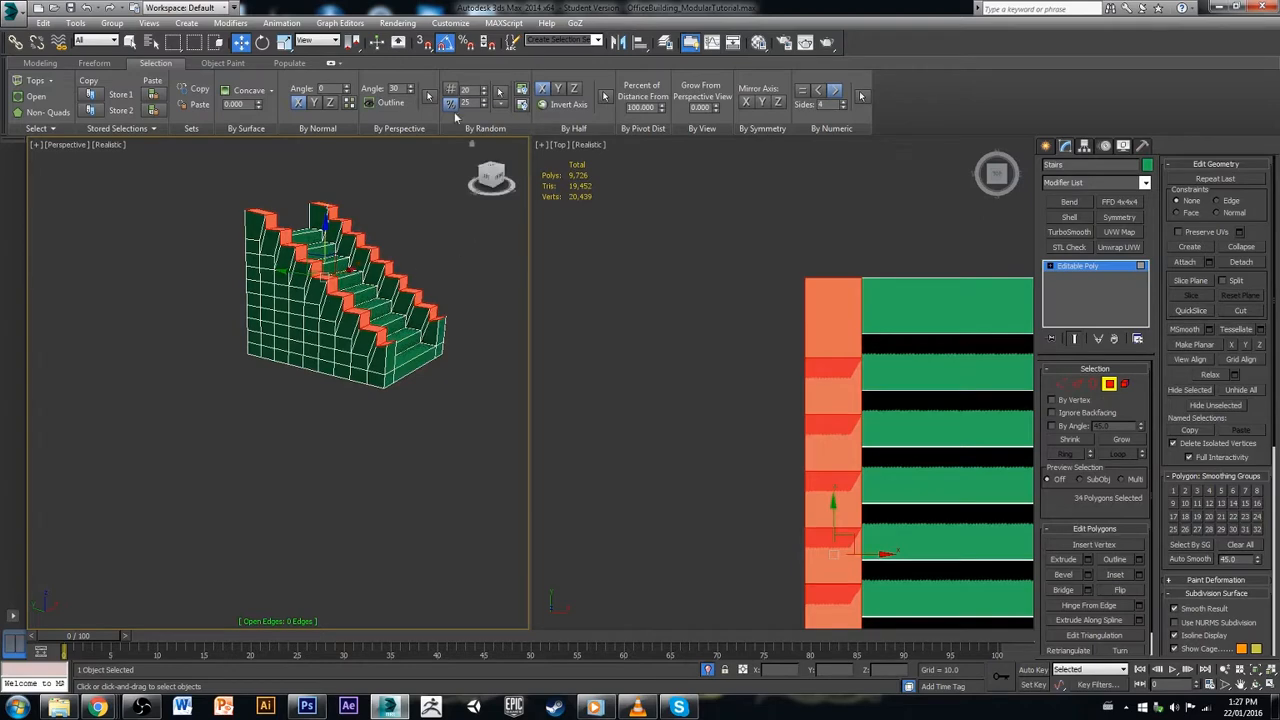
Step: Grow the polygon selection from the stepped wall tops to include the side faces of the raised blocks
{"action": "left_click", "coordinate": [1123, 441]}
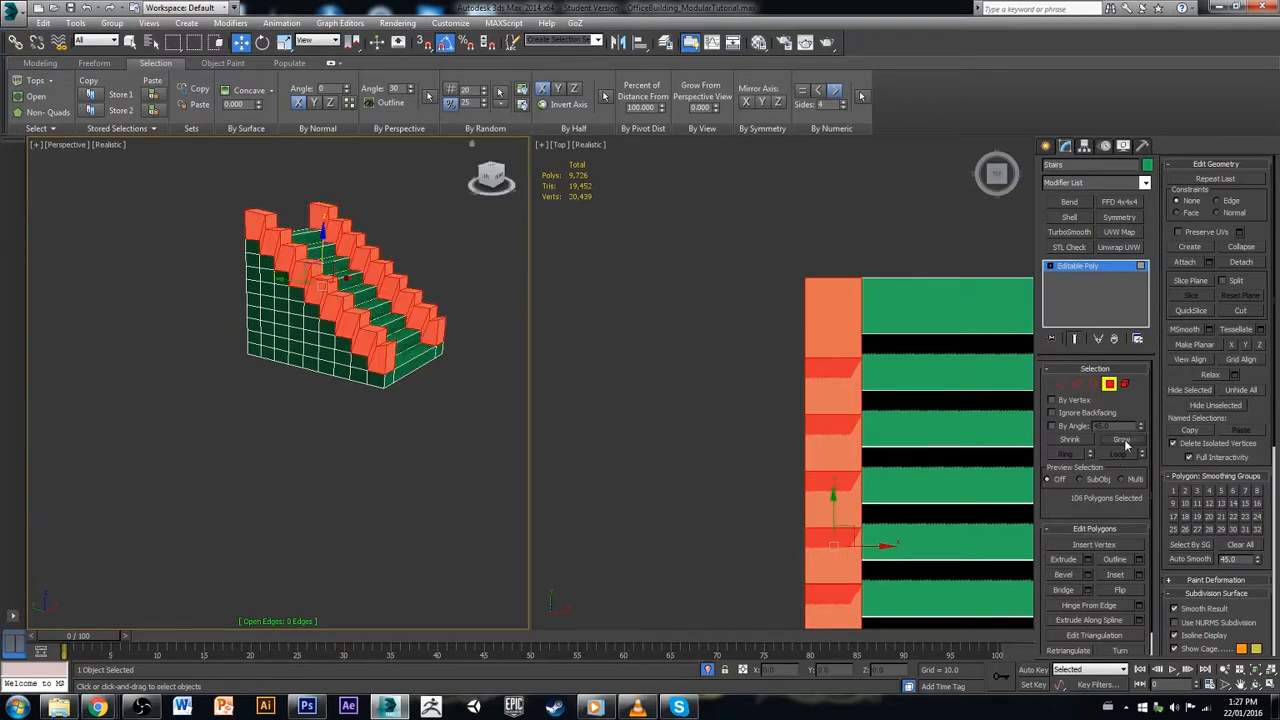
{"action": "mouse_move", "coordinate": [479, 346]}
{"action": "middle_mouse_down", "text": "alt"}
{"action": "mouse_move", "coordinate": [437, 347]}
{"action": "mouse_move", "coordinate": [464, 347]}
{"action": "middle_mouse_up", "text": "alt"}
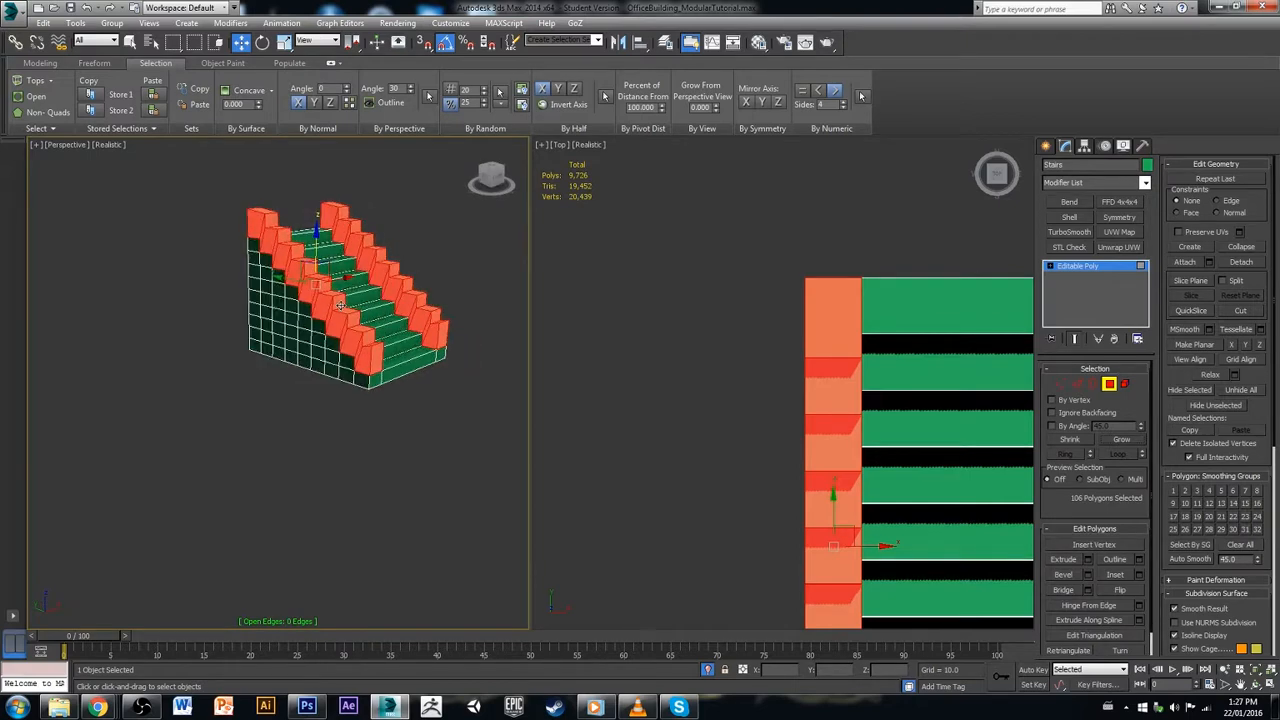
Step: Try to detach the selected raised side blocks from the stairs as a separate object named Railing
{"action": "left_click", "coordinate": [1241, 262]}
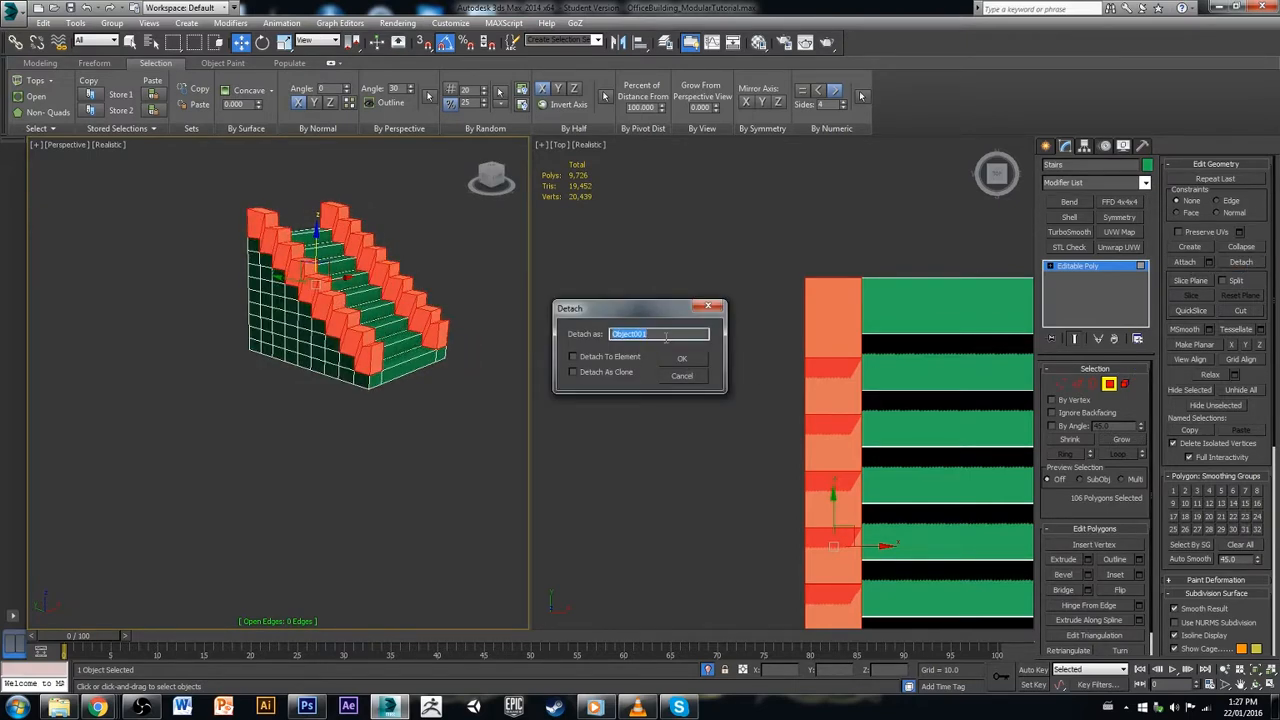
{"action": "key", "text": "BackSpace"}
{"action": "left_click", "coordinate": [680, 359]}
{"action": "left_click", "coordinate": [1109, 384]}
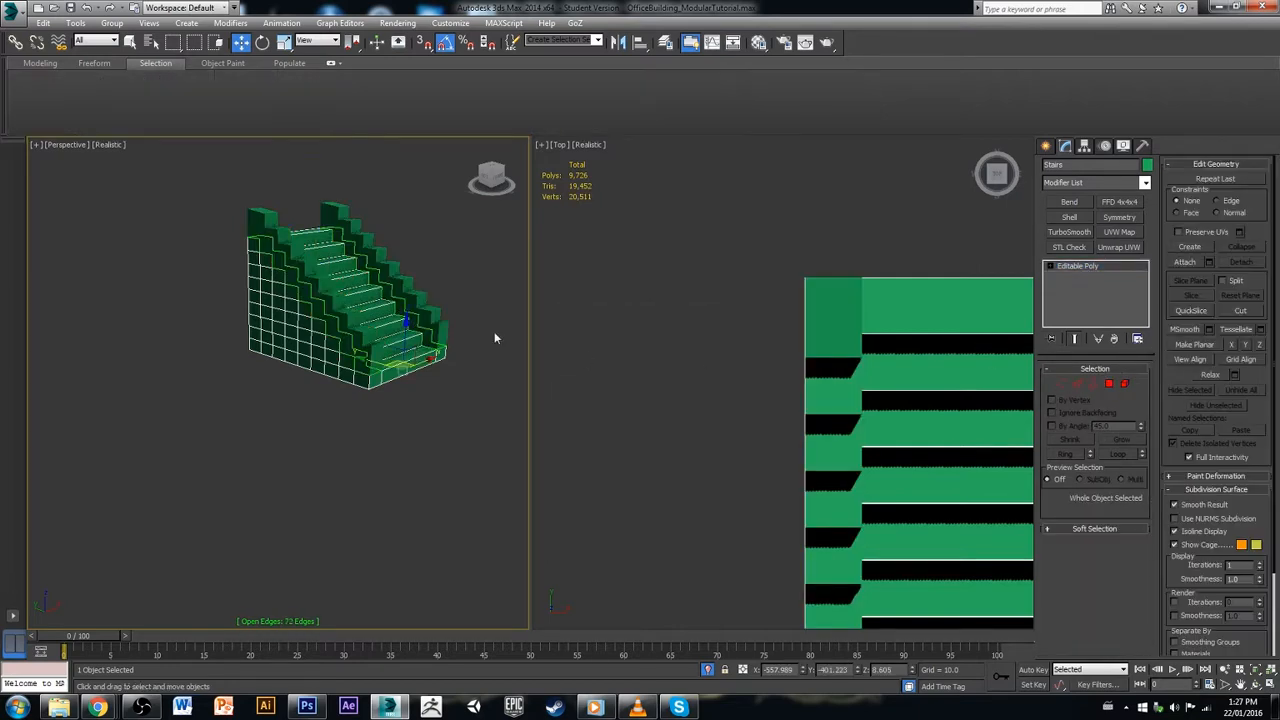
Step: Examine the detached raised blocks and the remaining stairs as separate objects, especially where they meet at the lowest step
{"action": "left_click", "coordinate": [403, 296]}
{"action": "left_click", "coordinate": [418, 326]}
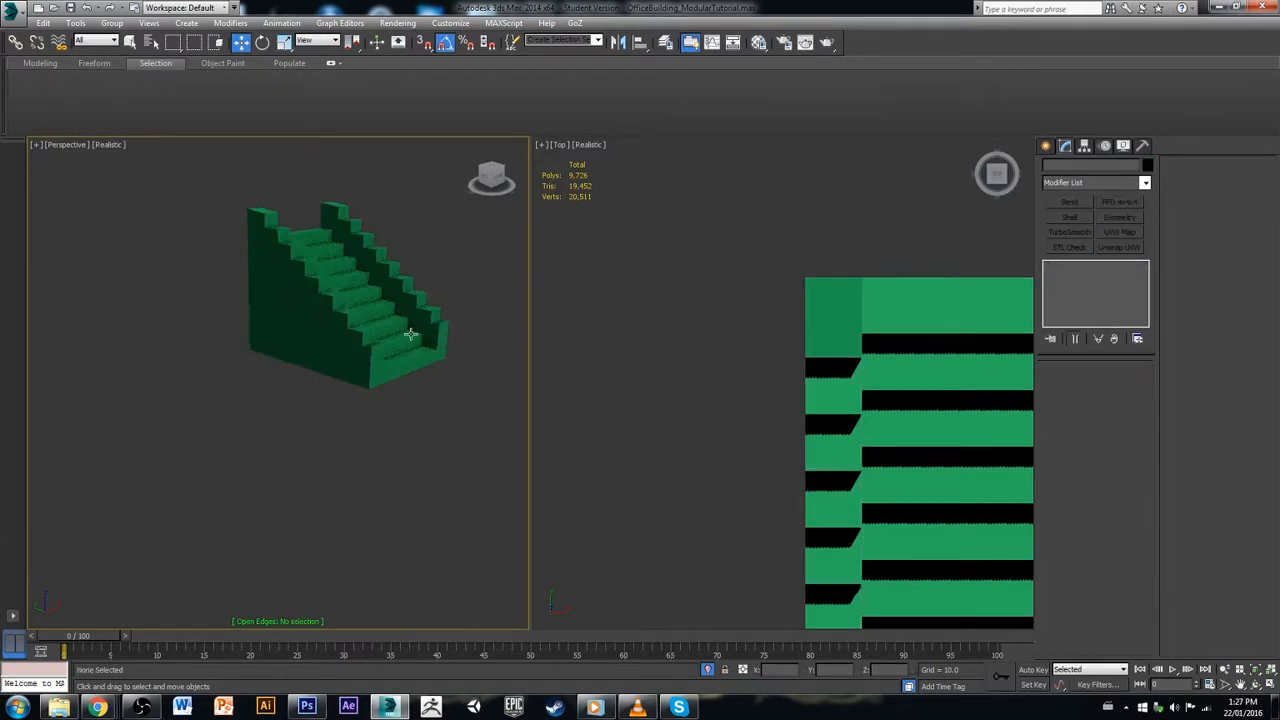
{"action": "left_click", "coordinate": [411, 334]}
{"action": "left_click", "coordinate": [410, 334]}
{"action": "middle_click_drag", "start_coordinate": [412, 338], "coordinate": [395, 395], "text": "alt"}
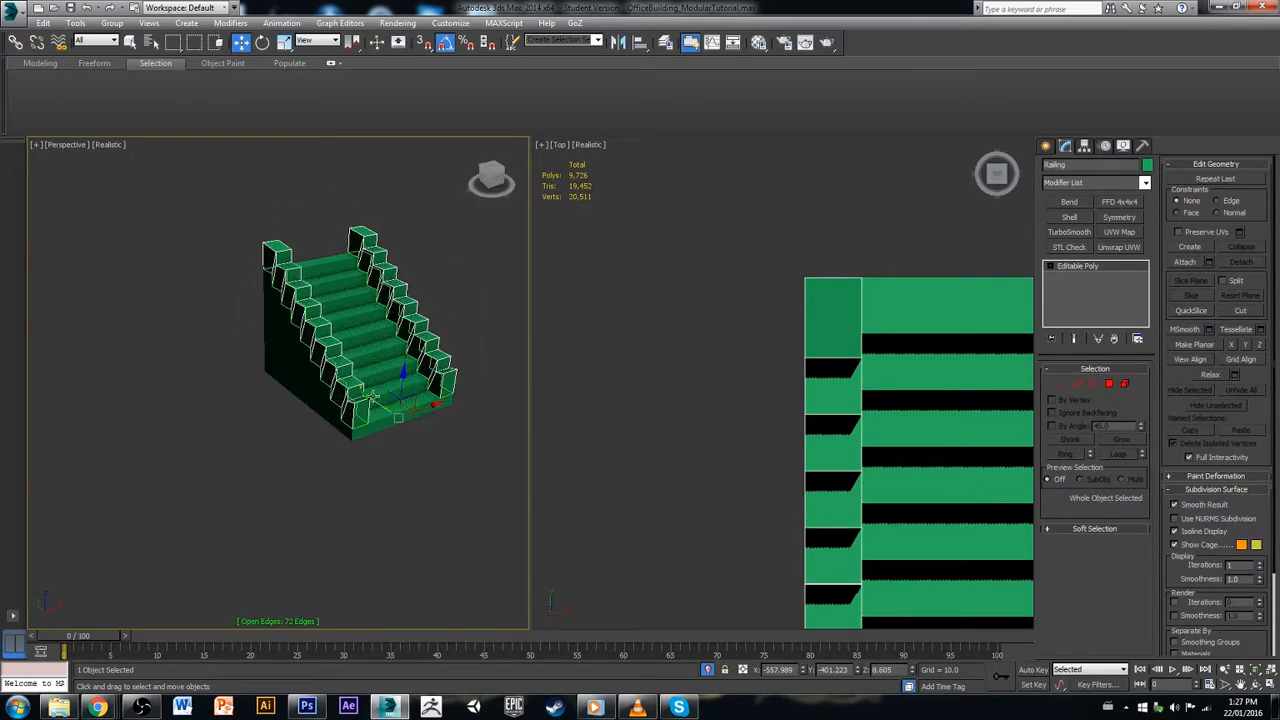
{"action": "scroll", "coordinate": [352, 406], "scroll_direction": "up", "scroll_amount": 5}
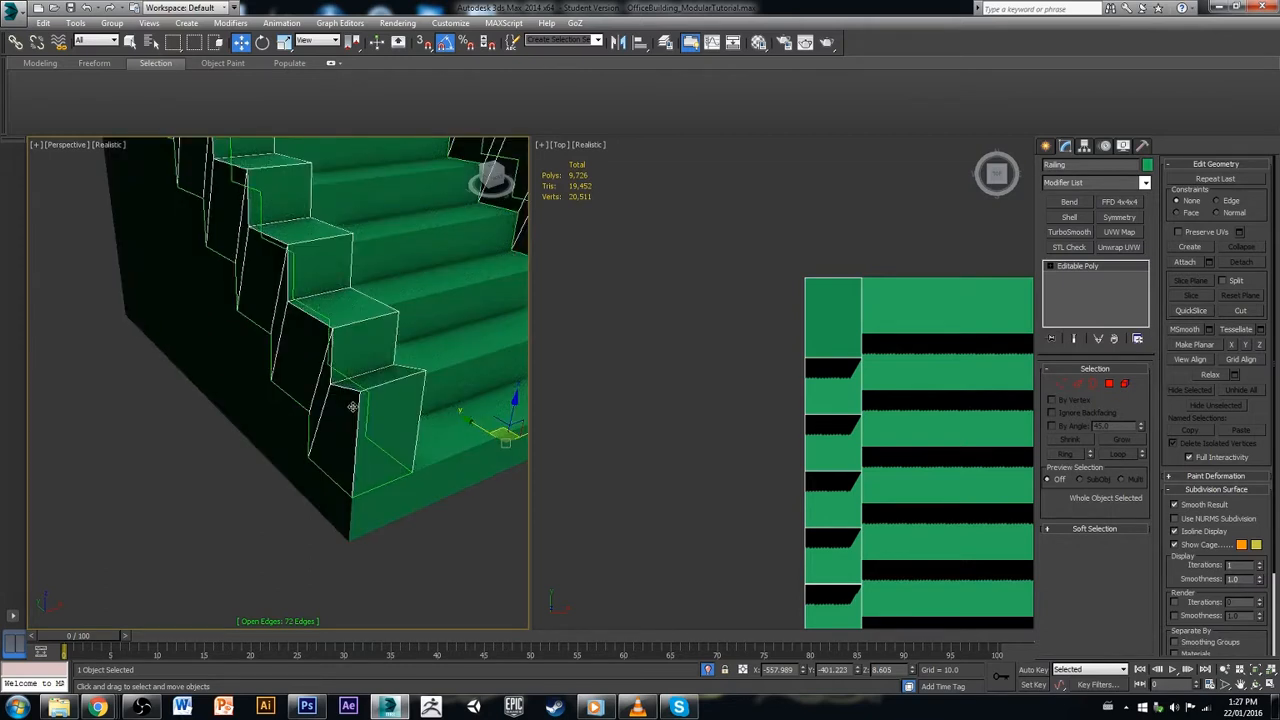
{"action": "scroll", "coordinate": [352, 406], "scroll_direction": "down", "scroll_amount": 6}
{"action": "scroll", "coordinate": [352, 406], "scroll_direction": "up", "scroll_amount": 2}
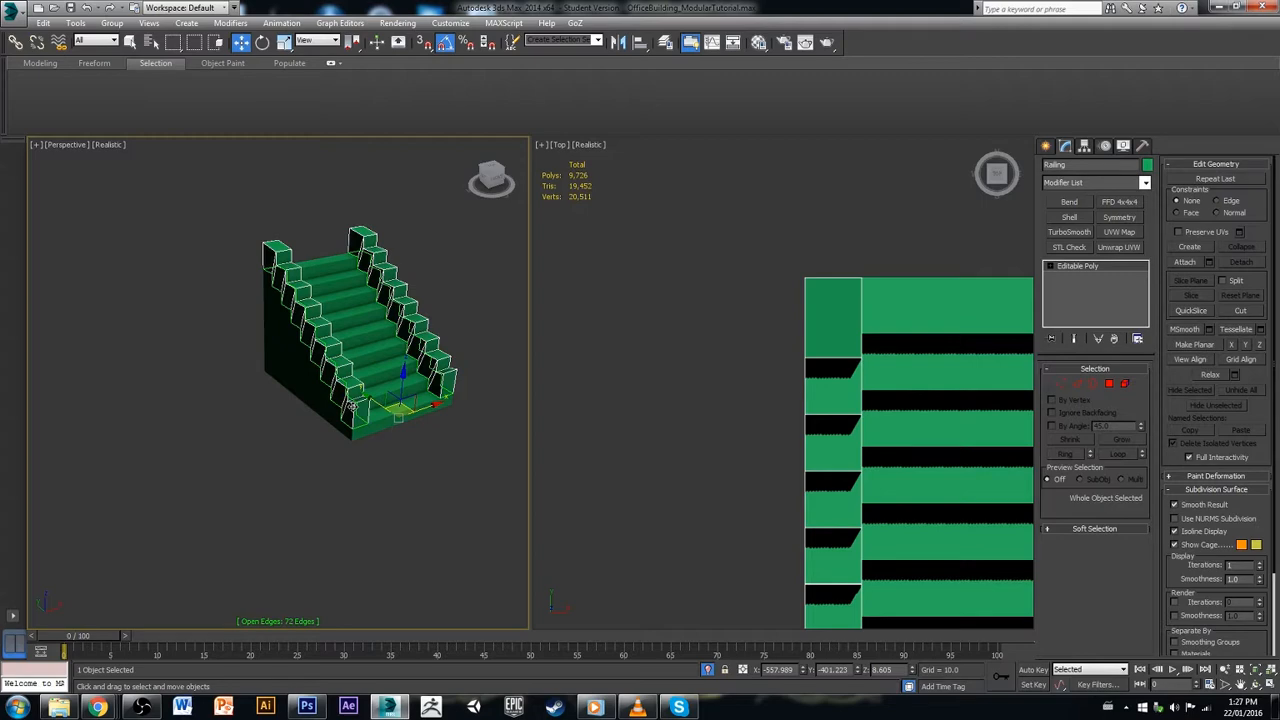
{"action": "left_click", "coordinate": [380, 418]}
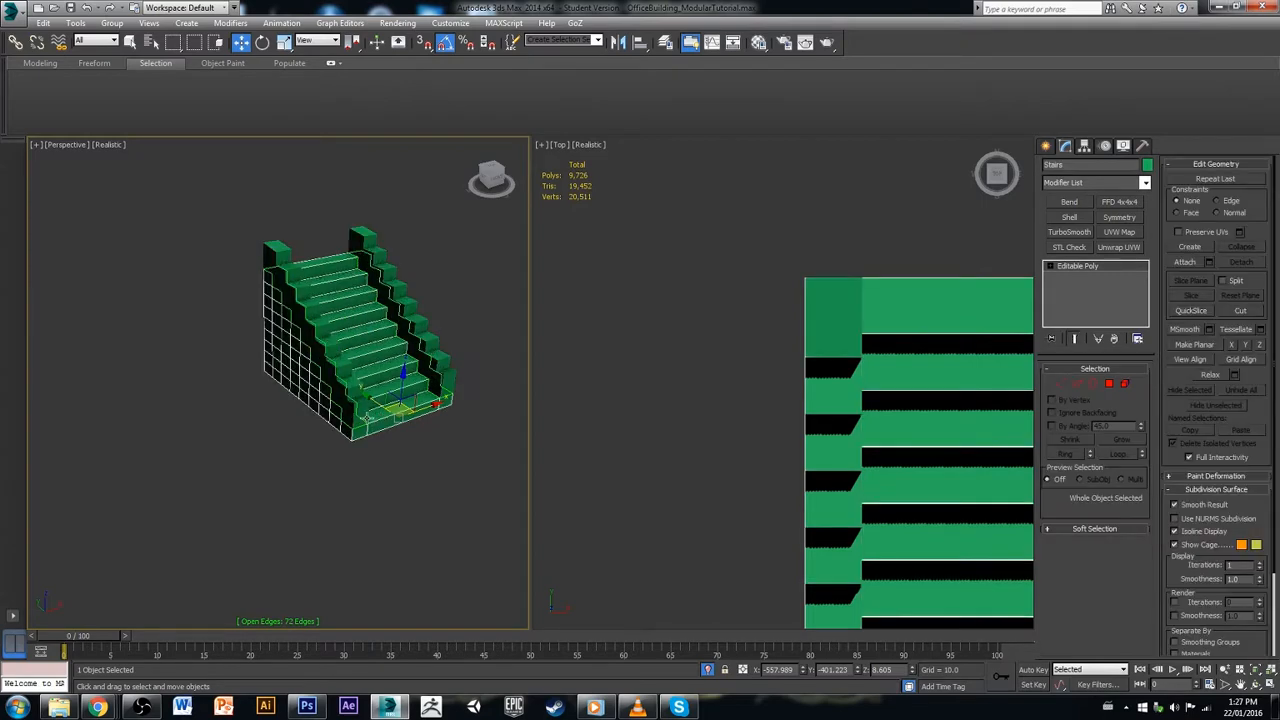
{"action": "left_click", "coordinate": [367, 418]}
{"action": "left_click", "coordinate": [375, 428]}
Step: Undo the object selections and the detachment of the raised side blocks from the stairs
{"action": "key", "text": "ctrl+z"}
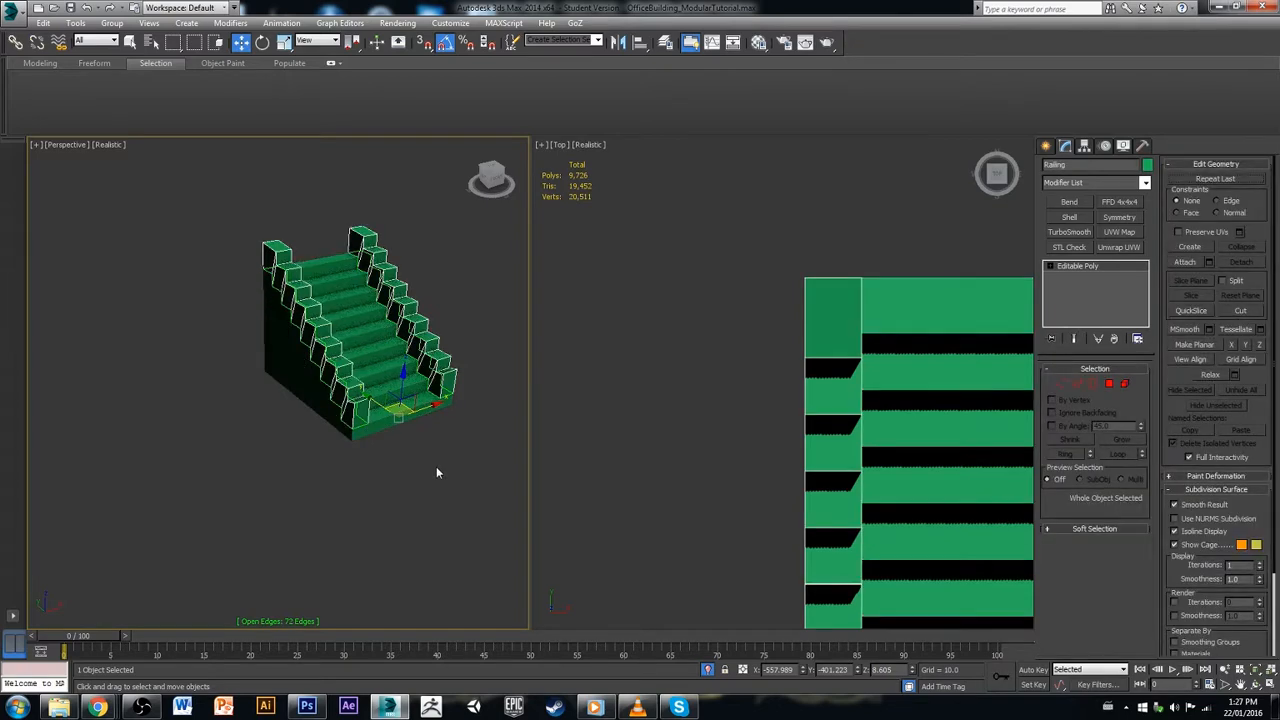
{"action": "key", "text": "ctrl+z"}
{"action": "key", "text": "ctrl+z"}
{"action": "key", "text": "ctrl+z"}
{"action": "key", "text": "ctrl+z"}
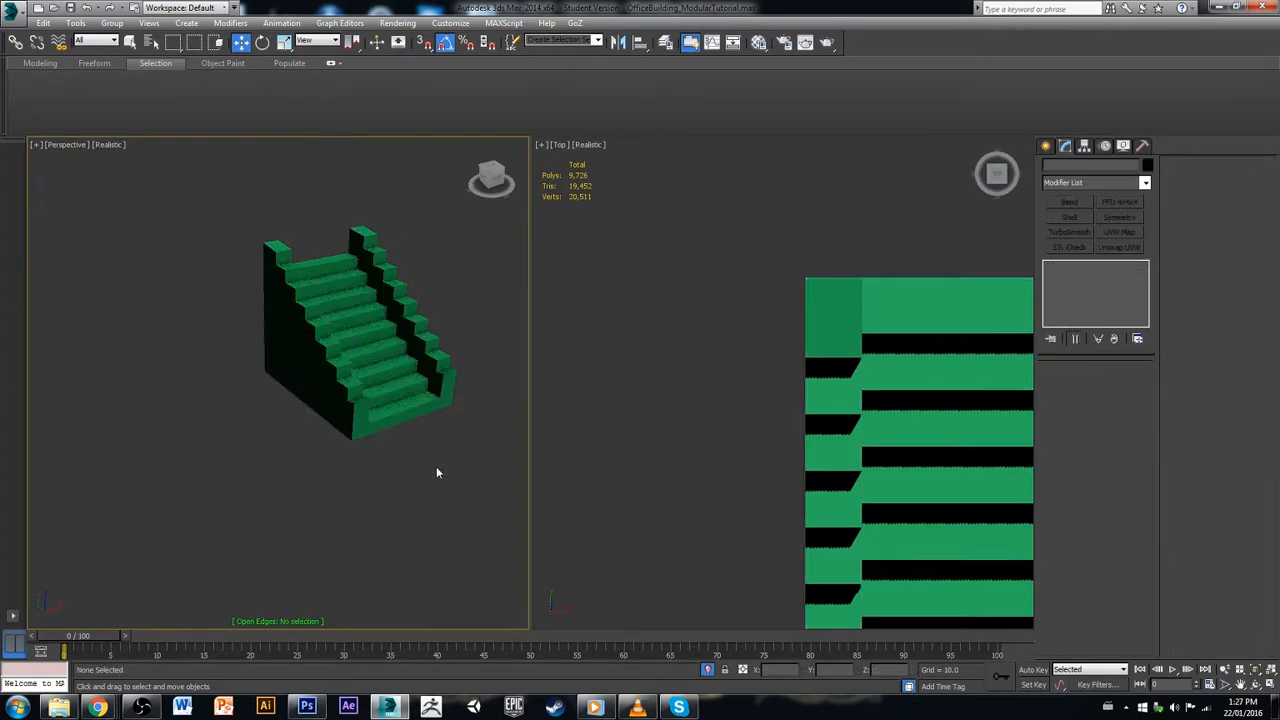
{"action": "key", "text": "ctrl+z"}
{"action": "key", "text": "ctrl+z"}
{"action": "key", "text": "ctrl+z"}
{"action": "key", "text": "ctrl+z"}
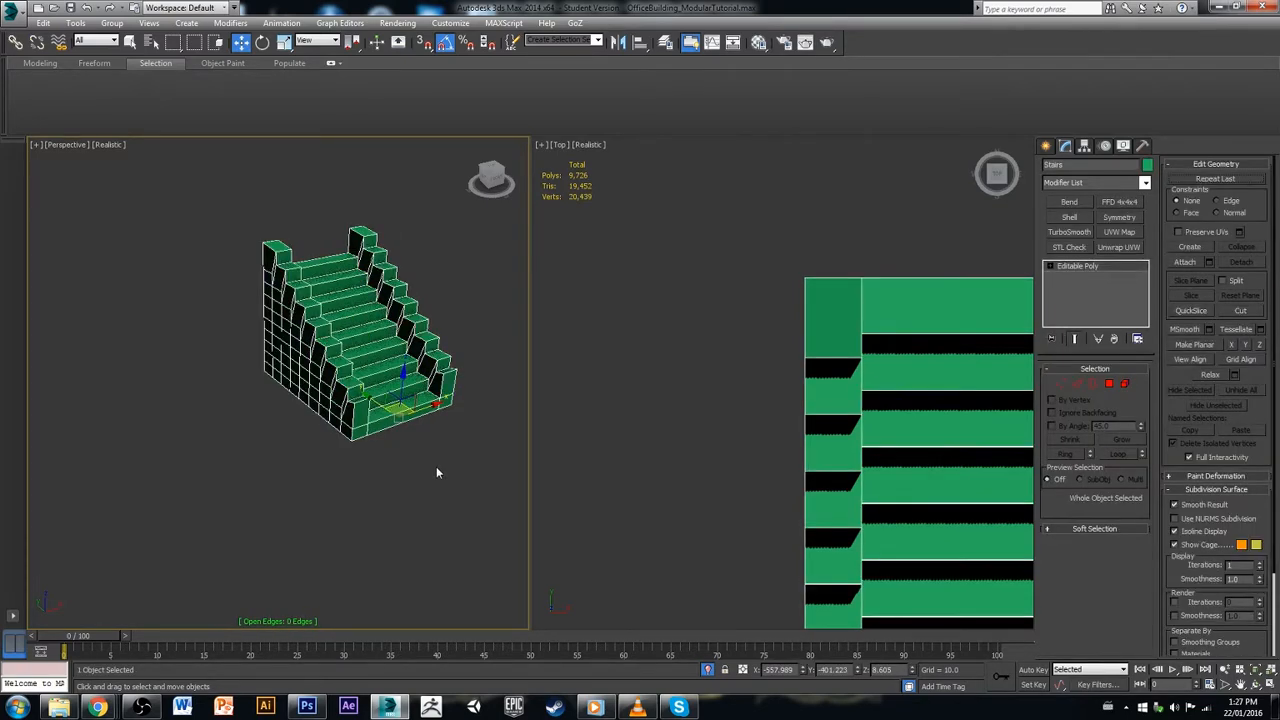
Step: Extend the polygon selection to the full side walls on both sides of the stairs, leaving out the steps between them
{"action": "left_click", "coordinate": [1109, 384]}
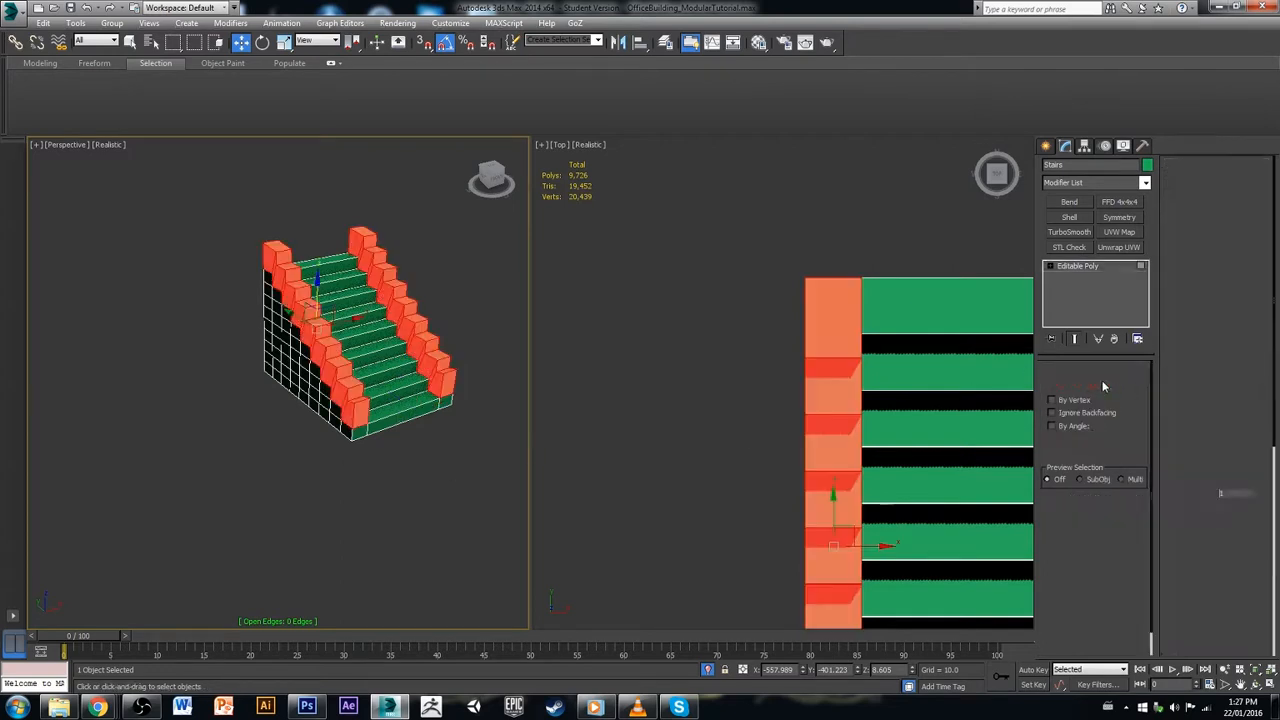
{"action": "middle_click_drag", "start_coordinate": [452, 382], "coordinate": [390, 385], "text": "alt"}
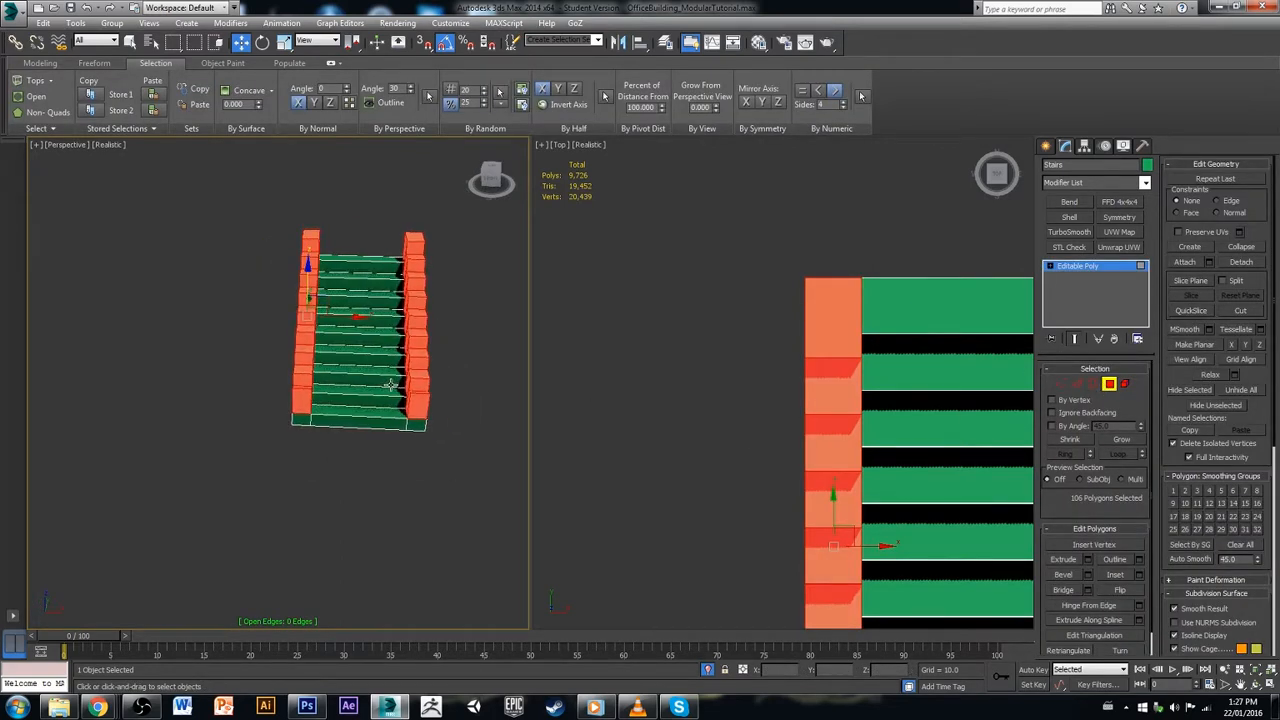
{"action": "left_click", "coordinate": [496, 172]}
{"action": "left_click", "coordinate": [496, 168]}
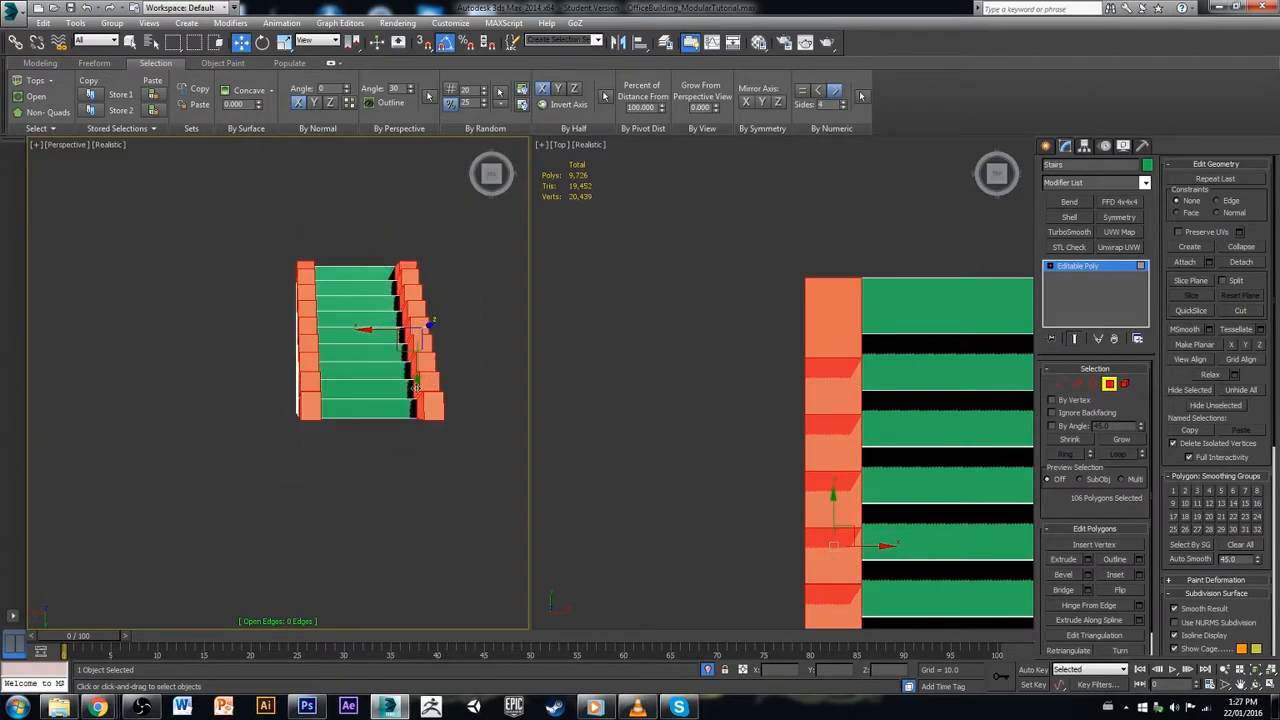
{"action": "middle_click_drag", "start_coordinate": [432, 378], "coordinate": [330, 398]}
{"action": "left_click_drag", "start_coordinate": [435, 520], "coordinate": [440, 518]}
{"action": "left_click_drag", "start_coordinate": [264, 262], "coordinate": [291, 557], "text": "alt"}
{"action": "middle_click_drag", "start_coordinate": [364, 481], "coordinate": [115, 392], "text": "alt"}
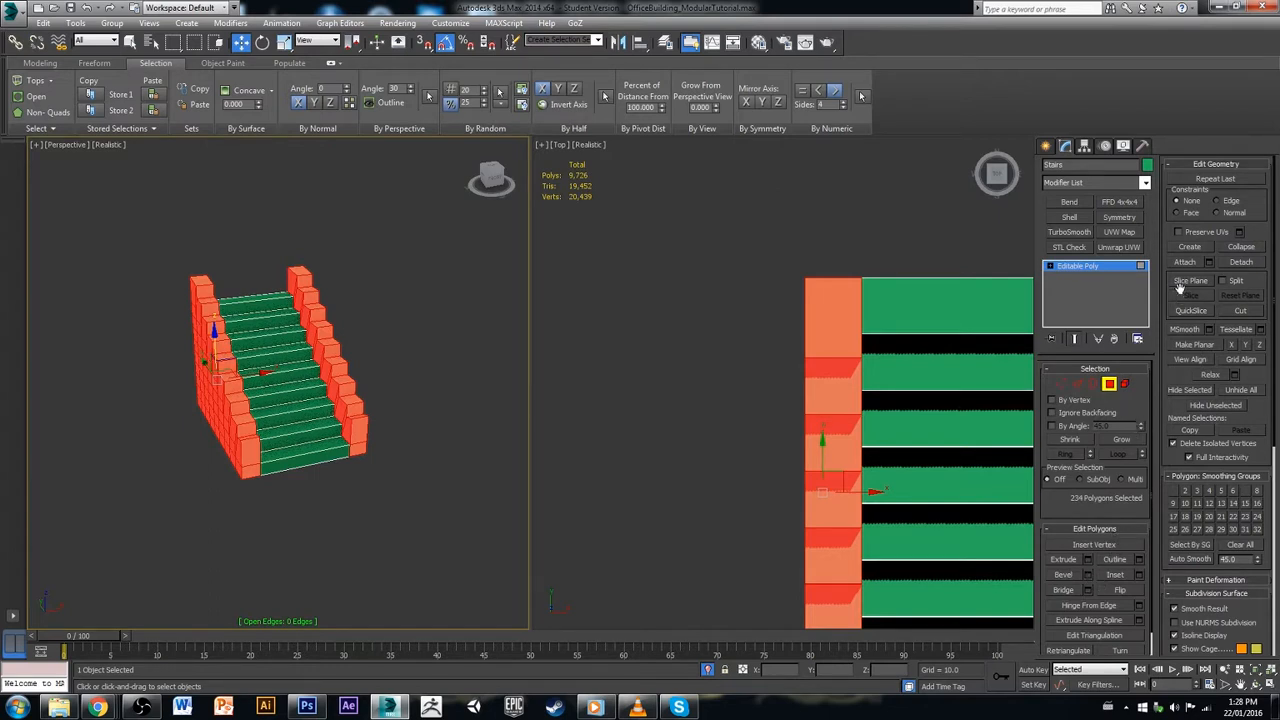
Step: Detach the selected side walls as a separate object named Railing and select that object
{"action": "left_click", "coordinate": [1241, 262]}
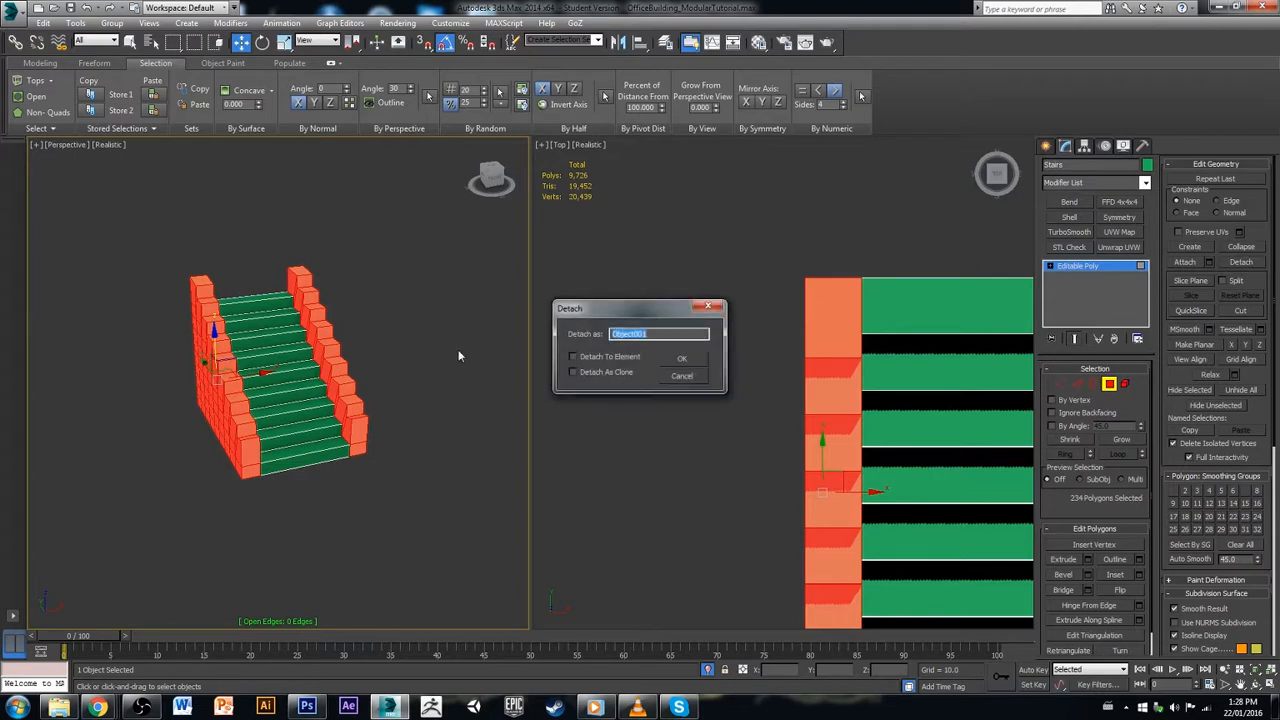
{"action": "key", "text": "BackSpace"}
{"action": "left_click", "coordinate": [681, 358]}
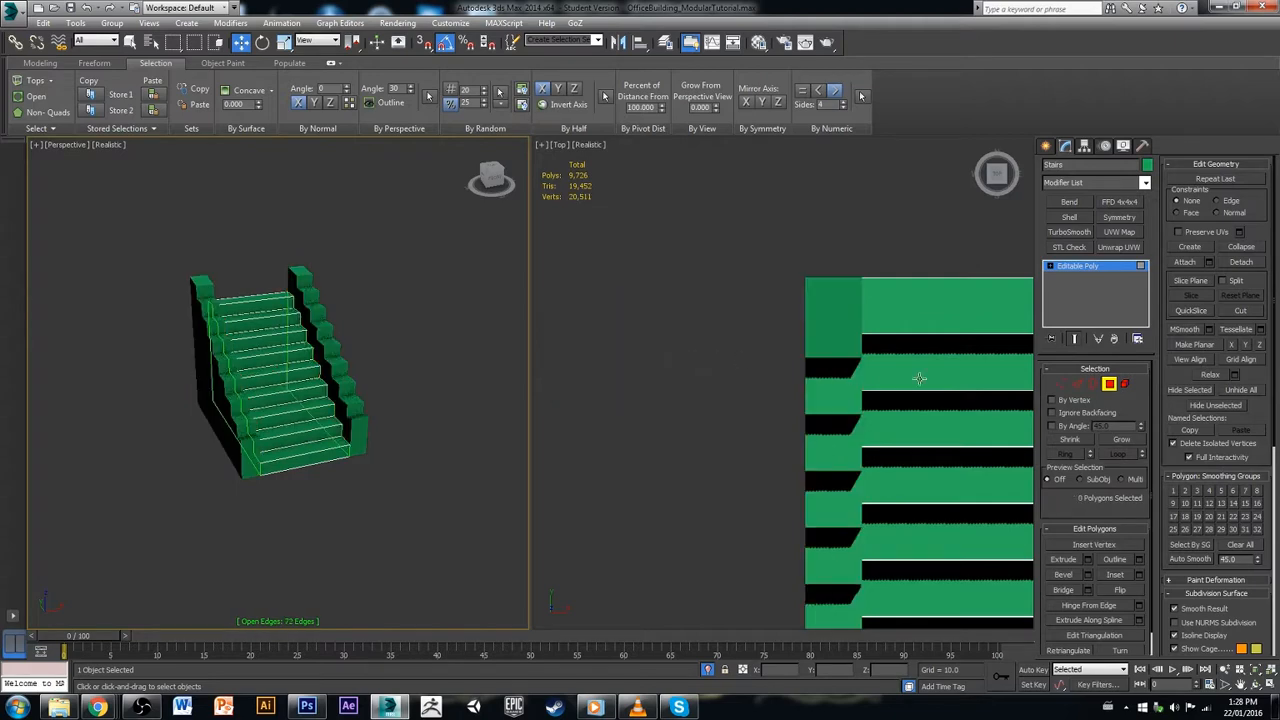
{"action": "left_click", "coordinate": [1108, 384]}
{"action": "left_click", "coordinate": [454, 407]}
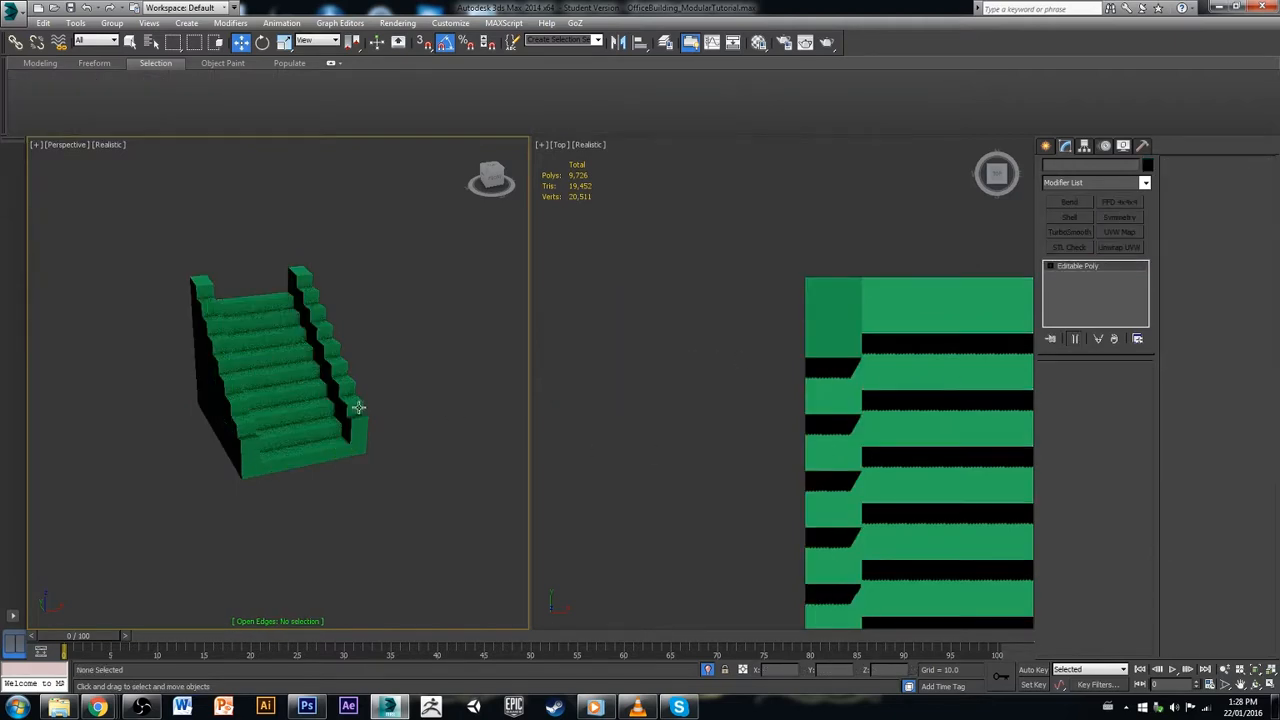
{"action": "left_click", "coordinate": [358, 408]}
{"action": "middle_click_drag", "start_coordinate": [358, 408], "coordinate": [448, 448], "text": "alt"}
{"action": "scroll", "coordinate": [365, 402], "scroll_direction": "up", "scroll_amount": 5}
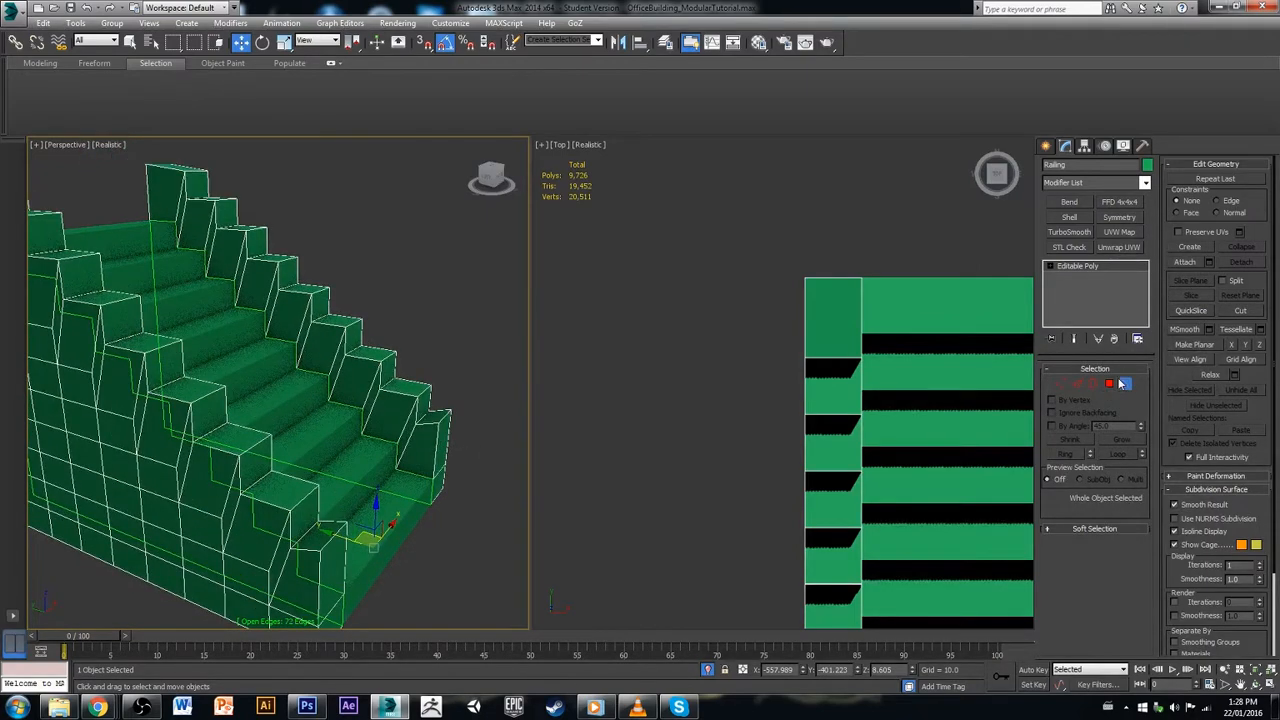
{"action": "left_click", "coordinate": [1109, 384]}
{"action": "left_click", "coordinate": [432, 415]}
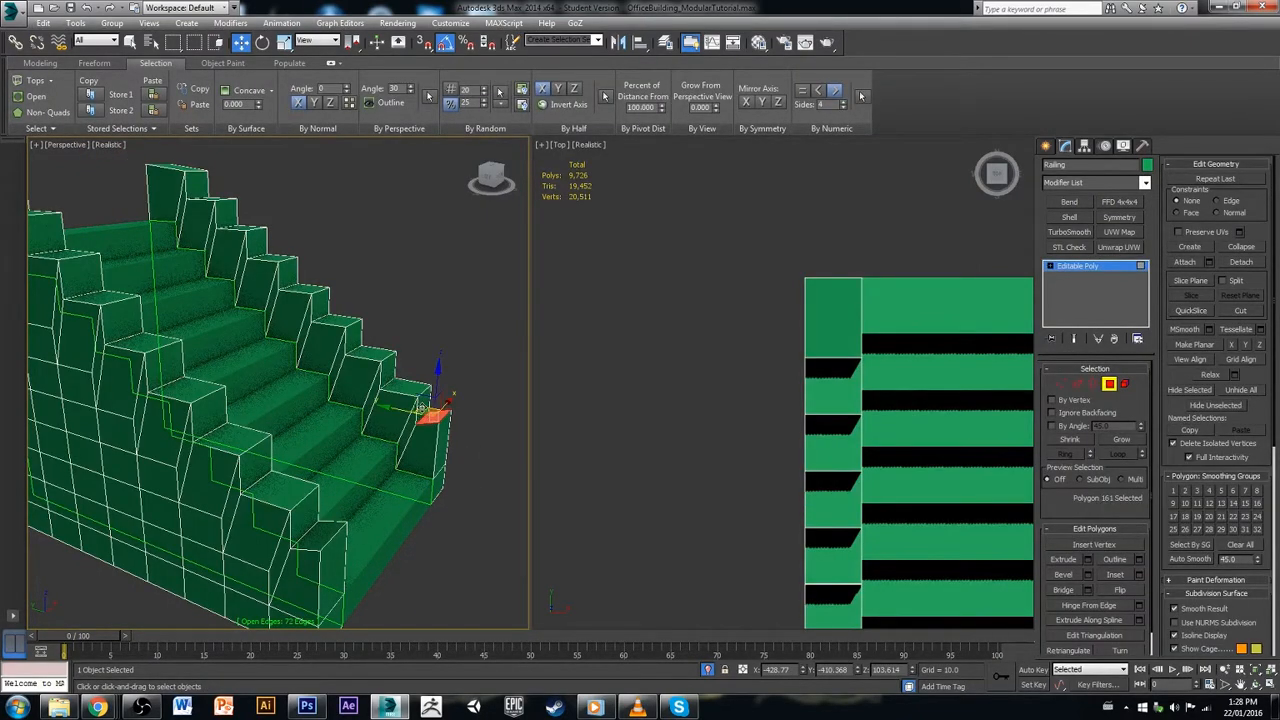
{"action": "left_click", "coordinate": [425, 418], "text": "ctrl"}
{"action": "middle_click_drag", "start_coordinate": [425, 418], "coordinate": [290, 347], "text": "alt"}
{"action": "left_click", "coordinate": [490, 174]}
{"action": "middle_click_drag", "start_coordinate": [282, 418], "coordinate": [400, 474], "text": "alt"}
Step: In a maximized left view, level the sloping tops of the lowest railing blocks by moving their vertices with vertex snapping
{"action": "left_click", "coordinate": [640, 389]}
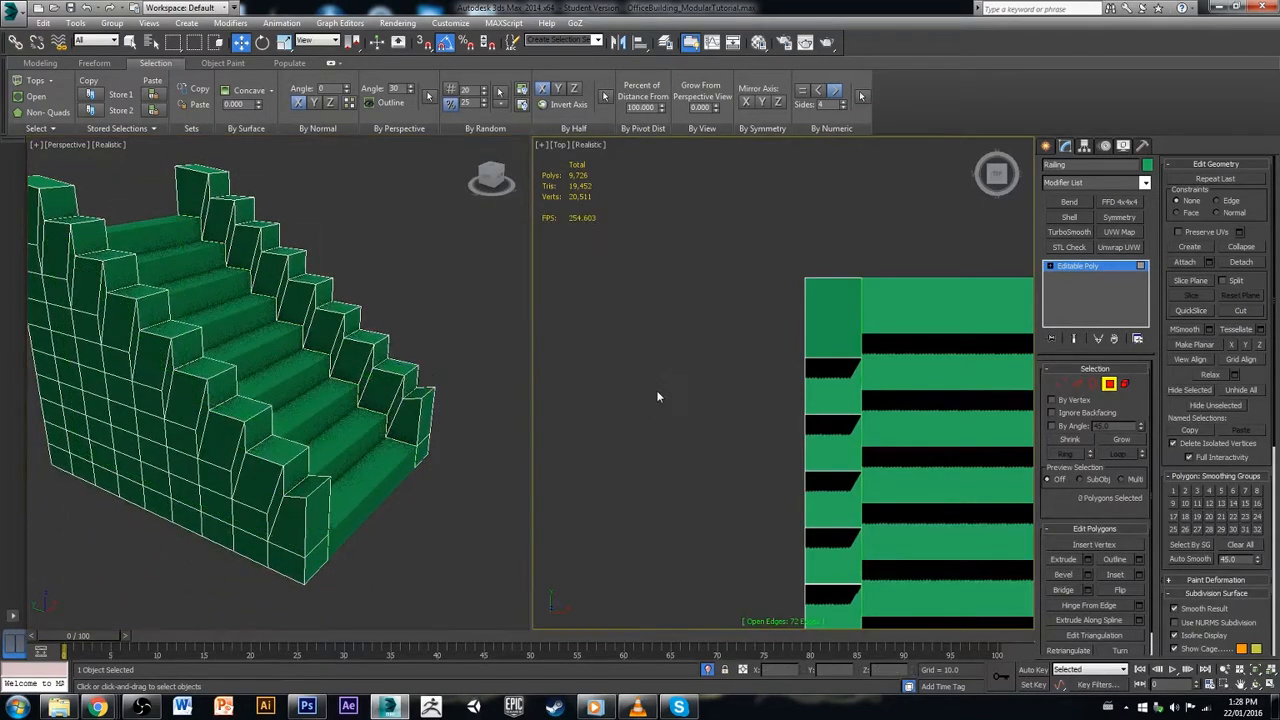
{"action": "scroll", "coordinate": [660, 409], "scroll_direction": "down", "scroll_amount": 3}
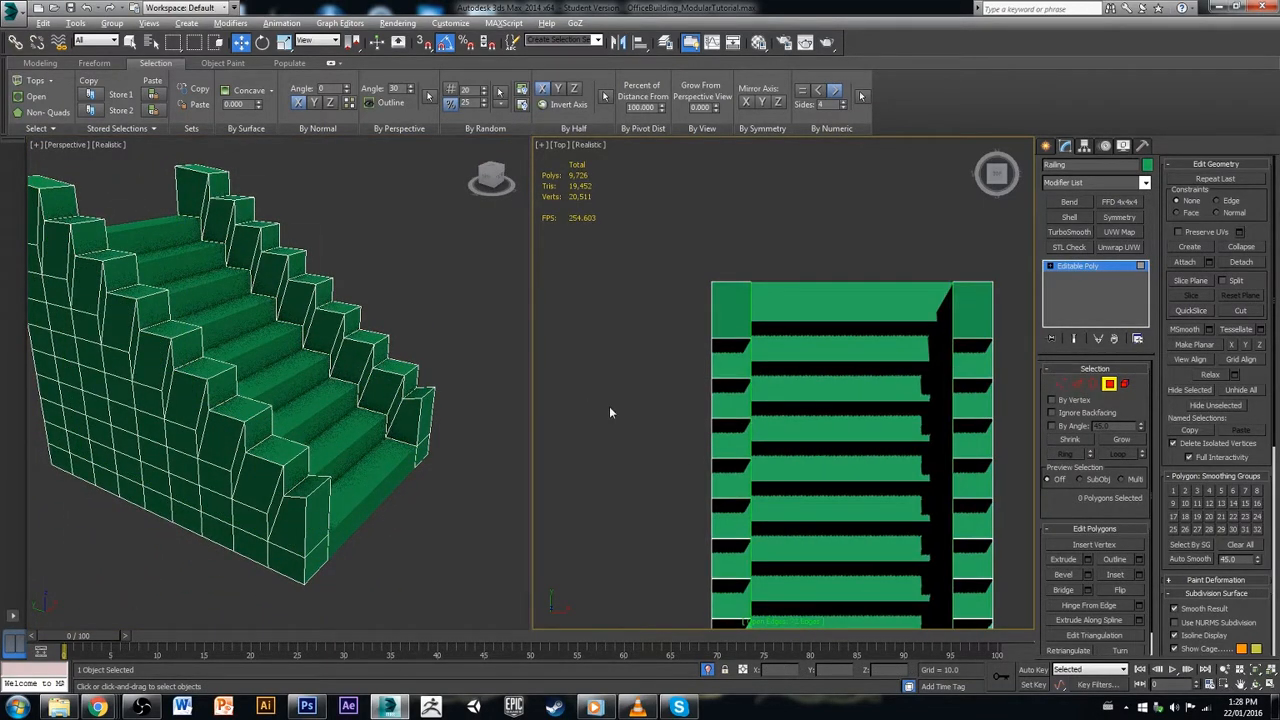
{"action": "key", "text": "alt+w"}
{"action": "middle_click_drag", "start_coordinate": [623, 414], "coordinate": [718, 272], "text": "alt"}
{"action": "left_click", "coordinate": [995, 176]}
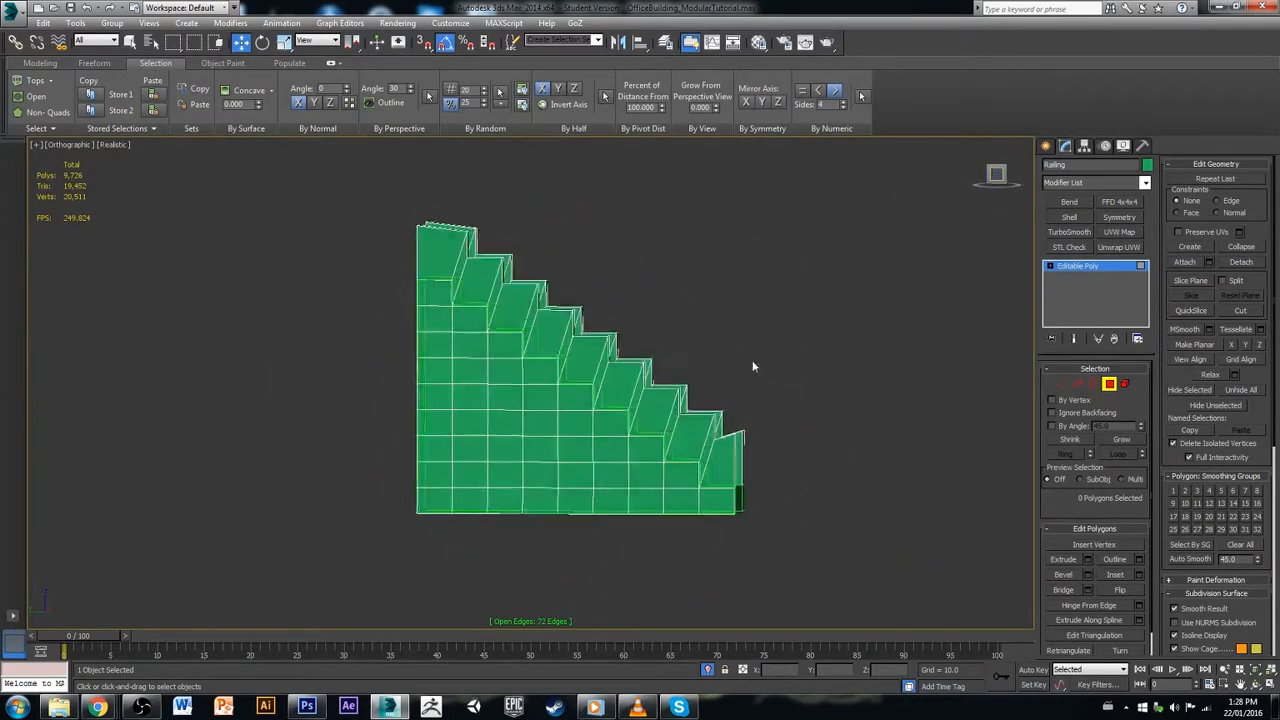
{"action": "scroll", "coordinate": [708, 427], "scroll_direction": "up", "scroll_amount": 2}
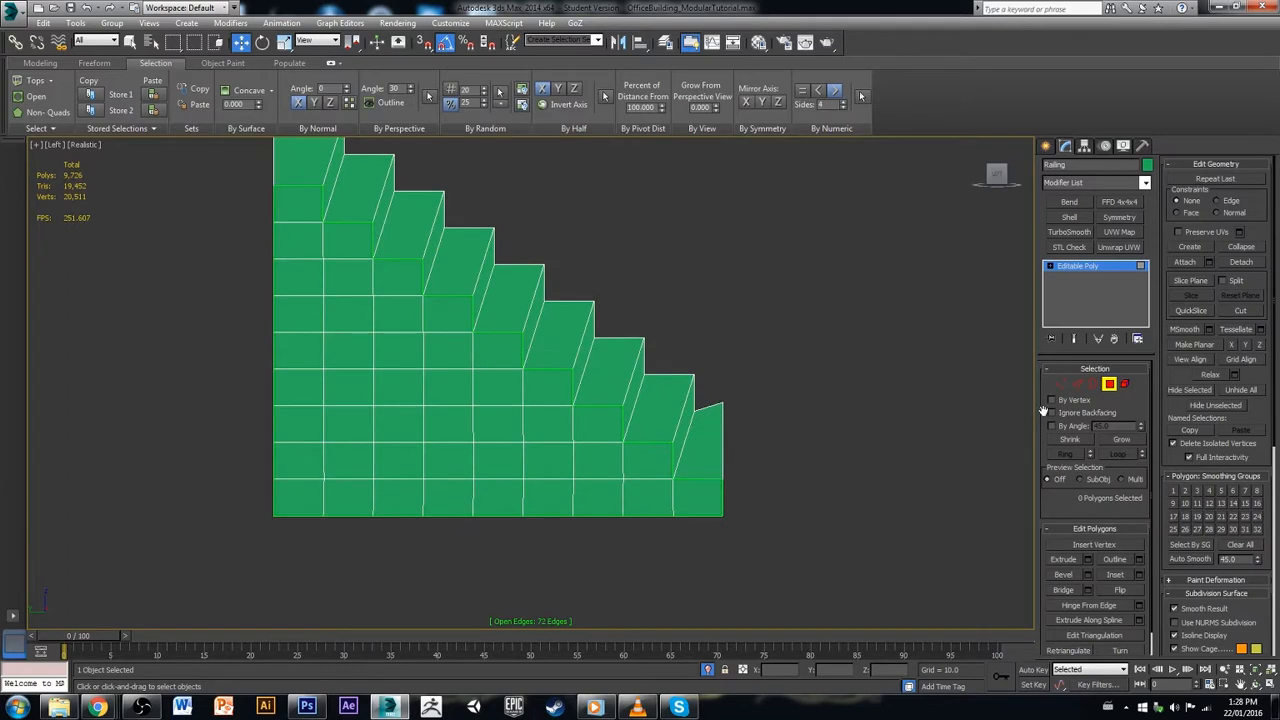
{"action": "key", "text": "1"}
{"action": "left_click_drag", "start_coordinate": [726, 421], "coordinate": [684, 442]}
{"action": "key", "text": "s"}
{"action": "left_click", "coordinate": [768, 384]}
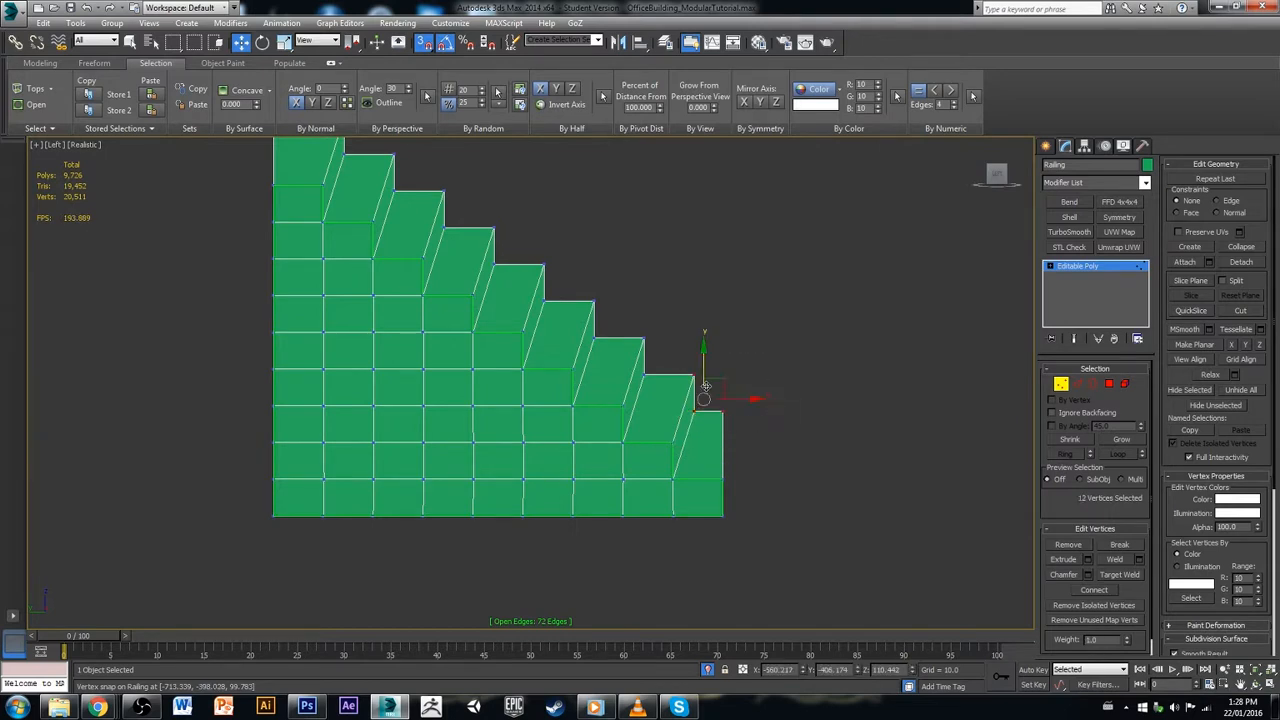
{"action": "key", "text": "s"}
Step: Level the highest railing blocks by snapping their front top vertices vertically to the height of the rear corners
{"action": "middle_click_drag", "start_coordinate": [652, 368], "coordinate": [748, 472]}
{"action": "left_click", "coordinate": [491, 228]}
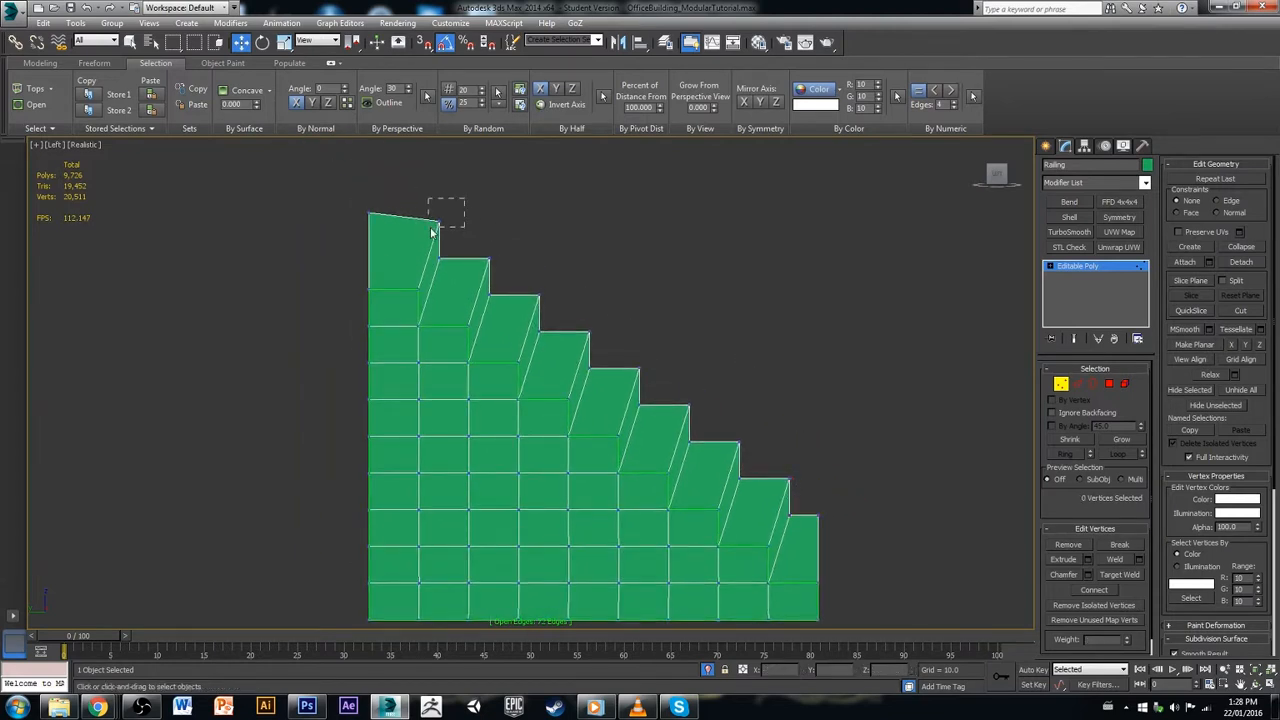
{"action": "left_click_drag", "start_coordinate": [432, 232], "coordinate": [431, 233]}
{"action": "key", "text": "s"}
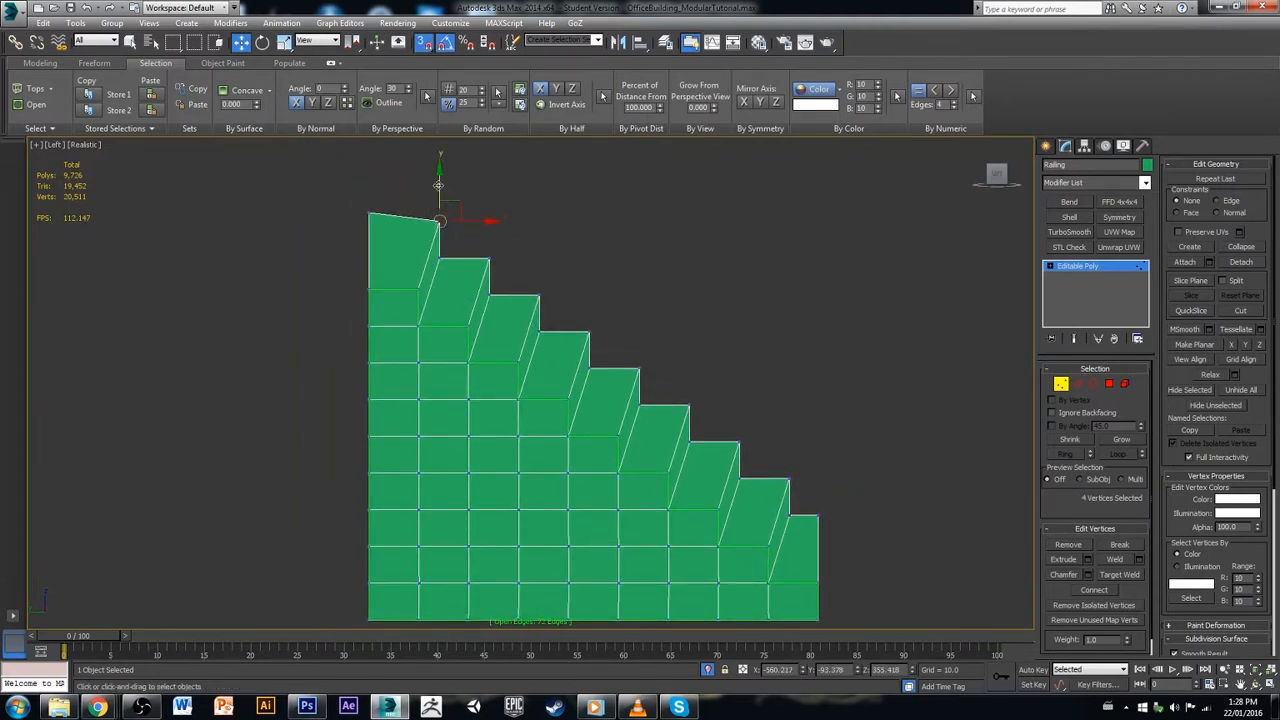
{"action": "left_click_drag", "start_coordinate": [439, 185], "coordinate": [363, 214]}
{"action": "left_click", "coordinate": [672, 266]}
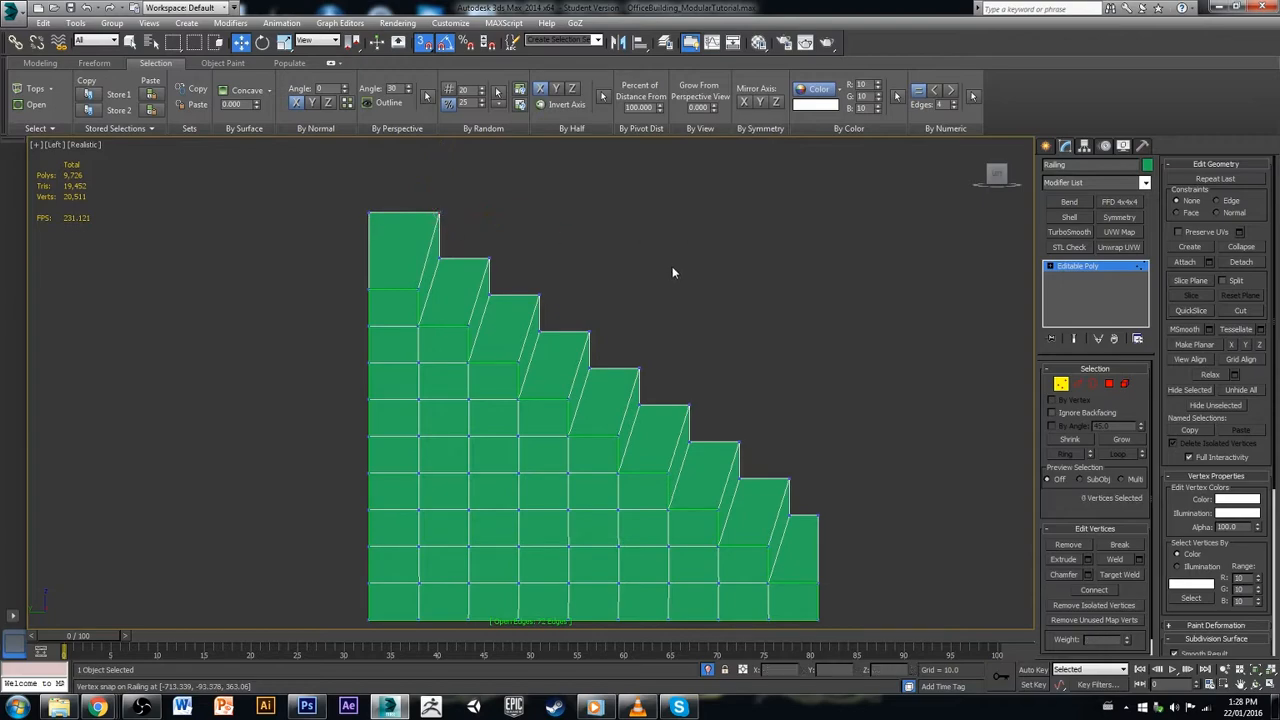
Step: Select the top polygons of the second and third lowest railing blocks on both sides, plus the risers between them
{"action": "middle_click_drag", "start_coordinate": [672, 266], "coordinate": [658, 373], "text": "alt"}
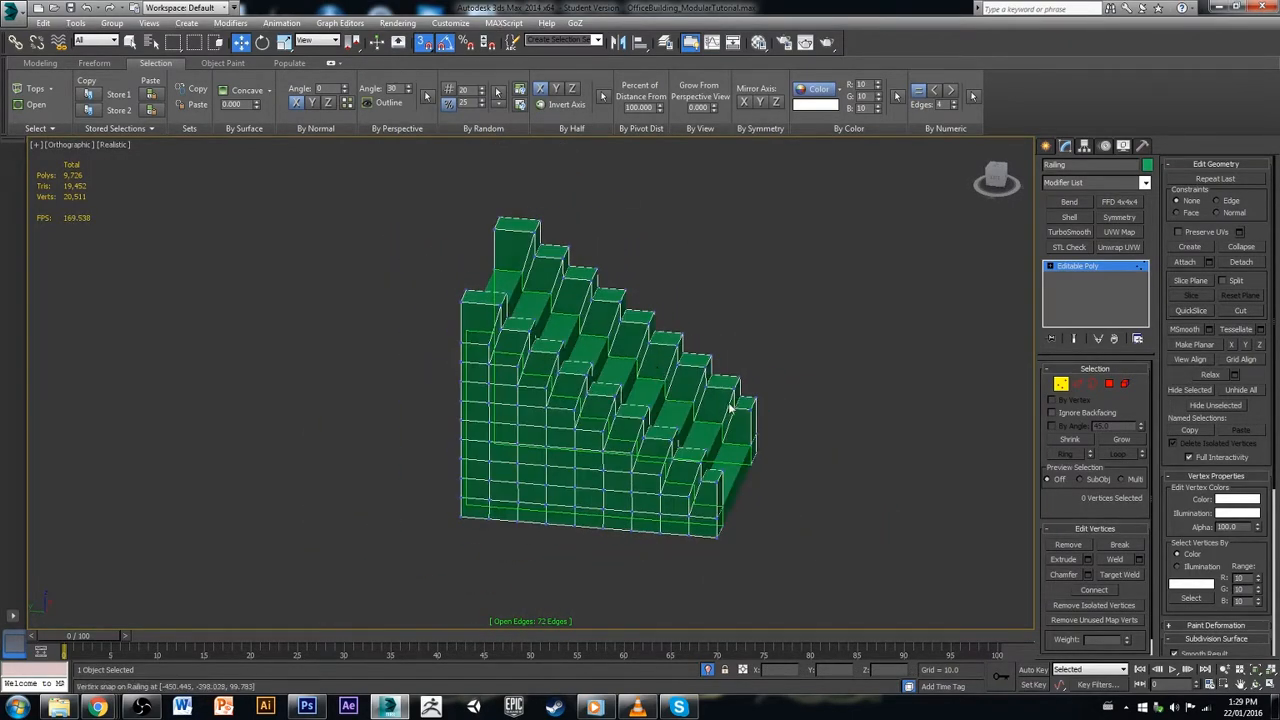
{"action": "scroll", "coordinate": [740, 420], "scroll_direction": "up", "scroll_amount": 2}
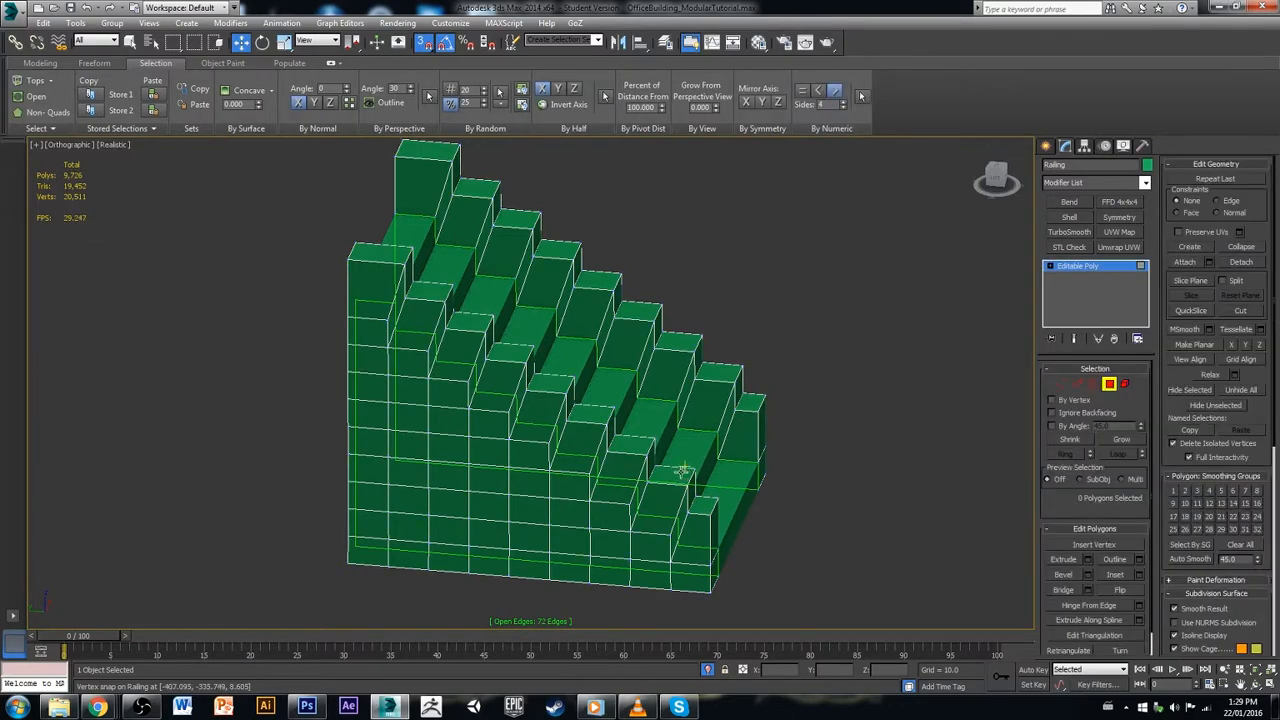
{"action": "left_click", "coordinate": [682, 471]}
{"action": "left_click", "coordinate": [720, 378], "text": "ctrl"}
{"action": "left_click", "coordinate": [698, 357], "text": "ctrl"}
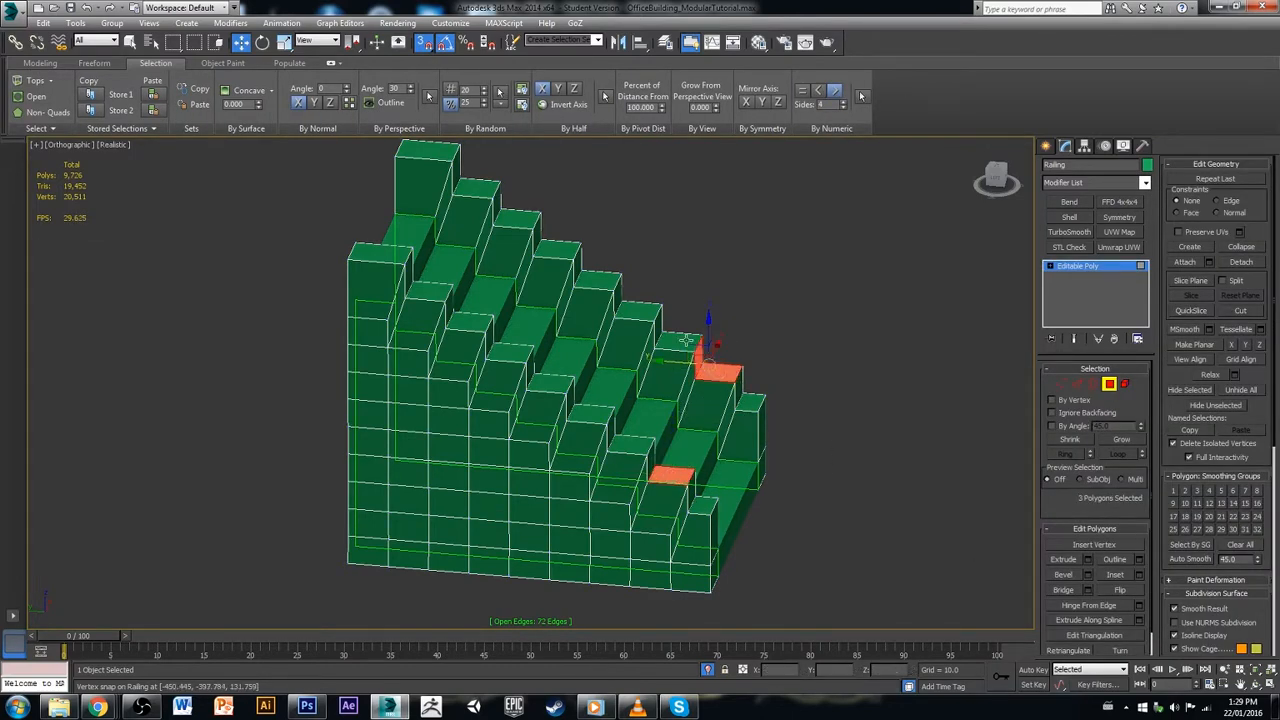
{"action": "left_click", "coordinate": [680, 342], "text": "ctrl"}
{"action": "left_click", "coordinate": [635, 448], "text": "ctrl"}
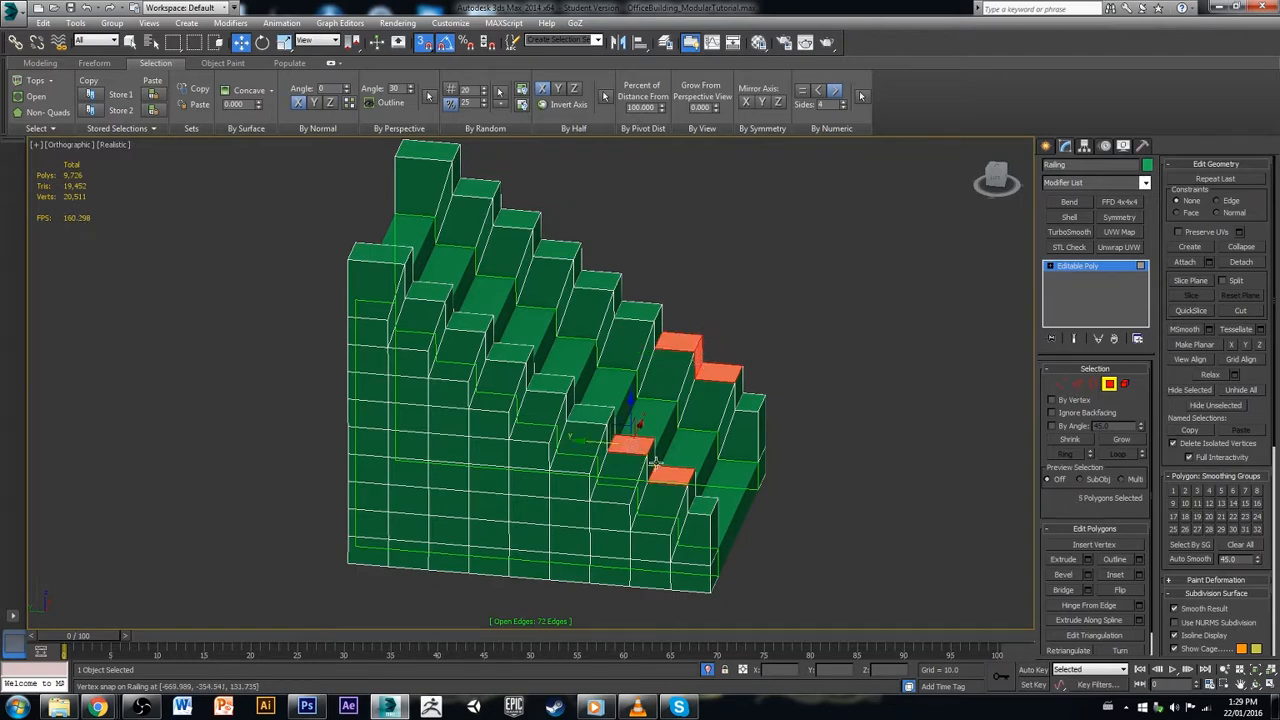
{"action": "middle_click_drag", "start_coordinate": [654, 462], "coordinate": [617, 476], "text": "alt"}
{"action": "left_click", "coordinate": [622, 457], "text": "ctrl"}
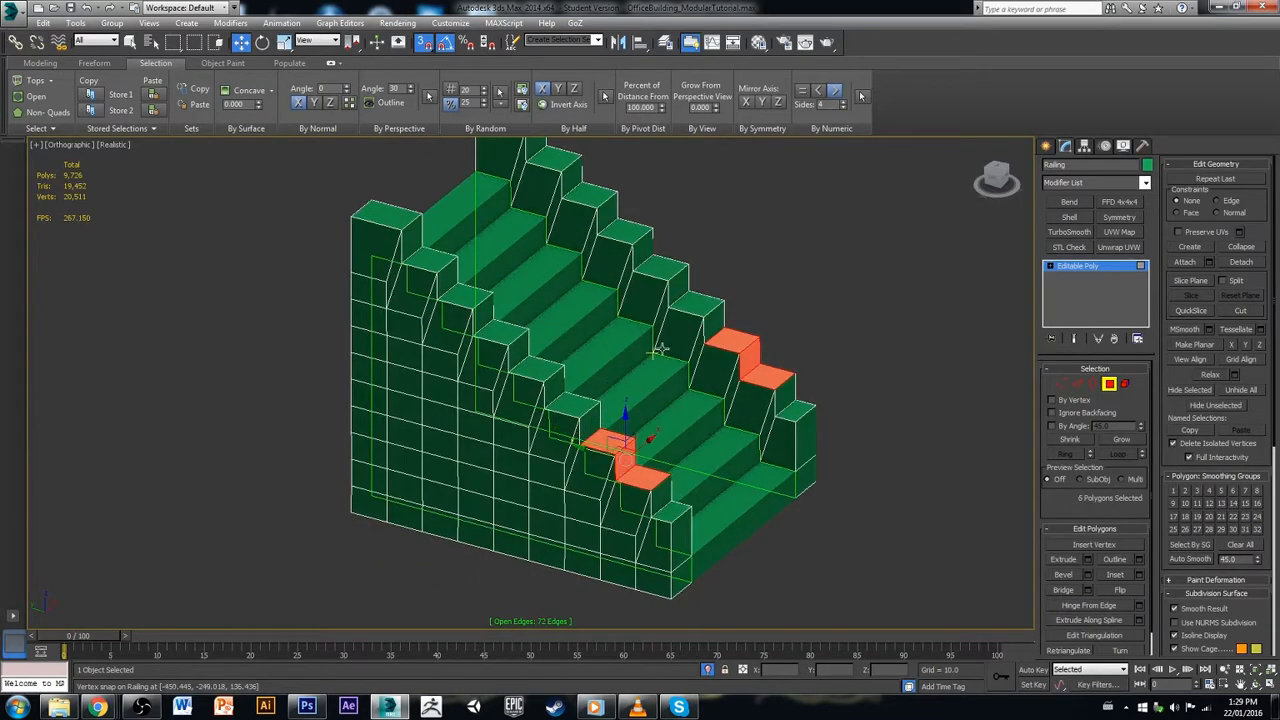
Step: Add the far railing's remaining stepped top polygons and risers to the selection, up to the riser below its second-highest block
{"action": "left_click", "coordinate": [716, 330], "text": "ctrl"}
{"action": "left_click", "coordinate": [700, 305], "text": "ctrl"}
{"action": "left_click", "coordinate": [684, 290], "text": "ctrl"}
{"action": "left_click", "coordinate": [658, 264], "text": "ctrl"}
{"action": "left_click", "coordinate": [642, 247], "text": "ctrl"}
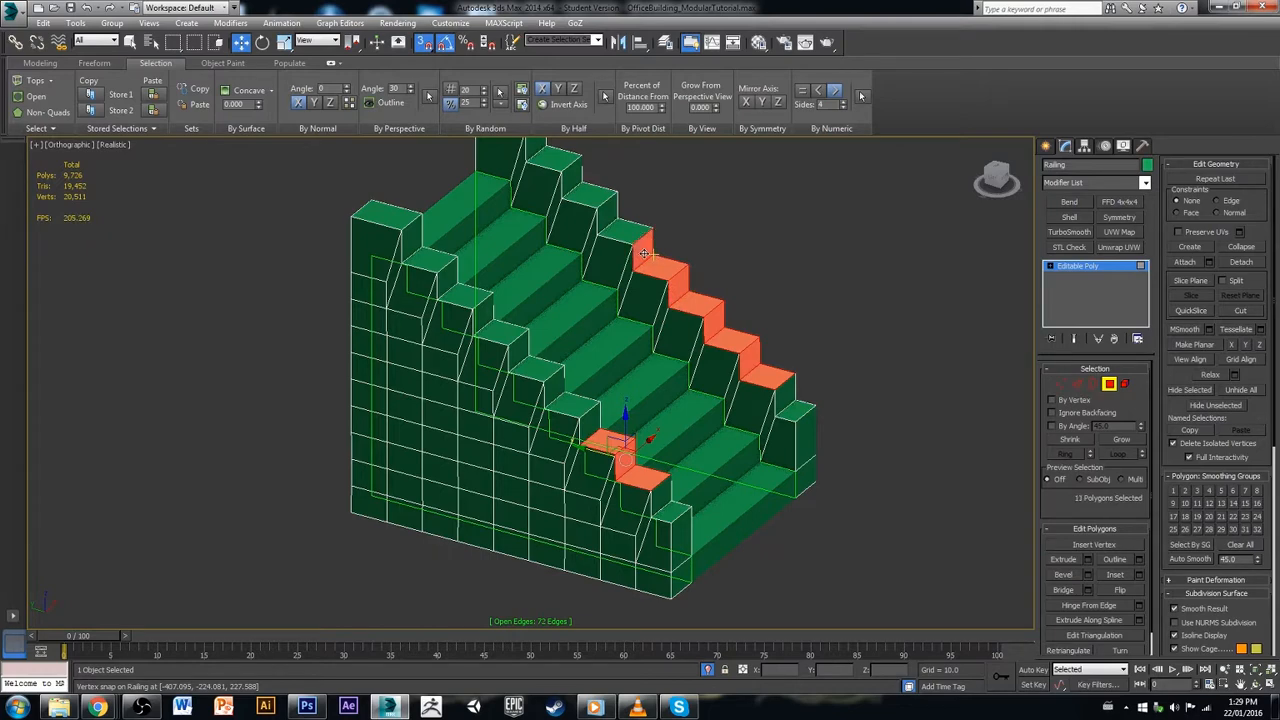
{"action": "left_click", "coordinate": [622, 229], "text": "ctrl"}
{"action": "left_click", "coordinate": [604, 210], "text": "ctrl"}
{"action": "left_click", "coordinate": [584, 190], "text": "ctrl"}
{"action": "left_click", "coordinate": [577, 183], "text": "ctrl"}
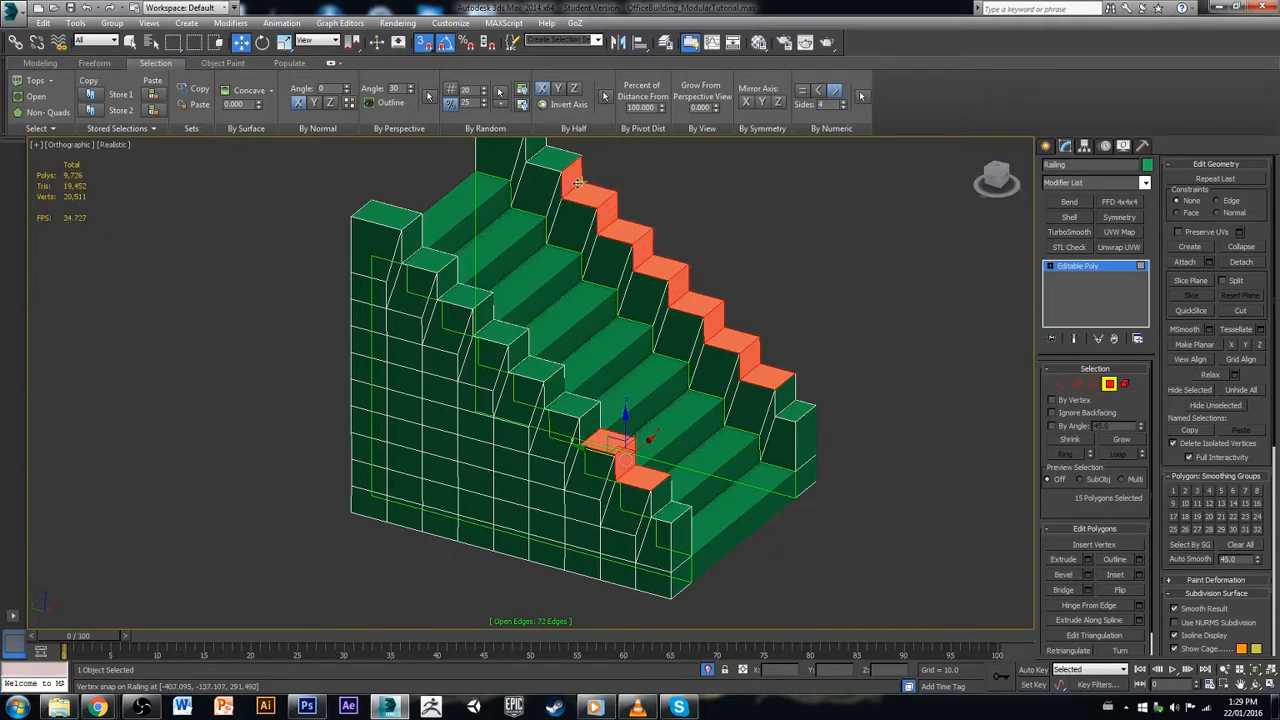
{"action": "middle_click_drag", "start_coordinate": [577, 183], "coordinate": [632, 236]}
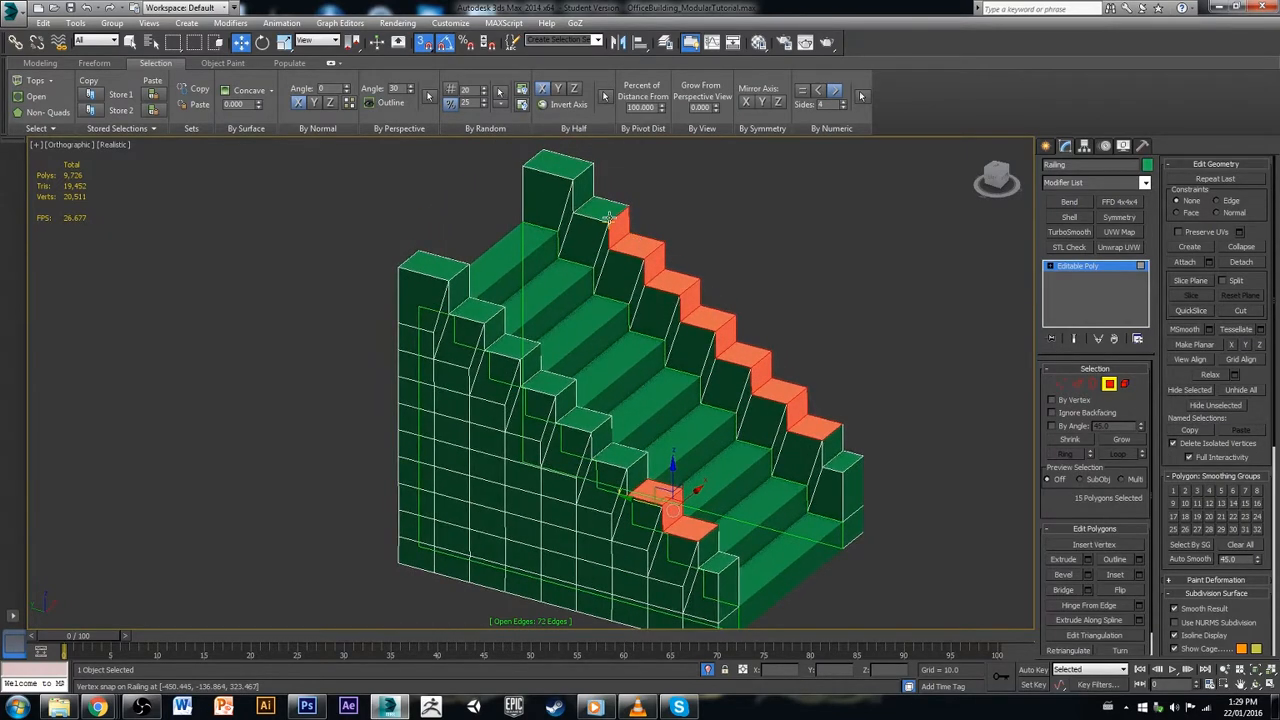
Step: Extend the polygon selection up the near railing's stepped tops and risers, as far as the riser below its second-highest block
{"action": "left_click", "coordinate": [639, 479], "text": "ctrl"}
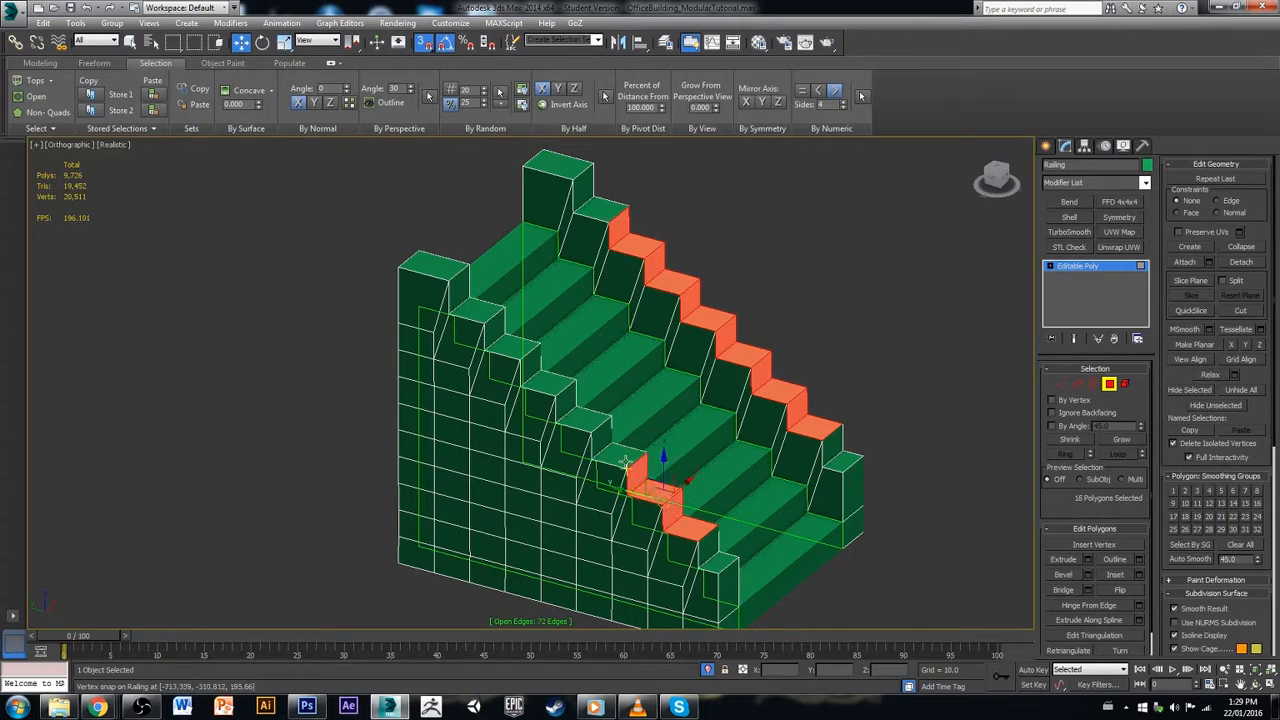
{"action": "left_click", "coordinate": [622, 461], "text": "ctrl"}
{"action": "left_click", "coordinate": [596, 441], "text": "ctrl"}
{"action": "left_click", "coordinate": [574, 421], "text": "ctrl"}
{"action": "left_click", "coordinate": [557, 402], "text": "ctrl"}
{"action": "left_click", "coordinate": [540, 383], "text": "ctrl"}
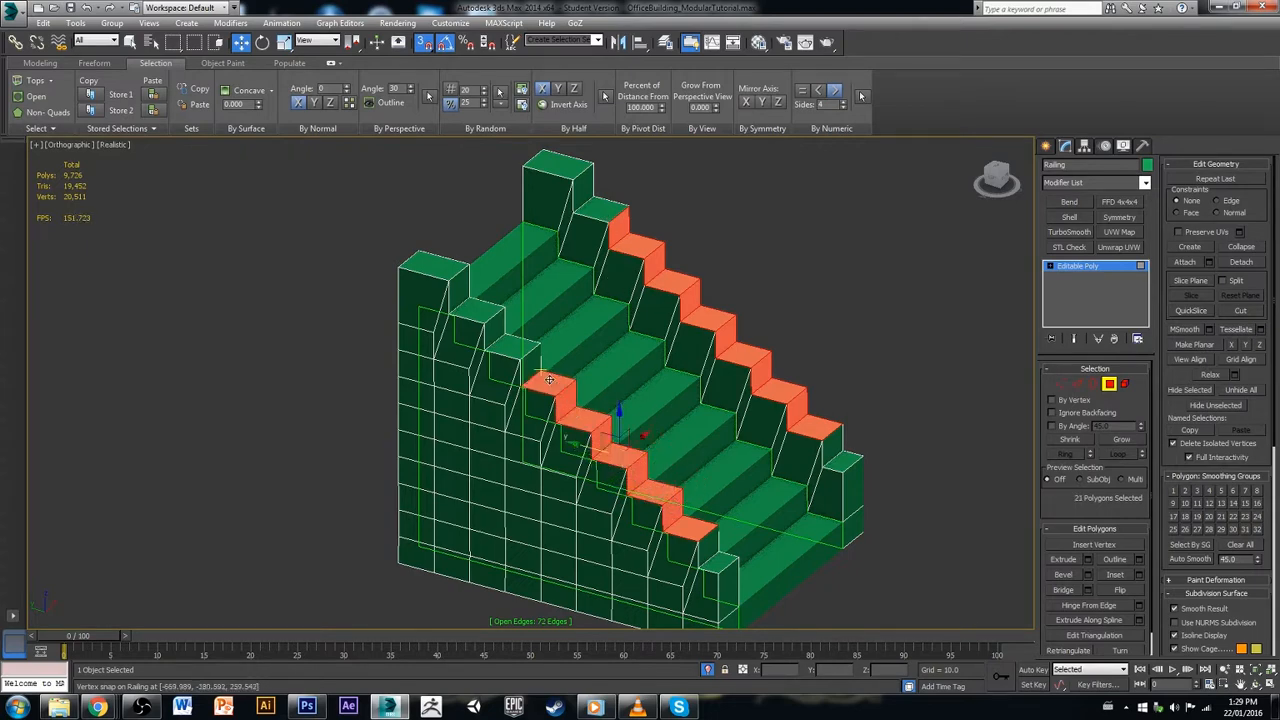
{"action": "left_click", "coordinate": [522, 357], "text": "ctrl"}
{"action": "left_click", "coordinate": [512, 348], "text": "ctrl"}
{"action": "left_click", "coordinate": [494, 328], "text": "ctrl"}
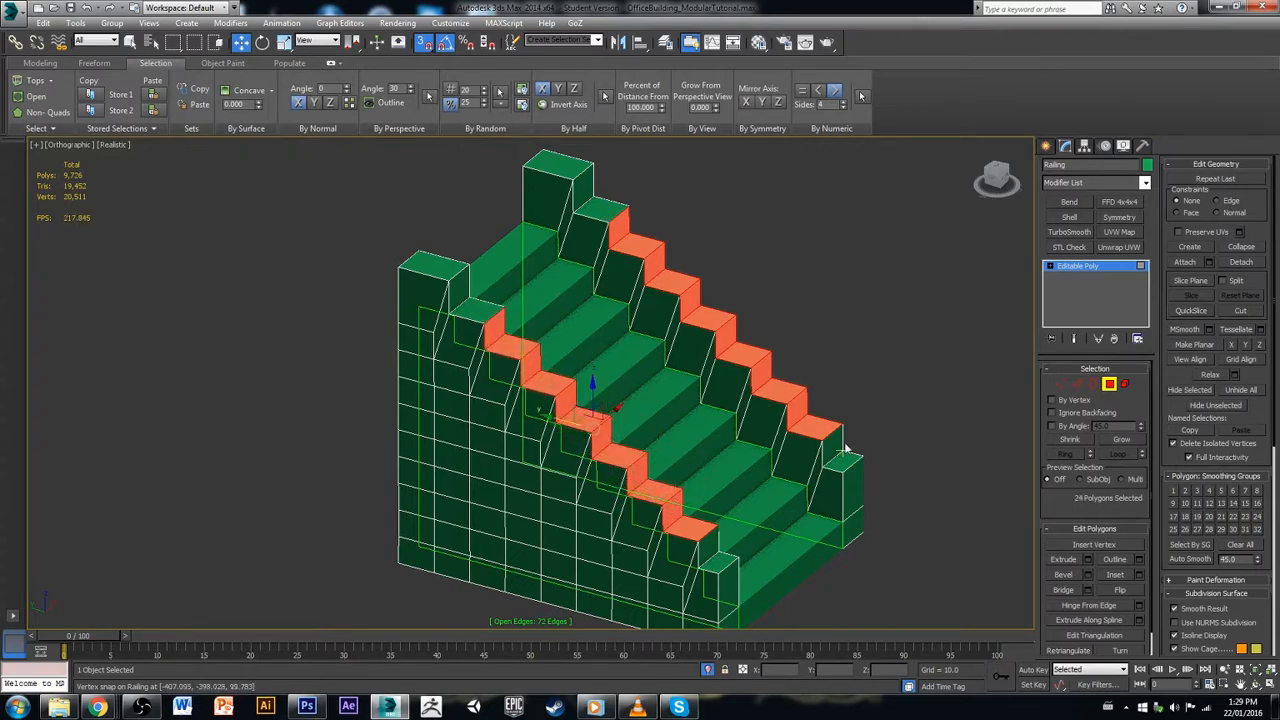
Step: Try to flatten all the selected stepped polygons of both railings with Make Planar
{"action": "left_click", "coordinate": [97, 64]}
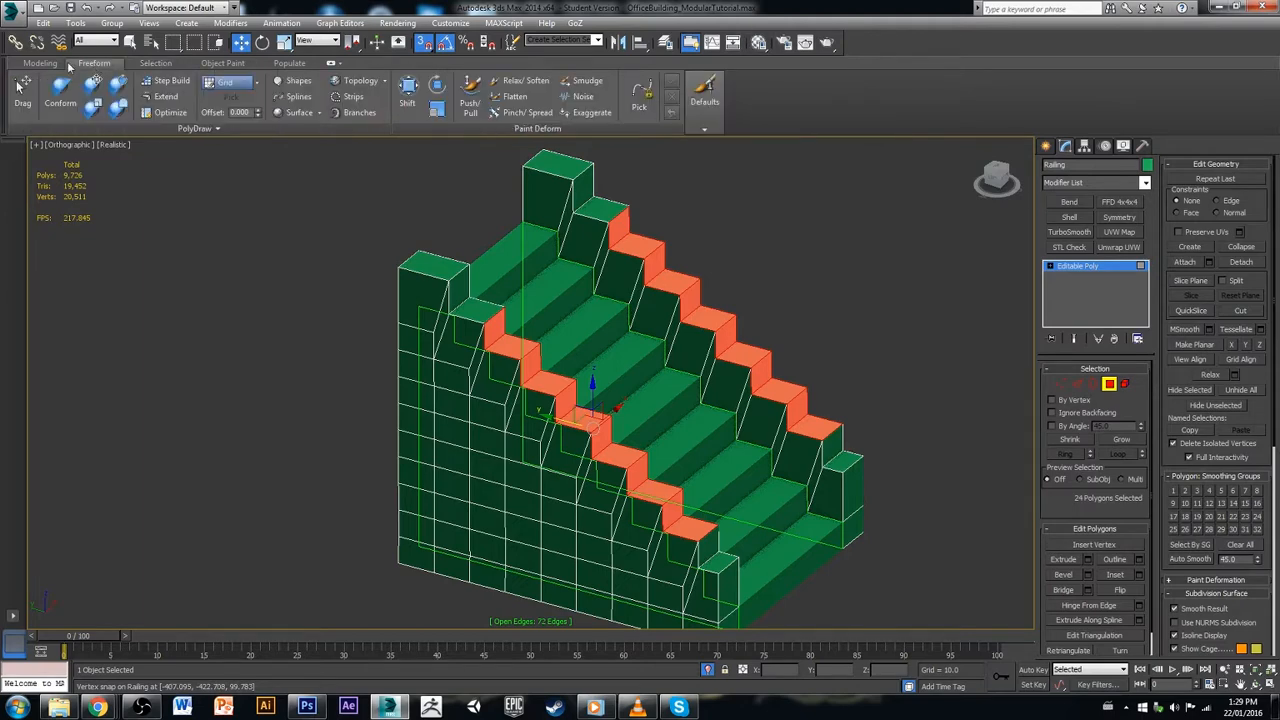
{"action": "left_click", "coordinate": [44, 64]}
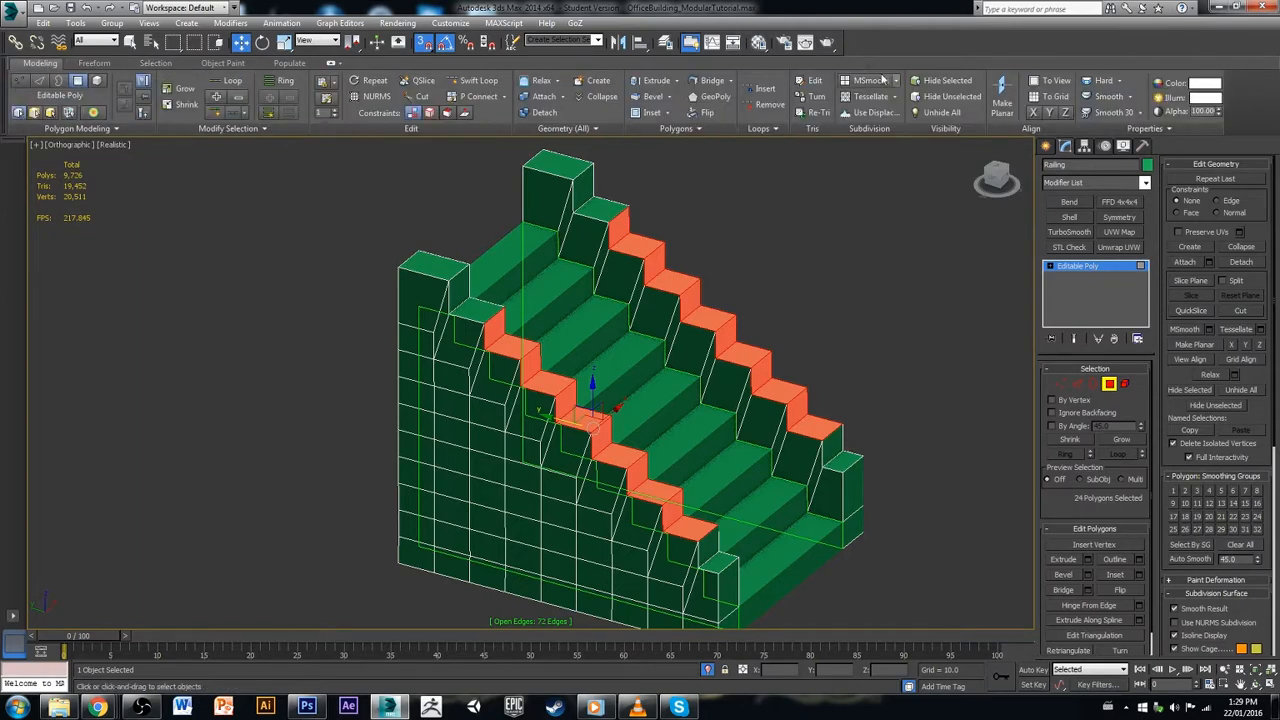
{"action": "left_click", "coordinate": [1001, 100]}
{"action": "middle_click_drag", "start_coordinate": [867, 315], "coordinate": [873, 354], "text": "alt"}
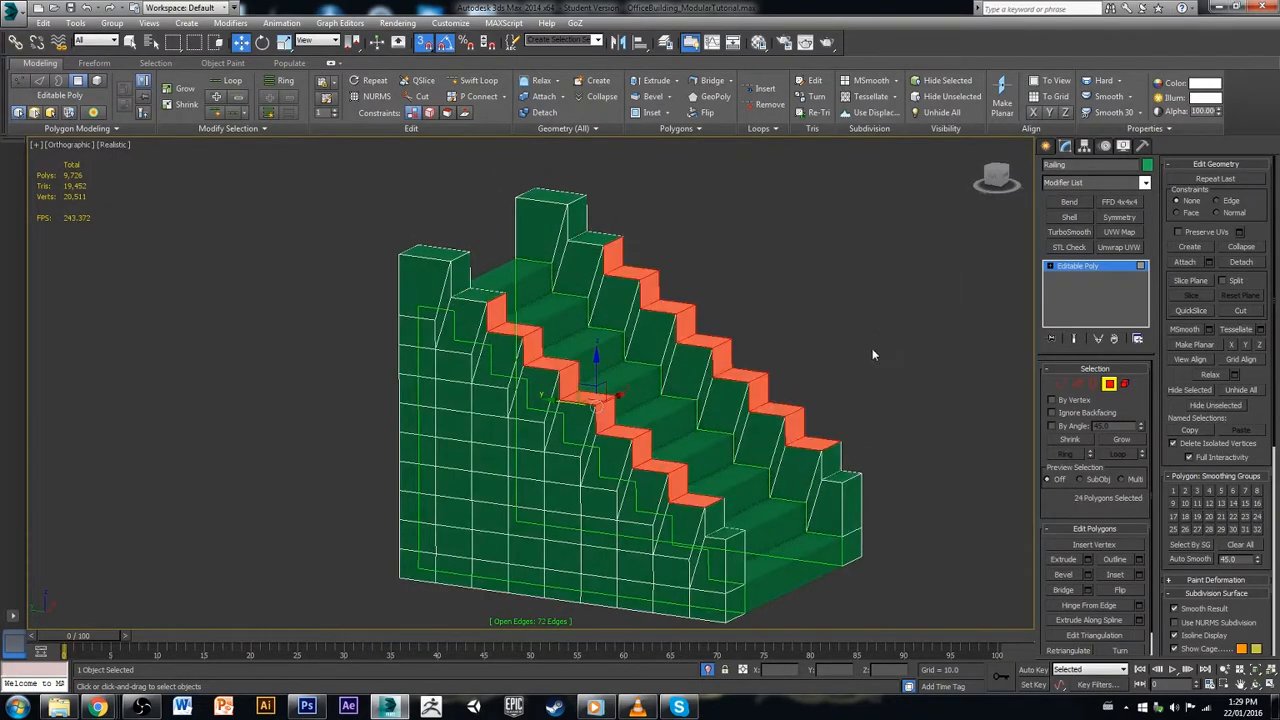
{"action": "middle_click_drag", "start_coordinate": [821, 402], "coordinate": [826, 422], "text": "alt"}
Step: Deselect the lowest selected top polygon and the highest selected riser on both railings, and make the remaining selected polygons planar
{"action": "left_click", "coordinate": [790, 453], "text": "alt"}
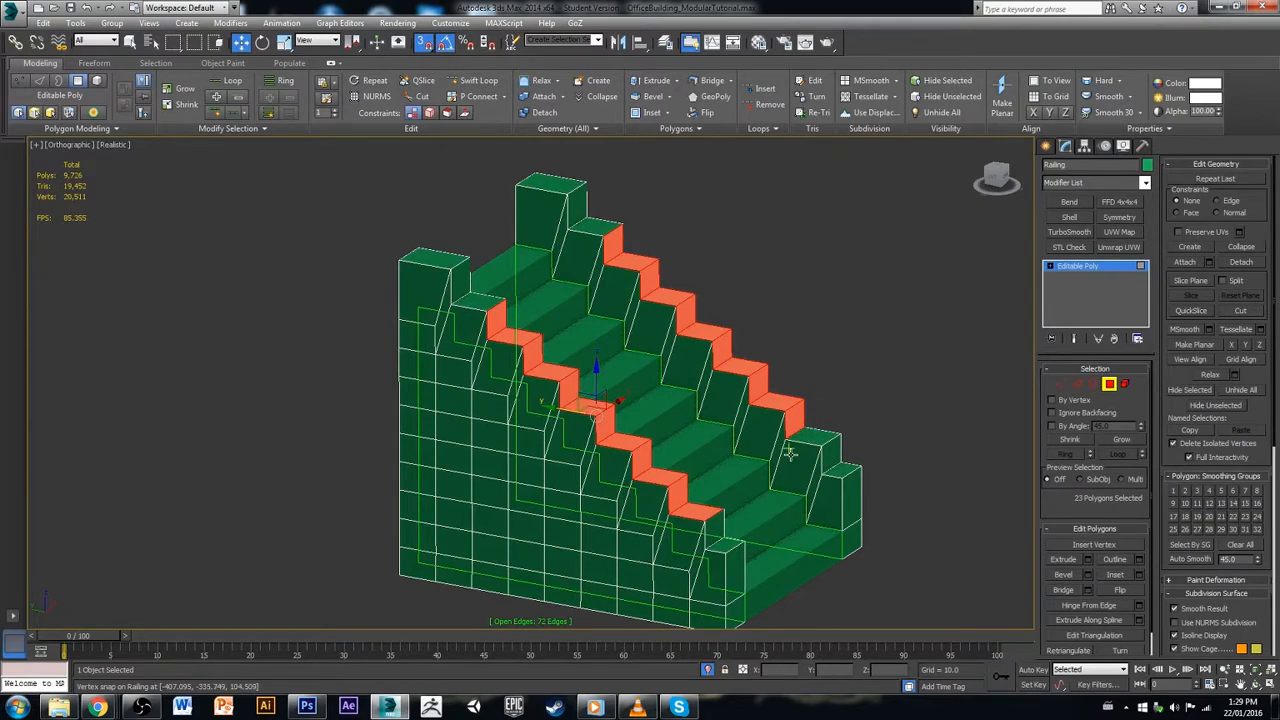
{"action": "left_click", "coordinate": [706, 502], "text": "alt"}
{"action": "left_click", "coordinate": [498, 313], "text": "alt"}
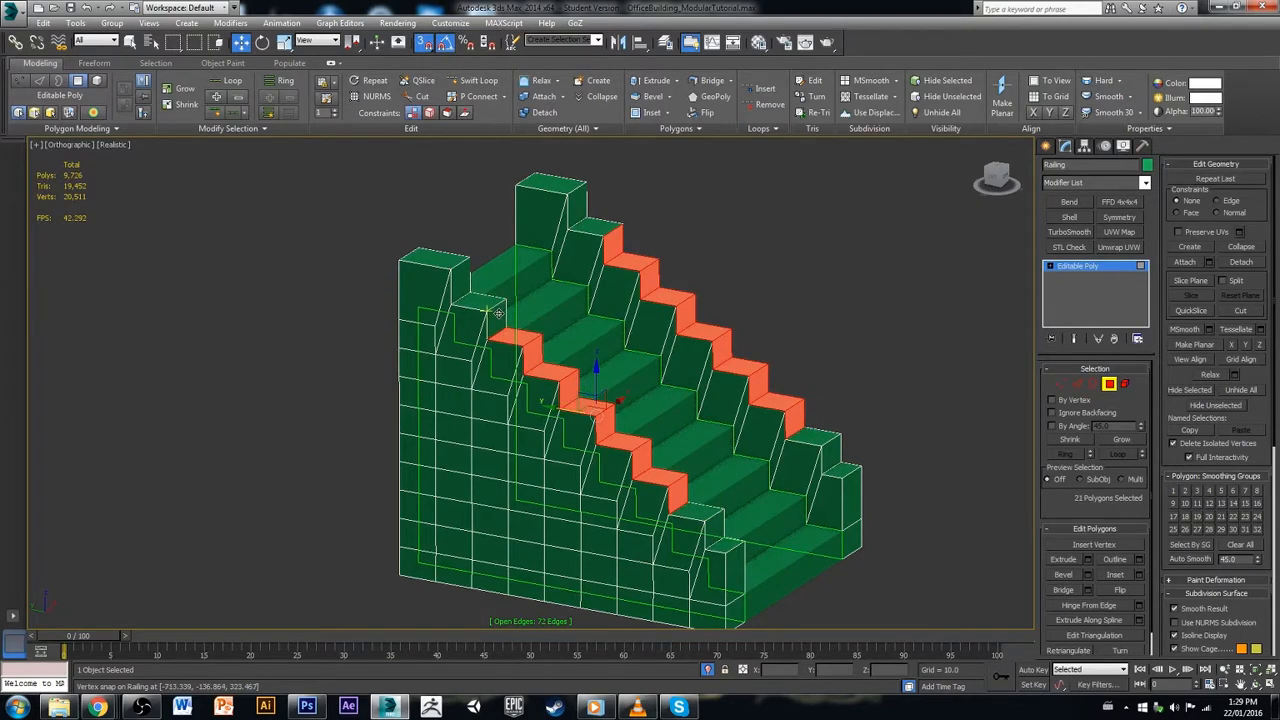
{"action": "left_click", "coordinate": [613, 245], "text": "alt"}
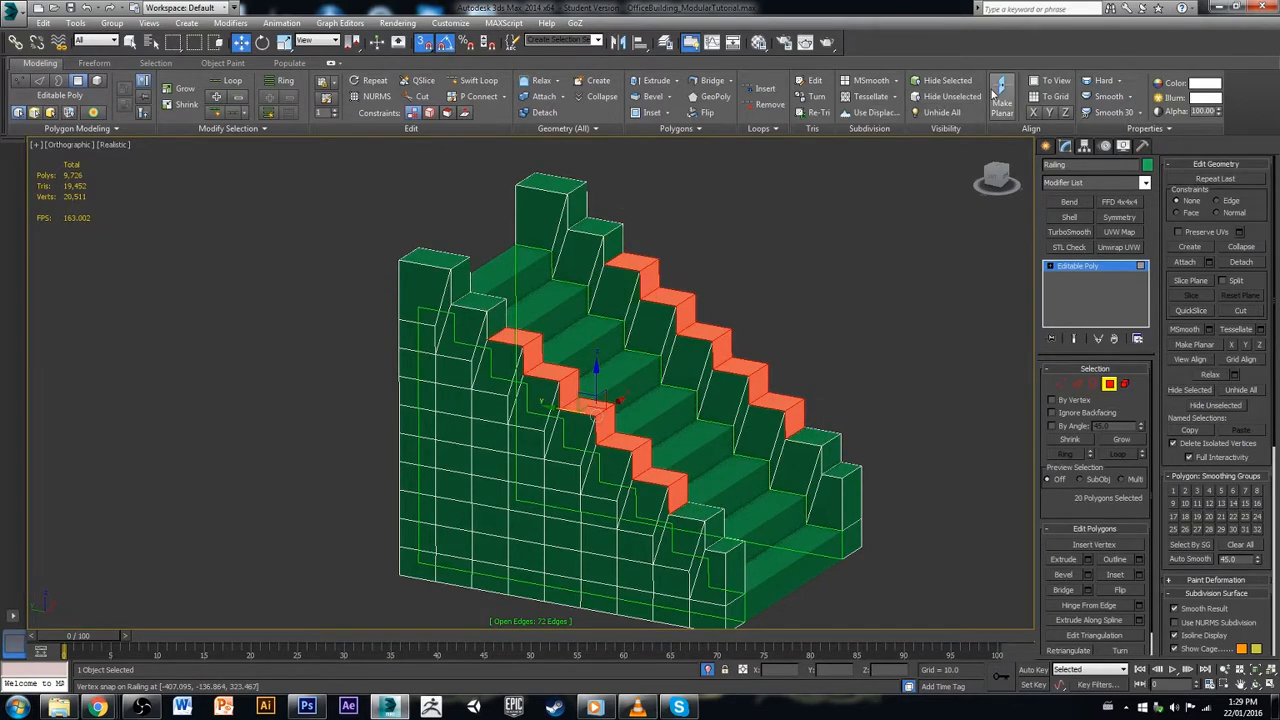
{"action": "left_click", "coordinate": [996, 95]}
Step: In a side view, level the top of the second-lowest railing blocks by snapping their front vertices vertically to the slope's lower corner
{"action": "middle_click_drag", "start_coordinate": [841, 388], "coordinate": [893, 352], "text": "alt"}
{"action": "left_click", "coordinate": [997, 180]}
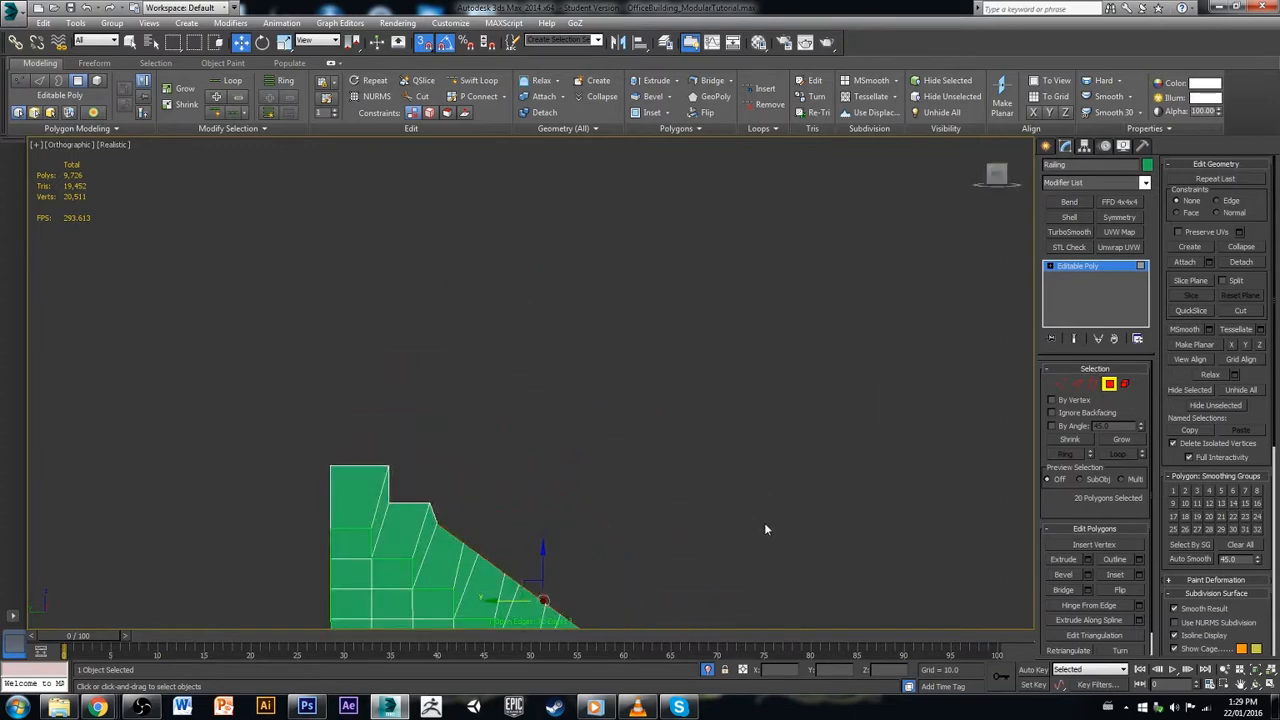
{"action": "middle_click_drag", "start_coordinate": [764, 525], "coordinate": [778, 347]}
{"action": "scroll", "coordinate": [700, 455], "scroll_direction": "up", "scroll_amount": 4}
{"action": "middle_click_drag", "start_coordinate": [686, 494], "coordinate": [765, 483]}
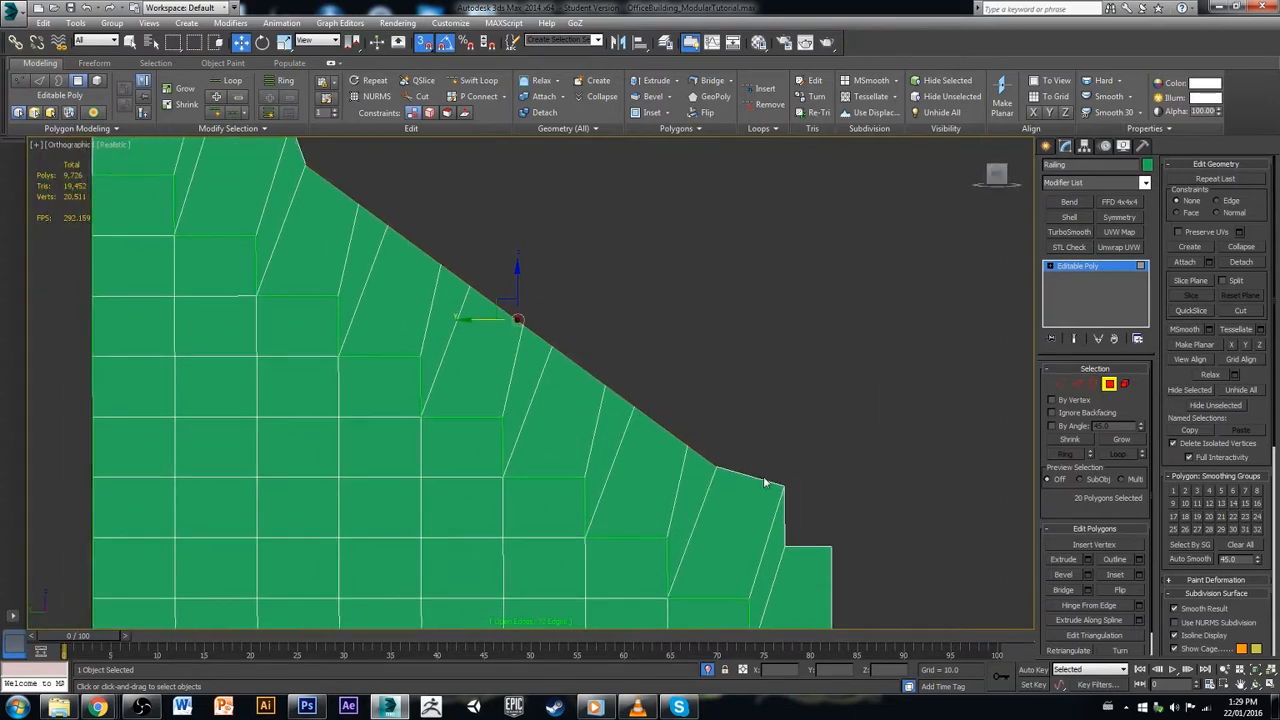
{"action": "scroll", "coordinate": [765, 483], "scroll_direction": "down", "scroll_amount": 2}
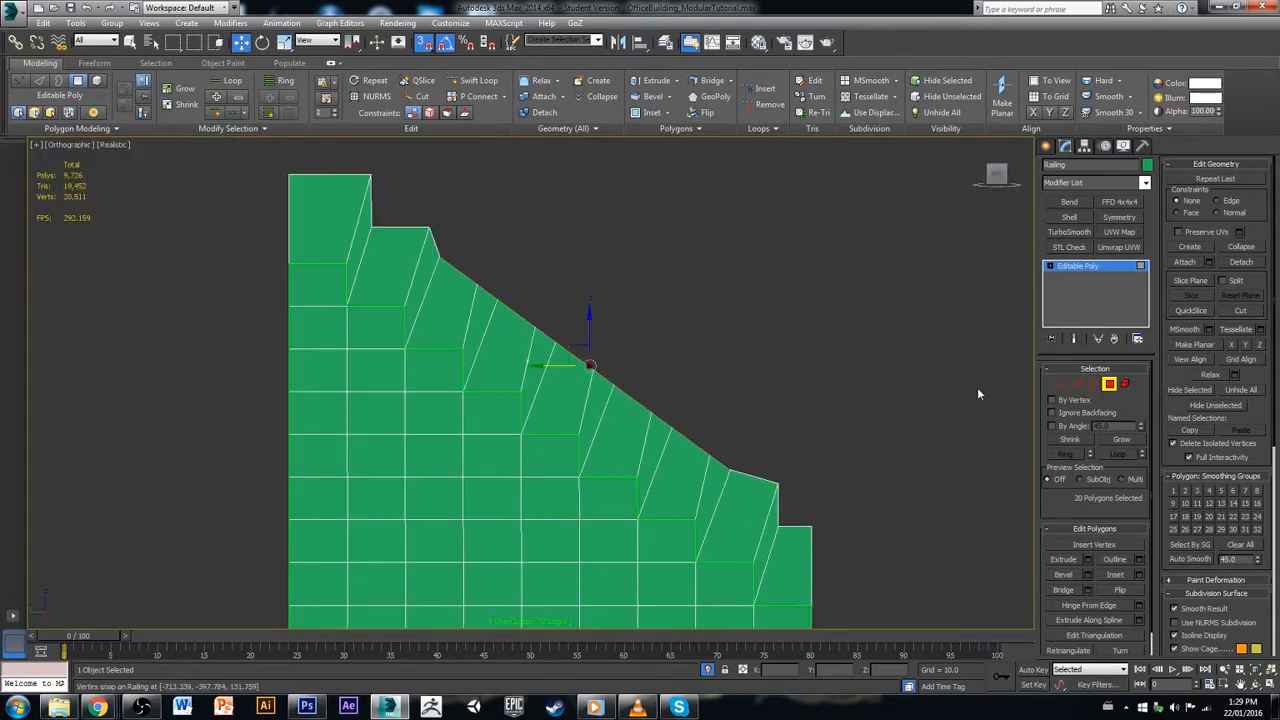
{"action": "left_click", "coordinate": [1060, 384]}
{"action": "left_click_drag", "start_coordinate": [814, 457], "coordinate": [752, 503]}
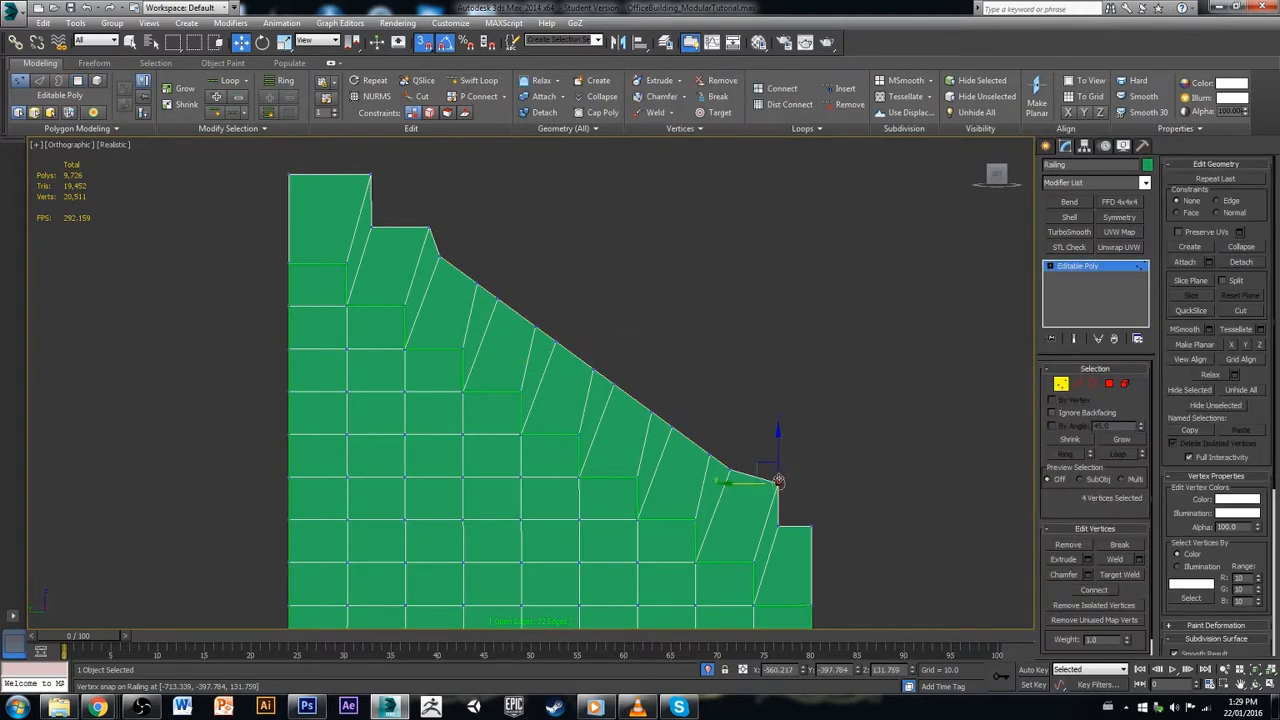
{"action": "left_click_drag", "start_coordinate": [778, 453], "coordinate": [731, 469]}
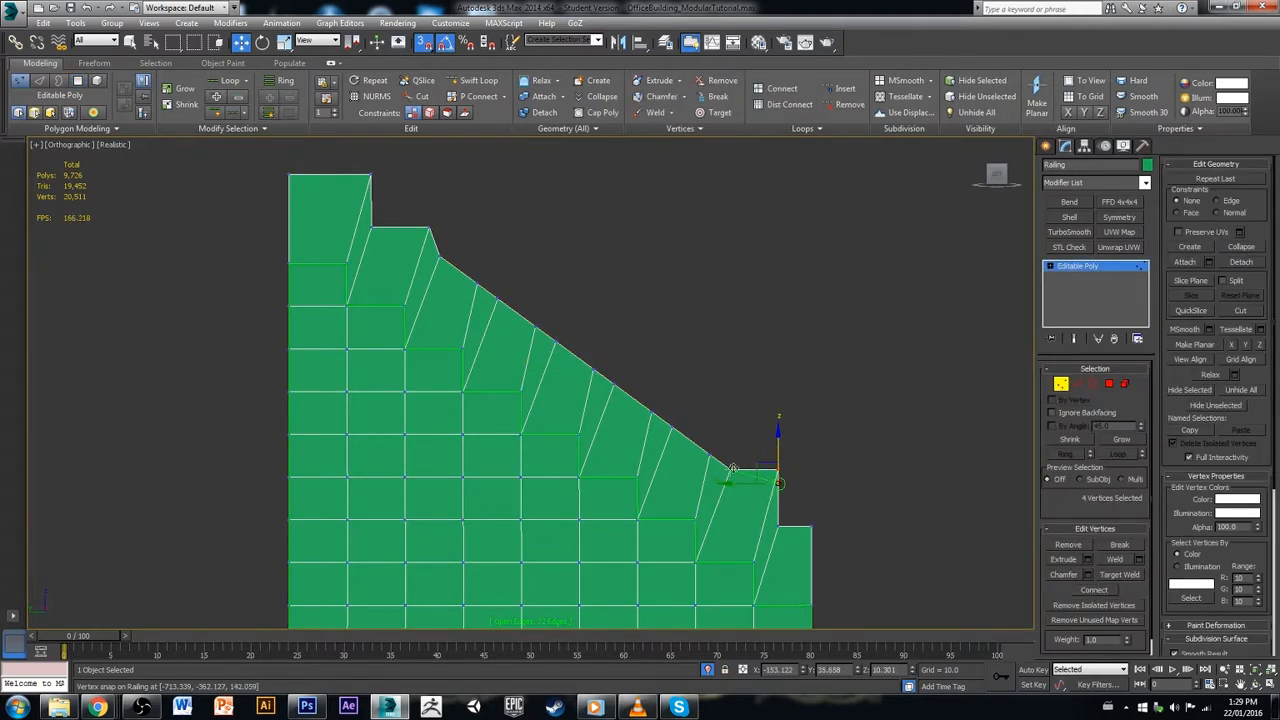
{"action": "left_click", "coordinate": [768, 373]}
Step: Select the upper end edges of both railing slopes and snap them back along Y so the risers above stand vertical
{"action": "middle_click_drag", "start_coordinate": [620, 332], "coordinate": [646, 388]}
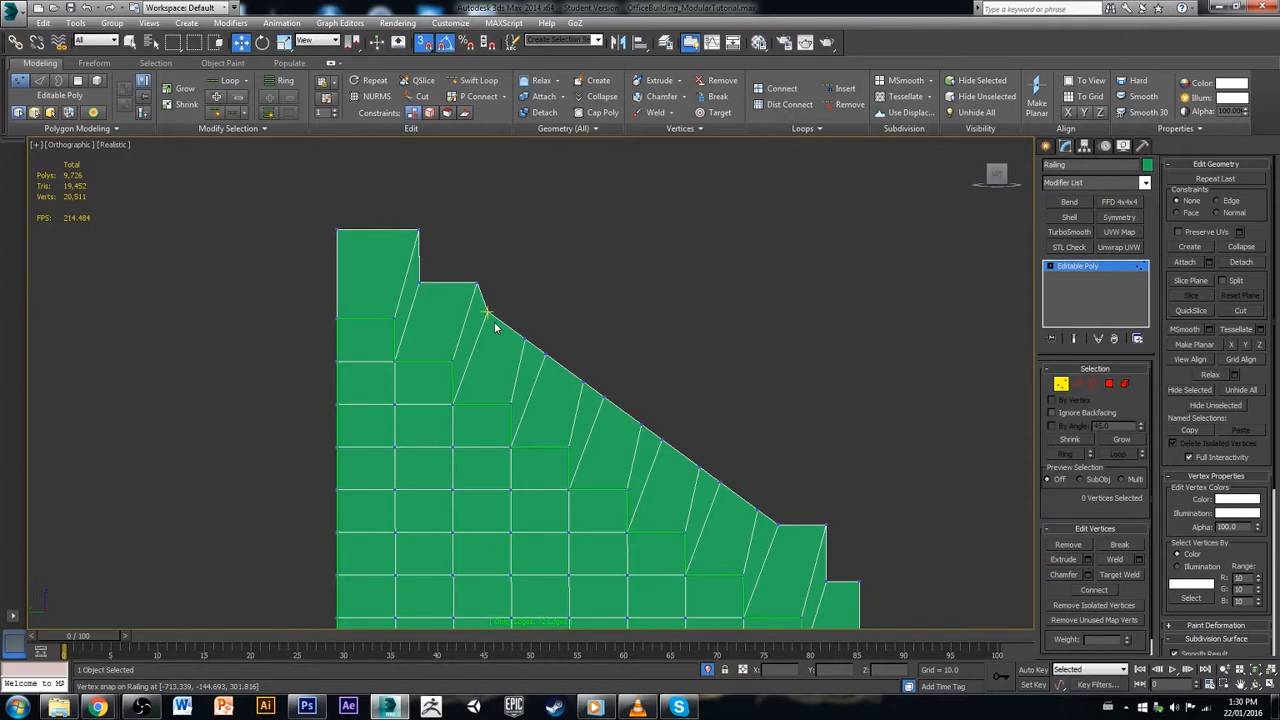
{"action": "middle_click_drag", "start_coordinate": [685, 389], "coordinate": [619, 430], "text": "alt"}
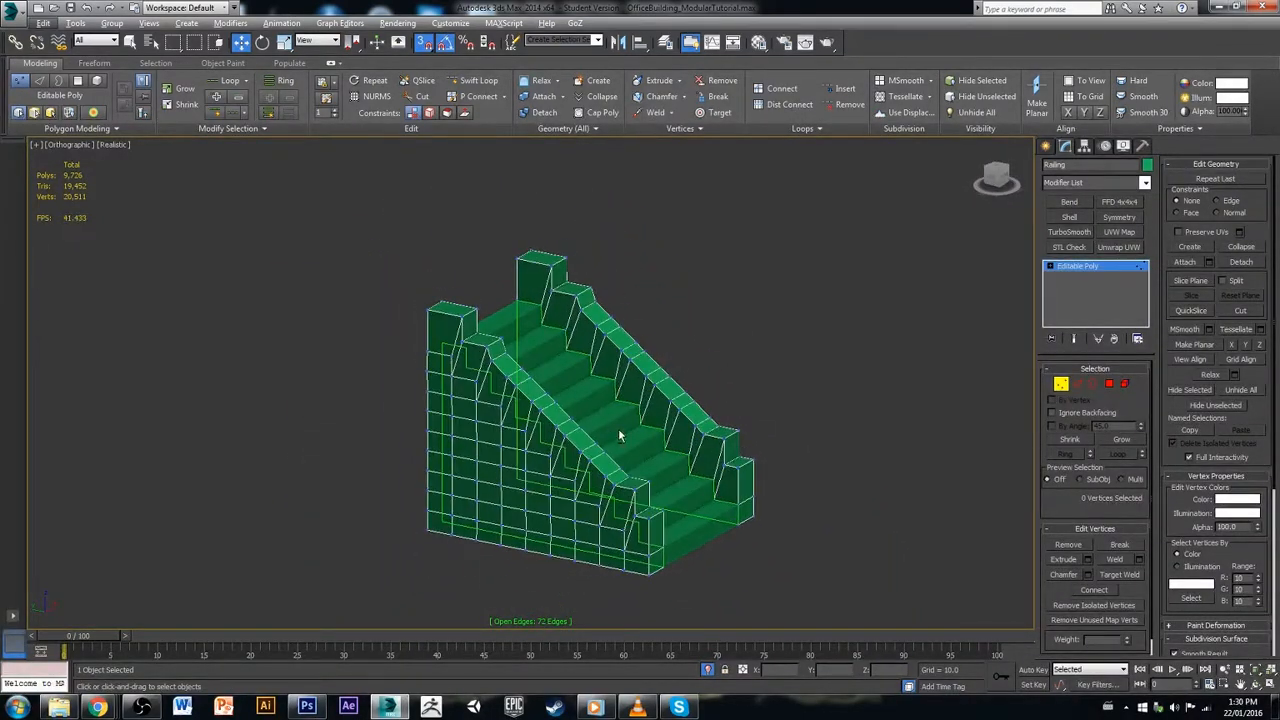
{"action": "scroll", "coordinate": [502, 375], "scroll_direction": "up", "scroll_amount": 3}
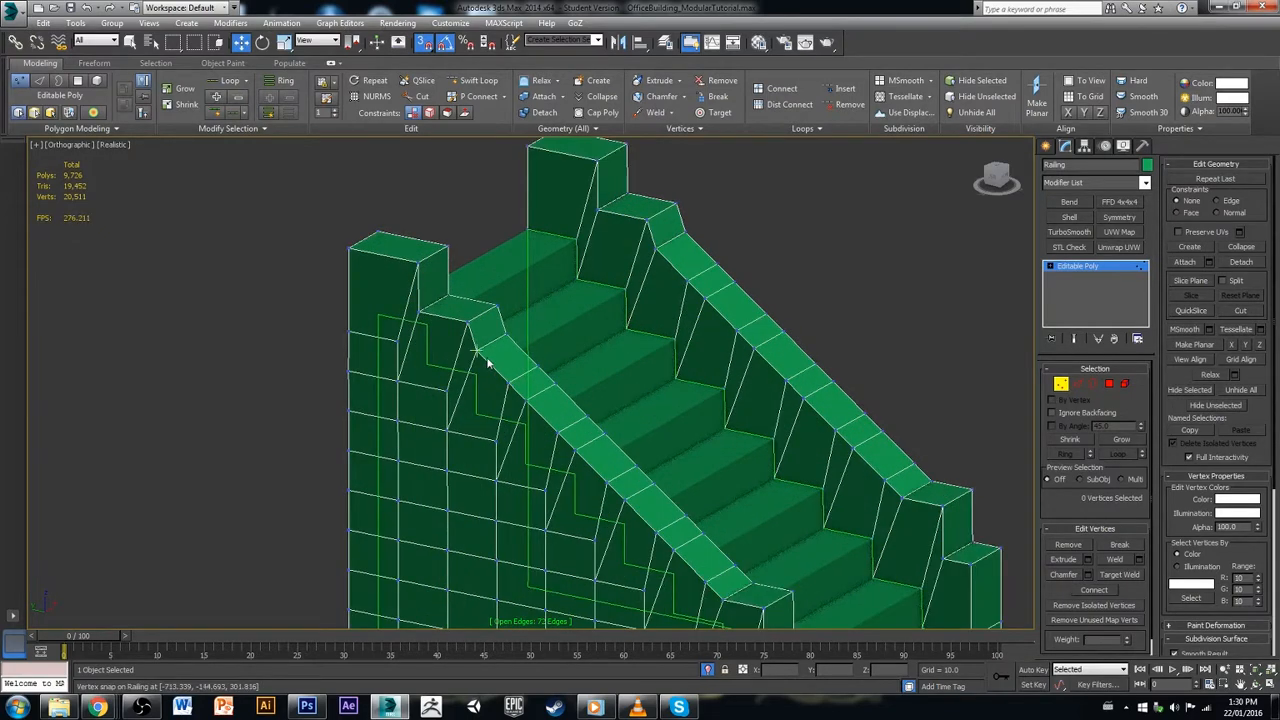
{"action": "left_click", "coordinate": [1076, 384]}
{"action": "left_click", "coordinate": [686, 246]}
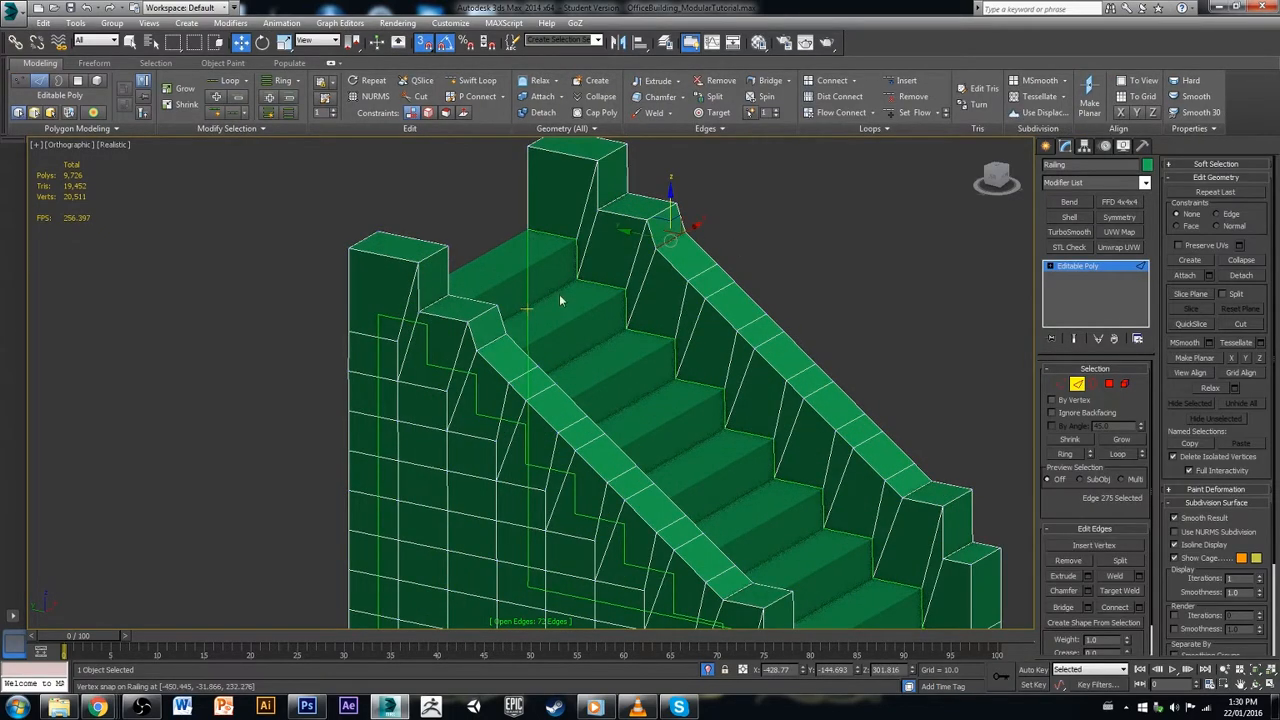
{"action": "left_click", "coordinate": [493, 338]}
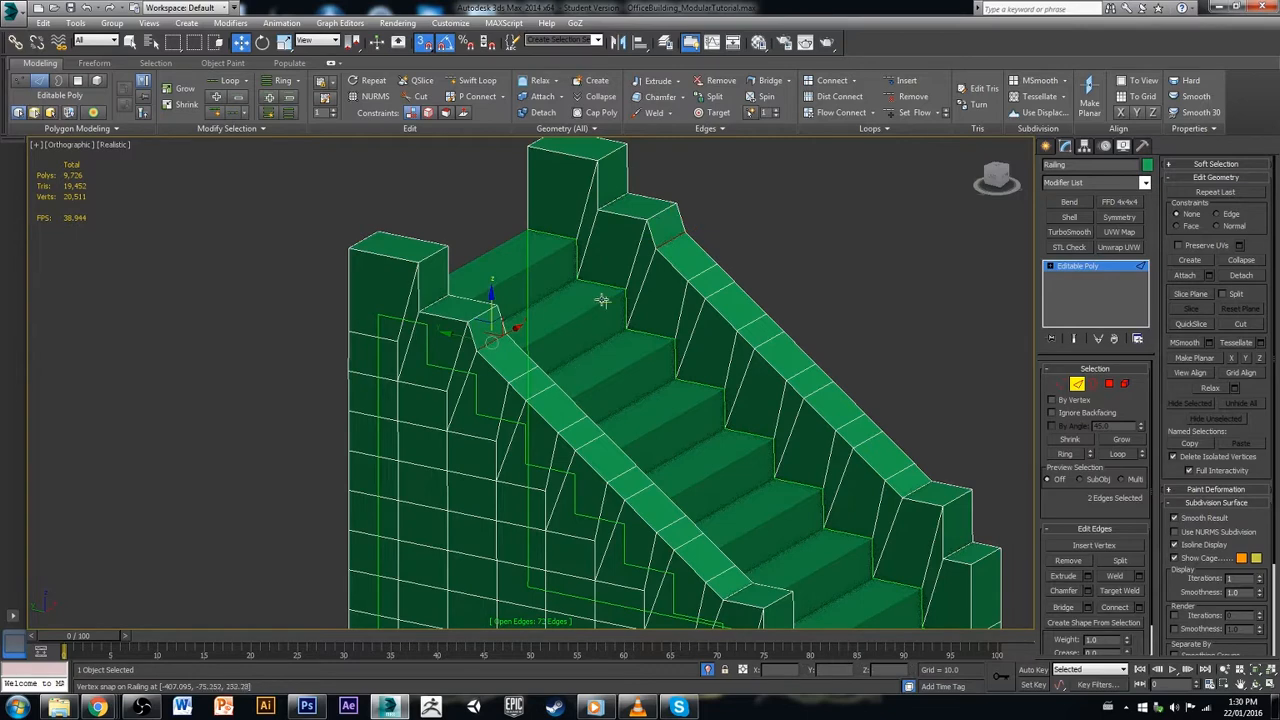
{"action": "left_click_drag", "start_coordinate": [464, 336], "coordinate": [467, 326]}
{"action": "left_click", "coordinate": [766, 231]}
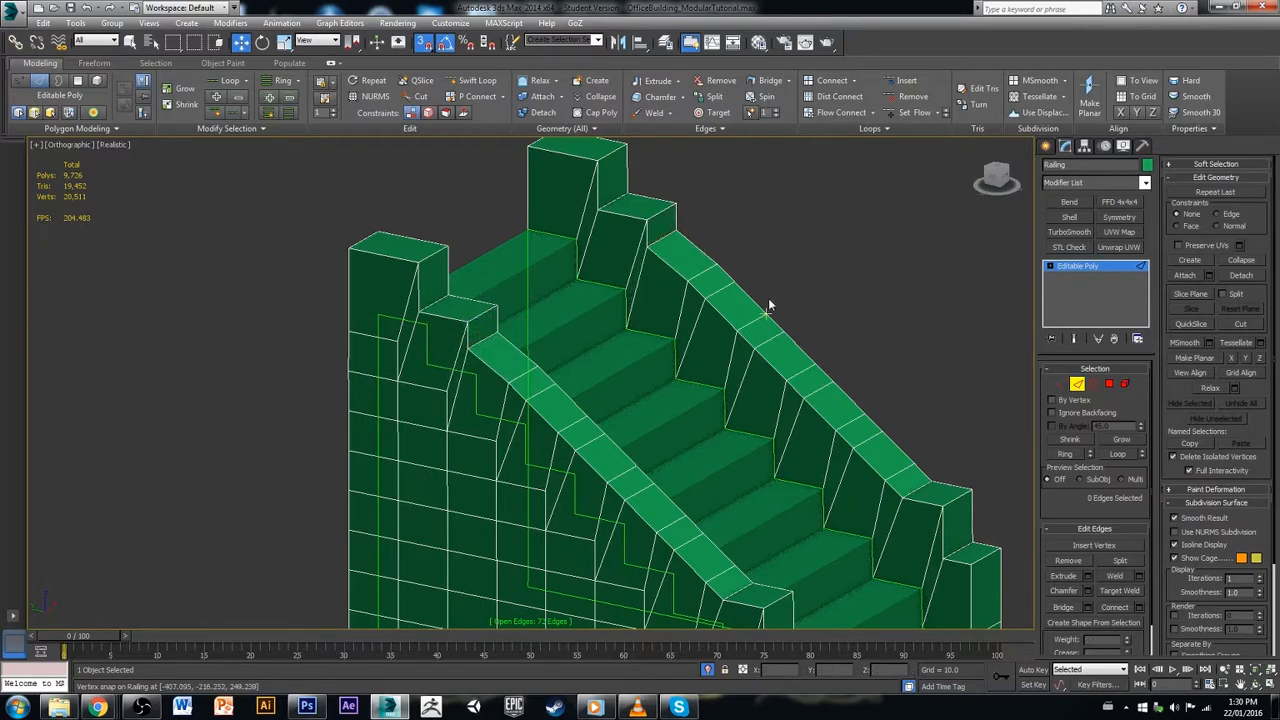
Step: Leave edge editing, clear the object selection and end isolation to bring back the rest of the building
{"action": "scroll", "coordinate": [766, 318], "scroll_direction": "down", "scroll_amount": 3}
{"action": "middle_click_drag", "start_coordinate": [812, 366], "coordinate": [680, 313], "text": "alt"}
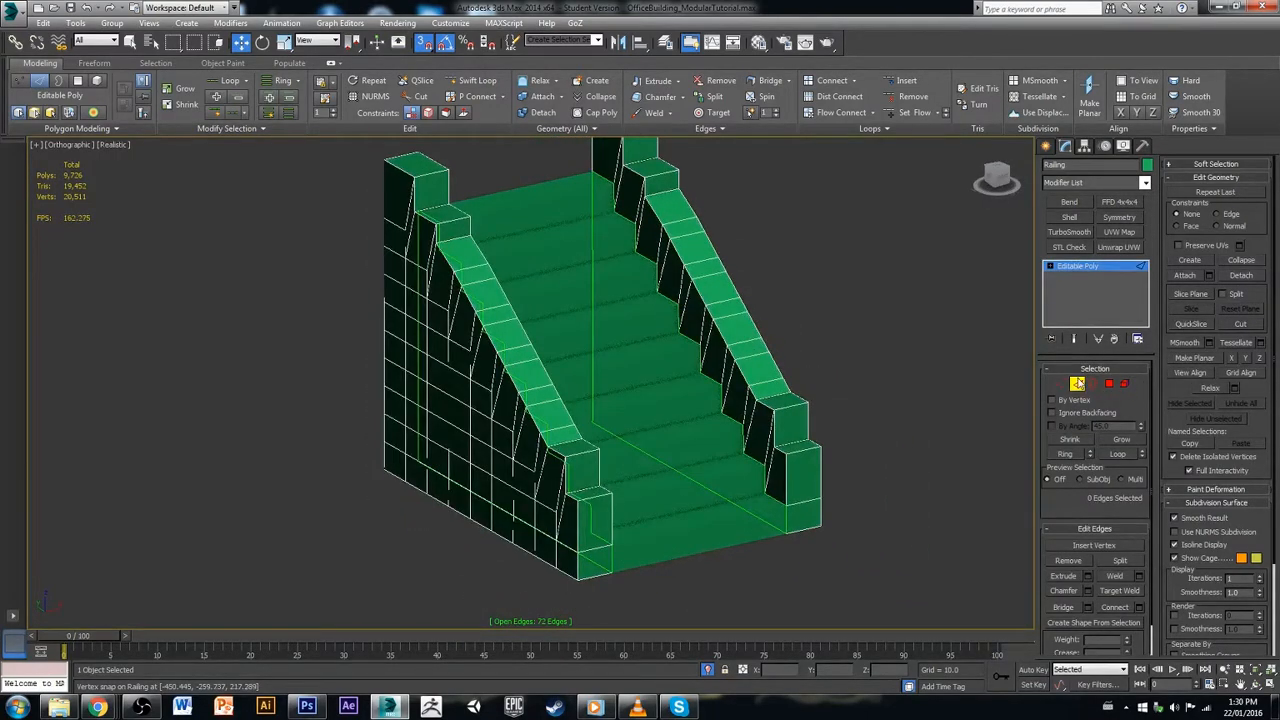
{"action": "left_click", "coordinate": [1078, 383]}
{"action": "left_click", "coordinate": [940, 331]}
{"action": "left_click", "coordinate": [690, 471]}
{"action": "scroll", "coordinate": [820, 506], "scroll_direction": "down", "scroll_amount": 2}
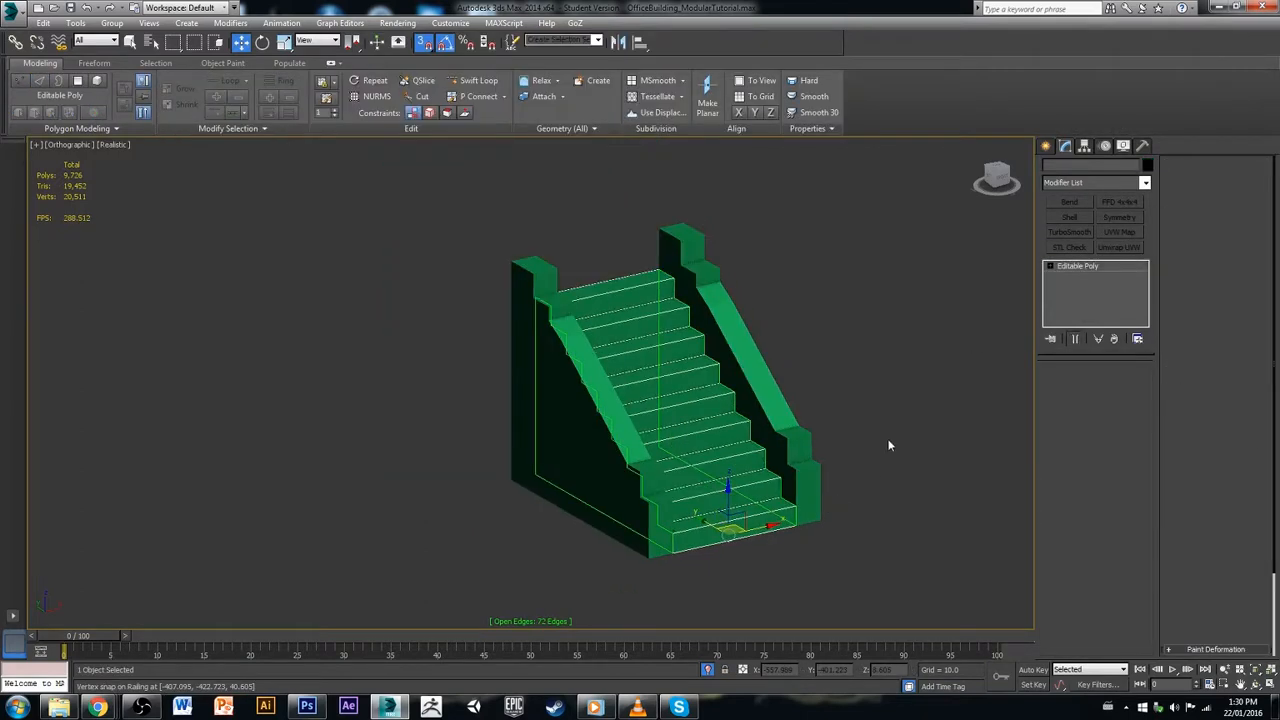
{"action": "left_click", "coordinate": [831, 446]}
{"action": "scroll", "coordinate": [830, 448], "scroll_direction": "down", "scroll_amount": 2}
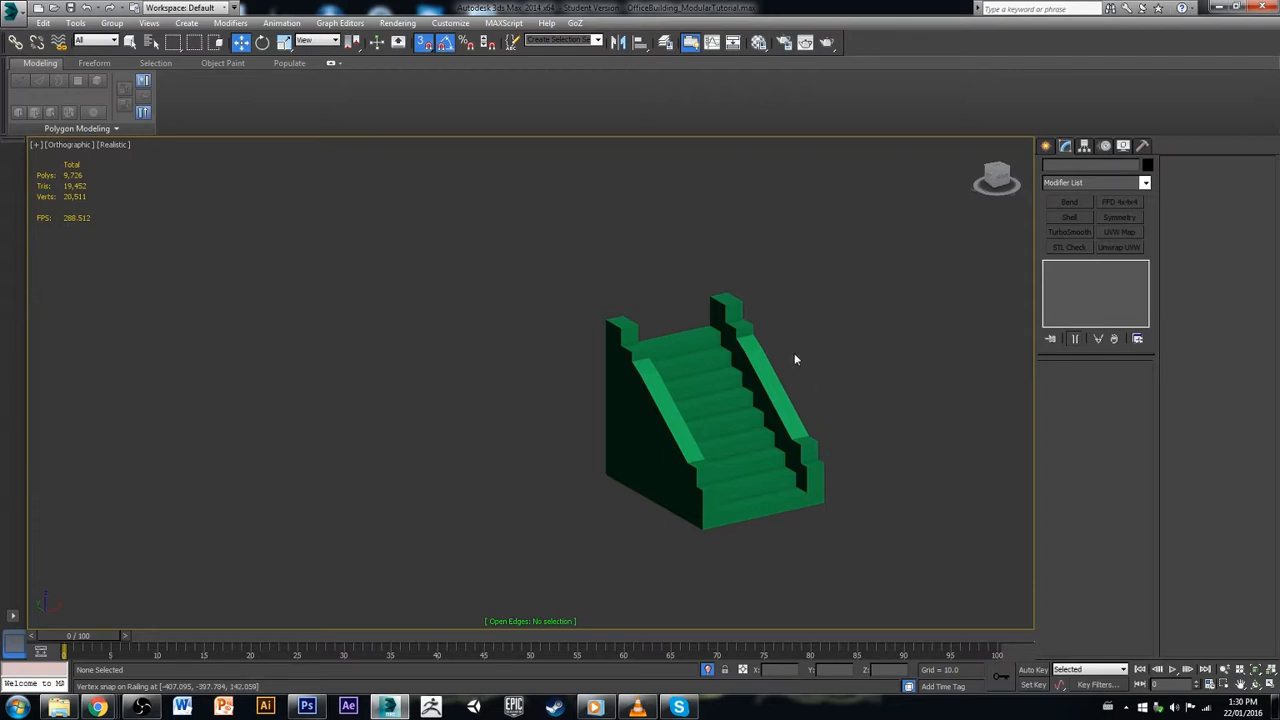
{"action": "left_click", "coordinate": [707, 669]}
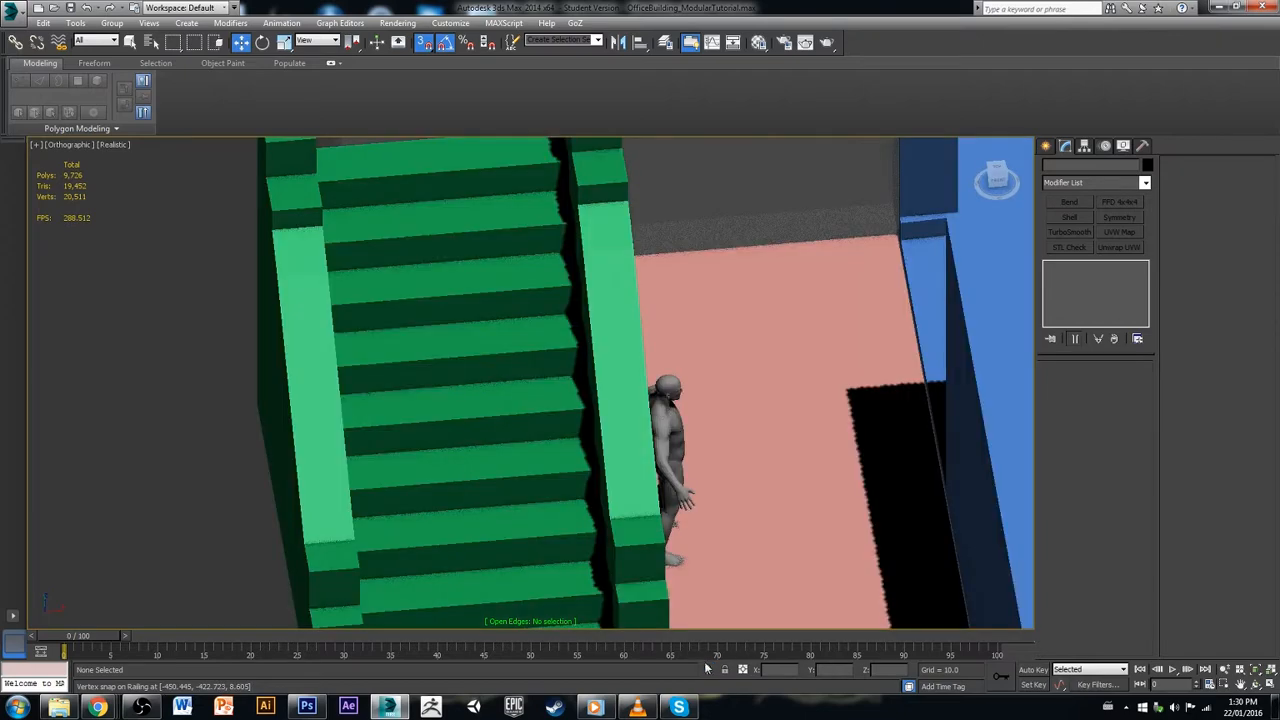
Step: Select the Stairs and Railing objects together
{"action": "middle_click_drag", "start_coordinate": [533, 392], "coordinate": [422, 408], "text": "alt"}
{"action": "scroll", "coordinate": [572, 356], "scroll_direction": "down", "scroll_amount": 4}
{"action": "middle_click_drag", "start_coordinate": [1009, 432], "coordinate": [548, 340], "text": "alt"}
{"action": "left_click", "coordinate": [551, 323]}
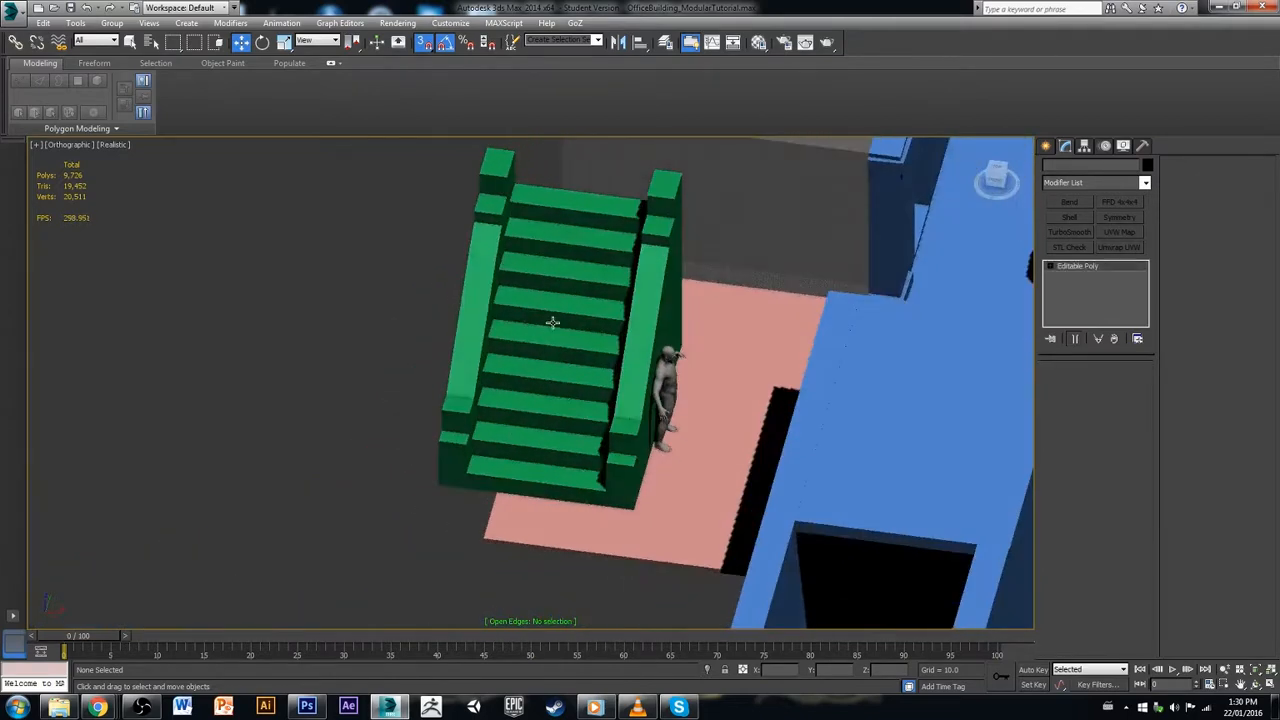
{"action": "left_click", "coordinate": [633, 318], "text": "ctrl"}
{"action": "middle_click_drag", "start_coordinate": [633, 318], "coordinate": [678, 314], "text": "alt"}
{"action": "key", "text": "r"}
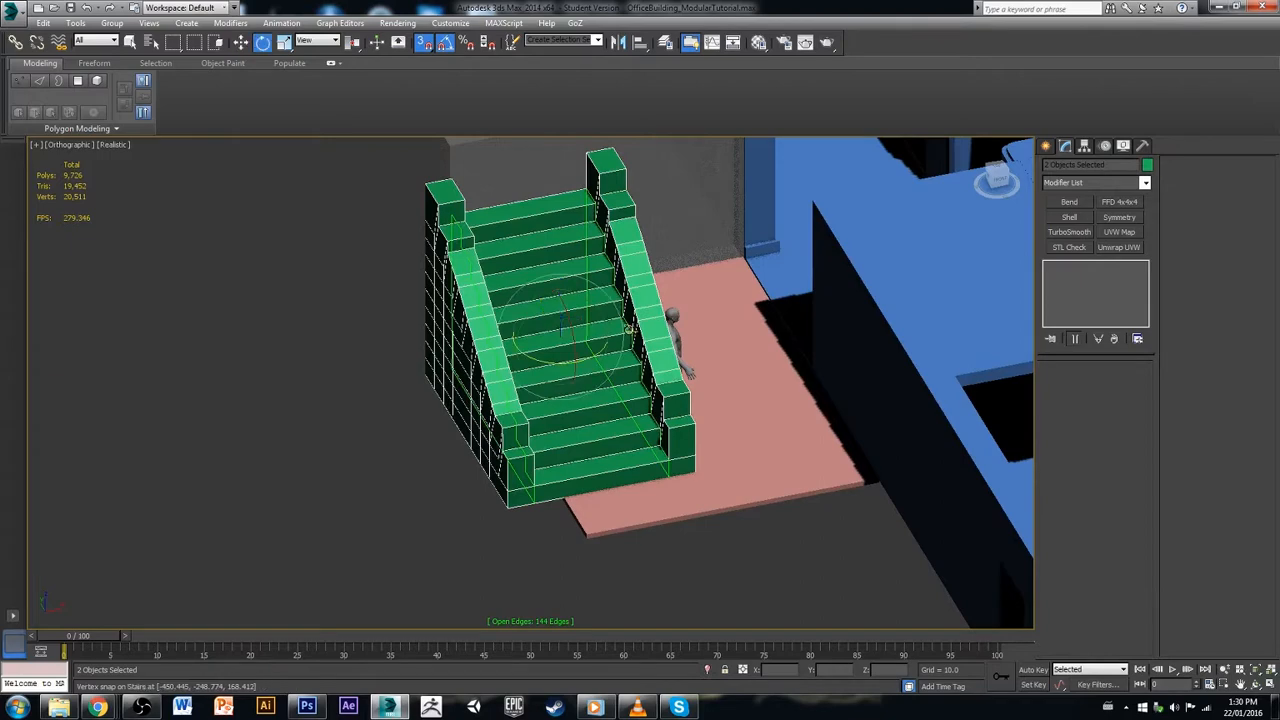
{"action": "key", "text": "w"}
{"action": "mouse_move", "coordinate": [510, 346]}
{"action": "left_mouse_down"}
{"action": "mouse_move", "coordinate": [526, 347]}
{"action": "mouse_move", "coordinate": [511, 350]}
{"action": "left_mouse_up"}
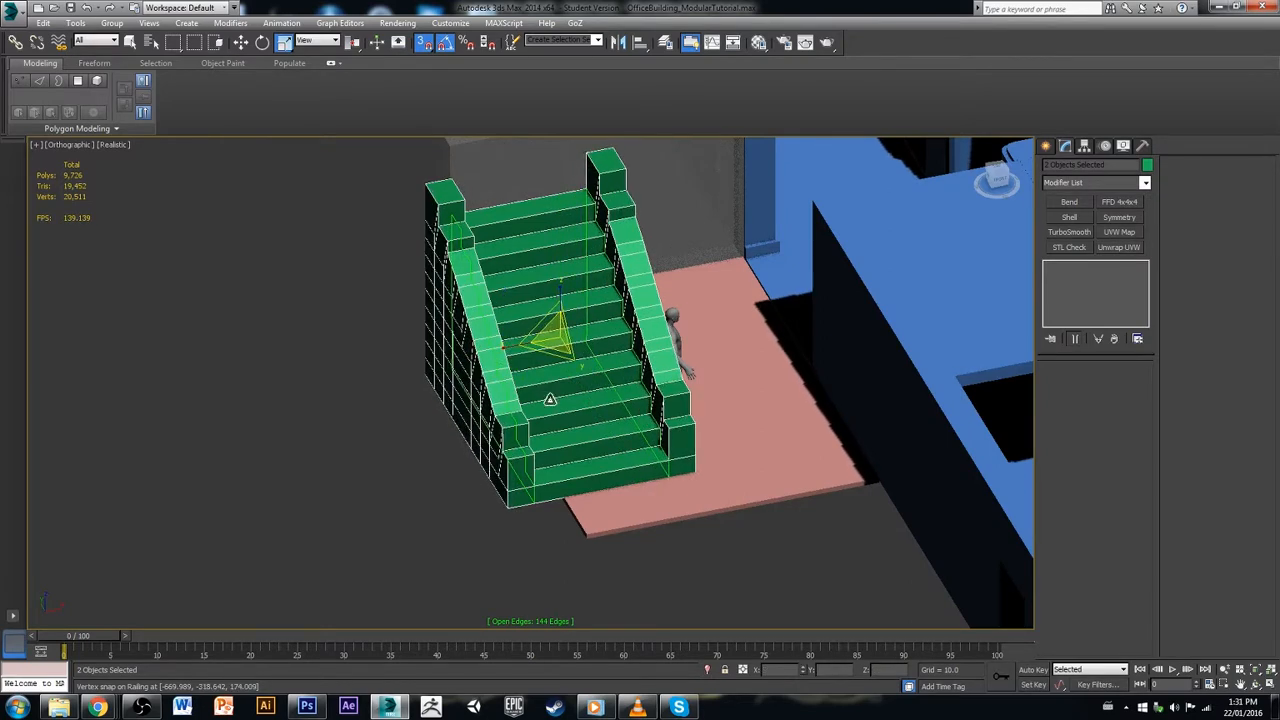
Step: Turn off snapping and move the stairs and railing together onto the pink floor slab, up to the grey wall
{"action": "middle_click_drag", "start_coordinate": [614, 494], "coordinate": [634, 537], "text": "alt"}
{"action": "key", "text": "w"}
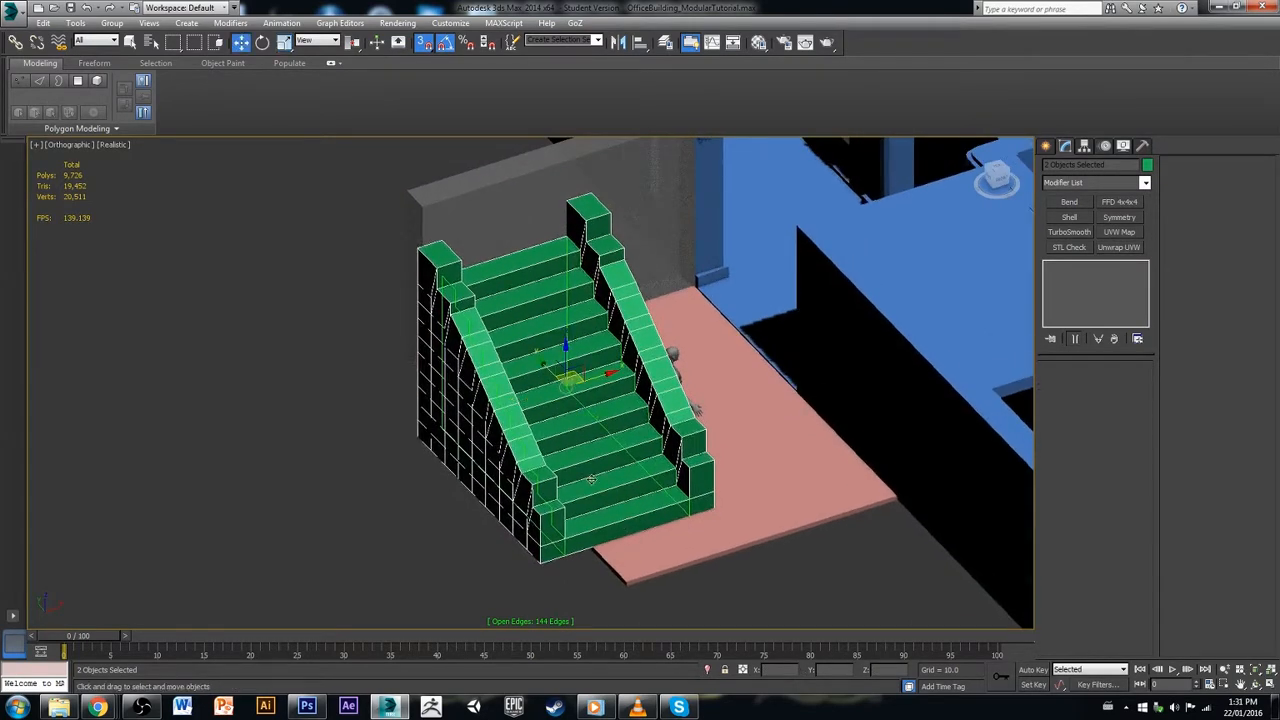
{"action": "key", "text": "s"}
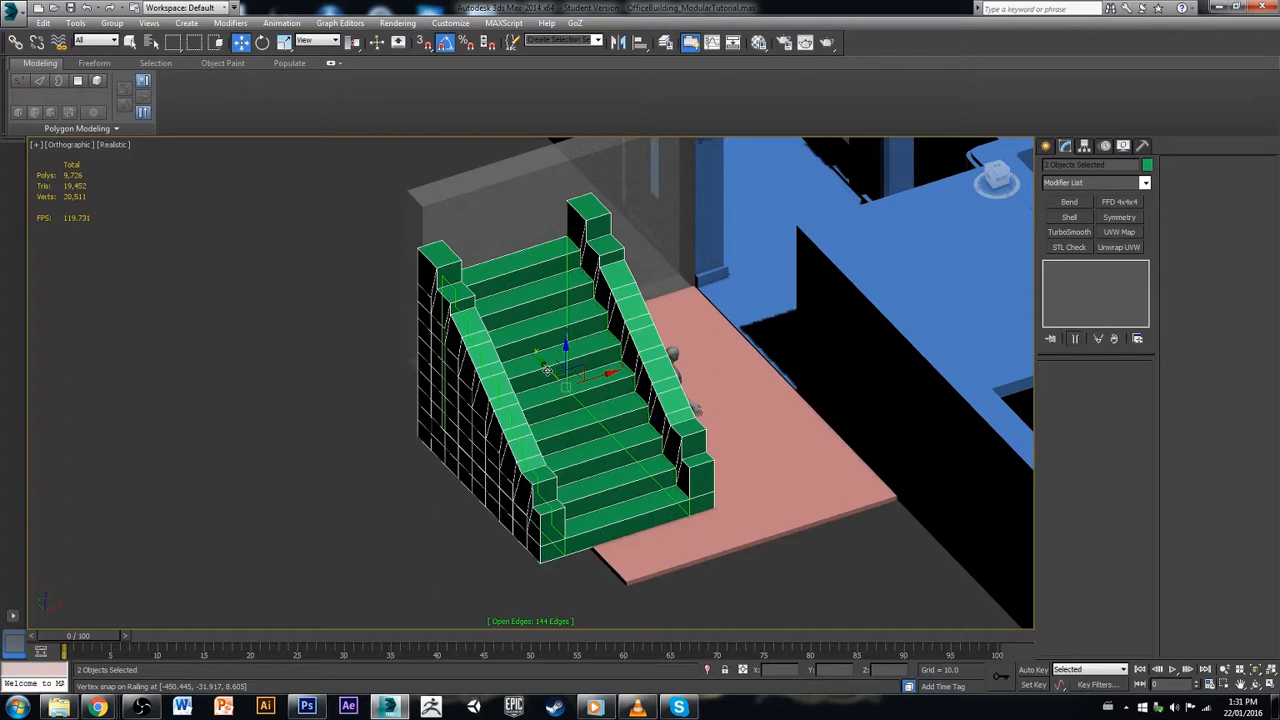
{"action": "left_click_drag", "start_coordinate": [547, 370], "coordinate": [522, 351]}
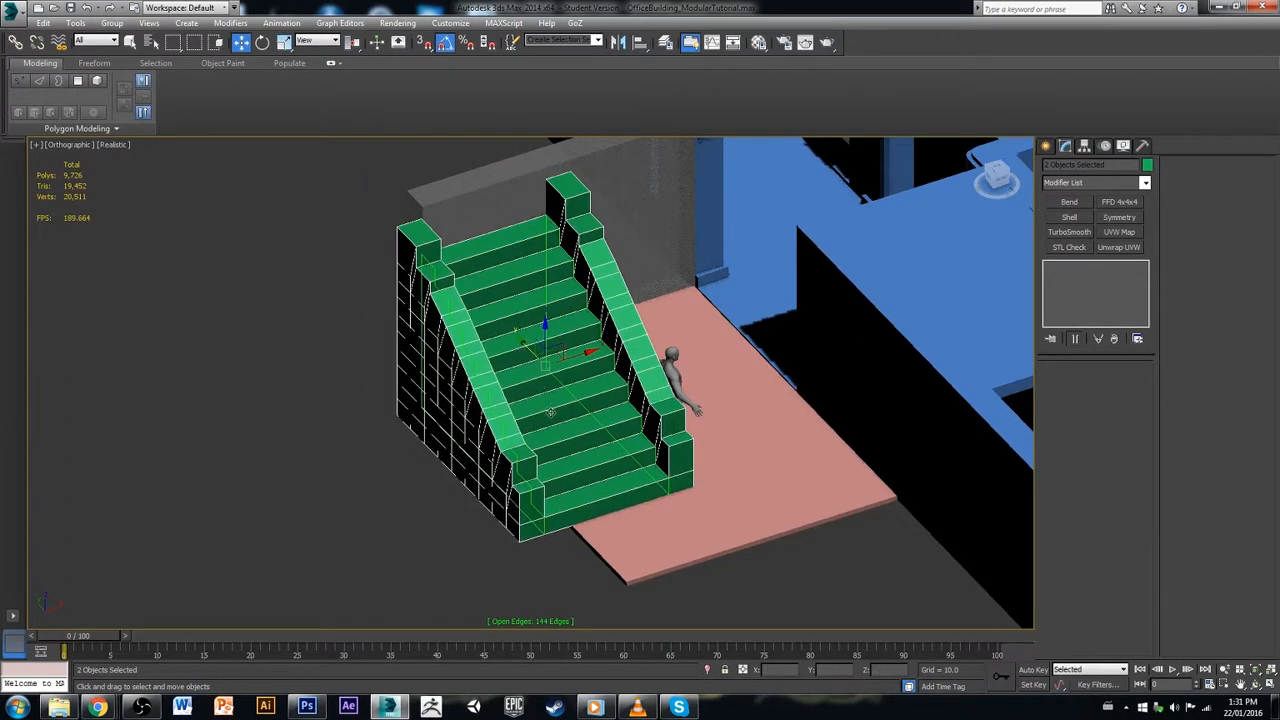
{"action": "middle_click_drag", "start_coordinate": [564, 437], "coordinate": [638, 490], "text": "alt"}
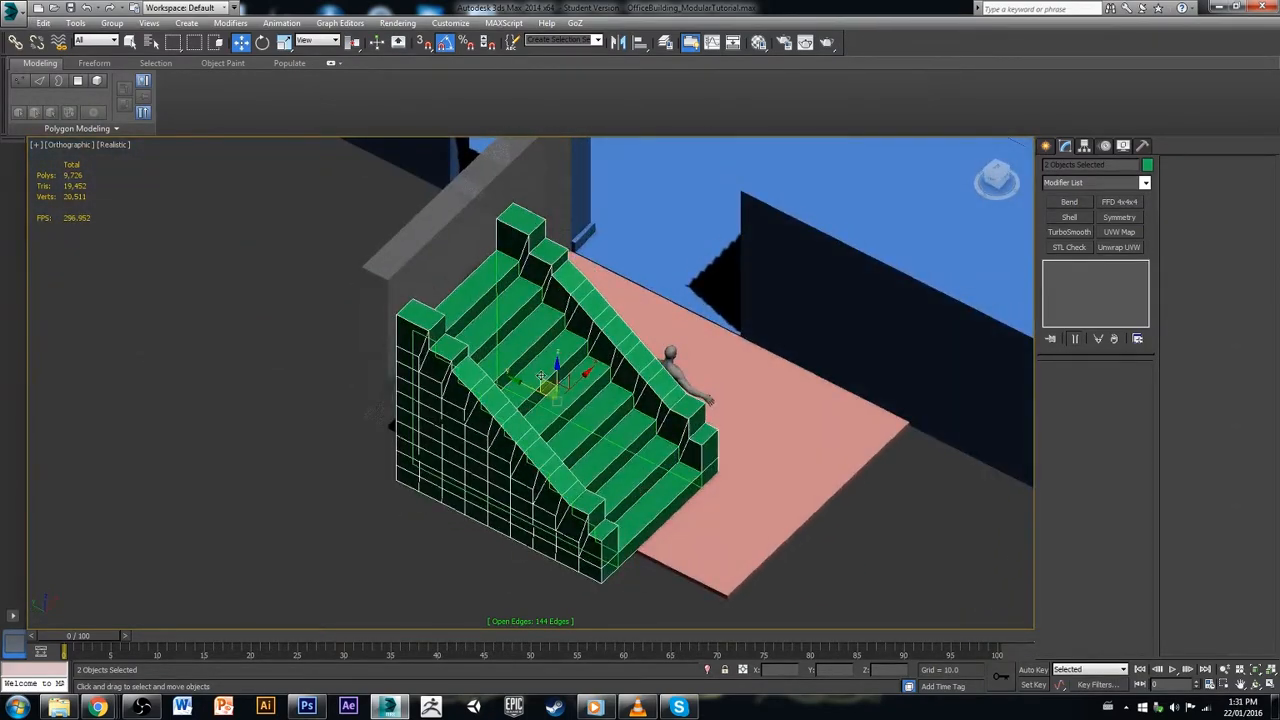
{"action": "left_click_drag", "start_coordinate": [533, 392], "coordinate": [591, 318]}
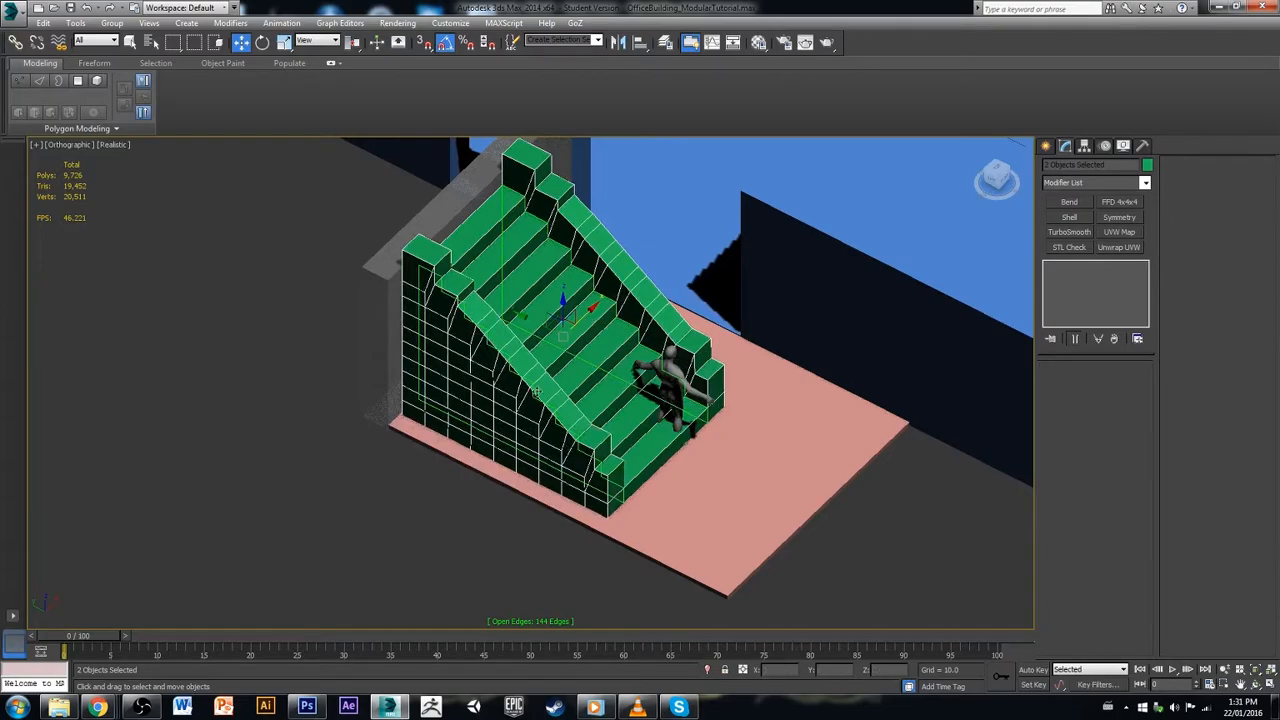
Step: Move the character reference off the staircase onto the open pink floor and turn off the open-edges check
{"action": "middle_click_drag", "start_coordinate": [537, 392], "coordinate": [464, 490], "text": "alt"}
{"action": "middle_click_drag", "start_coordinate": [569, 520], "coordinate": [521, 403]}
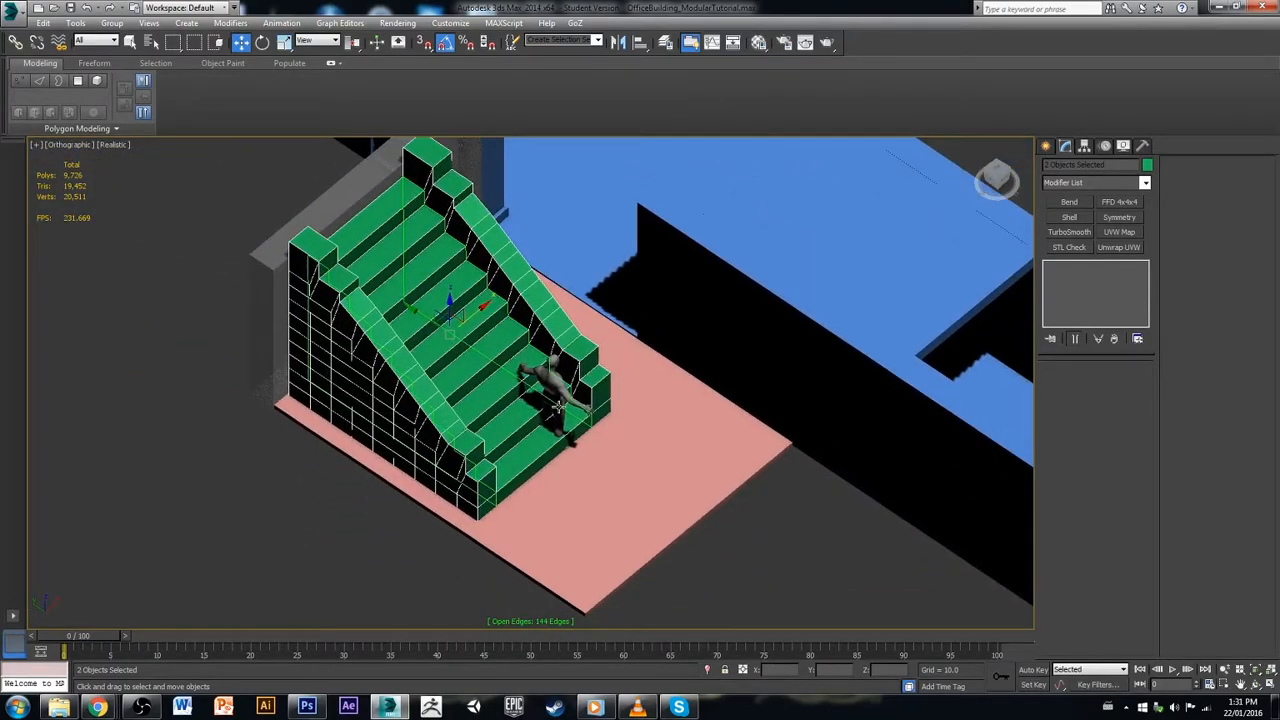
{"action": "left_click", "coordinate": [556, 403]}
{"action": "left_click_drag", "start_coordinate": [531, 424], "coordinate": [670, 412]}
{"action": "left_click", "coordinate": [40, 145]}
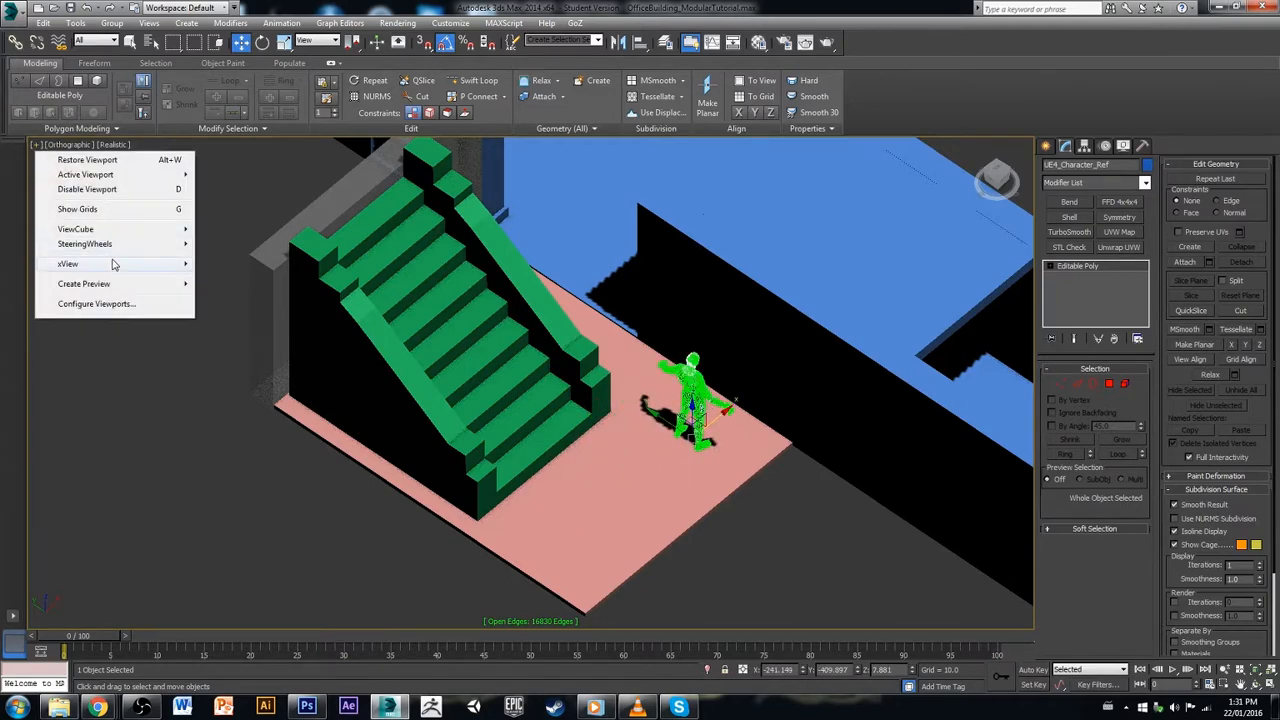
{"action": "mouse_move", "coordinate": [114, 264]}
{"action": "left_click", "coordinate": [318, 310]}
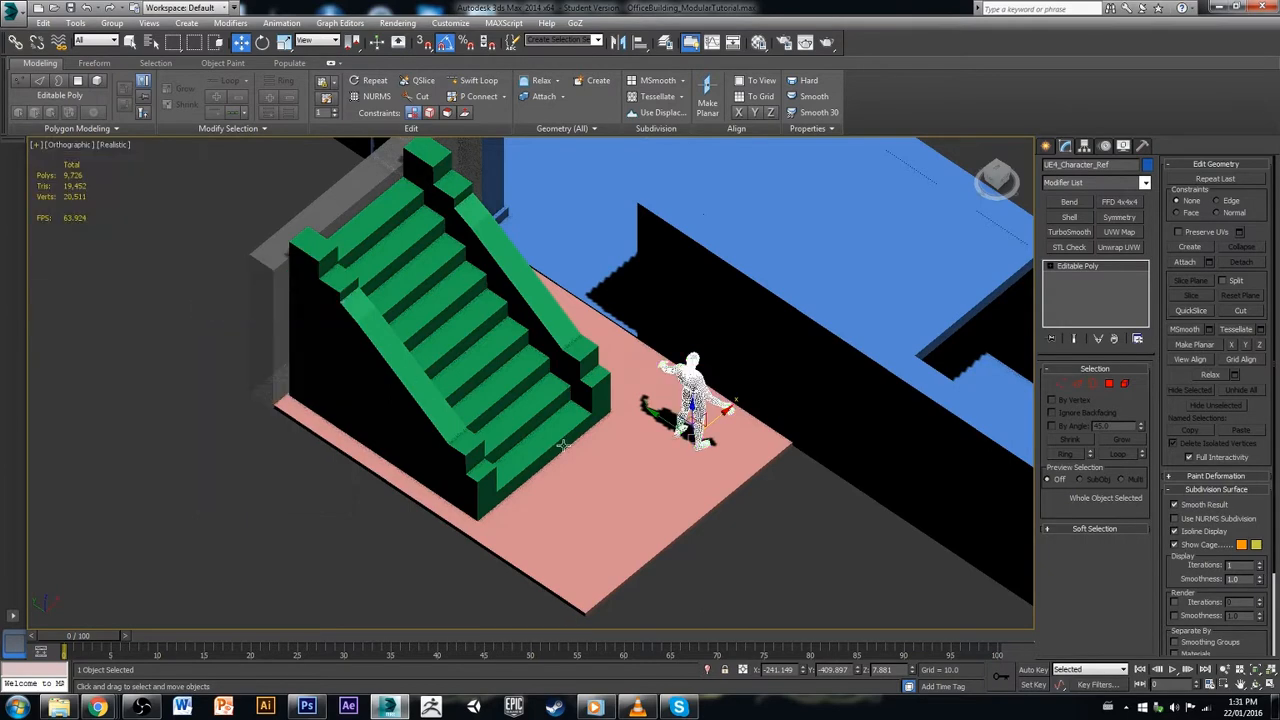
Step: Select the Stairs and Railing objects together and move them along Y away from the grey wall
{"action": "left_click", "coordinate": [457, 408]}
{"action": "left_click", "coordinate": [444, 436], "text": "ctrl"}
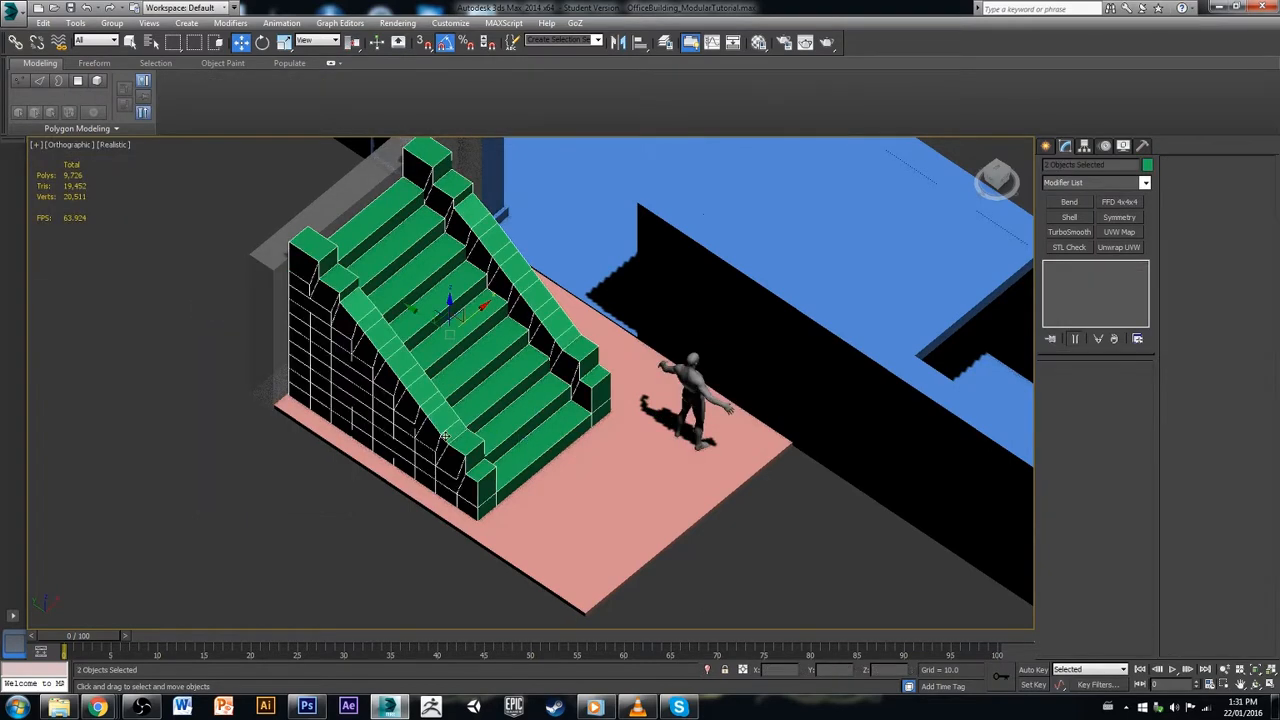
{"action": "left_click_drag", "start_coordinate": [423, 315], "coordinate": [443, 328]}
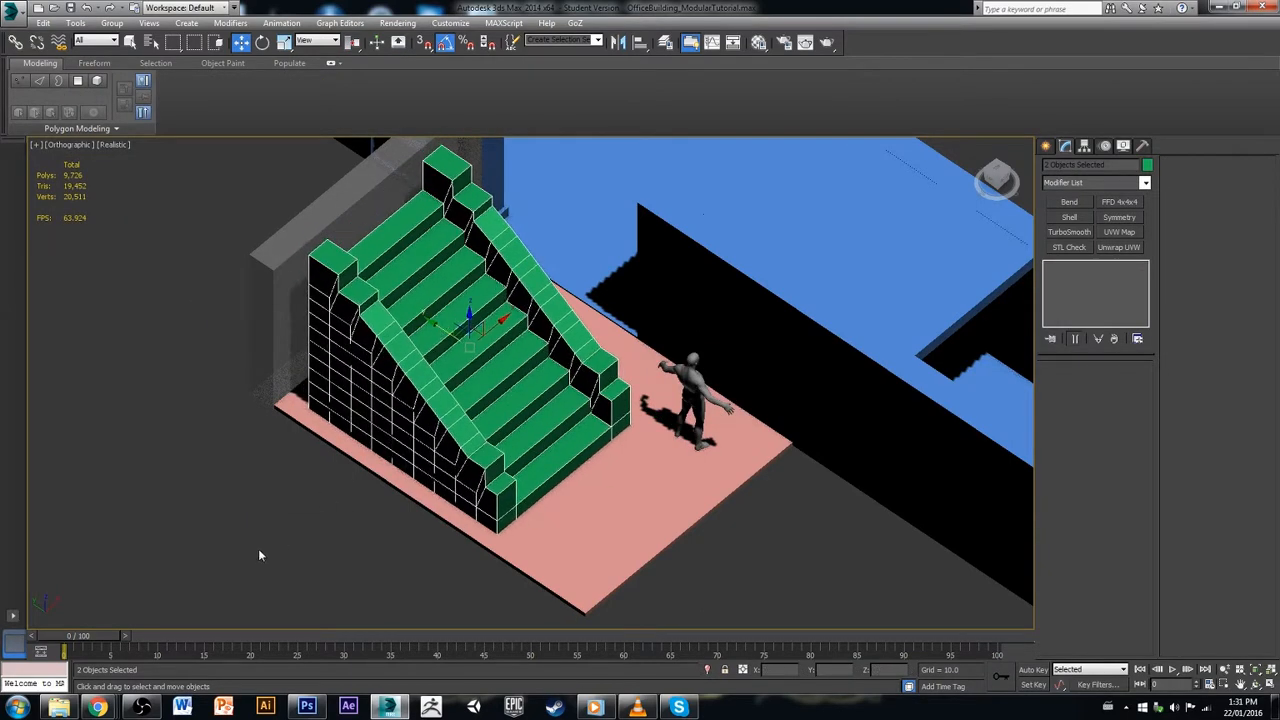
{"action": "left_click", "coordinate": [258, 548]}
{"action": "left_click", "coordinate": [458, 428]}
{"action": "left_click", "coordinate": [520, 388], "text": "ctrl"}
{"action": "left_click", "coordinate": [708, 671]}
{"action": "middle_click_drag", "start_coordinate": [555, 491], "coordinate": [632, 487], "text": "alt"}
{"action": "left_click", "coordinate": [708, 671]}
{"action": "middle_click_drag", "start_coordinate": [518, 527], "coordinate": [589, 524], "text": "alt"}
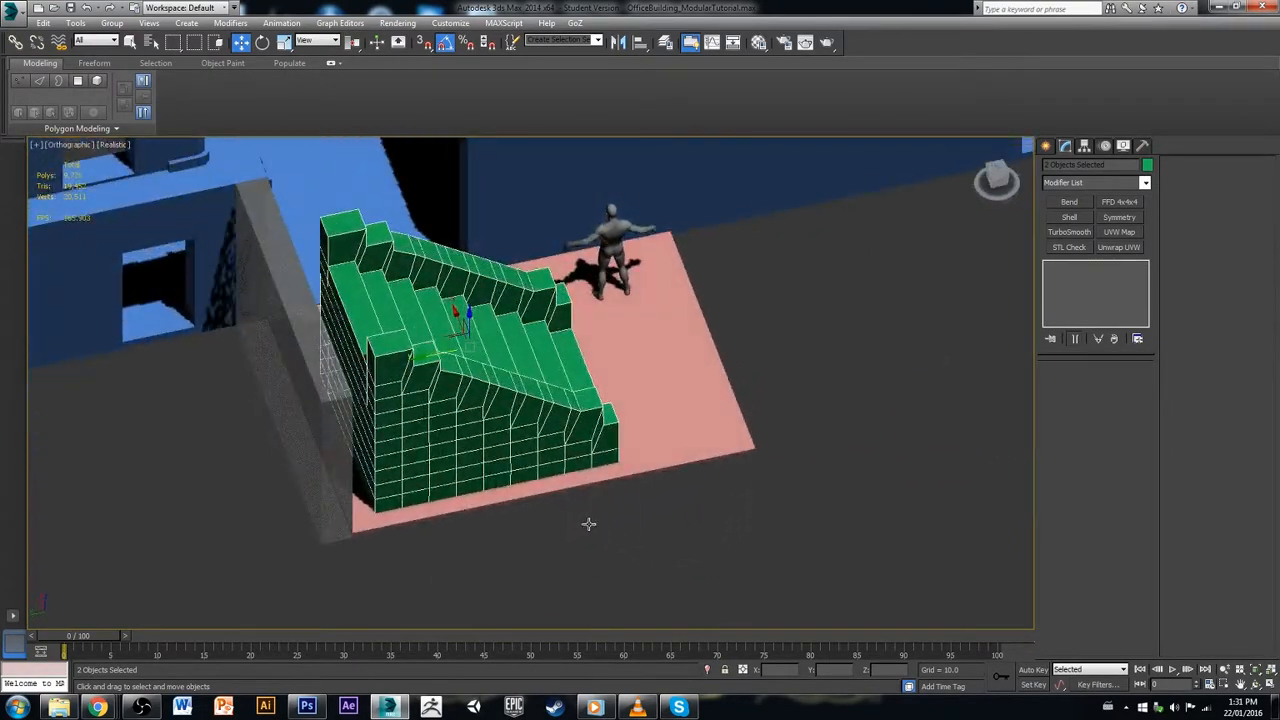
{"action": "left_click_drag", "start_coordinate": [442, 351], "coordinate": [503, 339]}
Step: Examine the back of the Railing and Stairs objects where their geometry meets
{"action": "left_click", "coordinate": [597, 394]}
{"action": "middle_click_drag", "start_coordinate": [554, 426], "coordinate": [601, 426], "text": "alt"}
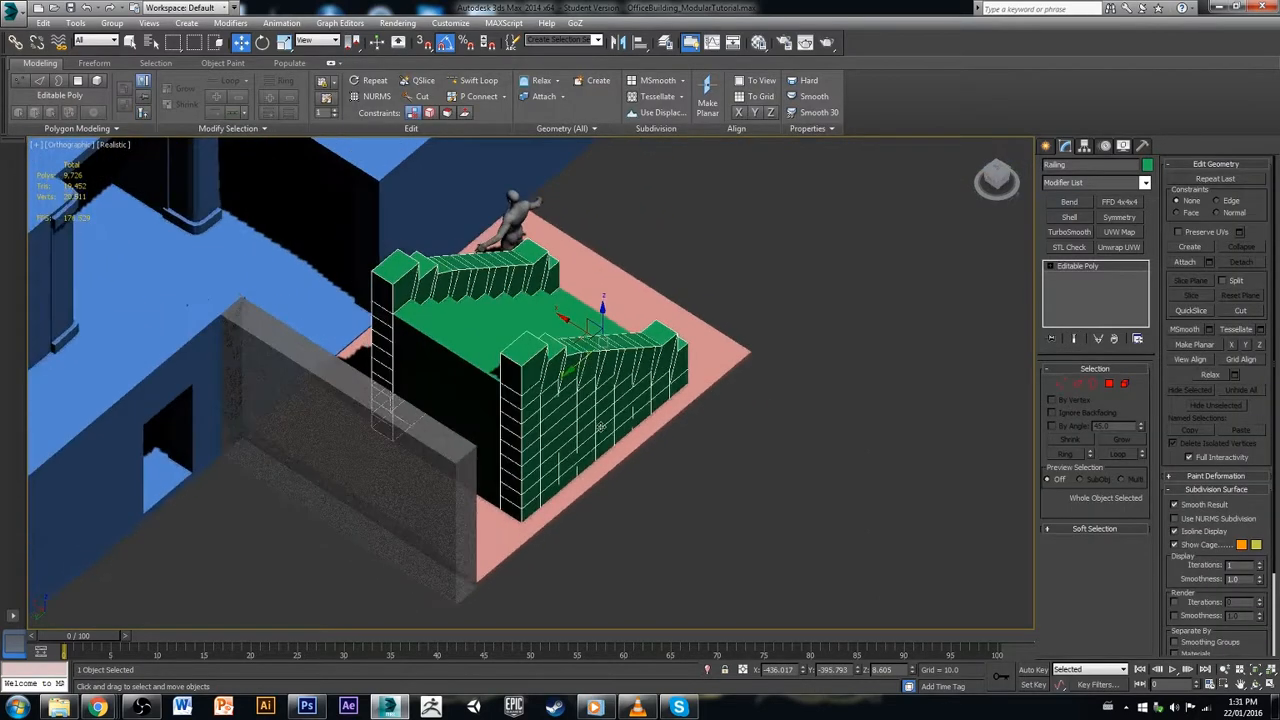
{"action": "left_click", "coordinate": [470, 397]}
{"action": "scroll", "coordinate": [470, 397], "scroll_direction": "up", "scroll_amount": 4}
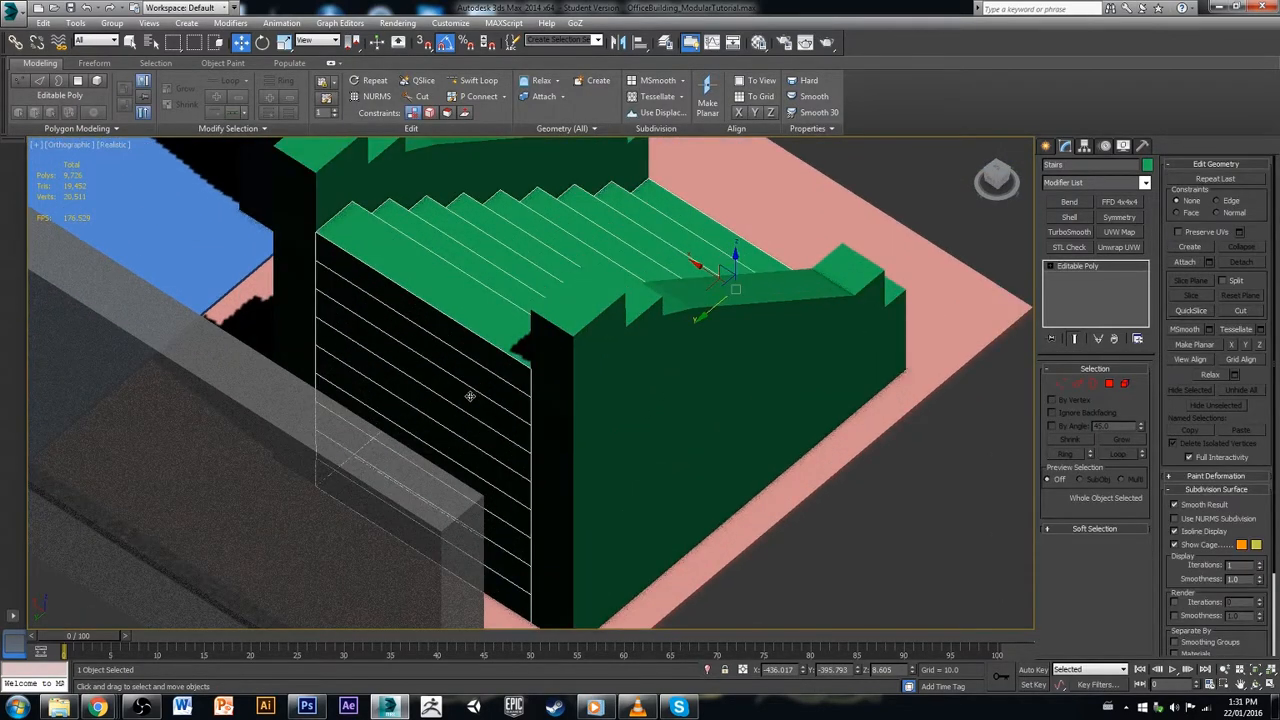
{"action": "scroll", "coordinate": [470, 397], "scroll_direction": "down", "scroll_amount": 4}
{"action": "left_click", "coordinate": [548, 396]}
{"action": "key", "text": "alt+x"}
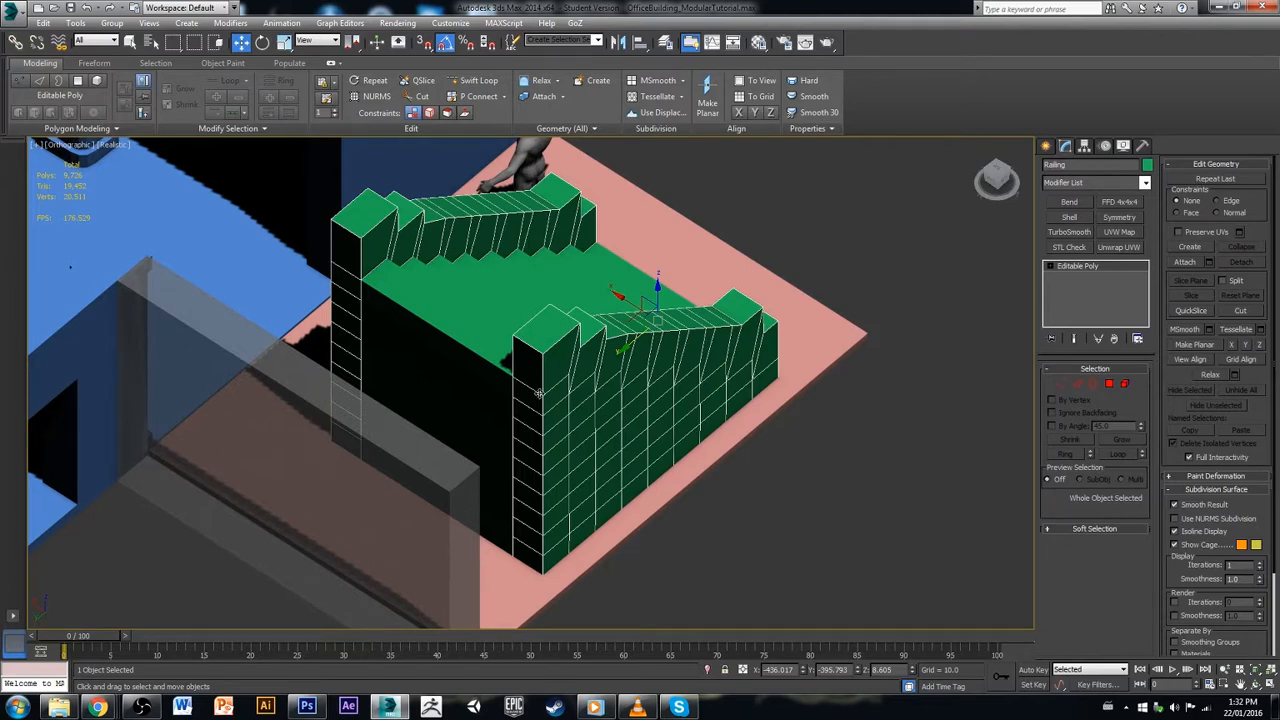
{"action": "left_click", "coordinate": [506, 357]}
{"action": "left_click", "coordinate": [751, 351]}
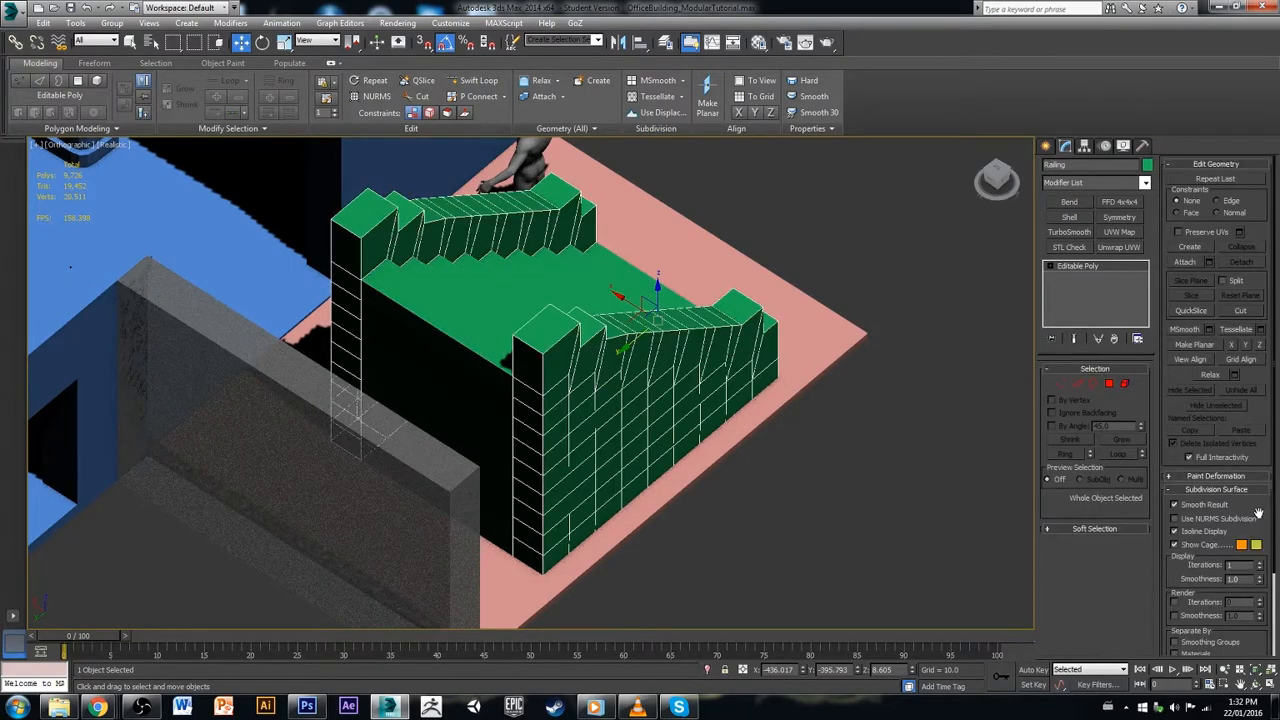
Step: Attach the Railing object to the Stairs object
{"action": "left_click", "coordinate": [565, 268]}
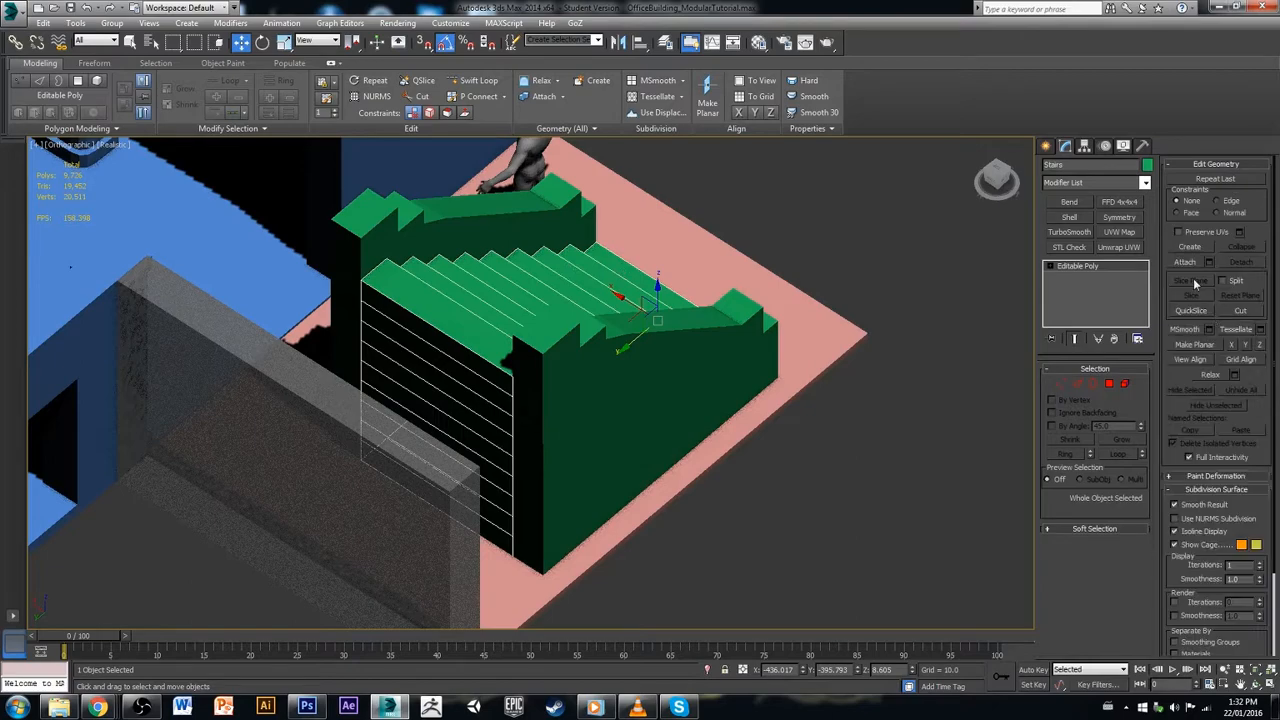
{"action": "left_click", "coordinate": [1186, 263]}
{"action": "left_click", "coordinate": [559, 357]}
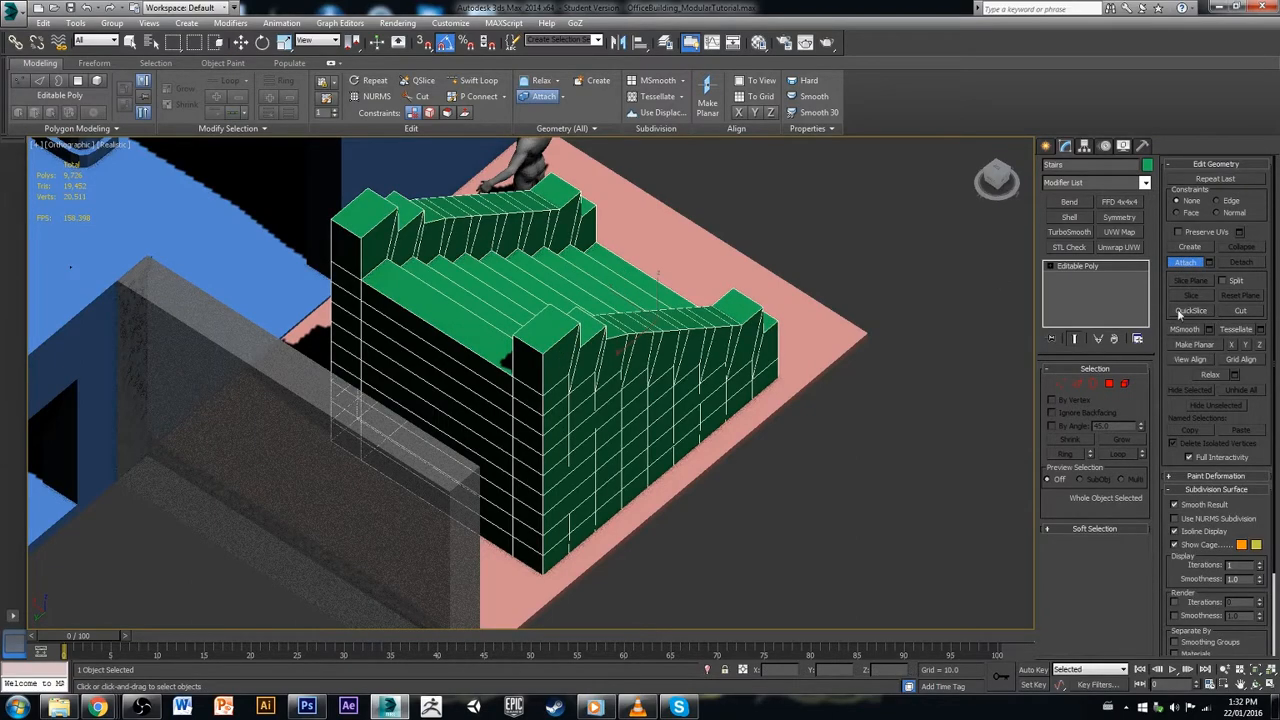
{"action": "key", "text": "w"}
Step: Isolate the combined staircase and, from the top view, select all vertices along both seams between steps and railings
{"action": "left_click", "coordinate": [709, 669]}
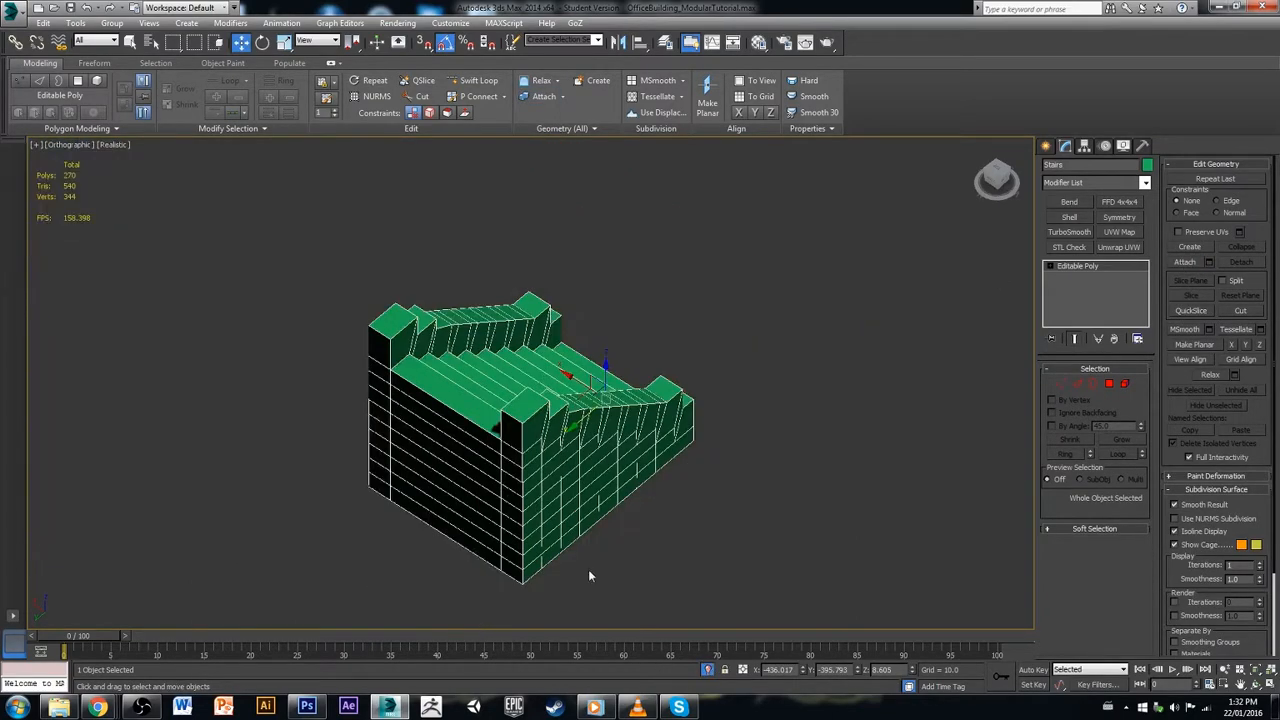
{"action": "middle_click_drag", "start_coordinate": [588, 569], "coordinate": [677, 570], "text": "alt"}
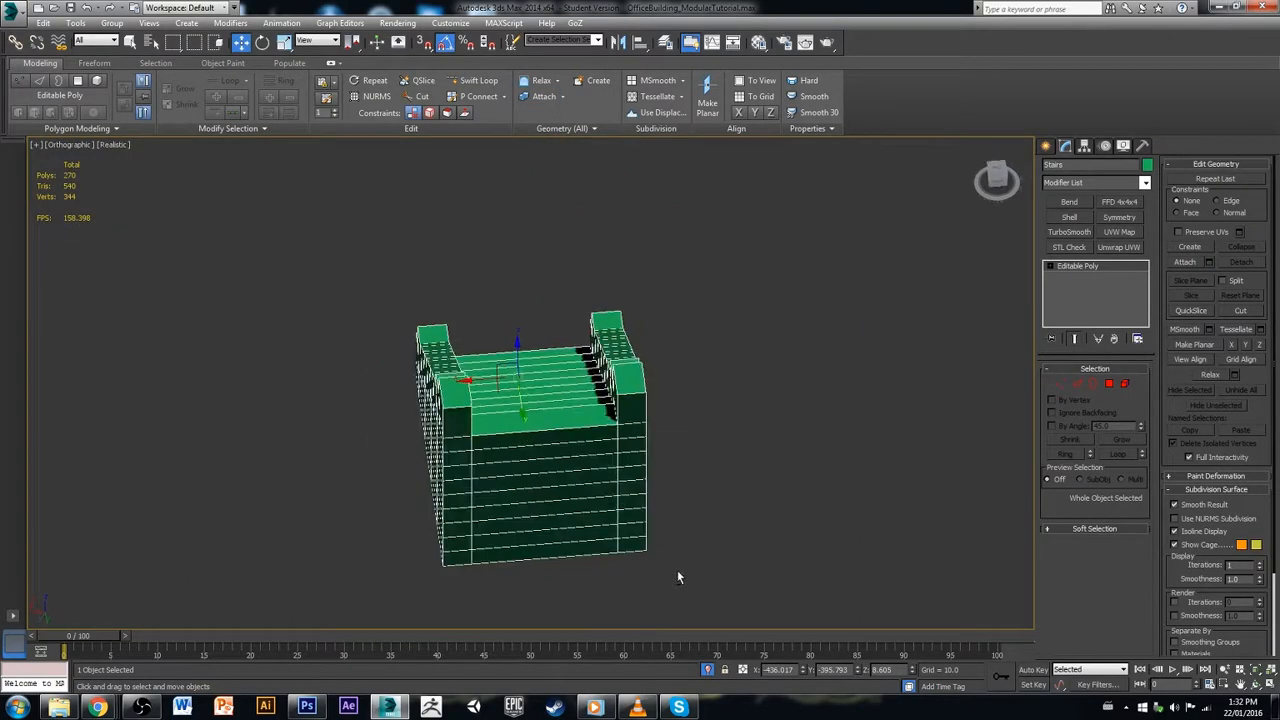
{"action": "left_click", "coordinate": [993, 186]}
{"action": "left_click", "coordinate": [1061, 383]}
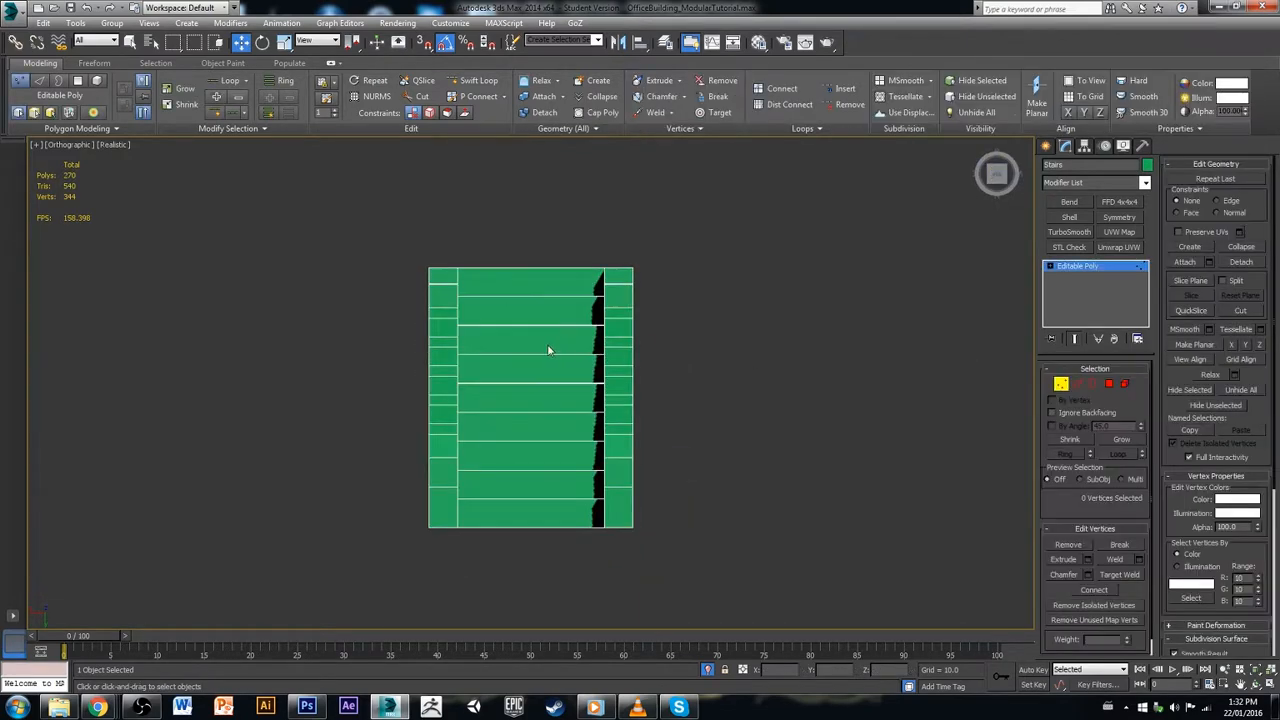
{"action": "scroll", "coordinate": [478, 324], "scroll_direction": "up", "scroll_amount": 2}
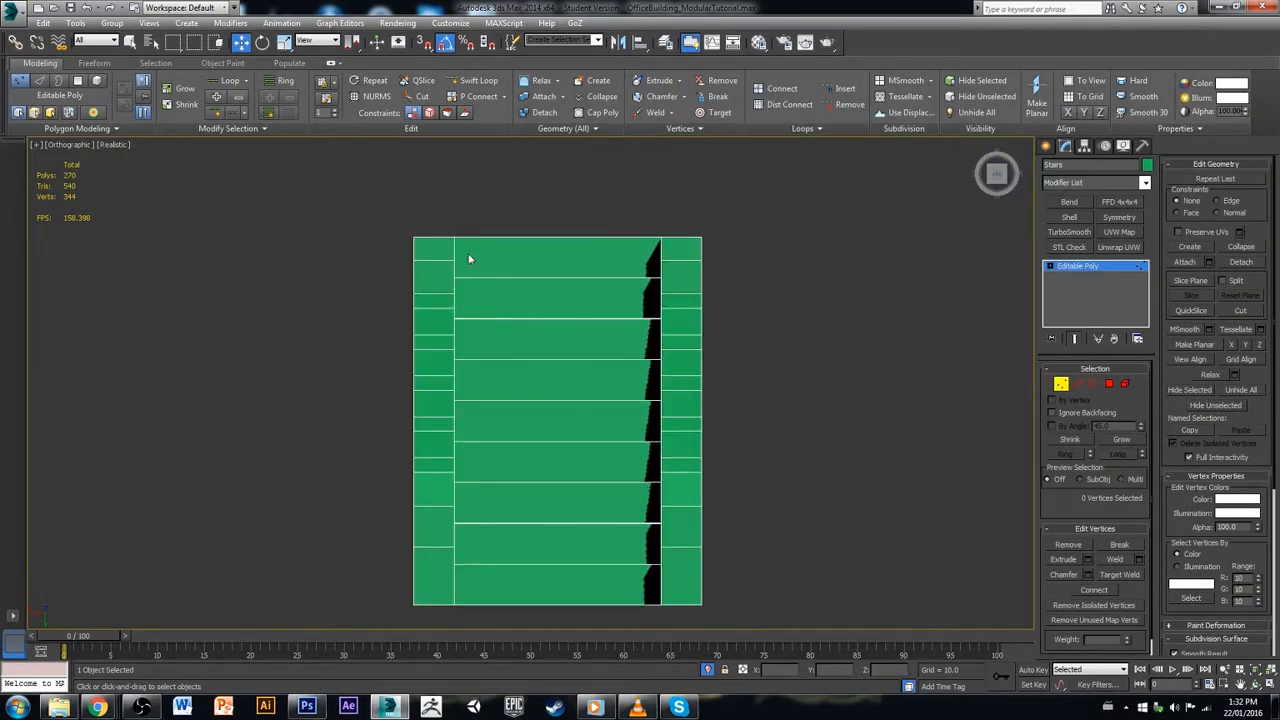
{"action": "middle_click_drag", "start_coordinate": [527, 326], "coordinate": [572, 269]}
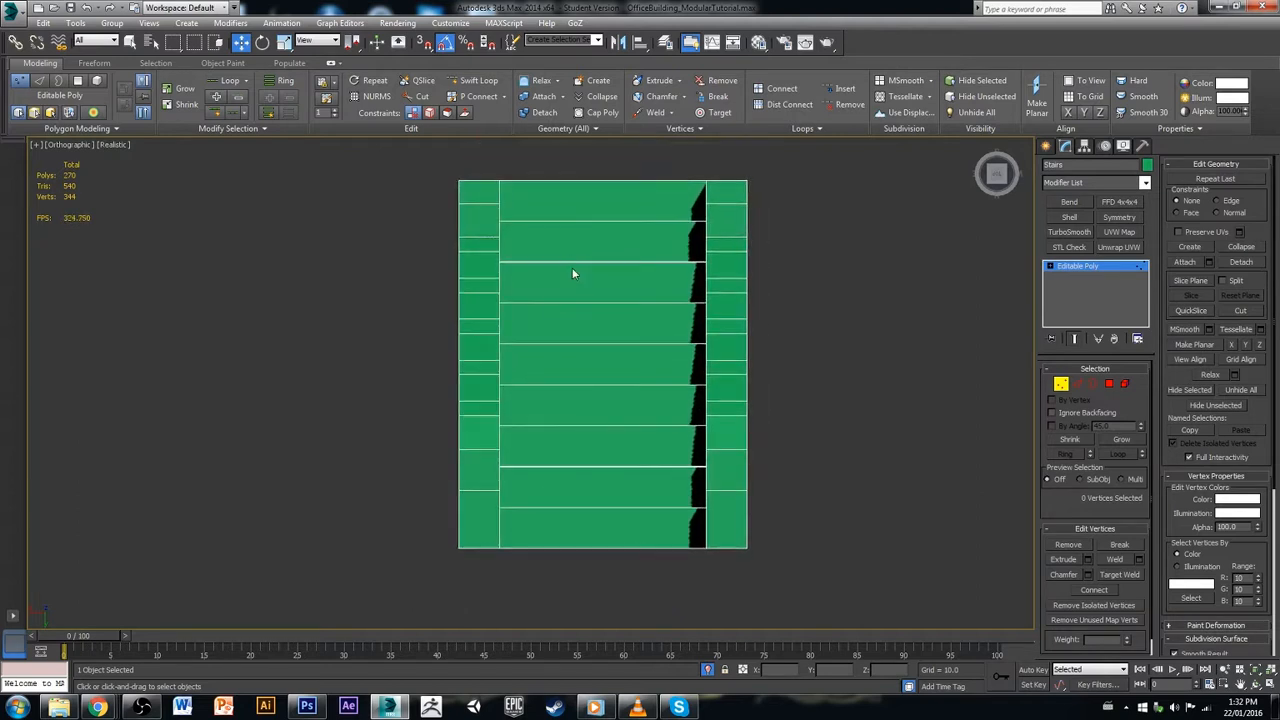
{"action": "left_click_drag", "start_coordinate": [483, 585], "coordinate": [484, 583]}
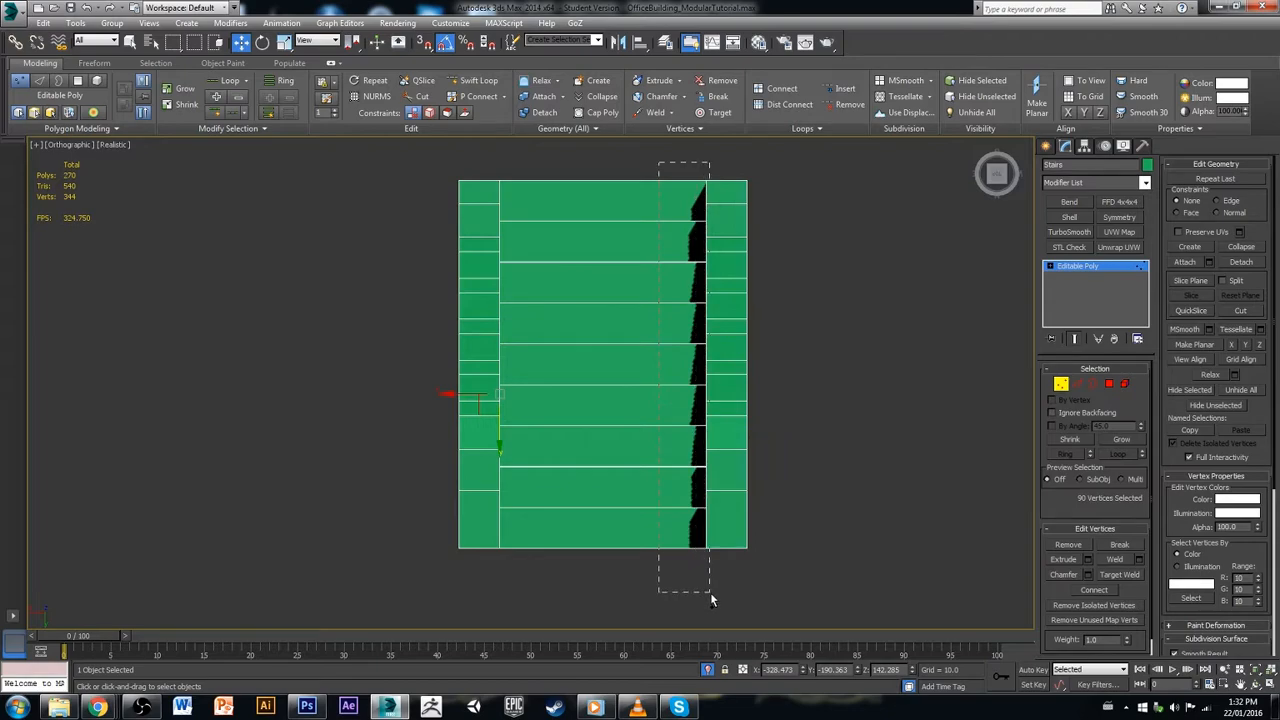
{"action": "left_click_drag", "start_coordinate": [712, 600], "coordinate": [714, 592], "text": "ctrl"}
{"action": "middle_click_drag", "start_coordinate": [714, 592], "coordinate": [917, 504], "text": "alt"}
{"action": "scroll", "coordinate": [505, 466], "scroll_direction": "up", "scroll_amount": 2}
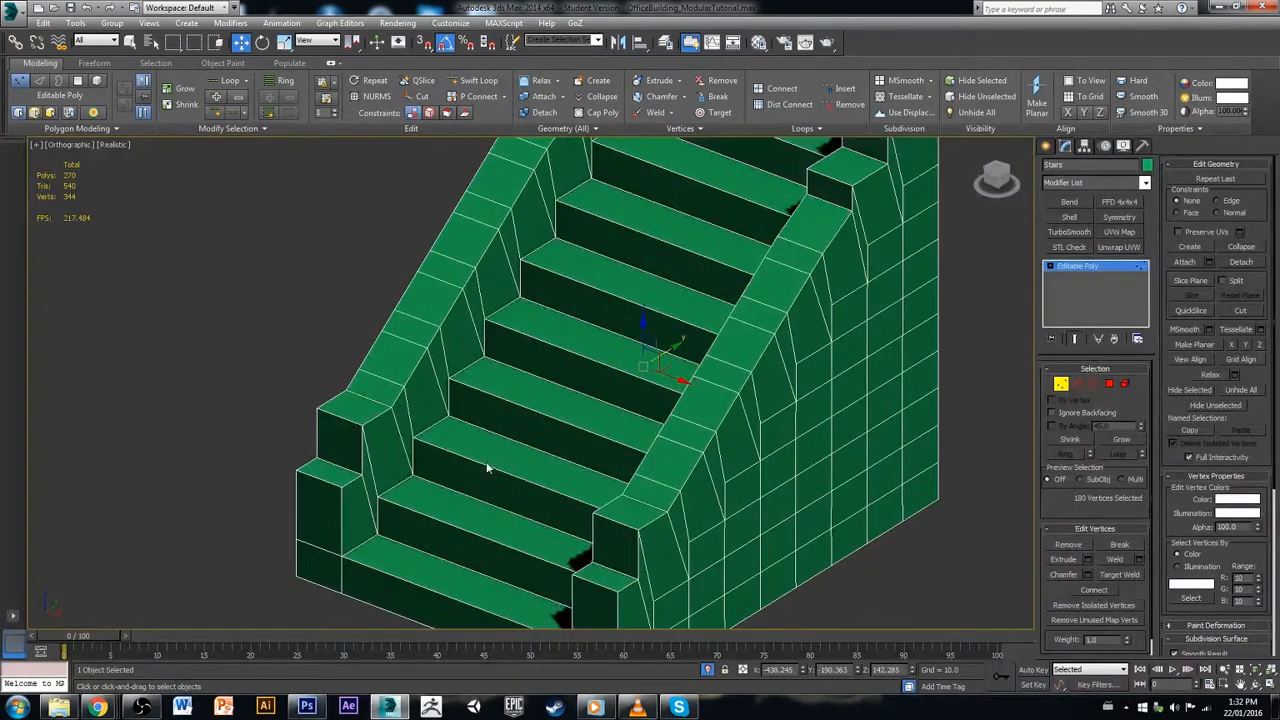
{"action": "key", "text": "alt+x"}
{"action": "key", "text": "alt+x"}
{"action": "left_click", "coordinate": [1061, 388]}
{"action": "left_click", "coordinate": [1061, 388]}
{"action": "left_click", "coordinate": [1077, 386]}
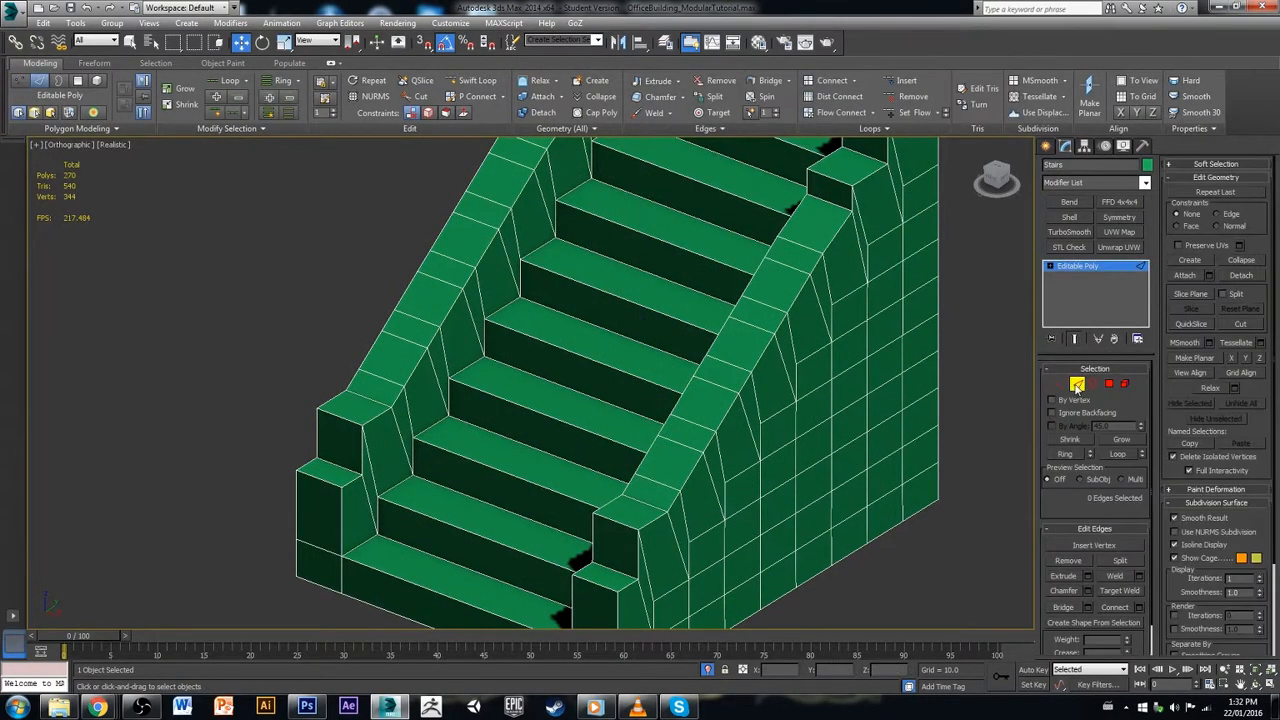
{"action": "key", "text": "1"}
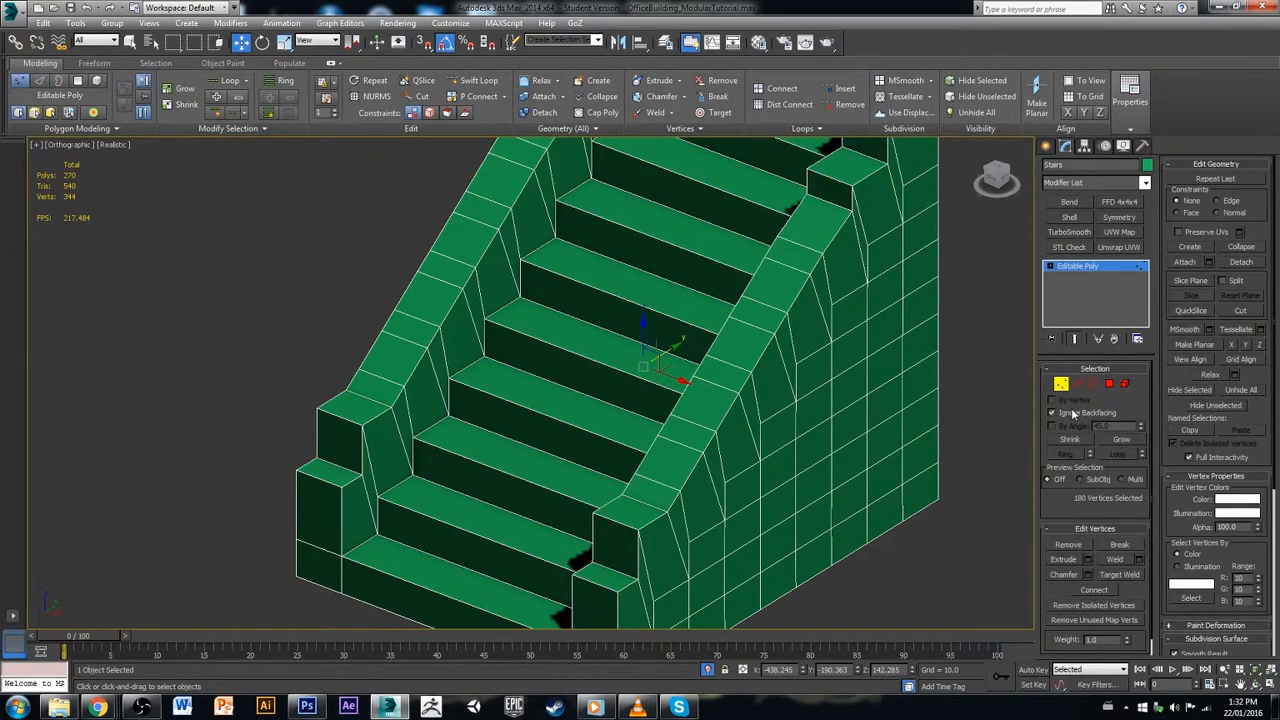
{"action": "left_click", "coordinate": [1078, 387]}
{"action": "left_click", "coordinate": [1063, 388]}
Step: Try to lower a single vertex near the foot of the railing slope, and undo back to the seam vertex selection
{"action": "left_click", "coordinate": [677, 494]}
{"action": "scroll", "coordinate": [692, 523], "scroll_direction": "down", "scroll_amount": 3}
{"action": "middle_click_drag", "start_coordinate": [738, 504], "coordinate": [724, 455]}
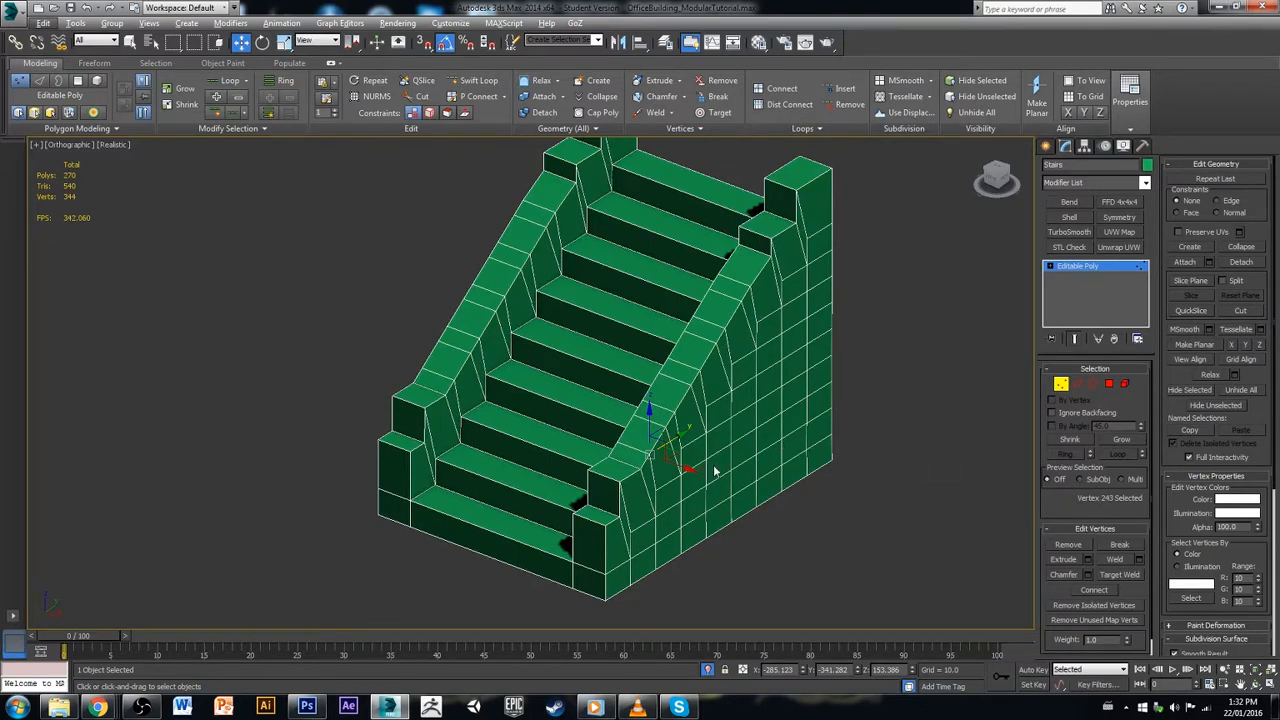
{"action": "left_click", "coordinate": [641, 471]}
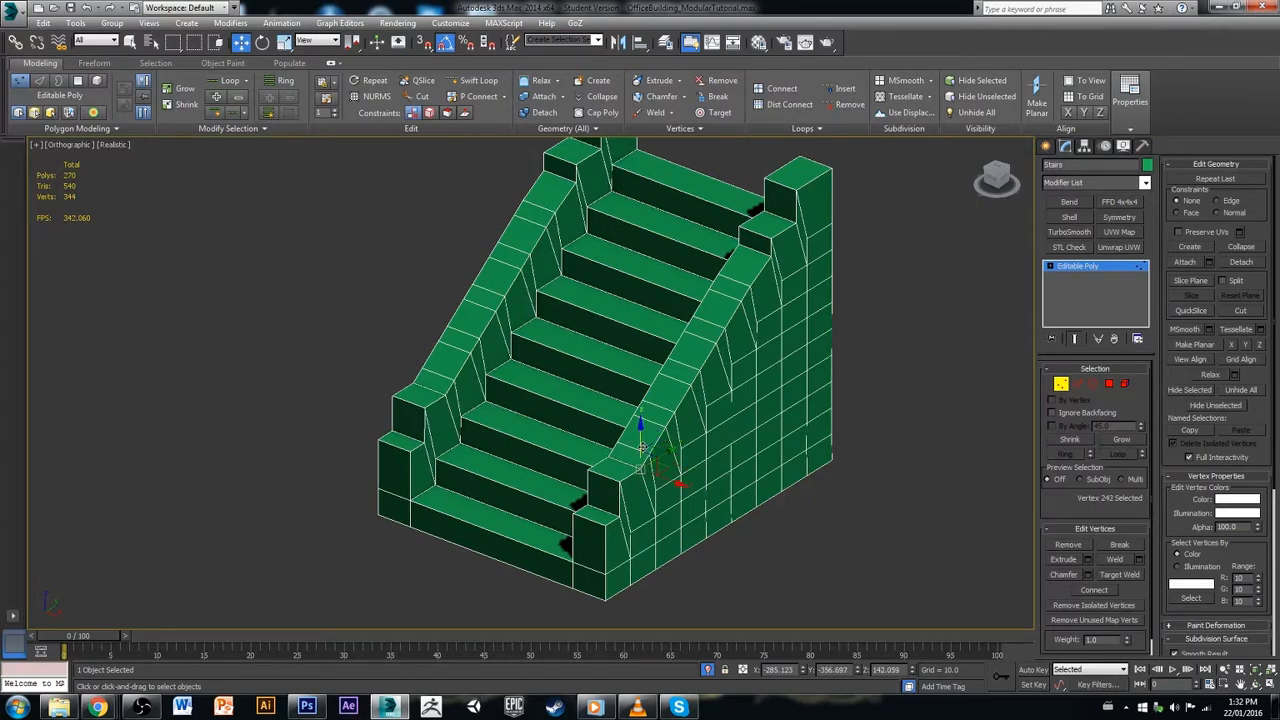
{"action": "left_click_drag", "start_coordinate": [642, 447], "coordinate": [643, 460]}
{"action": "key", "text": "ctrl+z"}
{"action": "middle_click_drag", "start_coordinate": [707, 481], "coordinate": [821, 453], "text": "alt"}
{"action": "key", "text": "ctrl+z"}
{"action": "key", "text": "ctrl+z"}
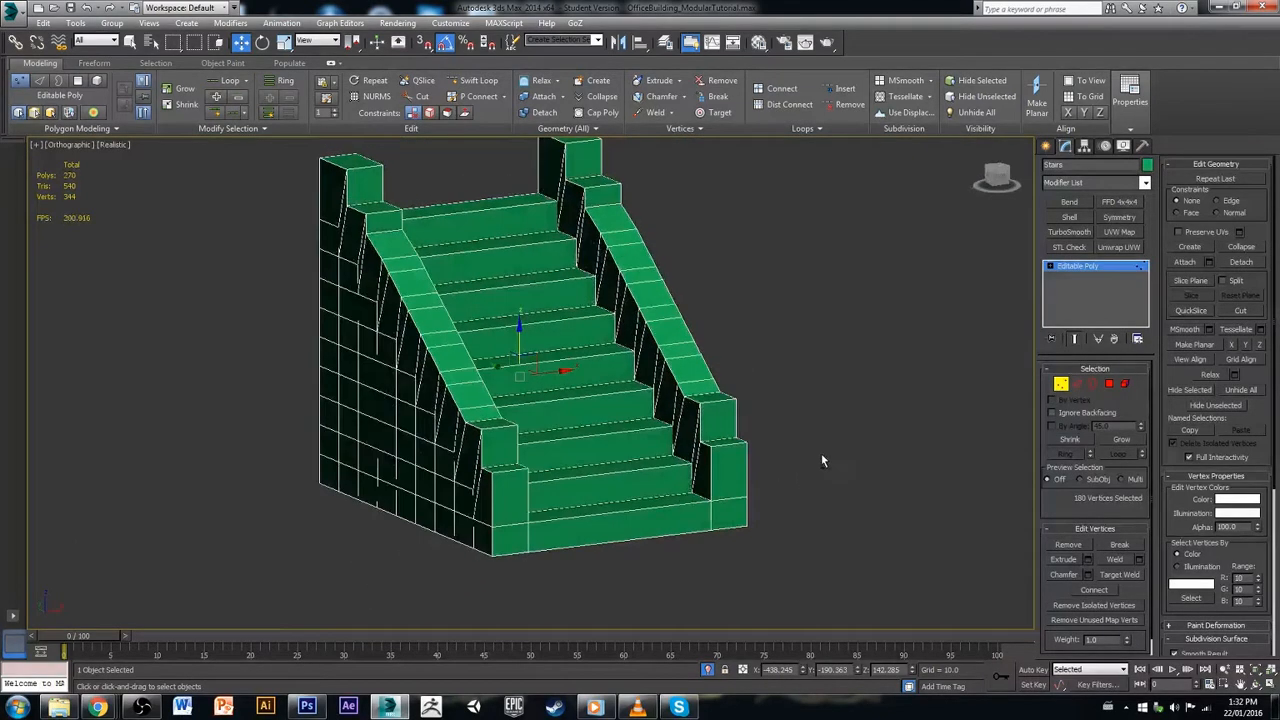
Step: Weld the selected seam vertices with a 0.1 threshold and check the staircase for open edges
{"action": "left_click", "coordinate": [1139, 560]}
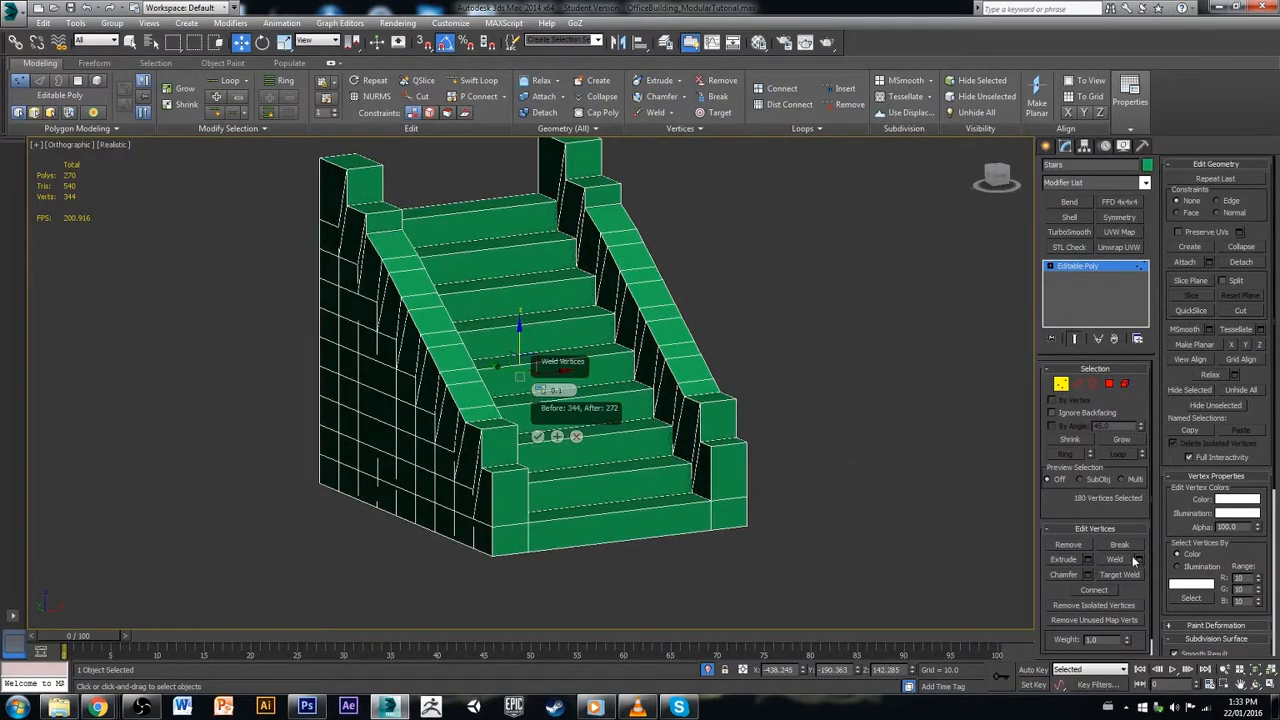
{"action": "left_click", "coordinate": [538, 437]}
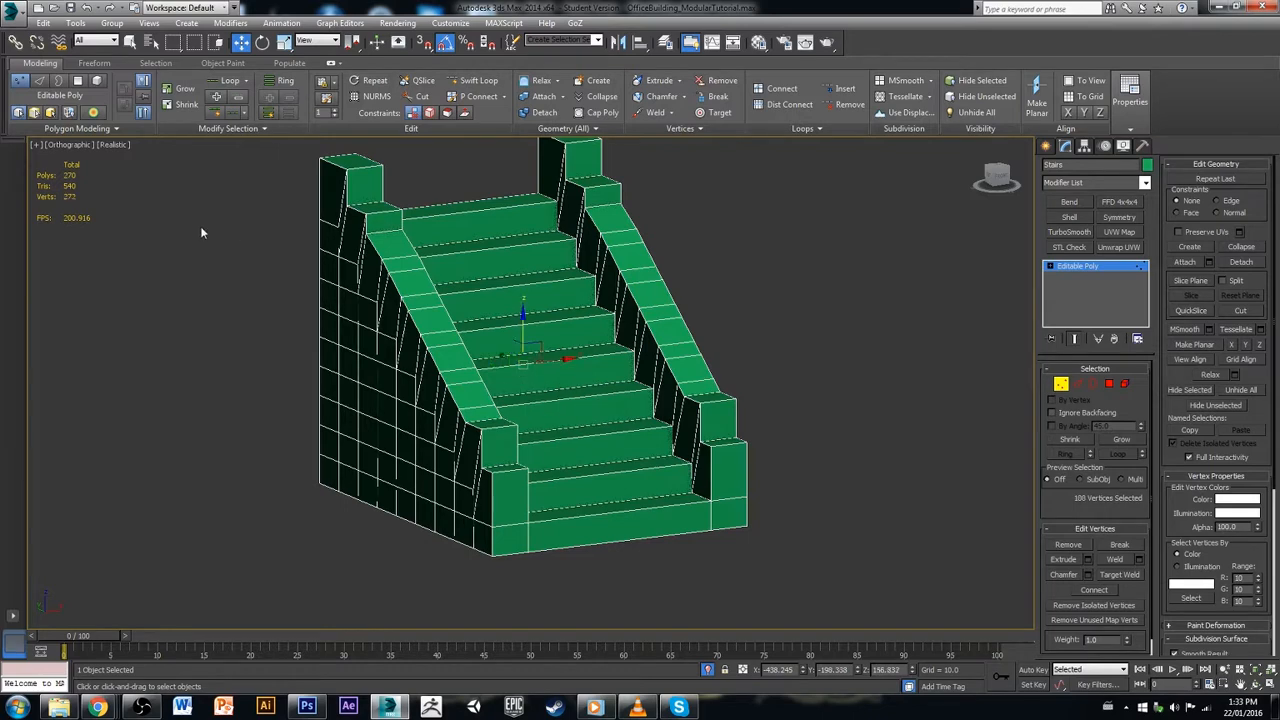
{"action": "left_click", "coordinate": [37, 144]}
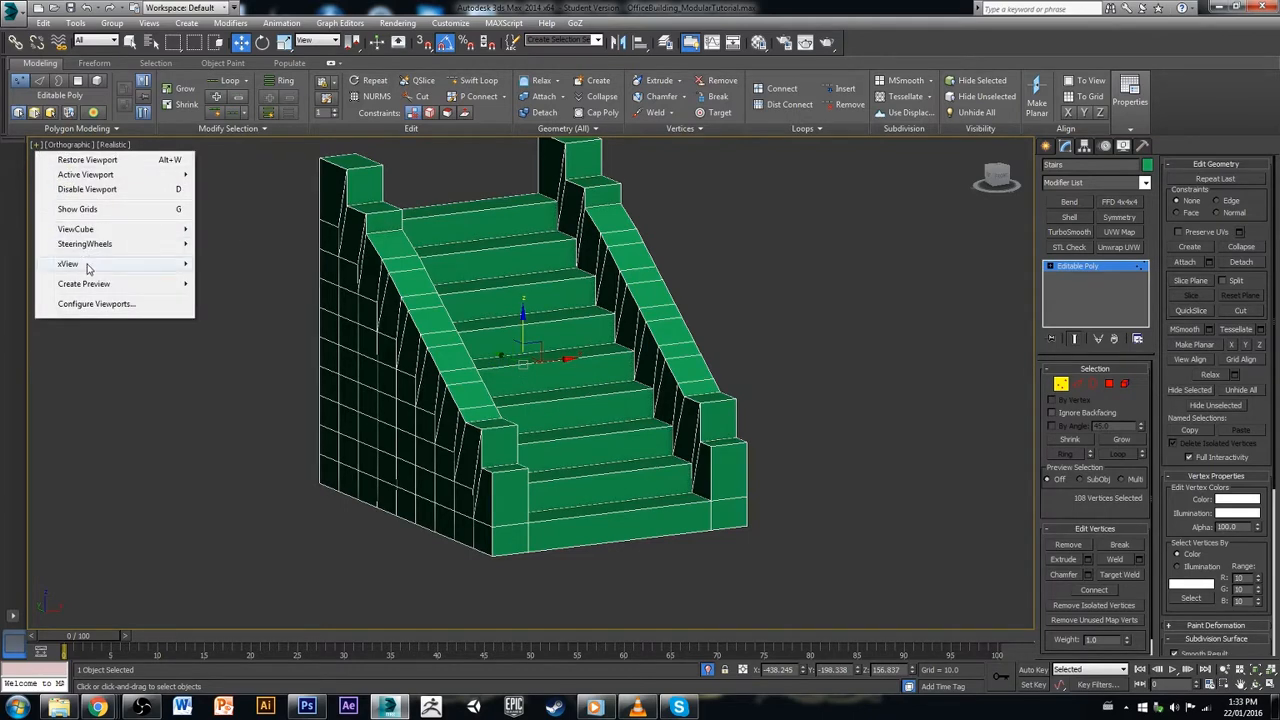
{"action": "mouse_move", "coordinate": [89, 266]}
{"action": "left_click", "coordinate": [235, 308]}
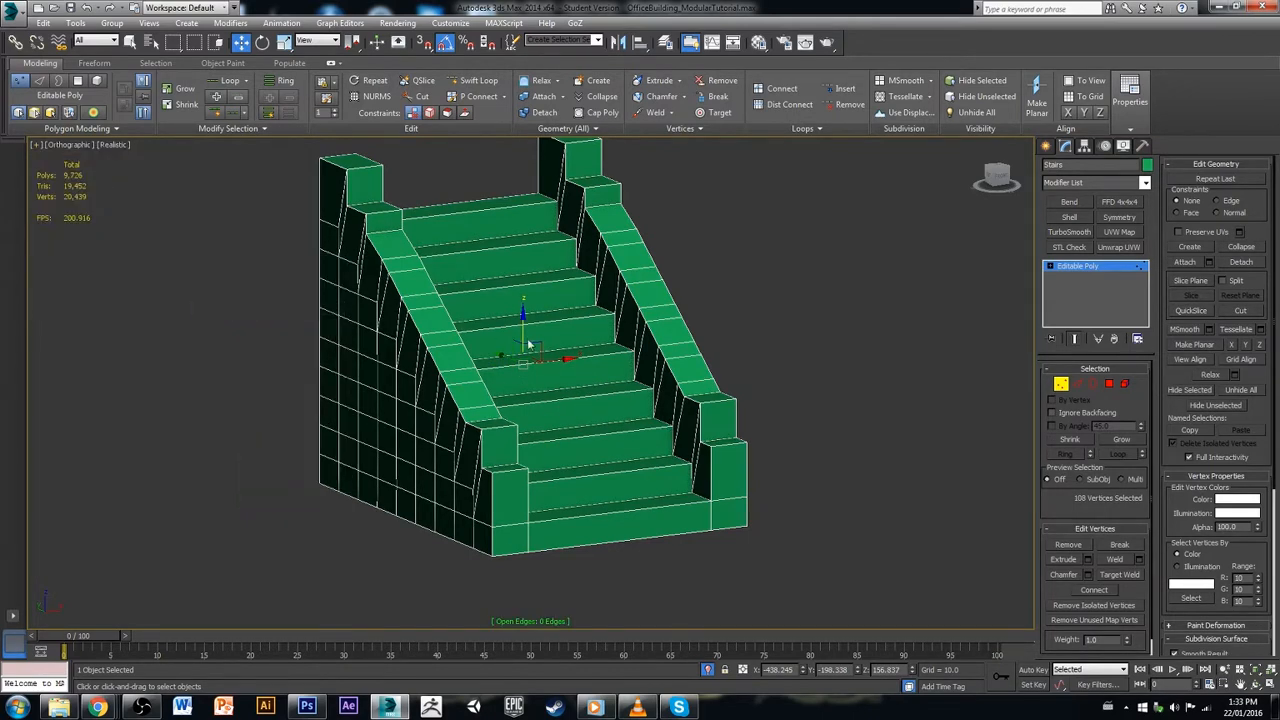
{"action": "mouse_move", "coordinate": [527, 343]}
{"action": "middle_mouse_down", "text": "alt"}
{"action": "mouse_move", "coordinate": [522, 322]}
{"action": "mouse_move", "coordinate": [515, 355]}
{"action": "middle_mouse_up", "text": "alt"}
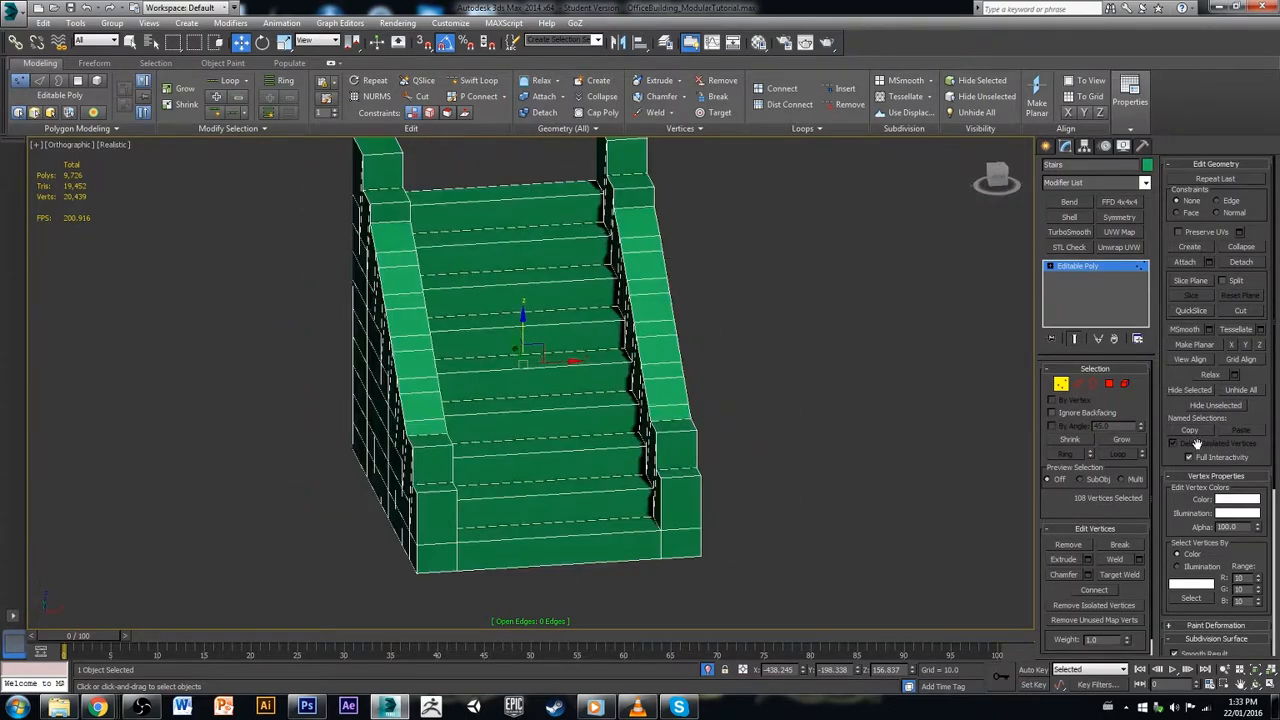
{"action": "scroll", "coordinate": [1208, 445], "scroll_direction": "down", "scroll_amount": 3}
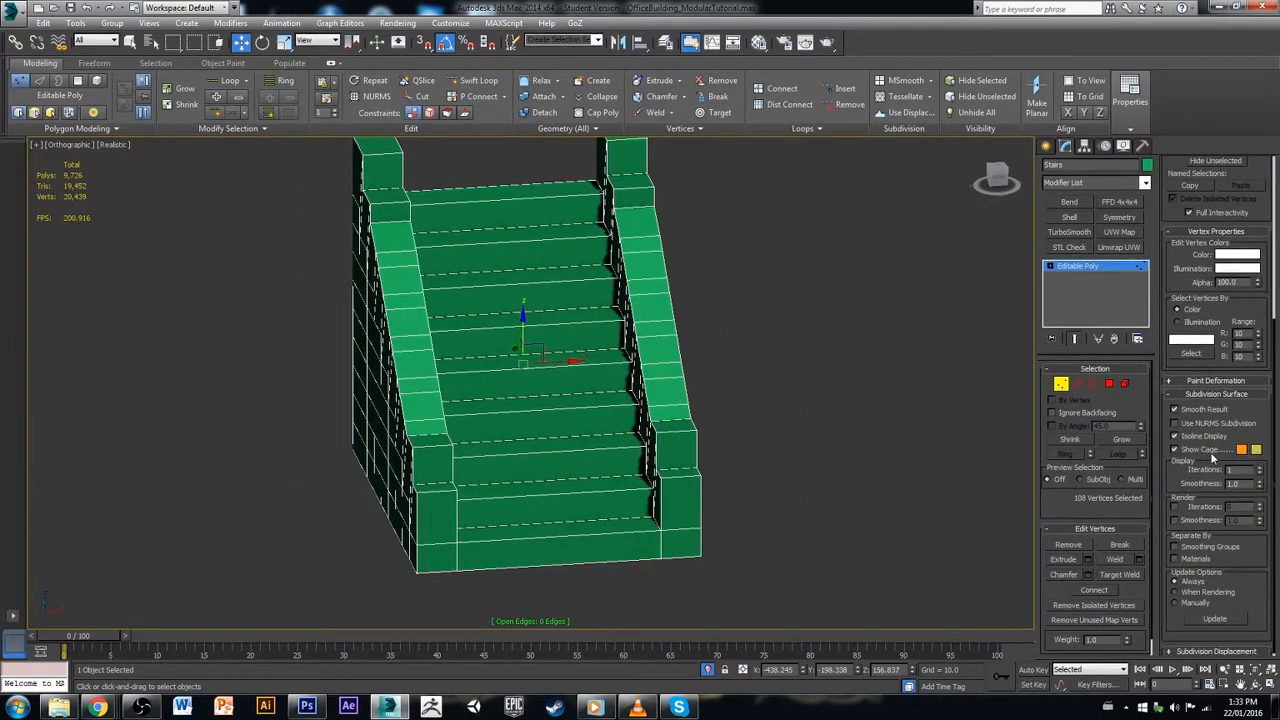
{"action": "left_click", "coordinate": [1186, 341]}
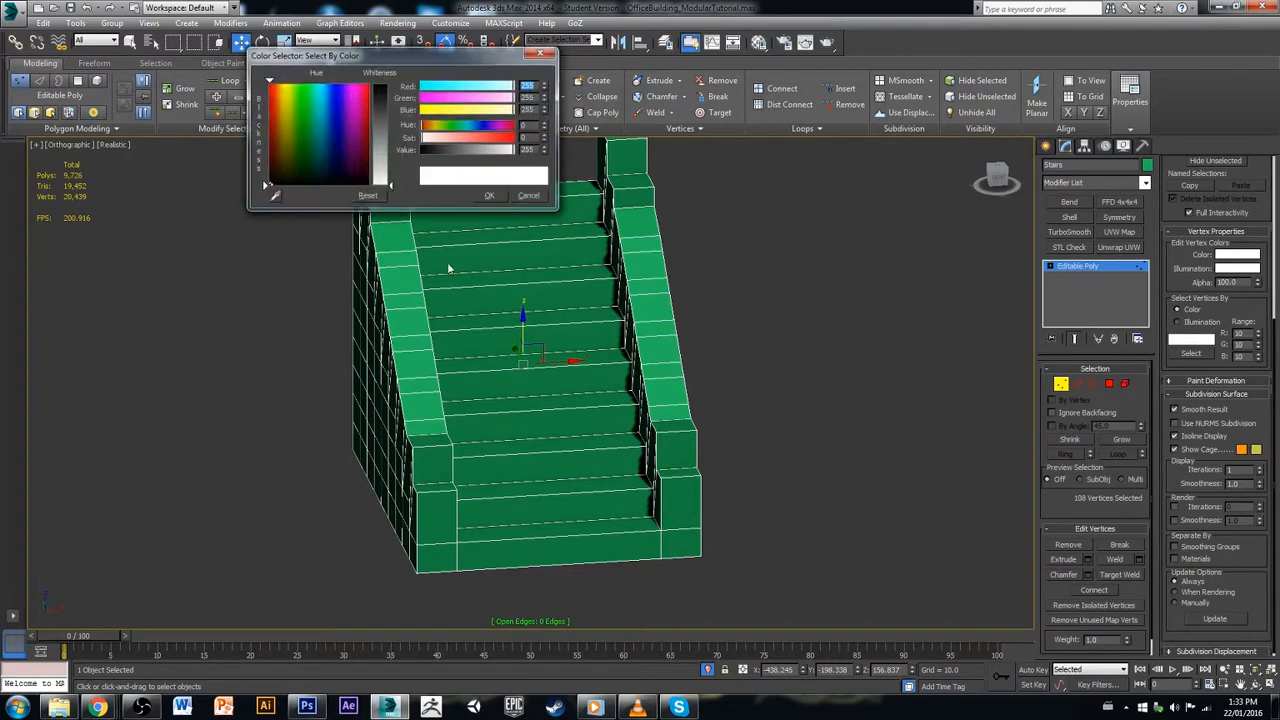
{"action": "left_click_drag", "start_coordinate": [333, 133], "coordinate": [340, 115]}
{"action": "left_click", "coordinate": [488, 196]}
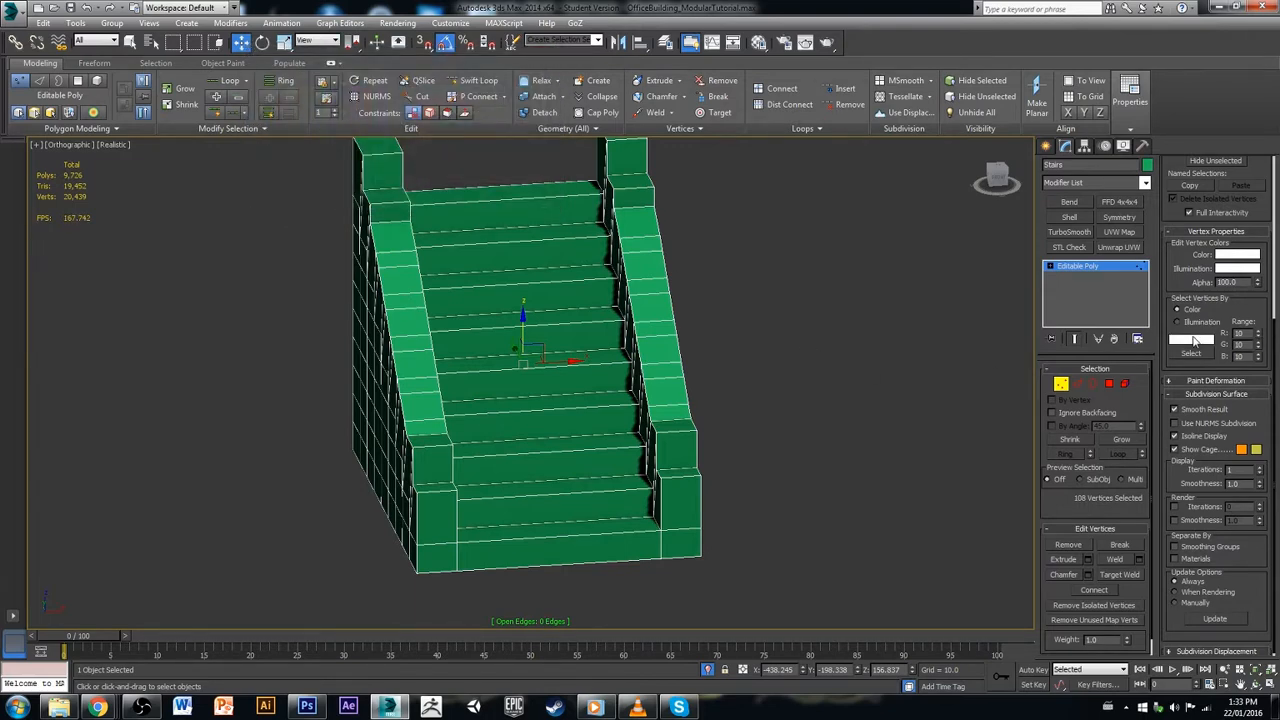
Step: Leave vertex editing and end isolation to bring back the rest of the building around the staircase
{"action": "left_click", "coordinate": [1061, 383]}
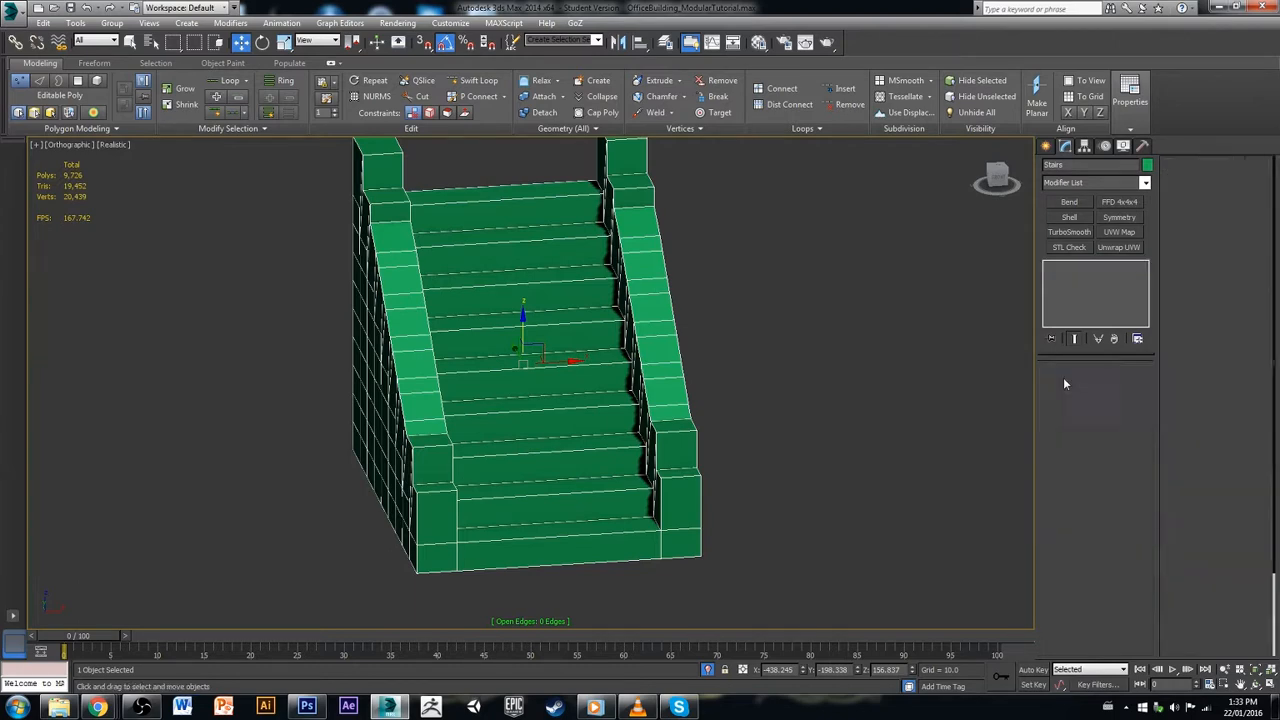
{"action": "middle_click_drag", "start_coordinate": [802, 419], "coordinate": [850, 423], "text": "alt"}
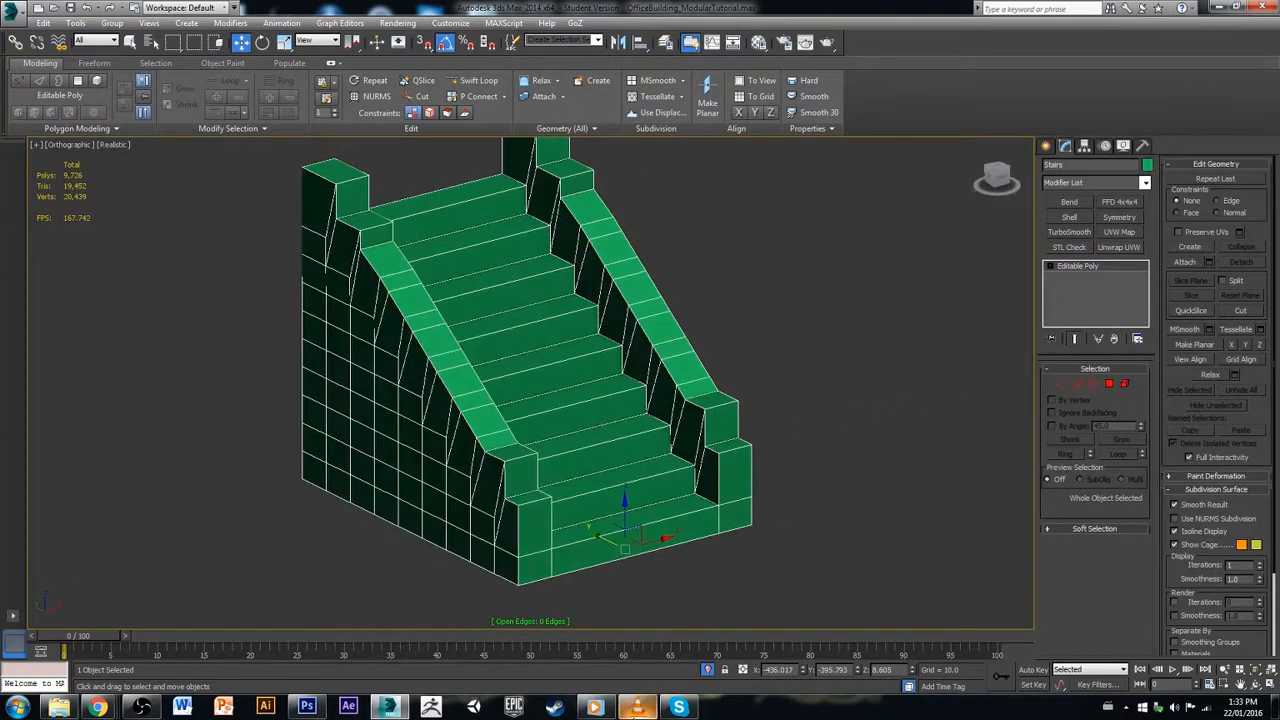
{"action": "left_click", "coordinate": [707, 669]}
{"action": "middle_click_drag", "start_coordinate": [741, 497], "coordinate": [617, 523], "text": "alt"}
{"action": "scroll", "coordinate": [617, 523], "scroll_direction": "down", "scroll_amount": 2}
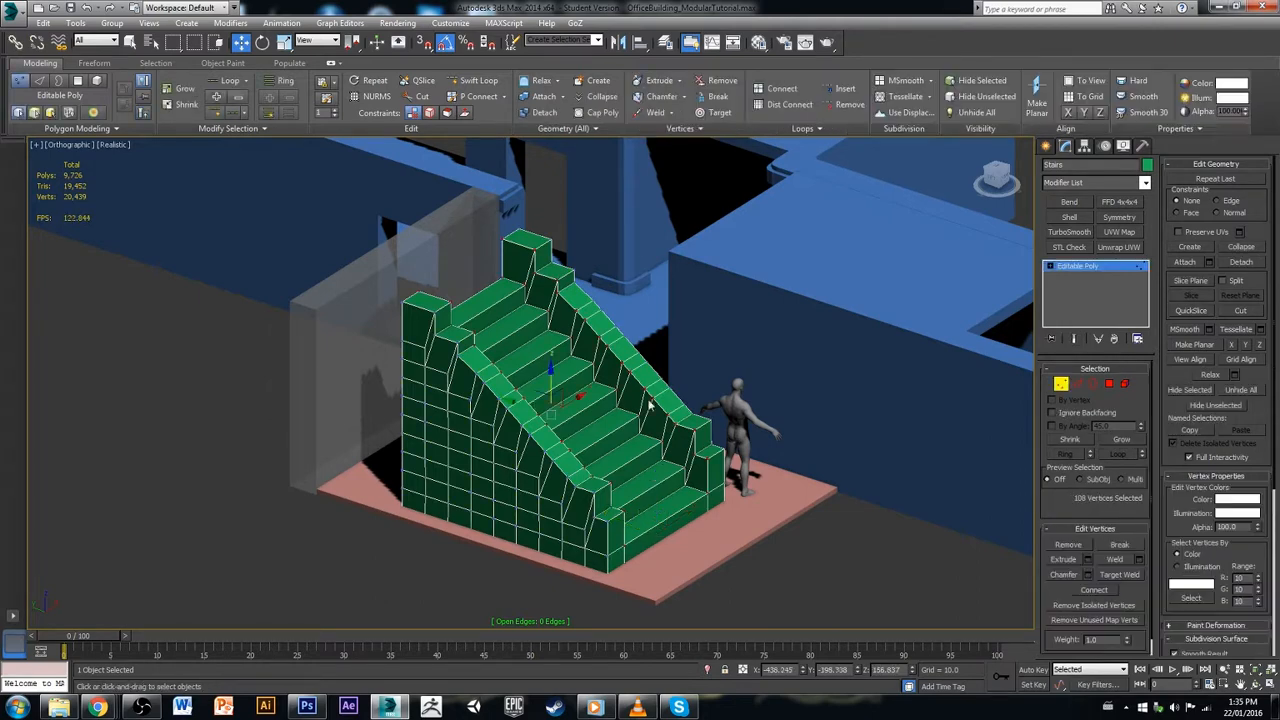
Step: Turn off the xView open edges check in the viewport
{"action": "middle_click_drag", "start_coordinate": [651, 406], "coordinate": [633, 333], "text": "alt"}
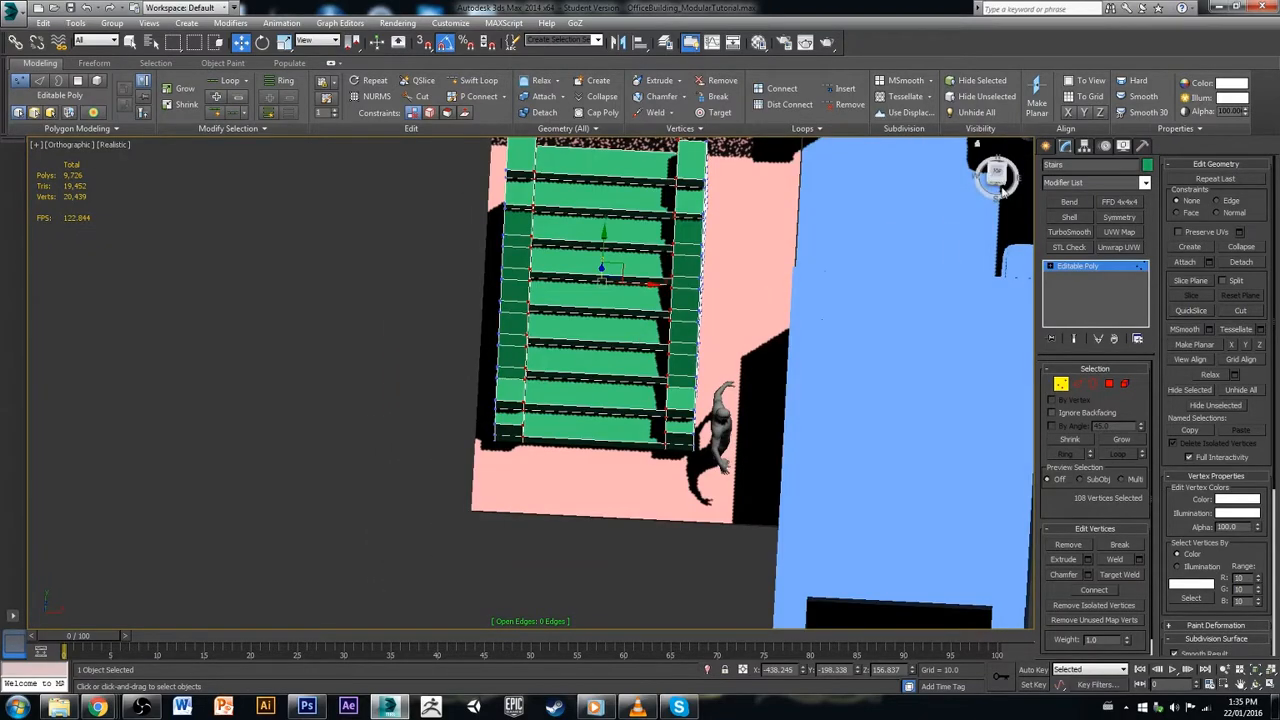
{"action": "left_click", "coordinate": [997, 177]}
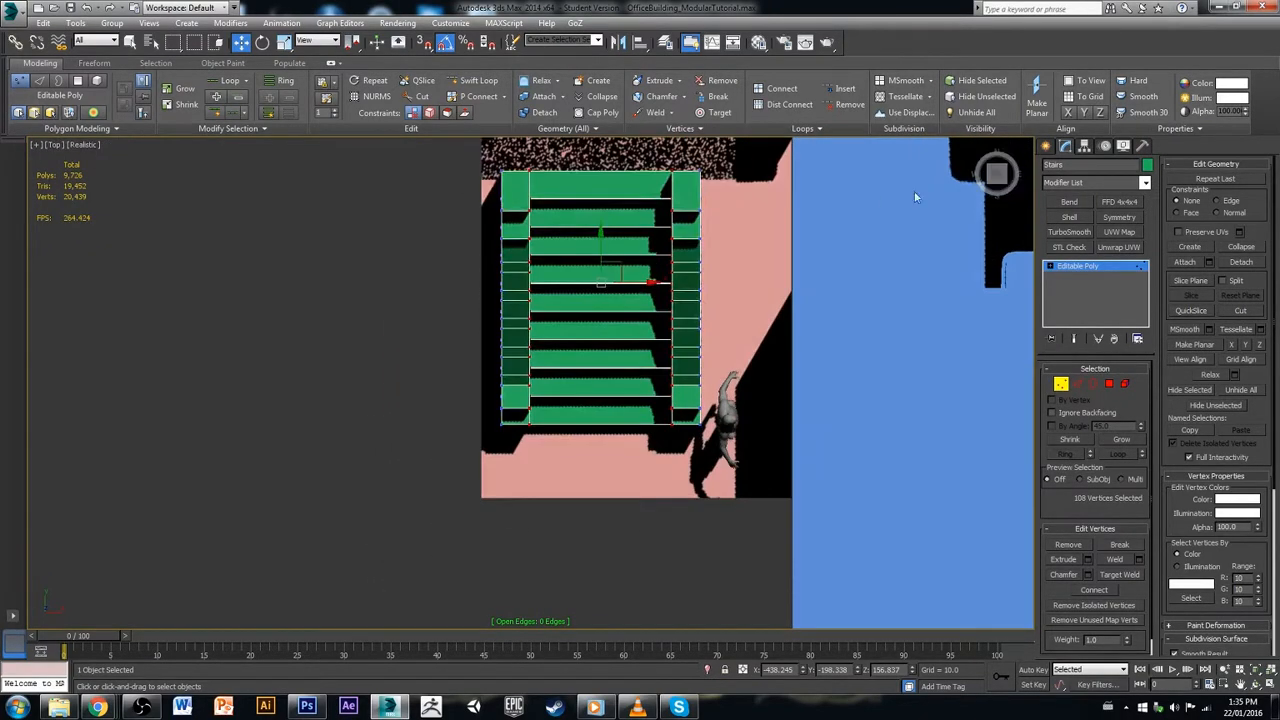
{"action": "middle_click_drag", "start_coordinate": [865, 214], "coordinate": [867, 246]}
{"action": "middle_click_drag", "start_coordinate": [690, 401], "coordinate": [734, 321], "text": "alt"}
{"action": "left_click", "coordinate": [37, 145]}
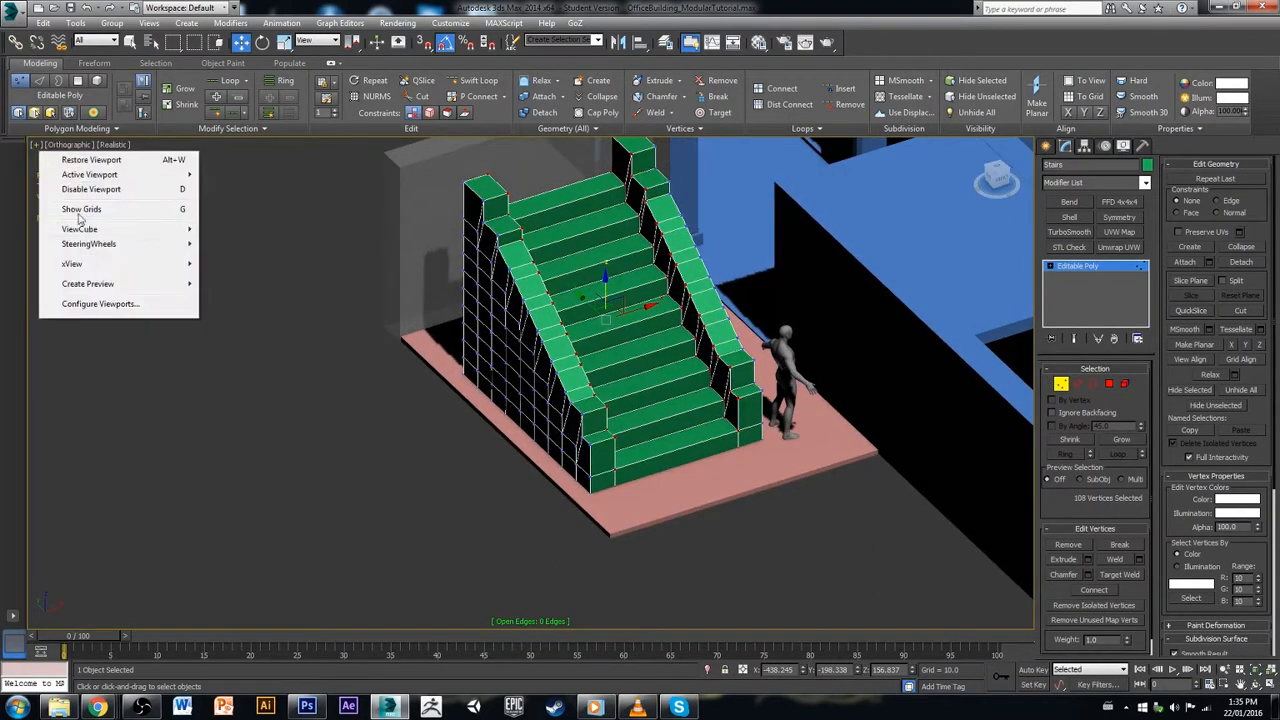
{"action": "mouse_move", "coordinate": [117, 268]}
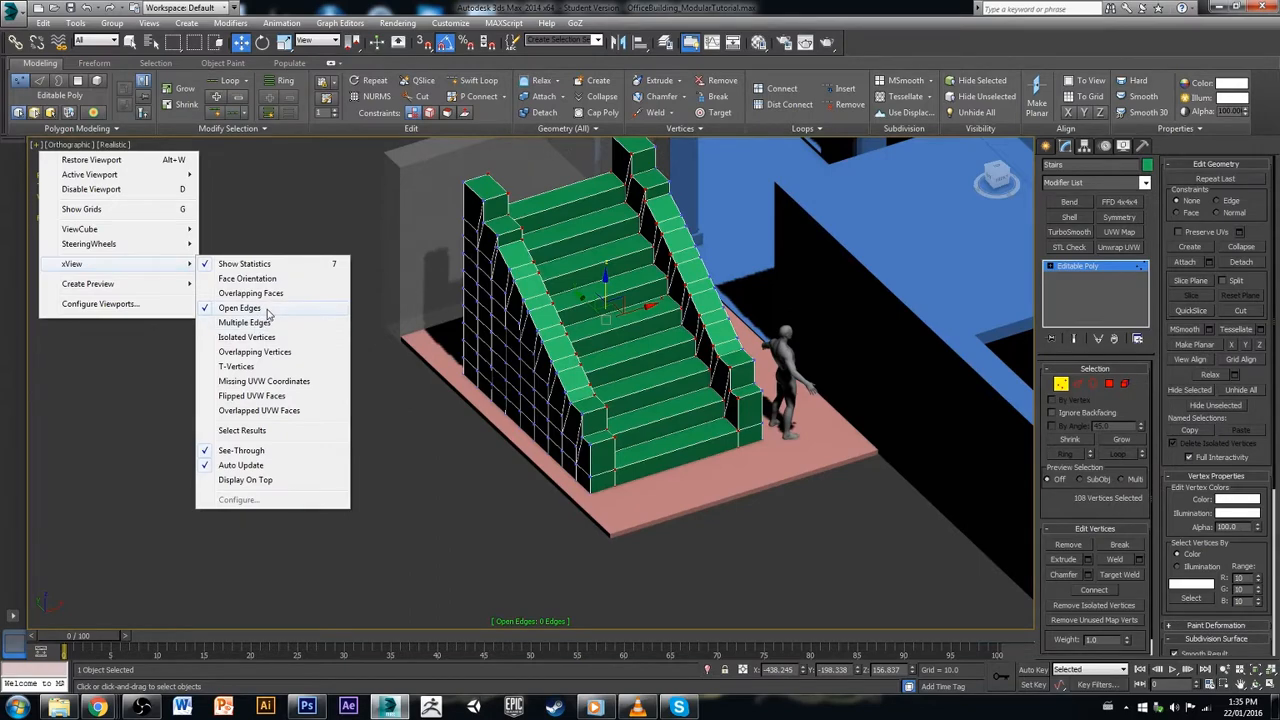
{"action": "left_click", "coordinate": [268, 311]}
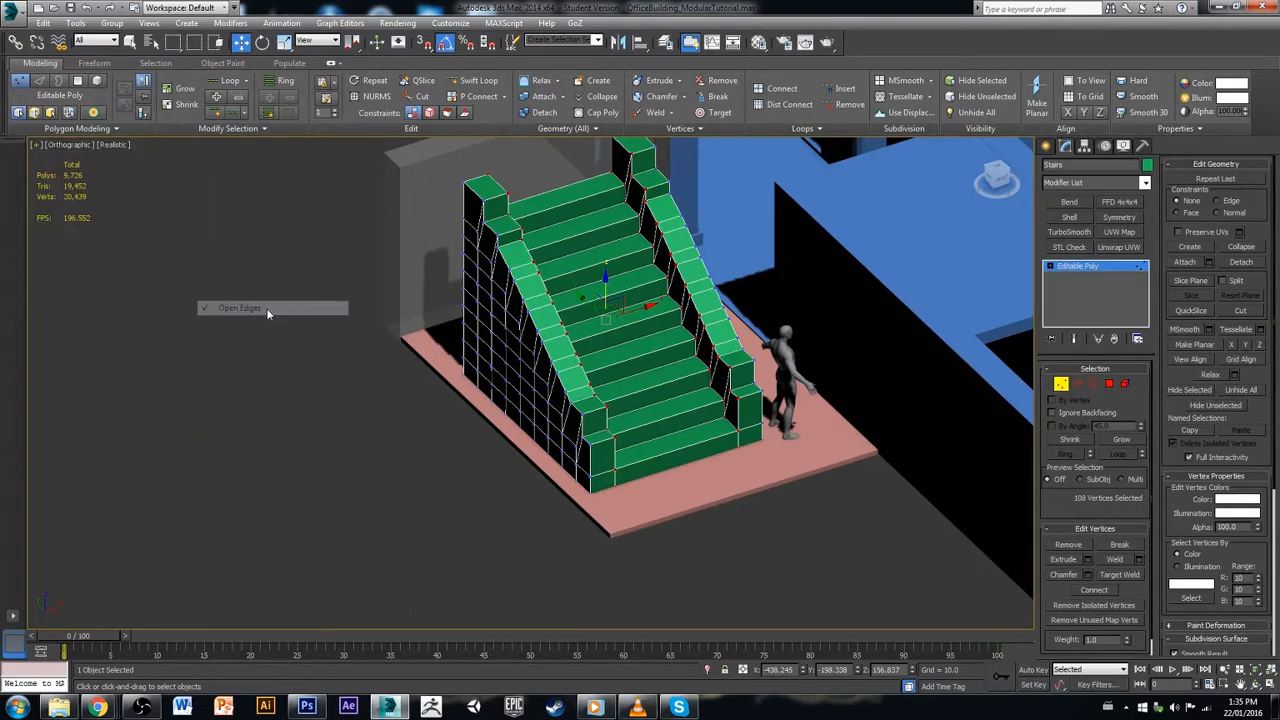
Step: Select only the polygons on the staircase's tall back face in polygon mode, excluding the steps and railing faces
{"action": "middle_click_drag", "start_coordinate": [531, 457], "coordinate": [737, 517], "text": "alt"}
{"action": "left_click", "coordinate": [1108, 384]}
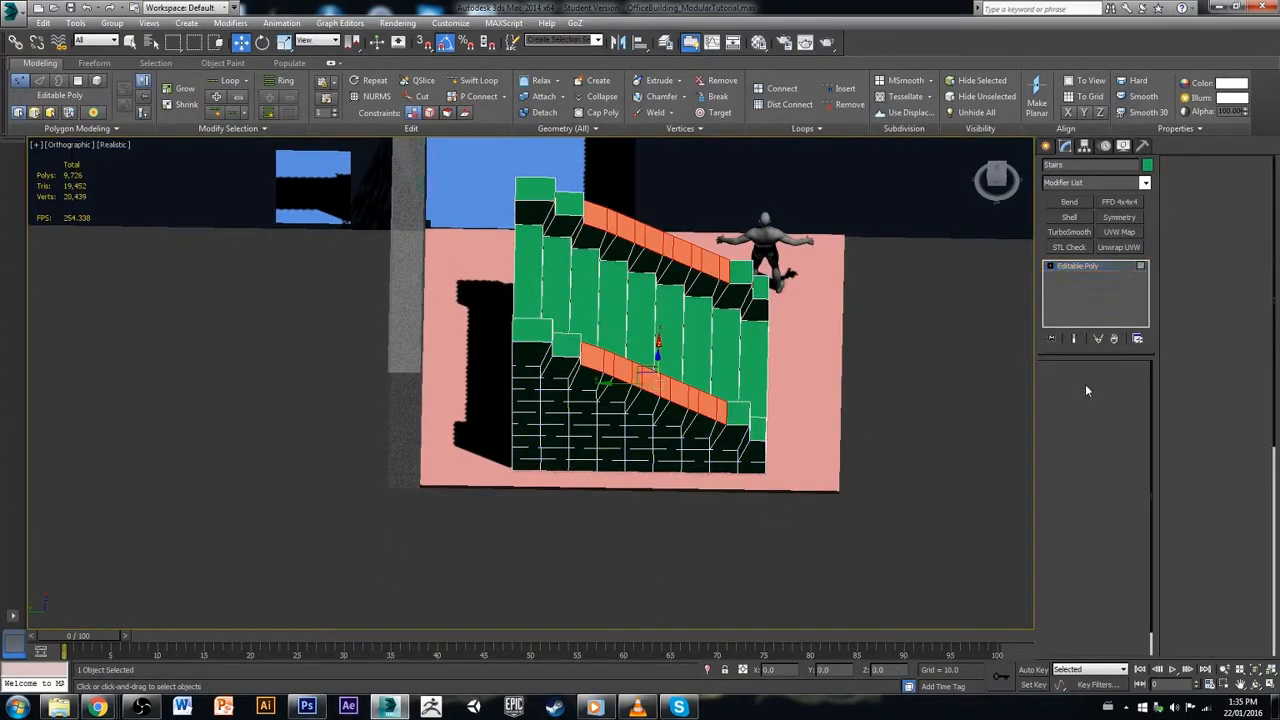
{"action": "middle_click_drag", "start_coordinate": [811, 505], "coordinate": [868, 524]}
{"action": "left_click", "coordinate": [868, 524]}
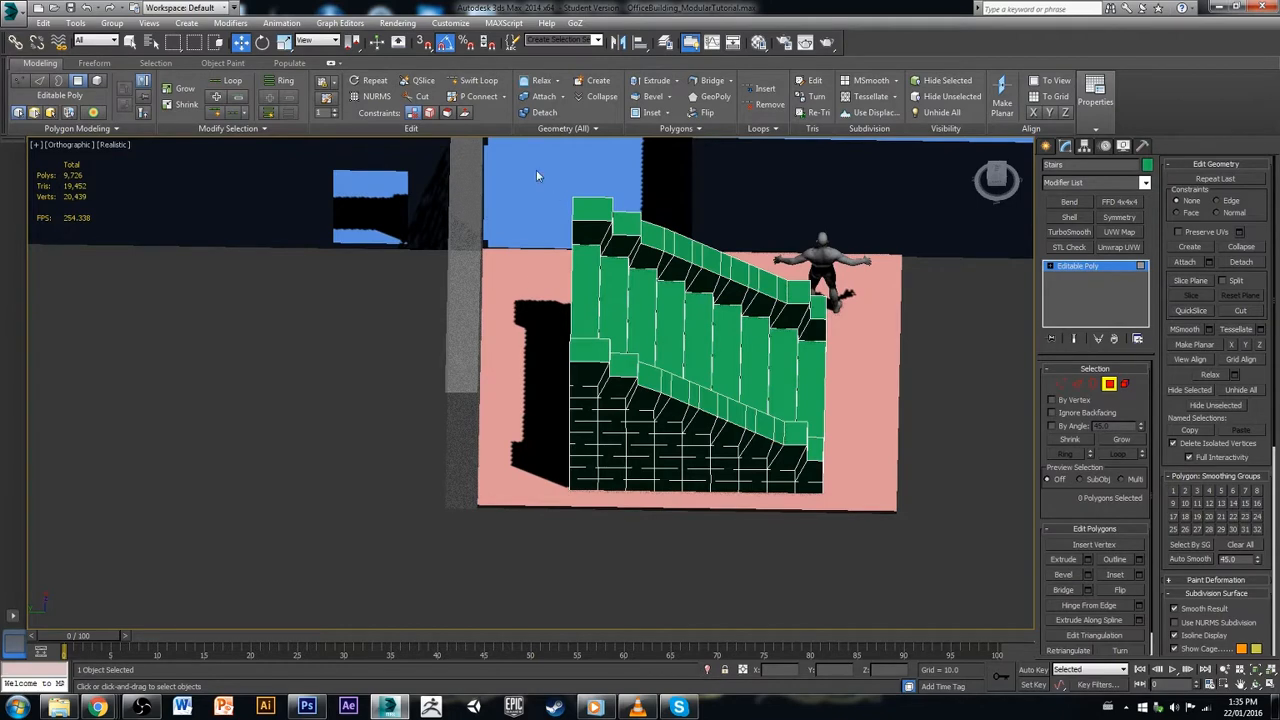
{"action": "left_click_drag", "start_coordinate": [584, 528], "coordinate": [588, 531]}
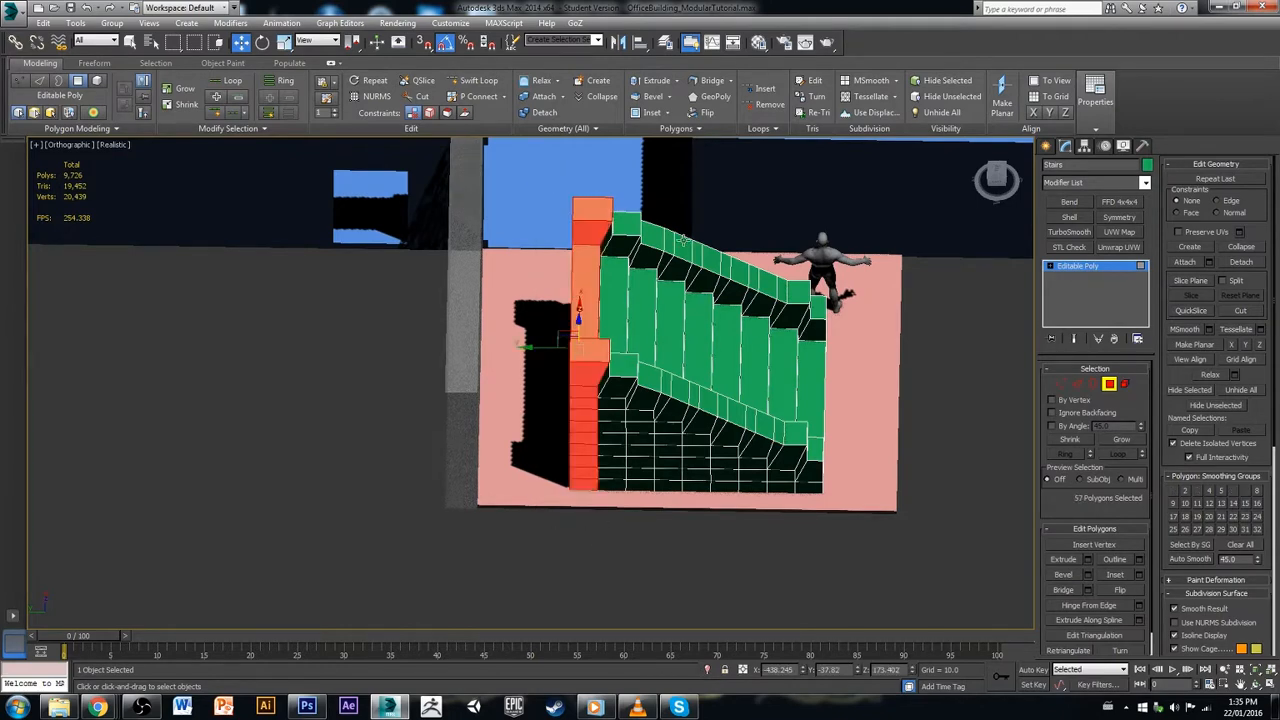
{"action": "left_click_drag", "start_coordinate": [665, 187], "coordinate": [589, 546], "text": "alt"}
{"action": "middle_click_drag", "start_coordinate": [616, 557], "coordinate": [651, 534], "text": "alt"}
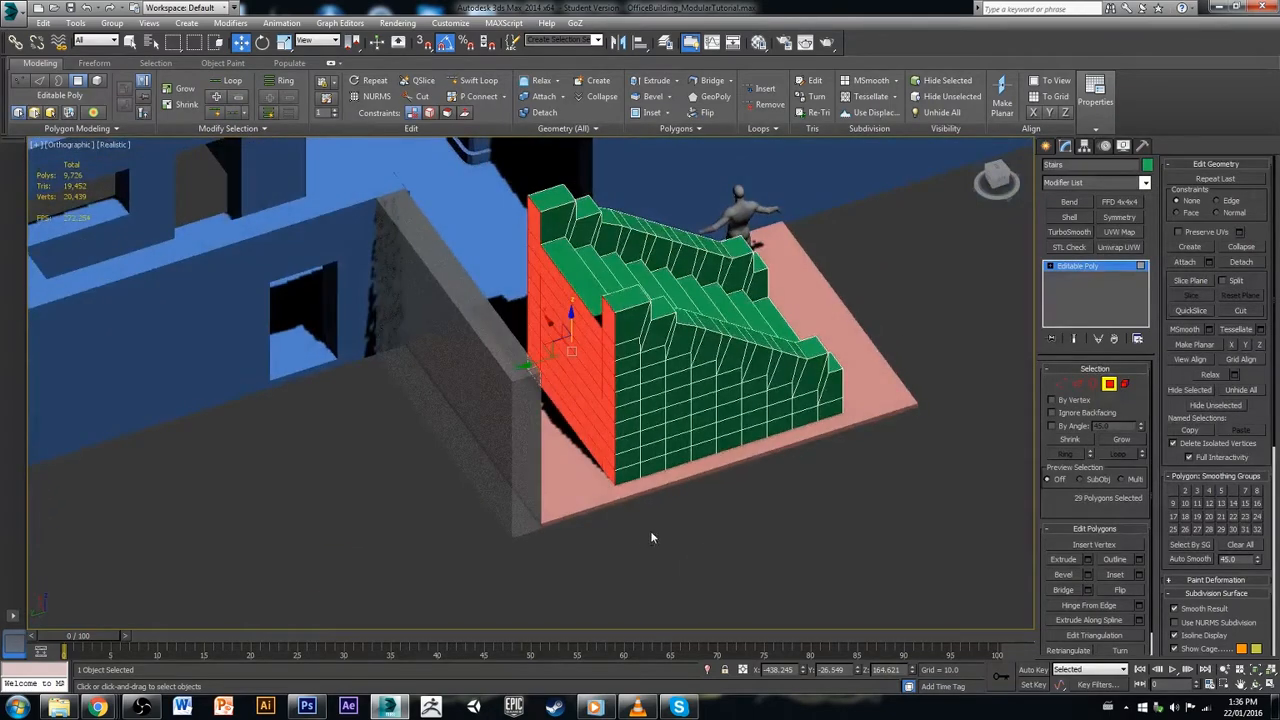
Step: Extrude the selected back-face polygons about 147.08 to form a landing between the railings that reaches into the doorway wall
{"action": "scroll", "coordinate": [586, 461], "scroll_direction": "up", "scroll_amount": 3}
{"action": "scroll", "coordinate": [586, 461], "scroll_direction": "up", "scroll_amount": 3}
{"action": "middle_click_drag", "start_coordinate": [652, 438], "coordinate": [651, 534]}
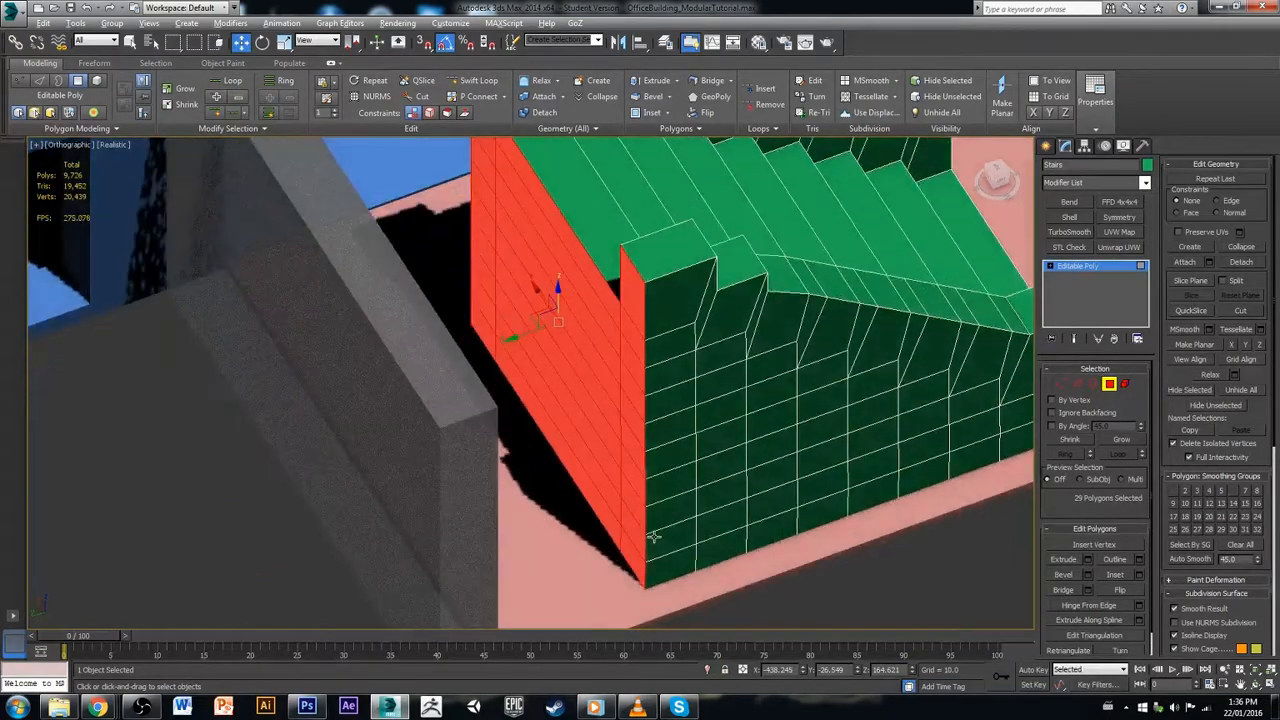
{"action": "left_click", "coordinate": [1089, 560]}
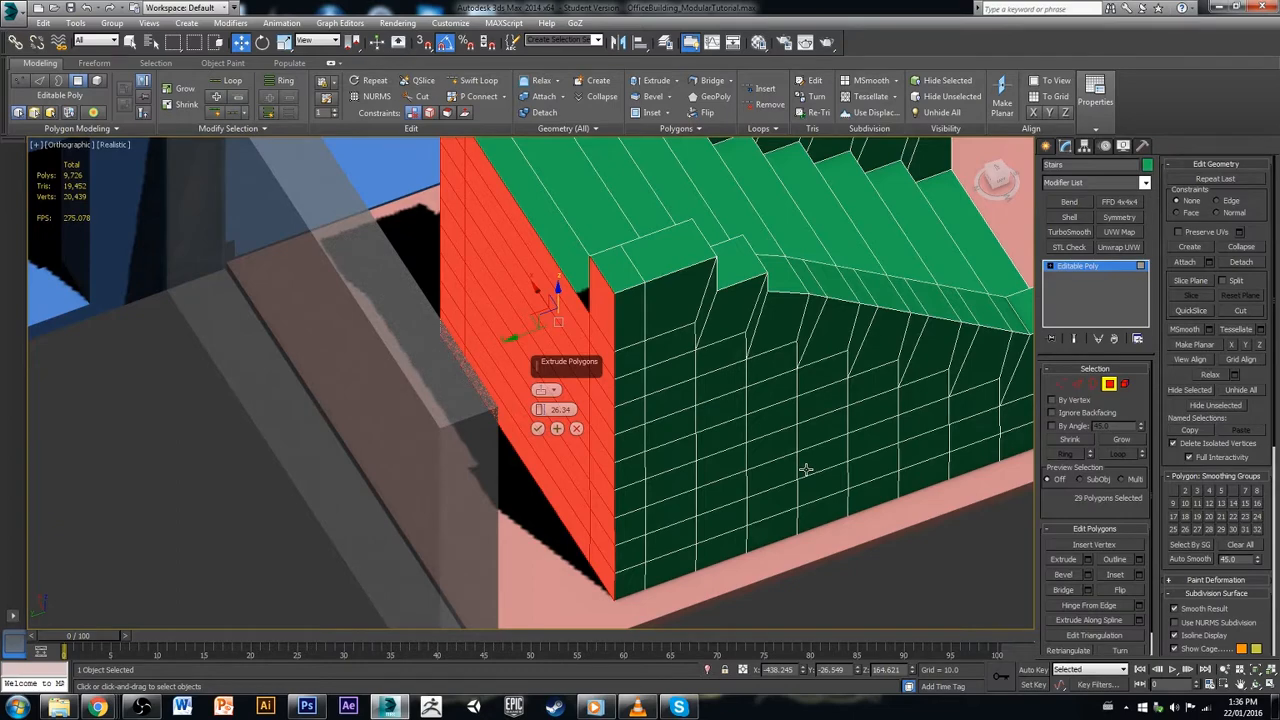
{"action": "left_click_drag", "start_coordinate": [541, 409], "coordinate": [534, 364]}
{"action": "left_click_drag", "start_coordinate": [515, 263], "coordinate": [585, 242]}
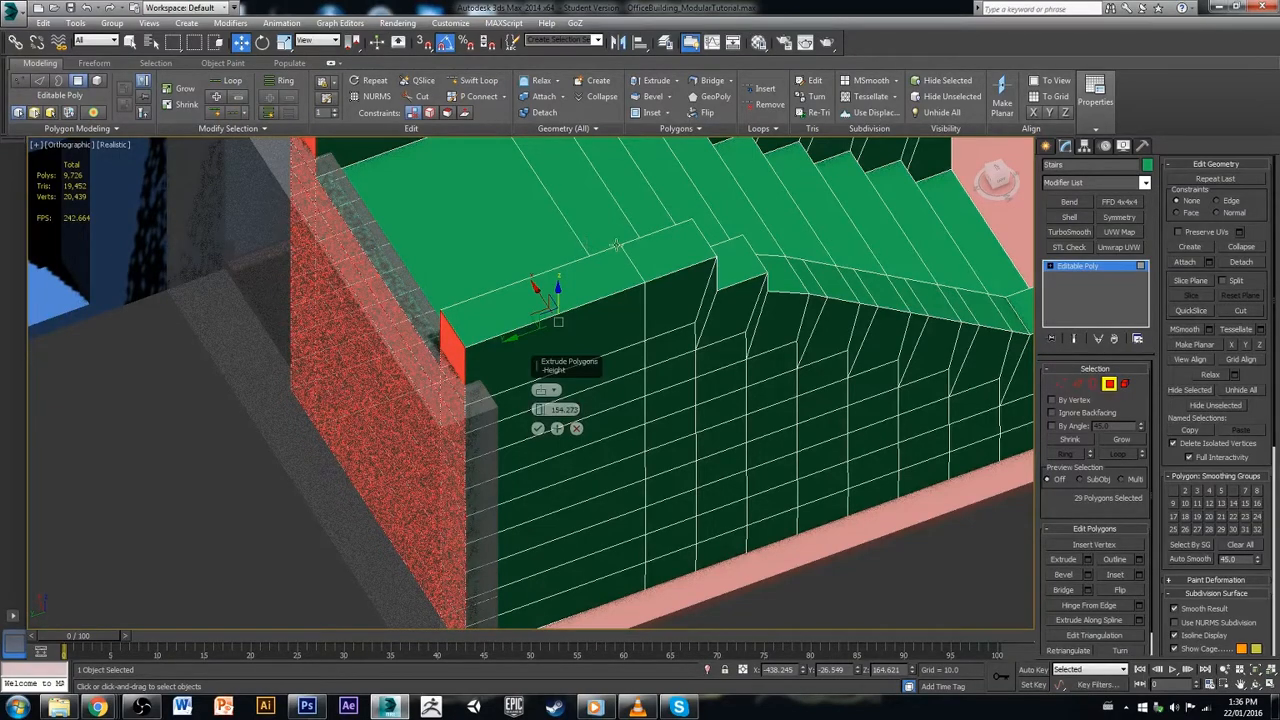
{"action": "scroll", "coordinate": [606, 368], "scroll_direction": "down", "scroll_amount": 3}
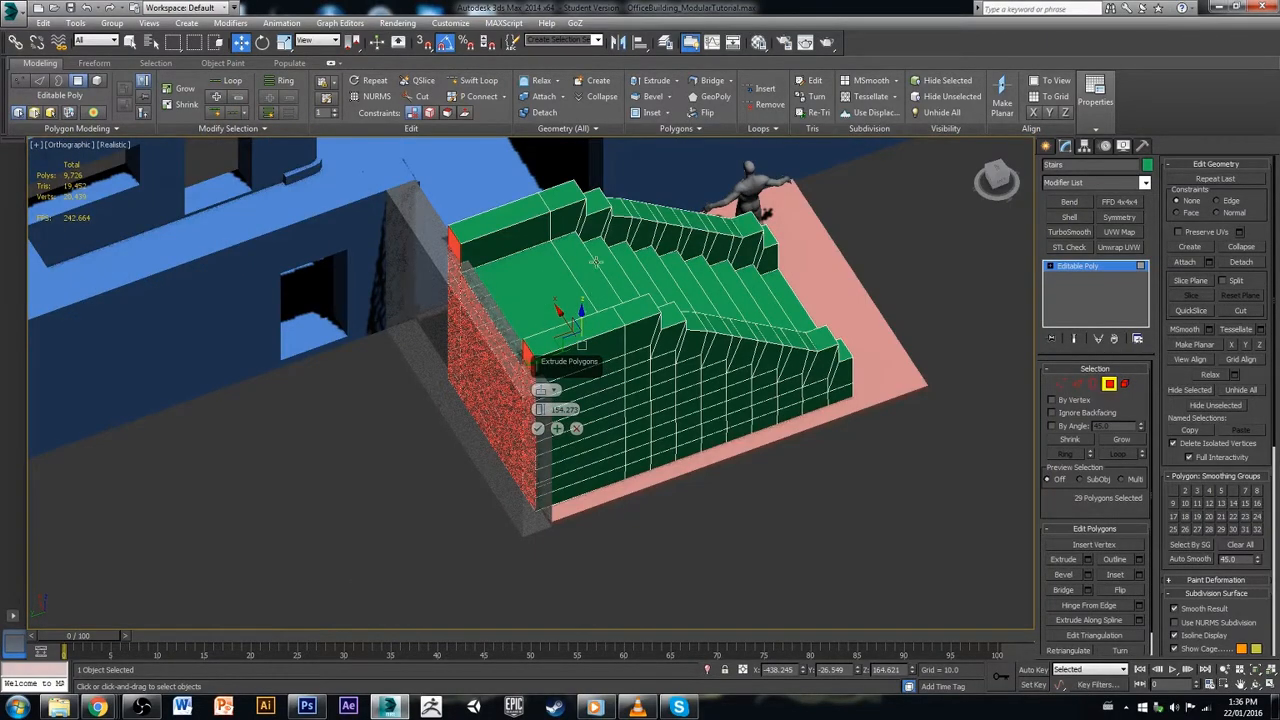
{"action": "mouse_move", "coordinate": [540, 411]}
{"action": "left_mouse_down"}
{"action": "mouse_move", "coordinate": [540, 380]}
{"action": "mouse_move", "coordinate": [548, 410]}
{"action": "left_mouse_up"}
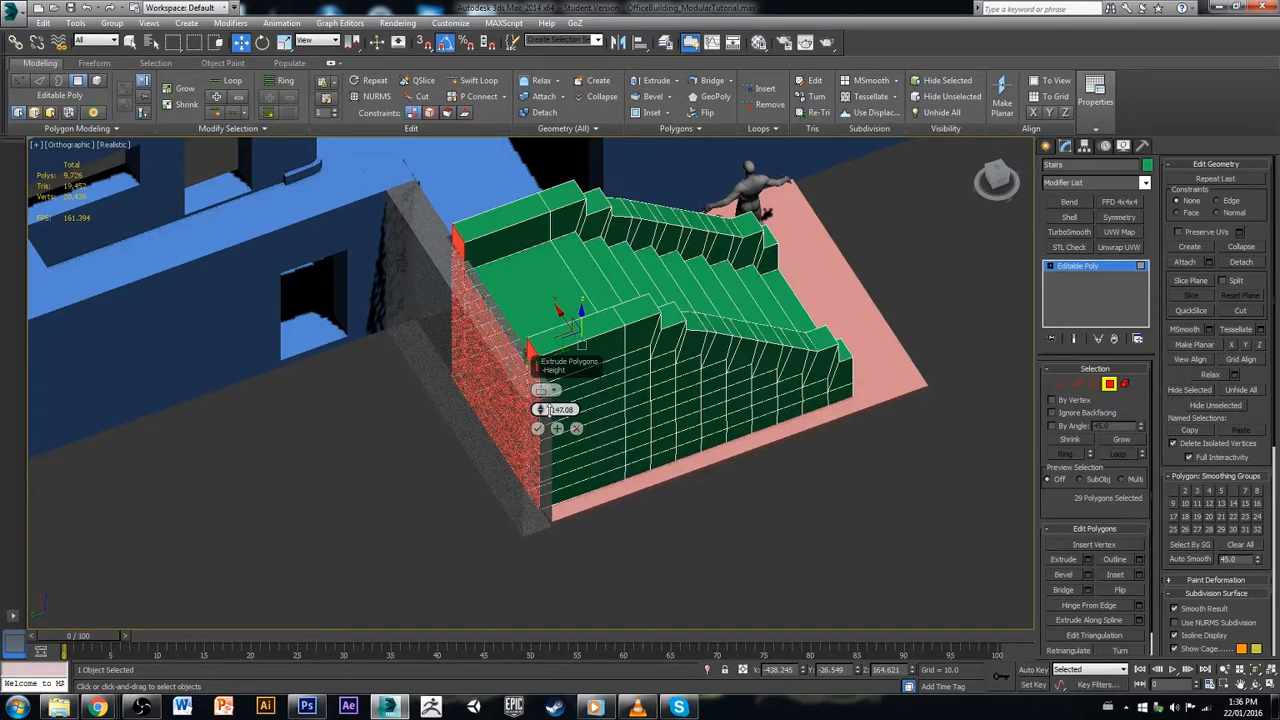
{"action": "left_click", "coordinate": [537, 428]}
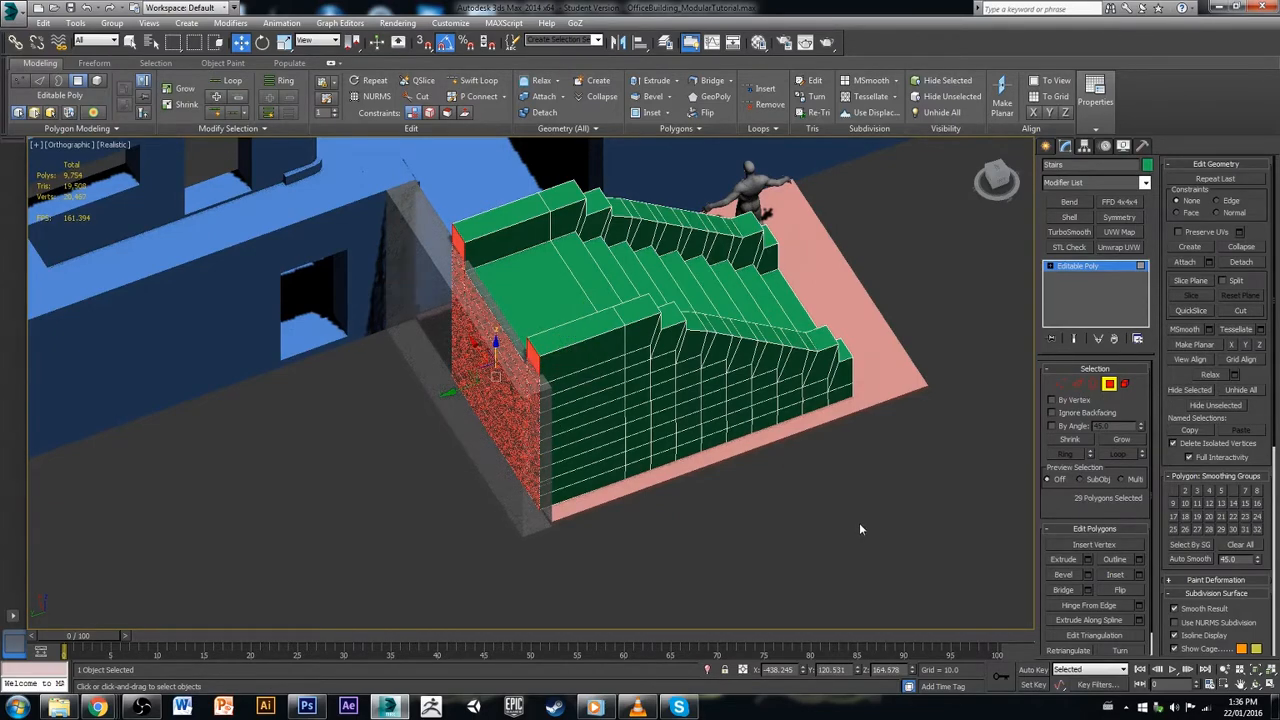
Step: Extrude the same back-face polygons again by about 205 to extend the landing and its railings beyond the wall
{"action": "middle_click_drag", "start_coordinate": [859, 527], "coordinate": [795, 540], "text": "alt"}
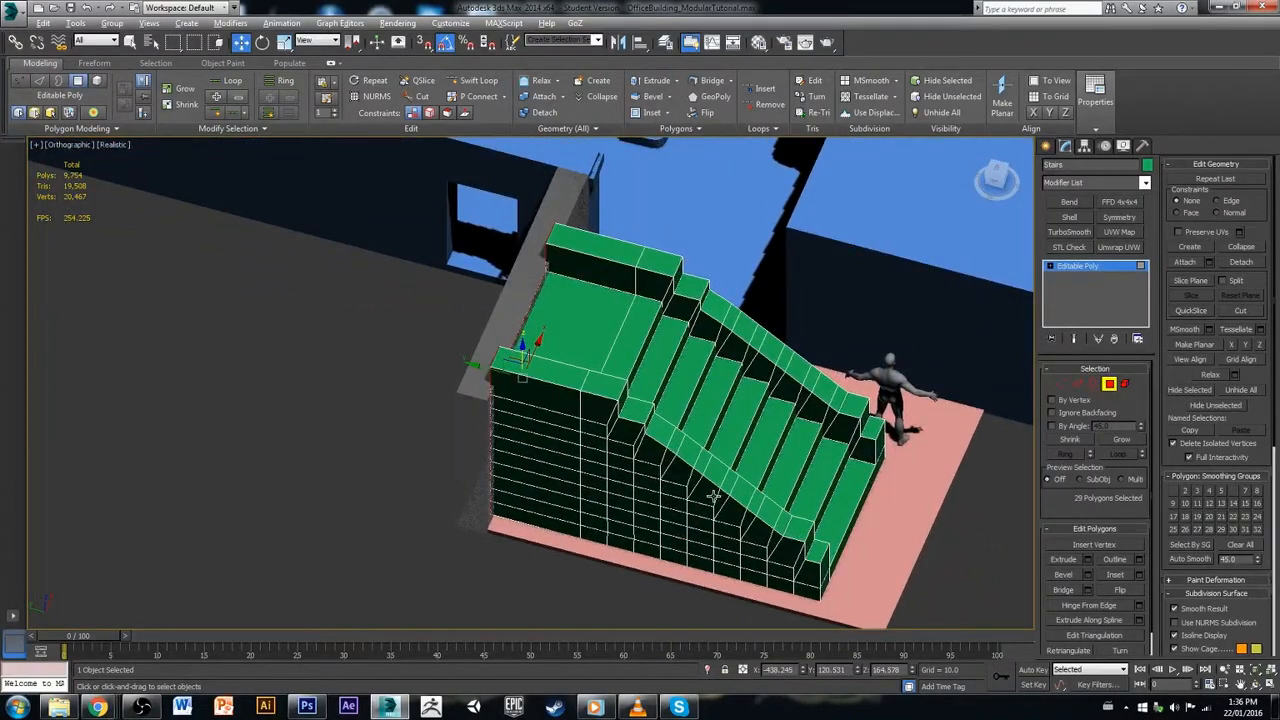
{"action": "middle_click_drag", "start_coordinate": [713, 497], "coordinate": [725, 500], "text": "alt"}
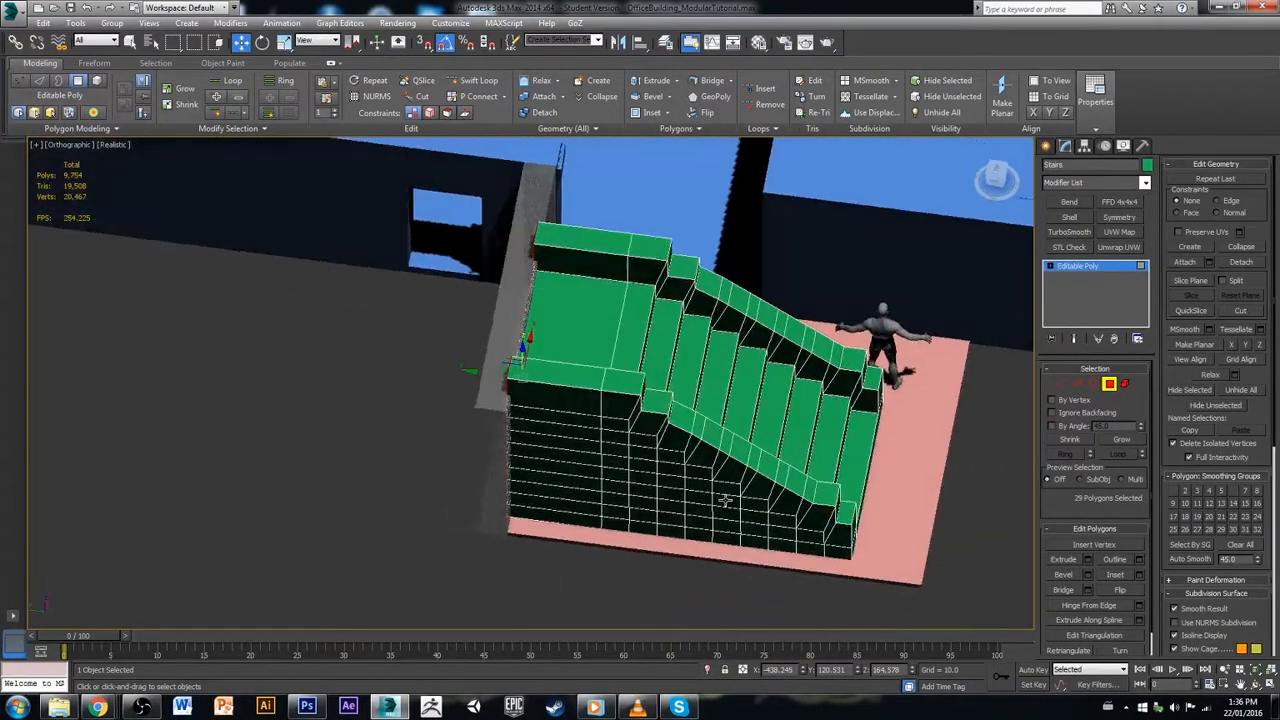
{"action": "left_click", "coordinate": [1088, 560]}
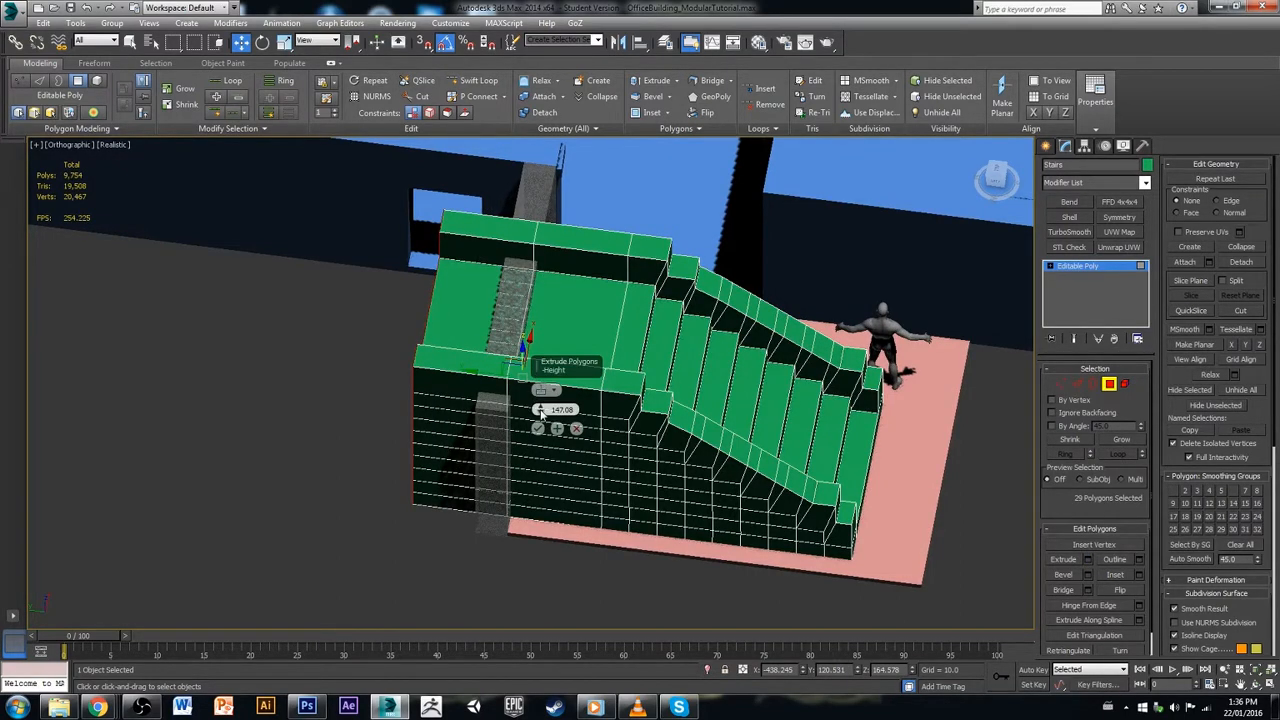
{"action": "left_click_drag", "start_coordinate": [540, 414], "coordinate": [540, 413]}
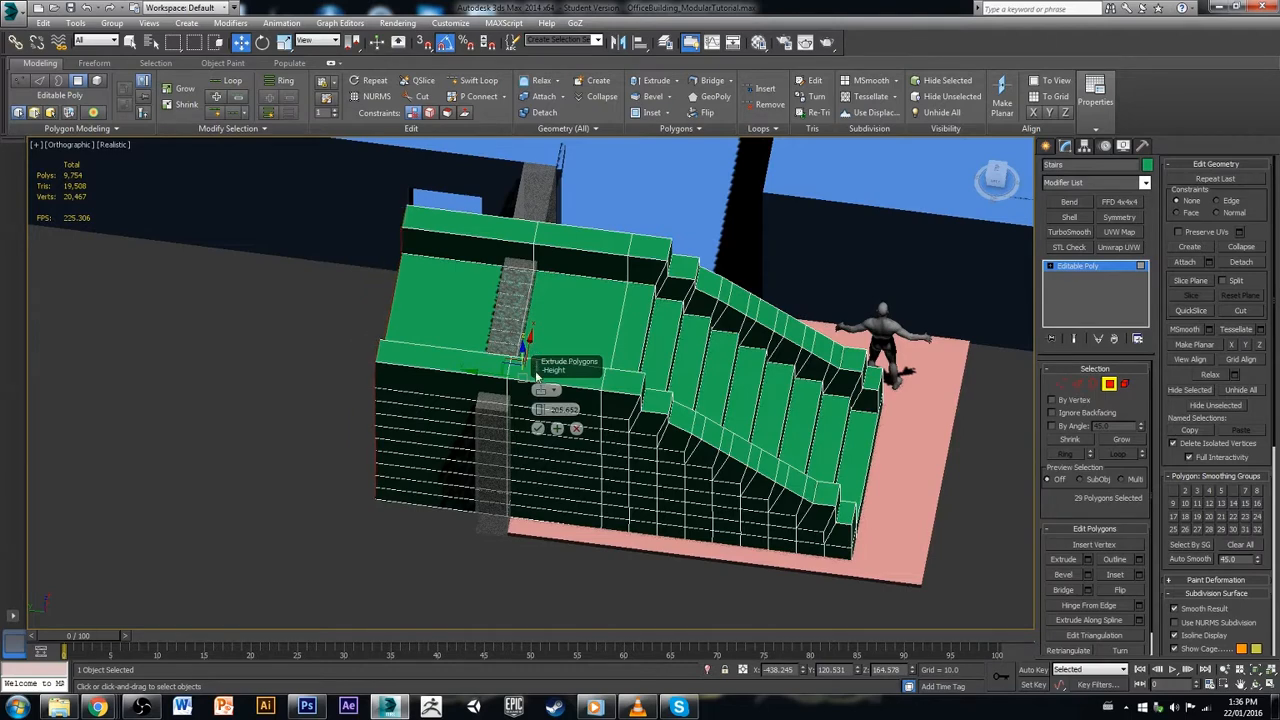
{"action": "left_click", "coordinate": [538, 429]}
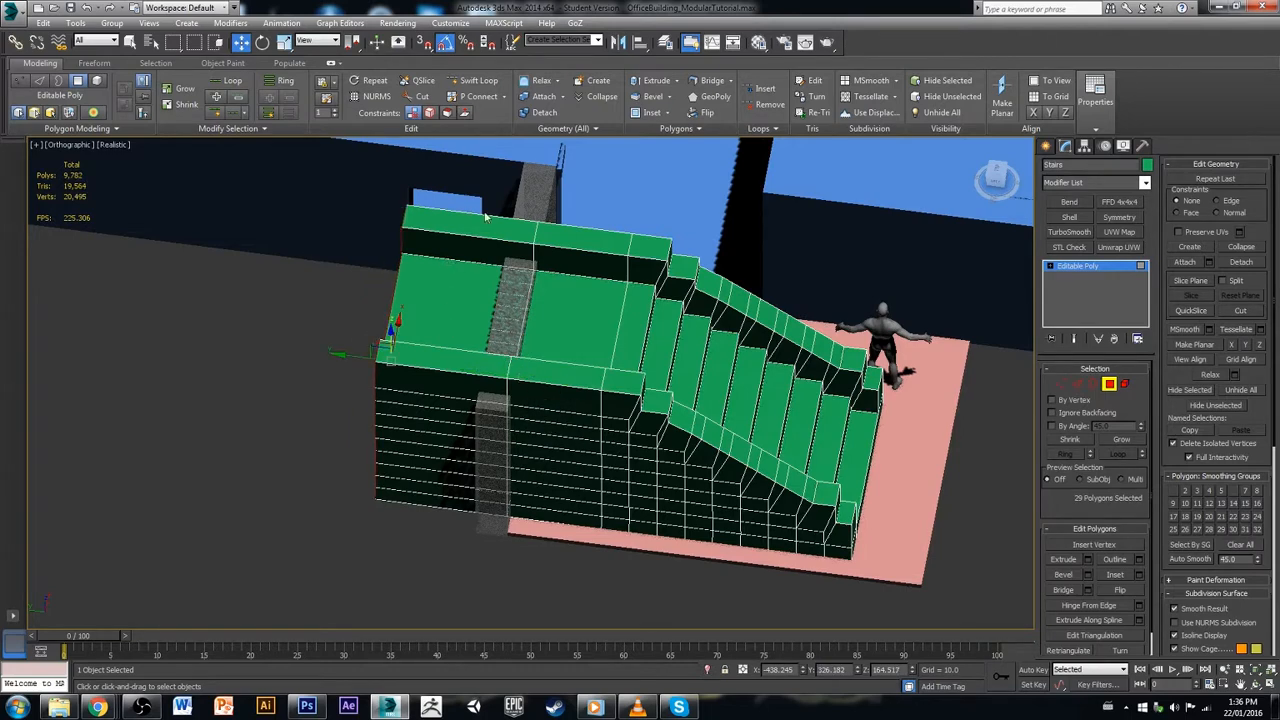
Step: Select the ring of lengthwise edges around the rear landing section and connect them with one new edge loop
{"action": "middle_click_drag", "start_coordinate": [512, 234], "coordinate": [581, 266], "text": "alt"}
{"action": "key", "text": "2"}
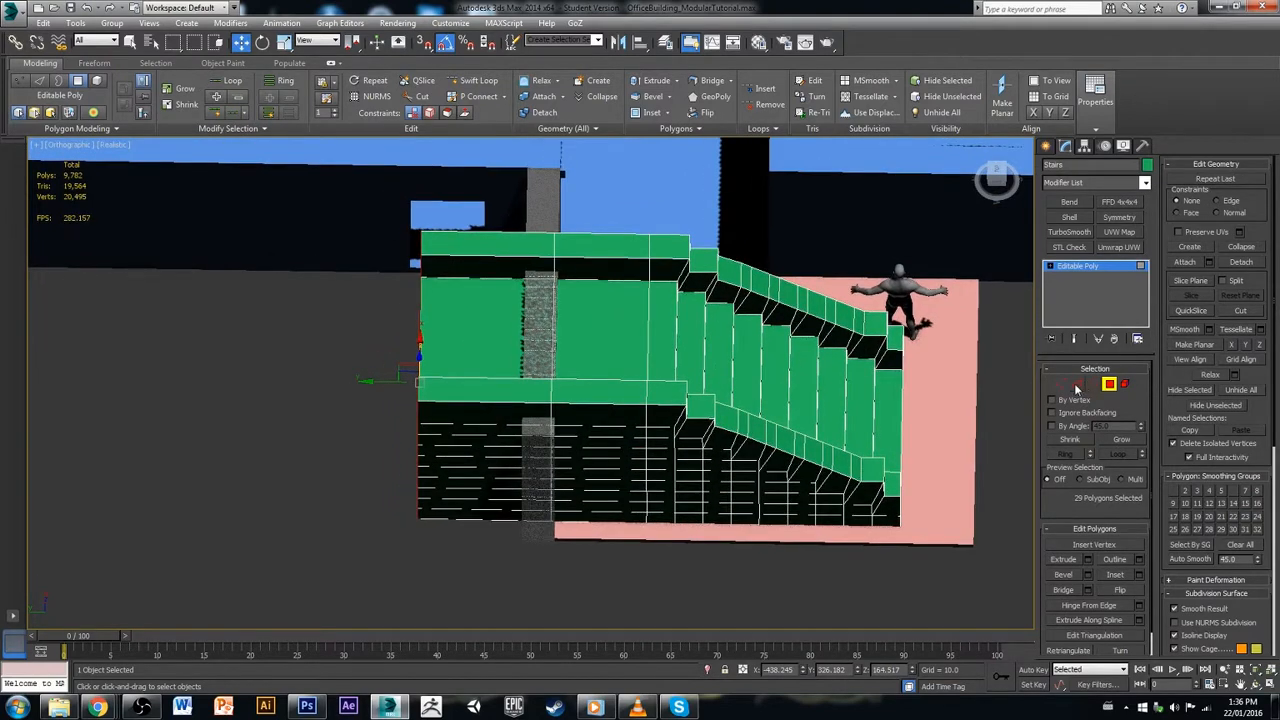
{"action": "left_click", "coordinate": [508, 256]}
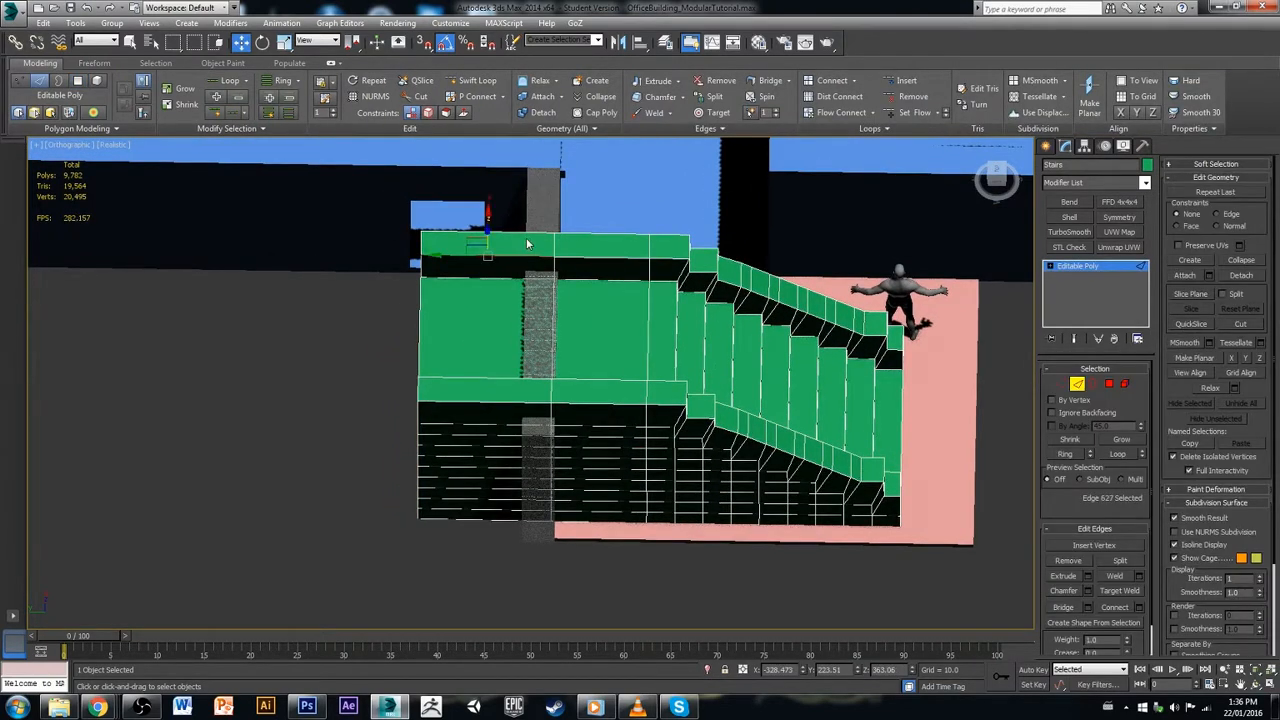
{"action": "left_click", "coordinate": [532, 234], "text": "shift"}
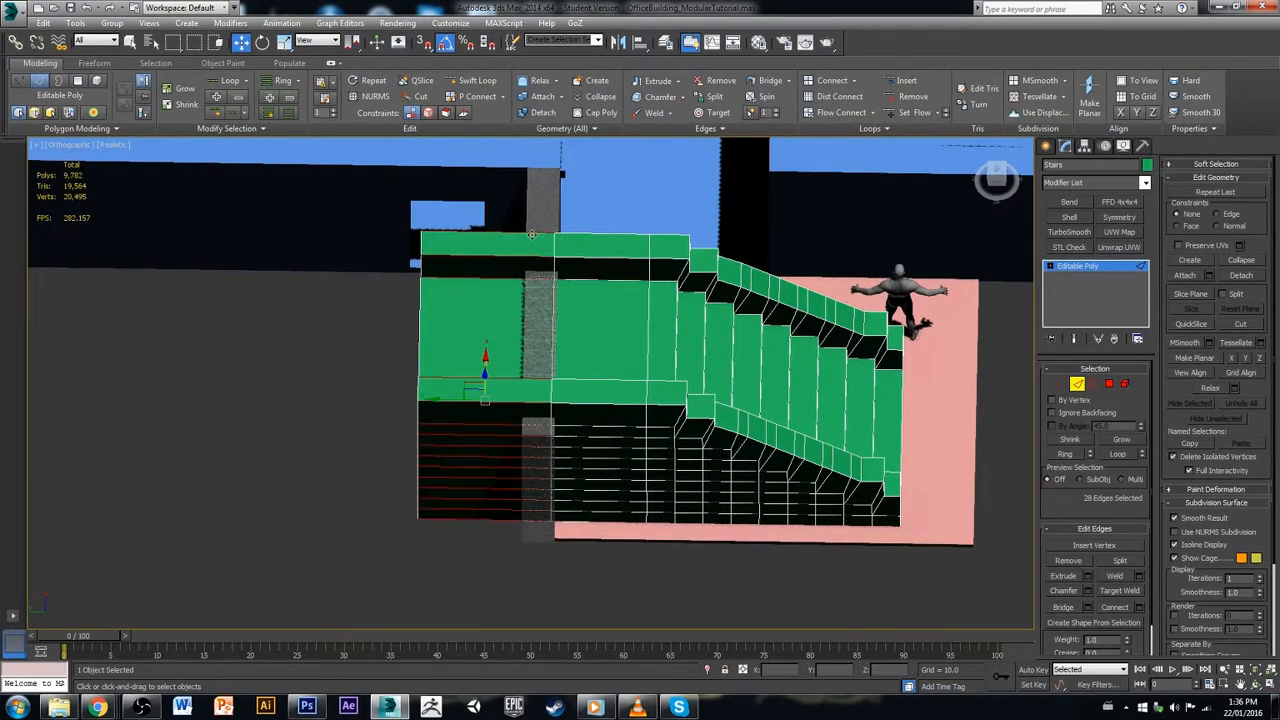
{"action": "left_click", "coordinate": [1139, 607]}
{"action": "left_click", "coordinate": [546, 442]}
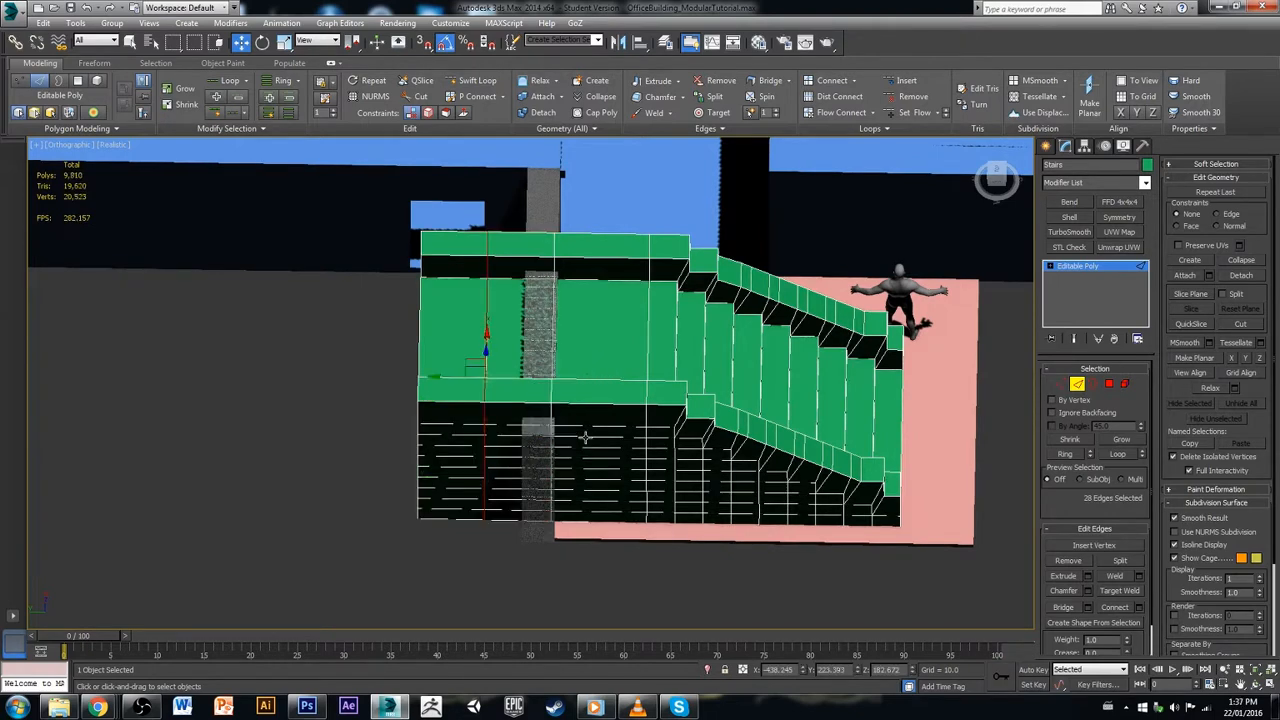
Step: Chamfer the new edge loop by about 55.46 to split it into two loops across the rear landing section
{"action": "left_click", "coordinate": [1088, 590]}
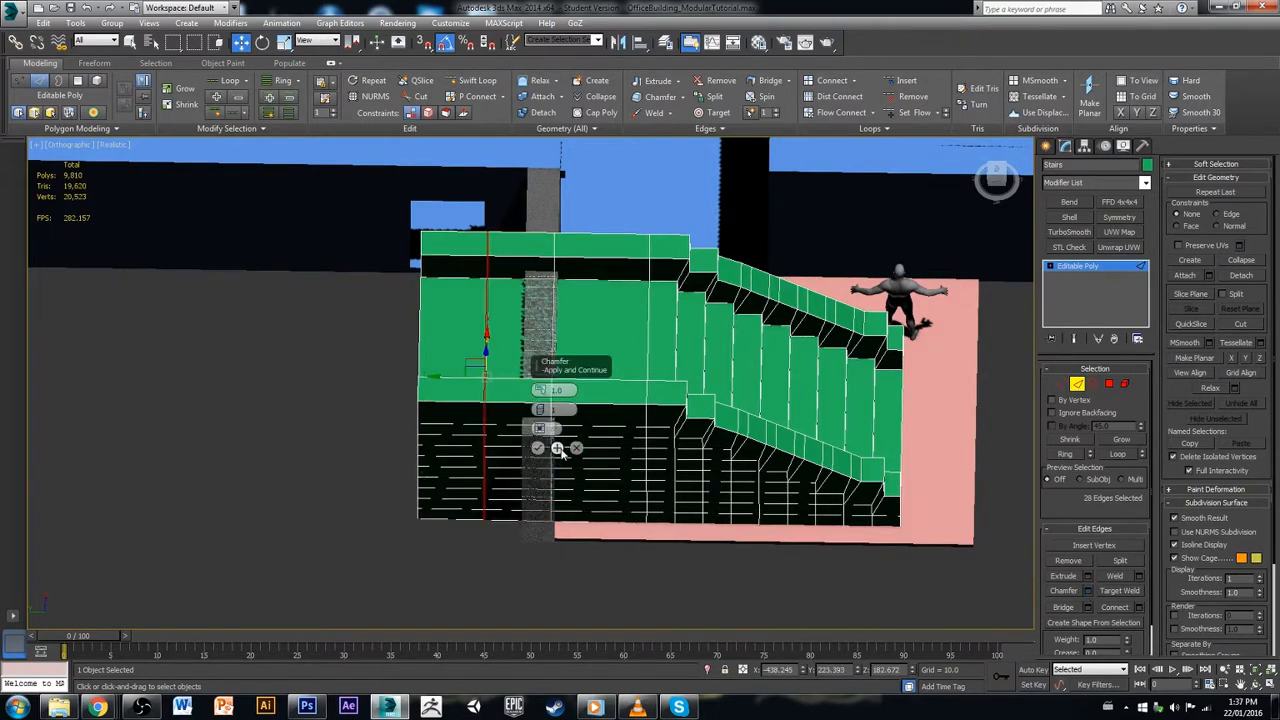
{"action": "left_click_drag", "start_coordinate": [540, 390], "coordinate": [551, 364]}
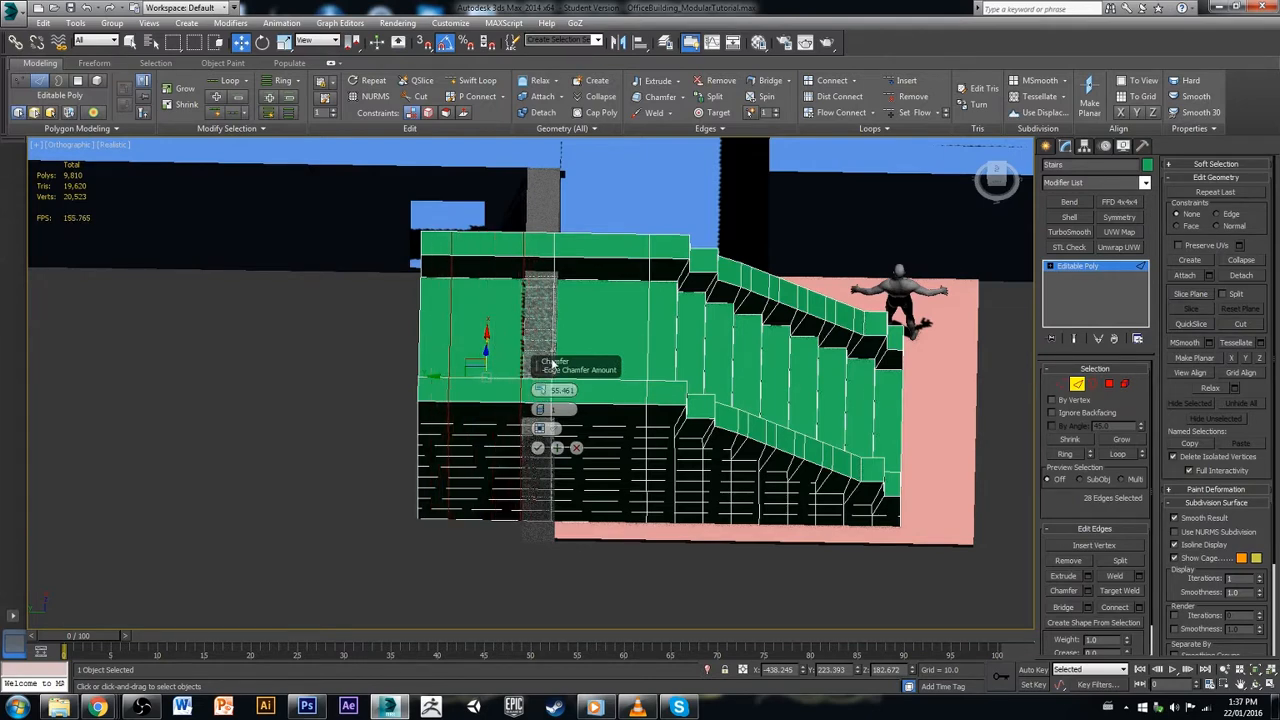
{"action": "left_click", "coordinate": [538, 447]}
{"action": "middle_click_drag", "start_coordinate": [500, 368], "coordinate": [560, 404], "text": "alt"}
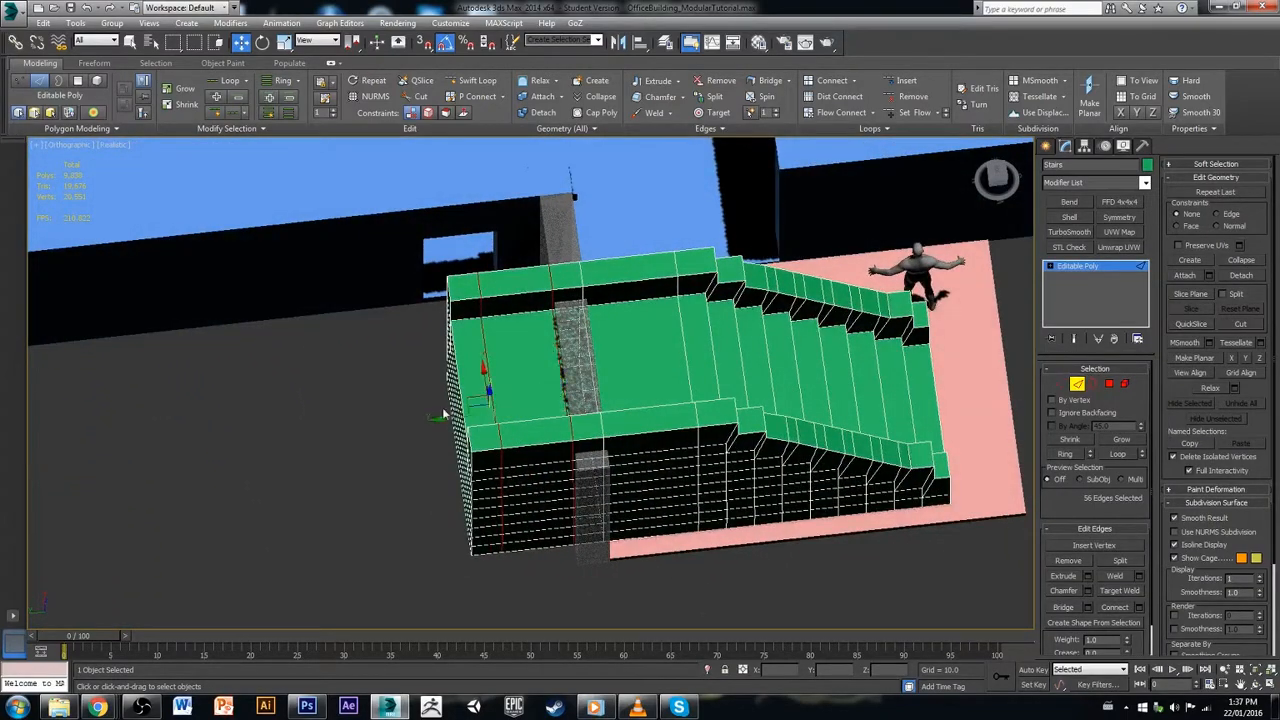
Step: Undo the added edge loops on the landing and move its end face outward to lengthen the landing
{"action": "left_click", "coordinate": [674, 345]}
{"action": "left_click", "coordinate": [1065, 384]}
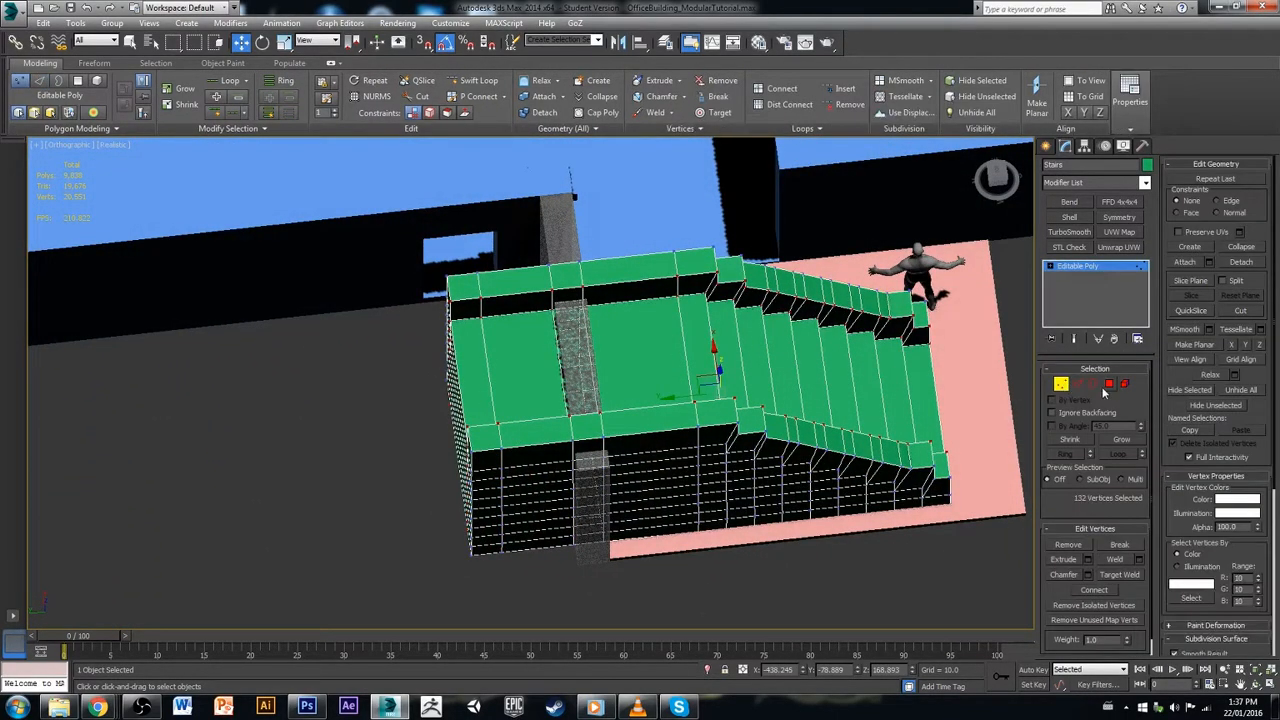
{"action": "left_click", "coordinate": [1108, 384]}
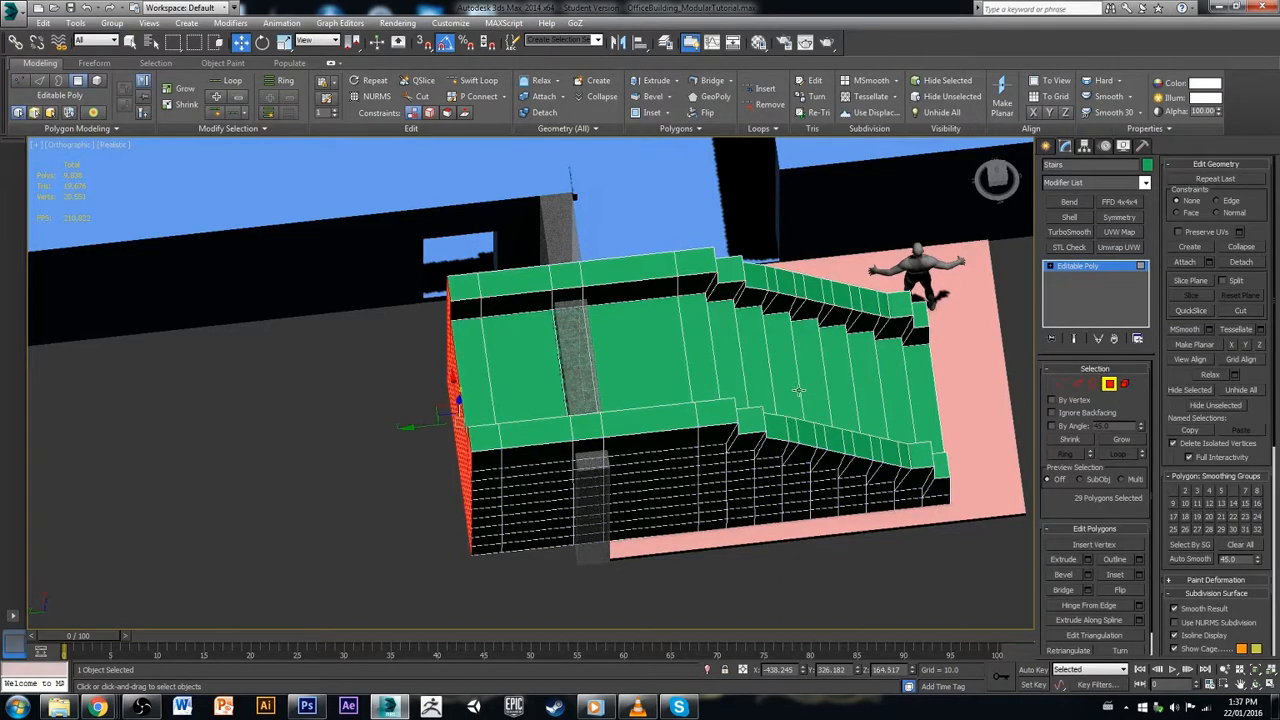
{"action": "middle_click_drag", "start_coordinate": [800, 390], "coordinate": [795, 390], "text": "alt"}
{"action": "key", "text": "ctrl+z"}
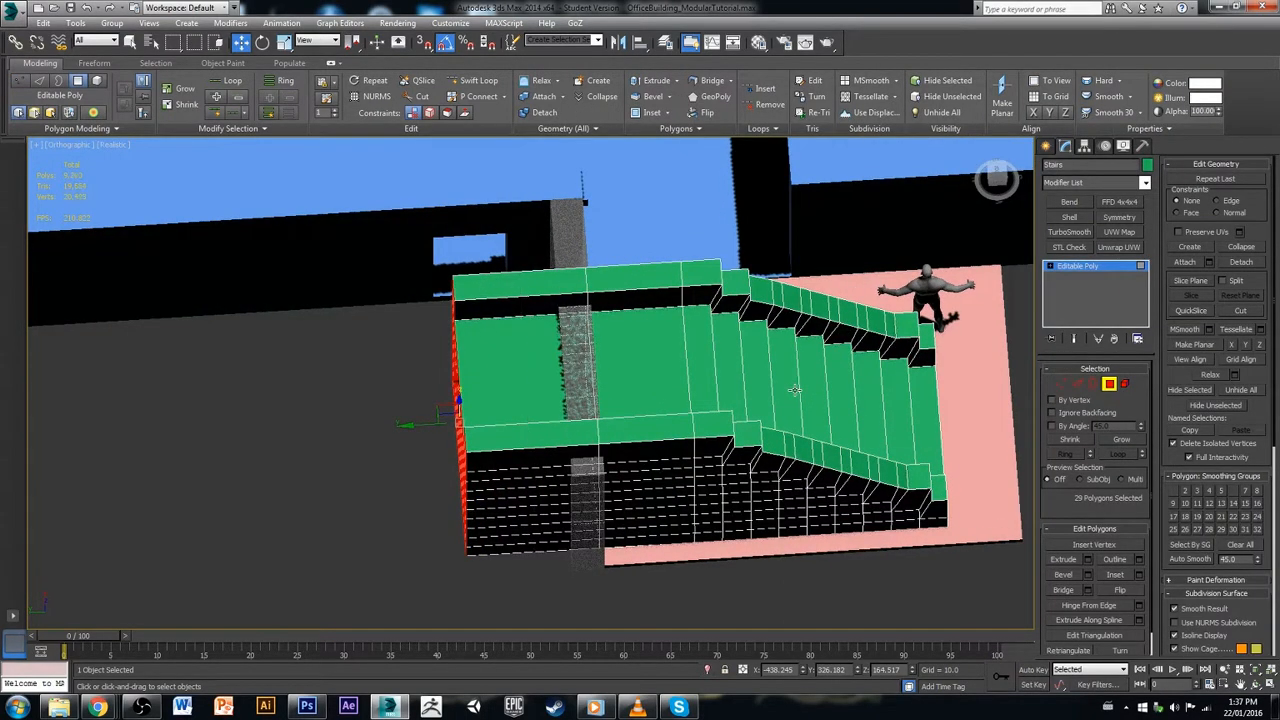
{"action": "left_click_drag", "start_coordinate": [426, 424], "coordinate": [362, 451]}
Step: Connect the ring of lengthwise edges around the extended landing with one edge loop across its middle
{"action": "left_click", "coordinate": [482, 548]}
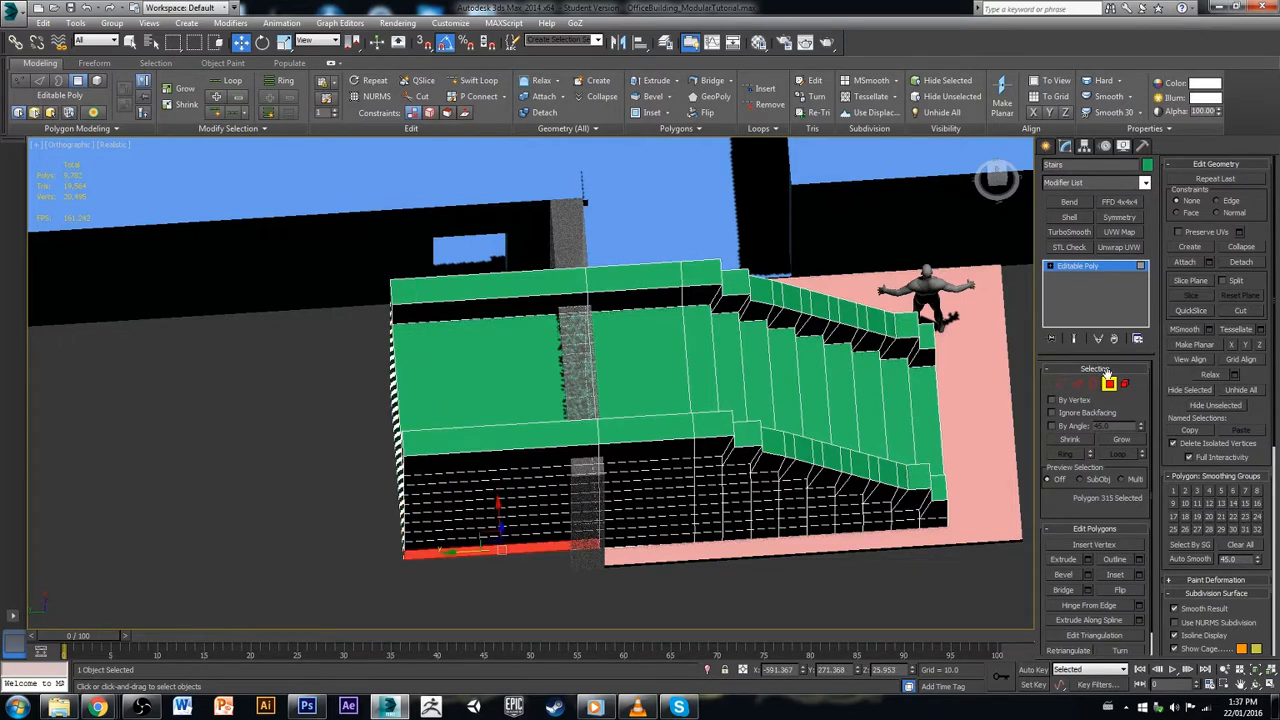
{"action": "left_click", "coordinate": [1077, 384]}
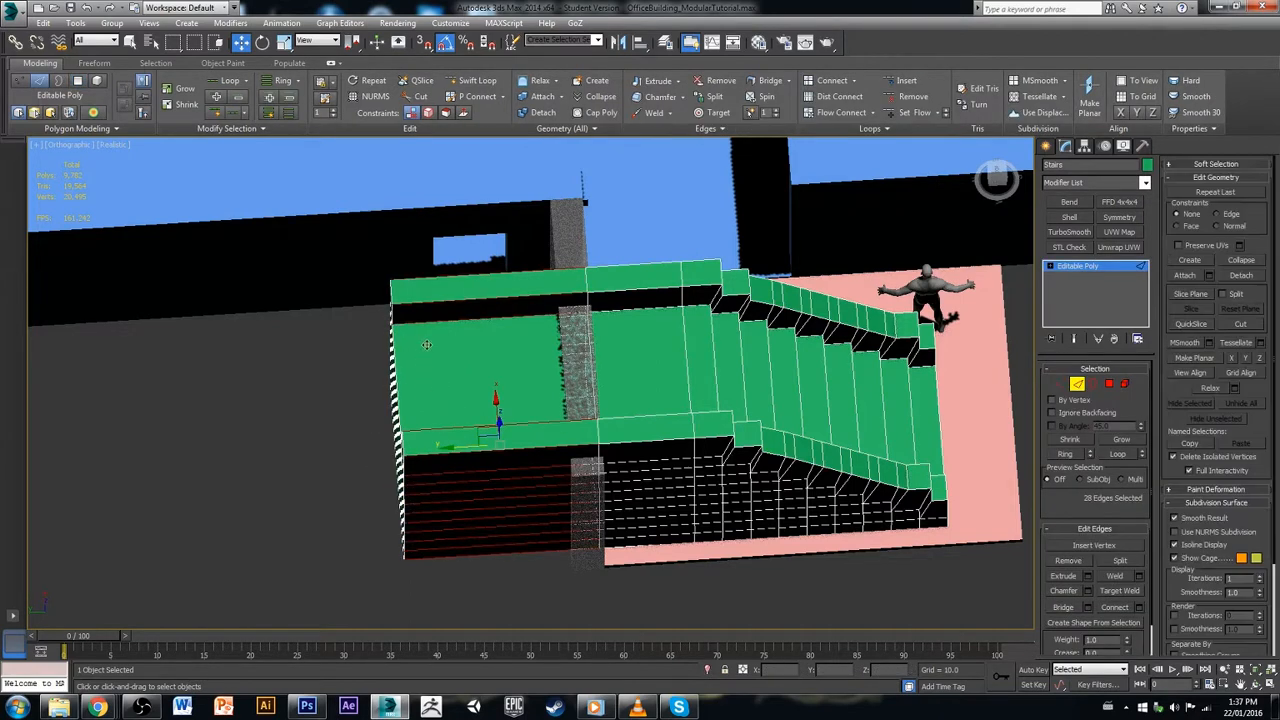
{"action": "left_click", "coordinate": [1139, 608]}
{"action": "left_click", "coordinate": [538, 450]}
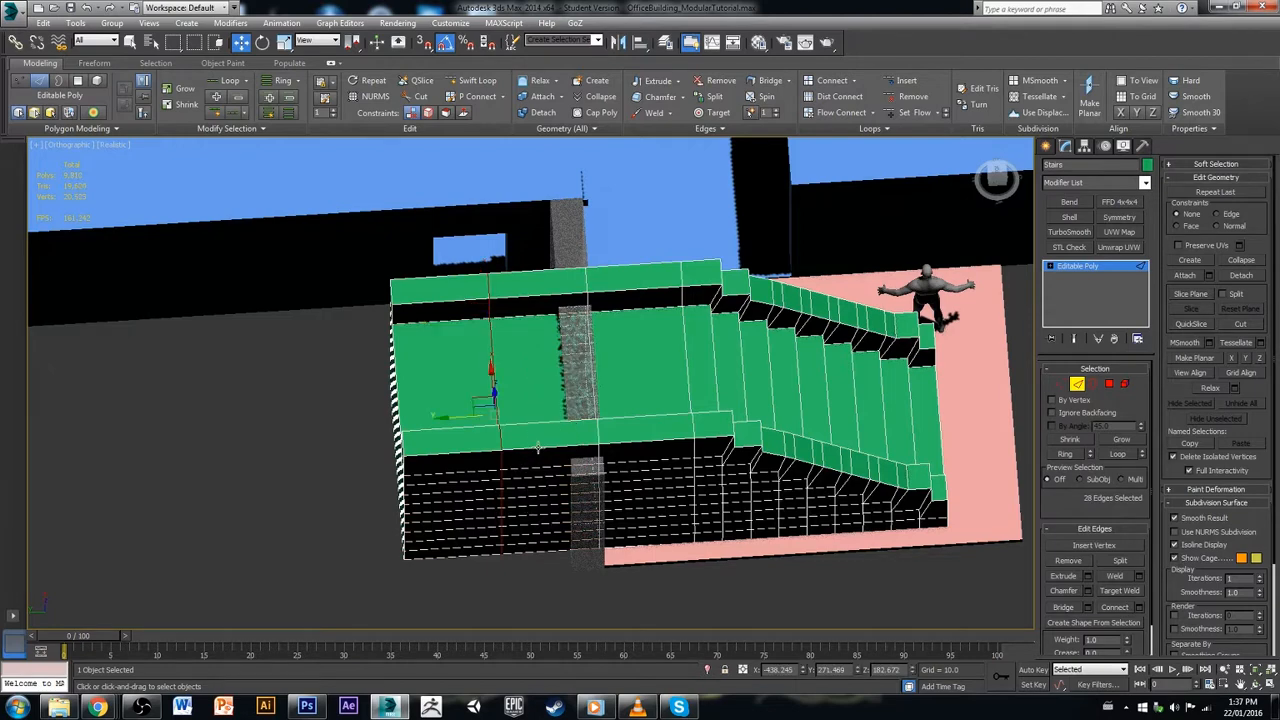
Step: Chamfer the new landing edge loop by about 87.3 to split it into two spaced loops
{"action": "left_click", "coordinate": [1090, 592]}
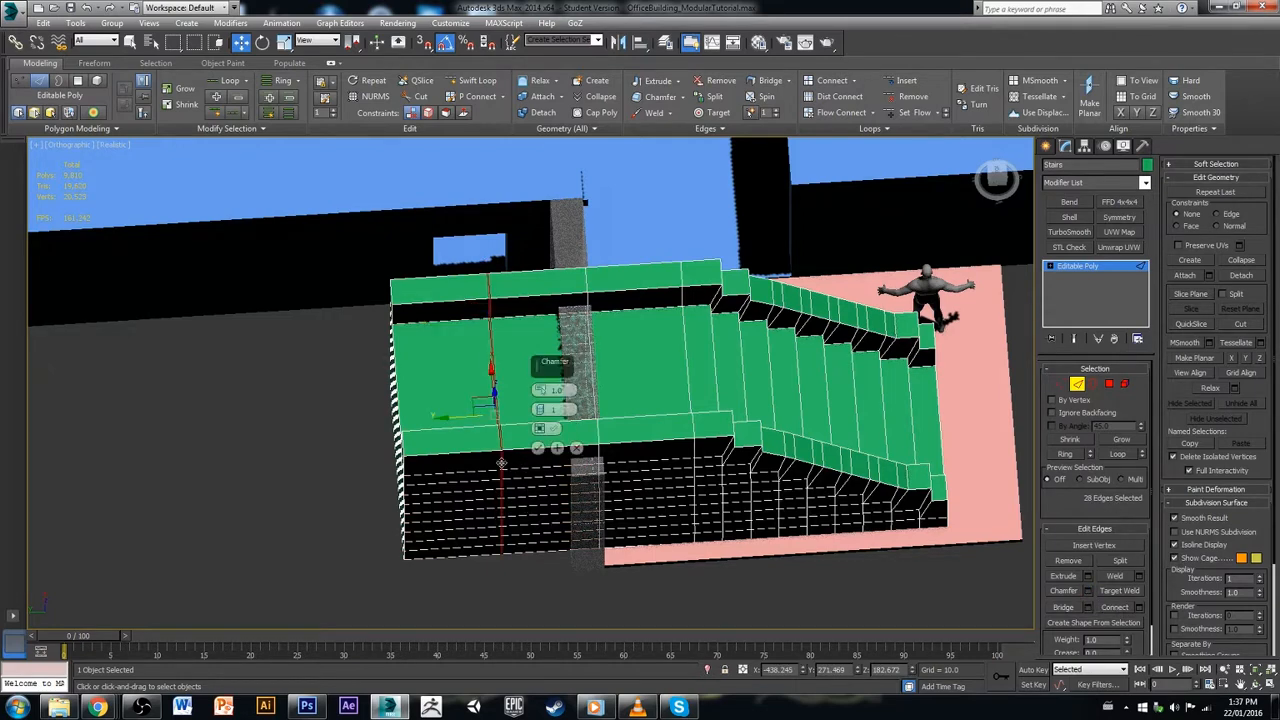
{"action": "left_click_drag", "start_coordinate": [546, 347], "coordinate": [547, 327]}
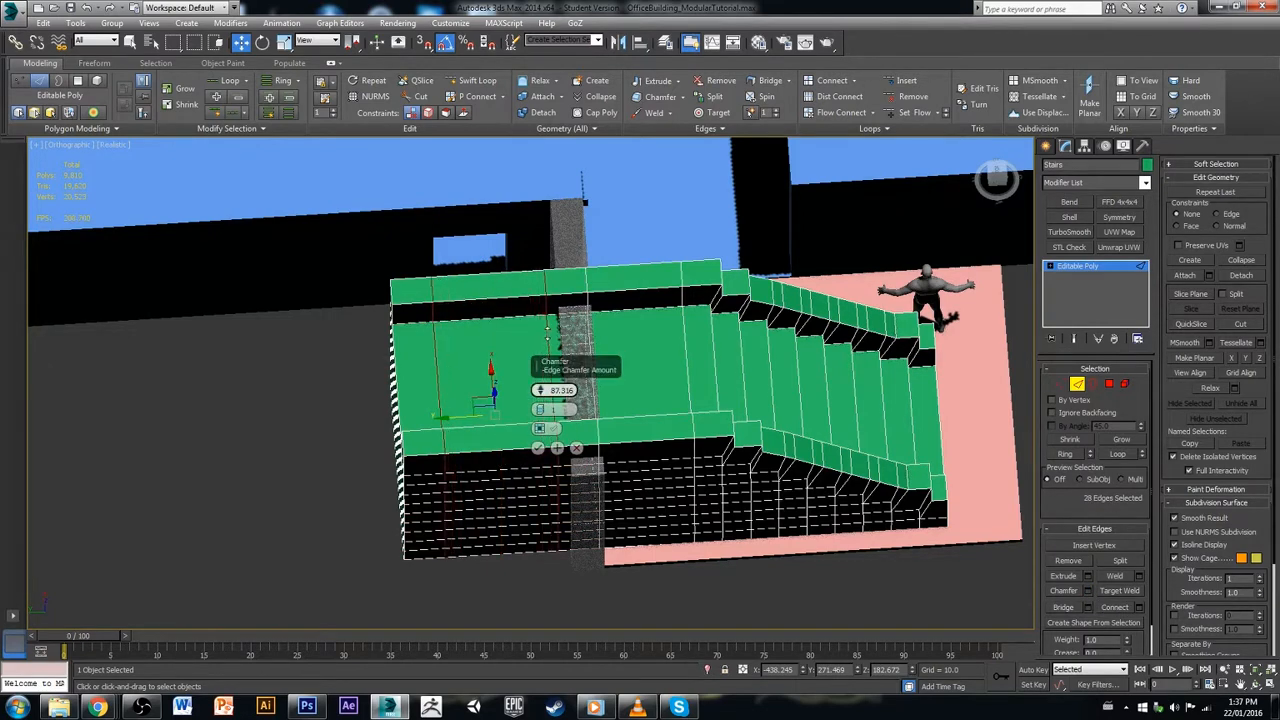
{"action": "left_click", "coordinate": [538, 447]}
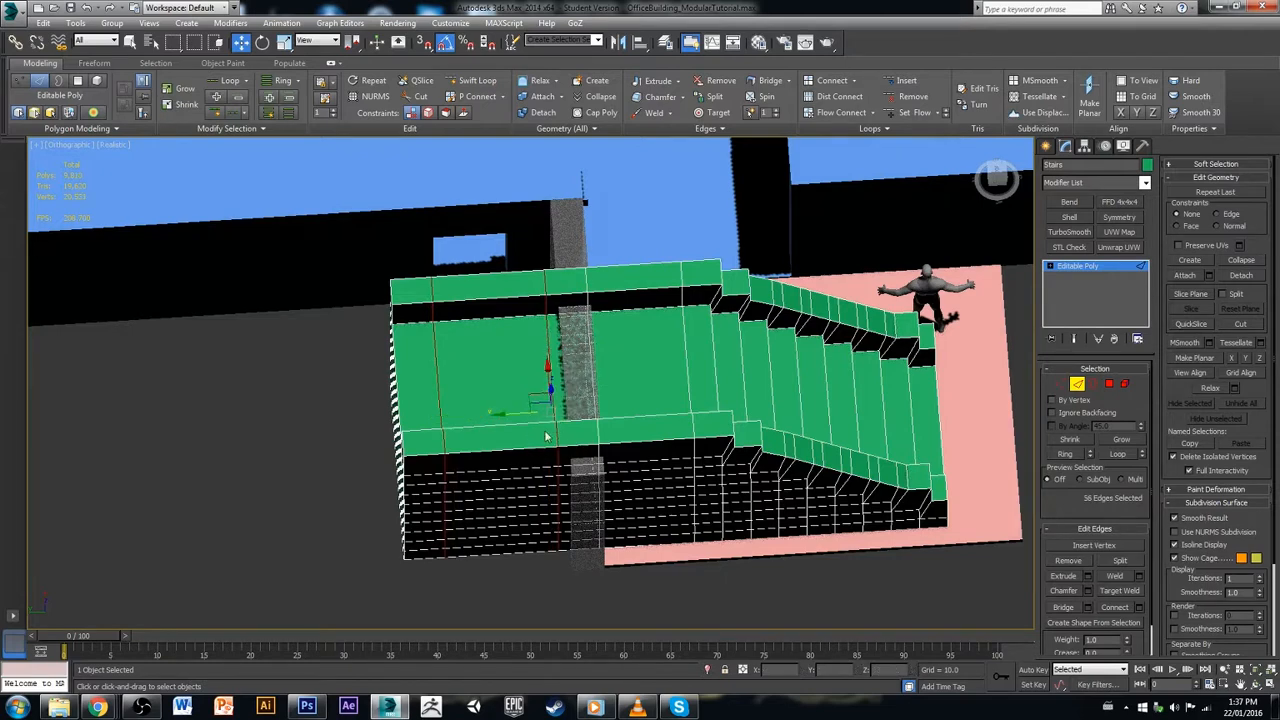
Step: Ring-select the crosswise edges of the landing and steps and connect them with one centre segment
{"action": "left_click", "coordinate": [552, 400]}
{"action": "left_click", "coordinate": [590, 397], "text": "shift"}
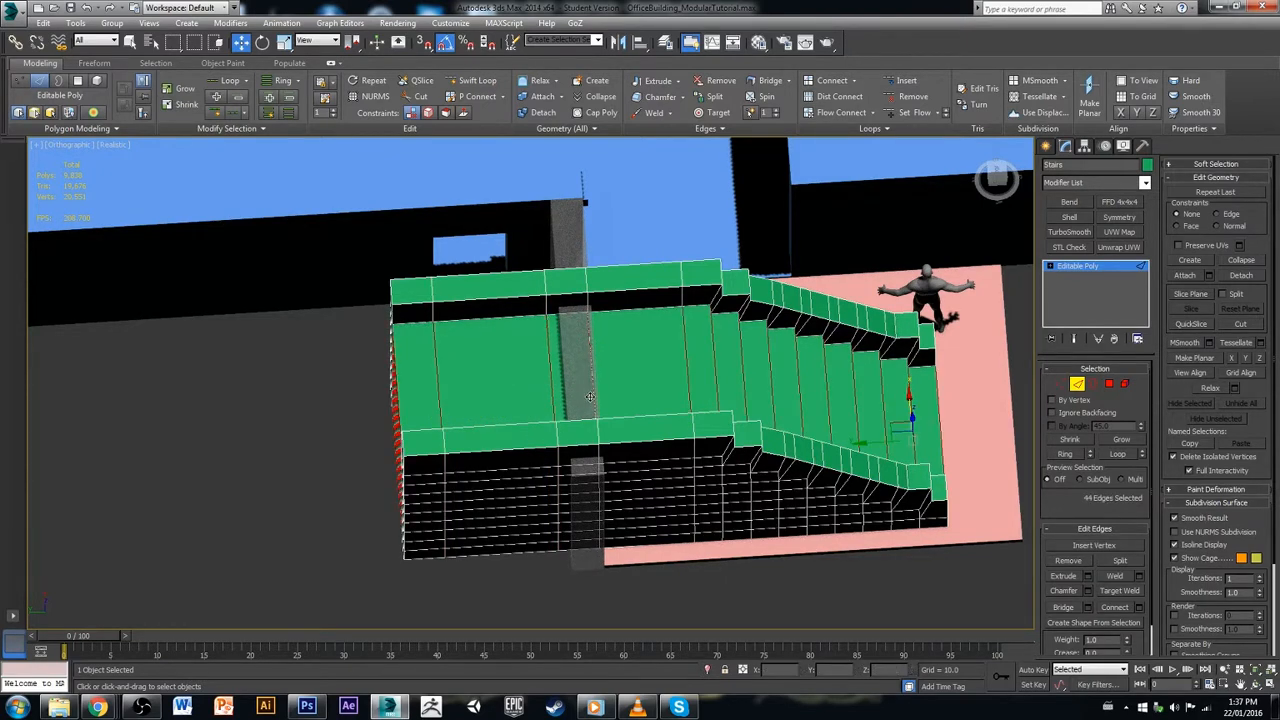
{"action": "left_click", "coordinate": [1129, 609]}
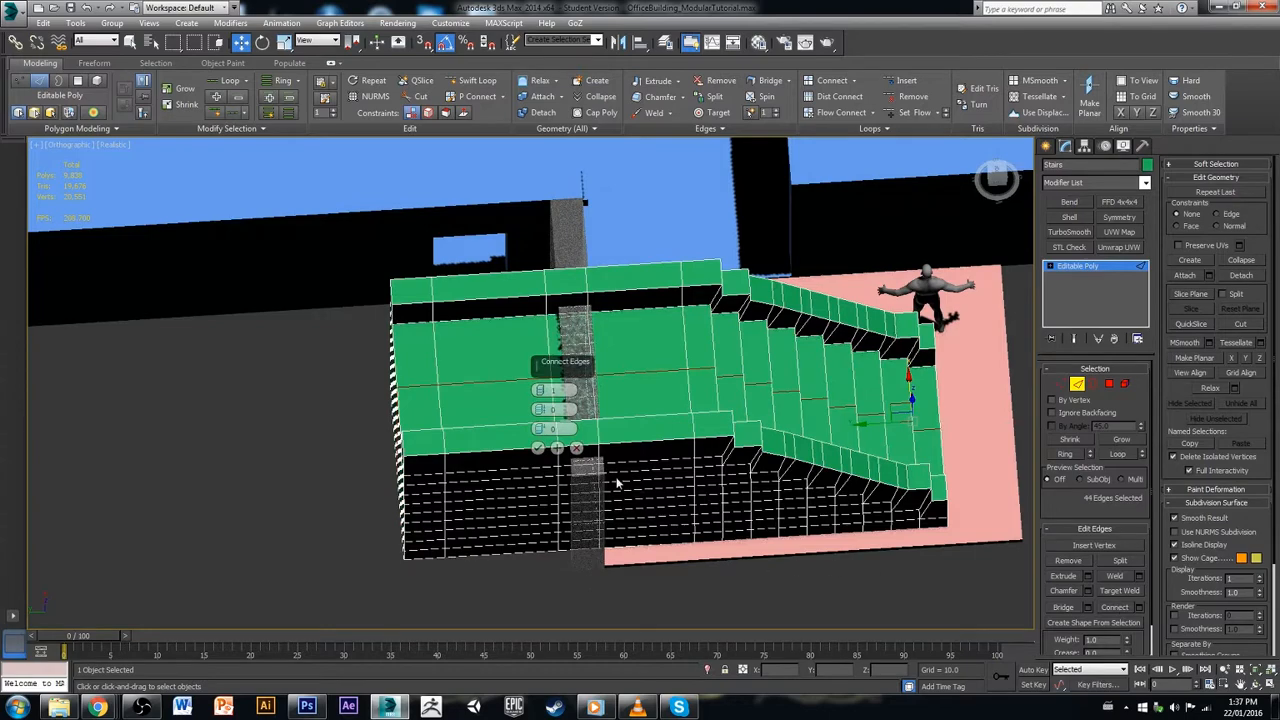
{"action": "left_click", "coordinate": [538, 447]}
Step: Delete the polygons between the two chamfered loops on one half of the landing, including the side wall, to make an opening
{"action": "middle_click_drag", "start_coordinate": [628, 420], "coordinate": [707, 396], "text": "alt"}
{"action": "left_click", "coordinate": [996, 174]}
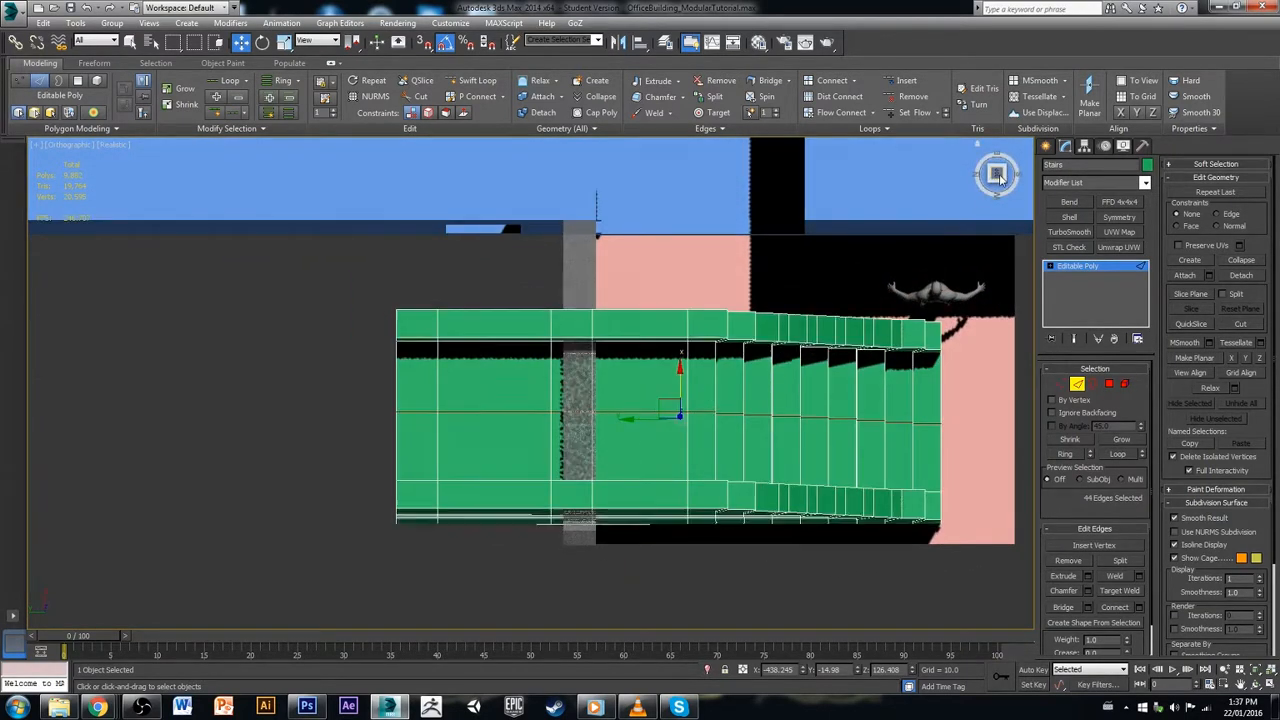
{"action": "left_click", "coordinate": [1109, 384]}
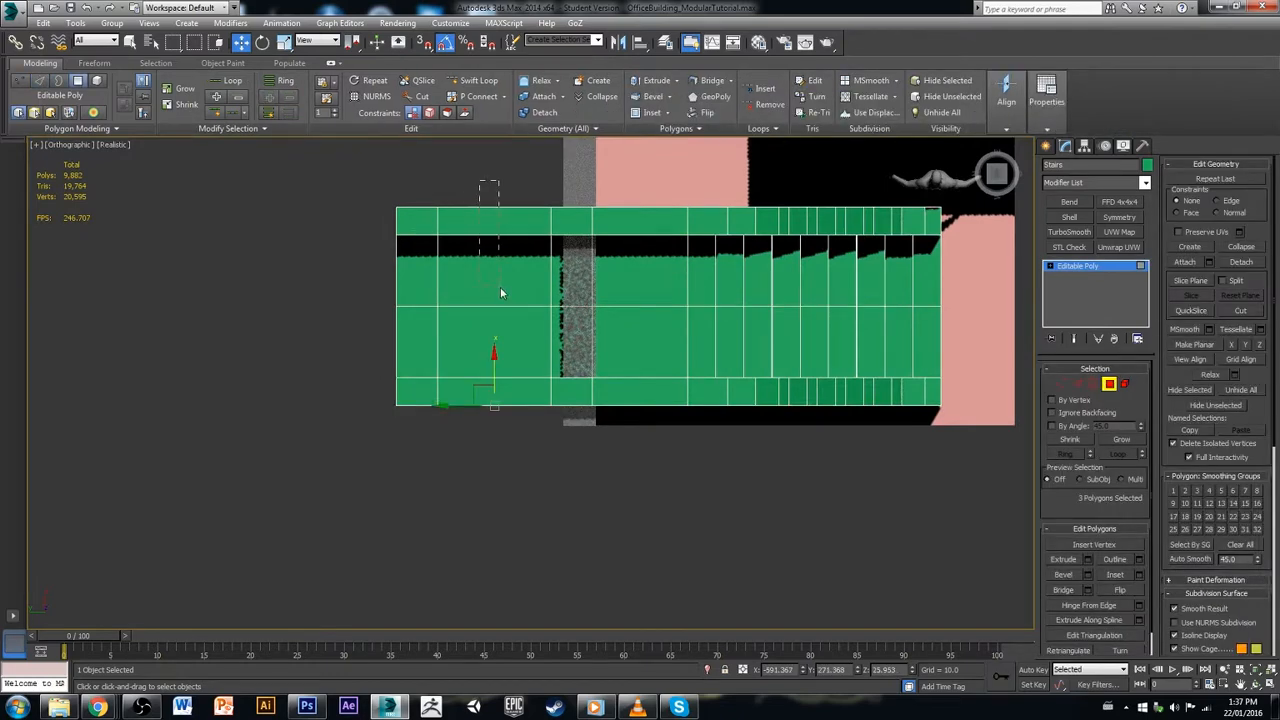
{"action": "left_click_drag", "start_coordinate": [500, 292], "coordinate": [523, 296]}
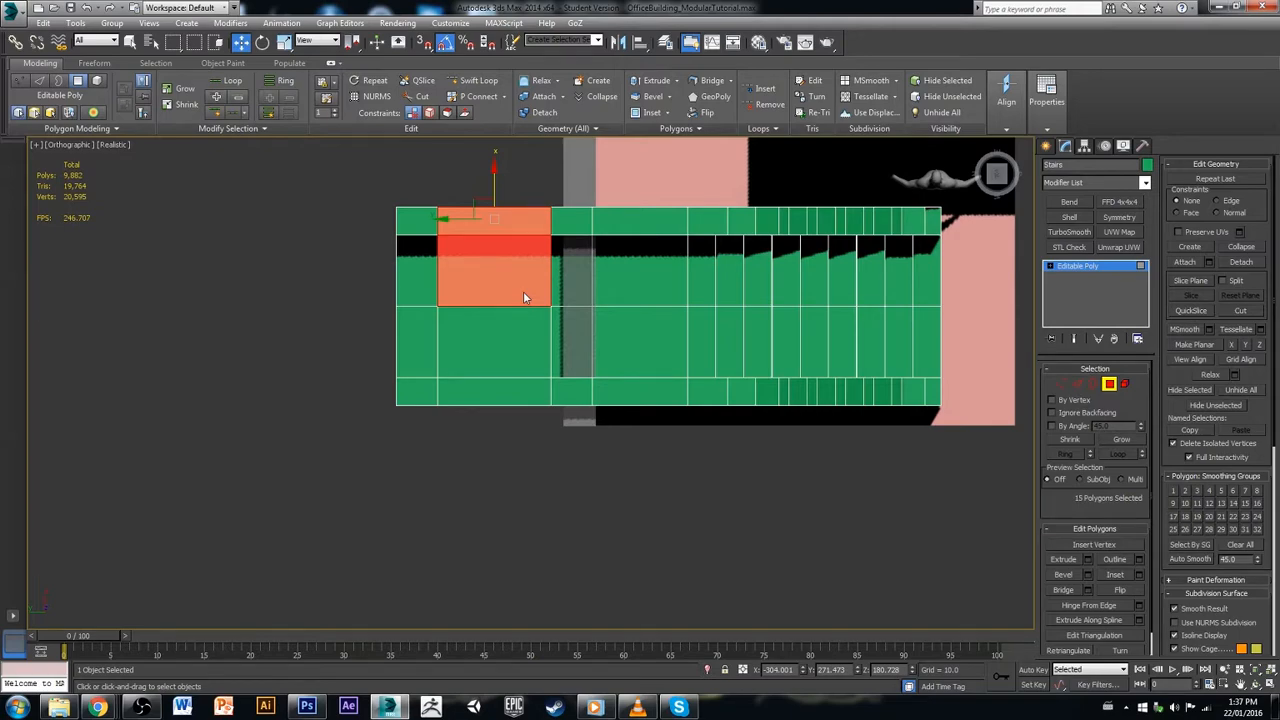
{"action": "key", "text": "Delete"}
Step: Select all polygons of the stair flight and clone them straight up above the original as part of the same object
{"action": "mouse_move", "coordinate": [491, 286]}
{"action": "middle_mouse_down", "text": "alt"}
{"action": "mouse_move", "coordinate": [567, 245]}
{"action": "mouse_move", "coordinate": [481, 264]}
{"action": "middle_mouse_up", "text": "alt"}
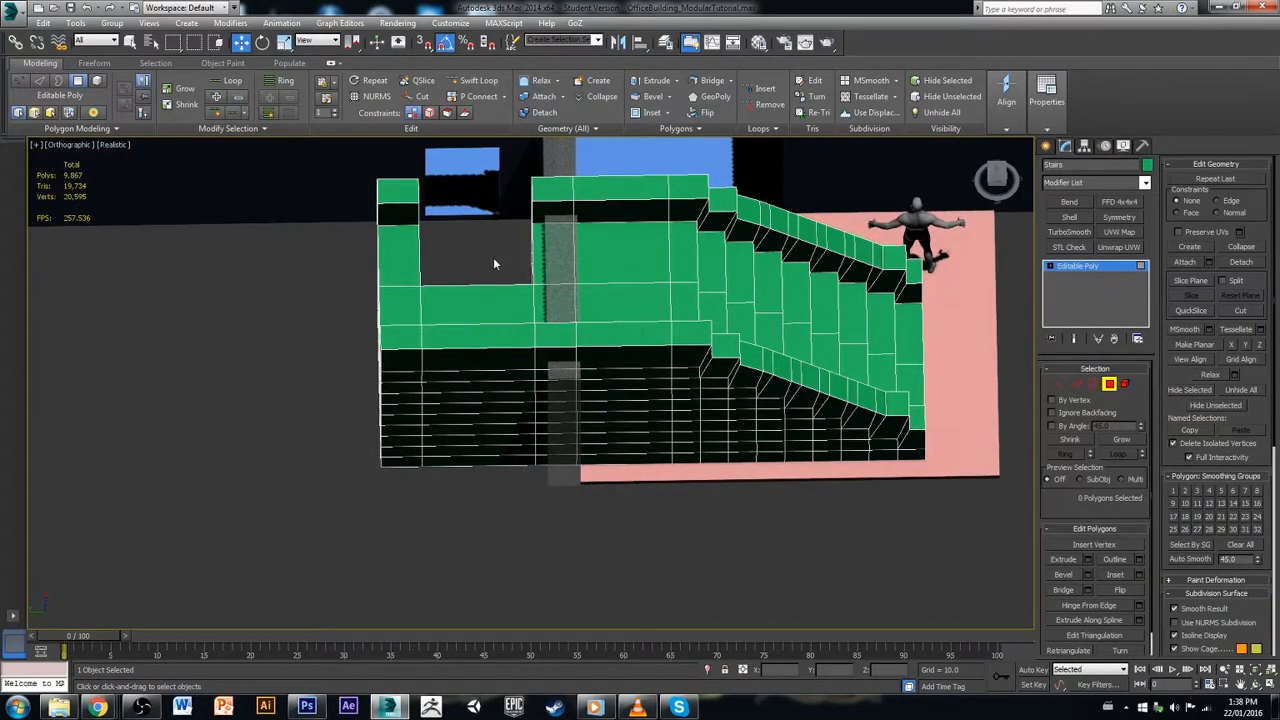
{"action": "middle_click_drag", "start_coordinate": [764, 321], "coordinate": [753, 325], "text": "alt"}
{"action": "middle_click_drag", "start_coordinate": [753, 325], "coordinate": [684, 400]}
{"action": "scroll", "coordinate": [691, 373], "scroll_direction": "down", "scroll_amount": 2}
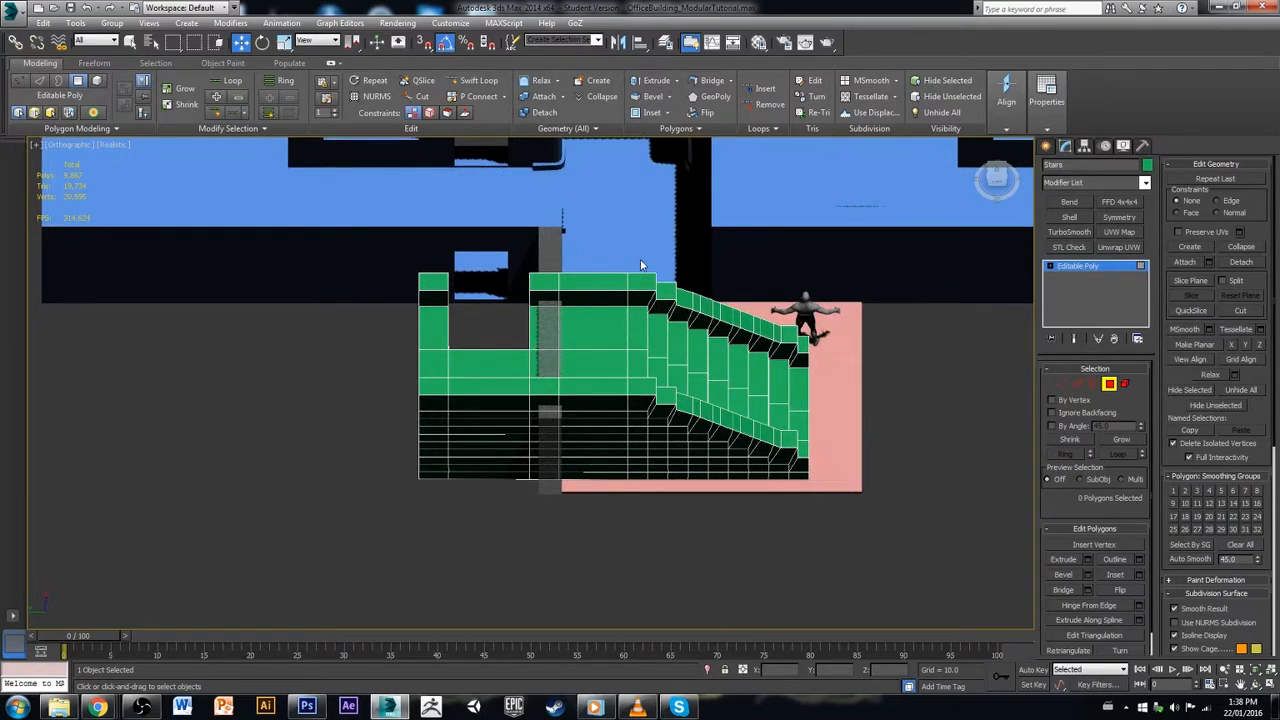
{"action": "left_click_drag", "start_coordinate": [640, 259], "coordinate": [880, 545]}
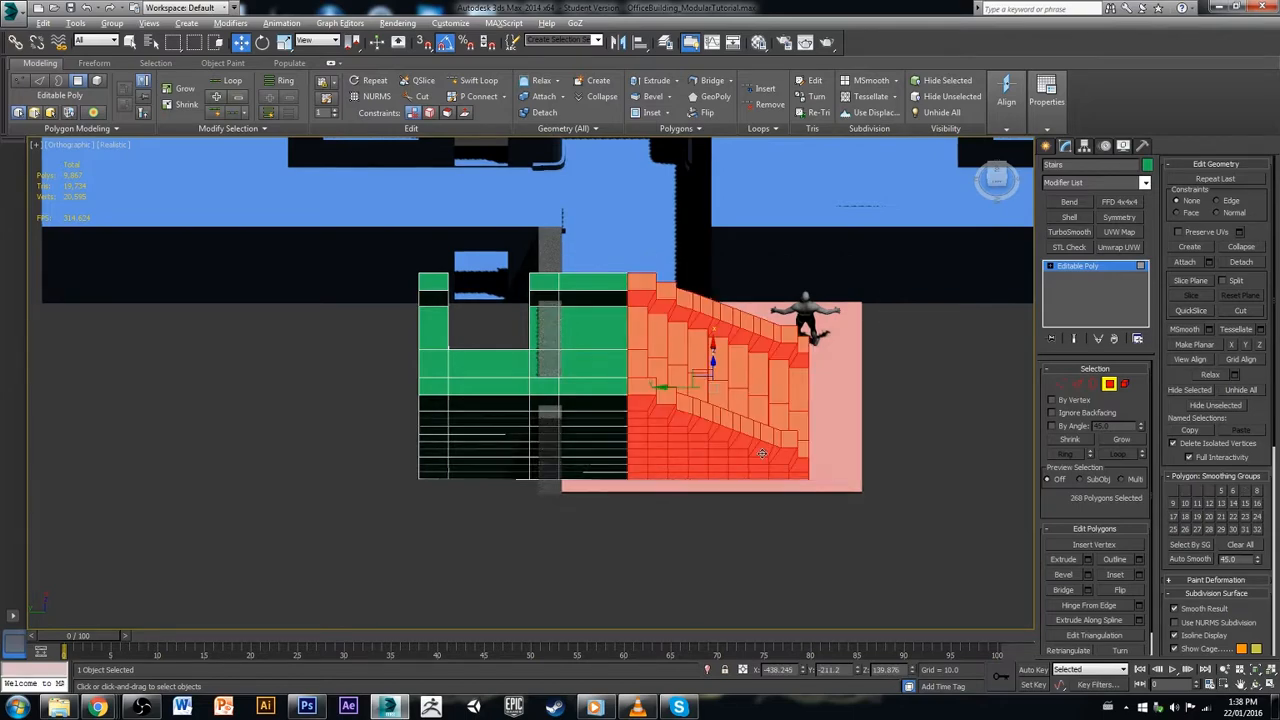
{"action": "mouse_move", "coordinate": [880, 545]}
{"action": "middle_mouse_down", "text": "alt"}
{"action": "mouse_move", "coordinate": [714, 406]}
{"action": "mouse_move", "coordinate": [716, 360]}
{"action": "mouse_move", "coordinate": [723, 413]}
{"action": "mouse_move", "coordinate": [718, 395]}
{"action": "middle_mouse_up", "text": "alt"}
{"action": "mouse_move", "coordinate": [714, 368]}
{"action": "left_mouse_down", "text": "shift"}
{"action": "mouse_move", "coordinate": [702, 191]}
{"action": "mouse_move", "coordinate": [694, 220]}
{"action": "left_mouse_up", "text": "shift"}
{"action": "left_click", "coordinate": [707, 359]}
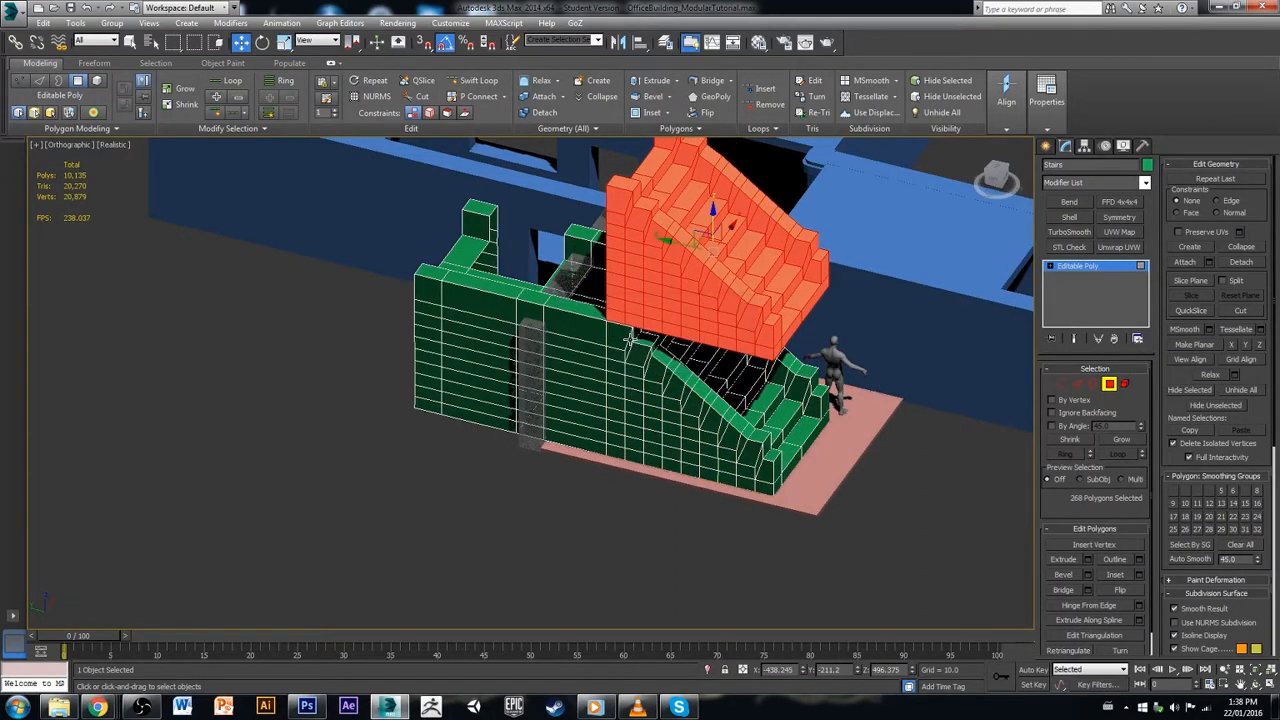
Step: Rotate the copied flight a quarter turn and place it above the landing
{"action": "middle_click_drag", "start_coordinate": [707, 359], "coordinate": [633, 380], "text": "alt"}
{"action": "key", "text": "e"}
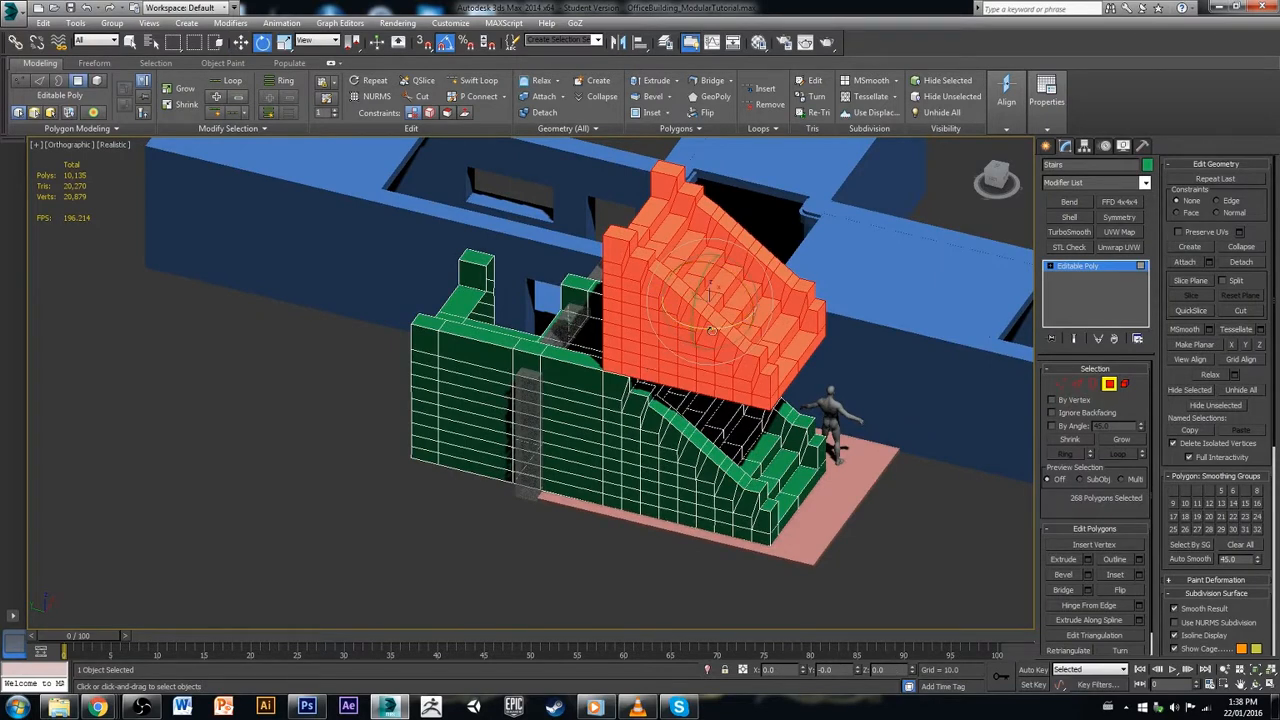
{"action": "mouse_move", "coordinate": [729, 326]}
{"action": "left_mouse_down"}
{"action": "mouse_move", "coordinate": [665, 331]}
{"action": "mouse_move", "coordinate": [481, 240]}
{"action": "left_mouse_up"}
{"action": "key", "text": "w"}
{"action": "middle_click_drag", "start_coordinate": [505, 262], "coordinate": [508, 303], "text": "alt"}
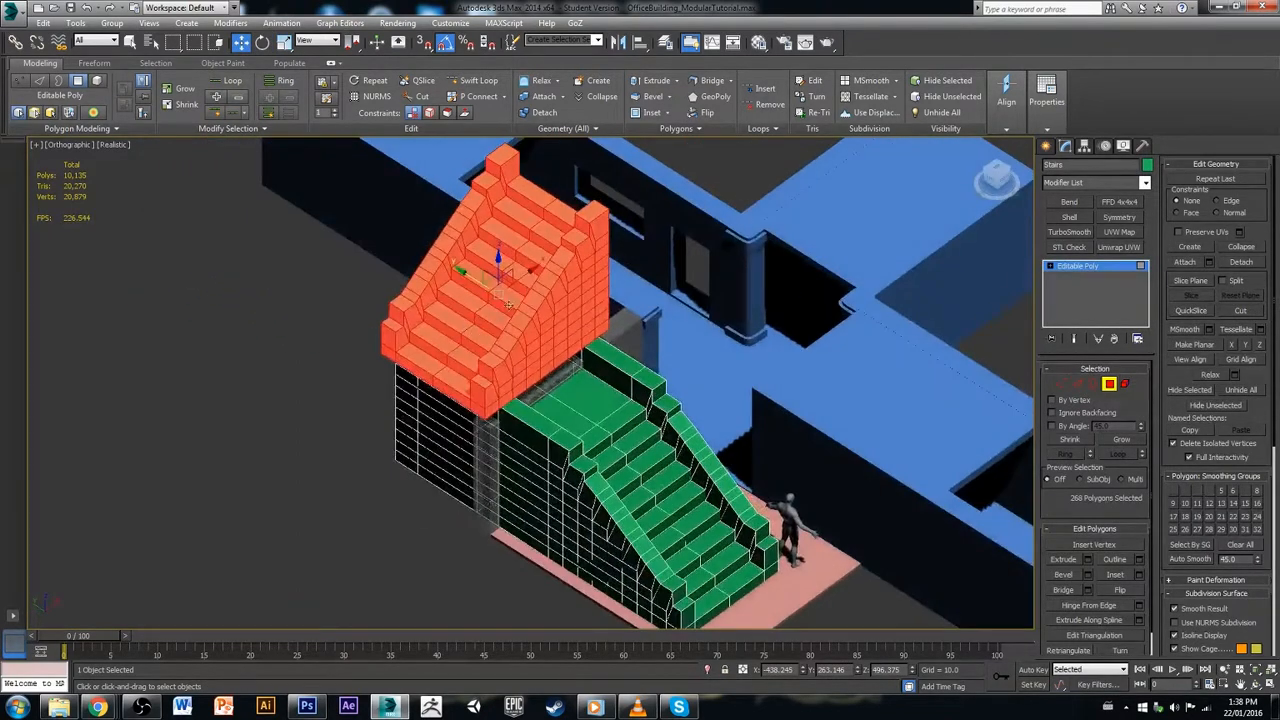
Step: Move the copied flight beside the landing's opening and lower it, to about X -109 and Z 422
{"action": "mouse_move", "coordinate": [524, 281]}
{"action": "left_mouse_down"}
{"action": "mouse_move", "coordinate": [622, 205]}
{"action": "mouse_move", "coordinate": [660, 218]}
{"action": "left_mouse_up"}
{"action": "middle_click_drag", "start_coordinate": [660, 218], "coordinate": [661, 320], "text": "alt"}
{"action": "left_click_drag", "start_coordinate": [607, 212], "coordinate": [614, 239]}
Step: Isolate the stairs object and select only the copied upper flight as an element
{"action": "mouse_move", "coordinate": [614, 239]}
{"action": "middle_mouse_down", "text": "alt"}
{"action": "mouse_move", "coordinate": [725, 310]}
{"action": "mouse_move", "coordinate": [713, 310]}
{"action": "middle_mouse_up", "text": "alt"}
{"action": "middle_click_drag", "start_coordinate": [713, 310], "coordinate": [689, 338]}
{"action": "scroll", "coordinate": [689, 338], "scroll_direction": "down", "scroll_amount": 2}
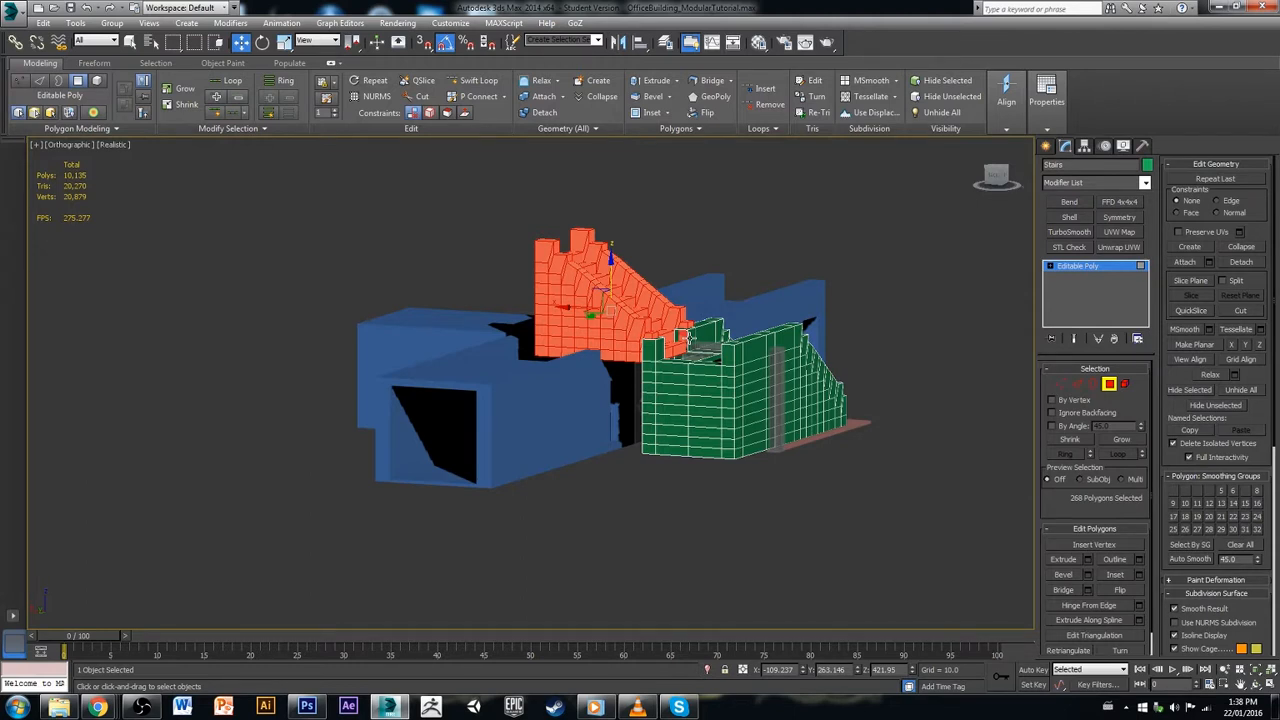
{"action": "left_click", "coordinate": [770, 350]}
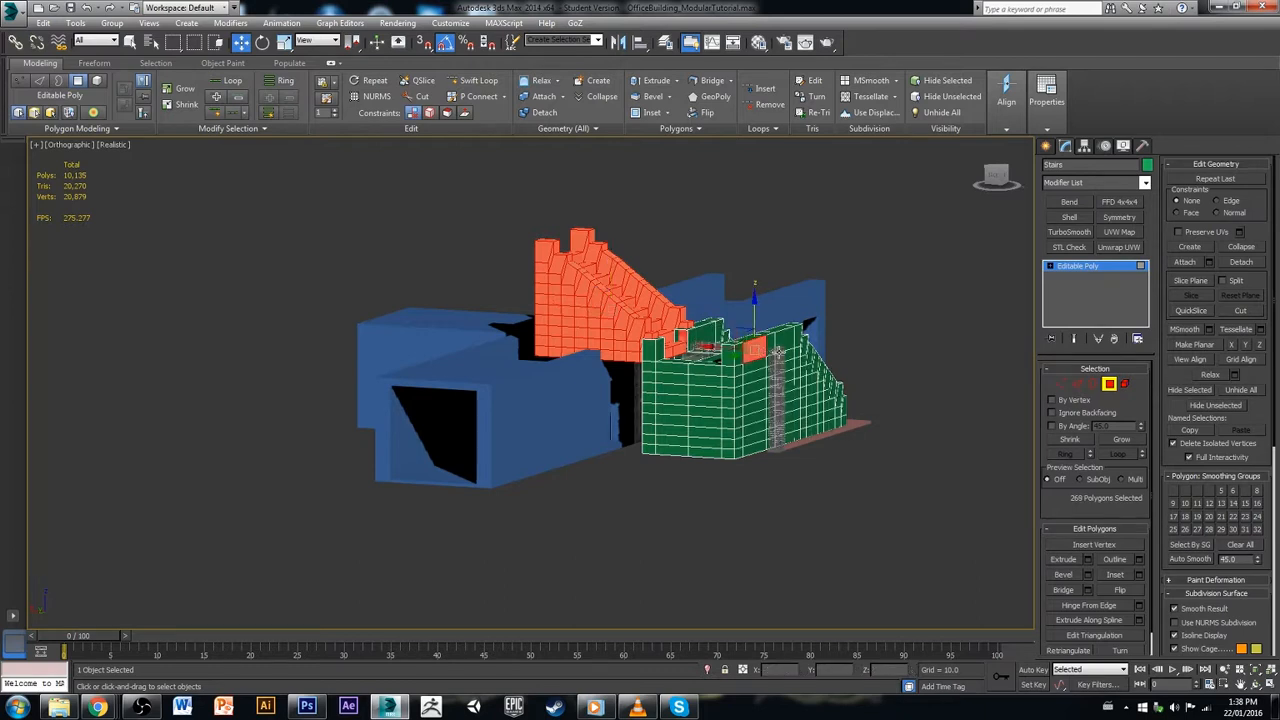
{"action": "left_click", "coordinate": [1125, 383]}
{"action": "left_click", "coordinate": [815, 358]}
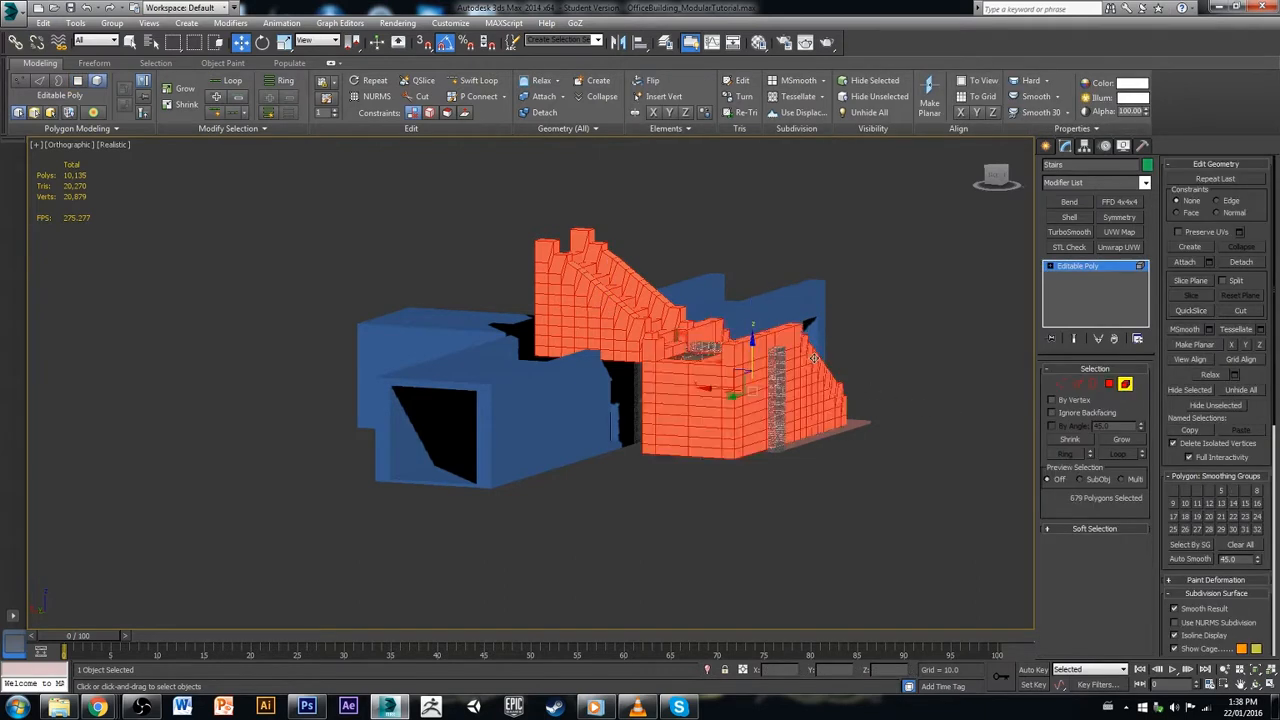
{"action": "left_click", "coordinate": [708, 670]}
{"action": "left_click", "coordinate": [811, 493]}
{"action": "middle_click_drag", "start_coordinate": [762, 454], "coordinate": [805, 467], "text": "alt"}
{"action": "left_click", "coordinate": [508, 450]}
Step: Shift the upper flight to about X -71, Y 273 so its outer side lines up with the landing's end
{"action": "middle_click_drag", "start_coordinate": [508, 440], "coordinate": [544, 426], "text": "alt"}
{"action": "left_click_drag", "start_coordinate": [465, 339], "coordinate": [453, 363]}
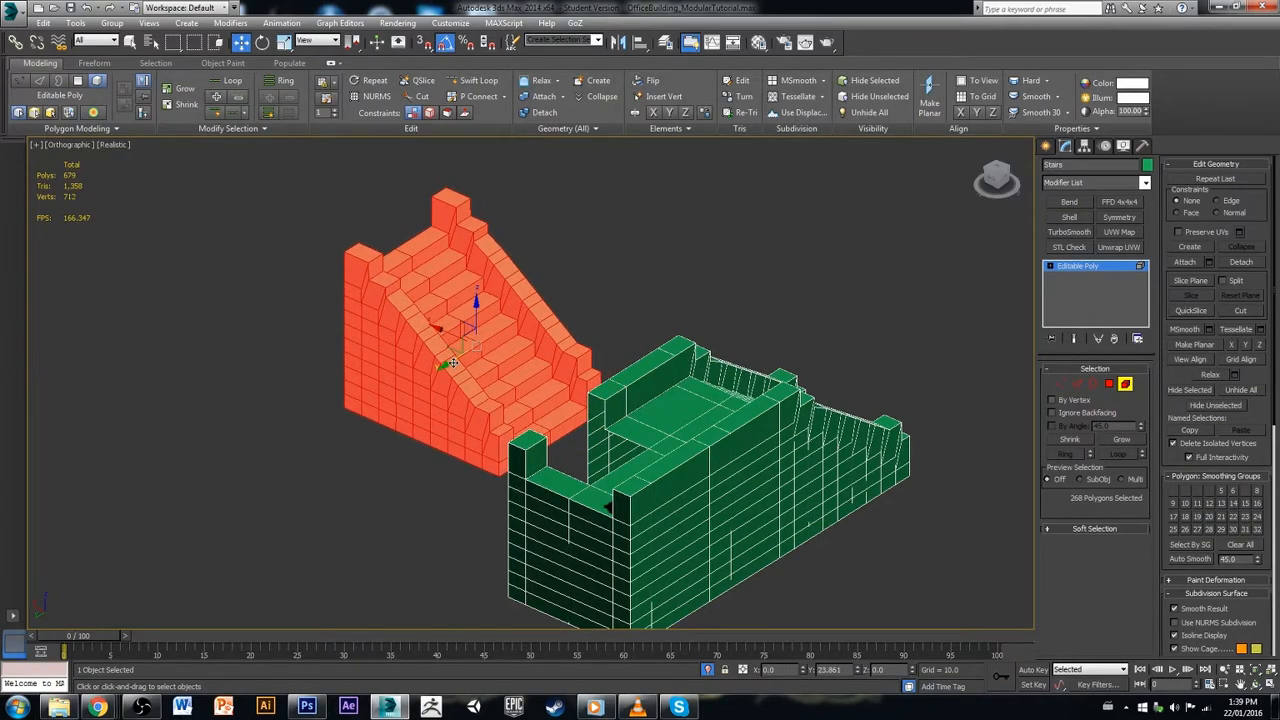
{"action": "middle_click_drag", "start_coordinate": [656, 443], "coordinate": [695, 457], "text": "alt"}
{"action": "middle_click_drag", "start_coordinate": [618, 398], "coordinate": [511, 470], "text": "alt"}
Step: Select the vertices along the opening's stair-side edge and snap them in line with the upper flight's inner wall edge
{"action": "left_click", "coordinate": [995, 175]}
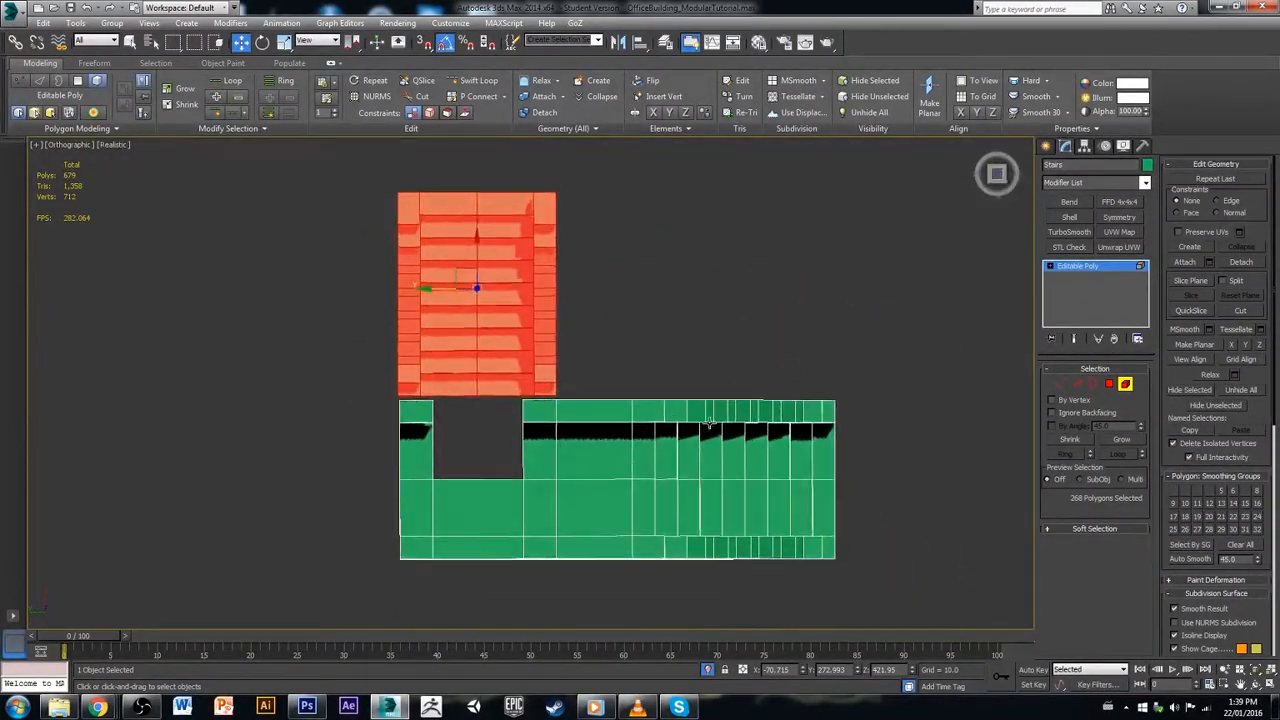
{"action": "middle_click_drag", "start_coordinate": [705, 429], "coordinate": [769, 410]}
{"action": "scroll", "coordinate": [584, 419], "scroll_direction": "up", "scroll_amount": 2}
{"action": "scroll", "coordinate": [584, 419], "scroll_direction": "up", "scroll_amount": 3}
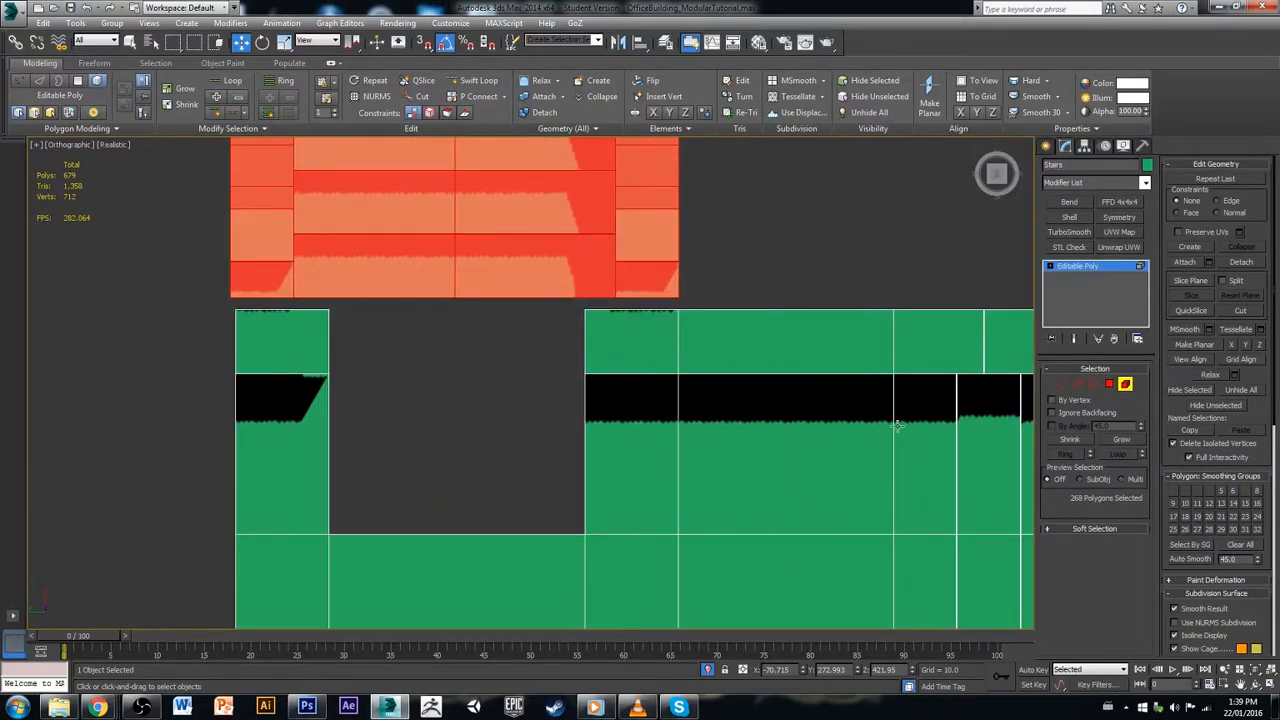
{"action": "left_click", "coordinate": [1061, 383]}
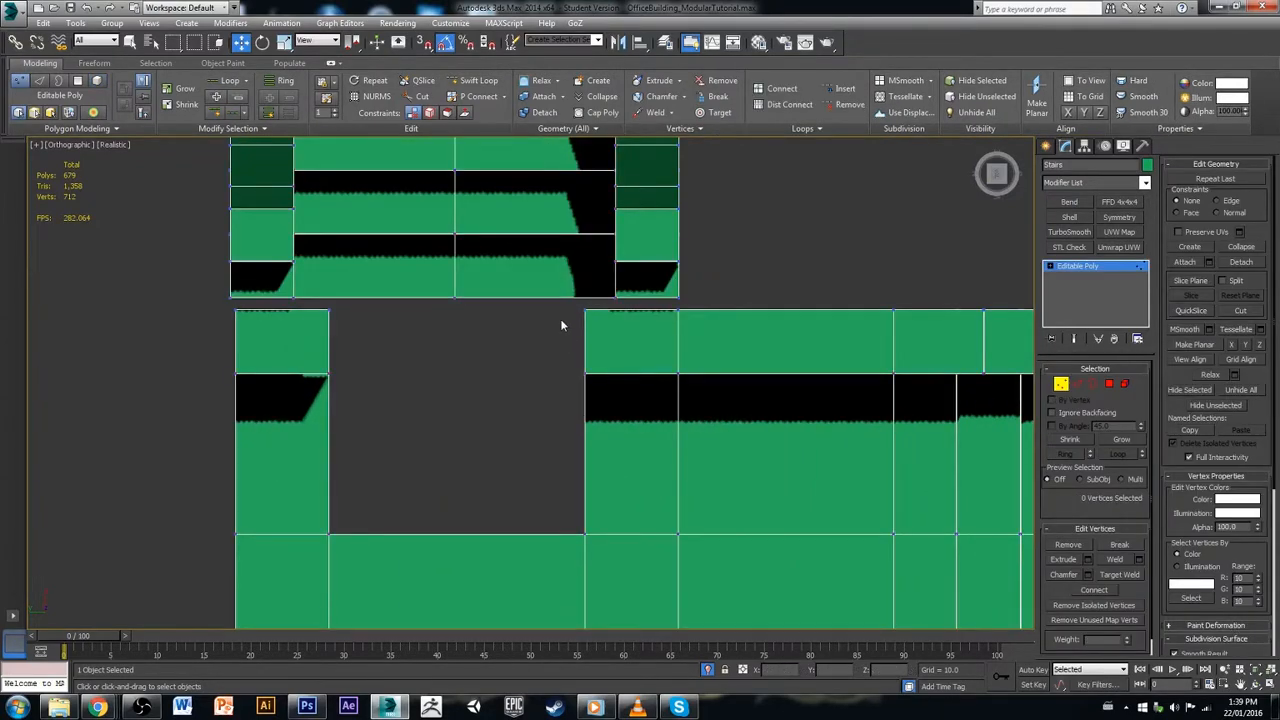
{"action": "left_click_drag", "start_coordinate": [566, 306], "coordinate": [599, 593]}
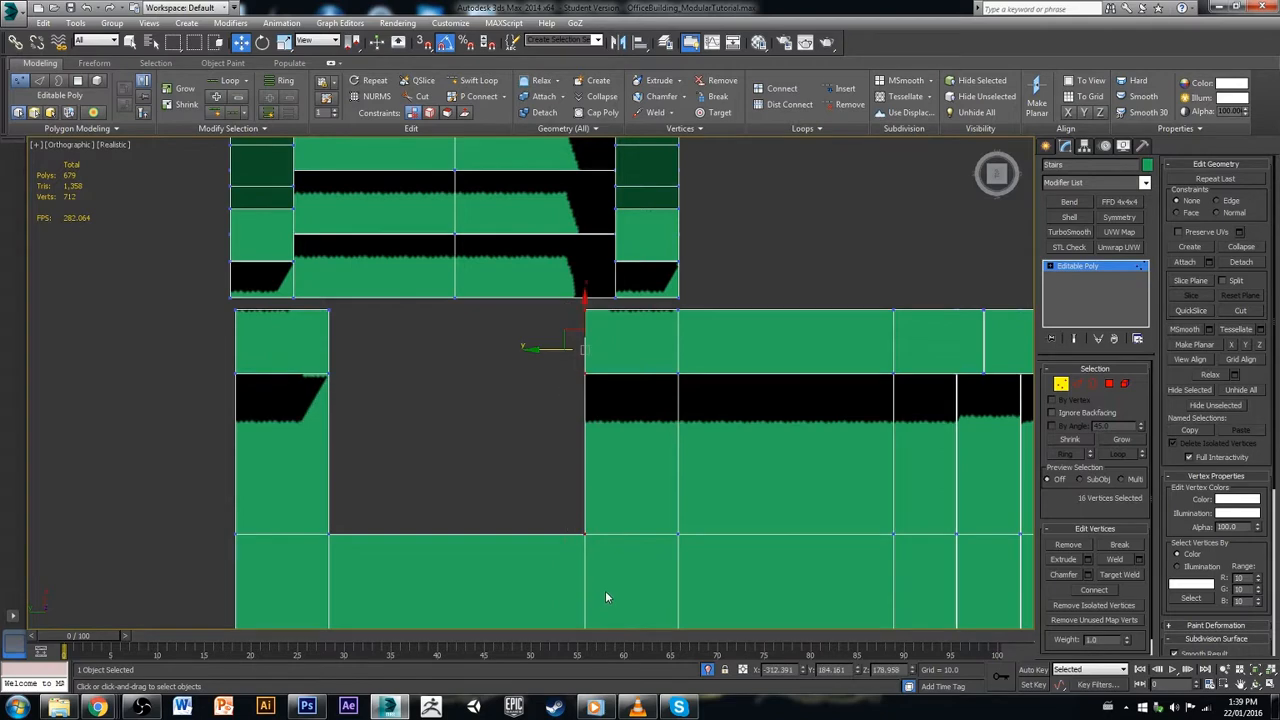
{"action": "middle_click_drag", "start_coordinate": [605, 590], "coordinate": [574, 430]}
{"action": "scroll", "coordinate": [575, 437], "scroll_direction": "down", "scroll_amount": 2}
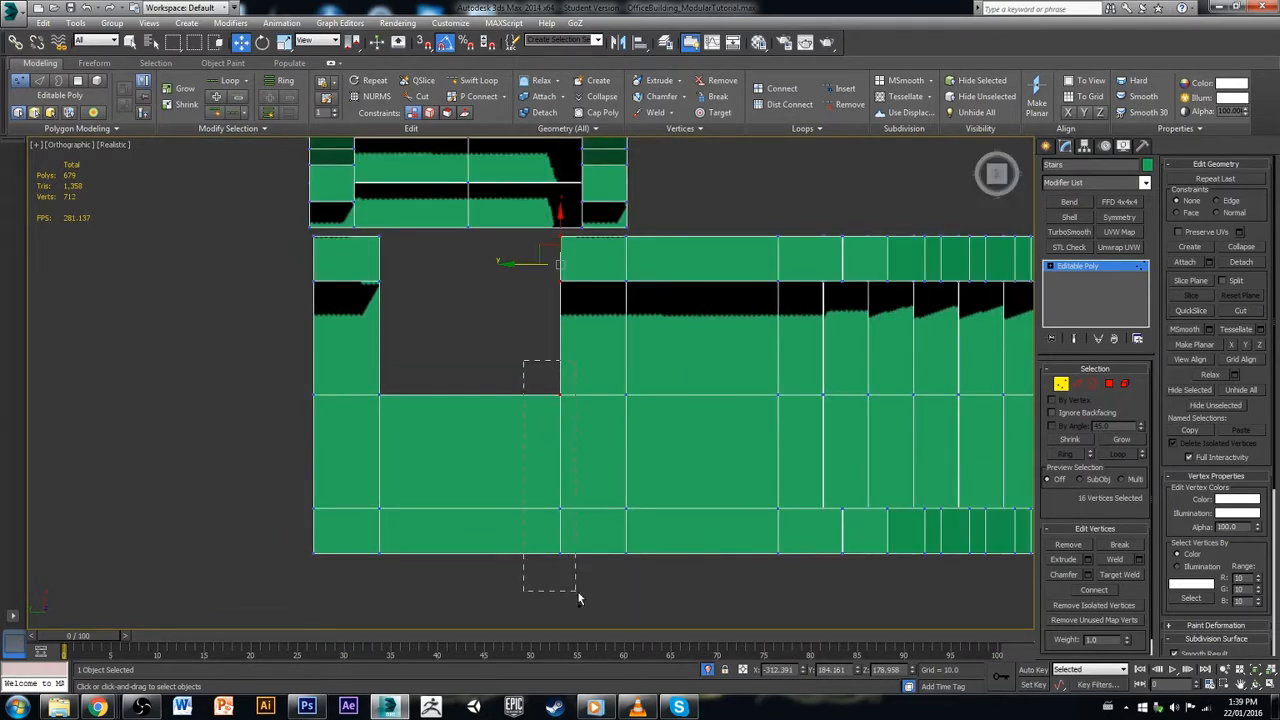
{"action": "left_click_drag", "start_coordinate": [578, 598], "coordinate": [580, 598]}
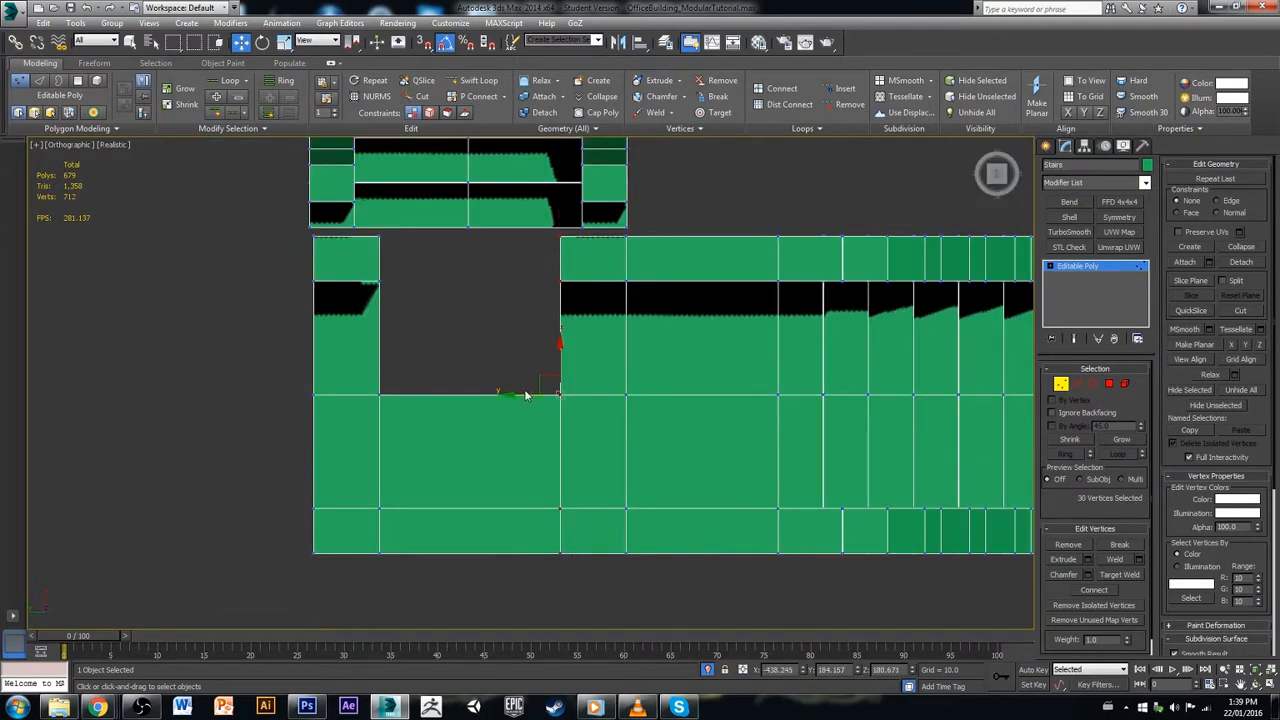
{"action": "key", "text": "s"}
{"action": "left_click_drag", "start_coordinate": [546, 394], "coordinate": [585, 229]}
Step: Snap the vertices along the opening's outer-end edge in line with the upper flight's other inner wall edge
{"action": "left_click", "coordinate": [484, 334]}
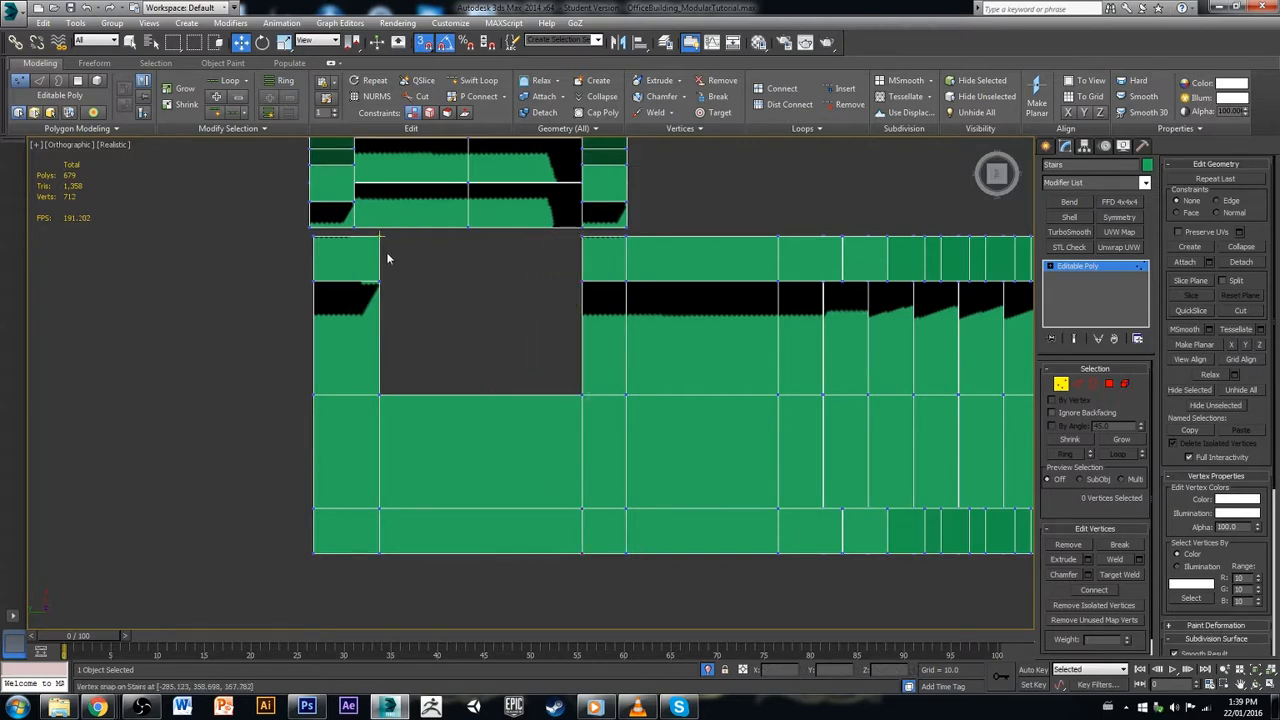
{"action": "left_click_drag", "start_coordinate": [400, 614], "coordinate": [400, 612]}
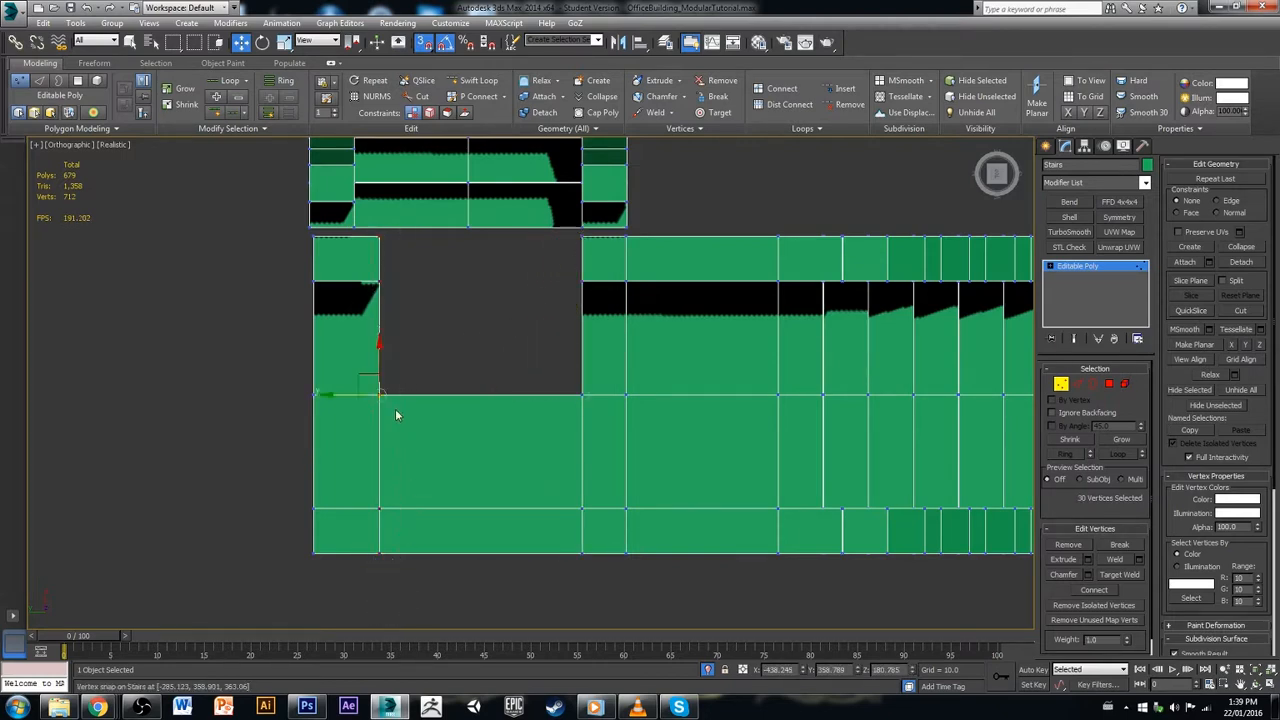
{"action": "left_click_drag", "start_coordinate": [380, 394], "coordinate": [350, 236]}
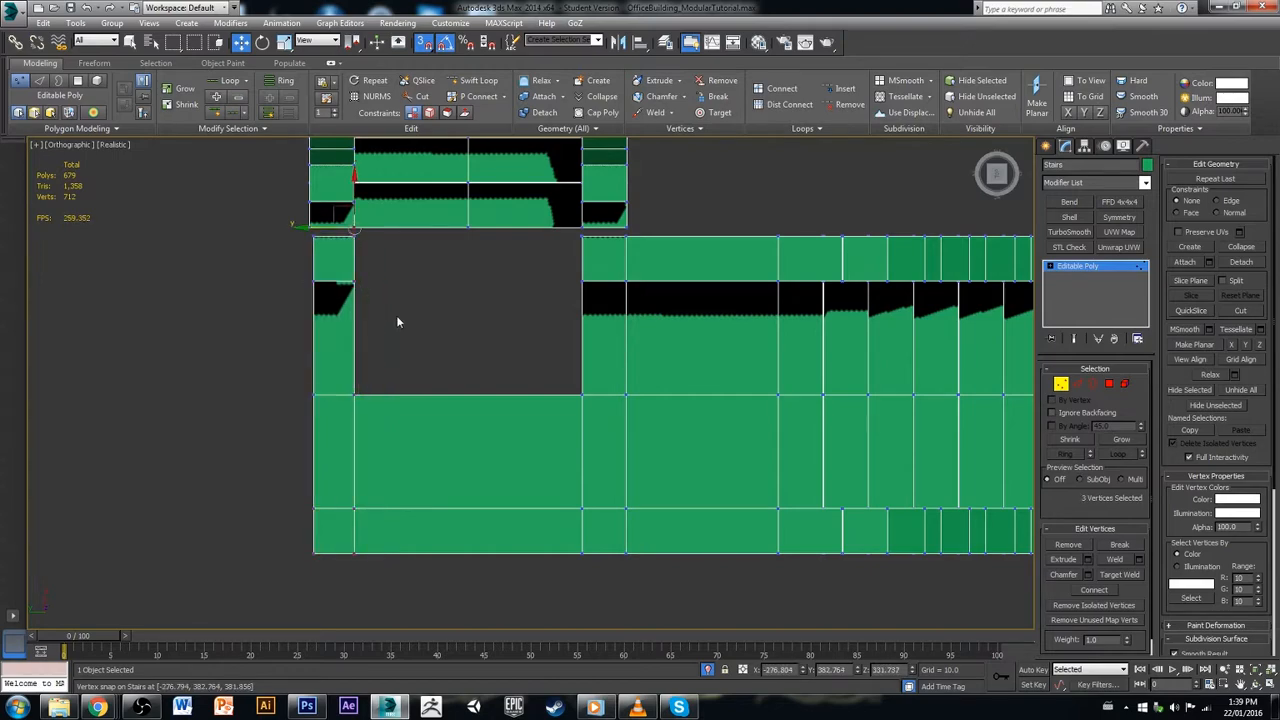
{"action": "left_click", "coordinate": [408, 338]}
Step: Examine from above and from behind how the upper flight lines up with the landing and its end wall
{"action": "scroll", "coordinate": [404, 404], "scroll_direction": "down", "scroll_amount": 2}
{"action": "middle_click_drag", "start_coordinate": [406, 431], "coordinate": [462, 362], "text": "alt"}
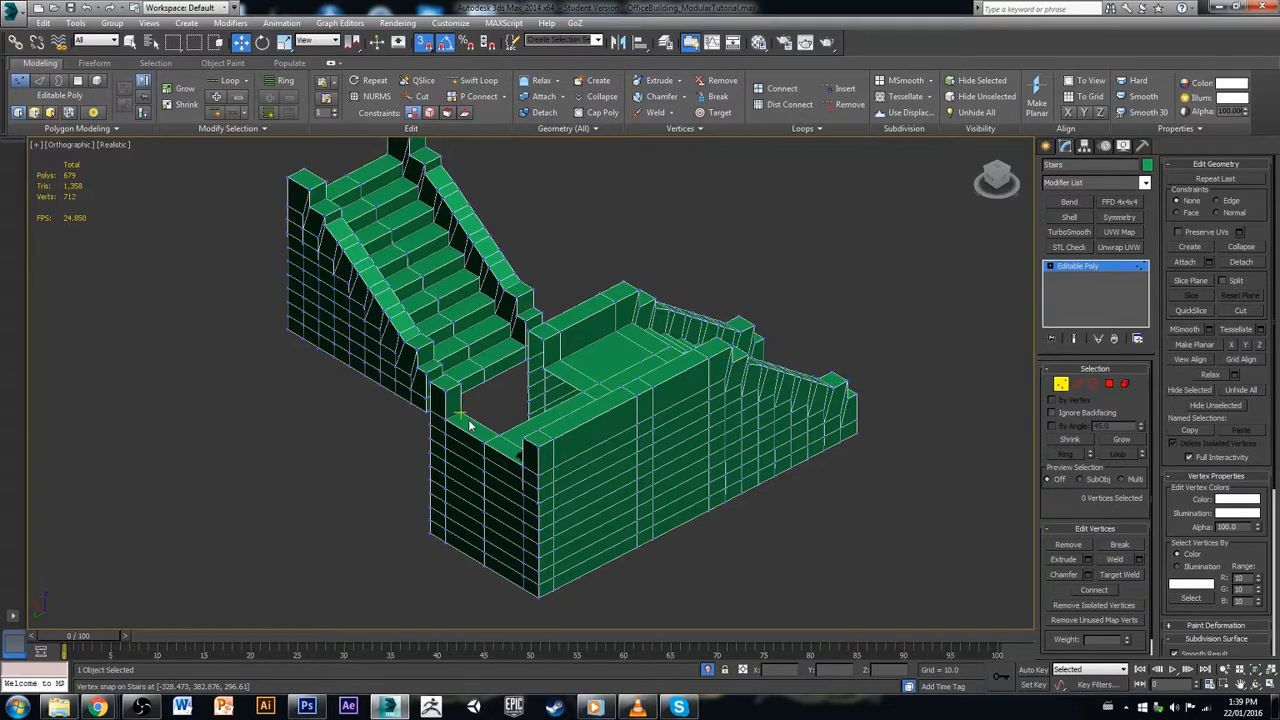
{"action": "left_click", "coordinate": [1109, 384]}
{"action": "middle_click_drag", "start_coordinate": [588, 448], "coordinate": [617, 422], "text": "alt"}
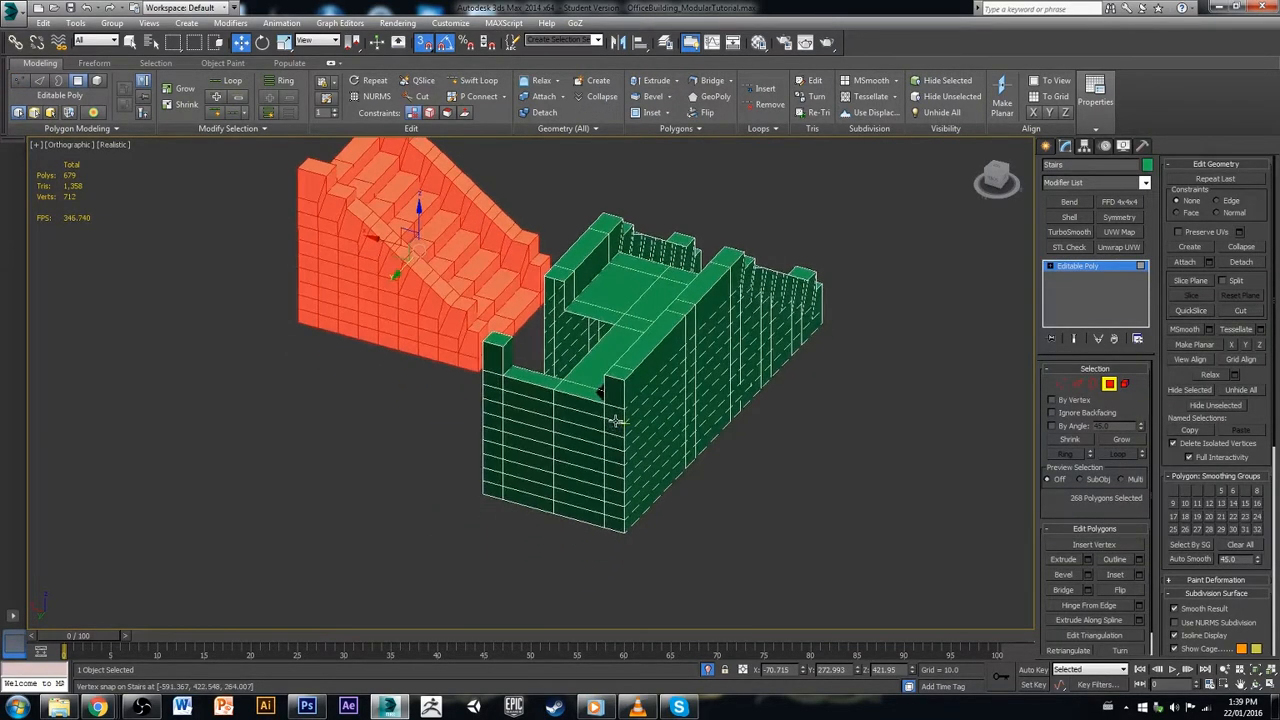
{"action": "left_click", "coordinate": [611, 398]}
{"action": "middle_click_drag", "start_coordinate": [663, 462], "coordinate": [557, 537], "text": "alt"}
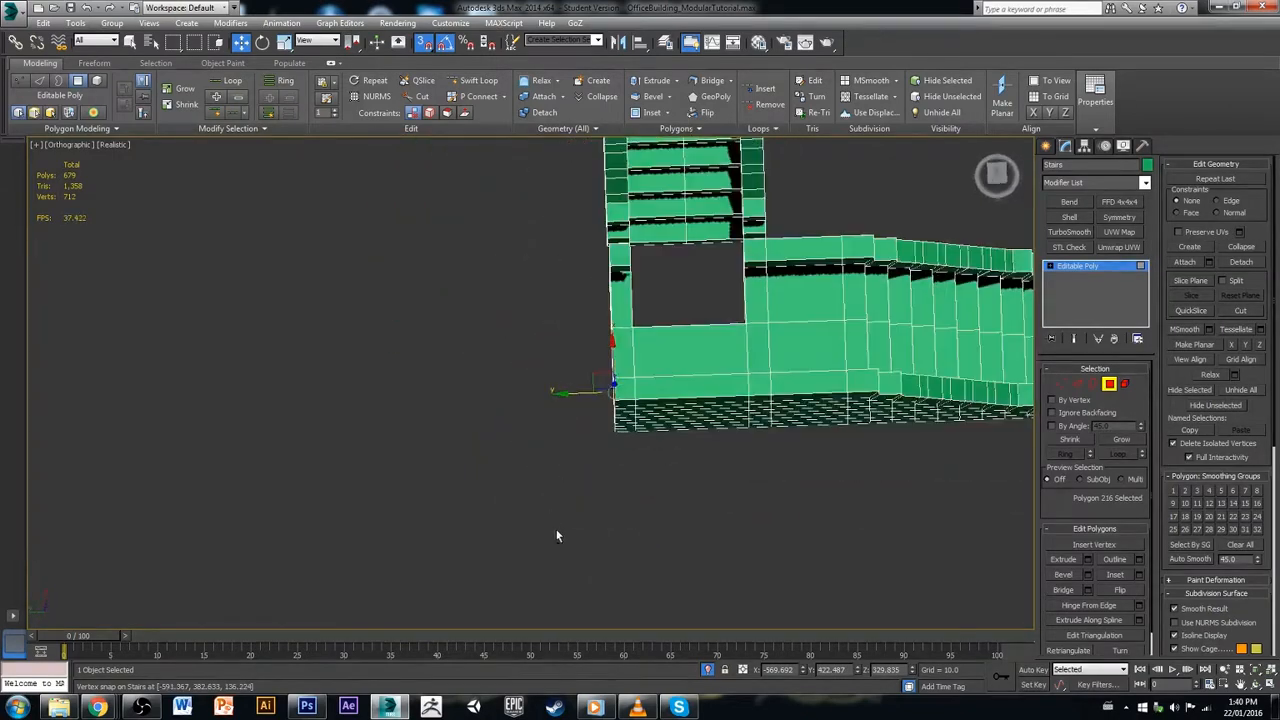
{"action": "left_click", "coordinate": [997, 175]}
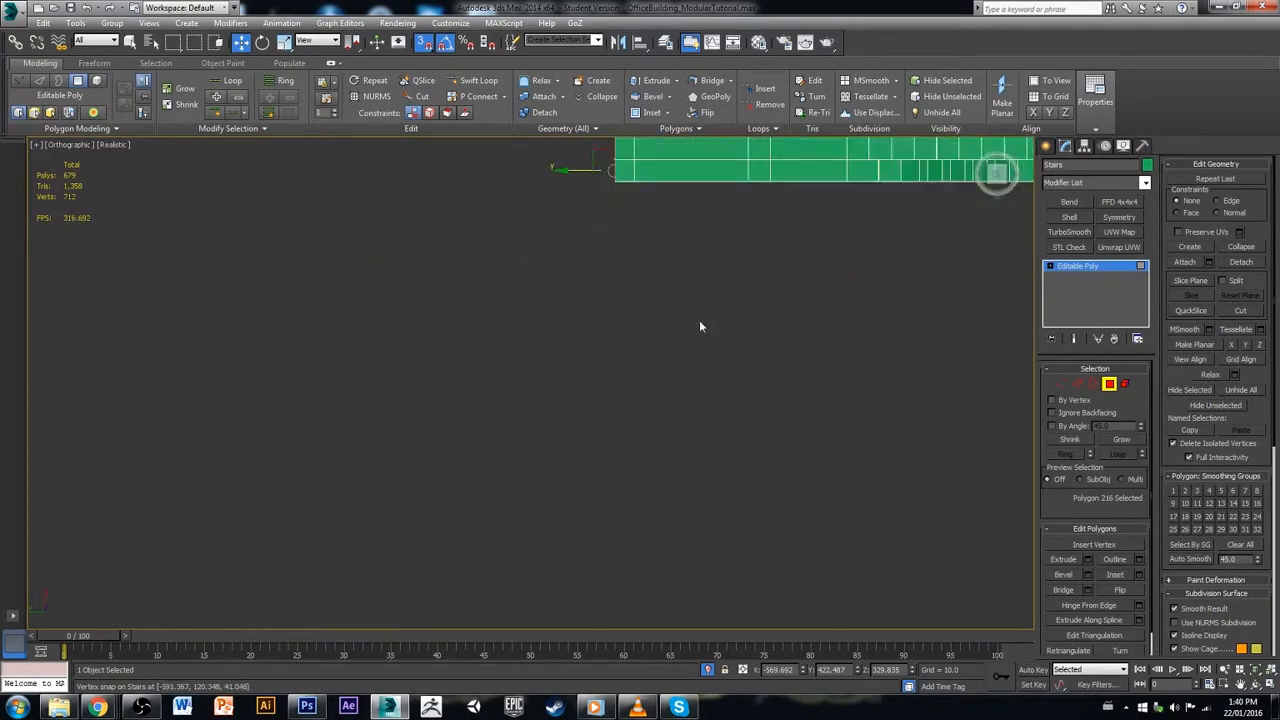
{"action": "middle_click_drag", "start_coordinate": [699, 326], "coordinate": [651, 528]}
{"action": "scroll", "coordinate": [557, 320], "scroll_direction": "up", "scroll_amount": 3}
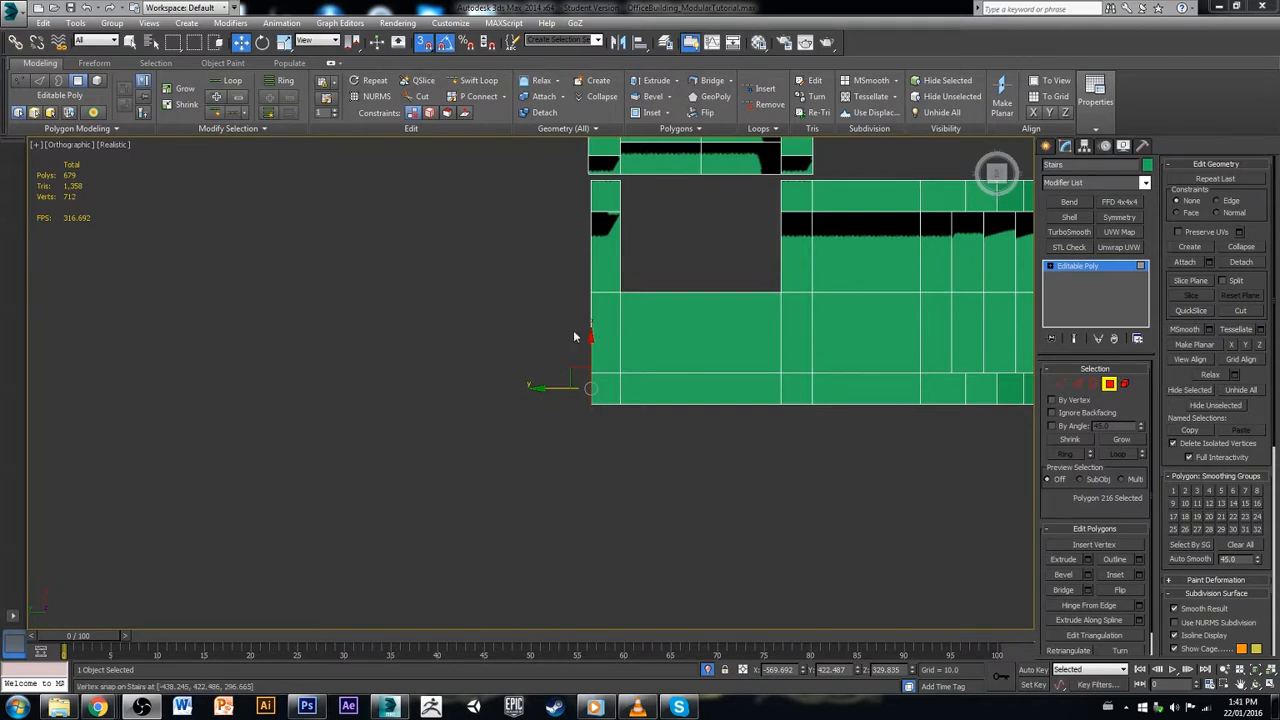
{"action": "middle_click_drag", "start_coordinate": [575, 337], "coordinate": [573, 397]}
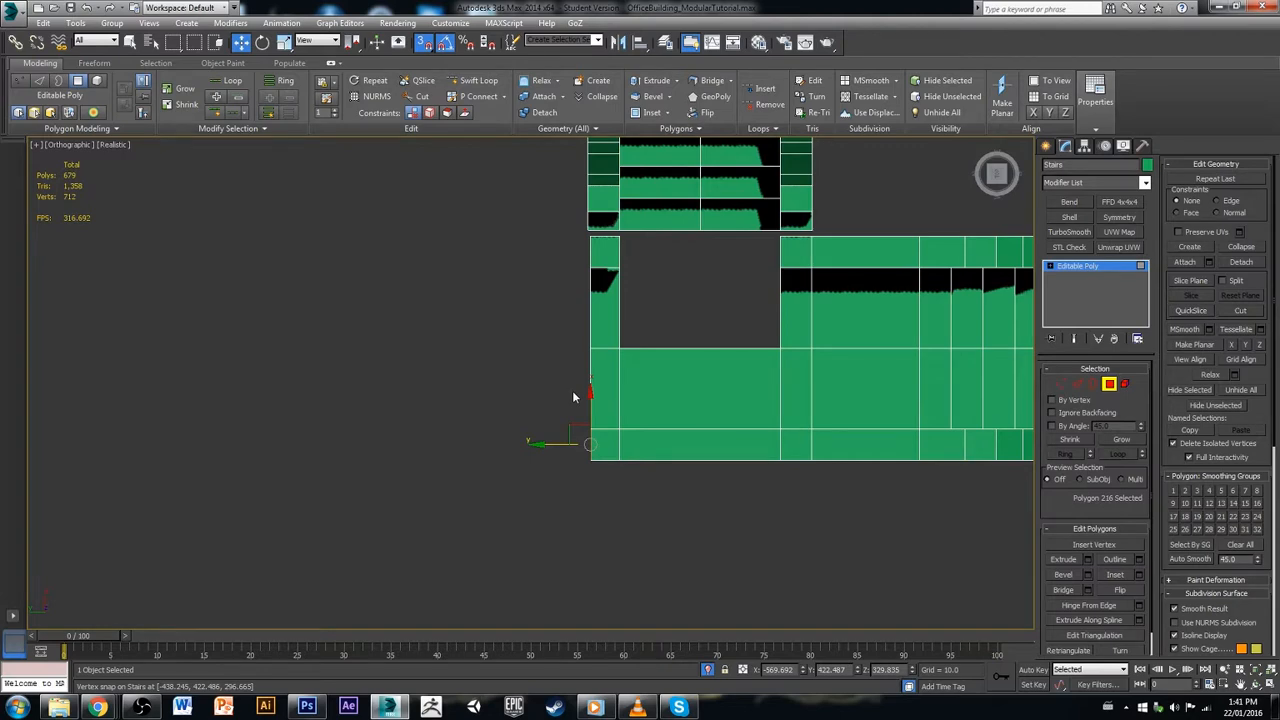
{"action": "middle_click_drag", "start_coordinate": [672, 216], "coordinate": [863, 212]}
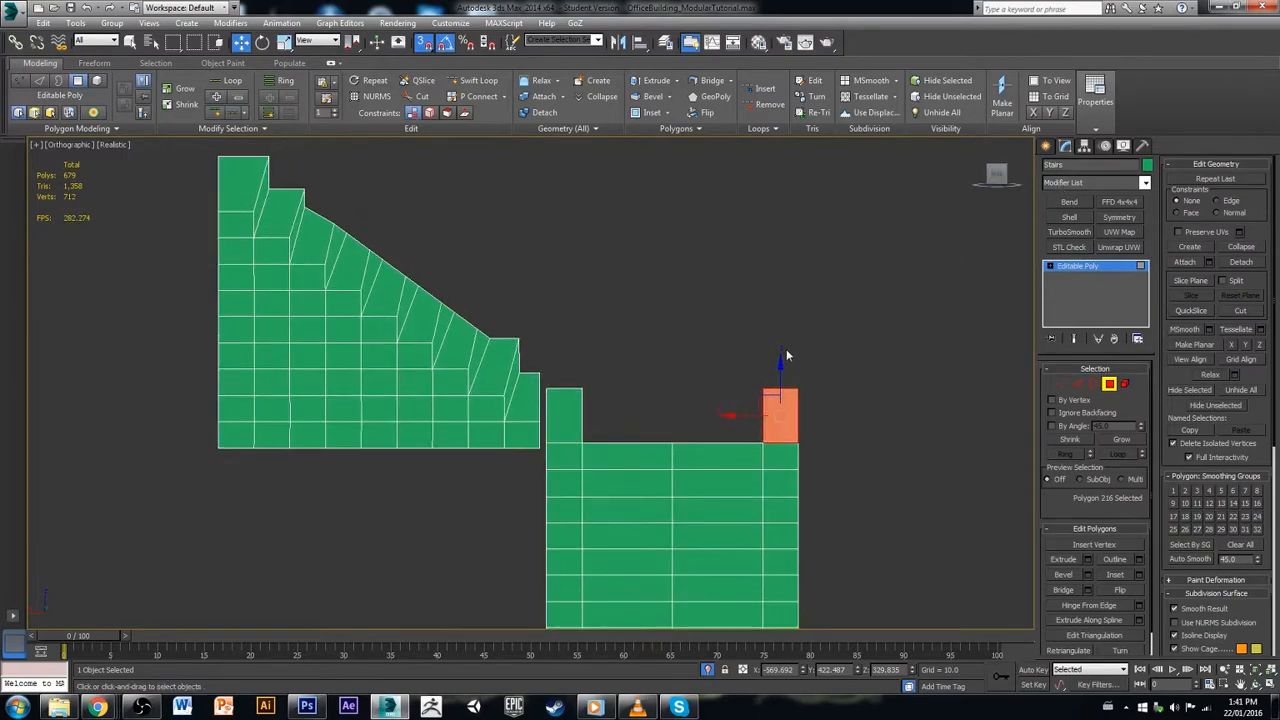
{"action": "mouse_move", "coordinate": [737, 417]}
{"action": "middle_mouse_down", "text": "alt"}
{"action": "mouse_move", "coordinate": [757, 423]}
{"action": "mouse_move", "coordinate": [695, 436]}
{"action": "mouse_move", "coordinate": [717, 450]}
{"action": "mouse_move", "coordinate": [745, 395]}
{"action": "middle_mouse_up", "text": "alt"}
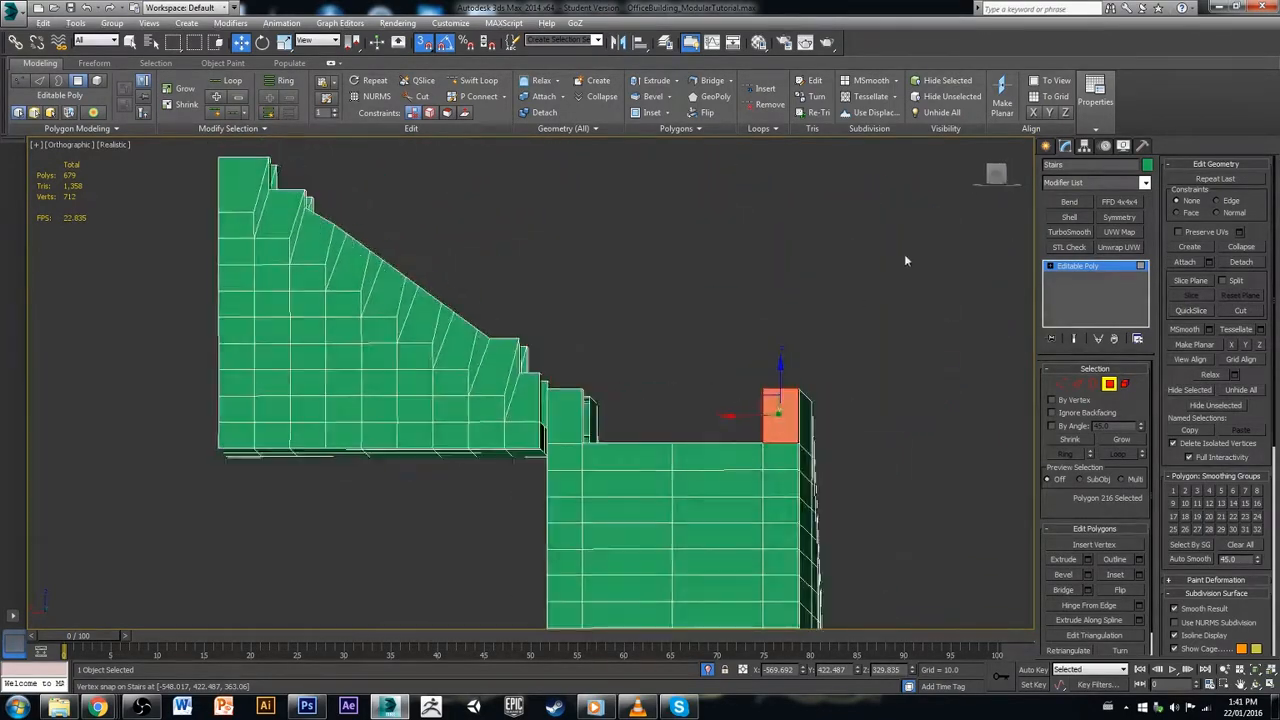
{"action": "left_click", "coordinate": [906, 260]}
{"action": "left_click", "coordinate": [986, 177]}
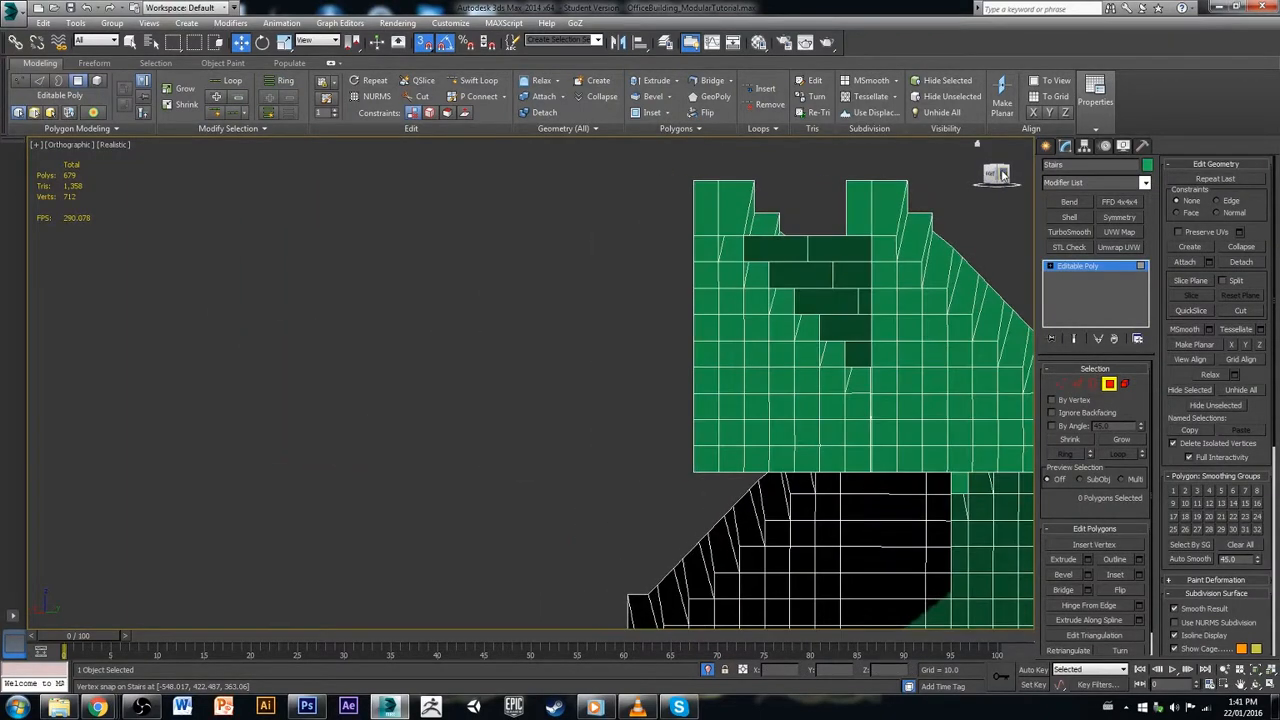
{"action": "left_click", "coordinate": [1003, 175]}
{"action": "middle_click_drag", "start_coordinate": [709, 385], "coordinate": [778, 300]}
{"action": "scroll", "coordinate": [716, 346], "scroll_direction": "up", "scroll_amount": 2}
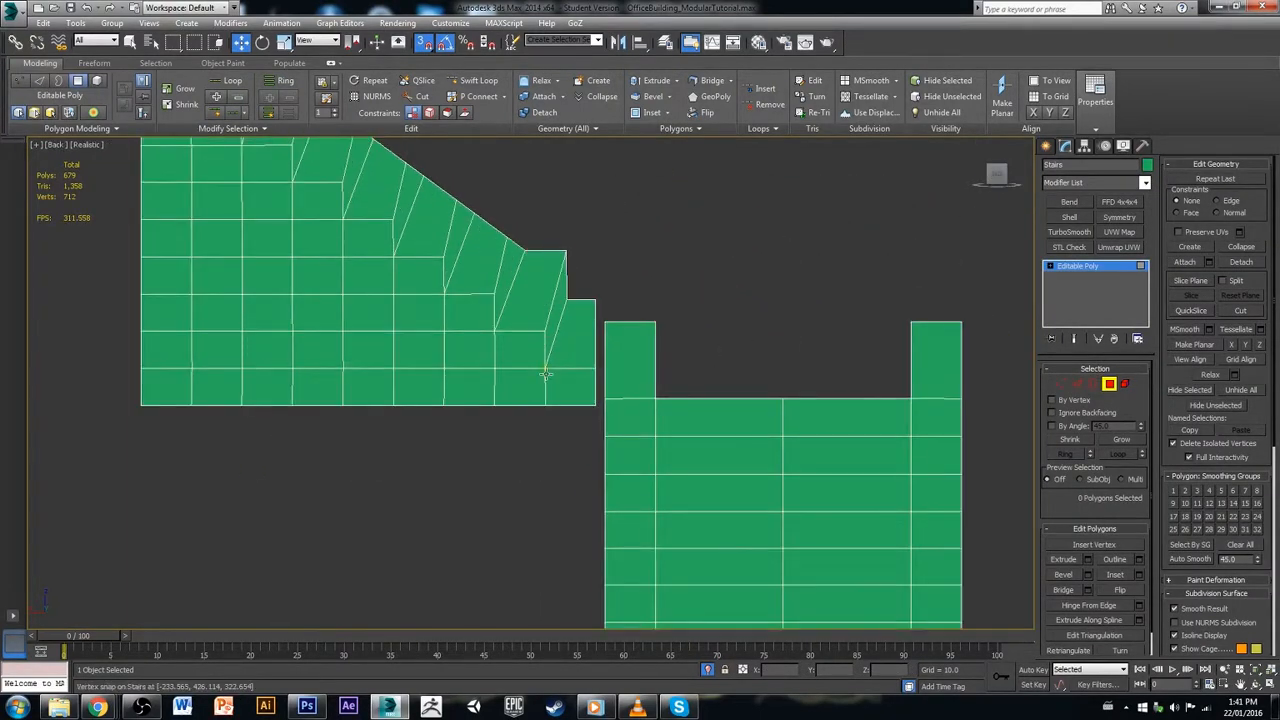
Step: Select the upper flight as an element and move it to about X -78 against the landing, with snapping off
{"action": "left_click", "coordinate": [545, 374]}
{"action": "left_click", "coordinate": [914, 316]}
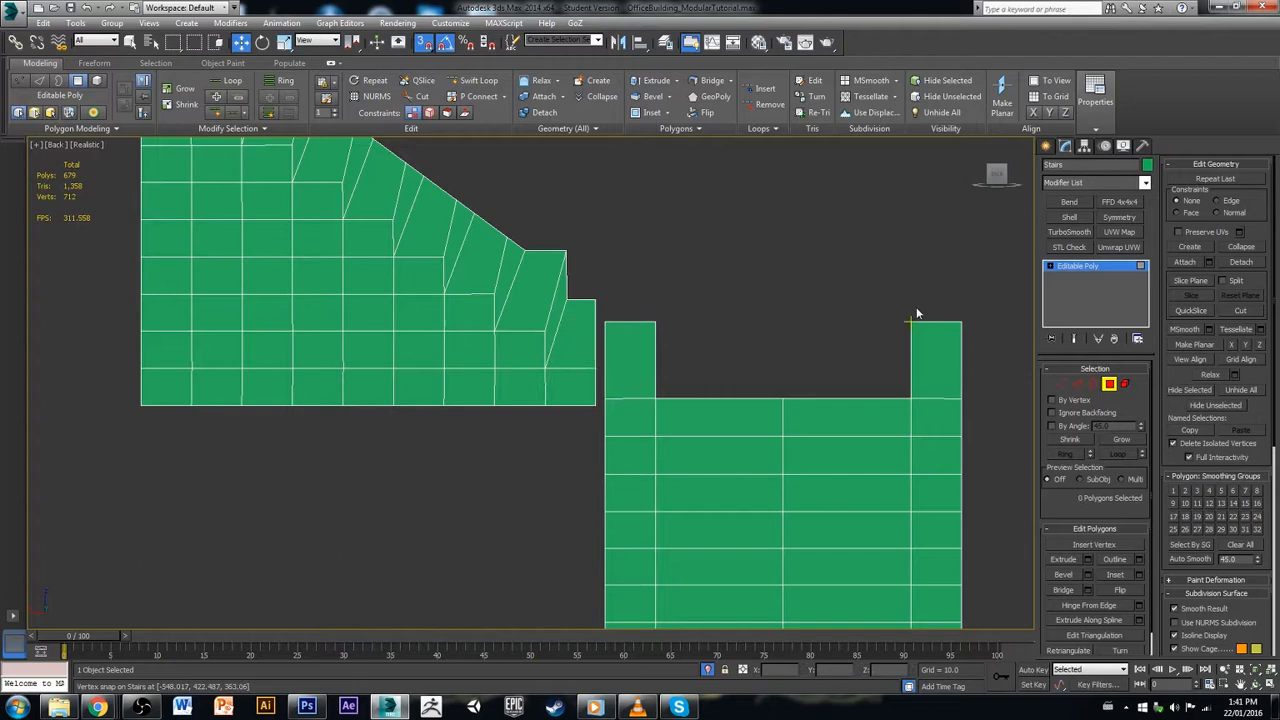
{"action": "left_click", "coordinate": [1110, 385]}
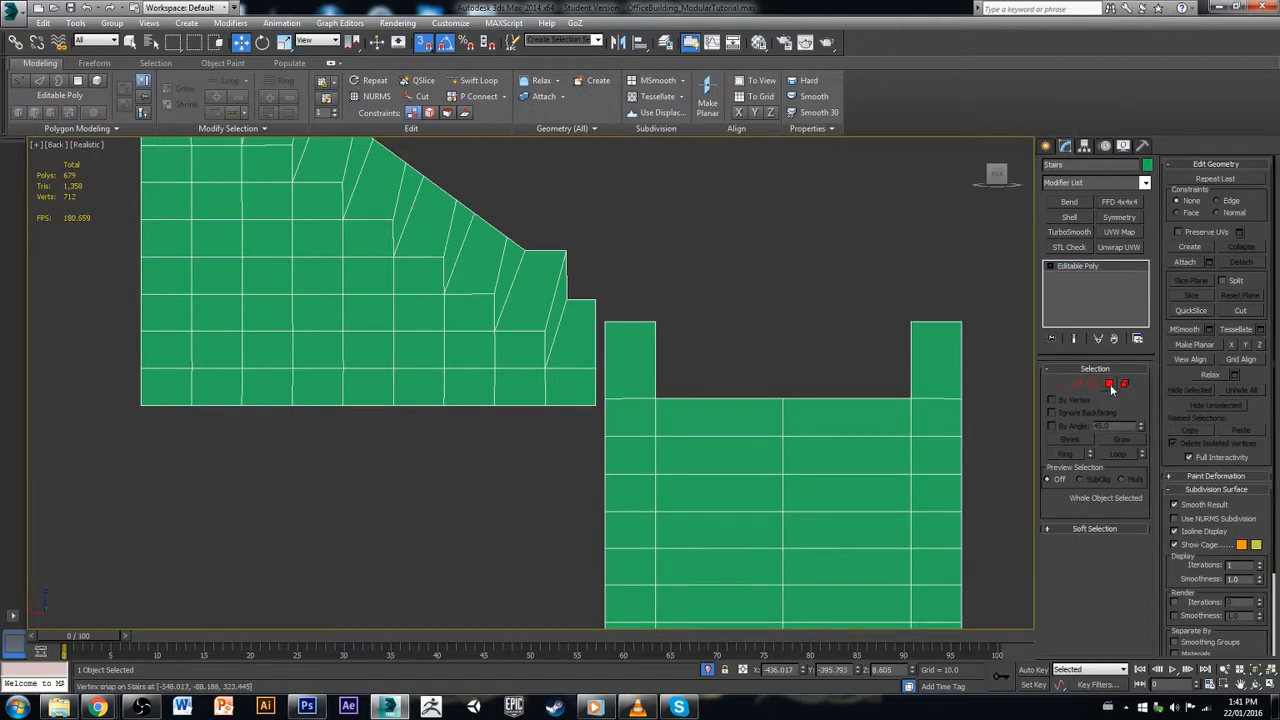
{"action": "left_click", "coordinate": [1124, 384]}
{"action": "key", "text": "ctrl+a"}
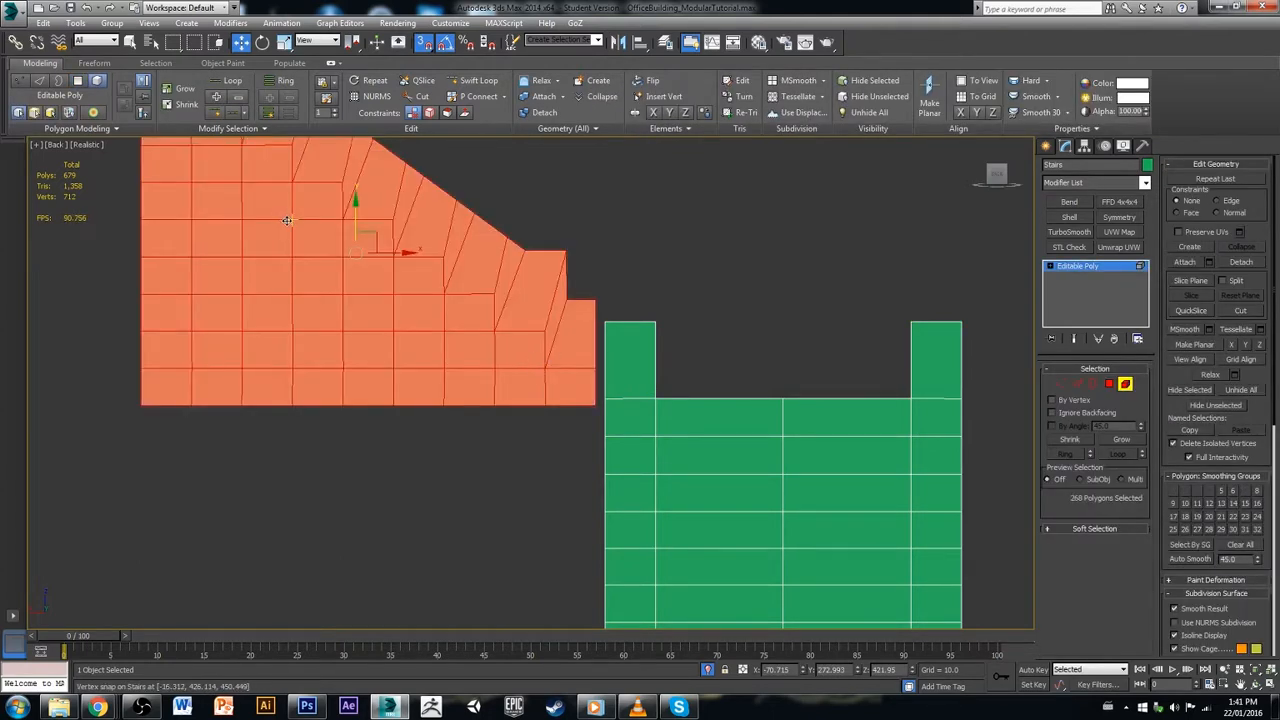
{"action": "left_click_drag", "start_coordinate": [381, 243], "coordinate": [364, 306]}
{"action": "key", "text": "s"}
{"action": "left_click_drag", "start_coordinate": [399, 256], "coordinate": [407, 254]}
{"action": "left_click", "coordinate": [712, 327]}
Step: Check the joint at the landing's corner post up close and fine-tune the upper flight's X position
{"action": "mouse_move", "coordinate": [712, 327]}
{"action": "middle_mouse_down", "text": "alt"}
{"action": "mouse_move", "coordinate": [689, 367]}
{"action": "mouse_move", "coordinate": [709, 347]}
{"action": "middle_mouse_up", "text": "alt"}
{"action": "scroll", "coordinate": [600, 351], "scroll_direction": "up", "scroll_amount": 5}
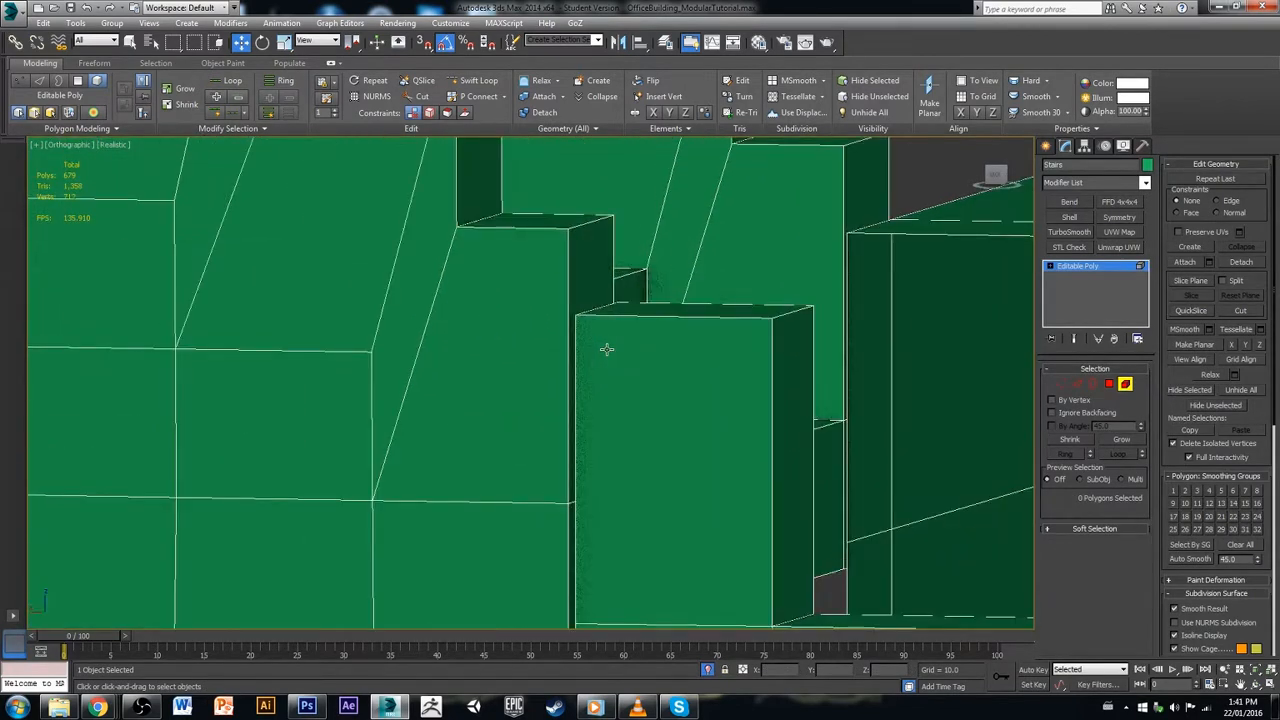
{"action": "scroll", "coordinate": [606, 349], "scroll_direction": "down", "scroll_amount": 3}
{"action": "left_click", "coordinate": [589, 326]}
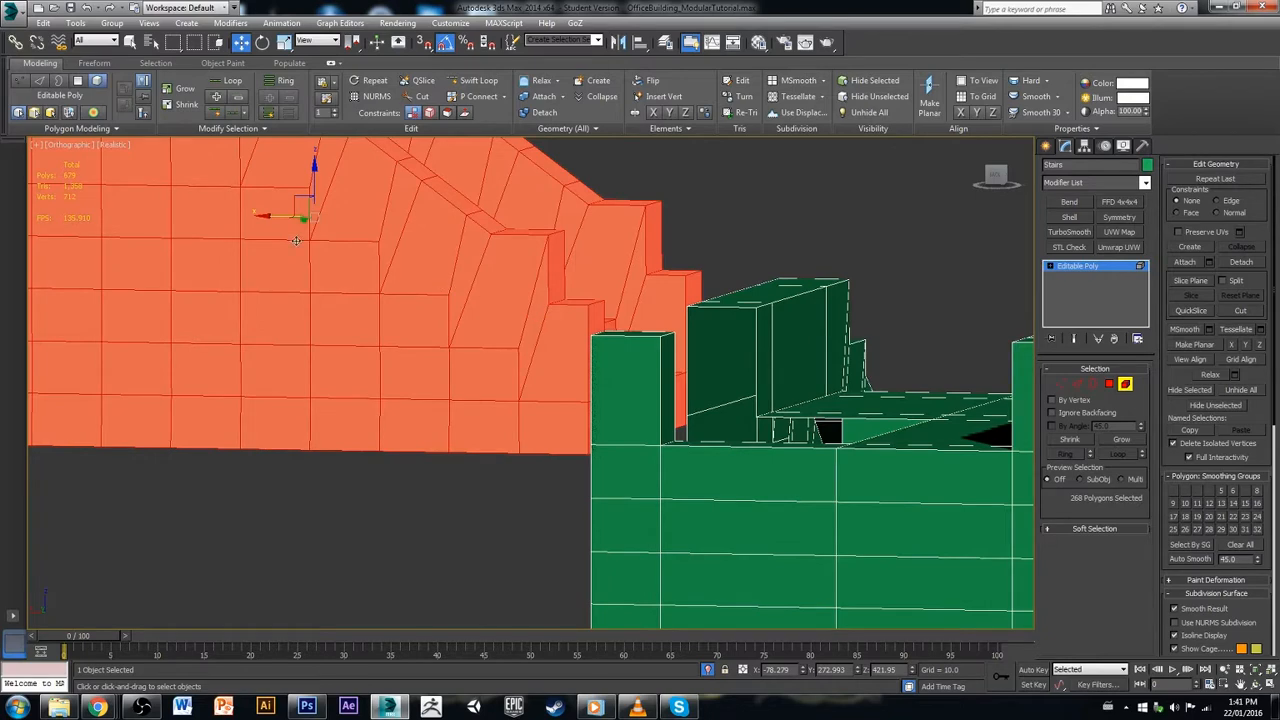
{"action": "left_click_drag", "start_coordinate": [269, 217], "coordinate": [269, 217]}
{"action": "left_click", "coordinate": [711, 252]}
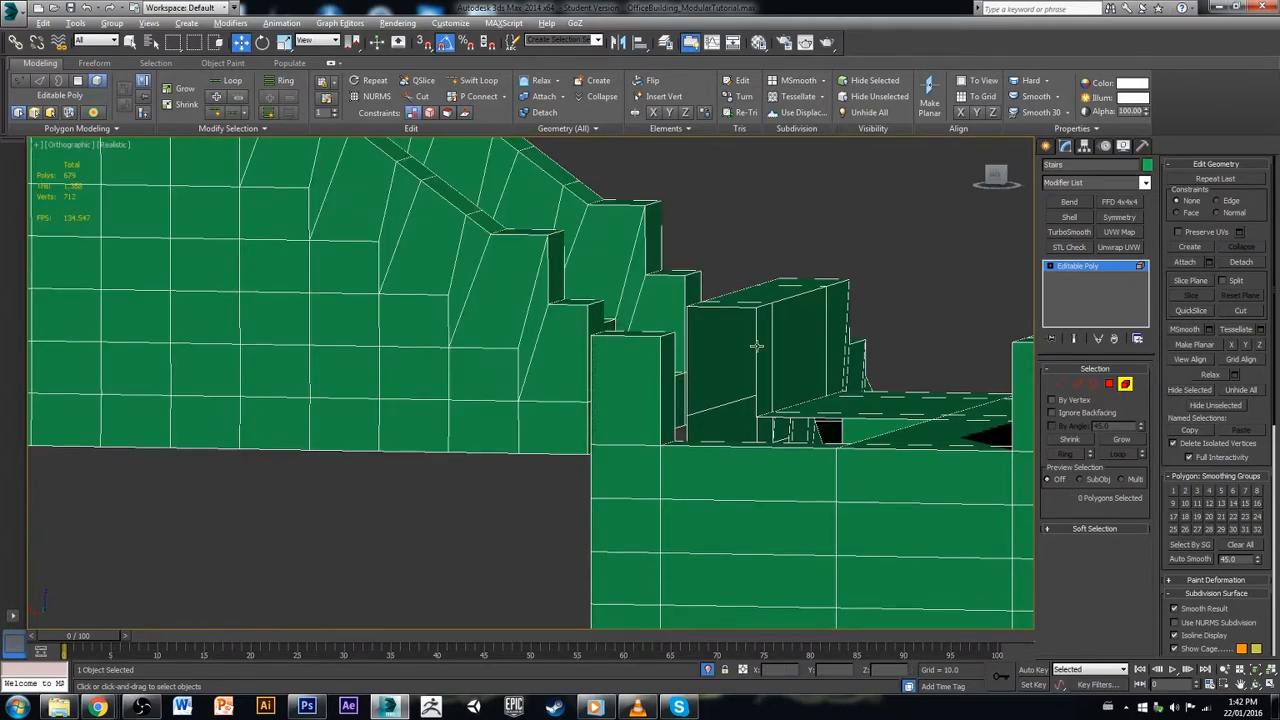
Step: Inspect the joined upper flight, landing opening and lower flight element from several angles
{"action": "middle_click_drag", "start_coordinate": [757, 348], "coordinate": [780, 410], "text": "alt"}
{"action": "scroll", "coordinate": [770, 465], "scroll_direction": "down", "scroll_amount": 3}
{"action": "middle_click_drag", "start_coordinate": [768, 466], "coordinate": [651, 209], "text": "alt"}
{"action": "left_click", "coordinate": [682, 327]}
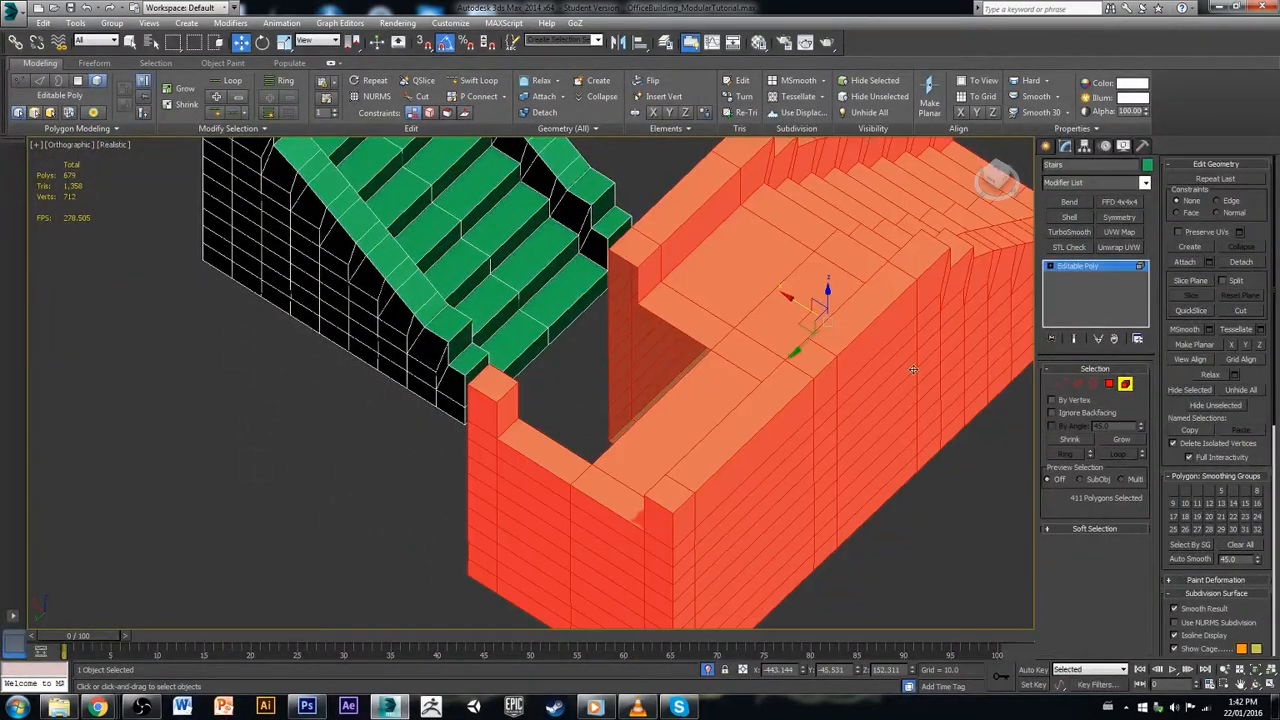
{"action": "middle_click_drag", "start_coordinate": [914, 370], "coordinate": [886, 398], "text": "alt"}
{"action": "scroll", "coordinate": [825, 341], "scroll_direction": "down", "scroll_amount": 3}
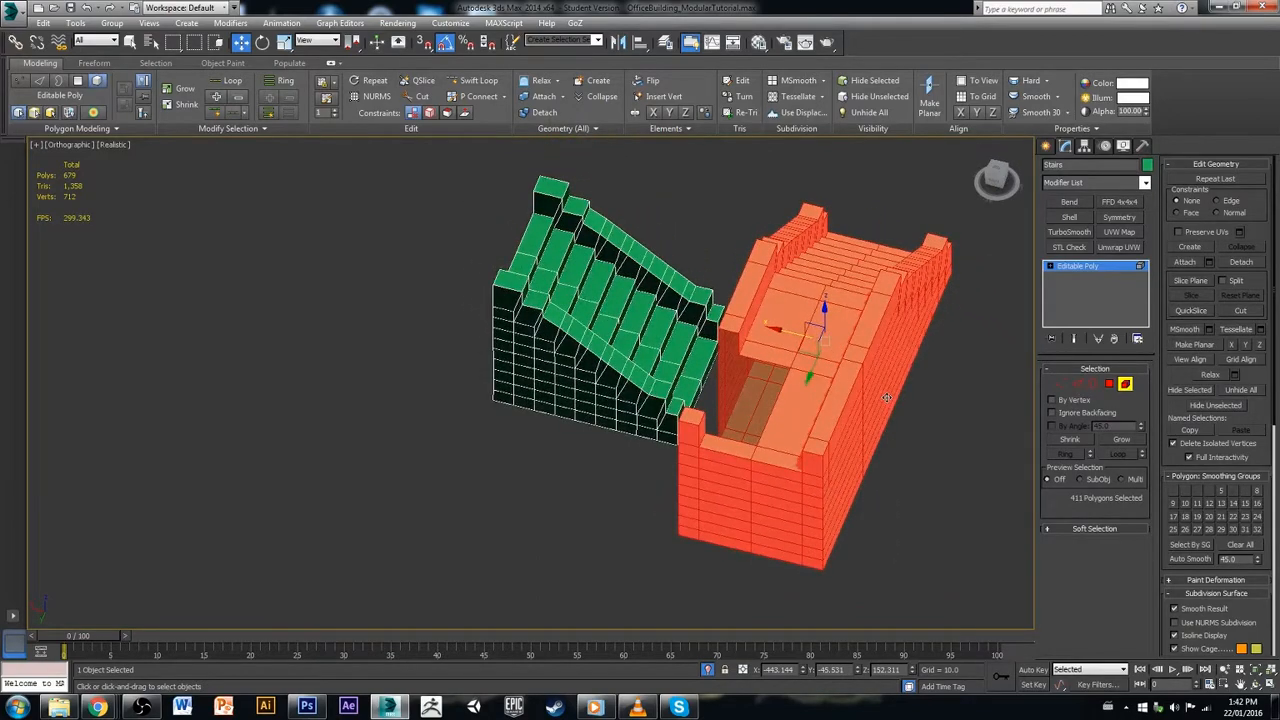
{"action": "left_click", "coordinate": [968, 446]}
{"action": "scroll", "coordinate": [762, 454], "scroll_direction": "up", "scroll_amount": 6}
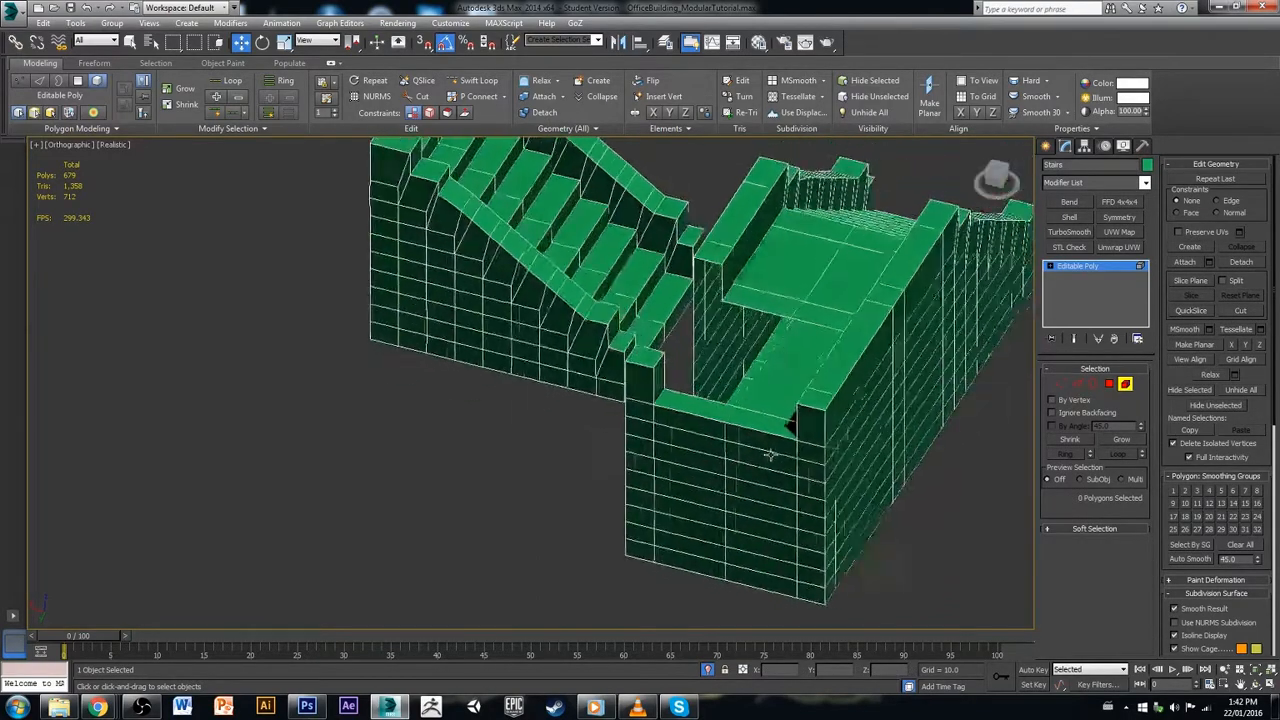
{"action": "scroll", "coordinate": [735, 440], "scroll_direction": "down", "scroll_amount": 3}
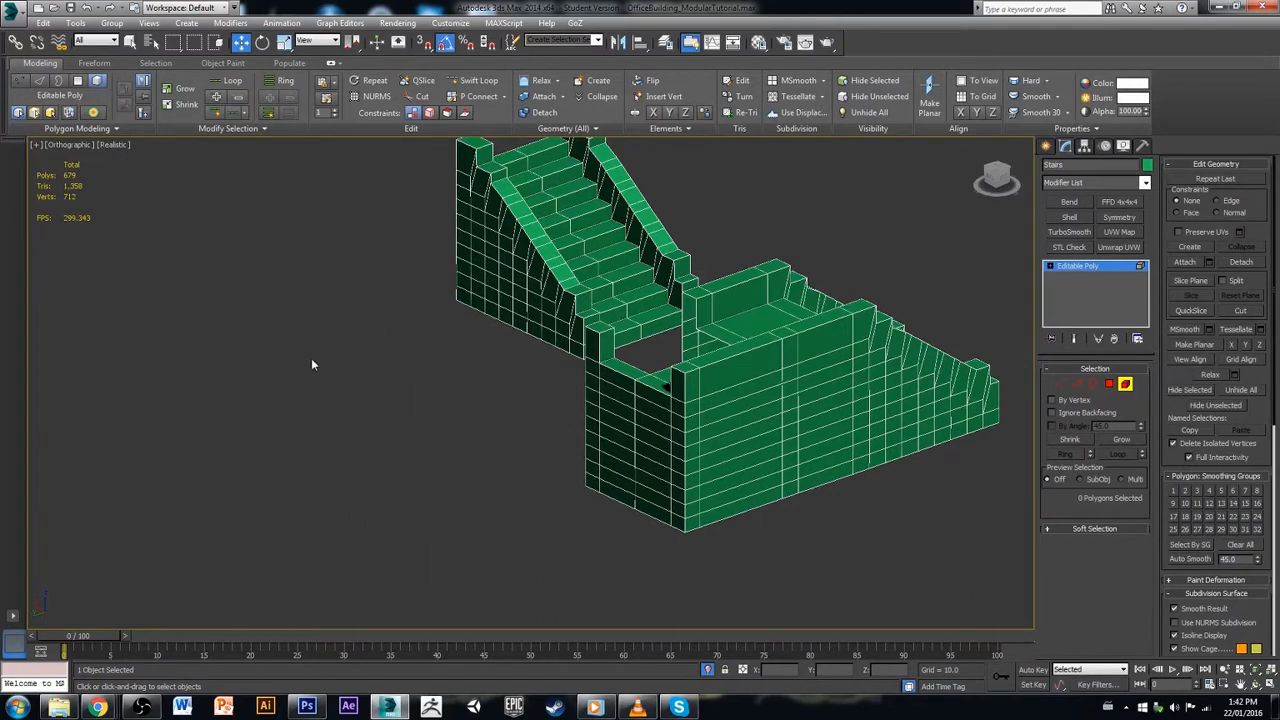
{"action": "middle_click_drag", "start_coordinate": [625, 325], "coordinate": [584, 366], "text": "alt"}
Step: End isolation to show the whole scene again and leave element editing of the stairs
{"action": "left_click", "coordinate": [706, 670]}
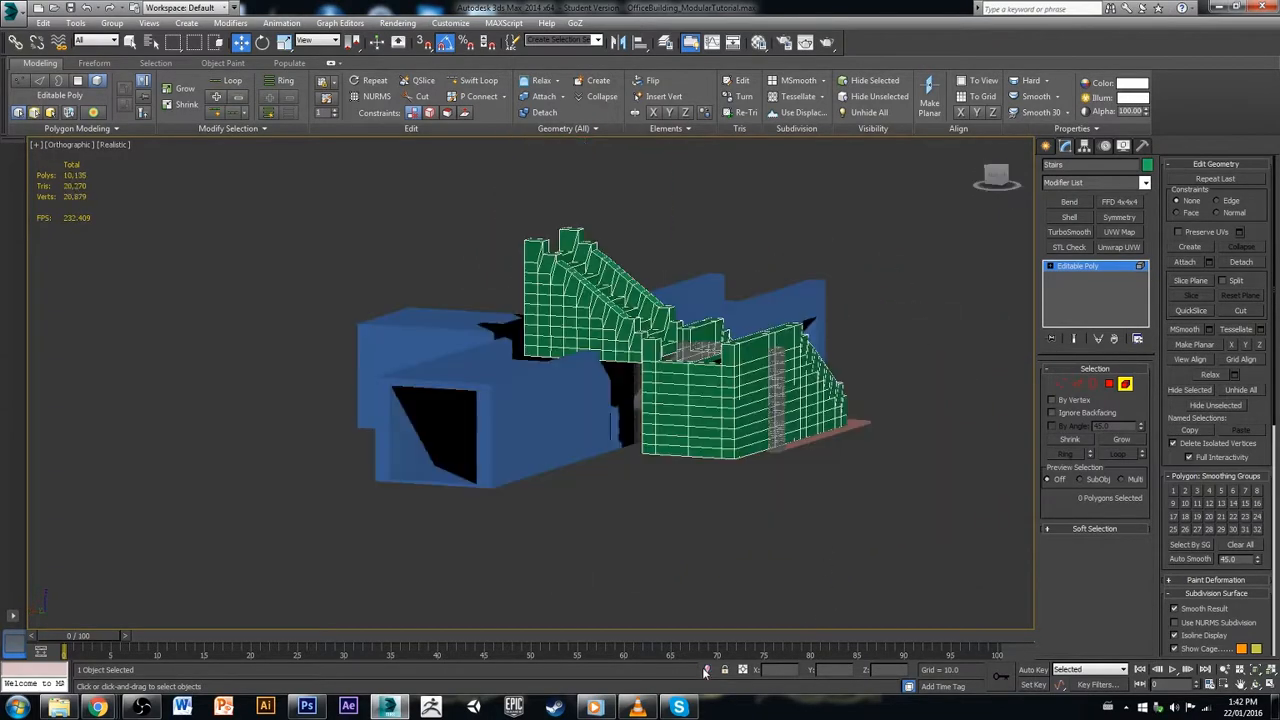
{"action": "middle_click_drag", "start_coordinate": [770, 458], "coordinate": [630, 502], "text": "alt"}
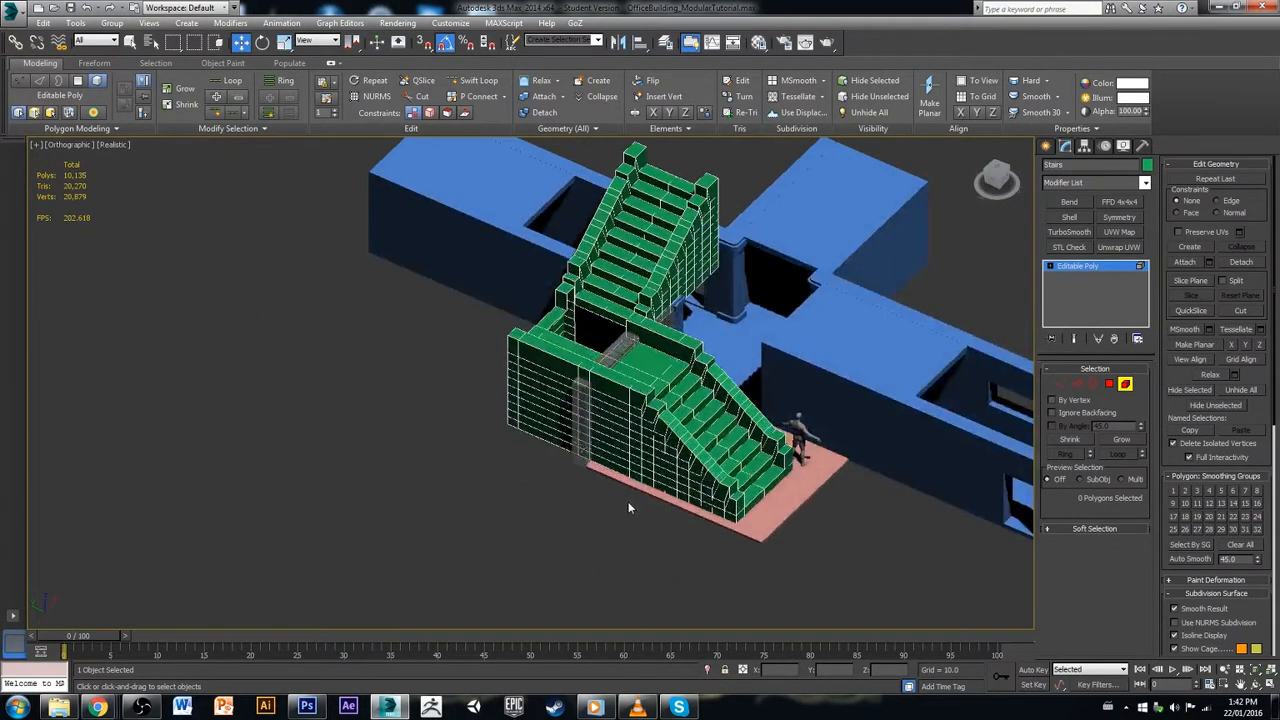
{"action": "left_click", "coordinate": [586, 404]}
{"action": "left_click", "coordinate": [521, 475]}
{"action": "left_click", "coordinate": [1124, 385]}
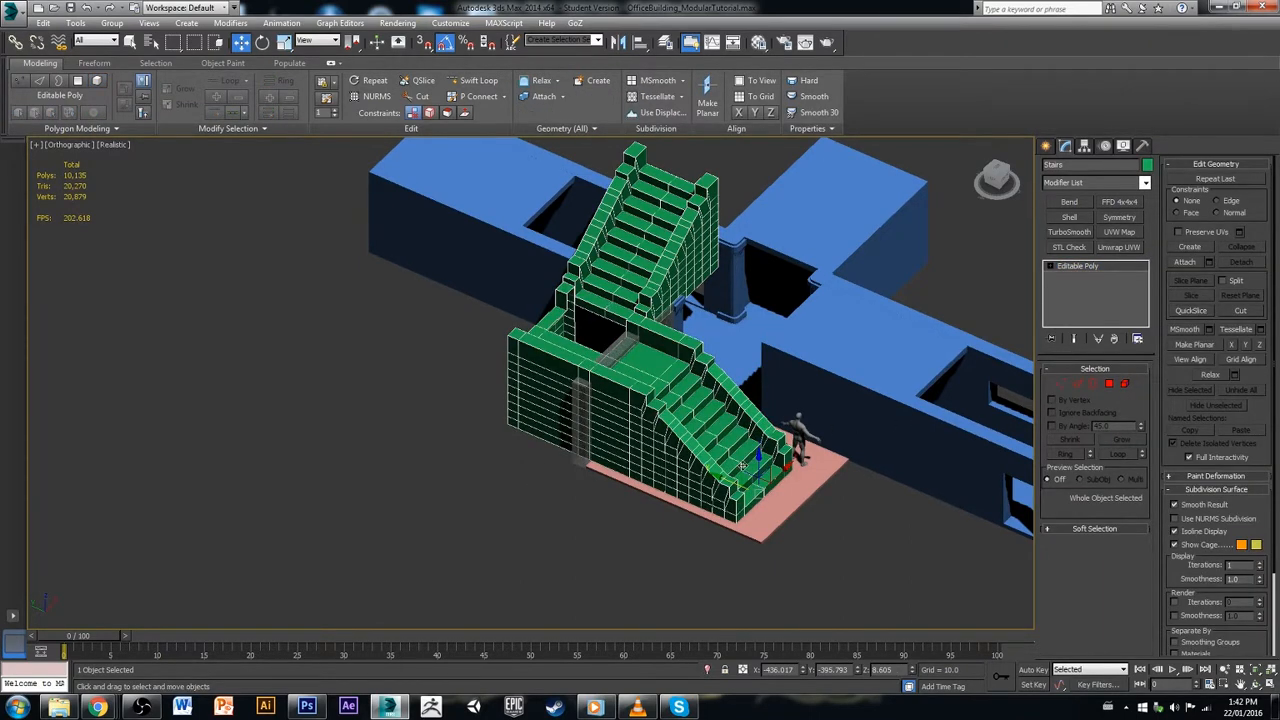
Step: Move the whole staircase along Y to about -1323, at the far edge of the pink floor
{"action": "left_click_drag", "start_coordinate": [730, 492], "coordinate": [969, 583]}
{"action": "middle_click_drag", "start_coordinate": [817, 553], "coordinate": [645, 447]}
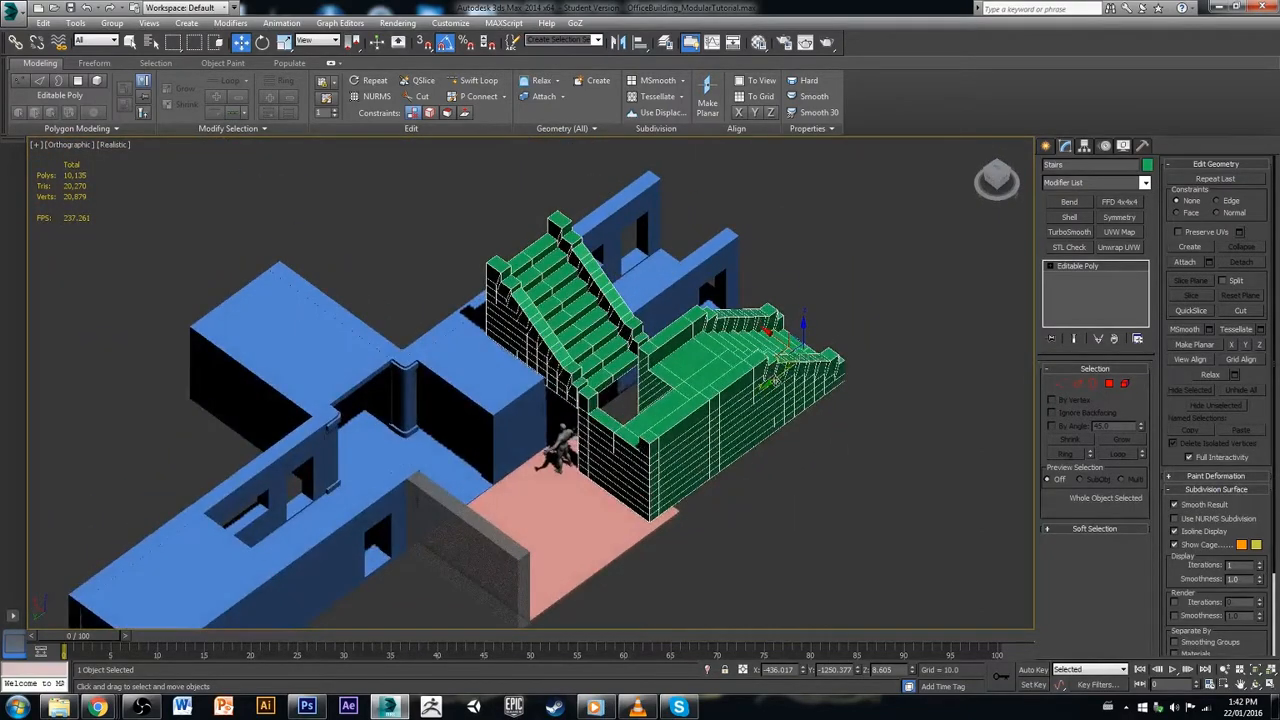
{"action": "left_click_drag", "start_coordinate": [775, 381], "coordinate": [792, 369]}
{"action": "left_click", "coordinate": [951, 471]}
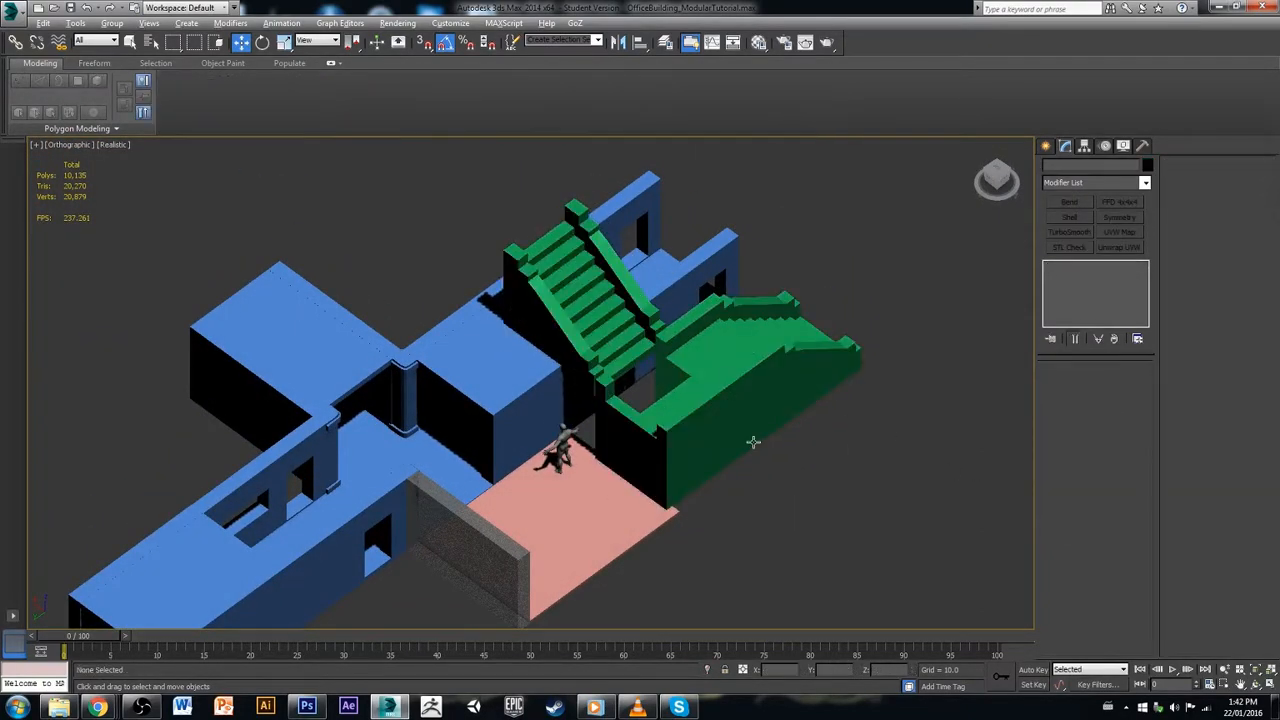
Step: Examine the staircase beside the building from both sides, including the landing opening and the scale against the figure
{"action": "middle_click_drag", "start_coordinate": [753, 441], "coordinate": [606, 449], "text": "alt"}
{"action": "left_click", "coordinate": [700, 440]}
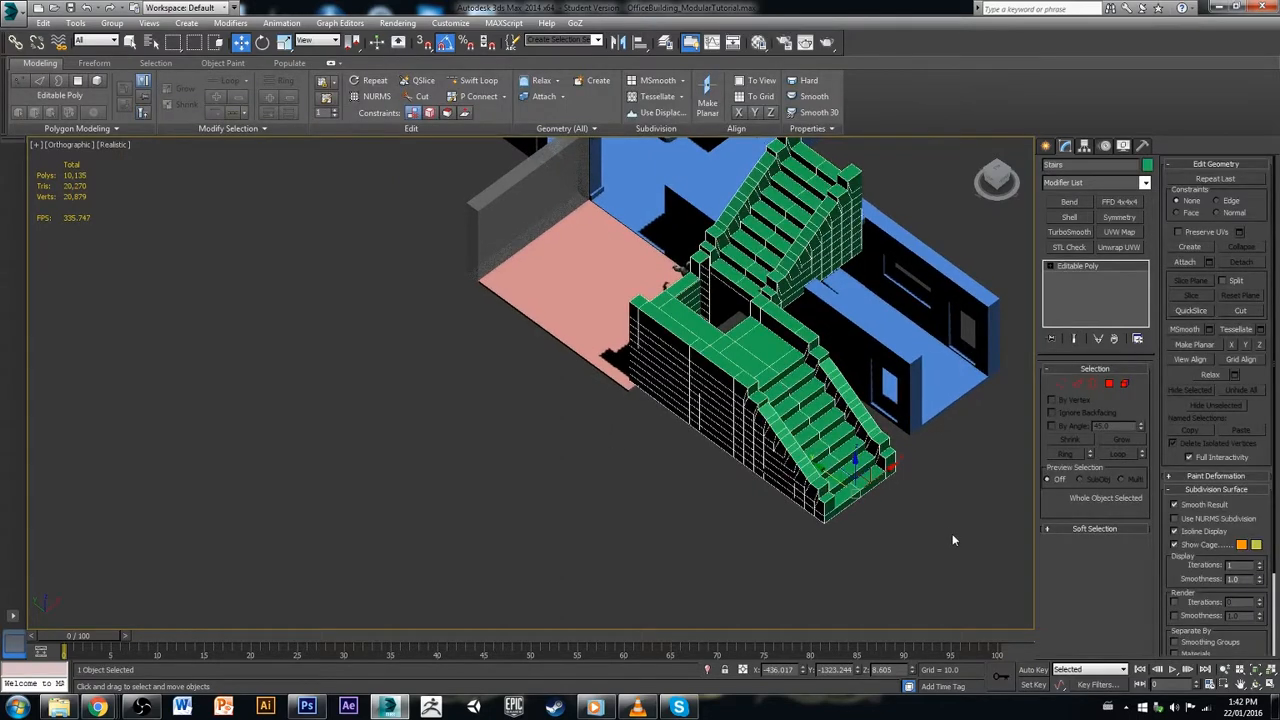
{"action": "left_click", "coordinate": [953, 540]}
{"action": "scroll", "coordinate": [810, 445], "scroll_direction": "up", "scroll_amount": 2}
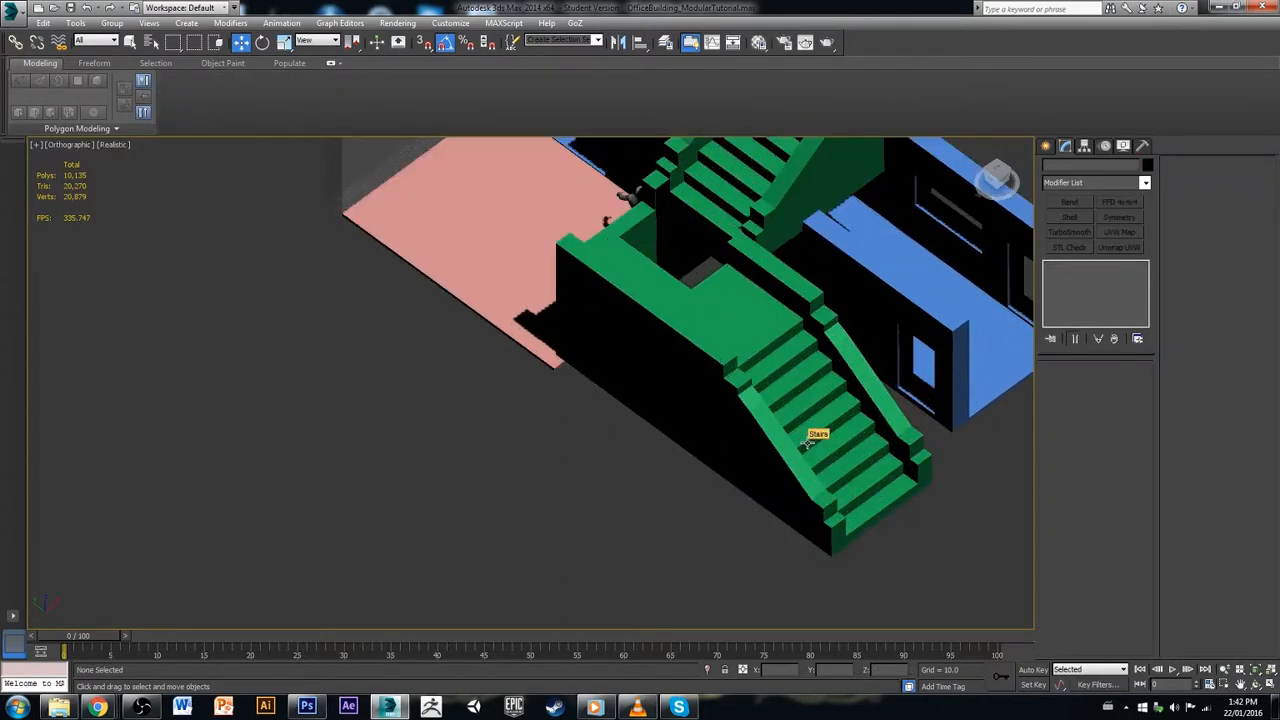
{"action": "middle_click_drag", "start_coordinate": [808, 445], "coordinate": [933, 417], "text": "alt"}
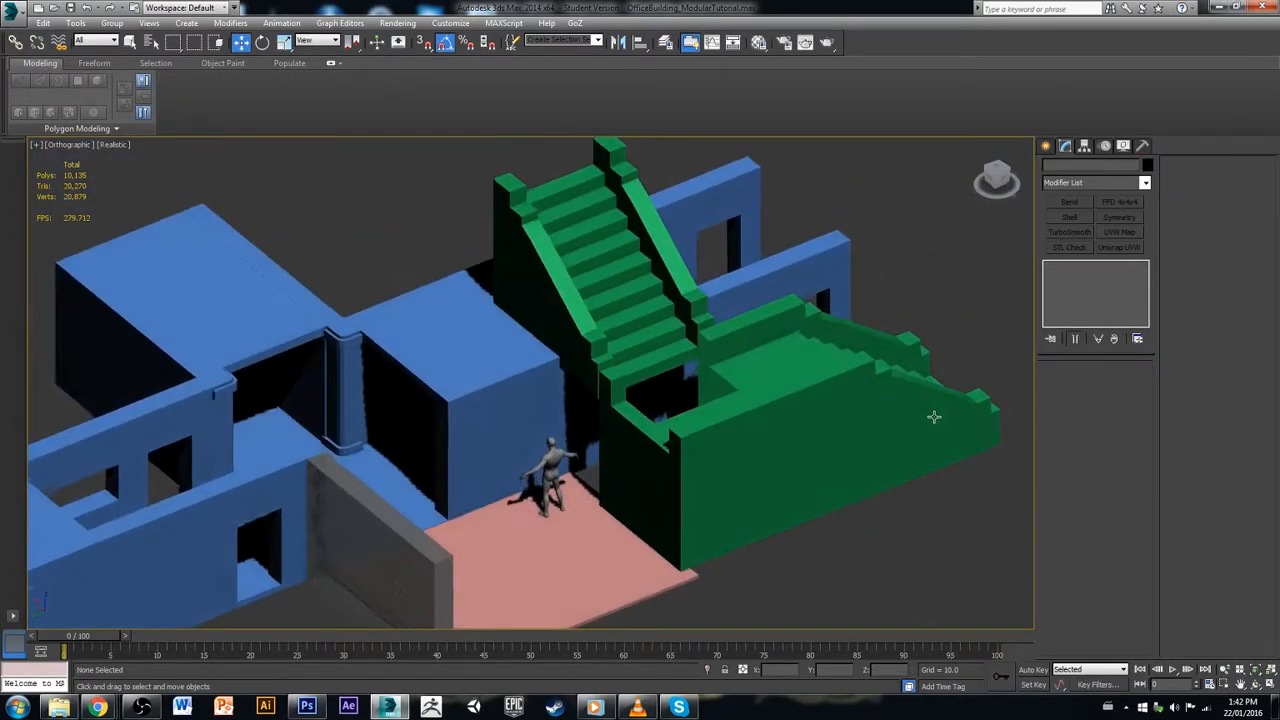
{"action": "scroll", "coordinate": [933, 417], "scroll_direction": "up", "scroll_amount": 1}
{"action": "scroll", "coordinate": [600, 369], "scroll_direction": "up", "scroll_amount": 1}
{"action": "left_click", "coordinate": [805, 396]}
{"action": "scroll", "coordinate": [777, 447], "scroll_direction": "up", "scroll_amount": 1}
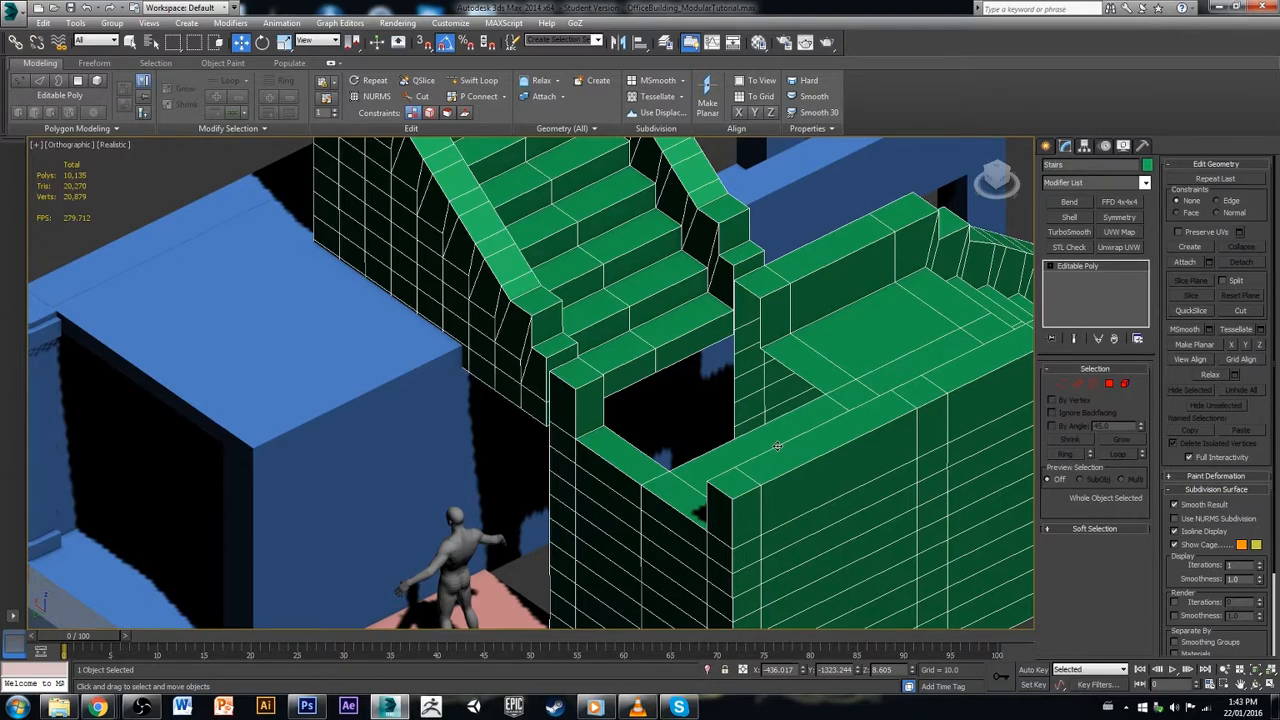
{"action": "scroll", "coordinate": [777, 447], "scroll_direction": "down", "scroll_amount": 4}
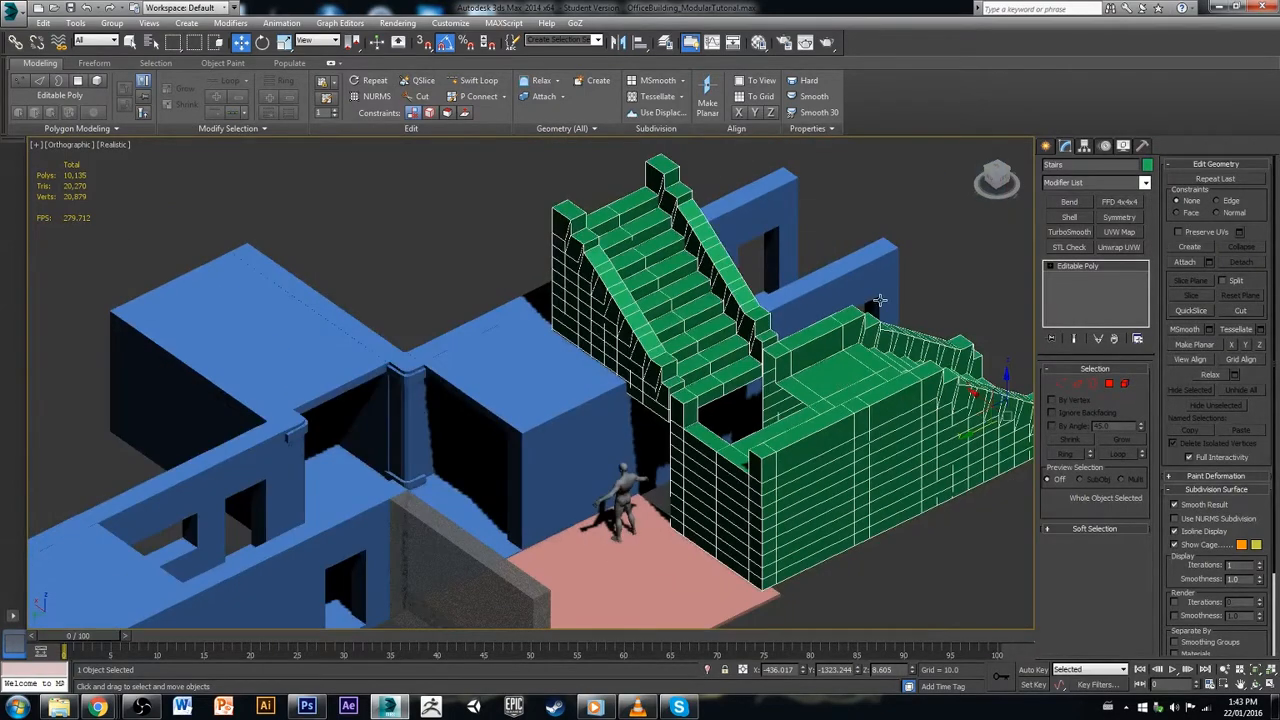
{"action": "scroll", "coordinate": [922, 408], "scroll_direction": "down", "scroll_amount": 3}
Step: Move the staircase away from the building along X to about -1299, keeping it clear of the pink floor
{"action": "middle_click_drag", "start_coordinate": [926, 414], "coordinate": [781, 319]}
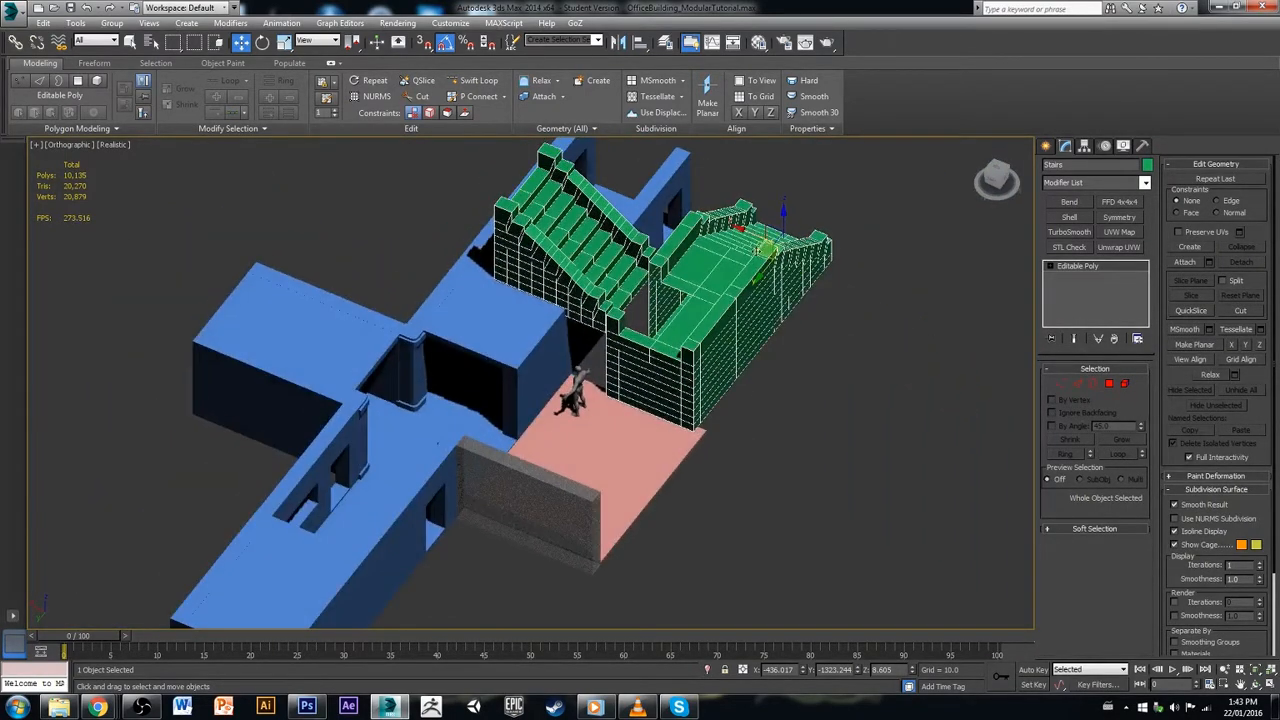
{"action": "left_click_drag", "start_coordinate": [758, 230], "coordinate": [1006, 328]}
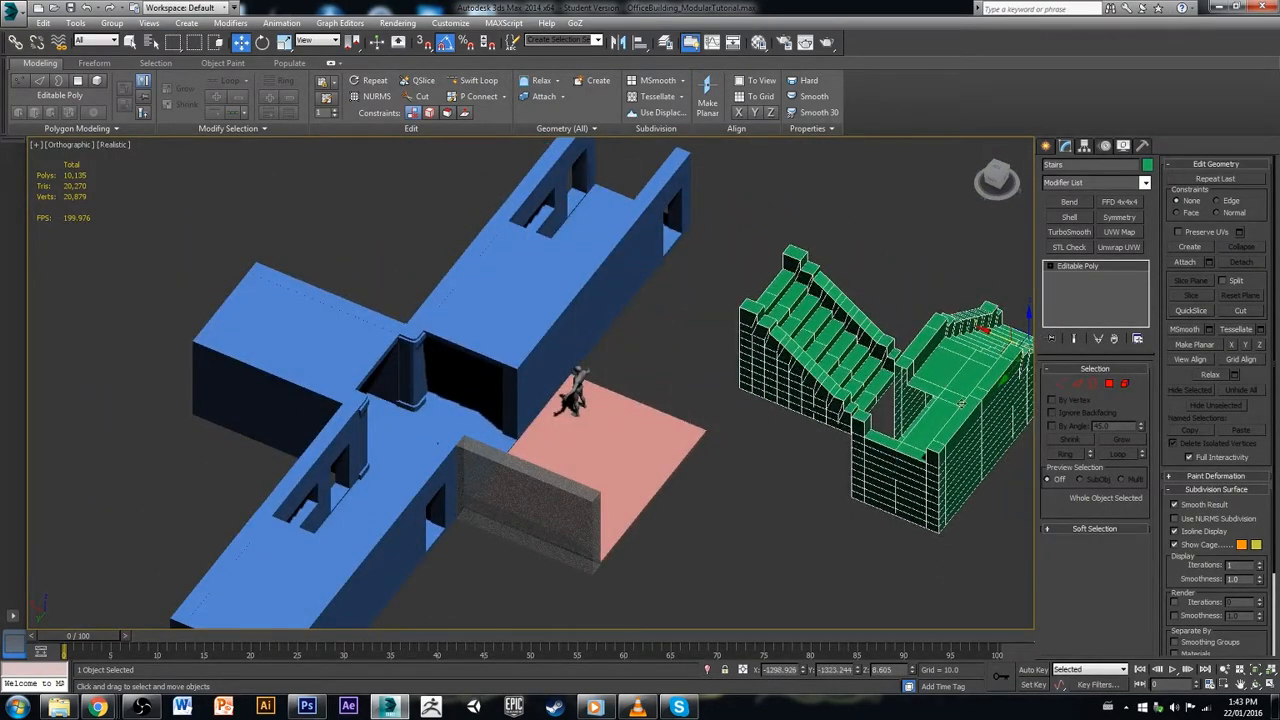
{"action": "middle_click_drag", "start_coordinate": [910, 370], "coordinate": [764, 383], "text": "alt"}
{"action": "mouse_move", "coordinate": [764, 383]}
{"action": "middle_mouse_down", "text": "alt"}
{"action": "mouse_move", "coordinate": [823, 393]}
{"action": "mouse_move", "coordinate": [760, 398]}
{"action": "middle_mouse_up", "text": "alt"}
{"action": "scroll", "coordinate": [822, 393], "scroll_direction": "down", "scroll_amount": 3}
{"action": "scroll", "coordinate": [760, 398], "scroll_direction": "up", "scroll_amount": 2}
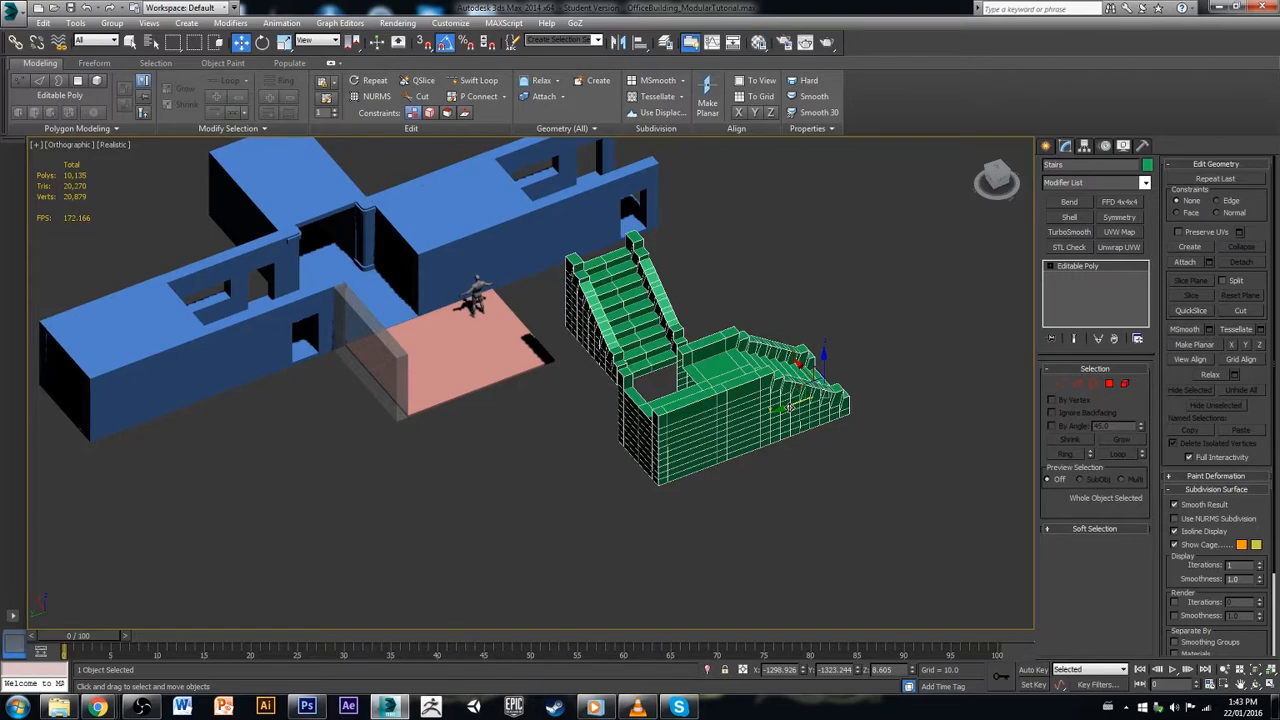
Step: Clone the staircase once as an independent copy at about X -2124 and start polygon editing on the copy
{"action": "left_click_drag", "start_coordinate": [805, 372], "coordinate": [910, 490], "text": "shift"}
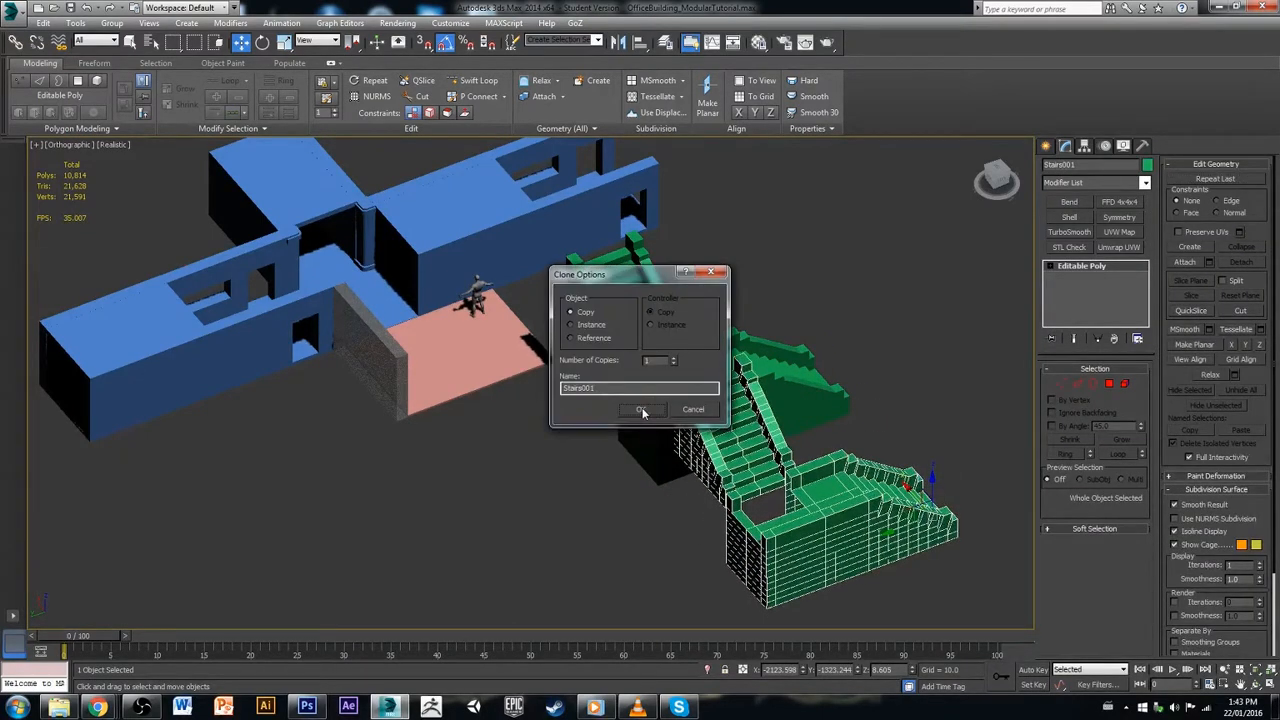
{"action": "left_click", "coordinate": [643, 412]}
{"action": "mouse_move", "coordinate": [715, 440]}
{"action": "middle_mouse_down", "text": "alt"}
{"action": "mouse_move", "coordinate": [845, 440]}
{"action": "mouse_move", "coordinate": [755, 385]}
{"action": "mouse_move", "coordinate": [753, 404]}
{"action": "middle_mouse_up", "text": "alt"}
{"action": "left_click", "coordinate": [1109, 385]}
{"action": "middle_click_drag", "start_coordinate": [902, 458], "coordinate": [886, 478], "text": "alt"}
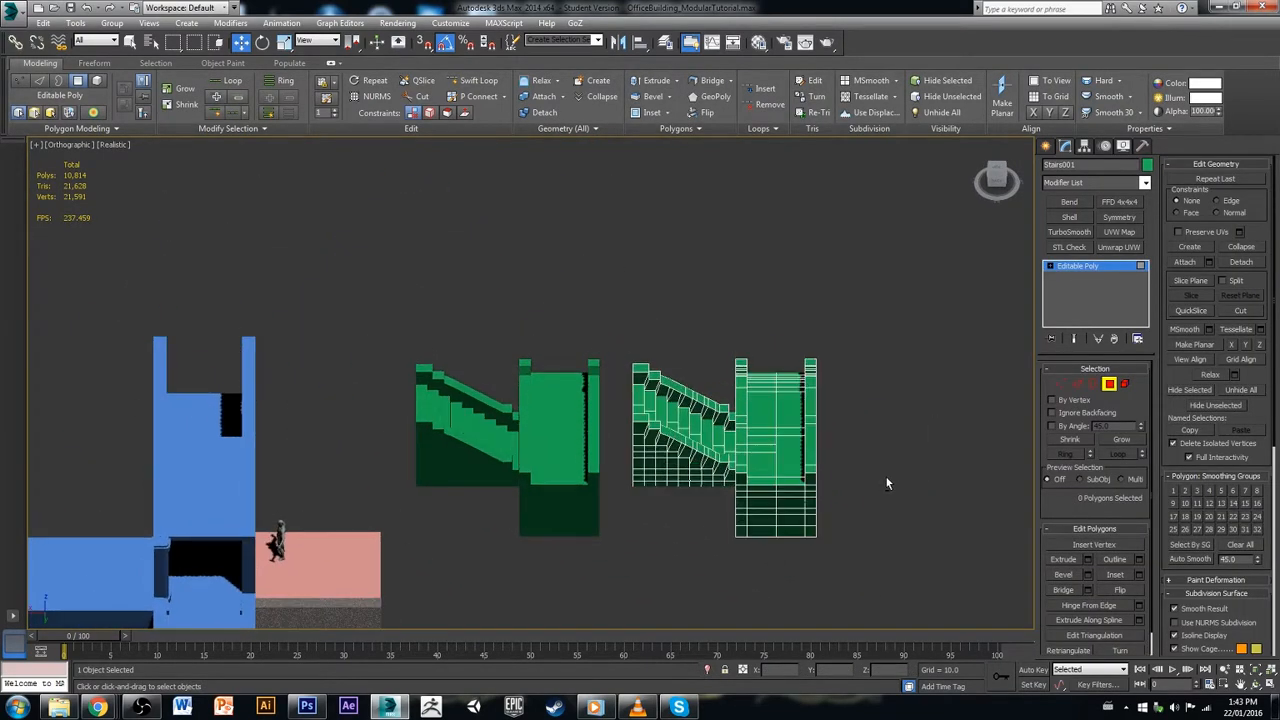
Step: Delete the half of the copied staircase's landing and lower flight that lies farthest from the upper flight
{"action": "left_click_drag", "start_coordinate": [885, 311], "coordinate": [799, 576]}
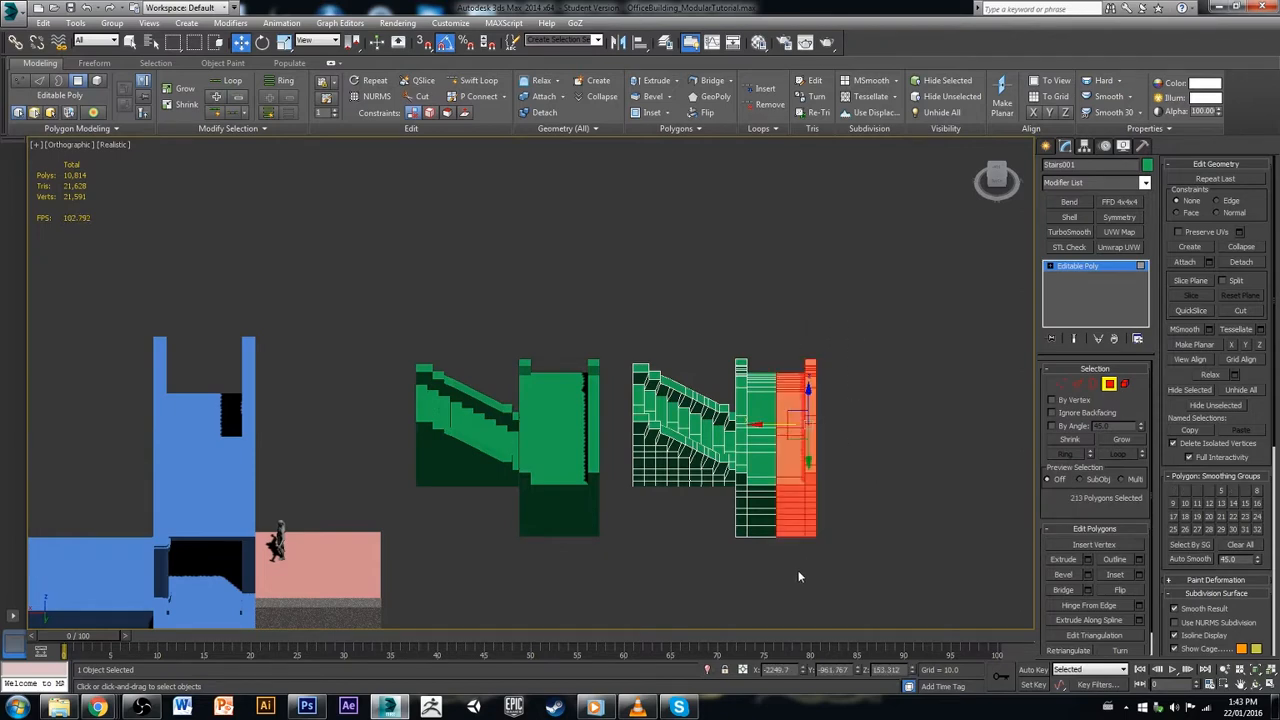
{"action": "key", "text": "Delete"}
{"action": "middle_click_drag", "start_coordinate": [808, 548], "coordinate": [732, 455], "text": "alt"}
{"action": "scroll", "coordinate": [732, 455], "scroll_direction": "up", "scroll_amount": 3}
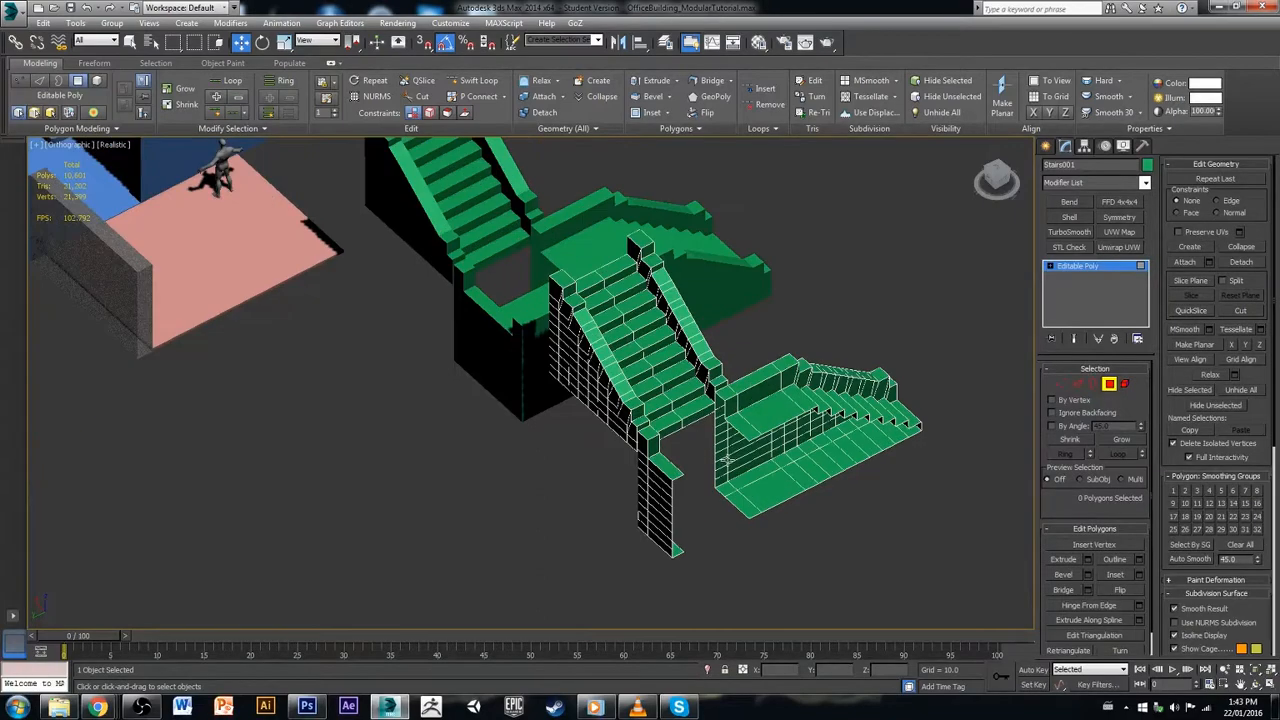
Step: Apply a Symmetry modifier on the X axis to the copied staircase to mirror its remaining geometry
{"action": "left_click", "coordinate": [1110, 386]}
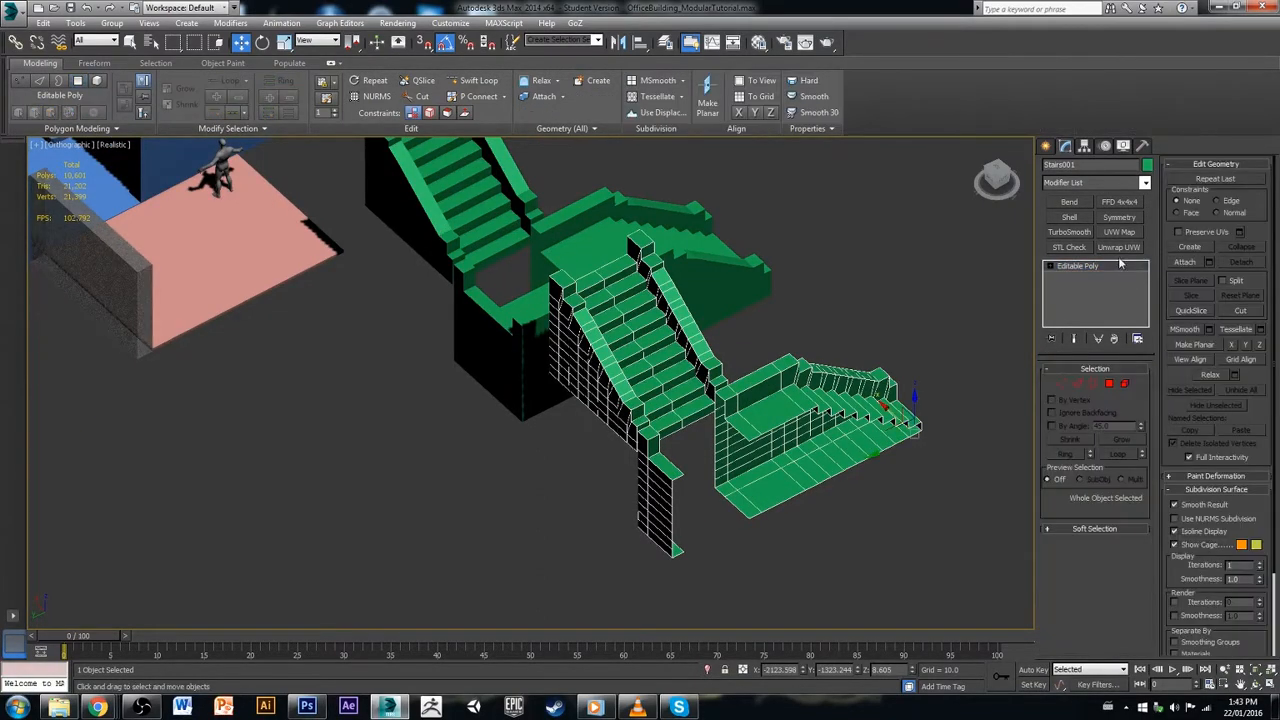
{"action": "left_click", "coordinate": [1133, 218]}
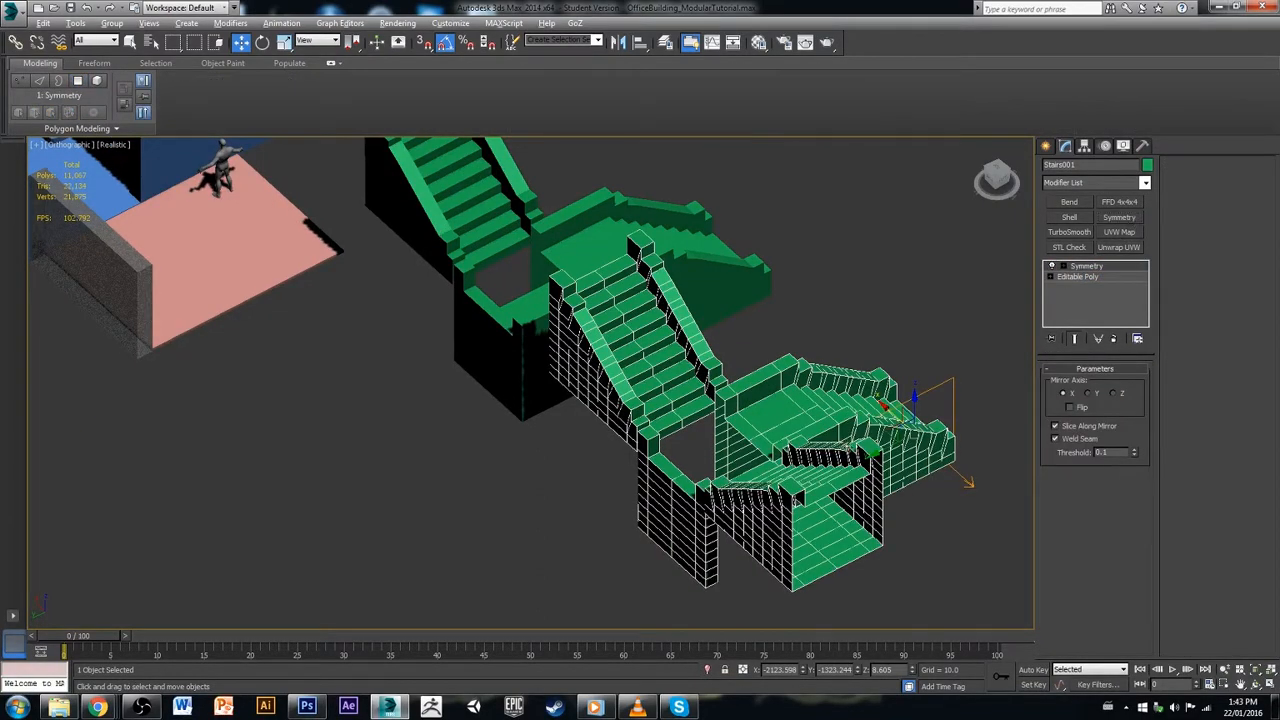
{"action": "middle_click_drag", "start_coordinate": [849, 447], "coordinate": [899, 460], "text": "alt"}
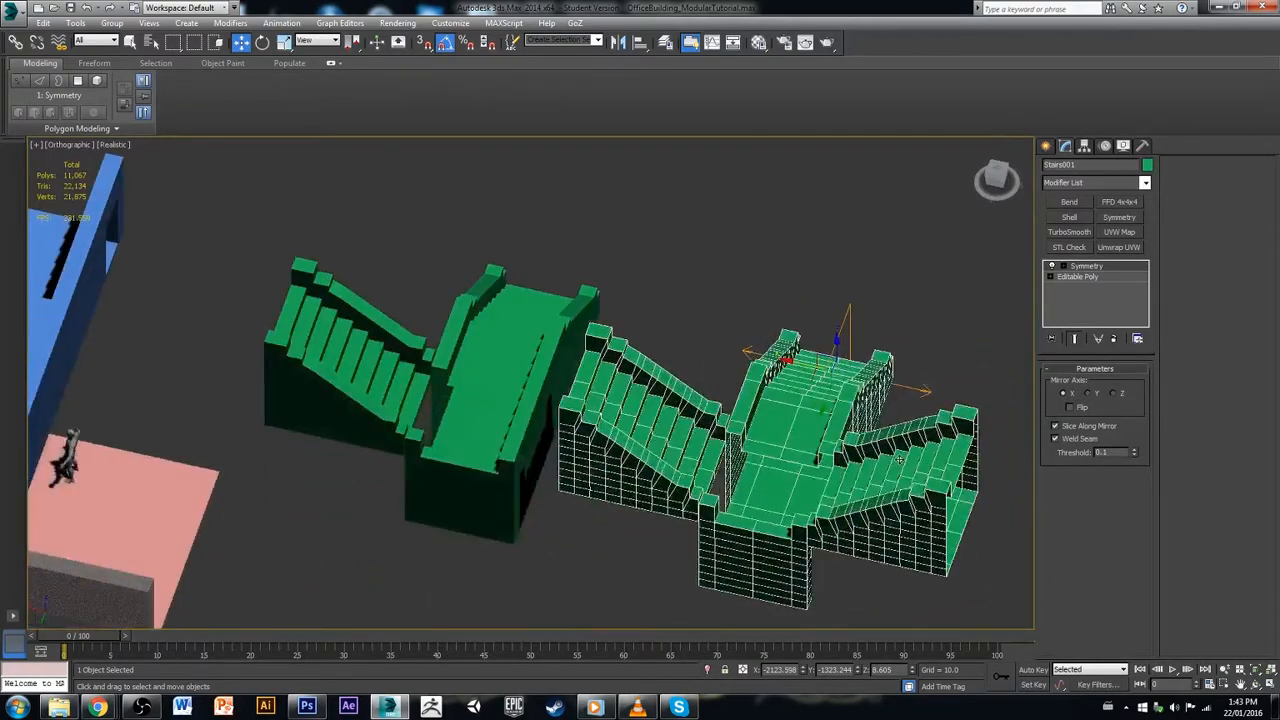
Step: Undo the Symmetry and the half deletion on the copy, redo both, and deselect the staircase
{"action": "key", "text": "ctrl+z"}
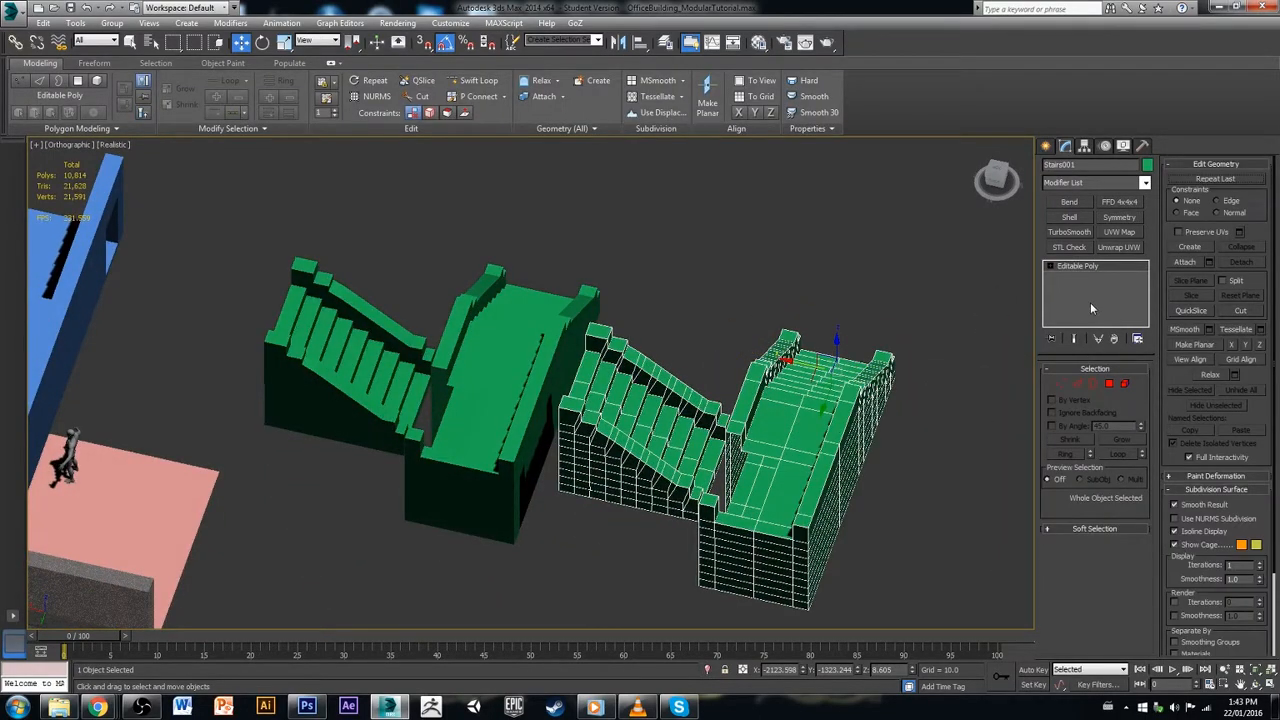
{"action": "key", "text": "ctrl+y"}
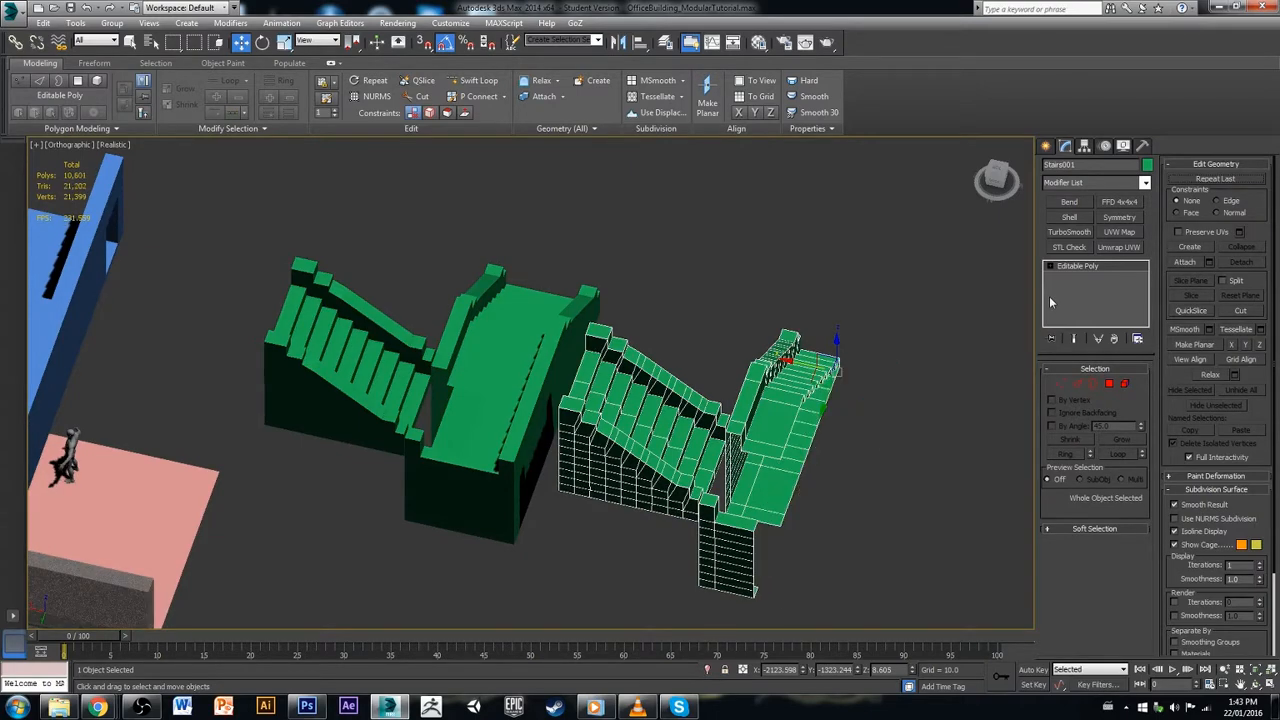
{"action": "middle_click_drag", "start_coordinate": [918, 452], "coordinate": [596, 343], "text": "alt"}
{"action": "scroll", "coordinate": [737, 460], "scroll_direction": "down", "scroll_amount": 2}
{"action": "left_click", "coordinate": [770, 369]}
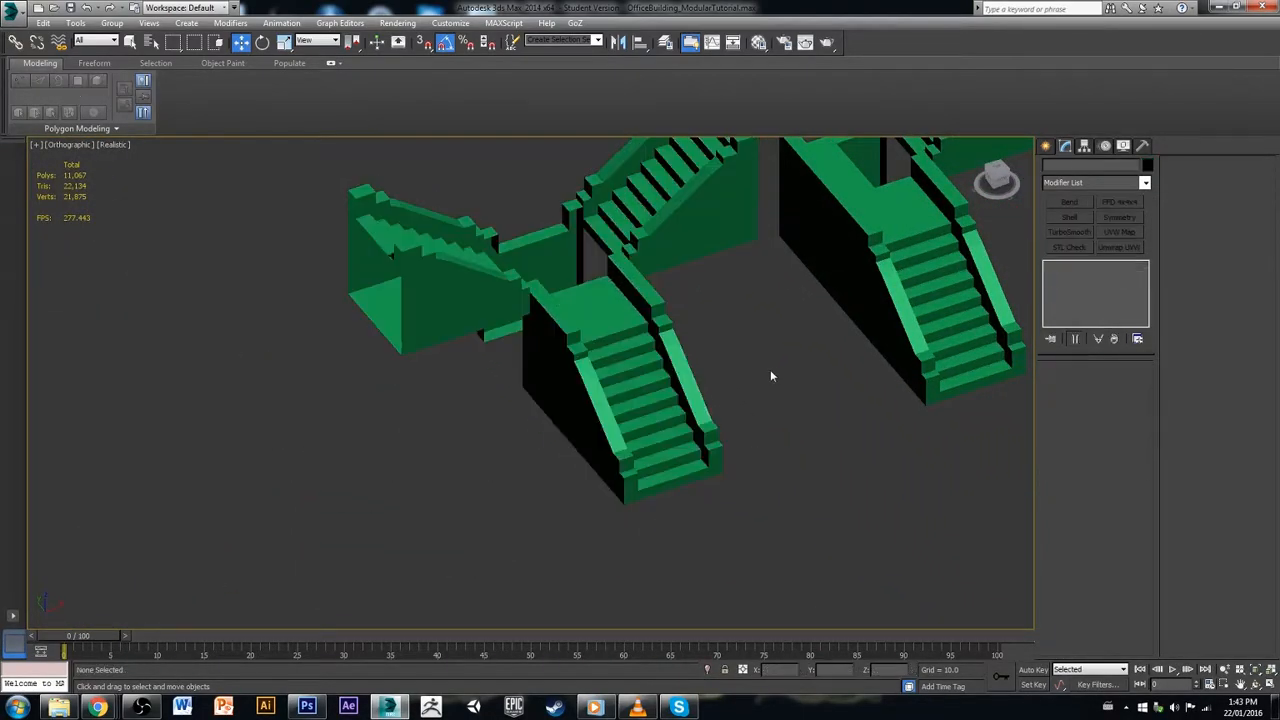
Step: Examine the mirrored stair variant beside the original L-shaped staircase from the front and back
{"action": "scroll", "coordinate": [765, 375], "scroll_direction": "down", "scroll_amount": 5}
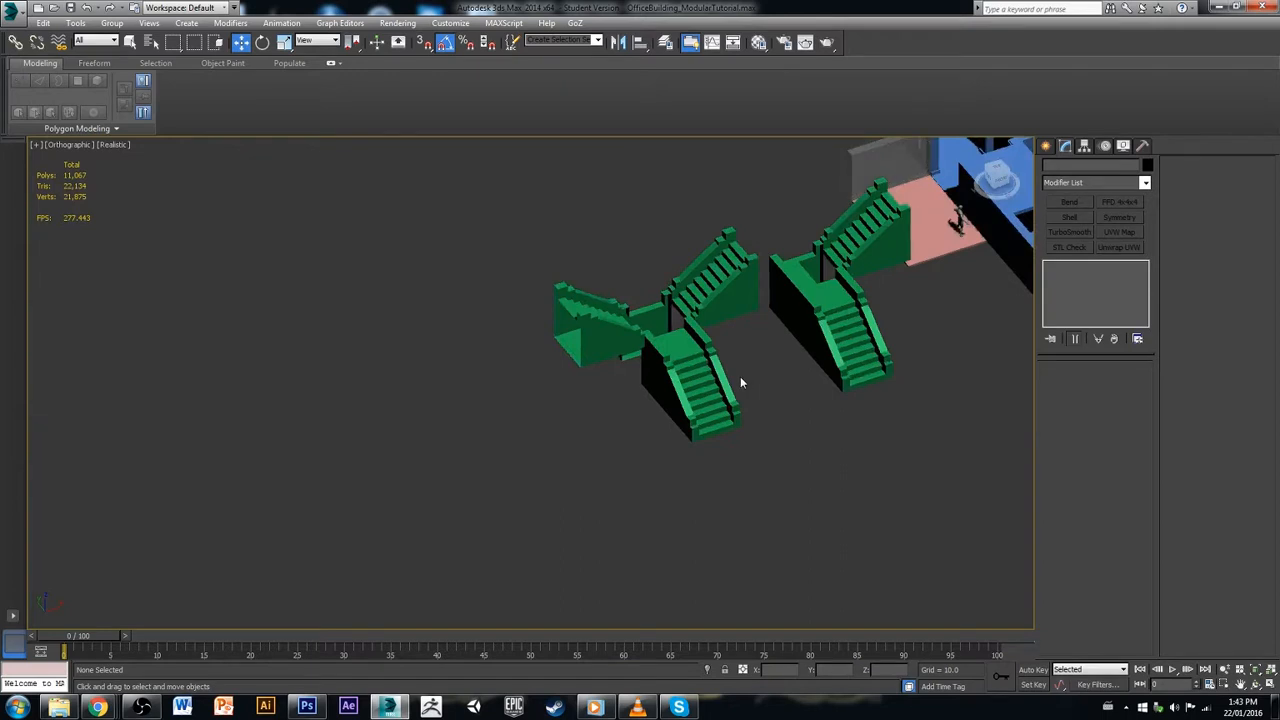
{"action": "scroll", "coordinate": [740, 376], "scroll_direction": "up", "scroll_amount": 2}
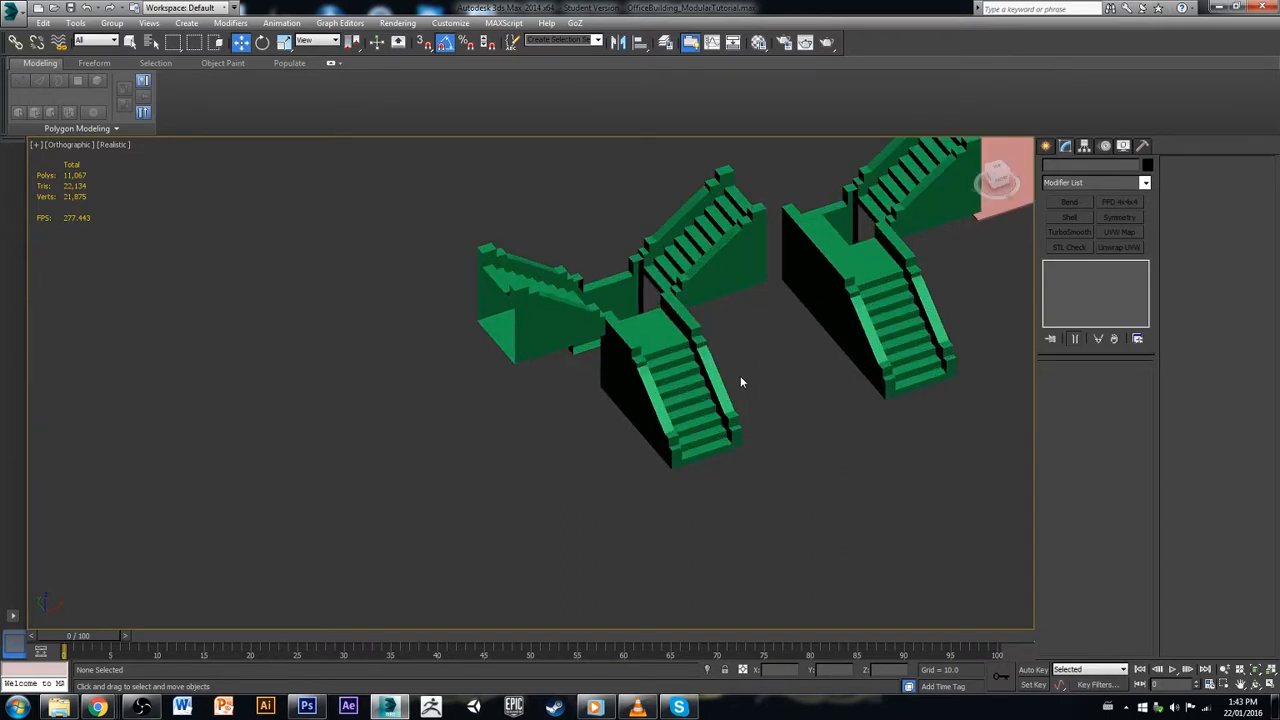
{"action": "left_click", "coordinate": [552, 340]}
{"action": "left_click", "coordinate": [740, 331]}
{"action": "left_click", "coordinate": [689, 332]}
{"action": "middle_click_drag", "start_coordinate": [604, 386], "coordinate": [799, 208], "text": "alt"}
{"action": "left_click", "coordinate": [799, 208]}
{"action": "middle_click_drag", "start_coordinate": [370, 488], "coordinate": [376, 413], "text": "alt"}
{"action": "scroll", "coordinate": [560, 320], "scroll_direction": "up", "scroll_amount": 4}
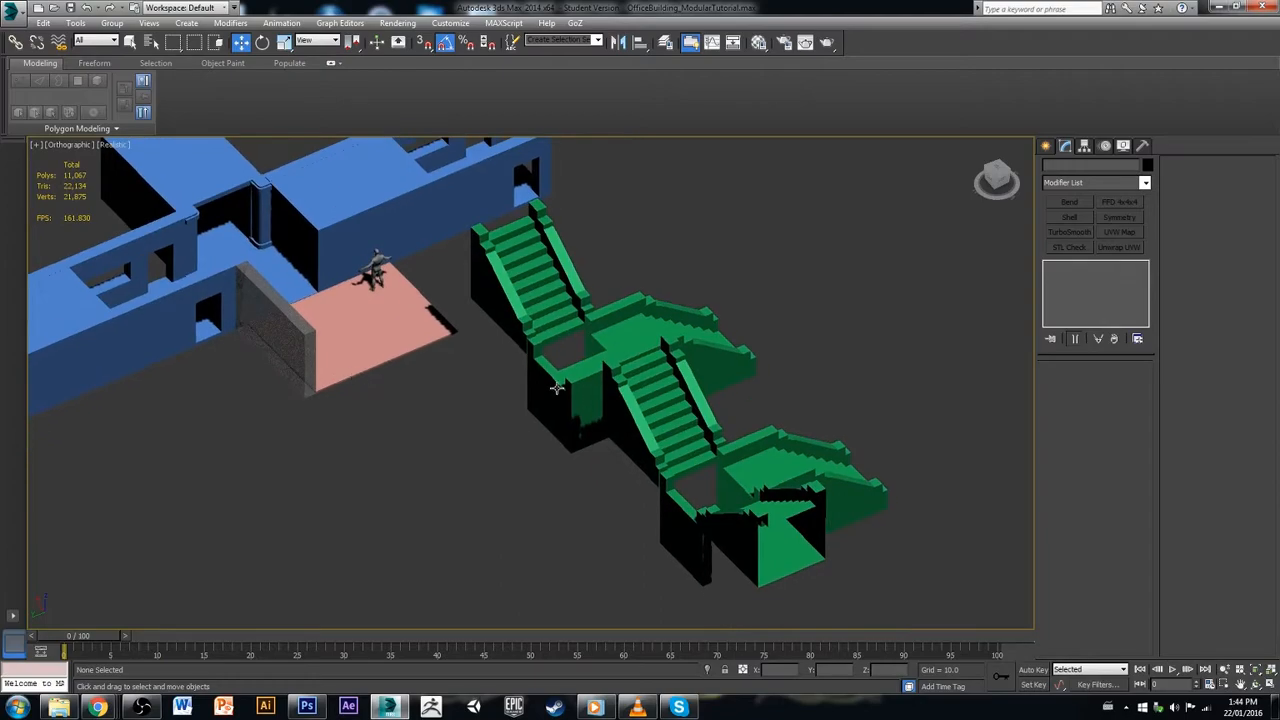
Step: Inspect the original L-shaped staircase, especially the landing and the opening beside its upper flight
{"action": "left_click", "coordinate": [570, 302]}
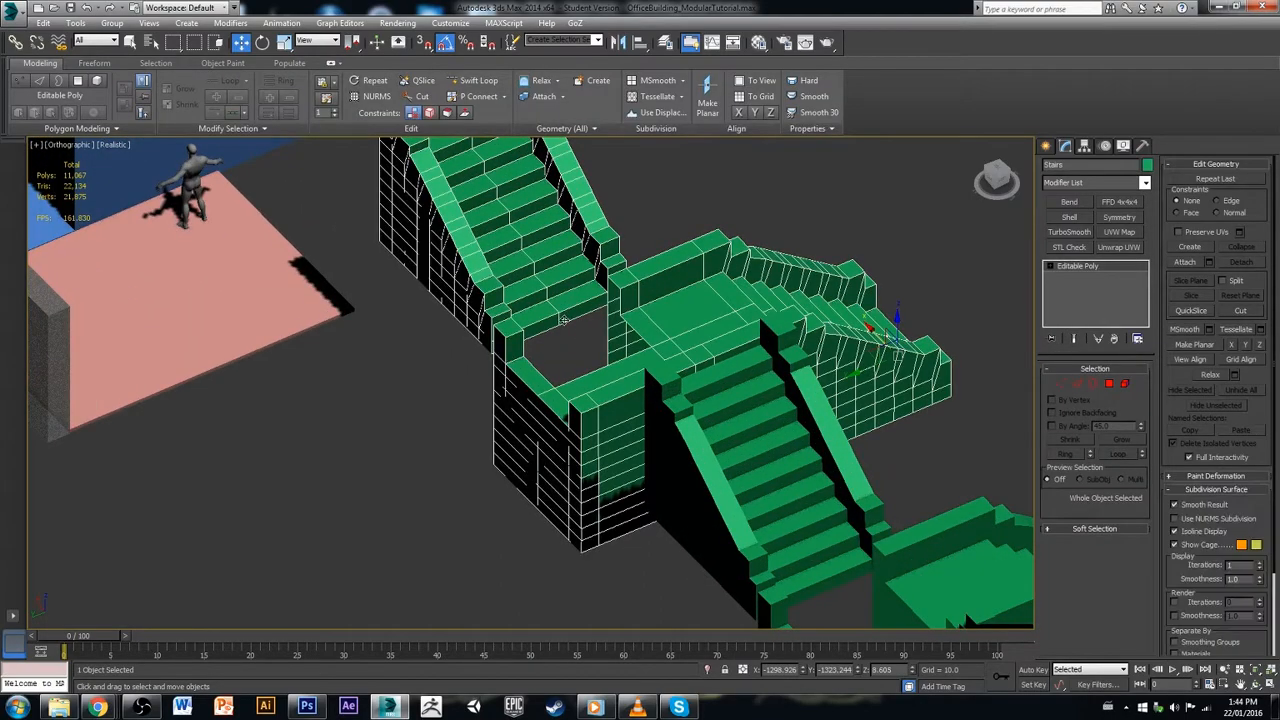
{"action": "middle_click_drag", "start_coordinate": [561, 353], "coordinate": [437, 506]}
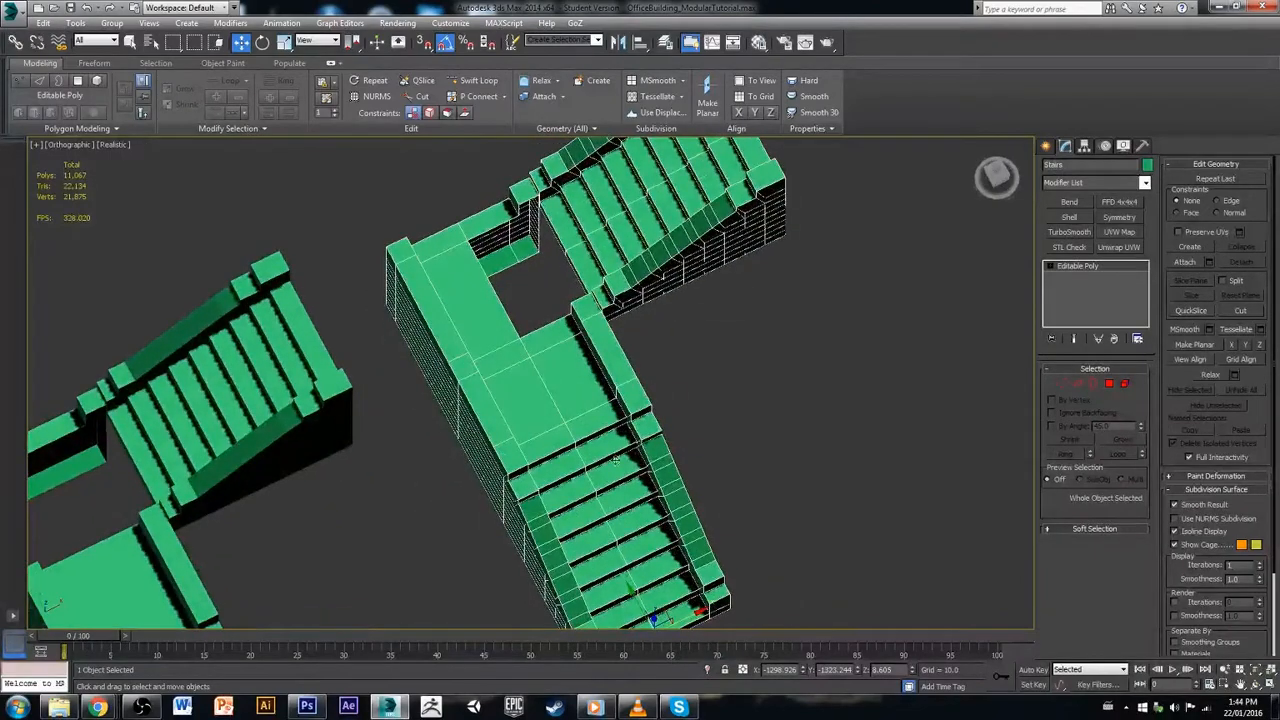
{"action": "mouse_move", "coordinate": [708, 487]}
{"action": "middle_mouse_down", "text": "alt"}
{"action": "mouse_move", "coordinate": [689, 434]}
{"action": "mouse_move", "coordinate": [704, 382]}
{"action": "mouse_move", "coordinate": [671, 398]}
{"action": "mouse_move", "coordinate": [697, 477]}
{"action": "middle_mouse_up", "text": "alt"}
{"action": "scroll", "coordinate": [679, 421], "scroll_direction": "down", "scroll_amount": 4}
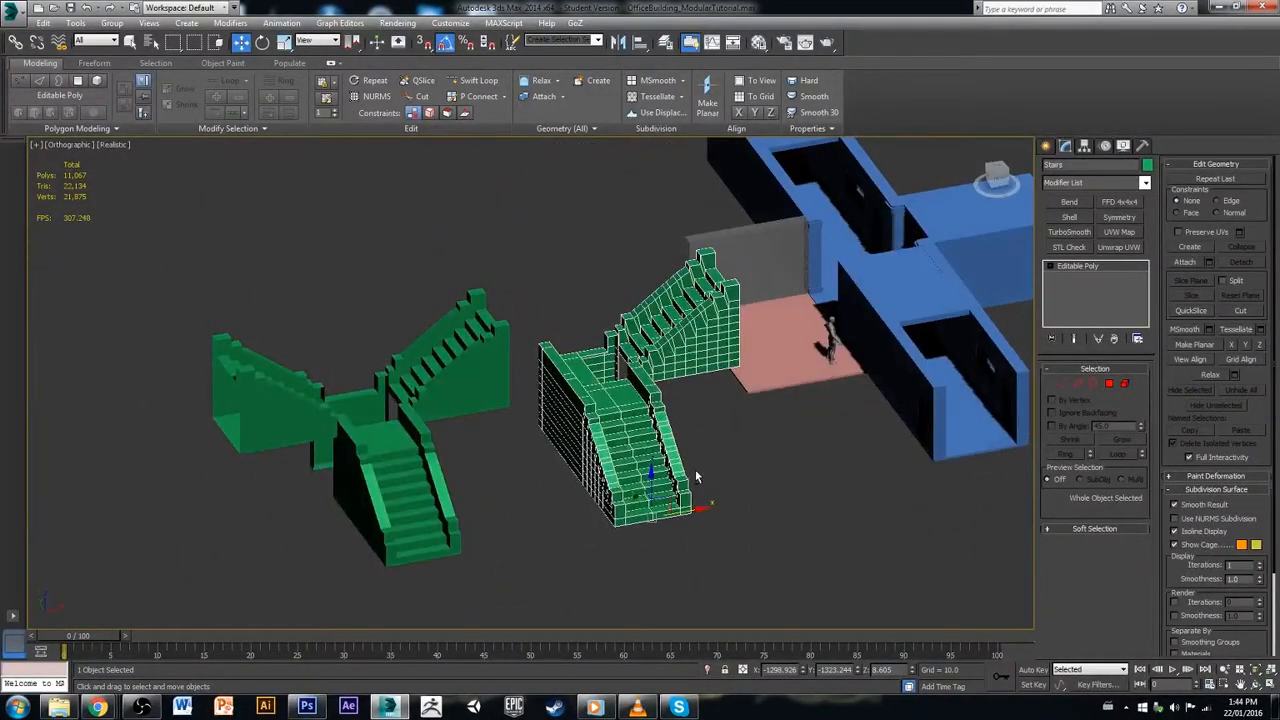
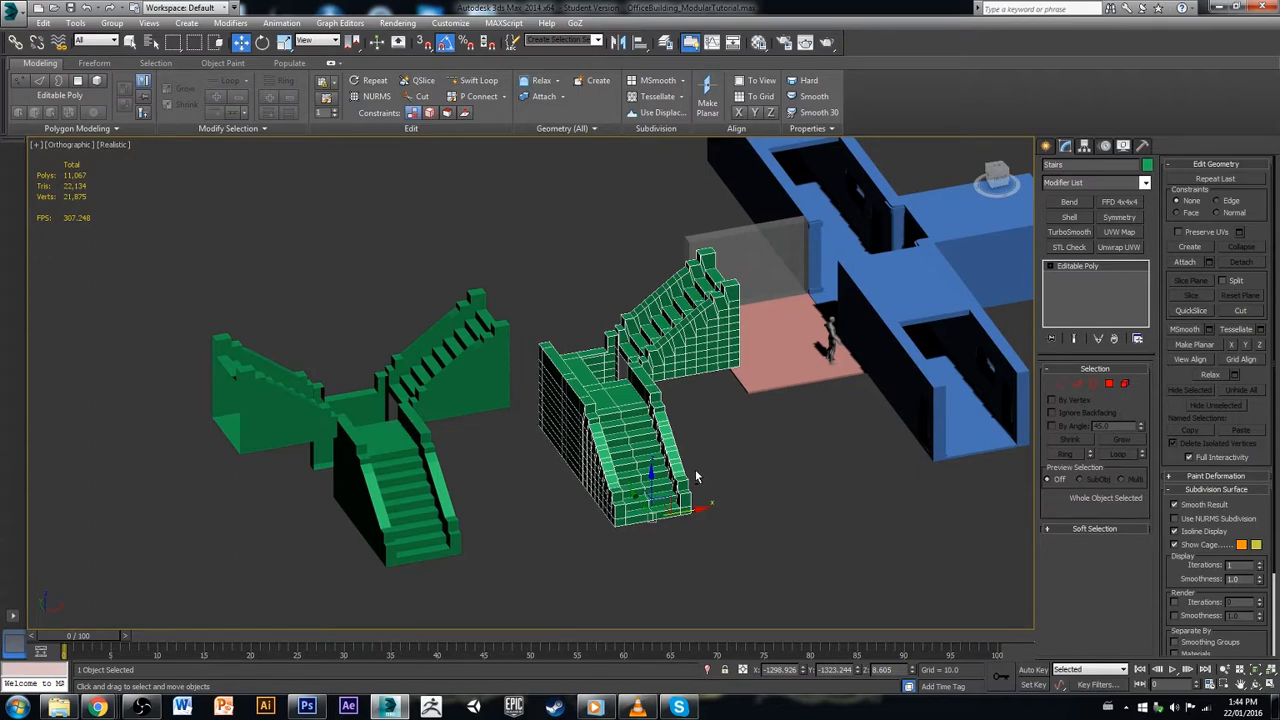
{"action": "left_click", "coordinate": [693, 420]}
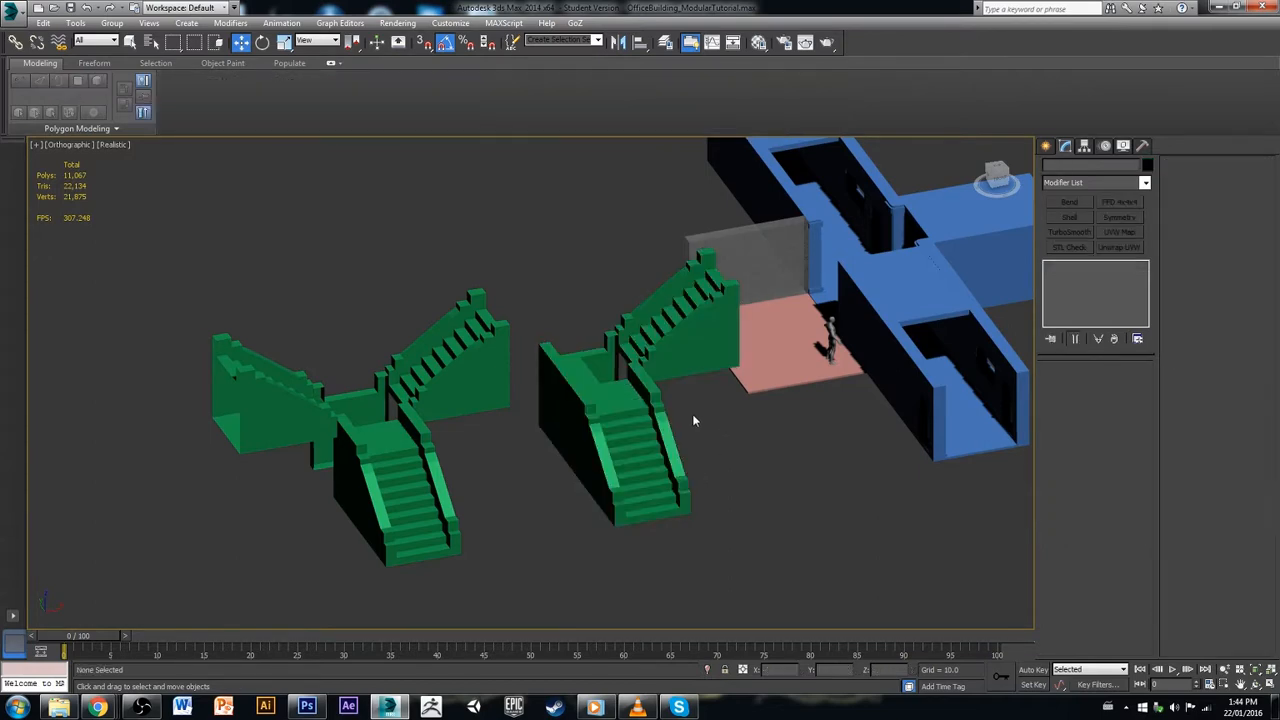
{"action": "left_click", "coordinate": [650, 403]}
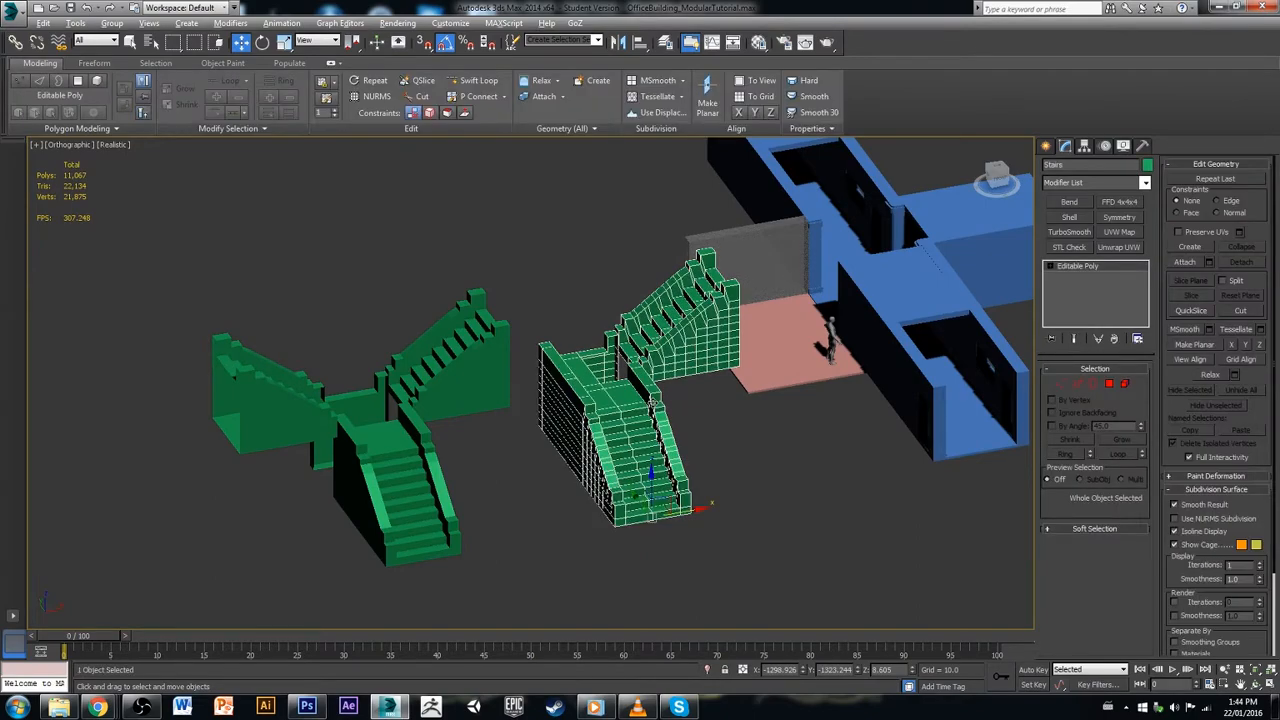
{"action": "middle_click_drag", "start_coordinate": [650, 403], "coordinate": [797, 323], "text": "alt"}
{"action": "scroll", "coordinate": [790, 330], "scroll_direction": "up", "scroll_amount": 4}
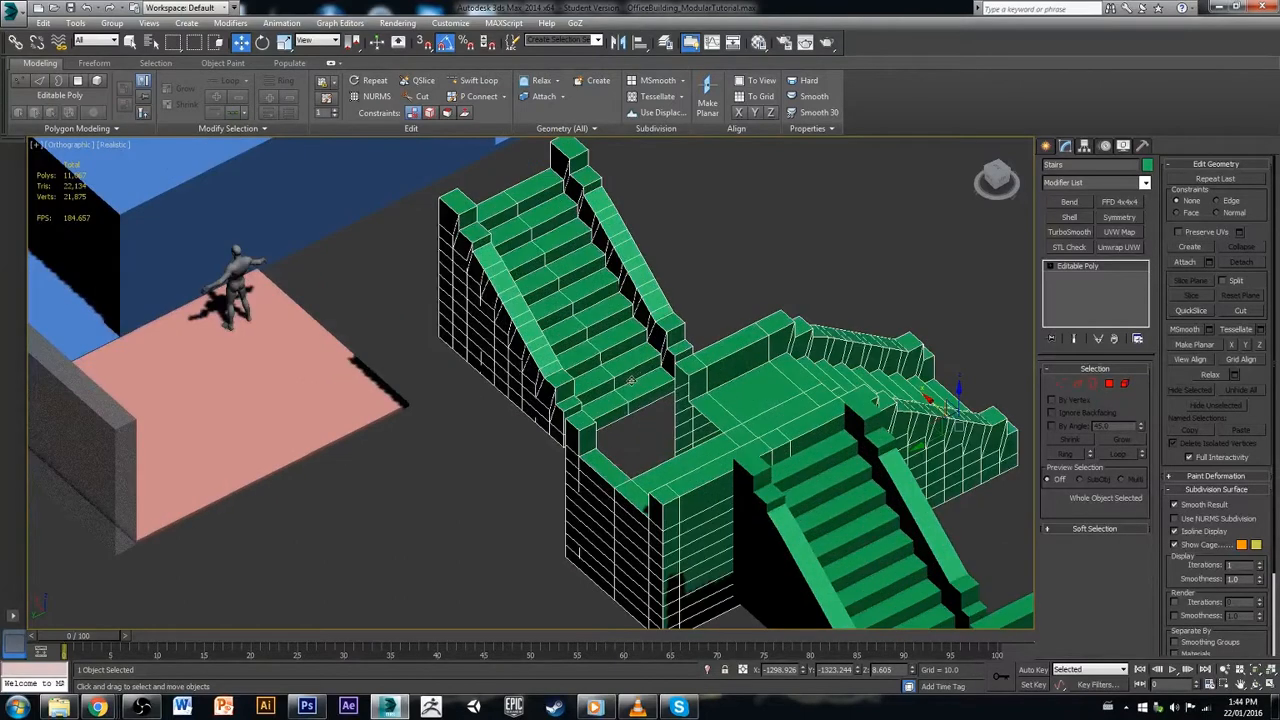
{"action": "left_click", "coordinate": [783, 298]}
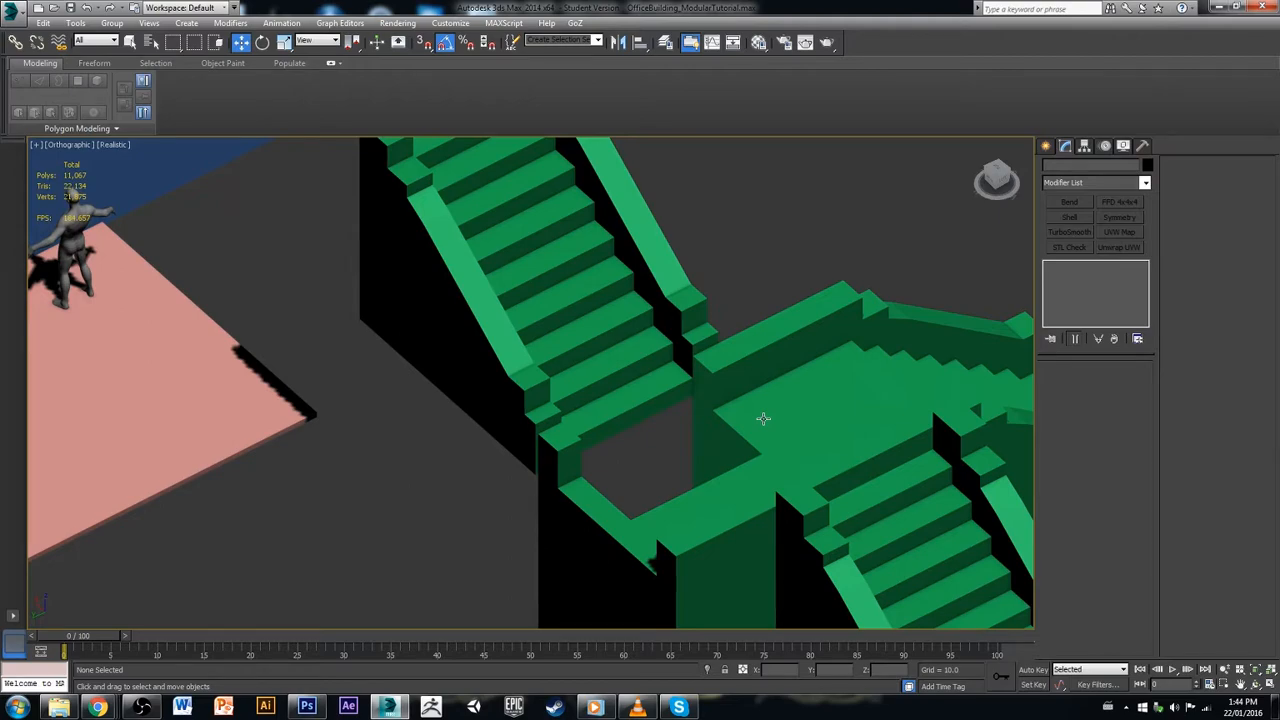
{"action": "left_click", "coordinate": [758, 418]}
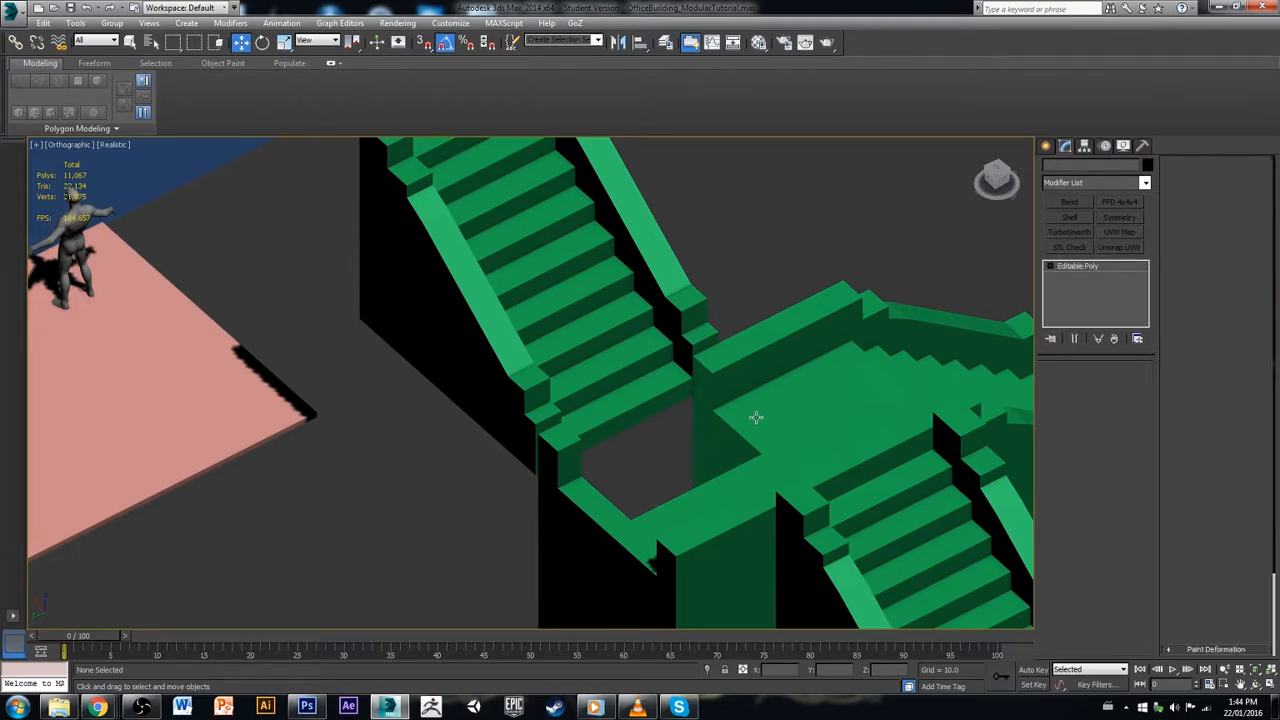
{"action": "middle_click_drag", "start_coordinate": [758, 418], "coordinate": [873, 376], "text": "alt"}
{"action": "scroll", "coordinate": [708, 472], "scroll_direction": "down", "scroll_amount": 2}
Step: Extrude the original staircase's inner landing edge across the opening with vertex snapping, reaching about X -1191
{"action": "left_click", "coordinate": [1063, 384]}
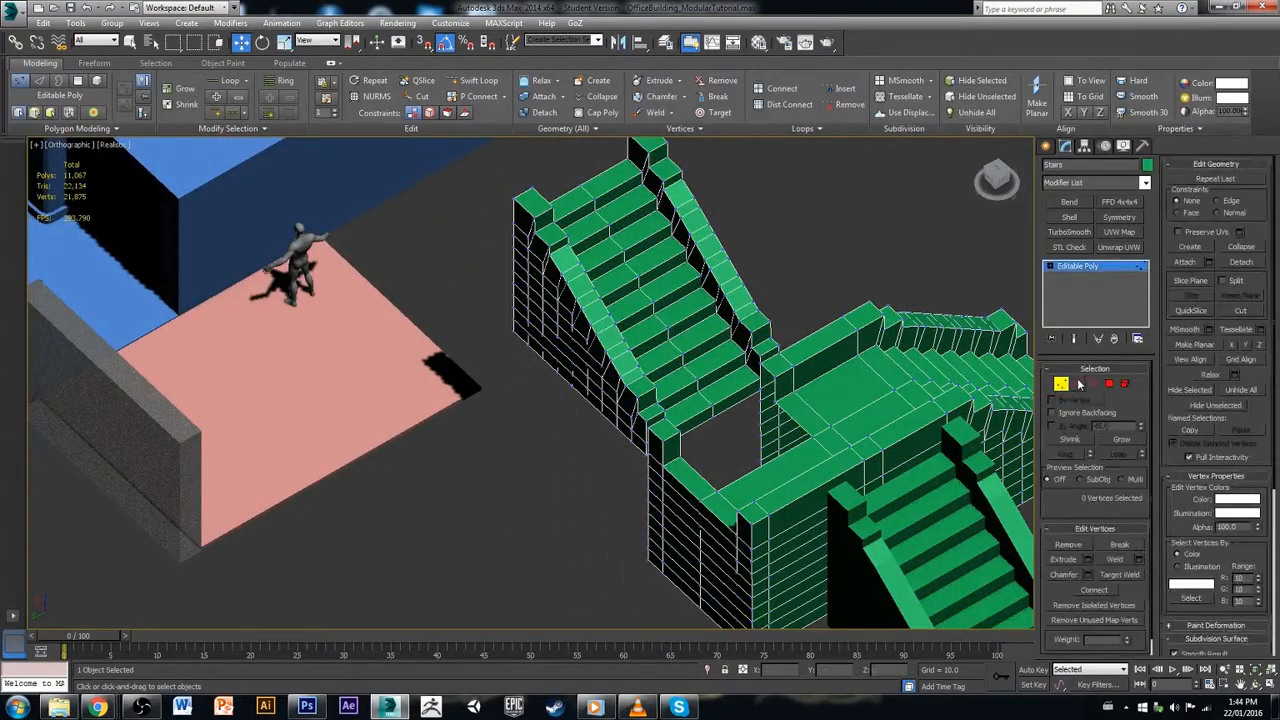
{"action": "left_click", "coordinate": [1077, 384]}
{"action": "middle_click_drag", "start_coordinate": [812, 451], "coordinate": [829, 425], "text": "alt"}
{"action": "left_click", "coordinate": [834, 452]}
{"action": "scroll", "coordinate": [819, 466], "scroll_direction": "up", "scroll_amount": 5}
{"action": "left_click_drag", "start_coordinate": [820, 428], "coordinate": [844, 314], "text": "shift"}
{"action": "key", "text": "s"}
{"action": "middle_click_drag", "start_coordinate": [840, 393], "coordinate": [846, 363], "text": "alt"}
{"action": "left_click", "coordinate": [873, 320]}
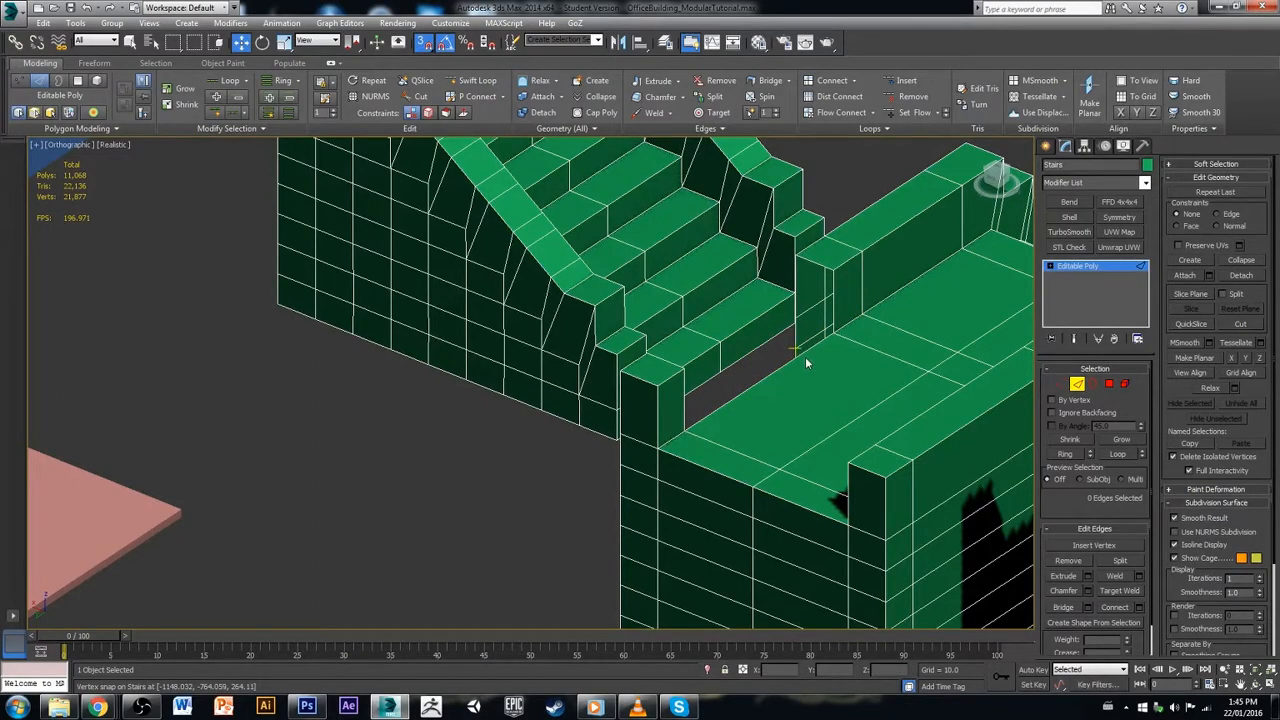
{"action": "middle_click_drag", "start_coordinate": [805, 358], "coordinate": [828, 378], "text": "alt"}
Step: Isolate the original staircase and extend the new landing edge to about X -1148, flush with the upper flight's base
{"action": "scroll", "coordinate": [828, 378], "scroll_direction": "down", "scroll_amount": 6}
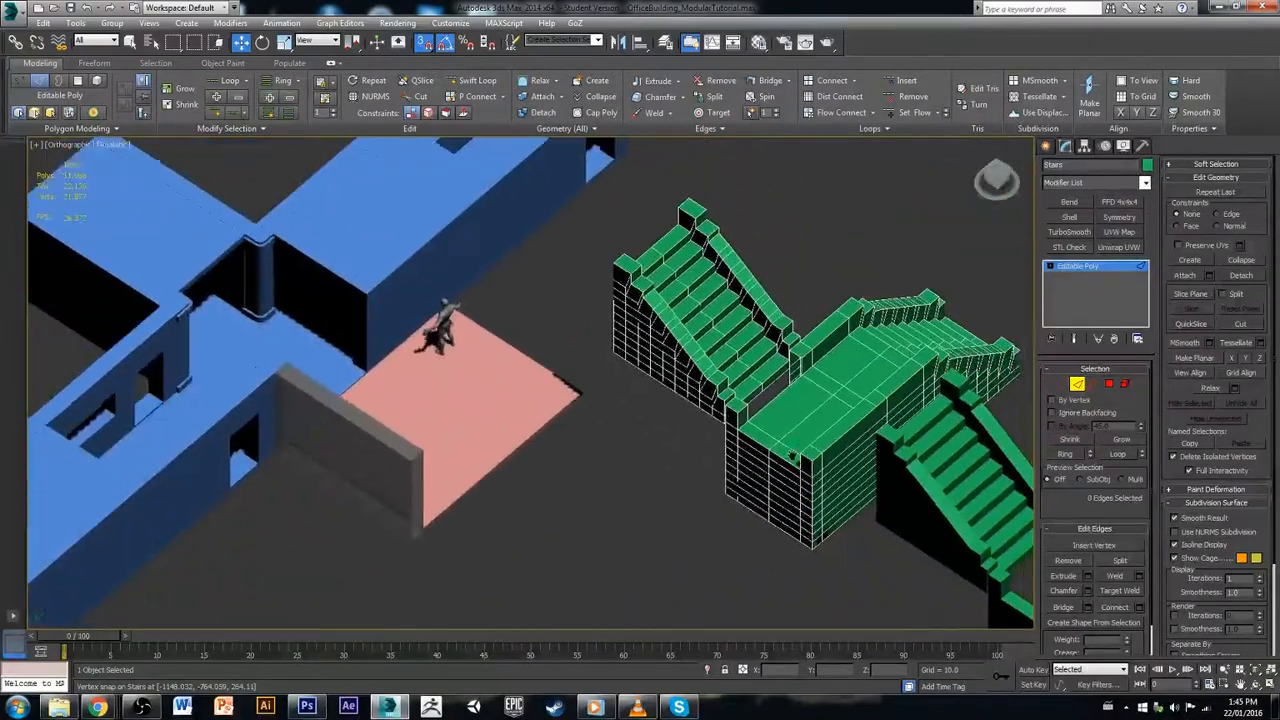
{"action": "middle_click_drag", "start_coordinate": [890, 594], "coordinate": [789, 595]}
{"action": "left_click", "coordinate": [707, 669]}
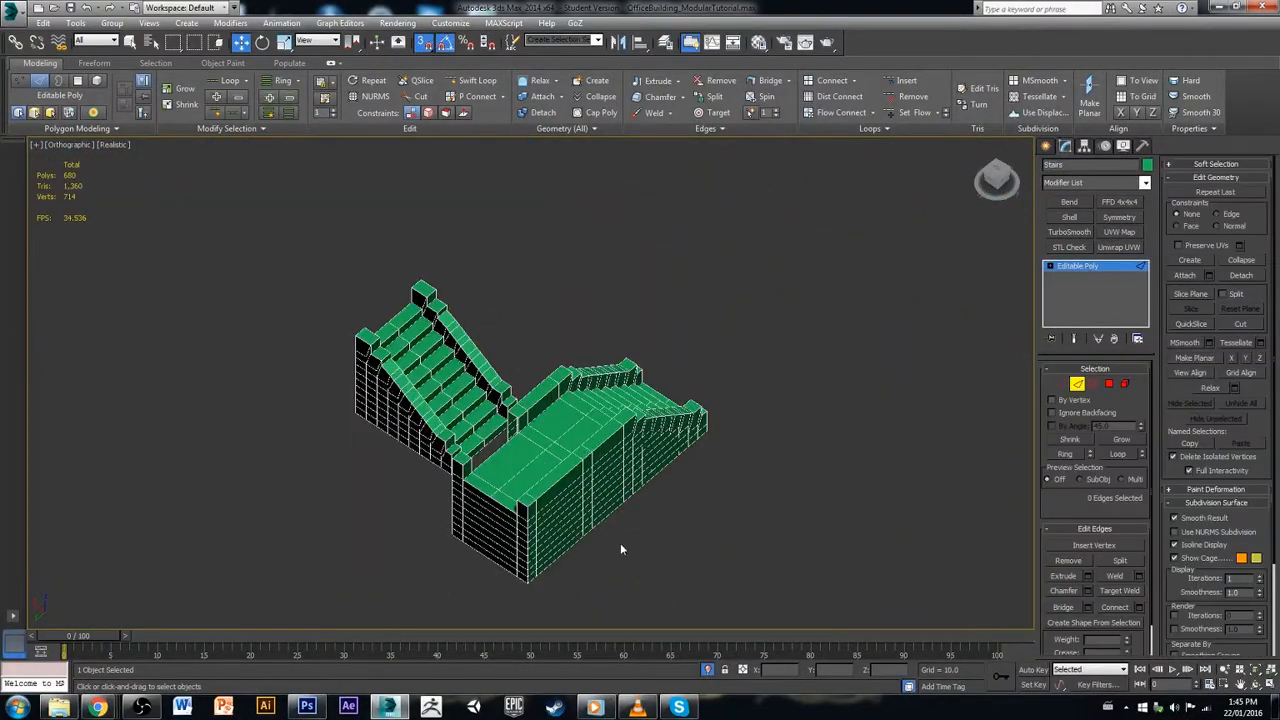
{"action": "scroll", "coordinate": [620, 543], "scroll_direction": "up", "scroll_amount": 6}
{"action": "scroll", "coordinate": [586, 349], "scroll_direction": "up", "scroll_amount": 4}
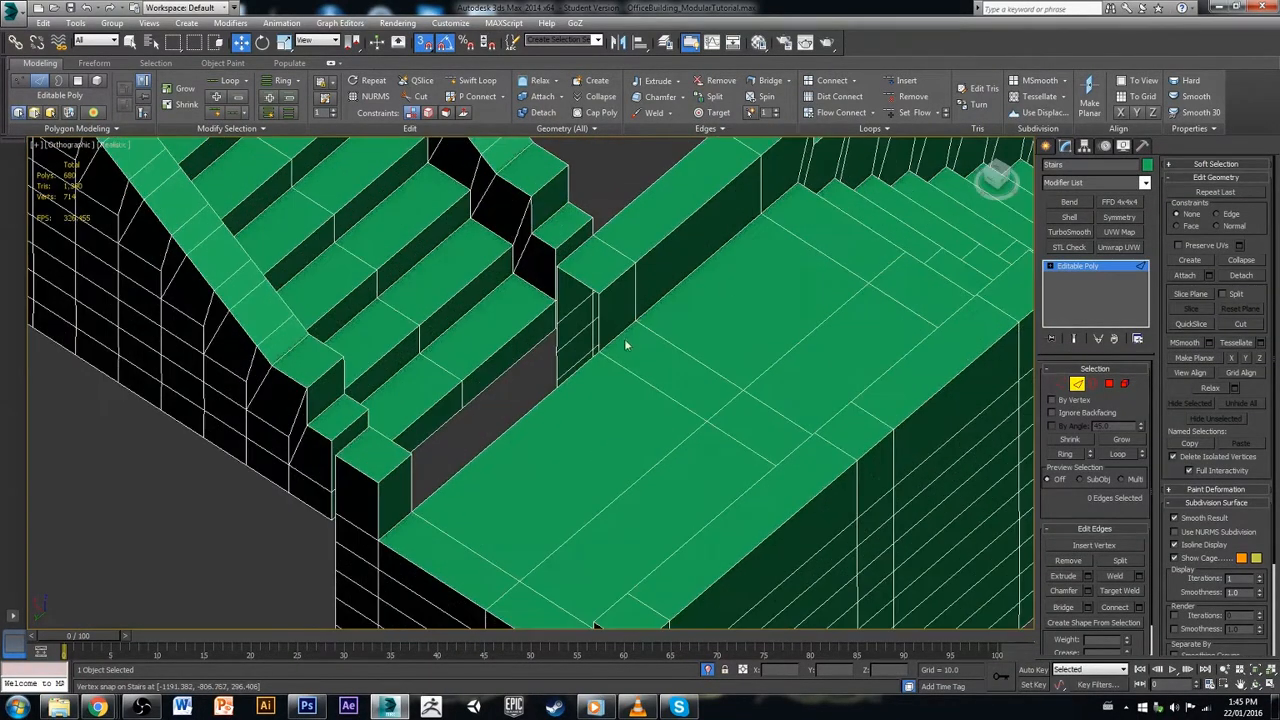
{"action": "left_click", "coordinate": [575, 371]}
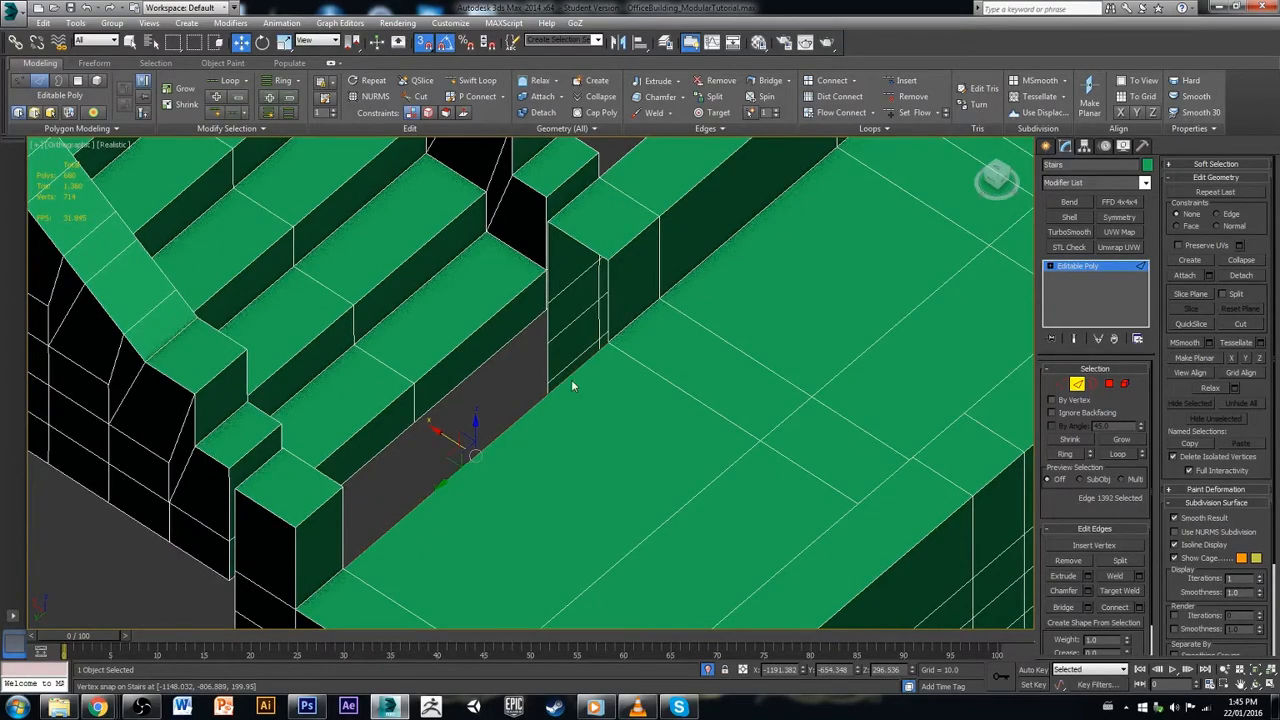
{"action": "middle_click_drag", "start_coordinate": [568, 420], "coordinate": [608, 405], "text": "alt"}
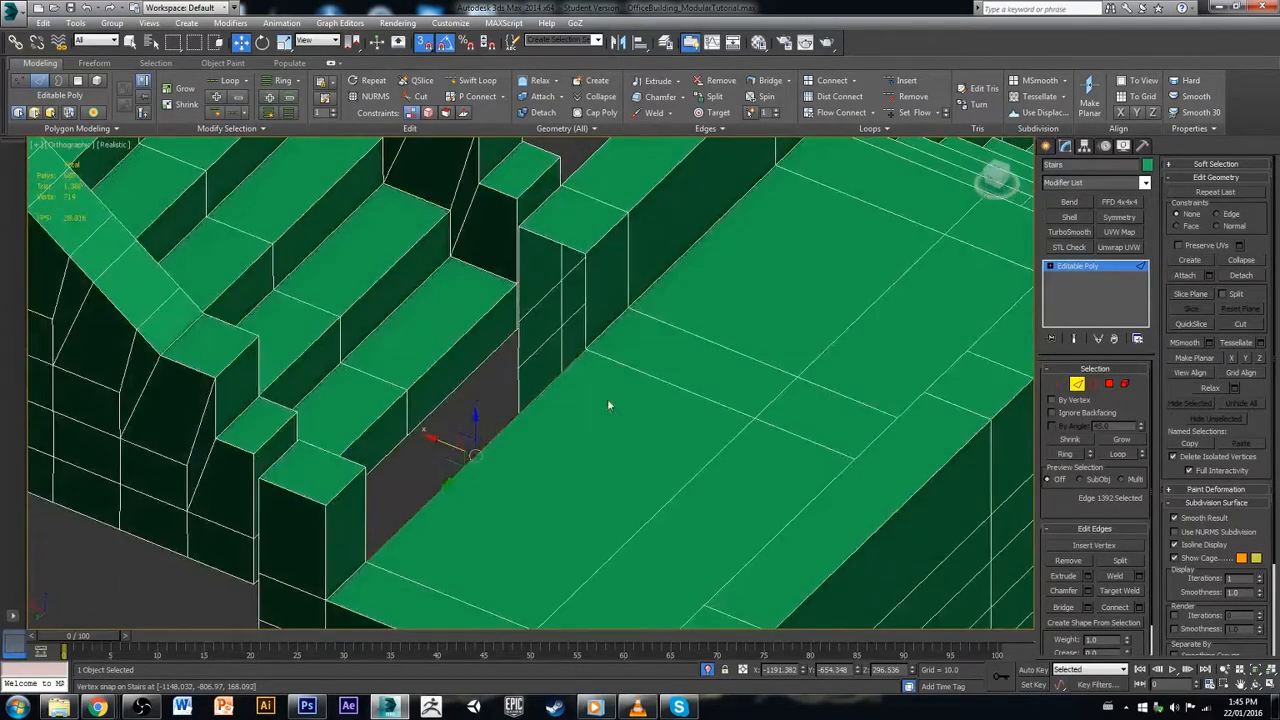
{"action": "left_click_drag", "start_coordinate": [441, 442], "coordinate": [522, 326]}
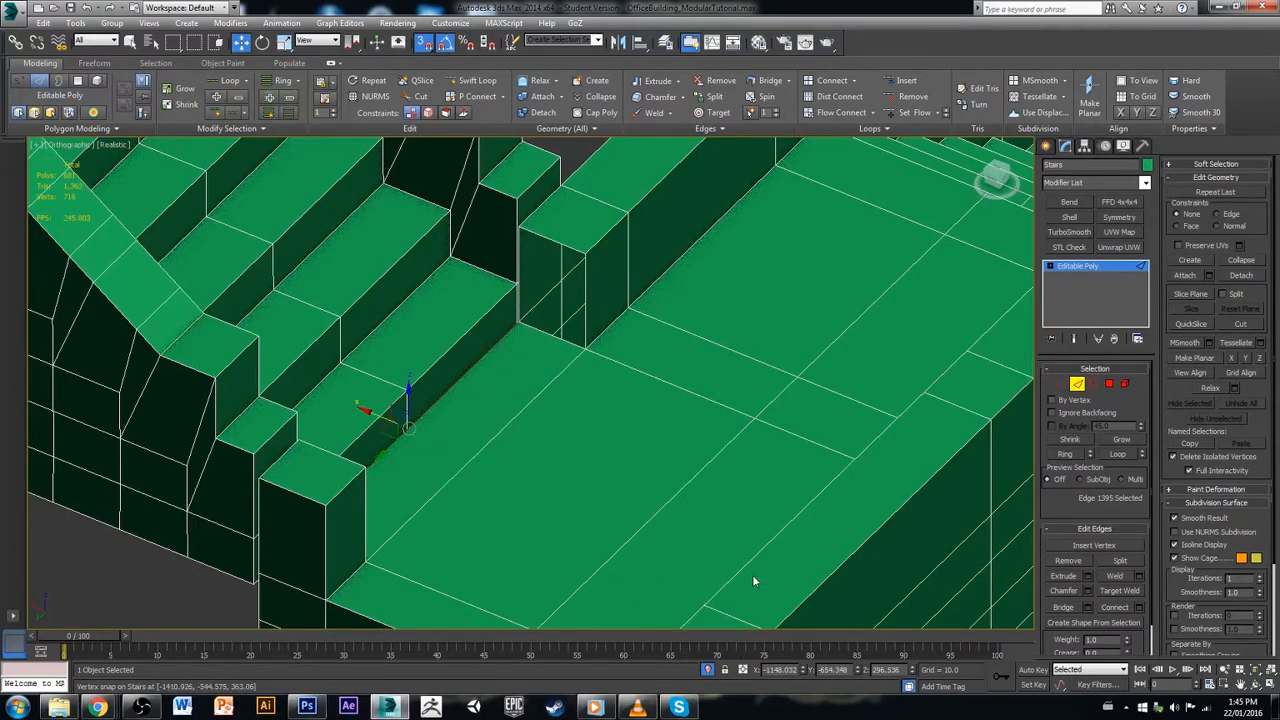
Step: Move the upper flight element about 143 units along X, away from the landing
{"action": "left_click", "coordinate": [1124, 384]}
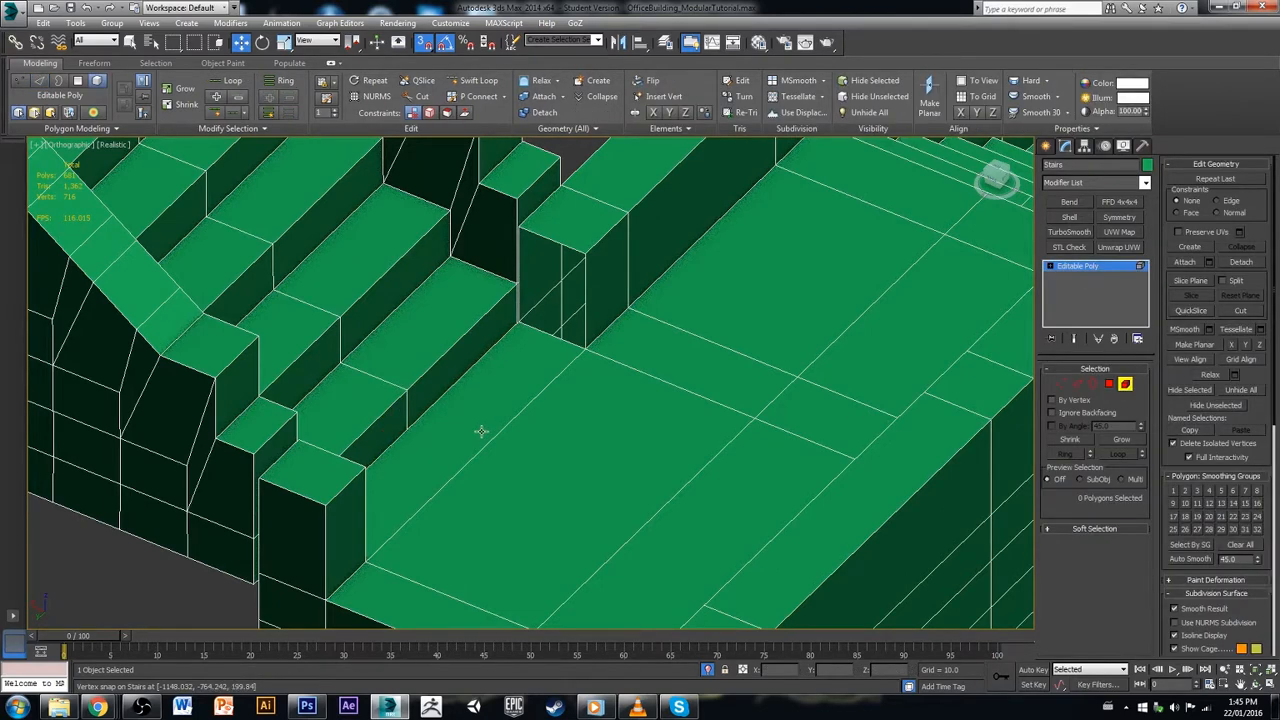
{"action": "scroll", "coordinate": [481, 431], "scroll_direction": "down", "scroll_amount": 5}
{"action": "double_click", "coordinate": [480, 340]}
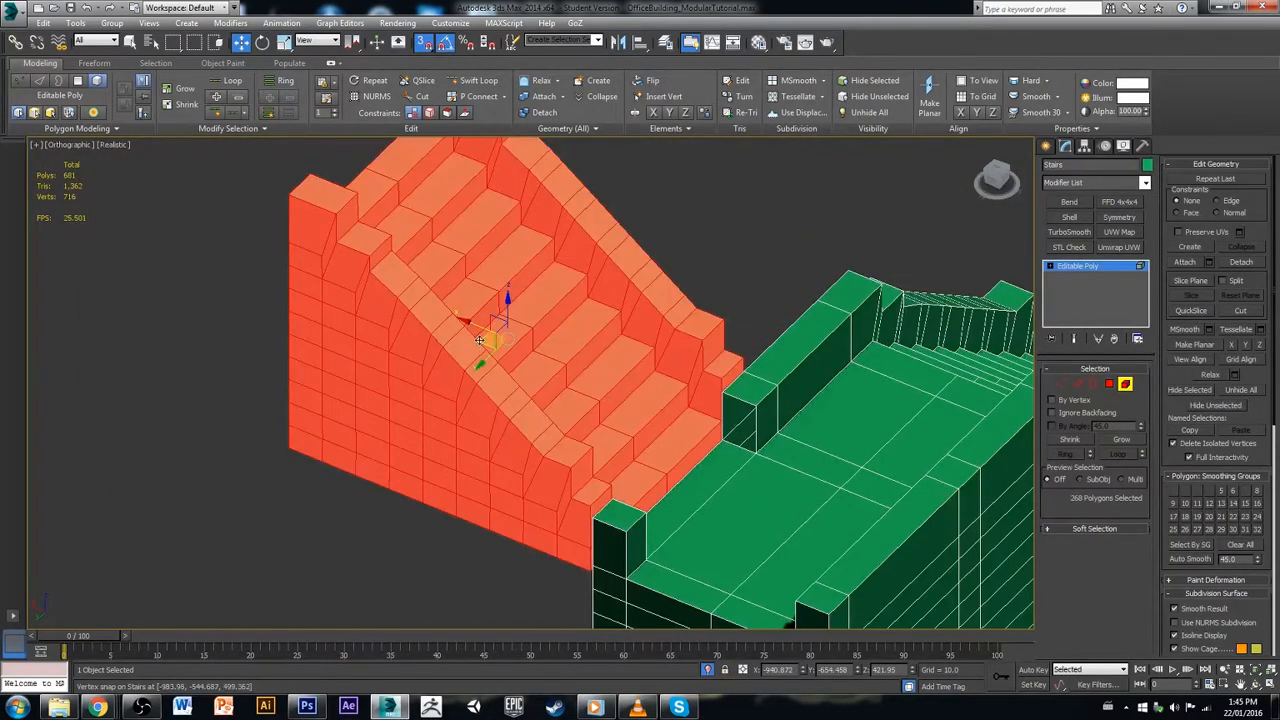
{"action": "left_click_drag", "start_coordinate": [480, 340], "coordinate": [363, 305]}
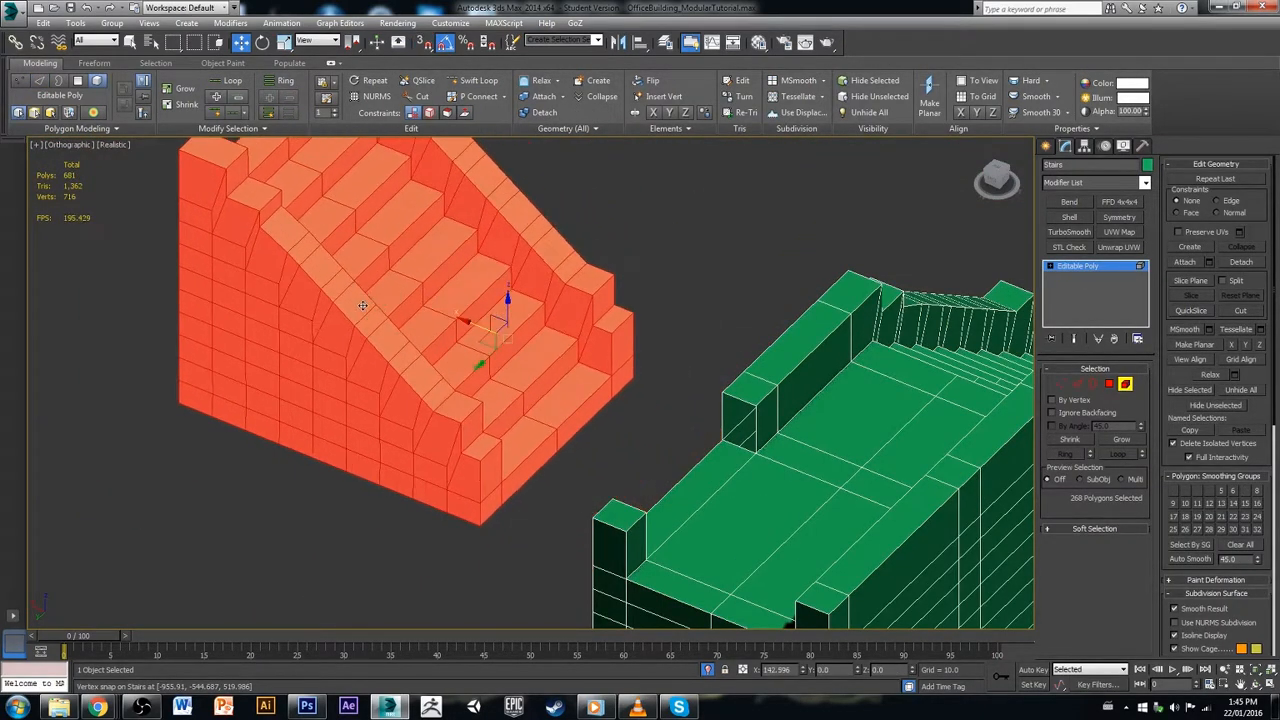
Step: Snap the original landing's extended open edge onto the adjoining wall corner vertex so that it aligns with the landing walls
{"action": "left_click", "coordinate": [778, 486]}
{"action": "middle_click_drag", "start_coordinate": [734, 510], "coordinate": [738, 468], "text": "alt"}
{"action": "scroll", "coordinate": [738, 468], "scroll_direction": "down", "scroll_amount": 3}
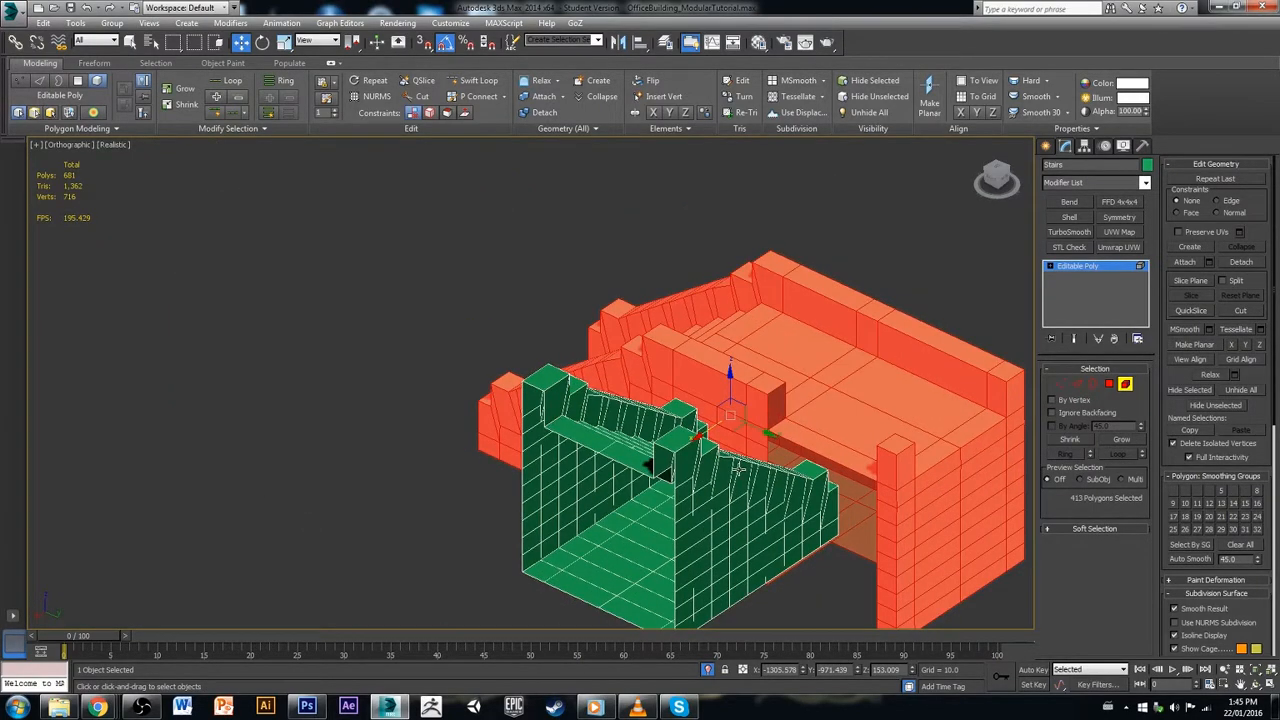
{"action": "middle_click_drag", "start_coordinate": [854, 534], "coordinate": [830, 480]}
{"action": "left_click", "coordinate": [1013, 527]}
{"action": "left_click", "coordinate": [1077, 383]}
{"action": "left_click", "coordinate": [788, 390]}
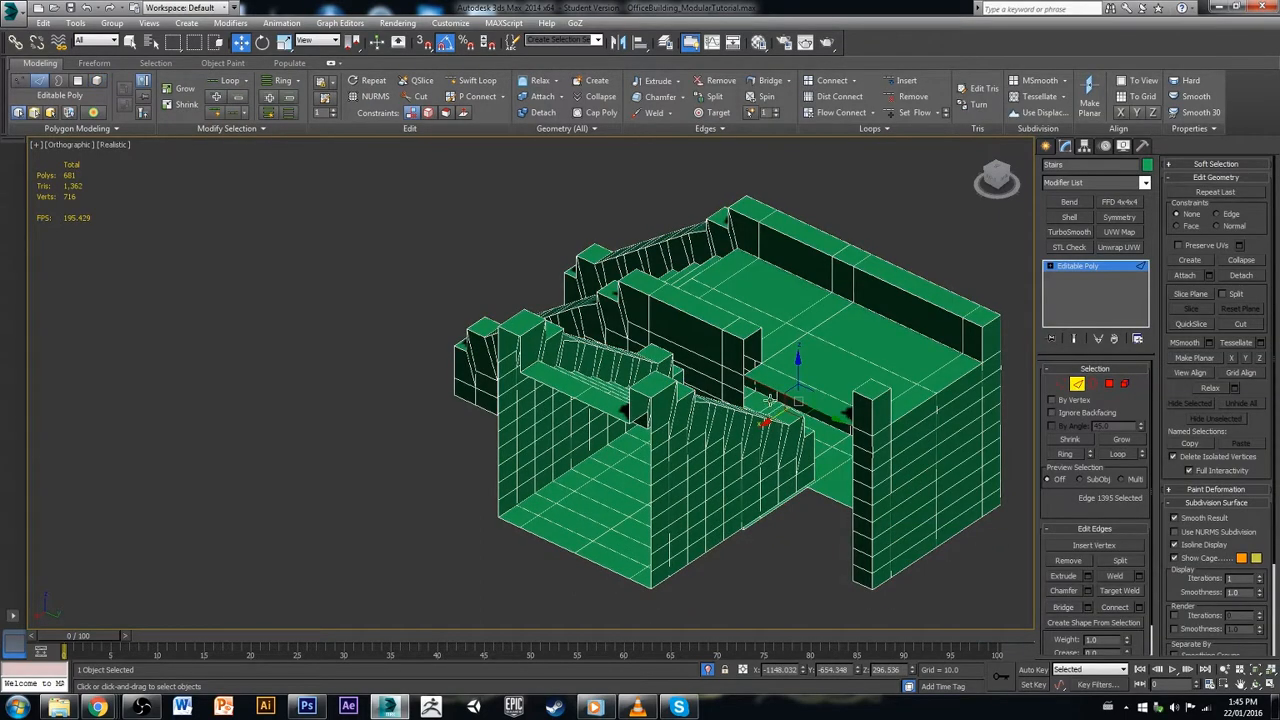
{"action": "key", "text": "z"}
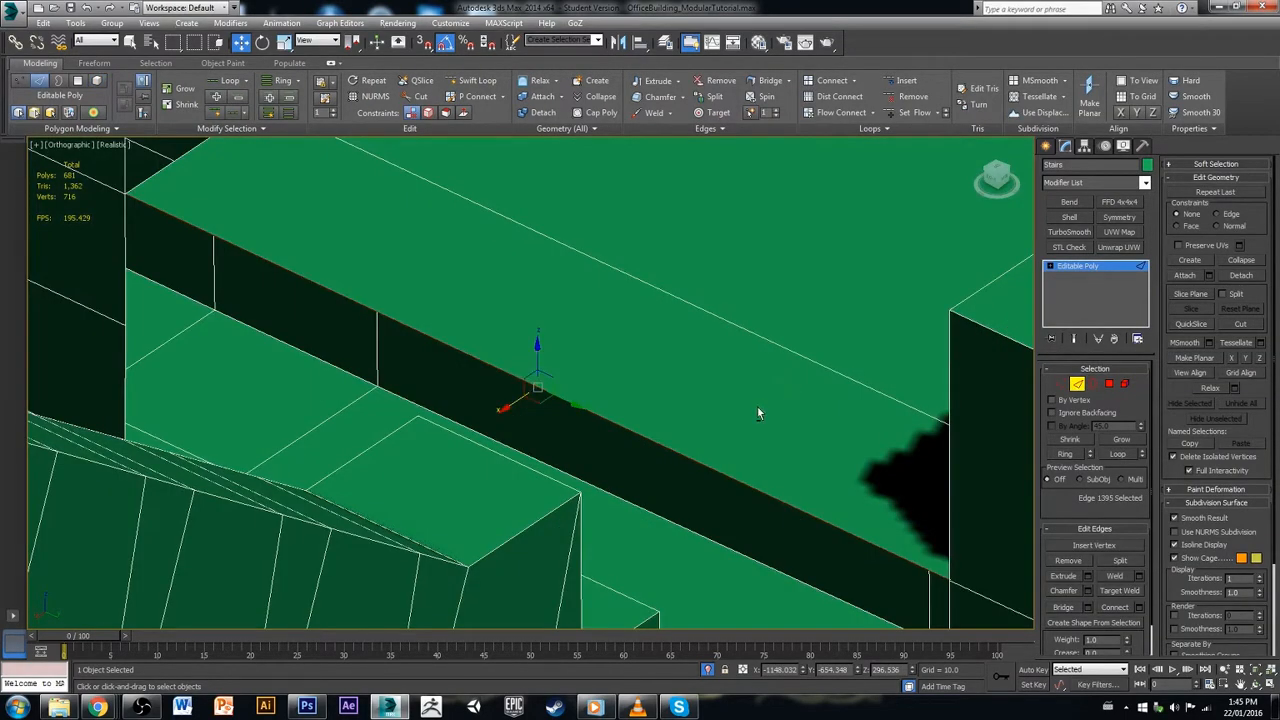
{"action": "middle_click_drag", "start_coordinate": [757, 408], "coordinate": [725, 412], "text": "alt"}
{"action": "scroll", "coordinate": [724, 412], "scroll_direction": "down", "scroll_amount": 4}
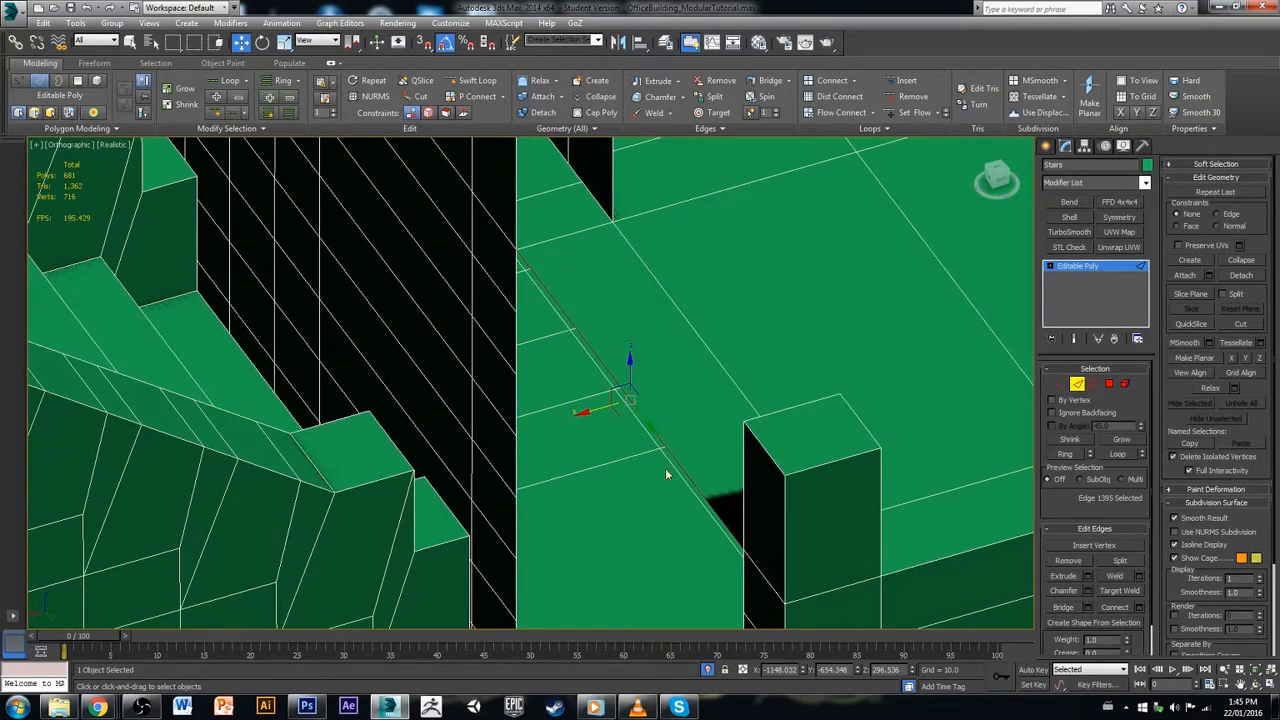
{"action": "key", "text": "s"}
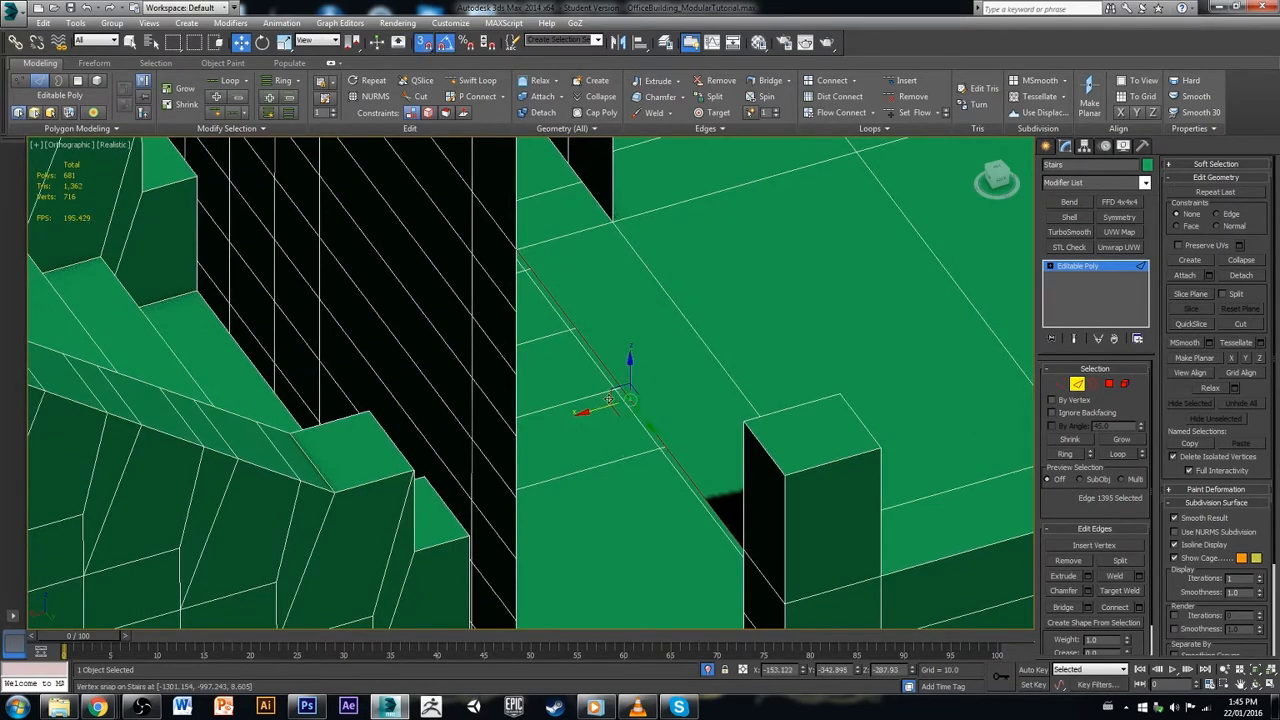
{"action": "left_click_drag", "start_coordinate": [600, 407], "coordinate": [539, 250]}
{"action": "left_click", "coordinate": [780, 313]}
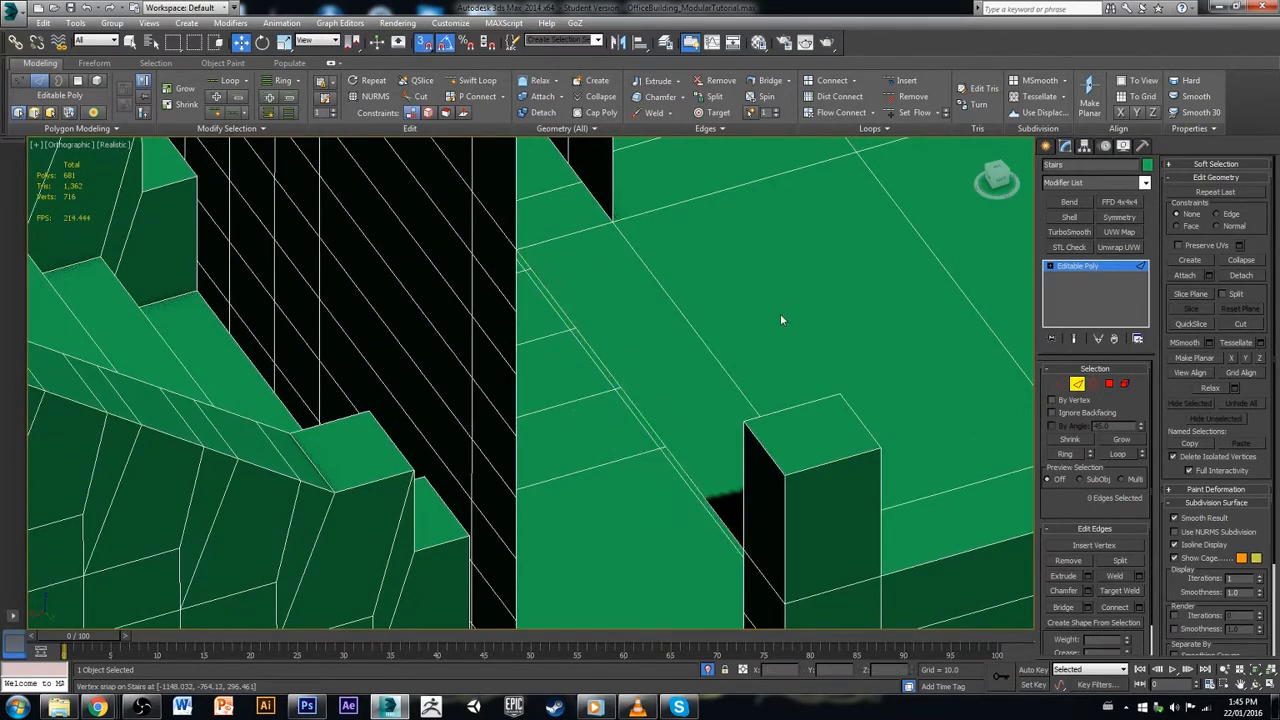
Step: Weld the vertex pairs at both ends of the landing's new edge using a 0.1 threshold
{"action": "middle_click_drag", "start_coordinate": [780, 313], "coordinate": [680, 366], "text": "alt"}
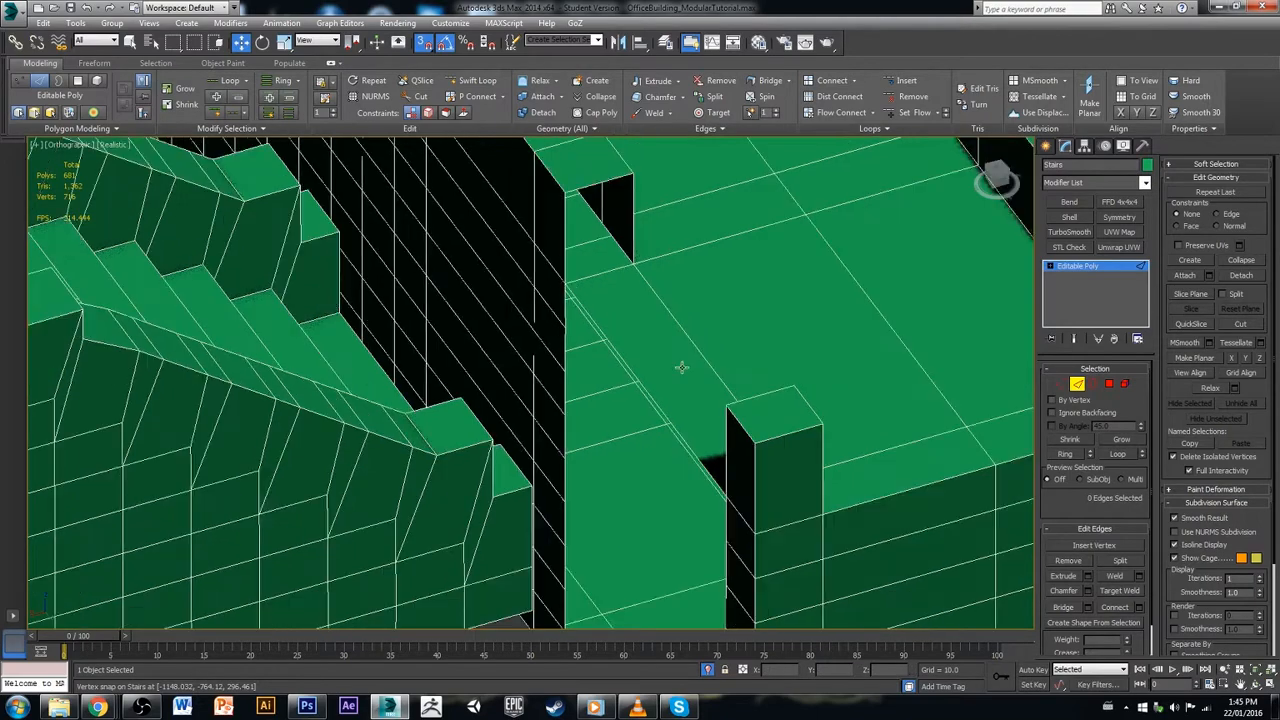
{"action": "left_click", "coordinate": [1060, 383]}
{"action": "middle_click_drag", "start_coordinate": [569, 289], "coordinate": [647, 362], "text": "alt"}
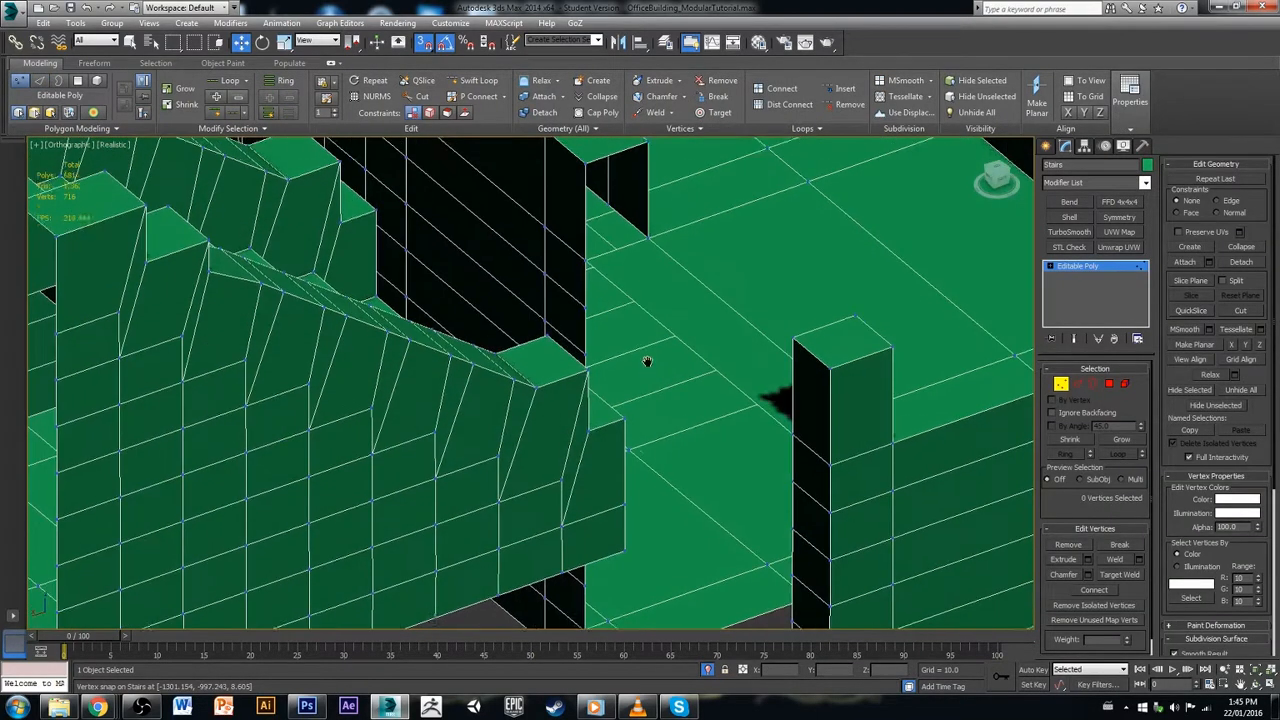
{"action": "key", "text": "alt+x"}
{"action": "left_click_drag", "start_coordinate": [576, 267], "coordinate": [611, 297]}
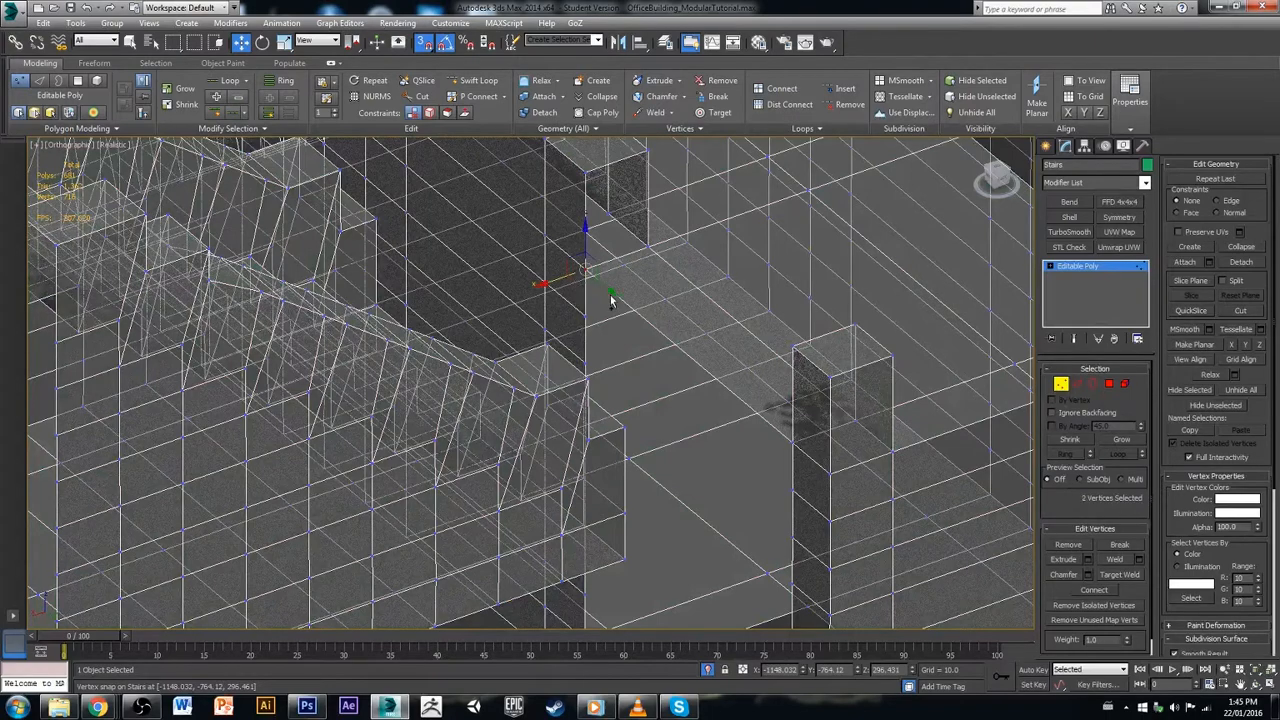
{"action": "middle_click_drag", "start_coordinate": [829, 591], "coordinate": [808, 580], "text": "alt"}
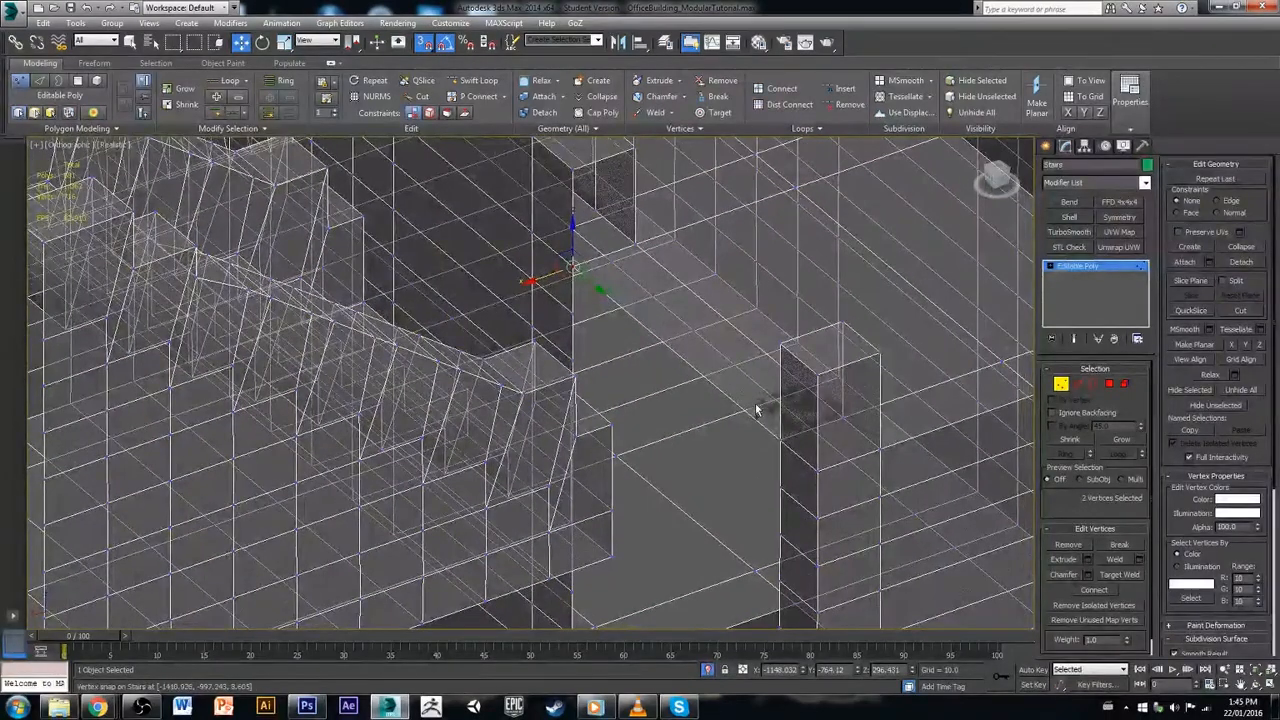
{"action": "left_click_drag", "start_coordinate": [803, 482], "coordinate": [804, 483], "text": "ctrl"}
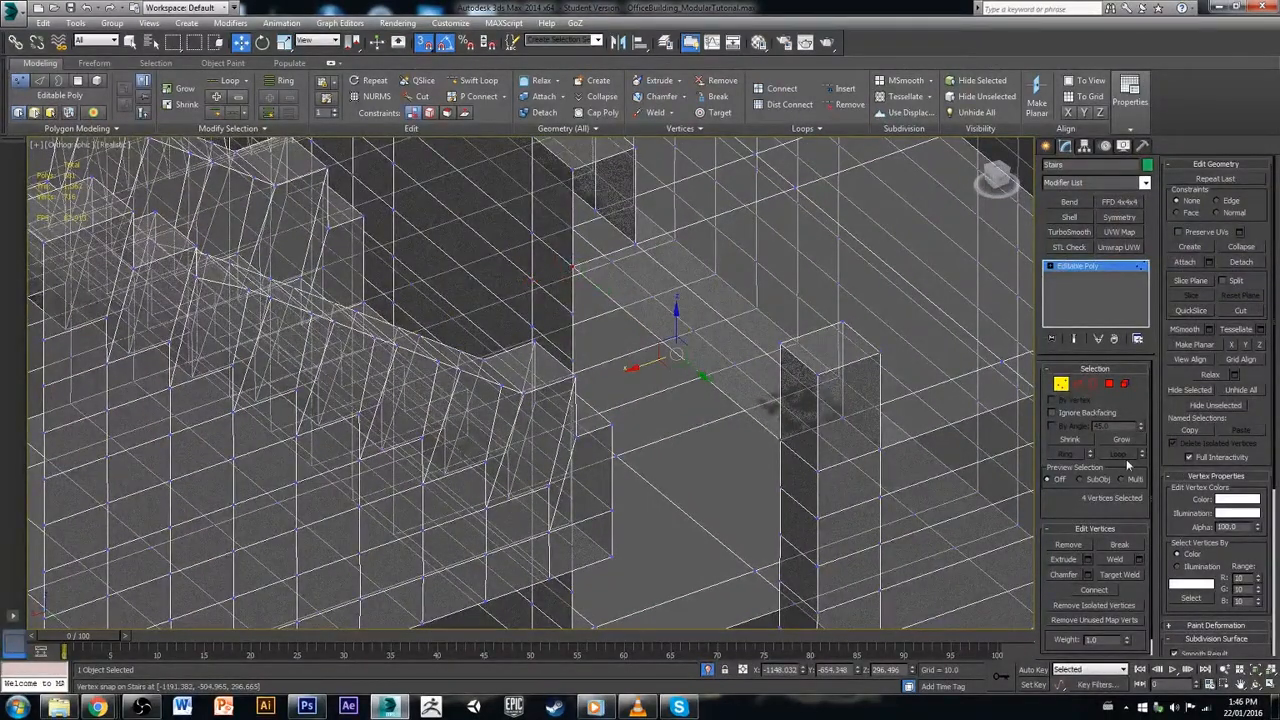
{"action": "left_click", "coordinate": [1141, 560]}
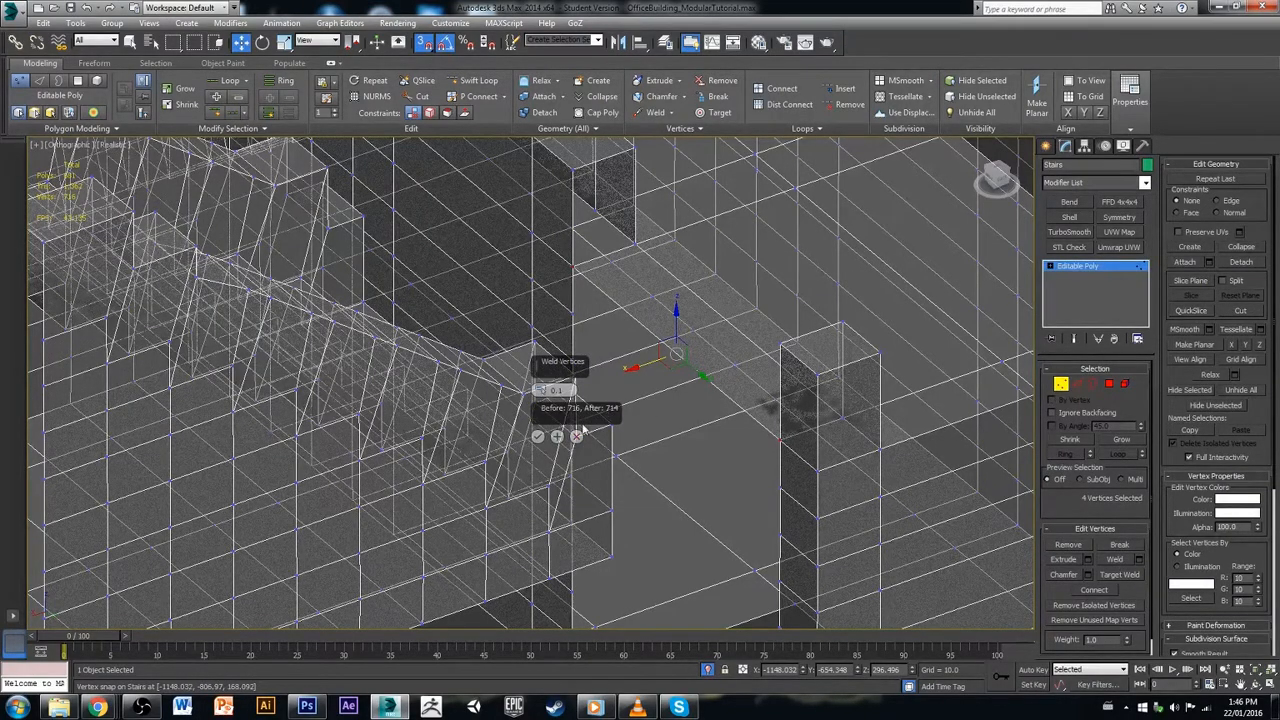
{"action": "left_click", "coordinate": [538, 437]}
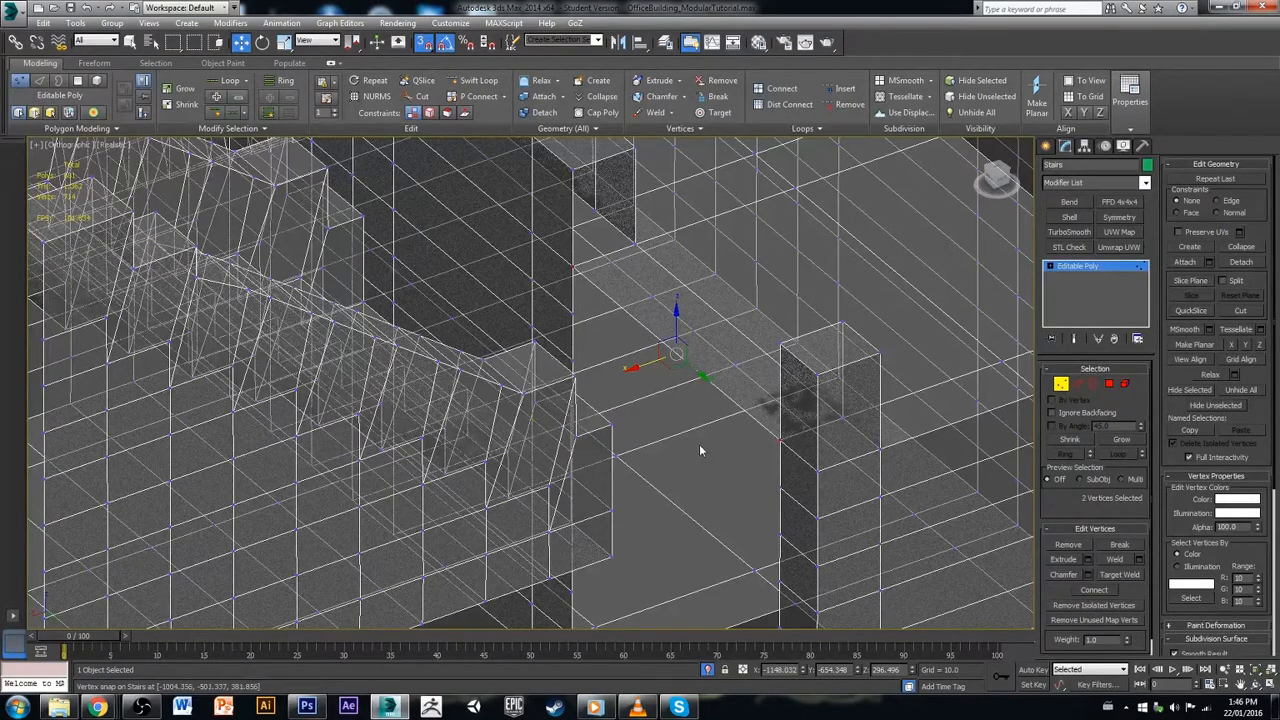
Step: Extrude the landing's open edge down to the base at about Z 10 in vertex-snapped segments, forming a wall under the landing
{"action": "key", "text": "F3"}
{"action": "middle_click_drag", "start_coordinate": [699, 444], "coordinate": [686, 329], "text": "alt"}
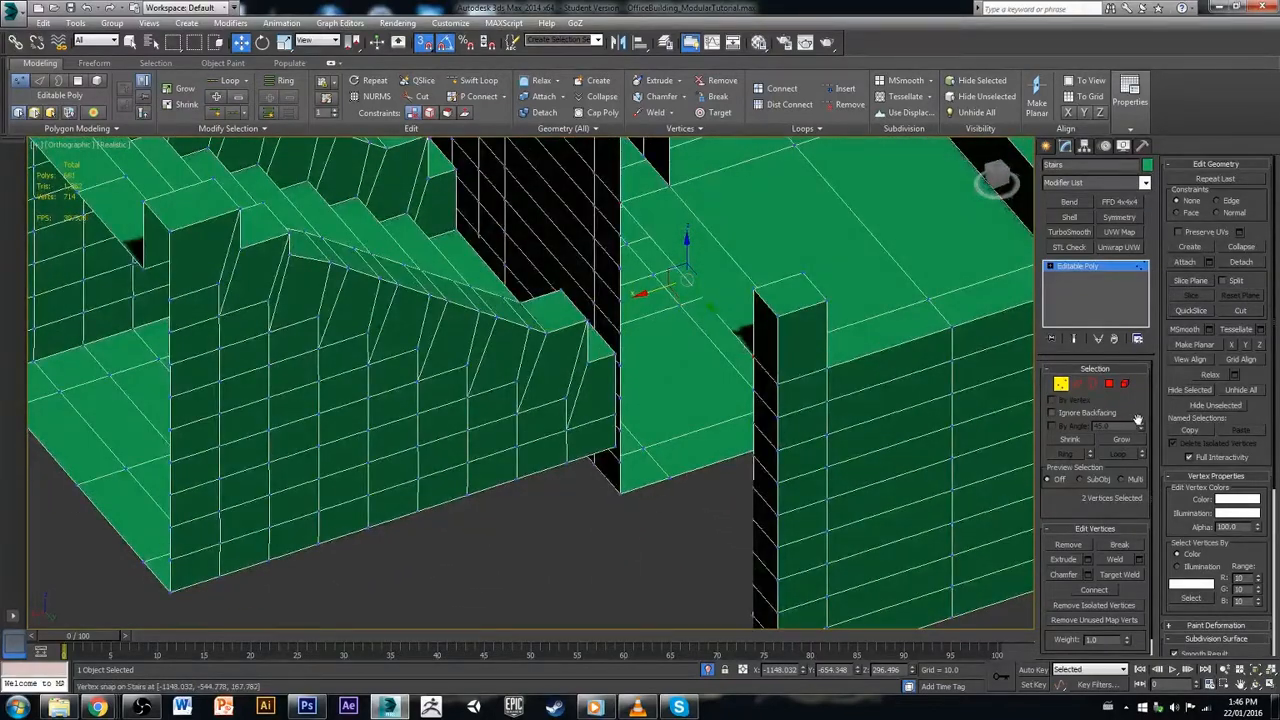
{"action": "key", "text": "2"}
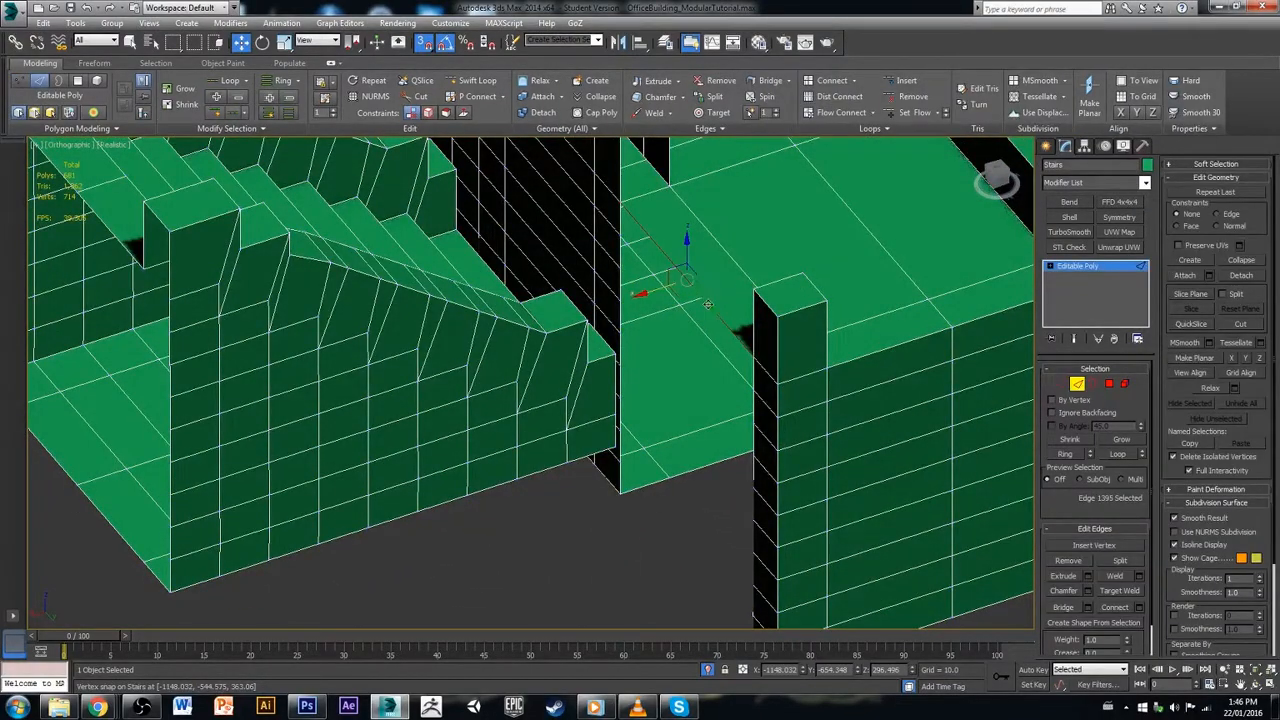
{"action": "left_click_drag", "start_coordinate": [686, 262], "coordinate": [622, 237], "text": "shift"}
{"action": "left_click_drag", "start_coordinate": [686, 284], "coordinate": [686, 477], "text": "shift"}
{"action": "middle_click_drag", "start_coordinate": [686, 477], "coordinate": [677, 250], "text": "alt"}
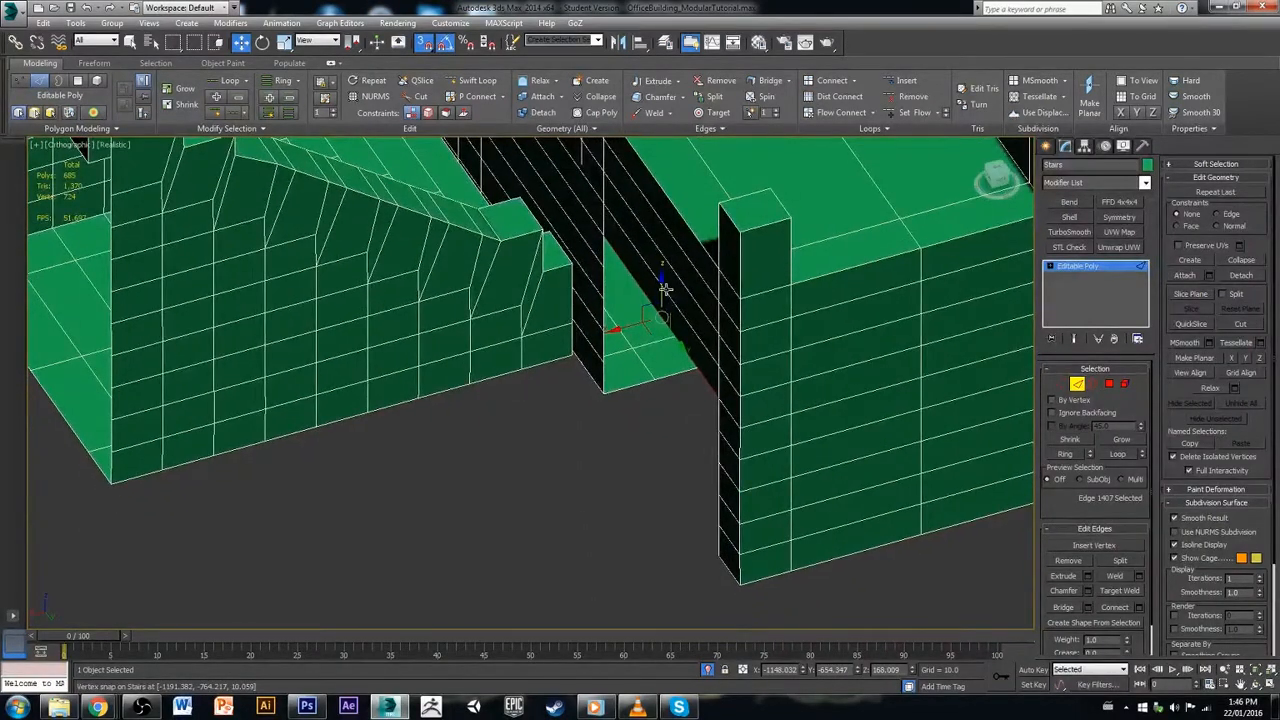
{"action": "left_click_drag", "start_coordinate": [661, 289], "coordinate": [605, 339], "text": "shift"}
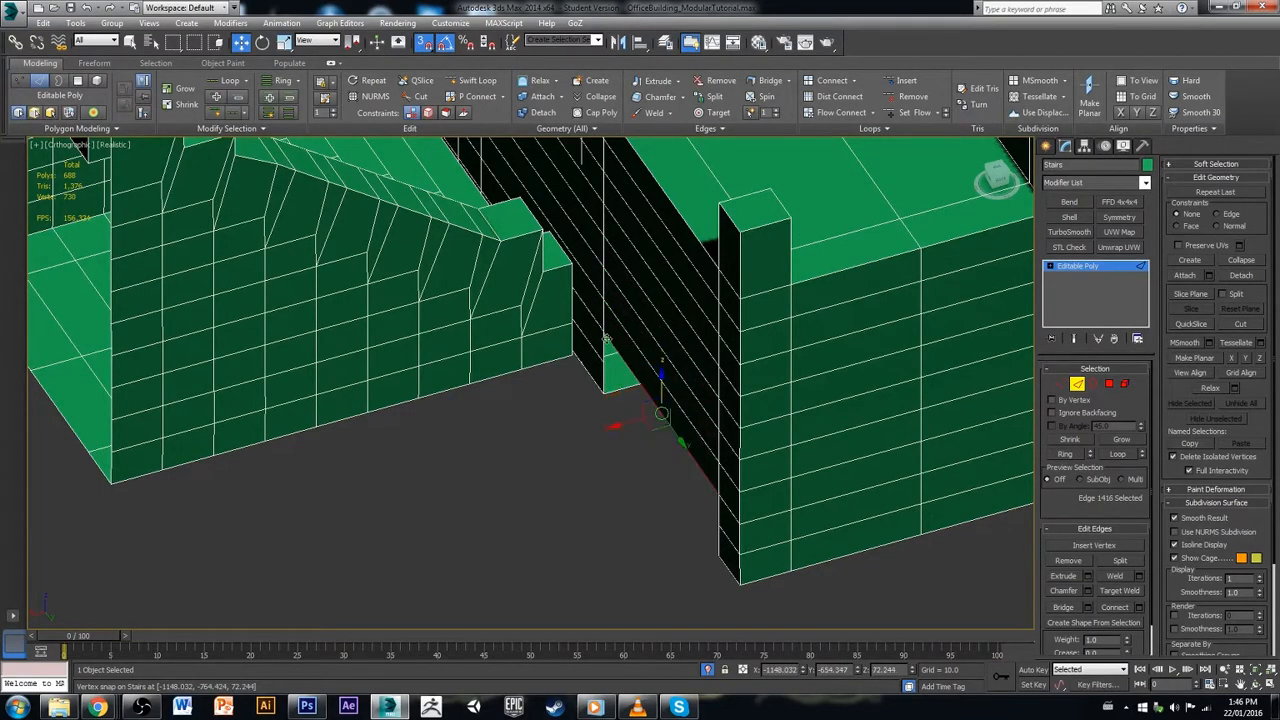
{"action": "left_click_drag", "start_coordinate": [660, 383], "coordinate": [614, 400], "text": "shift"}
{"action": "middle_click_drag", "start_coordinate": [681, 447], "coordinate": [726, 500], "text": "alt"}
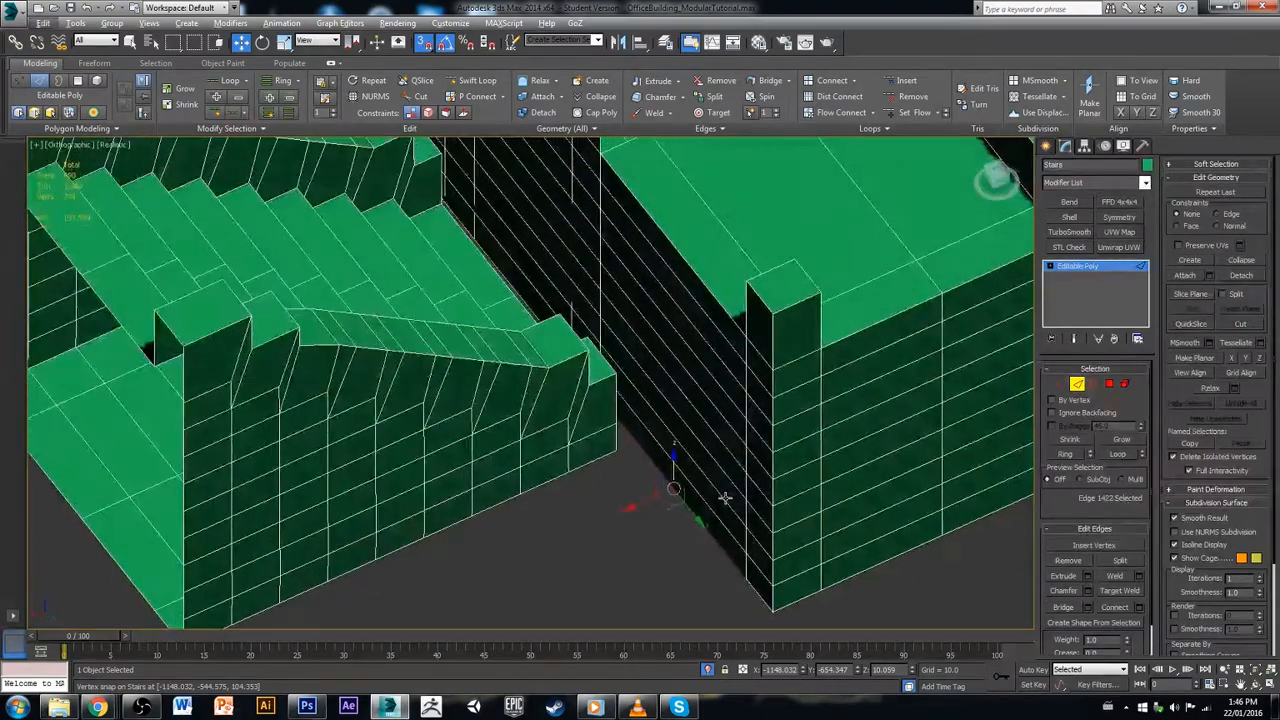
Step: Switch to vertex editing, highlight the mesh's open edges with xView, and make the staircase see-through
{"action": "left_click", "coordinate": [1062, 386]}
{"action": "middle_click_drag", "start_coordinate": [594, 583], "coordinate": [689, 560], "text": "alt"}
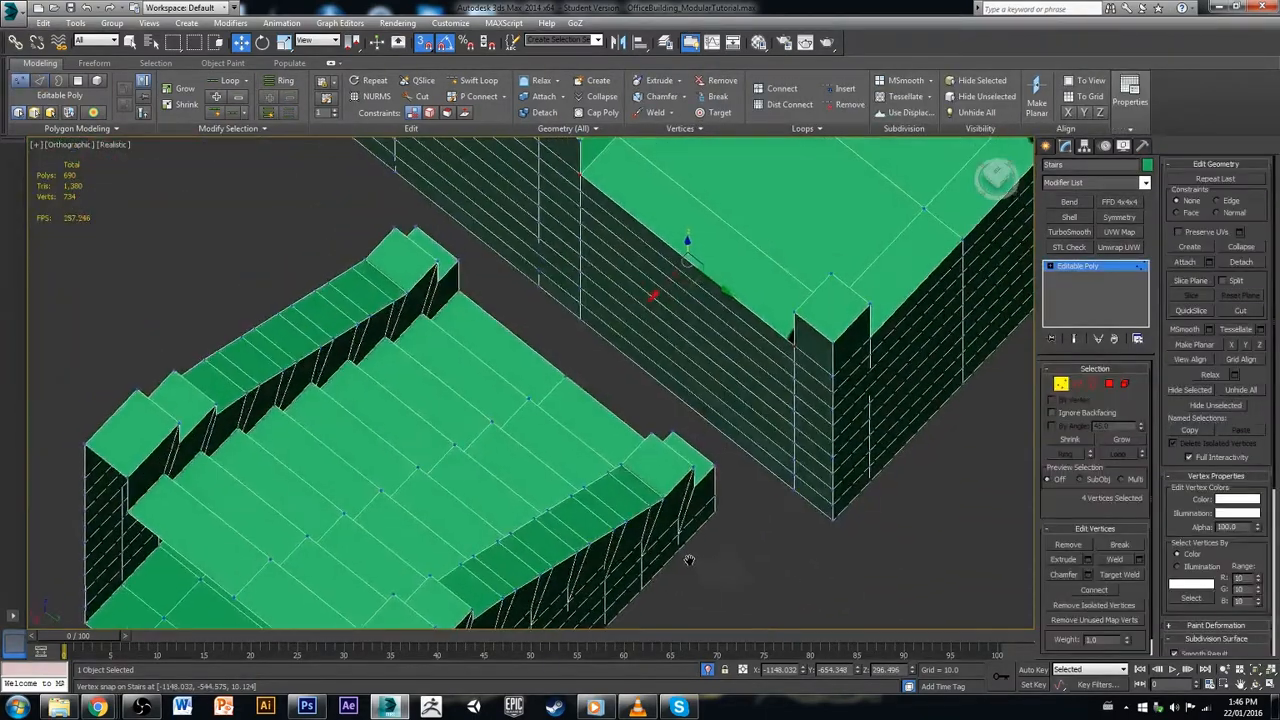
{"action": "left_click", "coordinate": [89, 145]}
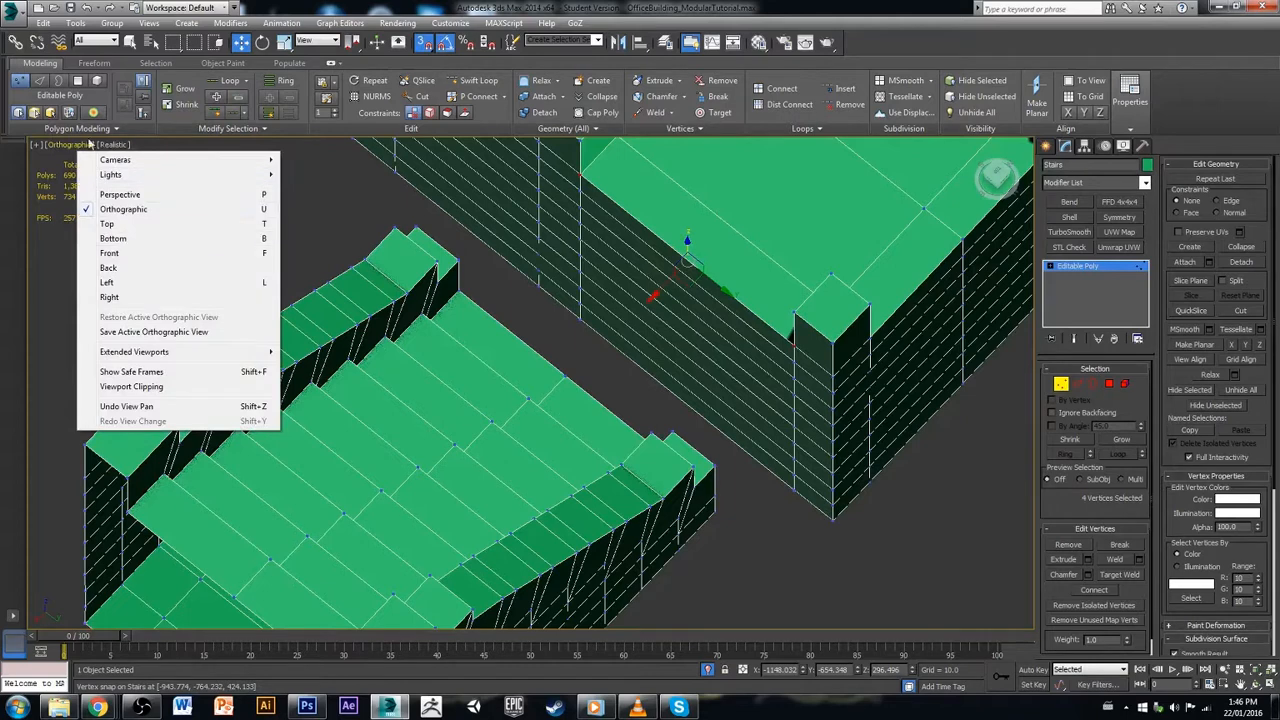
{"action": "left_click", "coordinate": [105, 145]}
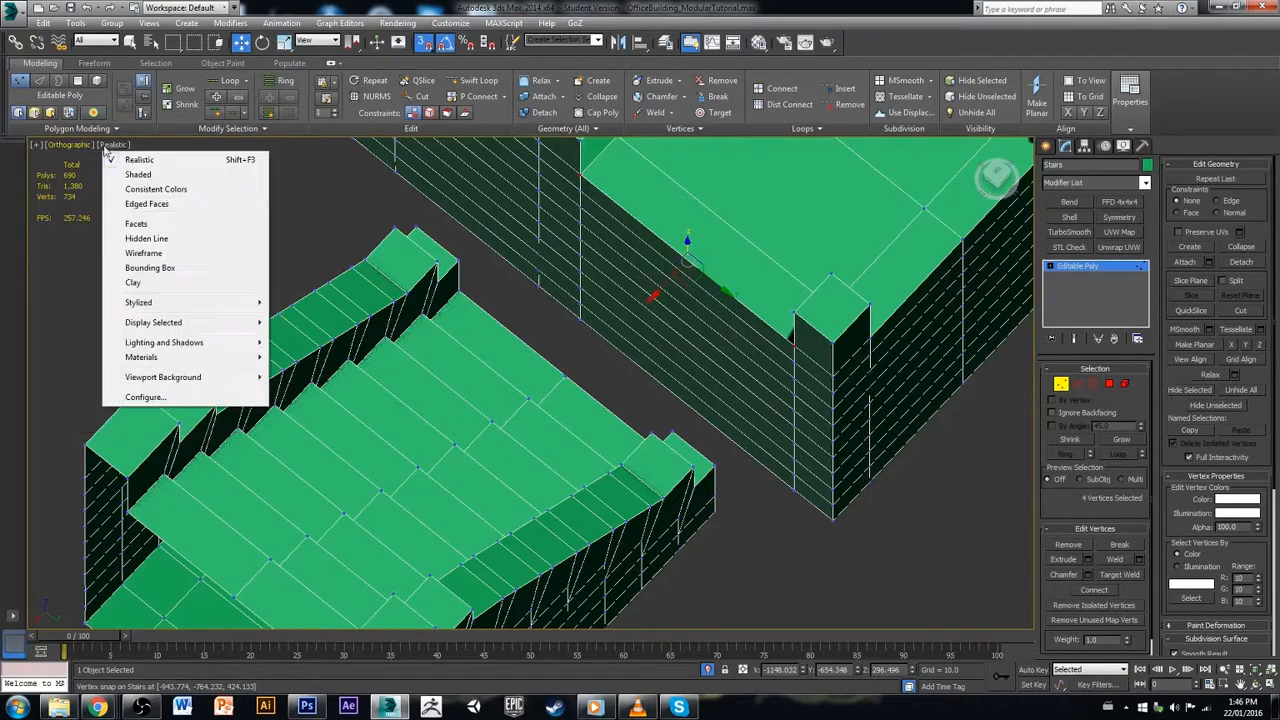
{"action": "left_click", "coordinate": [36, 145]}
{"action": "mouse_move", "coordinate": [100, 263]}
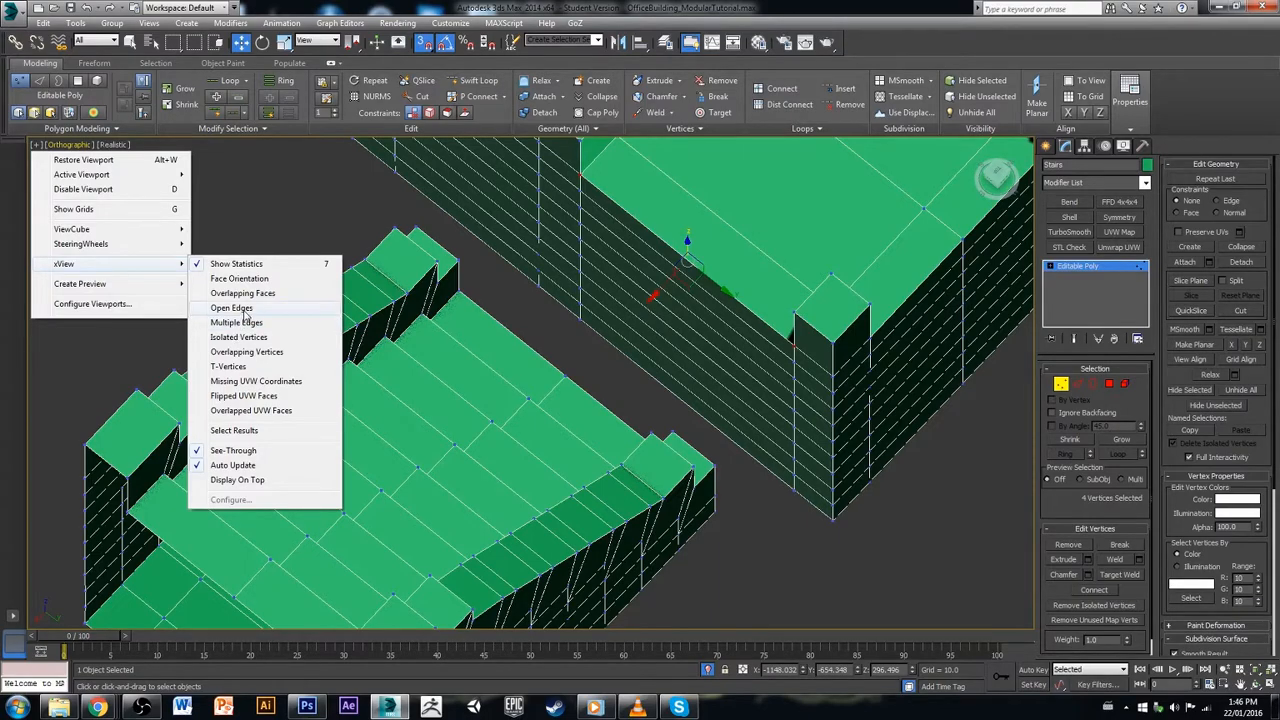
{"action": "left_click", "coordinate": [243, 310]}
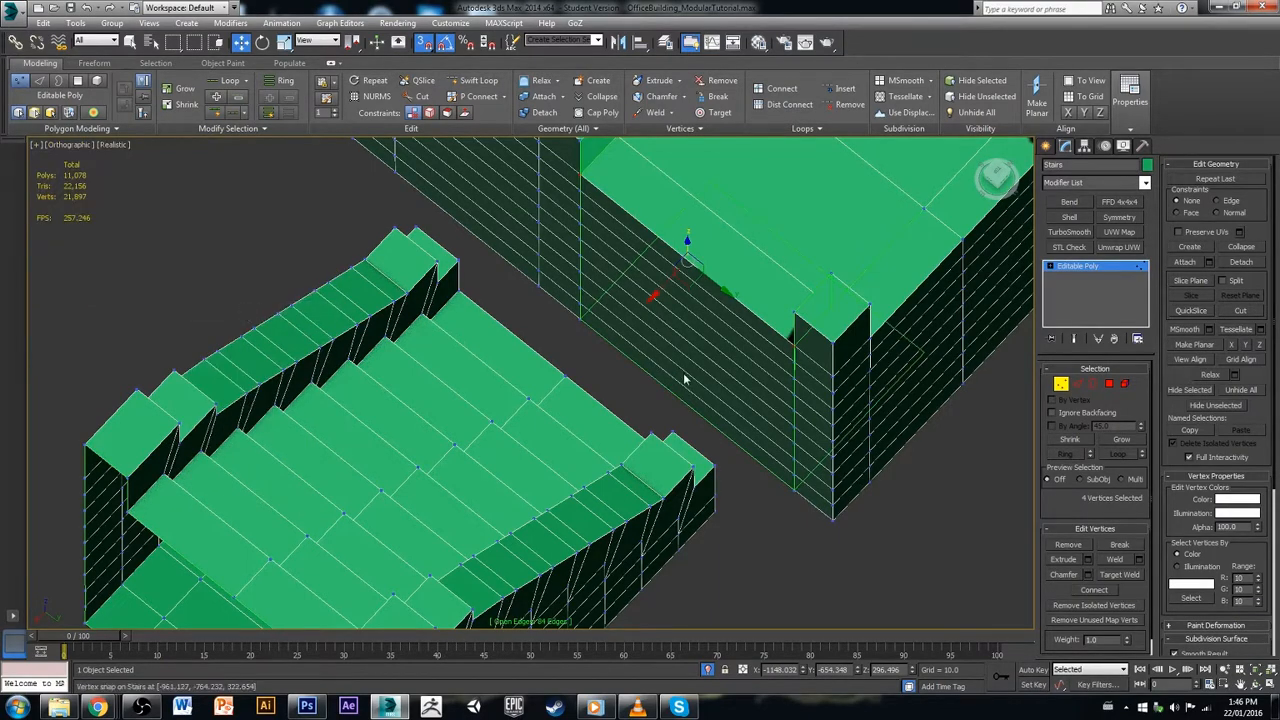
{"action": "middle_click_drag", "start_coordinate": [683, 372], "coordinate": [838, 353]}
{"action": "key", "text": "alt+x"}
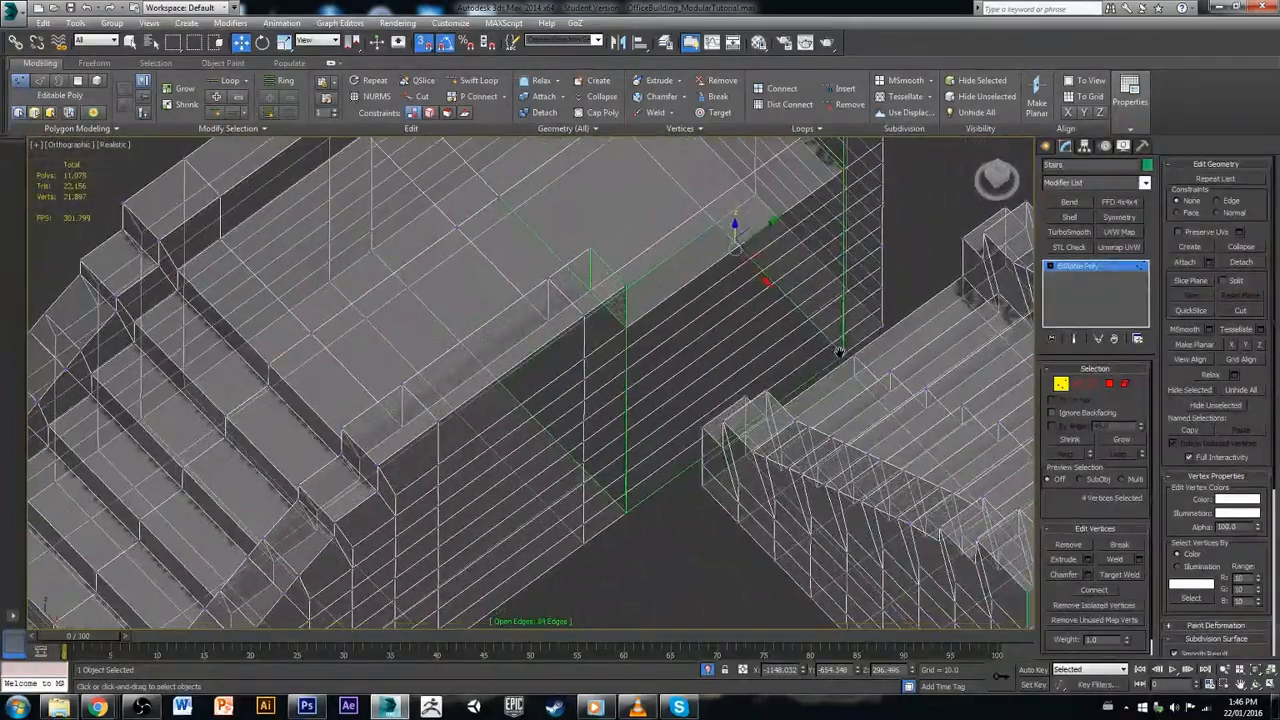
Step: Weld the vertices along both vertical seams of the new landing wall with a threshold of about 0.518, and leave vertex editing
{"action": "left_click", "coordinate": [670, 316]}
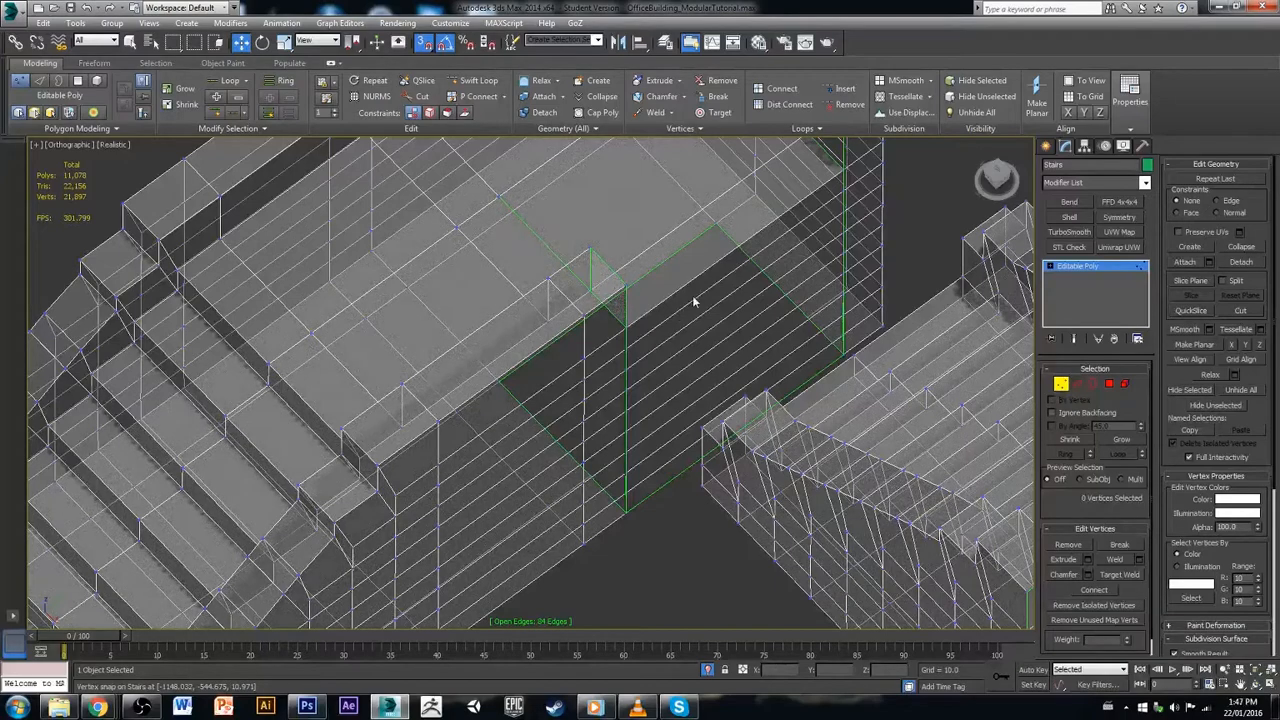
{"action": "left_click_drag", "start_coordinate": [693, 313], "coordinate": [639, 480]}
{"action": "left_click_drag", "start_coordinate": [607, 541], "coordinate": [609, 537]}
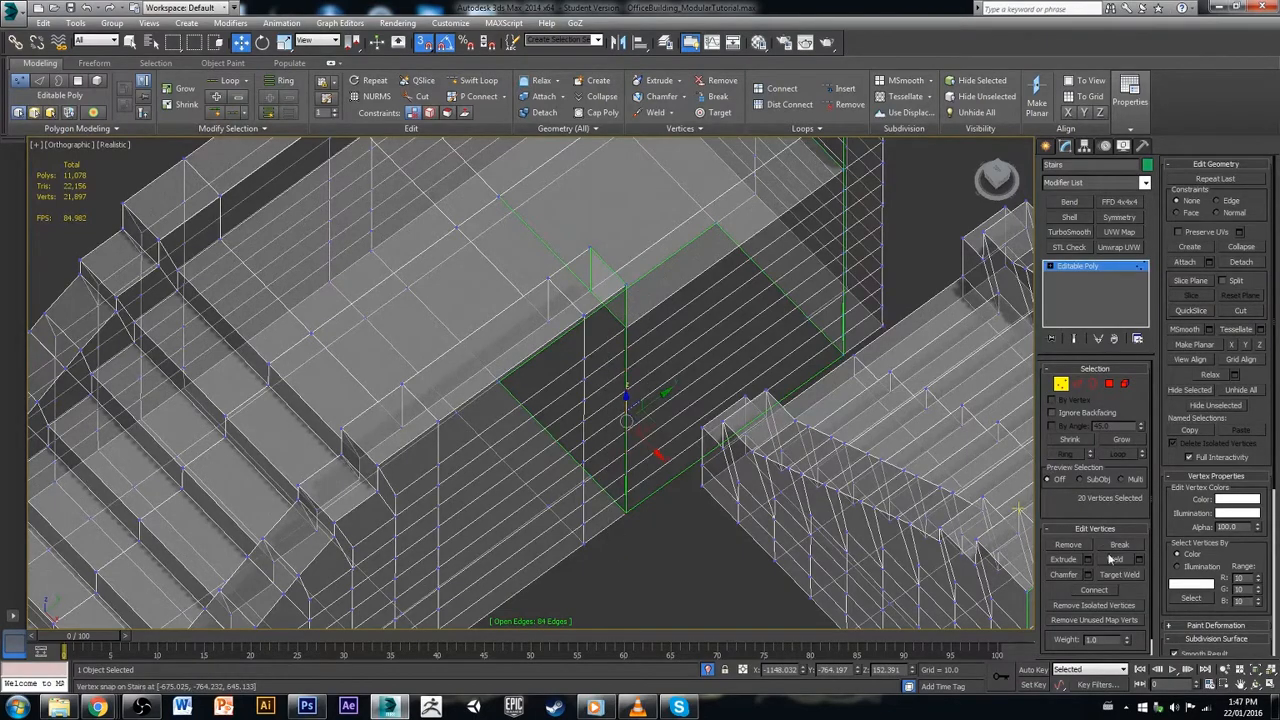
{"action": "middle_click_drag", "start_coordinate": [890, 295], "coordinate": [679, 232], "text": "alt"}
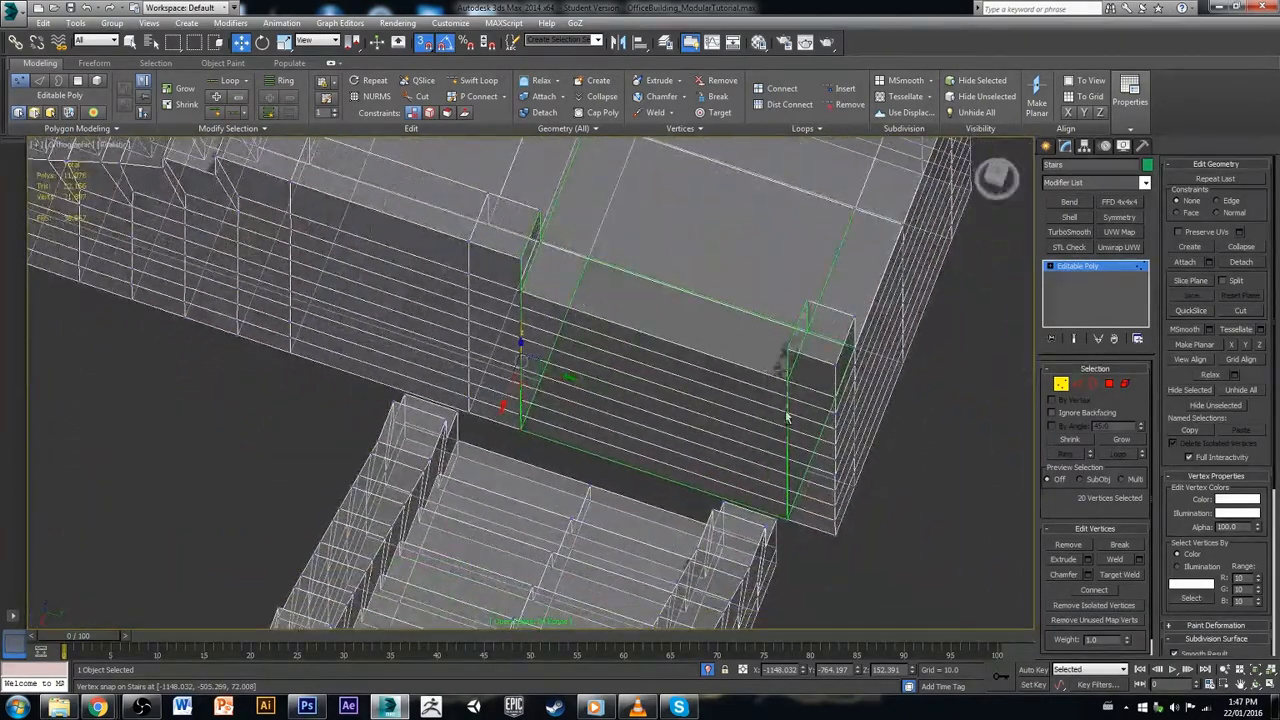
{"action": "left_click_drag", "start_coordinate": [787, 418], "coordinate": [806, 530]}
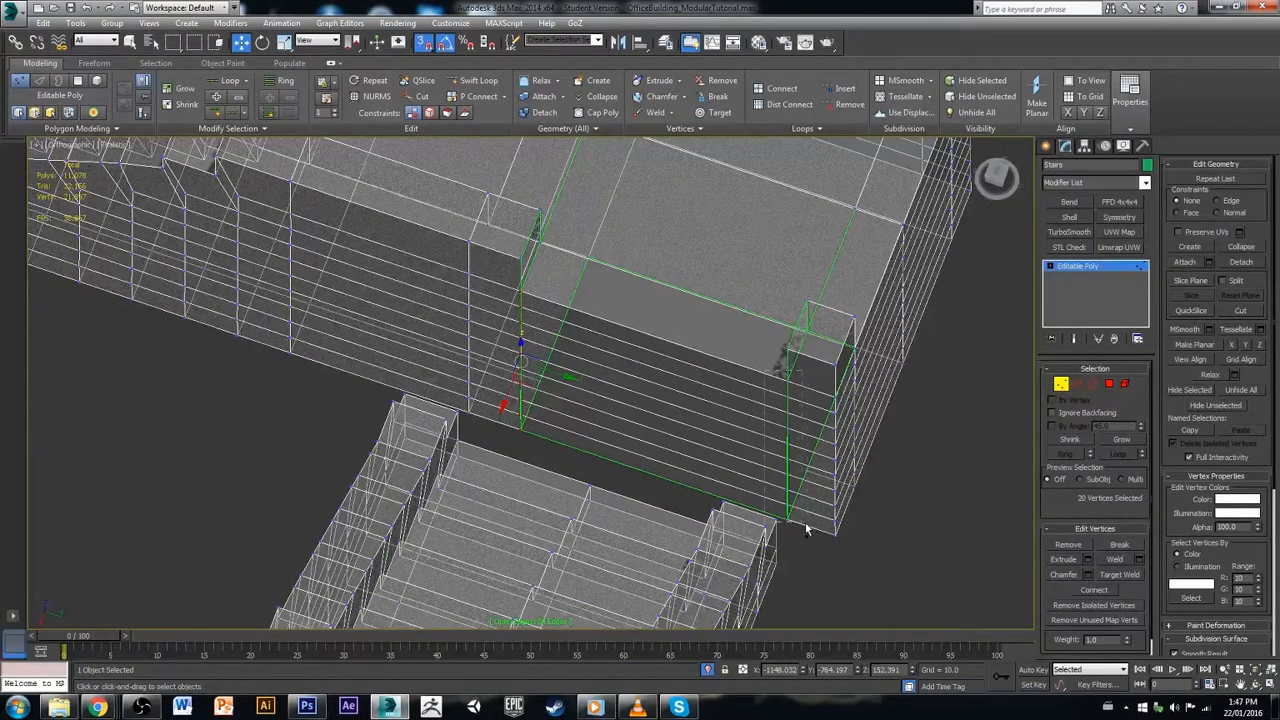
{"action": "left_click_drag", "start_coordinate": [797, 484], "coordinate": [797, 487], "text": "ctrl"}
{"action": "middle_click_drag", "start_coordinate": [797, 499], "coordinate": [791, 505], "text": "alt"}
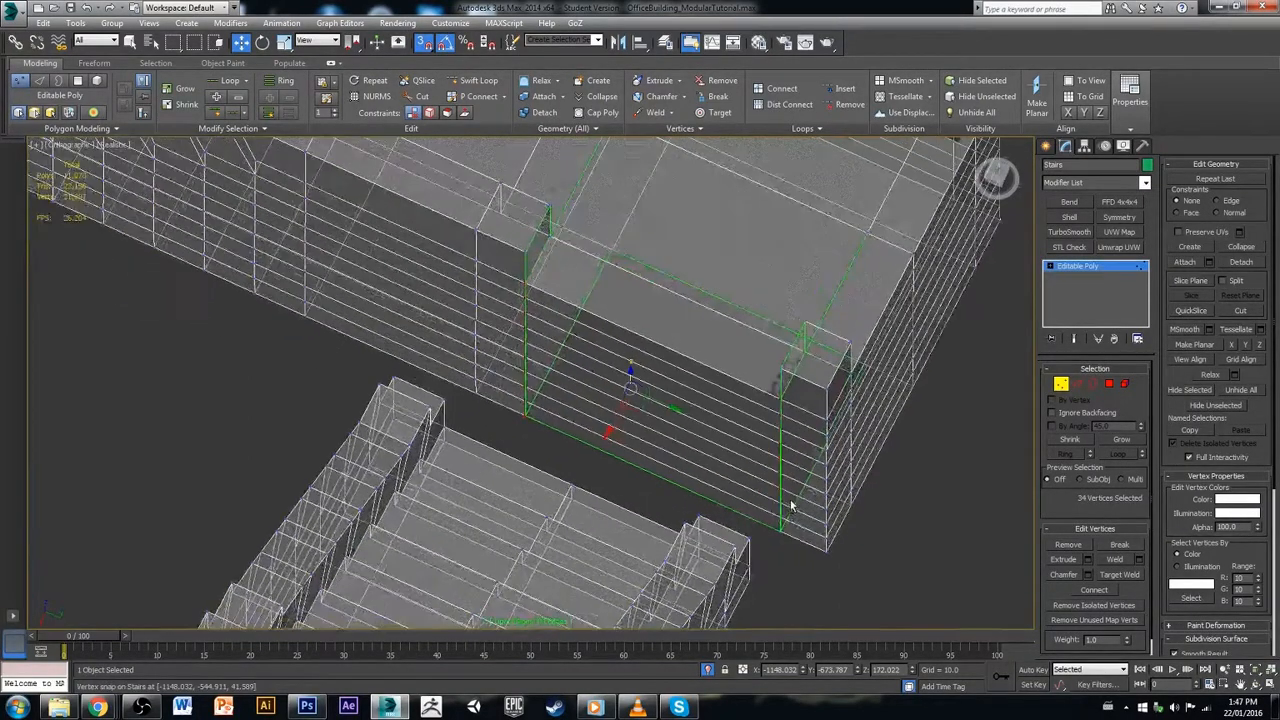
{"action": "left_click_drag", "start_coordinate": [773, 518], "coordinate": [792, 562]}
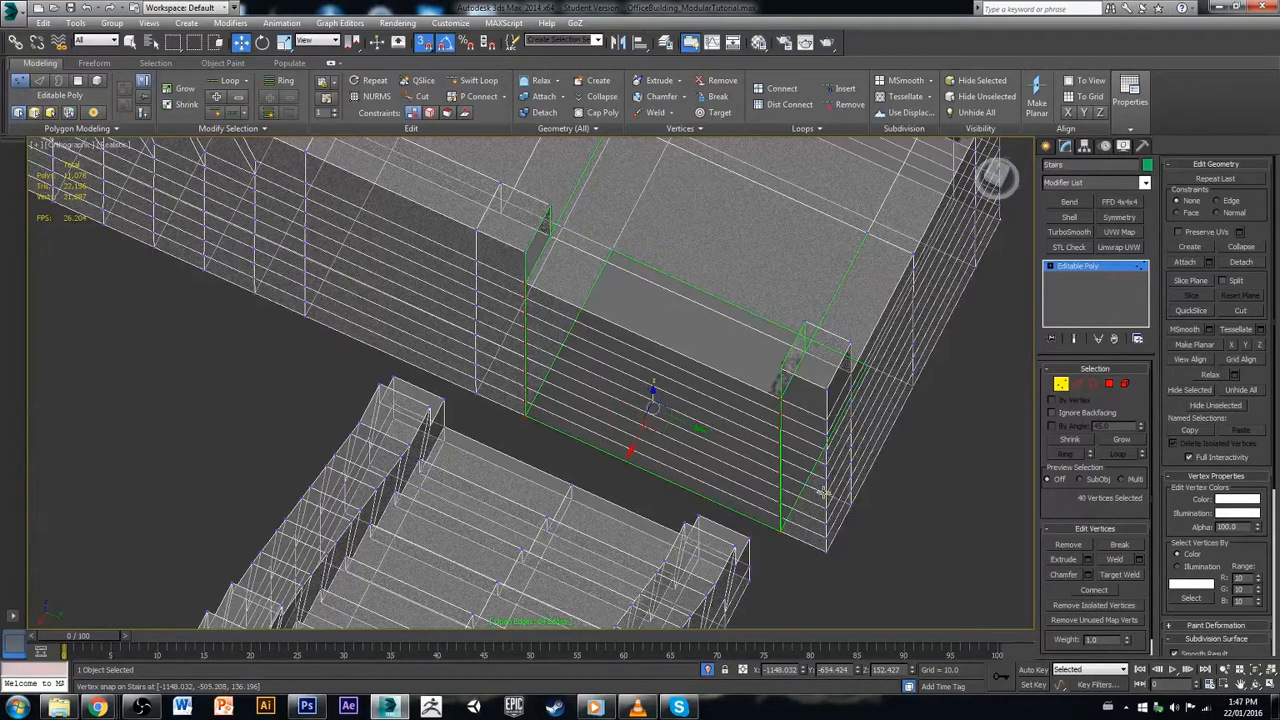
{"action": "left_click", "coordinate": [1116, 562]}
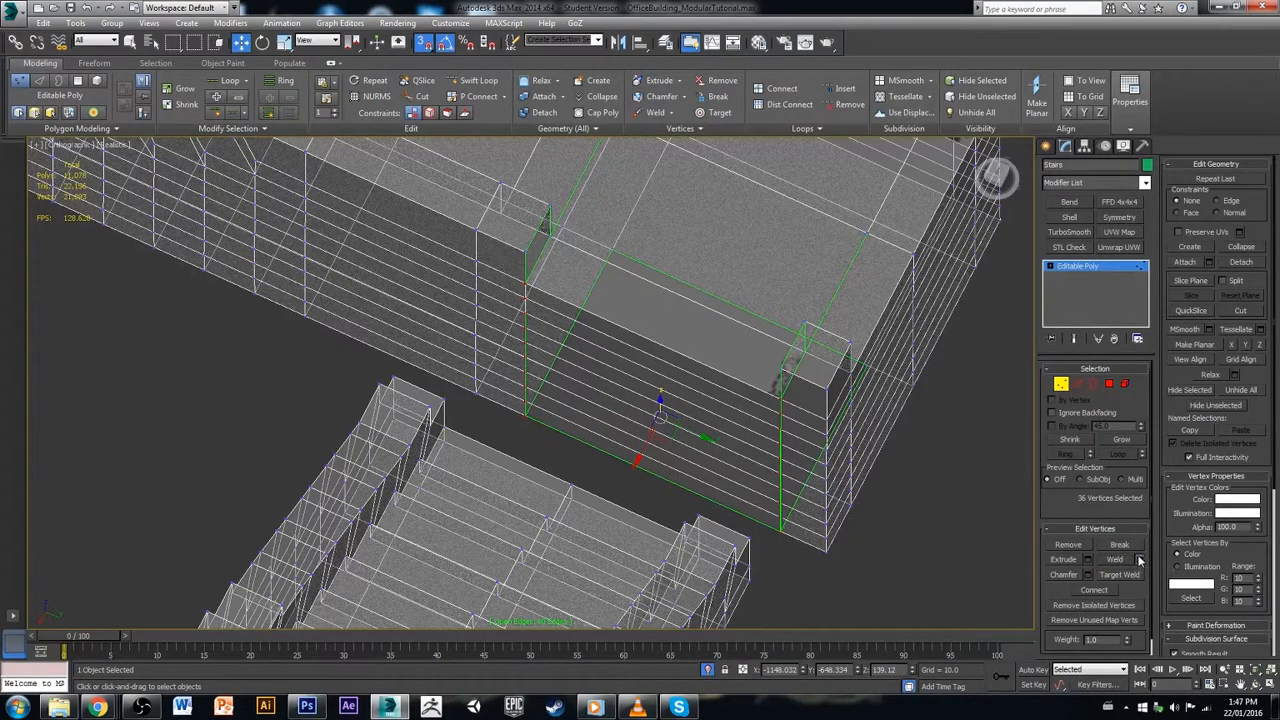
{"action": "left_click", "coordinate": [1138, 560]}
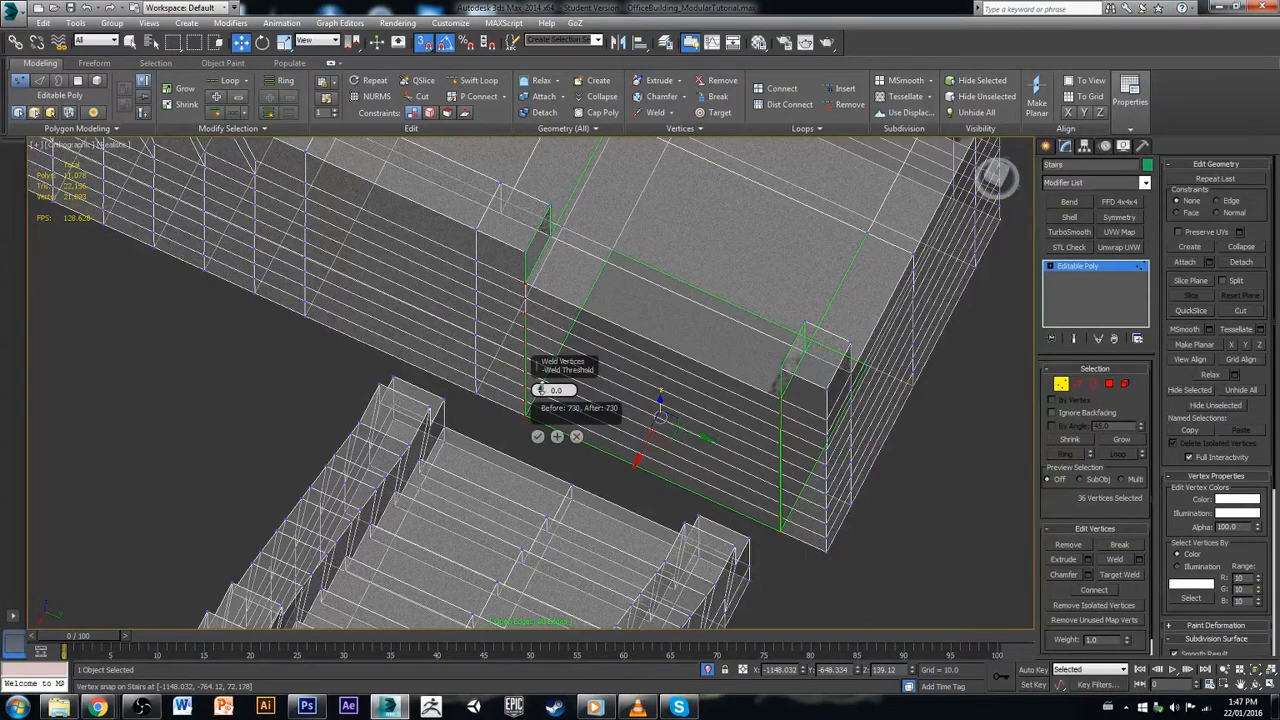
{"action": "left_click_drag", "start_coordinate": [541, 390], "coordinate": [541, 388]}
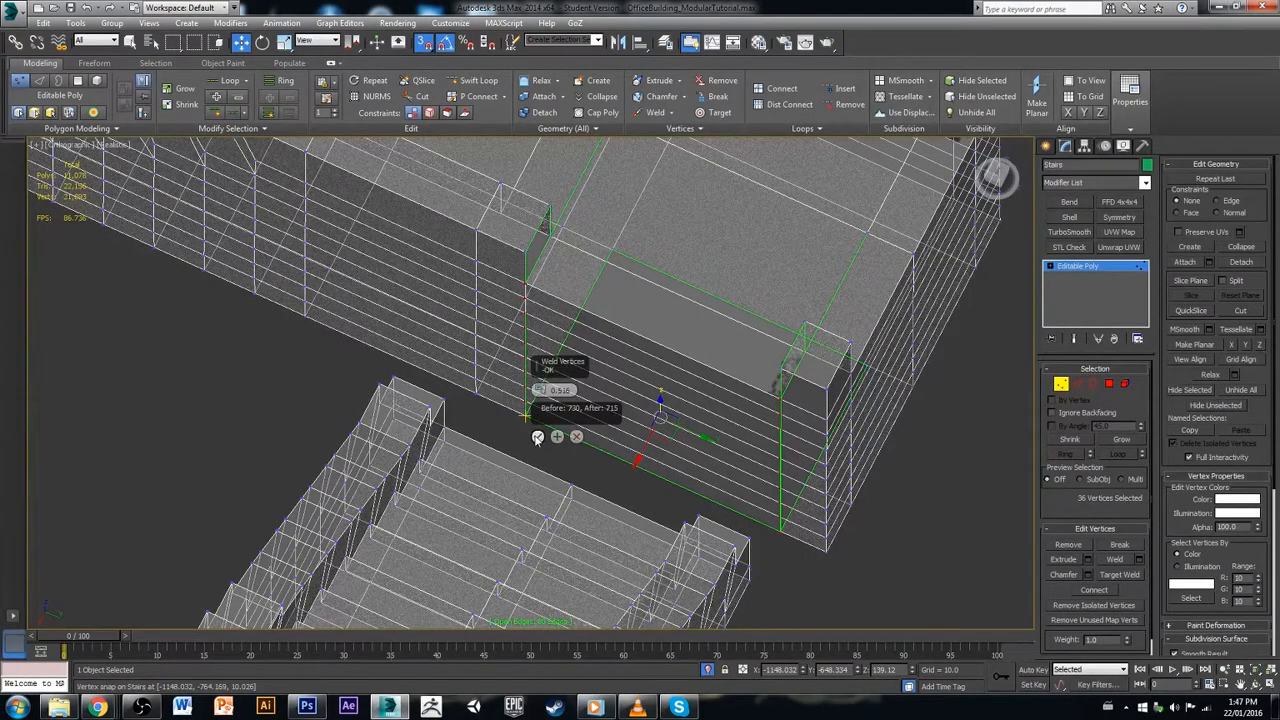
{"action": "left_click", "coordinate": [538, 436]}
{"action": "middle_click_drag", "start_coordinate": [615, 452], "coordinate": [648, 445], "text": "alt"}
{"action": "left_click", "coordinate": [729, 420]}
{"action": "middle_click_drag", "start_coordinate": [729, 420], "coordinate": [816, 420], "text": "alt"}
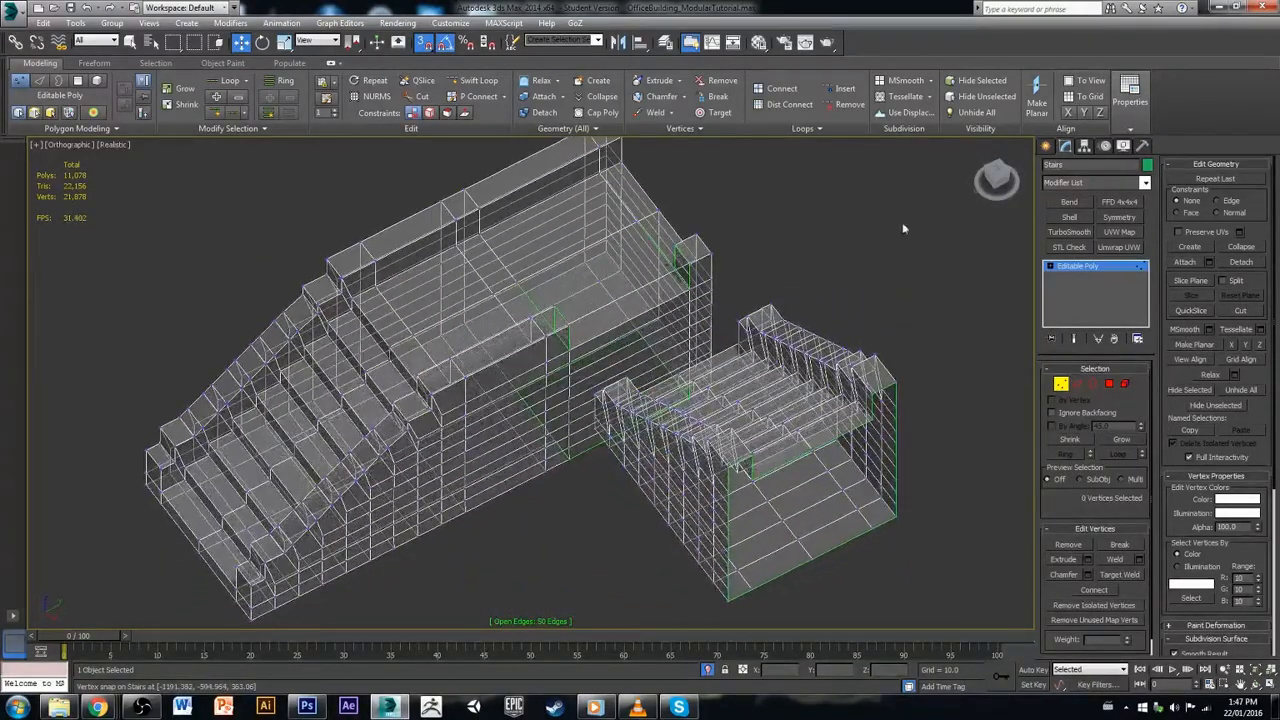
{"action": "left_click", "coordinate": [1061, 383]}
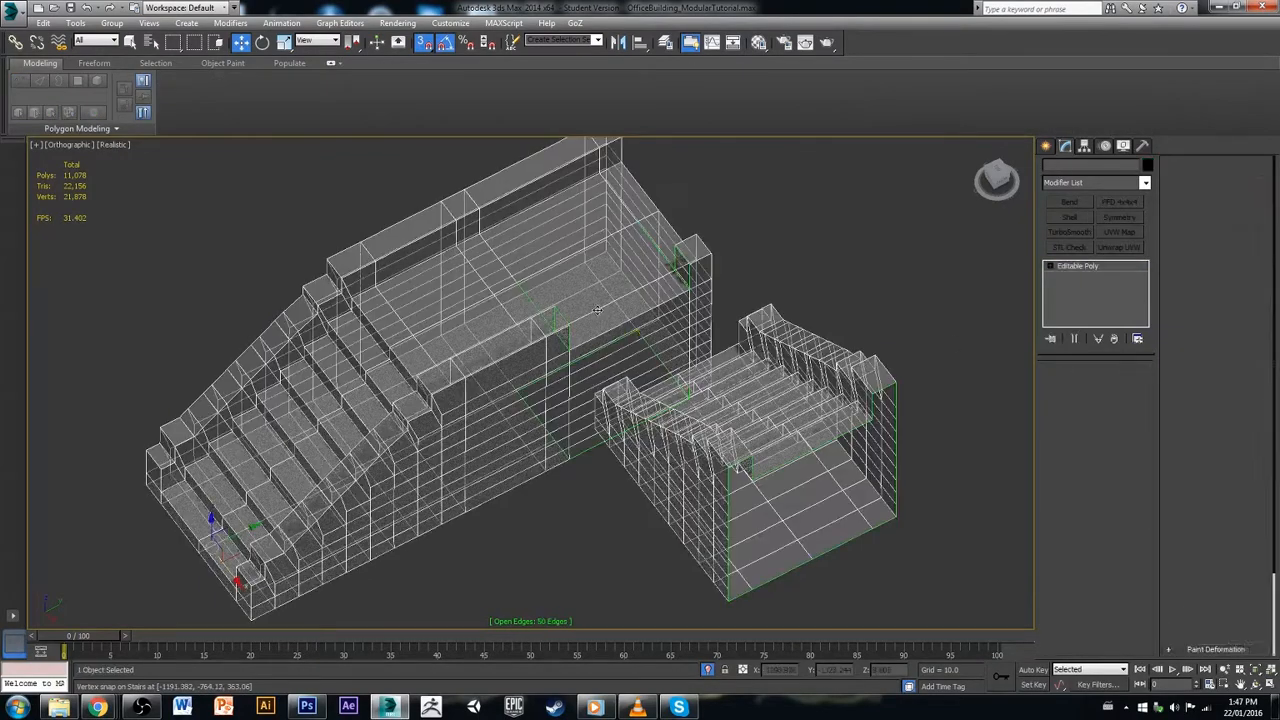
Step: Bridge the open vertical edges on the two landing posts beside the separated flight to fill their missing side faces
{"action": "scroll", "coordinate": [766, 289], "scroll_direction": "up", "scroll_amount": 5}
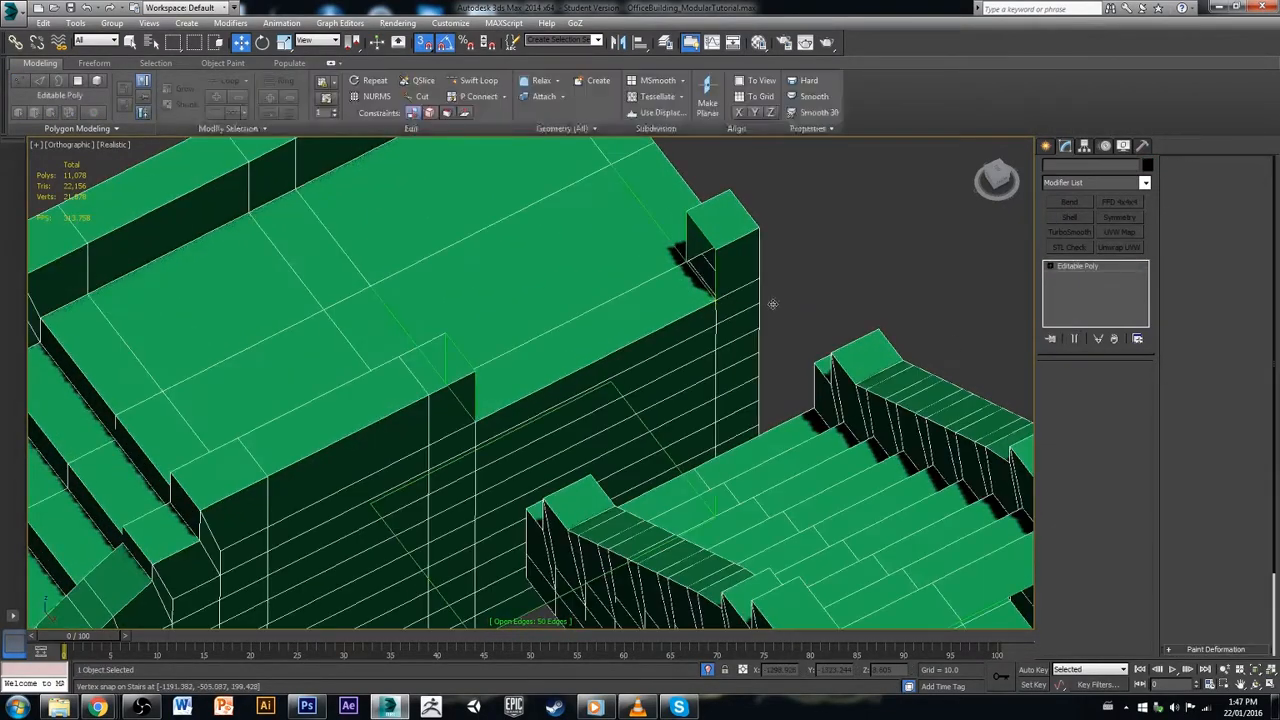
{"action": "left_click", "coordinate": [1109, 384]}
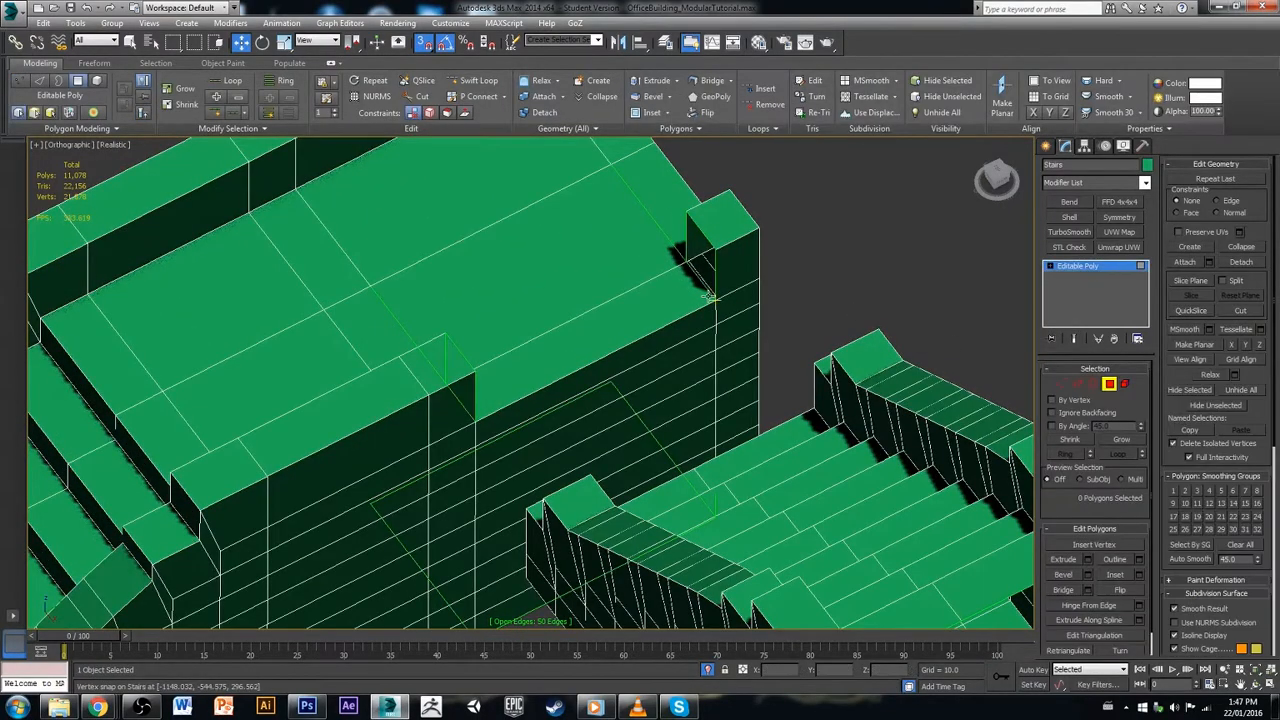
{"action": "left_click", "coordinate": [1078, 386]}
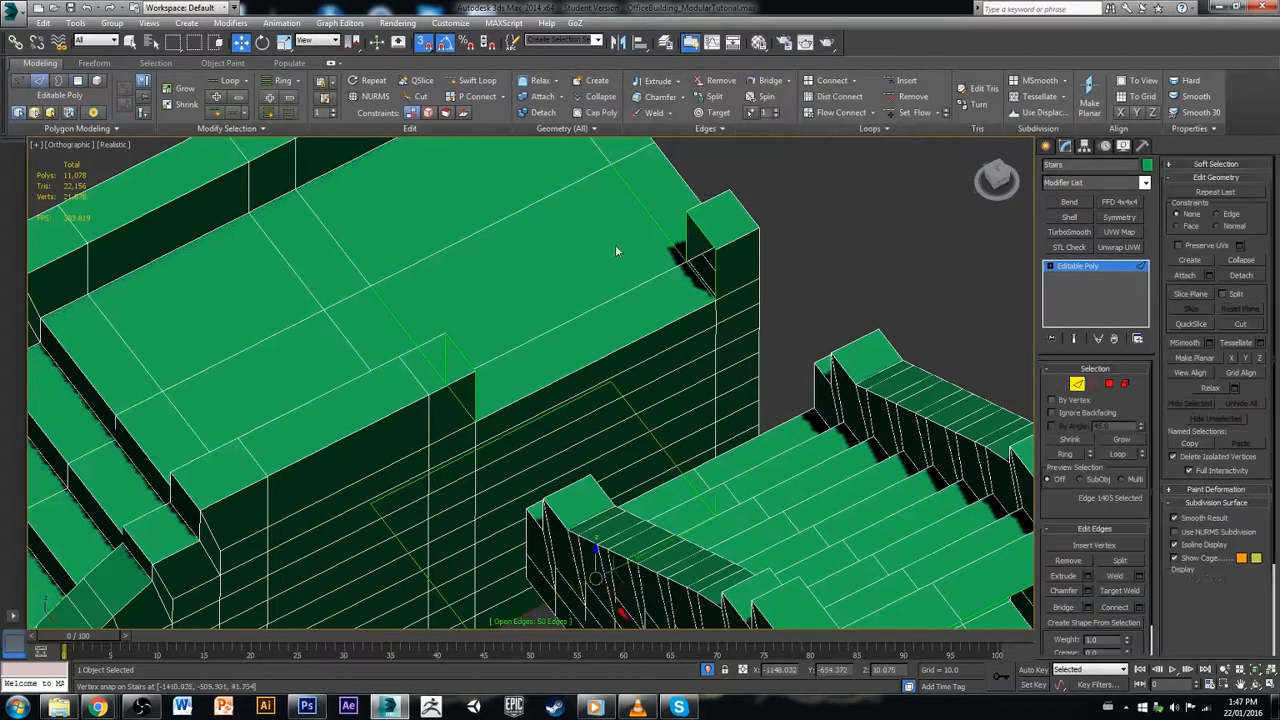
{"action": "left_click", "coordinate": [714, 279]}
{"action": "middle_click_drag", "start_coordinate": [736, 295], "coordinate": [769, 299], "text": "alt"}
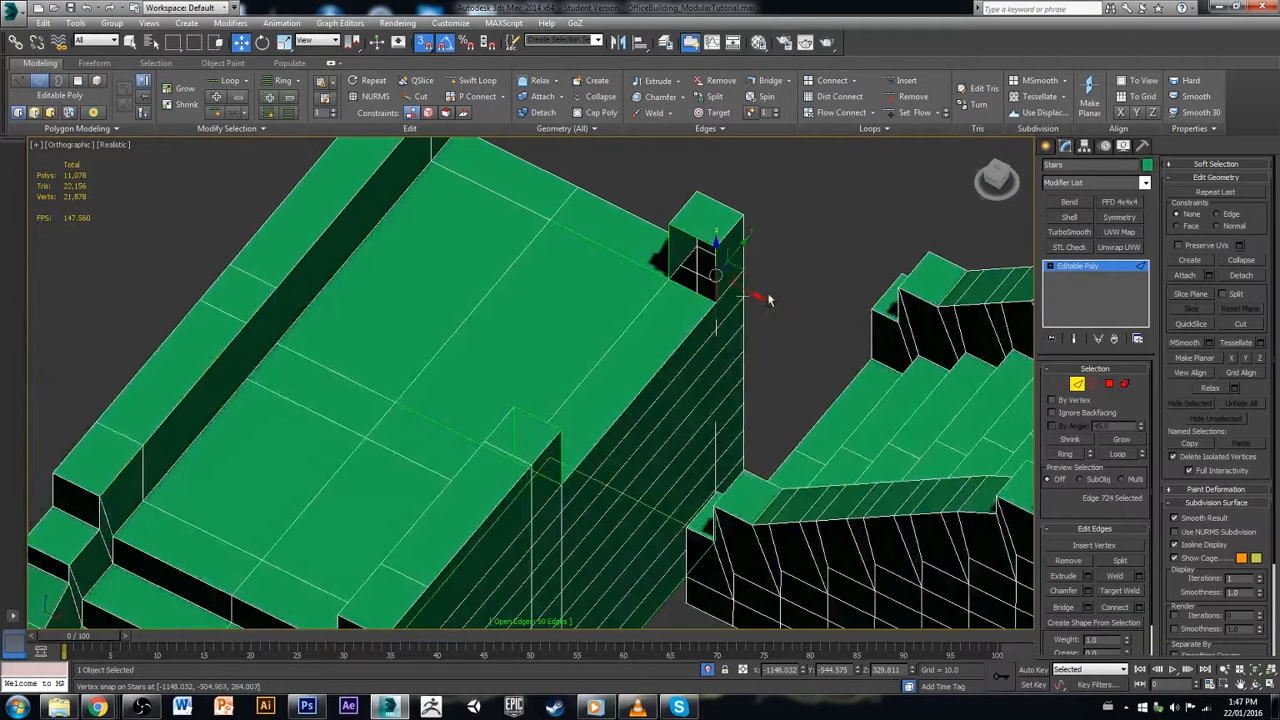
{"action": "left_click", "coordinate": [669, 253], "text": "ctrl"}
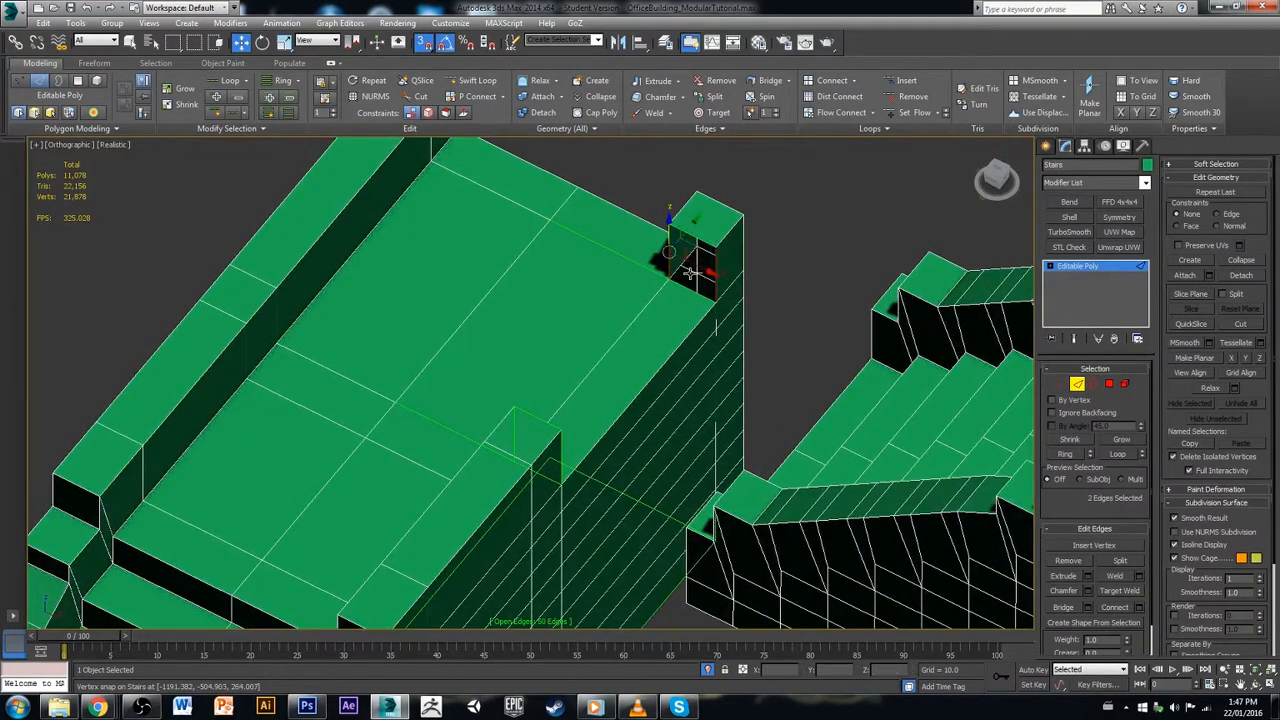
{"action": "left_click", "coordinate": [1063, 607]}
{"action": "middle_click_drag", "start_coordinate": [653, 333], "coordinate": [485, 448], "text": "alt"}
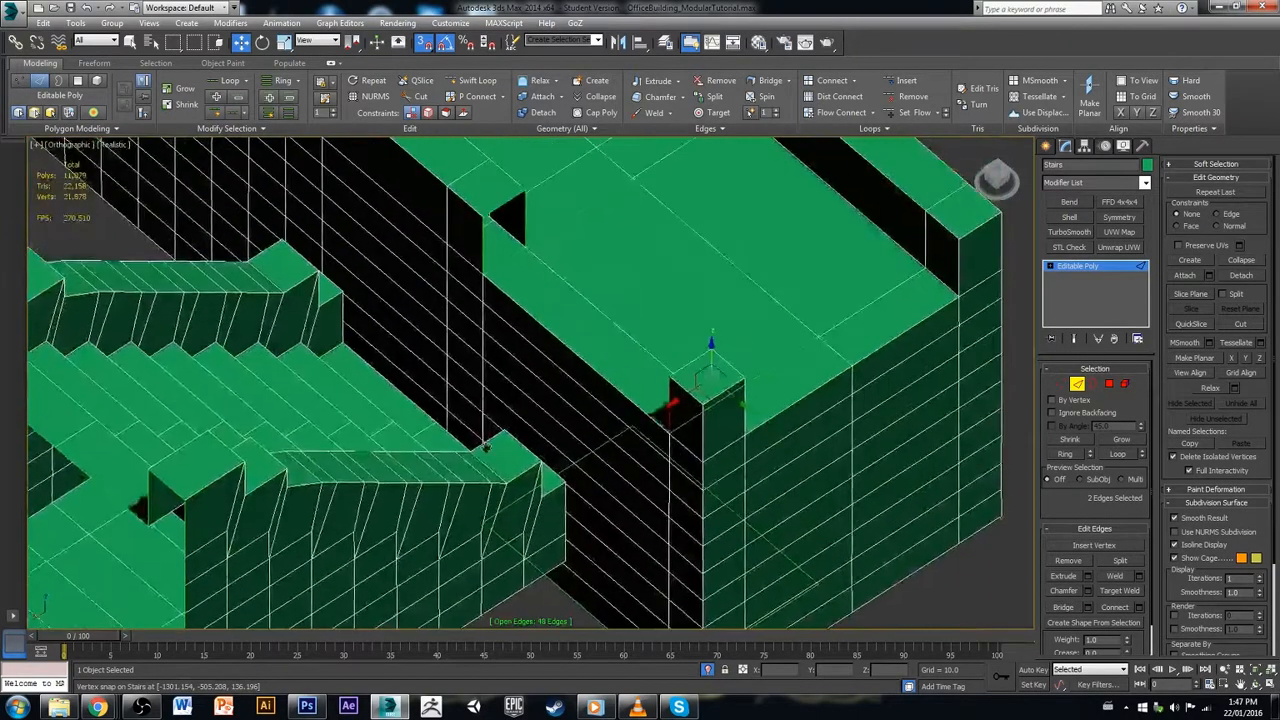
{"action": "left_click", "coordinate": [488, 255]}
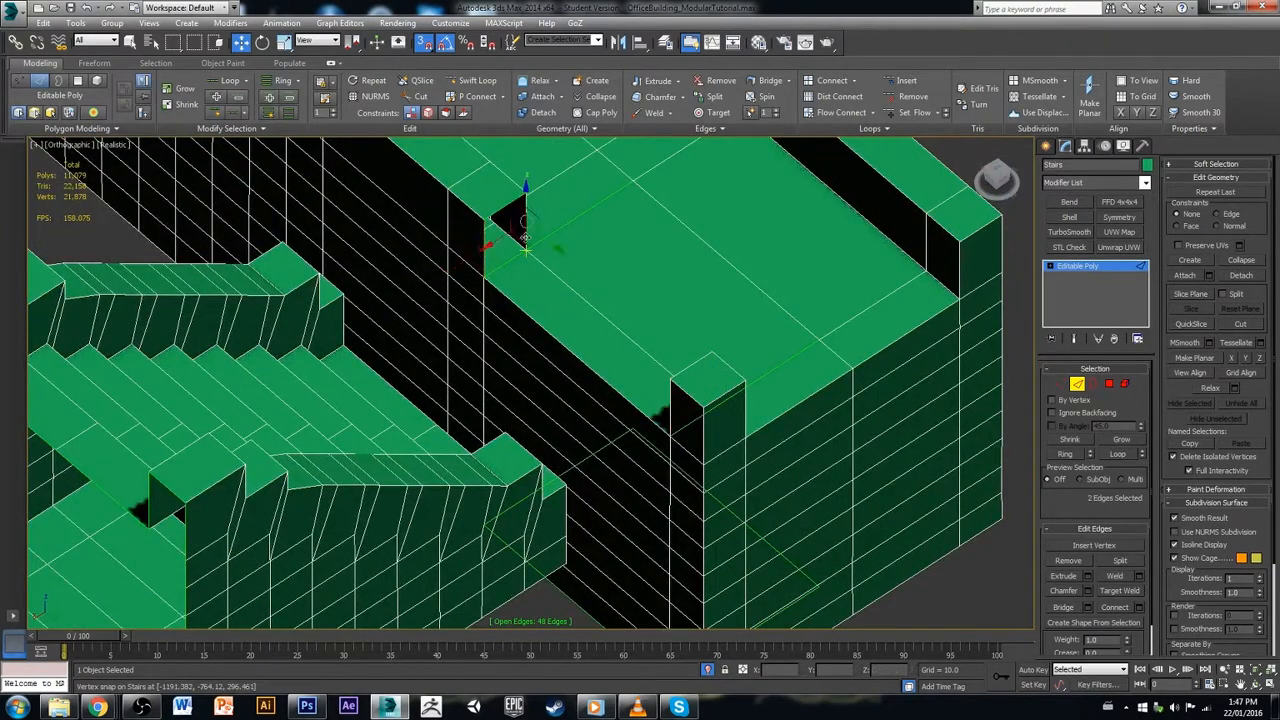
{"action": "left_click", "coordinate": [1066, 607]}
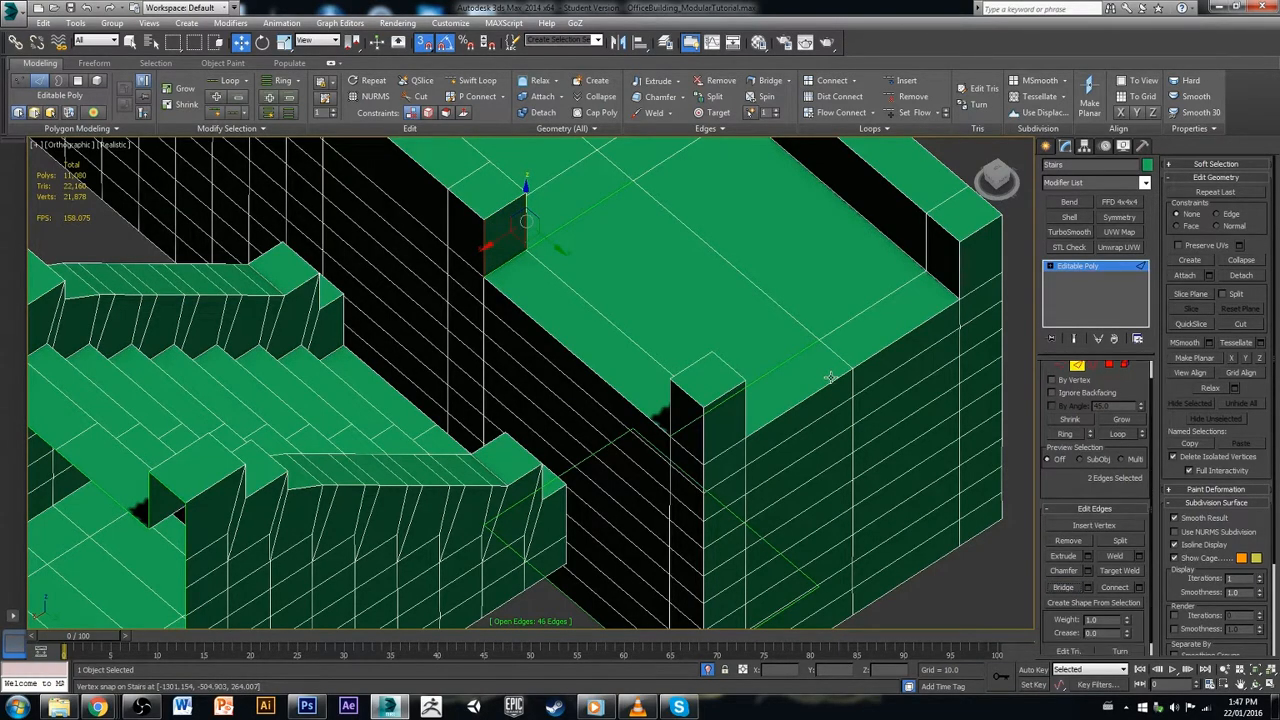
Step: Select the separate upper flight as an element and move it along X against the landing, turning vertex snapping off for the final placement
{"action": "scroll", "coordinate": [830, 377], "scroll_direction": "down", "scroll_amount": 5}
{"action": "middle_click_drag", "start_coordinate": [830, 377], "coordinate": [760, 432], "text": "alt"}
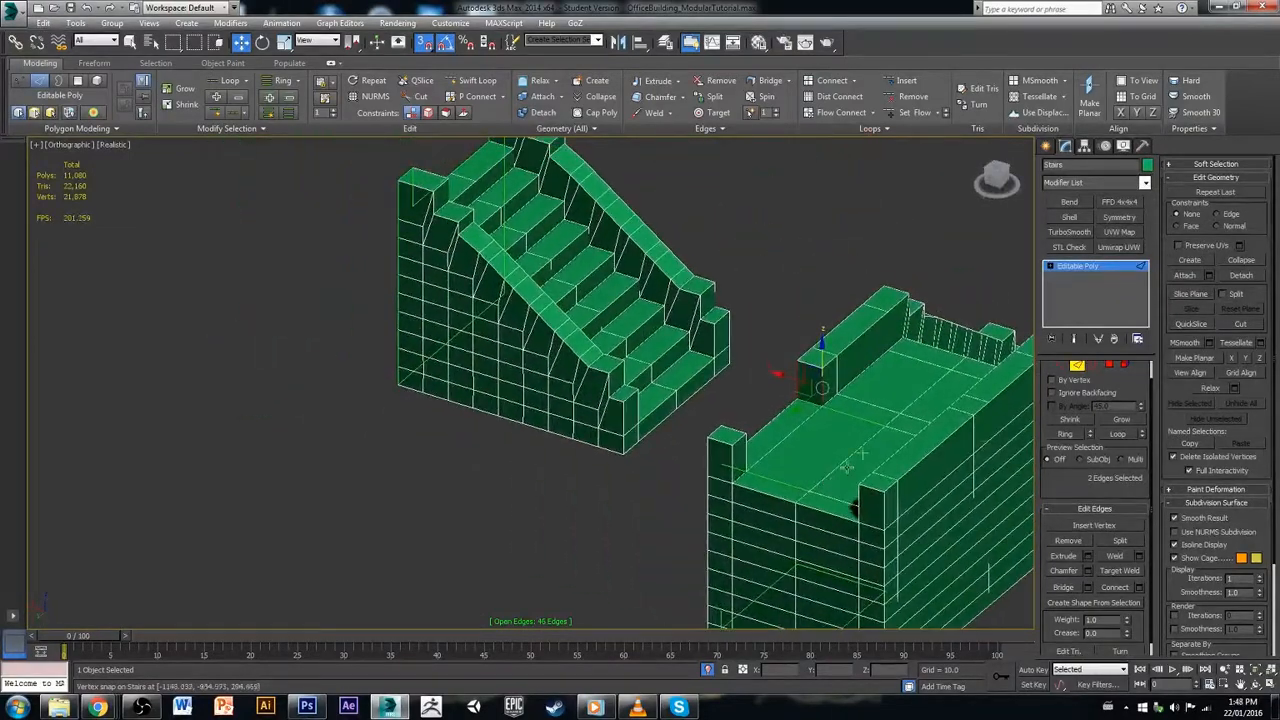
{"action": "left_click", "coordinate": [1123, 368]}
{"action": "left_click", "coordinate": [546, 268]}
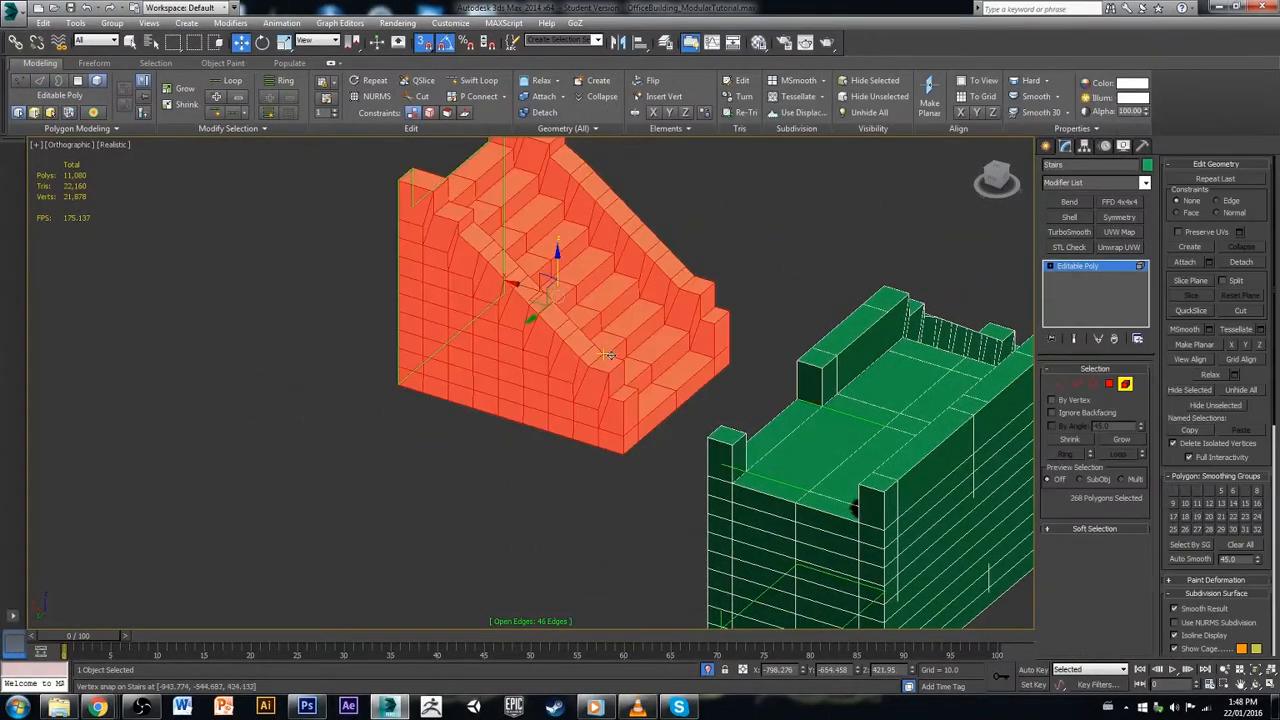
{"action": "middle_click_drag", "start_coordinate": [546, 268], "coordinate": [543, 272], "text": "alt"}
{"action": "left_click_drag", "start_coordinate": [546, 307], "coordinate": [655, 312]}
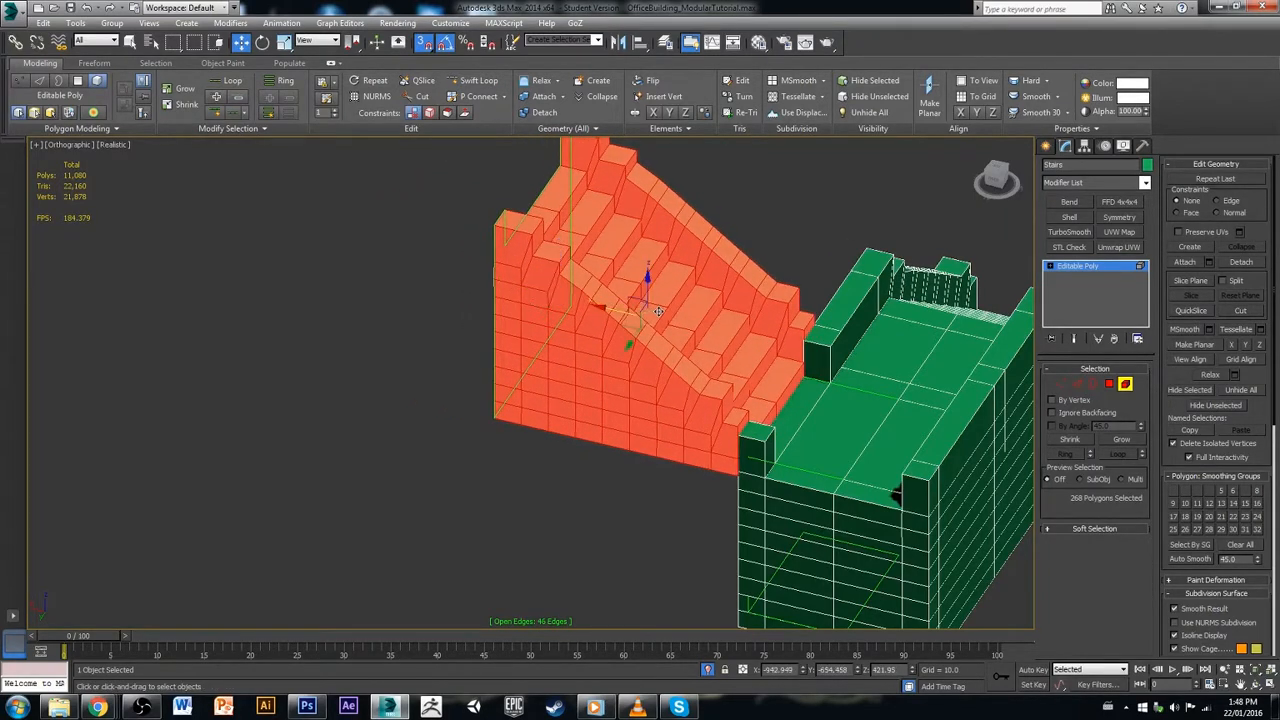
{"action": "left_click", "coordinate": [603, 496]}
{"action": "left_click", "coordinate": [752, 390]}
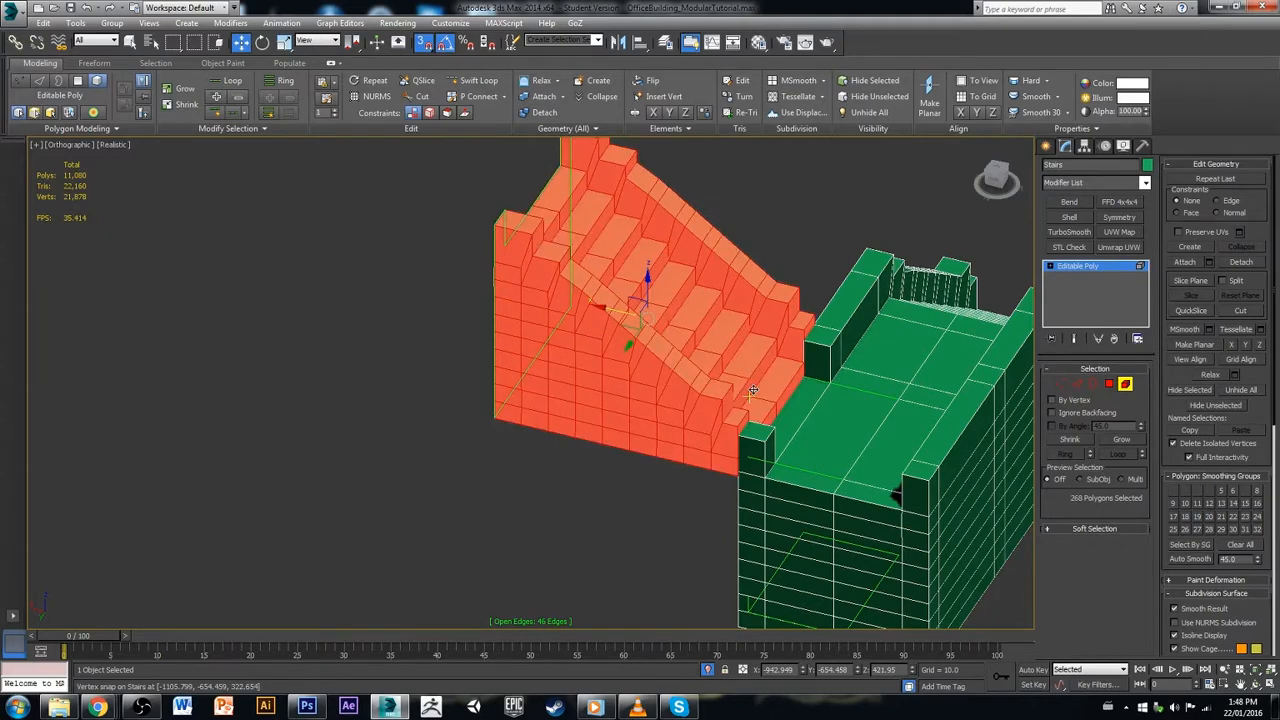
{"action": "key", "text": "s"}
{"action": "left_click_drag", "start_coordinate": [612, 316], "coordinate": [614, 312]}
{"action": "left_click", "coordinate": [625, 494]}
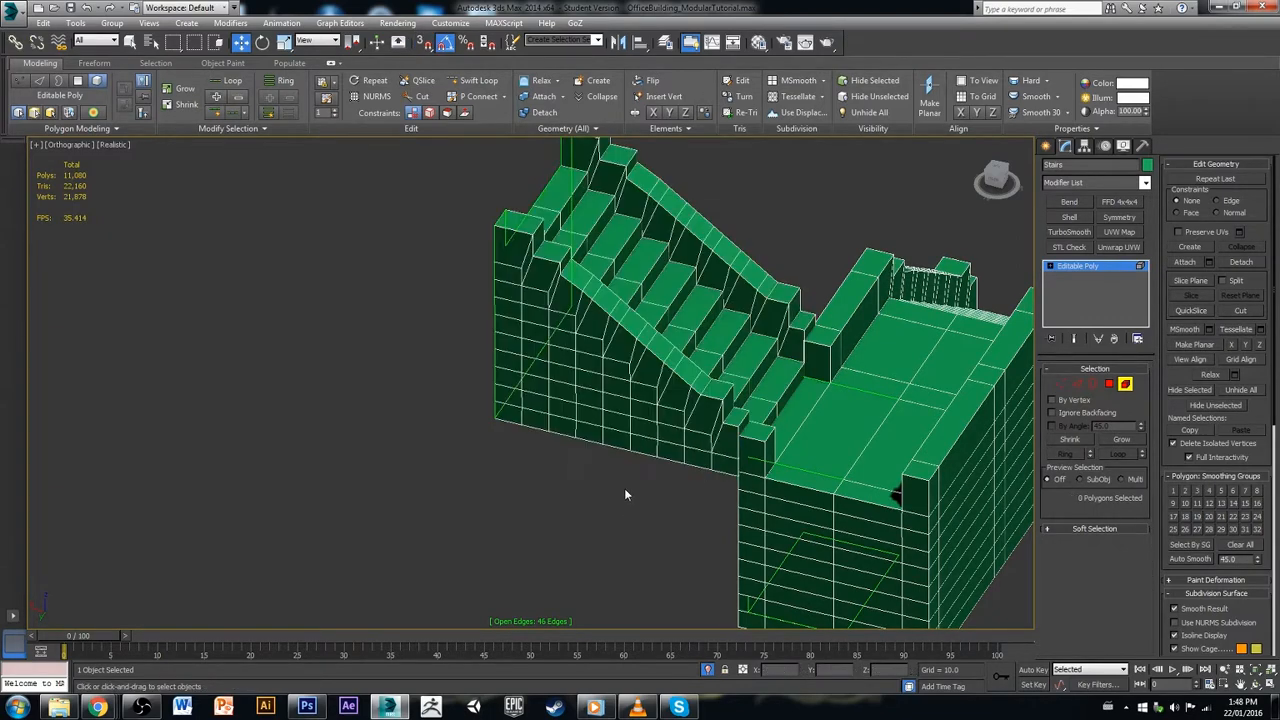
Step: Move the upper flight element about 35 units along X away from the landing, leaving a gap between them
{"action": "left_click", "coordinate": [845, 412]}
{"action": "key", "text": "ctrl+d"}
{"action": "left_click", "coordinate": [1064, 384]}
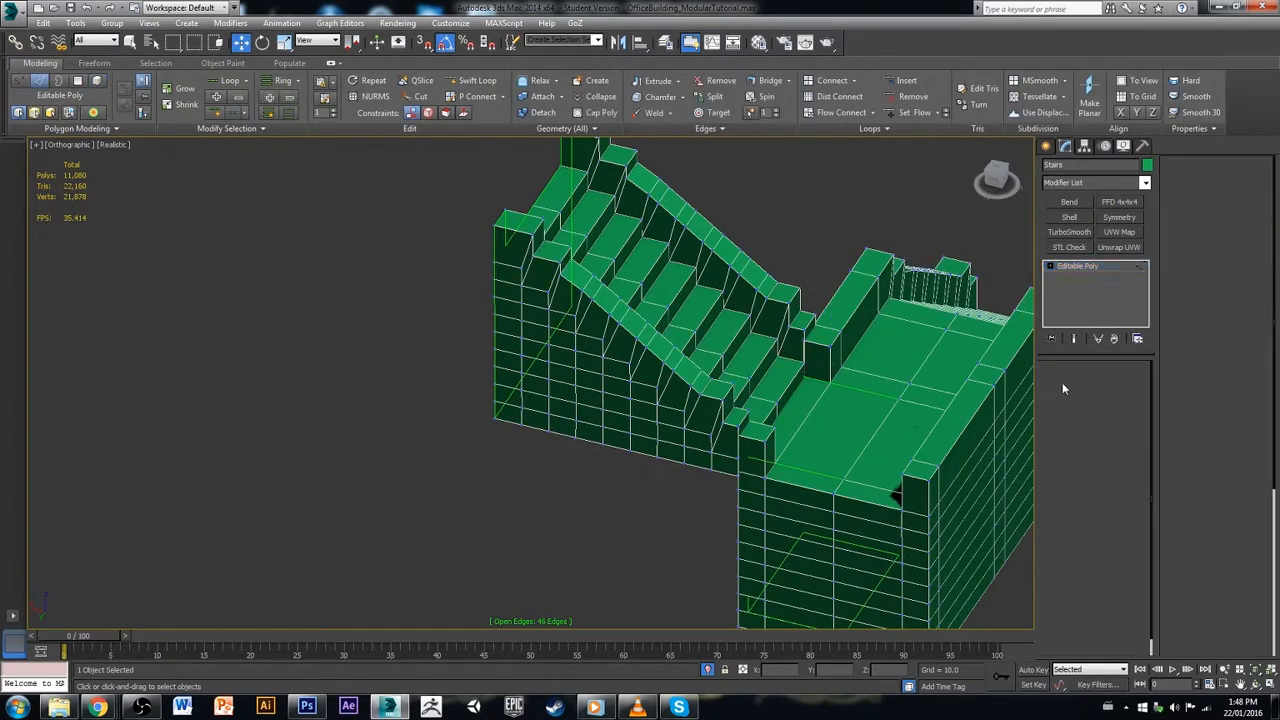
{"action": "middle_click_drag", "start_coordinate": [893, 413], "coordinate": [895, 423], "text": "alt"}
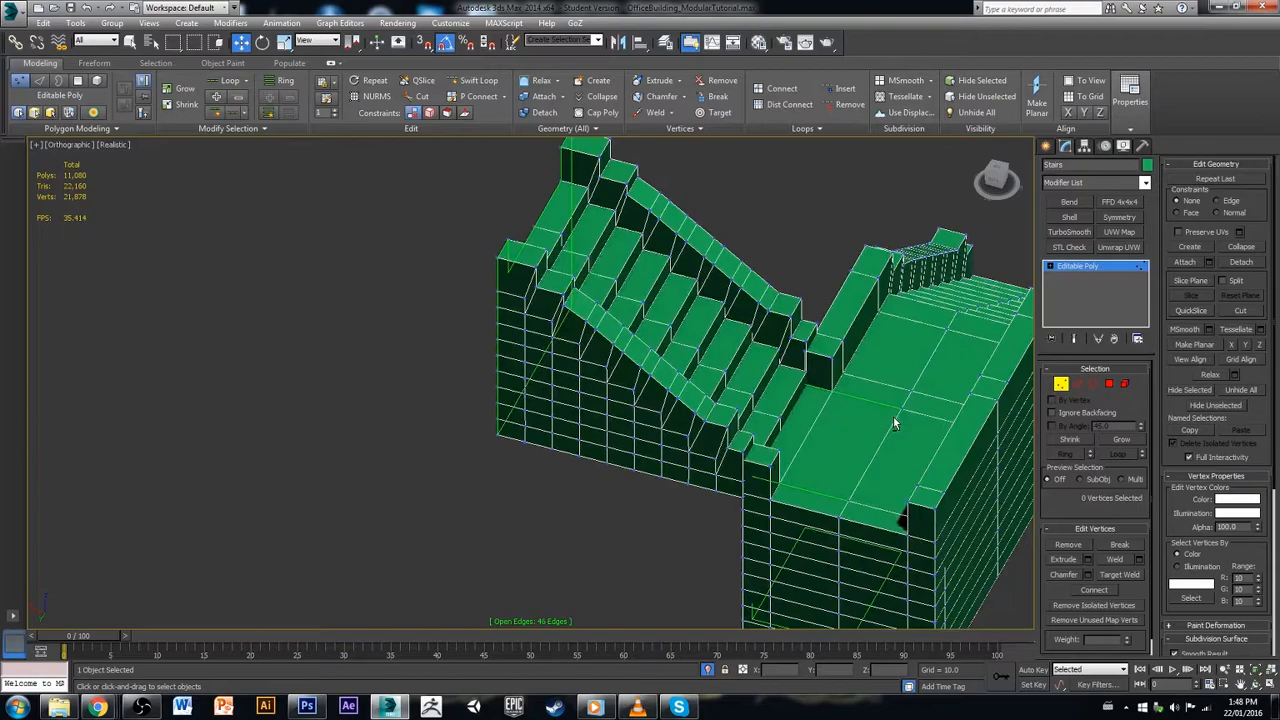
{"action": "left_click", "coordinate": [1125, 384]}
{"action": "left_click", "coordinate": [638, 345]}
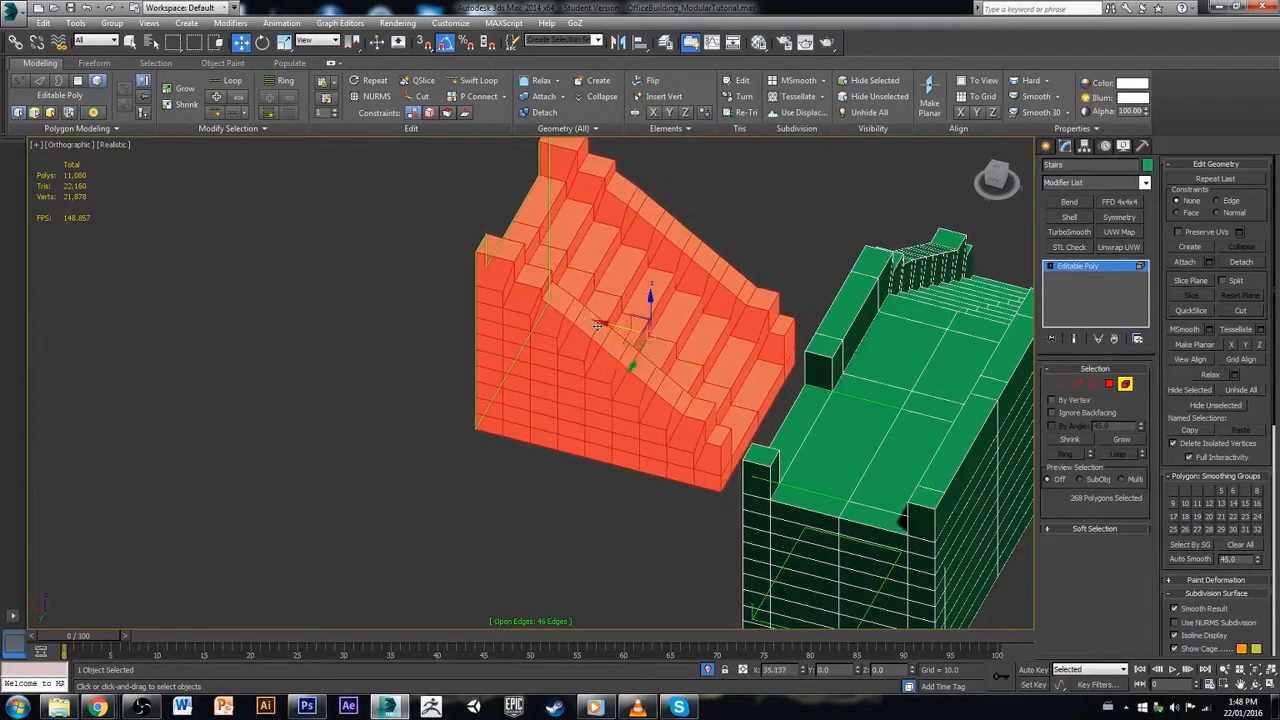
{"action": "middle_click_drag", "start_coordinate": [620, 326], "coordinate": [867, 267], "text": "alt"}
Step: Weld the doubled landing vertices at the inner corners of the two posts with a threshold of 0.516, using see-through display to select them
{"action": "middle_click_drag", "start_coordinate": [871, 458], "coordinate": [766, 614], "text": "alt"}
{"action": "scroll", "coordinate": [845, 375], "scroll_direction": "up", "scroll_amount": 3}
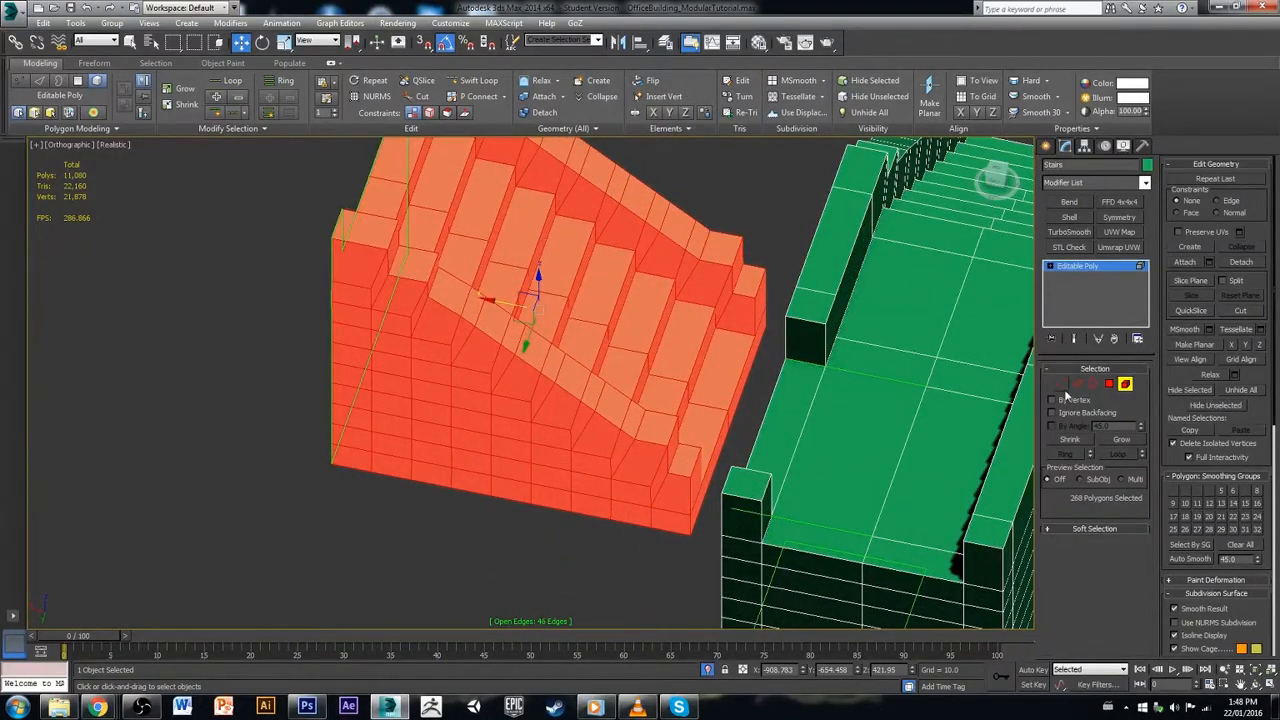
{"action": "left_click", "coordinate": [1061, 384]}
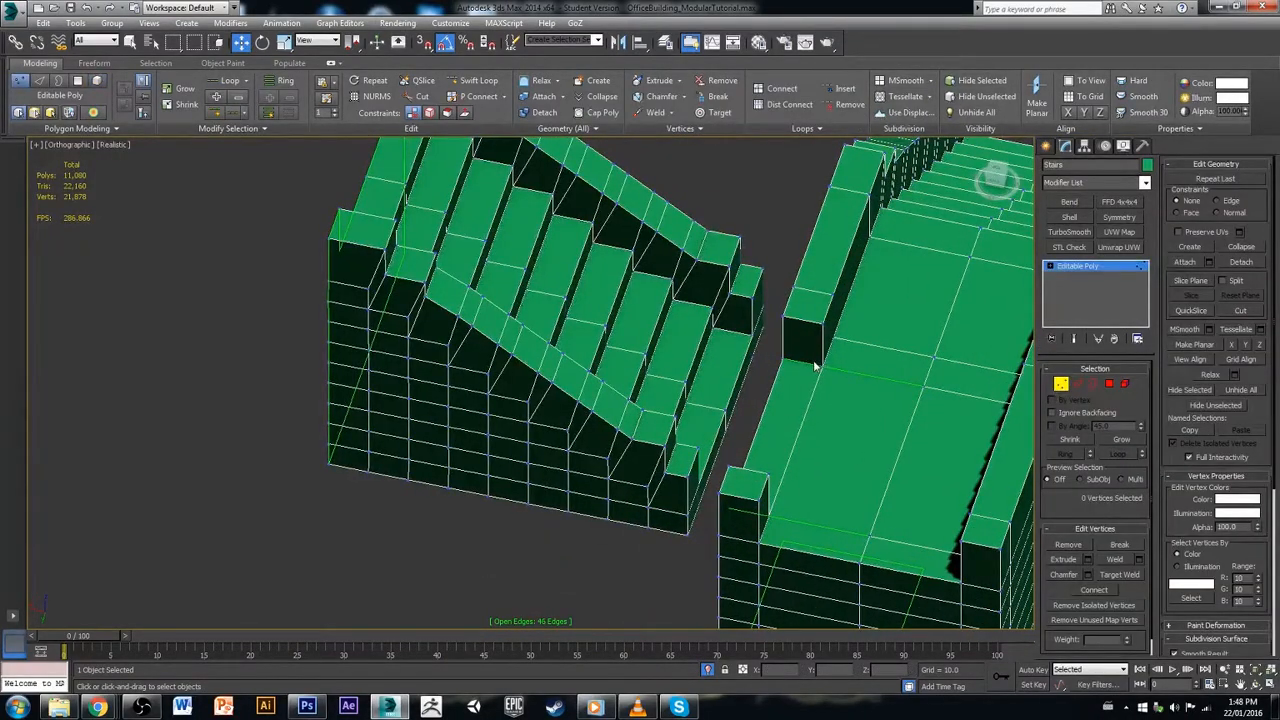
{"action": "left_click_drag", "start_coordinate": [814, 362], "coordinate": [834, 384]}
{"action": "key", "text": "alt+x"}
{"action": "middle_click_drag", "start_coordinate": [846, 386], "coordinate": [812, 428], "text": "alt"}
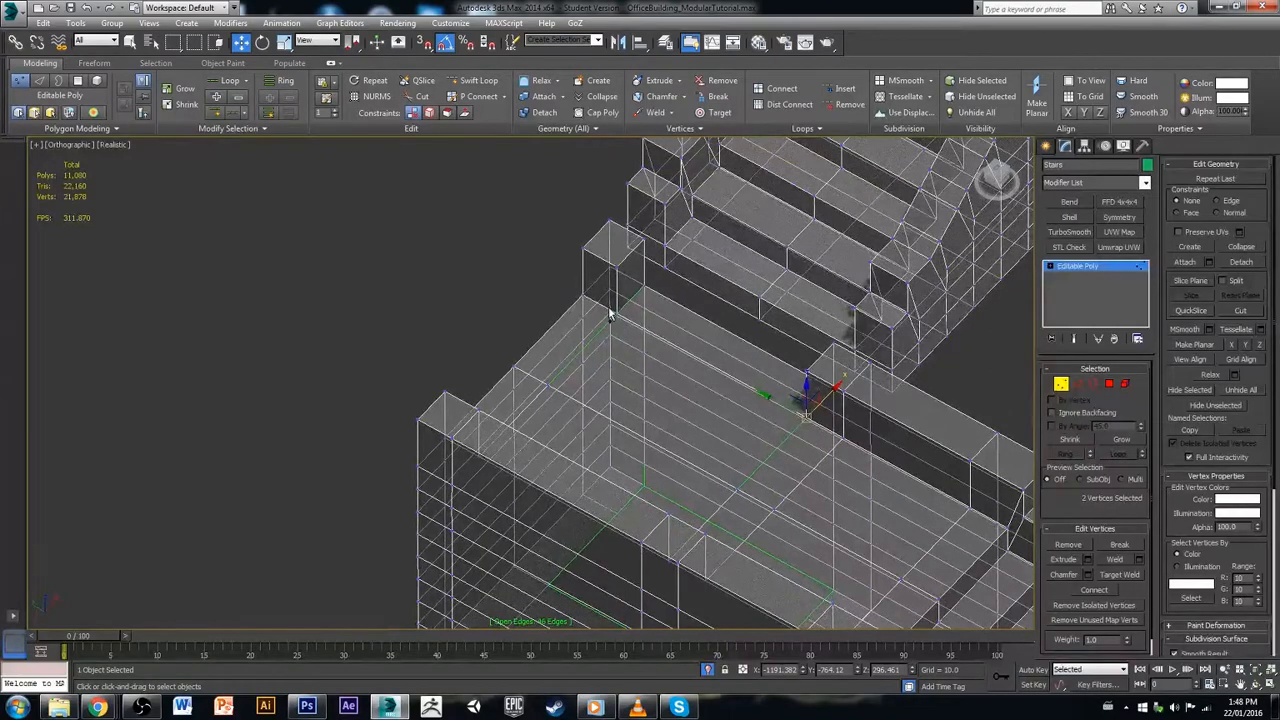
{"action": "left_click_drag", "start_coordinate": [609, 307], "coordinate": [624, 327], "text": "ctrl"}
{"action": "middle_click_drag", "start_coordinate": [646, 362], "coordinate": [619, 366], "text": "alt"}
{"action": "key", "text": "alt+x"}
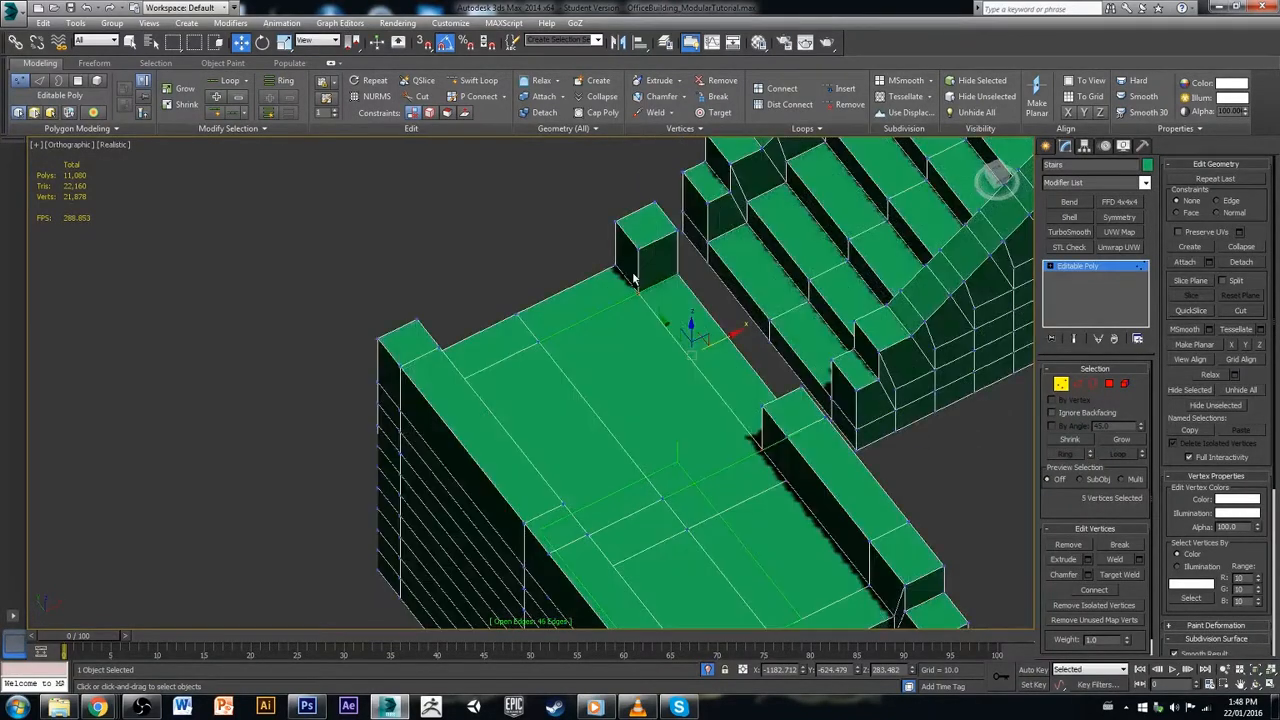
{"action": "key", "text": "alt+x"}
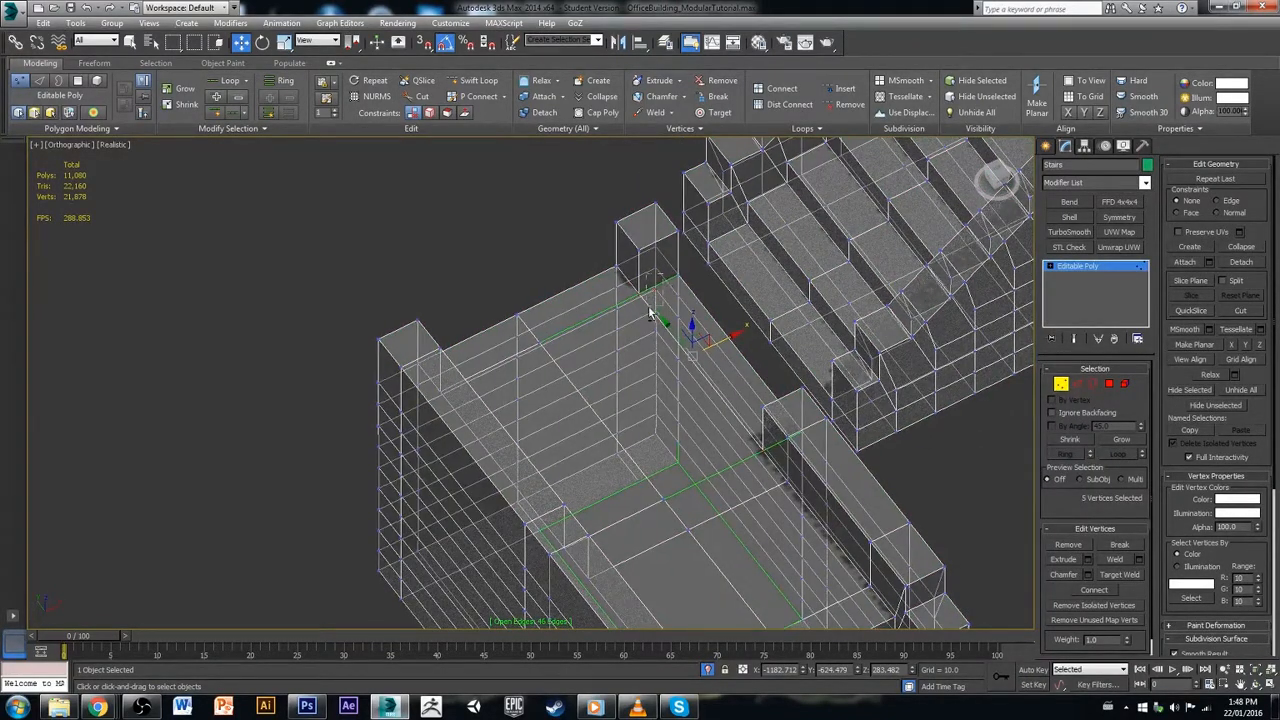
{"action": "left_click_drag", "start_coordinate": [649, 308], "coordinate": [649, 307], "text": "alt"}
{"action": "scroll", "coordinate": [634, 290], "scroll_direction": "up", "scroll_amount": 6}
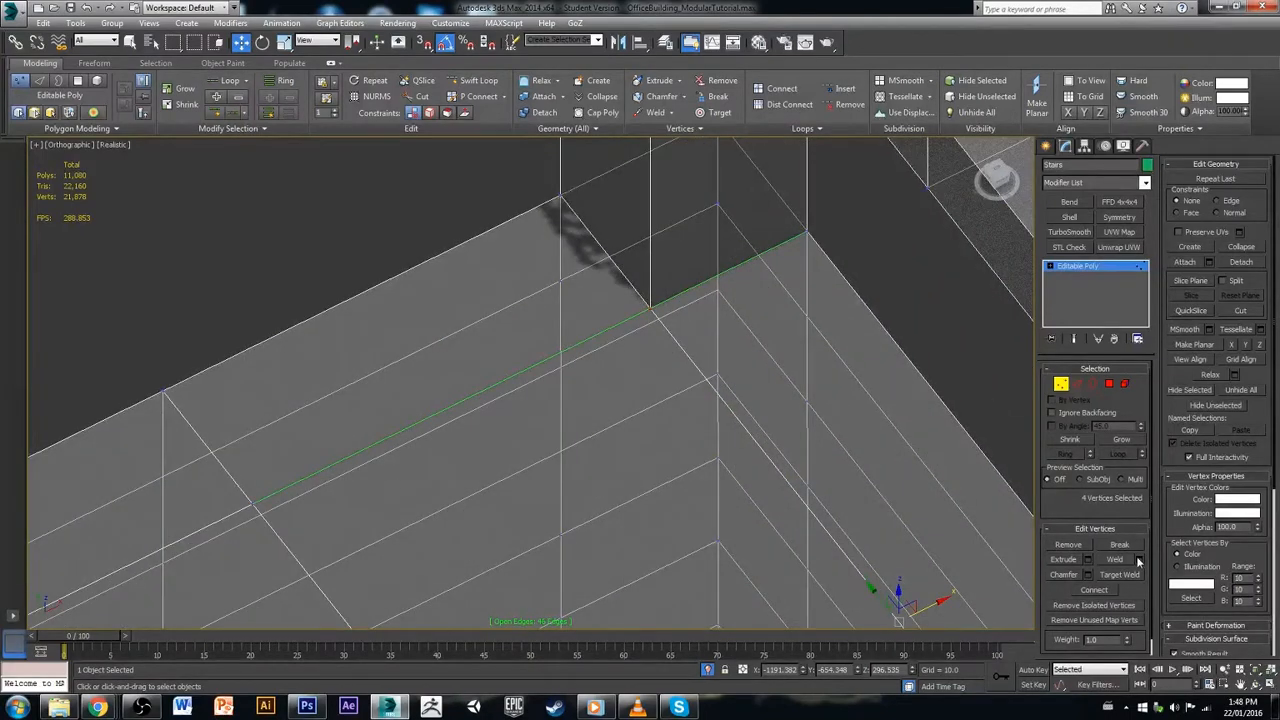
{"action": "left_click", "coordinate": [1138, 560]}
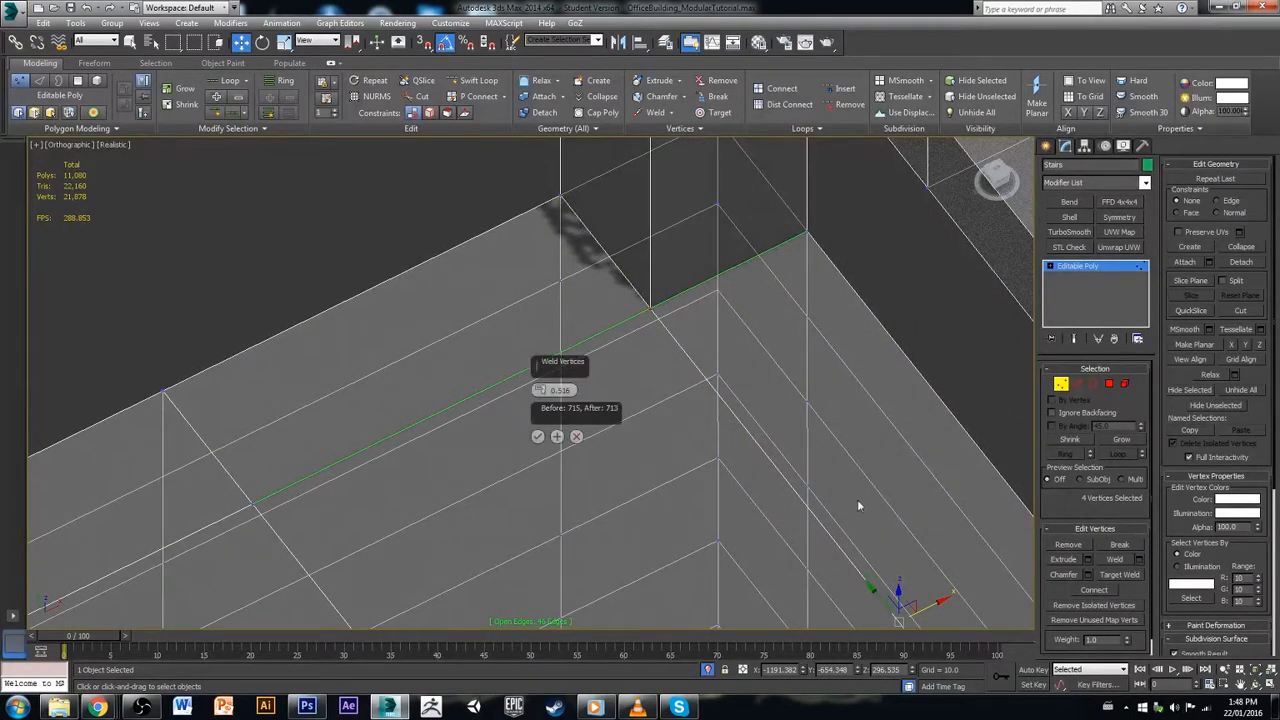
{"action": "left_click", "coordinate": [538, 436]}
{"action": "scroll", "coordinate": [540, 370], "scroll_direction": "down", "scroll_amount": 4}
{"action": "key", "text": "alt+x"}
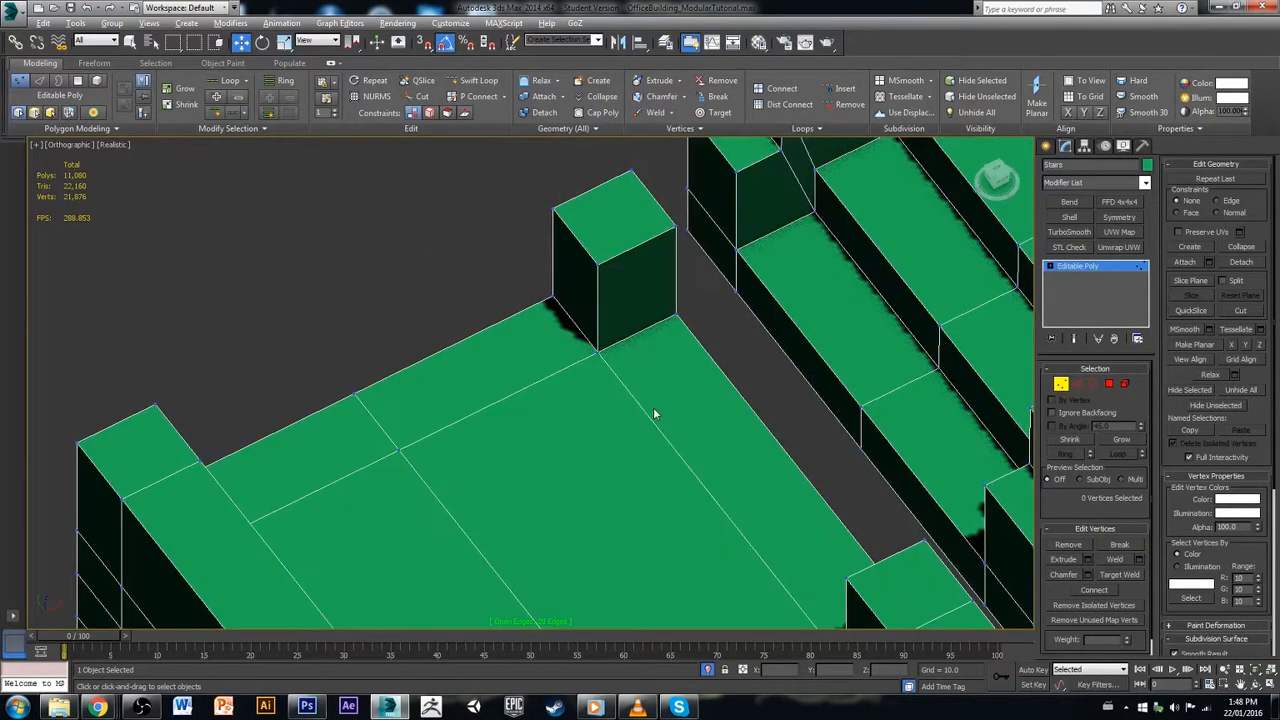
Step: Select the 38 polygons of the landing's end wall and clone them as an element, offset outward along Y to about Y -373
{"action": "scroll", "coordinate": [654, 411], "scroll_direction": "down", "scroll_amount": 3}
{"action": "middle_click_drag", "start_coordinate": [654, 411], "coordinate": [691, 347], "text": "alt"}
{"action": "scroll", "coordinate": [780, 320], "scroll_direction": "down", "scroll_amount": 4}
{"action": "left_click", "coordinate": [997, 176]}
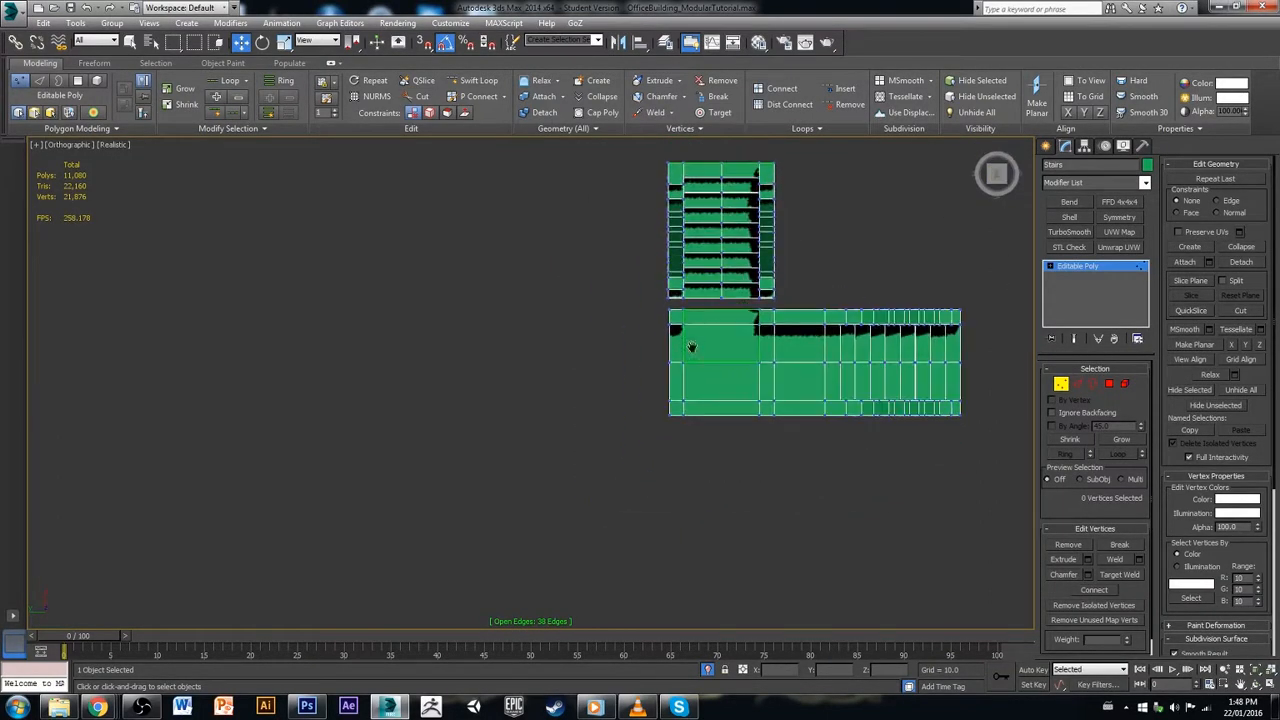
{"action": "scroll", "coordinate": [675, 329], "scroll_direction": "up", "scroll_amount": 5}
{"action": "middle_click_drag", "start_coordinate": [683, 394], "coordinate": [644, 388]}
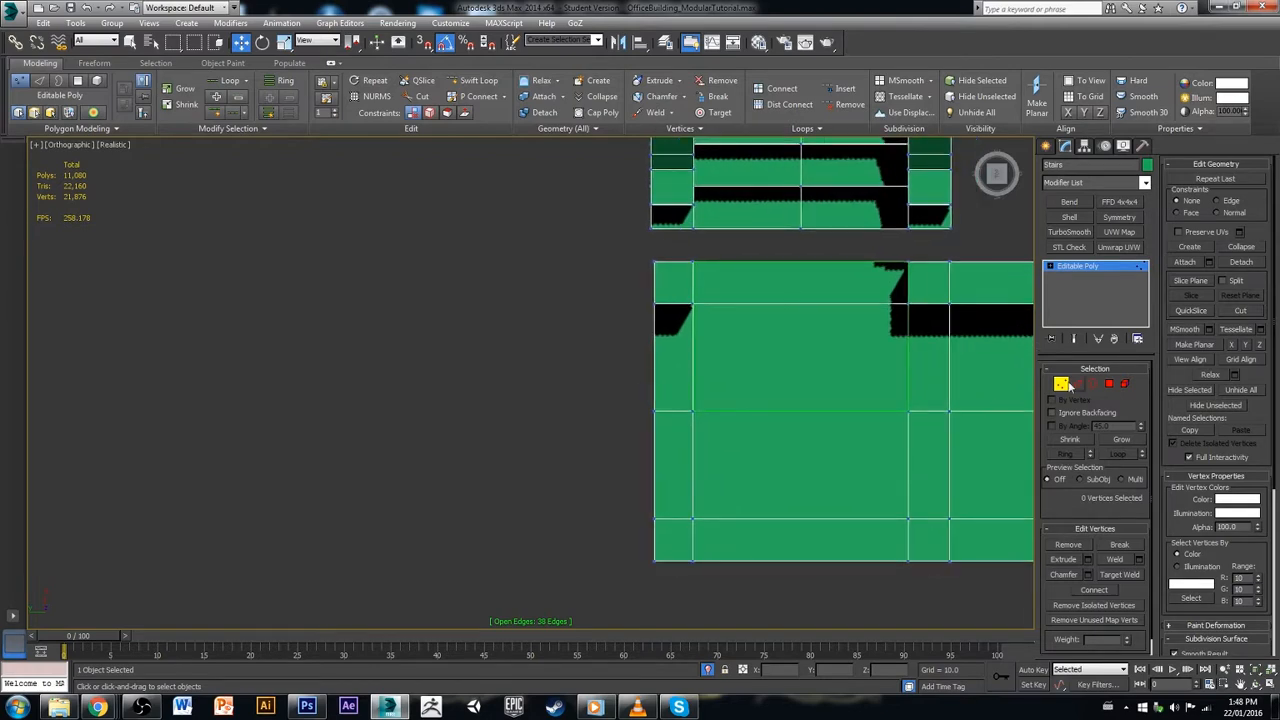
{"action": "left_click", "coordinate": [1109, 384]}
{"action": "left_click", "coordinate": [634, 263]}
{"action": "left_click", "coordinate": [672, 290]}
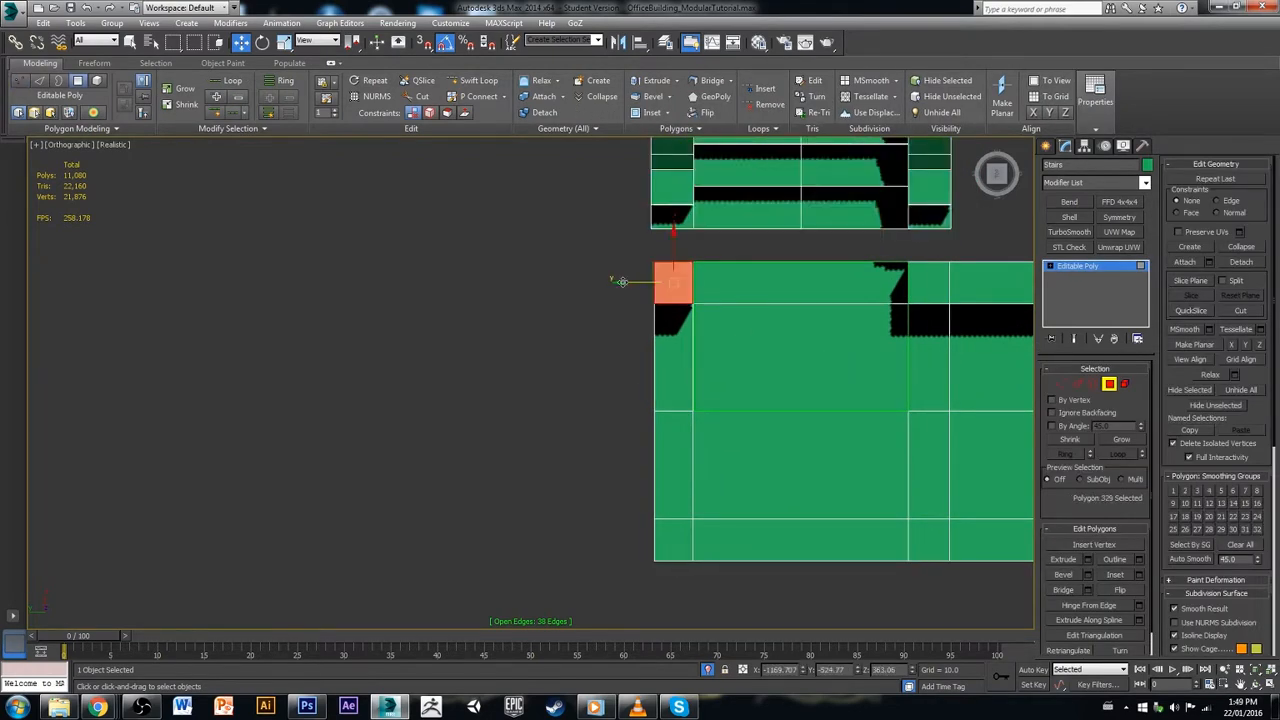
{"action": "left_click", "coordinate": [604, 250]}
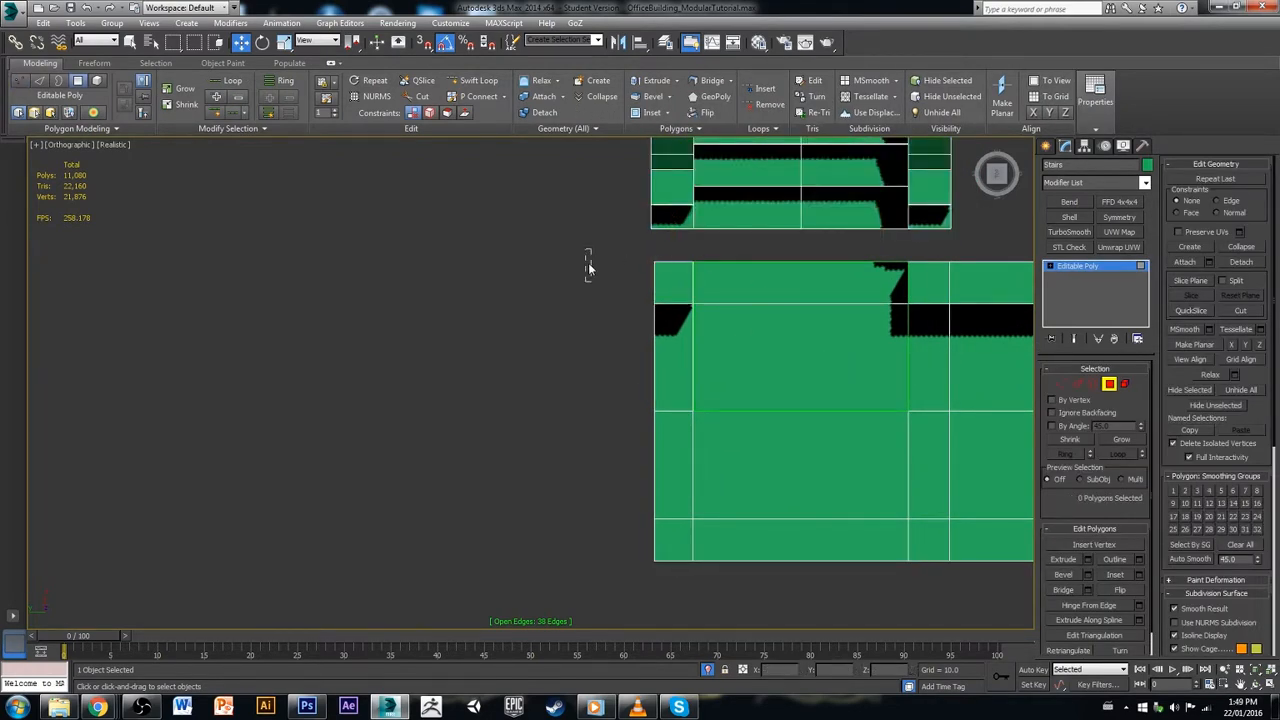
{"action": "left_click_drag", "start_coordinate": [672, 604], "coordinate": [673, 644]}
{"action": "middle_click_drag", "start_coordinate": [711, 534], "coordinate": [748, 515], "text": "alt"}
{"action": "scroll", "coordinate": [786, 457], "scroll_direction": "down", "scroll_amount": 4}
{"action": "mouse_move", "coordinate": [731, 487]}
{"action": "left_mouse_down", "text": "shift"}
{"action": "mouse_move", "coordinate": [700, 522]}
{"action": "mouse_move", "coordinate": [688, 518]}
{"action": "left_mouse_up", "text": "shift"}
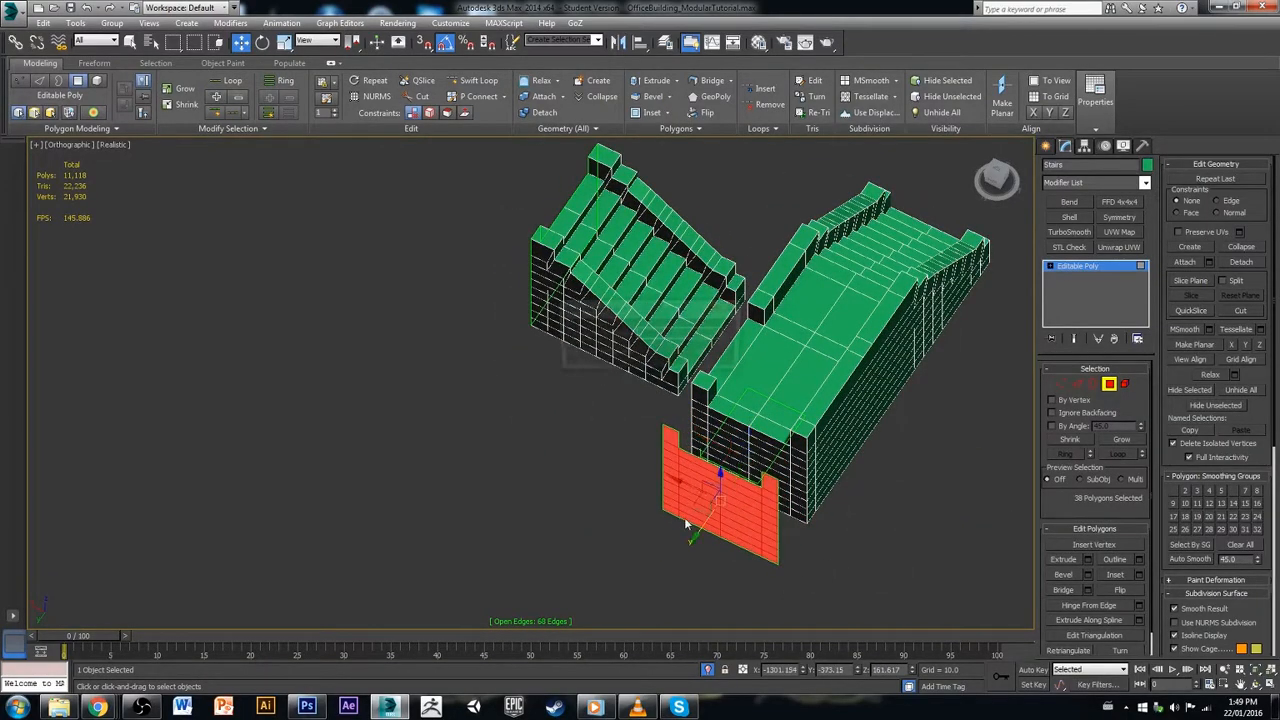
{"action": "left_click", "coordinate": [701, 353]}
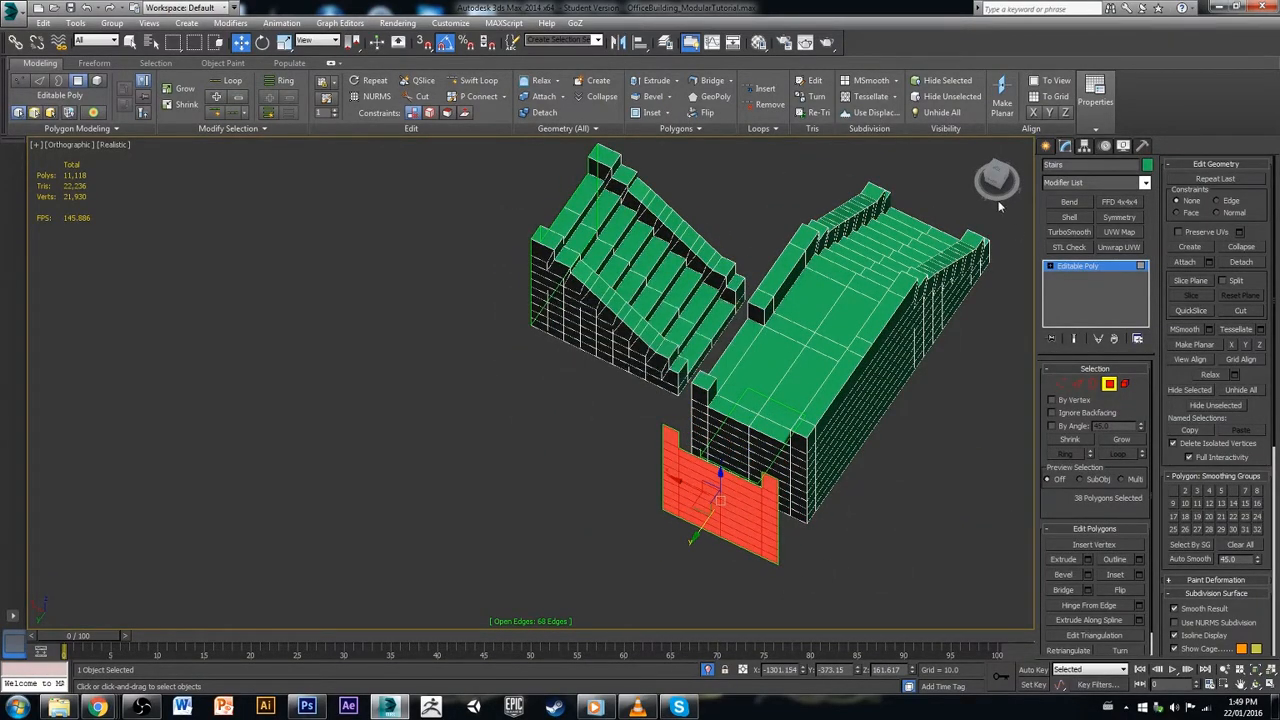
Step: Move the copied wall about 647 units along X and rotate it a quarter turn about Z to face the flight's open end
{"action": "left_click", "coordinate": [996, 176]}
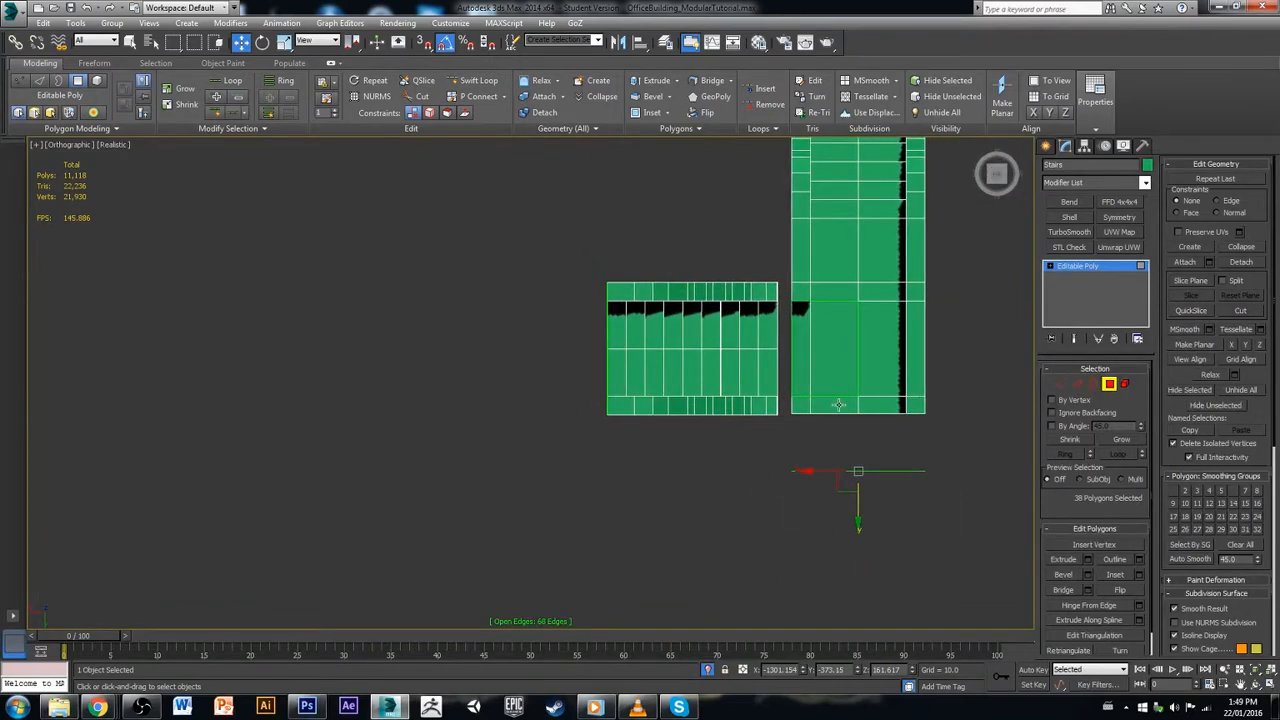
{"action": "left_click_drag", "start_coordinate": [830, 472], "coordinate": [552, 432]}
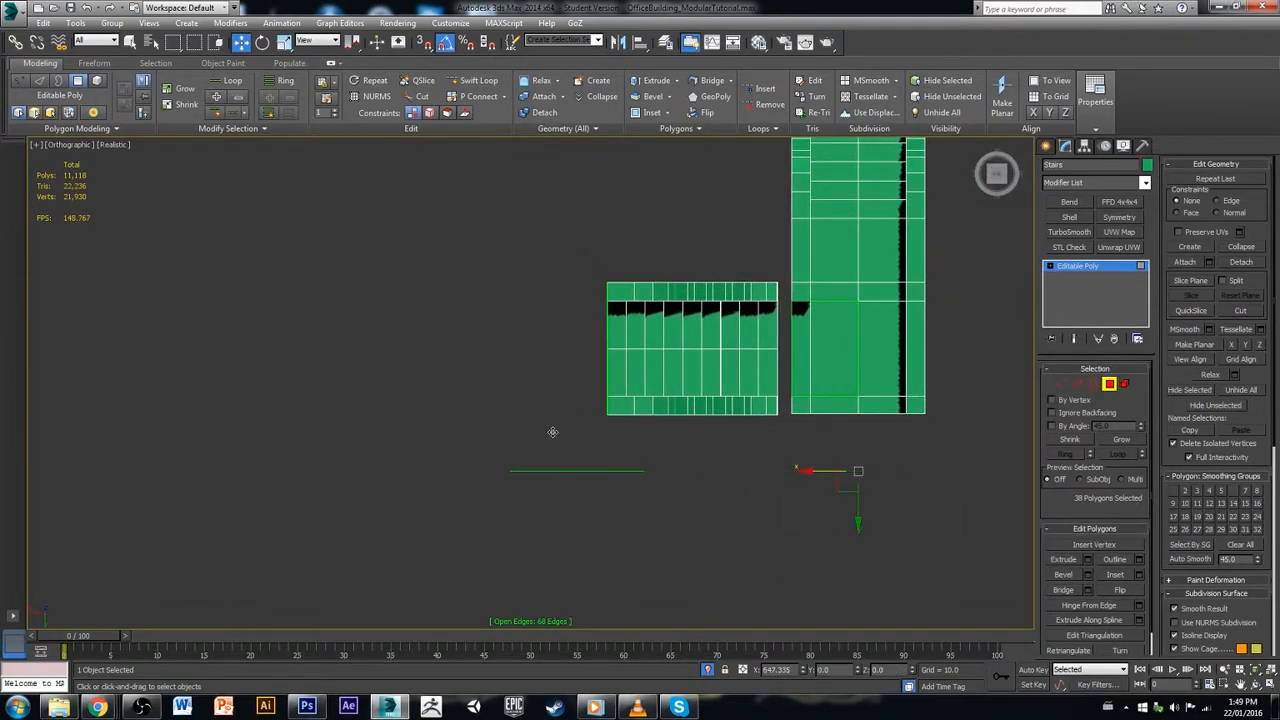
{"action": "key", "text": "e"}
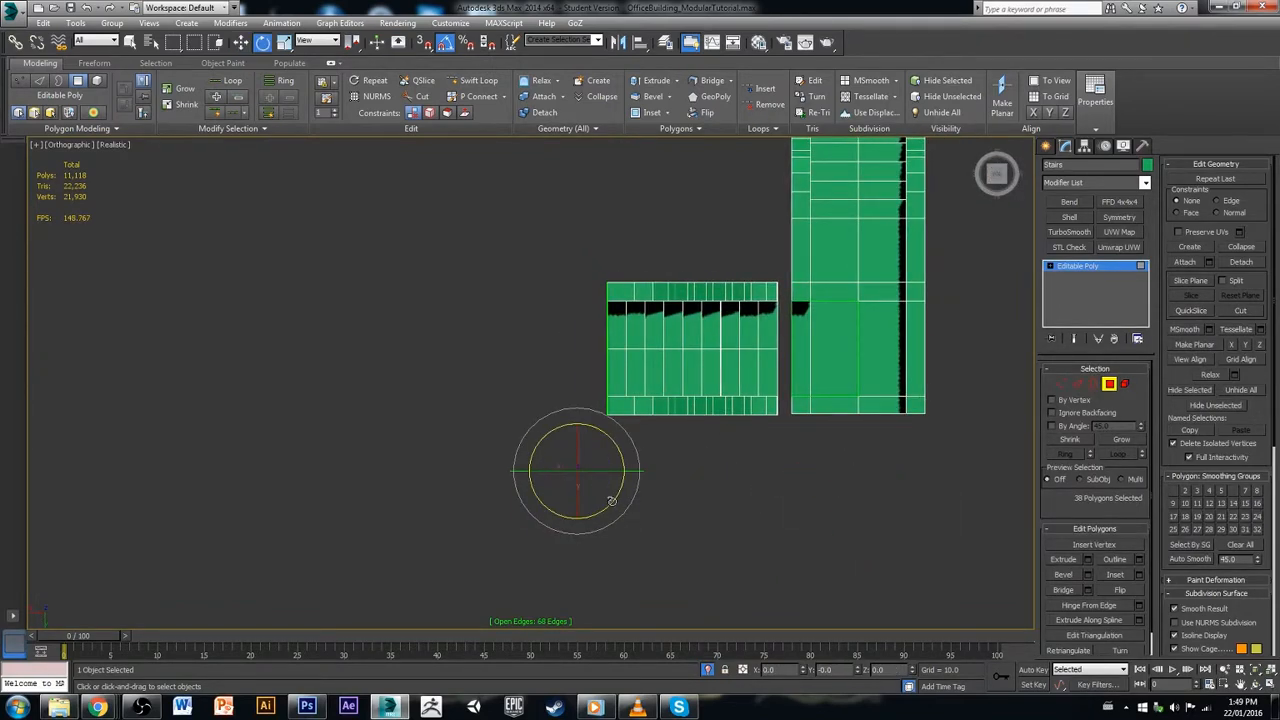
{"action": "left_click_drag", "start_coordinate": [612, 500], "coordinate": [544, 527]}
{"action": "middle_click_drag", "start_coordinate": [569, 529], "coordinate": [710, 466], "text": "alt"}
{"action": "key", "text": "w"}
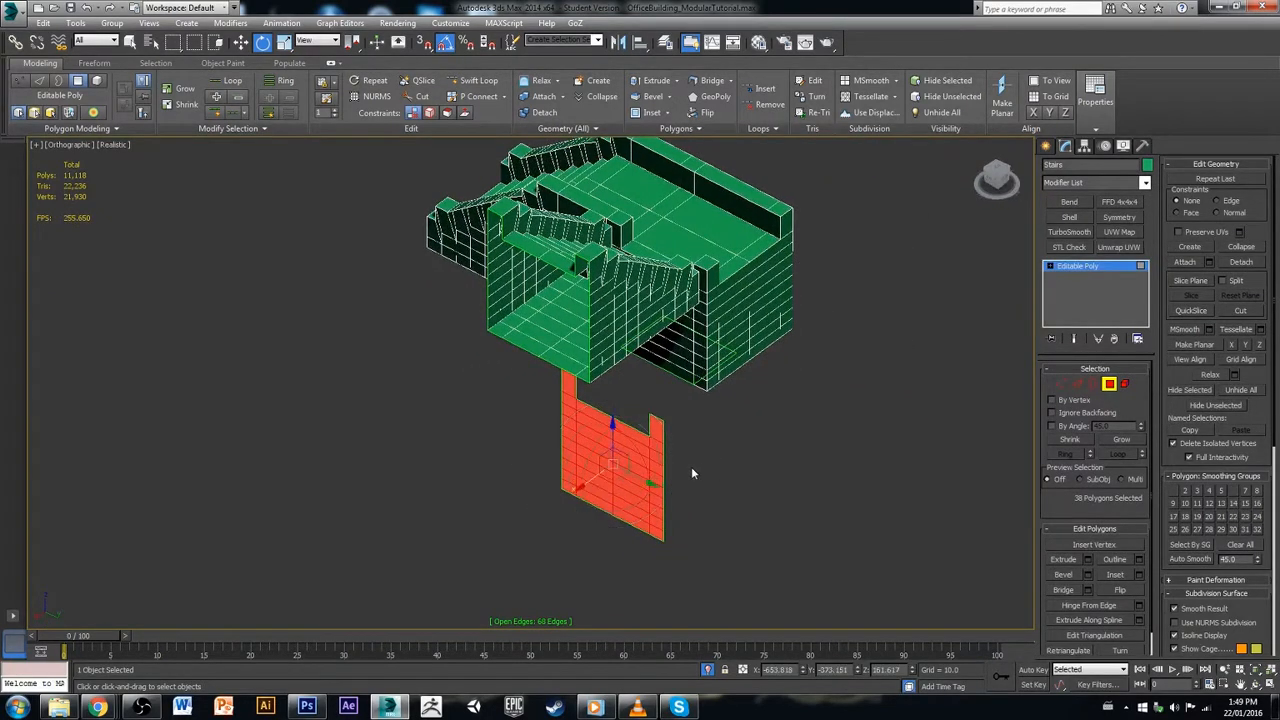
{"action": "left_click", "coordinate": [1000, 182]}
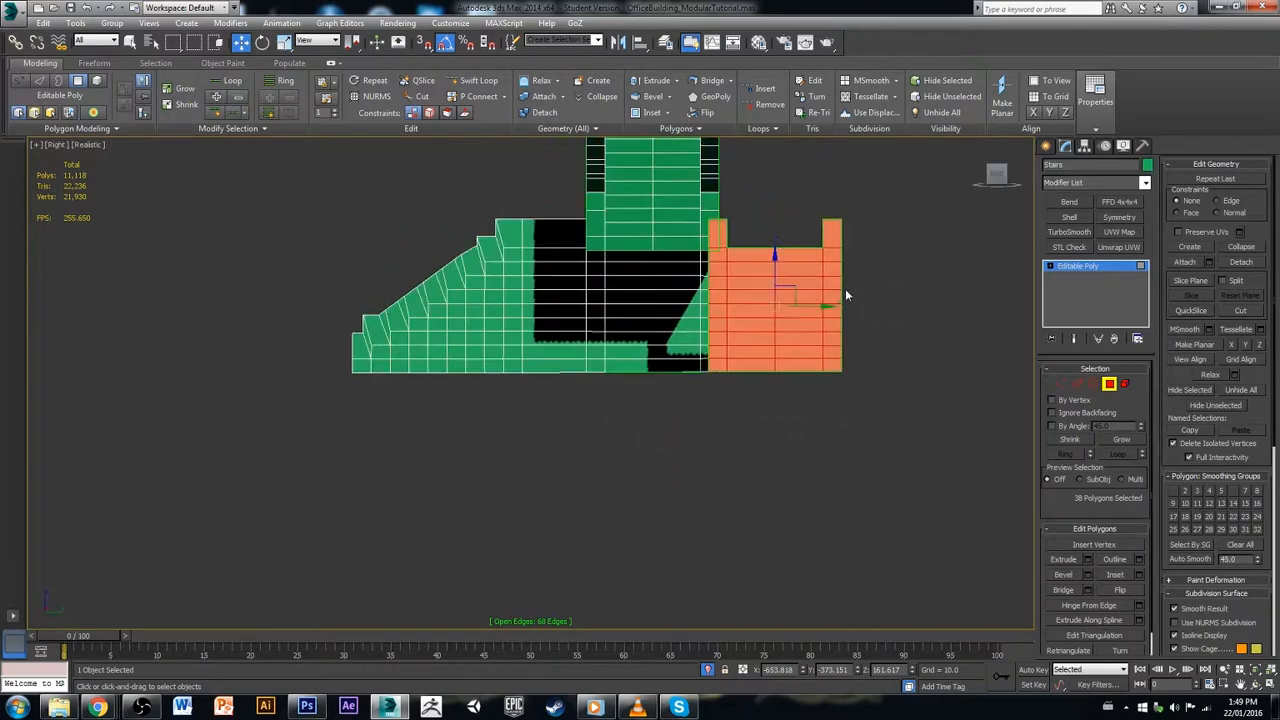
Step: Move the copied wall to about Z 442 and Y -652, snapping it along X to -723.98 against the upper flight's open end
{"action": "left_click_drag", "start_coordinate": [757, 371], "coordinate": [731, 248]}
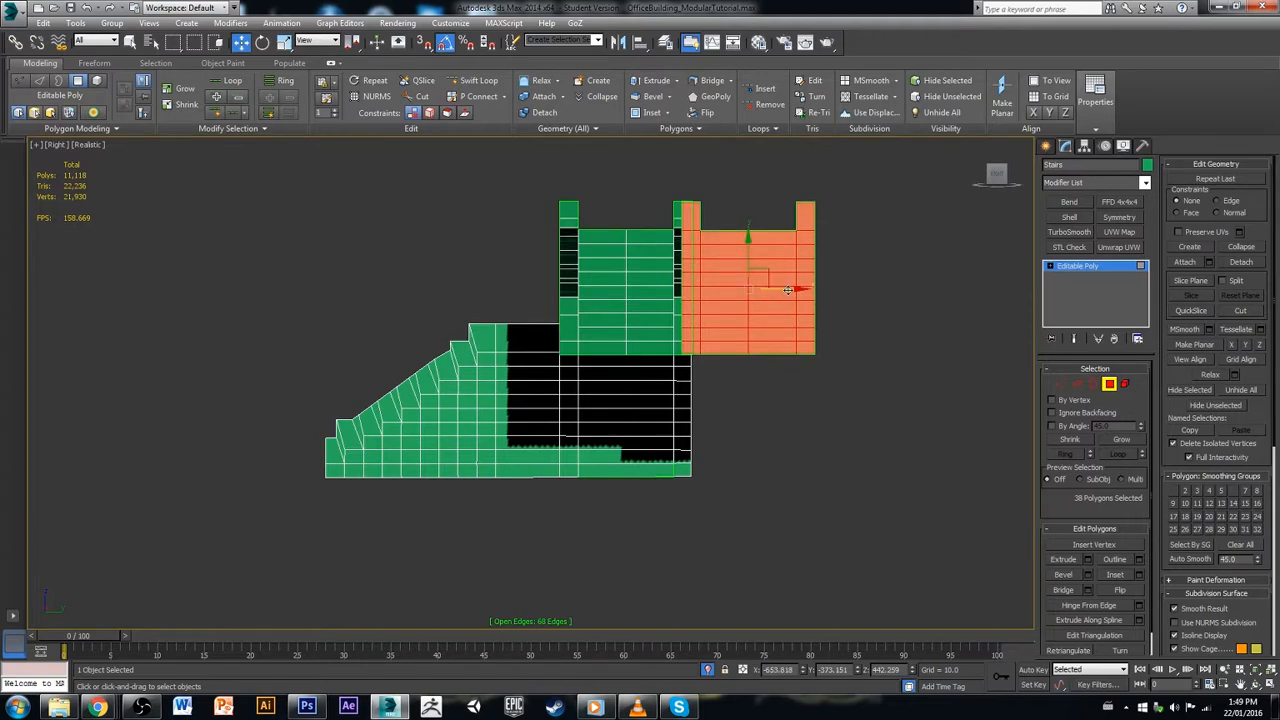
{"action": "left_click_drag", "start_coordinate": [788, 290], "coordinate": [667, 295]}
{"action": "middle_click_drag", "start_coordinate": [632, 236], "coordinate": [520, 341], "text": "alt"}
{"action": "left_click", "coordinate": [998, 174]}
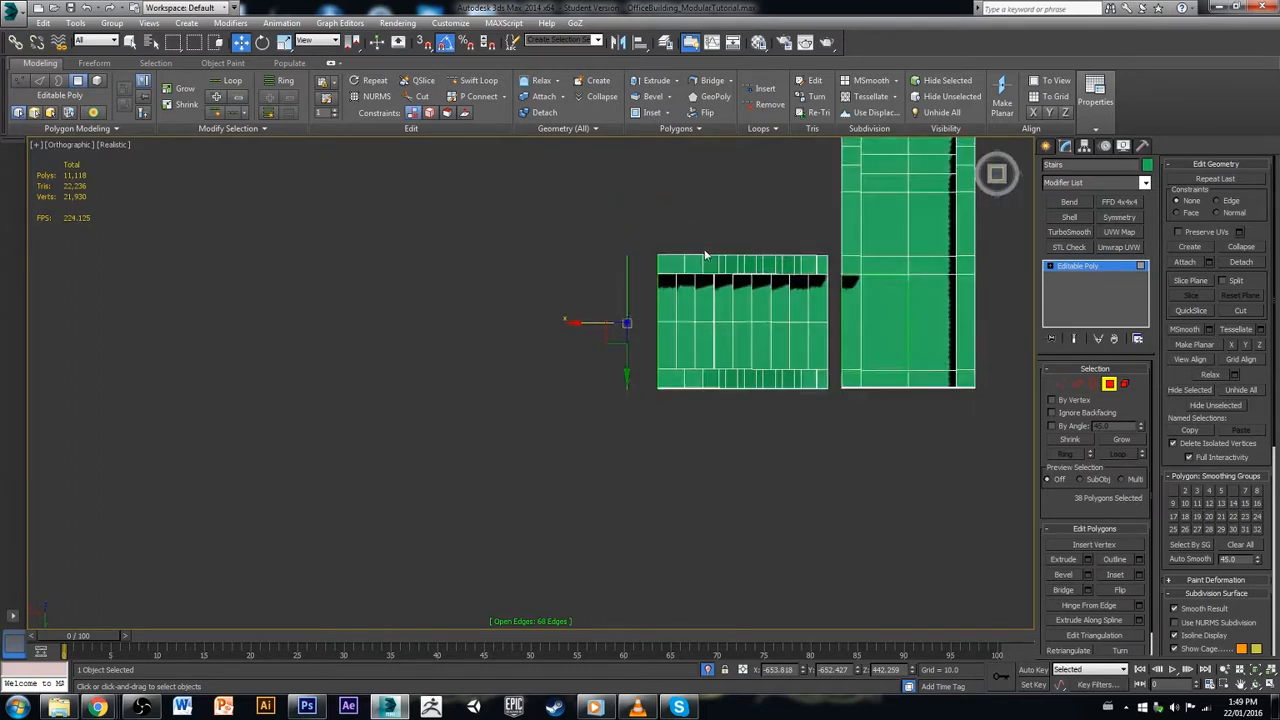
{"action": "key", "text": "s"}
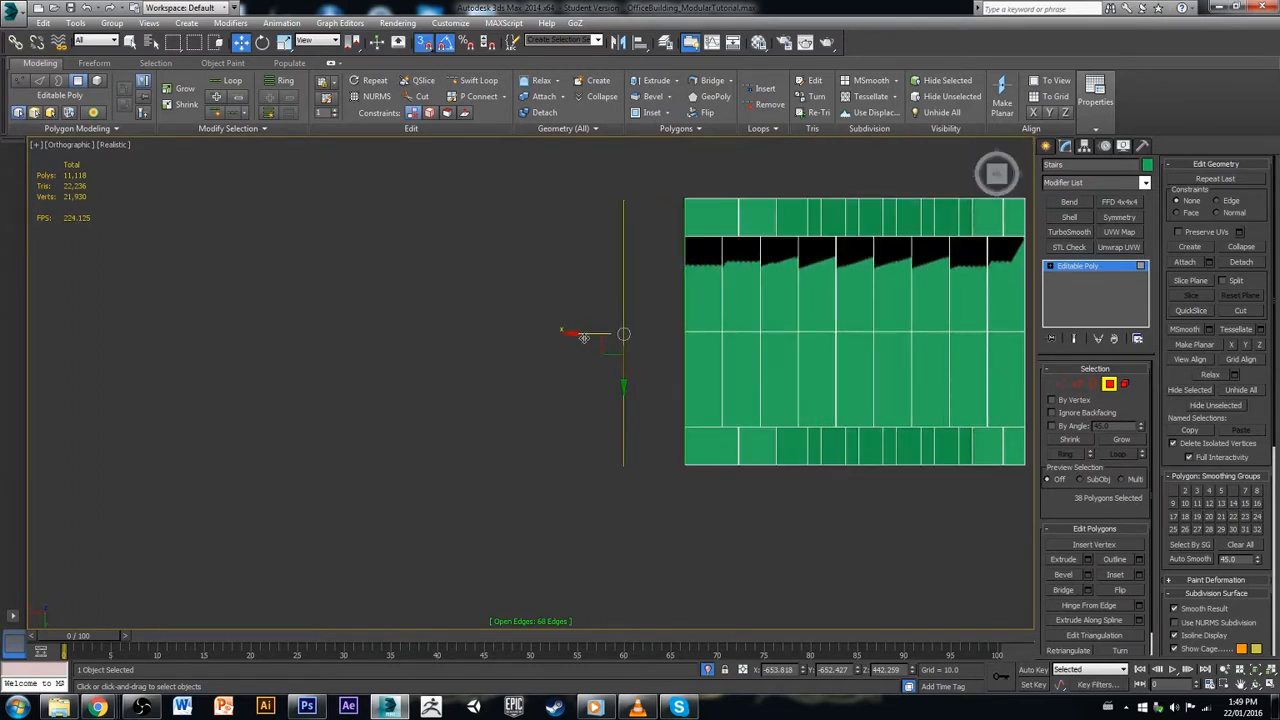
{"action": "left_click_drag", "start_coordinate": [585, 337], "coordinate": [652, 375]}
{"action": "middle_click_drag", "start_coordinate": [652, 375], "coordinate": [772, 342], "text": "alt"}
{"action": "scroll", "coordinate": [717, 351], "scroll_direction": "up", "scroll_amount": 2}
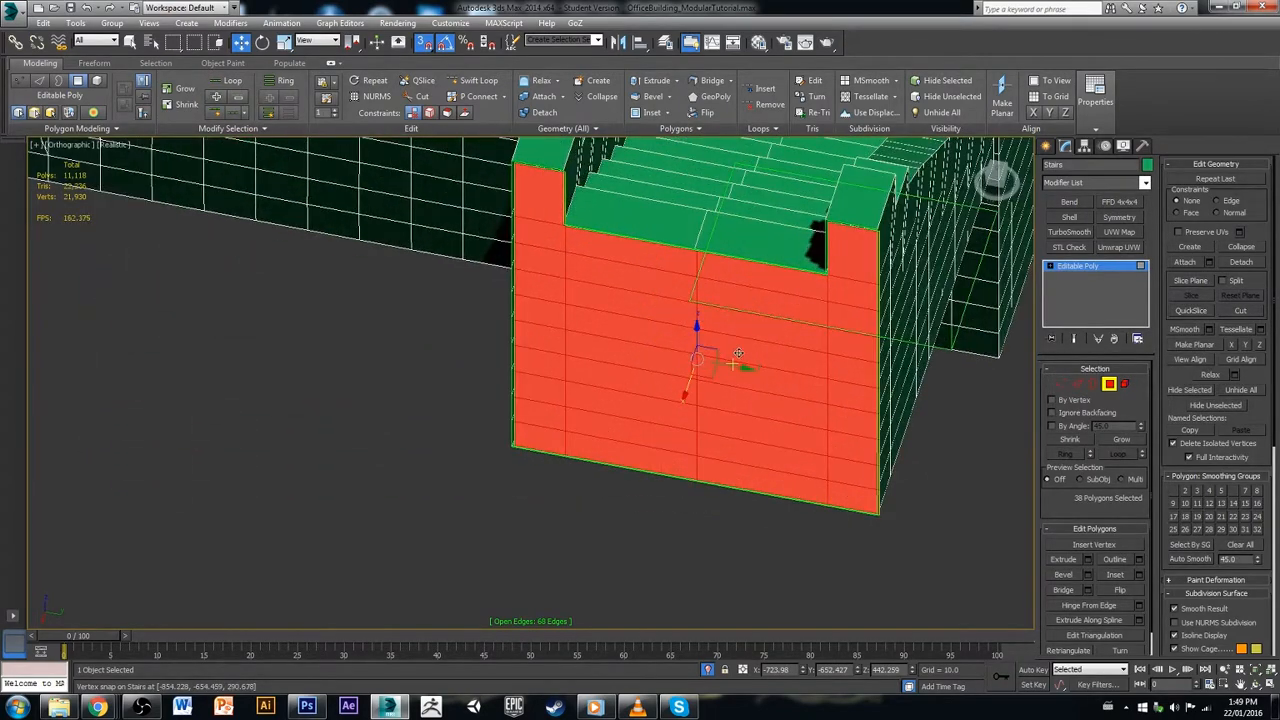
Step: Turn snapping off and fine-tune the copied wall along Y to about -654.25 so its edges align with the flight's end
{"action": "key", "text": "s"}
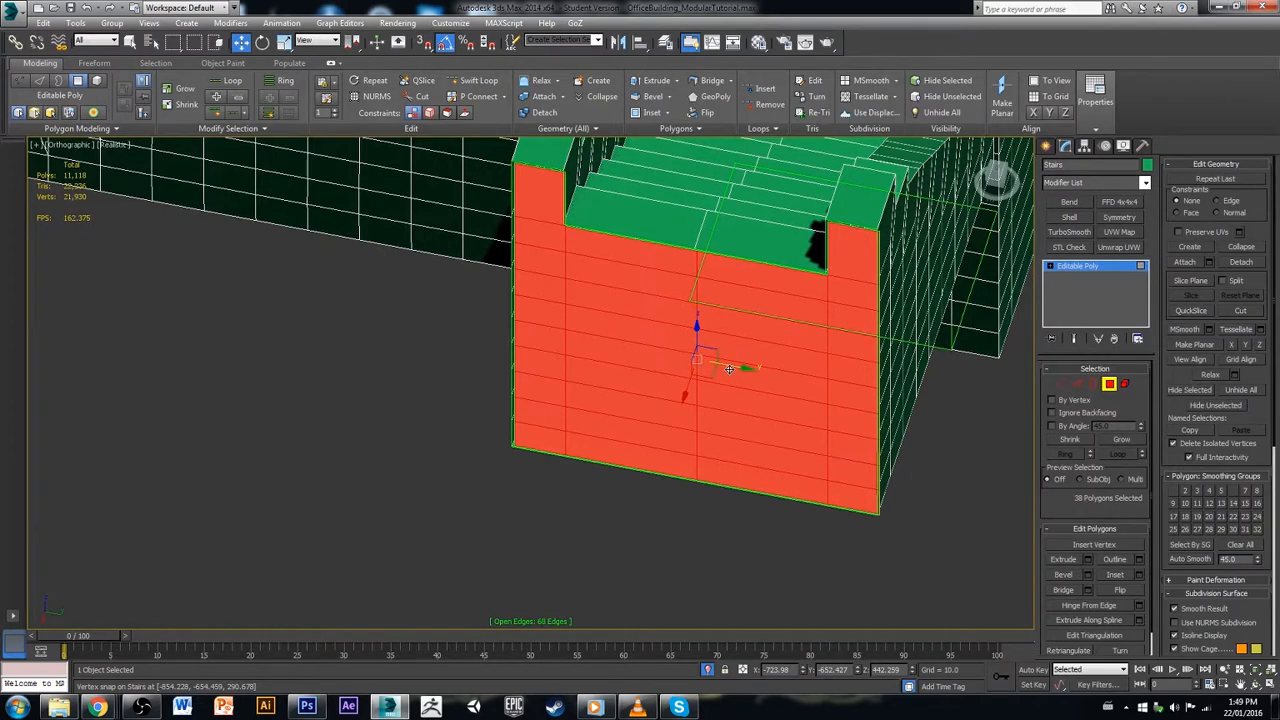
{"action": "left_click_drag", "start_coordinate": [729, 369], "coordinate": [725, 370]}
{"action": "middle_click_drag", "start_coordinate": [707, 270], "coordinate": [630, 325], "text": "alt"}
{"action": "middle_click_drag", "start_coordinate": [590, 195], "coordinate": [608, 260]}
{"action": "scroll", "coordinate": [608, 260], "scroll_direction": "up", "scroll_amount": 5}
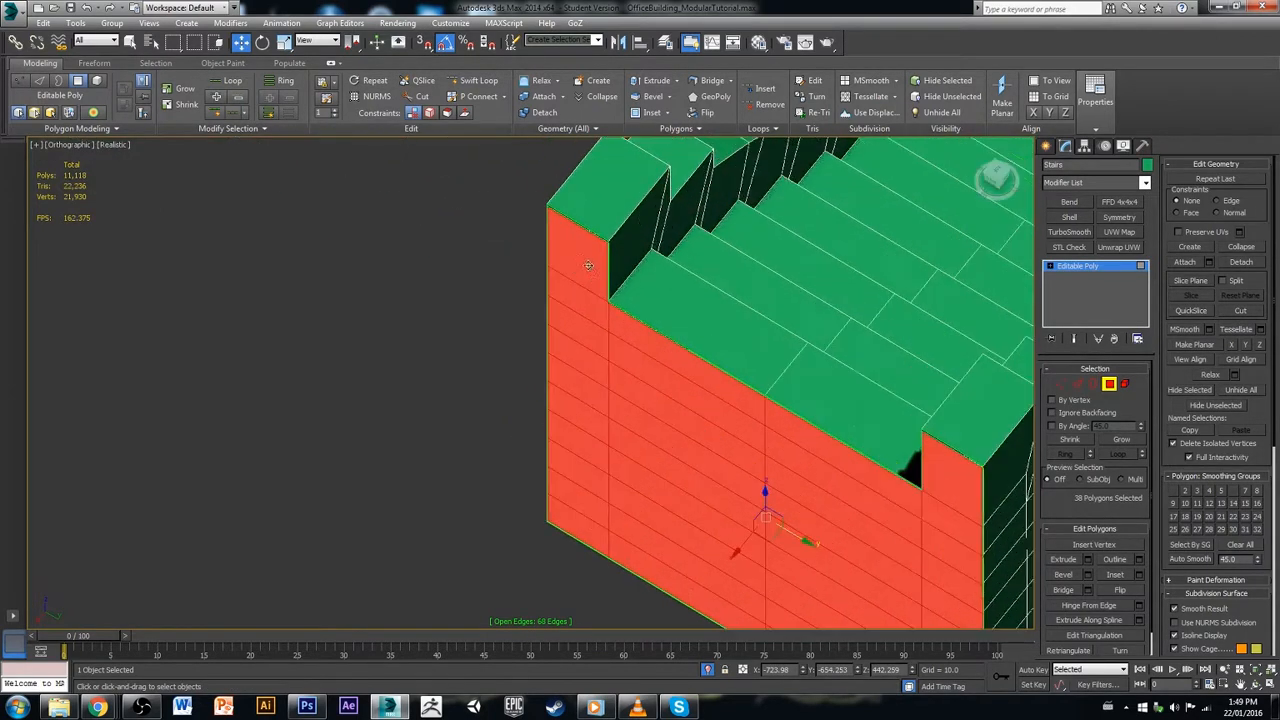
{"action": "middle_click_drag", "start_coordinate": [663, 291], "coordinate": [345, 370], "text": "alt"}
{"action": "middle_click_drag", "start_coordinate": [543, 295], "coordinate": [398, 255], "text": "alt"}
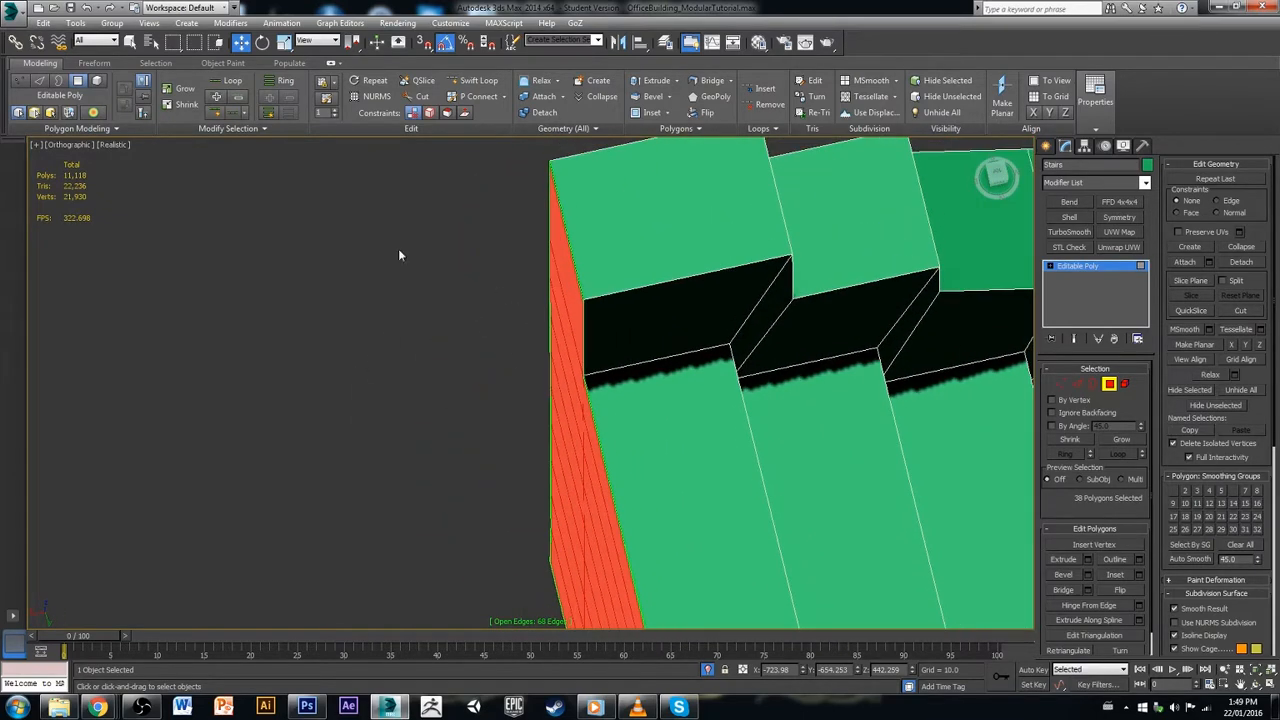
Step: Switch the viewport to shaded display and snap the copied wall along X to the flight's end vertices
{"action": "left_click", "coordinate": [120, 143]}
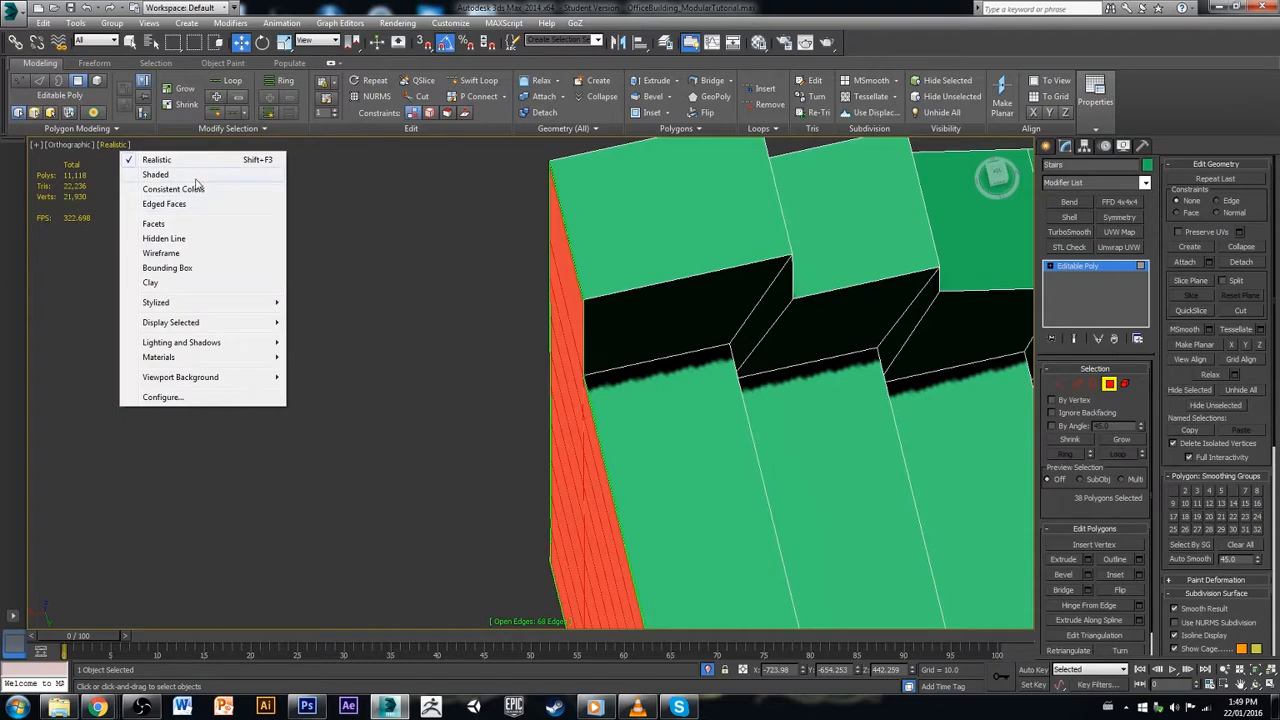
{"action": "left_click", "coordinate": [145, 174]}
{"action": "left_click", "coordinate": [1001, 172]}
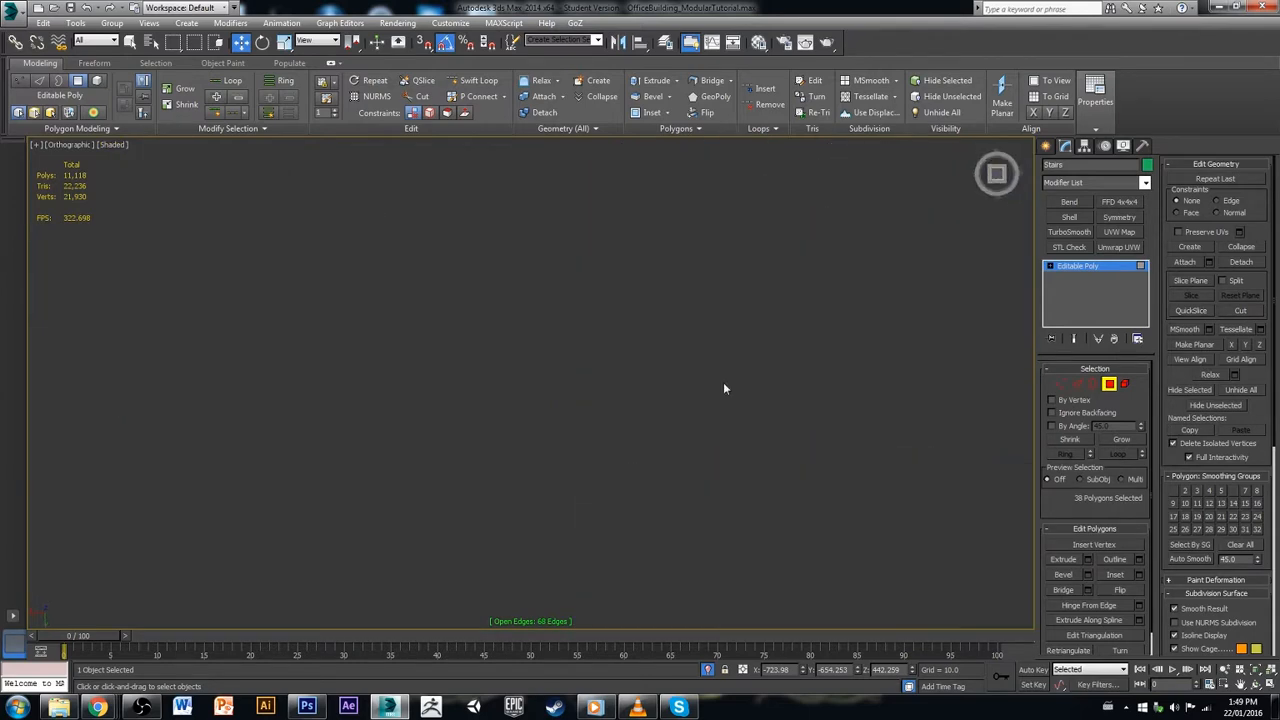
{"action": "key", "text": "z"}
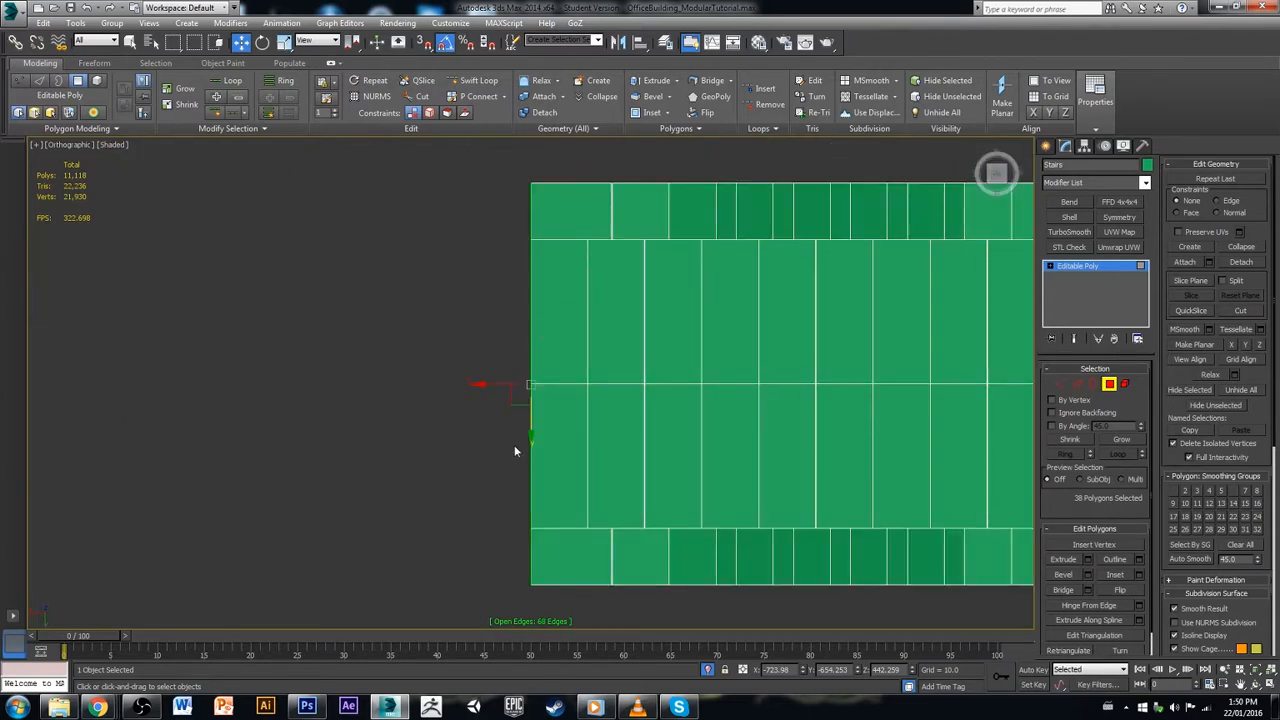
{"action": "left_click_drag", "start_coordinate": [502, 384], "coordinate": [532, 407]}
{"action": "key", "text": "s"}
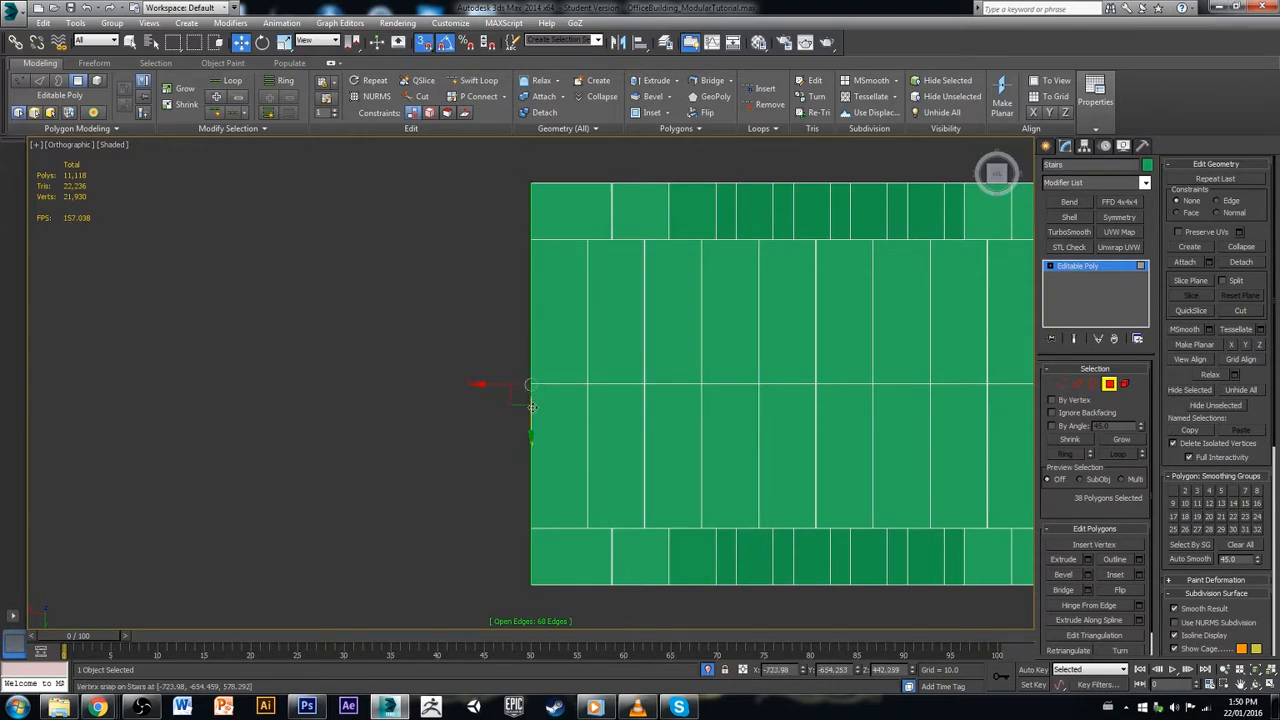
{"action": "middle_click_drag", "start_coordinate": [531, 418], "coordinate": [671, 447], "text": "alt"}
{"action": "scroll", "coordinate": [682, 259], "scroll_direction": "up", "scroll_amount": 2}
{"action": "scroll", "coordinate": [672, 270], "scroll_direction": "up", "scroll_amount": 3}
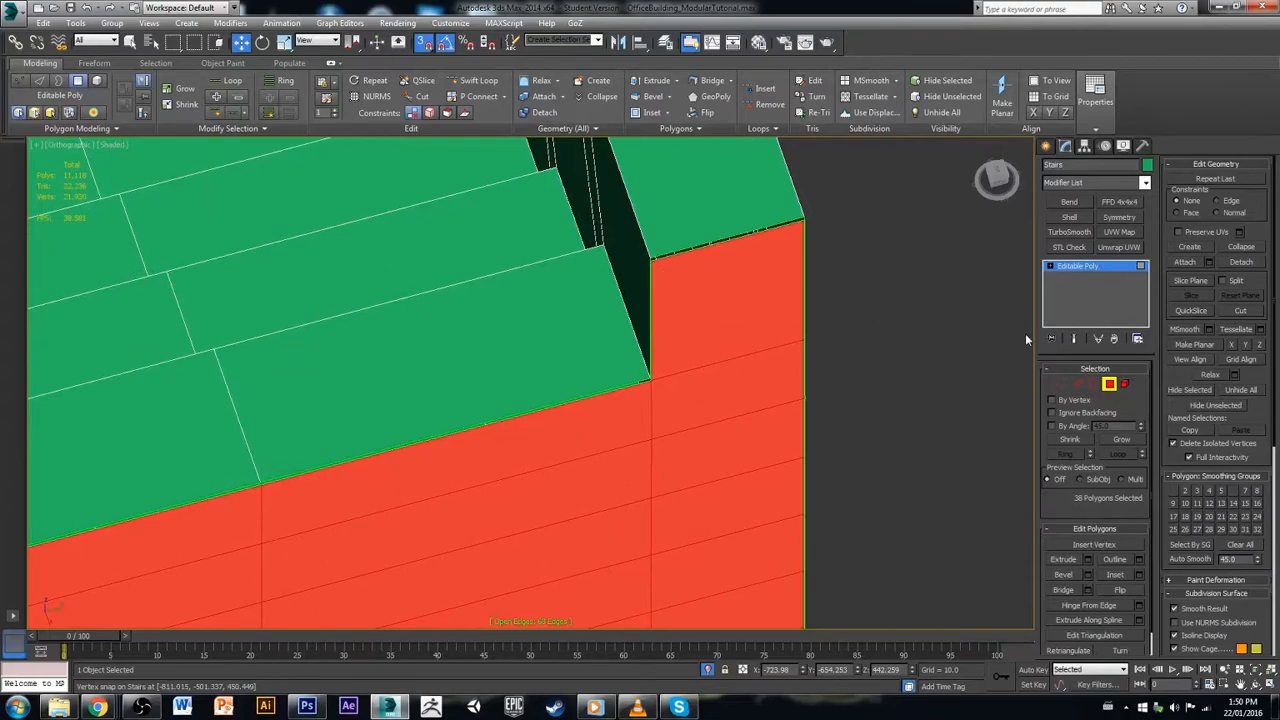
Step: Target-weld the copied wall's outer and inner top vertices to the post corners at the flight's open end
{"action": "left_click", "coordinate": [1061, 384]}
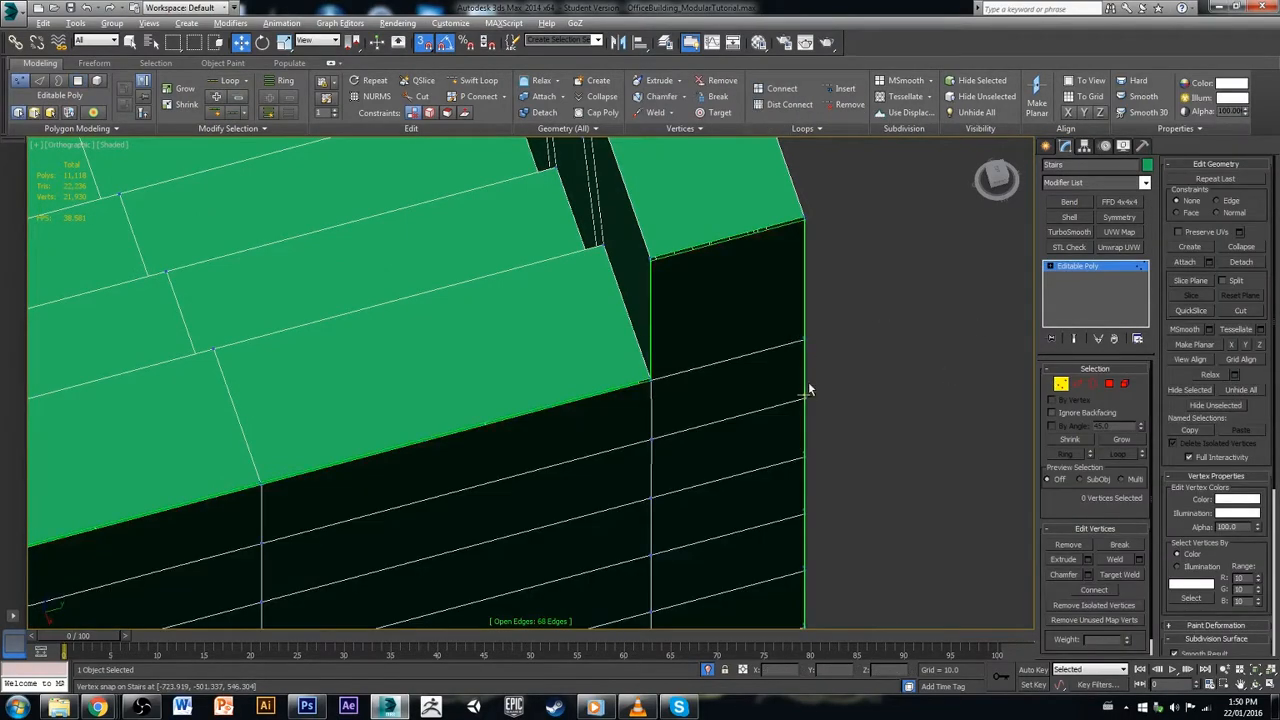
{"action": "middle_click_drag", "start_coordinate": [696, 388], "coordinate": [762, 372]}
{"action": "middle_click_drag", "start_coordinate": [762, 372], "coordinate": [872, 437], "text": "alt"}
{"action": "scroll", "coordinate": [790, 381], "scroll_direction": "down", "scroll_amount": 2}
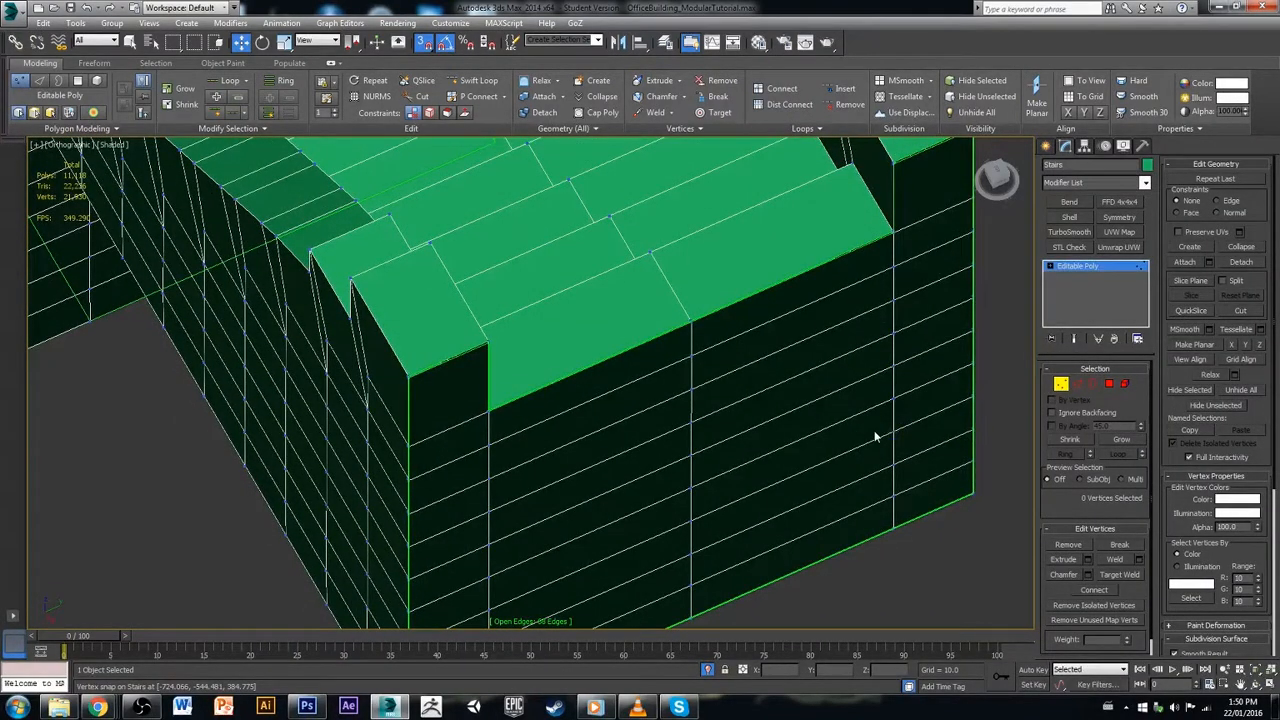
{"action": "scroll", "coordinate": [433, 380], "scroll_direction": "up", "scroll_amount": 3}
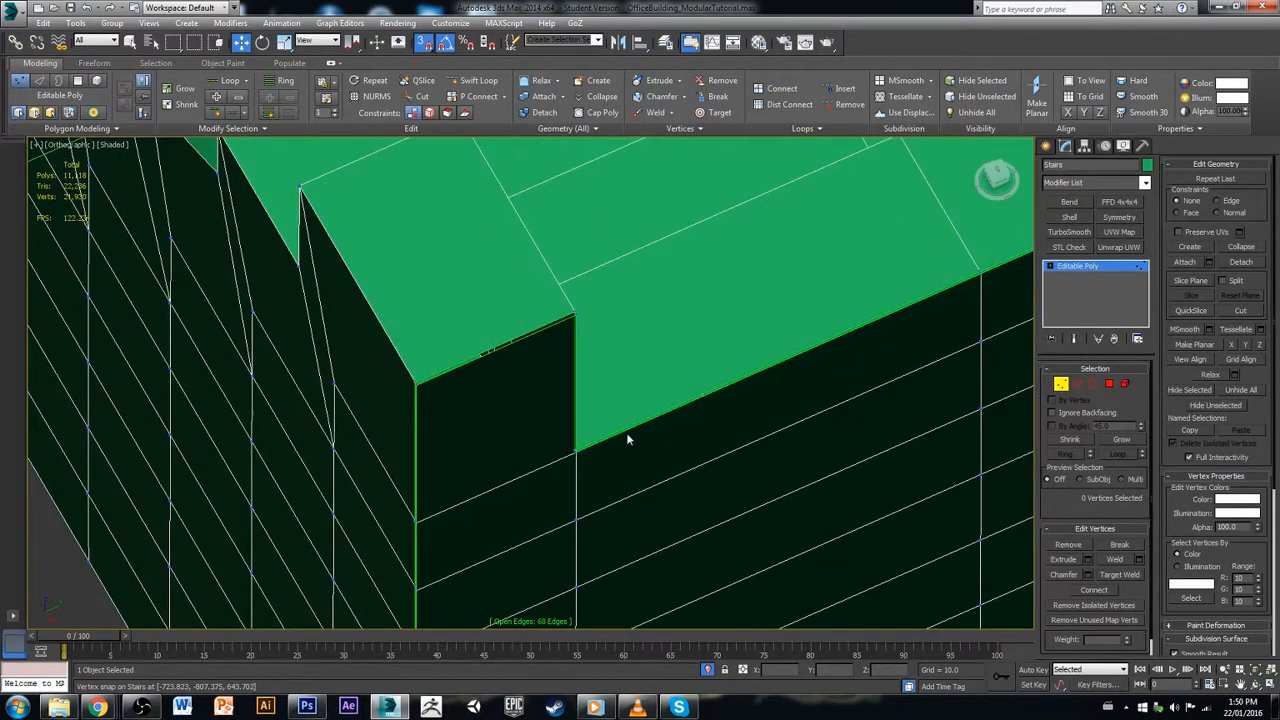
{"action": "middle_click_drag", "start_coordinate": [628, 438], "coordinate": [771, 421]}
{"action": "left_click", "coordinate": [1134, 576]}
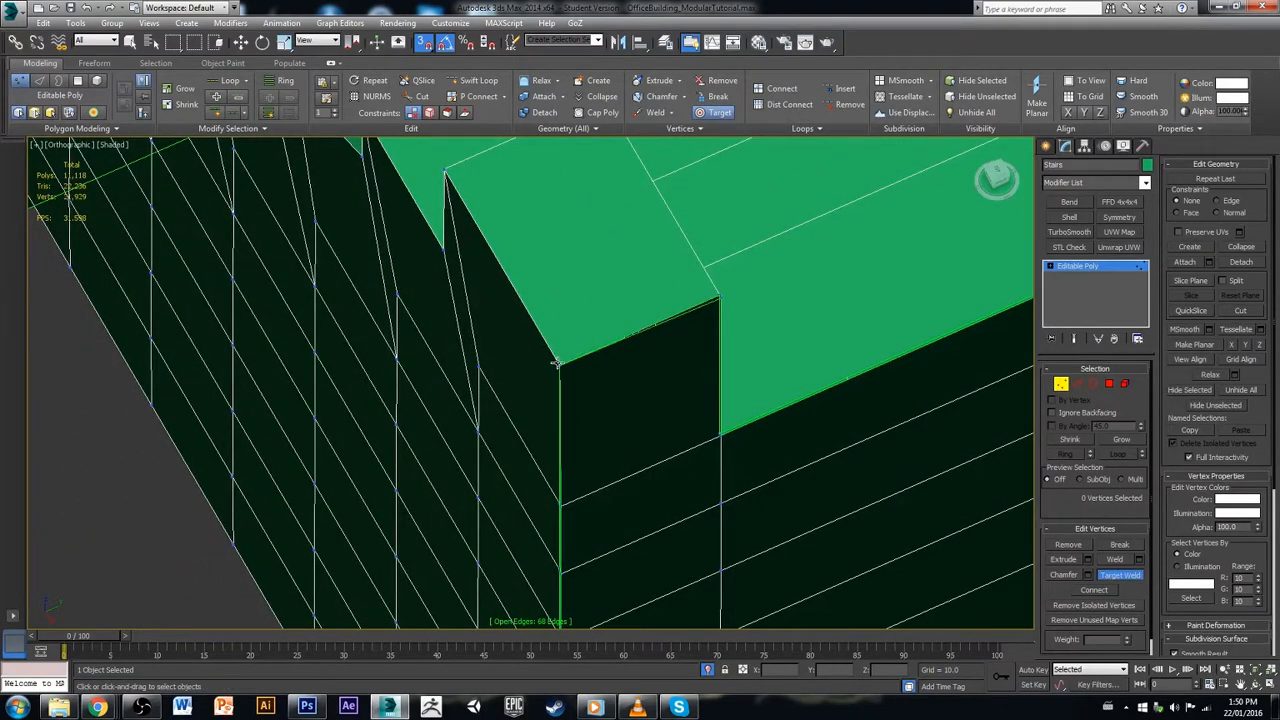
{"action": "scroll", "coordinate": [714, 302], "scroll_direction": "up", "scroll_amount": 4}
{"action": "left_click", "coordinate": [731, 293]}
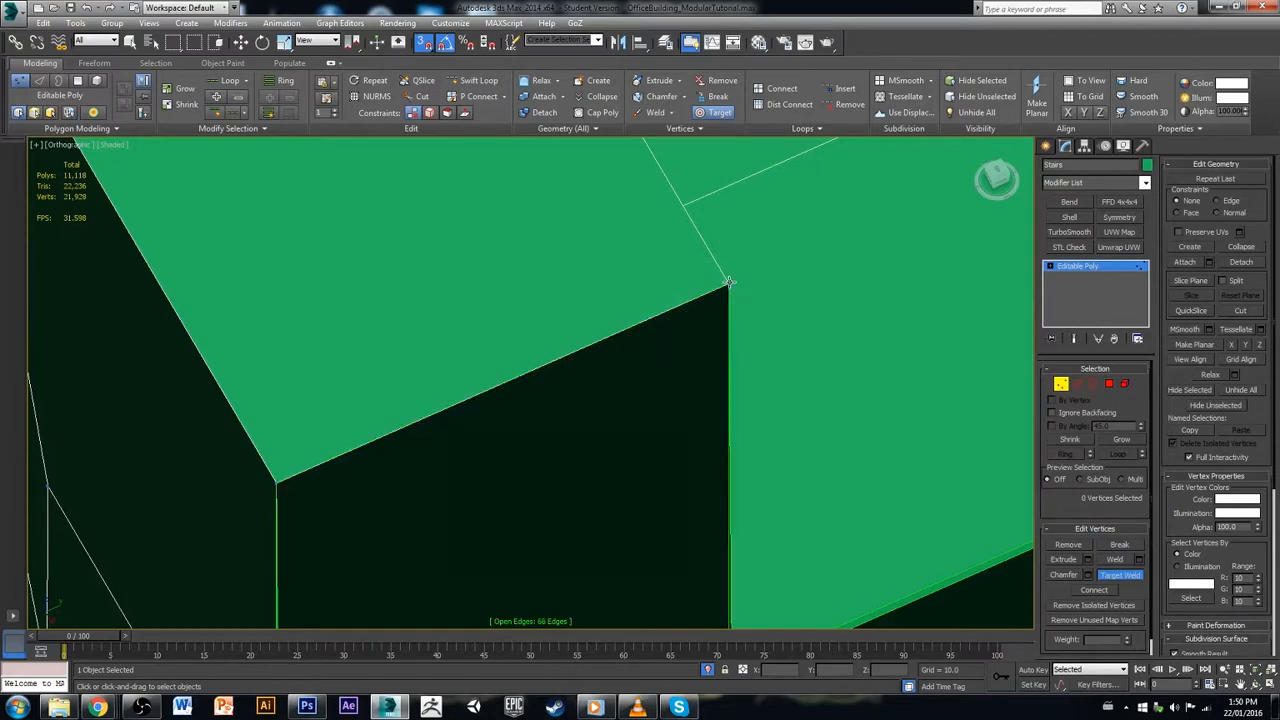
Step: Target-weld the wall vertices at the post's inner base and the middle of the tread edge to the flight's matching vertices
{"action": "scroll", "coordinate": [733, 421], "scroll_direction": "down", "scroll_amount": 3}
{"action": "scroll", "coordinate": [649, 423], "scroll_direction": "down", "scroll_amount": 2}
{"action": "scroll", "coordinate": [645, 412], "scroll_direction": "up", "scroll_amount": 4}
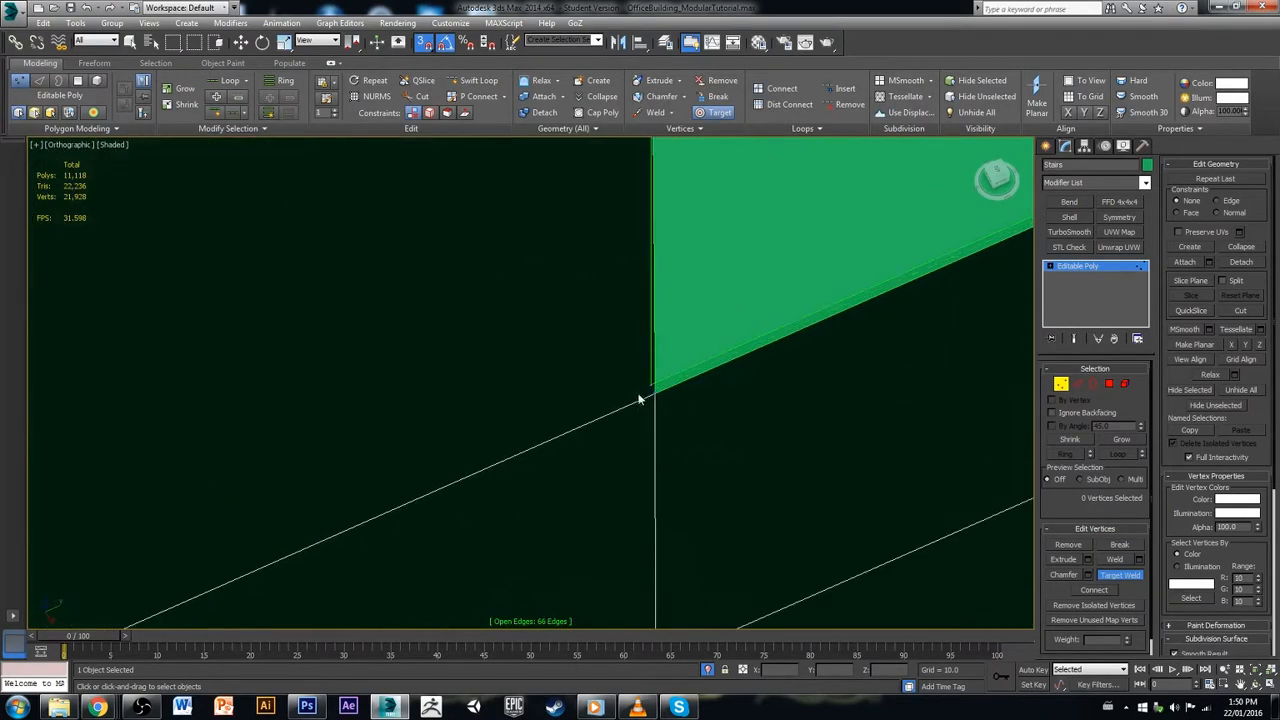
{"action": "left_click", "coordinate": [648, 387]}
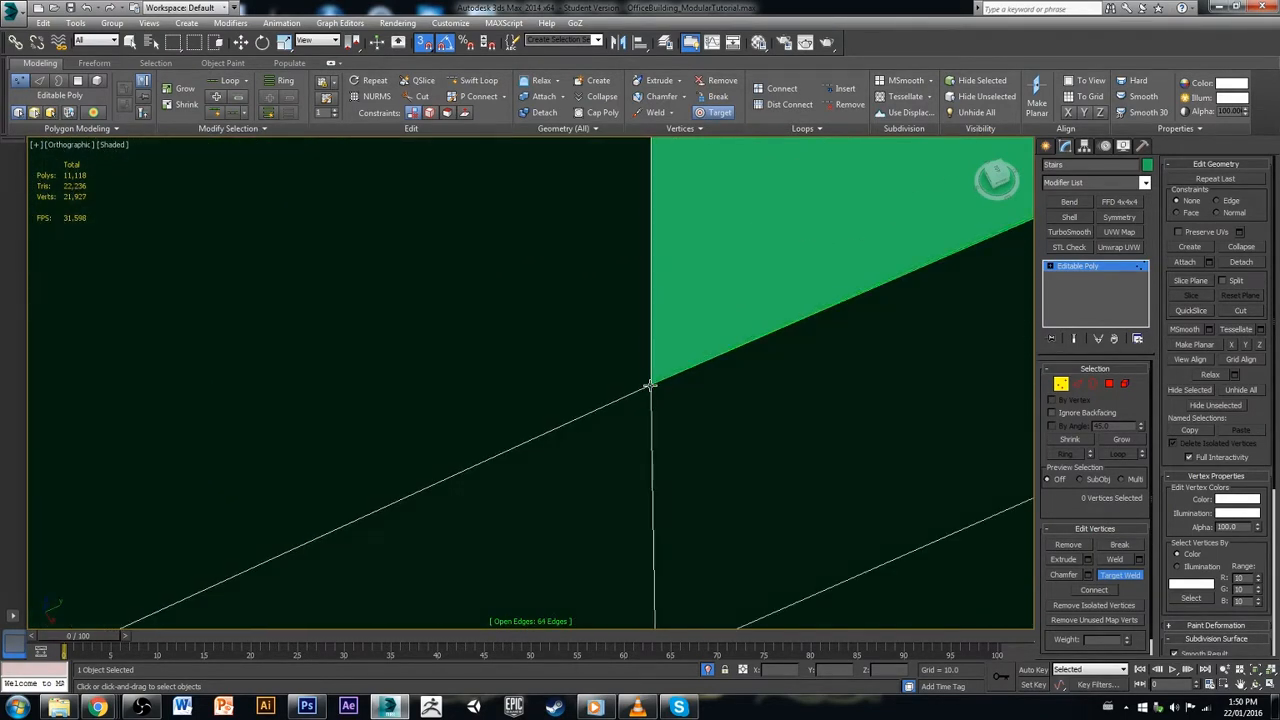
{"action": "scroll", "coordinate": [666, 398], "scroll_direction": "down", "scroll_amount": 5}
{"action": "scroll", "coordinate": [777, 320], "scroll_direction": "up", "scroll_amount": 4}
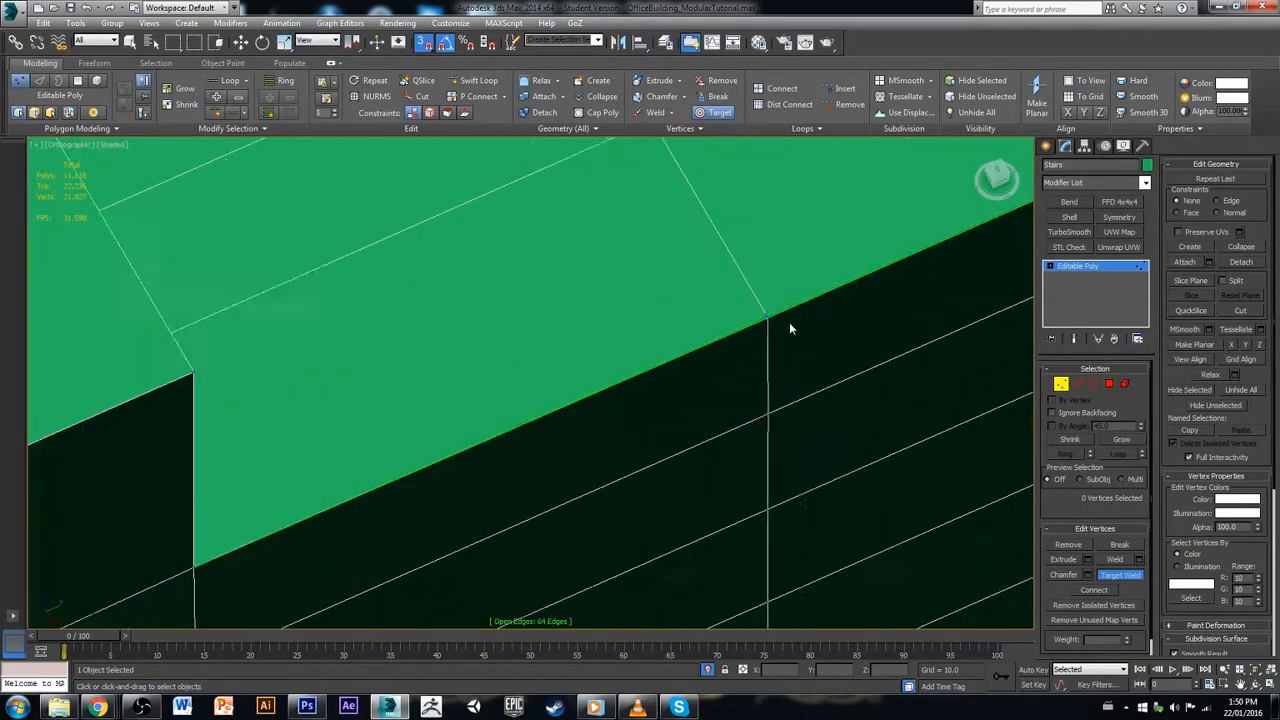
{"action": "left_click", "coordinate": [758, 310]}
{"action": "scroll", "coordinate": [826, 325], "scroll_direction": "down", "scroll_amount": 2}
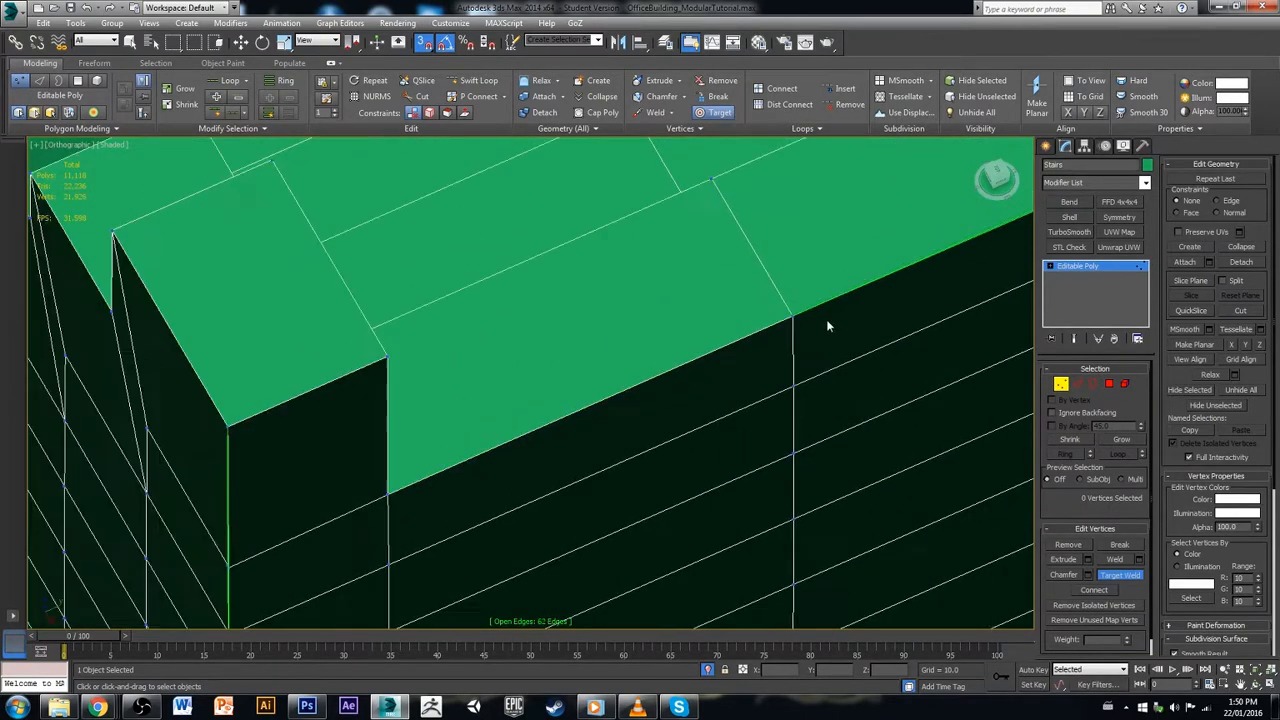
{"action": "middle_click_drag", "start_coordinate": [896, 340], "coordinate": [746, 327]}
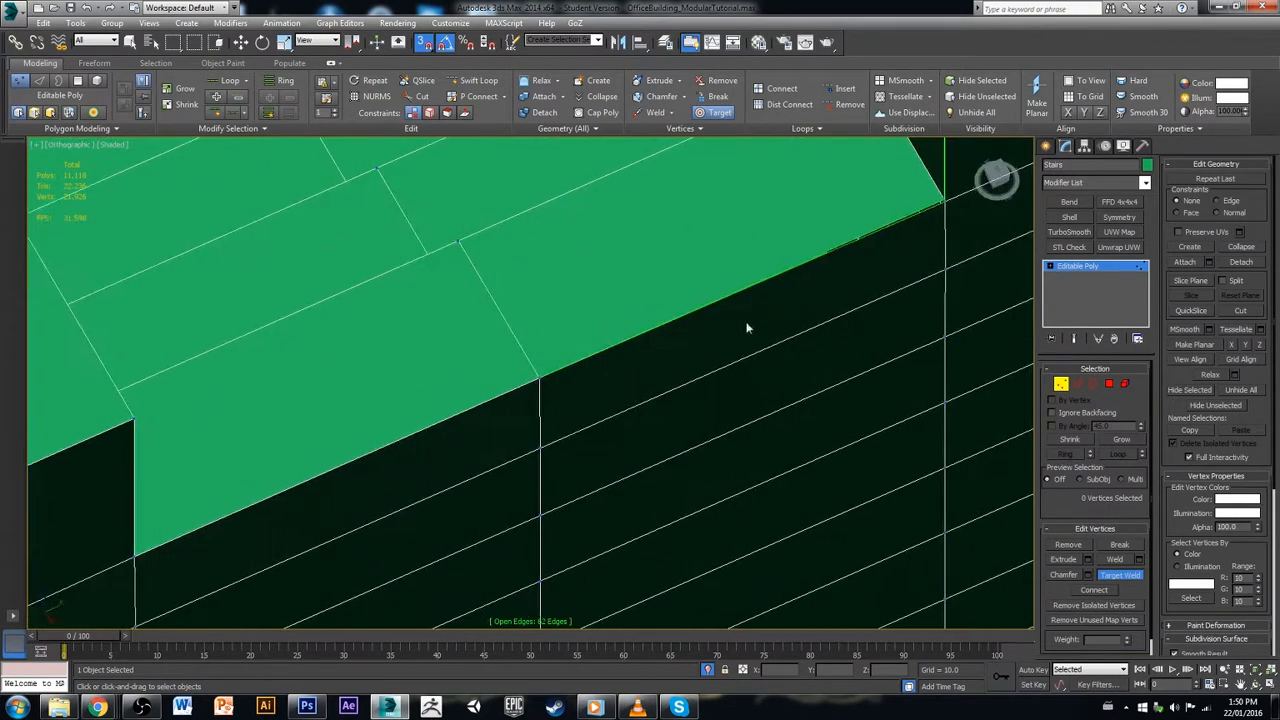
{"action": "right_click", "coordinate": [950, 209]}
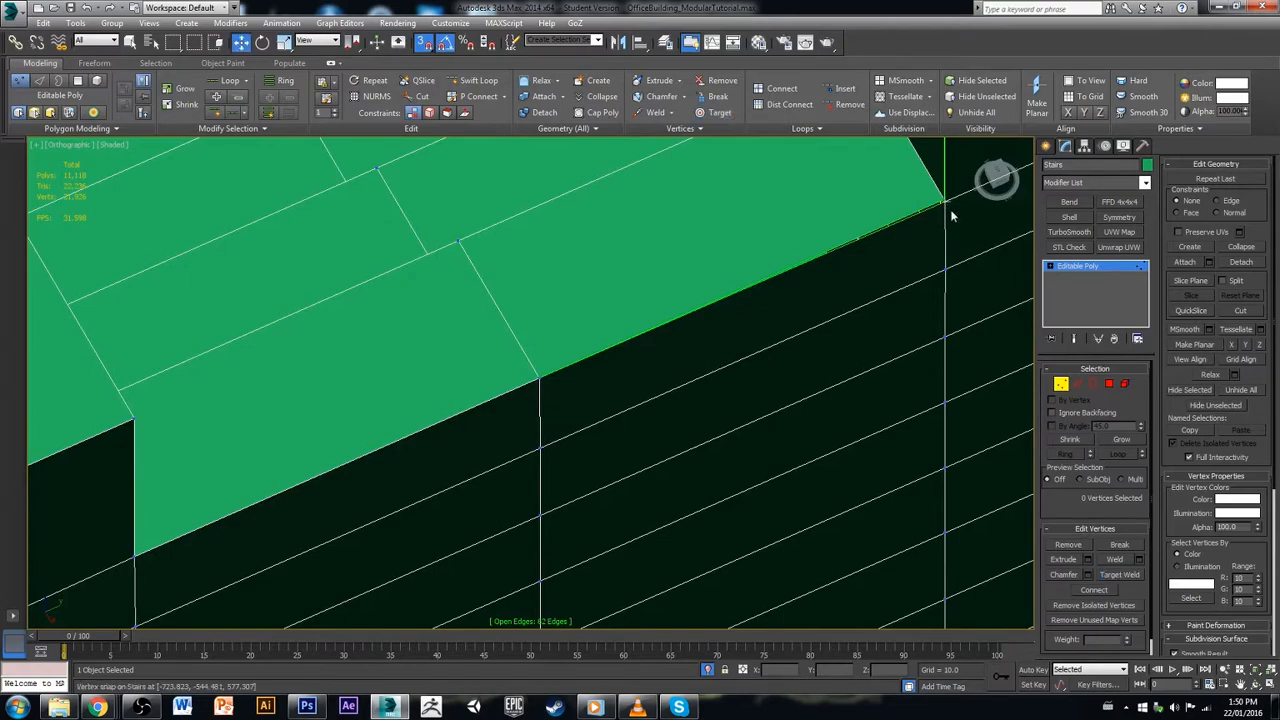
Step: Select all 80 vertices along the upper flight's end wall from the top view
{"action": "scroll", "coordinate": [806, 337], "scroll_direction": "down", "scroll_amount": 4}
{"action": "scroll", "coordinate": [807, 342], "scroll_direction": "down", "scroll_amount": 4}
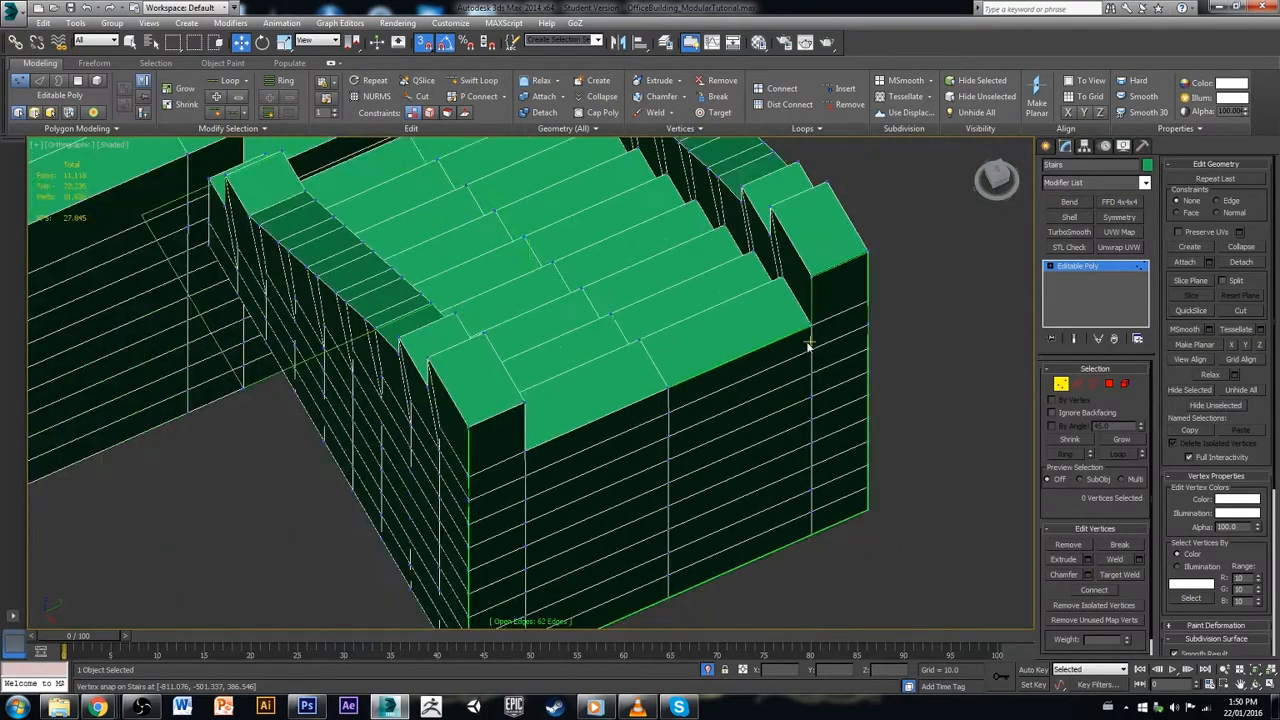
{"action": "left_click_drag", "start_coordinate": [803, 356], "coordinate": [854, 383], "text": "alt"}
{"action": "middle_click_drag", "start_coordinate": [854, 384], "coordinate": [866, 522]}
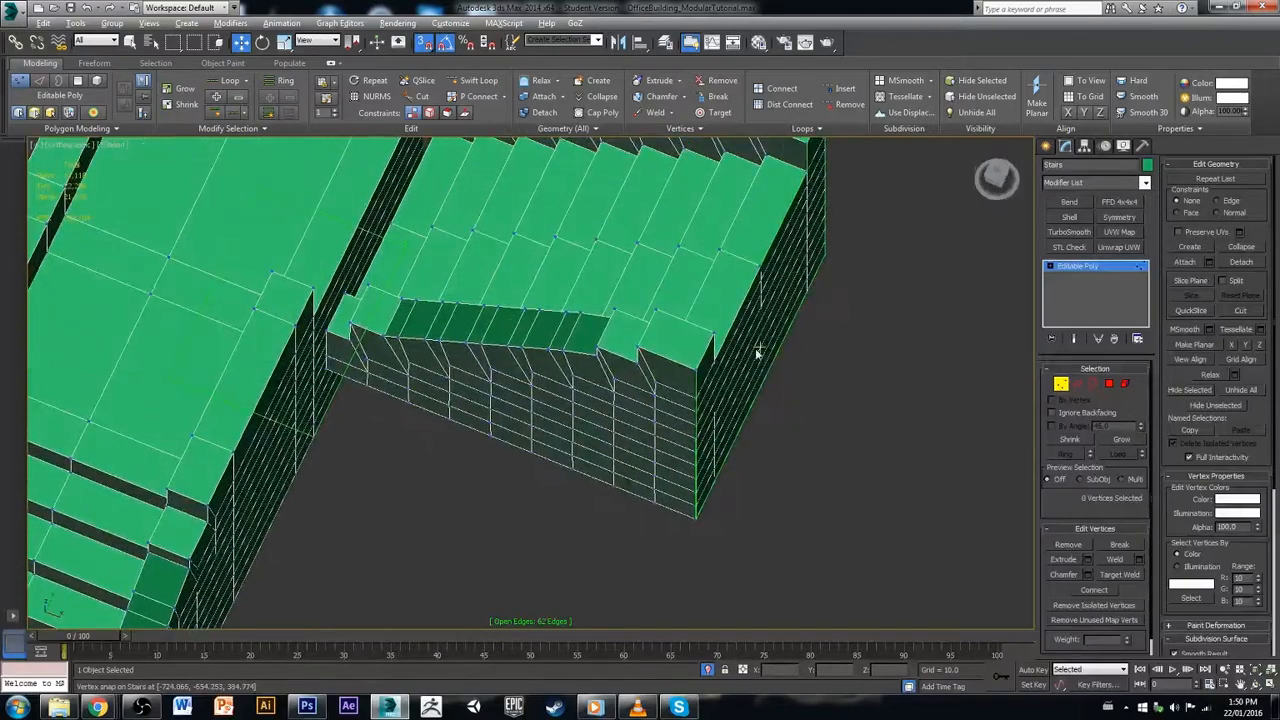
{"action": "middle_click_drag", "start_coordinate": [757, 349], "coordinate": [822, 511], "text": "alt"}
{"action": "left_click", "coordinate": [997, 176]}
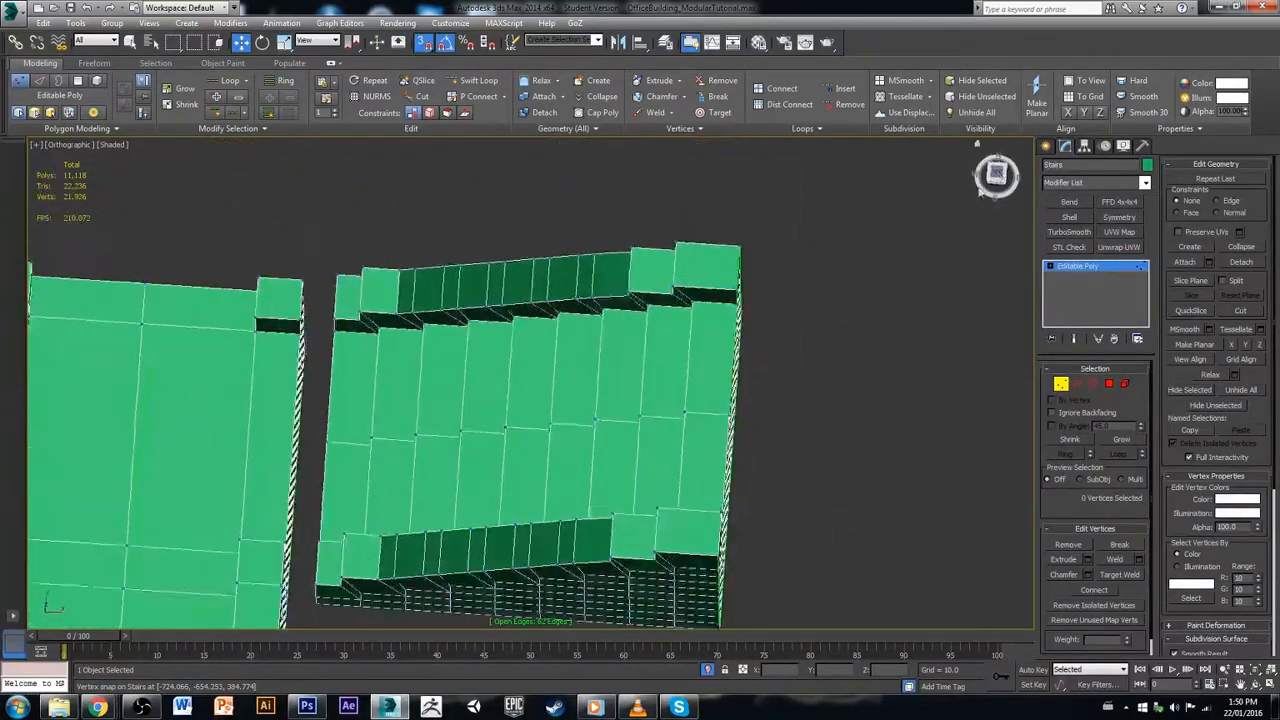
{"action": "left_click_drag", "start_coordinate": [779, 231], "coordinate": [684, 522]}
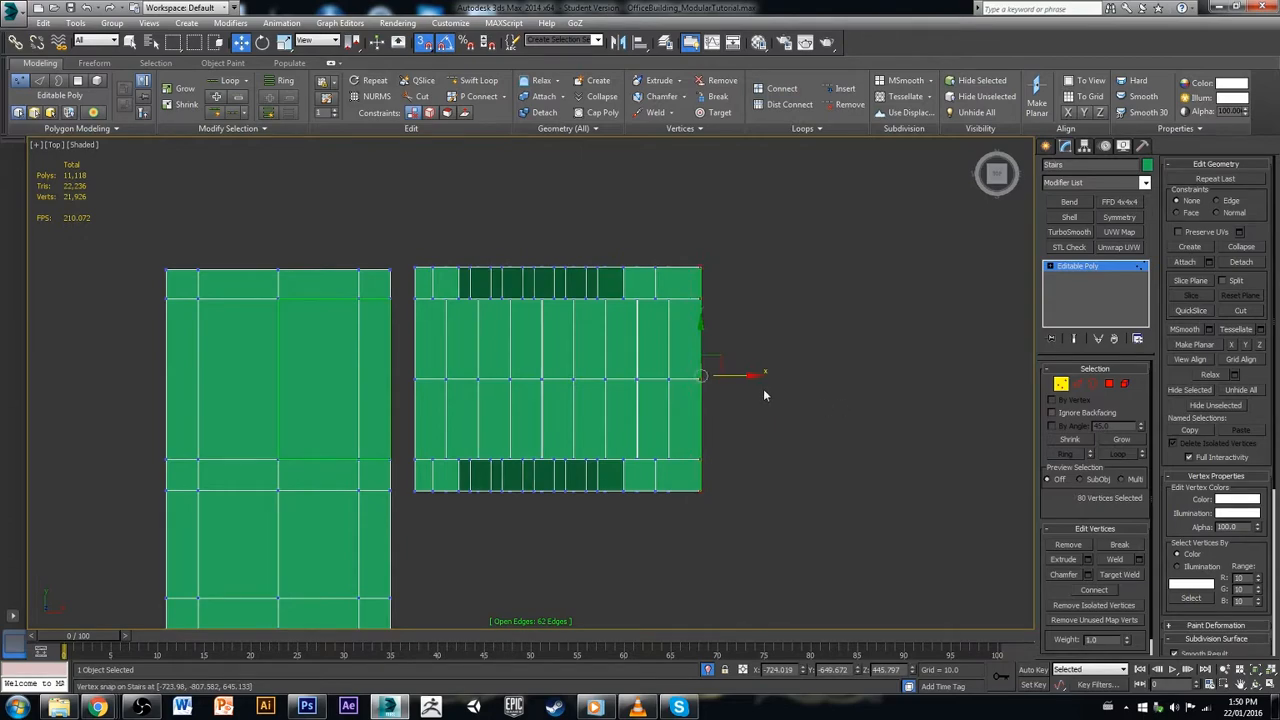
{"action": "key", "text": "r"}
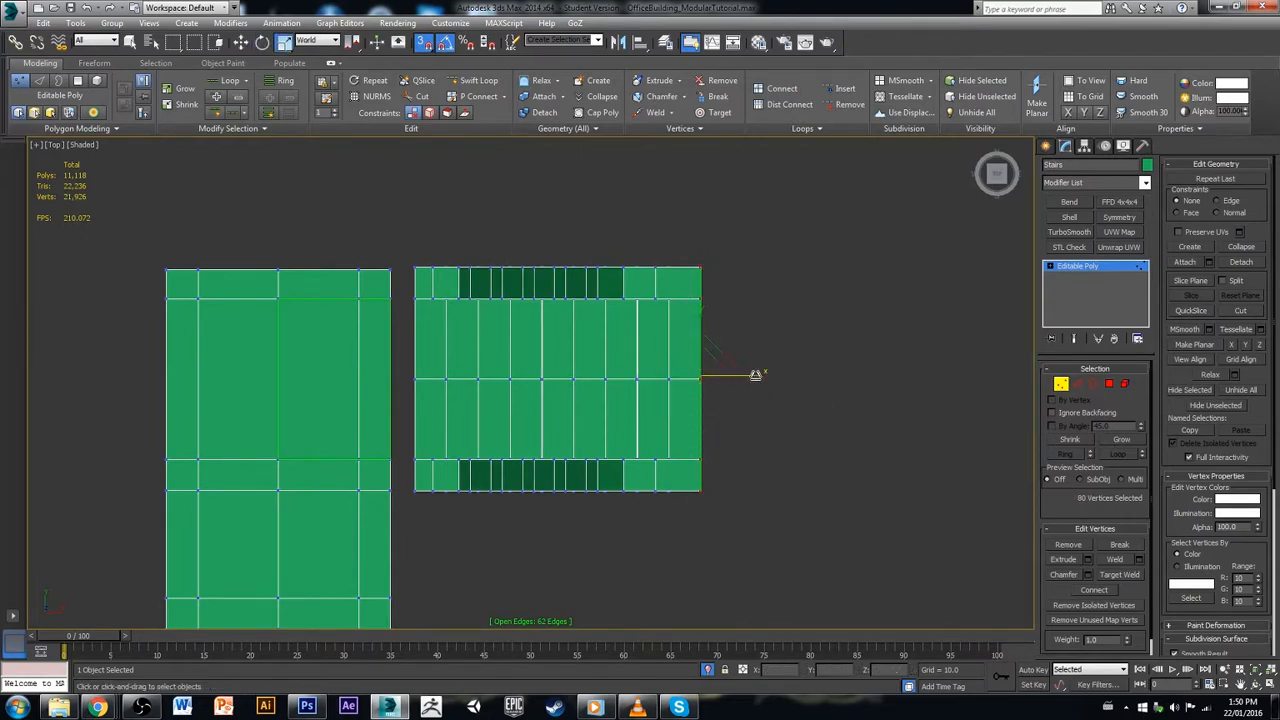
{"action": "key", "text": "w"}
Step: Deselect the interior vertices in the upper rows of the flight's end wall, keeping its border vertices selected
{"action": "middle_click_drag", "start_coordinate": [781, 432], "coordinate": [701, 325], "text": "alt"}
{"action": "scroll", "coordinate": [701, 325], "scroll_direction": "up", "scroll_amount": 3}
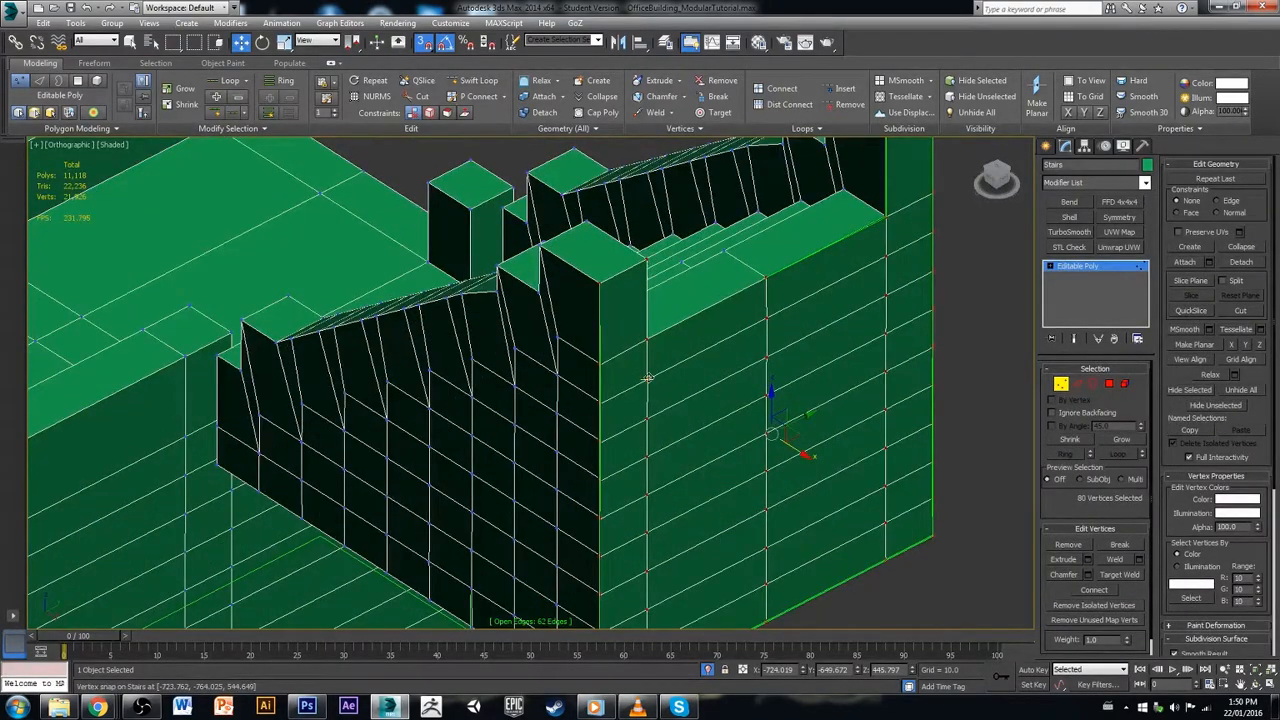
{"action": "left_click", "coordinate": [767, 318], "text": "alt"}
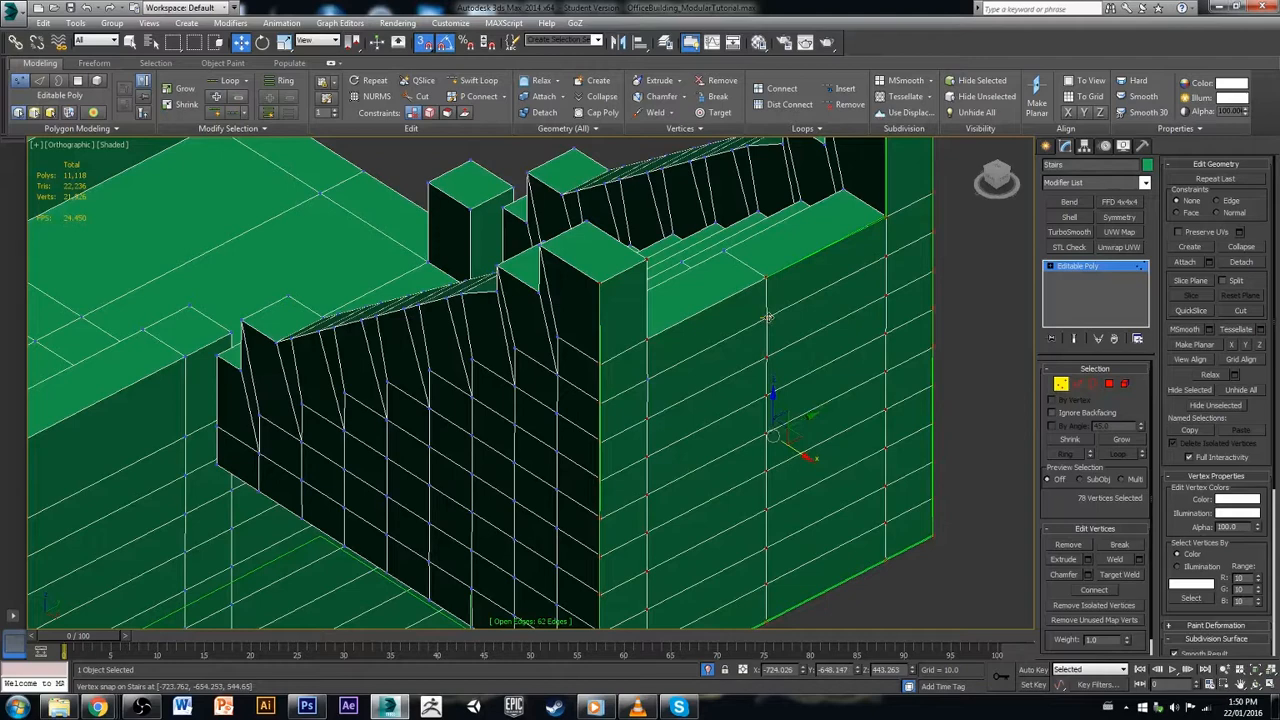
{"action": "left_click", "coordinate": [887, 256], "text": "alt"}
{"action": "left_click", "coordinate": [885, 295], "text": "alt"}
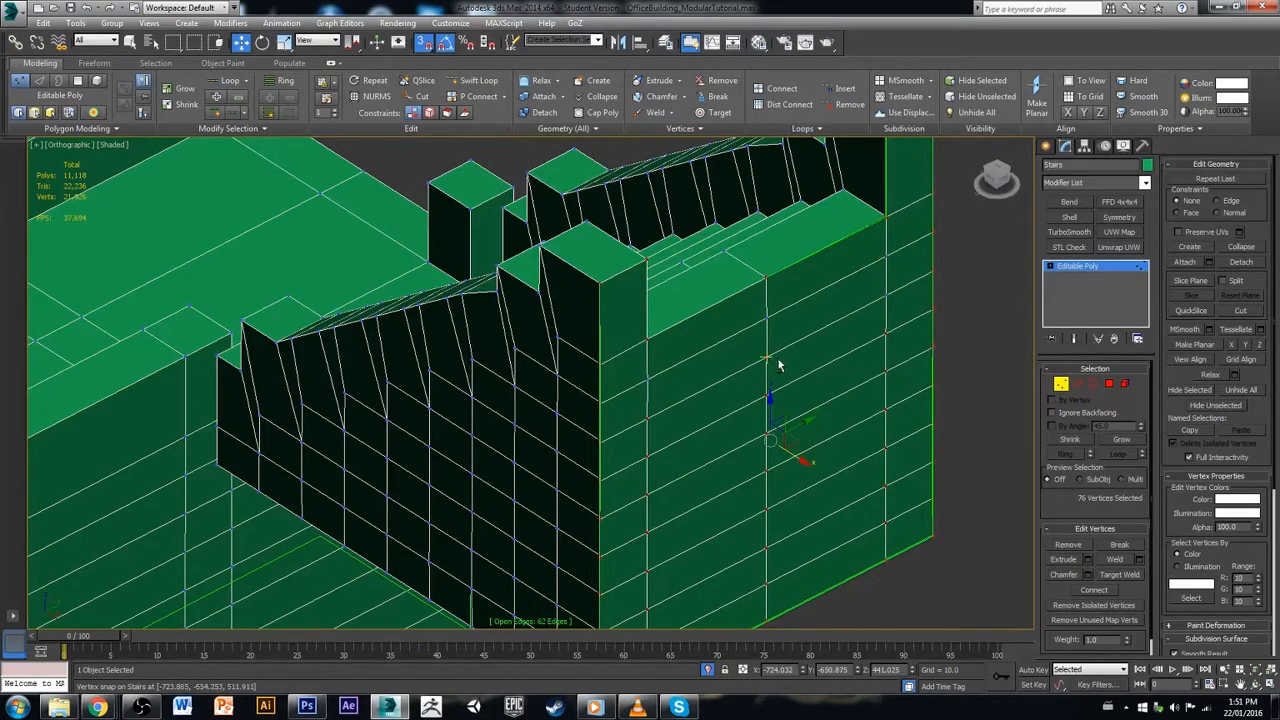
{"action": "left_click", "coordinate": [648, 424], "text": "alt"}
{"action": "left_click", "coordinate": [649, 457], "text": "alt"}
{"action": "left_click", "coordinate": [886, 333], "text": "alt"}
{"action": "left_click", "coordinate": [764, 440], "text": "alt"}
{"action": "left_click", "coordinate": [765, 433], "text": "alt"}
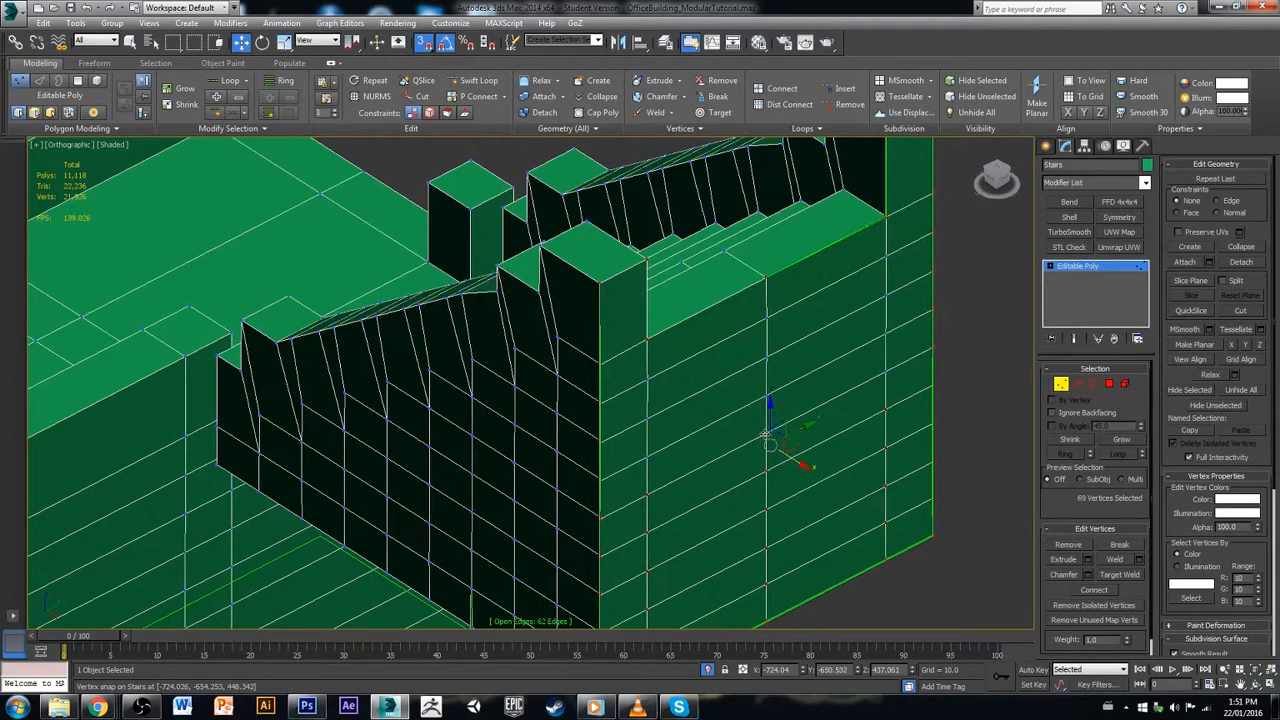
Step: Deselect the remaining interior vertices in the middle and lower rows of the end wall
{"action": "left_click", "coordinate": [648, 494], "text": "alt"}
{"action": "left_click", "coordinate": [648, 533], "text": "alt"}
{"action": "left_click", "coordinate": [884, 408], "text": "alt"}
{"action": "left_click", "coordinate": [884, 449], "text": "alt"}
{"action": "left_click", "coordinate": [765, 518], "text": "alt"}
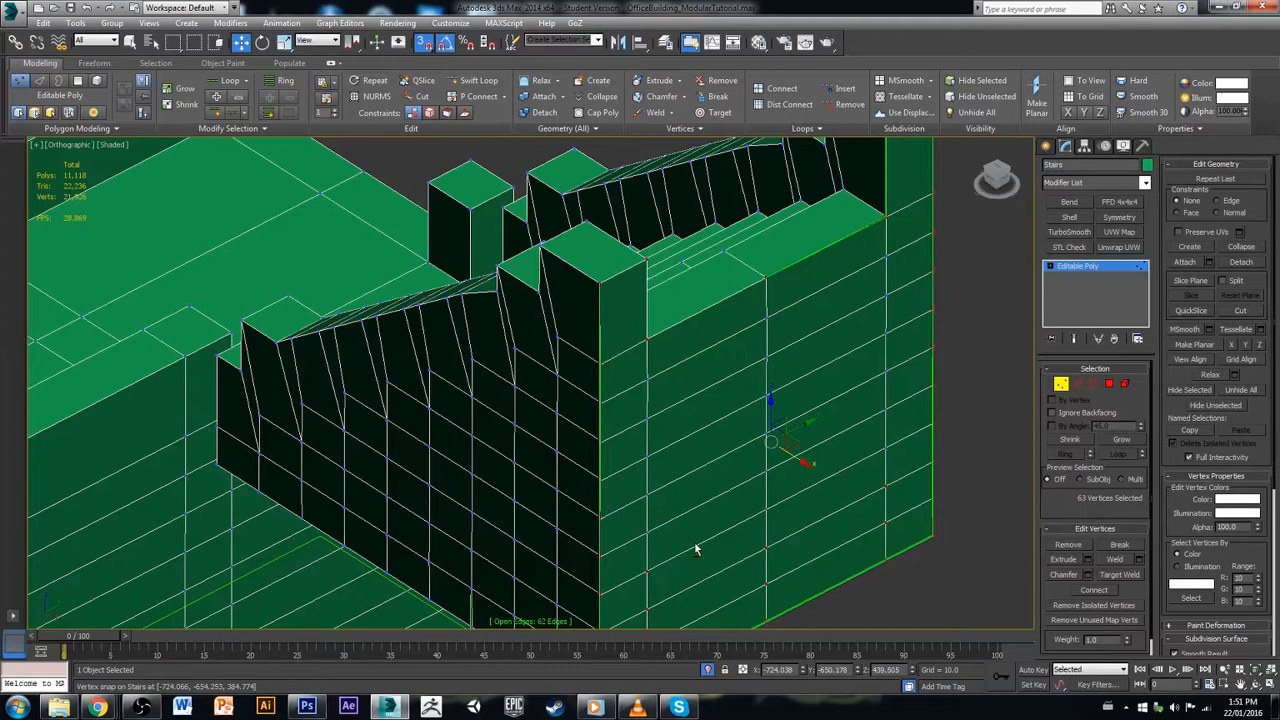
{"action": "left_click", "coordinate": [646, 578], "text": "alt"}
{"action": "left_click", "coordinate": [646, 610], "text": "alt"}
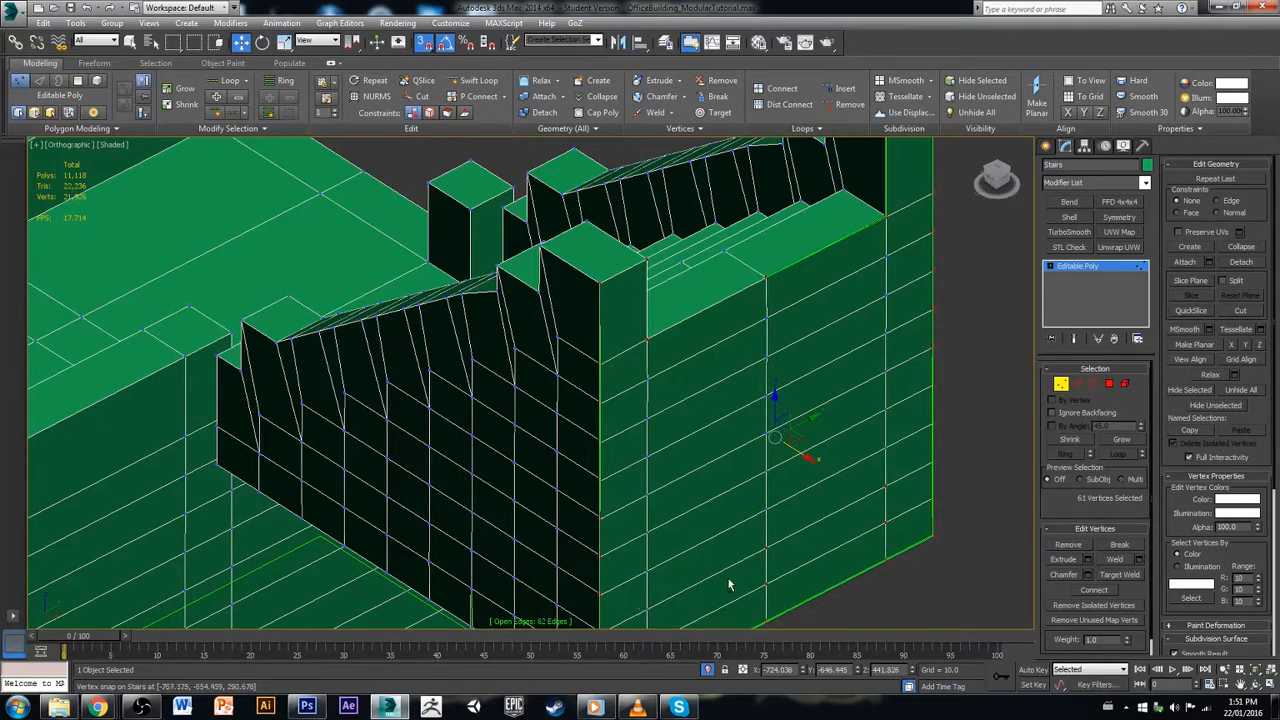
{"action": "left_click", "coordinate": [766, 545], "text": "alt"}
{"action": "left_click", "coordinate": [884, 493], "text": "alt"}
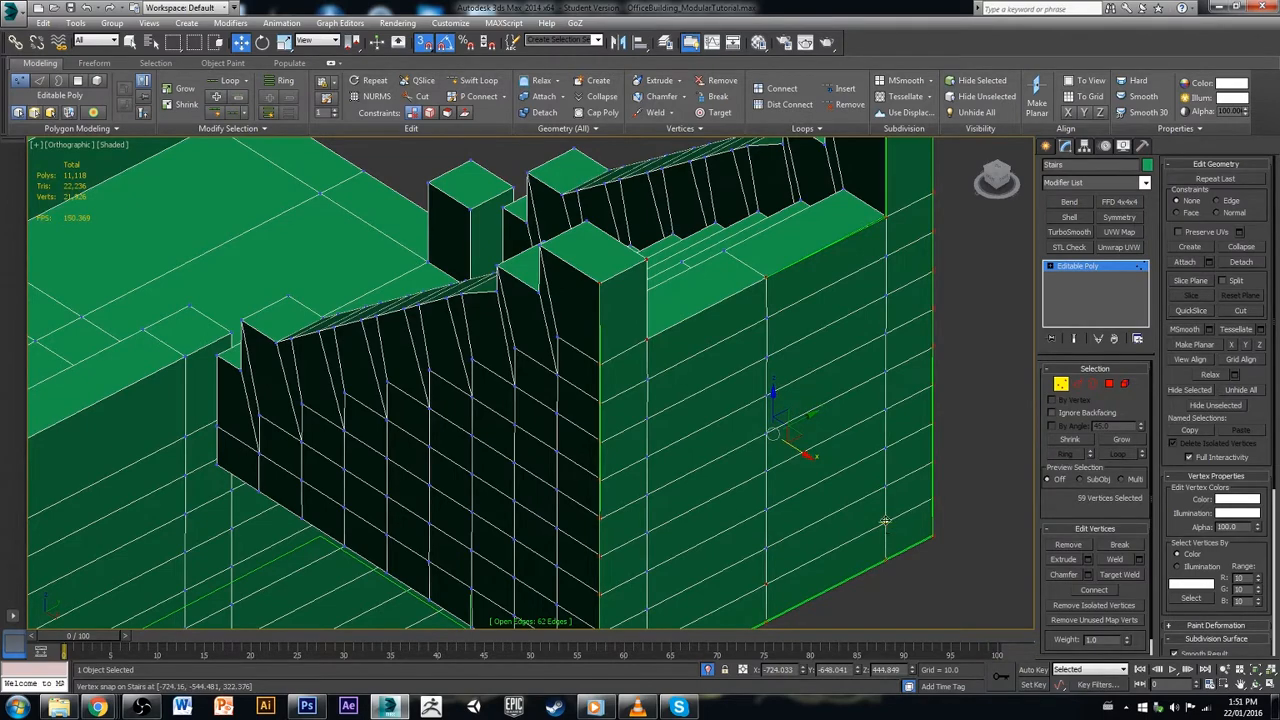
{"action": "left_click", "coordinate": [886, 524], "text": "alt"}
{"action": "left_click", "coordinate": [766, 584], "text": "alt"}
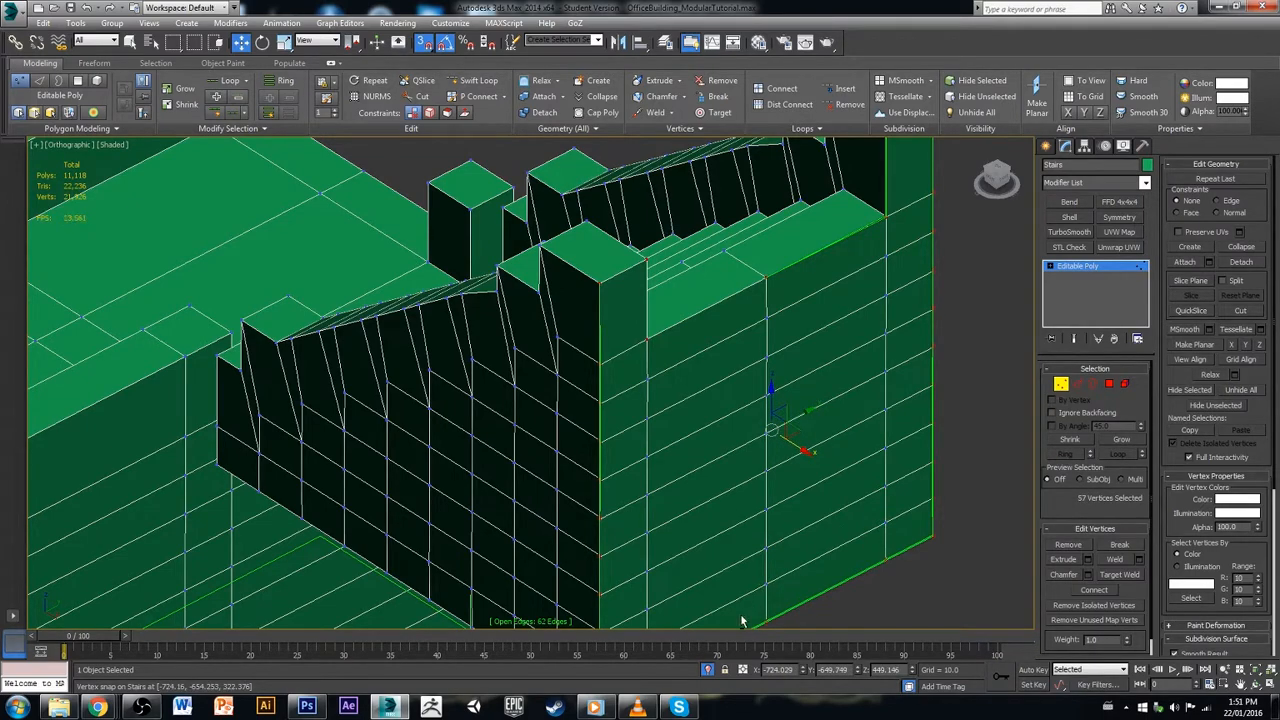
{"action": "middle_click_drag", "start_coordinate": [741, 621], "coordinate": [746, 557], "text": "alt"}
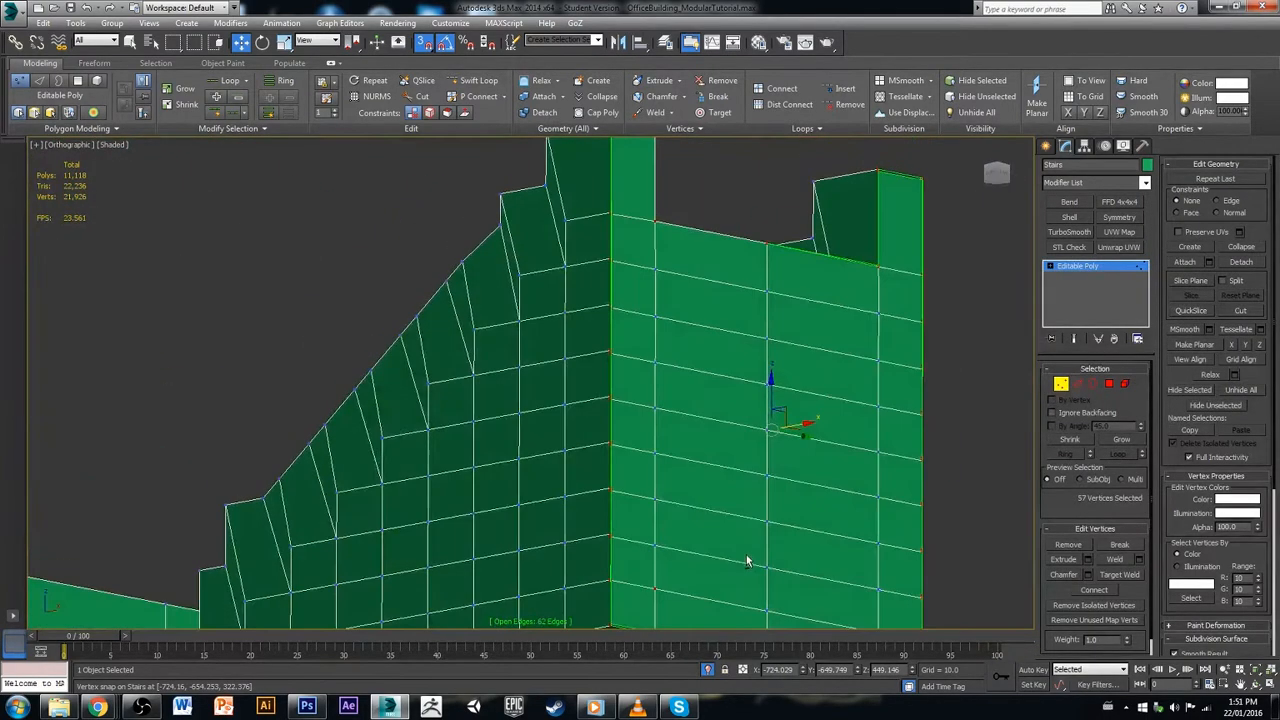
{"action": "left_click", "coordinate": [654, 588], "text": "alt"}
{"action": "mouse_move", "coordinate": [654, 585]}
{"action": "middle_mouse_down", "text": "alt"}
{"action": "mouse_move", "coordinate": [651, 534]}
{"action": "mouse_move", "coordinate": [639, 552]}
{"action": "mouse_move", "coordinate": [657, 569]}
{"action": "middle_mouse_up", "text": "alt"}
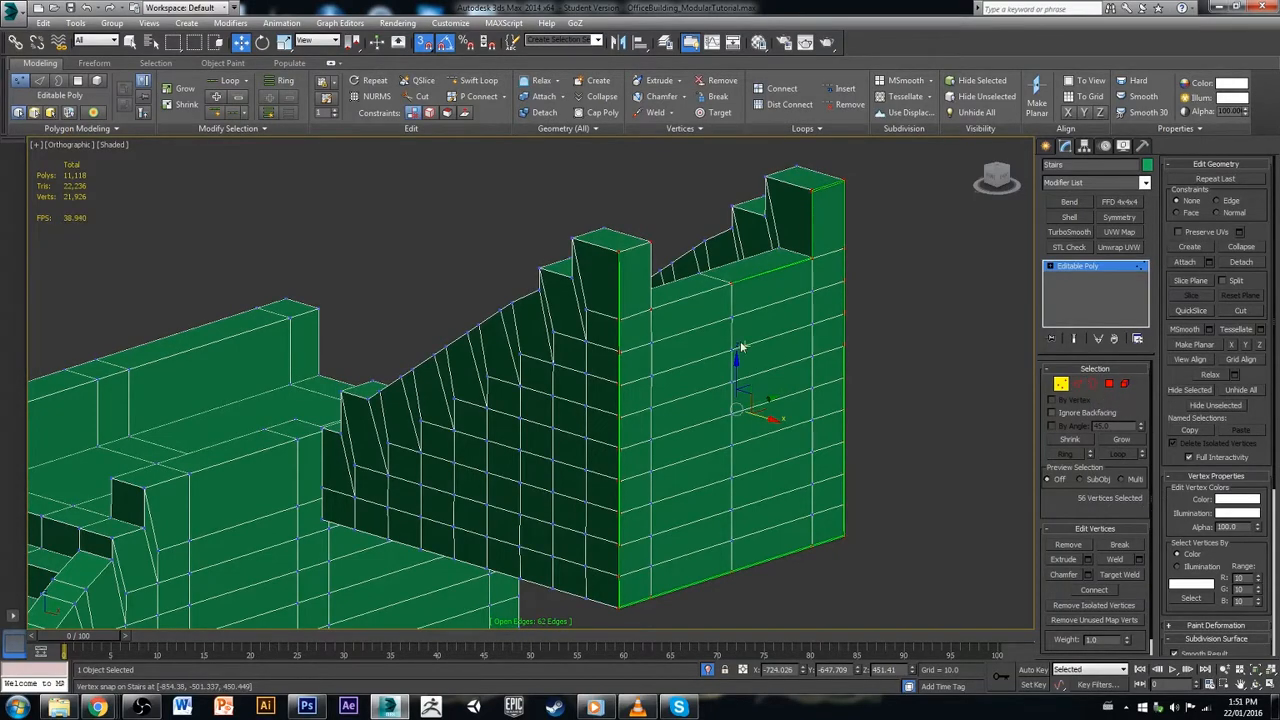
Step: Deselect the post's inner top corner and weld the remaining end-wall vertices, adjusting the weld threshold to merge only coincident pairs
{"action": "middle_click_drag", "start_coordinate": [740, 348], "coordinate": [643, 294], "text": "alt"}
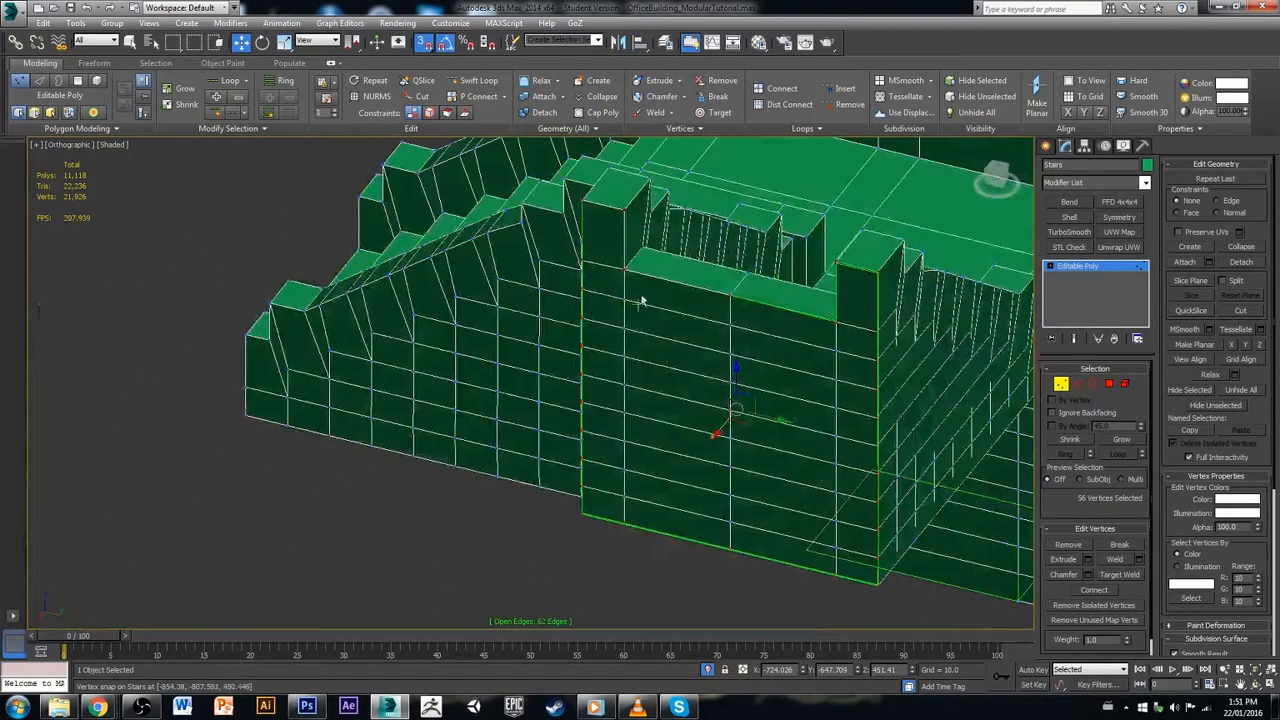
{"action": "left_click", "coordinate": [624, 210], "text": "alt"}
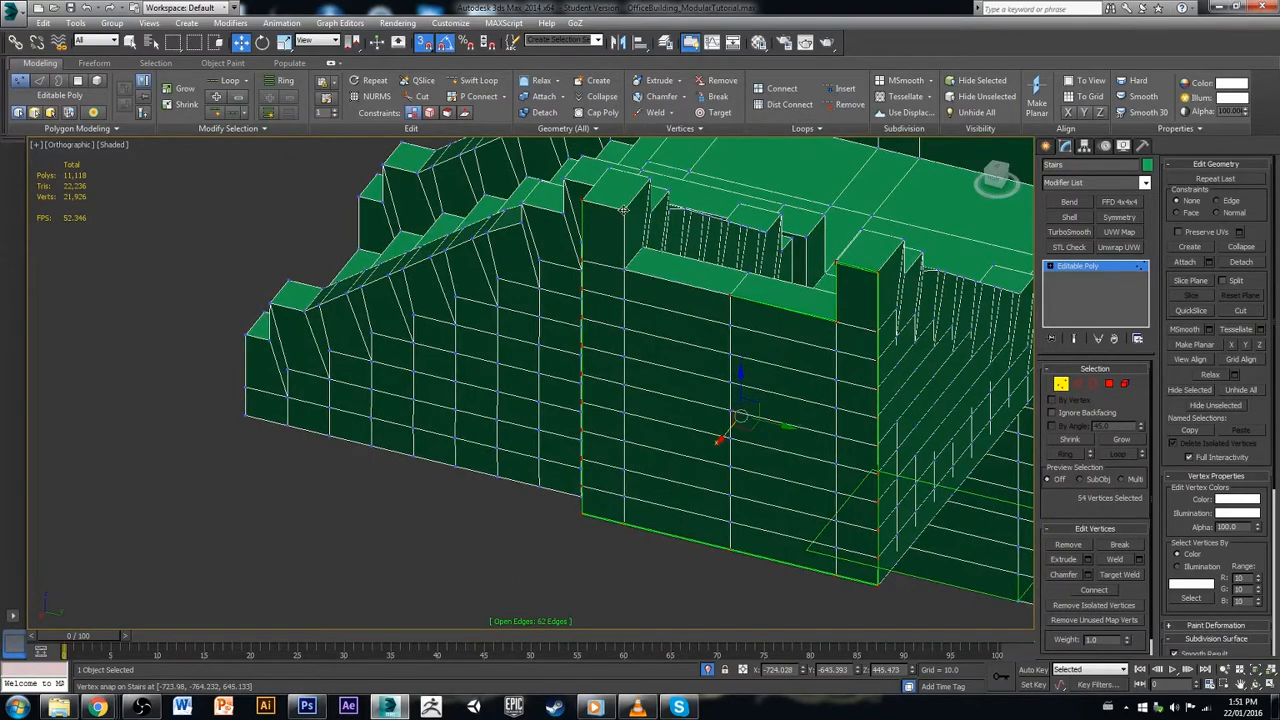
{"action": "middle_click_drag", "start_coordinate": [668, 306], "coordinate": [726, 308], "text": "alt"}
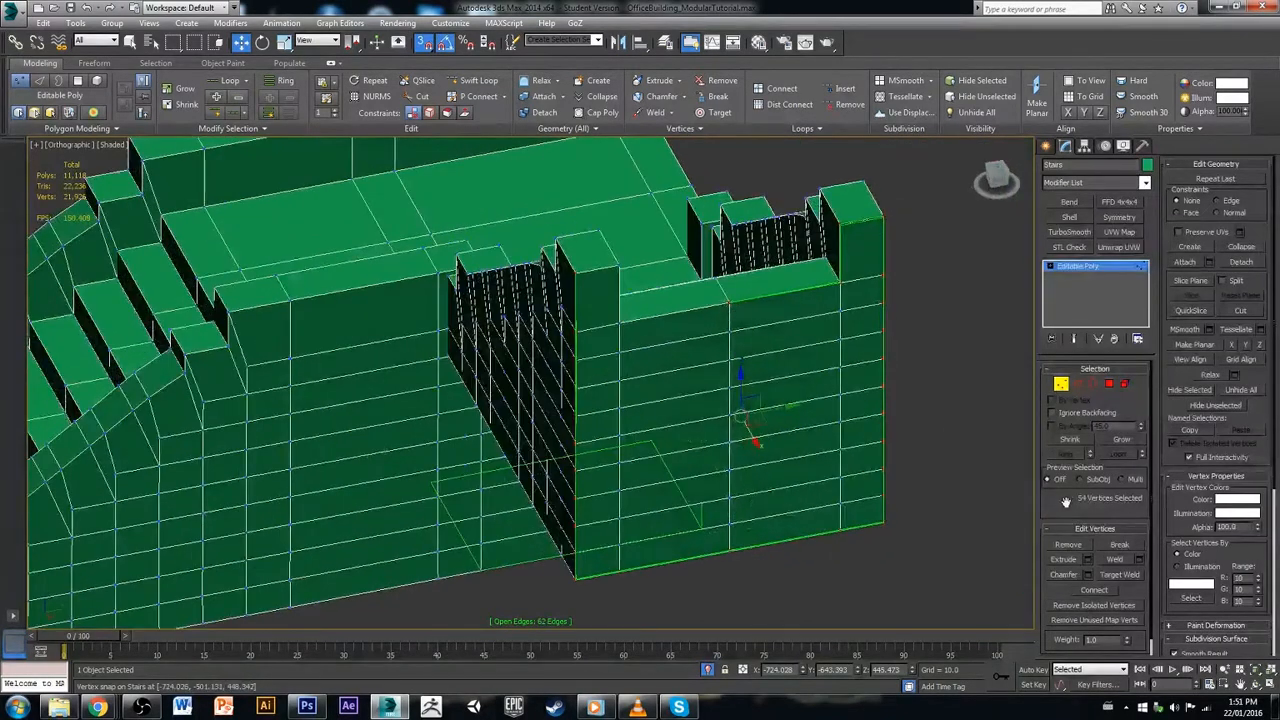
{"action": "left_click", "coordinate": [1140, 560]}
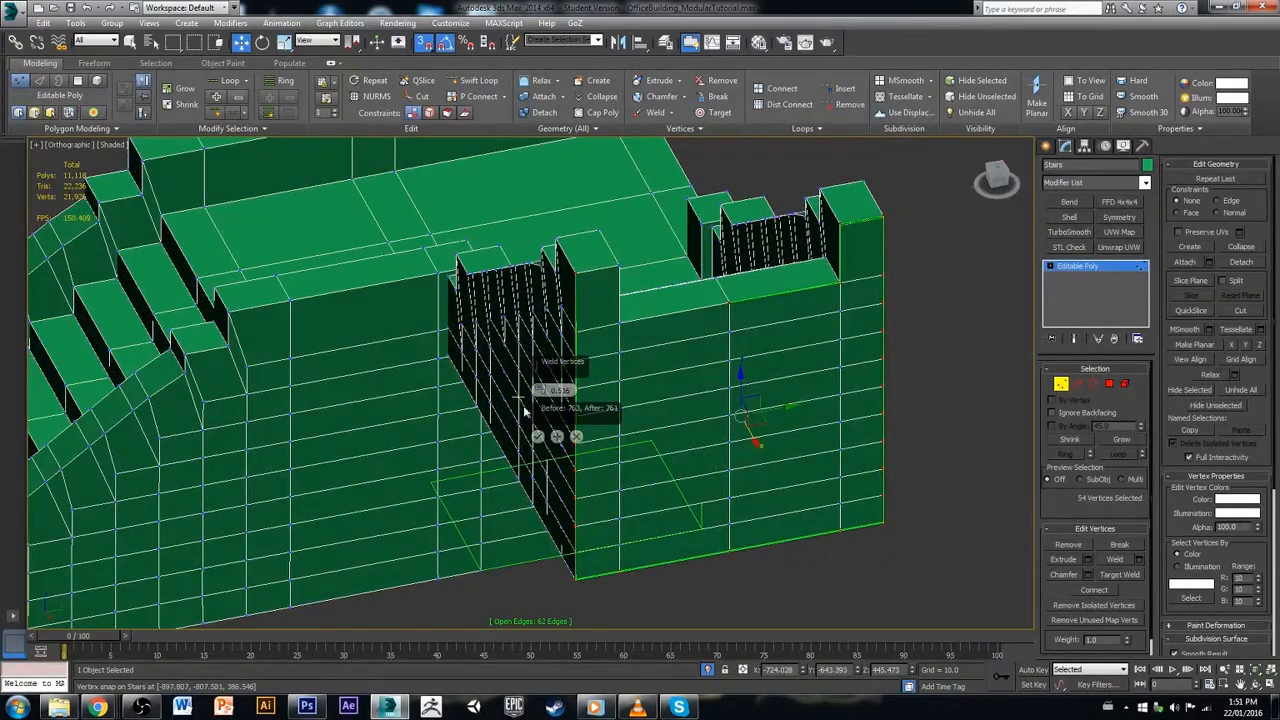
{"action": "mouse_move", "coordinate": [541, 391]}
{"action": "left_mouse_down"}
{"action": "mouse_move", "coordinate": [541, 377]}
{"action": "mouse_move", "coordinate": [555, 411]}
{"action": "left_mouse_up"}
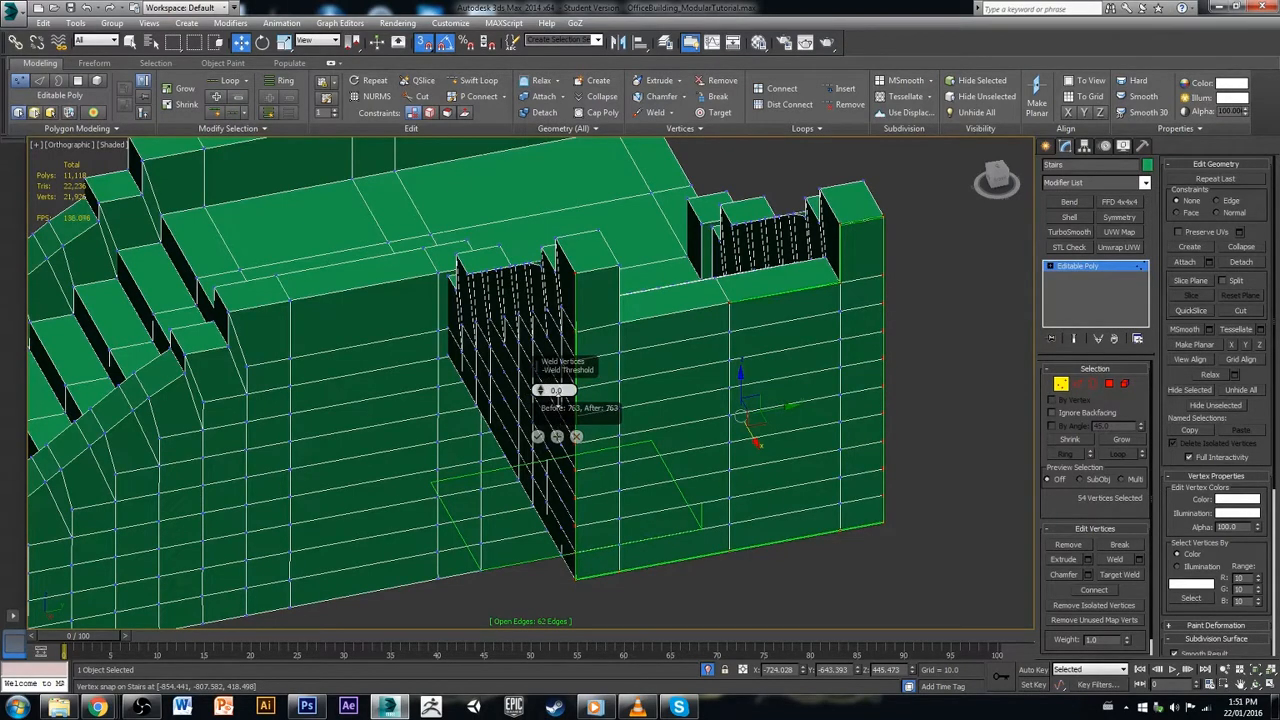
{"action": "left_click", "coordinate": [537, 437]}
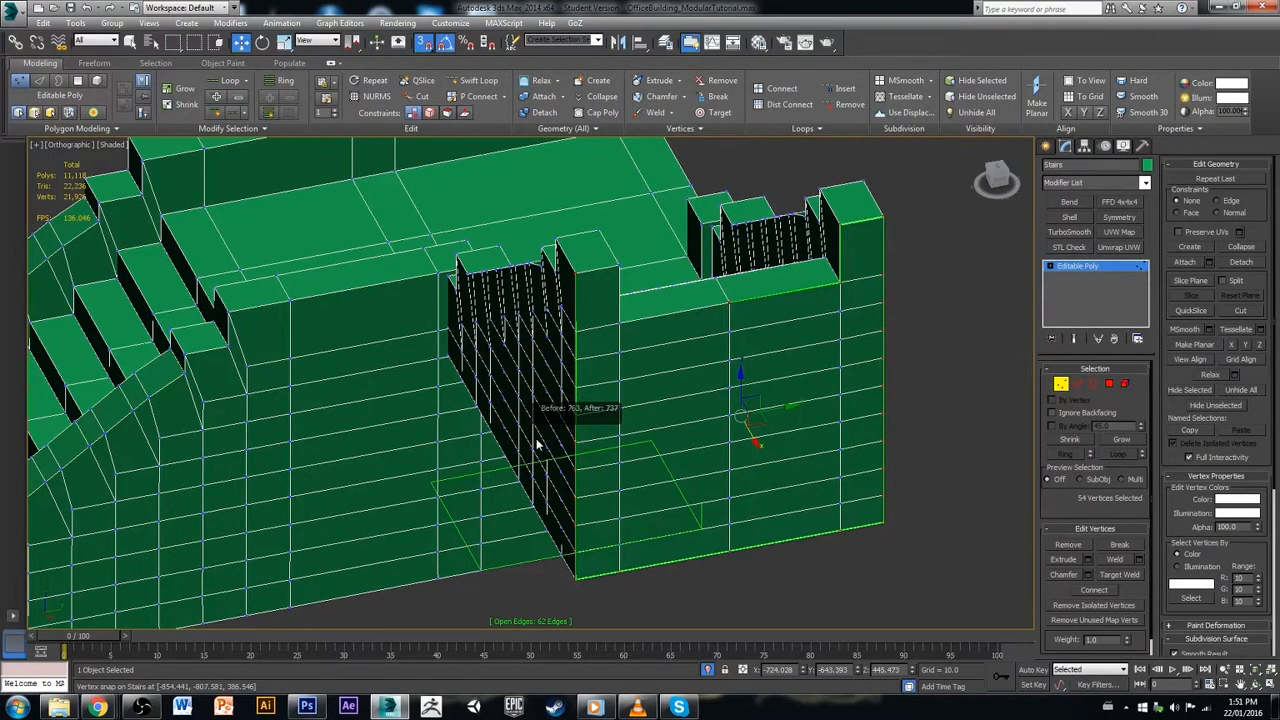
Step: Select every vertex along the upper flight's end wall from the side, activate Scale, and leave vertex editing
{"action": "middle_click_drag", "start_coordinate": [586, 474], "coordinate": [705, 462], "text": "alt"}
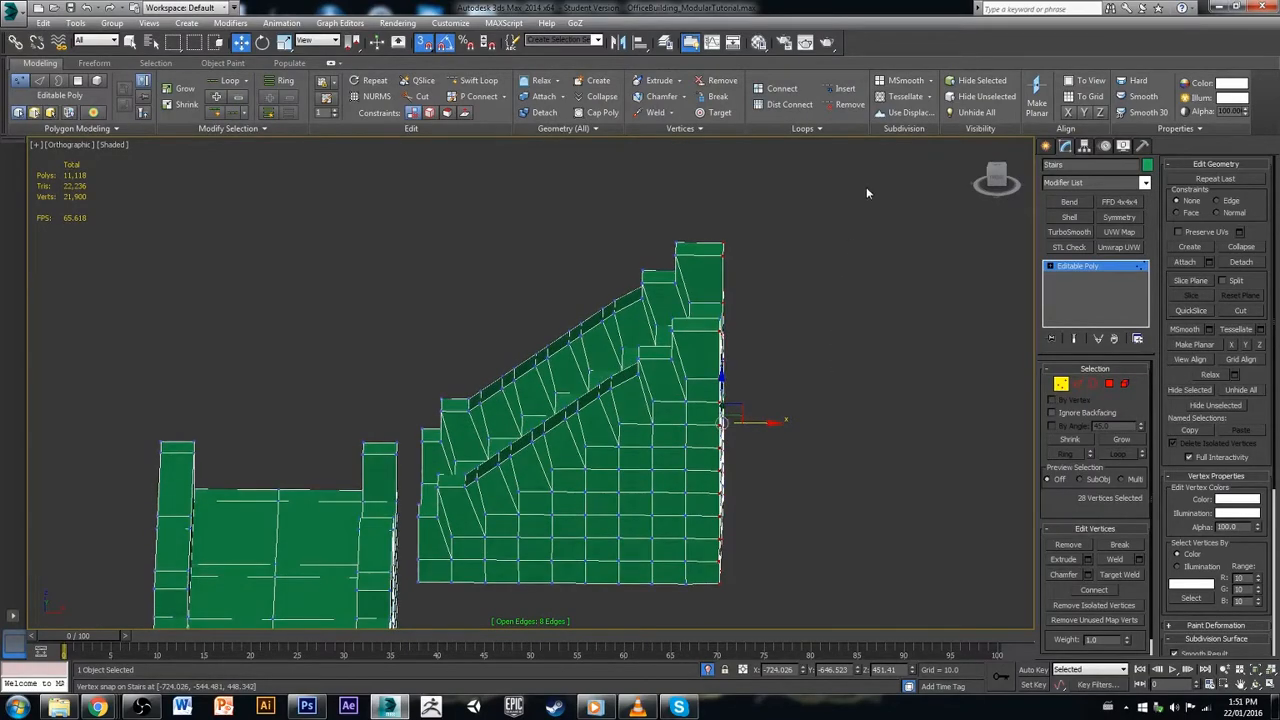
{"action": "left_click_drag", "start_coordinate": [865, 186], "coordinate": [714, 605]}
{"action": "middle_click_drag", "start_coordinate": [785, 520], "coordinate": [694, 426], "text": "alt"}
{"action": "key", "text": "r"}
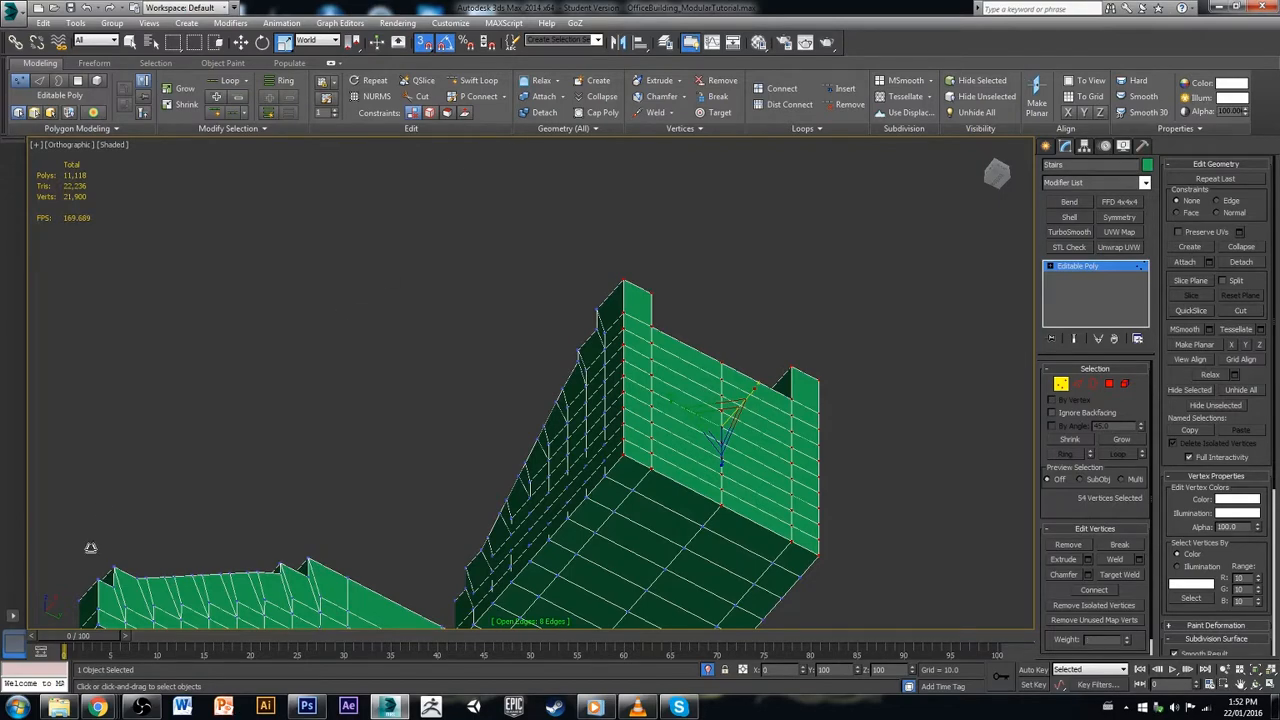
{"action": "middle_click_drag", "start_coordinate": [386, 610], "coordinate": [716, 468], "text": "alt"}
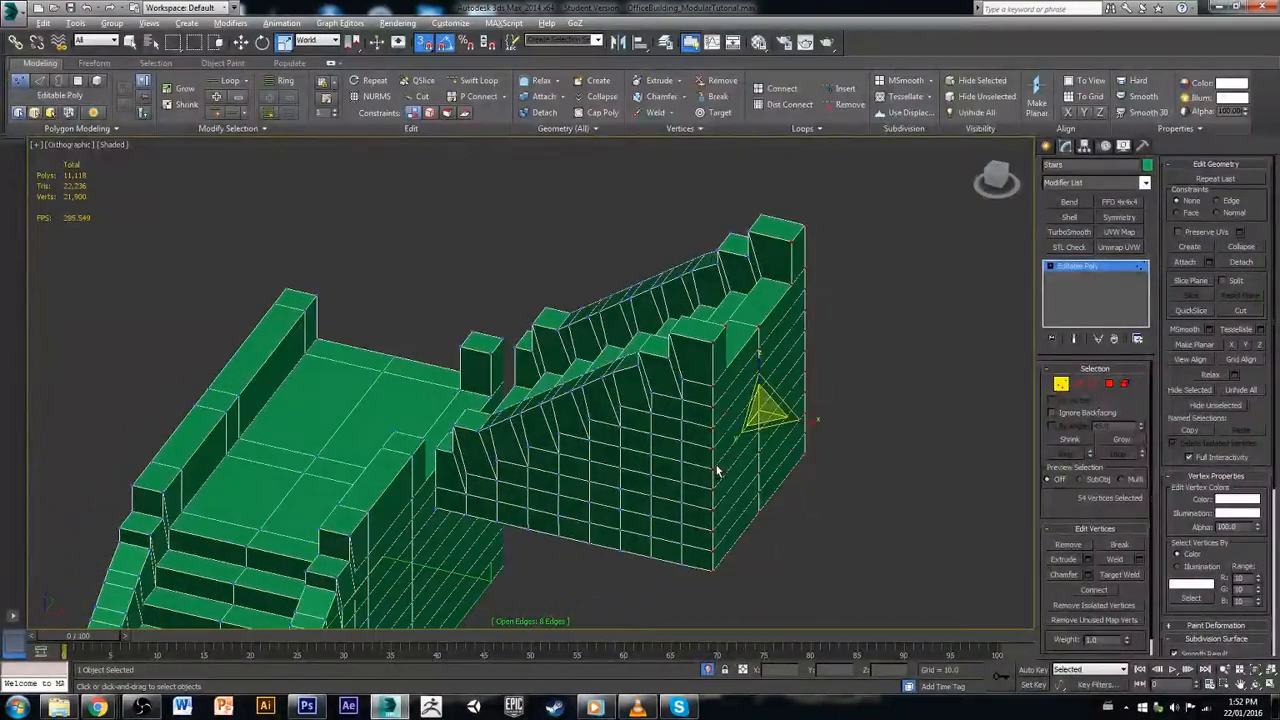
{"action": "left_click", "coordinate": [1061, 383]}
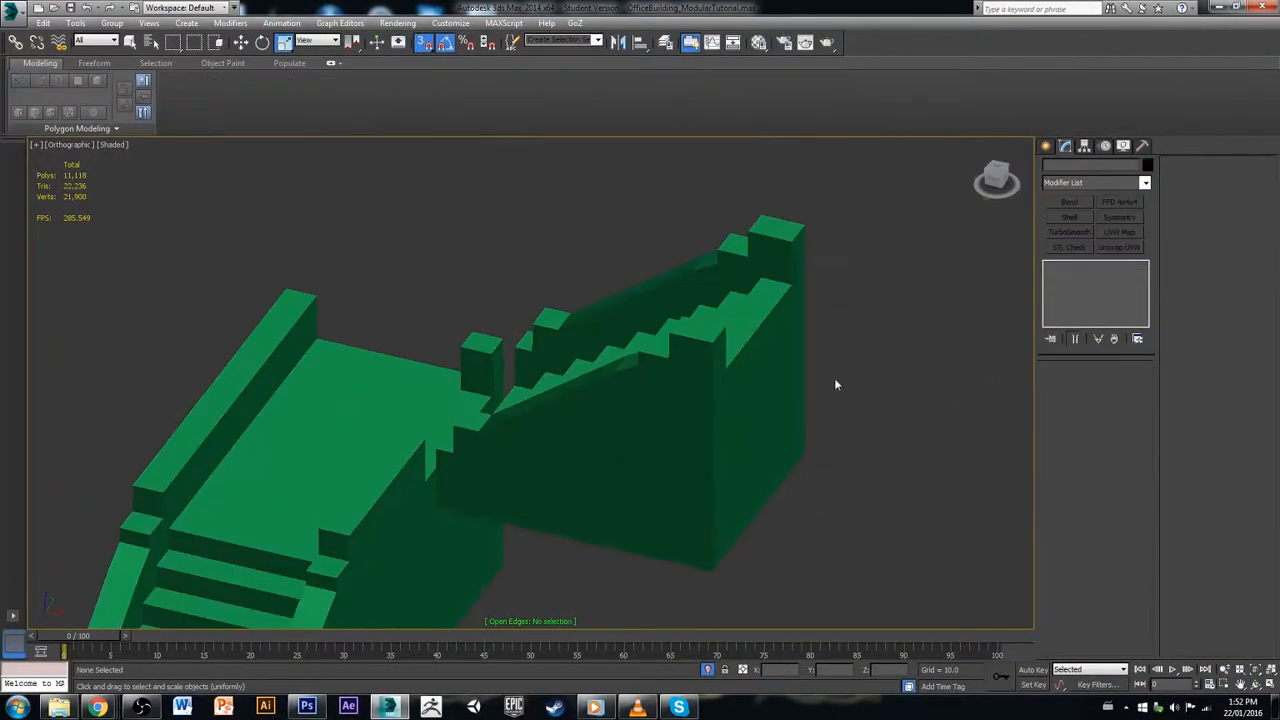
Step: Examine the capped upper flight, the landing and the lower flight from several angles
{"action": "middle_click_drag", "start_coordinate": [677, 403], "coordinate": [760, 343], "text": "alt"}
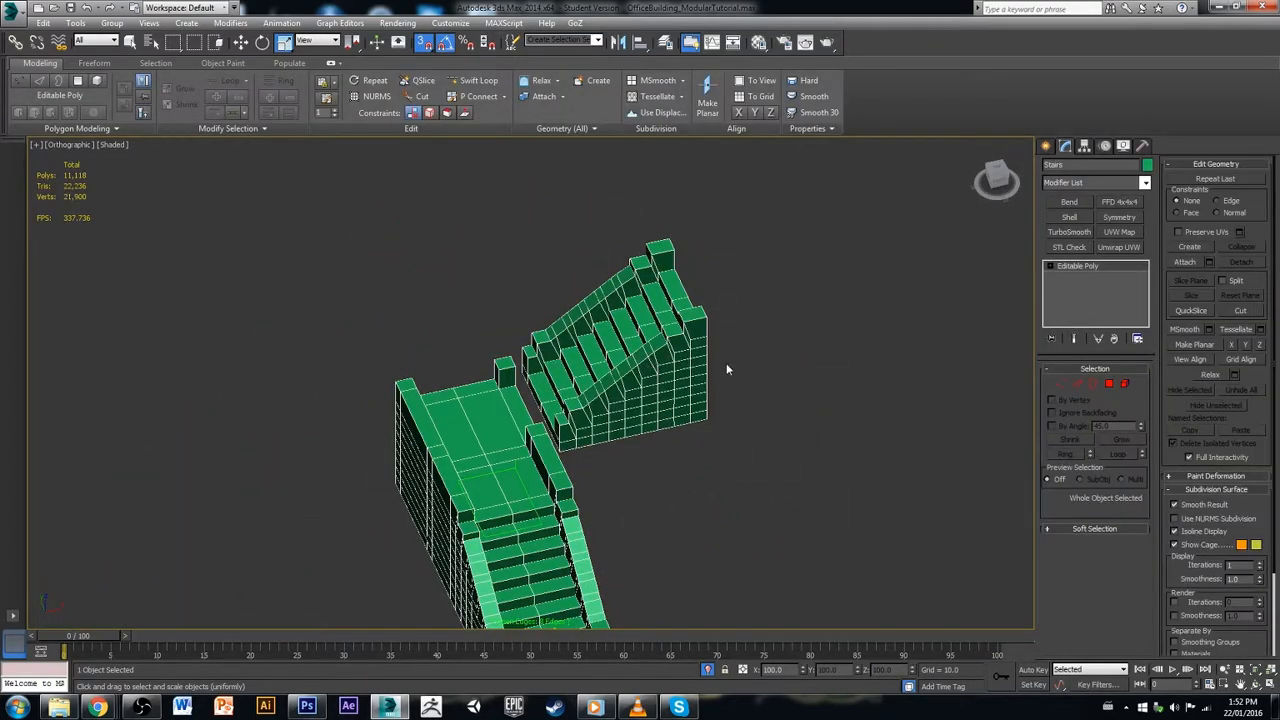
{"action": "scroll", "coordinate": [662, 366], "scroll_direction": "up", "scroll_amount": 4}
{"action": "middle_click_drag", "start_coordinate": [659, 387], "coordinate": [678, 366], "text": "alt"}
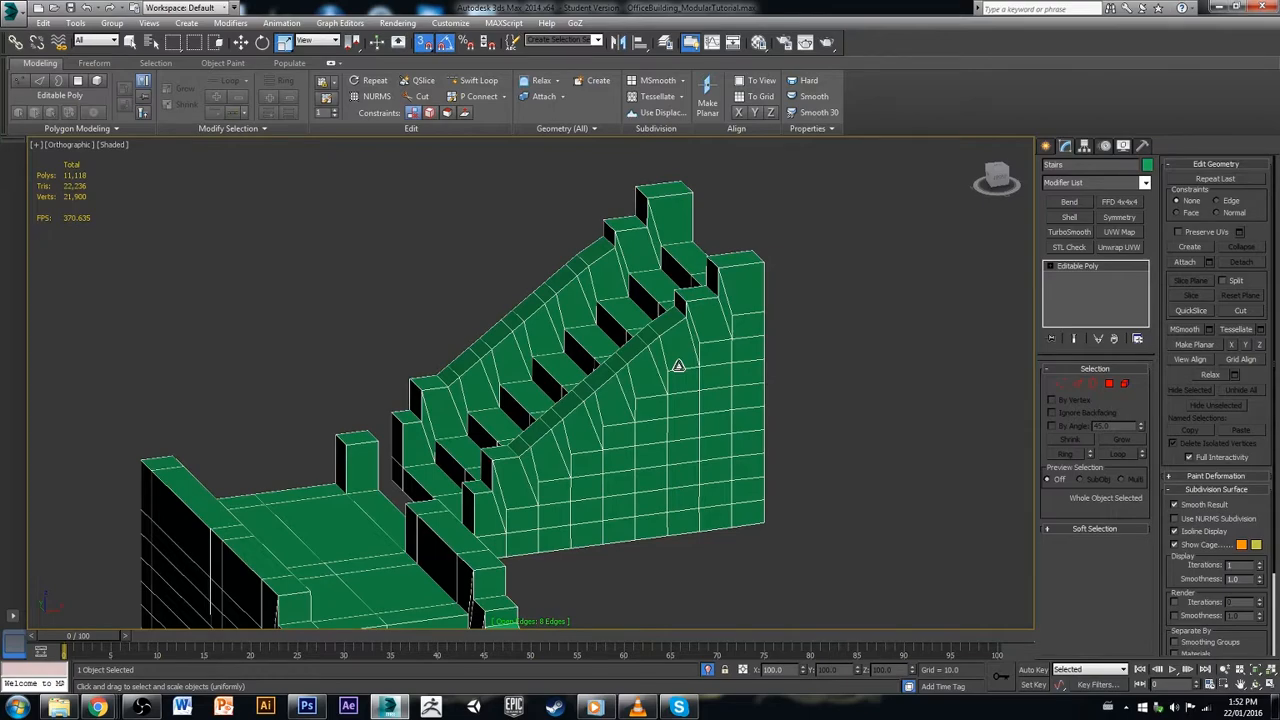
{"action": "middle_click_drag", "start_coordinate": [678, 366], "coordinate": [640, 339], "text": "alt"}
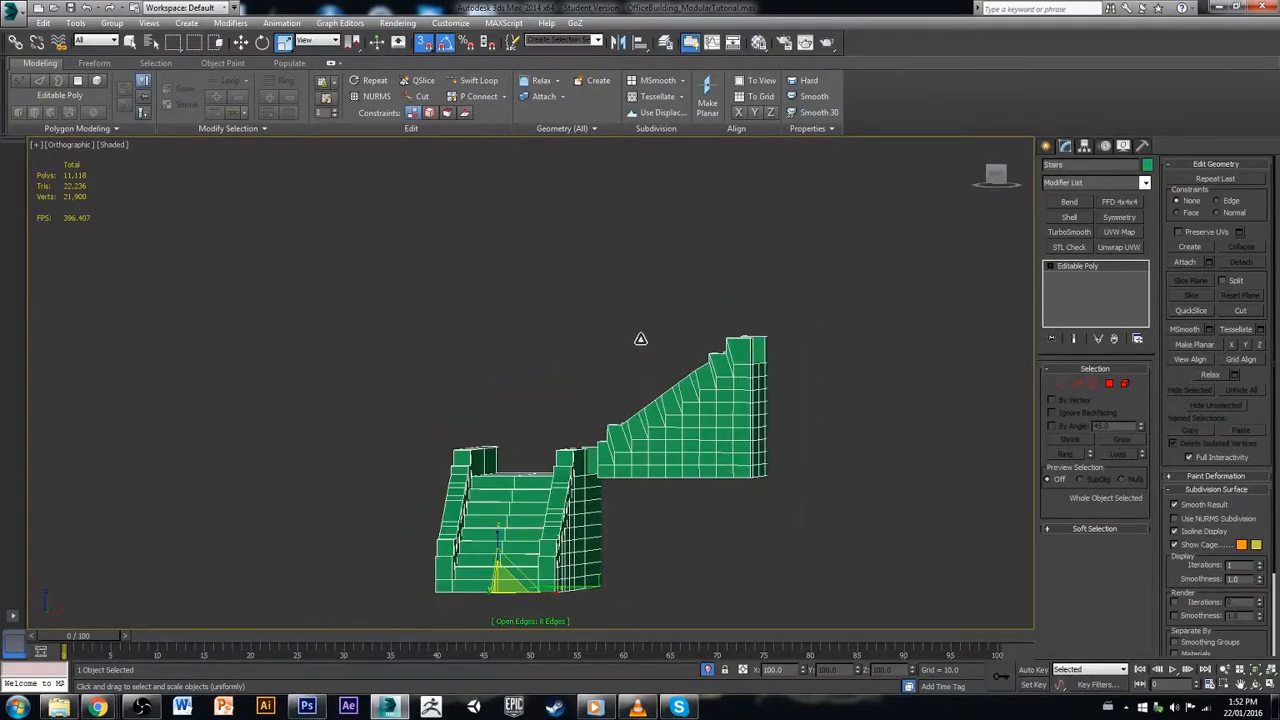
{"action": "middle_click_drag", "start_coordinate": [786, 514], "coordinate": [913, 517], "text": "alt"}
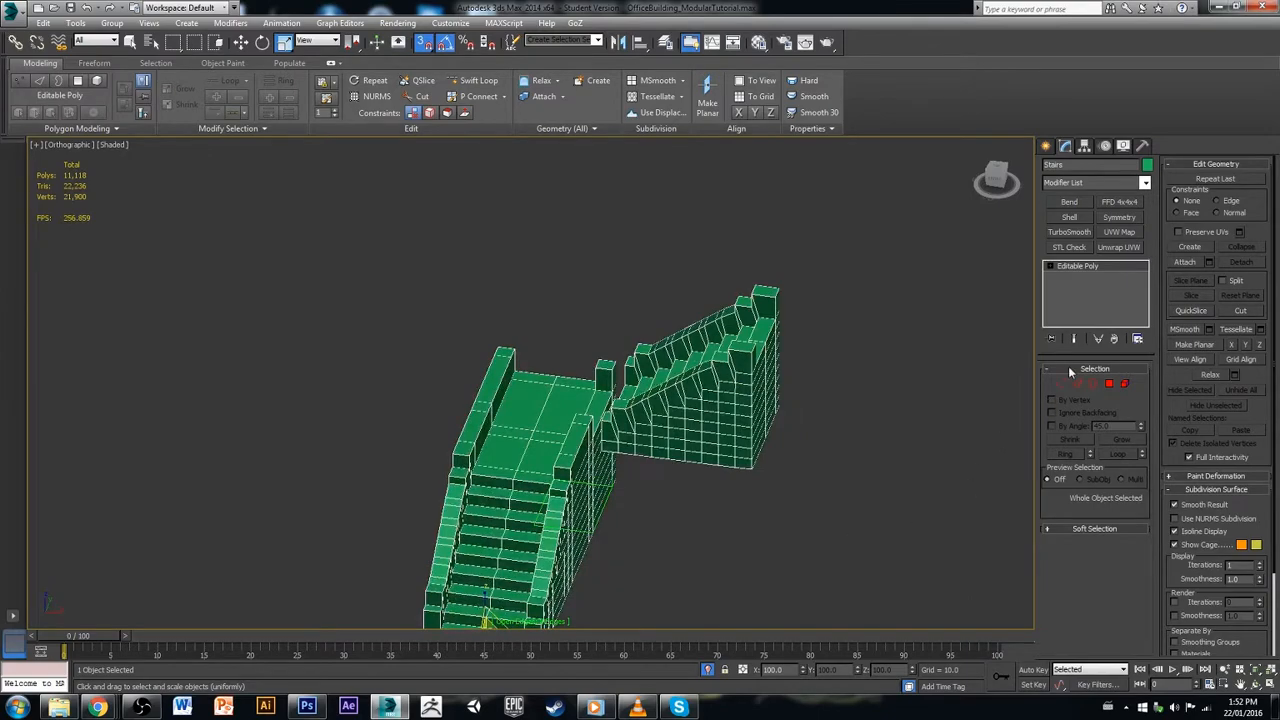
{"action": "left_click", "coordinate": [883, 418]}
{"action": "left_click", "coordinate": [723, 449]}
{"action": "middle_click_drag", "start_coordinate": [673, 501], "coordinate": [799, 421], "text": "alt"}
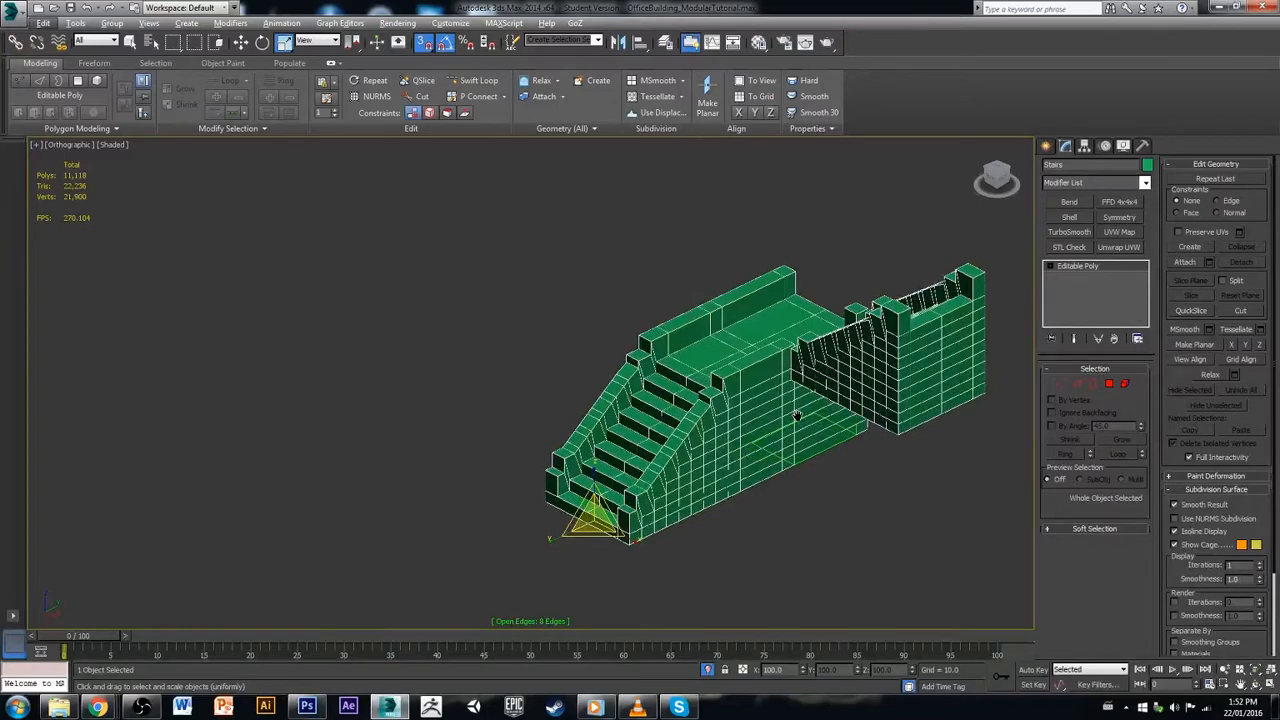
{"action": "left_click", "coordinate": [923, 491]}
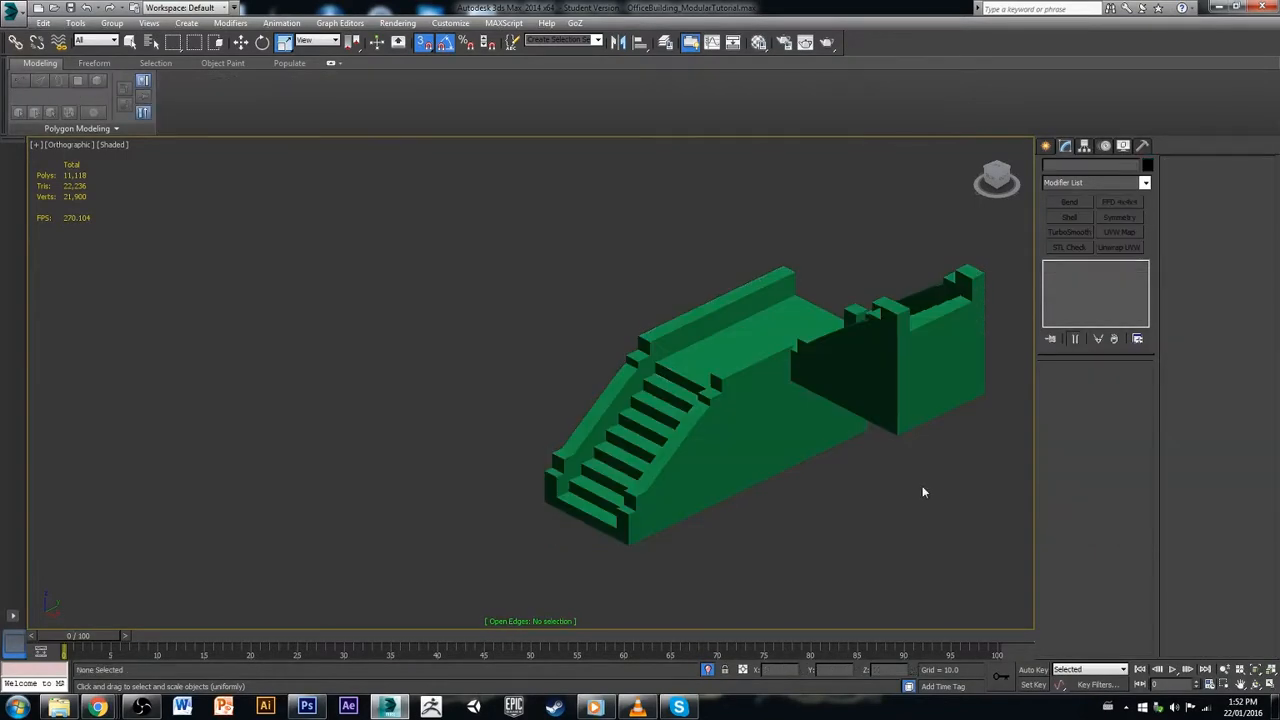
{"action": "left_click", "coordinate": [832, 371]}
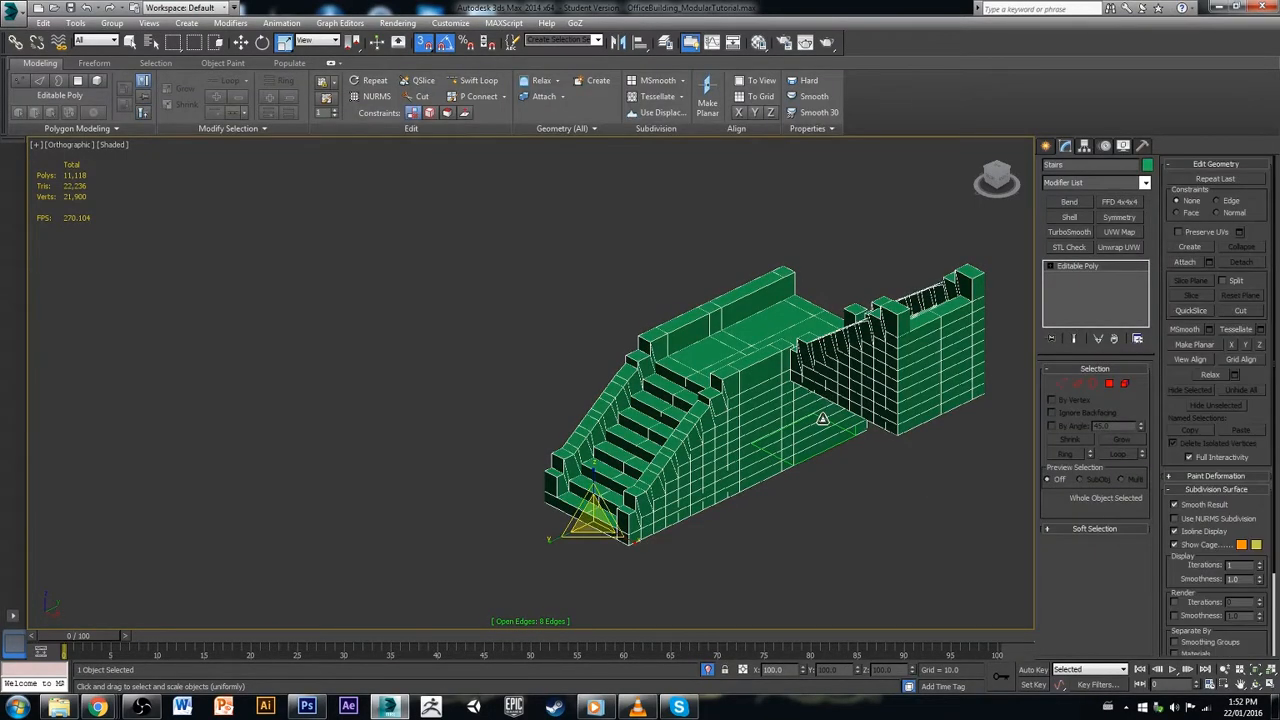
{"action": "middle_click_drag", "start_coordinate": [823, 418], "coordinate": [945, 421], "text": "alt"}
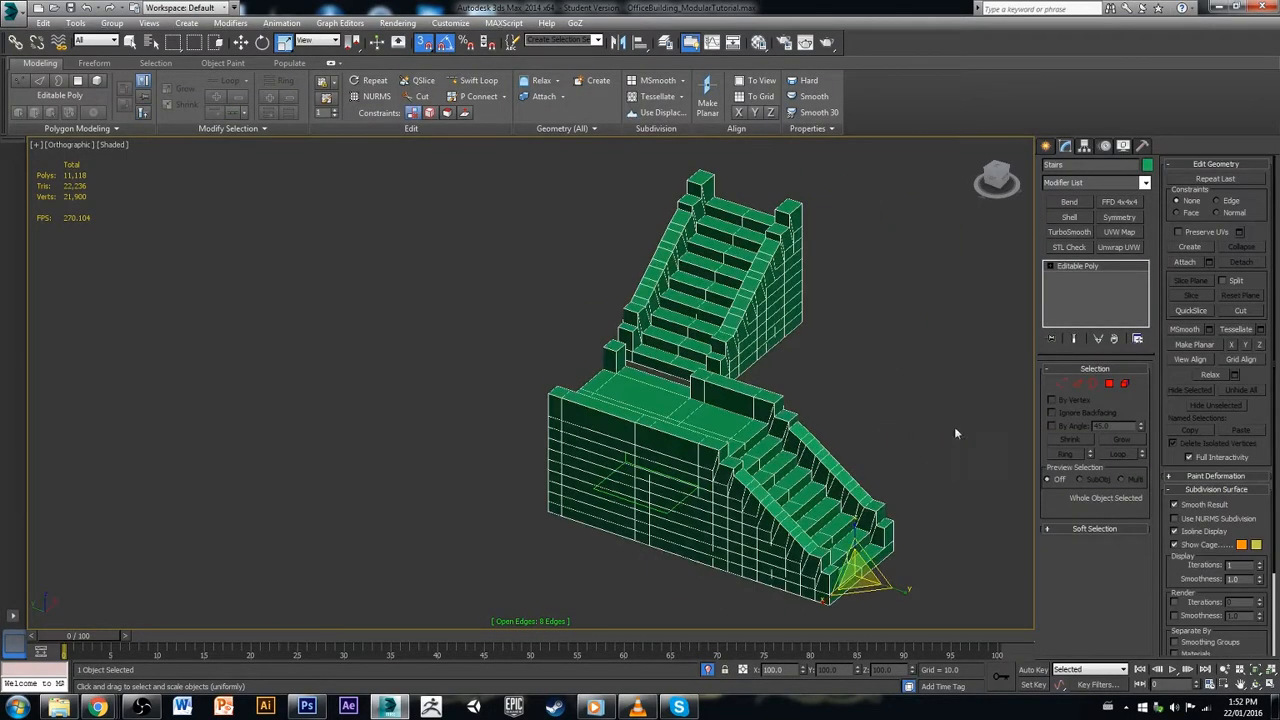
Step: End the isolation of the stairs to show the whole building scene and clear the selection
{"action": "left_click", "coordinate": [707, 669]}
{"action": "left_click", "coordinate": [845, 275]}
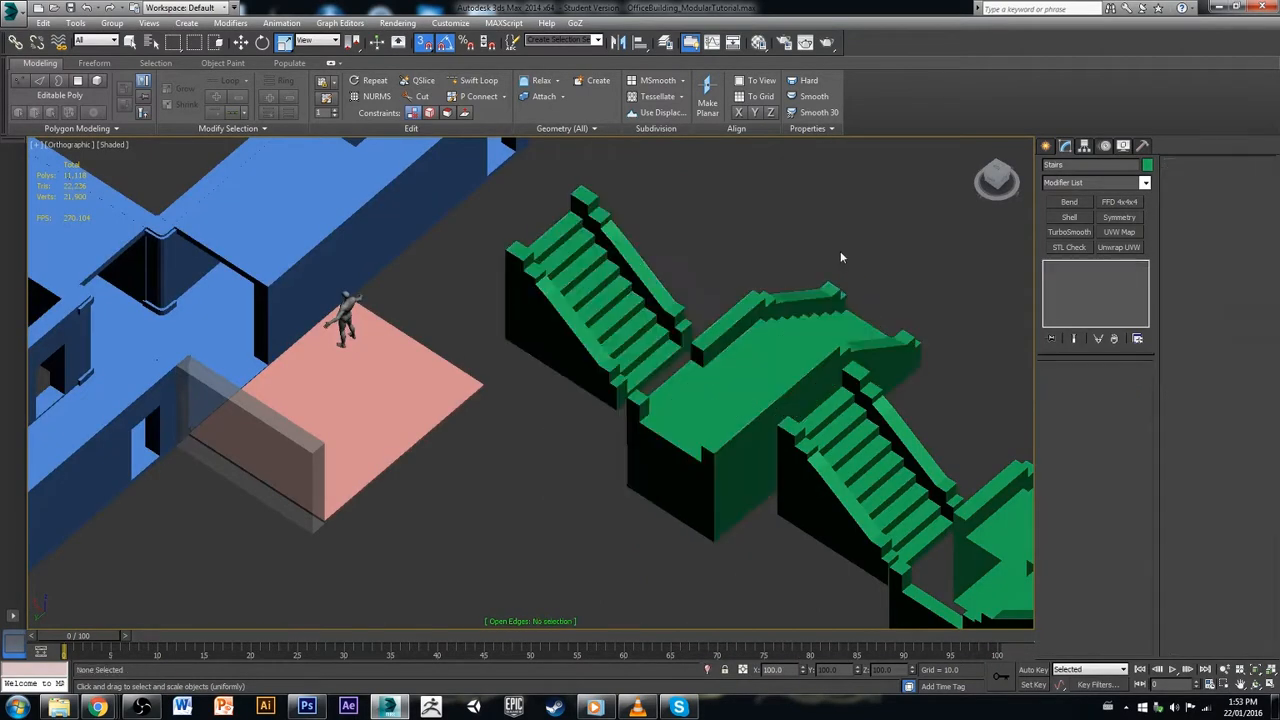
{"action": "middle_click_drag", "start_coordinate": [837, 257], "coordinate": [749, 350], "text": "alt"}
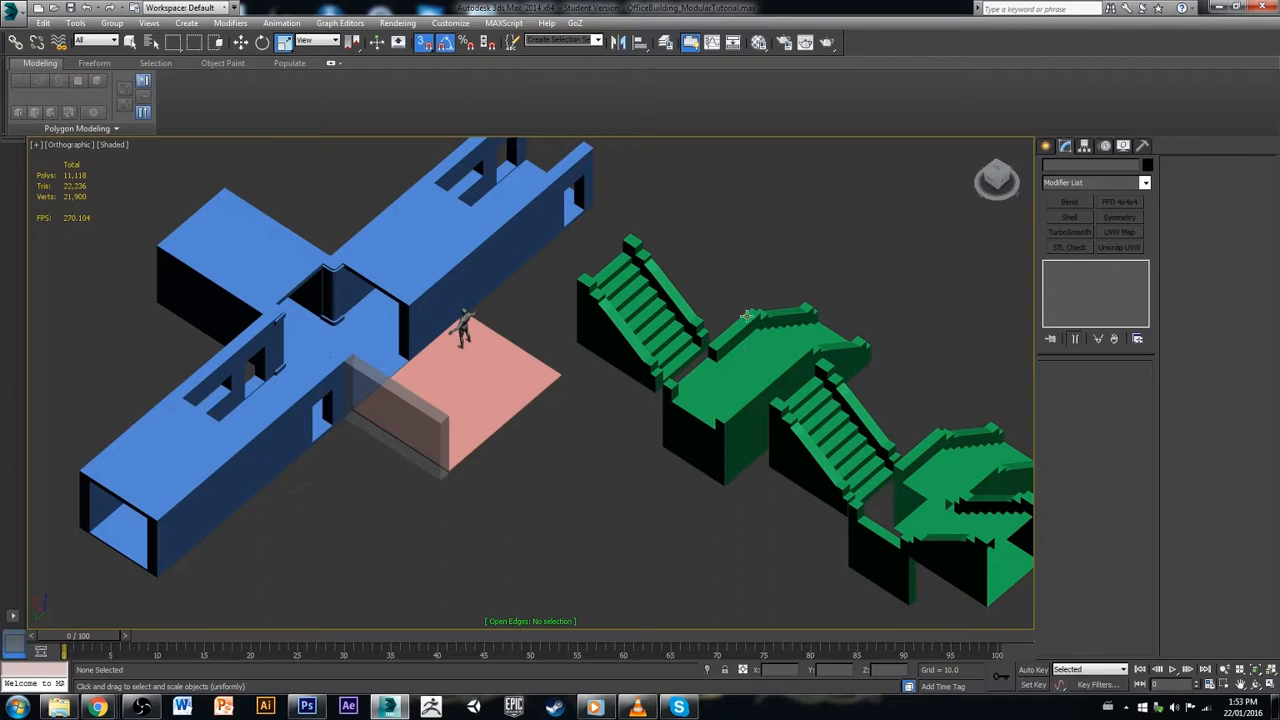
Step: Isolate the Office_DoorWindowArch wall together with the pink floor tile and the reference character
{"action": "left_click", "coordinate": [261, 355]}
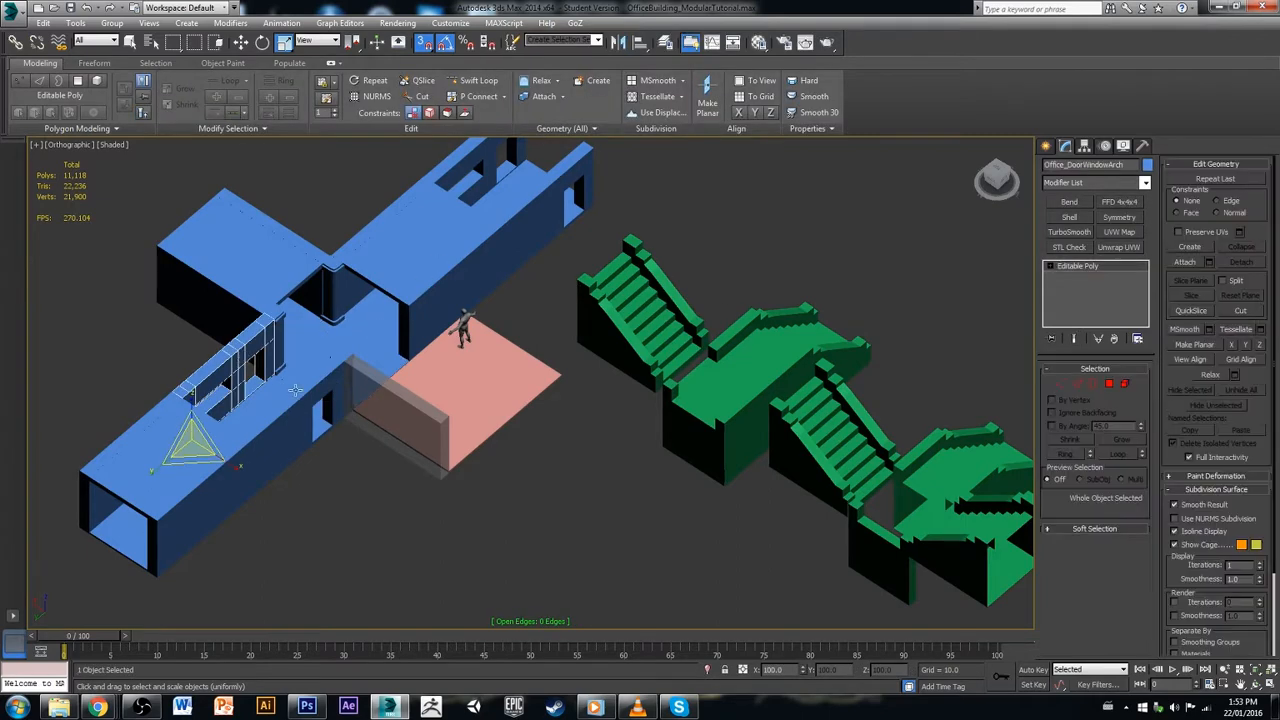
{"action": "middle_click_drag", "start_coordinate": [261, 355], "coordinate": [284, 416], "text": "alt"}
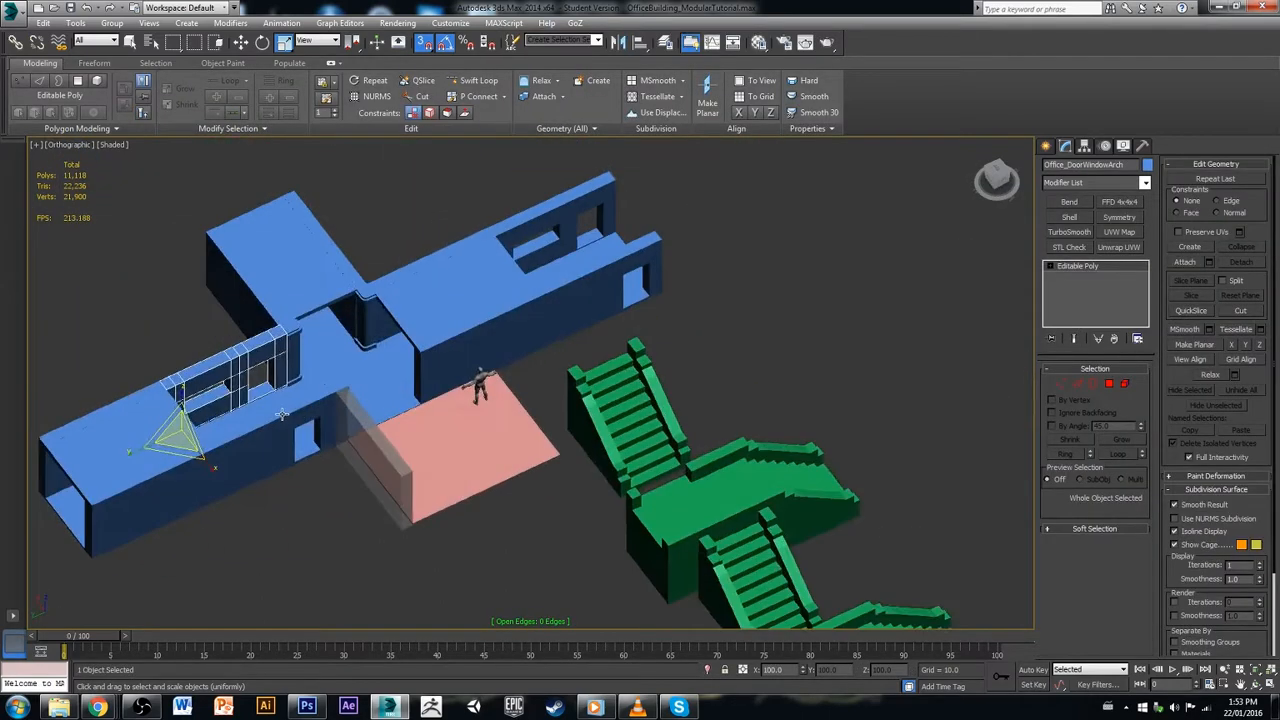
{"action": "left_click", "coordinate": [510, 440], "text": "ctrl"}
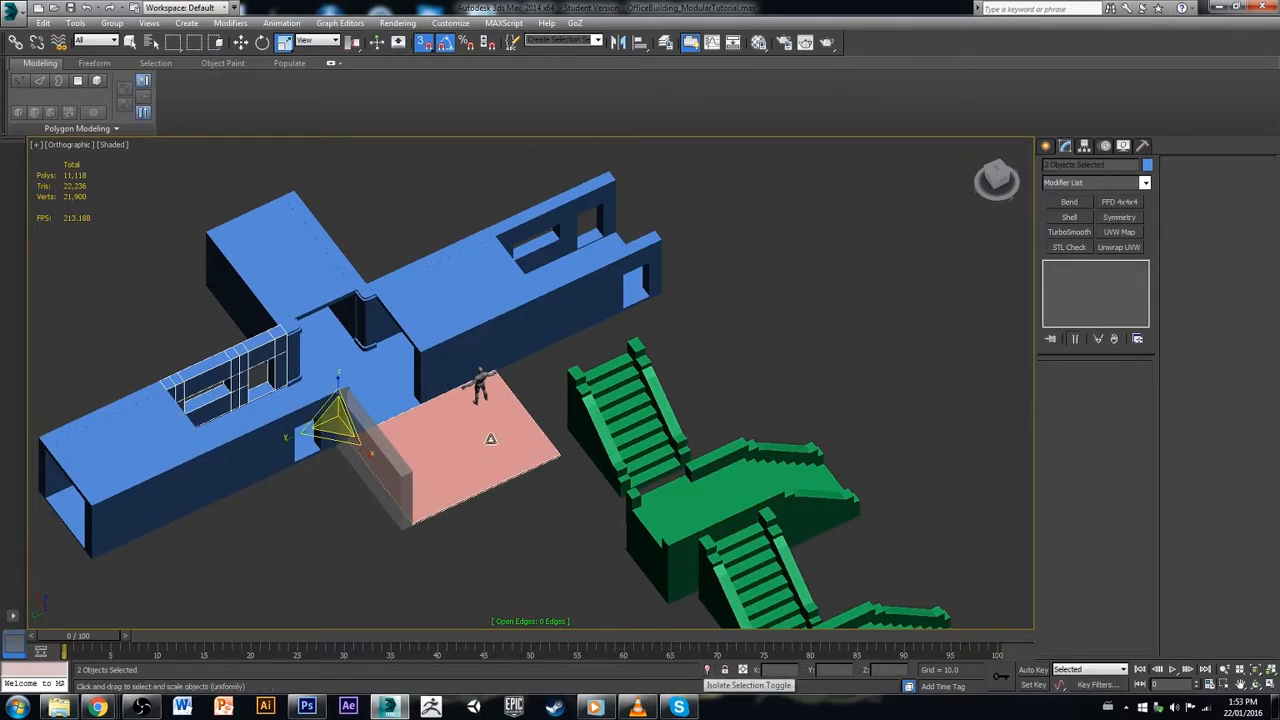
{"action": "left_click", "coordinate": [478, 385], "text": "ctrl"}
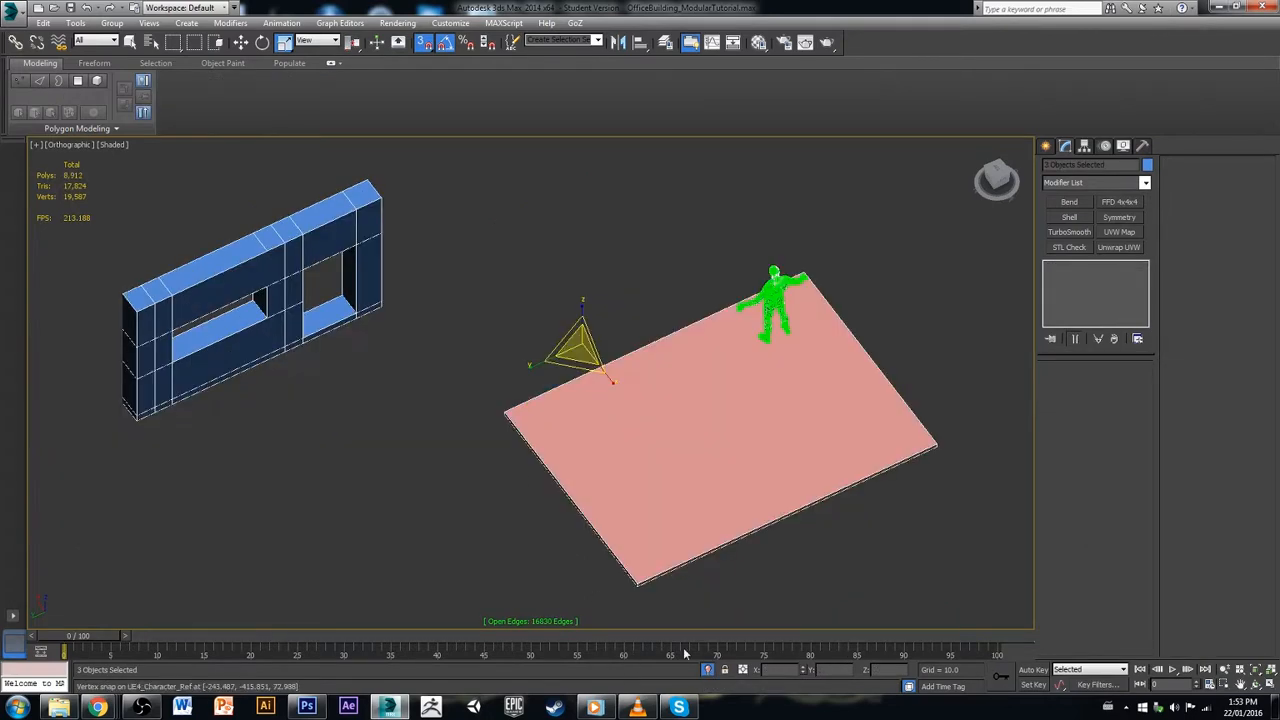
{"action": "key", "text": "alt+q"}
Step: Try the isolated wall, floor tile and character in Perspective projection and return the viewport to Orthographic
{"action": "left_click", "coordinate": [71, 149]}
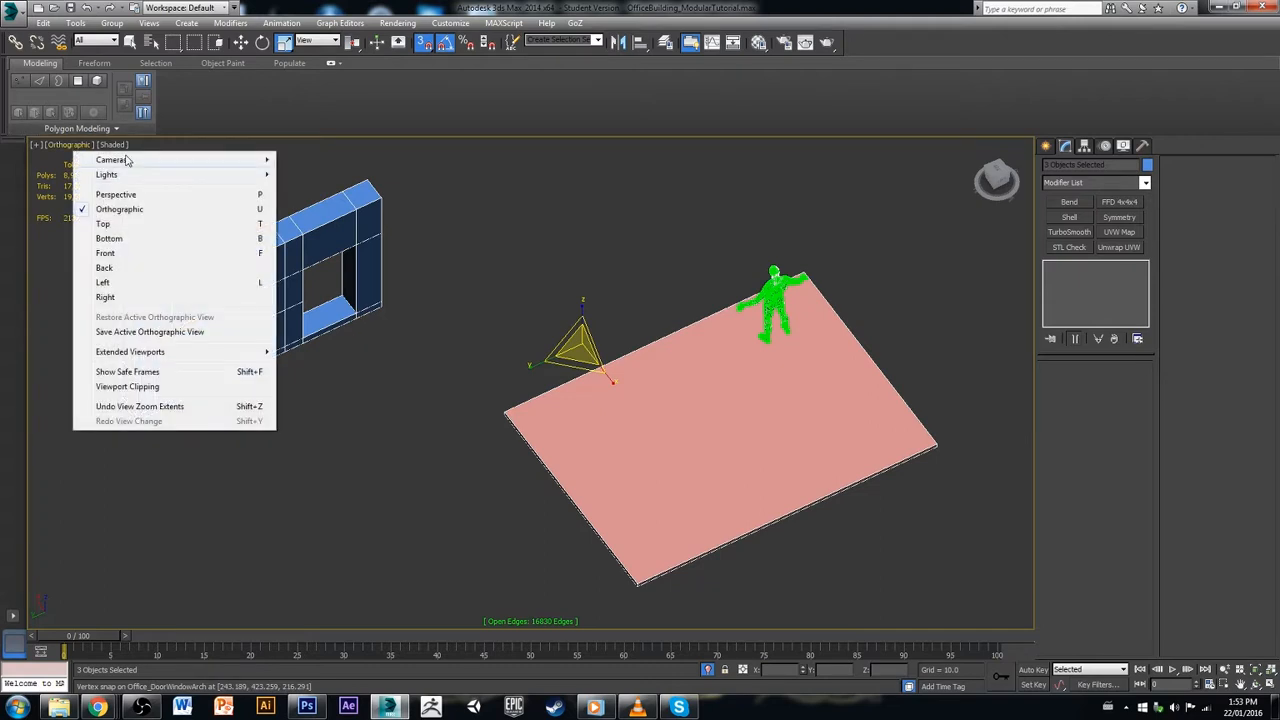
{"action": "left_click", "coordinate": [120, 146]}
{"action": "left_click", "coordinate": [120, 146]}
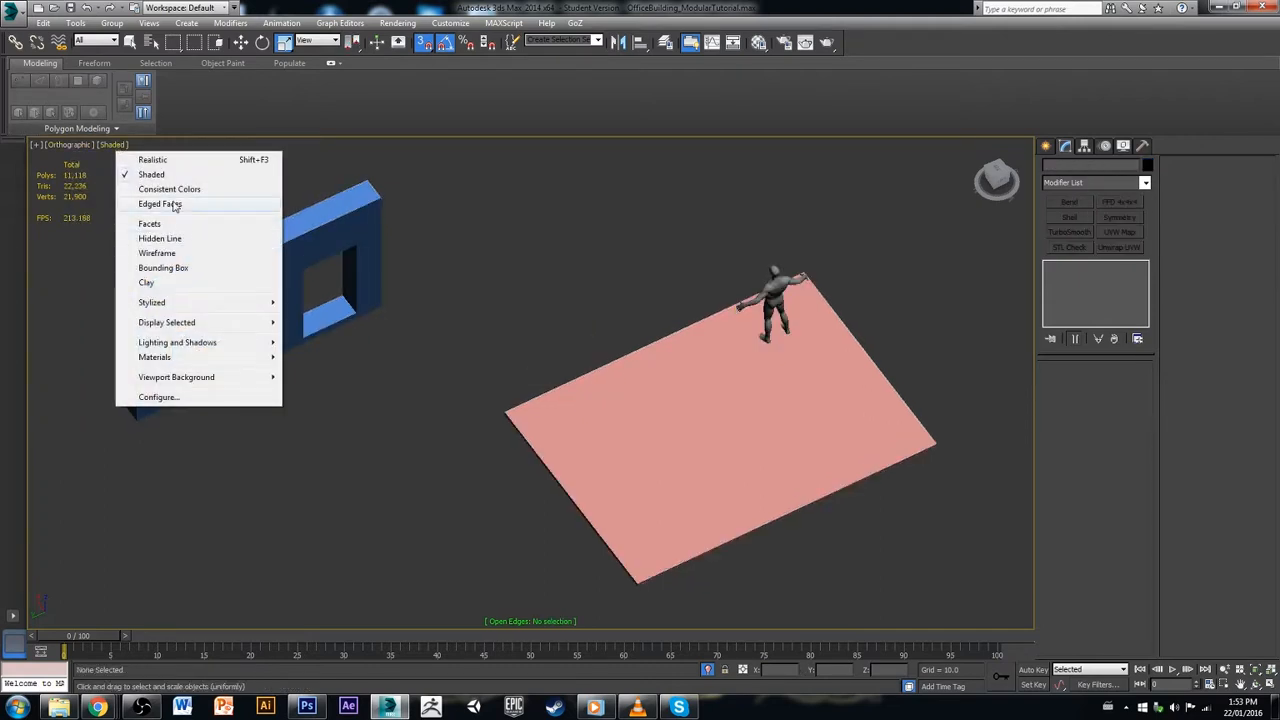
{"action": "left_click", "coordinate": [71, 145]}
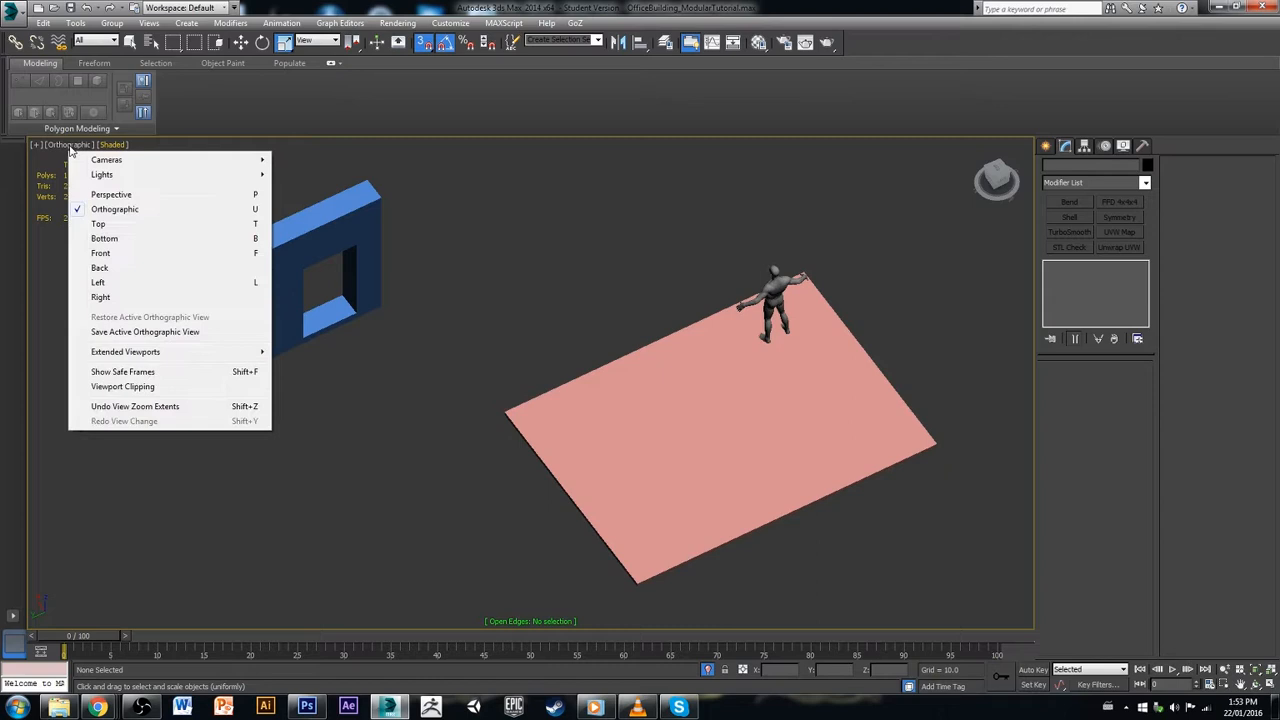
{"action": "left_click", "coordinate": [105, 195]}
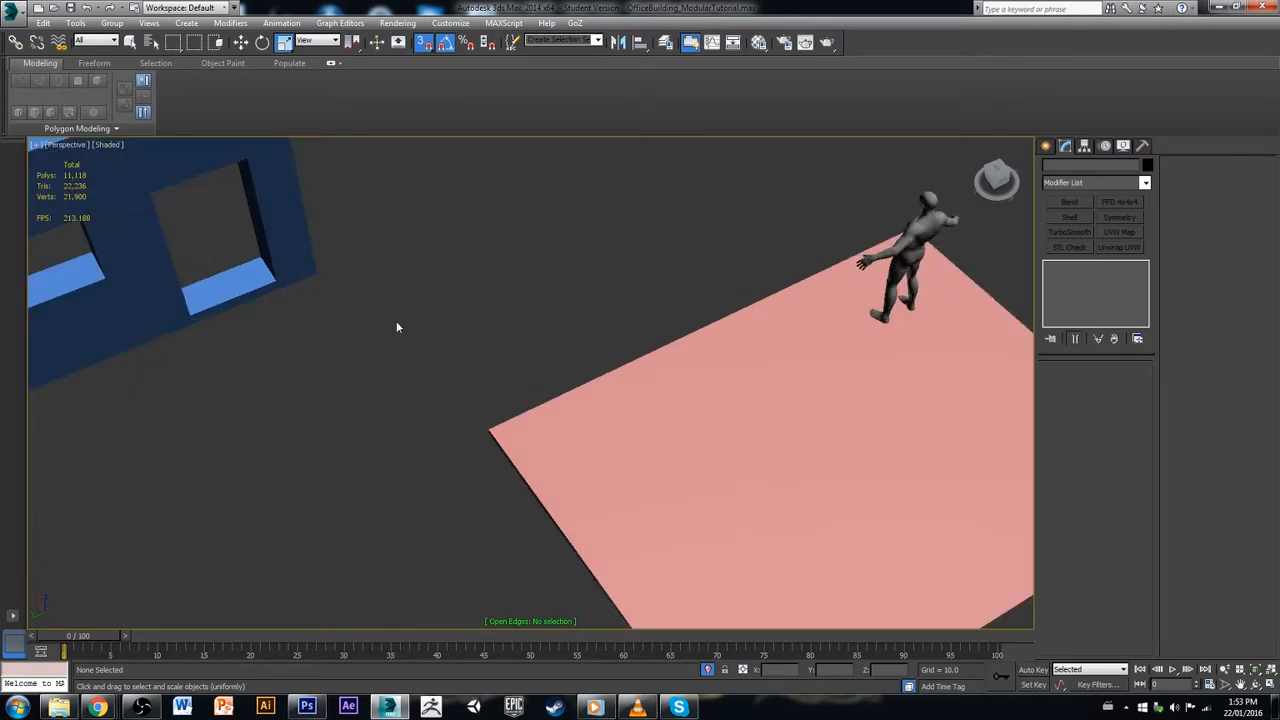
{"action": "scroll", "coordinate": [398, 326], "scroll_direction": "down", "scroll_amount": 2}
{"action": "scroll", "coordinate": [387, 470], "scroll_direction": "down", "scroll_amount": 5}
{"action": "middle_click_drag", "start_coordinate": [387, 470], "coordinate": [425, 362], "text": "alt"}
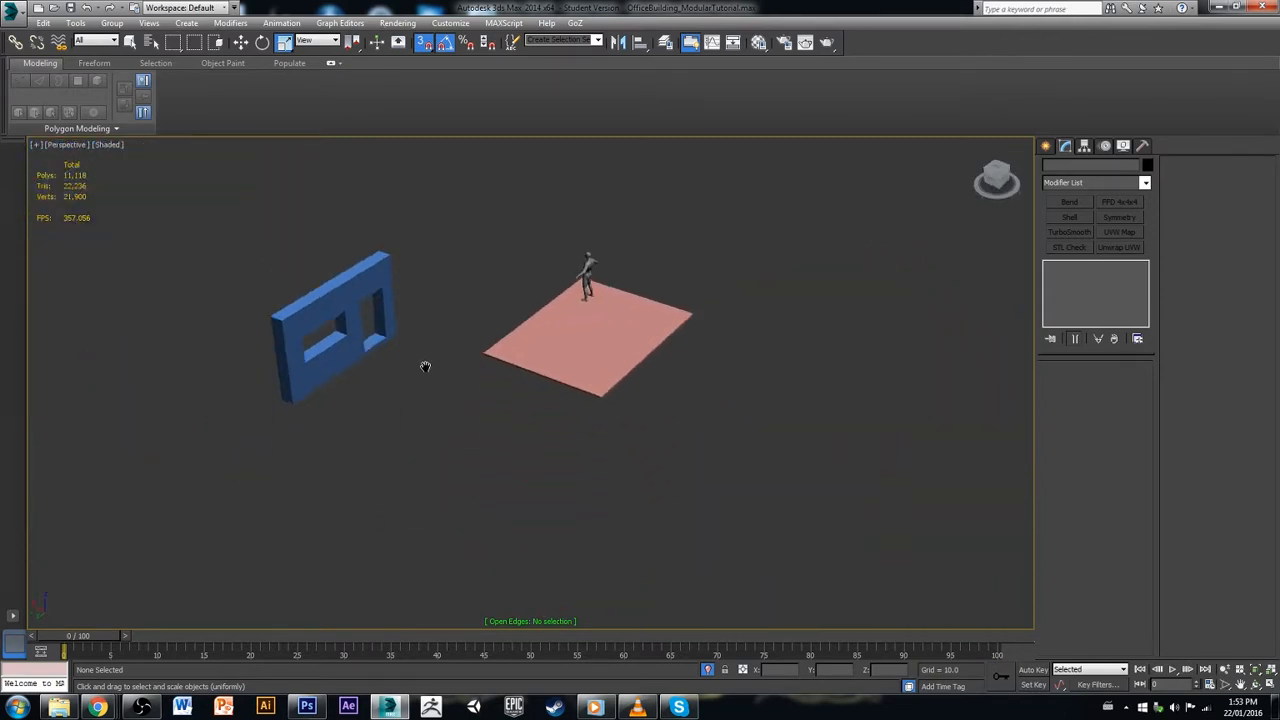
{"action": "scroll", "coordinate": [425, 355], "scroll_direction": "up", "scroll_amount": 3}
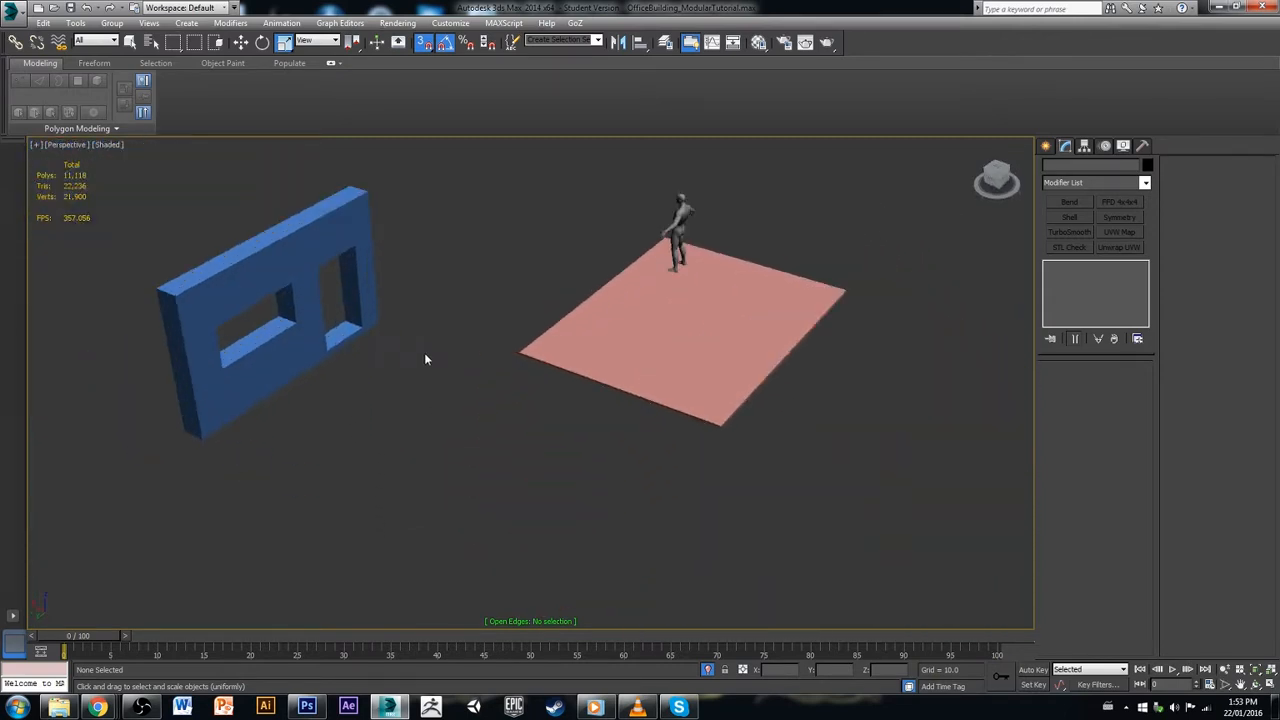
{"action": "left_click", "coordinate": [82, 146]}
{"action": "left_click", "coordinate": [152, 212]}
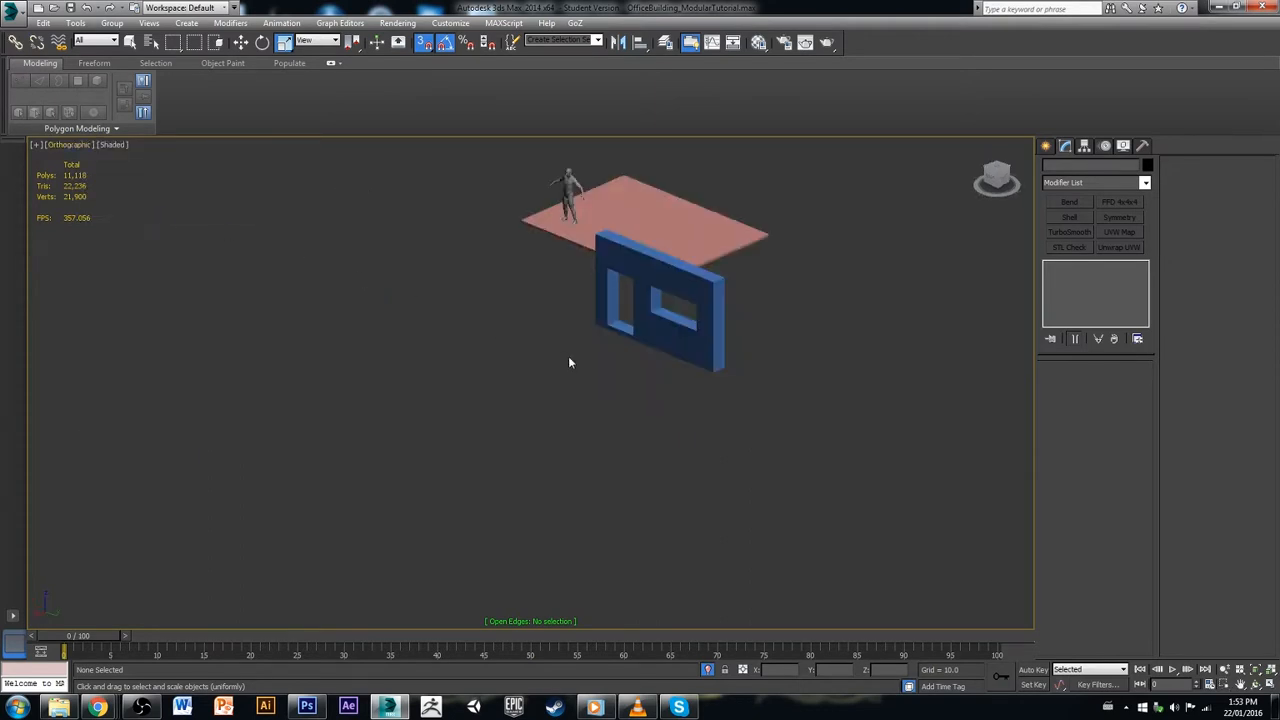
{"action": "left_click", "coordinate": [628, 333]}
{"action": "middle_click_drag", "start_coordinate": [680, 322], "coordinate": [630, 398], "text": "alt"}
{"action": "key", "text": "w"}
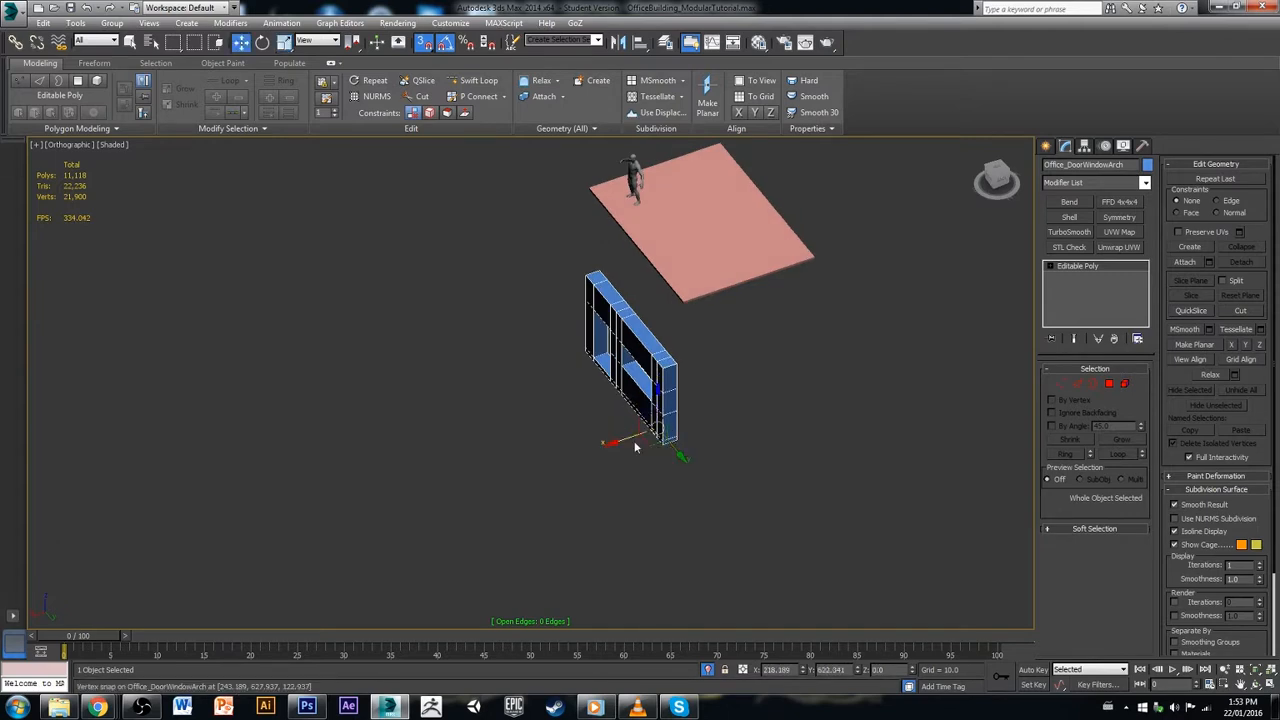
{"action": "left_click_drag", "start_coordinate": [632, 437], "coordinate": [760, 395], "text": "shift"}
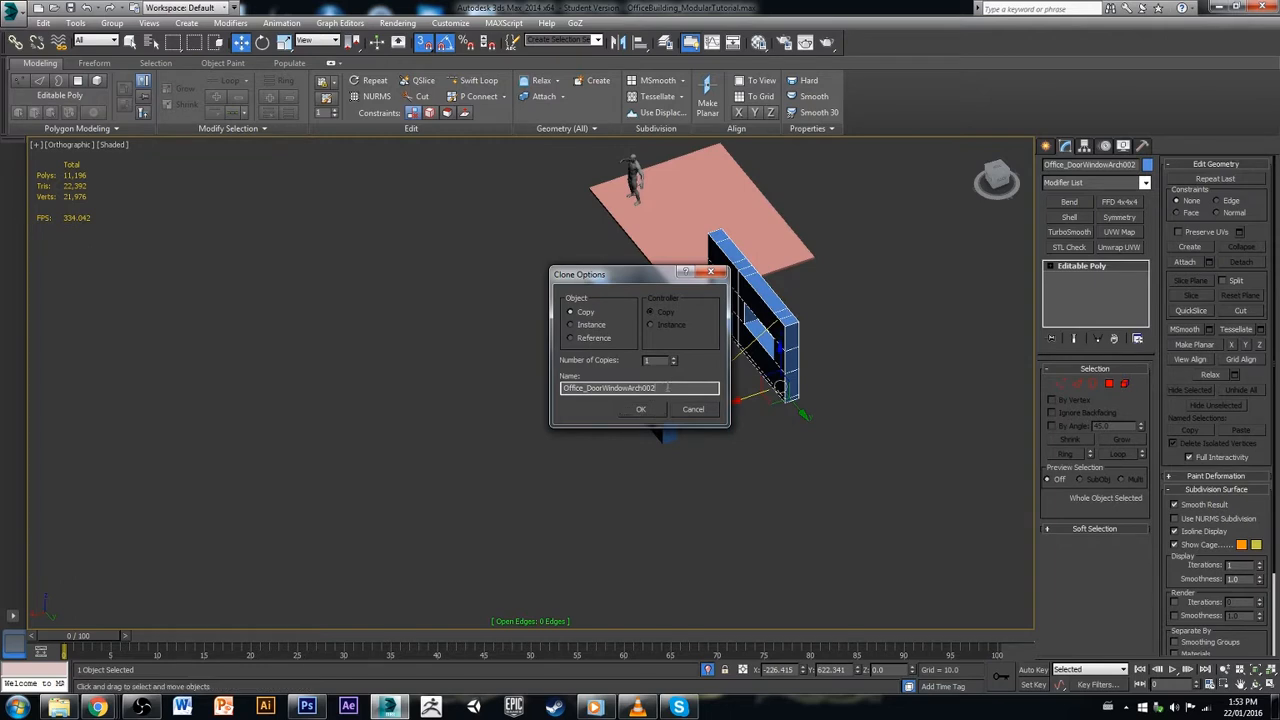
{"action": "left_click_drag", "start_coordinate": [667, 388], "coordinate": [590, 398]}
{"action": "left_click", "coordinate": [692, 409]}
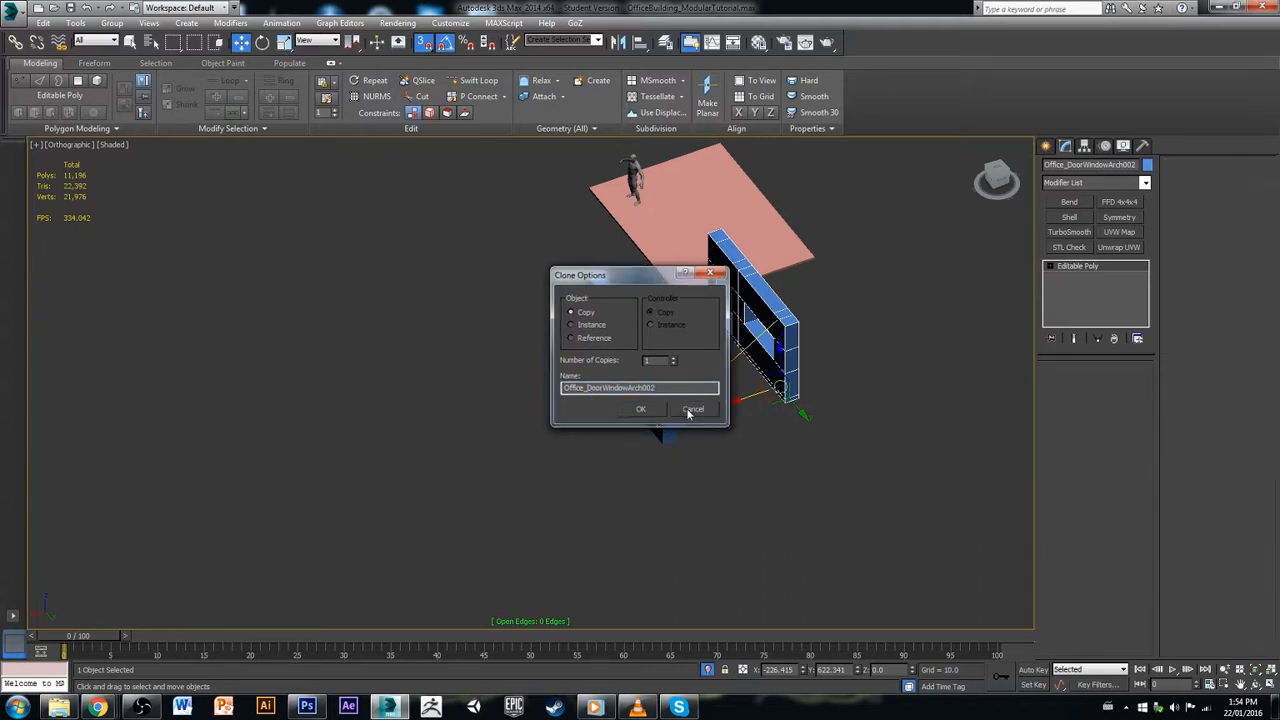
Step: End the isolation and isolate instead the semi-transparent wall beside the pink floor tile, the tile itself and the reference character
{"action": "left_click", "coordinate": [708, 669]}
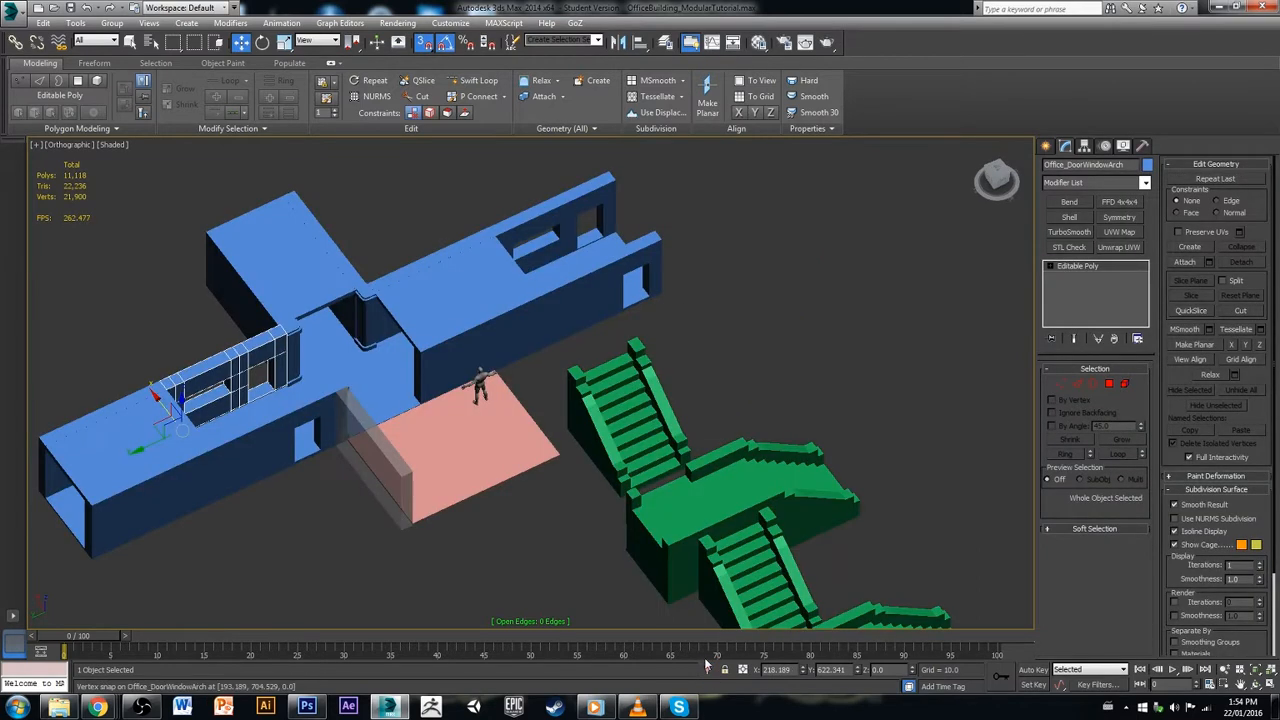
{"action": "middle_click_drag", "start_coordinate": [568, 467], "coordinate": [740, 344], "text": "alt"}
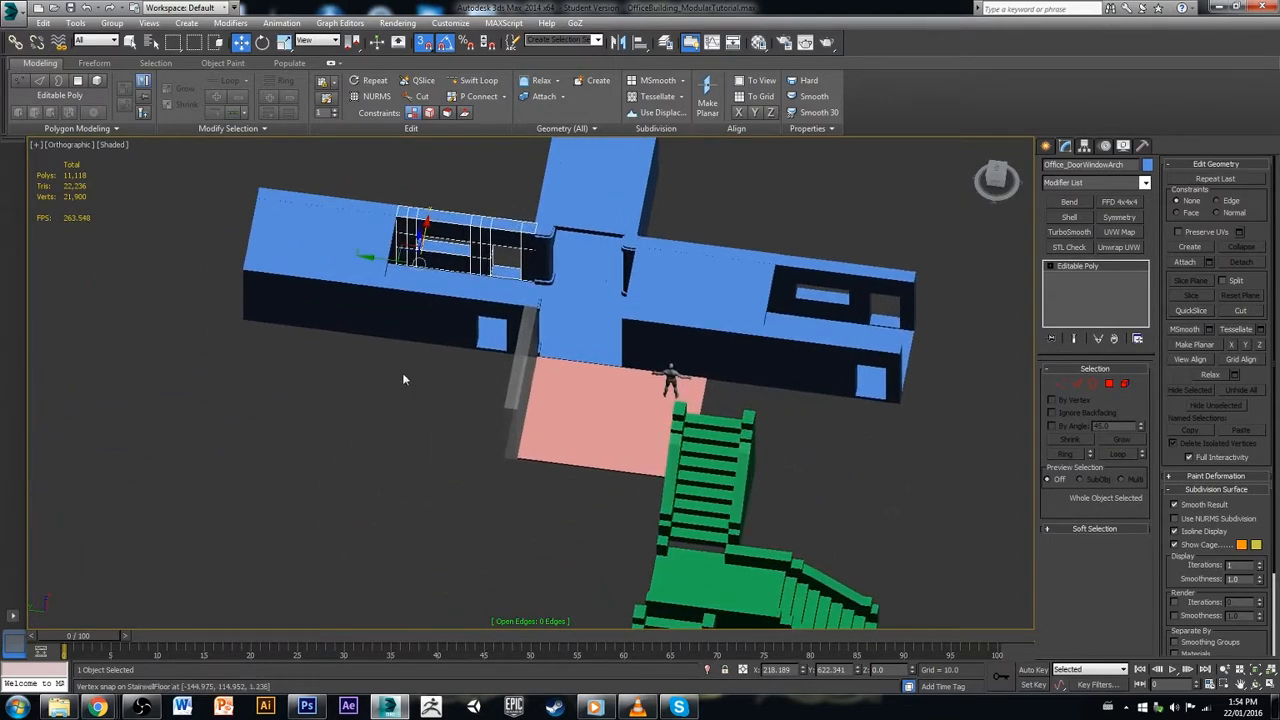
{"action": "left_click", "coordinate": [371, 310]}
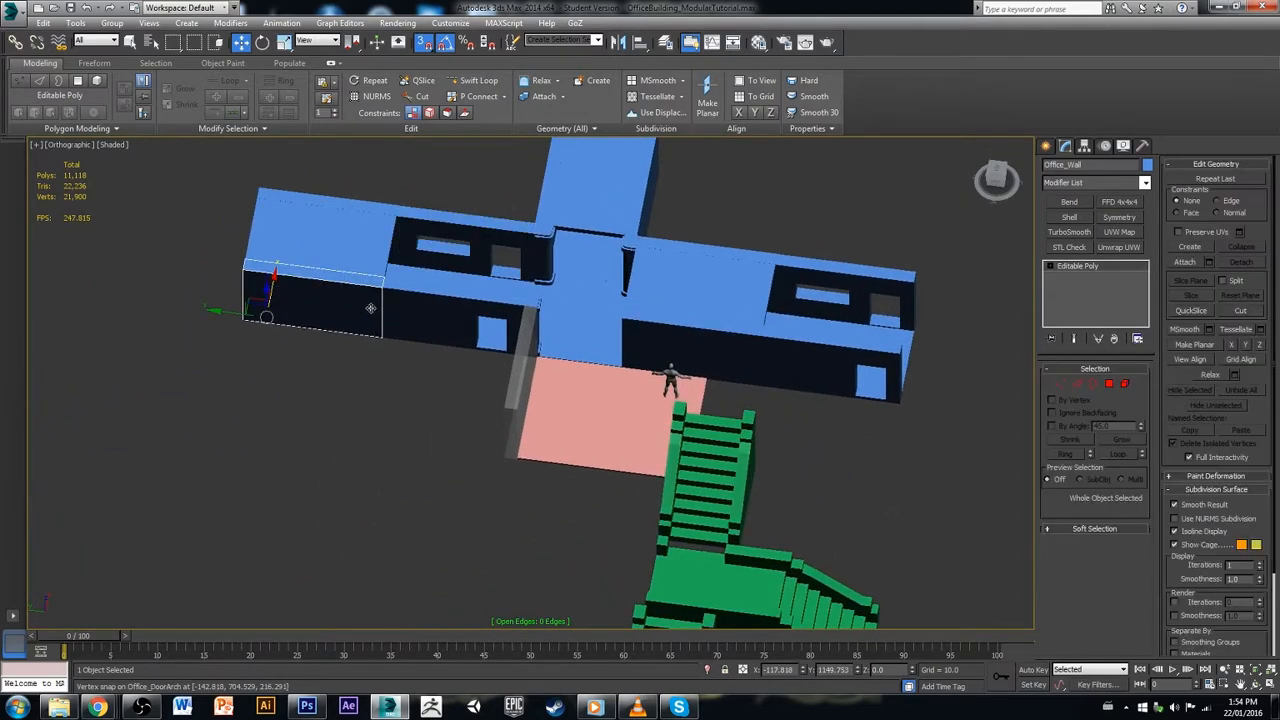
{"action": "left_click", "coordinate": [524, 386]}
{"action": "left_click", "coordinate": [562, 409], "text": "ctrl"}
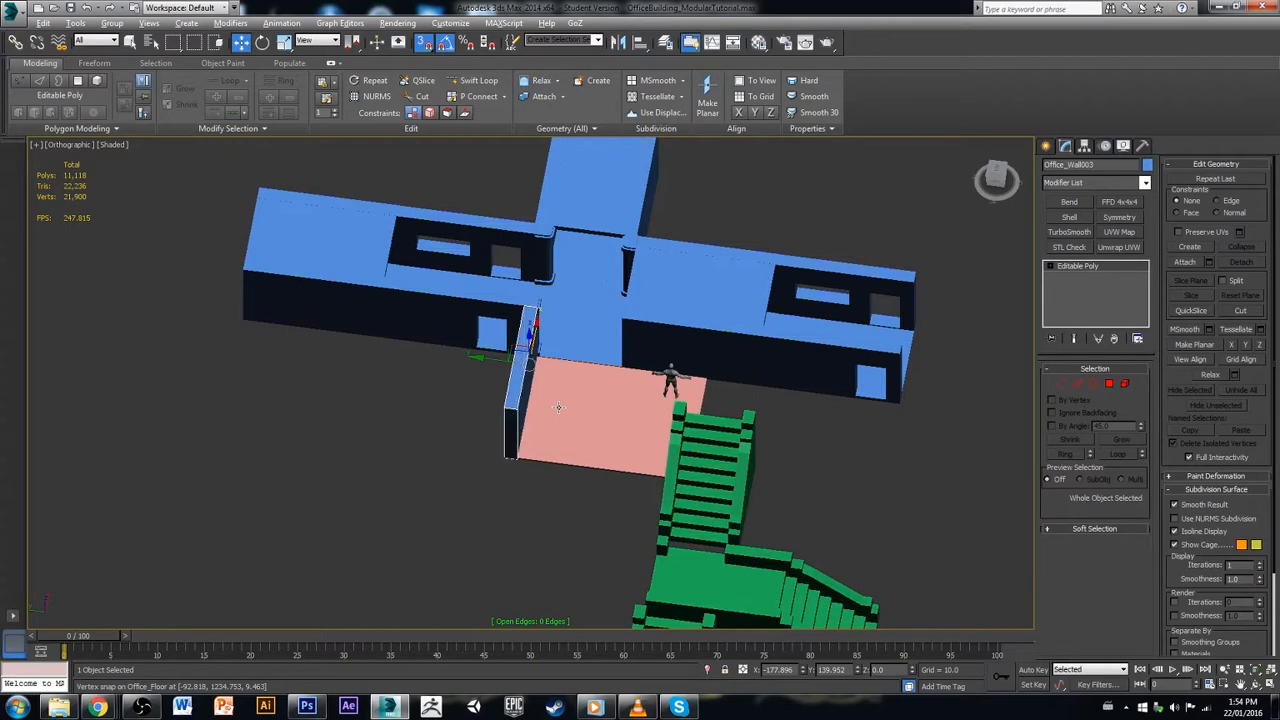
{"action": "middle_click_drag", "start_coordinate": [566, 431], "coordinate": [636, 428], "text": "alt"}
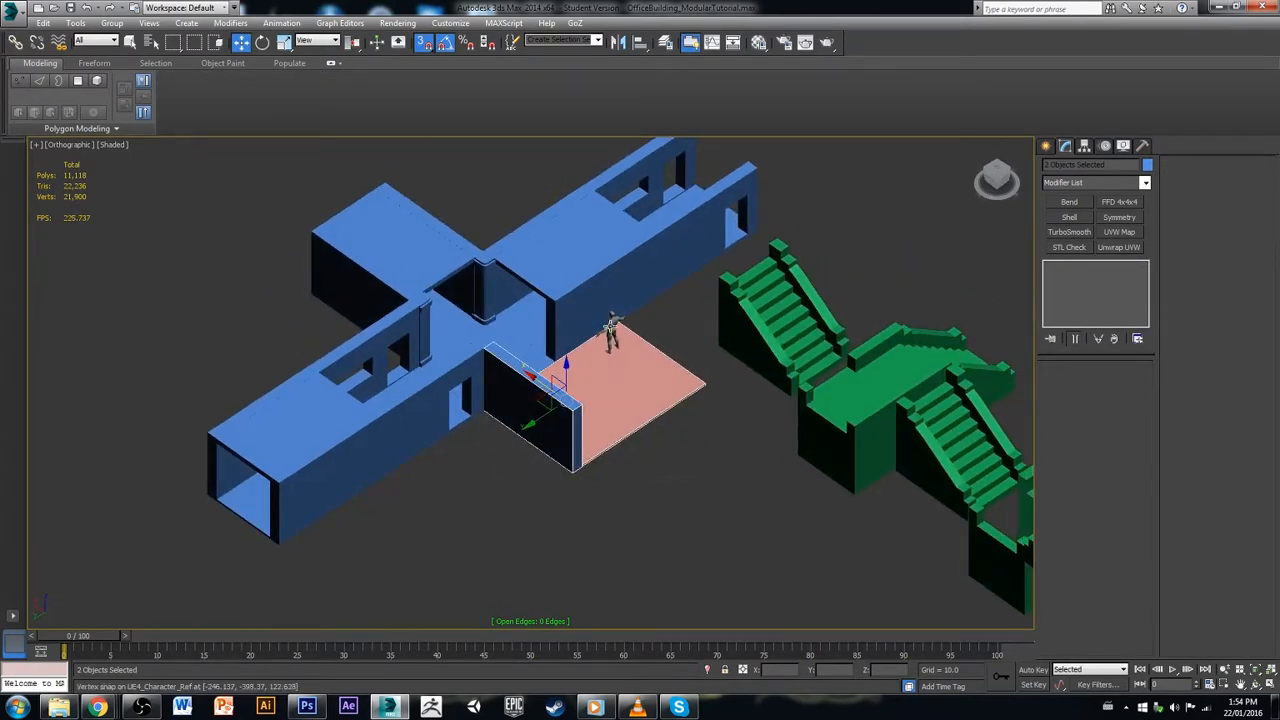
{"action": "left_click", "coordinate": [612, 335], "text": "ctrl"}
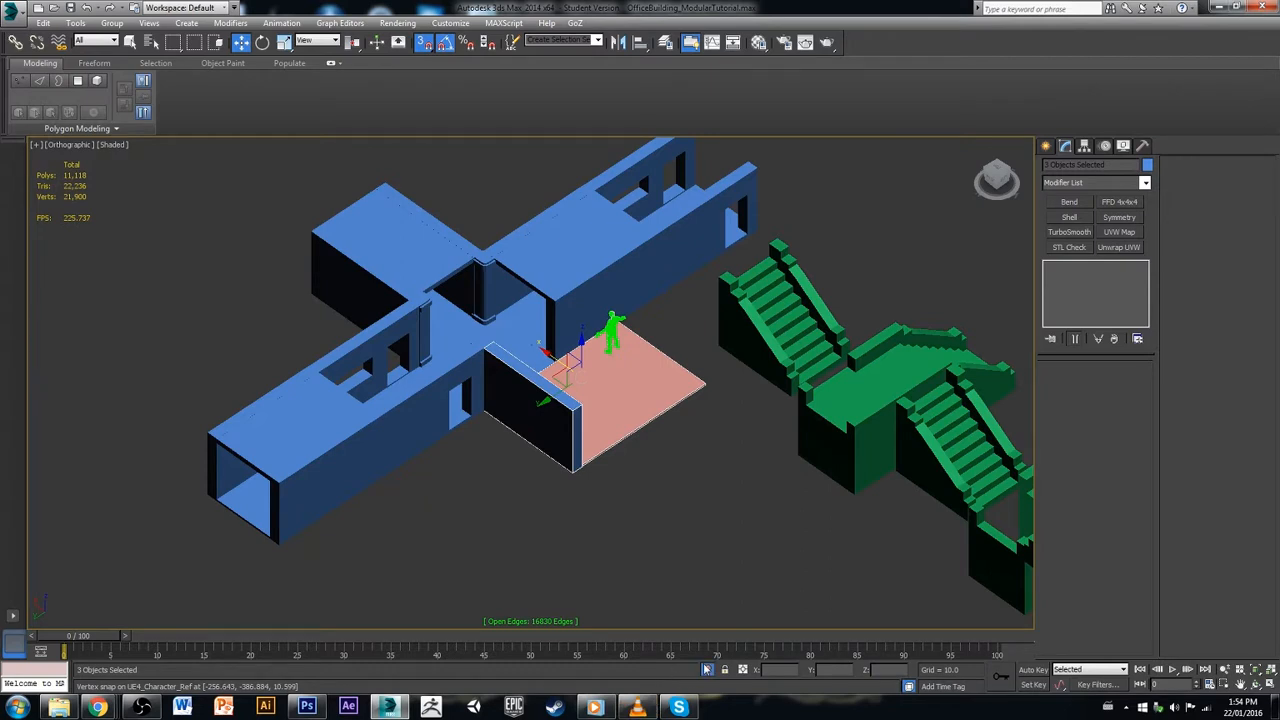
{"action": "left_click", "coordinate": [703, 669]}
{"action": "left_click", "coordinate": [638, 584]}
Step: Turn off the viewport's Open Edges check
{"action": "left_click", "coordinate": [36, 145]}
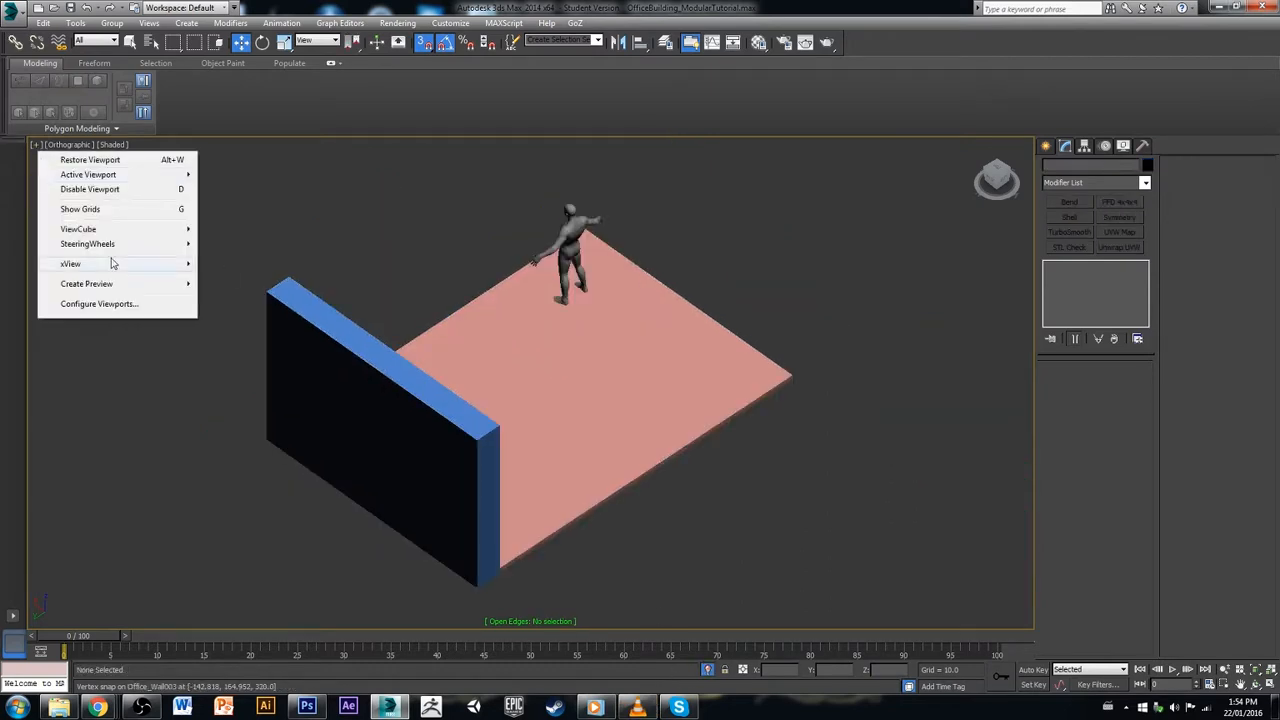
{"action": "mouse_move", "coordinate": [126, 268]}
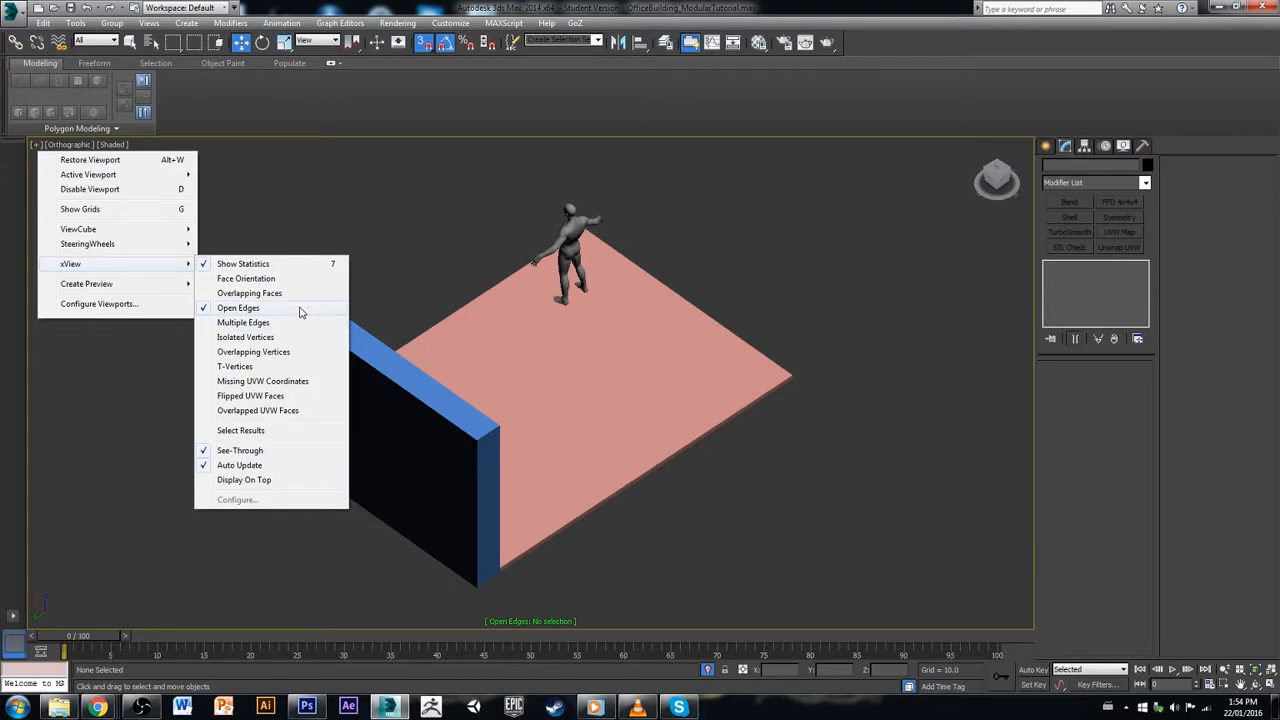
{"action": "left_click", "coordinate": [301, 312]}
Step: Rename the solid wall at the edge of the floor tile as Office_Window and clear the selection
{"action": "left_click", "coordinate": [432, 466]}
{"action": "middle_click_drag", "start_coordinate": [434, 469], "coordinate": [260, 464], "text": "alt"}
{"action": "middle_click_drag", "start_coordinate": [260, 464], "coordinate": [389, 399]}
{"action": "middle_click_drag", "start_coordinate": [389, 399], "coordinate": [406, 400], "text": "alt"}
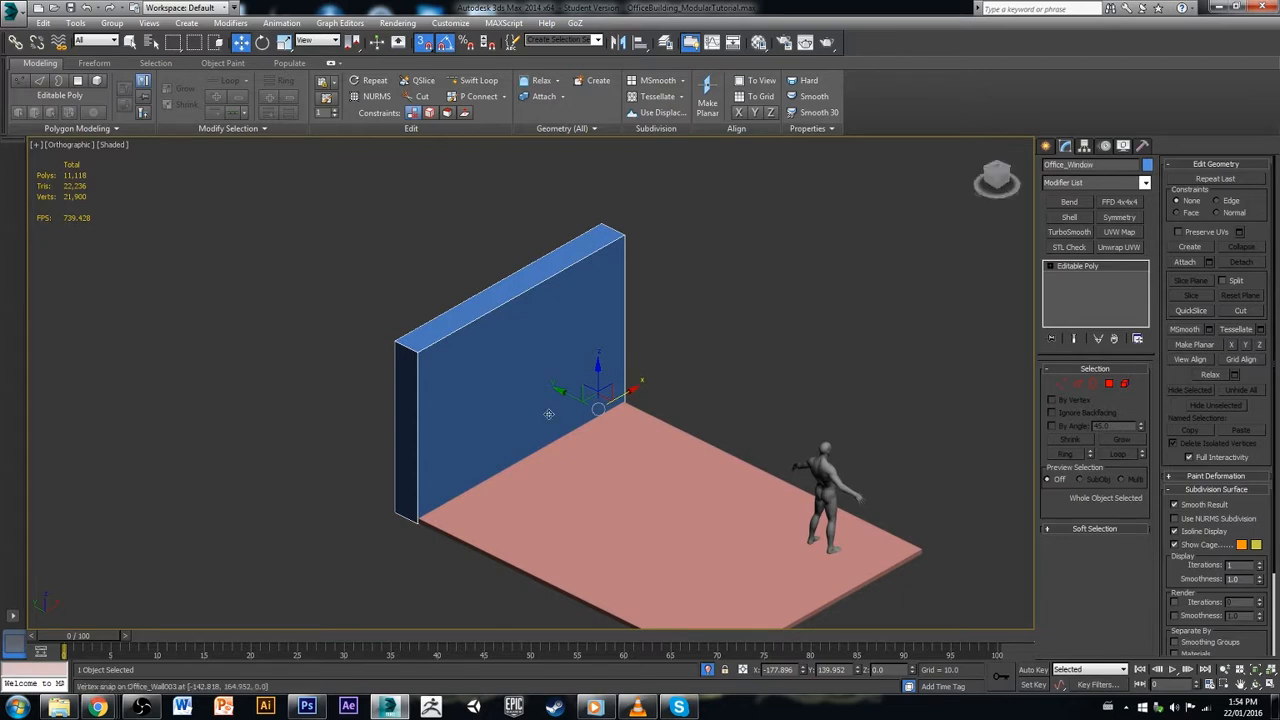
{"action": "left_click", "coordinate": [894, 325]}
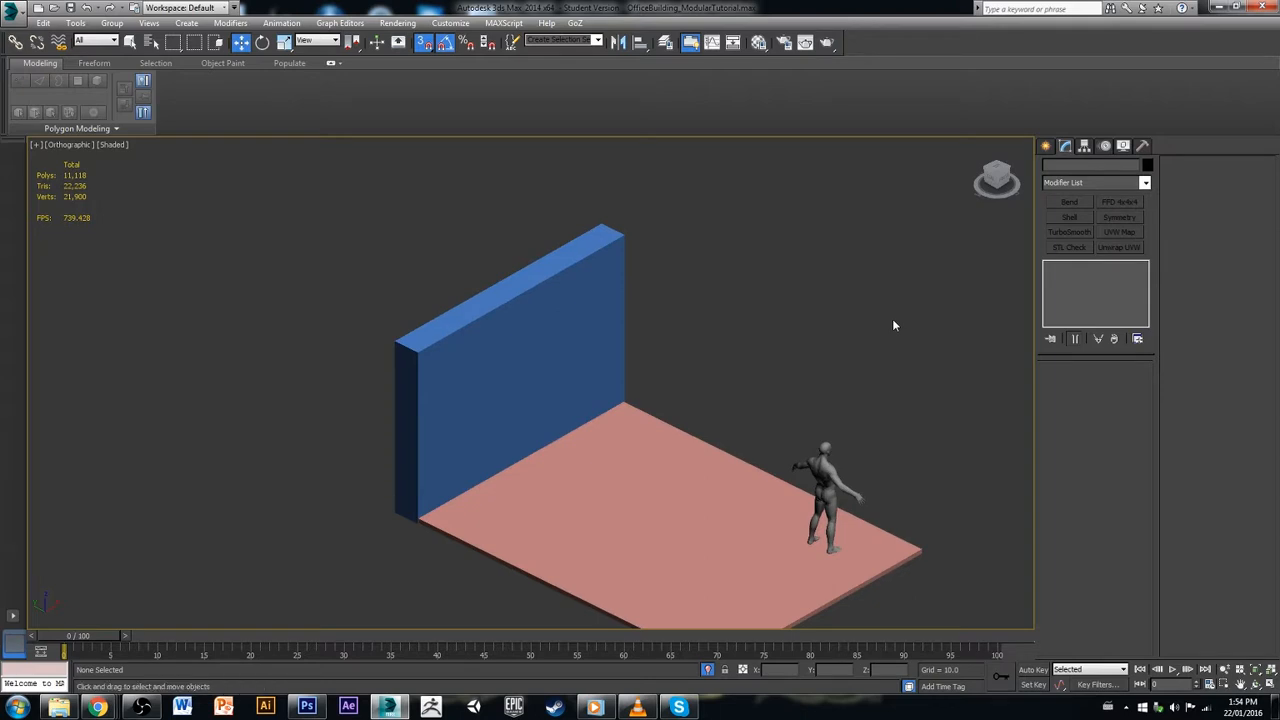
Step: Connect the four long horizontal edges of the Office_Window wall with one segment, adding a vertical edge loop at mid-length
{"action": "left_click", "coordinate": [428, 346]}
{"action": "left_click", "coordinate": [1076, 384]}
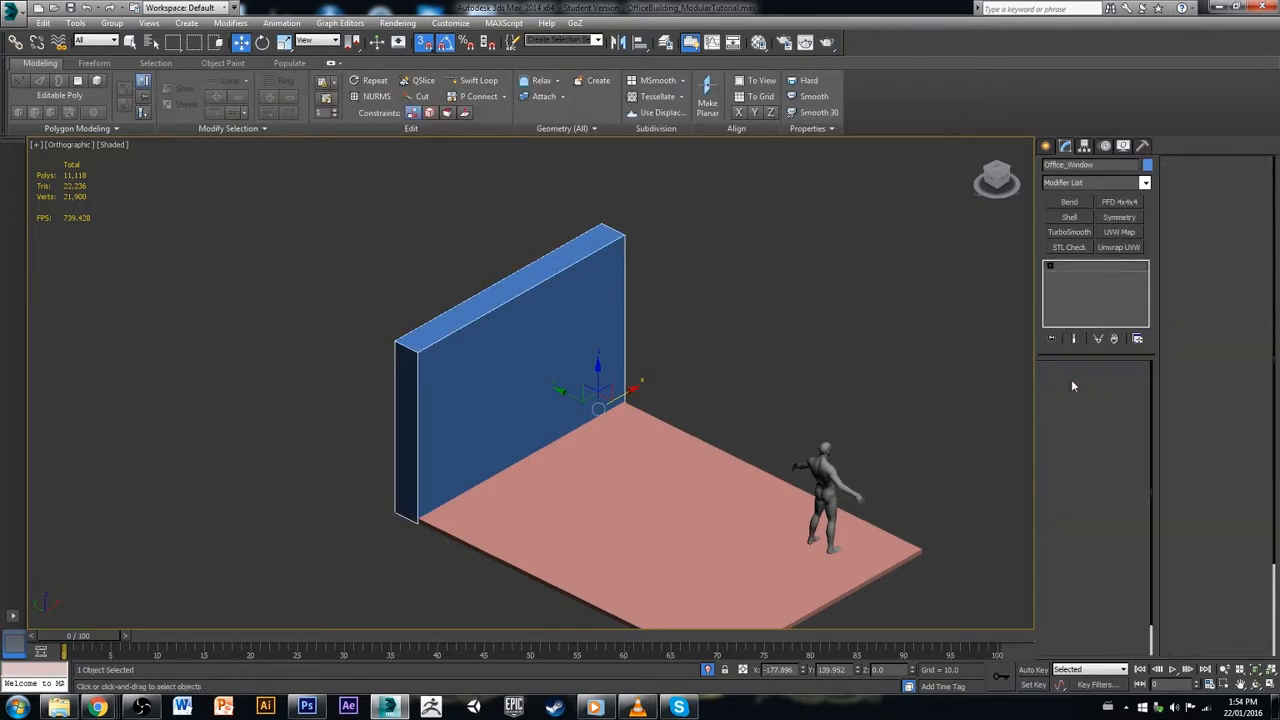
{"action": "middle_click_drag", "start_coordinate": [476, 274], "coordinate": [637, 357], "text": "alt"}
{"action": "left_click_drag", "start_coordinate": [510, 252], "coordinate": [545, 525]}
{"action": "middle_click_drag", "start_coordinate": [591, 529], "coordinate": [700, 491], "text": "alt"}
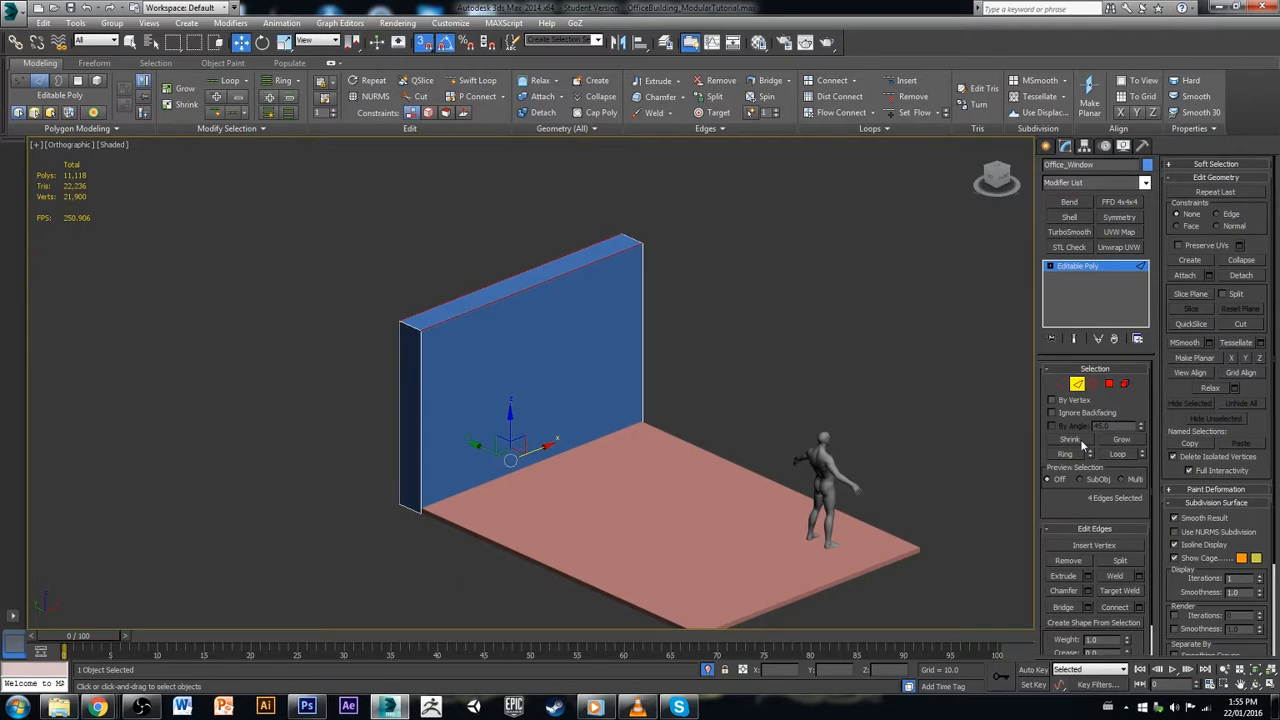
{"action": "left_click", "coordinate": [1141, 610]}
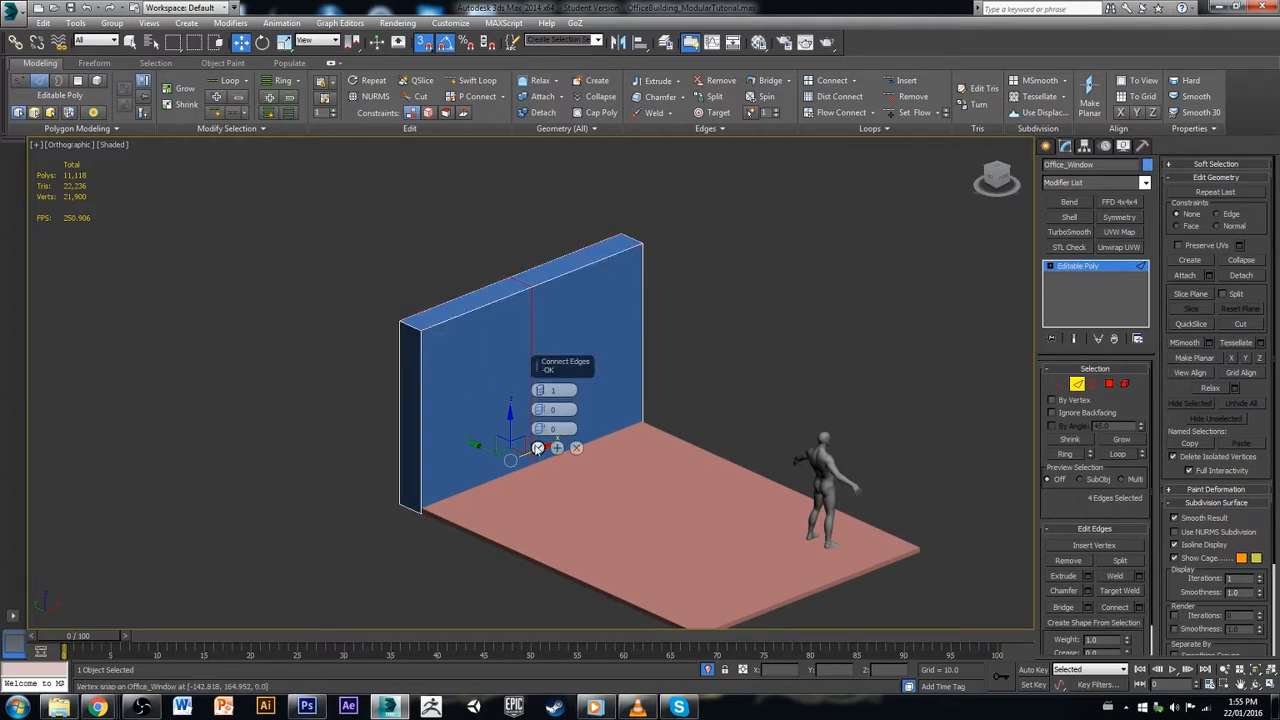
{"action": "left_click", "coordinate": [538, 447]}
Step: Connect the wall's six vertical edges with one segment, adding a horizontal edge loop at mid-height
{"action": "left_click", "coordinate": [536, 417]}
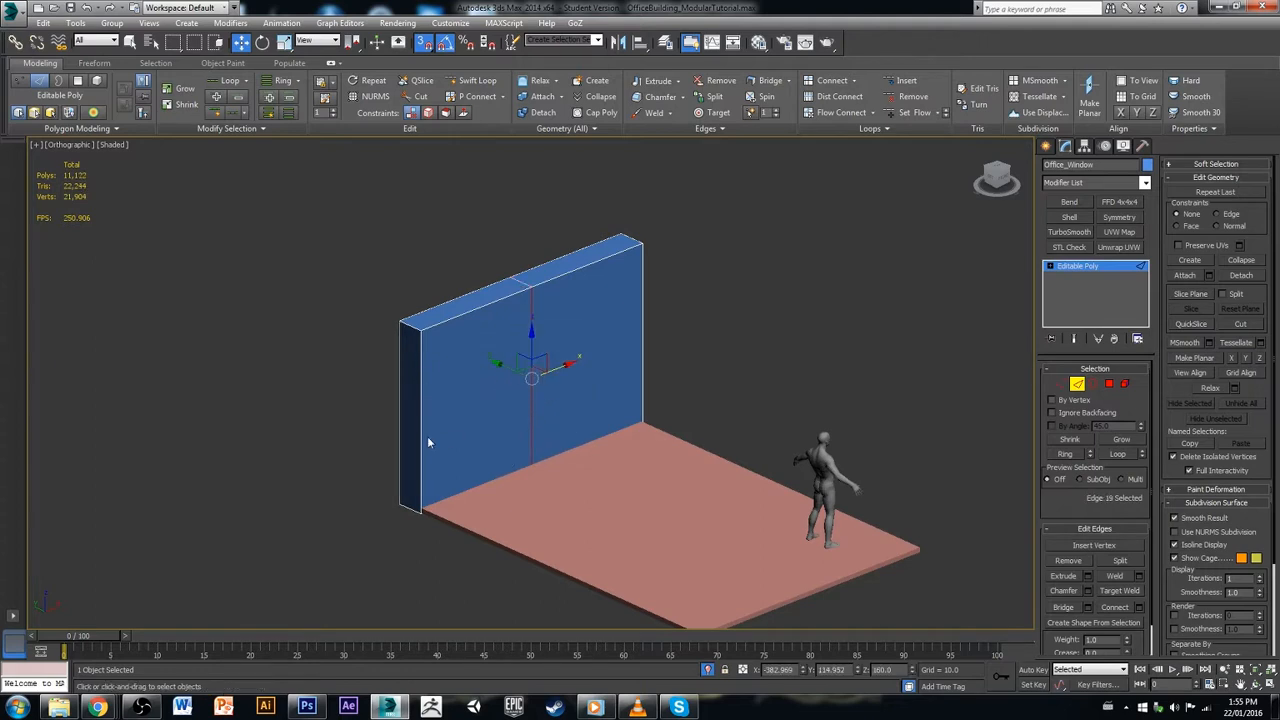
{"action": "double_click", "coordinate": [424, 444]}
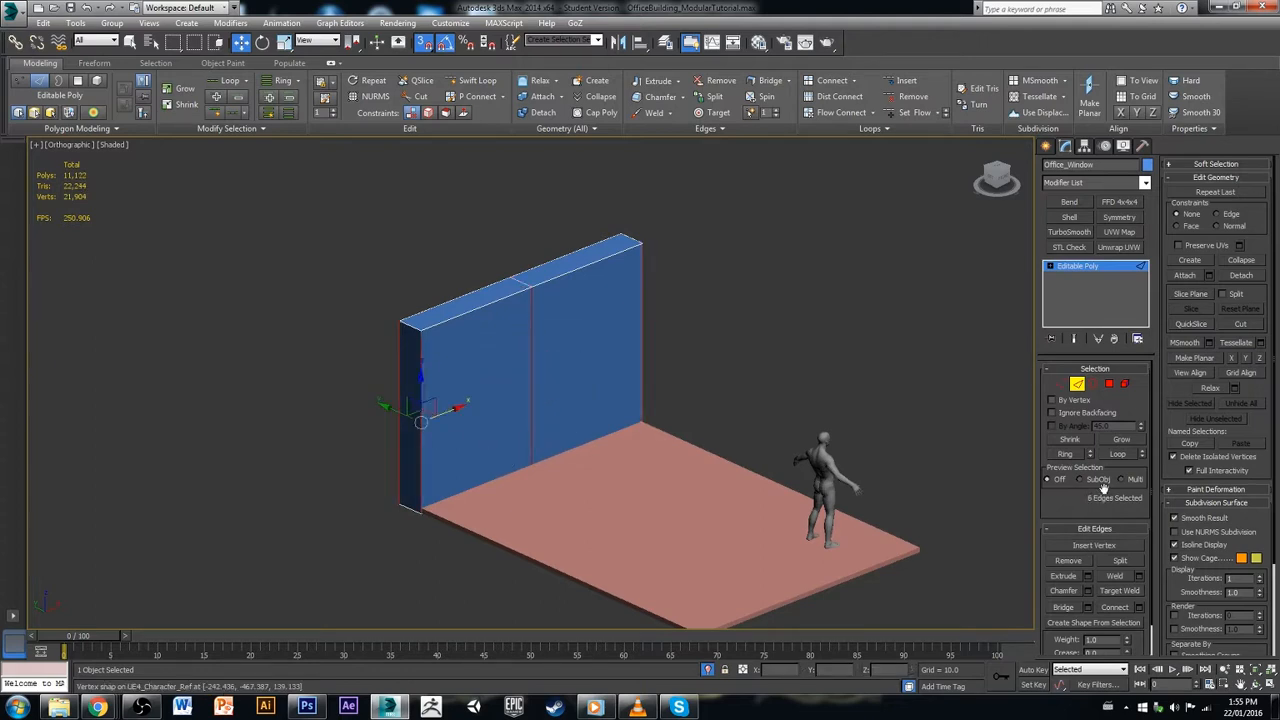
{"action": "left_click", "coordinate": [1140, 608]}
{"action": "left_click", "coordinate": [539, 447]}
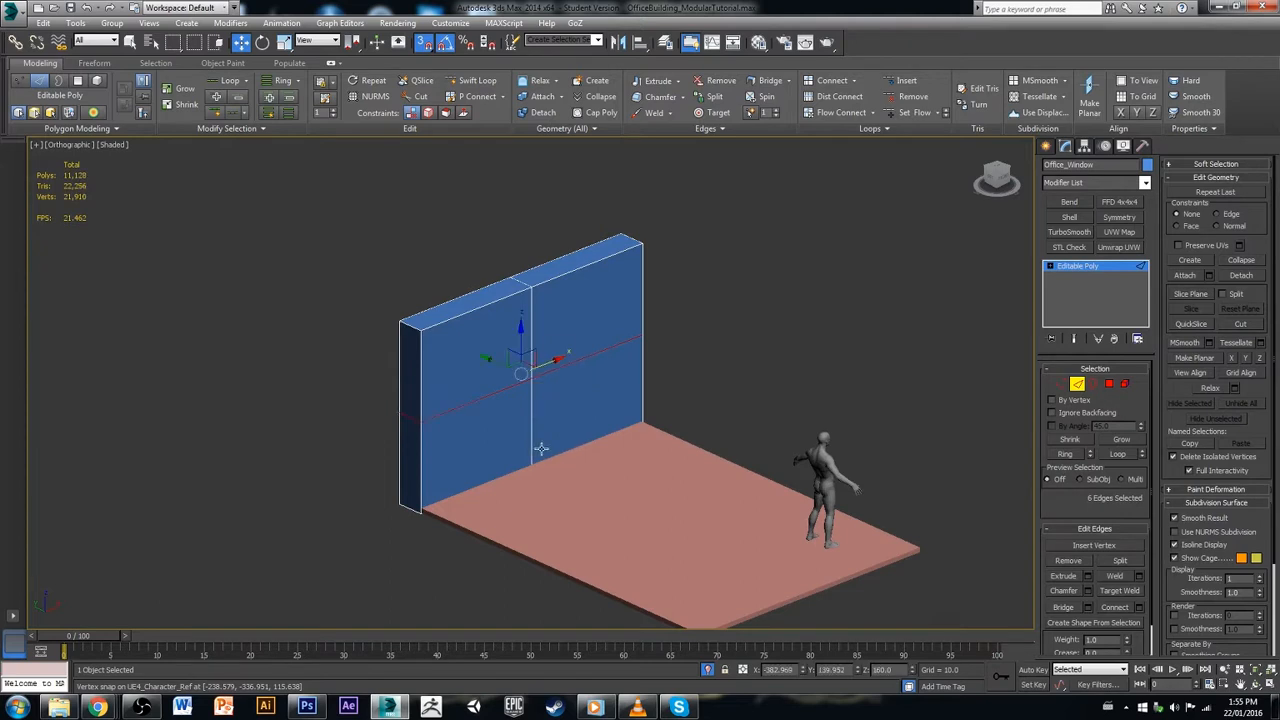
{"action": "left_click", "coordinate": [836, 381]}
Step: Chamfer the centre vertices on both faces of the wall by about 136 to form a large diamond on each side
{"action": "middle_click_drag", "start_coordinate": [660, 395], "coordinate": [626, 400], "text": "alt"}
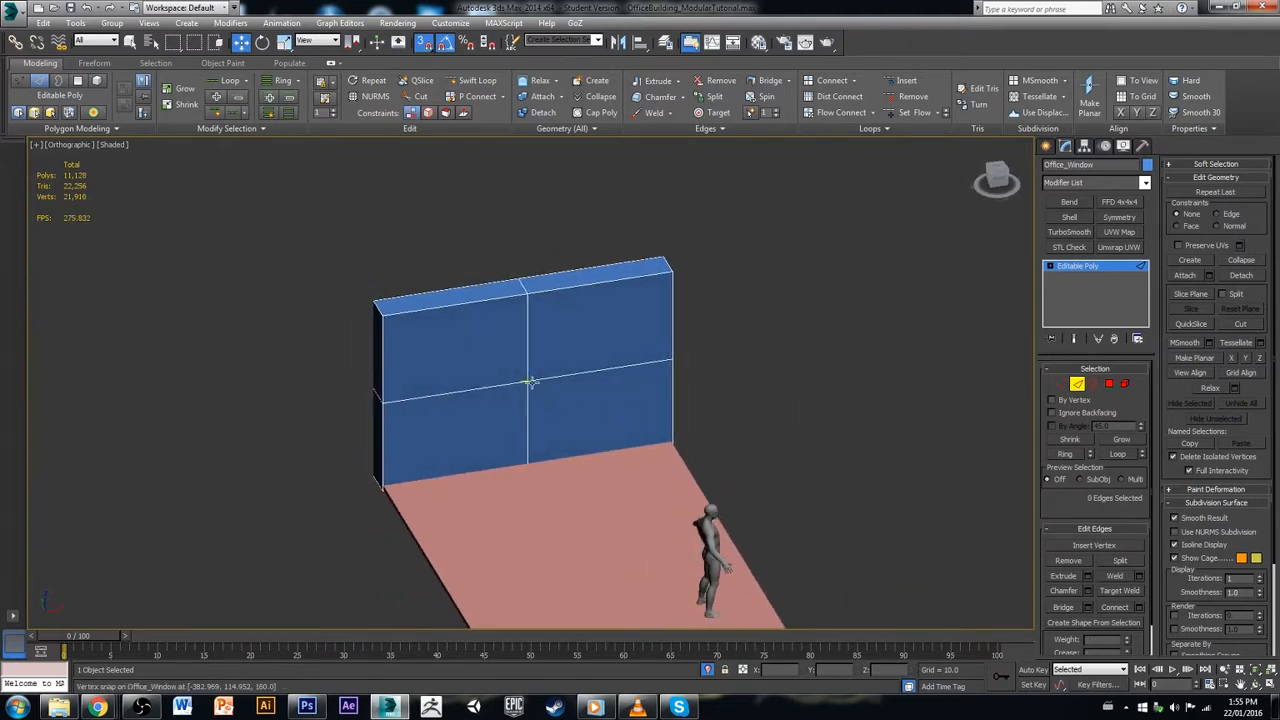
{"action": "left_click", "coordinate": [1061, 385]}
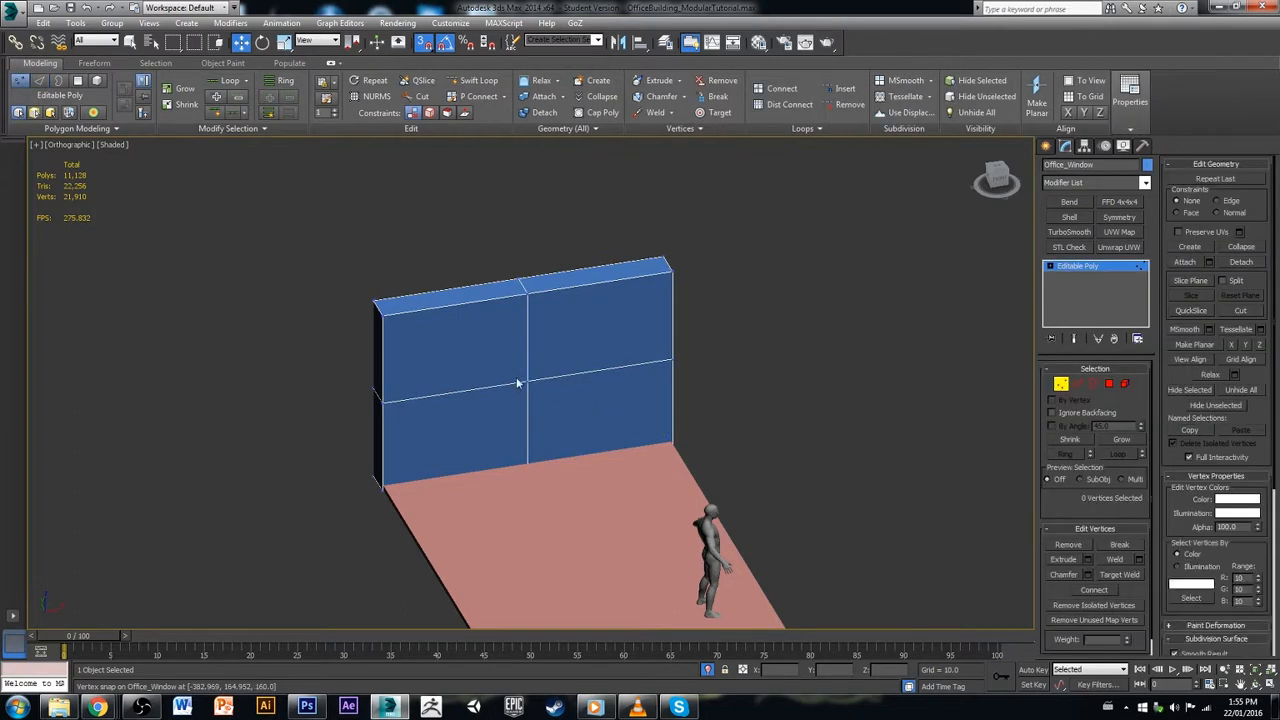
{"action": "mouse_move", "coordinate": [542, 398]}
{"action": "middle_mouse_down", "text": "alt"}
{"action": "mouse_move", "coordinate": [557, 423]}
{"action": "mouse_move", "coordinate": [539, 409]}
{"action": "middle_mouse_up", "text": "alt"}
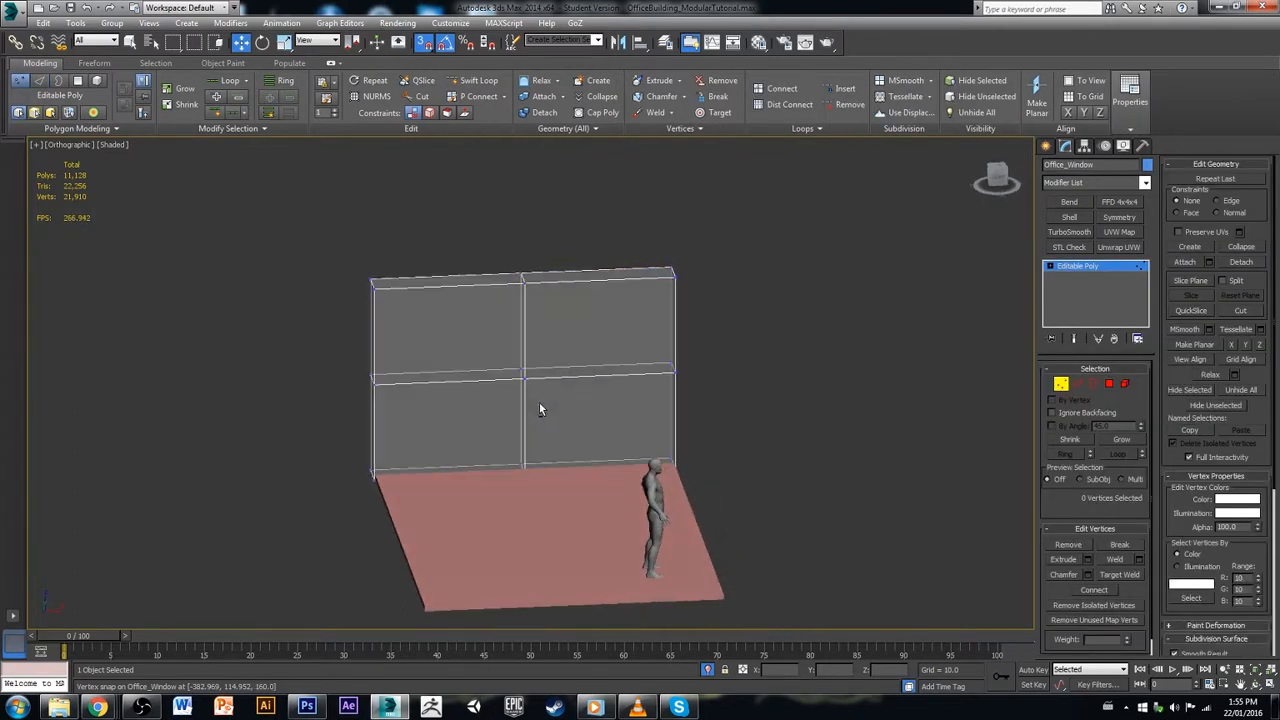
{"action": "left_click_drag", "start_coordinate": [547, 412], "coordinate": [559, 388]}
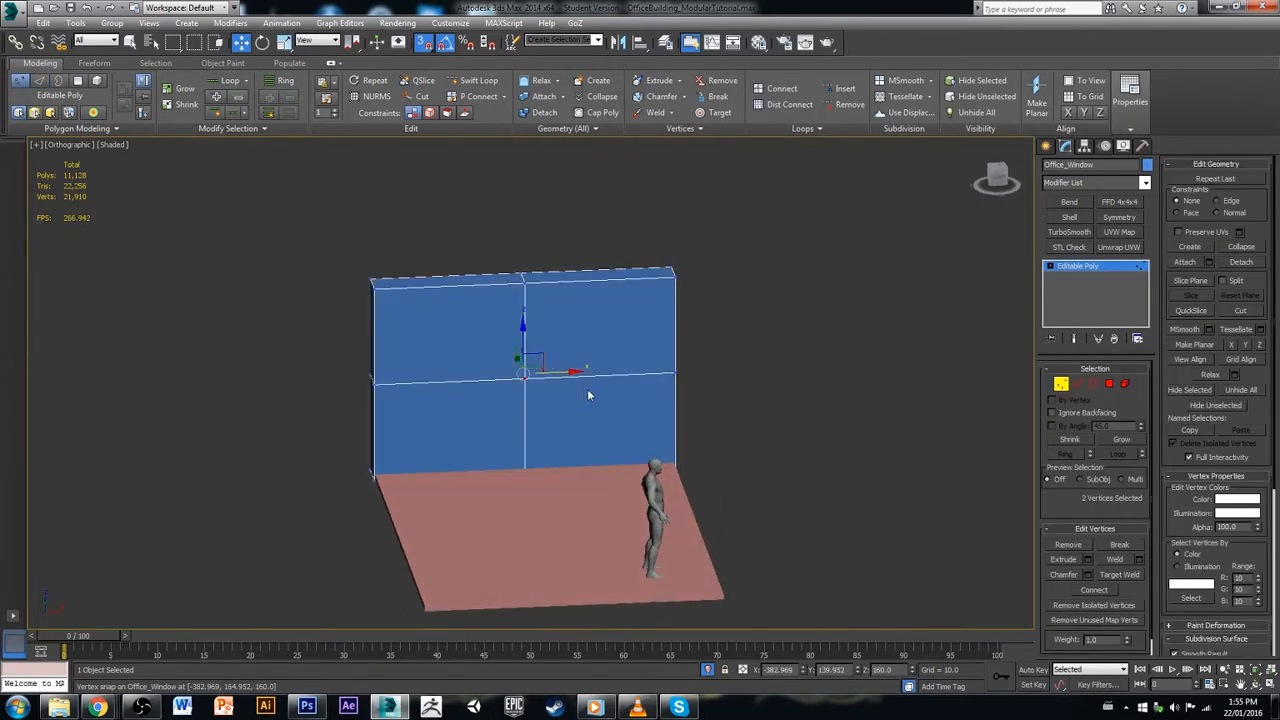
{"action": "middle_click_drag", "start_coordinate": [587, 388], "coordinate": [603, 405], "text": "alt"}
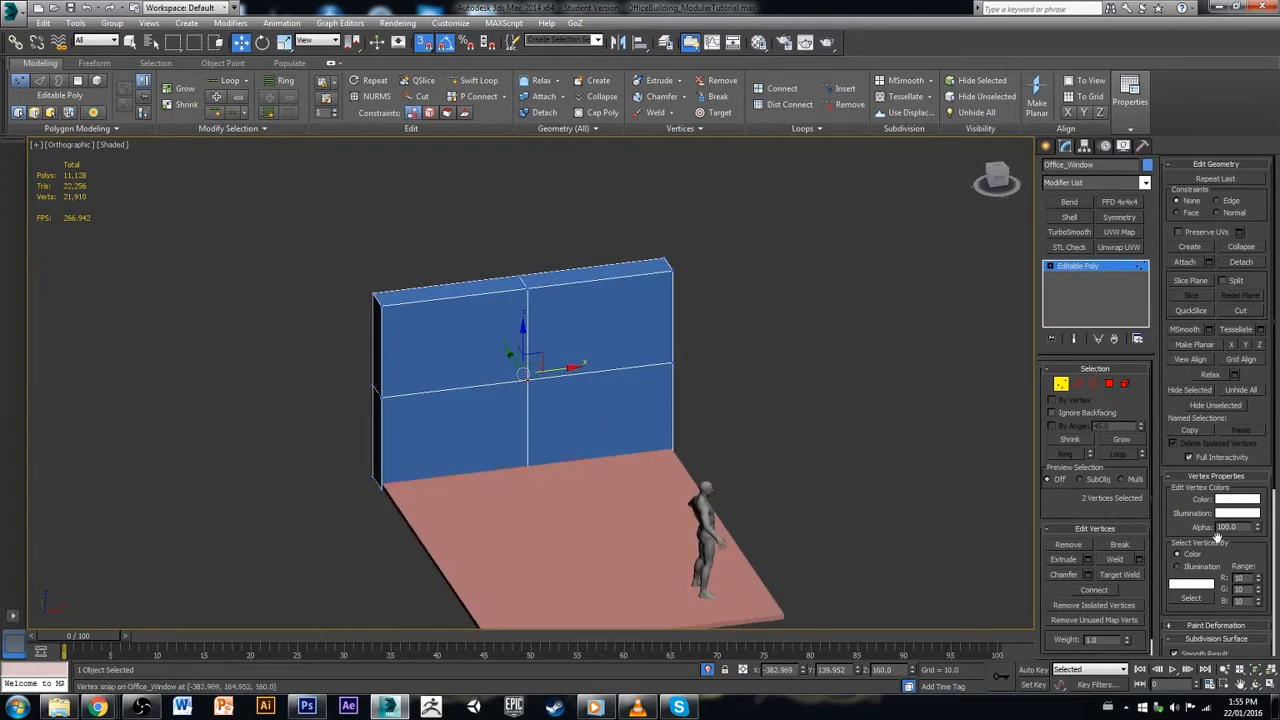
{"action": "left_click", "coordinate": [1087, 574]}
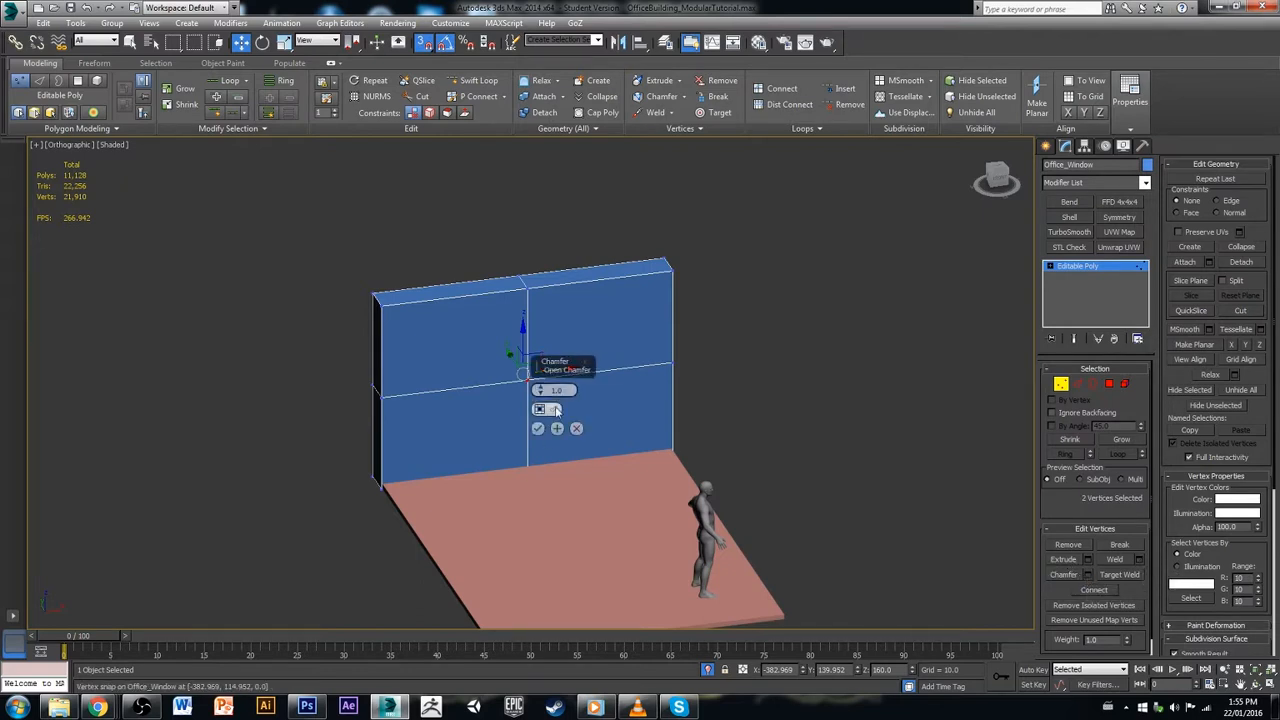
{"action": "left_click_drag", "start_coordinate": [547, 393], "coordinate": [626, 297]}
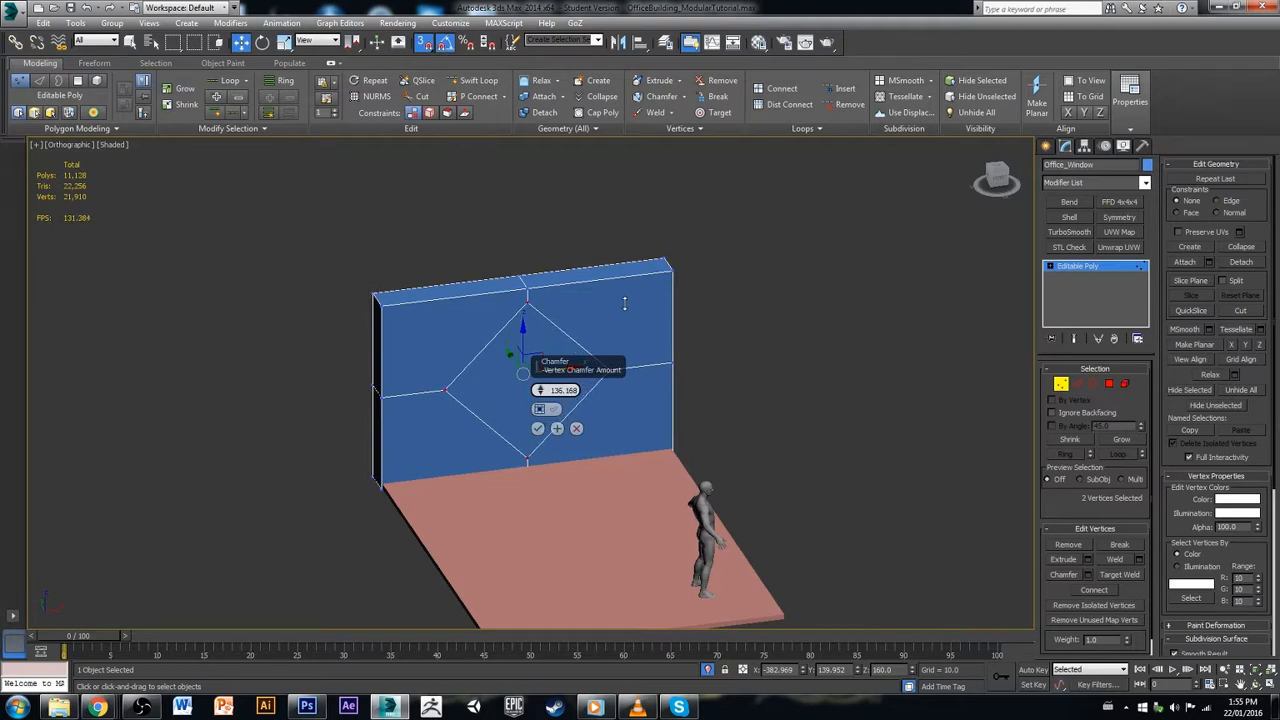
{"action": "left_click", "coordinate": [537, 428]}
{"action": "left_click", "coordinate": [811, 376]}
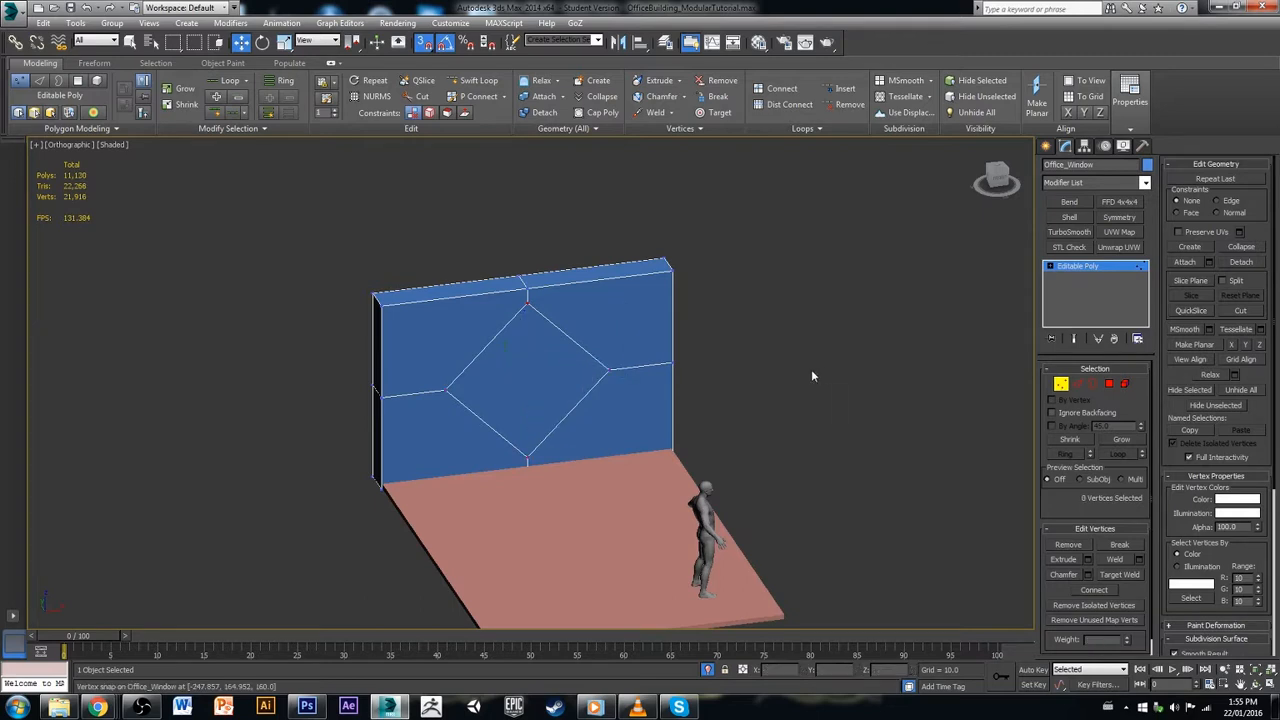
Step: Chamfer the edge loops running out from the diamond's four corners by about 61.2, turning the diamonds into octagons
{"action": "left_click", "coordinate": [1077, 384]}
{"action": "double_click", "coordinate": [527, 296]}
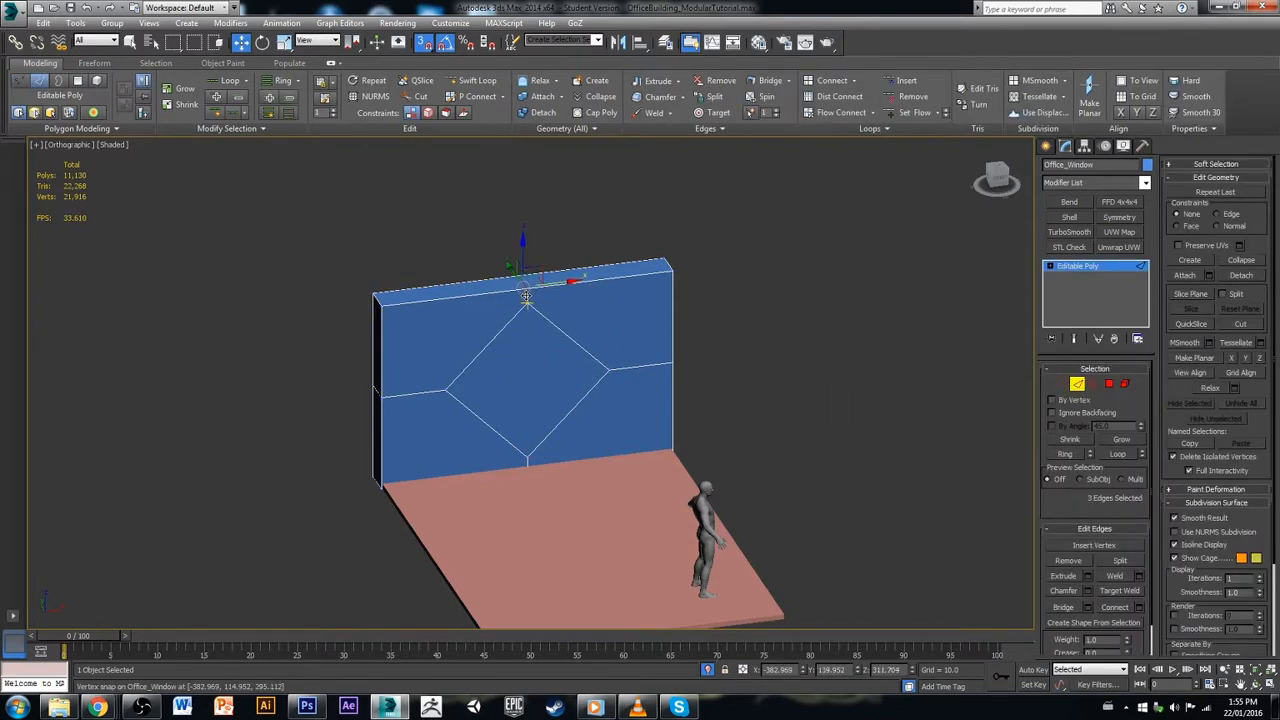
{"action": "double_click", "coordinate": [527, 462], "text": "ctrl"}
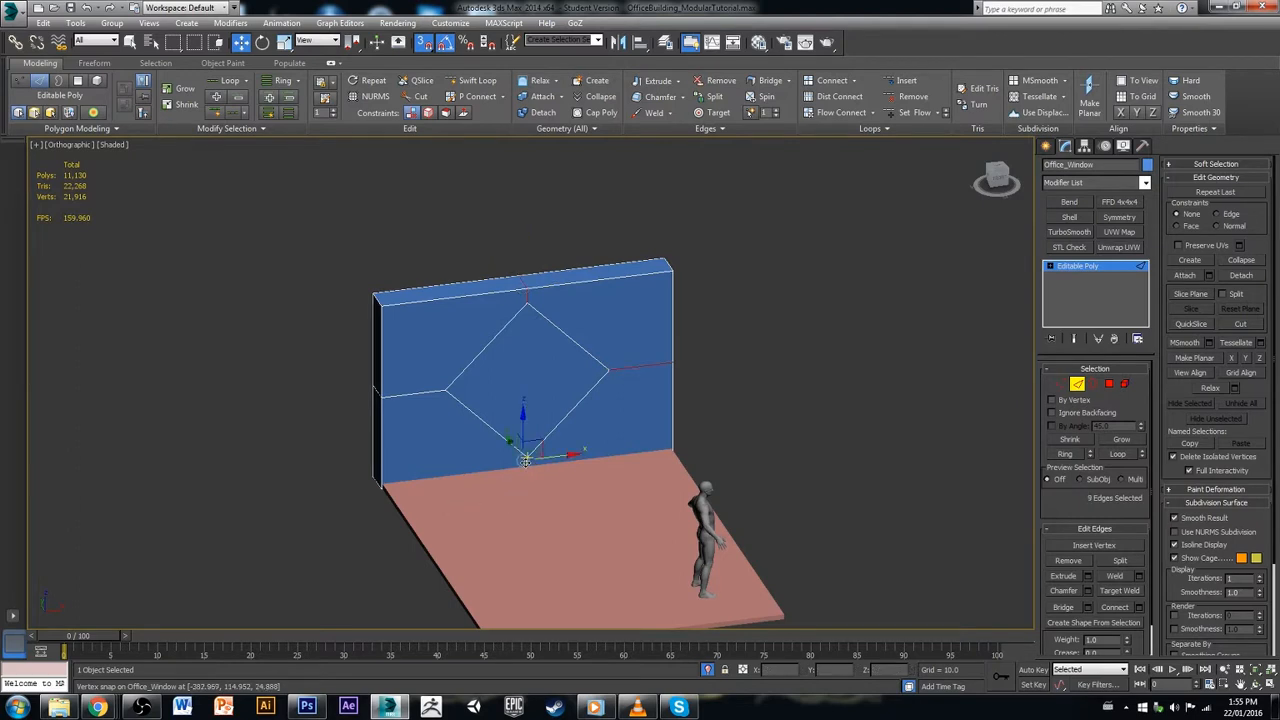
{"action": "double_click", "coordinate": [403, 398], "text": "ctrl"}
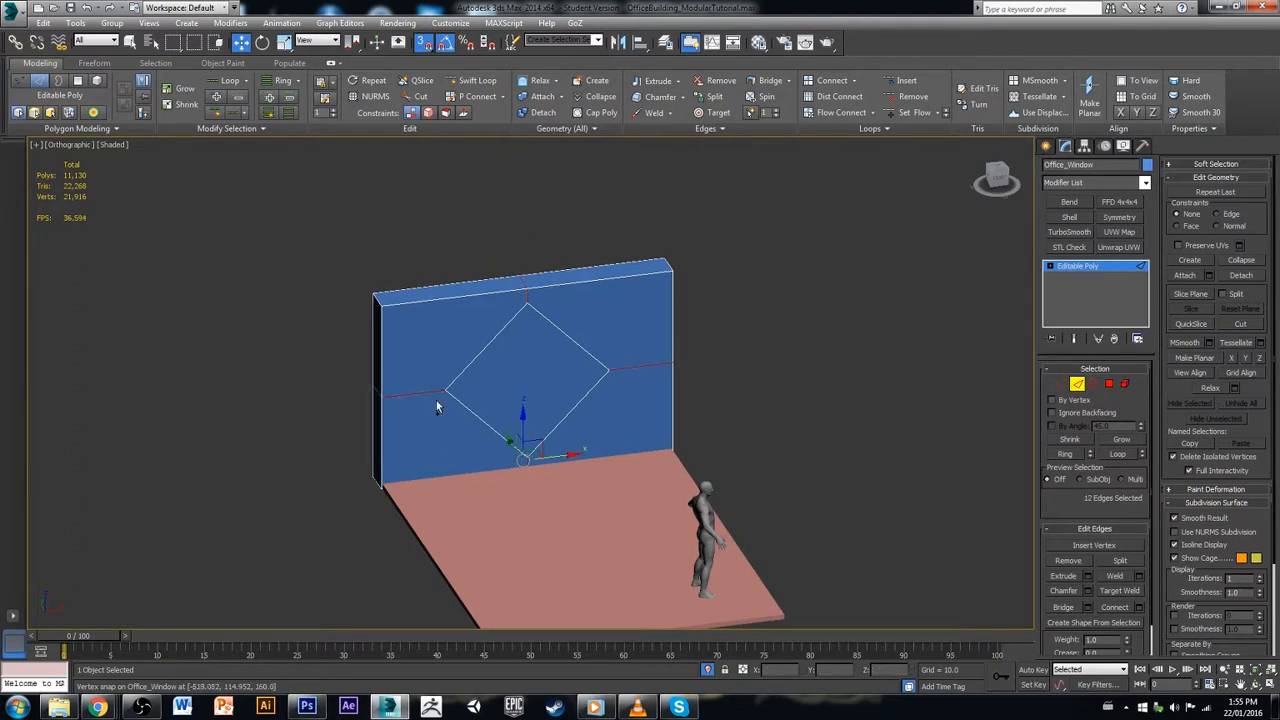
{"action": "left_click", "coordinate": [1088, 591]}
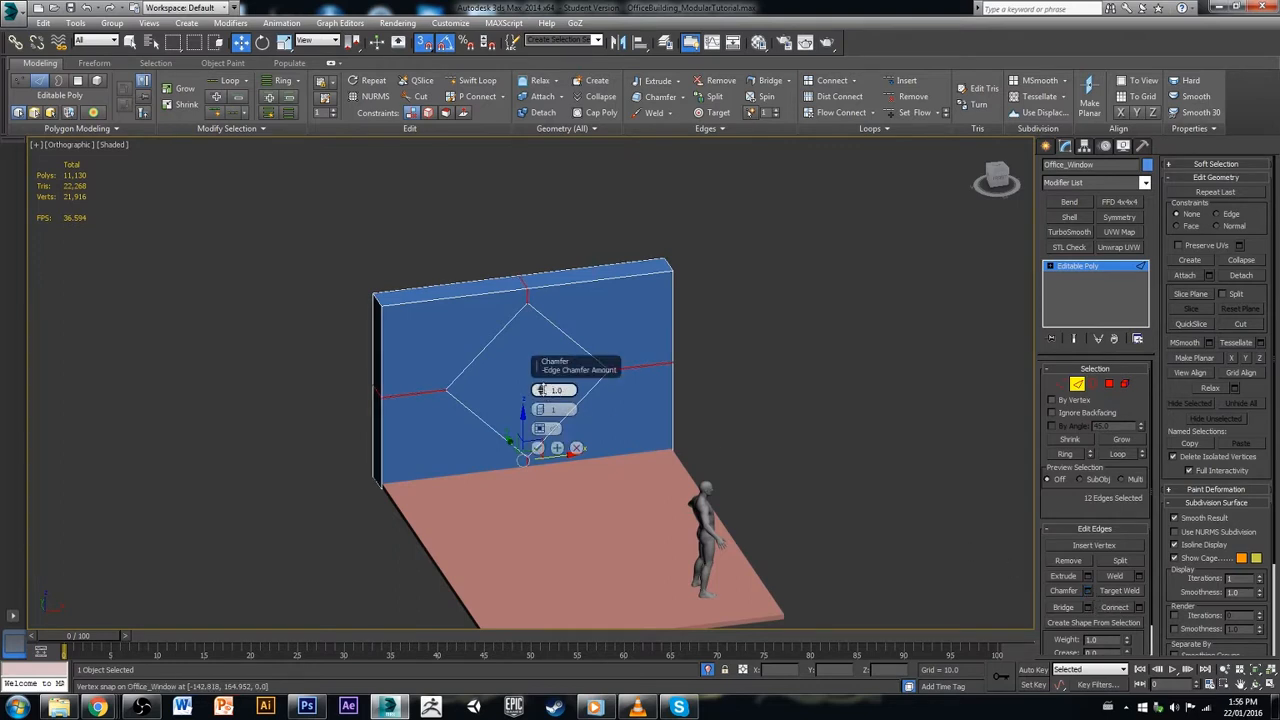
{"action": "mouse_move", "coordinate": [540, 390]}
{"action": "left_mouse_down"}
{"action": "mouse_move", "coordinate": [558, 356]}
{"action": "mouse_move", "coordinate": [575, 358]}
{"action": "mouse_move", "coordinate": [541, 386]}
{"action": "mouse_move", "coordinate": [544, 372]}
{"action": "left_mouse_up"}
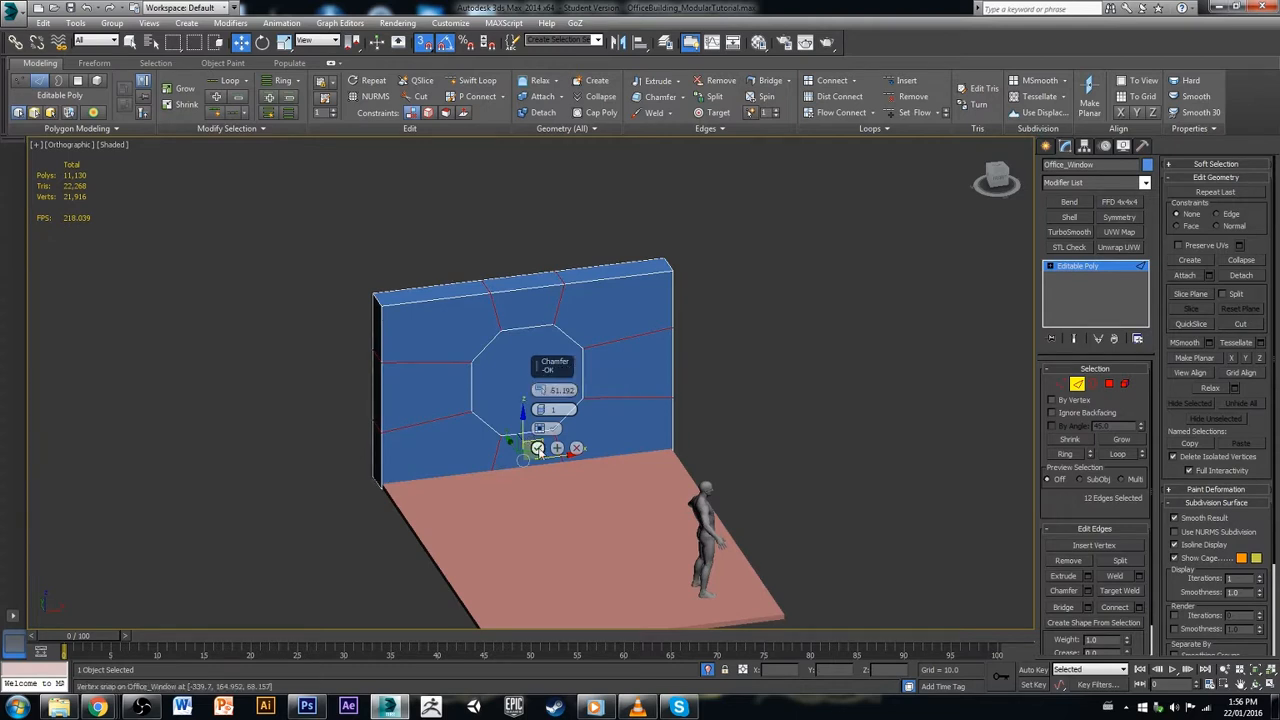
{"action": "mouse_move", "coordinate": [539, 390]}
{"action": "left_mouse_down"}
{"action": "mouse_move", "coordinate": [544, 399]}
{"action": "mouse_move", "coordinate": [545, 369]}
{"action": "mouse_move", "coordinate": [552, 409]}
{"action": "mouse_move", "coordinate": [554, 390]}
{"action": "left_mouse_up"}
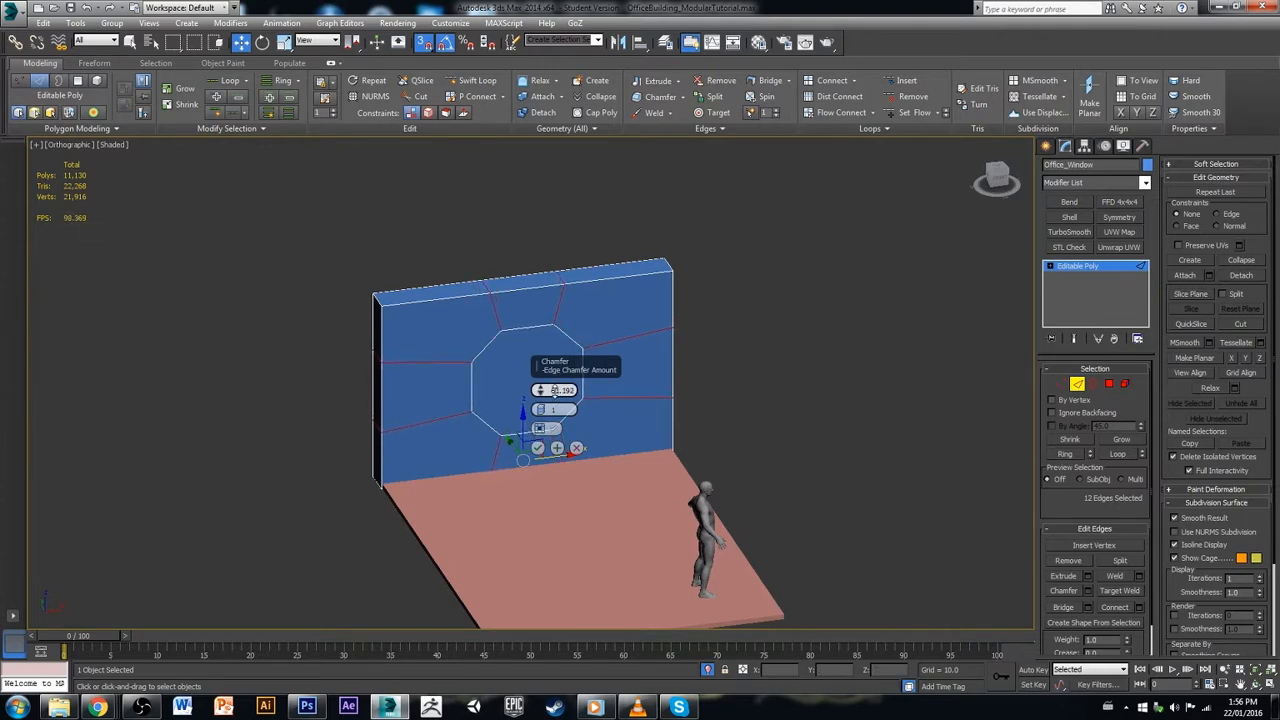
{"action": "left_click", "coordinate": [538, 447]}
{"action": "left_click", "coordinate": [893, 347]}
Step: Select the octagonal polygons on both faces of the wall and scale them up uniformly to enlarge the window opening
{"action": "left_click", "coordinate": [1110, 385]}
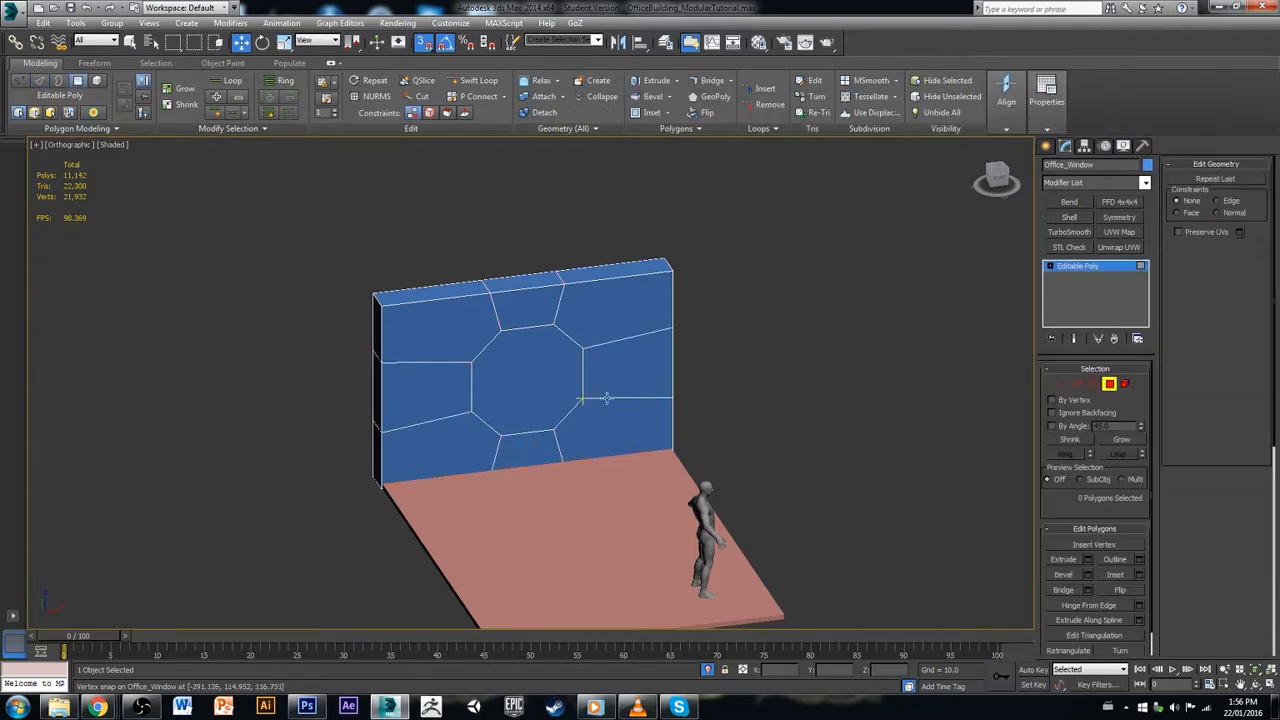
{"action": "left_click", "coordinate": [615, 365]}
{"action": "left_click", "coordinate": [525, 368]}
{"action": "middle_click_drag", "start_coordinate": [525, 368], "coordinate": [880, 412], "text": "alt"}
{"action": "left_click", "coordinate": [505, 403], "text": "ctrl"}
{"action": "middle_click_drag", "start_coordinate": [830, 445], "coordinate": [509, 486], "text": "alt"}
{"action": "key", "text": "r"}
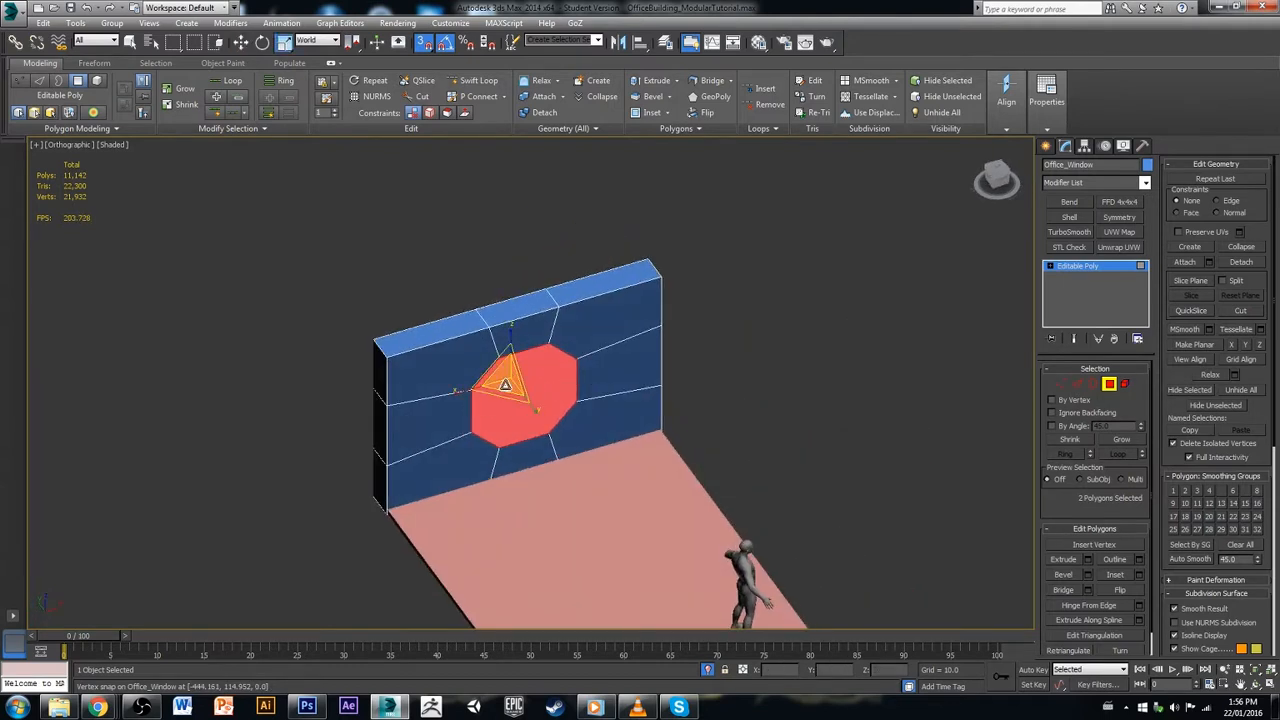
{"action": "left_click_drag", "start_coordinate": [490, 366], "coordinate": [457, 363]}
{"action": "middle_click_drag", "start_coordinate": [568, 440], "coordinate": [632, 445], "text": "alt"}
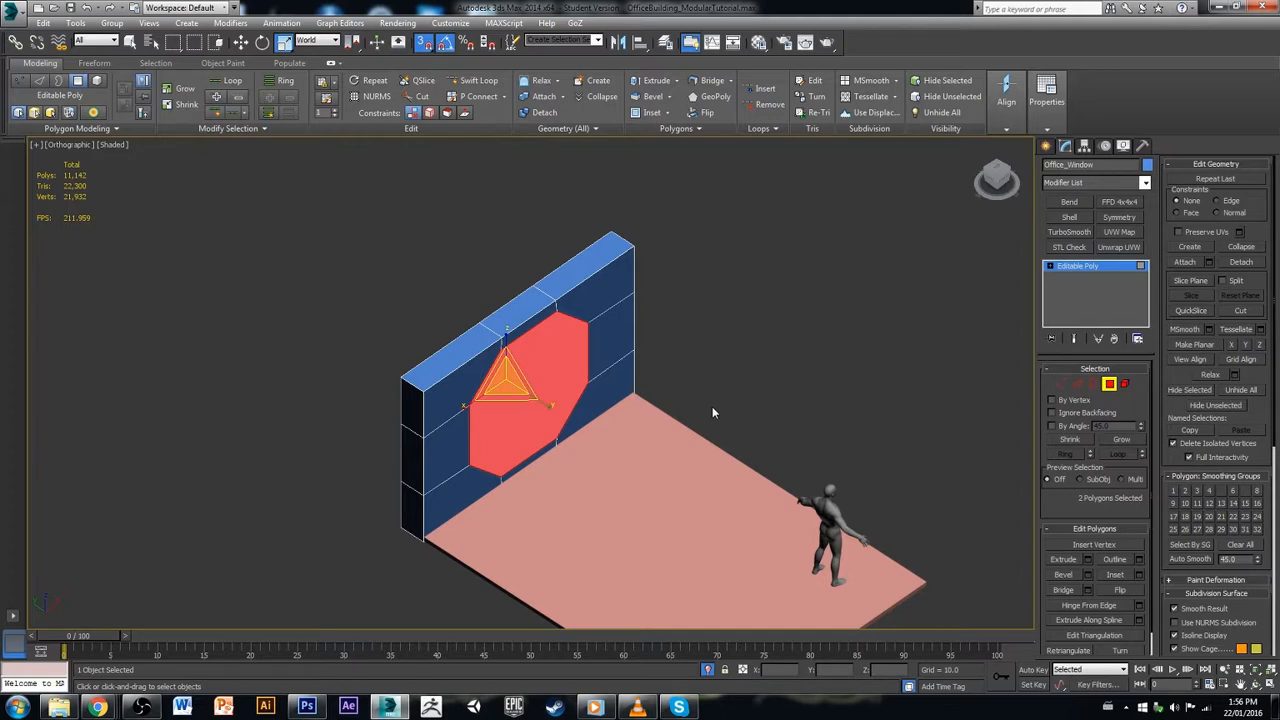
Step: Delete the two octagonal polygons and bridge their open borders through the wall's thickness
{"action": "key", "text": "Delete"}
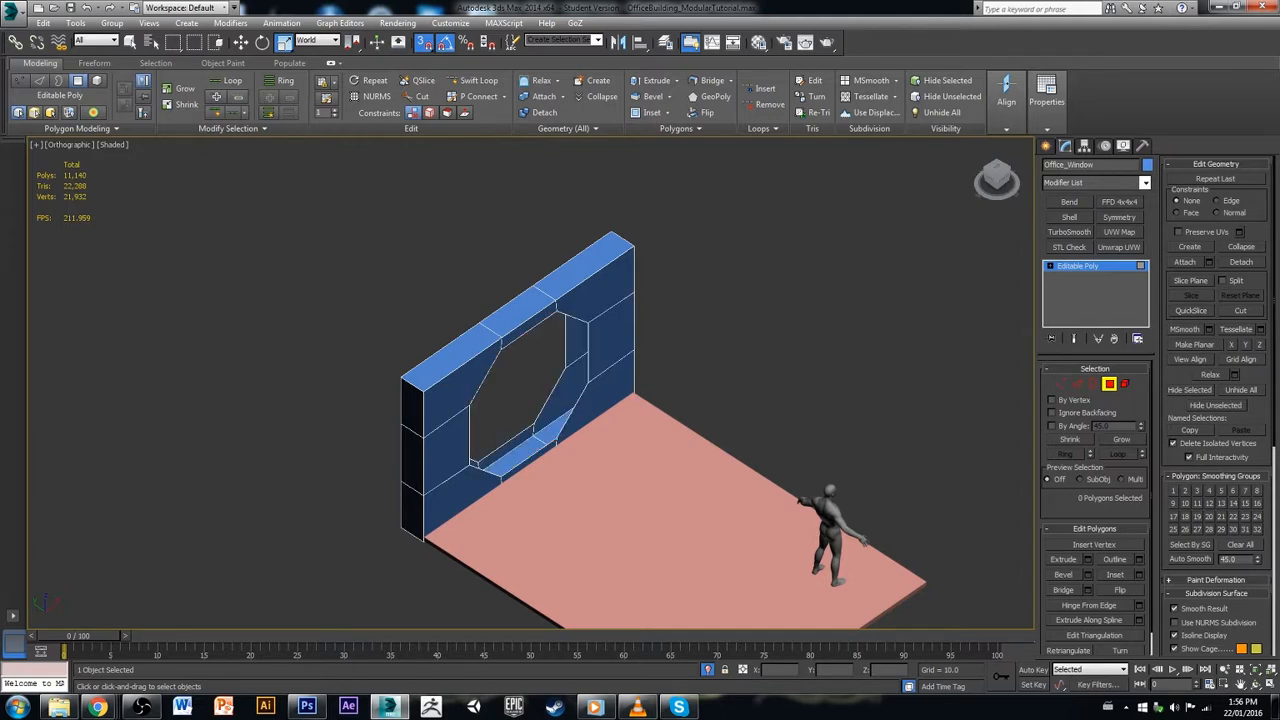
{"action": "left_click", "coordinate": [1093, 383]}
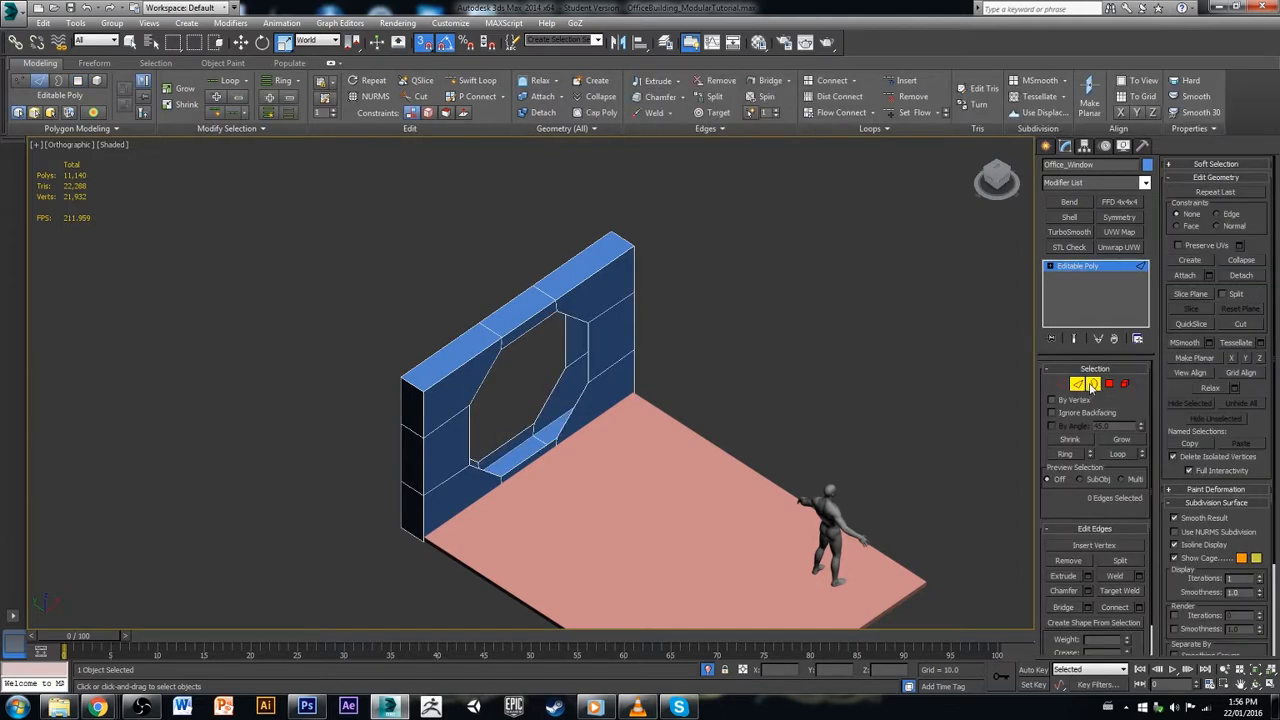
{"action": "left_click", "coordinate": [548, 445]}
{"action": "left_click", "coordinate": [530, 441], "text": "ctrl"}
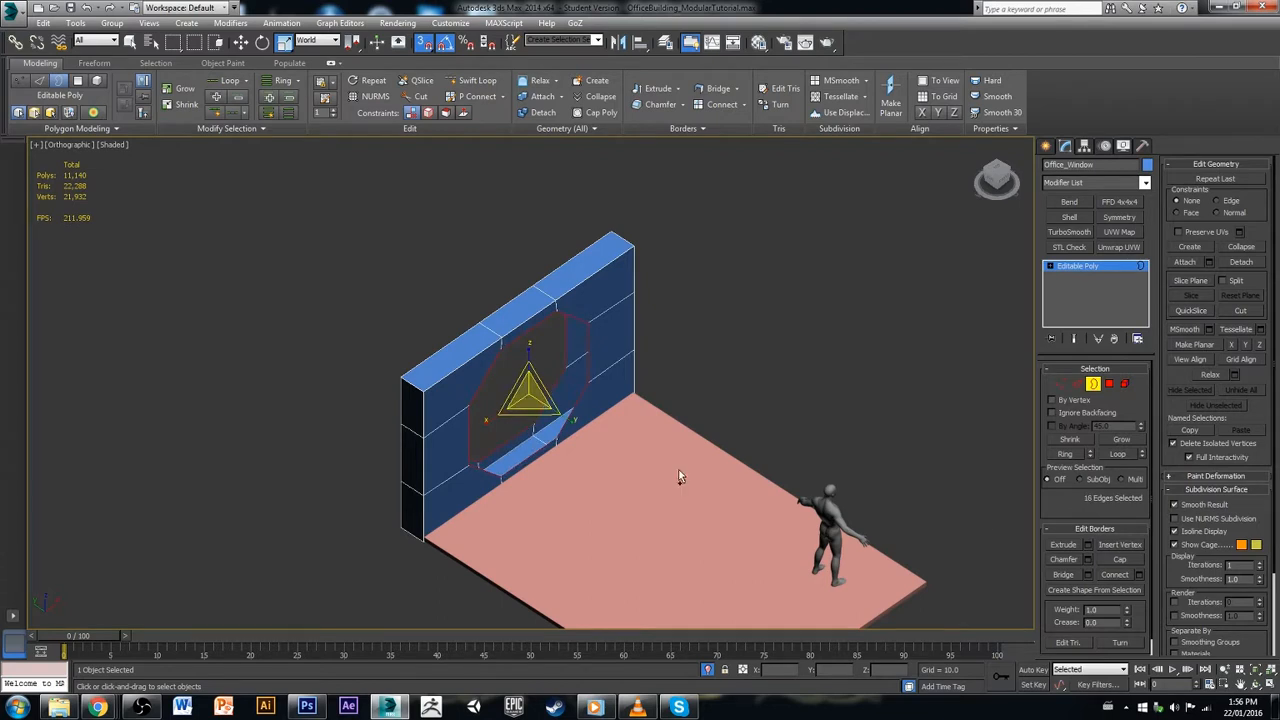
{"action": "left_click", "coordinate": [1068, 577]}
{"action": "middle_click_drag", "start_coordinate": [576, 402], "coordinate": [630, 360], "text": "alt"}
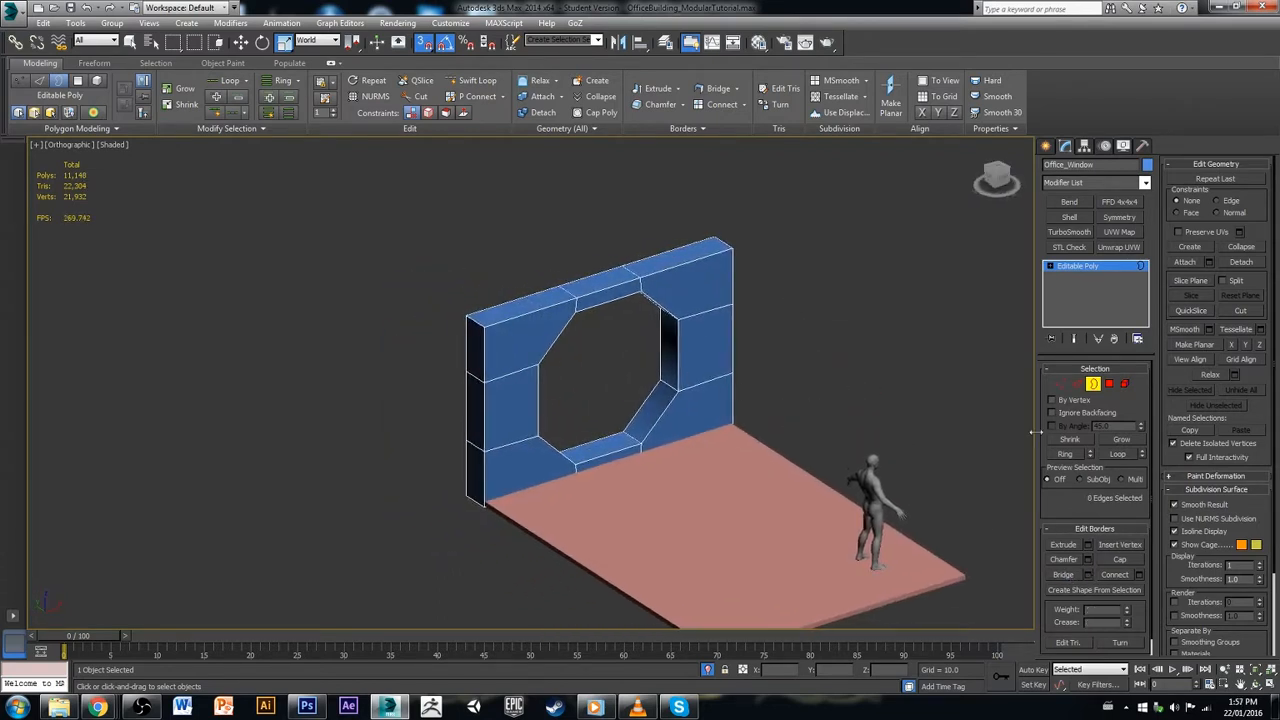
Step: Select the eight inner polygons of the window opening and clone them to an element, scaled down slightly
{"action": "left_click", "coordinate": [1108, 385]}
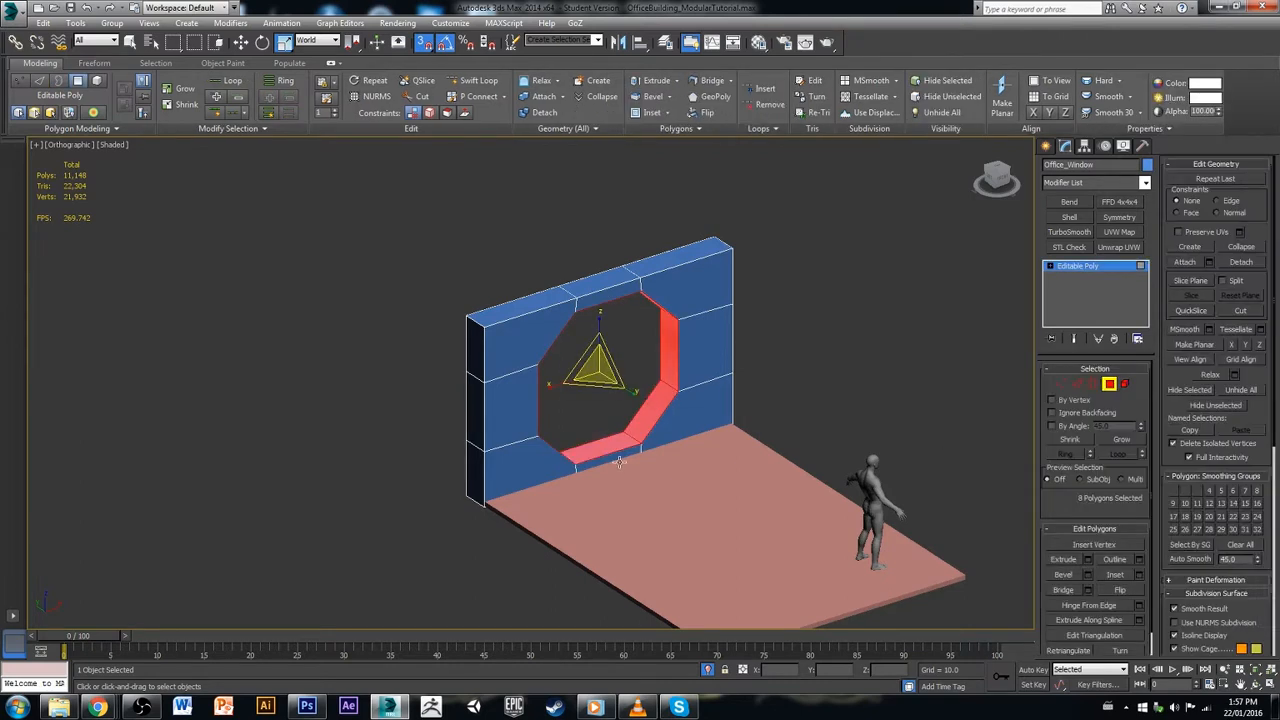
{"action": "left_click", "coordinate": [876, 318]}
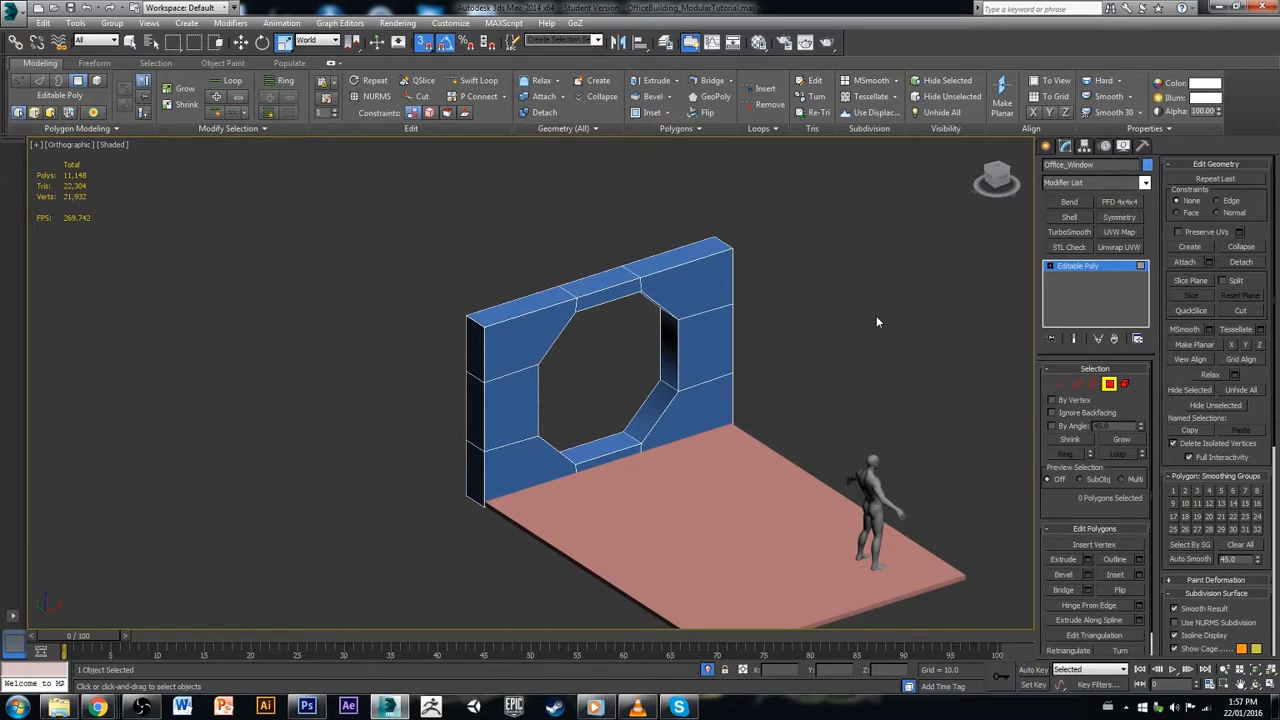
{"action": "scroll", "coordinate": [619, 457], "scroll_direction": "up", "scroll_amount": 5}
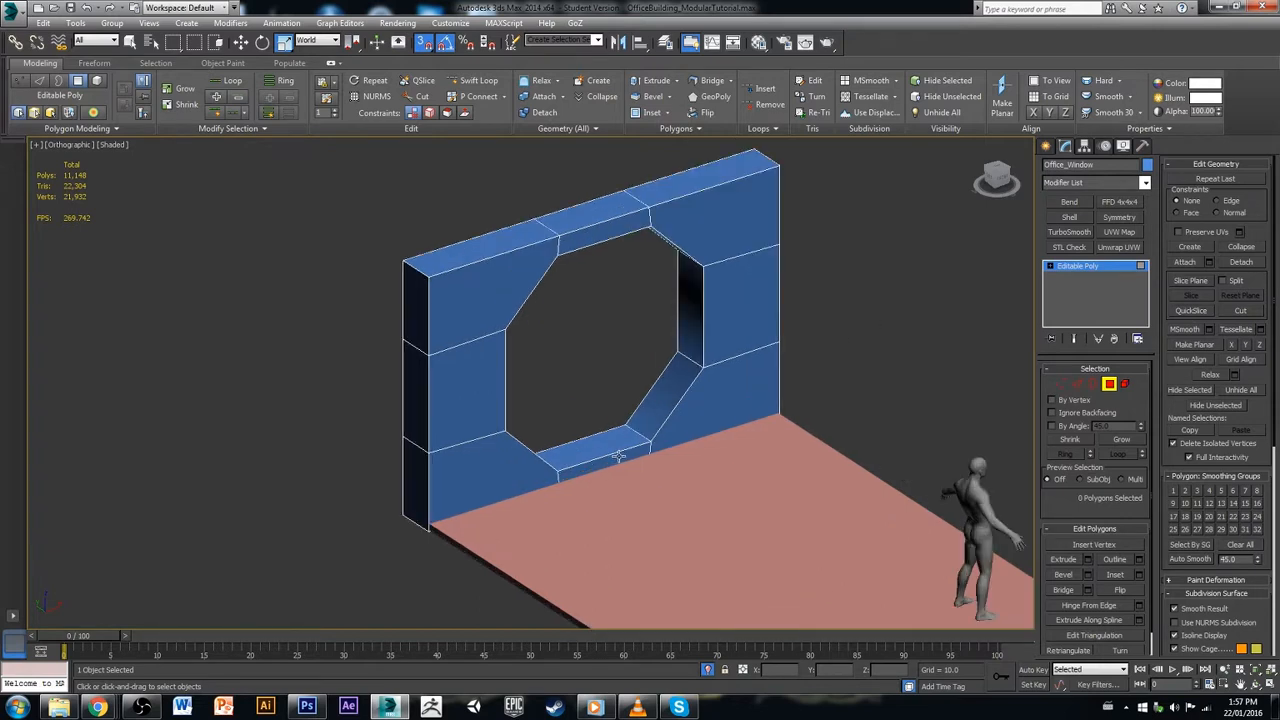
{"action": "left_click", "coordinate": [640, 427]}
{"action": "left_click", "coordinate": [704, 351], "text": "ctrl"}
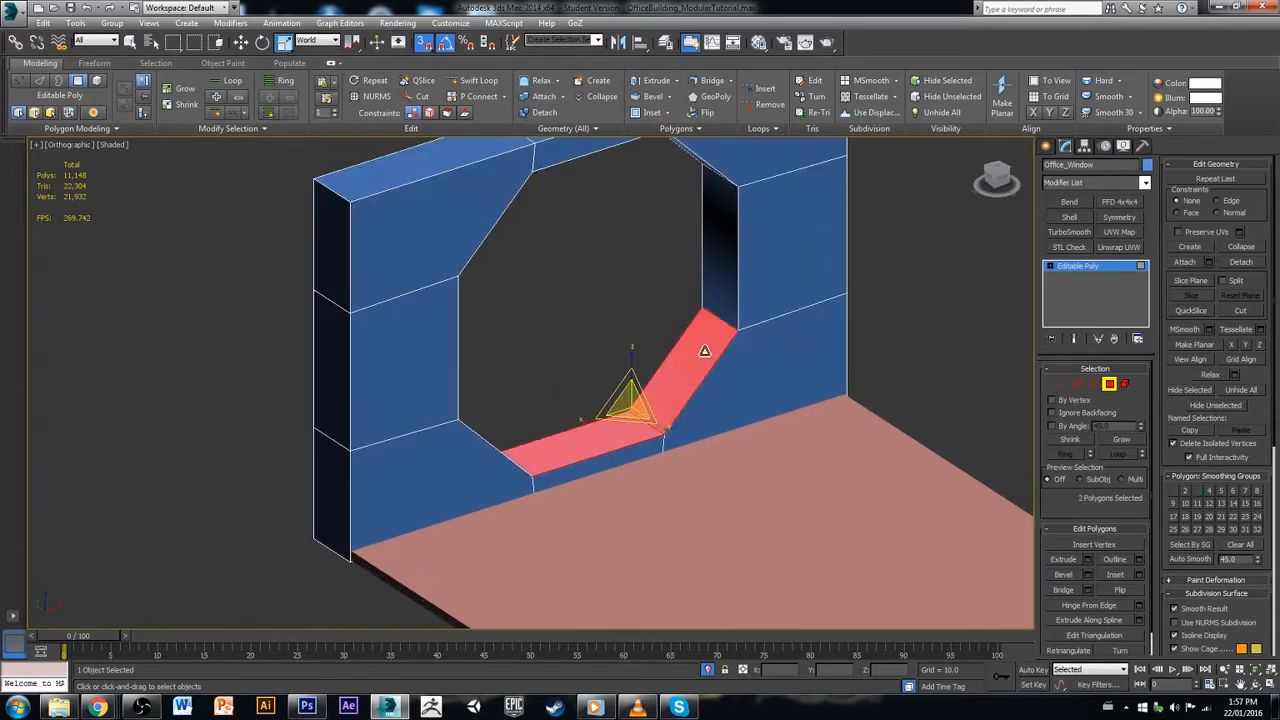
{"action": "left_click", "coordinate": [729, 297], "text": "shift"}
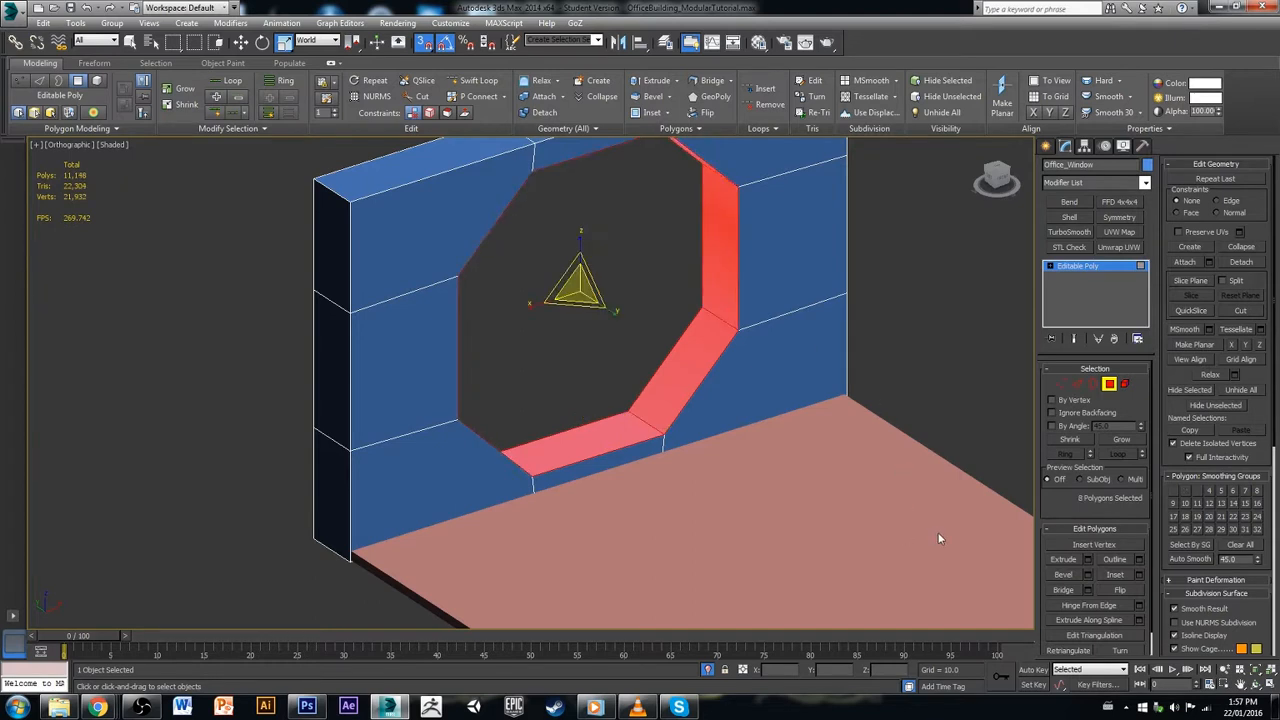
{"action": "scroll", "coordinate": [938, 539], "scroll_direction": "down", "scroll_amount": 3}
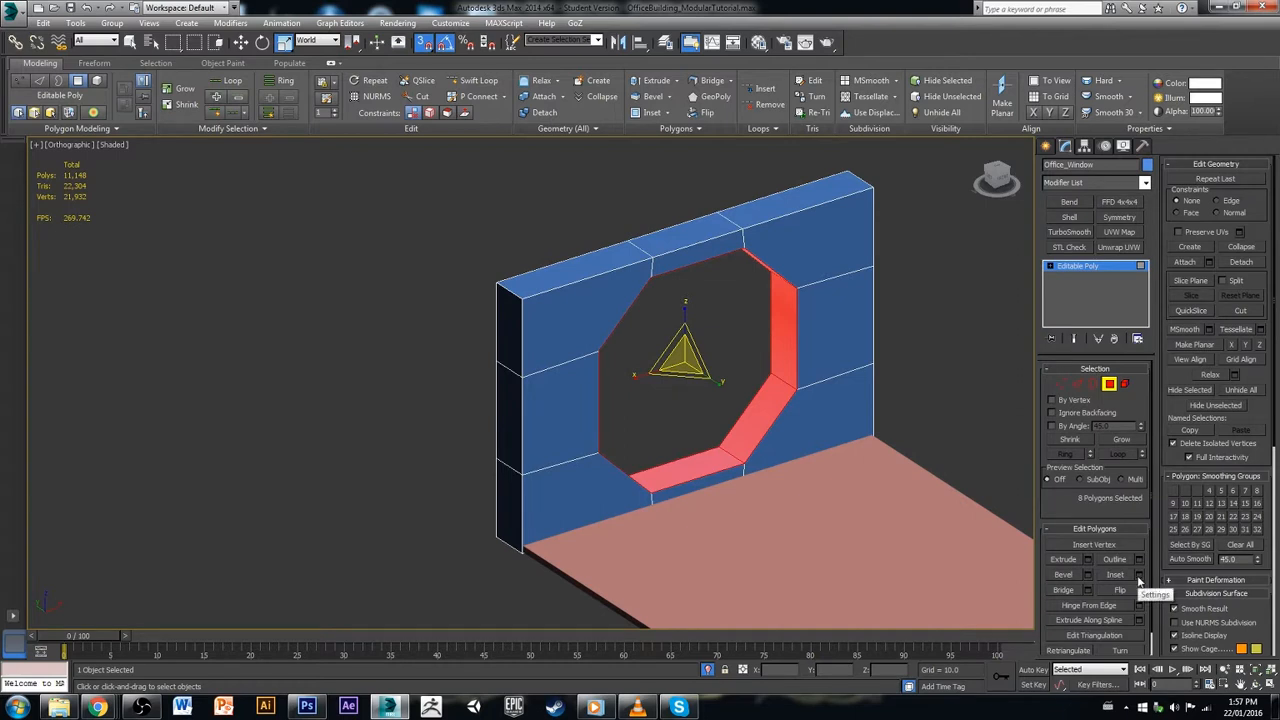
{"action": "key", "text": "w"}
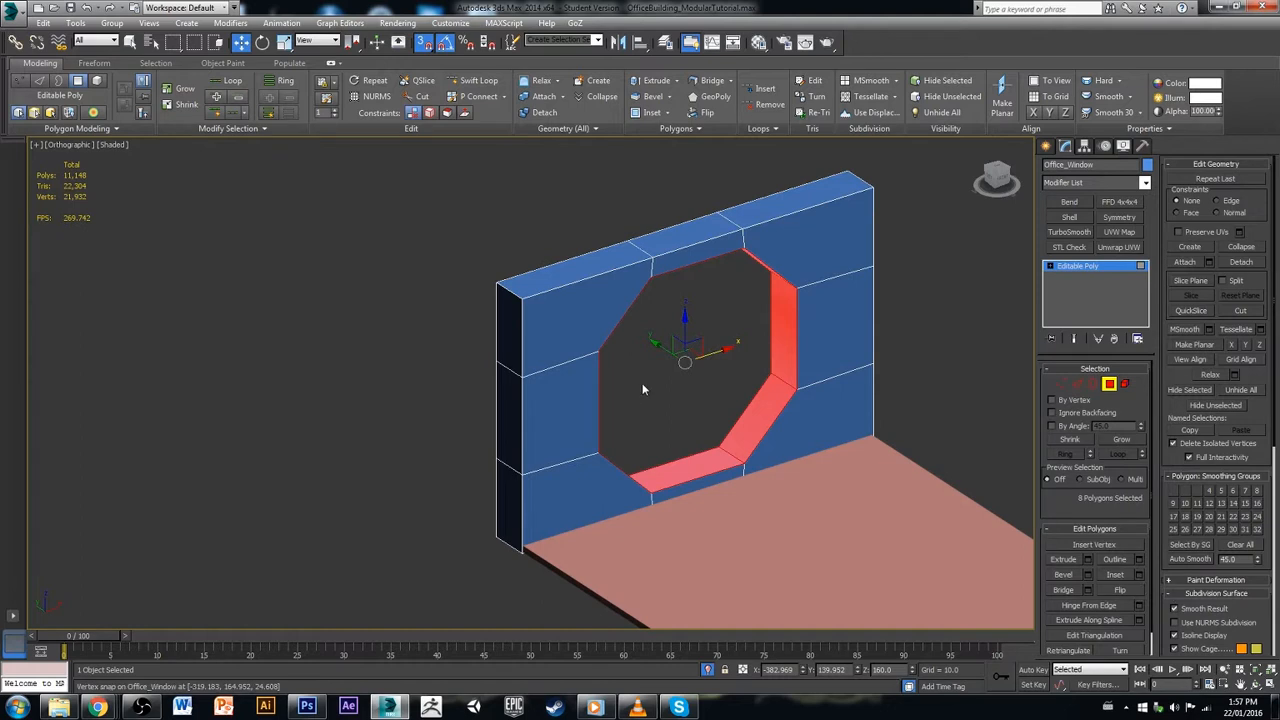
{"action": "key", "text": "e"}
{"action": "key", "text": "r"}
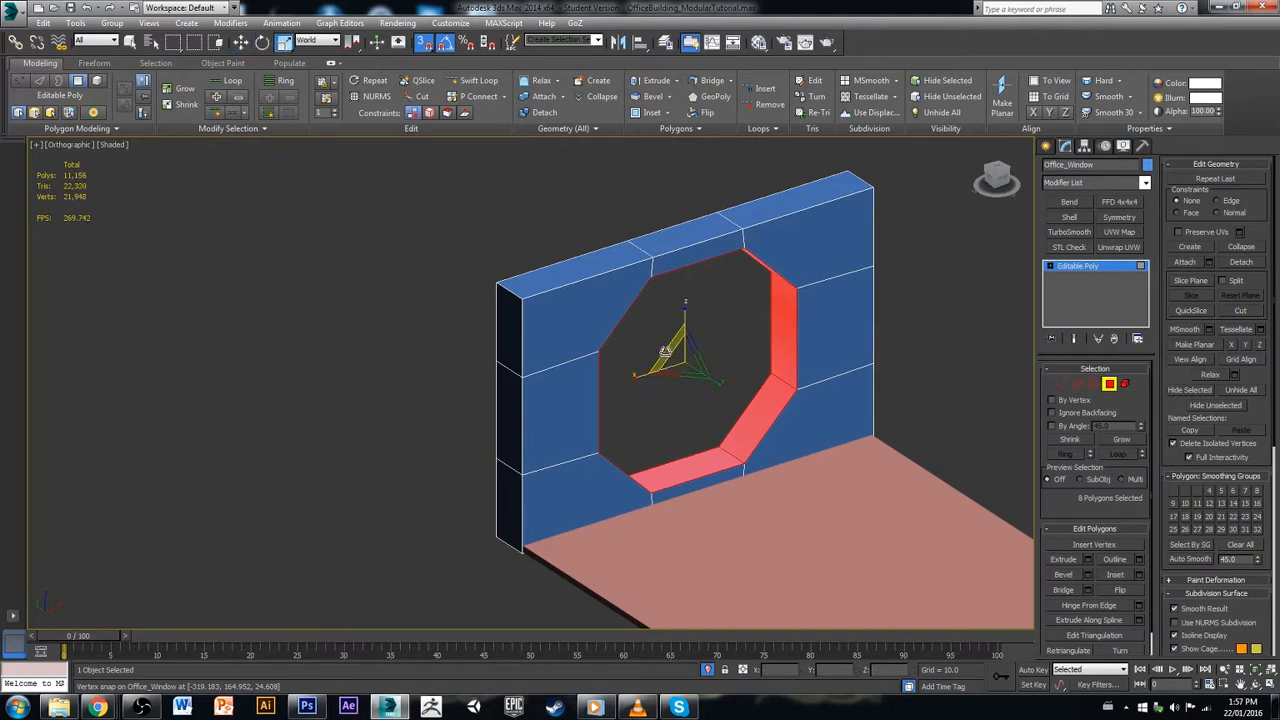
{"action": "left_click_drag", "start_coordinate": [665, 350], "coordinate": [668, 355]}
{"action": "left_click", "coordinate": [703, 356]}
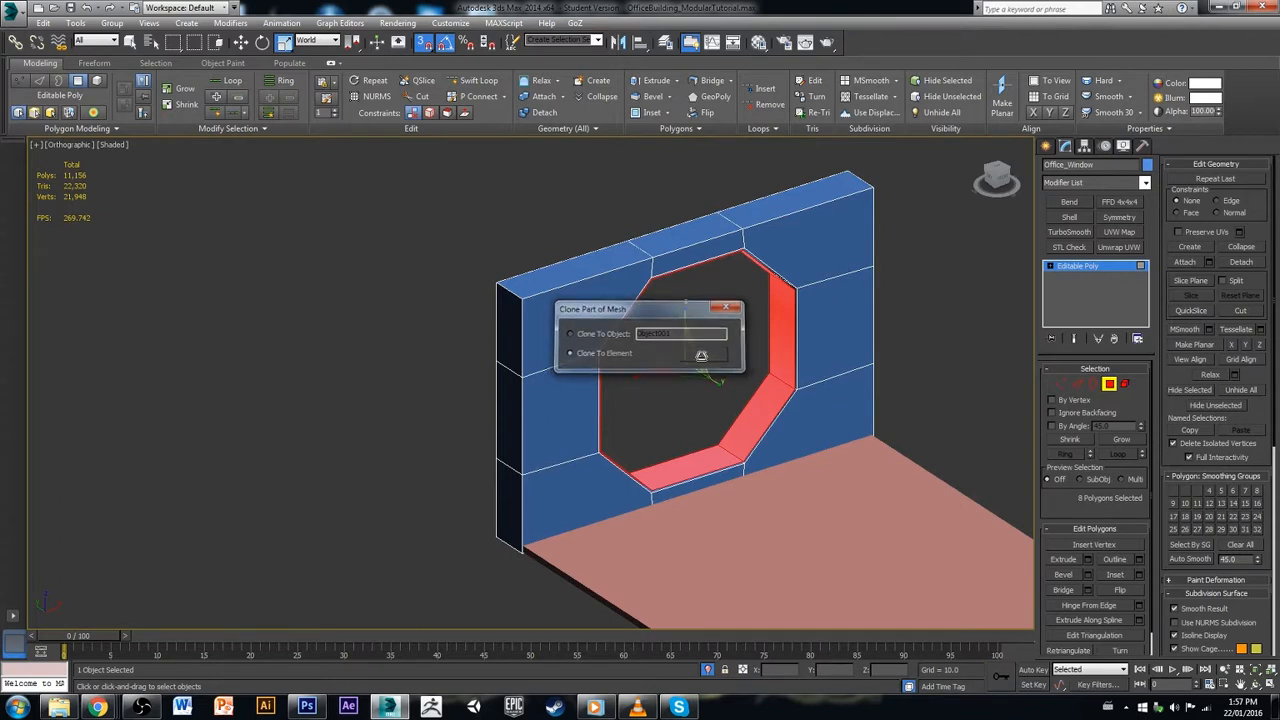
Step: Extrude the cloned ring of polygons inward by about 14.9 with Local Normal to form a window frame
{"action": "left_click", "coordinate": [1088, 559]}
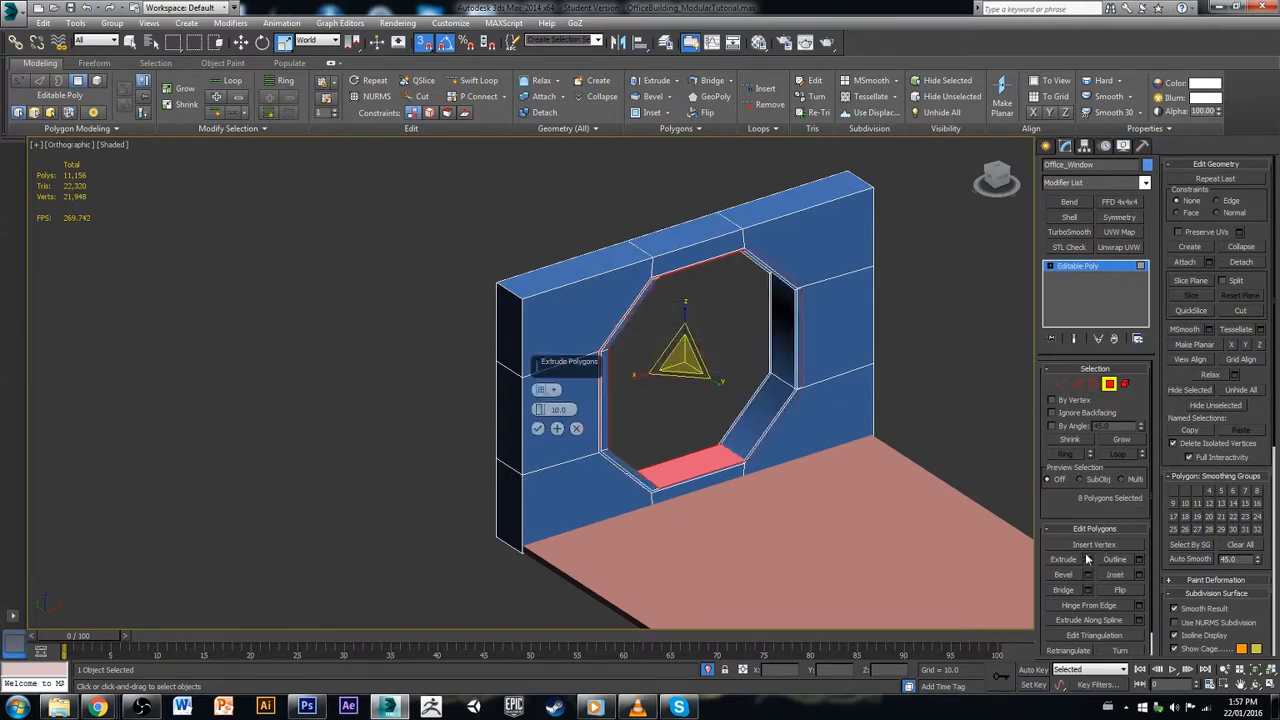
{"action": "left_click", "coordinate": [549, 392]}
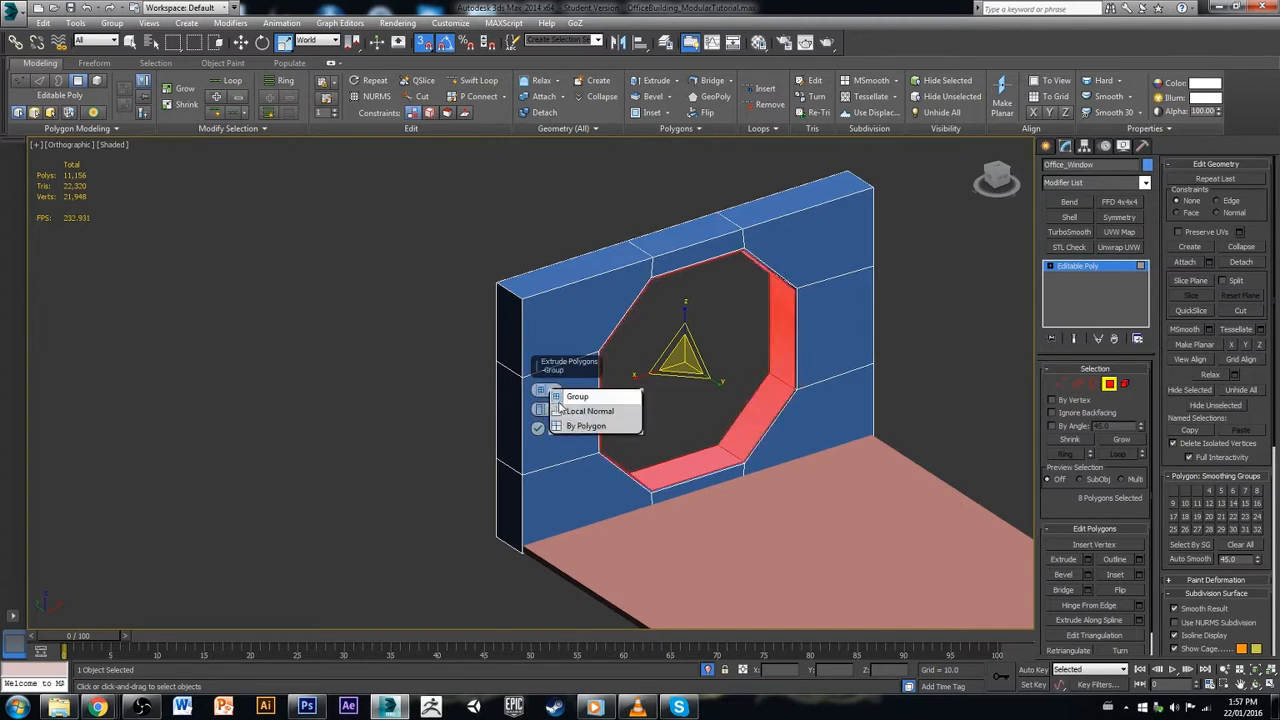
{"action": "left_click", "coordinate": [552, 398]}
{"action": "left_click_drag", "start_coordinate": [542, 410], "coordinate": [540, 390]}
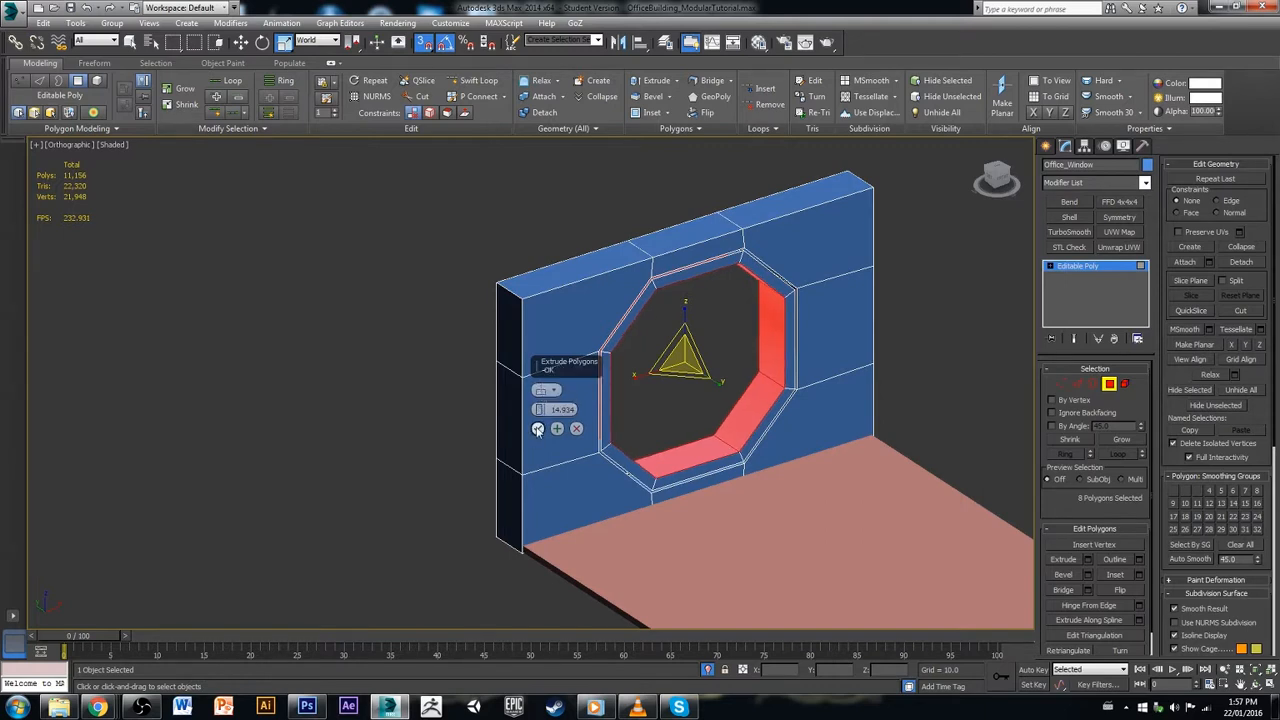
{"action": "left_click", "coordinate": [538, 428]}
{"action": "left_click", "coordinate": [1010, 404]}
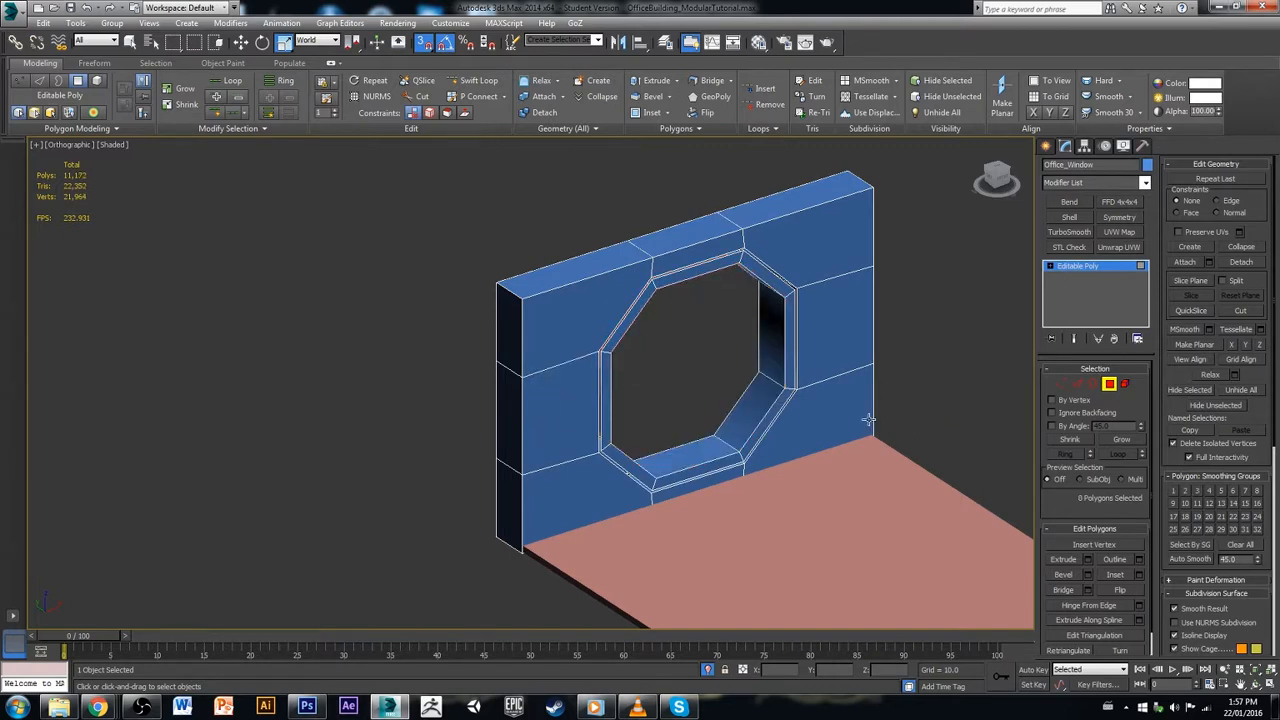
Step: Select the whole window frame element and scale it down along Y so it sits recessed within the wall's thickness
{"action": "left_click", "coordinate": [768, 413]}
{"action": "left_click", "coordinate": [1125, 384]}
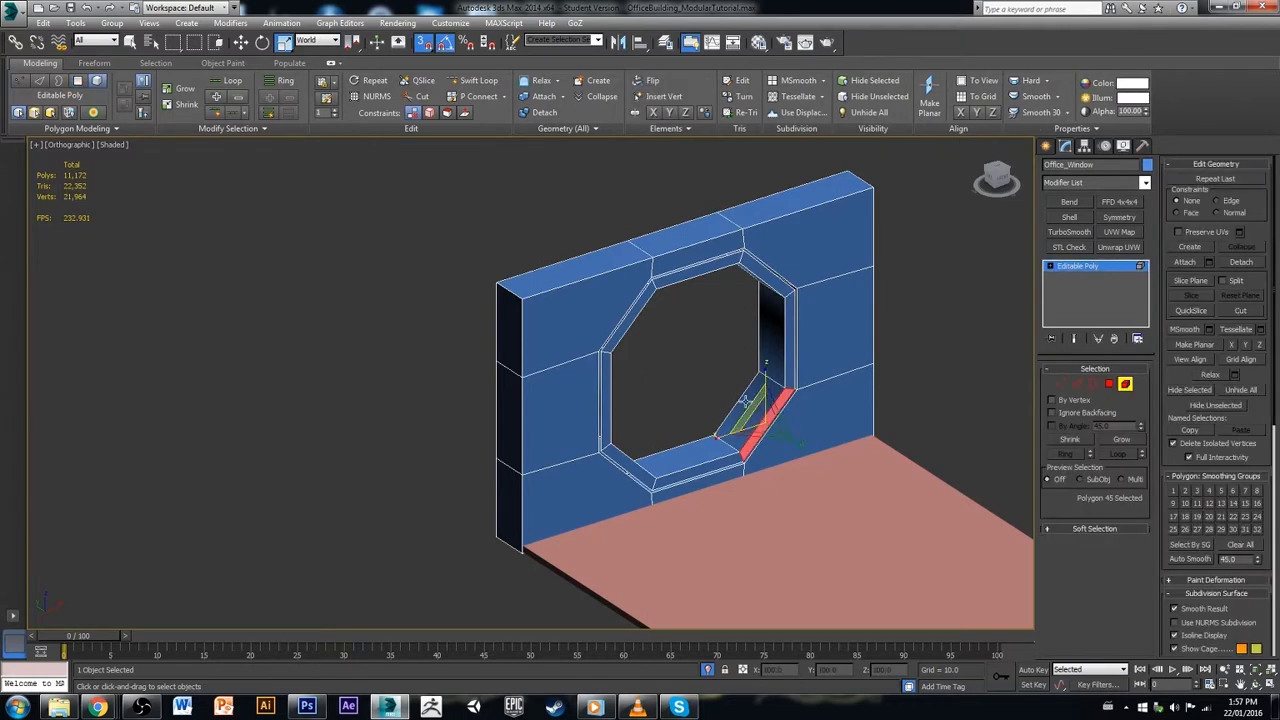
{"action": "left_click", "coordinate": [765, 415]}
{"action": "left_click_drag", "start_coordinate": [721, 383], "coordinate": [666, 351]}
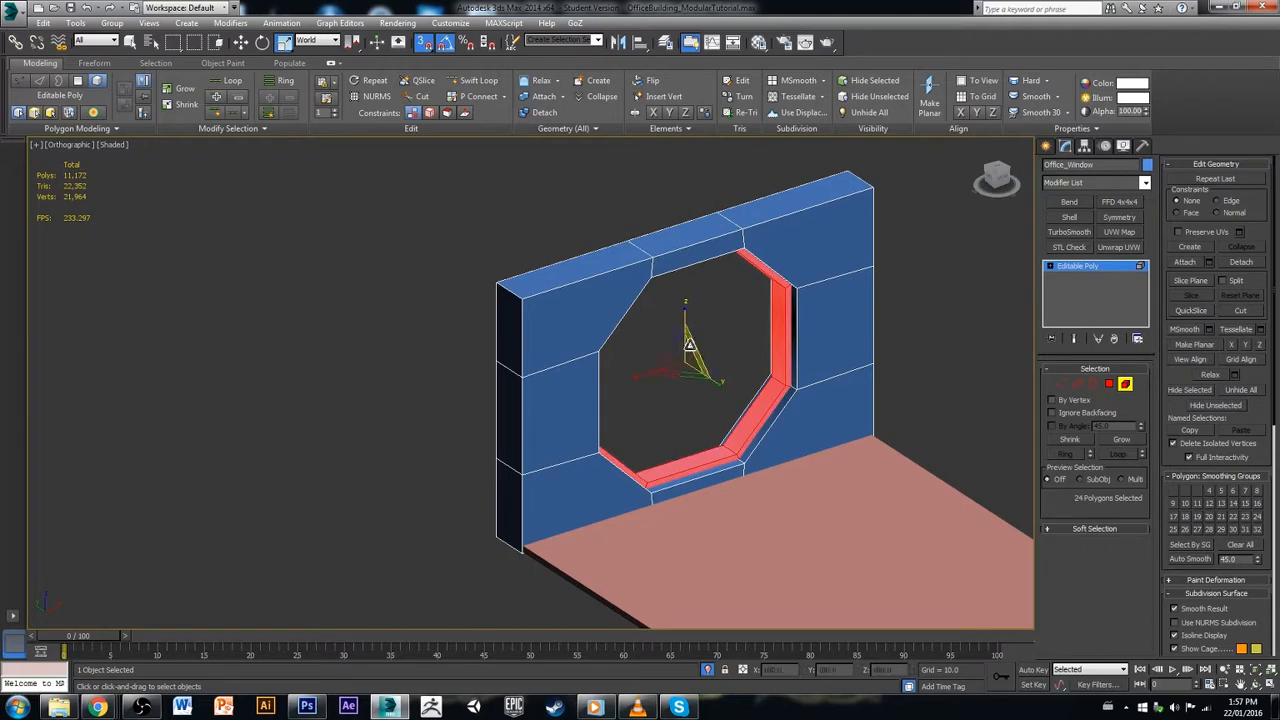
{"action": "left_click", "coordinate": [733, 380]}
Step: Connect the eight cross edges on the frame's inner face with one segment, adding a loop around its middle
{"action": "mouse_move", "coordinate": [751, 418]}
{"action": "middle_mouse_down", "text": "alt"}
{"action": "mouse_move", "coordinate": [723, 380]}
{"action": "mouse_move", "coordinate": [780, 414]}
{"action": "mouse_move", "coordinate": [742, 425]}
{"action": "middle_mouse_up", "text": "alt"}
{"action": "scroll", "coordinate": [749, 440], "scroll_direction": "up", "scroll_amount": 3}
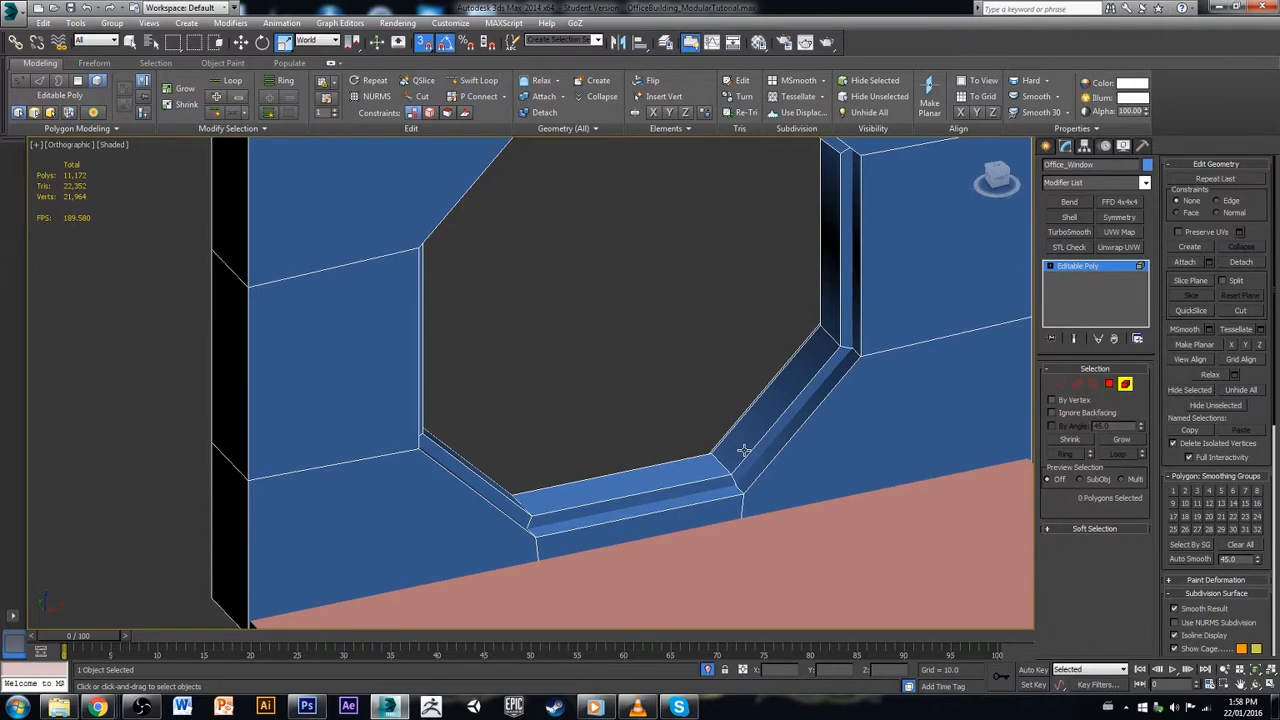
{"action": "scroll", "coordinate": [744, 450], "scroll_direction": "down", "scroll_amount": 3}
{"action": "middle_click_drag", "start_coordinate": [737, 451], "coordinate": [790, 451], "text": "alt"}
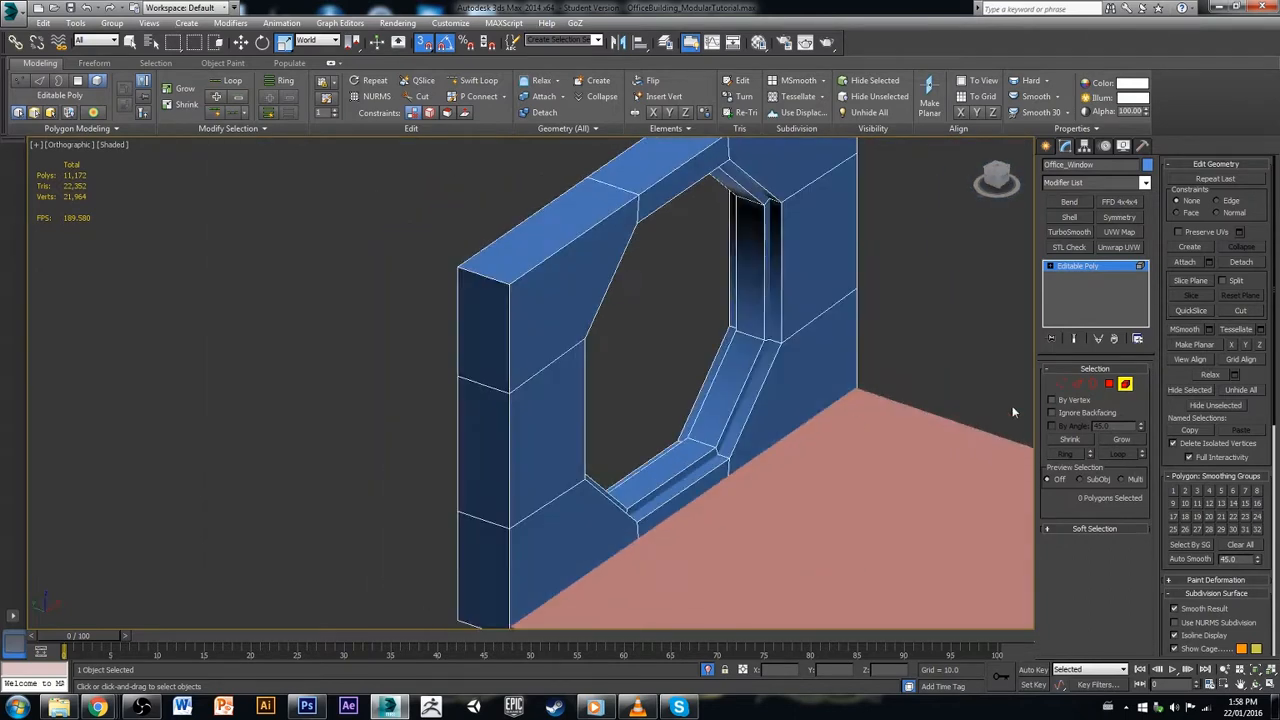
{"action": "left_click", "coordinate": [1078, 386]}
{"action": "left_click", "coordinate": [713, 443]}
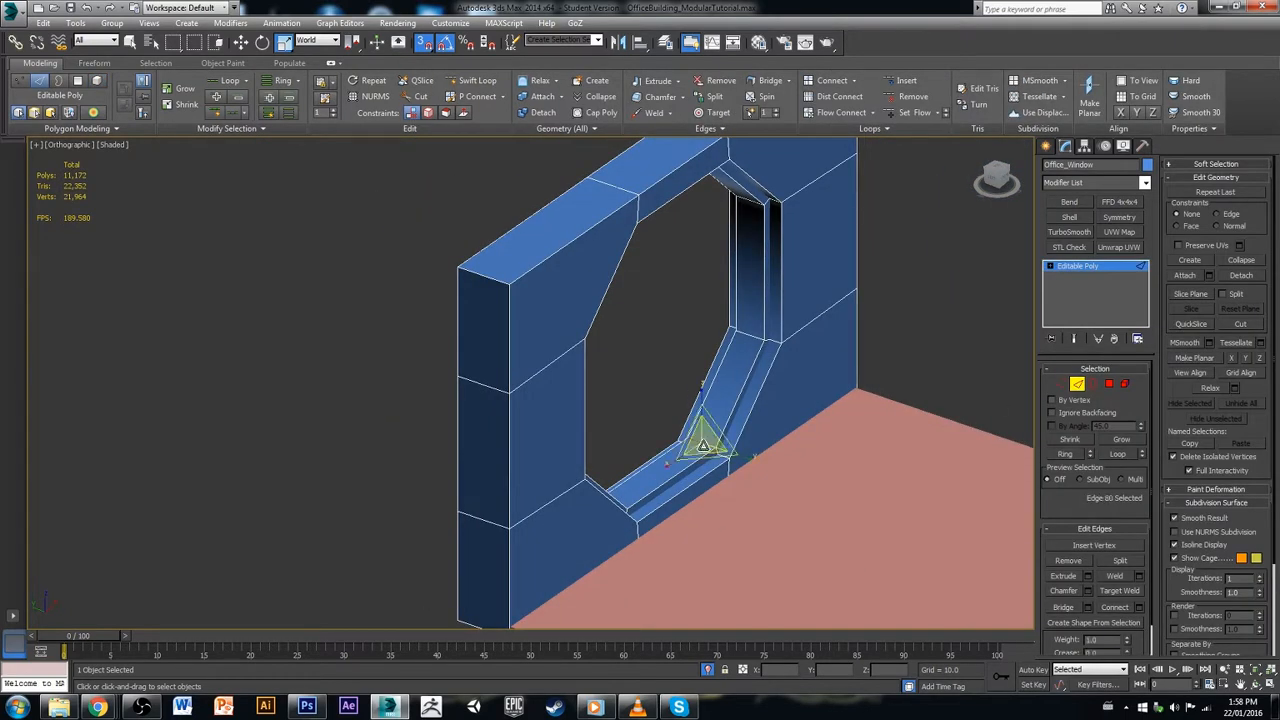
{"action": "left_click", "coordinate": [746, 337], "text": "shift"}
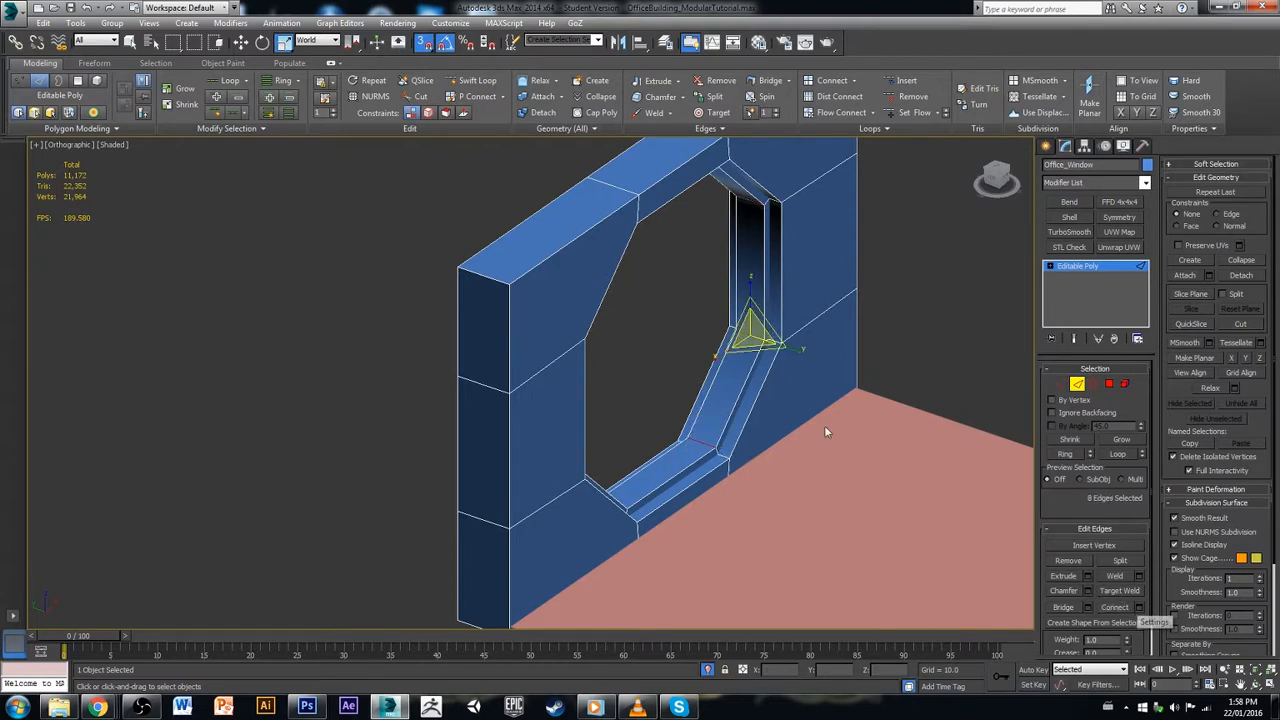
{"action": "left_click", "coordinate": [1139, 607]}
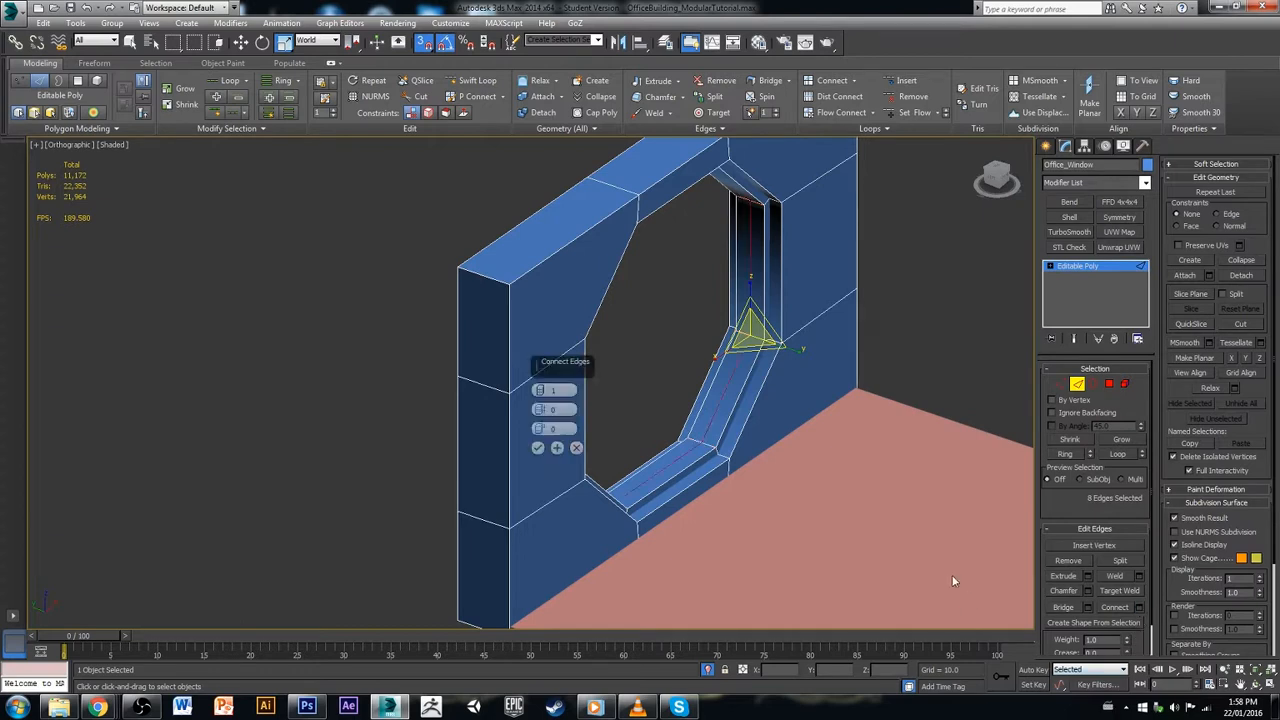
{"action": "left_click", "coordinate": [538, 447]}
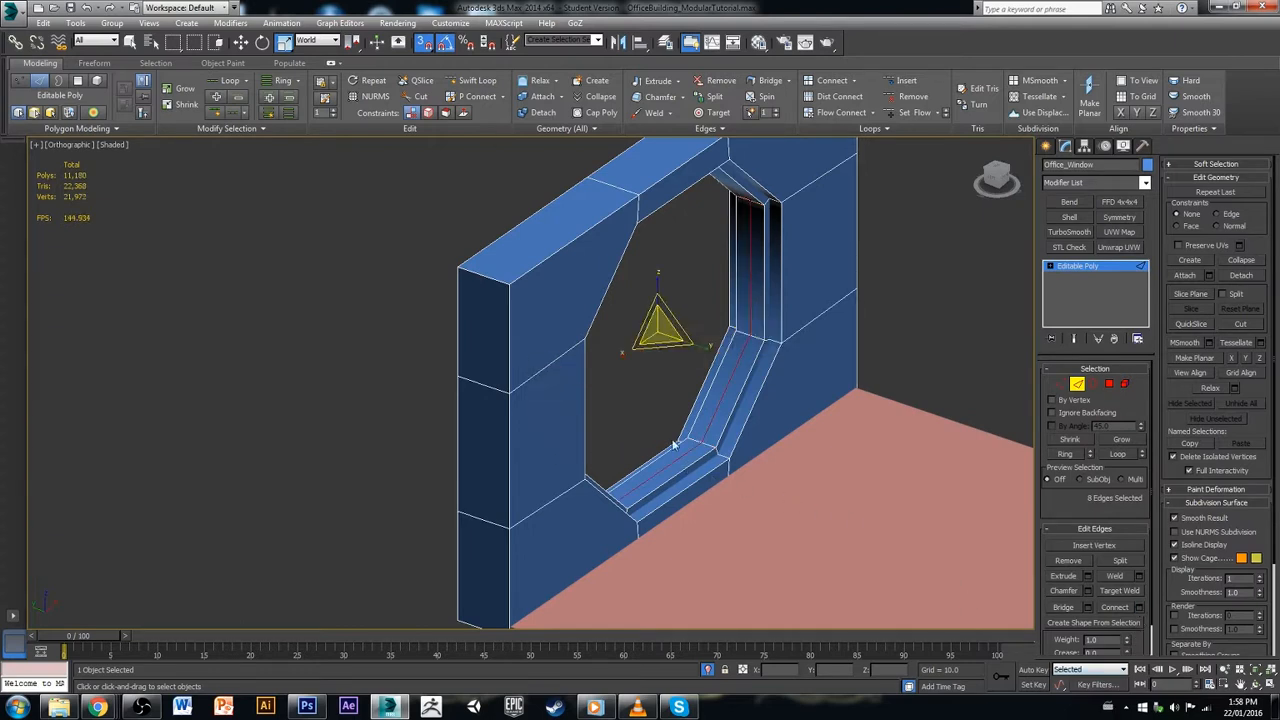
Step: Chamfer the middle edge loop on the frame's inner face by about 5.3 to create a narrow central strip
{"action": "left_click", "coordinate": [1089, 591]}
{"action": "right_click", "coordinate": [541, 391]}
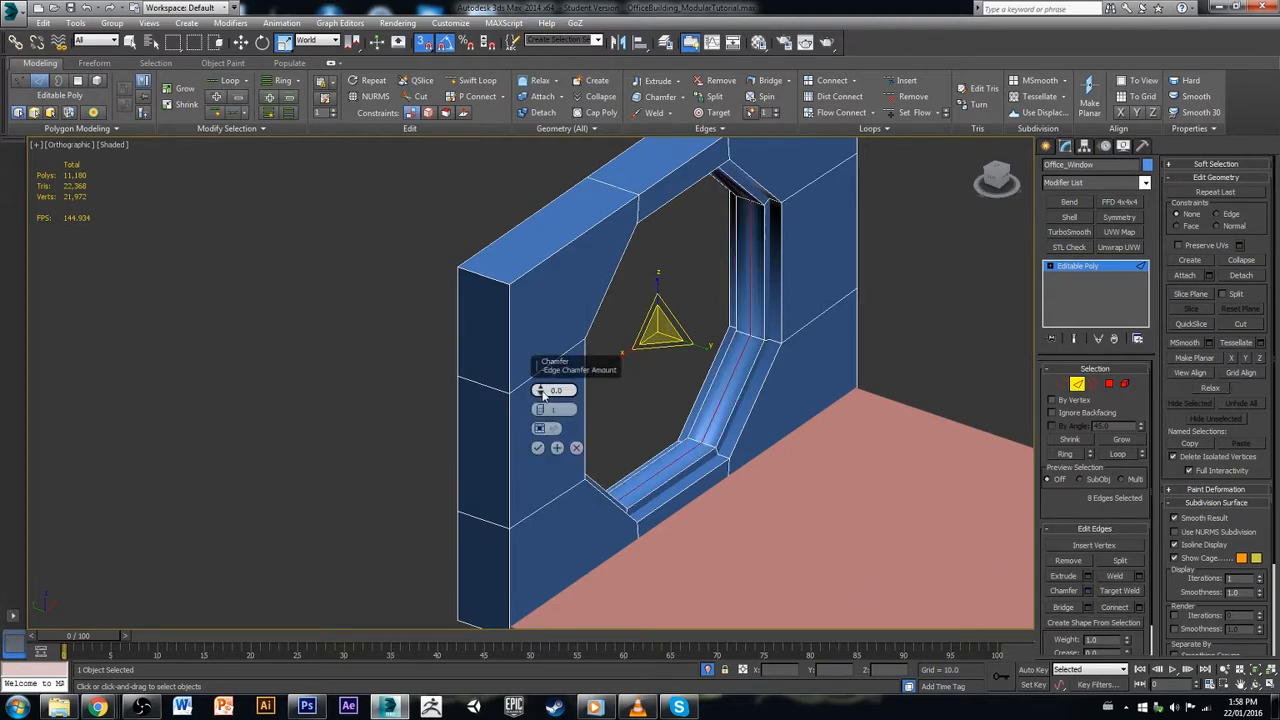
{"action": "left_click_drag", "start_coordinate": [540, 390], "coordinate": [541, 375]}
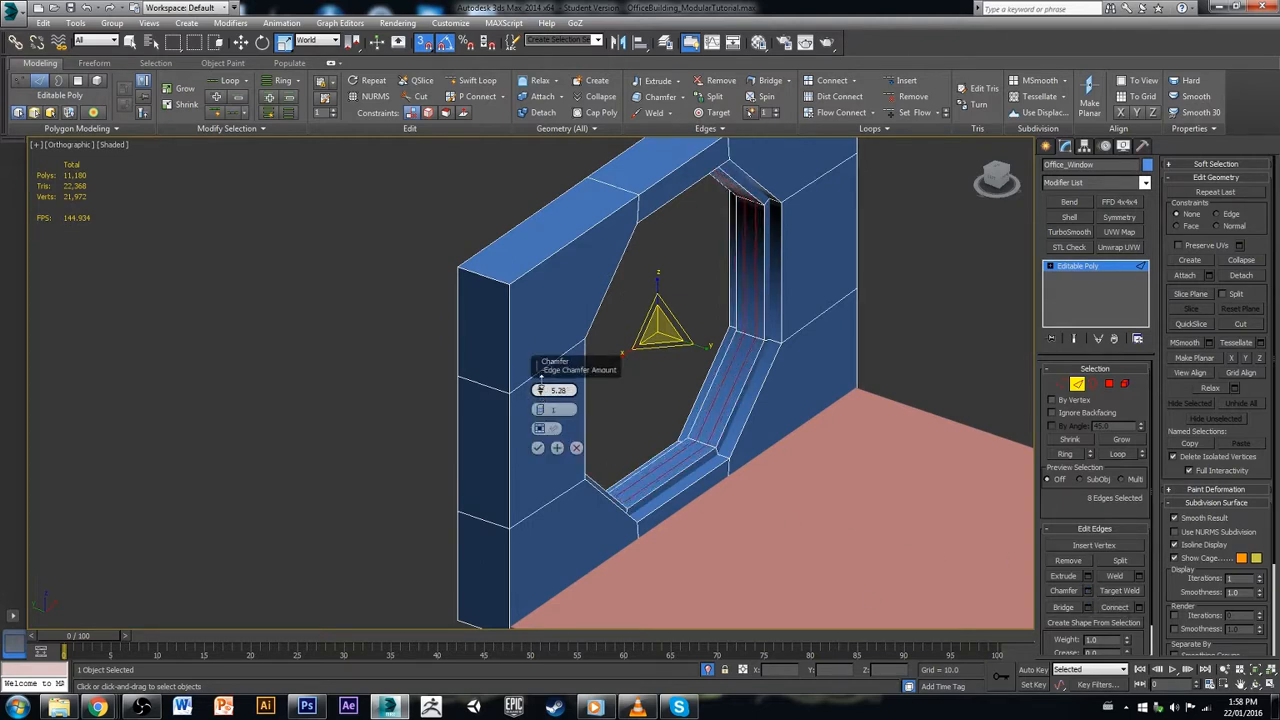
{"action": "left_click", "coordinate": [538, 448]}
Step: Select the eight polygons of the central strip around the frame and extrude them inward by about 4.9
{"action": "left_click", "coordinate": [1109, 384]}
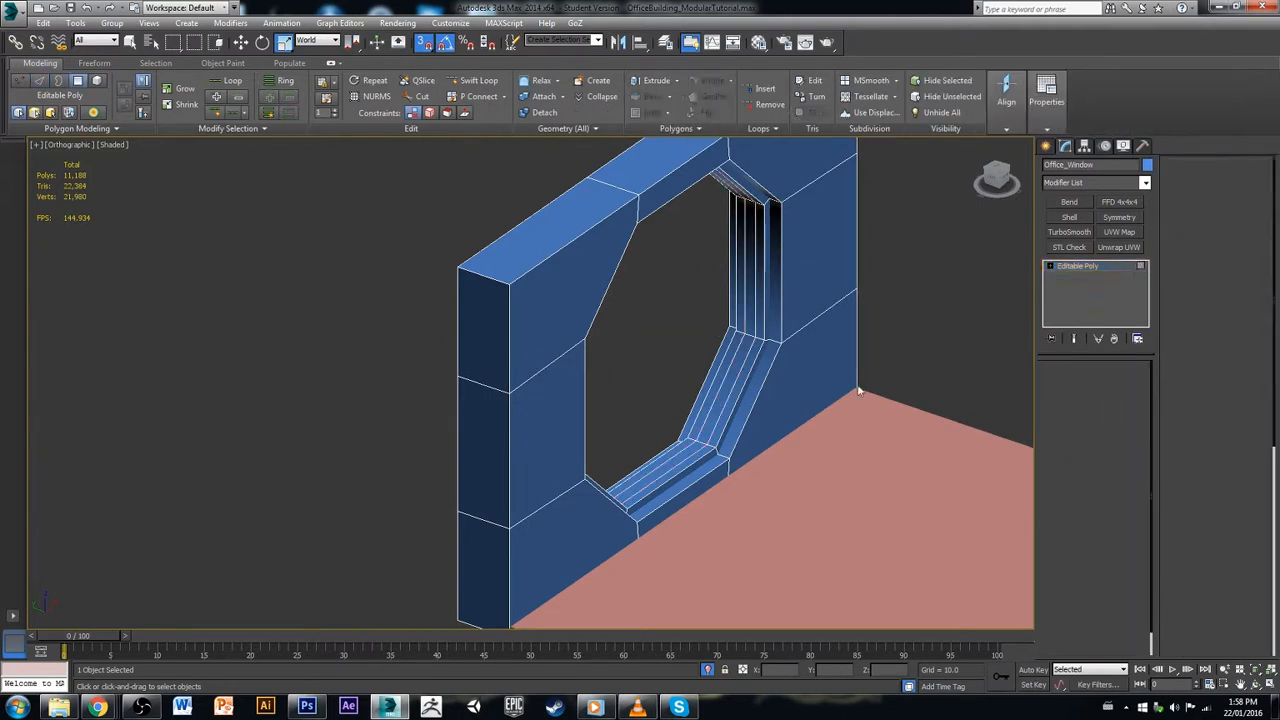
{"action": "left_click", "coordinate": [737, 370]}
{"action": "left_click", "coordinate": [750, 326], "text": "shift"}
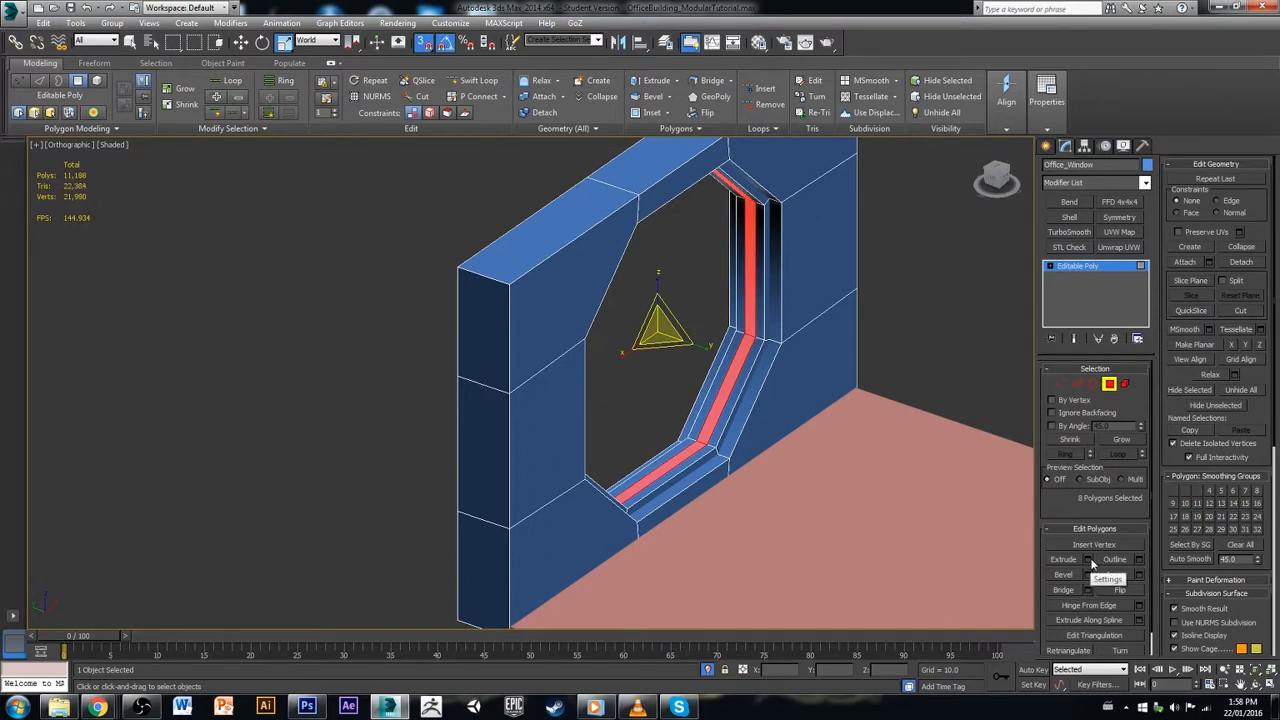
{"action": "mouse_move", "coordinate": [703, 346]}
{"action": "left_mouse_down"}
{"action": "mouse_move", "coordinate": [727, 349]}
{"action": "mouse_move", "coordinate": [715, 357]}
{"action": "left_mouse_up"}
{"action": "left_click_drag", "start_coordinate": [714, 357], "coordinate": [715, 358]}
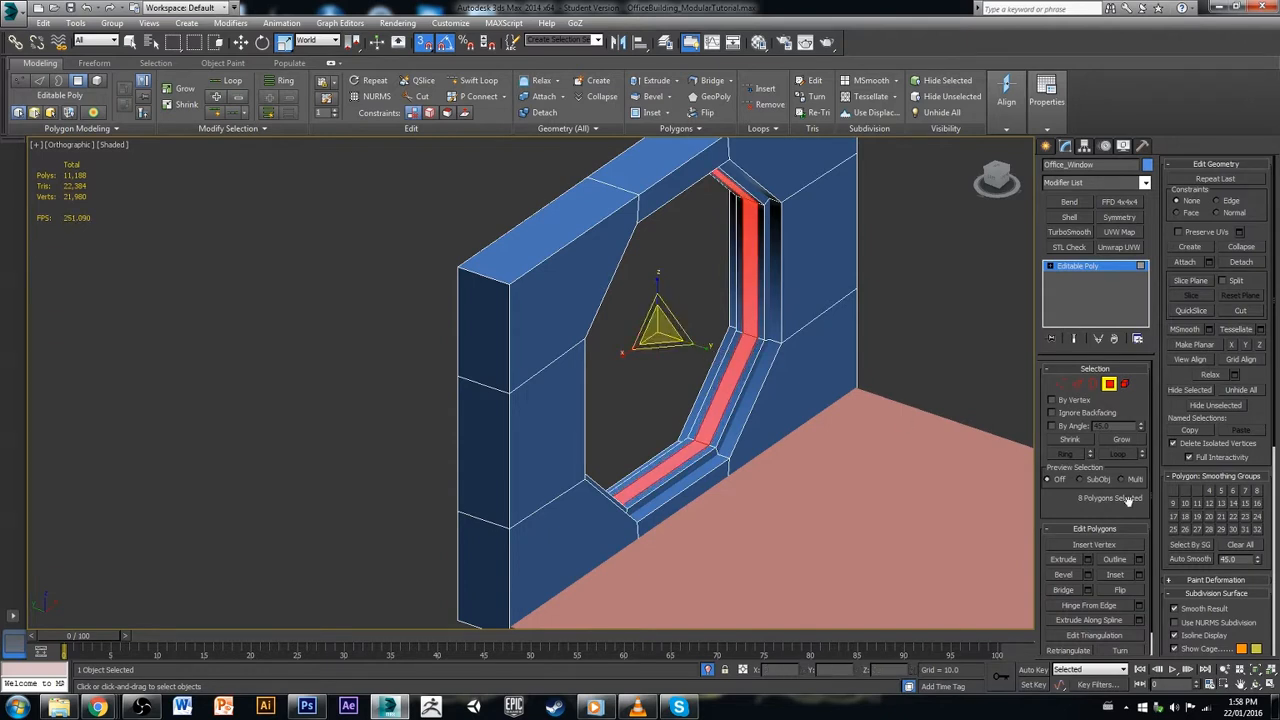
{"action": "left_click", "coordinate": [1089, 561]}
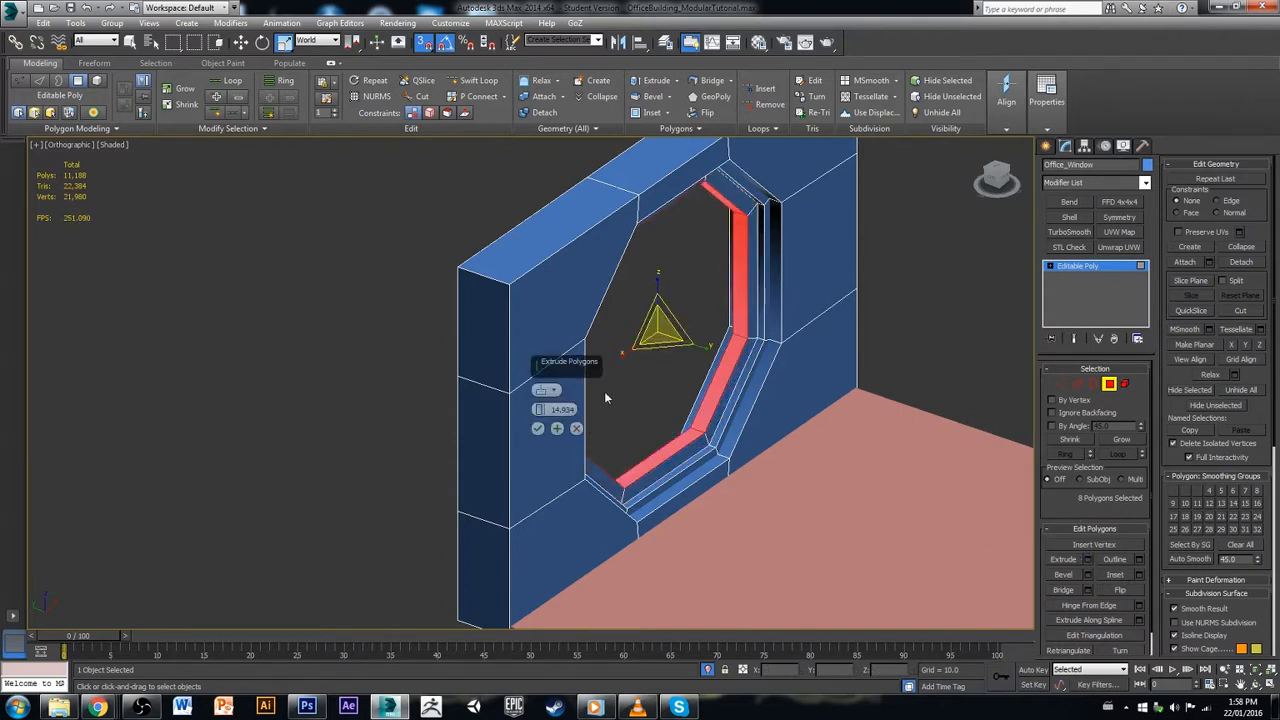
{"action": "left_click_drag", "start_coordinate": [540, 410], "coordinate": [549, 424]}
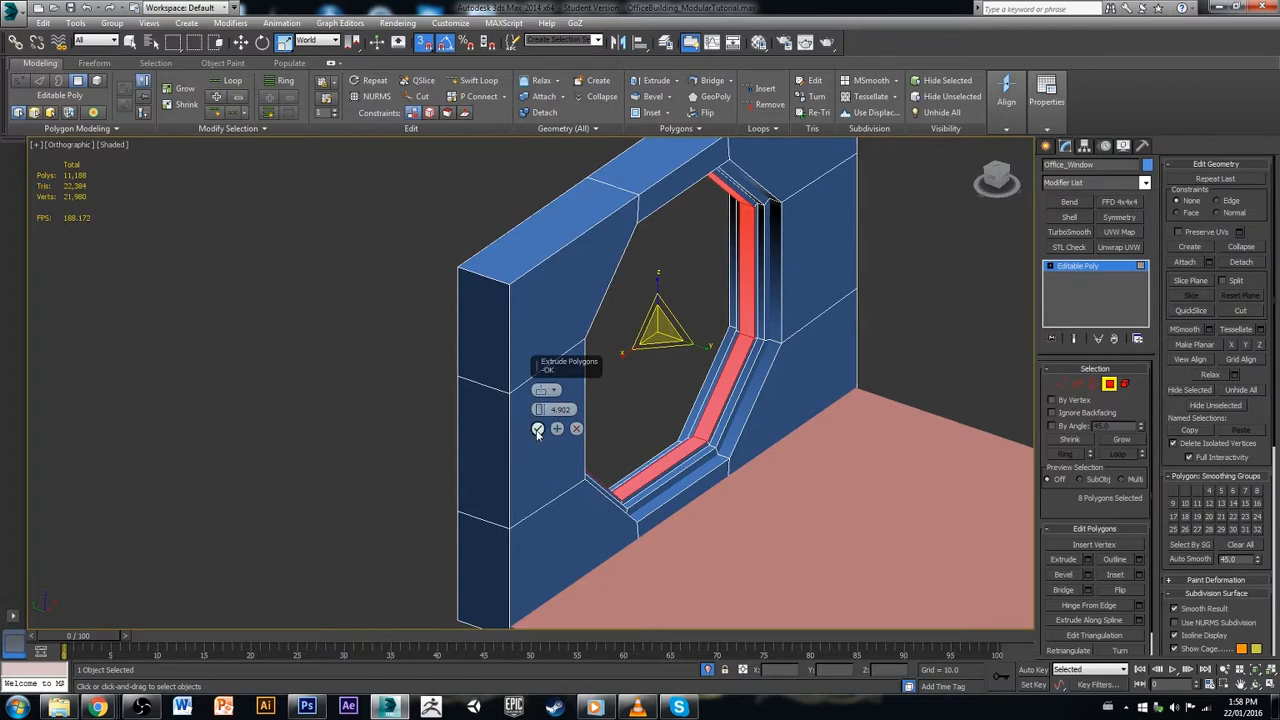
{"action": "left_click", "coordinate": [537, 429]}
Step: Scale the extruded strip polygons to 97% along X and Z, then deselect them
{"action": "middle_click_drag", "start_coordinate": [563, 437], "coordinate": [603, 463], "text": "alt"}
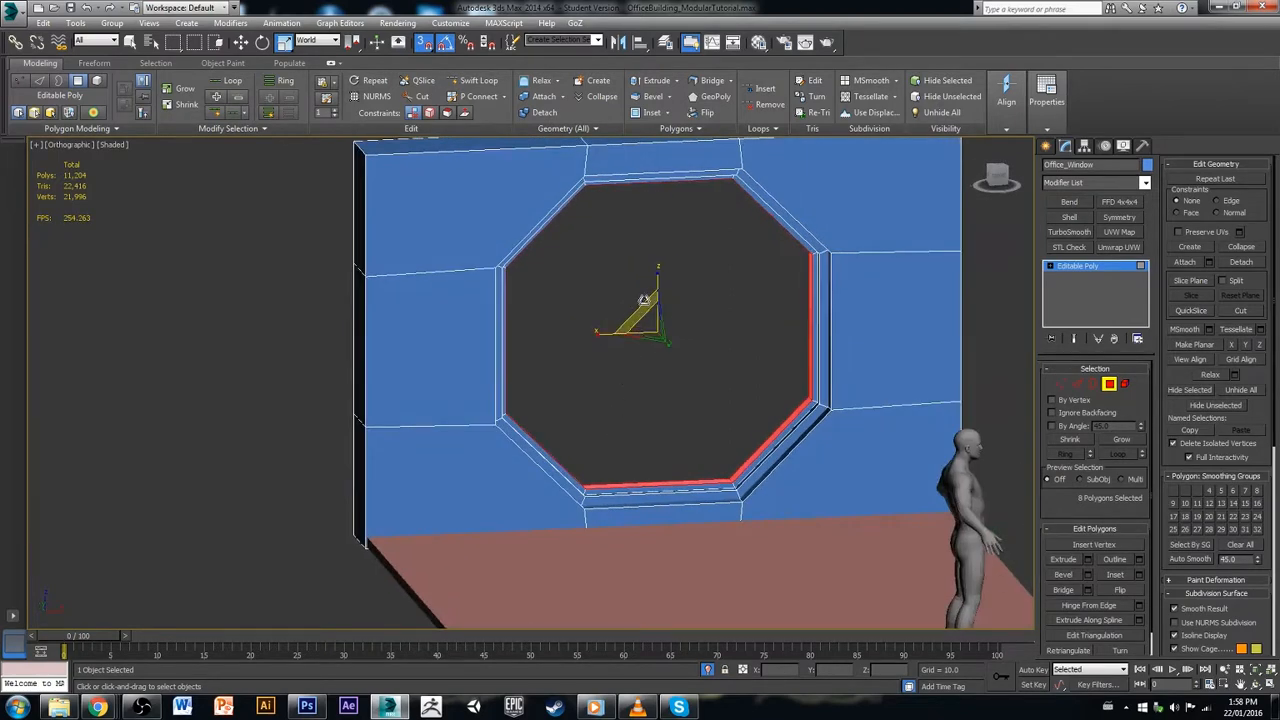
{"action": "left_click_drag", "start_coordinate": [648, 301], "coordinate": [642, 303]}
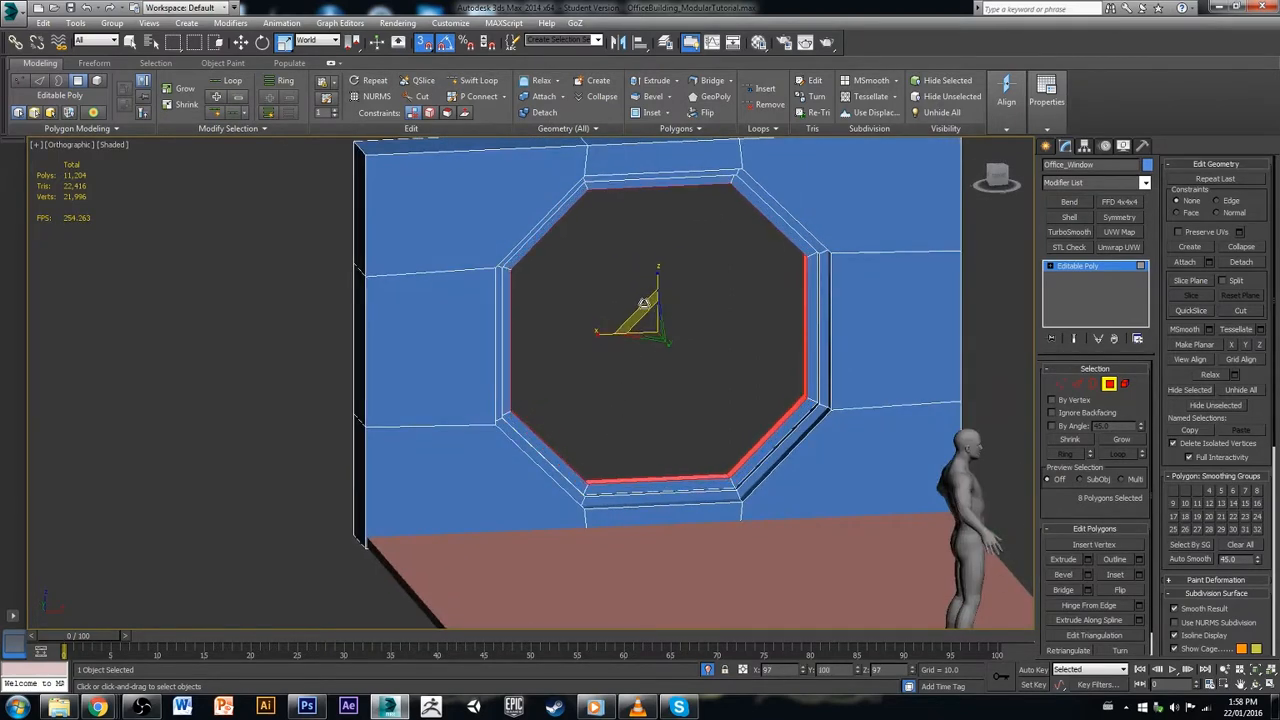
{"action": "middle_click_drag", "start_coordinate": [680, 345], "coordinate": [697, 360], "text": "alt"}
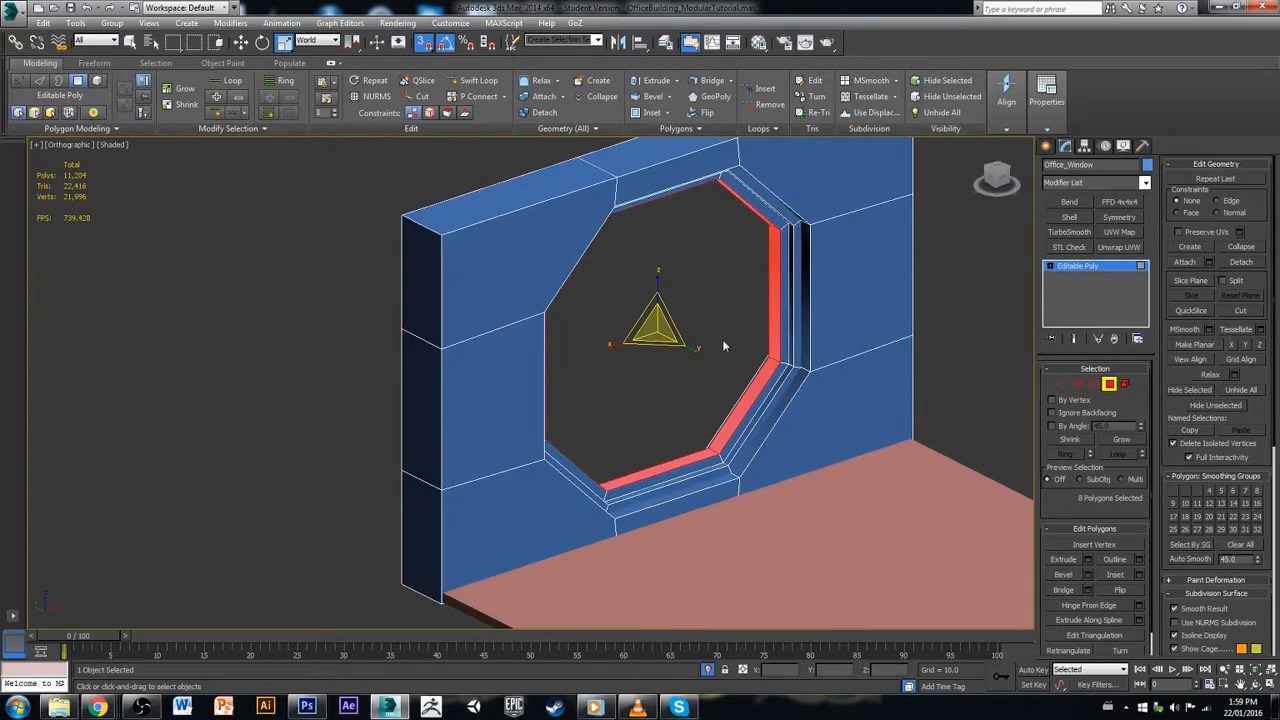
{"action": "left_click", "coordinate": [722, 340]}
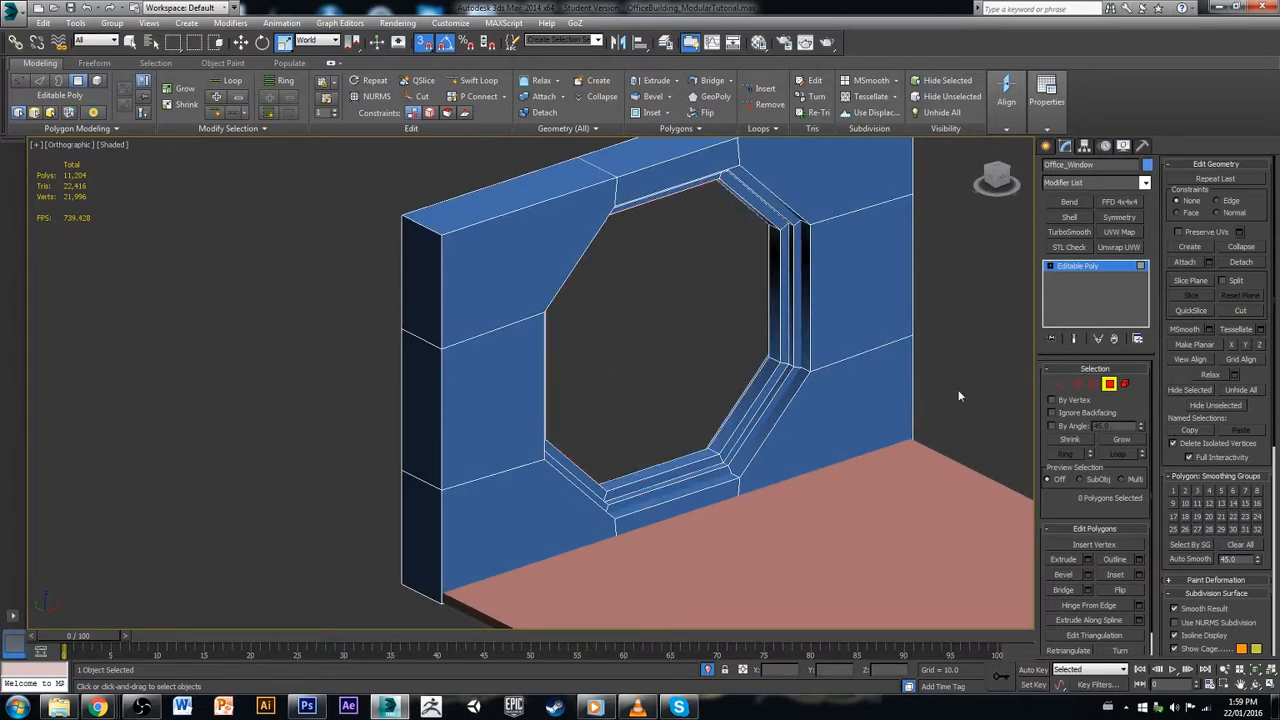
{"action": "left_click", "coordinate": [1077, 384]}
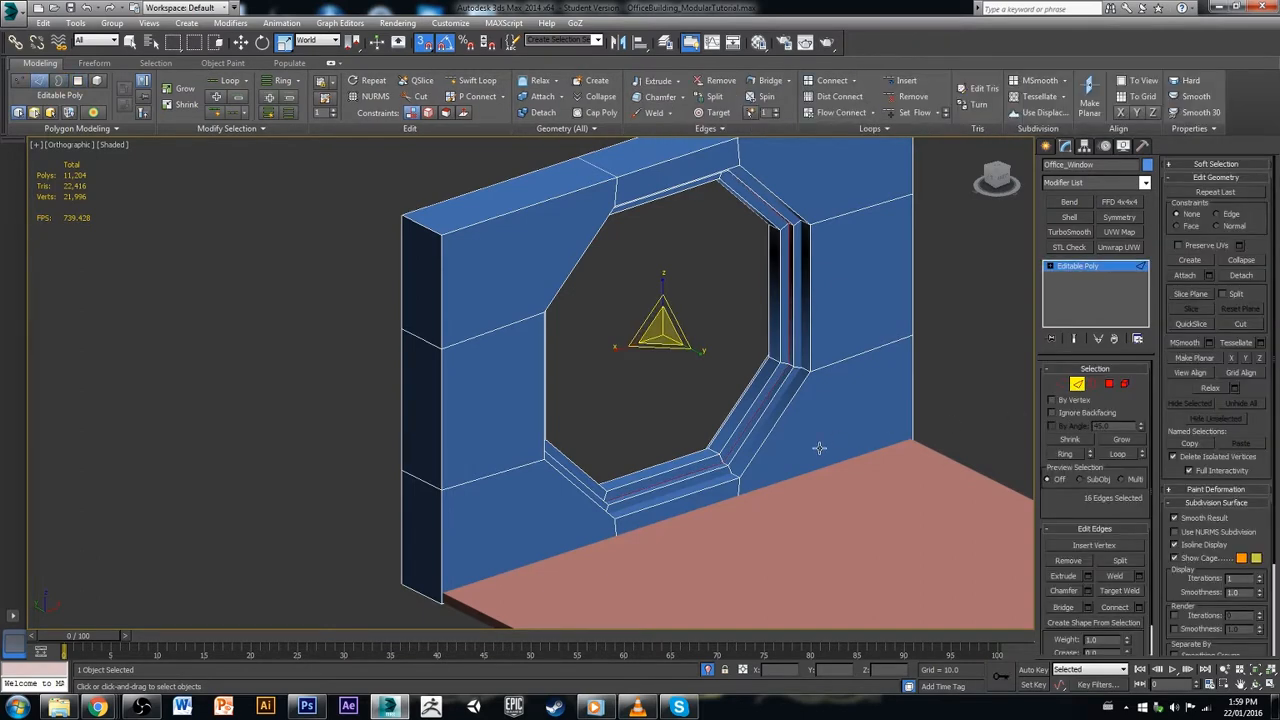
{"action": "middle_click_drag", "start_coordinate": [818, 448], "coordinate": [847, 456], "text": "alt"}
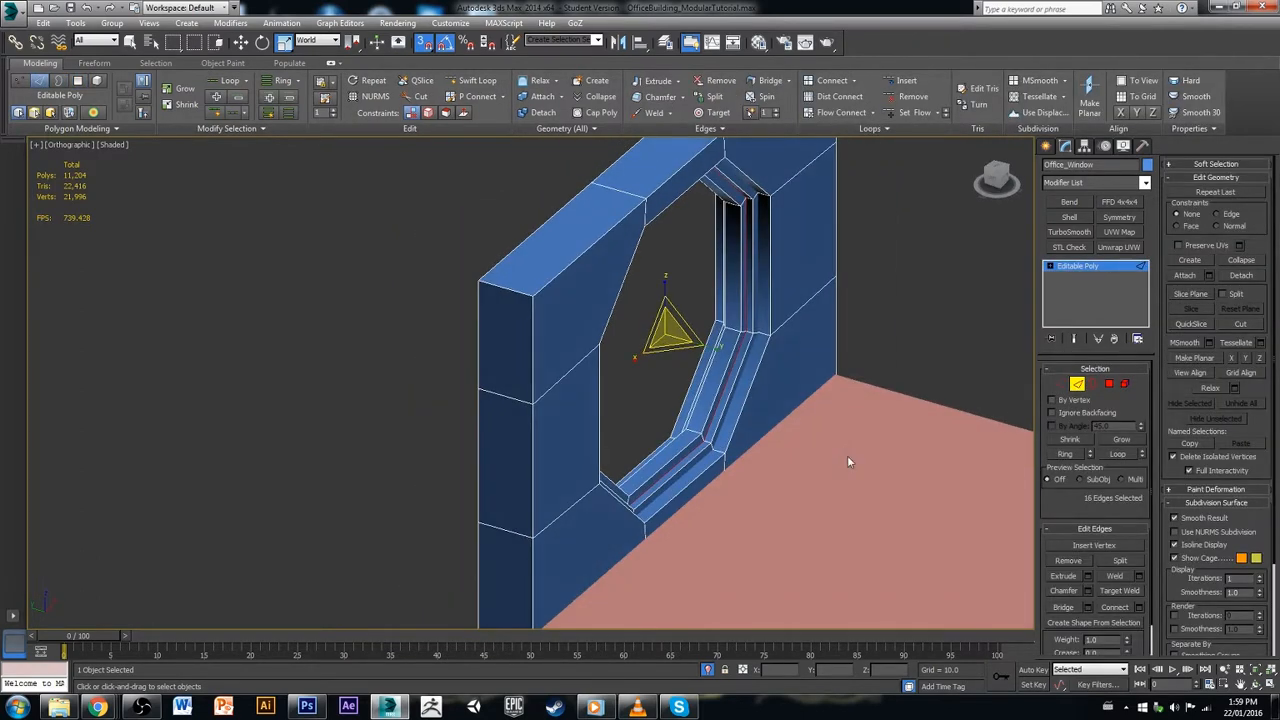
{"action": "left_click", "coordinate": [897, 320]}
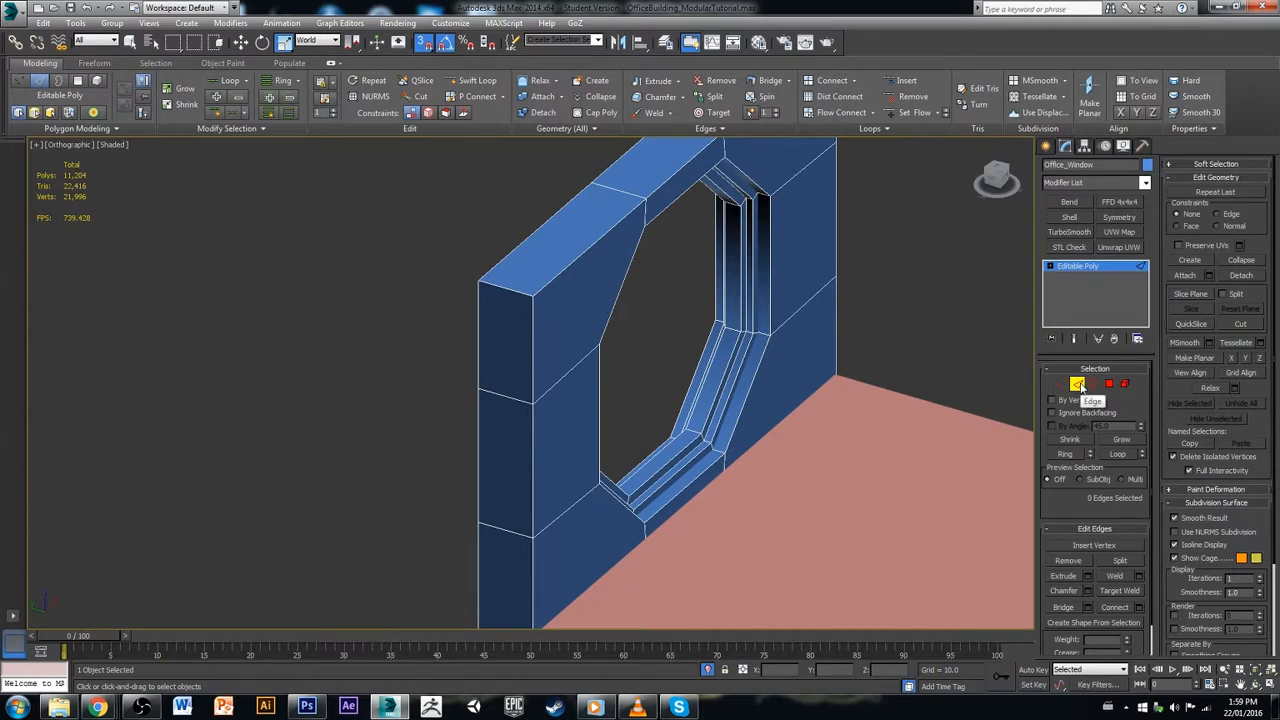
Step: Clone the eight innermost frame polygons to an element, scaled down slightly, and flip the cloned ring's normals
{"action": "left_click", "coordinate": [1108, 384]}
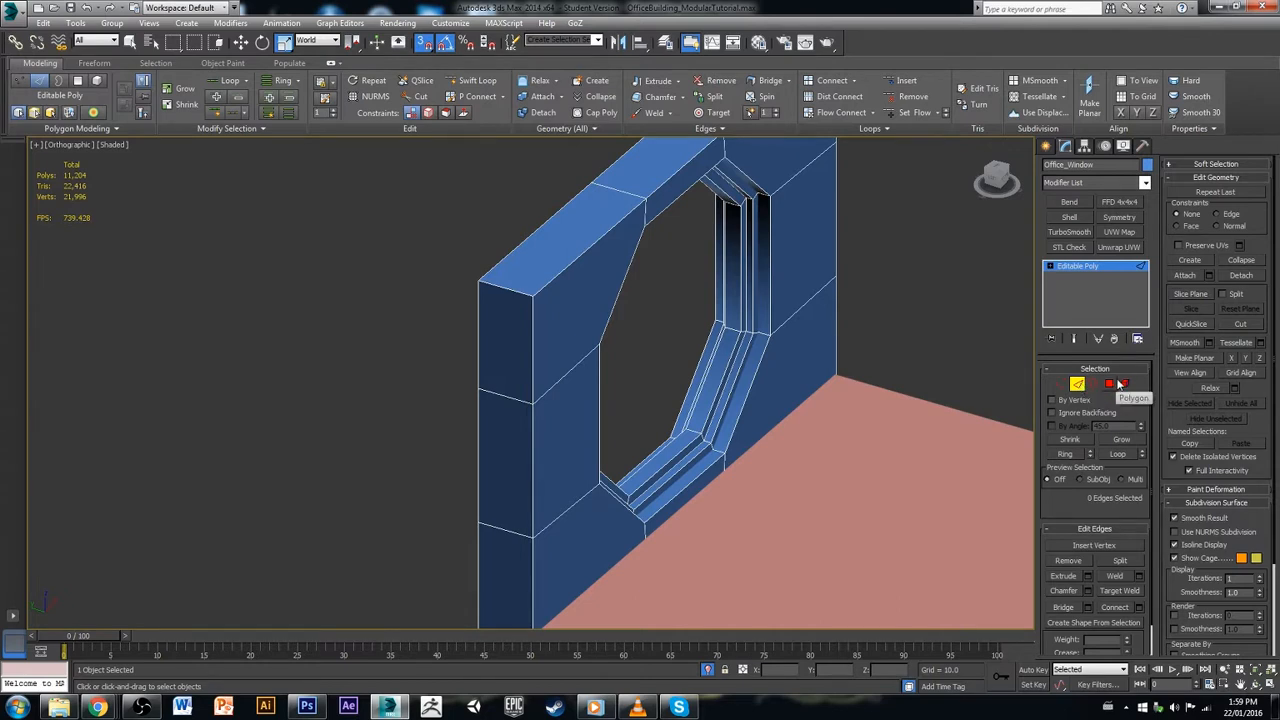
{"action": "left_click", "coordinate": [722, 350]}
{"action": "left_click", "coordinate": [733, 325], "text": "shift"}
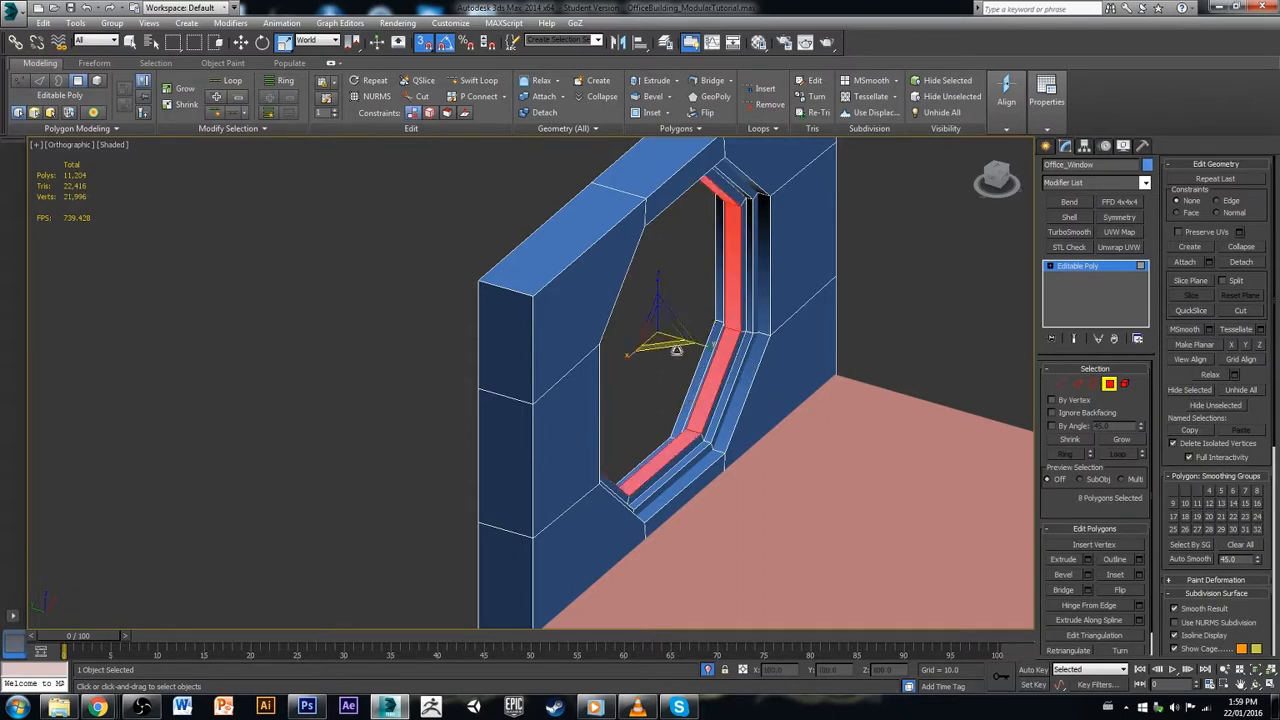
{"action": "left_click_drag", "start_coordinate": [647, 318], "coordinate": [646, 322], "text": "shift"}
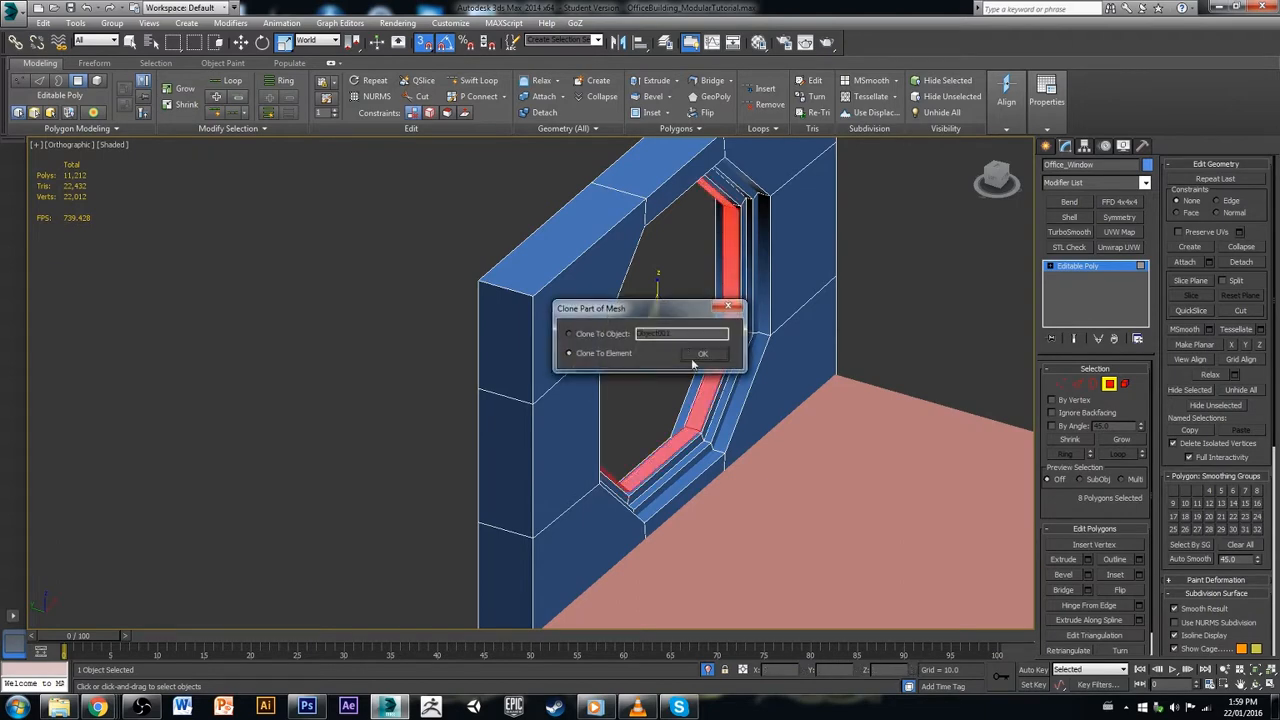
{"action": "left_click", "coordinate": [704, 354]}
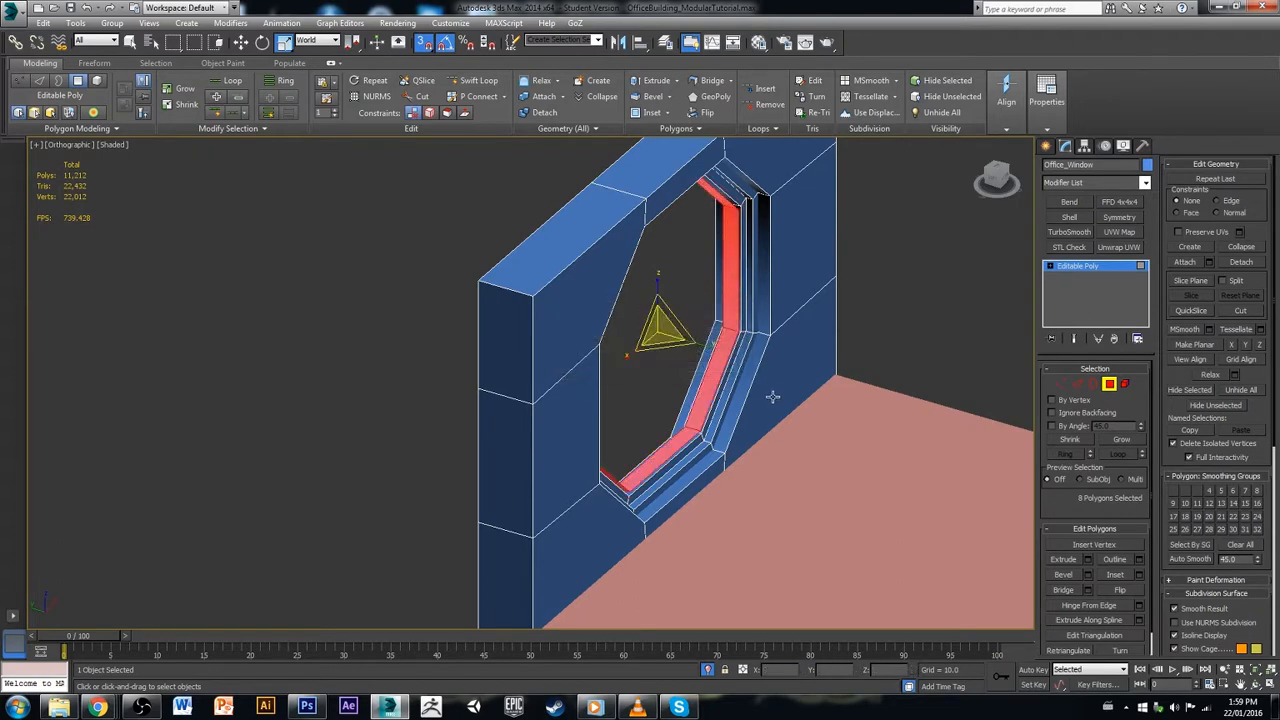
{"action": "mouse_move", "coordinate": [771, 394]}
{"action": "middle_mouse_down", "text": "alt"}
{"action": "mouse_move", "coordinate": [738, 405]}
{"action": "mouse_move", "coordinate": [742, 416]}
{"action": "middle_mouse_up", "text": "alt"}
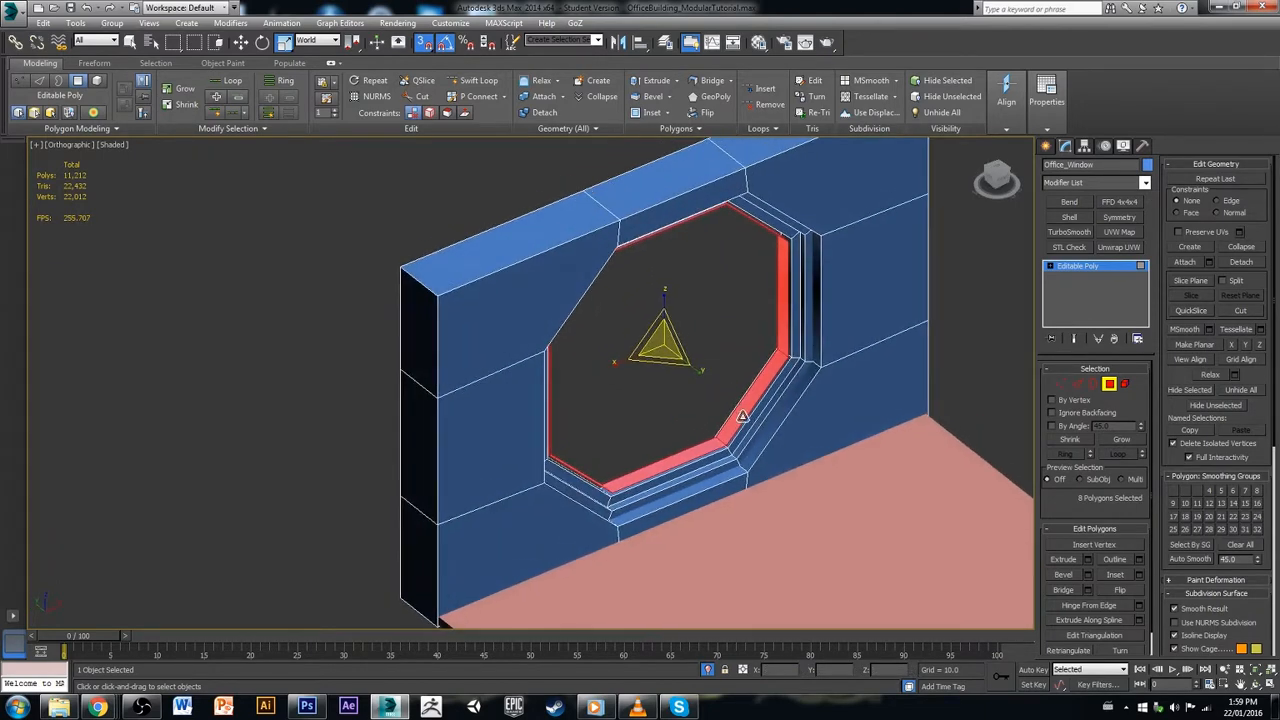
{"action": "left_click", "coordinate": [1140, 592]}
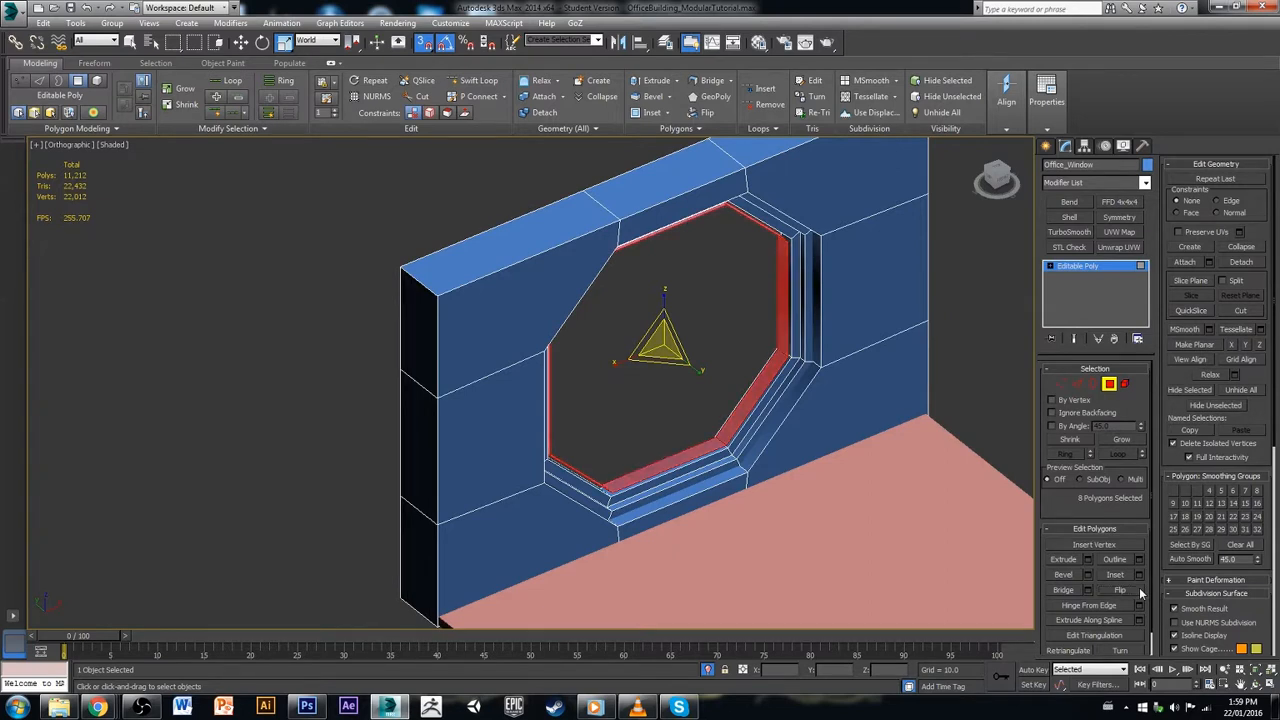
Step: Select both open borders of the cloned ring and cap them to form a solid window pane
{"action": "left_click", "coordinate": [1090, 388]}
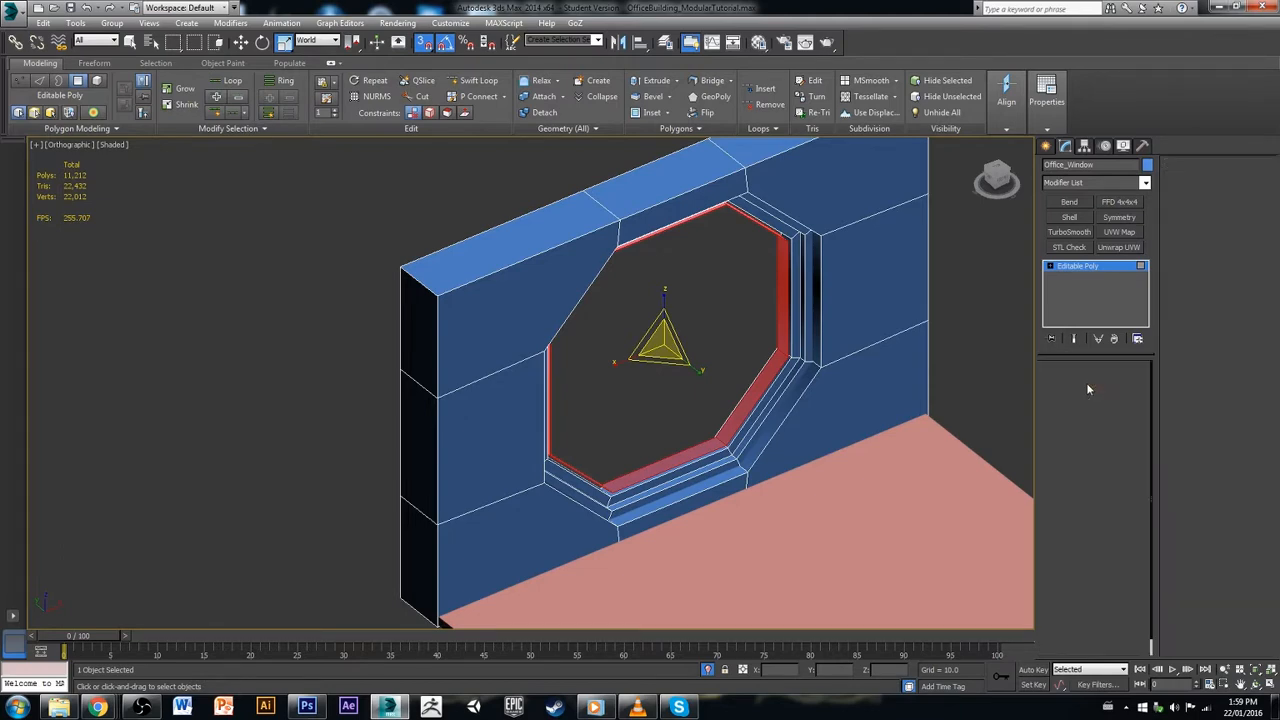
{"action": "left_click", "coordinate": [750, 408]}
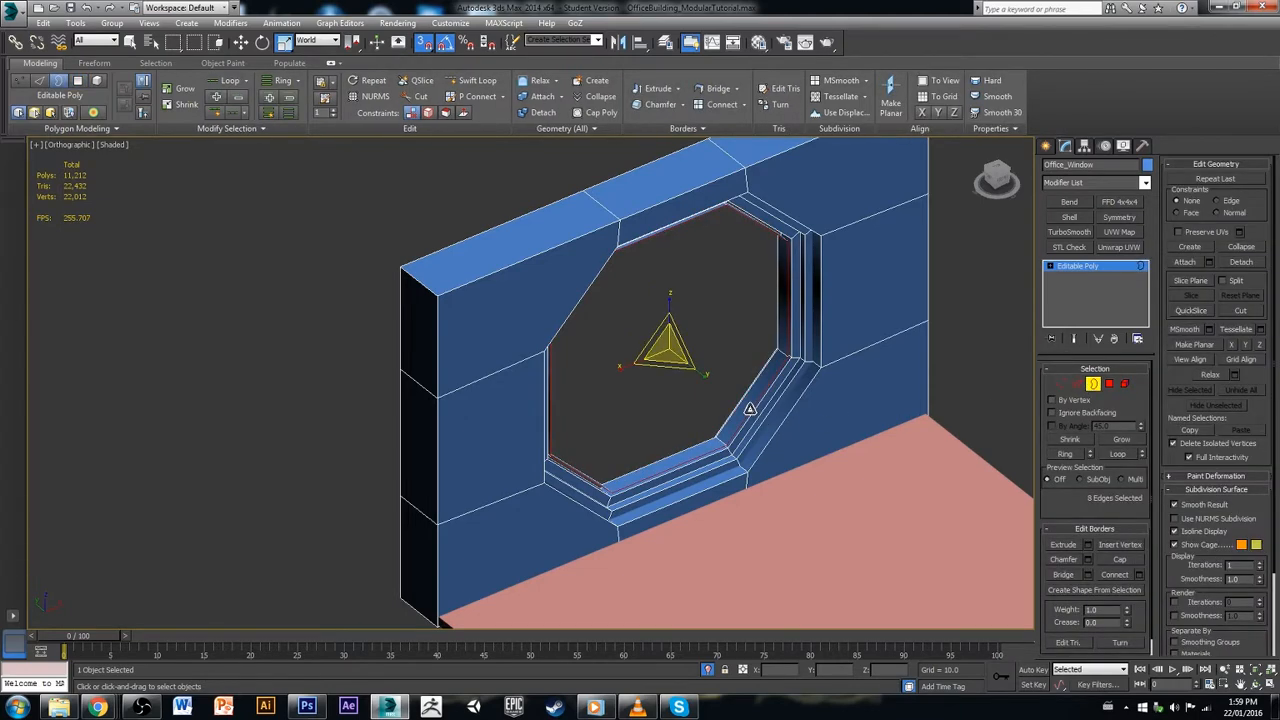
{"action": "left_click", "coordinate": [740, 397], "text": "ctrl"}
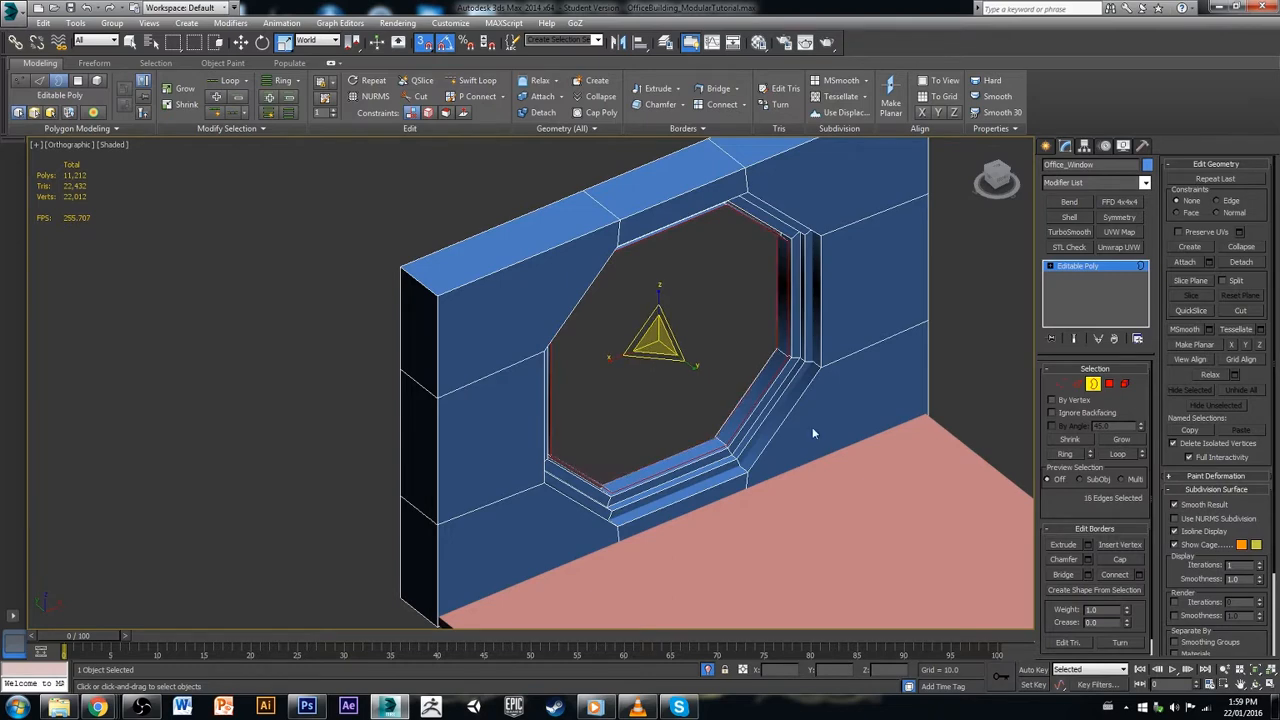
{"action": "left_click", "coordinate": [1112, 562]}
{"action": "middle_click_drag", "start_coordinate": [712, 477], "coordinate": [648, 418], "text": "alt"}
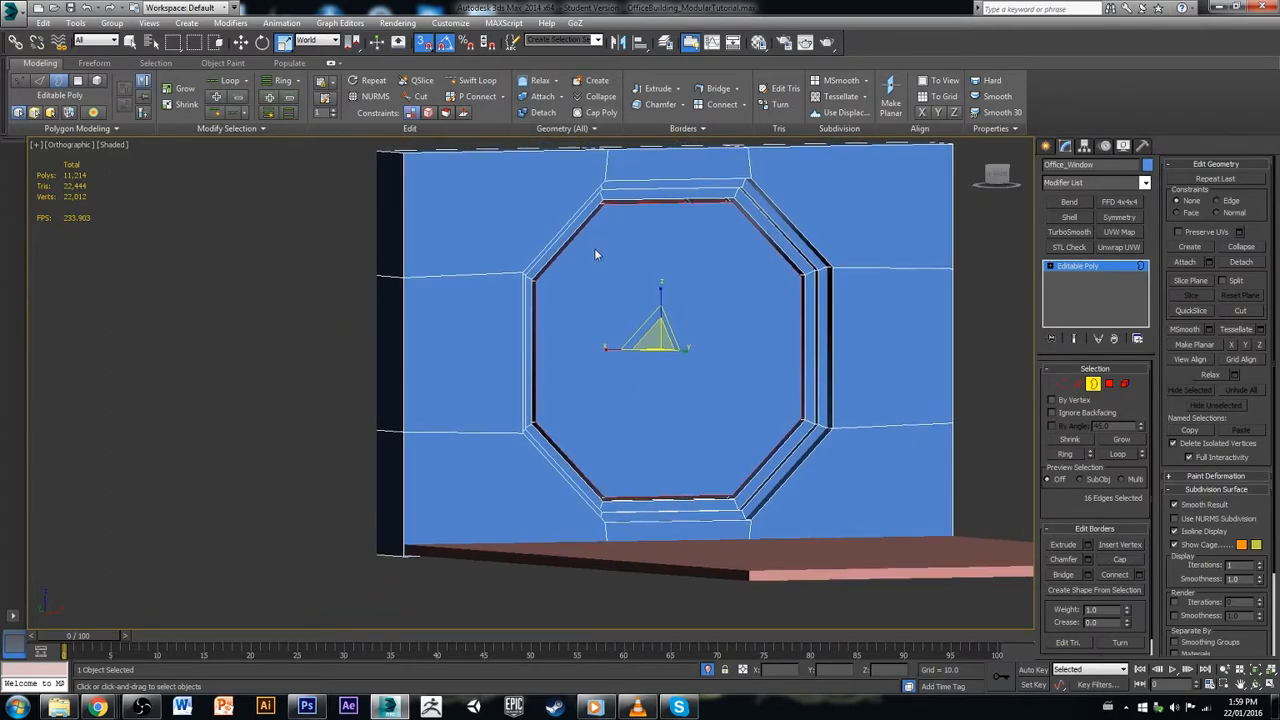
{"action": "scroll", "coordinate": [594, 246], "scroll_direction": "up", "scroll_amount": 5}
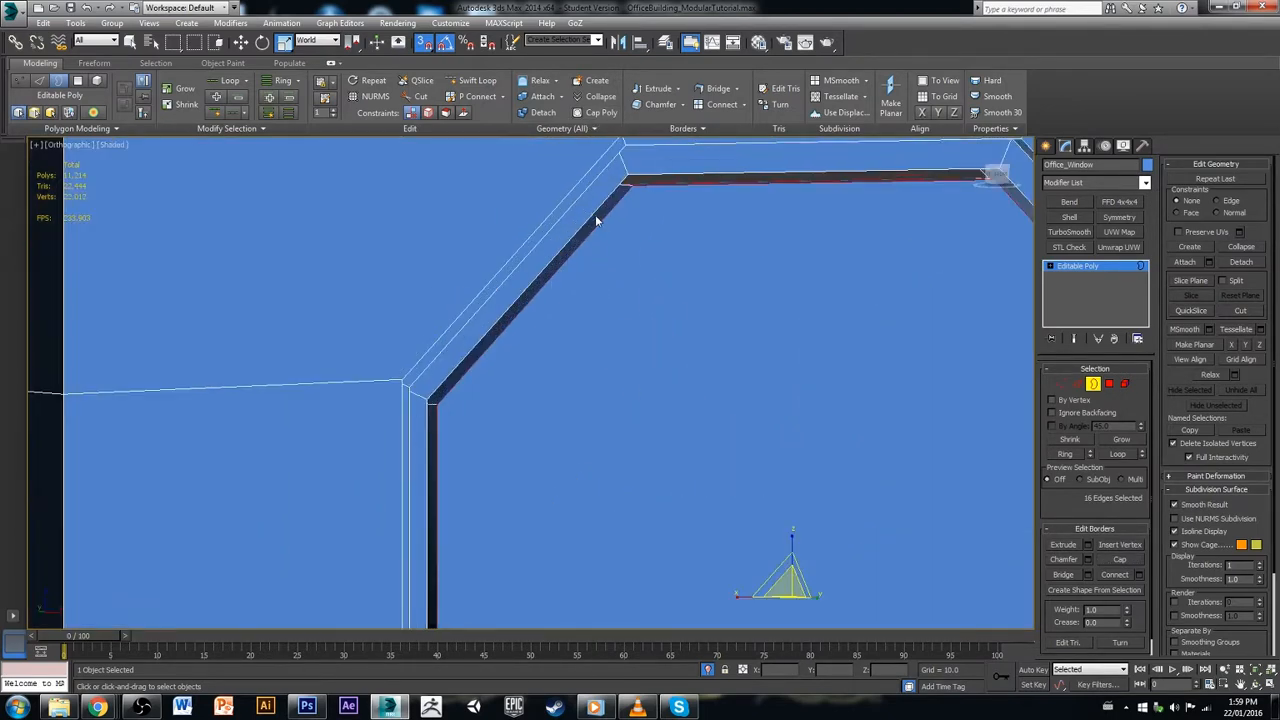
{"action": "scroll", "coordinate": [595, 214], "scroll_direction": "down", "scroll_amount": 2}
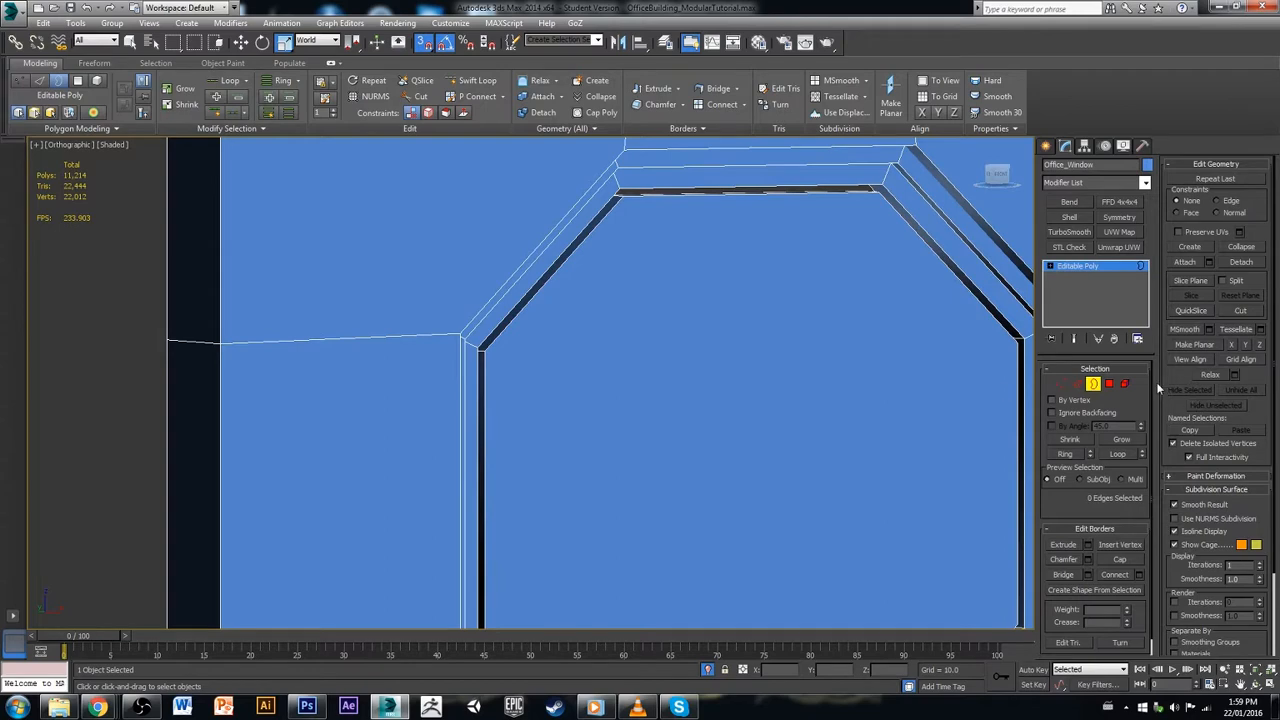
Step: Select the whole window pane element and scale it along Y to about 45% to make it thinner
{"action": "left_click", "coordinate": [1124, 383], "text": "ctrl"}
{"action": "left_click", "coordinate": [758, 352], "text": "ctrl"}
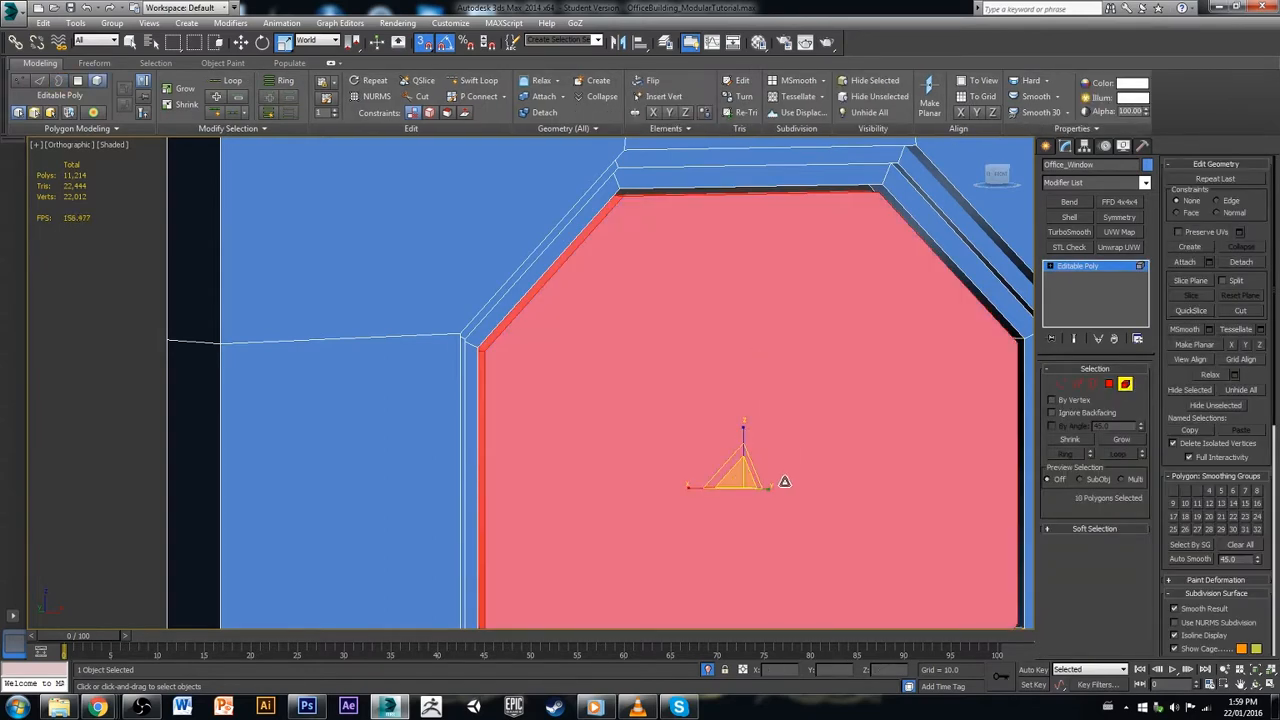
{"action": "middle_click_drag", "start_coordinate": [786, 480], "coordinate": [812, 523], "text": "alt"}
{"action": "left_click_drag", "start_coordinate": [789, 506], "coordinate": [742, 507]}
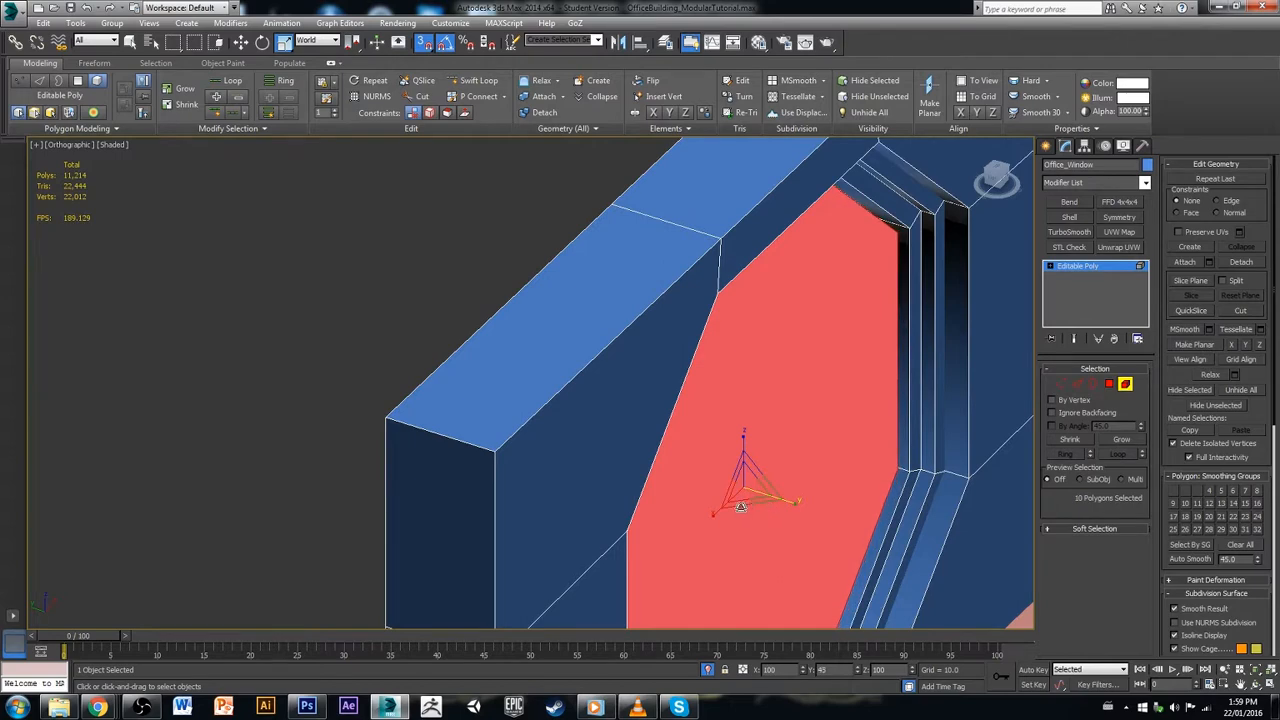
Step: Finish scaling the octagonal pane element inside the window opening and deselect it
{"action": "middle_click_drag", "start_coordinate": [834, 477], "coordinate": [766, 472], "text": "alt"}
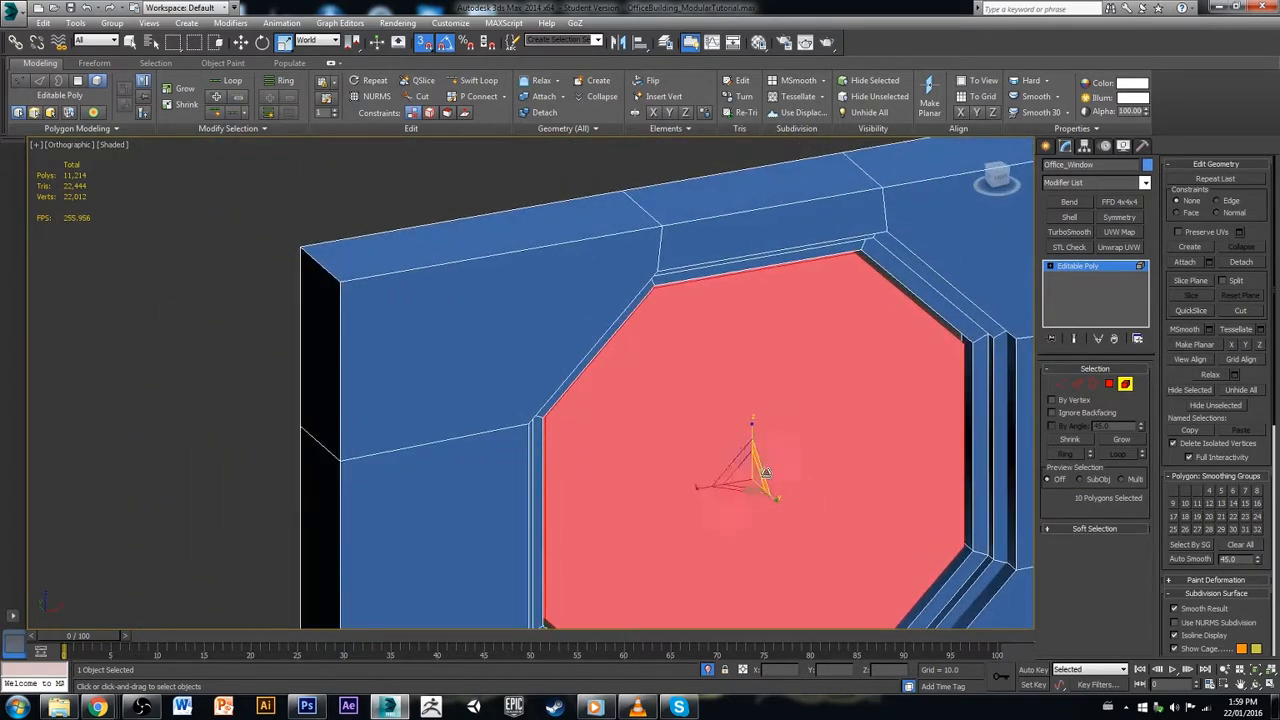
{"action": "left_click_drag", "start_coordinate": [729, 461], "coordinate": [730, 463]}
{"action": "left_click", "coordinate": [496, 187]}
{"action": "scroll", "coordinate": [639, 330], "scroll_direction": "down", "scroll_amount": 2}
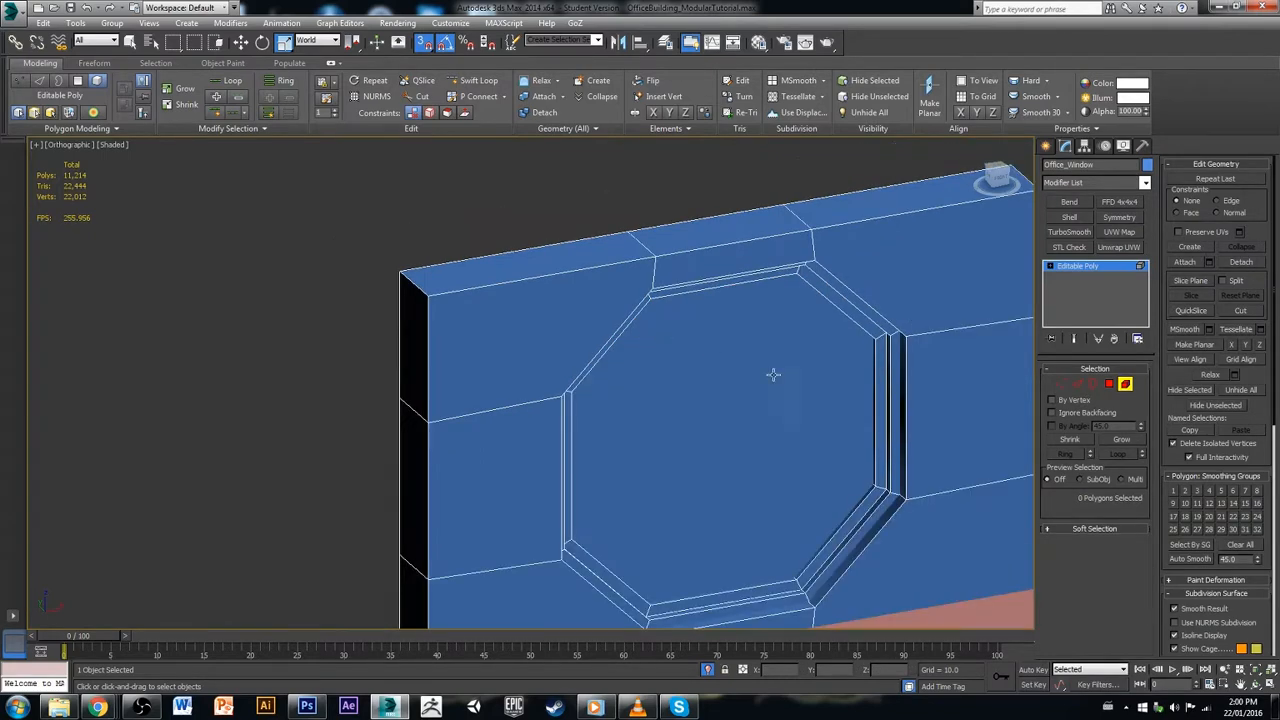
Step: Detach the octagonal pane element from Office_Window as a separate object named Glass
{"action": "left_click", "coordinate": [1061, 384]}
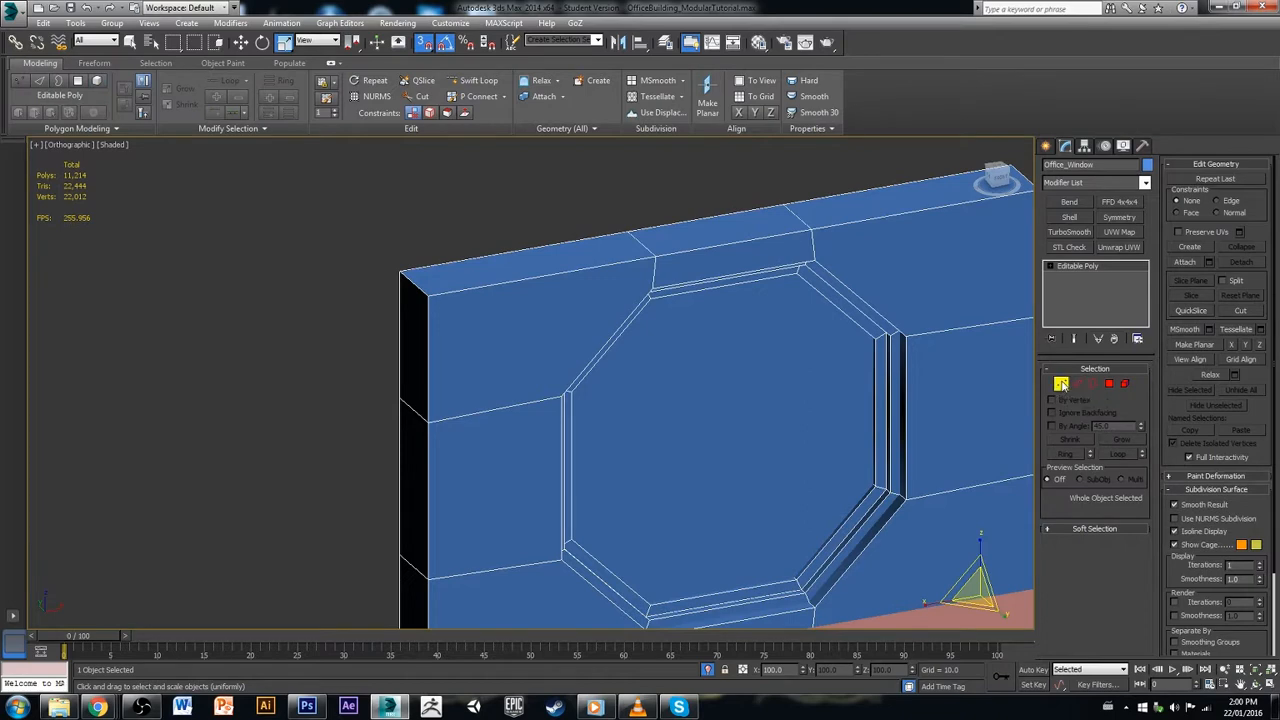
{"action": "middle_click_drag", "start_coordinate": [832, 432], "coordinate": [860, 405], "text": "alt"}
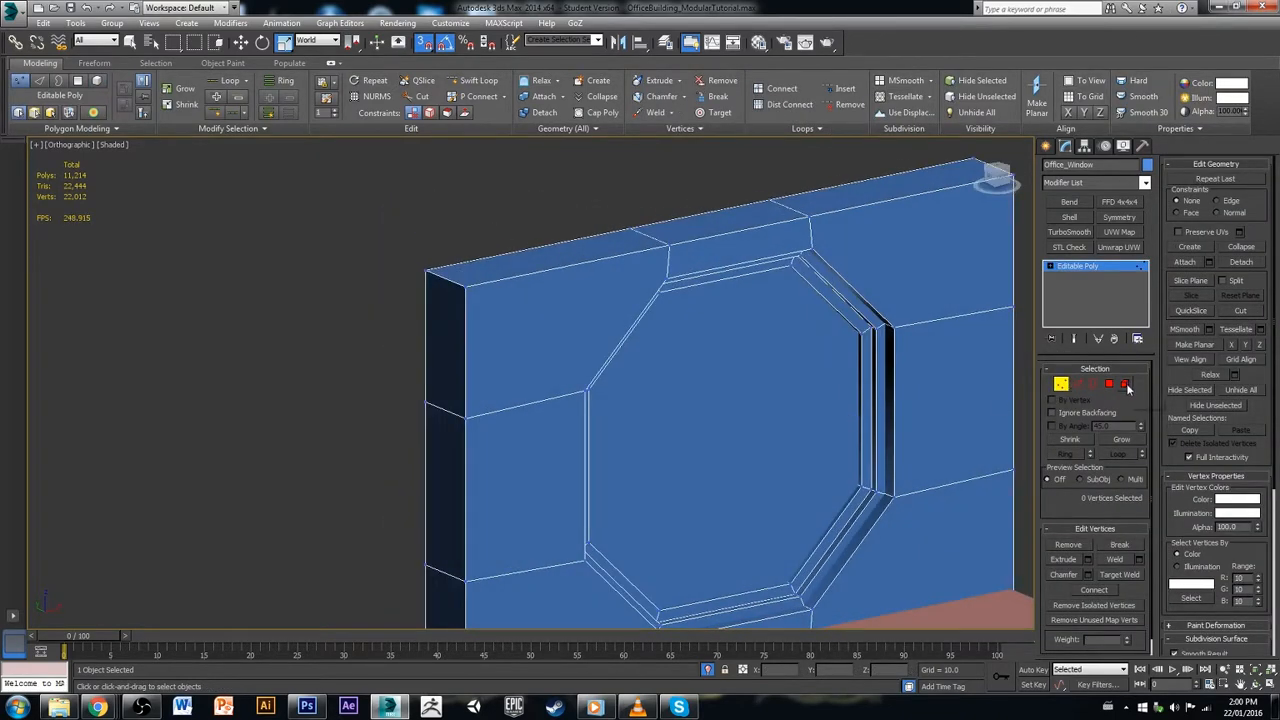
{"action": "left_click", "coordinate": [1124, 384]}
{"action": "left_click", "coordinate": [847, 372]}
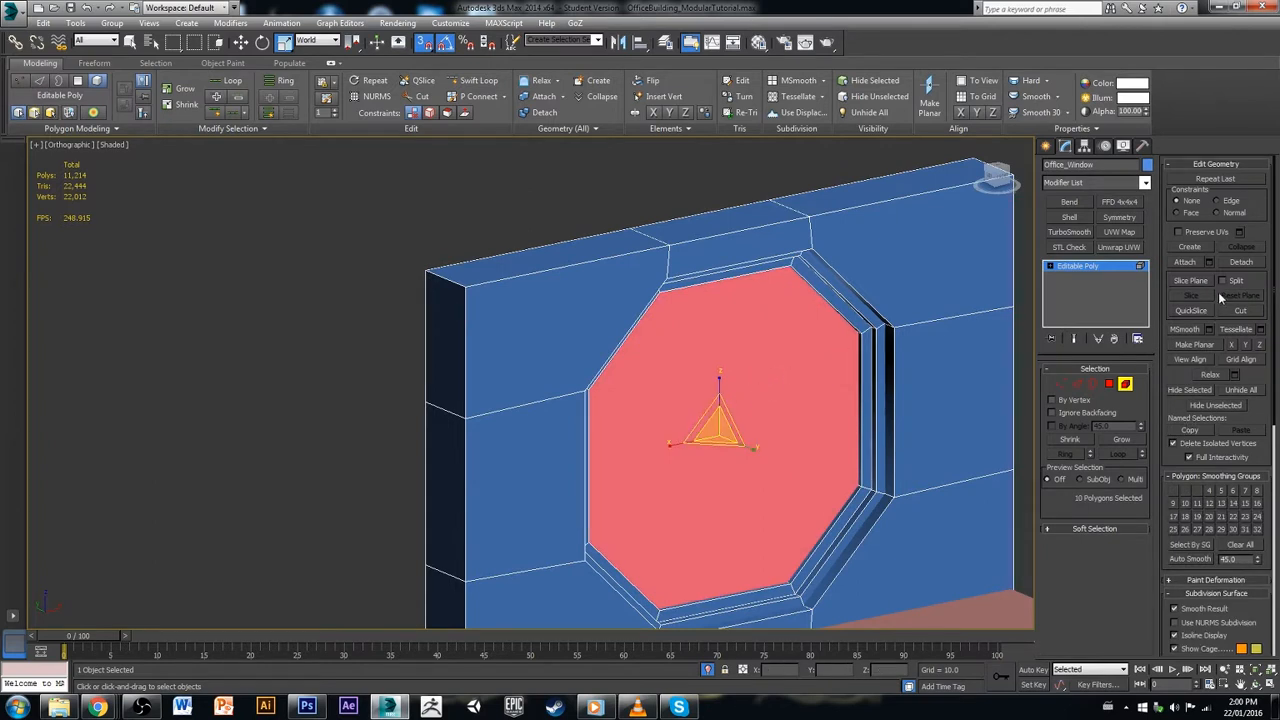
{"action": "left_click", "coordinate": [1239, 262]}
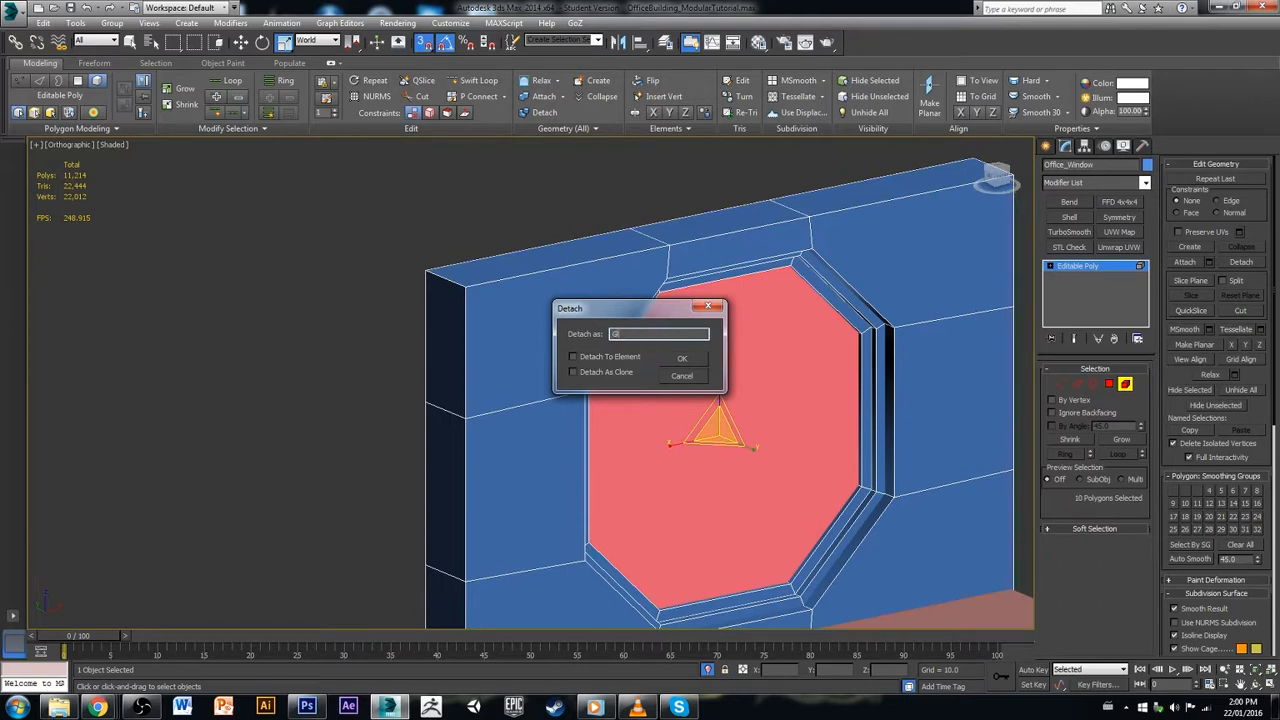
{"action": "left_click", "coordinate": [679, 357]}
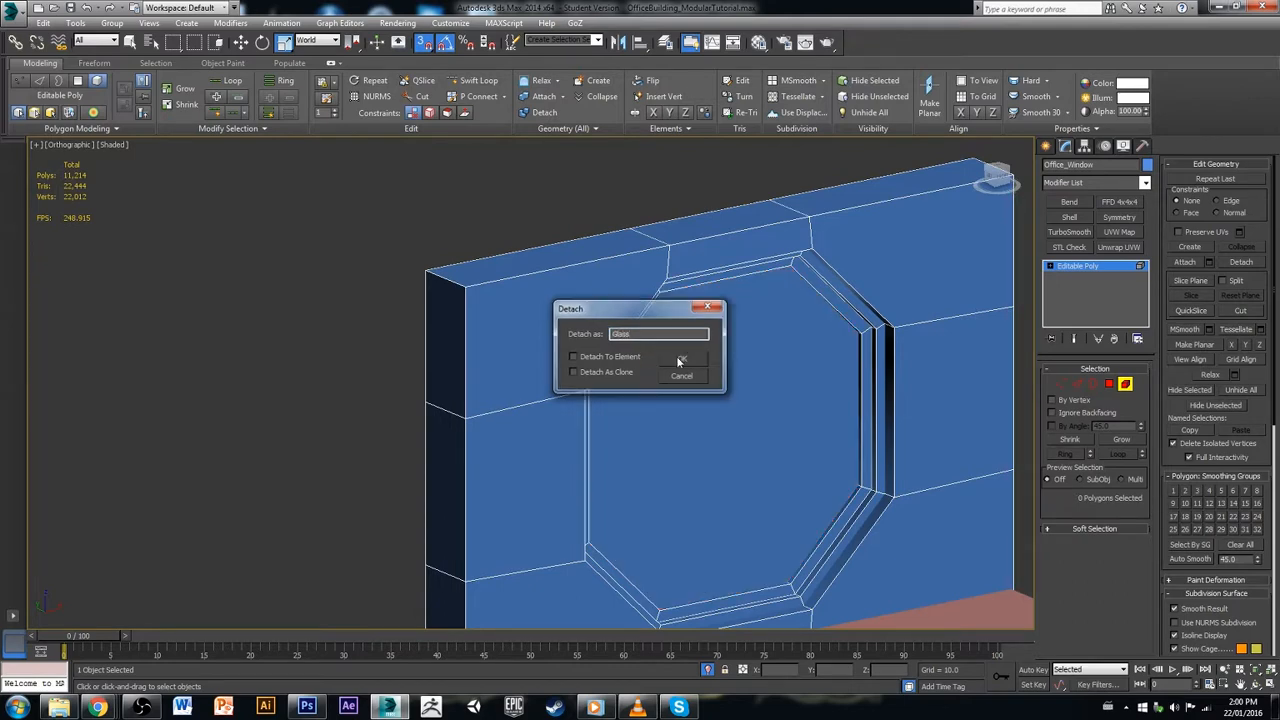
Step: Select the Glass object and center its pivot to the object
{"action": "left_click", "coordinate": [1125, 384]}
{"action": "left_click", "coordinate": [740, 402]}
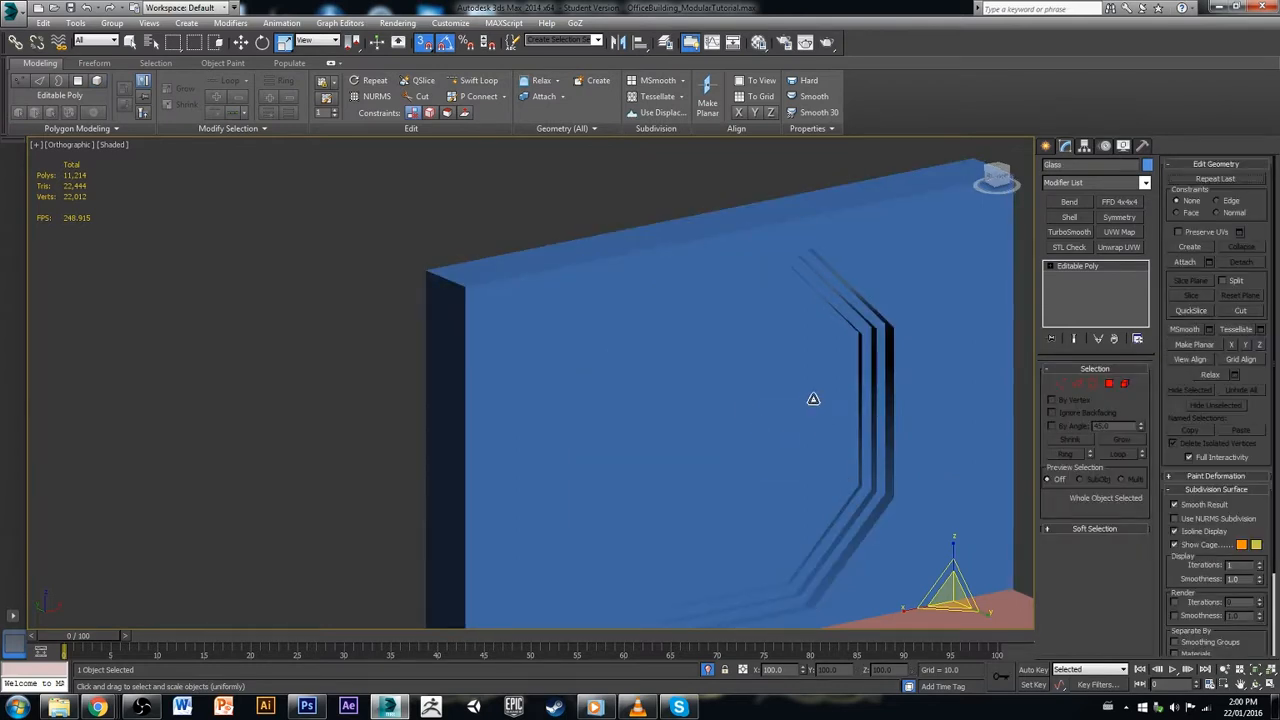
{"action": "left_click", "coordinate": [1084, 146]}
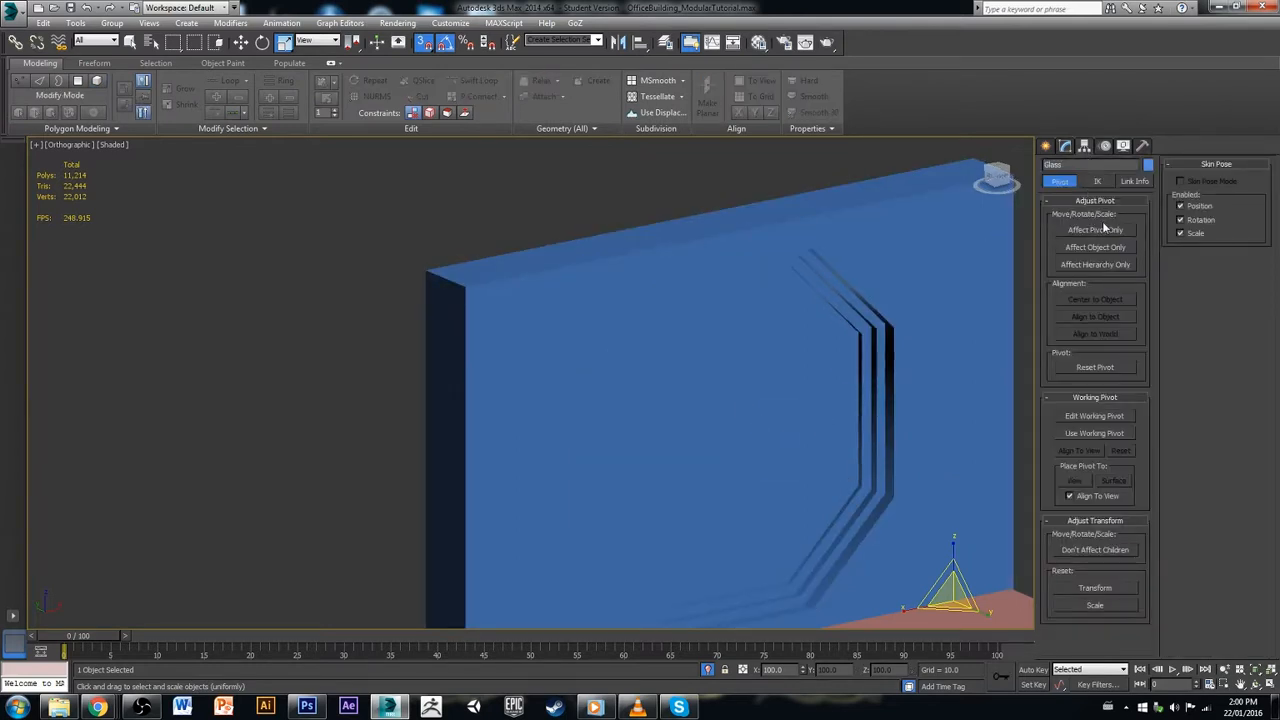
{"action": "left_click", "coordinate": [1104, 231]}
{"action": "left_click", "coordinate": [1104, 299]}
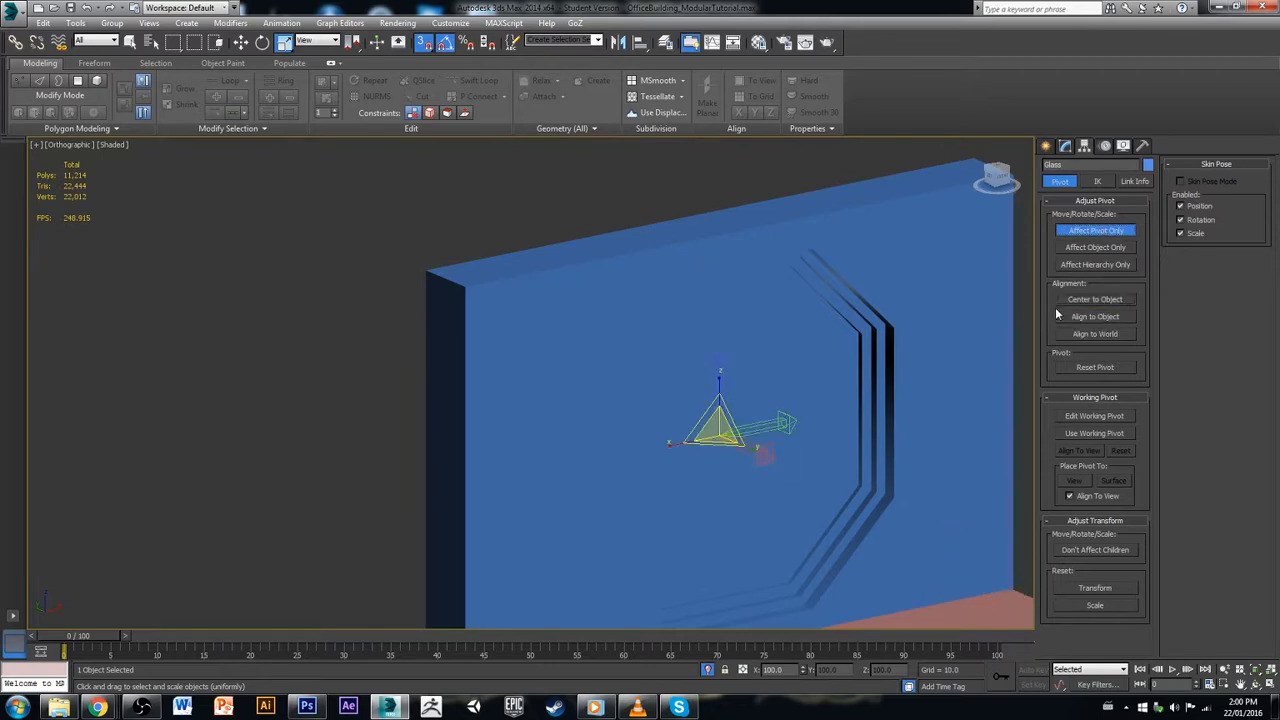
{"action": "left_click", "coordinate": [1082, 238]}
{"action": "left_click", "coordinate": [1065, 146]}
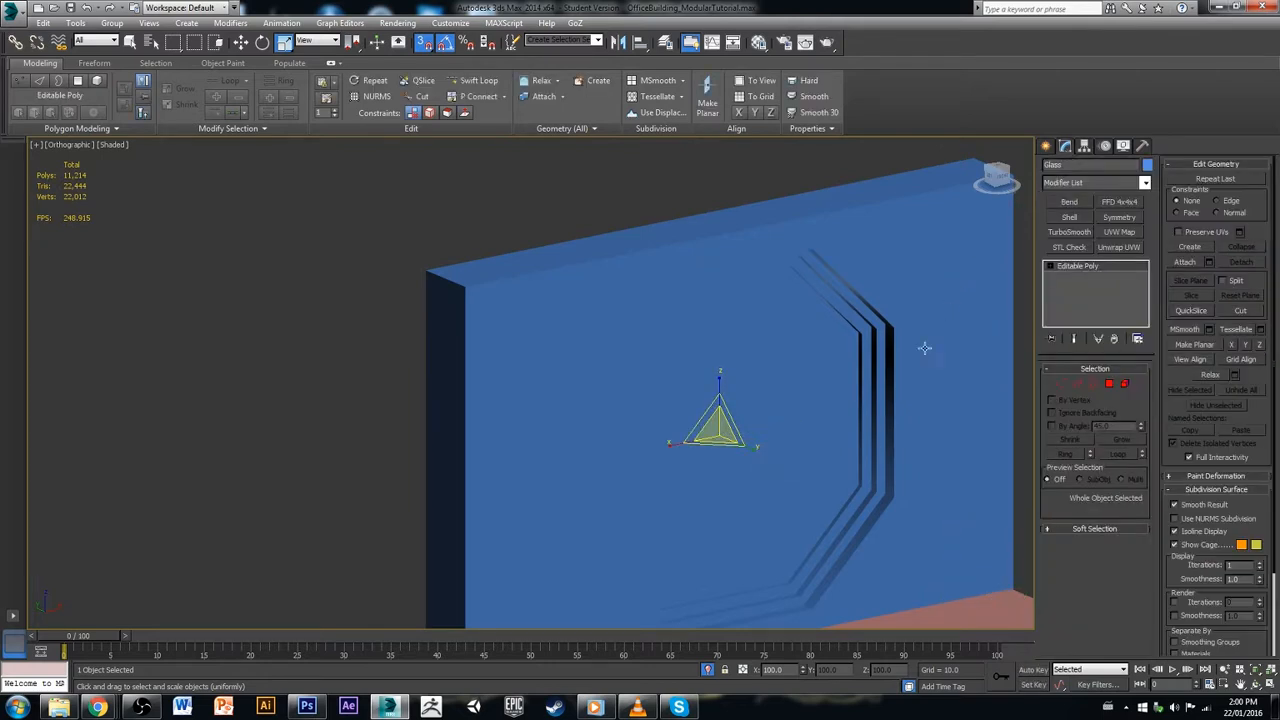
Step: Isolate the Glass object, delete its eight thin side polygons so only the two faces remain, and exit isolation
{"action": "middle_click_drag", "start_coordinate": [871, 434], "coordinate": [807, 401], "text": "alt"}
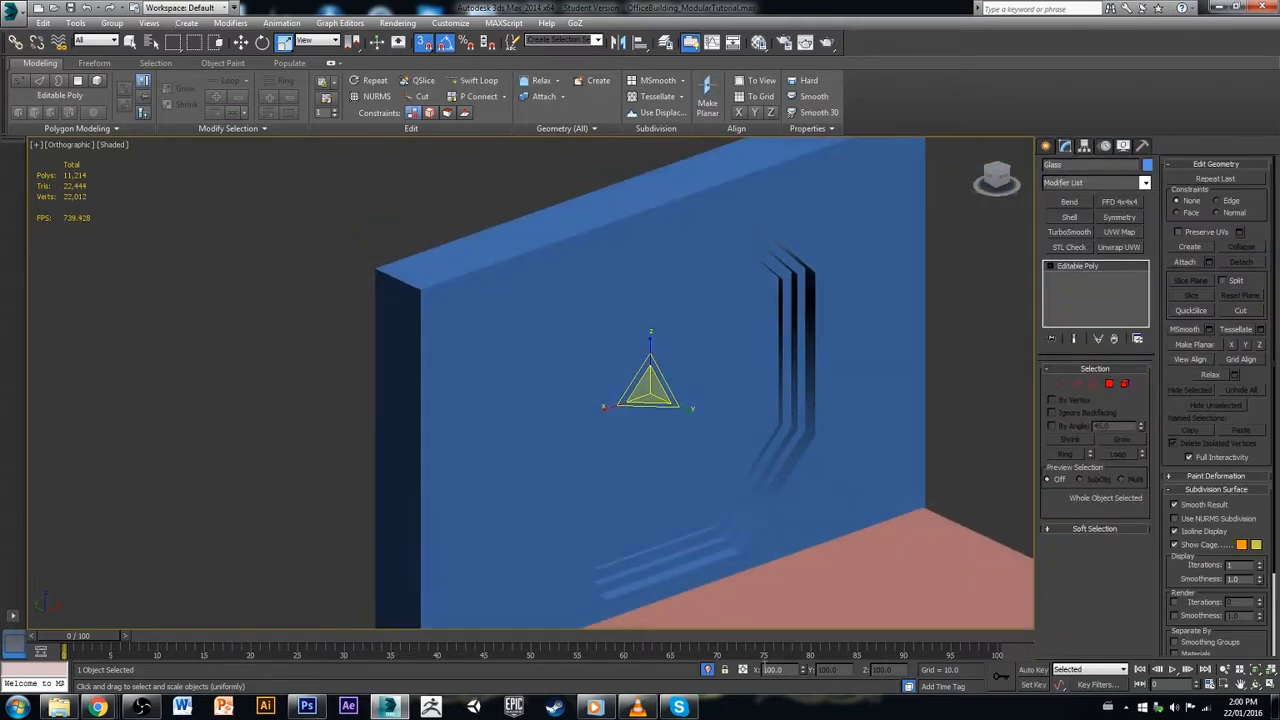
{"action": "left_click", "coordinate": [709, 670]}
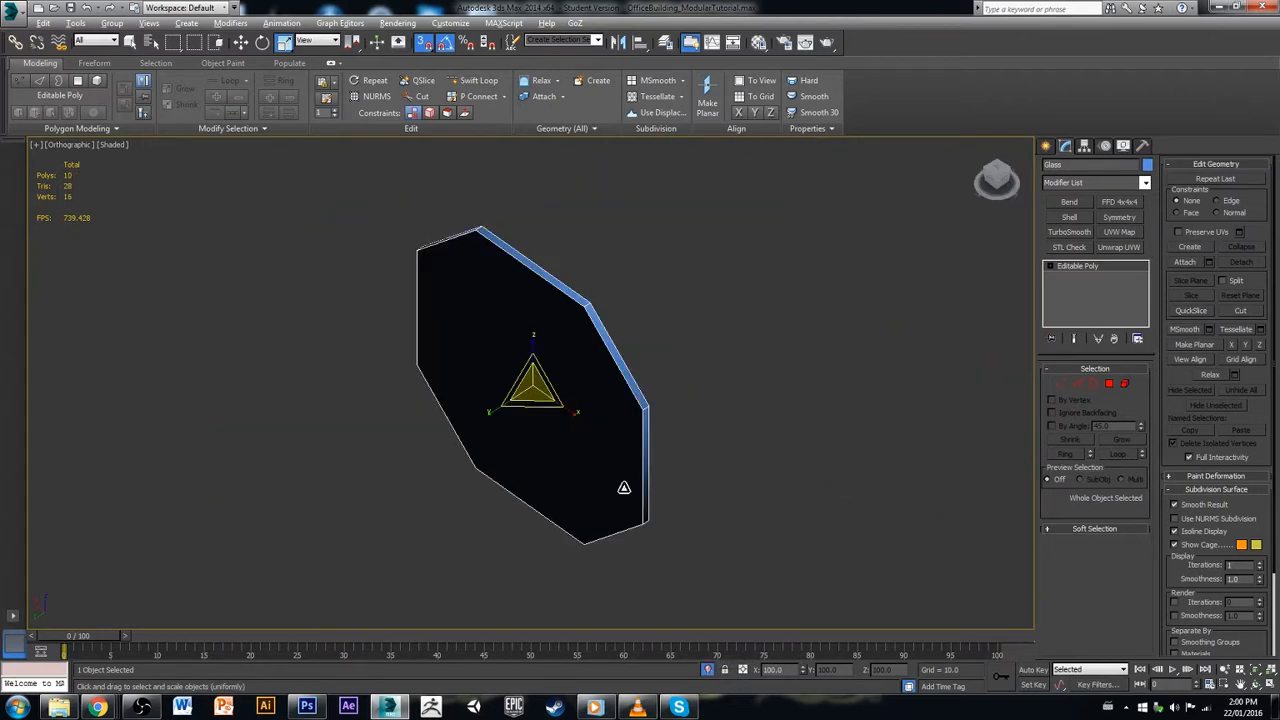
{"action": "left_click", "coordinate": [1108, 384]}
{"action": "left_click", "coordinate": [473, 278]}
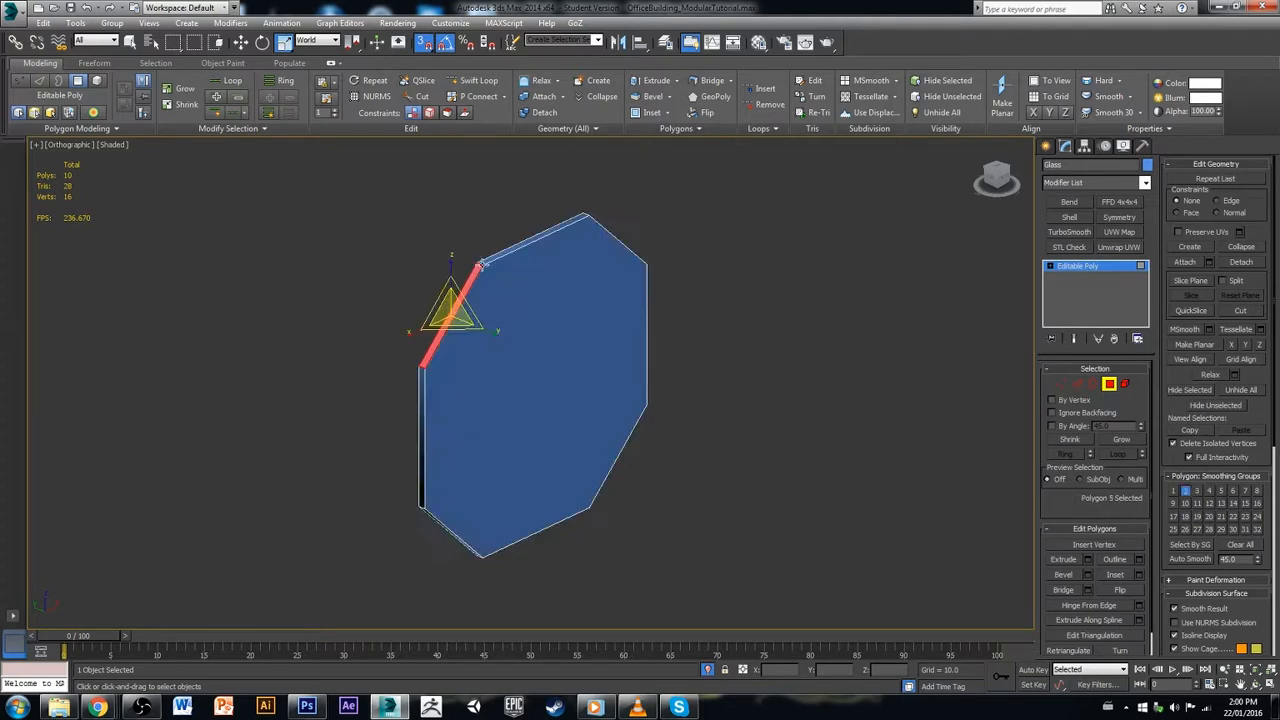
{"action": "left_click", "coordinate": [494, 255], "text": "shift"}
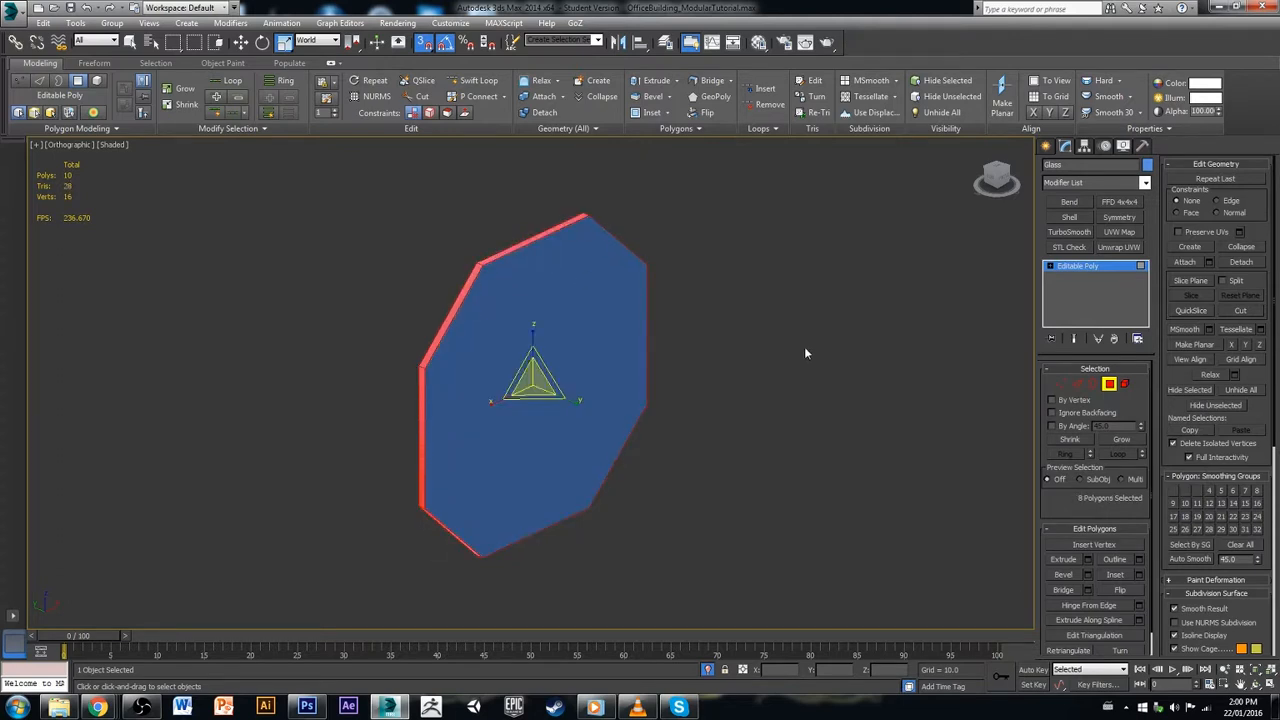
{"action": "key", "text": "Delete"}
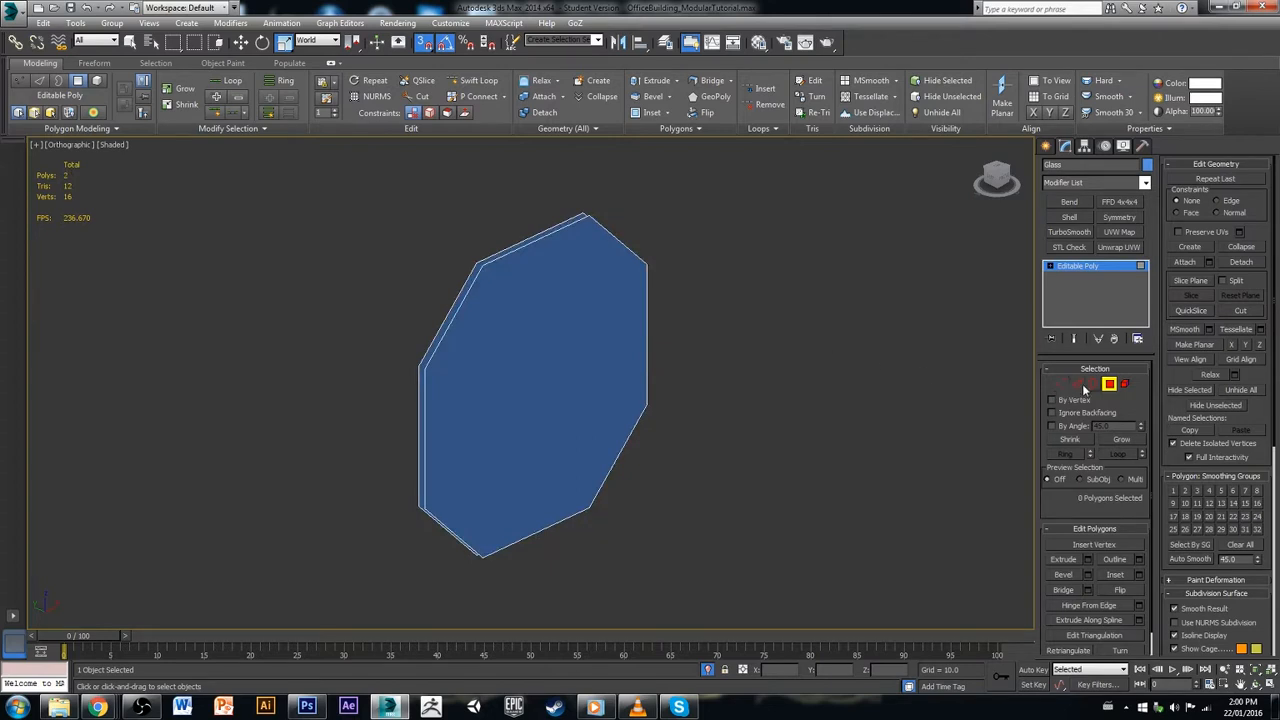
{"action": "left_click", "coordinate": [1108, 385]}
{"action": "left_click", "coordinate": [700, 420]}
{"action": "left_click", "coordinate": [474, 406]}
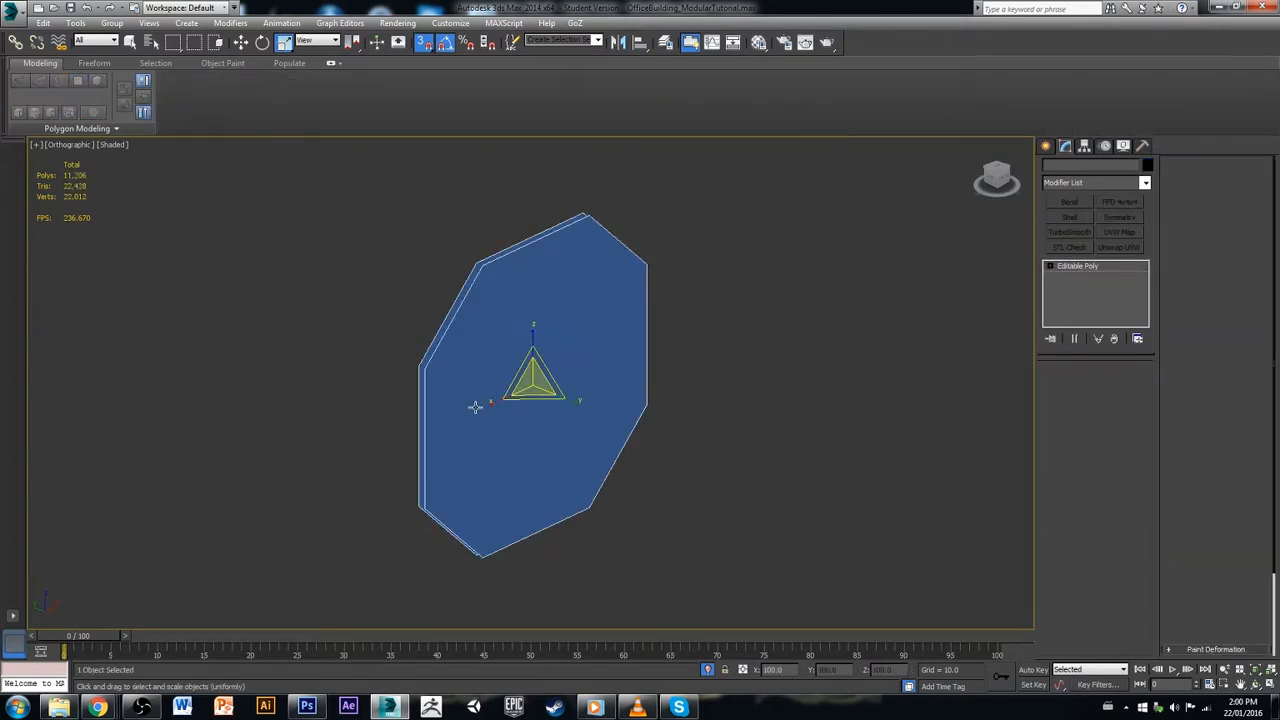
{"action": "left_click", "coordinate": [709, 669]}
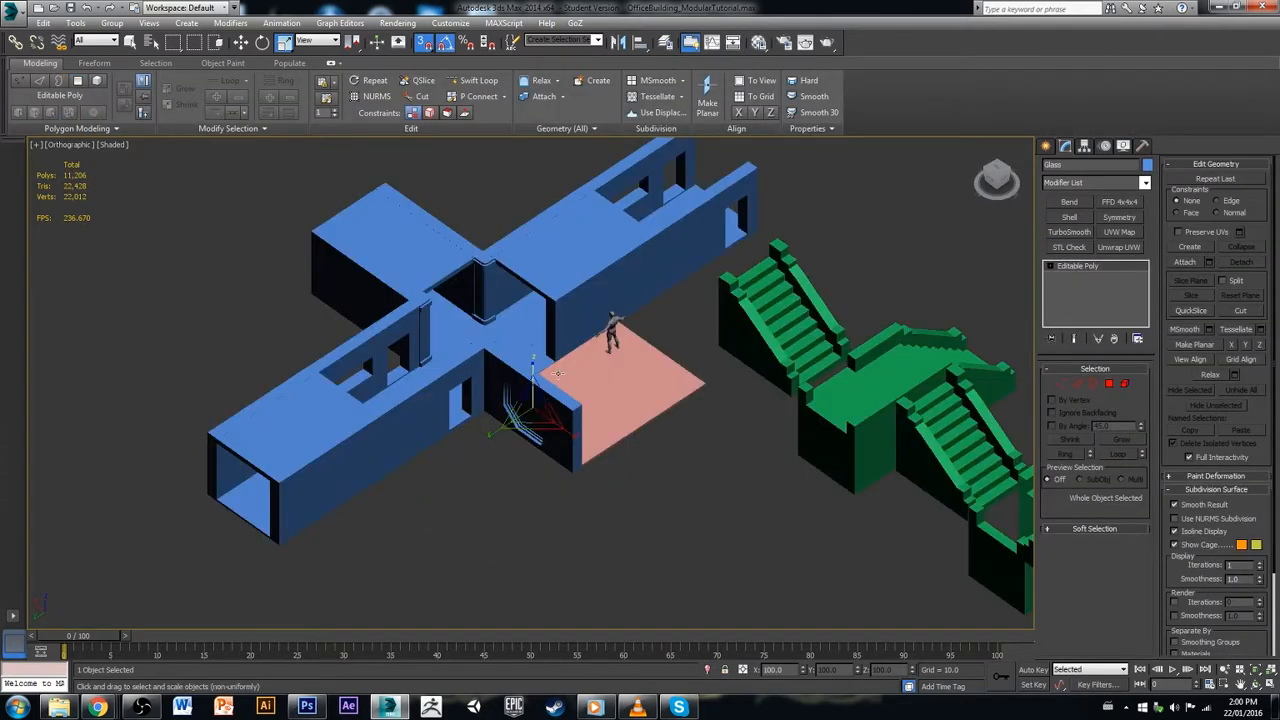
Step: Set the opacity of the 02 - Default material to 40
{"action": "middle_click_drag", "start_coordinate": [648, 514], "coordinate": [506, 508], "text": "alt"}
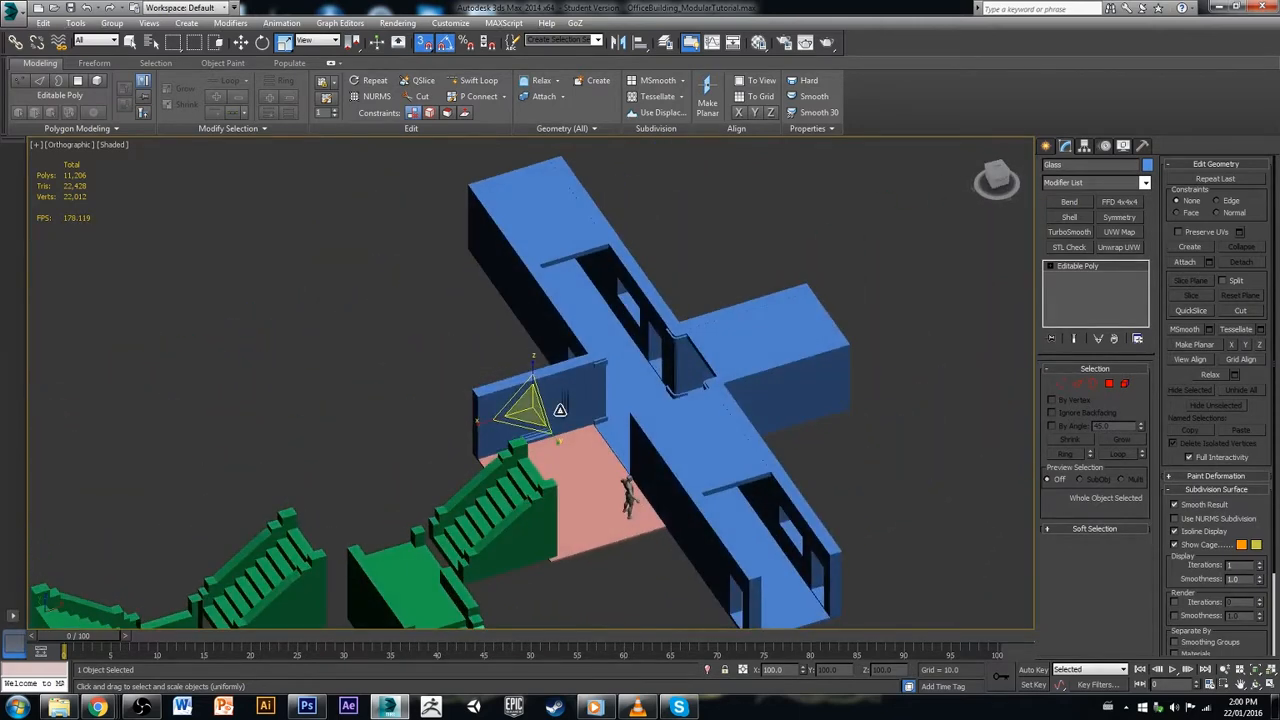
{"action": "scroll", "coordinate": [580, 405], "scroll_direction": "up", "scroll_amount": 5}
{"action": "middle_click_drag", "start_coordinate": [642, 472], "coordinate": [676, 483], "text": "alt"}
{"action": "key", "text": "m"}
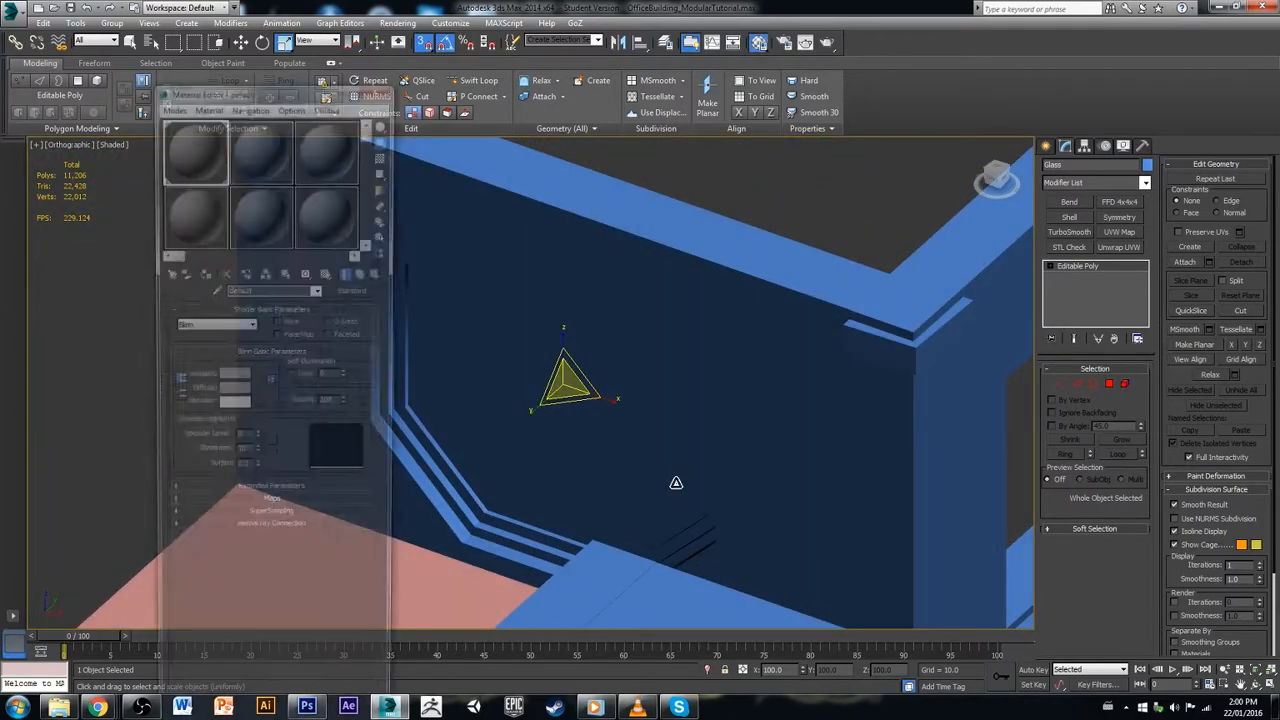
{"action": "left_click", "coordinate": [273, 135]}
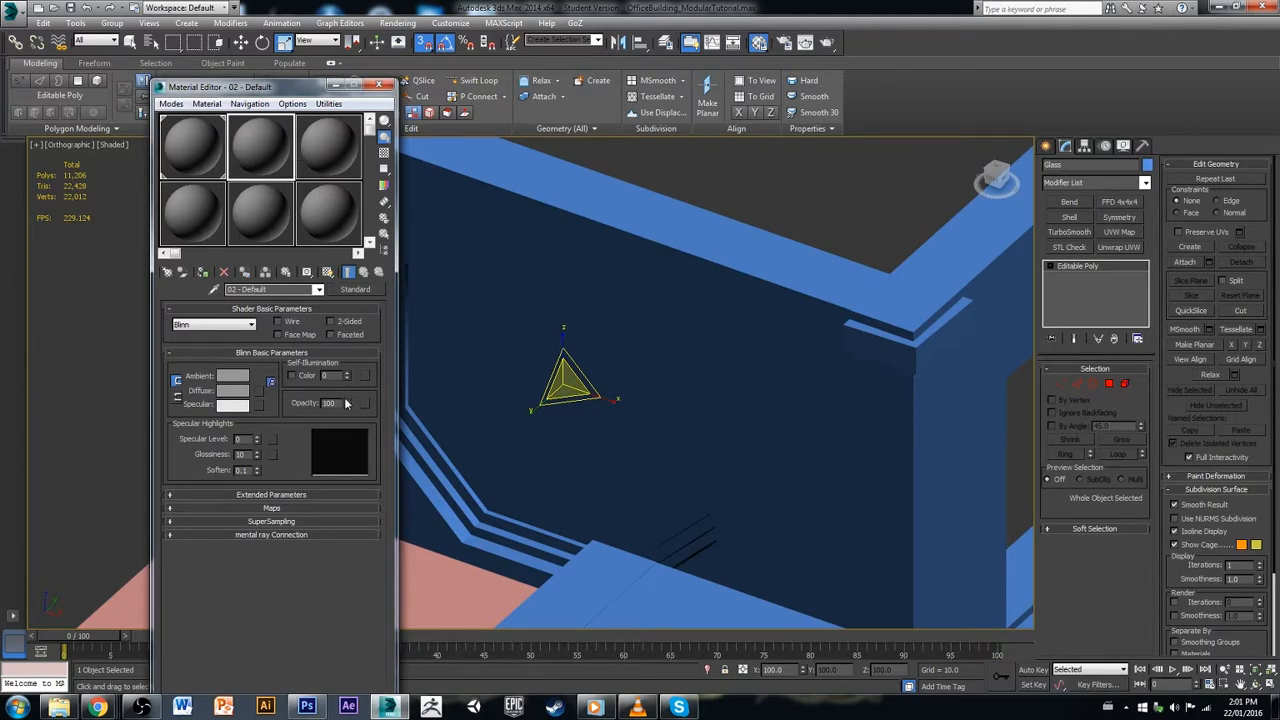
{"action": "left_click_drag", "start_coordinate": [345, 405], "coordinate": [347, 437]}
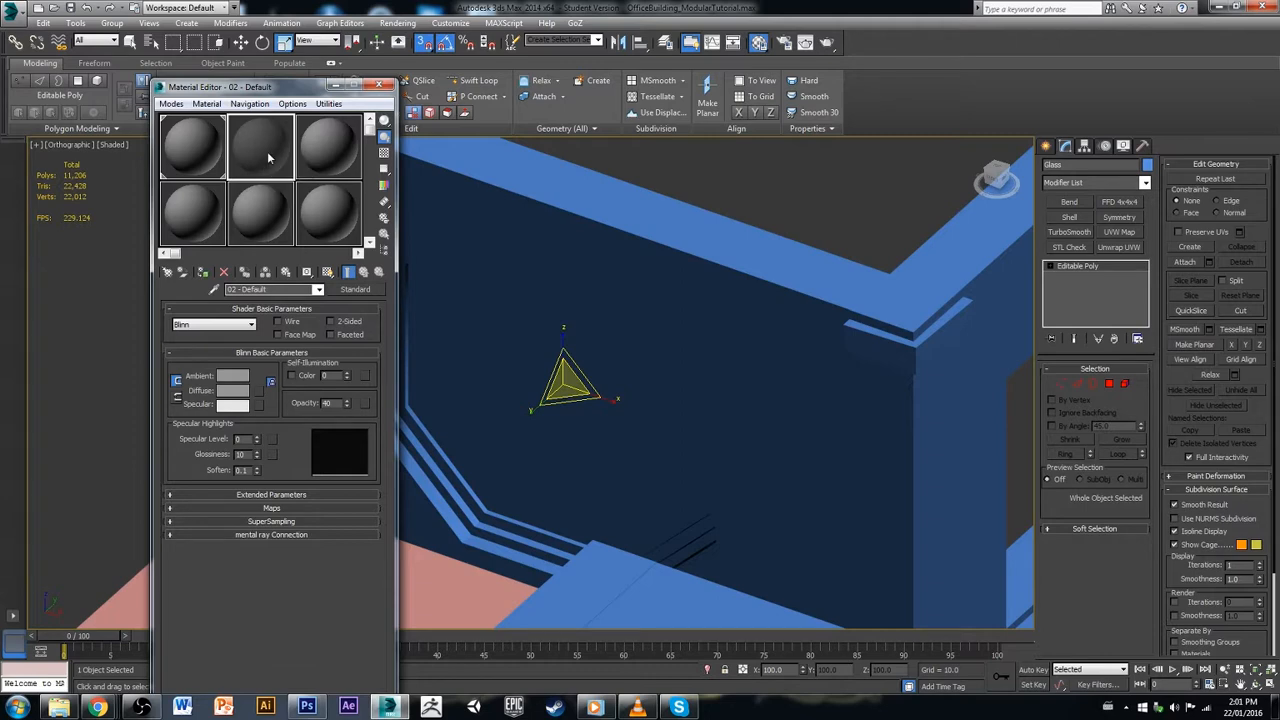
Step: Assign the semi-transparent 02 - Default material to the Glass pane and close the material editor
{"action": "left_click_drag", "start_coordinate": [260, 143], "coordinate": [505, 357]}
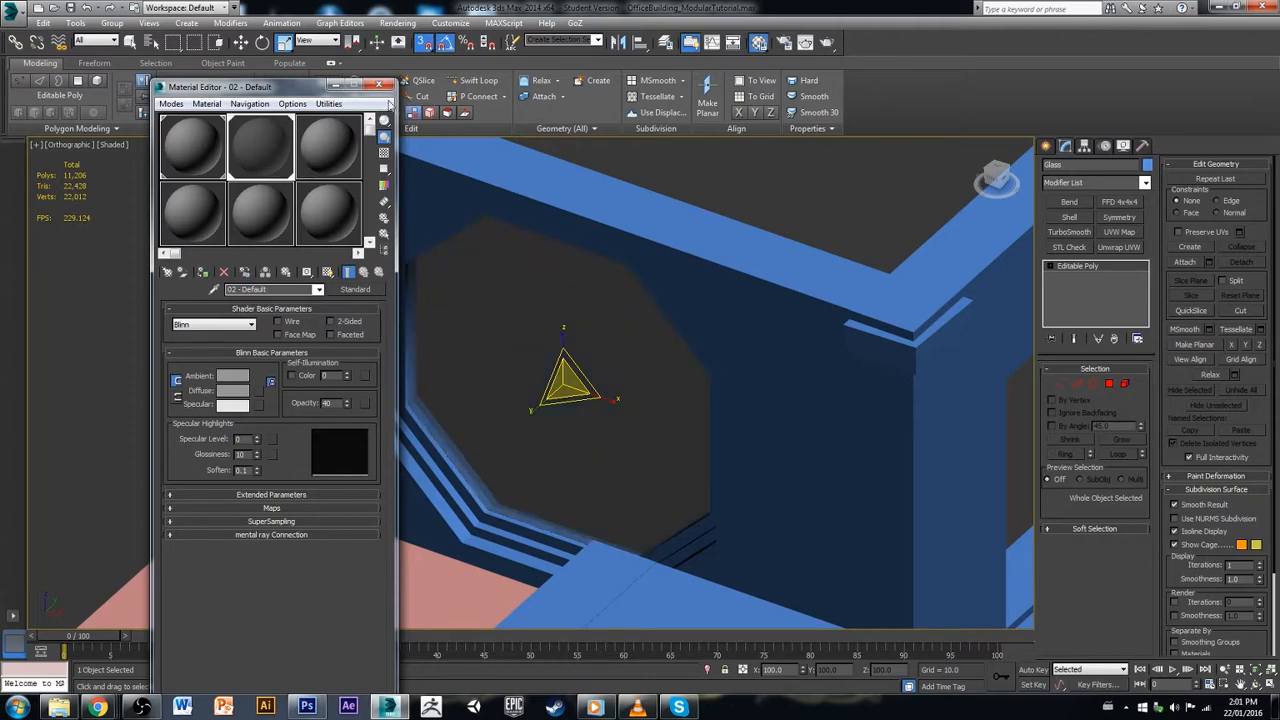
{"action": "left_click", "coordinate": [379, 84]}
{"action": "left_click", "coordinate": [678, 369]}
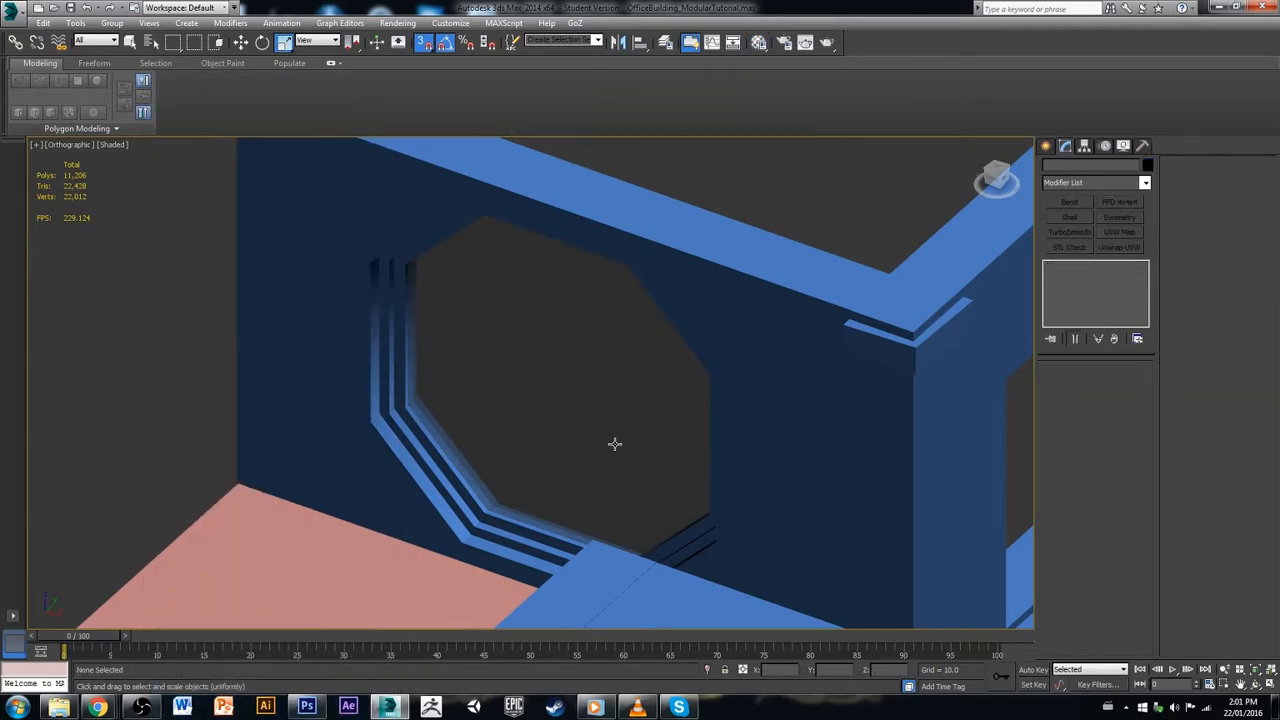
Step: Scale the Glass pane slightly along X and Z together to fit the octagonal window opening, and deselect it
{"action": "middle_click_drag", "start_coordinate": [614, 443], "coordinate": [690, 412], "text": "alt"}
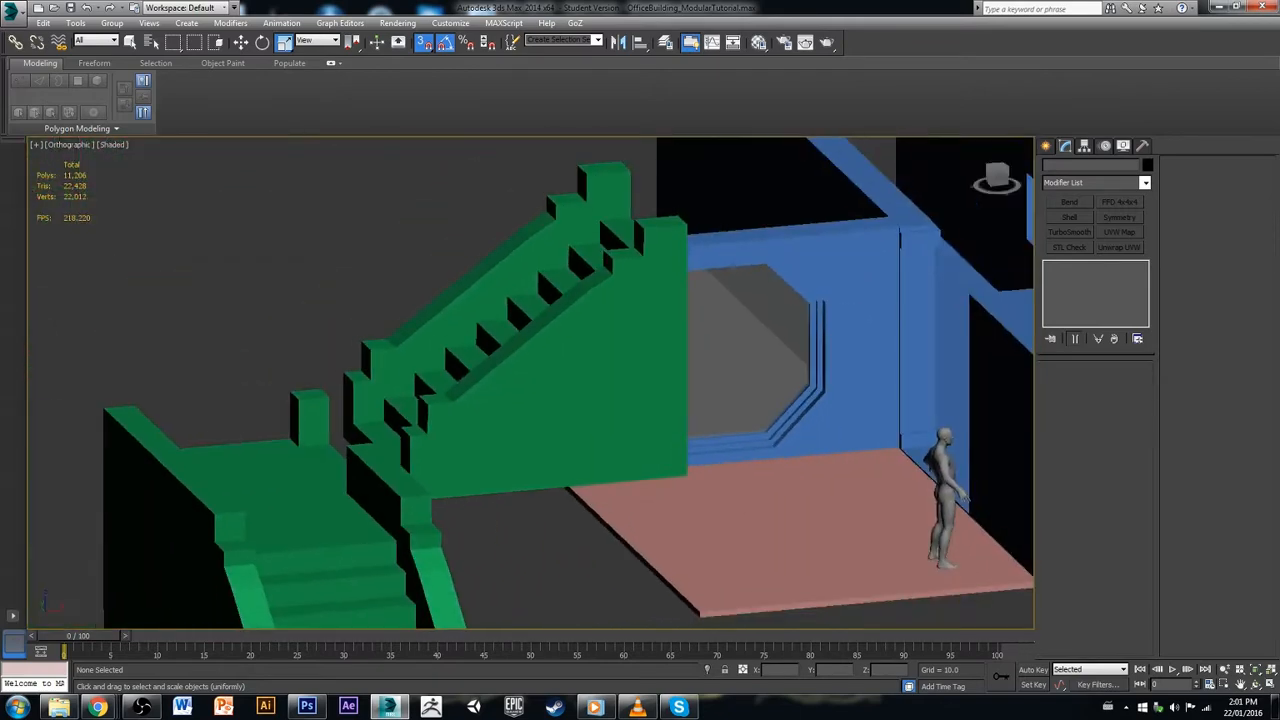
{"action": "middle_click_drag", "start_coordinate": [850, 345], "coordinate": [737, 317], "text": "alt"}
{"action": "left_click", "coordinate": [737, 318]}
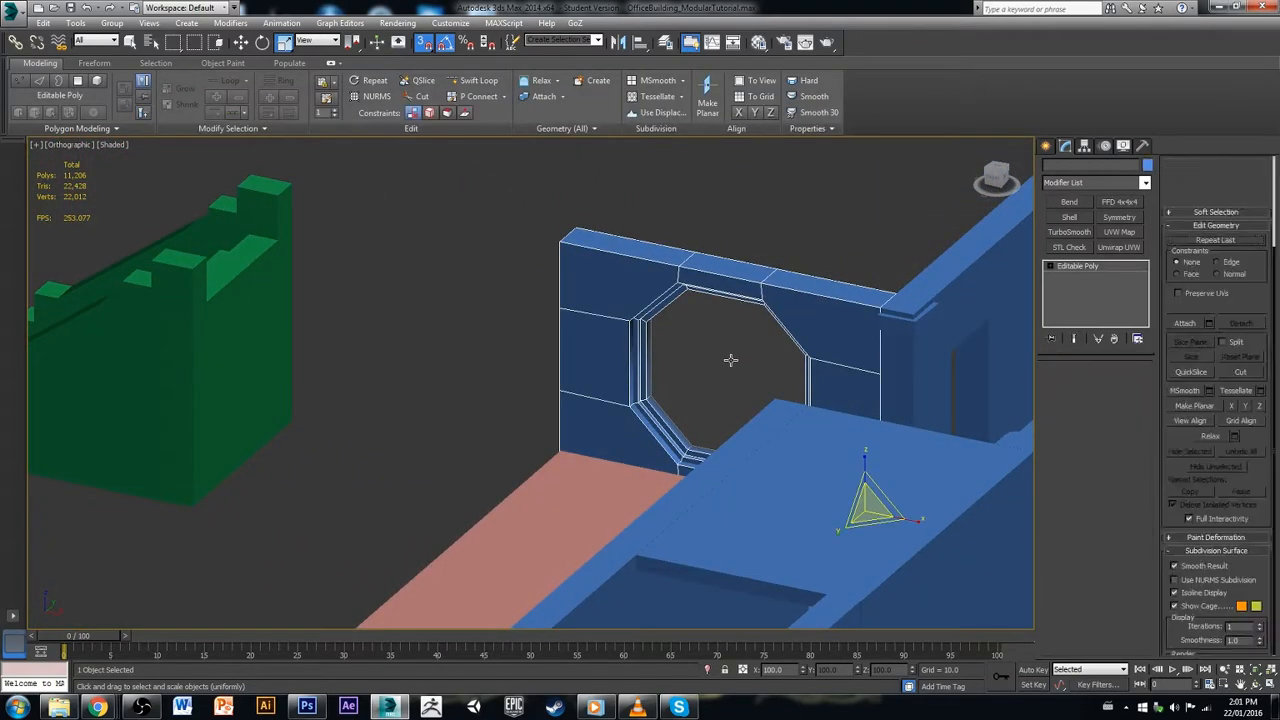
{"action": "left_click", "coordinate": [730, 360]}
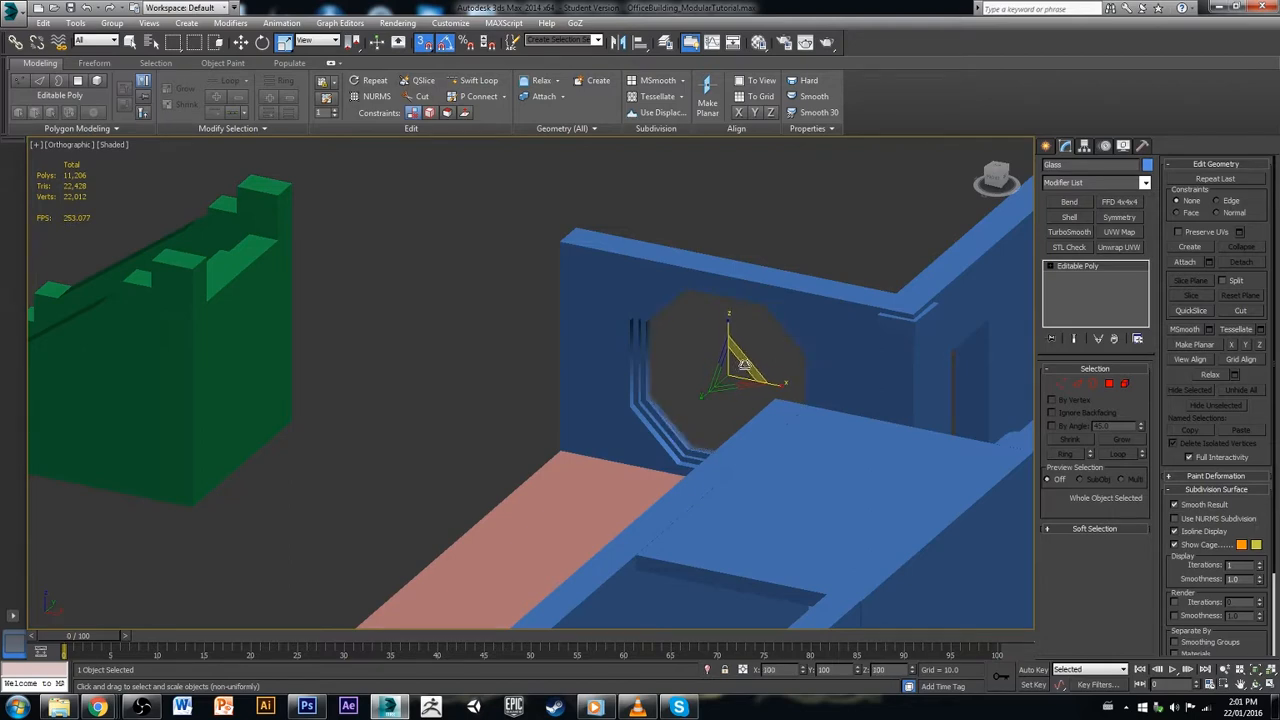
{"action": "mouse_move", "coordinate": [746, 365]}
{"action": "middle_mouse_down", "text": "alt"}
{"action": "mouse_move", "coordinate": [811, 349]}
{"action": "mouse_move", "coordinate": [748, 318]}
{"action": "mouse_move", "coordinate": [760, 358]}
{"action": "middle_mouse_up", "text": "alt"}
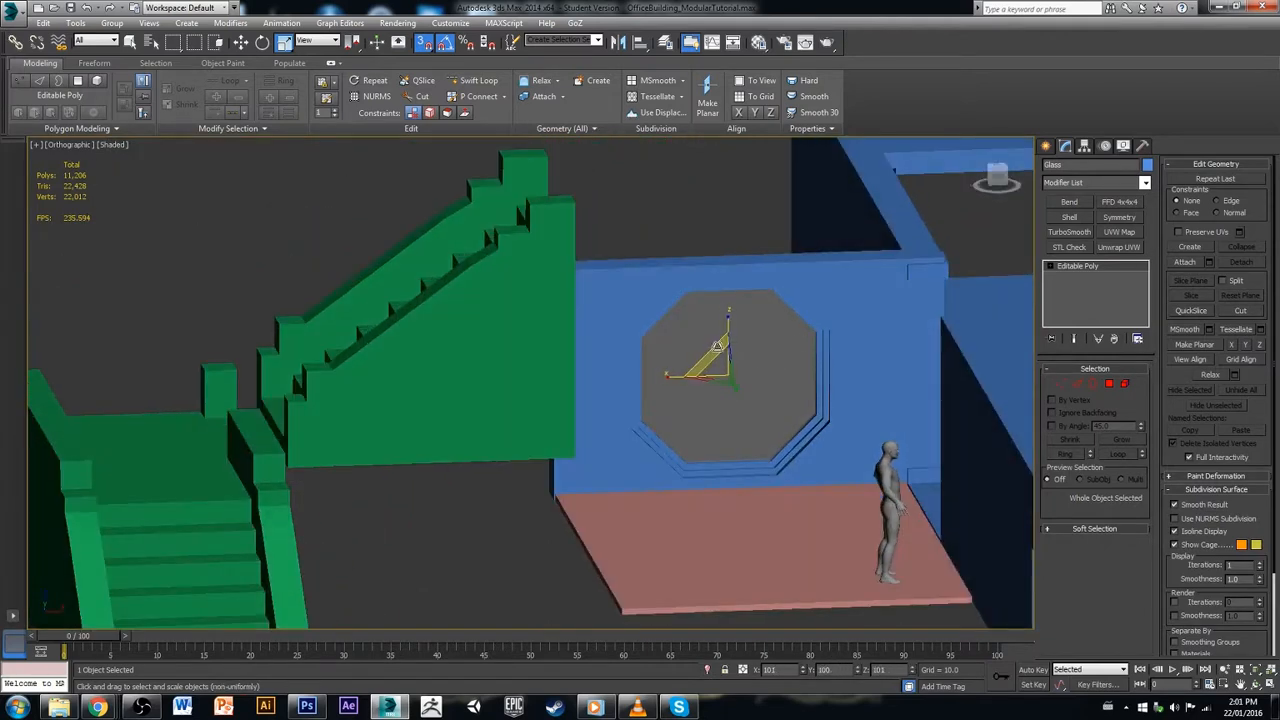
{"action": "left_click_drag", "start_coordinate": [716, 345], "coordinate": [716, 349]}
{"action": "key", "text": "ctrl+d"}
{"action": "scroll", "coordinate": [776, 400], "scroll_direction": "up", "scroll_amount": 6}
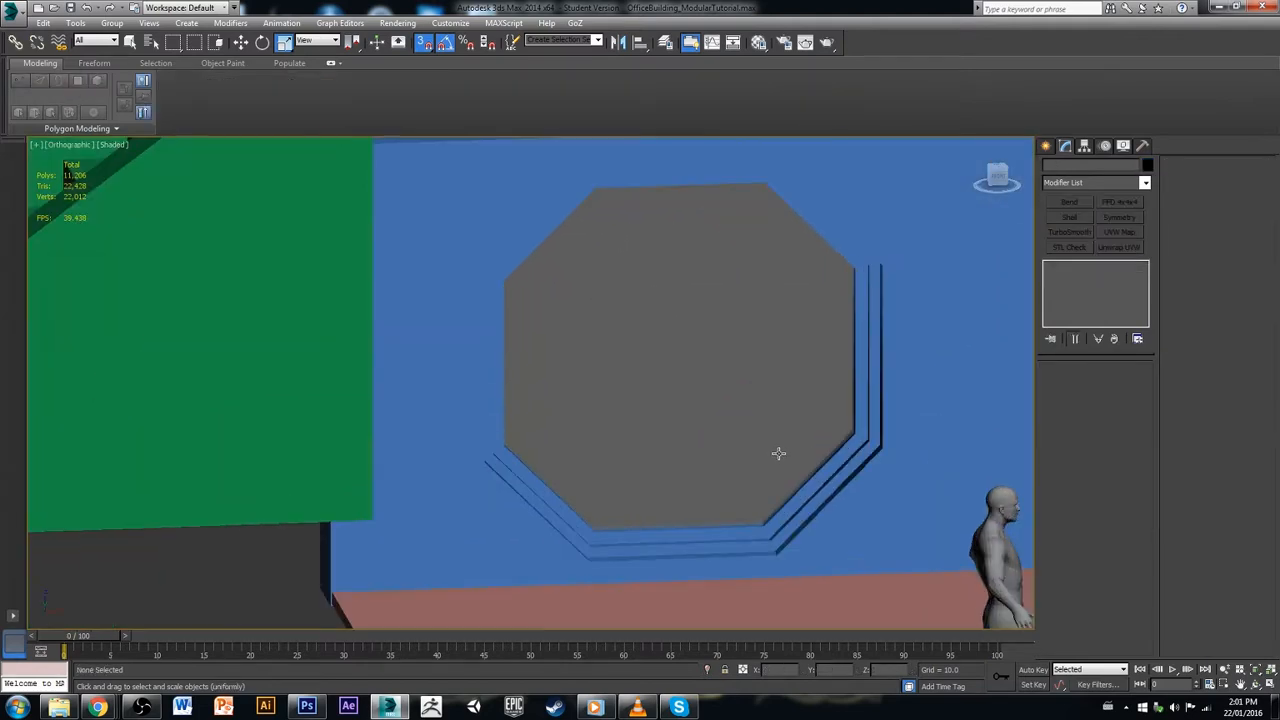
{"action": "left_click", "coordinate": [852, 517]}
{"action": "middle_click_drag", "start_coordinate": [853, 518], "coordinate": [918, 510], "text": "alt"}
Step: Select the Glass pane in the window frame and isolate it
{"action": "left_click", "coordinate": [622, 264]}
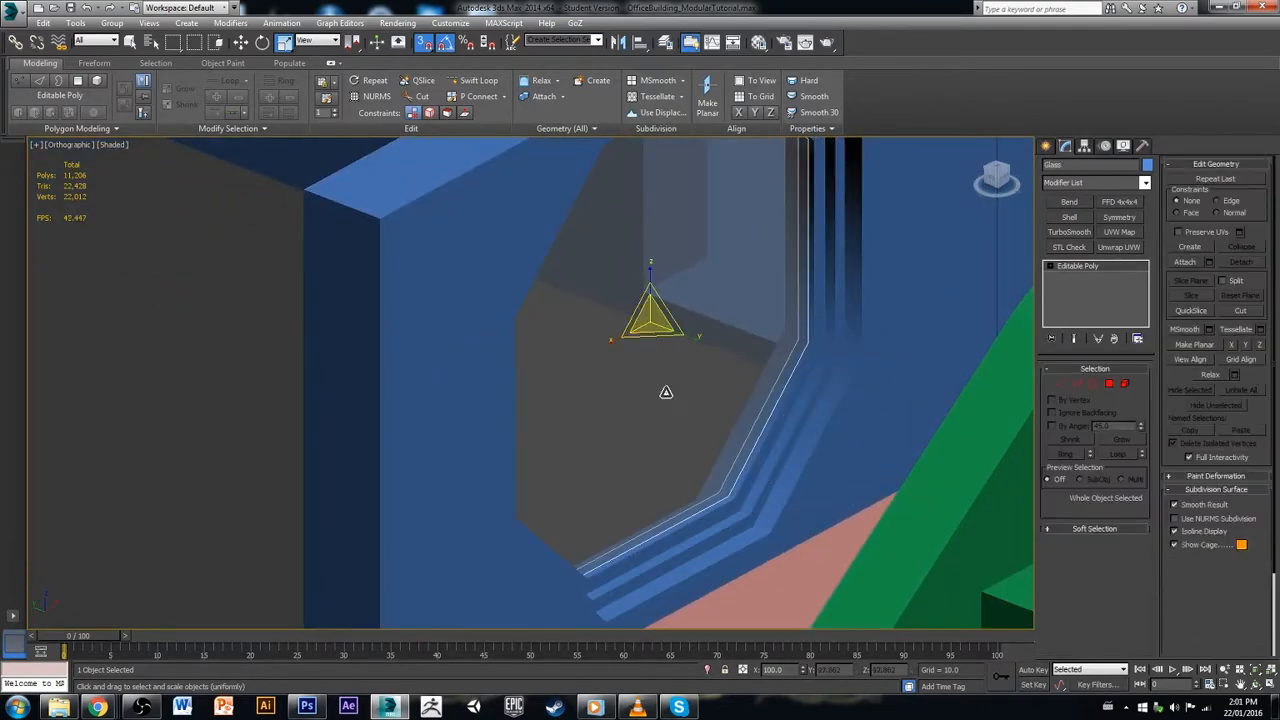
{"action": "scroll", "coordinate": [667, 396], "scroll_direction": "down", "scroll_amount": 5}
{"action": "middle_click_drag", "start_coordinate": [671, 420], "coordinate": [607, 466], "text": "alt"}
{"action": "left_click", "coordinate": [705, 668]}
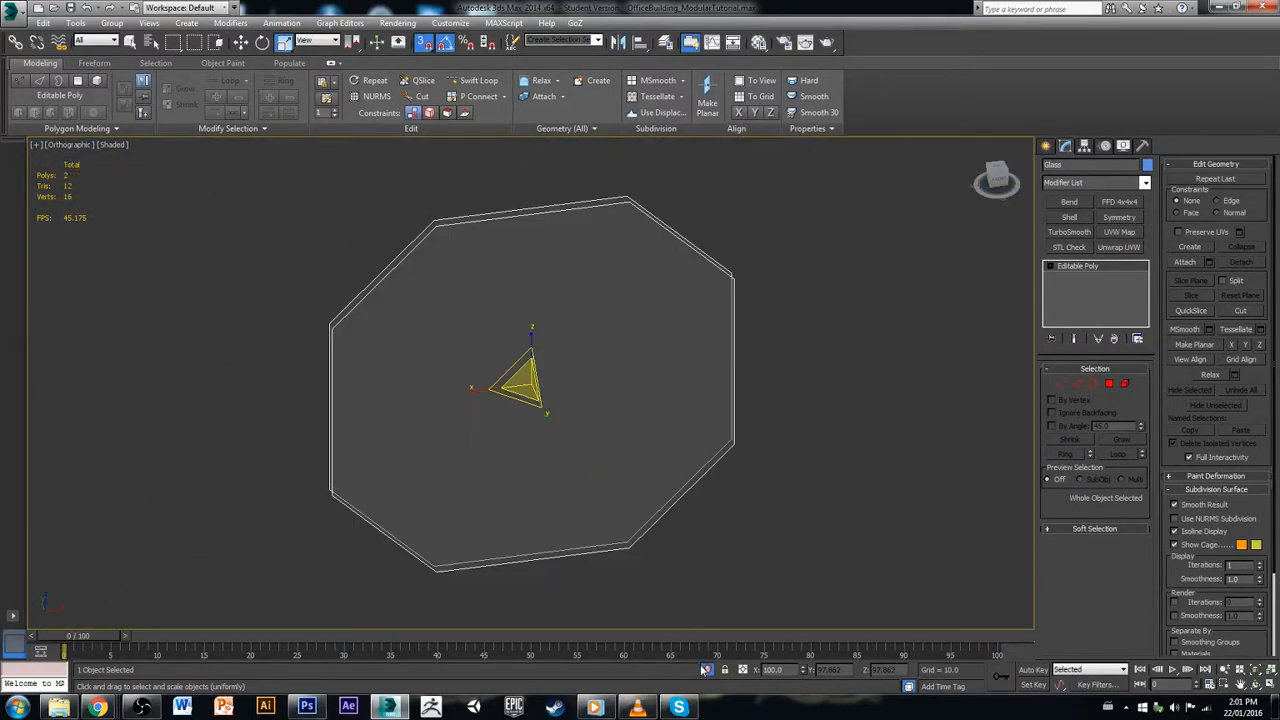
{"action": "middle_click_drag", "start_coordinate": [560, 403], "coordinate": [611, 423], "text": "alt"}
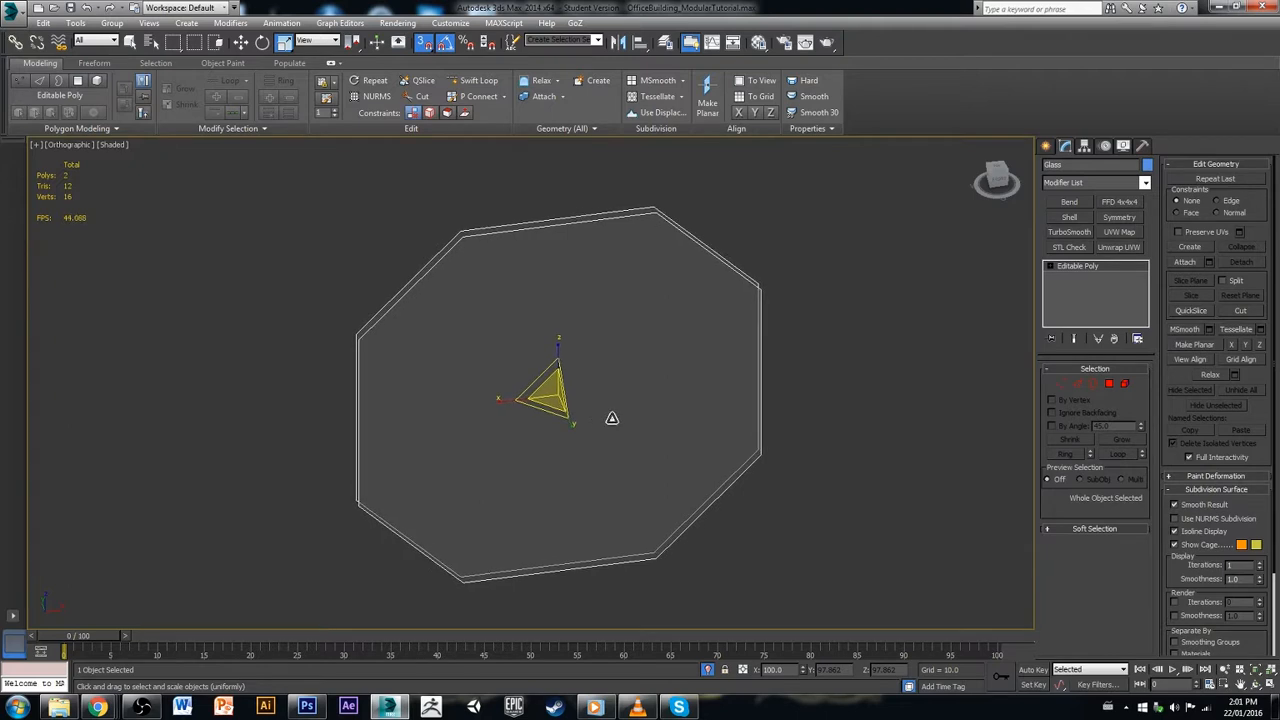
Step: Connect the four side corner vertices on one face of the Glass octagon with edges running across the pane
{"action": "left_click", "coordinate": [1060, 385]}
{"action": "left_click", "coordinate": [760, 290]}
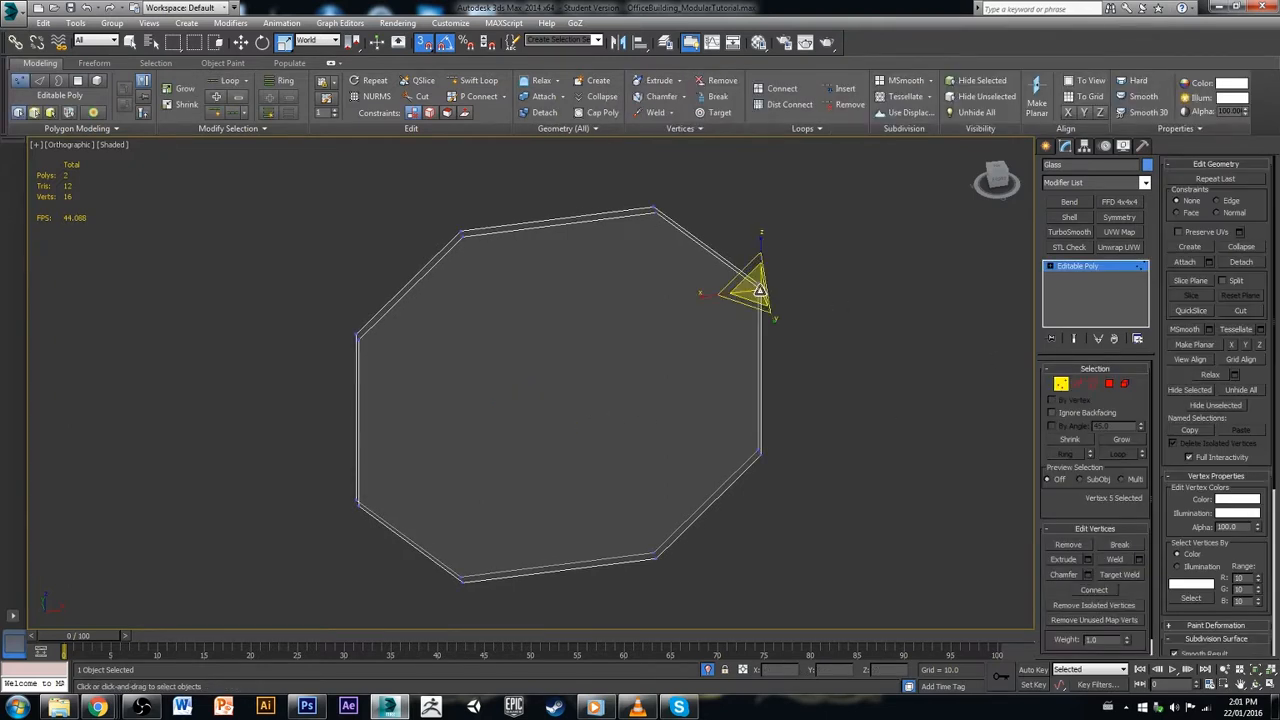
{"action": "left_click", "coordinate": [357, 341], "text": "ctrl"}
{"action": "left_click", "coordinate": [357, 503], "text": "ctrl"}
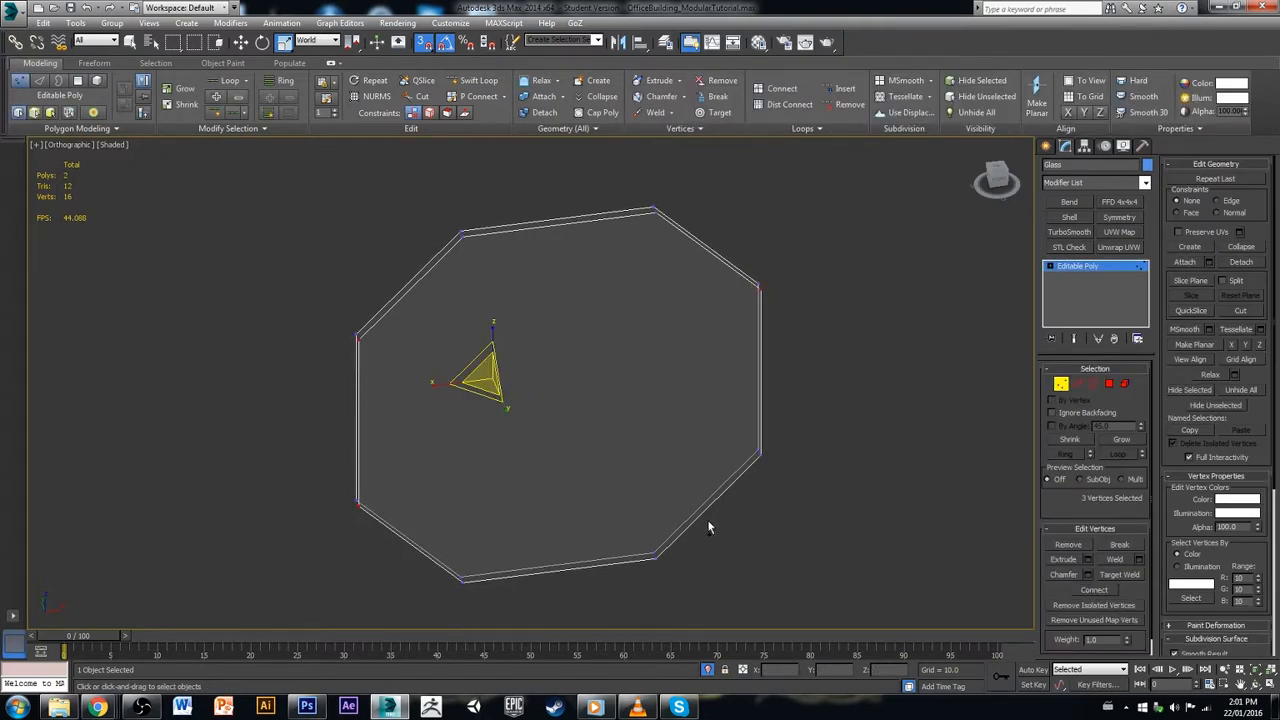
{"action": "left_click", "coordinate": [759, 457], "text": "ctrl"}
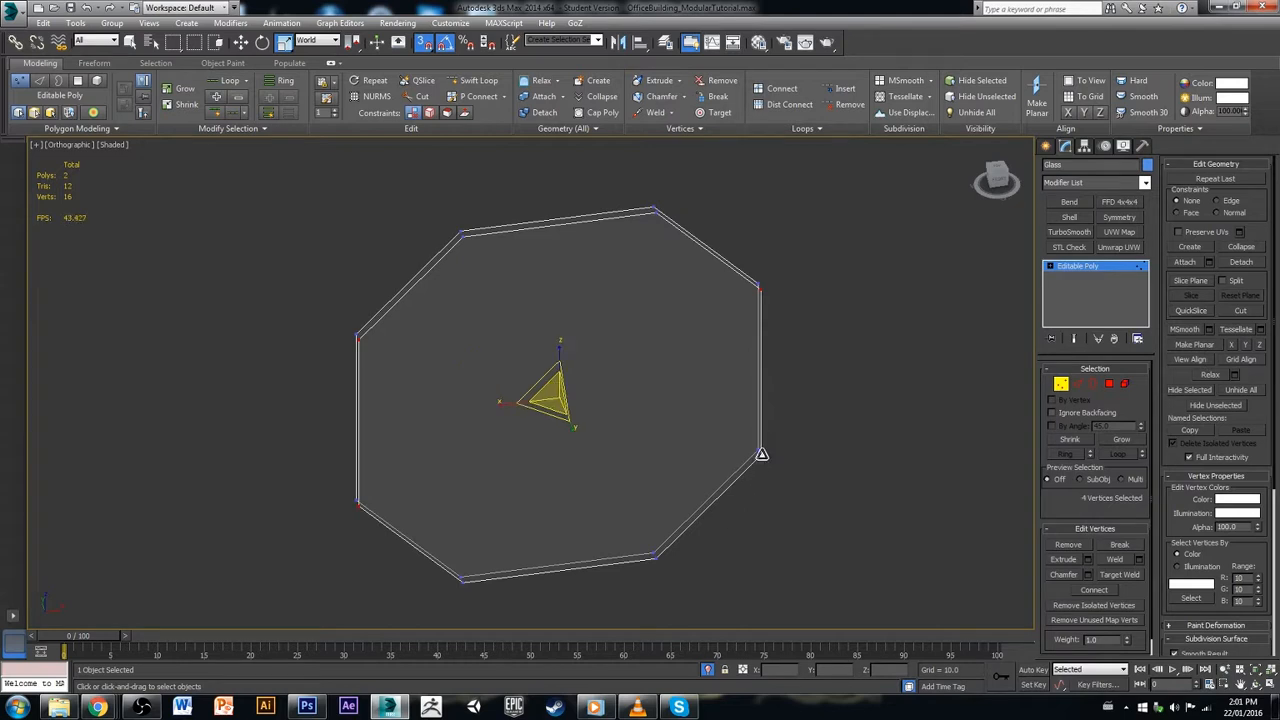
{"action": "key", "text": "ctrl+shift+e"}
{"action": "left_click", "coordinate": [904, 440]}
Step: Remove the diagonal edge from the middle section of that Glass face
{"action": "left_click", "coordinate": [1077, 383]}
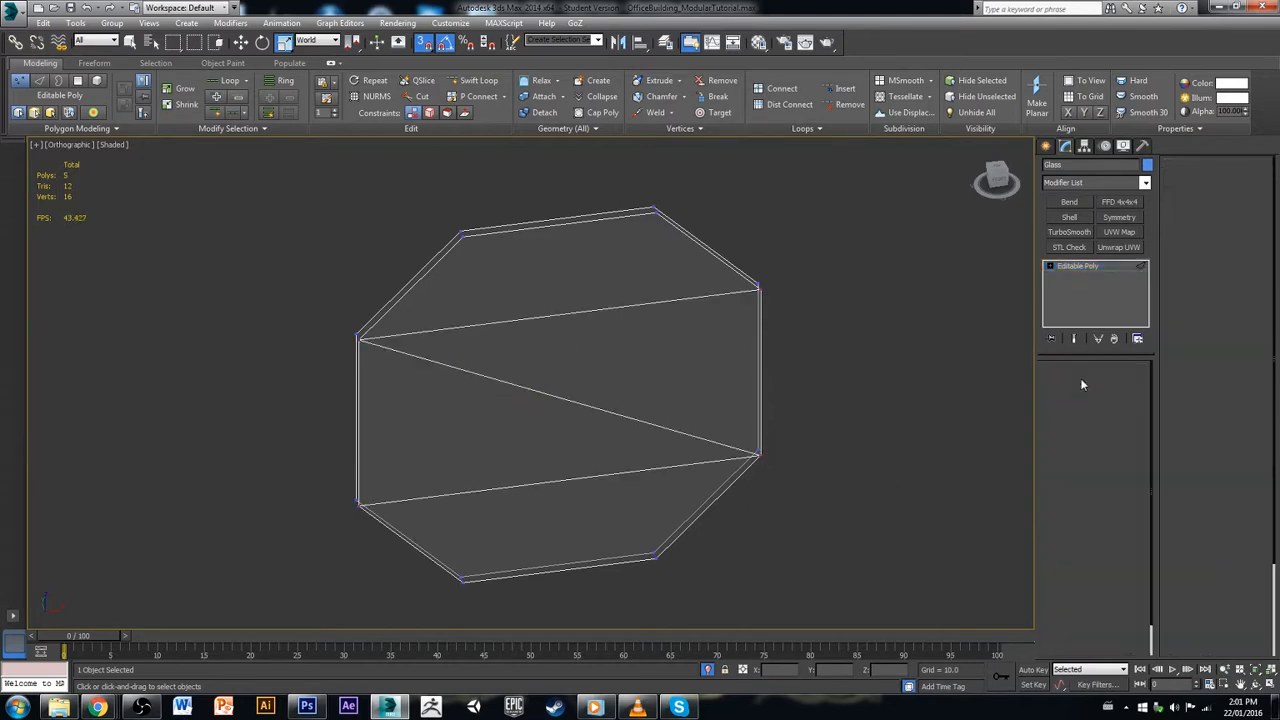
{"action": "left_click", "coordinate": [657, 425]}
{"action": "key", "text": "BackSpace"}
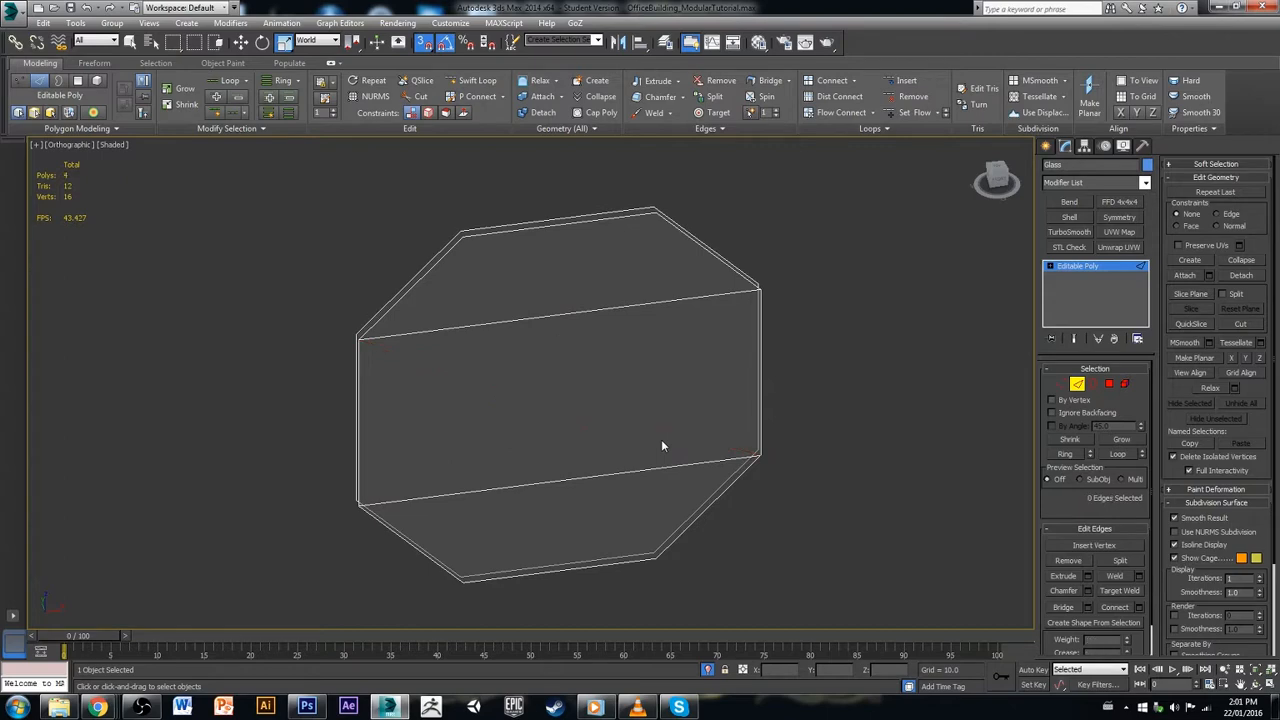
Step: Connect the four matching side corner vertices on the opposite face of the Glass pane
{"action": "middle_click_drag", "start_coordinate": [586, 423], "coordinate": [774, 419], "text": "alt"}
{"action": "key", "text": "1"}
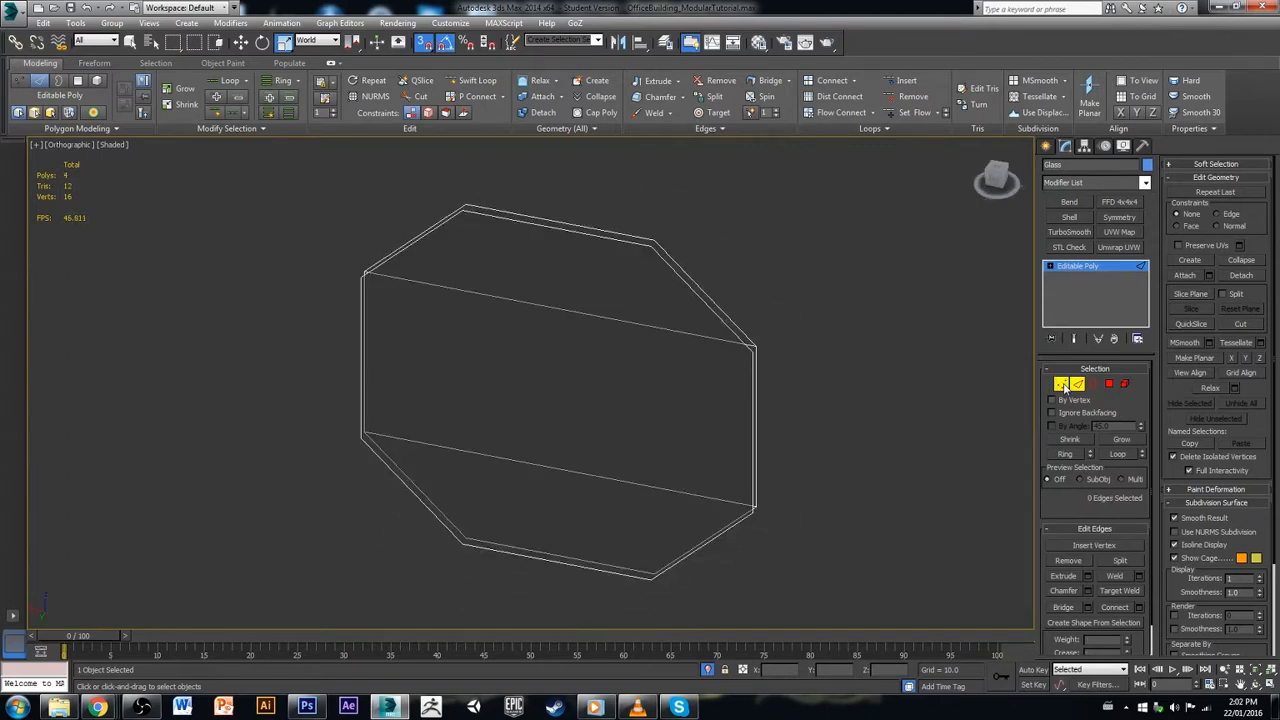
{"action": "left_click", "coordinate": [750, 351]}
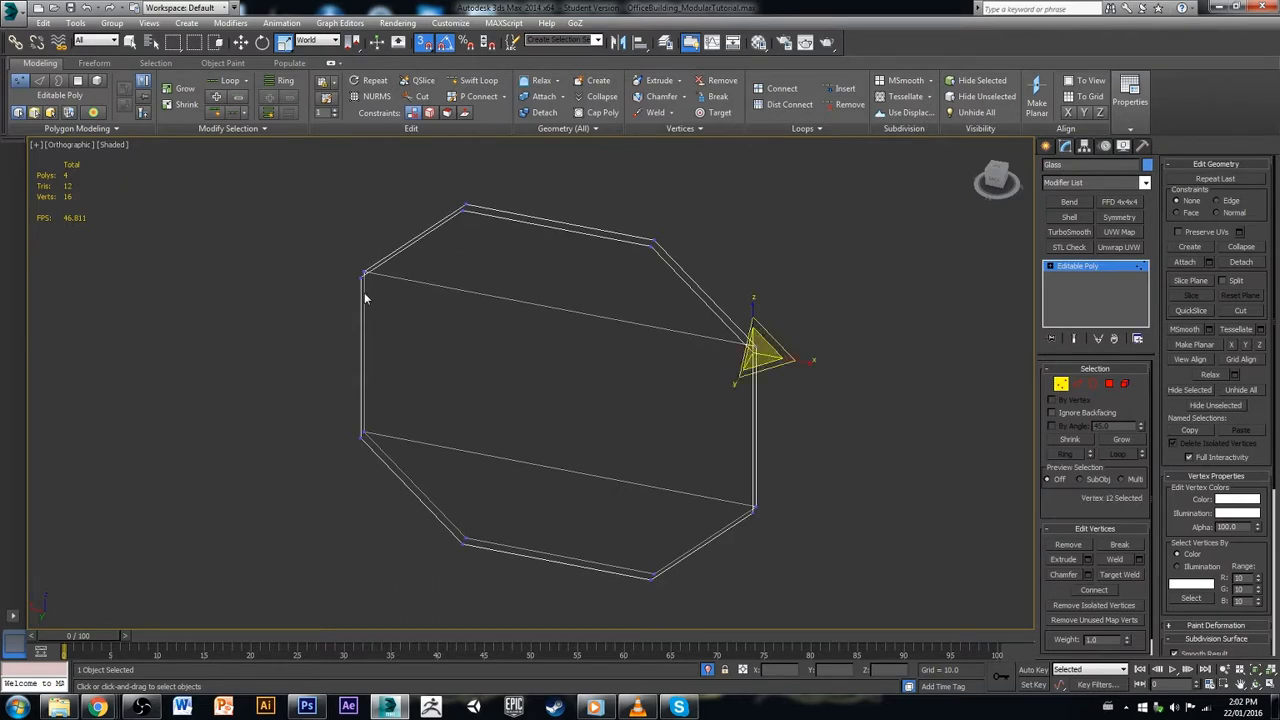
{"action": "left_click", "coordinate": [362, 276], "text": "ctrl"}
{"action": "left_click", "coordinate": [361, 437], "text": "ctrl"}
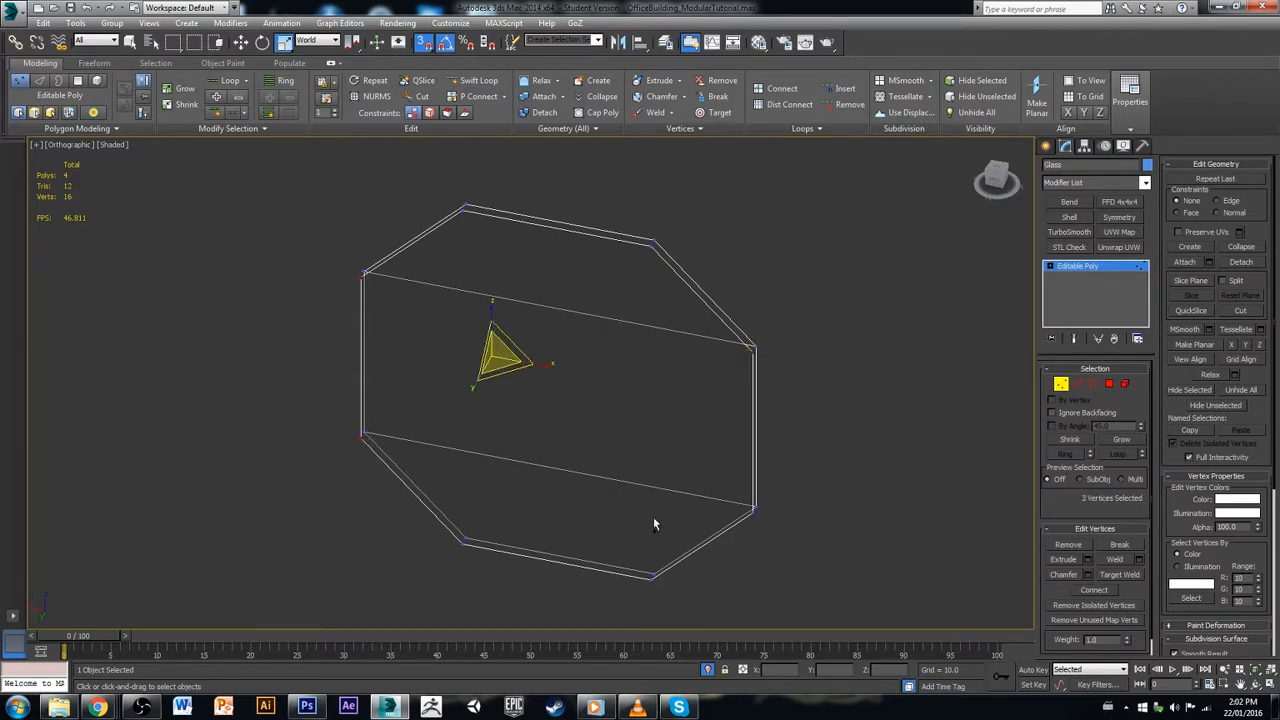
{"action": "left_click", "coordinate": [751, 513], "text": "ctrl"}
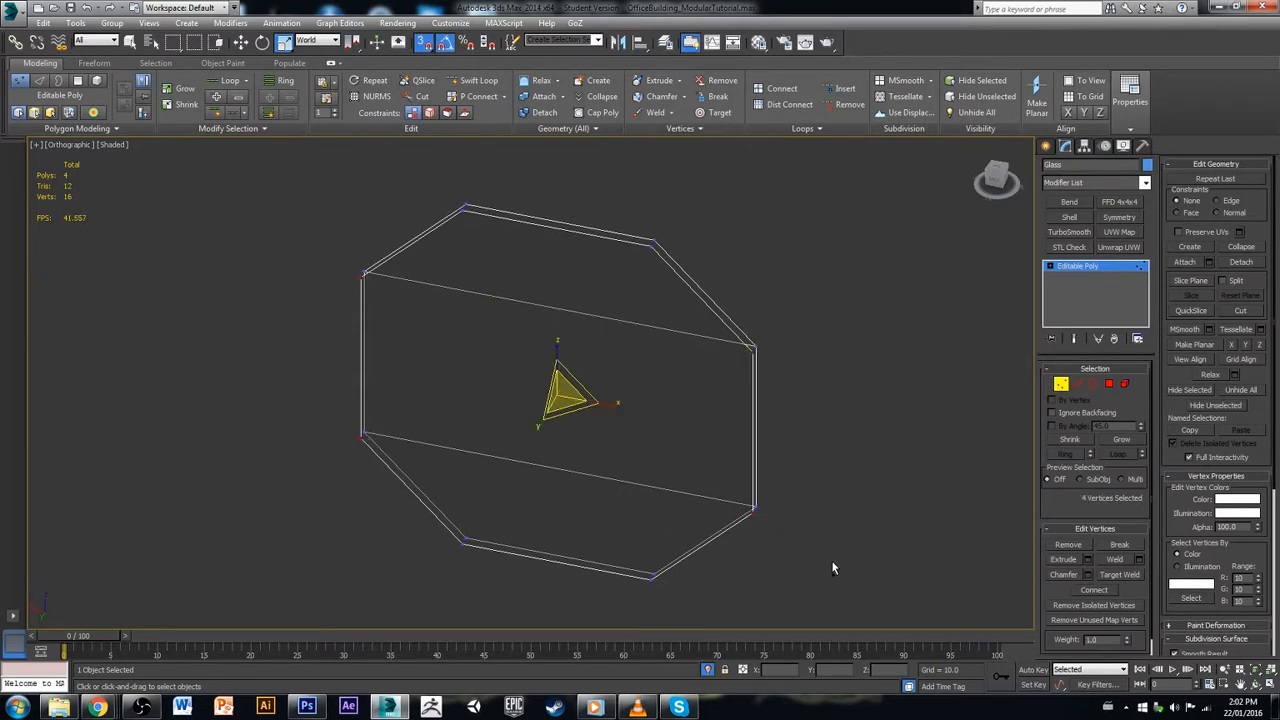
{"action": "key", "text": "ctrl+shift+e"}
Step: Remove the diagonal edge from the middle of the opposite Glass face and leave edge editing
{"action": "left_click", "coordinate": [1076, 384]}
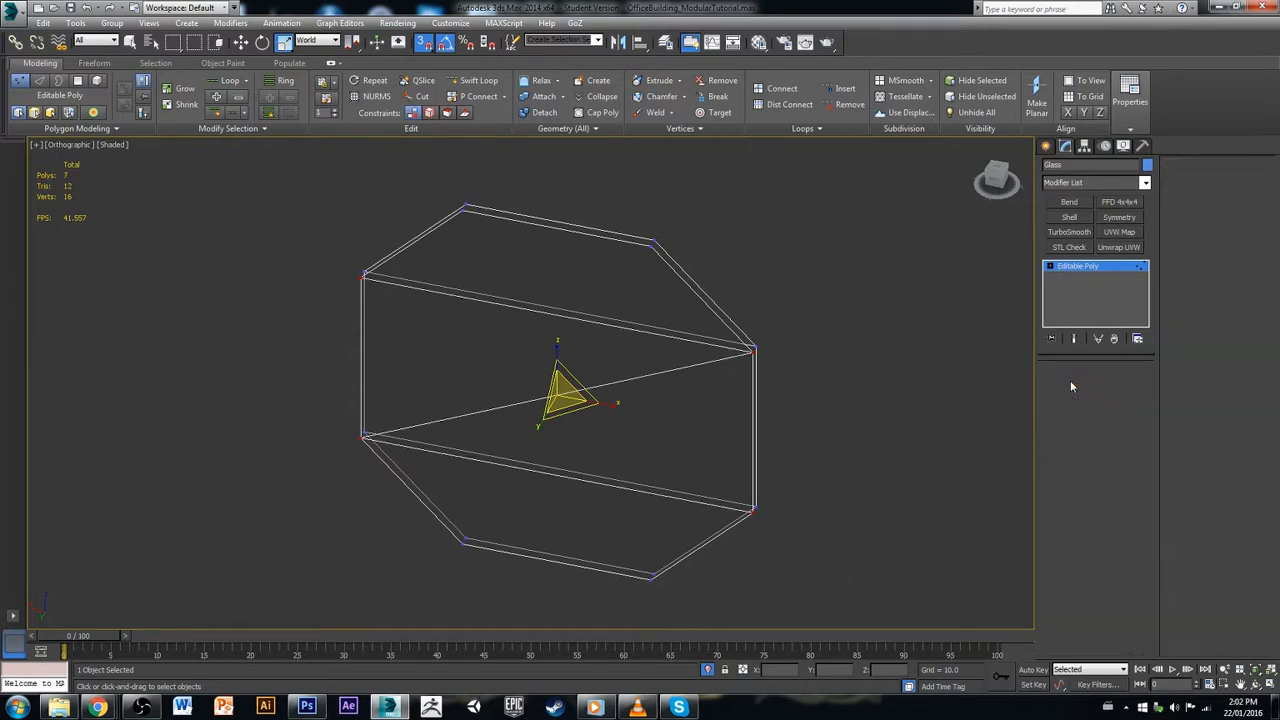
{"action": "left_click", "coordinate": [661, 371]}
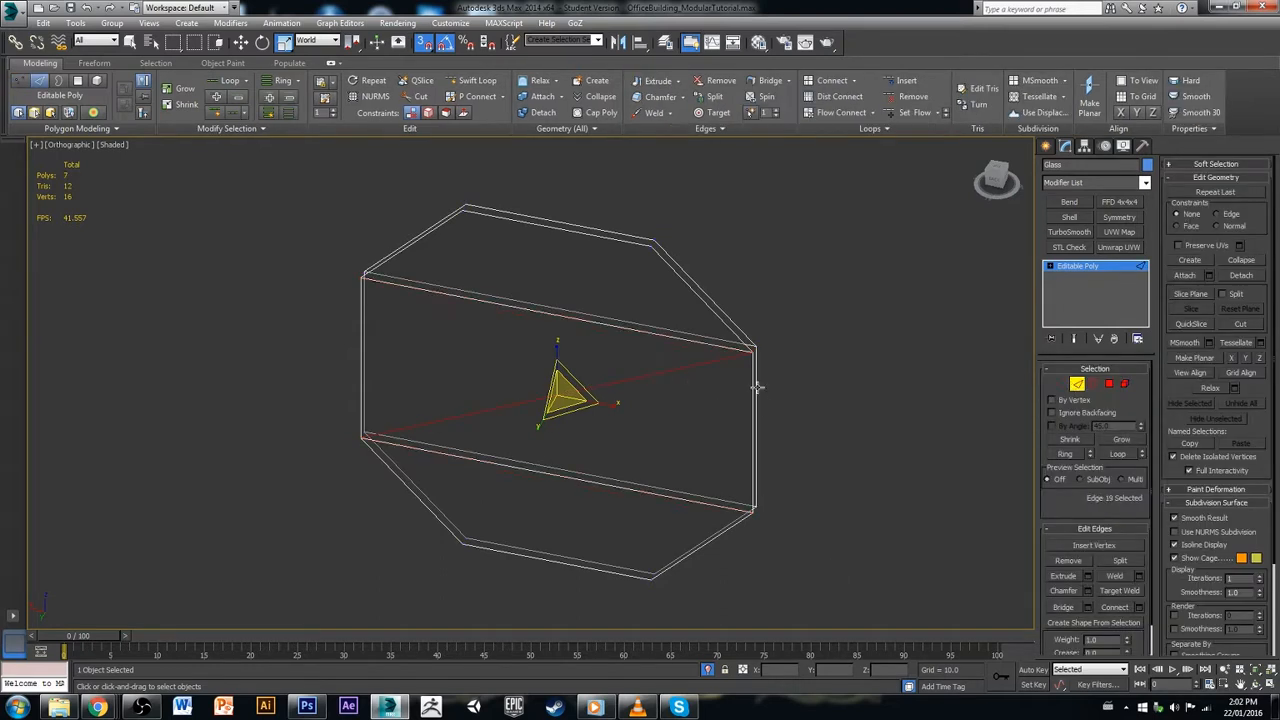
{"action": "key", "text": "BackSpace"}
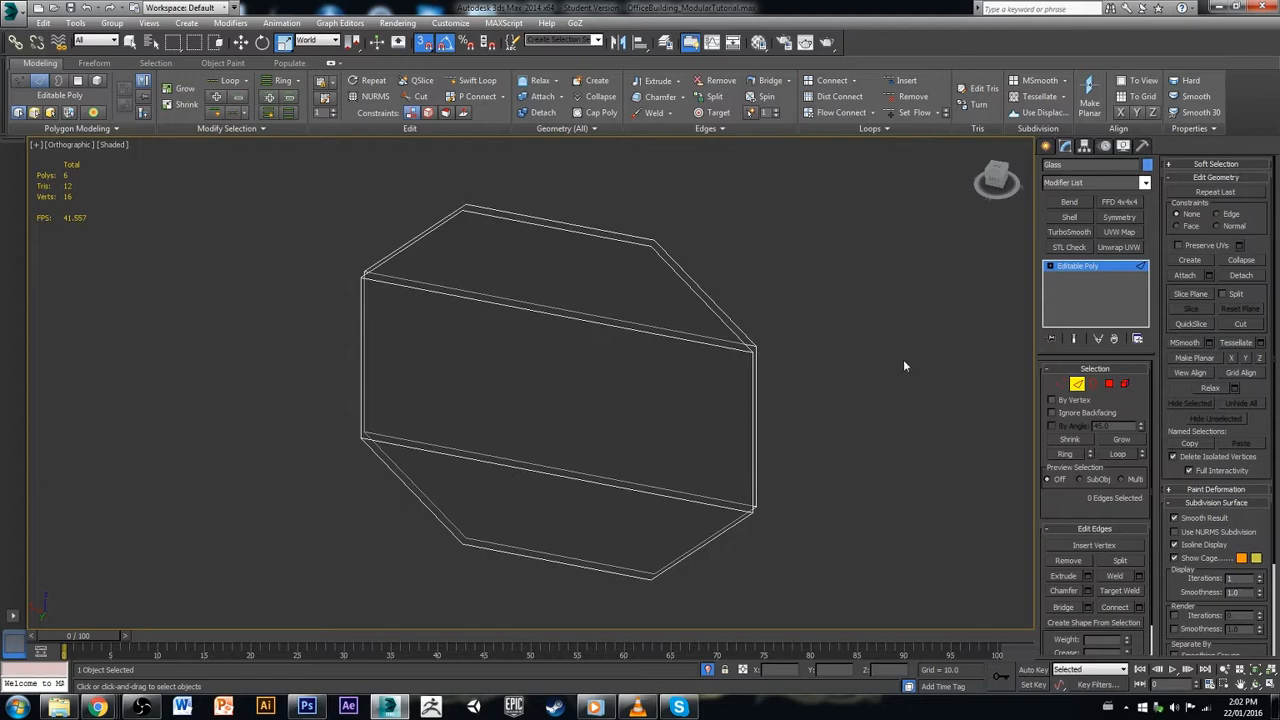
{"action": "left_click", "coordinate": [1076, 384]}
Step: Exit isolation so the whole building shows again, and deselect the Glass pane
{"action": "middle_click_drag", "start_coordinate": [974, 400], "coordinate": [680, 398], "text": "alt"}
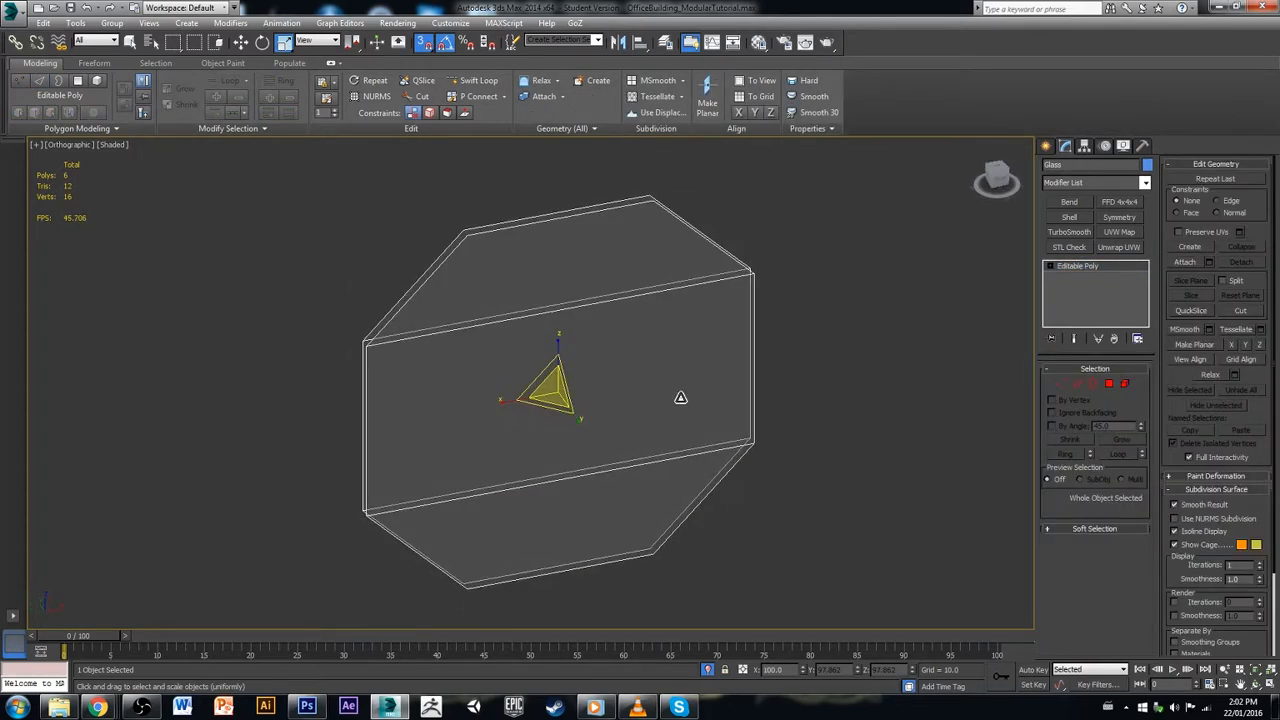
{"action": "left_click", "coordinate": [708, 669]}
{"action": "left_click", "coordinate": [626, 223]}
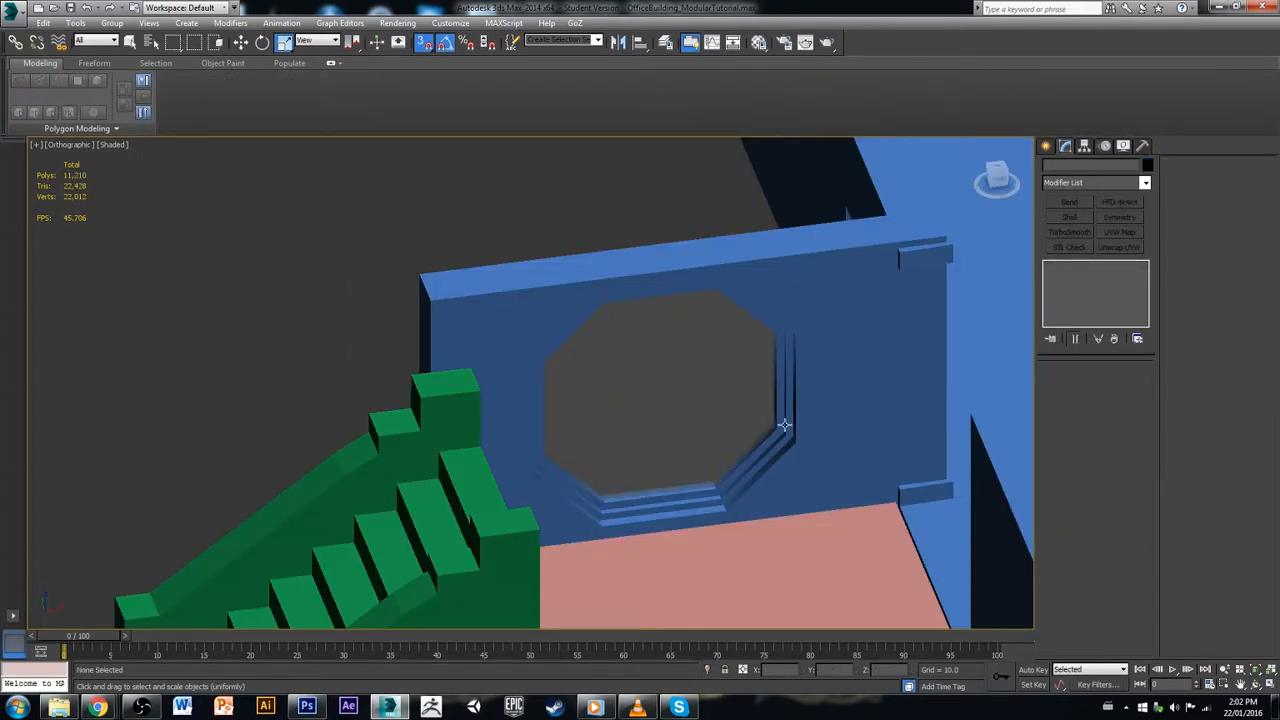
Step: Examine the Office_Window wall and the area where it meets the stairwell floor
{"action": "left_click", "coordinate": [784, 469]}
{"action": "scroll", "coordinate": [784, 469], "scroll_direction": "down", "scroll_amount": 4}
{"action": "middle_click_drag", "start_coordinate": [784, 475], "coordinate": [631, 459], "text": "alt"}
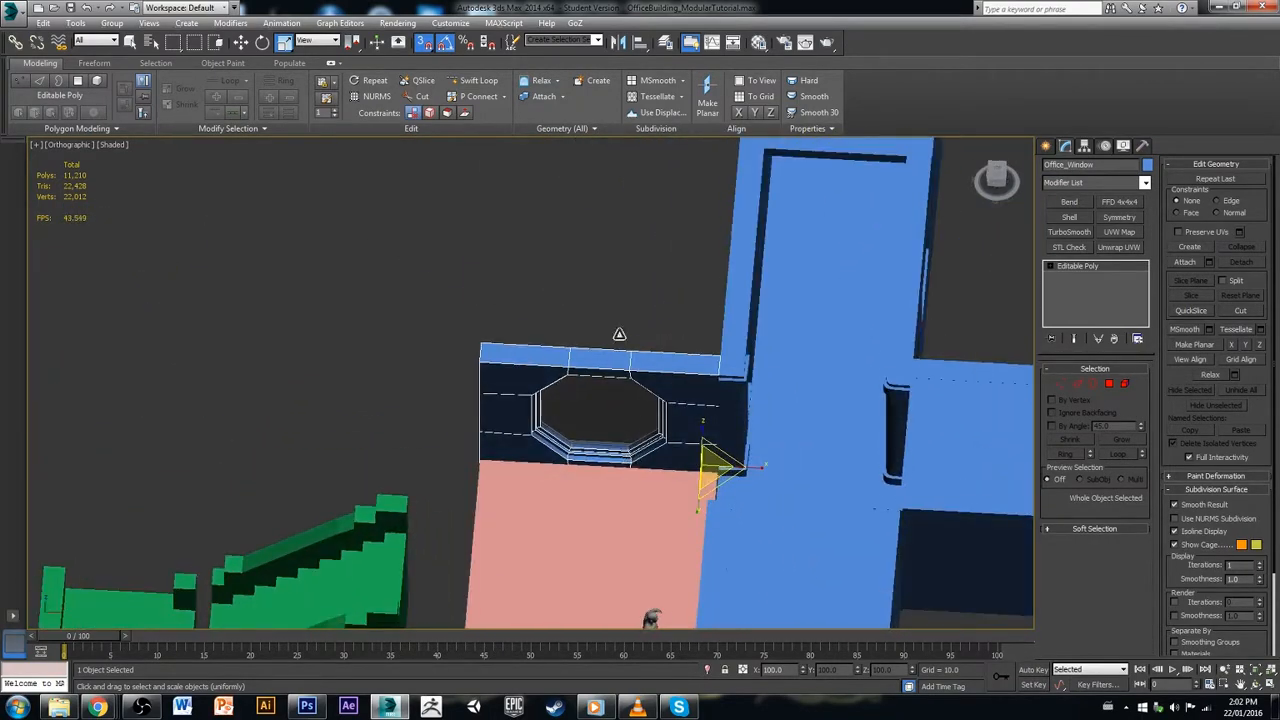
{"action": "middle_click_drag", "start_coordinate": [526, 501], "coordinate": [562, 453]}
{"action": "scroll", "coordinate": [497, 401], "scroll_direction": "up", "scroll_amount": 5}
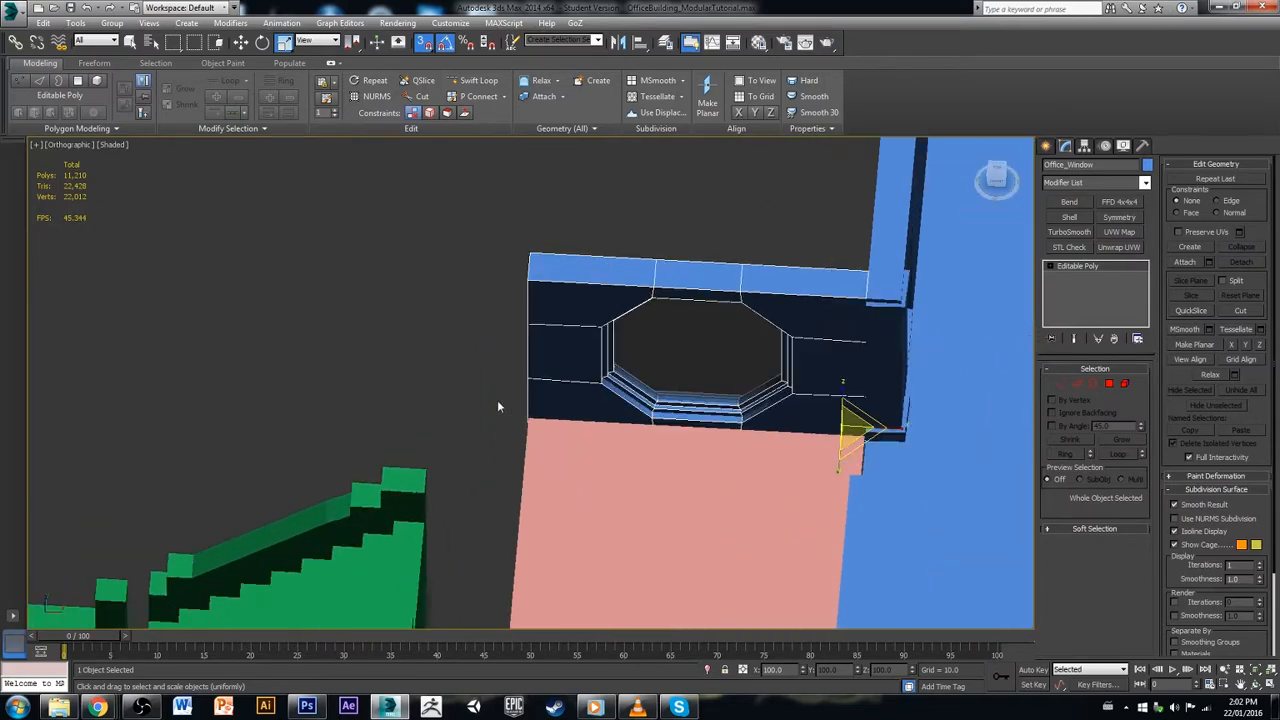
{"action": "left_click", "coordinate": [489, 401]}
{"action": "left_click", "coordinate": [608, 404]}
{"action": "left_click", "coordinate": [487, 483]}
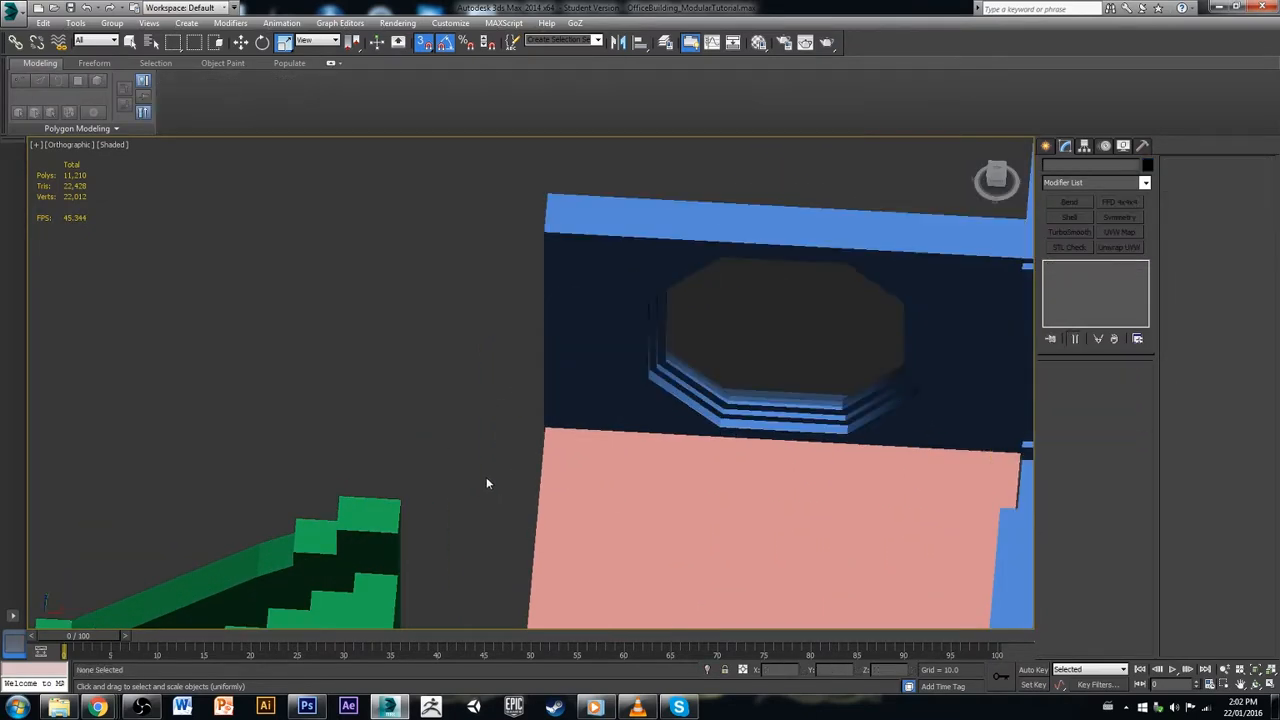
{"action": "left_click", "coordinate": [982, 265]}
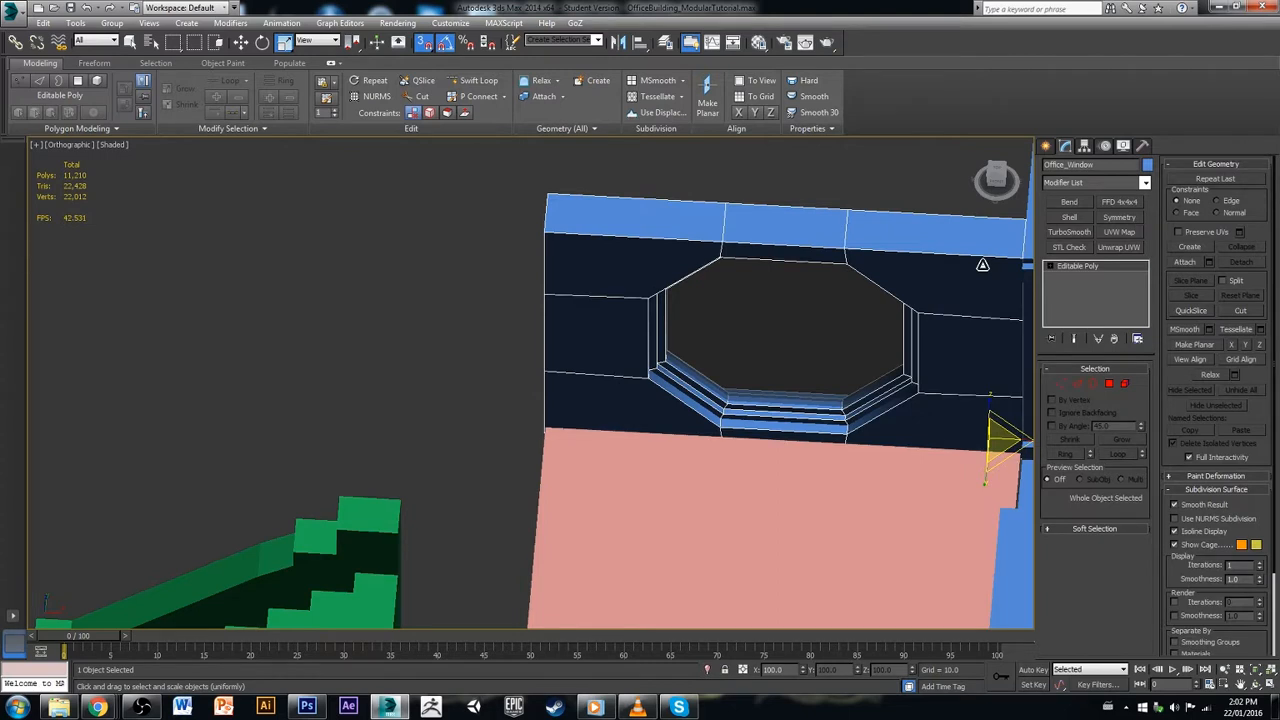
Step: Switch object creation from Stairs to Standard Primitives and start the Box tool
{"action": "left_click", "coordinate": [1046, 147]}
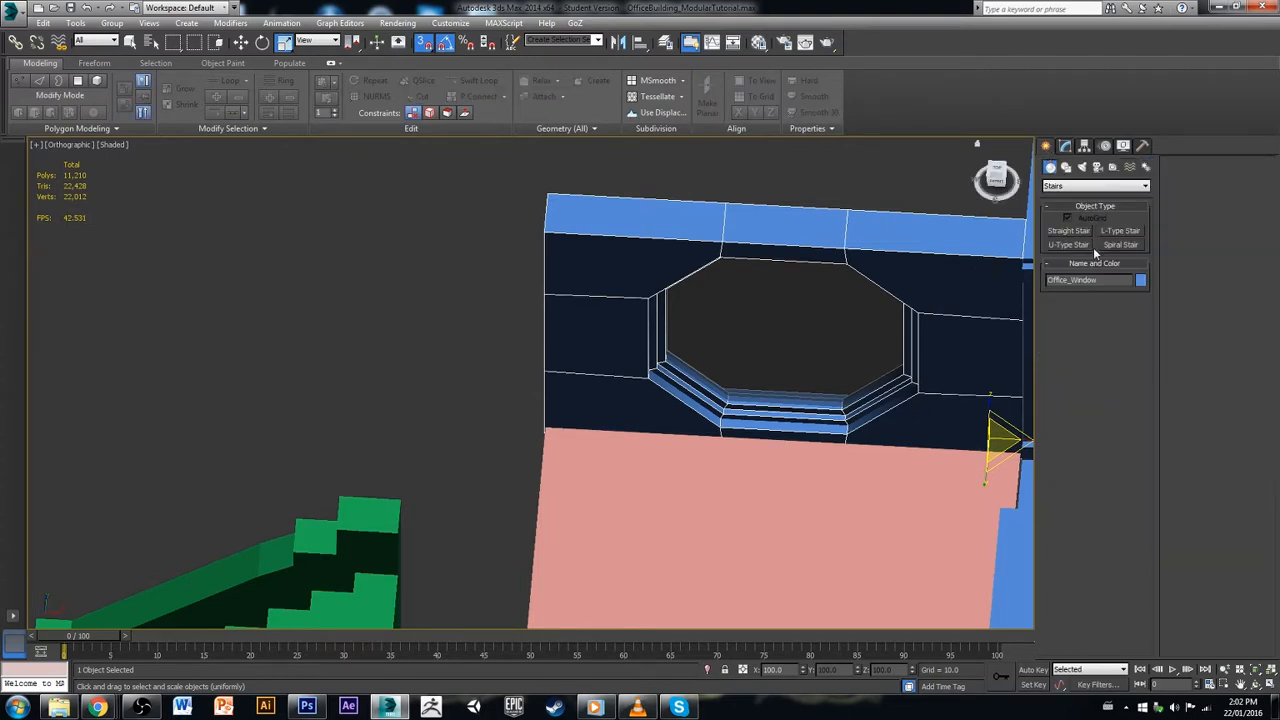
{"action": "left_click", "coordinate": [1095, 185]}
{"action": "left_click", "coordinate": [1090, 198]}
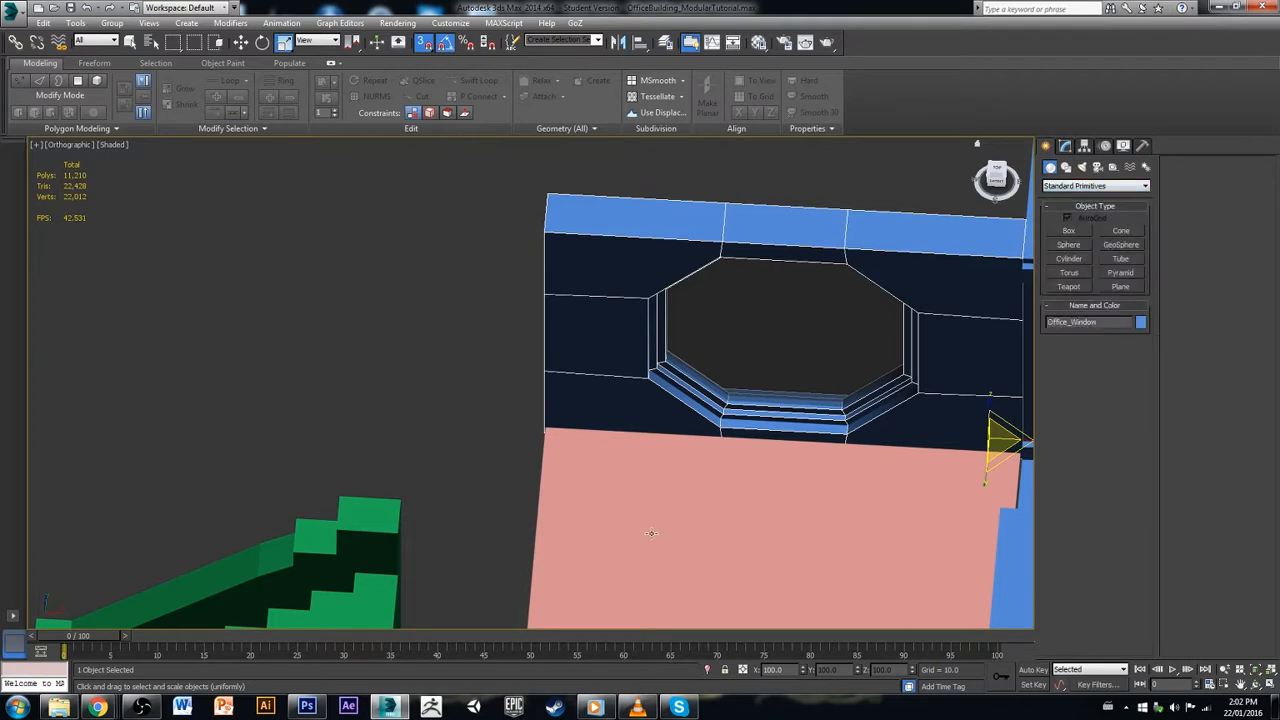
{"action": "left_click", "coordinate": [1076, 232]}
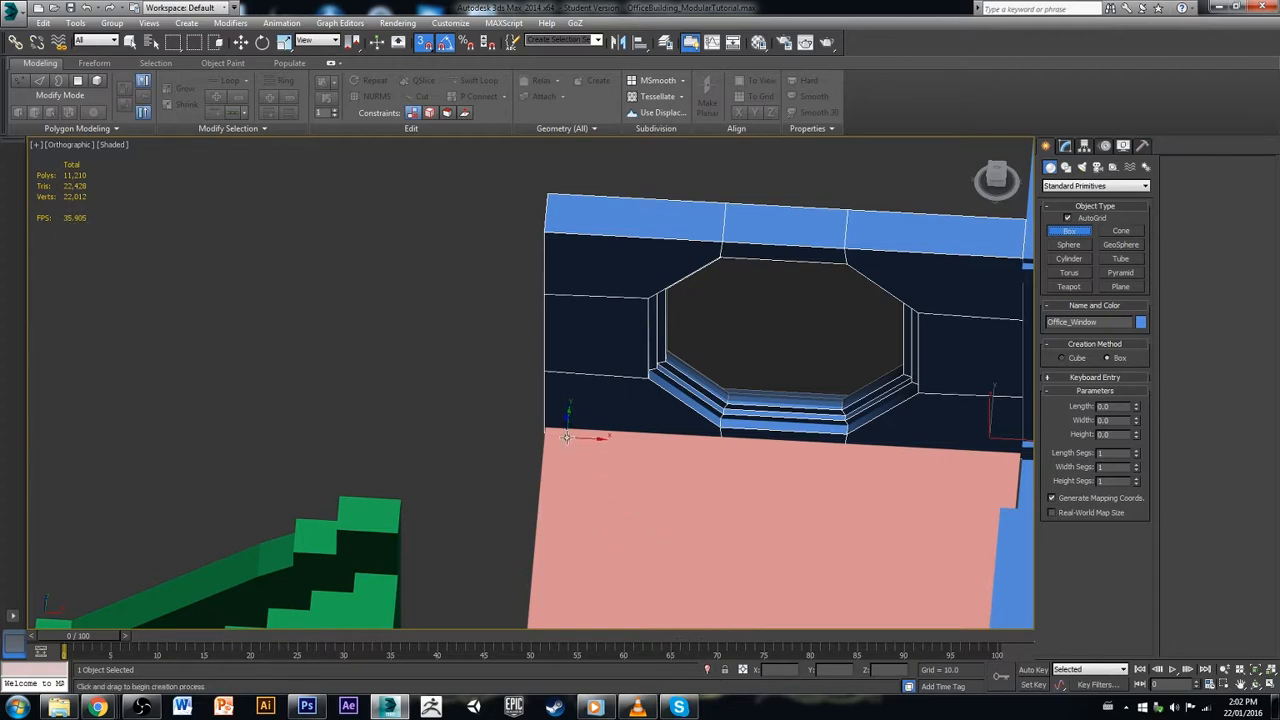
{"action": "left_click_drag", "start_coordinate": [553, 430], "coordinate": [622, 494]}
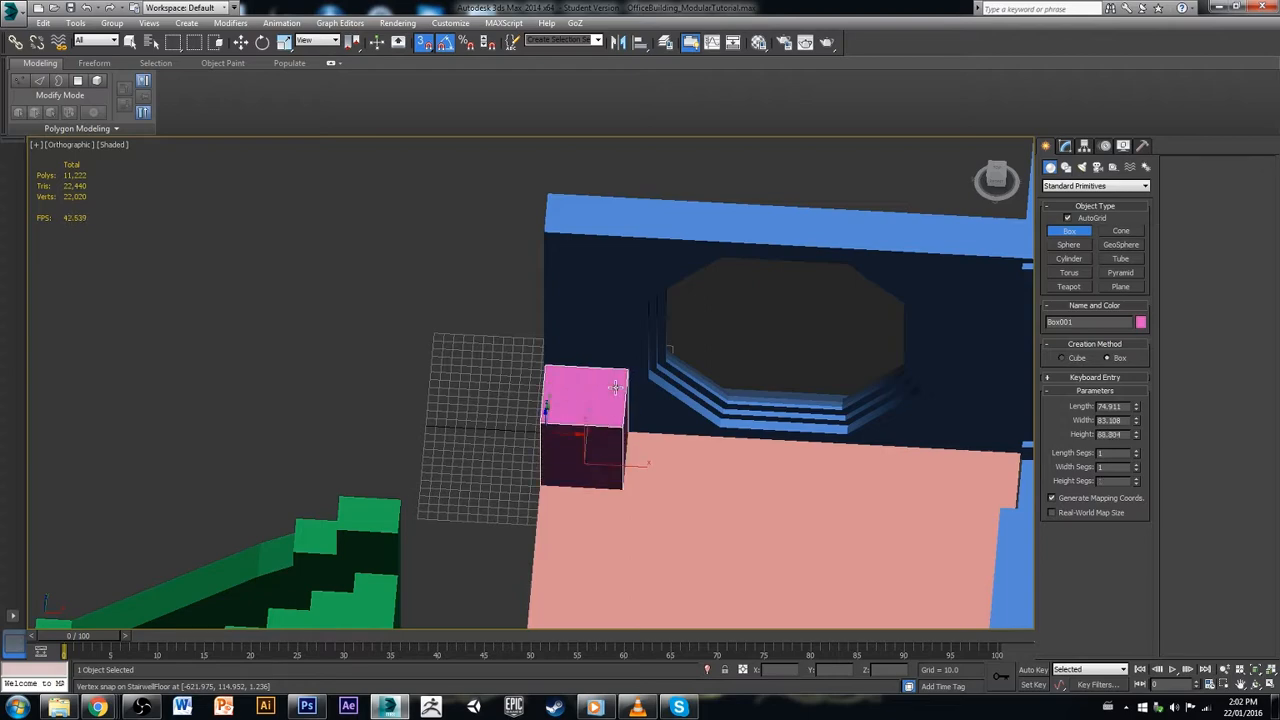
{"action": "left_click", "coordinate": [622, 390]}
{"action": "middle_click_drag", "start_coordinate": [622, 390], "coordinate": [699, 436], "text": "alt"}
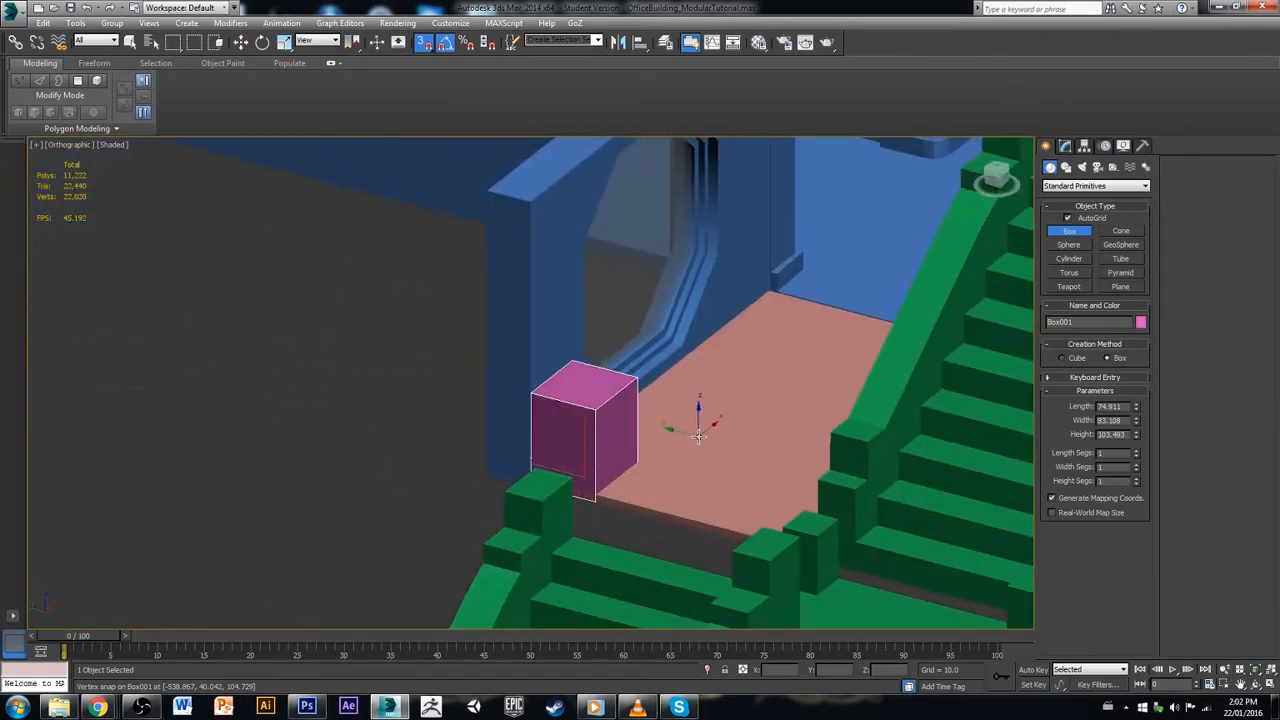
{"action": "scroll", "coordinate": [610, 484], "scroll_direction": "up", "scroll_amount": 4}
{"action": "key", "text": "ctrl+z"}
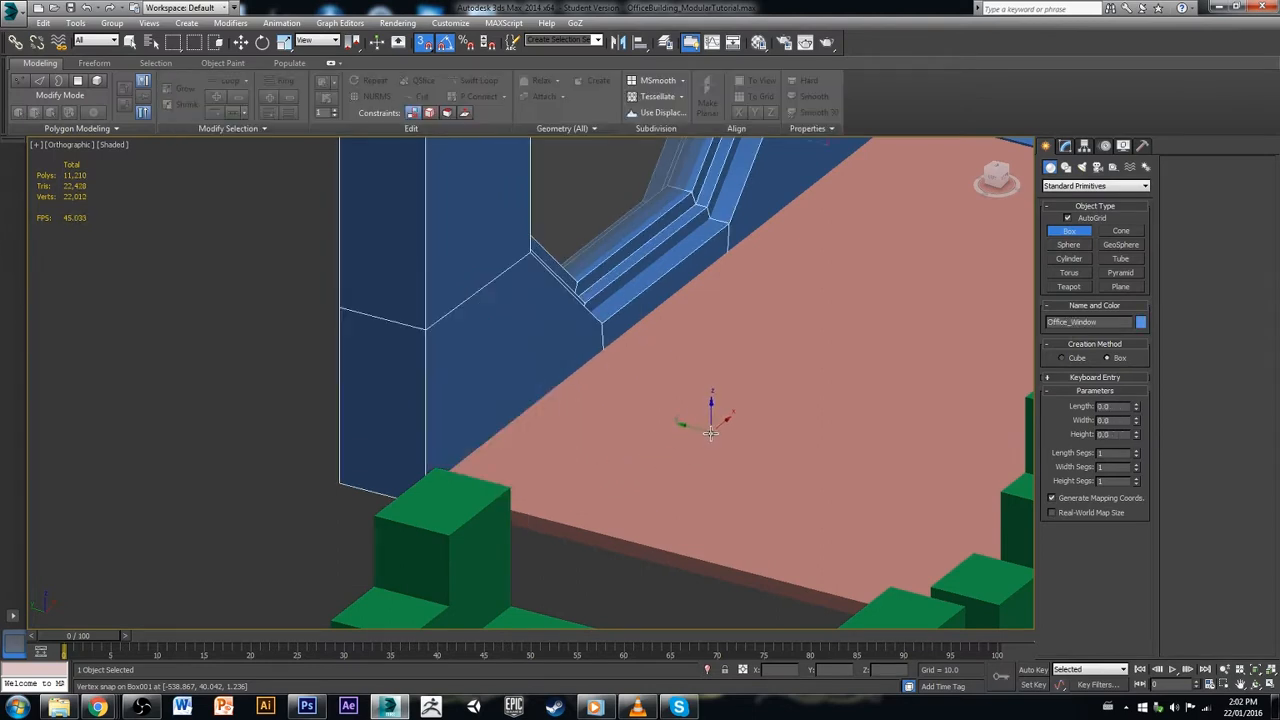
Step: Create a box about 98 long, 99 wide and 72 high on the stairwell floor beside the window wall
{"action": "left_click_drag", "start_coordinate": [722, 428], "coordinate": [460, 460]}
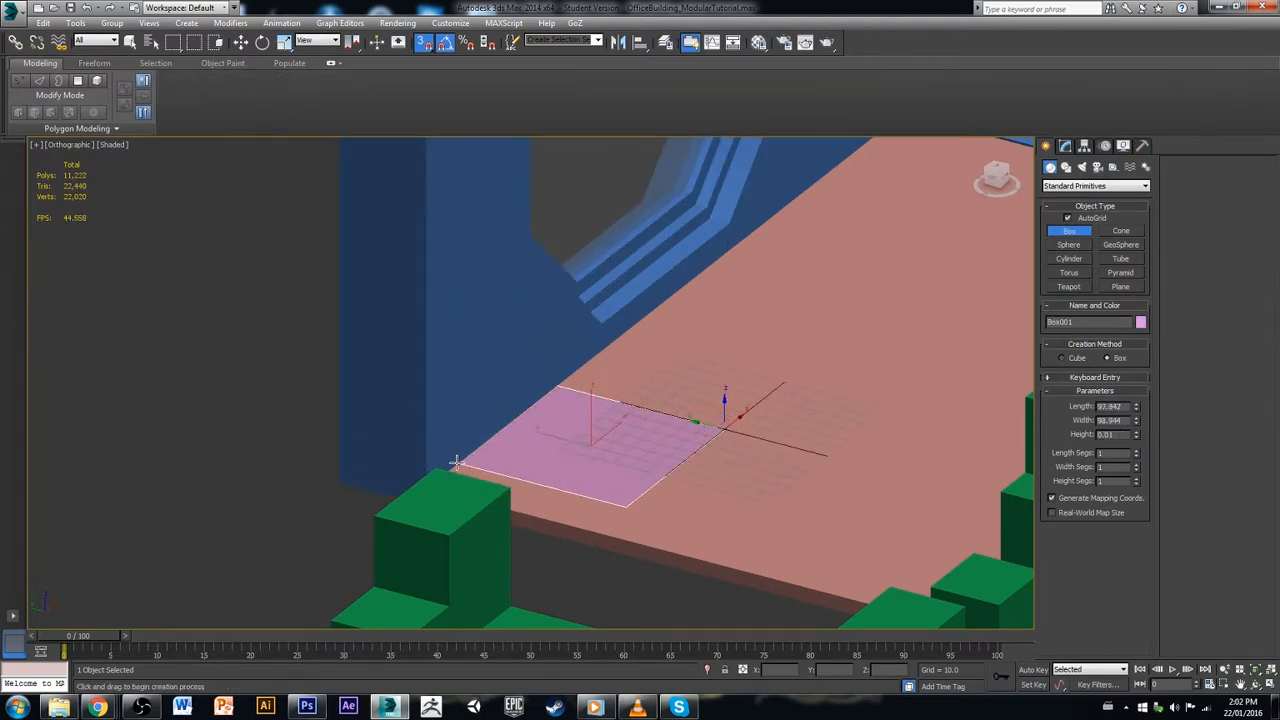
{"action": "left_click", "coordinate": [473, 317]}
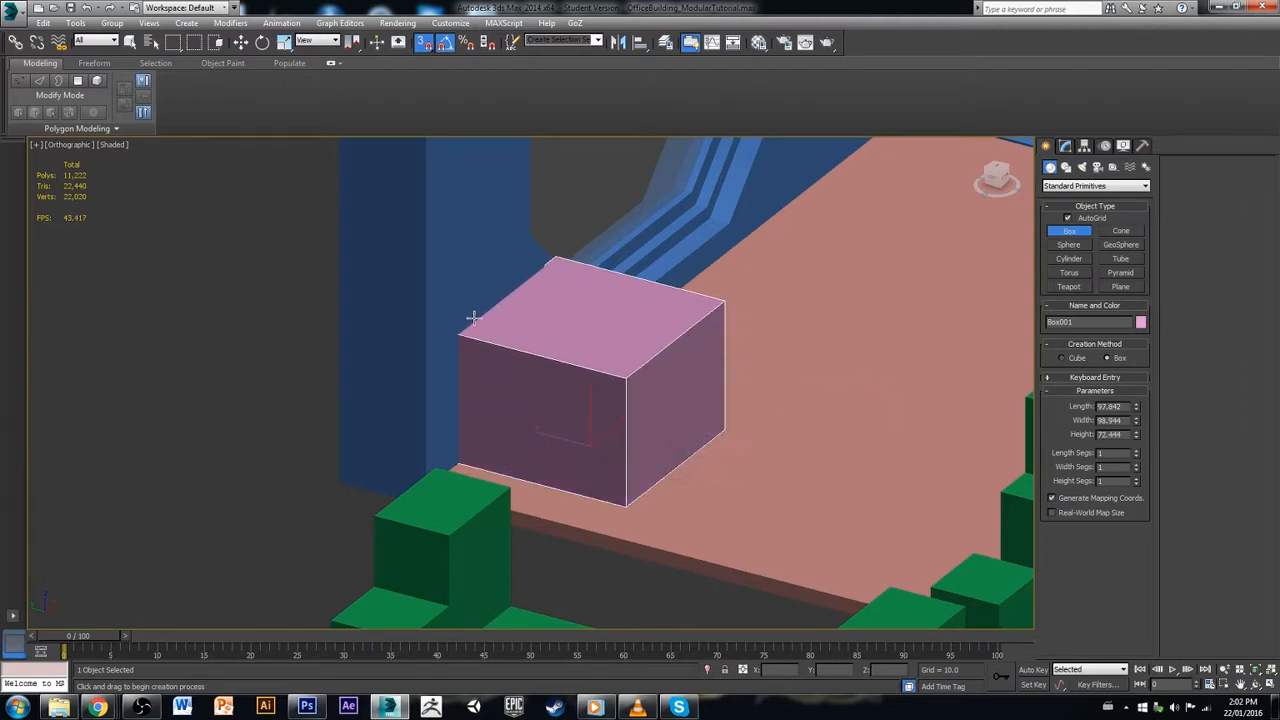
{"action": "middle_click_drag", "start_coordinate": [737, 337], "coordinate": [714, 400], "text": "alt"}
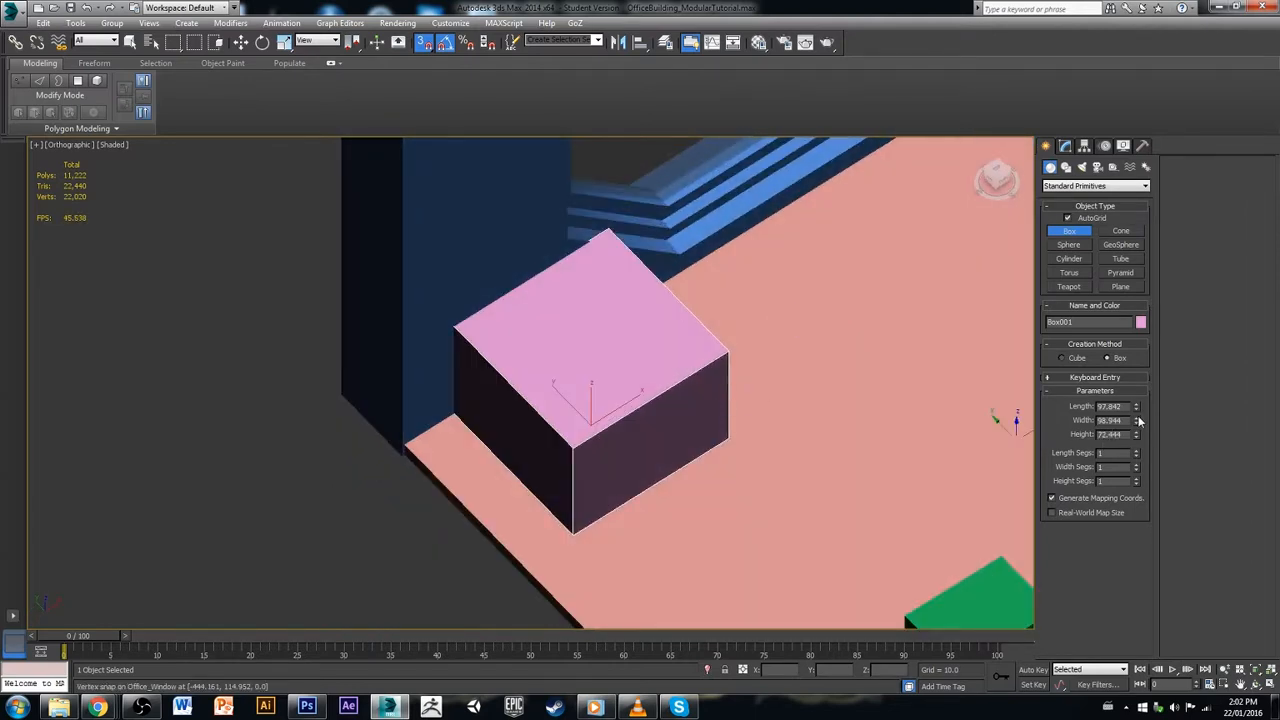
Step: Set the box's length to 79, width to 93 and height to 72
{"action": "mouse_move", "coordinate": [1137, 434]}
{"action": "left_mouse_down"}
{"action": "mouse_move", "coordinate": [1137, 446]}
{"action": "mouse_move", "coordinate": [1137, 428]}
{"action": "left_mouse_up"}
{"action": "right_click", "coordinate": [1137, 446]}
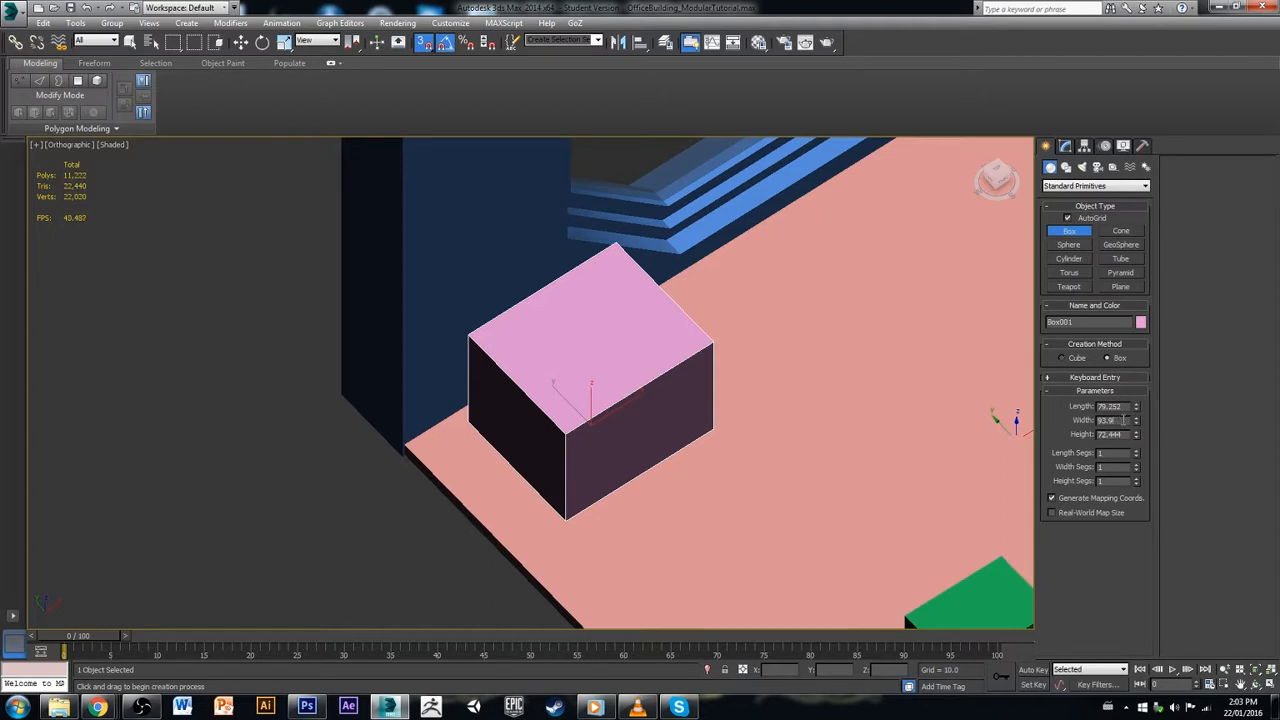
{"action": "left_click", "coordinate": [1125, 404]}
{"action": "key", "text": "BackSpace"}
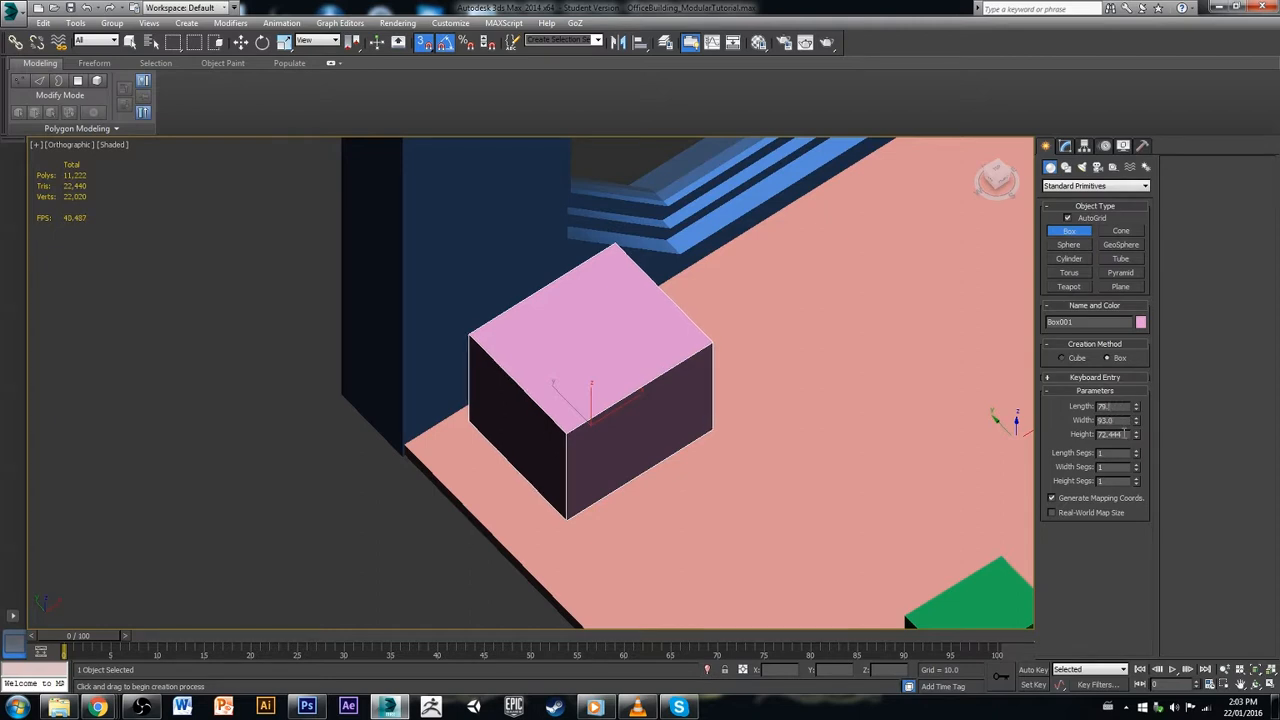
{"action": "left_click", "coordinate": [1124, 434]}
{"action": "key", "text": "BackSpace"}
{"action": "left_click", "coordinate": [1126, 421]}
Step: Name the box WindowCollum and convert it to an editable poly
{"action": "left_click", "coordinate": [1064, 146]}
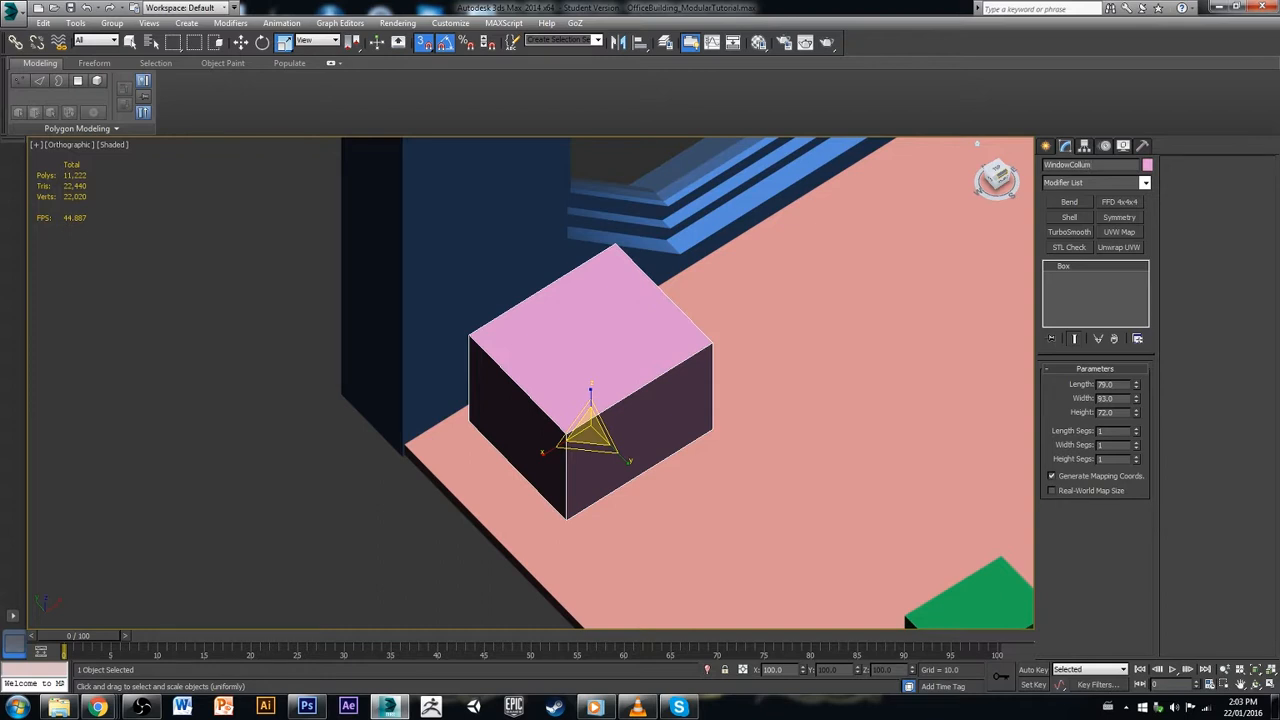
{"action": "right_click", "coordinate": [1066, 298]}
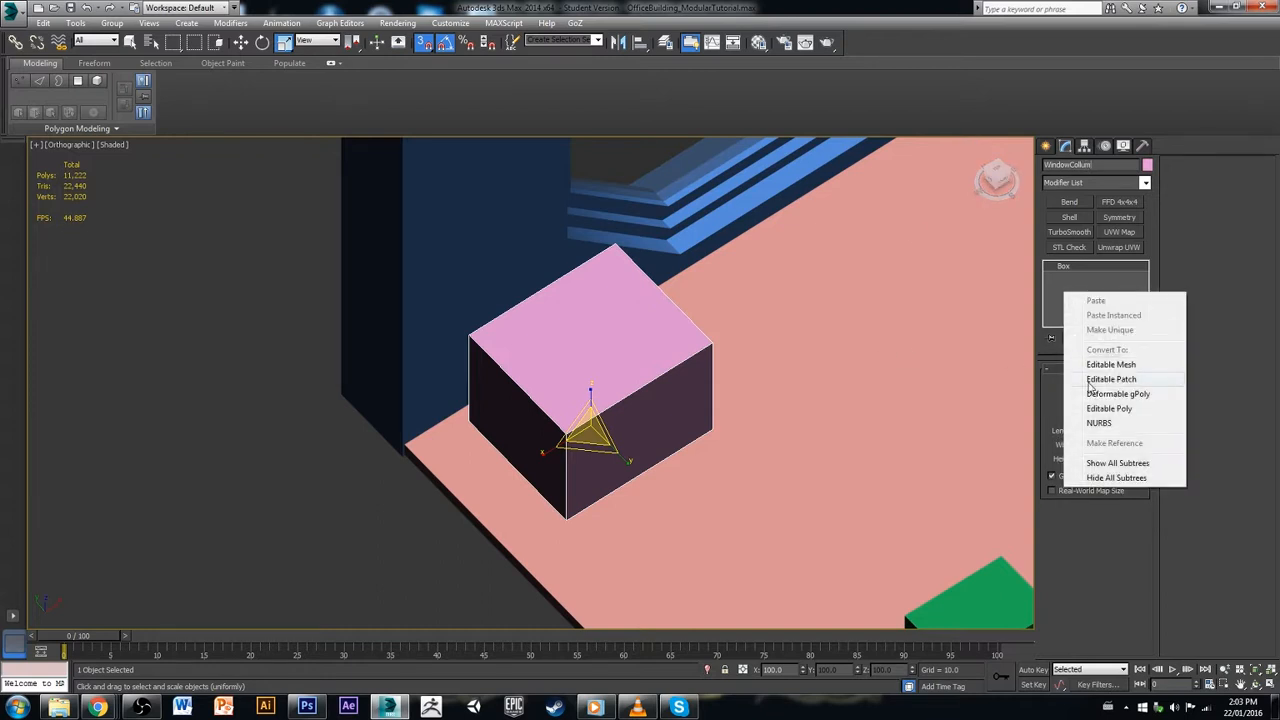
{"action": "left_click", "coordinate": [1105, 410]}
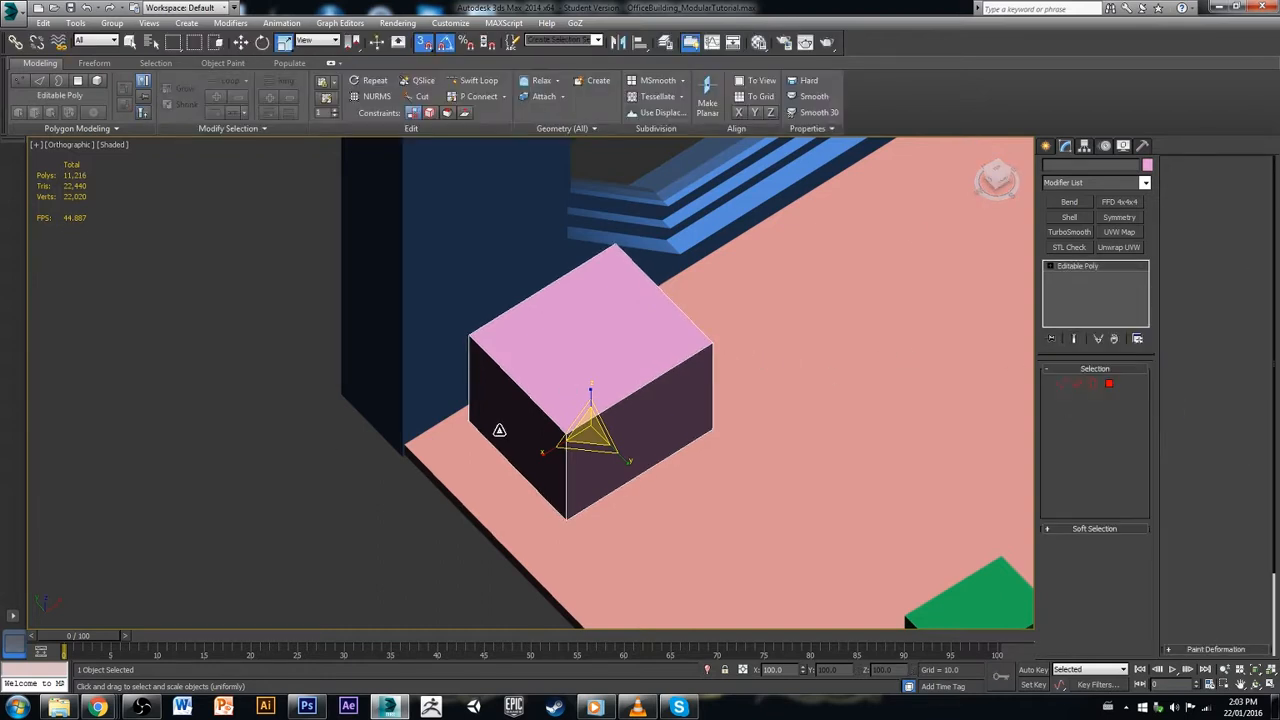
Step: Scale the WindowCollum box down to about 83% along X and narrow it slightly along Y
{"action": "middle_click_drag", "start_coordinate": [573, 423], "coordinate": [592, 418], "text": "alt"}
{"action": "left_click_drag", "start_coordinate": [554, 463], "coordinate": [581, 534]}
{"action": "key", "text": "w"}
{"action": "middle_click_drag", "start_coordinate": [604, 378], "coordinate": [626, 379], "text": "alt"}
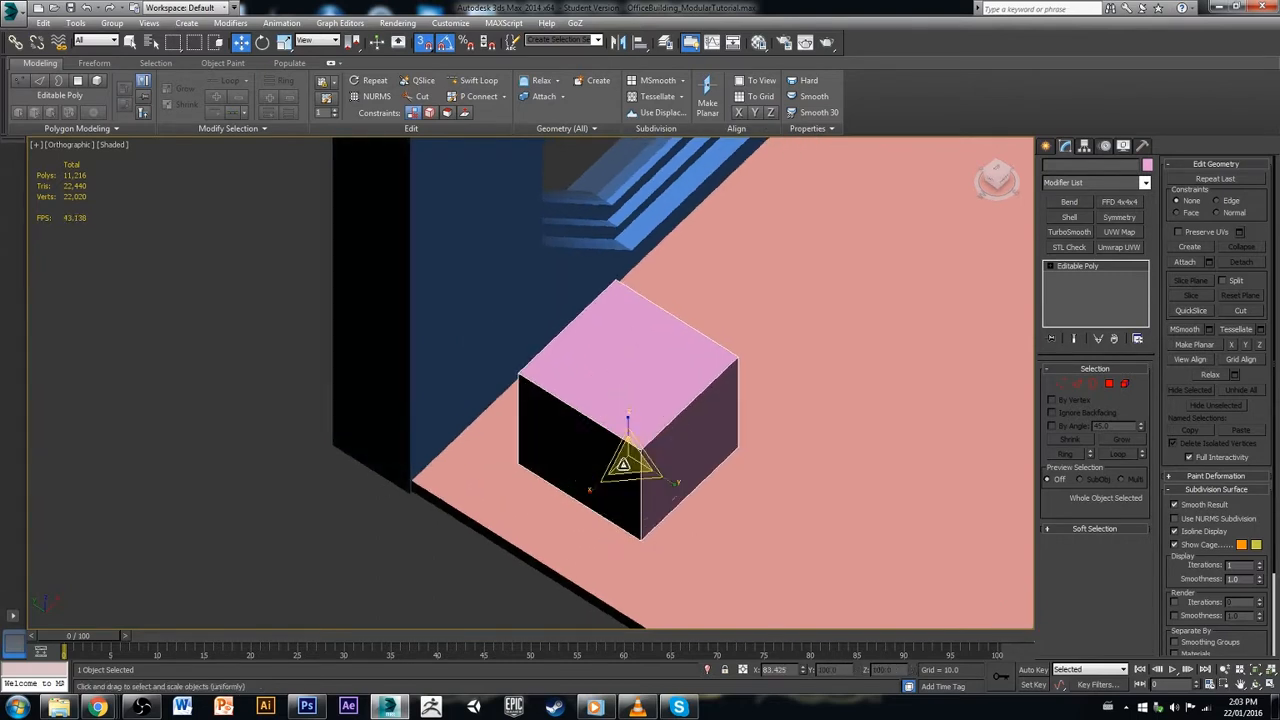
{"action": "key", "text": "r"}
{"action": "left_click_drag", "start_coordinate": [666, 480], "coordinate": [653, 481]}
{"action": "key", "text": "w"}
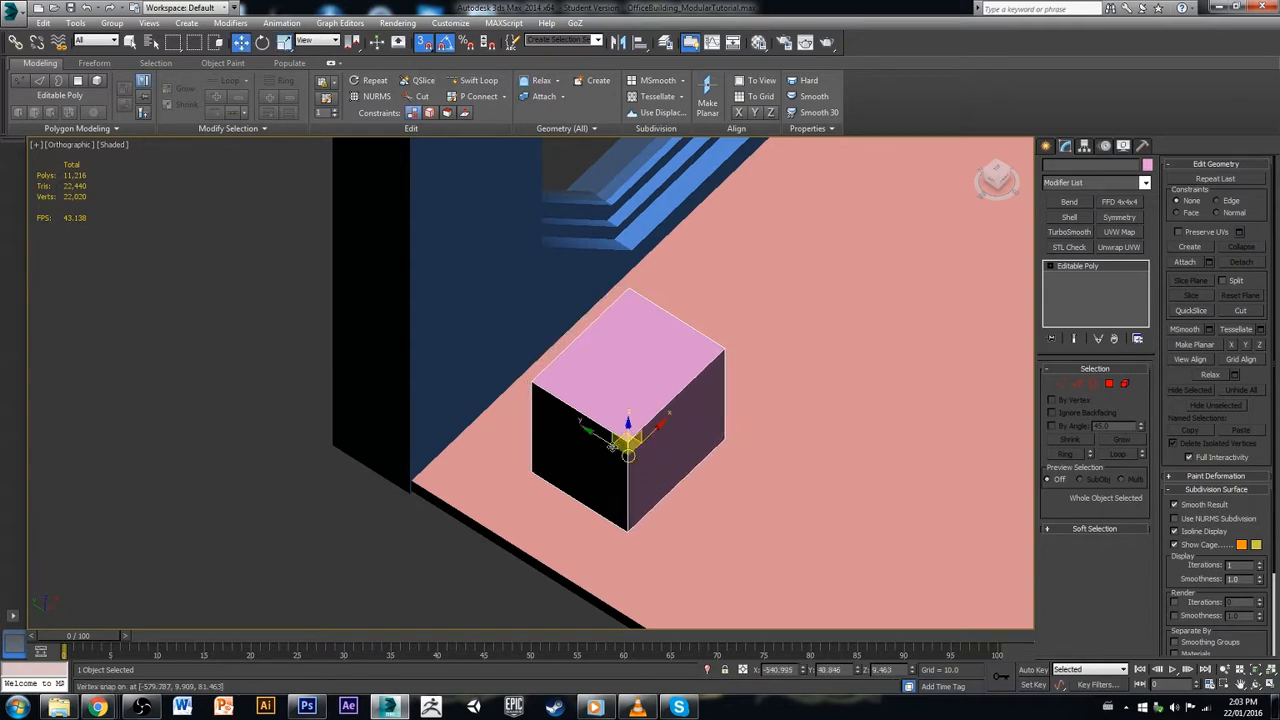
Step: Move the WindowCollum box along Y up to the face of the window wall
{"action": "left_click_drag", "start_coordinate": [598, 440], "coordinate": [483, 541]}
{"action": "middle_click_drag", "start_coordinate": [572, 461], "coordinate": [688, 465], "text": "alt"}
{"action": "left_click", "coordinate": [572, 361]}
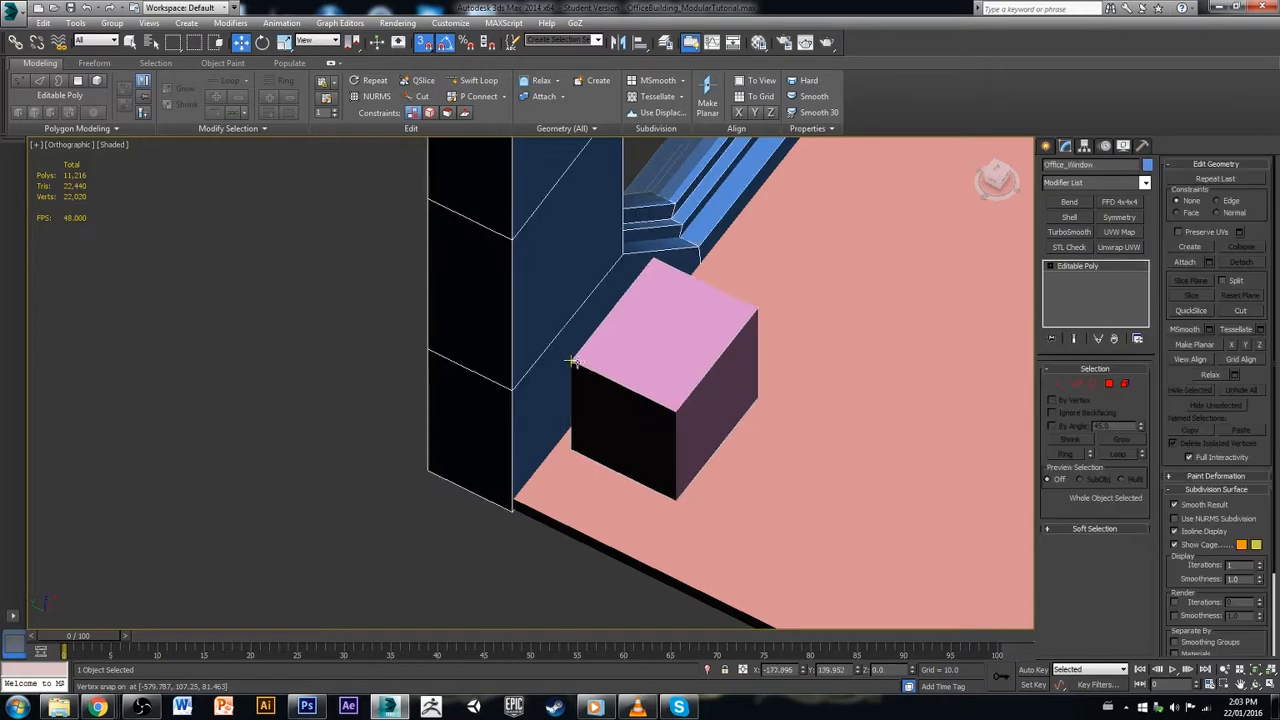
{"action": "left_click", "coordinate": [628, 434]}
{"action": "middle_click_drag", "start_coordinate": [628, 434], "coordinate": [949, 421], "text": "alt"}
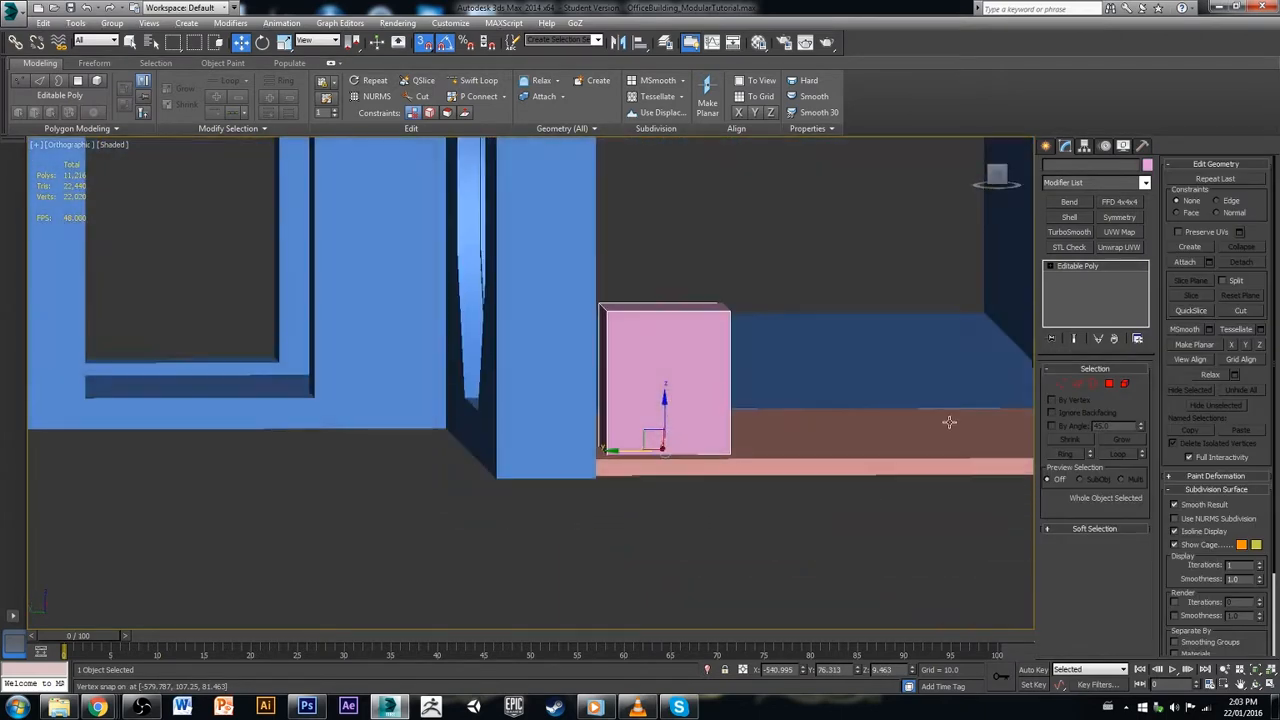
Step: Snap the four vertices on the box's wall side onto the window wall's face along Y
{"action": "left_click", "coordinate": [1110, 384]}
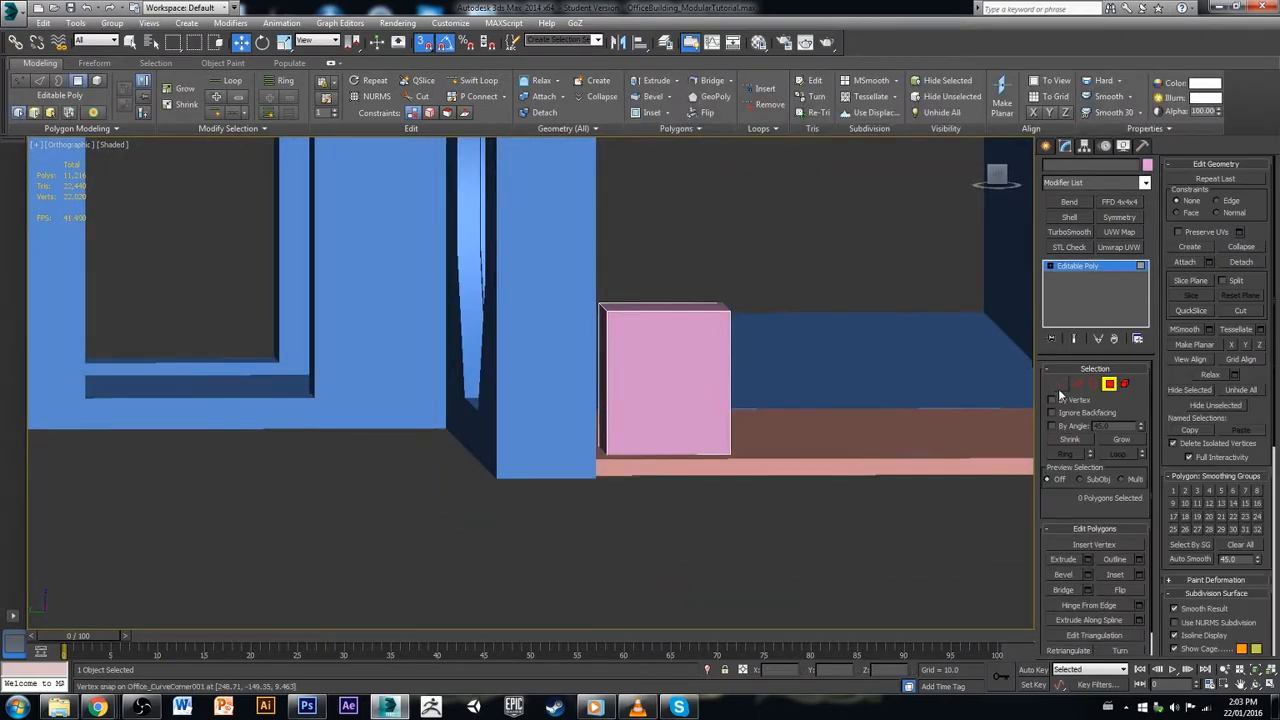
{"action": "left_click", "coordinate": [1061, 385]}
{"action": "middle_click_drag", "start_coordinate": [734, 349], "coordinate": [707, 354], "text": "alt"}
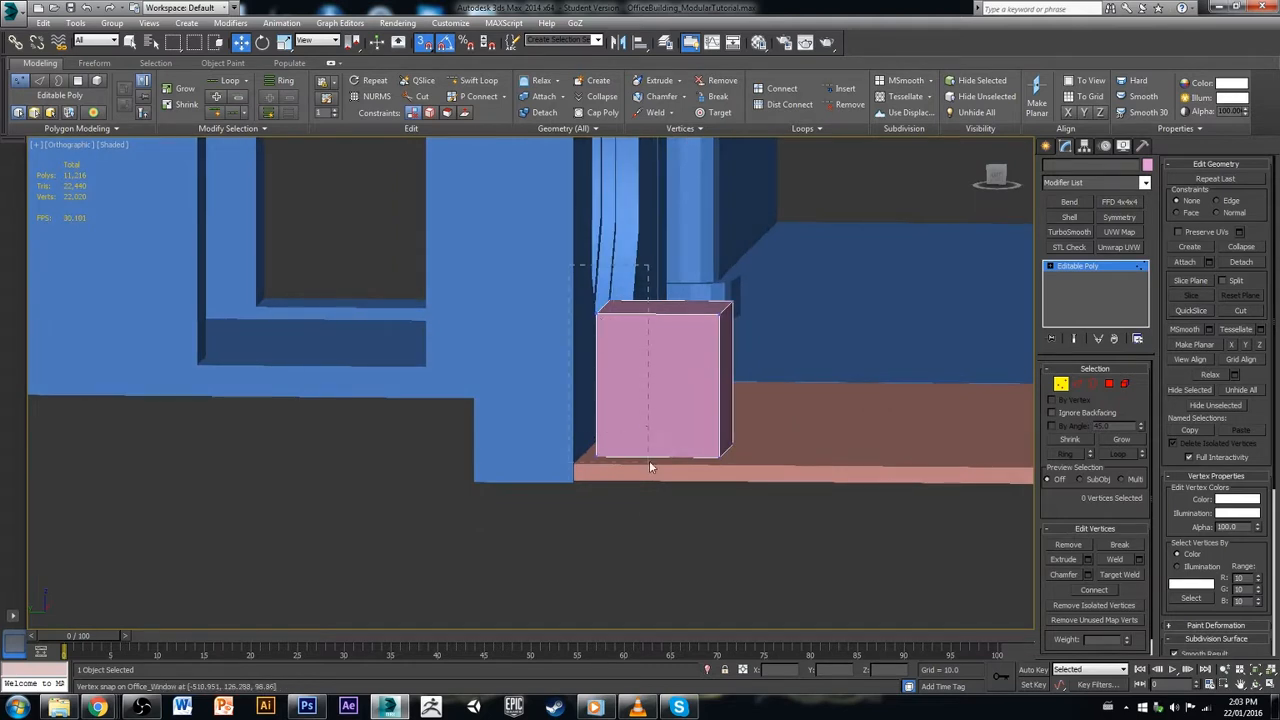
{"action": "left_click_drag", "start_coordinate": [649, 466], "coordinate": [649, 465]}
{"action": "left_click_drag", "start_coordinate": [563, 377], "coordinate": [565, 490]}
{"action": "middle_click_drag", "start_coordinate": [638, 430], "coordinate": [641, 485], "text": "alt"}
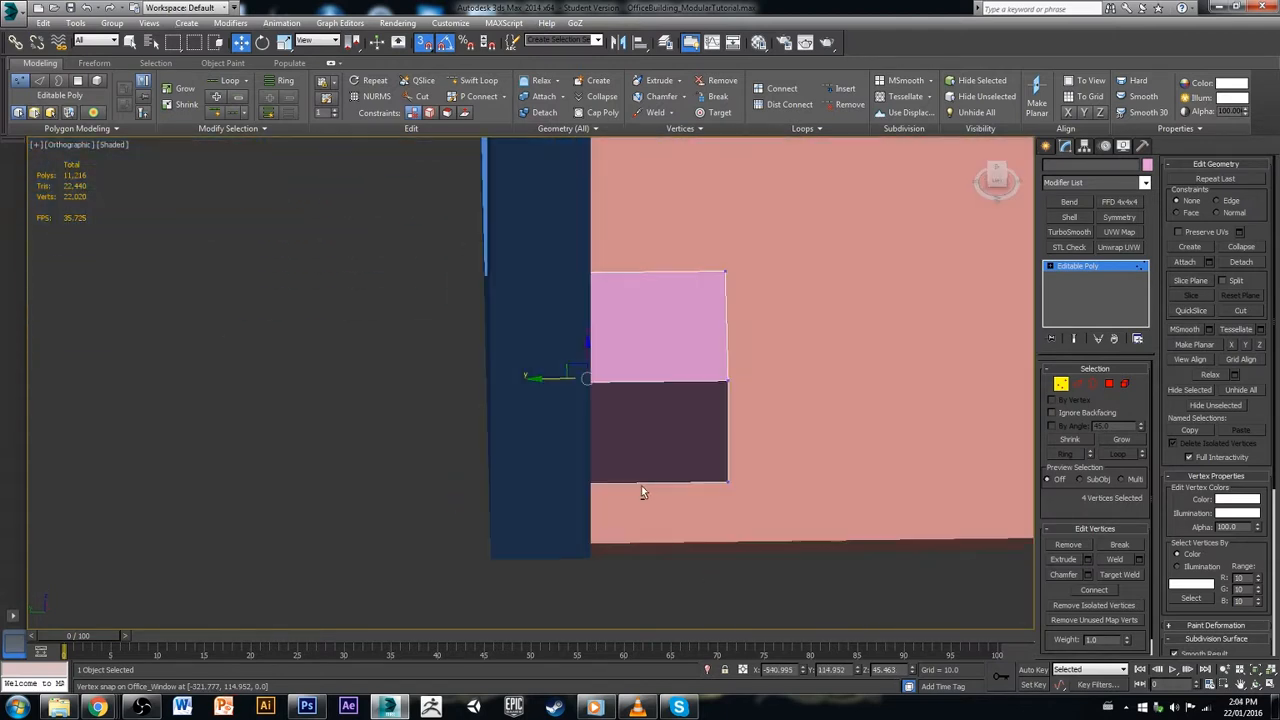
Step: Without snapping, move the box's four outer vertices along Y towards the wall to about 69.8, making the column shallower
{"action": "key", "text": "s"}
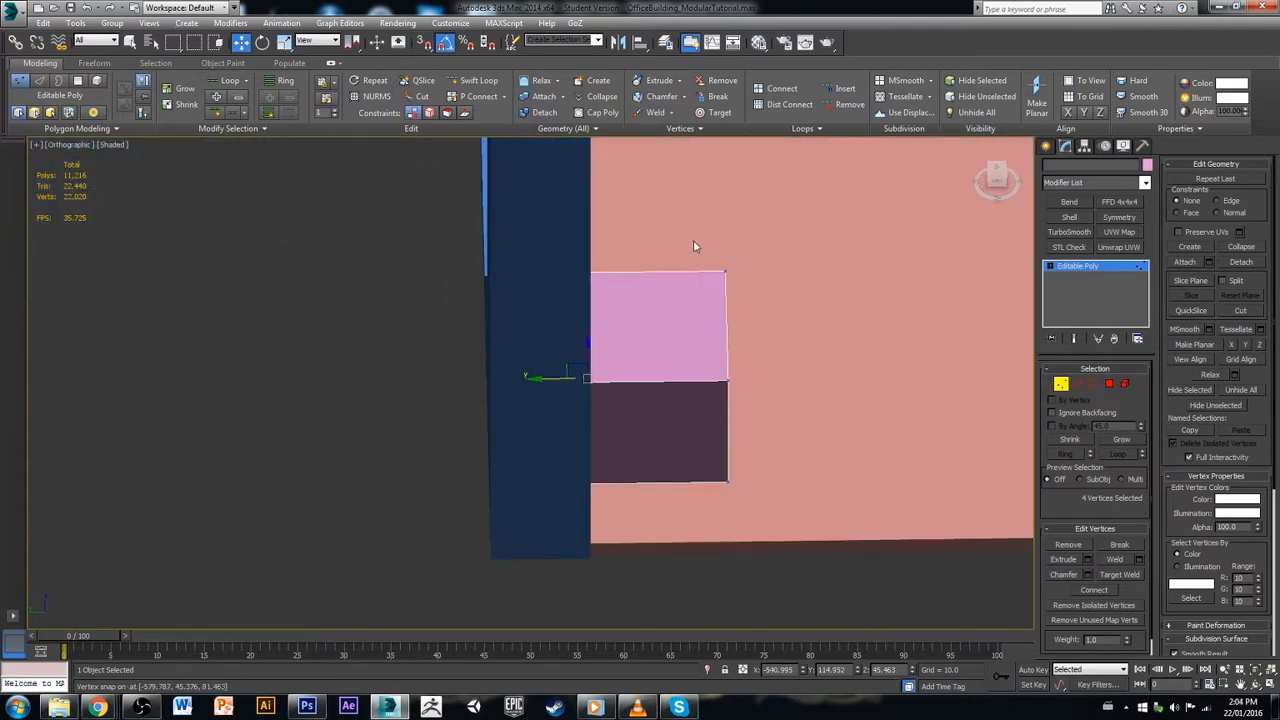
{"action": "left_click_drag", "start_coordinate": [693, 245], "coordinate": [757, 506]}
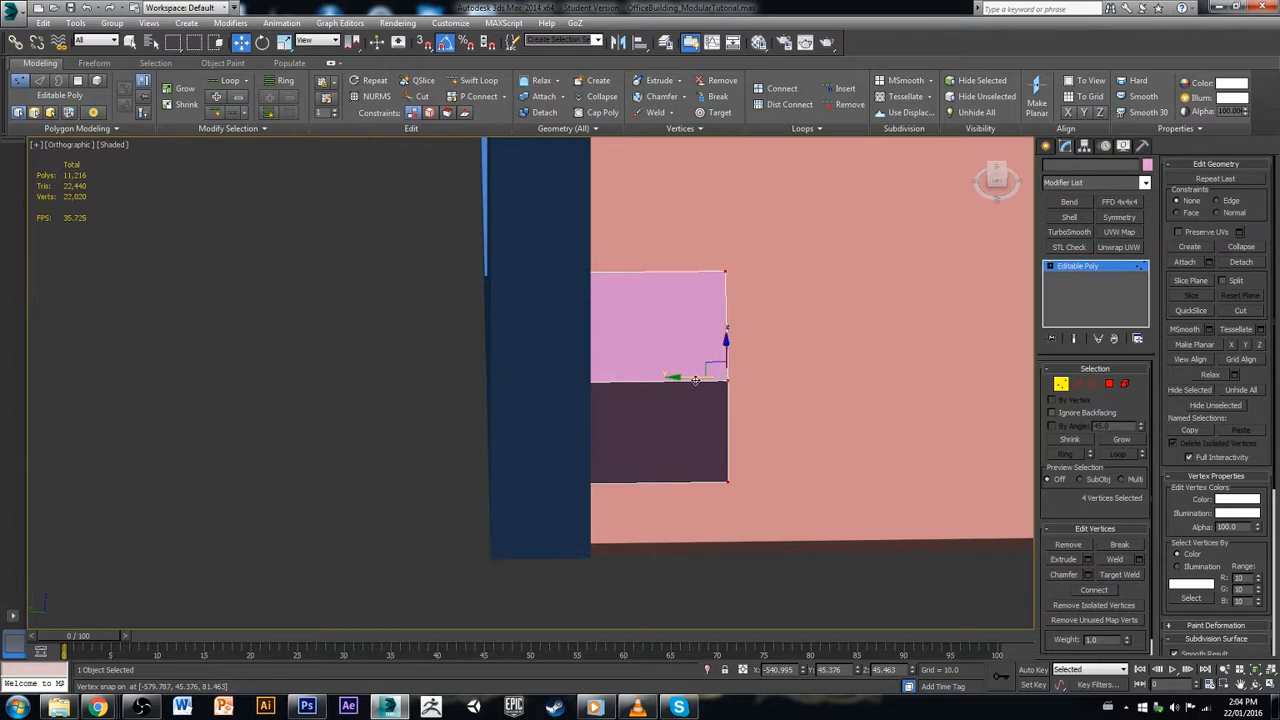
{"action": "left_click_drag", "start_coordinate": [695, 381], "coordinate": [647, 380]}
{"action": "middle_click_drag", "start_coordinate": [647, 380], "coordinate": [608, 434], "text": "alt"}
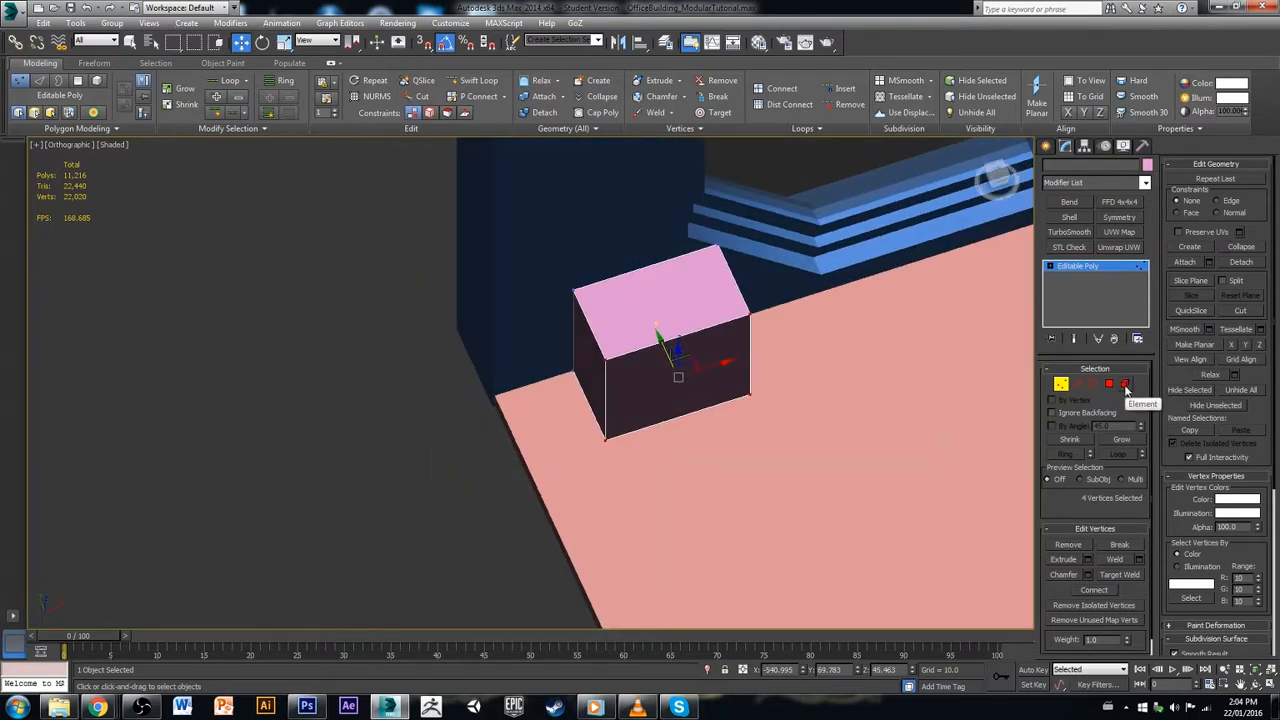
{"action": "left_click", "coordinate": [1061, 385]}
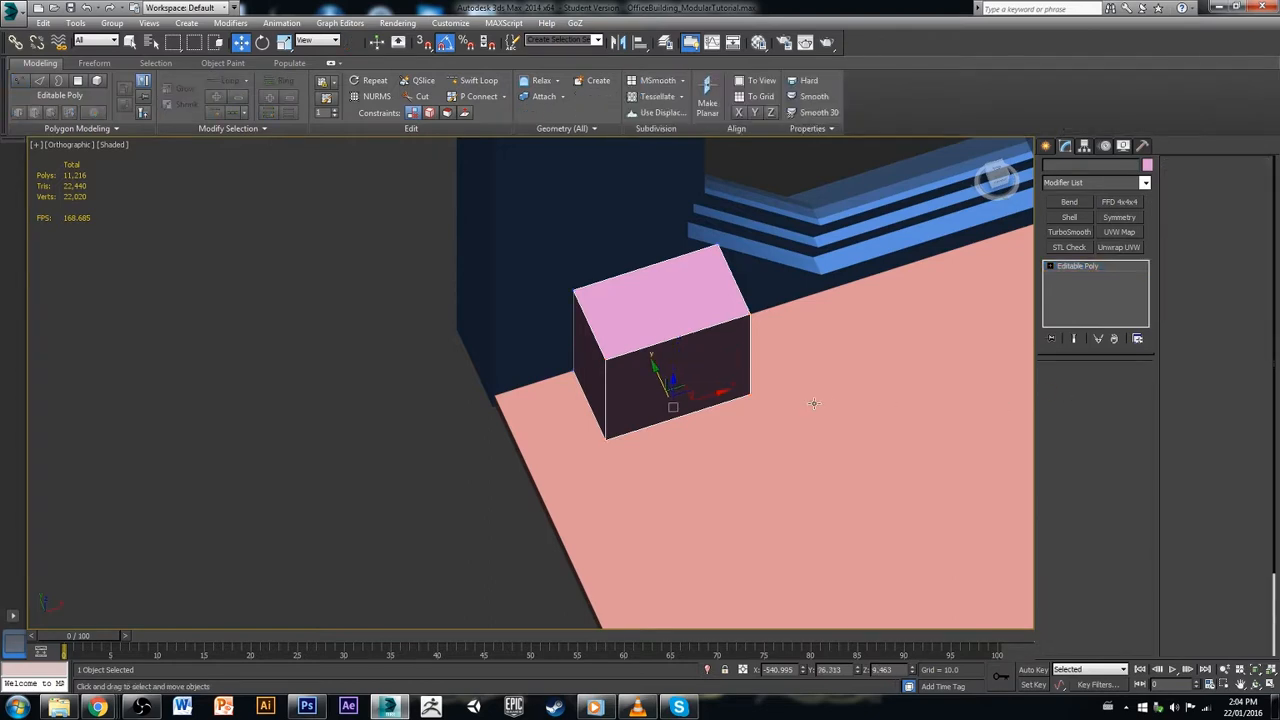
Step: Move the column about 20.8 units along negative X towards the outer end of the window wall
{"action": "left_click_drag", "start_coordinate": [706, 392], "coordinate": [668, 402]}
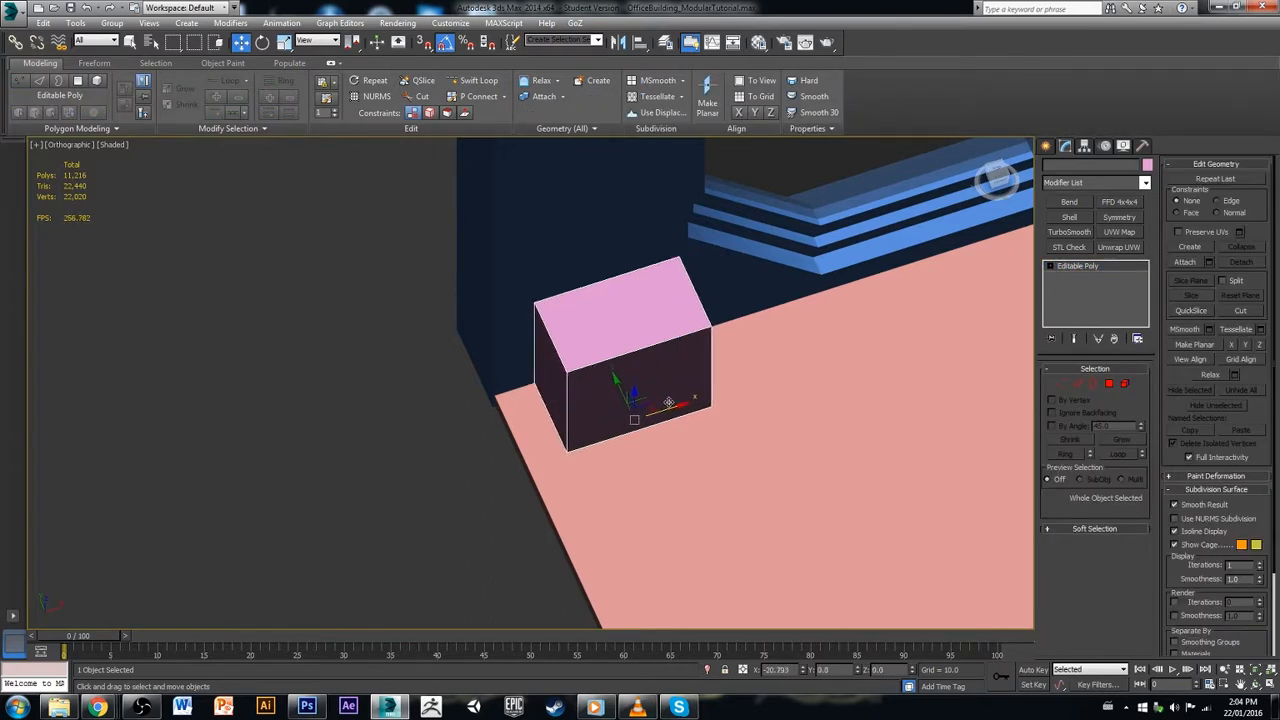
{"action": "left_click", "coordinate": [452, 419]}
{"action": "scroll", "coordinate": [608, 380], "scroll_direction": "down", "scroll_amount": 3}
{"action": "left_click", "coordinate": [608, 380]}
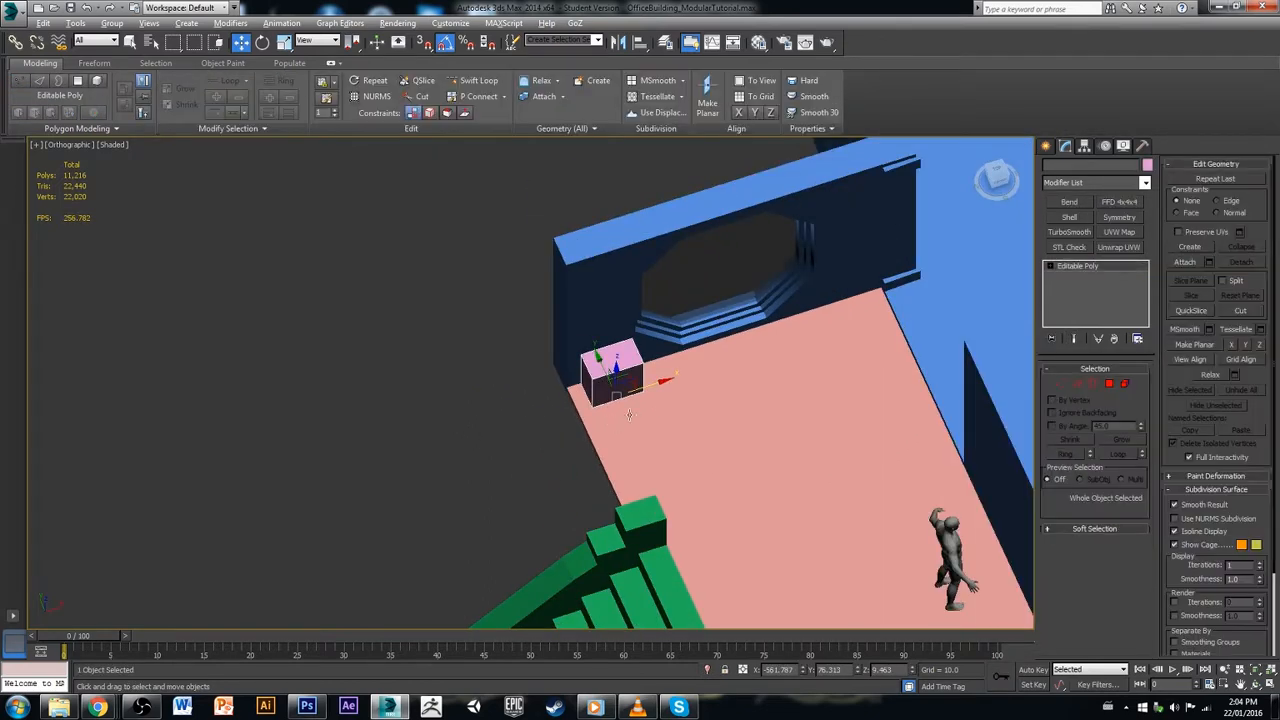
Step: Isolate the window wall, its glass pane and the column from the rest of the building
{"action": "middle_click_drag", "start_coordinate": [608, 380], "coordinate": [614, 357], "text": "alt"}
{"action": "left_click", "coordinate": [614, 357]}
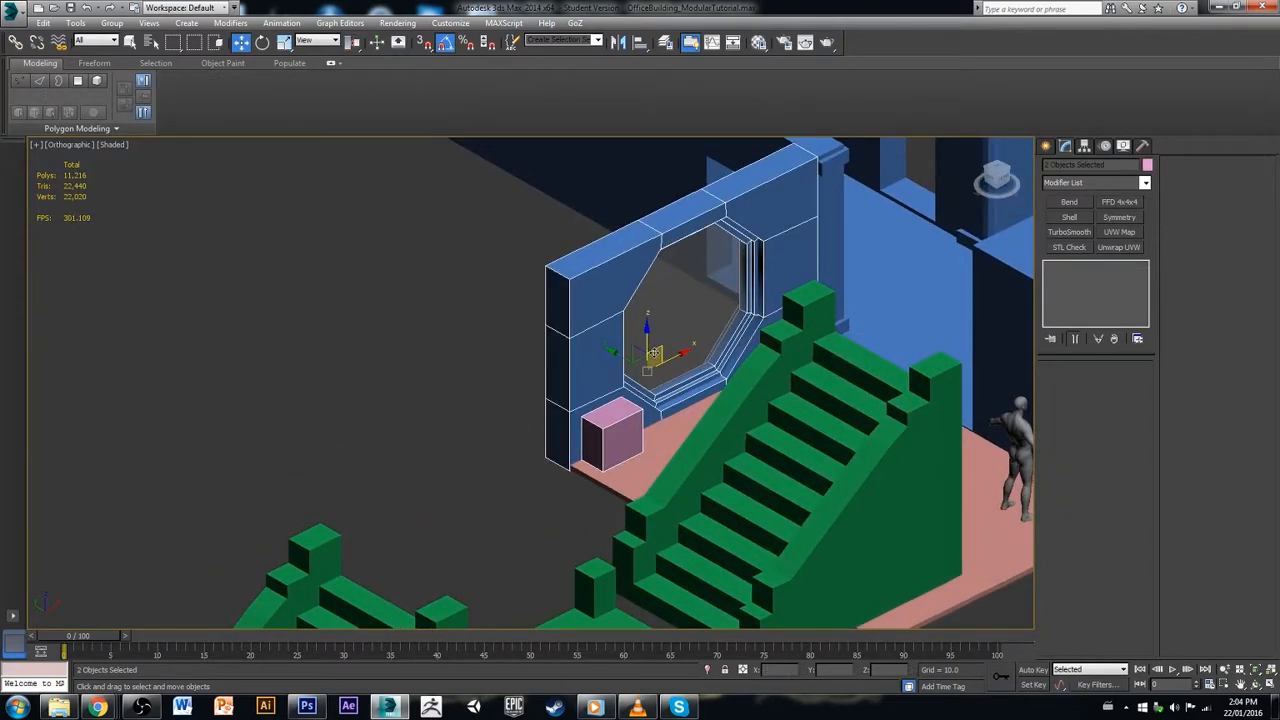
{"action": "left_click", "coordinate": [658, 350], "text": "ctrl"}
{"action": "middle_click_drag", "start_coordinate": [683, 400], "coordinate": [666, 428], "text": "alt"}
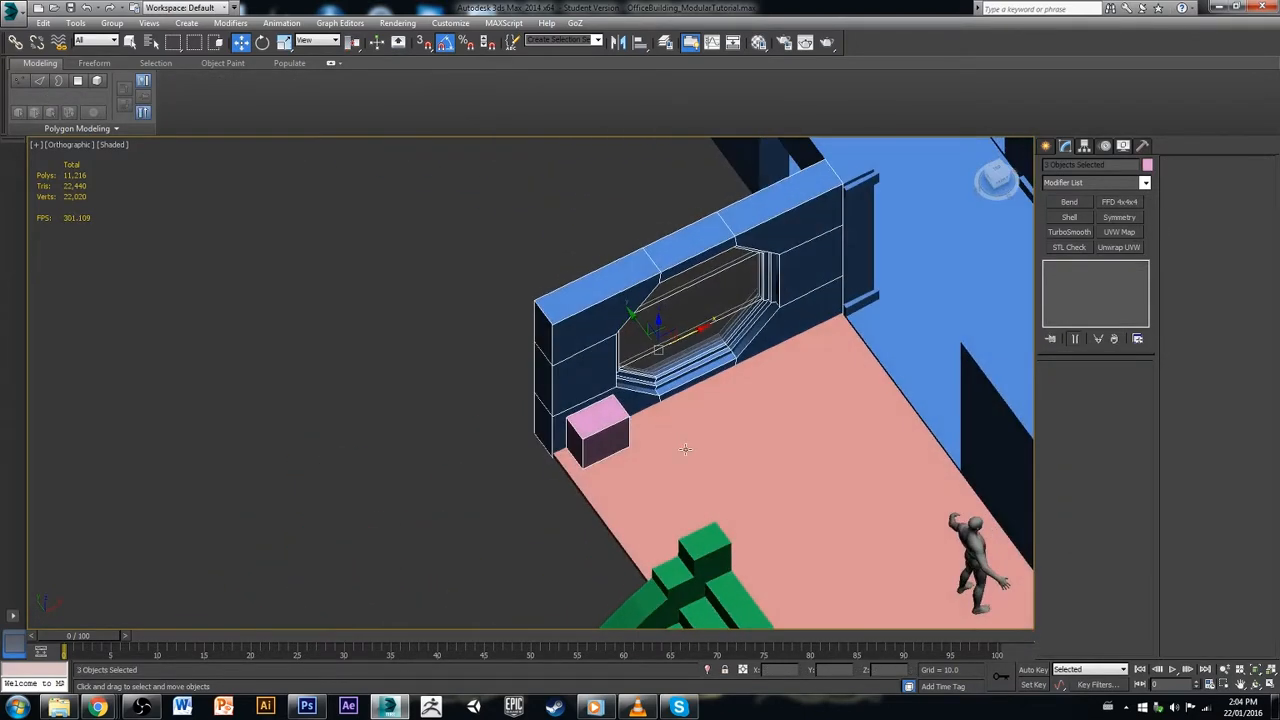
{"action": "left_click", "coordinate": [704, 675]}
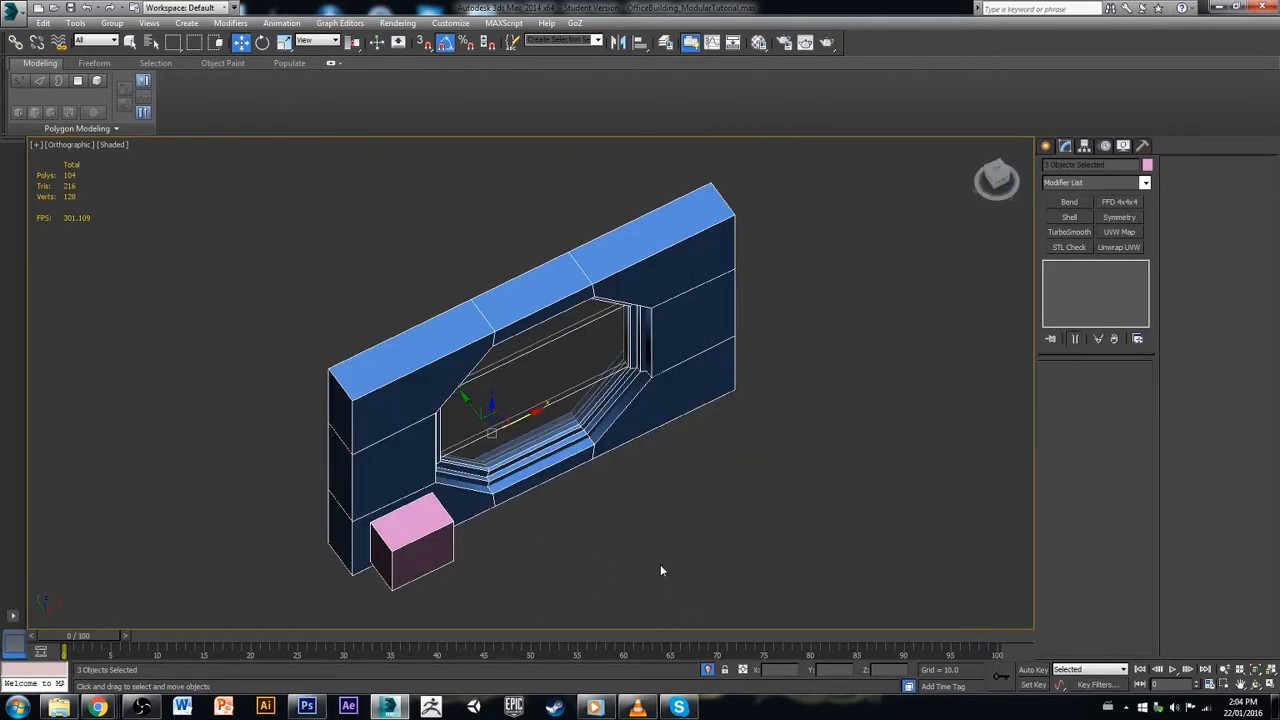
{"action": "middle_click_drag", "start_coordinate": [660, 569], "coordinate": [717, 622], "text": "alt"}
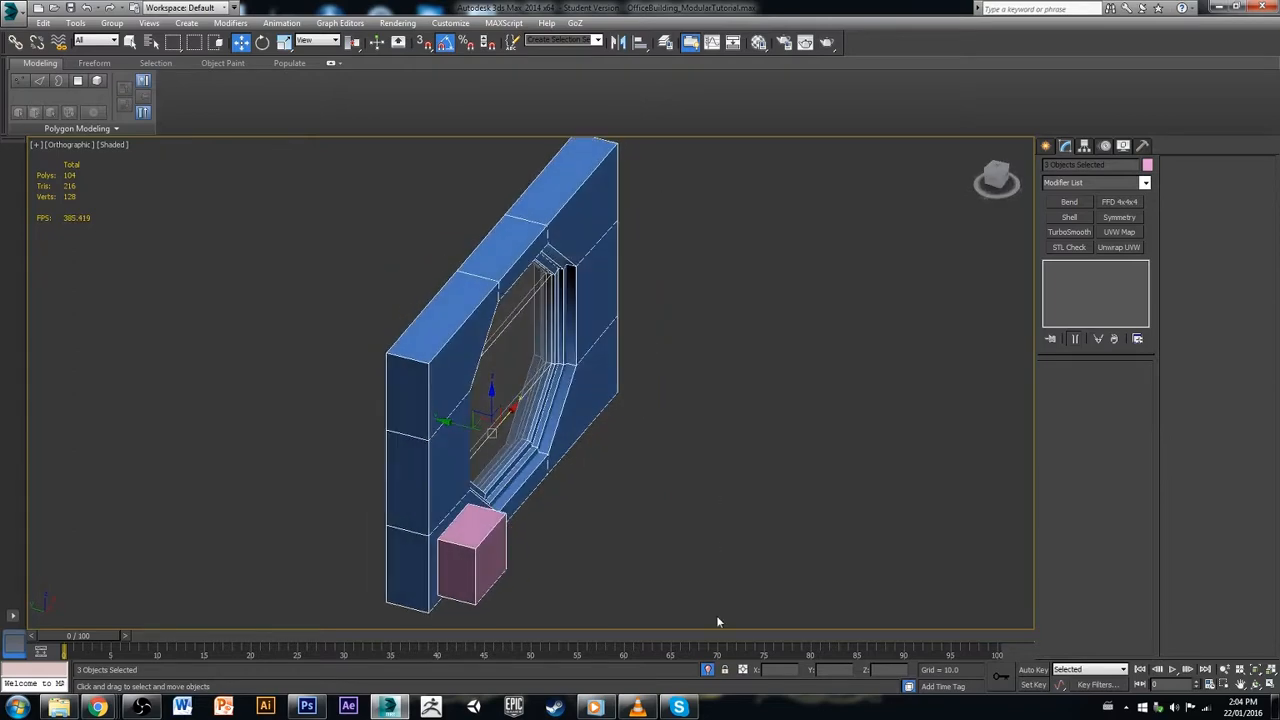
{"action": "left_click", "coordinate": [707, 670]}
{"action": "left_click", "coordinate": [707, 670]}
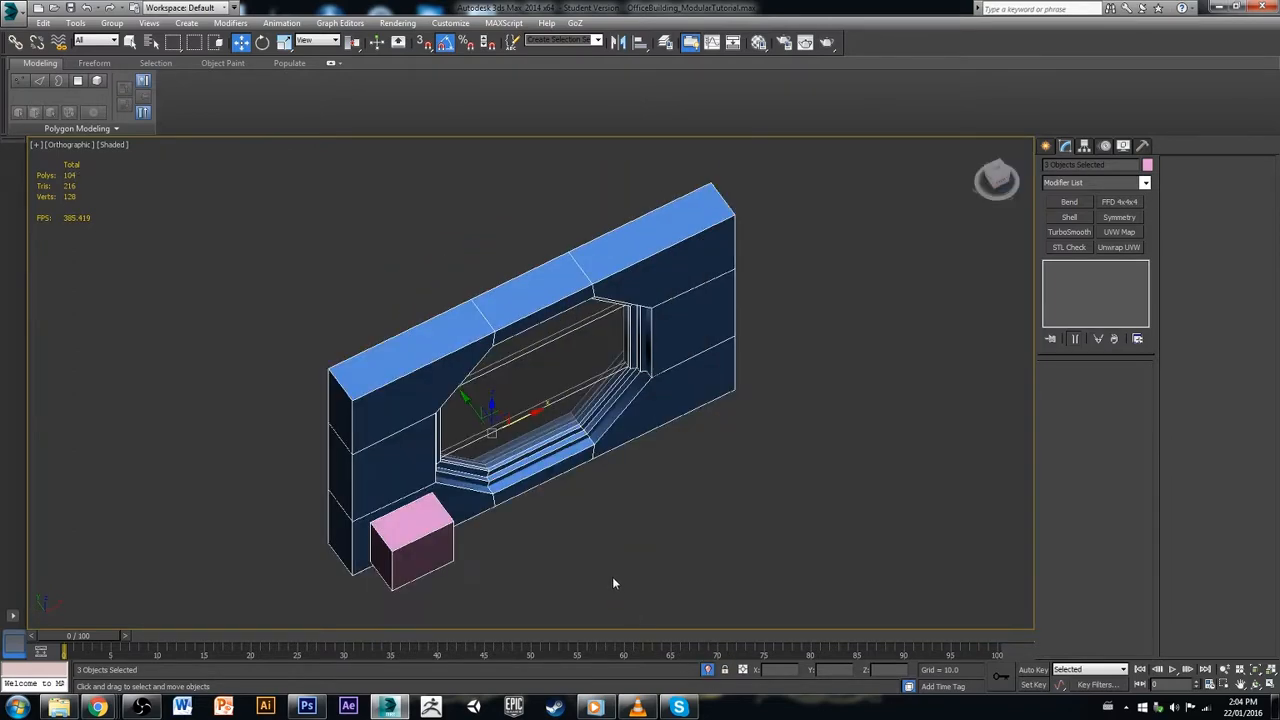
{"action": "middle_click_drag", "start_coordinate": [611, 586], "coordinate": [717, 346], "text": "alt"}
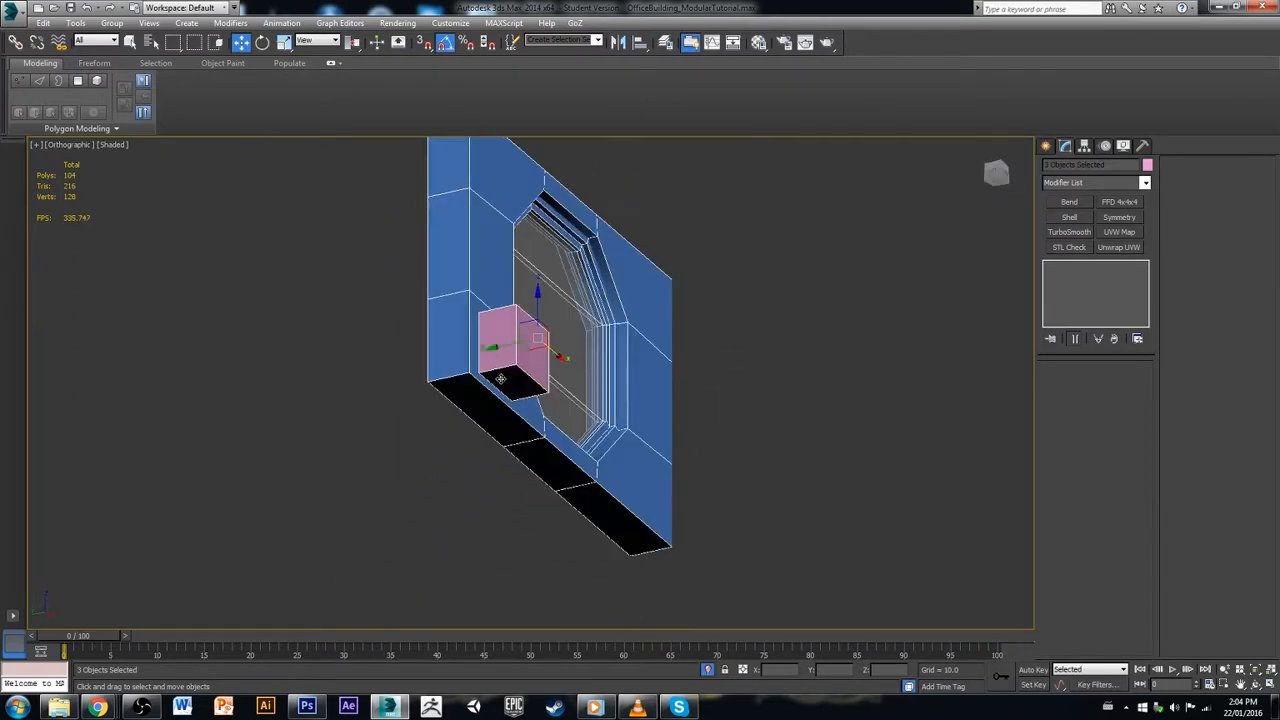
Step: Snap the column's bottom polygon down to the base of the window wall at Z 0
{"action": "left_click", "coordinate": [1049, 148]}
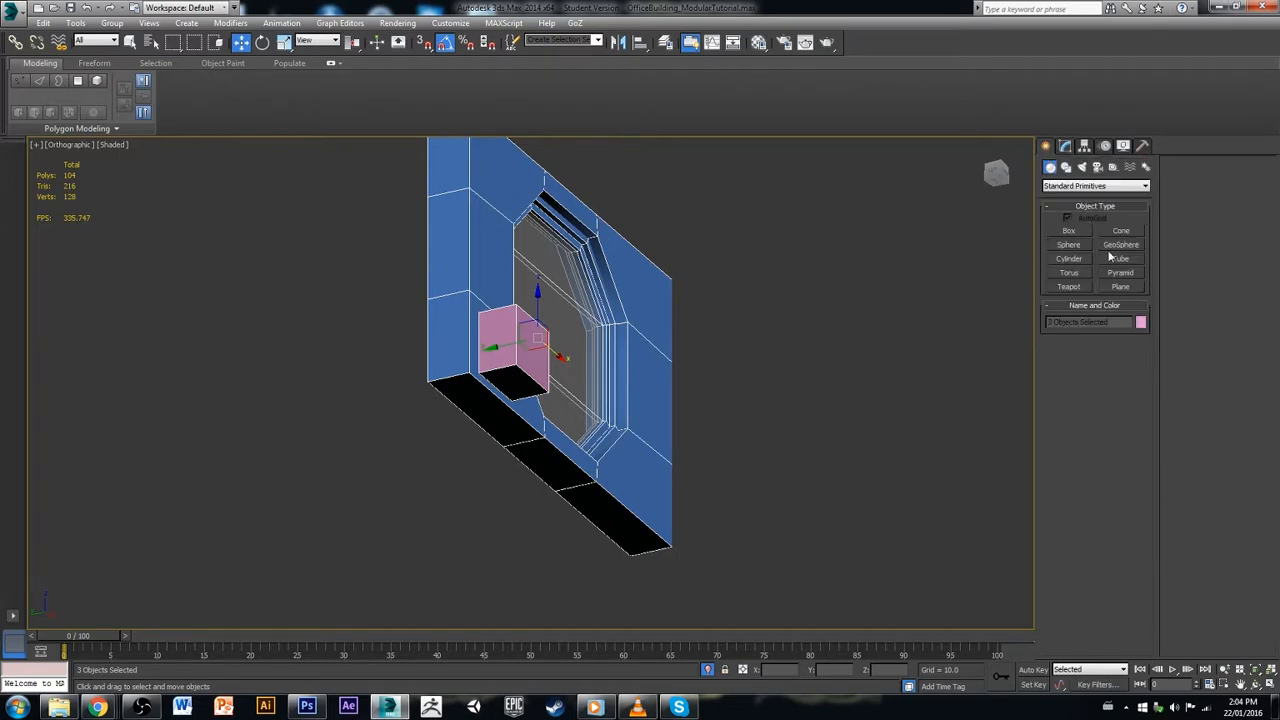
{"action": "left_click", "coordinate": [1066, 147]}
{"action": "left_click", "coordinate": [493, 383]}
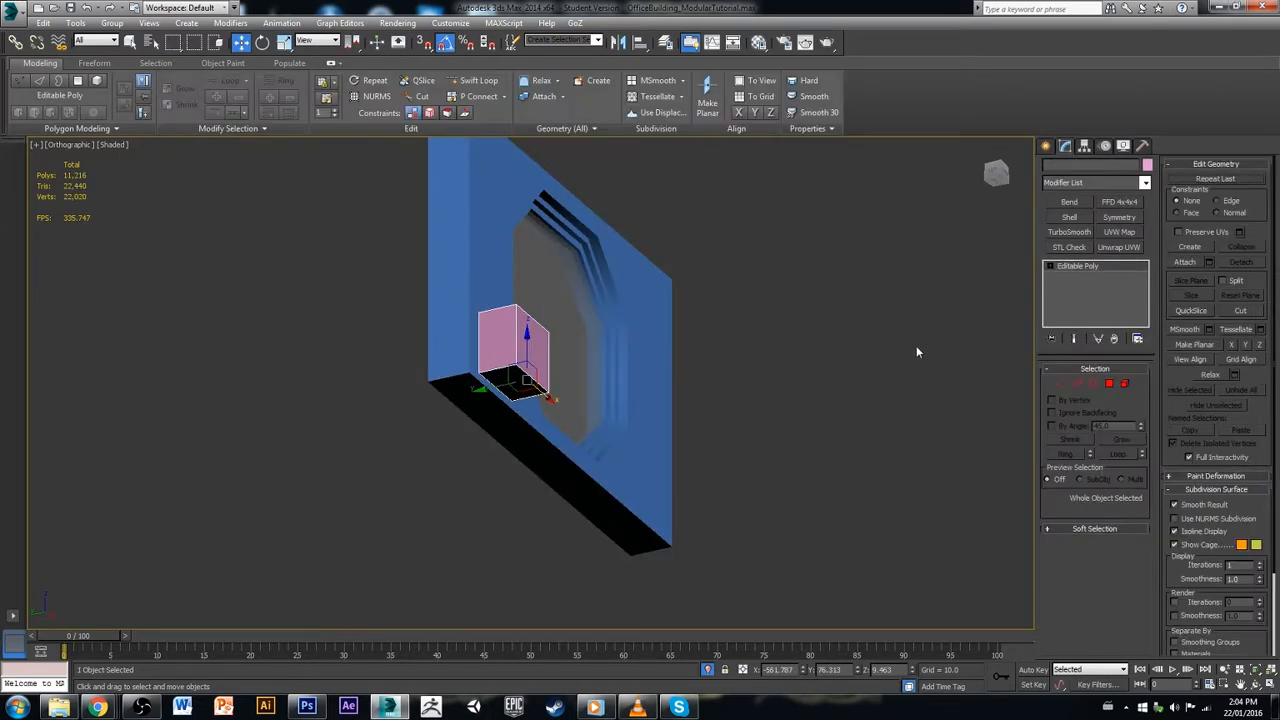
{"action": "left_click", "coordinate": [1108, 384]}
{"action": "left_click", "coordinate": [515, 387]}
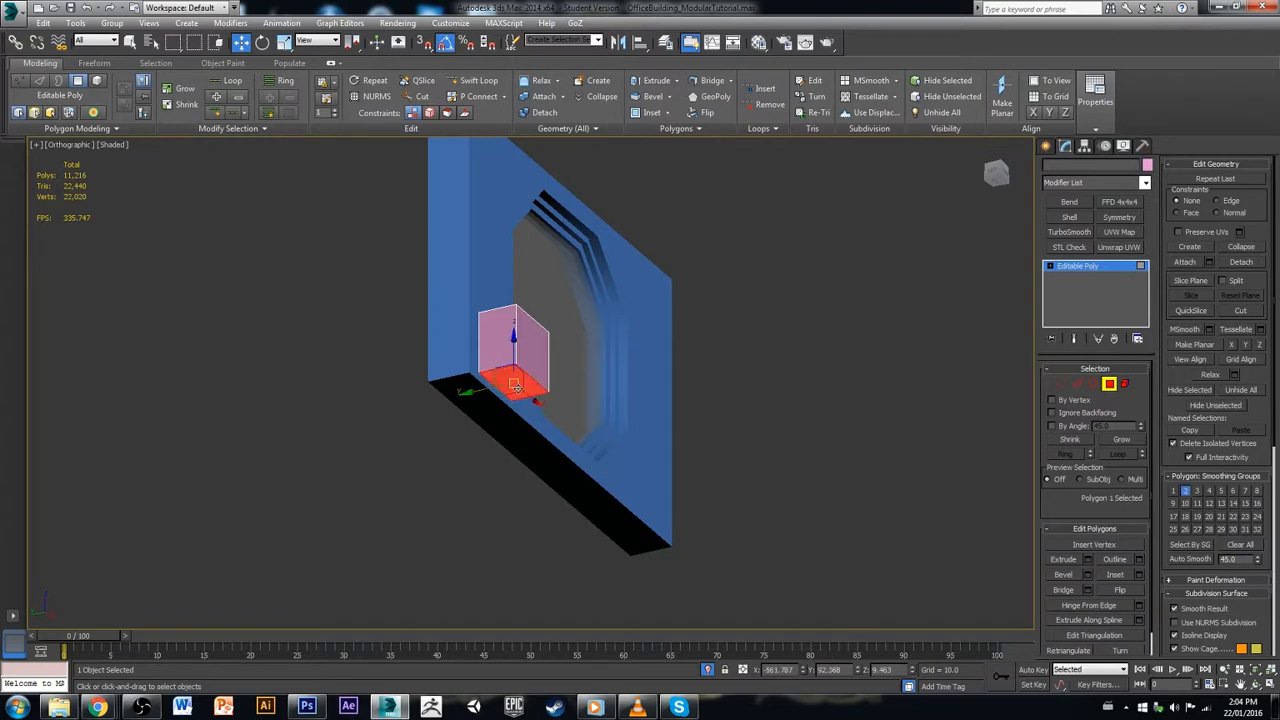
{"action": "key", "text": "s"}
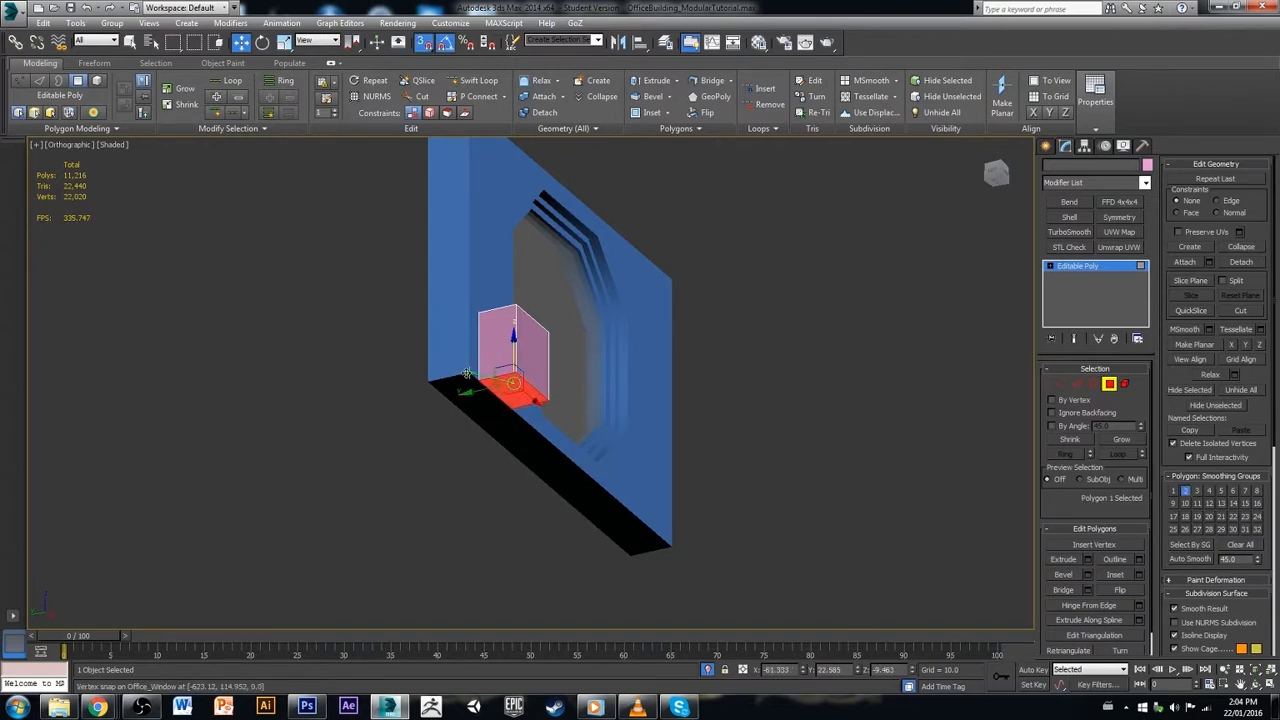
{"action": "middle_click_drag", "start_coordinate": [466, 390], "coordinate": [478, 433], "text": "alt"}
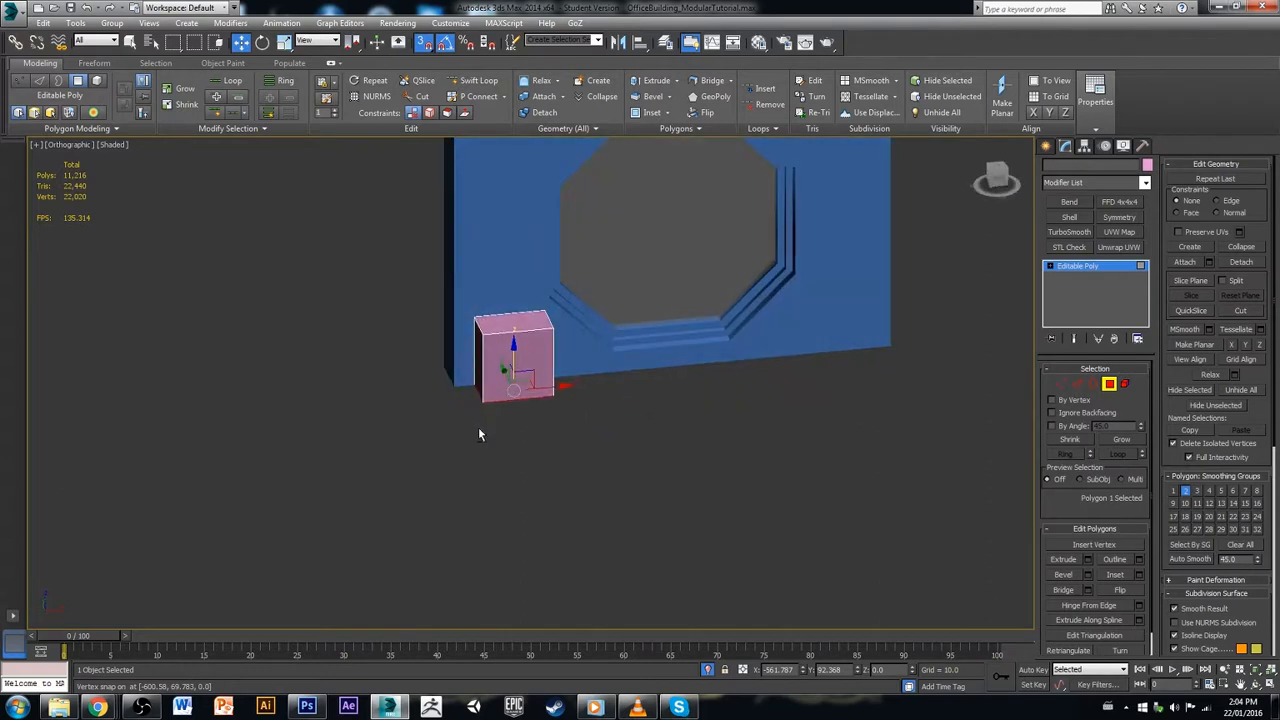
{"action": "left_click", "coordinate": [675, 441]}
Step: Without snapping, pull the column's four outer vertices away from the wall along Y to about 44
{"action": "middle_click_drag", "start_coordinate": [578, 386], "coordinate": [622, 436], "text": "alt"}
{"action": "middle_click_drag", "start_coordinate": [622, 436], "coordinate": [686, 506]}
{"action": "scroll", "coordinate": [615, 470], "scroll_direction": "up", "scroll_amount": 3}
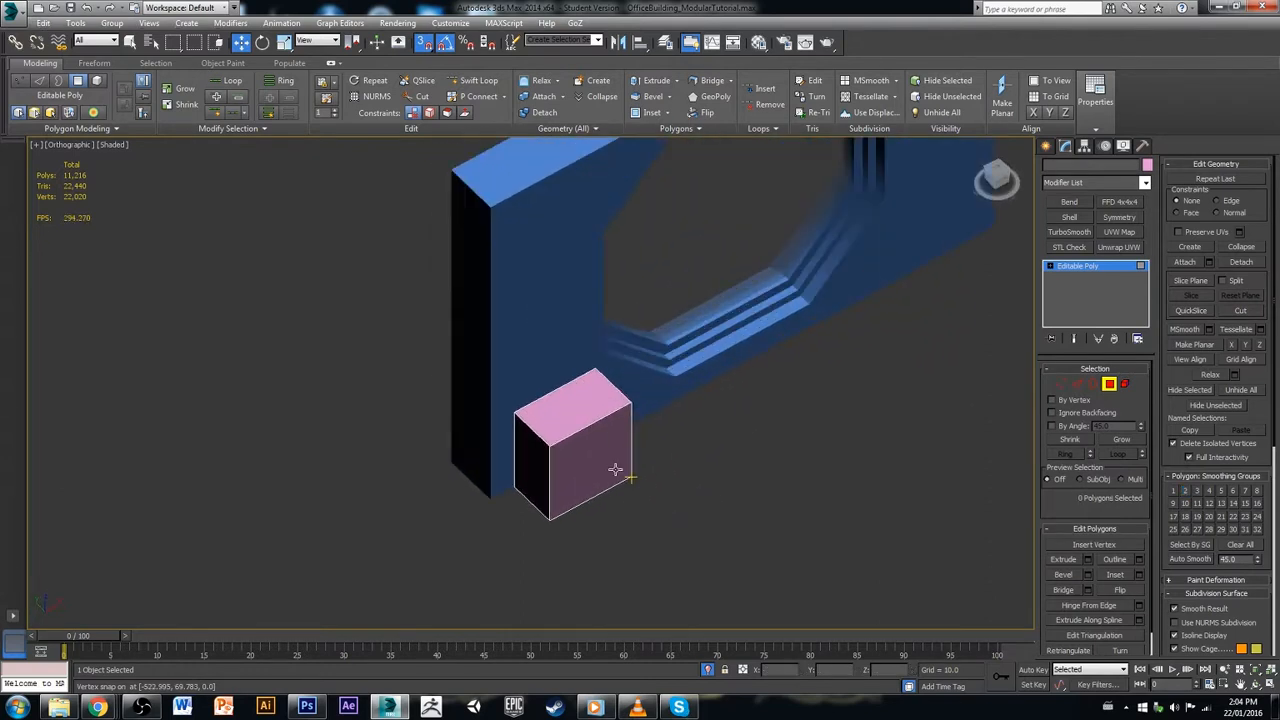
{"action": "left_click", "coordinate": [585, 408]}
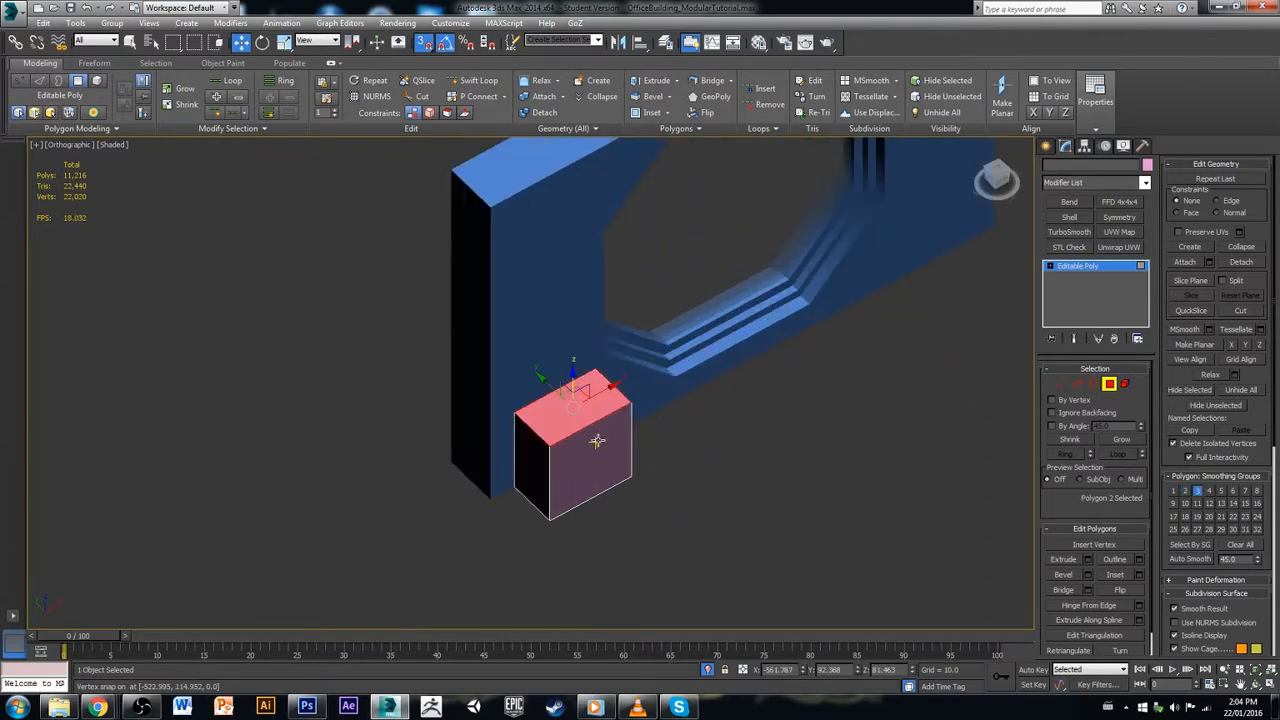
{"action": "scroll", "coordinate": [597, 441], "scroll_direction": "down", "scroll_amount": 2}
{"action": "middle_click_drag", "start_coordinate": [618, 440], "coordinate": [734, 486], "text": "alt"}
{"action": "left_click", "coordinate": [1060, 384]}
{"action": "key", "text": "s"}
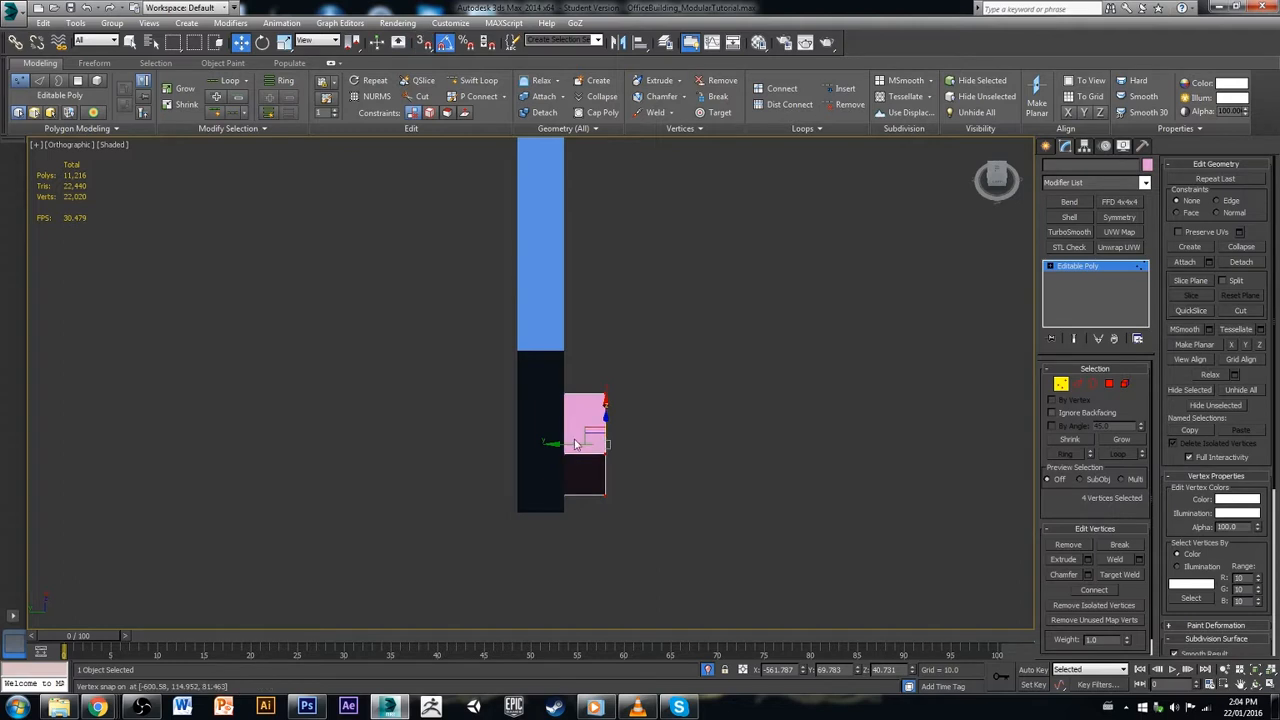
{"action": "left_click_drag", "start_coordinate": [572, 443], "coordinate": [598, 447]}
{"action": "middle_click_drag", "start_coordinate": [601, 460], "coordinate": [593, 487], "text": "alt"}
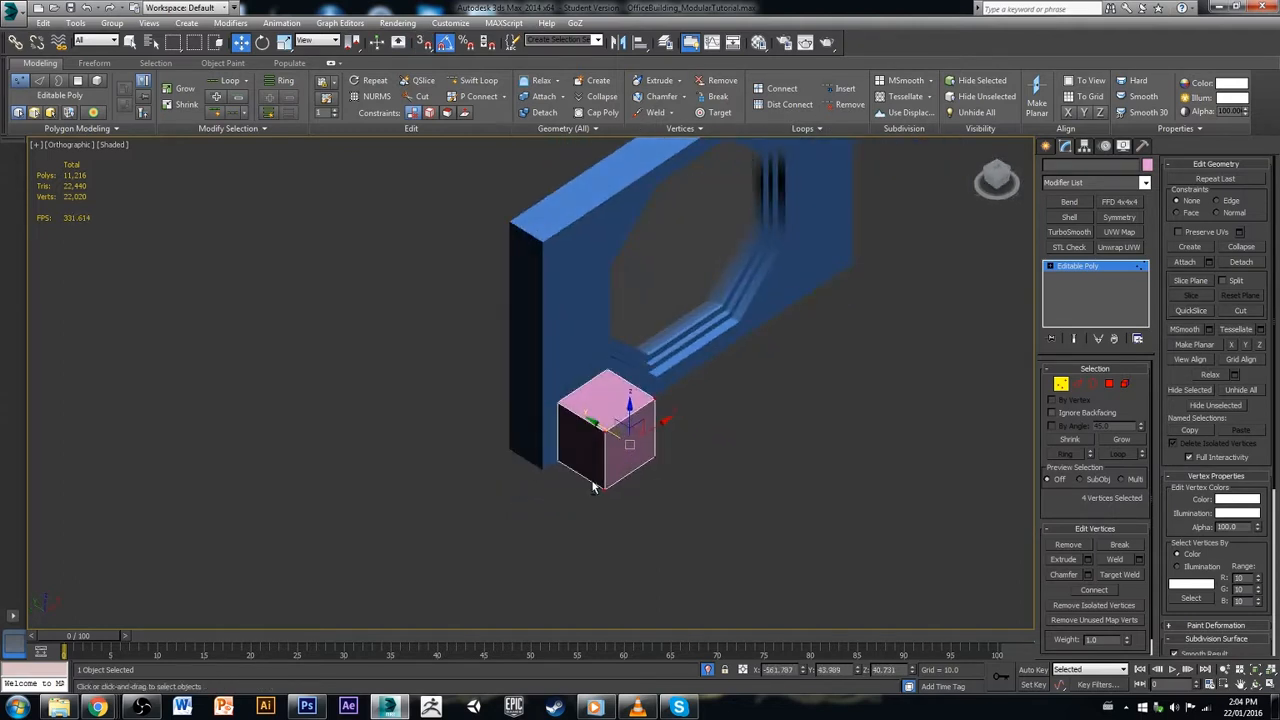
{"action": "scroll", "coordinate": [589, 428], "scroll_direction": "up", "scroll_amount": 2}
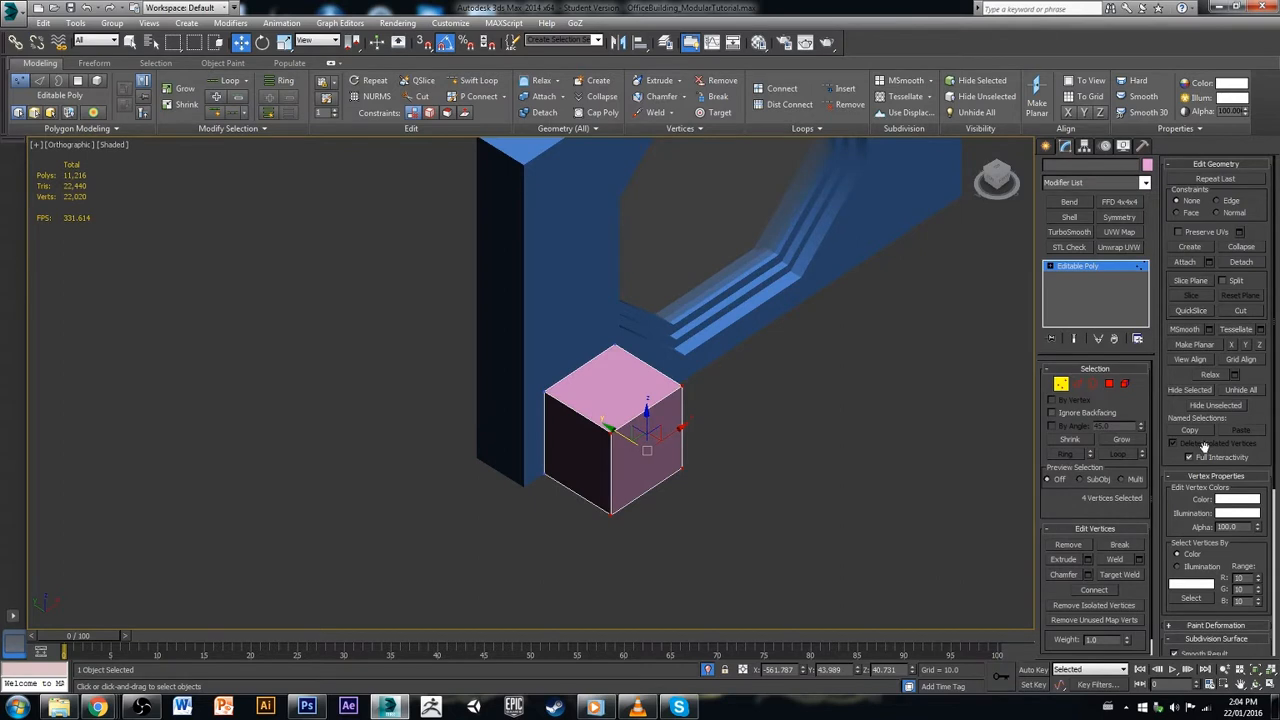
Step: Add a Symmetry modifier to the whole column, mirrored along the Z axis with Flip enabled
{"action": "left_click", "coordinate": [1109, 384]}
{"action": "middle_click_drag", "start_coordinate": [655, 396], "coordinate": [669, 446]}
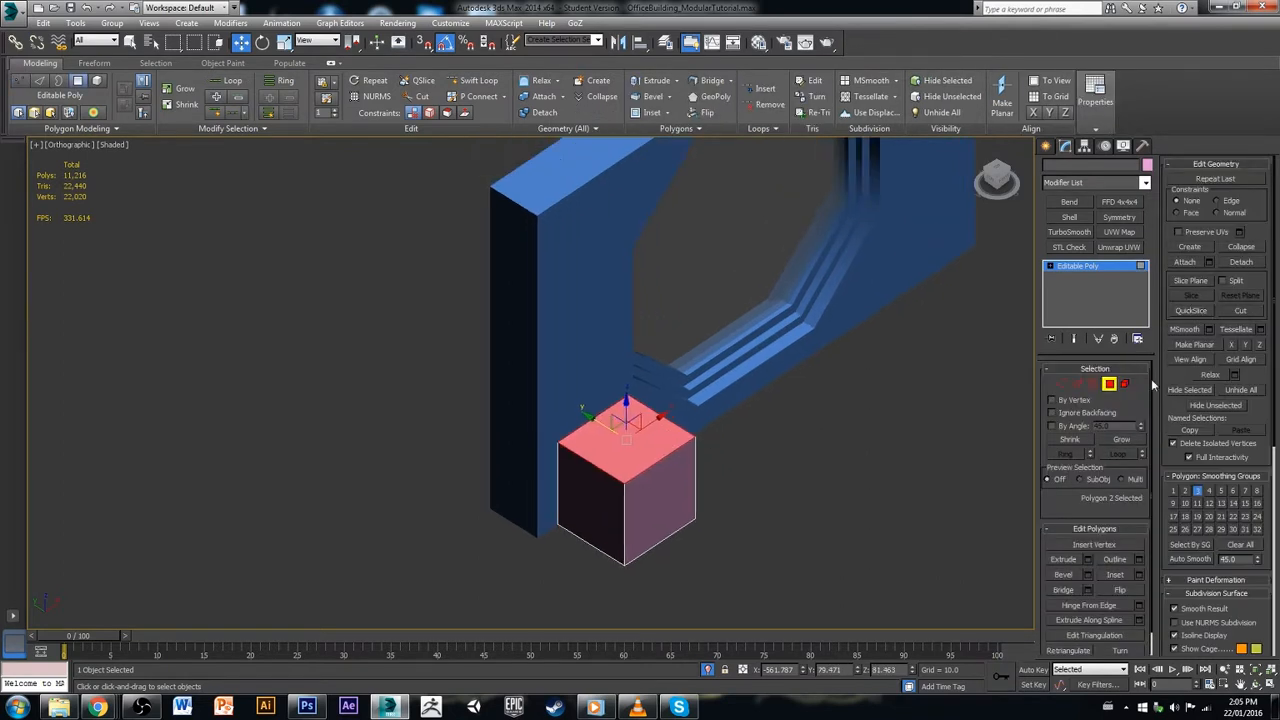
{"action": "left_click", "coordinate": [1109, 384]}
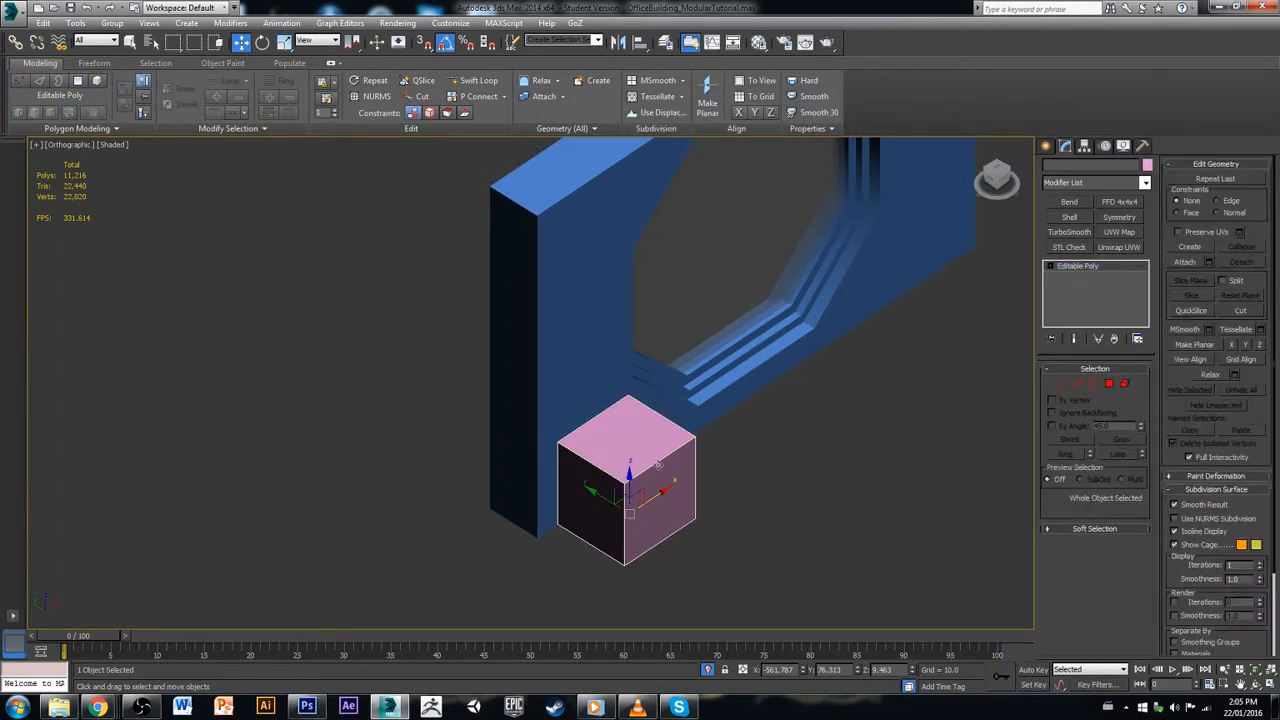
{"action": "middle_click_drag", "start_coordinate": [628, 480], "coordinate": [629, 507]}
{"action": "left_click", "coordinate": [1119, 217]}
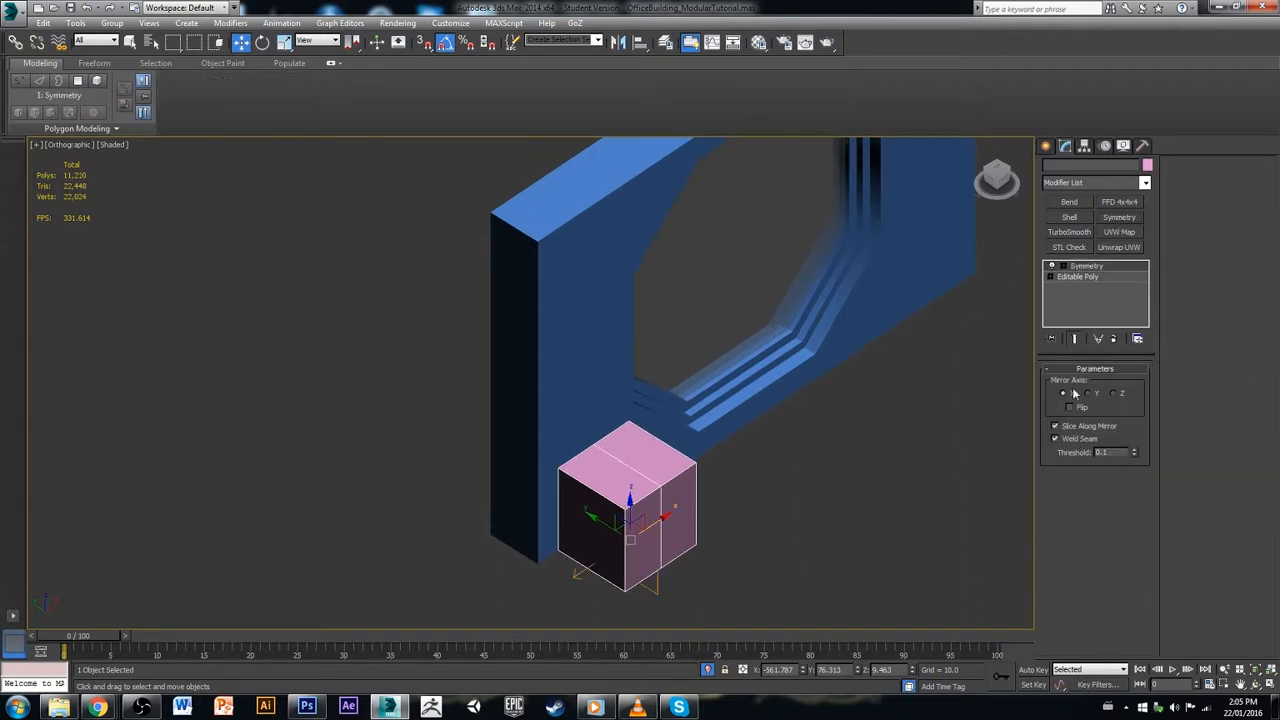
{"action": "left_click", "coordinate": [1064, 266]}
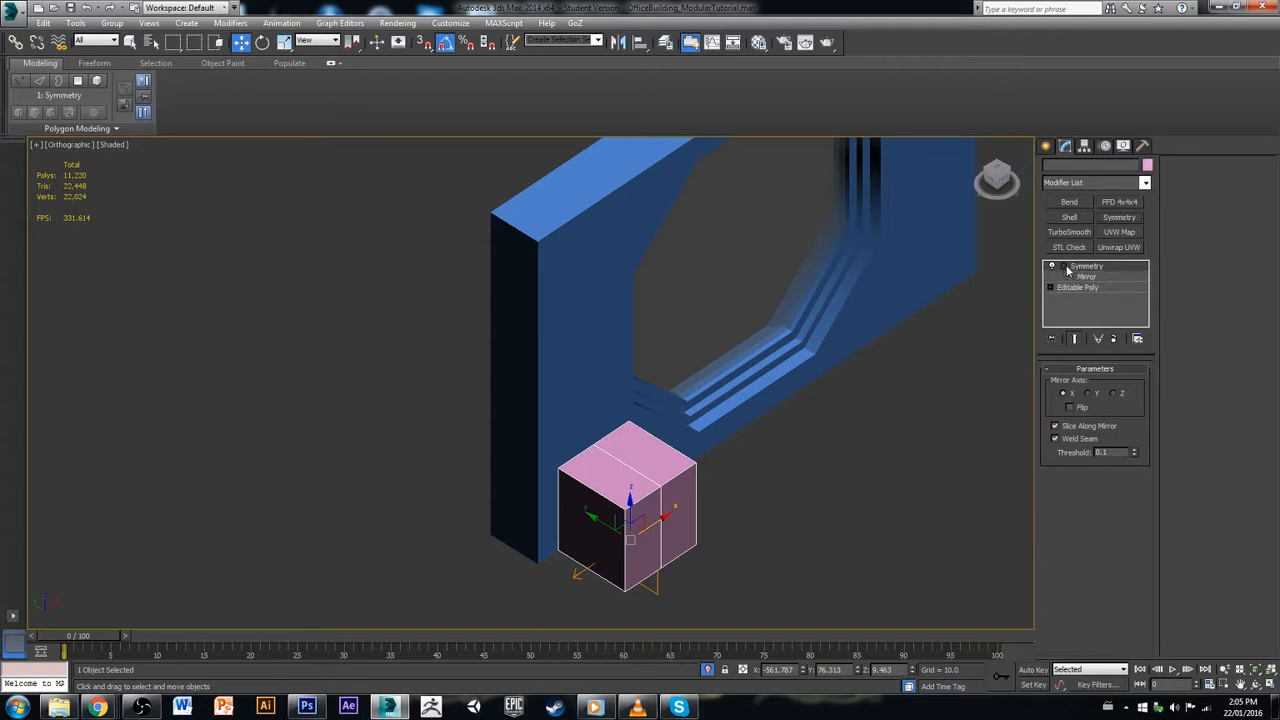
{"action": "left_click", "coordinate": [1074, 278]}
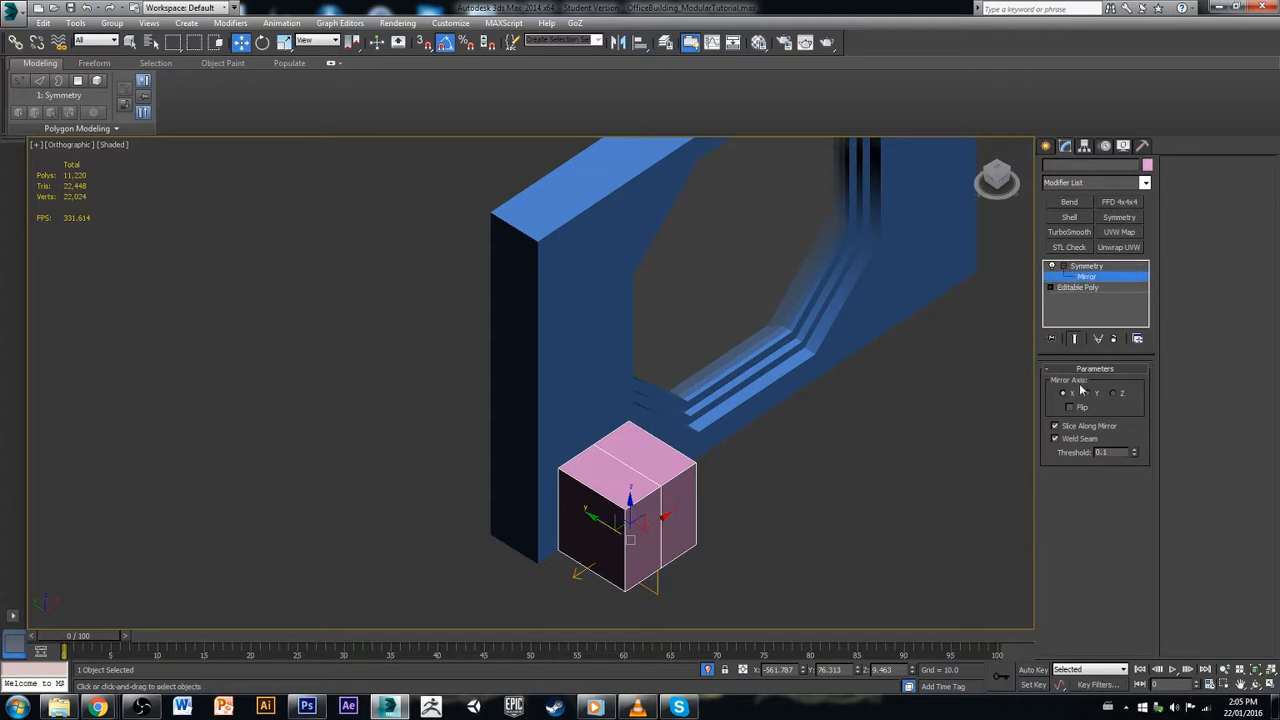
{"action": "left_click", "coordinate": [1116, 394]}
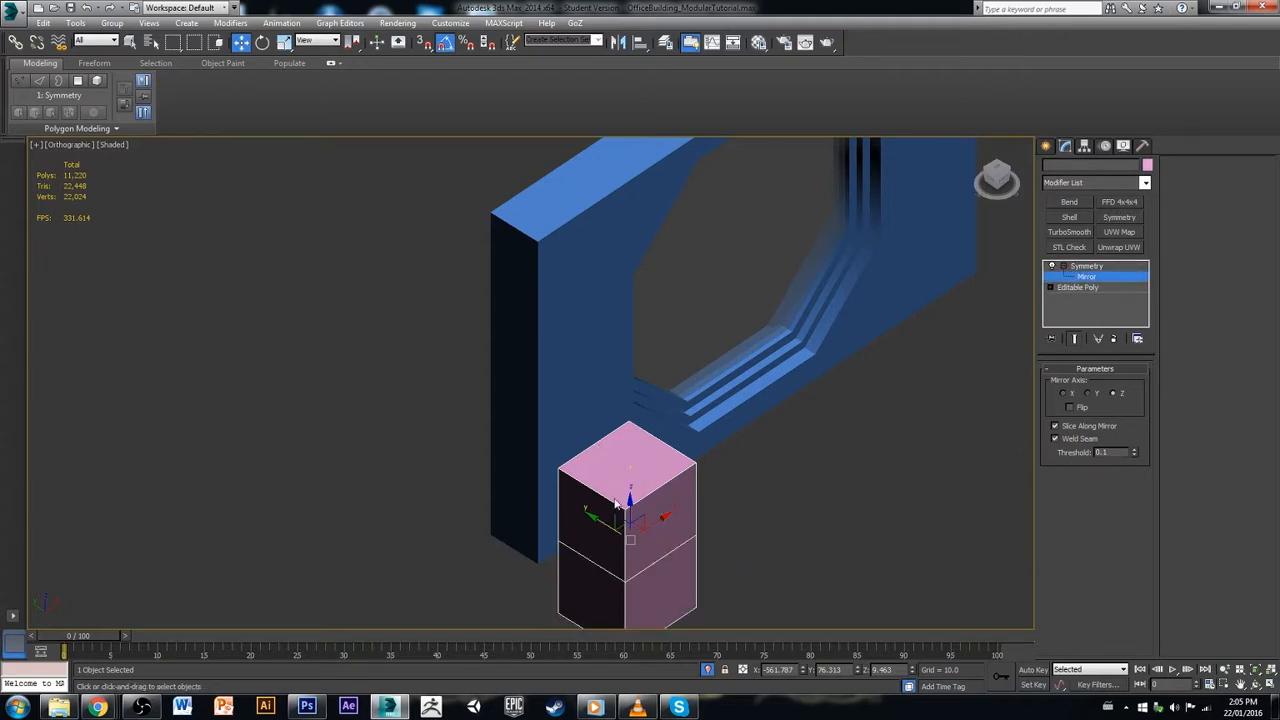
{"action": "left_click", "coordinate": [1071, 408]}
Step: Raise the Symmetry mirror plane to around the wall's mid-height so the mirrored block sits near the wall's upper edge
{"action": "left_click_drag", "start_coordinate": [640, 515], "coordinate": [645, 375]}
{"action": "left_click_drag", "start_coordinate": [651, 373], "coordinate": [648, 373]}
{"action": "middle_click_drag", "start_coordinate": [624, 412], "coordinate": [597, 412], "text": "alt"}
Step: Return to the column's base Editable Poly level with the mirrored end result shown
{"action": "left_click", "coordinate": [1077, 289]}
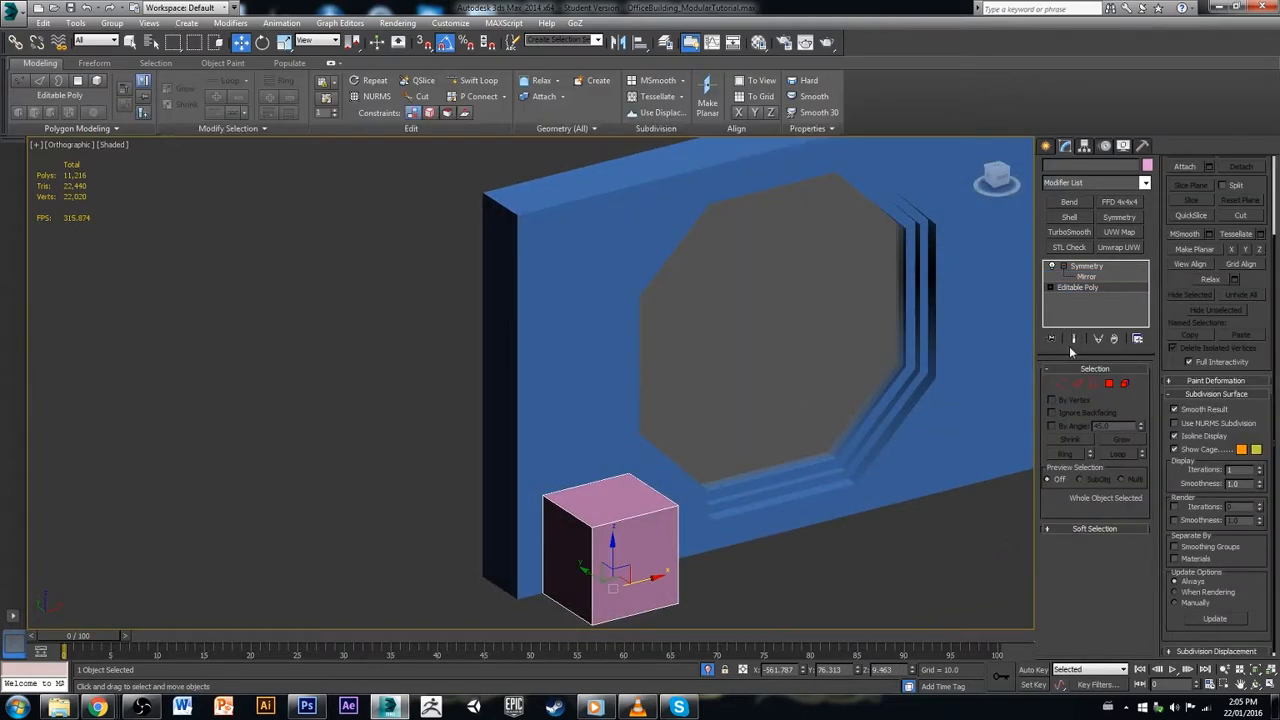
{"action": "left_click", "coordinate": [1075, 338]}
{"action": "left_click", "coordinate": [1061, 384]}
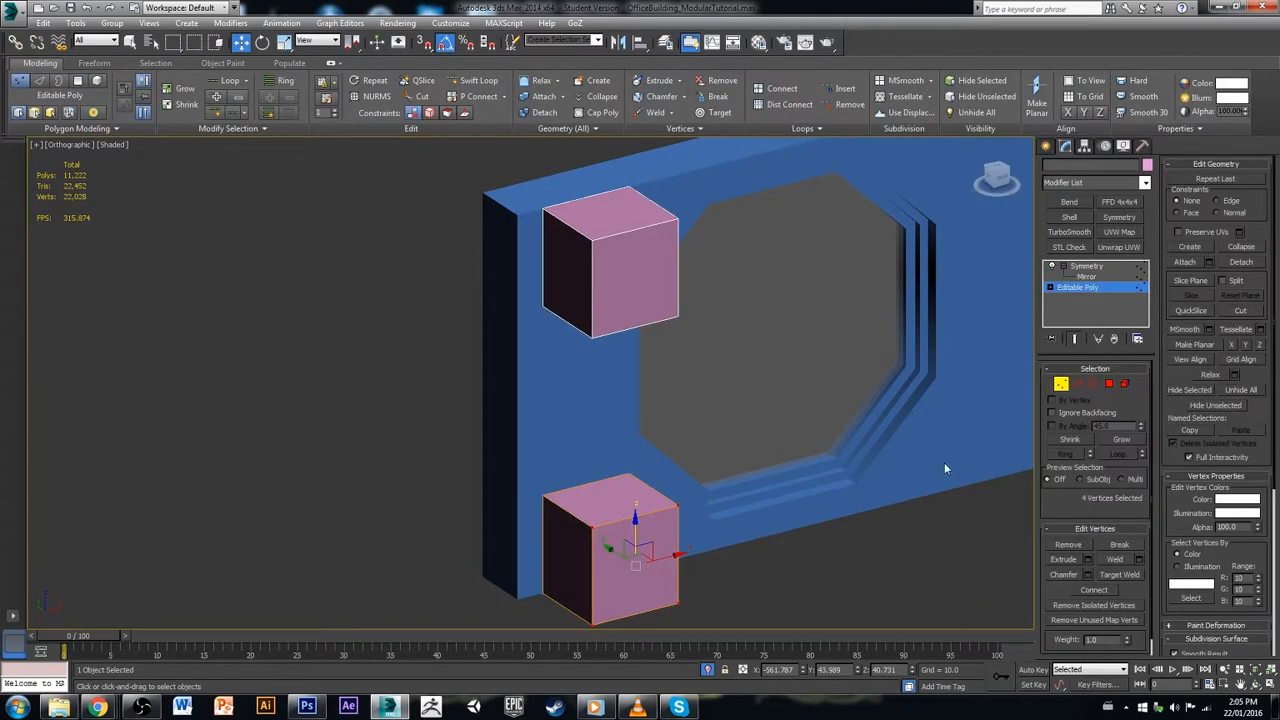
{"action": "middle_click_drag", "start_coordinate": [944, 462], "coordinate": [745, 488], "text": "alt"}
Step: Inset the top polygon of the column's lower block by about 7.6
{"action": "left_click", "coordinate": [1109, 384]}
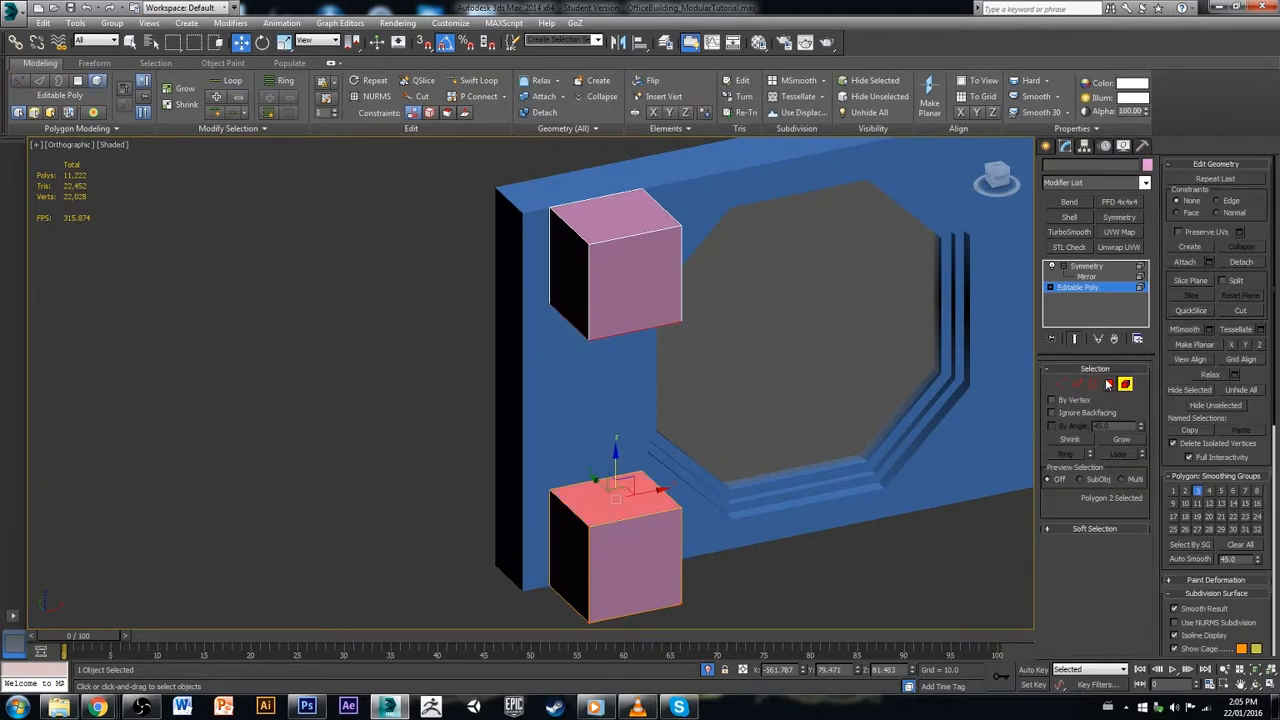
{"action": "middle_click_drag", "start_coordinate": [630, 531], "coordinate": [663, 500], "text": "alt"}
{"action": "scroll", "coordinate": [660, 501], "scroll_direction": "up", "scroll_amount": 4}
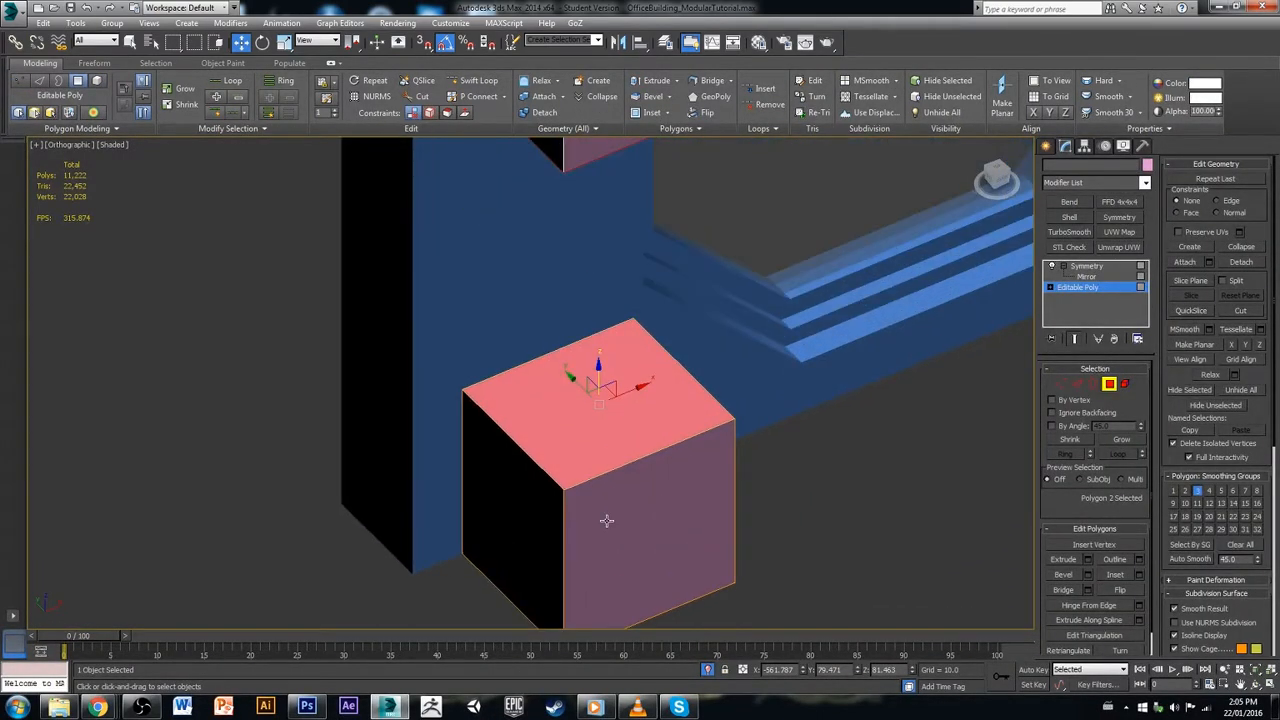
{"action": "left_click", "coordinate": [1139, 574]}
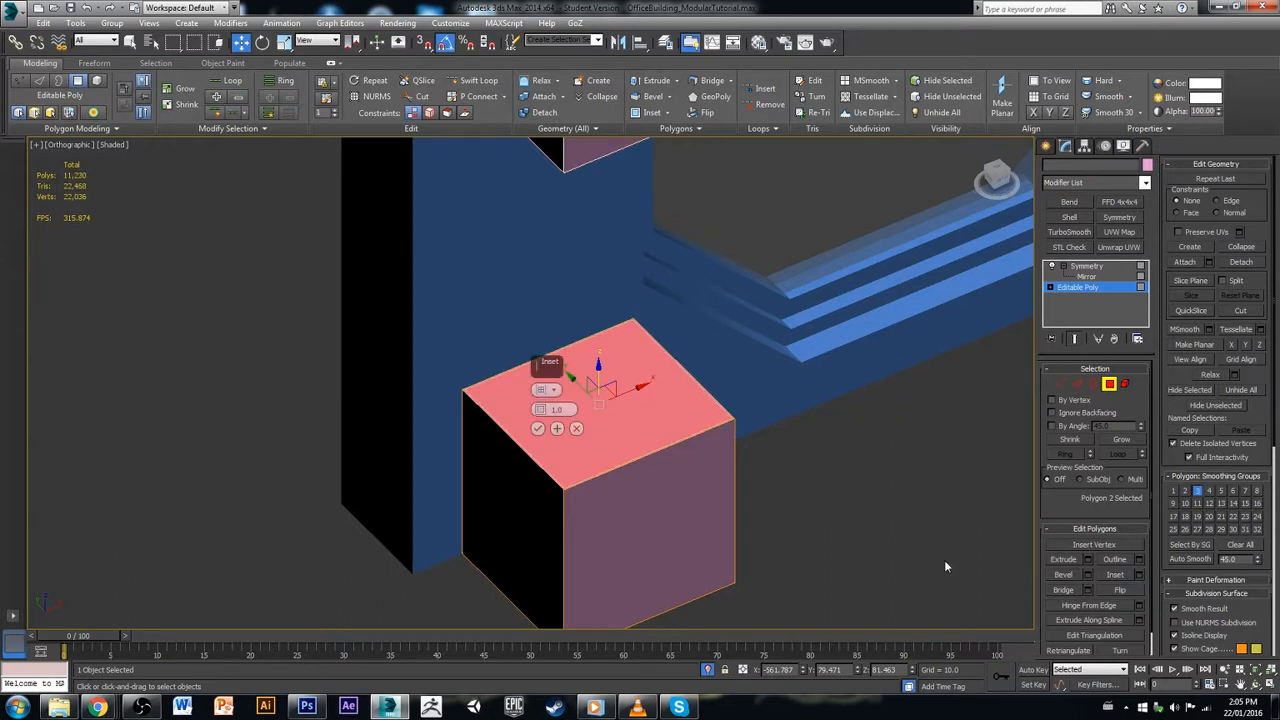
{"action": "left_click_drag", "start_coordinate": [541, 410], "coordinate": [572, 393]}
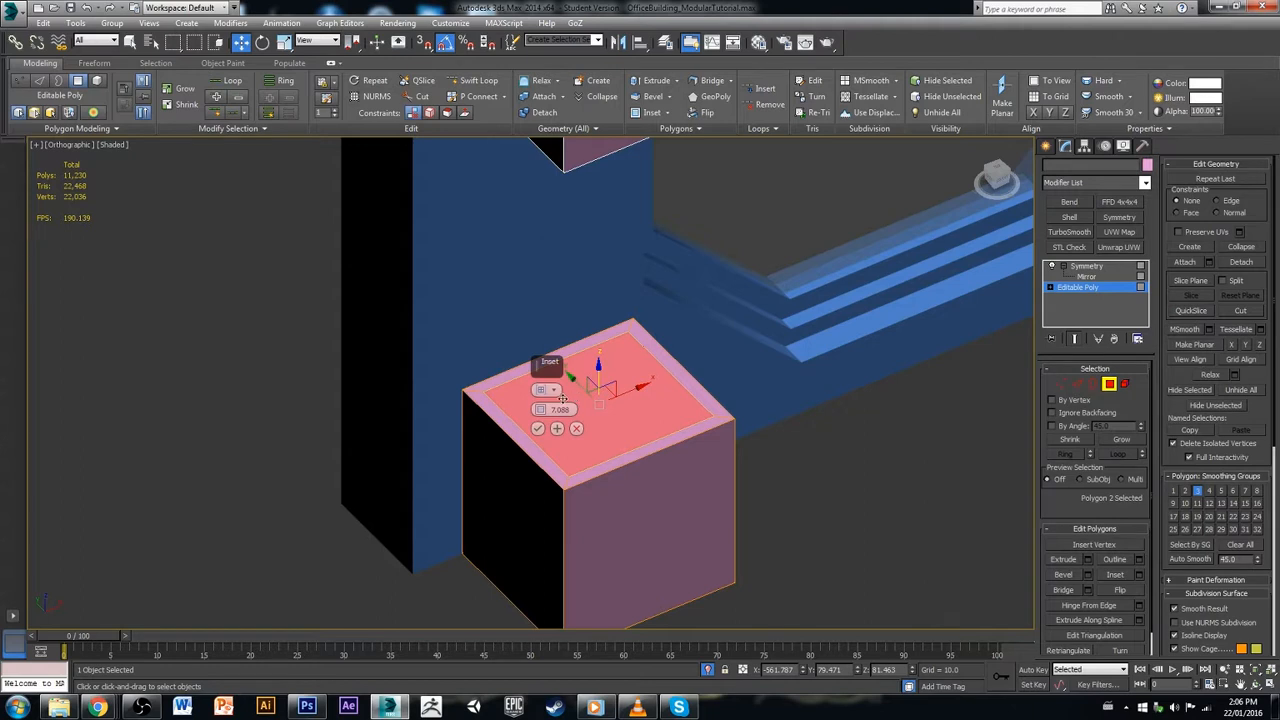
{"action": "left_click_drag", "start_coordinate": [541, 410], "coordinate": [541, 409]}
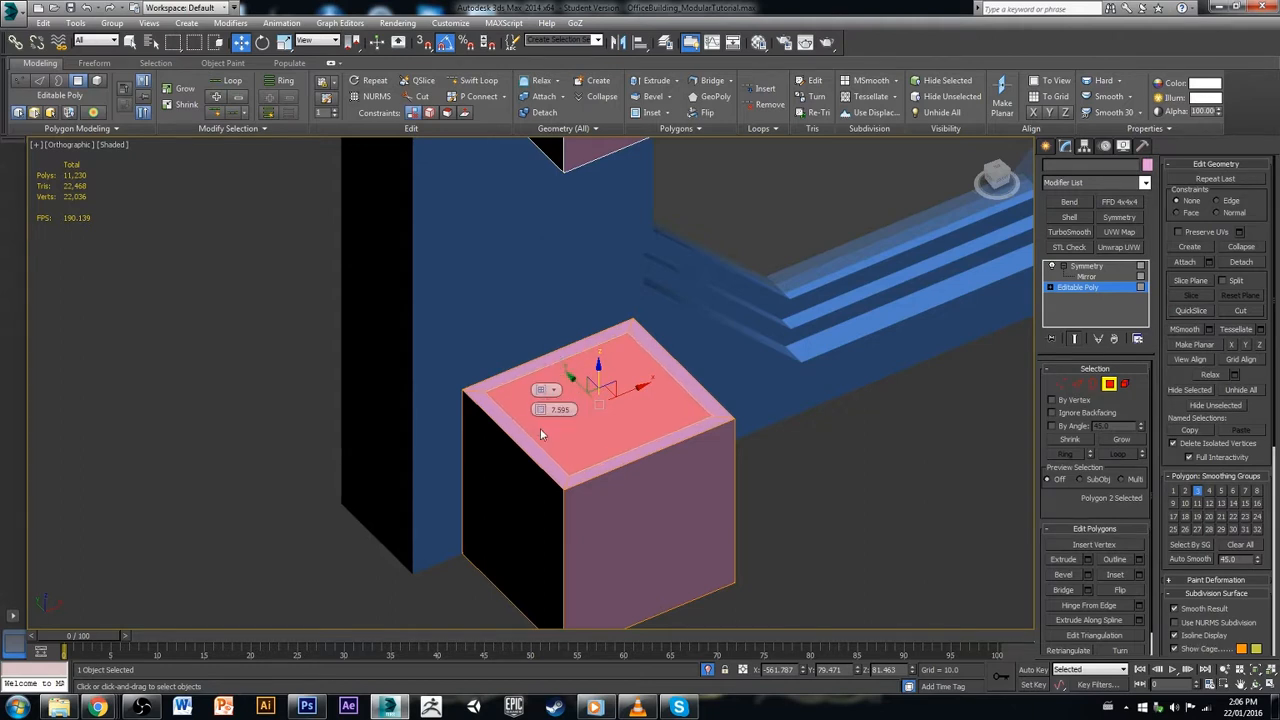
{"action": "left_click", "coordinate": [538, 428]}
Step: Extrude the inset polygon upward by about 53.6 to start the column's shaft
{"action": "left_click", "coordinate": [1087, 560]}
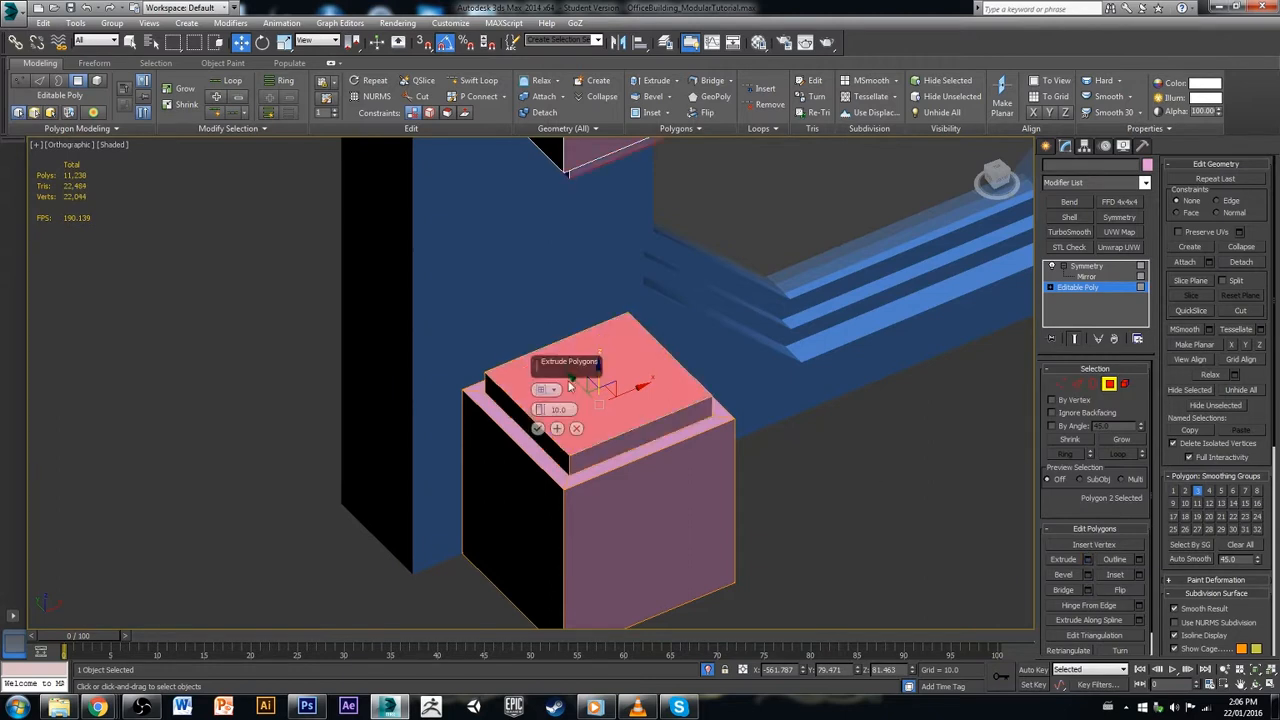
{"action": "left_click_drag", "start_coordinate": [541, 410], "coordinate": [575, 296]}
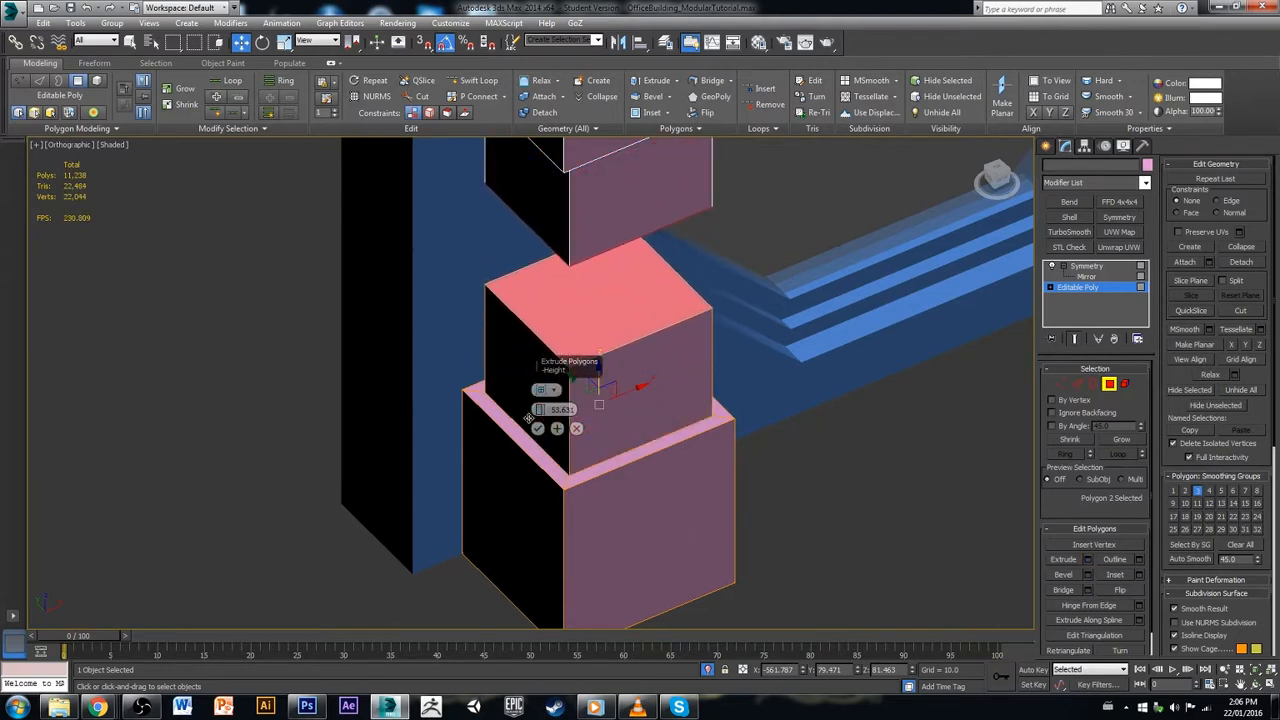
{"action": "left_click", "coordinate": [538, 428]}
Step: Delete the polygon capping the top of the lower shaft half
{"action": "middle_click_drag", "start_coordinate": [664, 535], "coordinate": [684, 511], "text": "alt"}
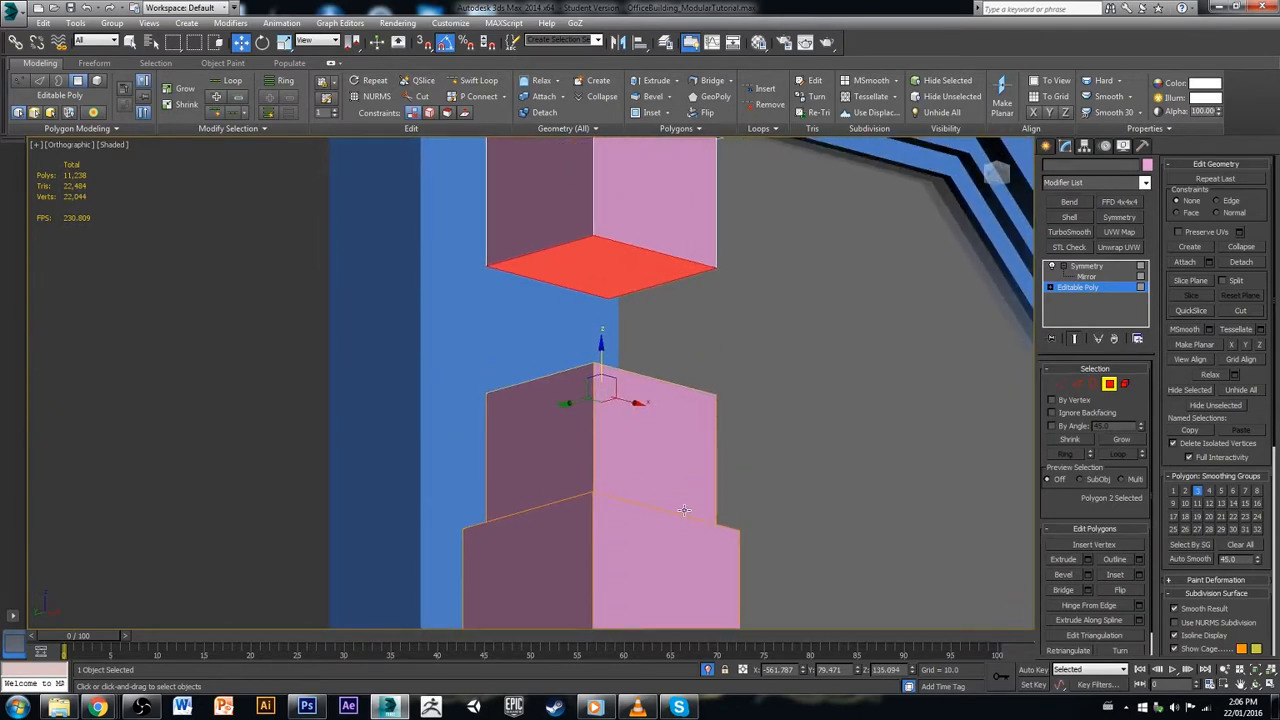
{"action": "key", "text": "ctrl+d"}
{"action": "middle_click_drag", "start_coordinate": [720, 311], "coordinate": [702, 370], "text": "alt"}
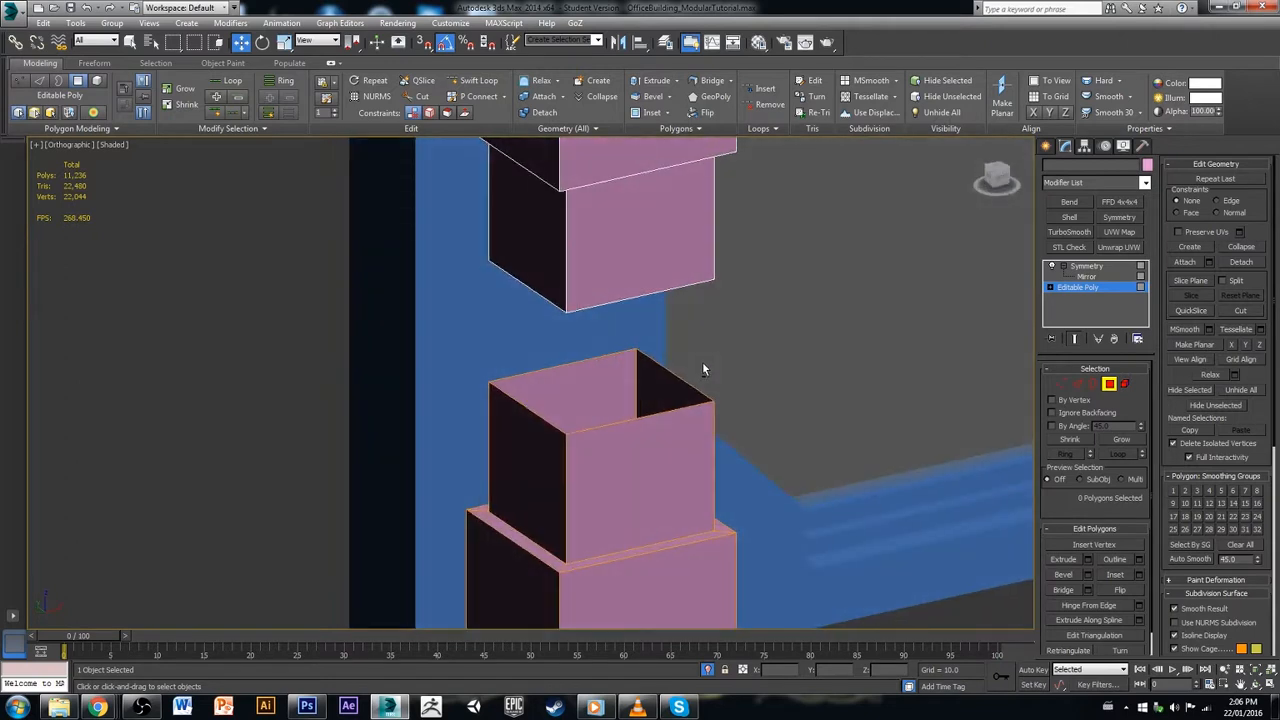
Step: Raise the shaft's open top border along Z by about 26 to meet the mirrored upper half
{"action": "key", "text": "3"}
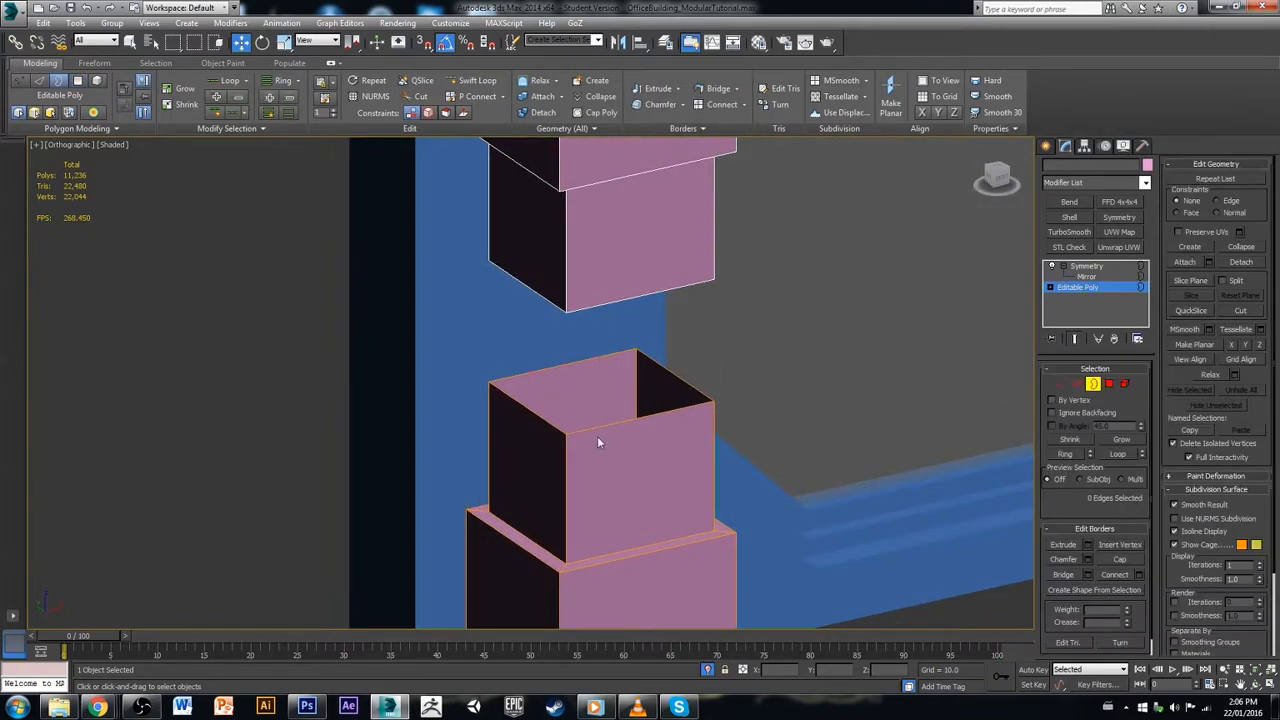
{"action": "left_click", "coordinate": [598, 440]}
{"action": "left_click_drag", "start_coordinate": [602, 358], "coordinate": [627, 290]}
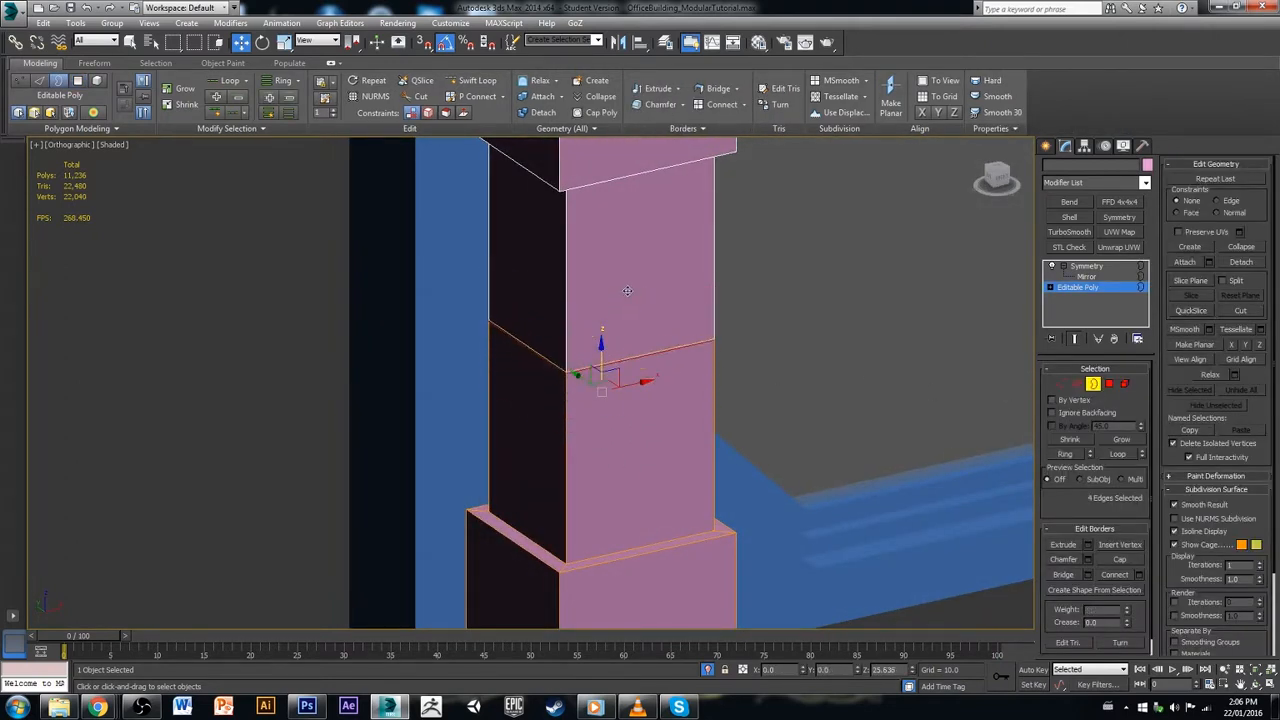
{"action": "left_click", "coordinate": [711, 381]}
{"action": "scroll", "coordinate": [633, 483], "scroll_direction": "down", "scroll_amount": 3}
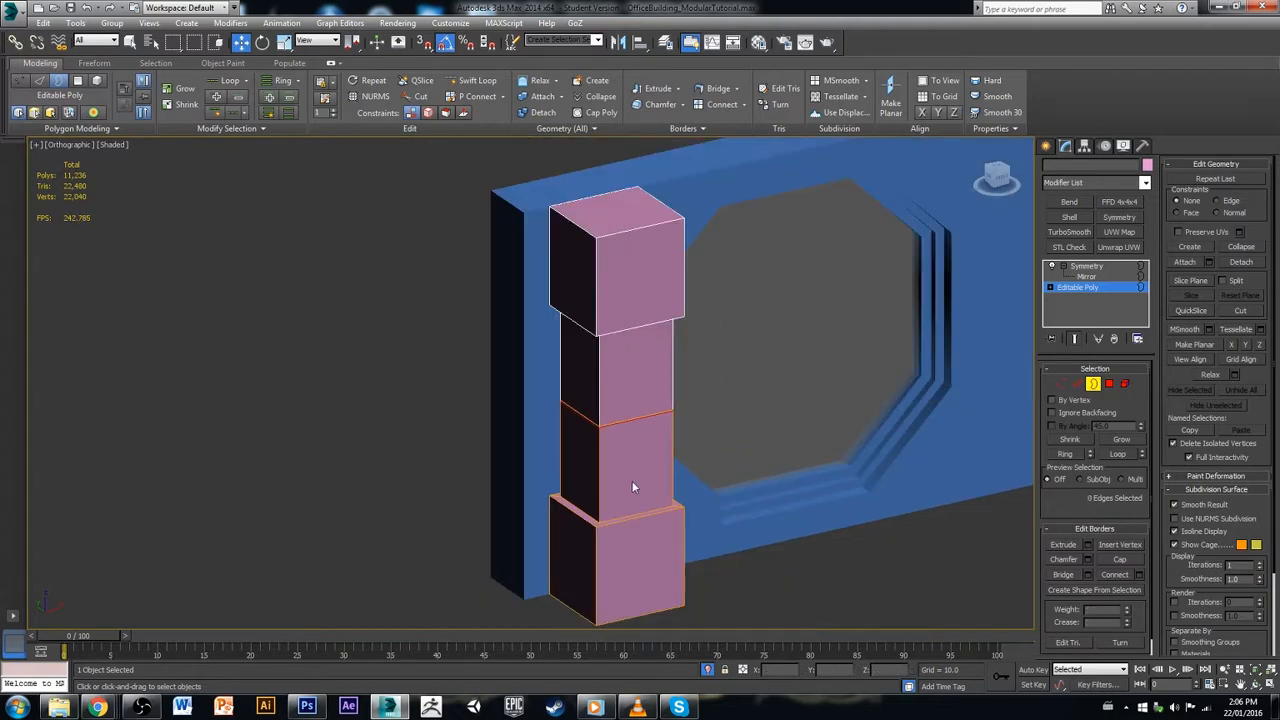
Step: Scale the shaft's four side polygons inward on X and Y to make the shaft slimmer than its end blocks
{"action": "middle_click_drag", "start_coordinate": [631, 492], "coordinate": [672, 521], "text": "alt"}
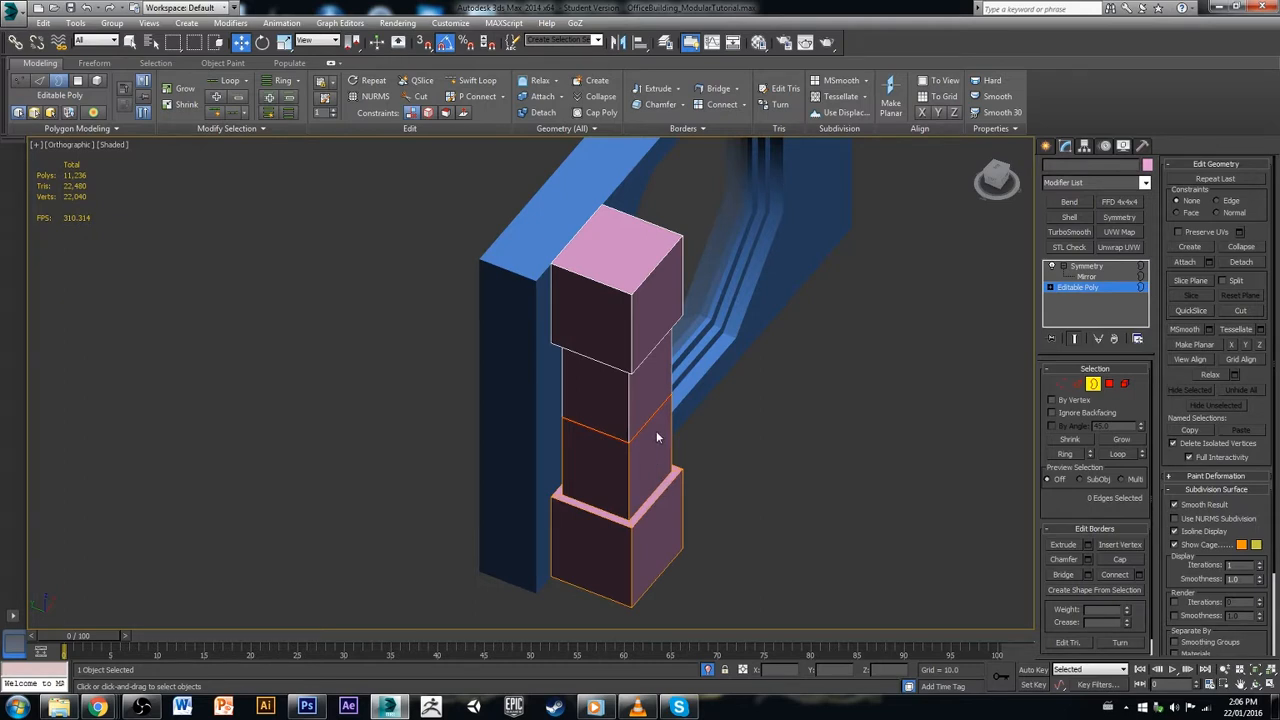
{"action": "scroll", "coordinate": [754, 570], "scroll_direction": "down", "scroll_amount": 5}
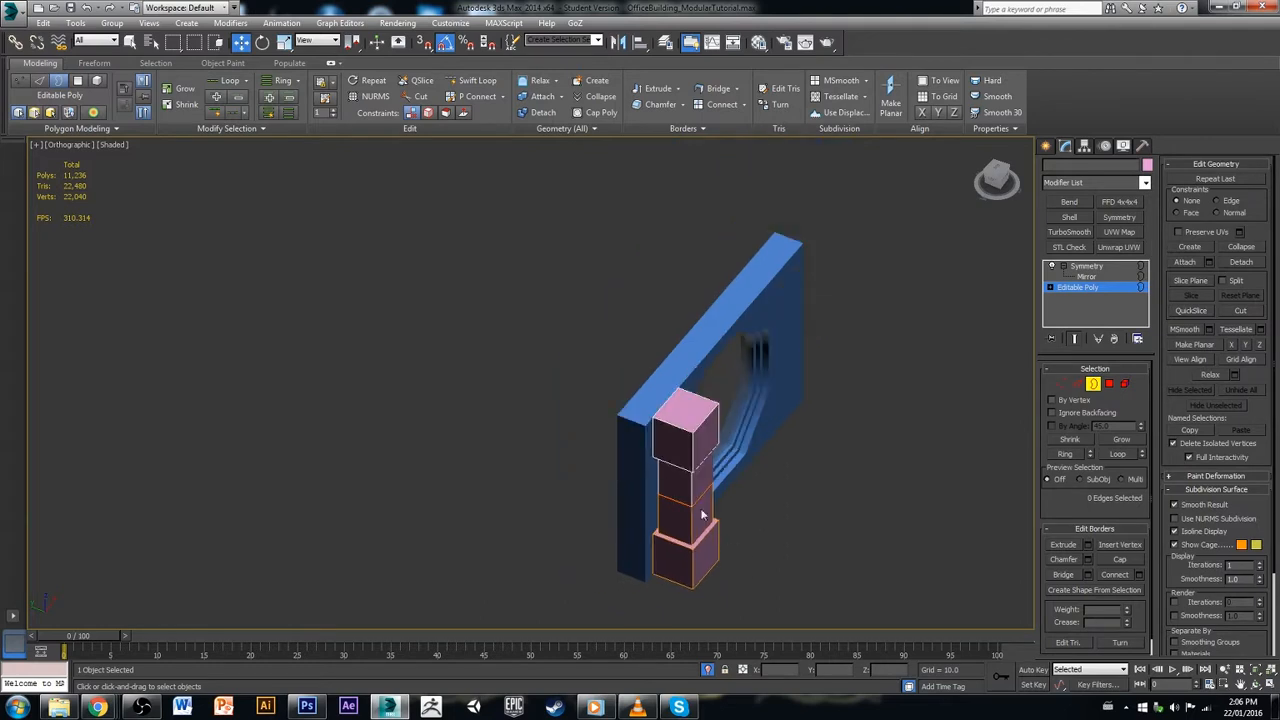
{"action": "scroll", "coordinate": [704, 500], "scroll_direction": "up", "scroll_amount": 3}
{"action": "left_click", "coordinate": [1095, 387]}
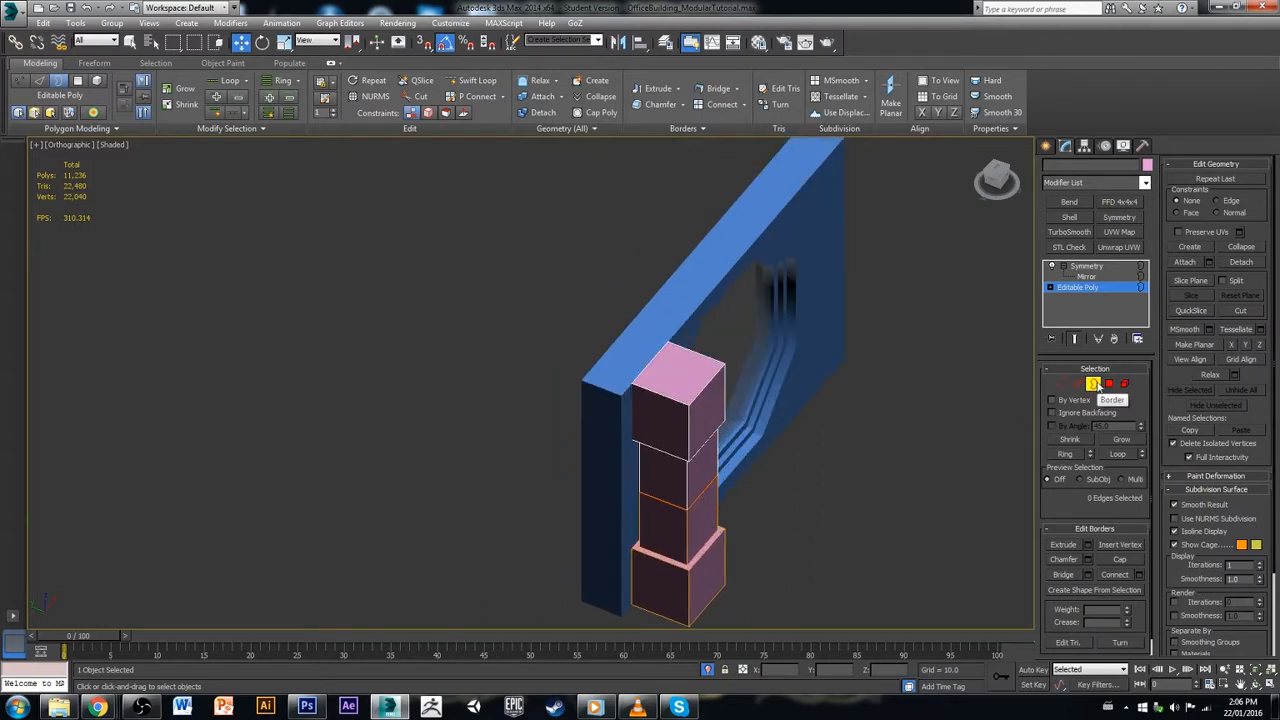
{"action": "middle_click_drag", "start_coordinate": [802, 572], "coordinate": [808, 492], "text": "alt"}
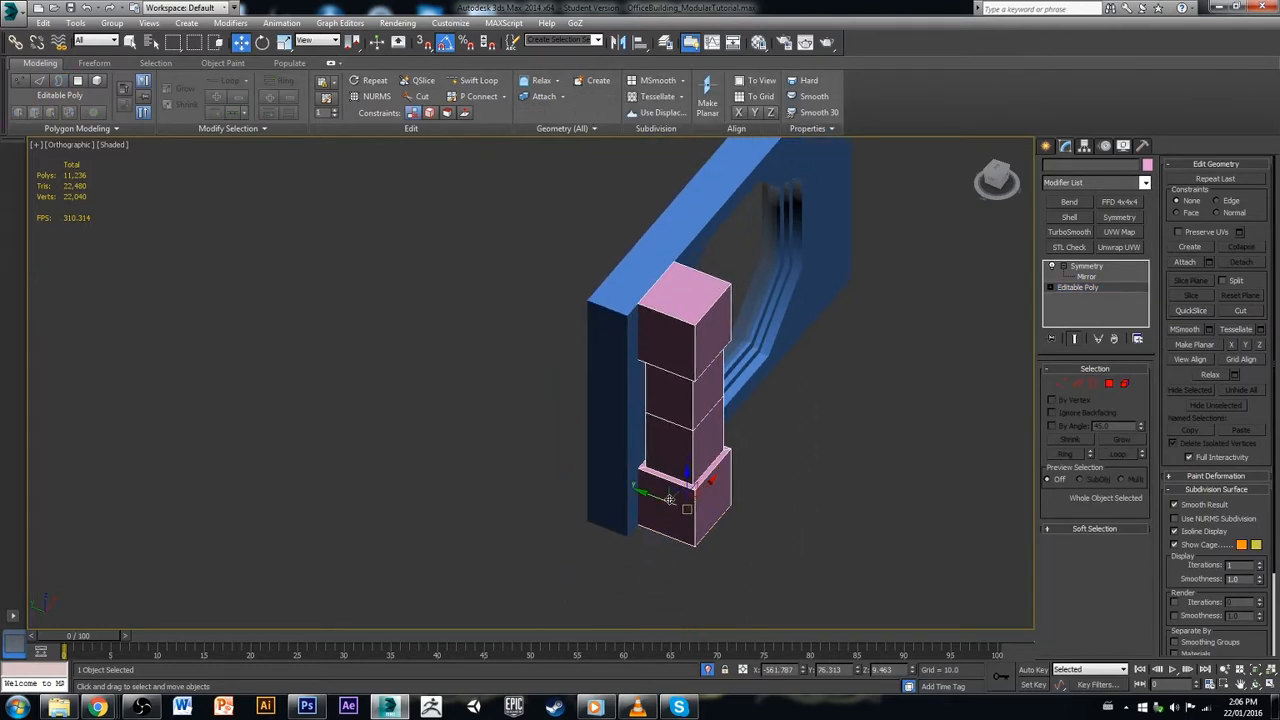
{"action": "left_click", "coordinate": [1108, 383]}
{"action": "left_click", "coordinate": [704, 449]}
{"action": "left_click", "coordinate": [665, 454], "text": "shift"}
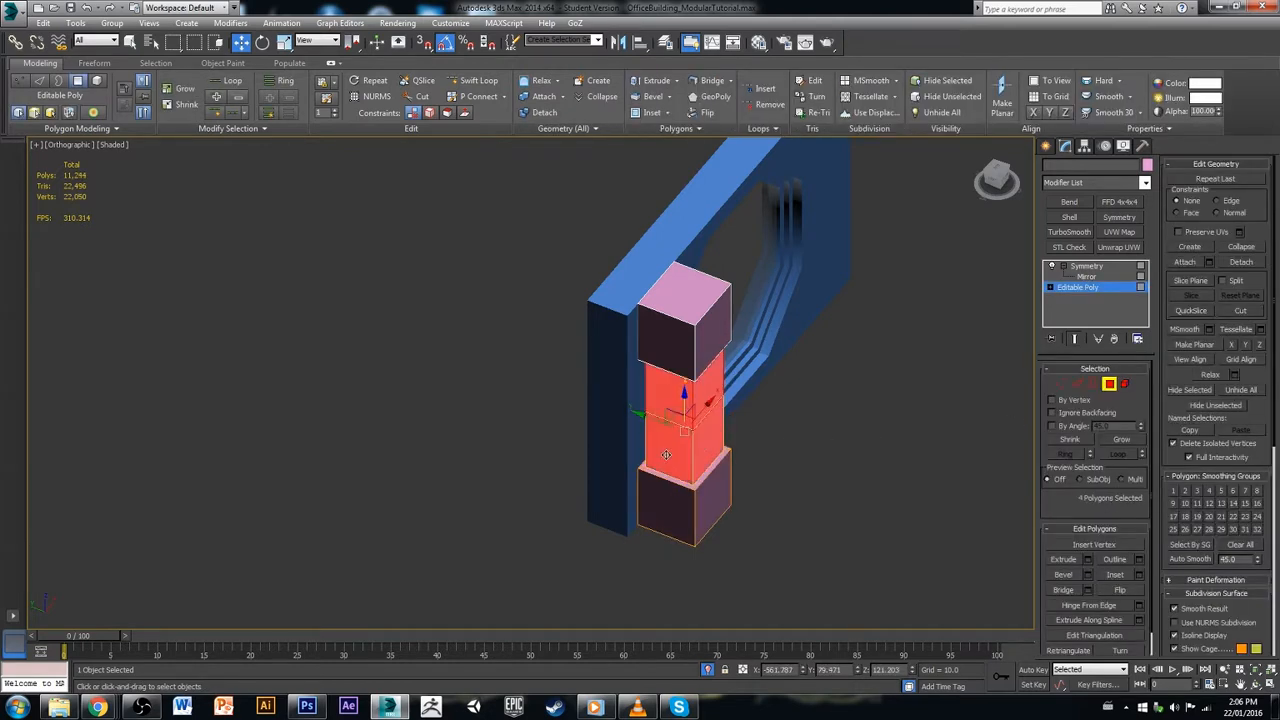
{"action": "key", "text": "e"}
{"action": "key", "text": "r"}
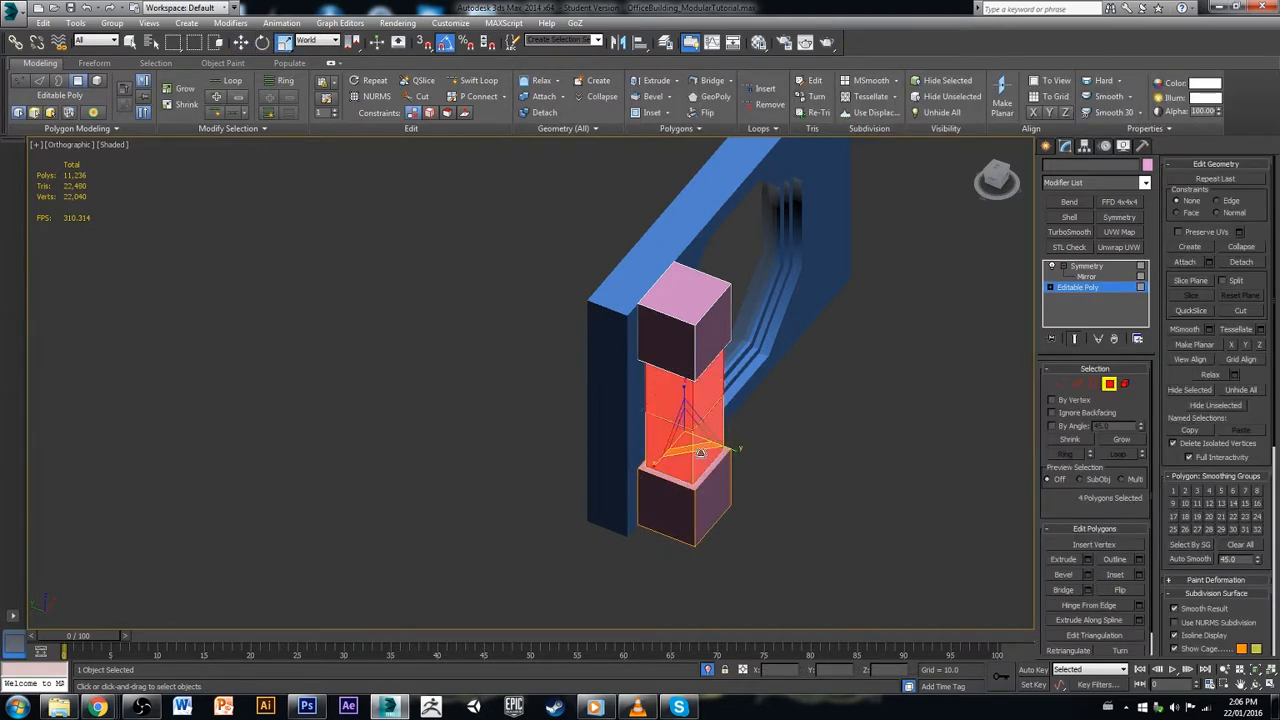
{"action": "mouse_move", "coordinate": [697, 453]}
{"action": "left_mouse_down"}
{"action": "mouse_move", "coordinate": [677, 413]}
{"action": "mouse_move", "coordinate": [688, 448]}
{"action": "left_mouse_up"}
{"action": "left_click", "coordinate": [814, 455]}
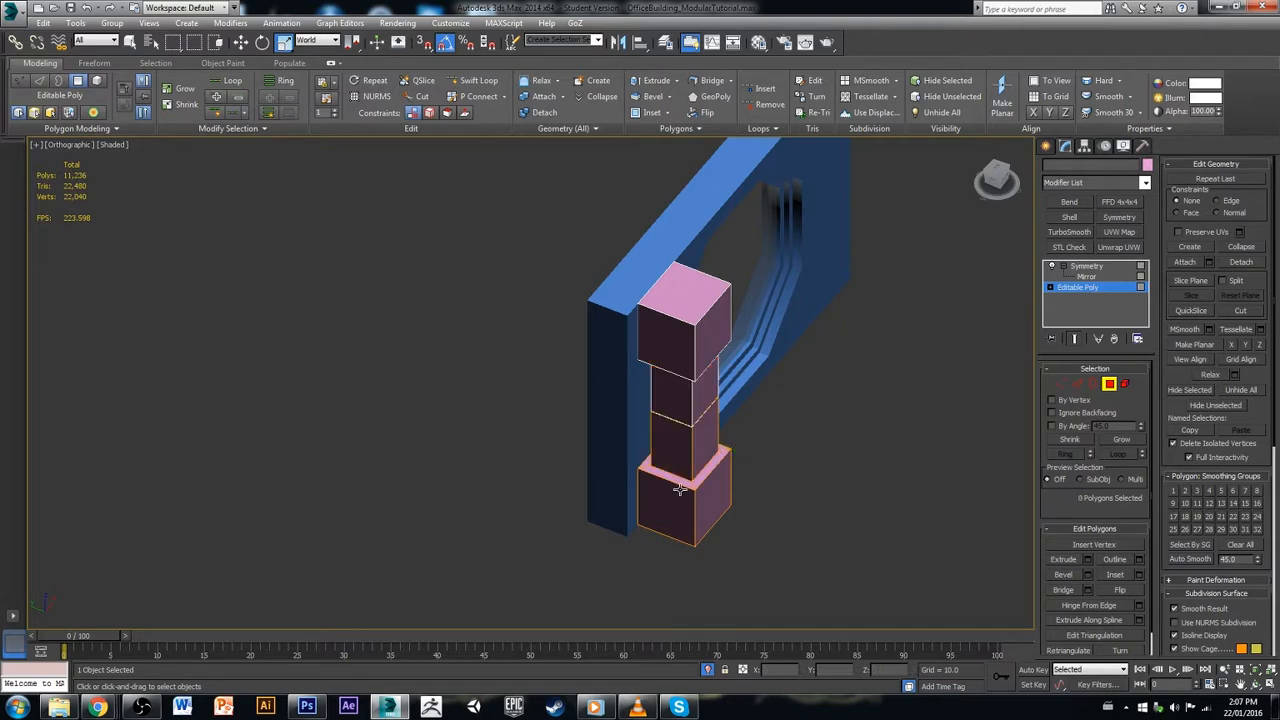
Step: Connect the ring of horizontal edges across the column's width with 1 segment, pinch 0 and slide 0
{"action": "scroll", "coordinate": [810, 436], "scroll_direction": "up", "scroll_amount": 2}
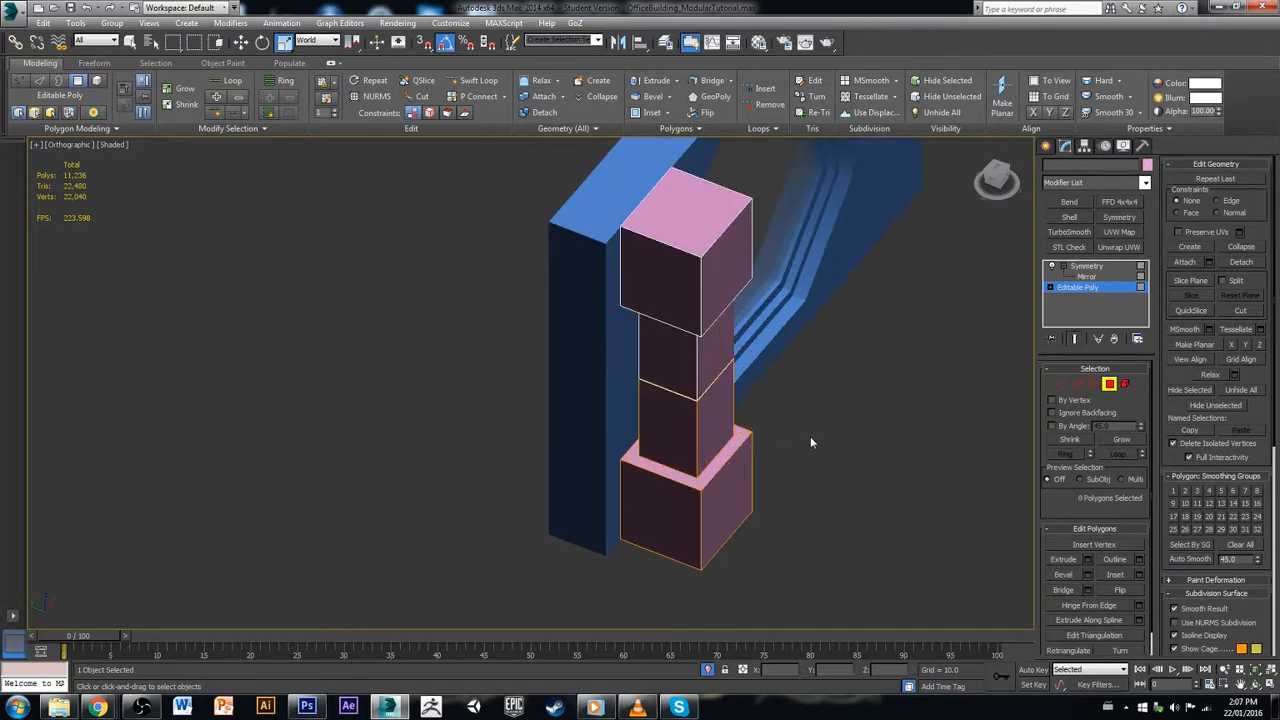
{"action": "left_click", "coordinate": [1076, 384]}
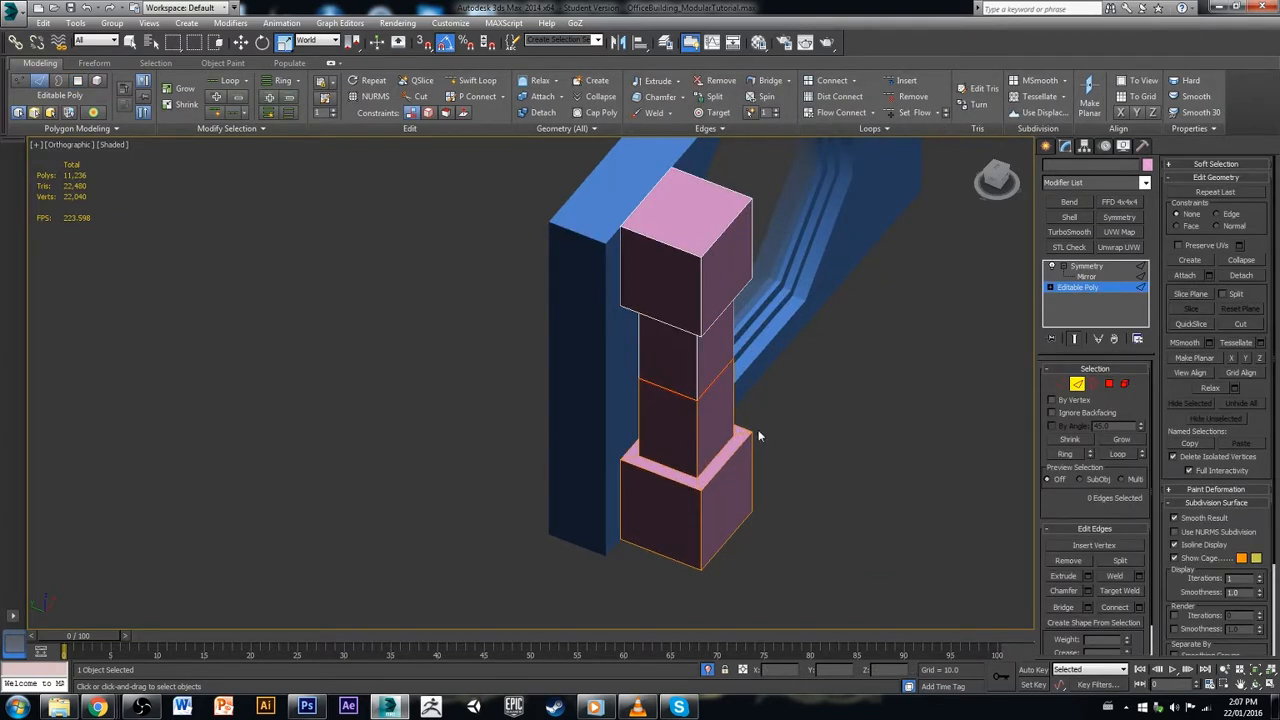
{"action": "double_click", "coordinate": [724, 462]}
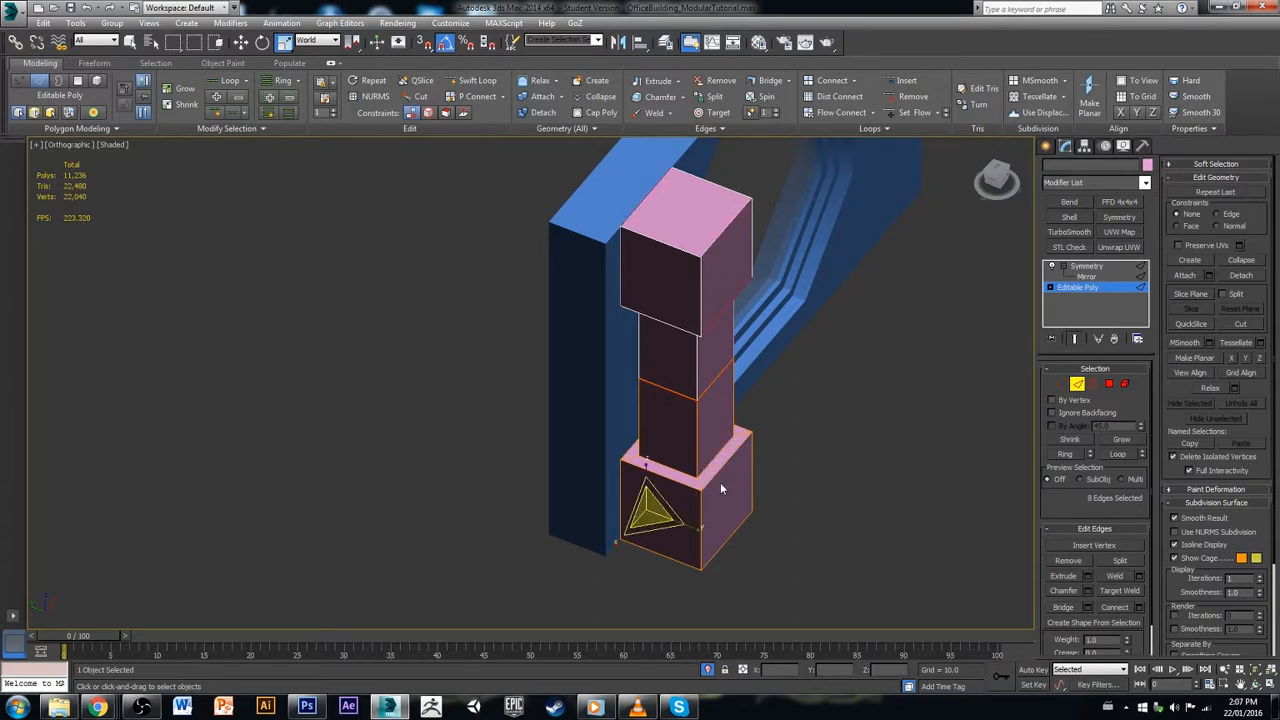
{"action": "middle_click_drag", "start_coordinate": [749, 528], "coordinate": [615, 512], "text": "alt"}
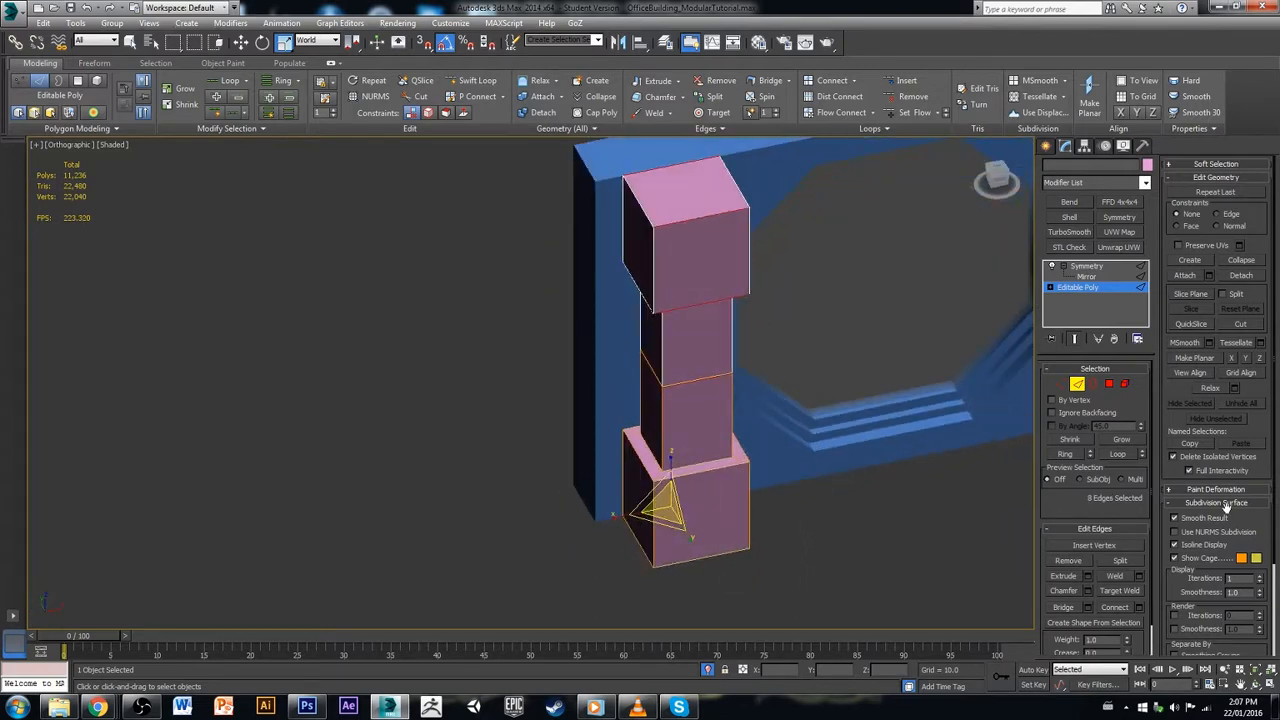
{"action": "left_click", "coordinate": [1139, 607]}
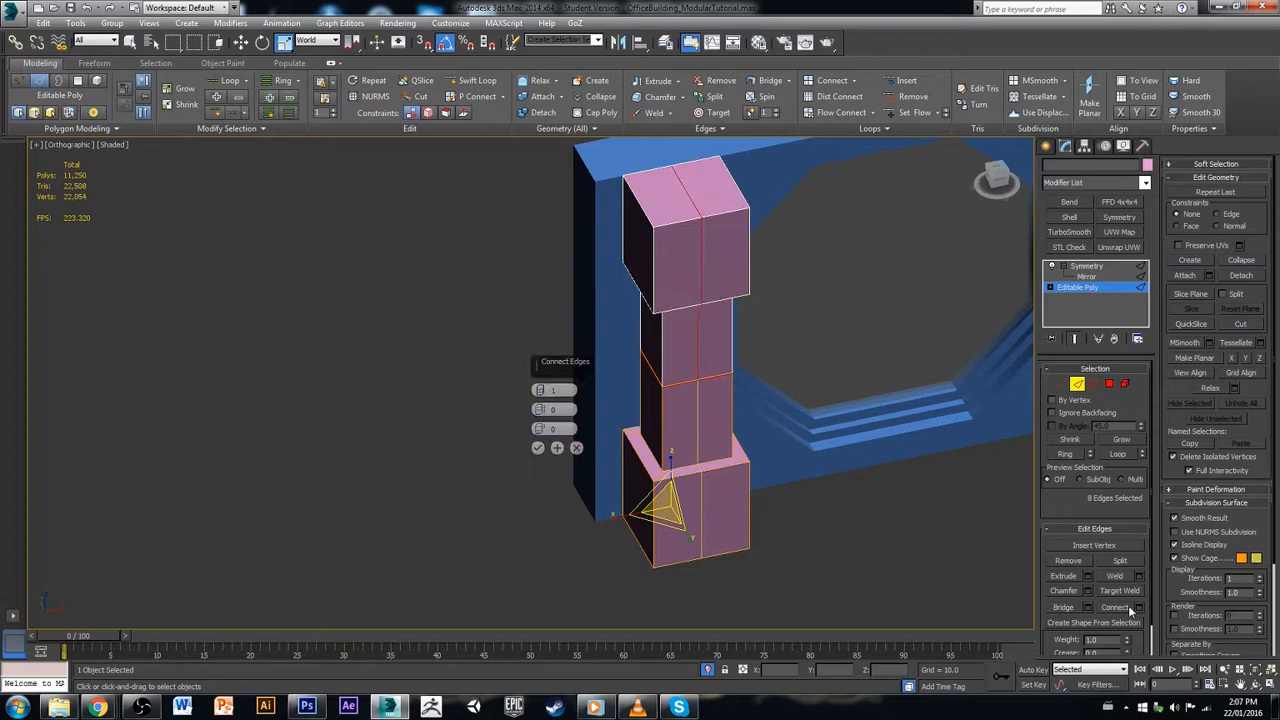
{"action": "left_click", "coordinate": [535, 447]}
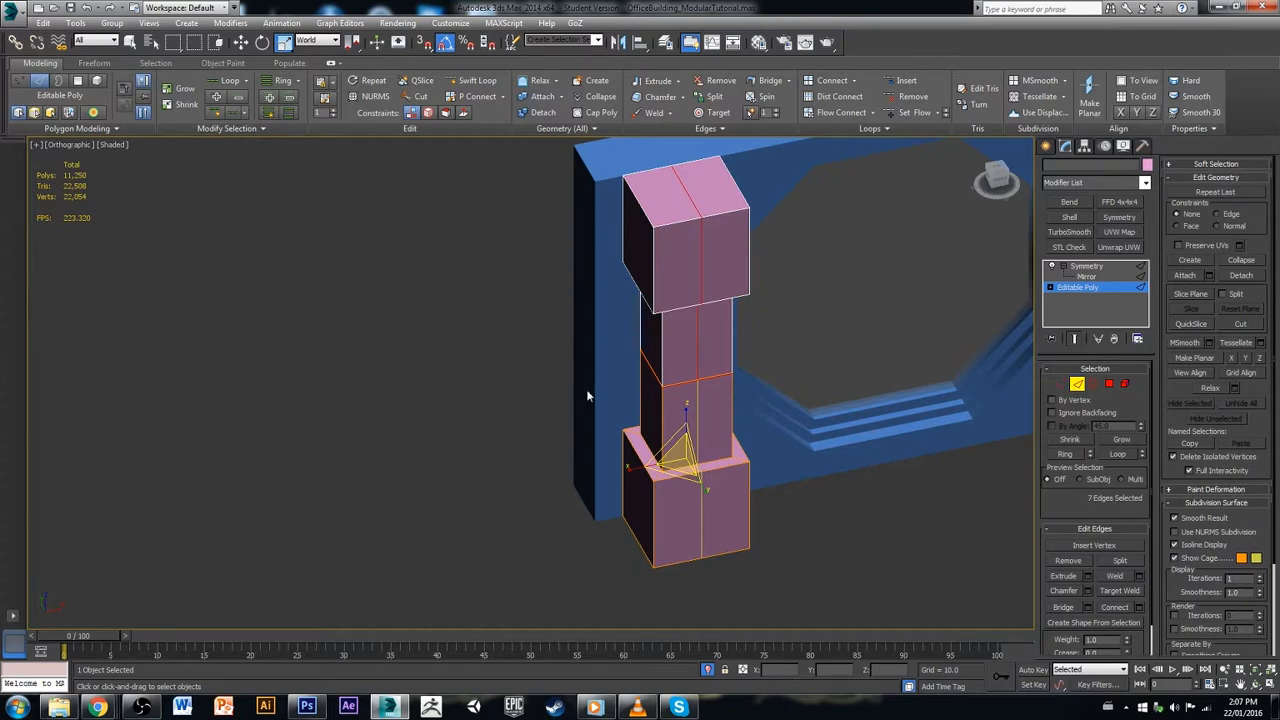
Step: Leave edge editing and rename the column object as Window_Collum
{"action": "left_click", "coordinate": [1077, 383]}
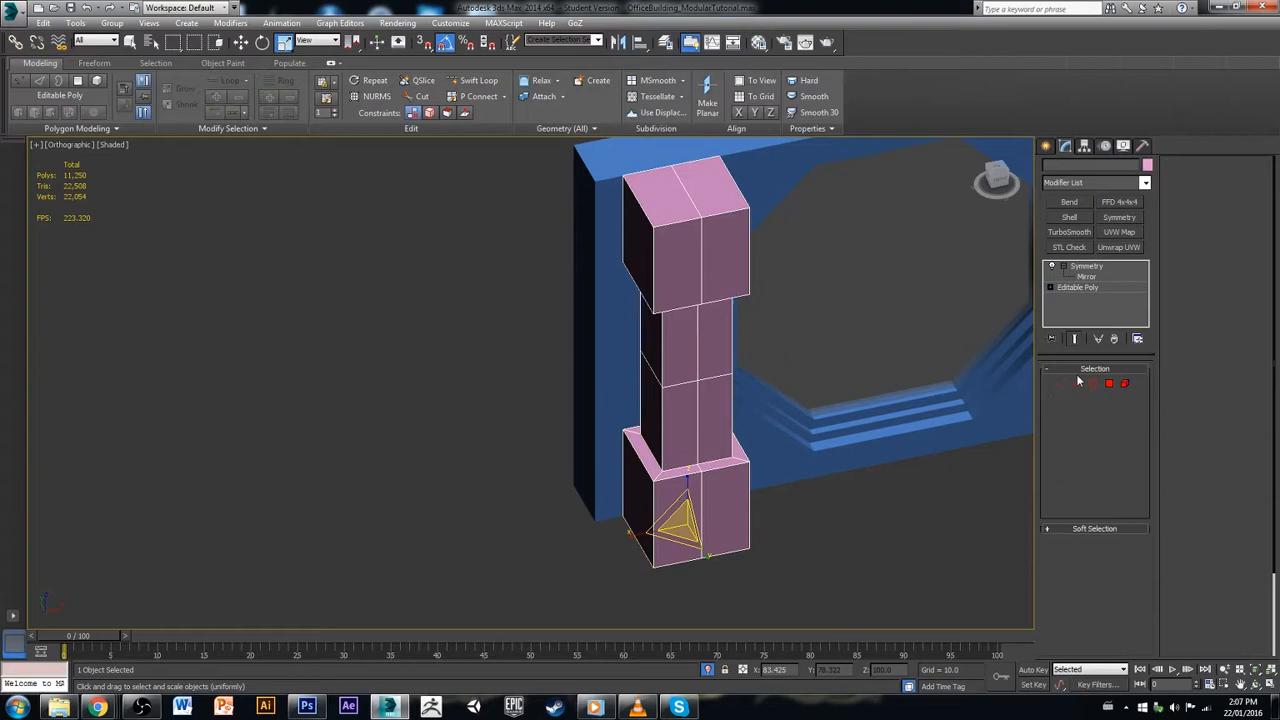
{"action": "left_click", "coordinate": [1083, 268]}
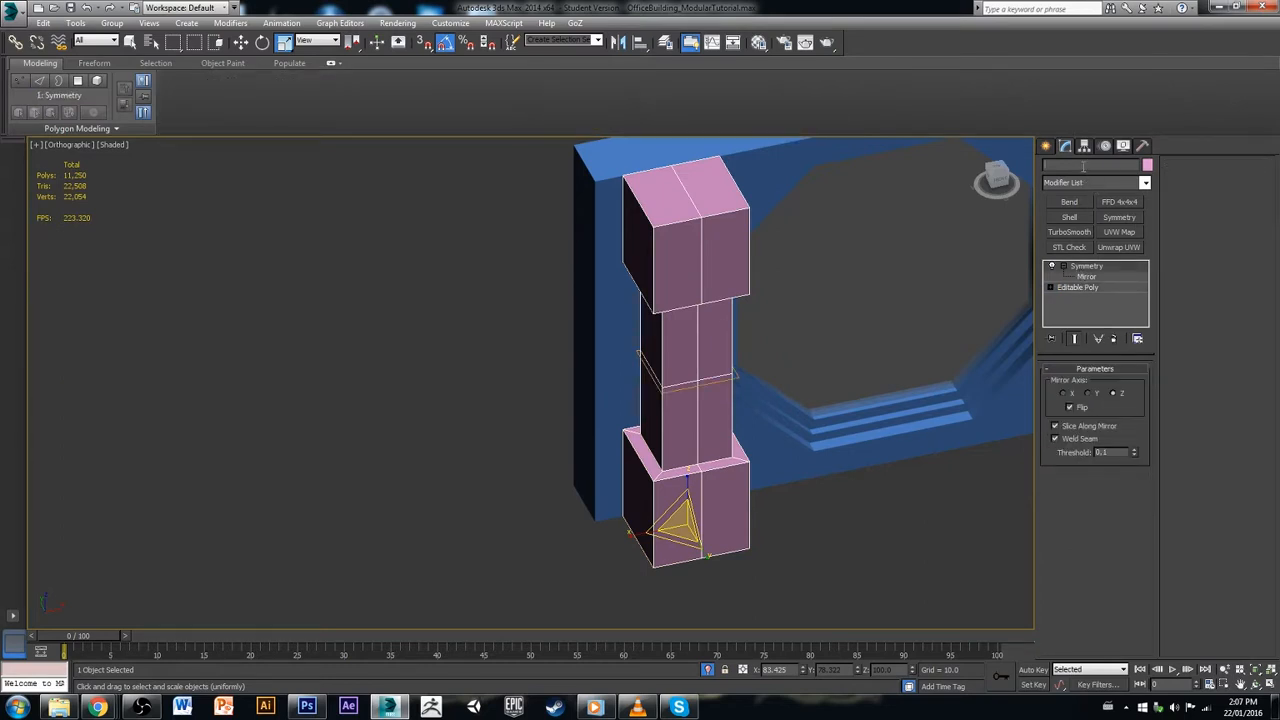
{"action": "type", "text": "Window_Cl"}
{"action": "type", "text": "llum"}
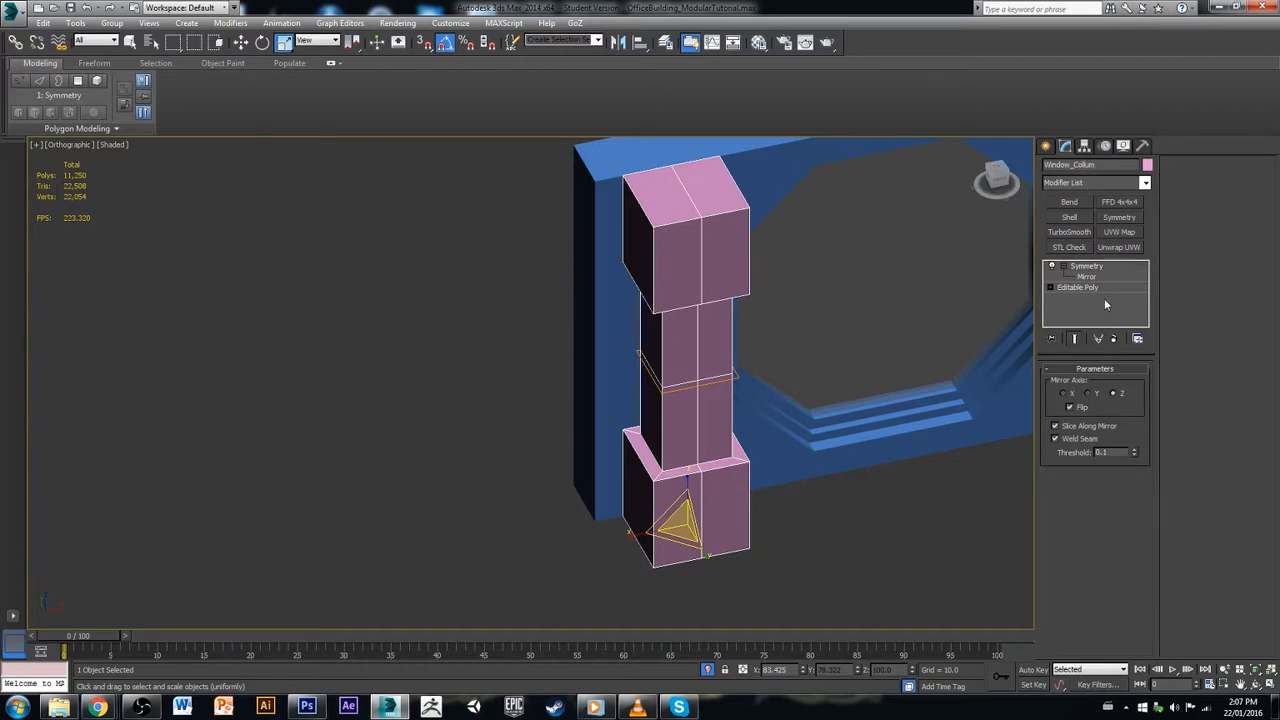
Step: Collapse the column's whole modifier stack into a single Editable Poly
{"action": "left_click", "coordinate": [1107, 288]}
{"action": "right_click", "coordinate": [1092, 312]}
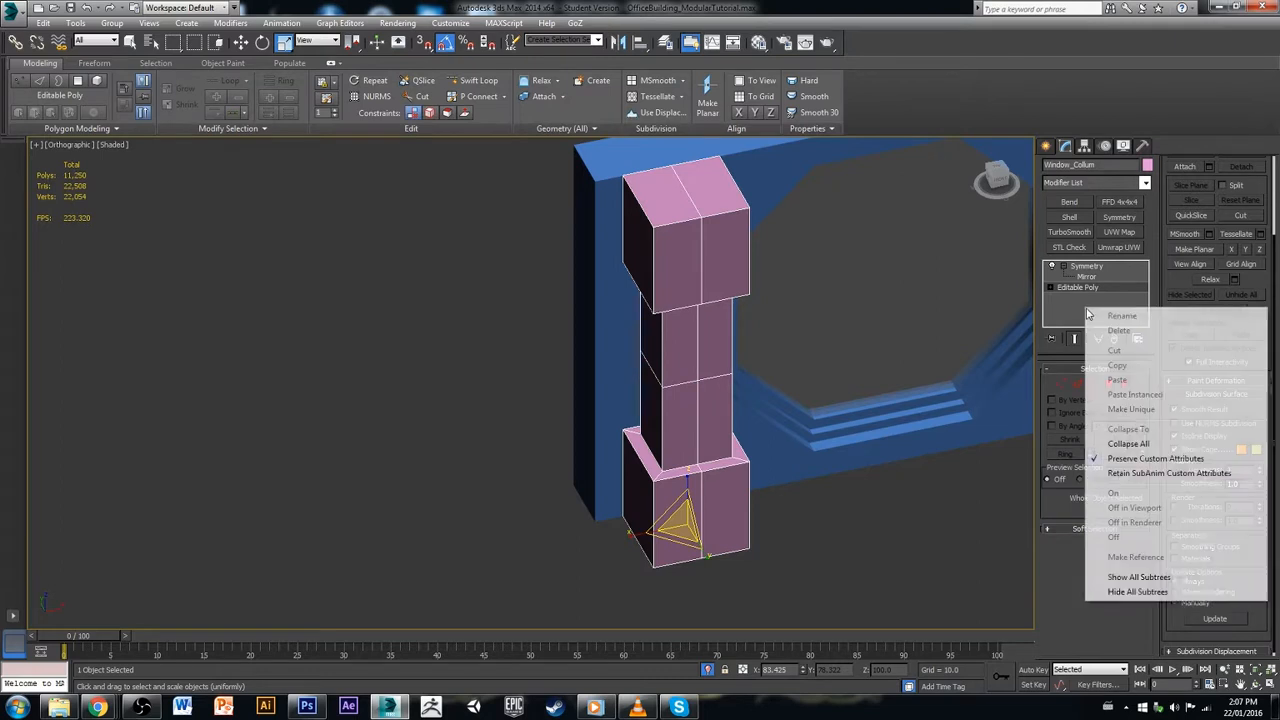
{"action": "left_click", "coordinate": [1129, 443]}
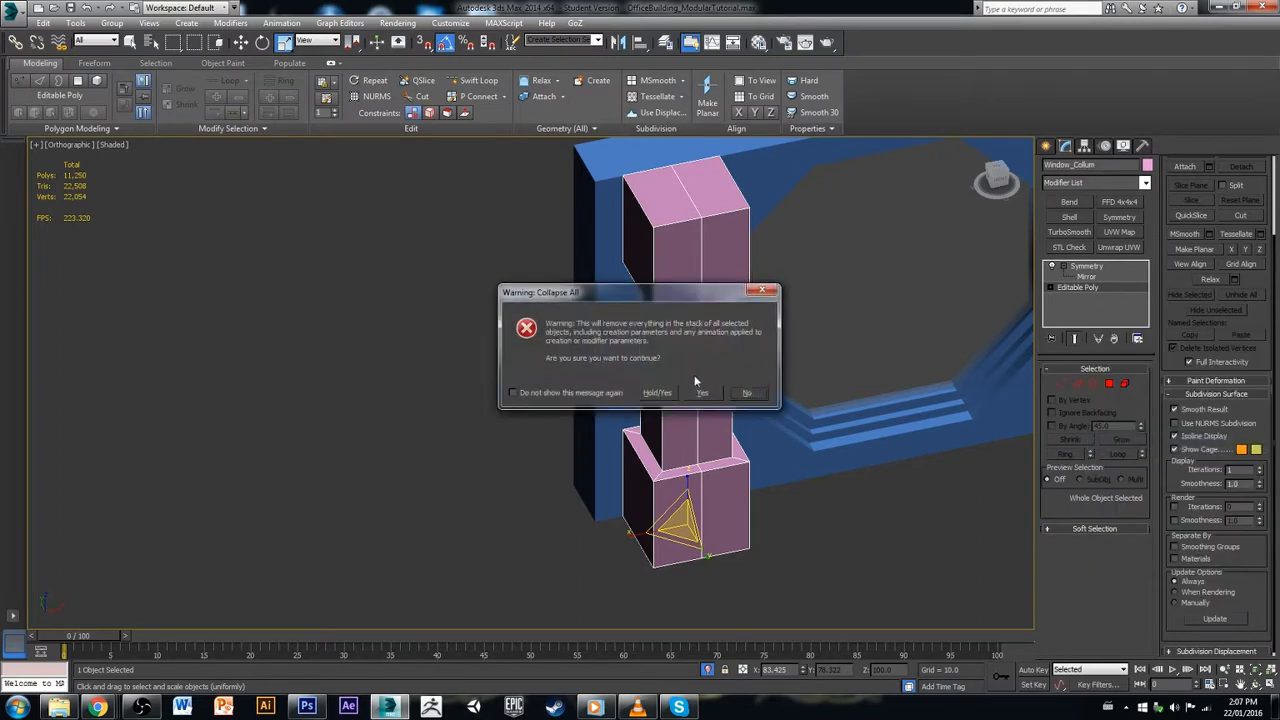
{"action": "left_click", "coordinate": [703, 393]}
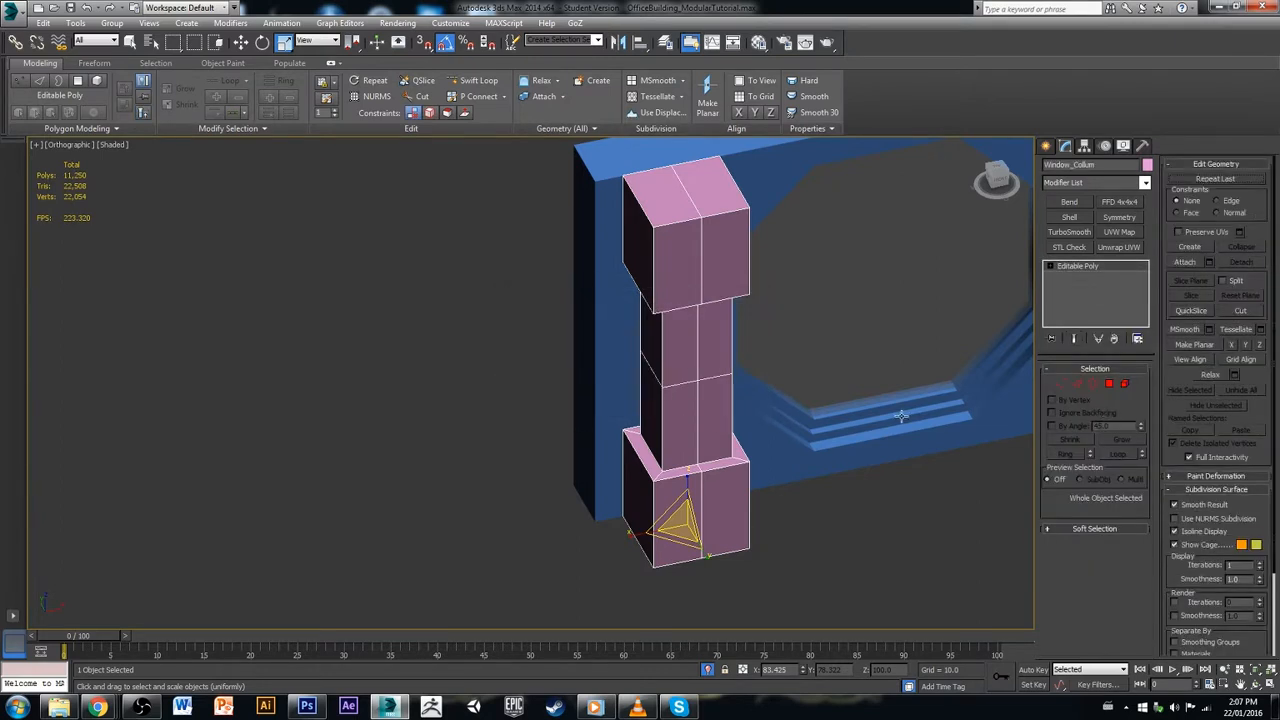
Step: Select the horizontal edge loop around the middle of the column's shaft, then clear the selection
{"action": "left_click", "coordinate": [1091, 384]}
{"action": "left_click", "coordinate": [1077, 384]}
{"action": "left_click", "coordinate": [764, 399]}
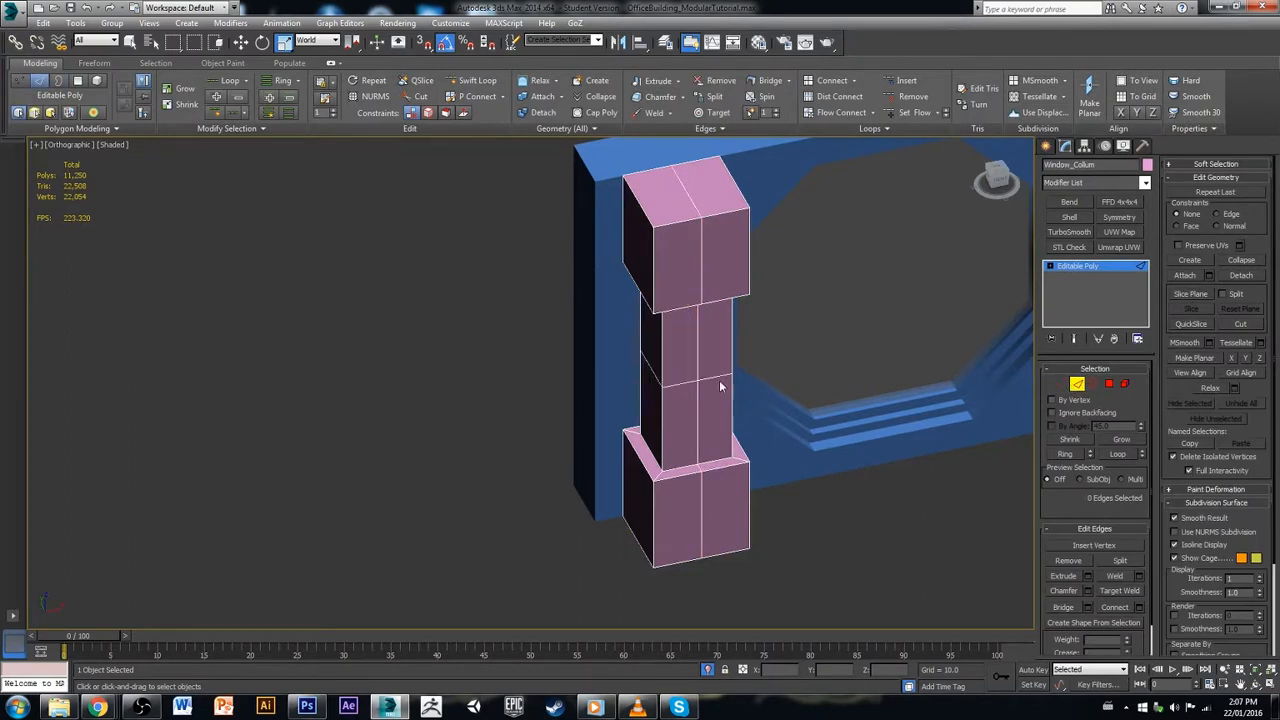
{"action": "double_click", "coordinate": [717, 377]}
{"action": "left_click", "coordinate": [893, 383]}
Step: Undo the recent edge selections on the column
{"action": "key", "text": "ctrl+z"}
{"action": "key", "text": "ctrl+z"}
{"action": "key", "text": "ctrl+z"}
{"action": "key", "text": "ctrl+z"}
{"action": "key", "text": "ctrl+z"}
{"action": "key", "text": "ctrl+z"}
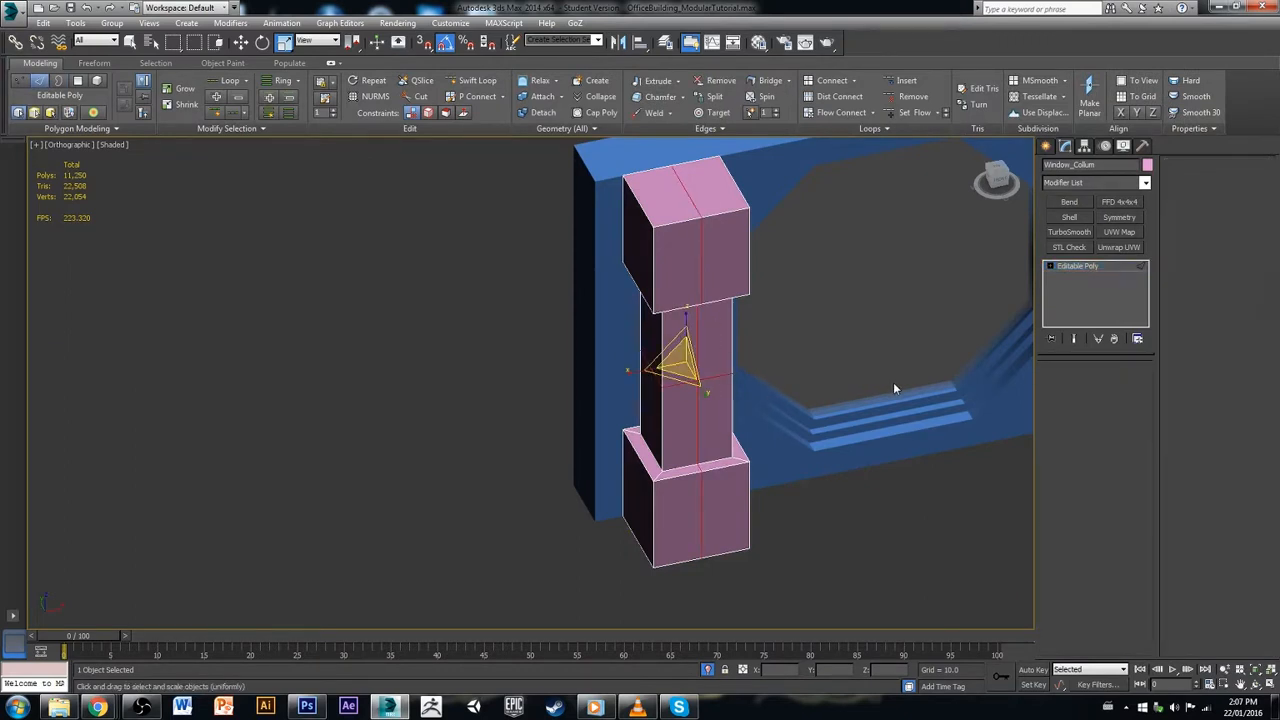
Step: Go to the column's Editable Poly level beneath Symmetry, clear the vertex selection and switch to edge editing
{"action": "left_click", "coordinate": [1075, 288]}
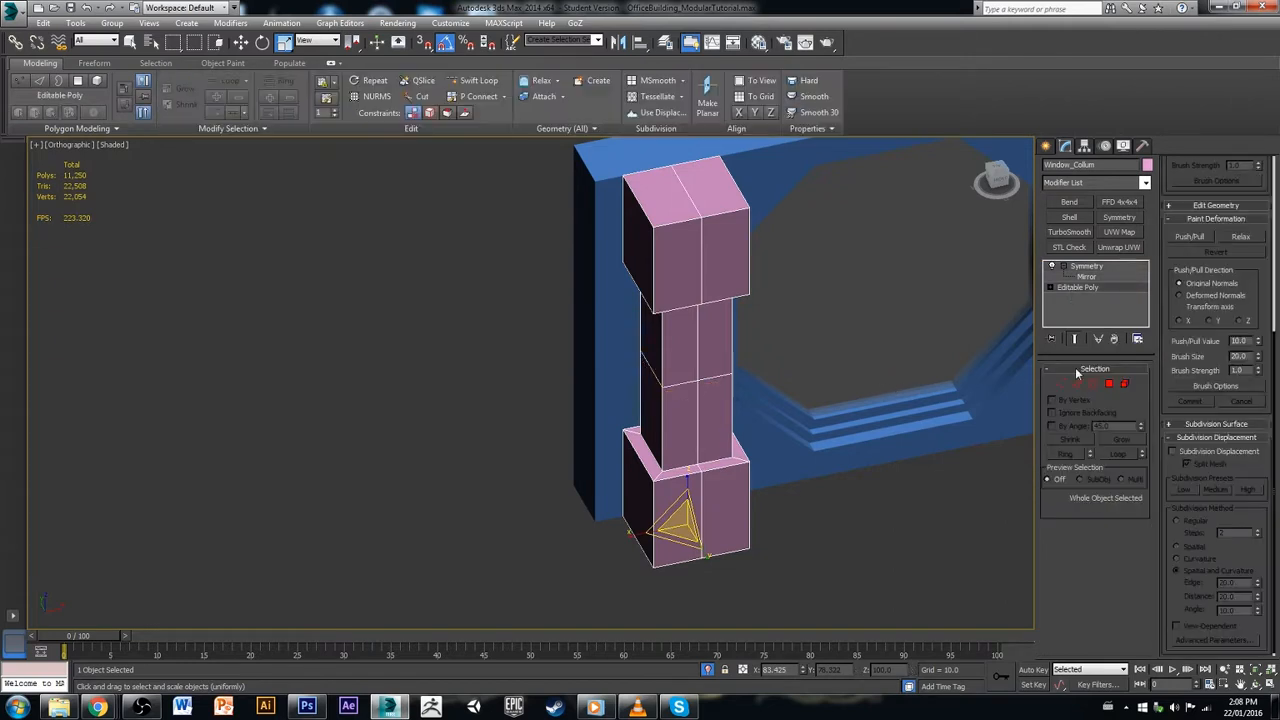
{"action": "left_click", "coordinate": [1076, 384]}
{"action": "left_click", "coordinate": [1061, 384]}
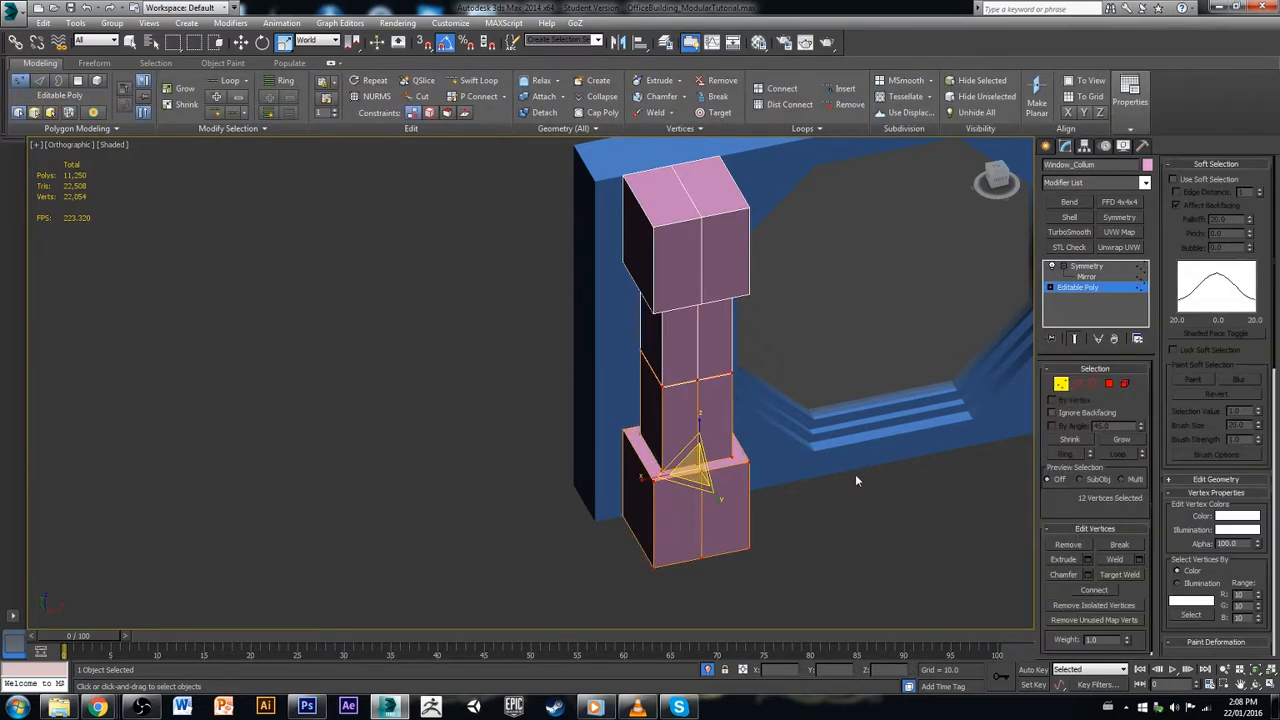
{"action": "mouse_move", "coordinate": [855, 474]}
{"action": "middle_mouse_down", "text": "alt"}
{"action": "mouse_move", "coordinate": [851, 514]}
{"action": "mouse_move", "coordinate": [869, 474]}
{"action": "middle_mouse_up", "text": "alt"}
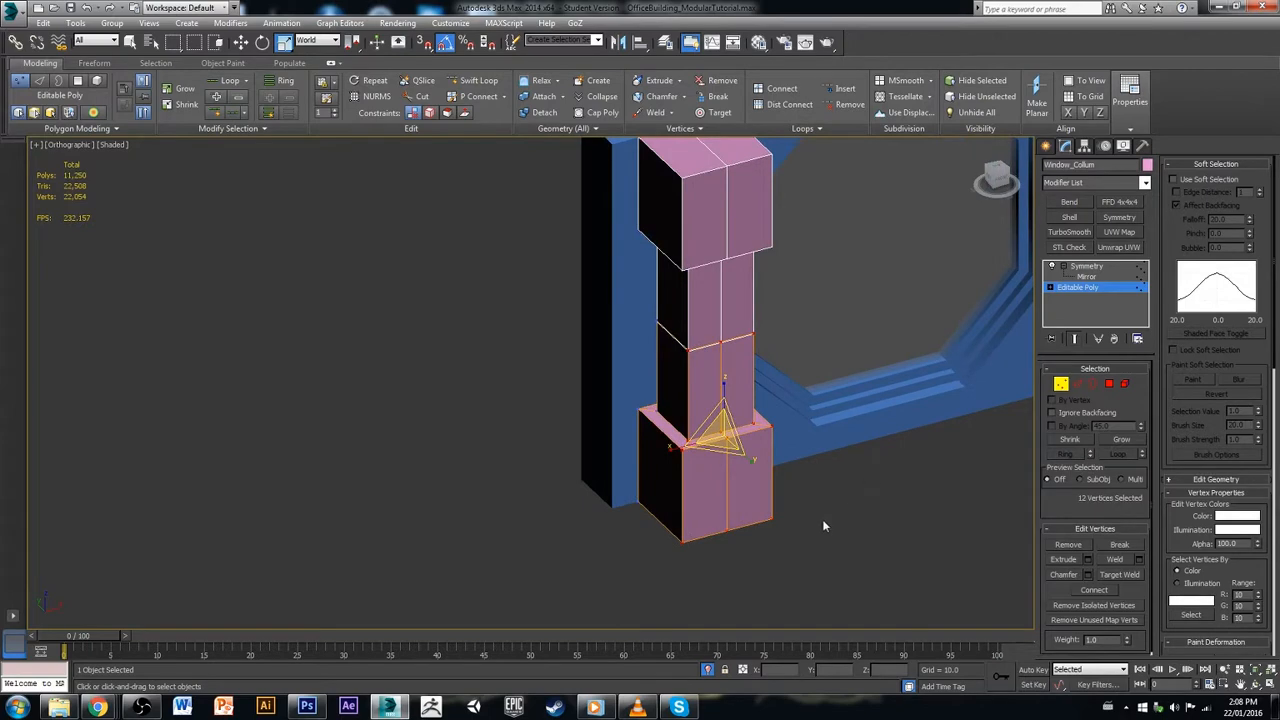
{"action": "left_click", "coordinate": [822, 526]}
{"action": "middle_click_drag", "start_coordinate": [822, 526], "coordinate": [1017, 376], "text": "alt"}
{"action": "left_click", "coordinate": [1077, 384]}
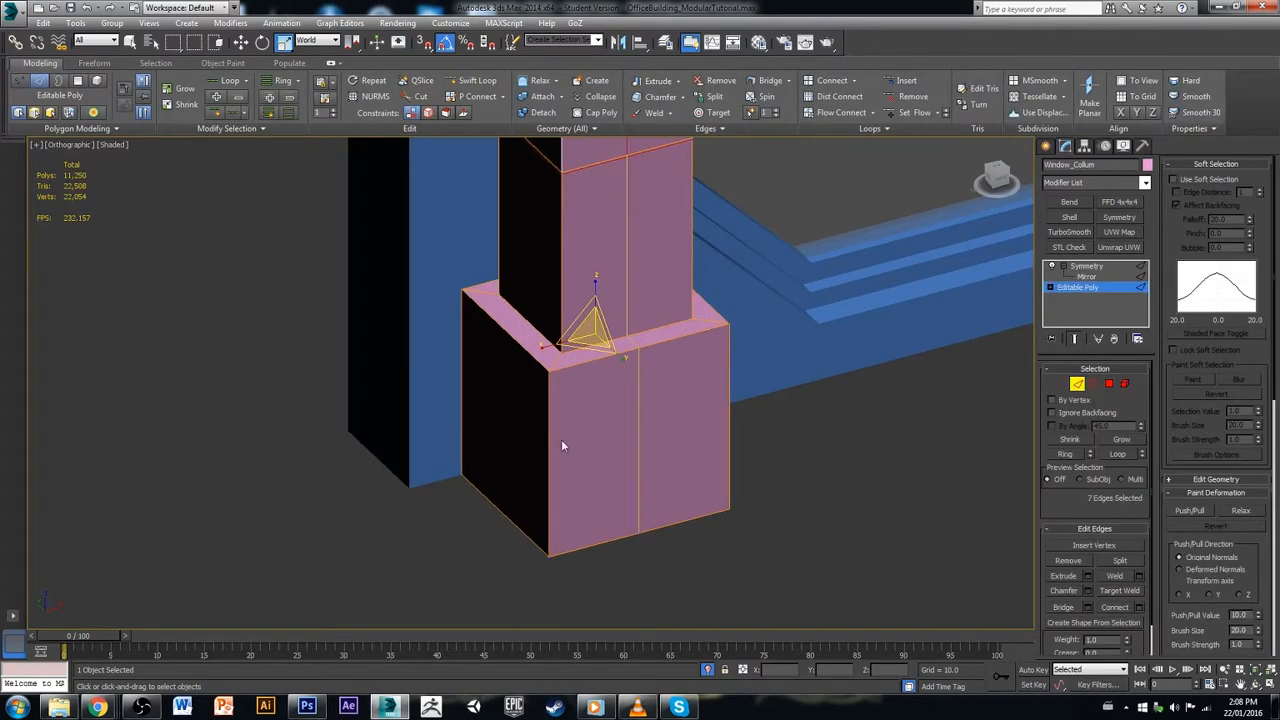
{"action": "left_click", "coordinate": [548, 445]}
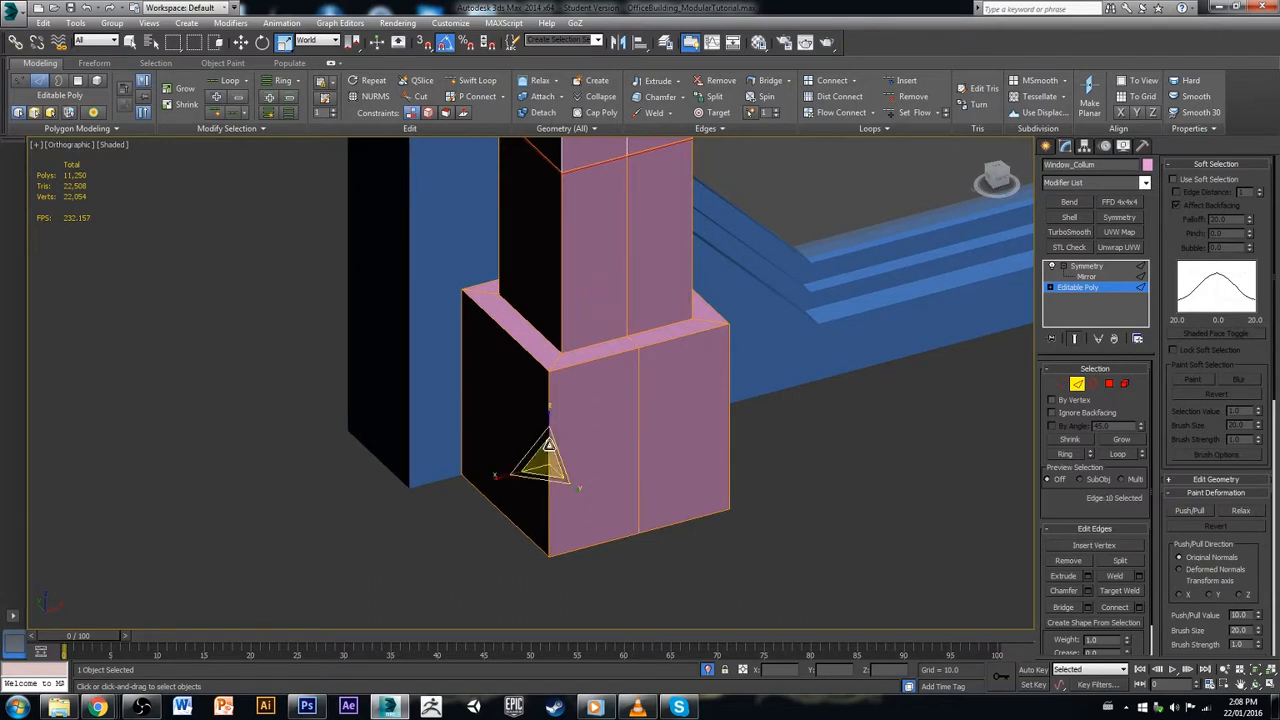
{"action": "left_click", "coordinate": [638, 438], "text": "shift"}
{"action": "left_click", "coordinate": [638, 440], "text": "shift"}
{"action": "scroll", "coordinate": [645, 450], "scroll_direction": "down", "scroll_amount": 3}
{"action": "left_click", "coordinate": [810, 418]}
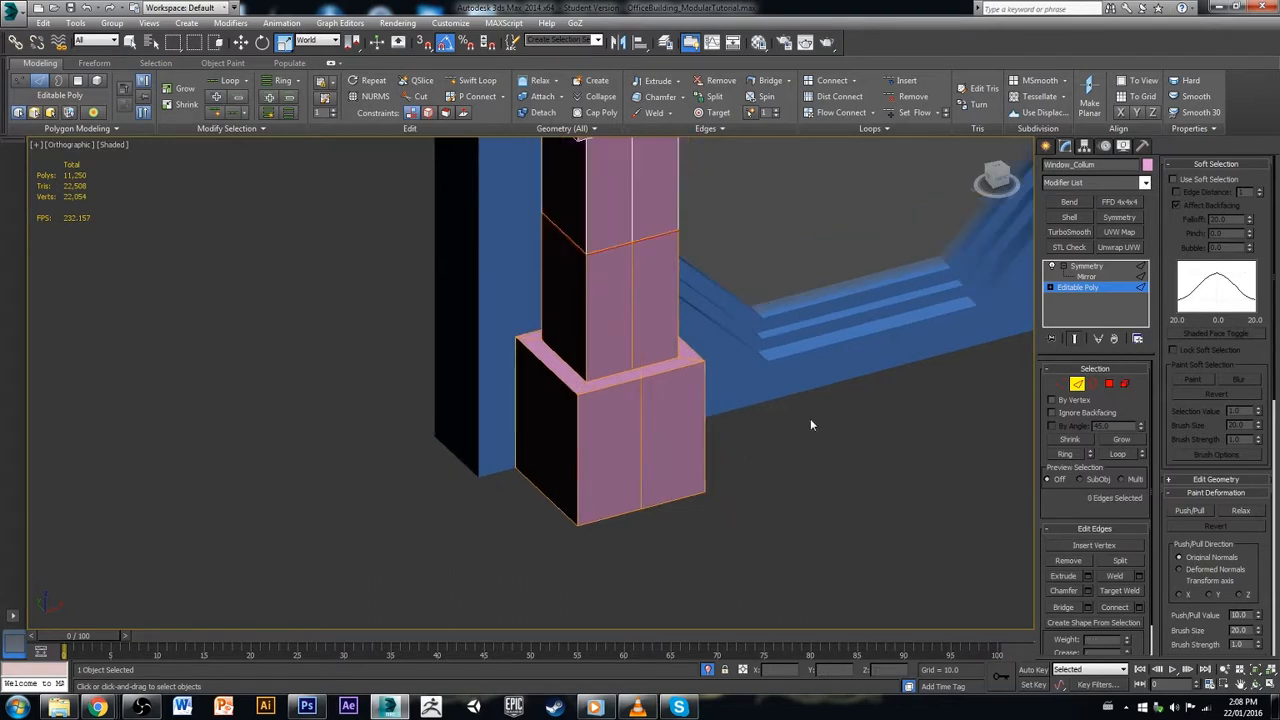
Step: Select the edge loop around the base block's upper rim and set up a chamfer on it with 3 segments
{"action": "left_click", "coordinate": [606, 382]}
{"action": "double_click", "coordinate": [606, 382]}
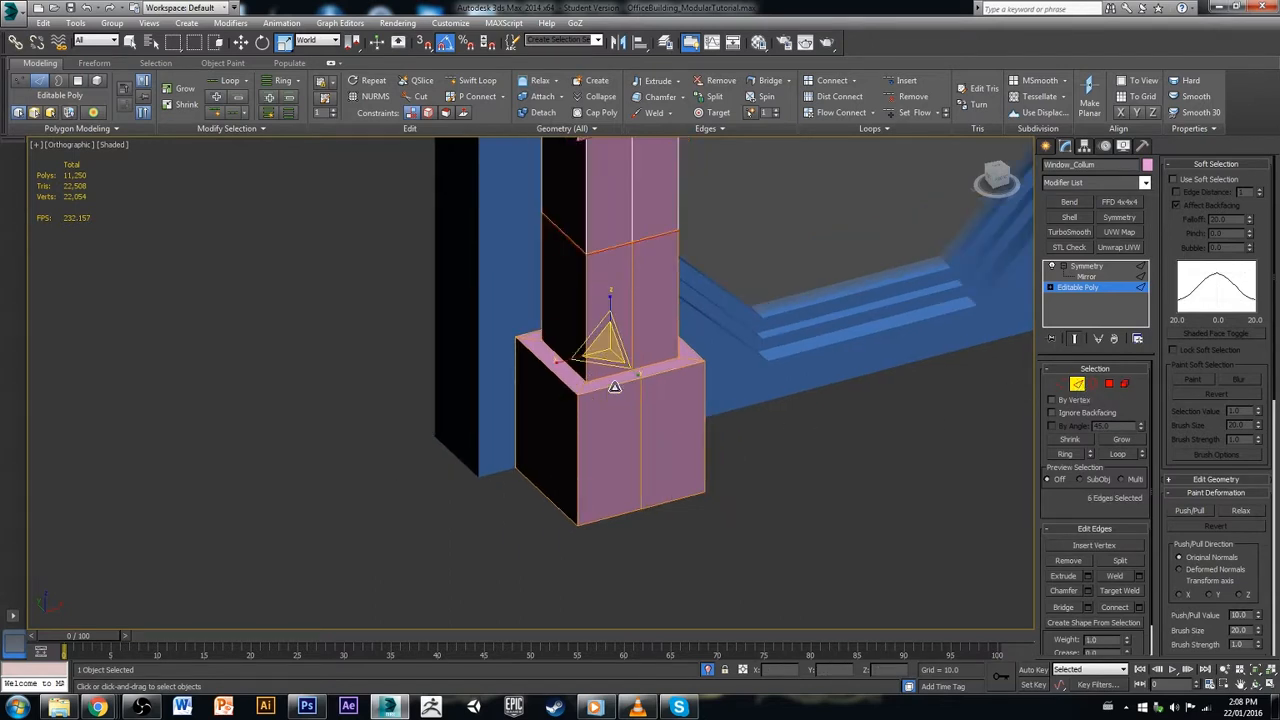
{"action": "left_click", "coordinate": [1087, 591]}
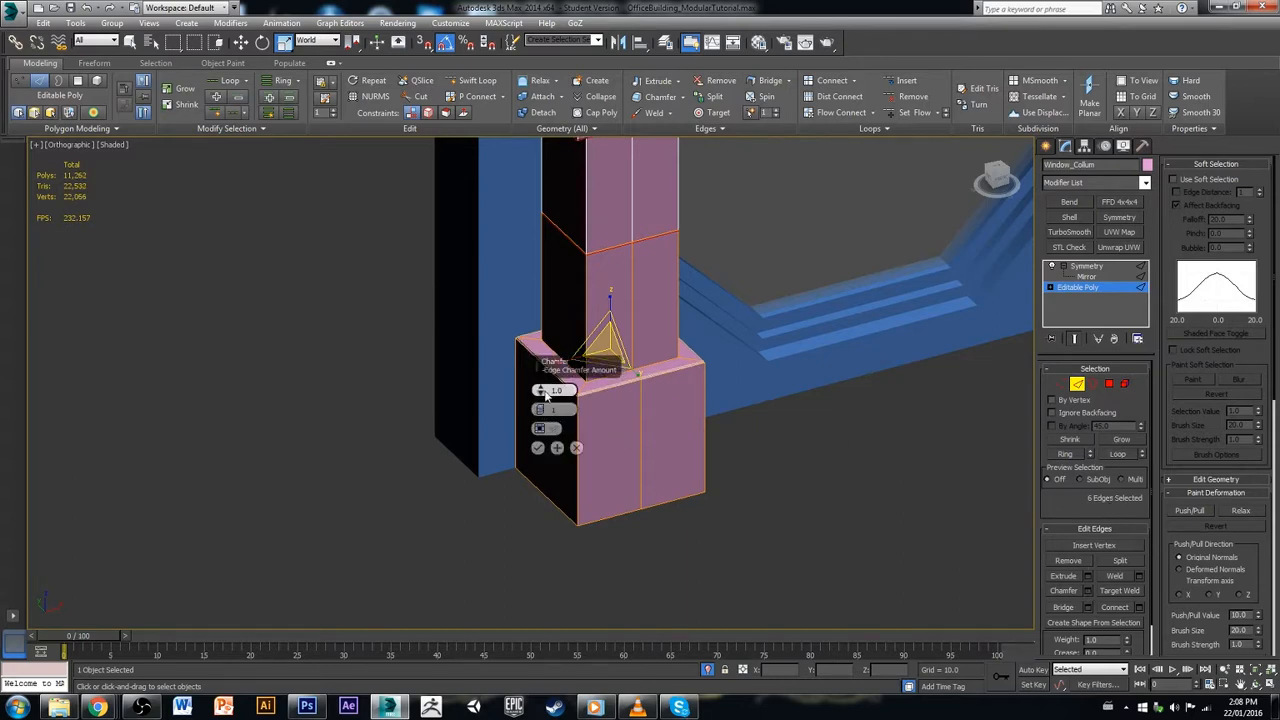
{"action": "left_click_drag", "start_coordinate": [545, 391], "coordinate": [545, 380]}
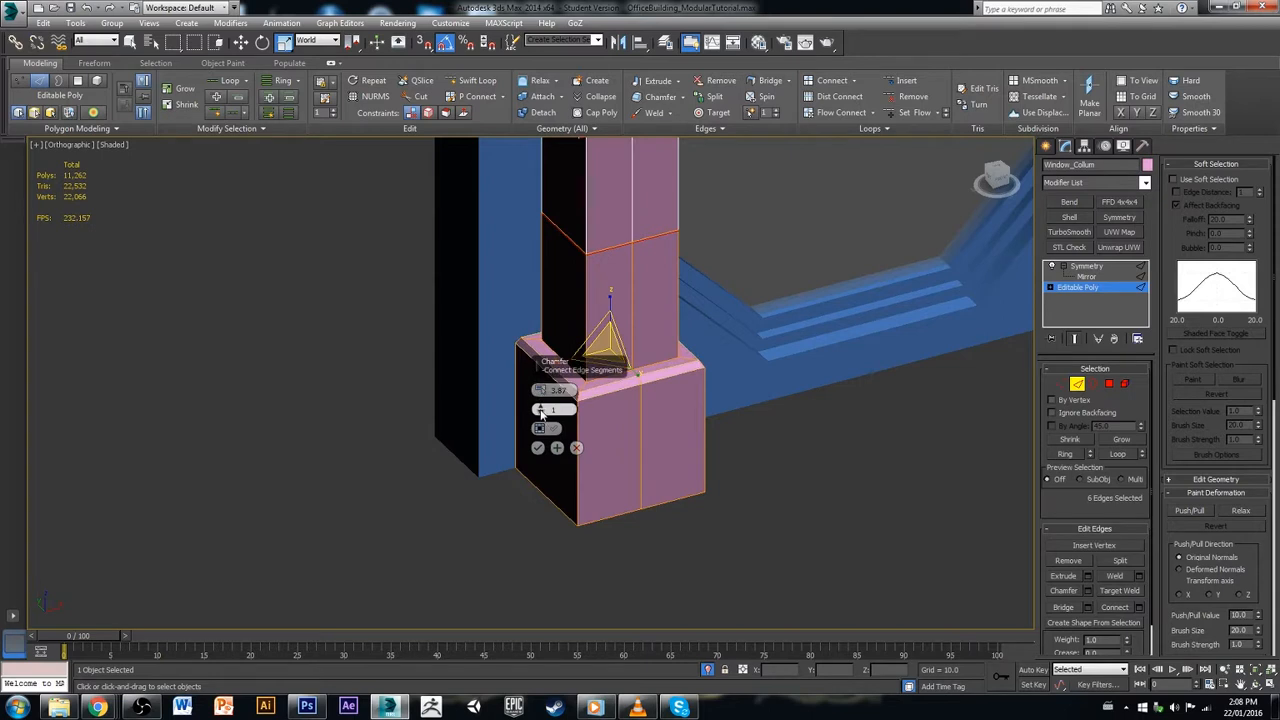
{"action": "left_click", "coordinate": [541, 407]}
{"action": "left_click", "coordinate": [541, 407]}
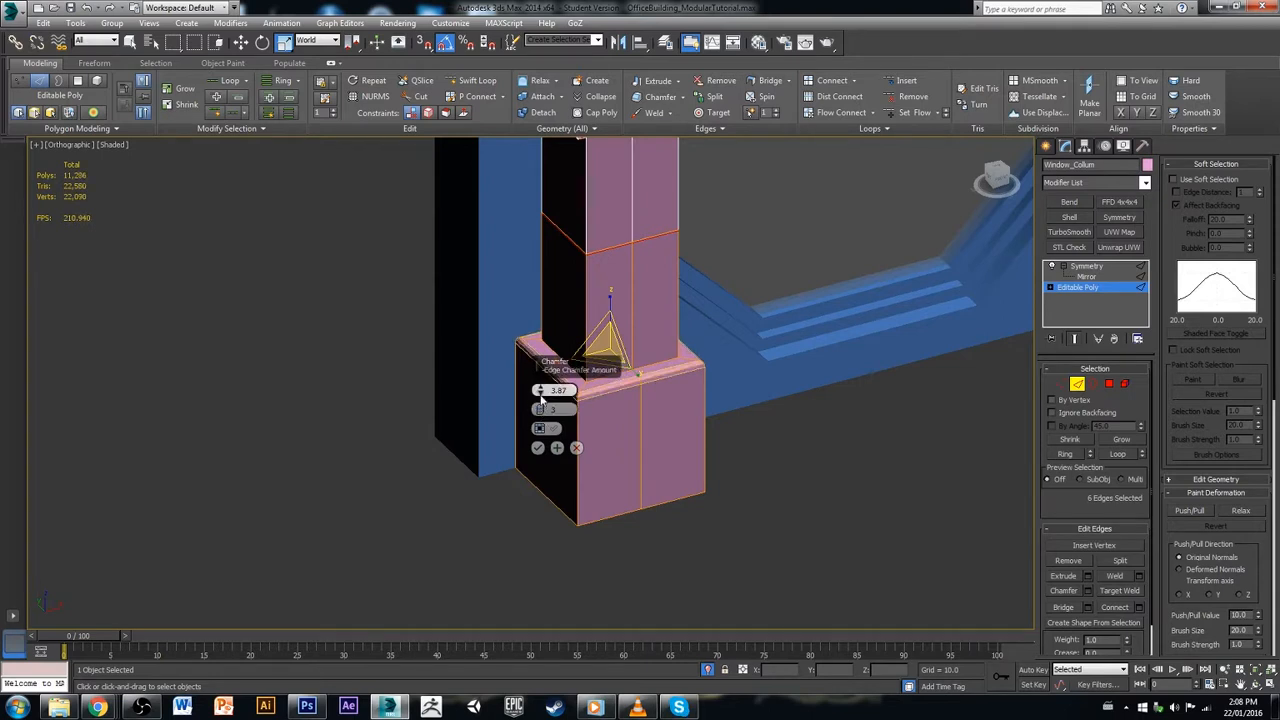
{"action": "left_click_drag", "start_coordinate": [541, 390], "coordinate": [540, 384]}
Step: Try segment counts between 1 and 5 on the base block's rim chamfer, returning to 3
{"action": "left_click", "coordinate": [540, 413]}
{"action": "left_click", "coordinate": [540, 413]}
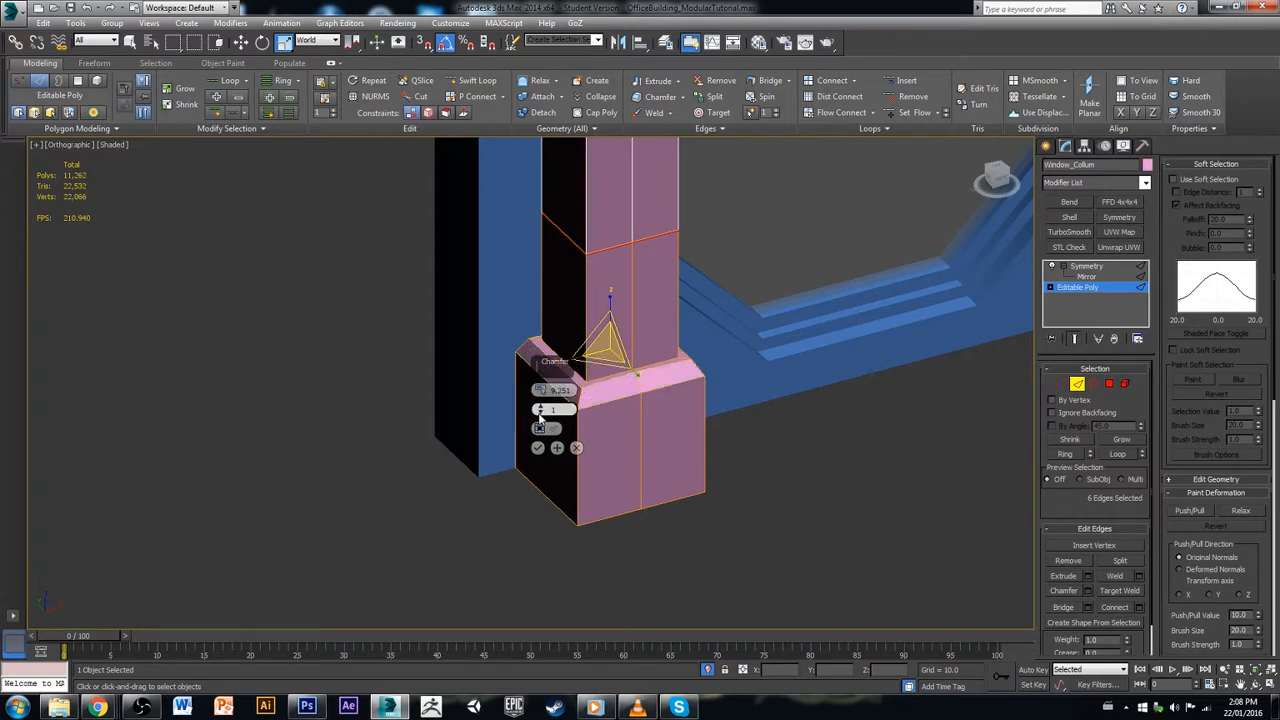
{"action": "left_click", "coordinate": [540, 409]}
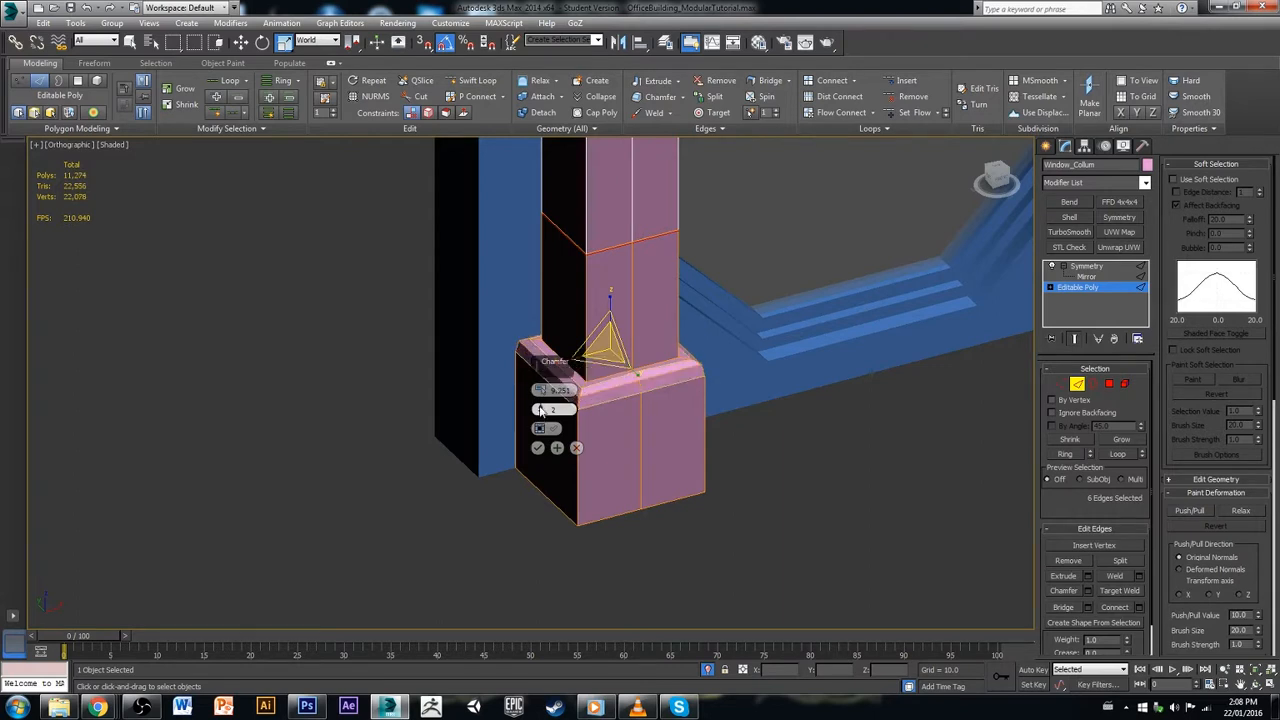
{"action": "left_click", "coordinate": [540, 409]}
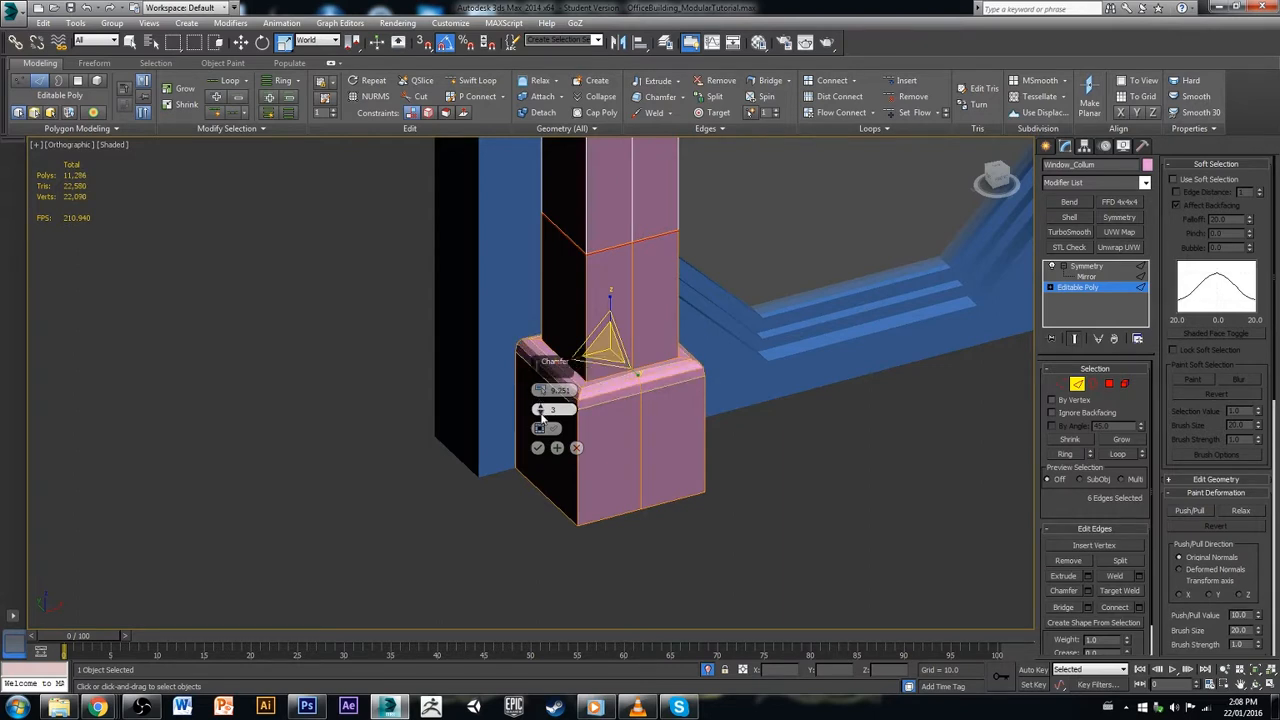
{"action": "left_click", "coordinate": [541, 414]}
{"action": "left_click", "coordinate": [540, 408]}
{"action": "left_click", "coordinate": [540, 408]}
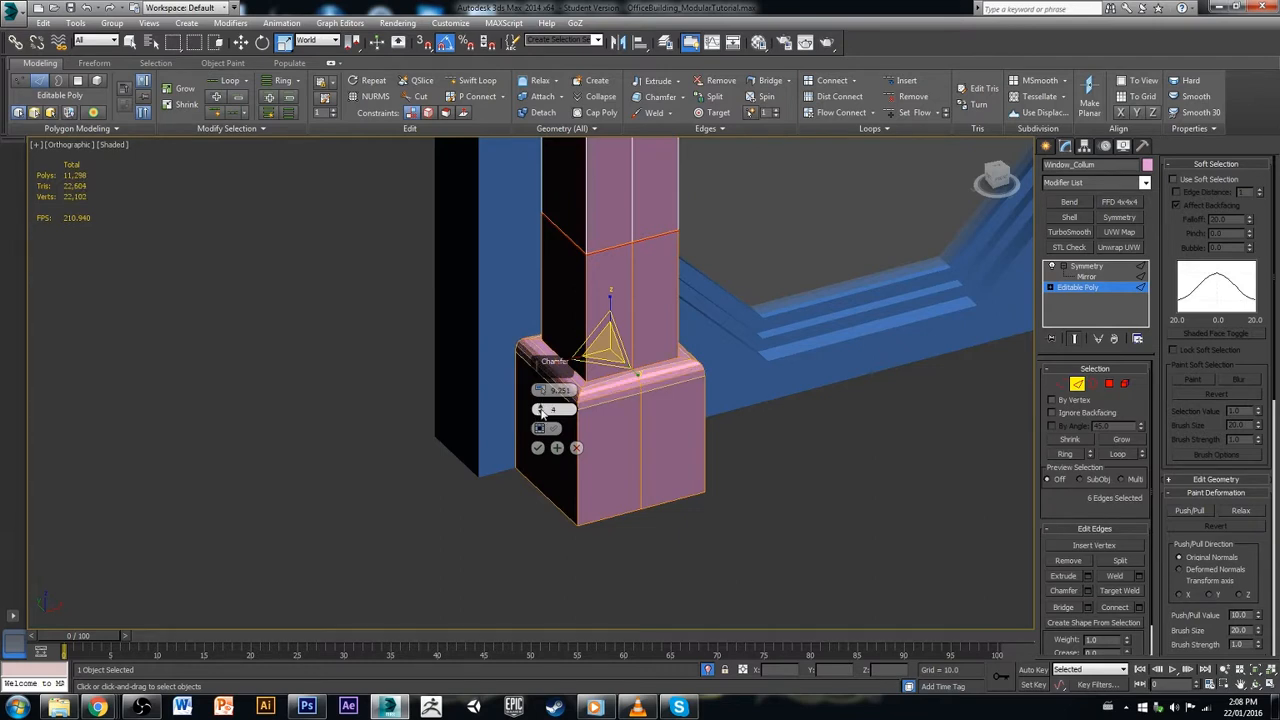
{"action": "left_click", "coordinate": [540, 414]}
{"action": "left_click", "coordinate": [540, 414]}
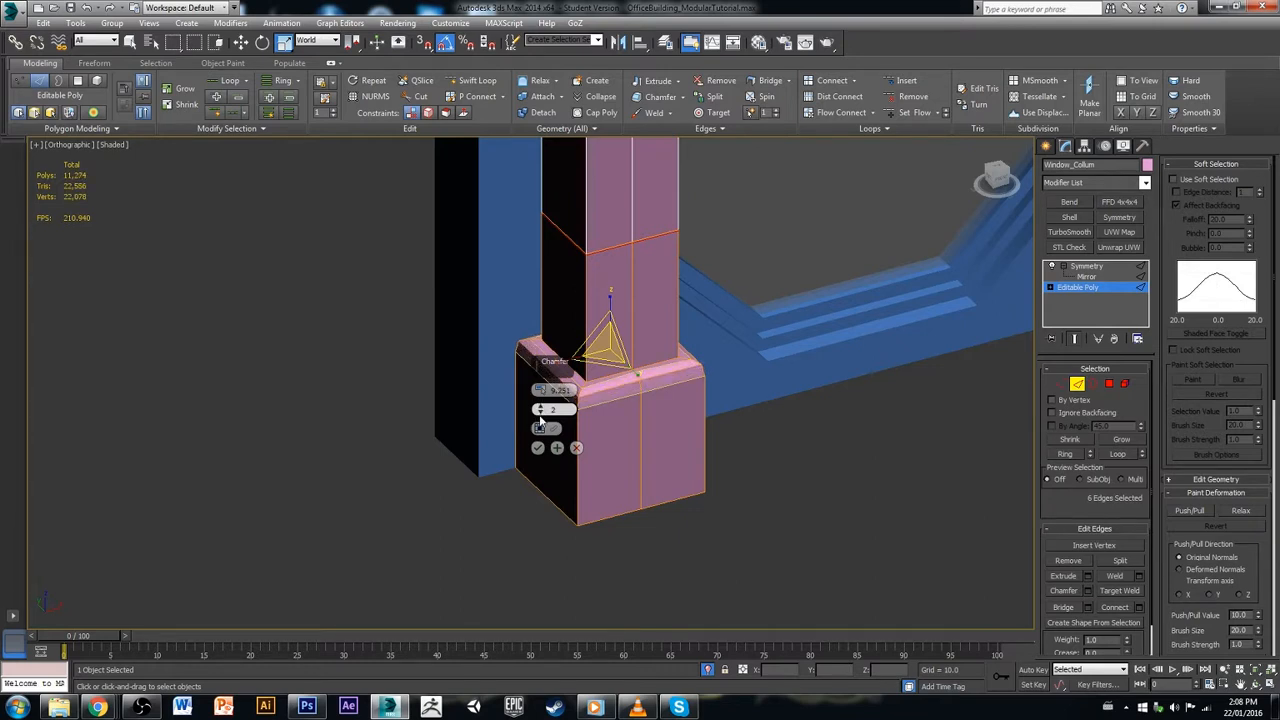
{"action": "left_click", "coordinate": [540, 408]}
{"action": "left_click", "coordinate": [541, 411]}
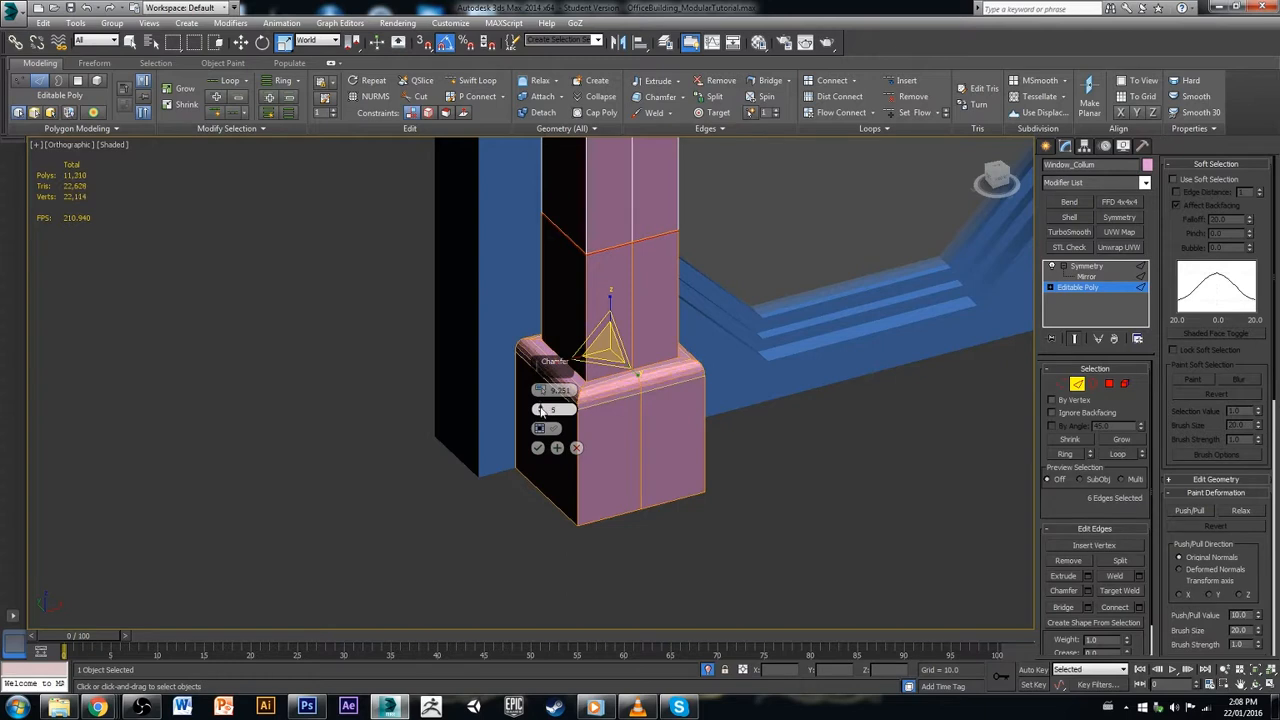
{"action": "left_click", "coordinate": [541, 414]}
{"action": "left_click", "coordinate": [541, 414]}
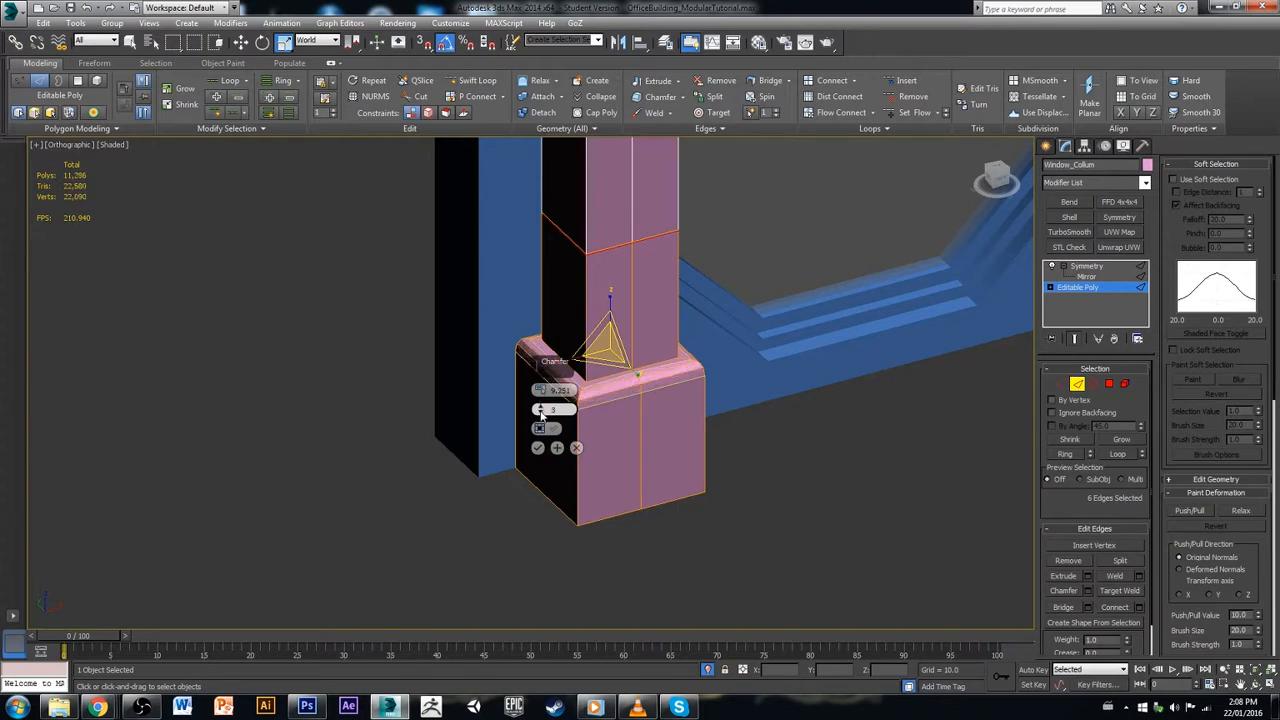
Step: Reduce the rim chamfer amount to about 5.66 and apply the chamfer
{"action": "left_click_drag", "start_coordinate": [541, 391], "coordinate": [555, 400]}
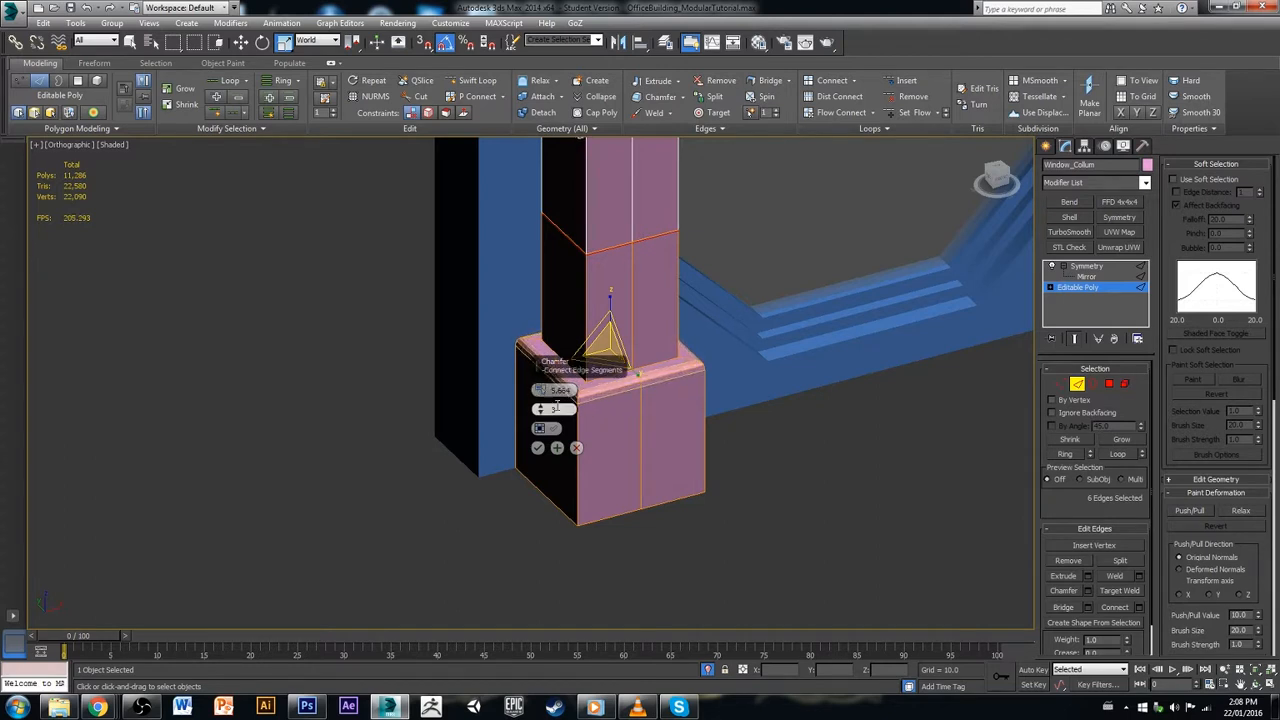
{"action": "left_click", "coordinate": [539, 448]}
{"action": "scroll", "coordinate": [572, 426], "scroll_direction": "up", "scroll_amount": 3}
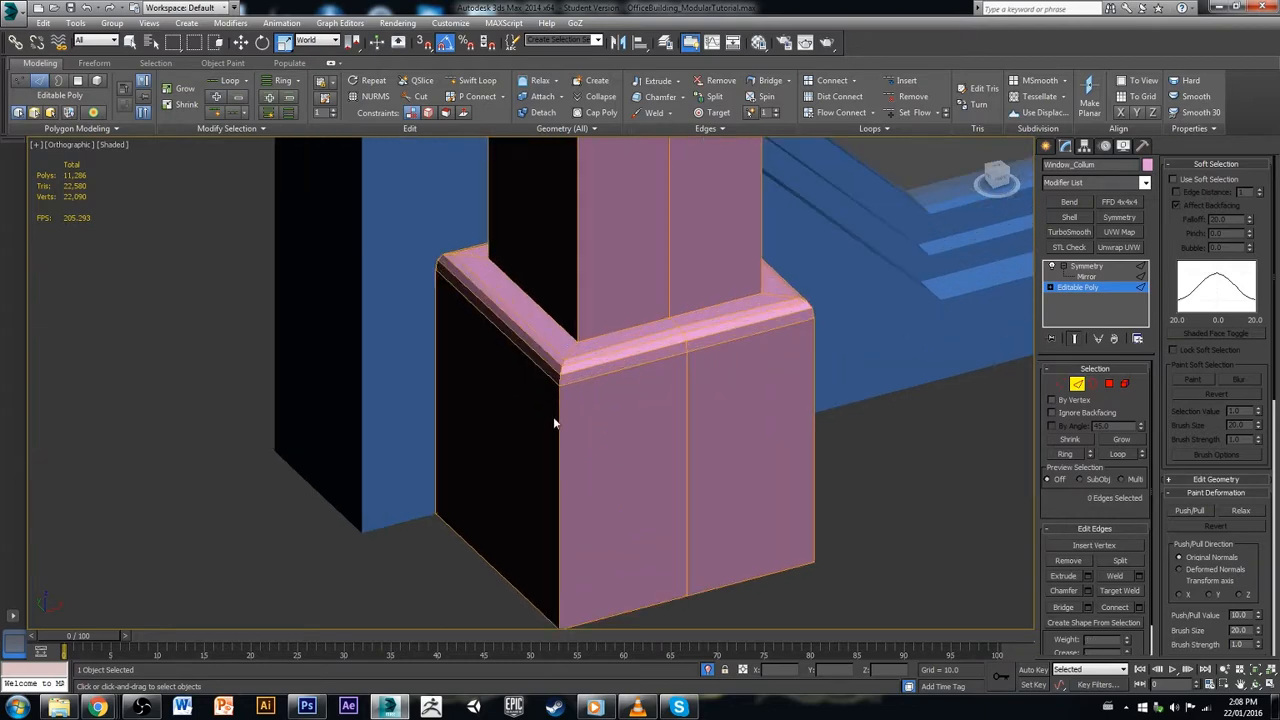
{"action": "scroll", "coordinate": [555, 420], "scroll_direction": "down", "scroll_amount": 8}
{"action": "scroll", "coordinate": [555, 425], "scroll_direction": "up", "scroll_amount": 4}
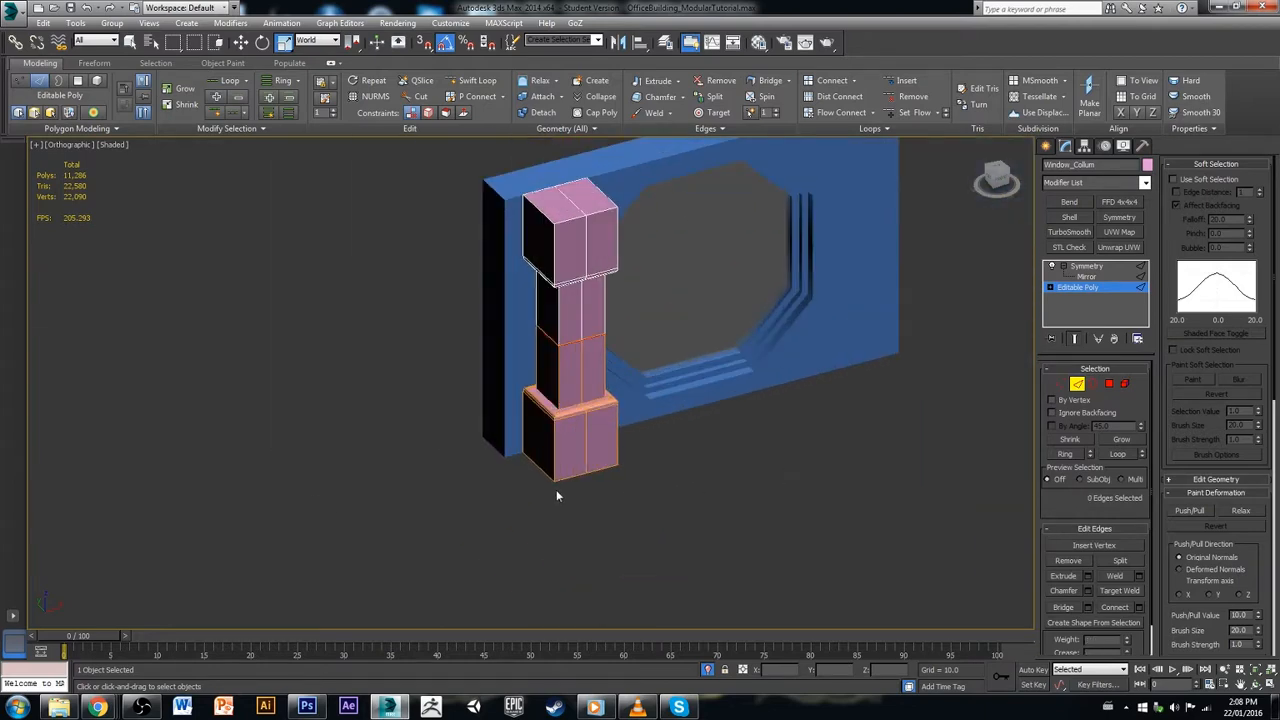
{"action": "scroll", "coordinate": [565, 457], "scroll_direction": "up", "scroll_amount": 4}
{"action": "middle_click_drag", "start_coordinate": [574, 448], "coordinate": [606, 545]}
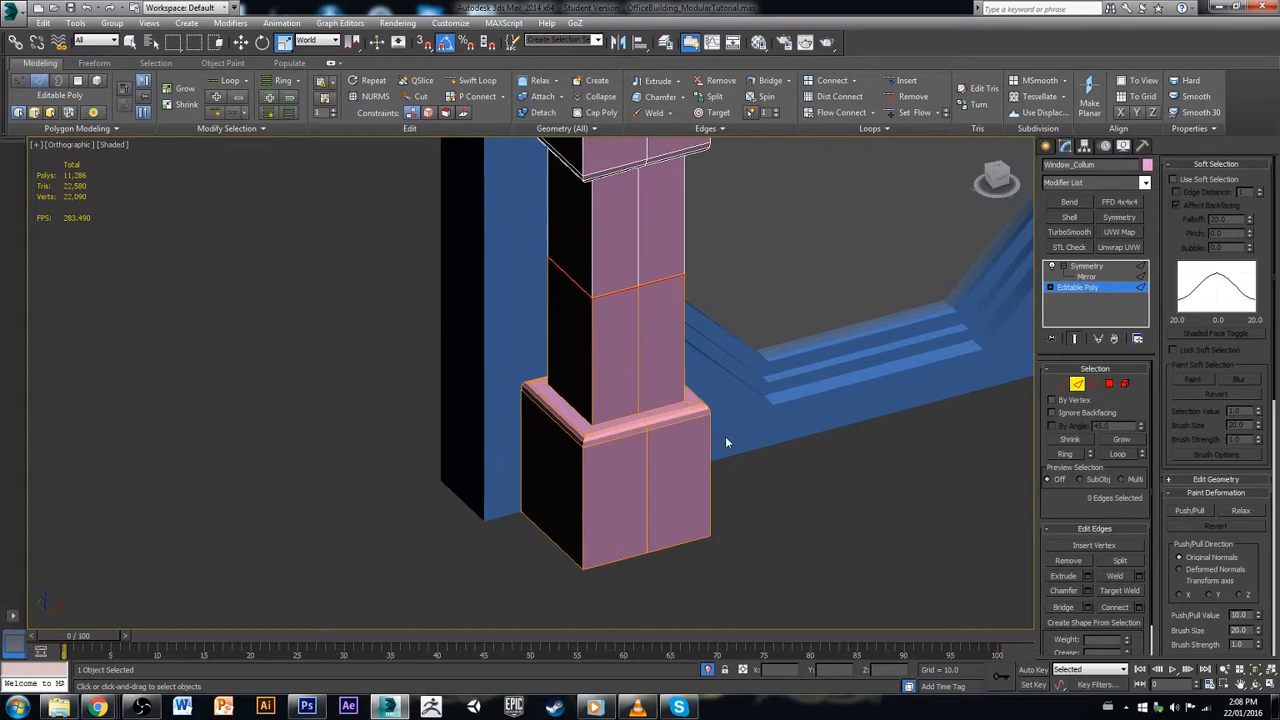
Step: Select the base block's polygons, leaving out the shaft and the flat ledge around it
{"action": "left_click", "coordinate": [1109, 384]}
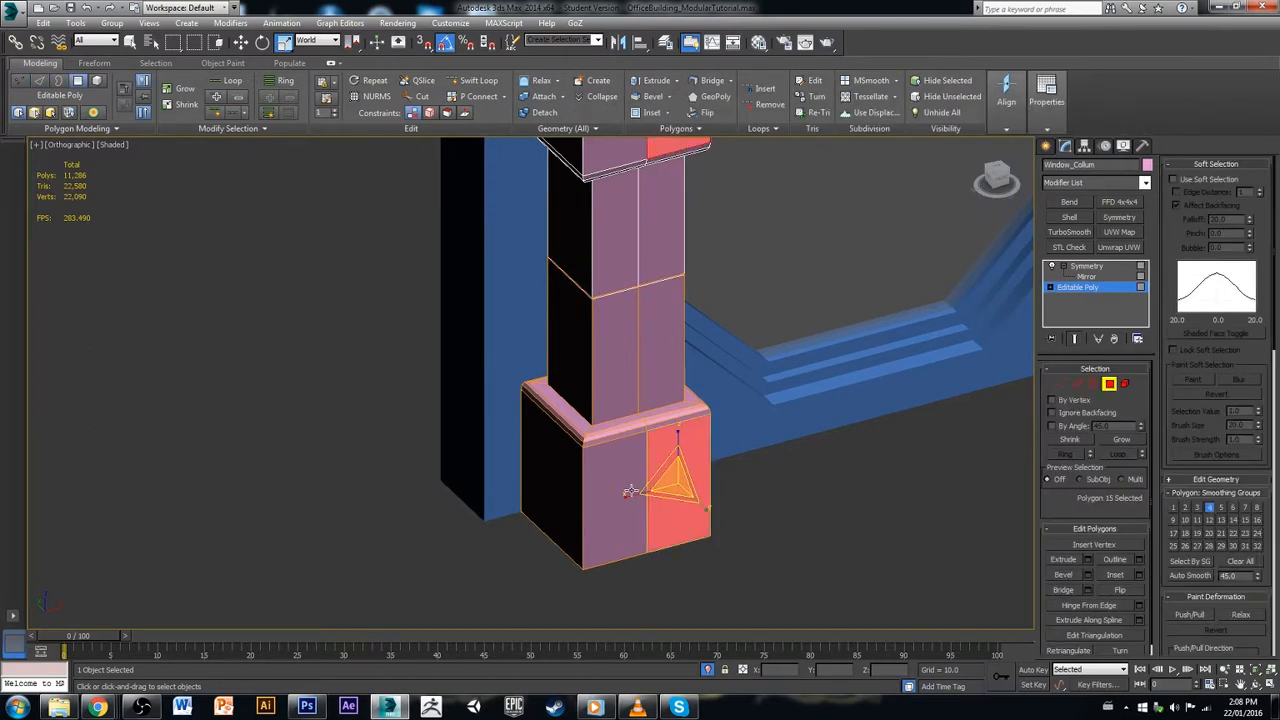
{"action": "middle_click_drag", "start_coordinate": [770, 508], "coordinate": [690, 428], "text": "alt"}
{"action": "left_click_drag", "start_coordinate": [704, 518], "coordinate": [707, 516]}
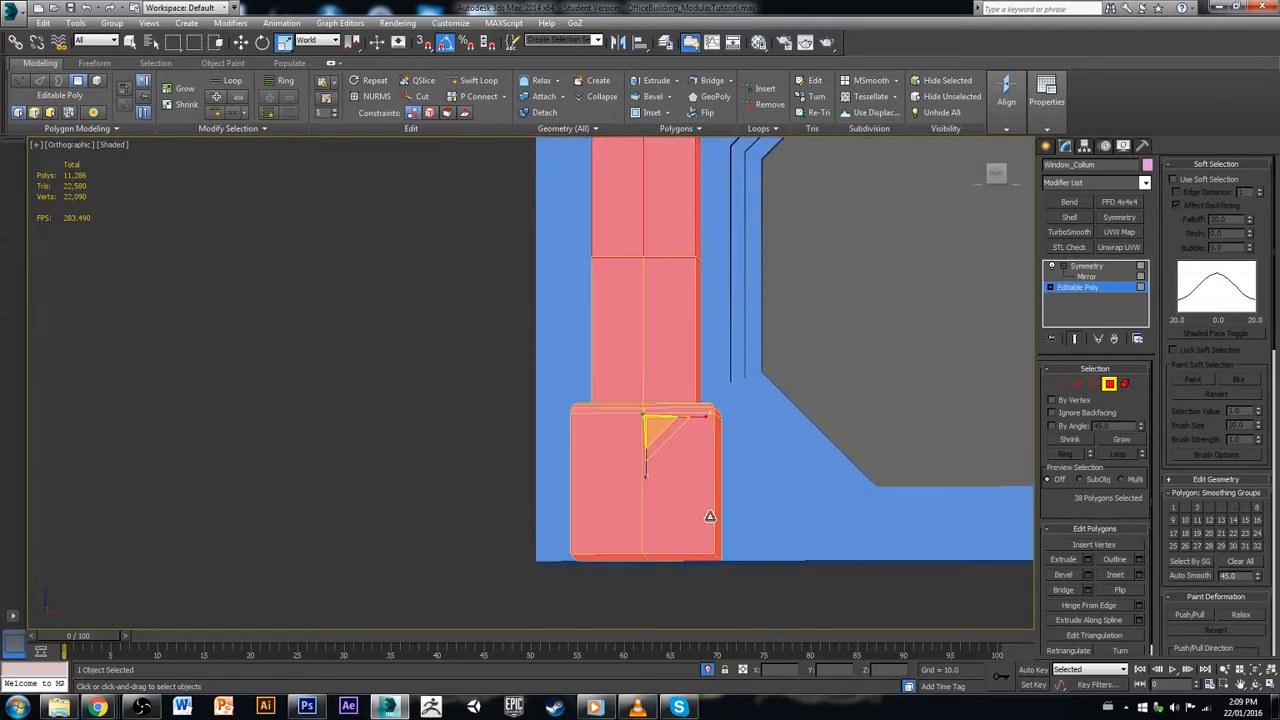
{"action": "left_click_drag", "start_coordinate": [775, 352], "coordinate": [773, 356], "text": "alt"}
{"action": "middle_click_drag", "start_coordinate": [624, 362], "coordinate": [663, 429], "text": "alt"}
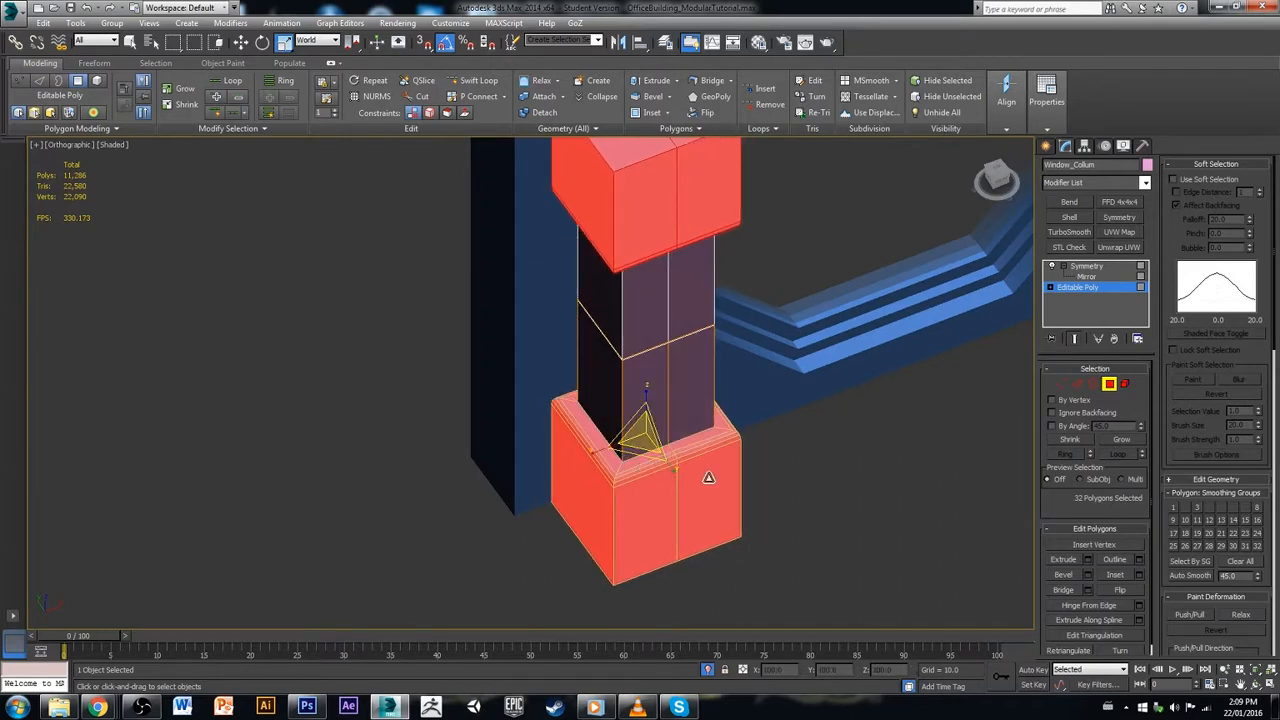
{"action": "left_click", "coordinate": [1068, 440]}
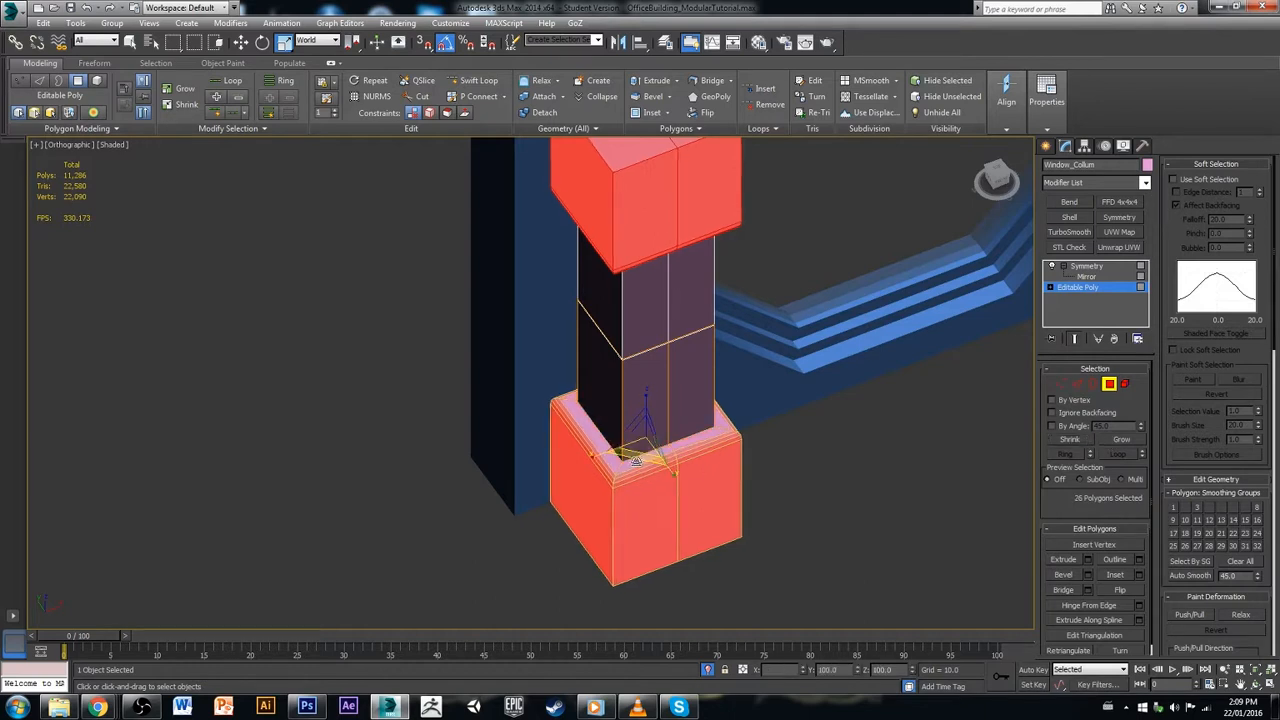
Step: Scale the selected base block polygons slightly outward, then clear the polygon selection
{"action": "left_click_drag", "start_coordinate": [636, 461], "coordinate": [612, 466]}
{"action": "middle_click_drag", "start_coordinate": [722, 505], "coordinate": [772, 503], "text": "alt"}
{"action": "left_click_drag", "start_coordinate": [677, 471], "coordinate": [718, 464]}
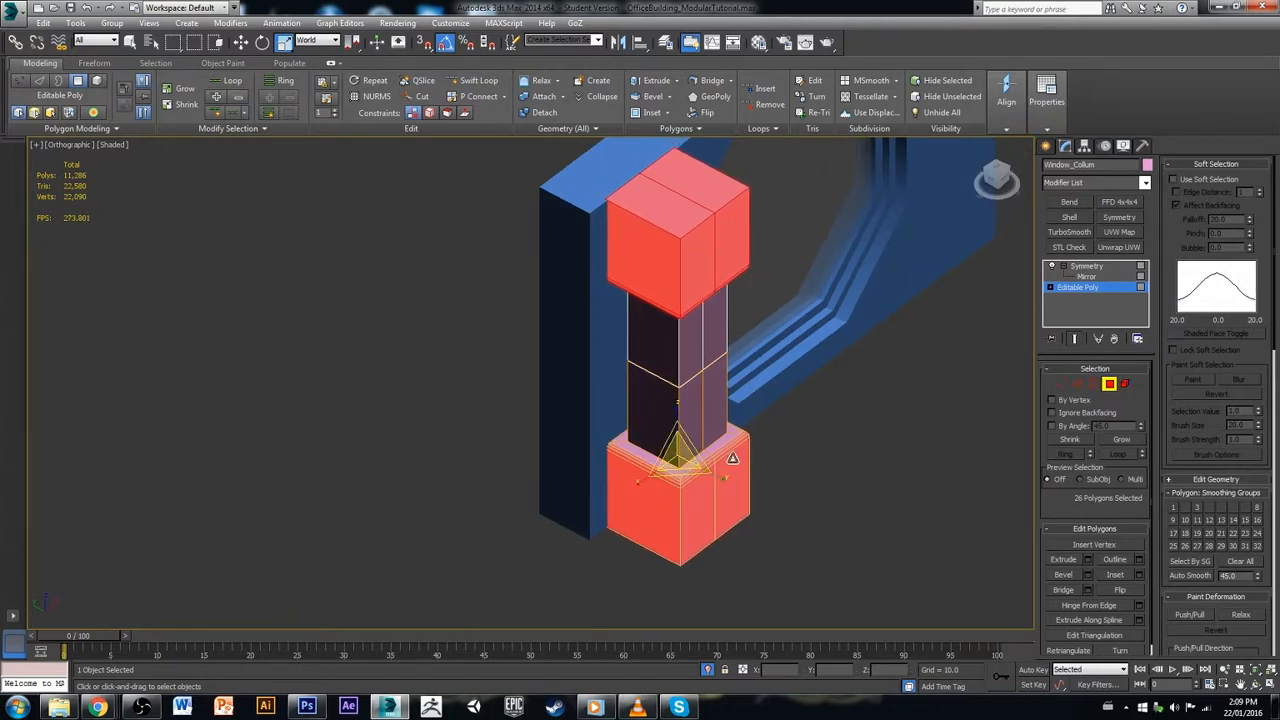
{"action": "left_click", "coordinate": [846, 482]}
{"action": "middle_click_drag", "start_coordinate": [846, 482], "coordinate": [814, 485], "text": "alt"}
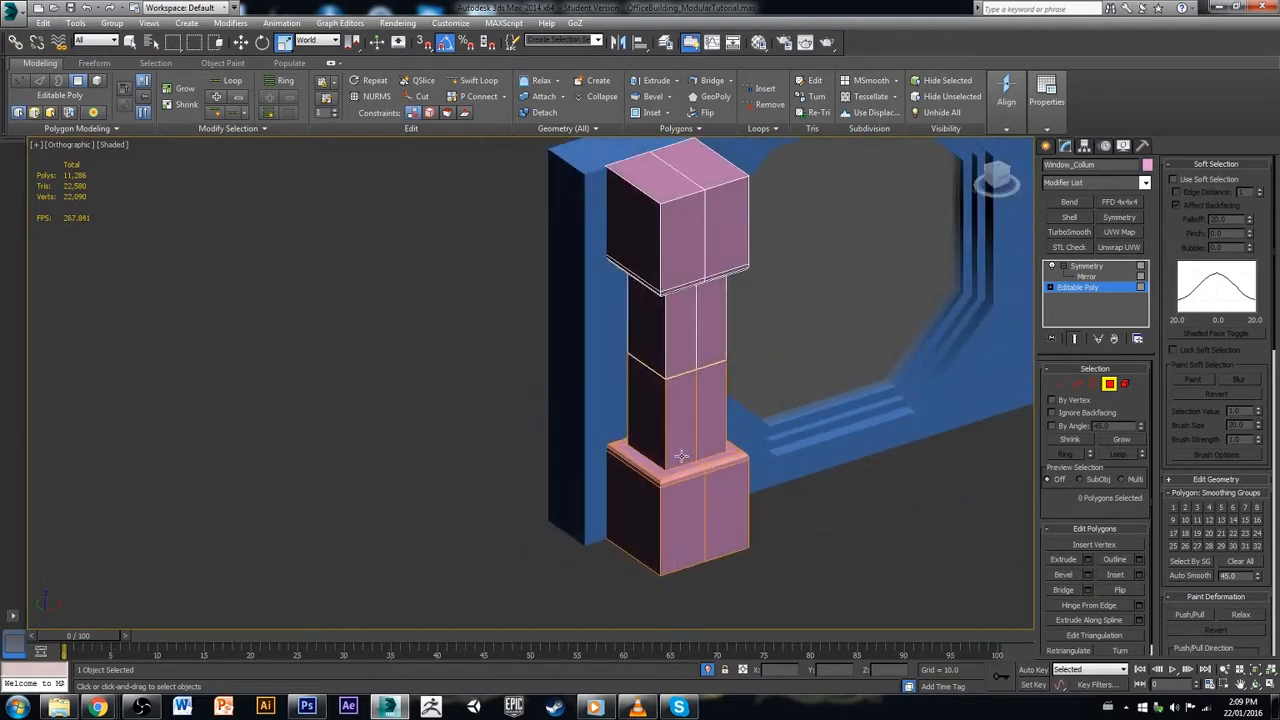
Step: Connect the base block's vertical edges with 5 segments and a pinch of 21
{"action": "scroll", "coordinate": [681, 456], "scroll_direction": "up", "scroll_amount": 4}
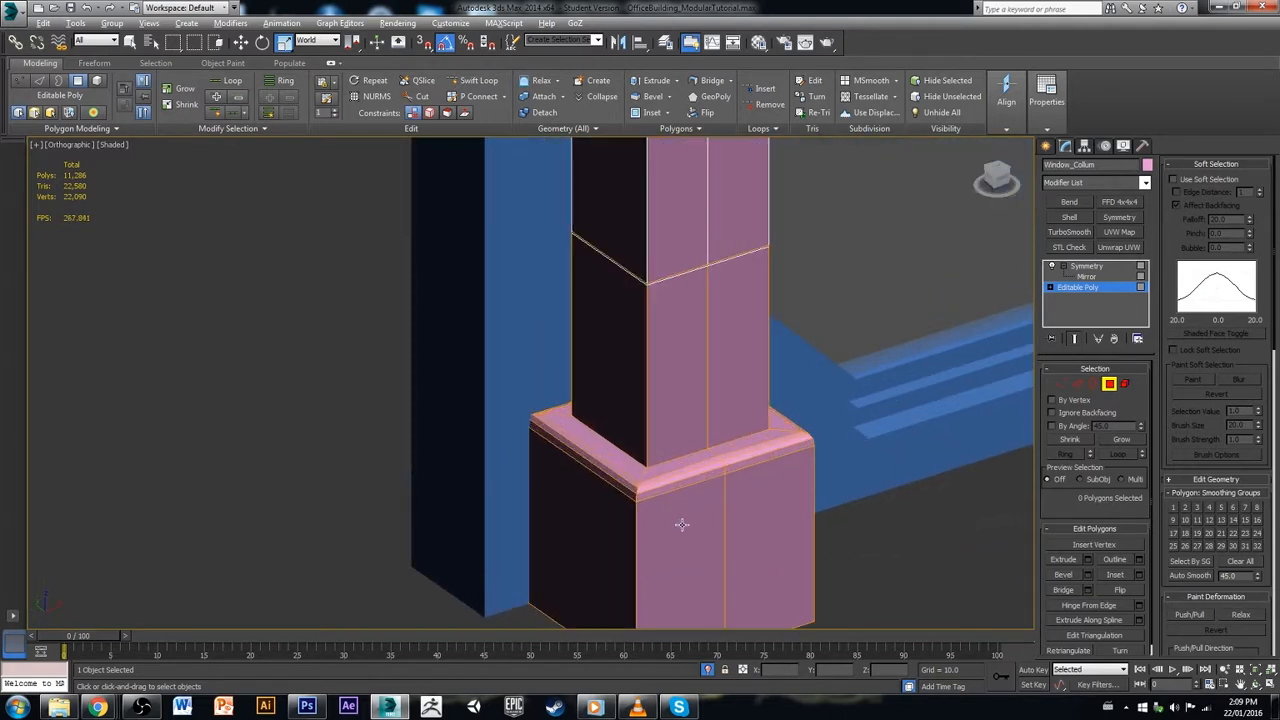
{"action": "middle_click_drag", "start_coordinate": [682, 525], "coordinate": [669, 527], "text": "alt"}
{"action": "left_click", "coordinate": [1077, 383]}
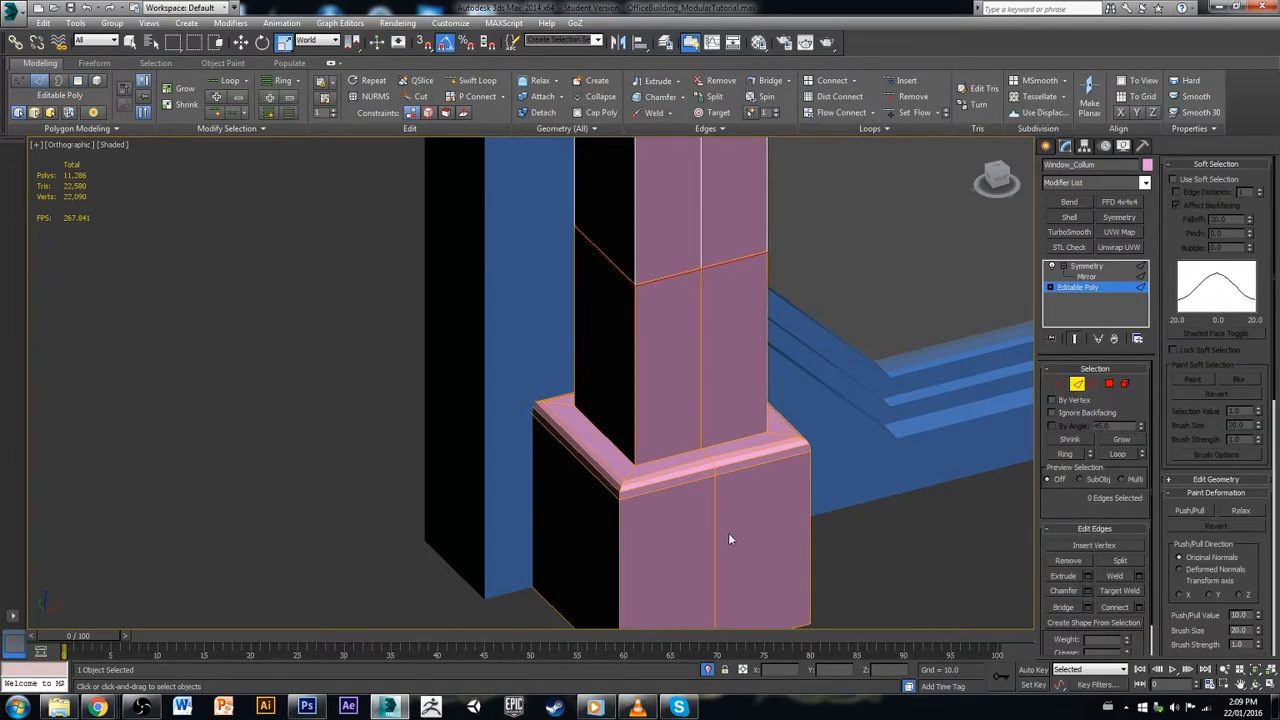
{"action": "left_click", "coordinate": [716, 533]}
{"action": "left_click", "coordinate": [810, 527], "text": "shift"}
{"action": "left_click", "coordinate": [1138, 607]}
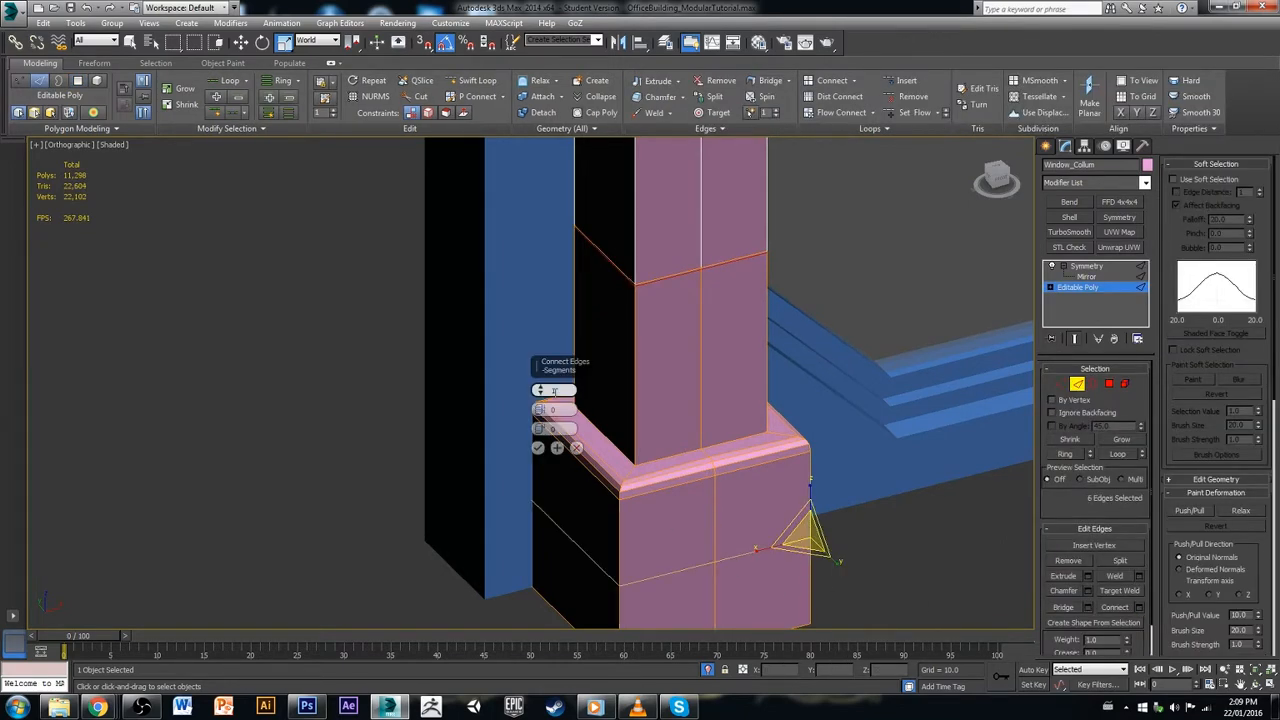
{"action": "left_click", "coordinate": [540, 390]}
{"action": "left_click", "coordinate": [540, 390]}
{"action": "left_click", "coordinate": [540, 390]}
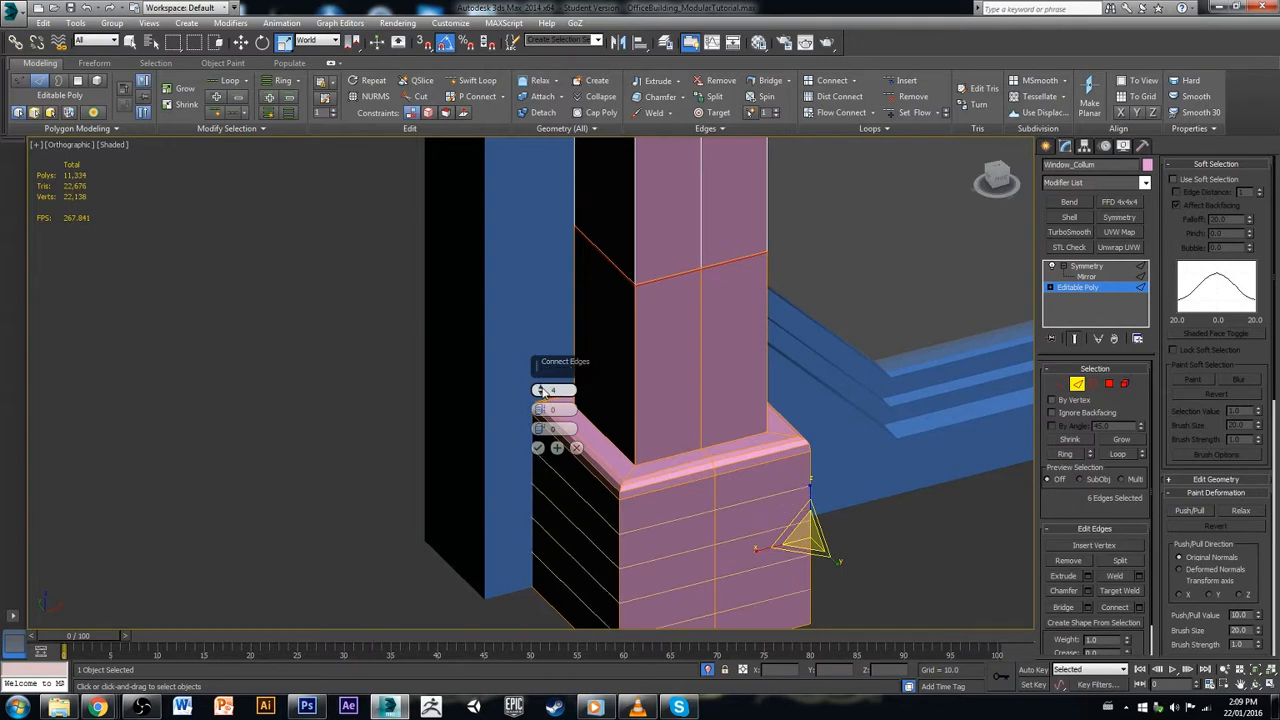
{"action": "left_click", "coordinate": [540, 390]}
{"action": "left_click_drag", "start_coordinate": [540, 409], "coordinate": [555, 353]}
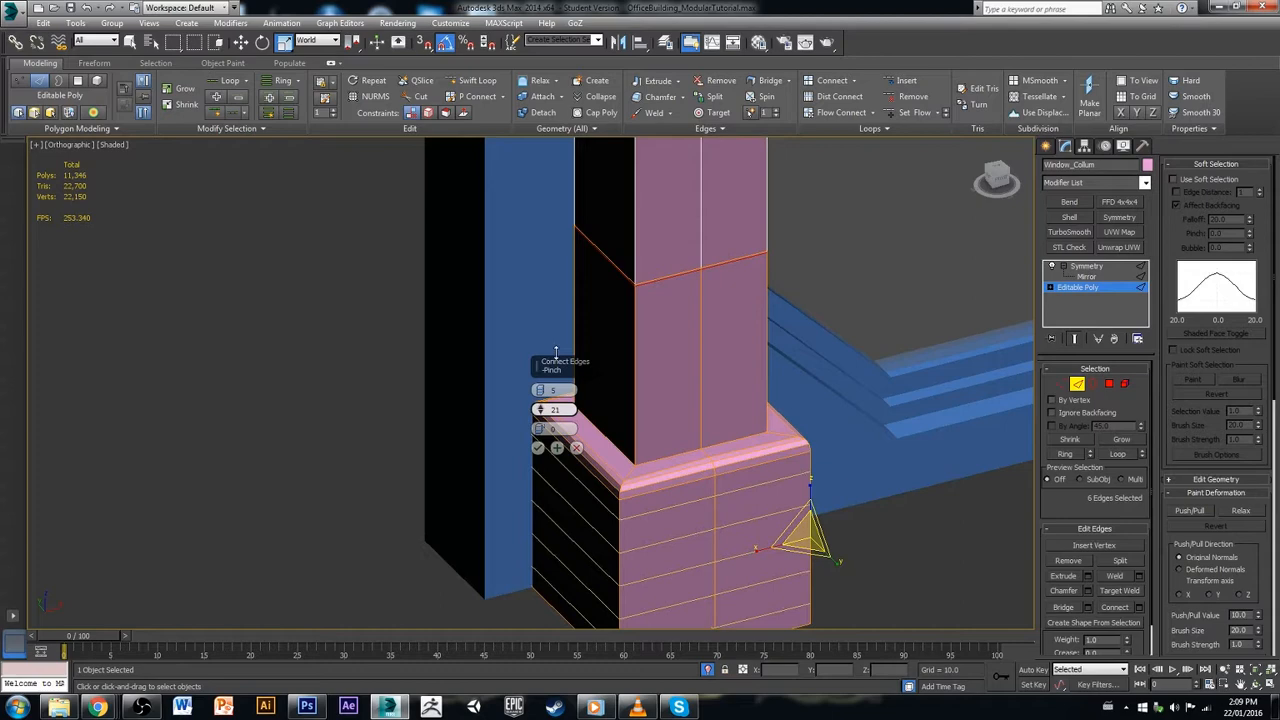
{"action": "left_click", "coordinate": [538, 448]}
Step: Chamfer the base block's horizontal edge loops by about 1.776 with 1 segment
{"action": "middle_click_drag", "start_coordinate": [866, 556], "coordinate": [895, 463]}
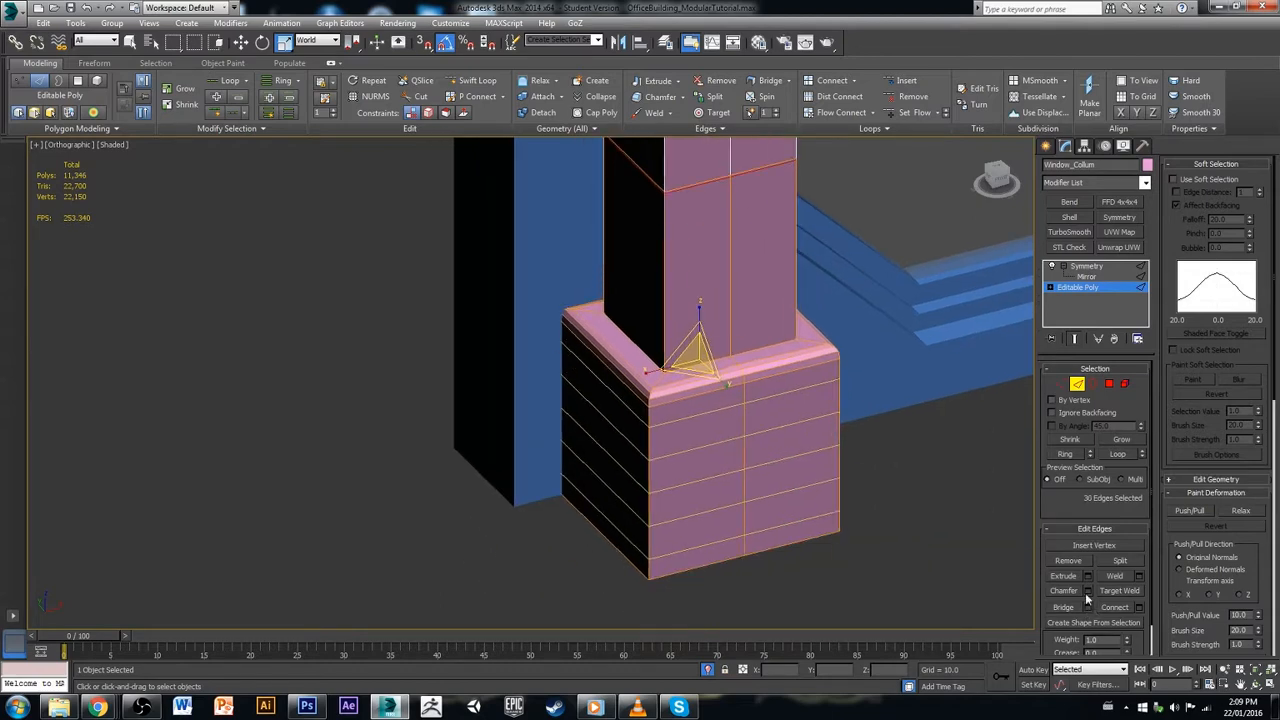
{"action": "left_click", "coordinate": [1088, 597]}
{"action": "right_click", "coordinate": [540, 390]}
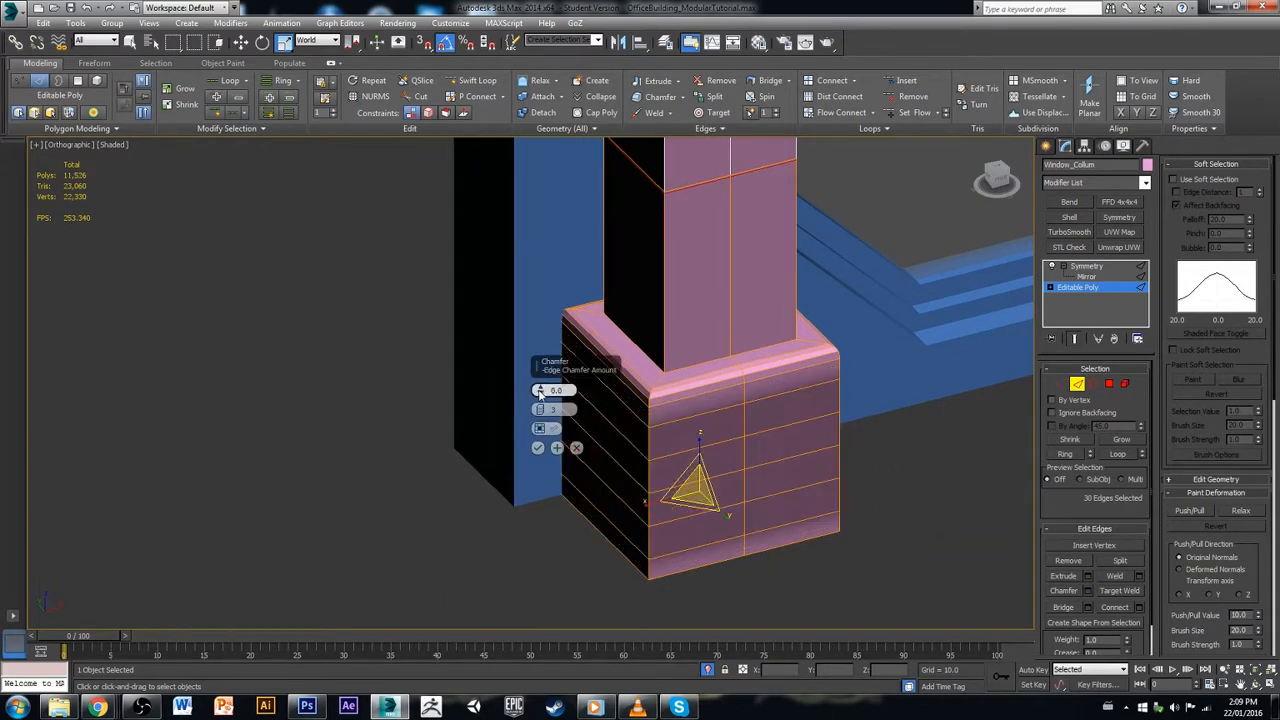
{"action": "mouse_move", "coordinate": [541, 393]}
{"action": "left_mouse_down"}
{"action": "mouse_move", "coordinate": [539, 416]}
{"action": "mouse_move", "coordinate": [541, 393]}
{"action": "left_mouse_up"}
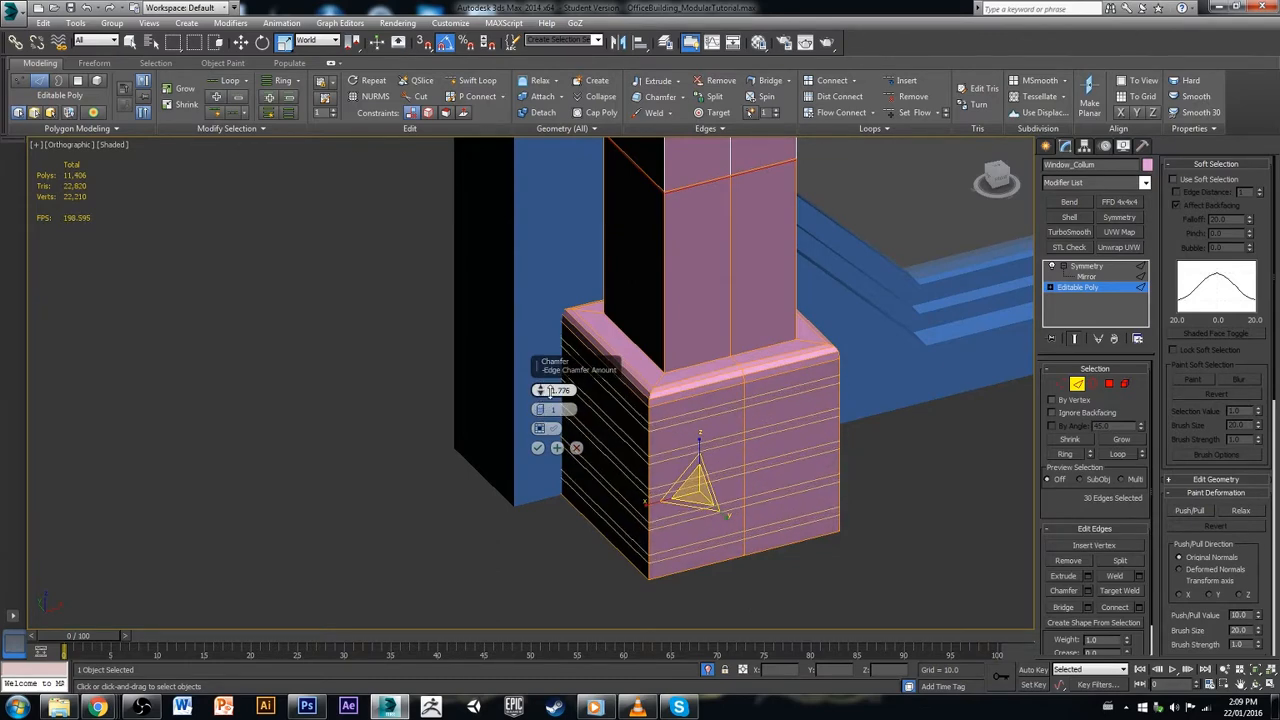
{"action": "left_click", "coordinate": [538, 449]}
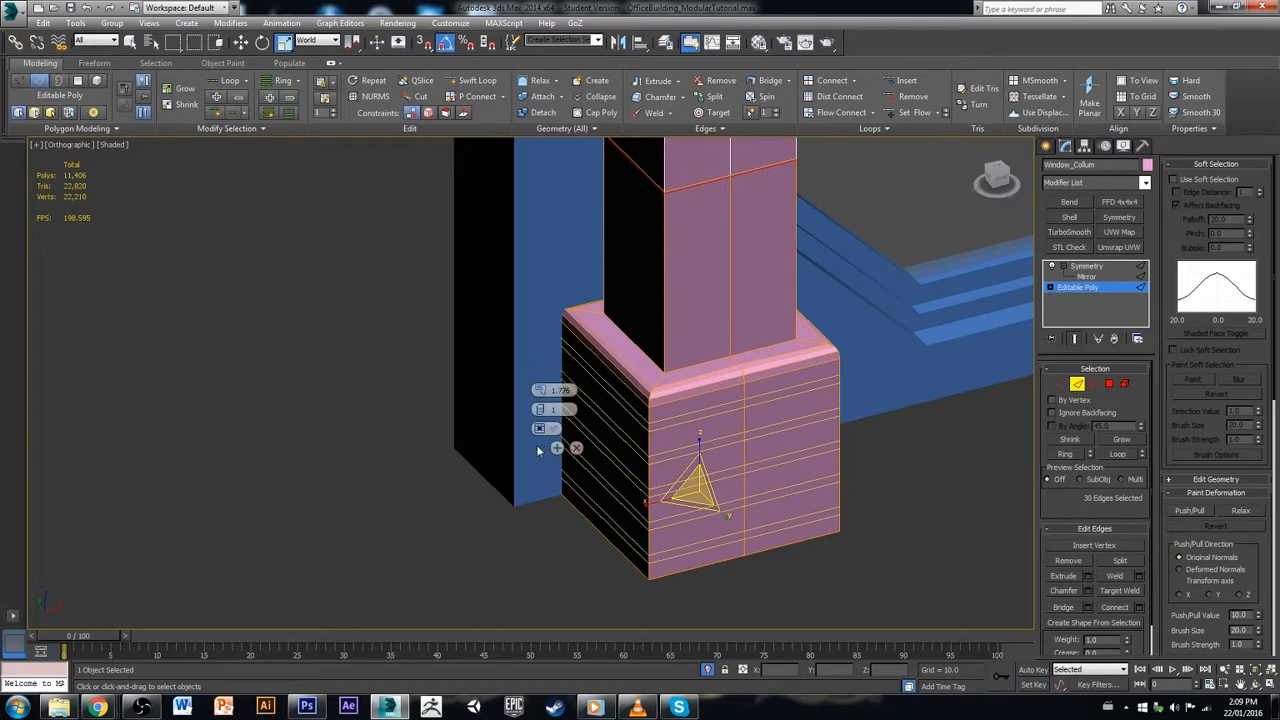
Step: Select the five narrow horizontal polygon bands running around the base block
{"action": "left_click", "coordinate": [1109, 384]}
{"action": "left_click", "coordinate": [757, 428], "text": "shift"}
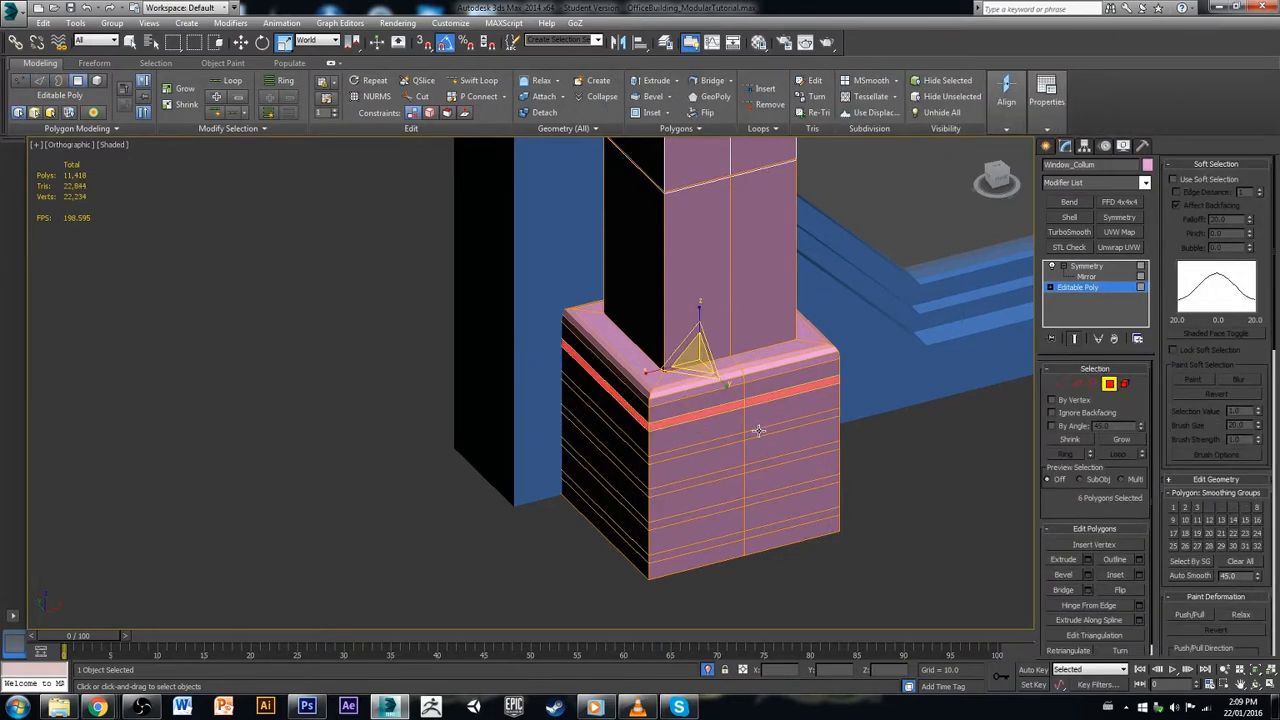
{"action": "left_click", "coordinate": [722, 442], "text": "shift"}
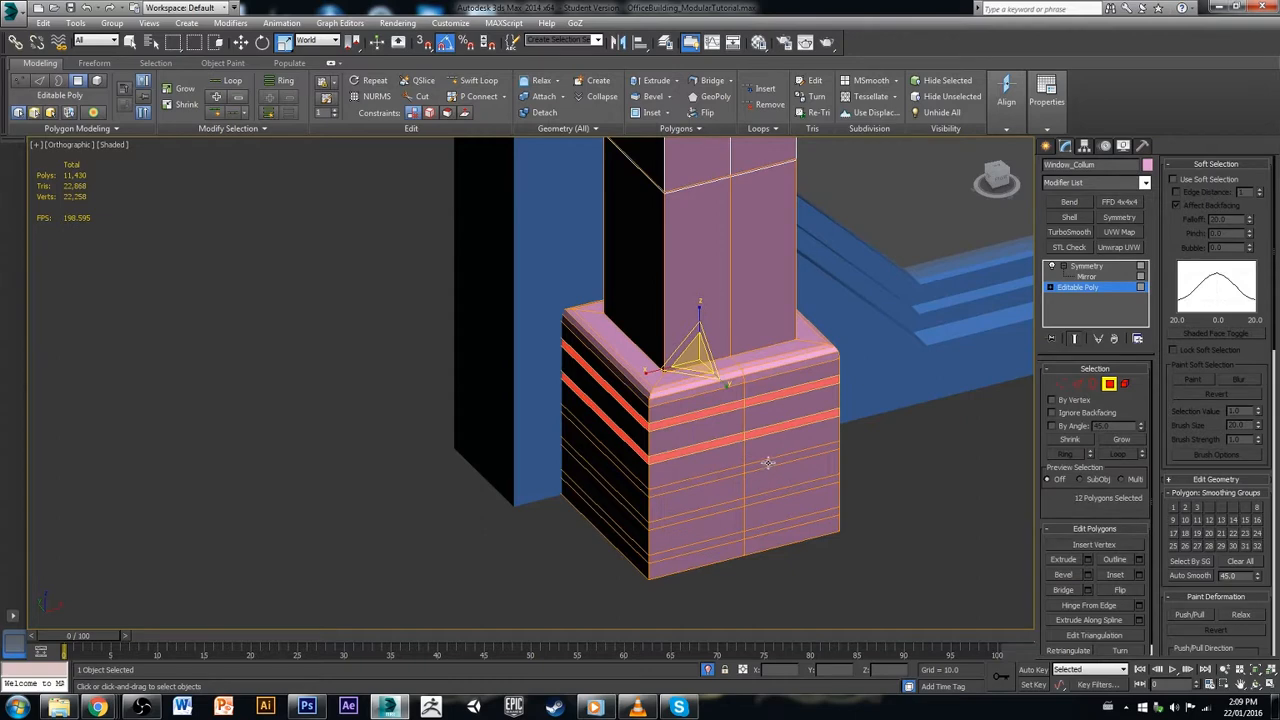
{"action": "left_click", "coordinate": [722, 474], "text": "shift"}
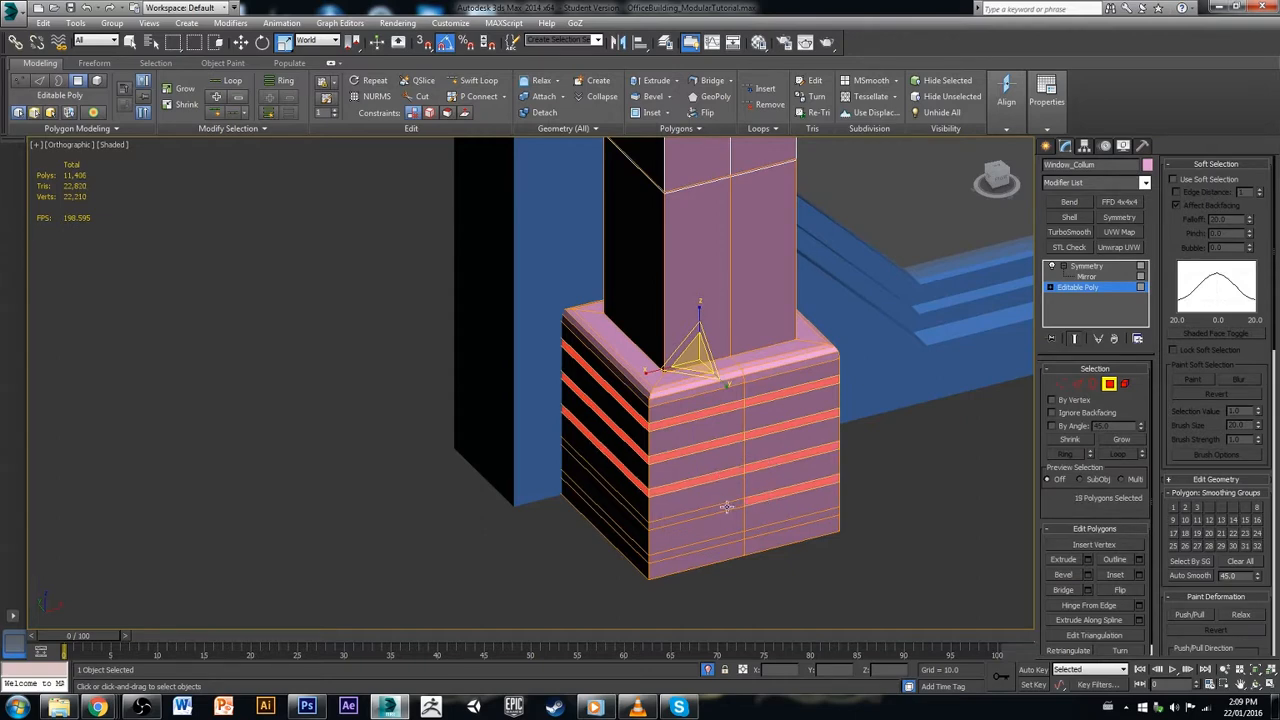
{"action": "left_click", "coordinate": [720, 507], "text": "shift"}
{"action": "left_click", "coordinate": [781, 527], "text": "ctrl"}
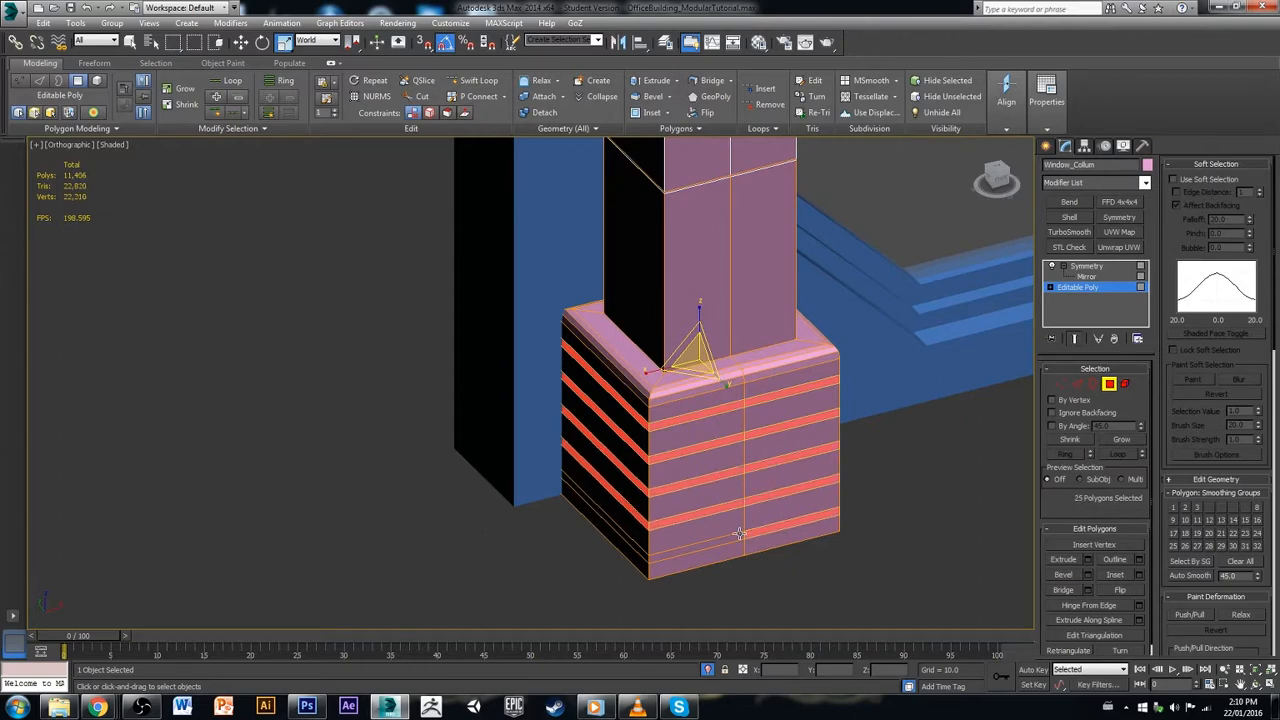
{"action": "left_click", "coordinate": [732, 537], "text": "shift"}
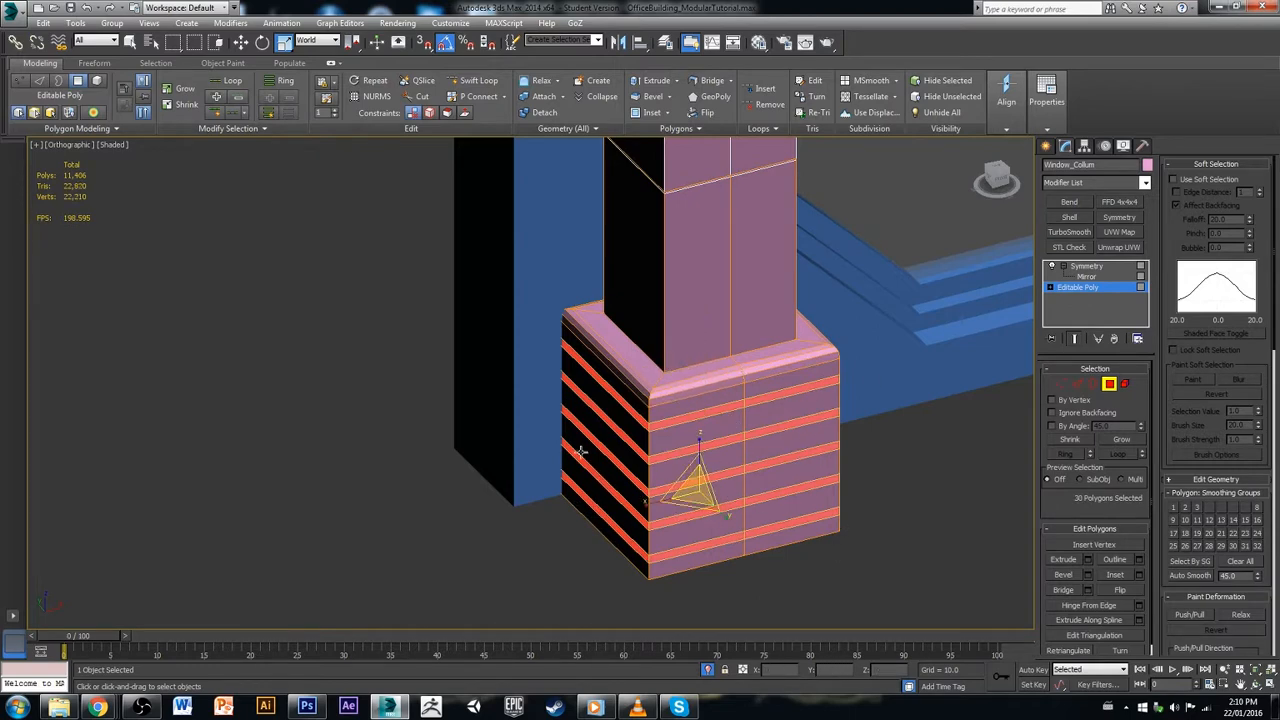
Step: Scale the selected polygon bands on the base block vertically to about 251%
{"action": "scroll", "coordinate": [897, 446], "scroll_direction": "down", "scroll_amount": 2}
{"action": "middle_click_drag", "start_coordinate": [893, 438], "coordinate": [857, 456]}
{"action": "scroll", "coordinate": [886, 469], "scroll_direction": "down", "scroll_amount": 2}
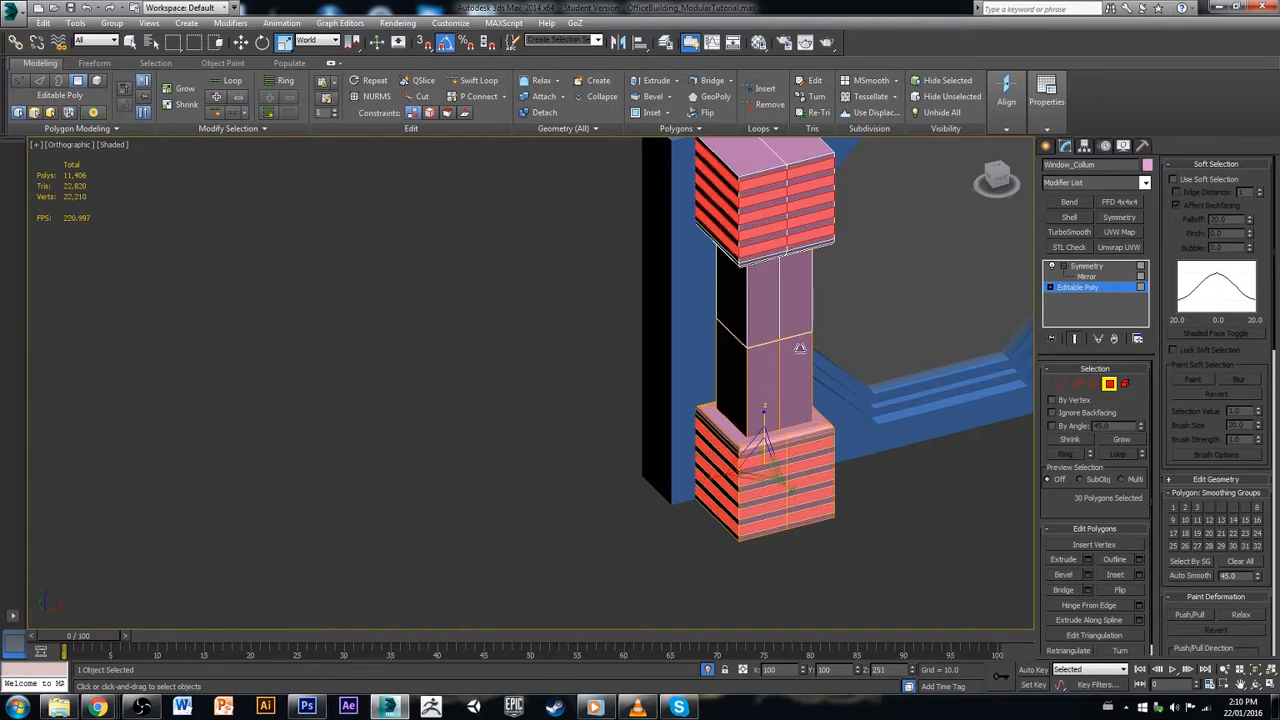
{"action": "middle_click_drag", "start_coordinate": [796, 507], "coordinate": [797, 450], "text": "alt"}
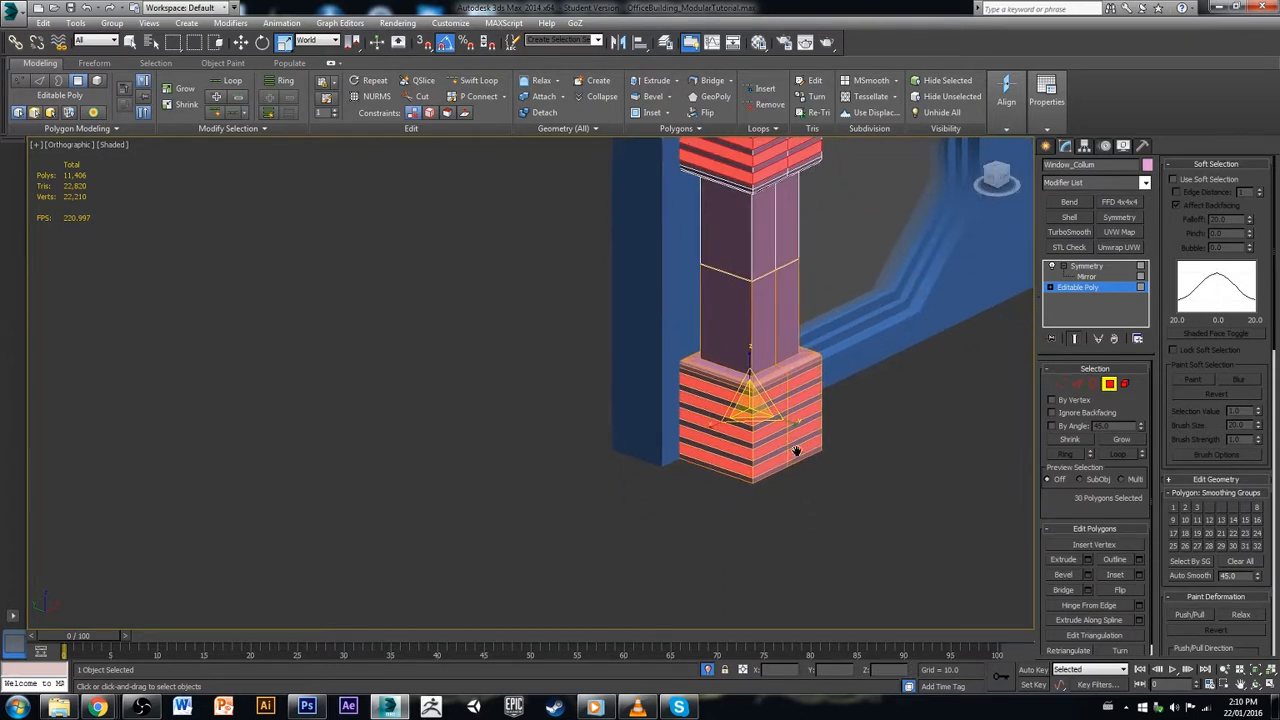
{"action": "scroll", "coordinate": [797, 450], "scroll_direction": "up", "scroll_amount": 3}
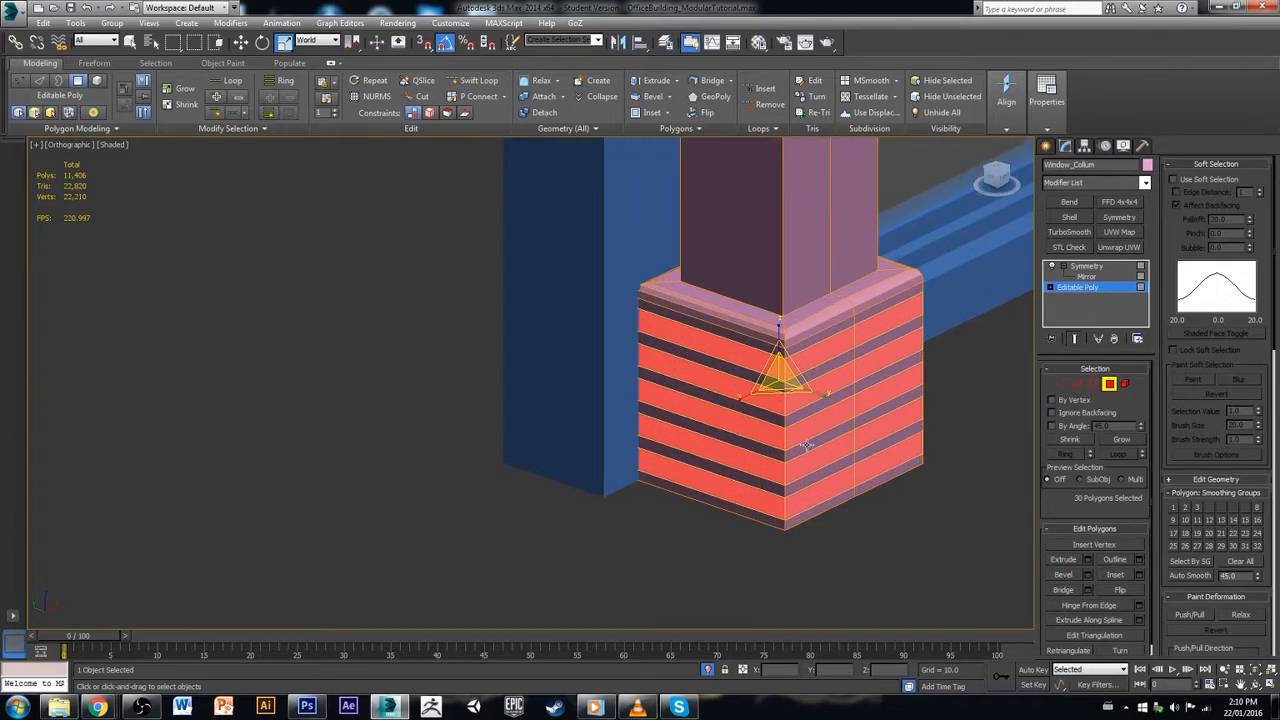
Step: Extrude the selected bands inward by Local Normal with a height of -10
{"action": "left_click", "coordinate": [1089, 560]}
{"action": "left_click", "coordinate": [550, 389]}
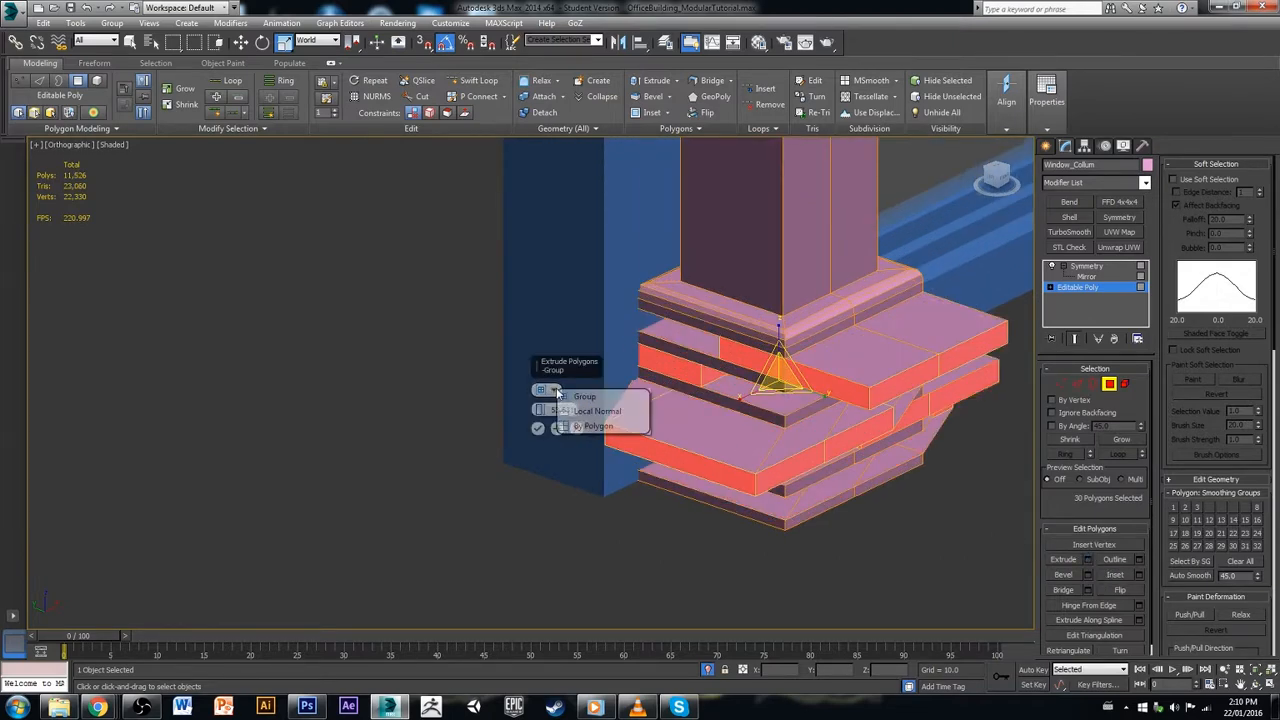
{"action": "left_click", "coordinate": [588, 410]}
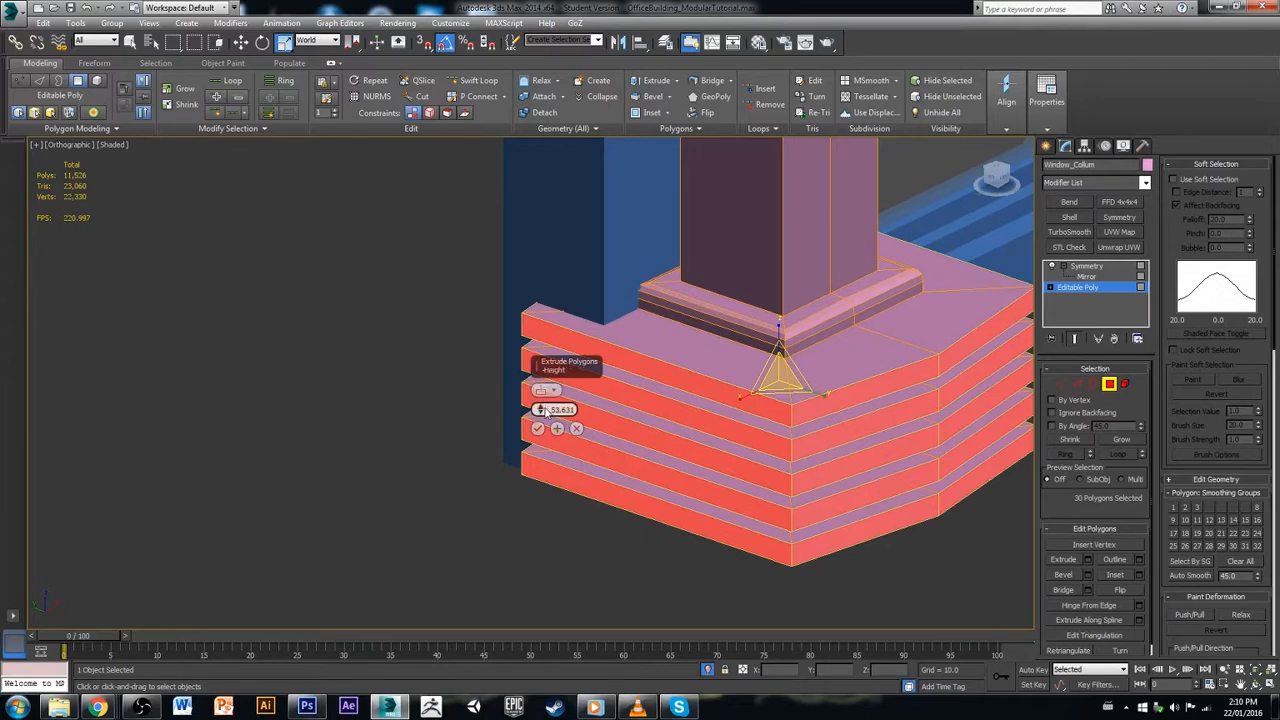
{"action": "right_click", "coordinate": [541, 410]}
{"action": "left_click_drag", "start_coordinate": [545, 412], "coordinate": [558, 436]}
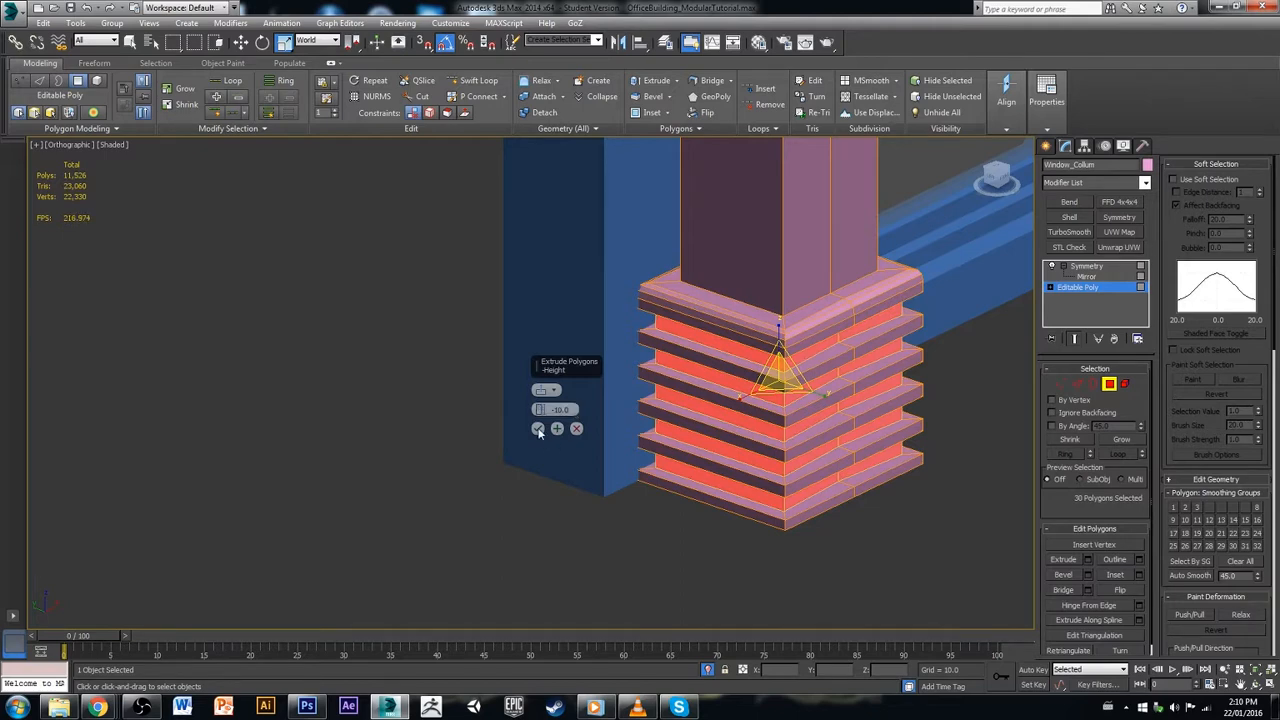
{"action": "left_click", "coordinate": [537, 429]}
Step: Leave polygon editing and move the whole column along Y to about 112.1, against the window frame
{"action": "middle_click_drag", "start_coordinate": [735, 291], "coordinate": [755, 450]}
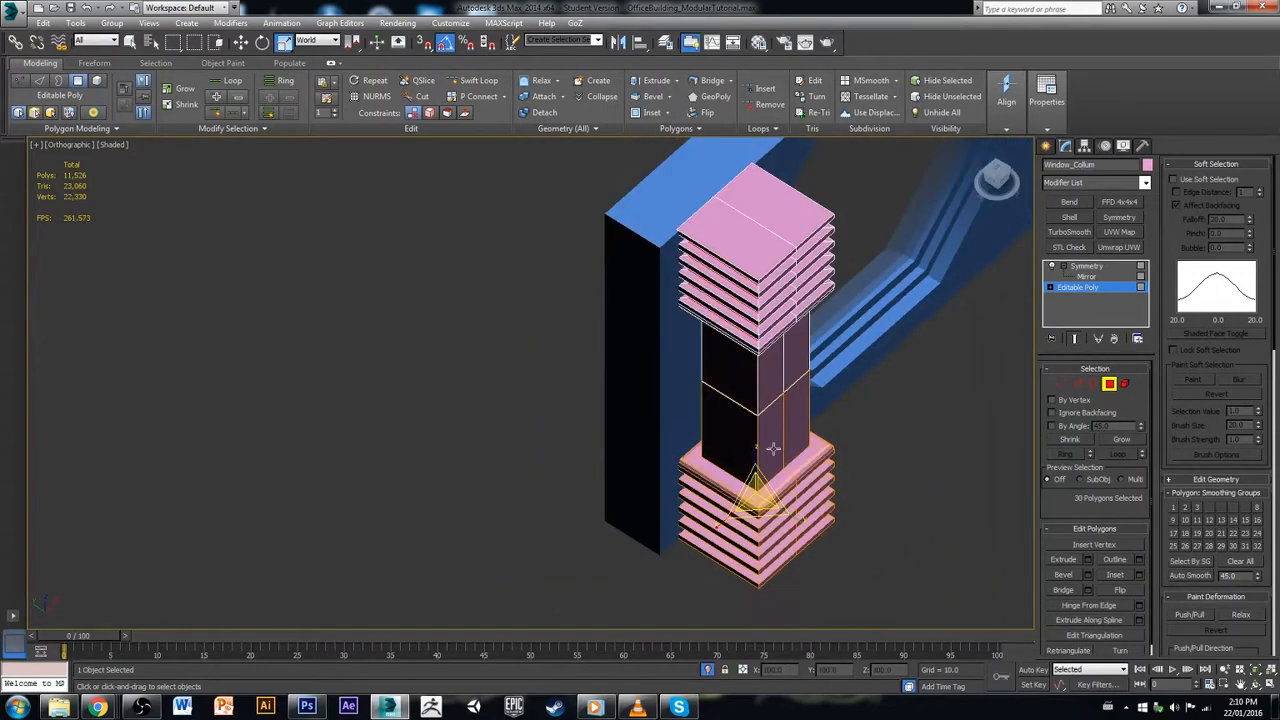
{"action": "left_click", "coordinate": [1109, 384]}
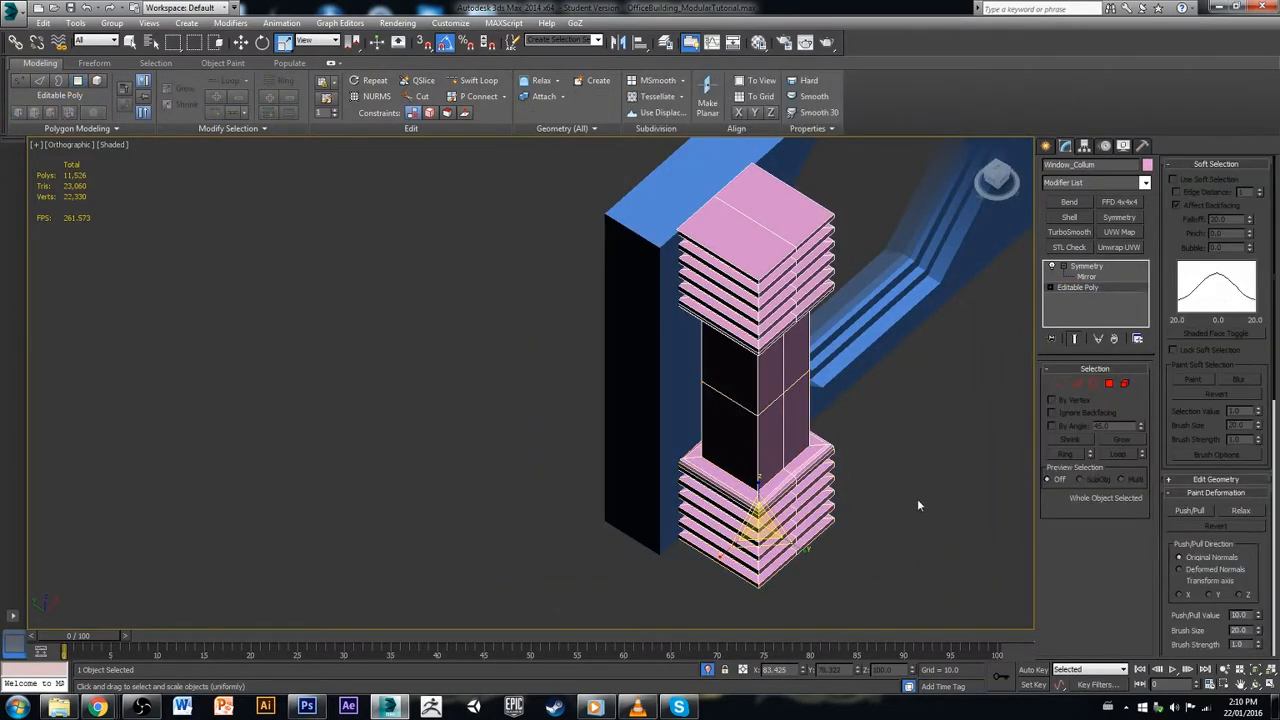
{"action": "middle_click_drag", "start_coordinate": [917, 498], "coordinate": [940, 496], "text": "alt"}
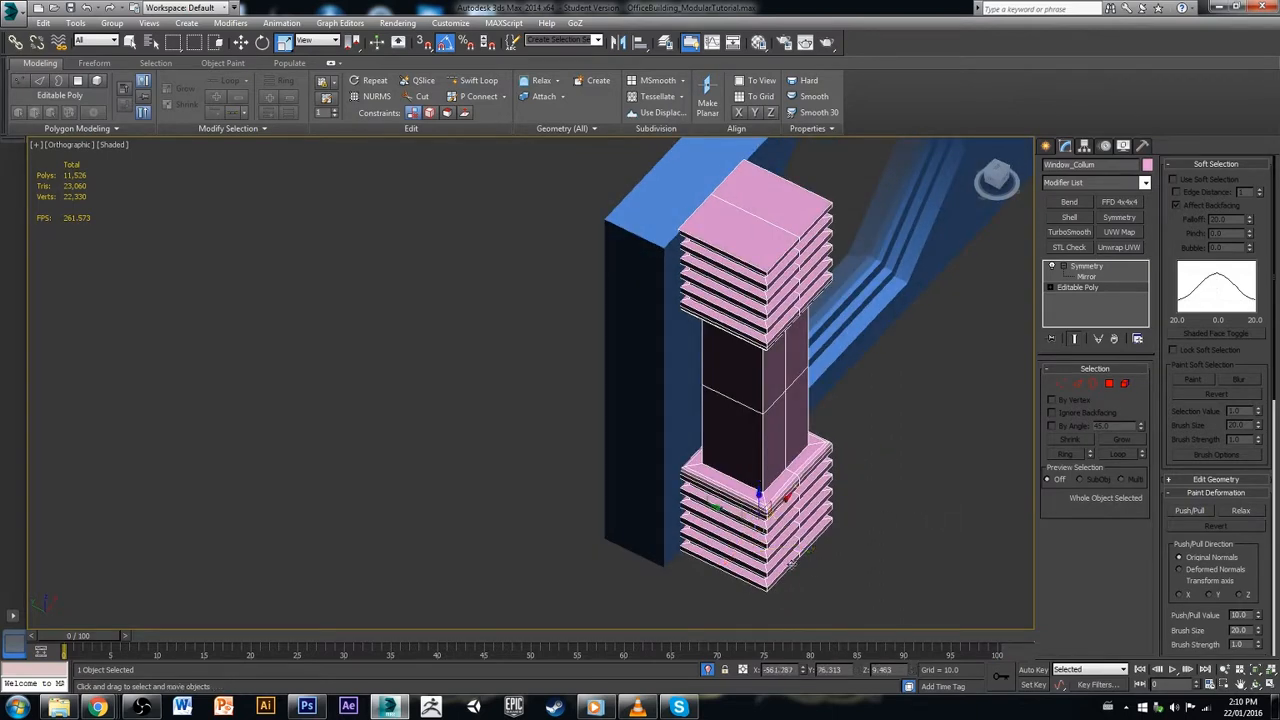
{"action": "key", "text": "w"}
{"action": "middle_click_drag", "start_coordinate": [730, 517], "coordinate": [768, 536], "text": "alt"}
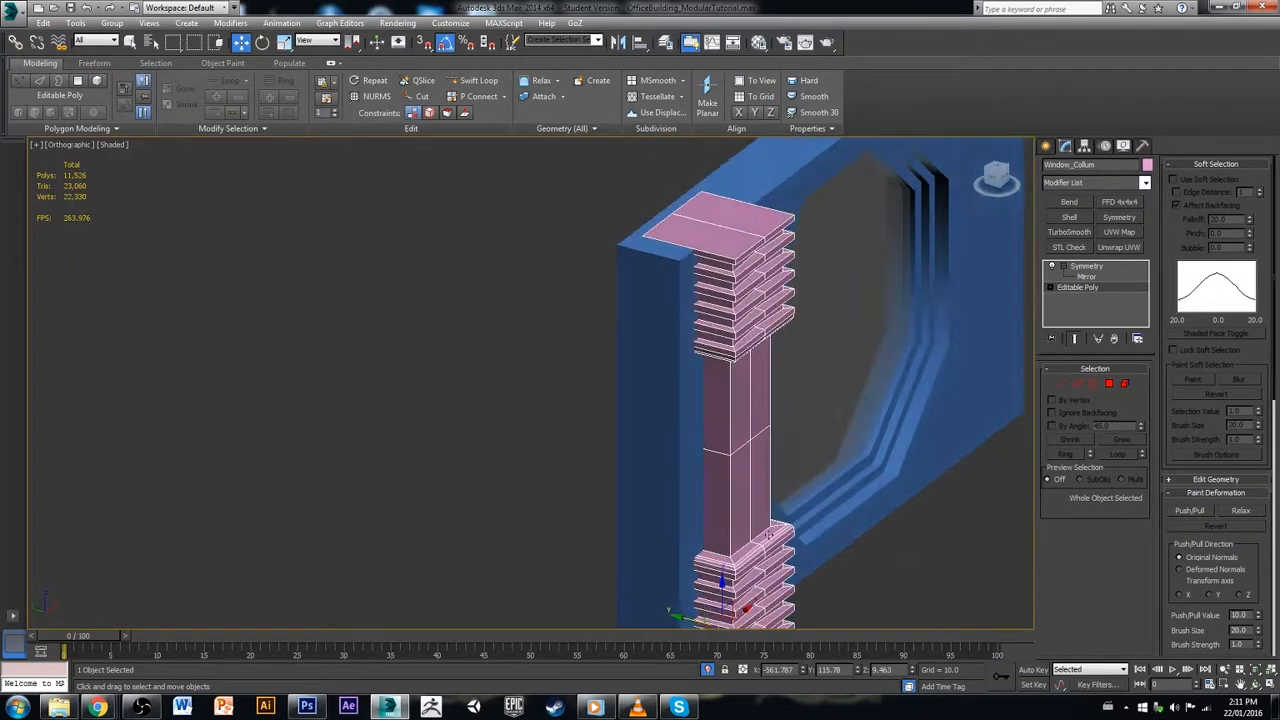
{"action": "middle_click_drag", "start_coordinate": [705, 594], "coordinate": [682, 477], "text": "alt"}
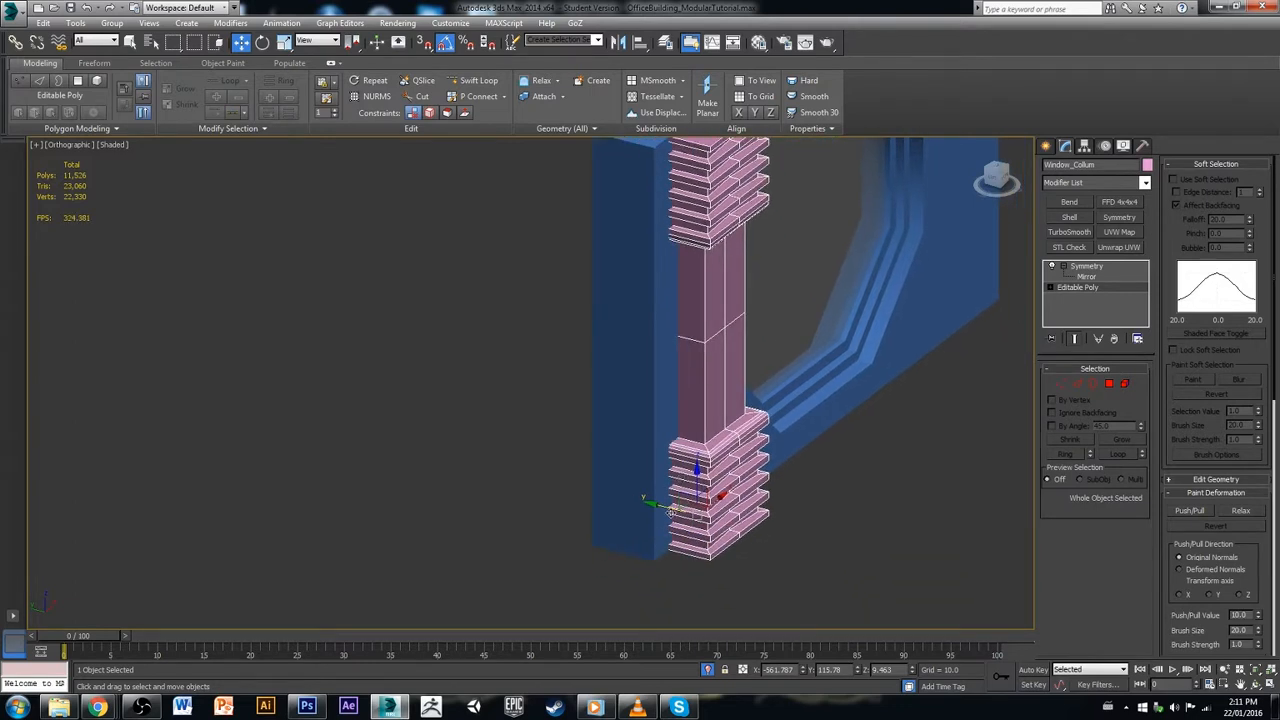
{"action": "left_click_drag", "start_coordinate": [668, 512], "coordinate": [674, 514]}
{"action": "left_click", "coordinate": [830, 478]}
{"action": "scroll", "coordinate": [830, 490], "scroll_direction": "down", "scroll_amount": 4}
{"action": "middle_click_drag", "start_coordinate": [829, 503], "coordinate": [792, 494], "text": "alt"}
{"action": "left_click", "coordinate": [772, 454]}
{"action": "scroll", "coordinate": [765, 484], "scroll_direction": "up", "scroll_amount": 2}
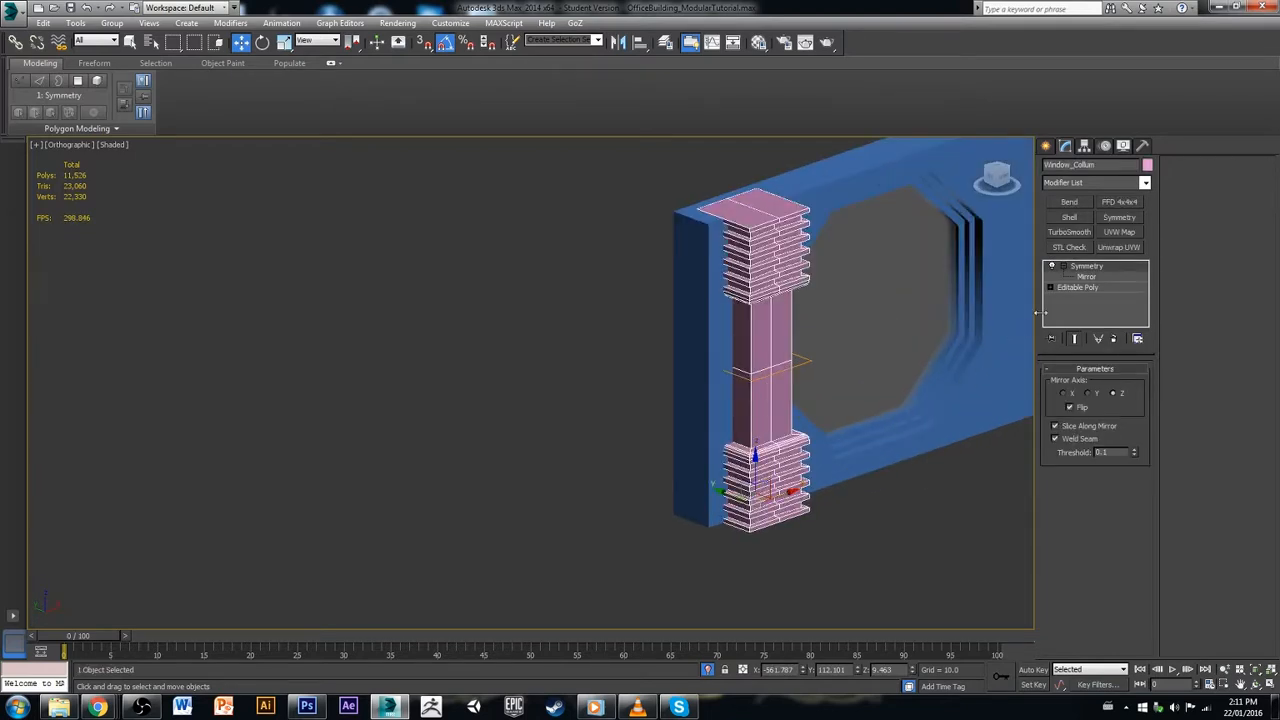
Step: Replace the polygon selection with the outer faces of the four ridges between the base block's rim and its lowest ridge
{"action": "left_click", "coordinate": [1078, 288]}
{"action": "left_click", "coordinate": [1109, 384]}
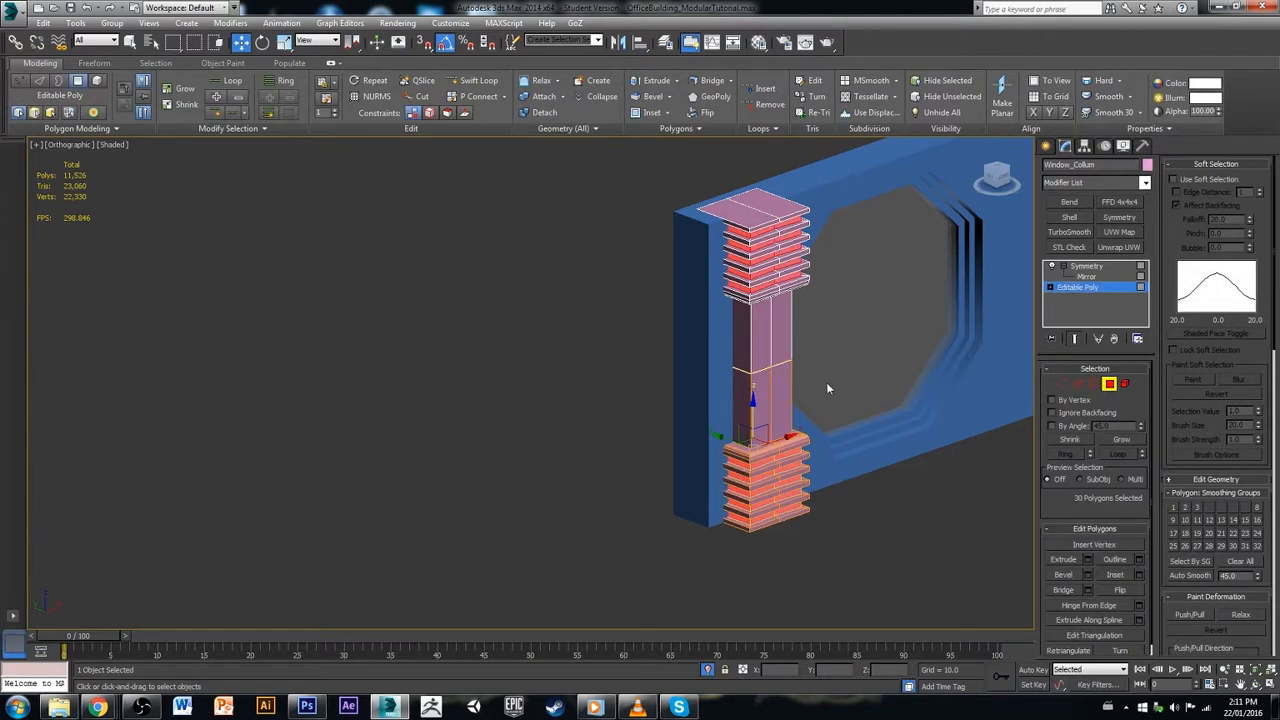
{"action": "scroll", "coordinate": [765, 250], "scroll_direction": "up", "scroll_amount": 3}
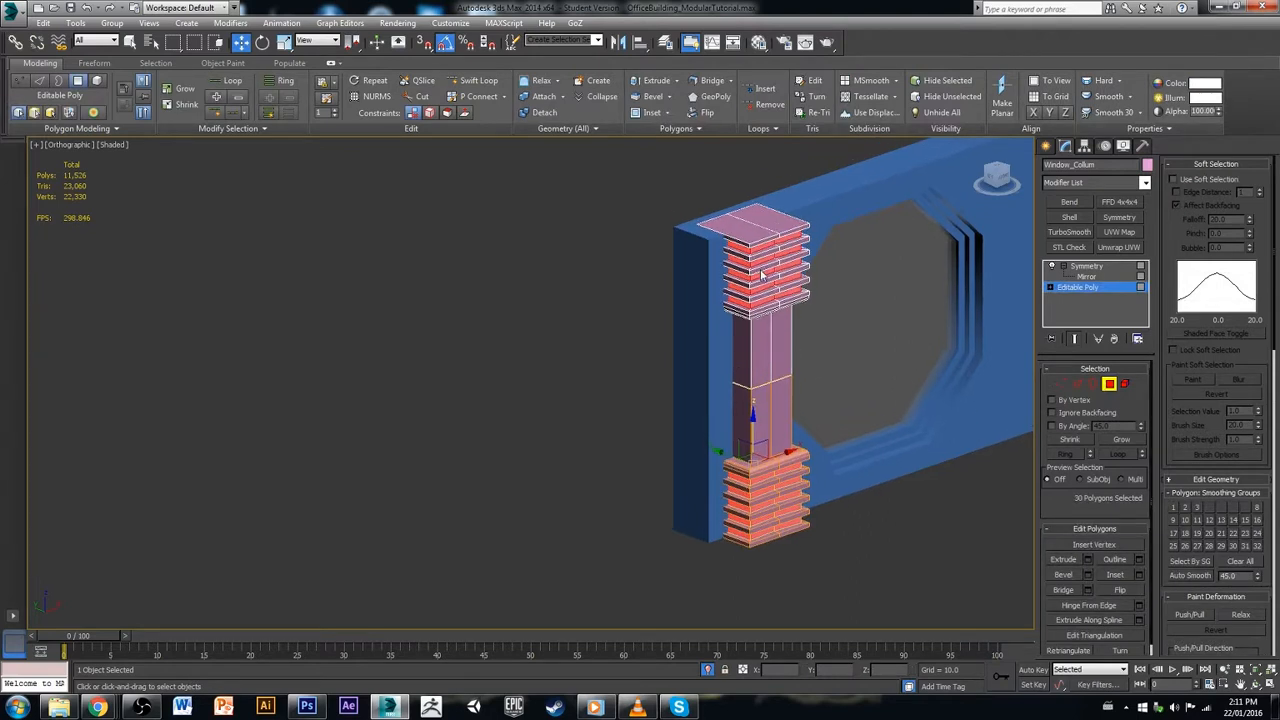
{"action": "key", "text": "ctrl+d"}
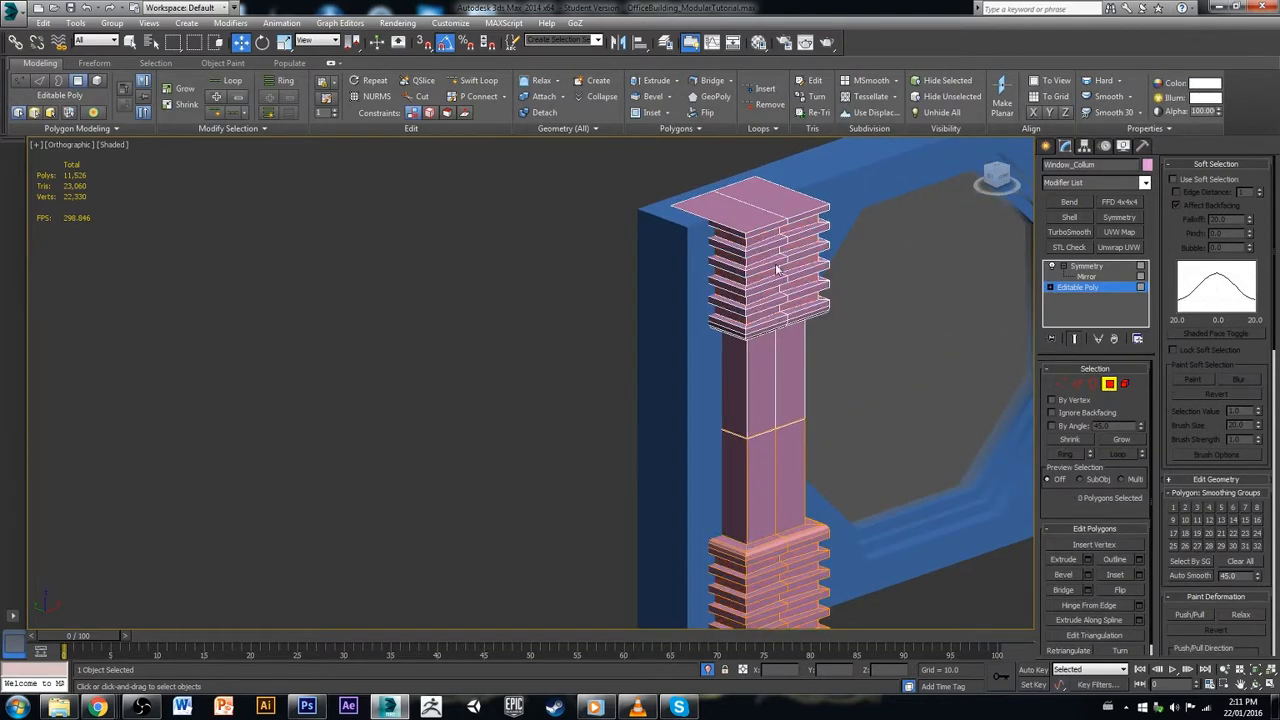
{"action": "scroll", "coordinate": [791, 534], "scroll_direction": "up", "scroll_amount": 5}
{"action": "left_click", "coordinate": [728, 424]}
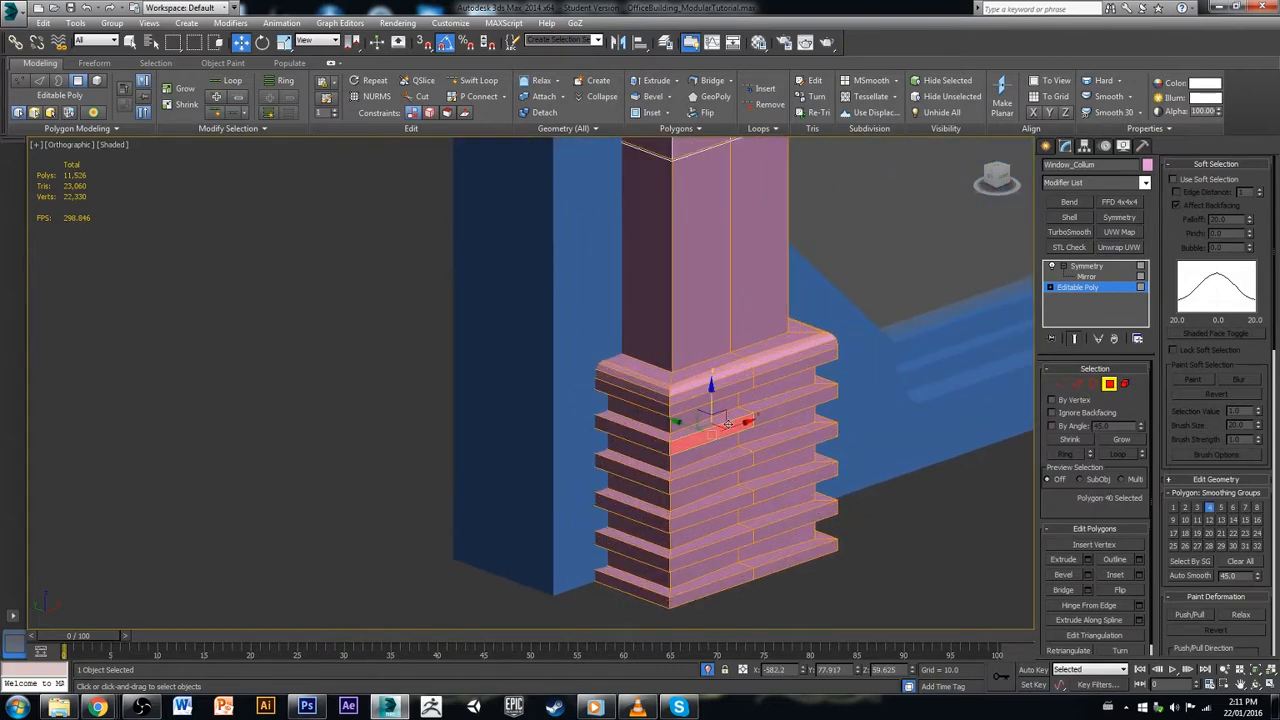
{"action": "mouse_move", "coordinate": [772, 441]}
{"action": "middle_mouse_down", "text": "alt"}
{"action": "mouse_move", "coordinate": [740, 438]}
{"action": "mouse_move", "coordinate": [784, 425]}
{"action": "middle_mouse_up", "text": "alt"}
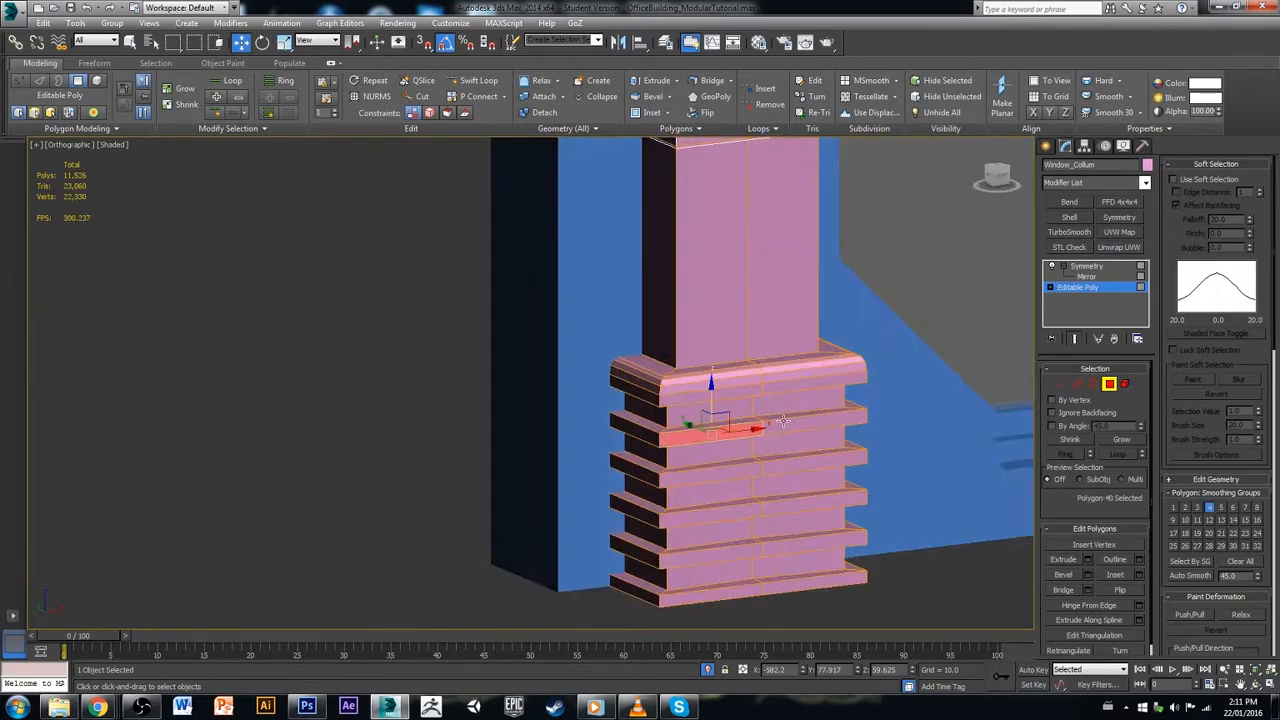
{"action": "left_click", "coordinate": [786, 424], "text": "shift"}
{"action": "left_click", "coordinate": [785, 462], "text": "ctrl"}
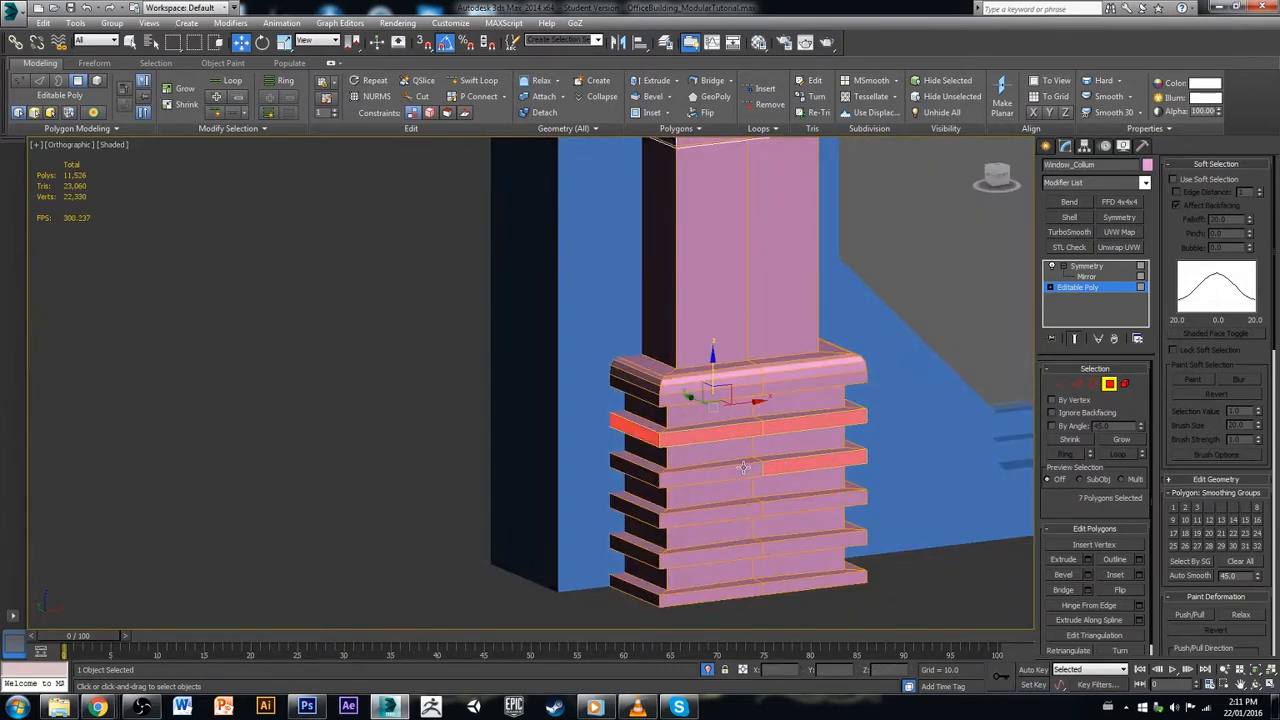
{"action": "left_click", "coordinate": [743, 467], "text": "shift"}
{"action": "left_click", "coordinate": [741, 505], "text": "ctrl"}
{"action": "left_click", "coordinate": [790, 510], "text": "shift"}
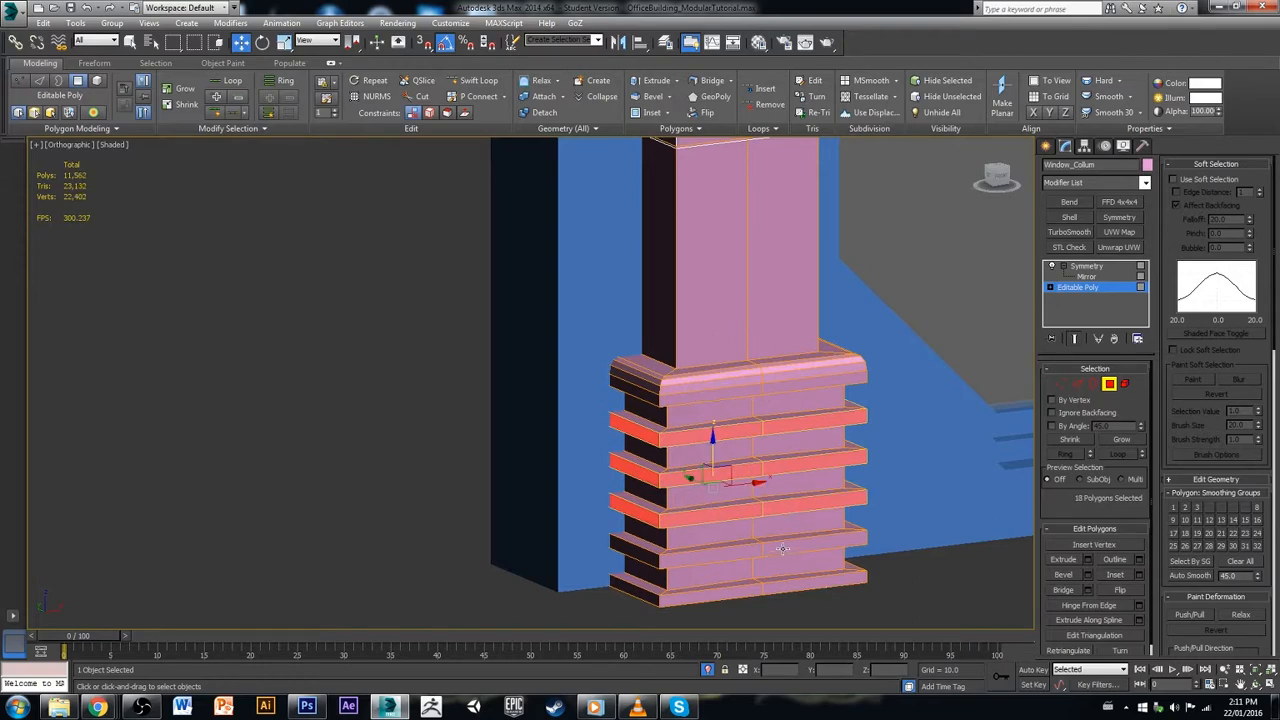
{"action": "left_click", "coordinate": [755, 546], "text": "shift"}
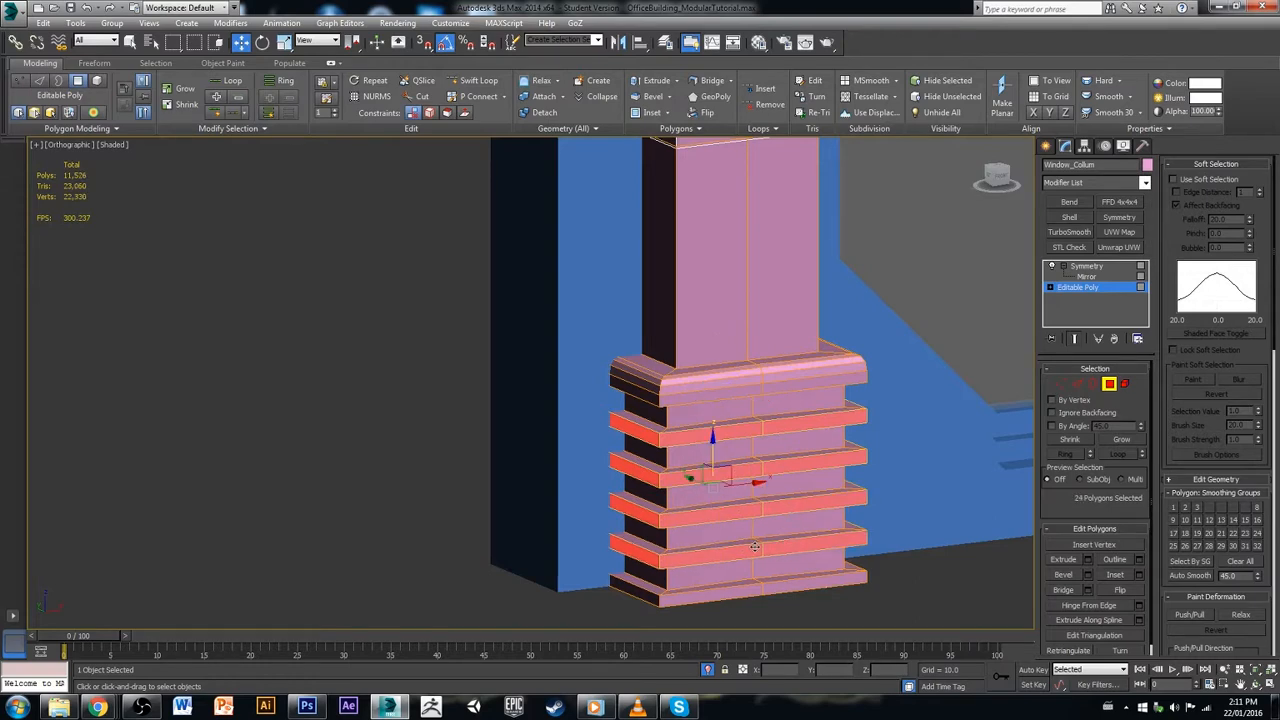
Step: Scale the outer faces of the four ridges vertically to about 130%
{"action": "key", "text": "e"}
{"action": "key", "text": "r"}
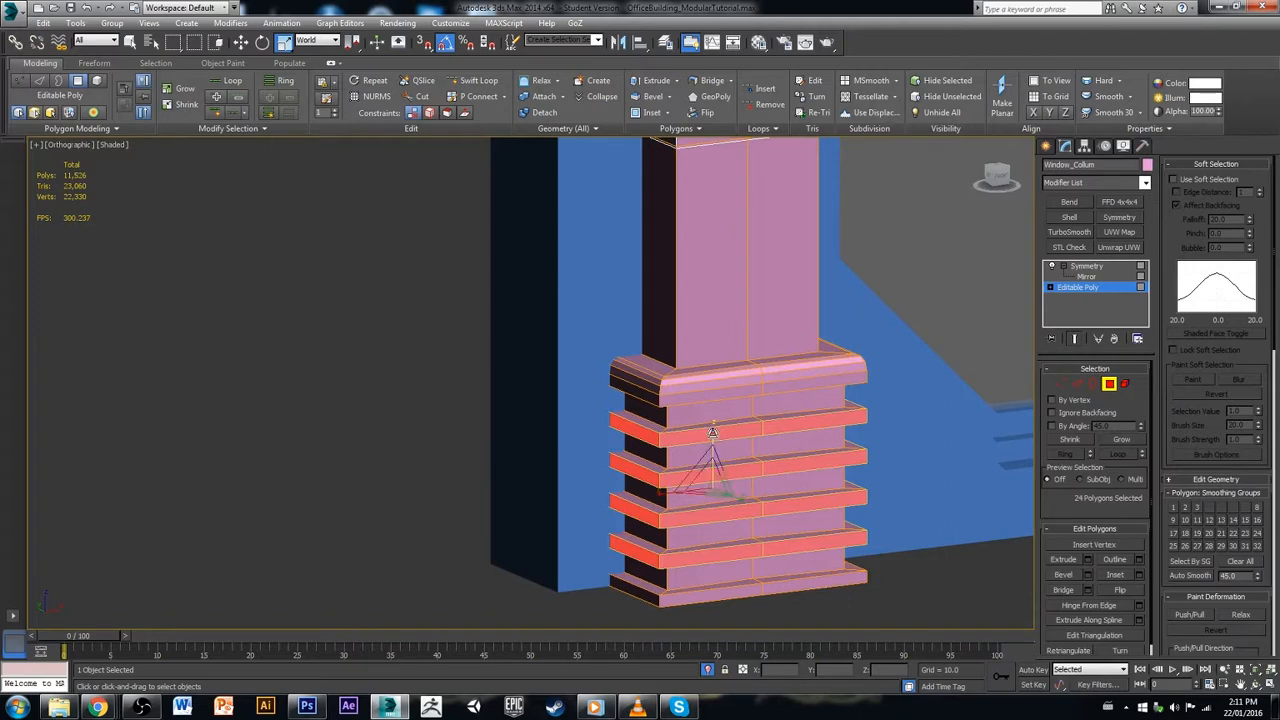
{"action": "left_click_drag", "start_coordinate": [712, 432], "coordinate": [711, 418]}
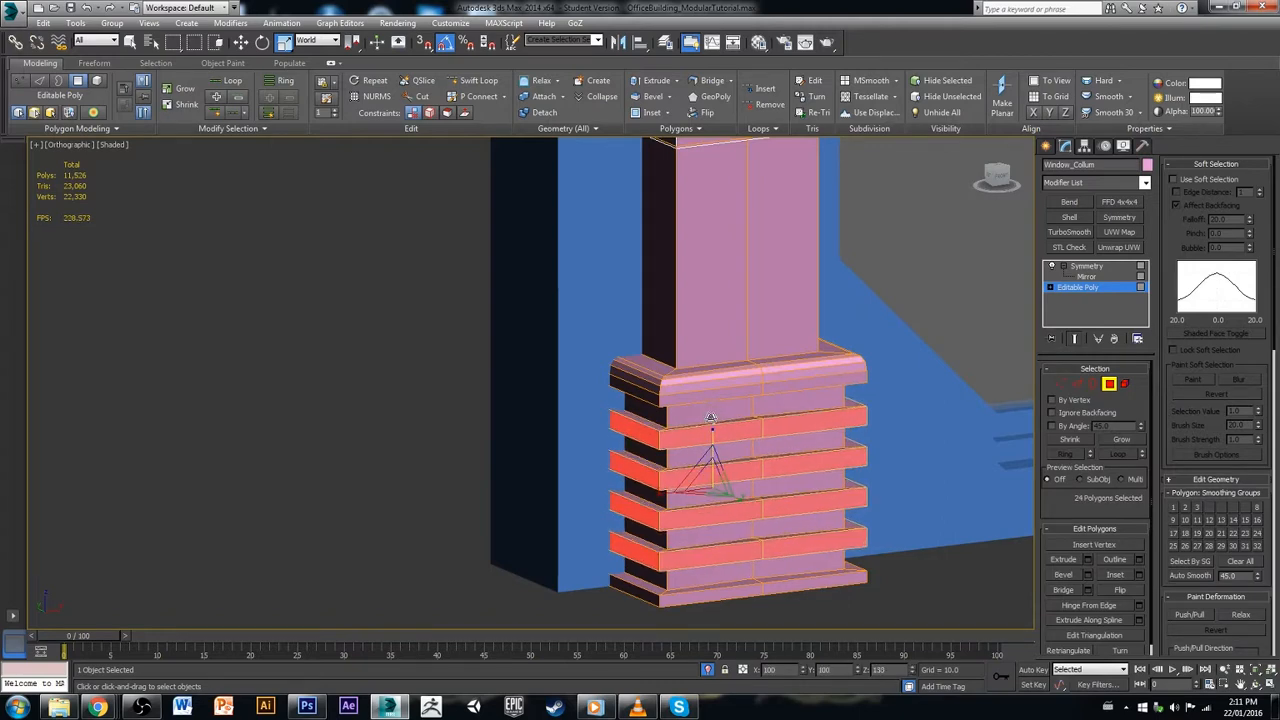
{"action": "middle_click_drag", "start_coordinate": [711, 425], "coordinate": [1160, 505], "text": "alt"}
Step: Grow the selection to the ridges' adjoining faces, thicken them with vertical scaling, ending with a 125% scale, and clear the selection
{"action": "left_click", "coordinate": [1122, 440]}
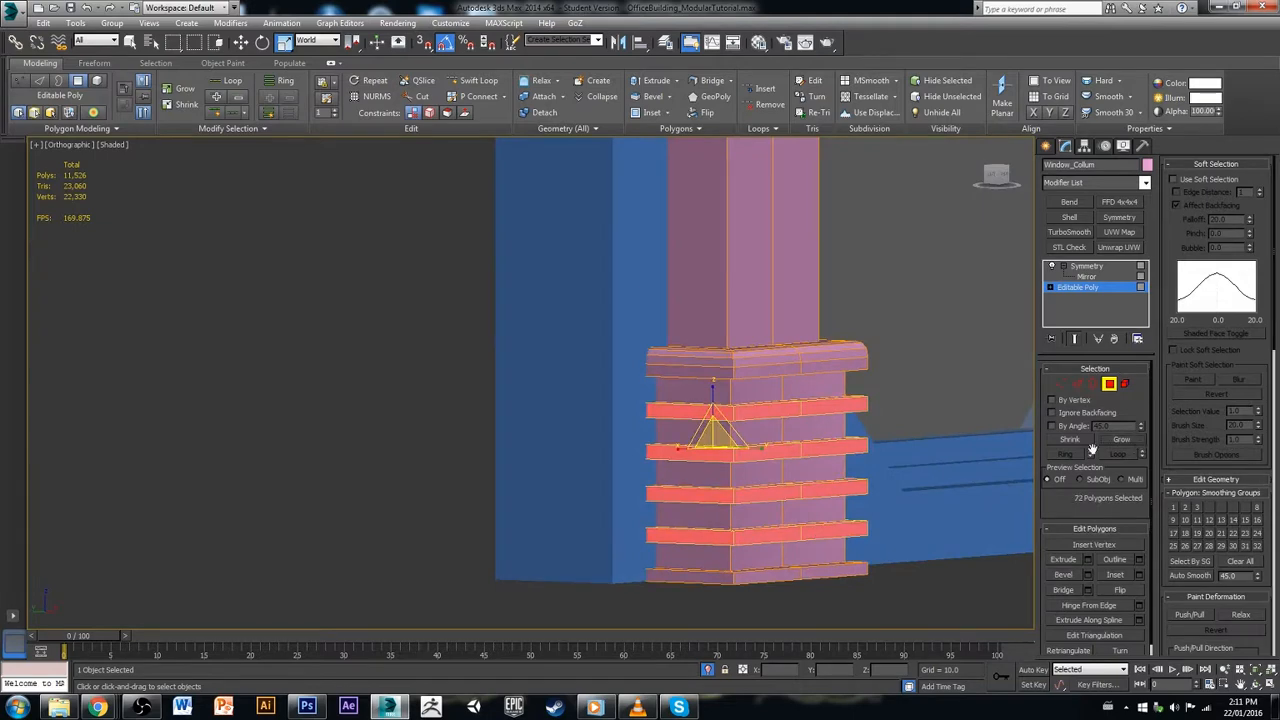
{"action": "middle_click_drag", "start_coordinate": [1012, 466], "coordinate": [910, 512], "text": "alt"}
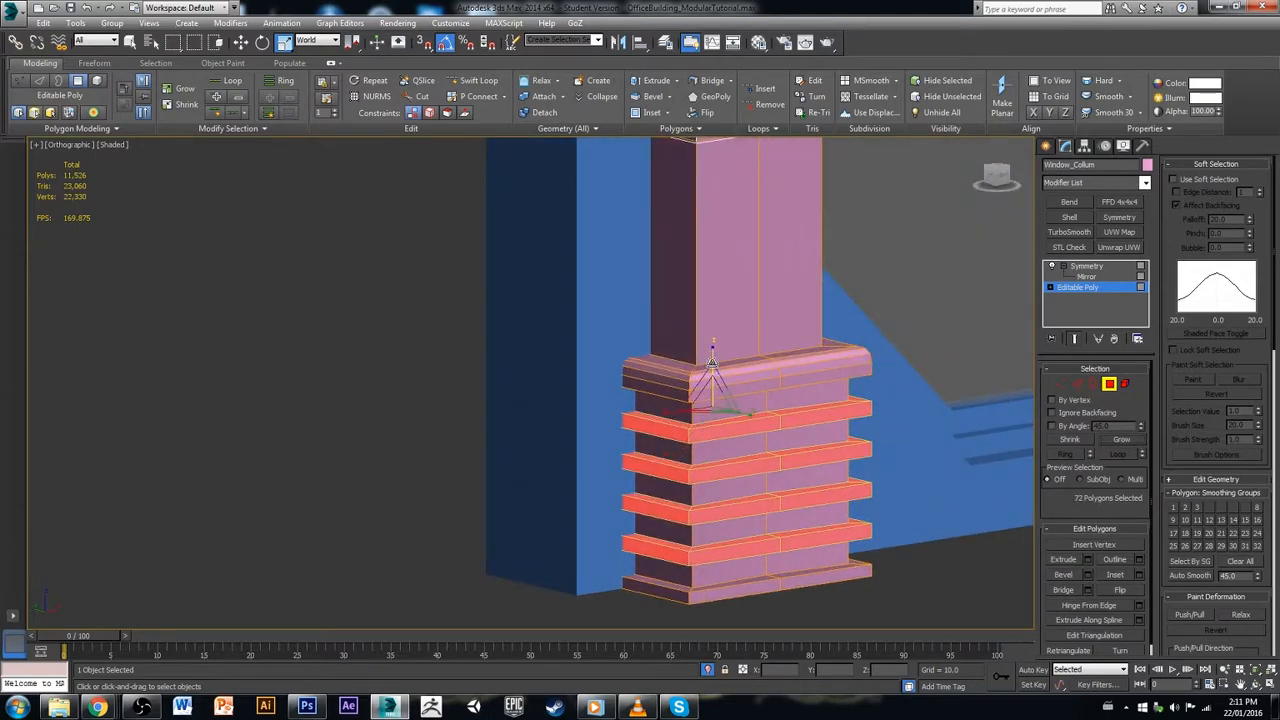
{"action": "left_click_drag", "start_coordinate": [713, 352], "coordinate": [726, 322]}
{"action": "middle_click_drag", "start_coordinate": [747, 356], "coordinate": [883, 461], "text": "alt"}
{"action": "mouse_move", "coordinate": [713, 352]}
{"action": "left_mouse_down"}
{"action": "mouse_move", "coordinate": [715, 315]}
{"action": "mouse_move", "coordinate": [721, 343]}
{"action": "left_mouse_up"}
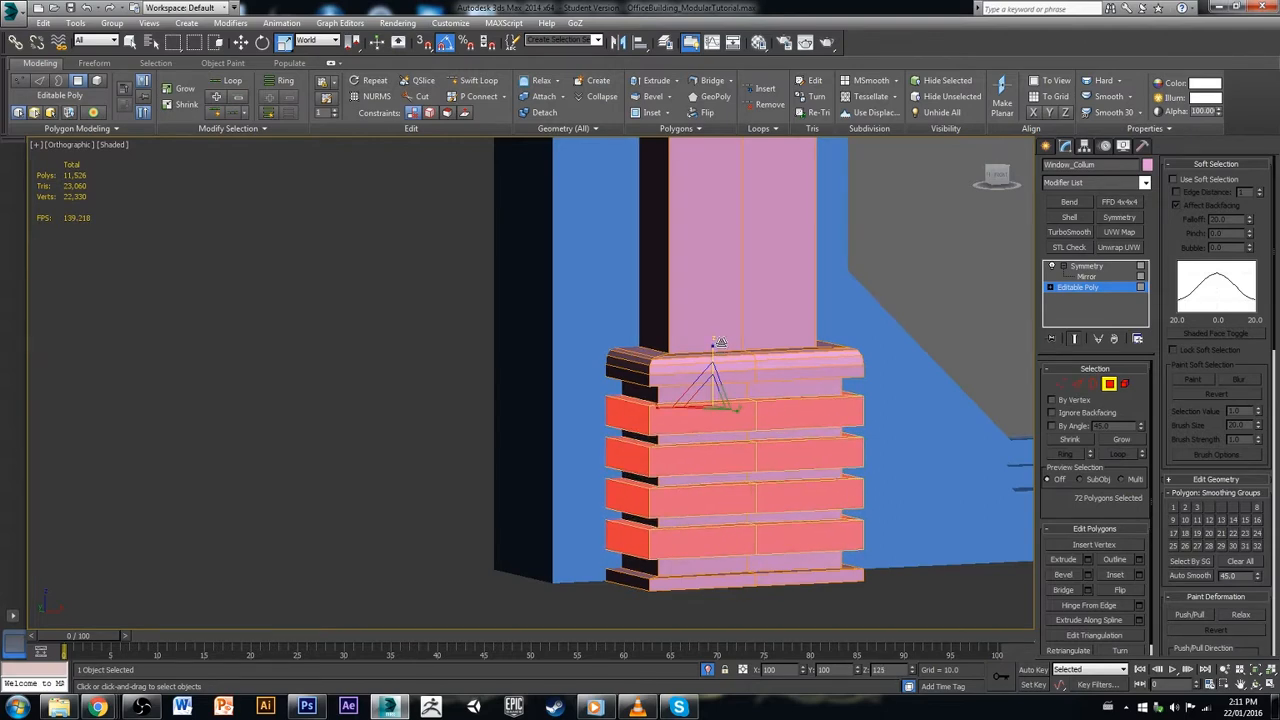
{"action": "left_click", "coordinate": [962, 422]}
{"action": "middle_click_drag", "start_coordinate": [962, 422], "coordinate": [906, 557], "text": "alt"}
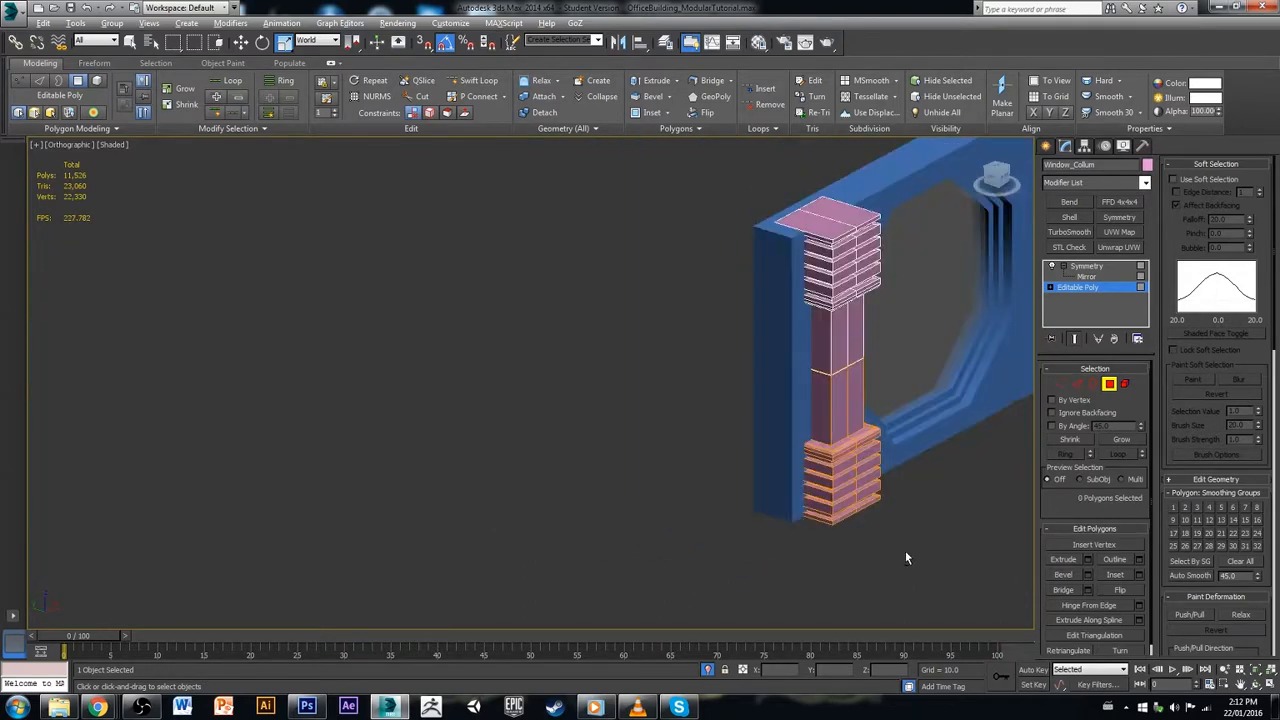
Step: Select the upper and lower outer edge loops of the four ridges between the base block's rim and its lowest ridge
{"action": "scroll", "coordinate": [857, 523], "scroll_direction": "up", "scroll_amount": 5}
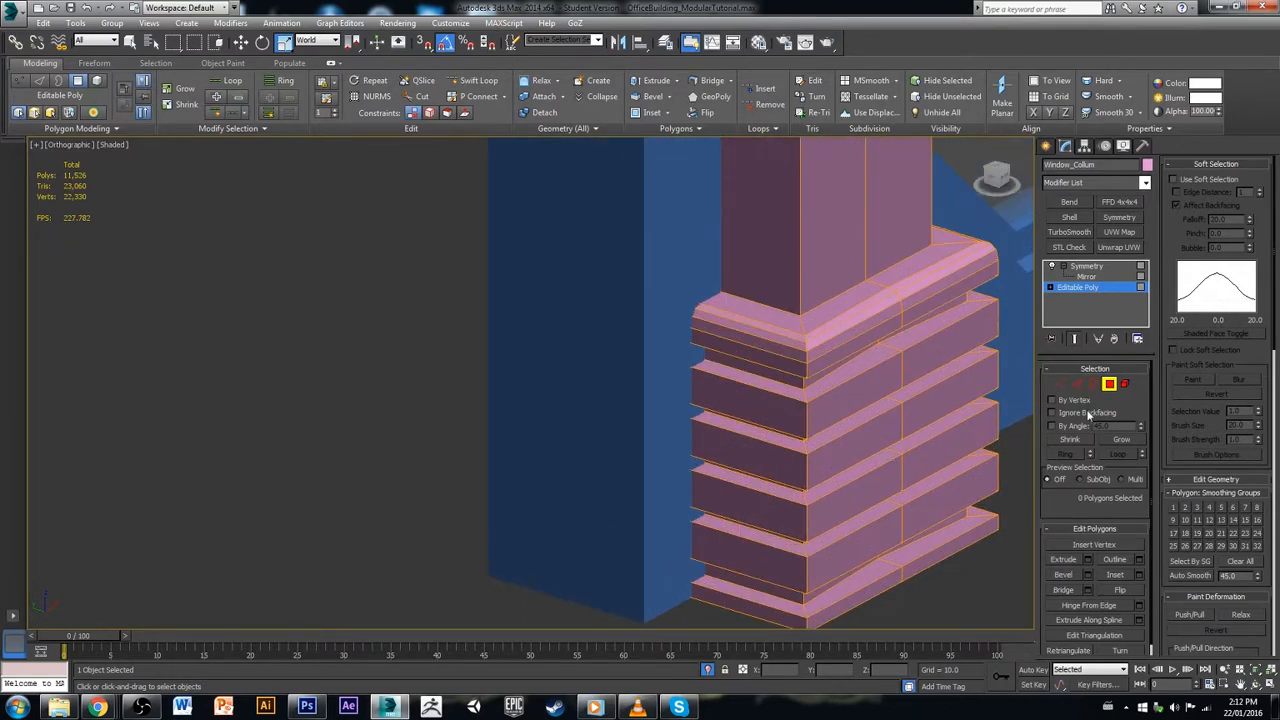
{"action": "left_click", "coordinate": [1080, 384]}
{"action": "middle_click_drag", "start_coordinate": [901, 470], "coordinate": [891, 498], "text": "alt"}
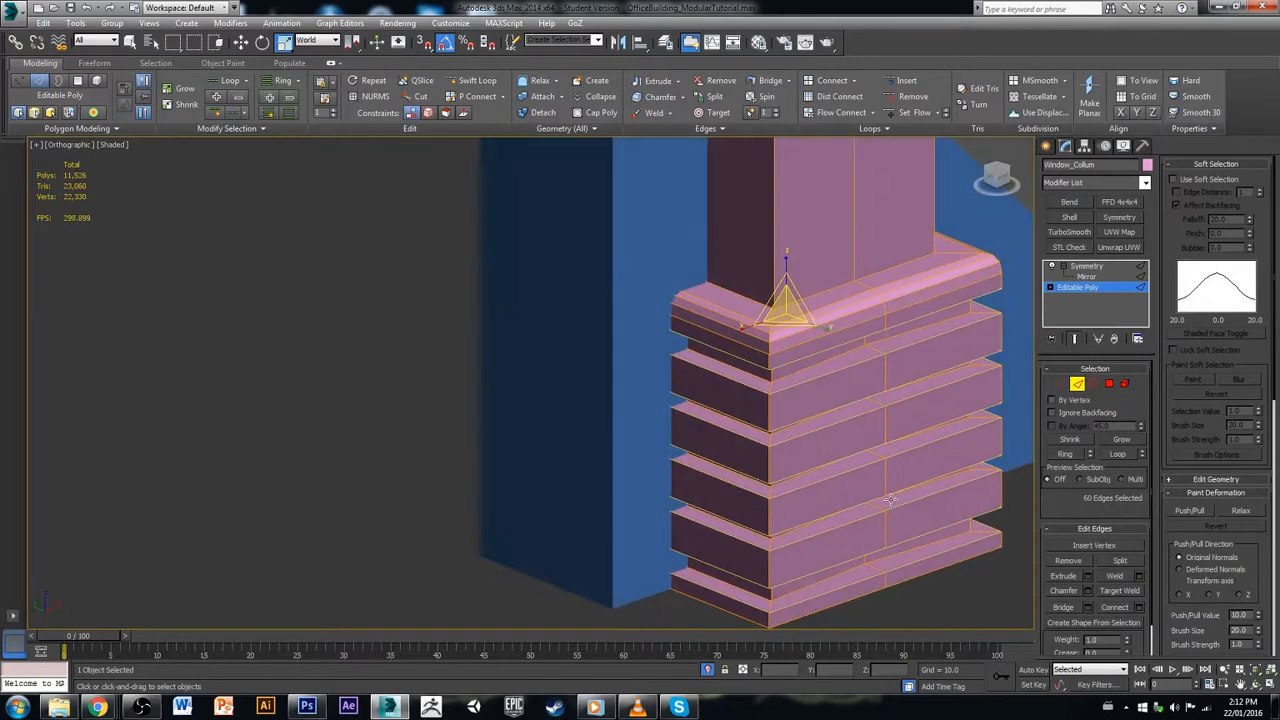
{"action": "double_click", "coordinate": [891, 351]}
{"action": "double_click", "coordinate": [924, 410], "text": "ctrl"}
{"action": "double_click", "coordinate": [968, 494], "text": "ctrl"}
{"action": "double_click", "coordinate": [959, 520], "text": "ctrl"}
{"action": "middle_click_drag", "start_coordinate": [938, 556], "coordinate": [800, 510], "text": "alt"}
Step: Chamfer the selected ridge edges by 0.4 with 2 connect edge segments, and clear the selection
{"action": "left_click", "coordinate": [1089, 591]}
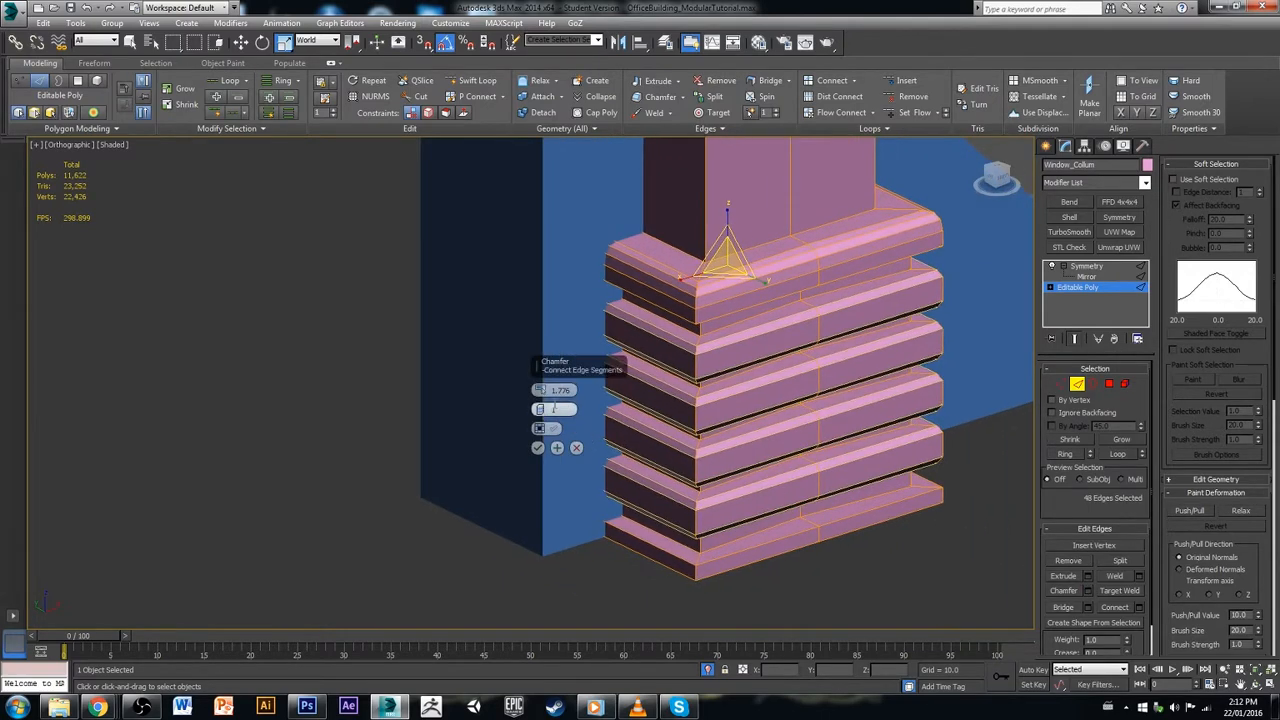
{"action": "left_click_drag", "start_coordinate": [543, 397], "coordinate": [541, 396]}
{"action": "scroll", "coordinate": [694, 363], "scroll_direction": "up", "scroll_amount": 5}
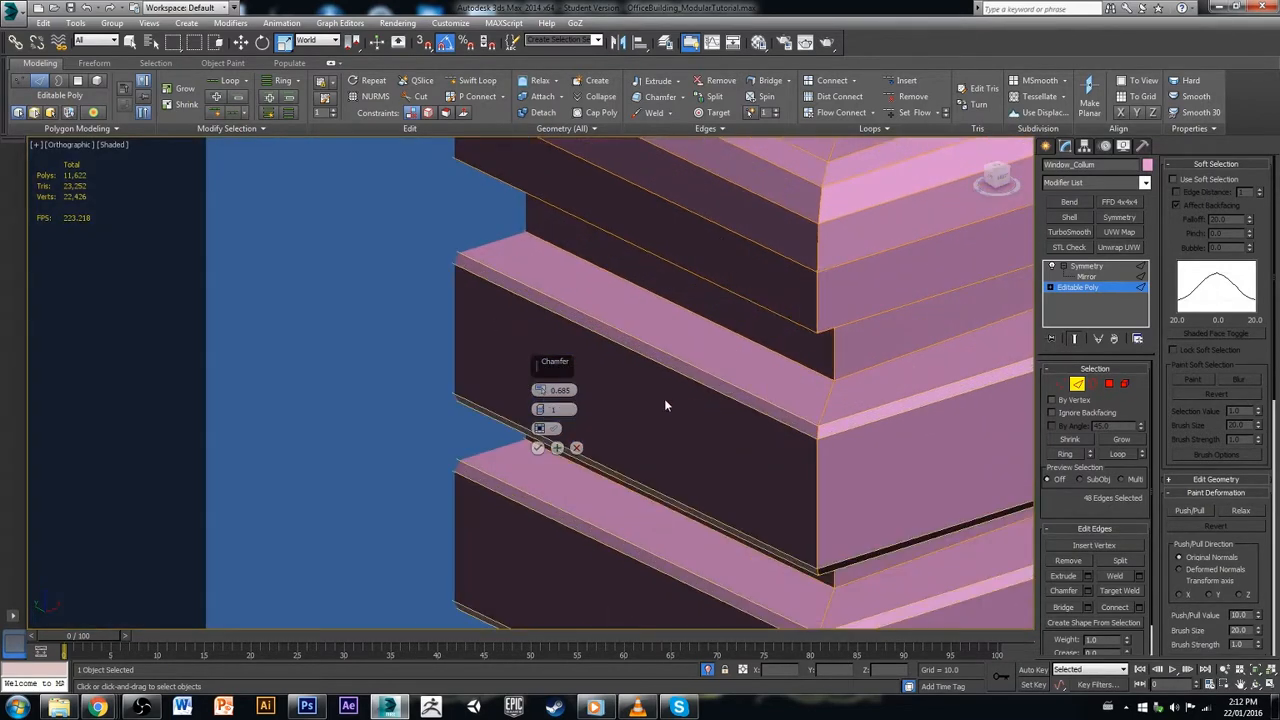
{"action": "left_click", "coordinate": [538, 405]}
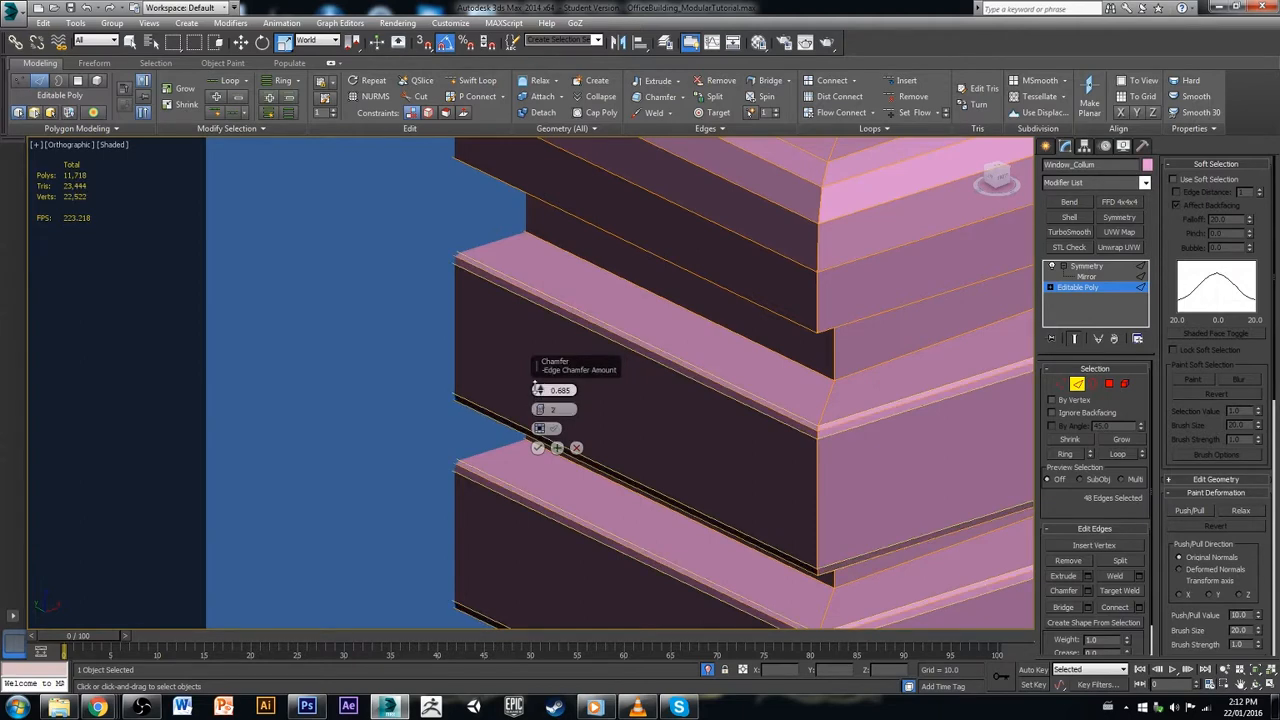
{"action": "left_click_drag", "start_coordinate": [541, 389], "coordinate": [551, 390]}
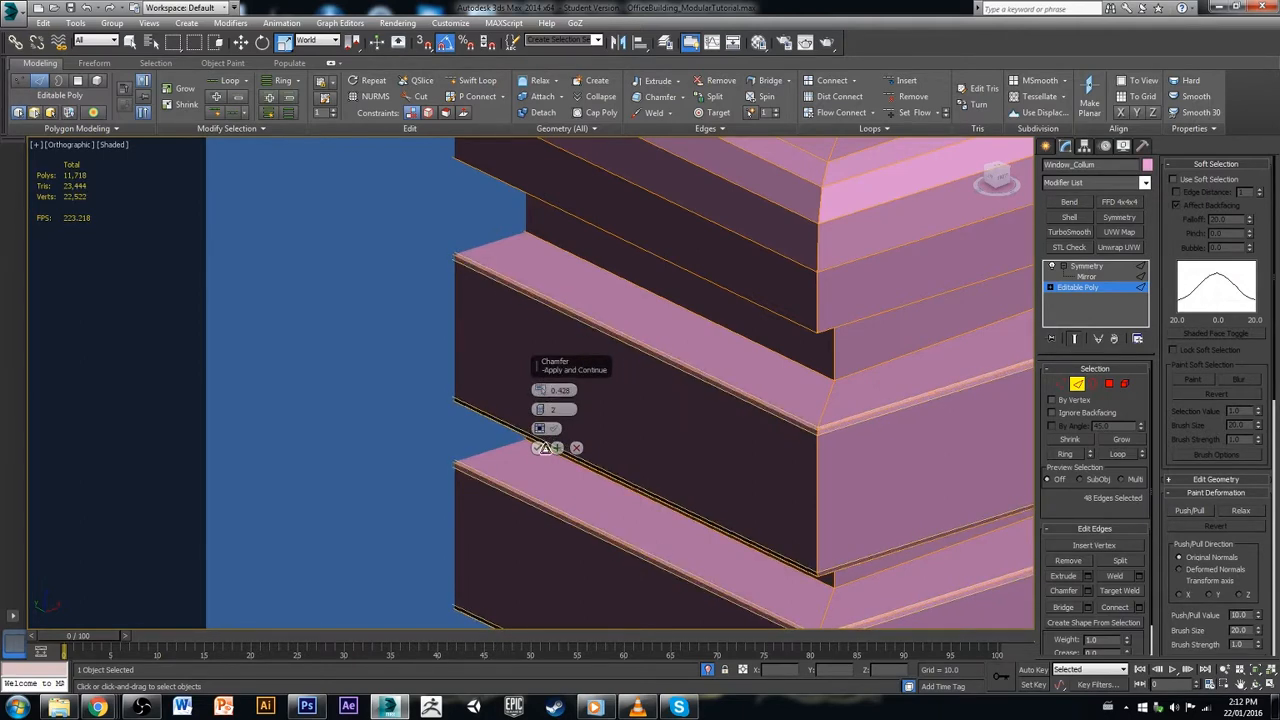
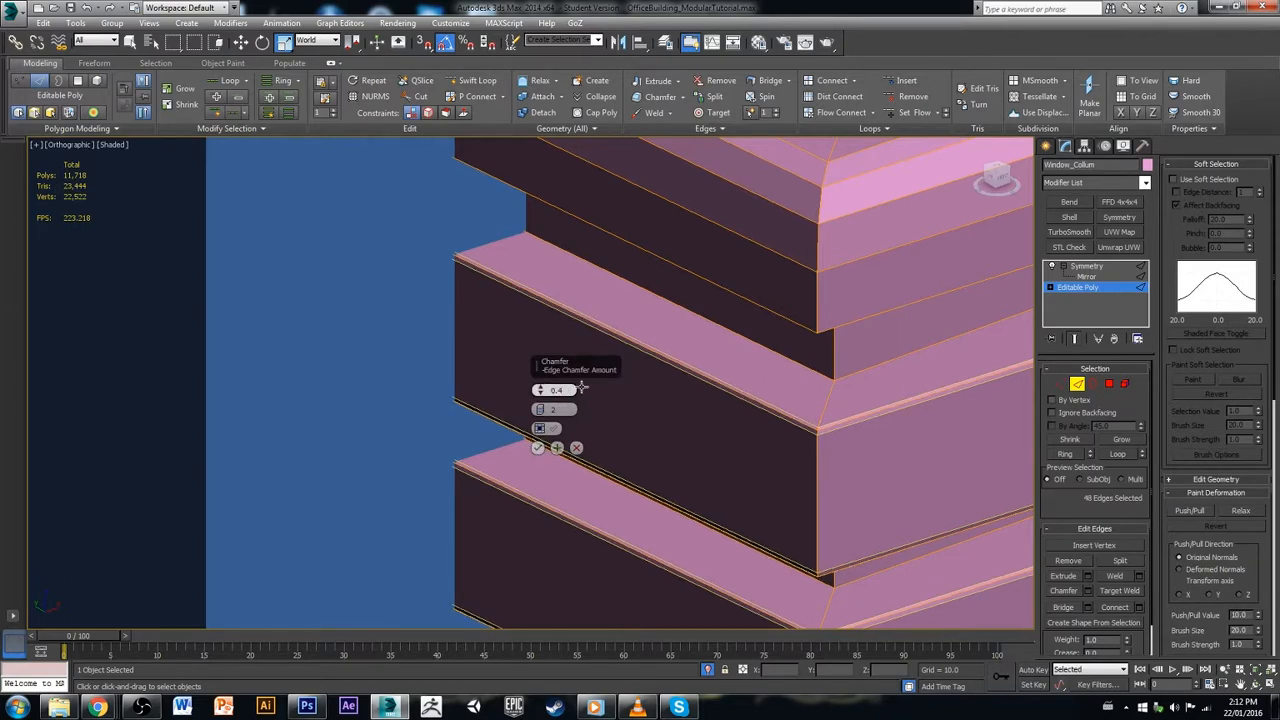
{"action": "left_click", "coordinate": [537, 448]}
{"action": "left_click", "coordinate": [461, 372]}
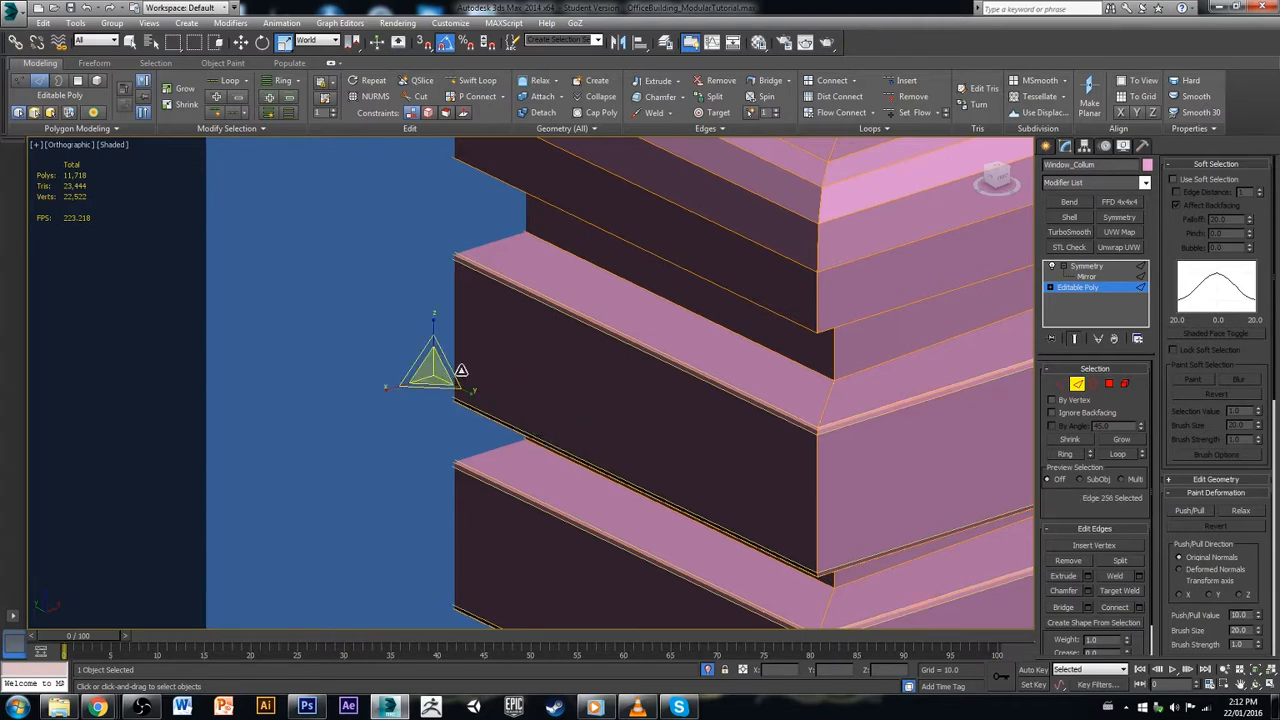
{"action": "scroll", "coordinate": [461, 376], "scroll_direction": "down", "scroll_amount": 5}
{"action": "left_click", "coordinate": [849, 440]}
{"action": "scroll", "coordinate": [827, 470], "scroll_direction": "down", "scroll_amount": 4}
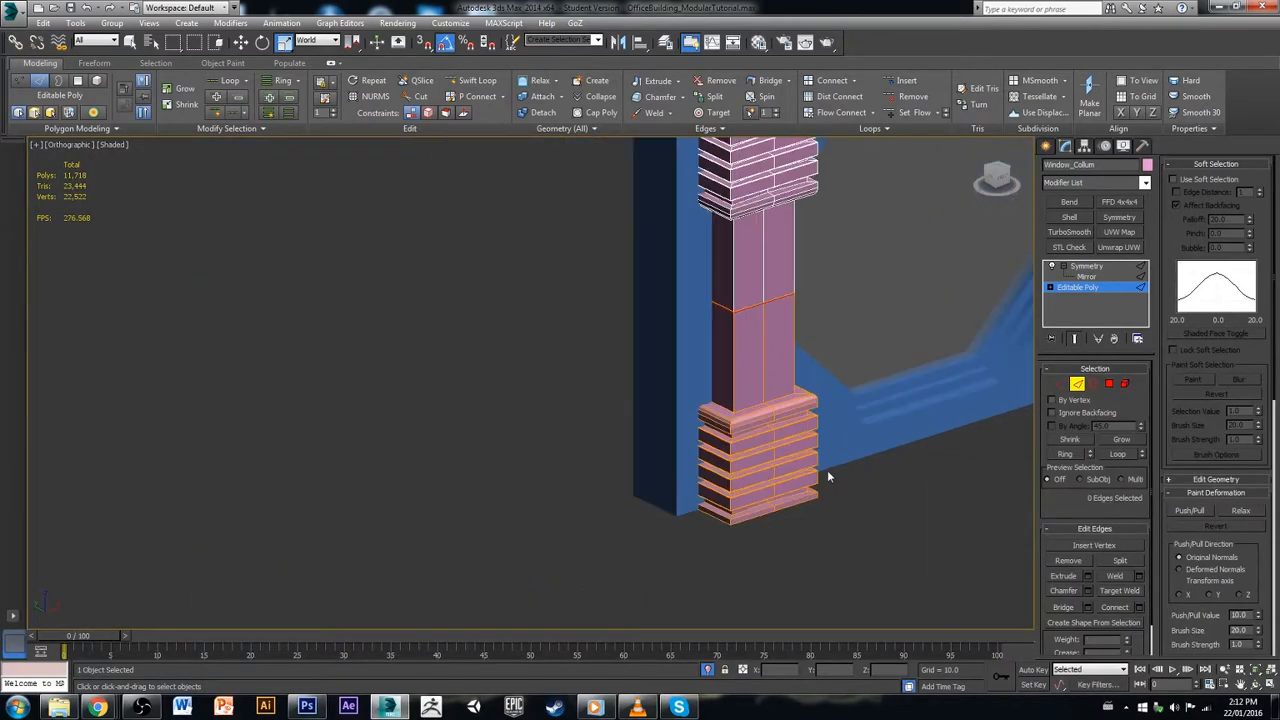
Step: Leave edge editing and examine the whole mirrored column against the window frame
{"action": "middle_click_drag", "start_coordinate": [822, 478], "coordinate": [1030, 405], "text": "alt"}
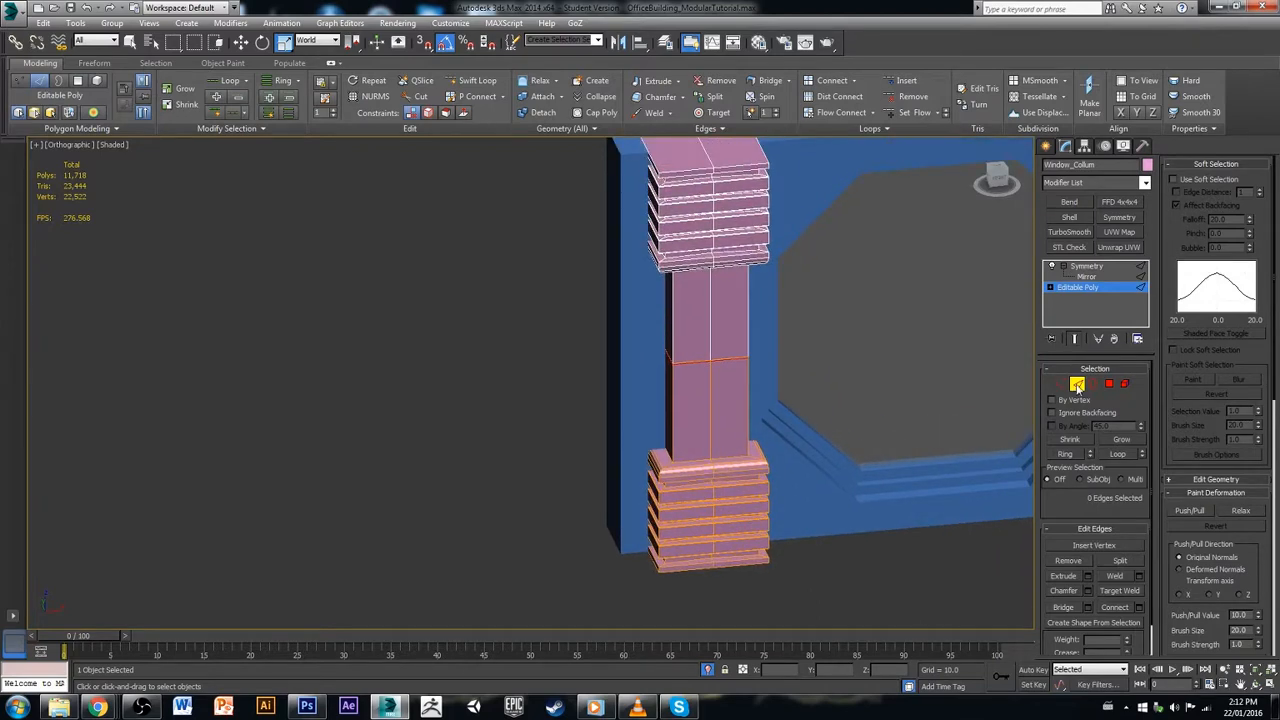
{"action": "left_click", "coordinate": [1078, 386]}
{"action": "left_click", "coordinate": [931, 380]}
{"action": "left_click", "coordinate": [721, 364]}
{"action": "scroll", "coordinate": [735, 388], "scroll_direction": "down", "scroll_amount": 3}
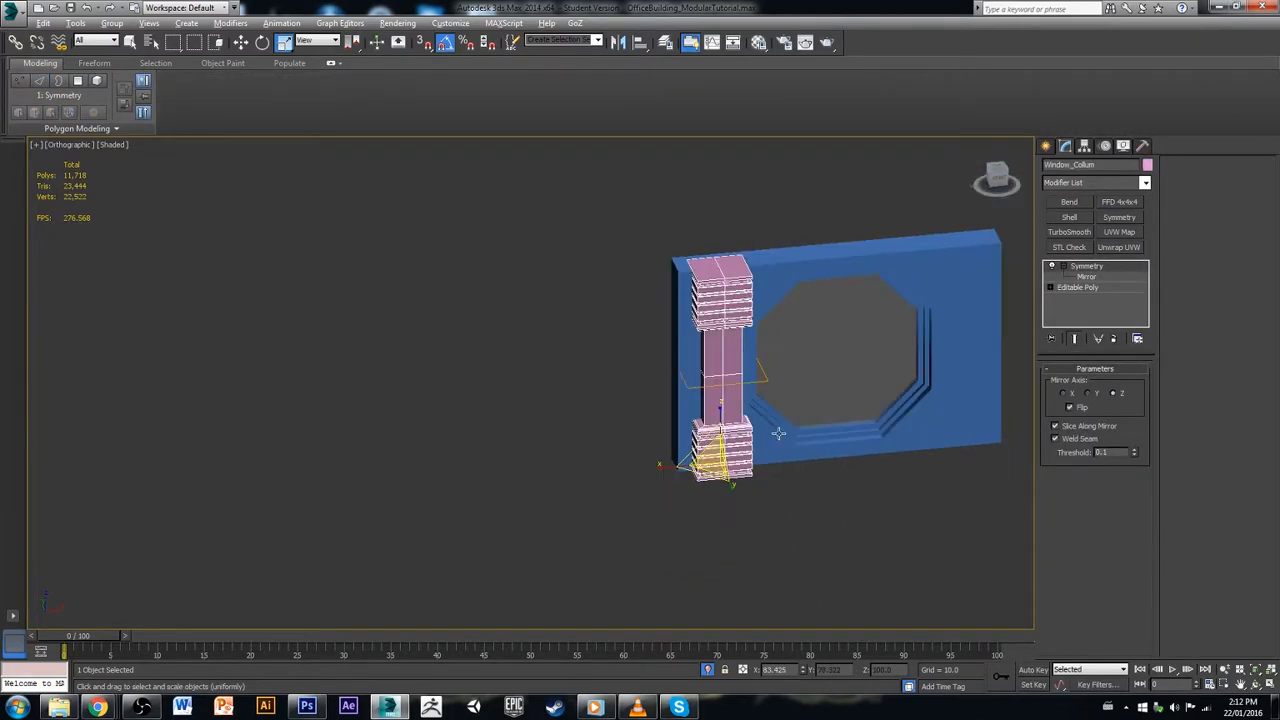
{"action": "middle_click_drag", "start_coordinate": [778, 433], "coordinate": [968, 365], "text": "alt"}
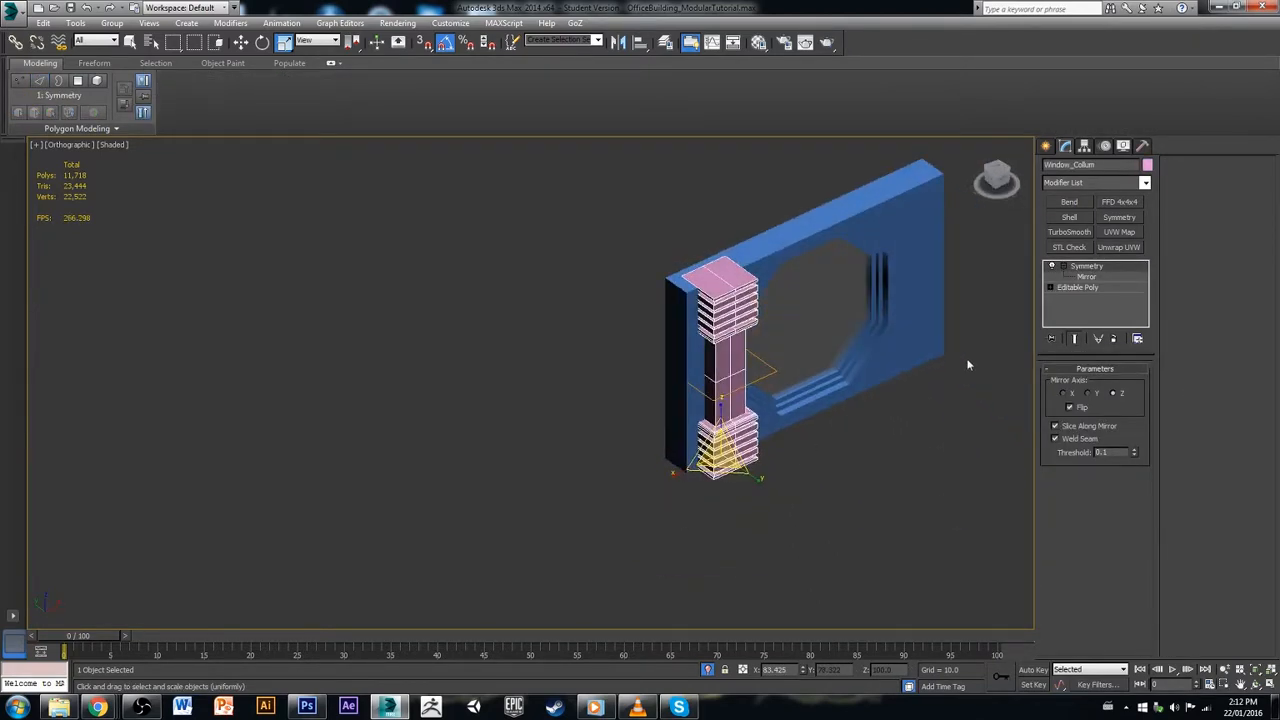
{"action": "middle_click_drag", "start_coordinate": [789, 420], "coordinate": [761, 466], "text": "alt"}
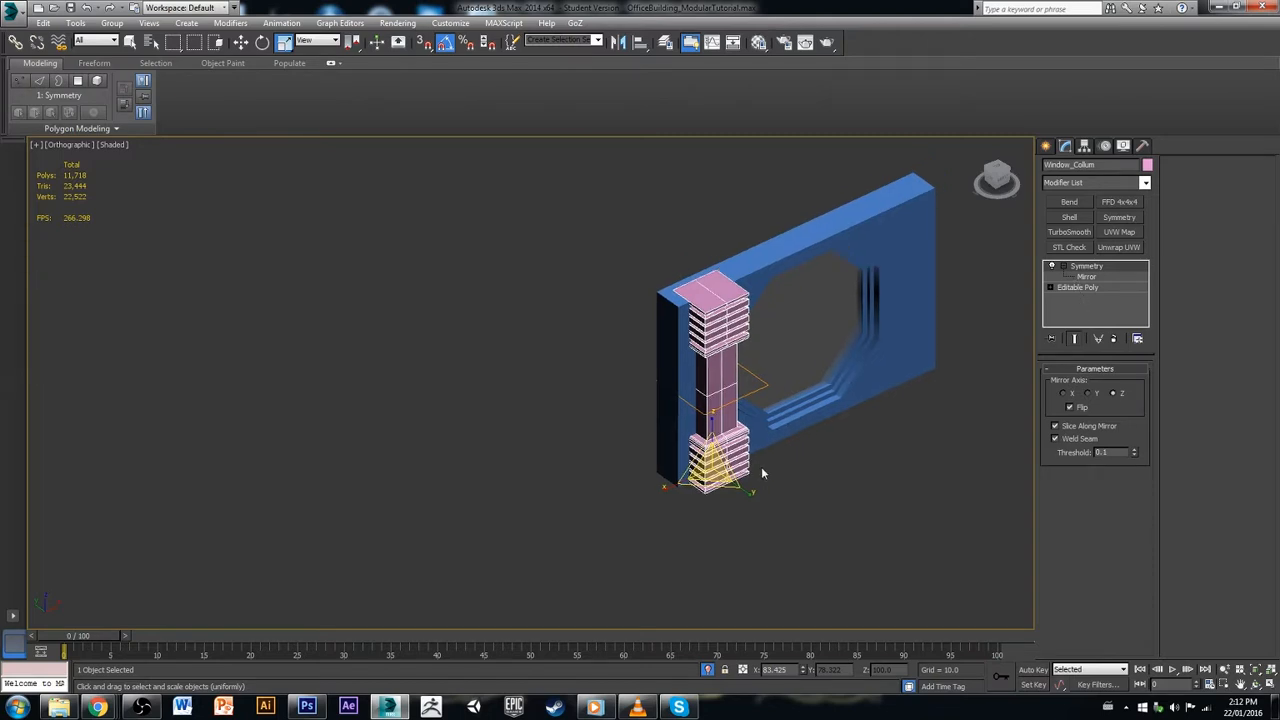
{"action": "scroll", "coordinate": [916, 380], "scroll_direction": "up", "scroll_amount": 4}
{"action": "scroll", "coordinate": [676, 456], "scroll_direction": "up", "scroll_amount": 6}
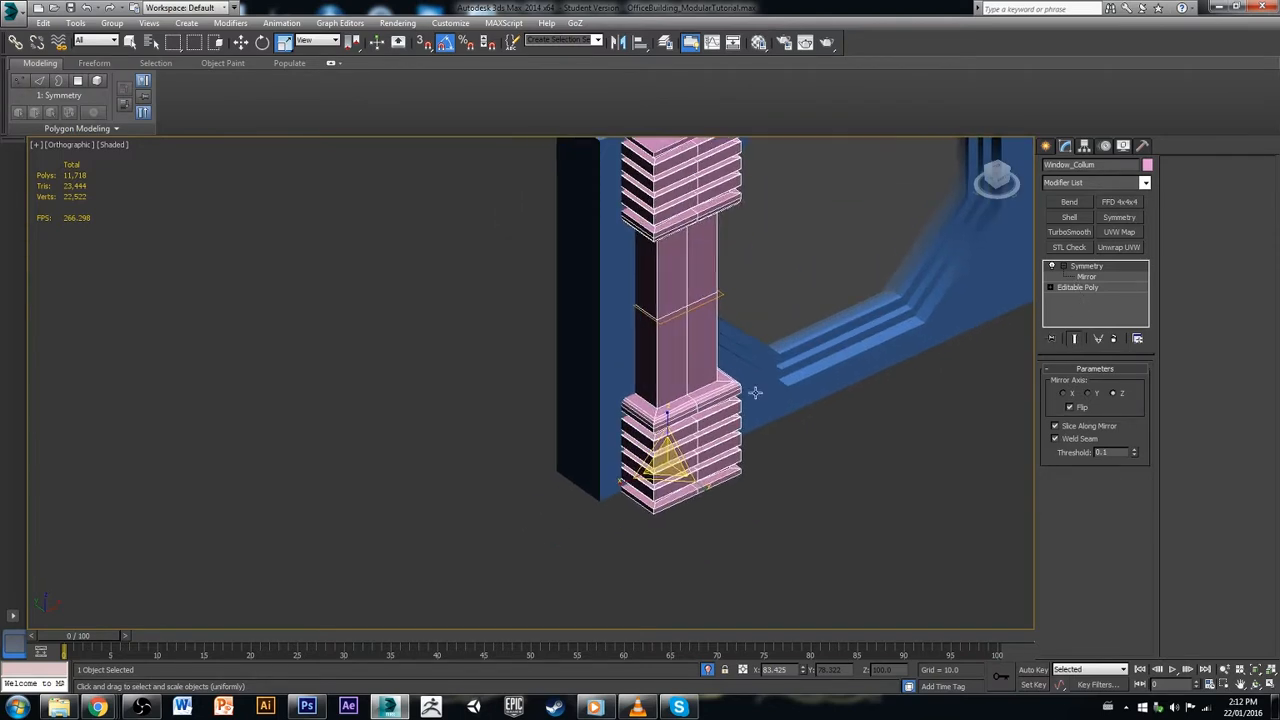
Step: In edge editing of the base mesh, select the vertical edge loops along two of the column's corners and preview a chamfer on them
{"action": "left_click", "coordinate": [1078, 287]}
{"action": "left_click", "coordinate": [1077, 383]}
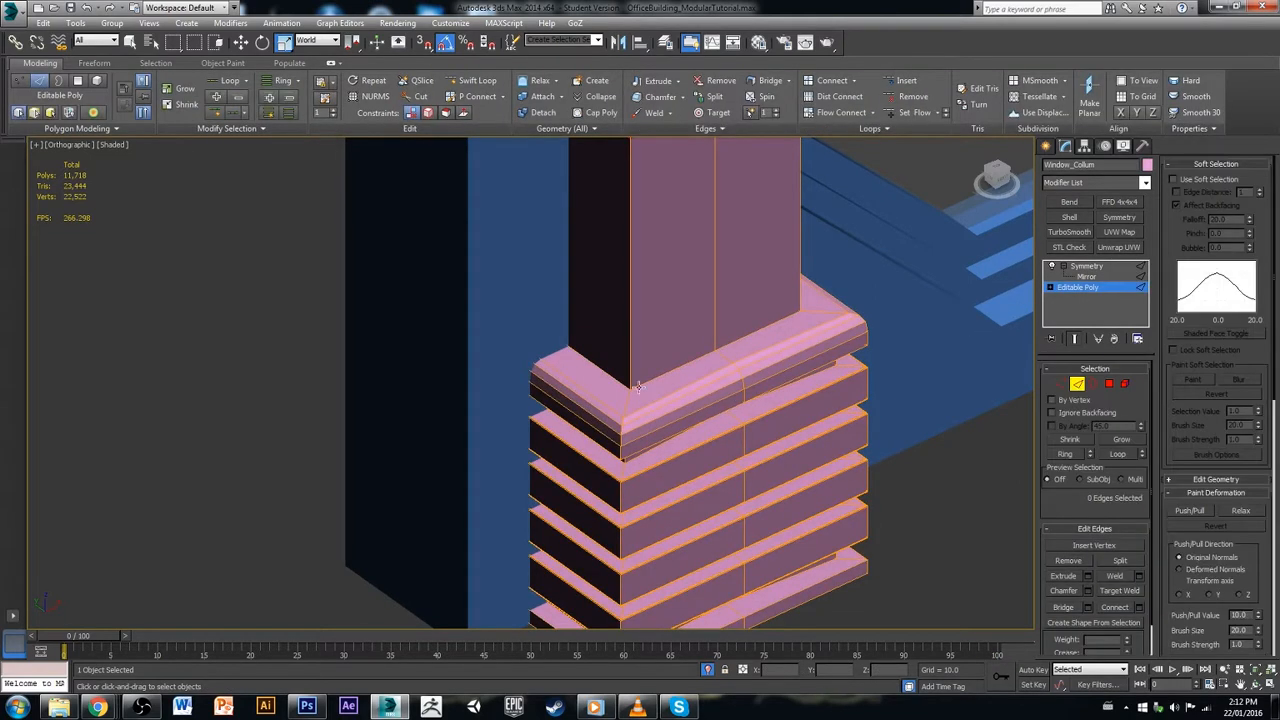
{"action": "left_click", "coordinate": [633, 379]}
{"action": "double_click", "coordinate": [631, 376]}
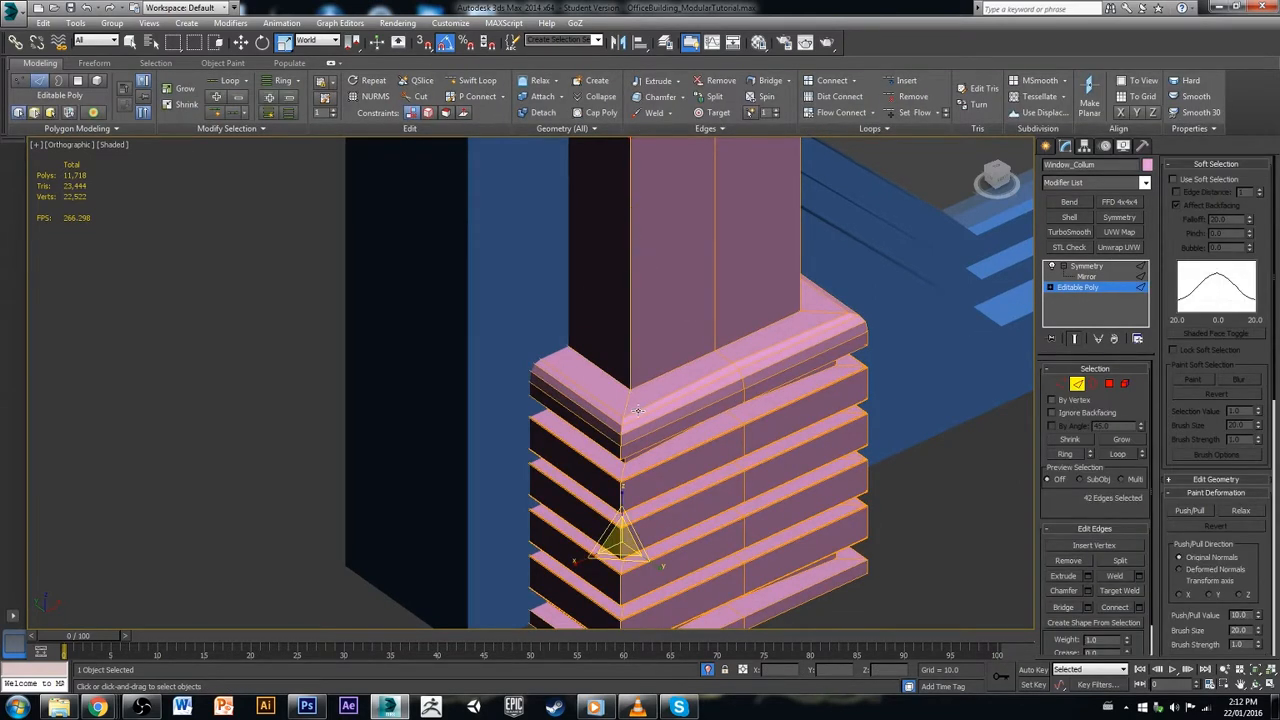
{"action": "scroll", "coordinate": [637, 410], "scroll_direction": "down", "scroll_amount": 4}
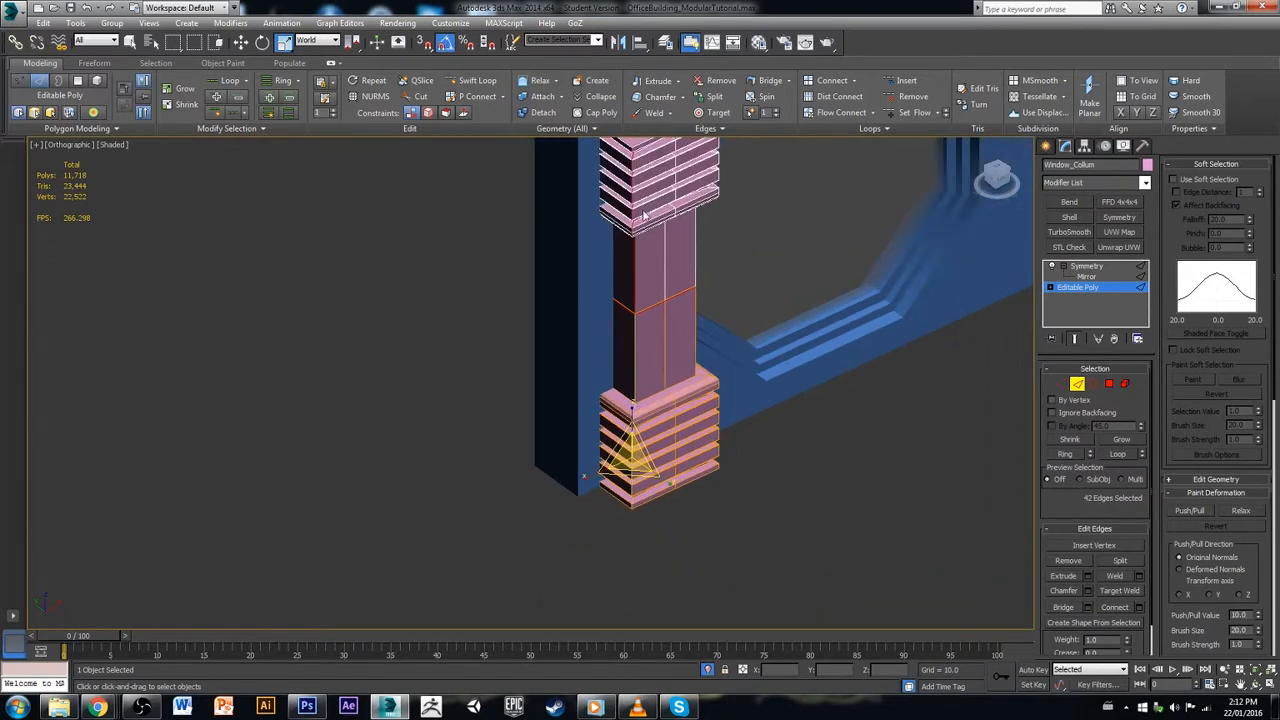
{"action": "scroll", "coordinate": [635, 400], "scroll_direction": "up", "scroll_amount": 4}
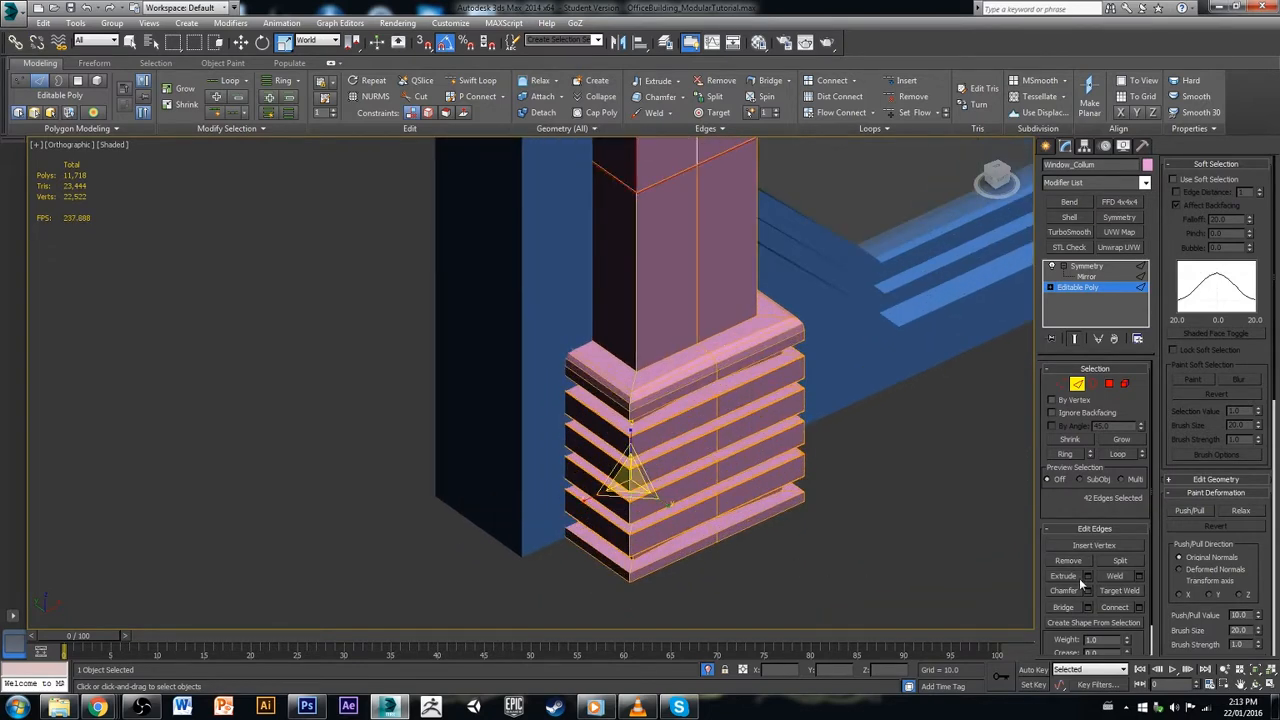
{"action": "left_click", "coordinate": [1088, 592]}
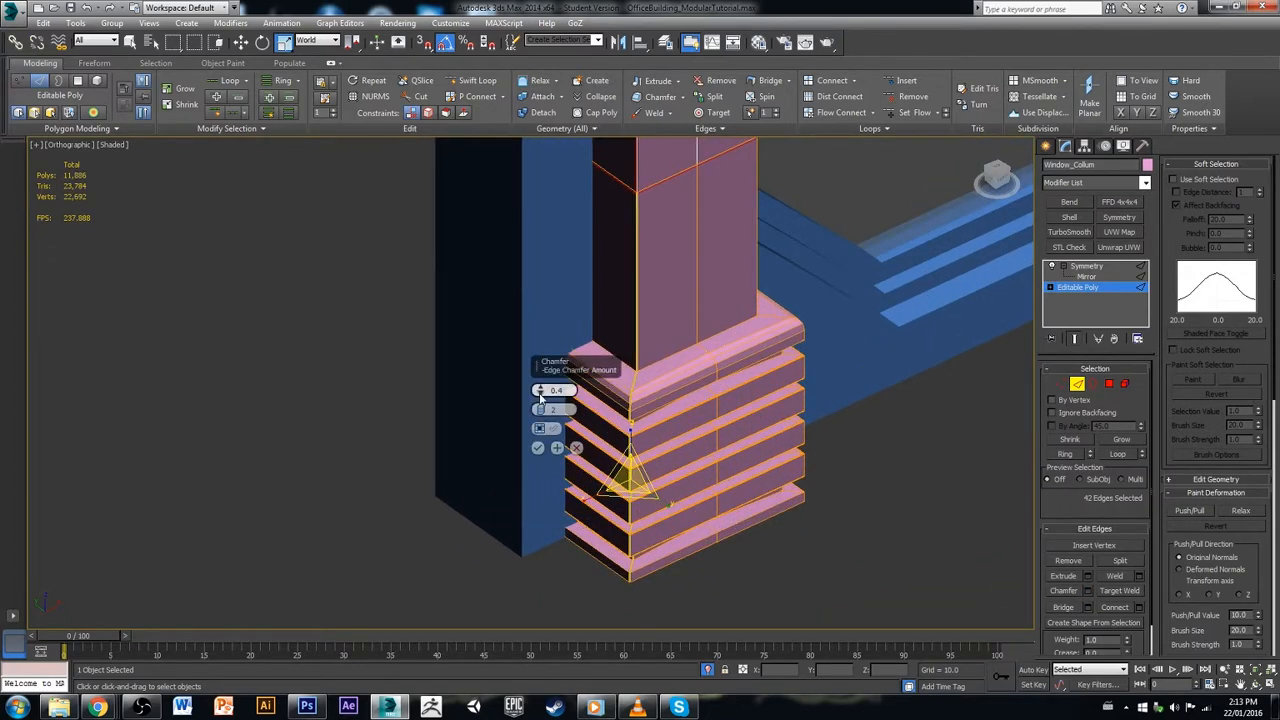
{"action": "middle_click_drag", "start_coordinate": [540, 397], "coordinate": [720, 407], "text": "alt"}
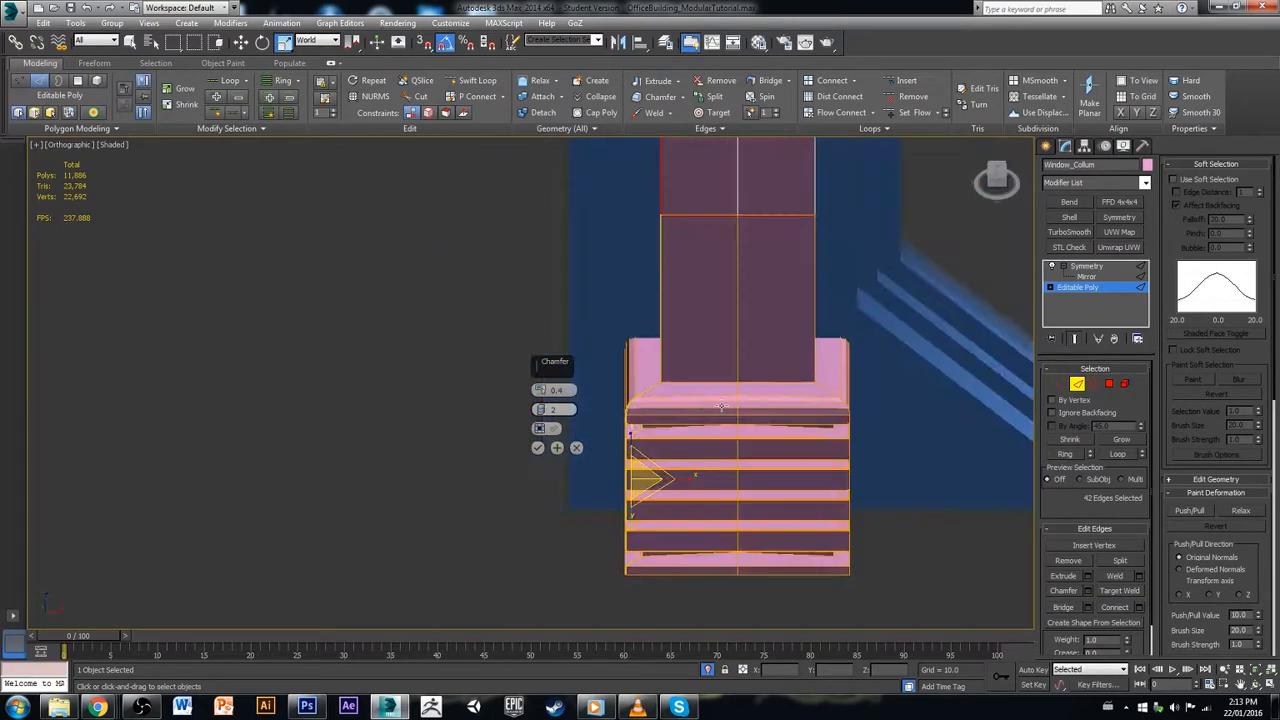
{"action": "double_click", "coordinate": [814, 364], "text": "ctrl"}
{"action": "middle_click_drag", "start_coordinate": [820, 441], "coordinate": [870, 523], "text": "alt"}
{"action": "middle_click_drag", "start_coordinate": [525, 346], "coordinate": [542, 336], "text": "alt"}
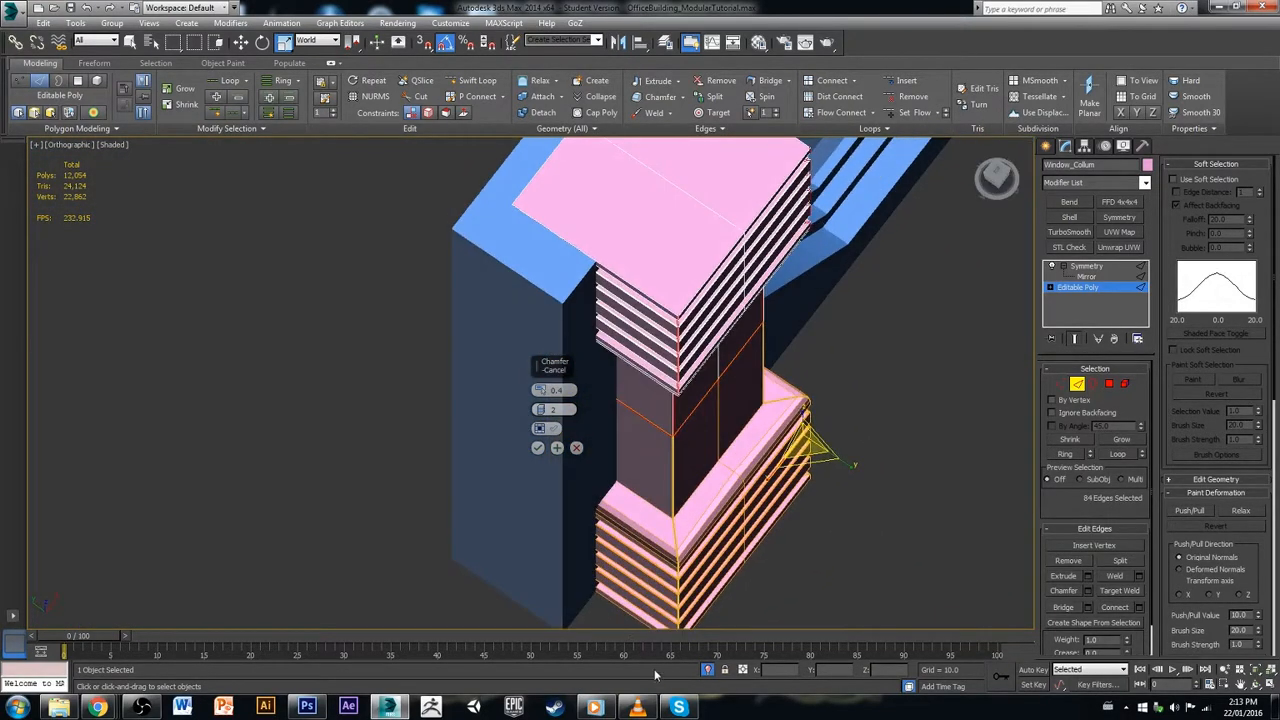
Step: Isolate the column and add the vertical edge loops of its two remaining corners to the selection
{"action": "left_click", "coordinate": [706, 669]}
{"action": "left_click", "coordinate": [706, 670]}
{"action": "middle_click_drag", "start_coordinate": [652, 543], "coordinate": [706, 520], "text": "alt"}
{"action": "double_click", "coordinate": [527, 466], "text": "ctrl"}
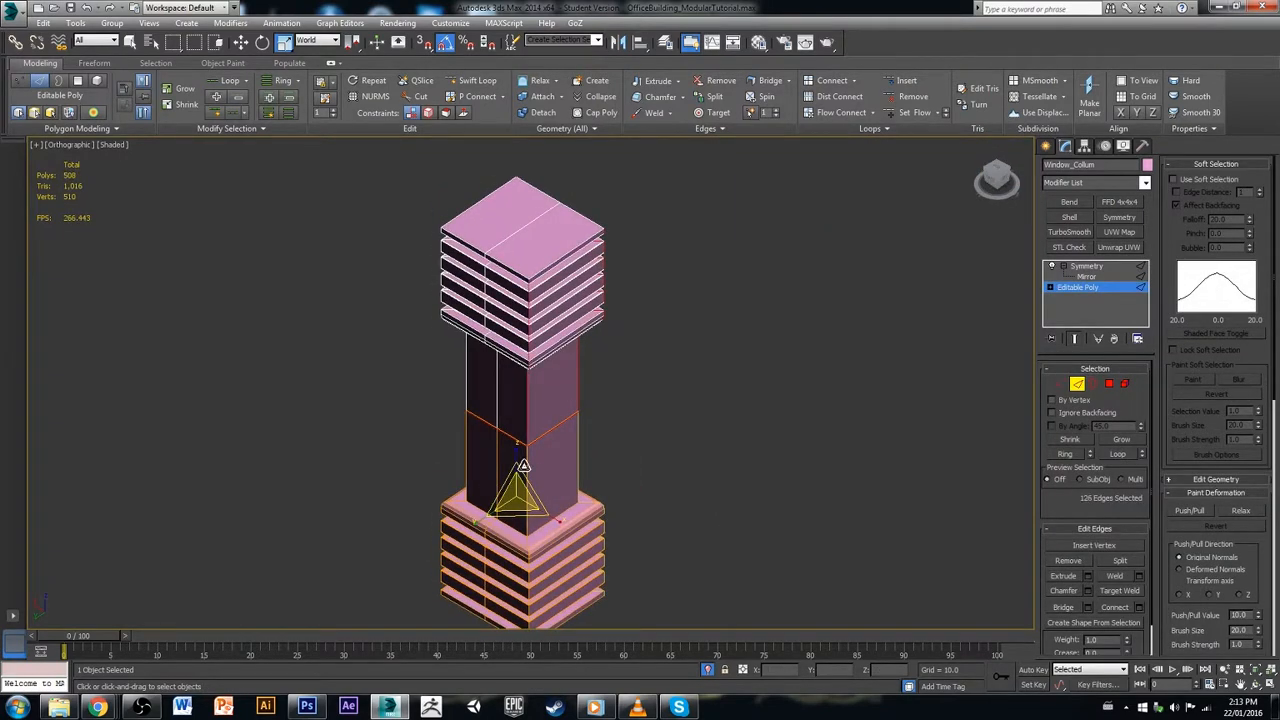
{"action": "middle_click_drag", "start_coordinate": [478, 490], "coordinate": [671, 578], "text": "alt"}
{"action": "double_click", "coordinate": [510, 490], "text": "ctrl"}
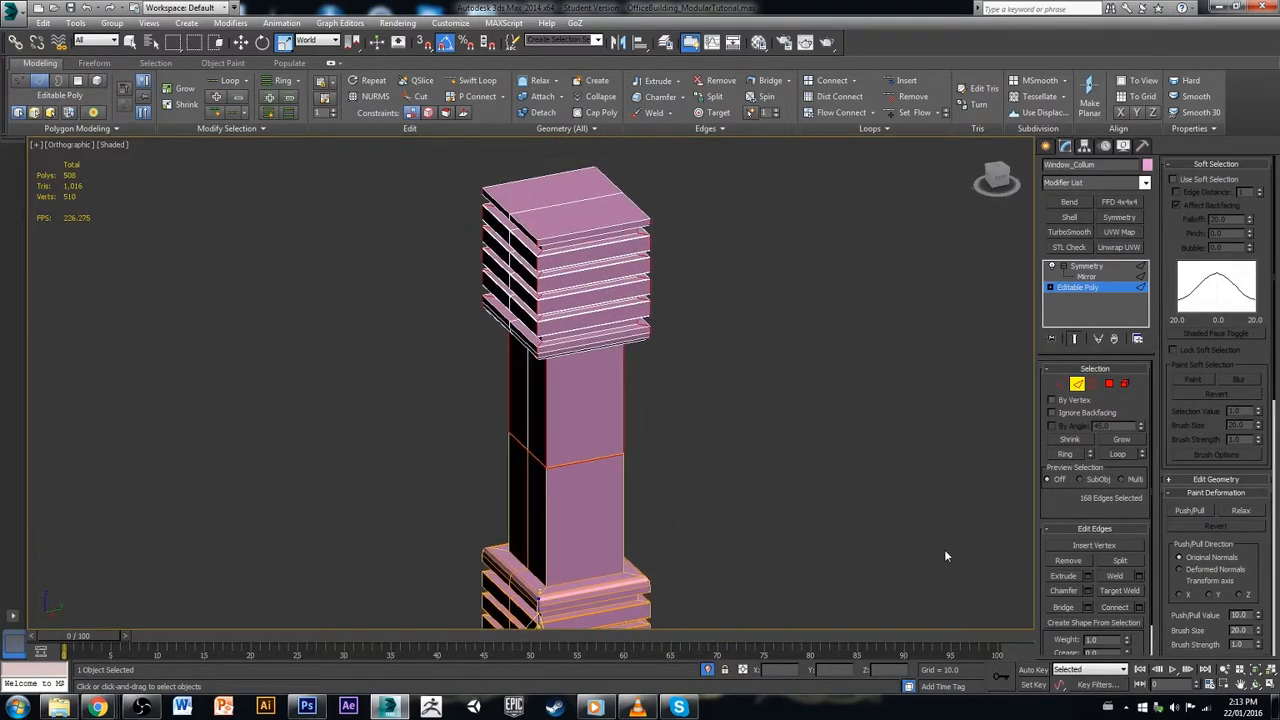
Step: Chamfer the four corner edge loops by about 4.83 with 2 connect edge segments
{"action": "left_click", "coordinate": [1089, 591]}
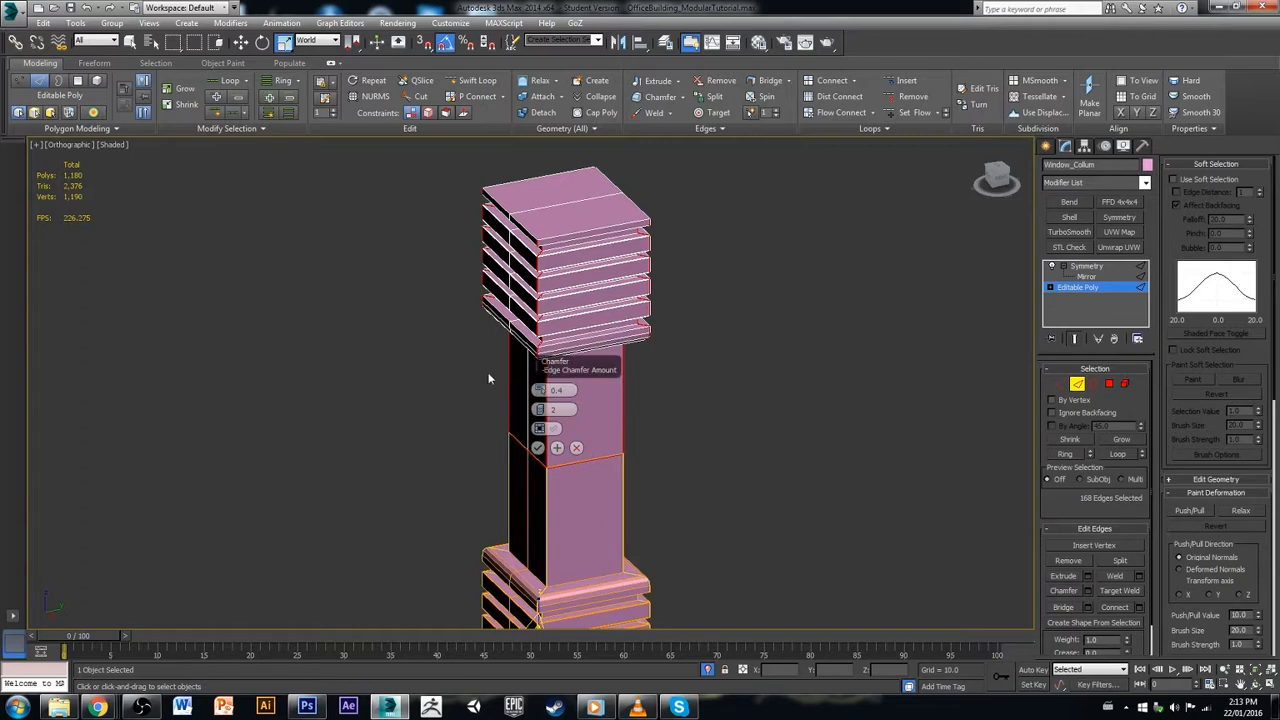
{"action": "left_click_drag", "start_coordinate": [540, 388], "coordinate": [558, 380]}
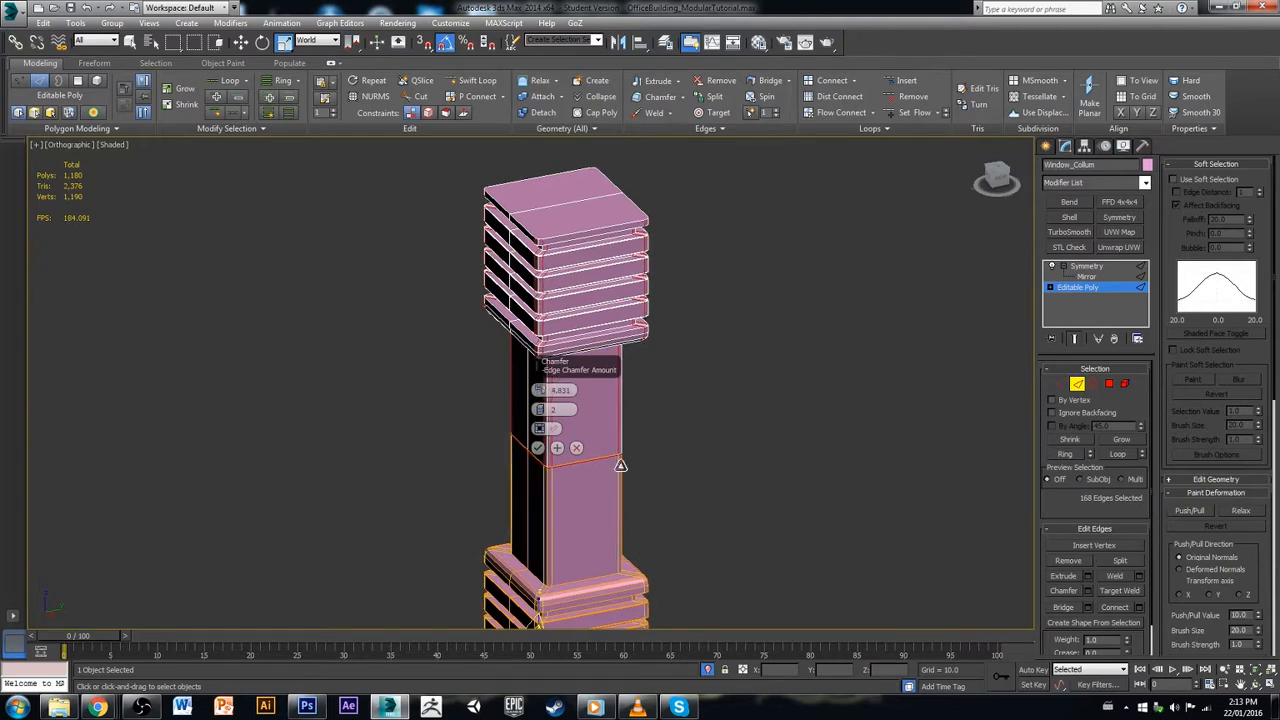
{"action": "middle_click_drag", "start_coordinate": [622, 468], "coordinate": [657, 477], "text": "alt"}
{"action": "middle_click_drag", "start_coordinate": [657, 477], "coordinate": [682, 222]}
{"action": "middle_click_drag", "start_coordinate": [704, 361], "coordinate": [738, 264], "text": "alt"}
{"action": "scroll", "coordinate": [654, 343], "scroll_direction": "up", "scroll_amount": 2}
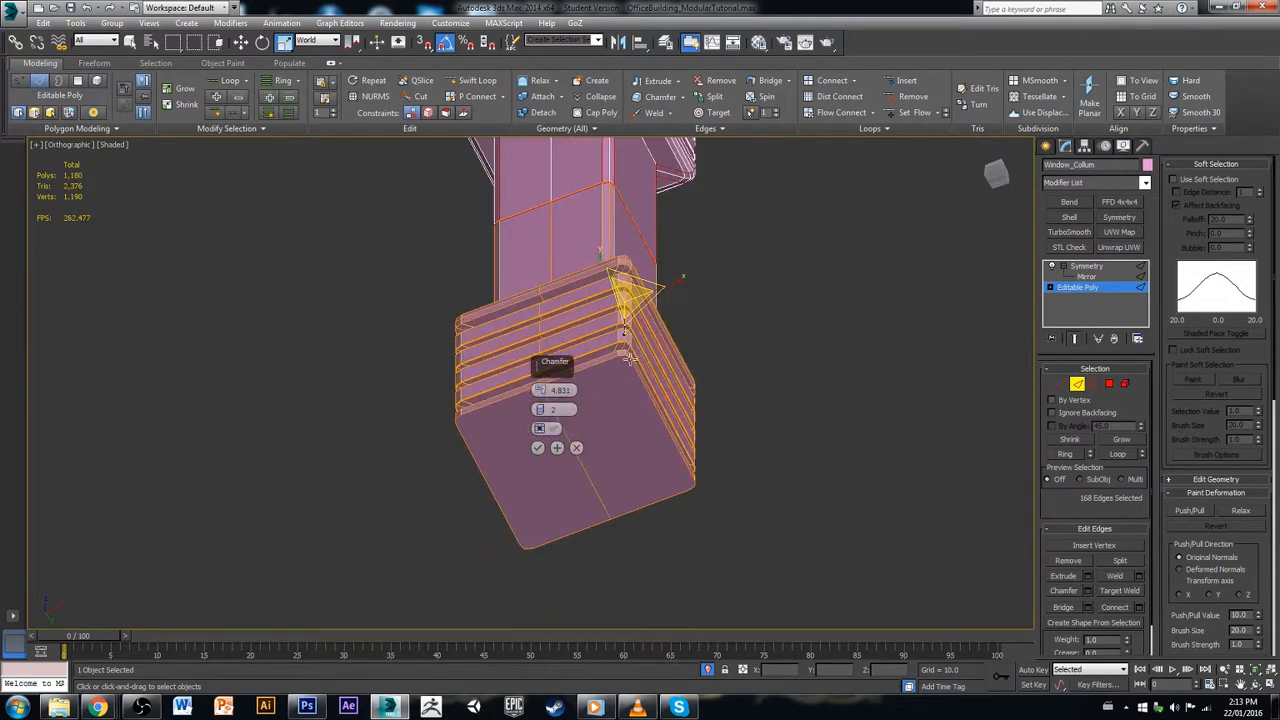
{"action": "left_click", "coordinate": [537, 448]}
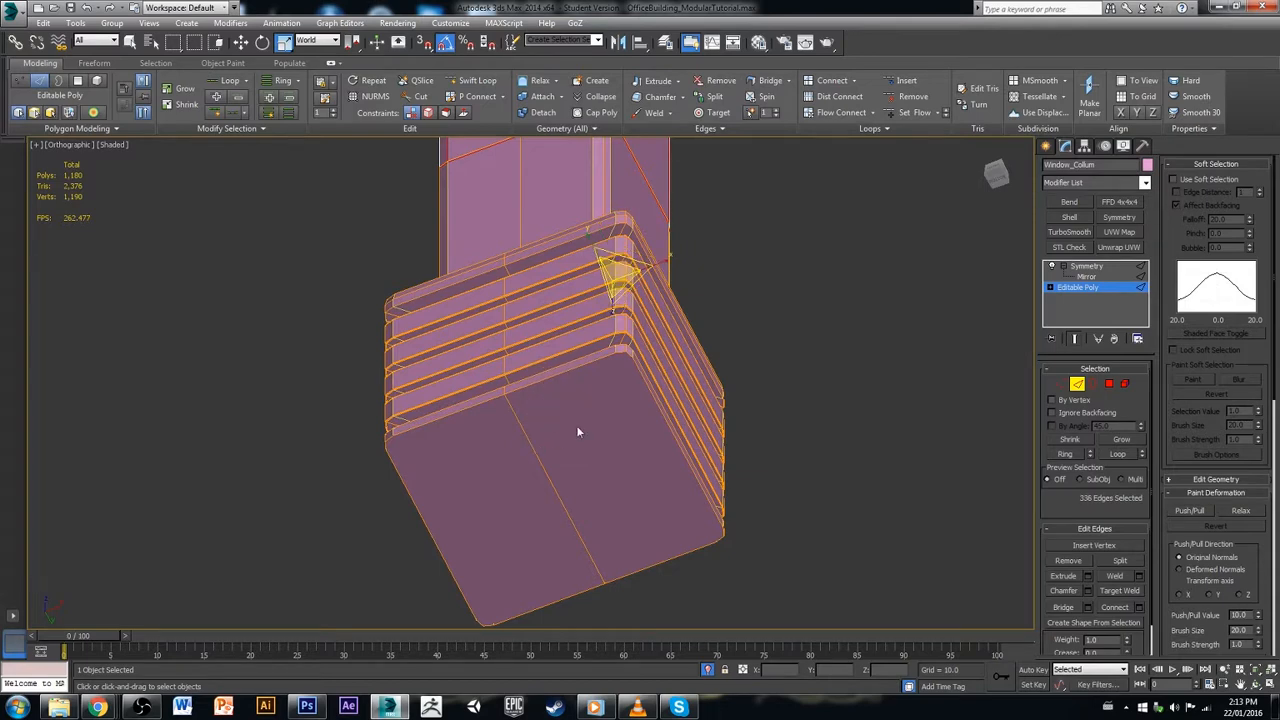
Step: Connect two opposite chamfer vertices with an edge along one side of the base block's underside
{"action": "left_click", "coordinate": [1060, 384]}
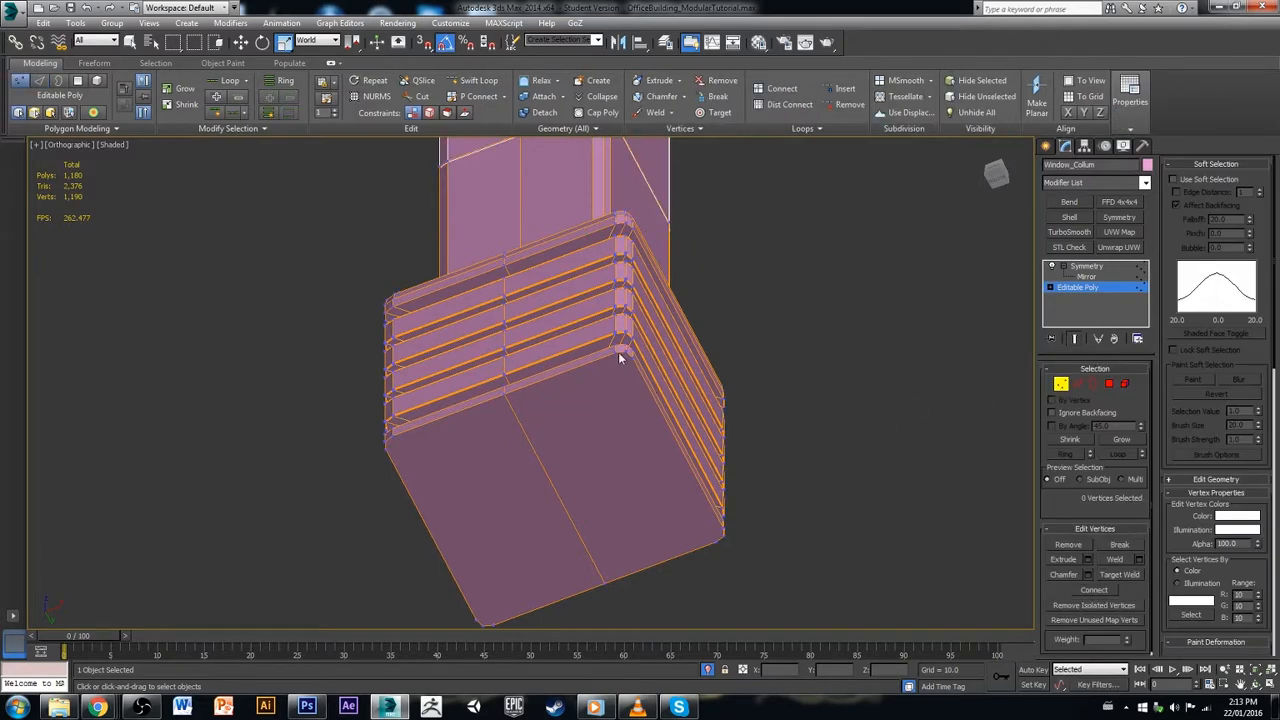
{"action": "left_click", "coordinate": [619, 354]}
{"action": "middle_click_drag", "start_coordinate": [706, 550], "coordinate": [692, 509], "text": "alt"}
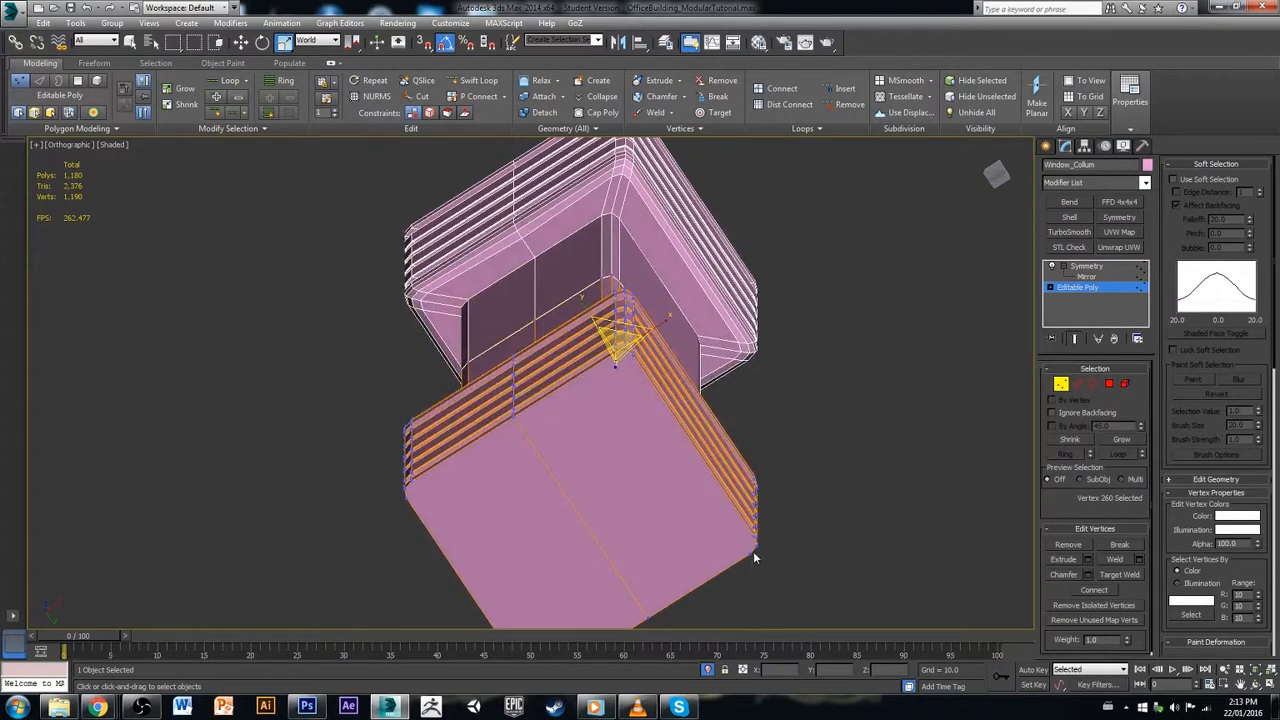
{"action": "left_click", "coordinate": [751, 551], "text": "ctrl"}
{"action": "key", "text": "ctrl+shift+e"}
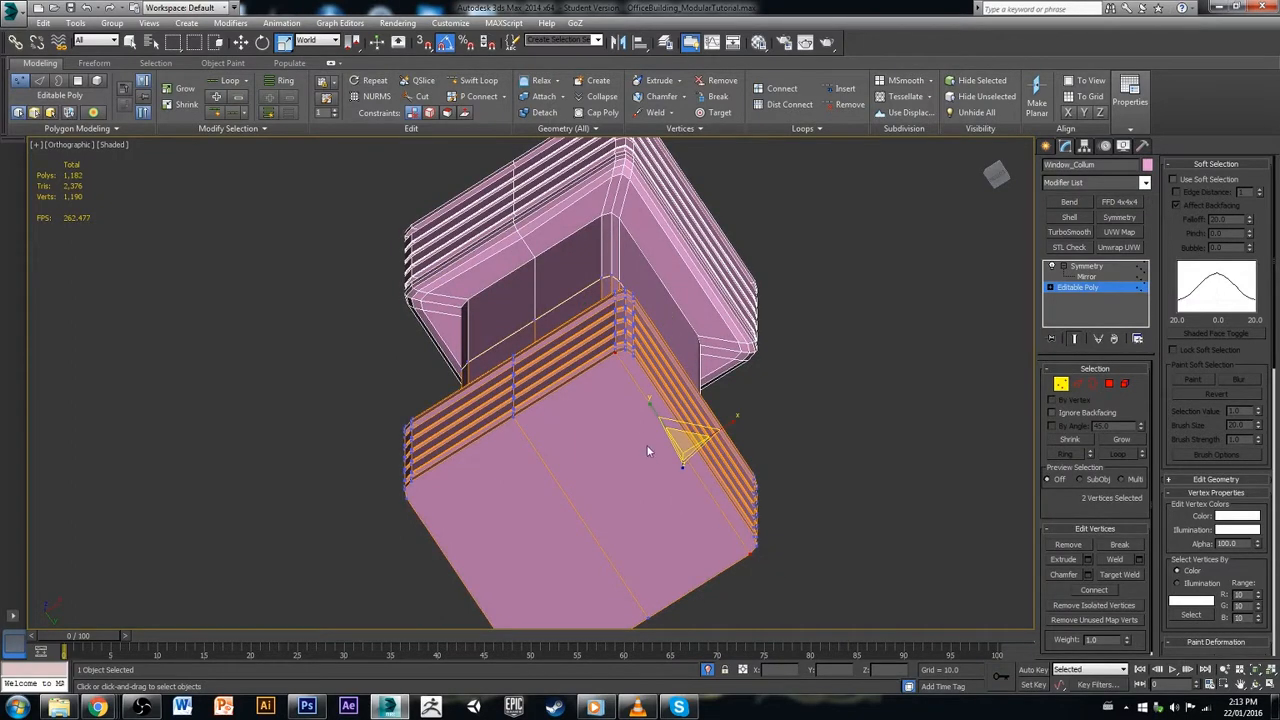
Step: Connect the adjacent middle chamfer vertices of the same two underside corners with a second edge, and clear the selection
{"action": "left_click", "coordinate": [625, 353]}
{"action": "left_click", "coordinate": [757, 547], "text": "ctrl"}
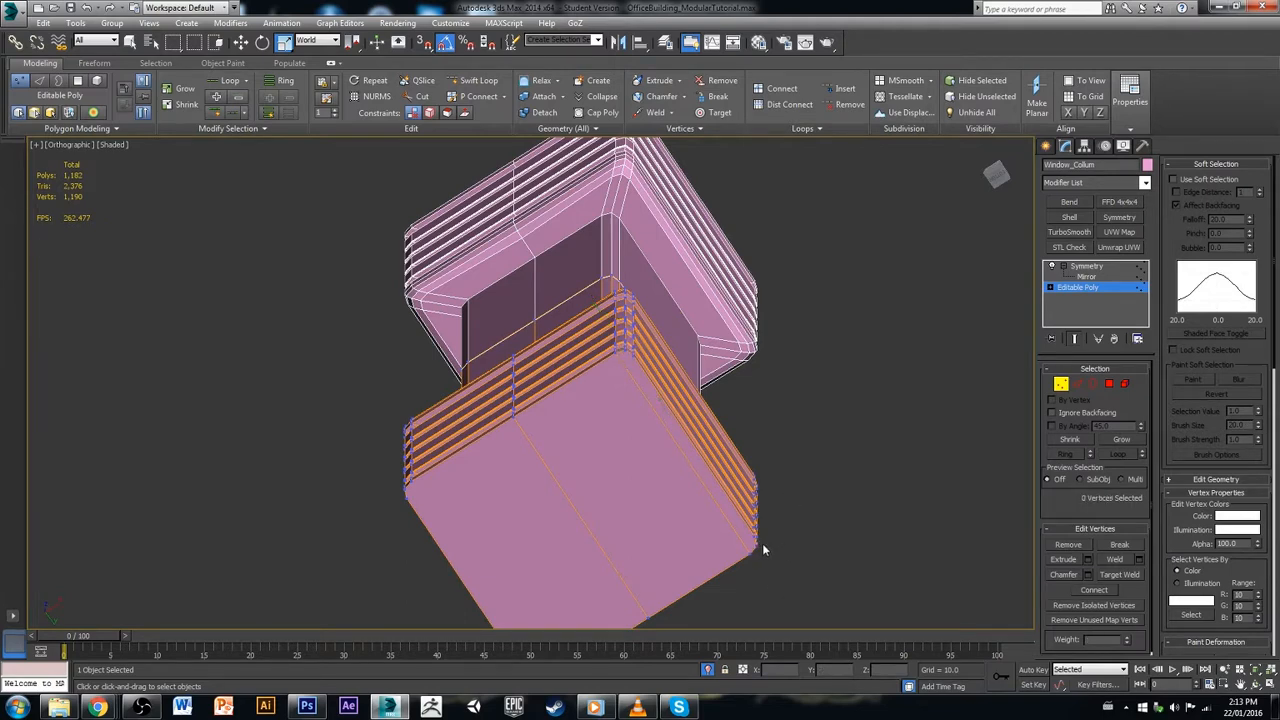
{"action": "scroll", "coordinate": [760, 545], "scroll_direction": "up", "scroll_amount": 4}
{"action": "left_click", "coordinate": [751, 556]}
{"action": "middle_click_drag", "start_coordinate": [531, 228], "coordinate": [532, 245]}
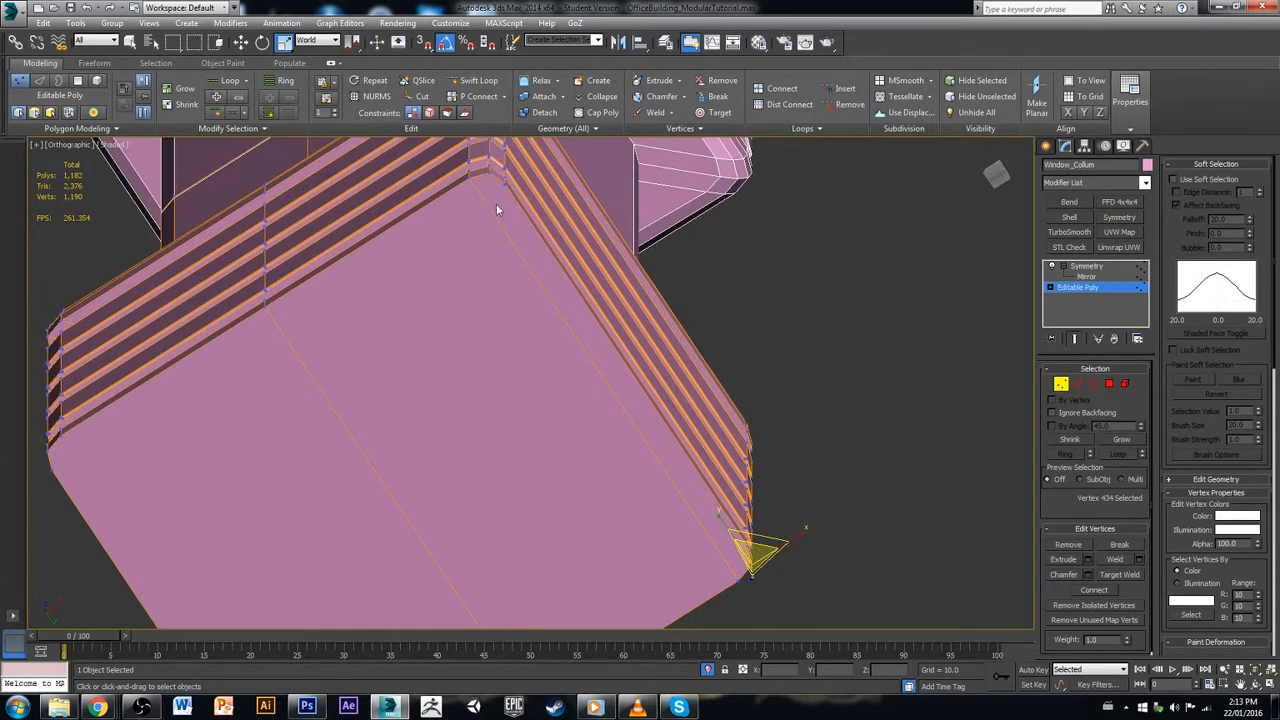
{"action": "left_click", "coordinate": [489, 173], "text": "ctrl"}
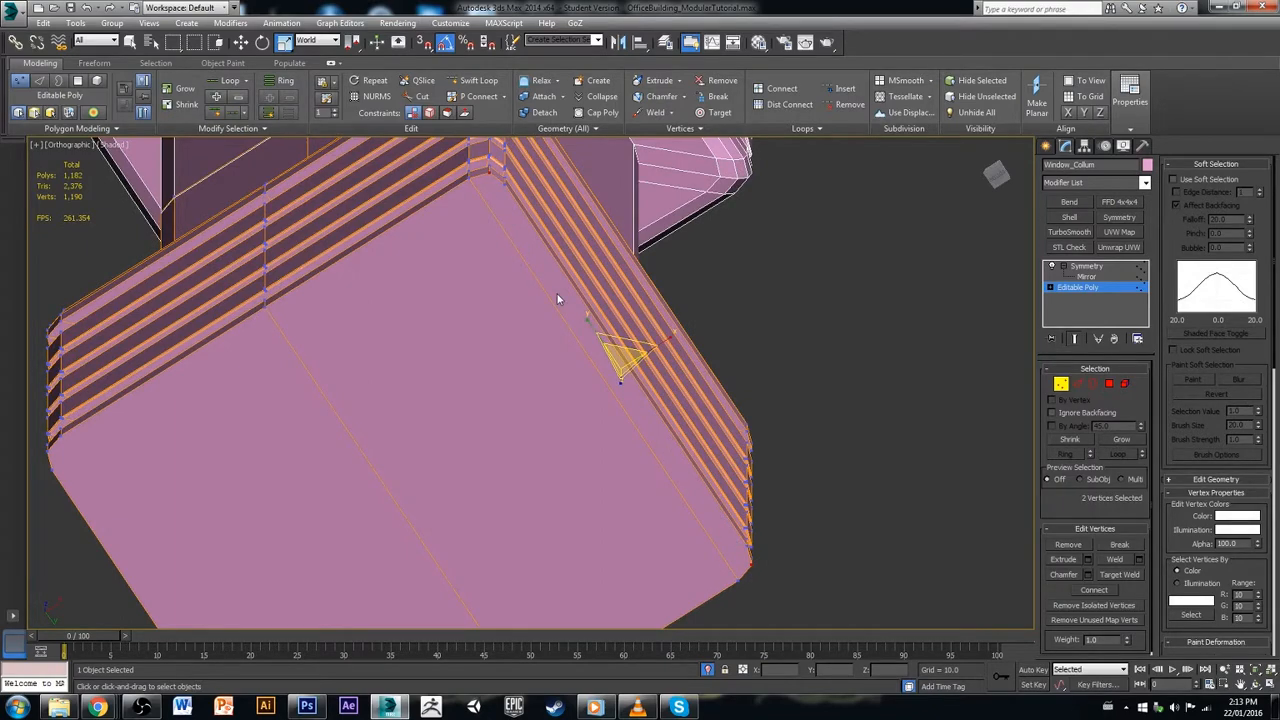
{"action": "left_click", "coordinate": [798, 321]}
{"action": "scroll", "coordinate": [739, 430], "scroll_direction": "down", "scroll_amount": 5}
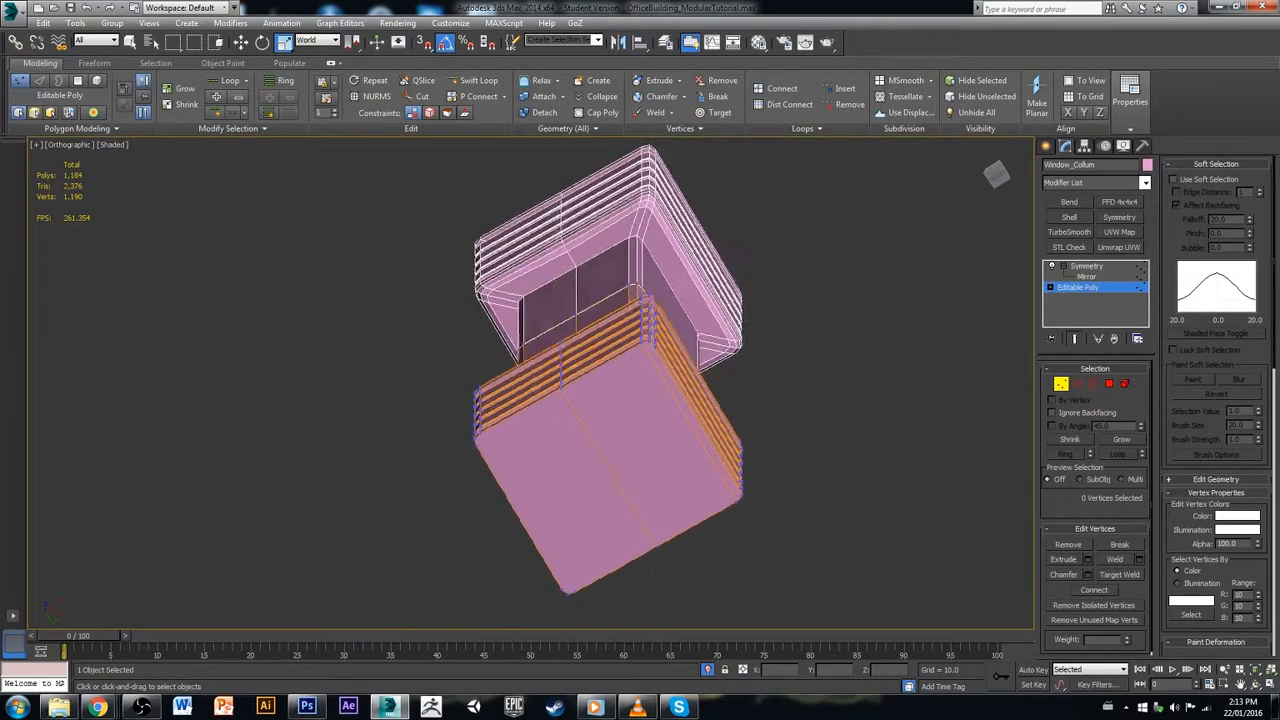
{"action": "middle_click_drag", "start_coordinate": [739, 430], "coordinate": [874, 515], "text": "alt"}
{"action": "scroll", "coordinate": [673, 420], "scroll_direction": "up", "scroll_amount": 2}
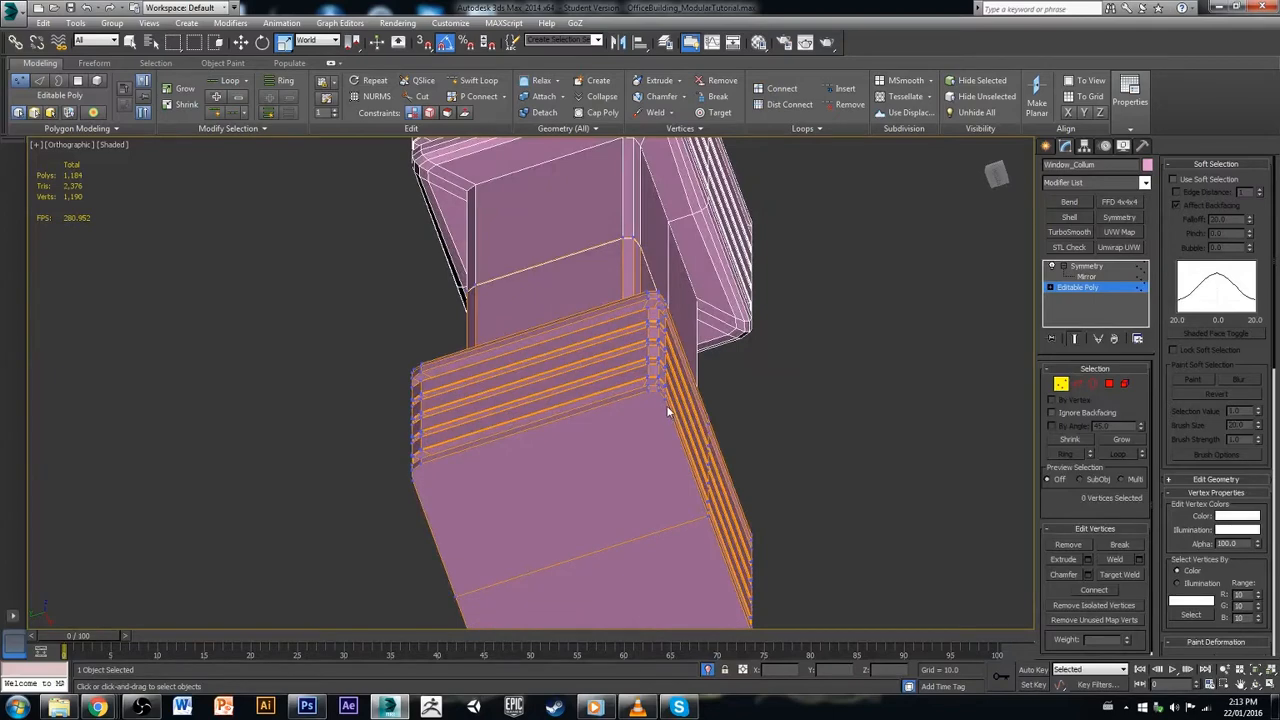
Step: Connect two matching pairs of corner chamfer vertices with edges along another side of the base block's underside
{"action": "left_click", "coordinate": [665, 404]}
{"action": "left_click", "coordinate": [412, 482], "text": "ctrl"}
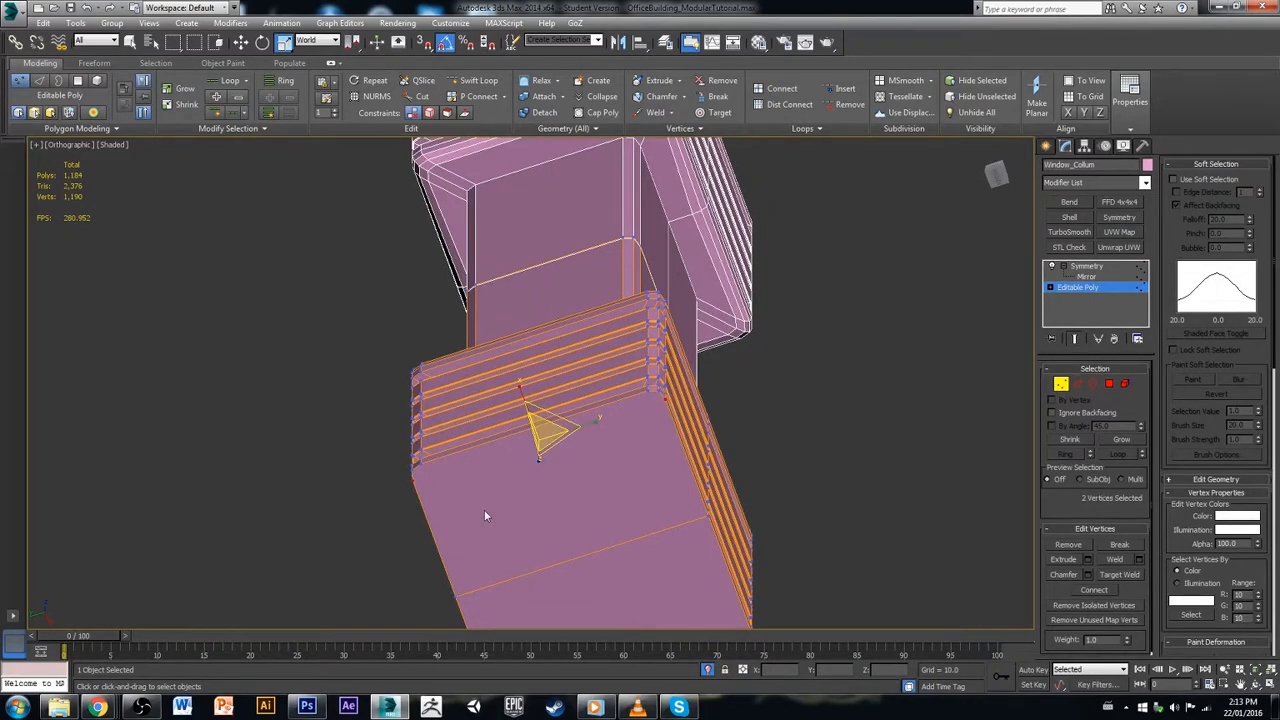
{"action": "key", "text": "ctrl+shift+e"}
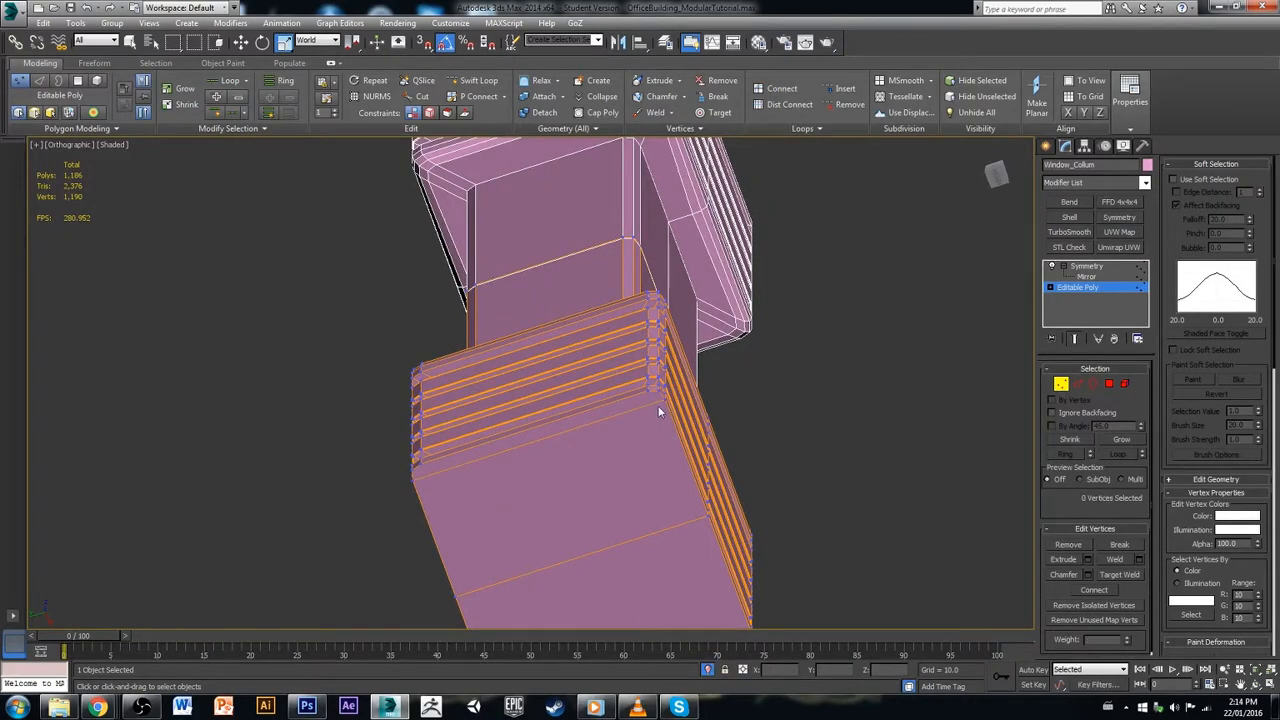
{"action": "left_click", "coordinate": [658, 392]}
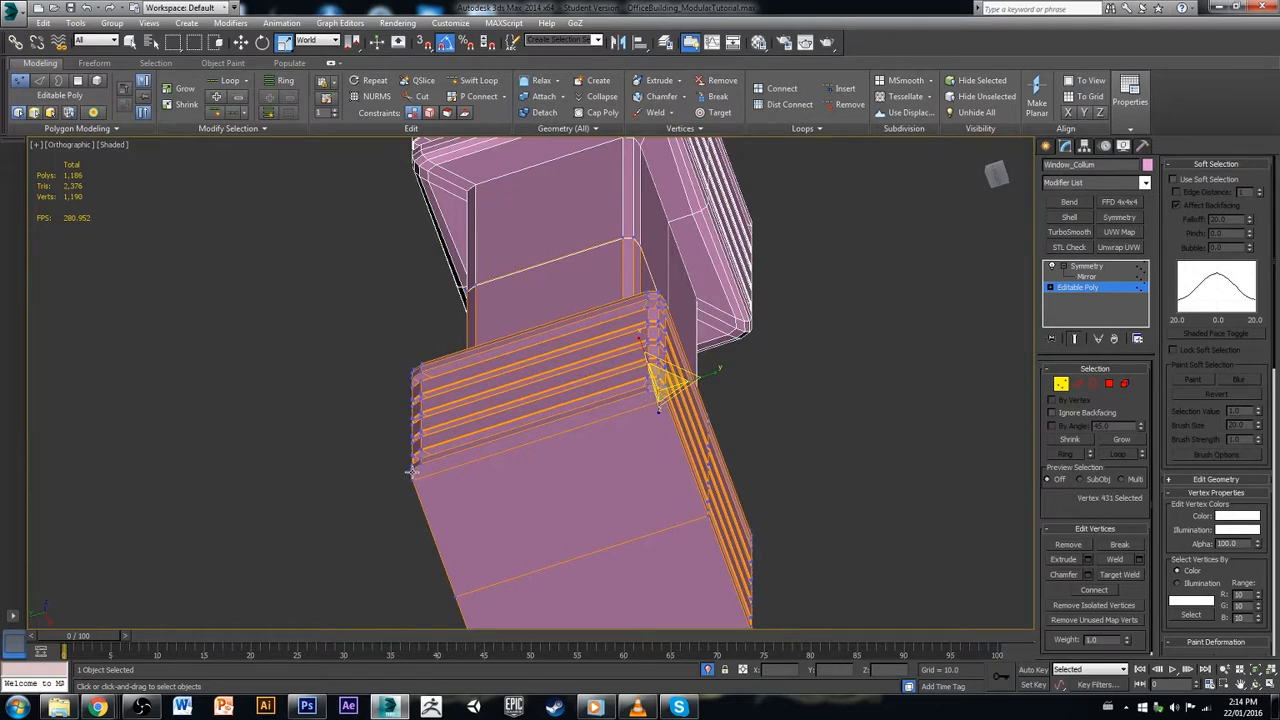
{"action": "left_click", "coordinate": [412, 471], "text": "ctrl"}
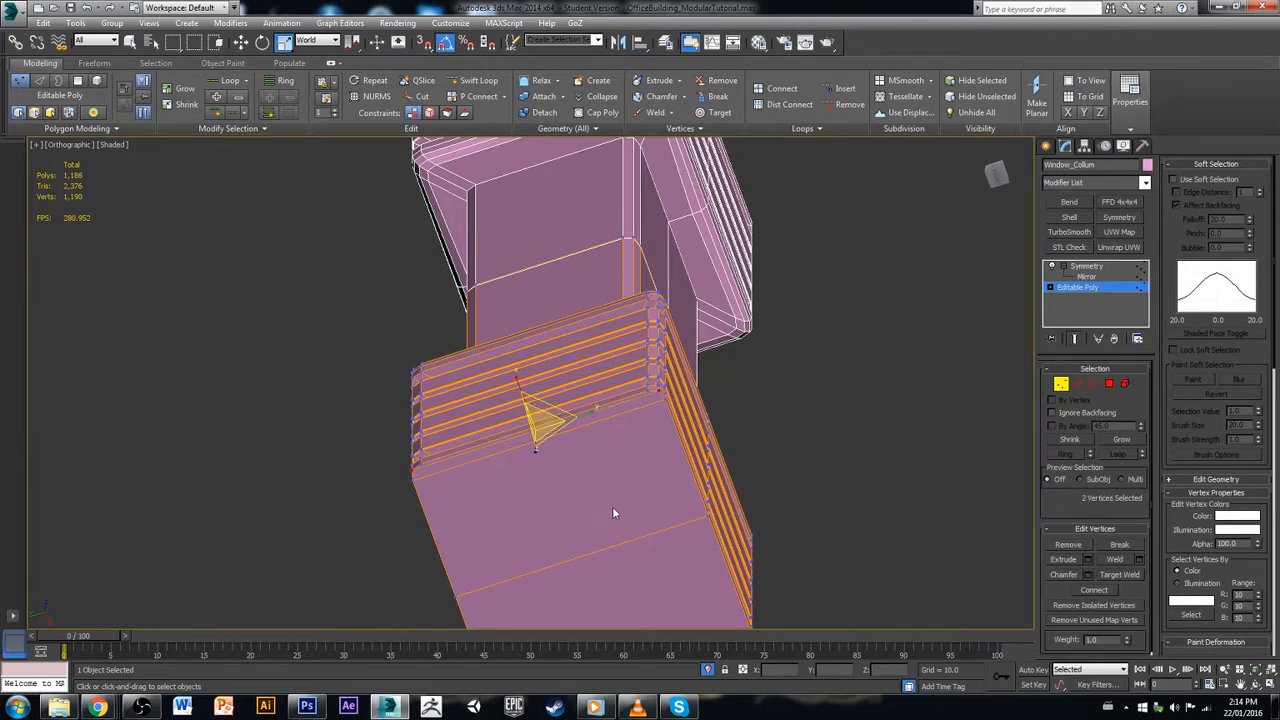
{"action": "key", "text": "ctrl+shift+e"}
Step: Inspect the chamfered corners and ridged blocks of the column from several angles
{"action": "scroll", "coordinate": [616, 509], "scroll_direction": "down", "scroll_amount": 2}
{"action": "middle_click_drag", "start_coordinate": [655, 457], "coordinate": [612, 635], "text": "alt"}
{"action": "scroll", "coordinate": [592, 390], "scroll_direction": "down", "scroll_amount": 2}
{"action": "scroll", "coordinate": [558, 354], "scroll_direction": "up", "scroll_amount": 2}
{"action": "scroll", "coordinate": [598, 373], "scroll_direction": "up", "scroll_amount": 4}
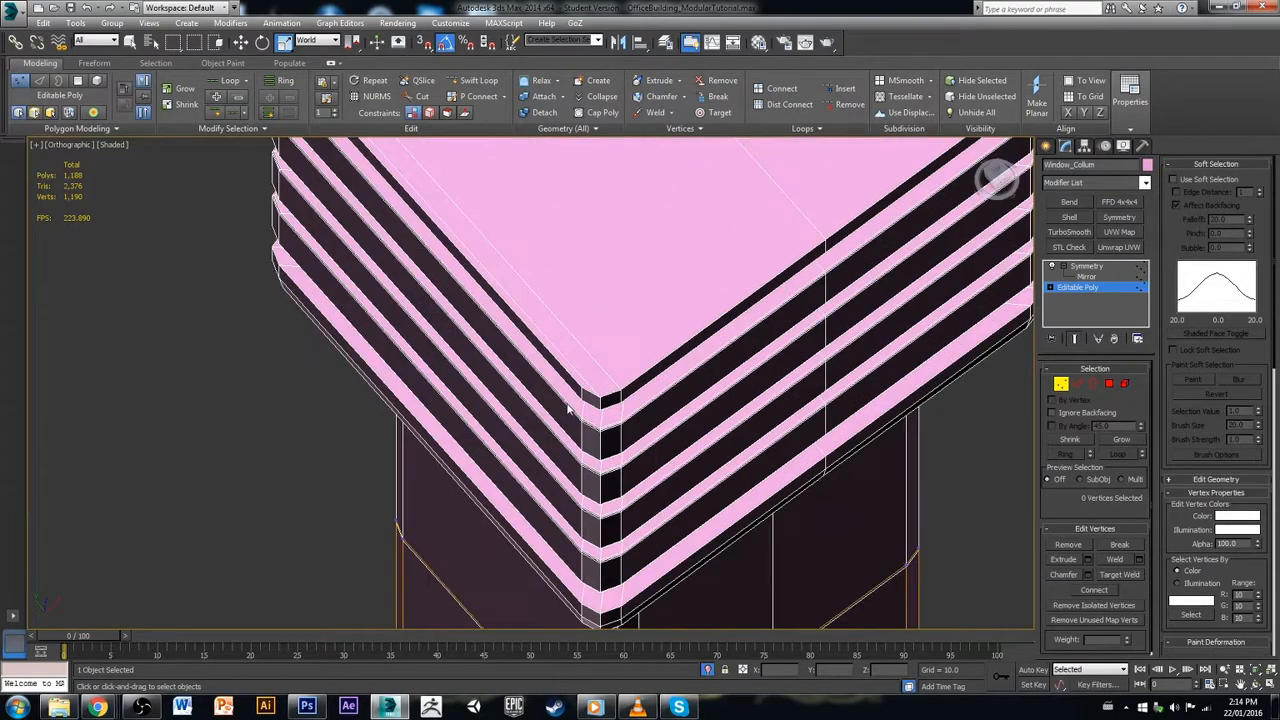
{"action": "scroll", "coordinate": [568, 432], "scroll_direction": "down", "scroll_amount": 3}
{"action": "middle_click_drag", "start_coordinate": [626, 539], "coordinate": [550, 478], "text": "alt"}
{"action": "scroll", "coordinate": [684, 422], "scroll_direction": "down", "scroll_amount": 3}
{"action": "middle_click_drag", "start_coordinate": [602, 520], "coordinate": [596, 461], "text": "alt"}
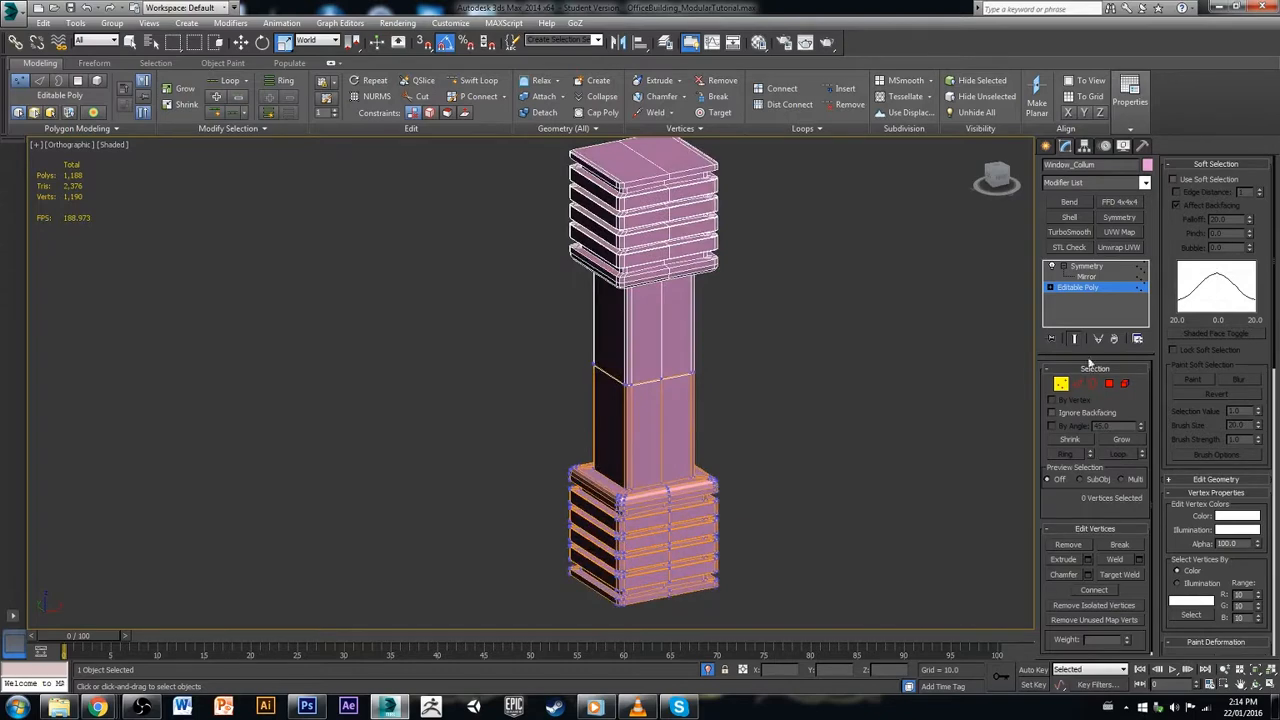
Step: Collapse the column's Symmetry modifier into a single Editable Poly and accept the warning
{"action": "left_click", "coordinate": [1060, 383]}
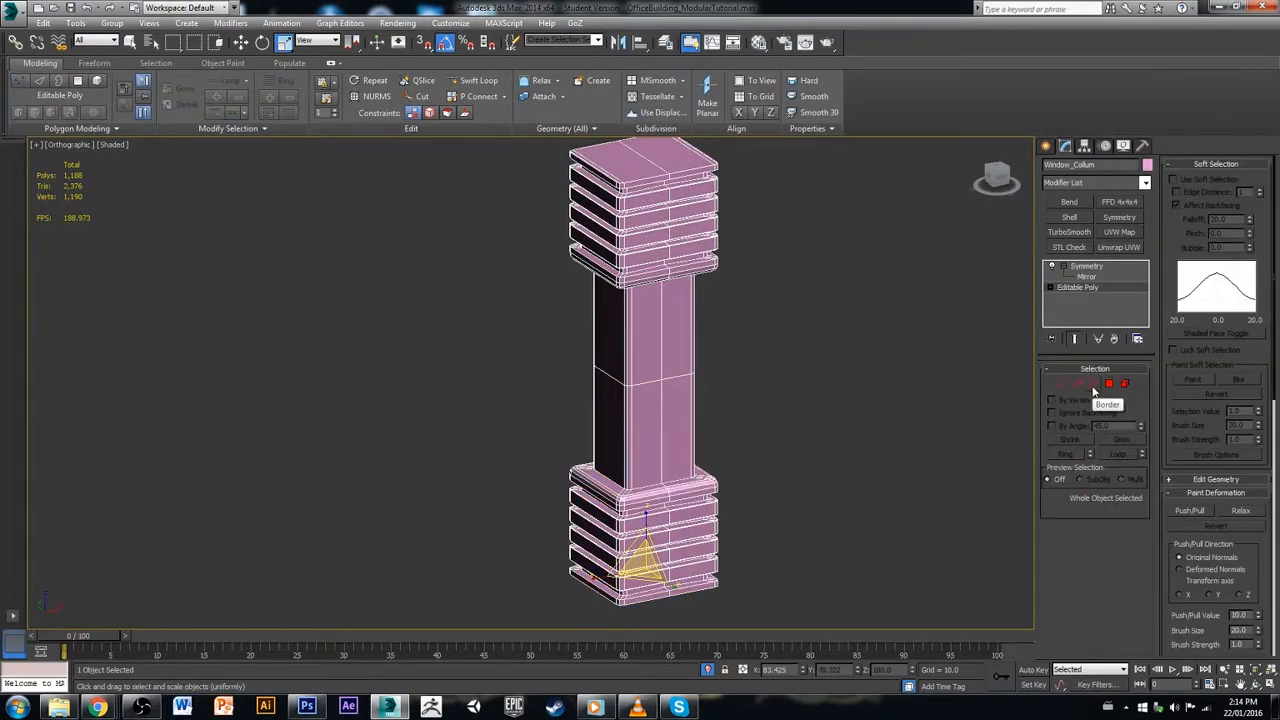
{"action": "left_click", "coordinate": [1108, 268]}
{"action": "right_click", "coordinate": [1093, 304]}
{"action": "left_click", "coordinate": [1136, 442]}
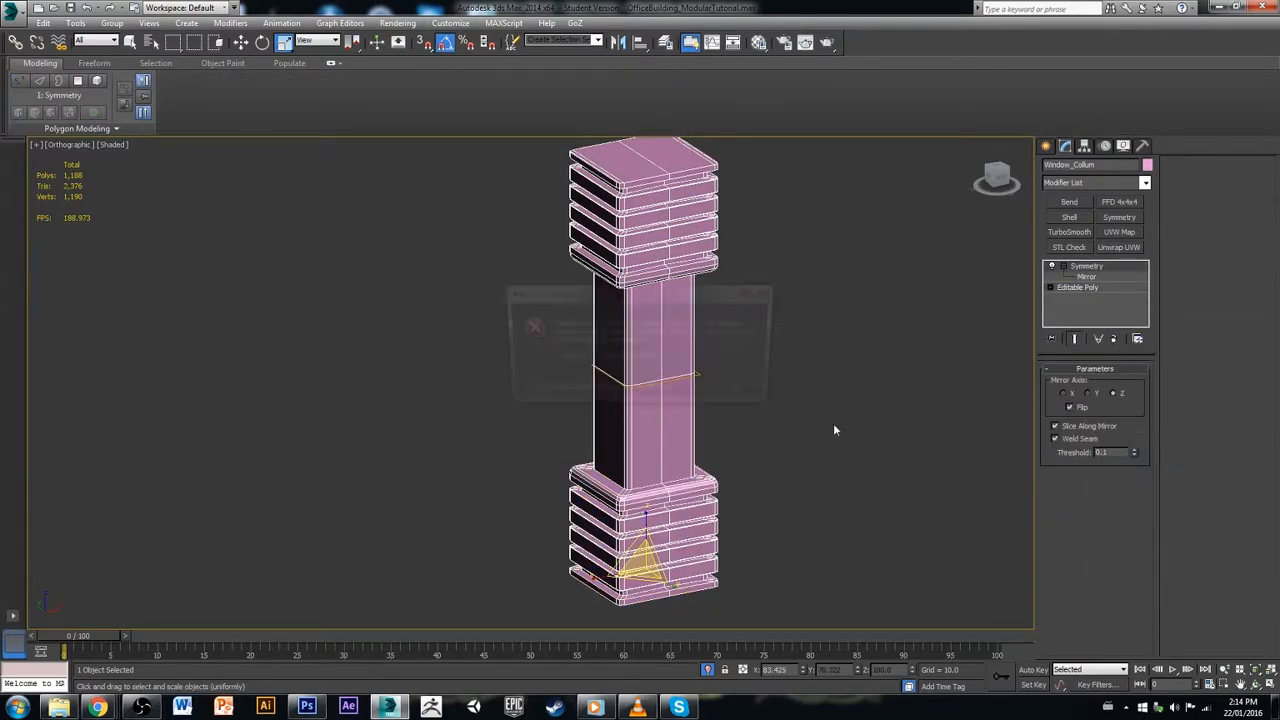
{"action": "left_click", "coordinate": [704, 393]}
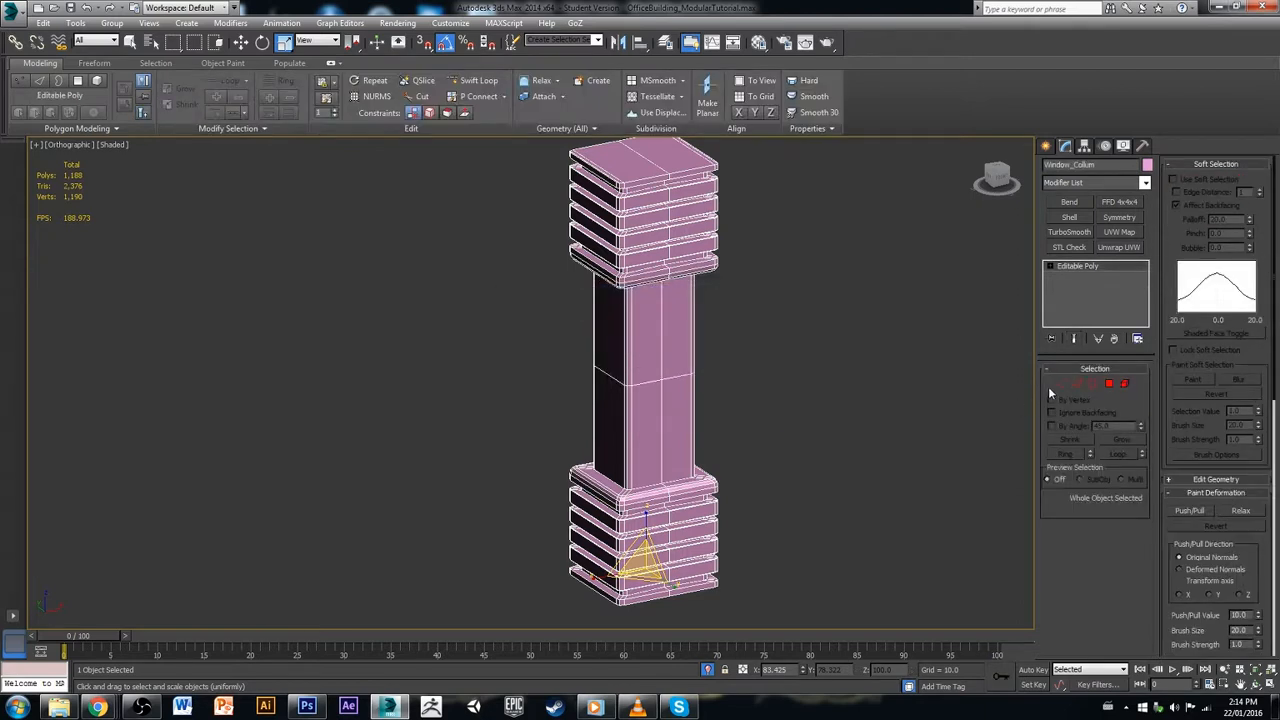
Step: Remove the horizontal edge loop around the middle of the column shaft together with its vertices
{"action": "left_click", "coordinate": [1059, 385]}
{"action": "left_click", "coordinate": [1078, 385]}
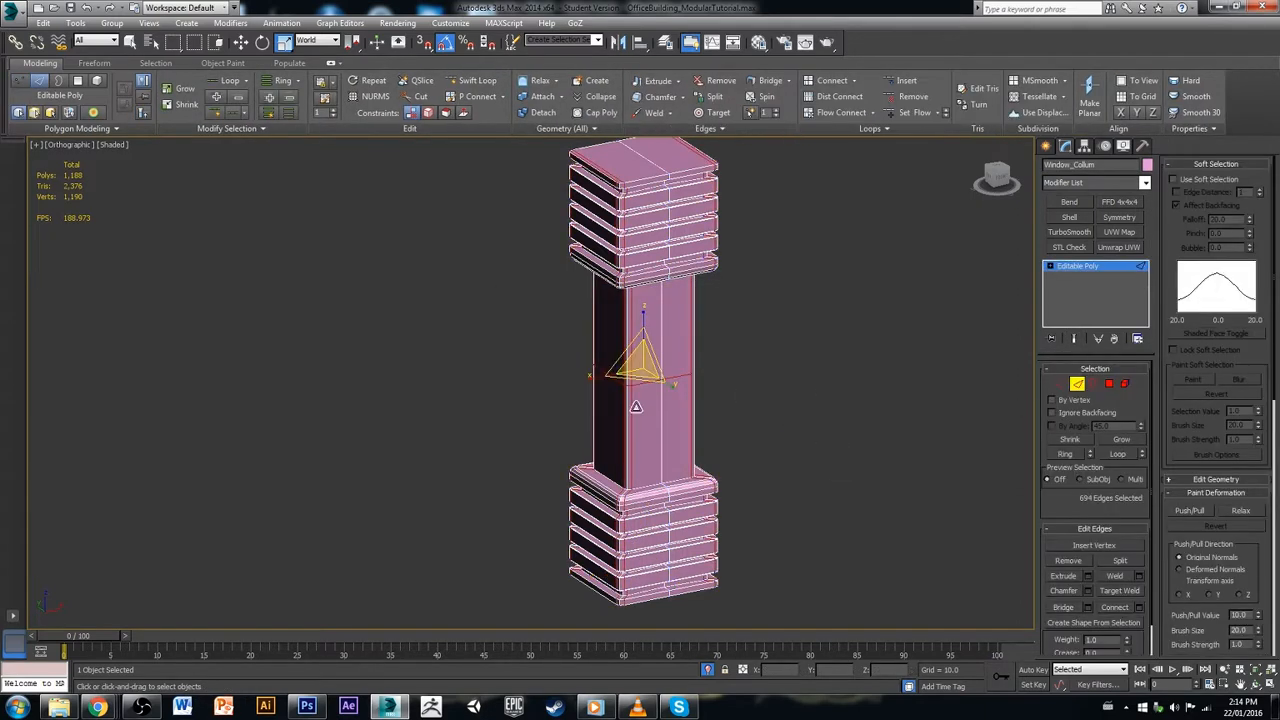
{"action": "double_click", "coordinate": [665, 388]}
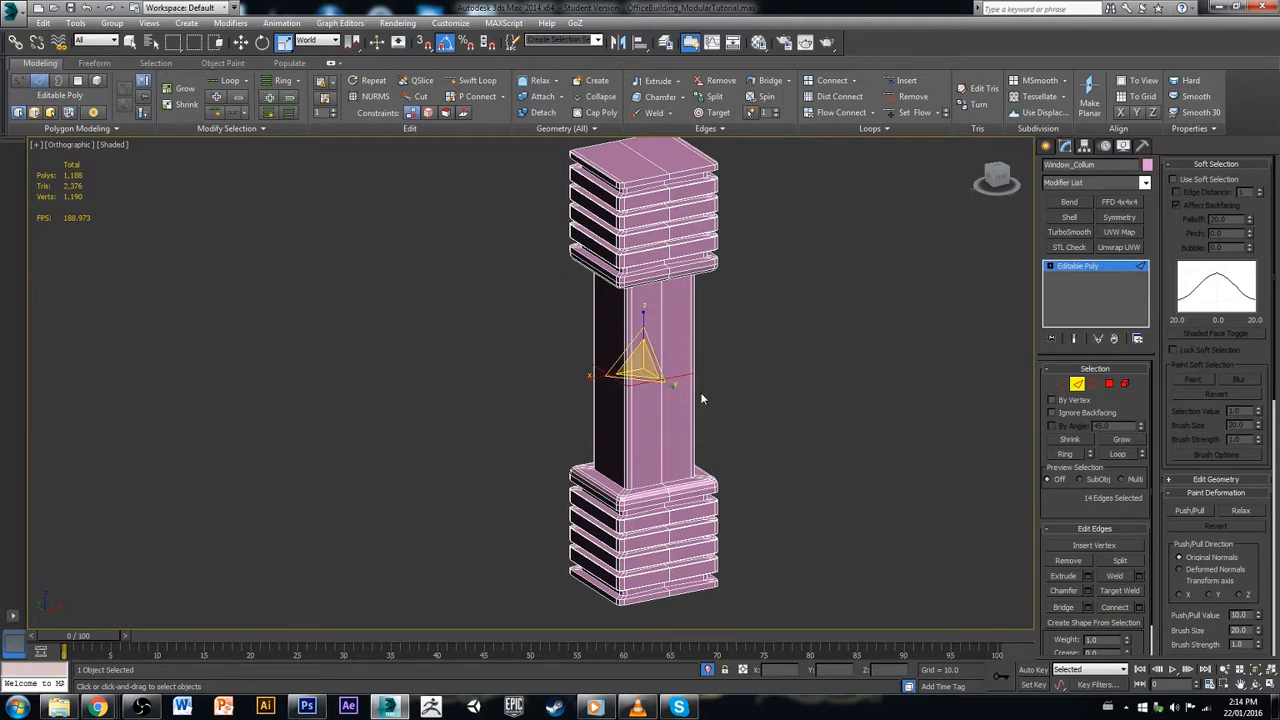
{"action": "key", "text": "ctrl+BackSpace"}
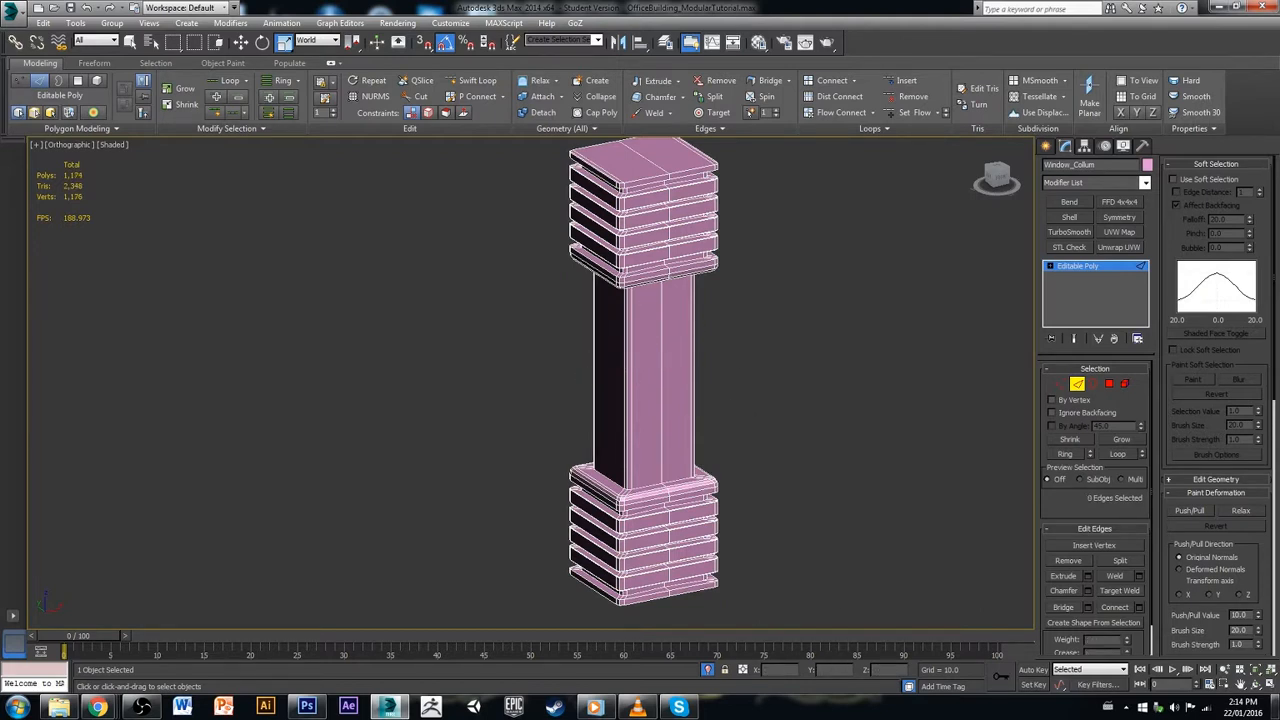
Step: Remove the vertical centre edge loop running over the column's shaft and blocks, including its vertices
{"action": "left_click", "coordinate": [1077, 384]}
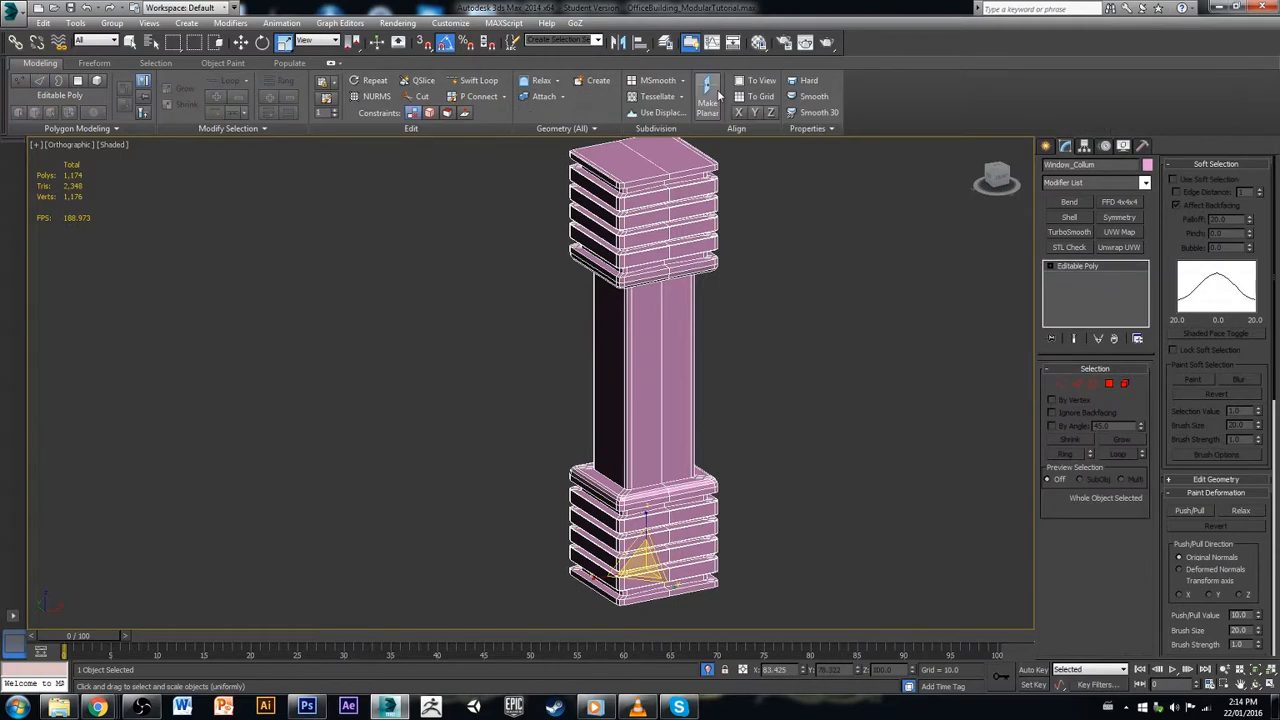
{"action": "left_click", "coordinate": [1077, 384]}
{"action": "double_click", "coordinate": [659, 384]}
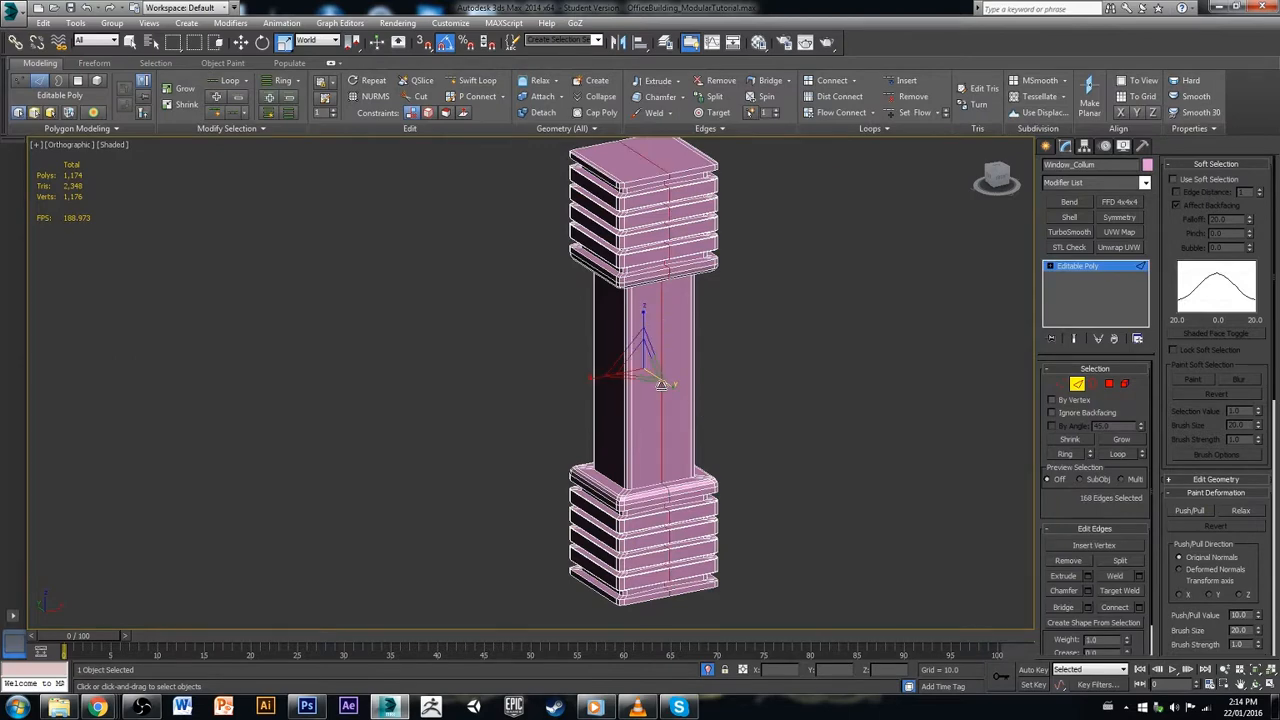
{"action": "key", "text": "ctrl+BackSpace"}
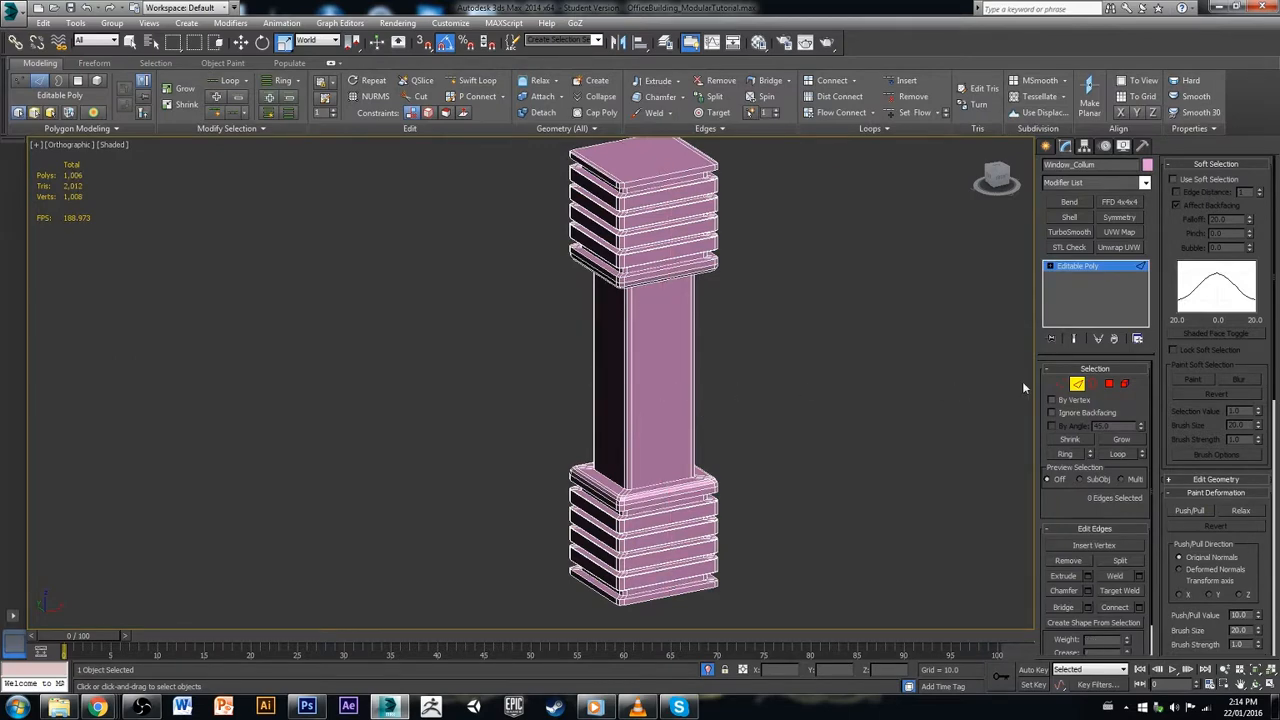
{"action": "left_click", "coordinate": [1075, 388]}
Step: Reselect the column and leave isolation to show it within the whole building scene
{"action": "left_click", "coordinate": [830, 440]}
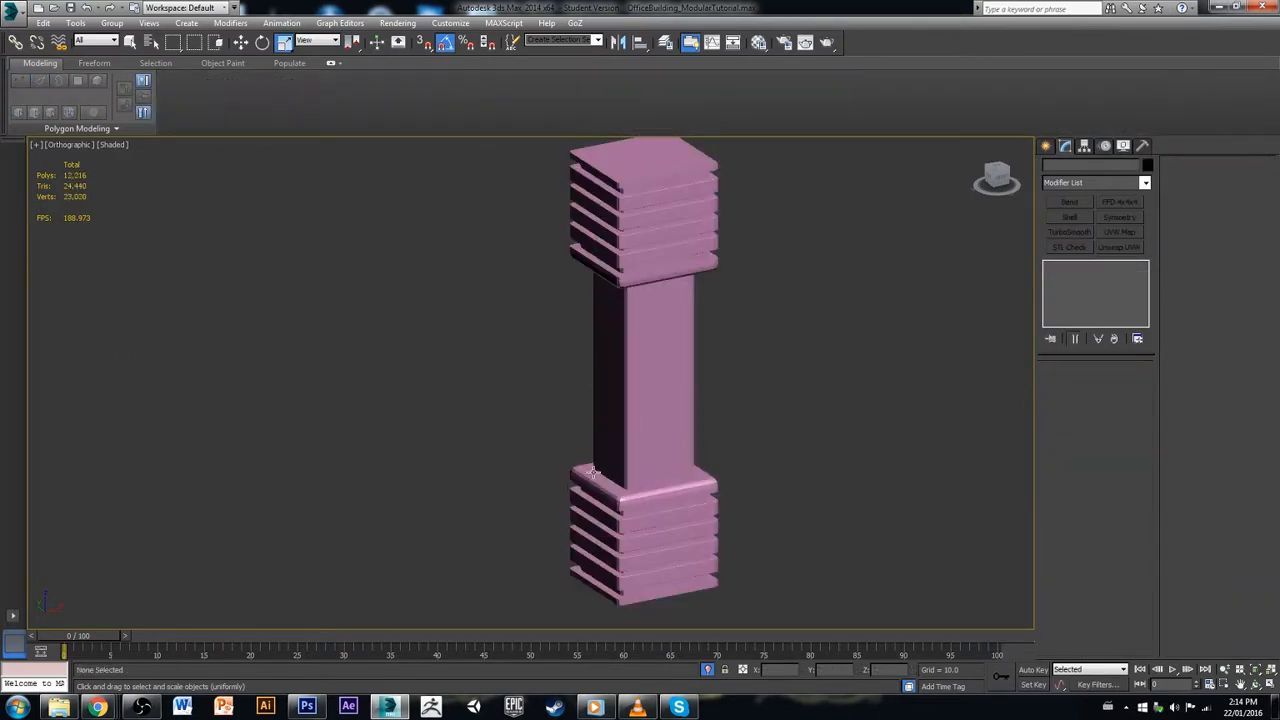
{"action": "left_click", "coordinate": [592, 472]}
{"action": "left_click", "coordinate": [708, 670]}
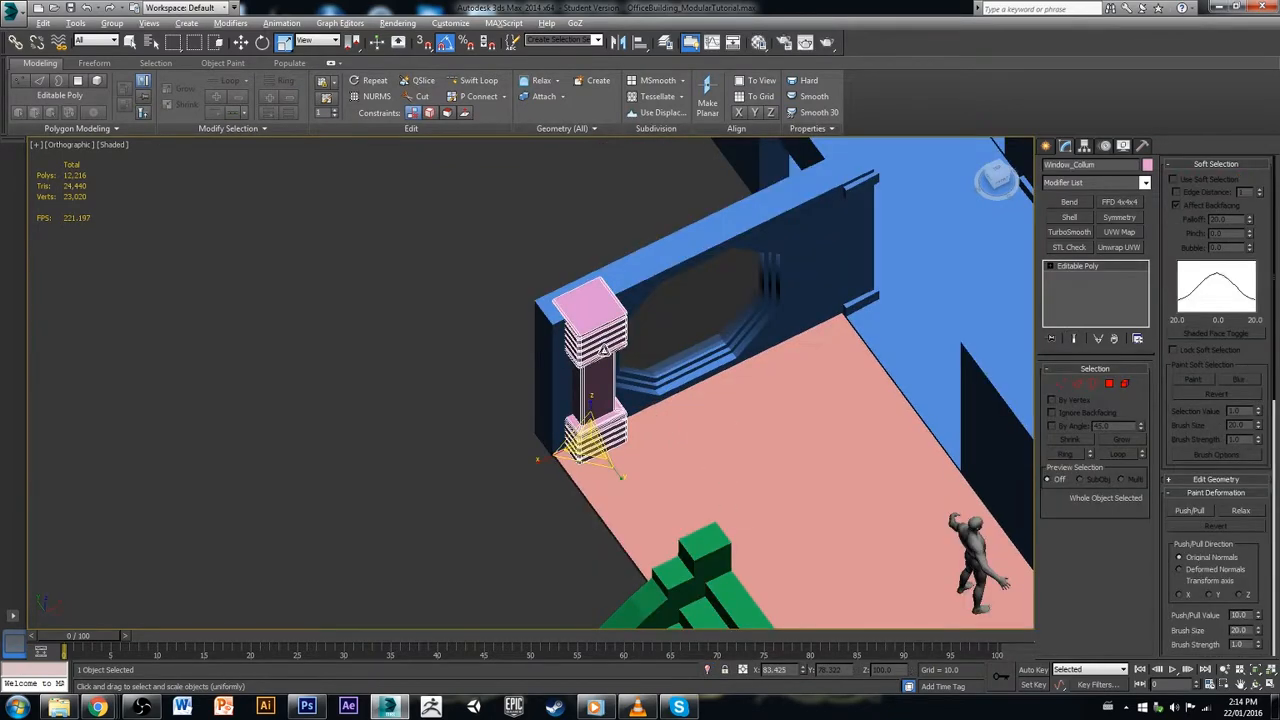
{"action": "middle_click_drag", "start_coordinate": [614, 460], "coordinate": [570, 316], "text": "alt"}
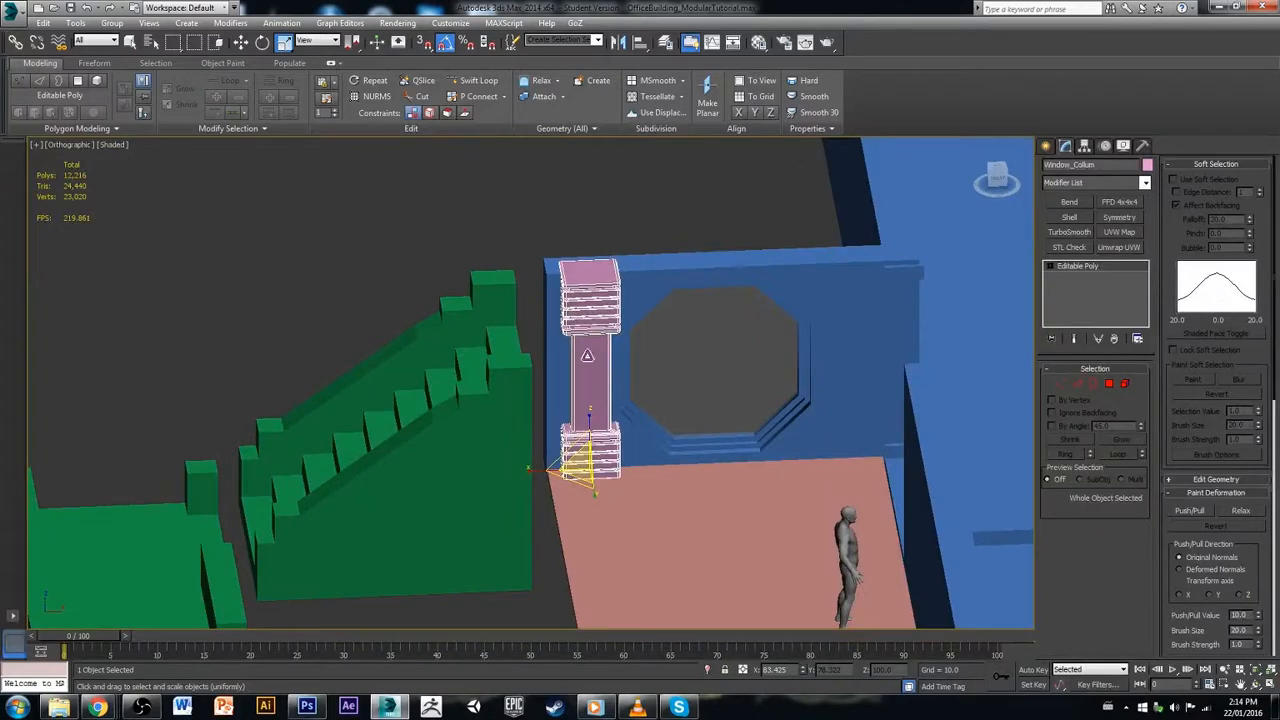
Step: Clone the column as an element of Window_Collum on the opposite side of the octagonal window
{"action": "key", "text": "w"}
{"action": "left_click", "coordinate": [1125, 384]}
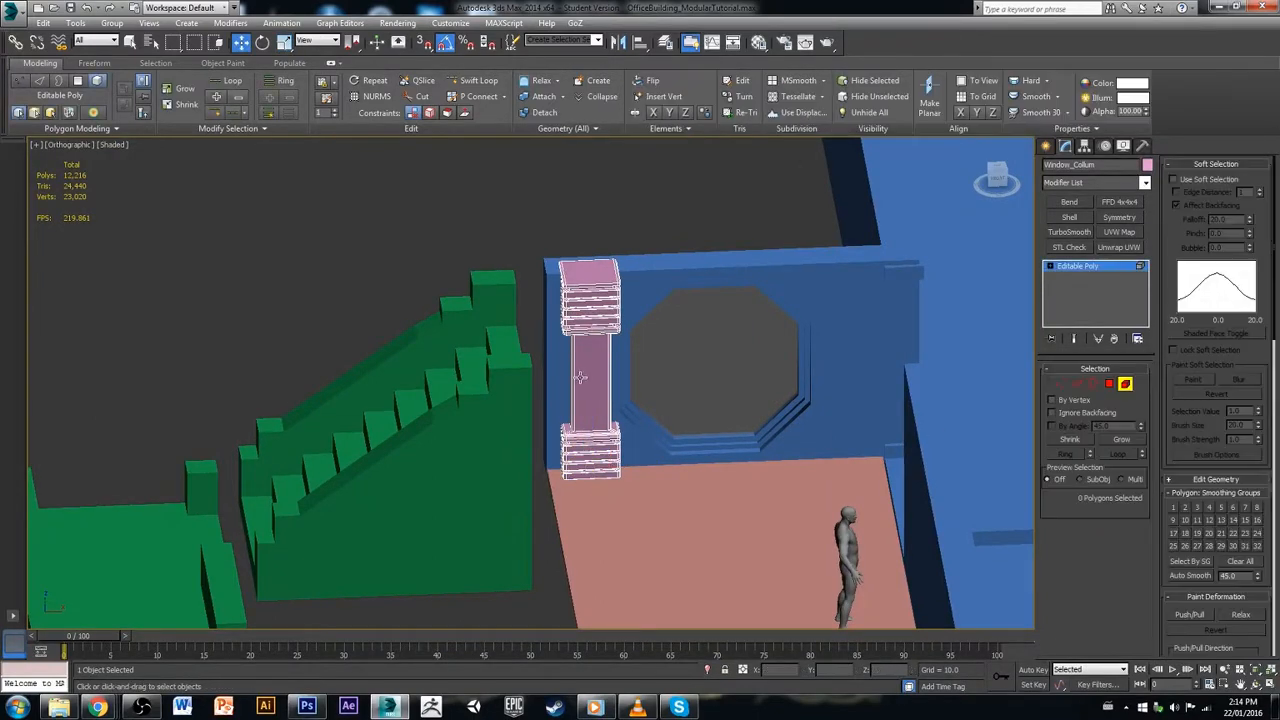
{"action": "left_click", "coordinate": [593, 378]}
{"action": "left_click_drag", "start_coordinate": [633, 371], "coordinate": [900, 377], "text": "shift"}
{"action": "left_click", "coordinate": [697, 355]}
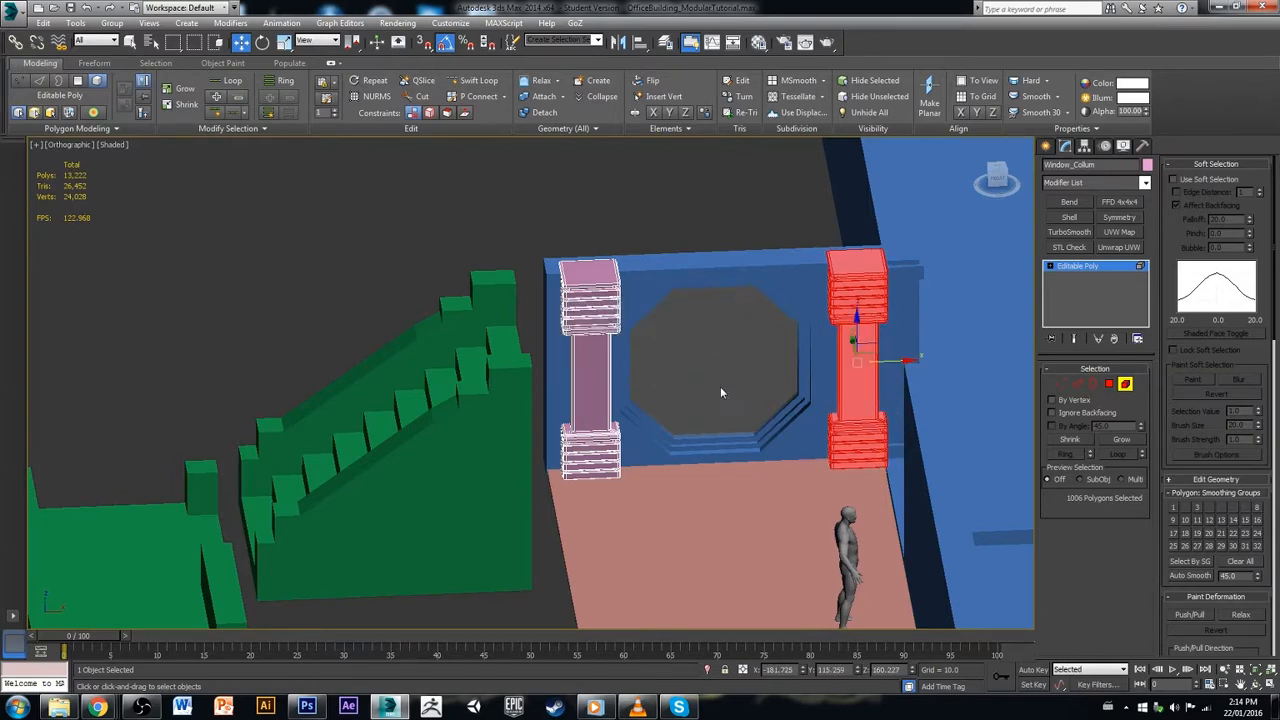
{"action": "left_click", "coordinate": [720, 386]}
{"action": "left_click", "coordinate": [1130, 386]}
{"action": "left_click", "coordinate": [690, 208]}
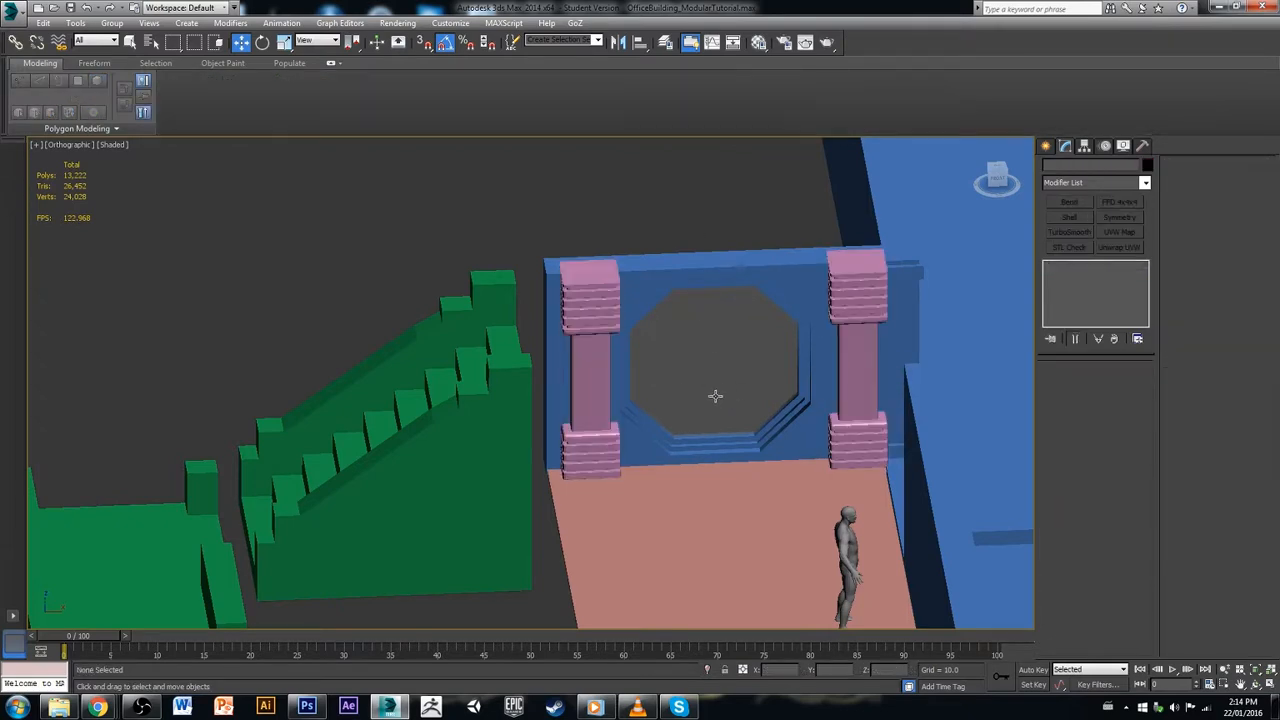
Step: Move the pair of columns along Y to about 117.37 so that they sit closer against the window wall
{"action": "middle_click_drag", "start_coordinate": [737, 445], "coordinate": [696, 392], "text": "alt"}
{"action": "left_click", "coordinate": [626, 356]}
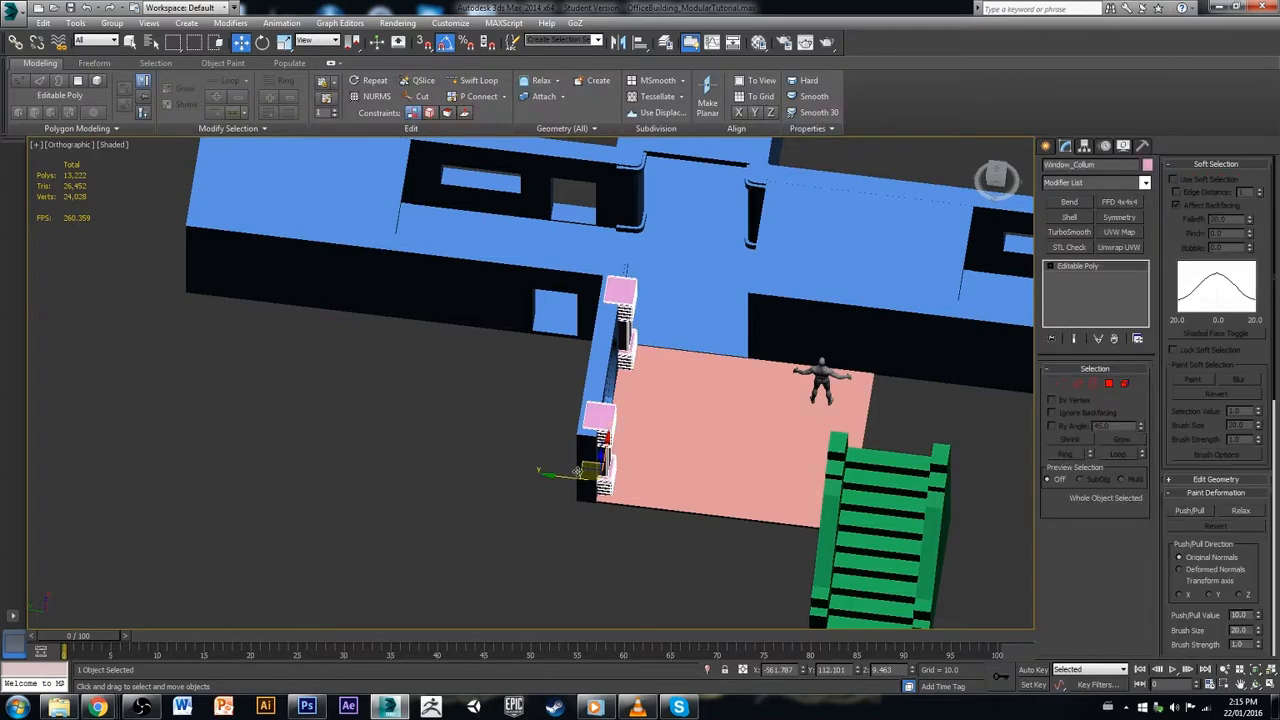
{"action": "left_click_drag", "start_coordinate": [572, 474], "coordinate": [566, 477]}
{"action": "middle_click_drag", "start_coordinate": [566, 477], "coordinate": [505, 472], "text": "alt"}
{"action": "scroll", "coordinate": [505, 472], "scroll_direction": "up", "scroll_amount": 3}
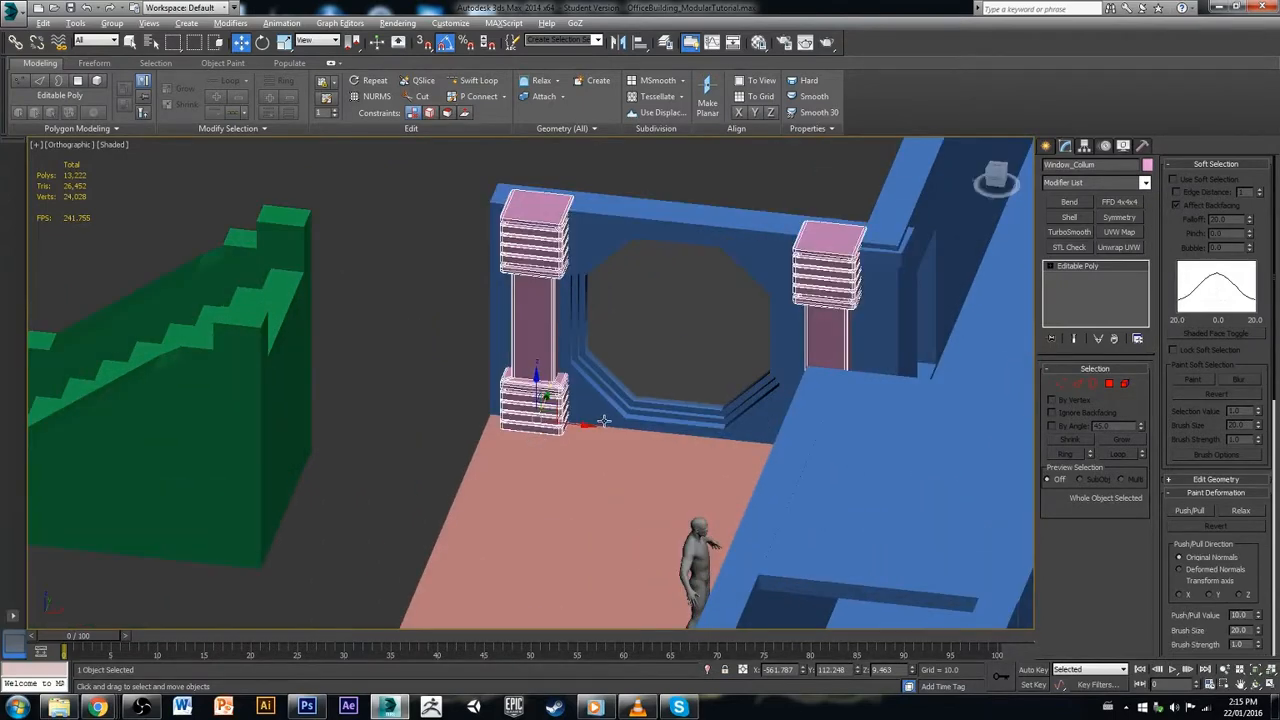
{"action": "middle_click_drag", "start_coordinate": [603, 421], "coordinate": [588, 370], "text": "alt"}
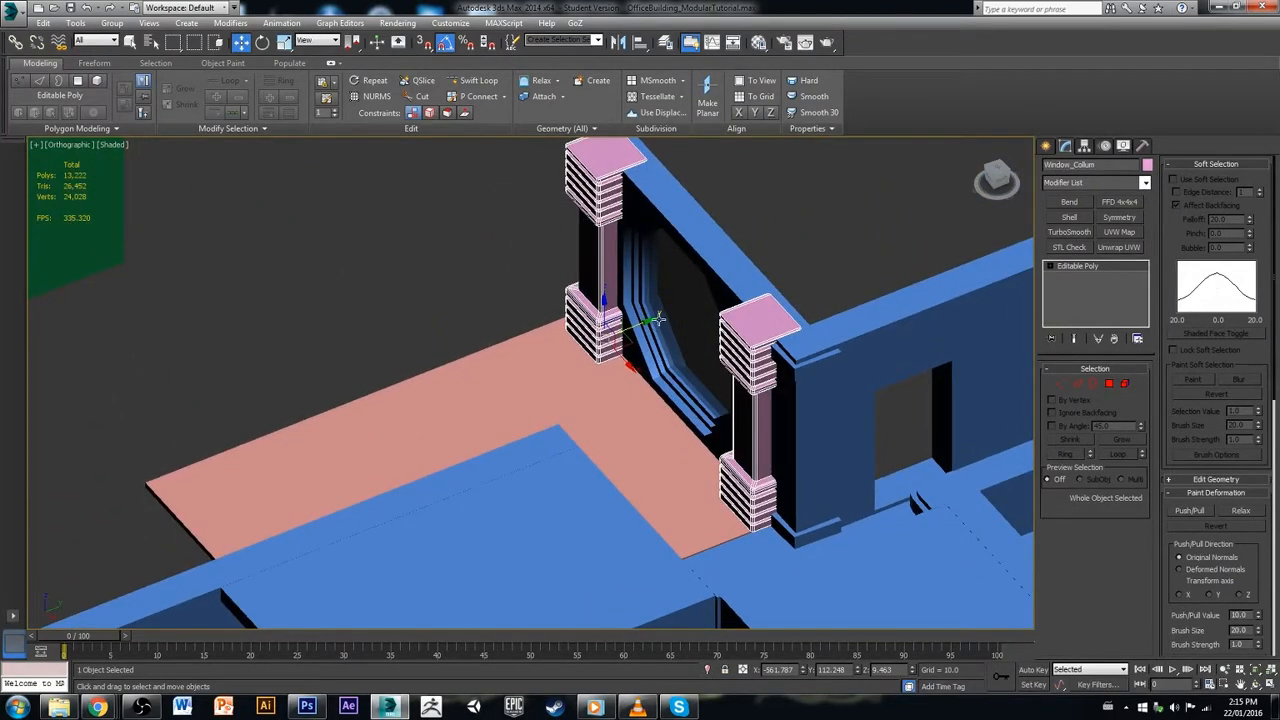
{"action": "left_click_drag", "start_coordinate": [648, 320], "coordinate": [655, 320]}
{"action": "left_click", "coordinate": [692, 266]}
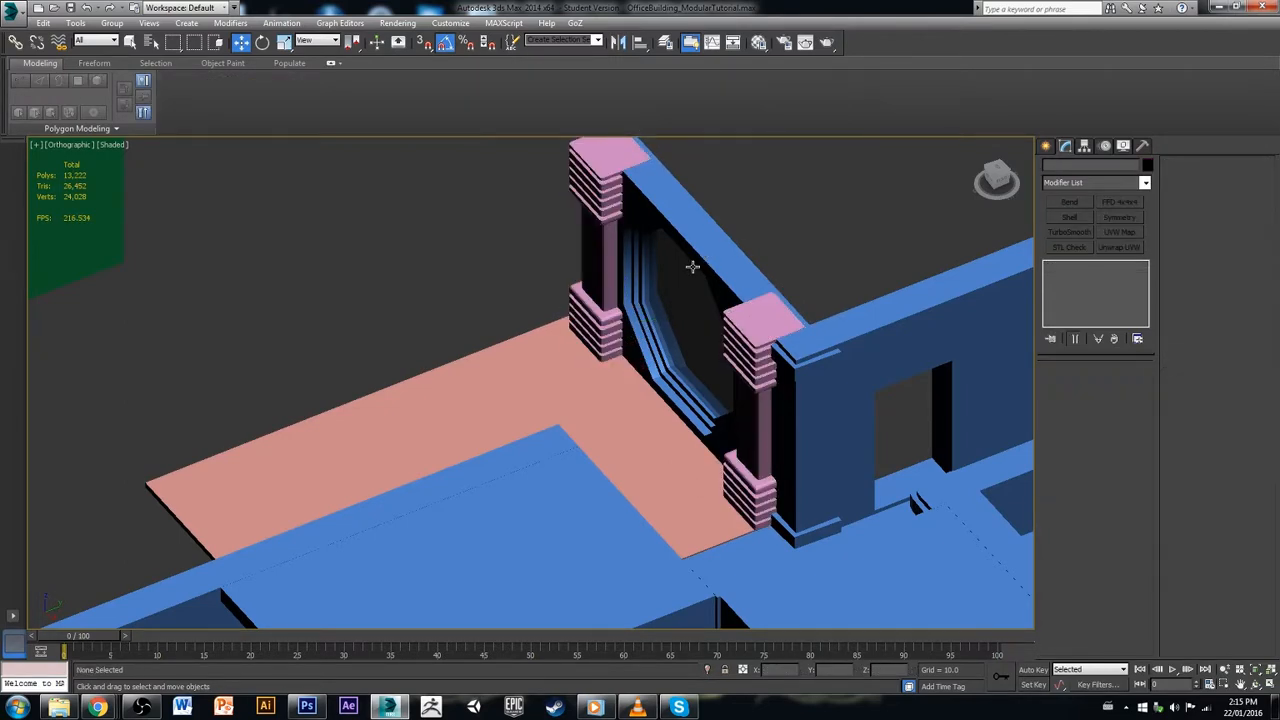
{"action": "left_click", "coordinate": [665, 282]}
Step: Snap the topmost vertices of both columns vertically to the upper edge of the wall at Z 320
{"action": "left_click", "coordinate": [606, 168]}
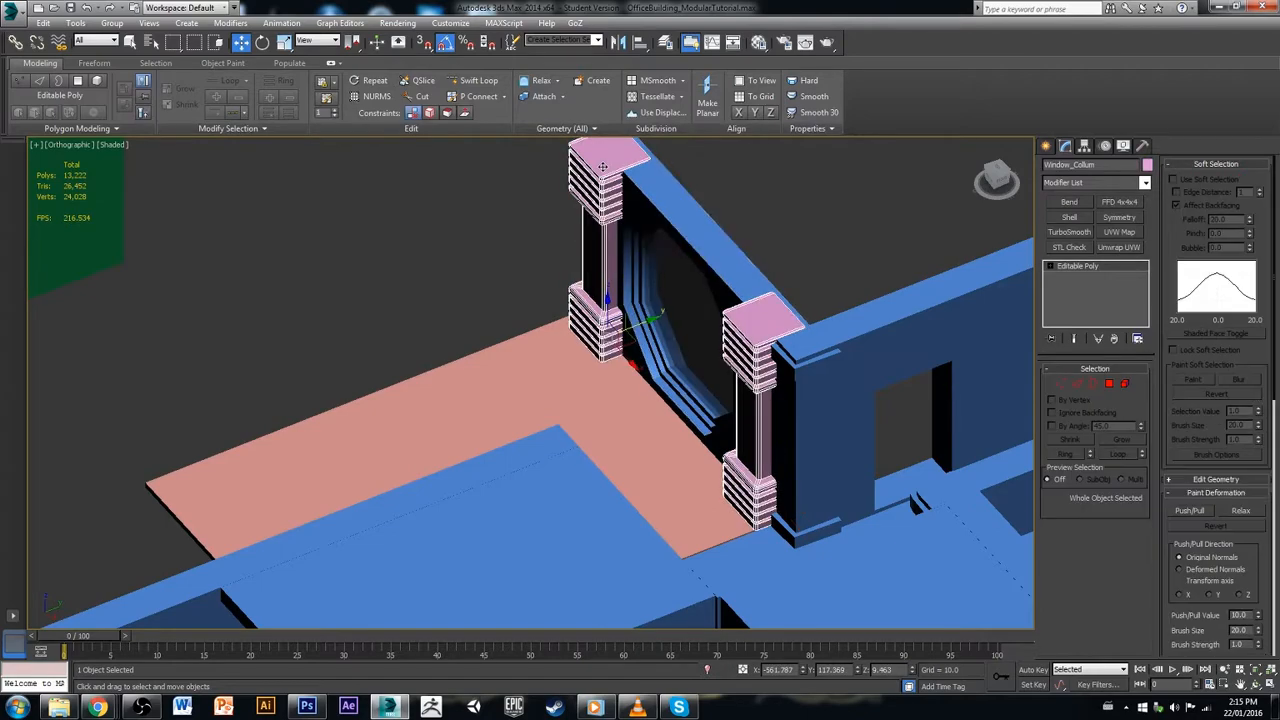
{"action": "scroll", "coordinate": [610, 174], "scroll_direction": "up", "scroll_amount": 5}
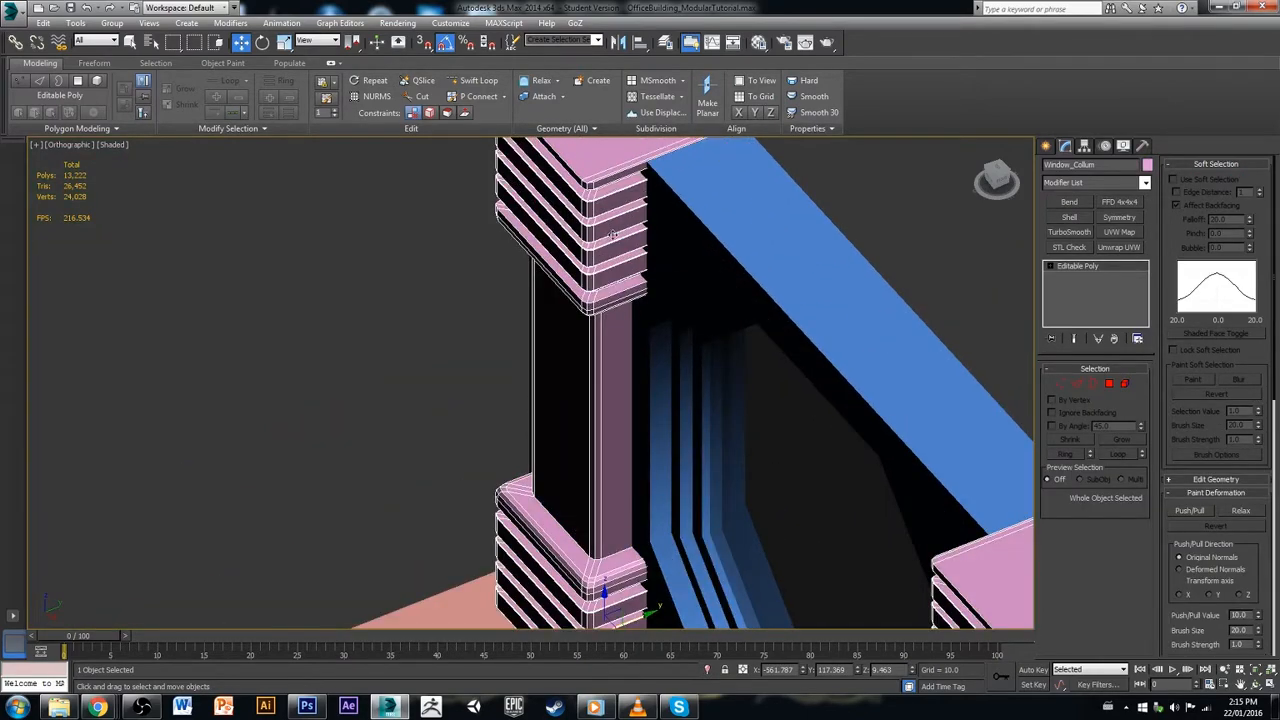
{"action": "middle_click_drag", "start_coordinate": [612, 234], "coordinate": [692, 182], "text": "alt"}
{"action": "scroll", "coordinate": [692, 182], "scroll_direction": "down", "scroll_amount": 3}
{"action": "left_click", "coordinate": [1061, 384]}
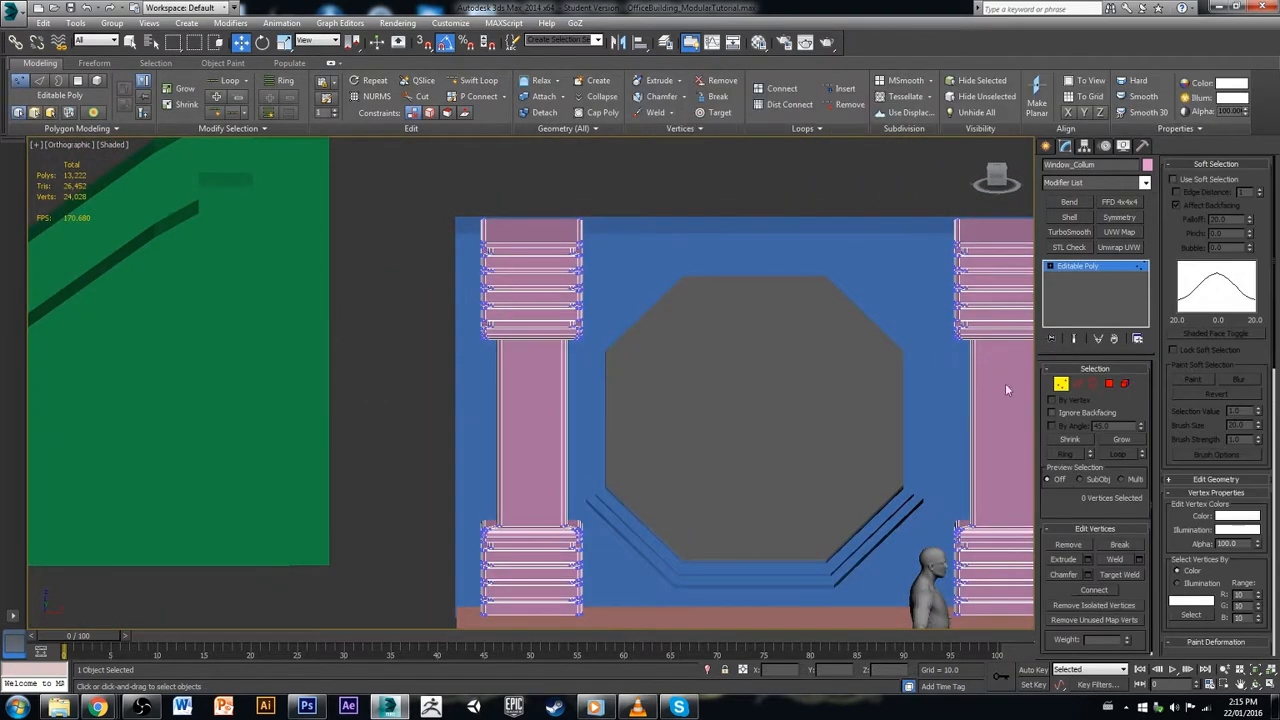
{"action": "key", "text": "f"}
{"action": "middle_click_drag", "start_coordinate": [791, 284], "coordinate": [680, 318]}
{"action": "scroll", "coordinate": [560, 310], "scroll_direction": "up", "scroll_amount": 3}
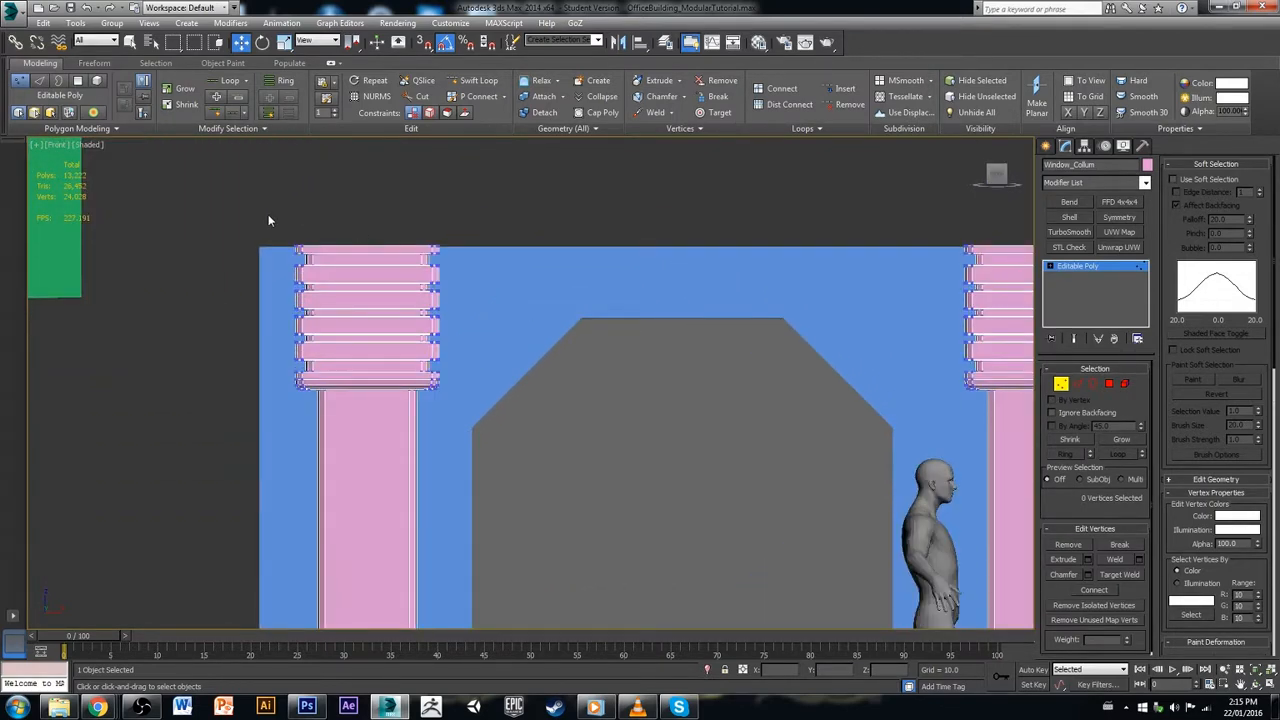
{"action": "left_click_drag", "start_coordinate": [268, 216], "coordinate": [483, 248]}
{"action": "middle_click_drag", "start_coordinate": [667, 265], "coordinate": [377, 289]}
{"action": "left_click_drag", "start_coordinate": [739, 257], "coordinate": [872, 279]}
{"action": "middle_click_drag", "start_coordinate": [458, 274], "coordinate": [781, 282]}
{"action": "key", "text": "s"}
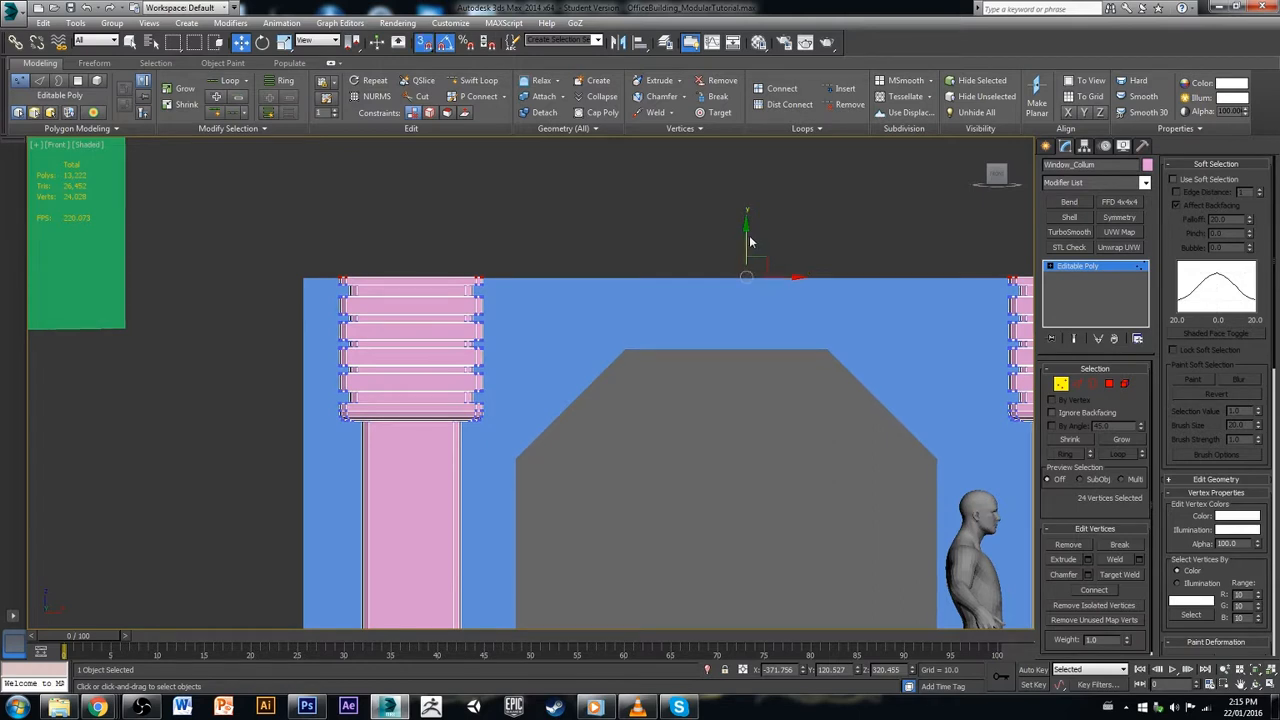
{"action": "left_click_drag", "start_coordinate": [749, 238], "coordinate": [297, 279]}
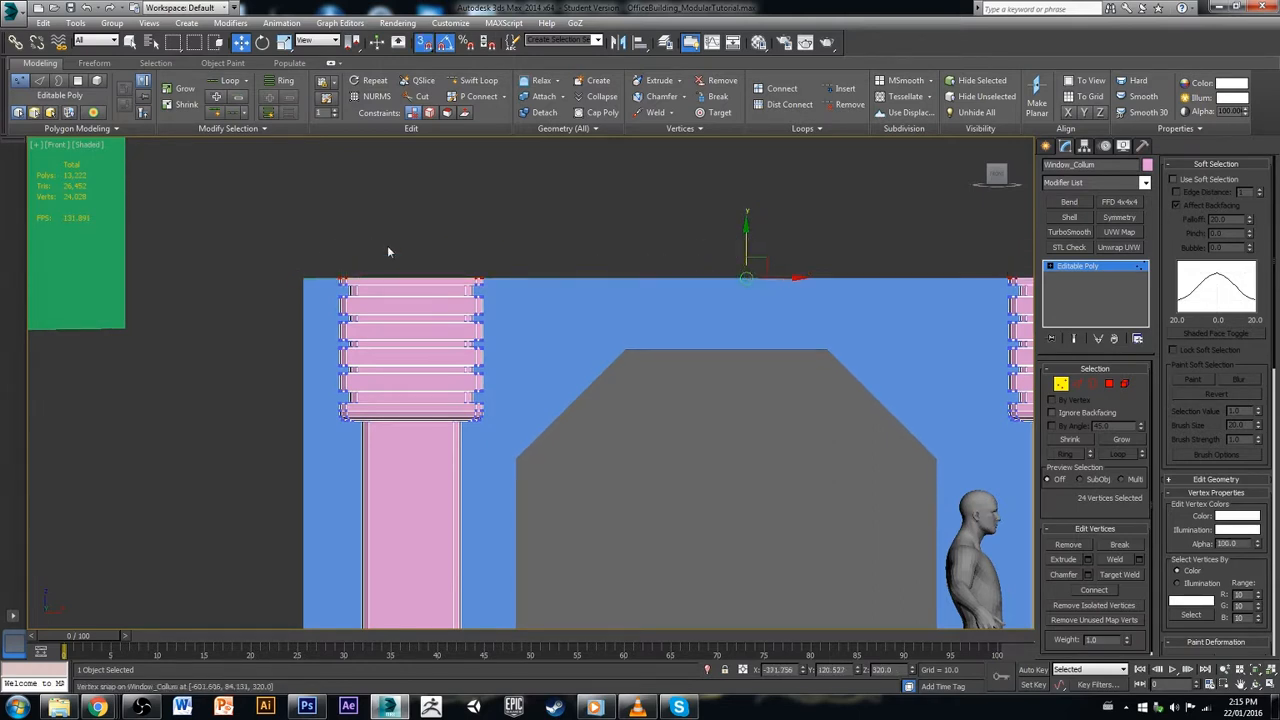
{"action": "left_click", "coordinate": [408, 271]}
Step: Examine how the column's upper ridged block aligns with the top of the wall, in angled and front views
{"action": "scroll", "coordinate": [436, 290], "scroll_direction": "up", "scroll_amount": 6}
{"action": "scroll", "coordinate": [555, 299], "scroll_direction": "down", "scroll_amount": 8}
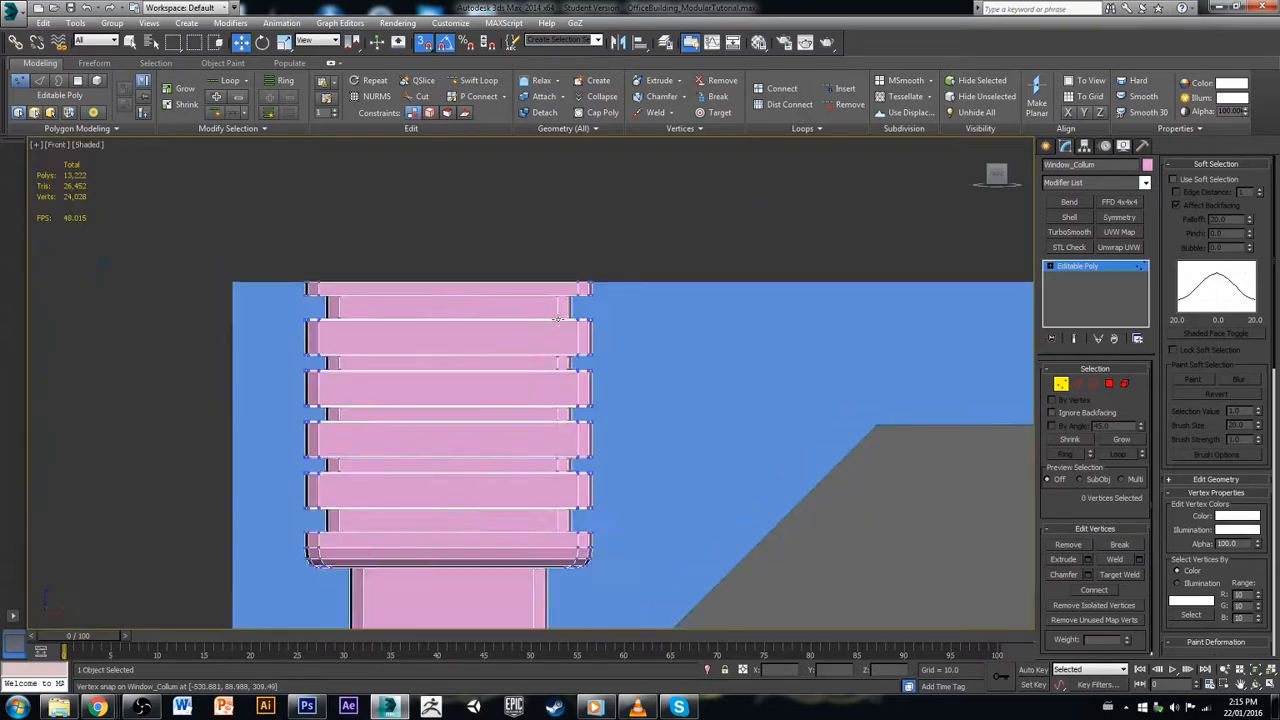
{"action": "middle_click_drag", "start_coordinate": [560, 335], "coordinate": [587, 320], "text": "alt"}
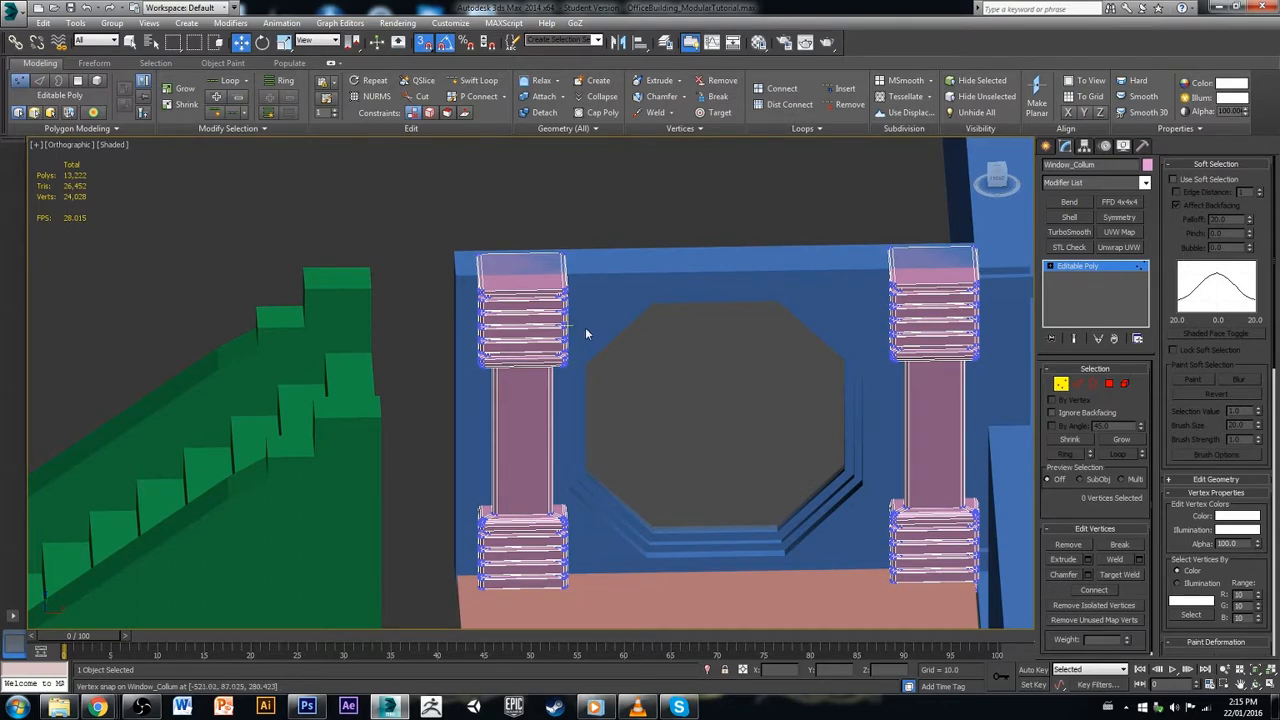
{"action": "mouse_move", "coordinate": [586, 334]}
{"action": "middle_mouse_down", "text": "alt"}
{"action": "mouse_move", "coordinate": [580, 351]}
{"action": "mouse_move", "coordinate": [571, 323]}
{"action": "middle_mouse_up", "text": "alt"}
{"action": "scroll", "coordinate": [505, 254], "scroll_direction": "up", "scroll_amount": 4}
{"action": "scroll", "coordinate": [505, 254], "scroll_direction": "up", "scroll_amount": 2}
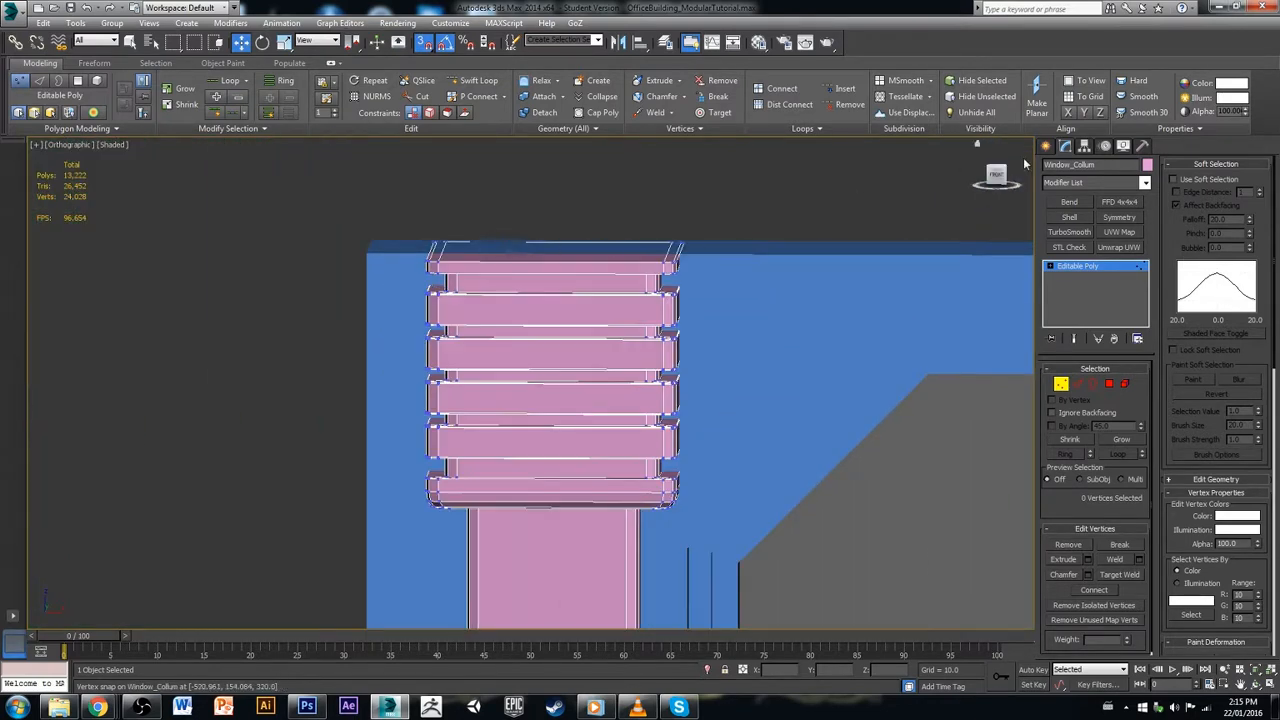
{"action": "left_click", "coordinate": [996, 176]}
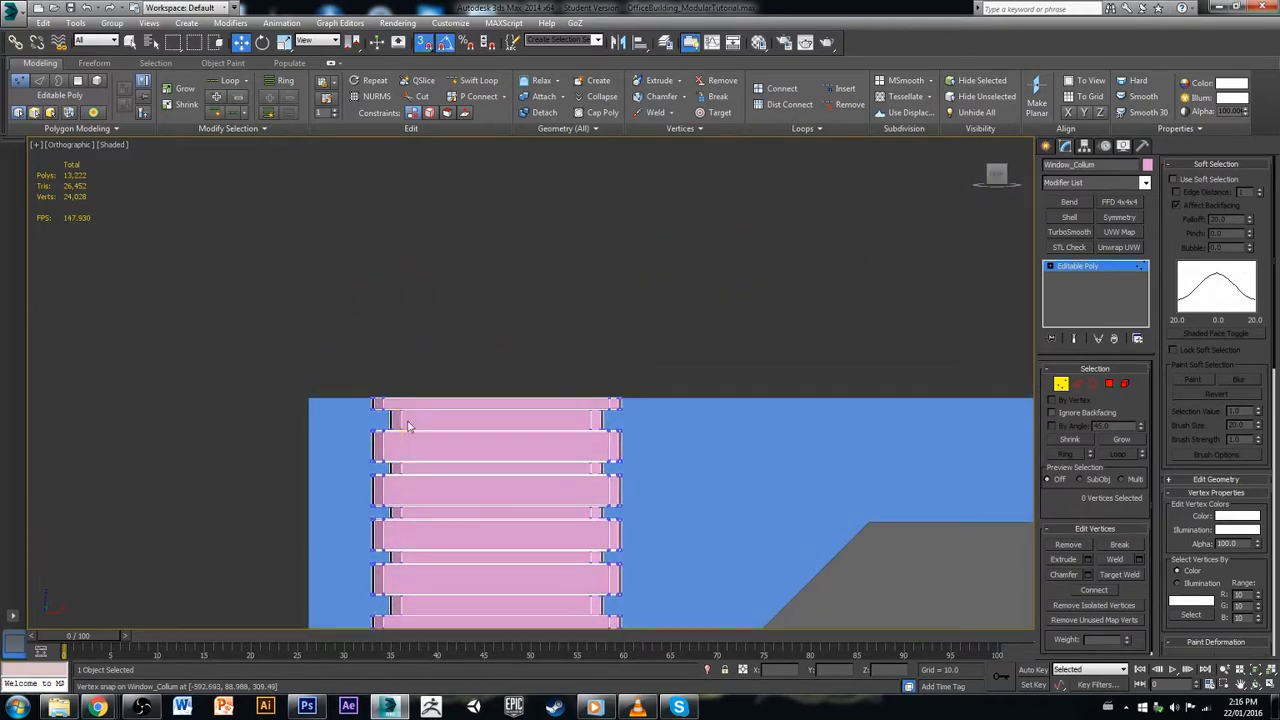
Step: Lower the vertices of both columns' upper ridged blocks, except the topmost row, by about 1.5 along Z with snapping off
{"action": "scroll", "coordinate": [358, 416], "scroll_direction": "up", "scroll_amount": 2}
{"action": "left_click_drag", "start_coordinate": [366, 385], "coordinate": [770, 424]}
{"action": "scroll", "coordinate": [767, 441], "scroll_direction": "down", "scroll_amount": 2}
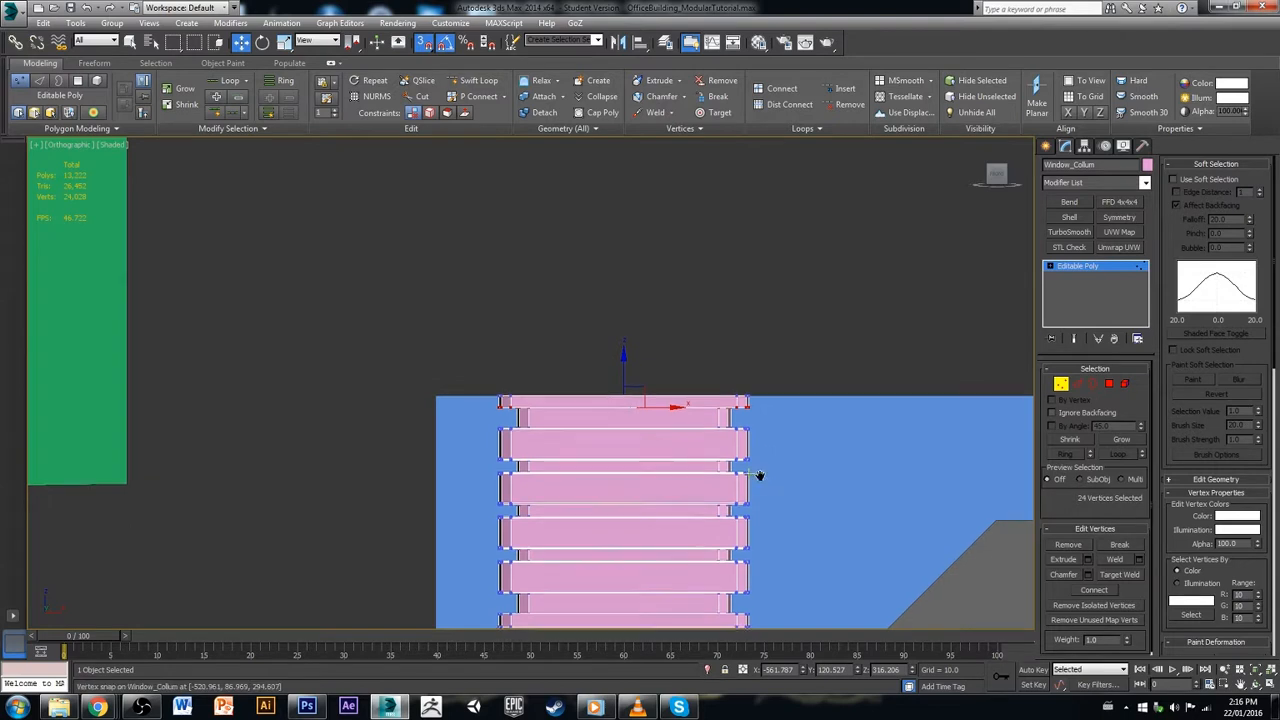
{"action": "middle_click_drag", "start_coordinate": [757, 471], "coordinate": [721, 349]}
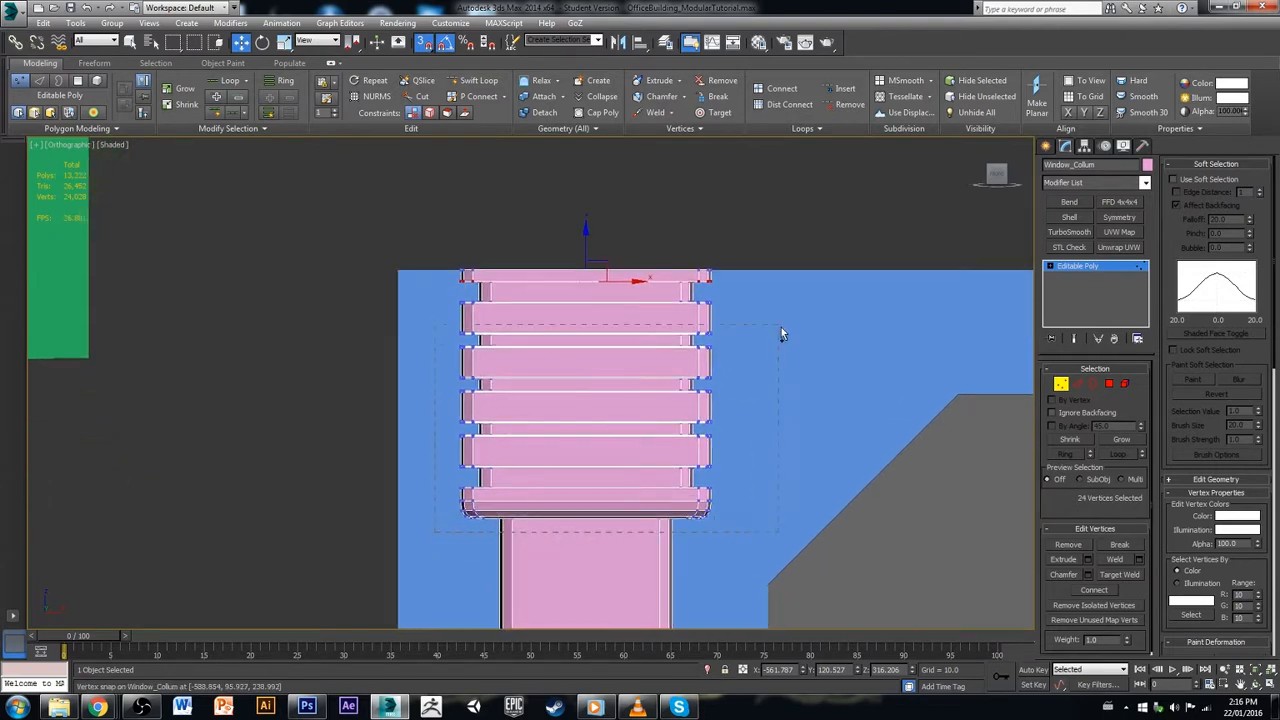
{"action": "left_click_drag", "start_coordinate": [790, 280], "coordinate": [790, 279]}
{"action": "scroll", "coordinate": [792, 416], "scroll_direction": "down", "scroll_amount": 4}
{"action": "middle_click_drag", "start_coordinate": [888, 412], "coordinate": [757, 408]}
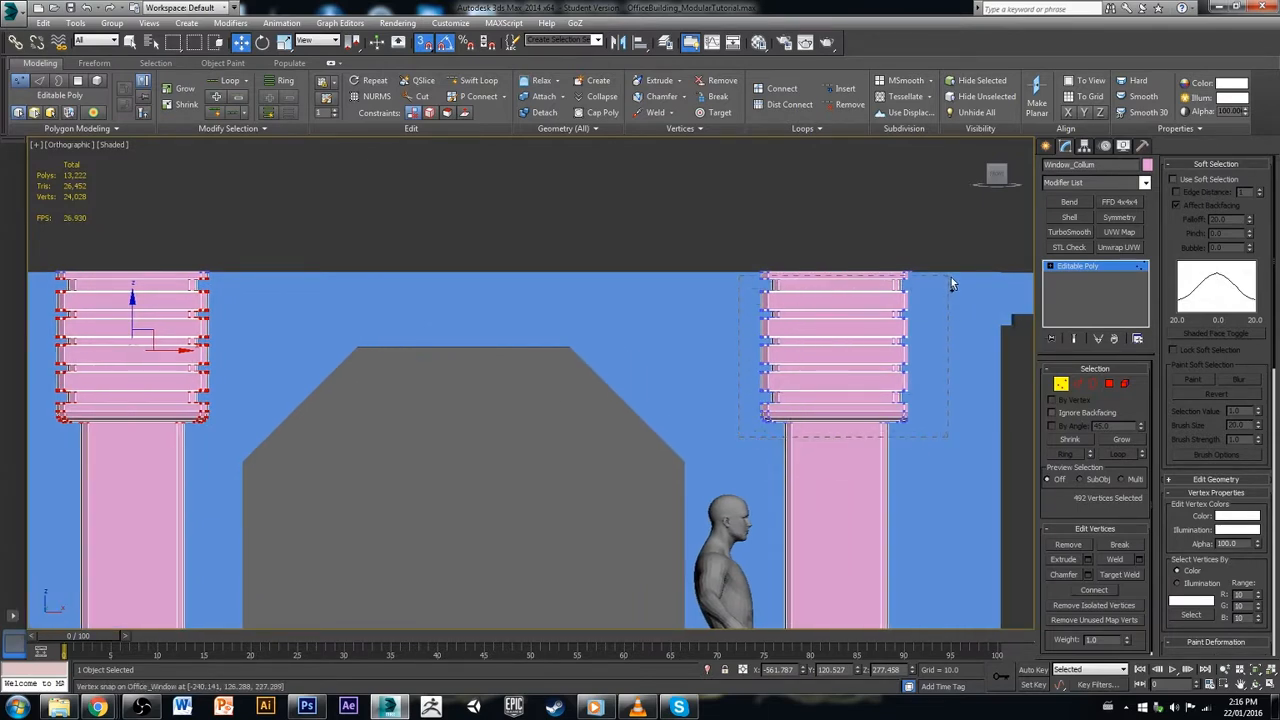
{"action": "left_click_drag", "start_coordinate": [951, 284], "coordinate": [953, 284], "text": "ctrl"}
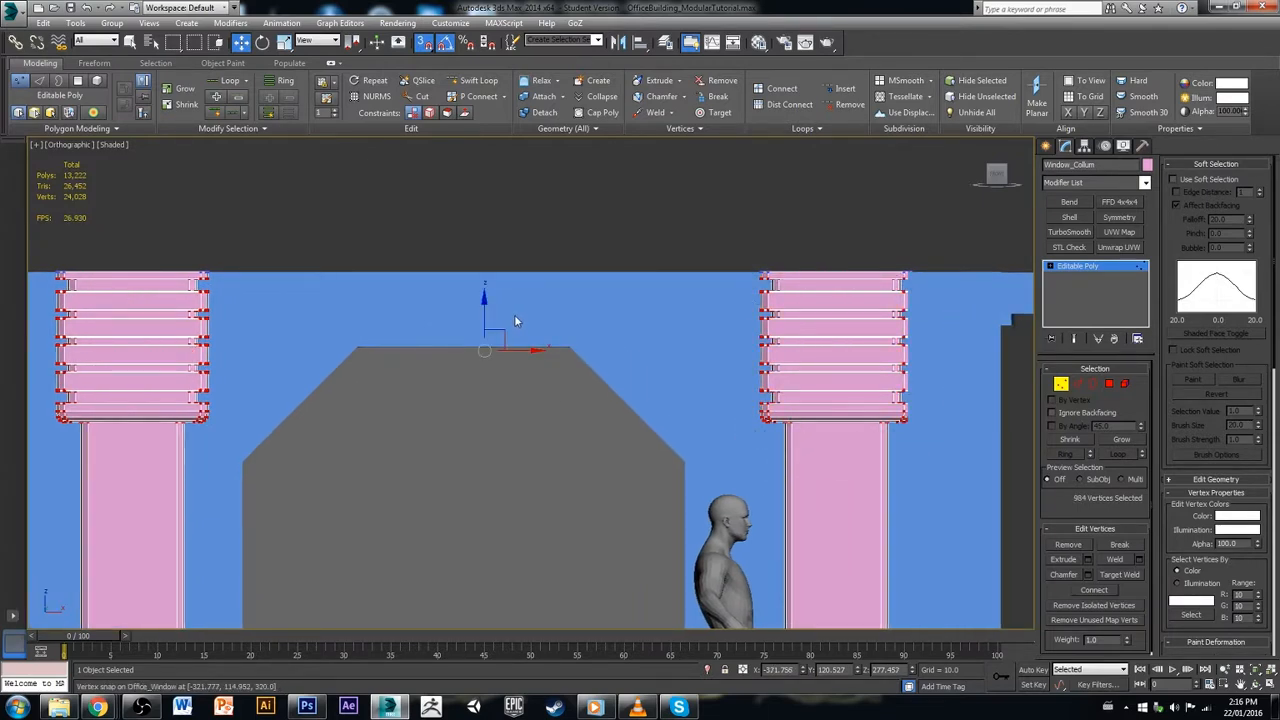
{"action": "key", "text": "s"}
{"action": "left_click_drag", "start_coordinate": [484, 315], "coordinate": [496, 315]}
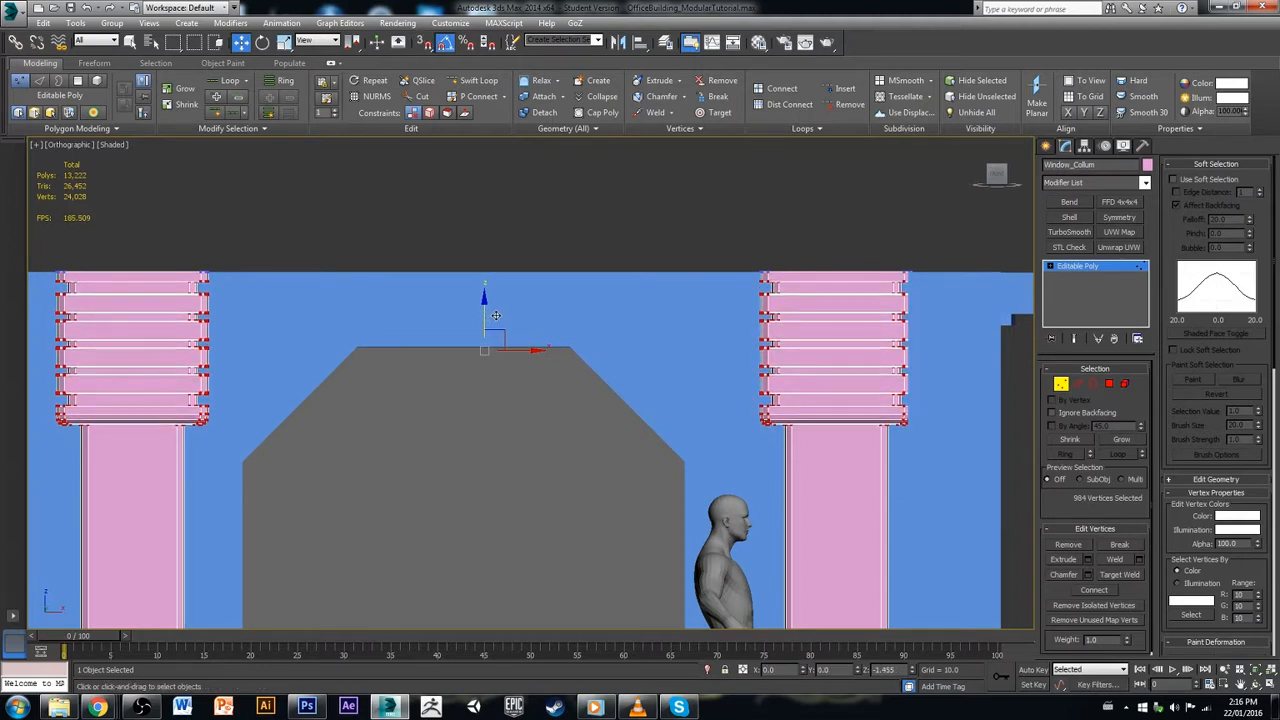
{"action": "left_click", "coordinate": [612, 194]}
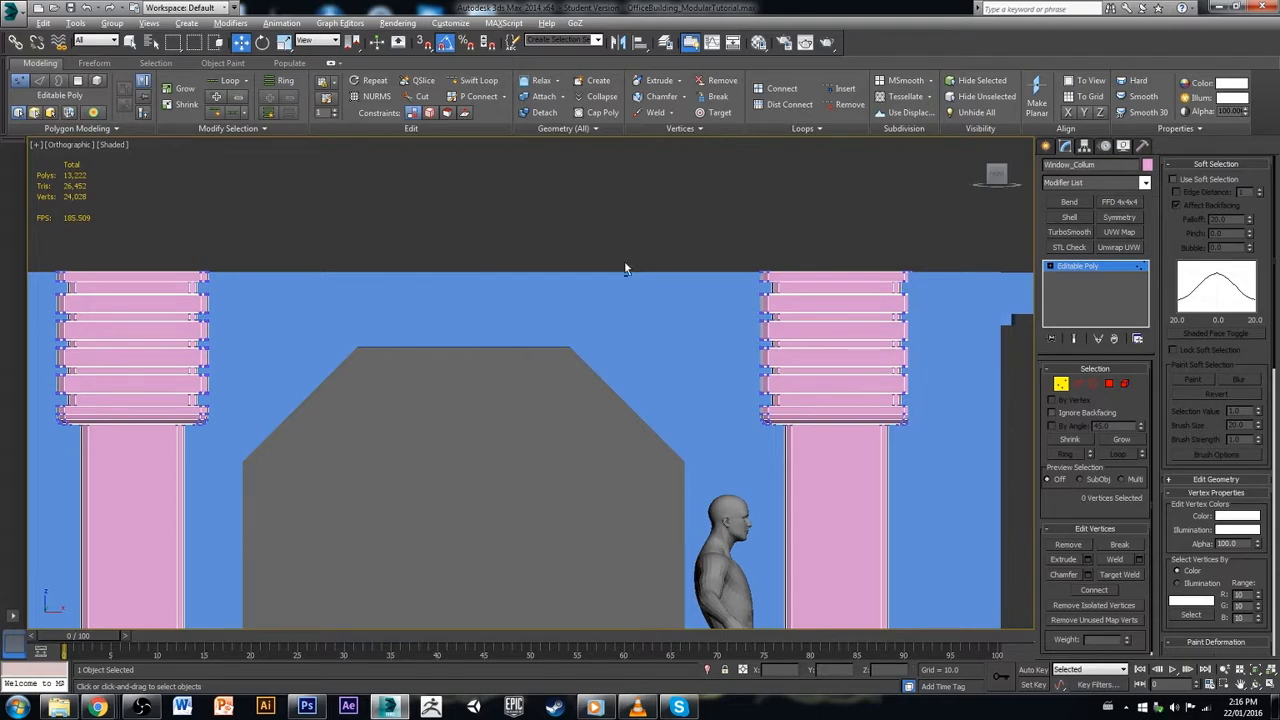
Step: Examine how the tops of the Window_Collum columns overlap the upper face of the Office_Window wall
{"action": "middle_click_drag", "start_coordinate": [625, 268], "coordinate": [606, 320], "text": "alt"}
{"action": "scroll", "coordinate": [606, 335], "scroll_direction": "down", "scroll_amount": 4}
{"action": "middle_click_drag", "start_coordinate": [520, 335], "coordinate": [692, 356], "text": "alt"}
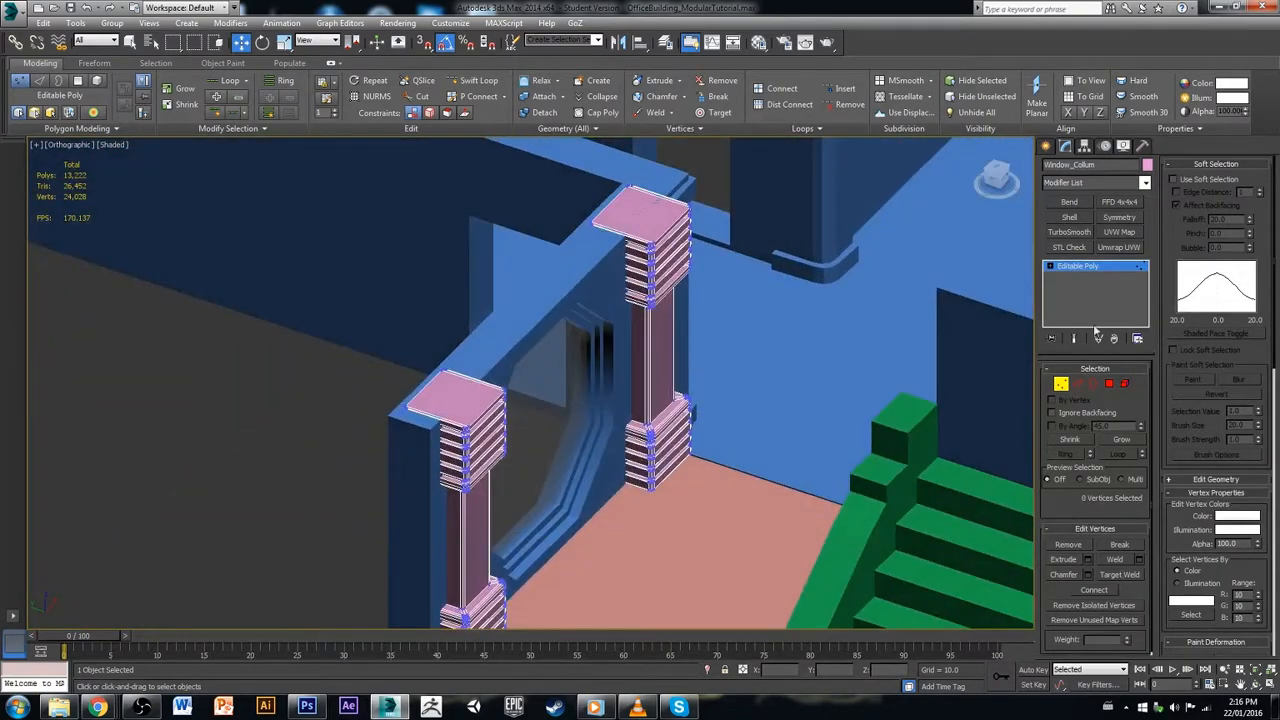
{"action": "left_click", "coordinate": [1061, 384]}
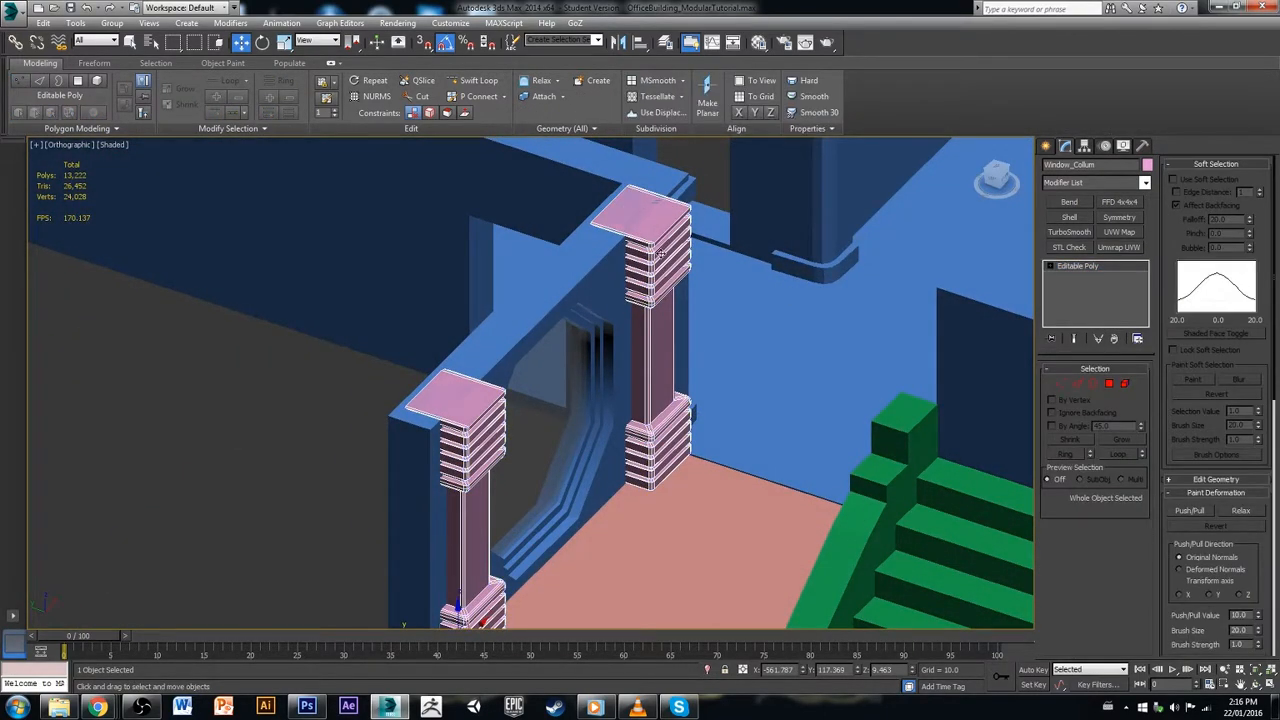
{"action": "left_click", "coordinate": [622, 258]}
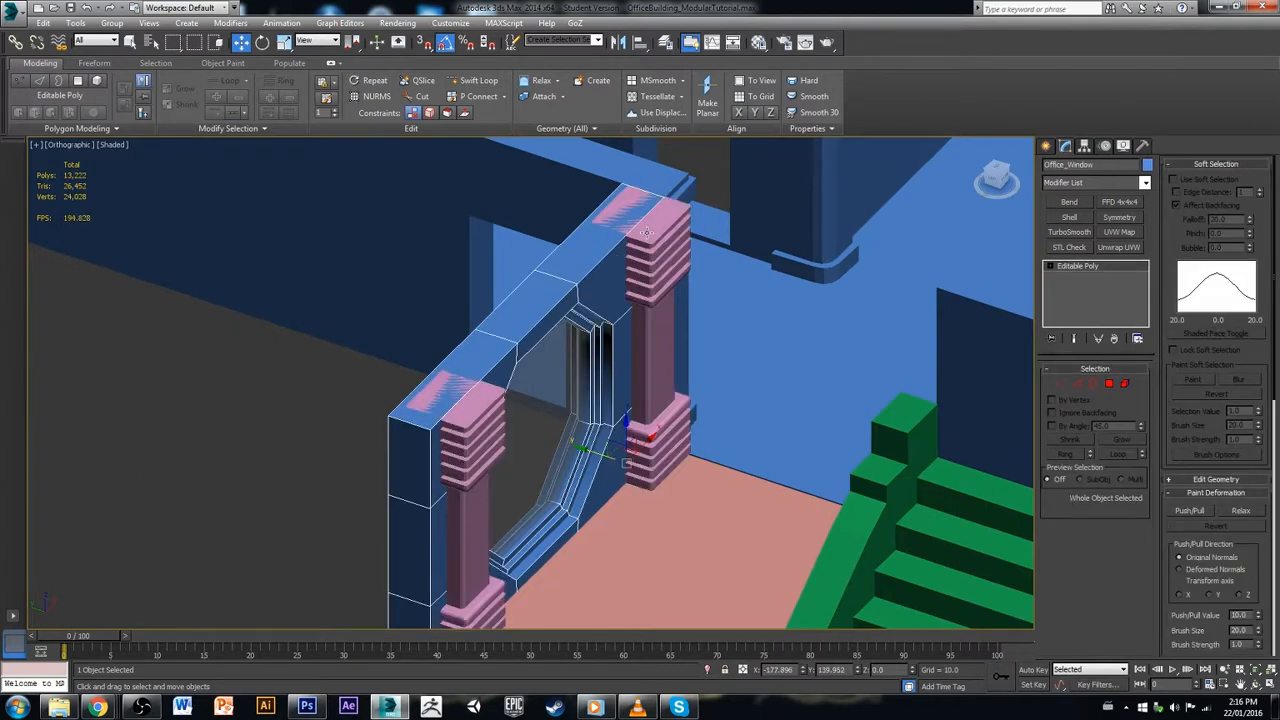
{"action": "left_click", "coordinate": [646, 232]}
{"action": "left_click", "coordinate": [625, 273]}
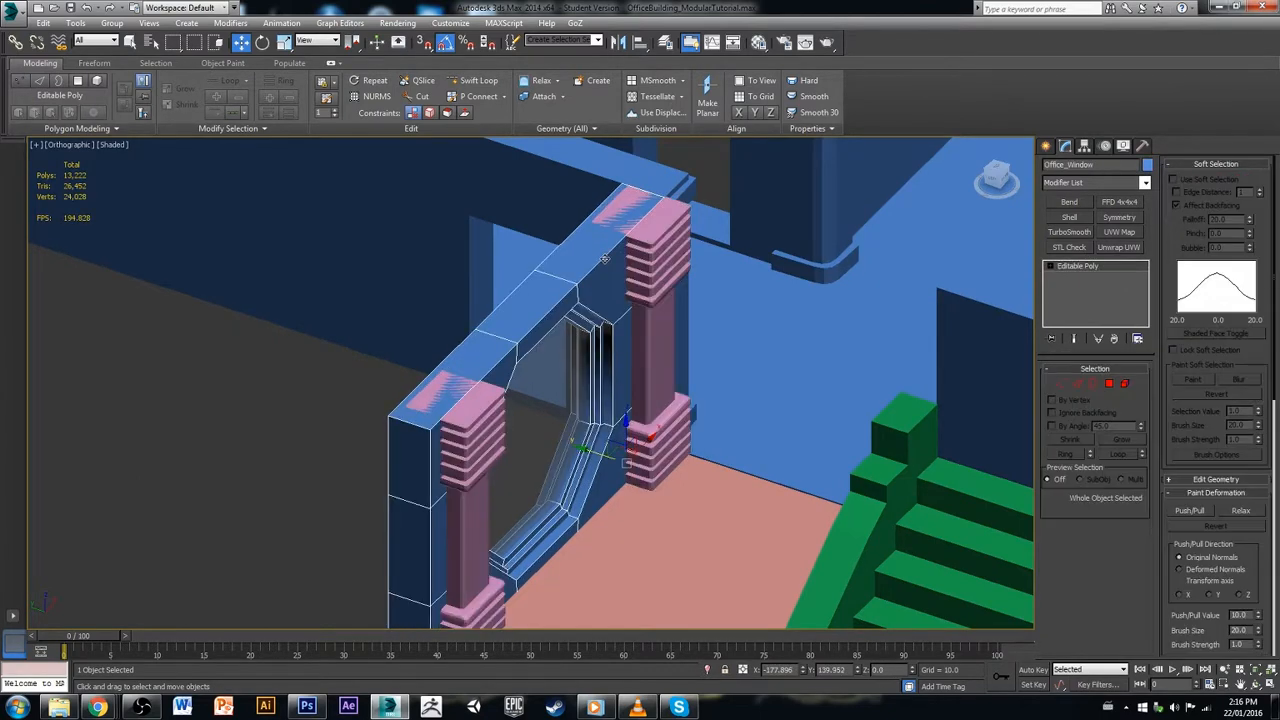
{"action": "left_click", "coordinate": [649, 231]}
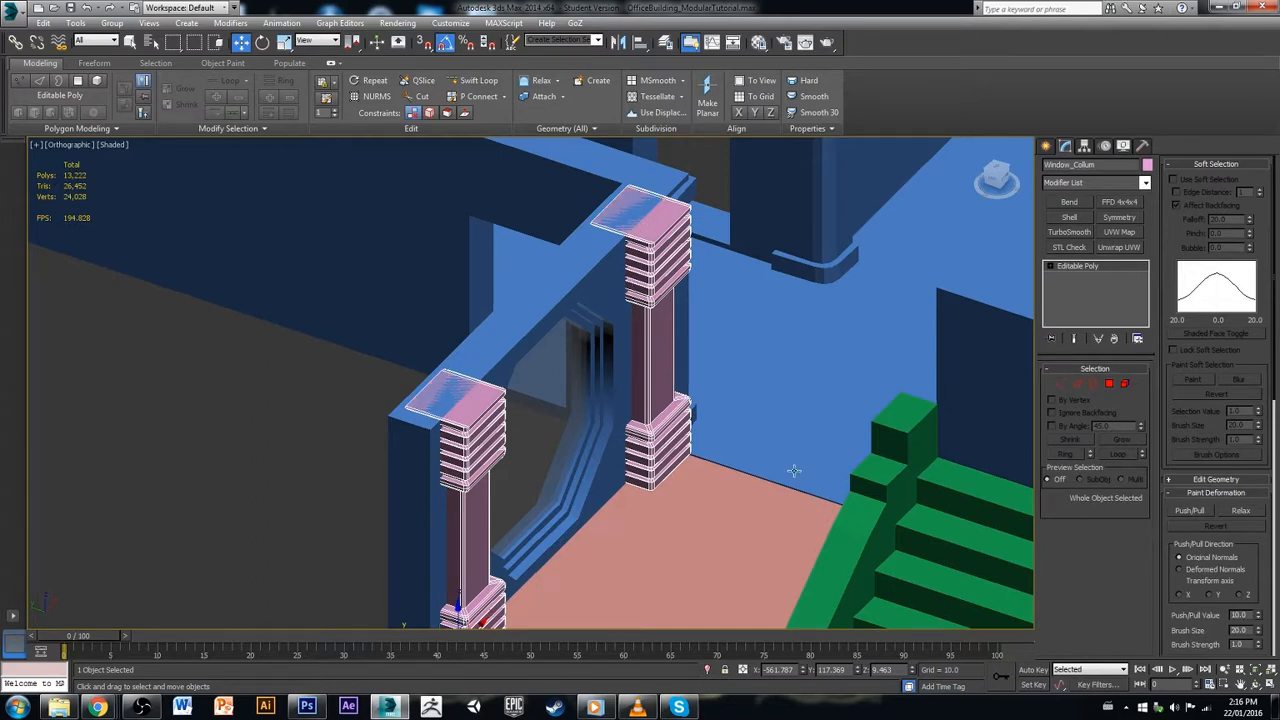
Step: Move the pair of columns along Y to about 76.69, away from the window wall
{"action": "middle_click_drag", "start_coordinate": [688, 495], "coordinate": [624, 436], "text": "alt"}
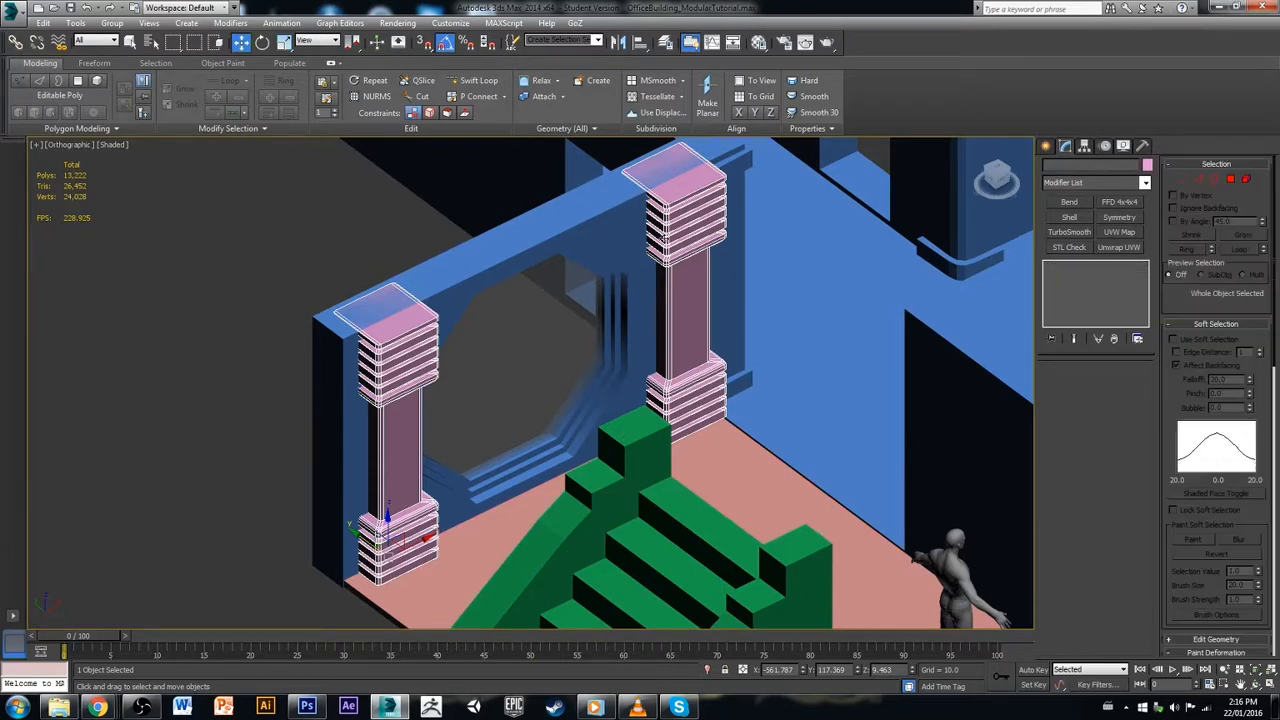
{"action": "middle_click_drag", "start_coordinate": [646, 286], "coordinate": [650, 290], "text": "alt"}
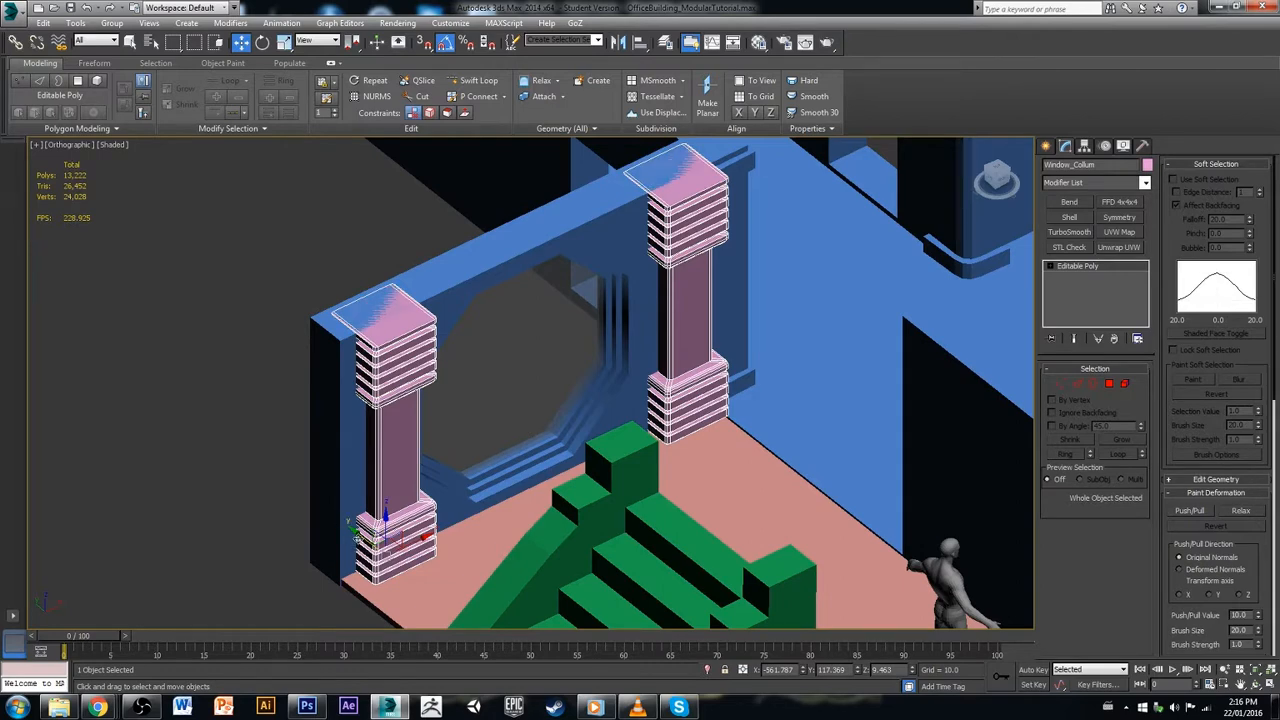
{"action": "left_click_drag", "start_coordinate": [357, 535], "coordinate": [383, 554]}
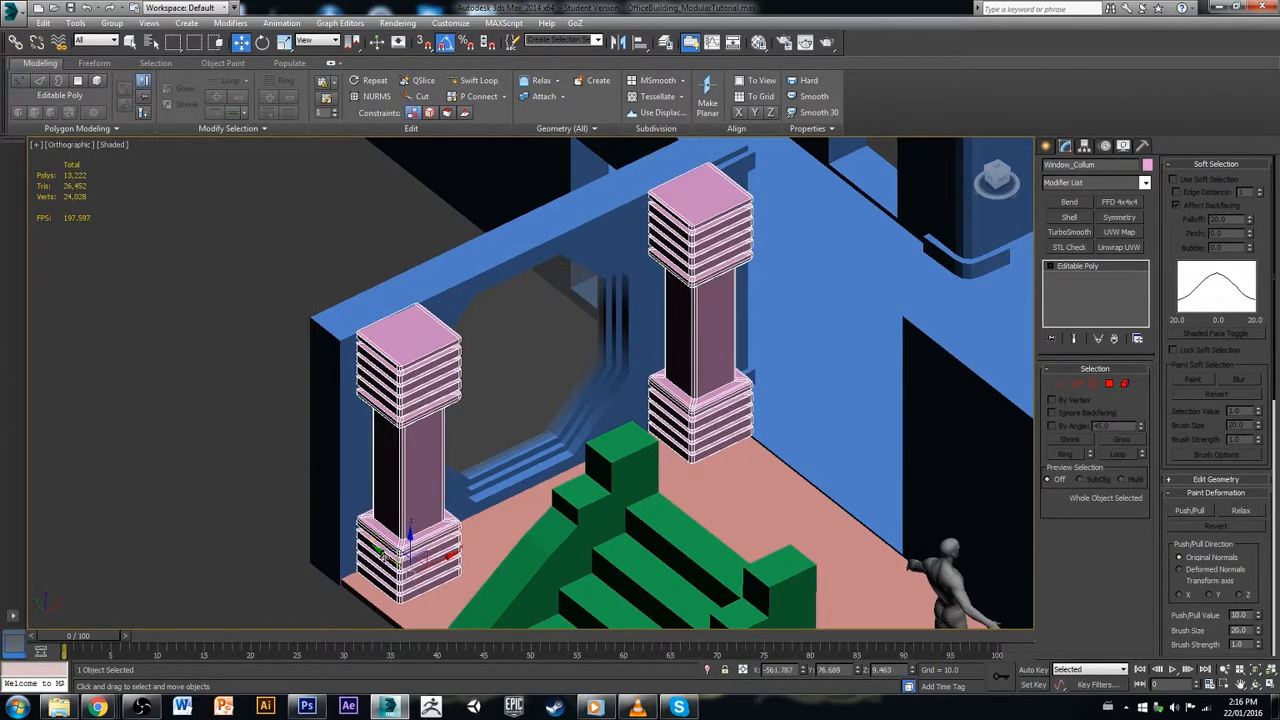
Step: Try to scale the pair of columns non-uniformly to make them shallower, undoing each attempt
{"action": "key", "text": "e"}
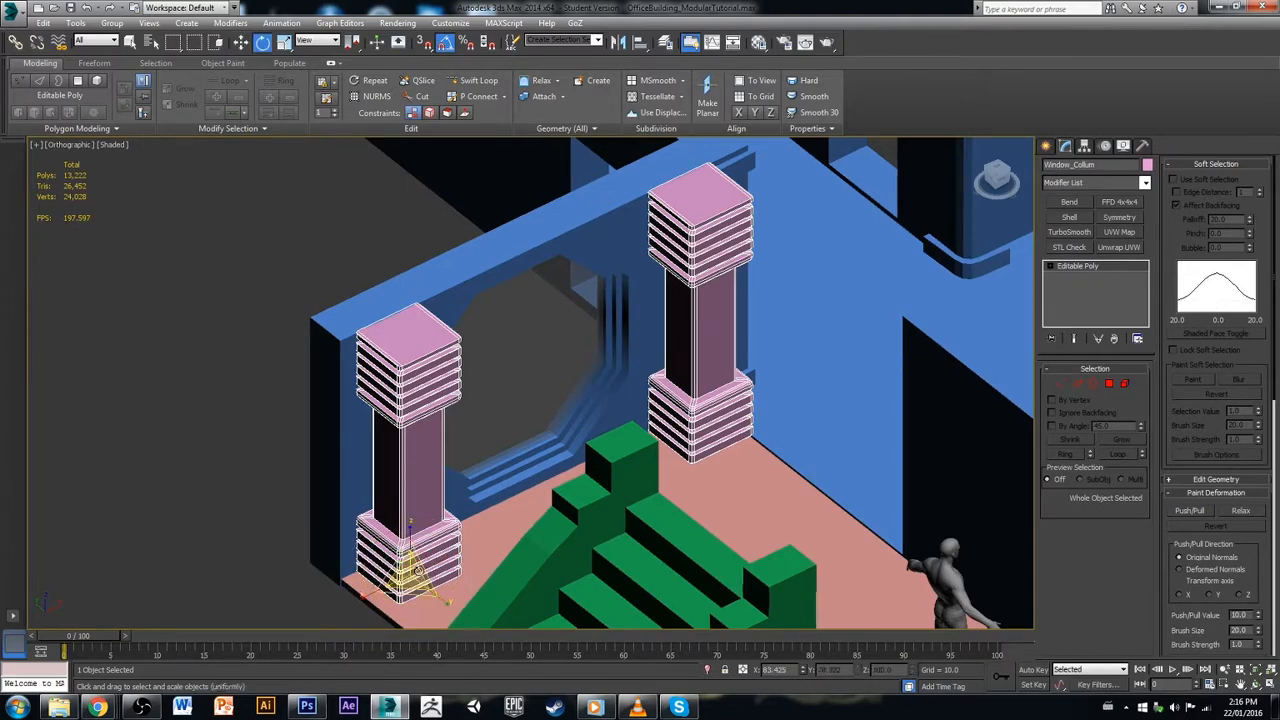
{"action": "key", "text": "r"}
{"action": "left_click_drag", "start_coordinate": [444, 603], "coordinate": [420, 560]}
{"action": "key", "text": "ctrl+z"}
{"action": "middle_click_drag", "start_coordinate": [420, 541], "coordinate": [510, 449], "text": "alt"}
{"action": "middle_click_drag", "start_coordinate": [550, 499], "coordinate": [488, 511], "text": "alt"}
{"action": "scroll", "coordinate": [488, 511], "scroll_direction": "up", "scroll_amount": 4}
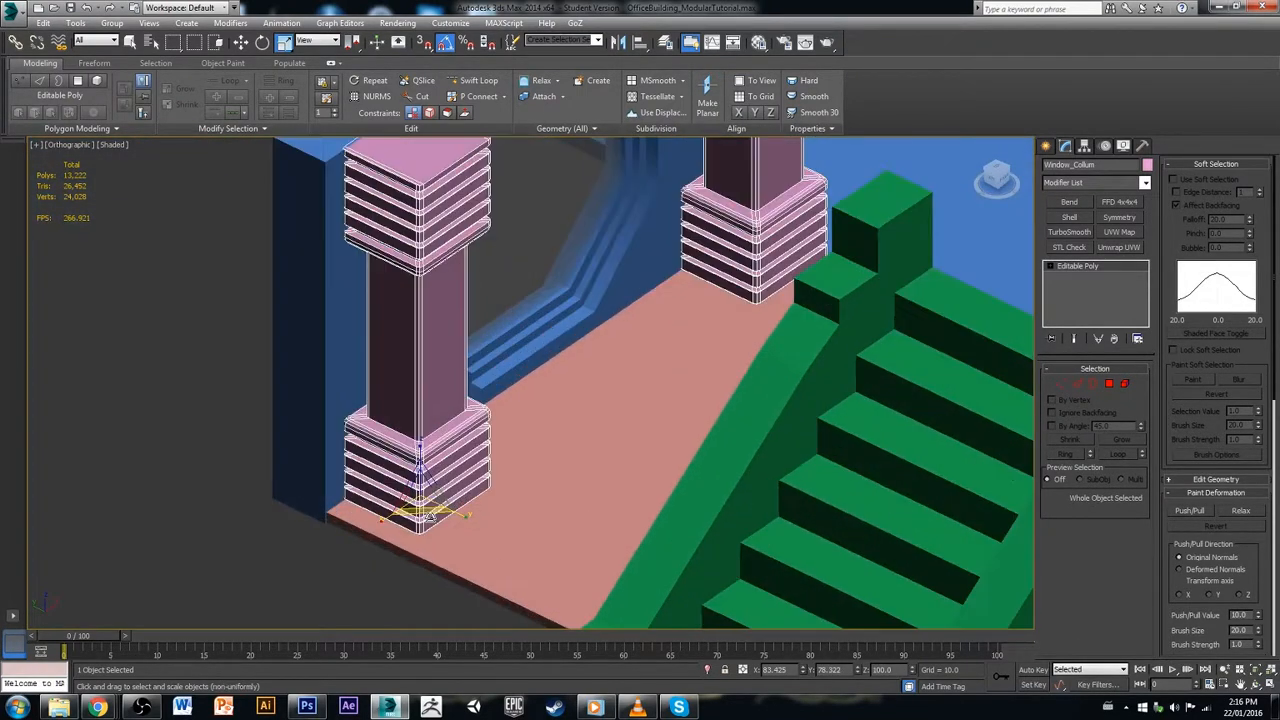
{"action": "middle_click_drag", "start_coordinate": [488, 523], "coordinate": [535, 483], "text": "alt"}
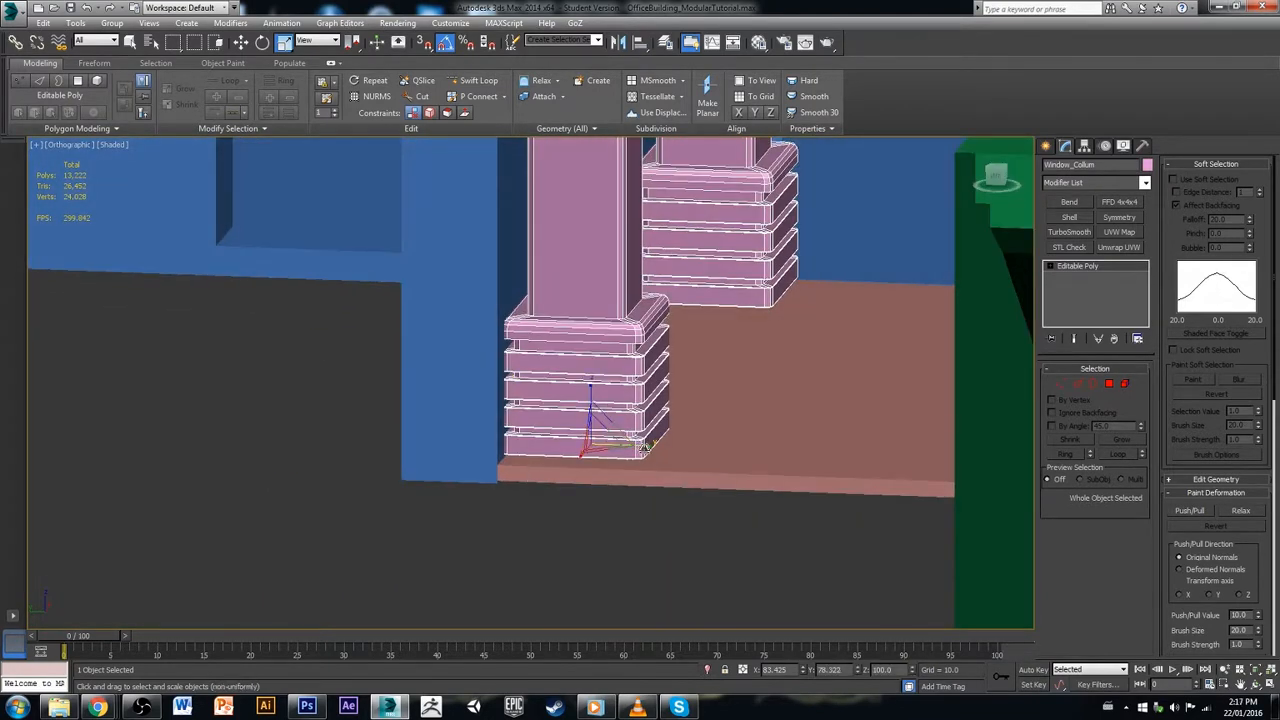
{"action": "left_click_drag", "start_coordinate": [644, 447], "coordinate": [596, 453]}
{"action": "key", "text": "ctrl+z"}
{"action": "middle_click_drag", "start_coordinate": [595, 452], "coordinate": [552, 460], "text": "alt"}
Step: Move the pair of columns slightly farther from the window wall, along Y to about 71.45
{"action": "key", "text": "w"}
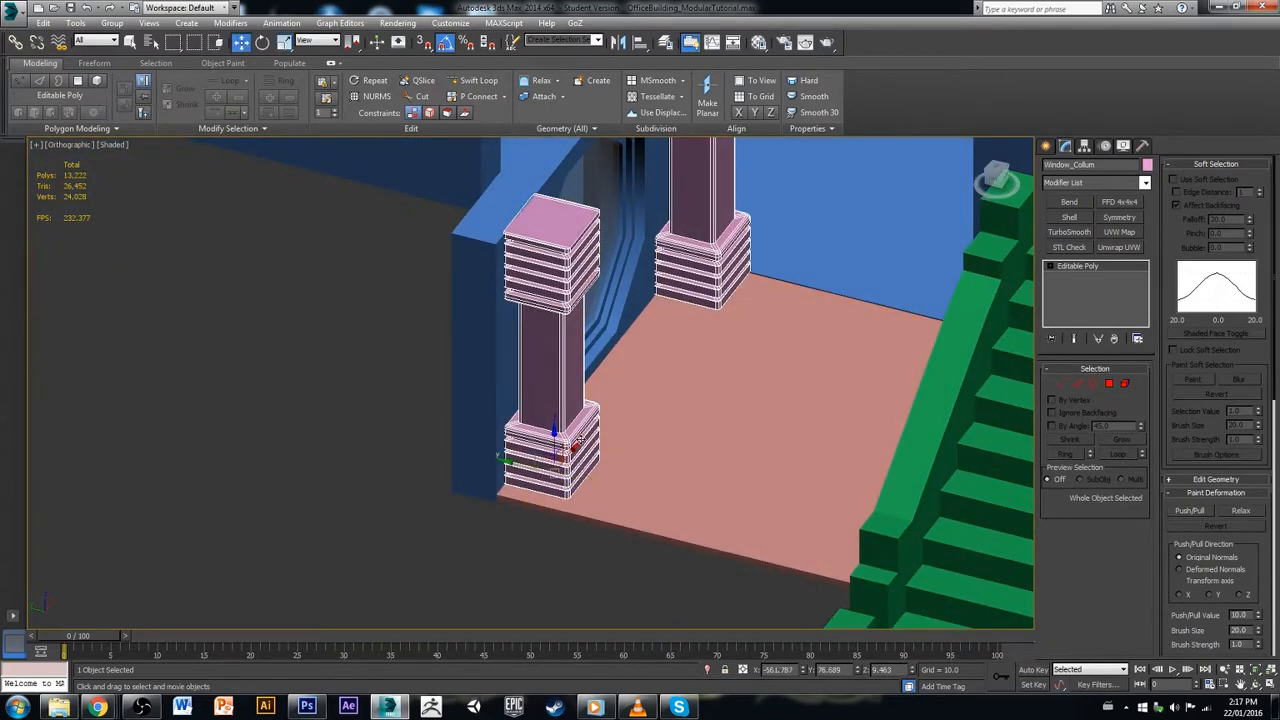
{"action": "mouse_move", "coordinate": [555, 431]}
{"action": "left_mouse_down"}
{"action": "mouse_move", "coordinate": [490, 445]}
{"action": "mouse_move", "coordinate": [572, 435]}
{"action": "mouse_move", "coordinate": [565, 425]}
{"action": "left_mouse_up"}
{"action": "middle_click_drag", "start_coordinate": [565, 425], "coordinate": [611, 540], "text": "alt"}
{"action": "scroll", "coordinate": [886, 445], "scroll_direction": "down", "scroll_amount": 3}
Step: From a top view, copy the pair of columns along Y to the other side of the wall as Window_Collum_M
{"action": "left_click", "coordinate": [1077, 385]}
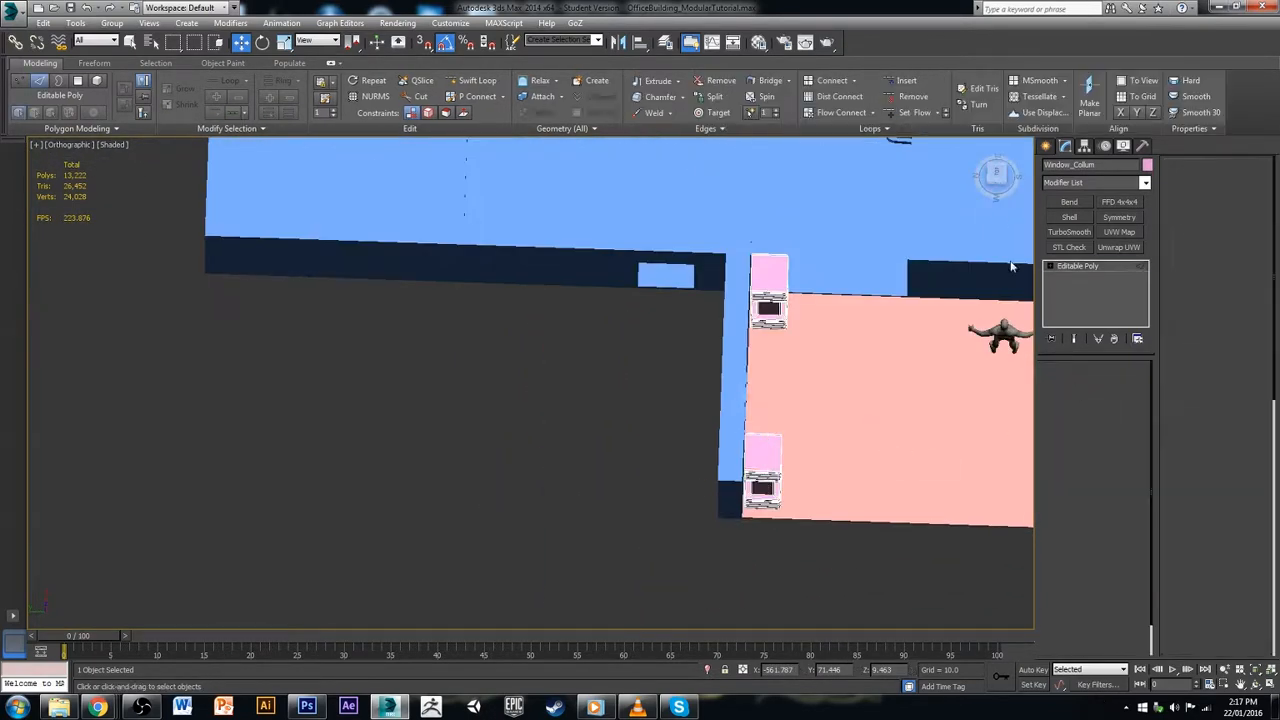
{"action": "left_click", "coordinate": [997, 175]}
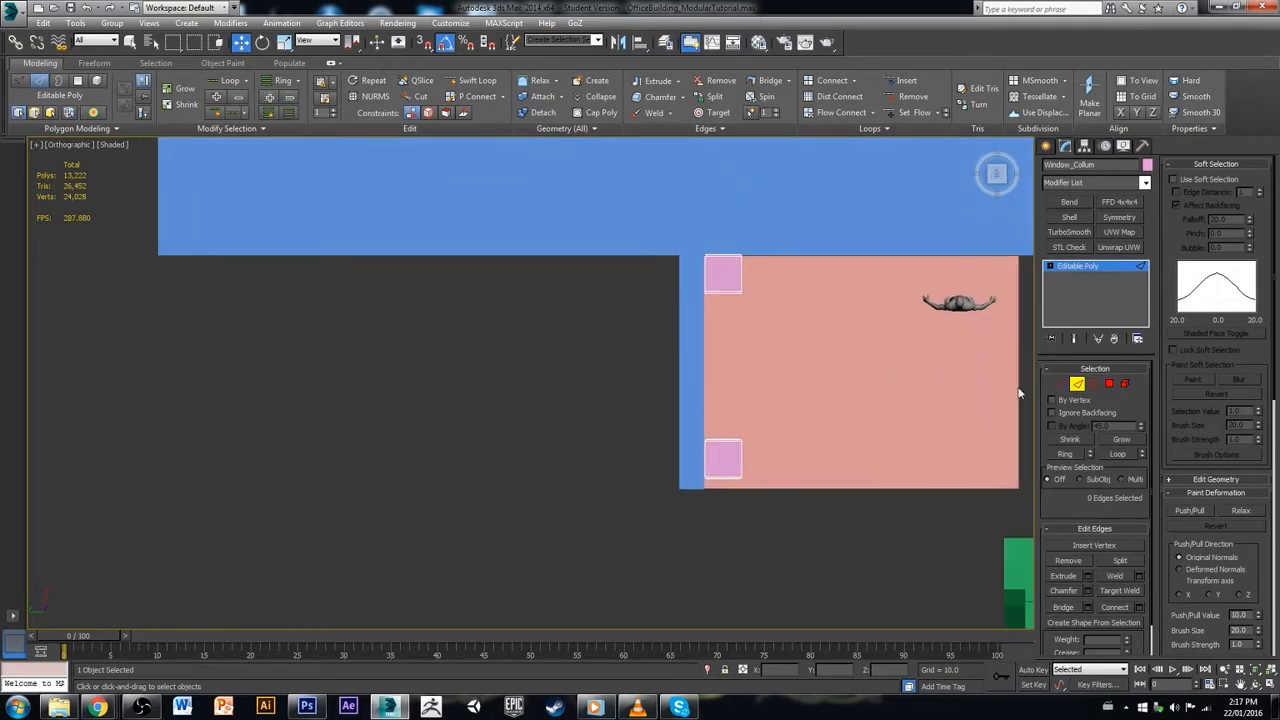
{"action": "left_click", "coordinate": [1077, 384]}
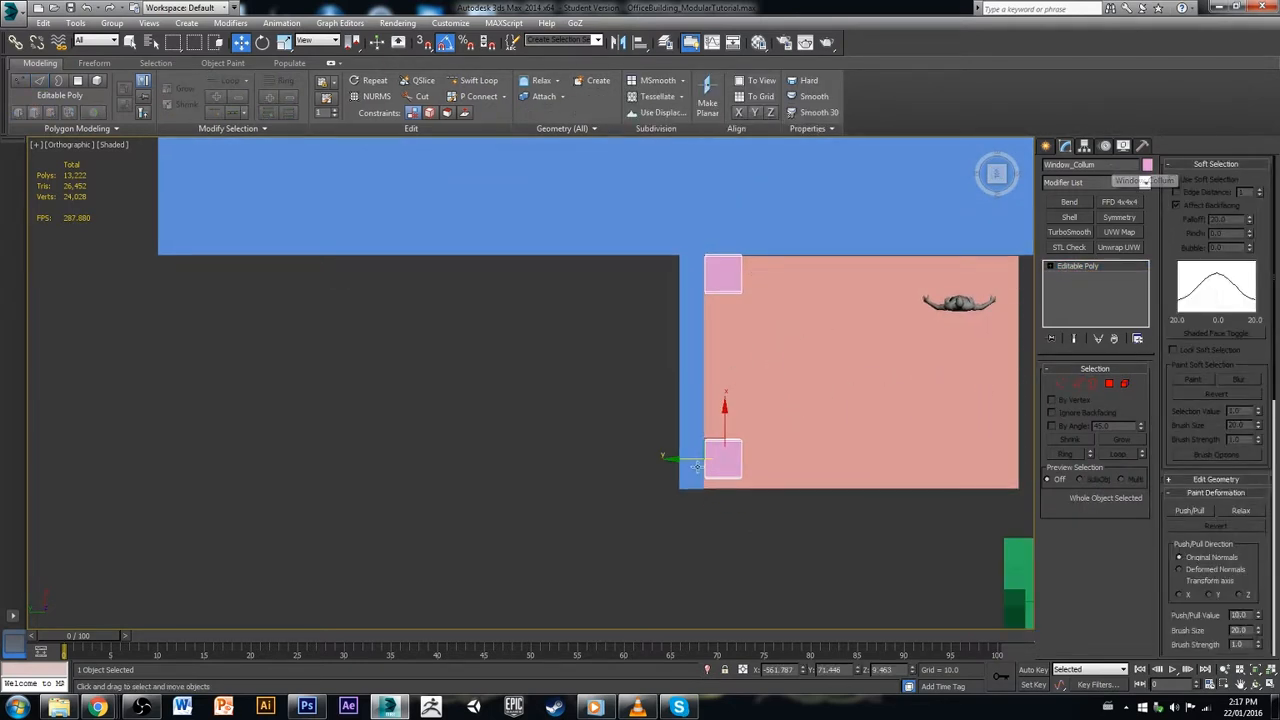
{"action": "left_click_drag", "start_coordinate": [680, 462], "coordinate": [543, 460], "text": "shift"}
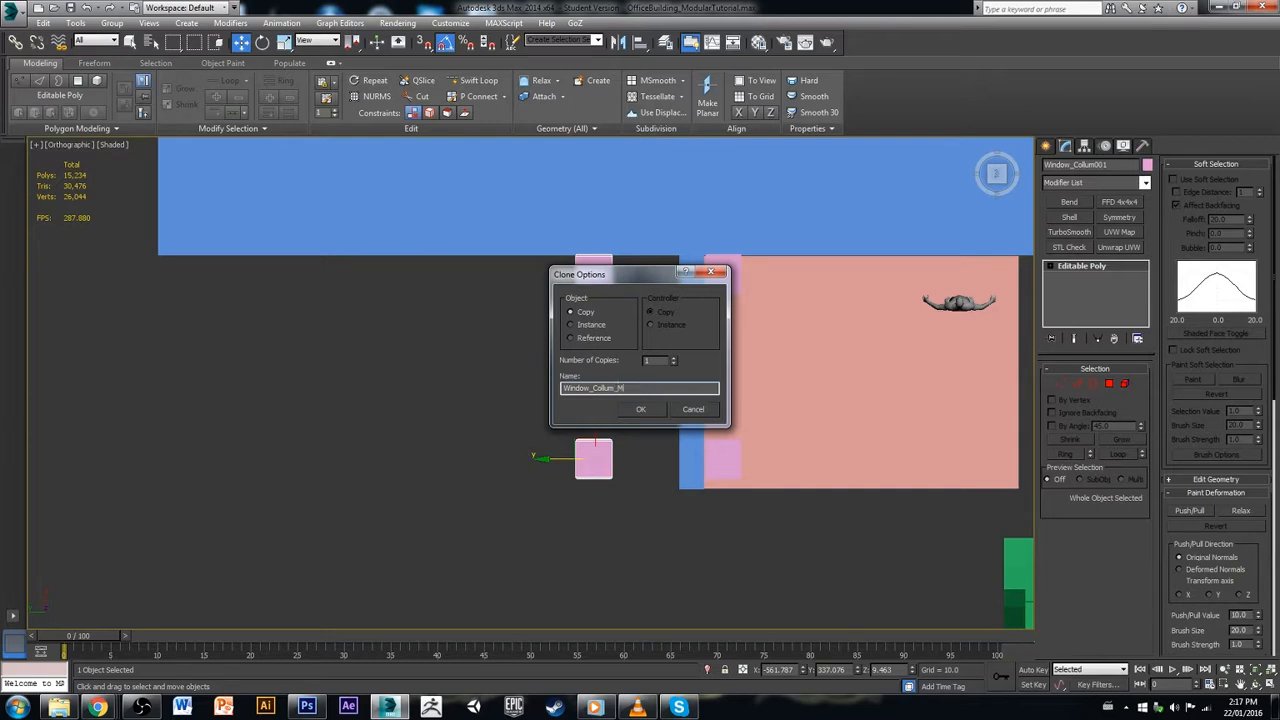
{"action": "left_click", "coordinate": [638, 408]}
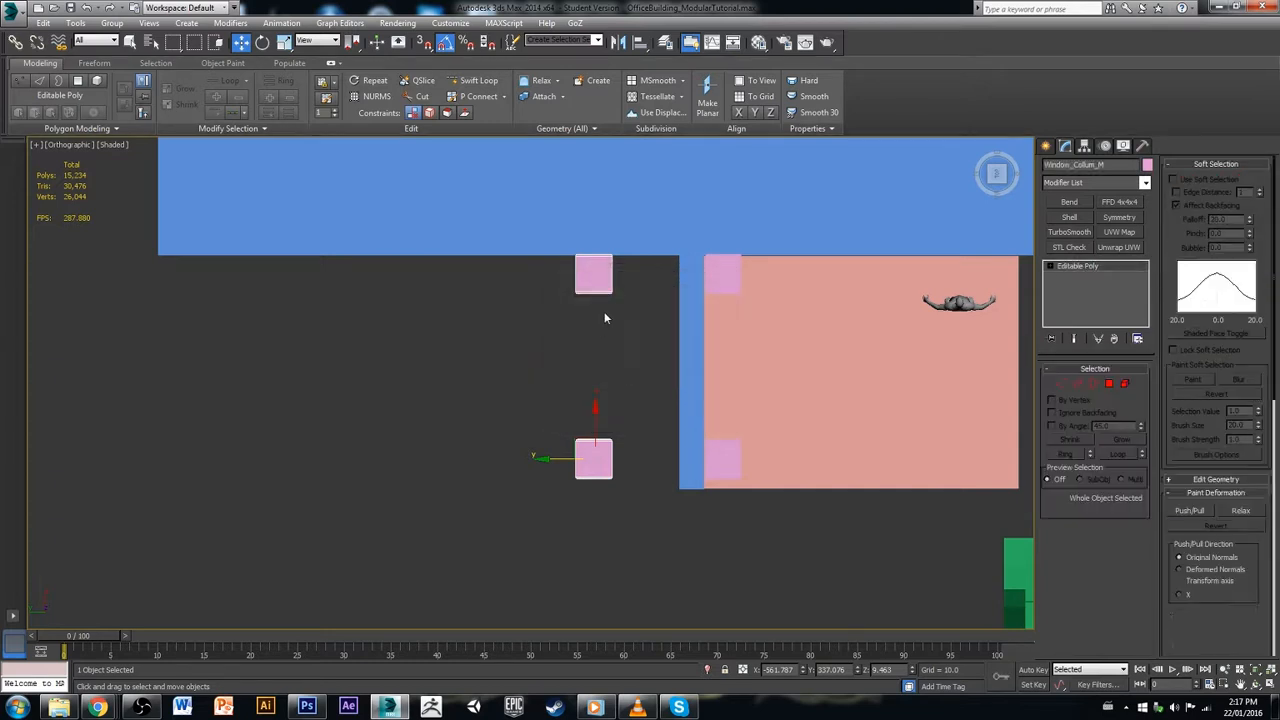
Step: Connect the edge rings across both original Window_Collum columns with 1 segment, splitting each column vertically down its middle
{"action": "left_click", "coordinate": [720, 265]}
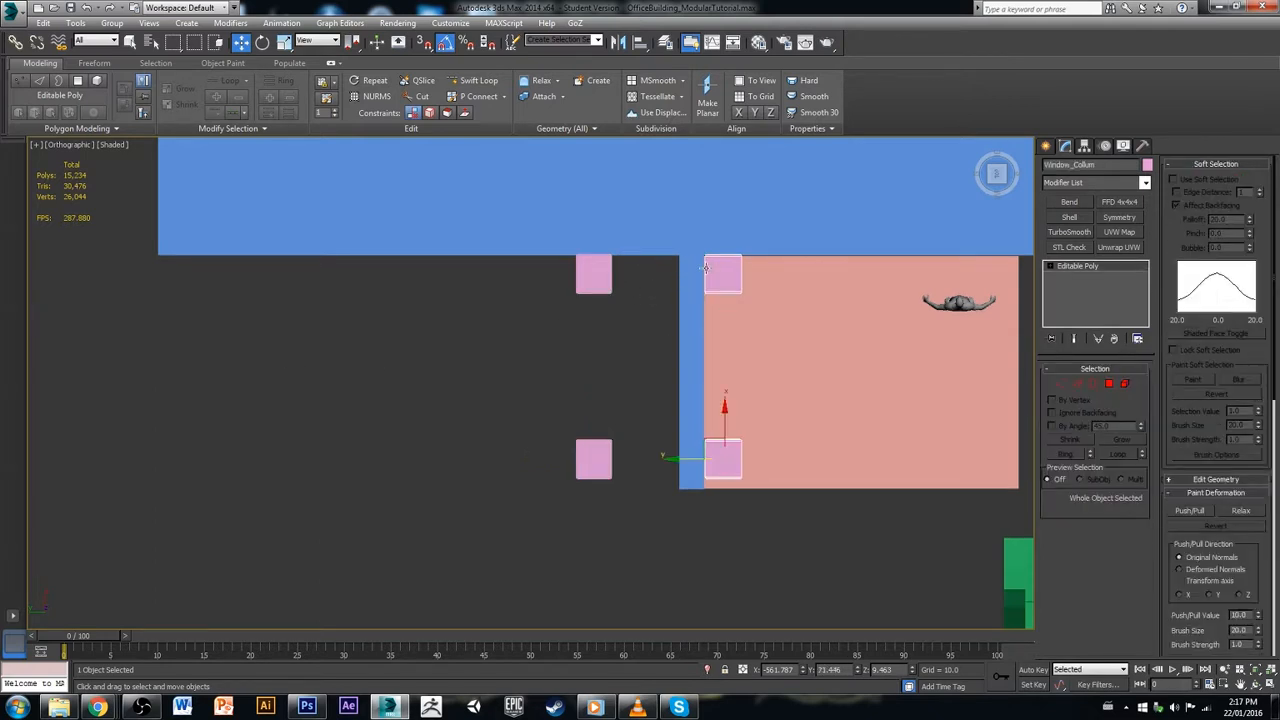
{"action": "left_click", "coordinate": [601, 262]}
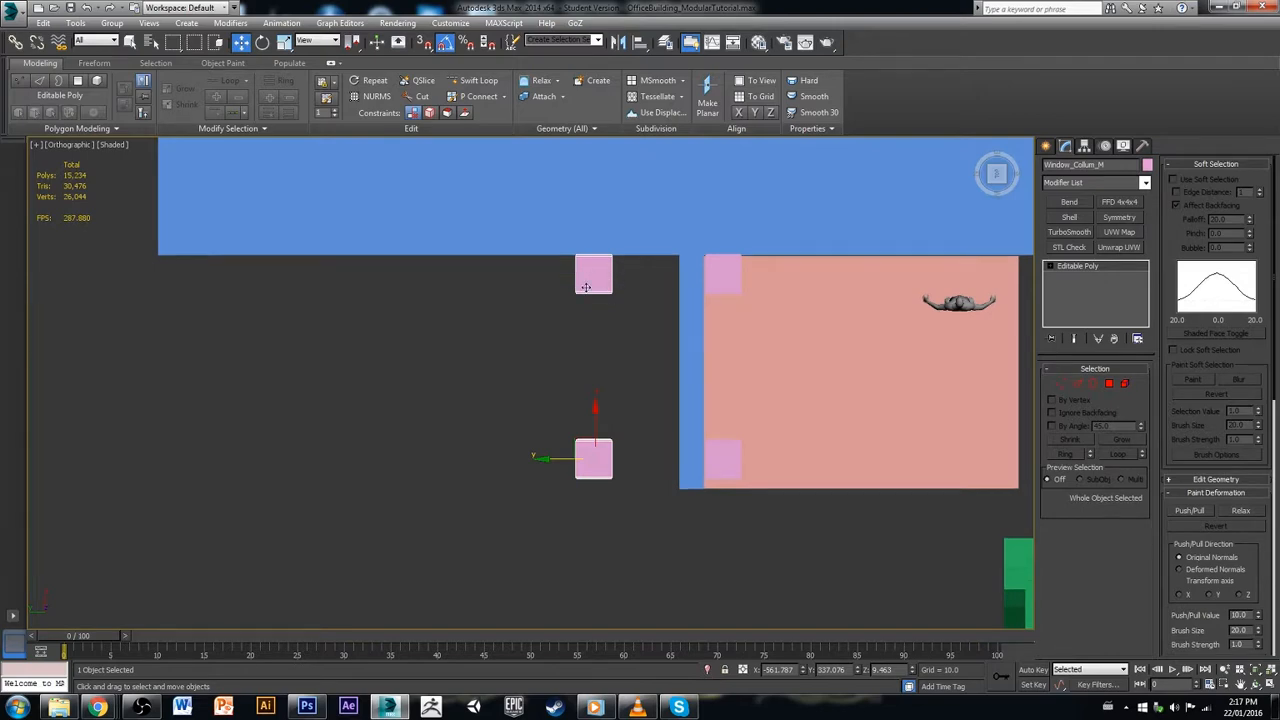
{"action": "left_click", "coordinate": [712, 271]}
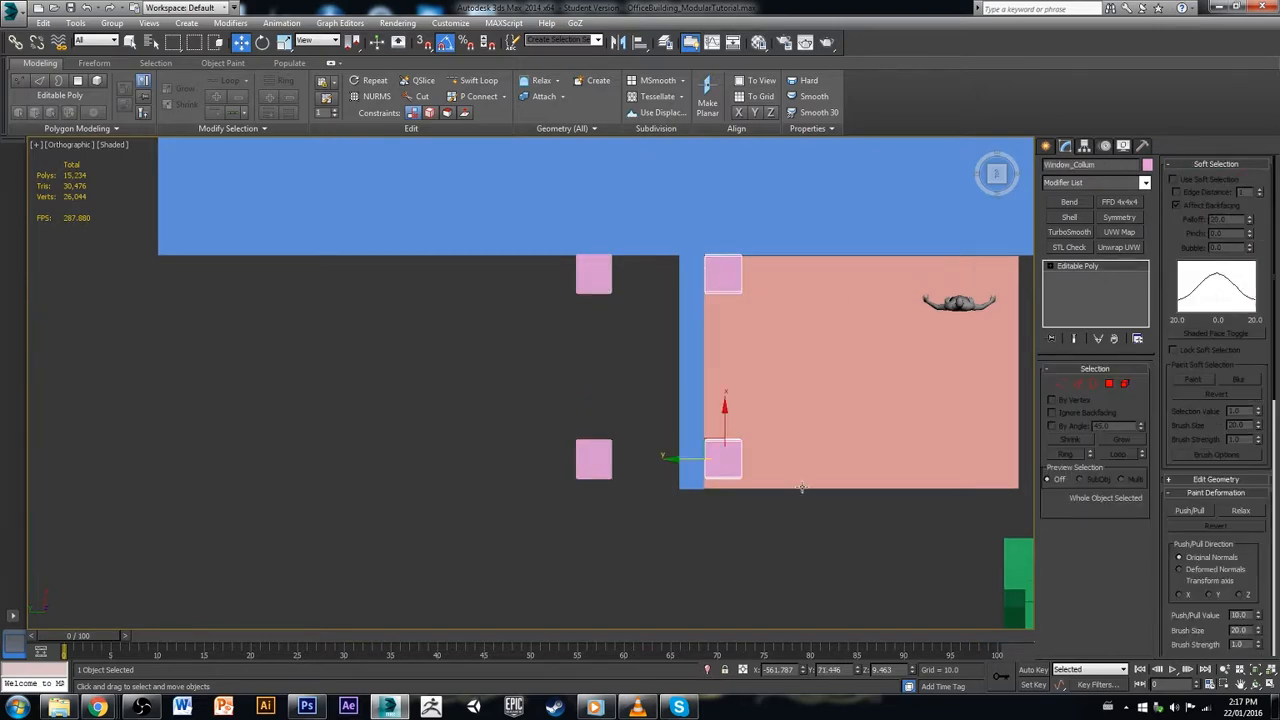
{"action": "middle_click_drag", "start_coordinate": [802, 490], "coordinate": [803, 413], "text": "alt"}
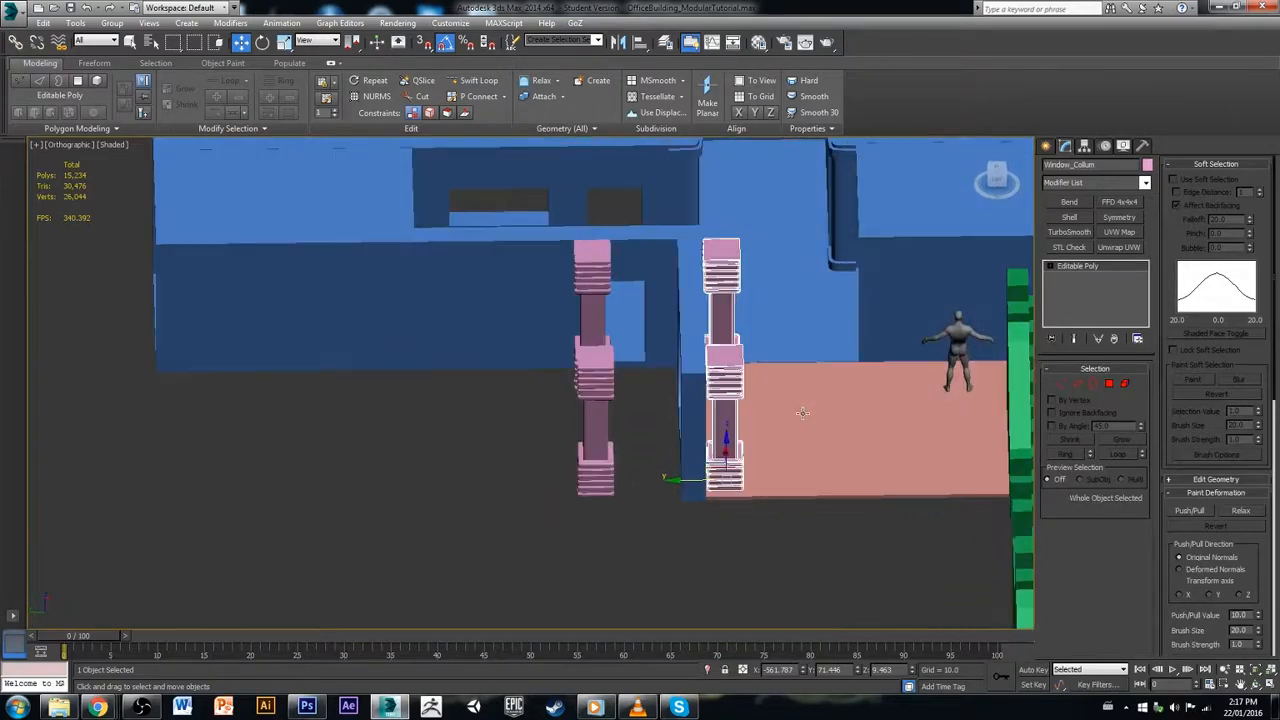
{"action": "left_click", "coordinate": [1084, 384]}
{"action": "middle_click_drag", "start_coordinate": [731, 303], "coordinate": [726, 290], "text": "alt"}
{"action": "left_click", "coordinate": [726, 289]}
{"action": "key", "text": "alt+r"}
{"action": "left_click", "coordinate": [706, 375], "text": "ctrl"}
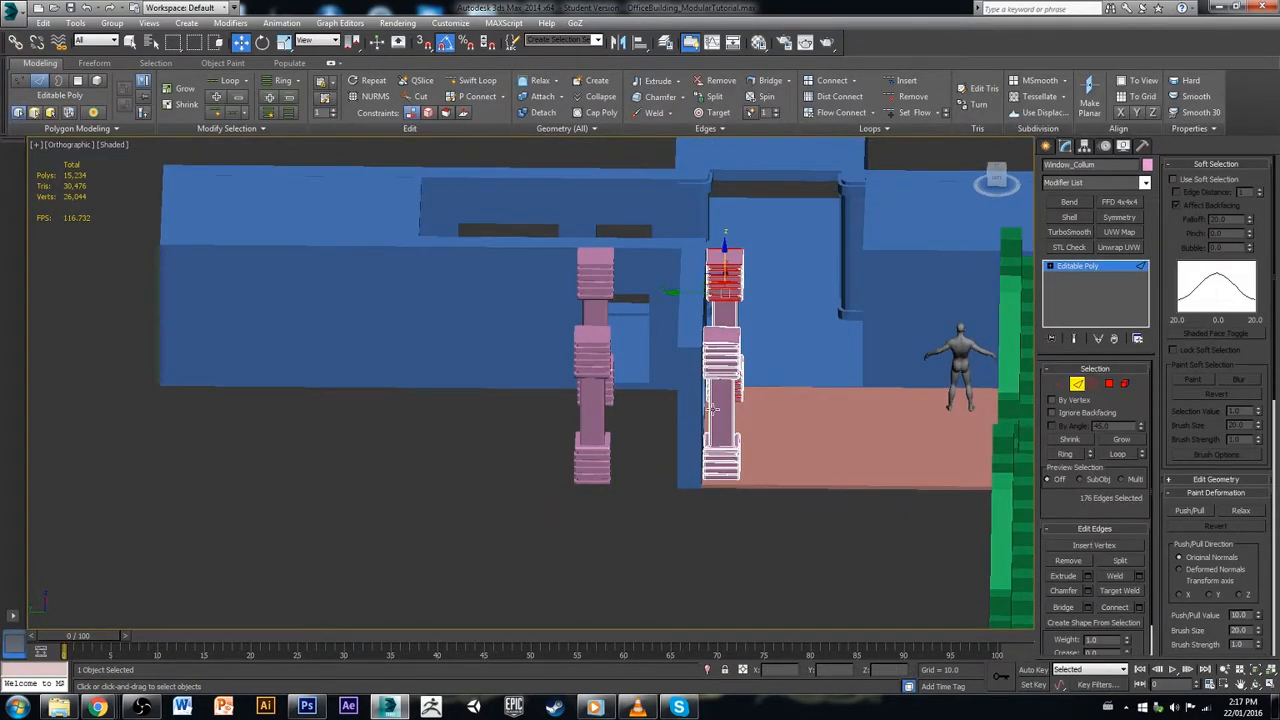
{"action": "key", "text": "ctrl+z"}
{"action": "left_click", "coordinate": [722, 375], "text": "ctrl"}
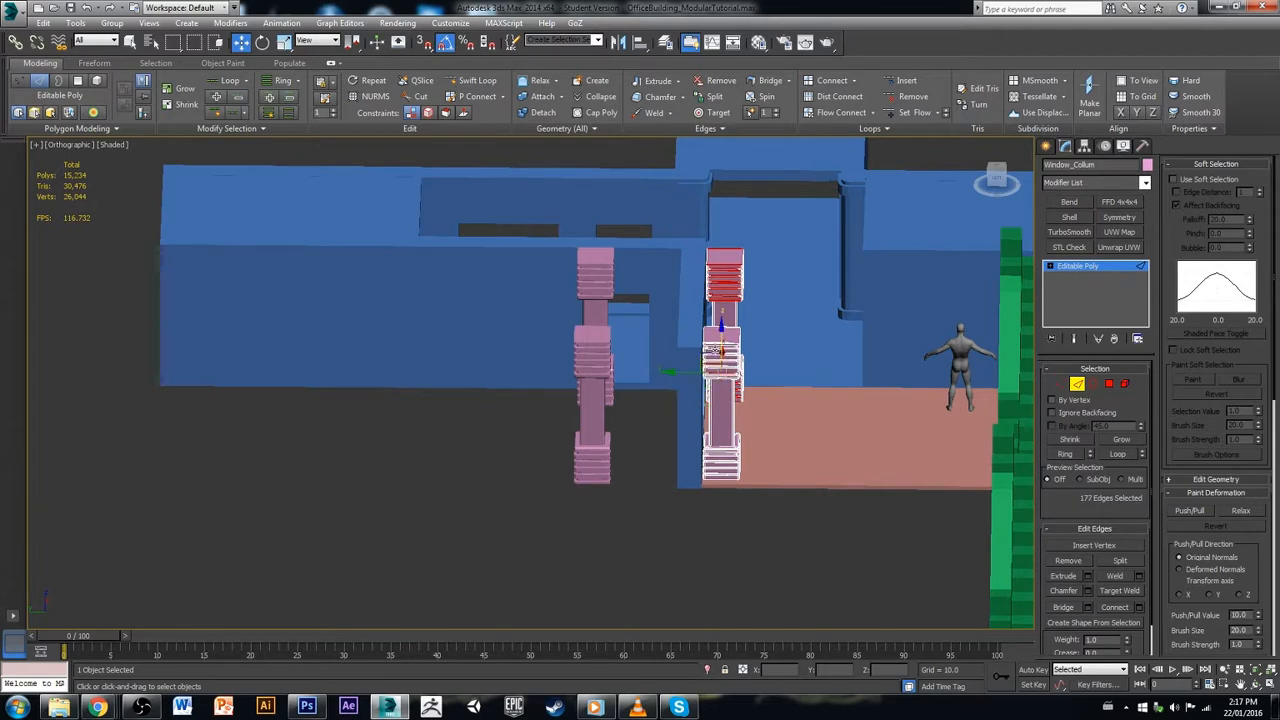
{"action": "key", "text": "alt+r"}
{"action": "left_click", "coordinate": [1138, 607]}
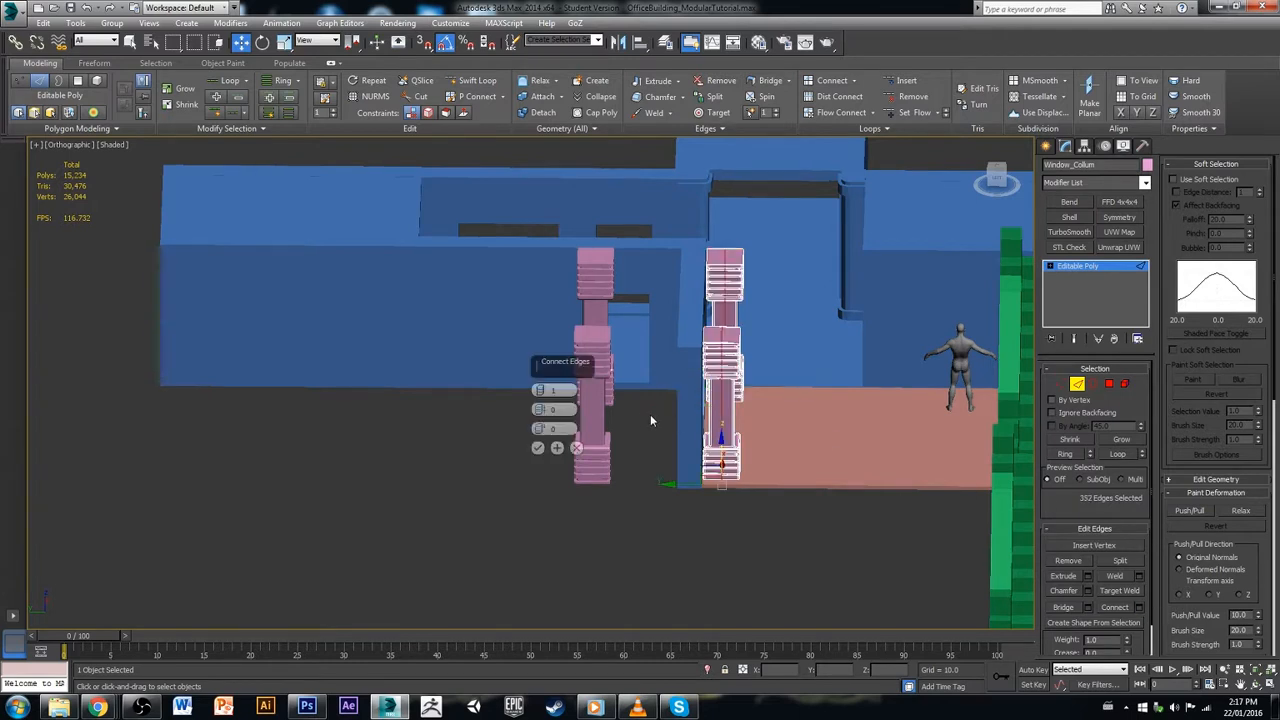
{"action": "left_click", "coordinate": [537, 448]}
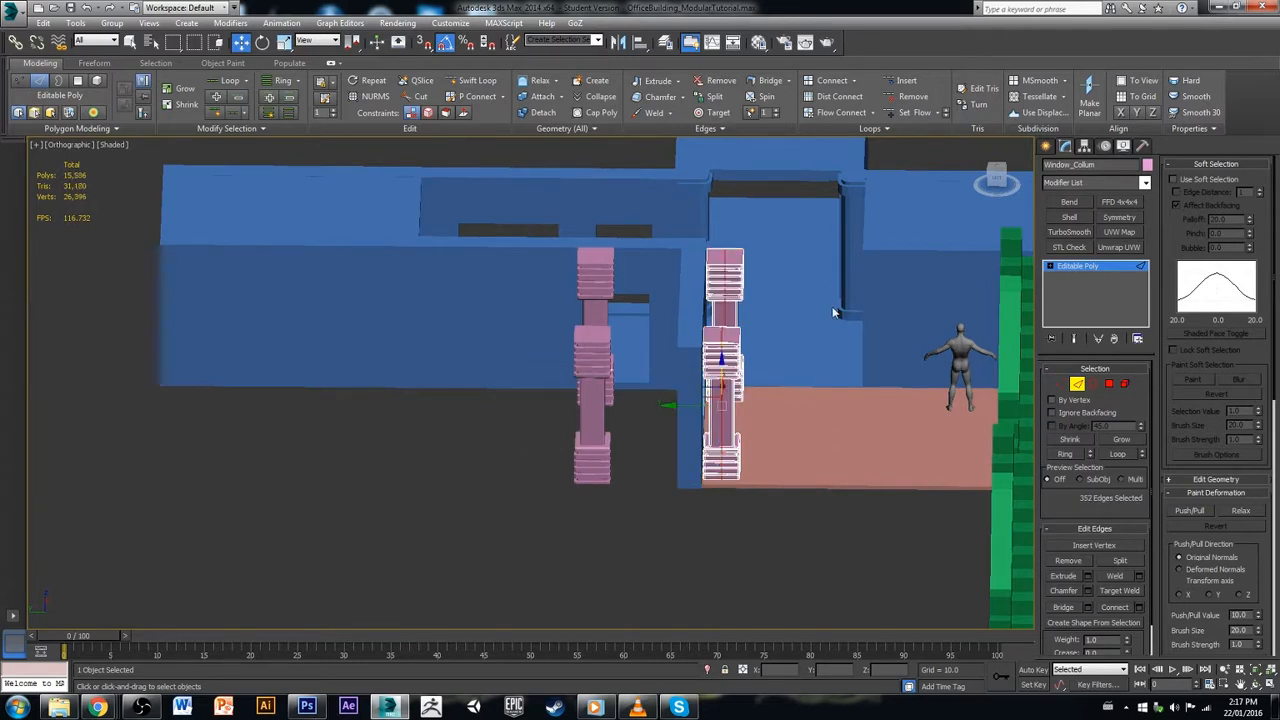
Step: Delete the wall-side half of the polygons on both Window_Collum columns
{"action": "left_click", "coordinate": [1109, 385]}
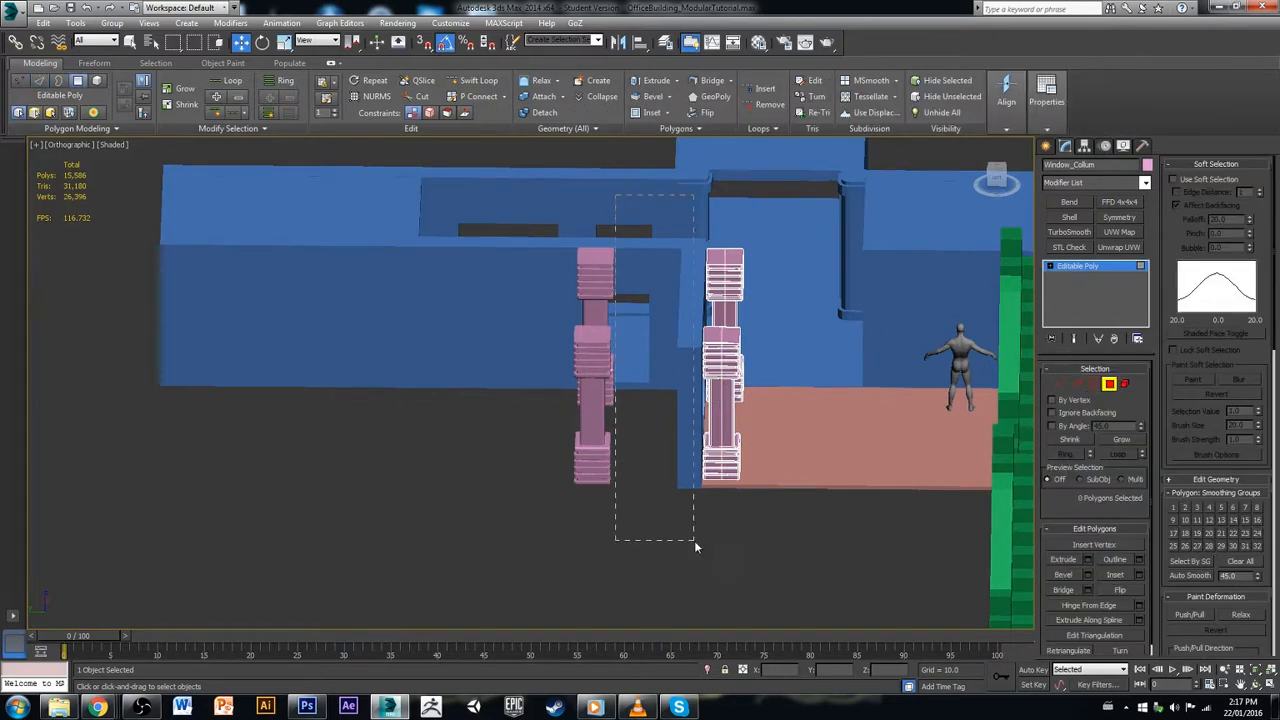
{"action": "left_click_drag", "start_coordinate": [715, 576], "coordinate": [719, 580]}
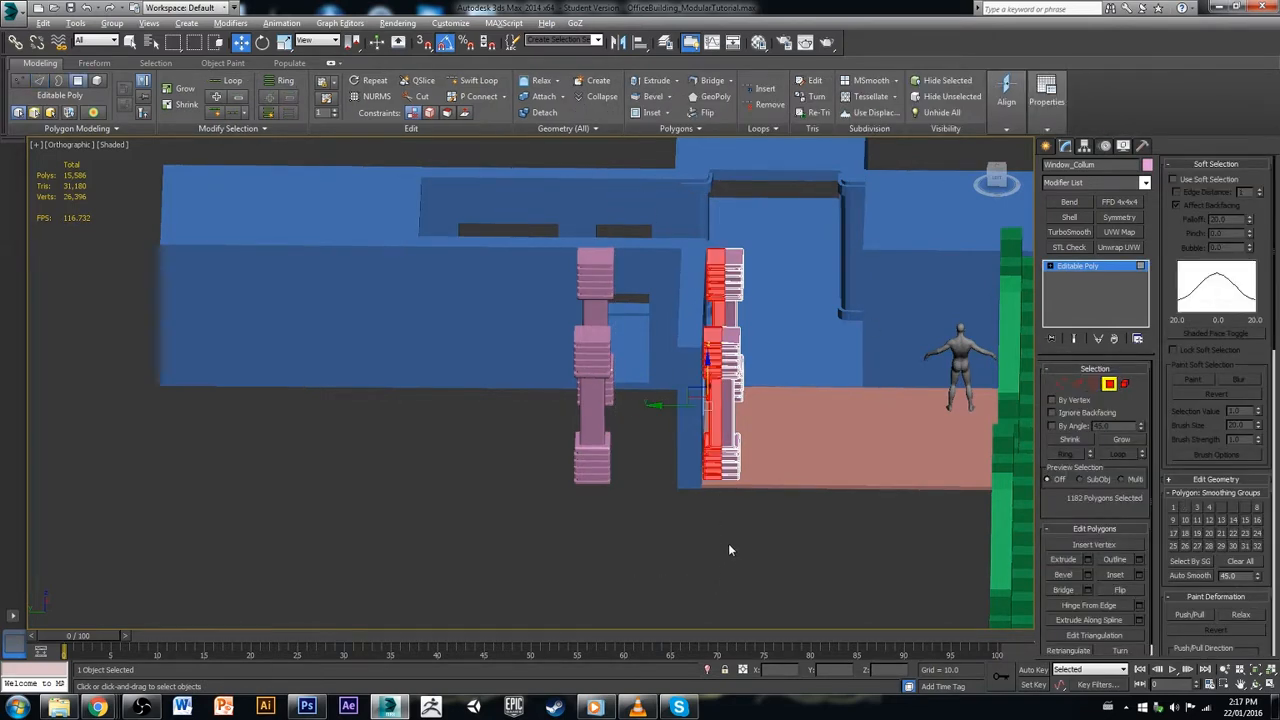
{"action": "middle_click_drag", "start_coordinate": [728, 543], "coordinate": [684, 563], "text": "alt"}
{"action": "scroll", "coordinate": [638, 504], "scroll_direction": "up", "scroll_amount": 3}
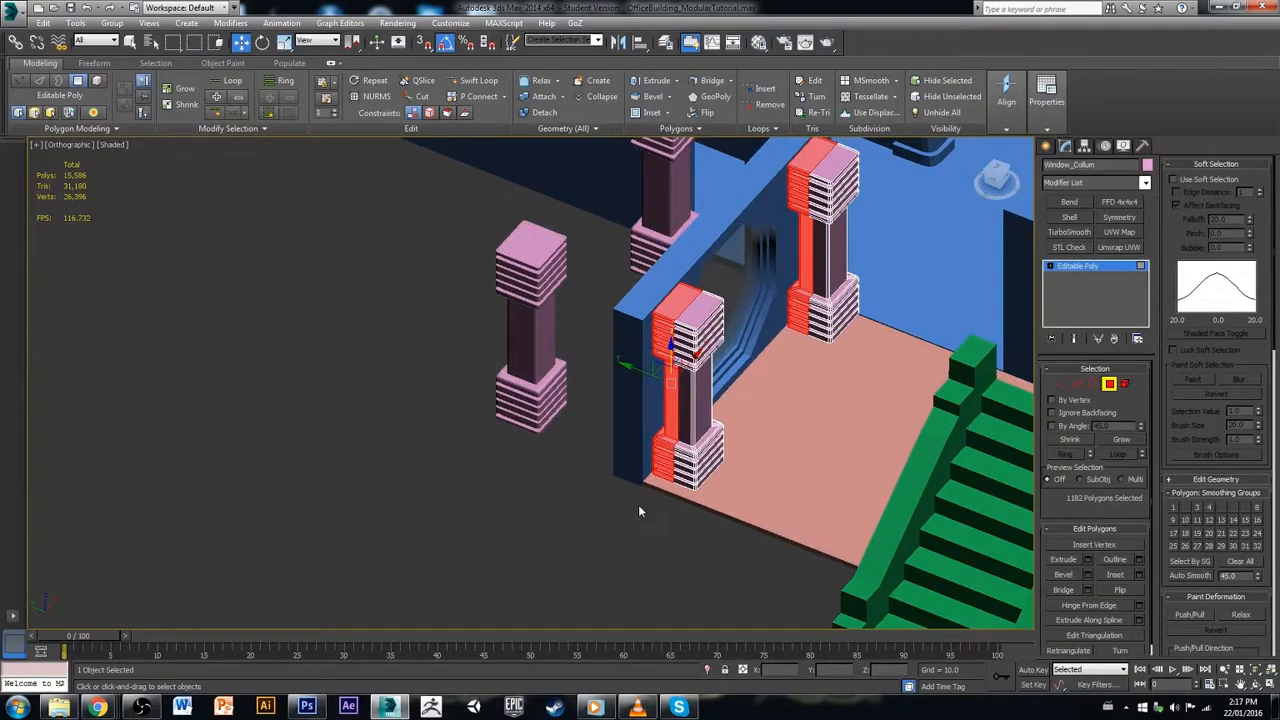
{"action": "key", "text": "Delete"}
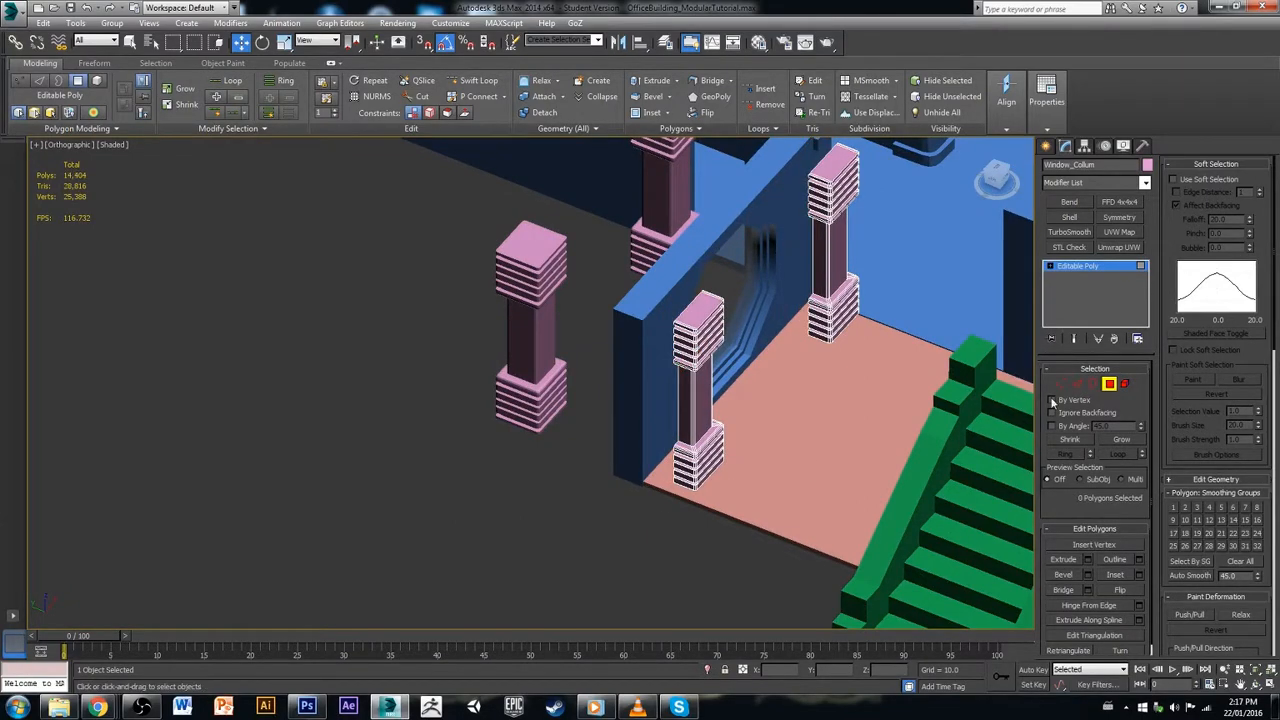
Step: Move the halved Window_Collum pair about 41.6 units along Y so the columns sit against the window wall
{"action": "left_click", "coordinate": [1108, 386]}
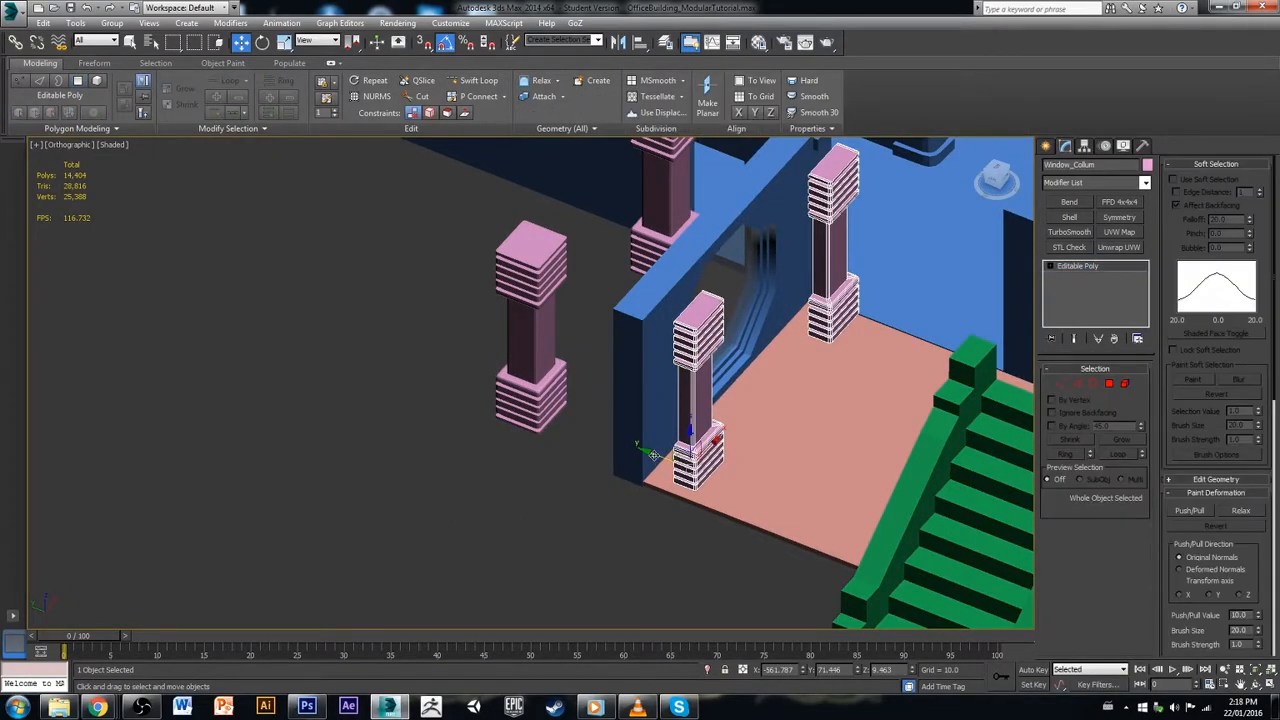
{"action": "left_click_drag", "start_coordinate": [652, 460], "coordinate": [621, 454]}
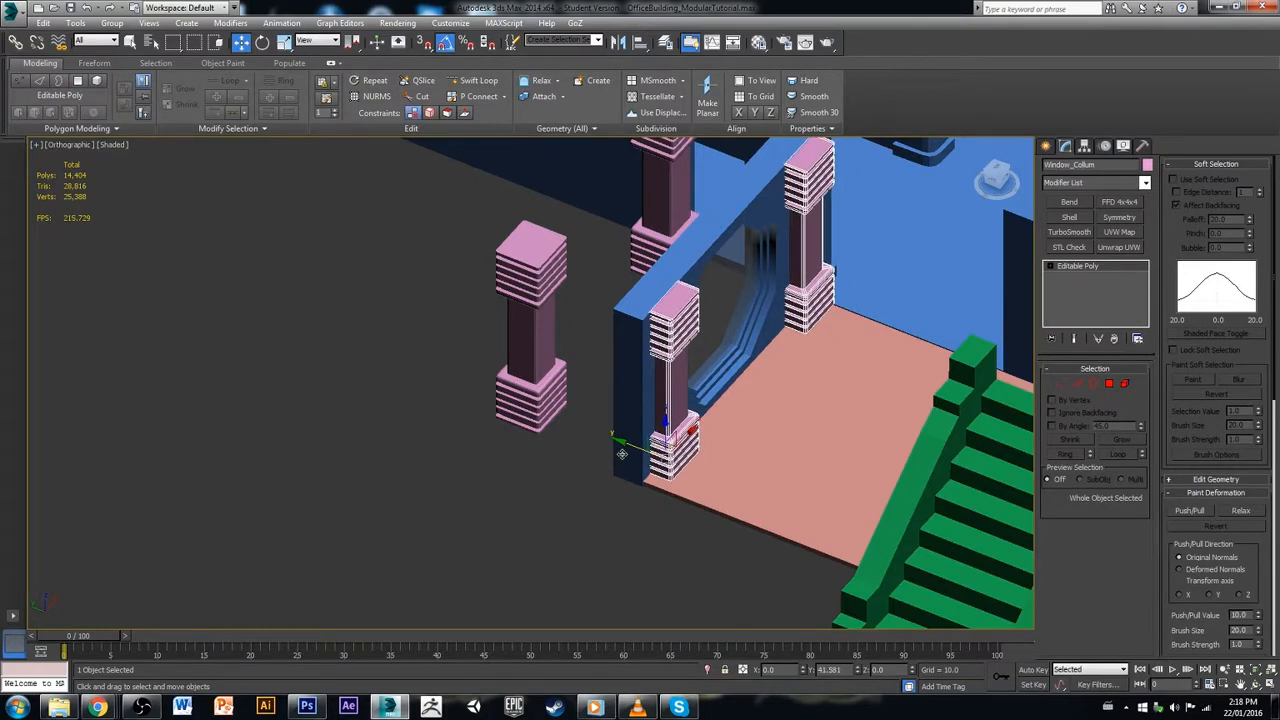
{"action": "left_click", "coordinate": [612, 514]}
Step: Hide the full column copies, Window_Collum_M, on the outer side of the window wall
{"action": "middle_click_drag", "start_coordinate": [731, 423], "coordinate": [700, 457], "text": "alt"}
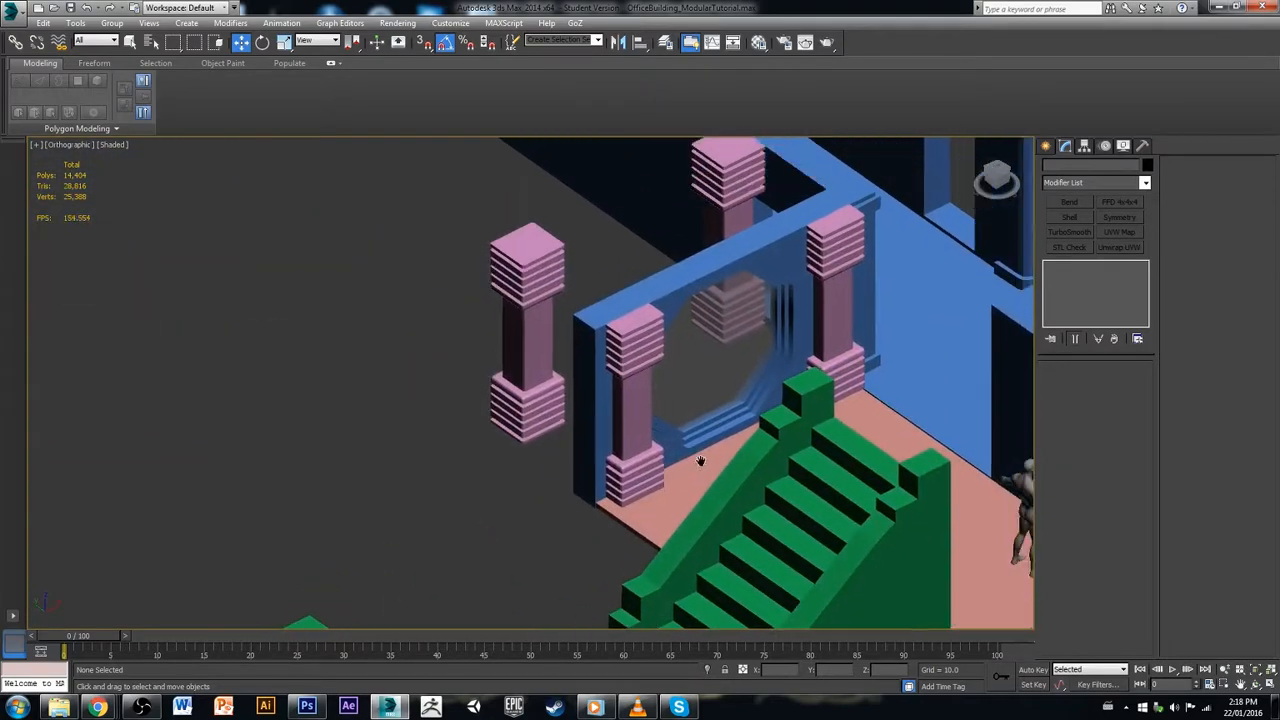
{"action": "left_click", "coordinate": [504, 272]}
{"action": "right_click", "coordinate": [507, 293]}
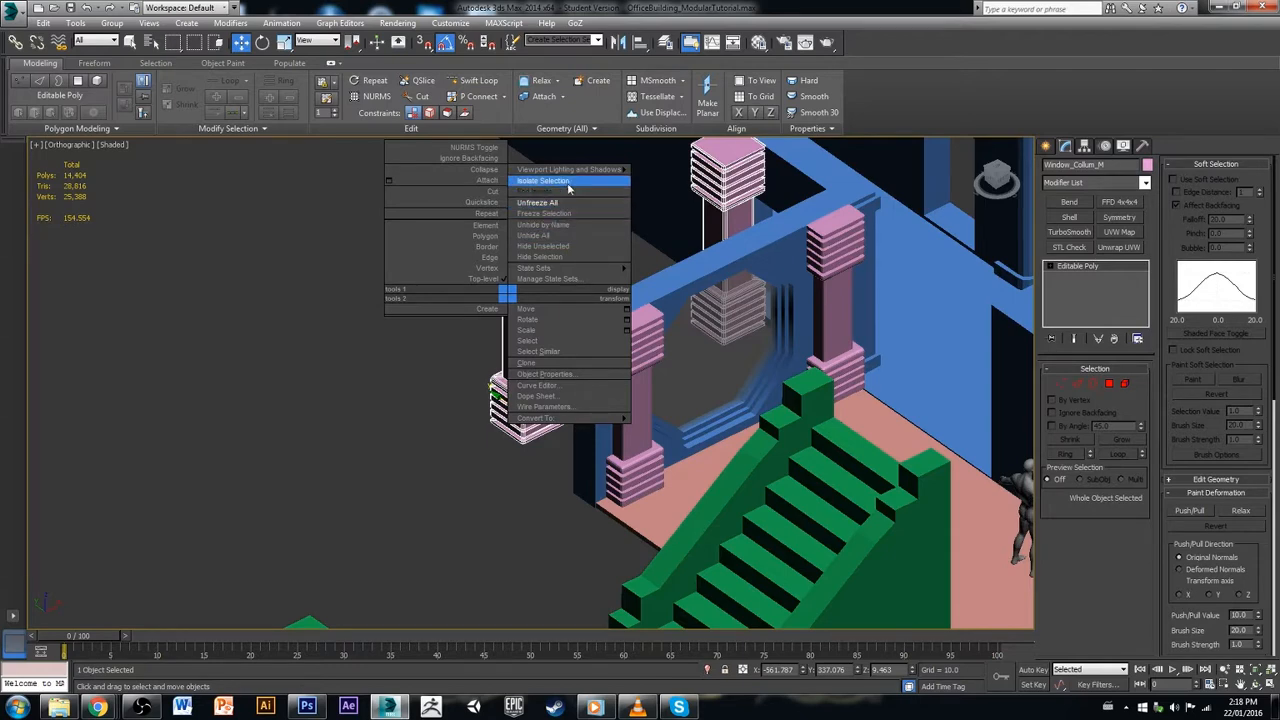
{"action": "left_click", "coordinate": [565, 256]}
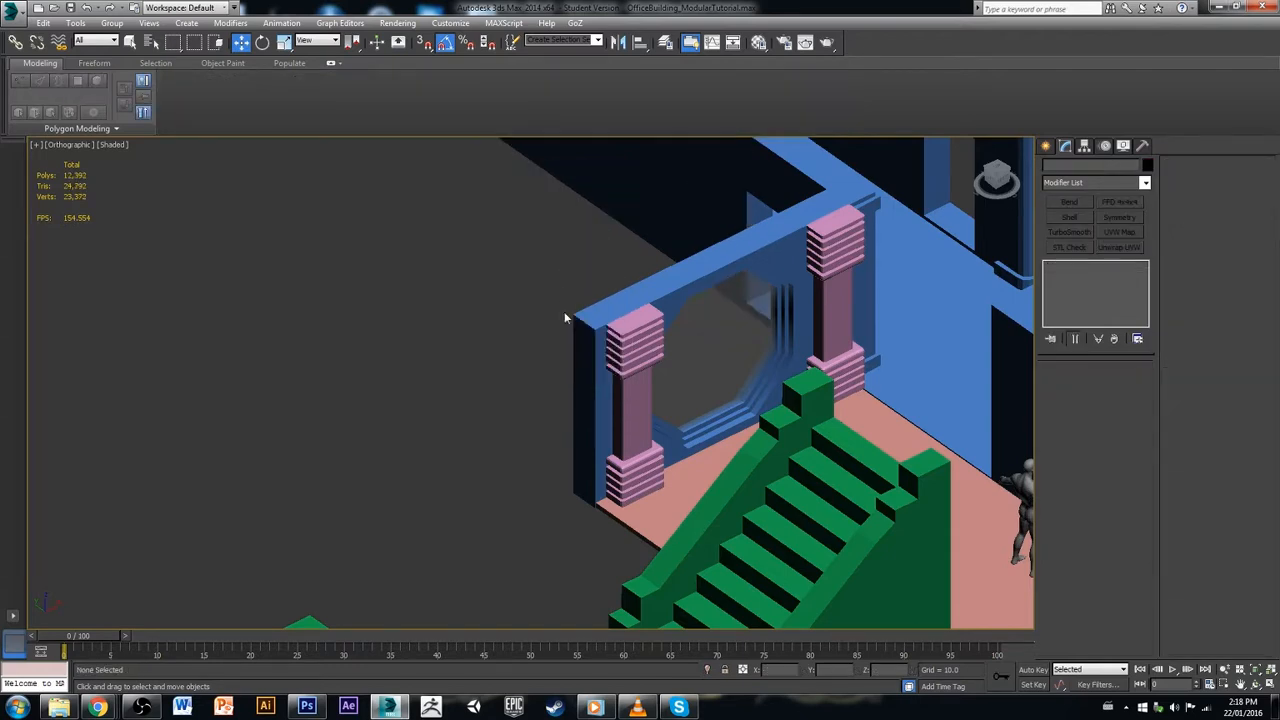
Step: Examine the overall building layout and the Office_DoorWindowArch001 wall at the end of the hallway
{"action": "middle_click_drag", "start_coordinate": [673, 442], "coordinate": [560, 350]}
{"action": "scroll", "coordinate": [560, 475], "scroll_direction": "down", "scroll_amount": 3}
{"action": "middle_click_drag", "start_coordinate": [560, 350], "coordinate": [521, 380]}
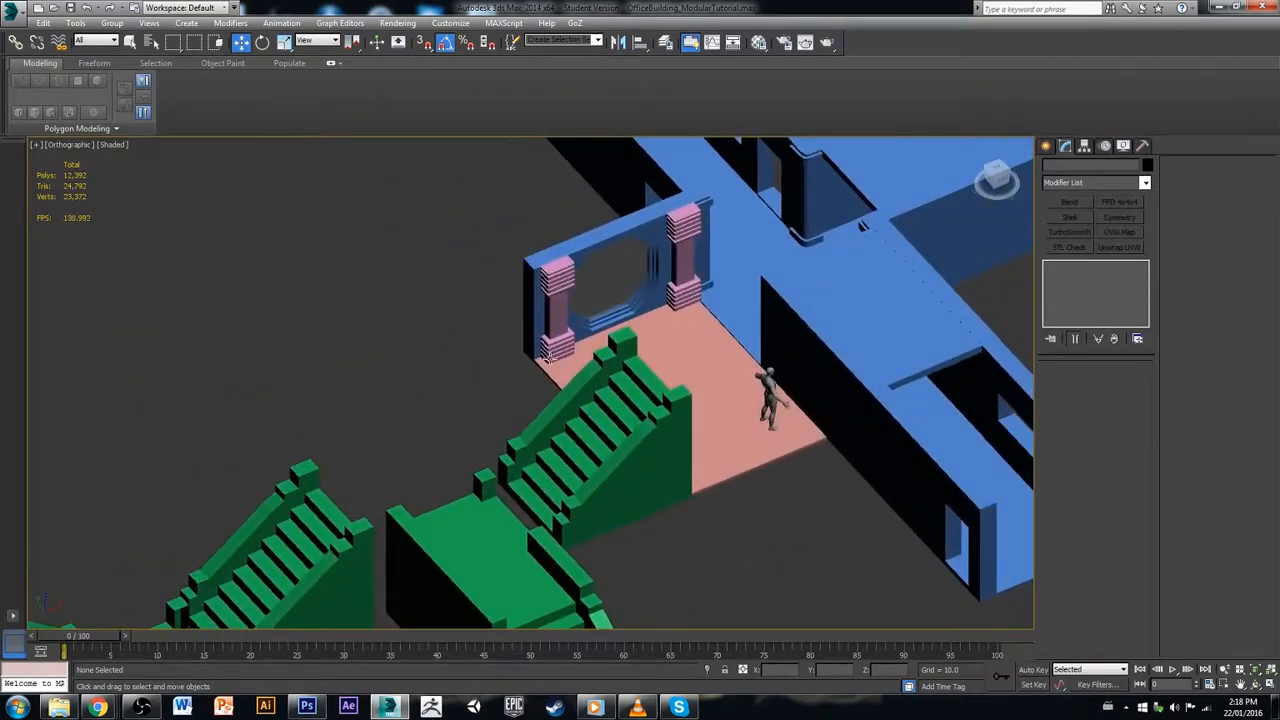
{"action": "scroll", "coordinate": [553, 349], "scroll_direction": "up", "scroll_amount": 3}
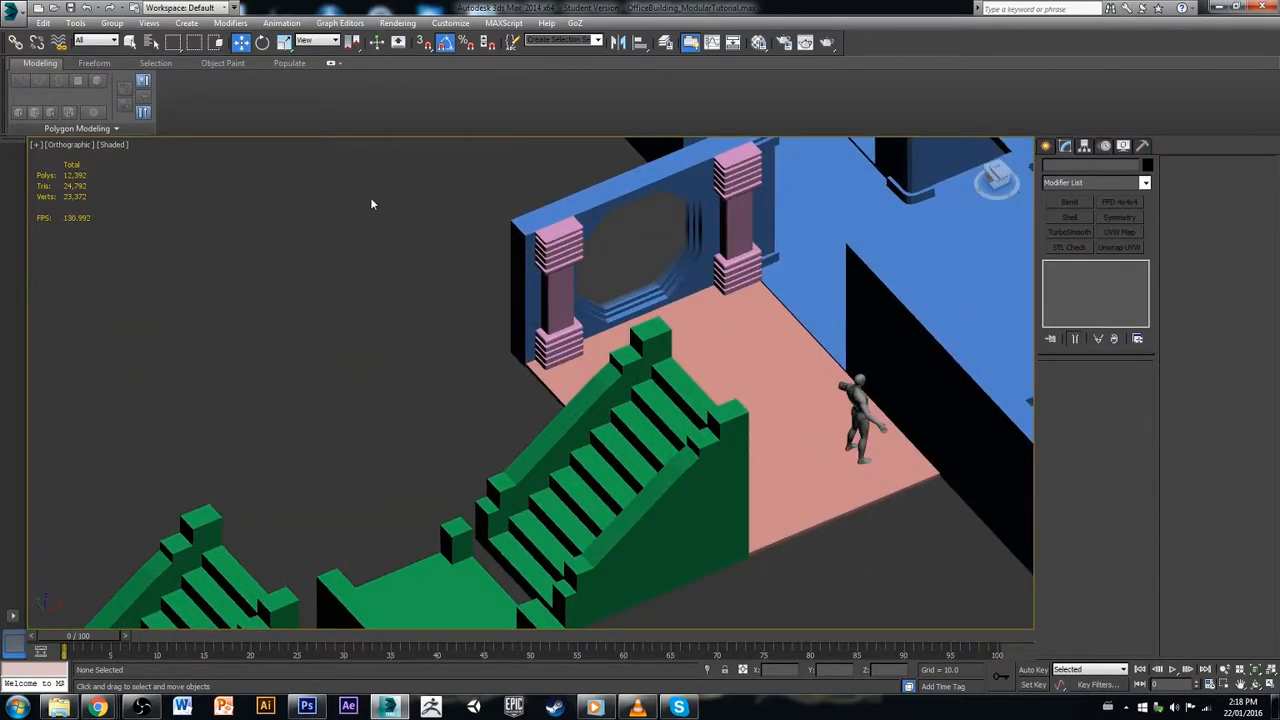
{"action": "middle_click_drag", "start_coordinate": [398, 254], "coordinate": [374, 276], "text": "alt"}
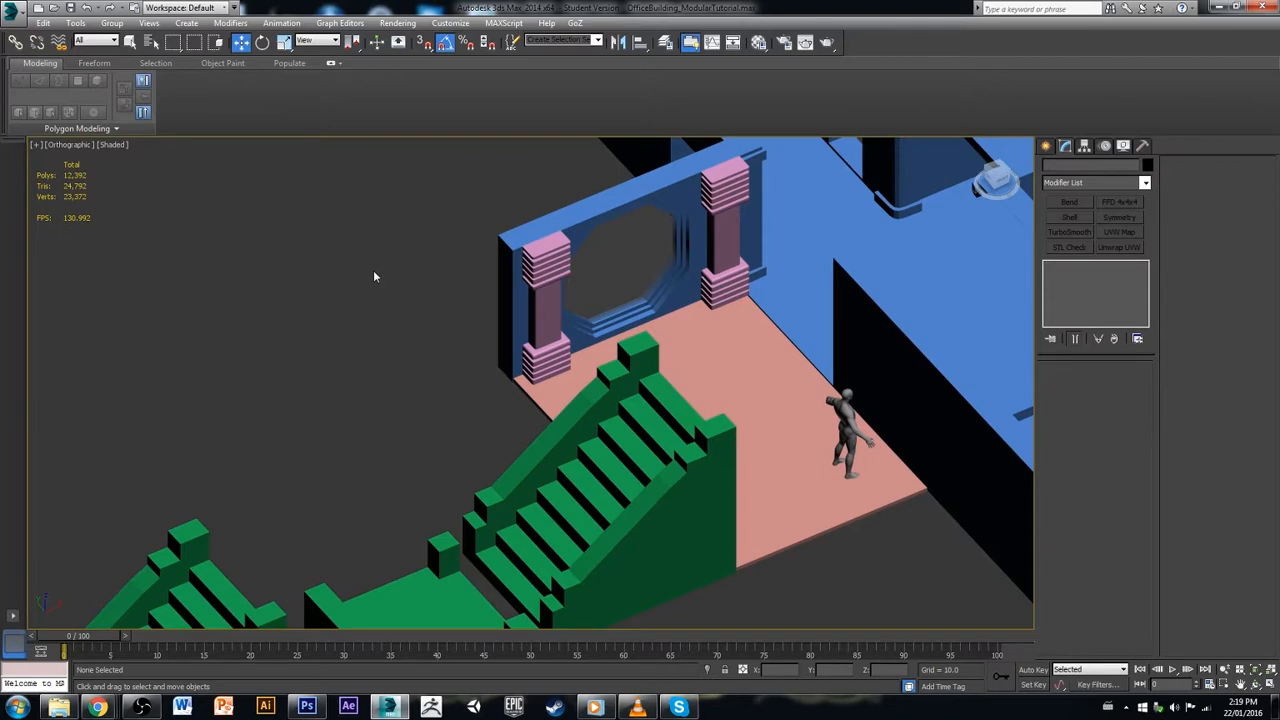
{"action": "scroll", "coordinate": [496, 197], "scroll_direction": "down", "scroll_amount": 5}
{"action": "middle_click_drag", "start_coordinate": [497, 198], "coordinate": [530, 318]}
{"action": "left_click", "coordinate": [760, 420]}
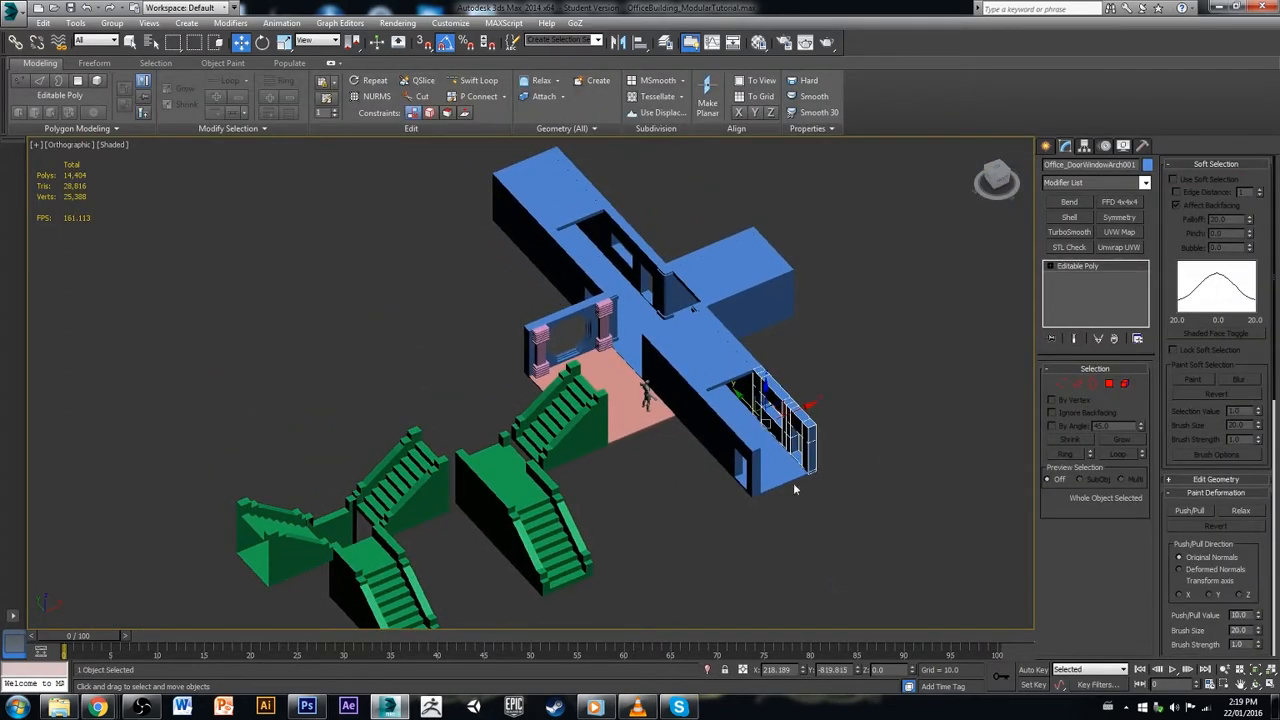
{"action": "scroll", "coordinate": [793, 482], "scroll_direction": "up", "scroll_amount": 5}
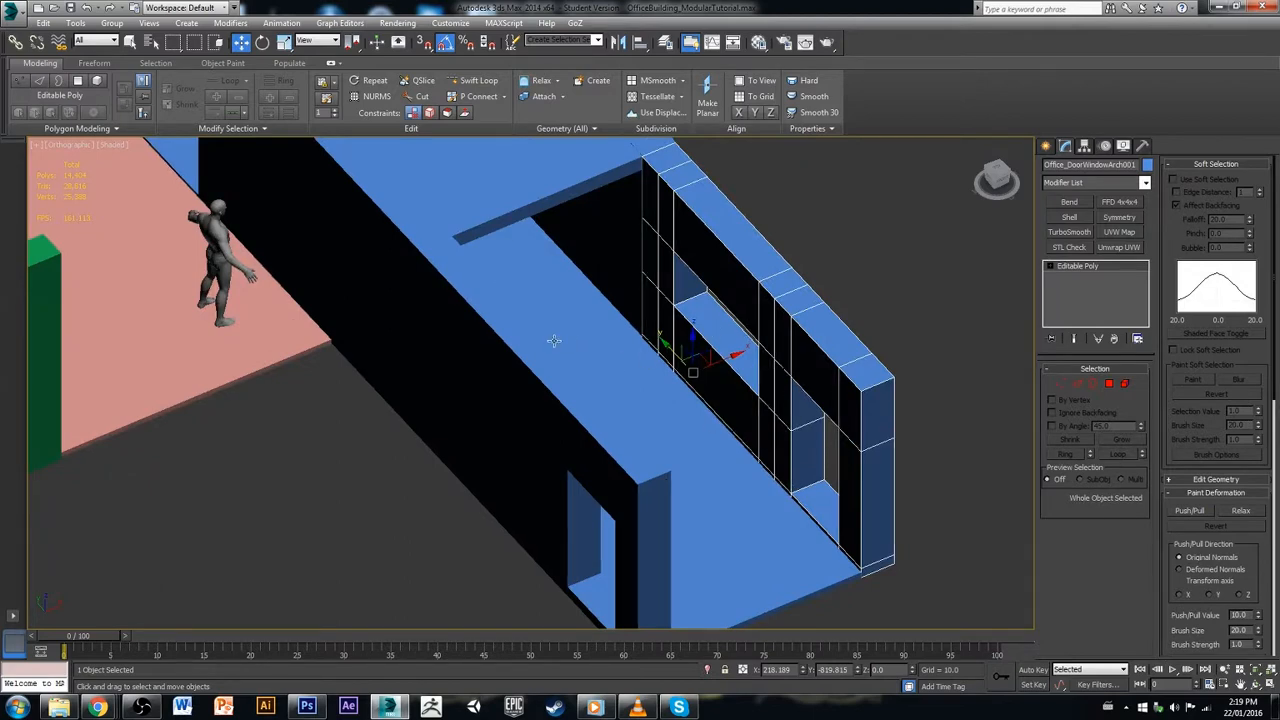
{"action": "scroll", "coordinate": [500, 368], "scroll_direction": "down", "scroll_amount": 5}
{"action": "middle_click_drag", "start_coordinate": [363, 435], "coordinate": [536, 462]}
{"action": "left_click", "coordinate": [527, 453]}
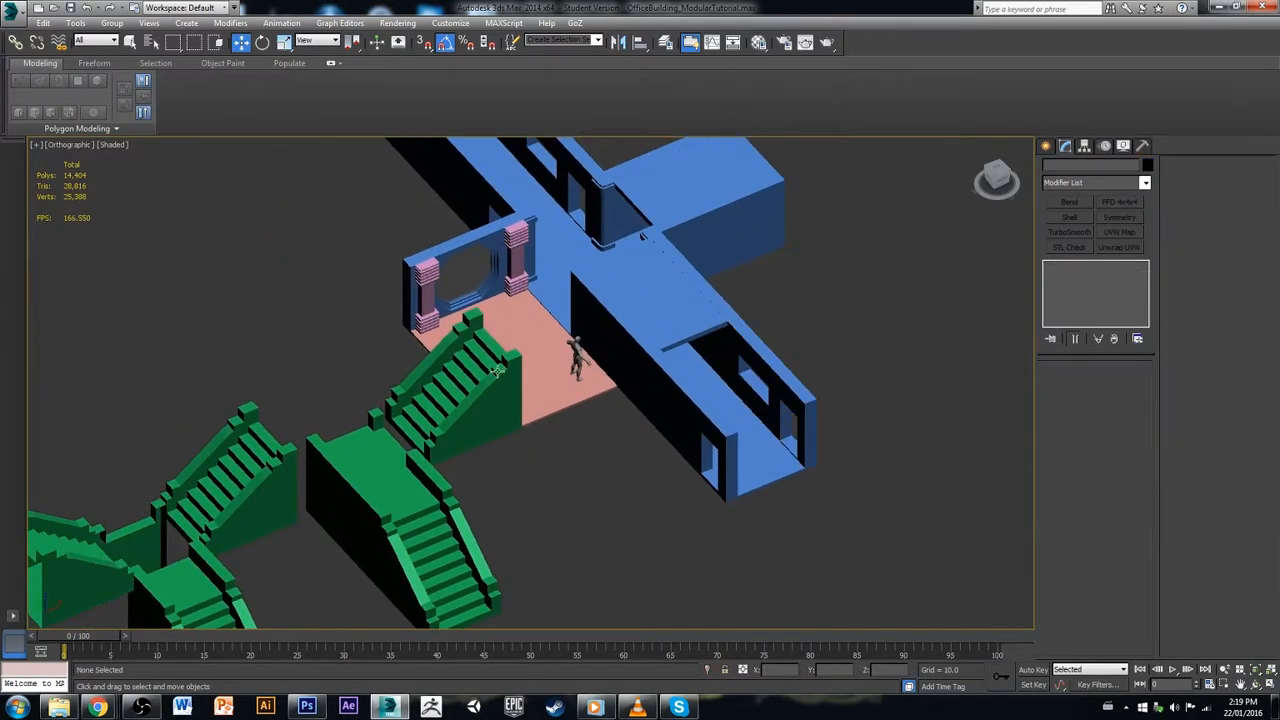
Step: Inspect the Office_Window wall, its glass pane and the attached half columns from the front and from an angle
{"action": "scroll", "coordinate": [458, 299], "scroll_direction": "up", "scroll_amount": 3}
{"action": "left_click", "coordinate": [458, 299]}
{"action": "left_click", "coordinate": [484, 296]}
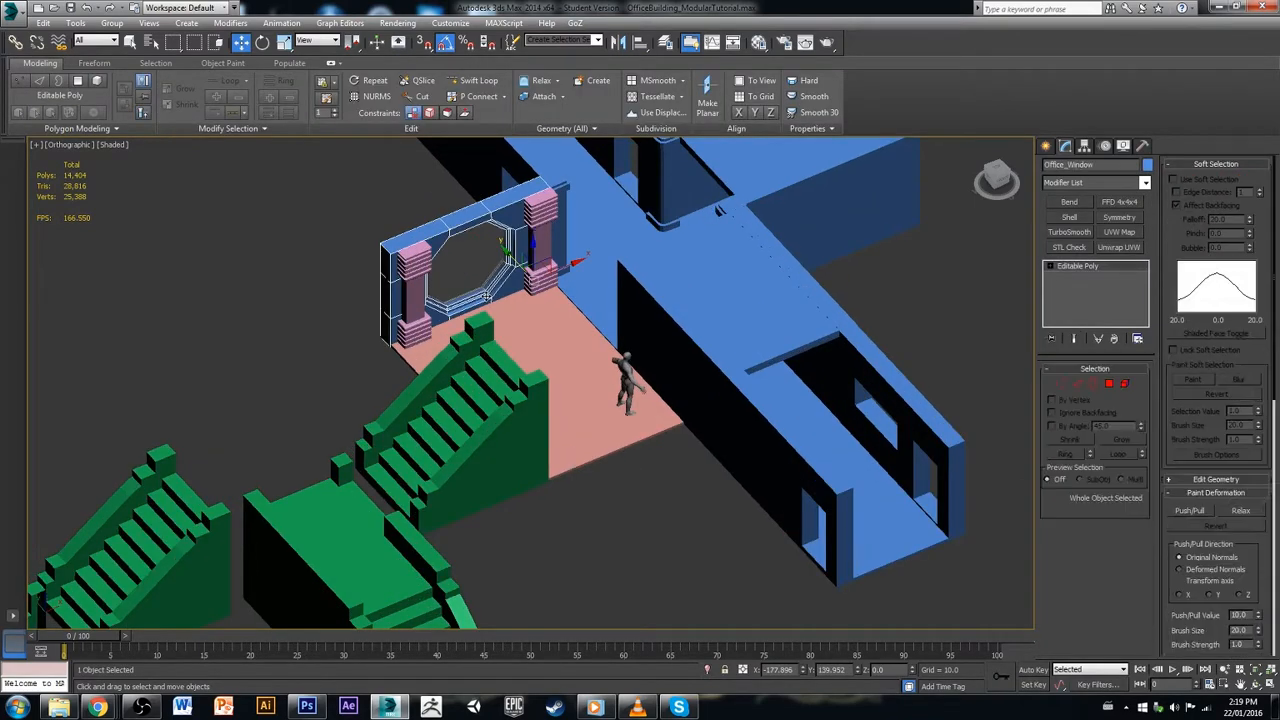
{"action": "left_click", "coordinate": [334, 278]}
{"action": "left_click", "coordinate": [467, 231]}
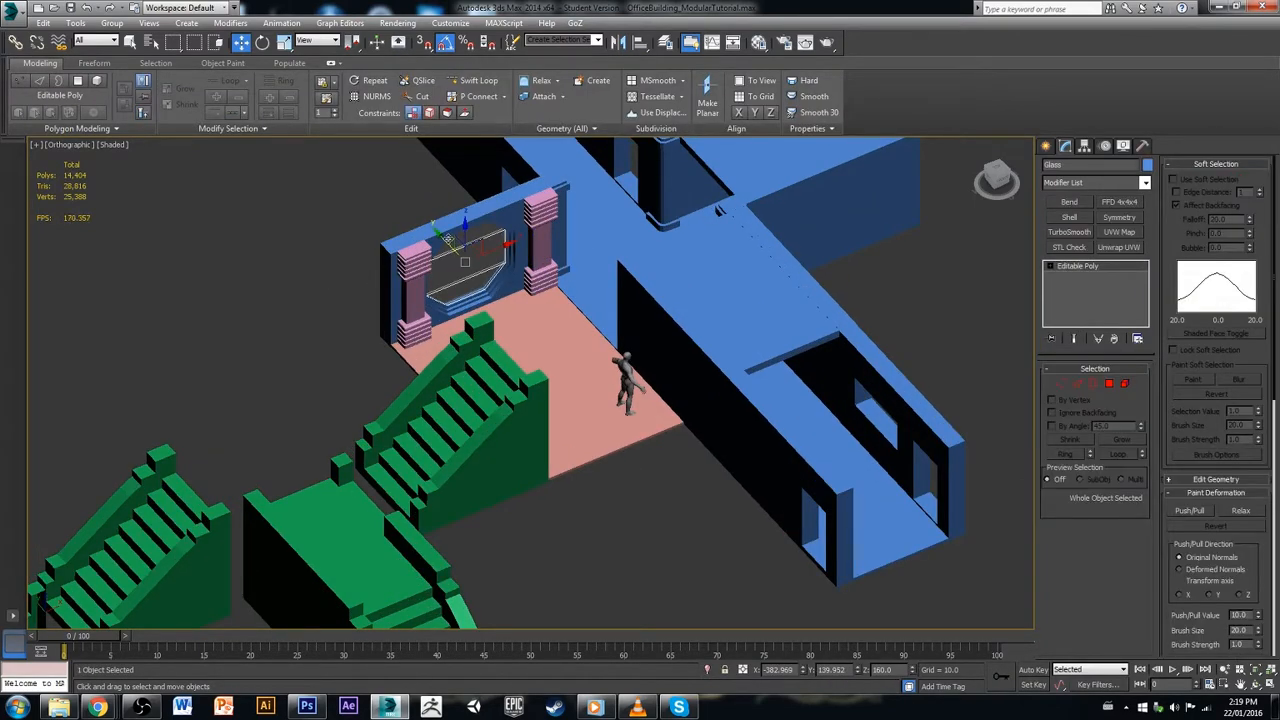
{"action": "left_click", "coordinate": [440, 255]}
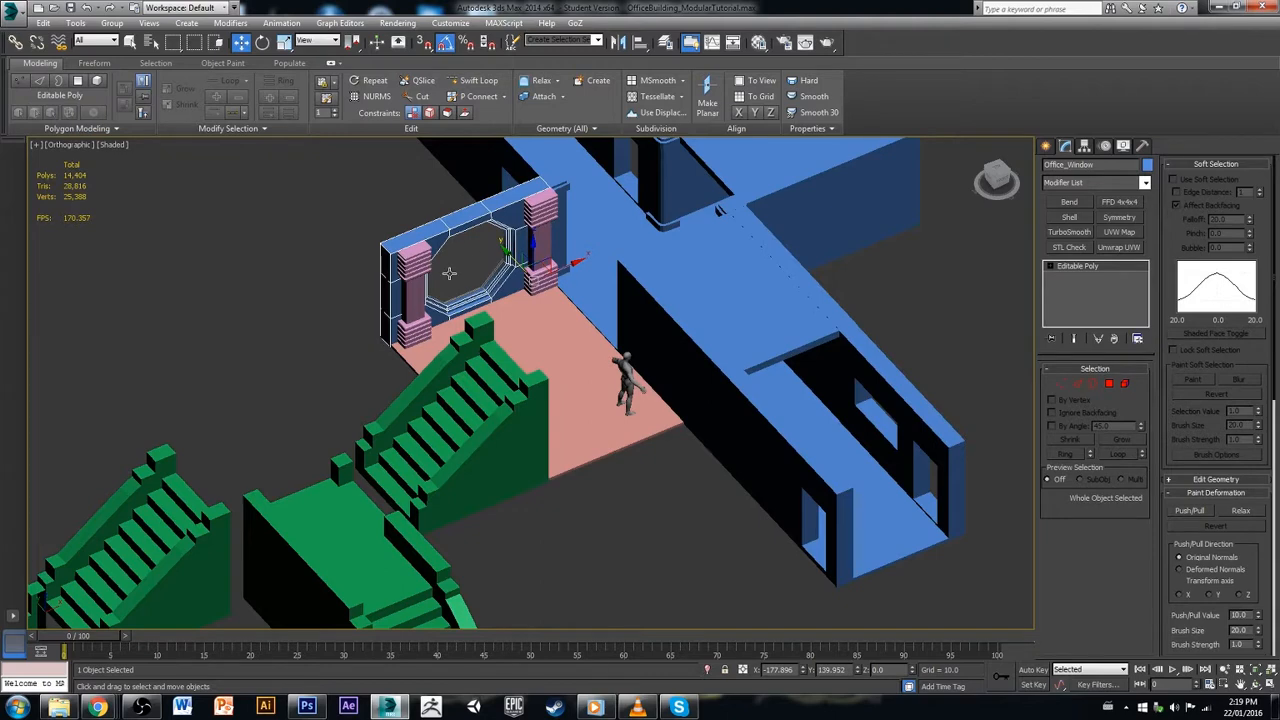
{"action": "middle_click_drag", "start_coordinate": [577, 344], "coordinate": [595, 377]}
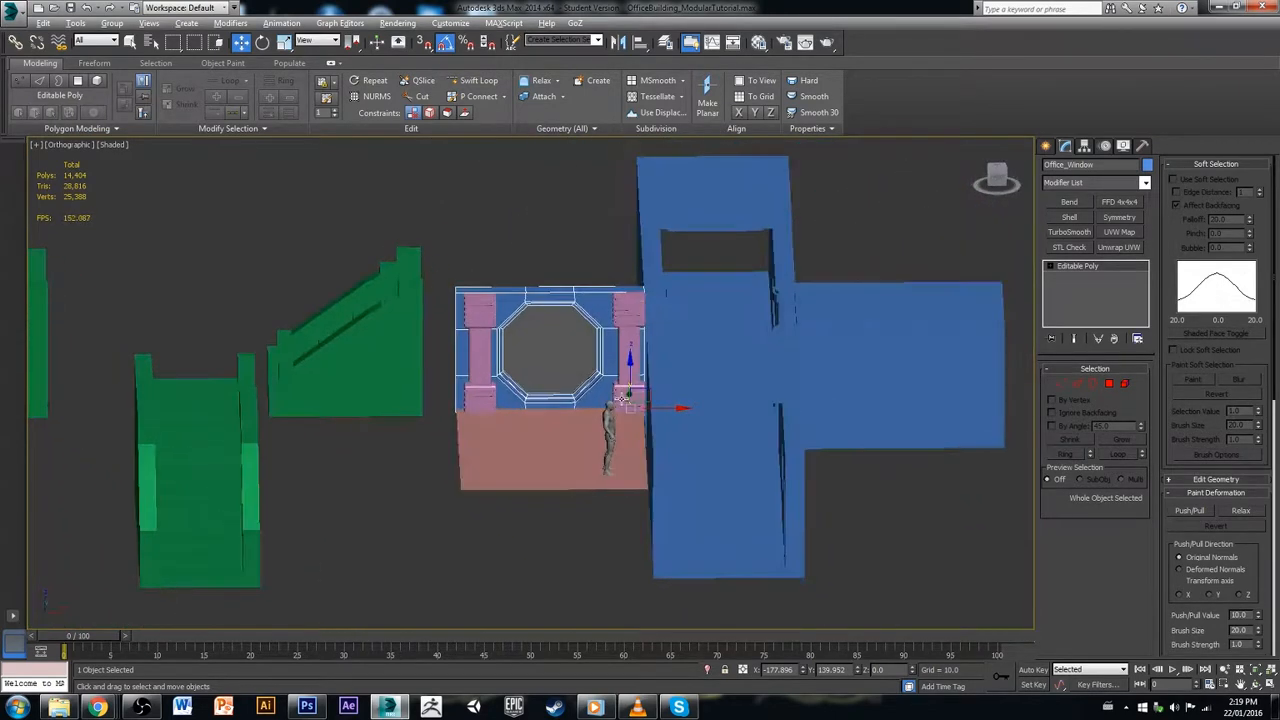
{"action": "scroll", "coordinate": [595, 377], "scroll_direction": "up", "scroll_amount": 6}
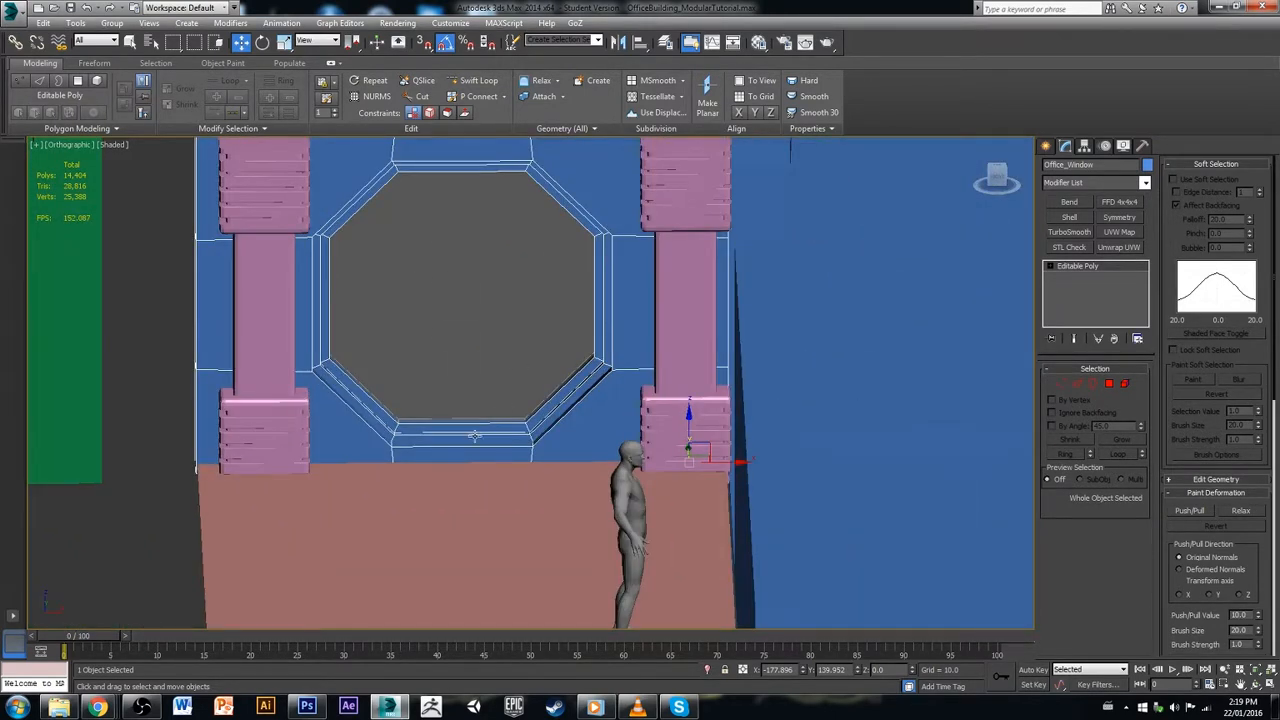
{"action": "scroll", "coordinate": [468, 451], "scroll_direction": "down", "scroll_amount": 4}
{"action": "middle_click_drag", "start_coordinate": [467, 452], "coordinate": [487, 485], "text": "alt"}
{"action": "left_click", "coordinate": [328, 275]}
{"action": "key", "text": "z"}
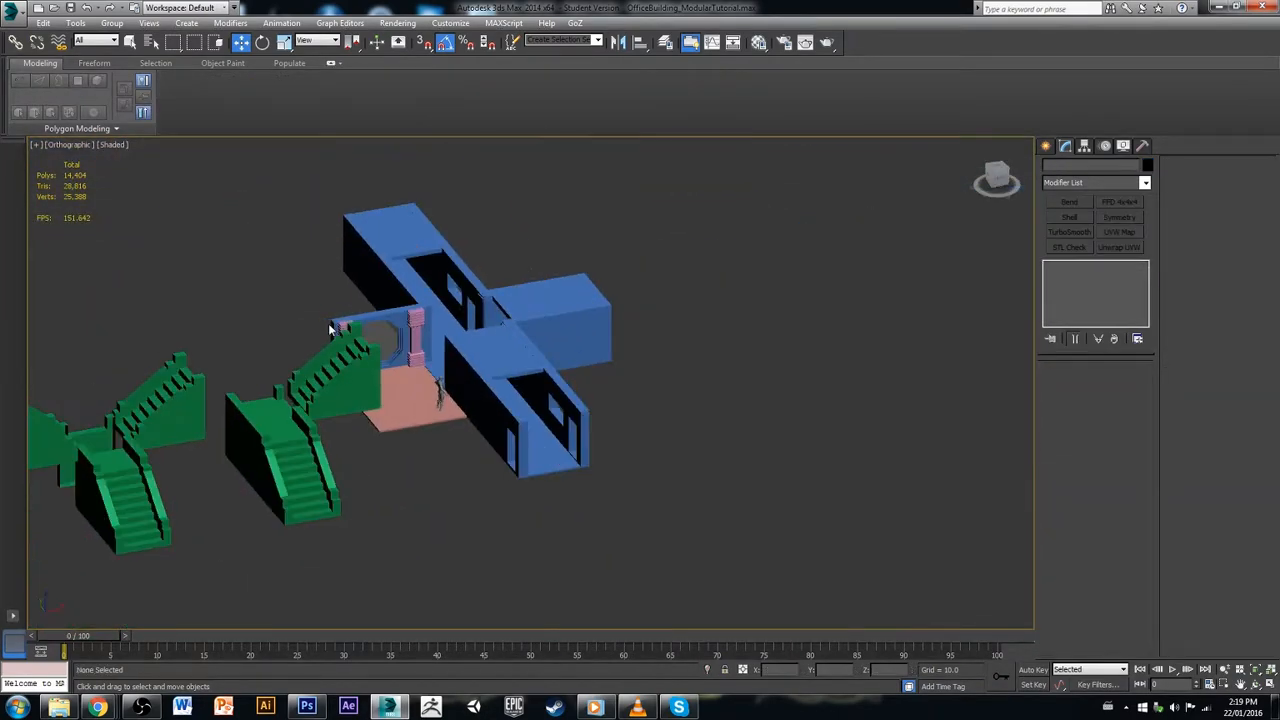
{"action": "middle_click_drag", "start_coordinate": [328, 323], "coordinate": [447, 382], "text": "alt"}
{"action": "scroll", "coordinate": [409, 394], "scroll_direction": "up", "scroll_amount": 4}
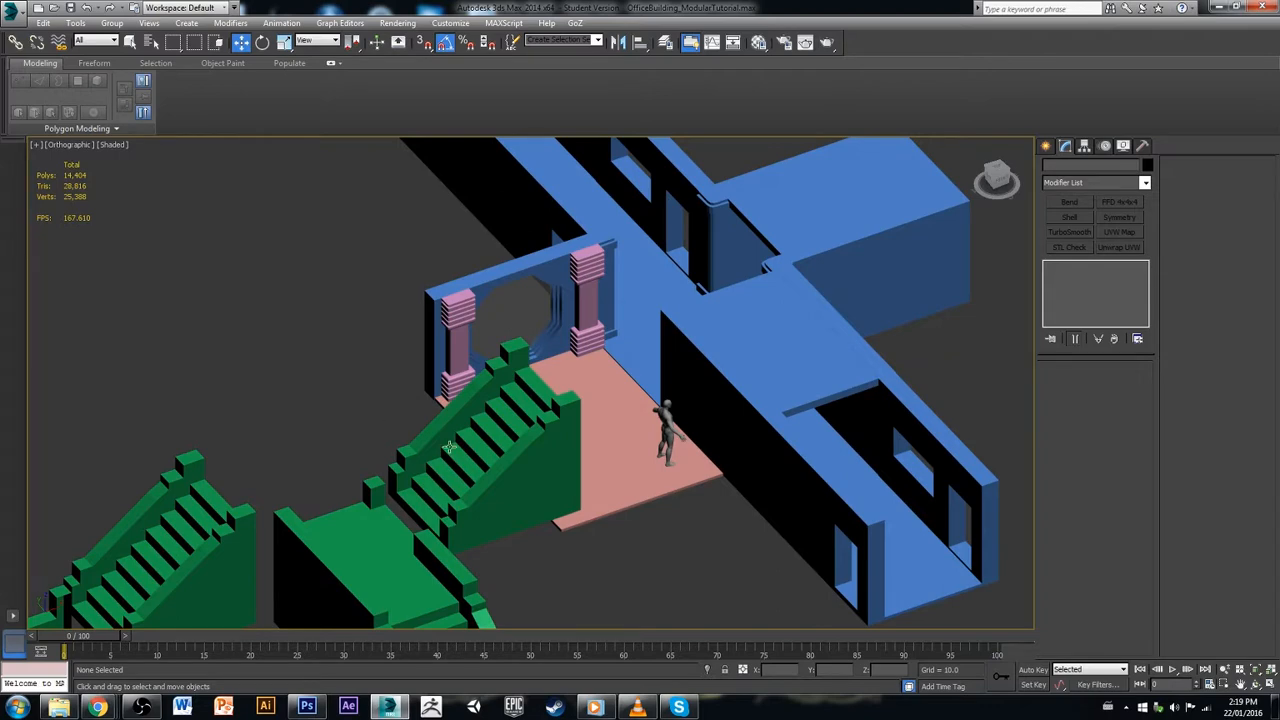
Step: Save the scene as a new version named OfficeBuilding_ModularTutorial_2 in the Every1Games folder
{"action": "left_click", "coordinate": [8, 14]}
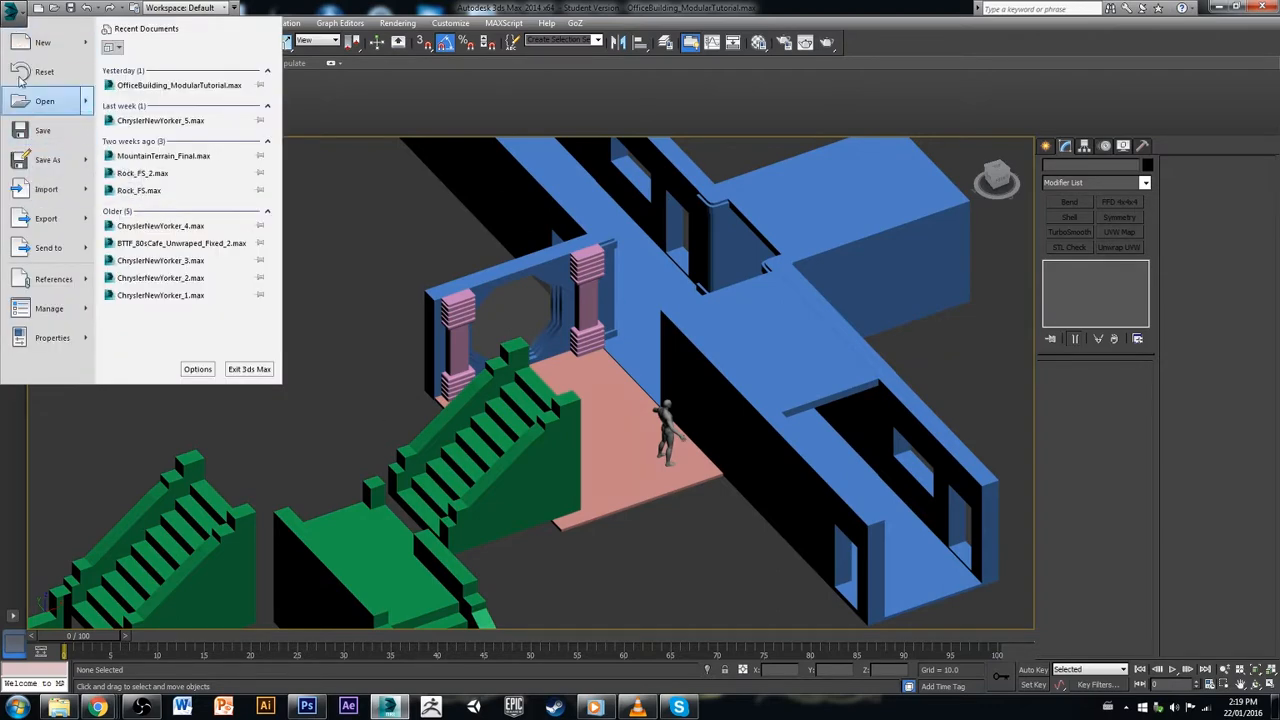
{"action": "left_click", "coordinate": [45, 159]}
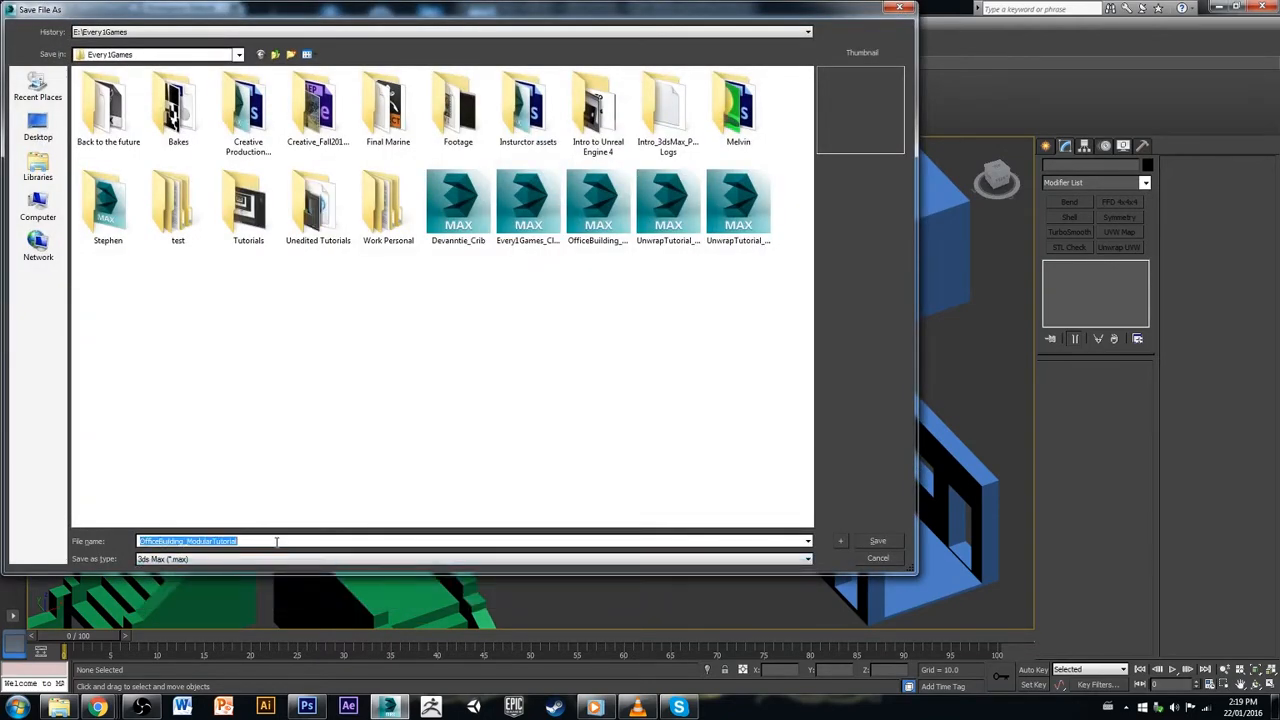
{"action": "left_click", "coordinate": [276, 541]}
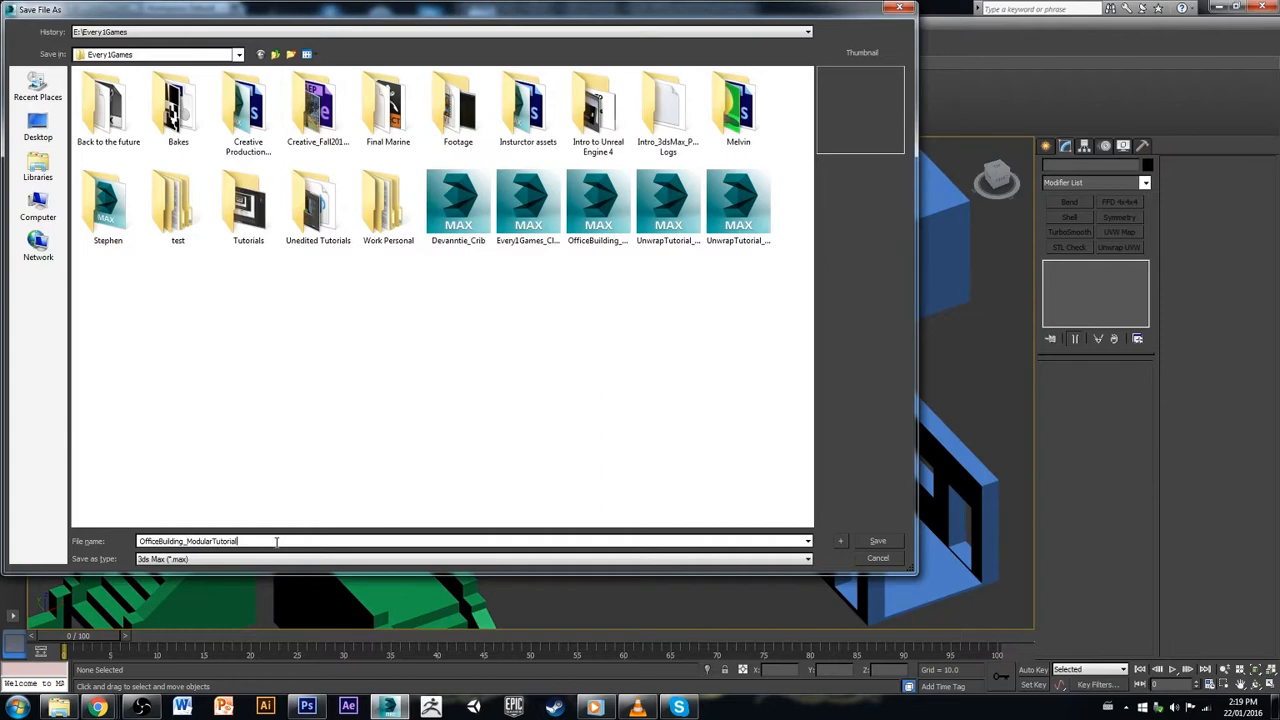
{"action": "type", "text": "_2"}
{"action": "left_click", "coordinate": [877, 541]}
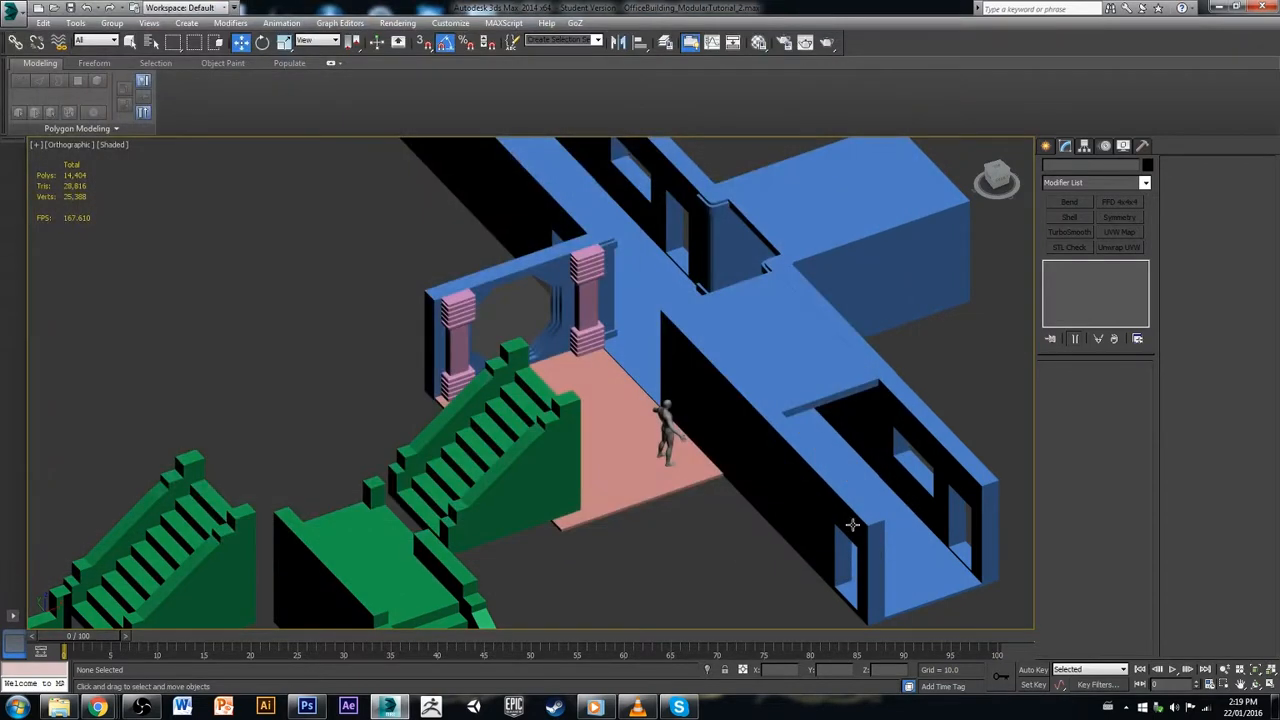